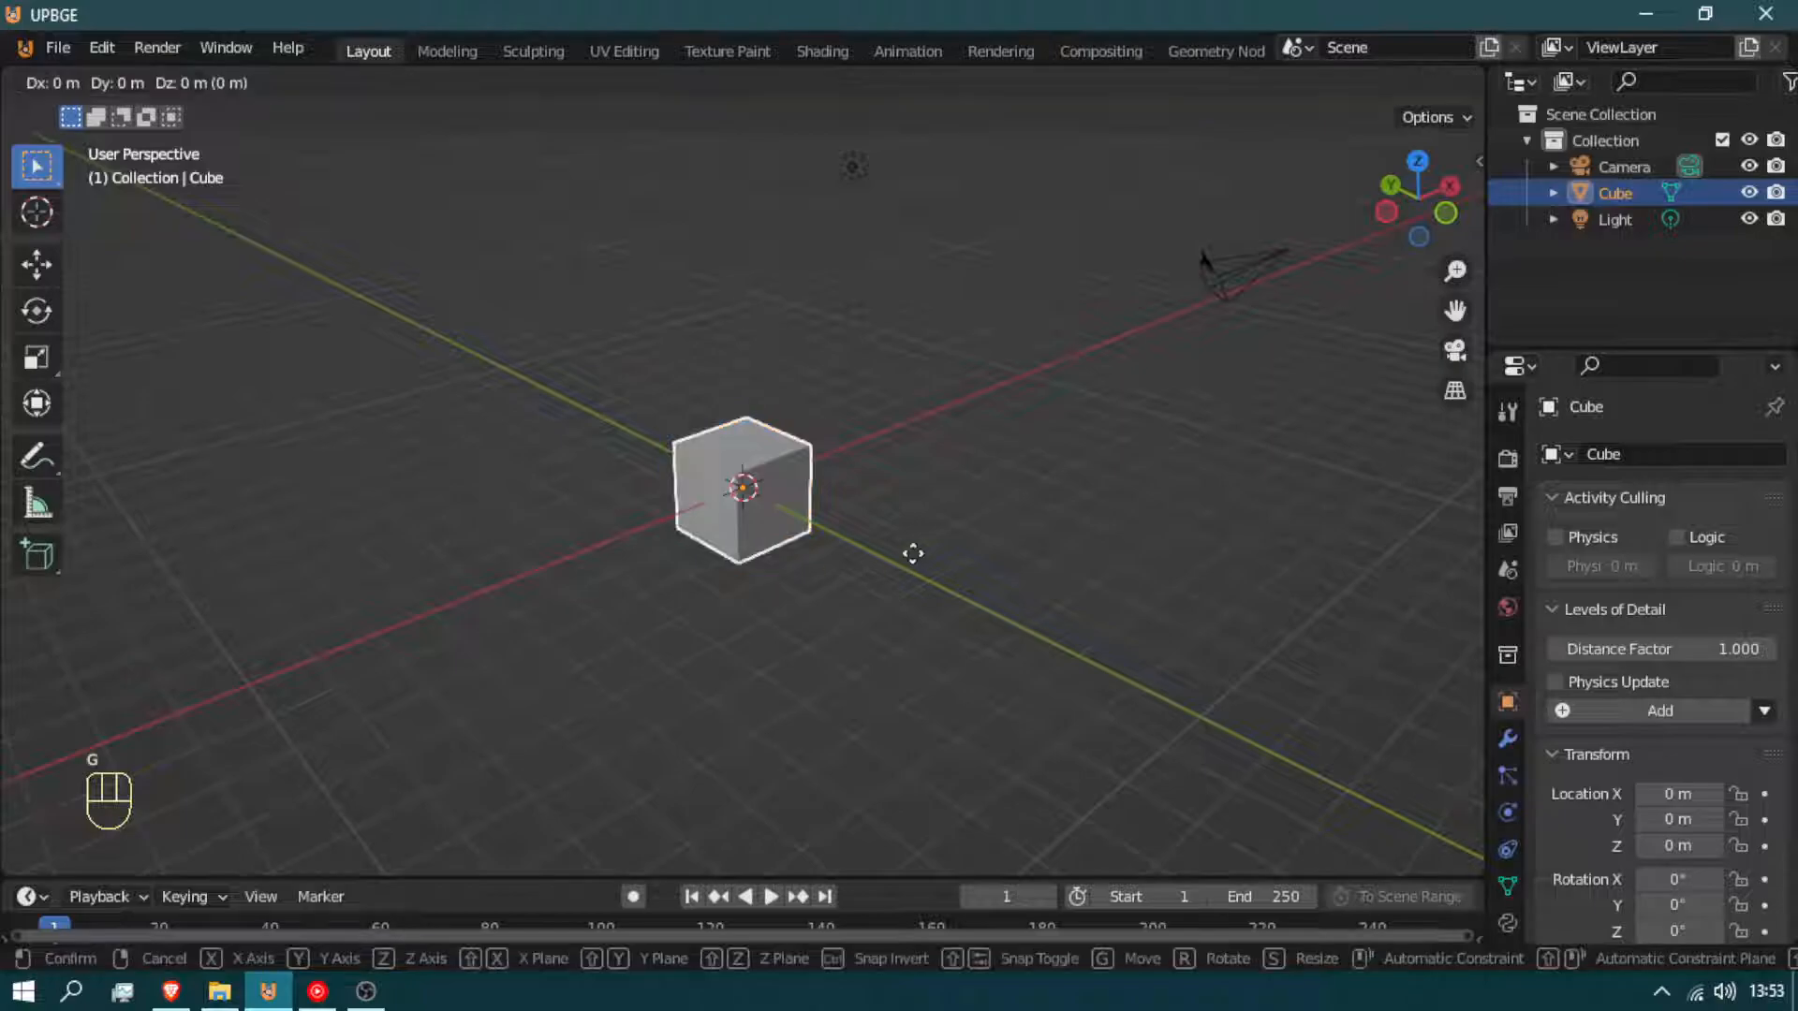
click(885, 519)
mouse_move(885, 520)
middle_down()
mouse_move(631, 514)
mouse_move(898, 481)
mouse_move(737, 504)
mouse_move(1031, 509)
mouse_move(877, 515)
middle_up()
key(ctrl+z)
Delete the camera and the light from the scene
scroll(737, 506, up, 3)
scroll(932, 515, down, 6)
click(642, 377)
shift+click(655, 286)
key(x)
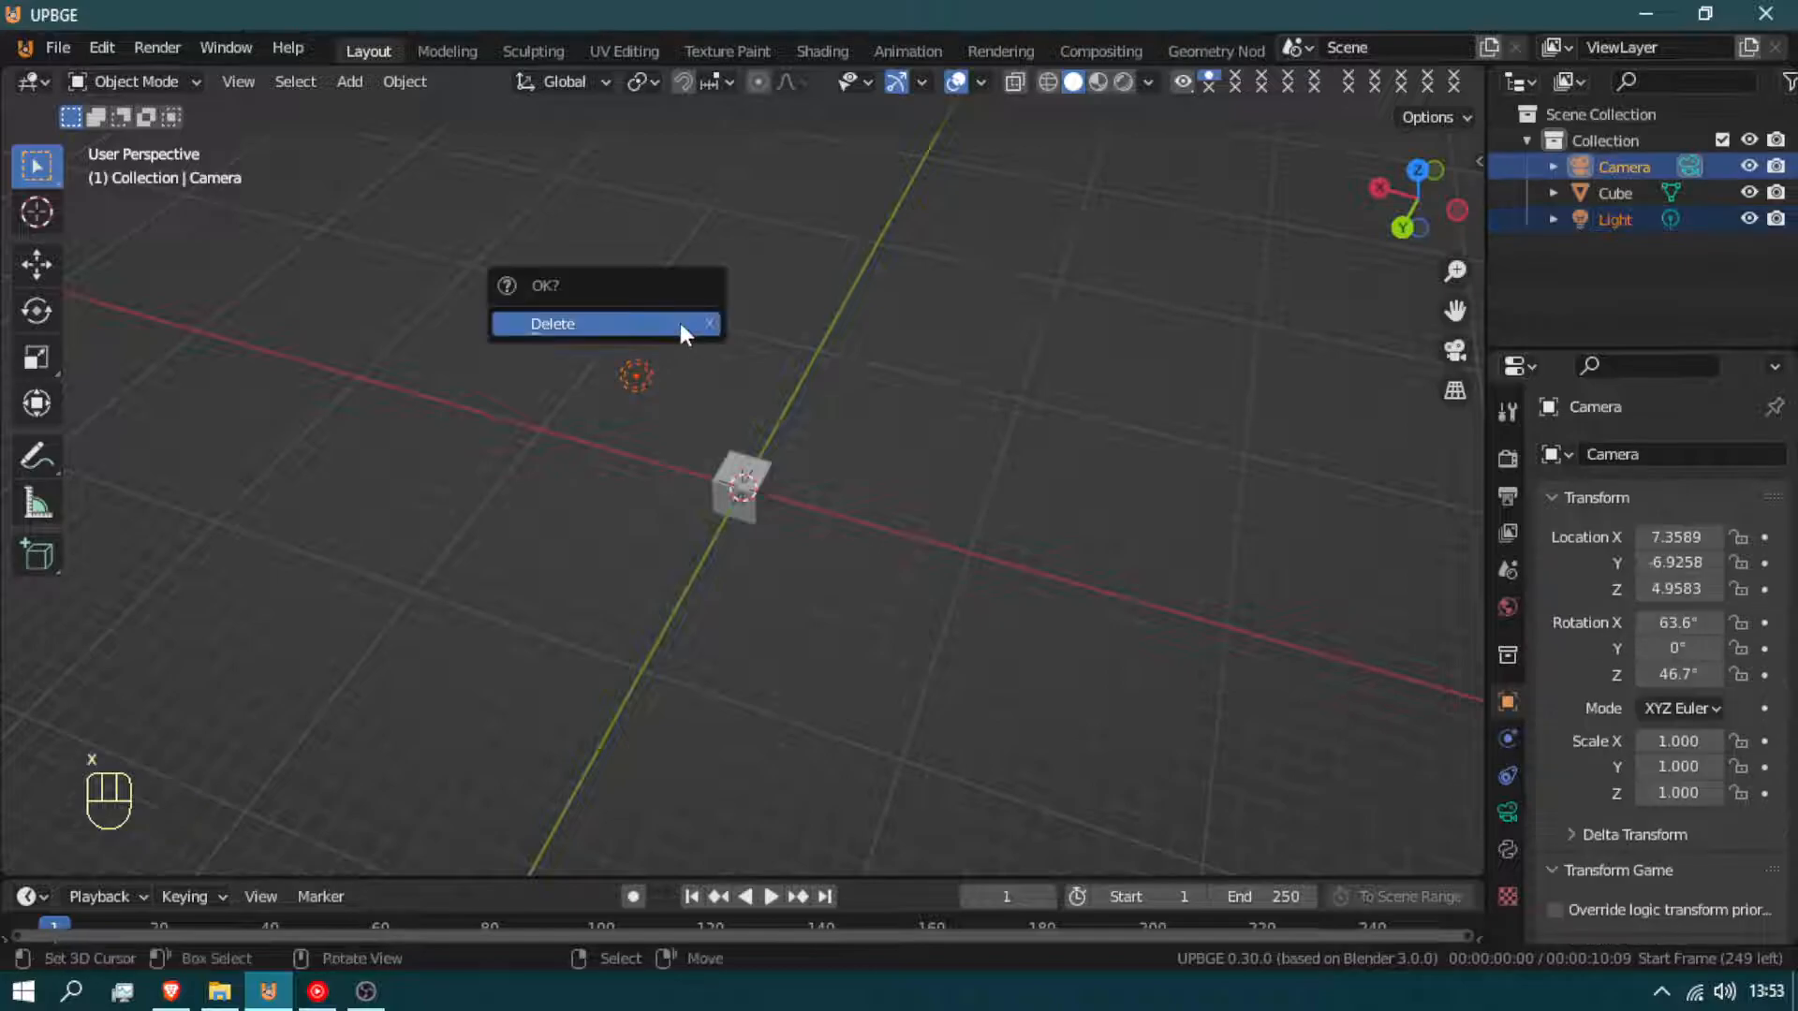
click(683, 333)
In Edit Mode, raise the cube's whole mesh along Z so its base sits at the object's origin
middle_drag(726, 396, 305, 298)
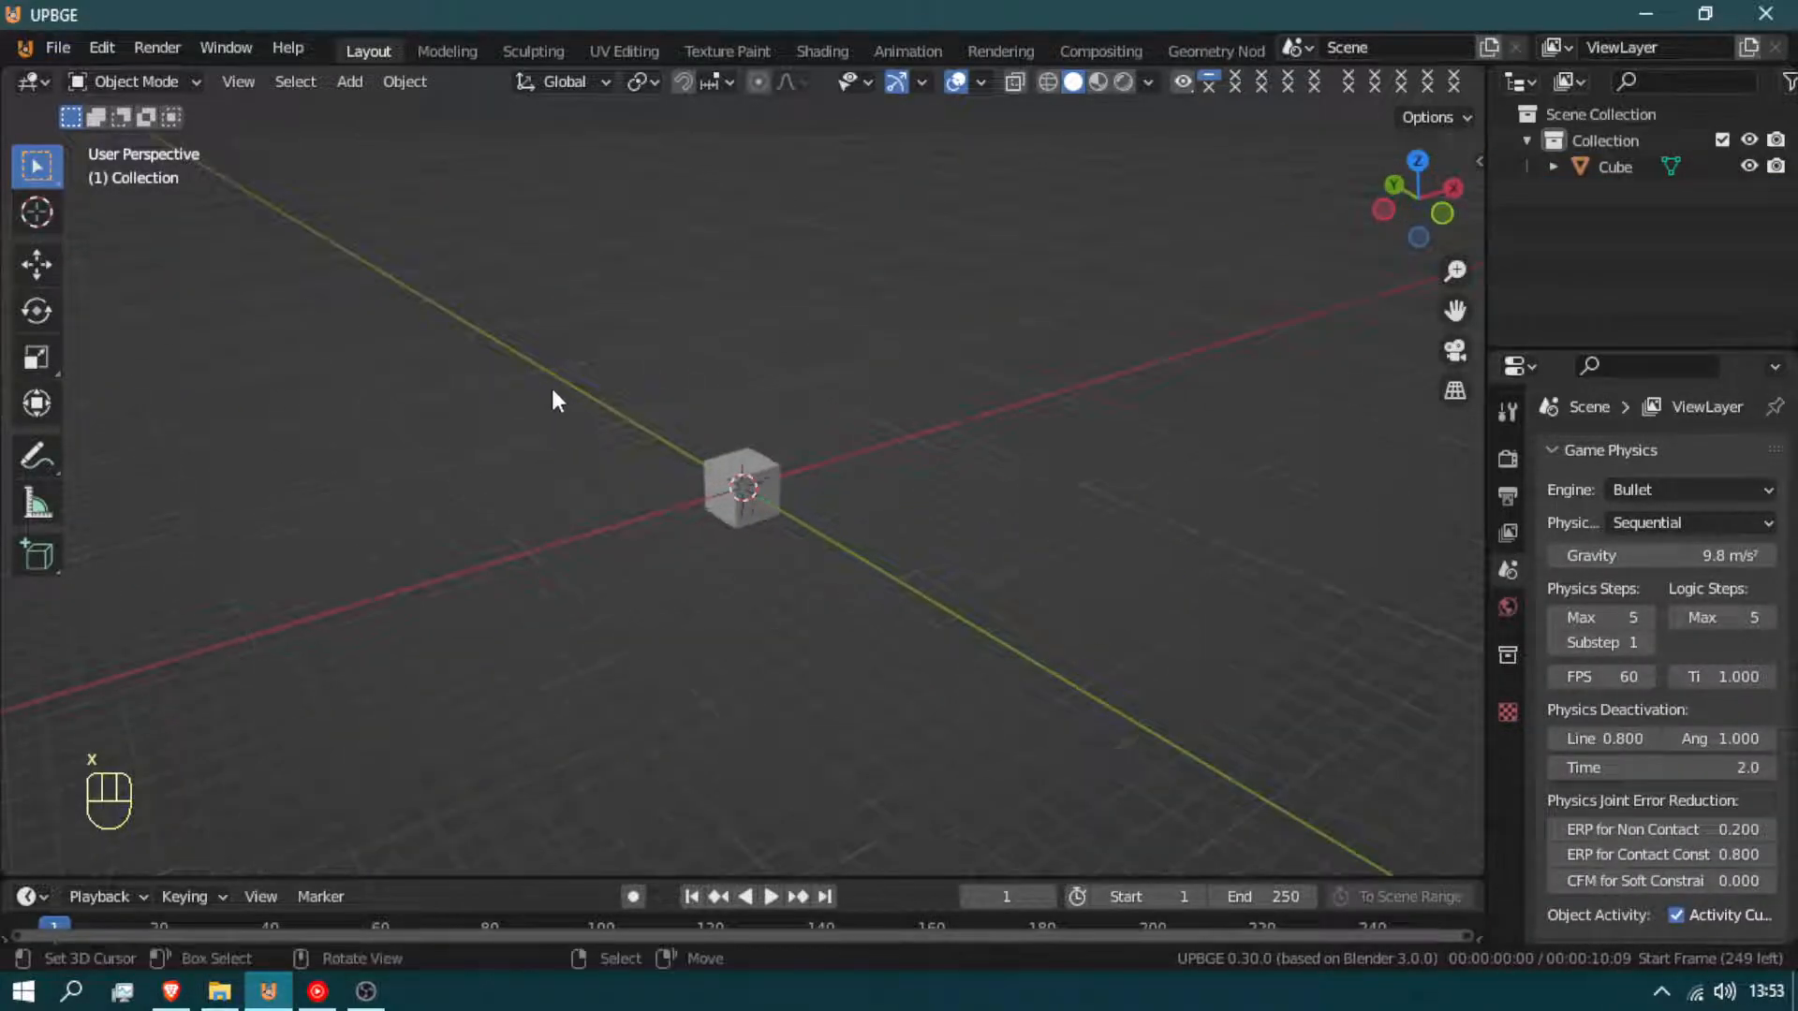
click(757, 481)
key(Tab)
middle_drag(791, 493, 858, 466)
key(g)
key(z)
click(747, 442)
scroll(814, 486, up, 8)
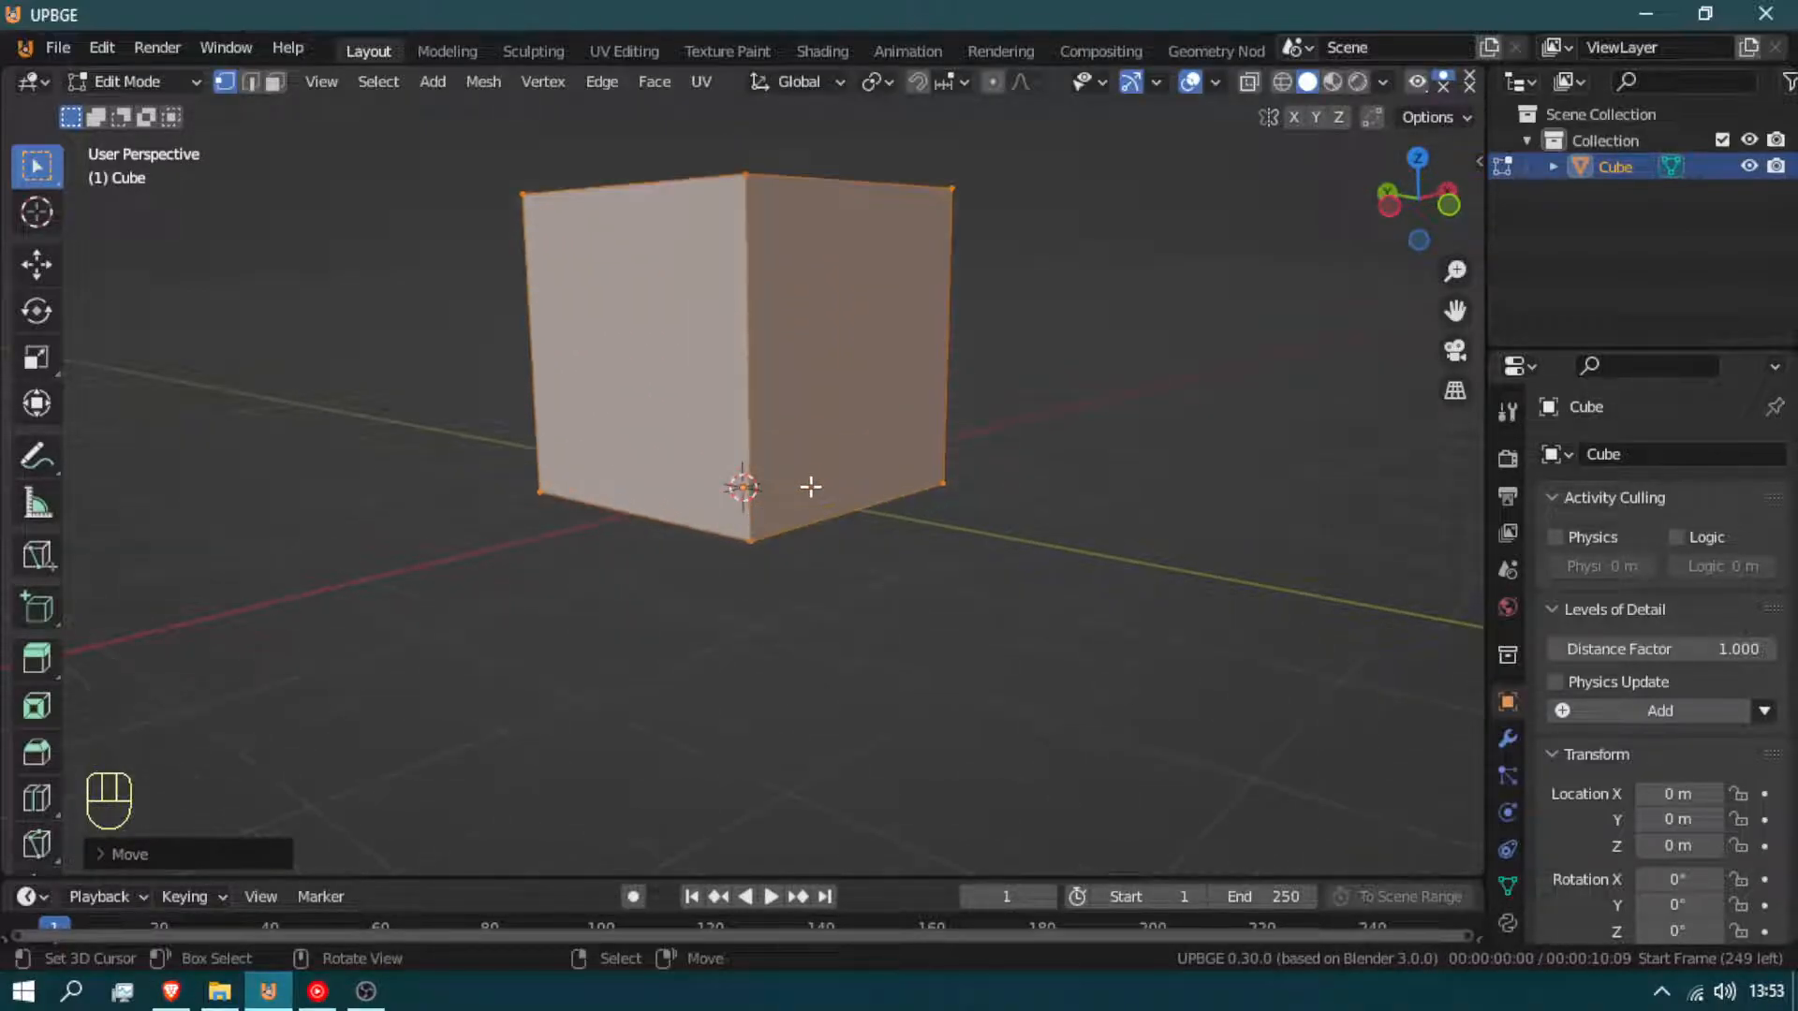
Add two perpendicular vertical loop cuts through the middle of the cube
key(ctrl+r)
click(836, 148)
click(836, 148)
key(ctrl+r)
click(691, 169)
click(691, 169)
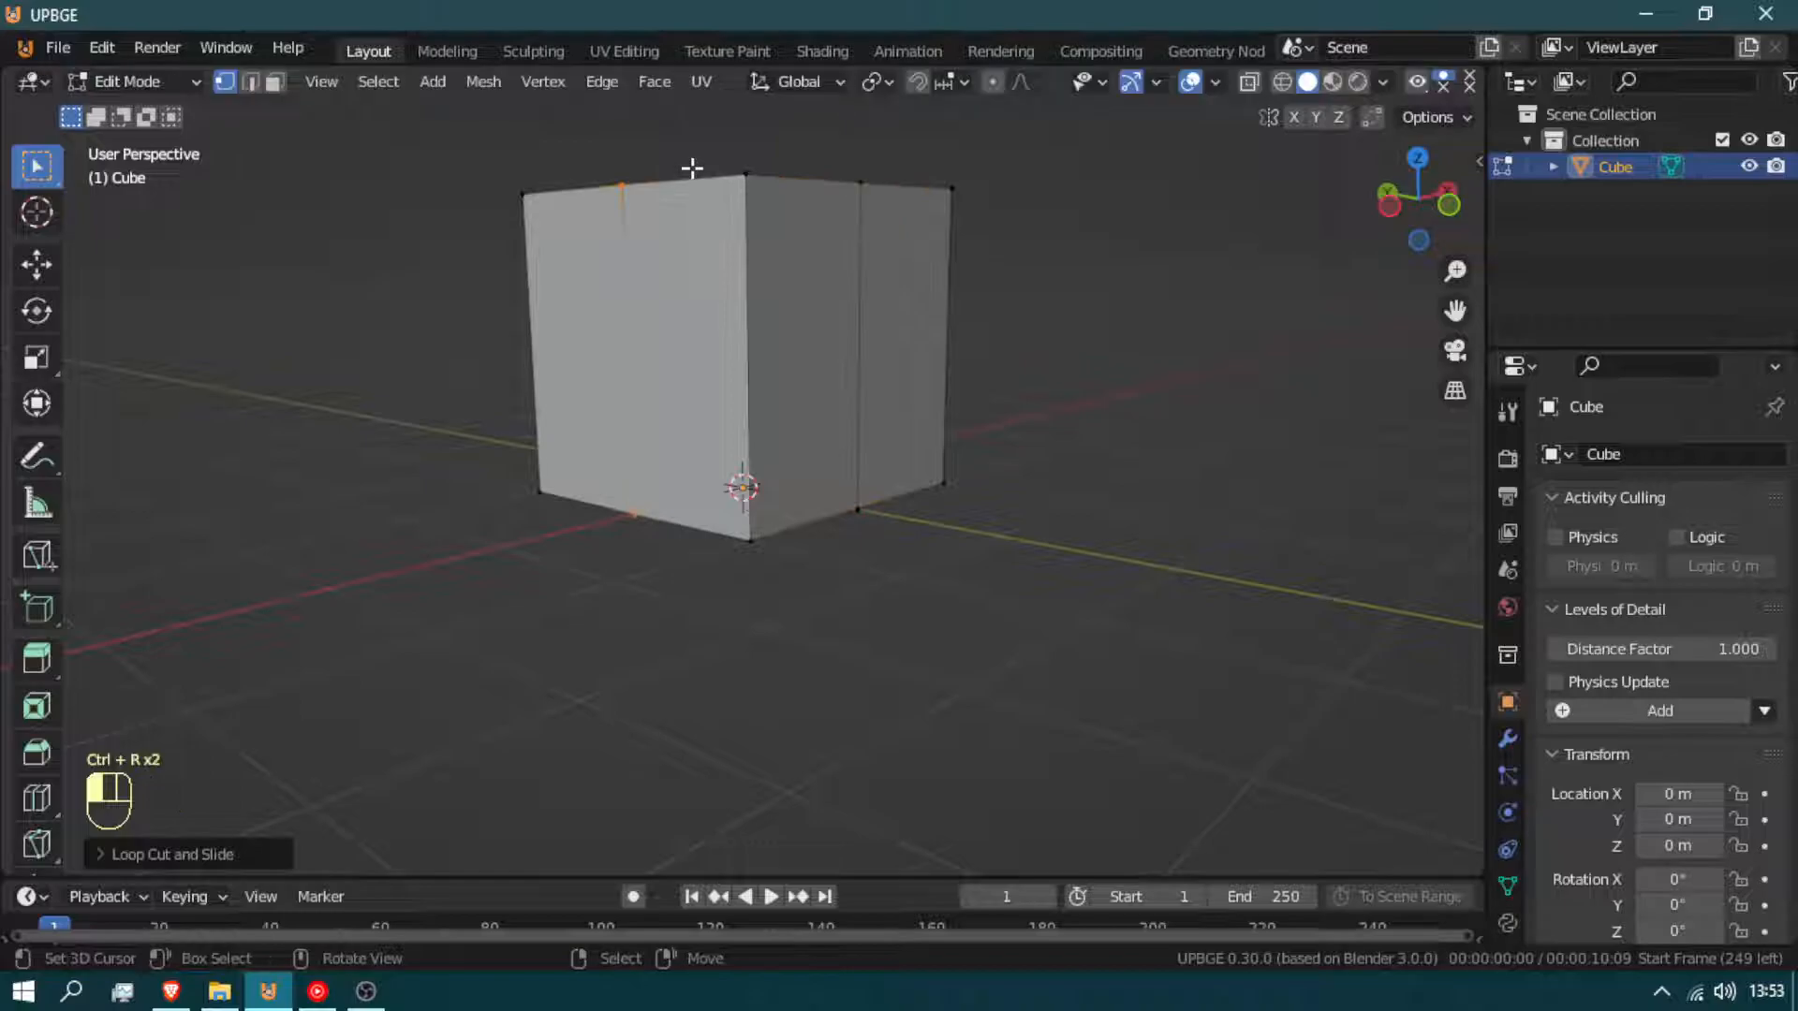
Delete the four top faces and four bottom faces of the cube, leaving only its side walls
click(275, 83)
middle_drag(439, 178, 526, 337)
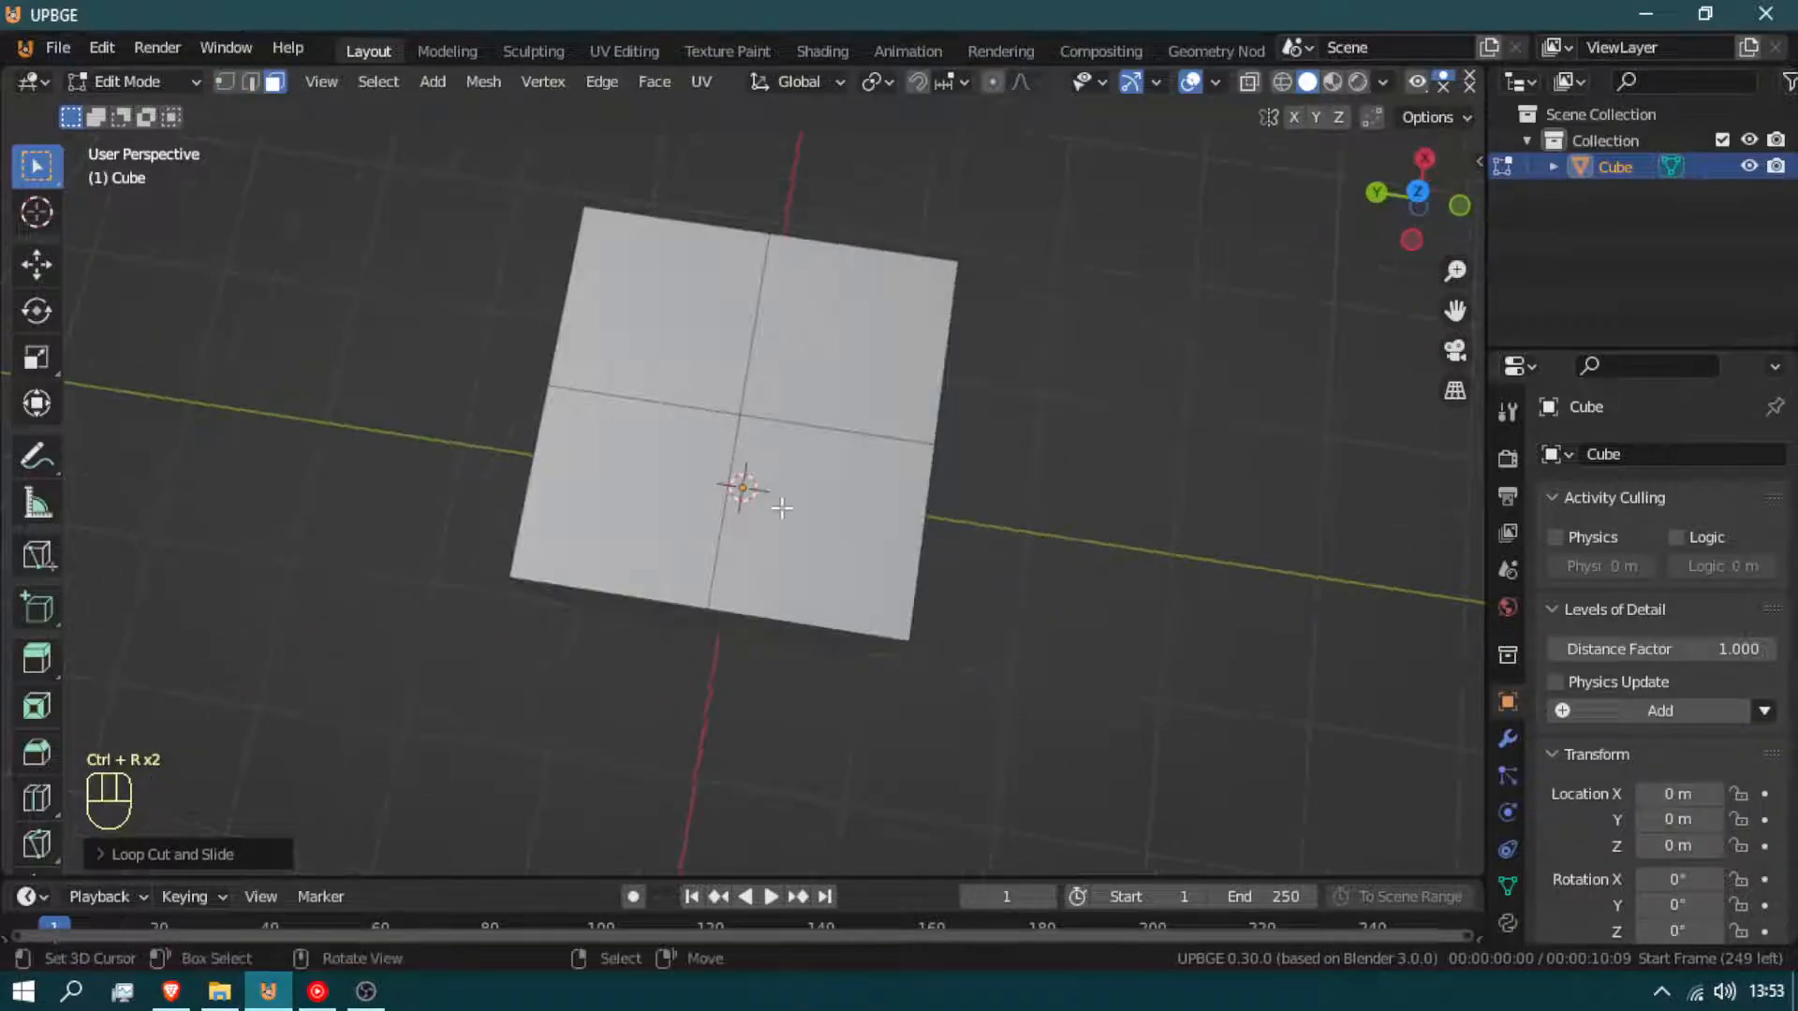
right_click(785, 508)
shift+right_click(835, 361)
shift+right_click(653, 323)
shift+right_click(614, 540)
middle_drag(622, 520, 726, 207)
shift+right_click(727, 447)
shift+right_click(762, 542)
shift+right_click(683, 542)
key(x)
click(699, 526)
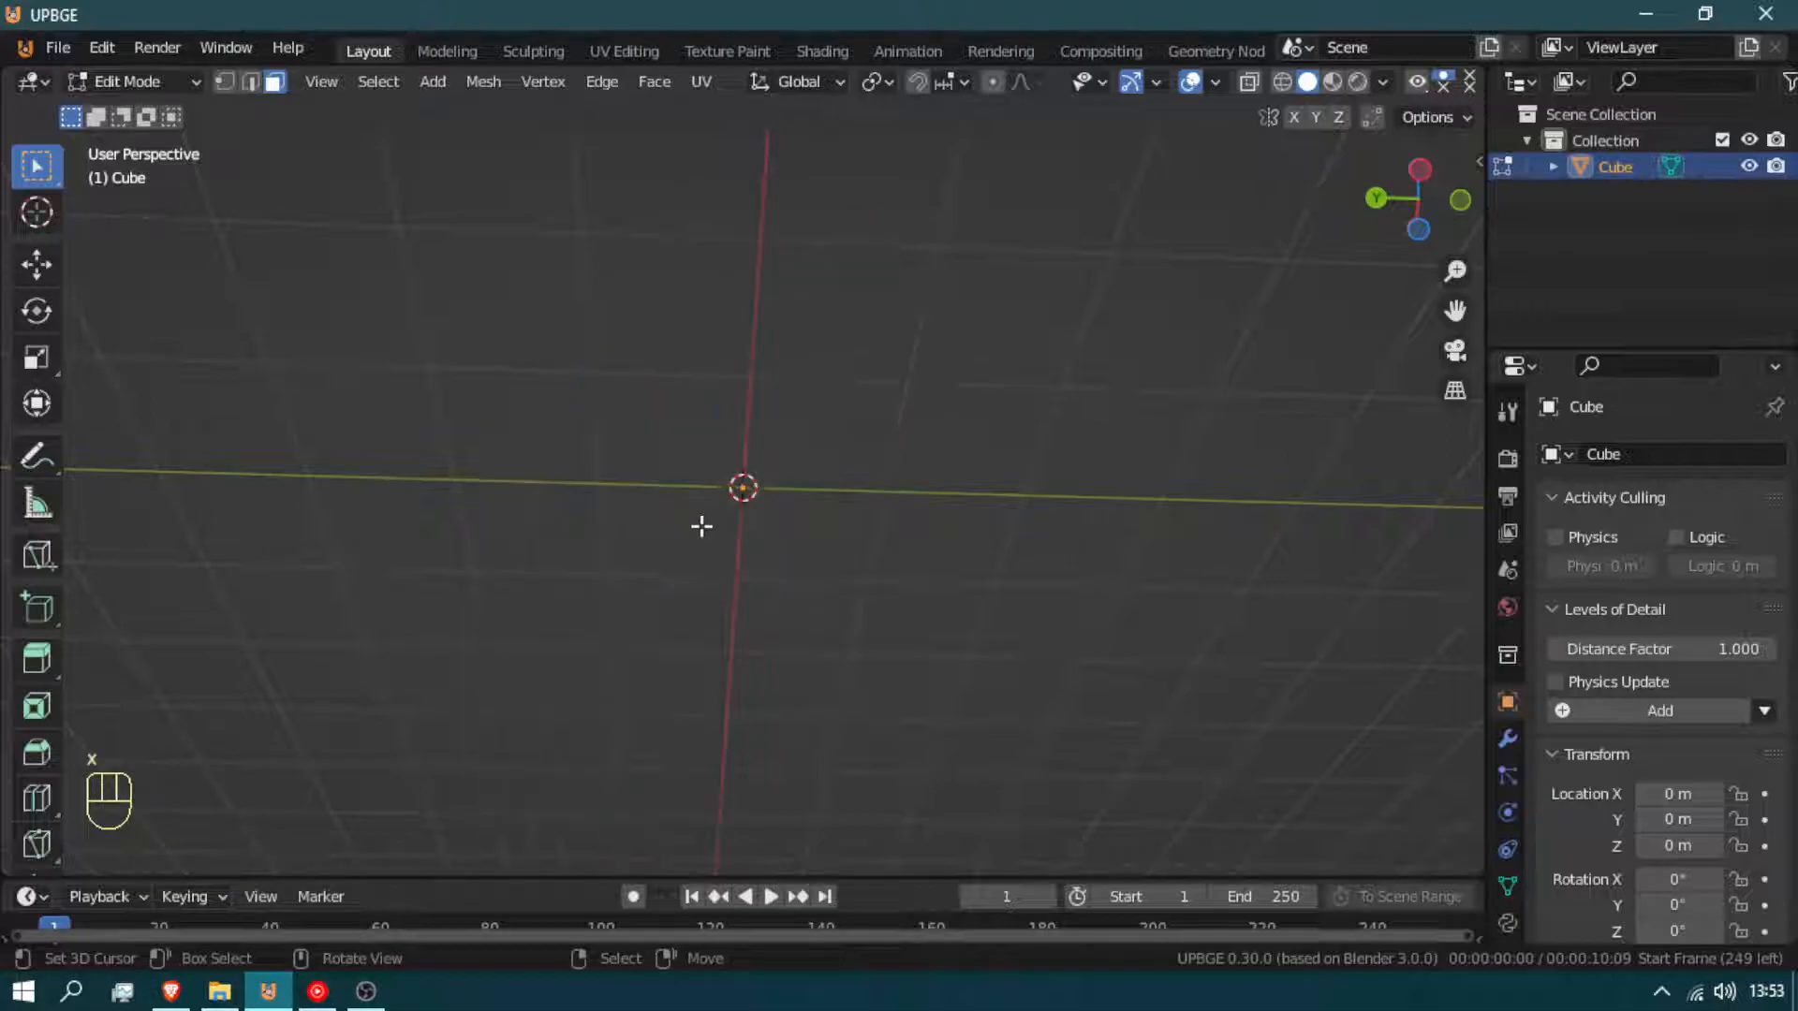
key(ctrl+z)
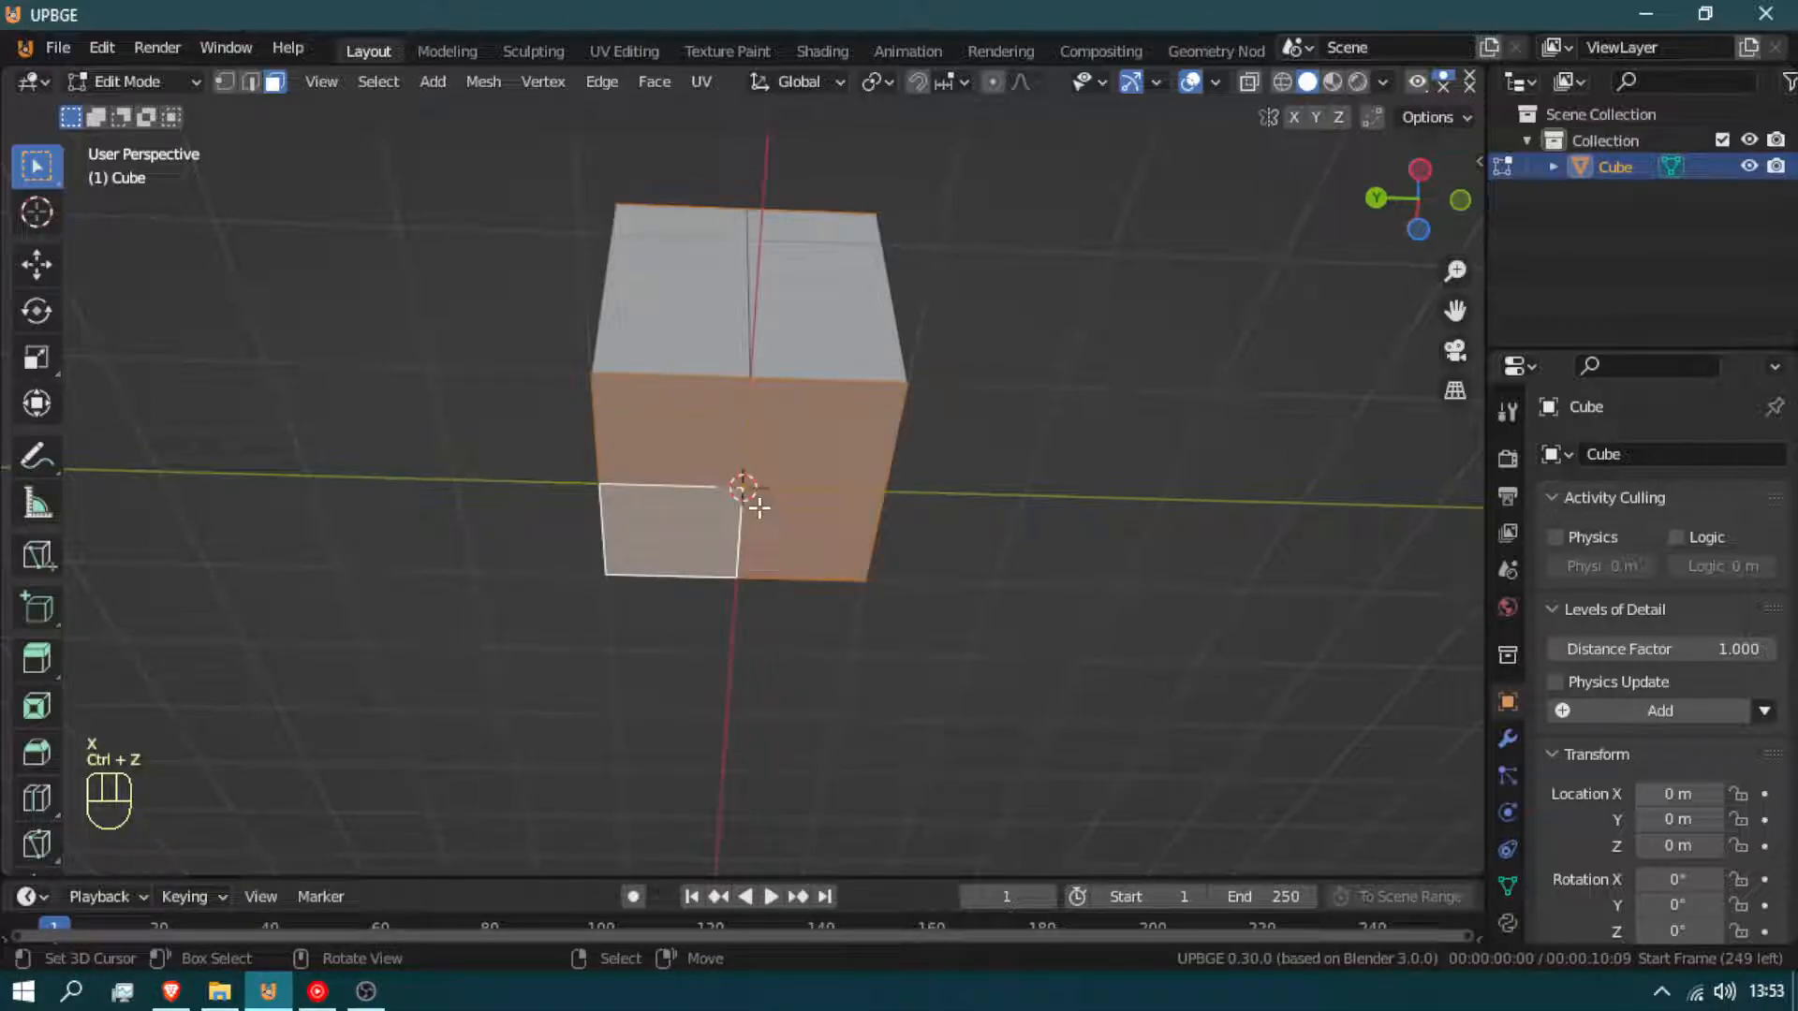
key(x)
click(722, 562)
Scale the four mid-wall vertical edges outward by about 1.37 with Z locked, turning the walls into an octagonal tube
middle_drag(722, 561, 609, 421)
click(250, 81)
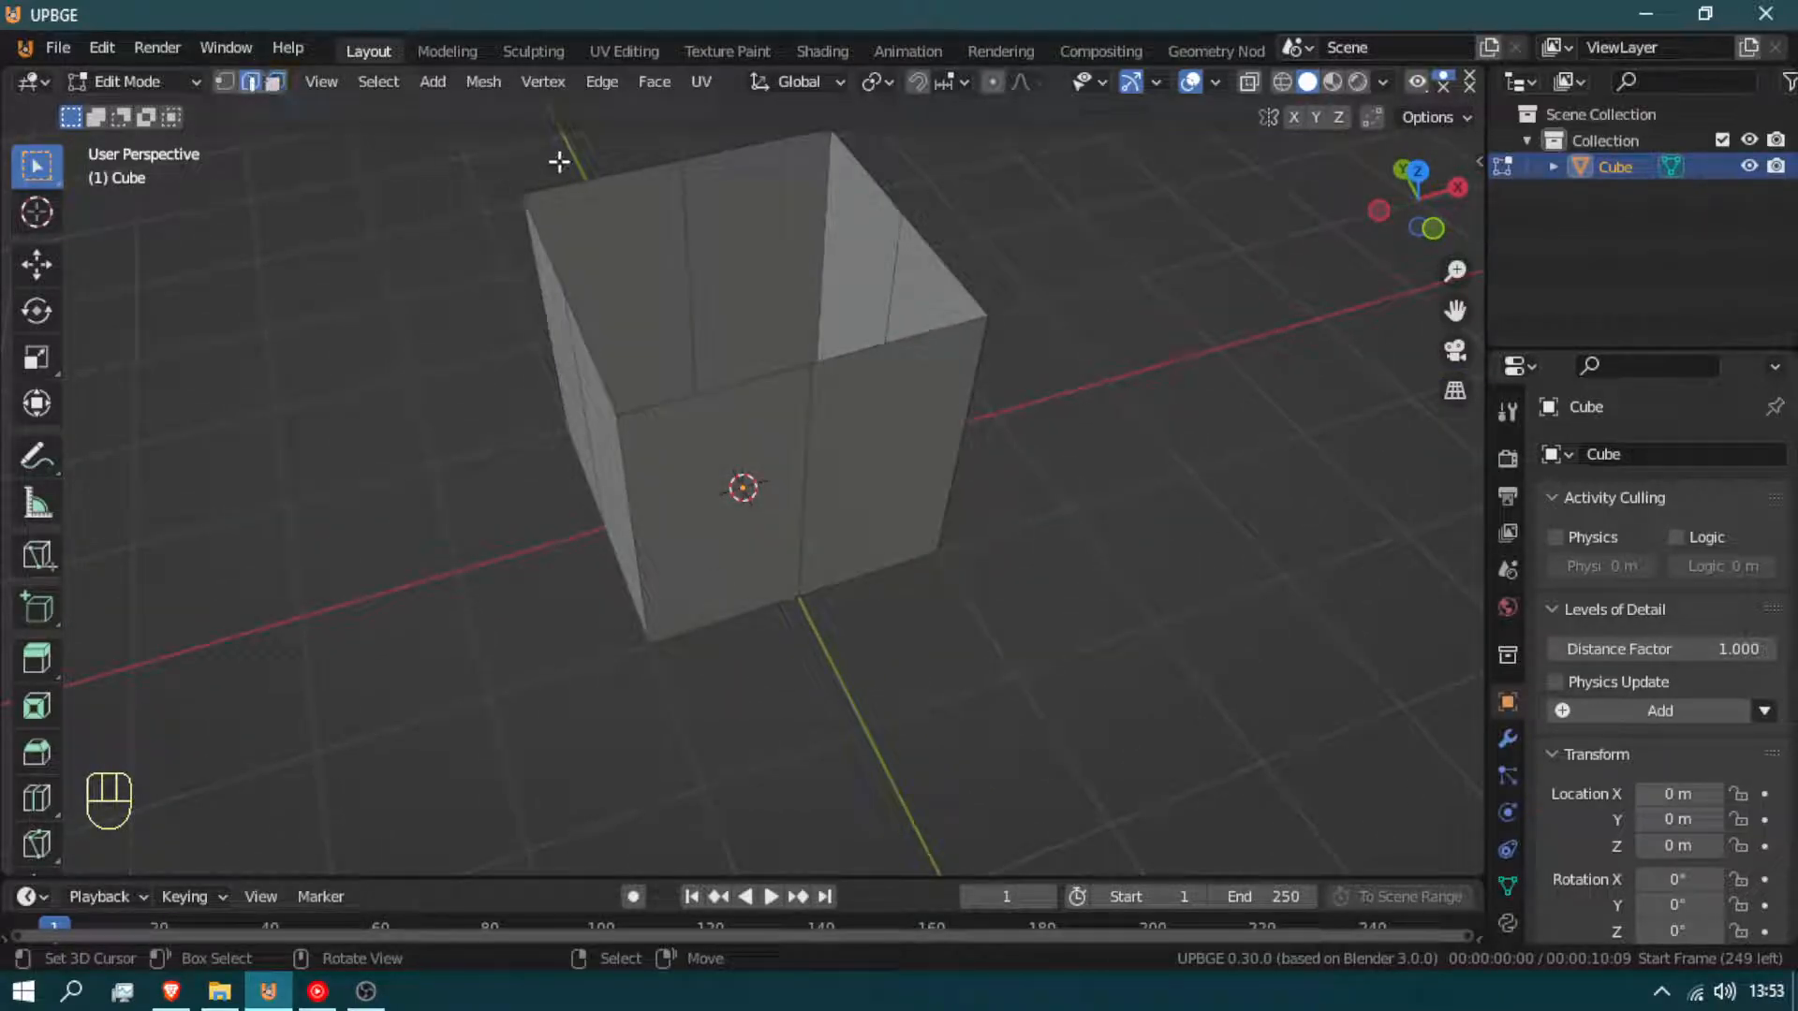
click(676, 260)
shift+click(885, 304)
shift+click(800, 500)
shift+click(575, 466)
shift+click(583, 466)
shift+click(583, 466)
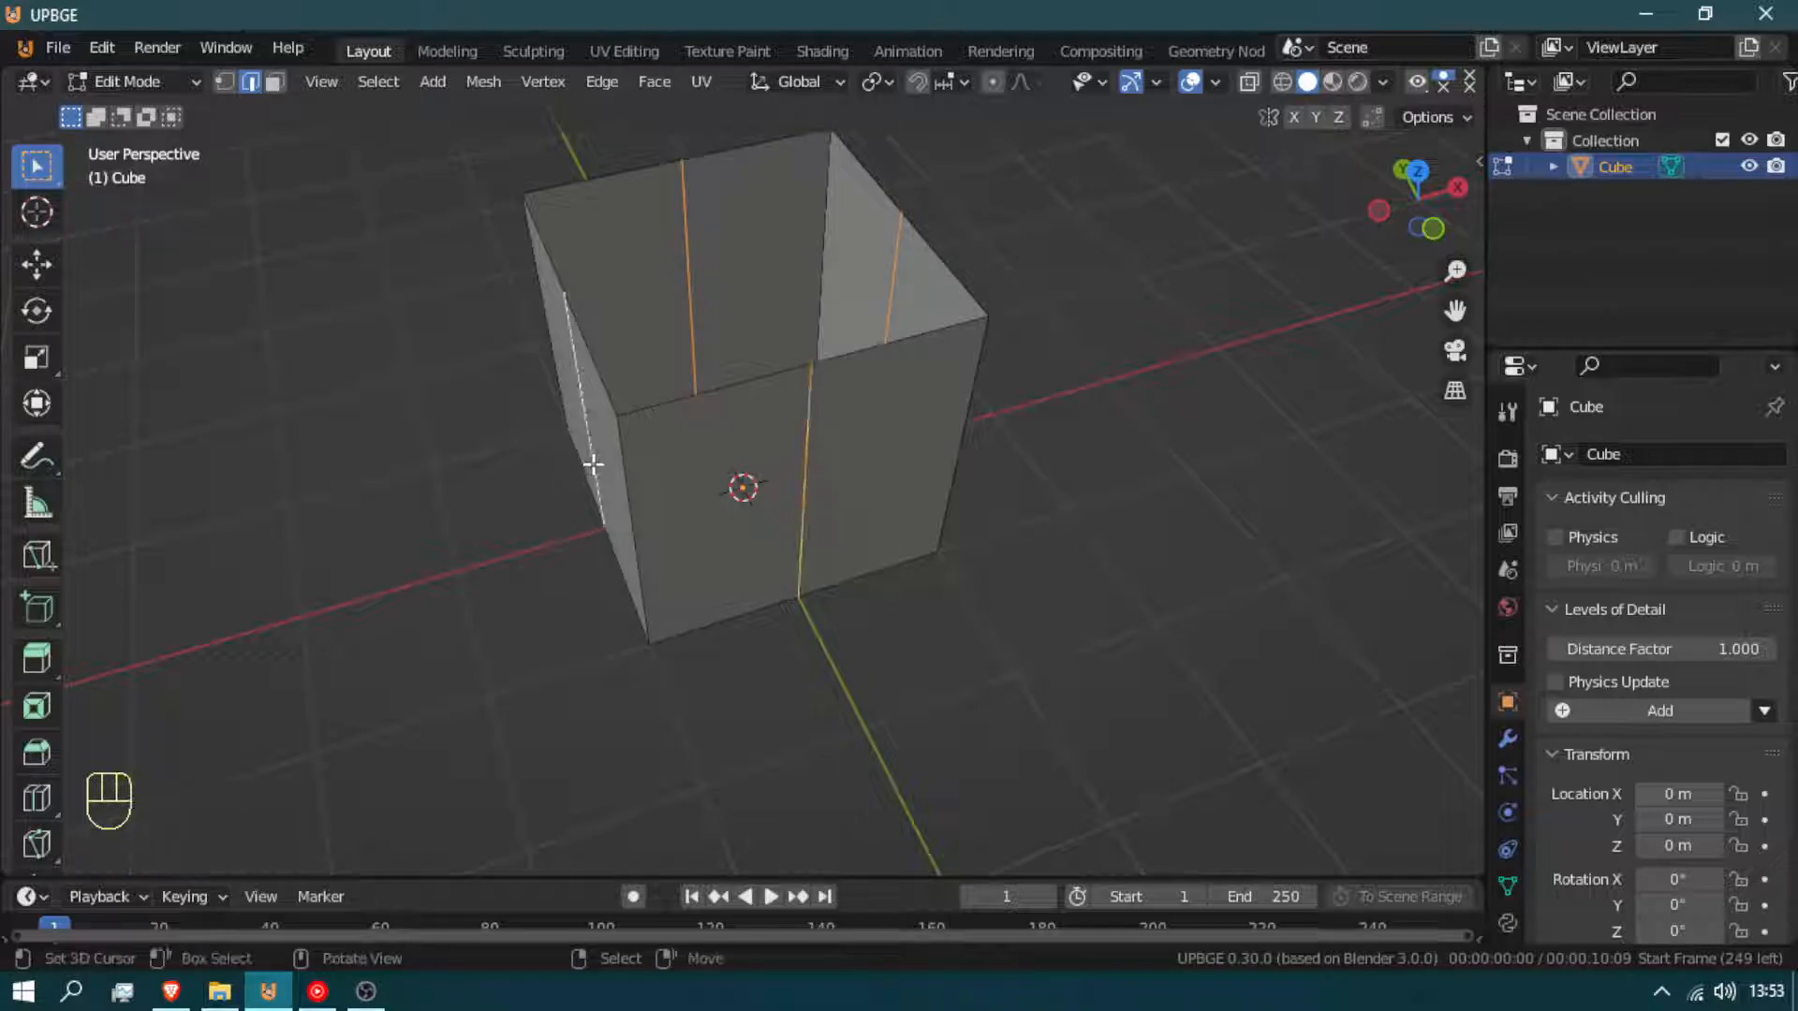
key(s)
key(shift)
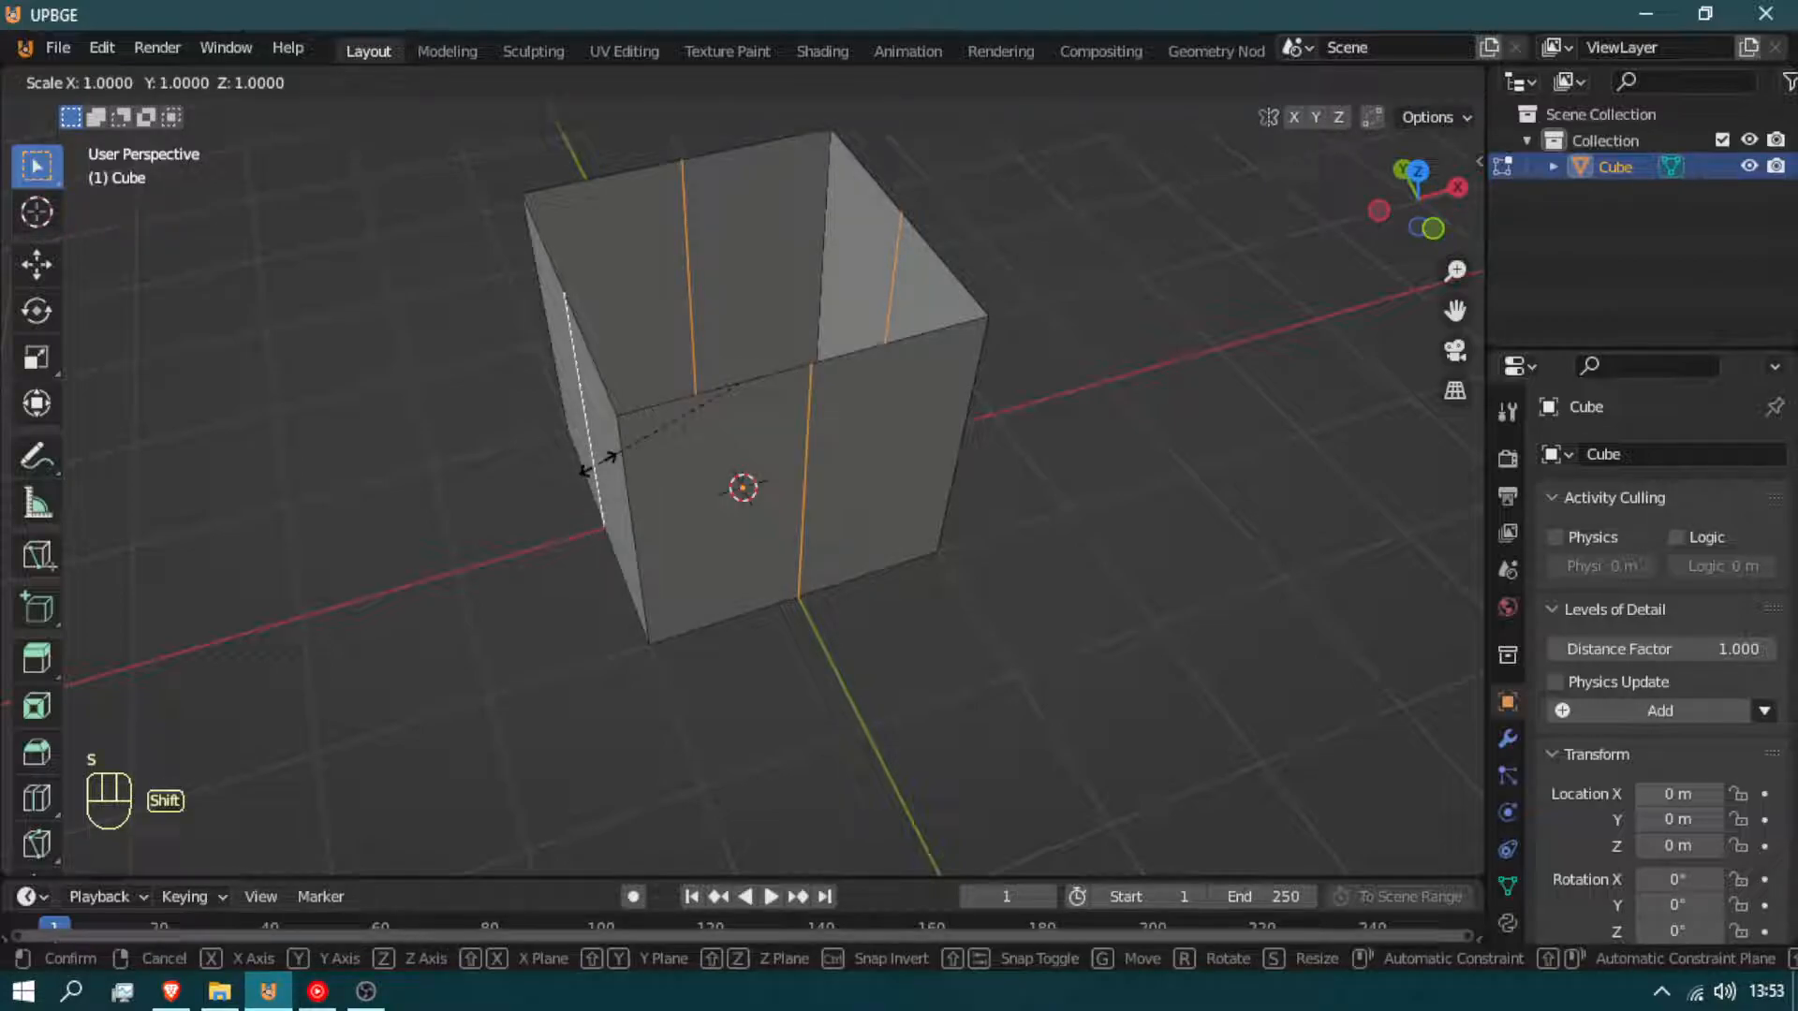
key(shift+z)
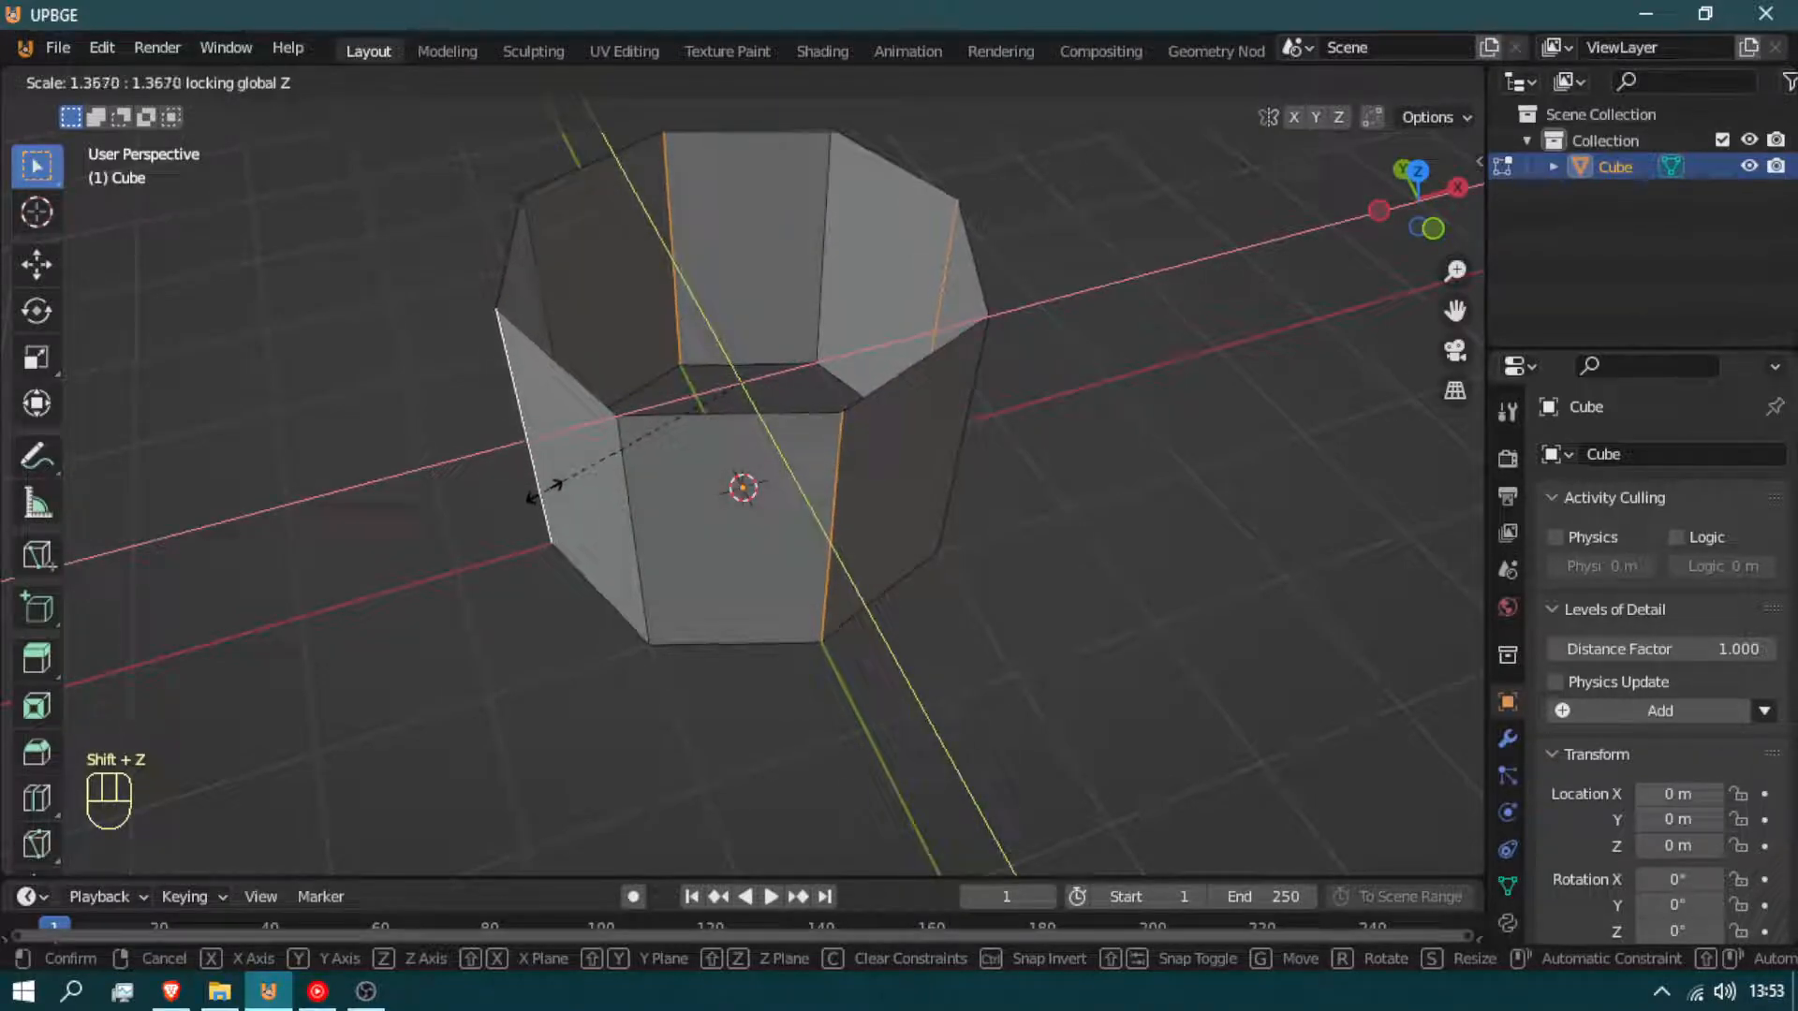
click(496, 371)
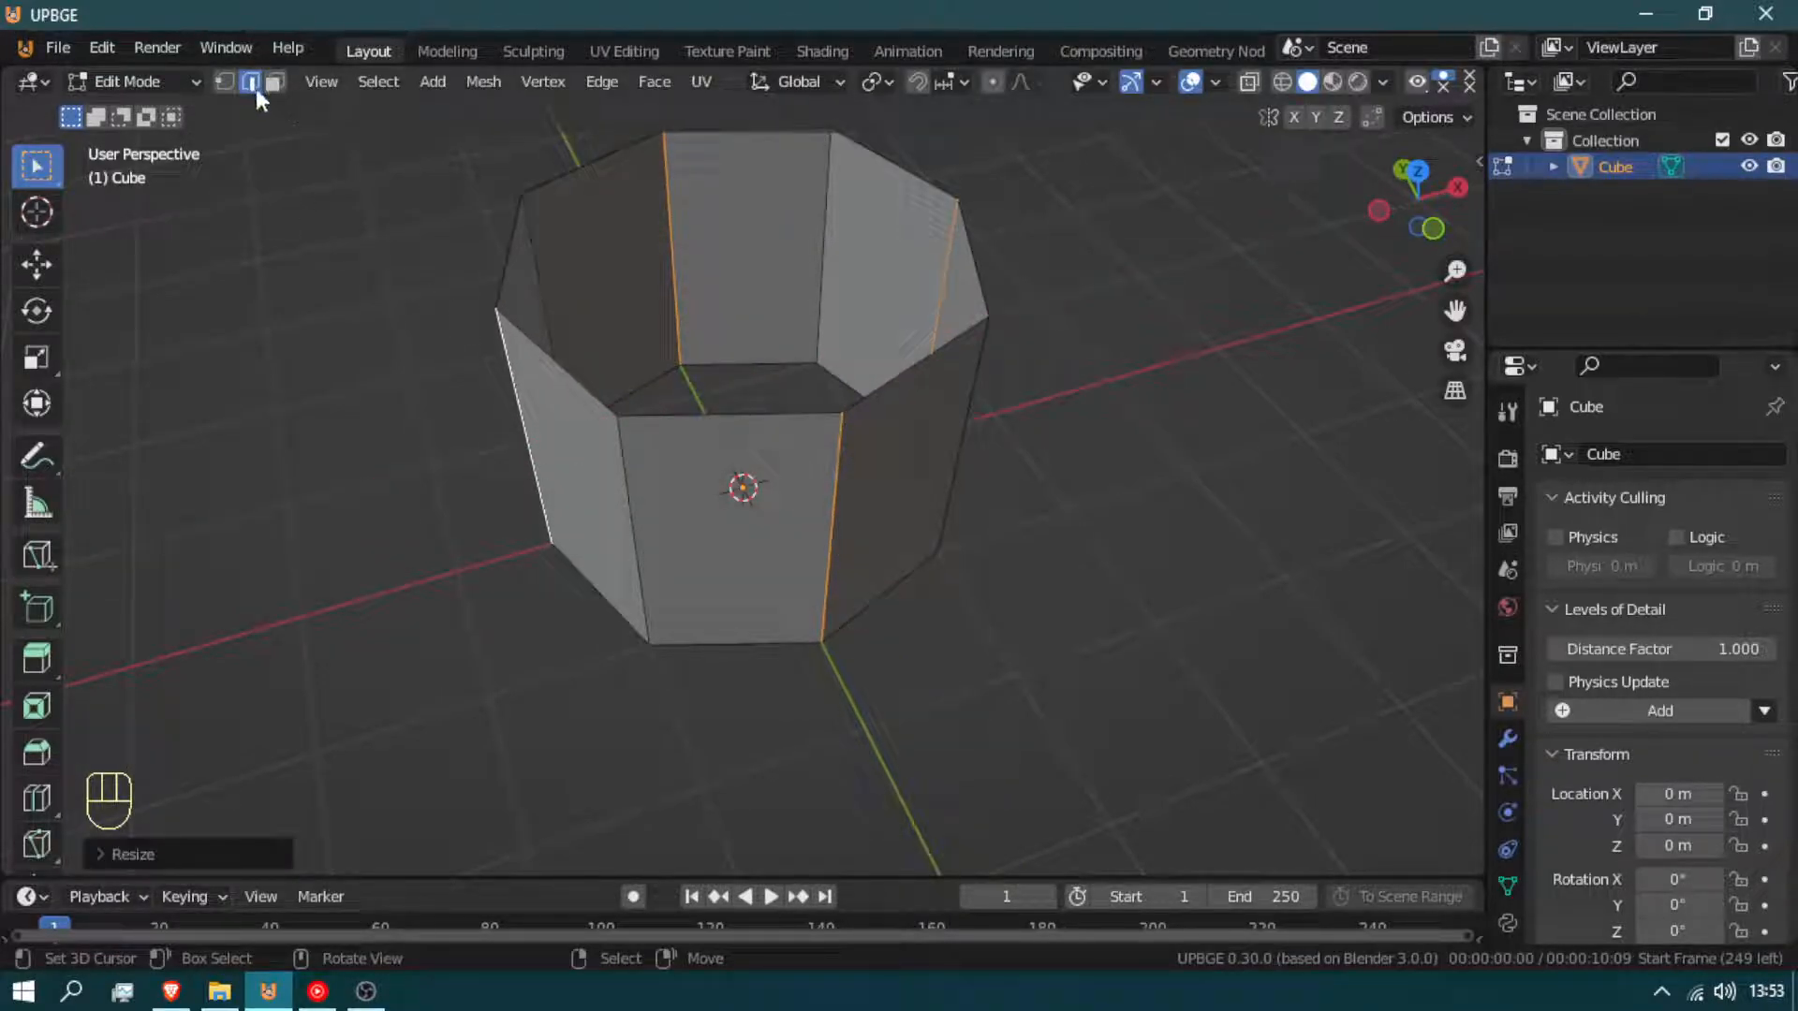
Make the tube's top and bottom edge loops circular with LoopTools Circle
key(alt)
alt+click(562, 376)
alt+shift+click(806, 633)
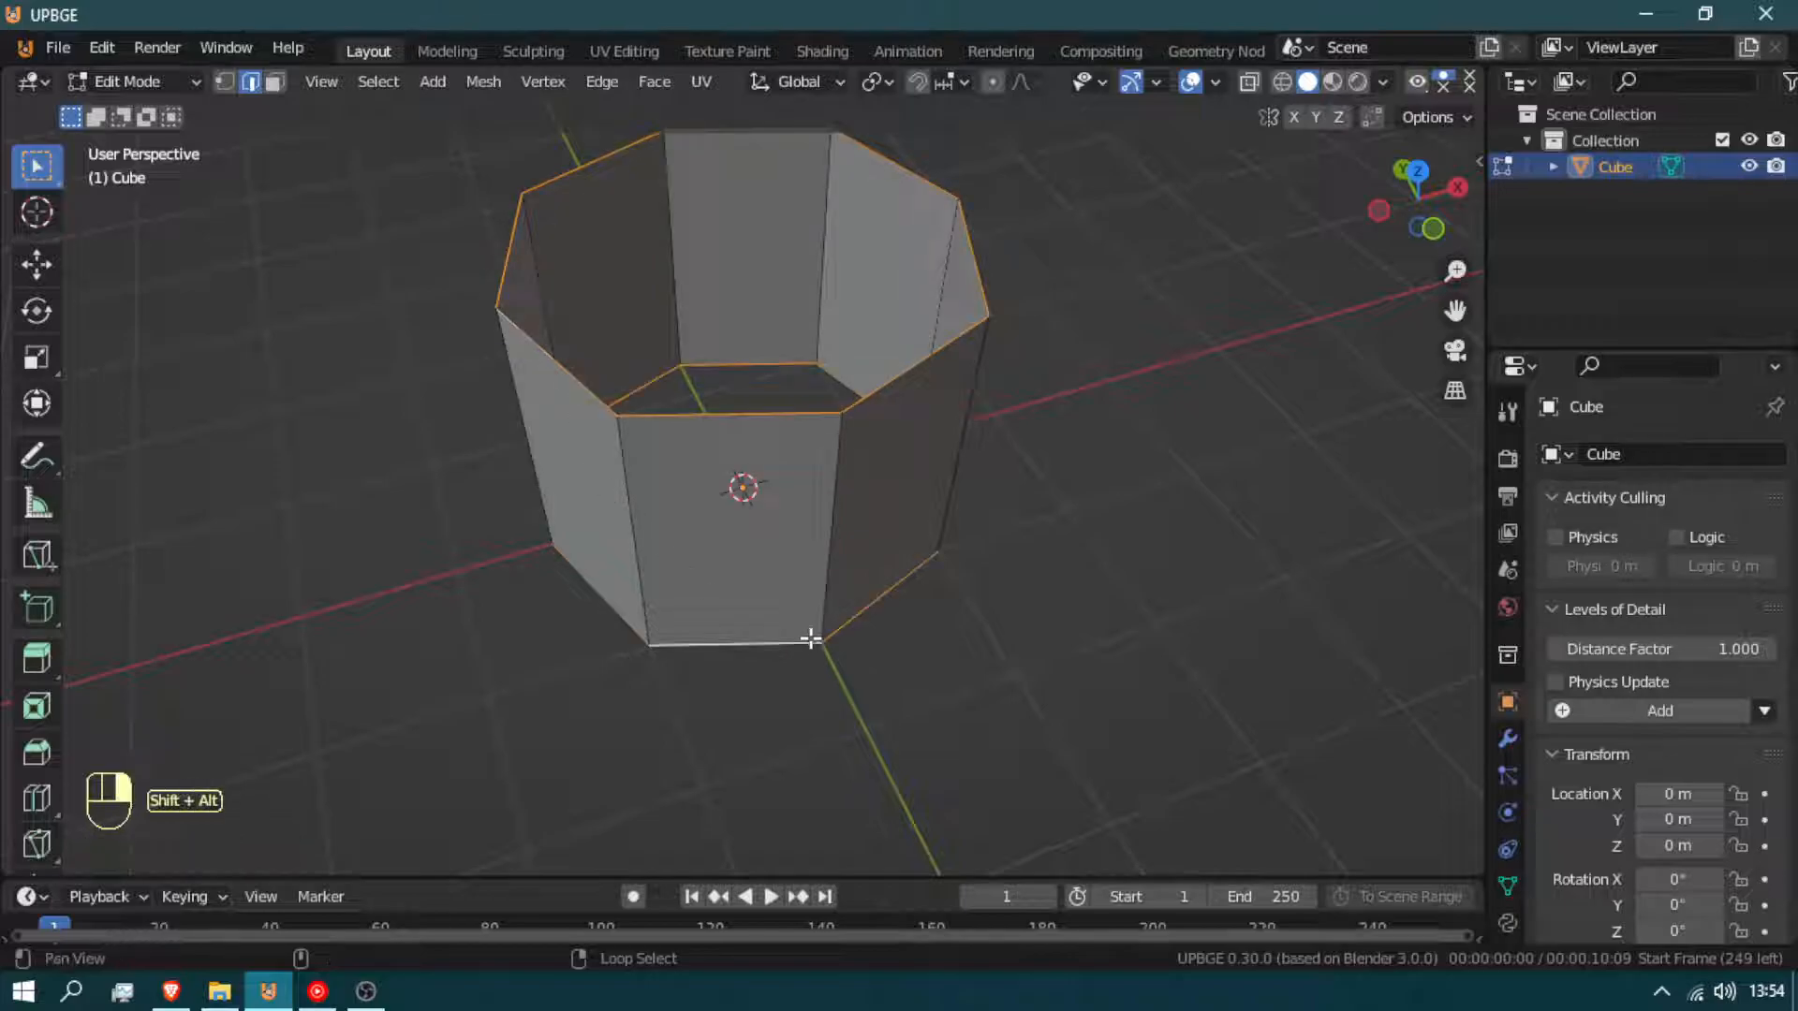
middle_drag(782, 660, 851, 678)
key(w)
mouse_move(720, 142)
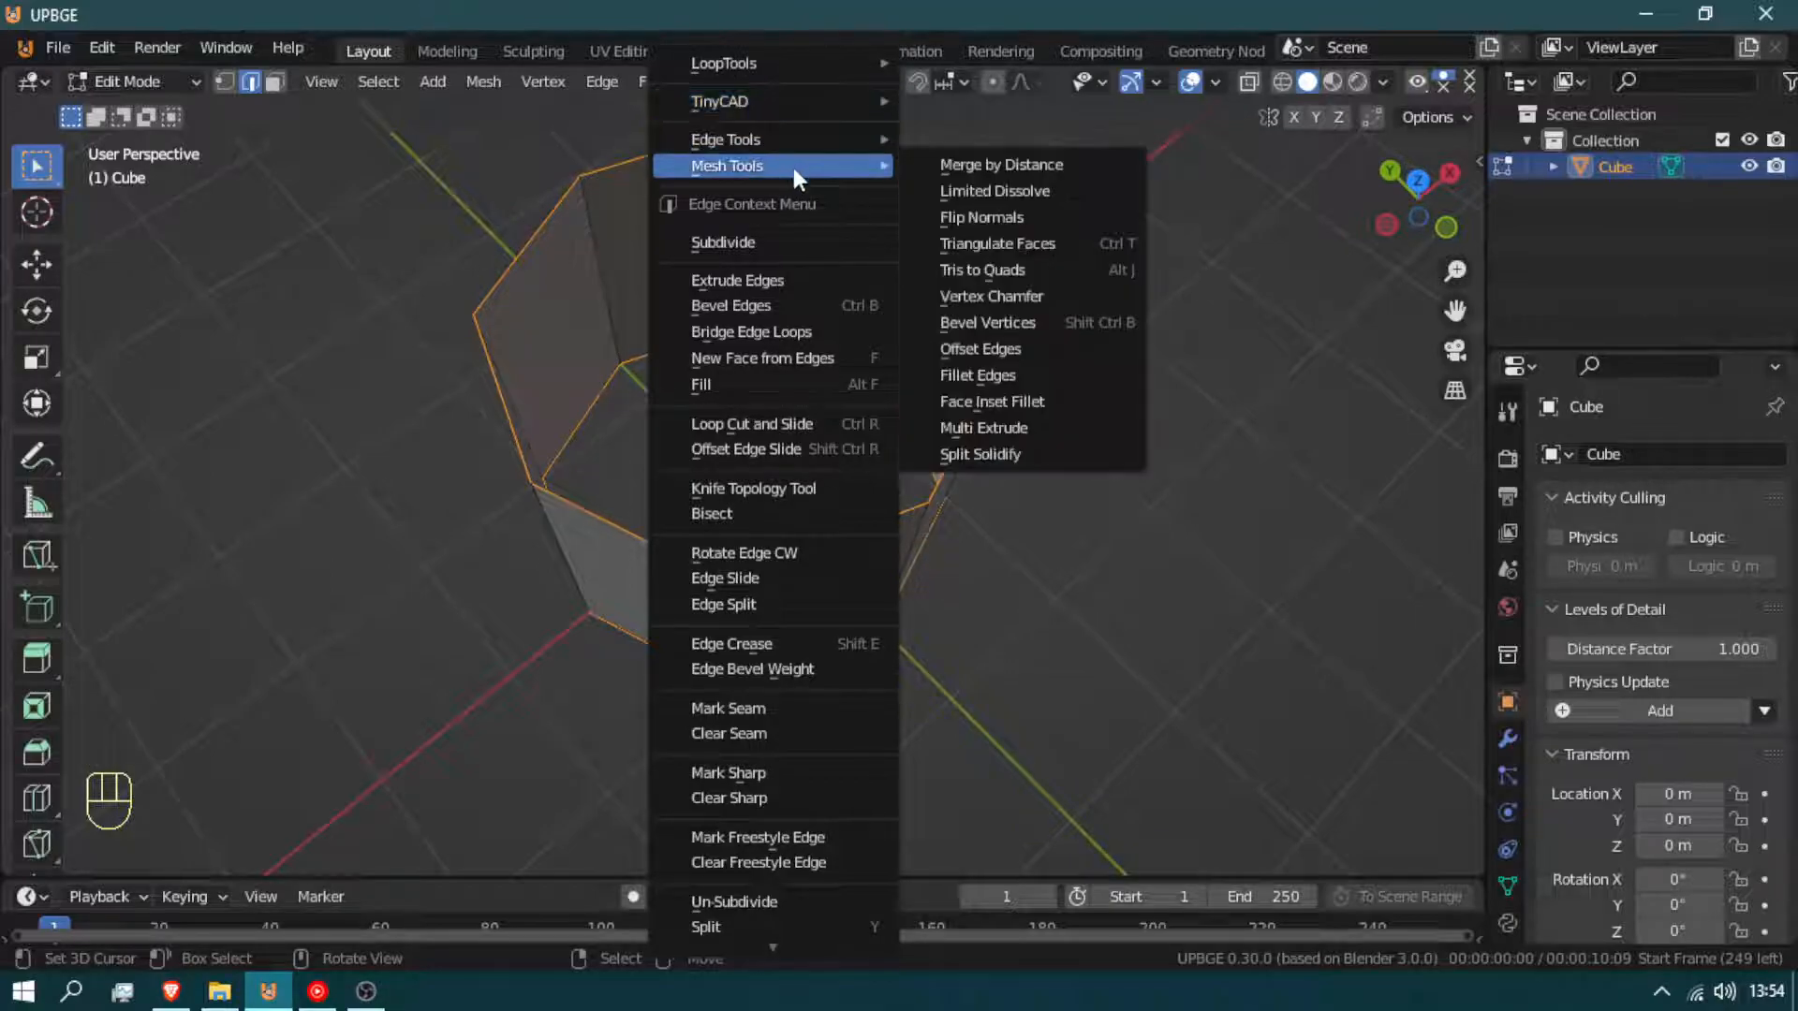
mouse_move(779, 62)
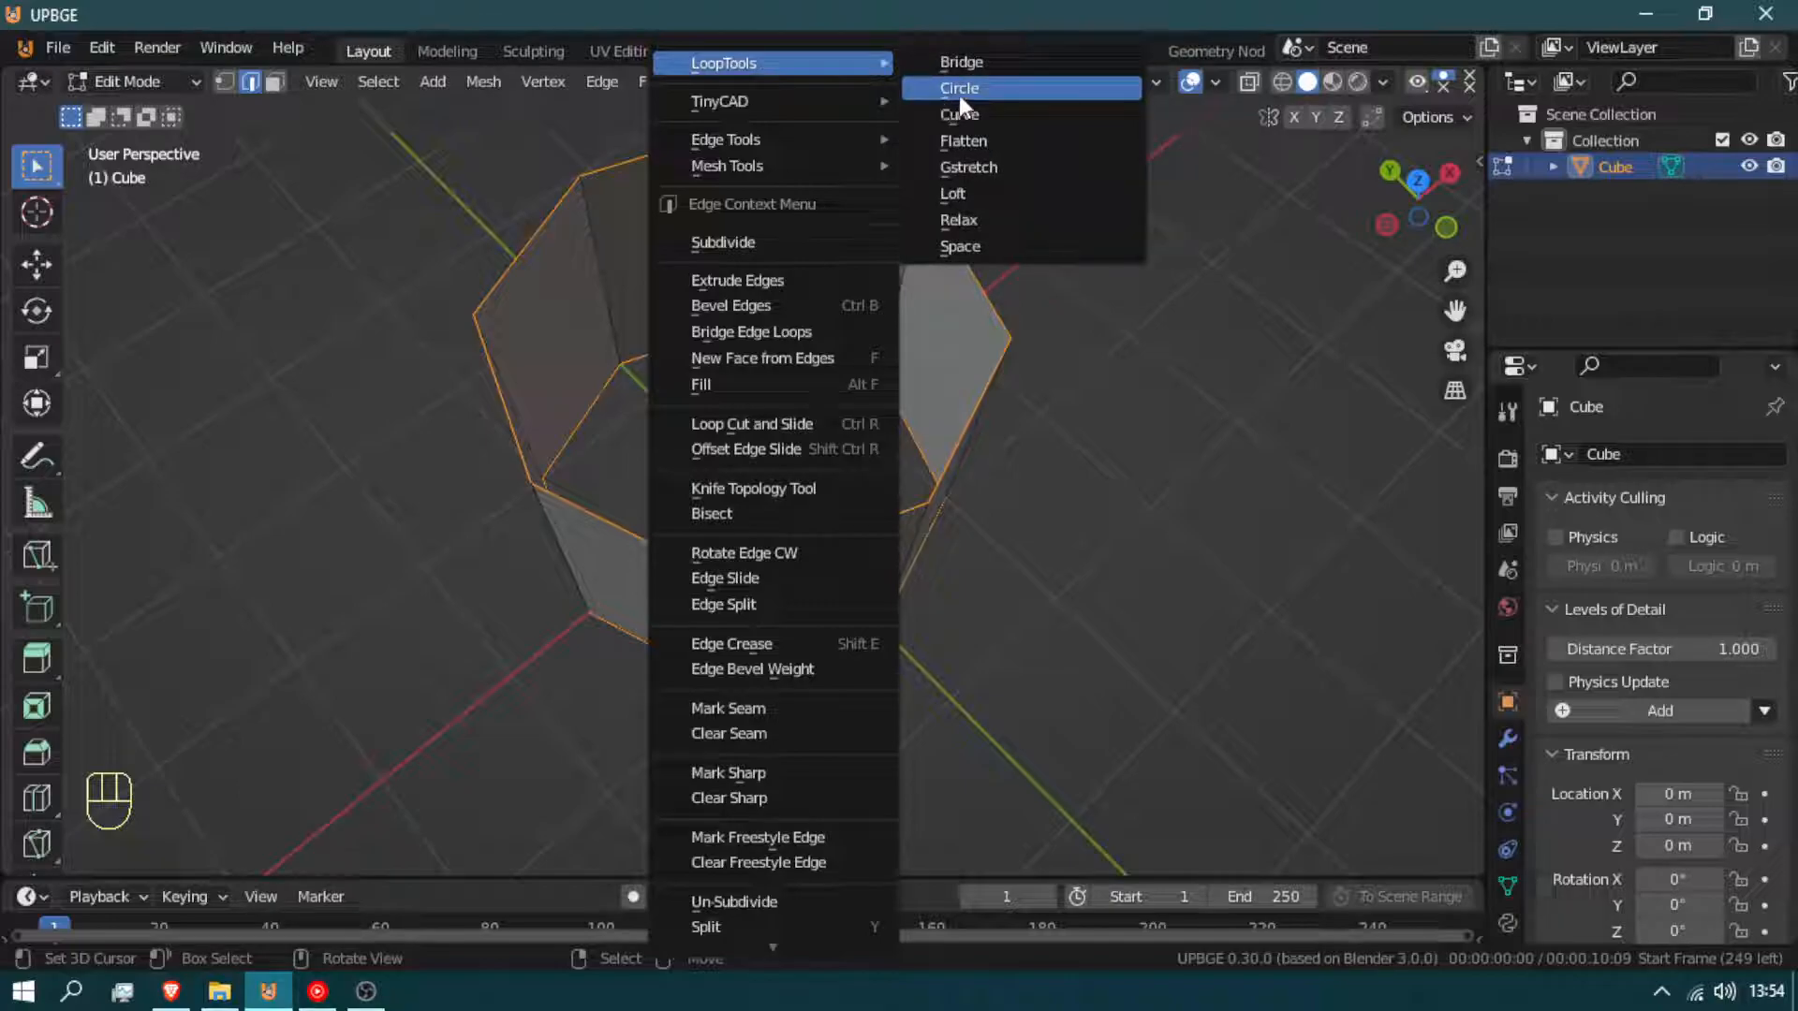
click(985, 88)
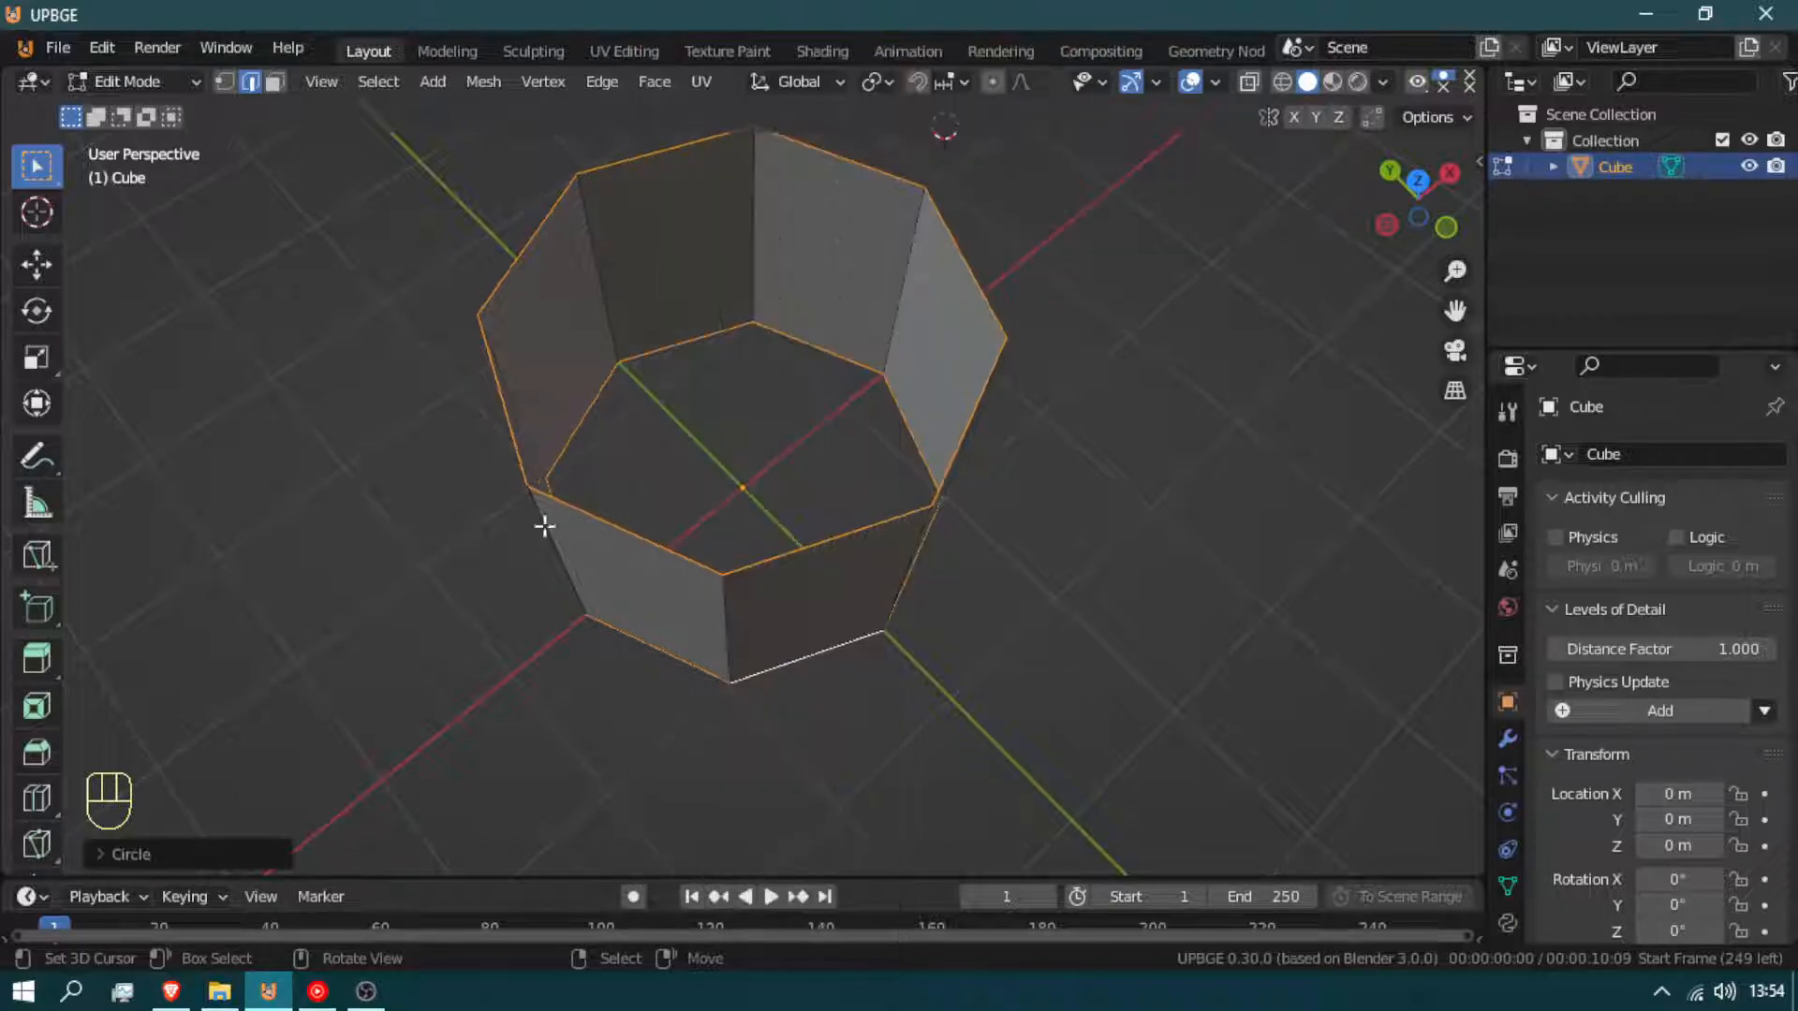
Raise the tube's top edge loop along Z to lengthen the tube, and return to Object Mode
middle_drag(662, 362, 453, 385)
middle_drag(802, 521, 899, 196)
scroll(448, 270, up, 3)
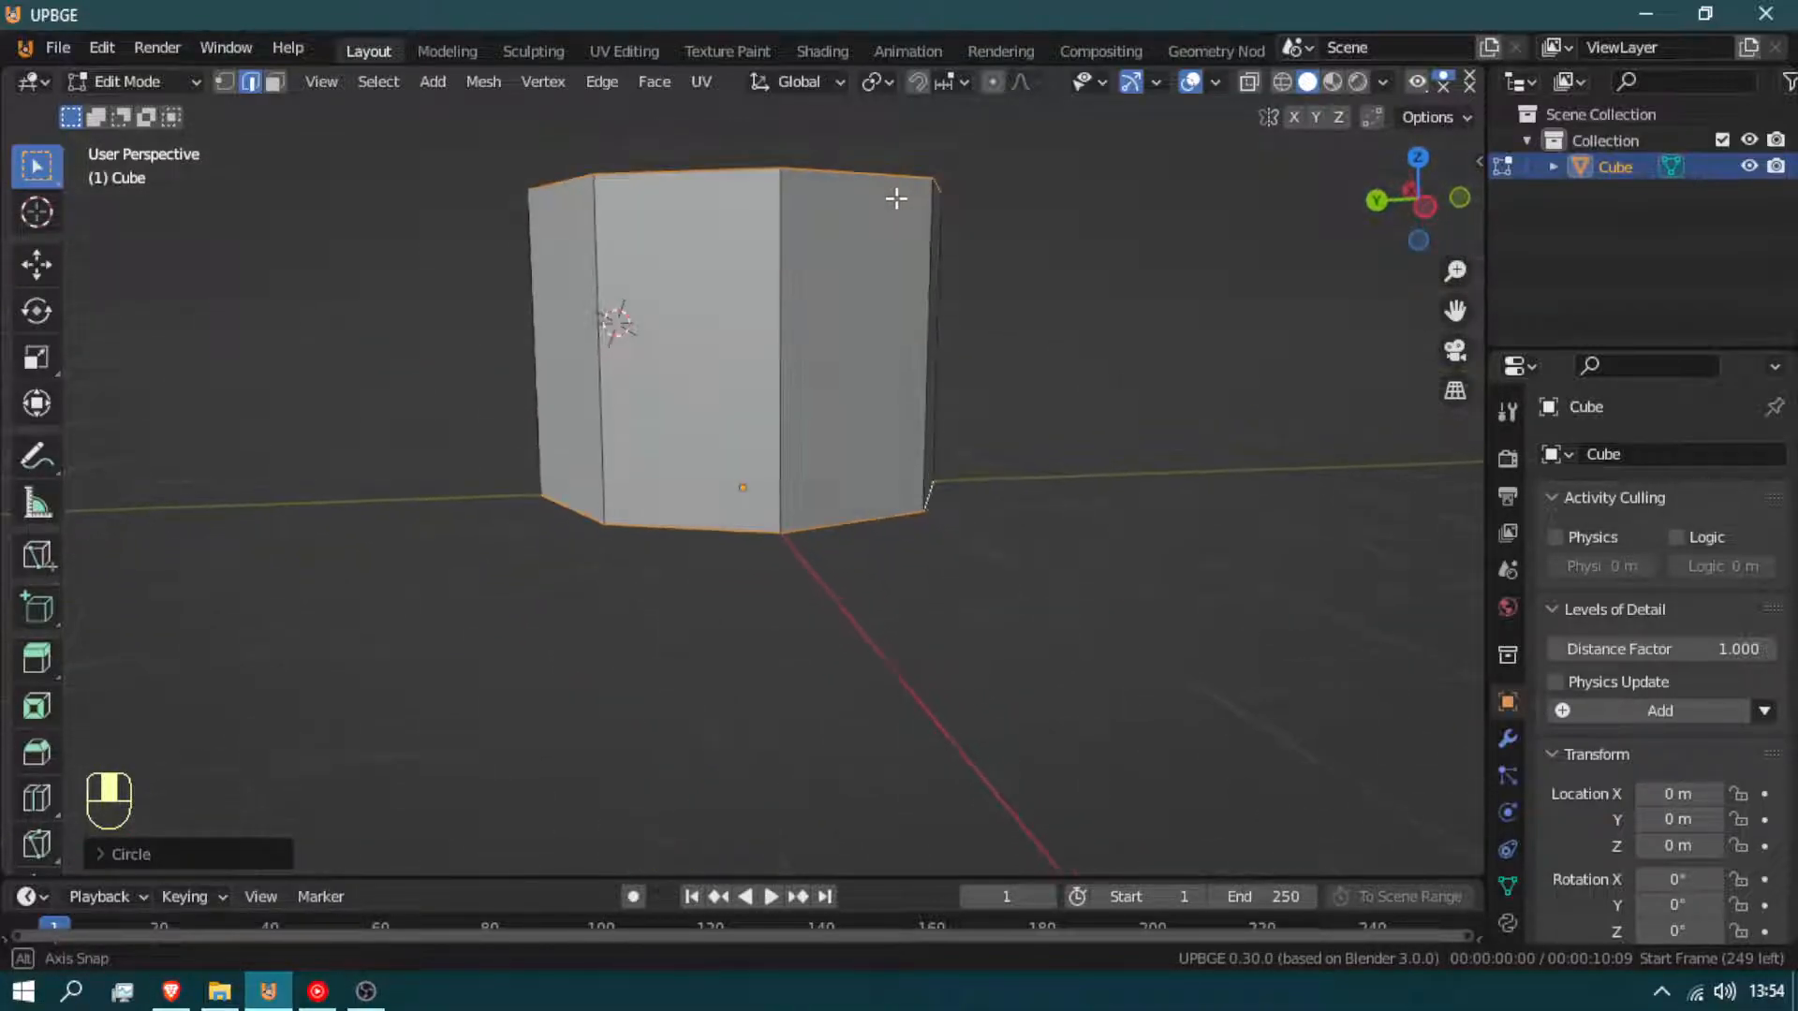
key(Tab)
key(Tab)
click(785, 186)
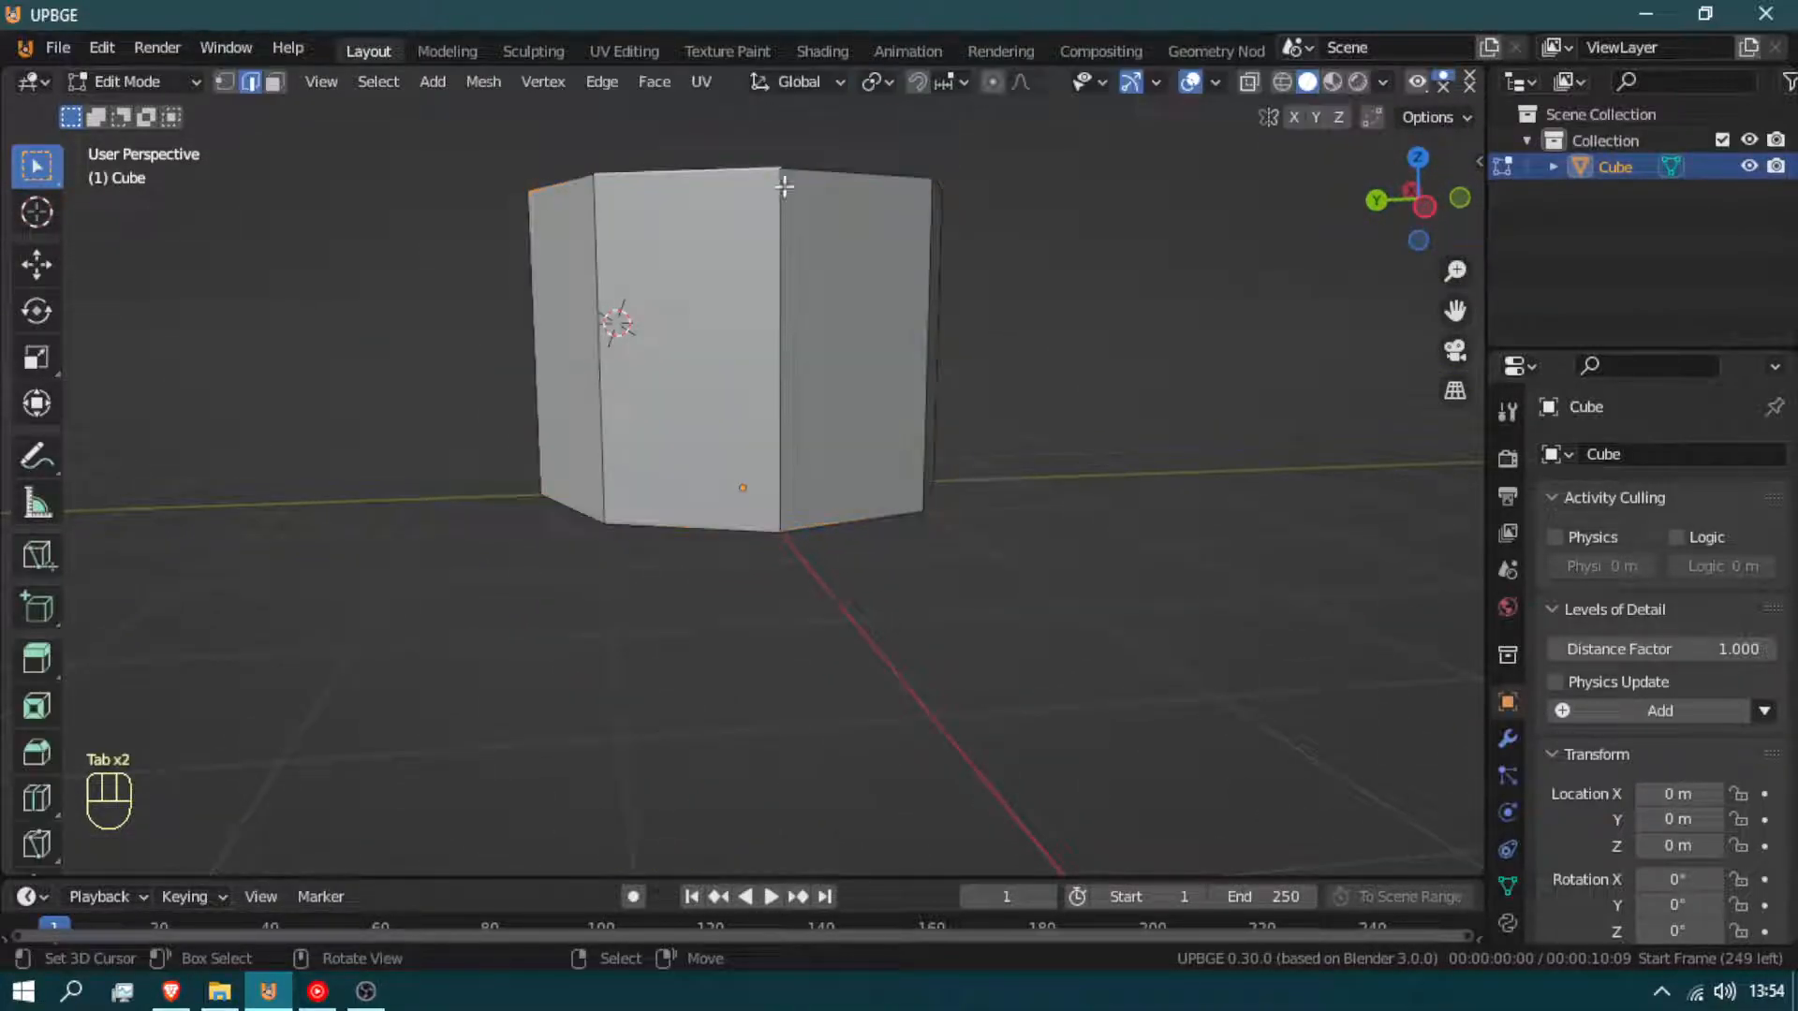
alt+right_click(785, 165)
middle_drag(785, 164, 813, 242)
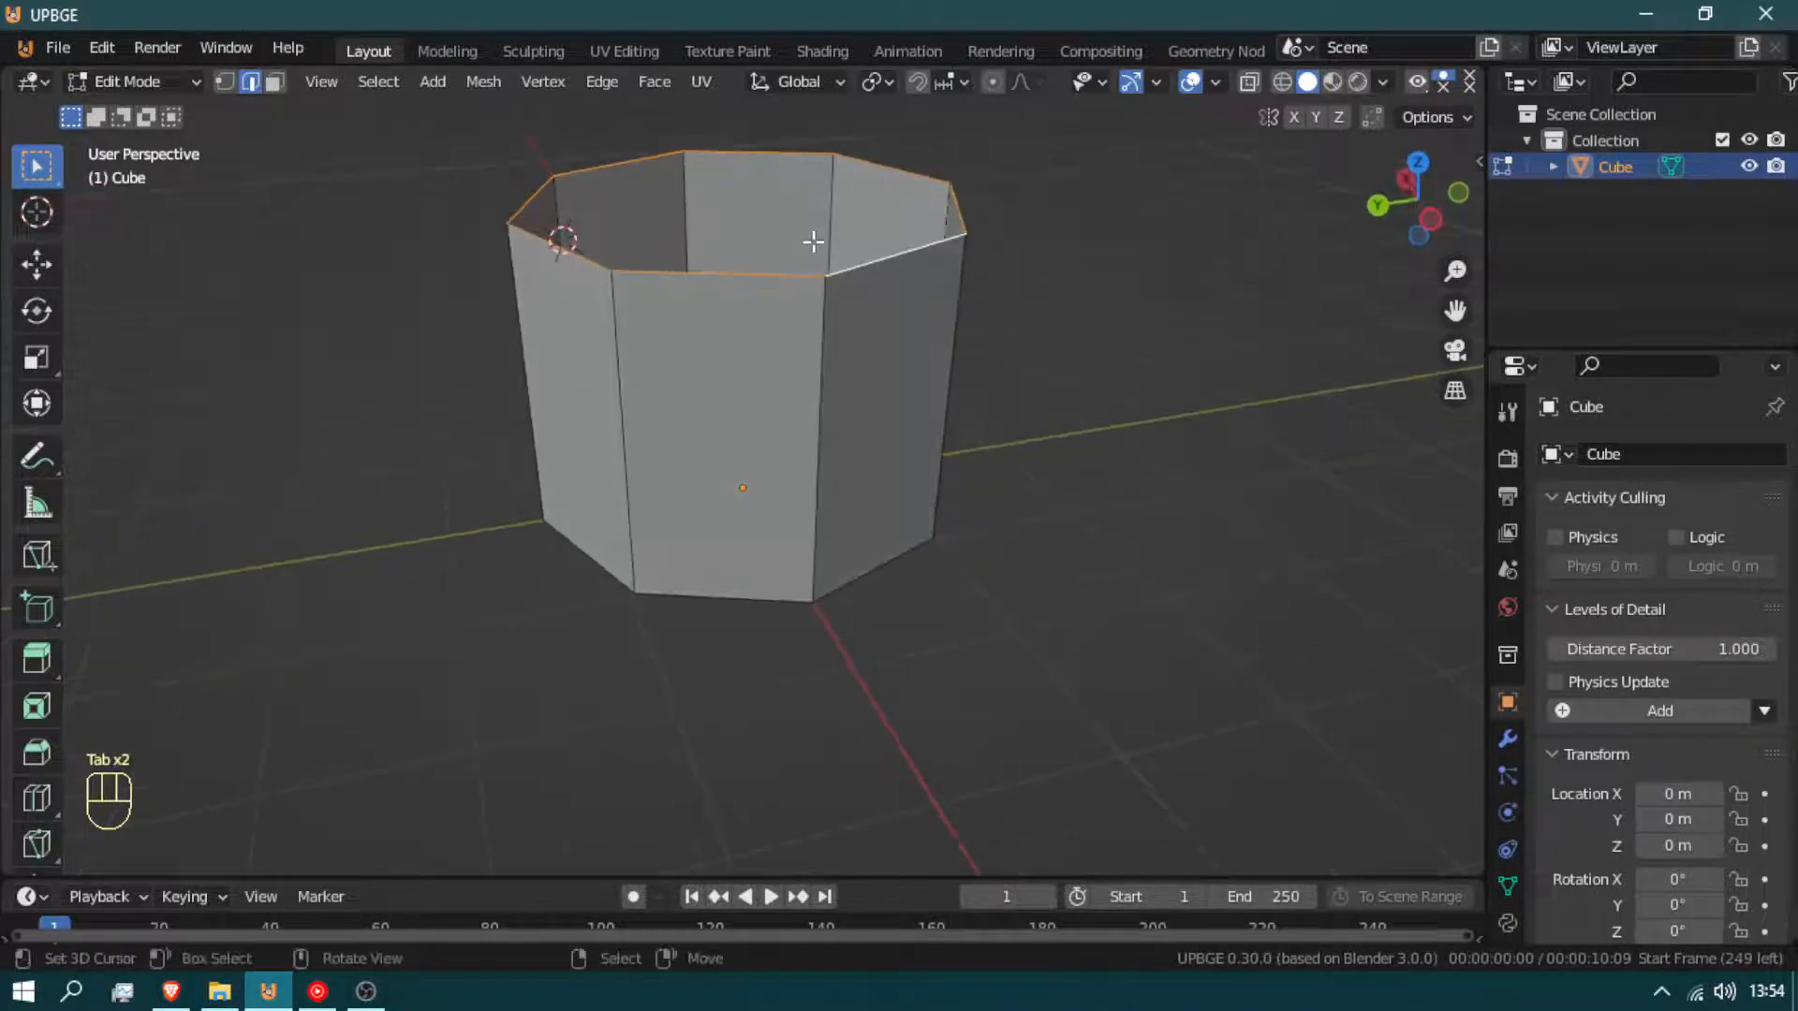
scroll(812, 243, down, 6)
key(g)
key(z)
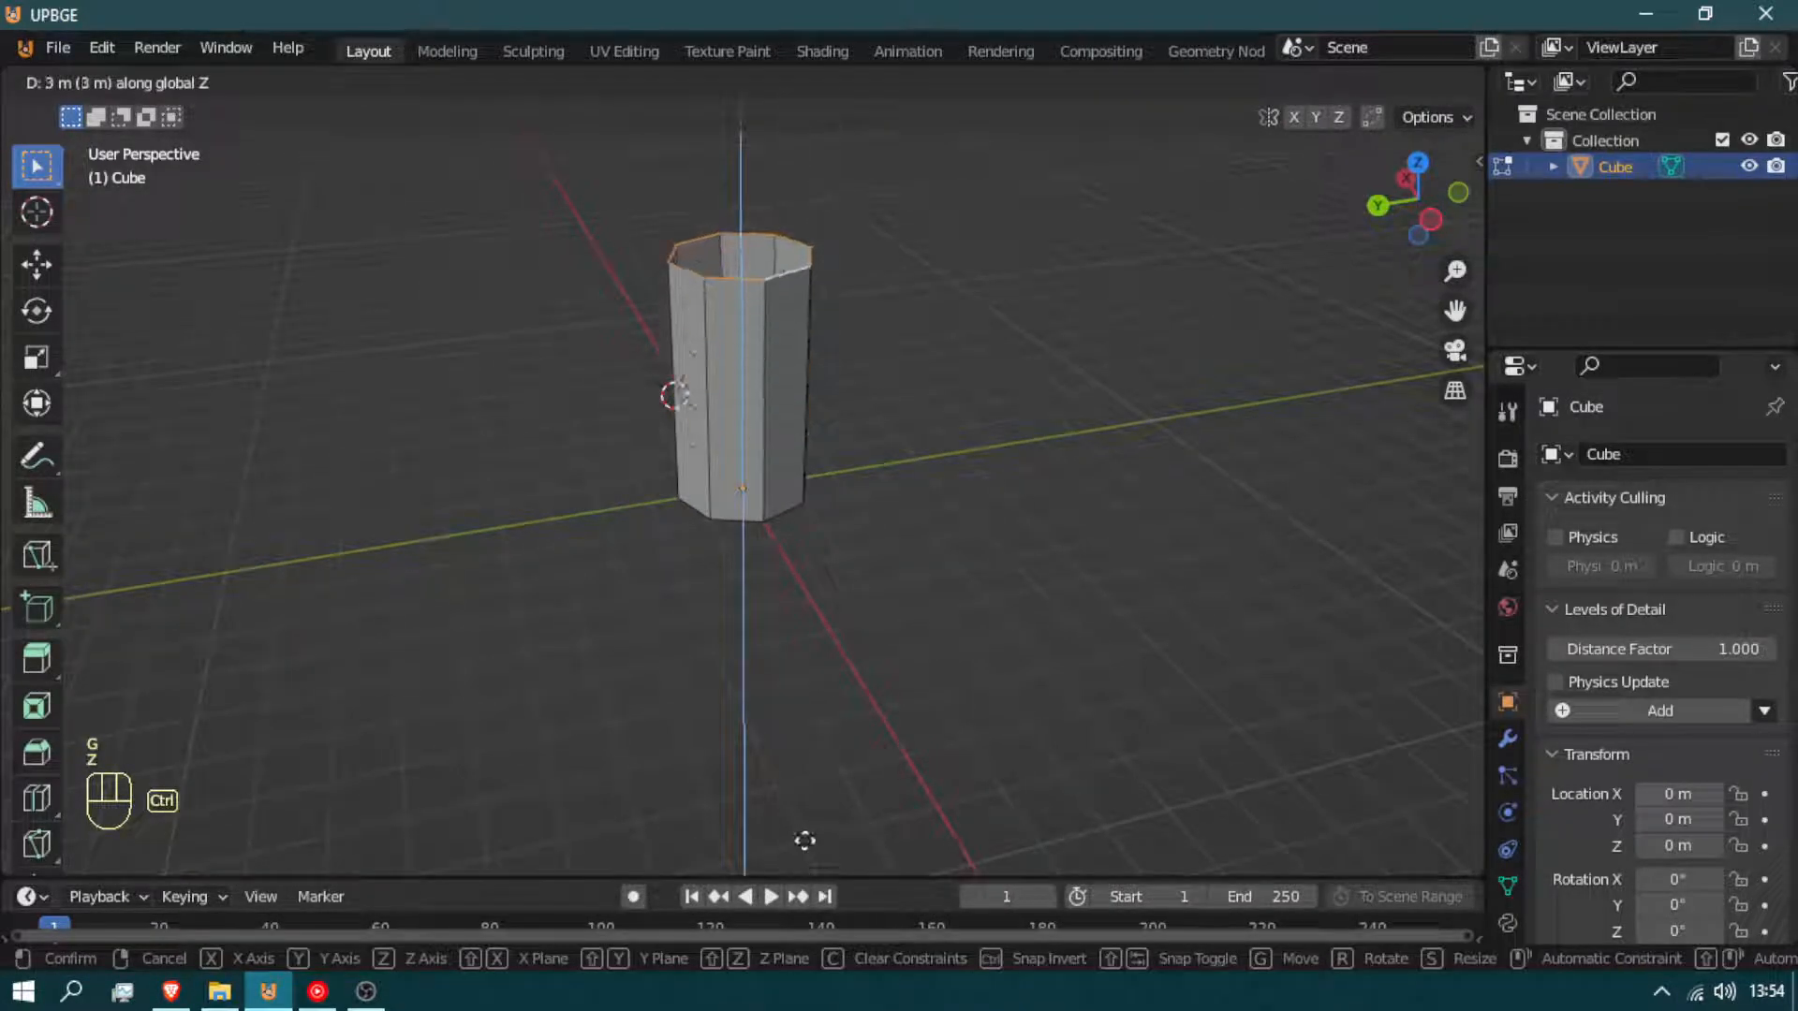
click(596, 810)
middle_drag(596, 811, 947, 661)
middle_drag(865, 551, 721, 340)
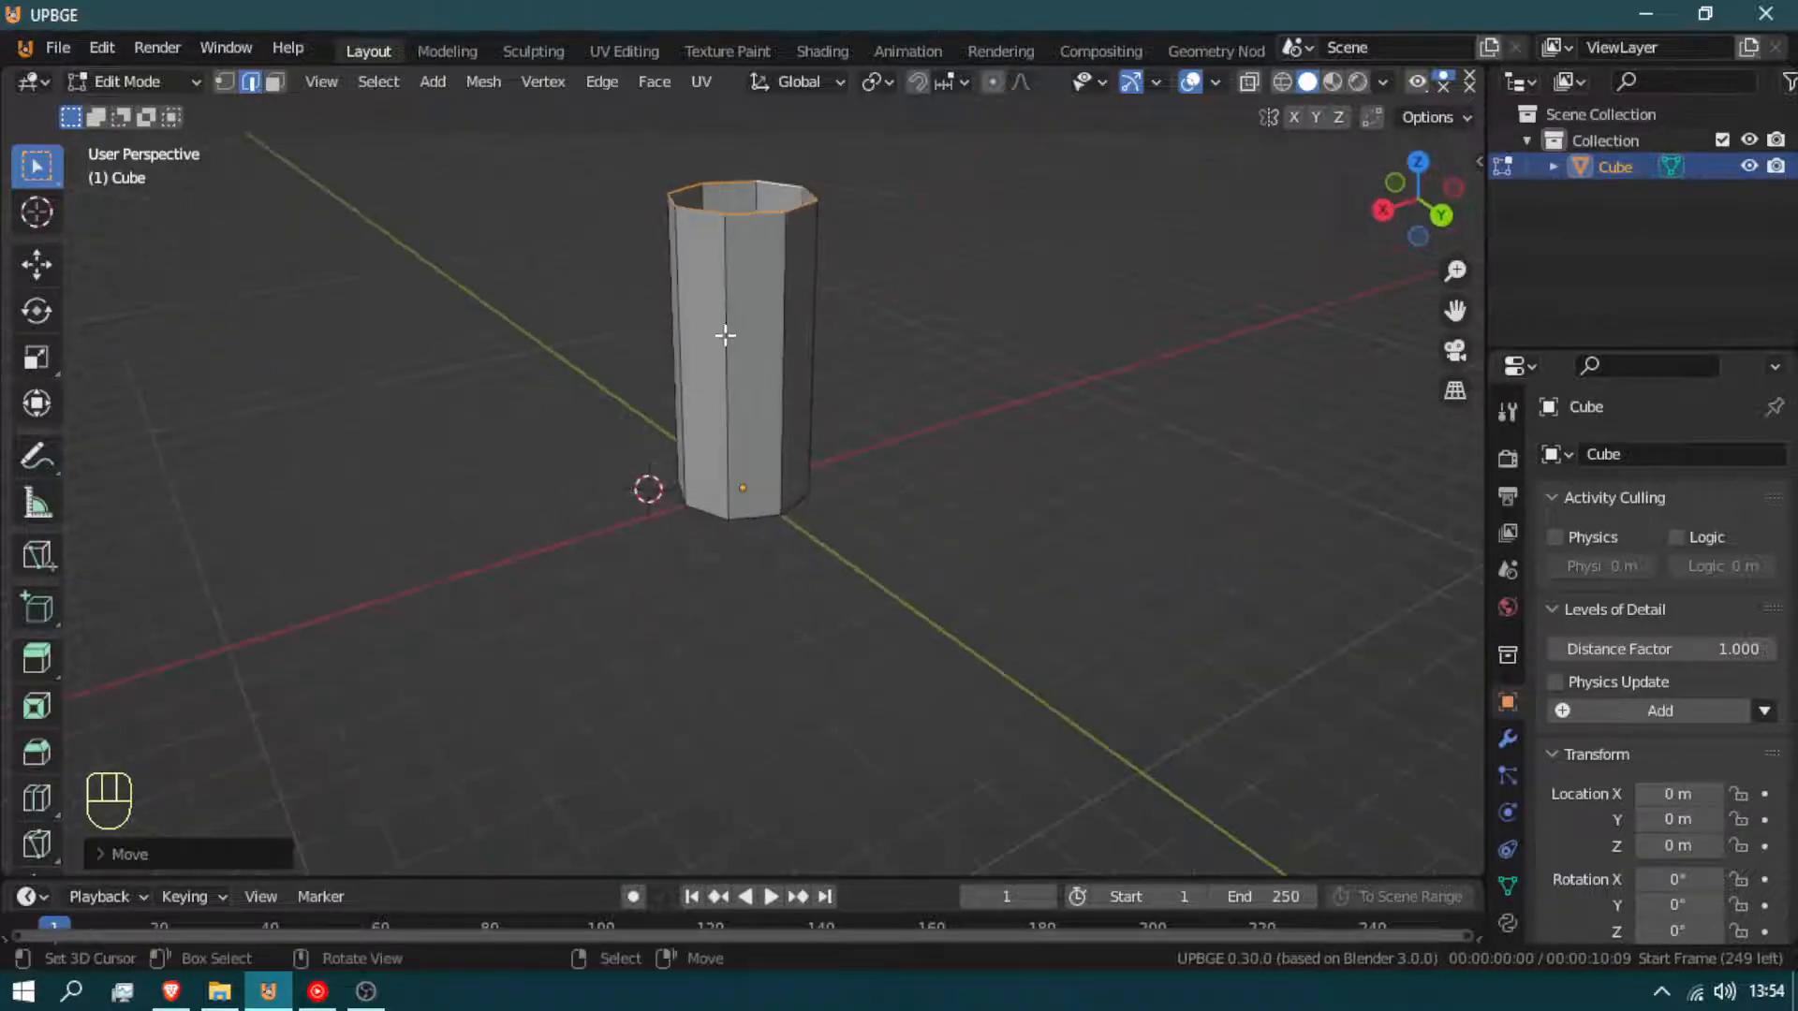
key(Tab)
key(s)
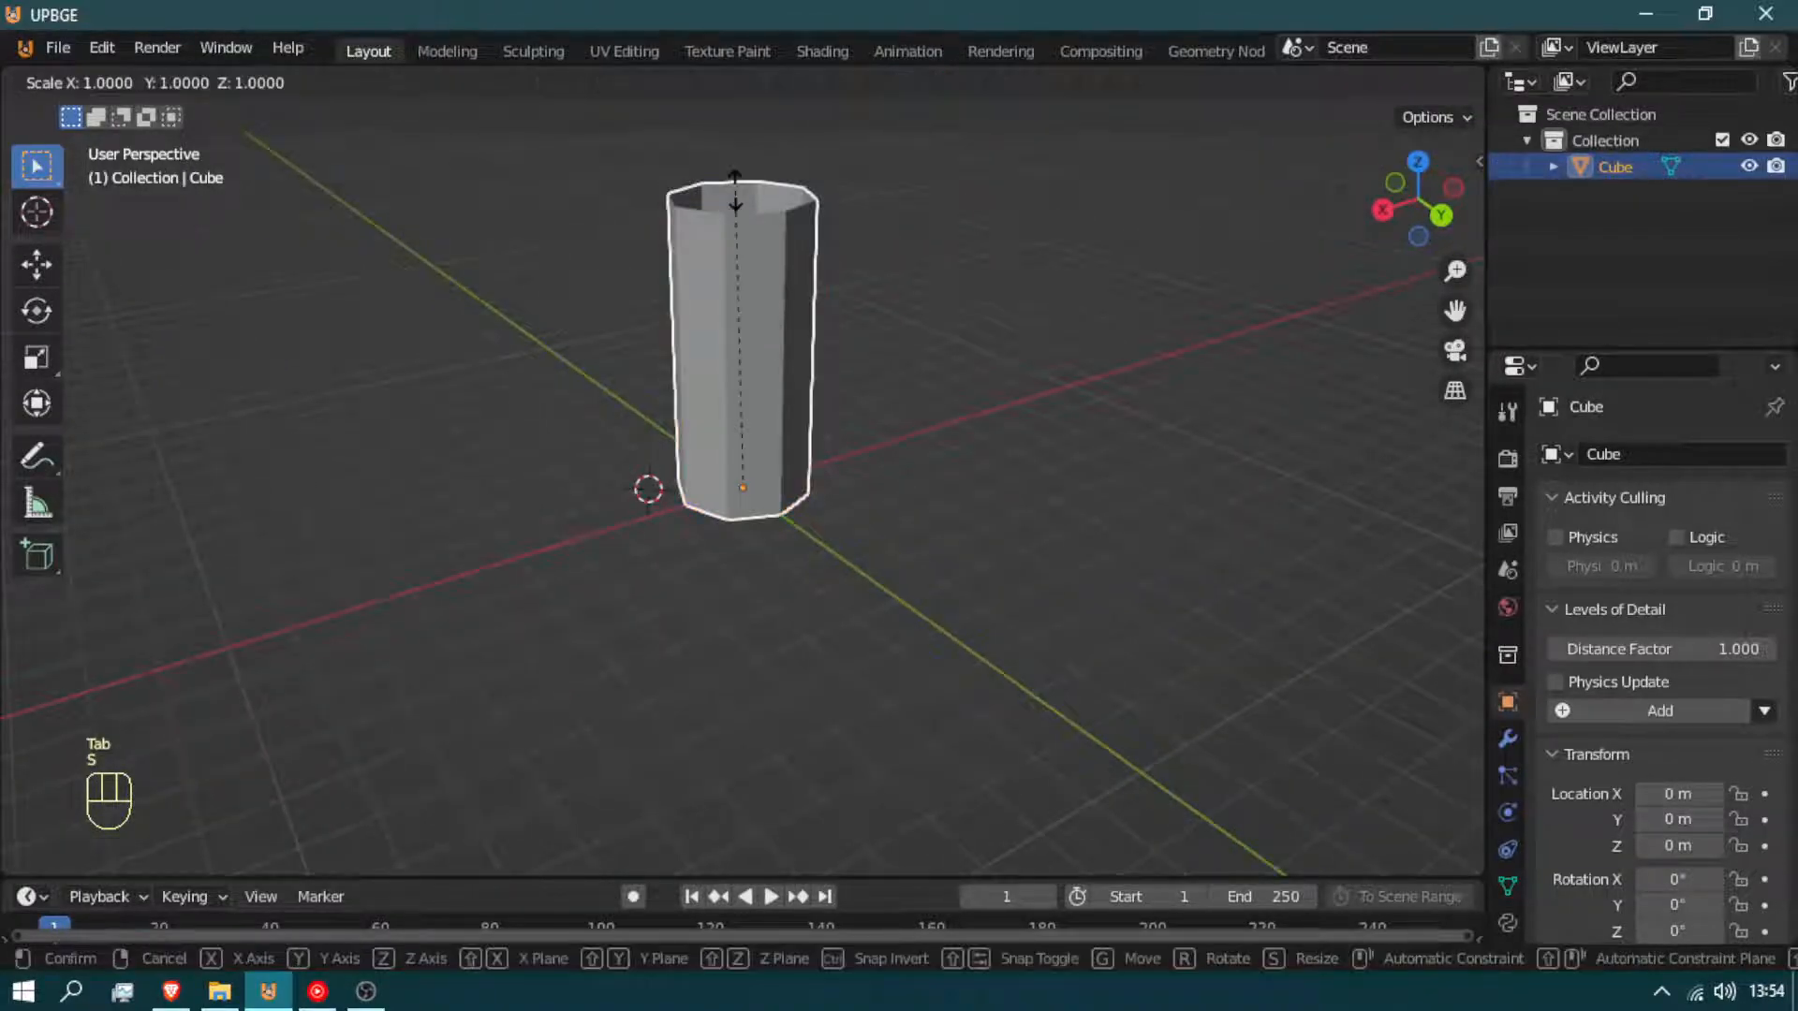
key(z)
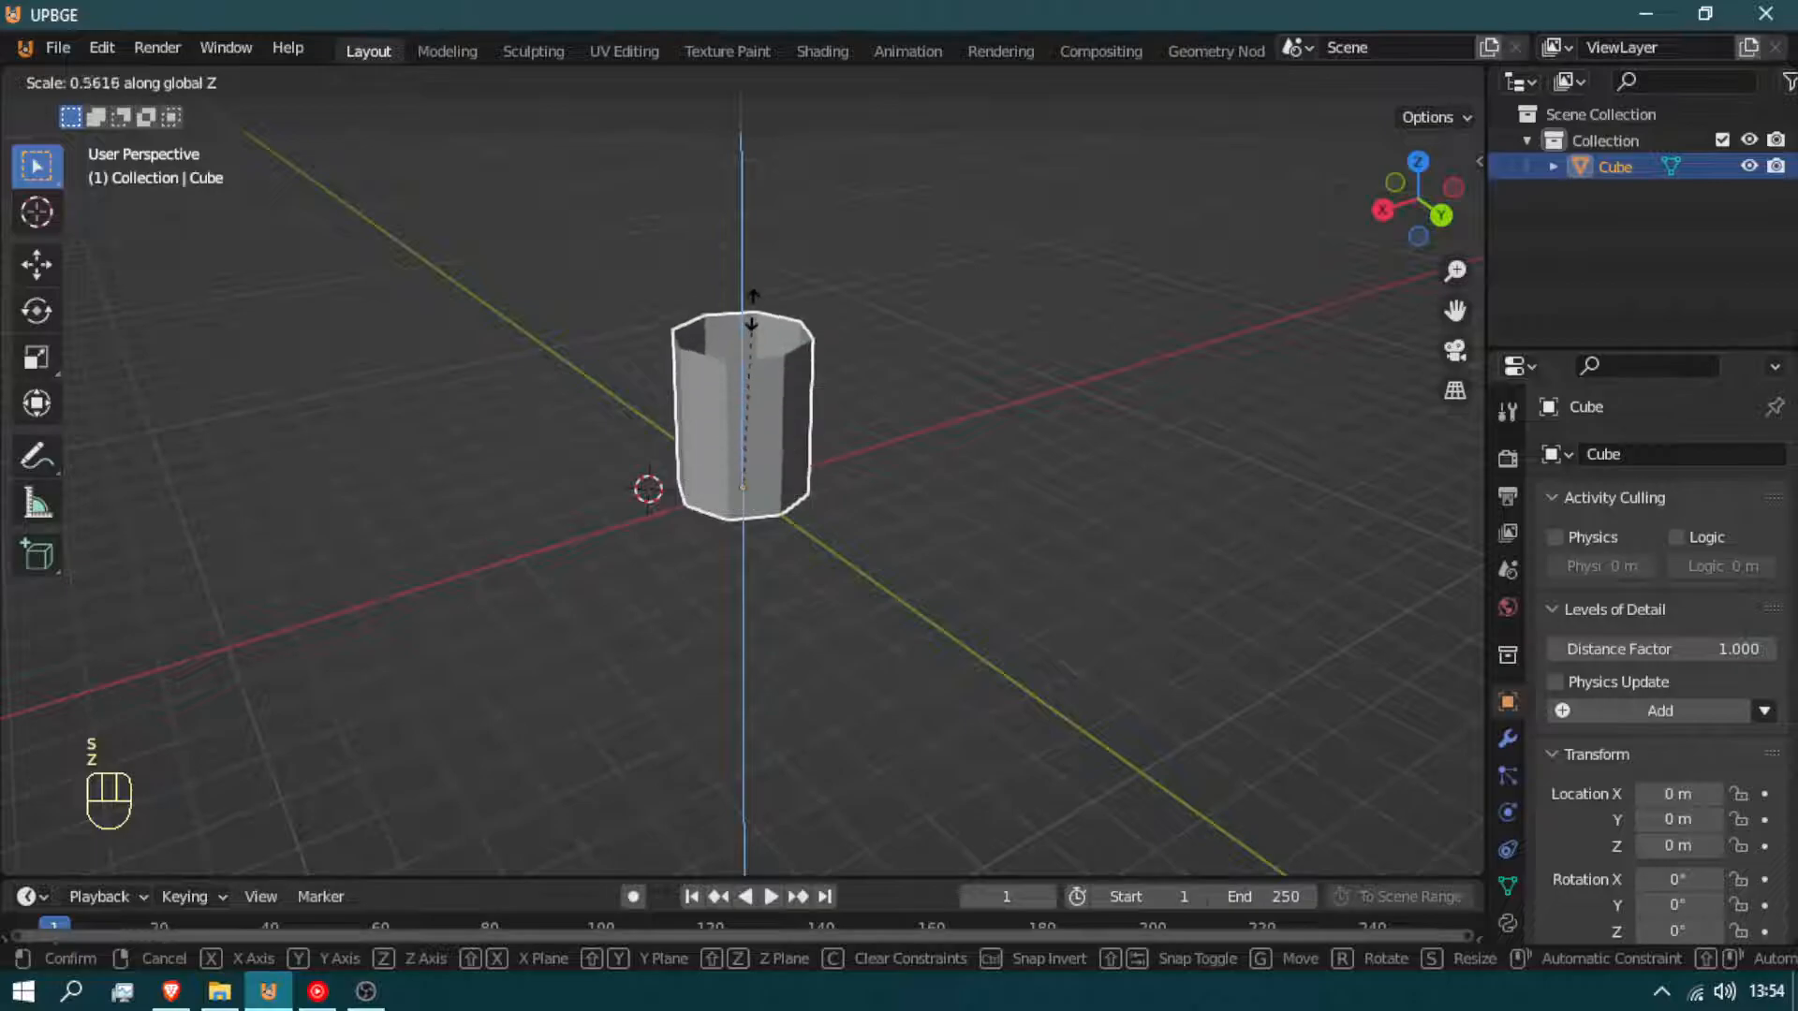
click(757, 746)
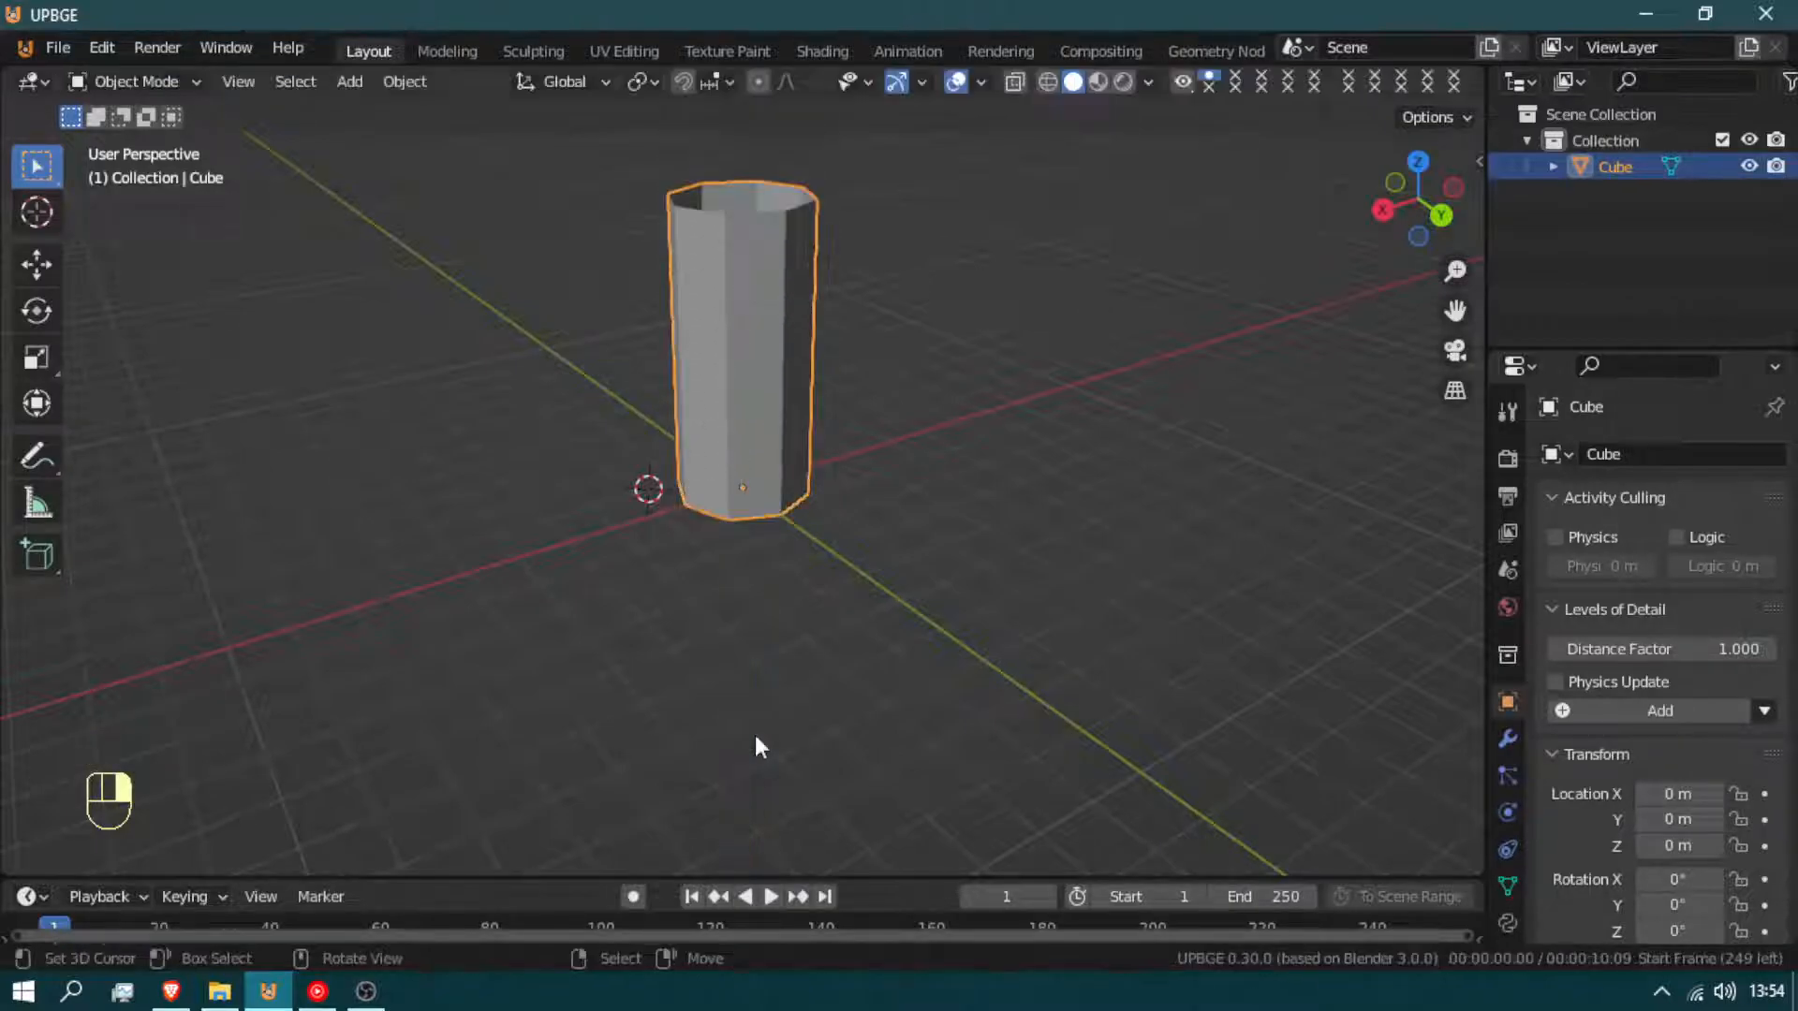
Move the tube object into a new collection named "player col"
middle_drag(702, 763, 841, 488)
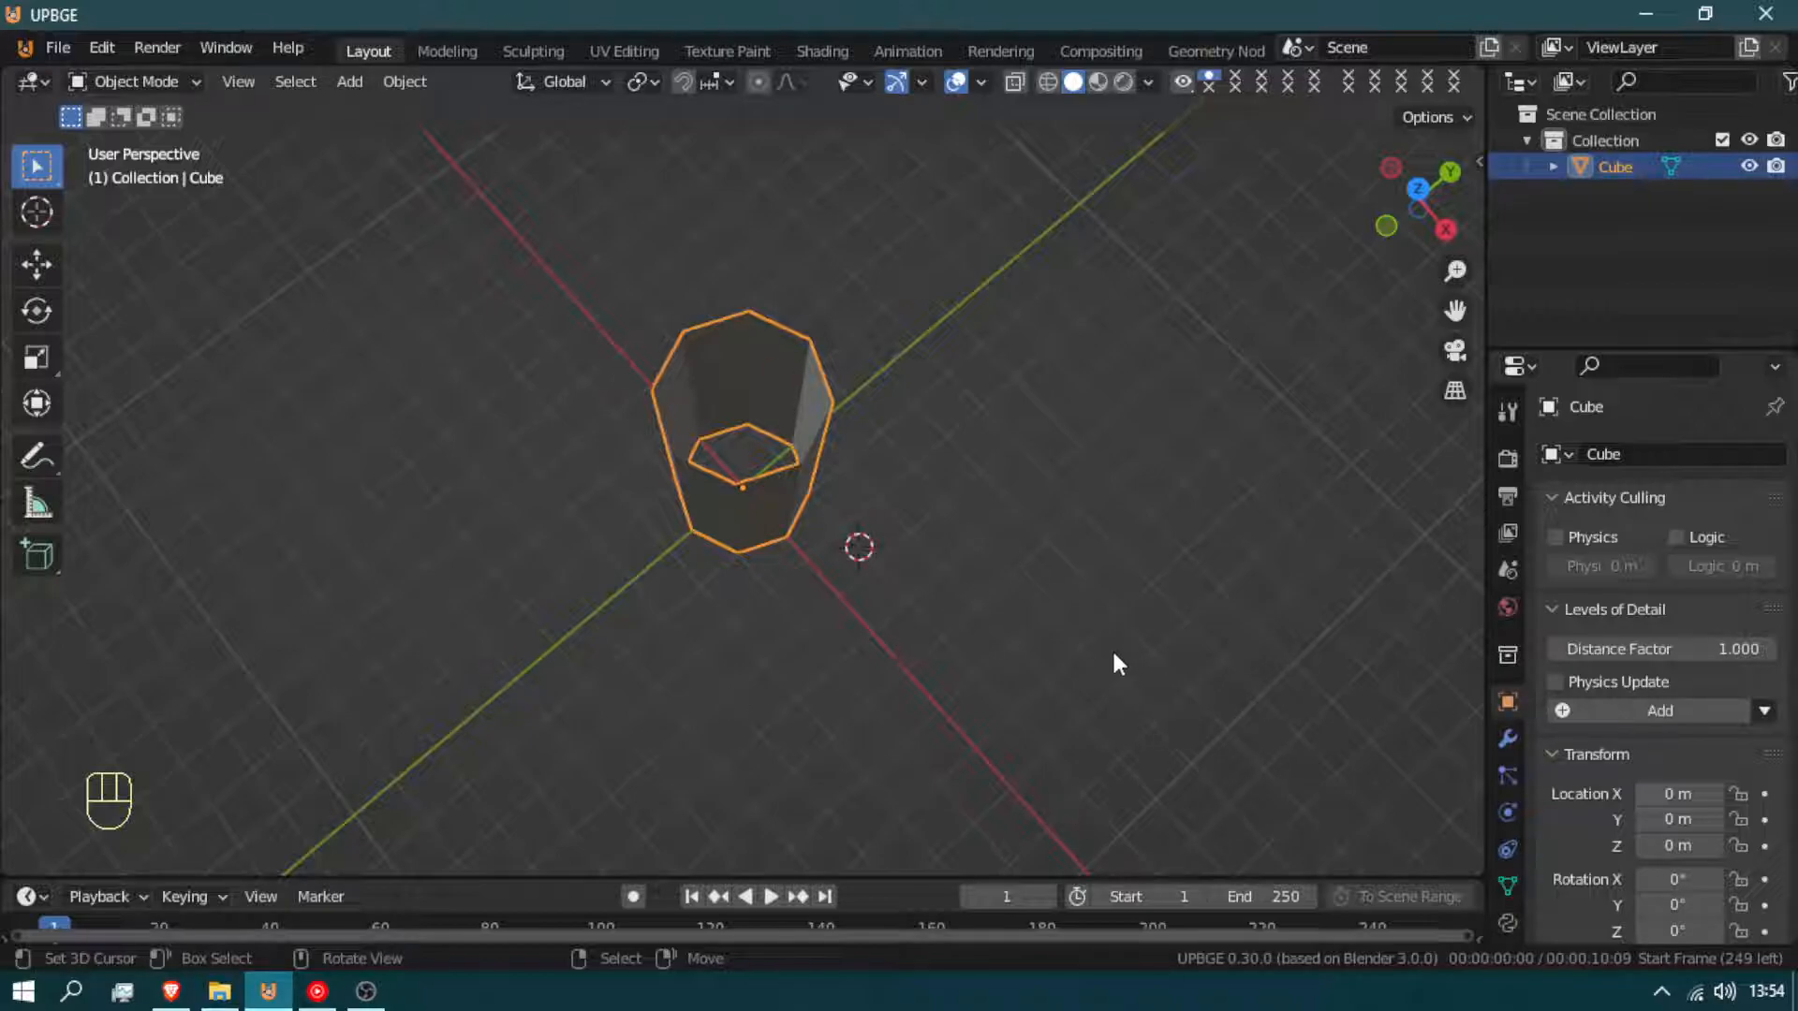
key(b)
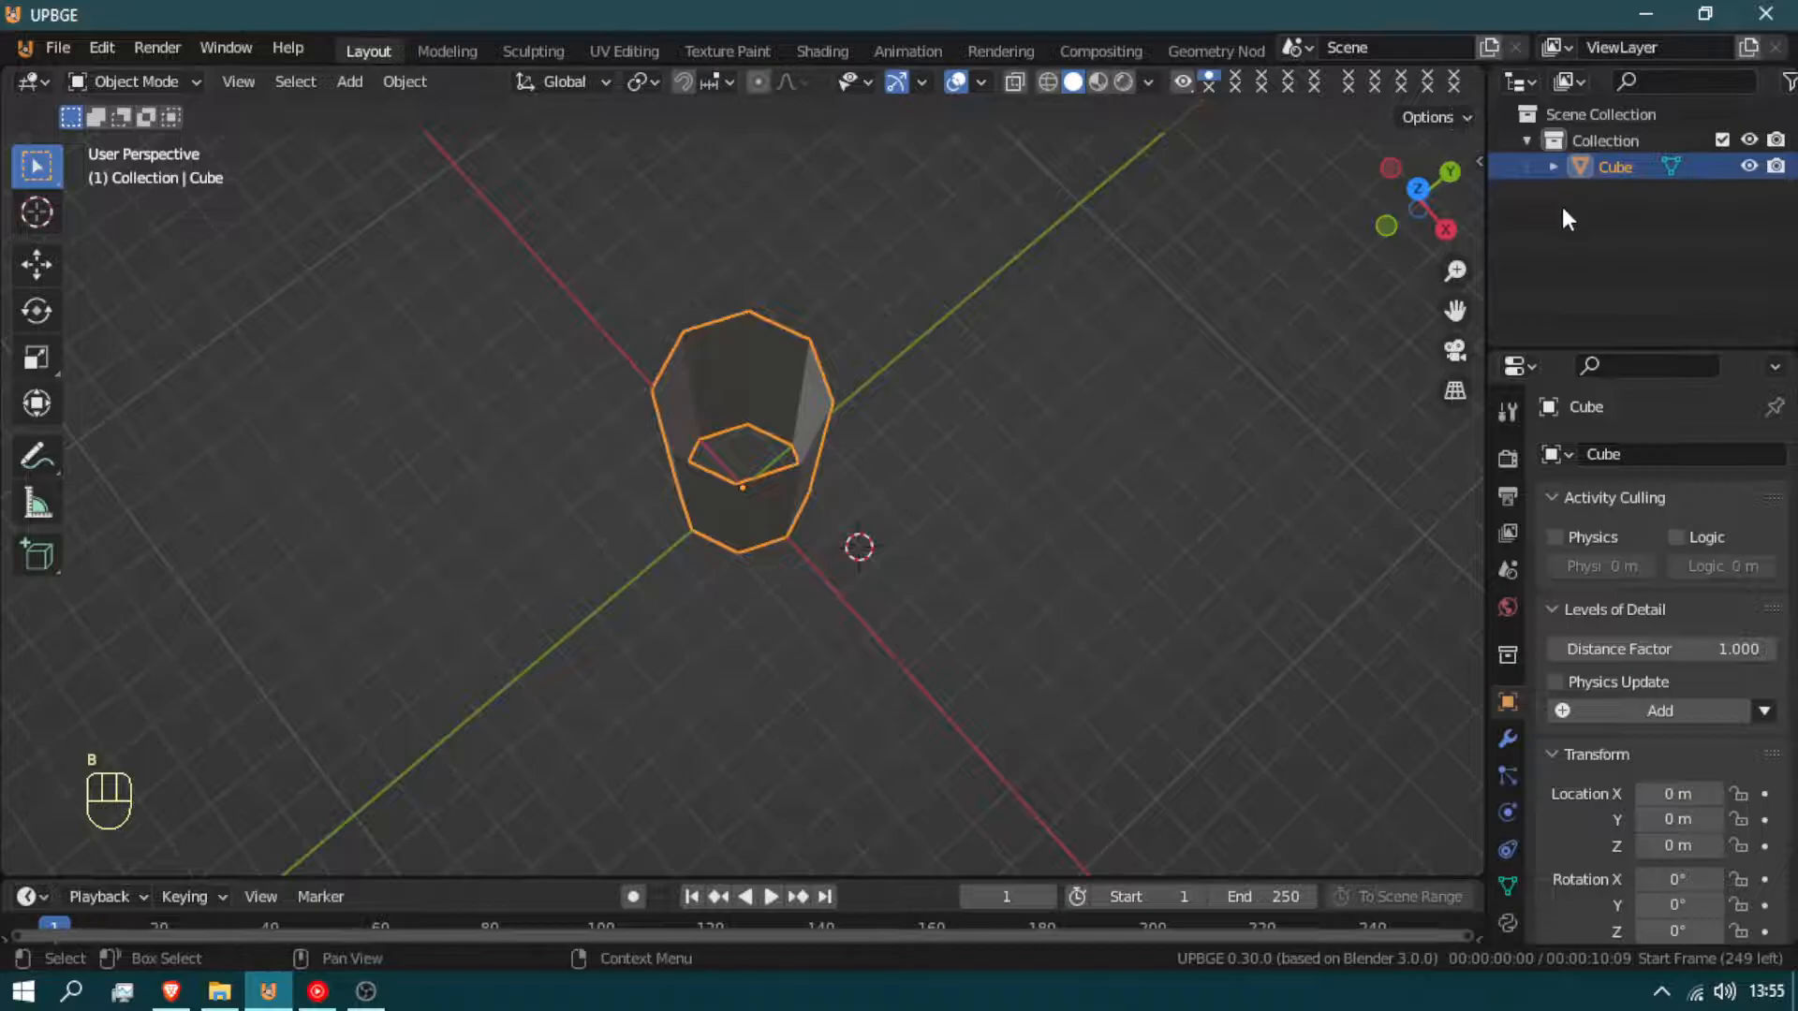
key(m)
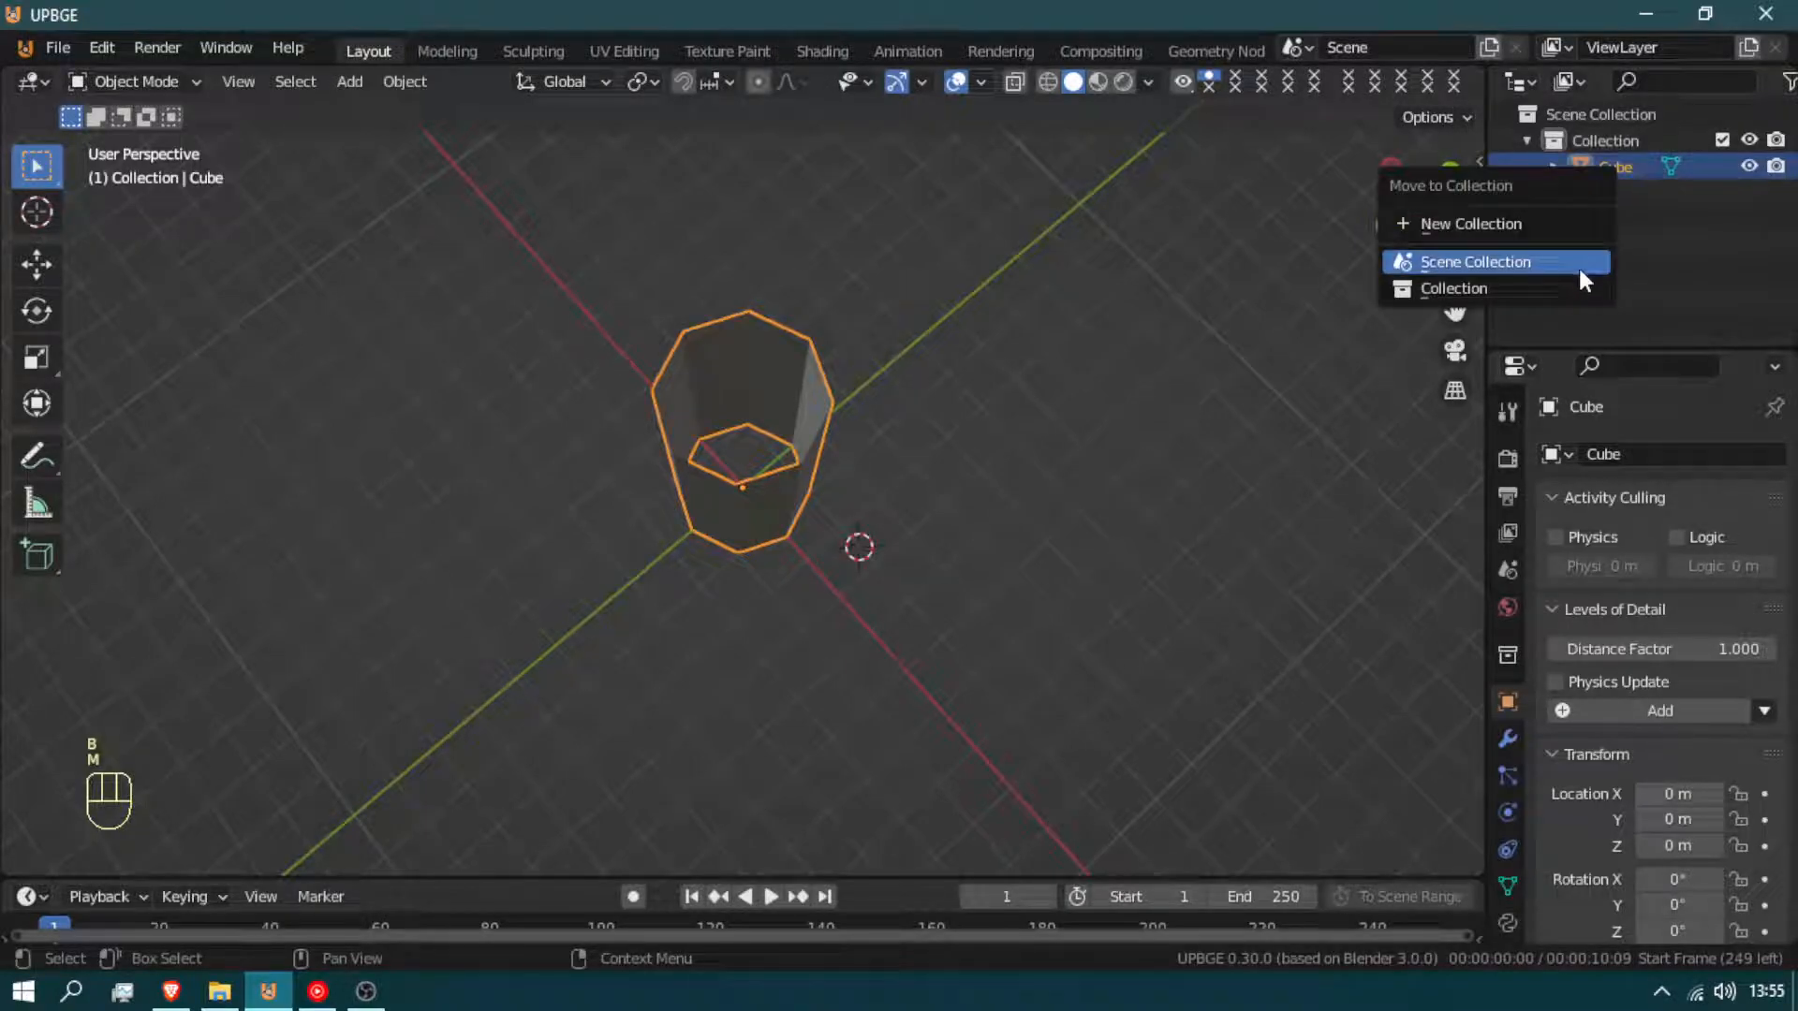
click(1552, 221)
text(pla)
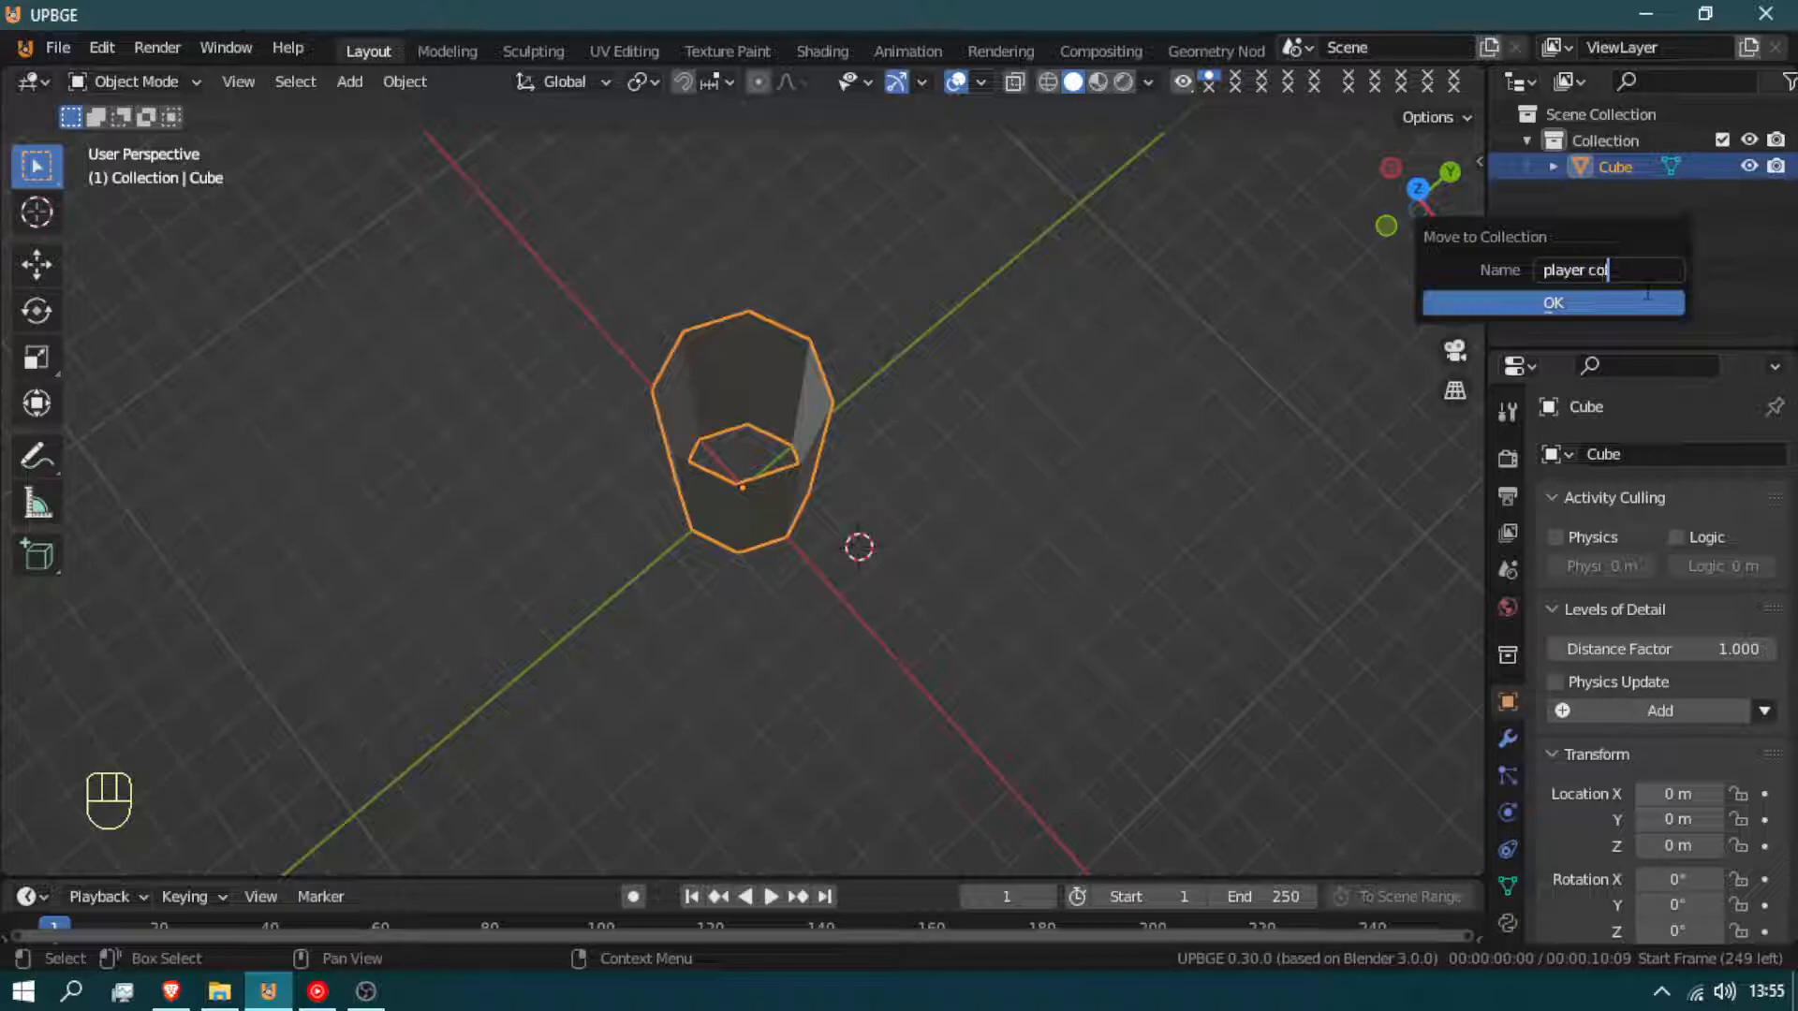
text(yer col)
key(Return)
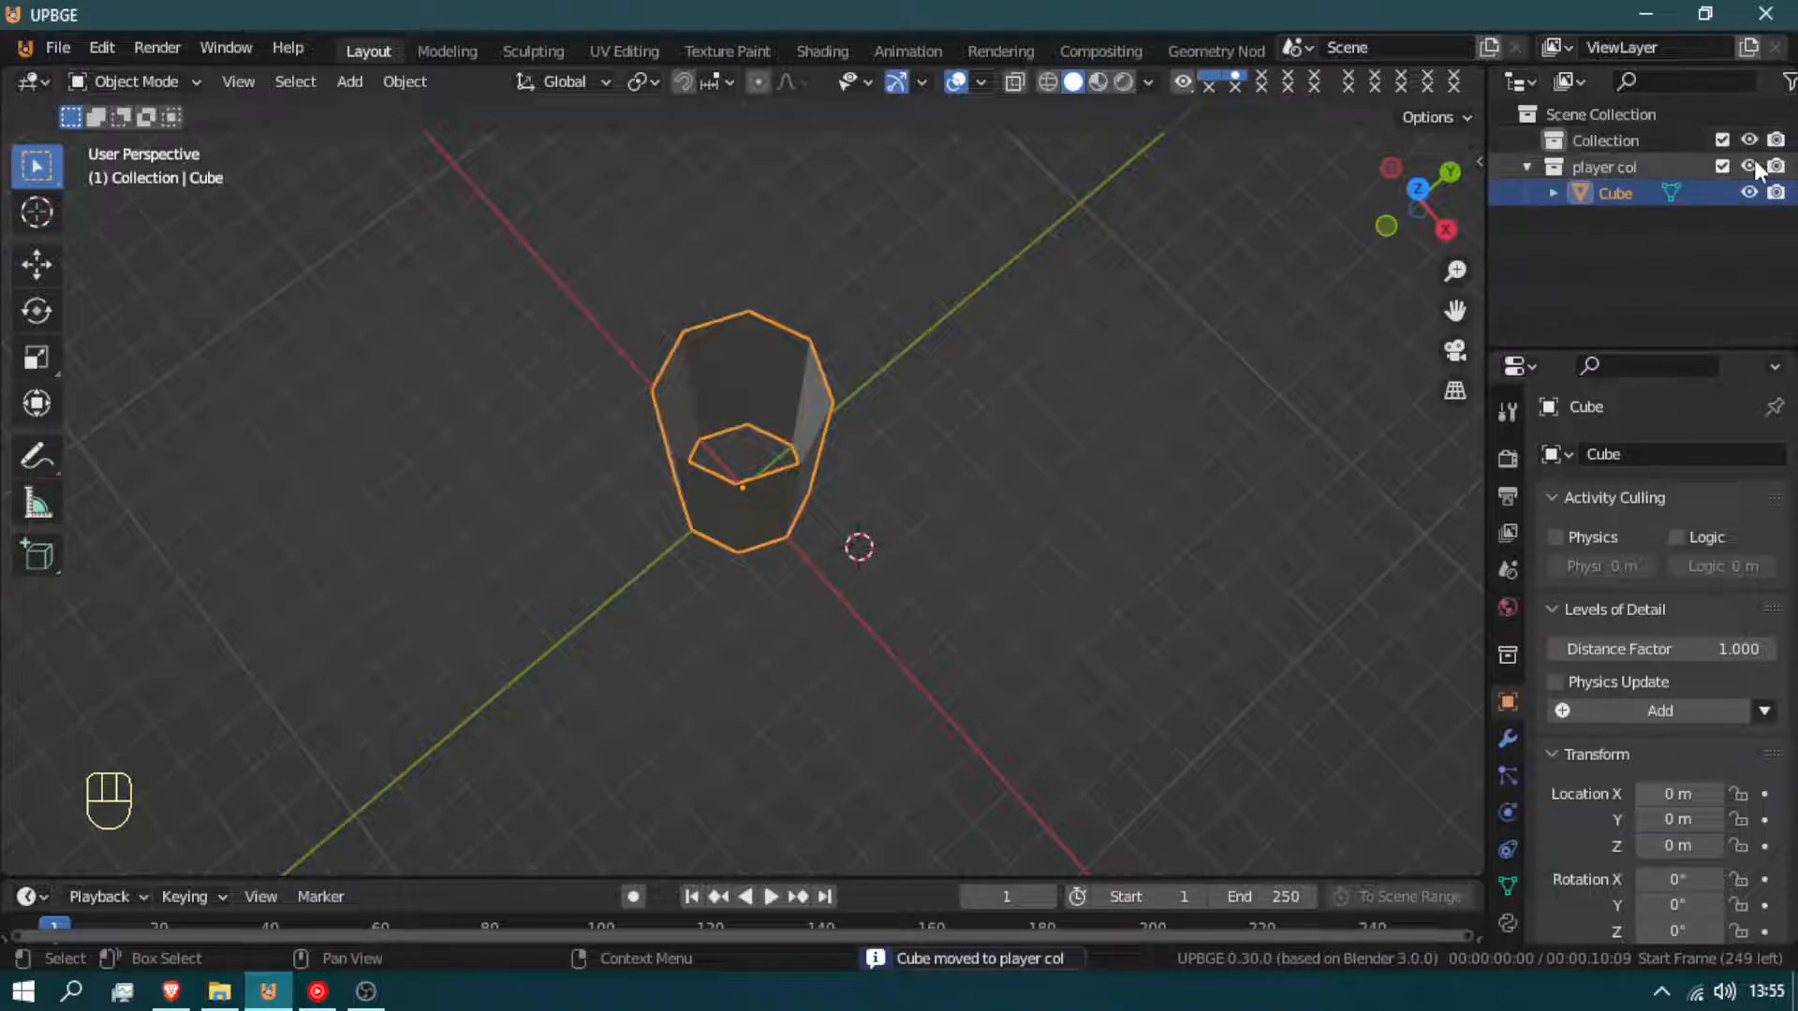
Exclude the player col collection from the view layer and reset the 3D cursor to the world origin
click(1527, 166)
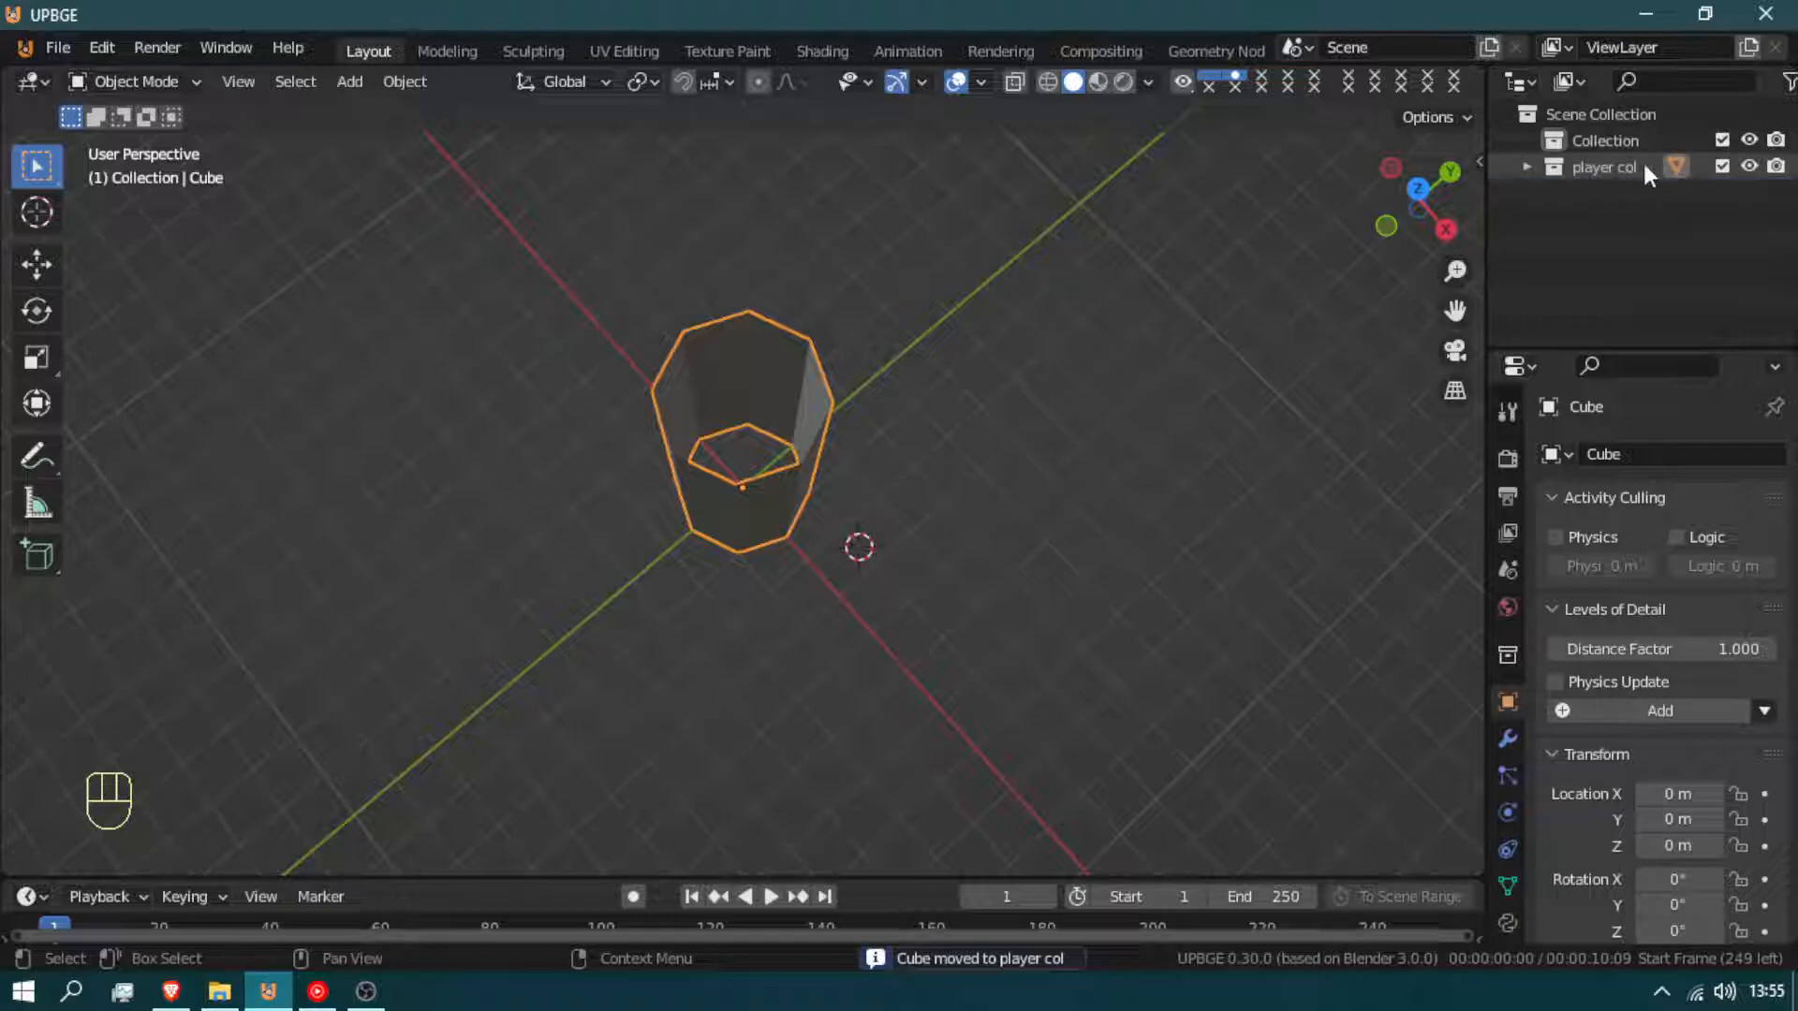
click(1722, 167)
key(shift+c)
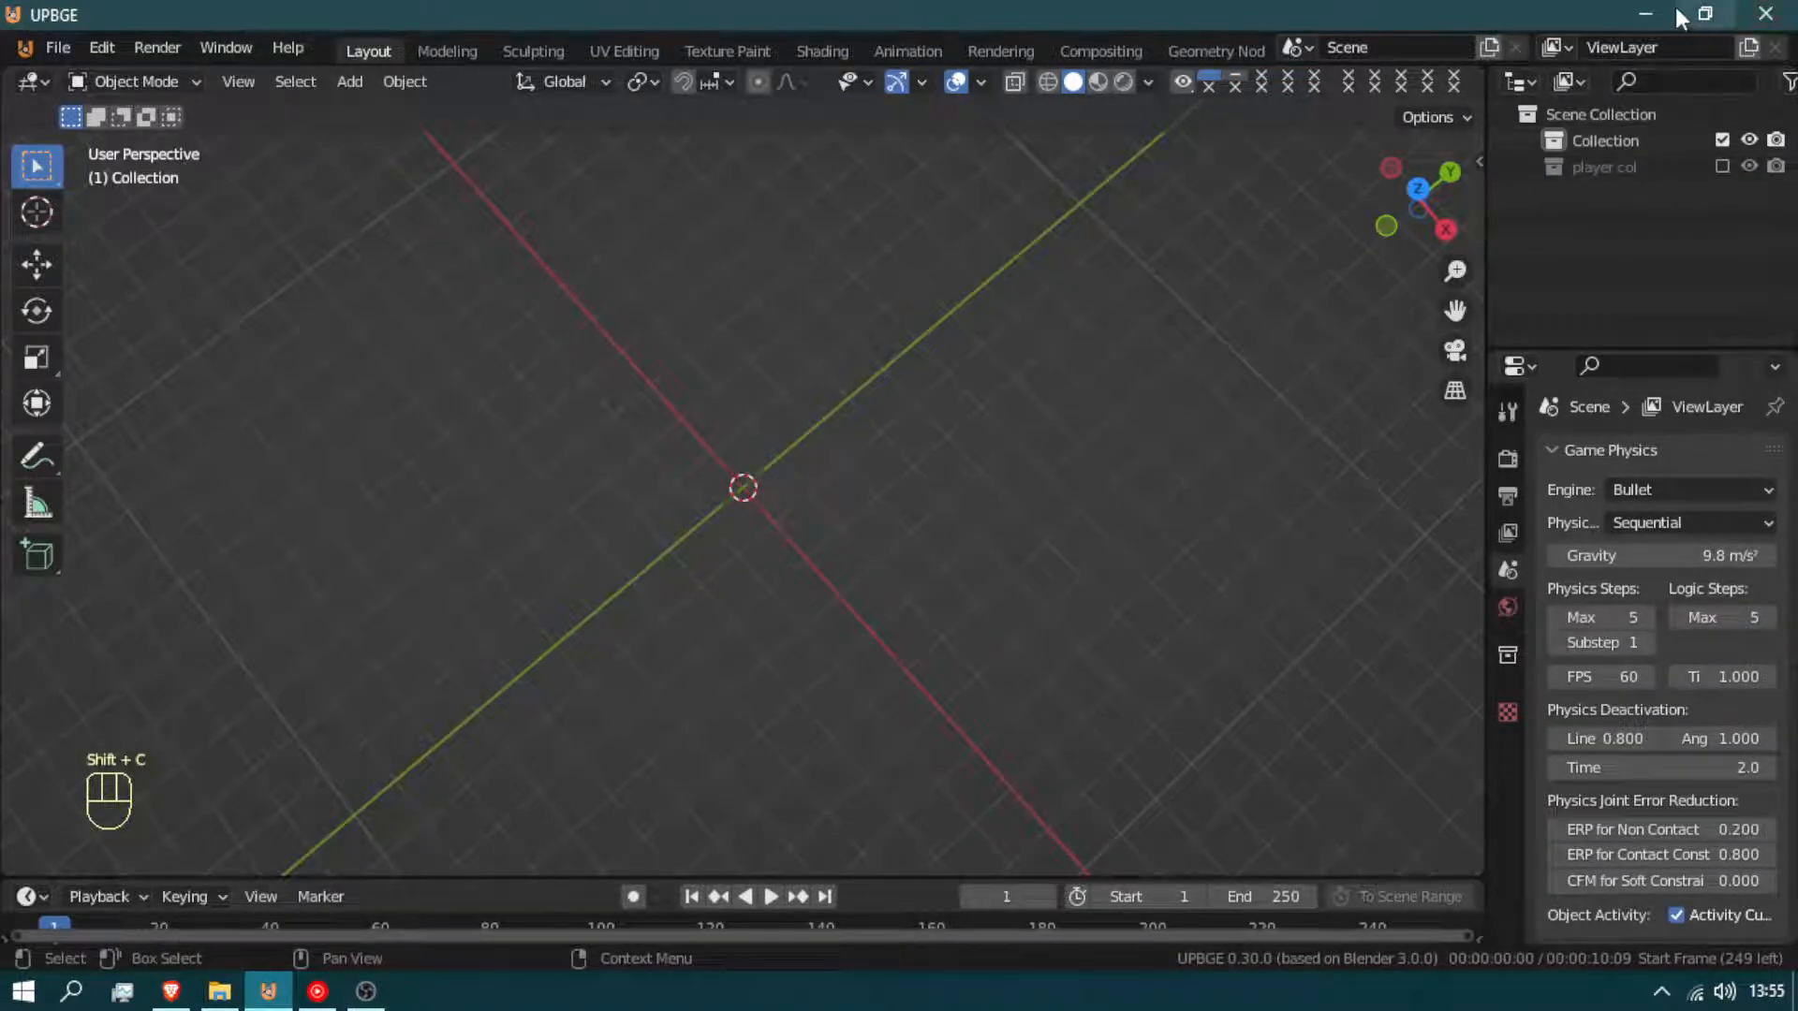
Minimize the current program and launch MakeHuman from the desktop
click(1644, 14)
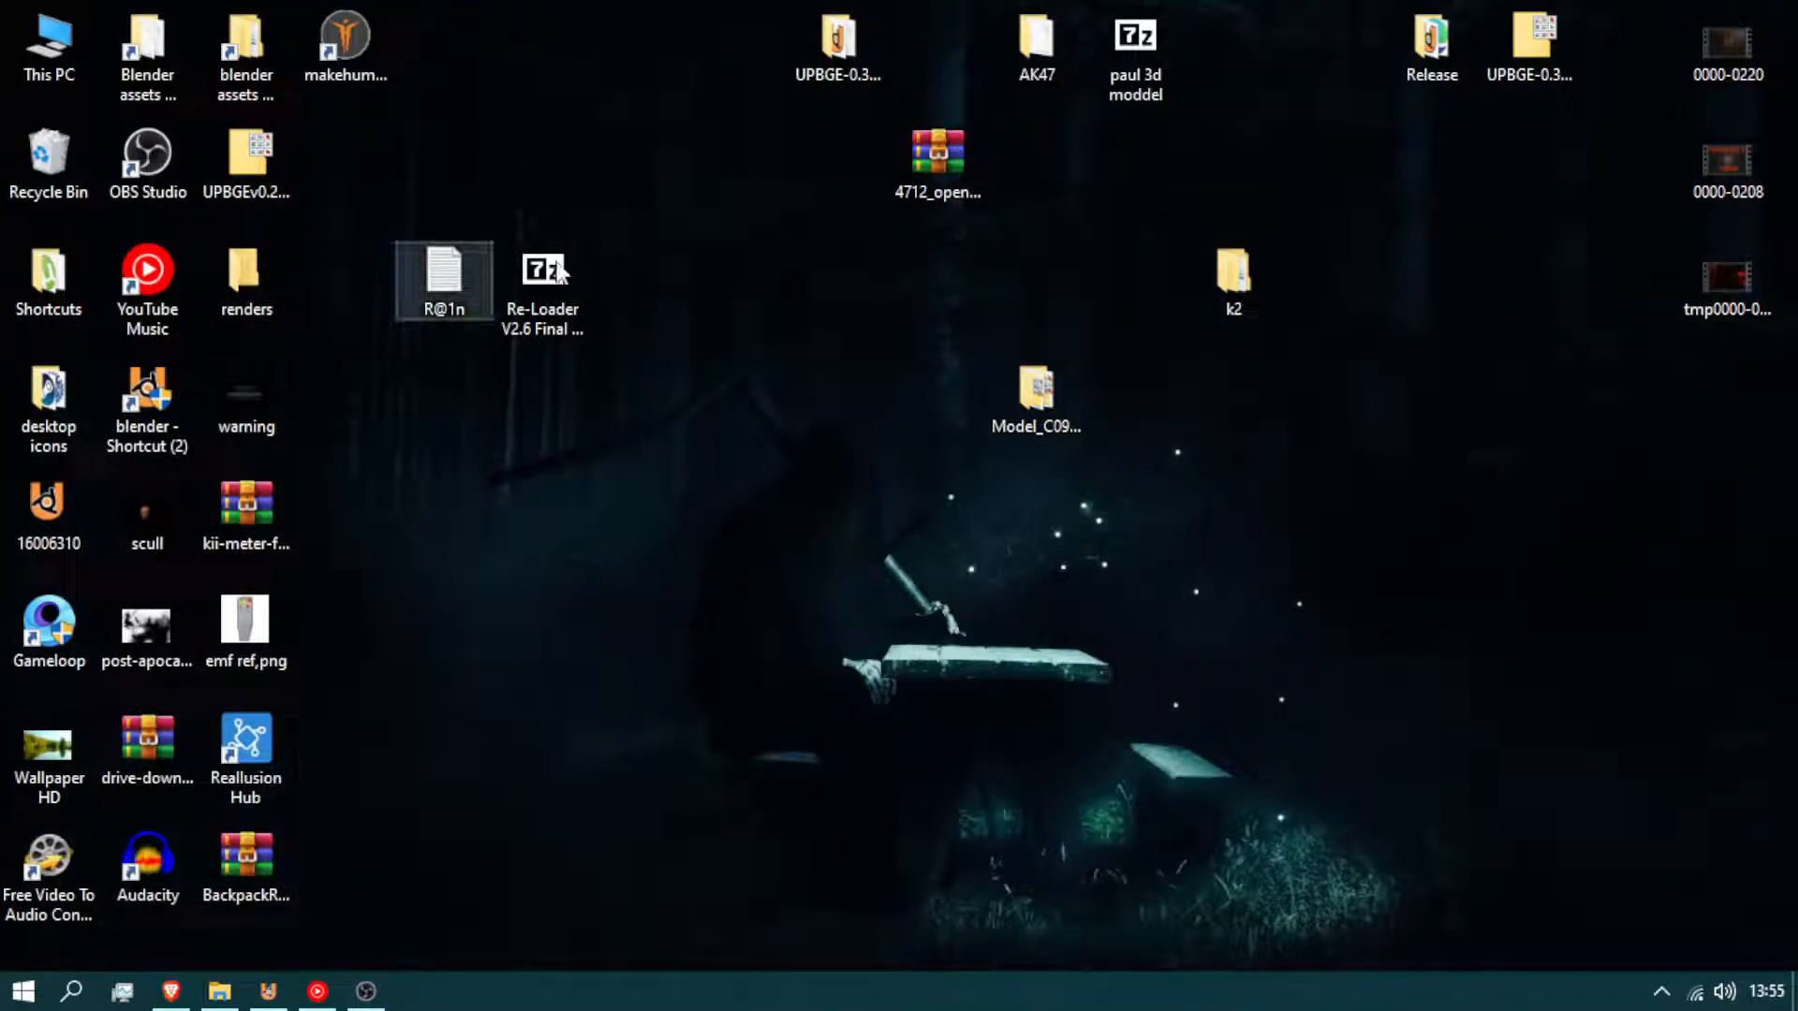
double_click(345, 42)
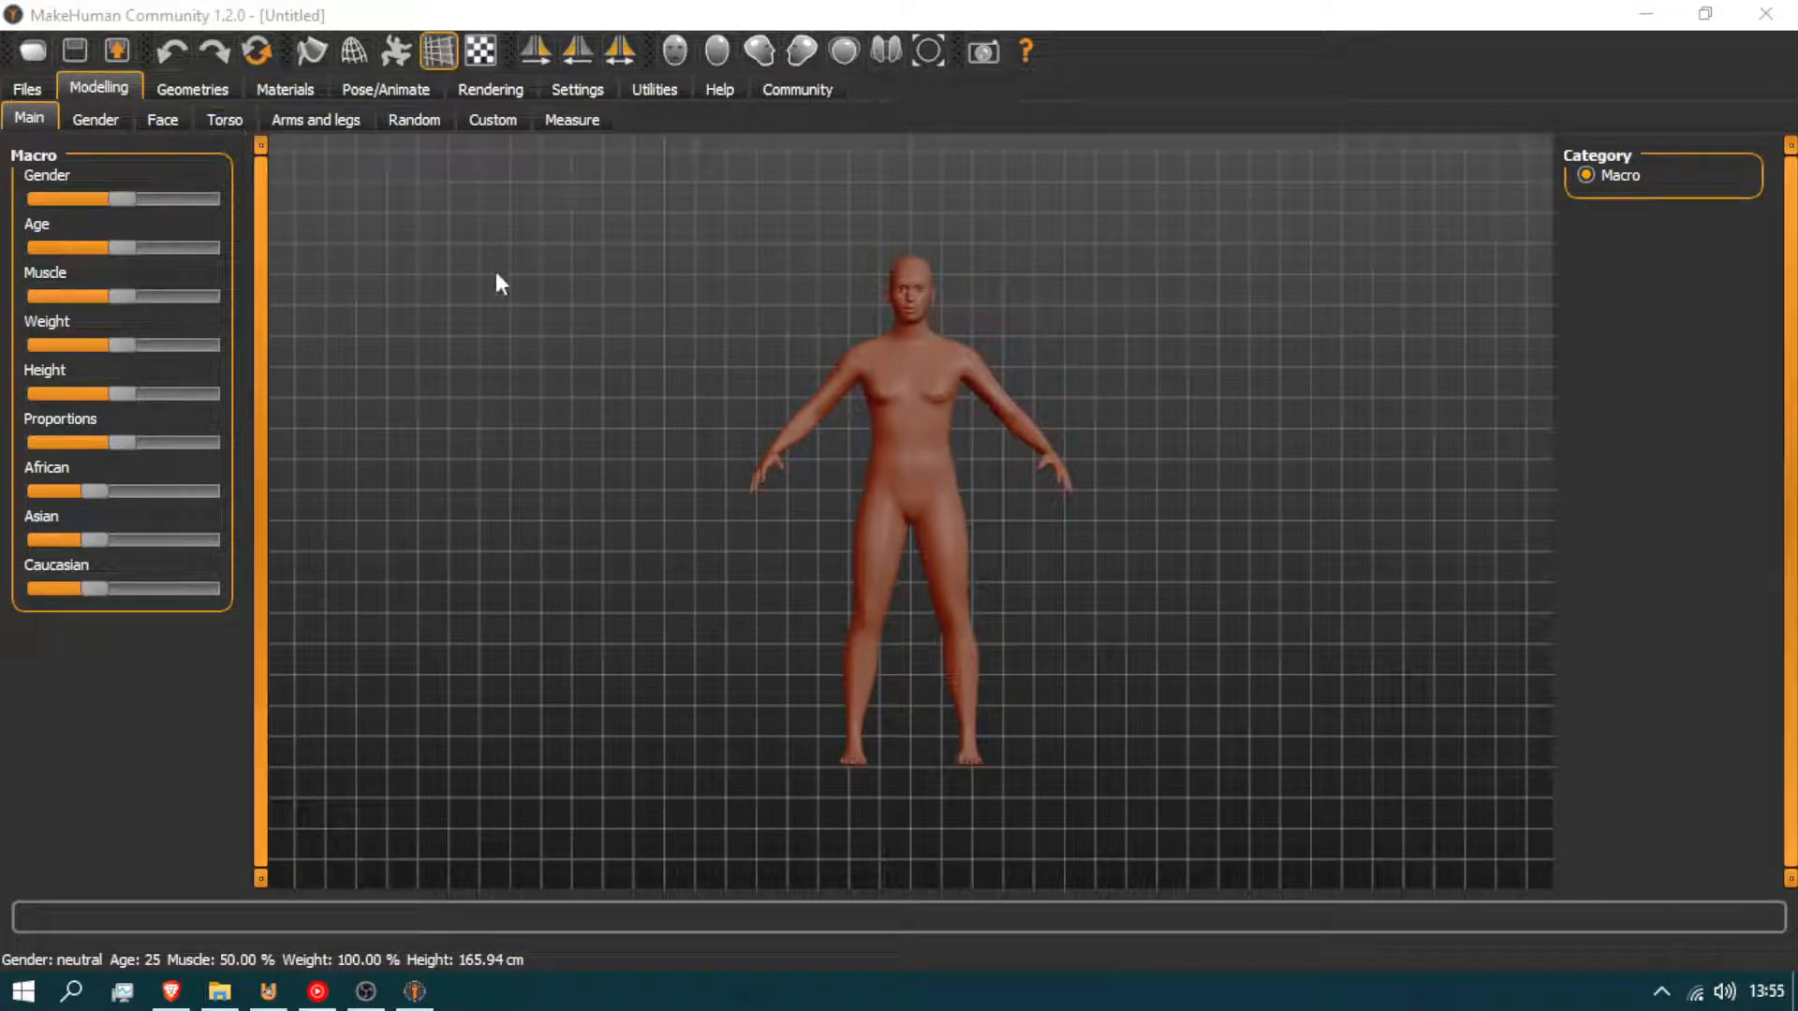
scroll(498, 275, down, 2)
scroll(498, 275, up, 6)
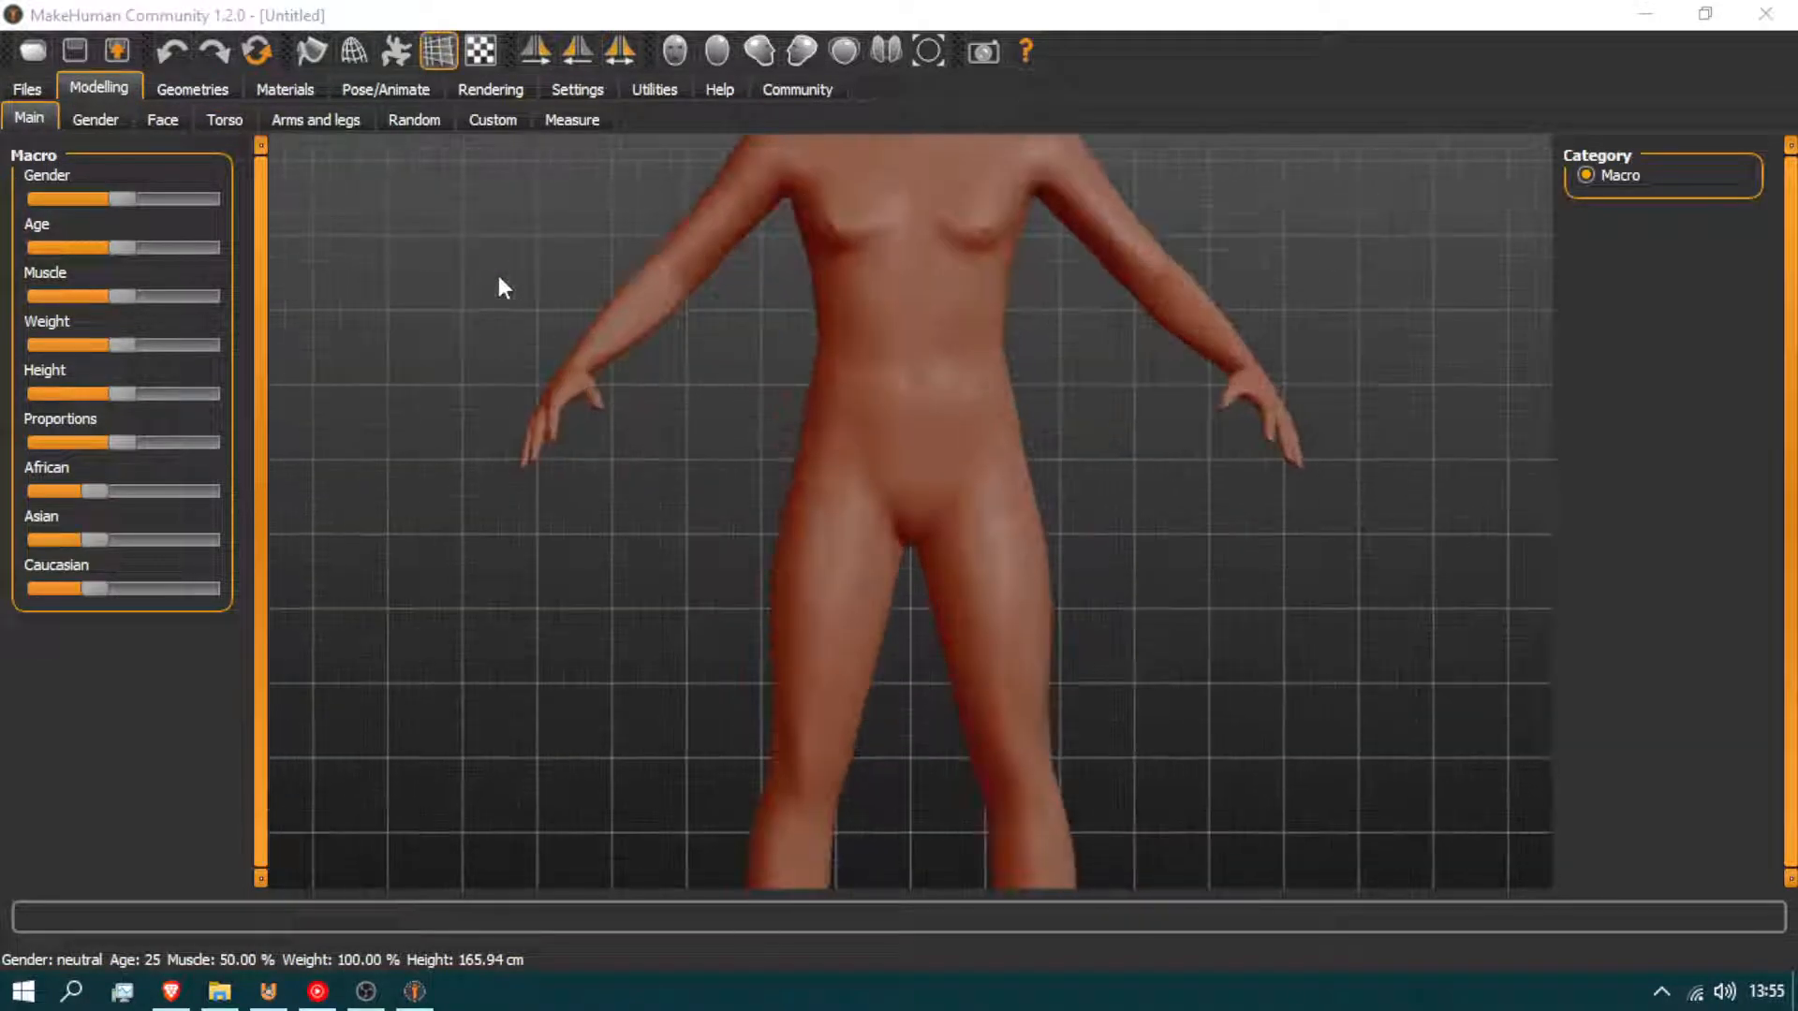
scroll(498, 277, up, 3)
middle_drag(558, 189, 755, 750)
scroll(559, 693, down, 2)
scroll(750, 405, up, 6)
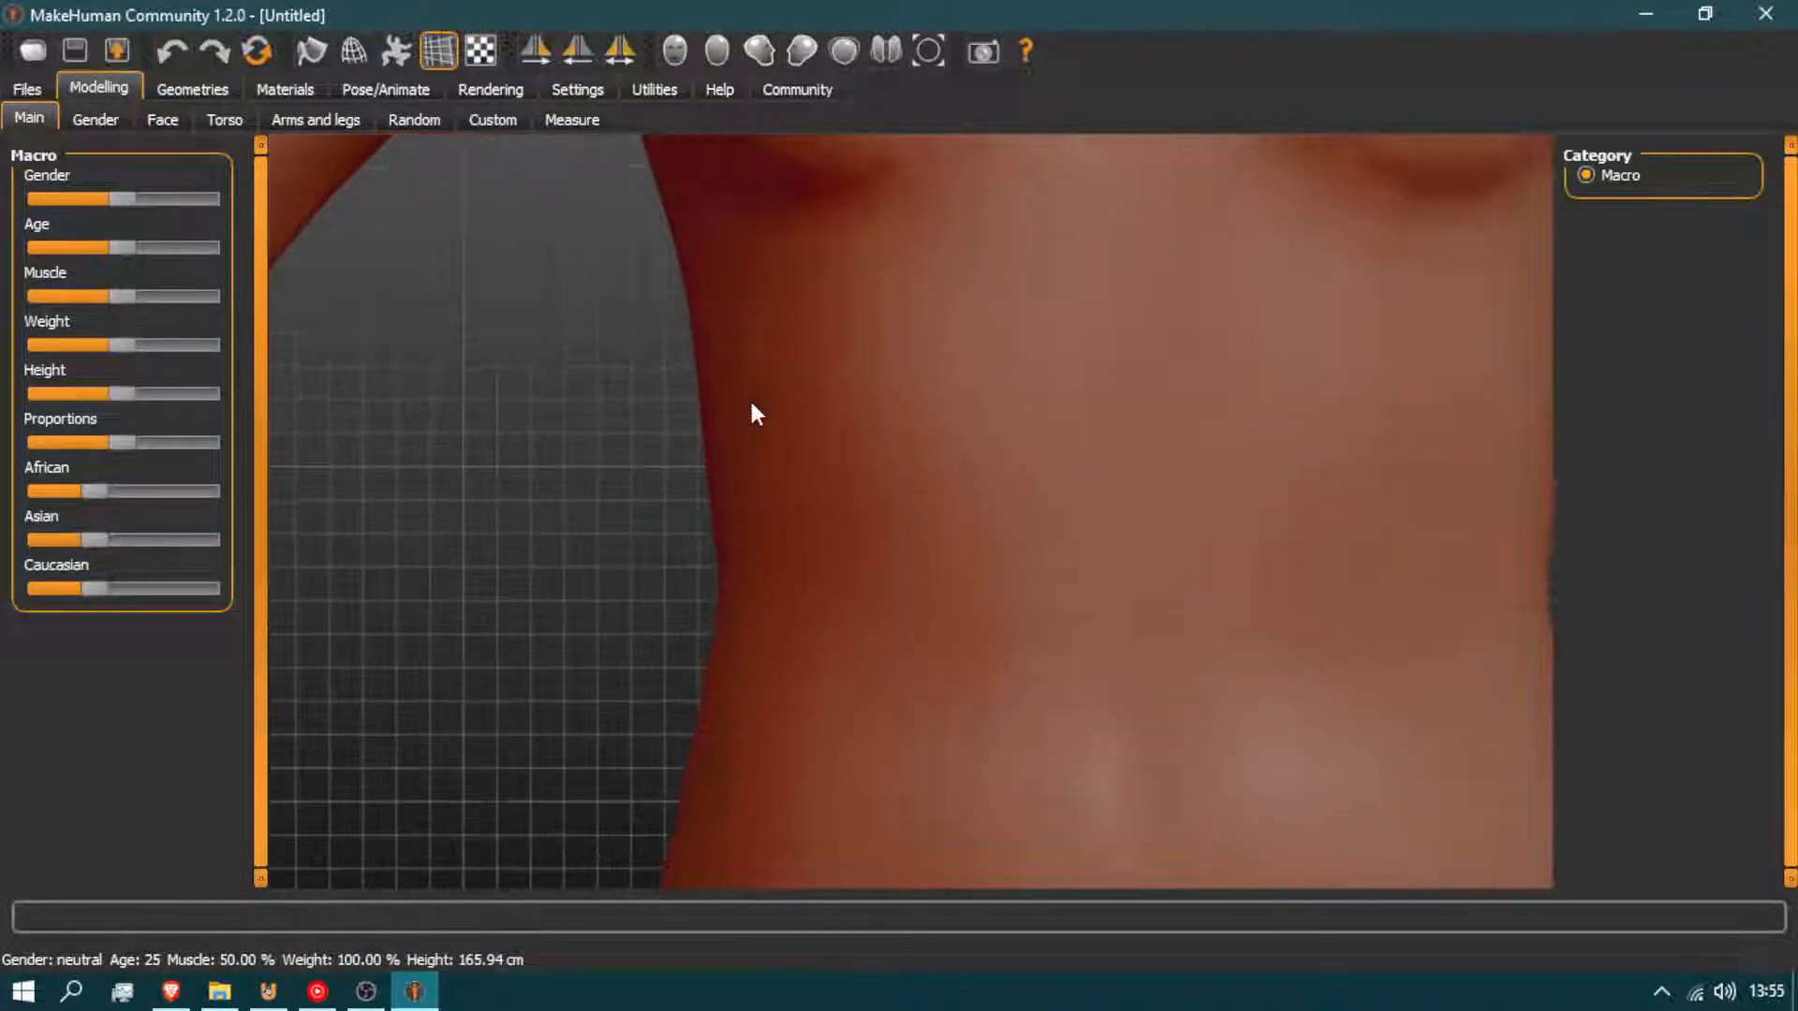
Dress the character in the Male casualsuit02 clothes and bring the whole figure into view
scroll(752, 405, up, 3)
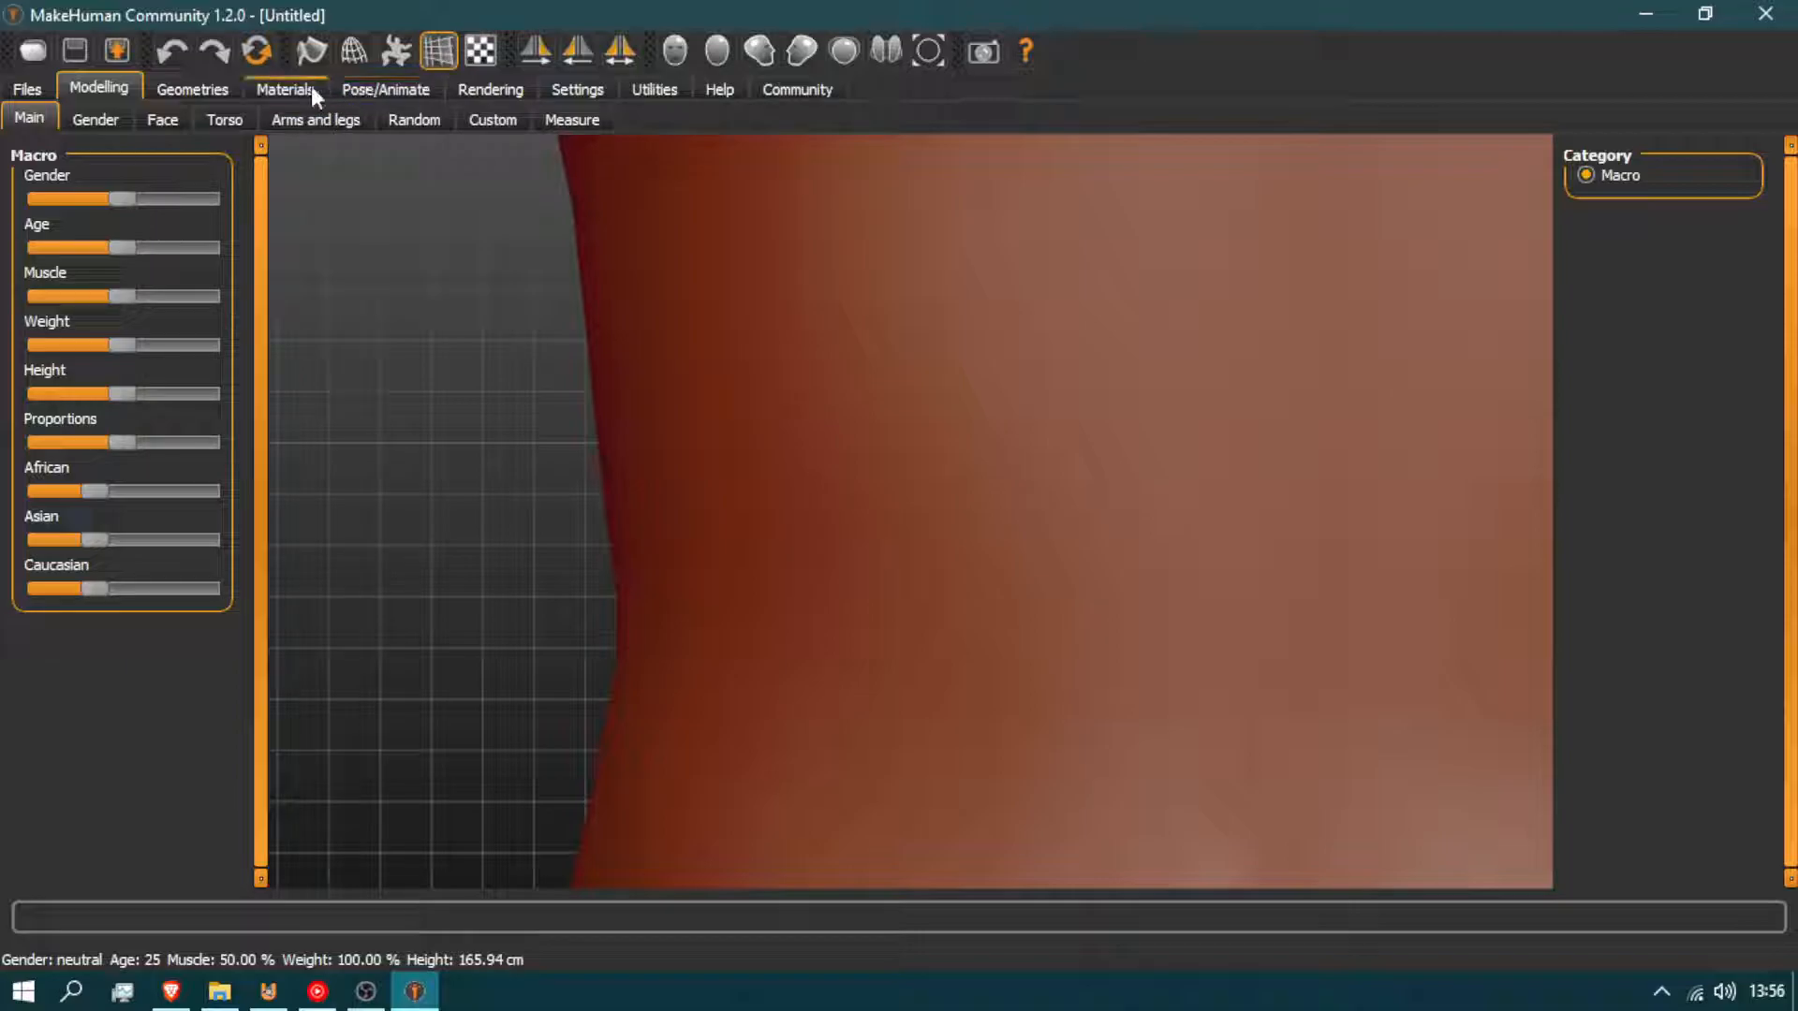
click(216, 82)
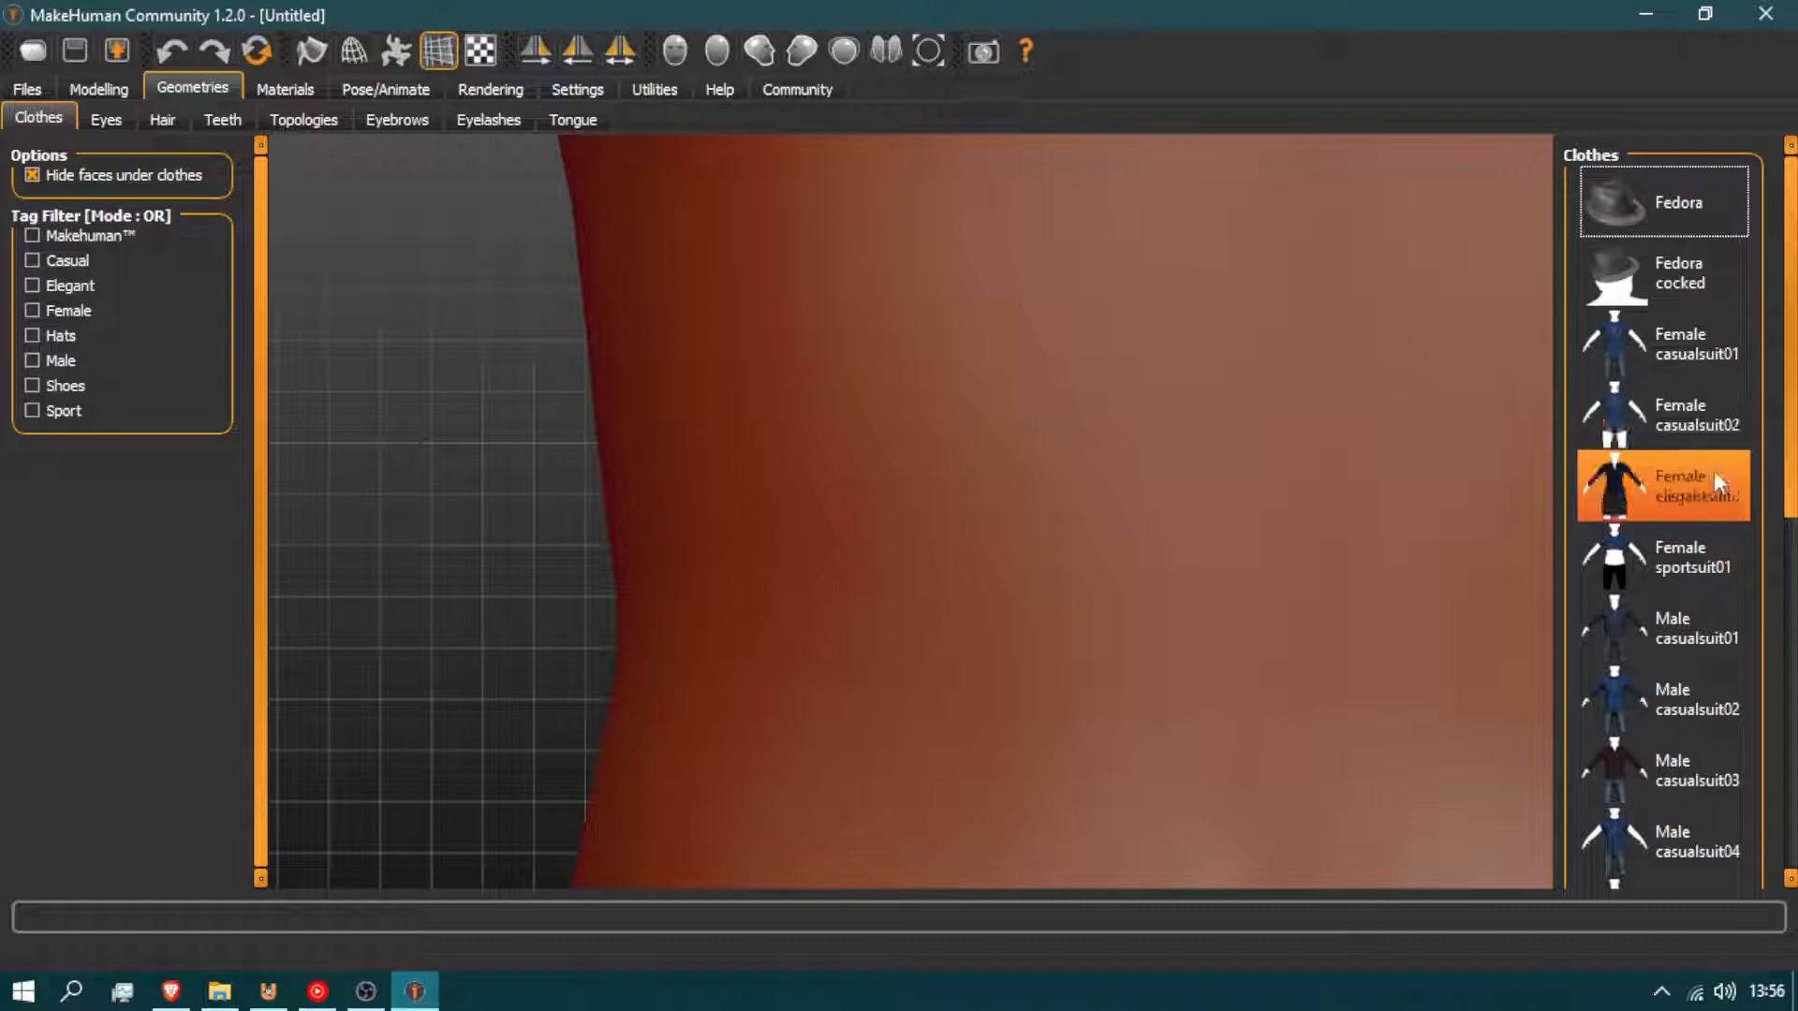
click(1704, 679)
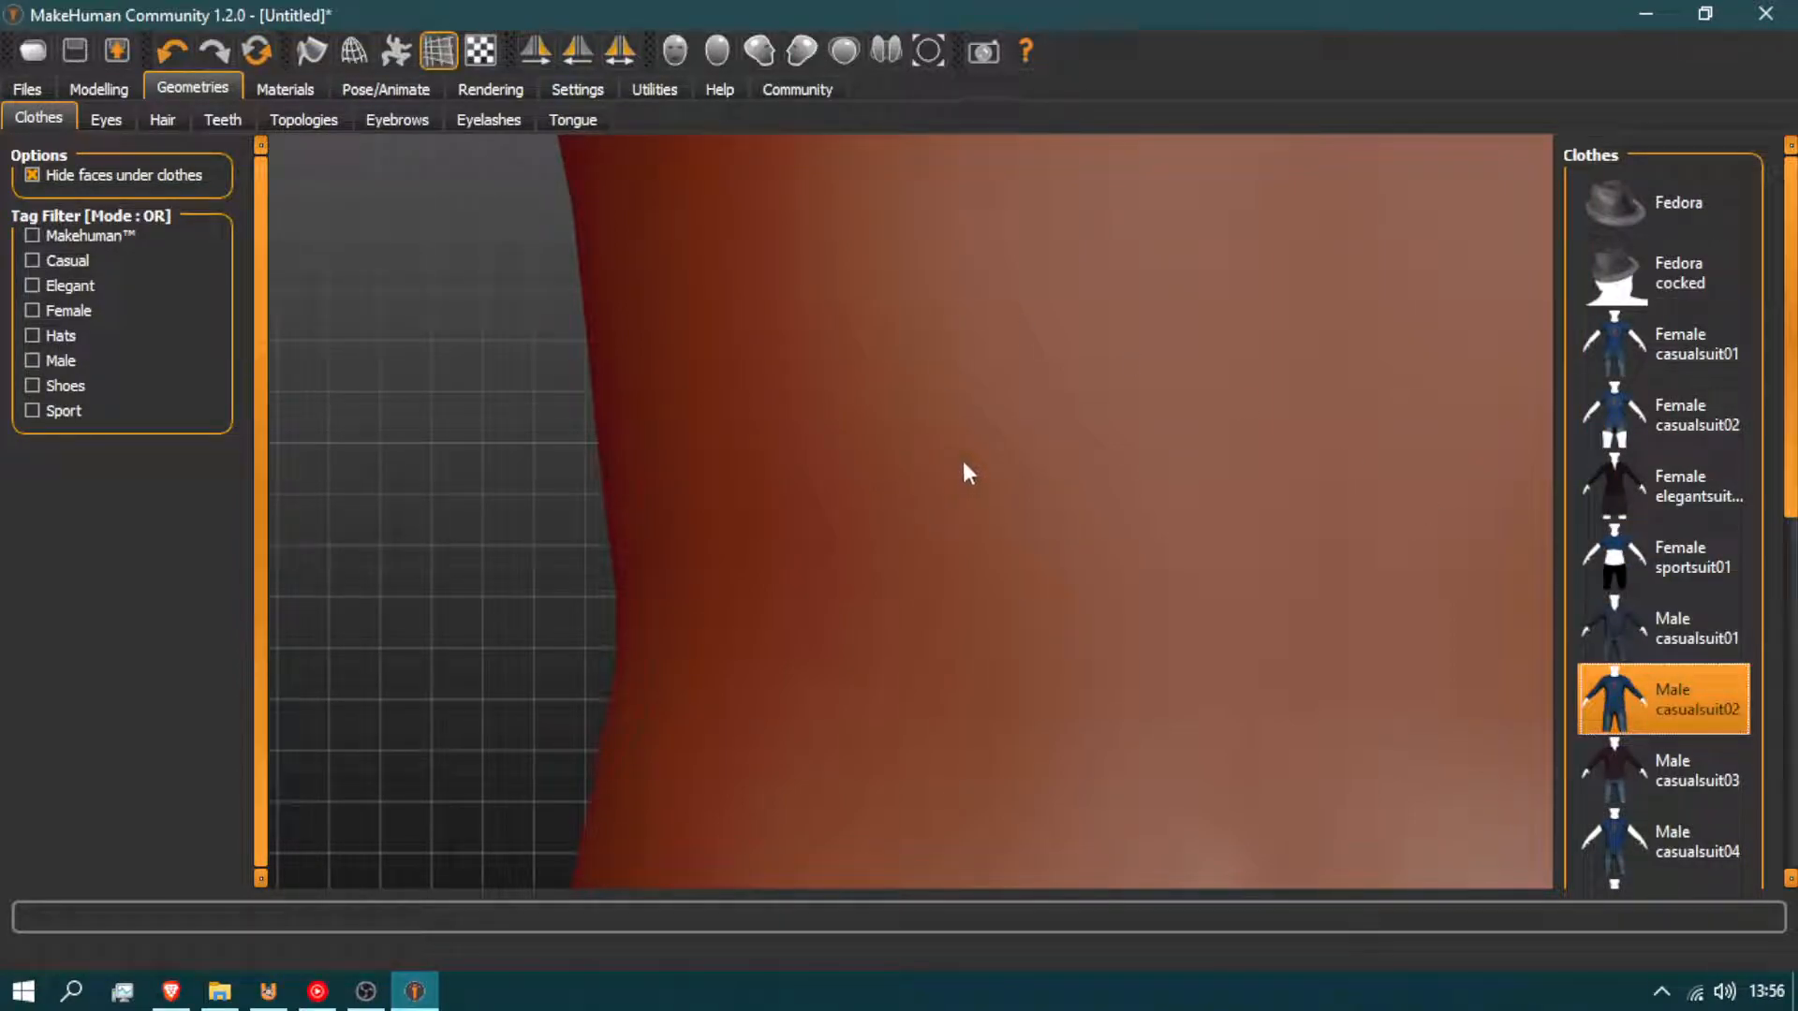
scroll(962, 460, down, 5)
scroll(964, 463, down, 6)
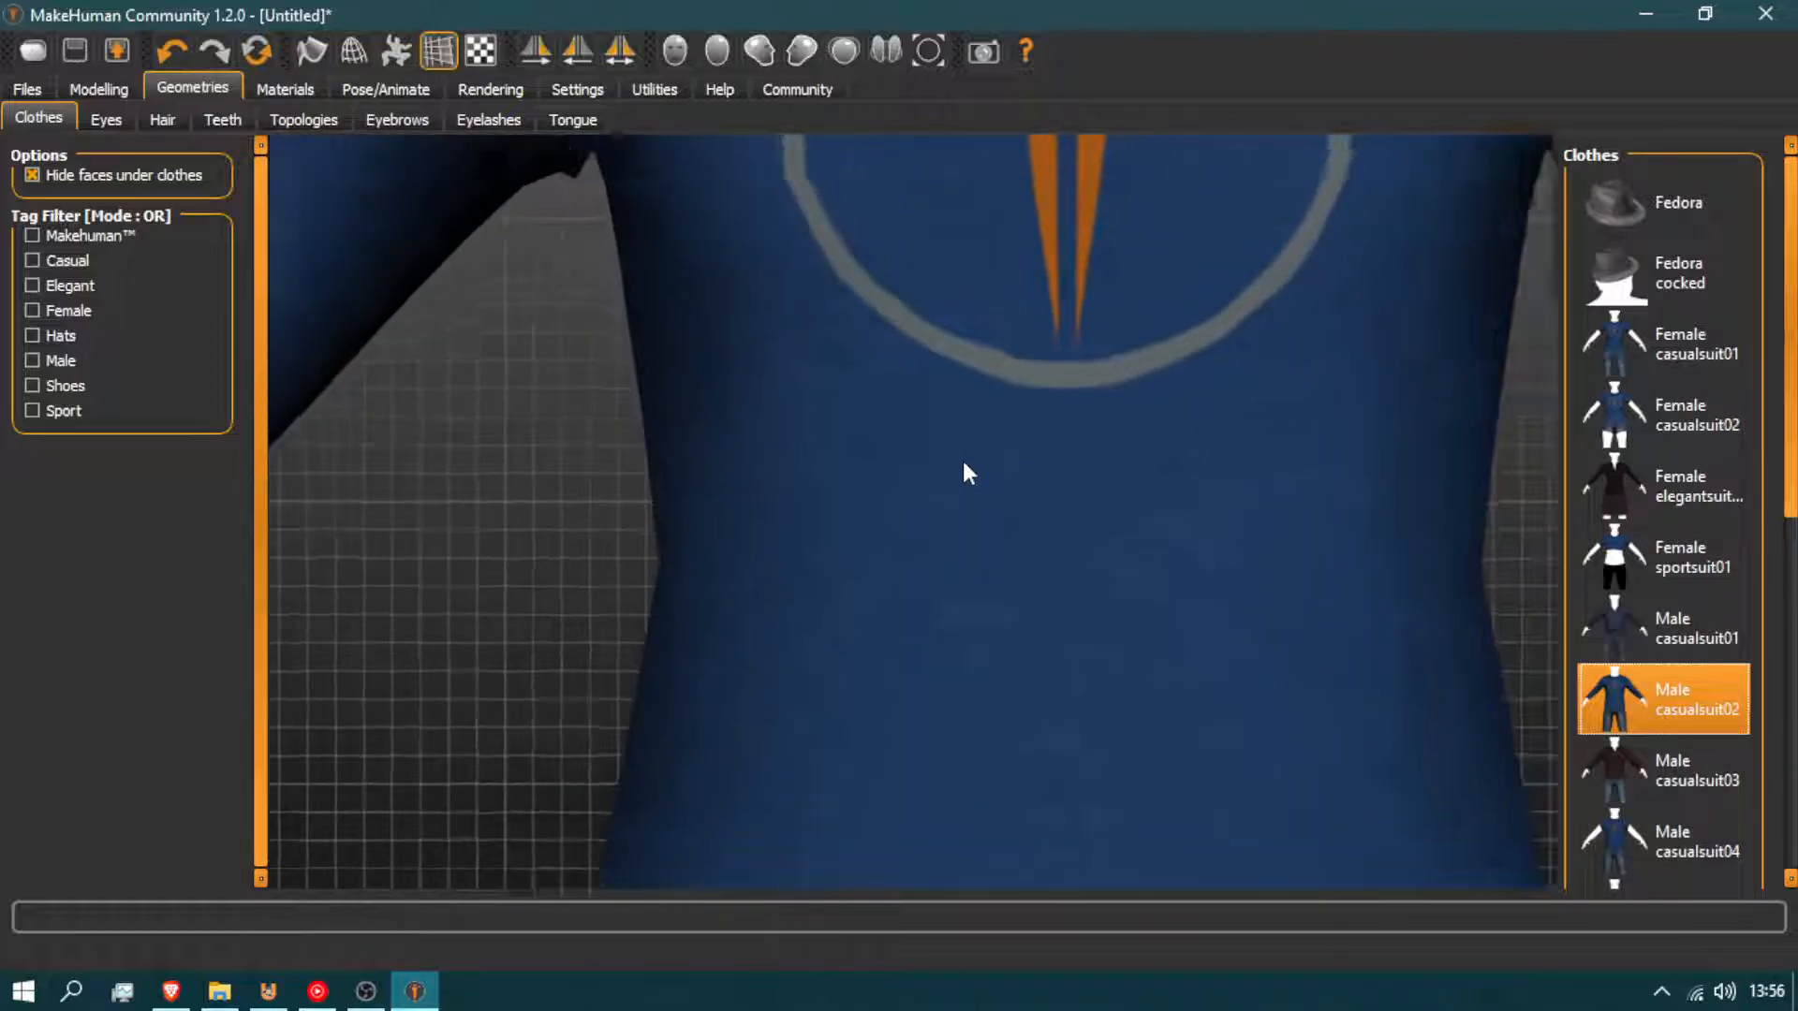
scroll(964, 464, down, 6)
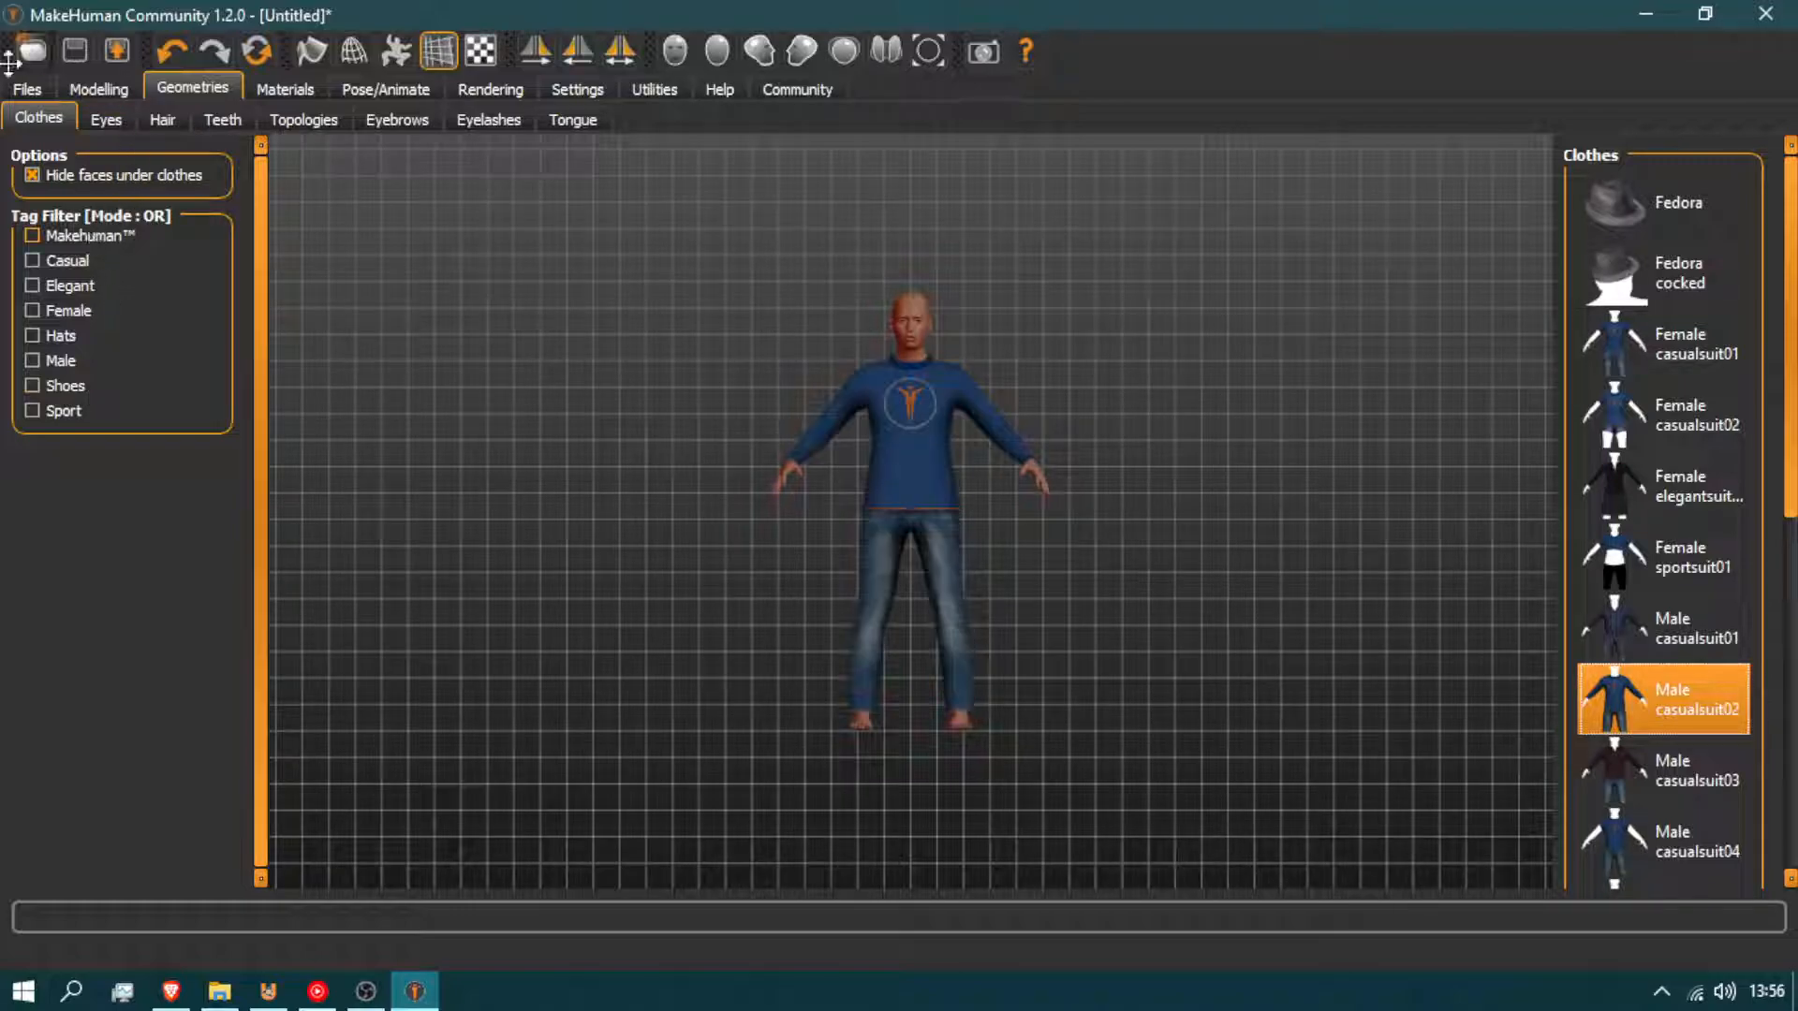
Make the character fully male, aged 28, and raise the Caucasian macro value to its maximum
click(94, 91)
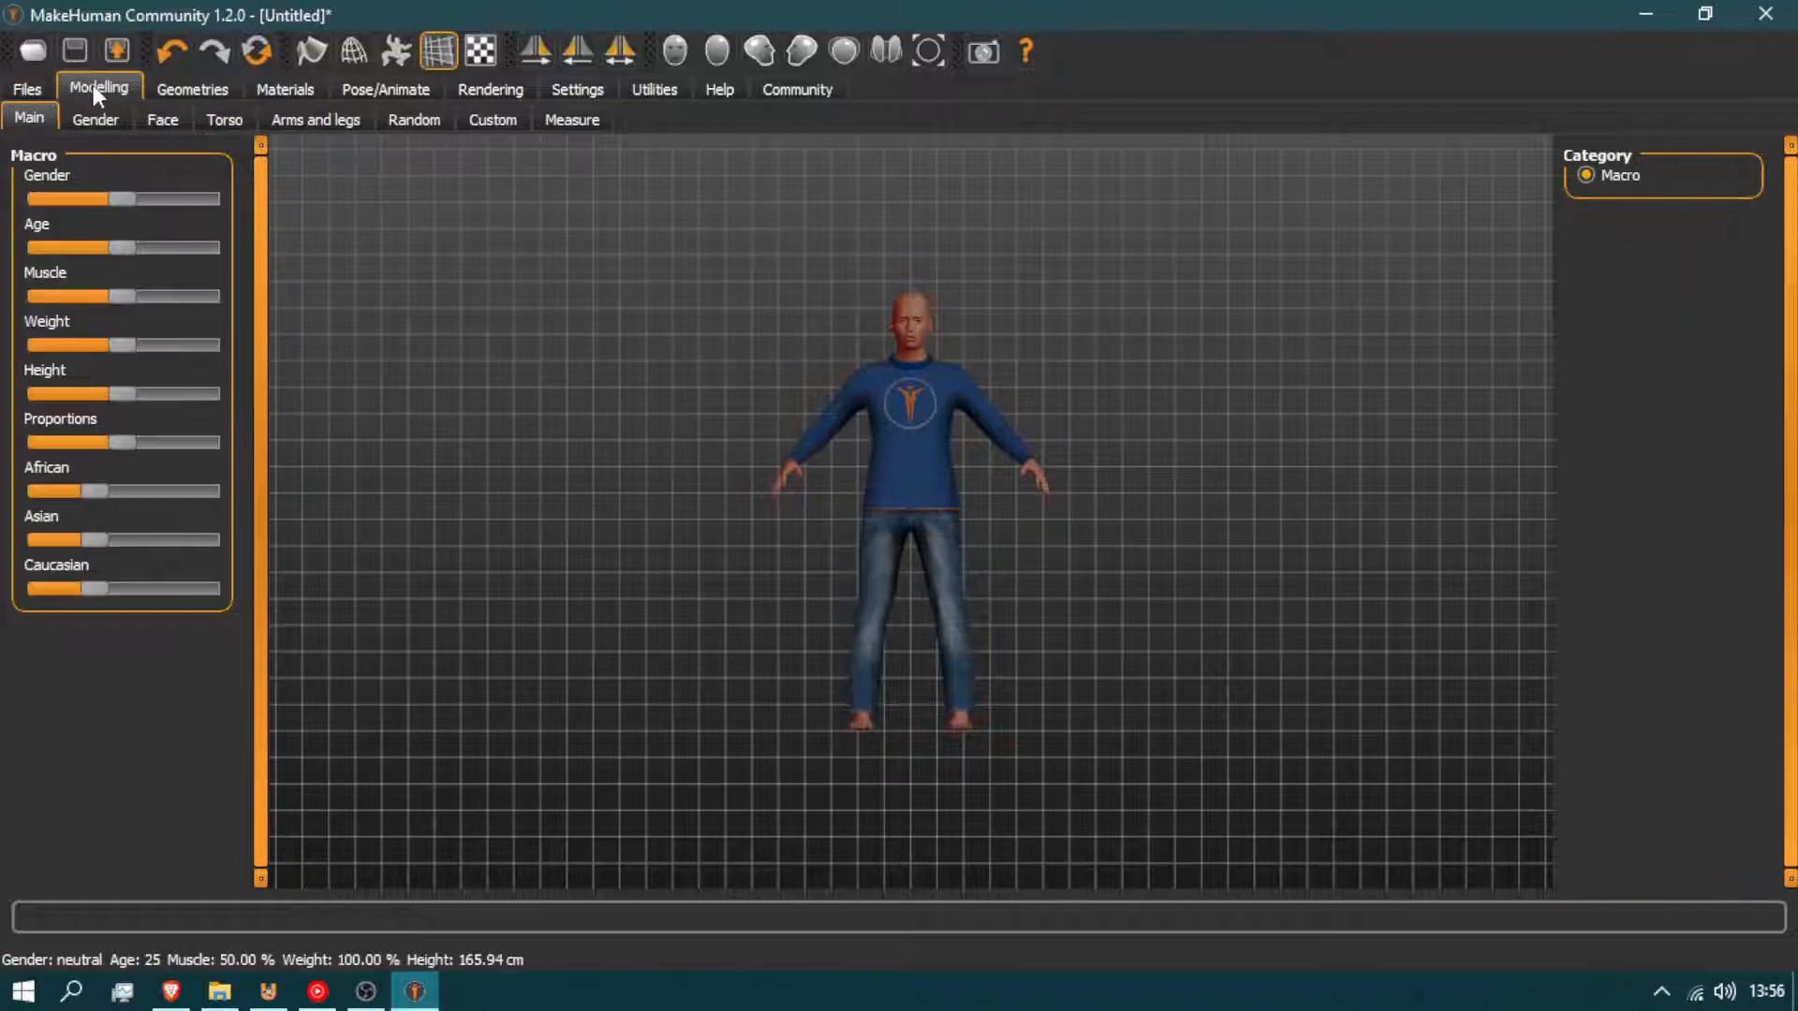
click(138, 195)
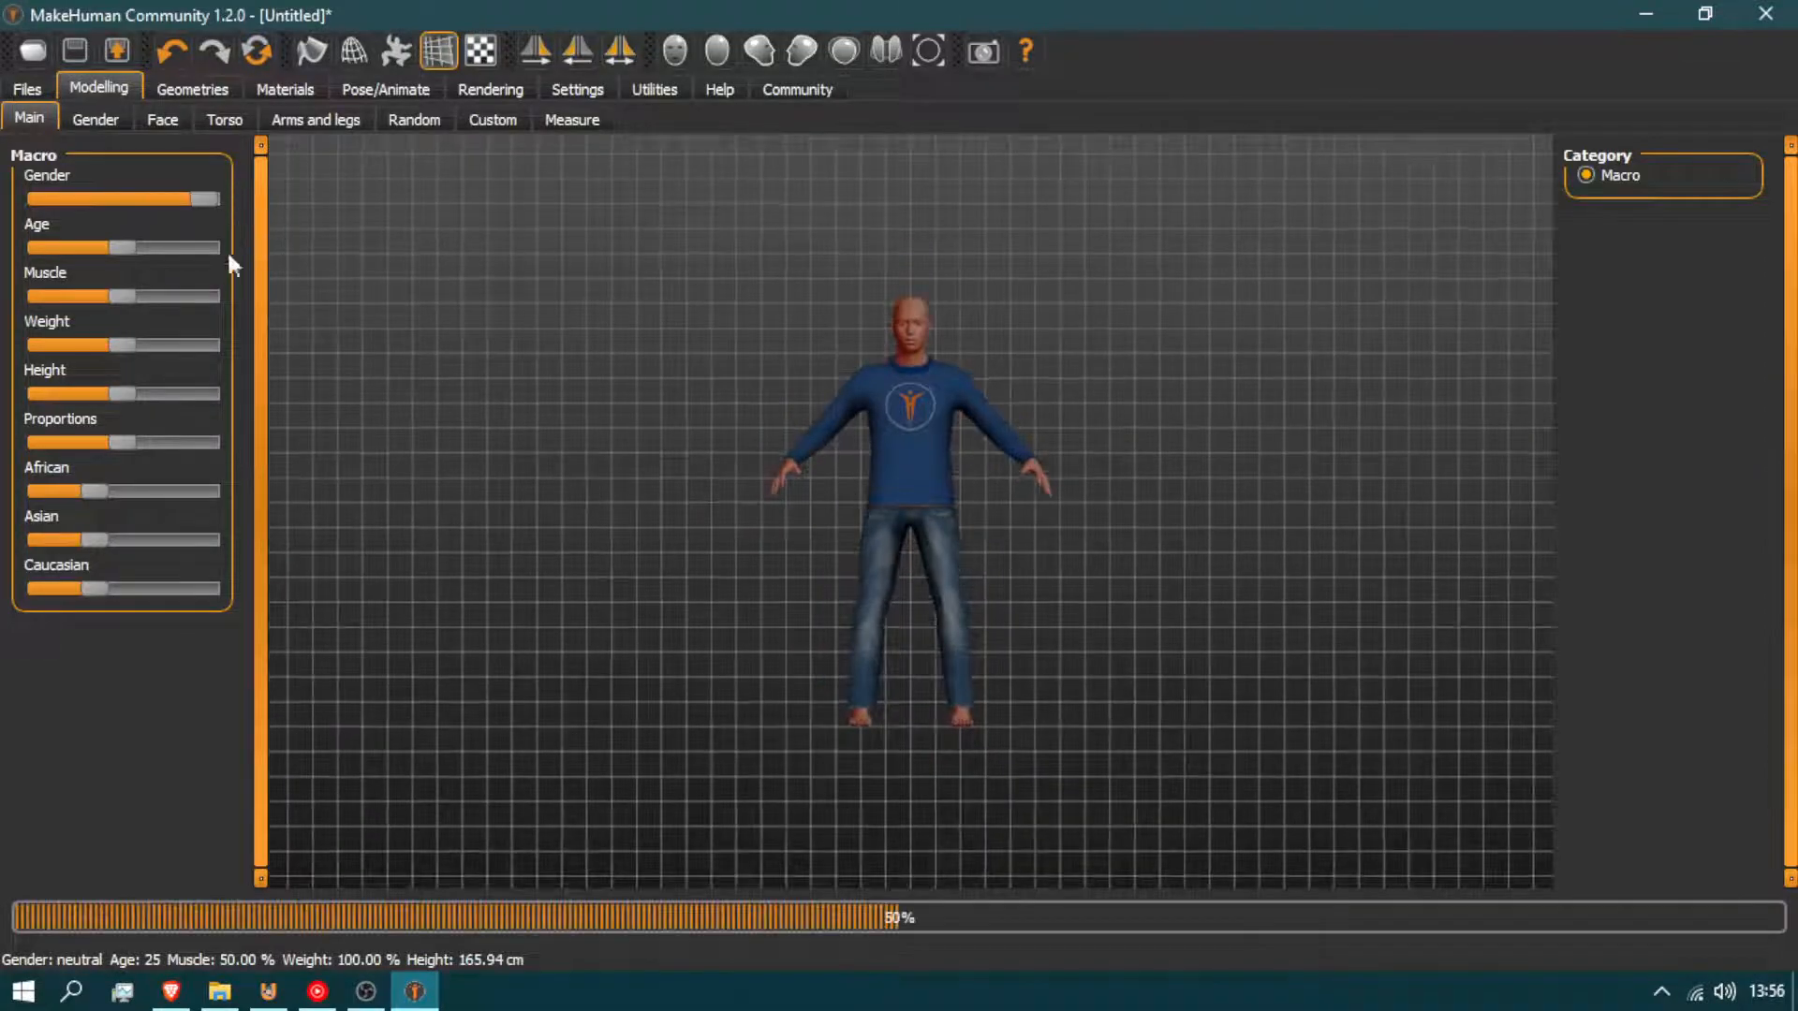
mouse_move(120, 245)
mouse_down()
mouse_move(117, 262)
mouse_move(126, 249)
mouse_up()
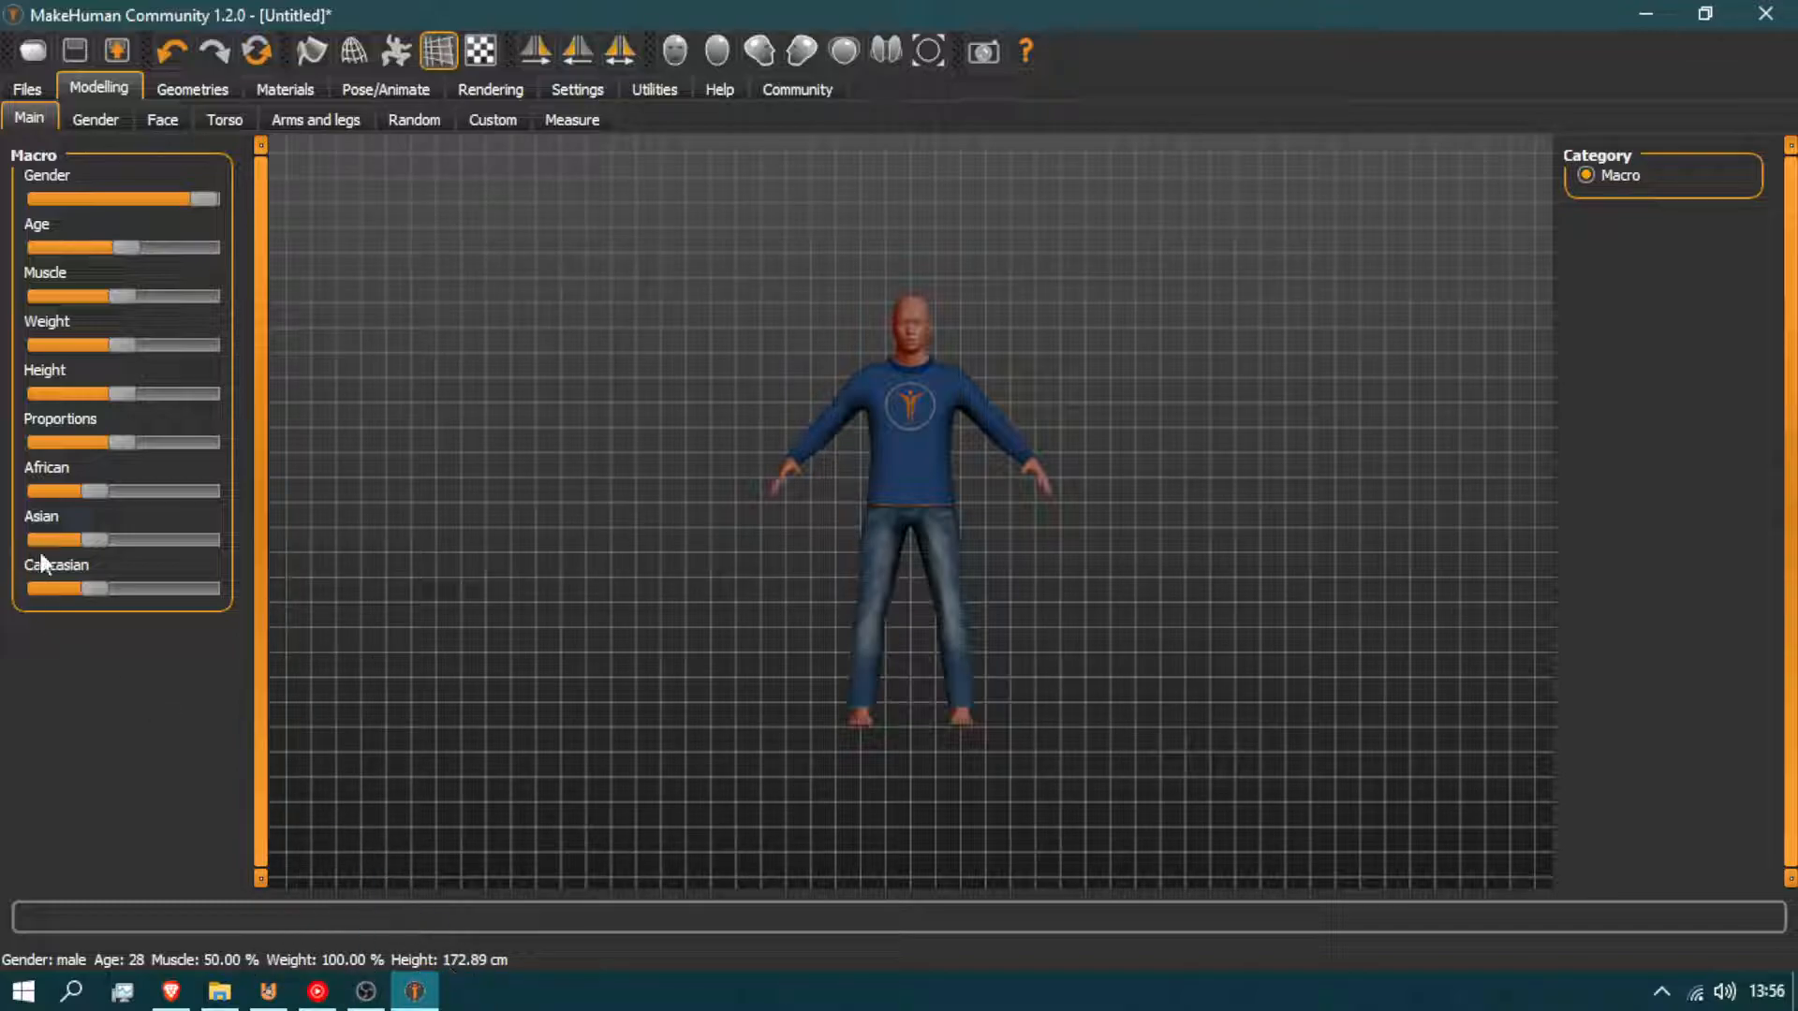
drag(86, 589, 833, 643)
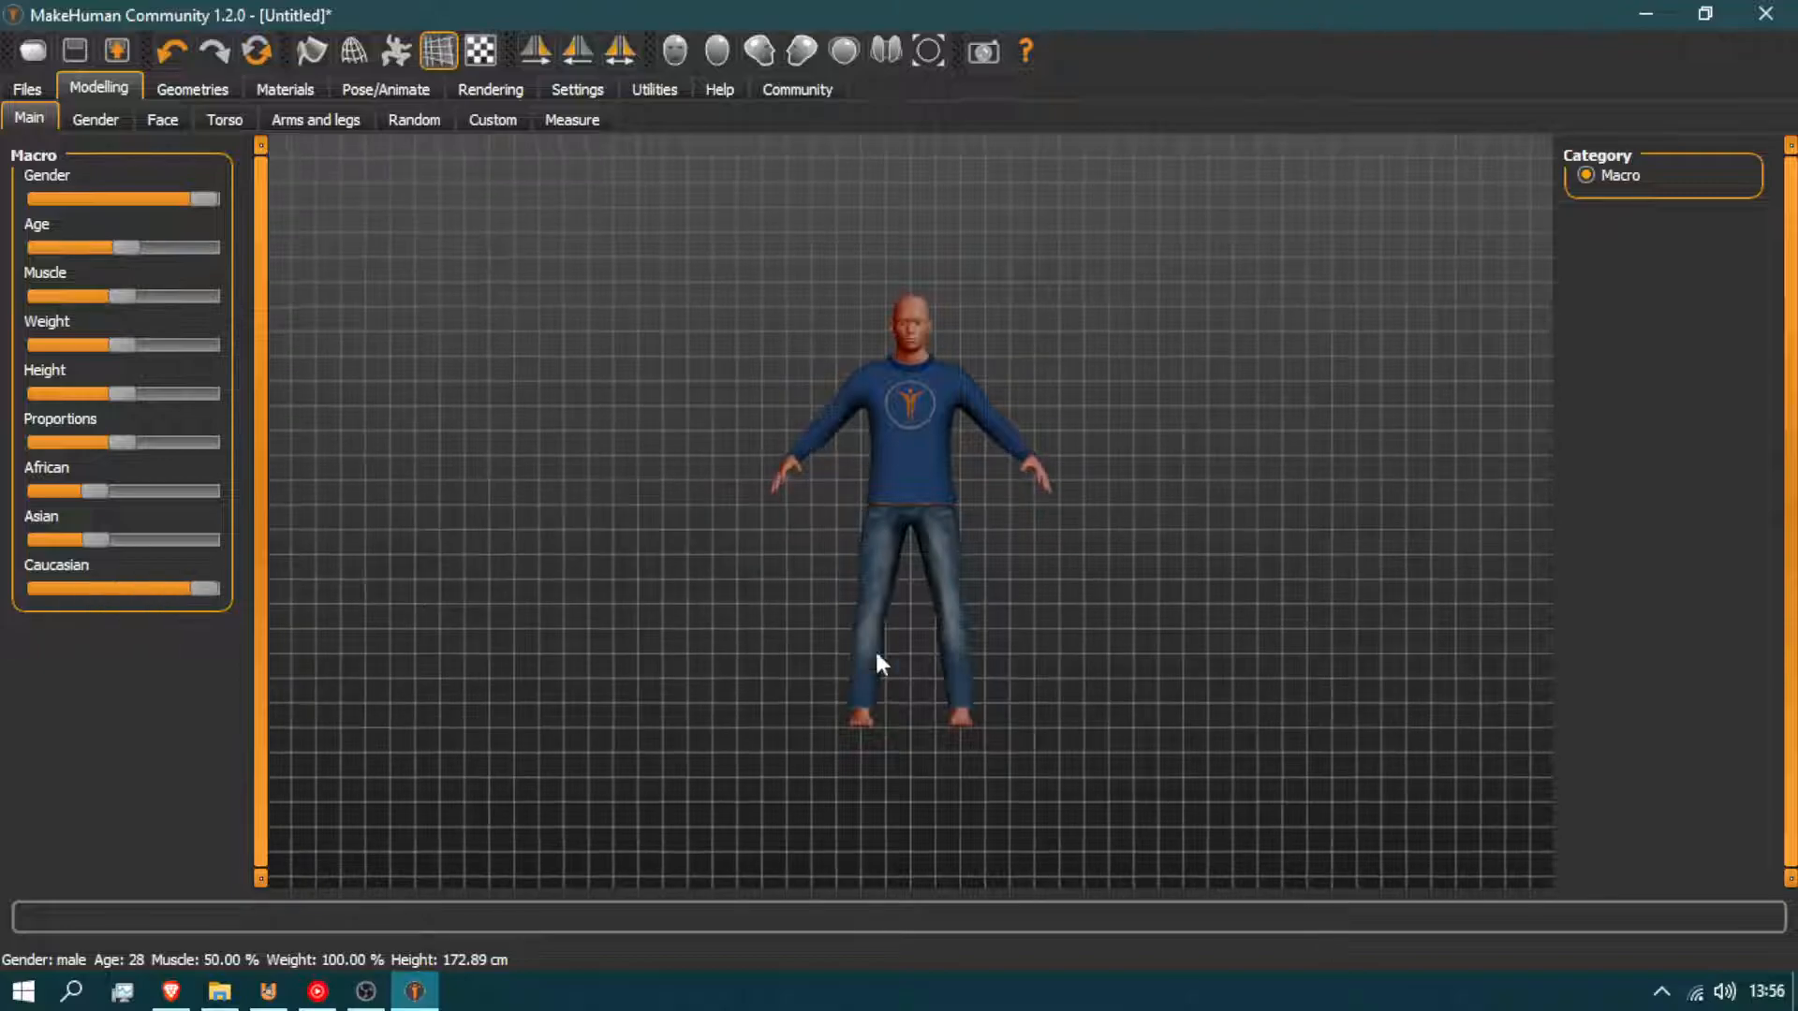
Raise the body proportions slightly, and set the weight to 107.10 % and the muscle to 59.50 %
mouse_move(127, 449)
mouse_down()
mouse_move(104, 451)
mouse_move(184, 463)
mouse_move(144, 457)
mouse_up()
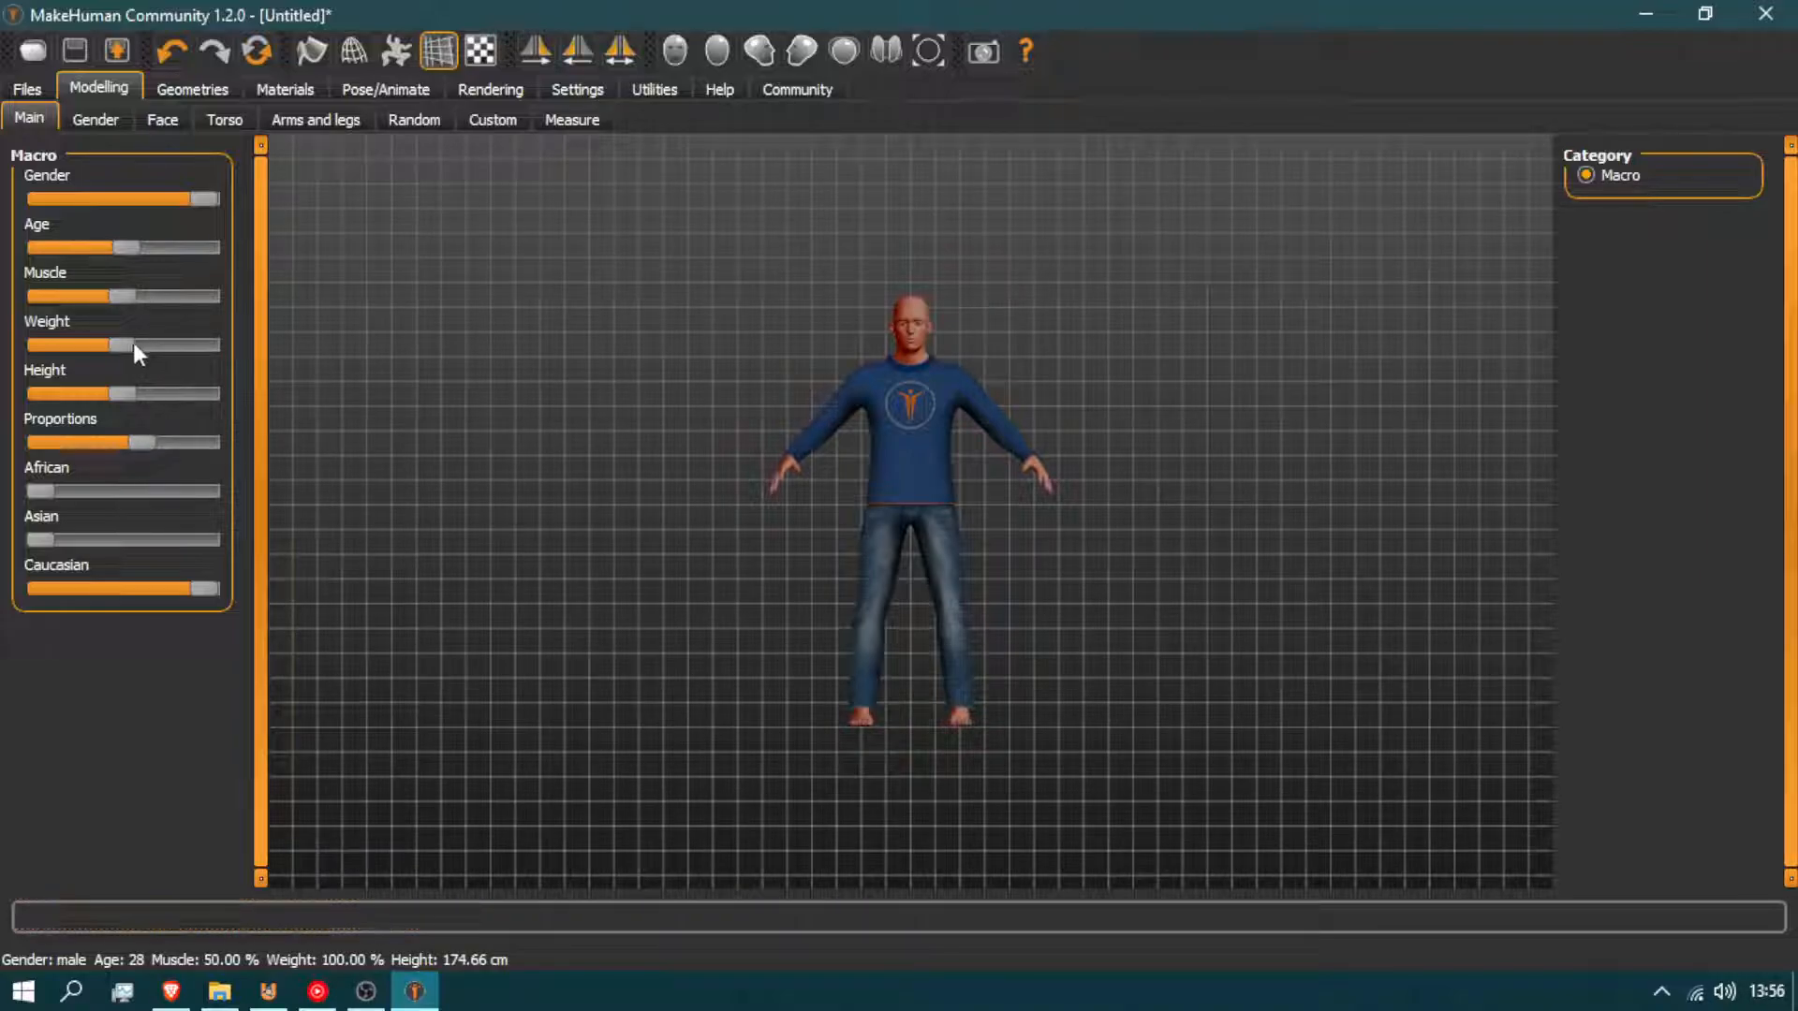
mouse_move(126, 343)
mouse_down()
mouse_move(77, 357)
mouse_move(133, 363)
mouse_up()
mouse_move(102, 294)
mouse_down()
mouse_move(165, 301)
mouse_move(137, 300)
mouse_up()
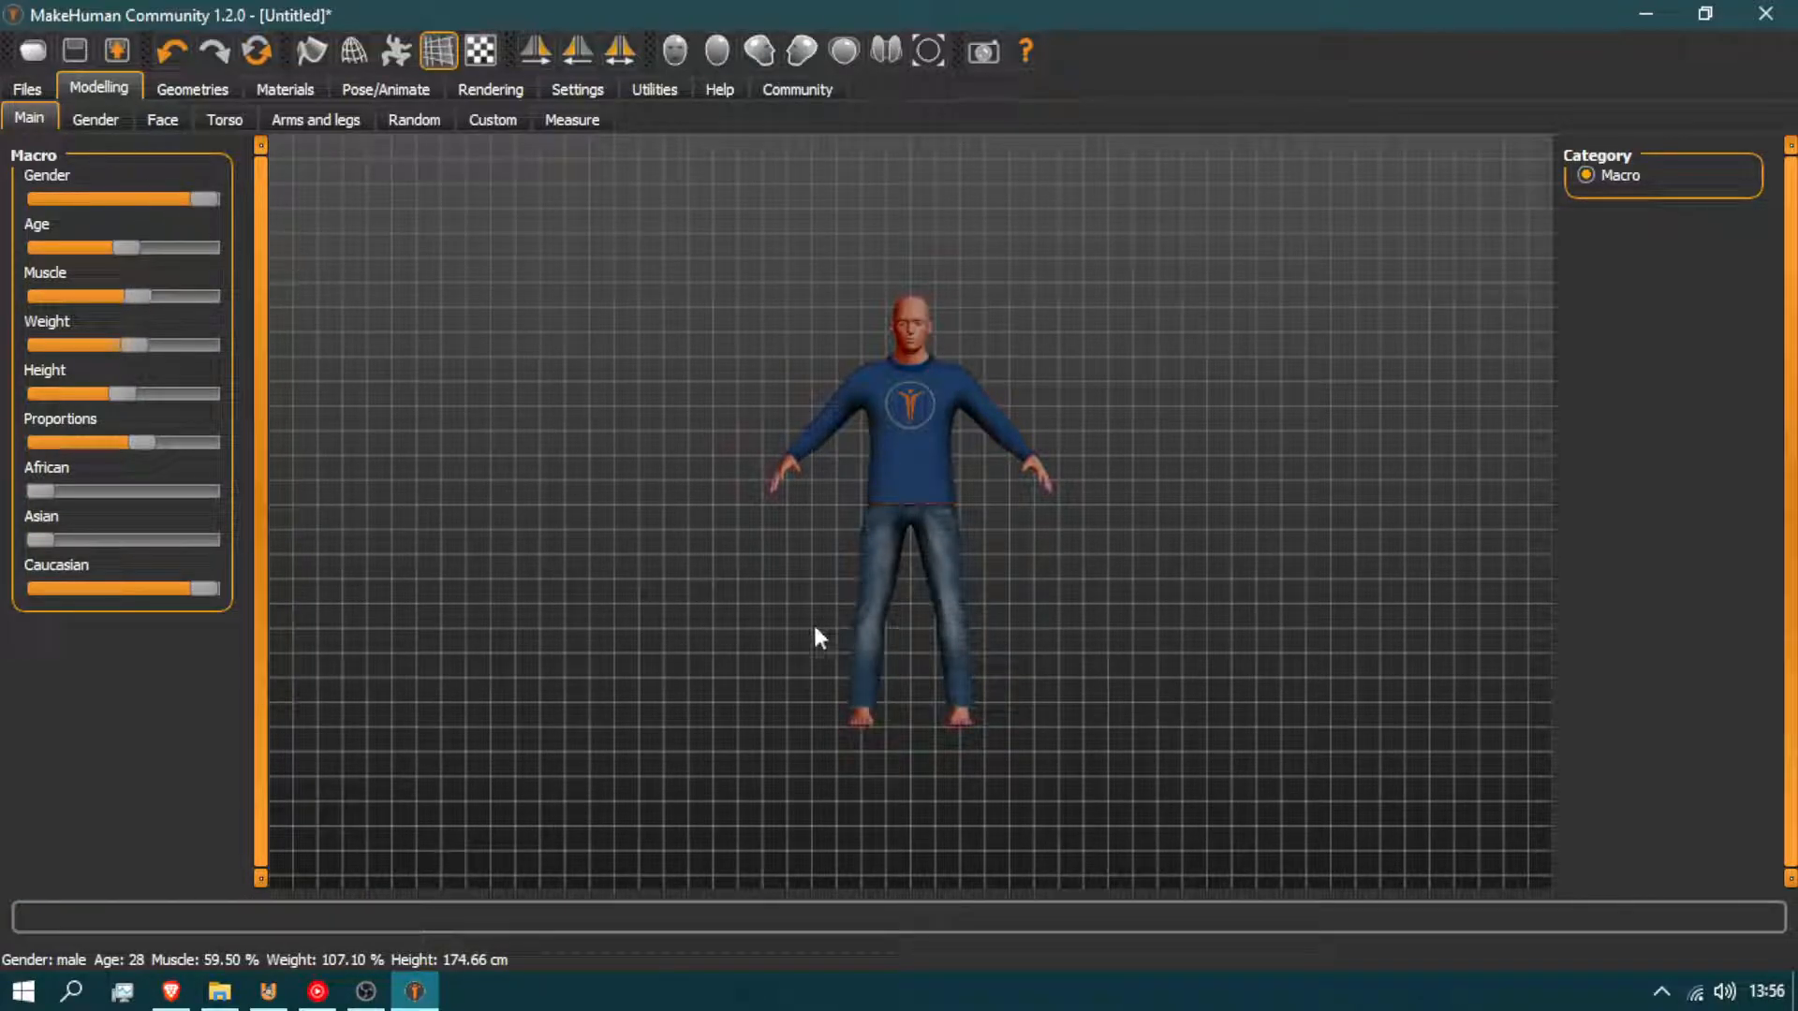
Reduce the head fat moderately and fine-tune the head age in the face's head shape settings
click(91, 120)
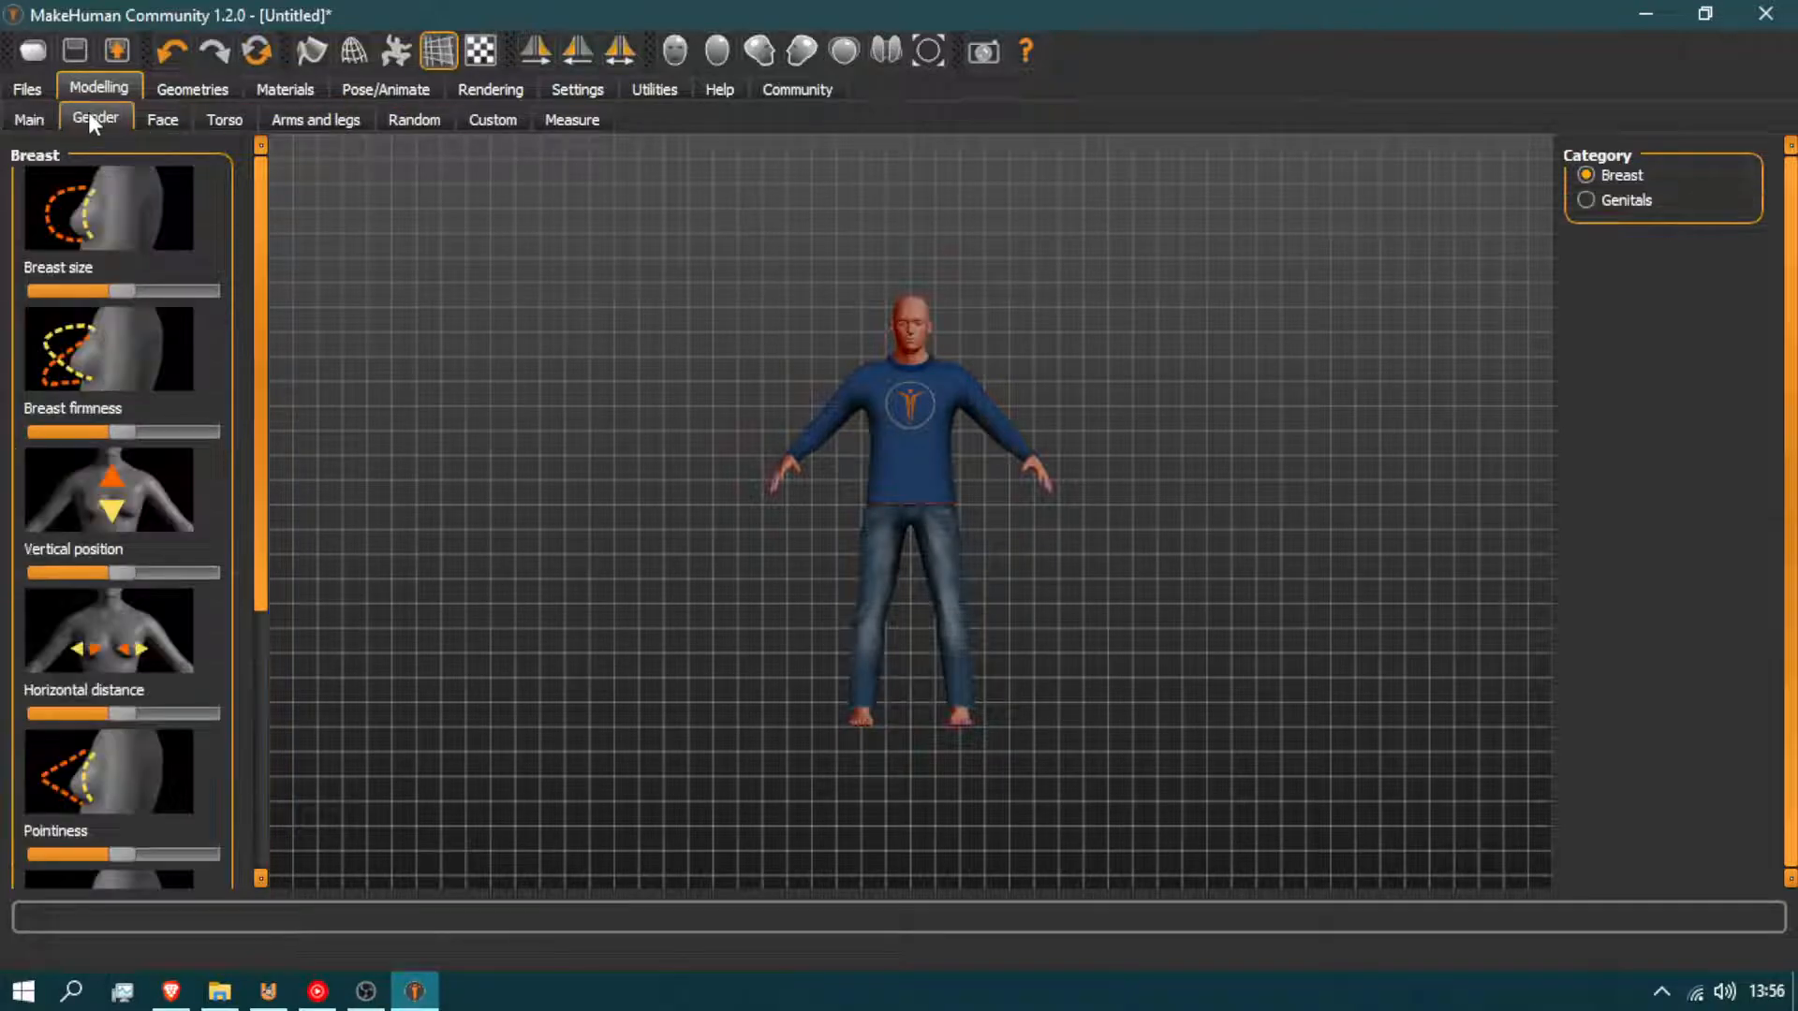
click(164, 119)
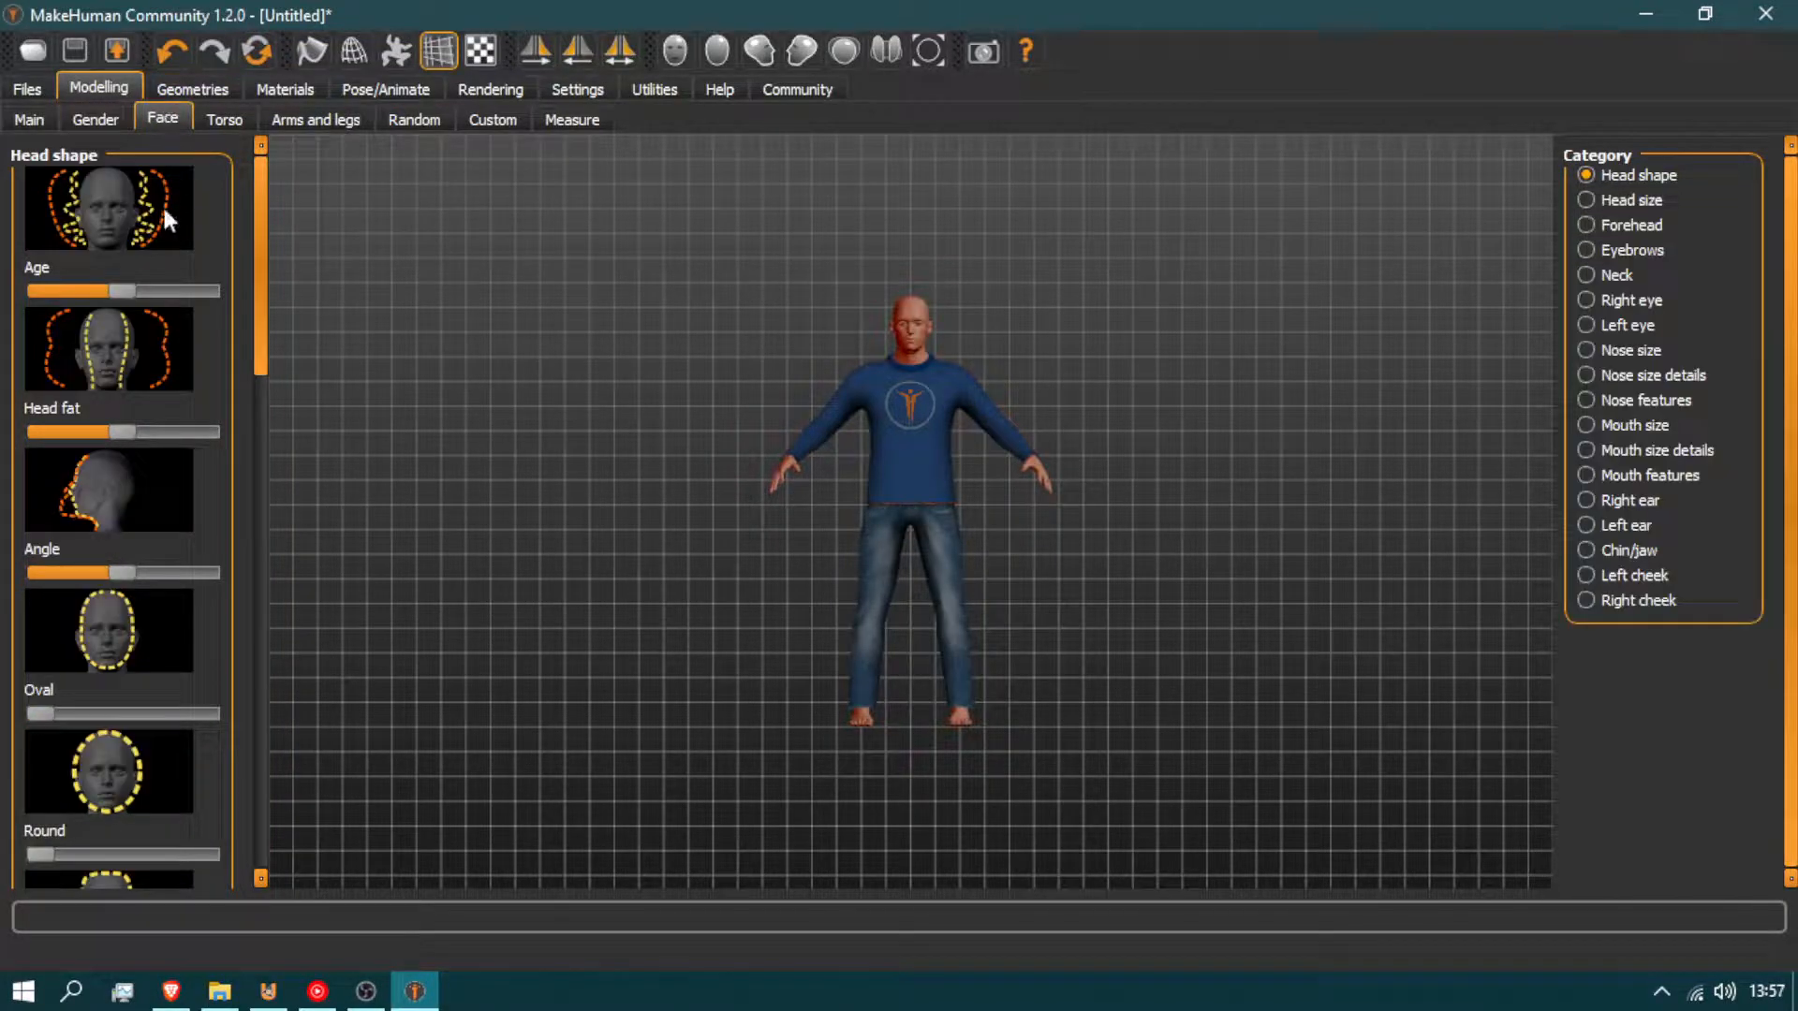
scroll(835, 425, up, 5)
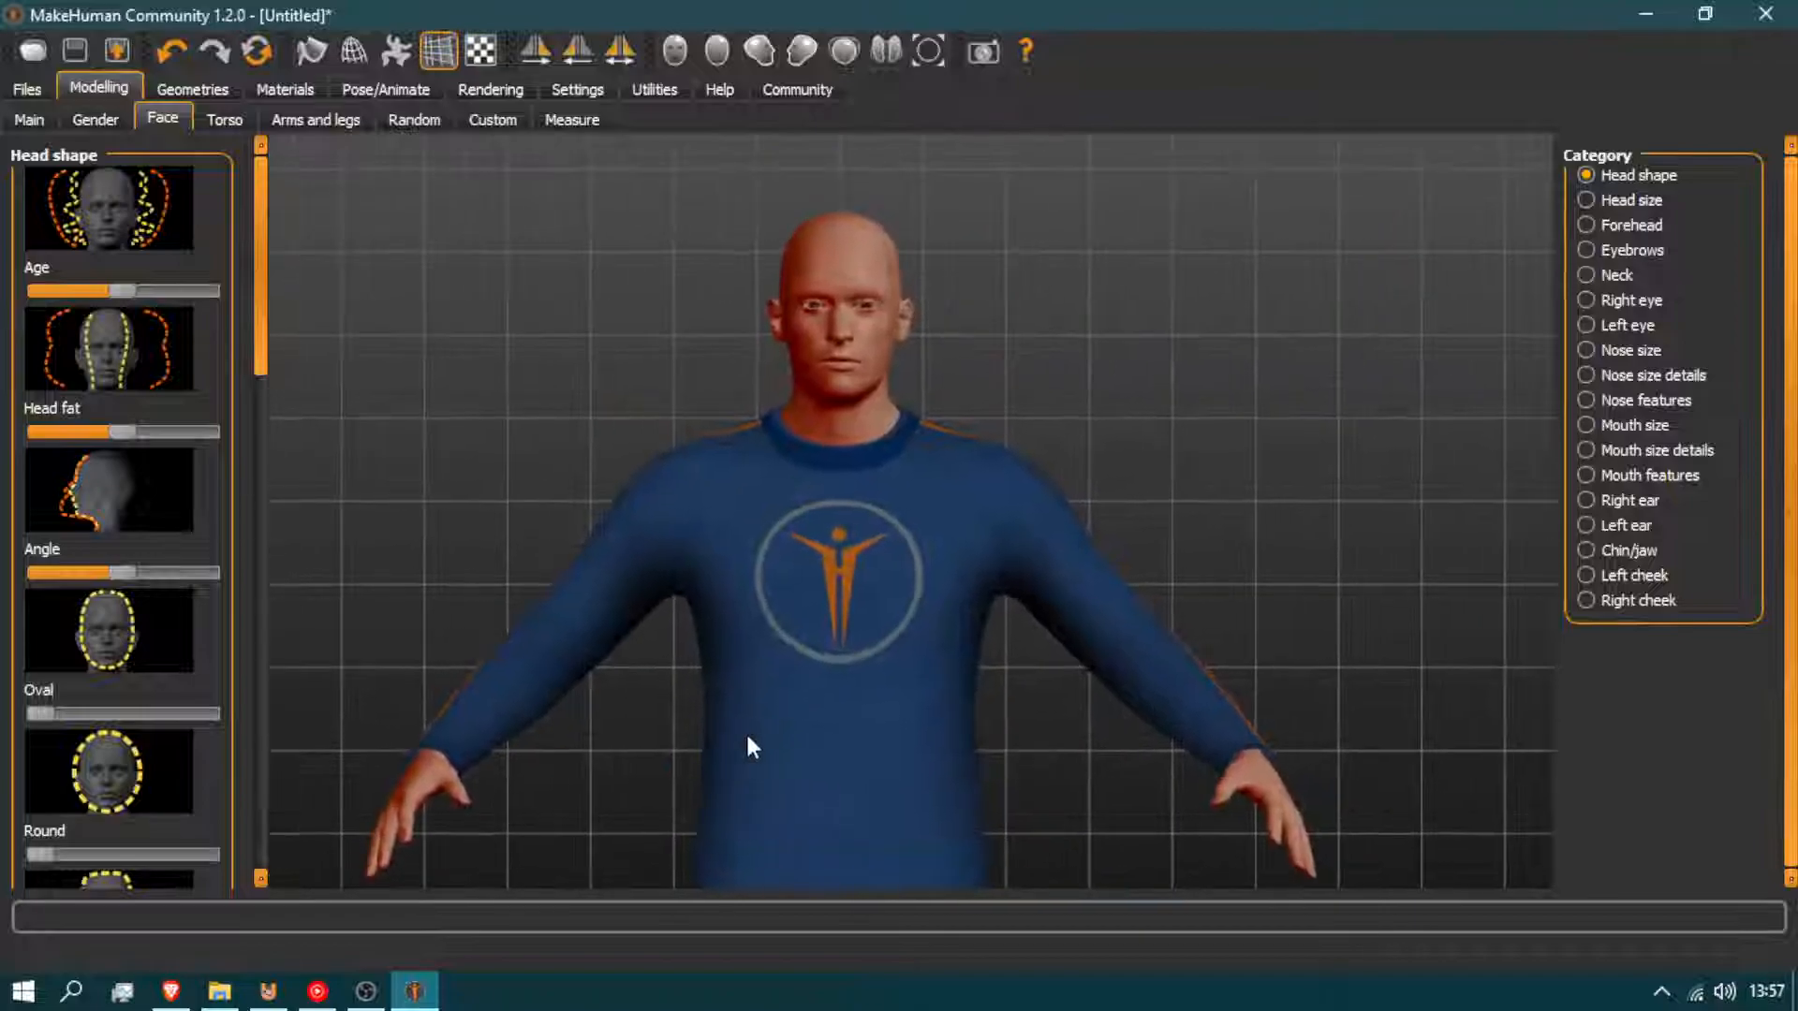
scroll(744, 741, up, 3)
scroll(734, 876, down, 3)
scroll(750, 795, up, 4)
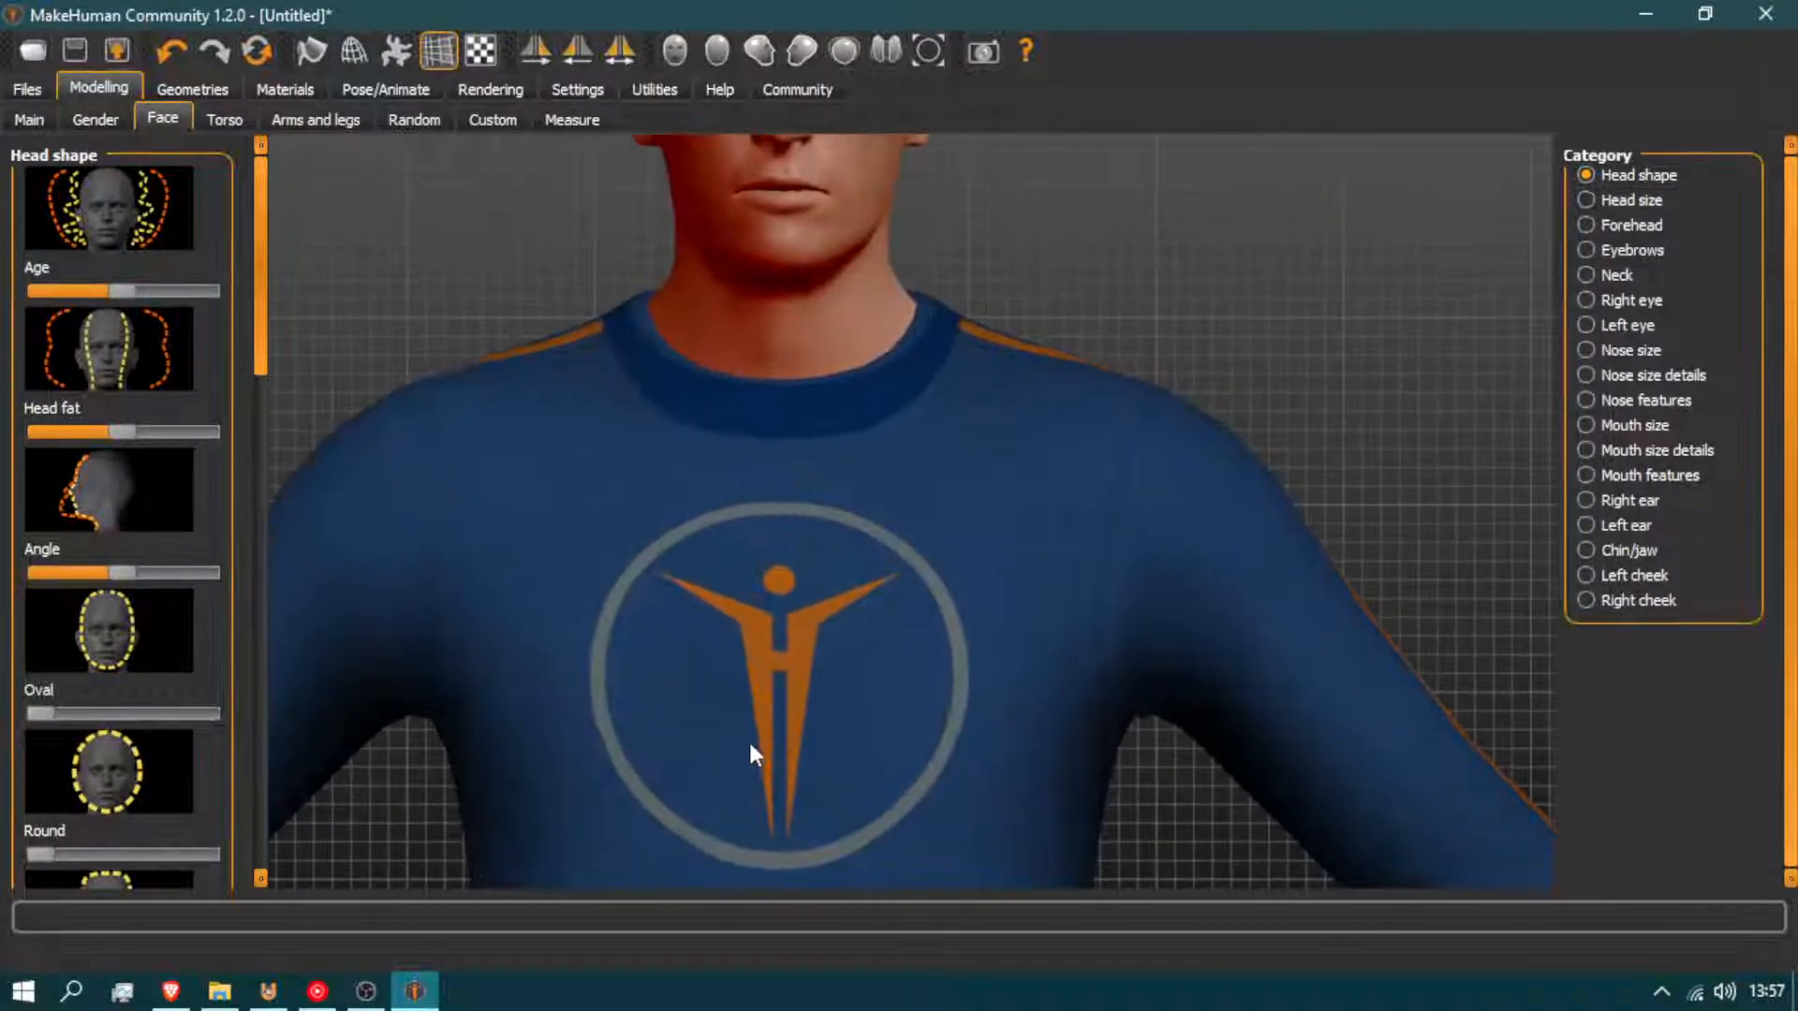
scroll(754, 744, down, 4)
scroll(781, 759, up, 1)
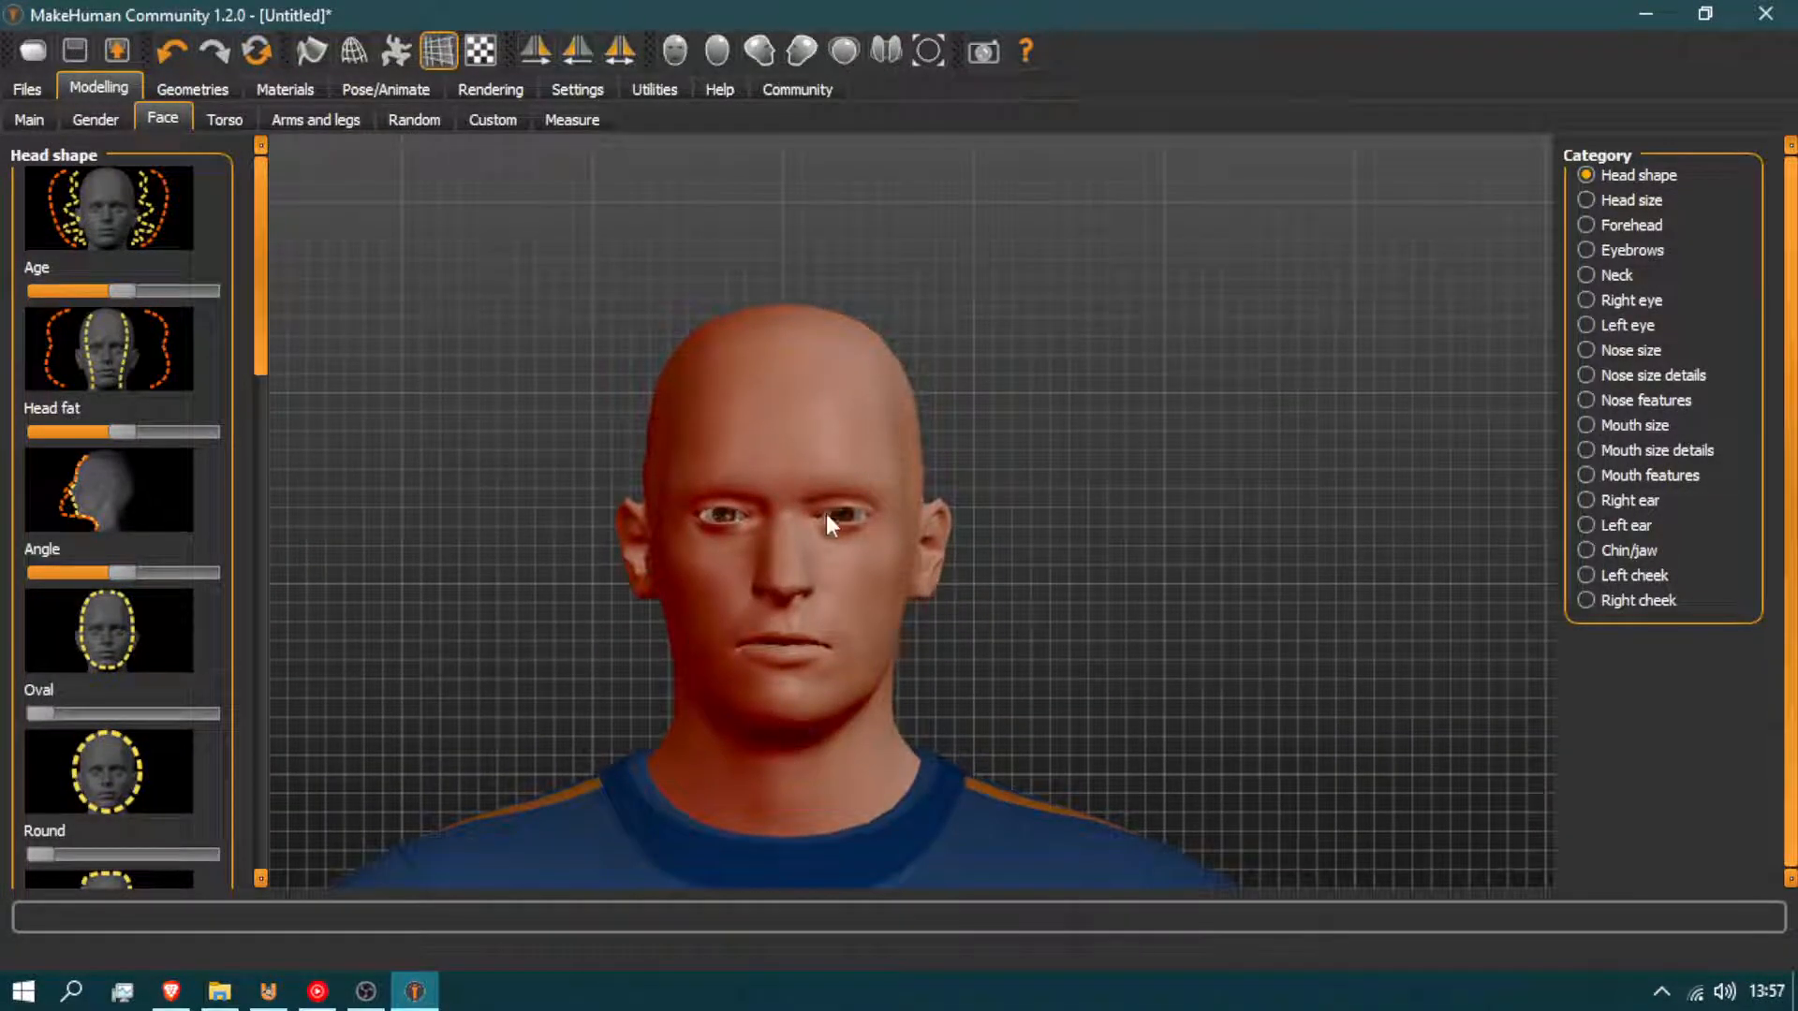
scroll(826, 514, up, 3)
mouse_move(129, 431)
mouse_down()
mouse_move(75, 427)
mouse_move(94, 431)
mouse_up()
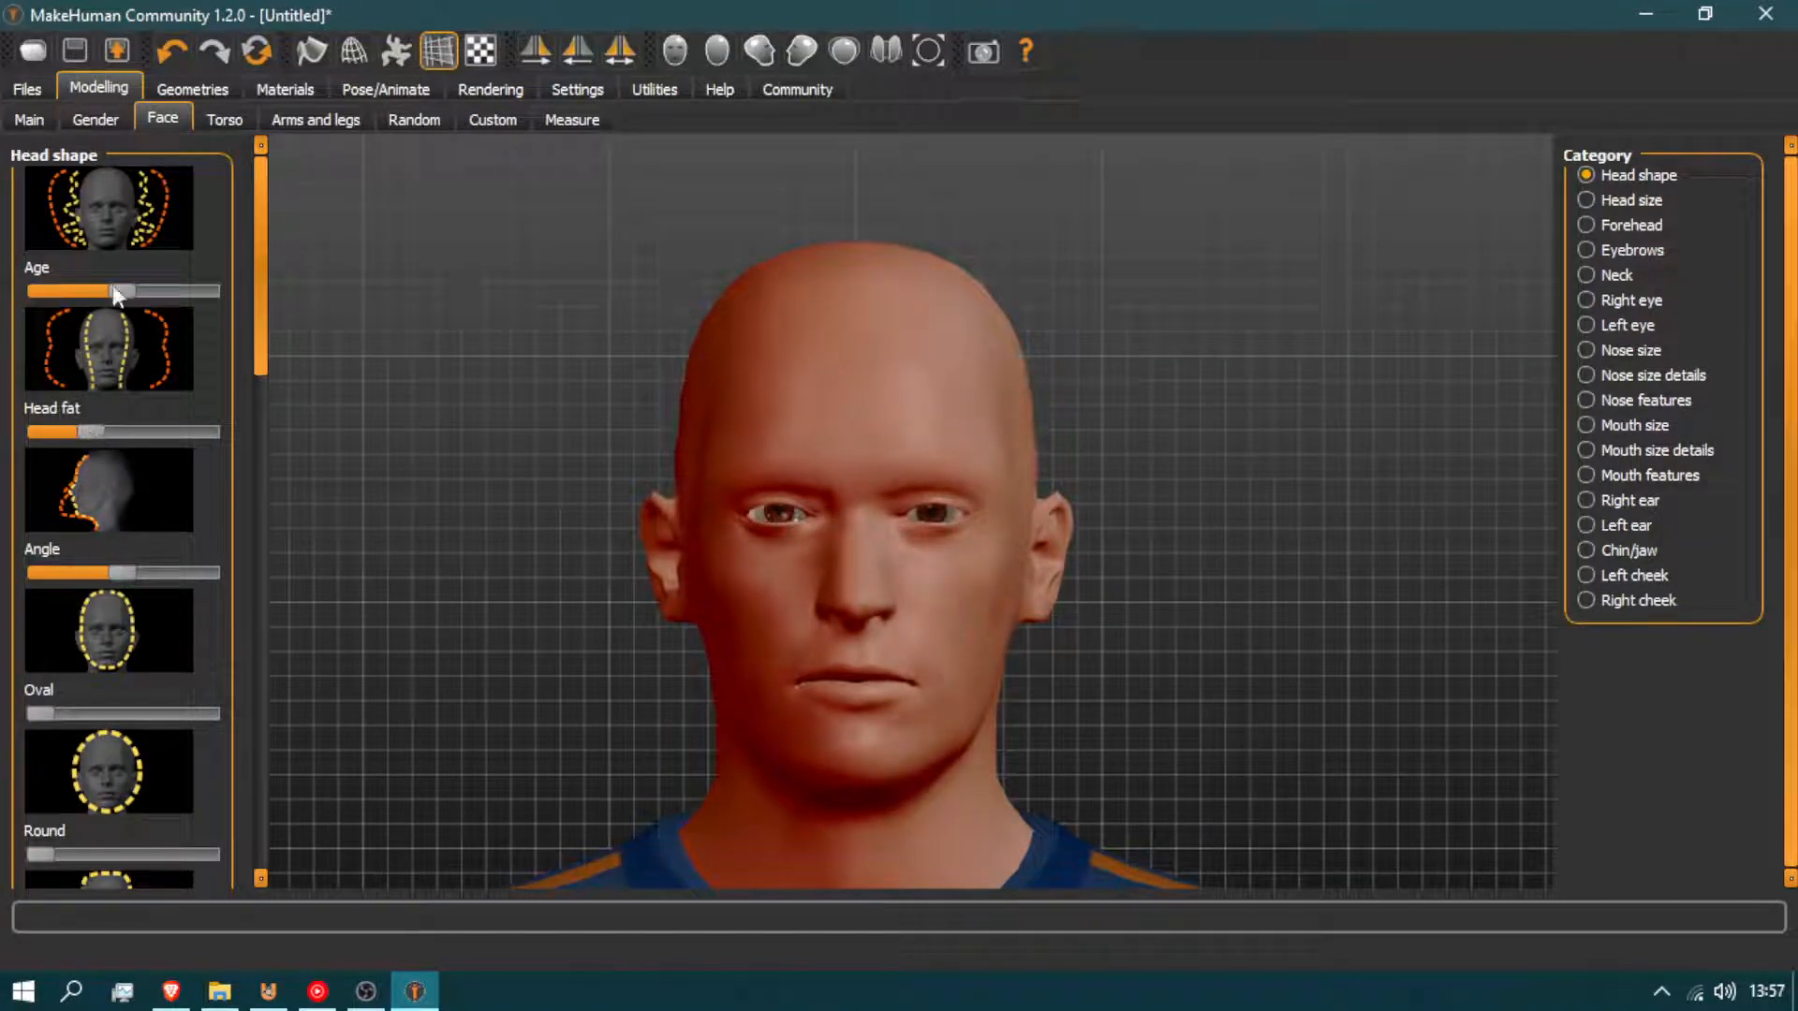
drag(132, 294, 131, 331)
Give the head a partly triangular shape of roughly a third strength, leaving the inverted triangular shape at zero
drag(260, 368, 232, 604)
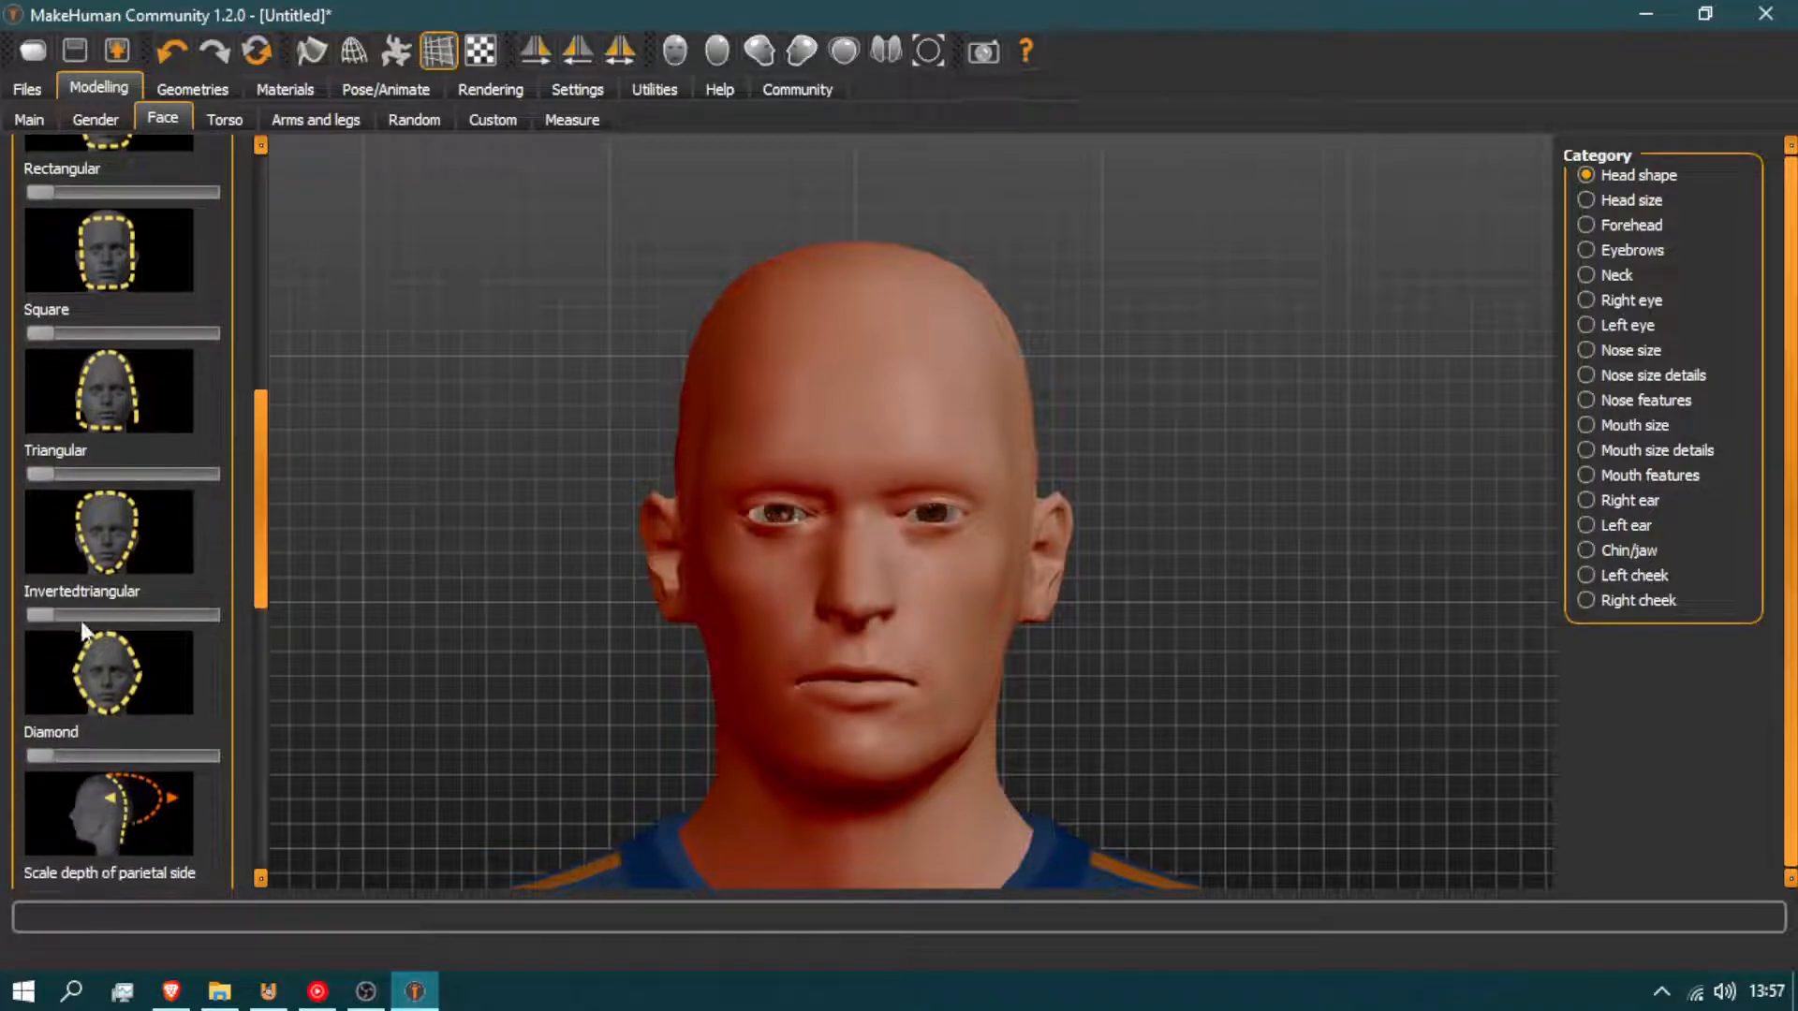
mouse_move(39, 615)
mouse_down()
mouse_move(75, 616)
mouse_move(38, 618)
mouse_up()
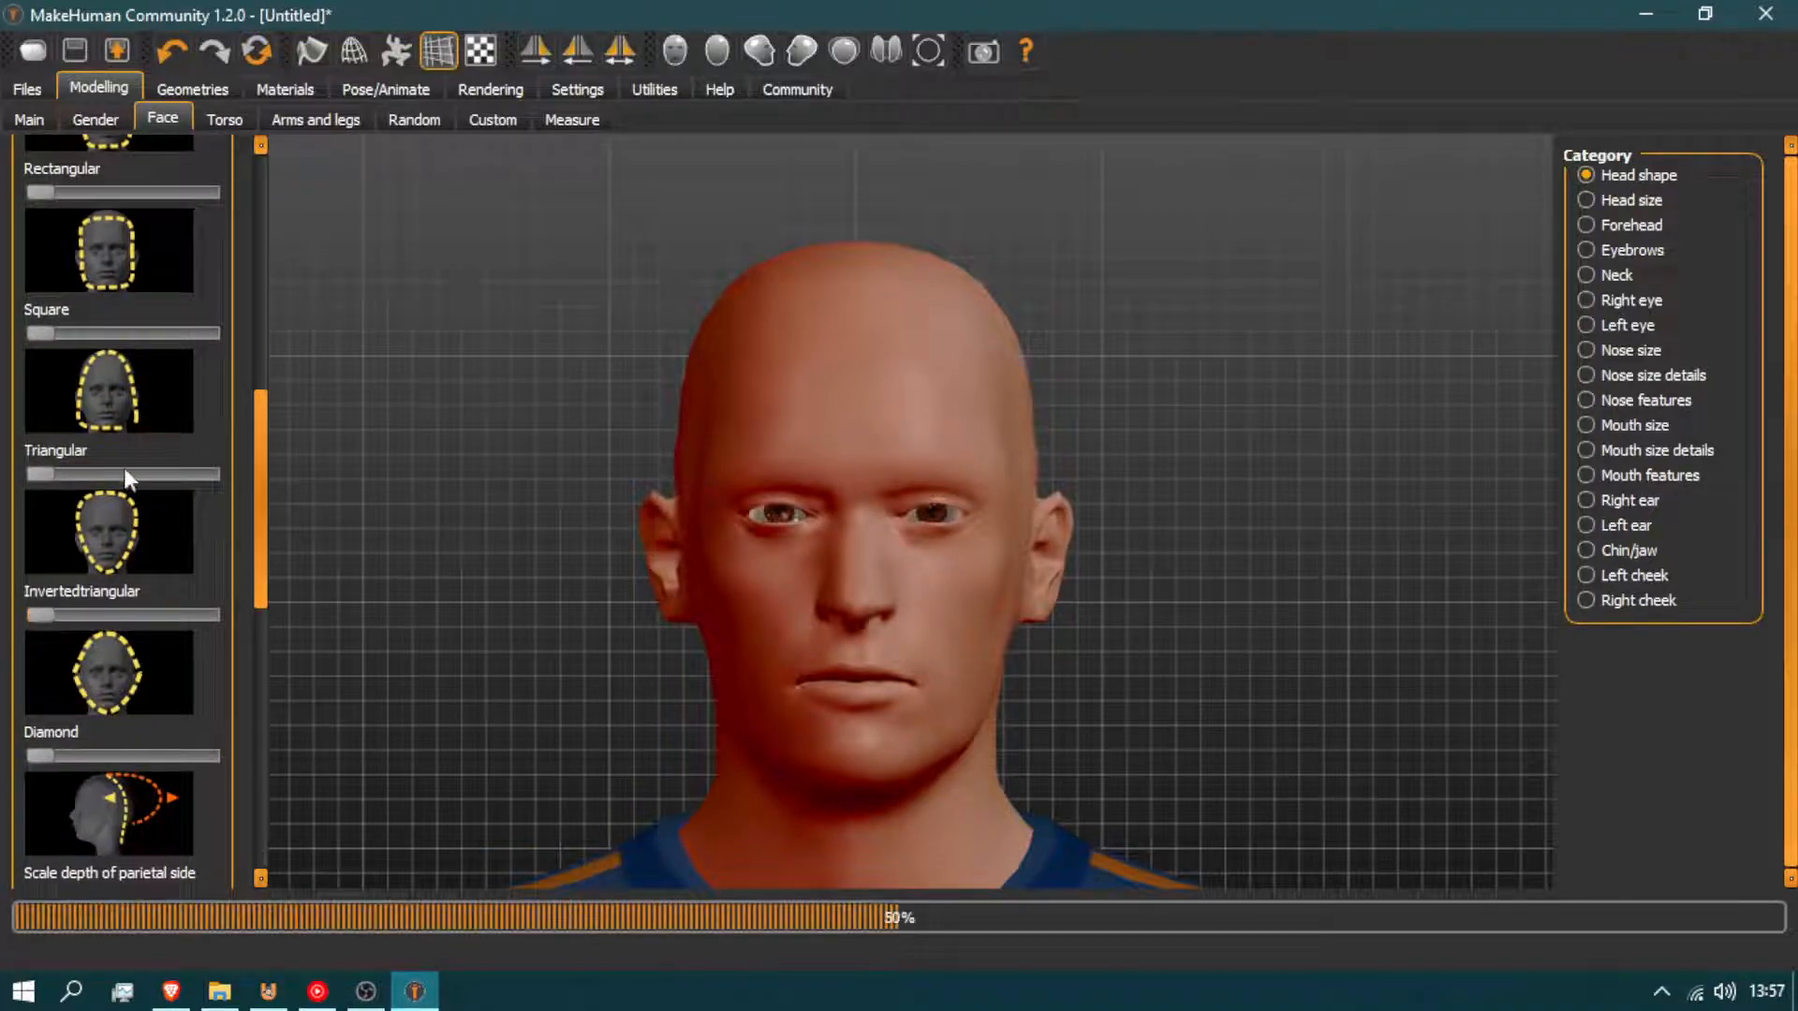
drag(41, 483, 88, 487)
drag(916, 597, 725, 625)
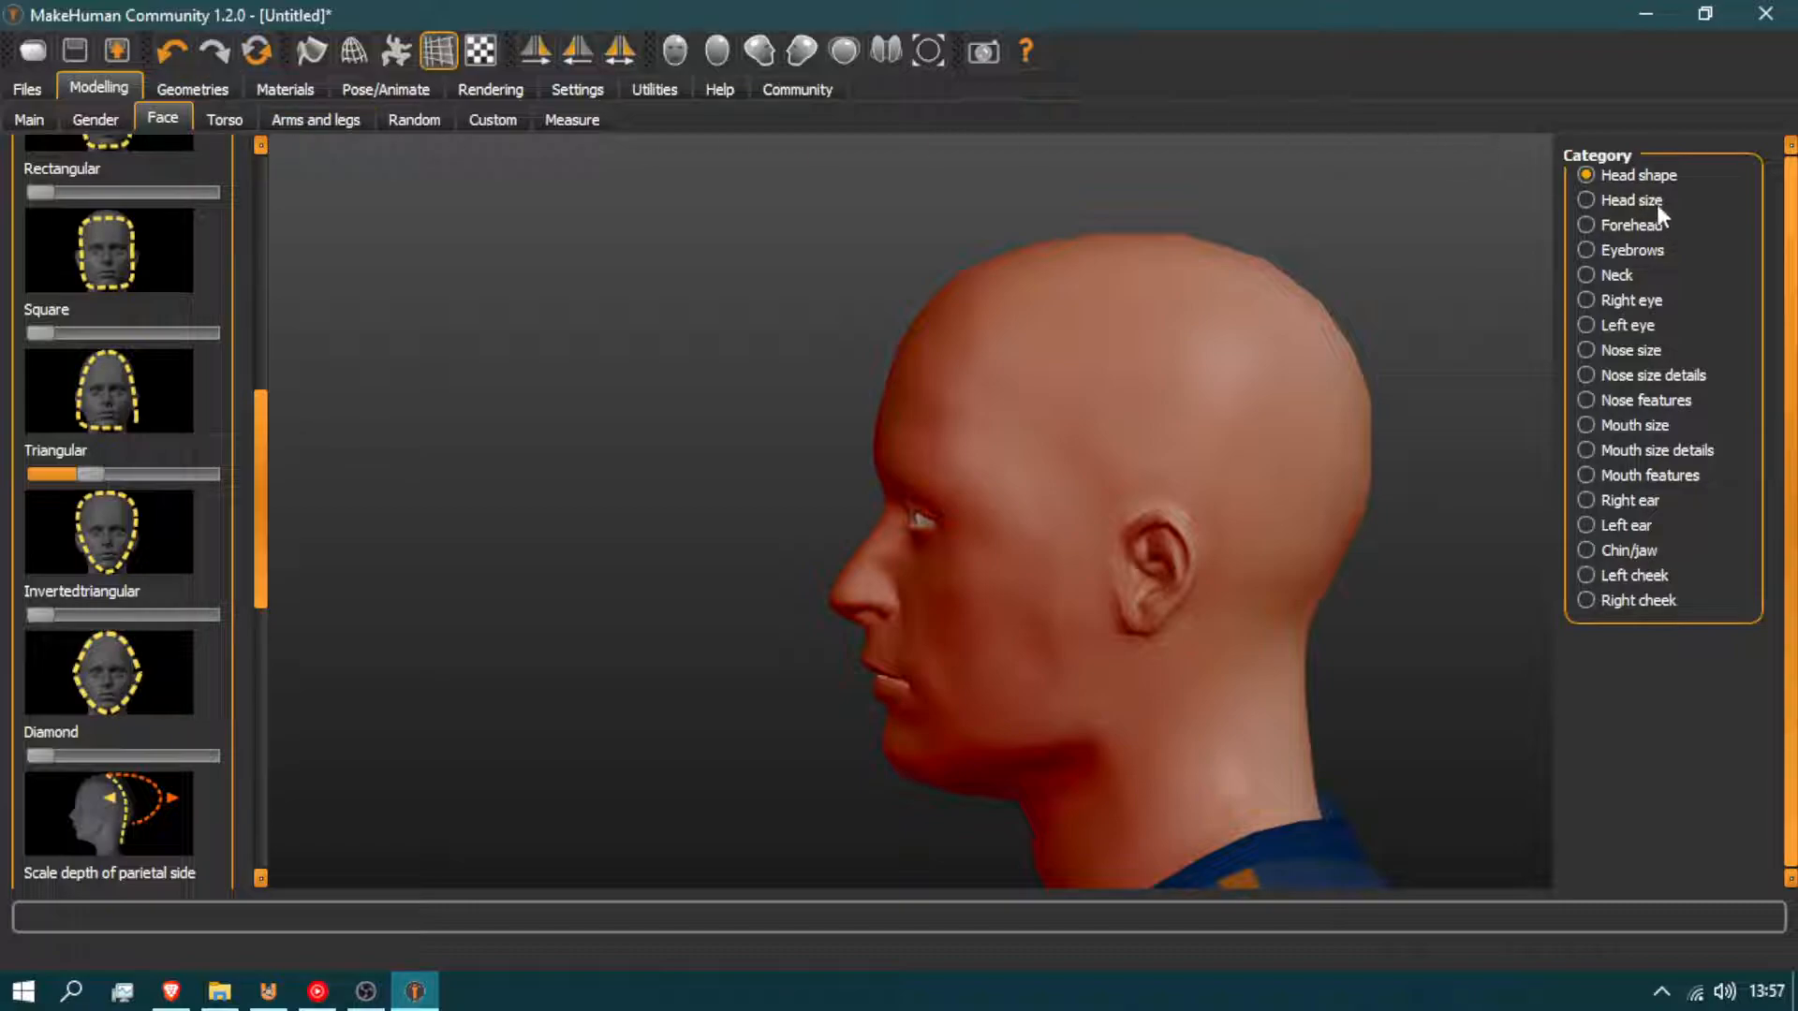
Scale the head size slightly up vertically and slightly down horizontally
click(1630, 200)
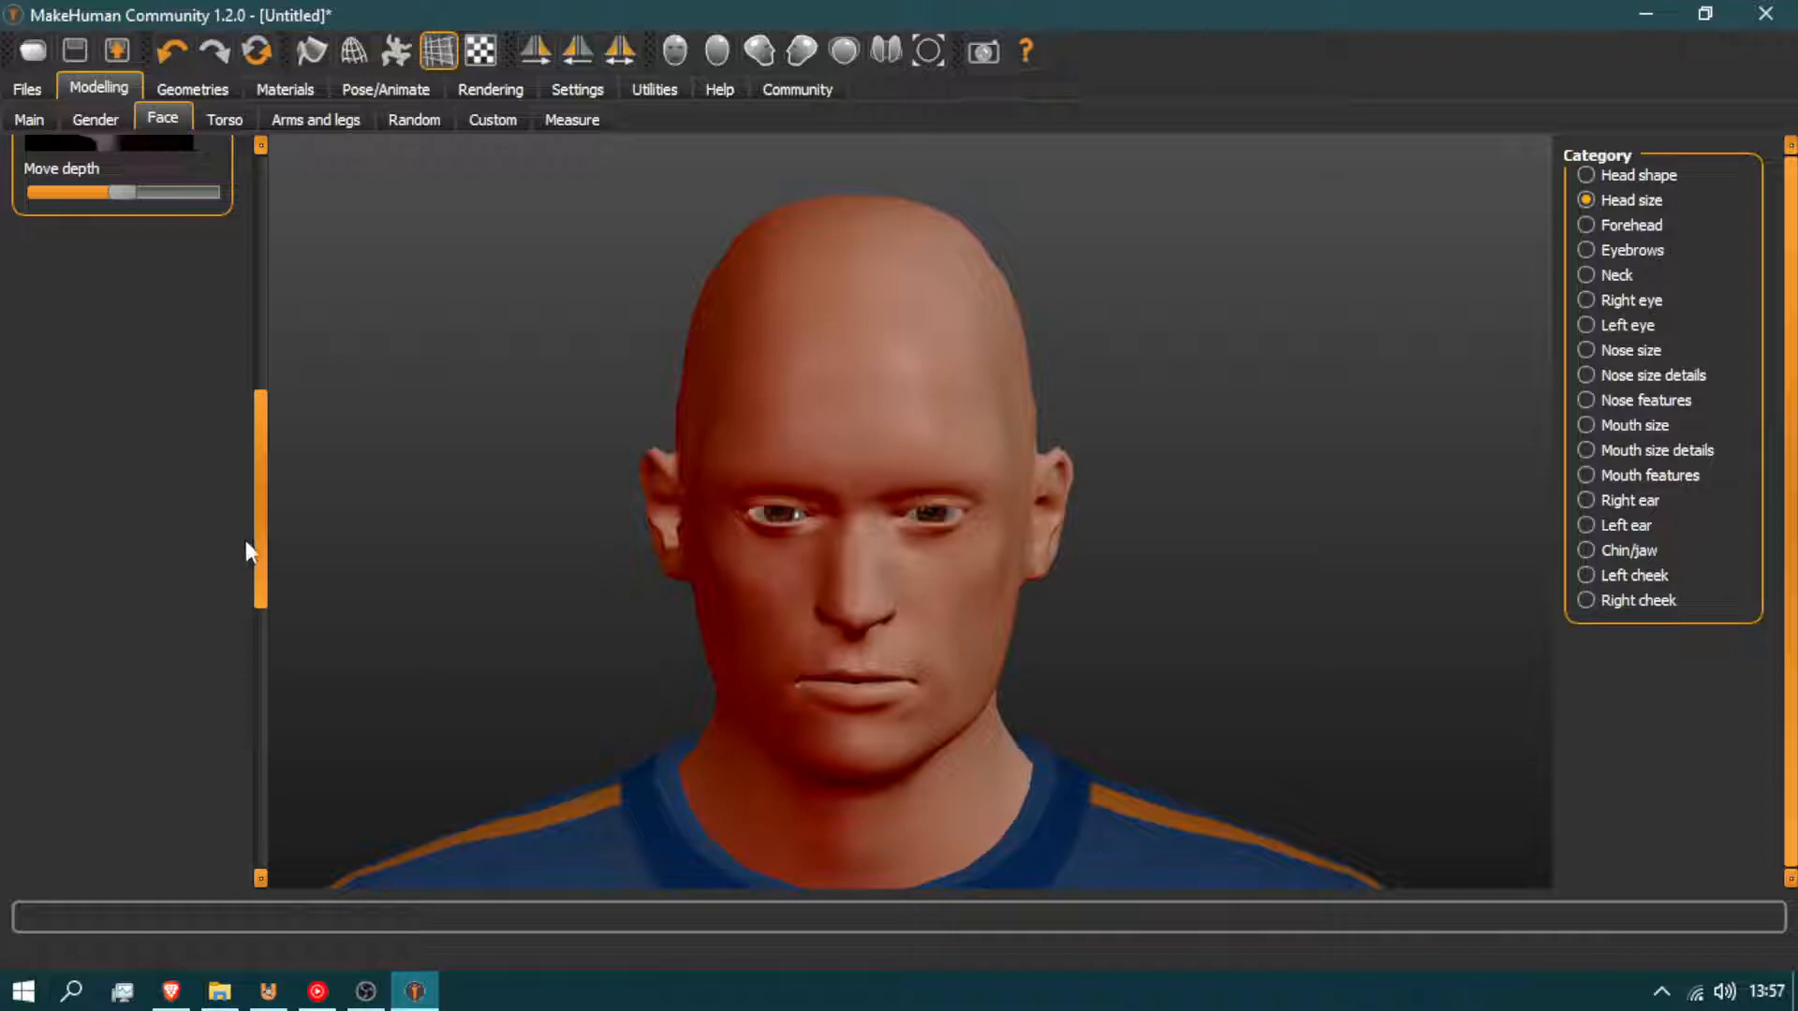
drag(262, 552, 259, 246)
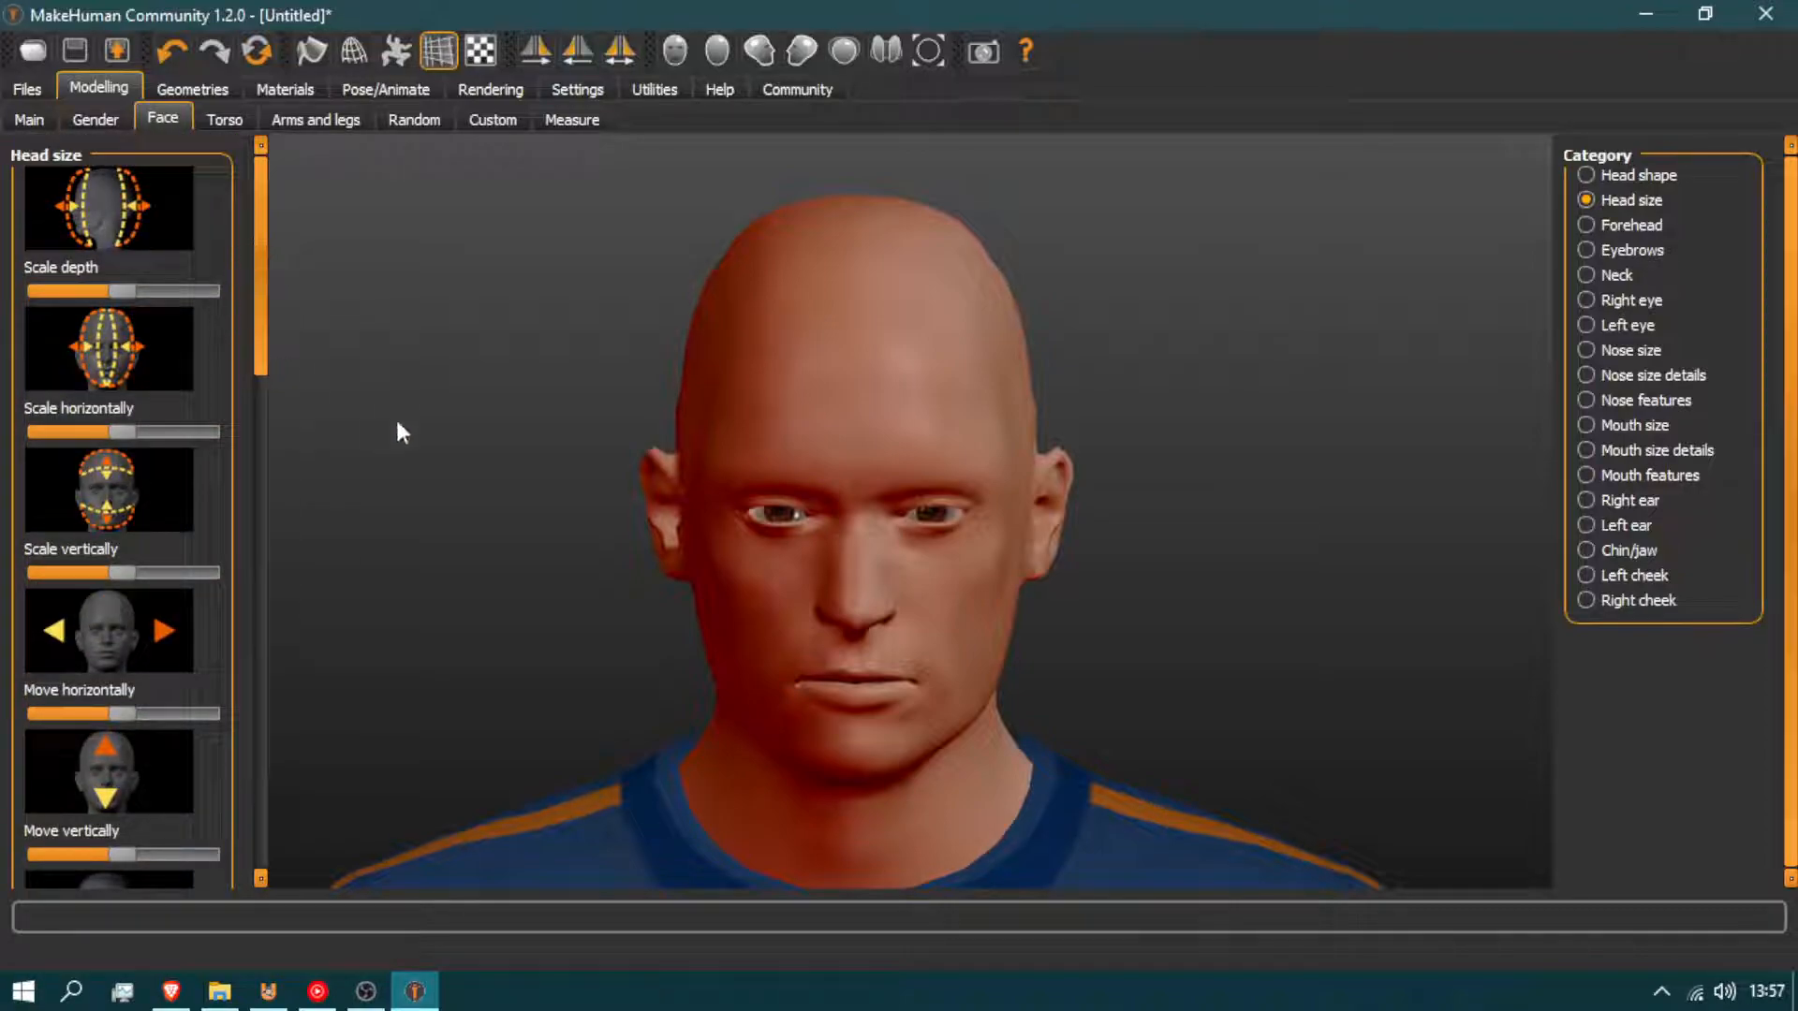
click(142, 573)
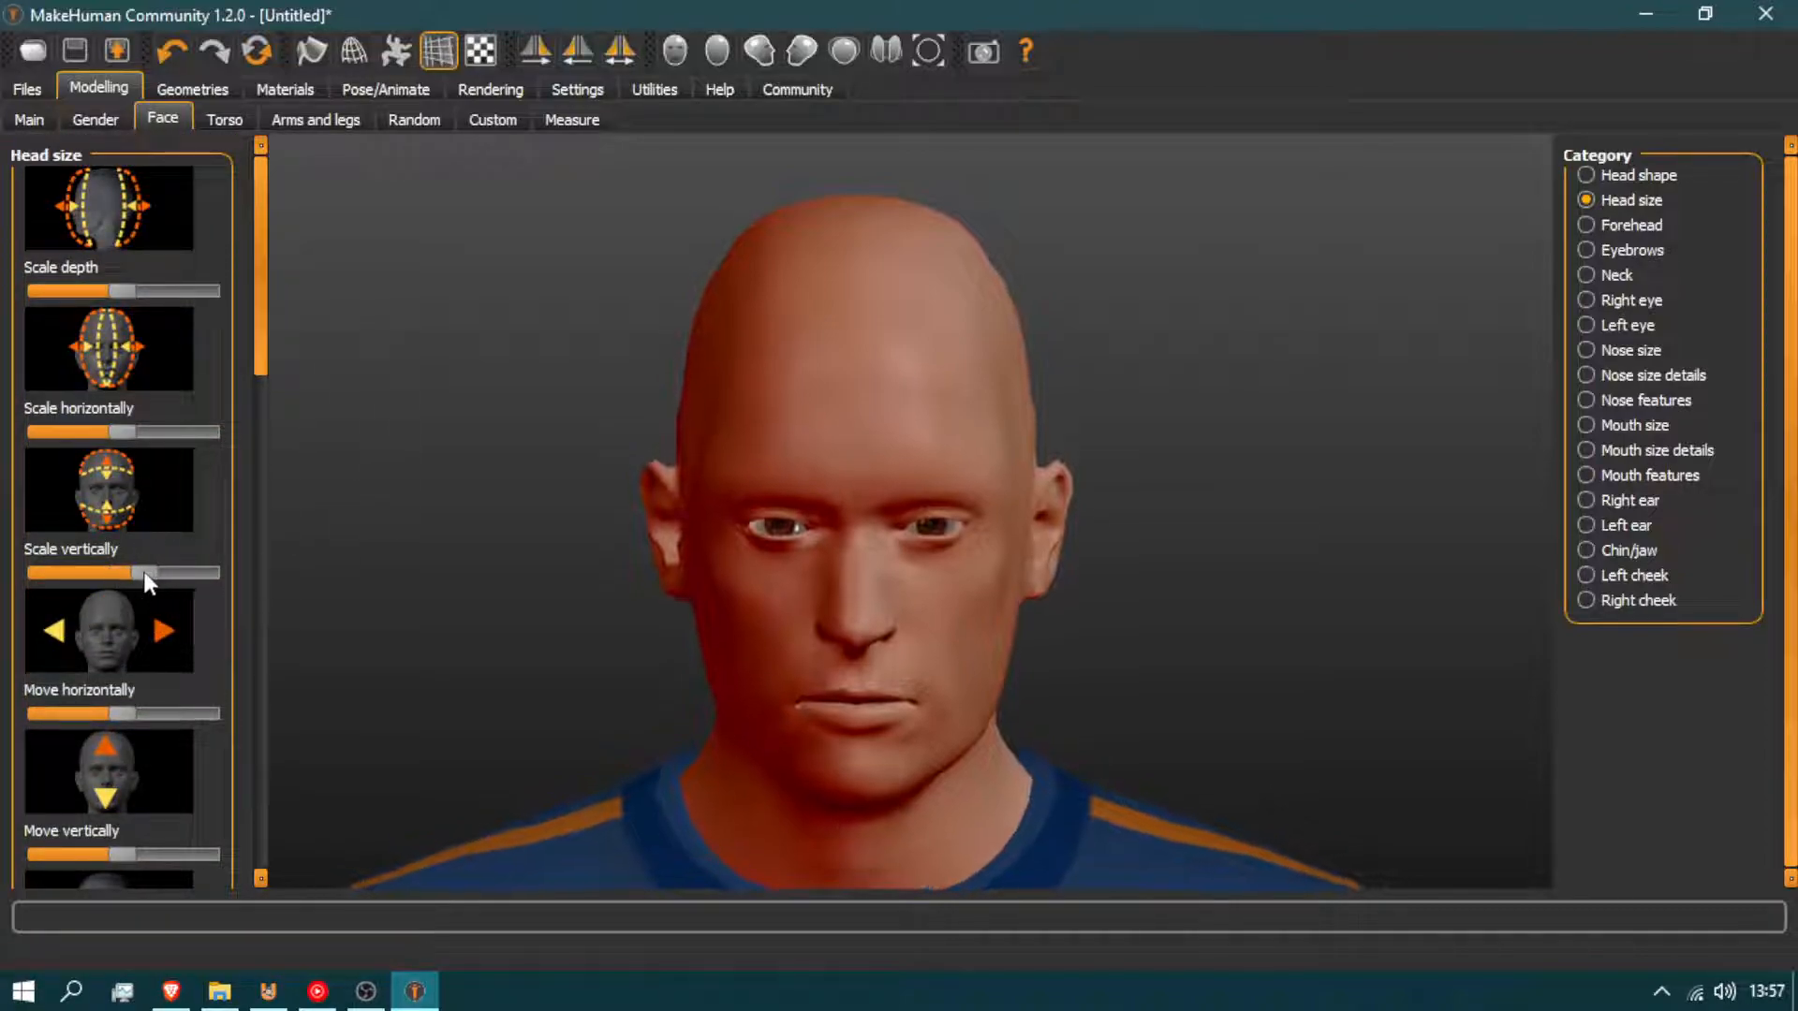
drag(129, 430, 114, 430)
drag(261, 348, 275, 230)
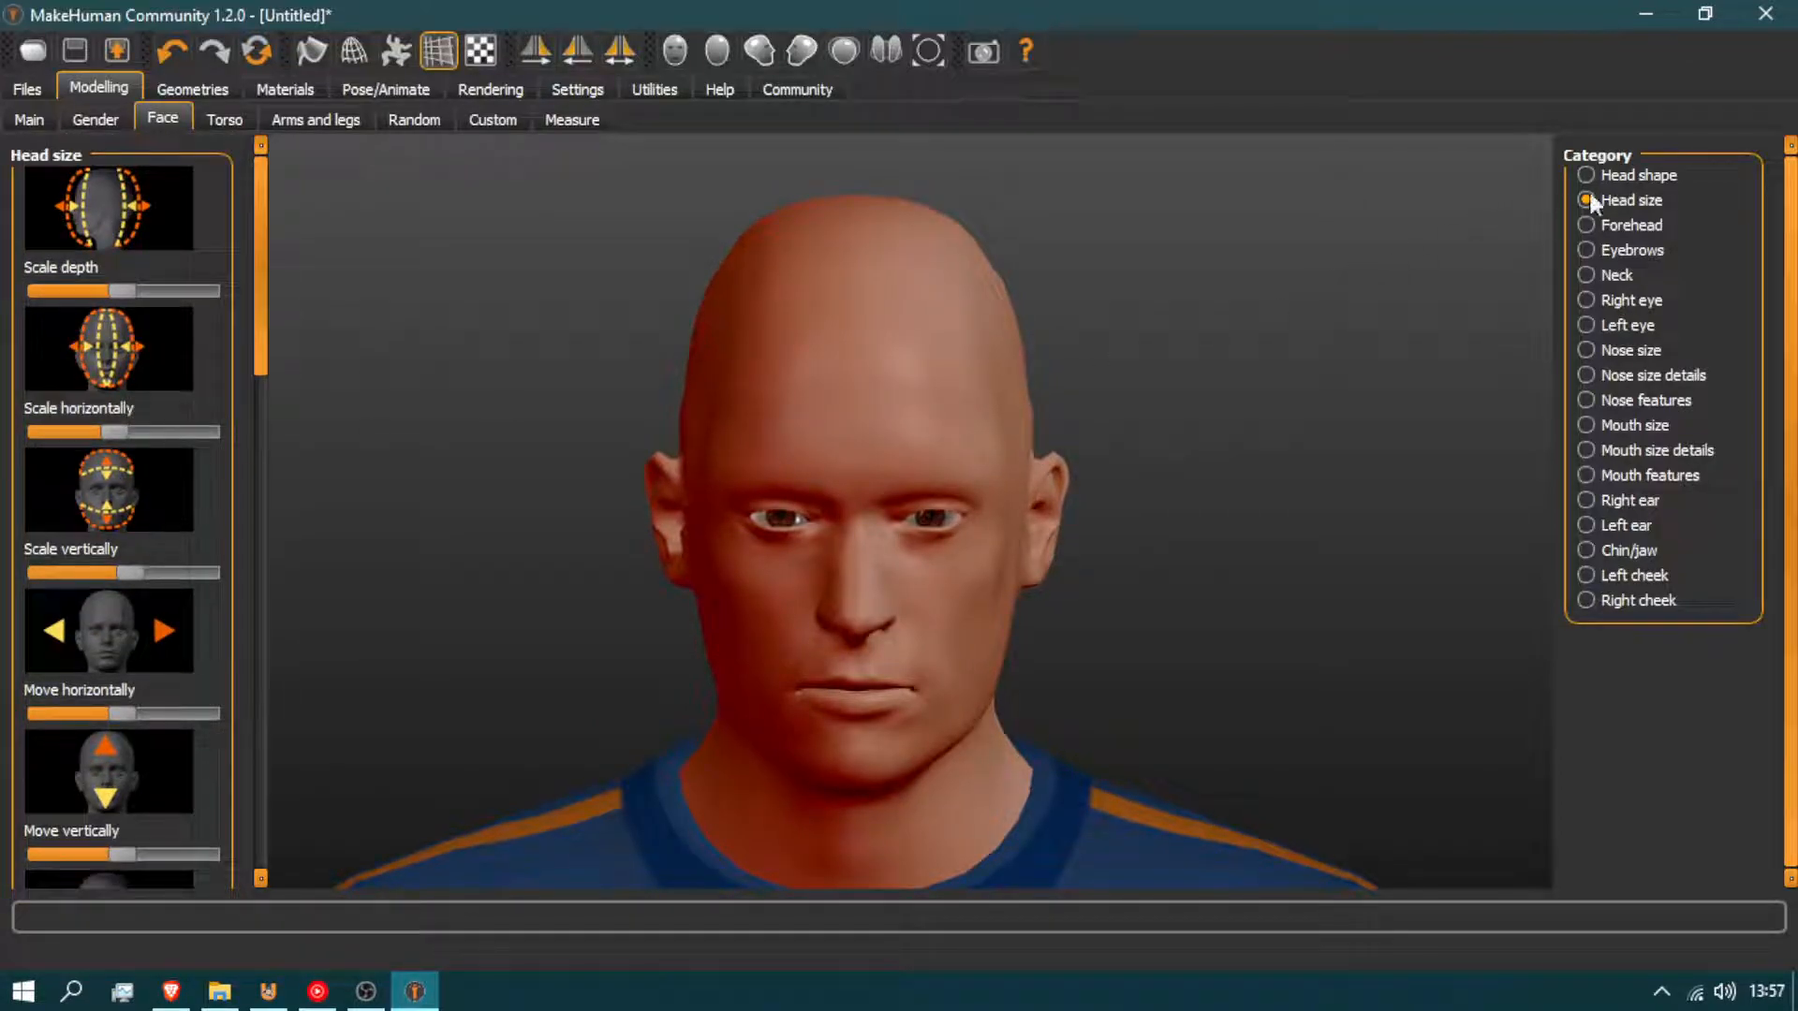
Reduce the forehead bulge slightly below the middle and increase the temple bulge moderately
click(1631, 224)
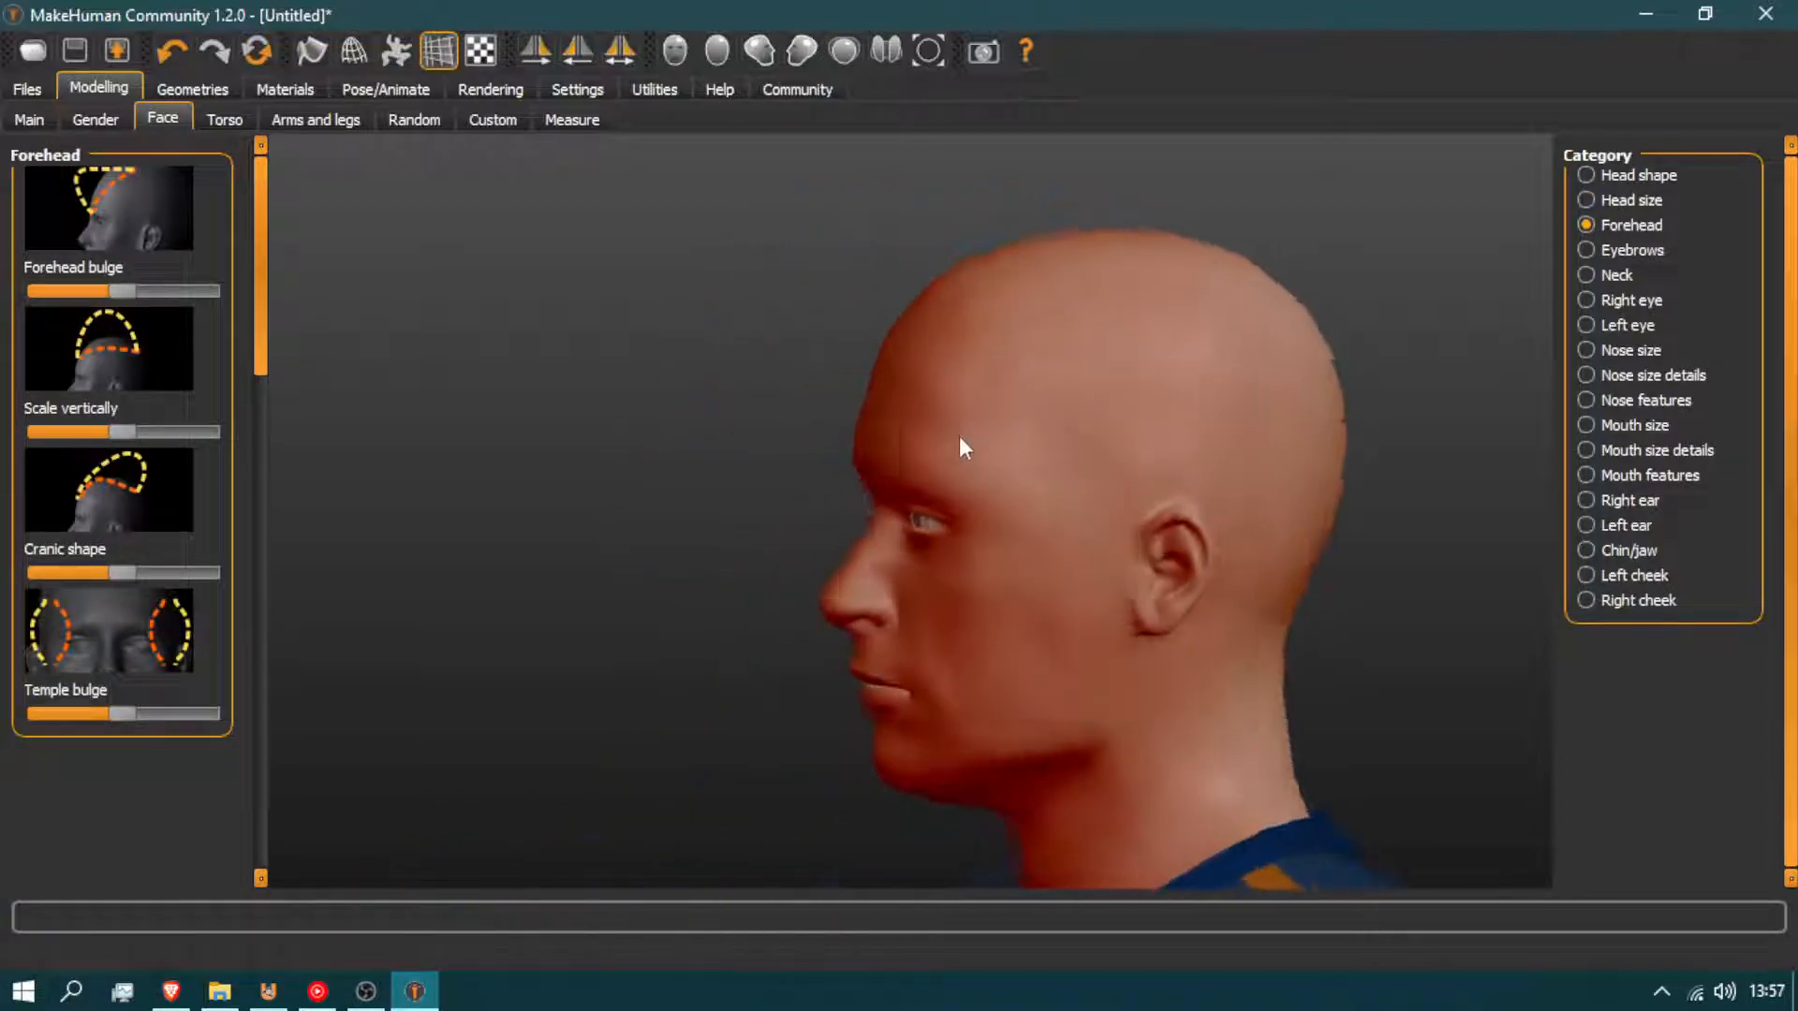
drag(120, 290, 216, 406)
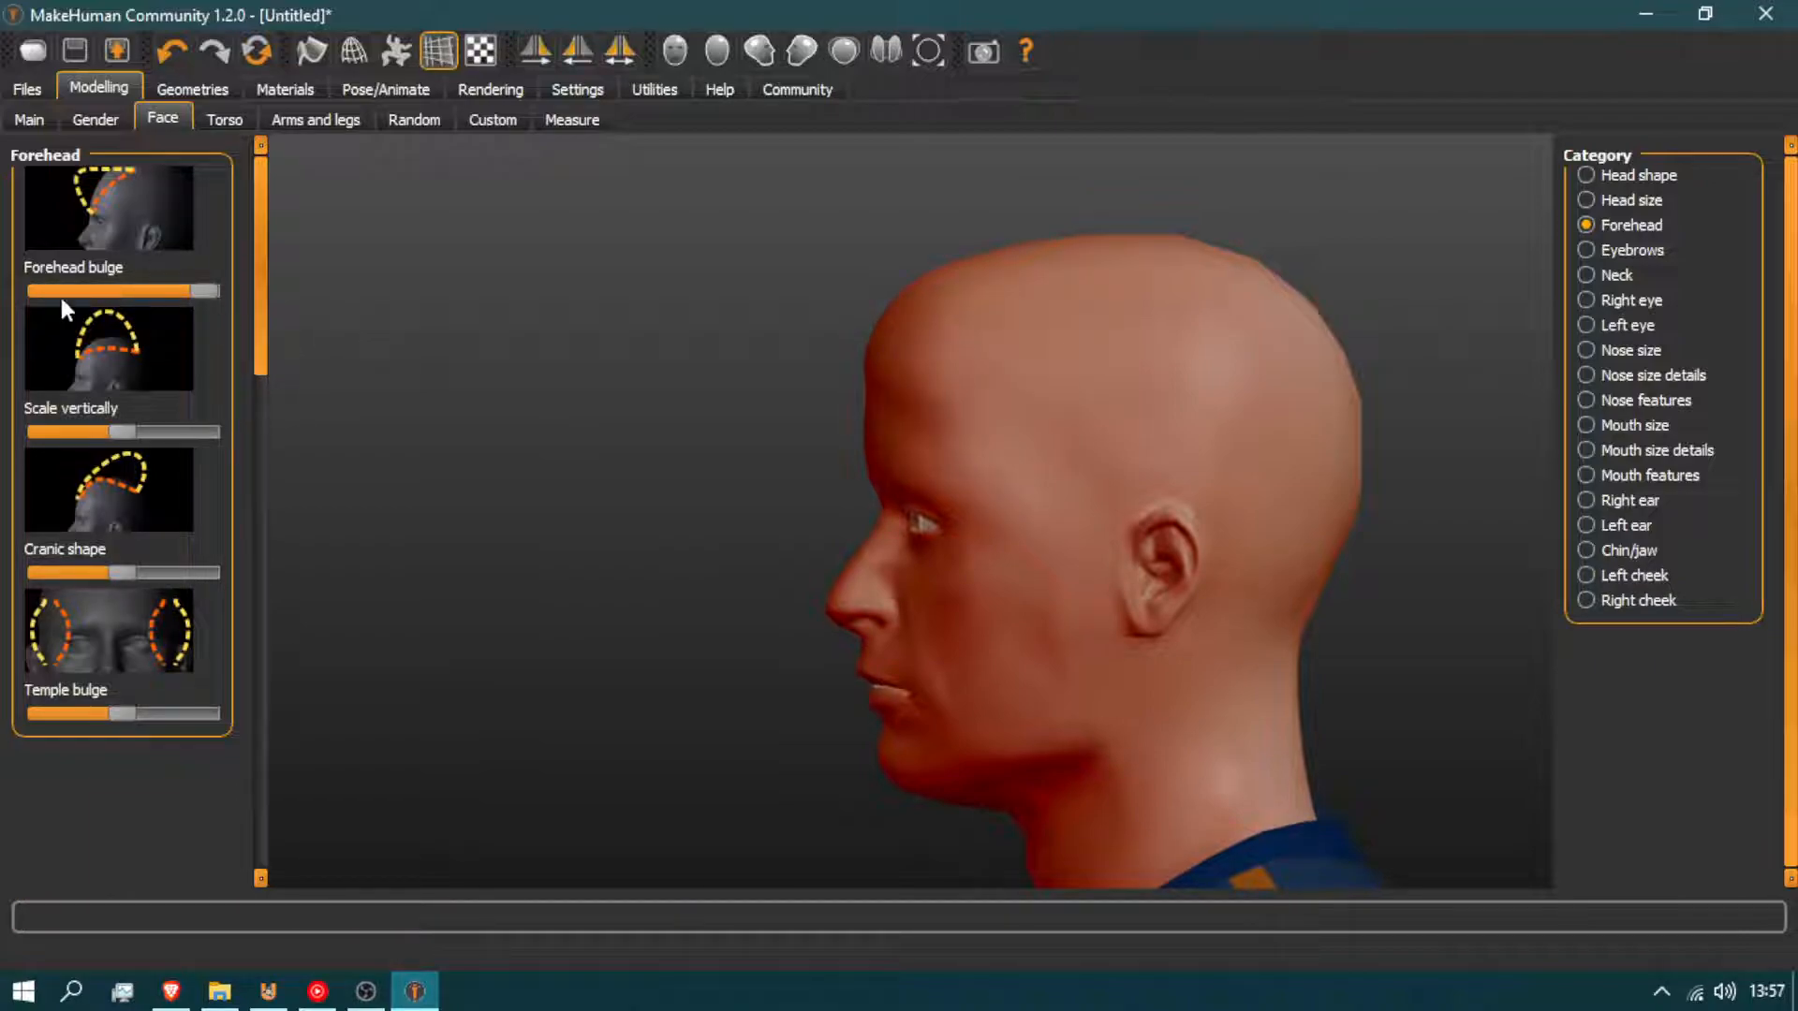
drag(208, 289, 103, 296)
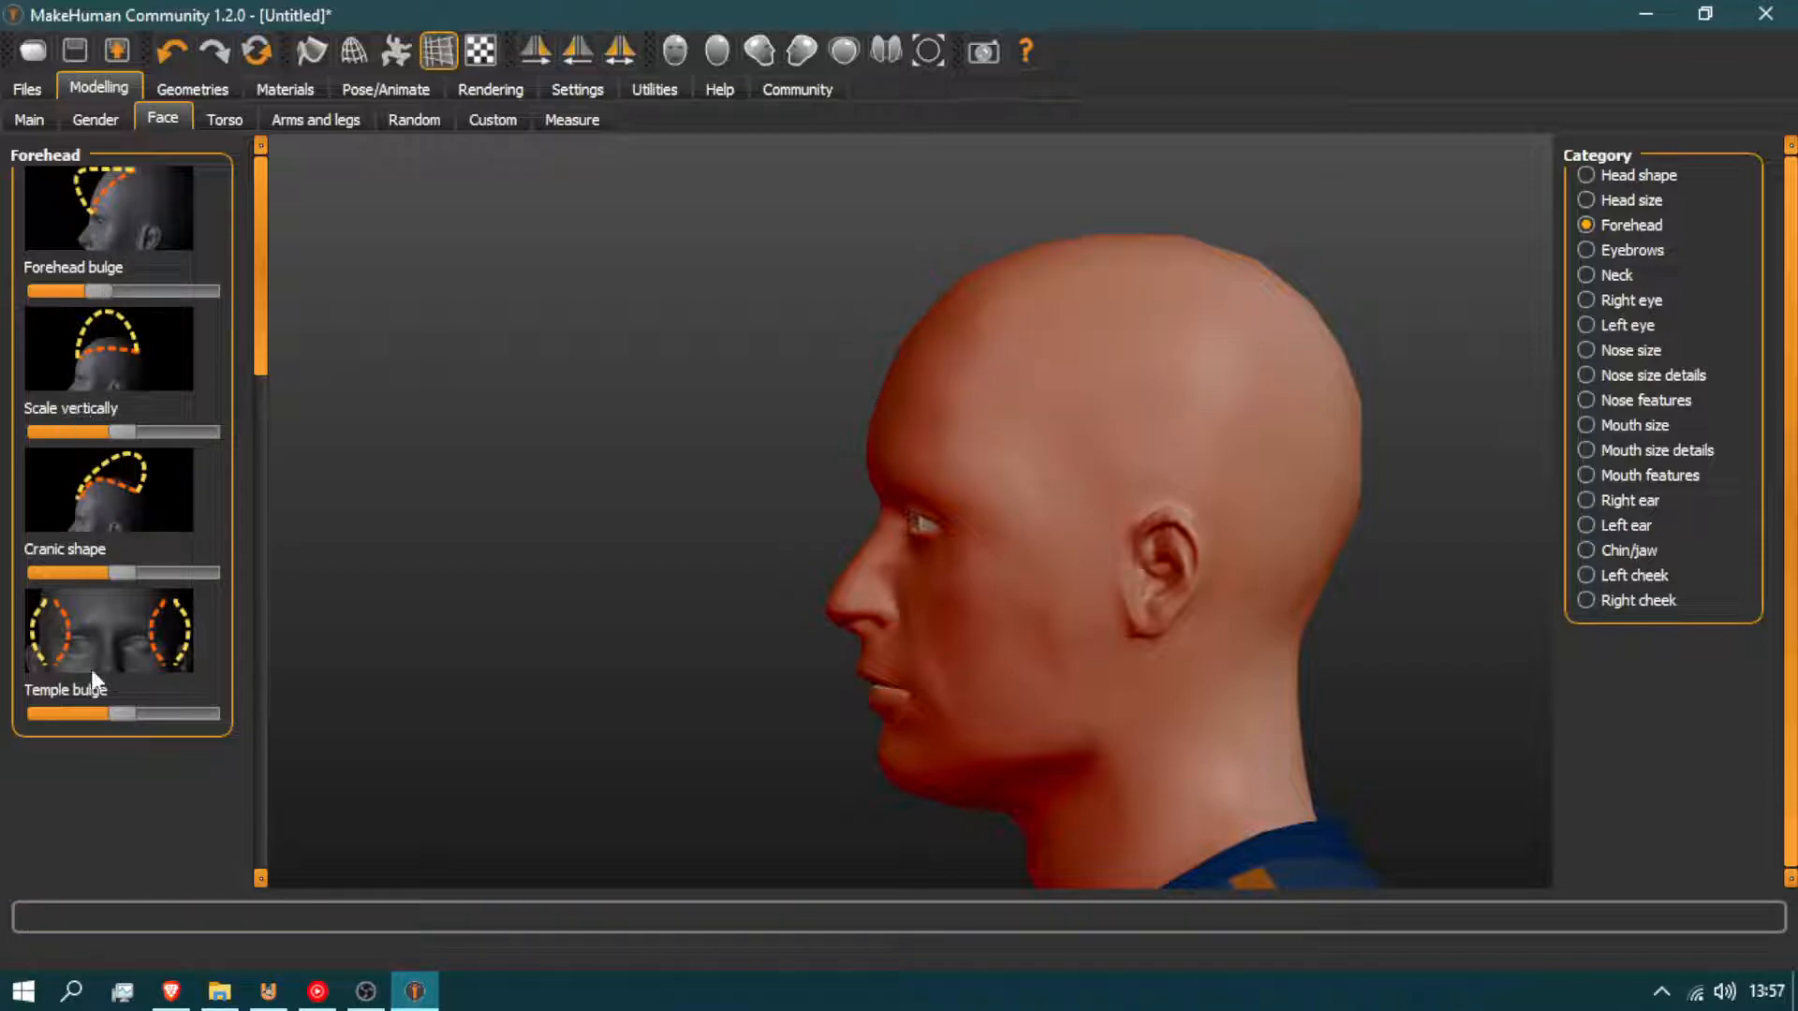
drag(529, 443, 834, 437)
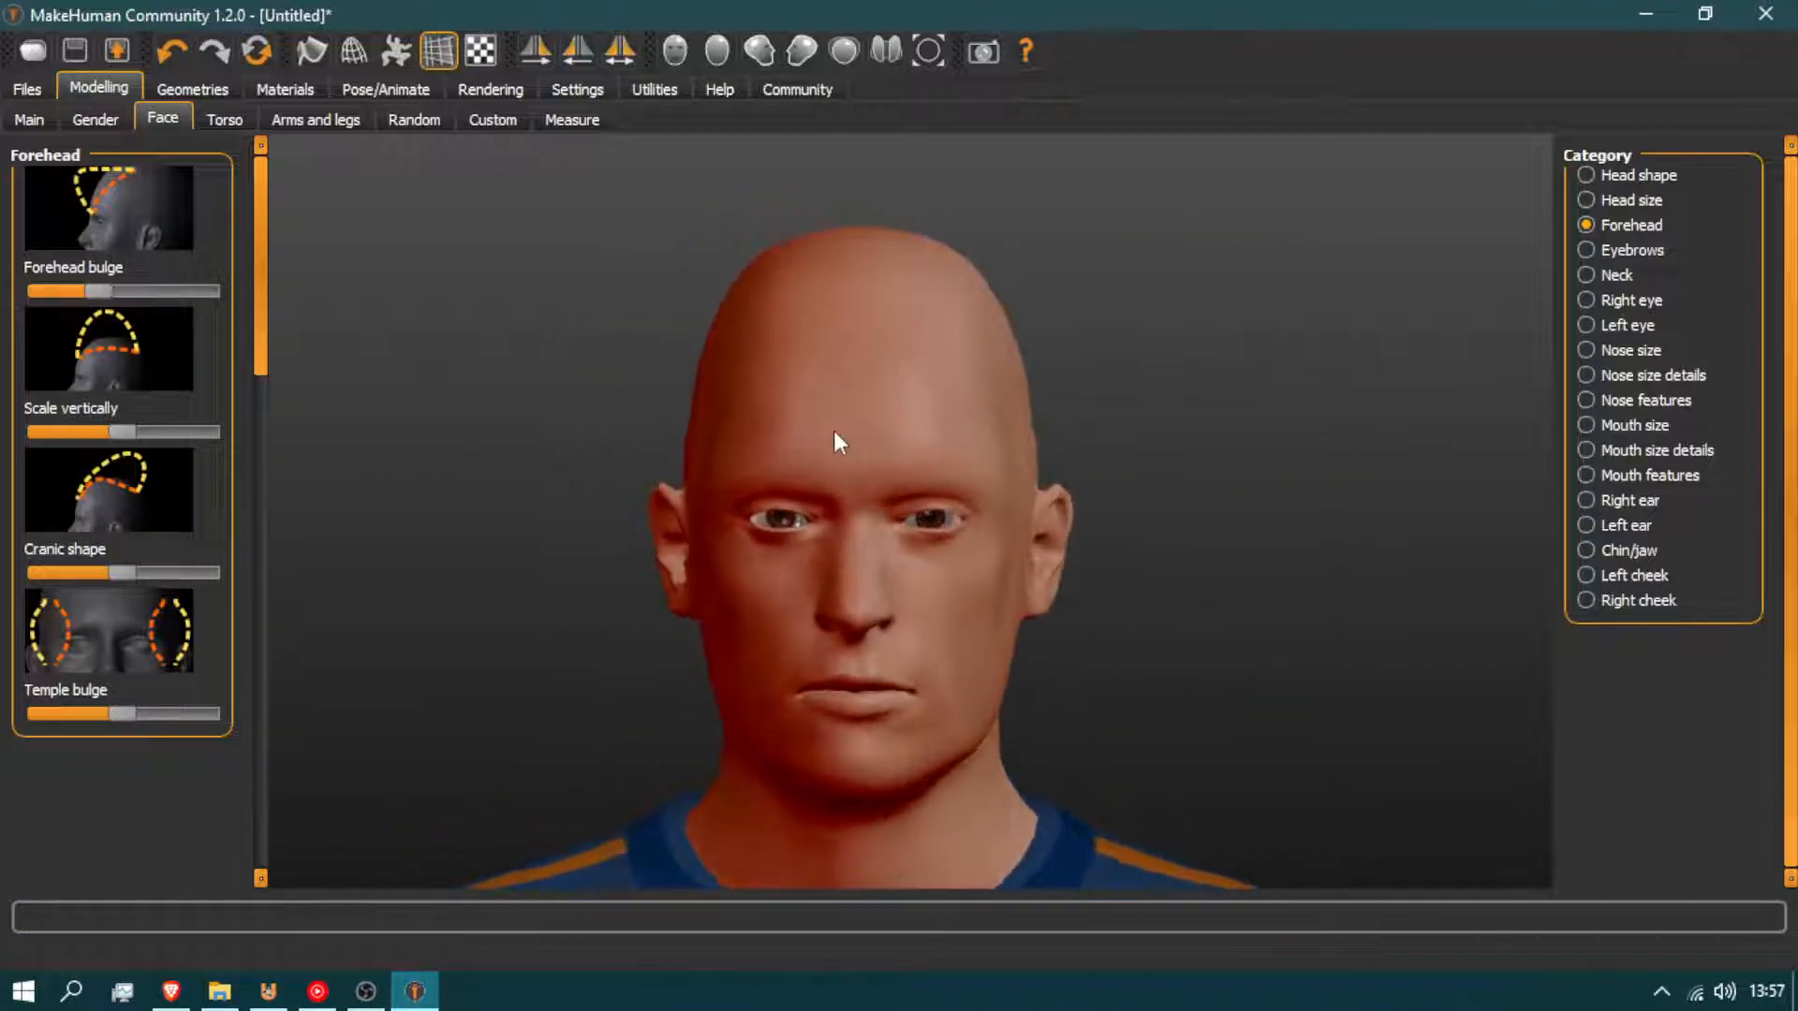
drag(71, 714, 161, 717)
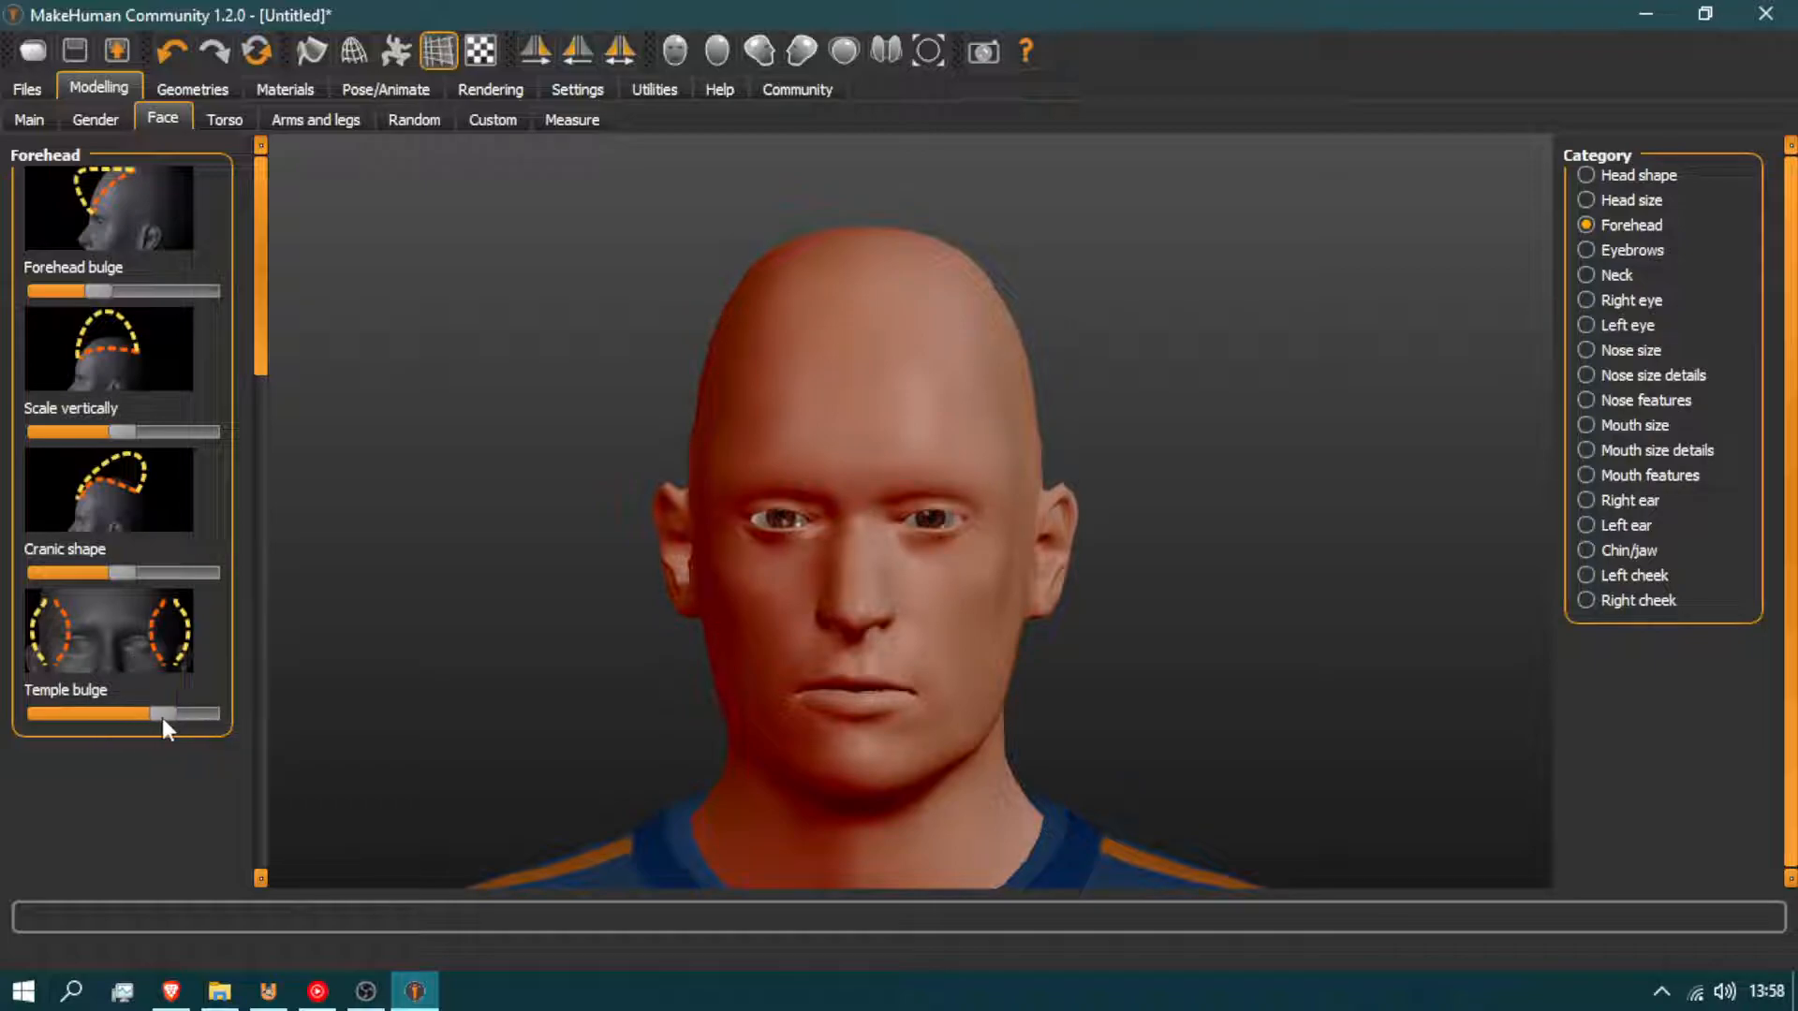
Increase the eyebrows bulge slightly and set the eyebrows angle just below its middle value
click(1625, 249)
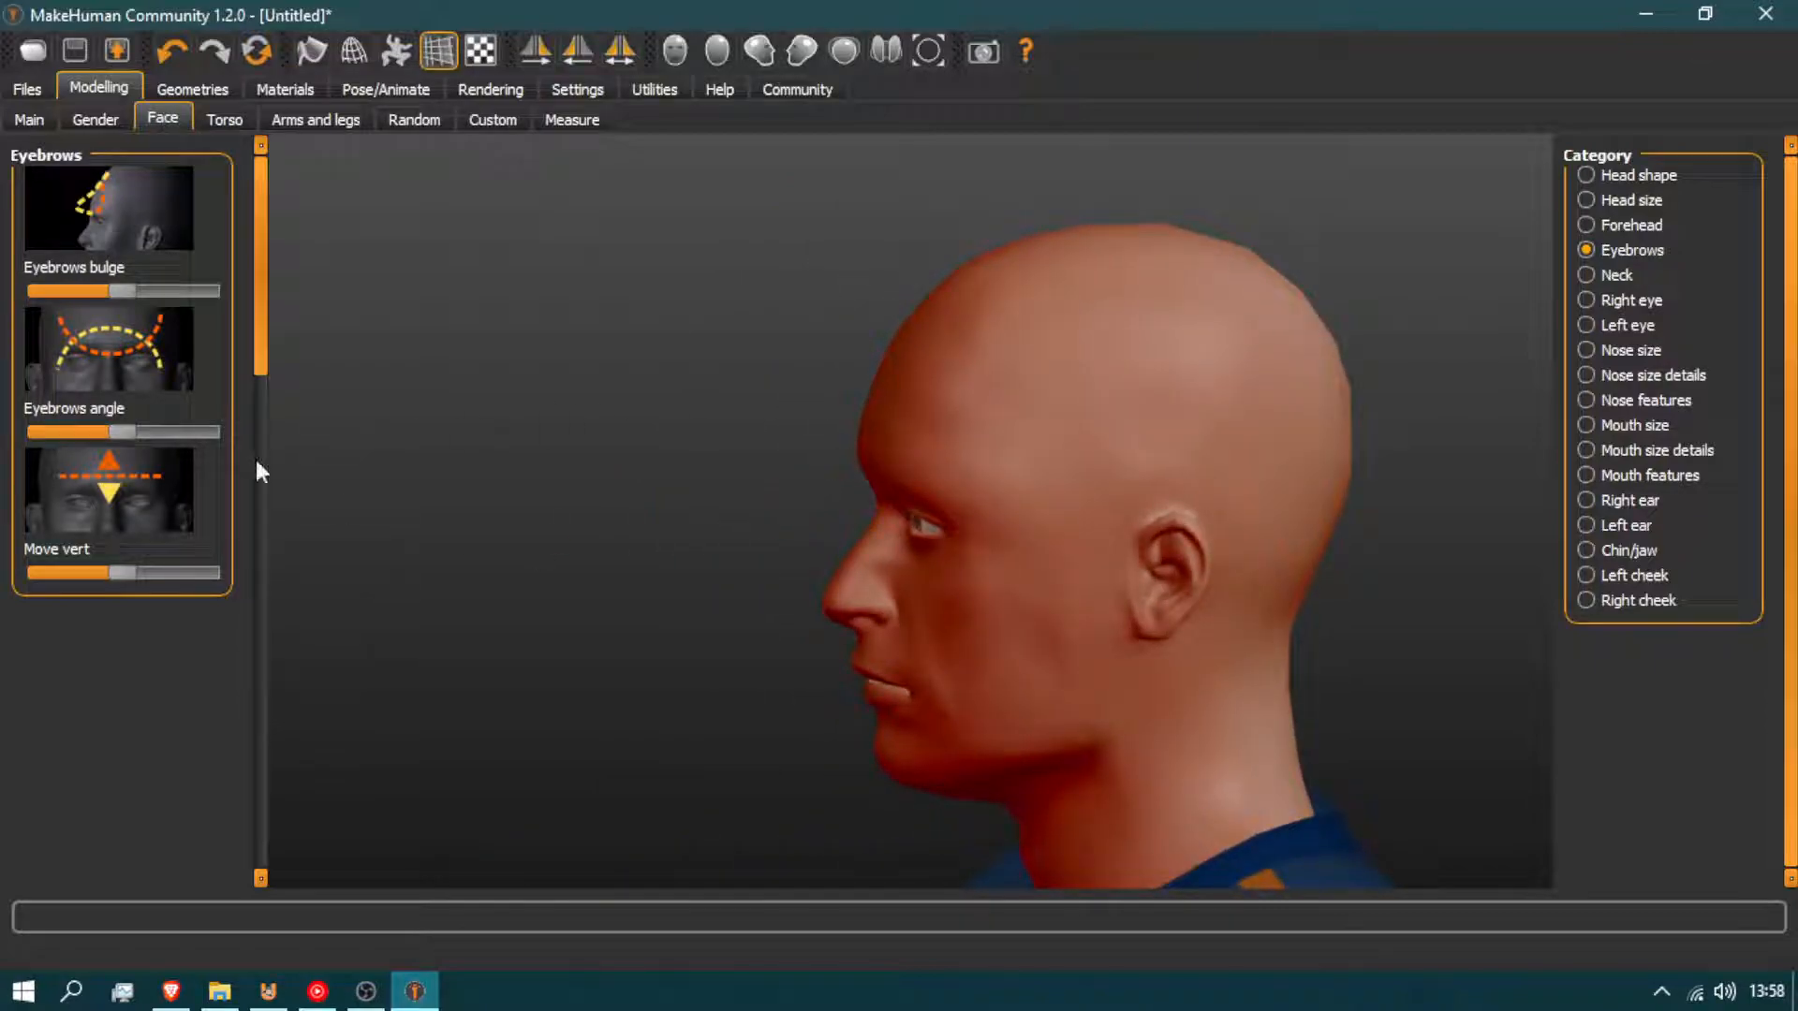
drag(138, 292, 133, 339)
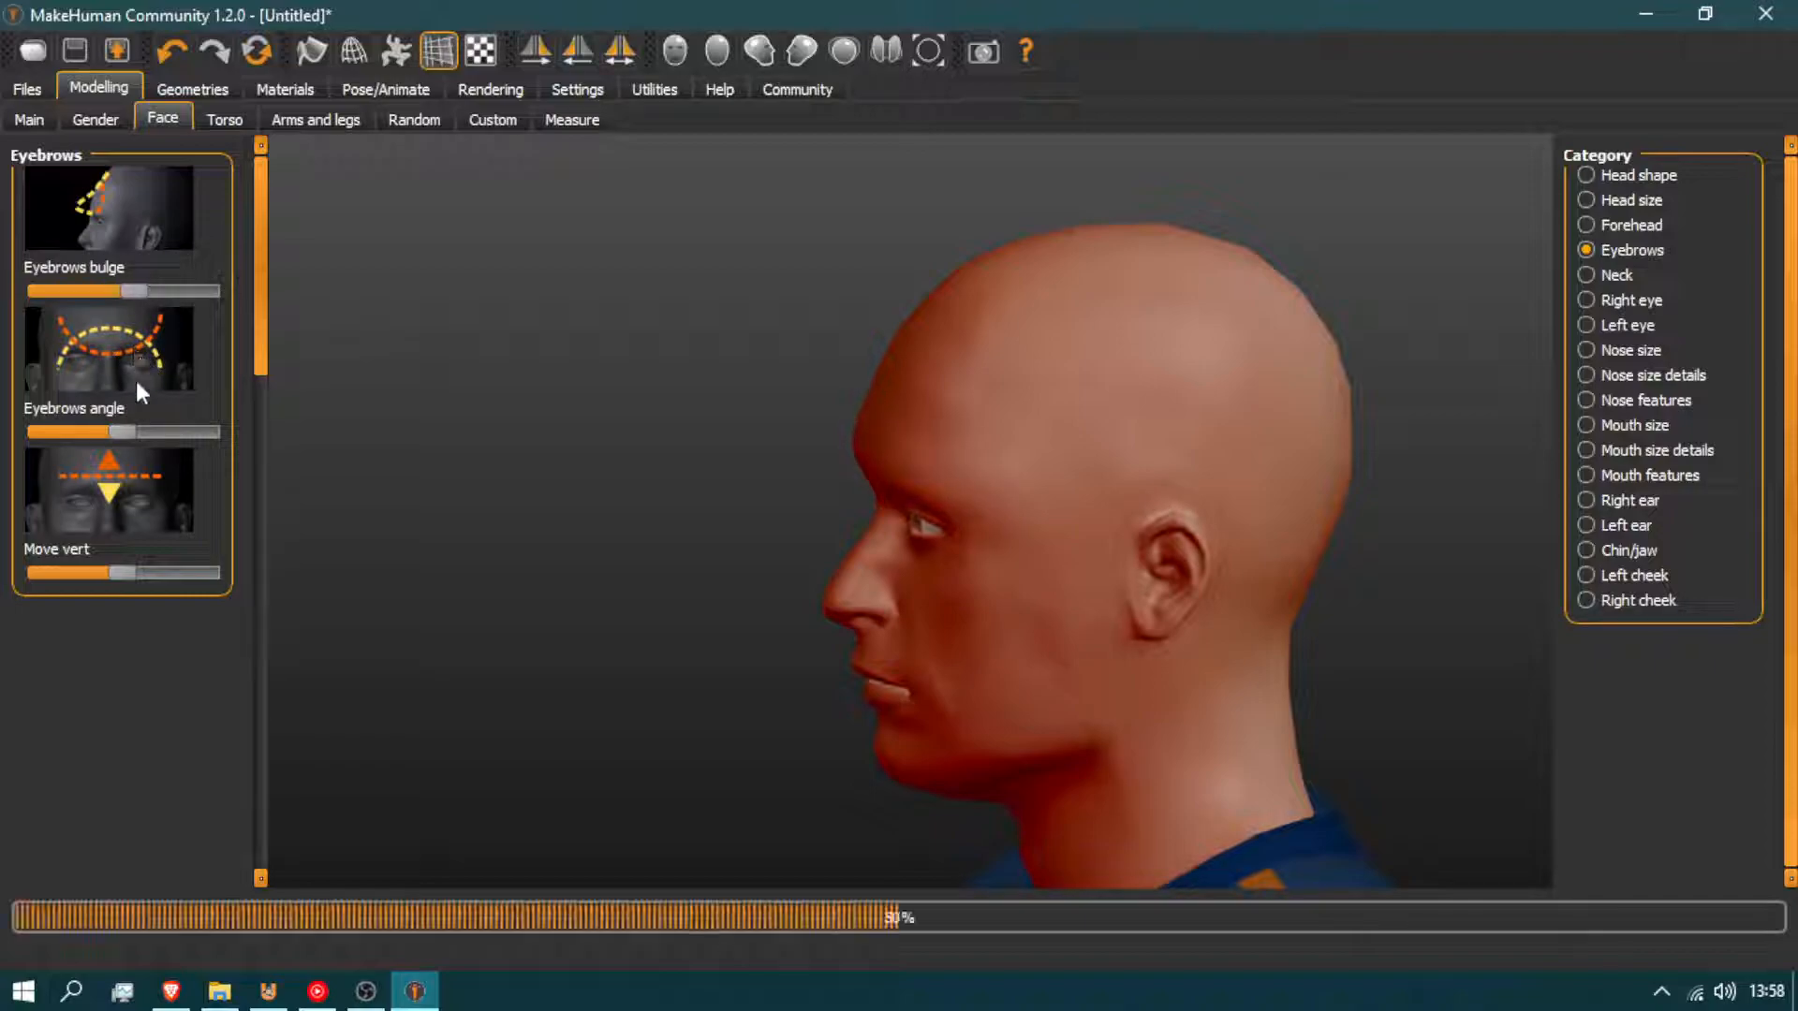
drag(127, 431, 83, 440)
drag(866, 561, 1012, 580)
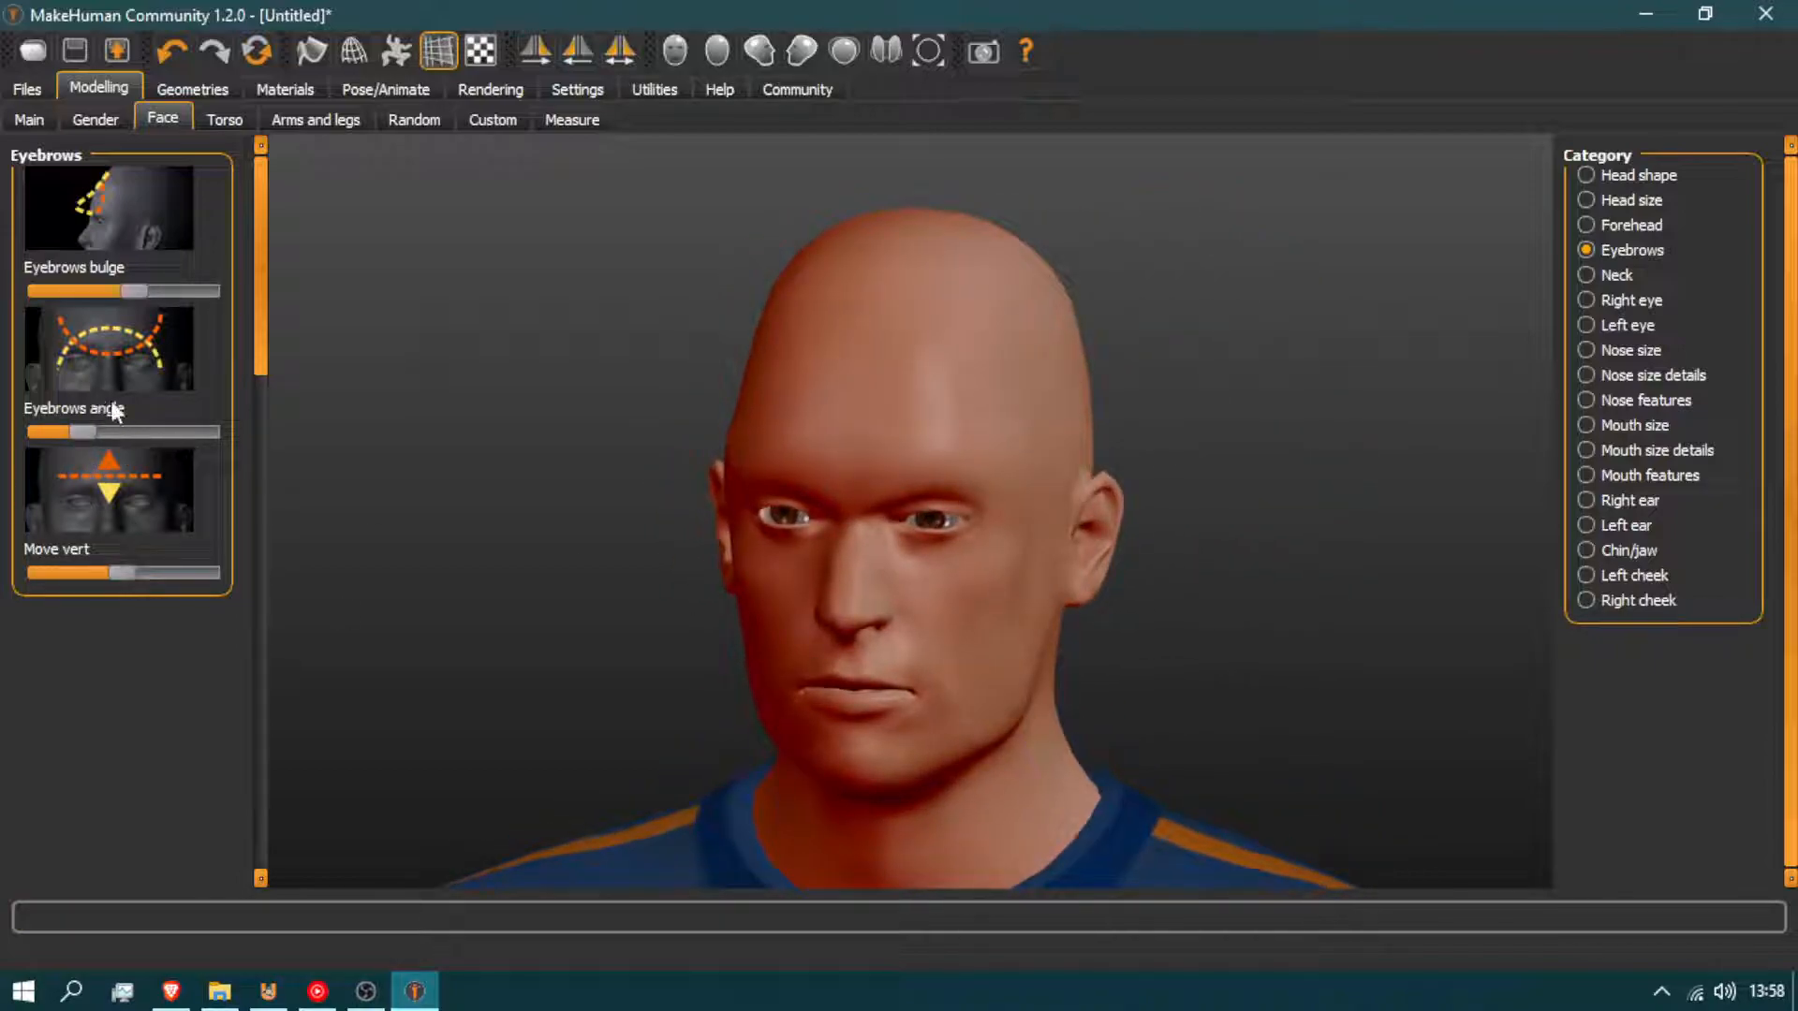
drag(78, 431, 116, 440)
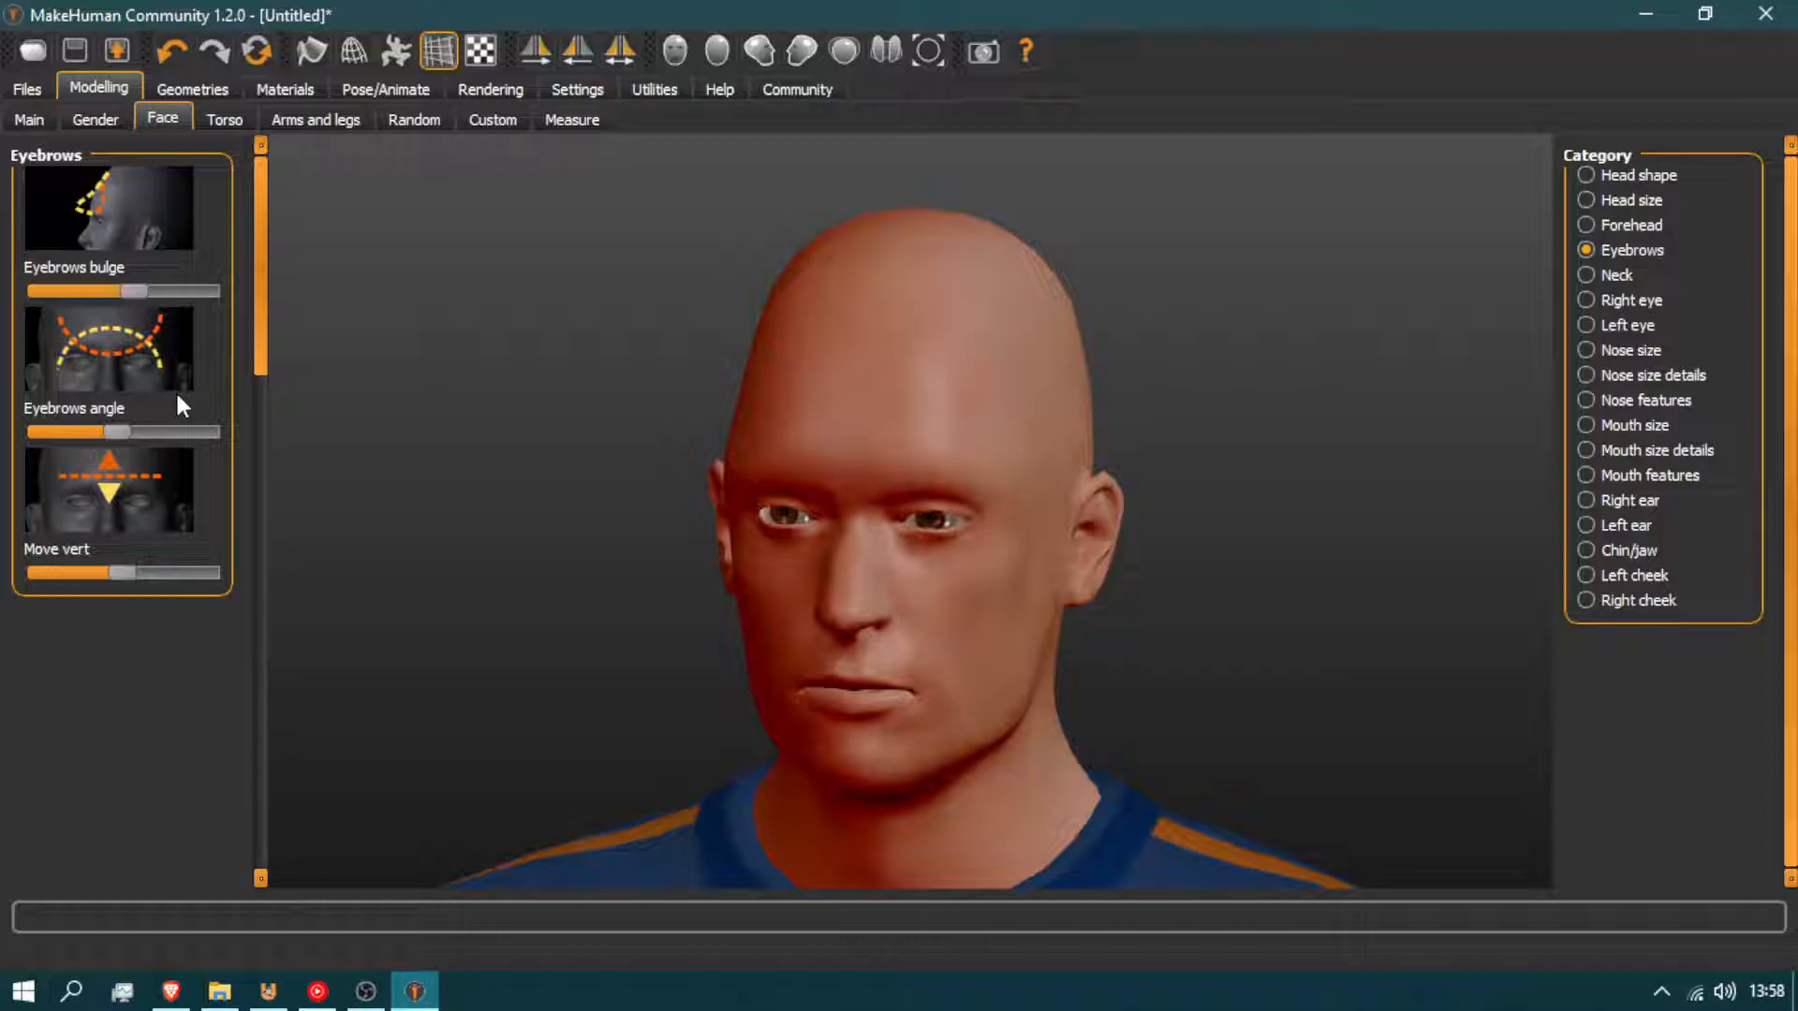
Narrow the neck by reducing its horizontal scale moderately
click(1621, 273)
drag(737, 421, 817, 509)
scroll(817, 508, up, 3)
scroll(817, 509, down, 2)
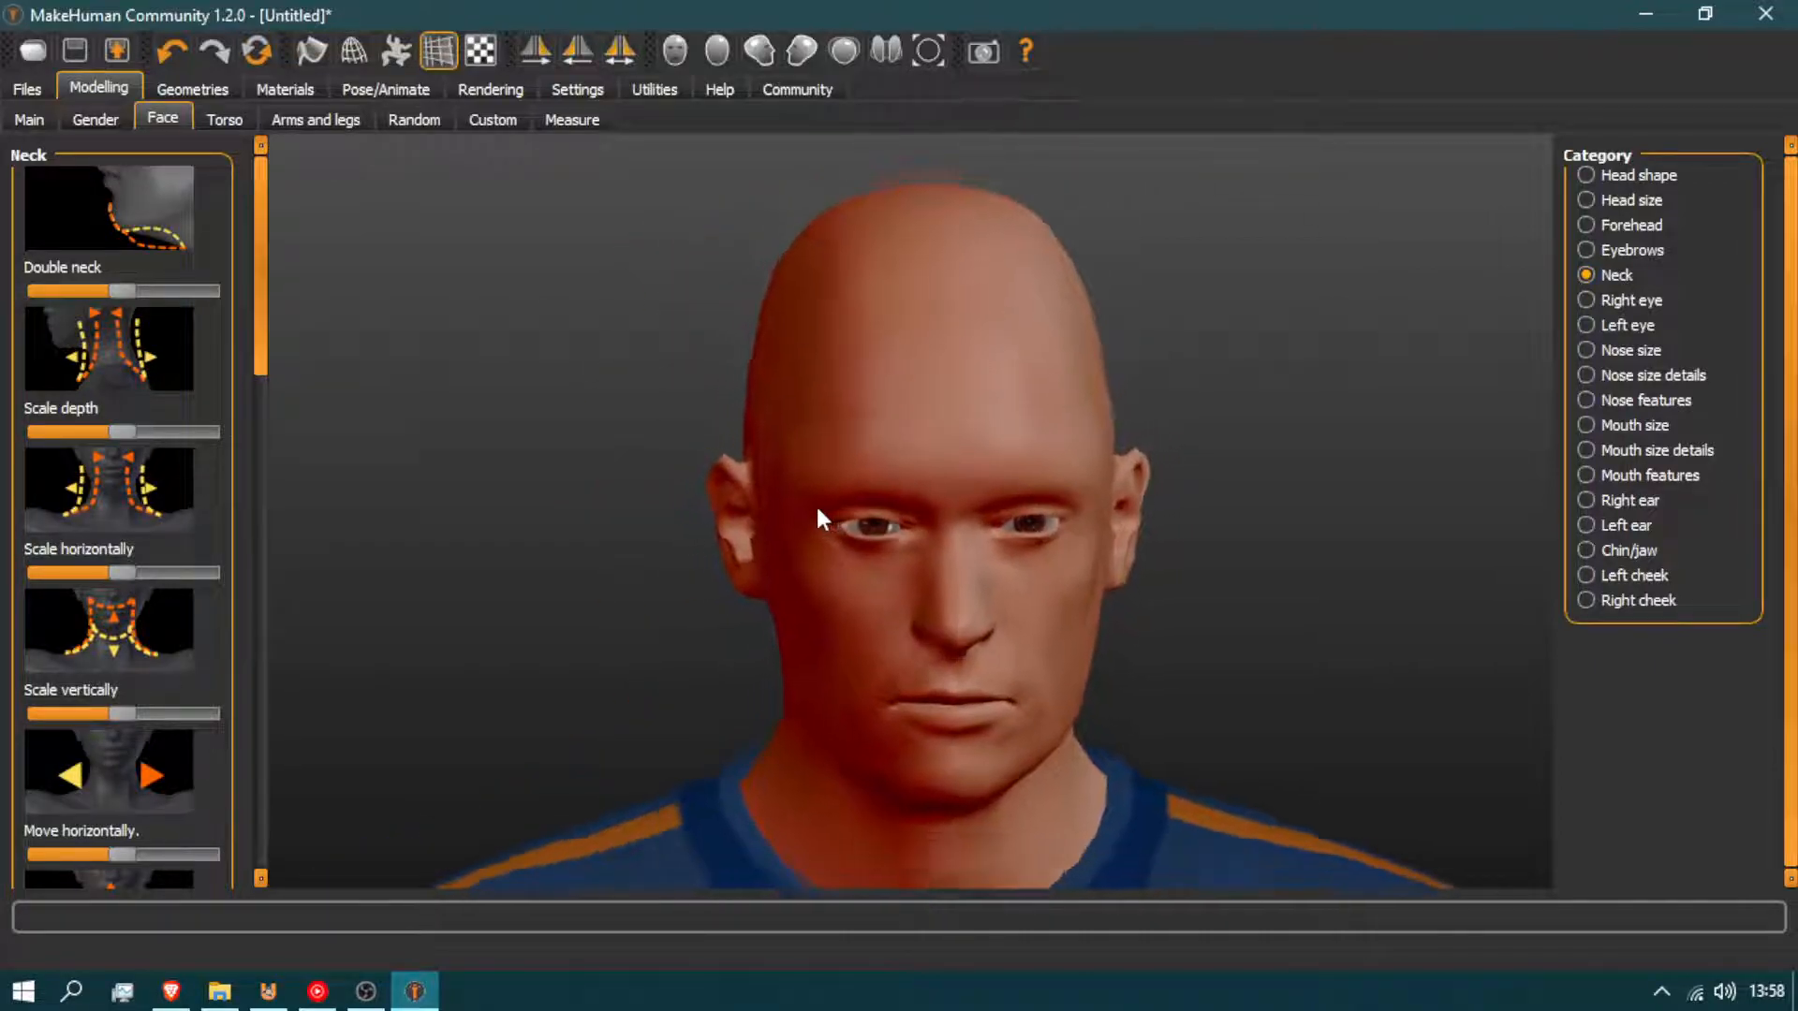
scroll(817, 510, down, 2)
drag(1097, 588, 852, 529)
drag(122, 573, 82, 573)
drag(661, 556, 777, 529)
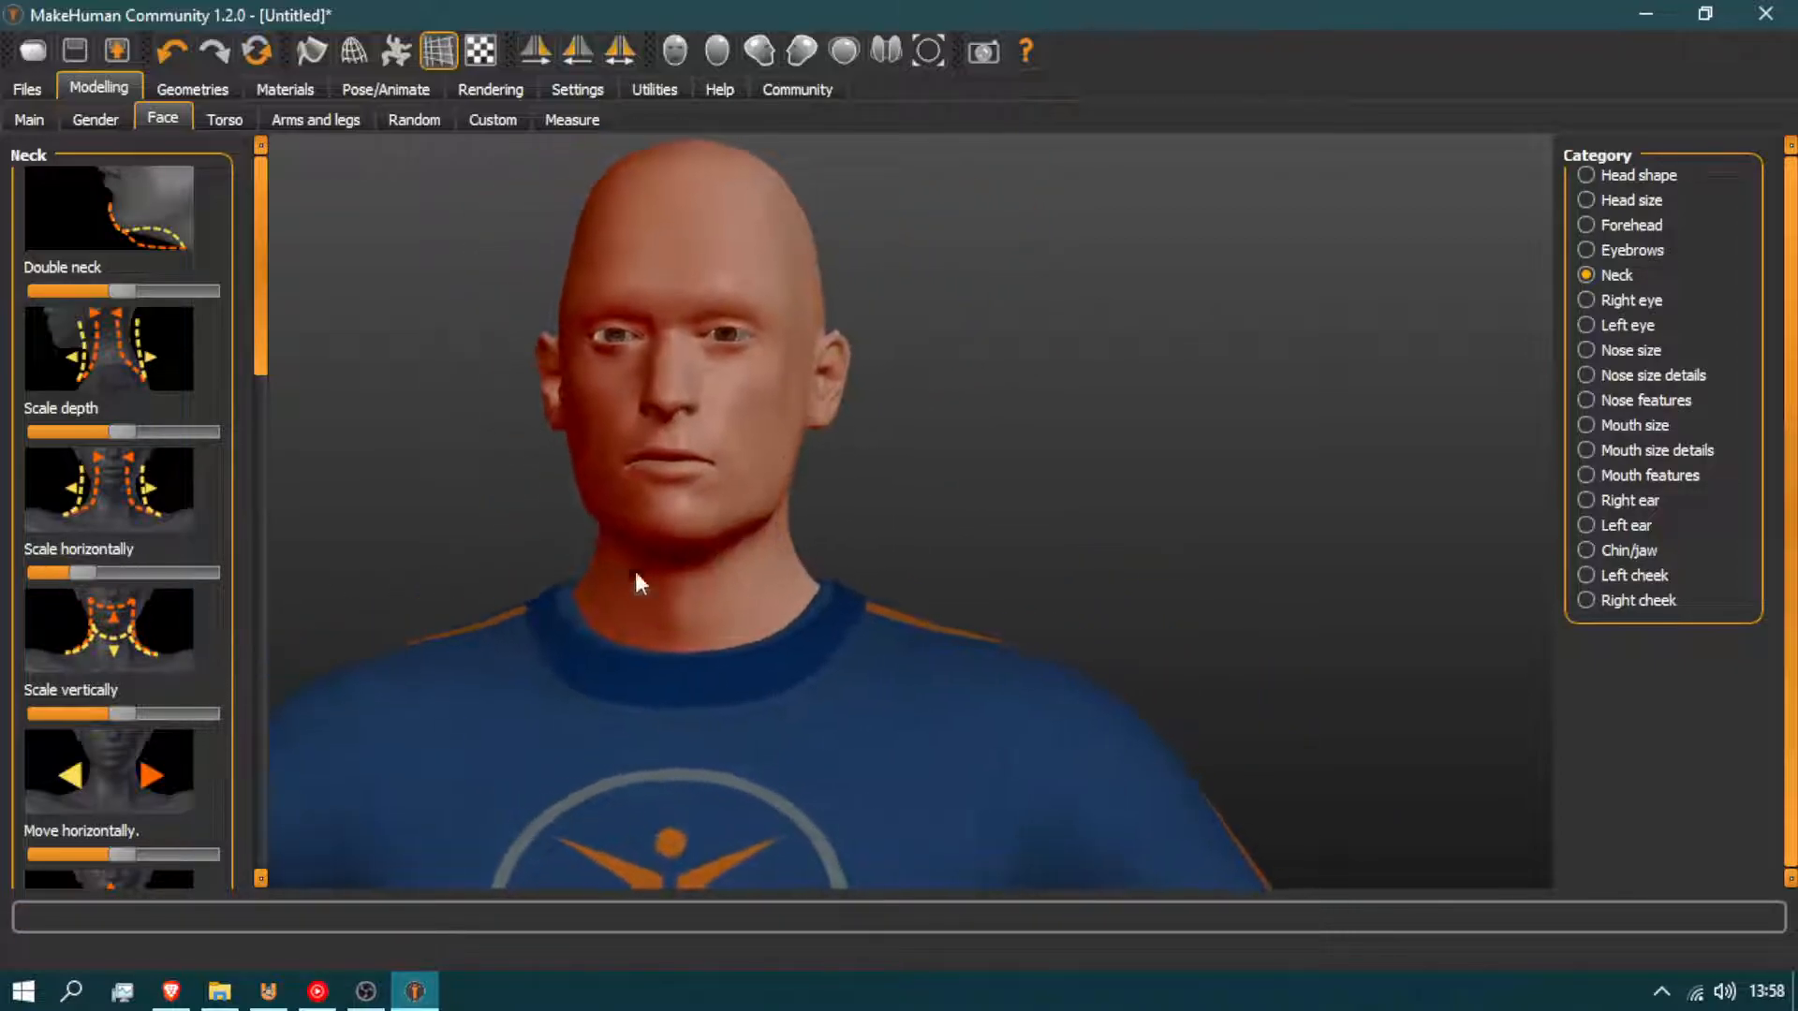
Set the neck's depth scale just below its middle value and increase its vertical scale slightly
drag(122, 432, 132, 431)
mouse_move(276, 538)
mouse_down()
mouse_move(333, 573)
mouse_move(277, 566)
mouse_up()
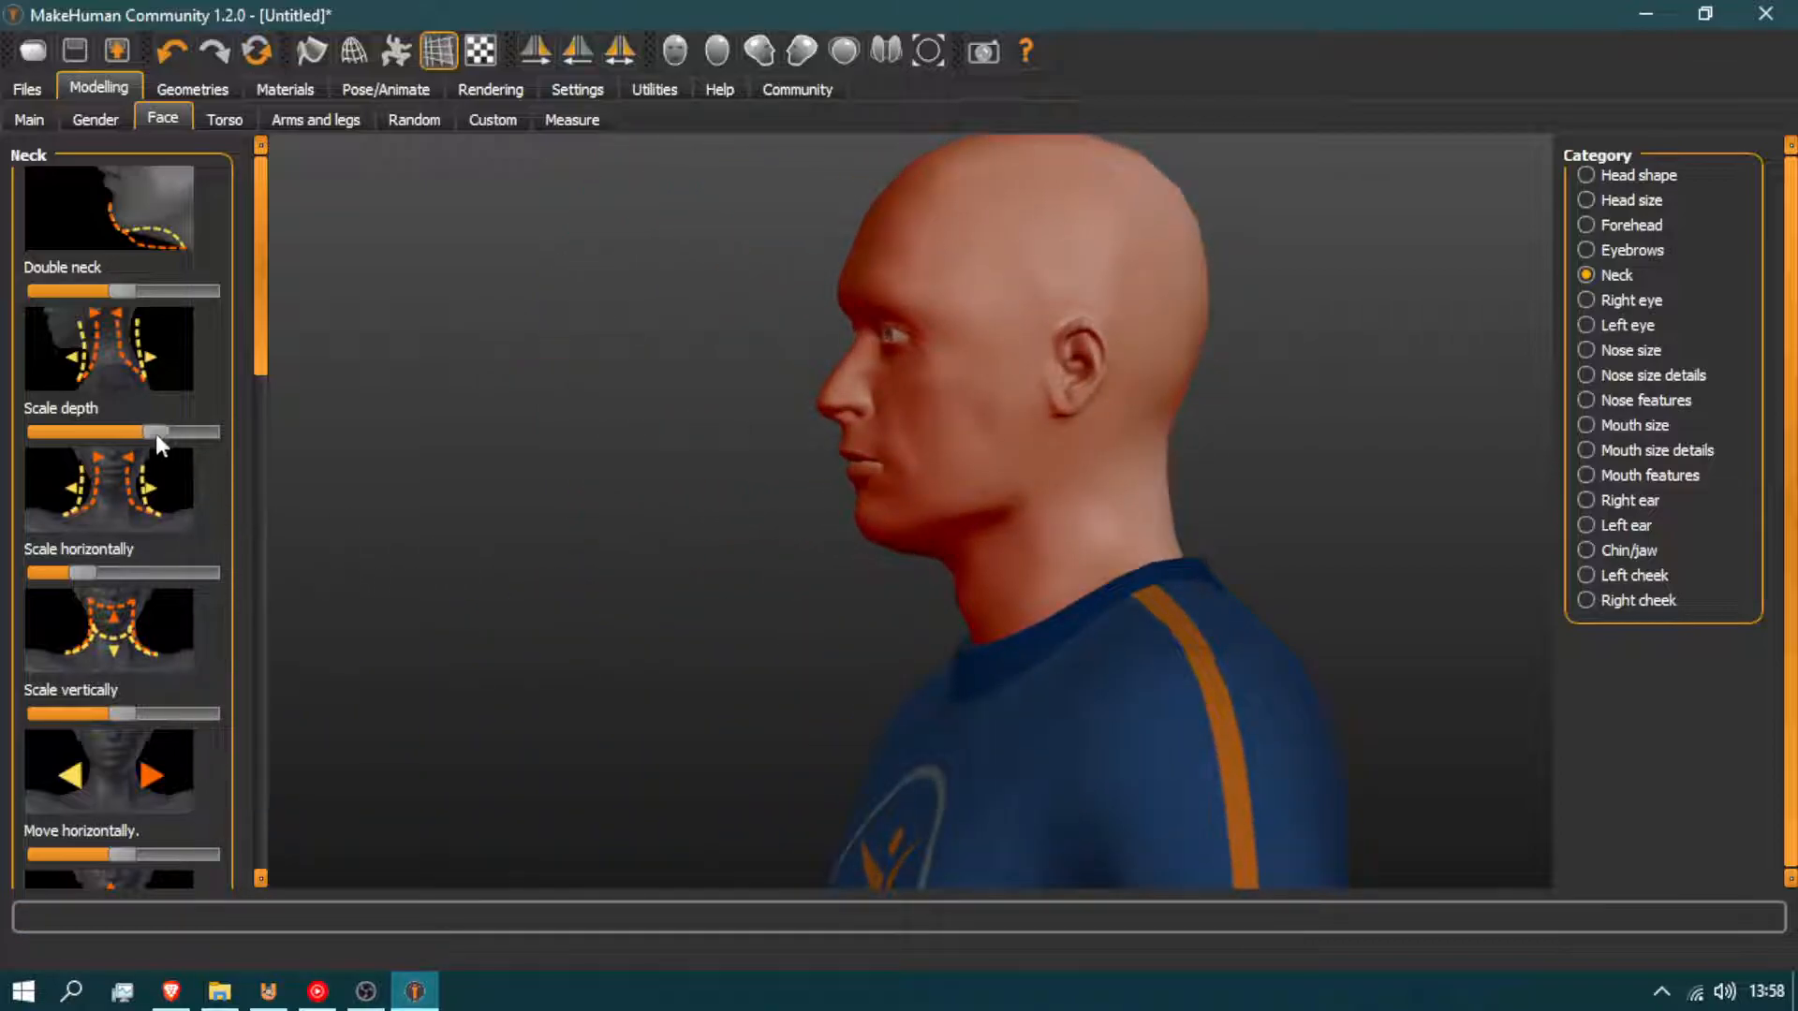
drag(155, 431, 118, 431)
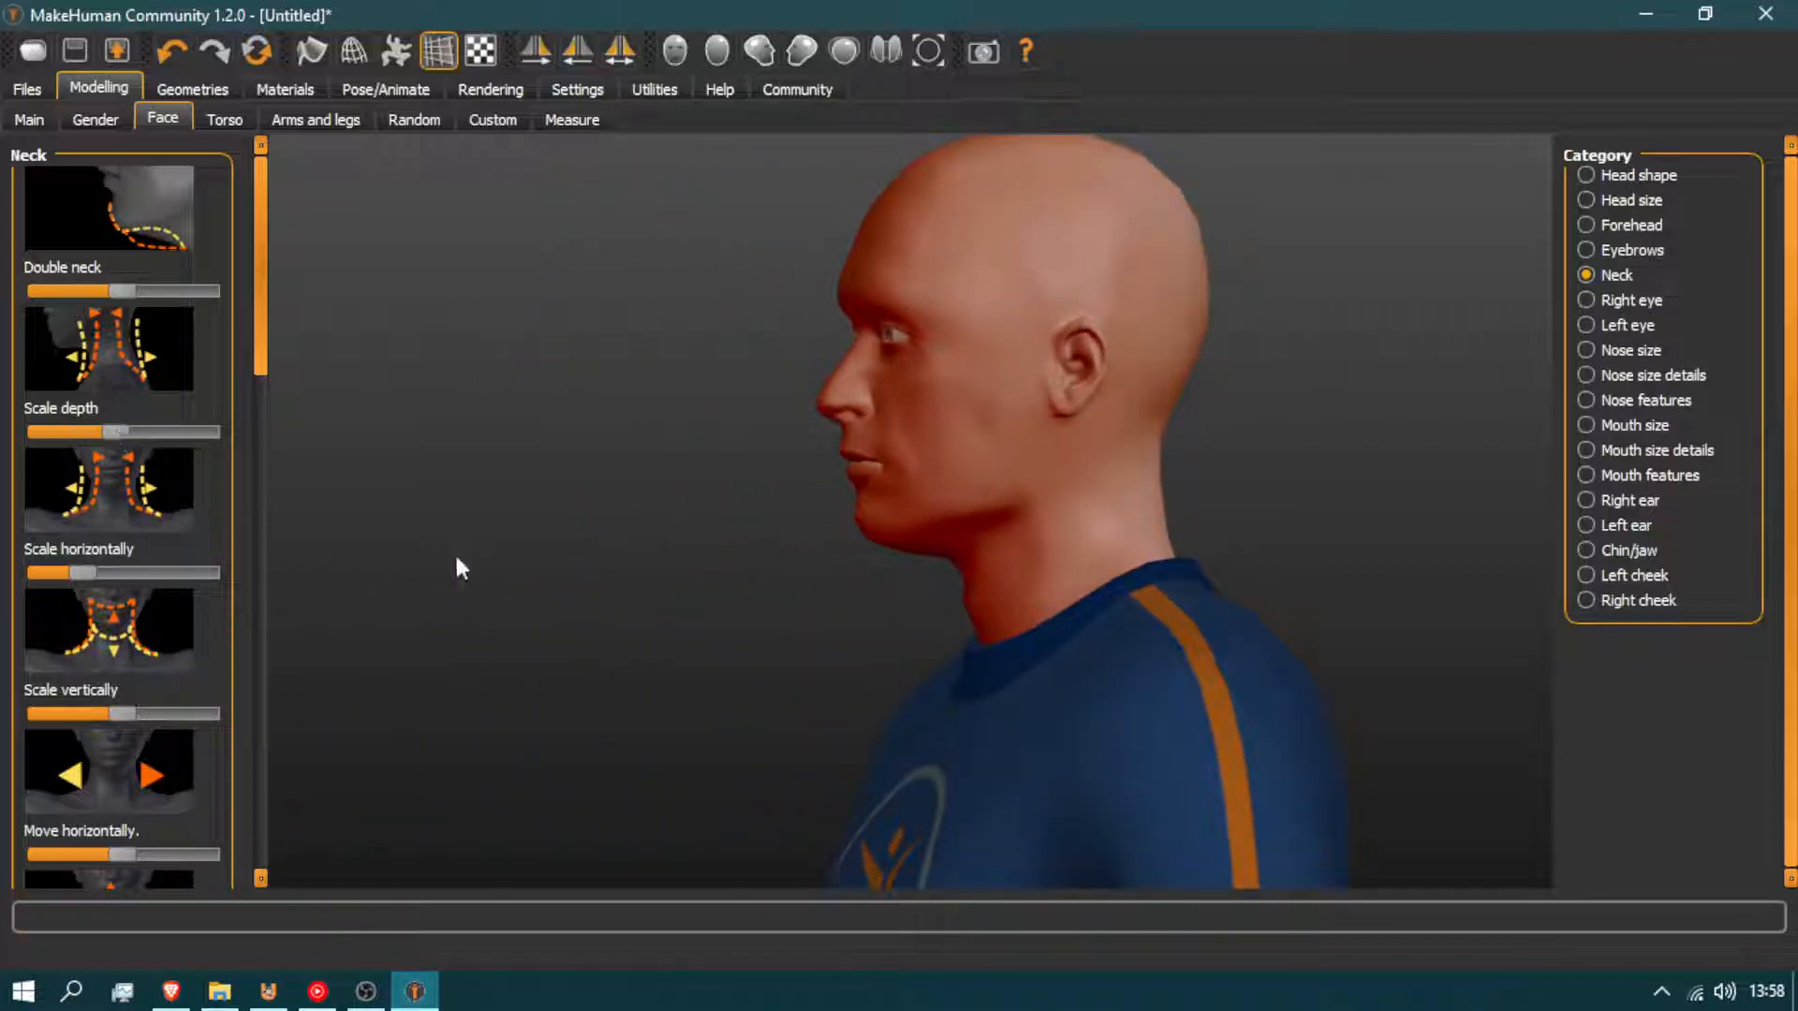
drag(445, 559, 329, 656)
drag(203, 680, 363, 618)
mouse_move(125, 716)
mouse_down()
mouse_move(165, 709)
mouse_move(126, 706)
mouse_up()
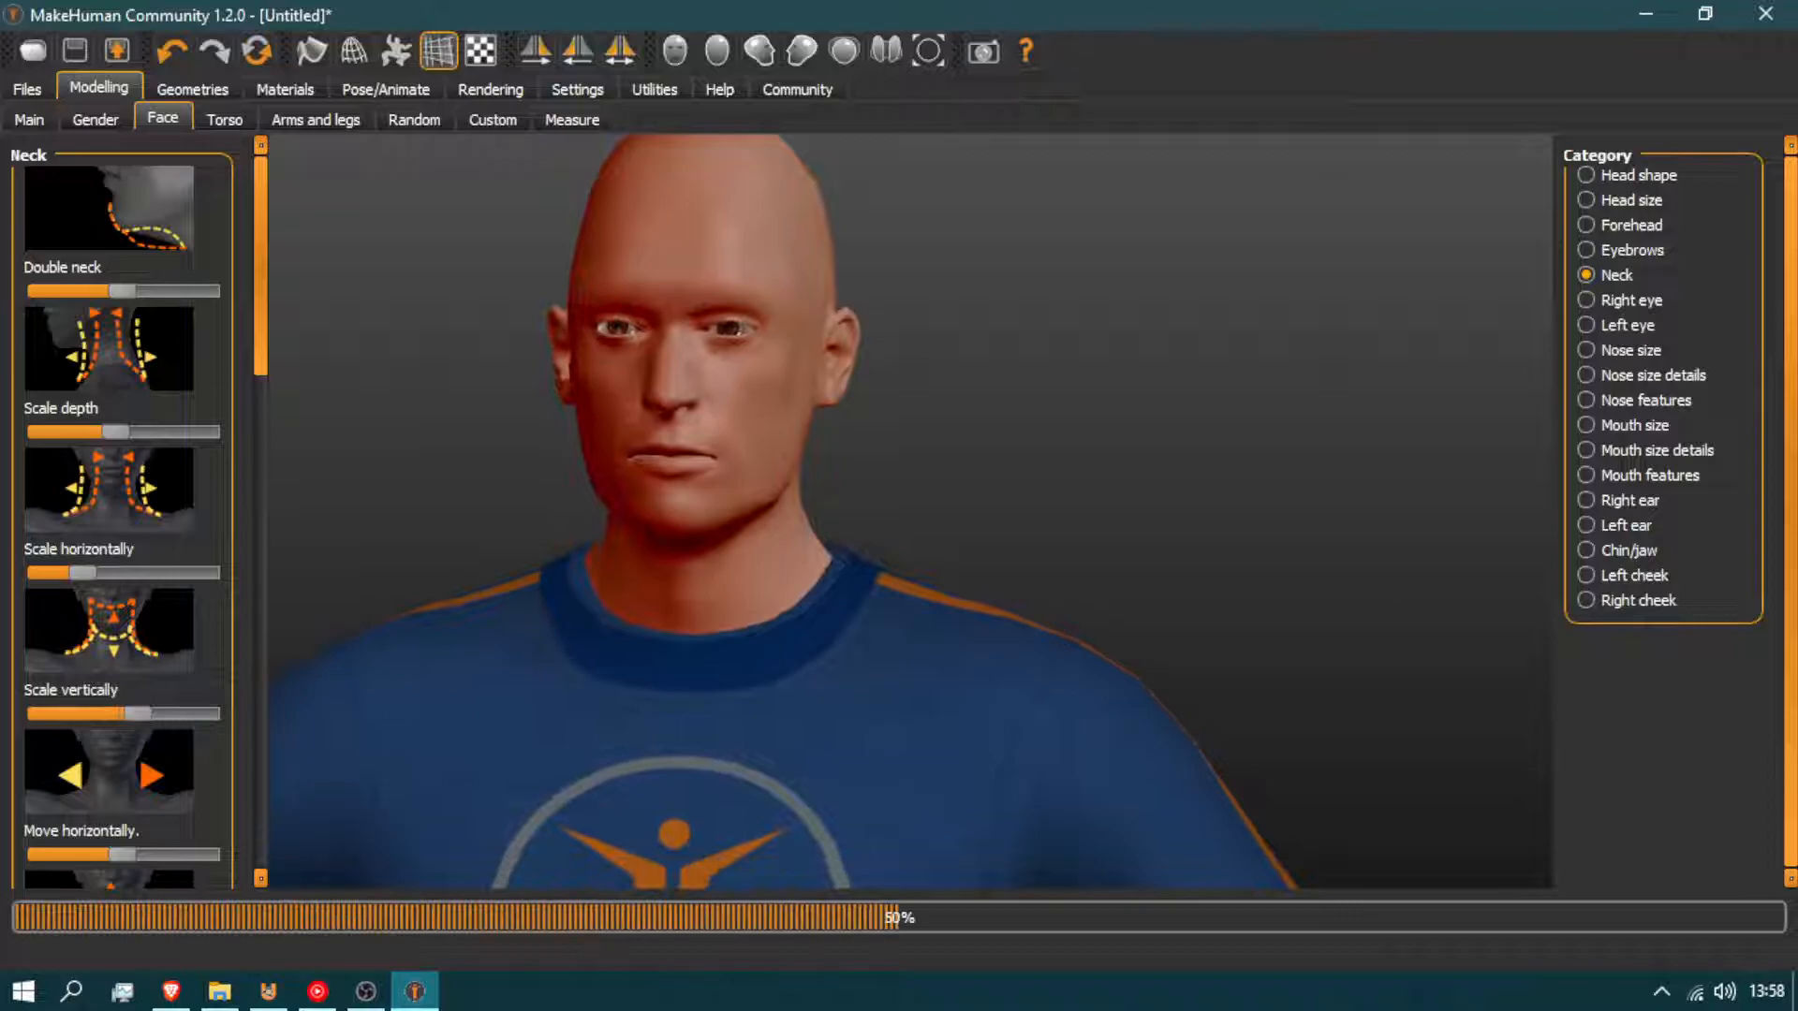
Enable symmetrical editing and increase the right eye's Scale height 2 slightly above its middle value
click(1611, 302)
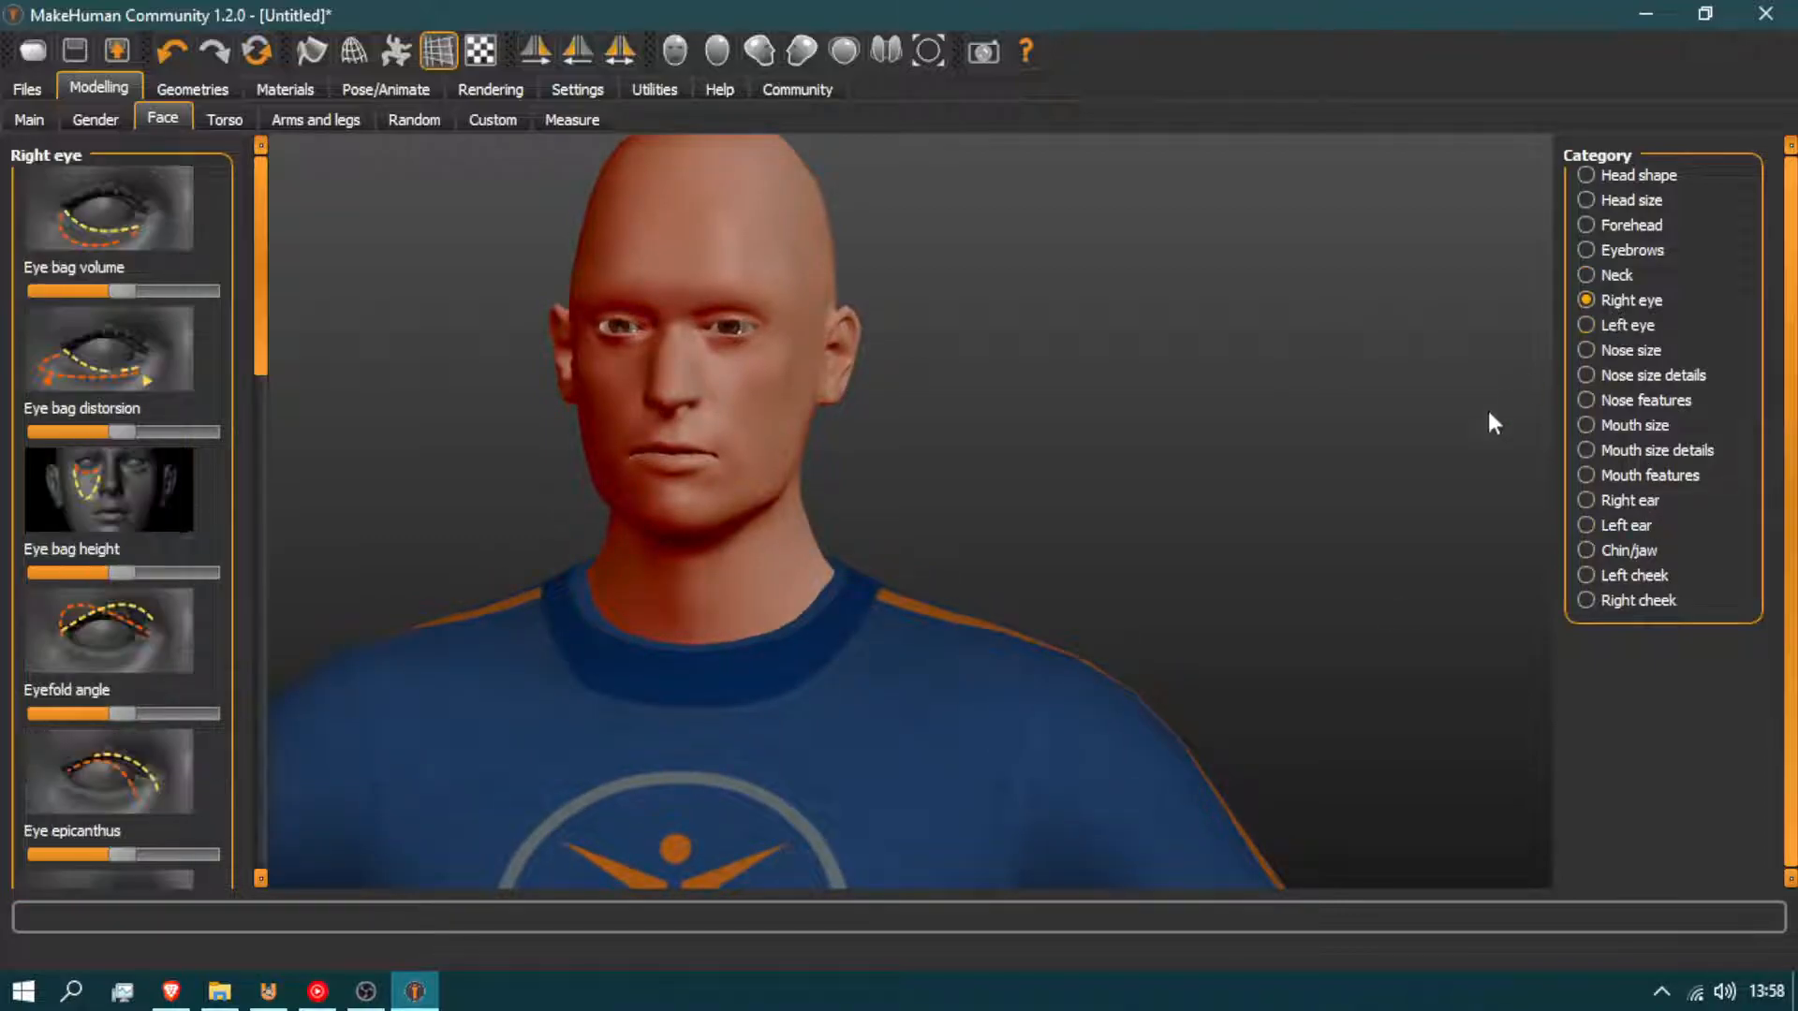
click(620, 50)
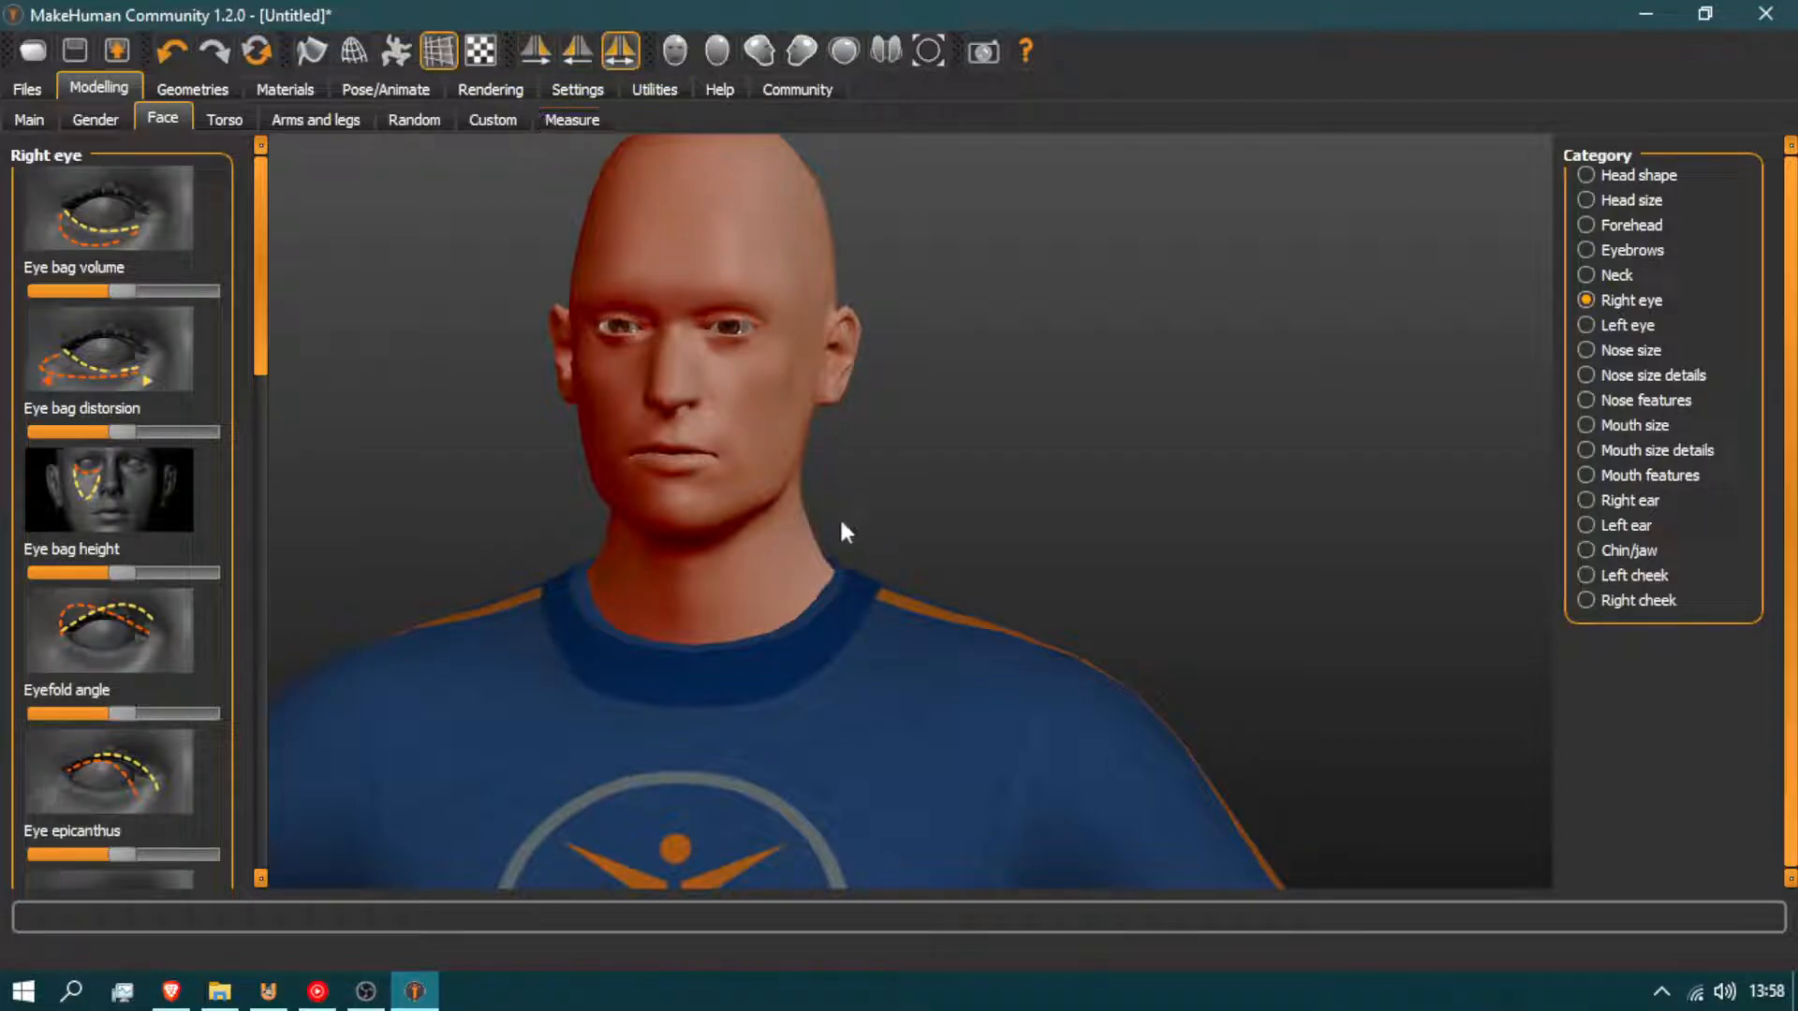
middle_drag(842, 509, 874, 528)
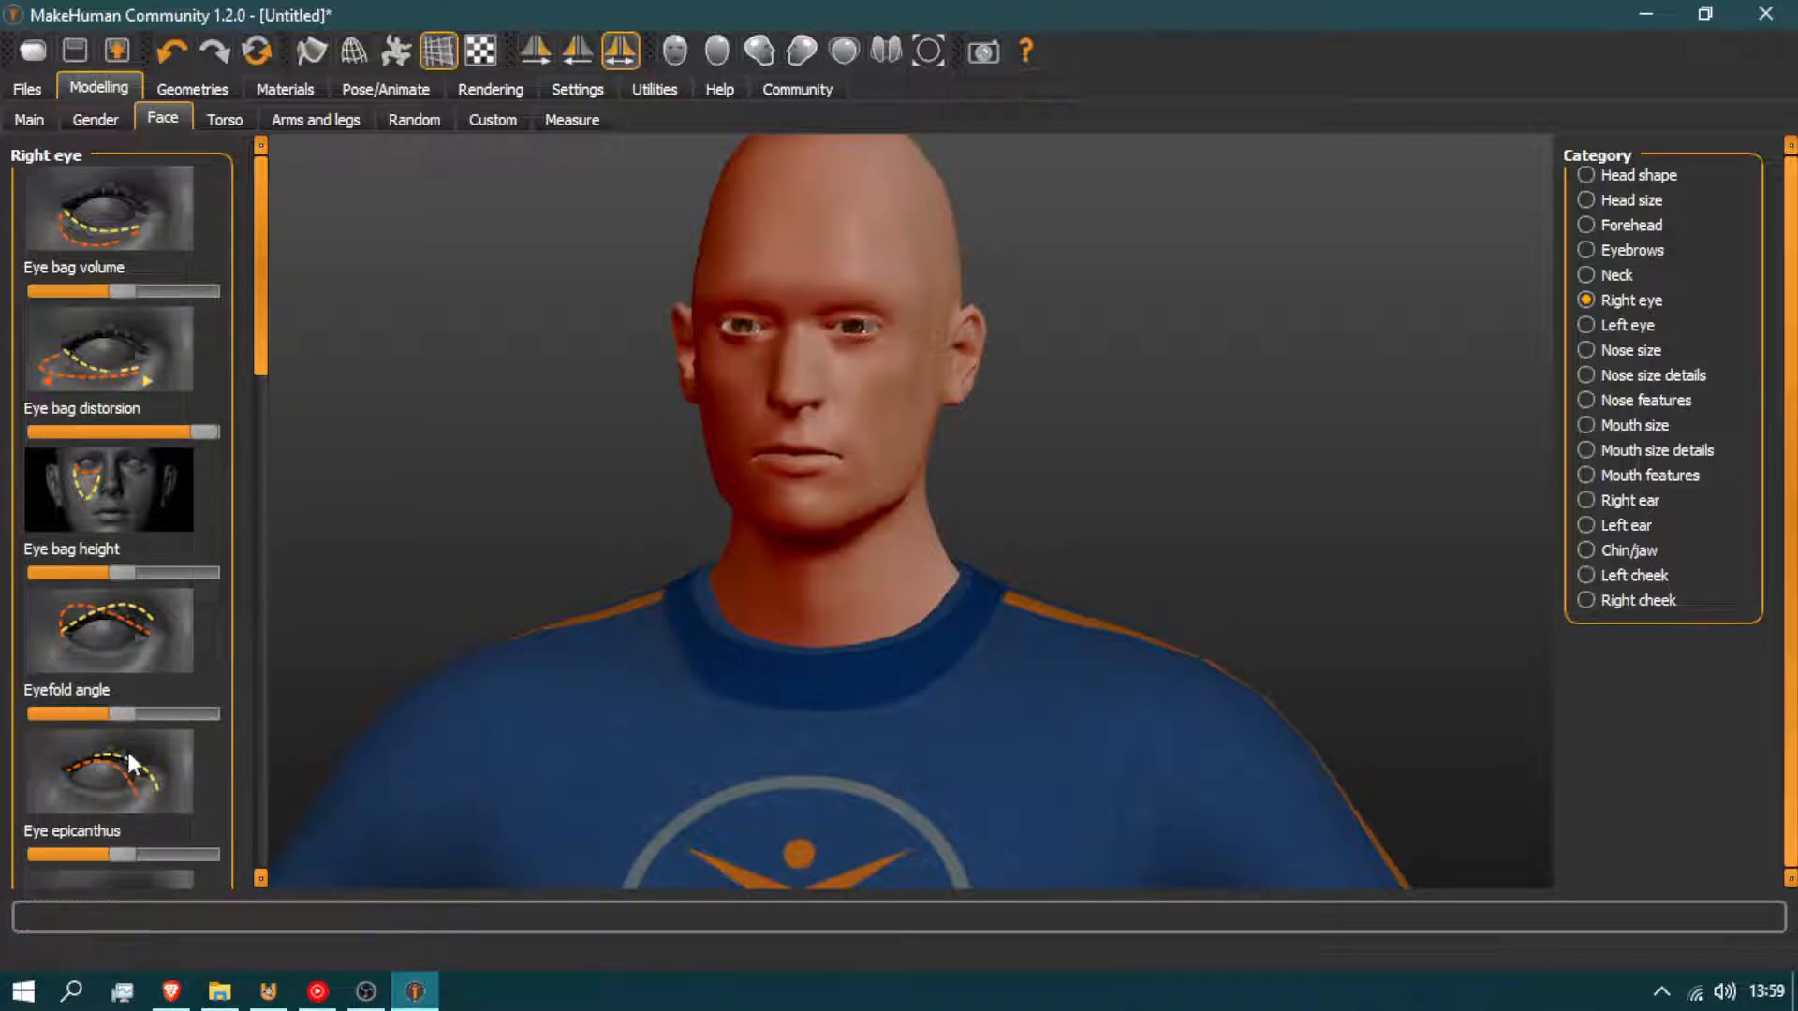
drag(178, 431, 120, 432)
drag(258, 364, 272, 562)
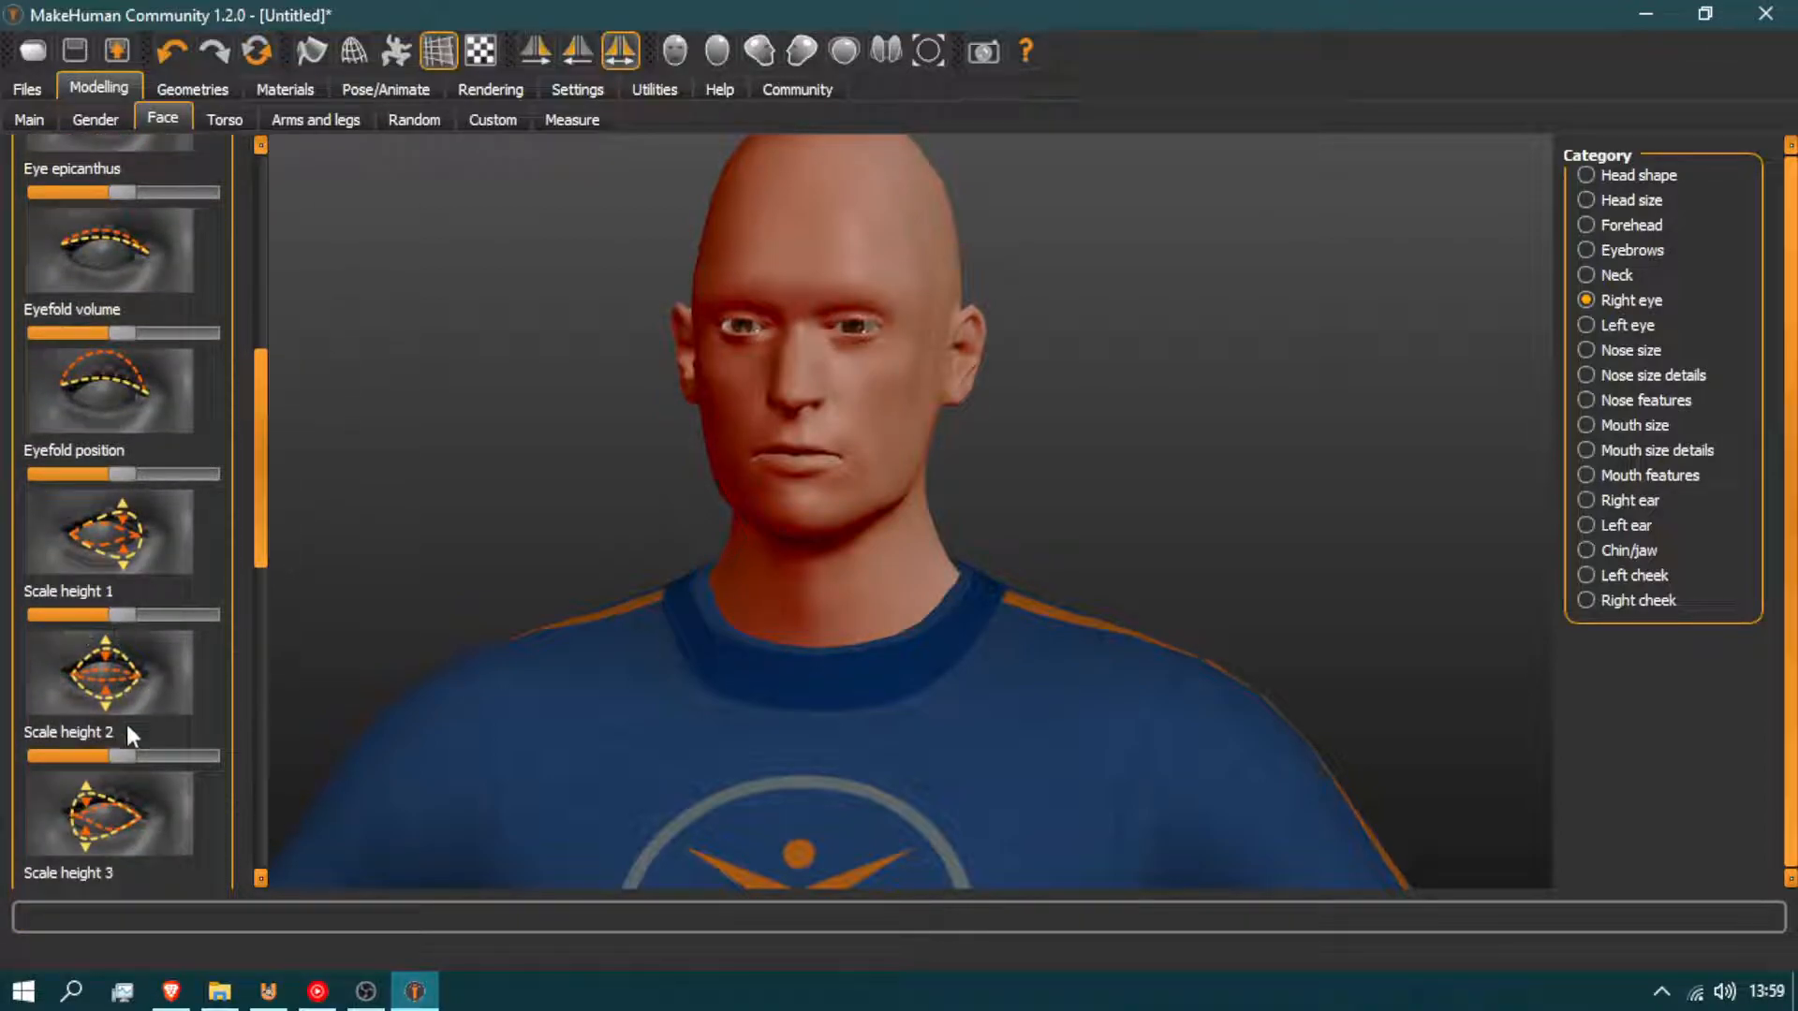
drag(114, 754, 693, 773)
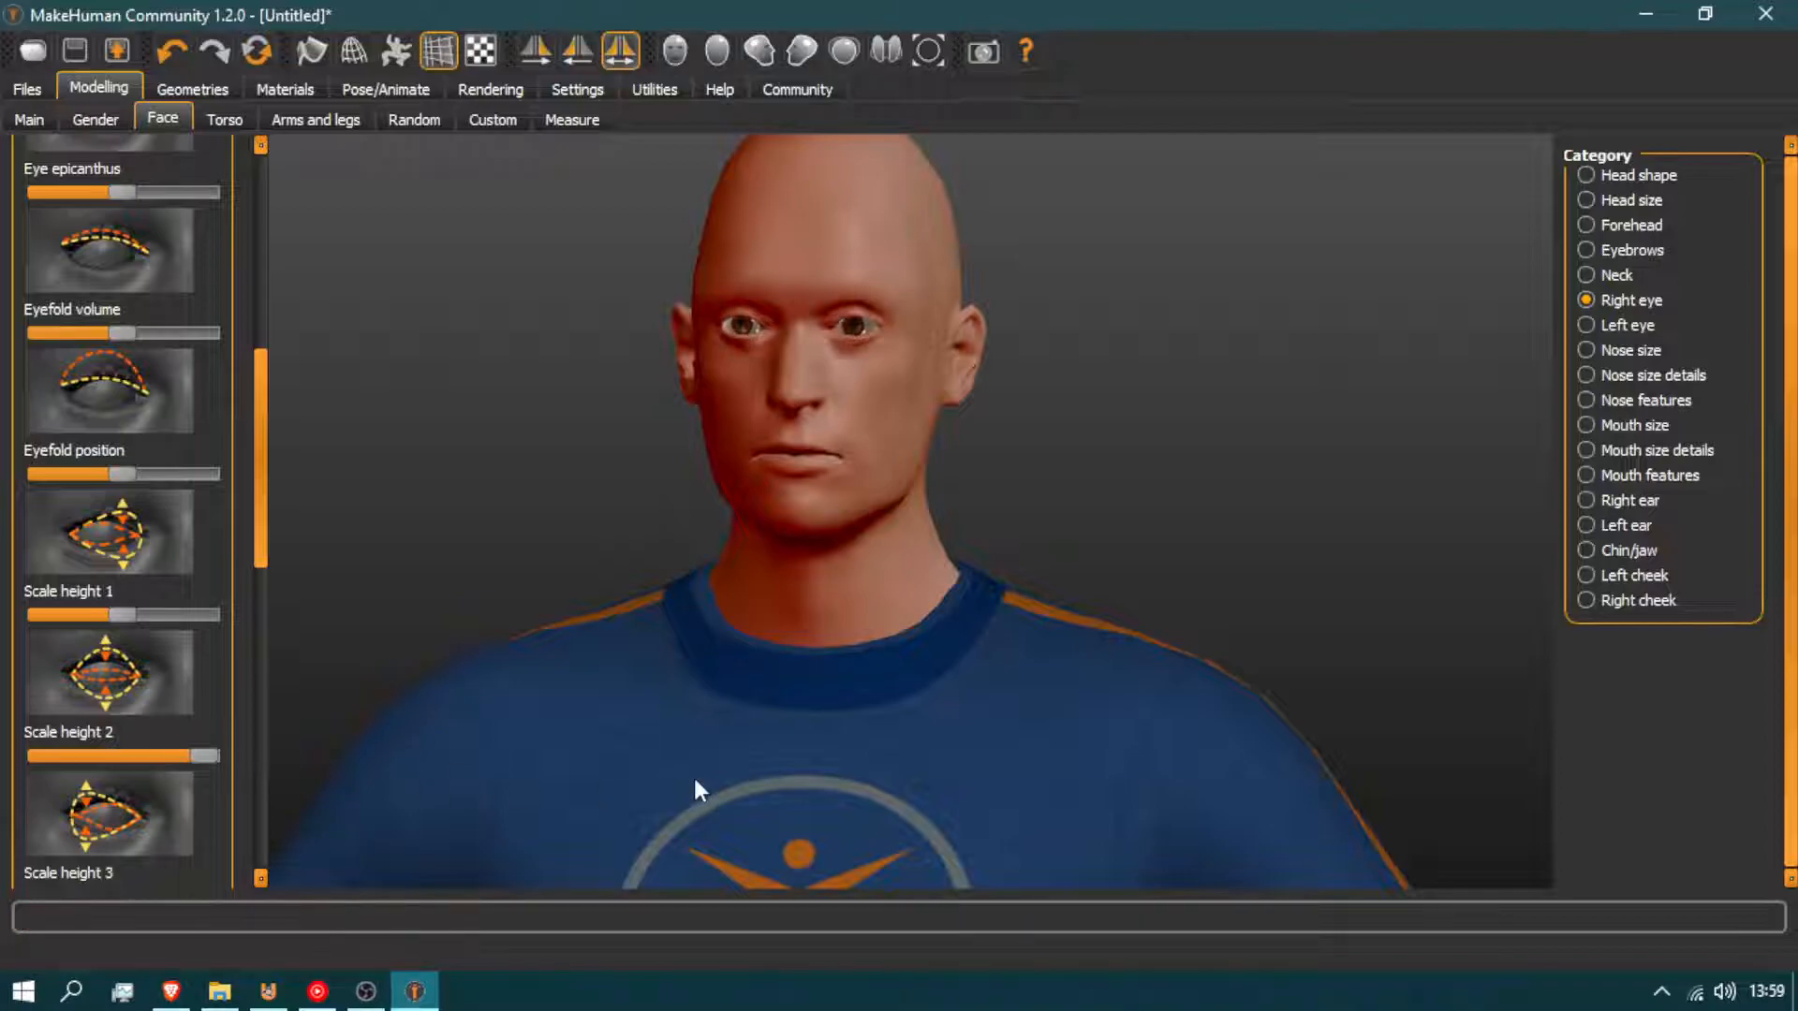
drag(200, 756, 147, 749)
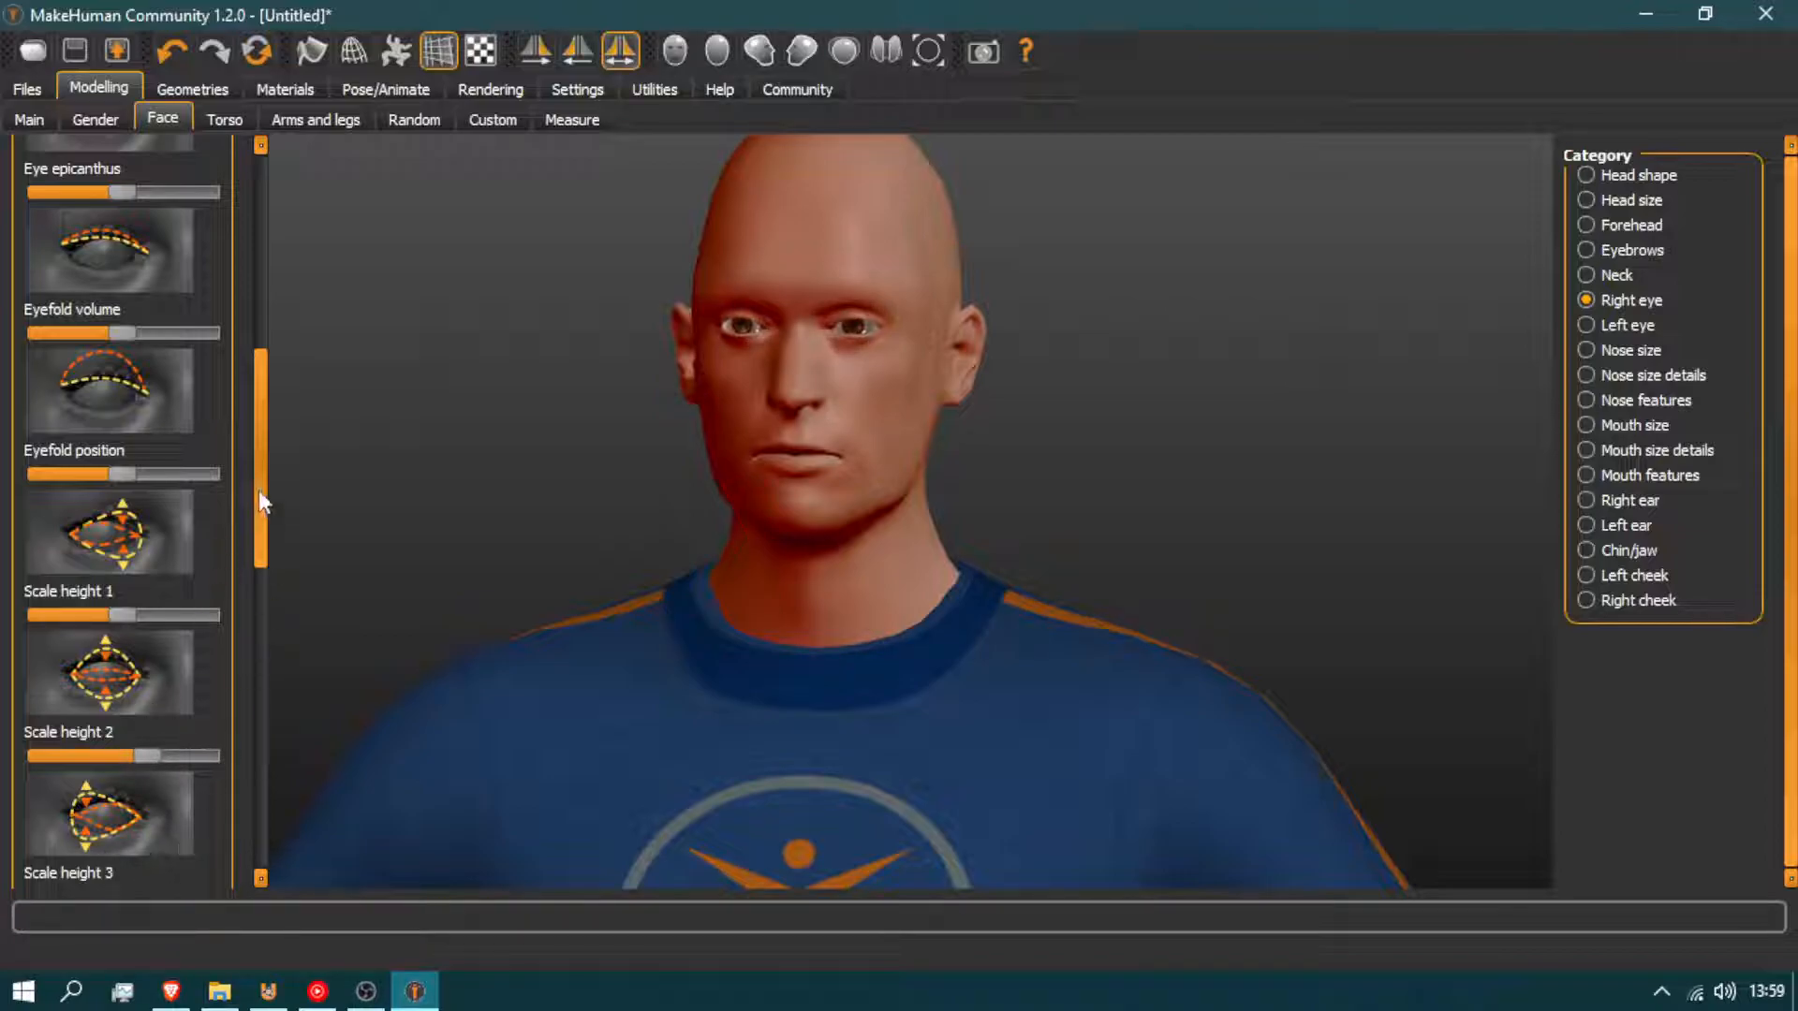
Reduce the right eye's Scale height 3 slightly and raise Scale height 2 moderately above its middle value
drag(259, 491, 262, 240)
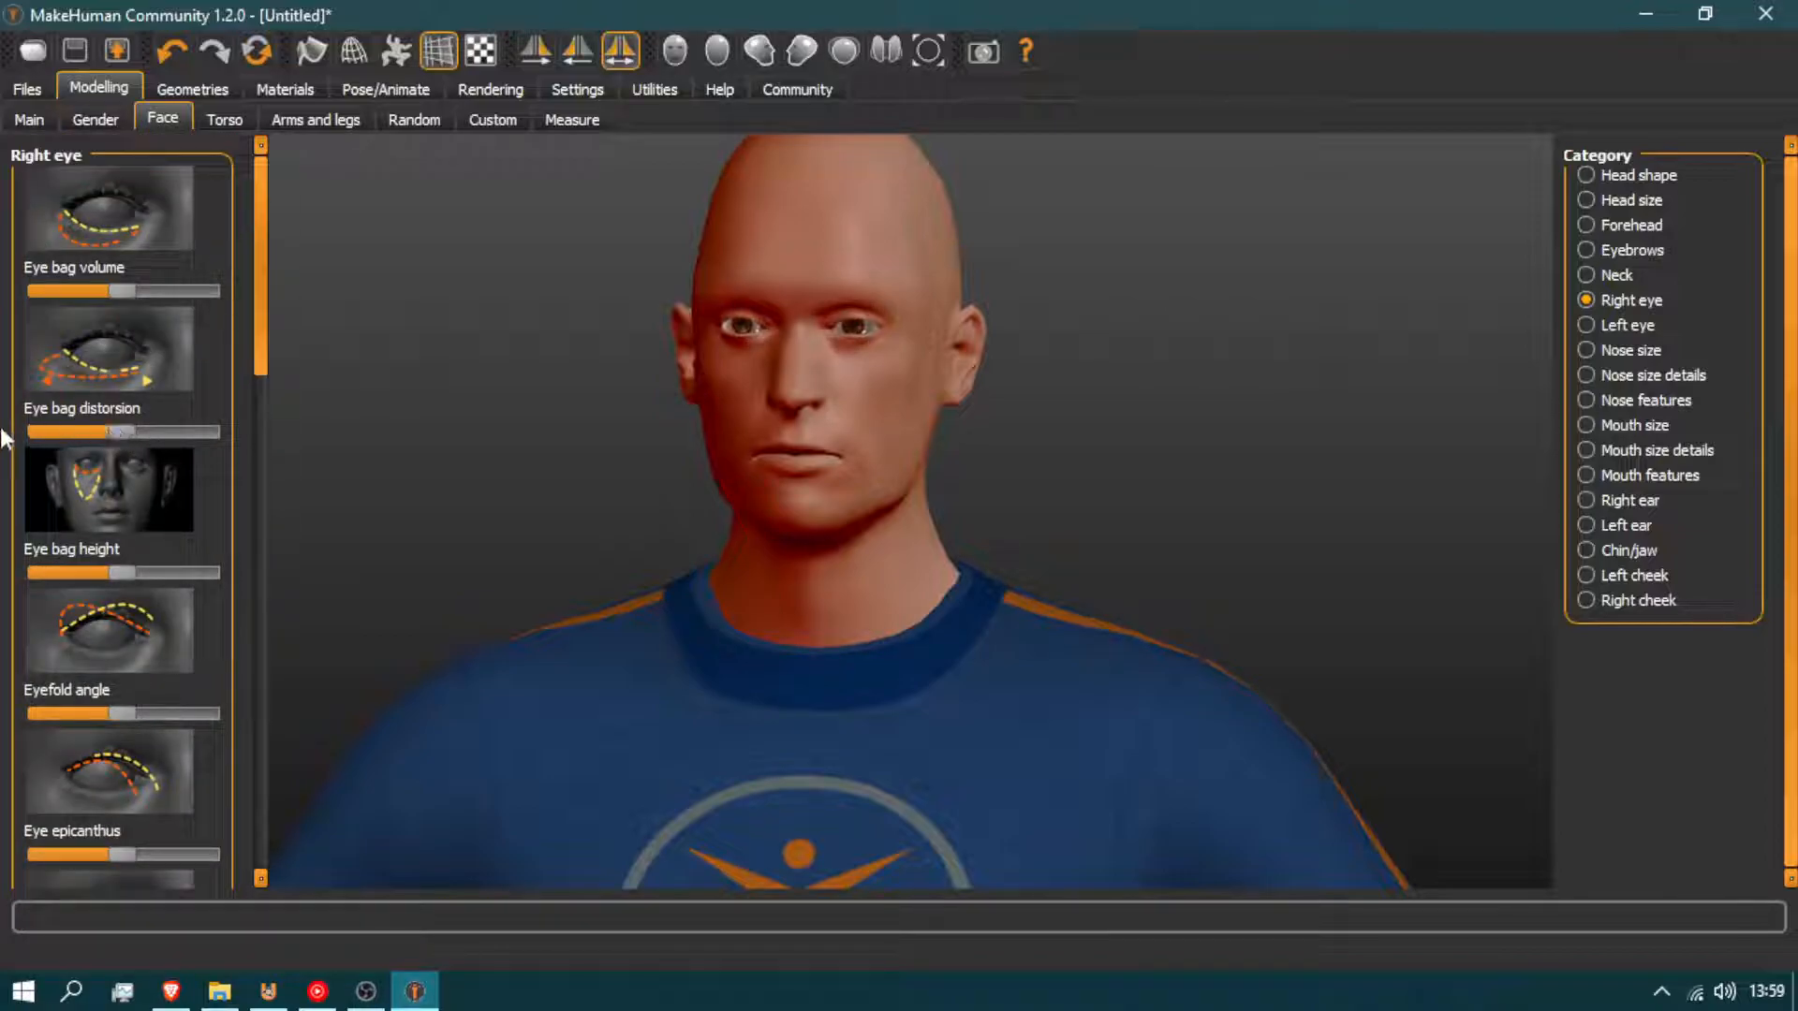
drag(52, 436, 157, 457)
drag(258, 320, 245, 608)
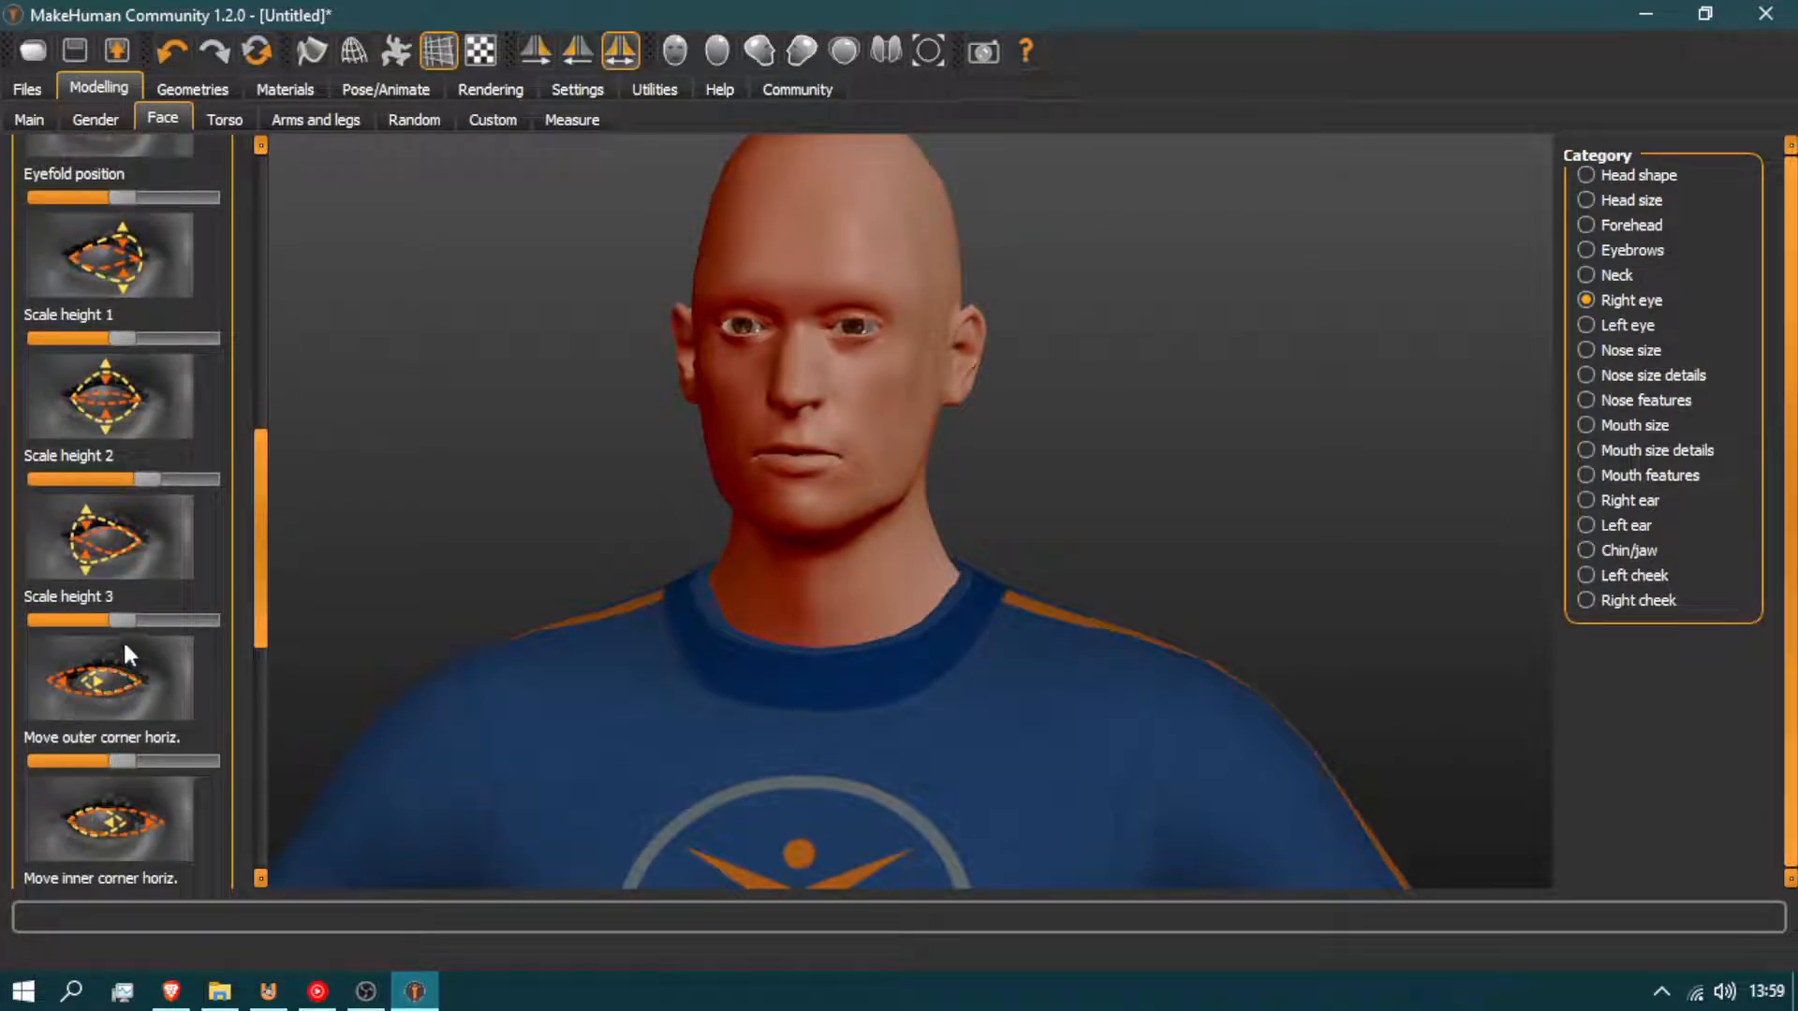
mouse_move(116, 619)
mouse_down()
mouse_move(39, 613)
mouse_move(133, 610)
mouse_move(104, 605)
mouse_up()
scroll(1093, 324, down, 1)
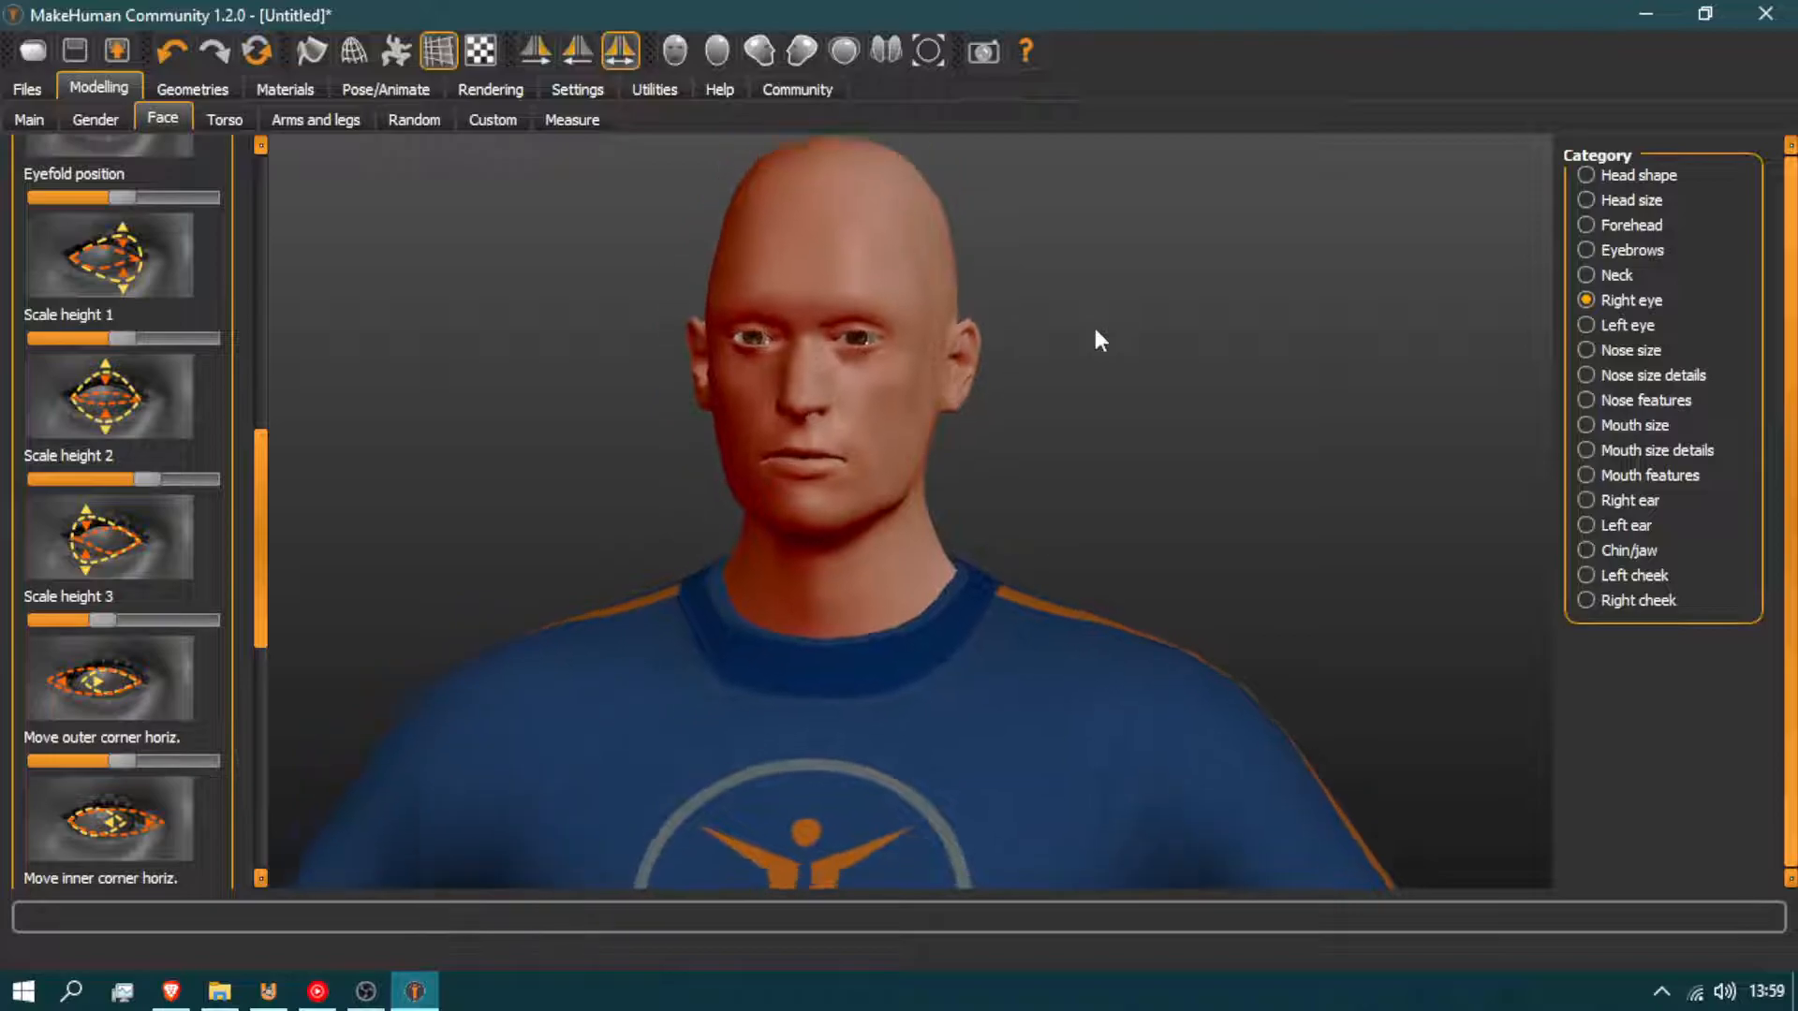
scroll(1093, 324, up, 2)
middle_drag(991, 344, 1058, 356)
mouse_move(1058, 357)
mouse_down()
mouse_move(1091, 367)
mouse_move(1069, 367)
mouse_up()
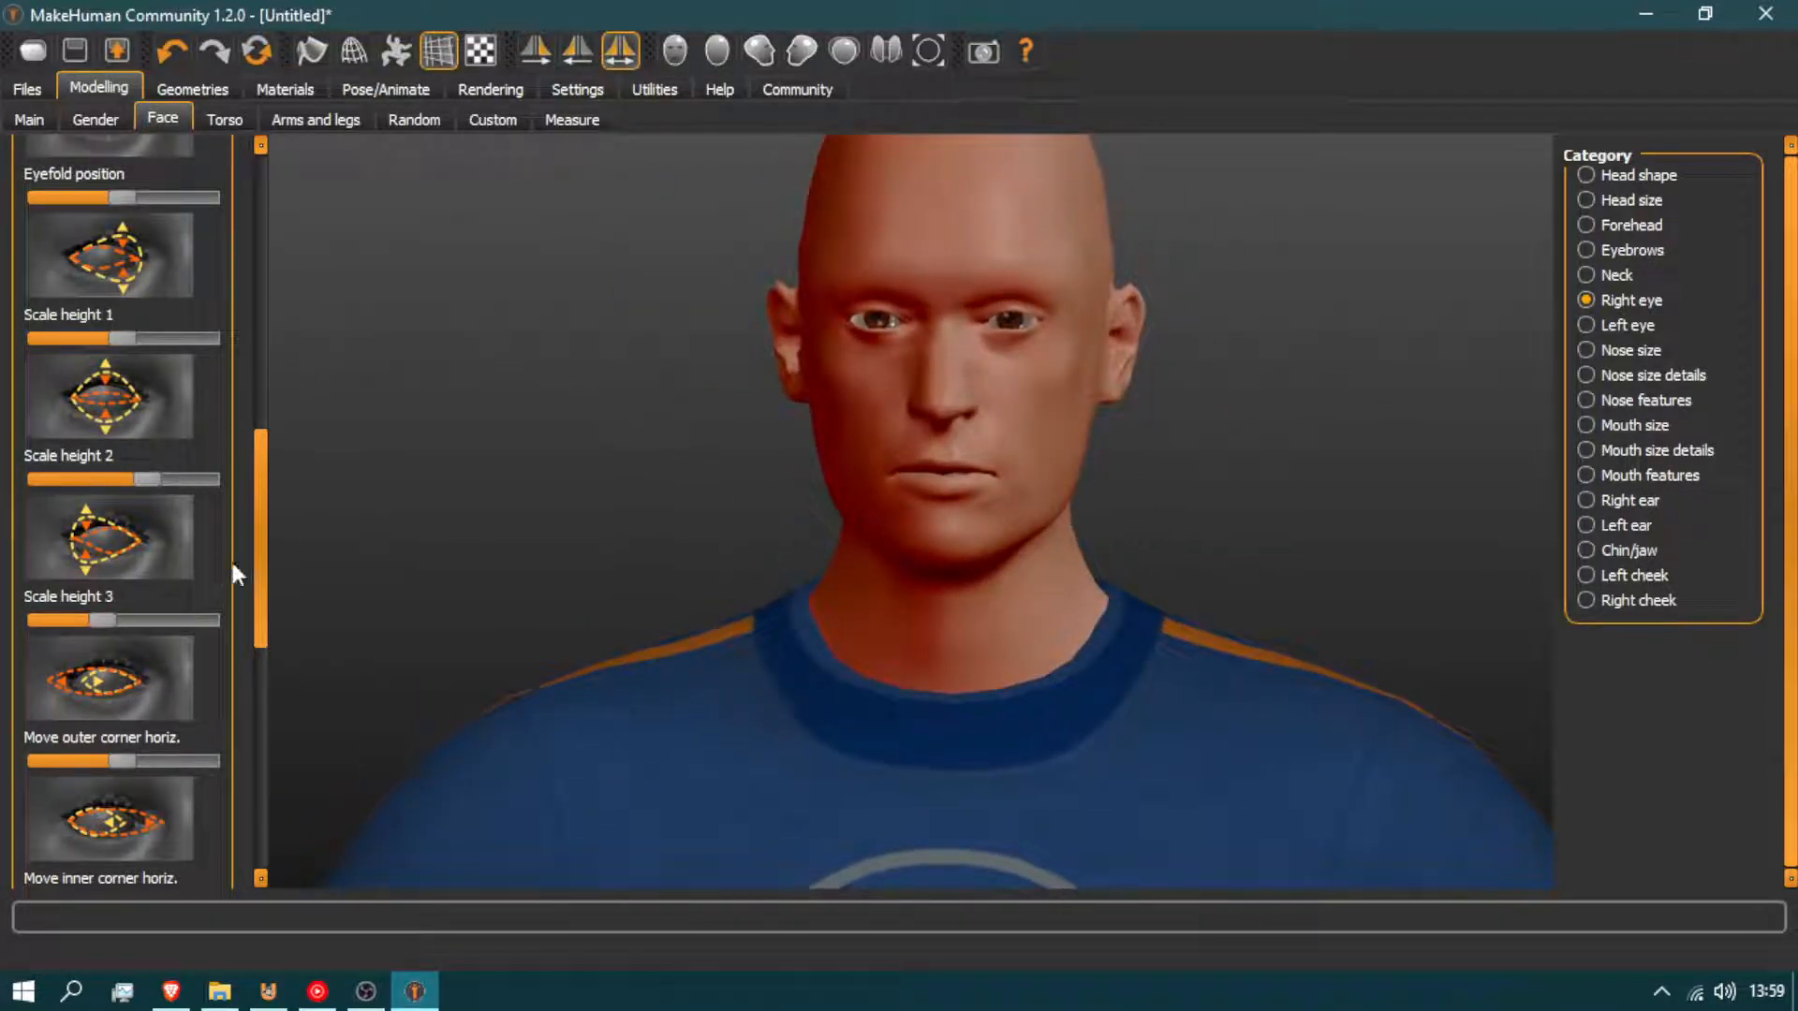
scroll(261, 536, up, 2)
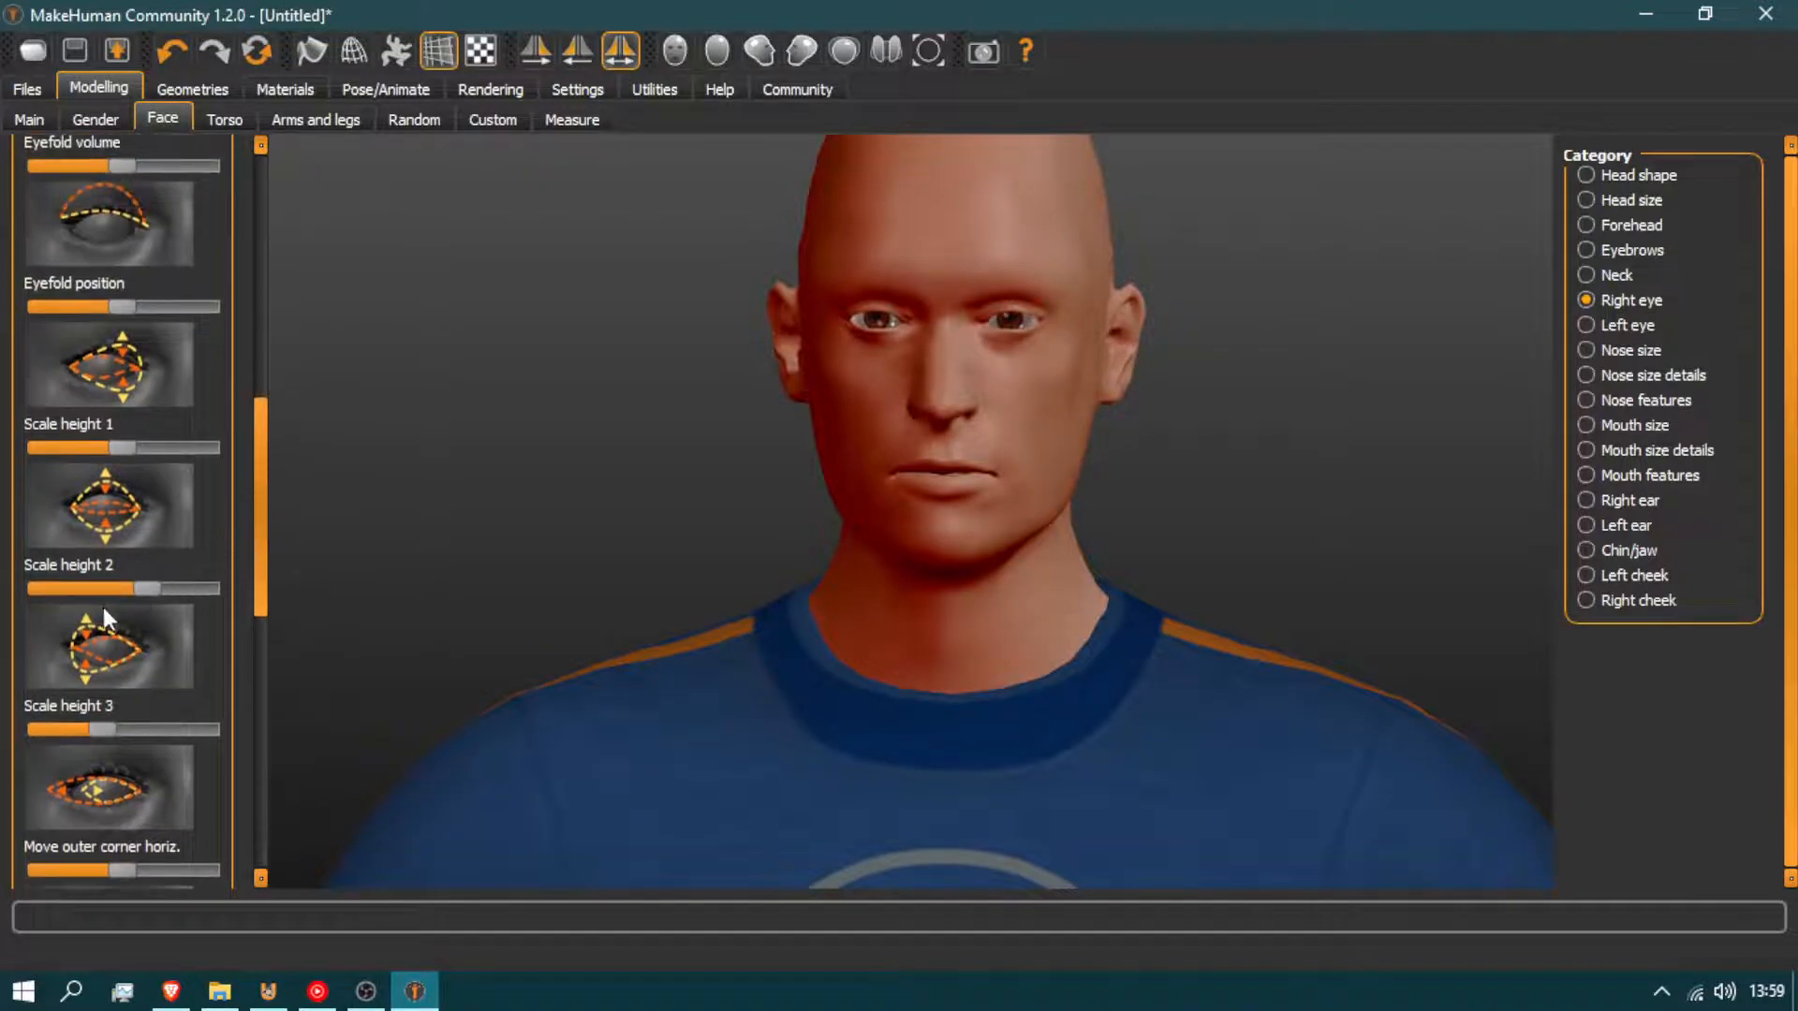
drag(164, 588, 170, 590)
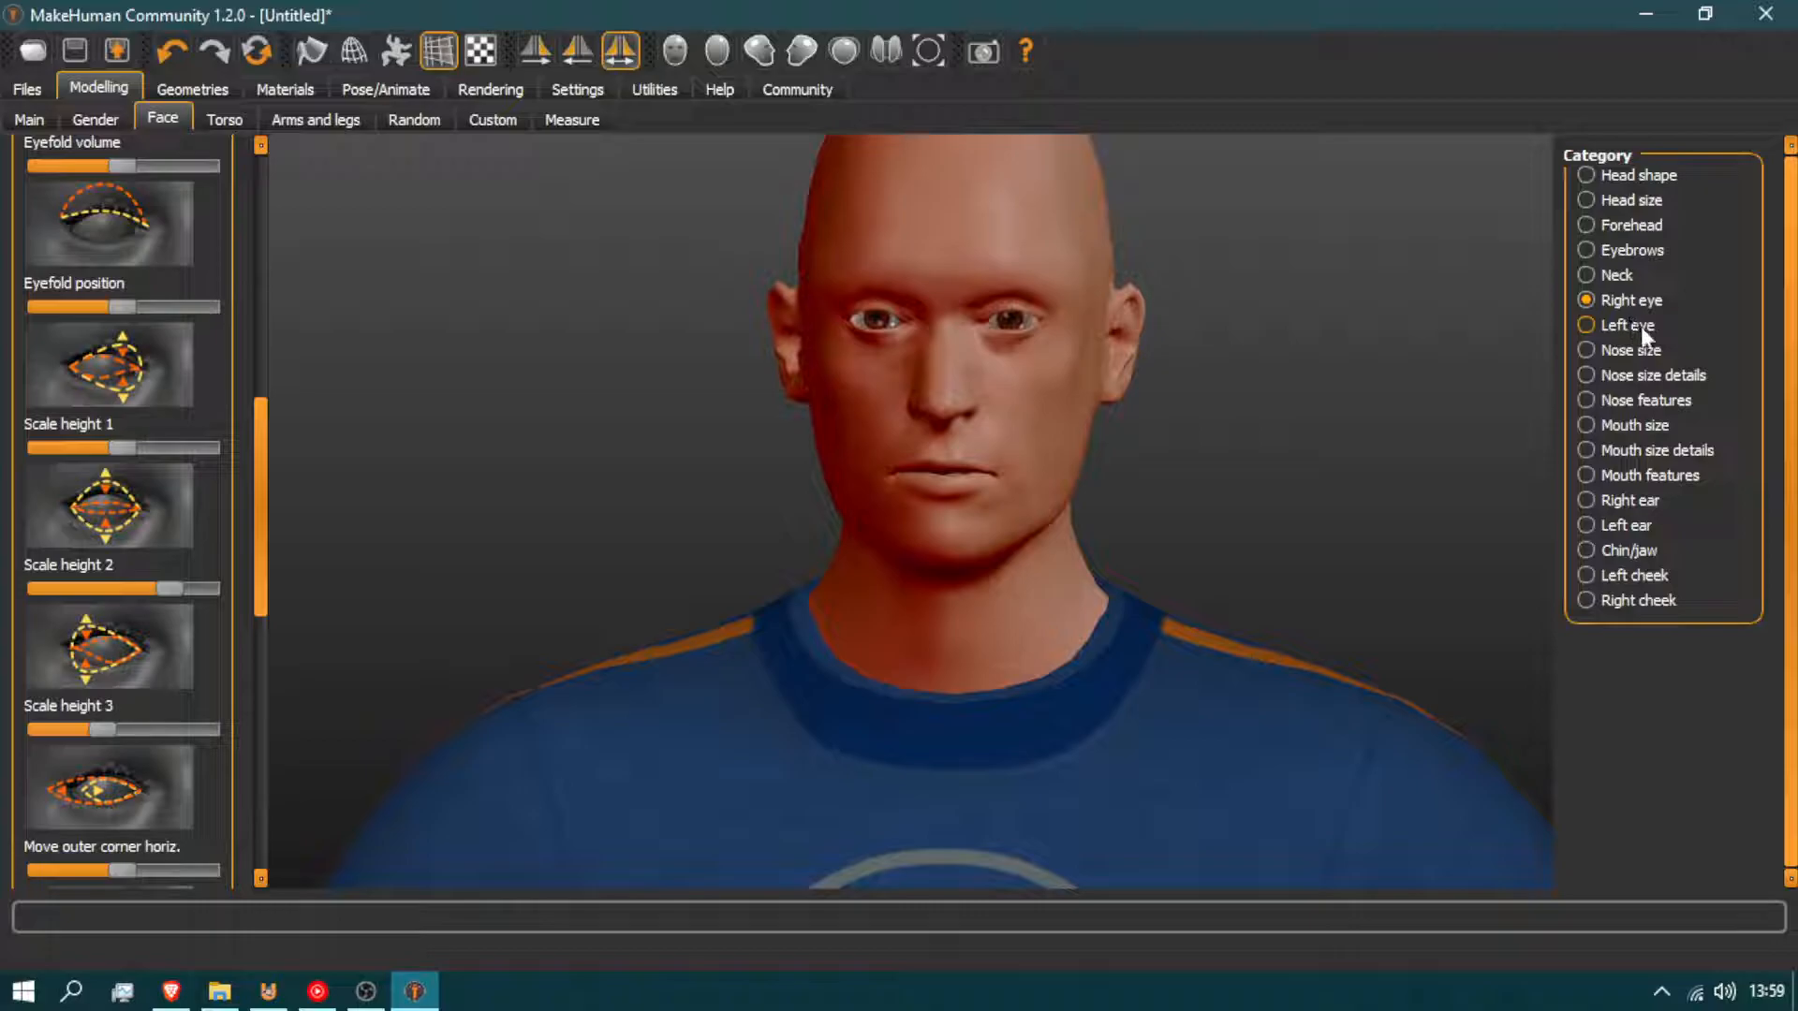
Try enlarging the nose by increasing its overall vertical, horizontal and depth scales
click(1626, 350)
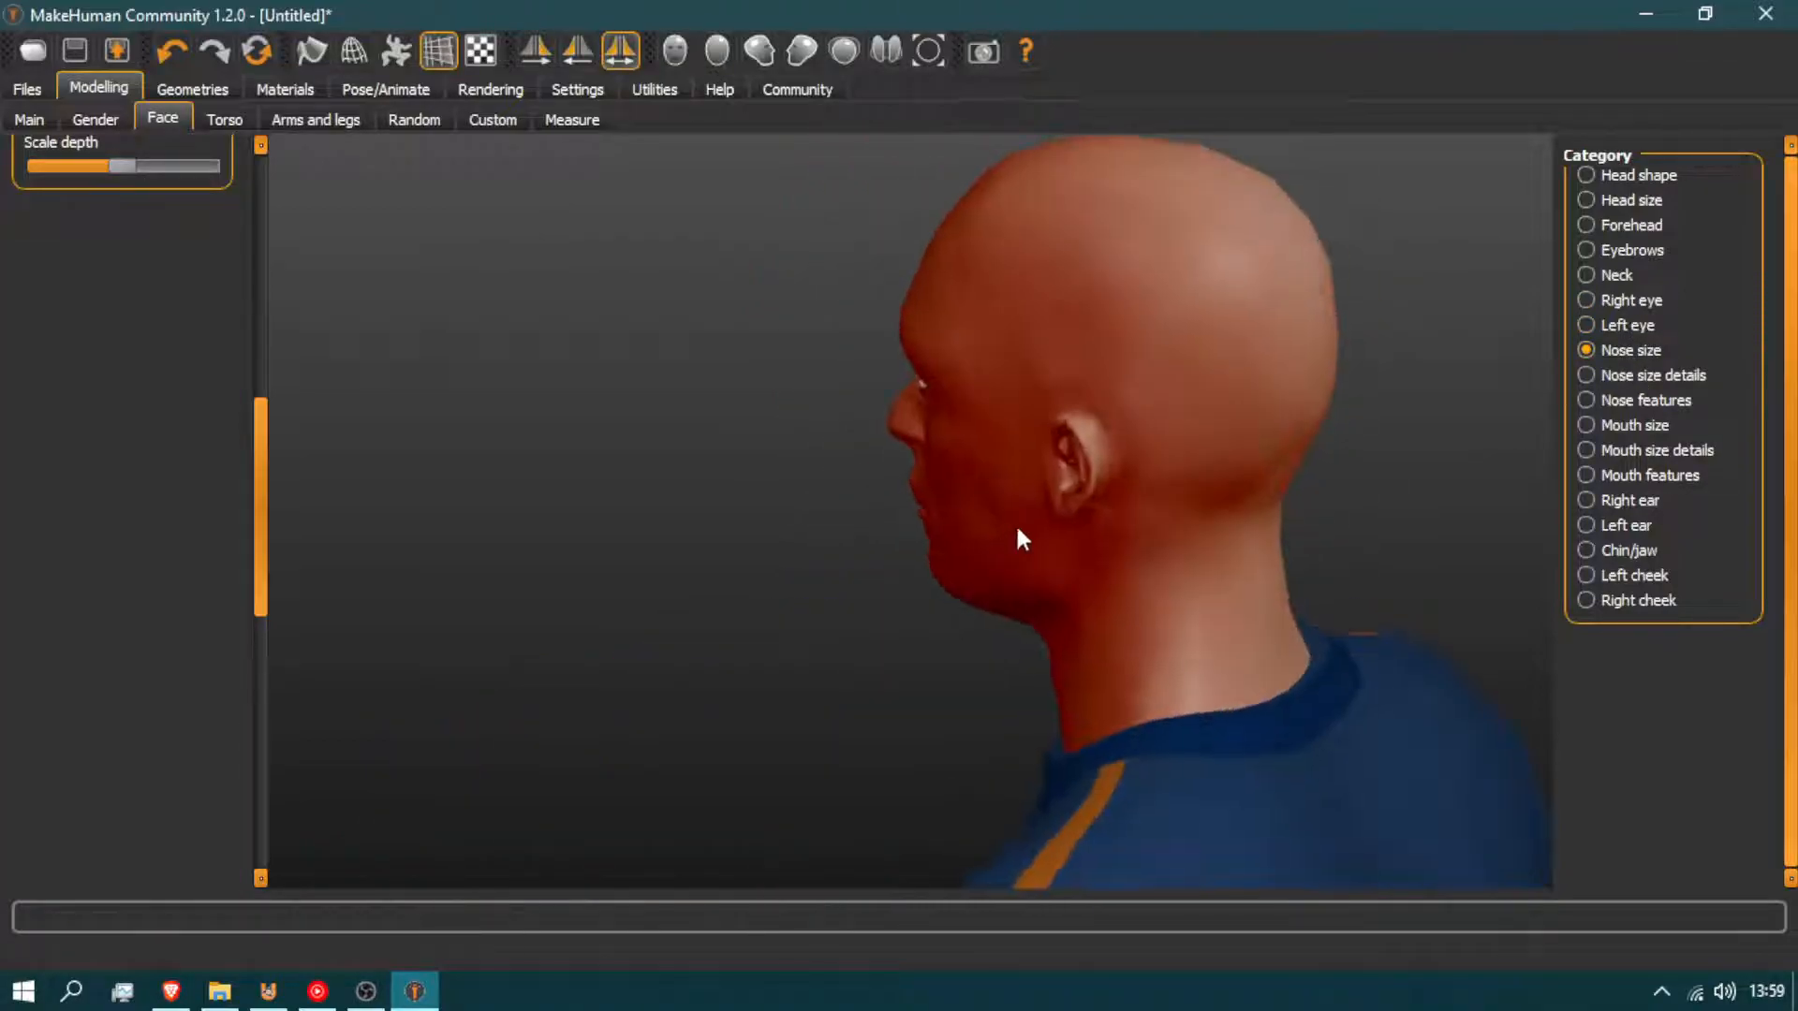
scroll(262, 442, up, 6)
drag(459, 403, 820, 389)
drag(820, 388, 773, 386)
mouse_move(138, 516)
mouse_down()
mouse_move(94, 513)
mouse_move(189, 514)
mouse_move(148, 518)
mouse_up()
drag(129, 656, 175, 658)
drag(122, 798, 213, 802)
drag(1167, 429, 1083, 471)
Increase the nose's Scale width 1 slightly and reset its overall vertical, horizontal and depth scales to their defaults
click(1675, 375)
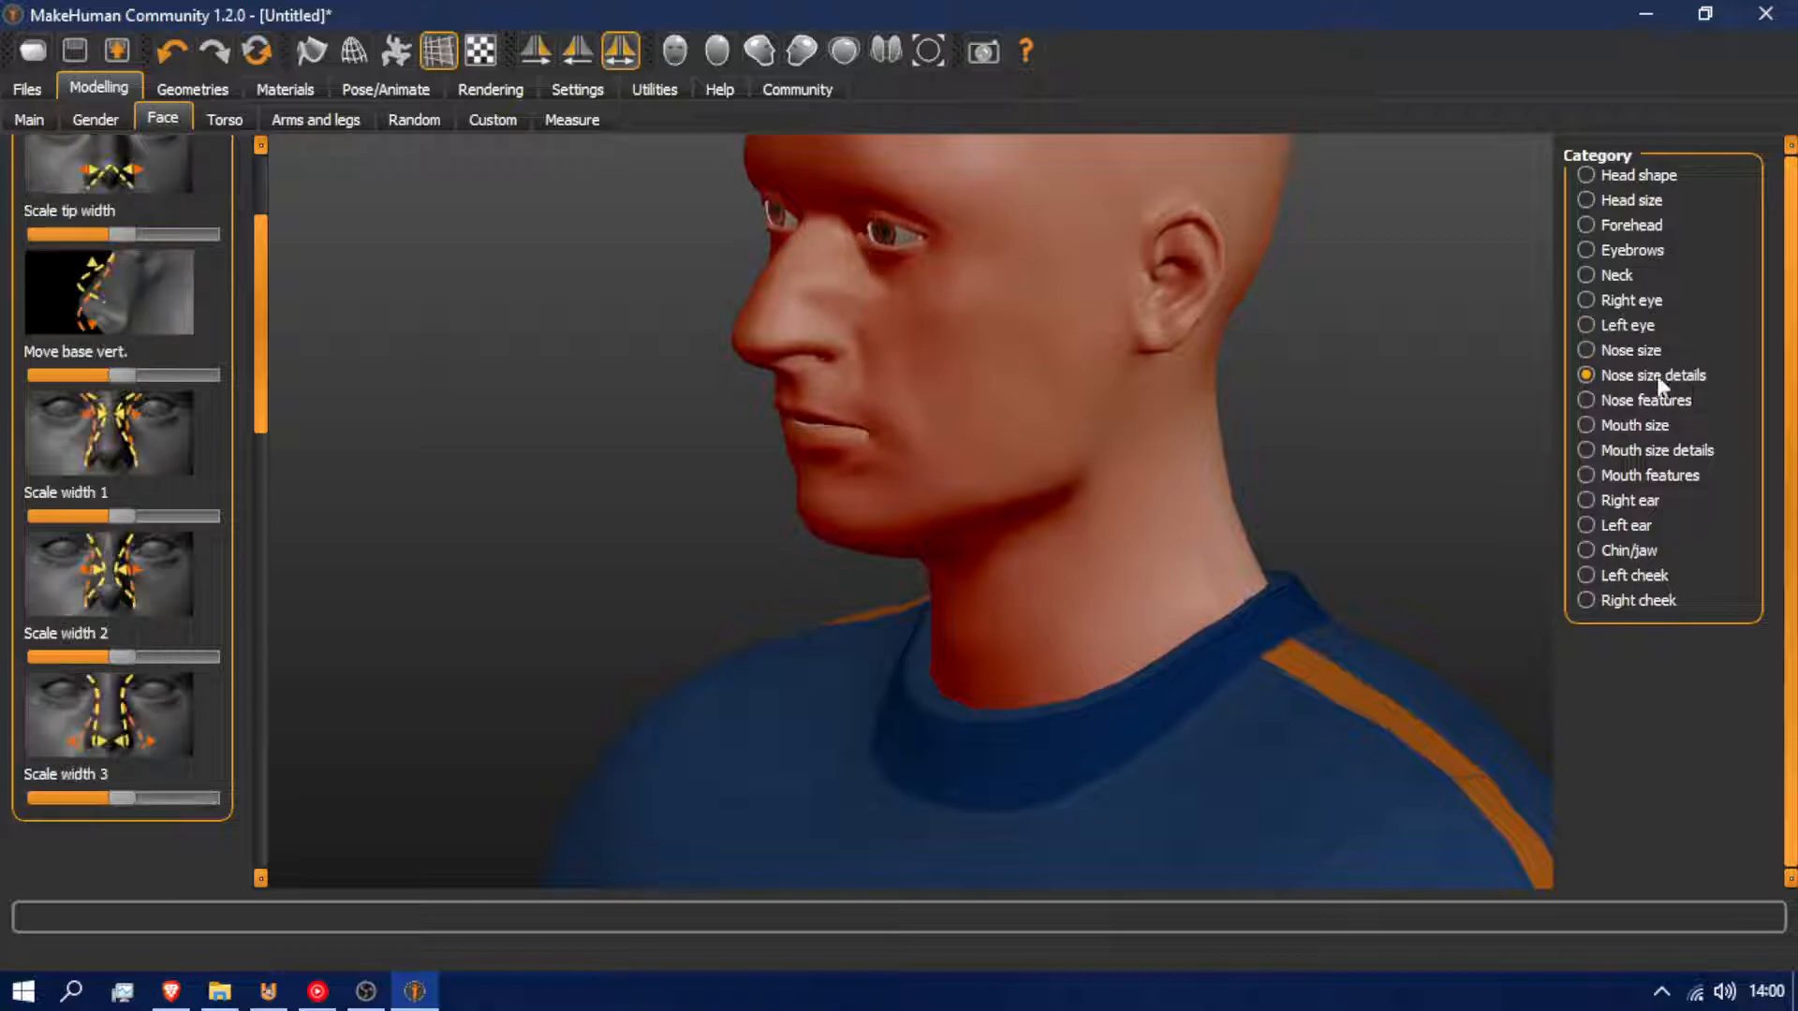
click(129, 517)
click(1629, 351)
right_click(160, 659)
right_click(155, 800)
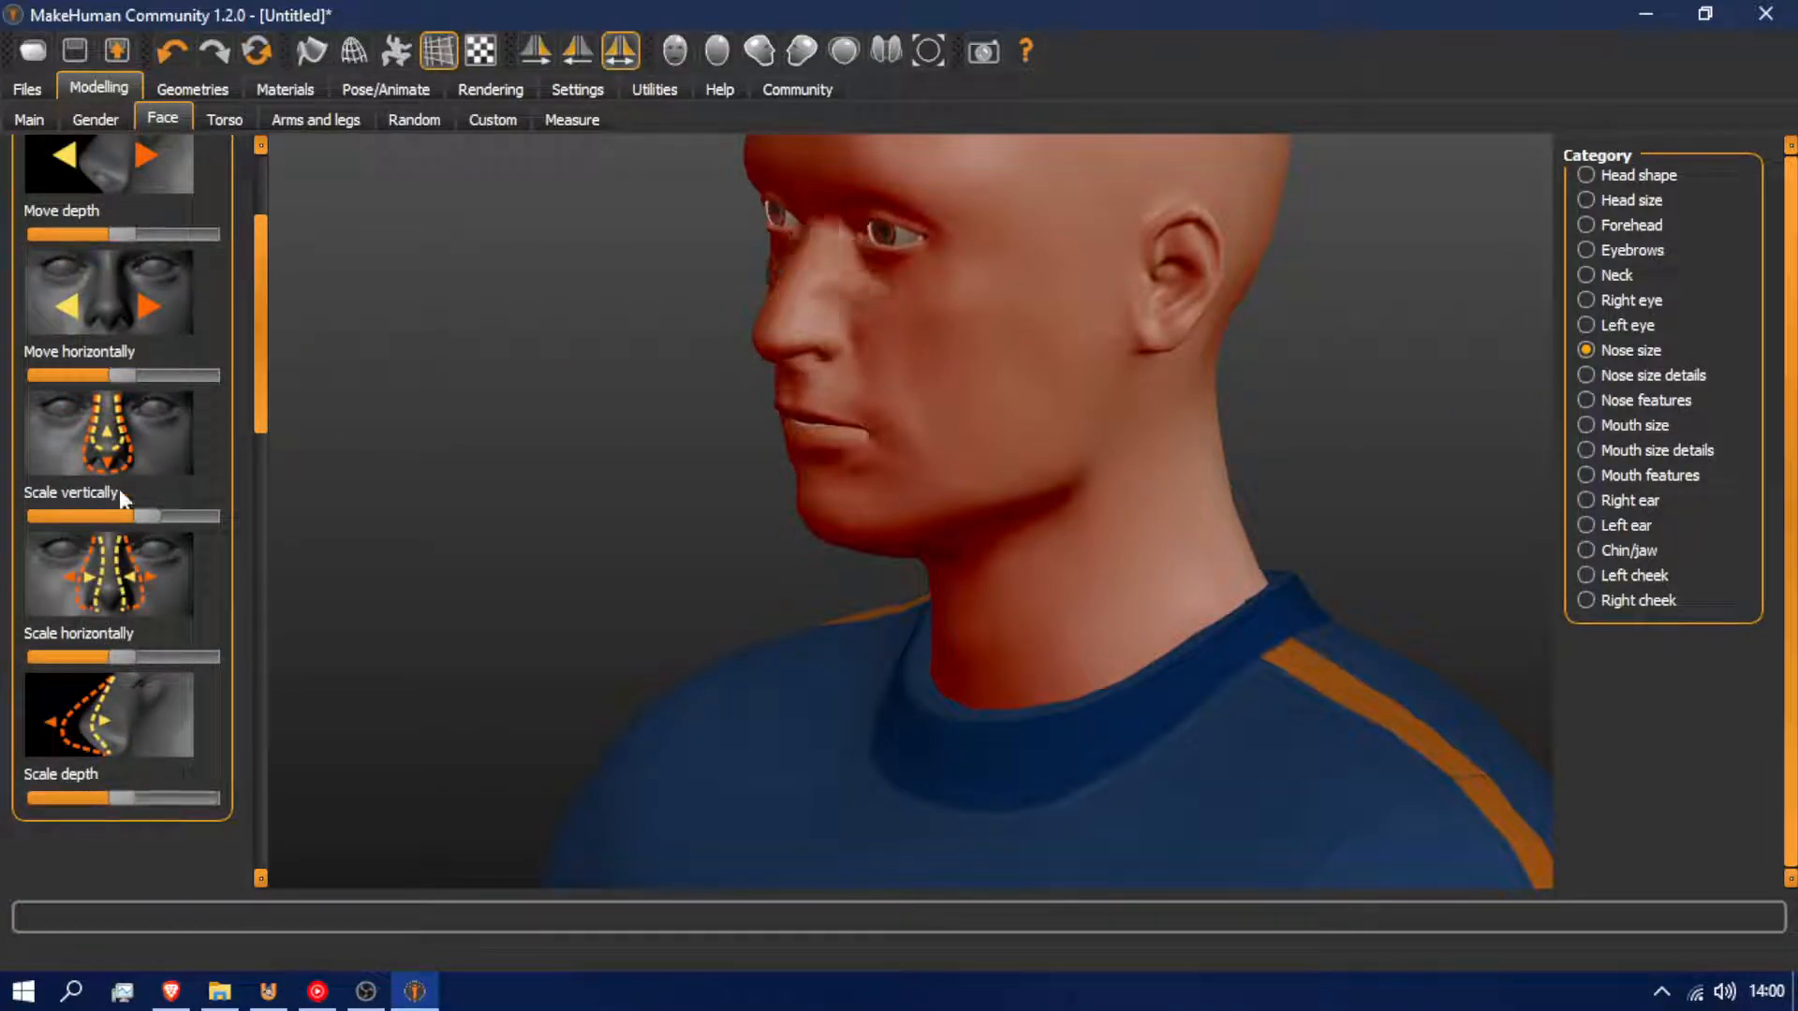
right_click(156, 515)
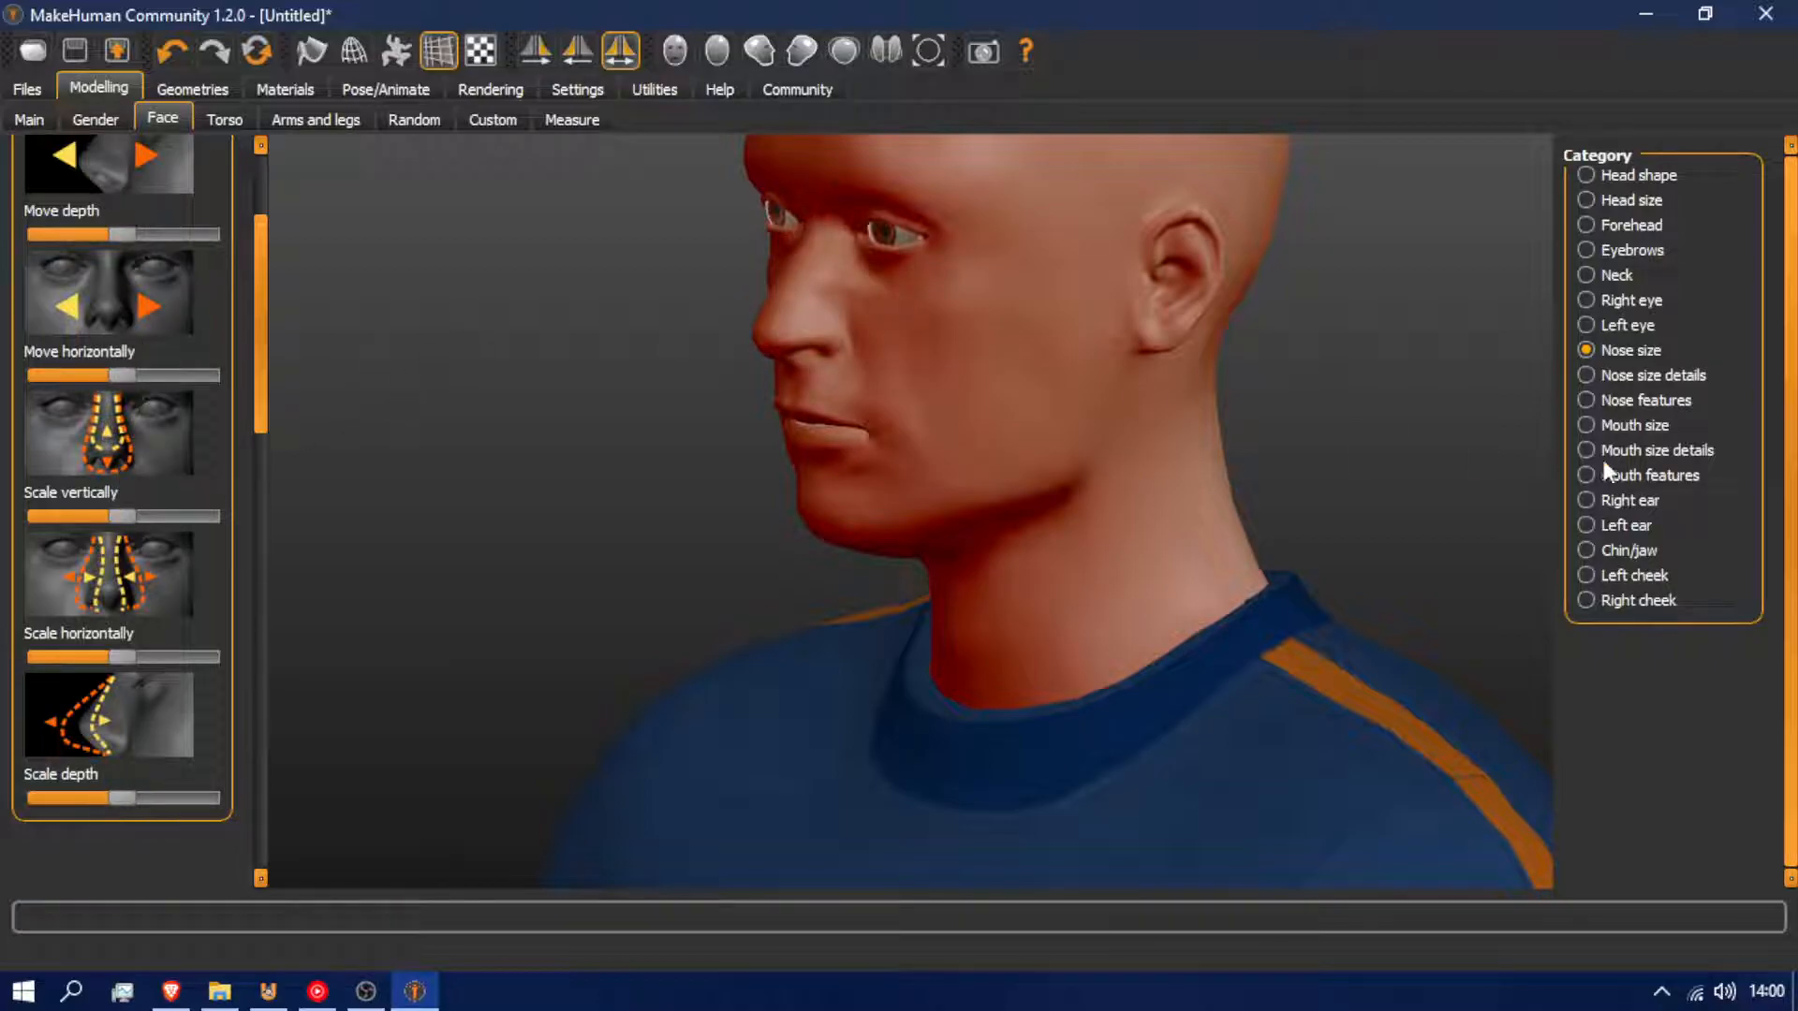
Increase the nose's Scale width 1 moderately, reduce Scale width 2 moderately and reduce Scale width 3 slightly
click(1690, 376)
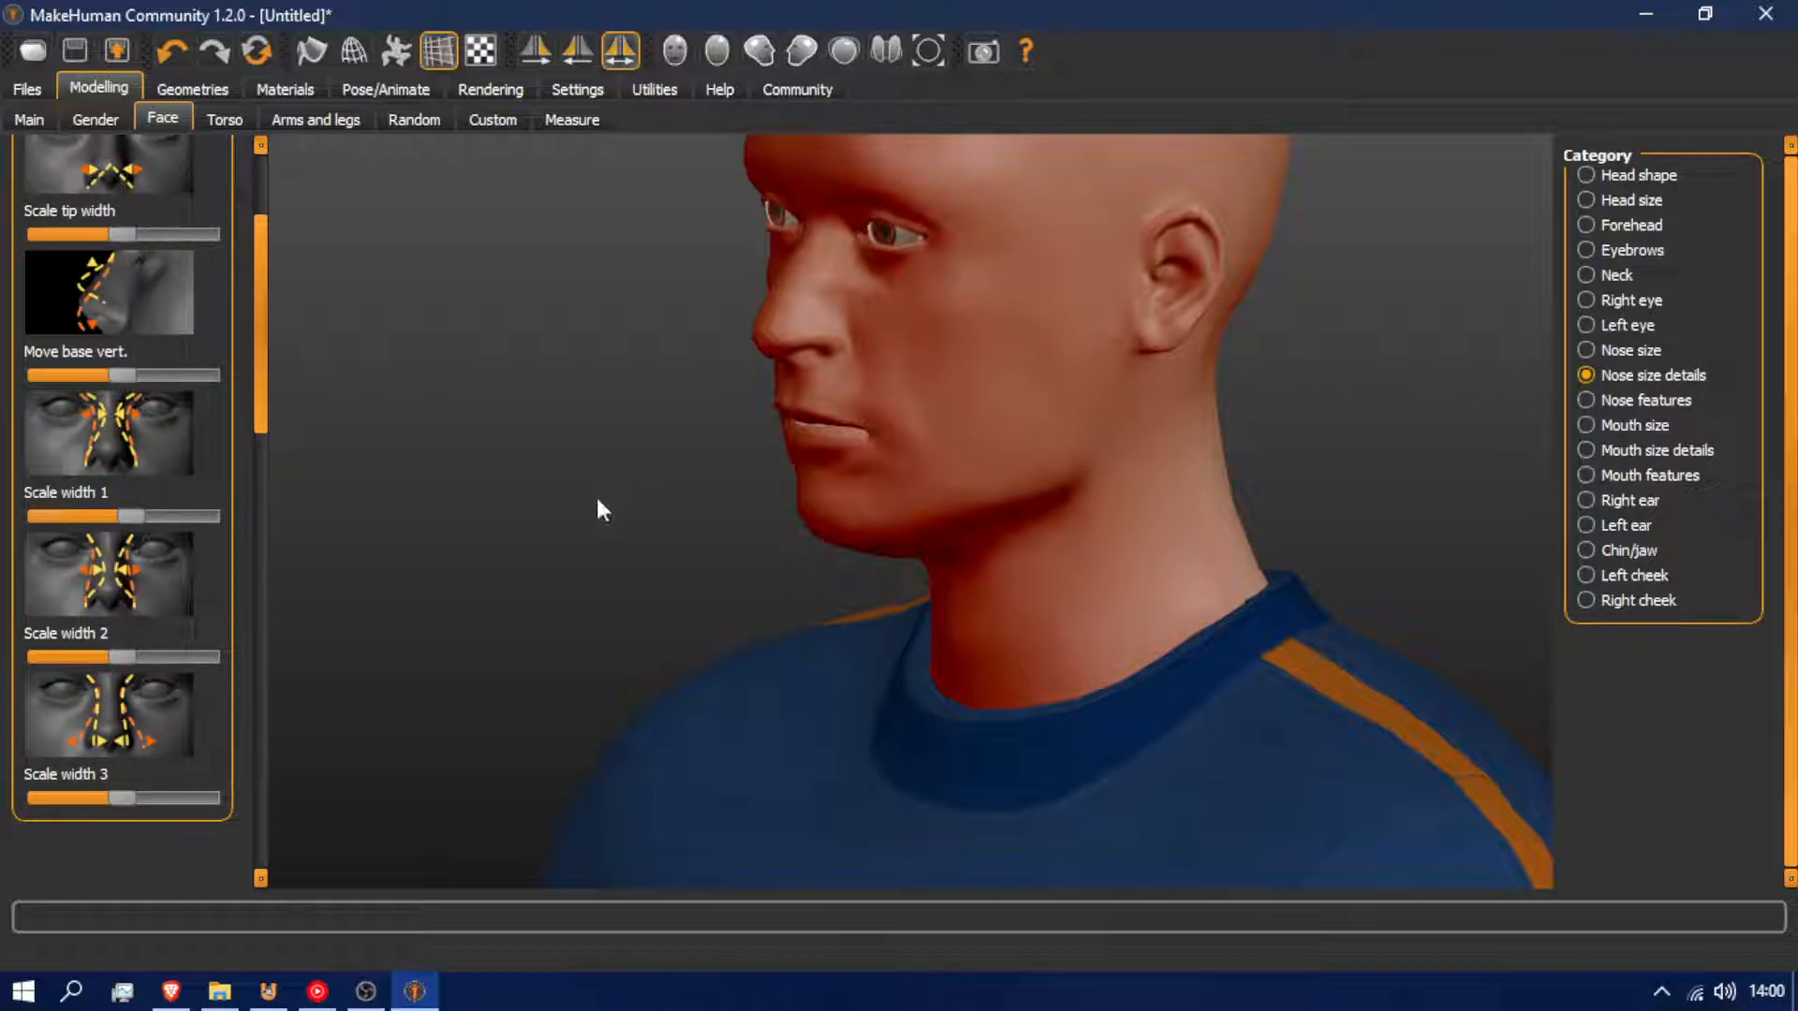
drag(445, 509, 789, 519)
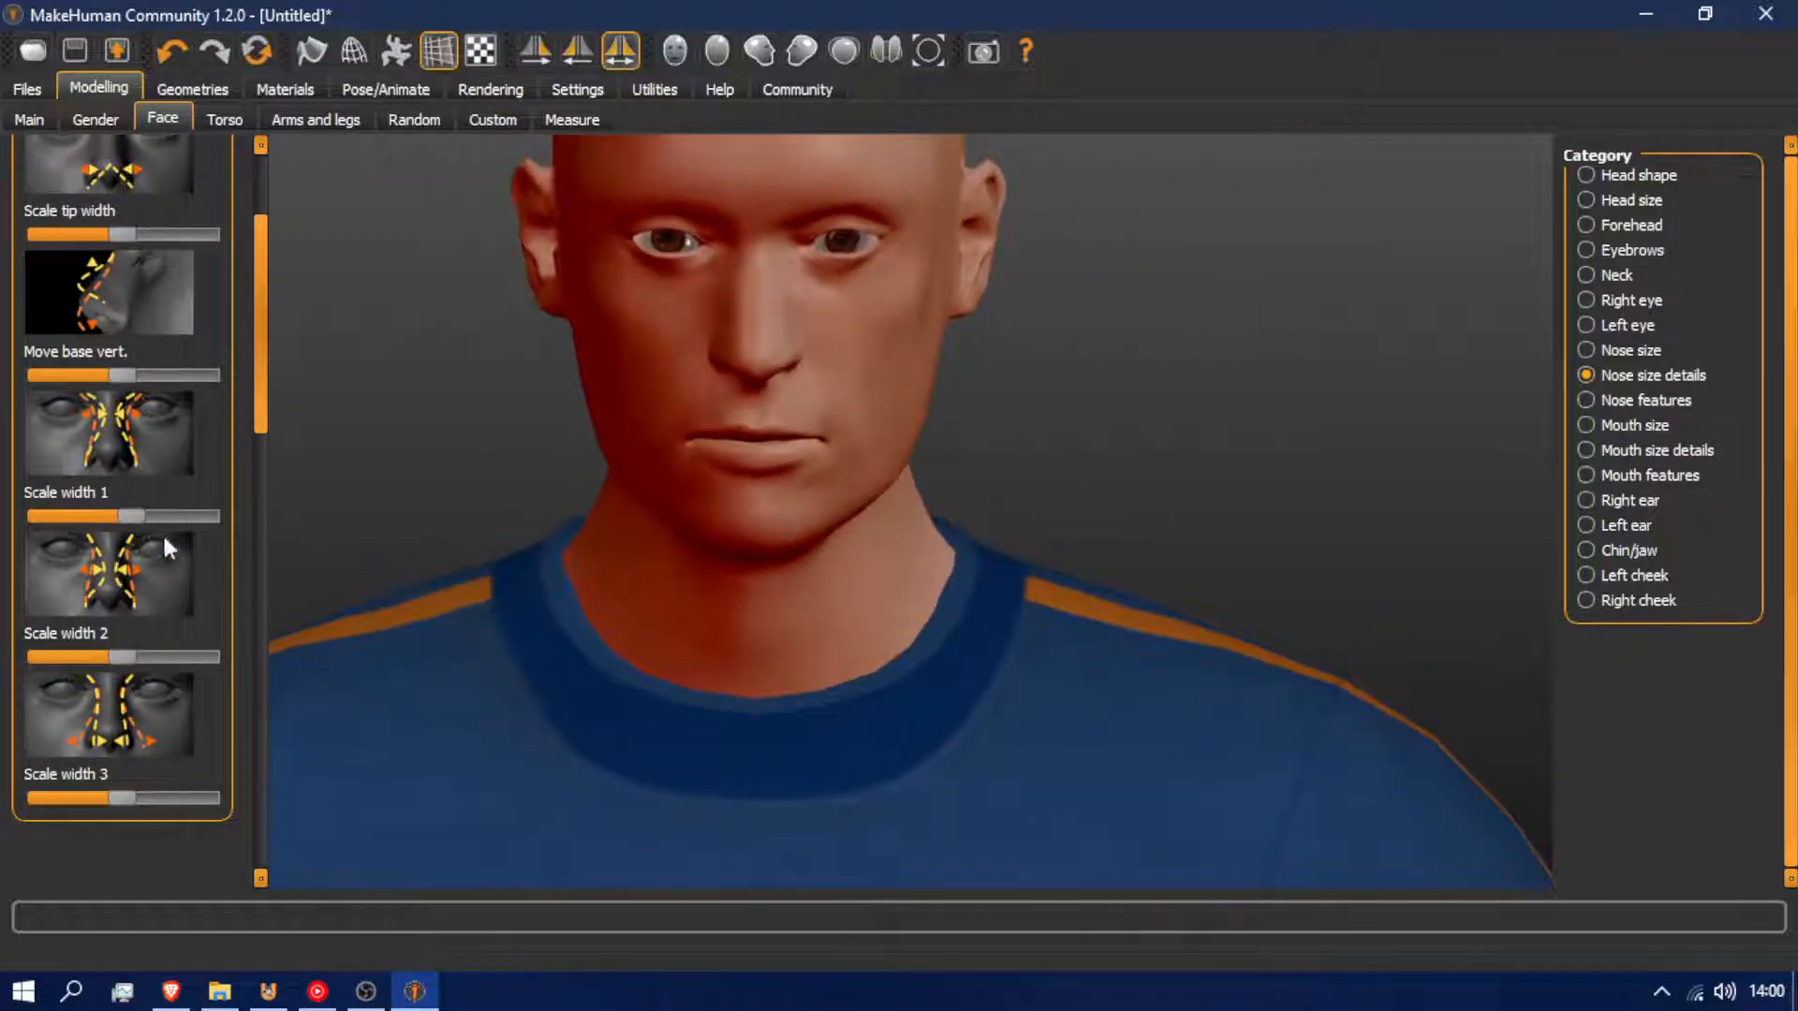
mouse_move(131, 516)
mouse_down()
mouse_move(58, 505)
mouse_move(216, 514)
mouse_move(161, 510)
mouse_up()
mouse_move(120, 656)
mouse_down()
mouse_move(71, 652)
mouse_move(125, 653)
mouse_move(87, 655)
mouse_up()
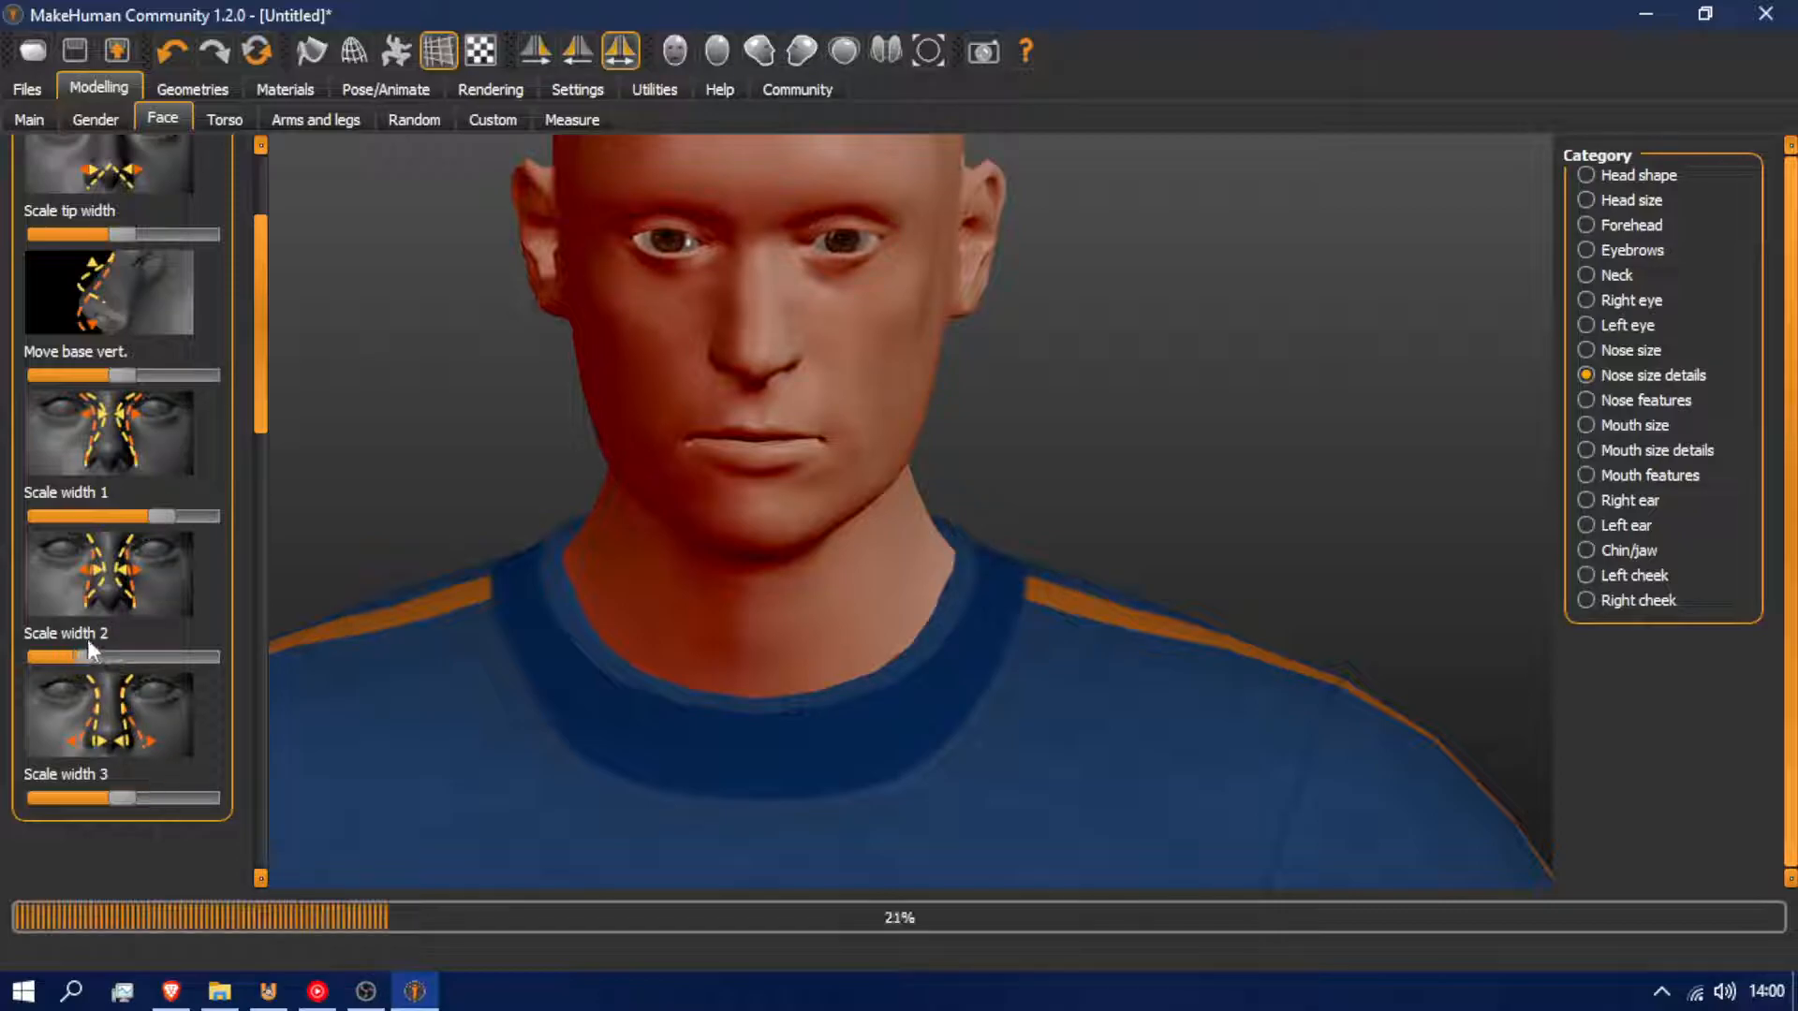
mouse_move(103, 792)
mouse_down()
mouse_move(182, 798)
mouse_move(103, 795)
mouse_up()
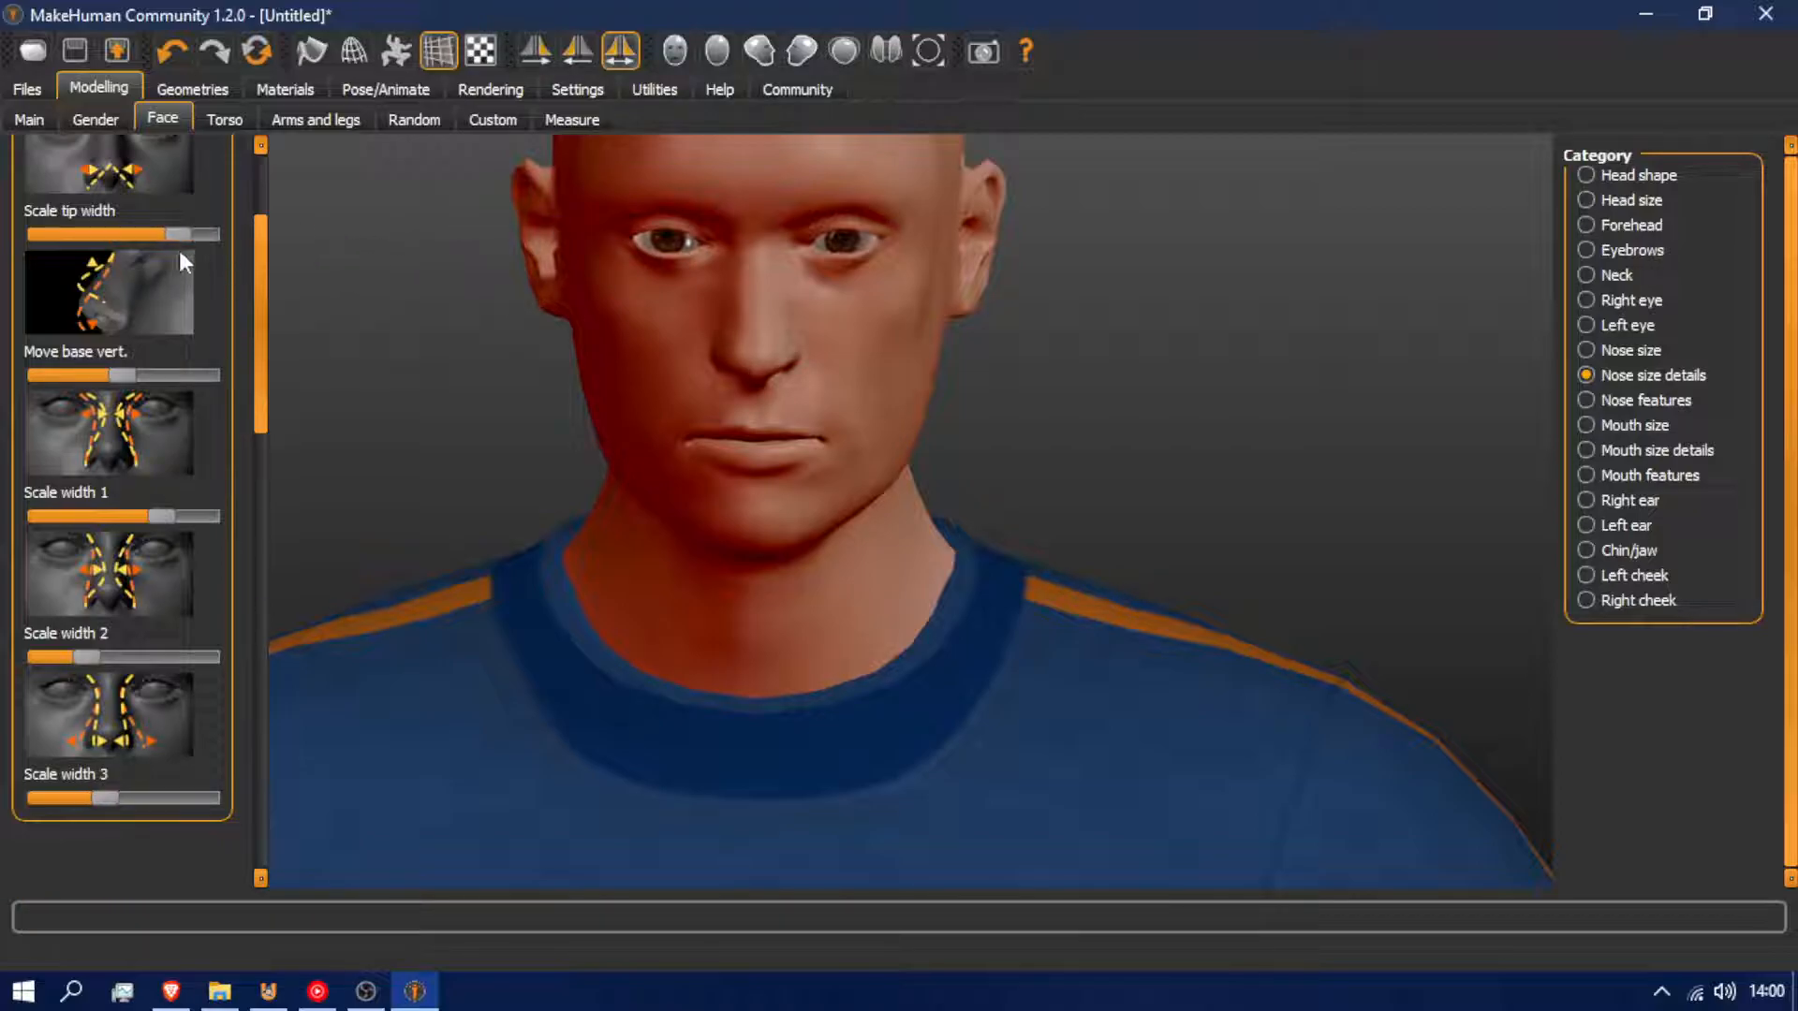
Increase the mouth's Cupid's bow width moderately, keeping the upper lip width at its middle value
click(1636, 457)
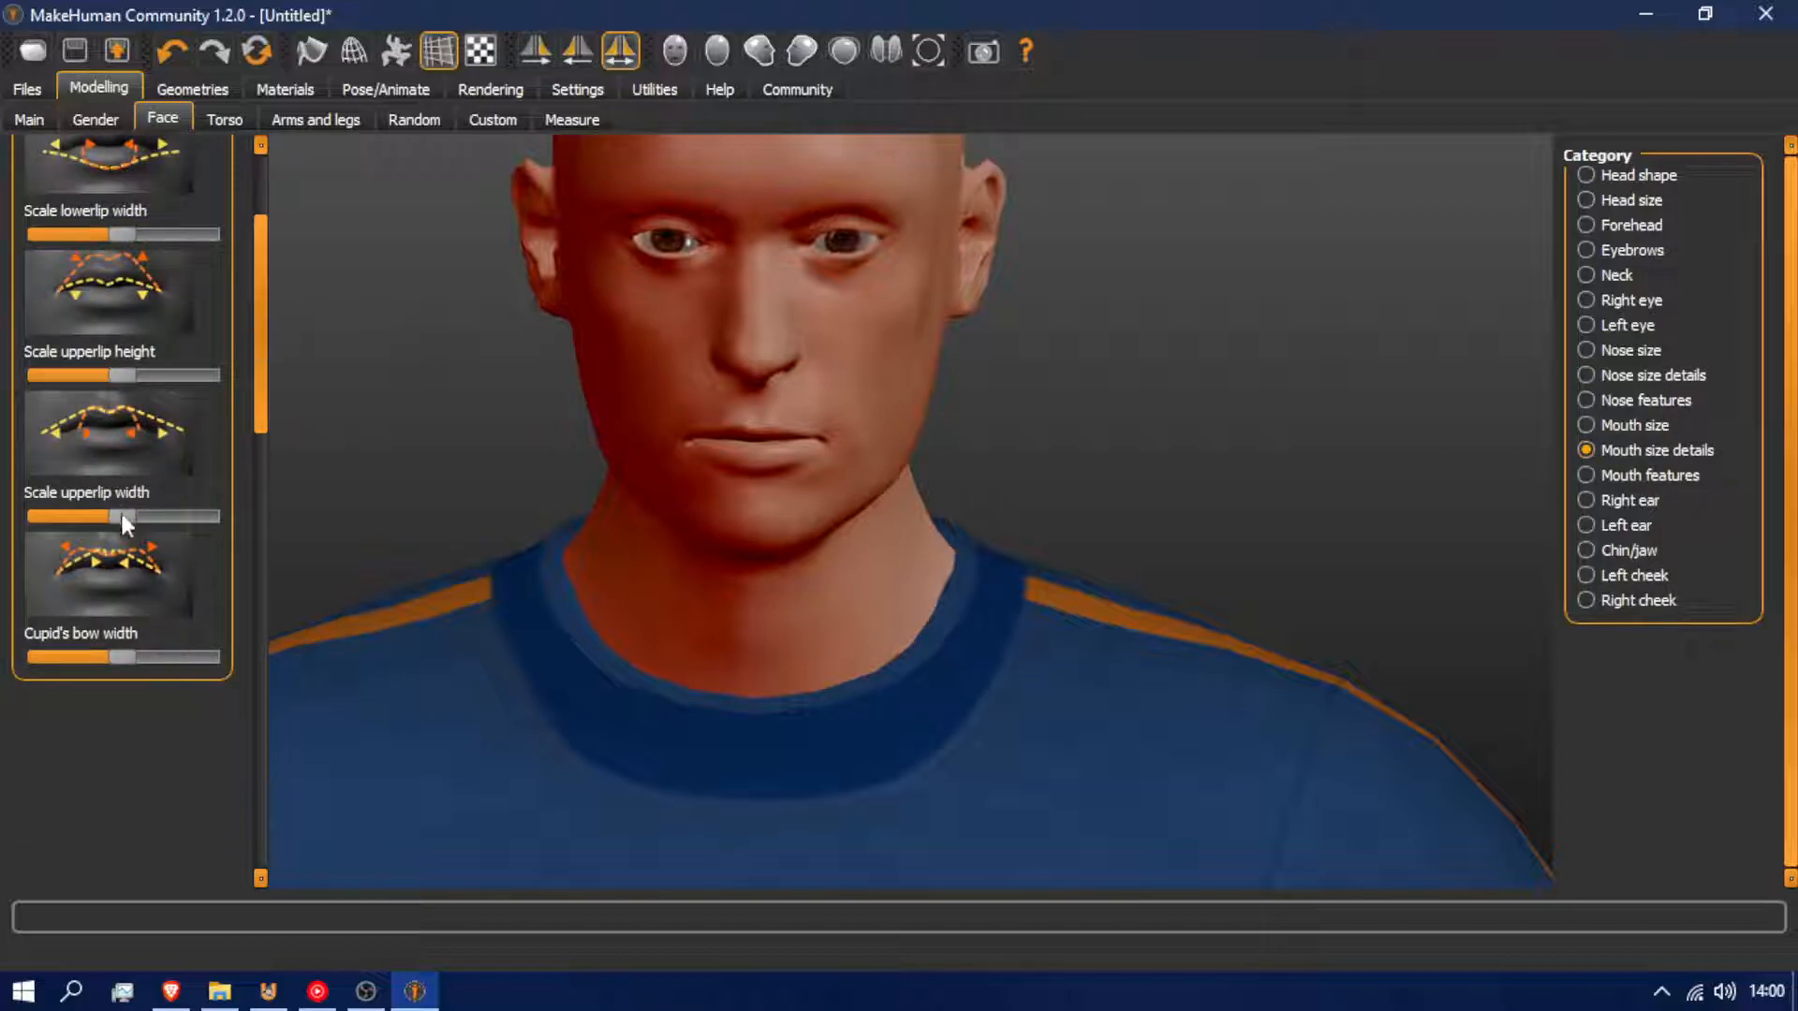
mouse_move(129, 514)
mouse_down()
mouse_move(169, 519)
mouse_move(121, 518)
mouse_up()
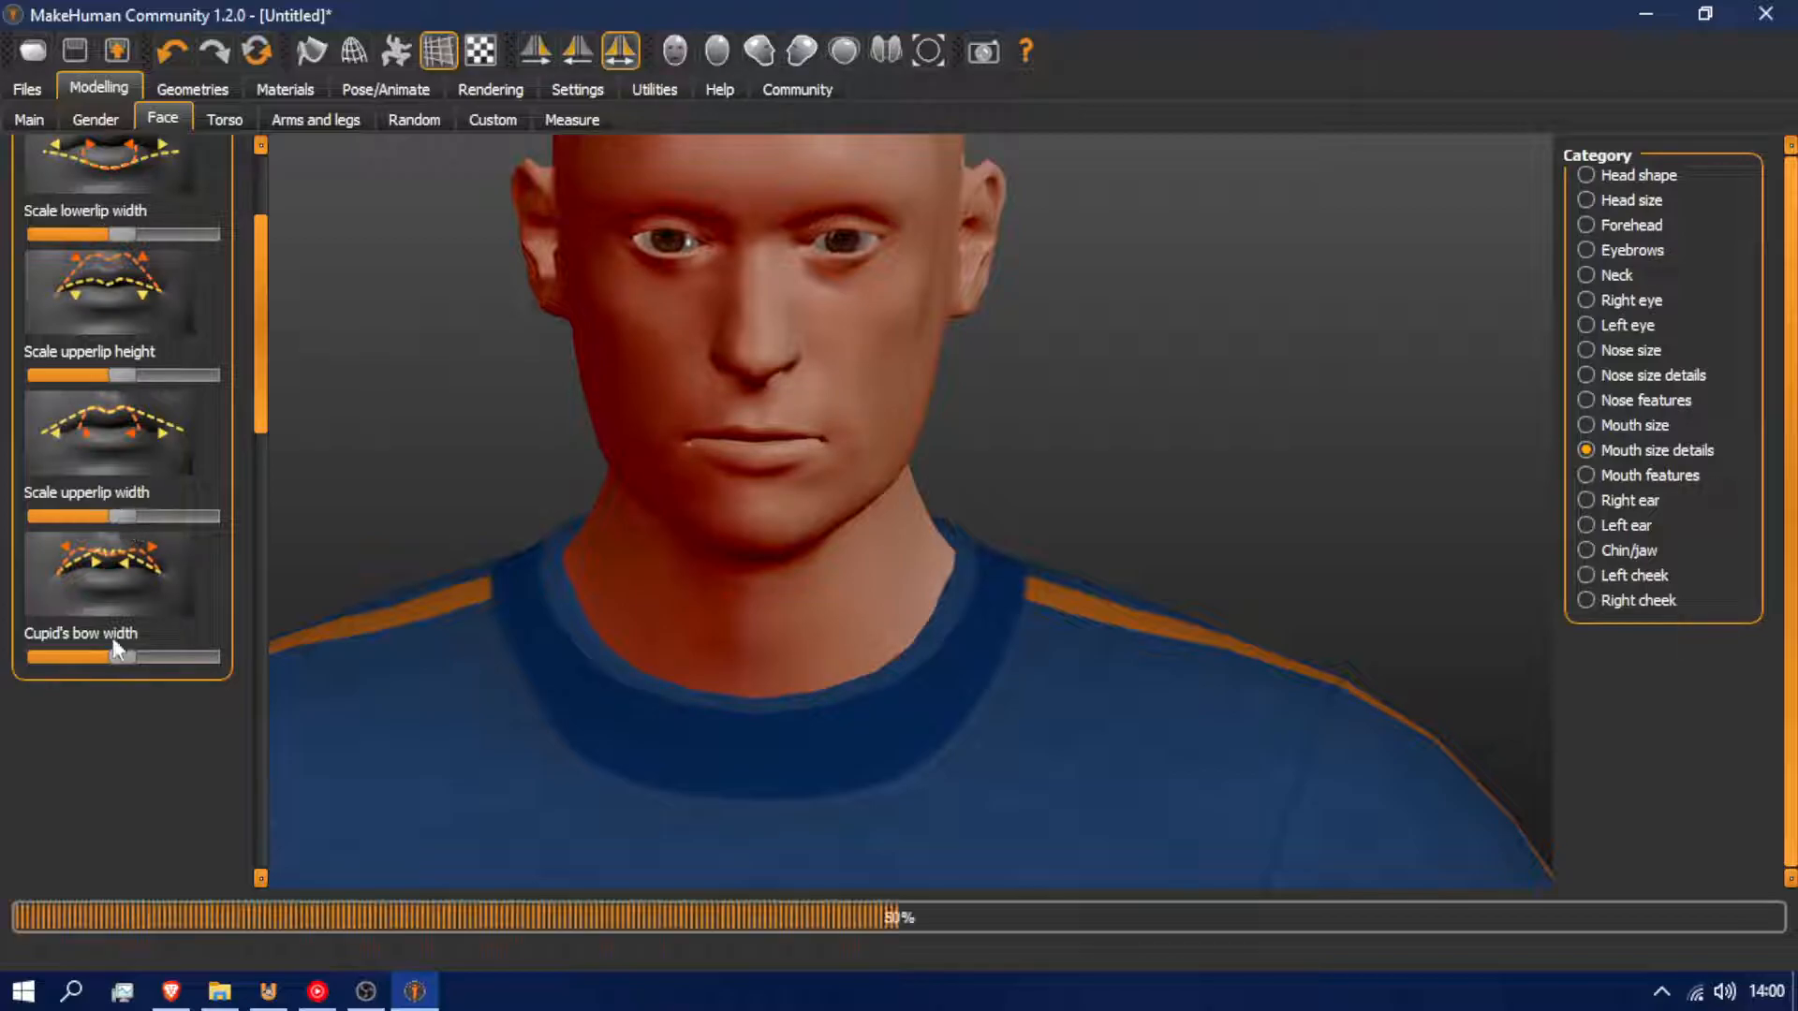
drag(173, 656, 141, 655)
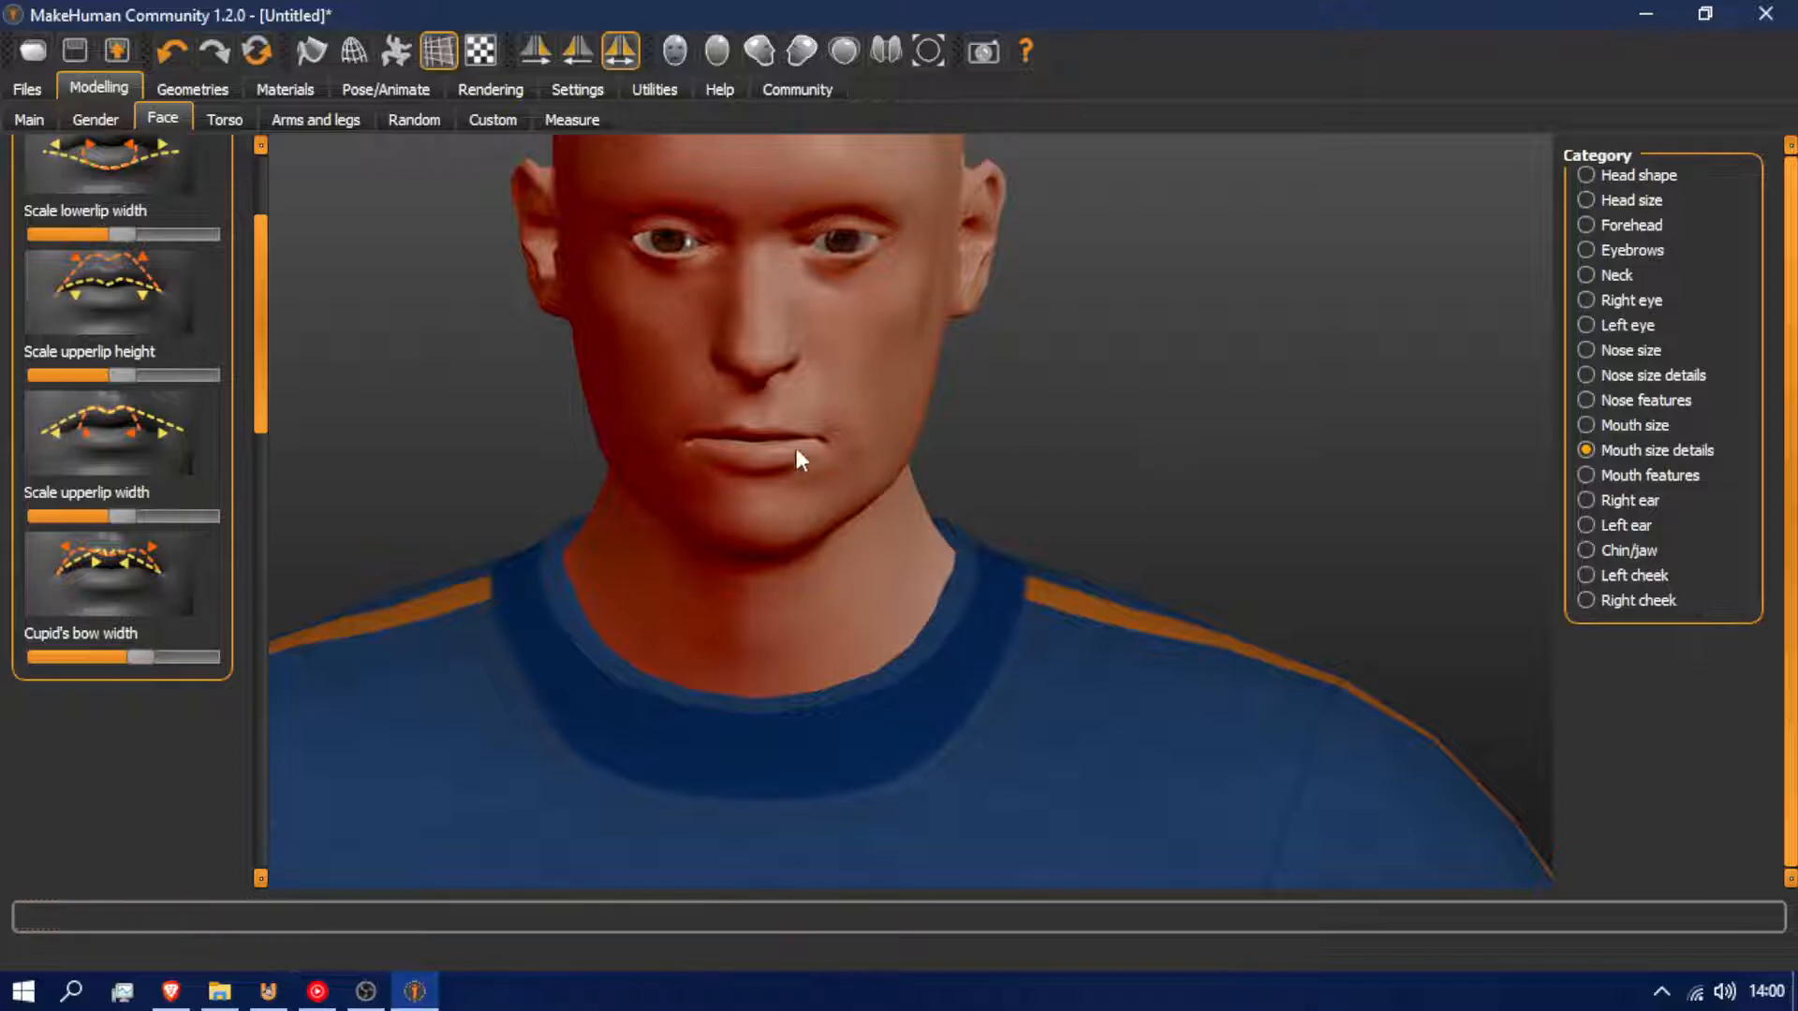
drag(764, 427, 767, 427)
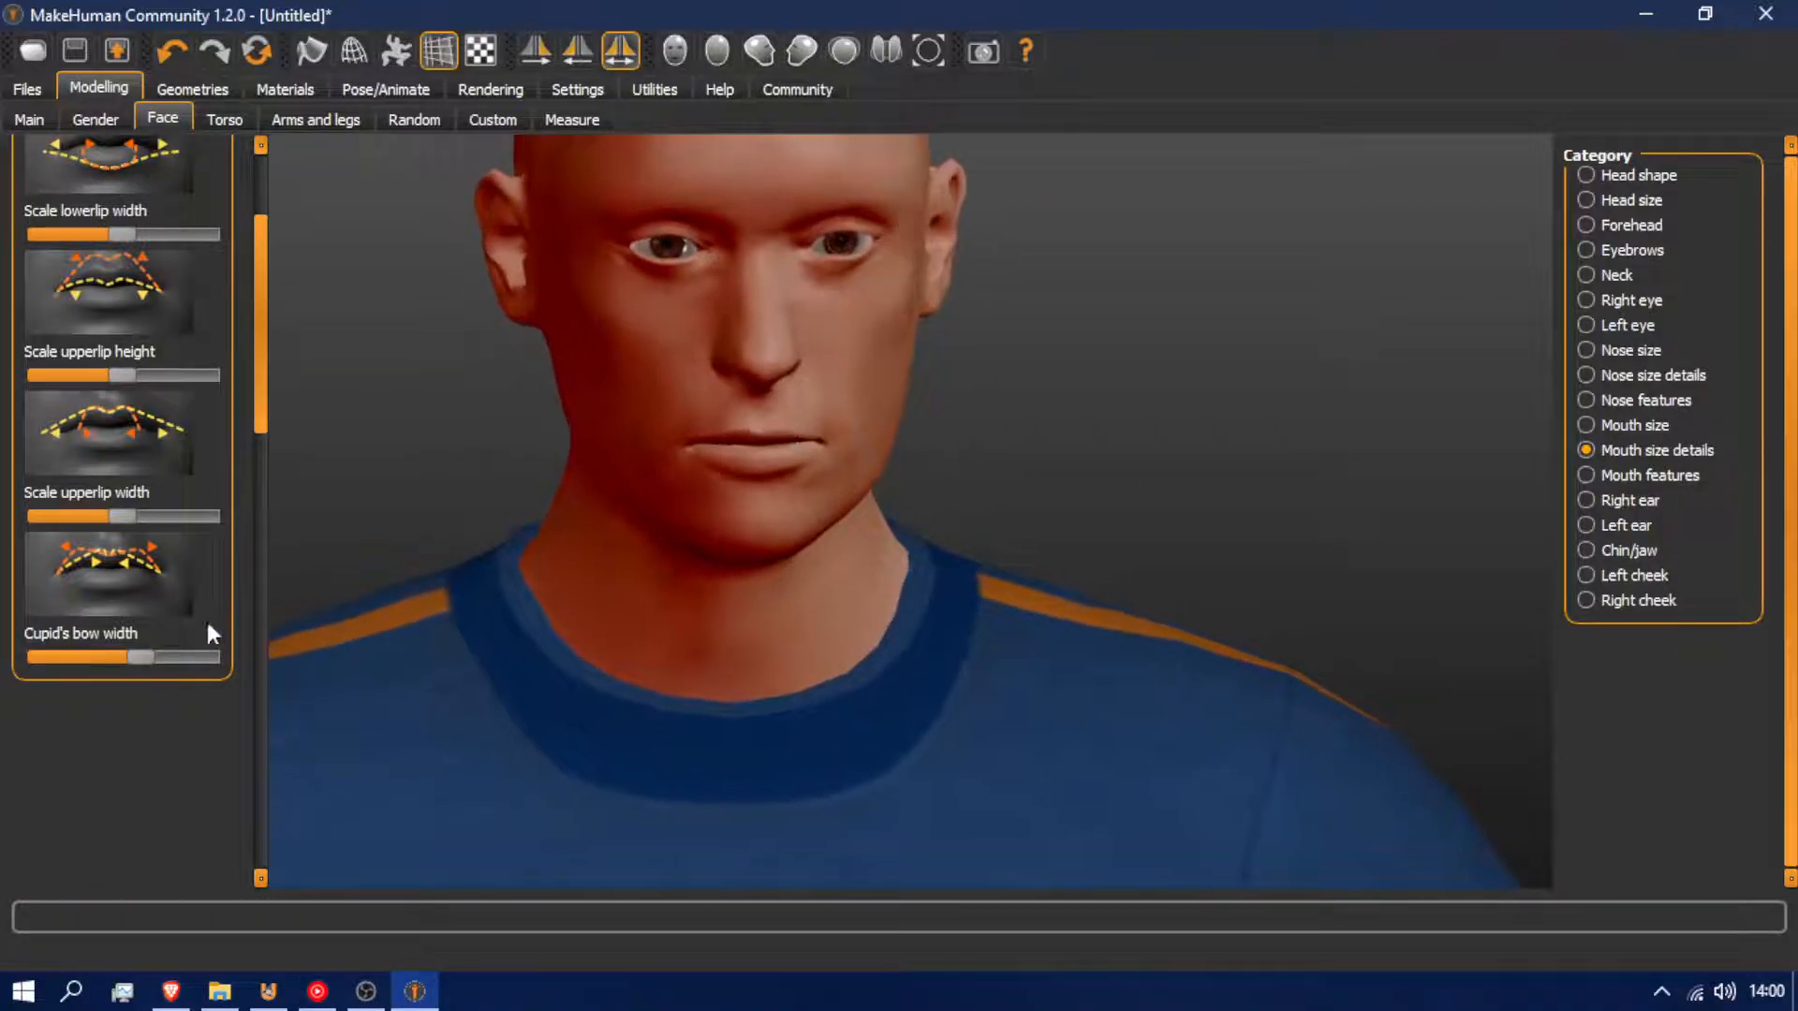
drag(173, 655, 166, 653)
Increase the upper and lower lip heights slightly and reduce the lower lip width slightly
scroll(227, 367, up, 1)
mouse_move(124, 475)
mouse_down()
mouse_move(189, 476)
mouse_move(152, 473)
mouse_up()
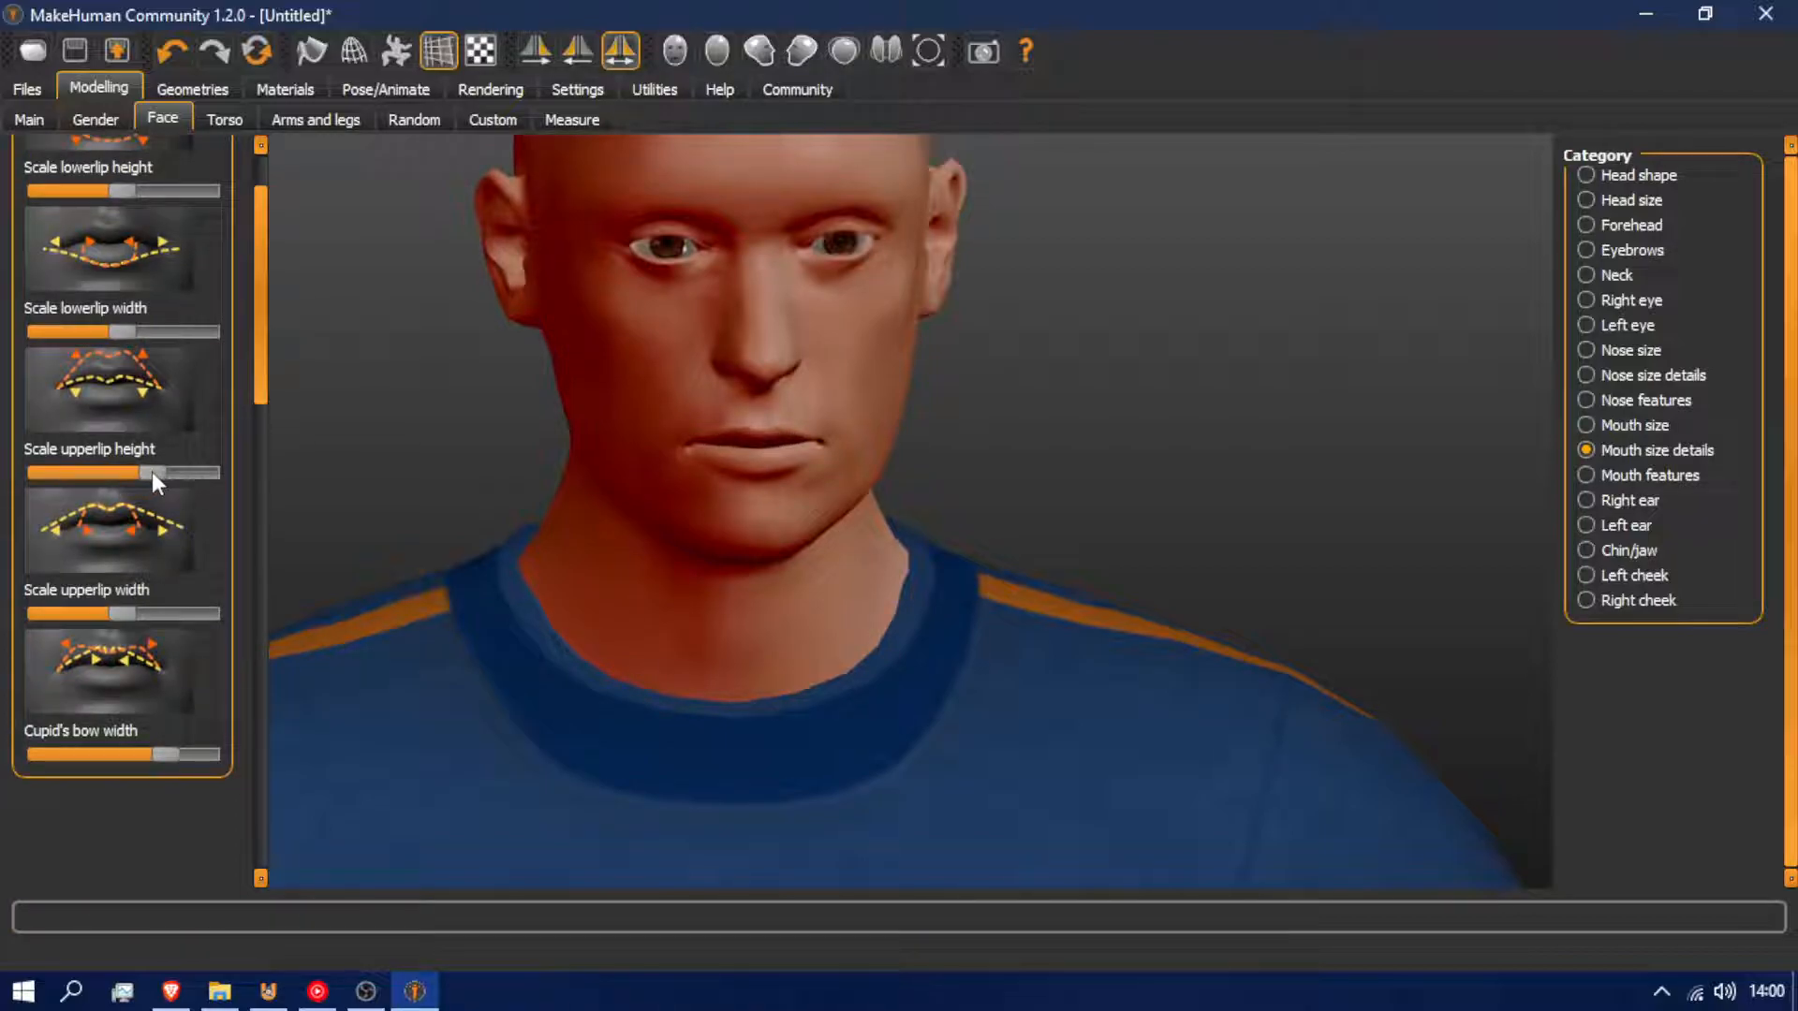
mouse_move(123, 332)
mouse_down()
mouse_move(154, 332)
mouse_move(7, 362)
mouse_move(109, 360)
mouse_up()
drag(263, 234, 264, 201)
drag(121, 291, 142, 295)
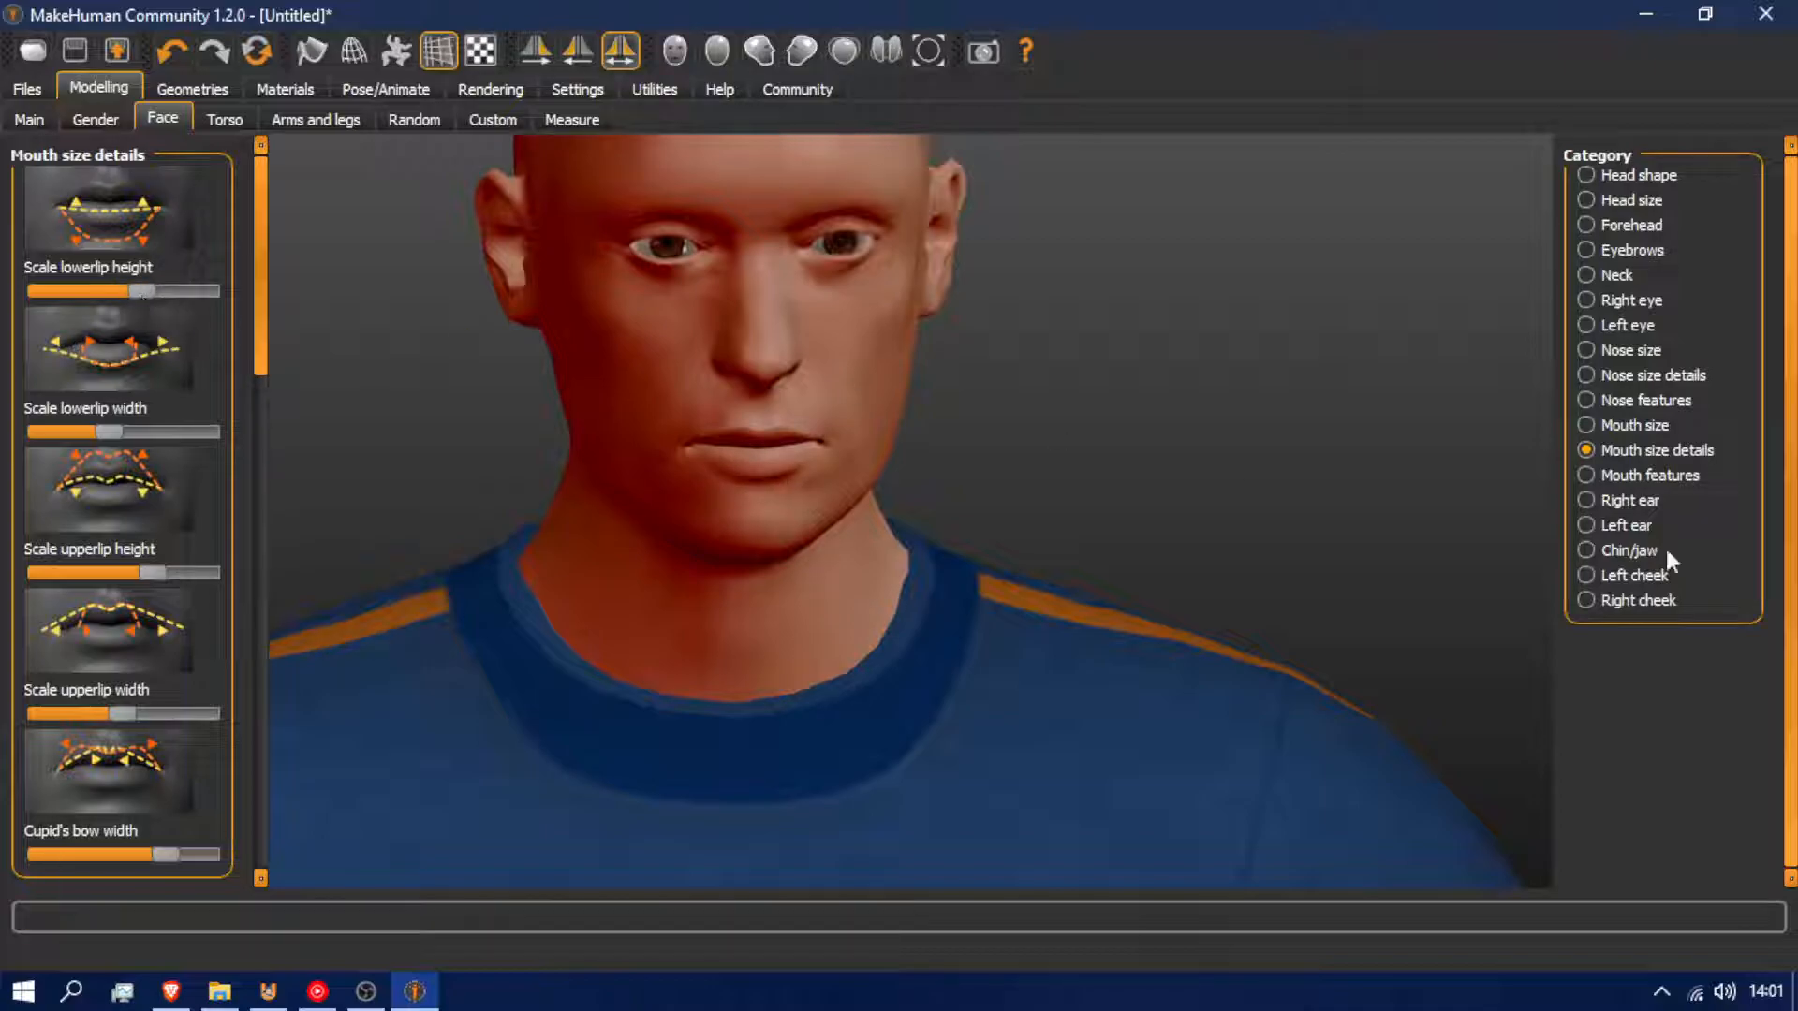
Set the middle lower lip scale just above its middle value and increase the laugh-lines strongly
click(1691, 475)
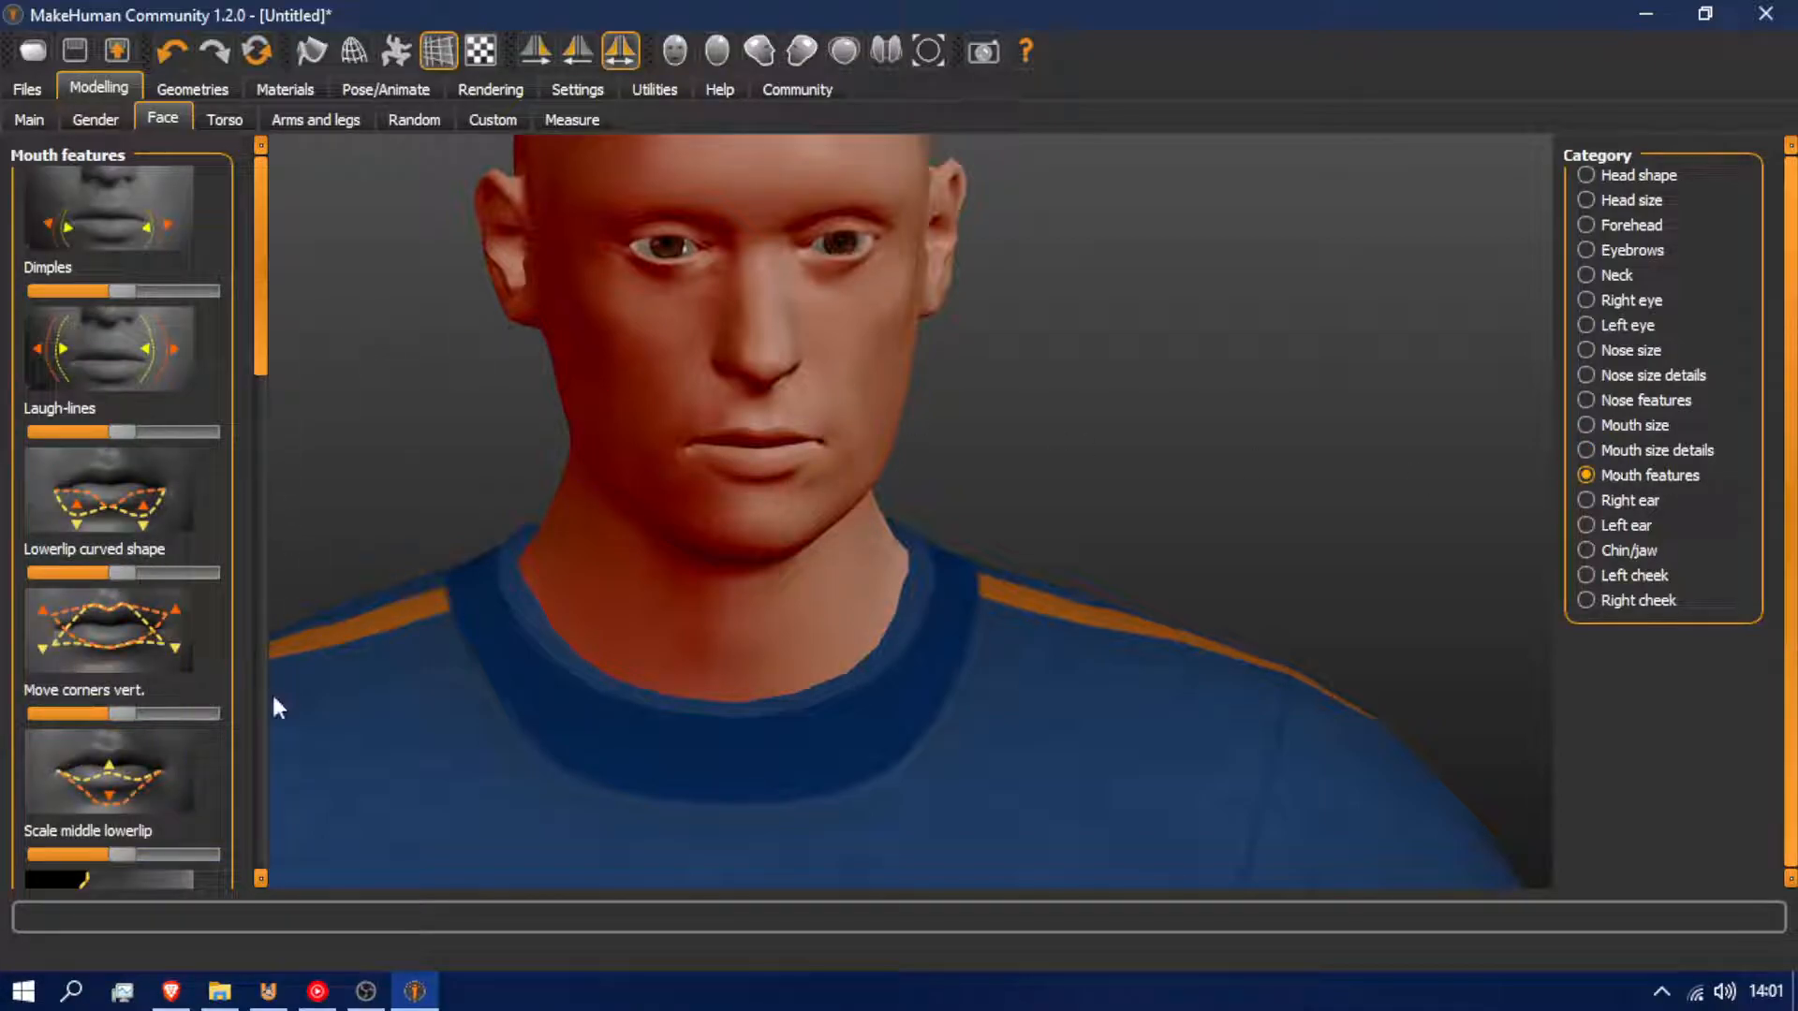
drag(115, 709, 5, 635)
drag(146, 853, 122, 852)
click(123, 713)
drag(126, 431, 194, 432)
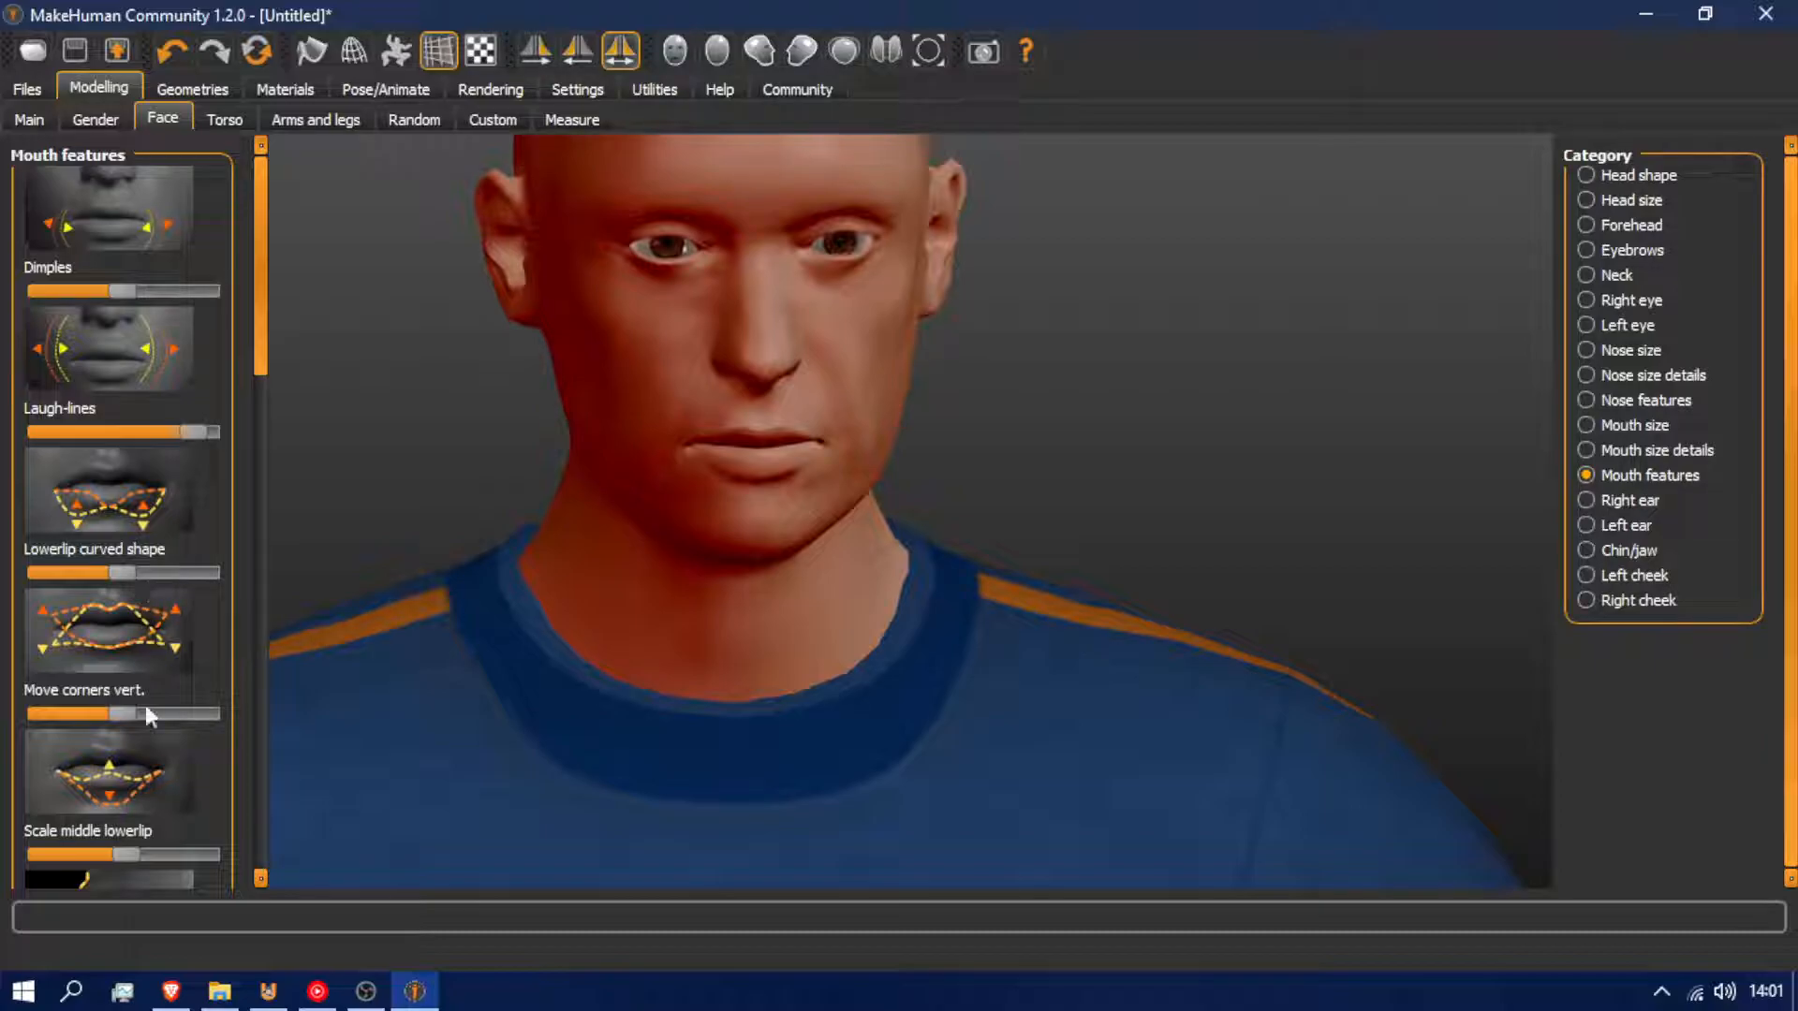
Lower the laugh-lines to slightly above their middle value
drag(261, 353, 262, 451)
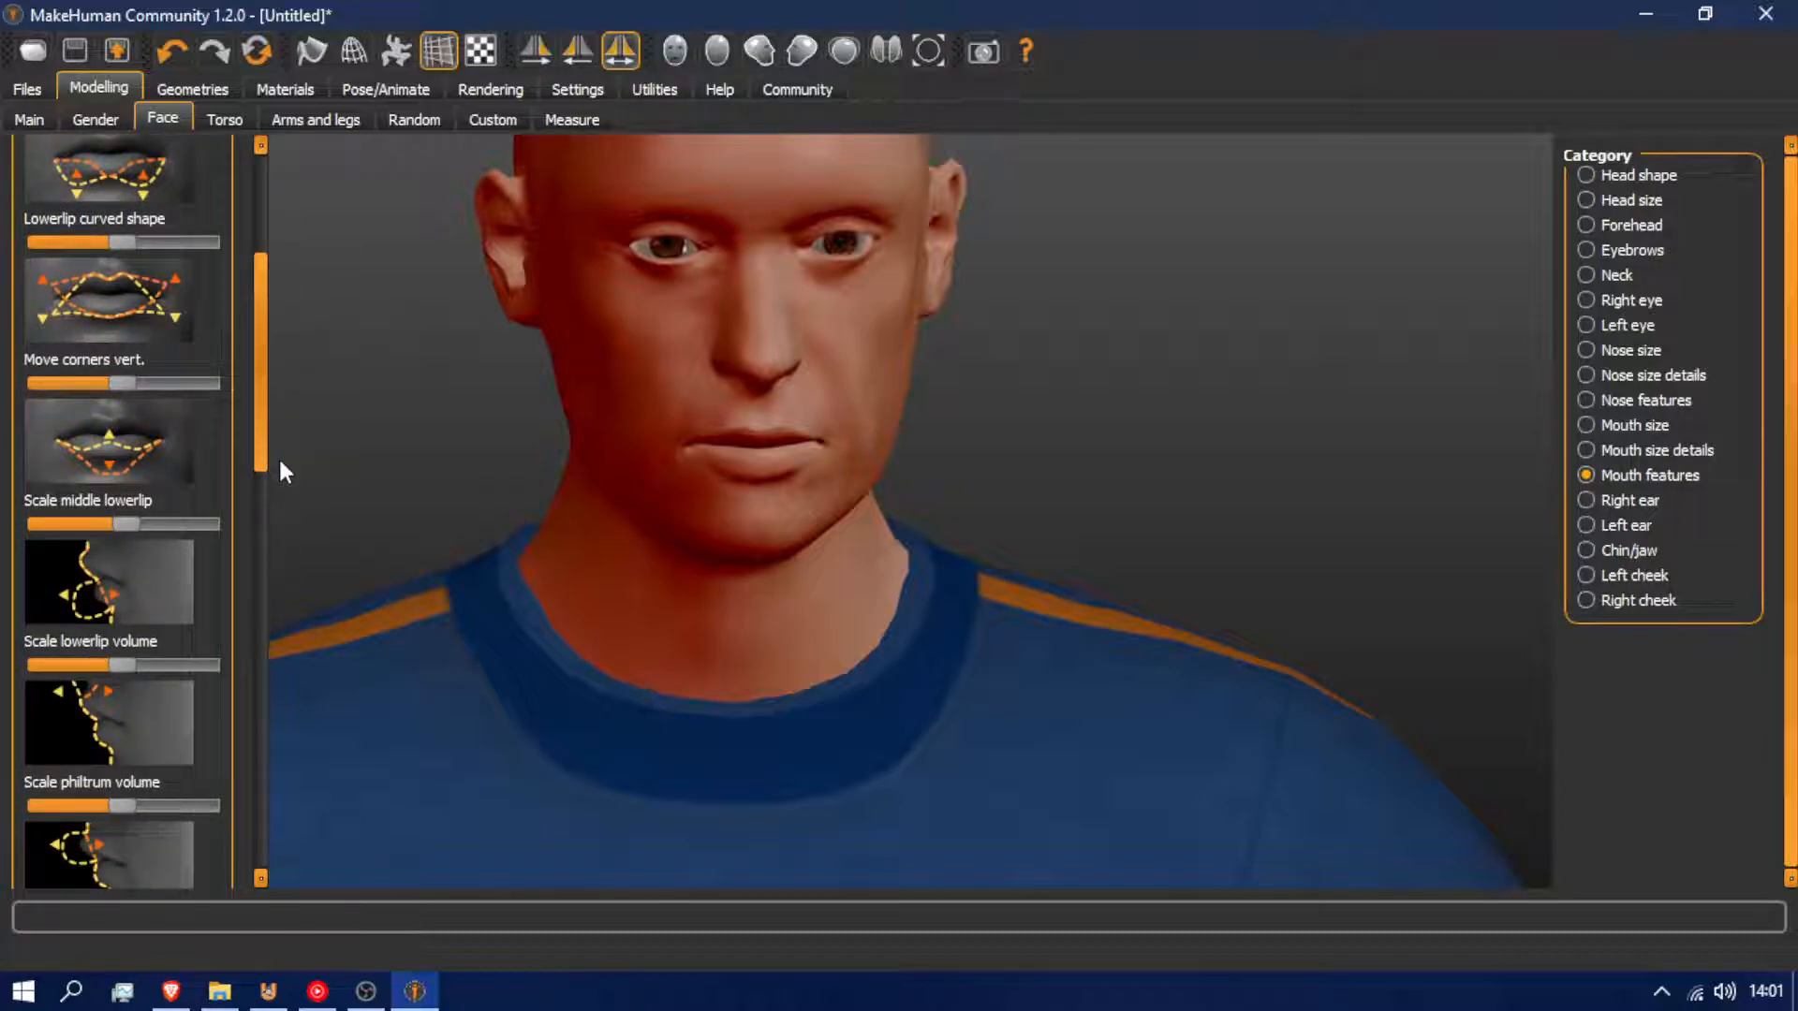
drag(280, 462, 662, 382)
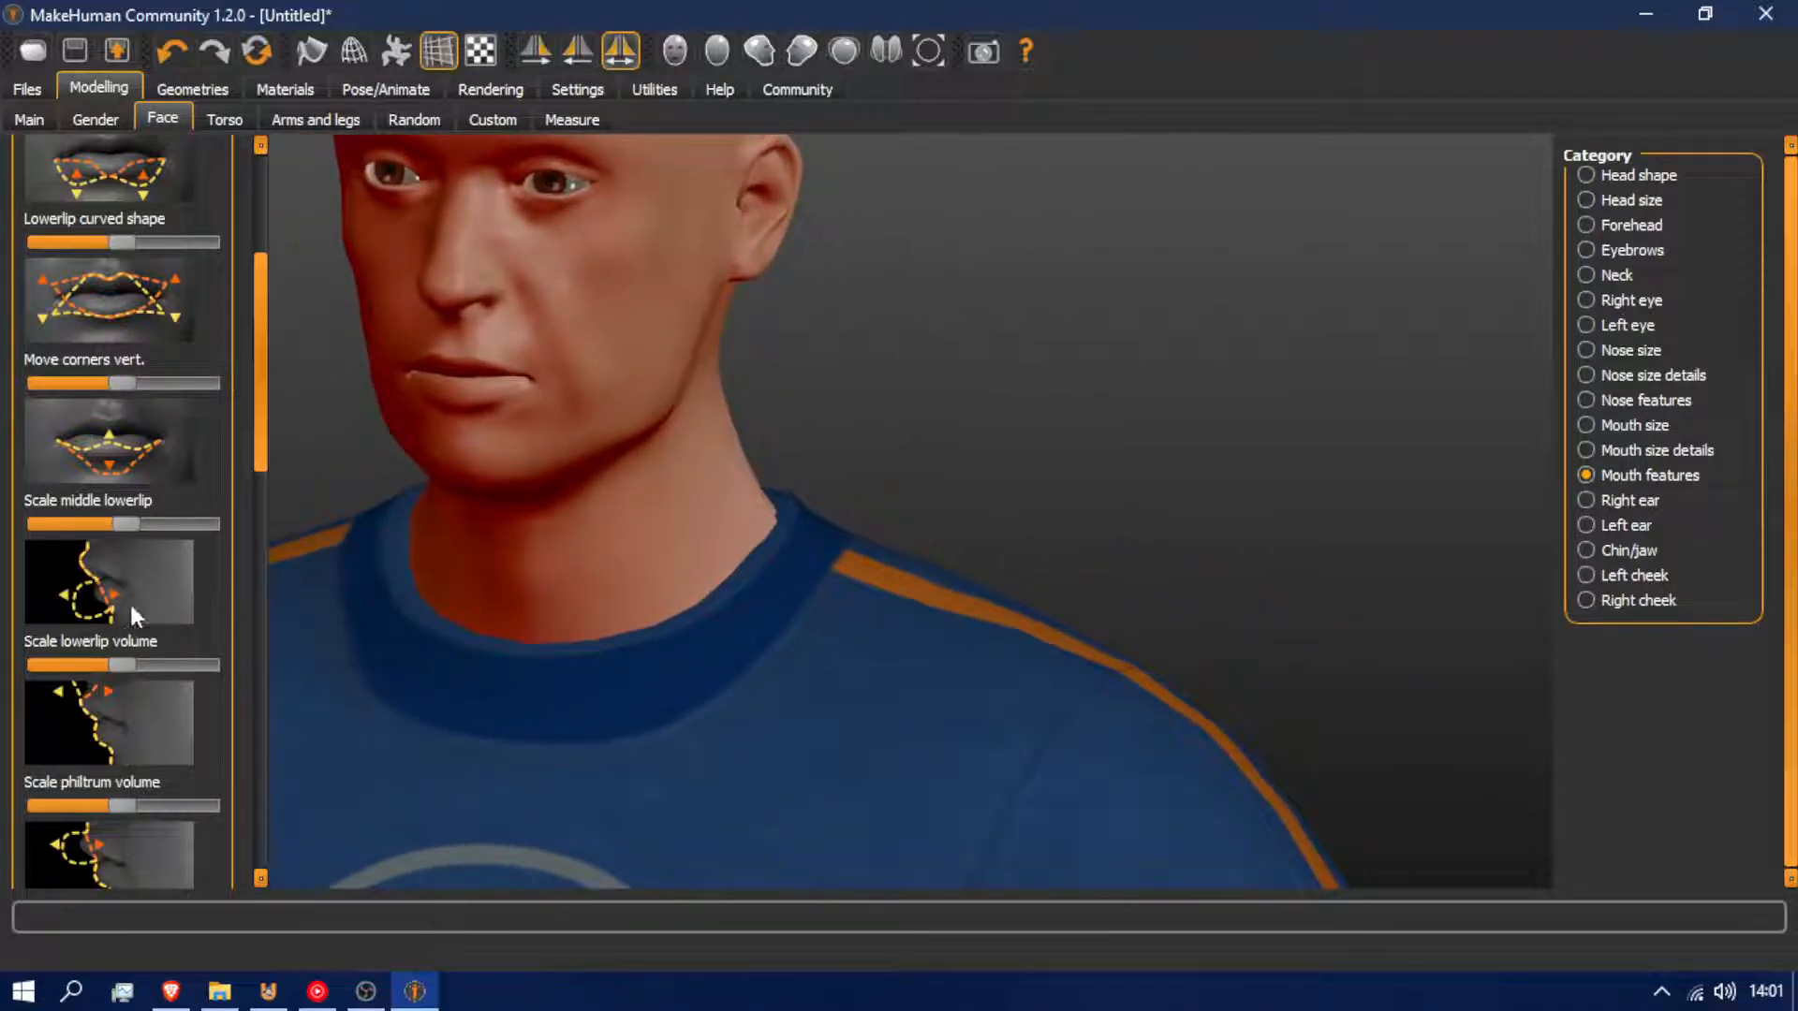
drag(265, 440, 278, 330)
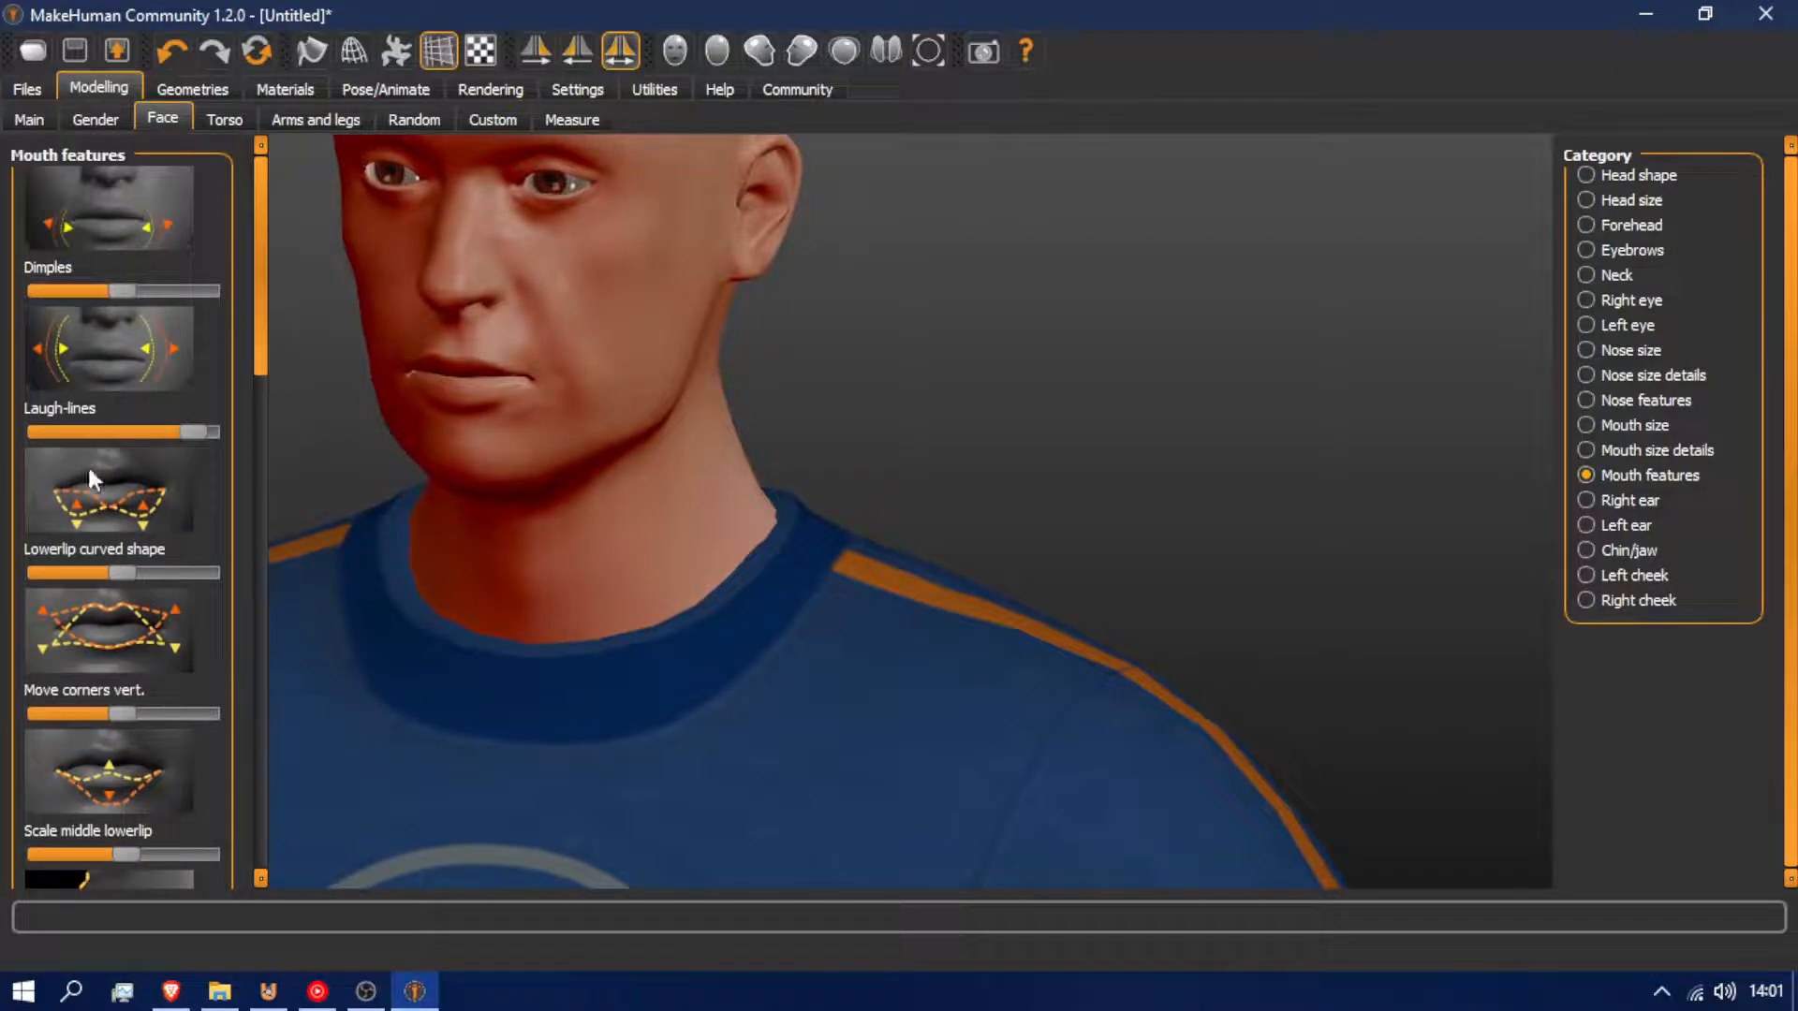
click(110, 433)
mouse_move(530, 502)
mouse_down()
mouse_move(650, 498)
mouse_move(496, 501)
mouse_up()
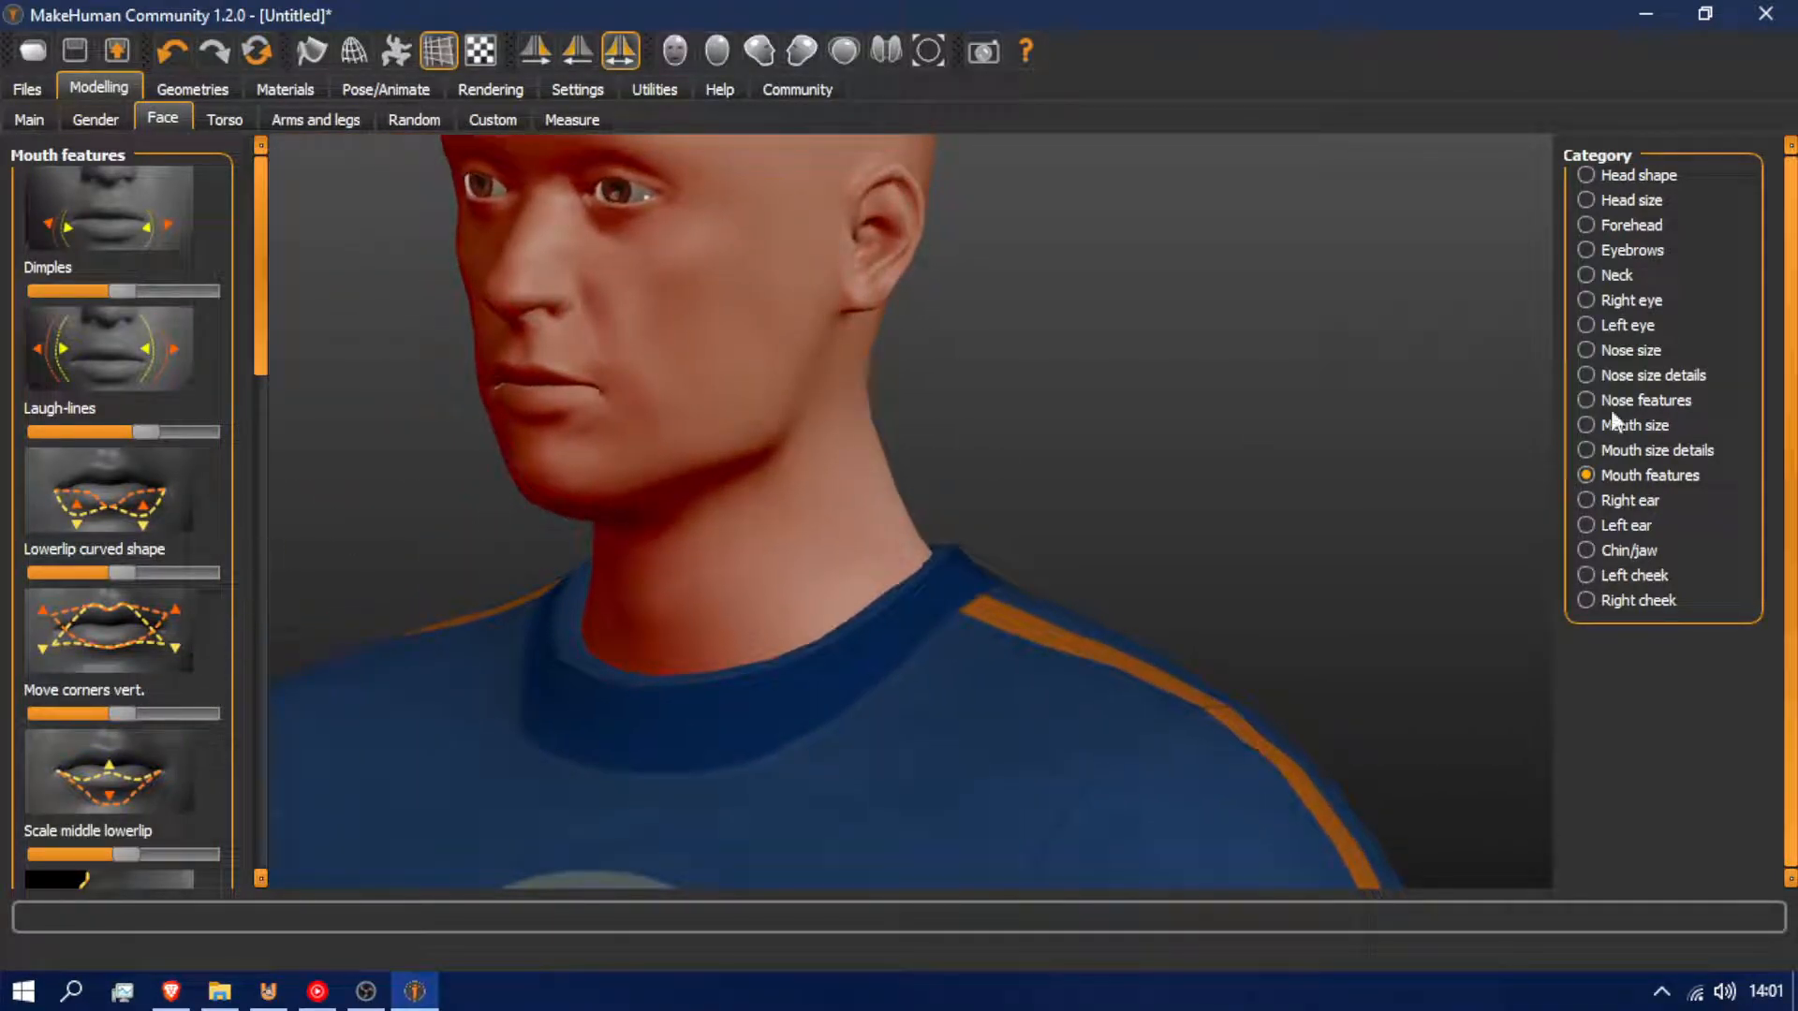
Try the right ear's pointed-triangle shape at its maximum together with a moderately increased ear height
click(1631, 503)
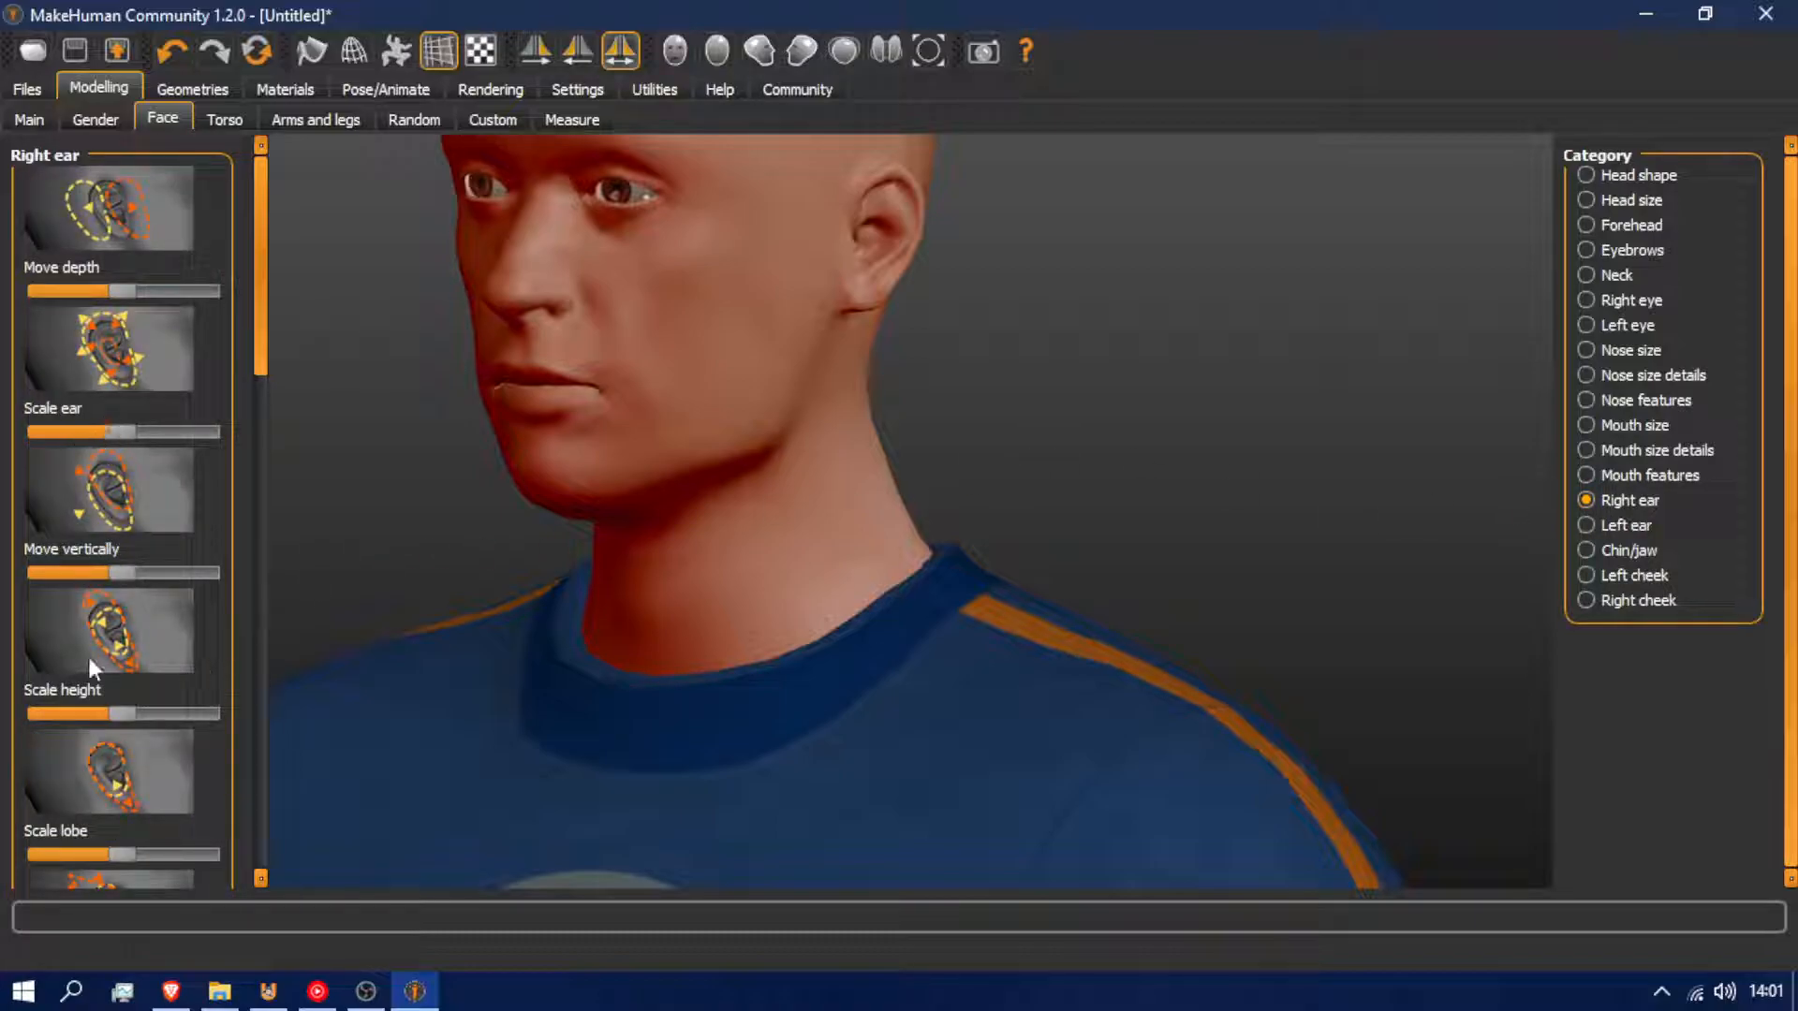
drag(262, 344, 275, 431)
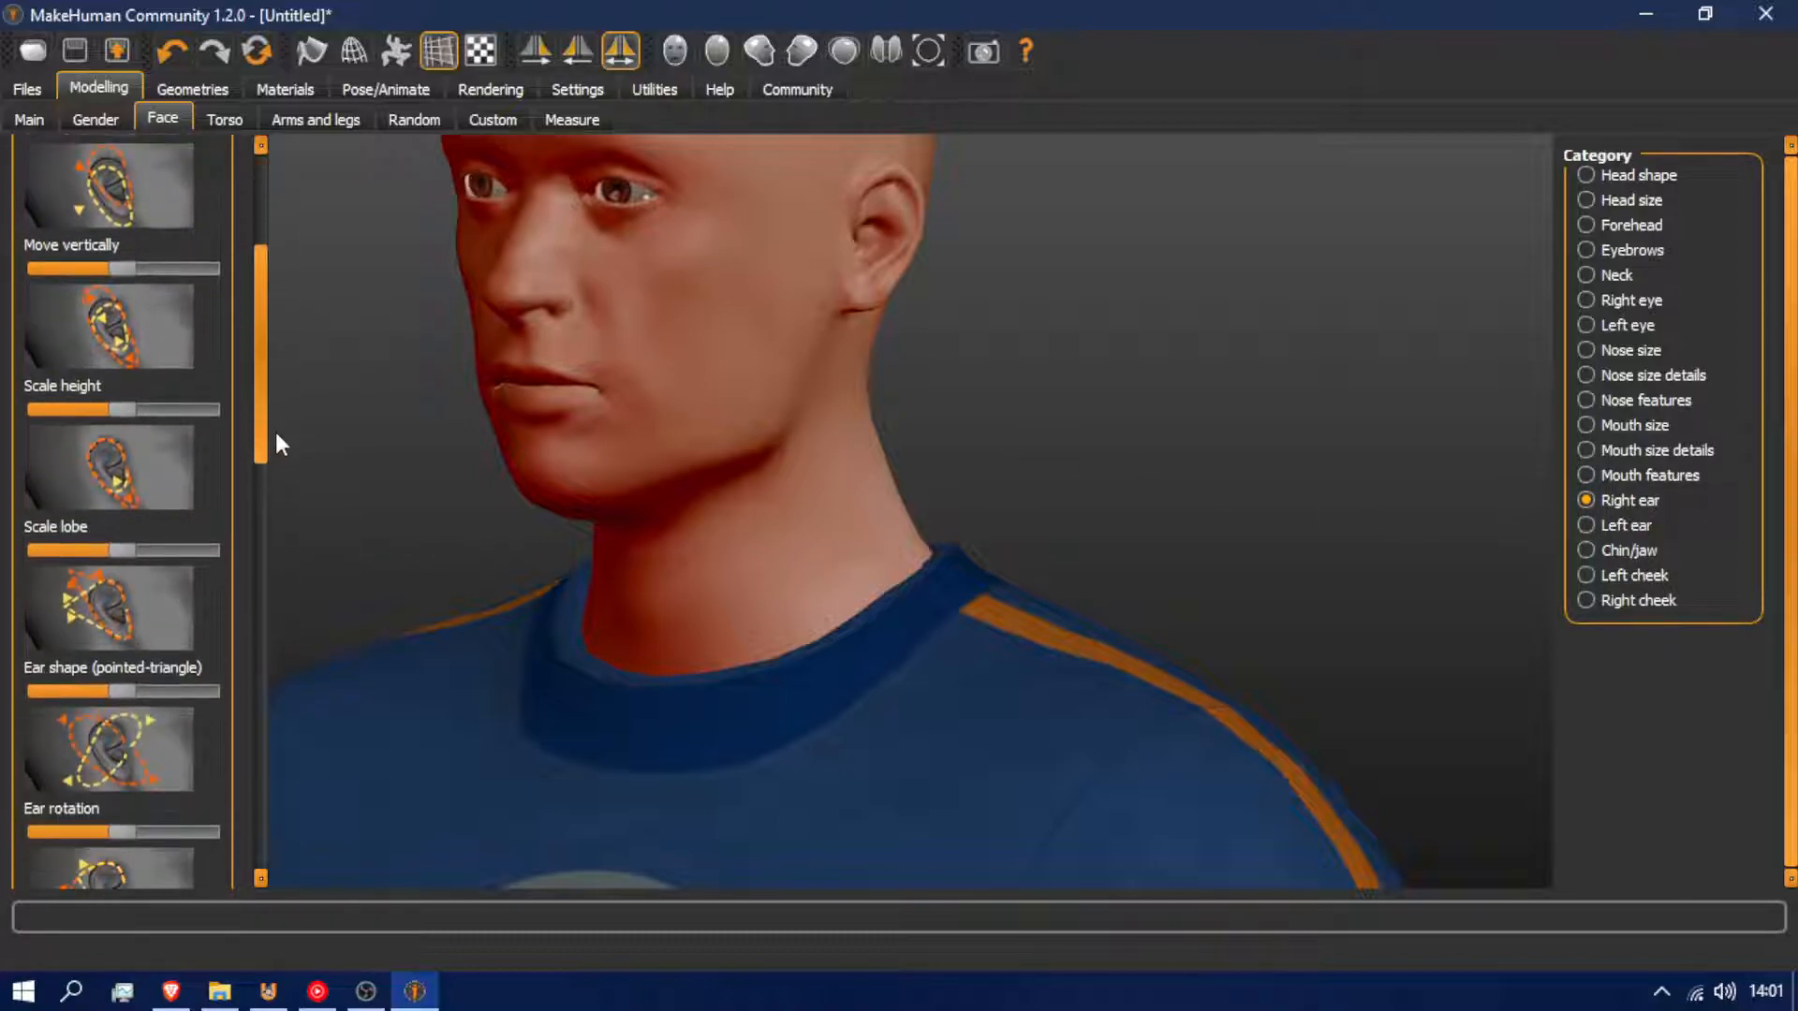
drag(125, 690, 211, 690)
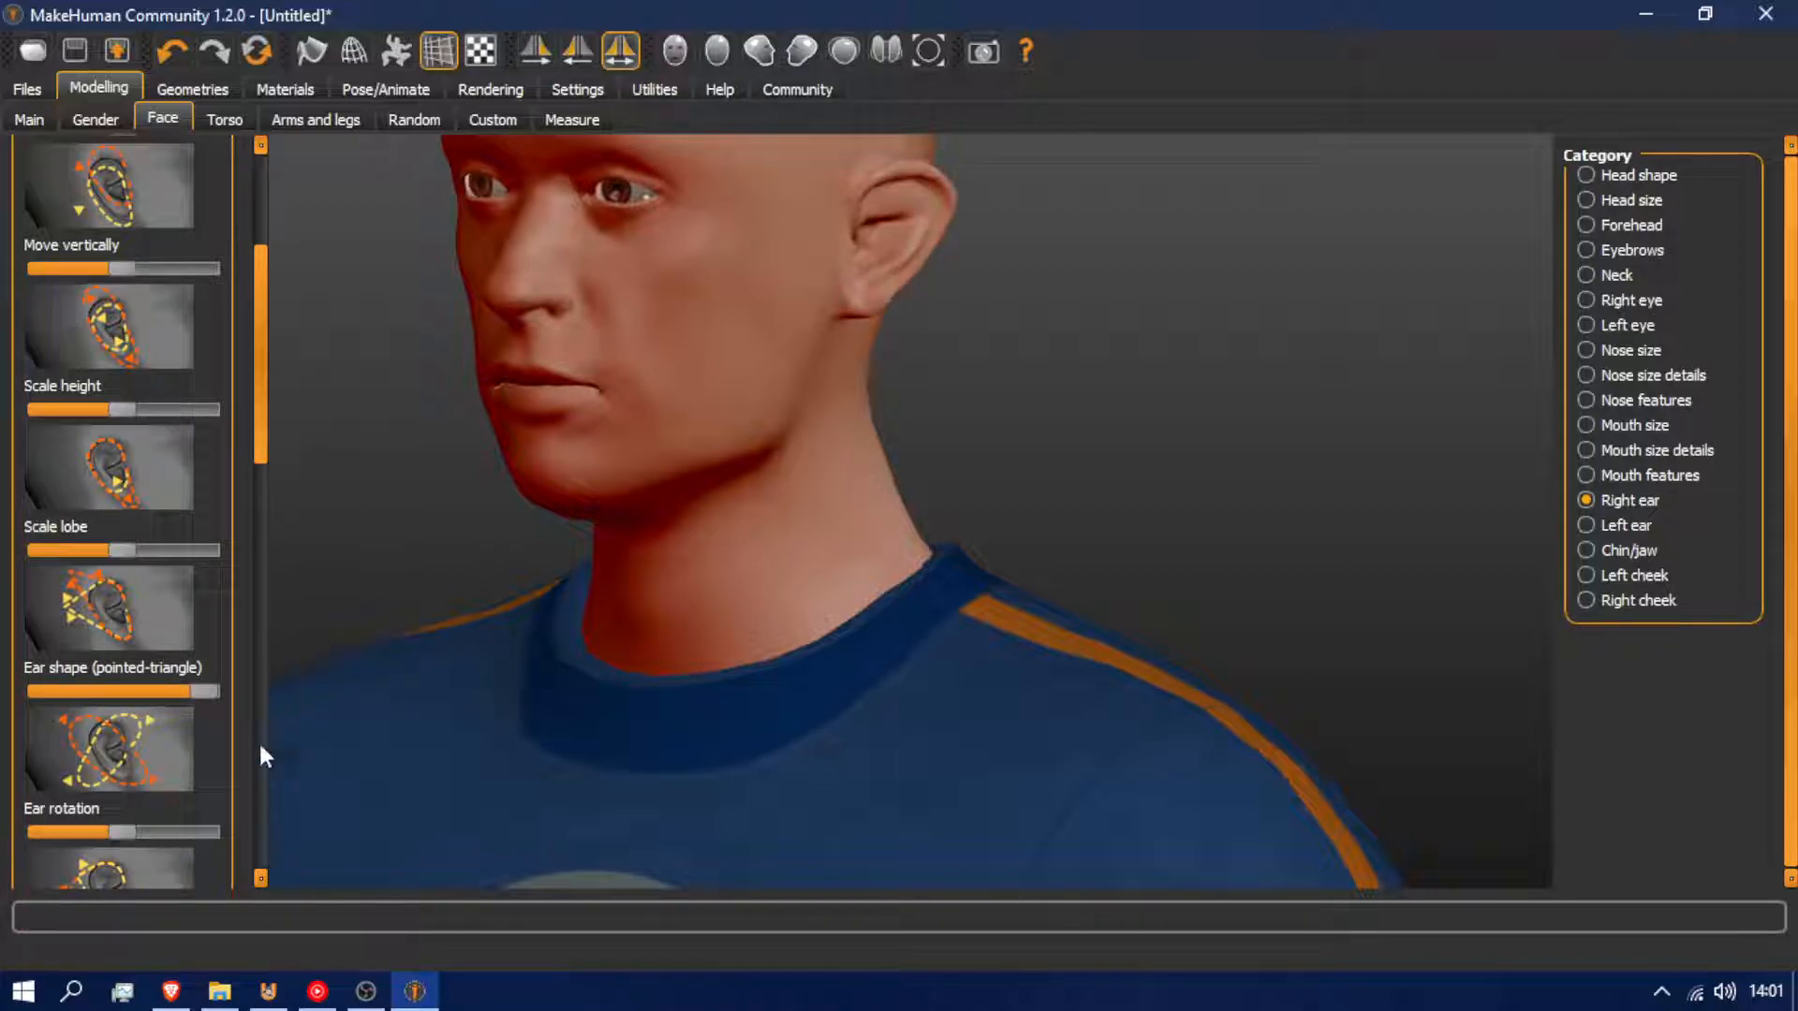
drag(868, 412, 787, 372)
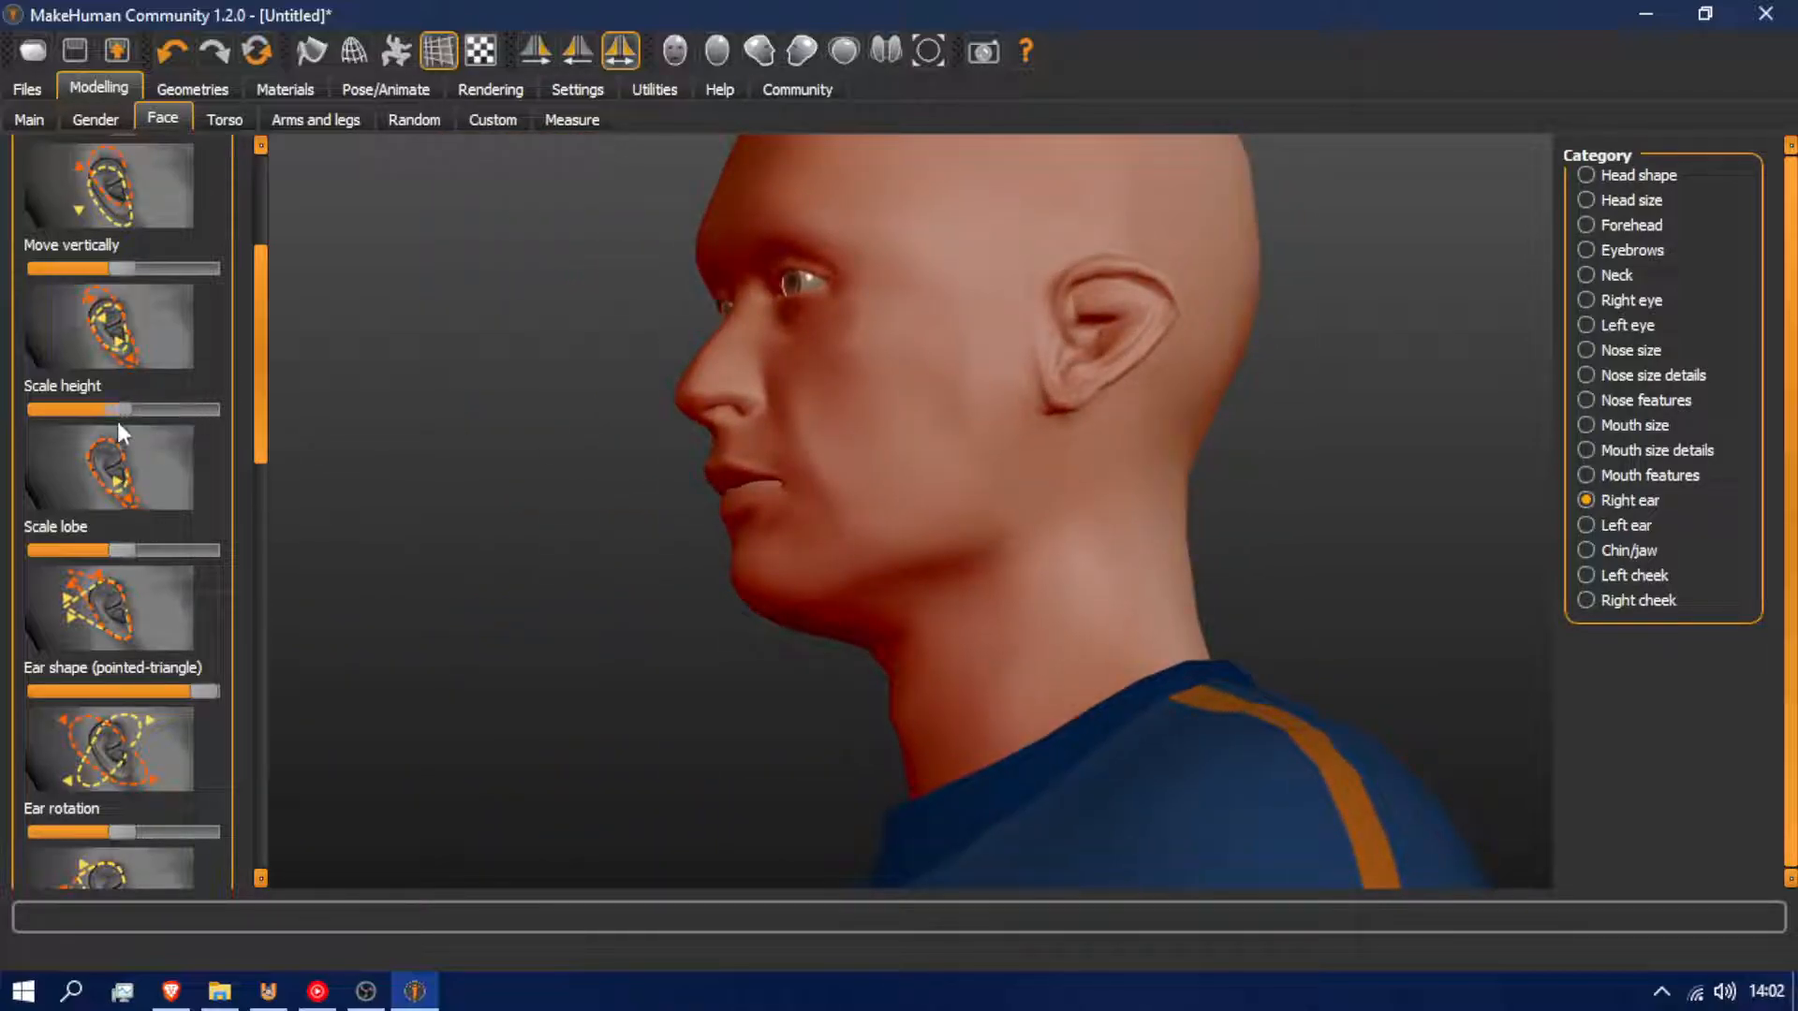
drag(118, 421, 161, 423)
drag(731, 552, 955, 556)
middle_drag(841, 528, 1032, 591)
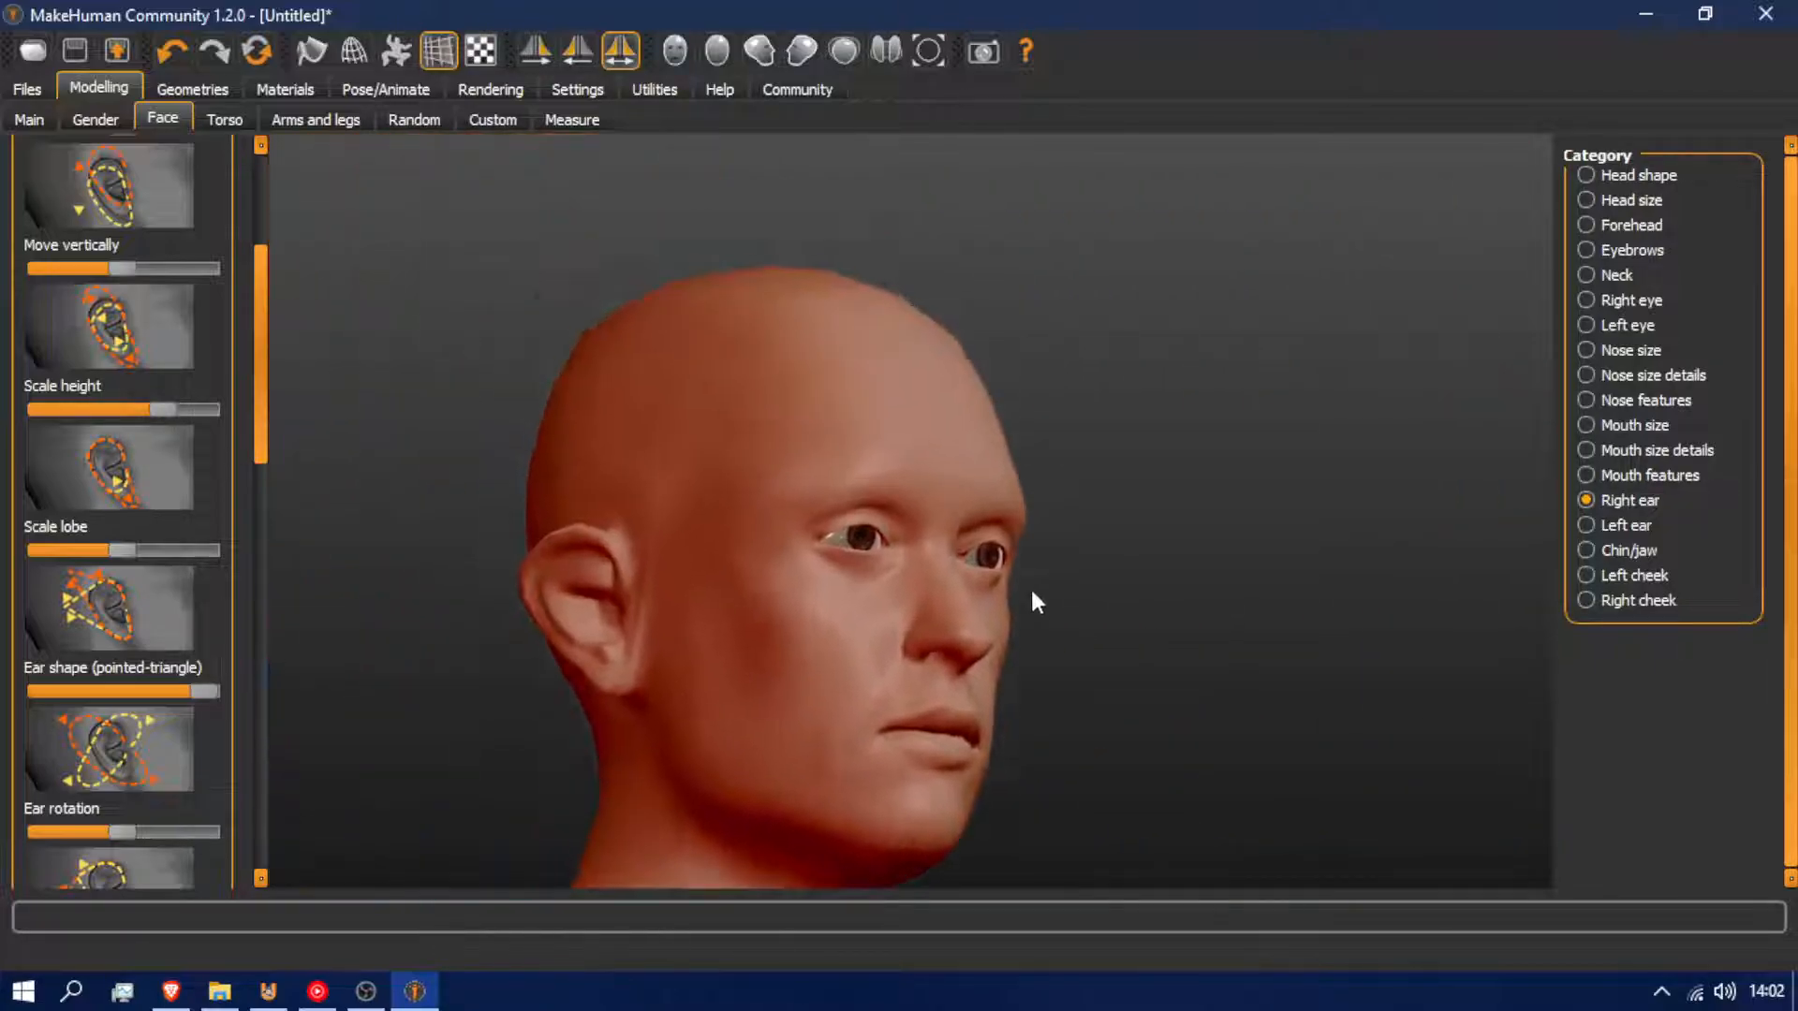
Set the right ear's vertical position slightly above its middle value and its lobe scale to the maximum
mouse_move(123, 269)
mouse_down()
mouse_move(190, 279)
mouse_move(127, 287)
mouse_up()
drag(121, 551, 229, 613)
Try the right ear's squared-round shape at its minimum with a moderately reduced ear rotation
drag(264, 440, 266, 495)
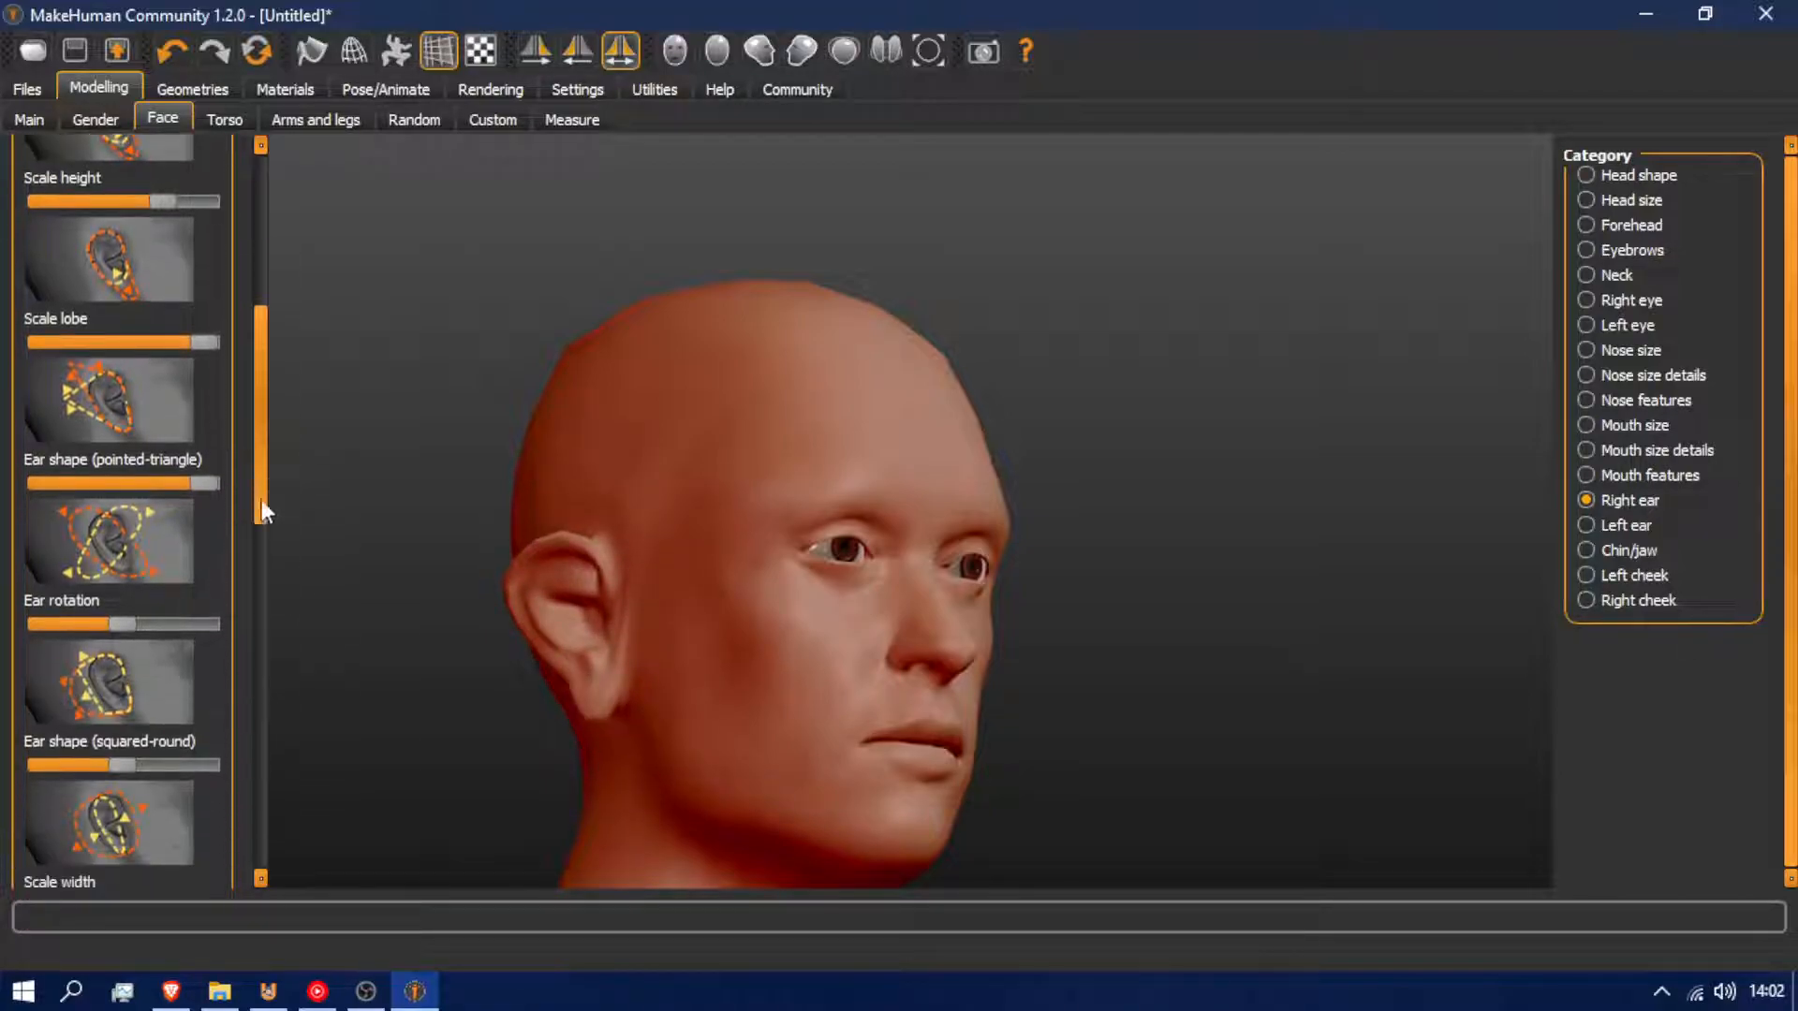
drag(121, 765, 3, 746)
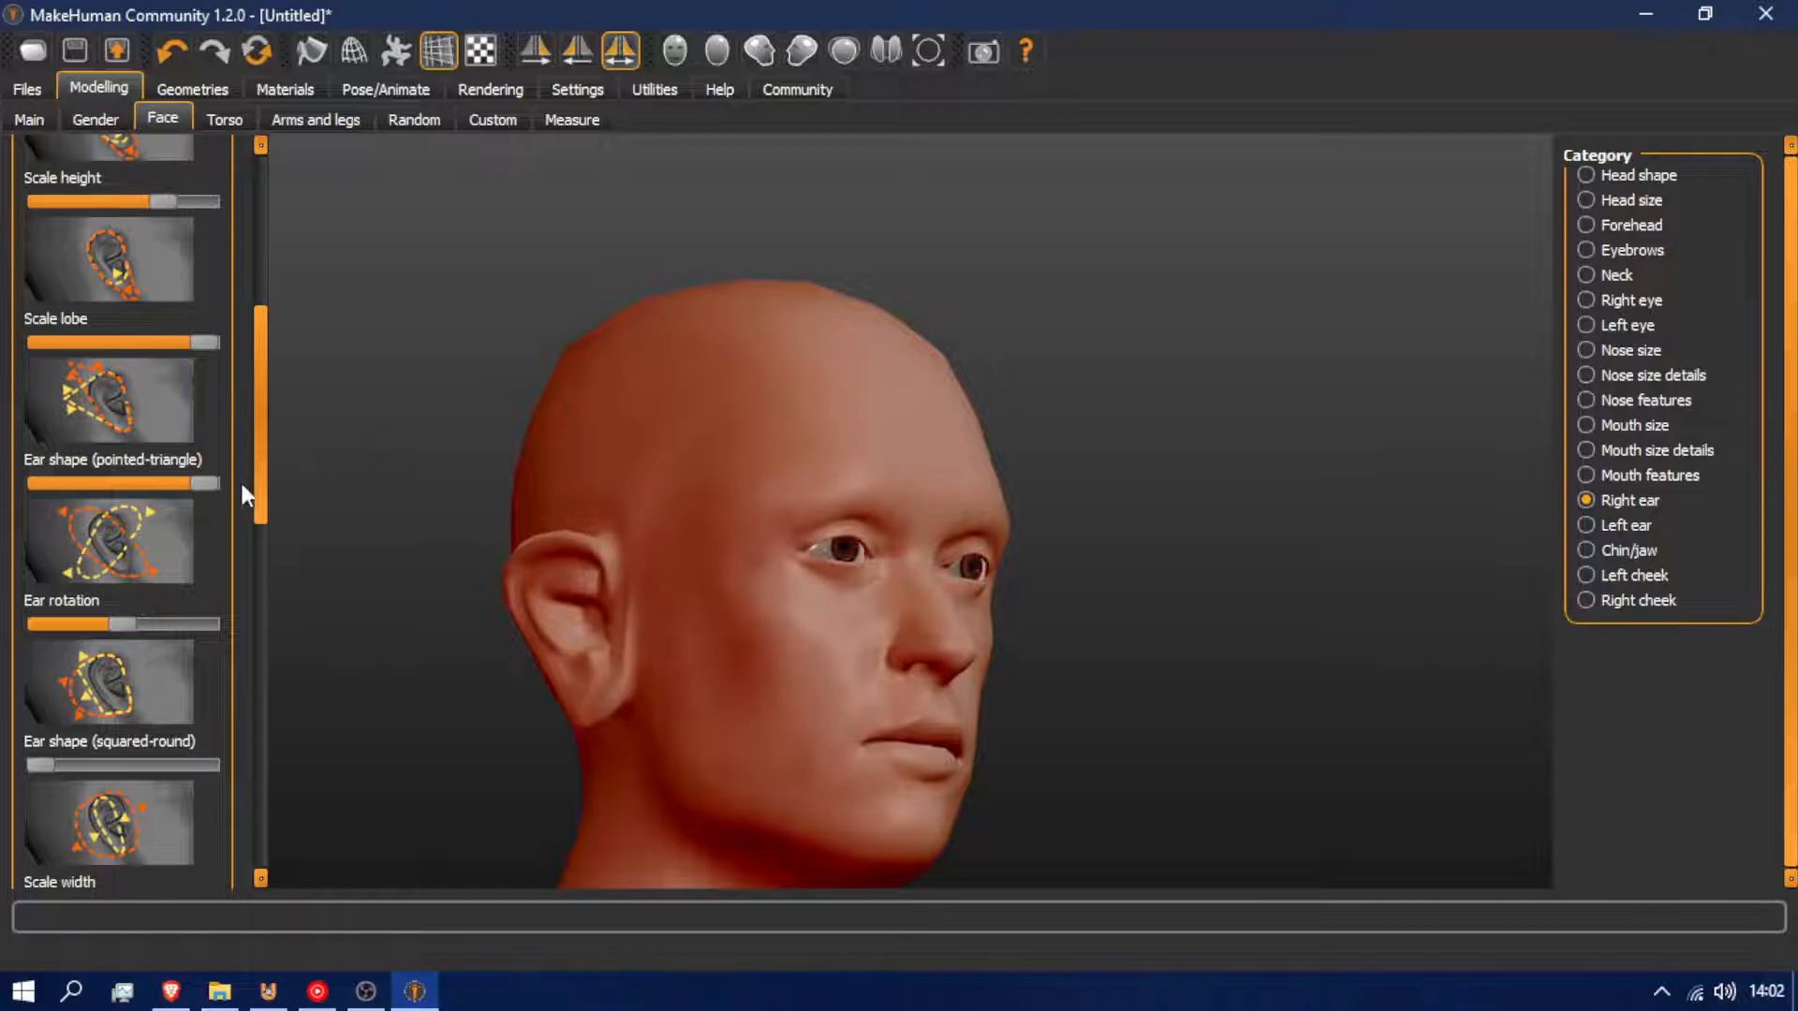
mouse_move(126, 625)
mouse_down()
mouse_move(165, 627)
mouse_move(94, 625)
mouse_up()
Try maximum ear flapping and a reduced wing shape on the right ear, returning both to their middle values
drag(261, 503, 266, 618)
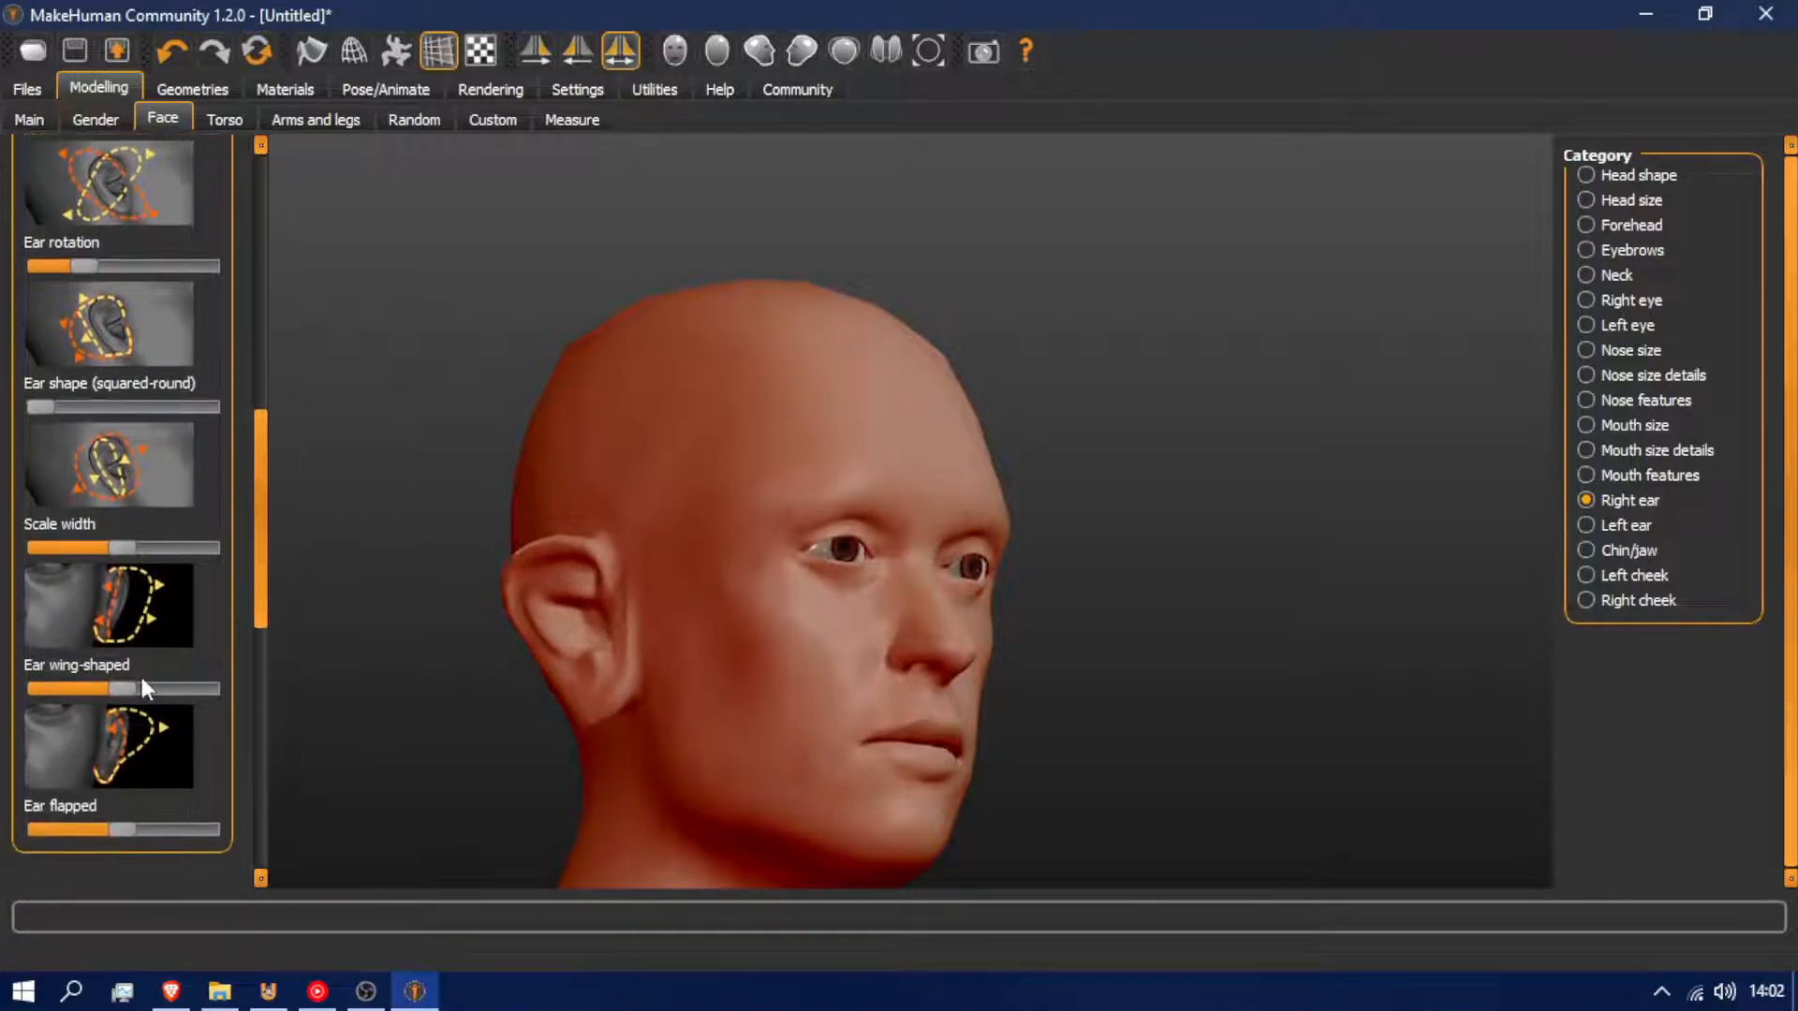
drag(124, 829, 431, 805)
drag(122, 690, 65, 701)
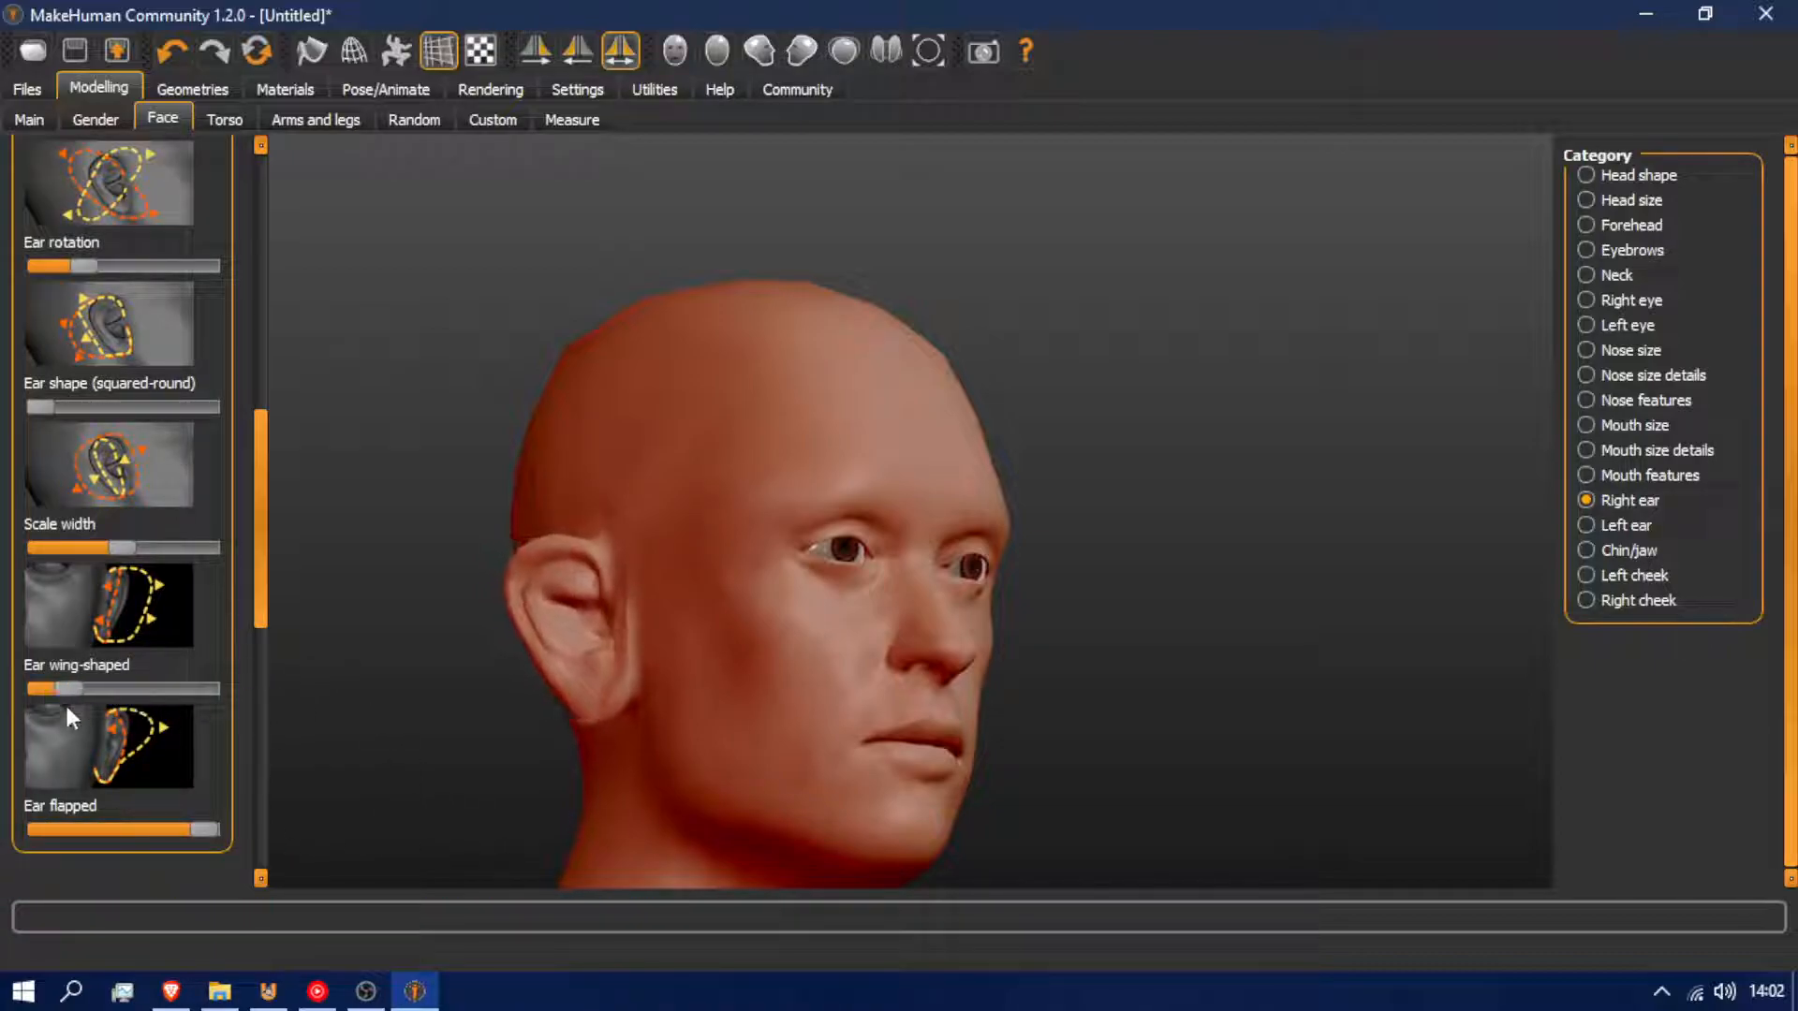
click(137, 686)
click(198, 829)
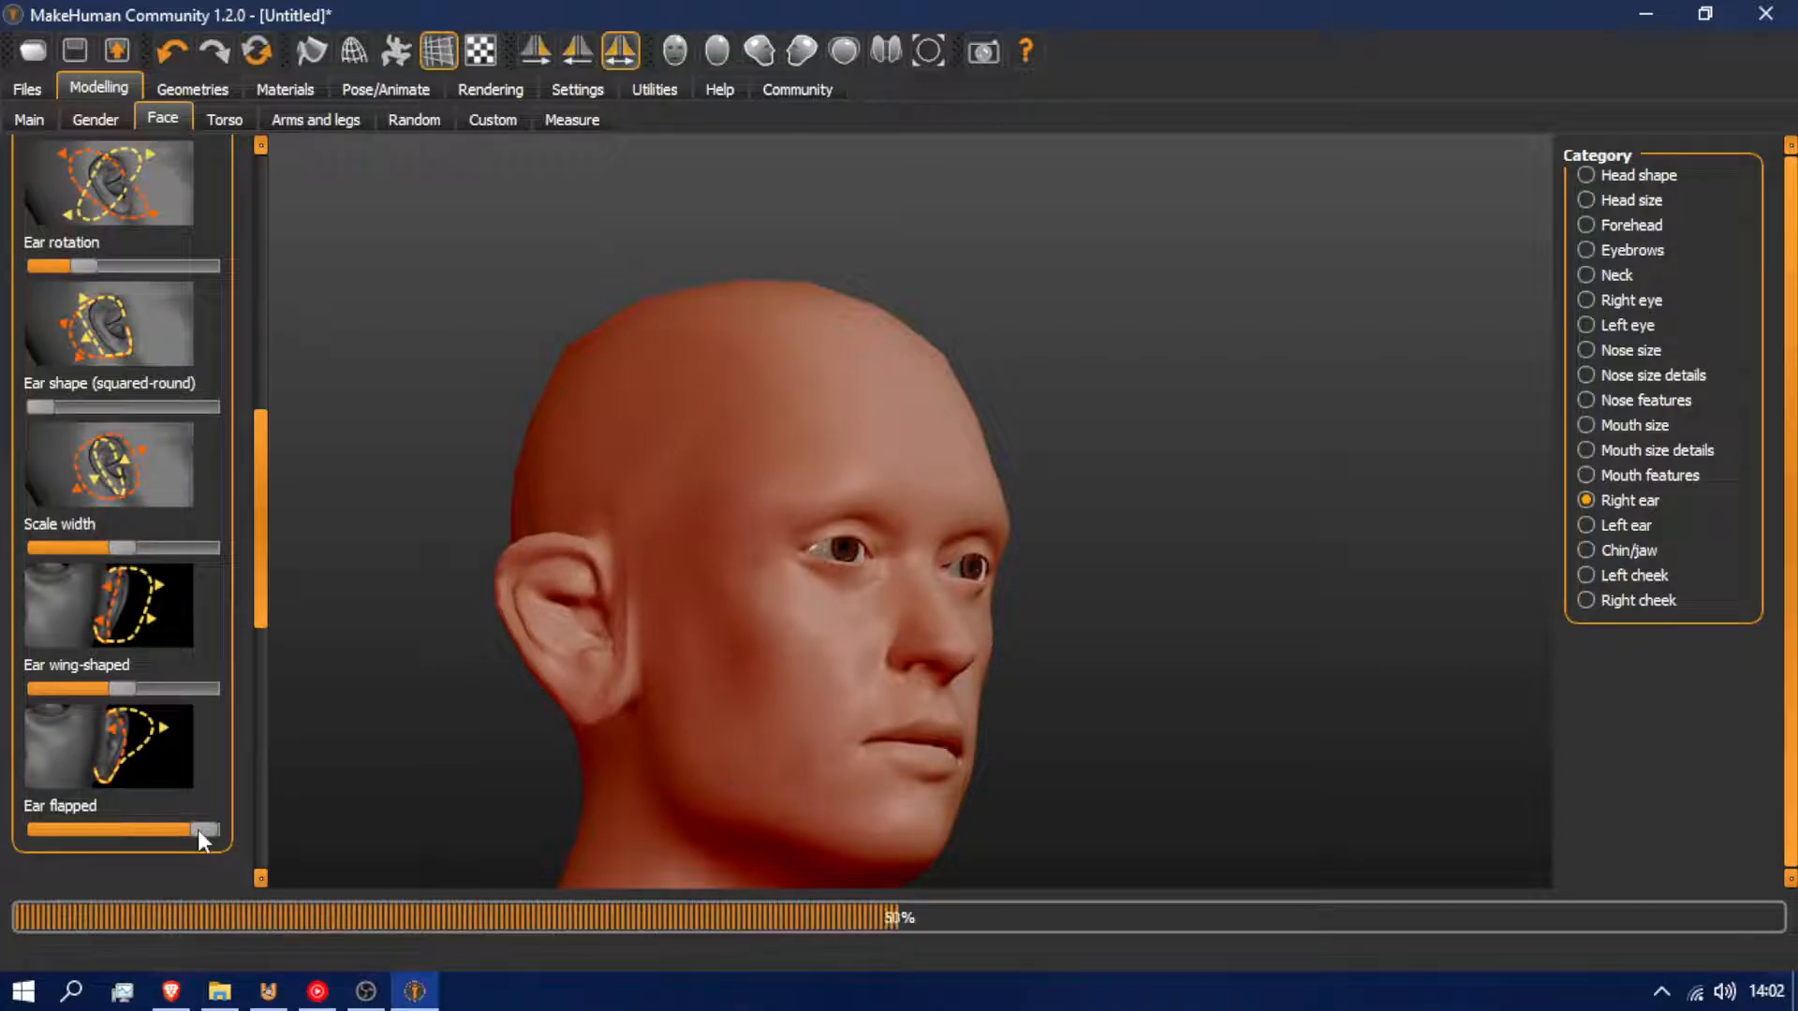
Reset the right ear's squared-round shape, rotation, pointed-triangle shape, lobe scale and height to their middle values
click(161, 408)
click(171, 264)
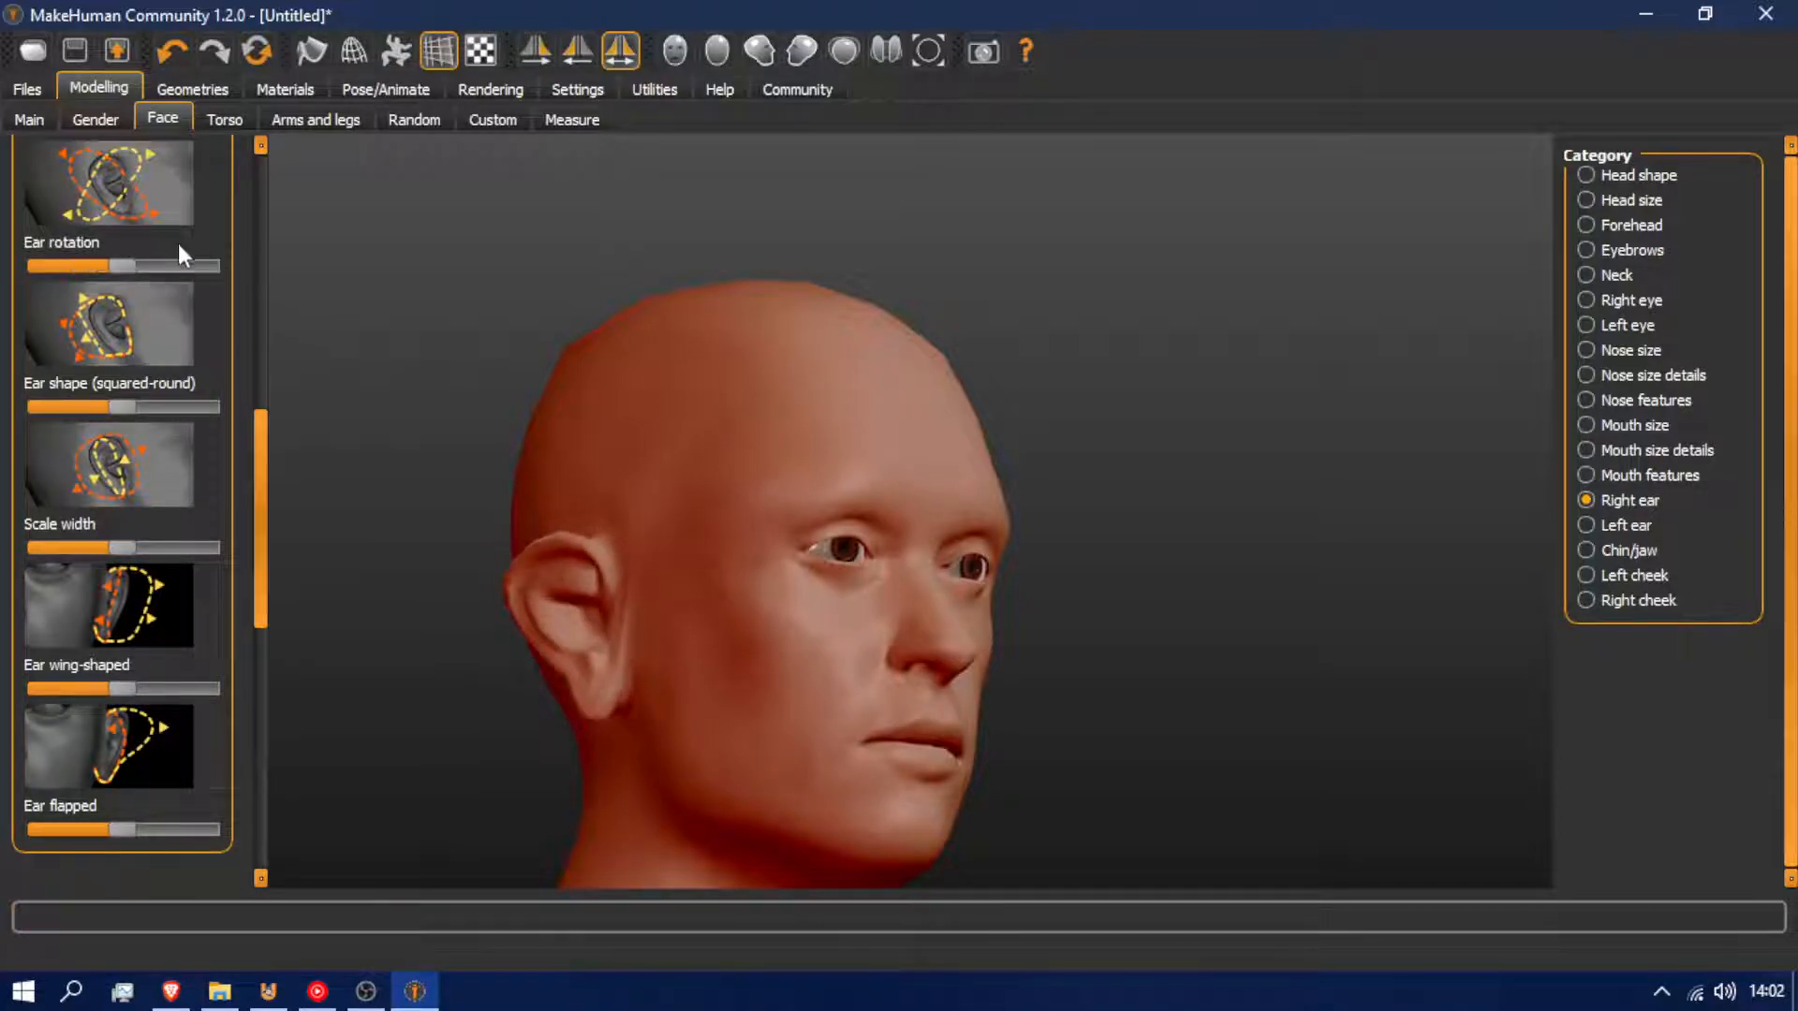
drag(259, 431, 255, 293)
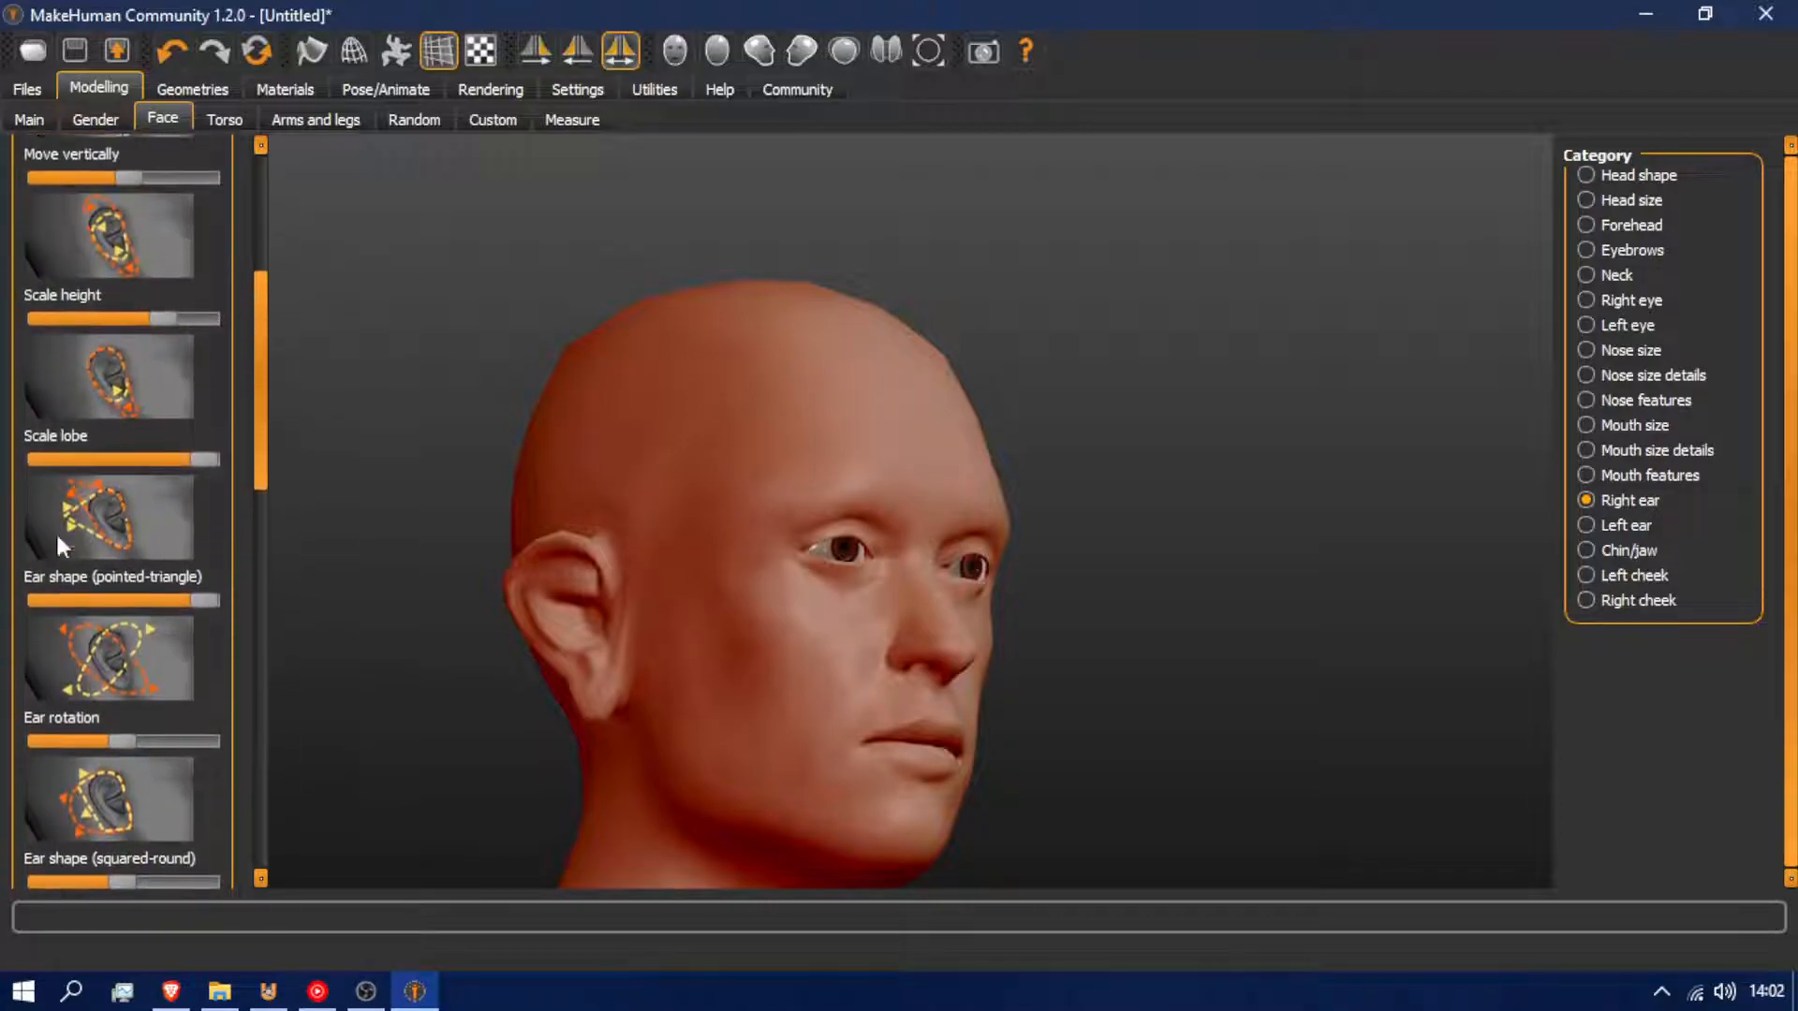
click(137, 599)
click(138, 458)
click(139, 318)
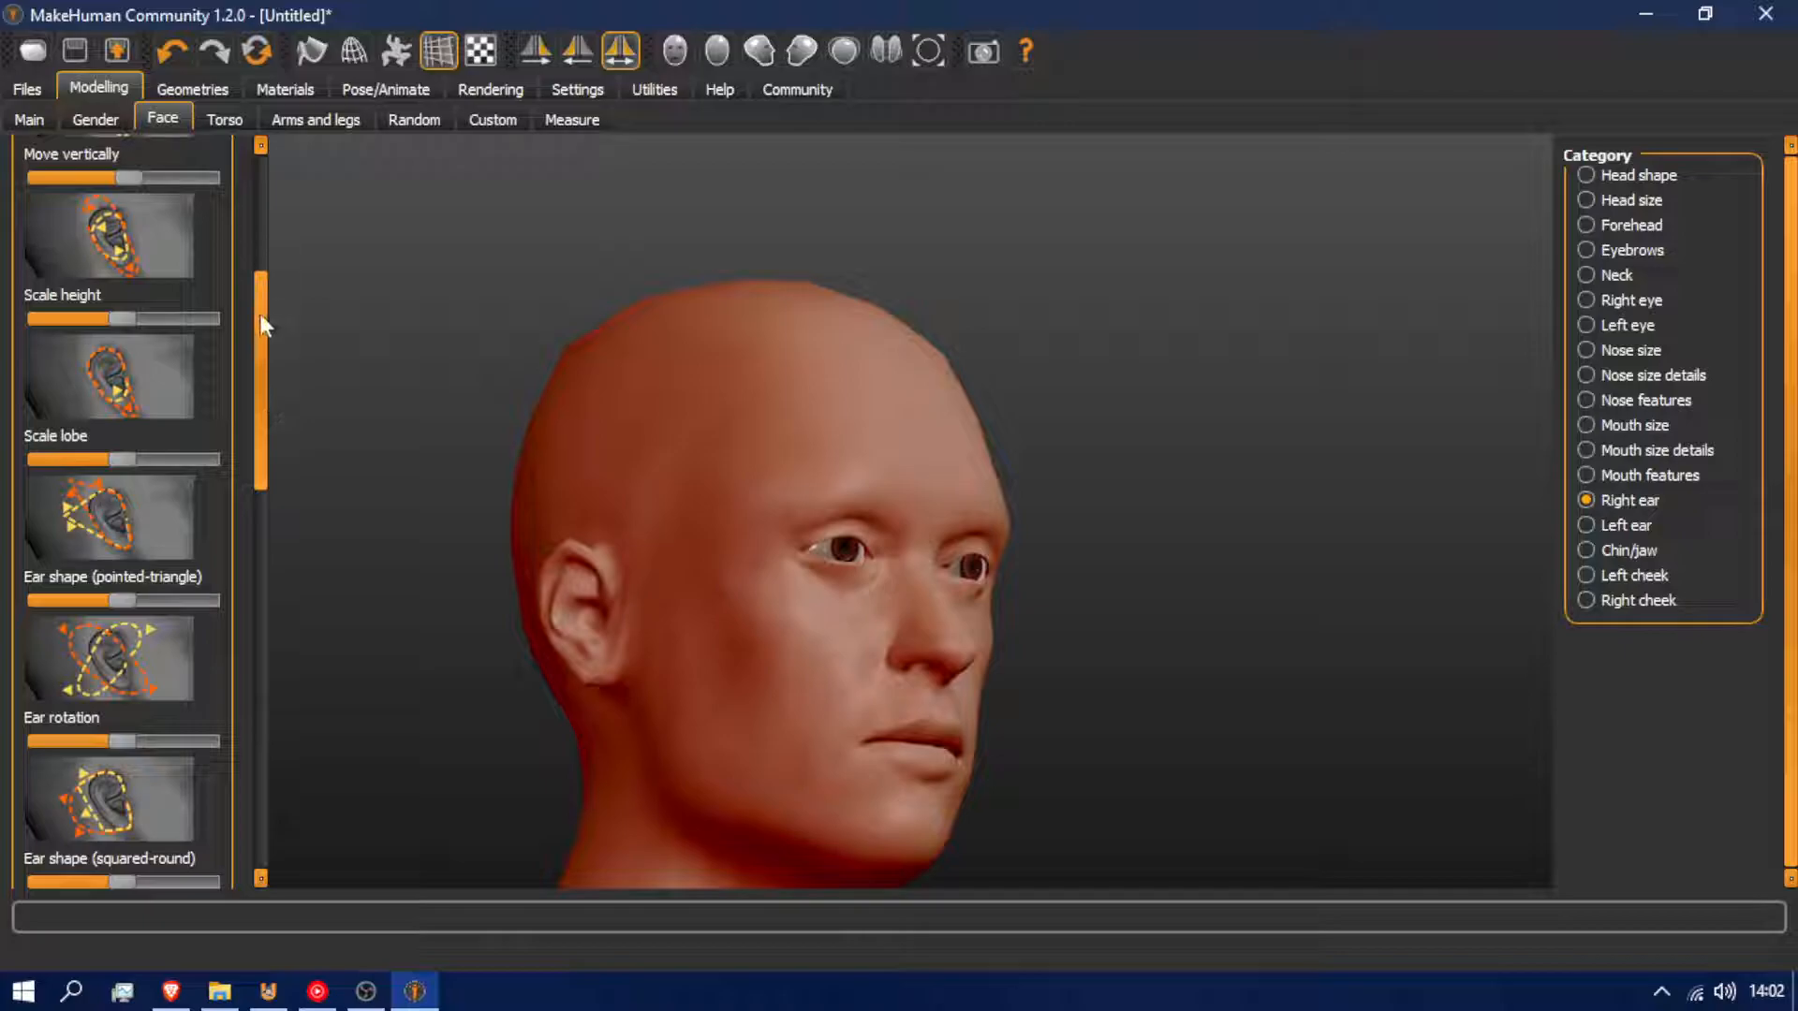
drag(261, 311, 259, 214)
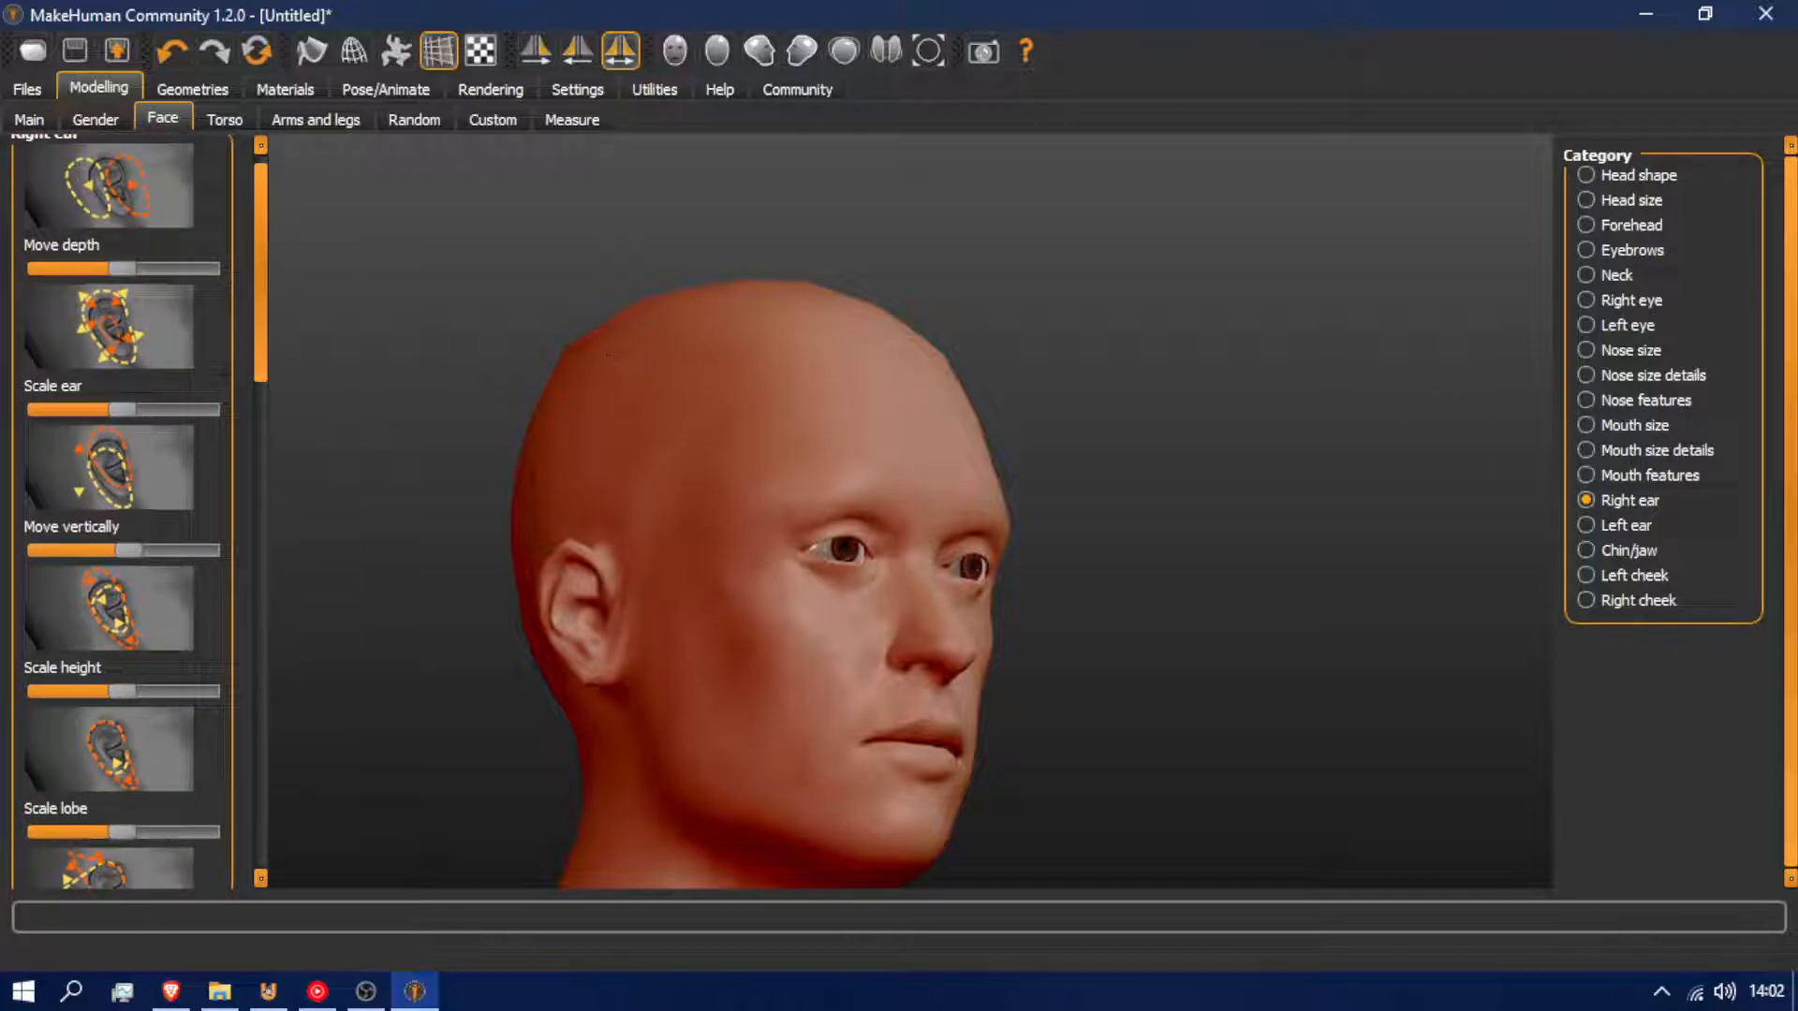
Set the chin height slightly above its middle value and increase the chin's angular scale strongly
click(1645, 548)
drag(1348, 661, 1270, 723)
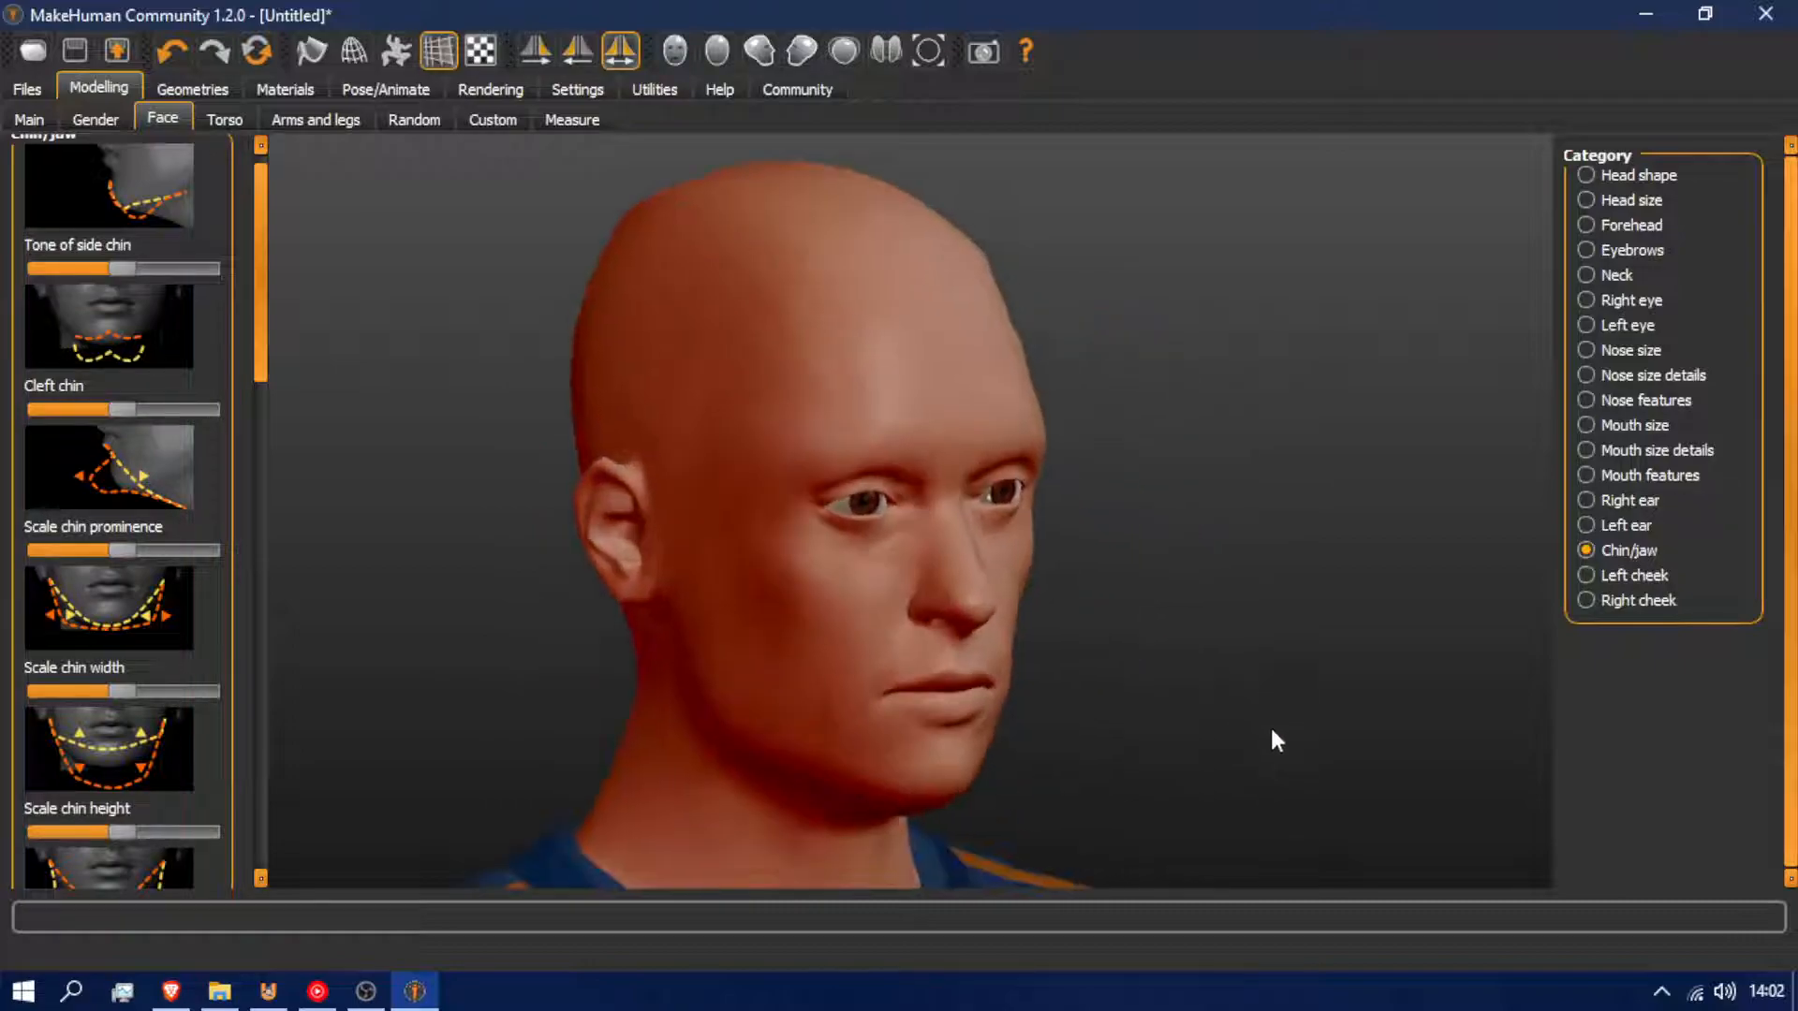
drag(266, 290, 258, 326)
mouse_move(121, 717)
mouse_down()
mouse_move(156, 722)
mouse_move(132, 720)
mouse_up()
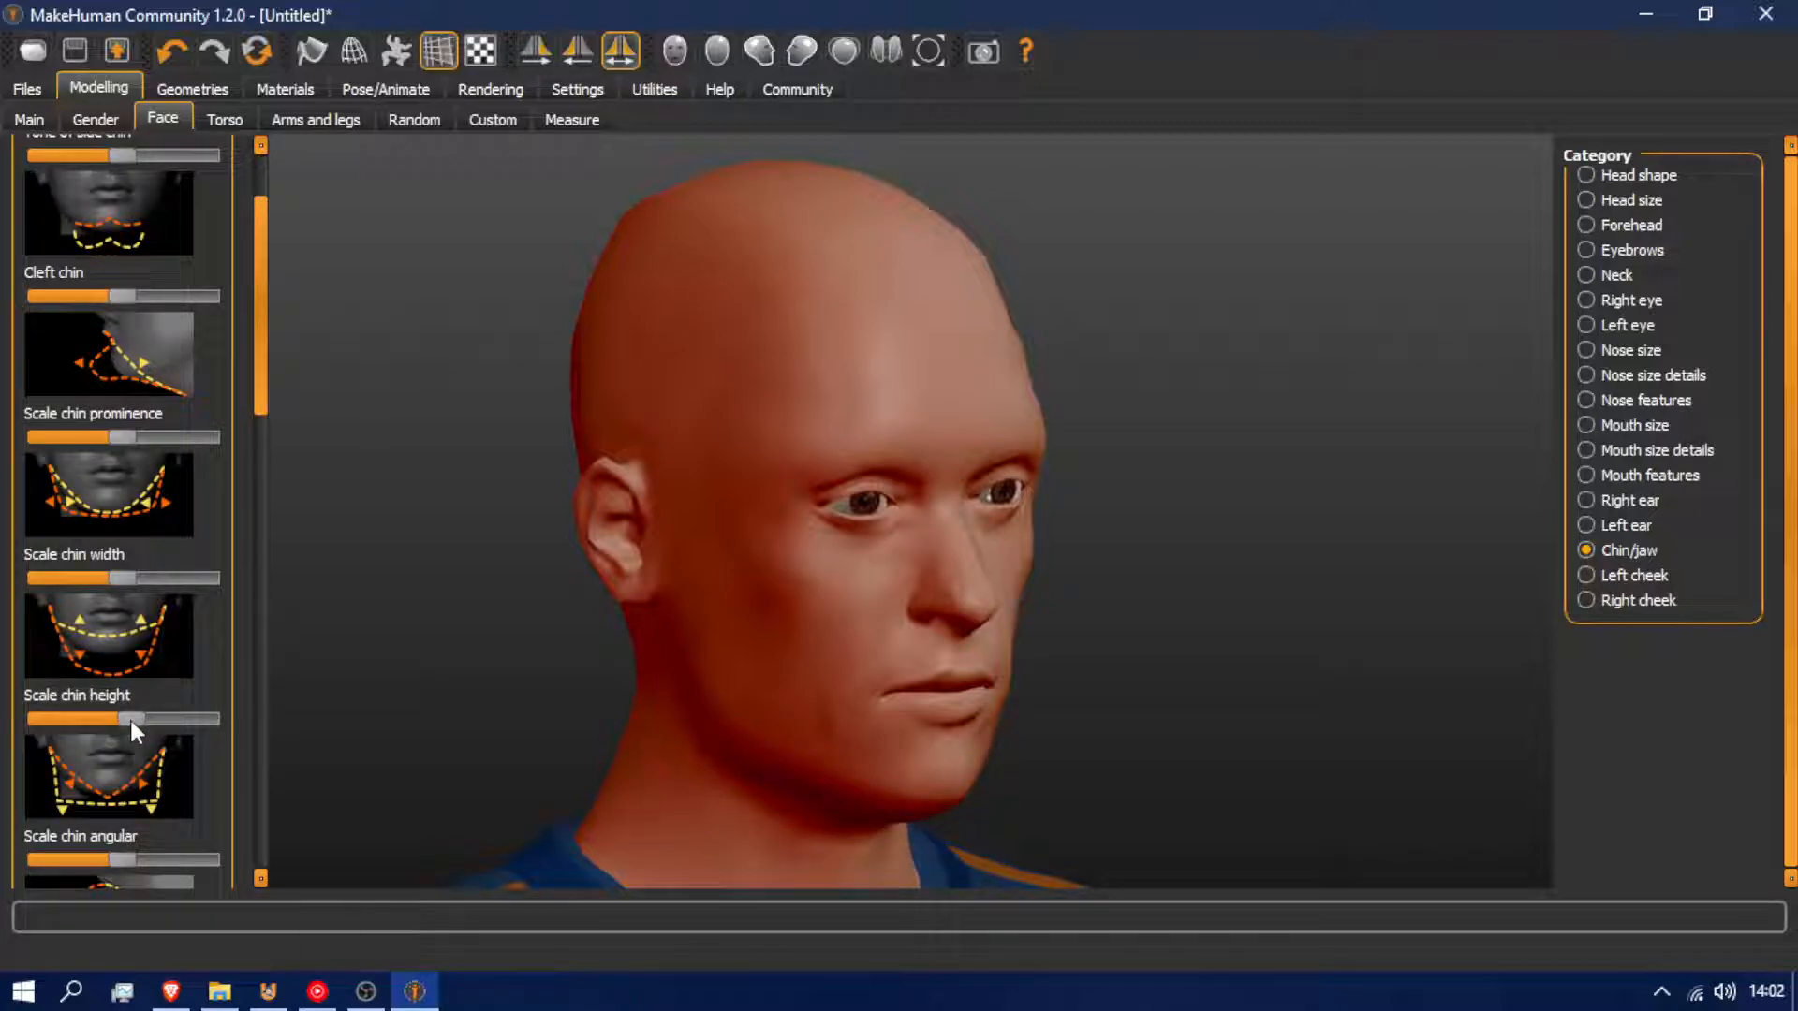
drag(104, 860, 178, 871)
drag(744, 667, 471, 641)
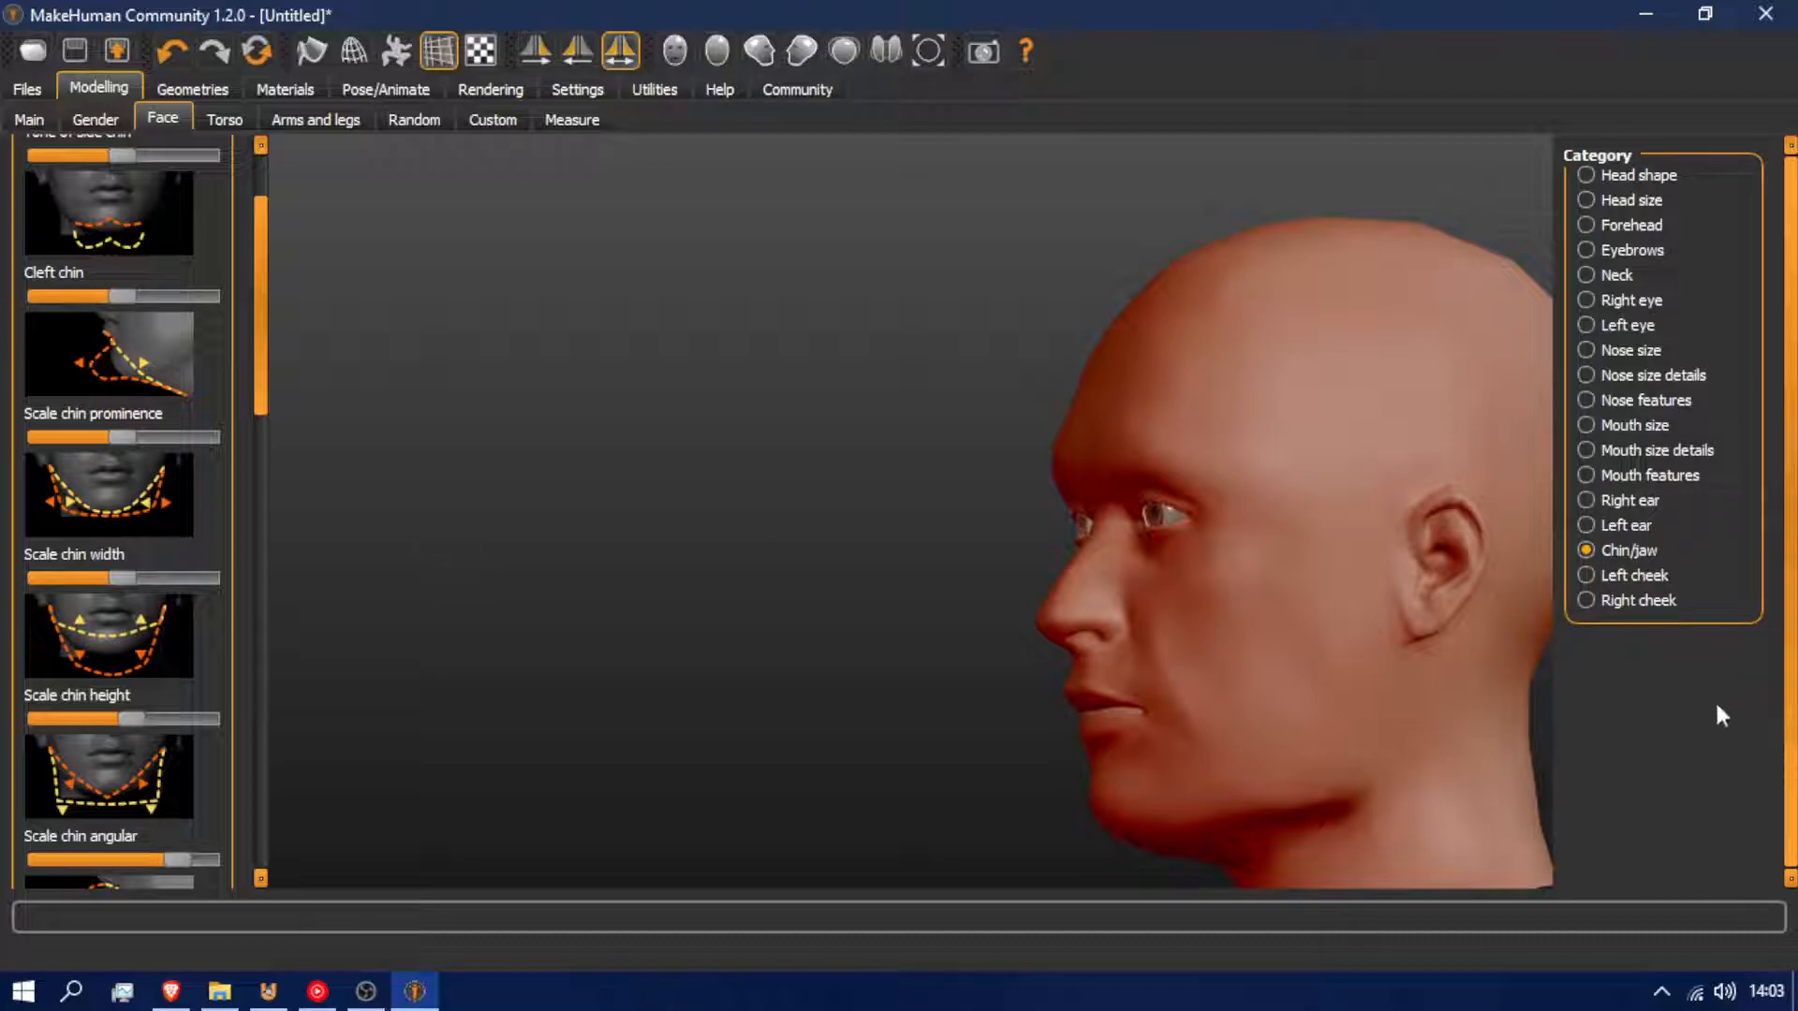
Set the left cheek's prominence slightly above its middle value and reduce its inner volume moderately
click(1649, 576)
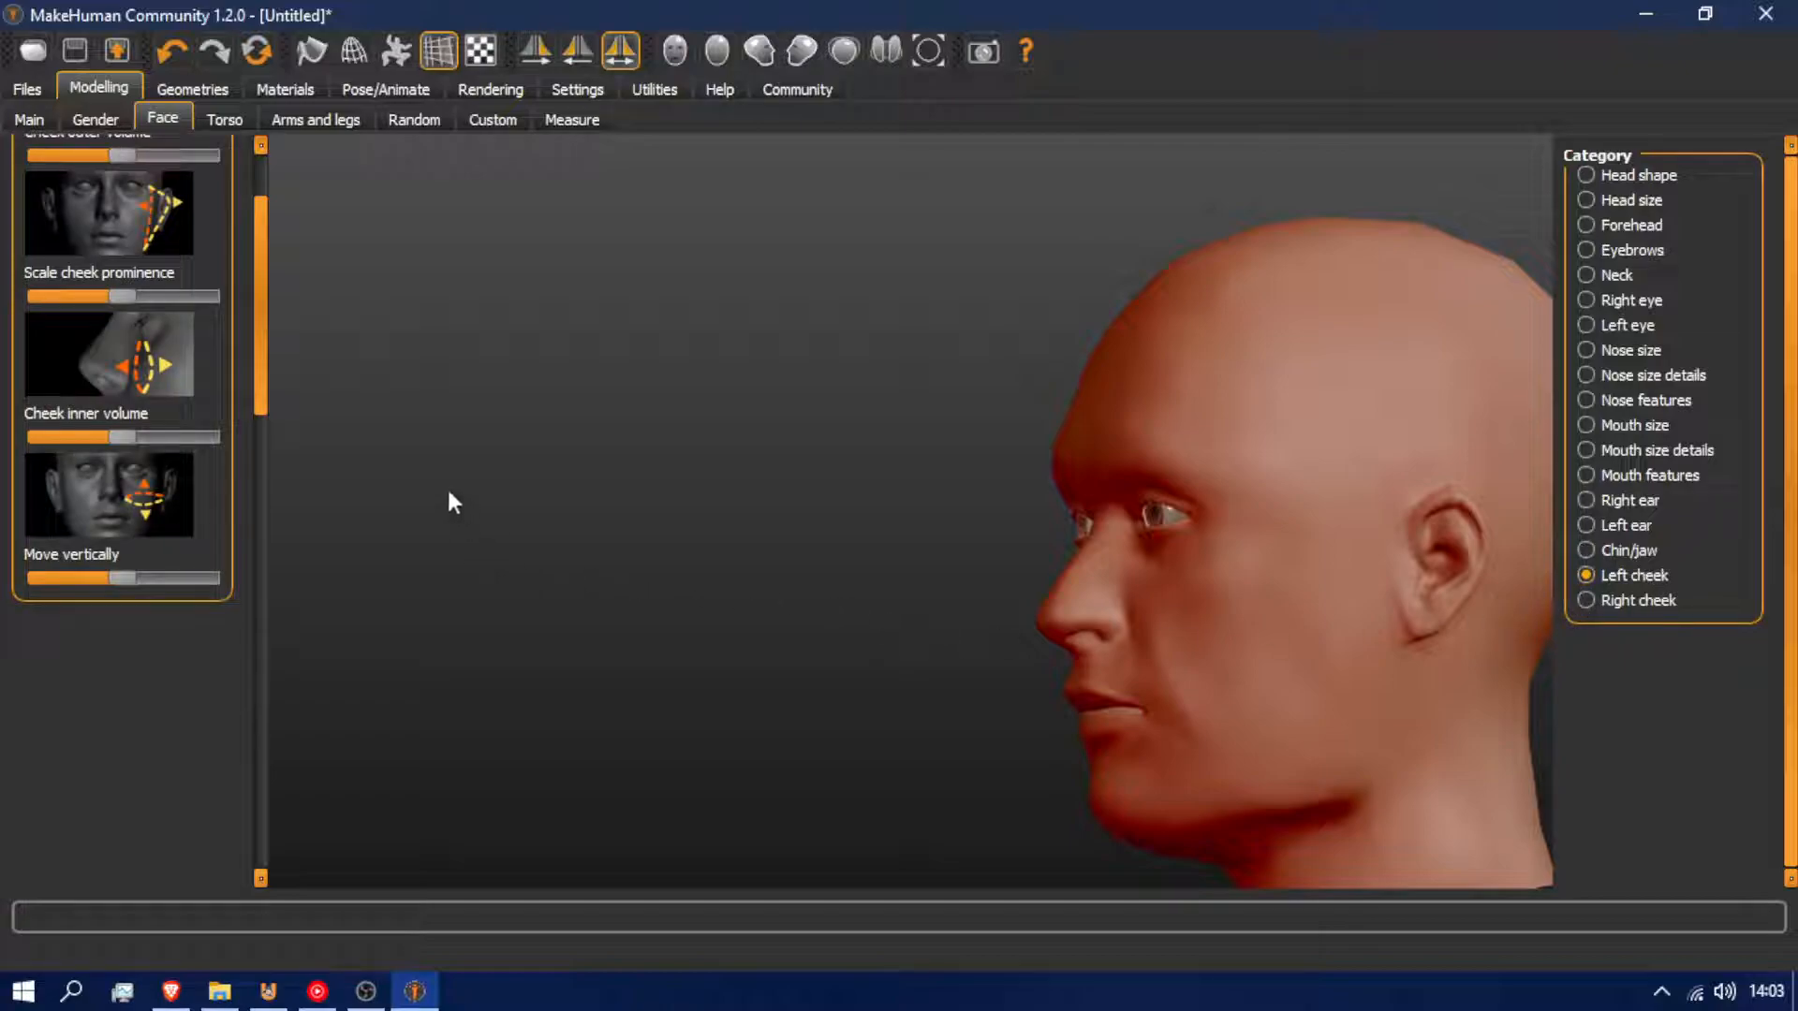
drag(446, 486, 525, 483)
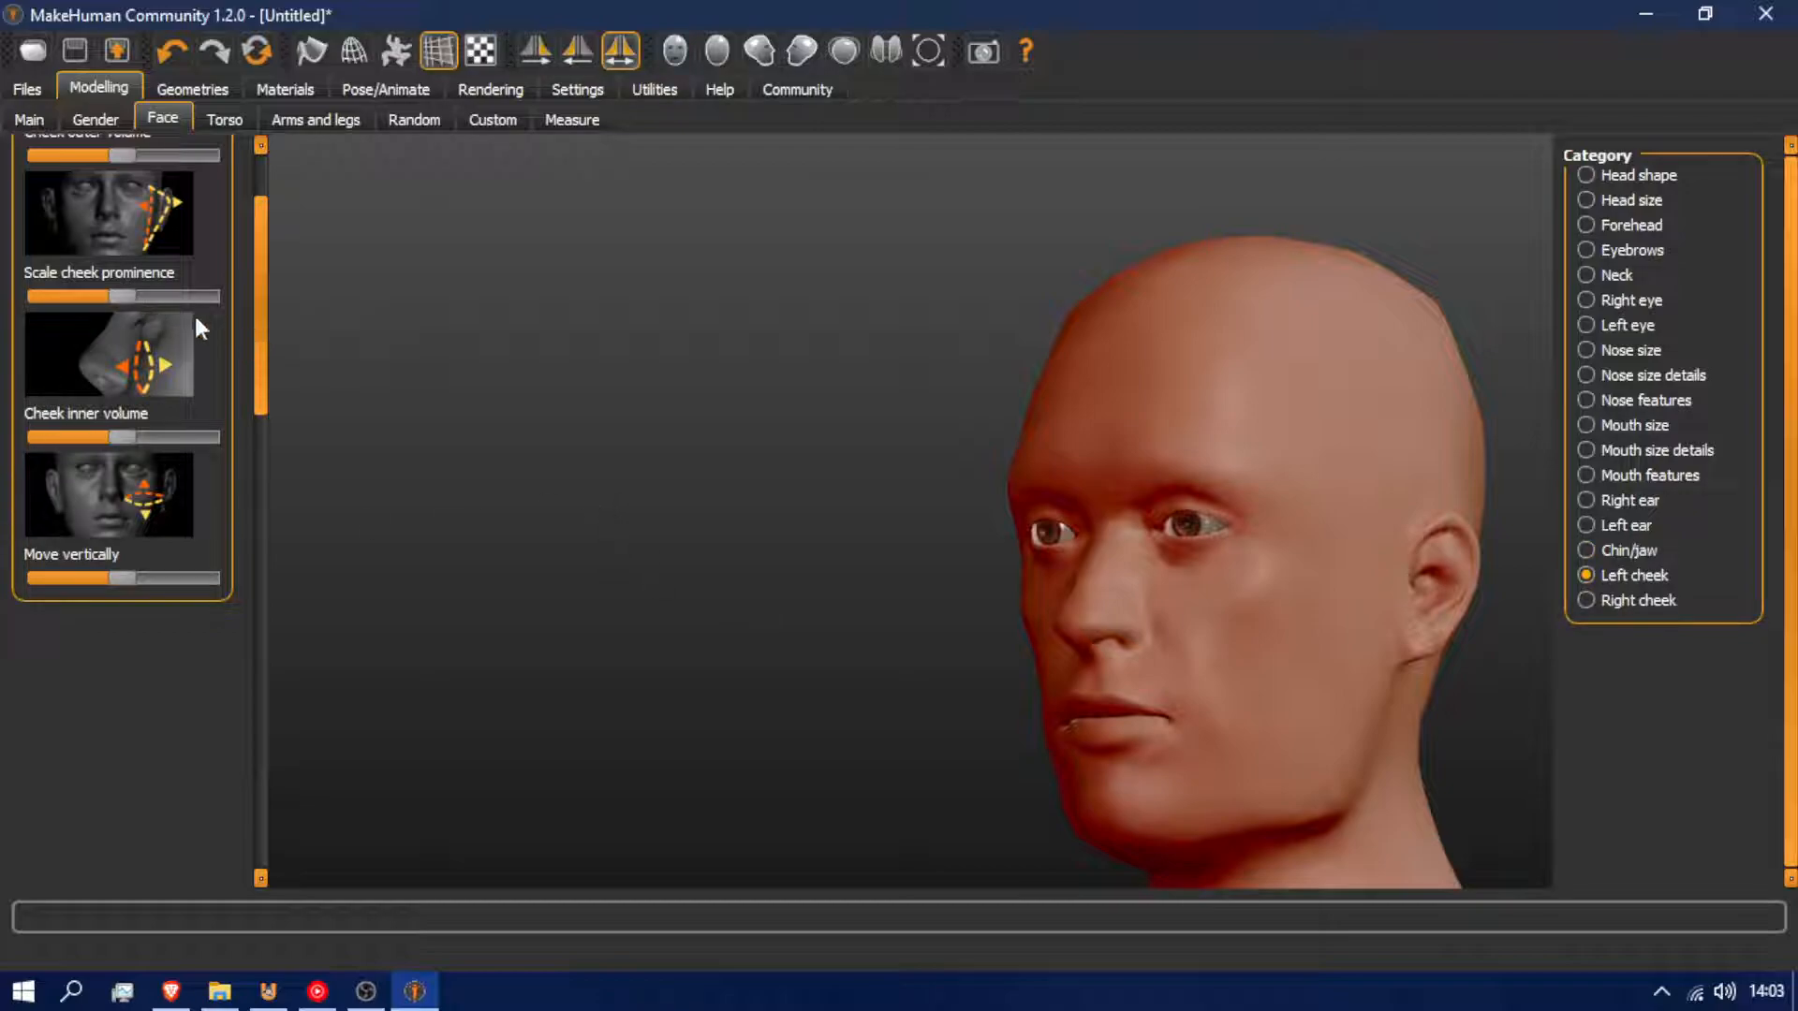
drag(140, 295, 150, 296)
drag(983, 576, 1188, 607)
drag(1075, 596, 916, 578)
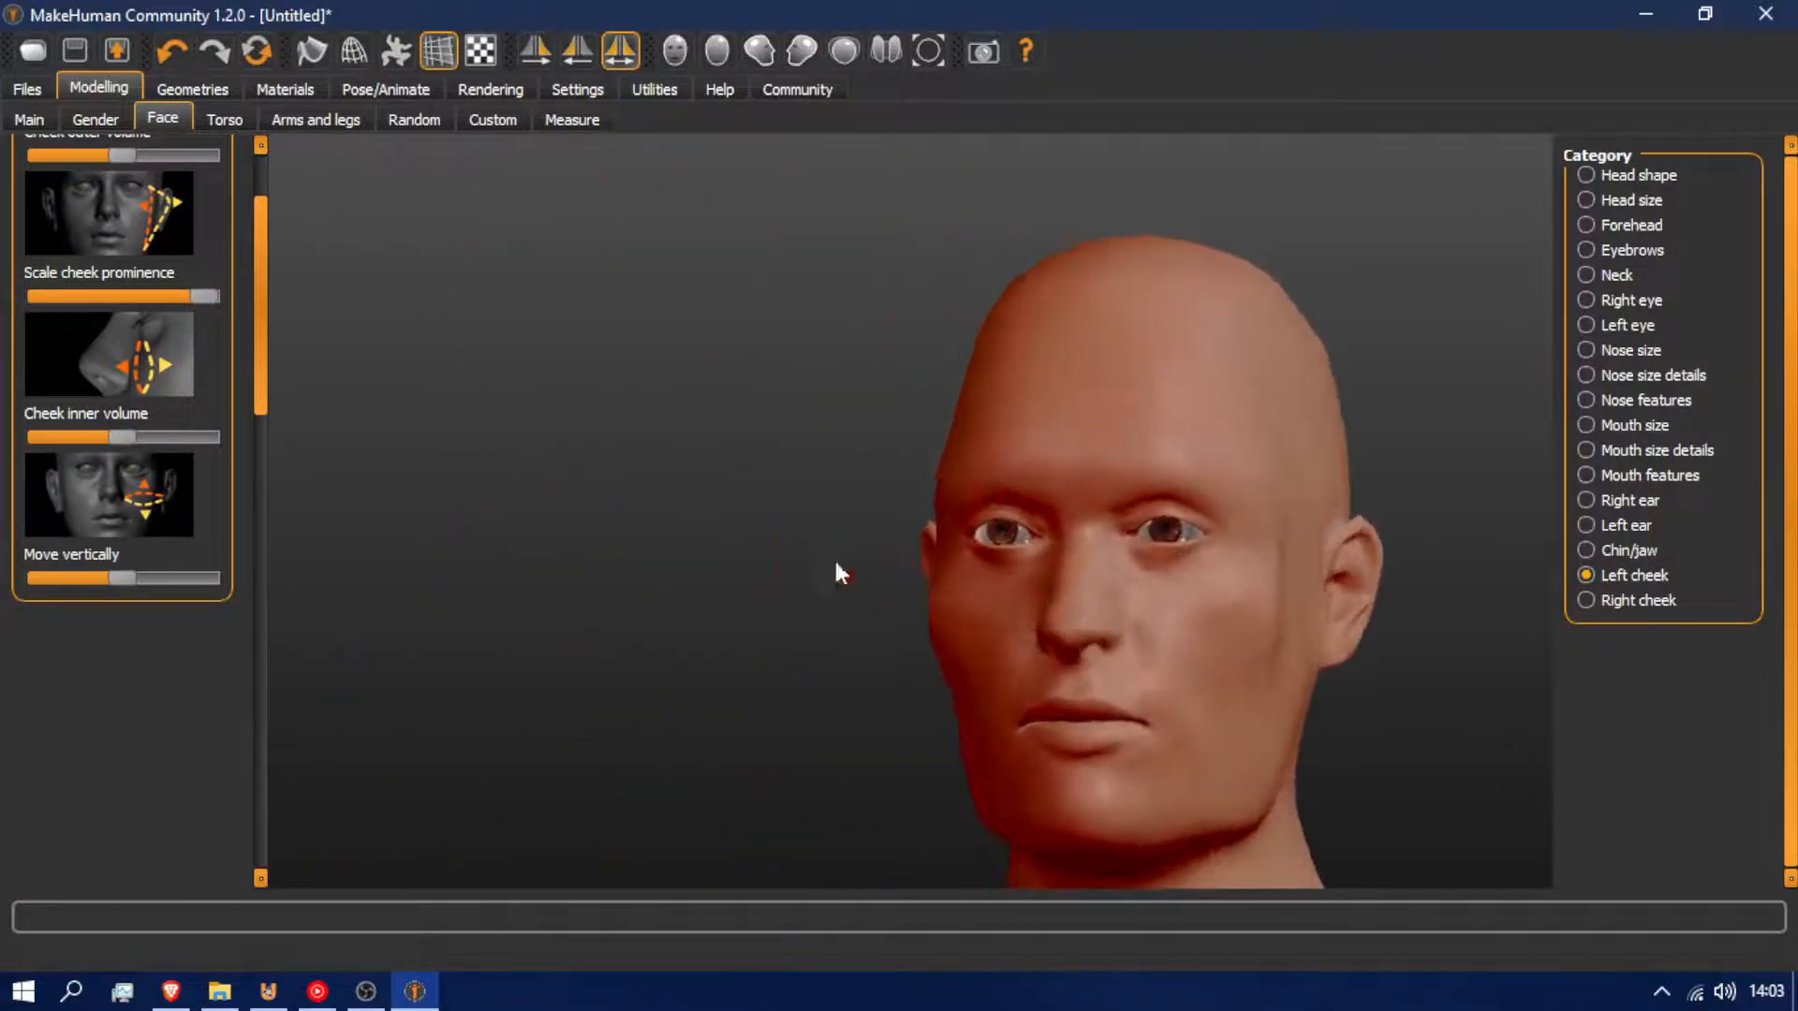
drag(204, 295, 159, 287)
right_click(171, 296)
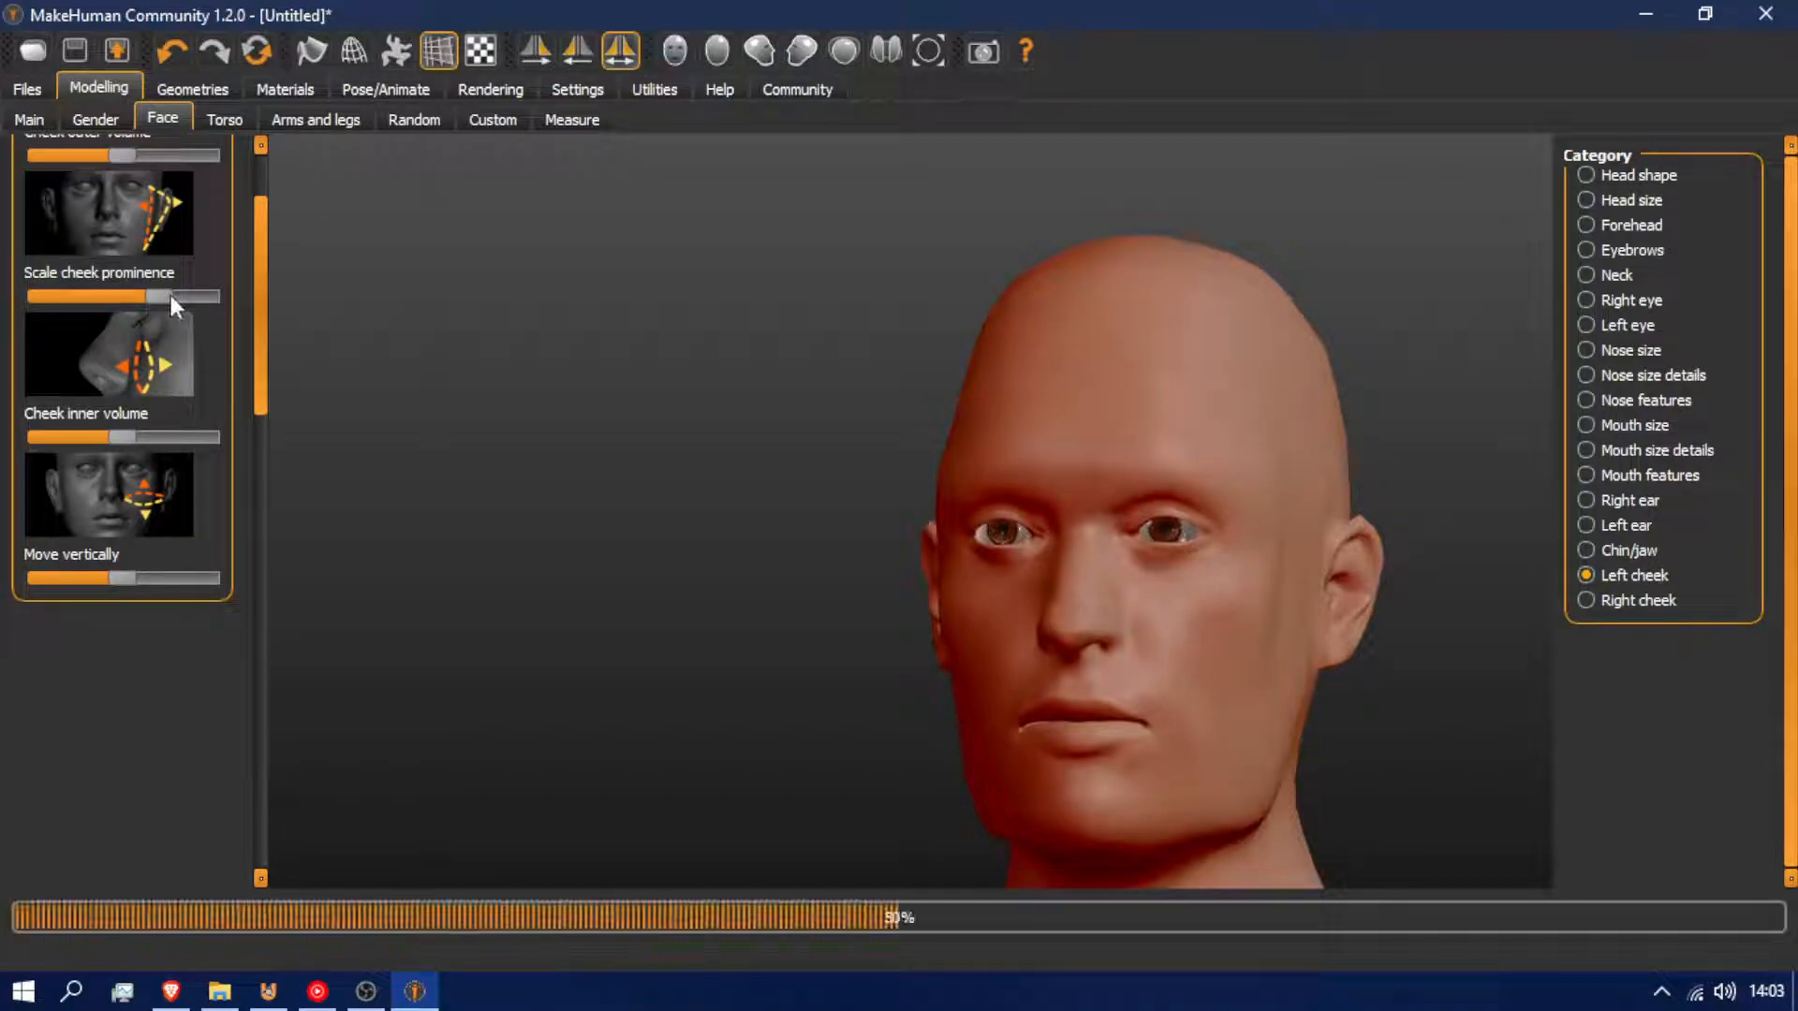
click(148, 296)
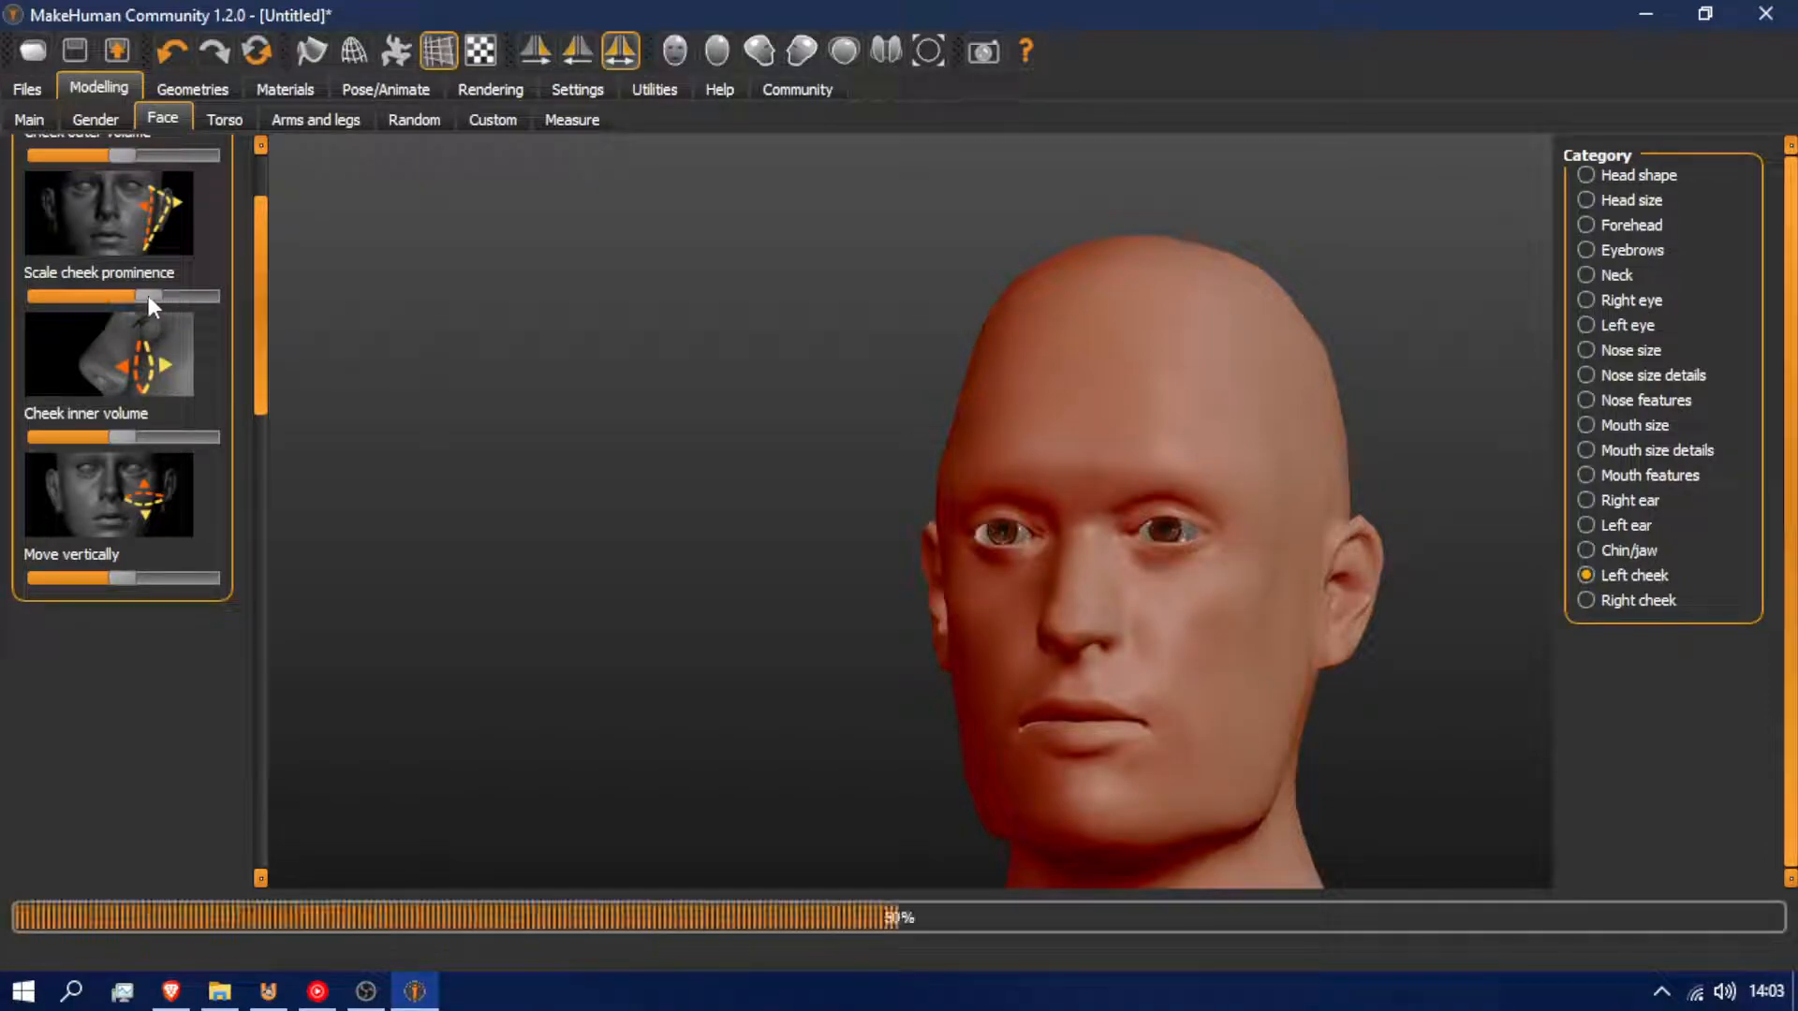
drag(132, 440, 92, 437)
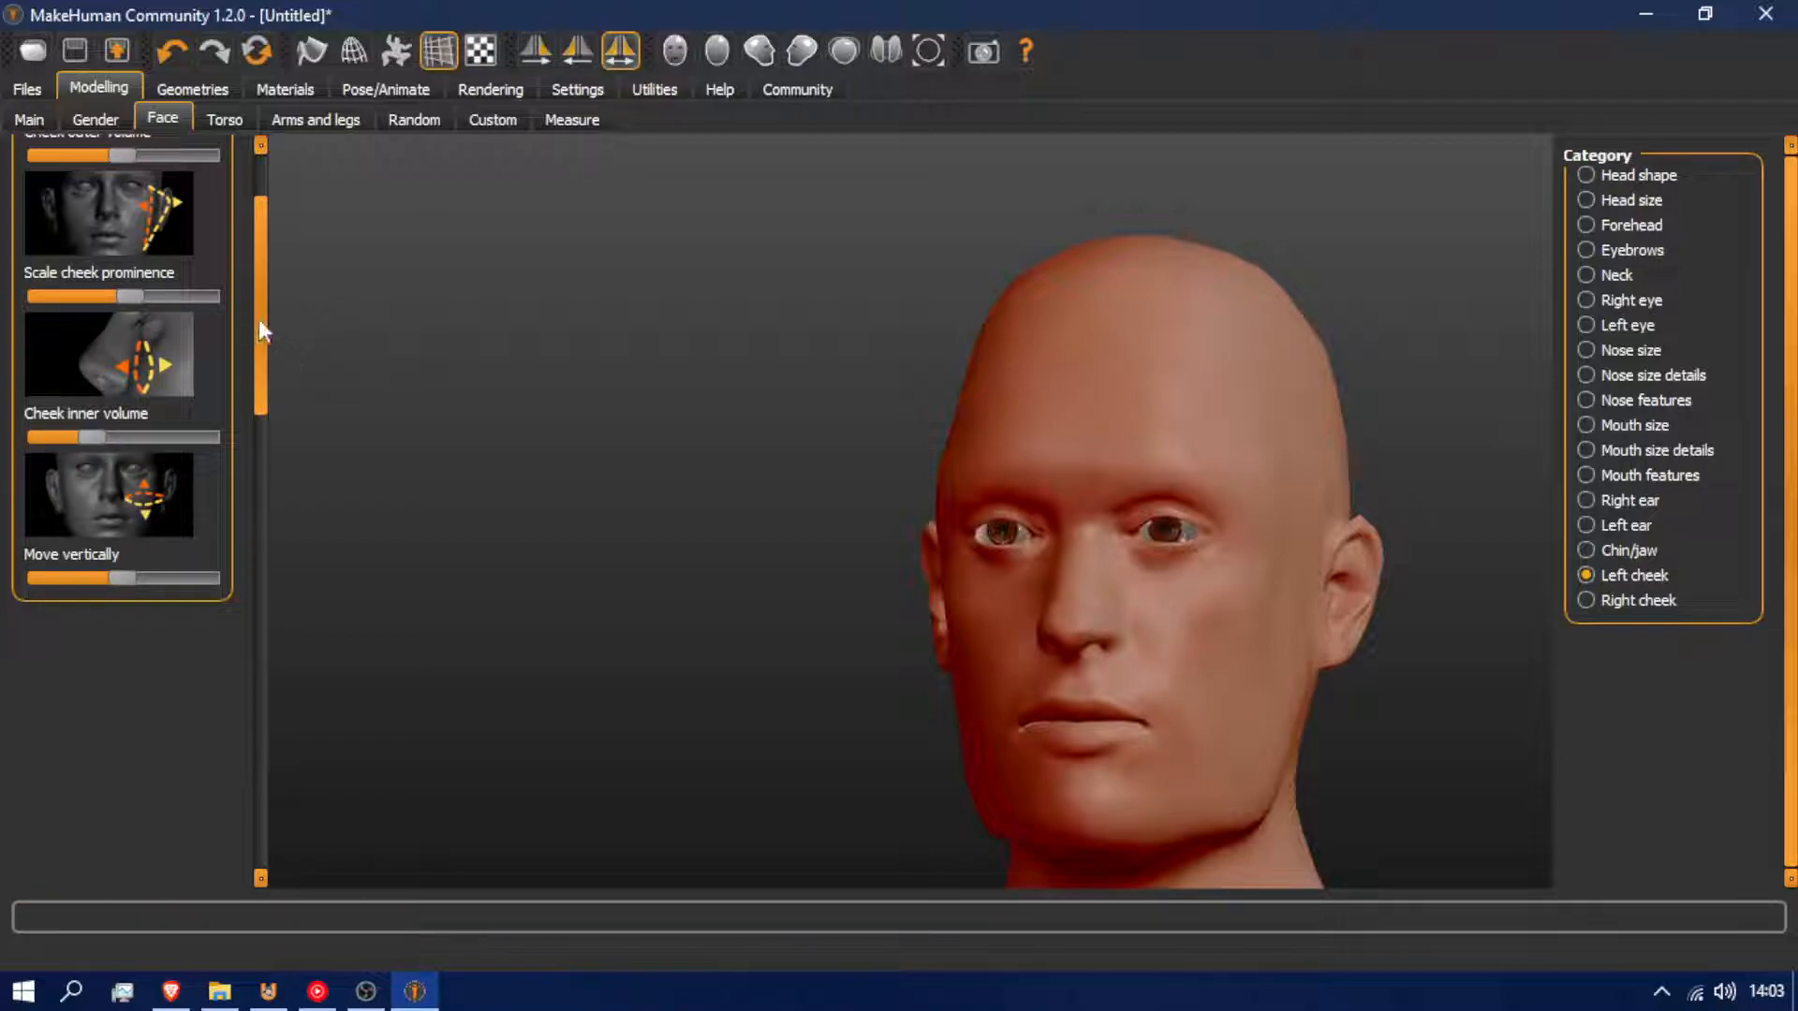
scroll(259, 319, up, 2)
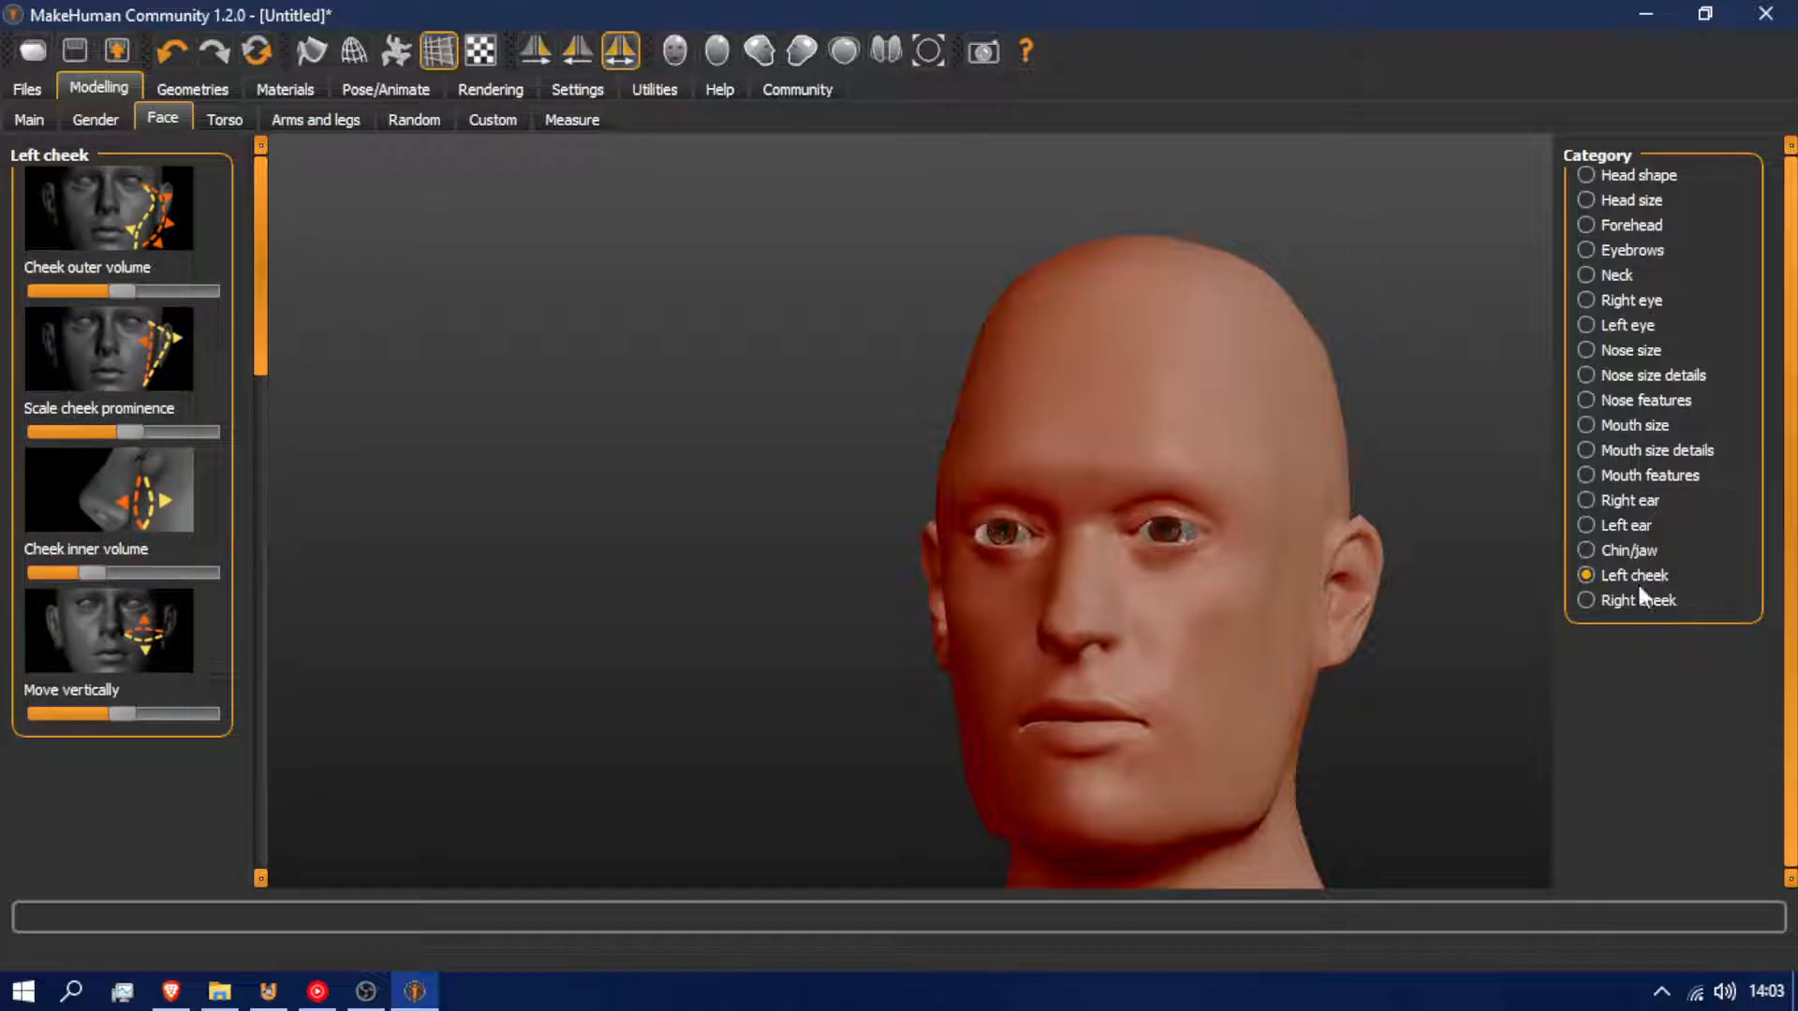
Raise the cleft chin and the chin prognathism to their maximum values
click(1642, 550)
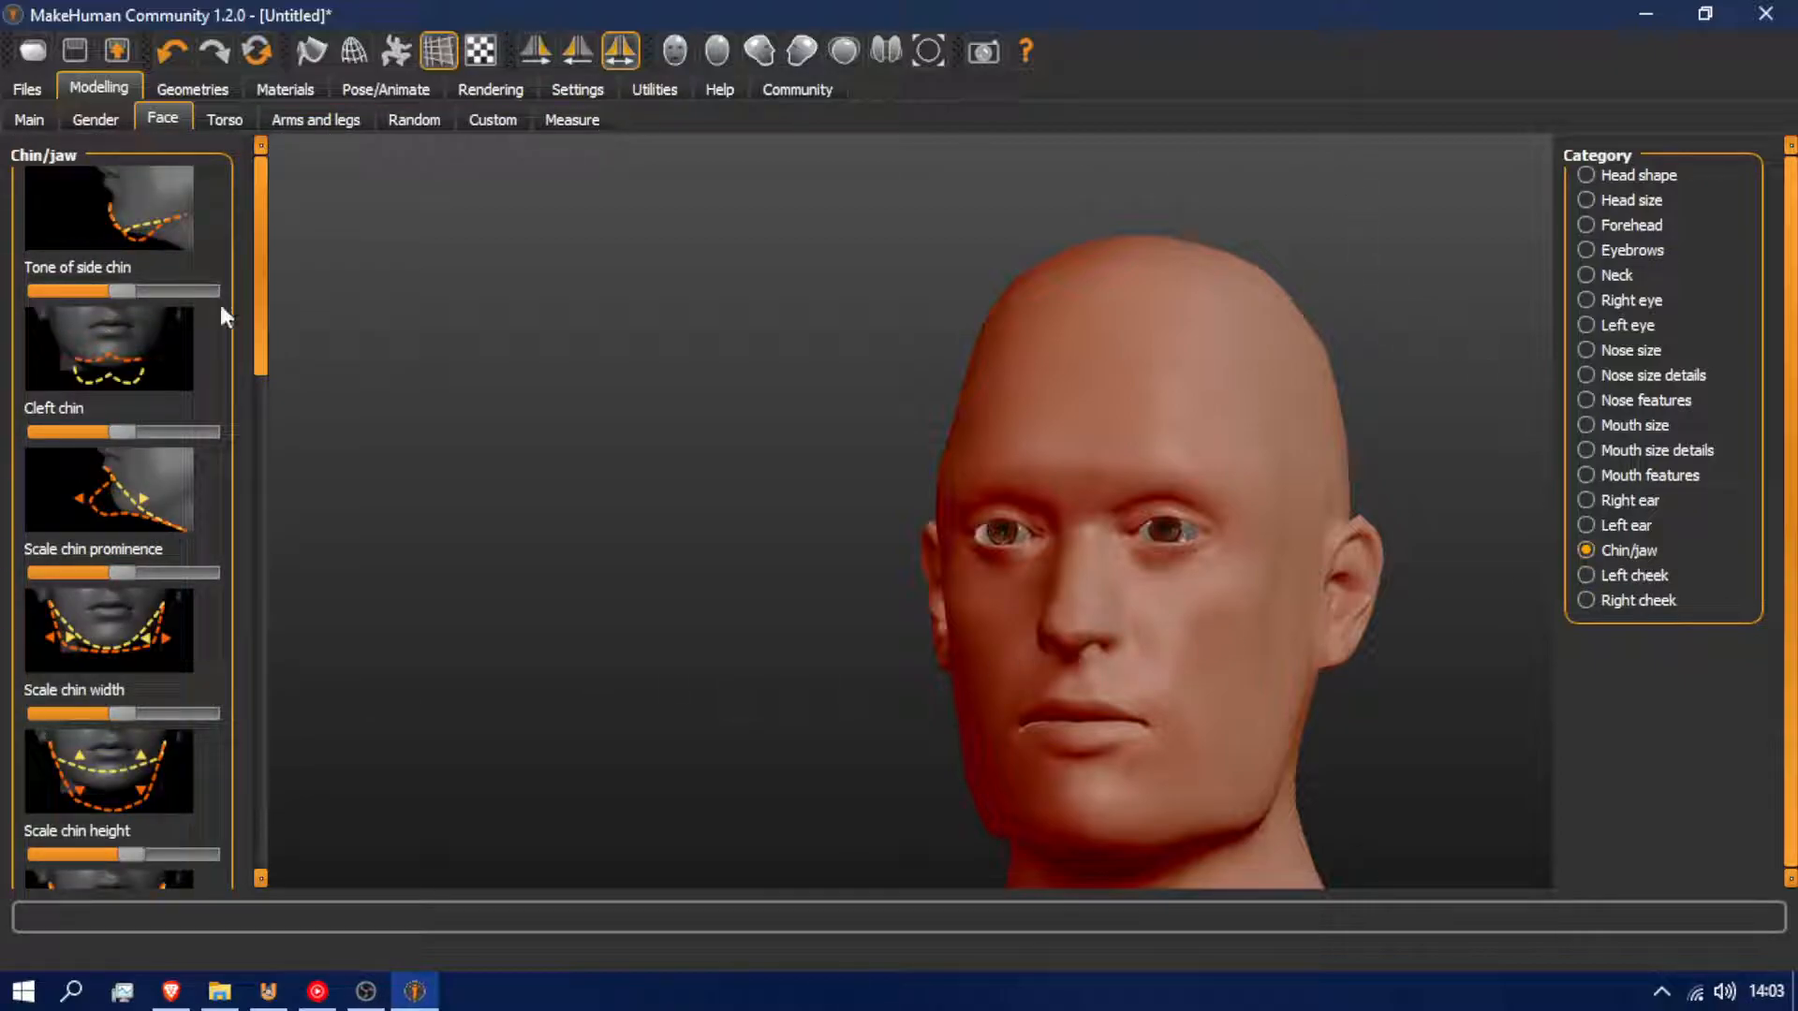
drag(117, 433, 524, 502)
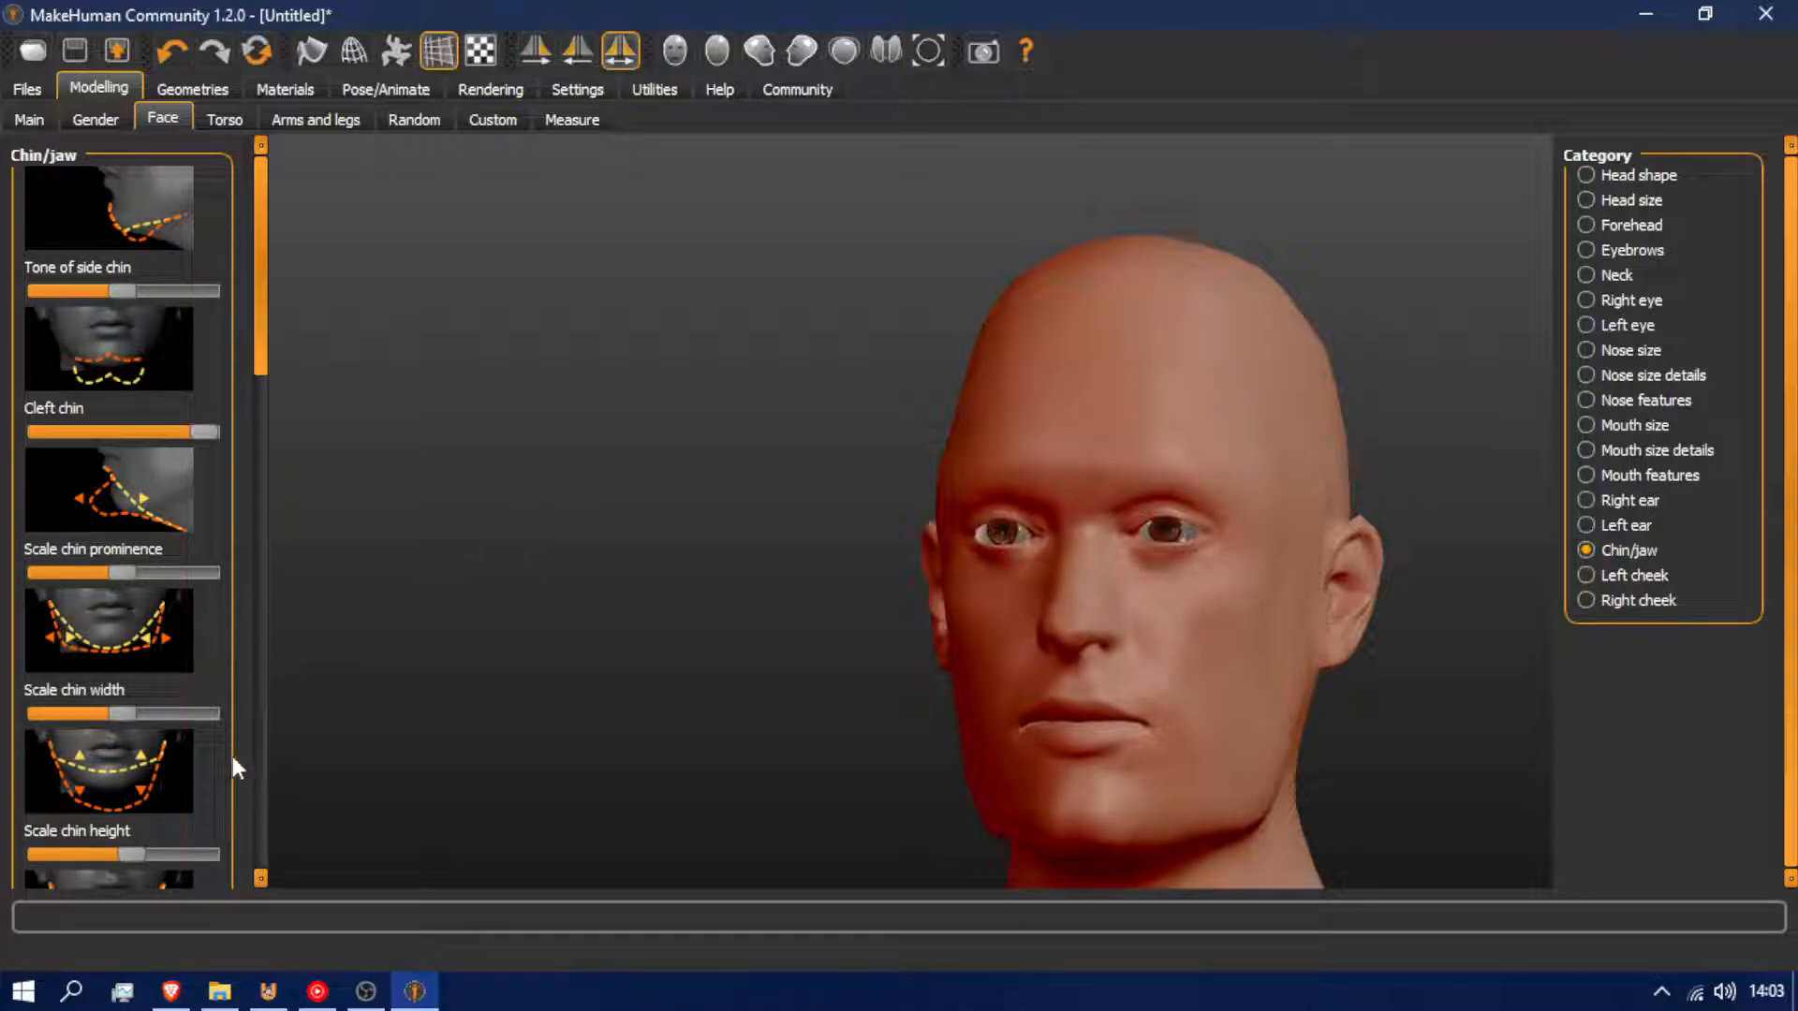
drag(266, 364, 262, 487)
drag(646, 642, 530, 630)
drag(122, 723, 164, 724)
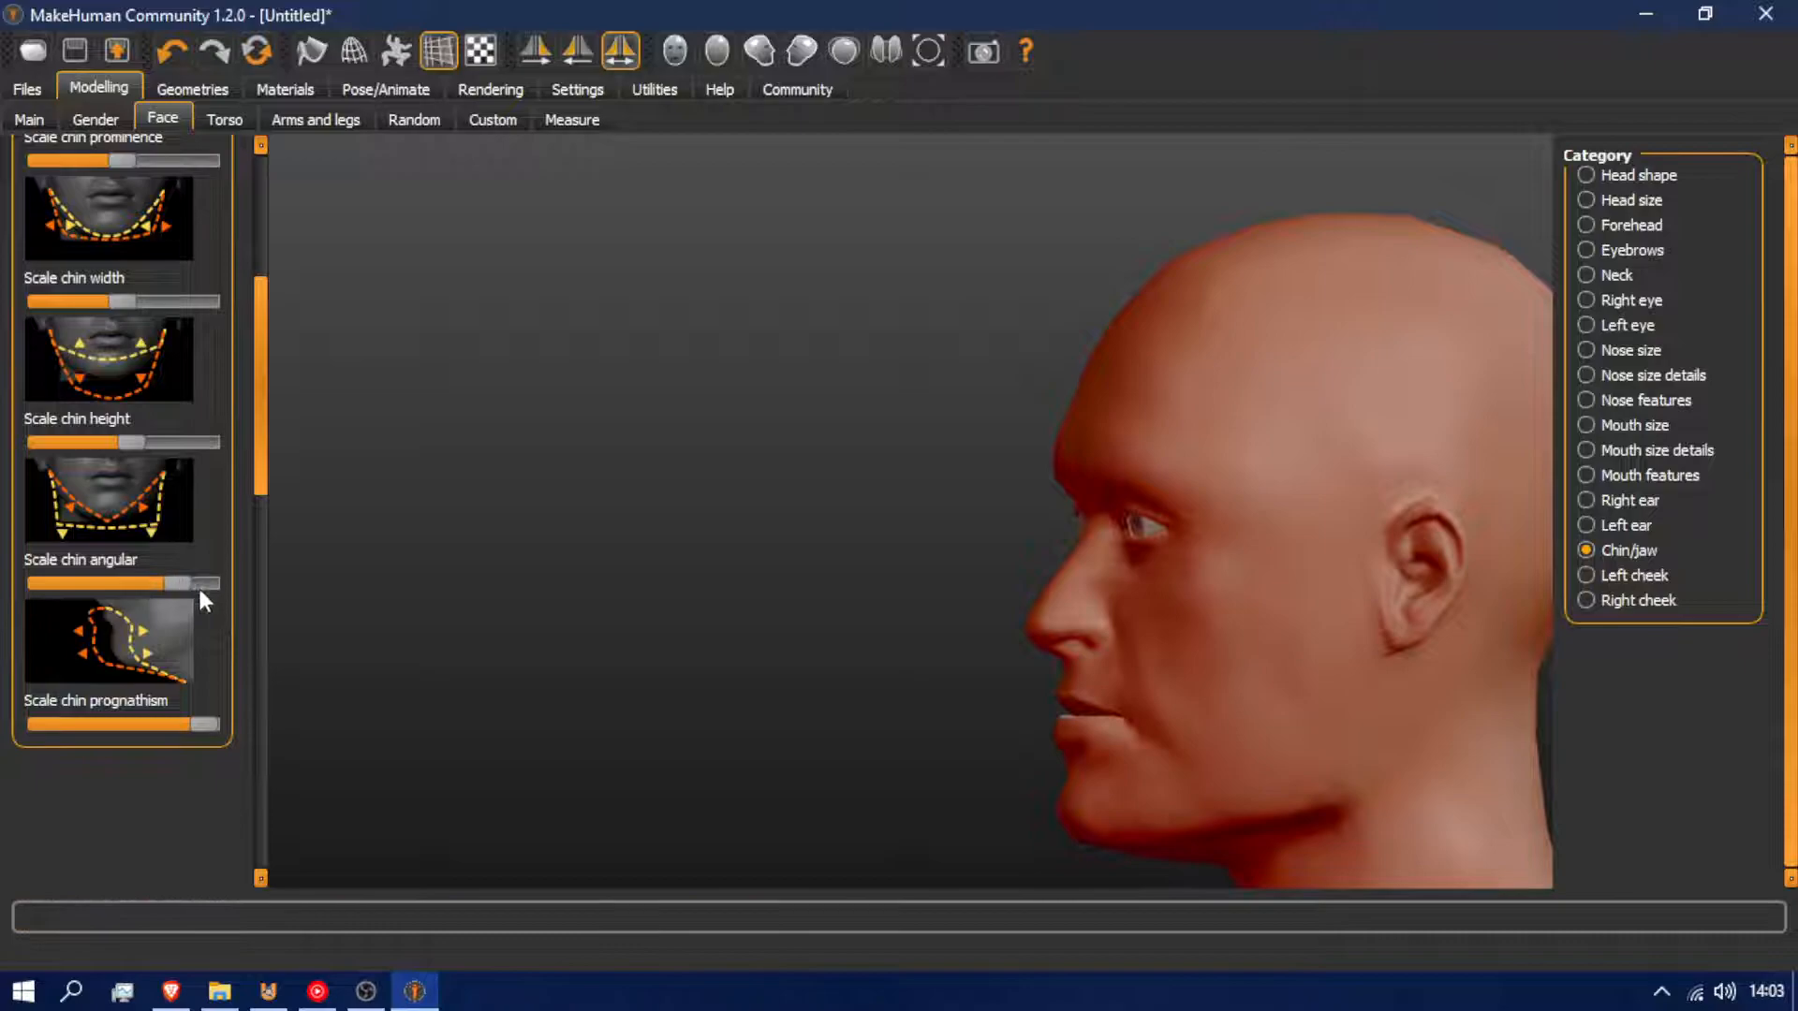
Lower the chin's angular scale slightly and set the chin height just below its middle value
mouse_move(176, 571)
mouse_down()
mouse_move(120, 585)
mouse_move(172, 592)
mouse_up()
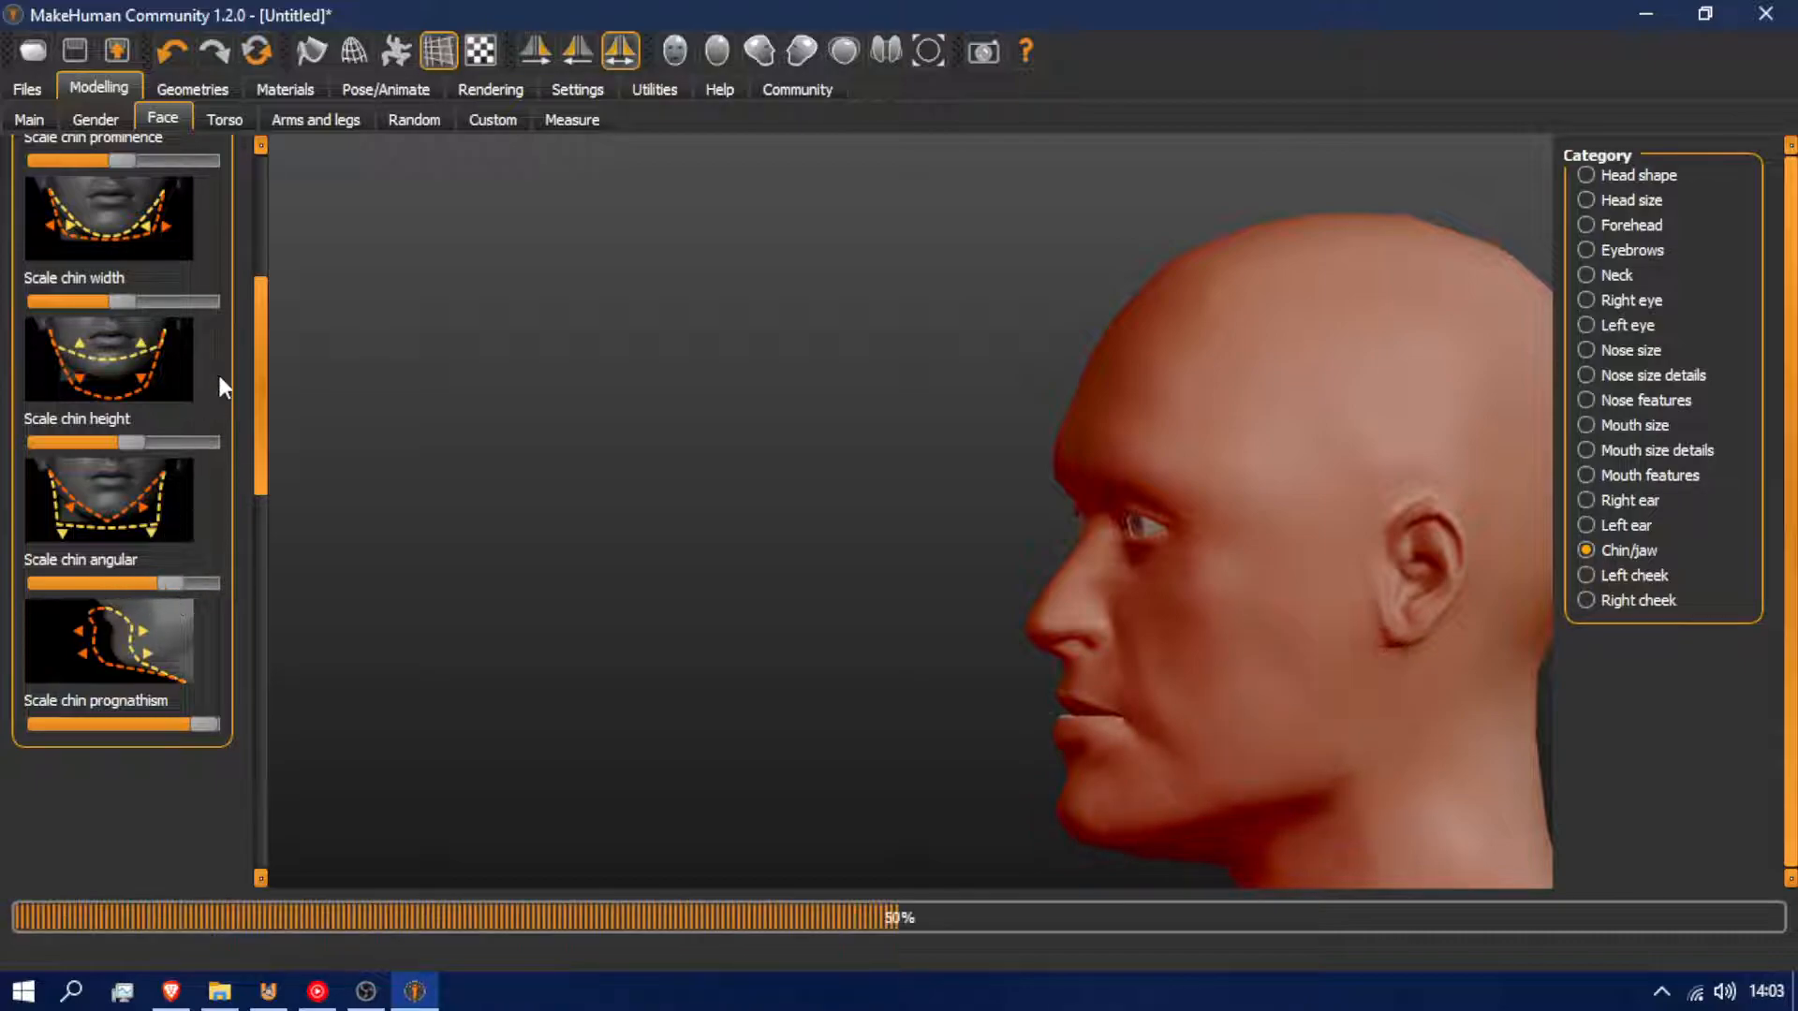
mouse_move(133, 442)
mouse_down()
mouse_move(62, 442)
mouse_move(114, 446)
mouse_up()
Widen the chin to moderately above its middle value
drag(265, 320, 260, 288)
drag(126, 415, 164, 438)
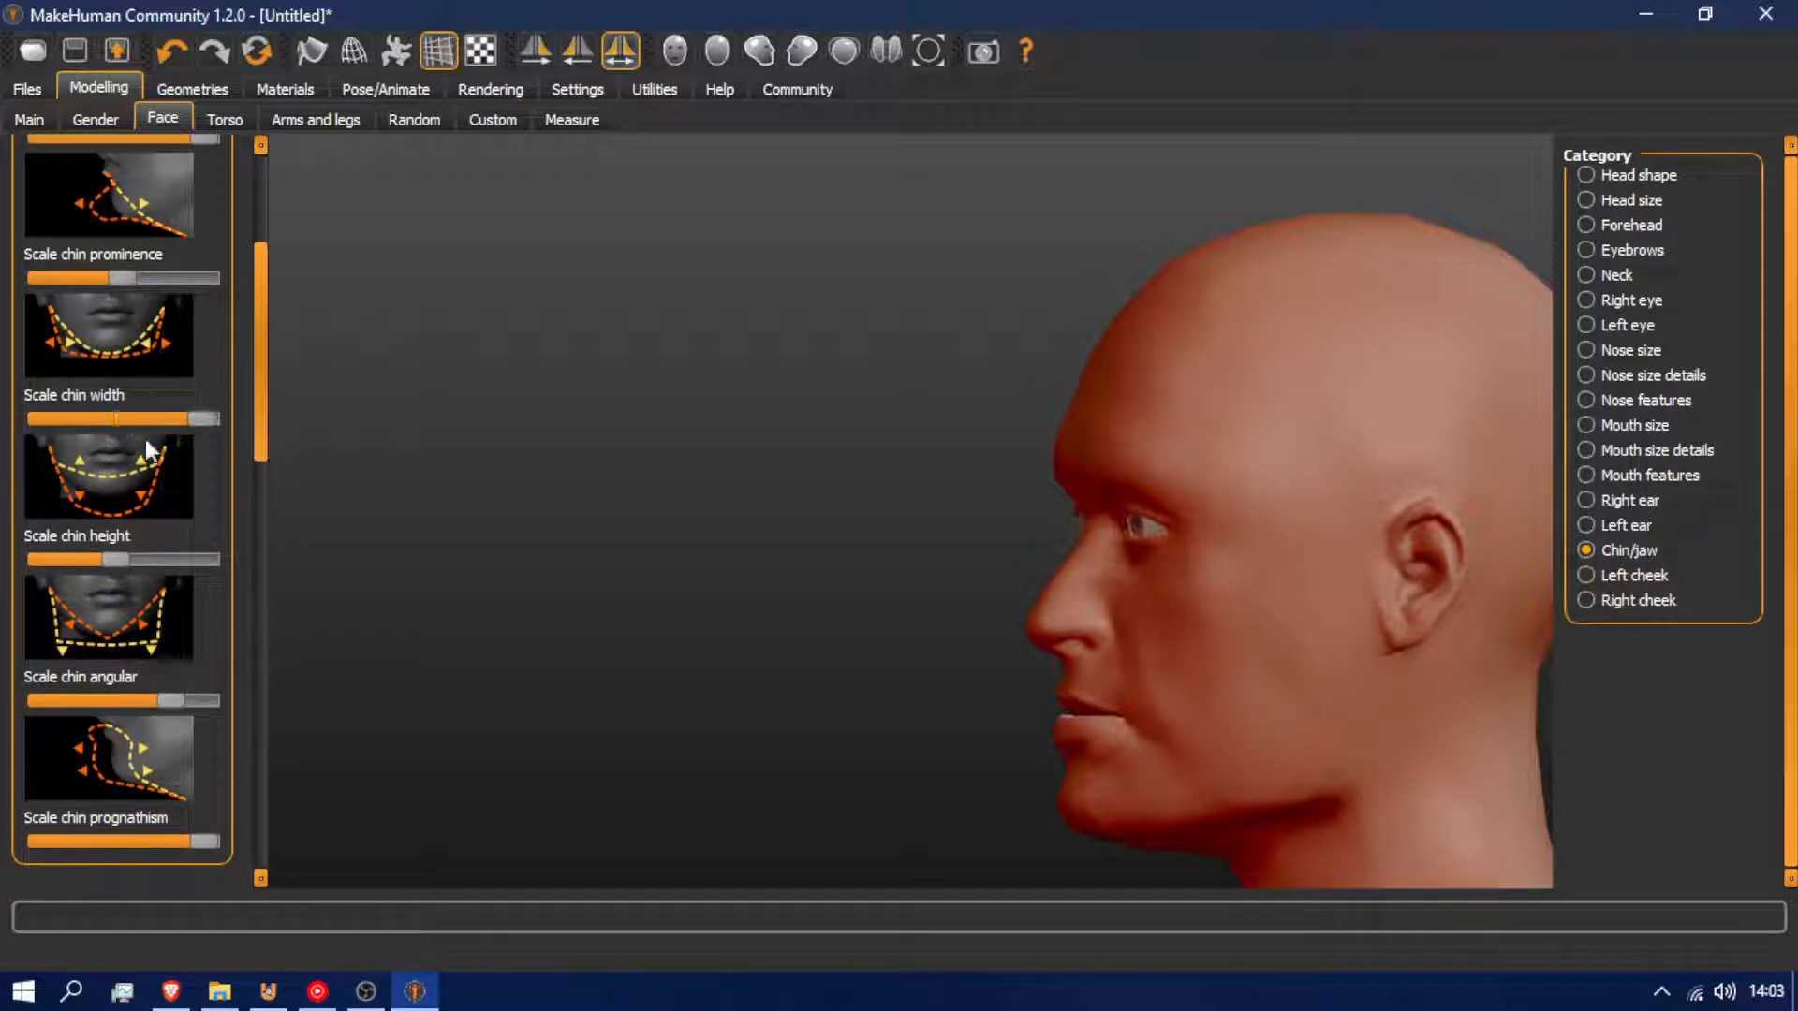
drag(305, 482, 794, 587)
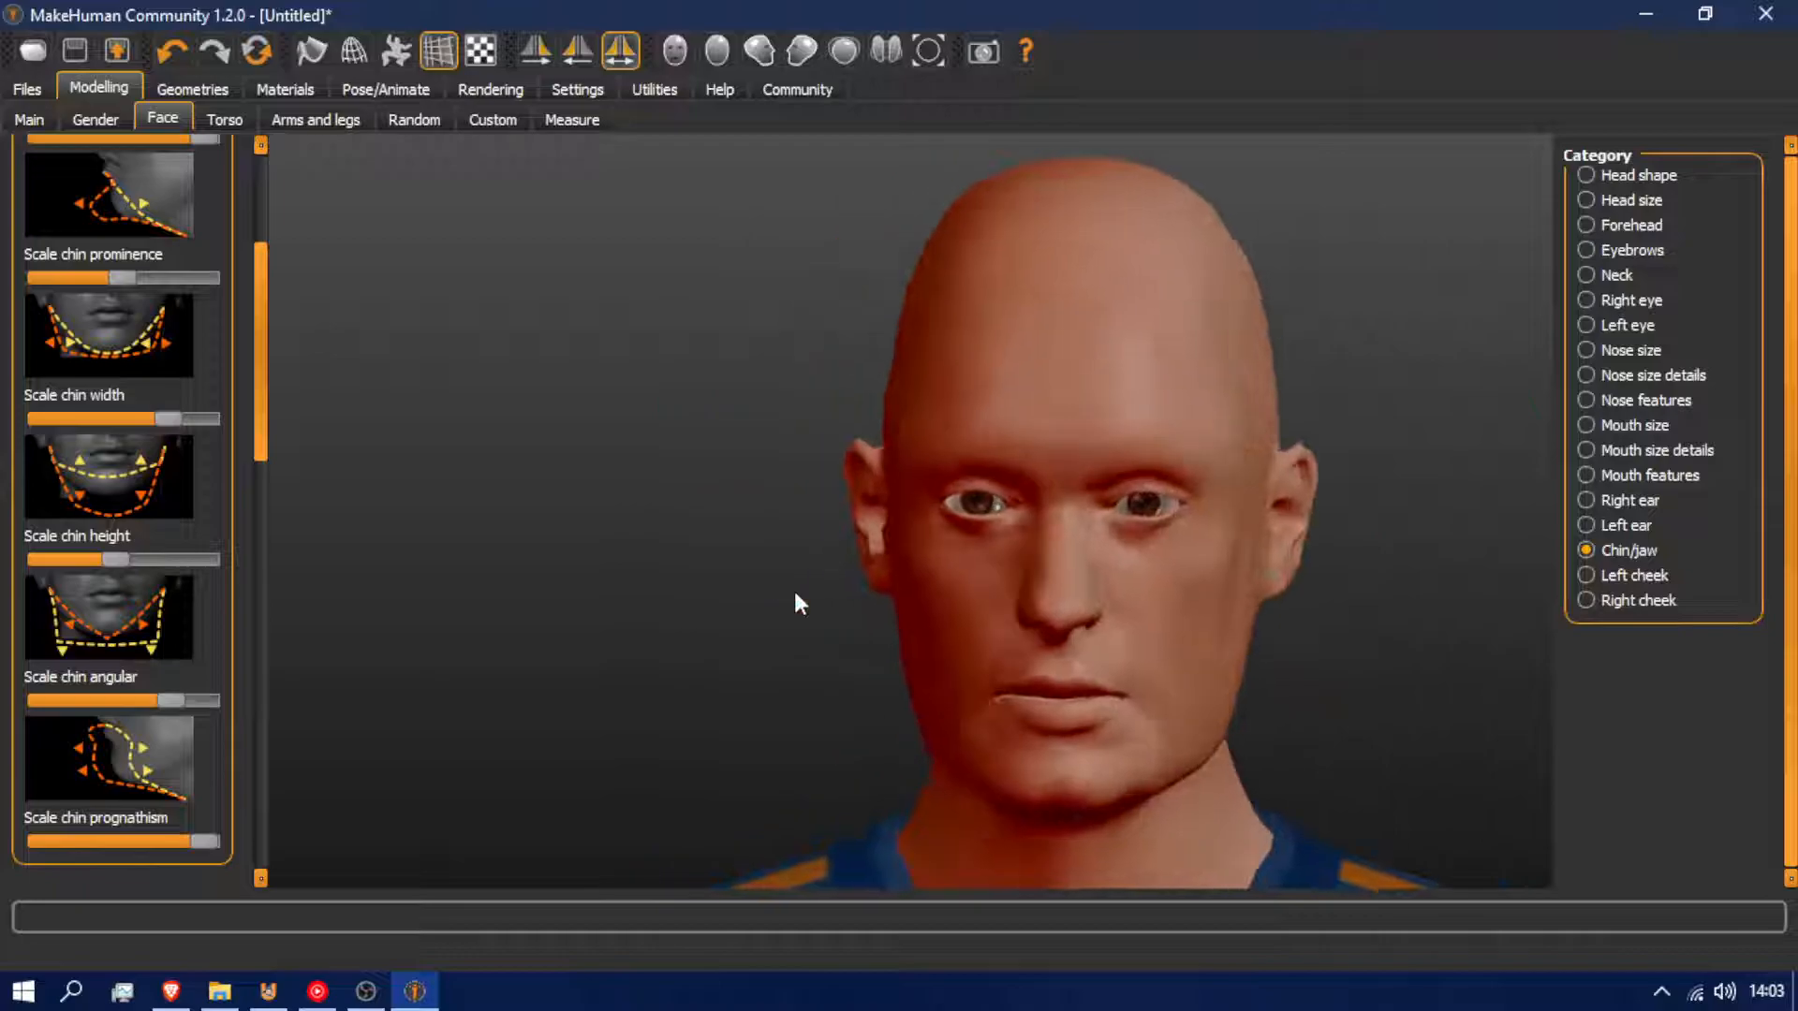
mouse_move(173, 423)
mouse_down()
mouse_move(261, 418)
mouse_move(104, 424)
mouse_move(152, 425)
mouse_up()
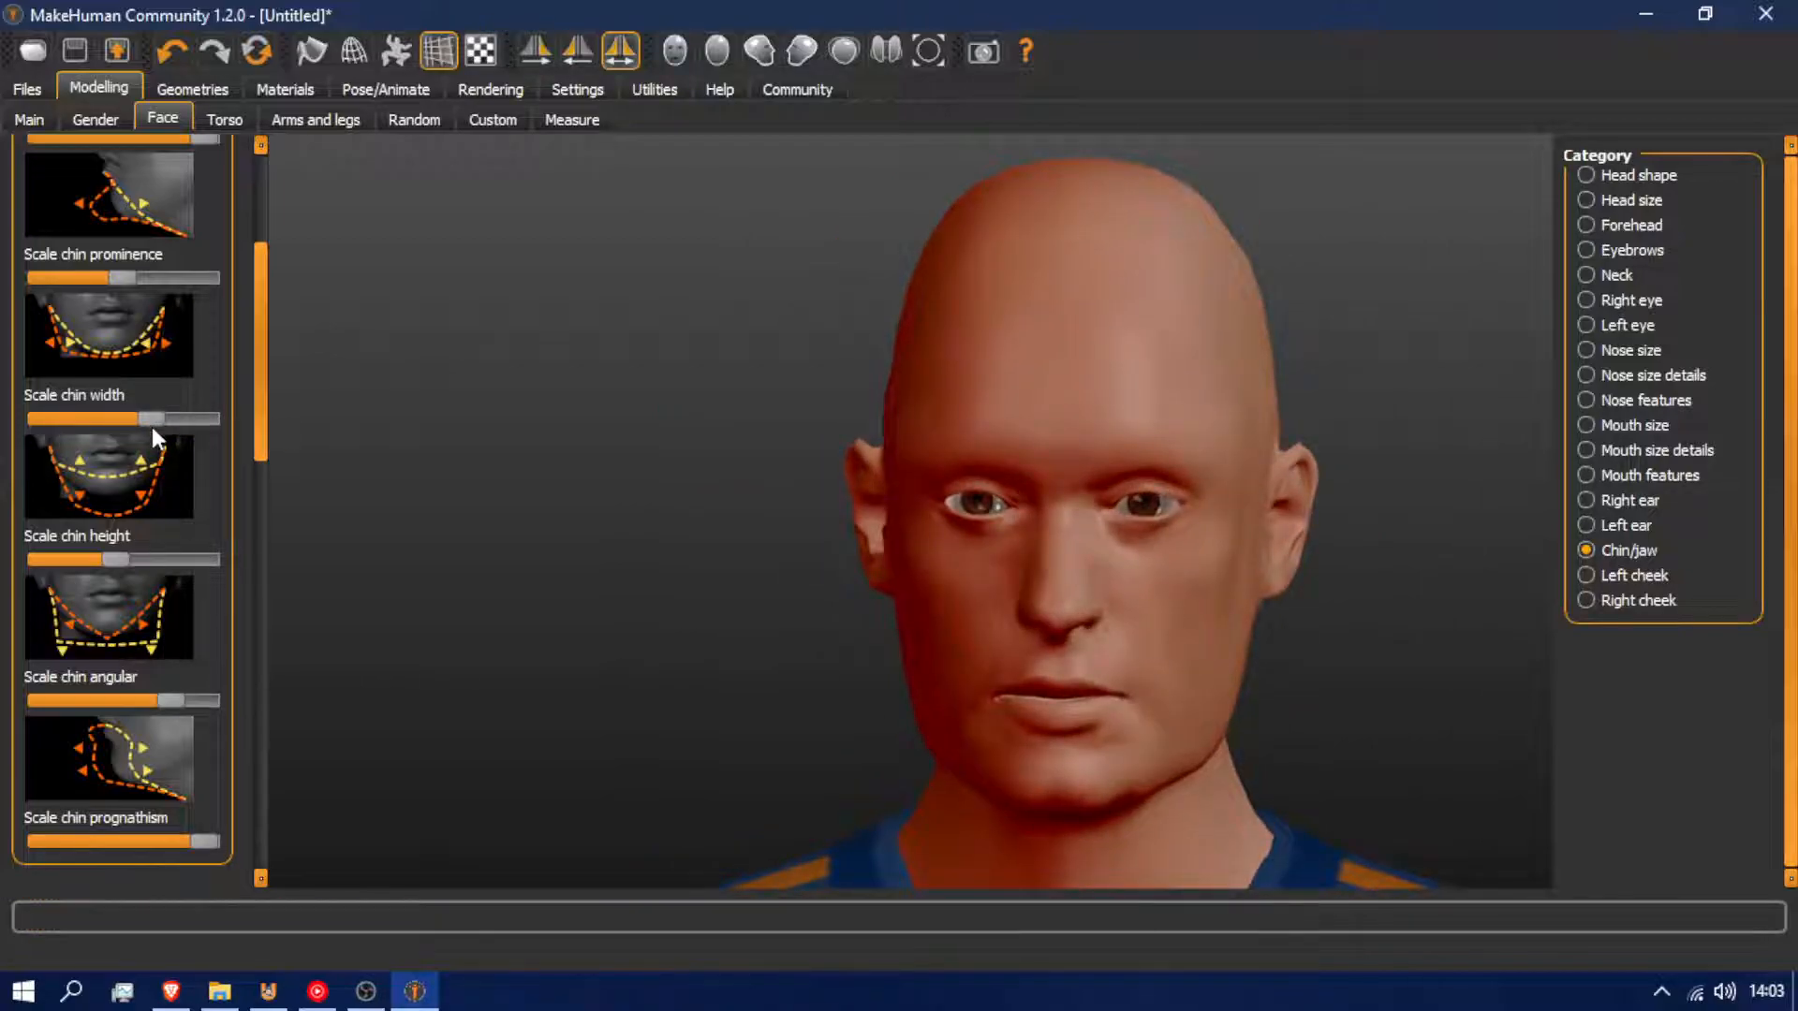
Reduce the chin prominence and the tone of the side chin to moderately below their middle values
drag(271, 246, 806, 616)
drag(126, 277, 209, 281)
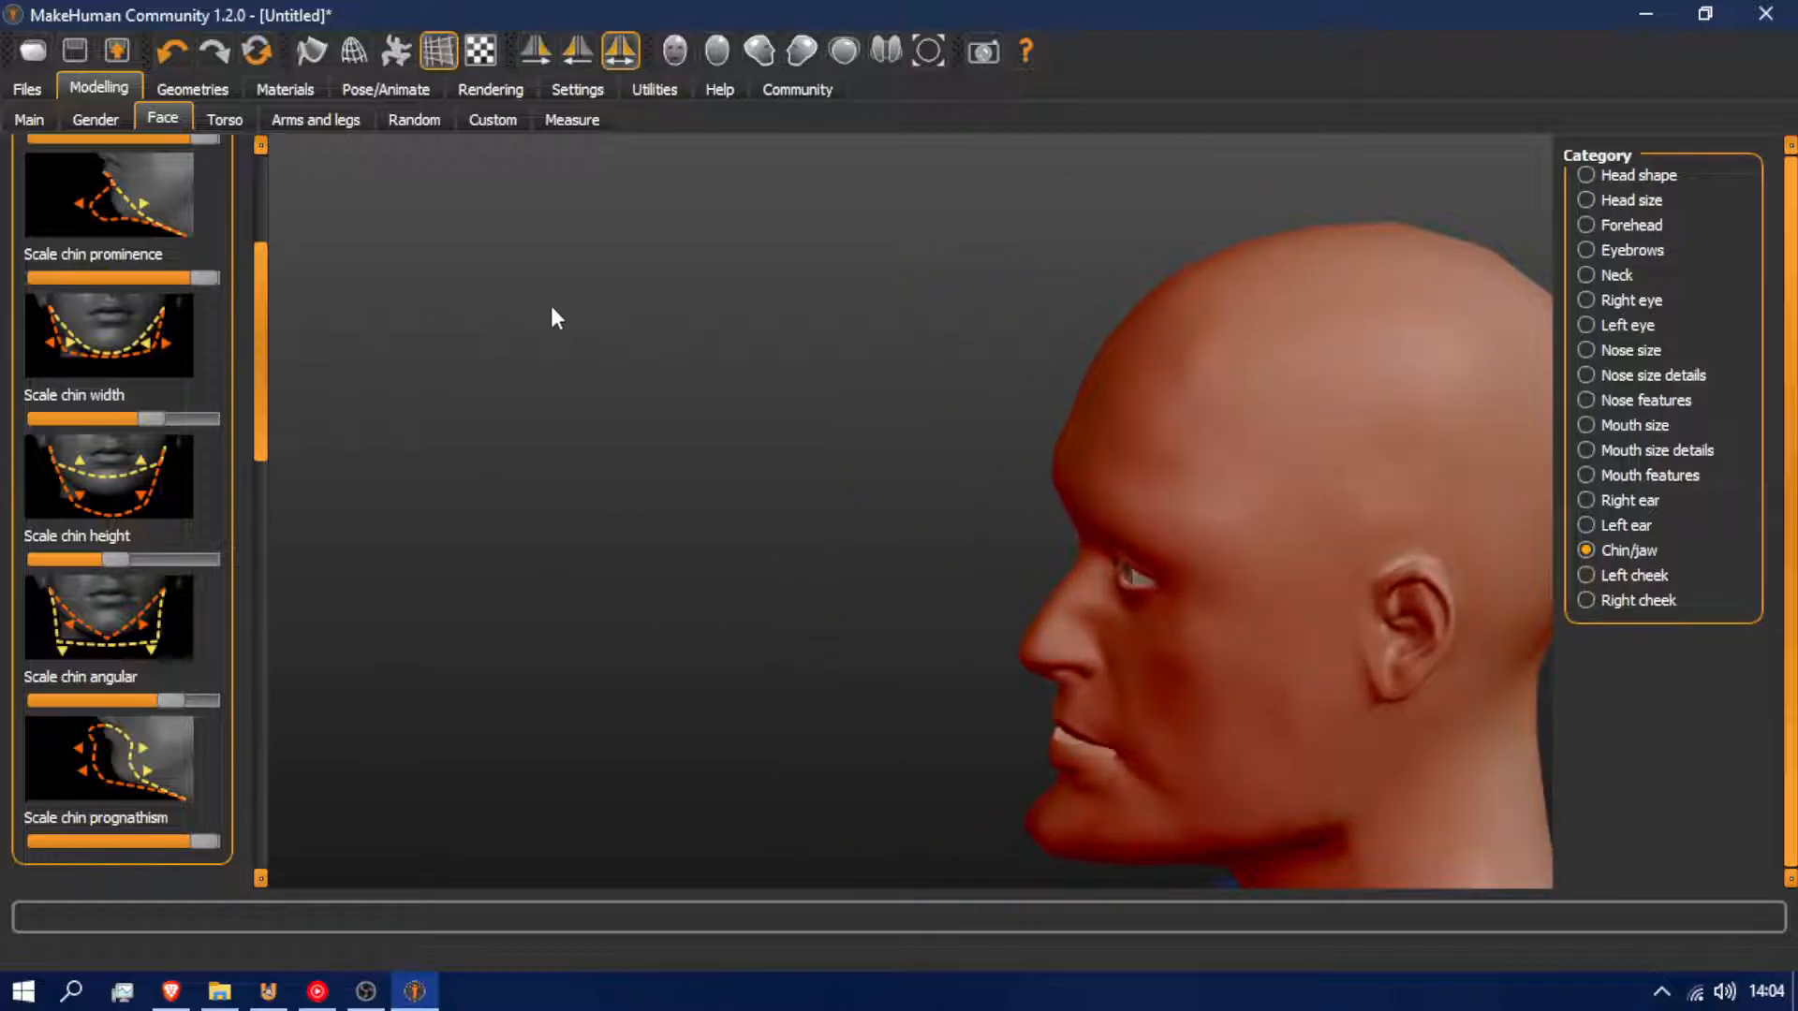
drag(193, 367, 86, 403)
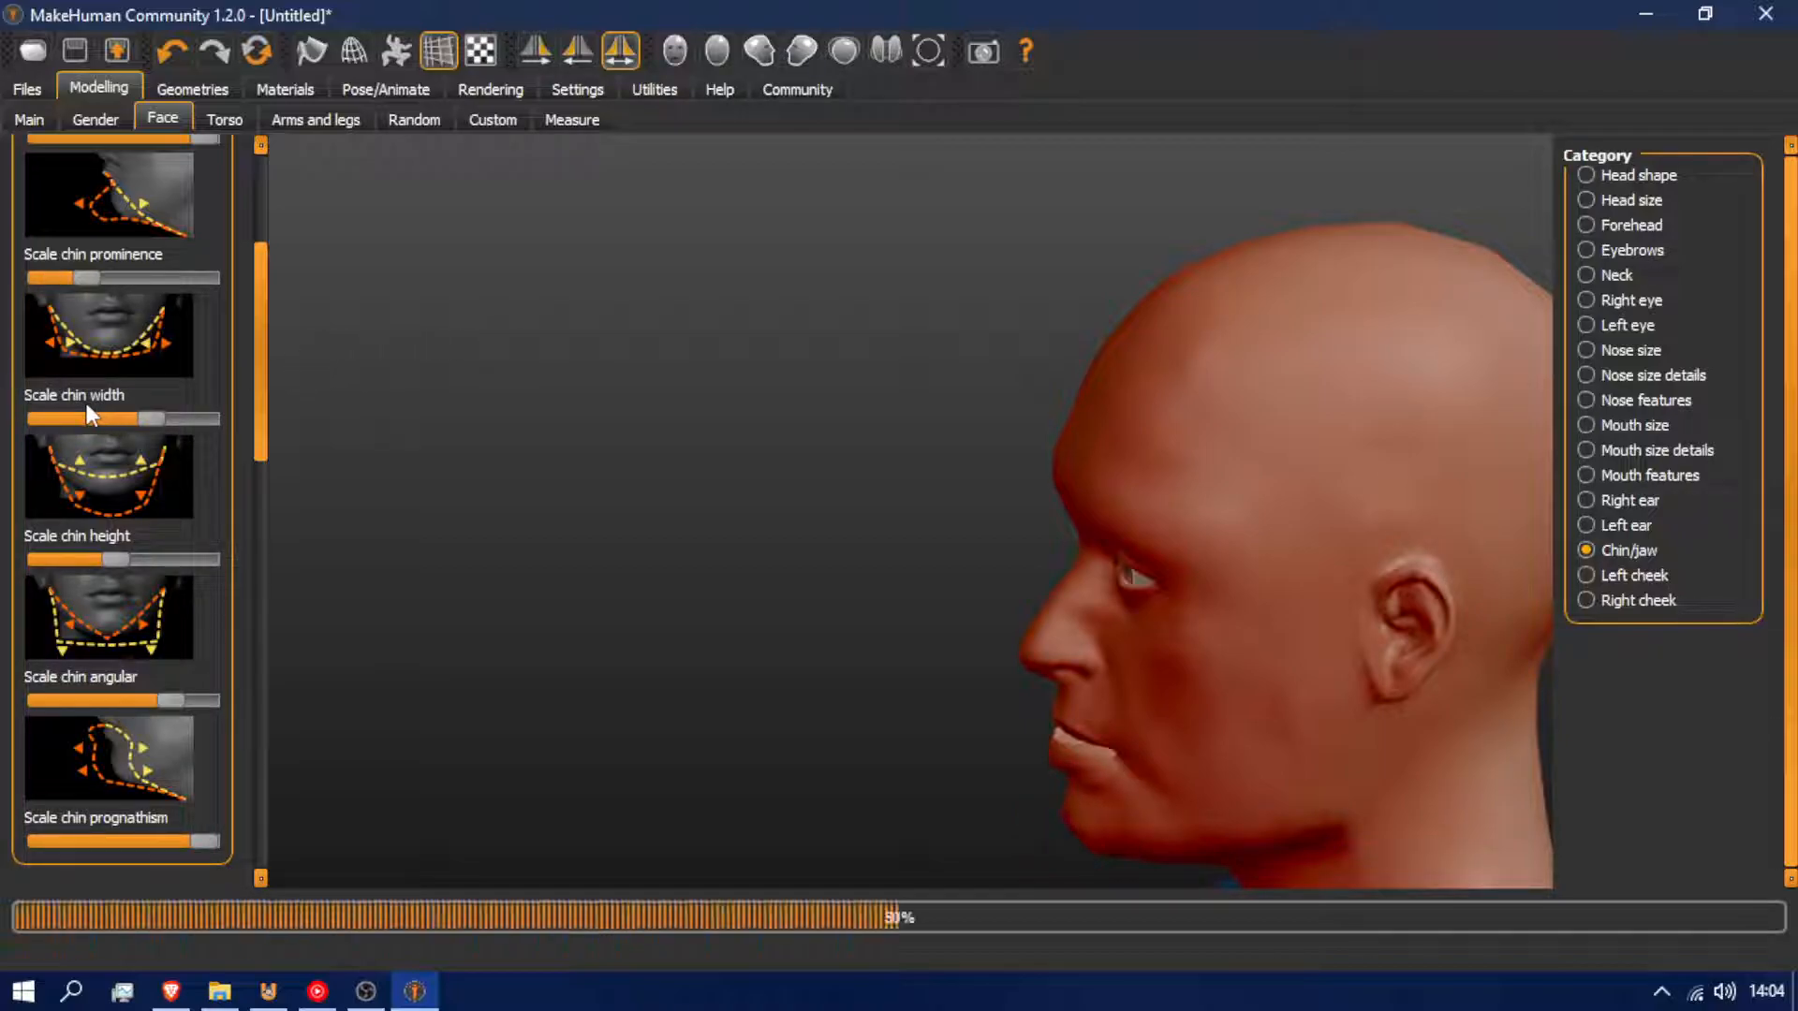
drag(262, 447, 250, 315)
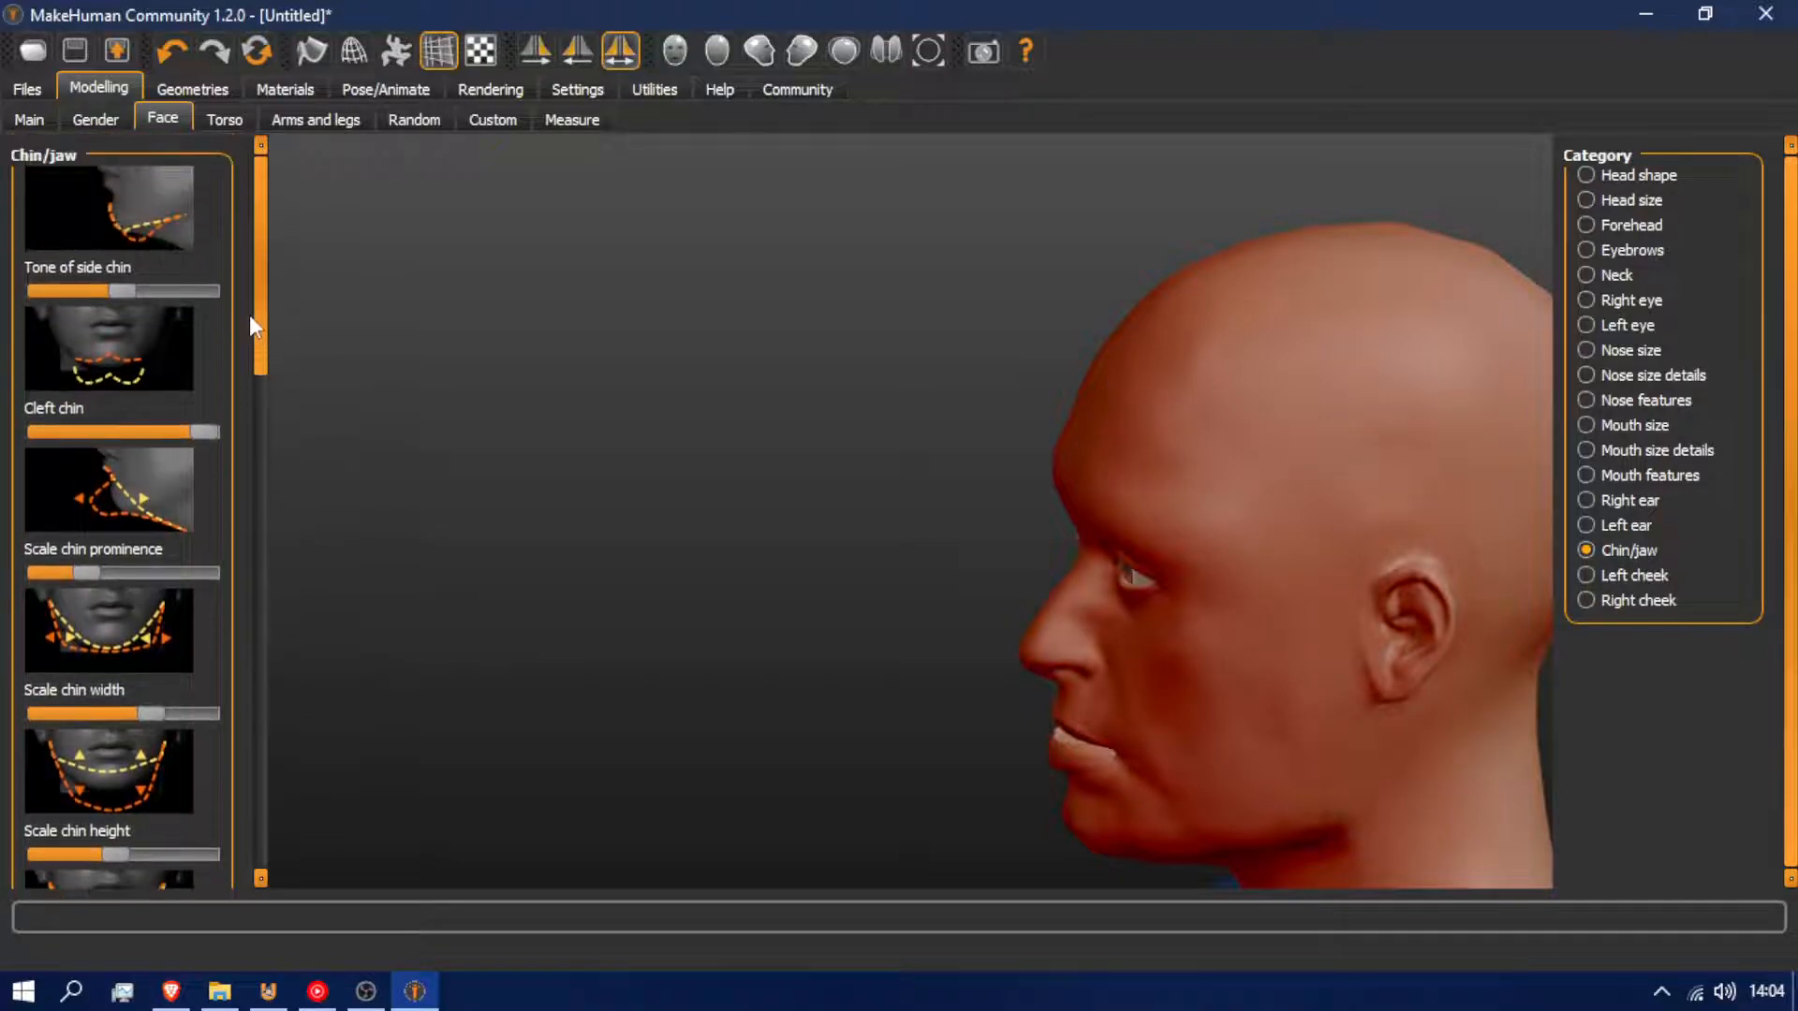
drag(122, 290, 75, 290)
drag(759, 373, 937, 388)
scroll(1114, 609, down, 3)
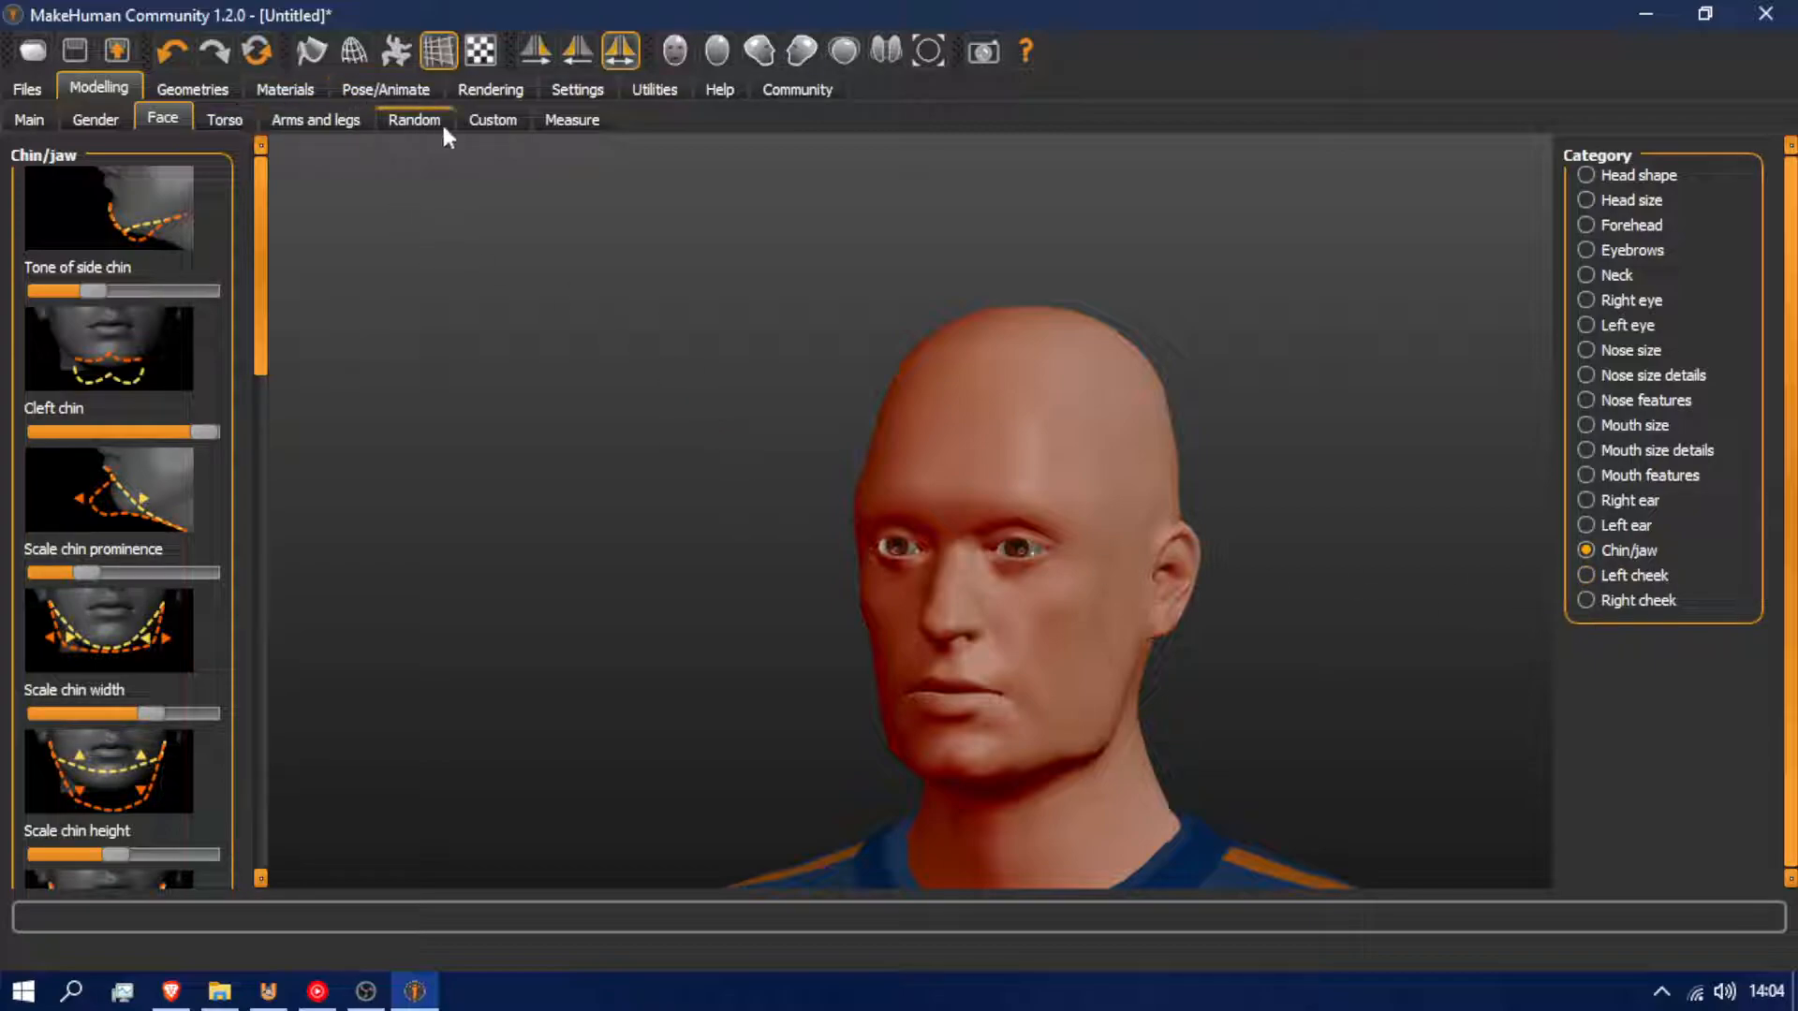
Try the low-poly eyes on the character and switch back to the high-poly eyes
click(193, 87)
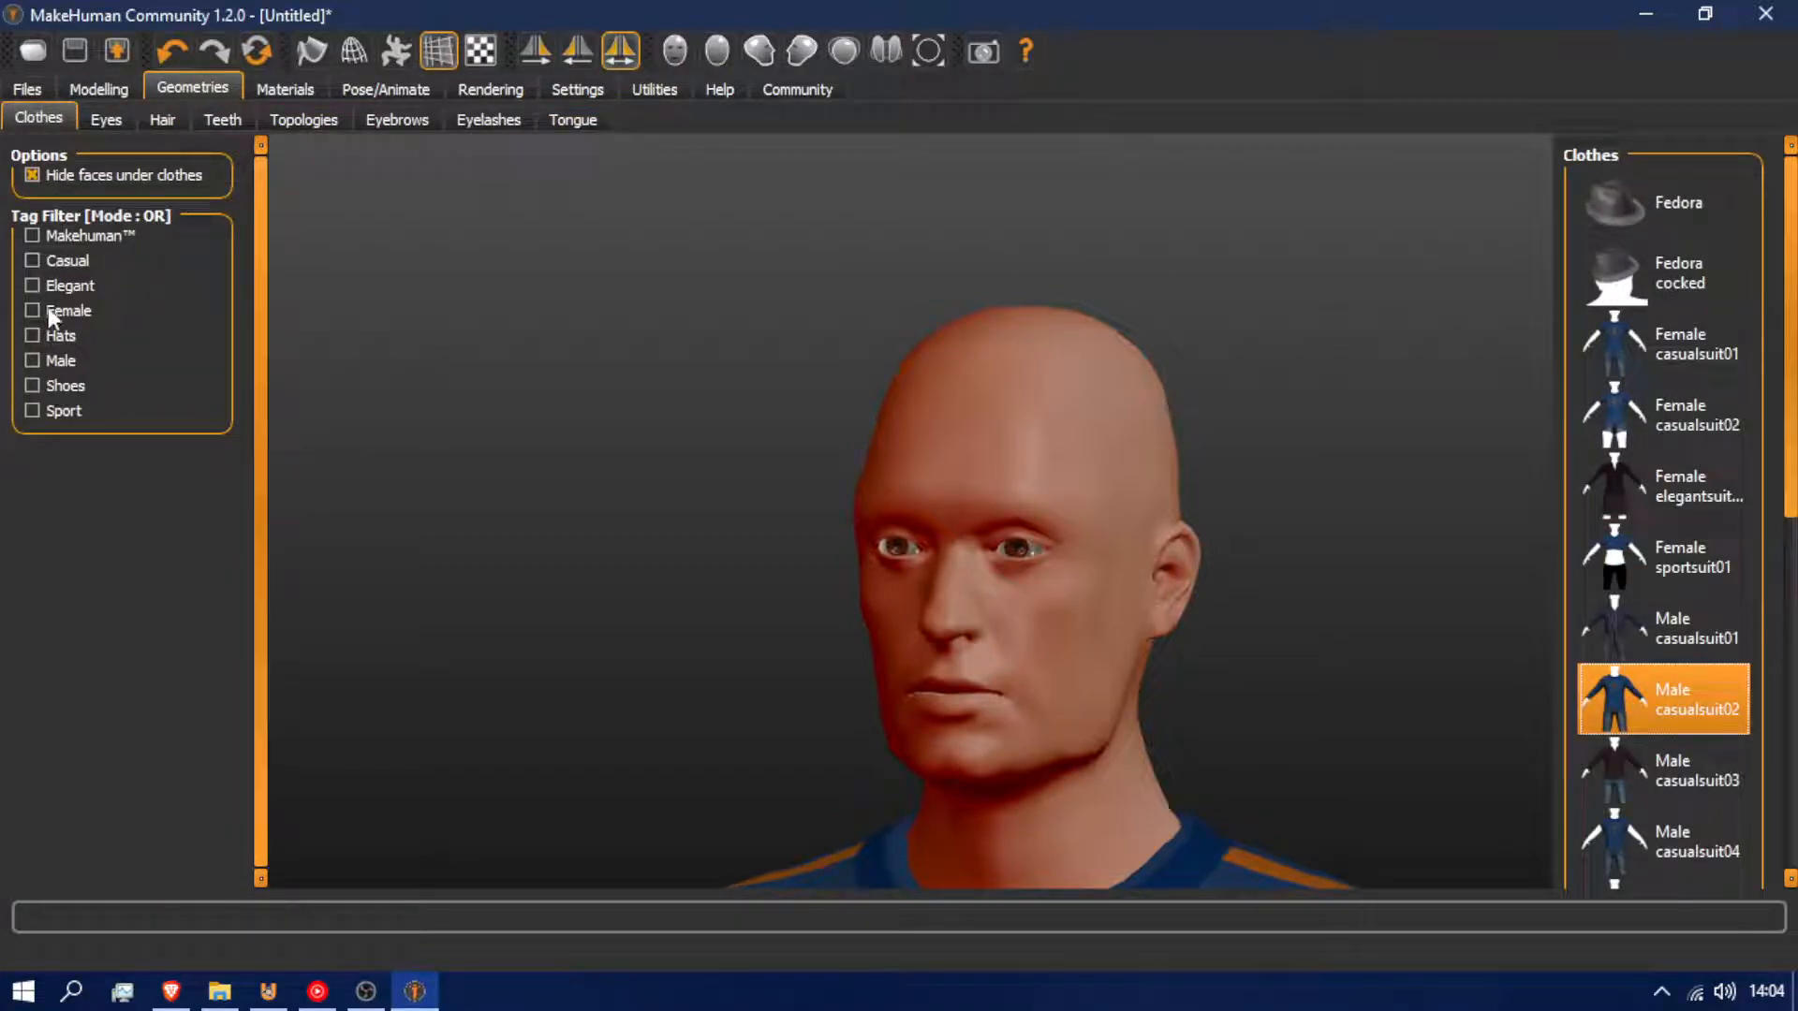
click(103, 119)
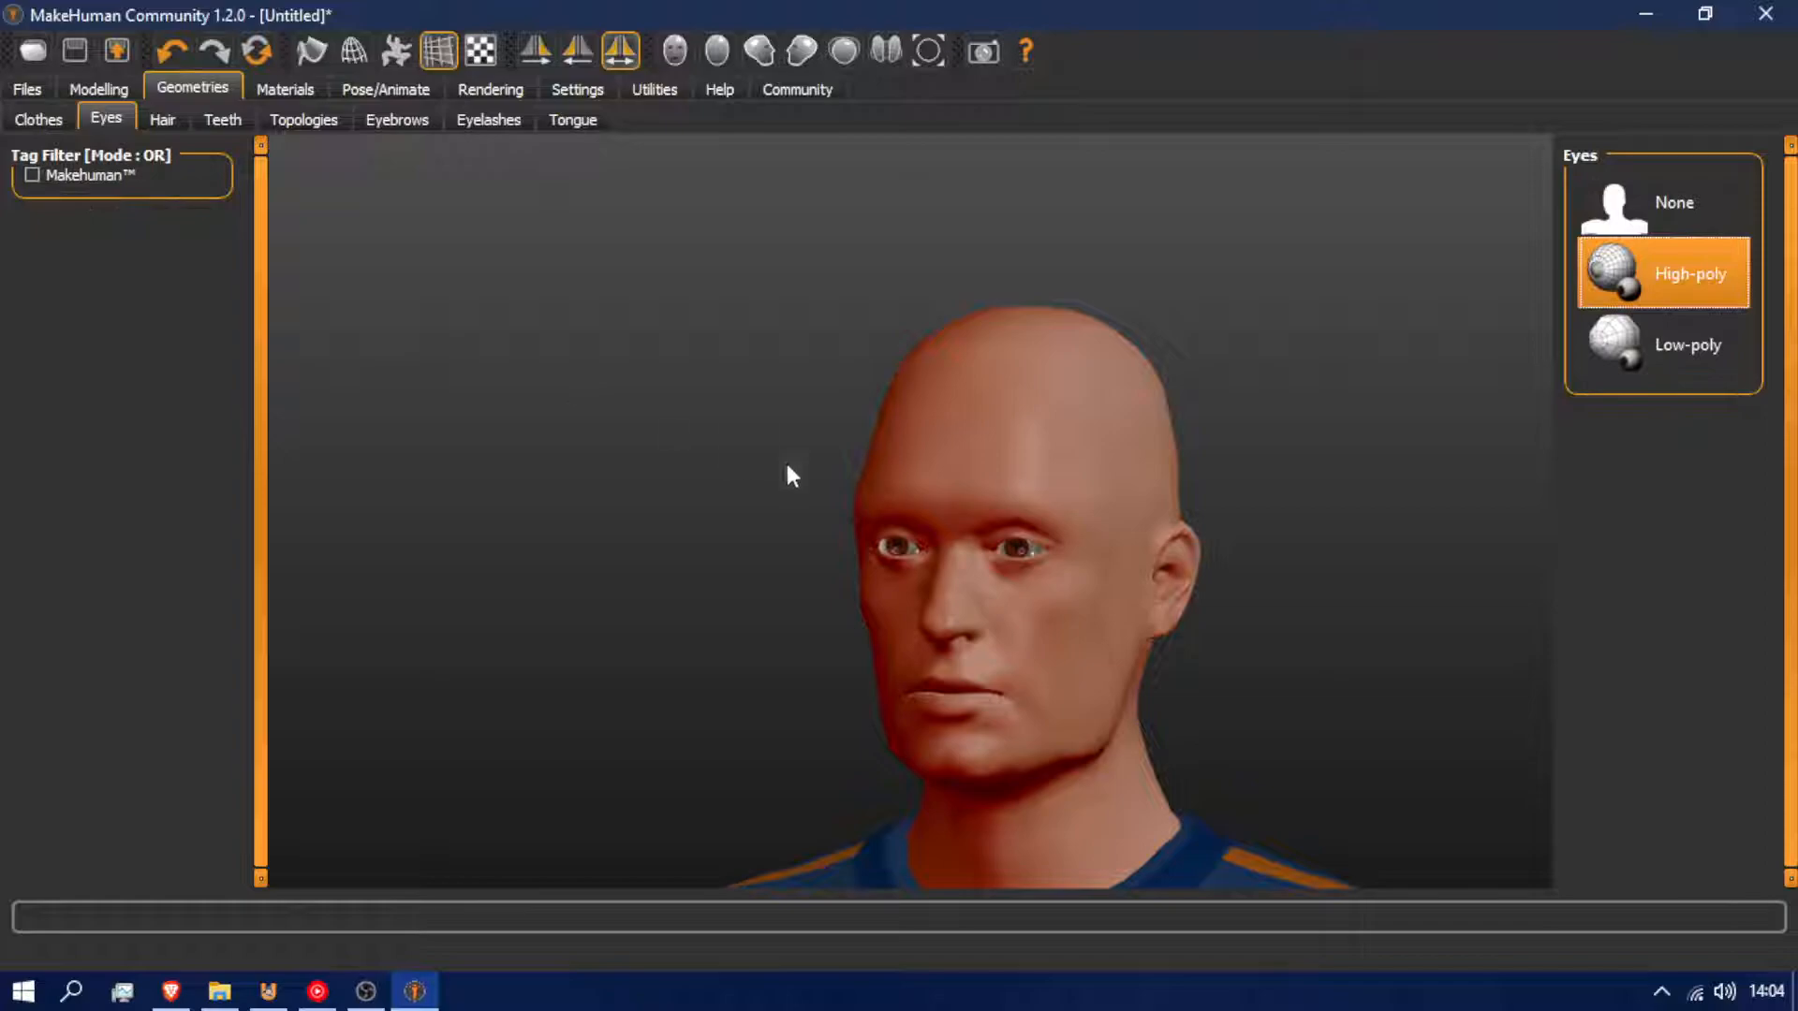
click(1700, 349)
click(1676, 286)
drag(1393, 680, 1477, 670)
scroll(1358, 679, up, 5)
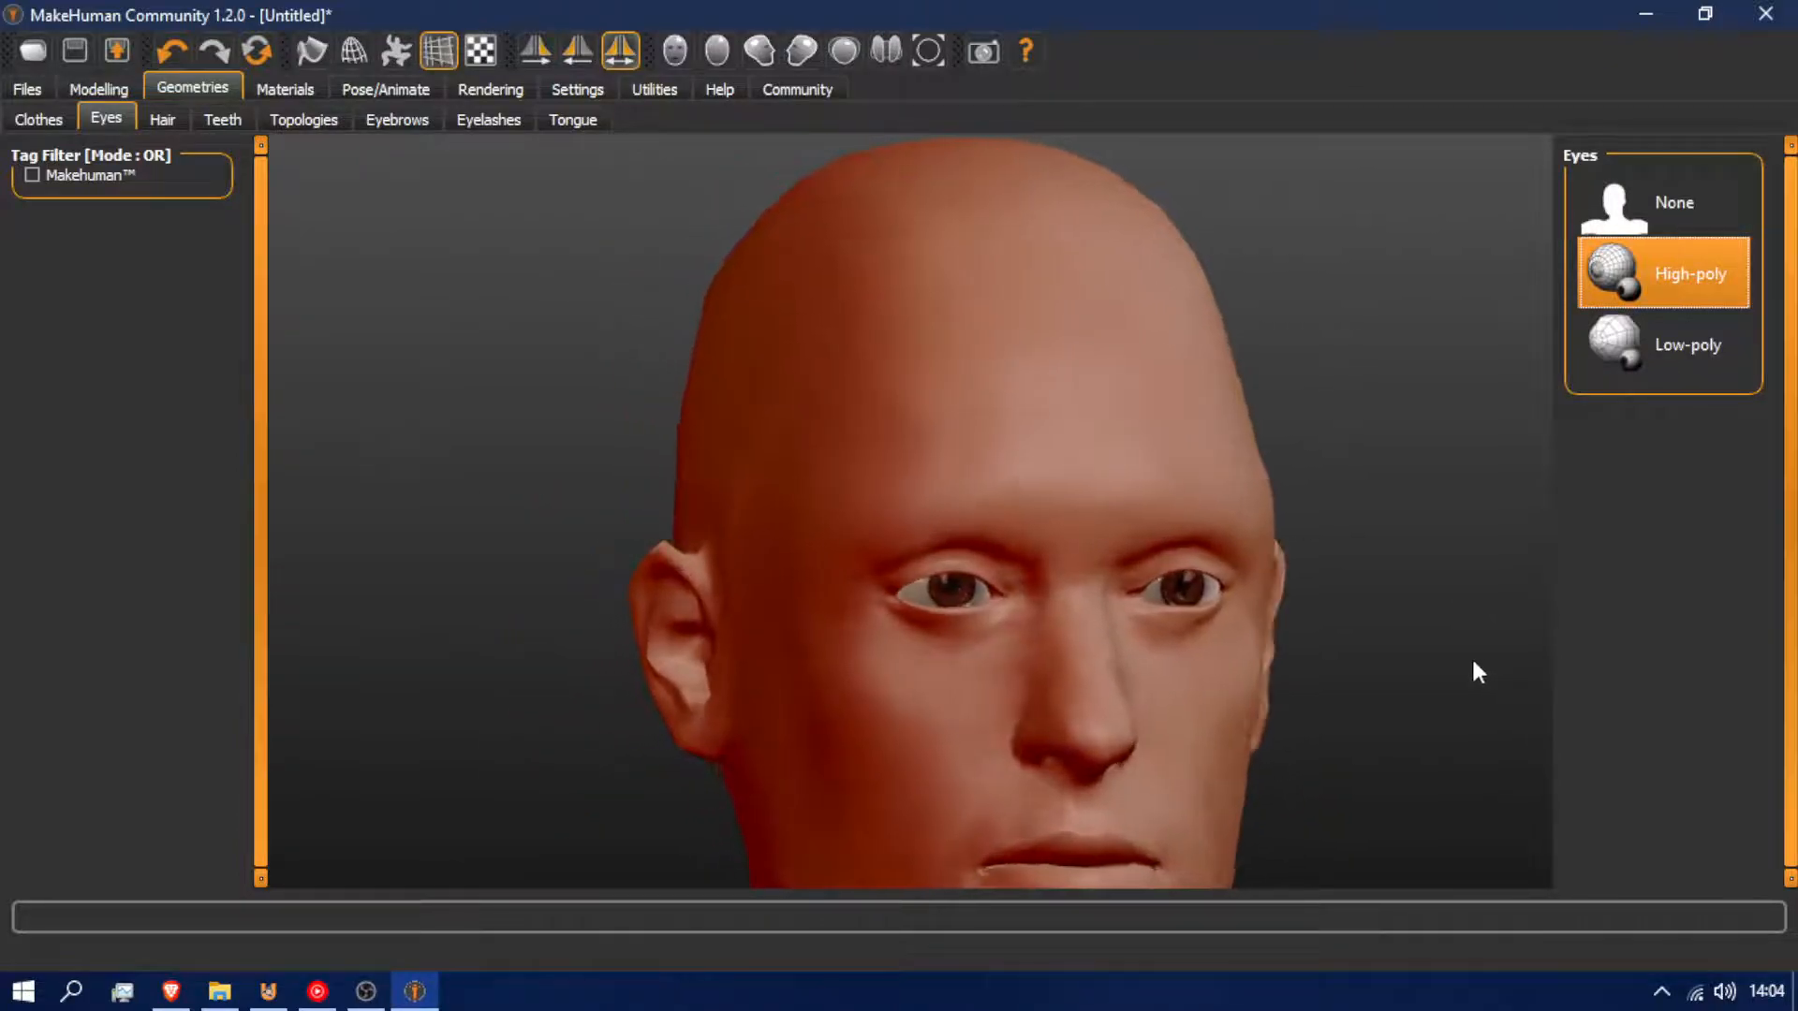
Try the Short04 hairstyle on the character and inspect it from the side
click(183, 116)
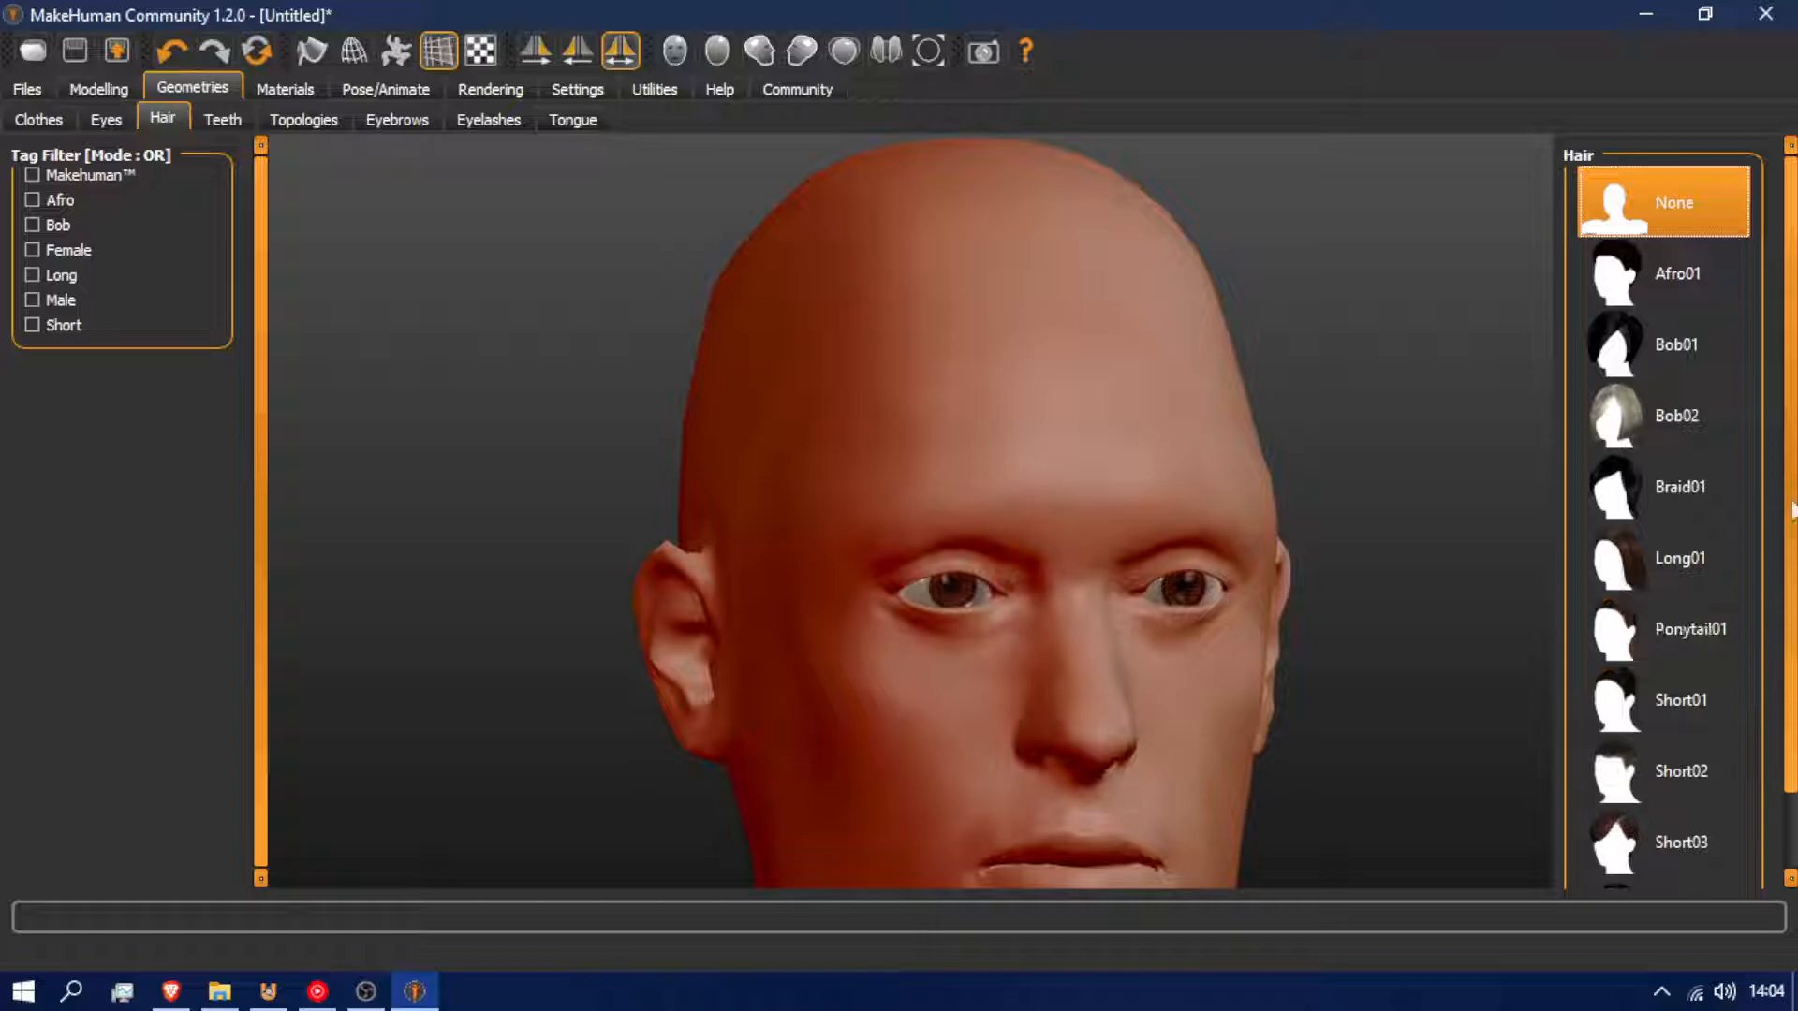
drag(1792, 632, 1794, 721)
click(1726, 828)
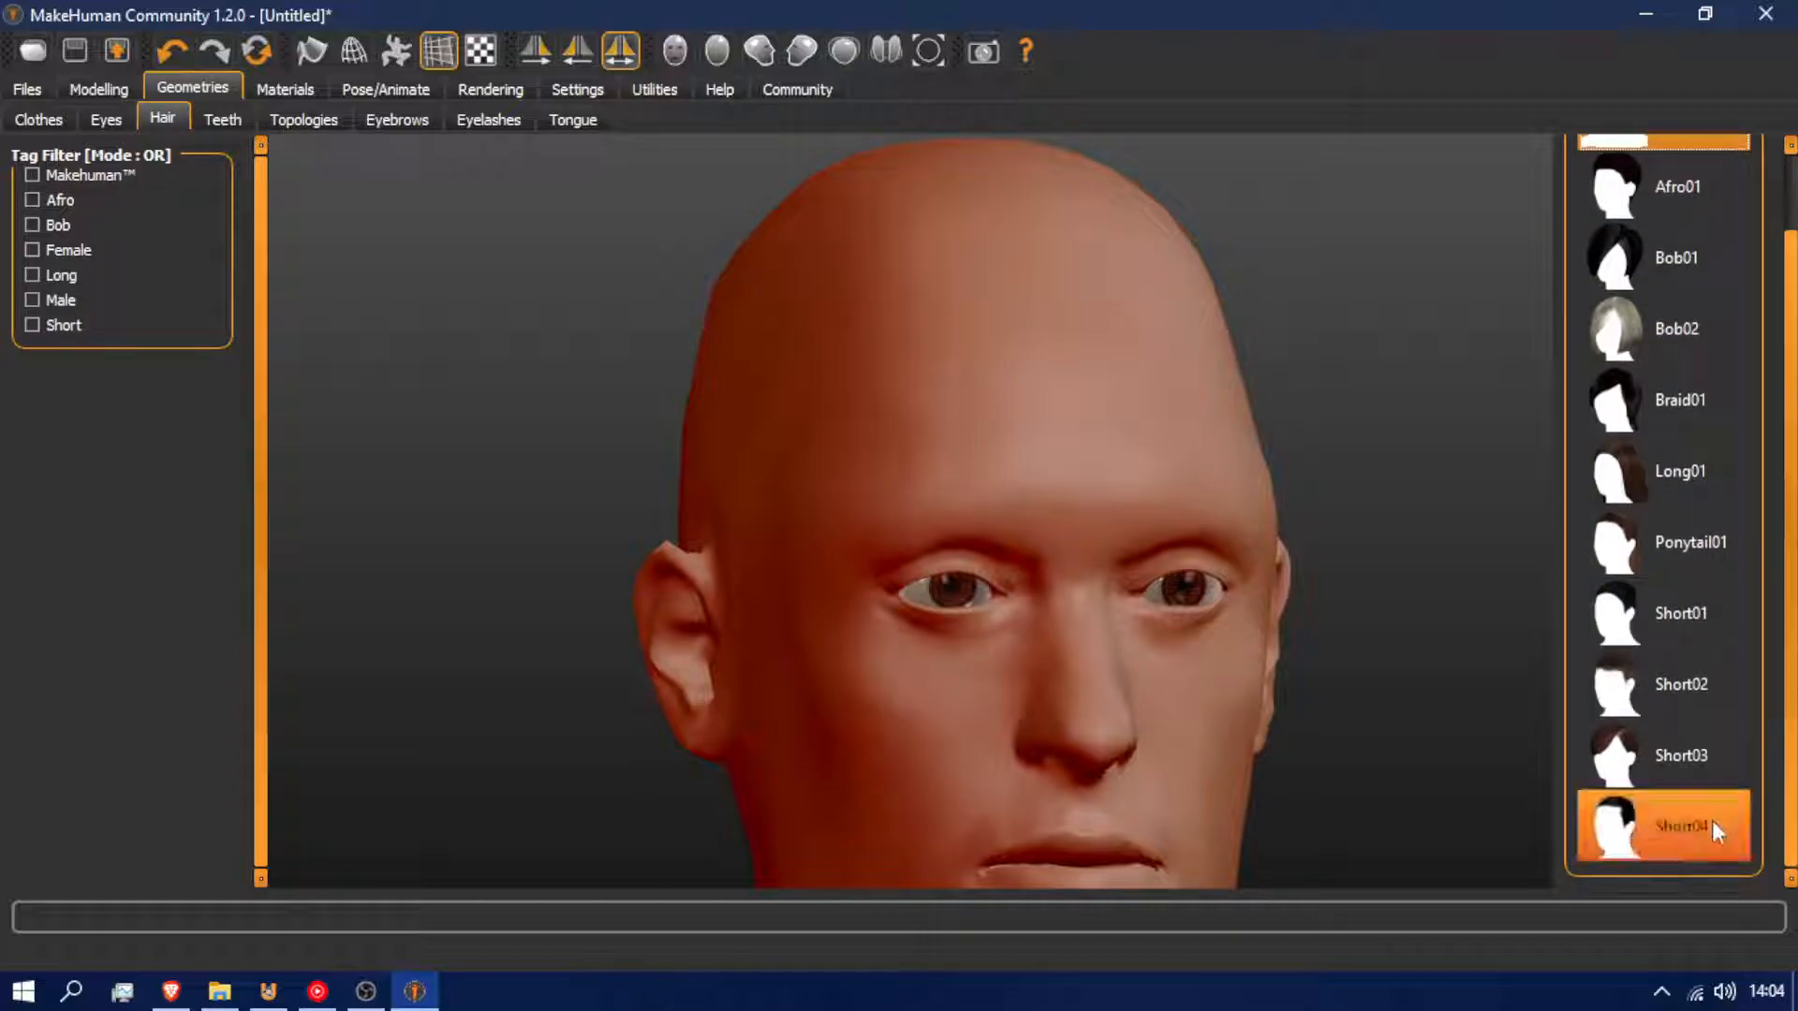
drag(1256, 462, 1066, 481)
scroll(1070, 482, down, 5)
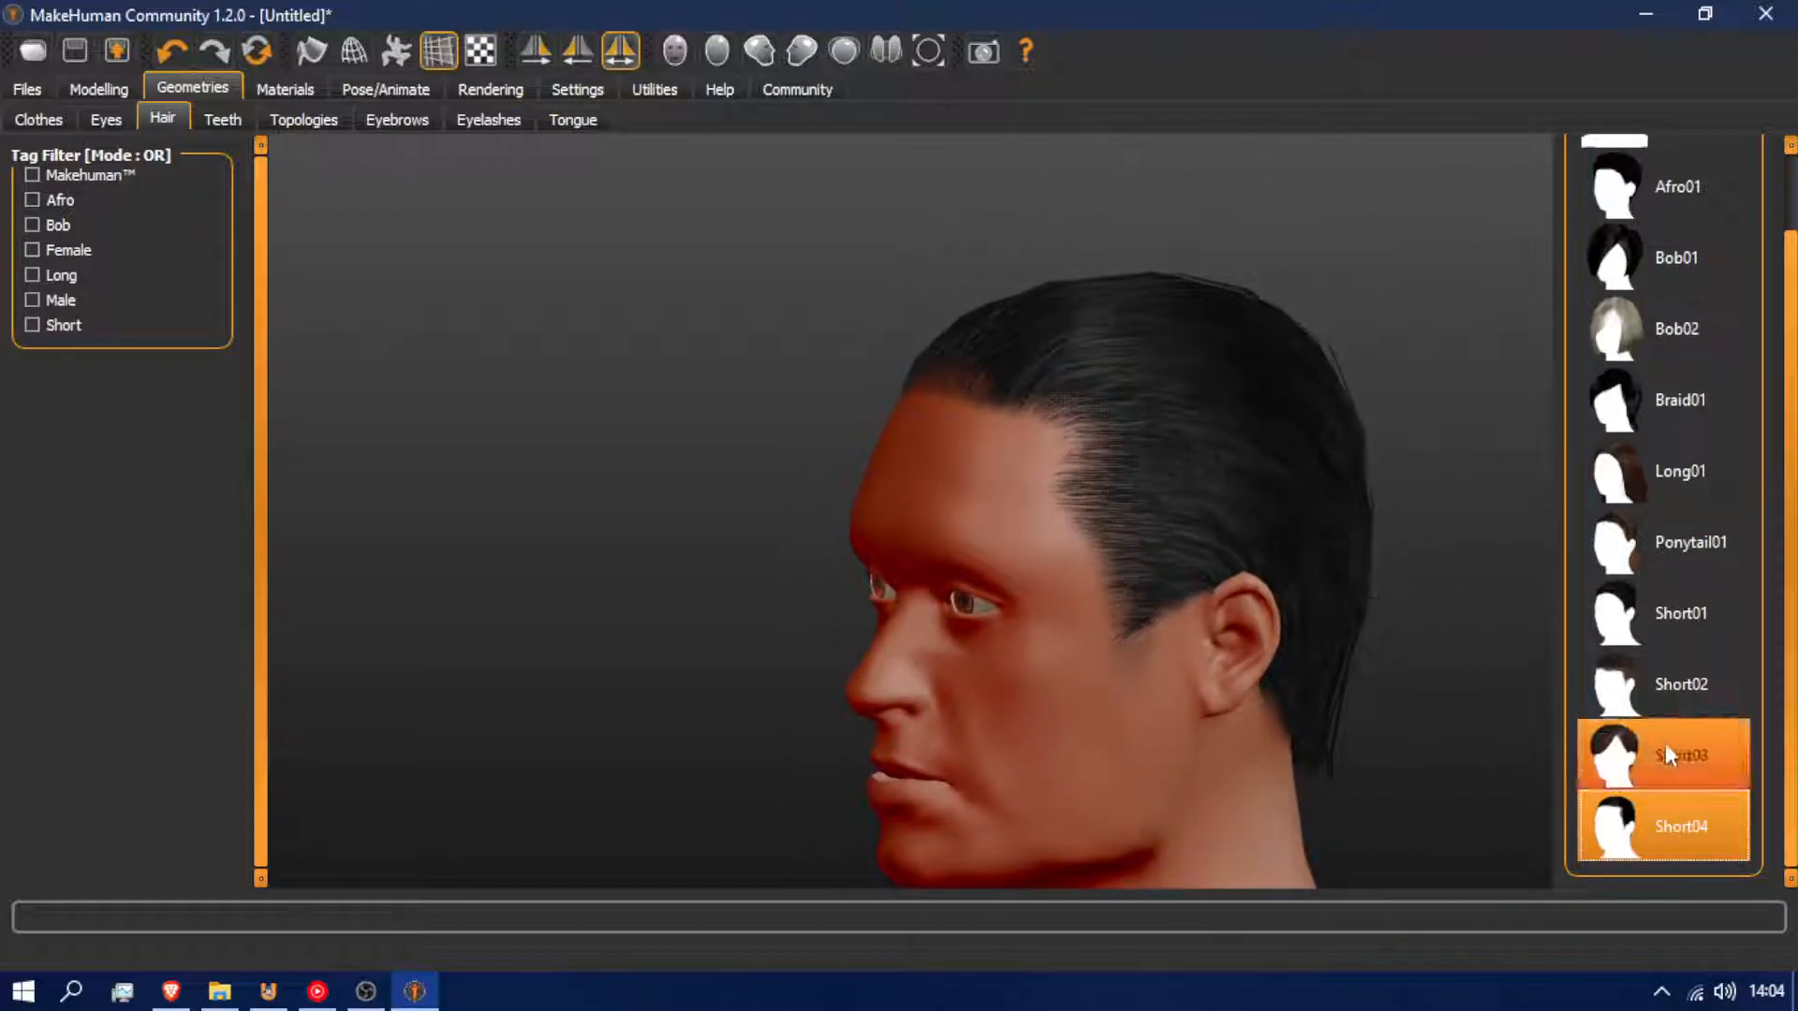
Compare the Short01 and Short02 hairstyles on the head and give the character Short02
click(1678, 676)
drag(1005, 627, 1118, 632)
click(1647, 627)
drag(1193, 558, 1123, 560)
click(1649, 694)
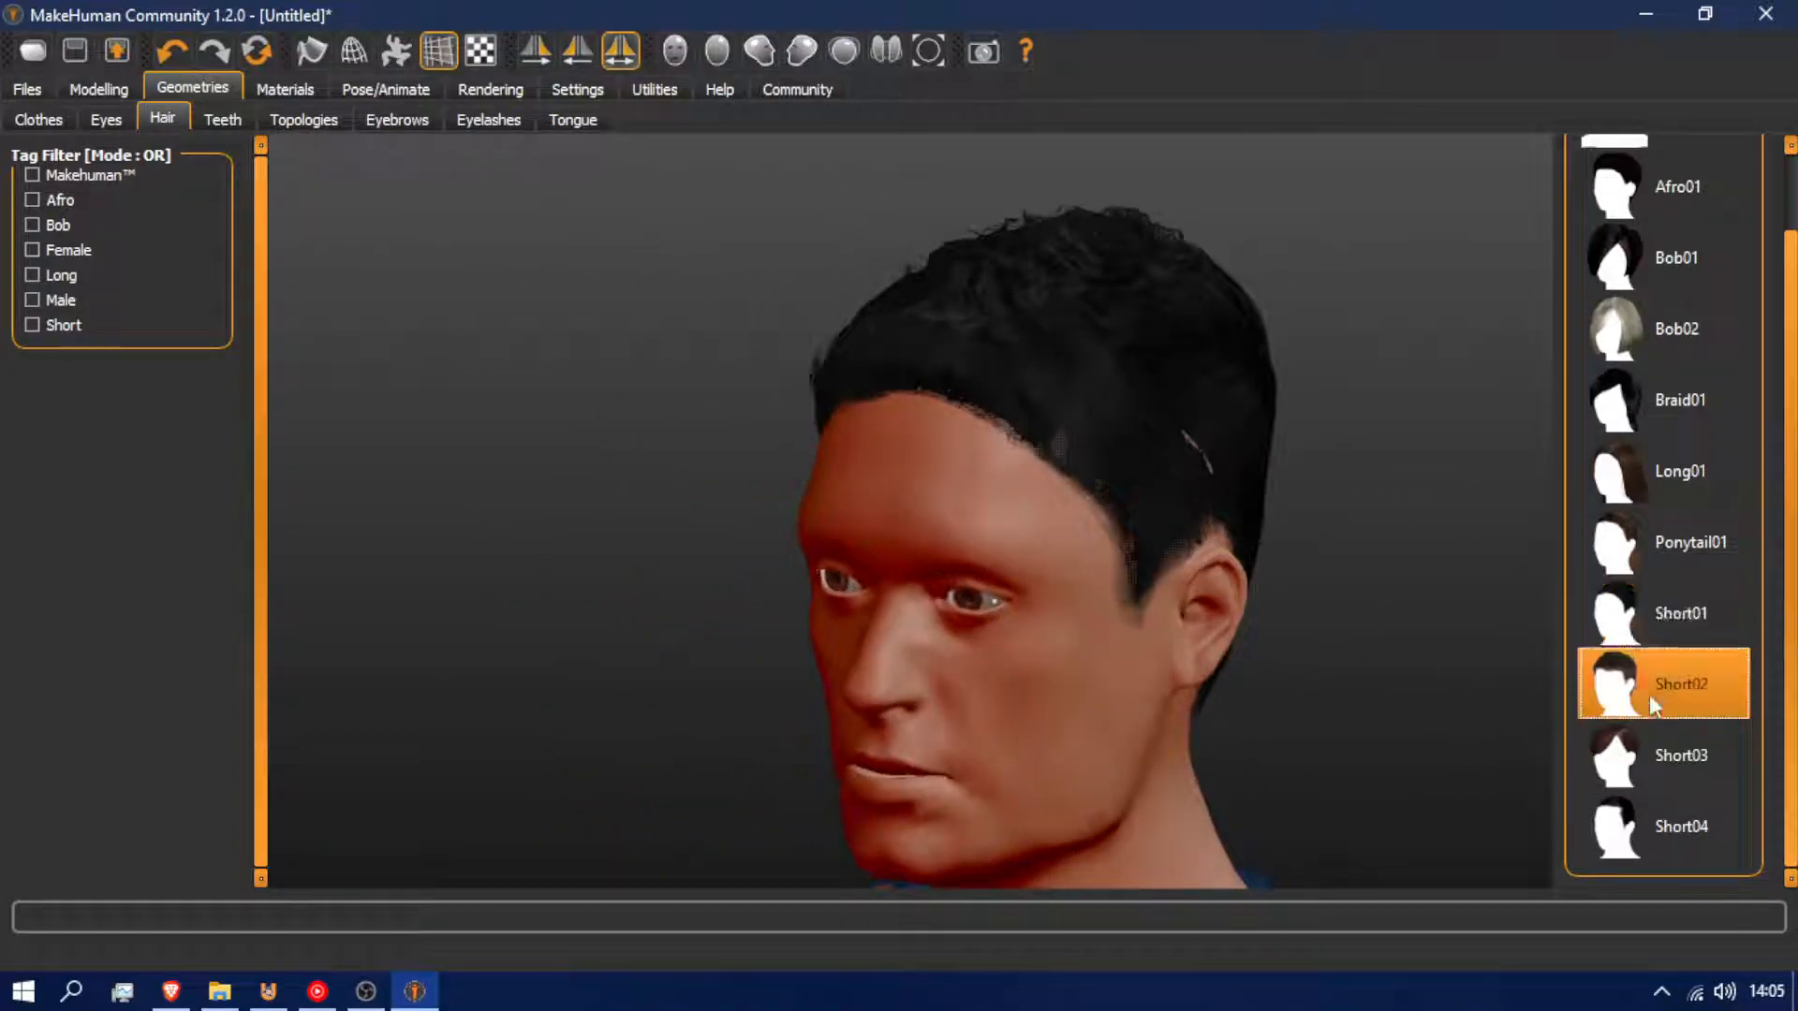
drag(1384, 641, 1192, 655)
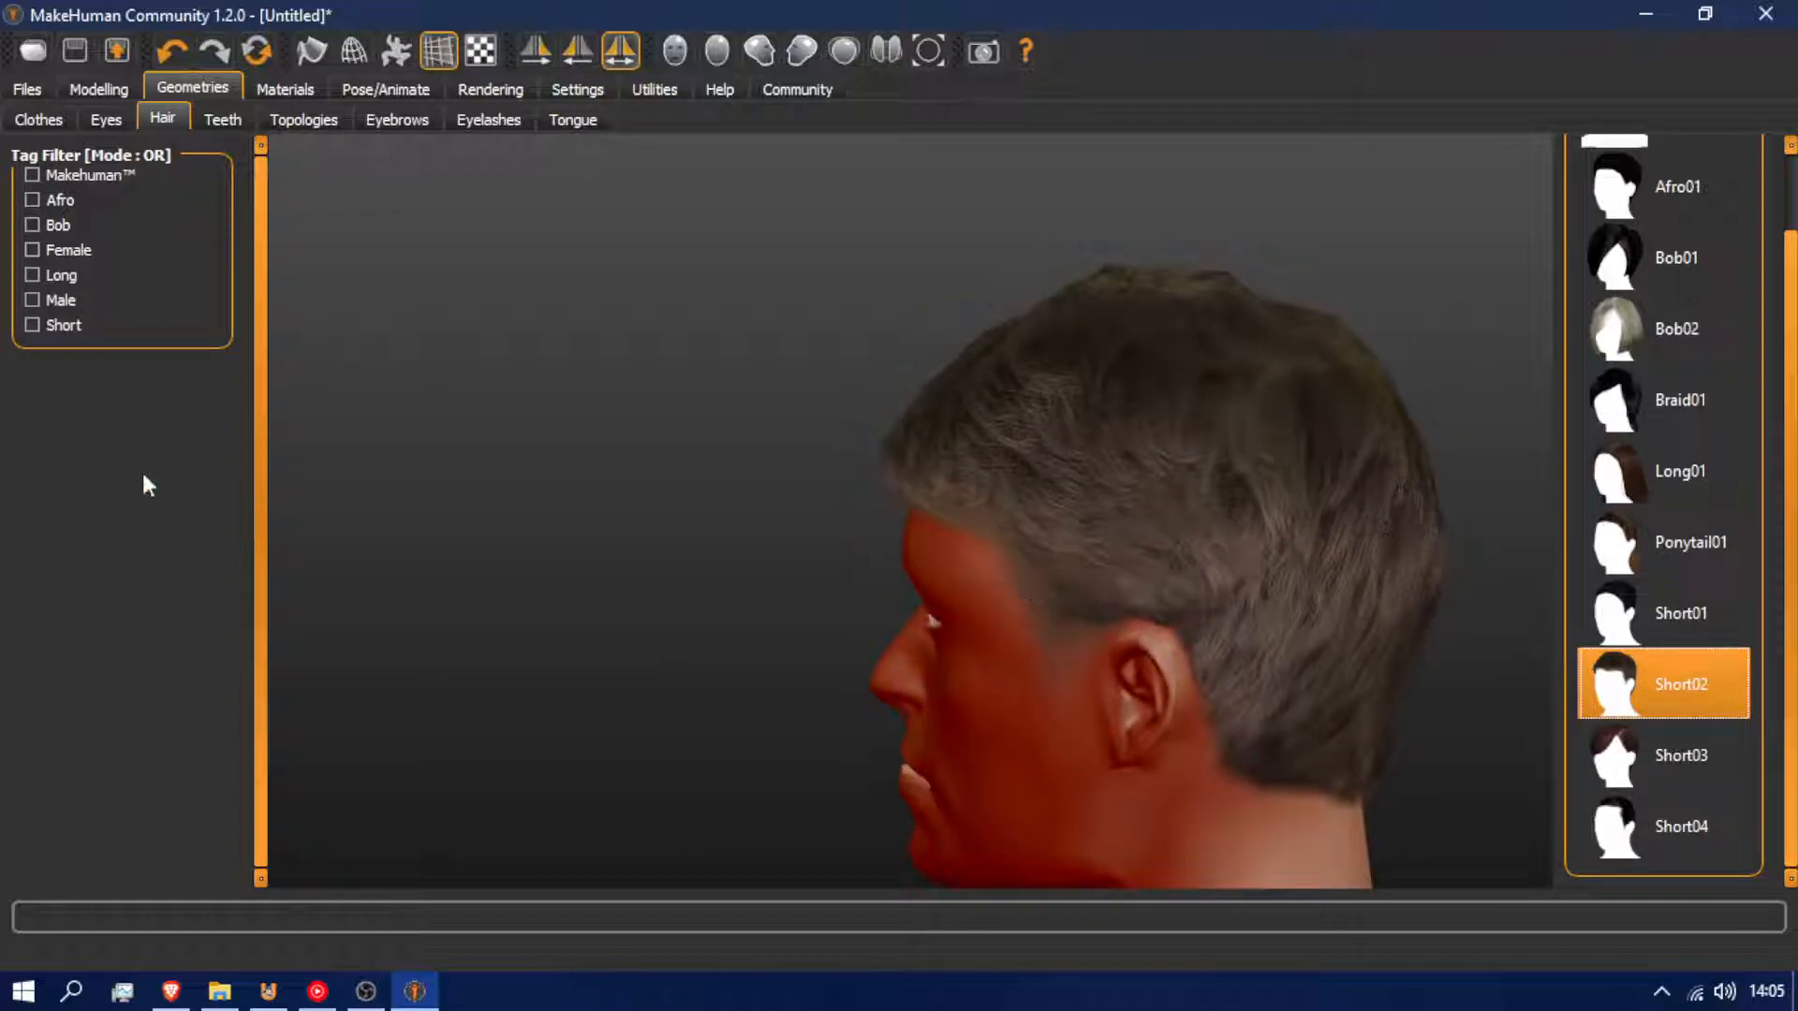
Try Eyebrow001 and Eyebrow003 on the face and give the character Eyebrow008
click(233, 120)
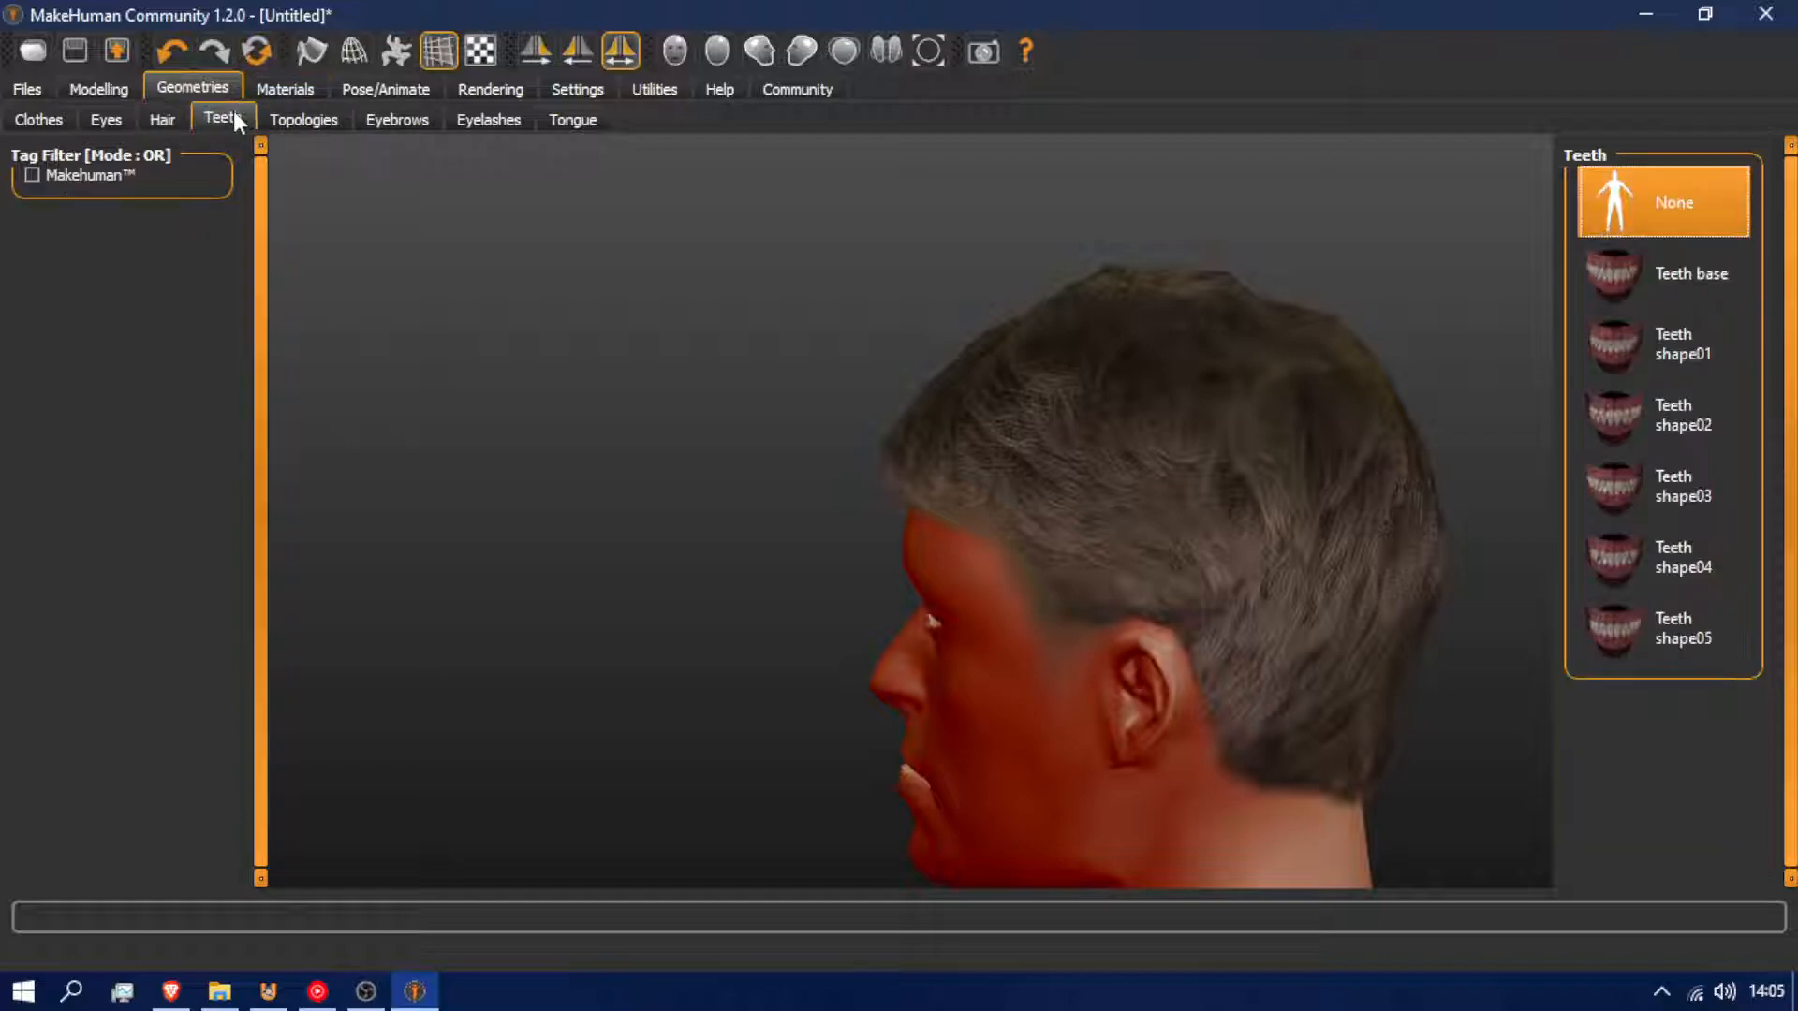
drag(851, 721, 1082, 714)
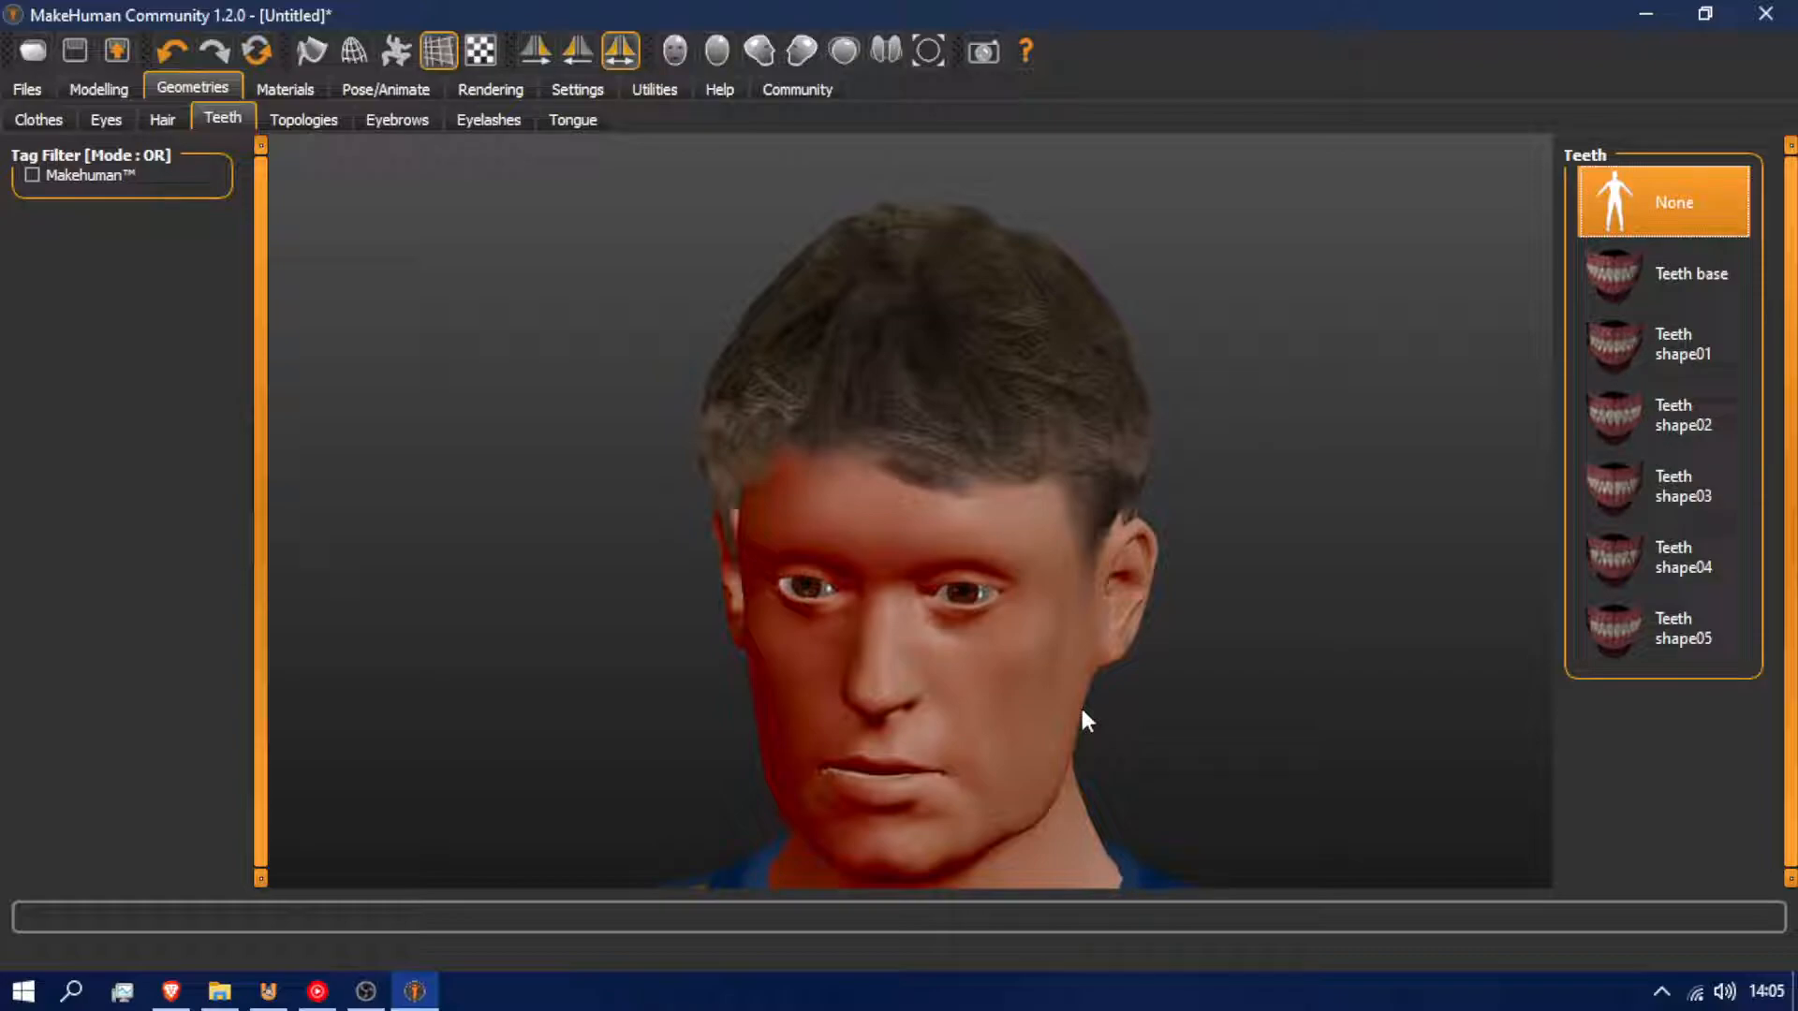
click(430, 122)
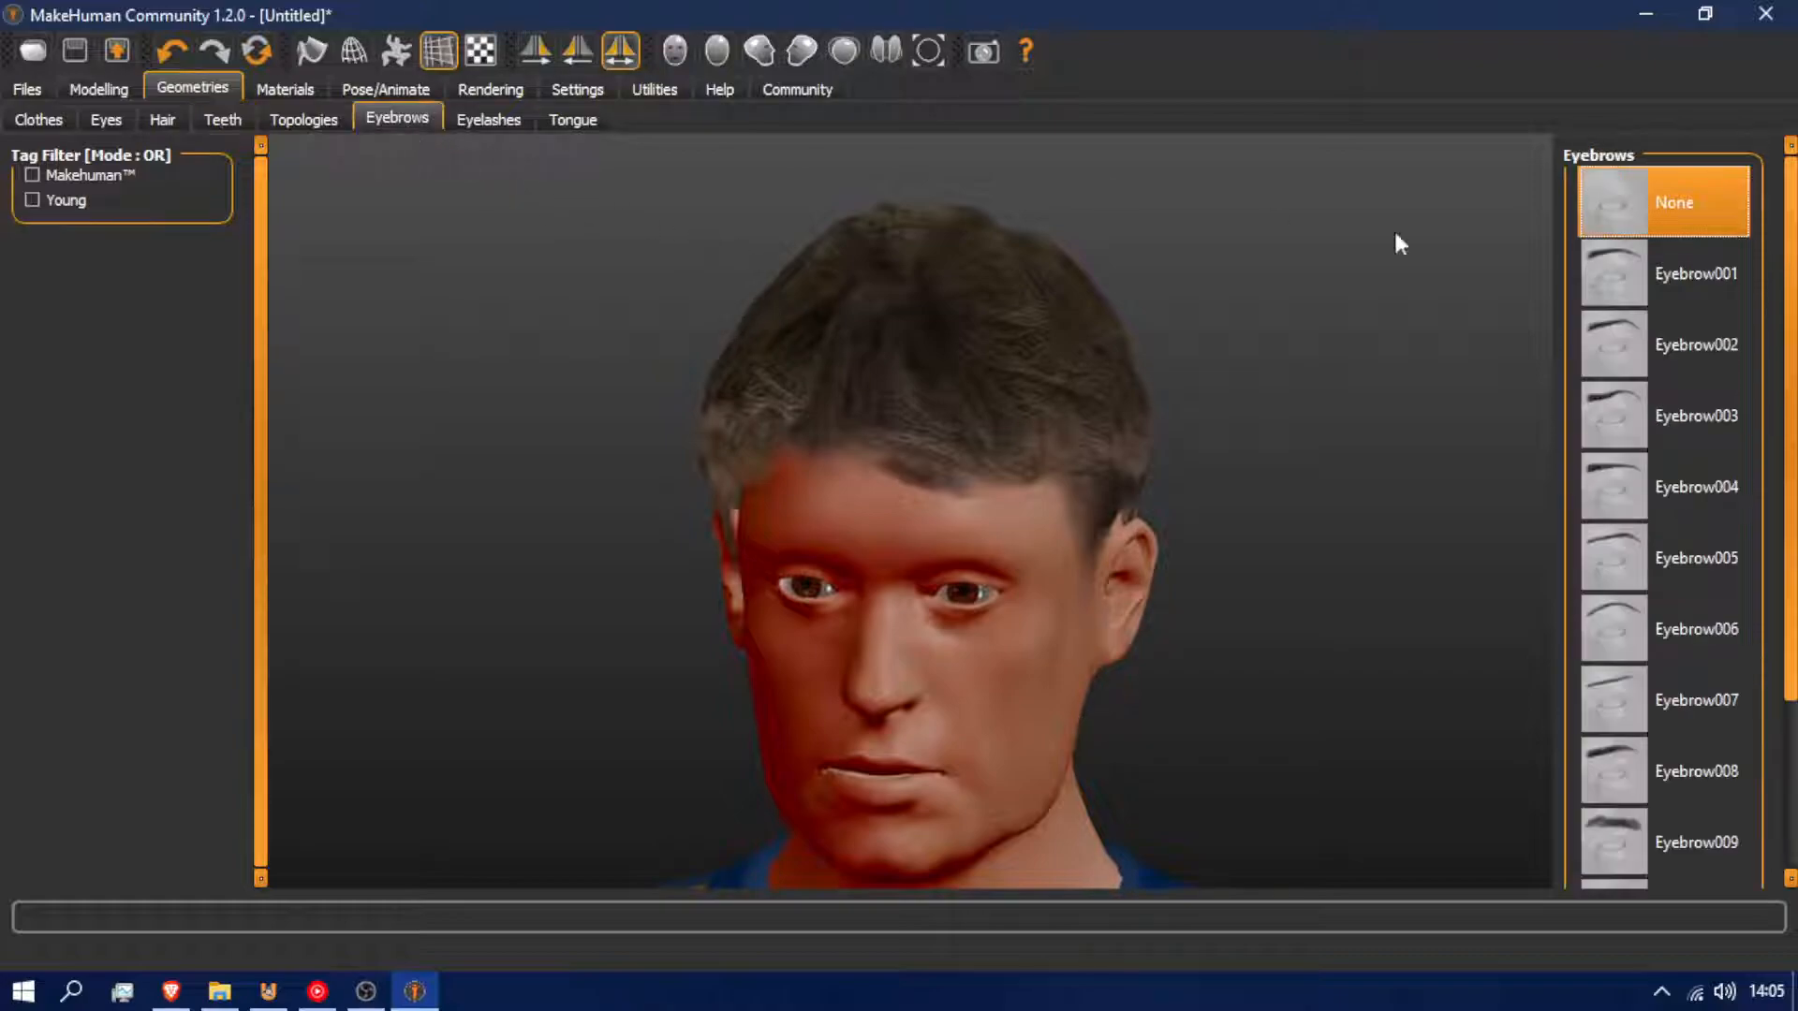
click(1700, 278)
drag(1128, 792, 1225, 704)
click(1639, 425)
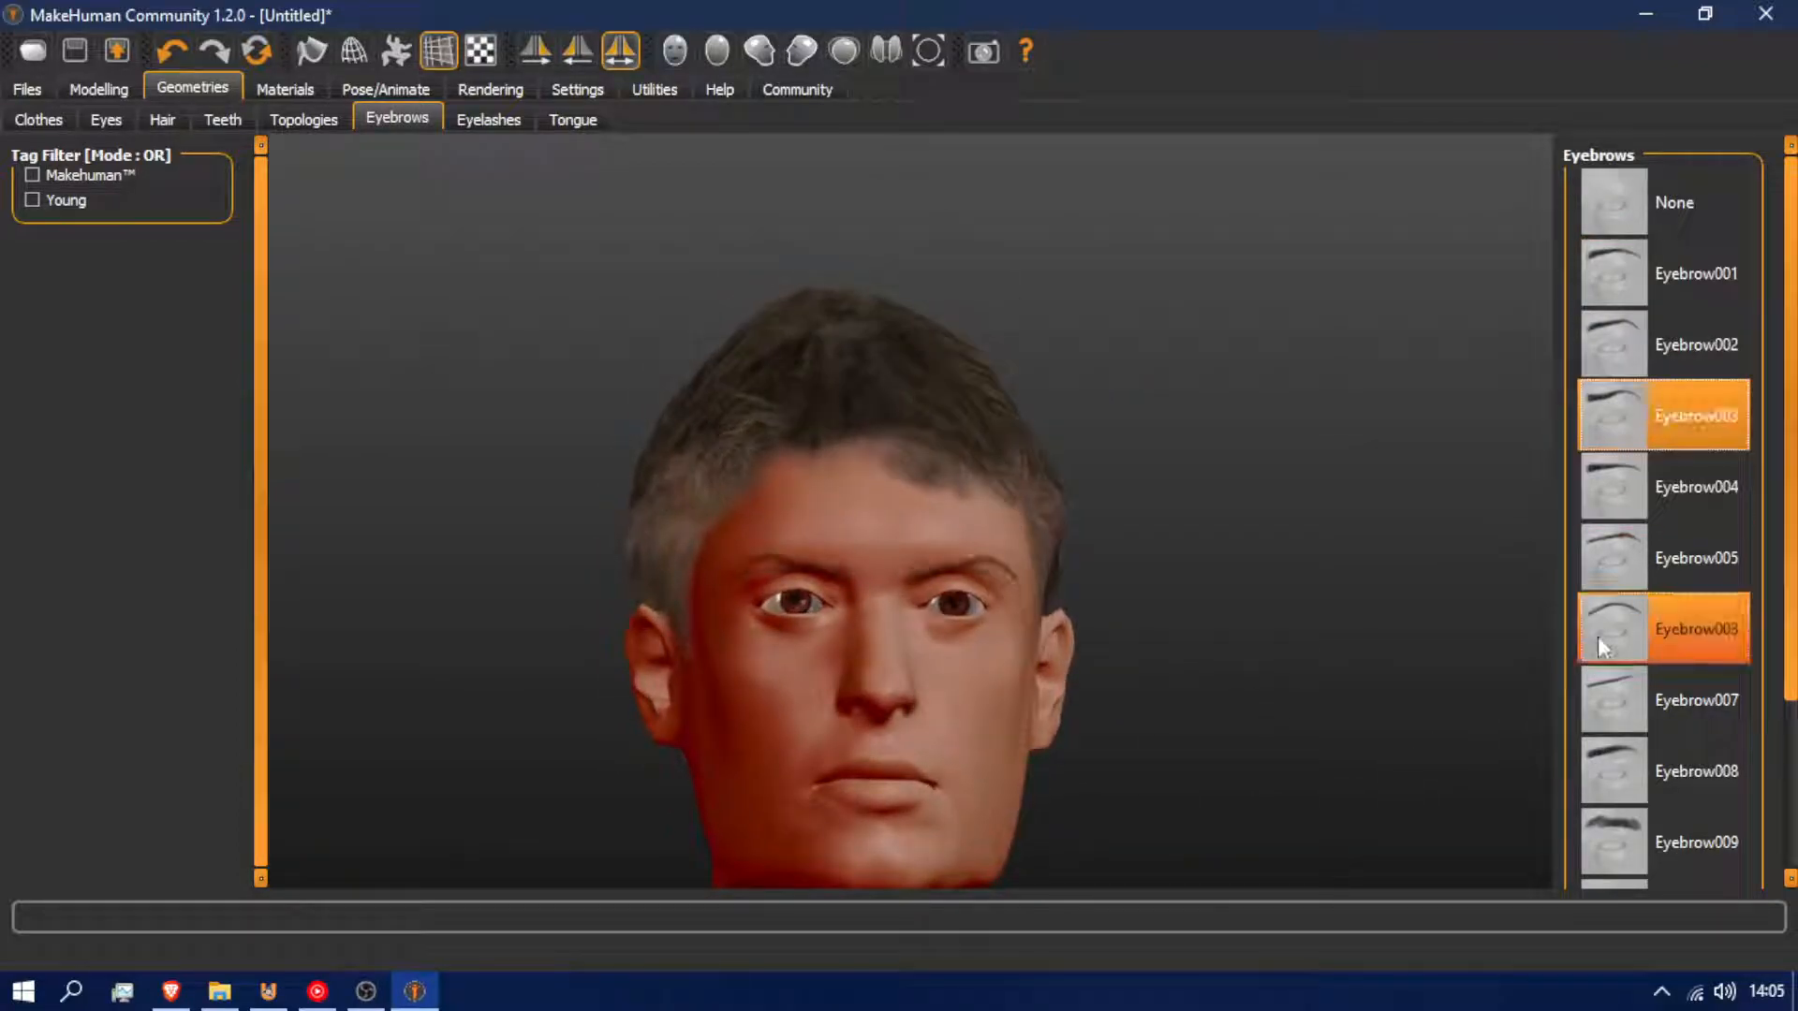
click(1676, 760)
mouse_move(1170, 683)
mouse_down()
mouse_move(1087, 669)
mouse_move(1146, 670)
mouse_up()
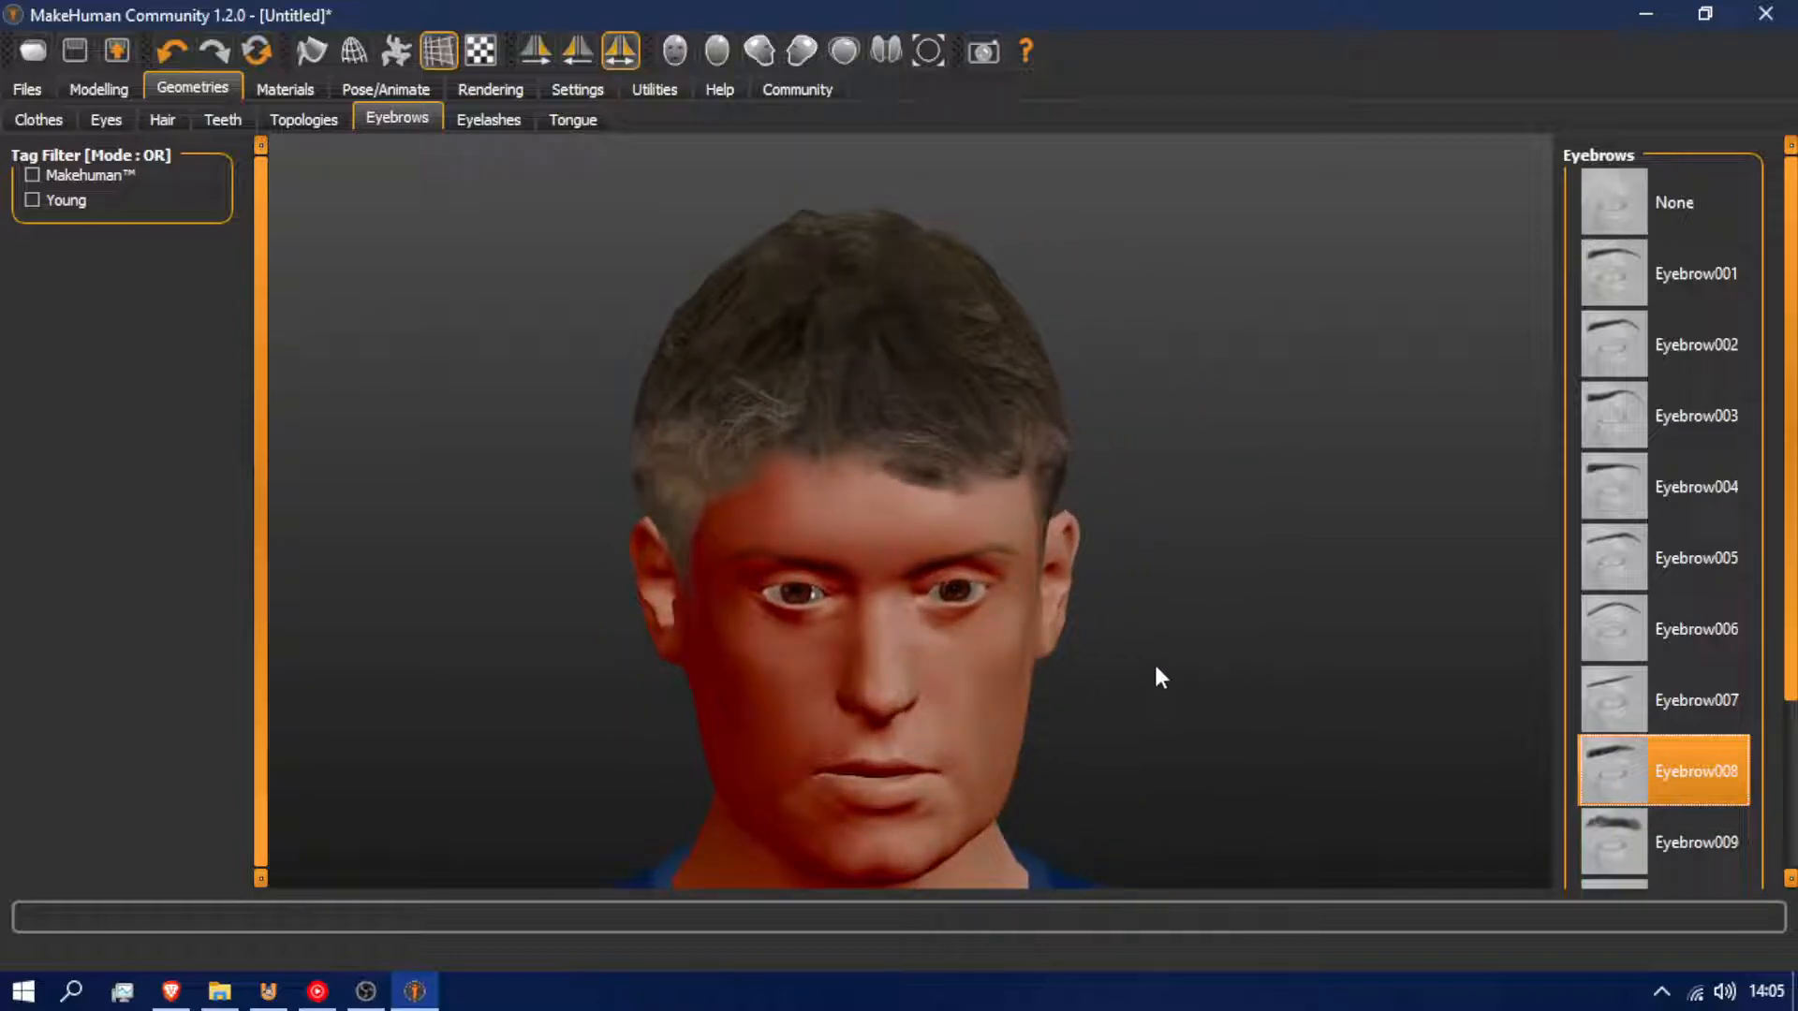
Try Eyelashes01 on the character and set the eyelashes back to None
click(515, 131)
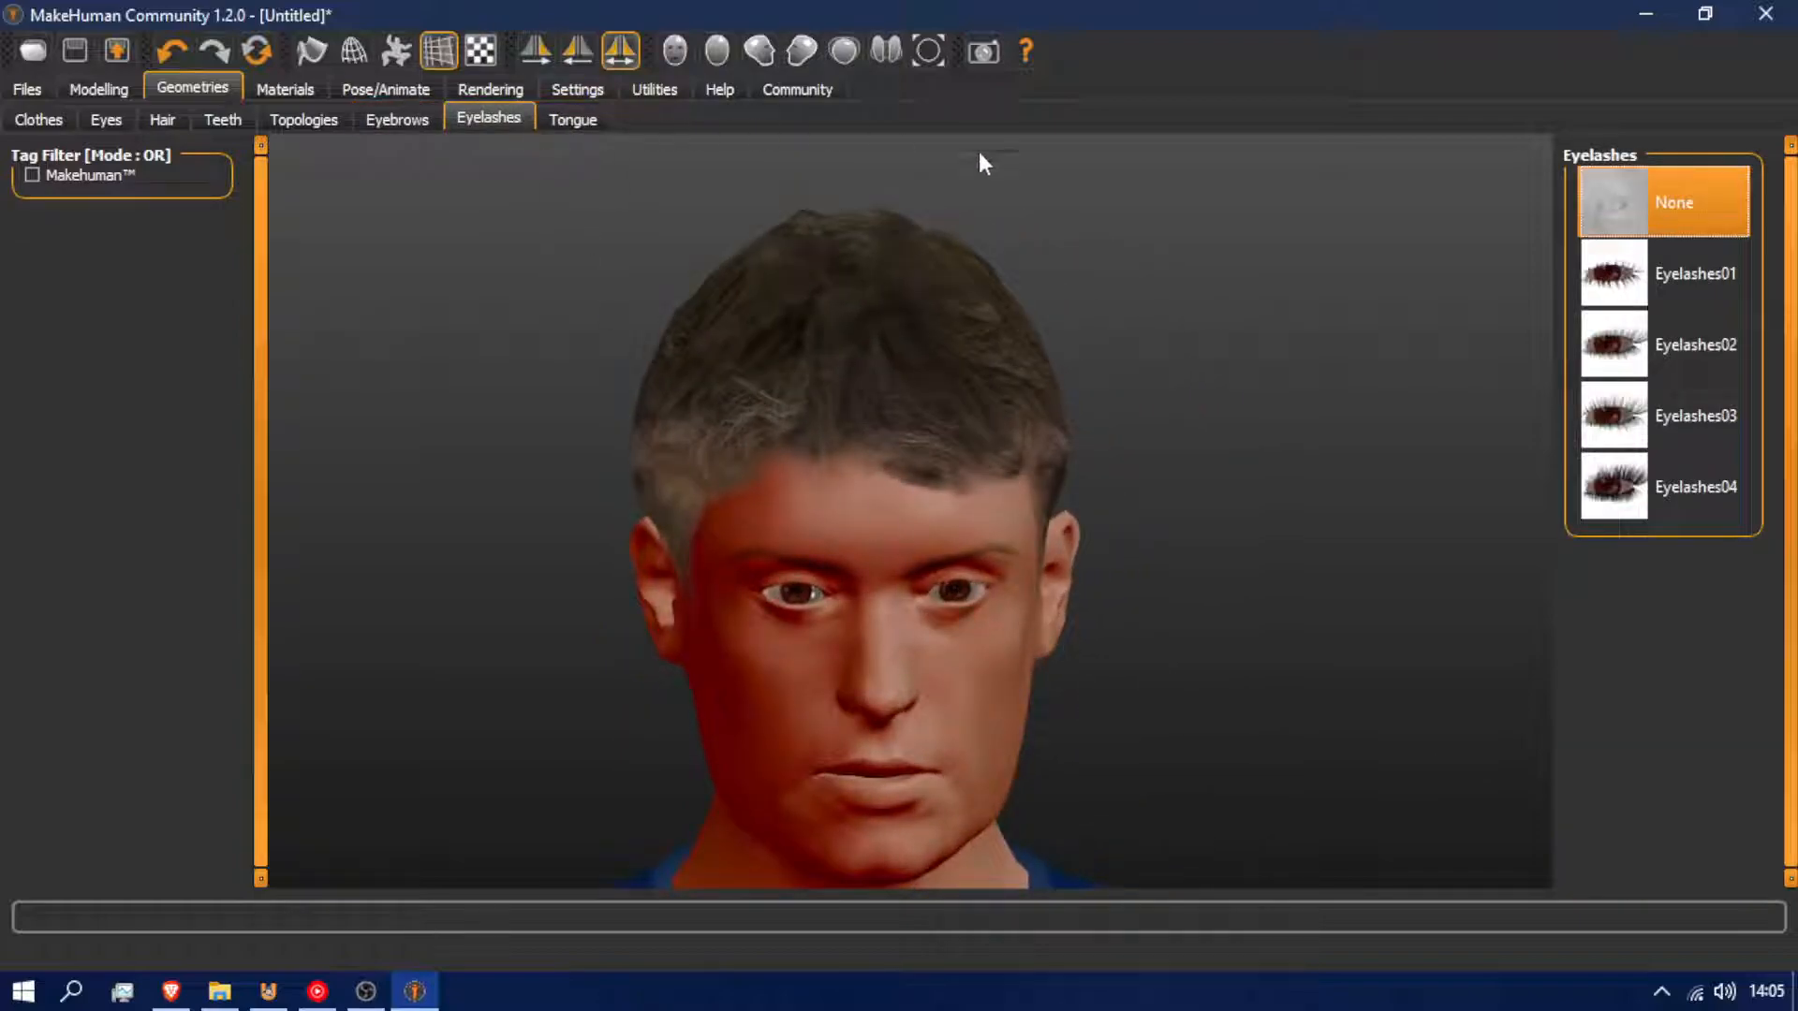
drag(1131, 663, 1023, 722)
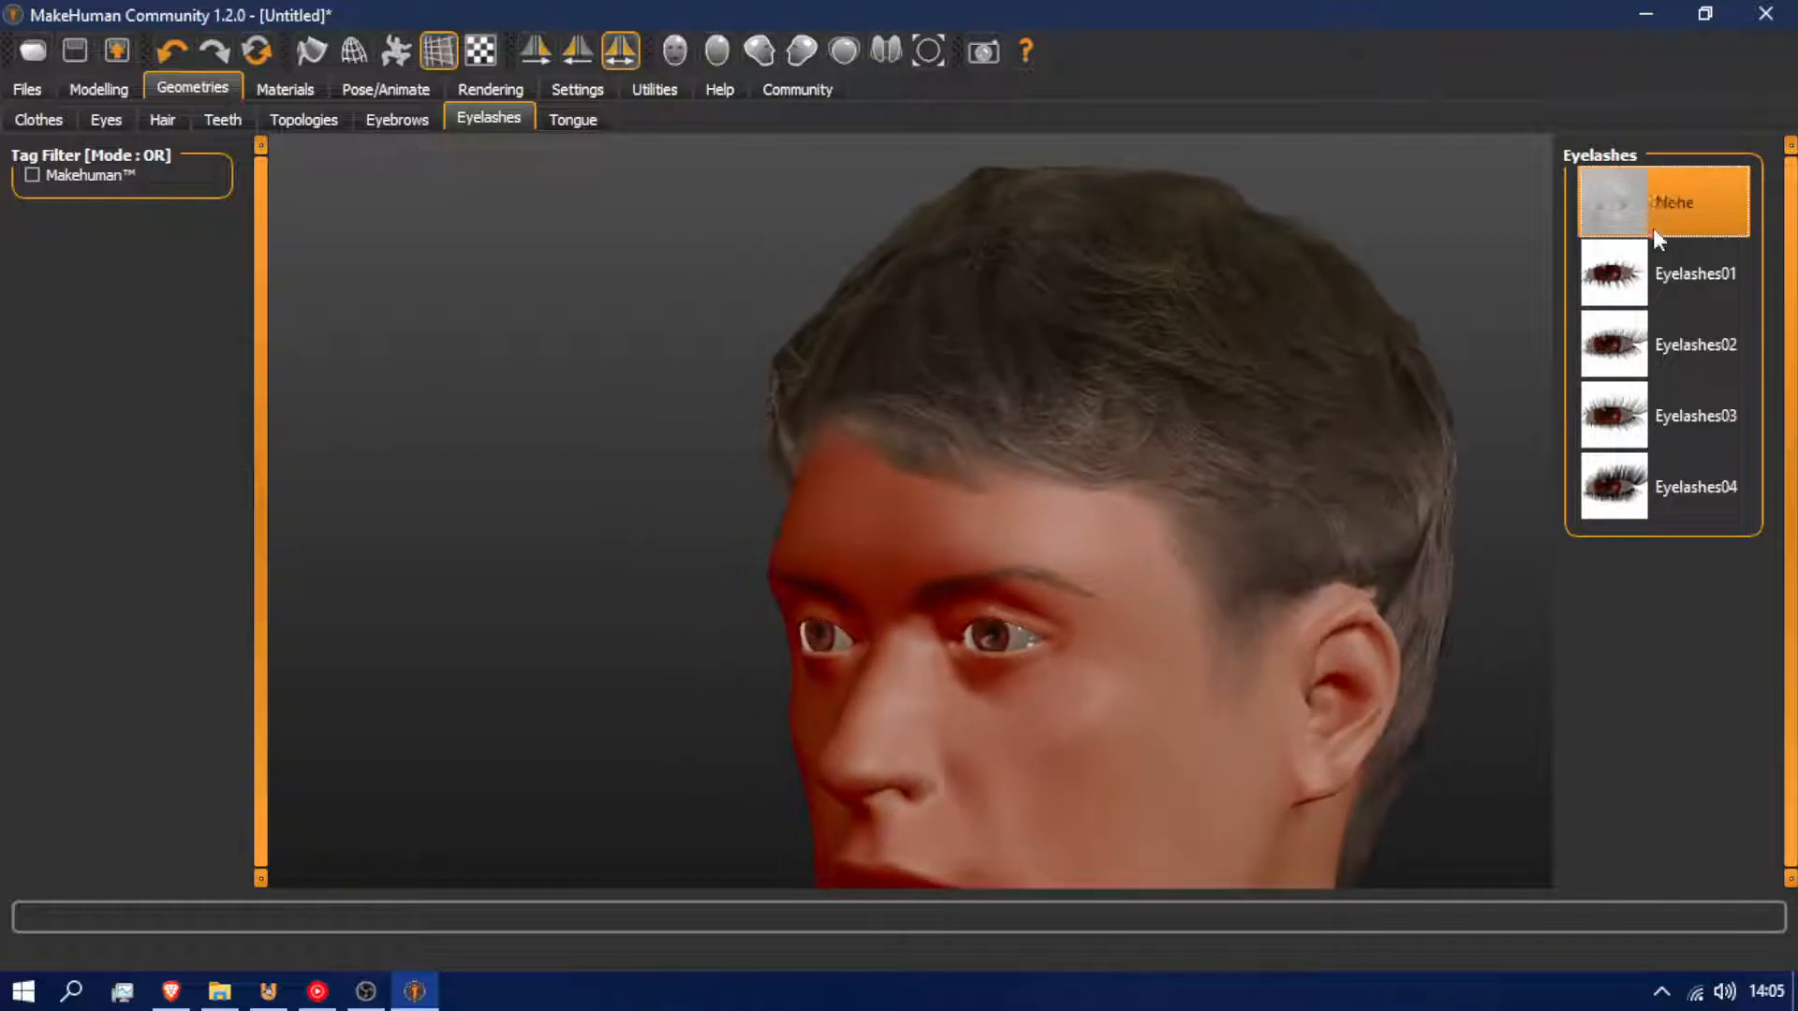
click(1657, 274)
drag(1086, 609, 1132, 645)
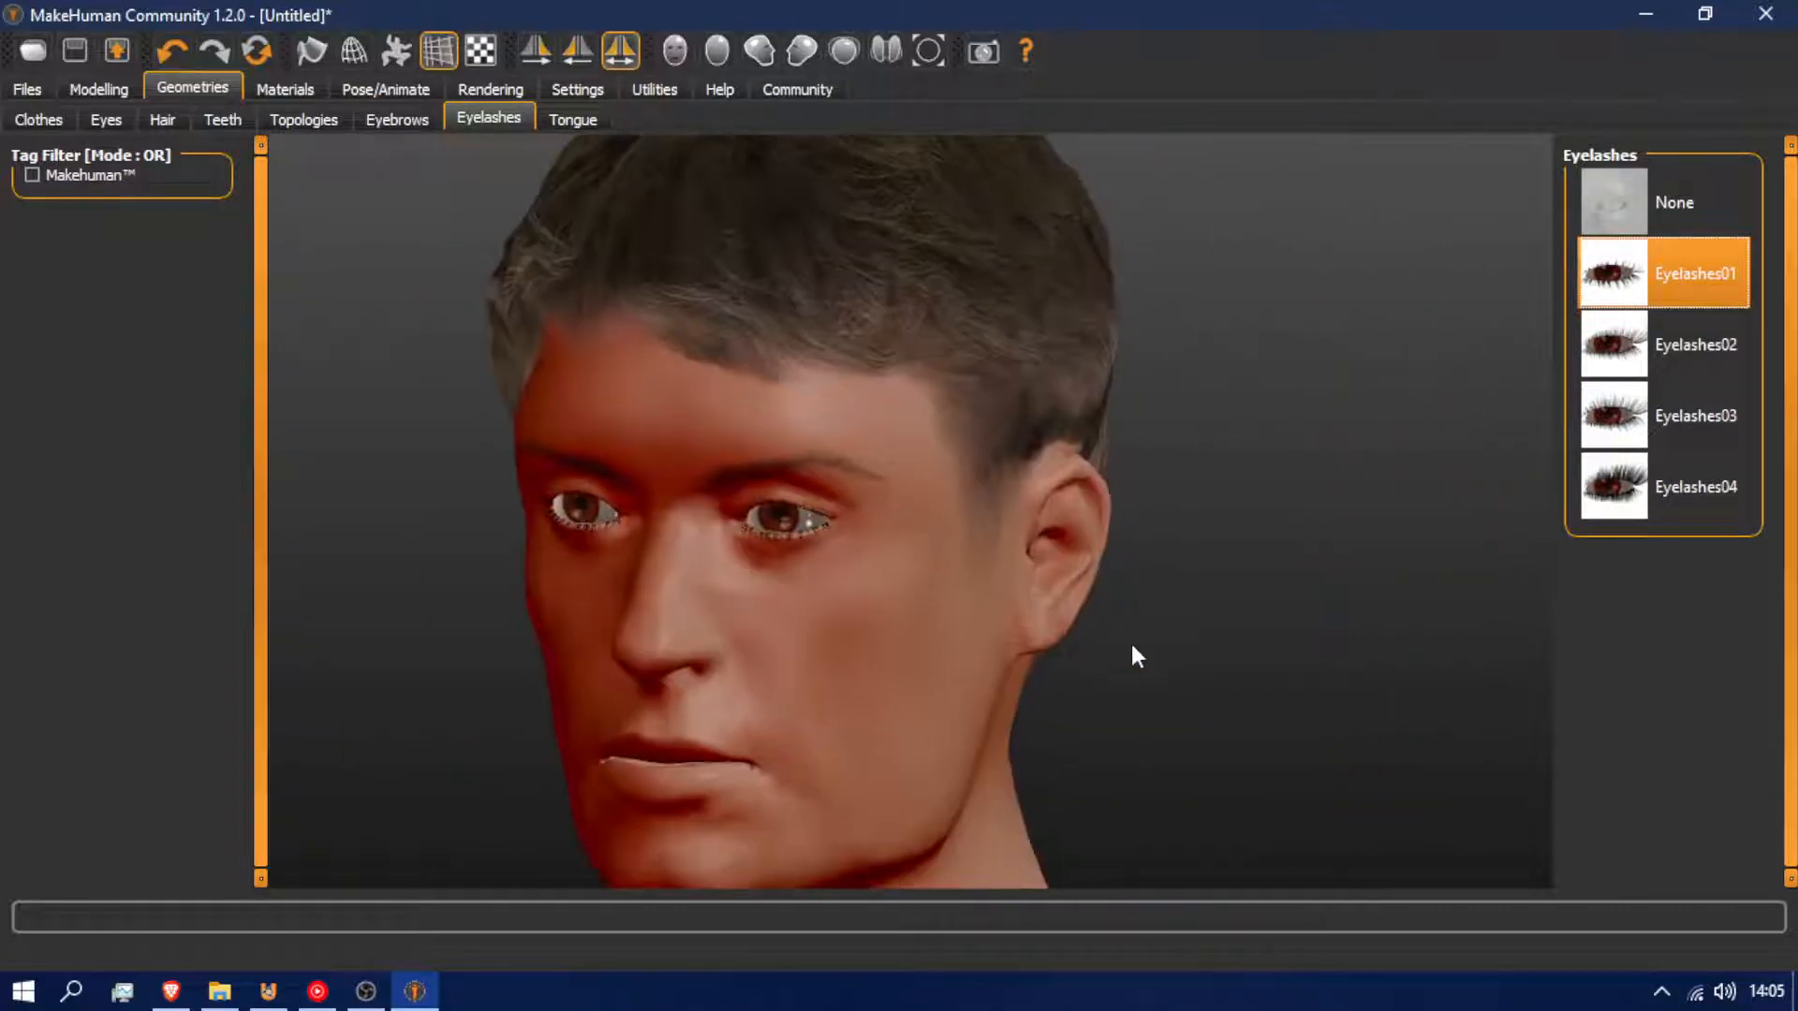
scroll(1131, 646, down, 5)
click(1651, 183)
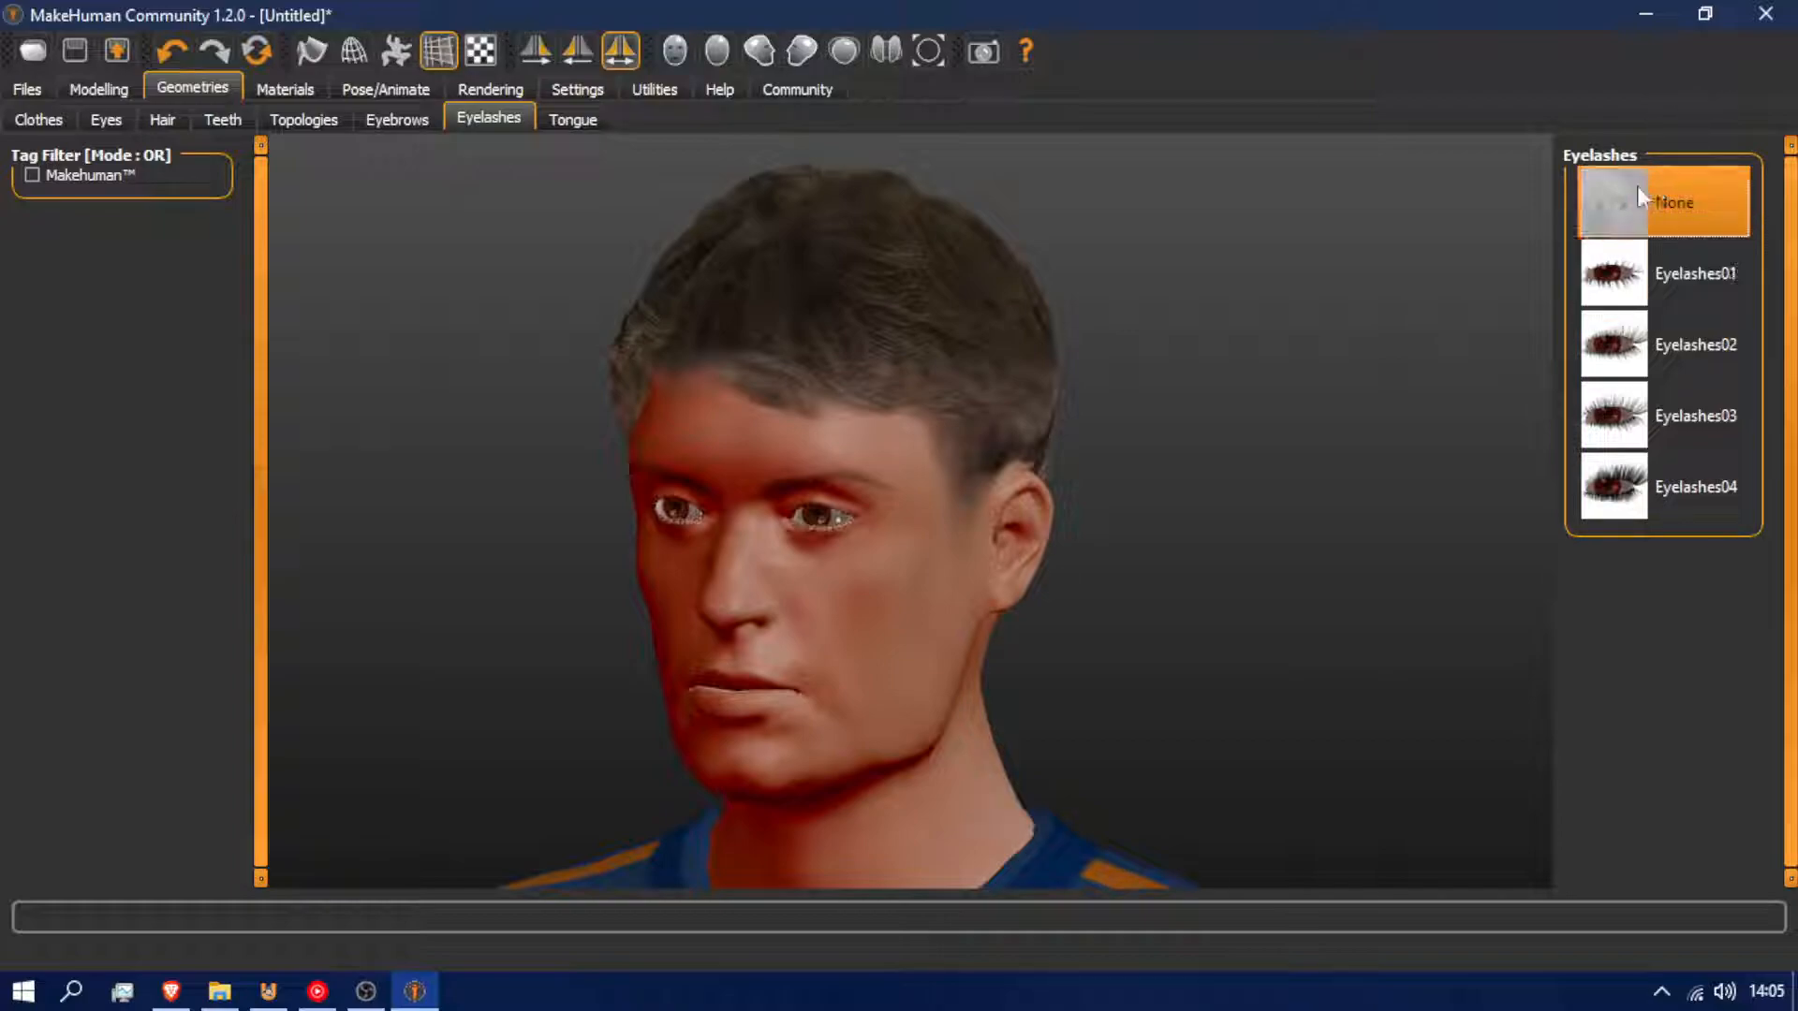
click(571, 119)
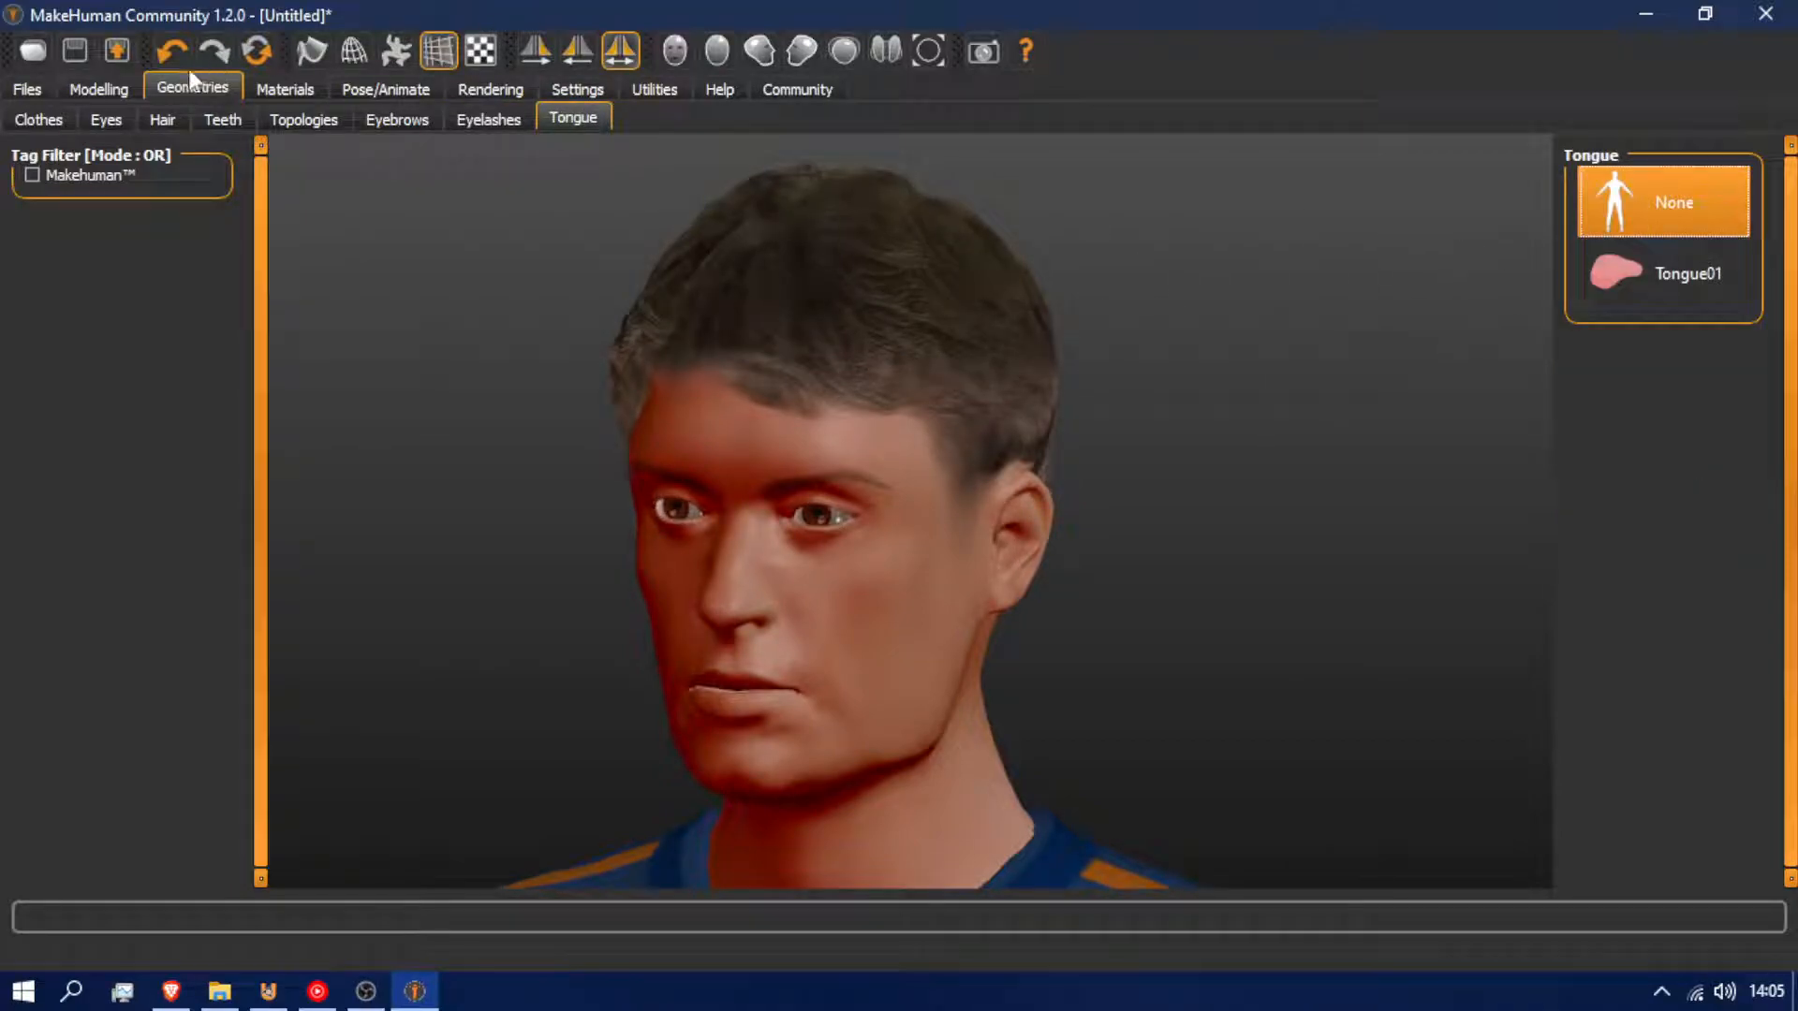
click(114, 110)
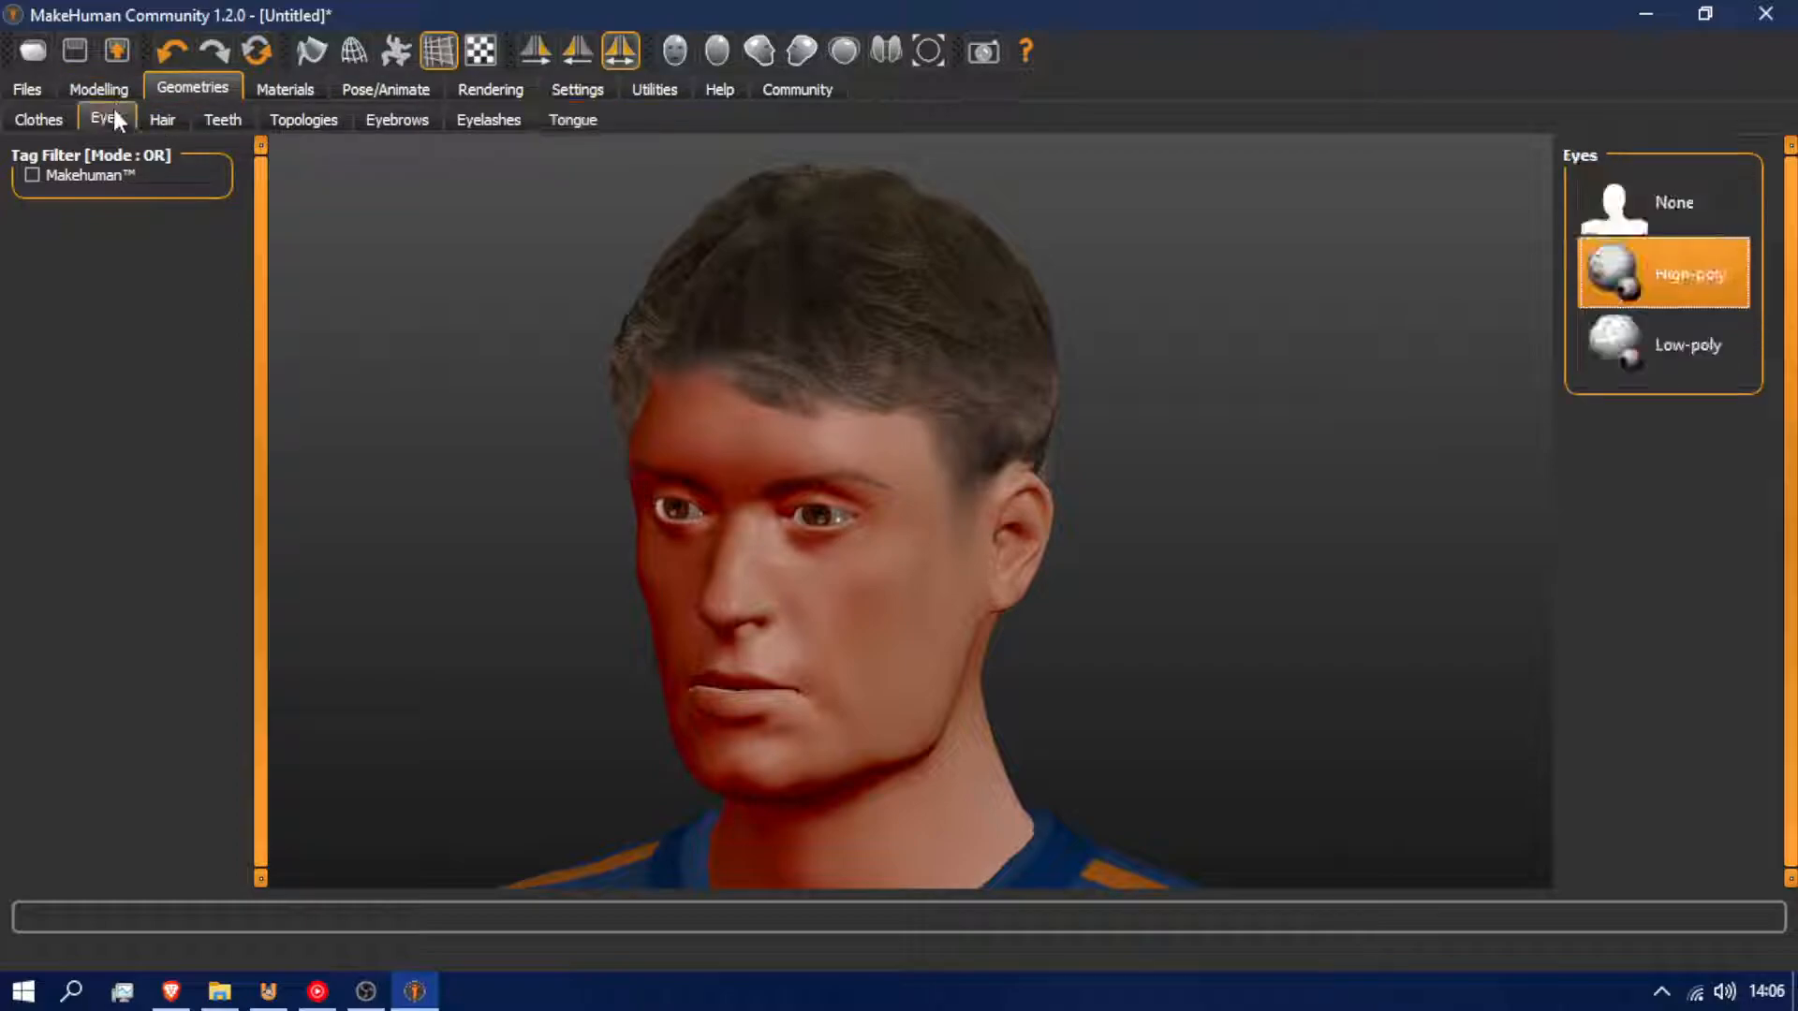
Try the Fedora and Fedora cocked hats on the character and remove both
click(39, 119)
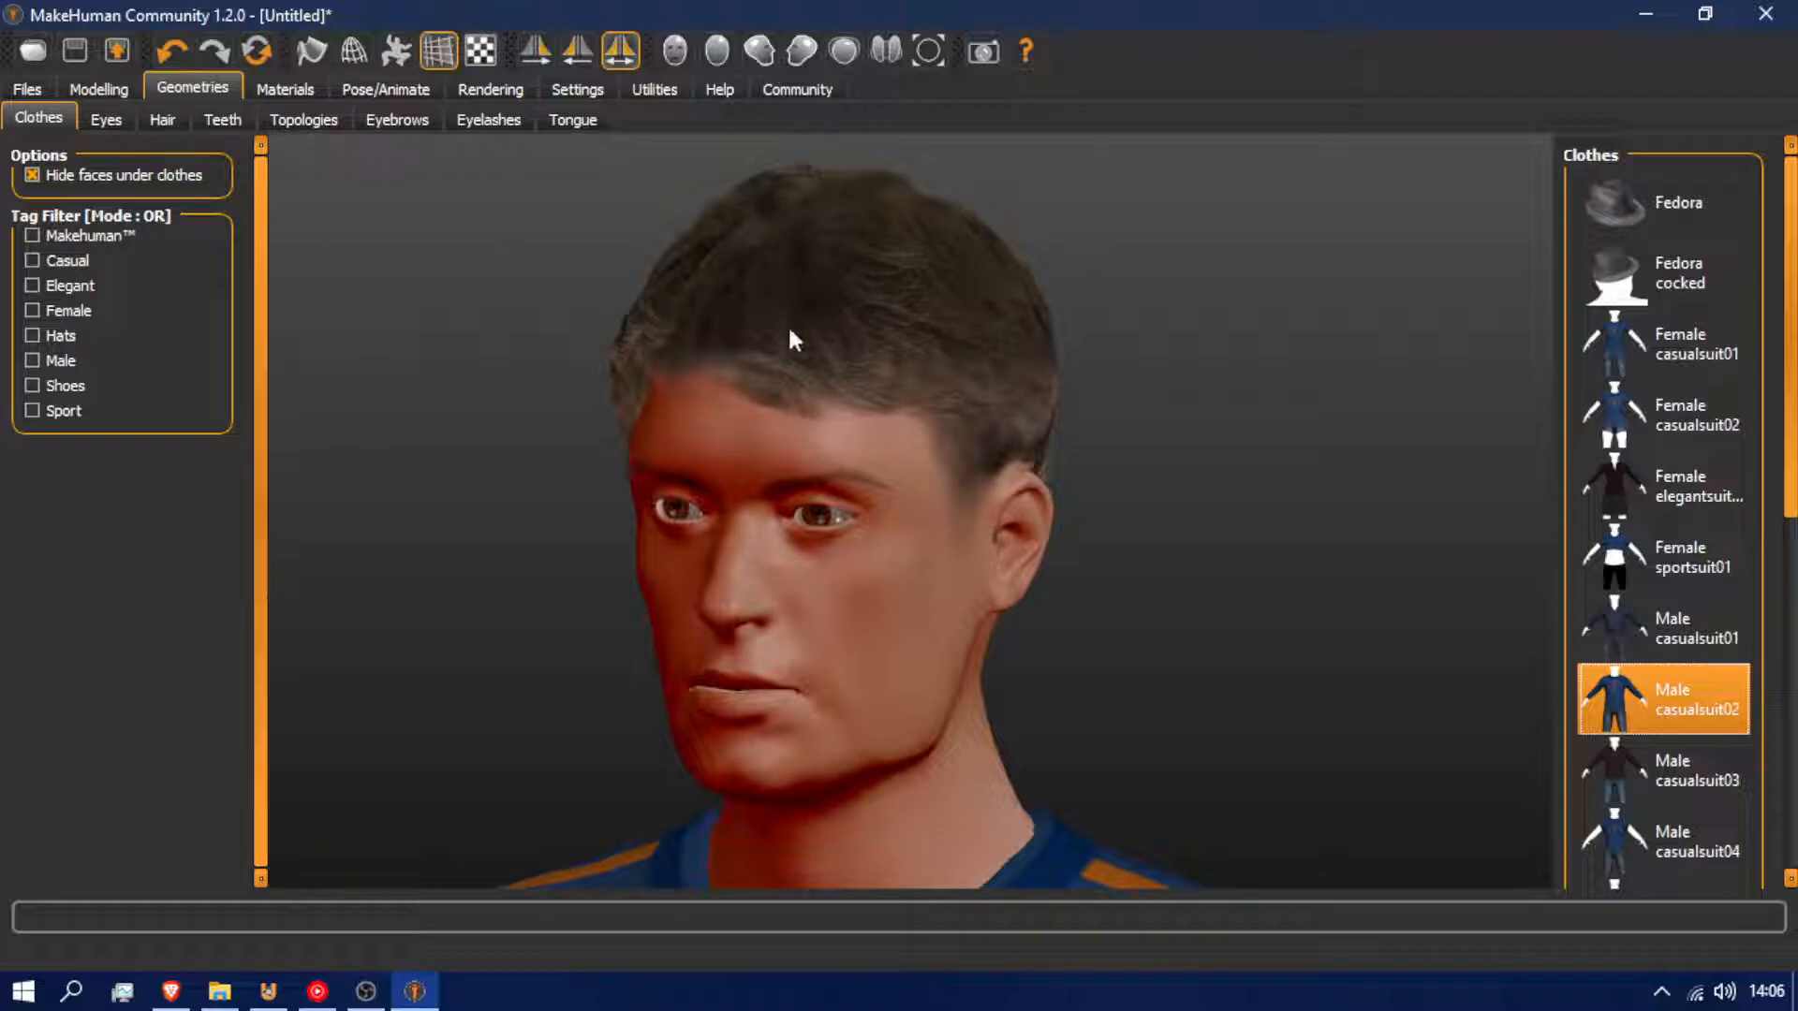
click(1629, 225)
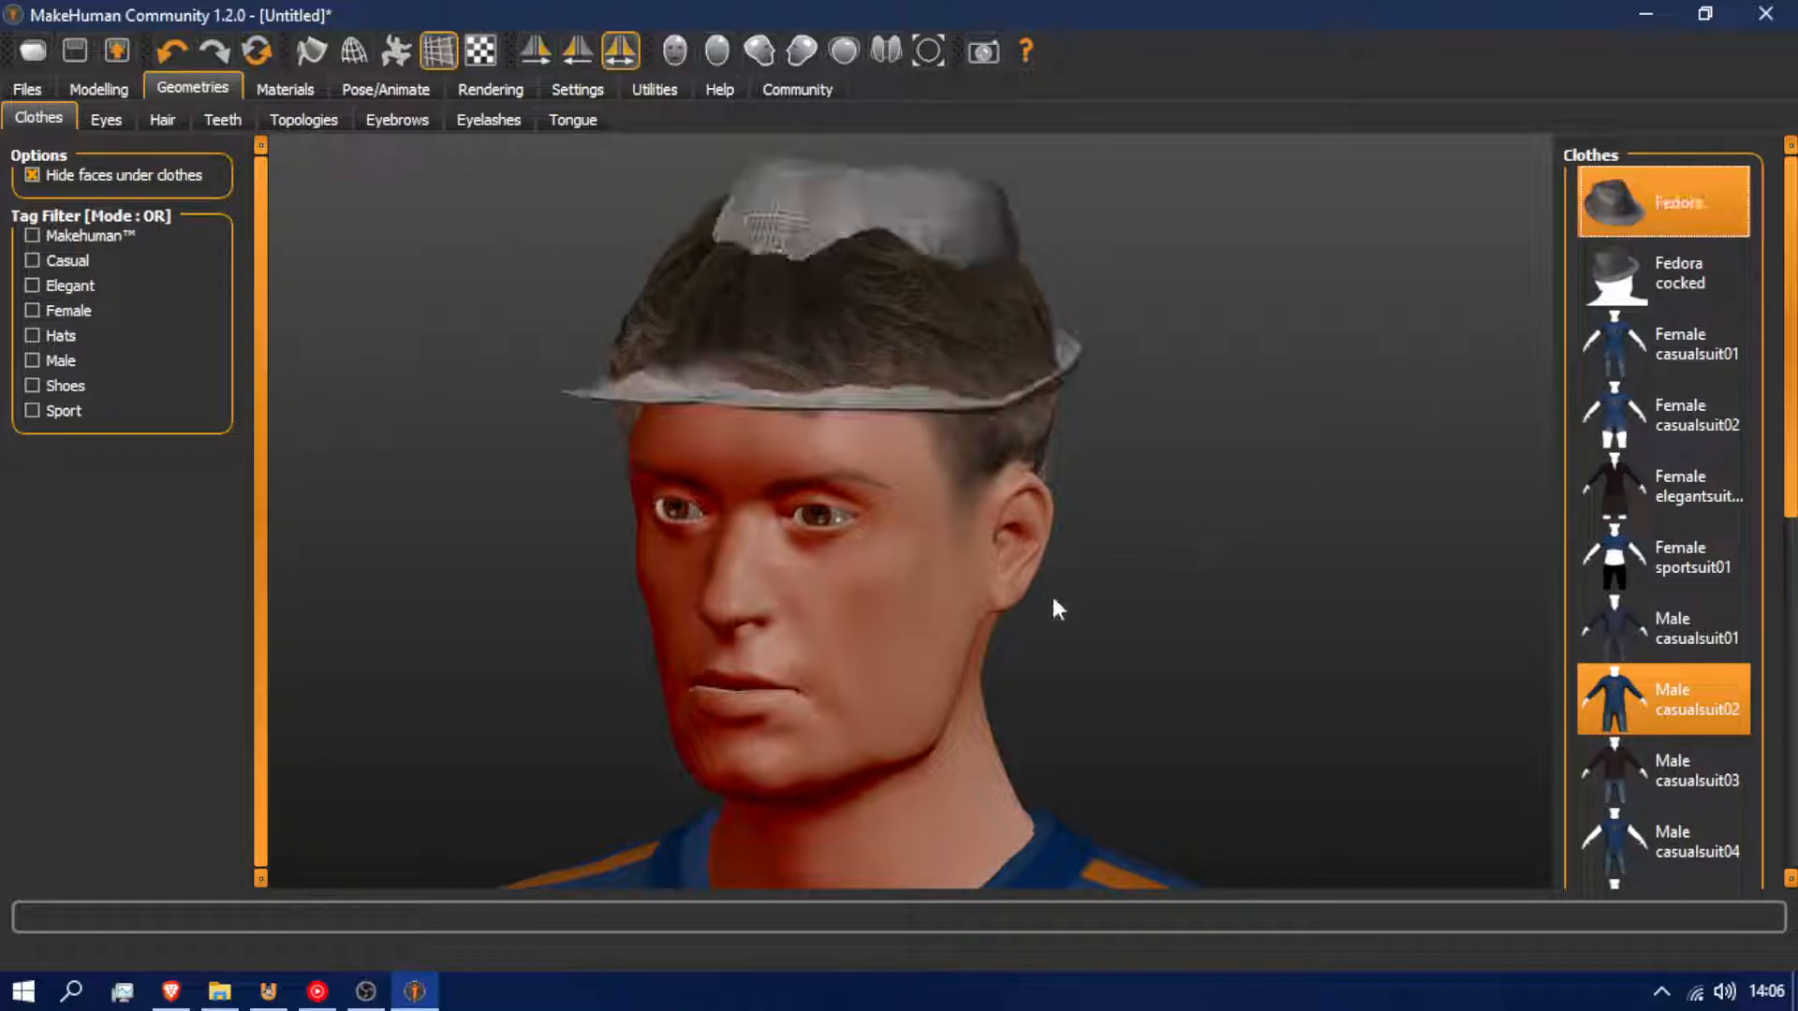
drag(1051, 593, 1160, 603)
click(1636, 279)
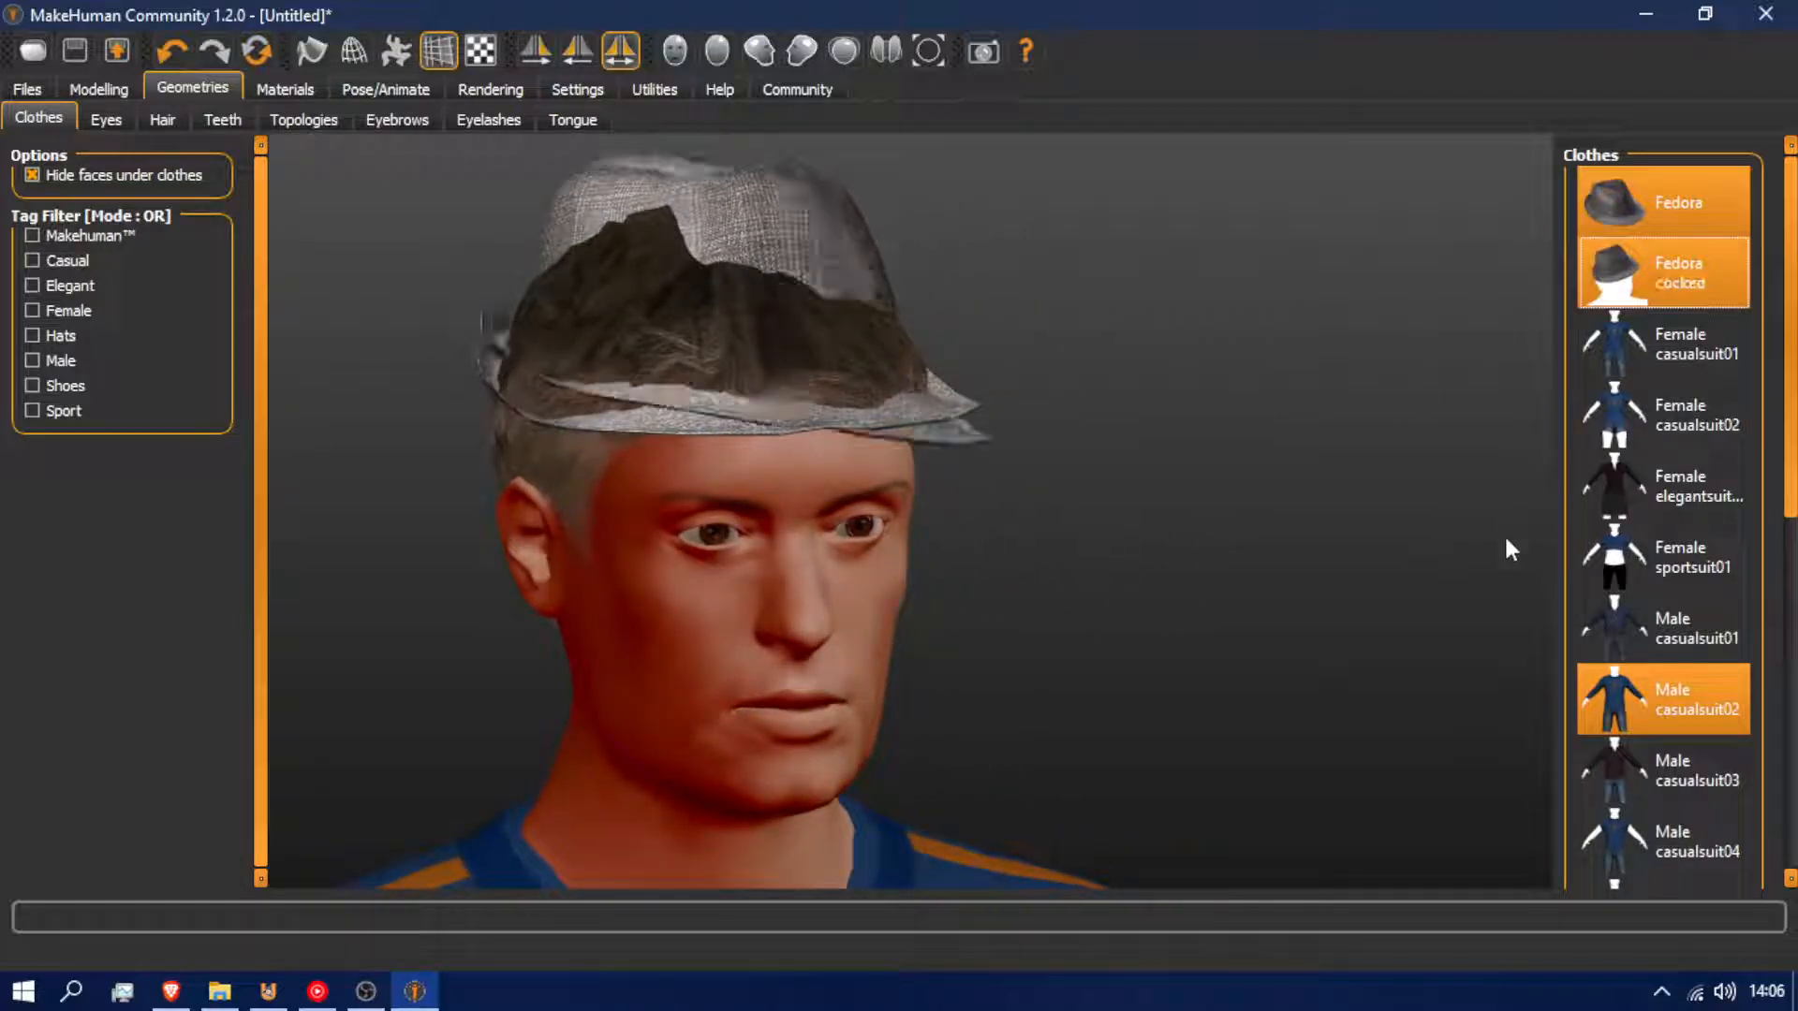
click(1651, 217)
click(1657, 274)
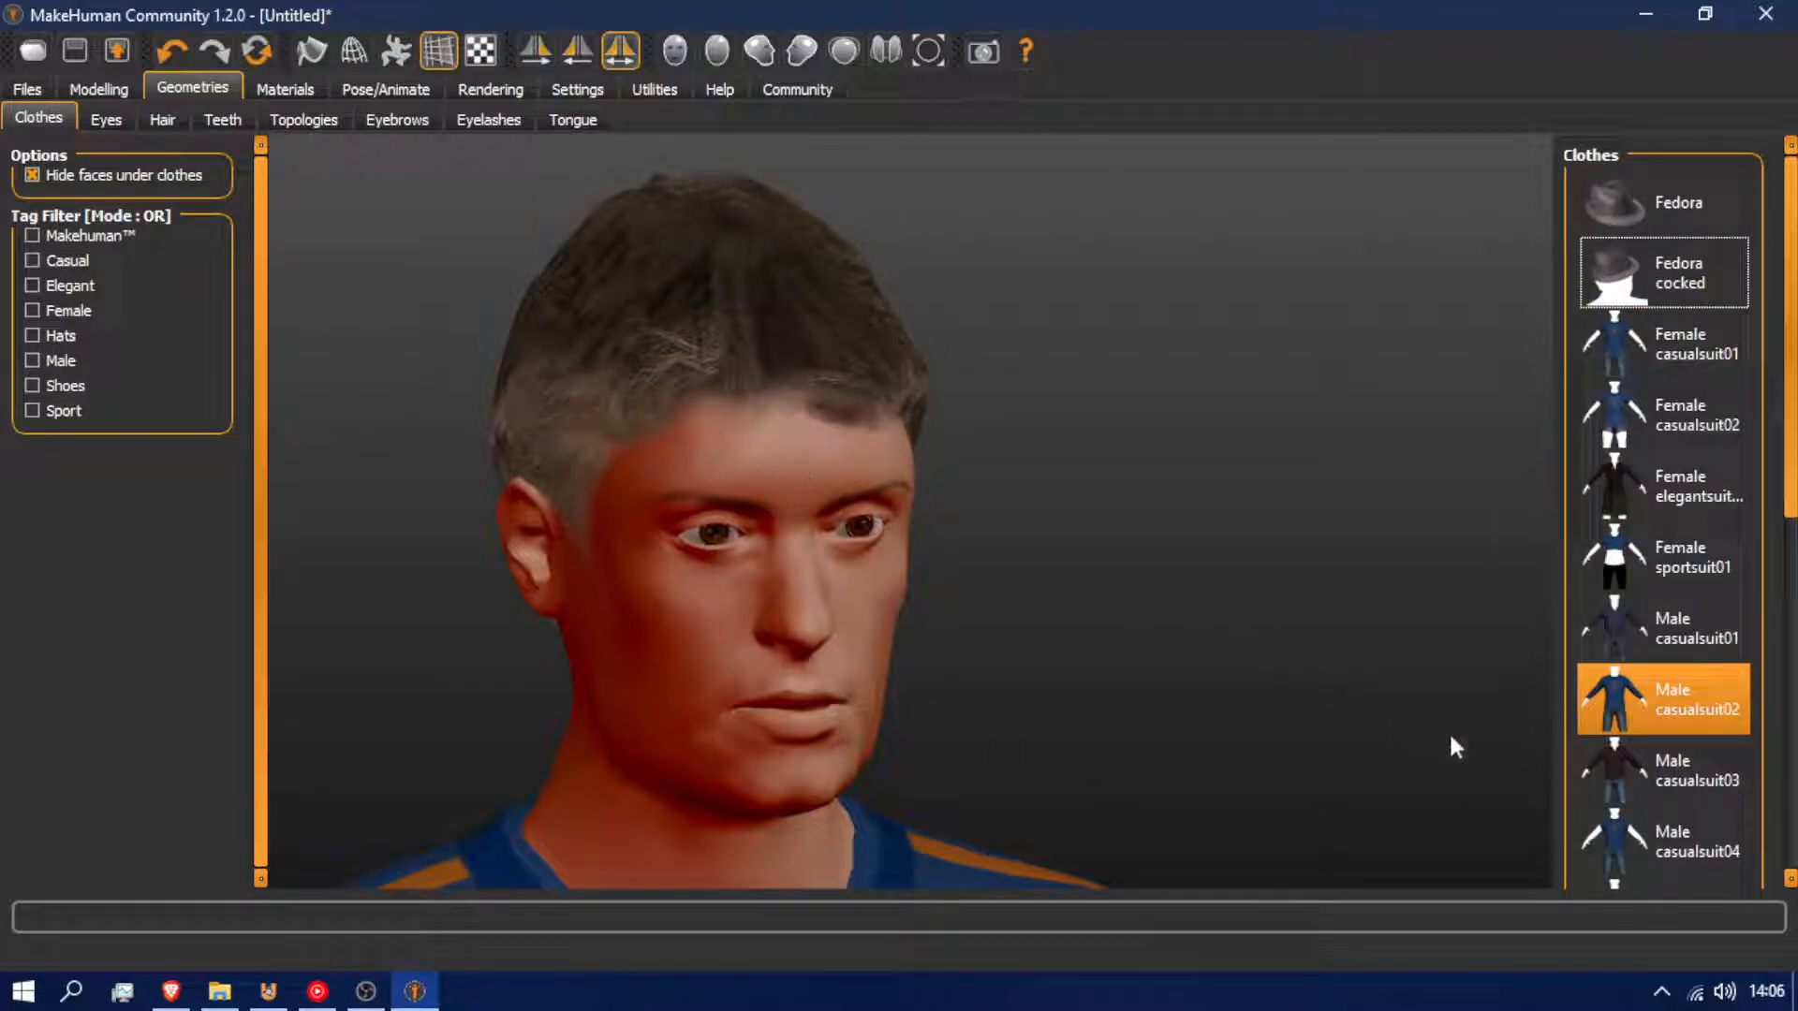
Put the black Shoes03 on the character and inspect how they fit on the feet
scroll(1569, 811, down, 5)
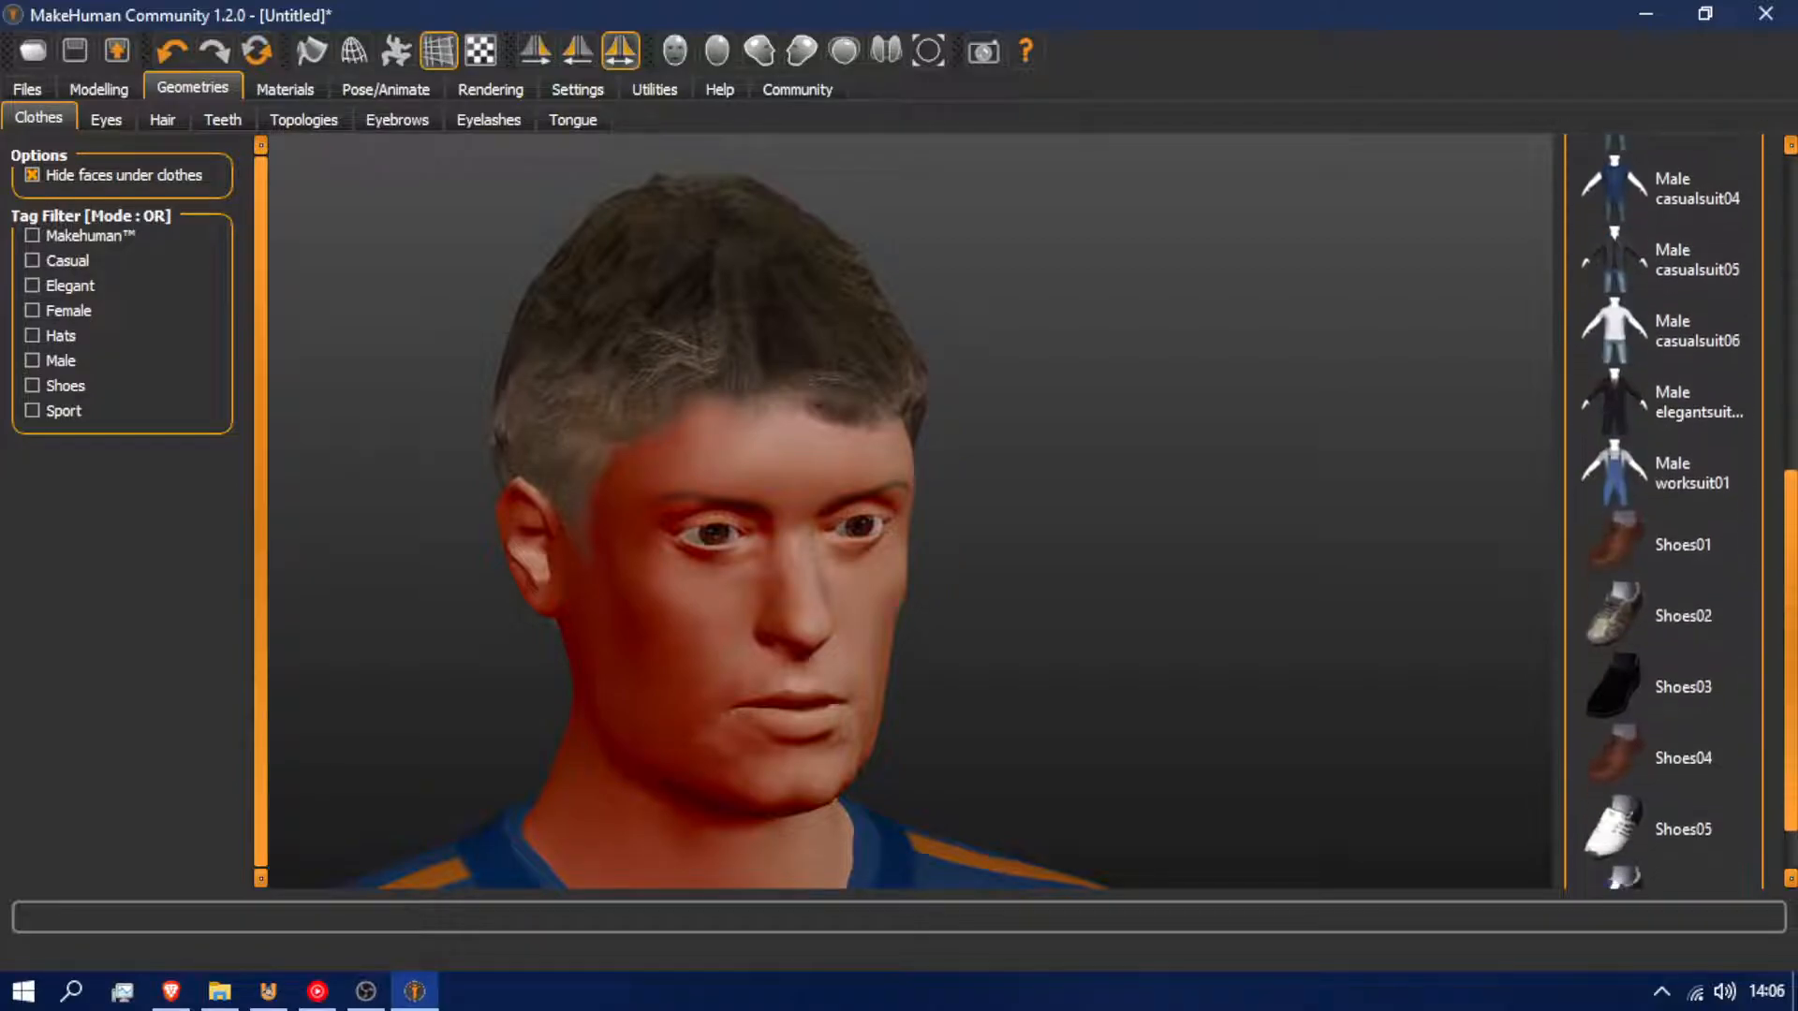
drag(1792, 646, 1791, 649)
scroll(902, 442, down, 6)
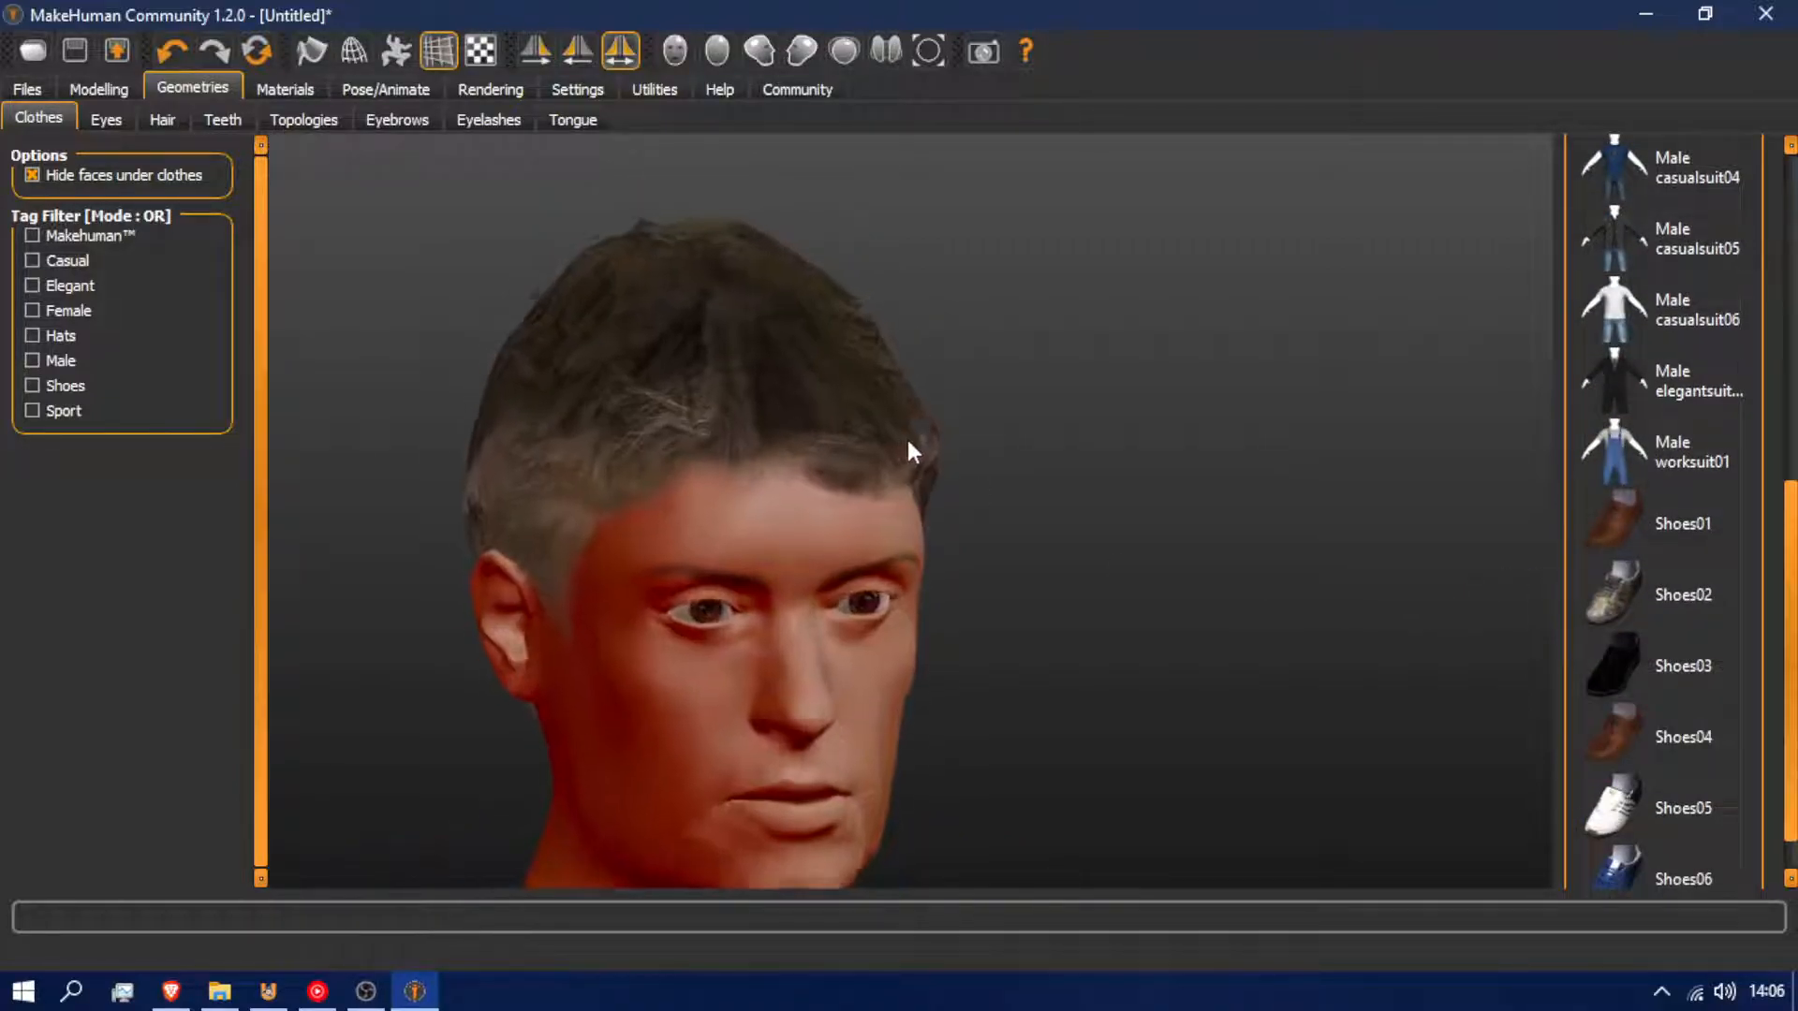
scroll(935, 422, down, 6)
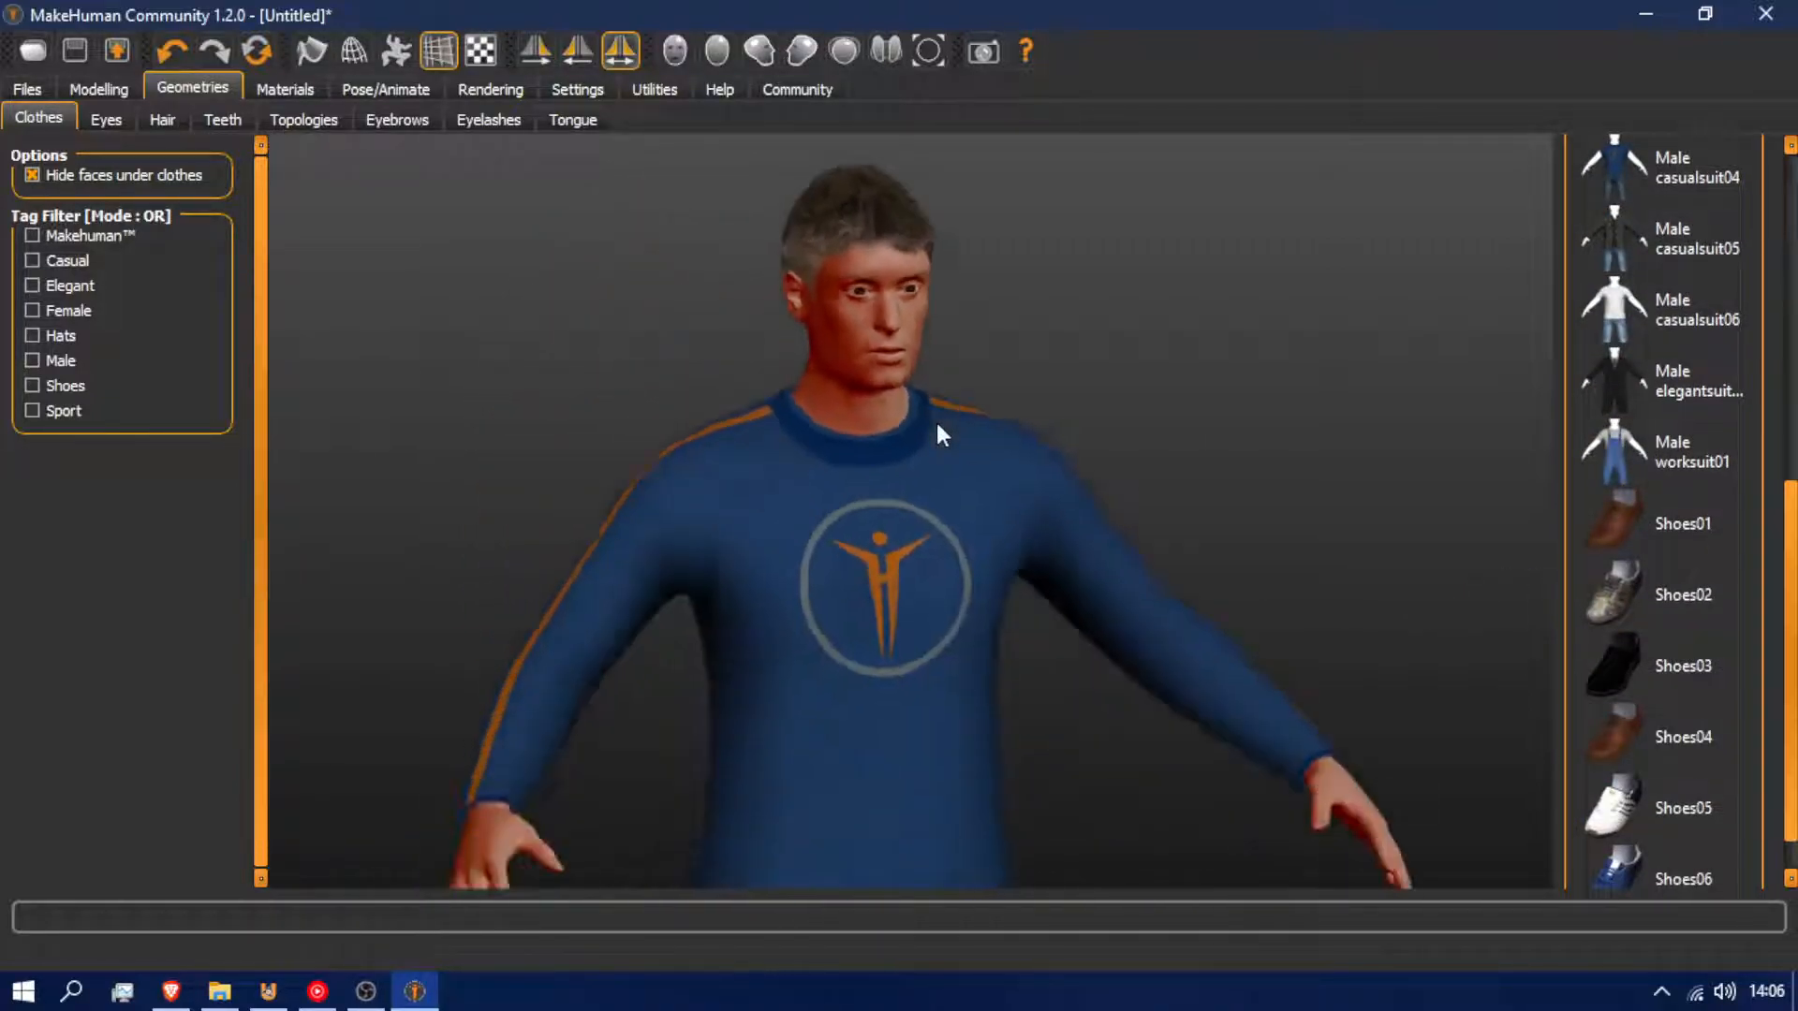
middle_drag(941, 419, 994, 204)
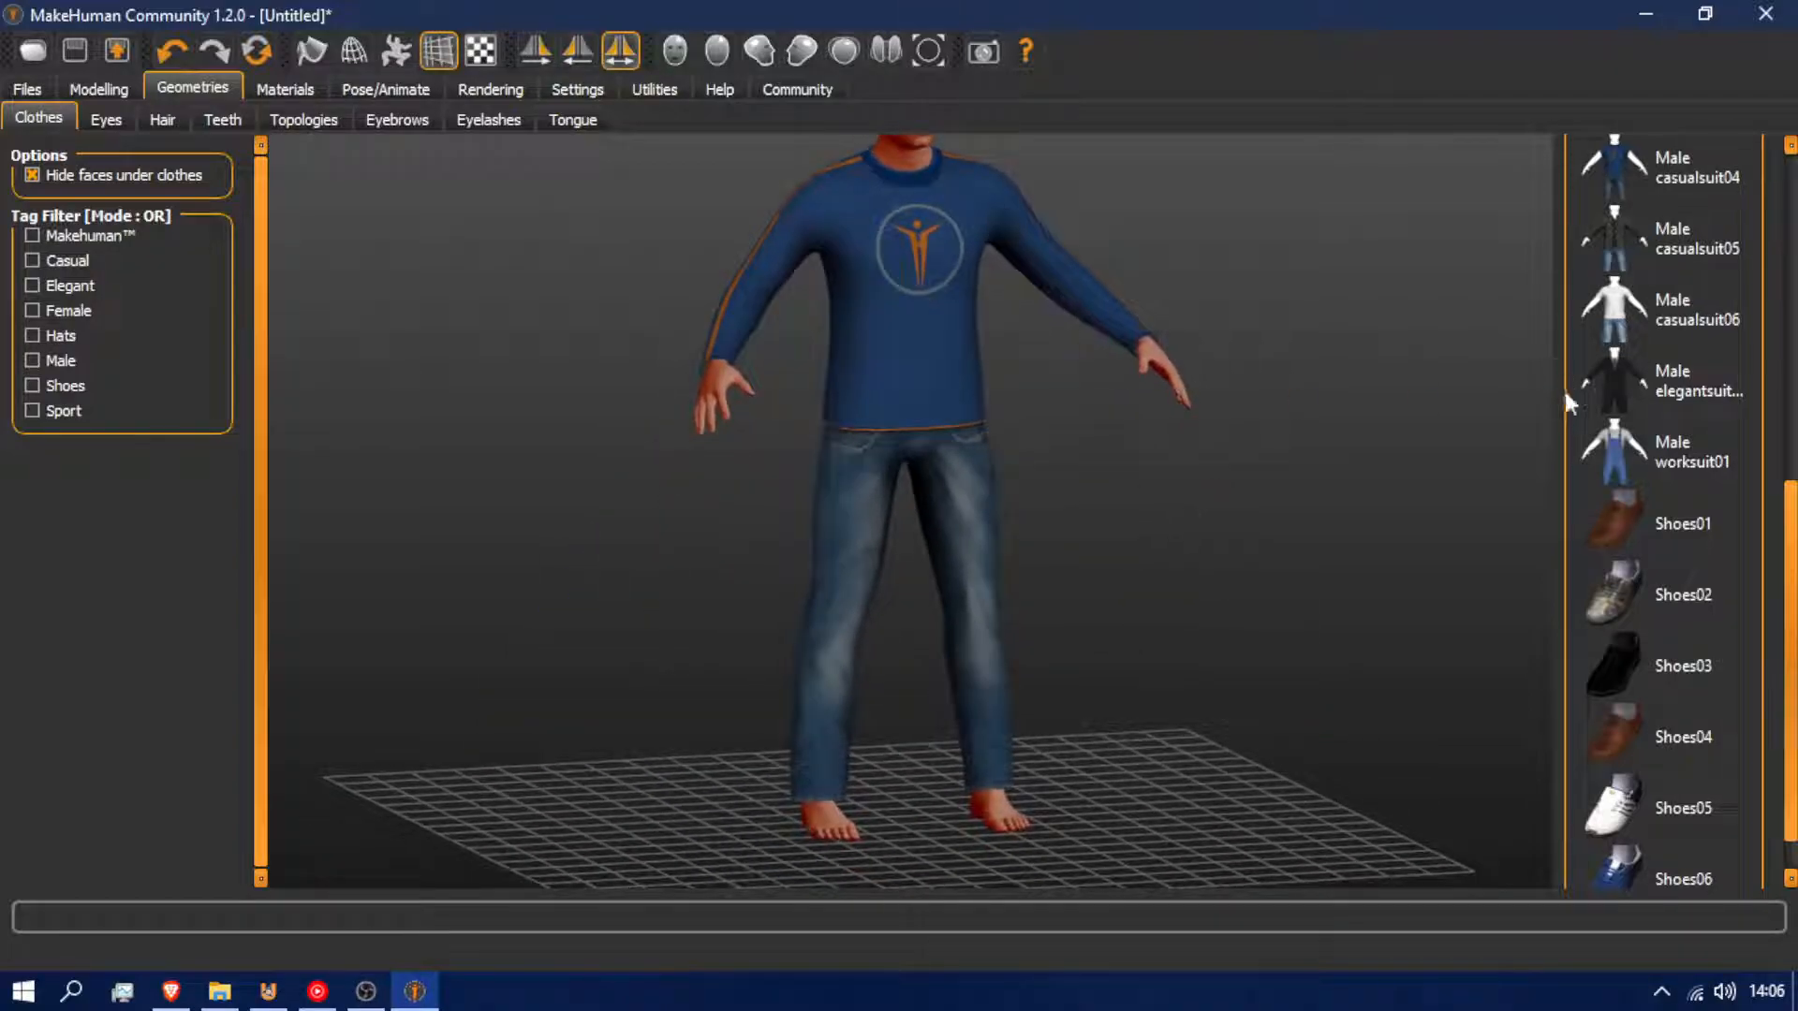
click(1619, 660)
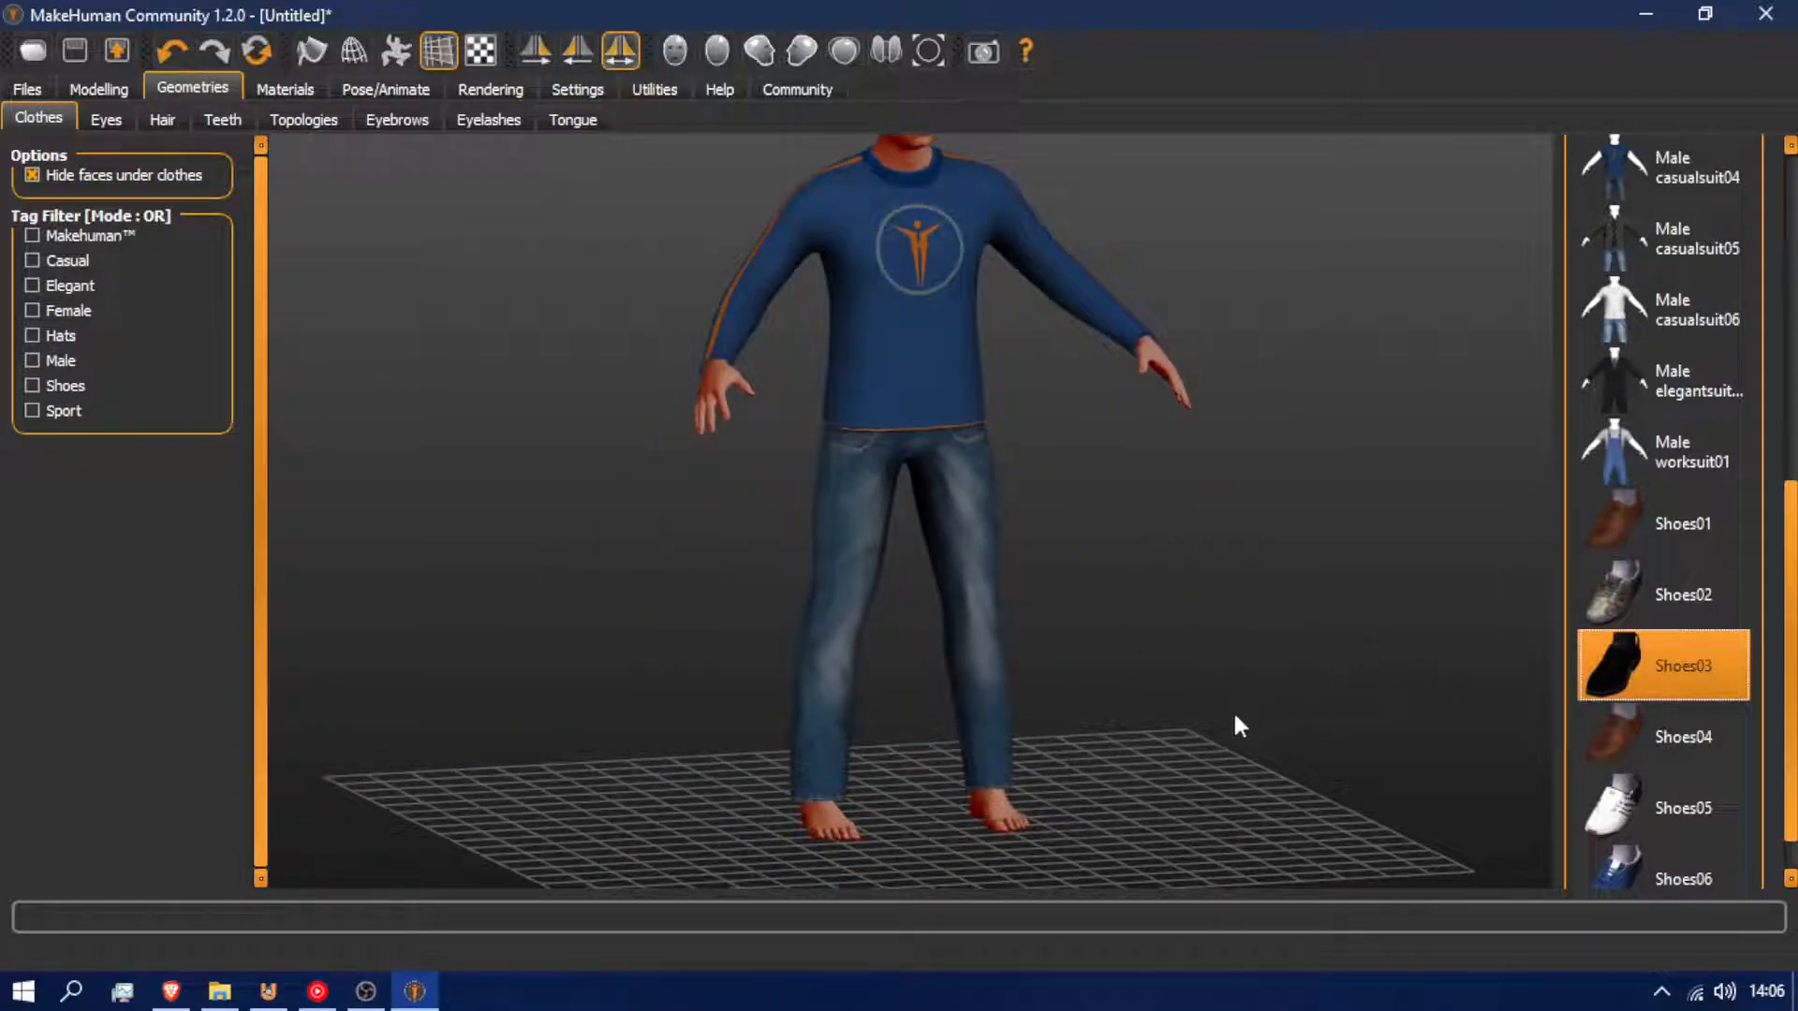
drag(1274, 622, 1112, 702)
scroll(1131, 842, down, 5)
scroll(1139, 831, up, 8)
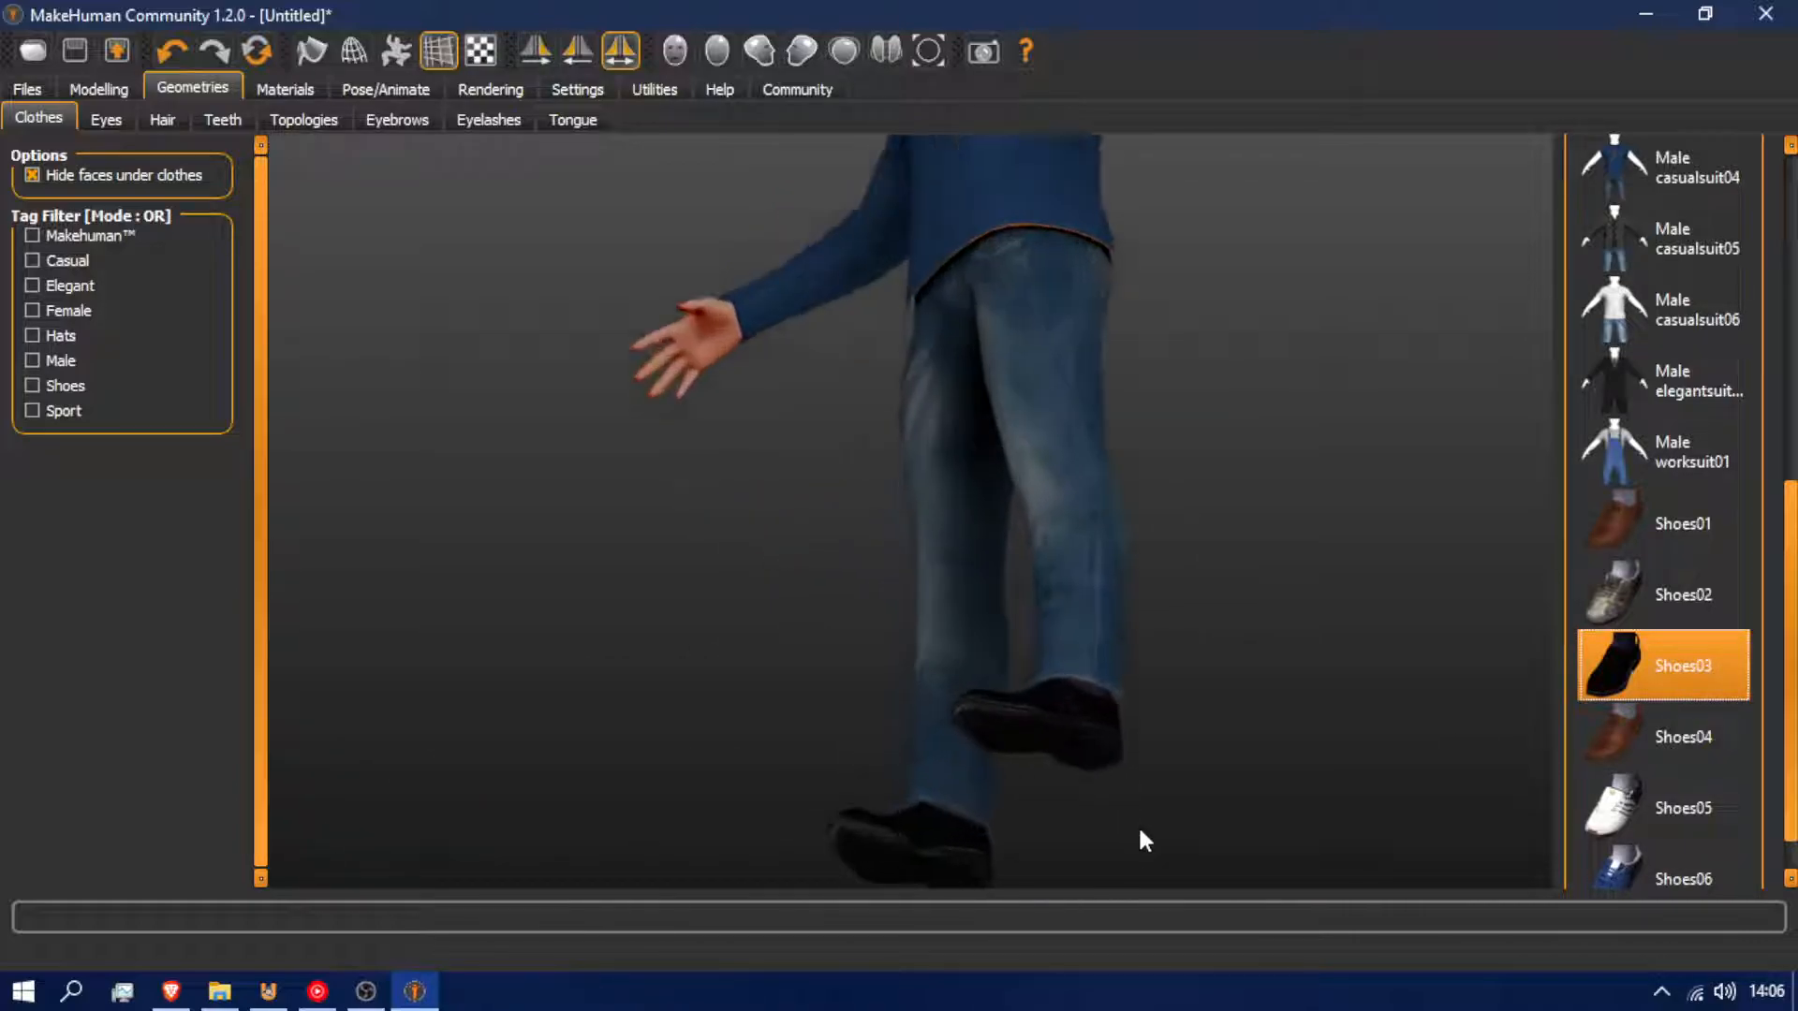
drag(1139, 830, 1178, 514)
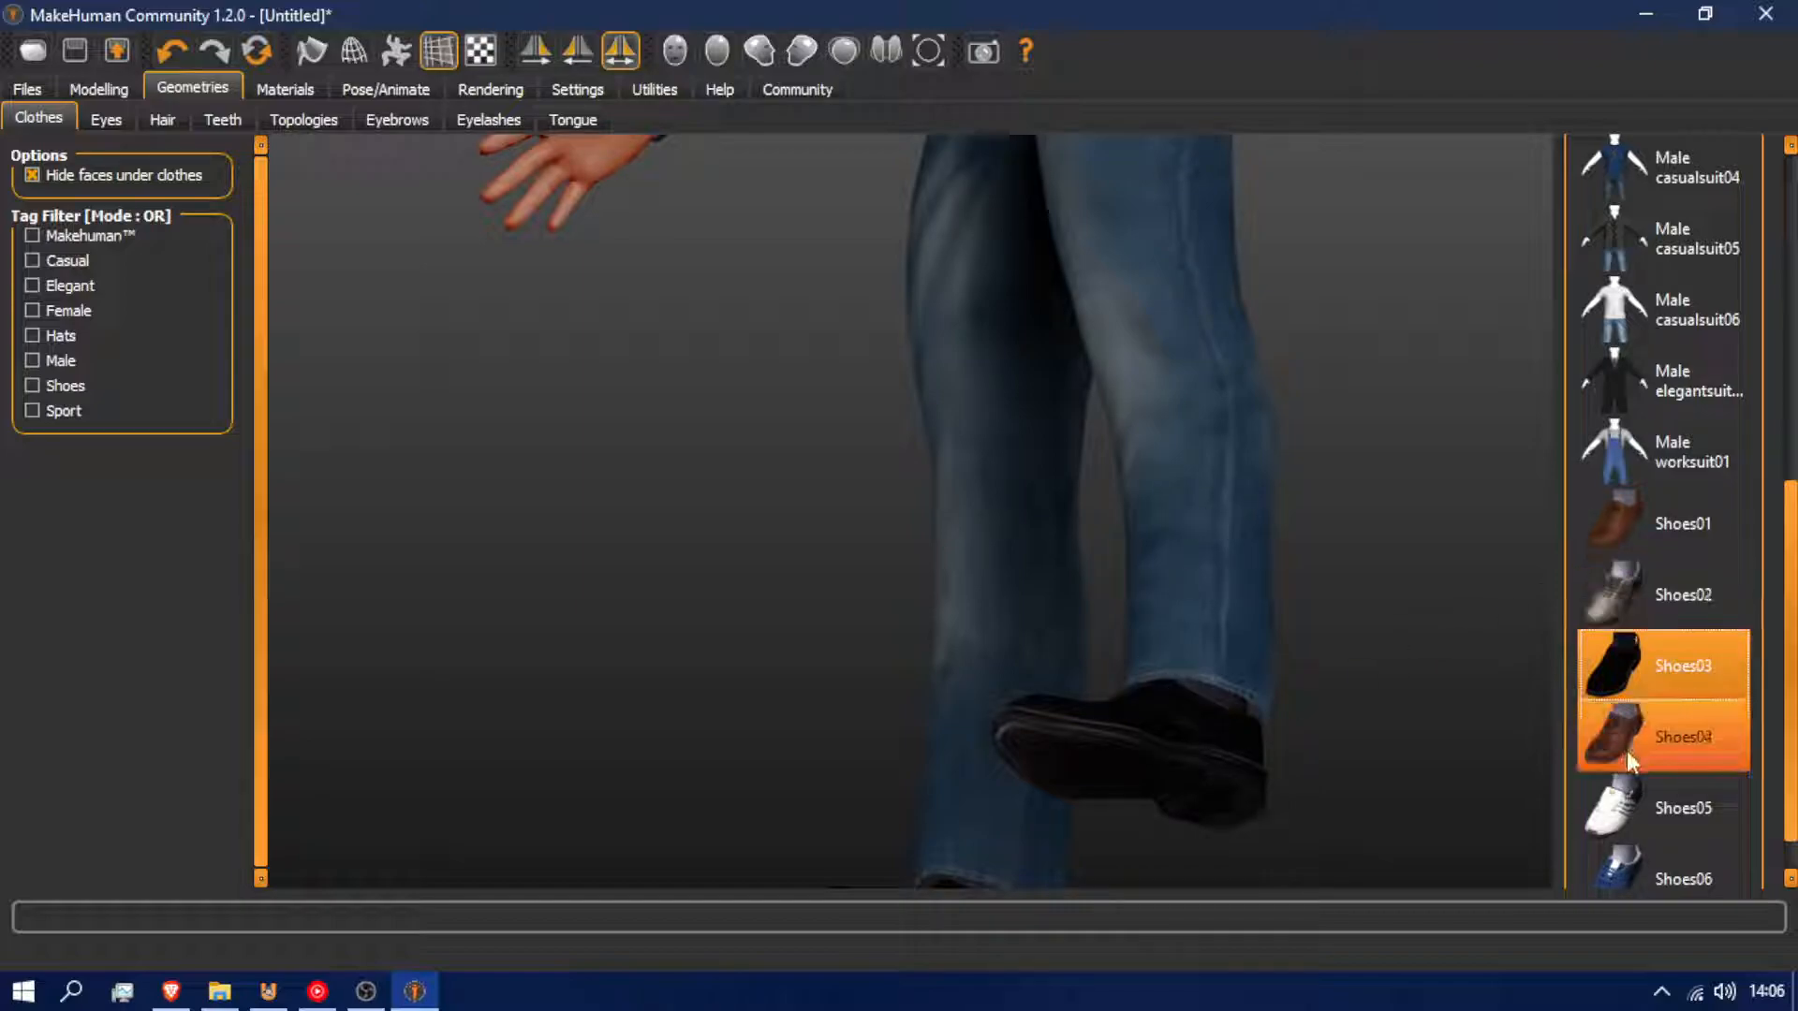
Try Shoes04 in place of the black Shoes03, switch back to Shoes03 and check the feet up close
click(1607, 712)
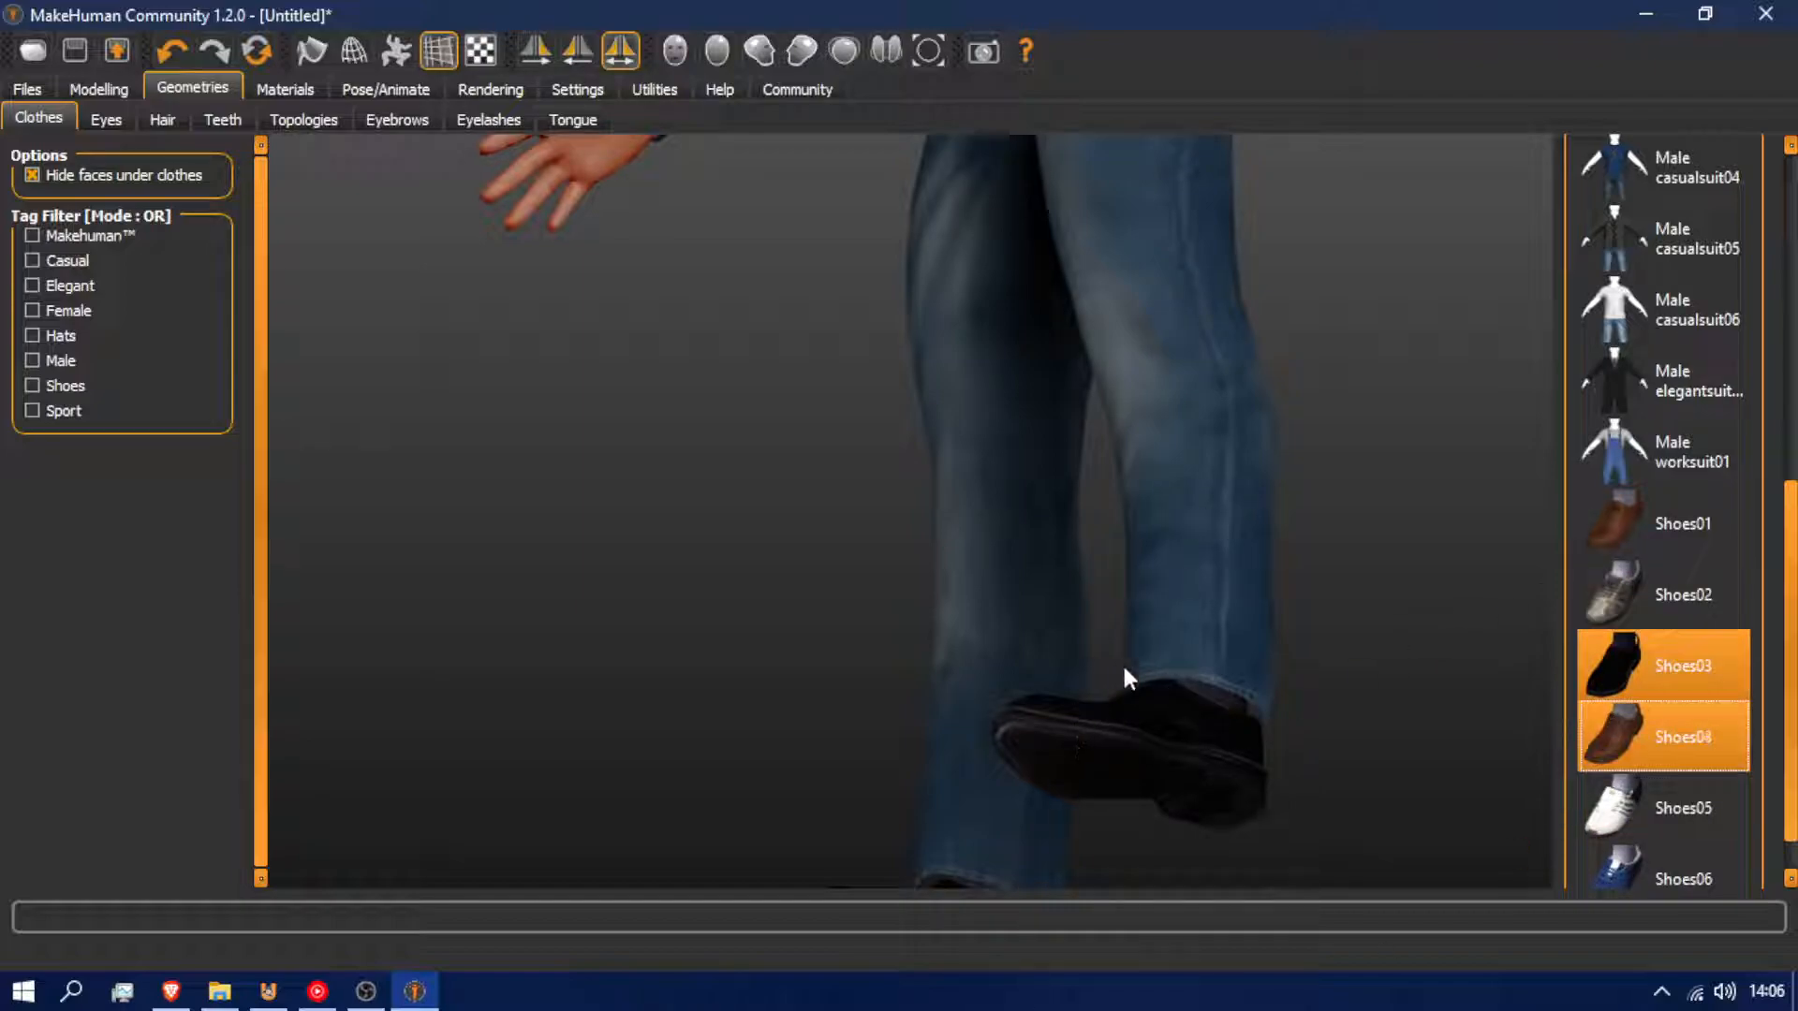
click(1666, 665)
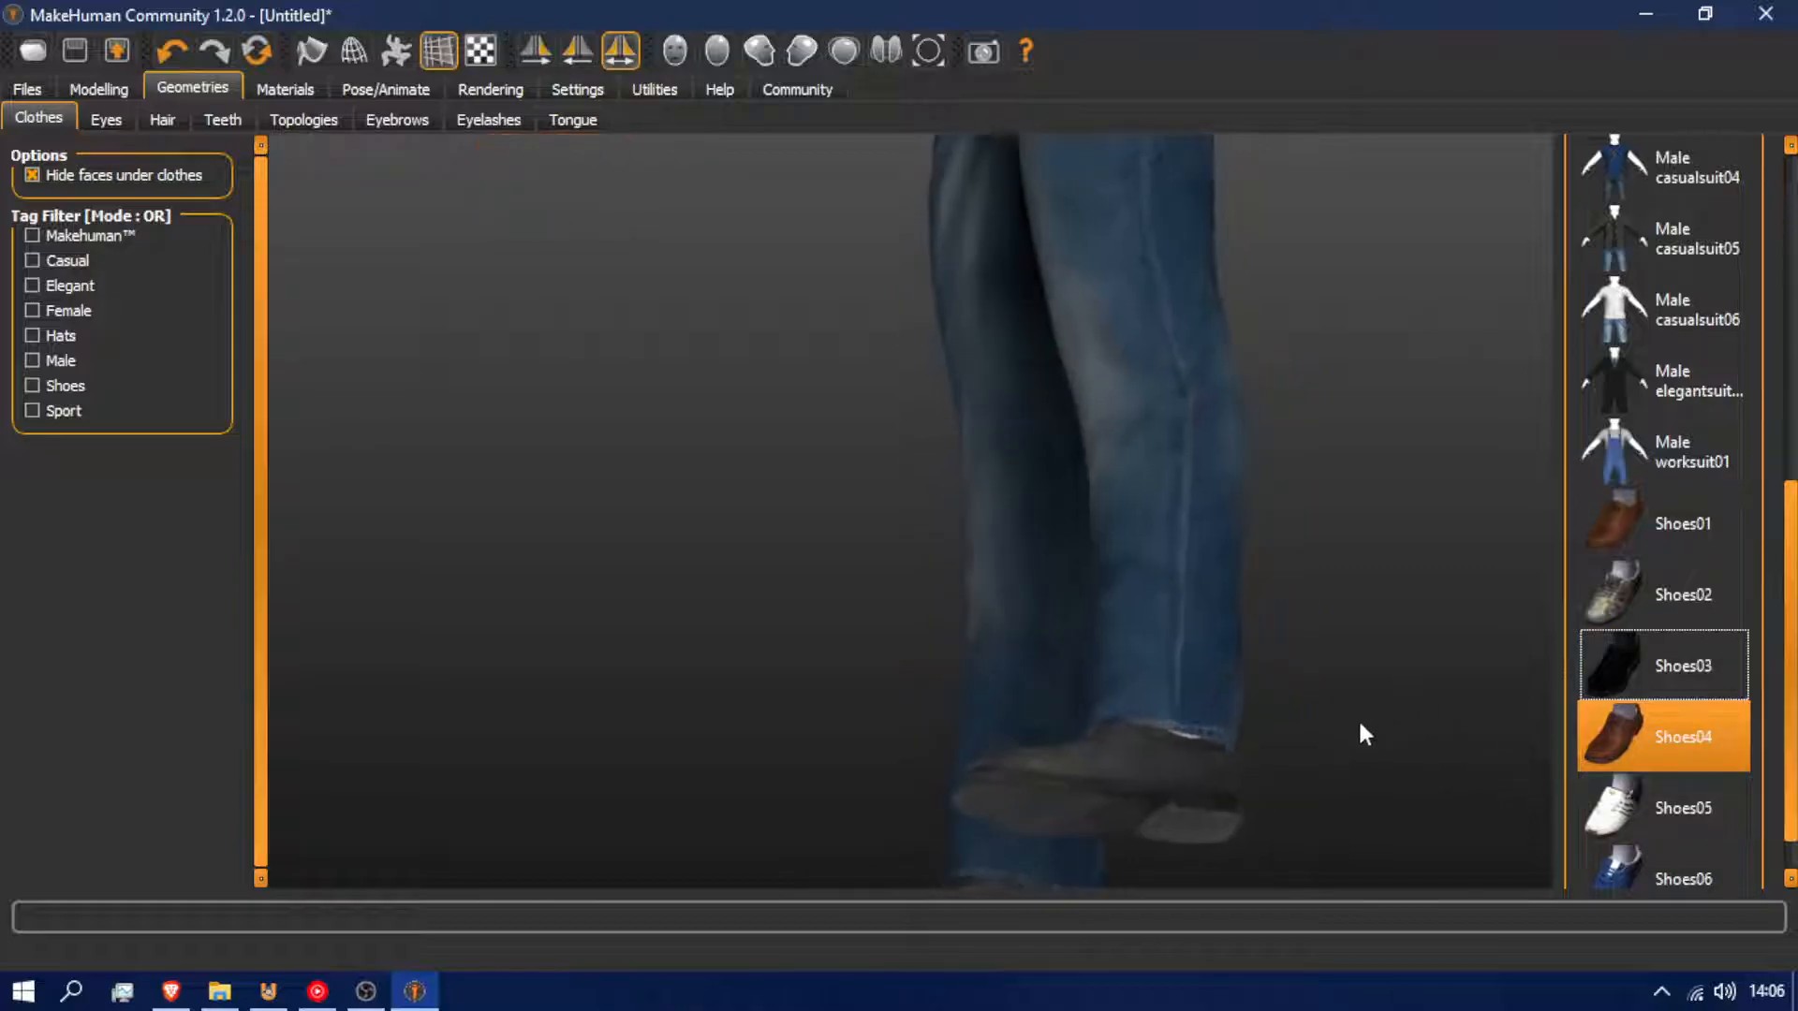
drag(1379, 770, 1558, 847)
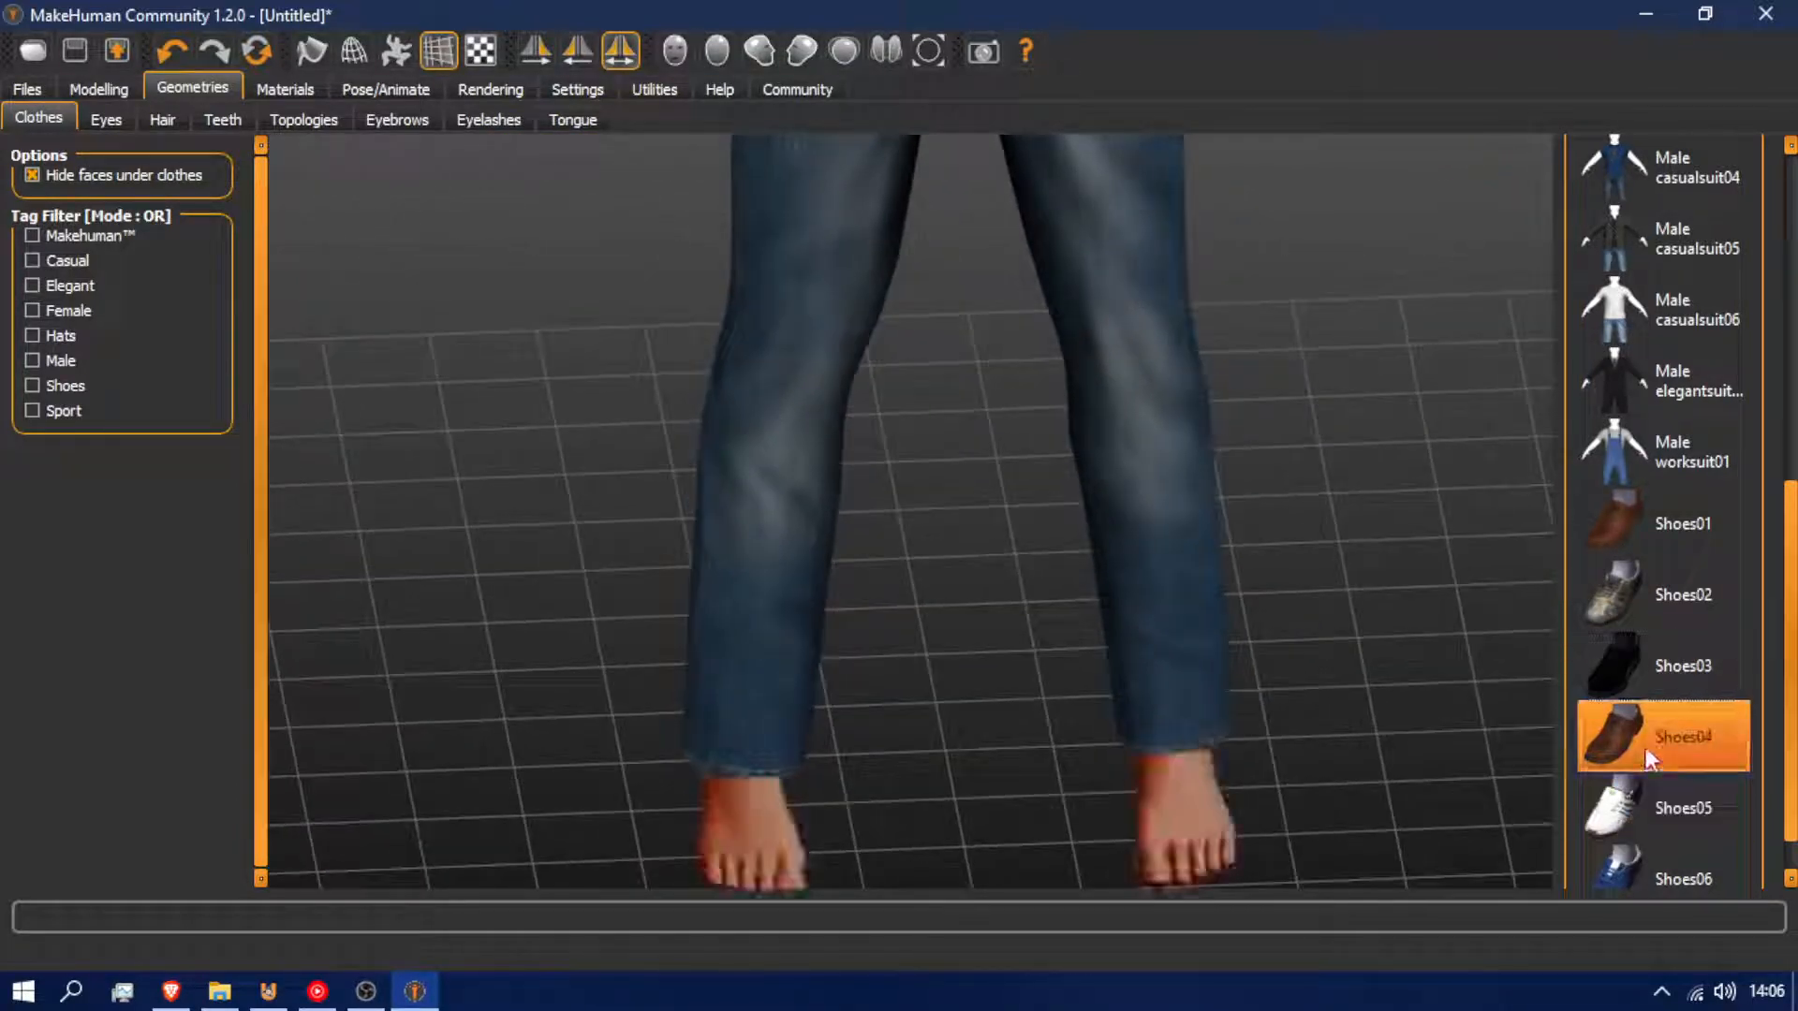
click(1640, 695)
drag(1187, 724, 1105, 725)
scroll(1105, 726, up, 6)
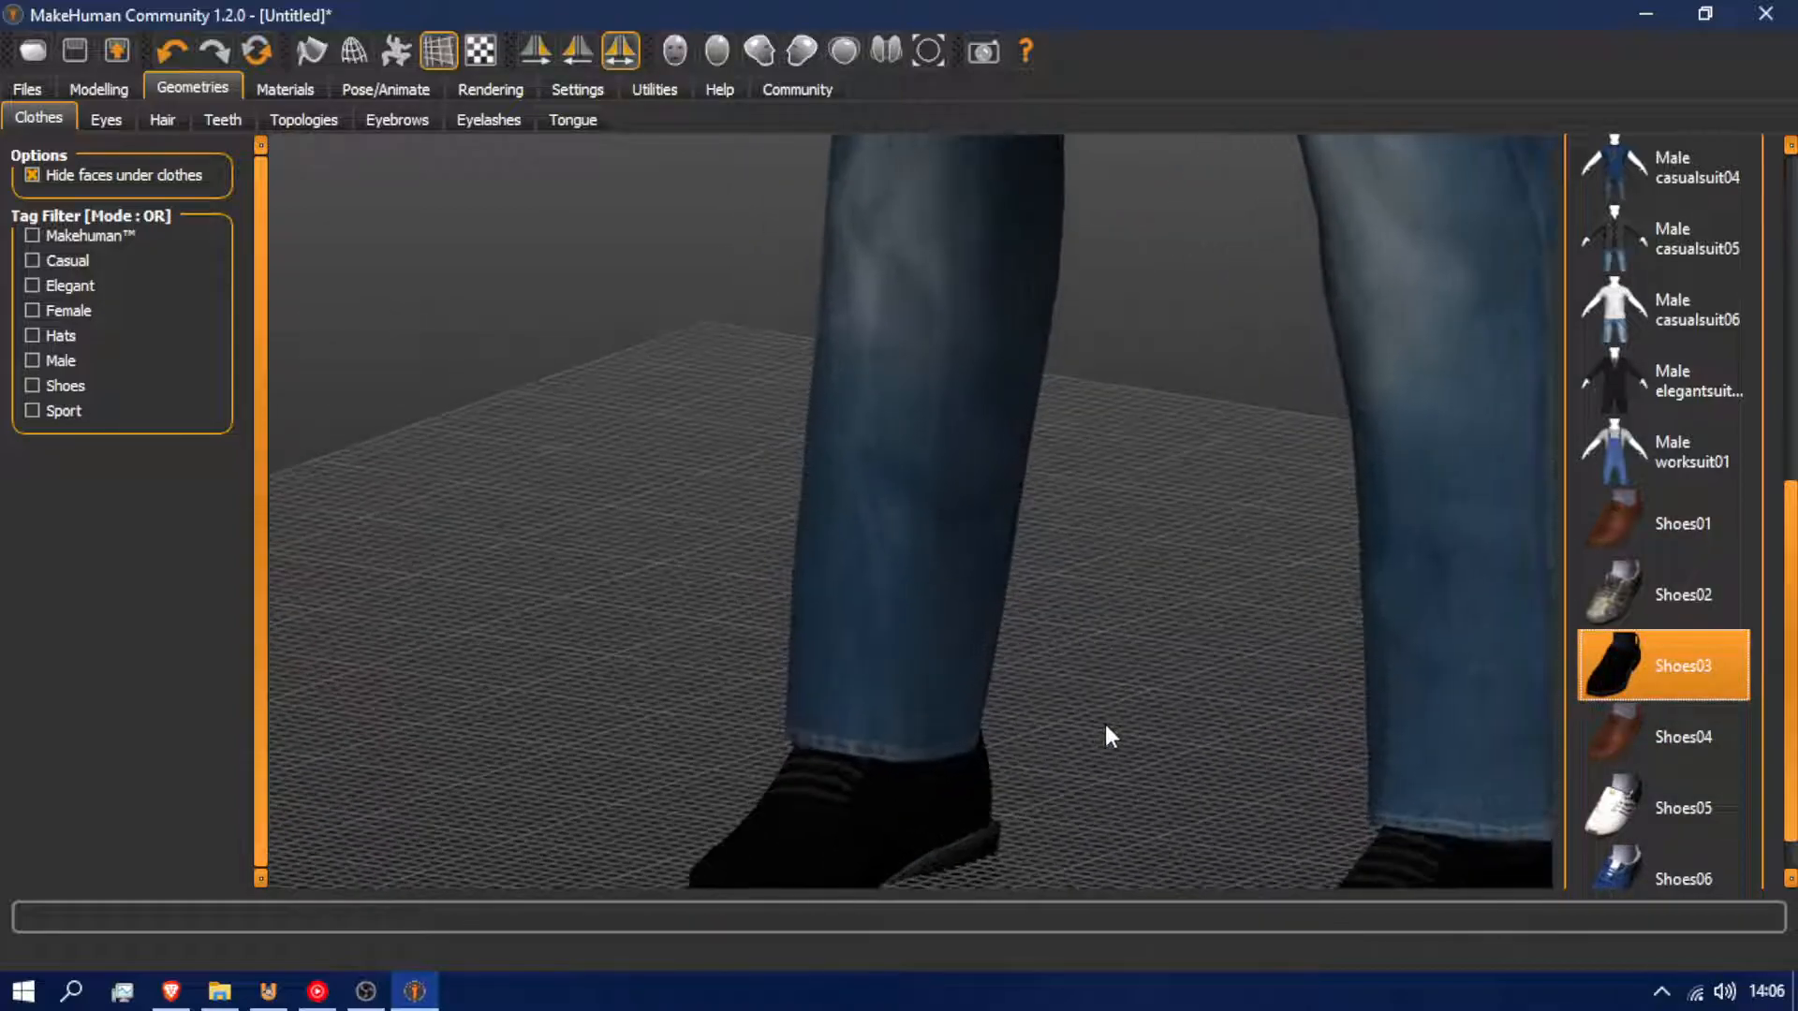
middle_drag(1105, 727, 1096, 661)
scroll(1093, 662, up, 4)
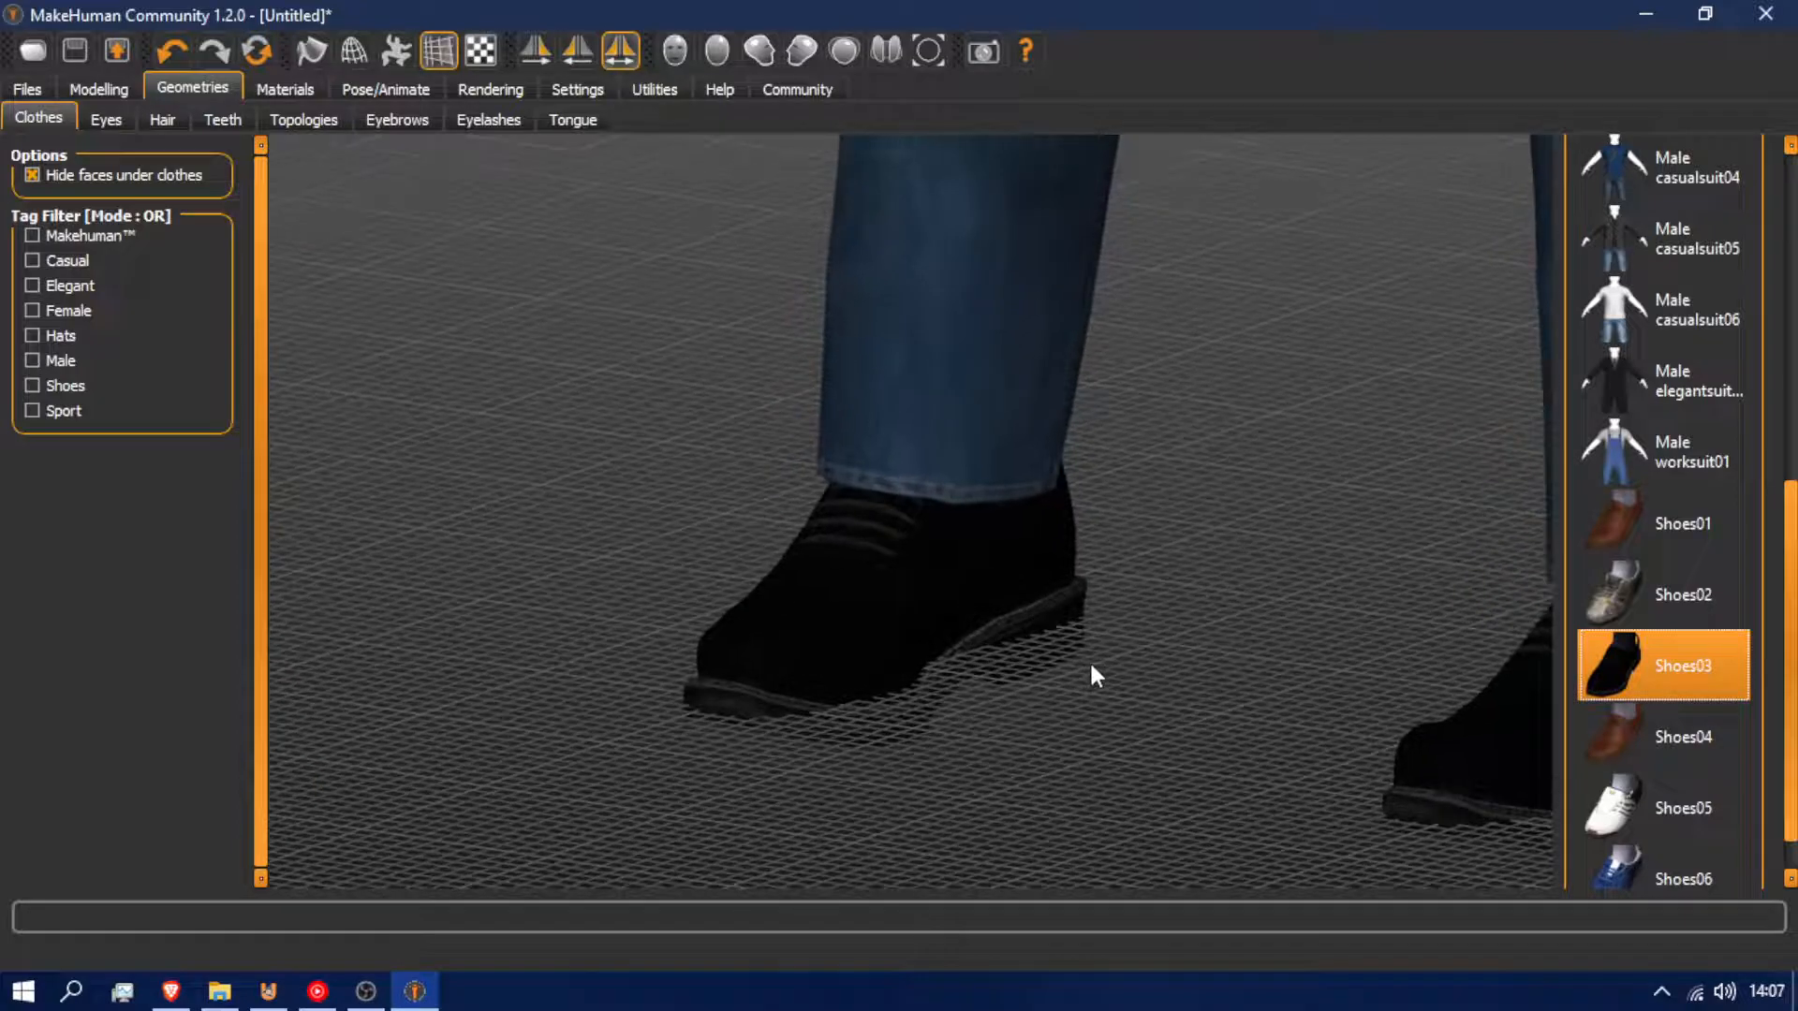
Inspect the black shoes from the other side and check the whole dressed character from the front
drag(842, 663, 1084, 659)
scroll(1084, 660, down, 5)
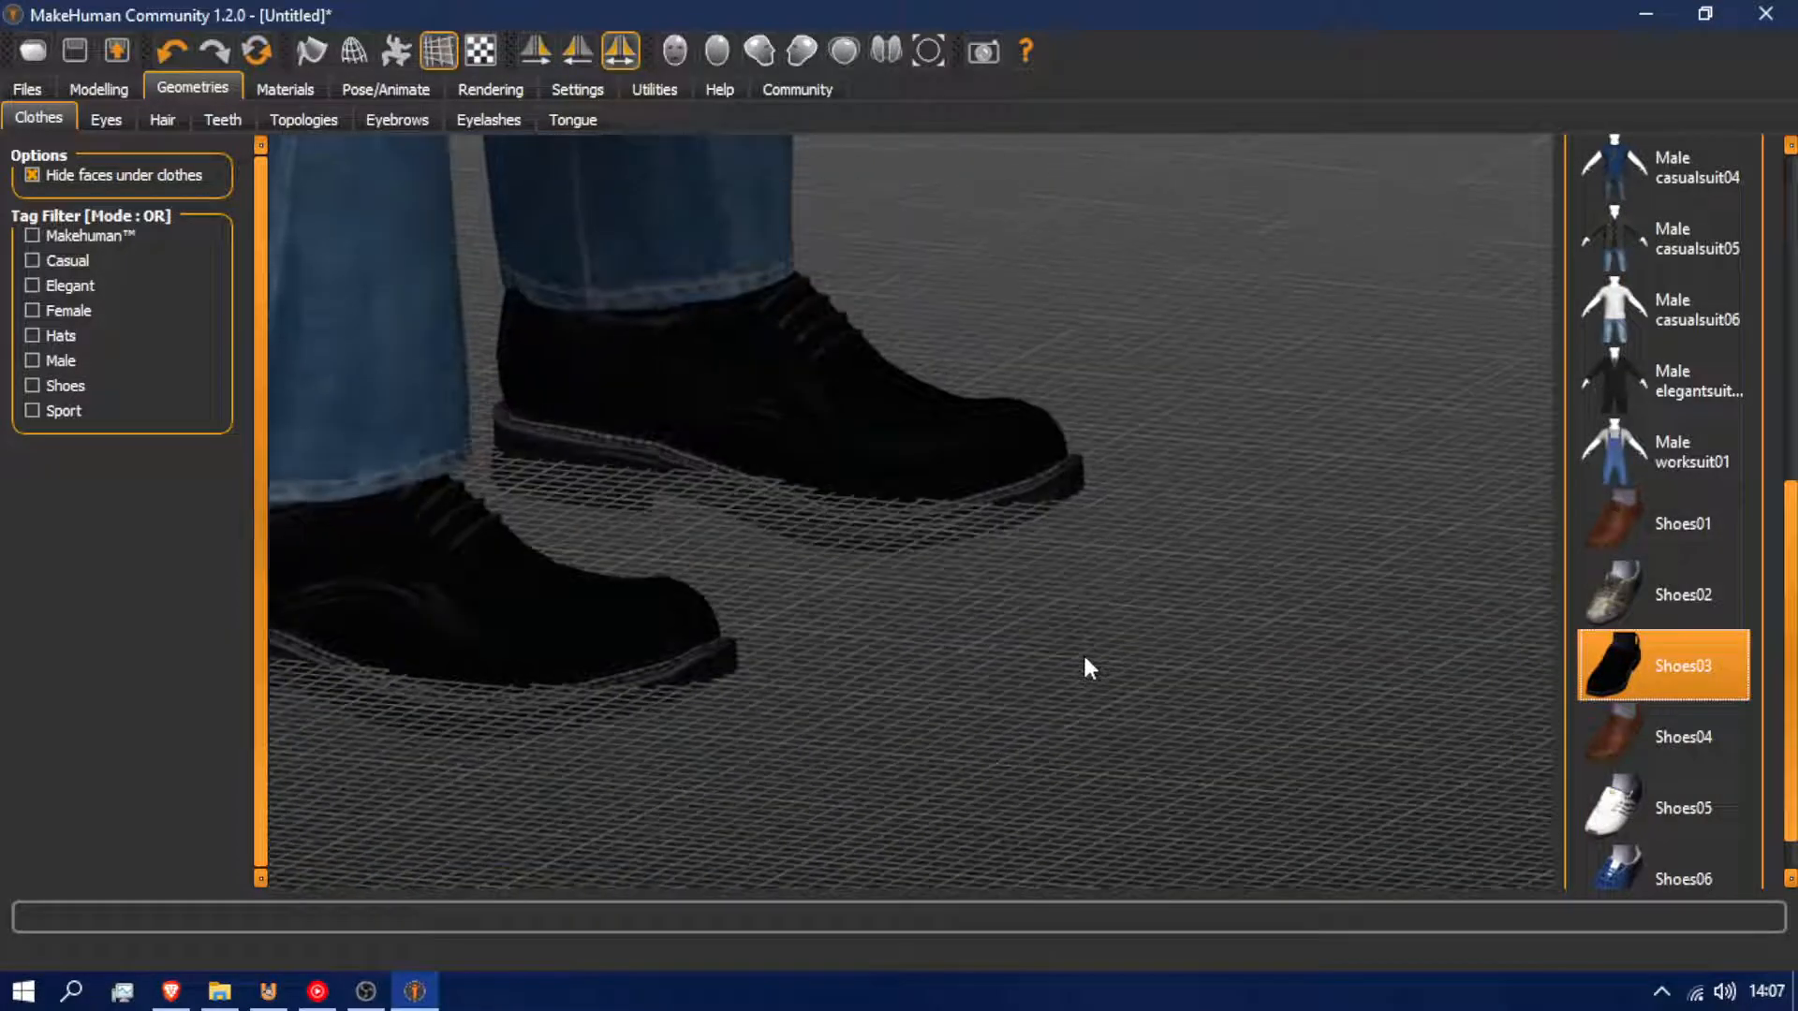
scroll(1096, 646, down, 6)
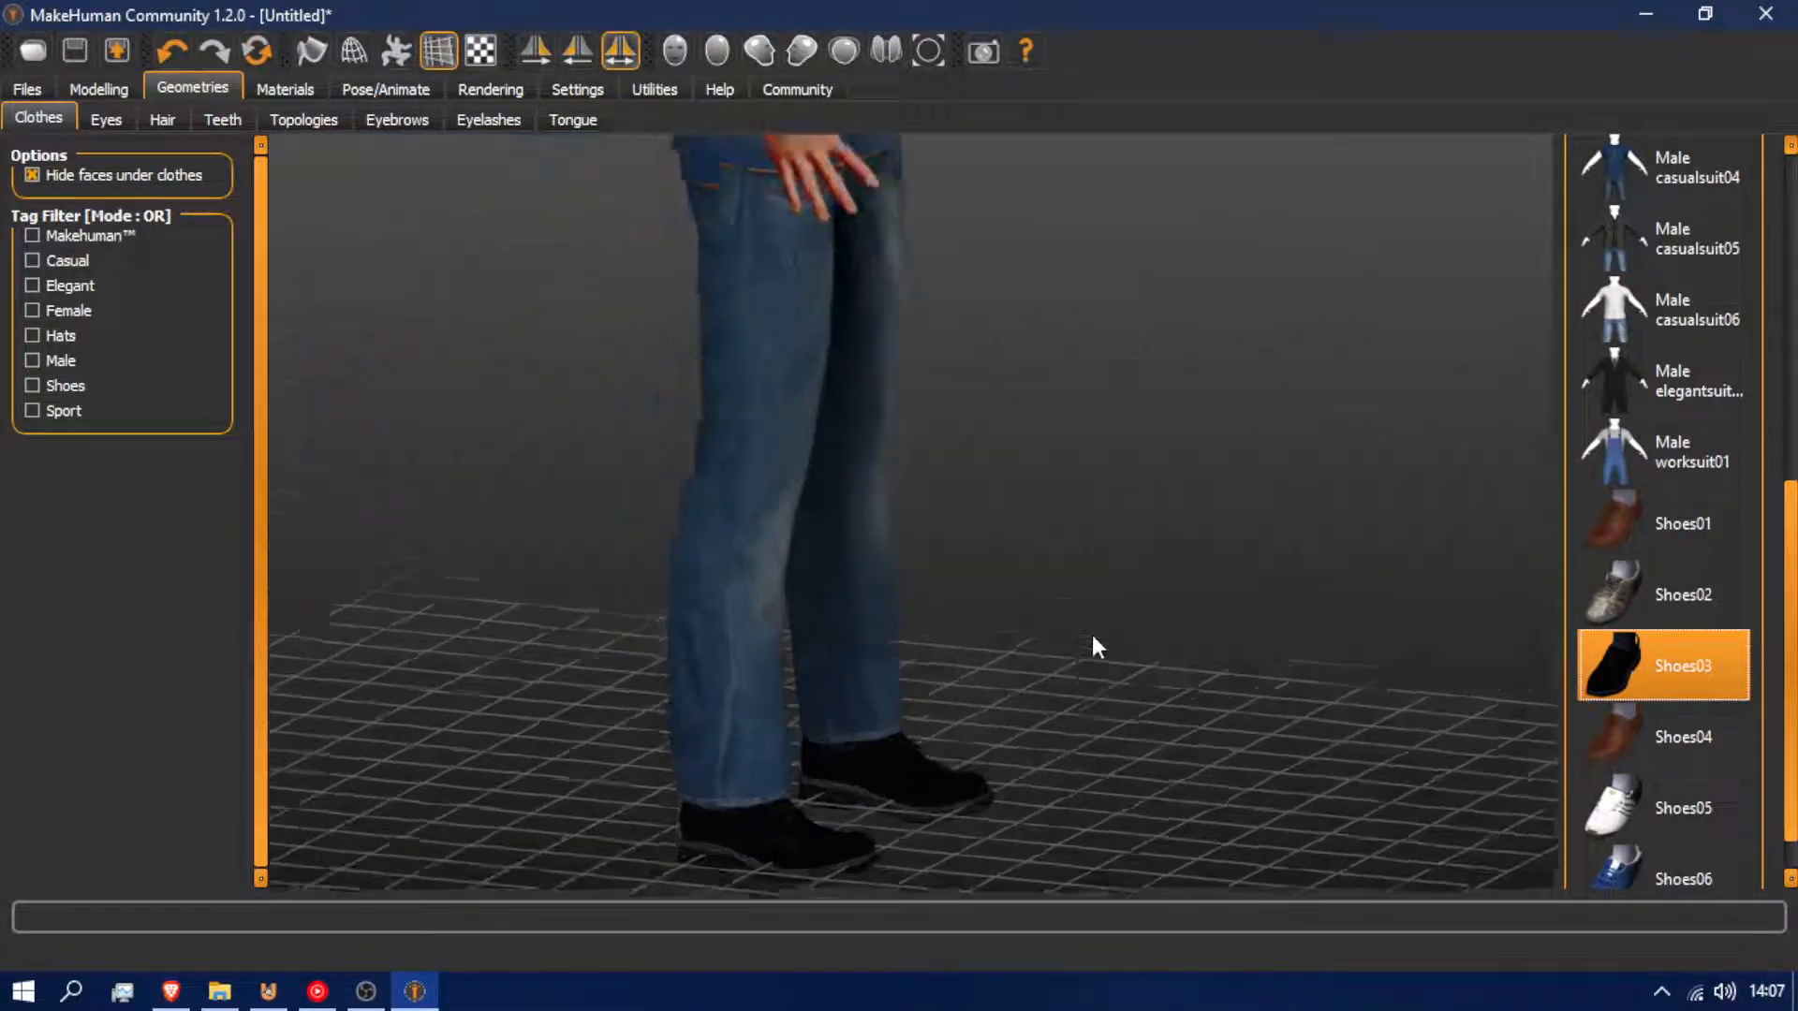
drag(1088, 687, 863, 620)
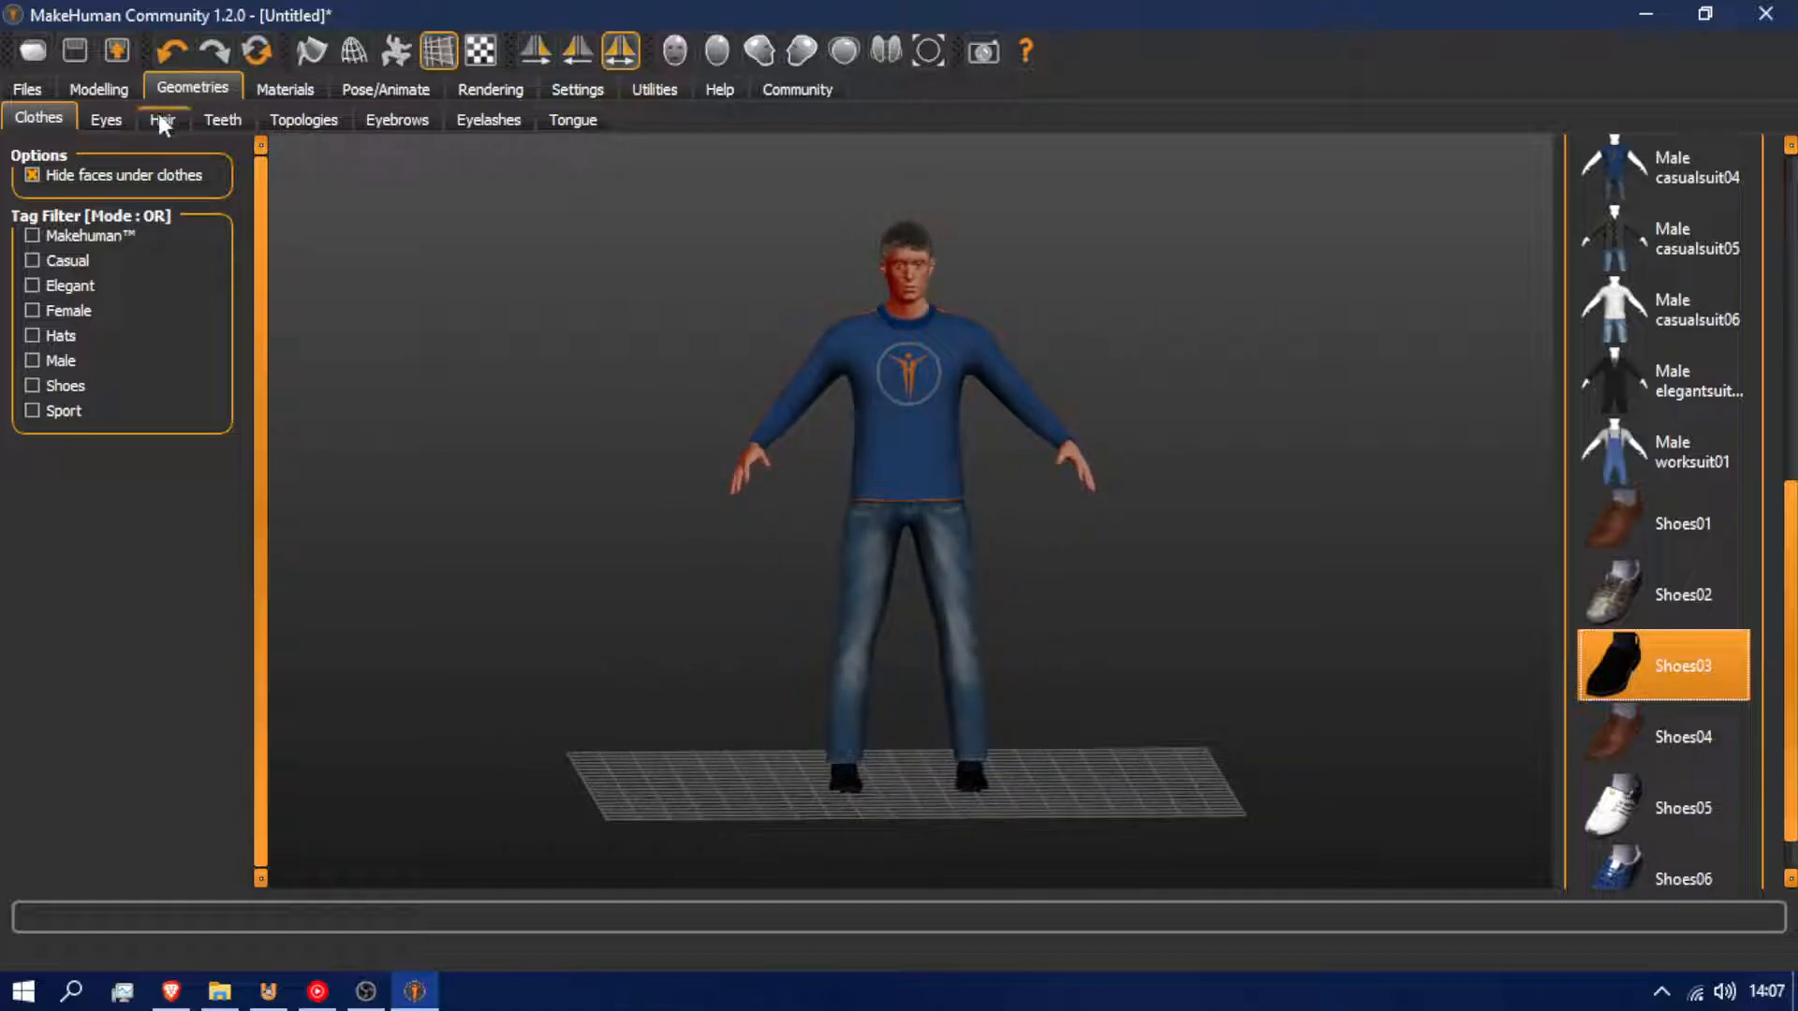
Try the Middleage caucasian male skin material on the character and check the face up close
click(288, 94)
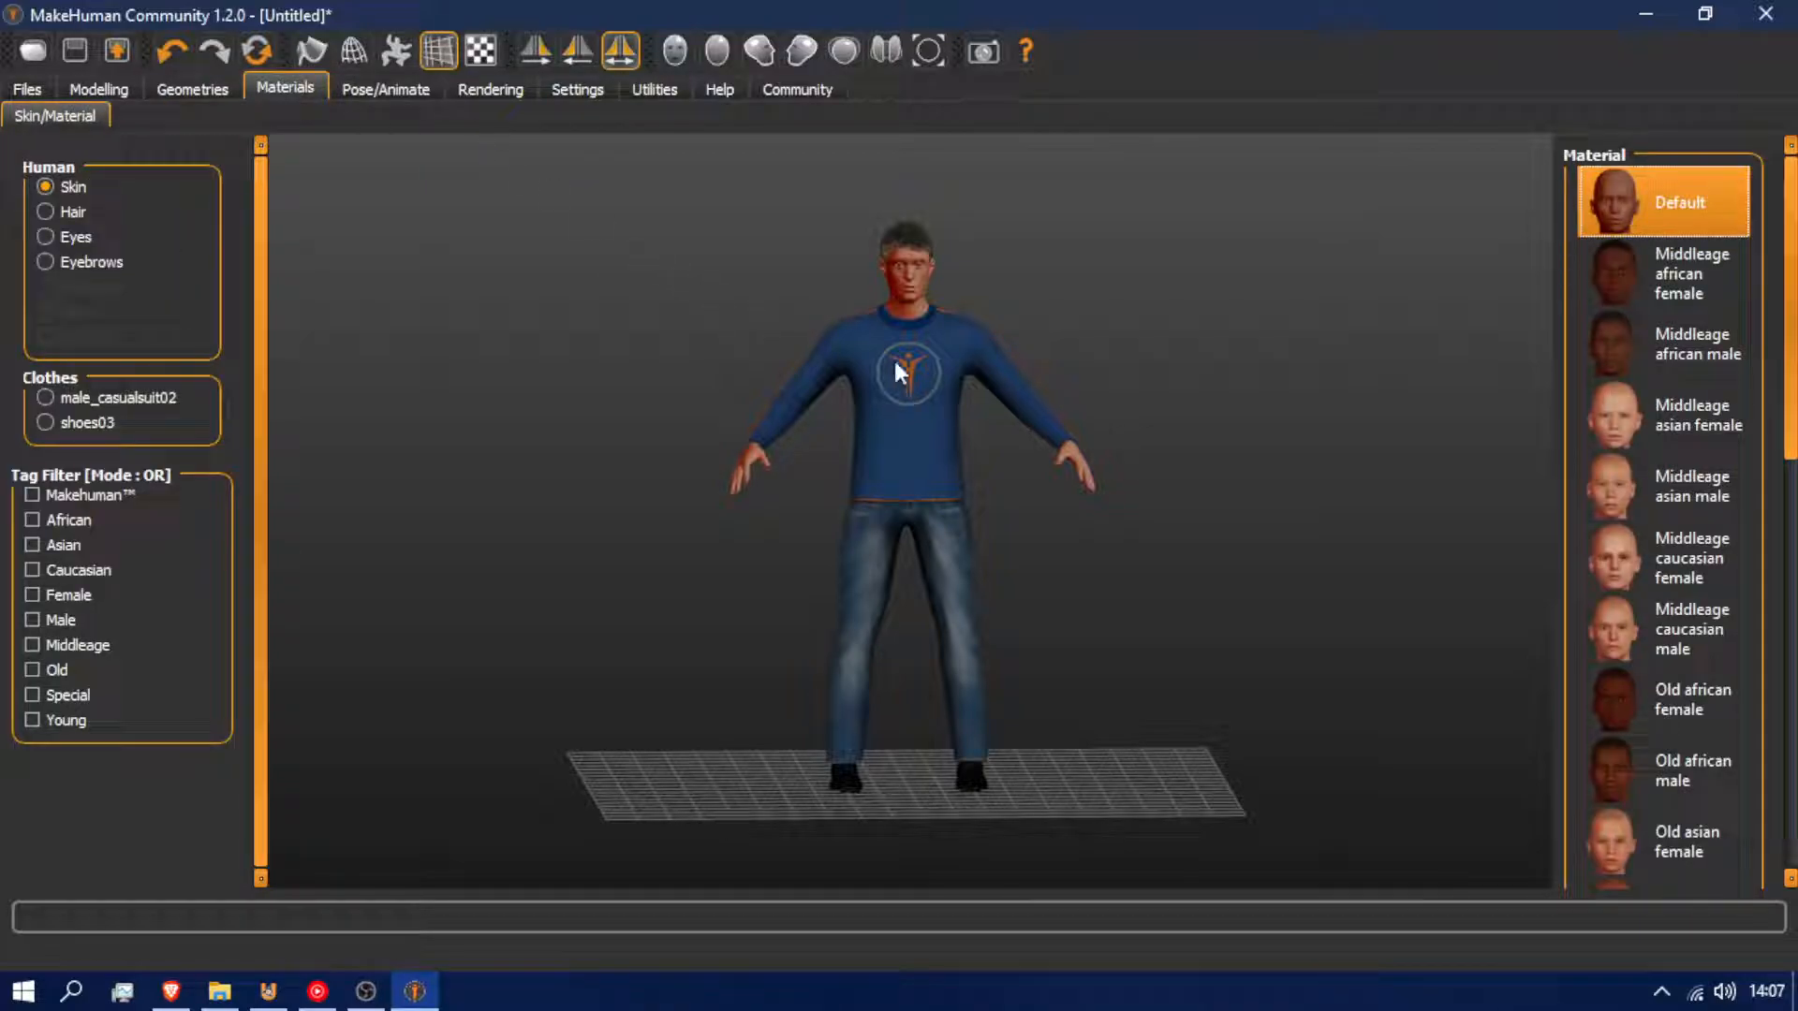
scroll(945, 365, up, 6)
middle_drag(946, 365, 952, 477)
scroll(941, 468, up, 6)
right_drag(934, 468, 922, 538)
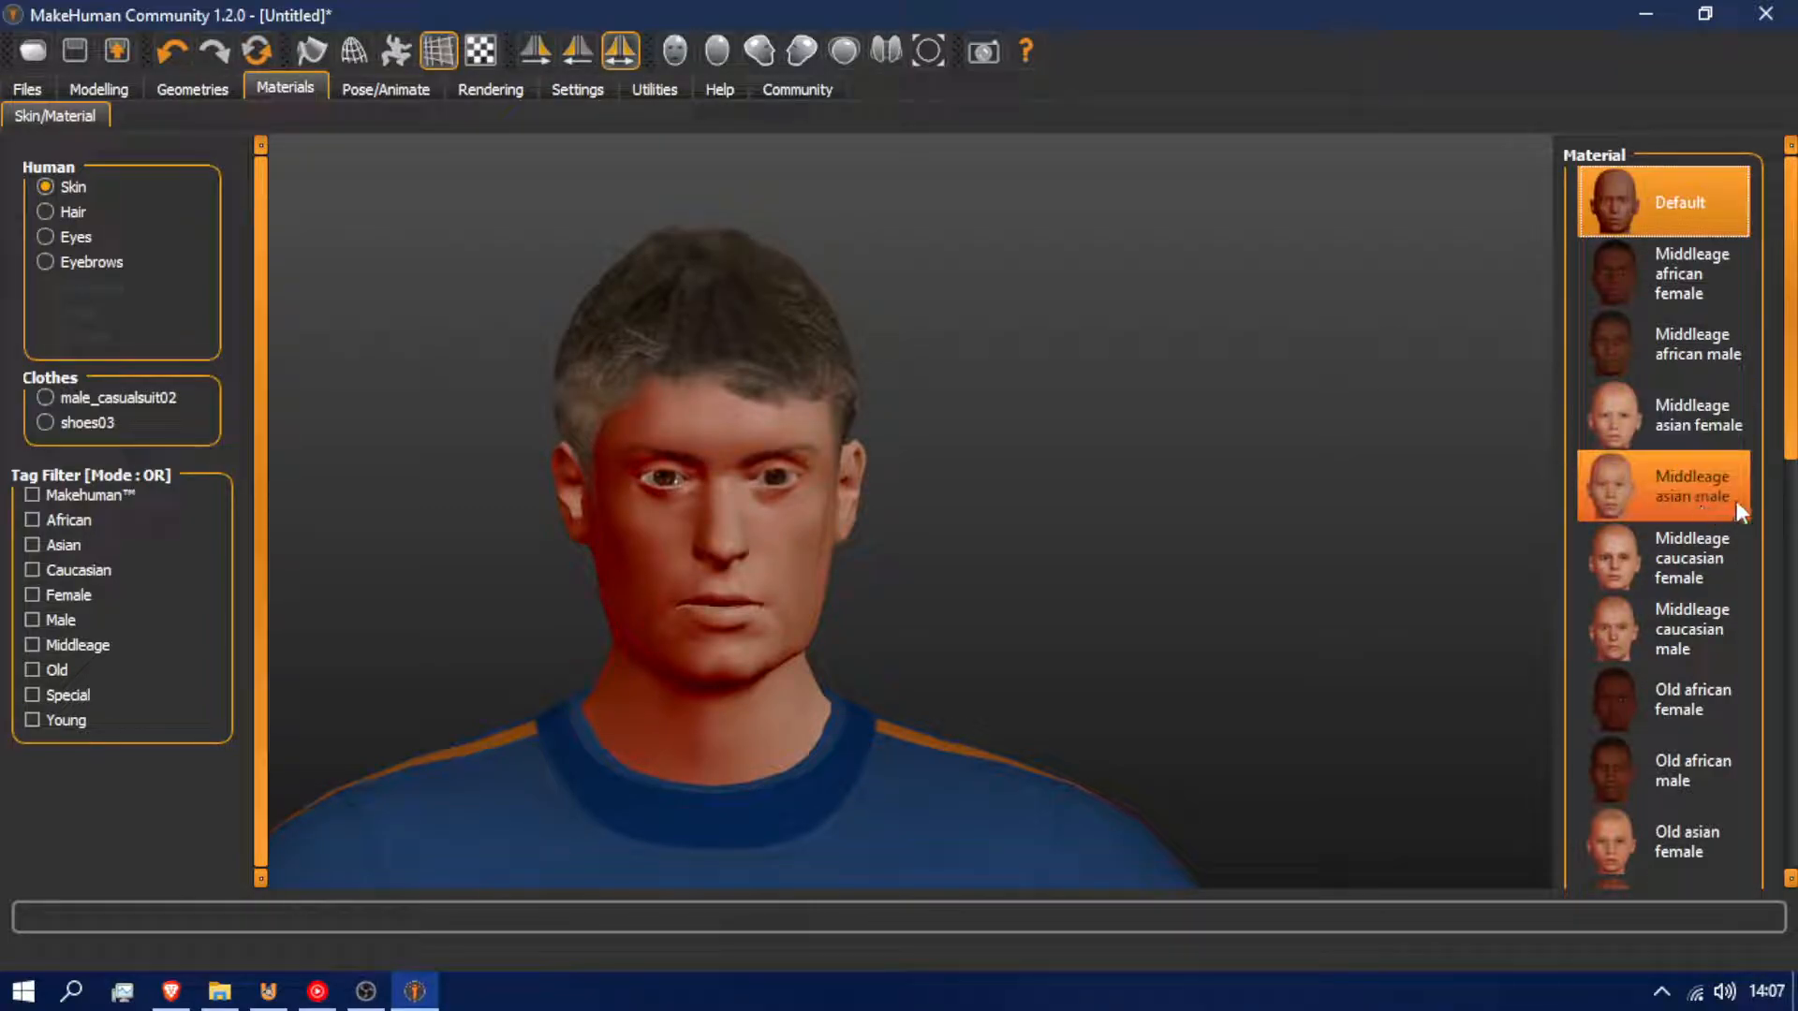
click(1691, 637)
drag(913, 468, 998, 457)
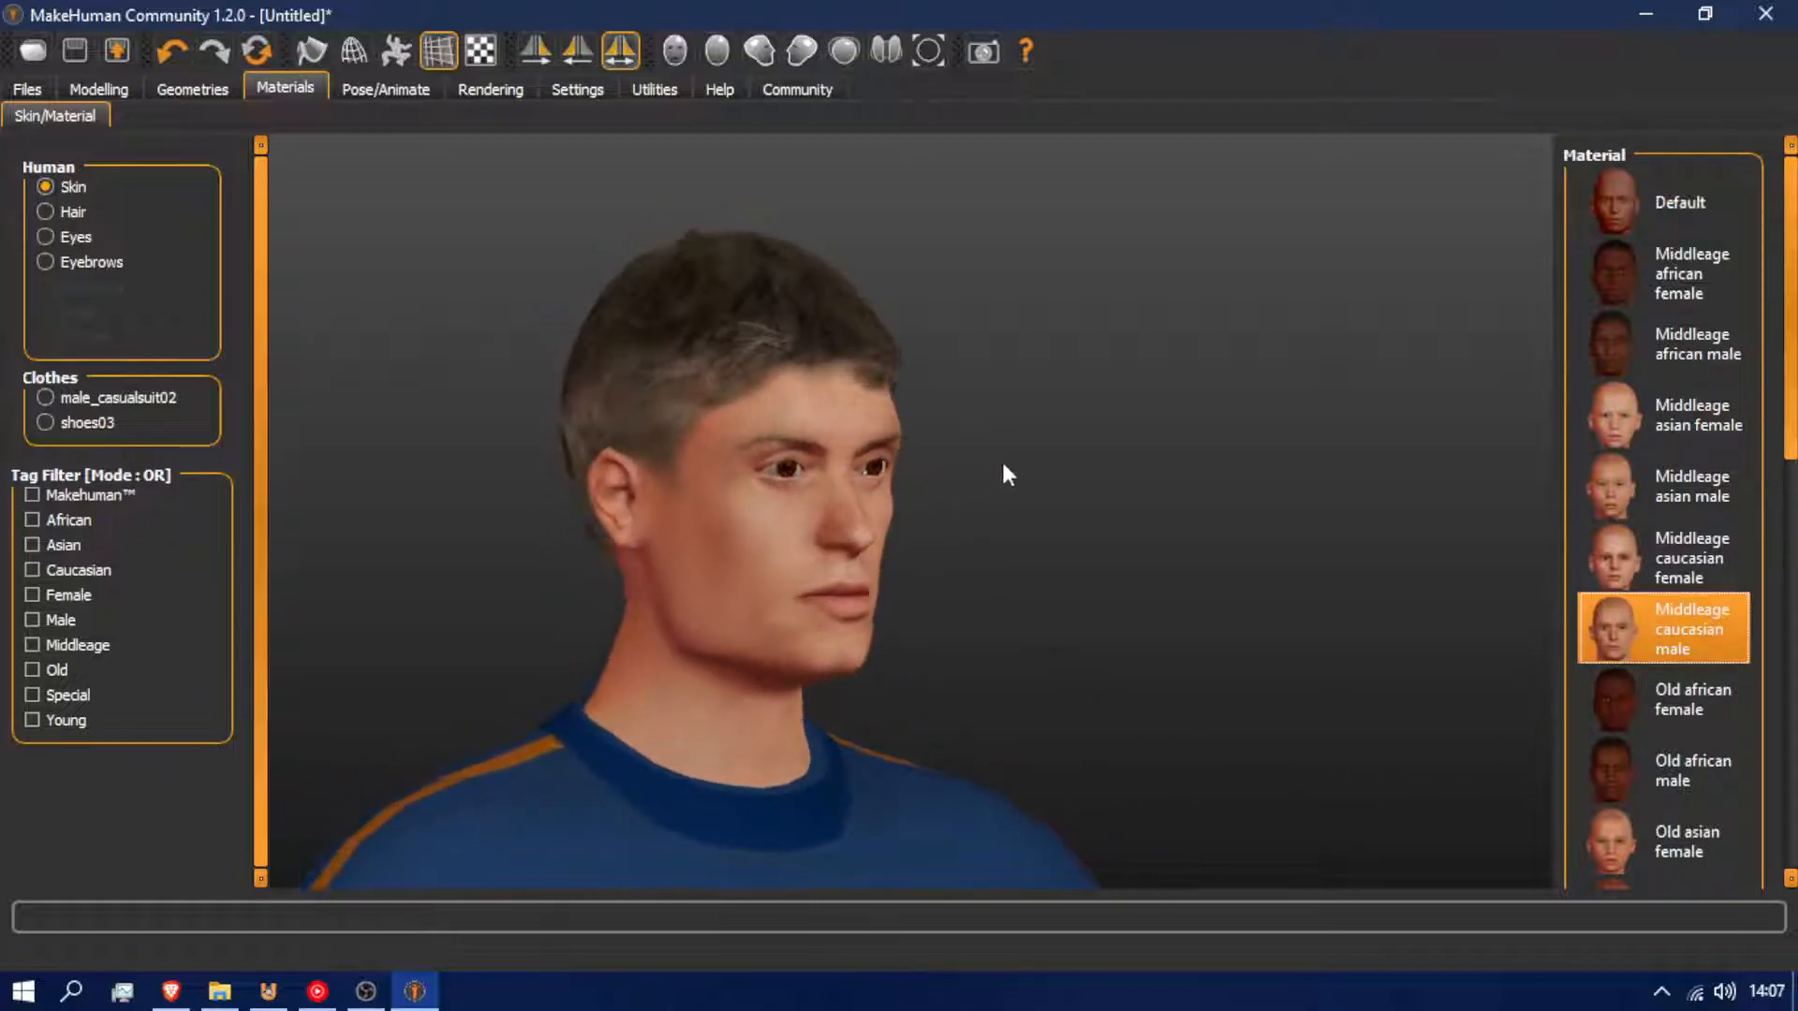
scroll(1002, 464, up, 5)
scroll(1725, 440, down, 1)
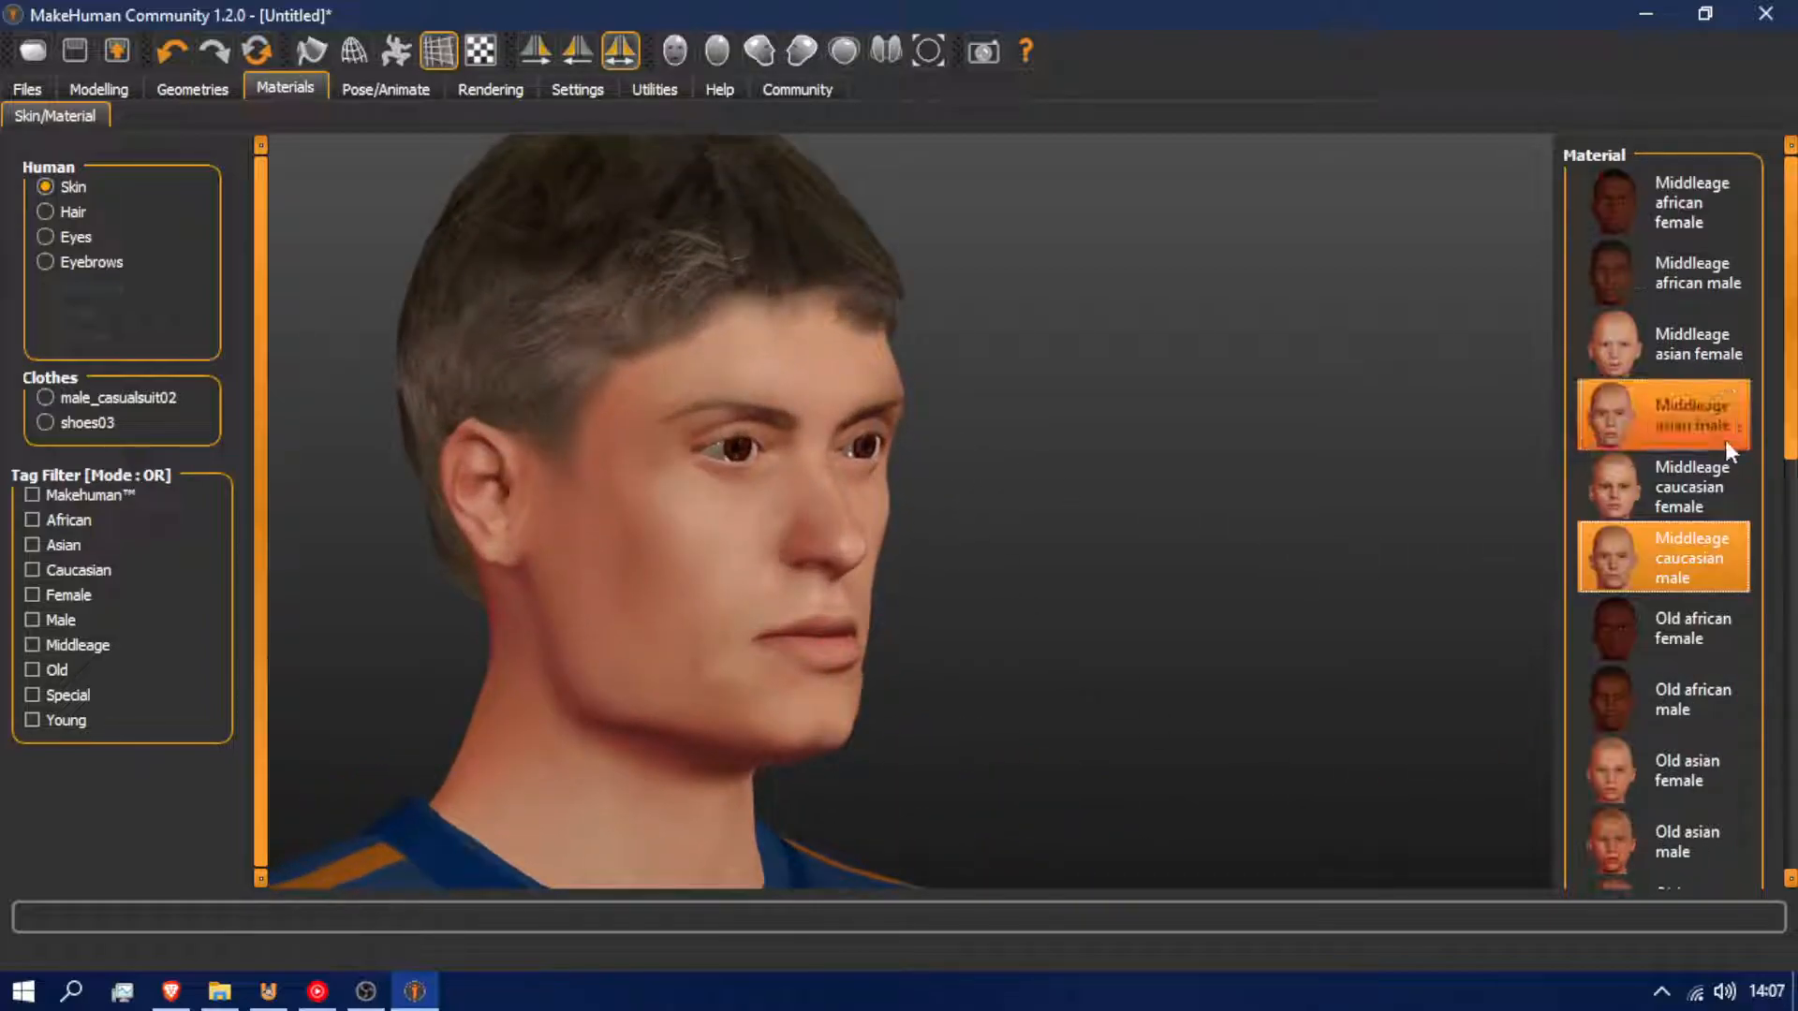
Try the Old asian male and Young asian male skin materials and check the face
click(1663, 762)
click(1635, 860)
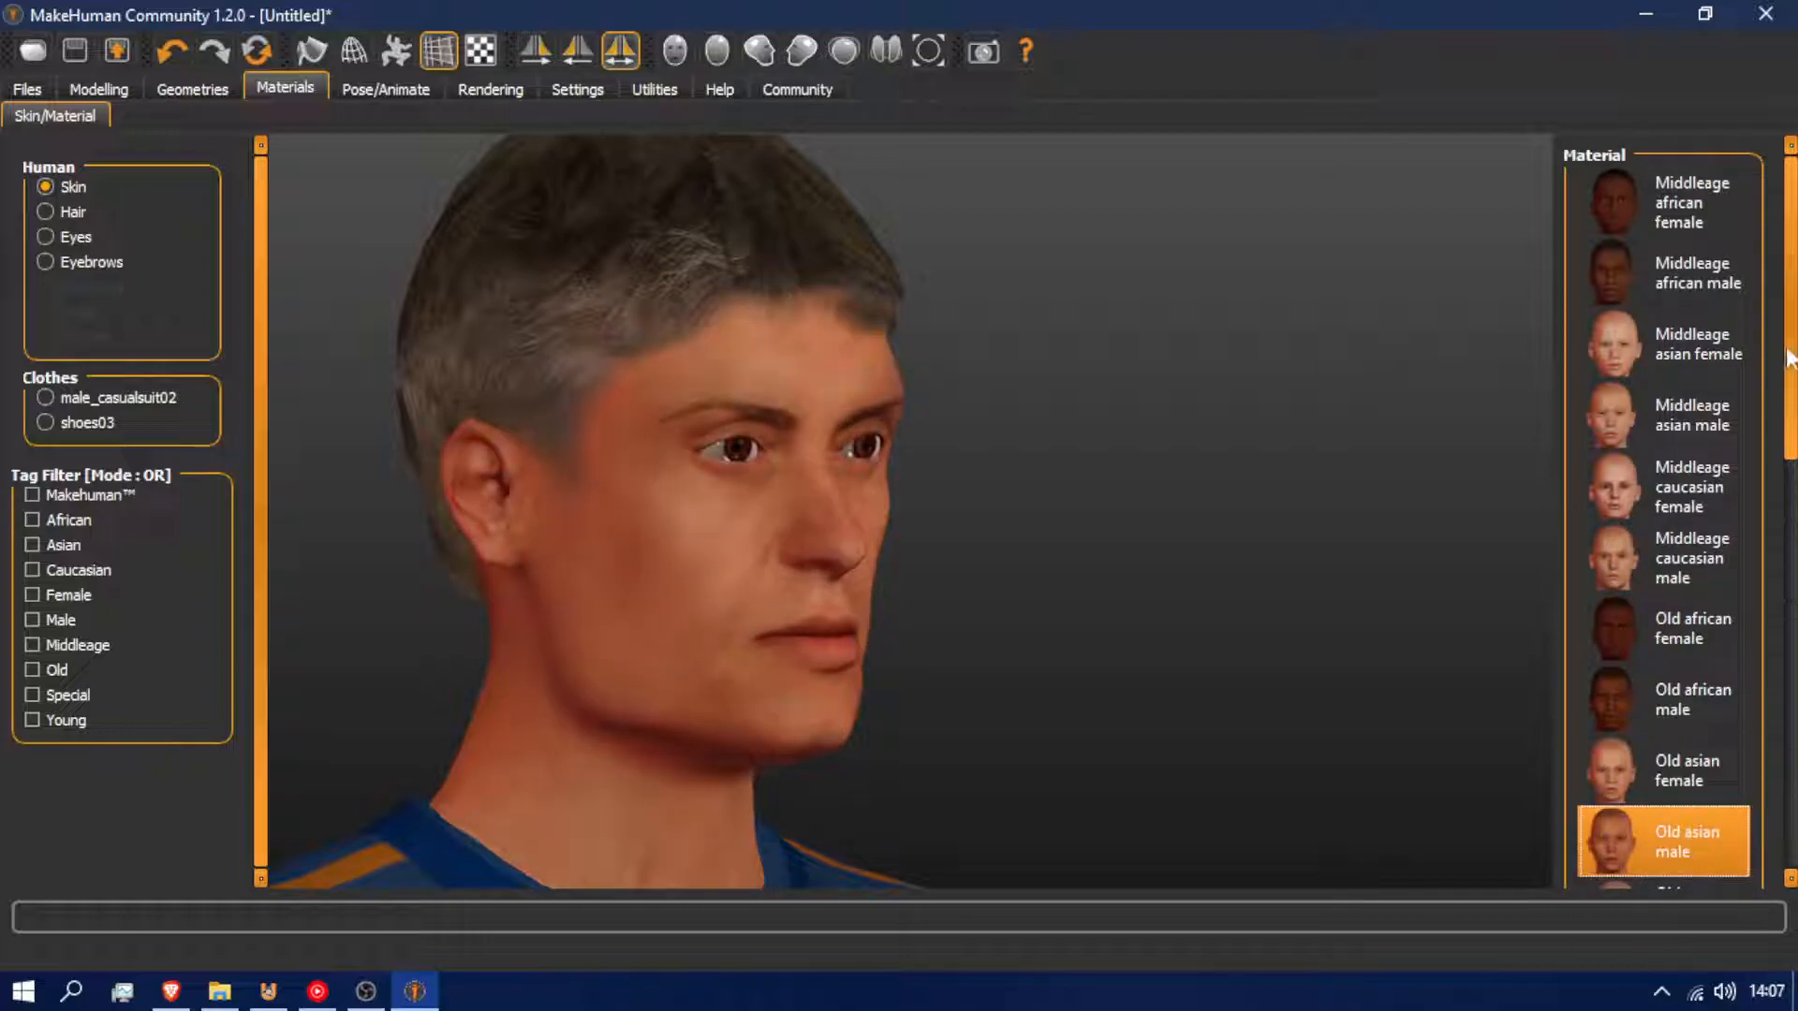
drag(1789, 465, 1784, 749)
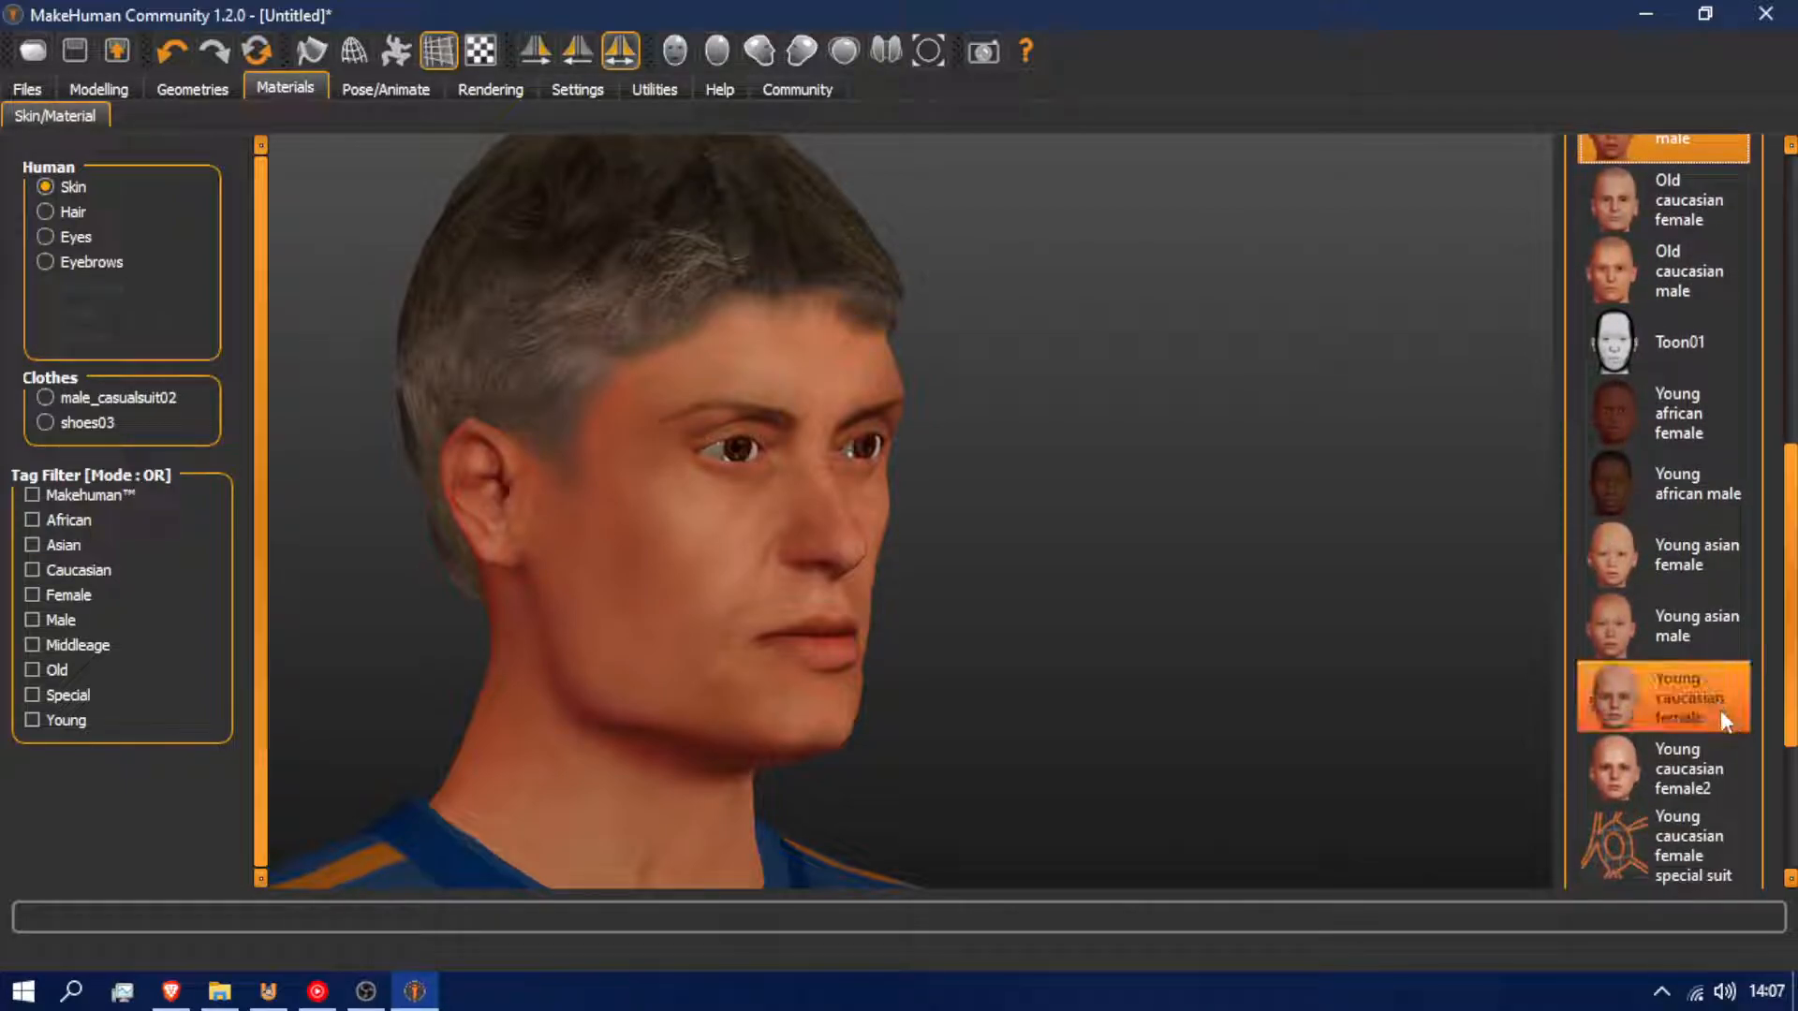
click(1698, 626)
drag(1056, 625, 961, 628)
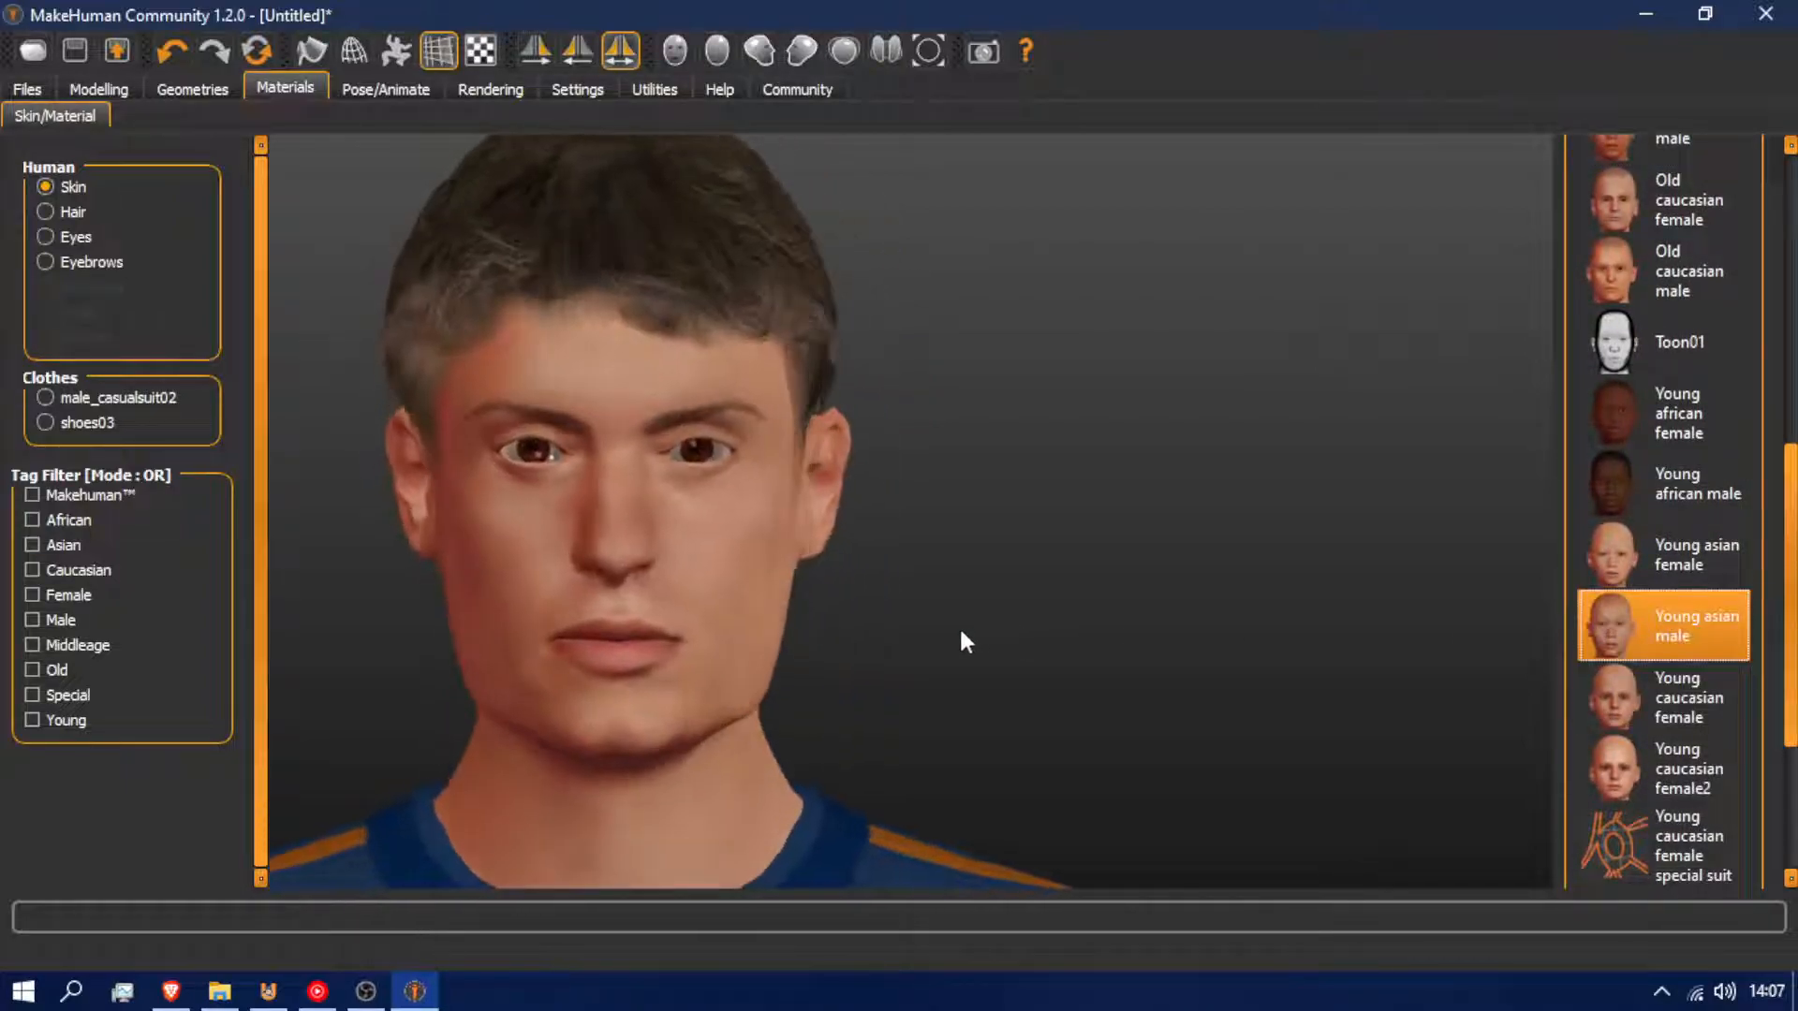
Set the character's skin material to Middleage asian male and check the face from an angle
drag(1789, 597, 1789, 314)
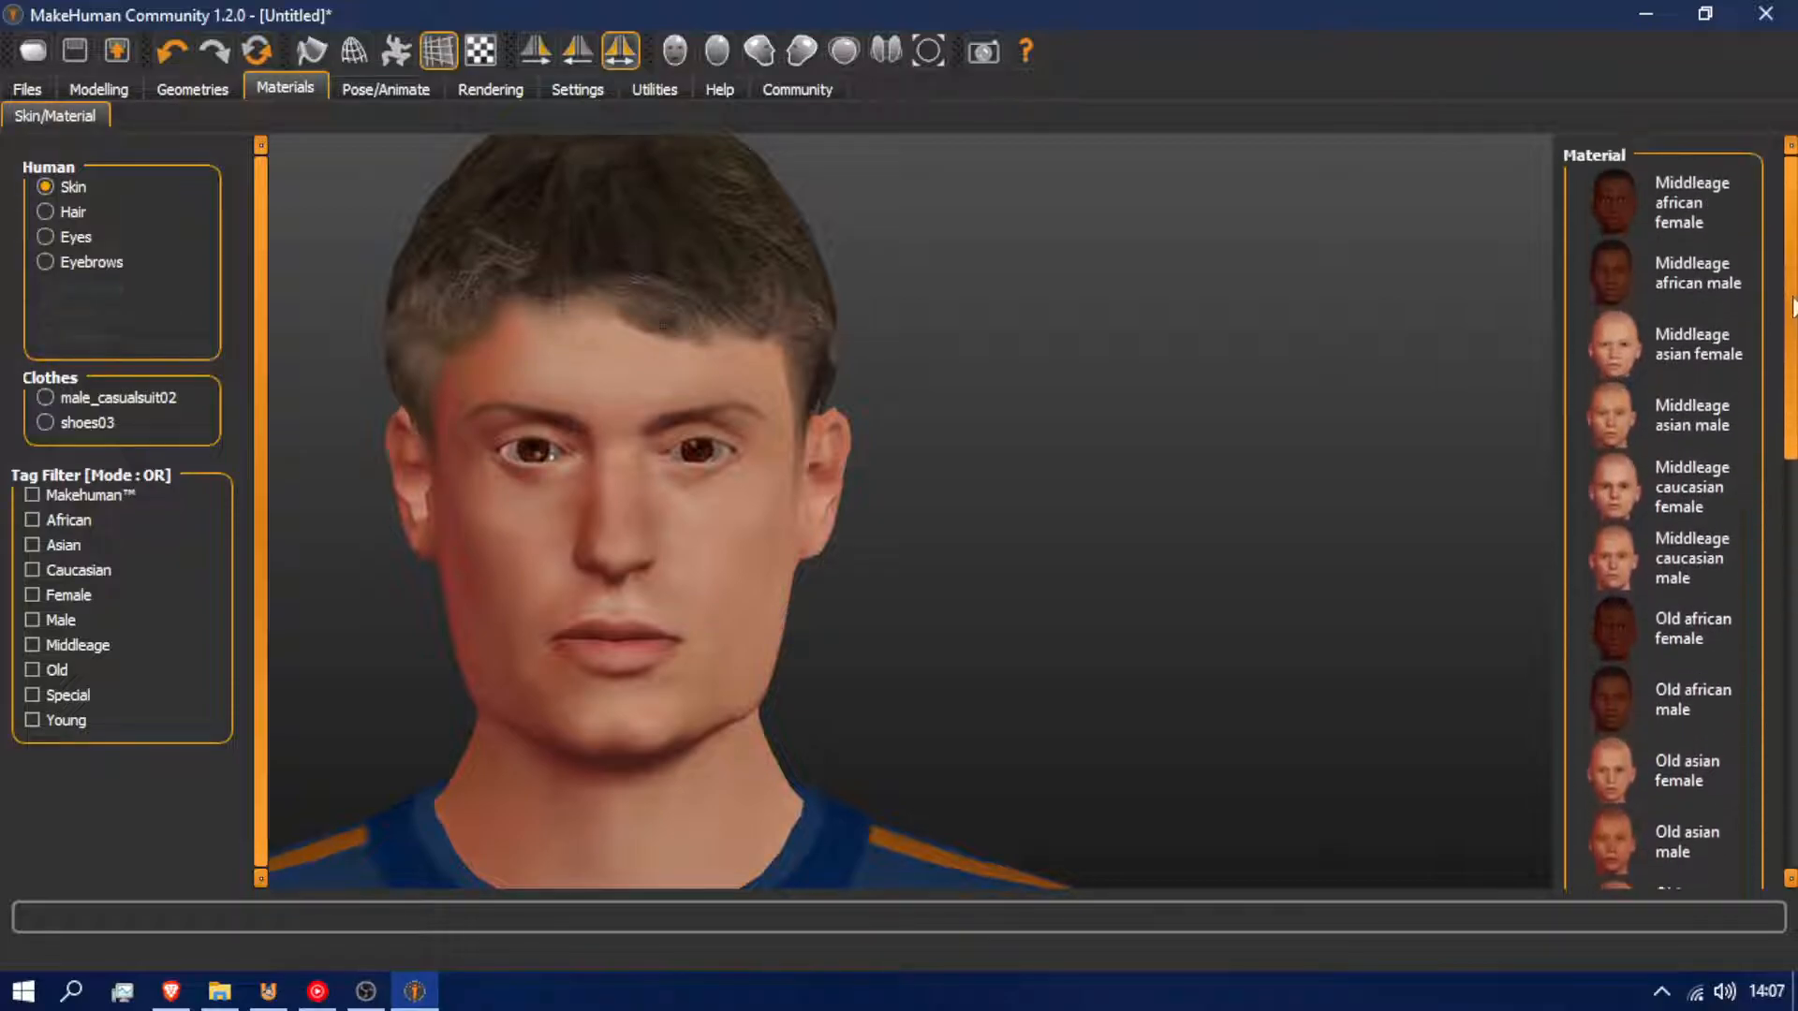
click(1727, 405)
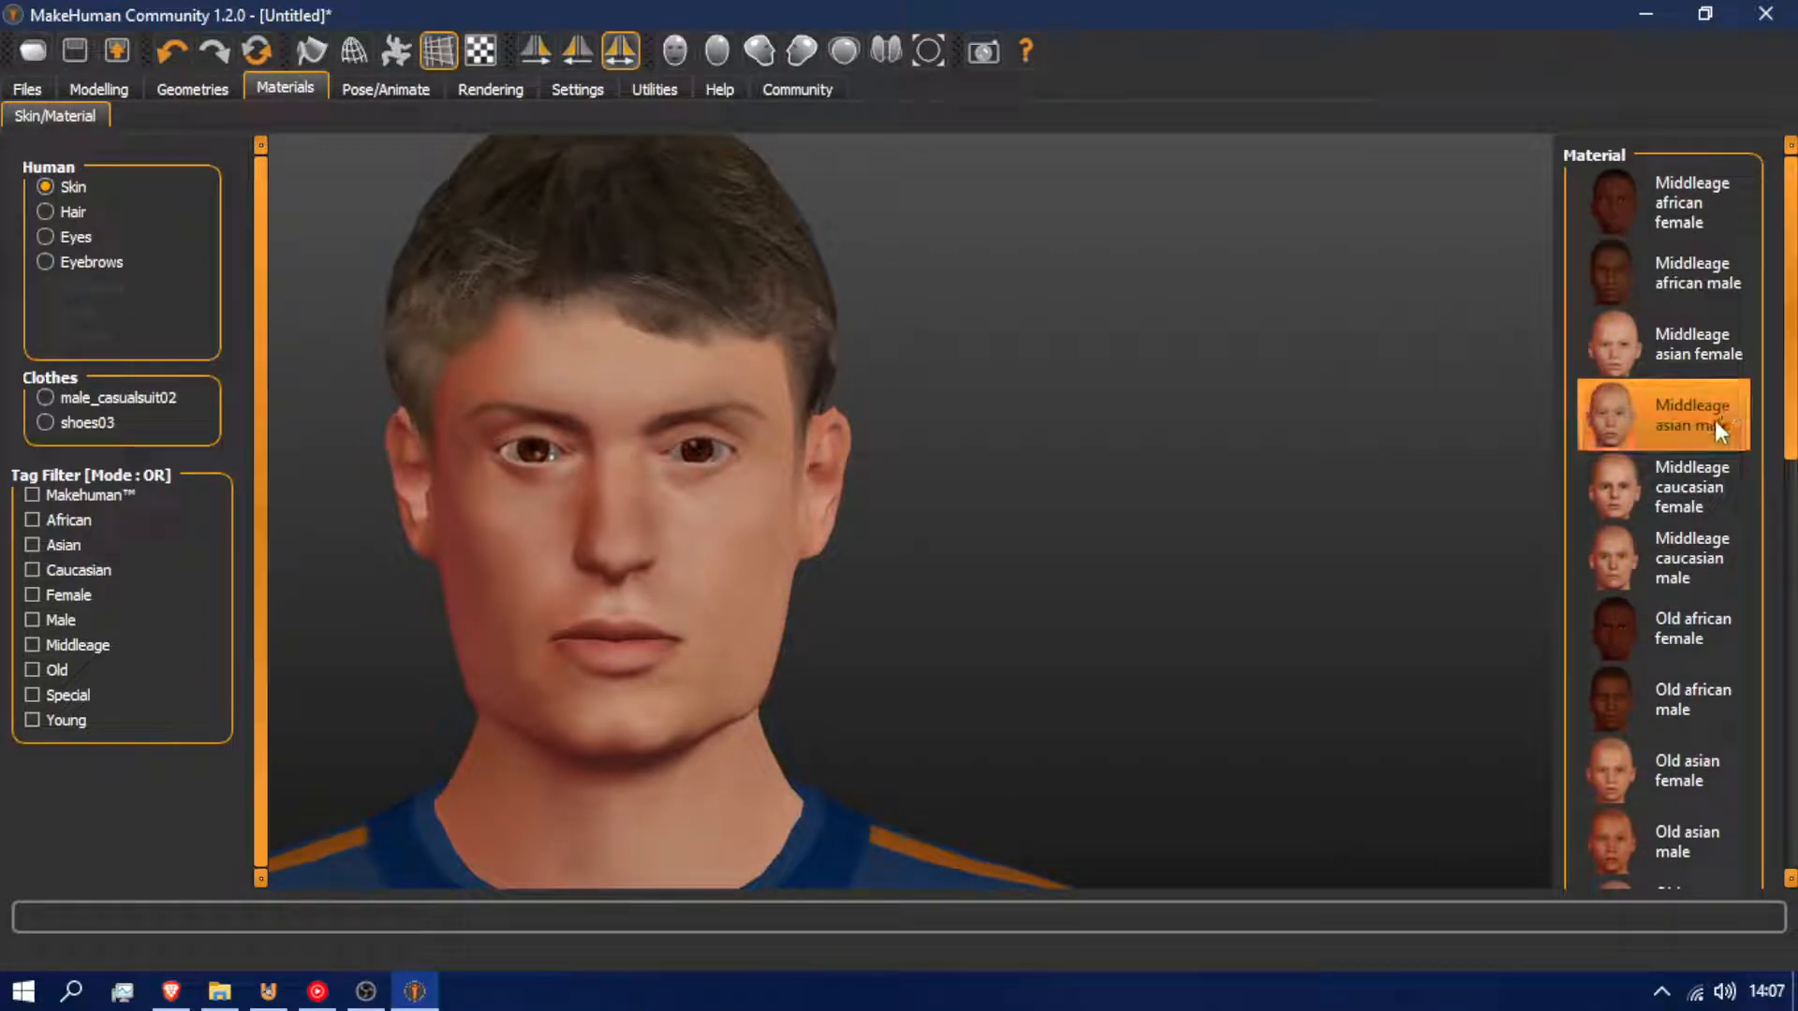
drag(1285, 597, 324, 513)
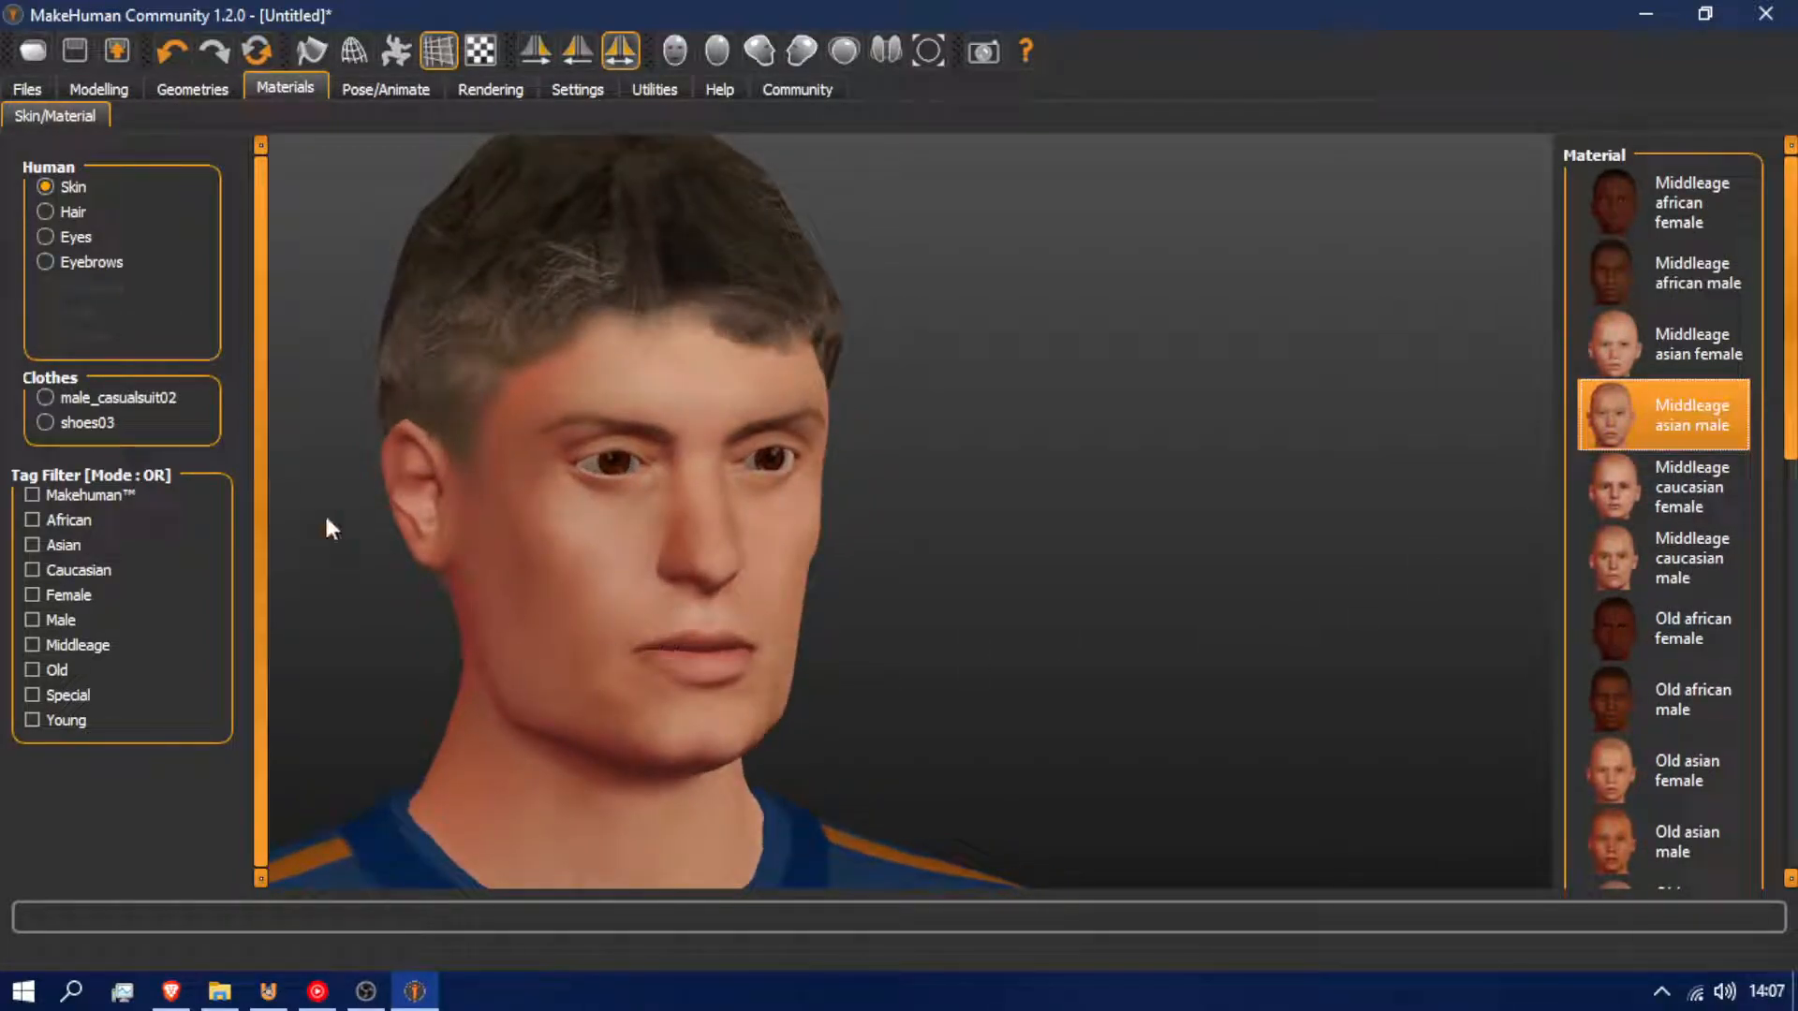
Check the hair material options and try the Green, Ice and Lightblue eye materials on the character
click(73, 214)
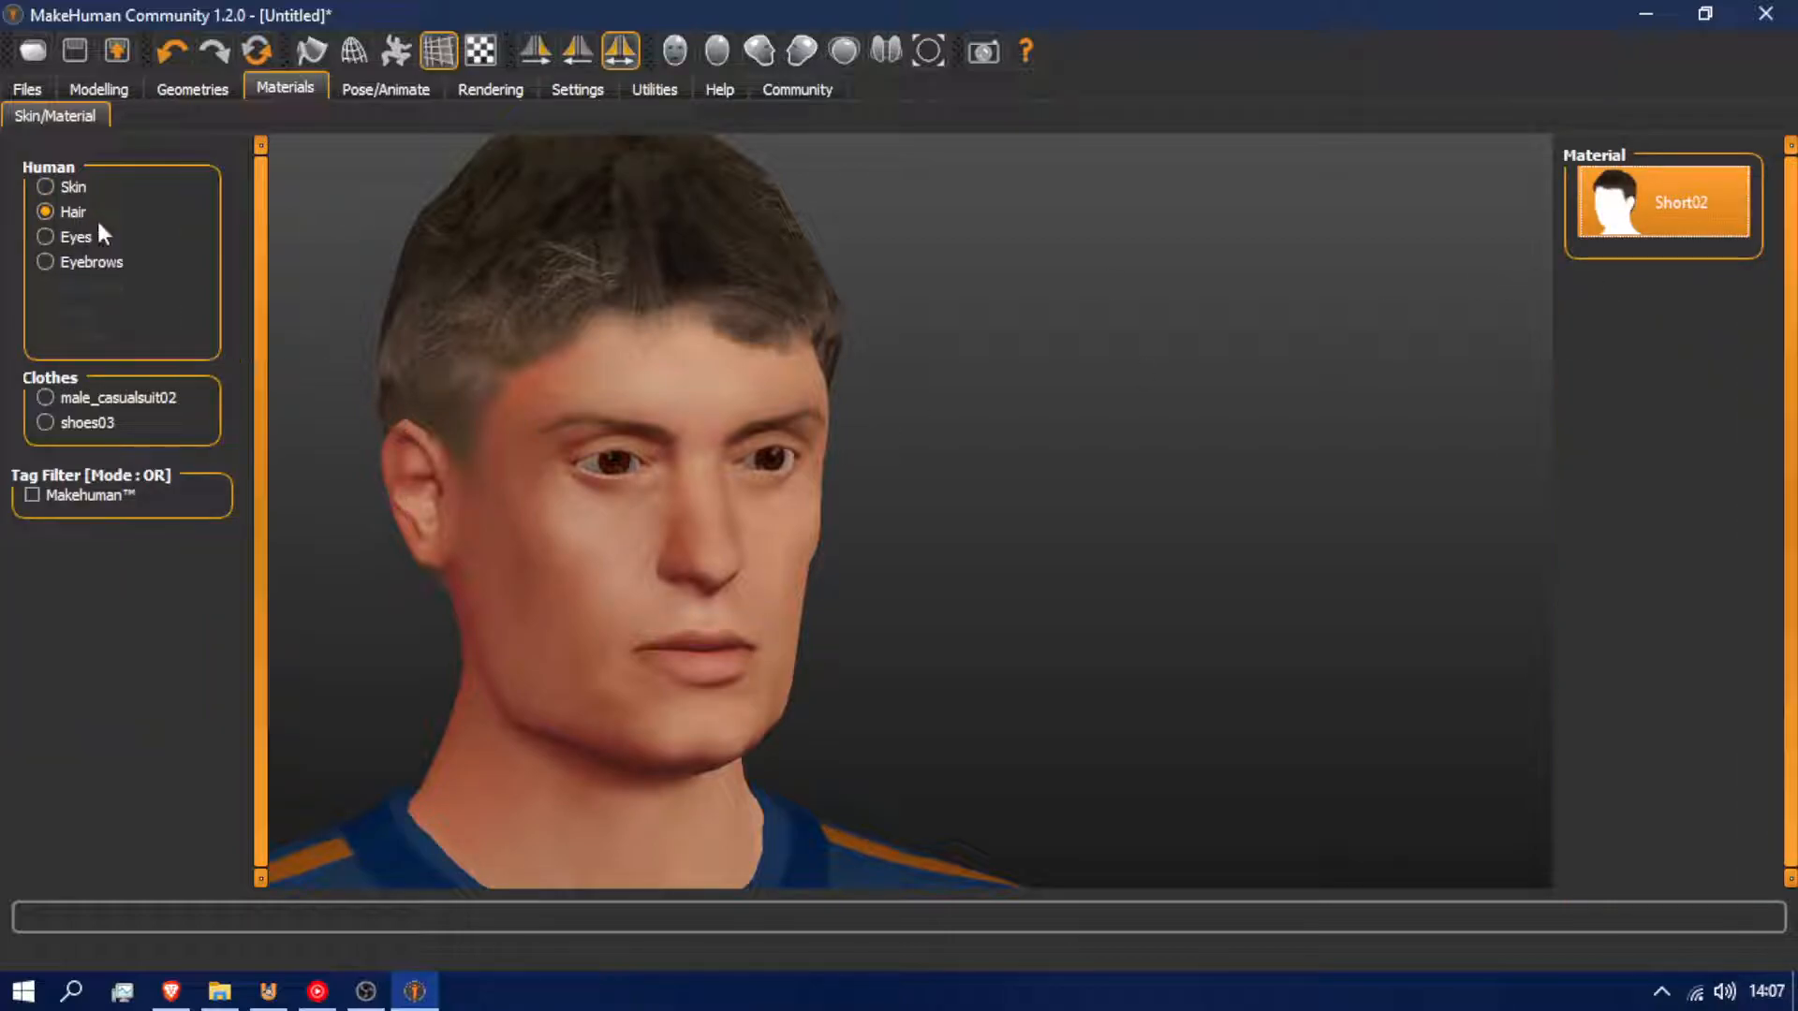
click(58, 249)
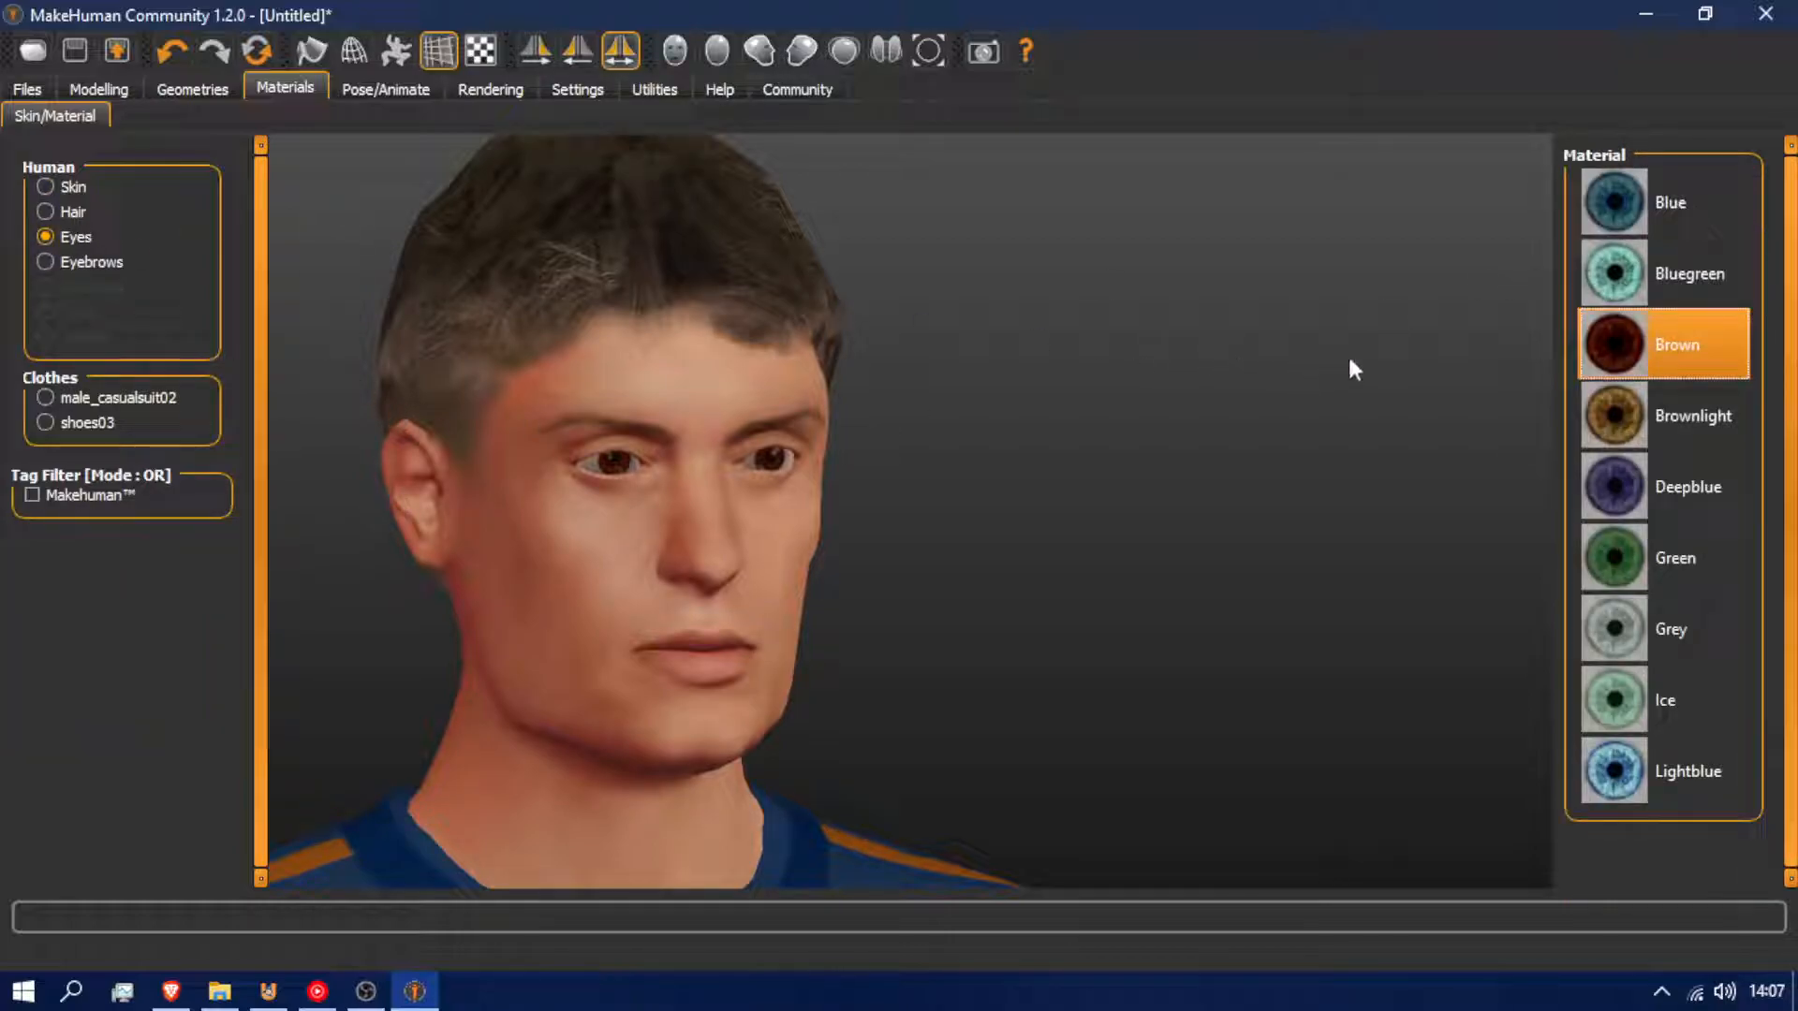
click(1723, 573)
drag(807, 630, 749, 642)
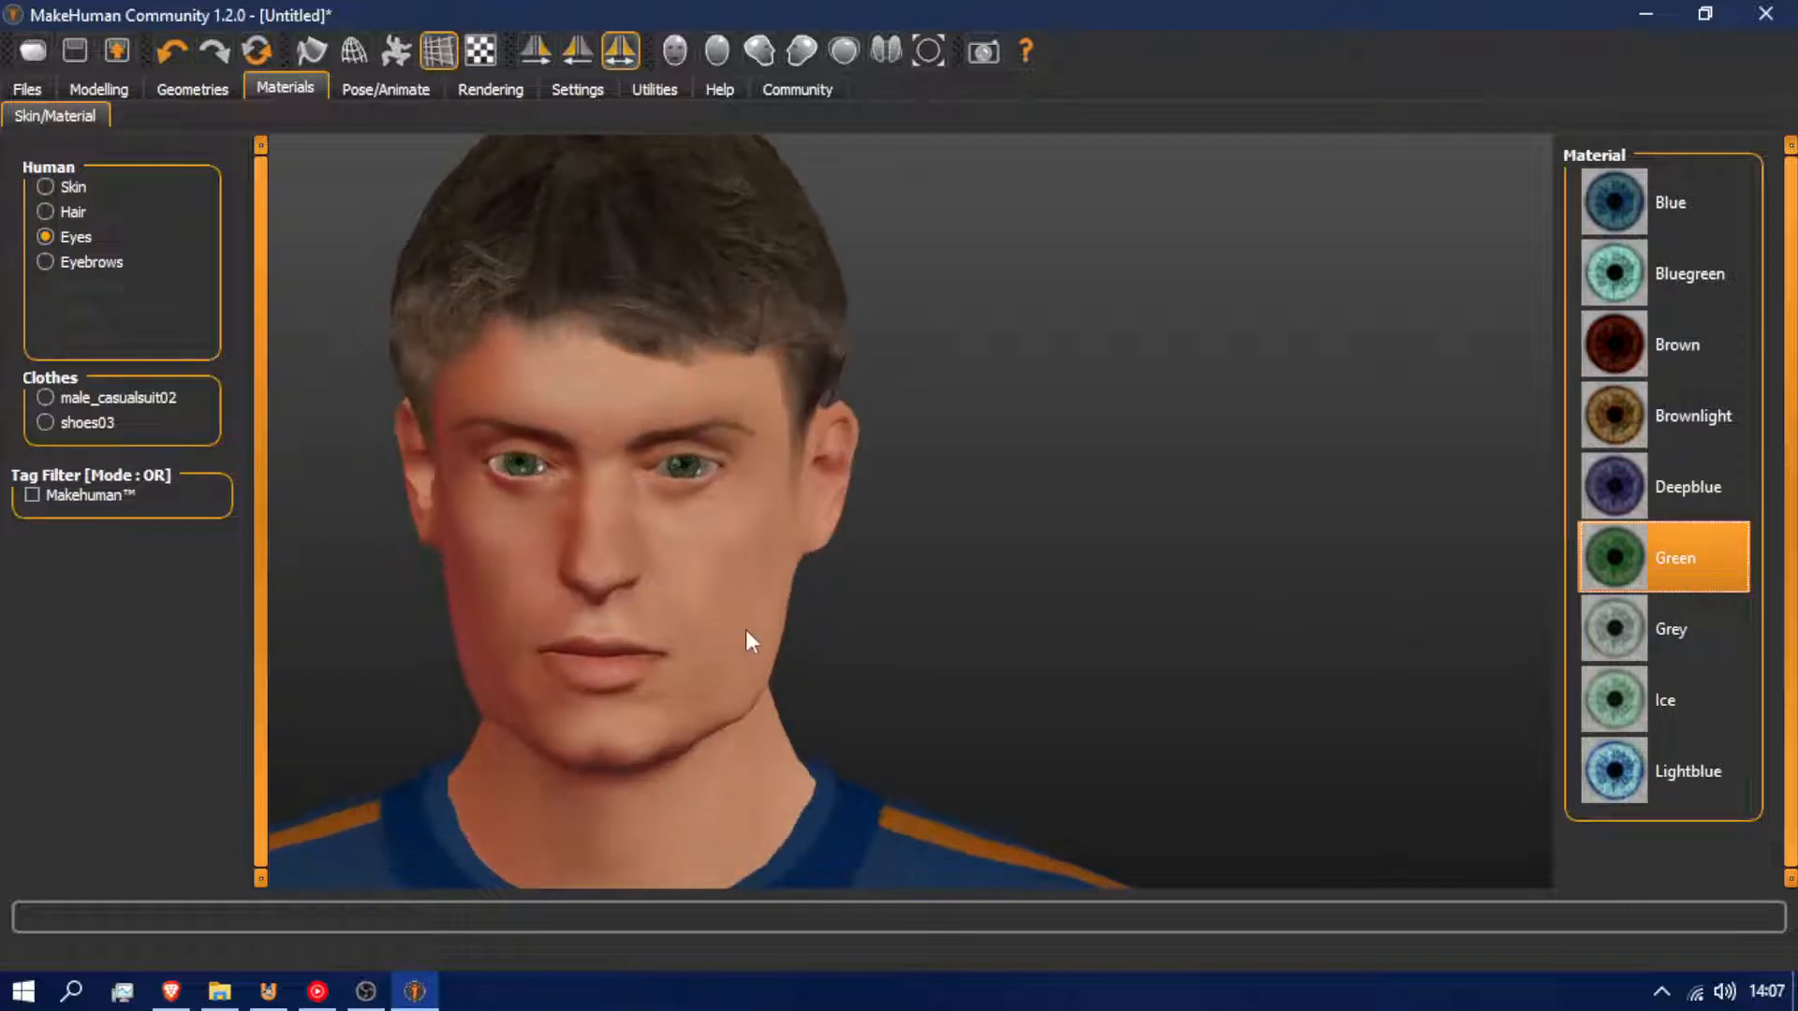
click(1678, 693)
drag(940, 493, 1442, 669)
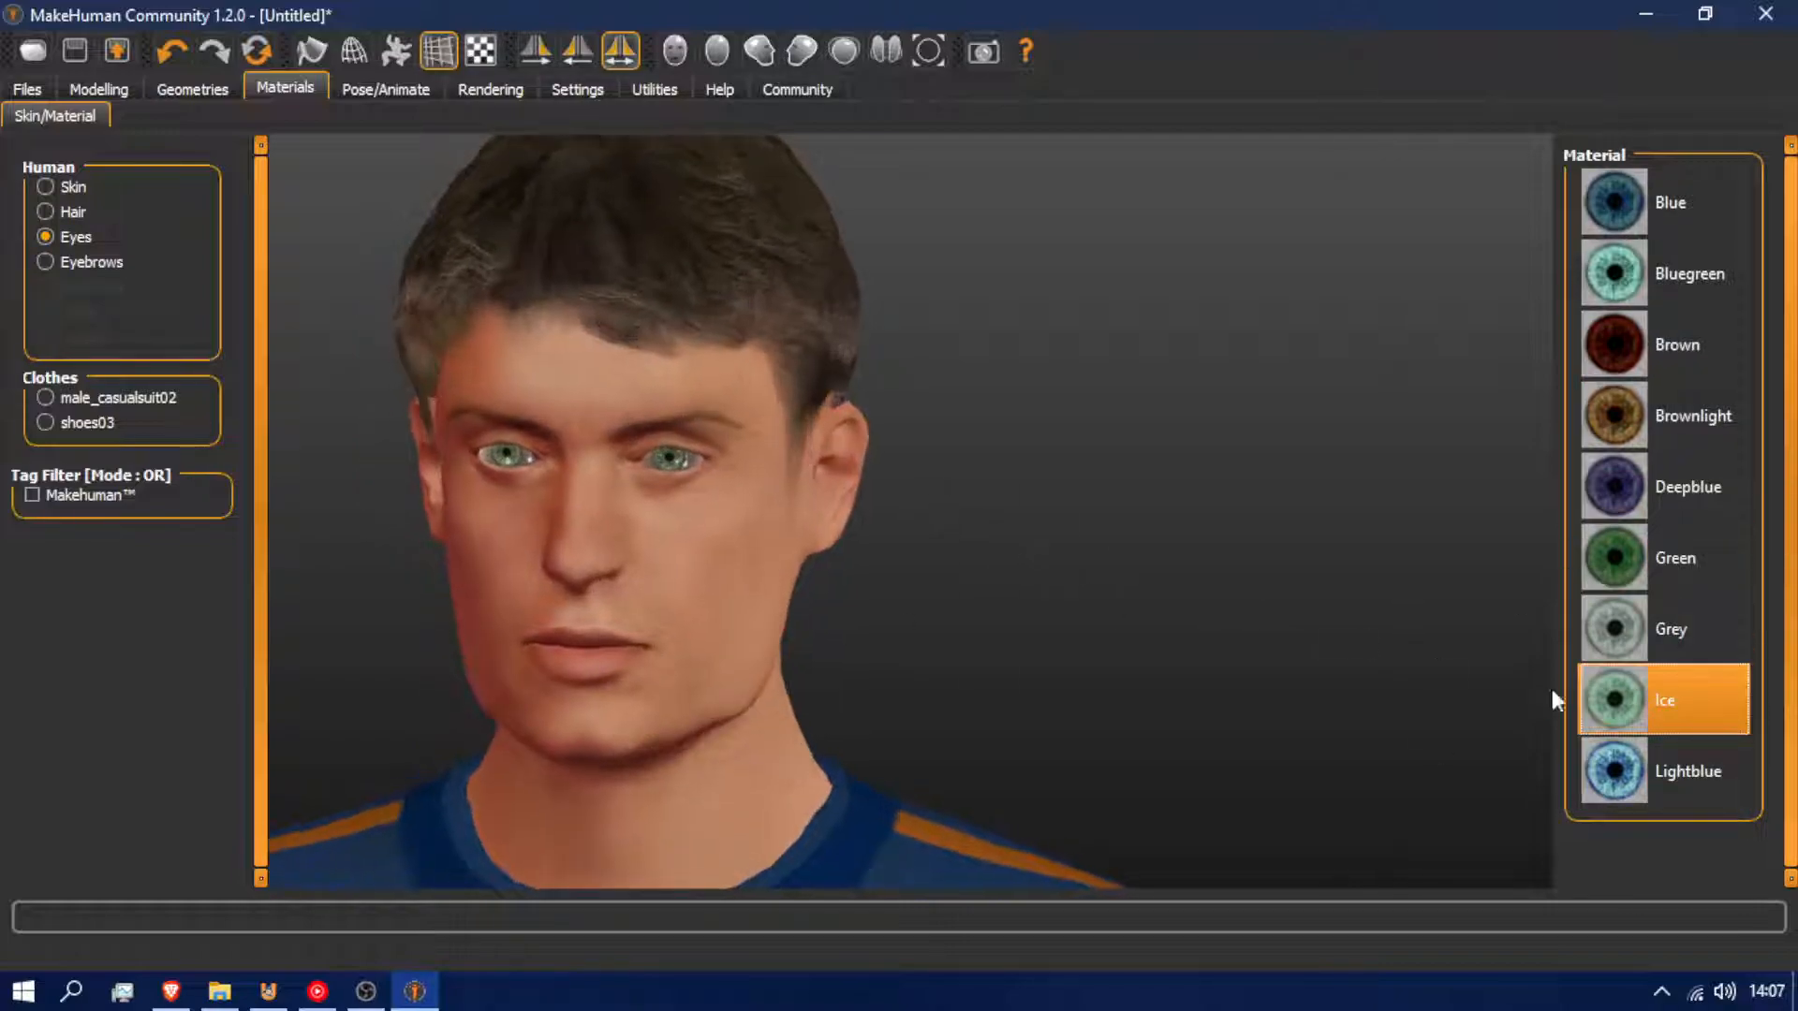
click(1732, 772)
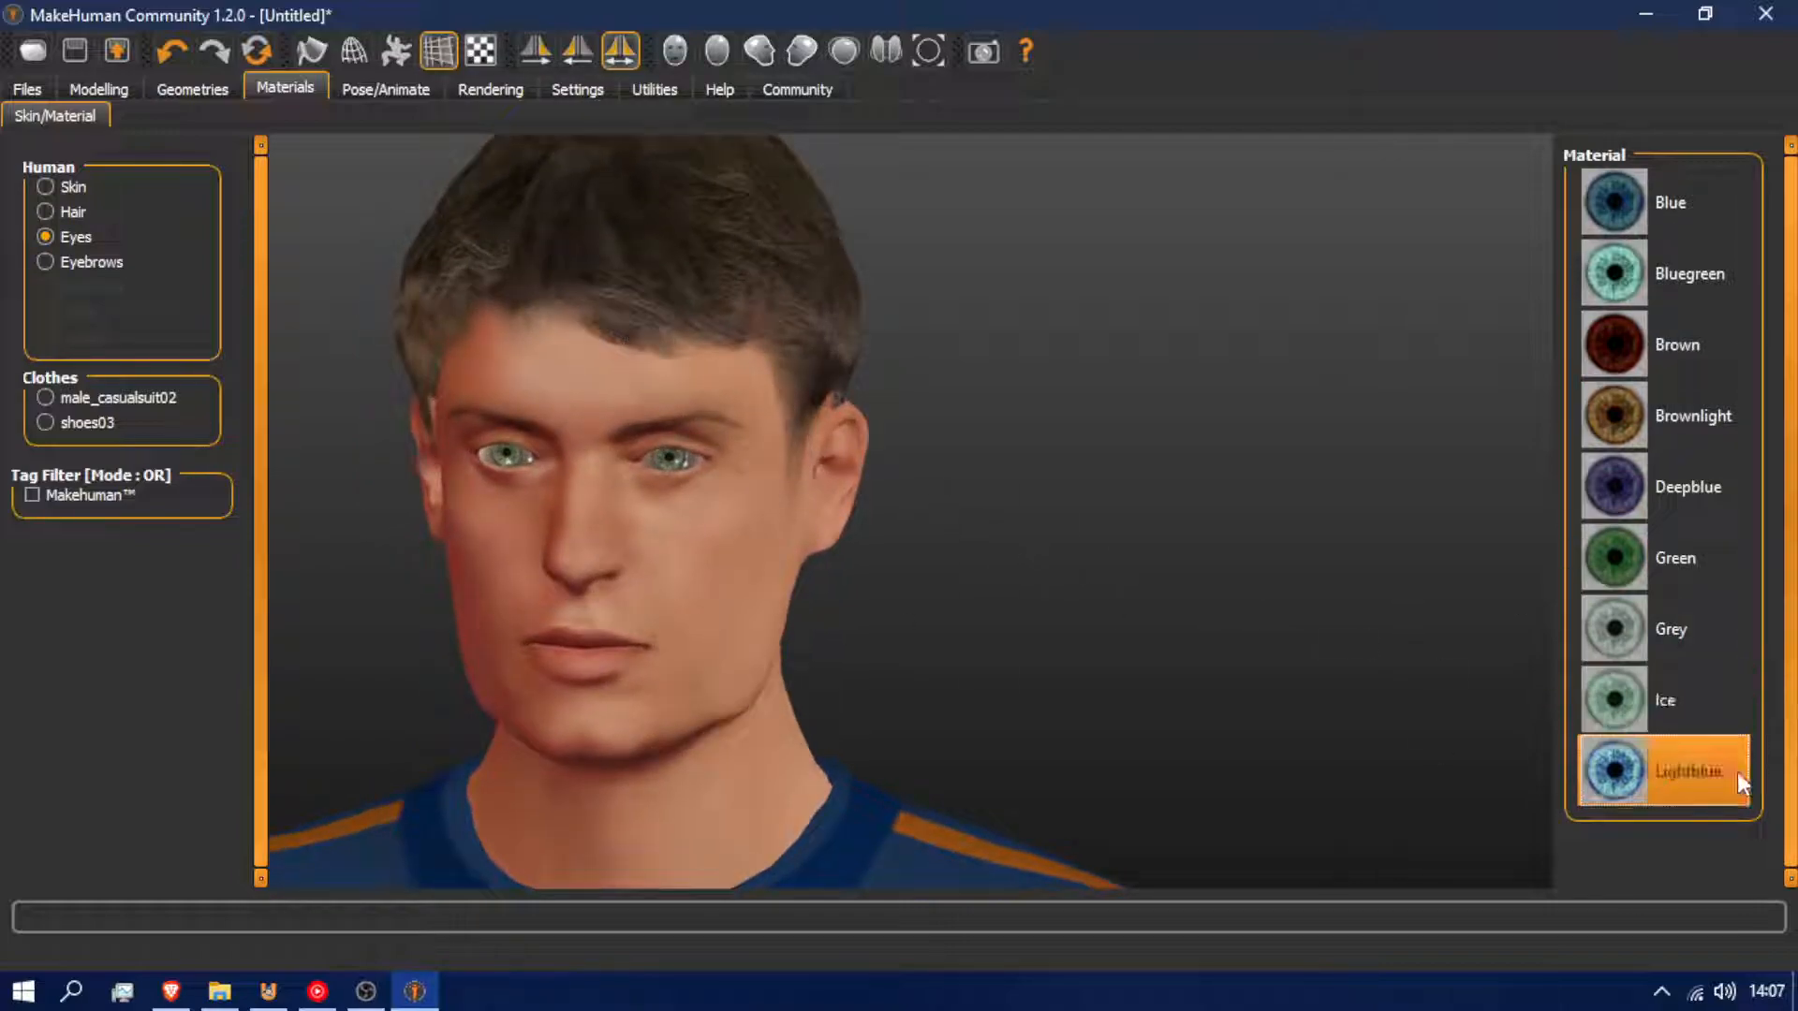
Try the Grey, Deepblue, Brownlight, Brown and Bluegreen eye materials on the character
click(1682, 626)
click(1671, 497)
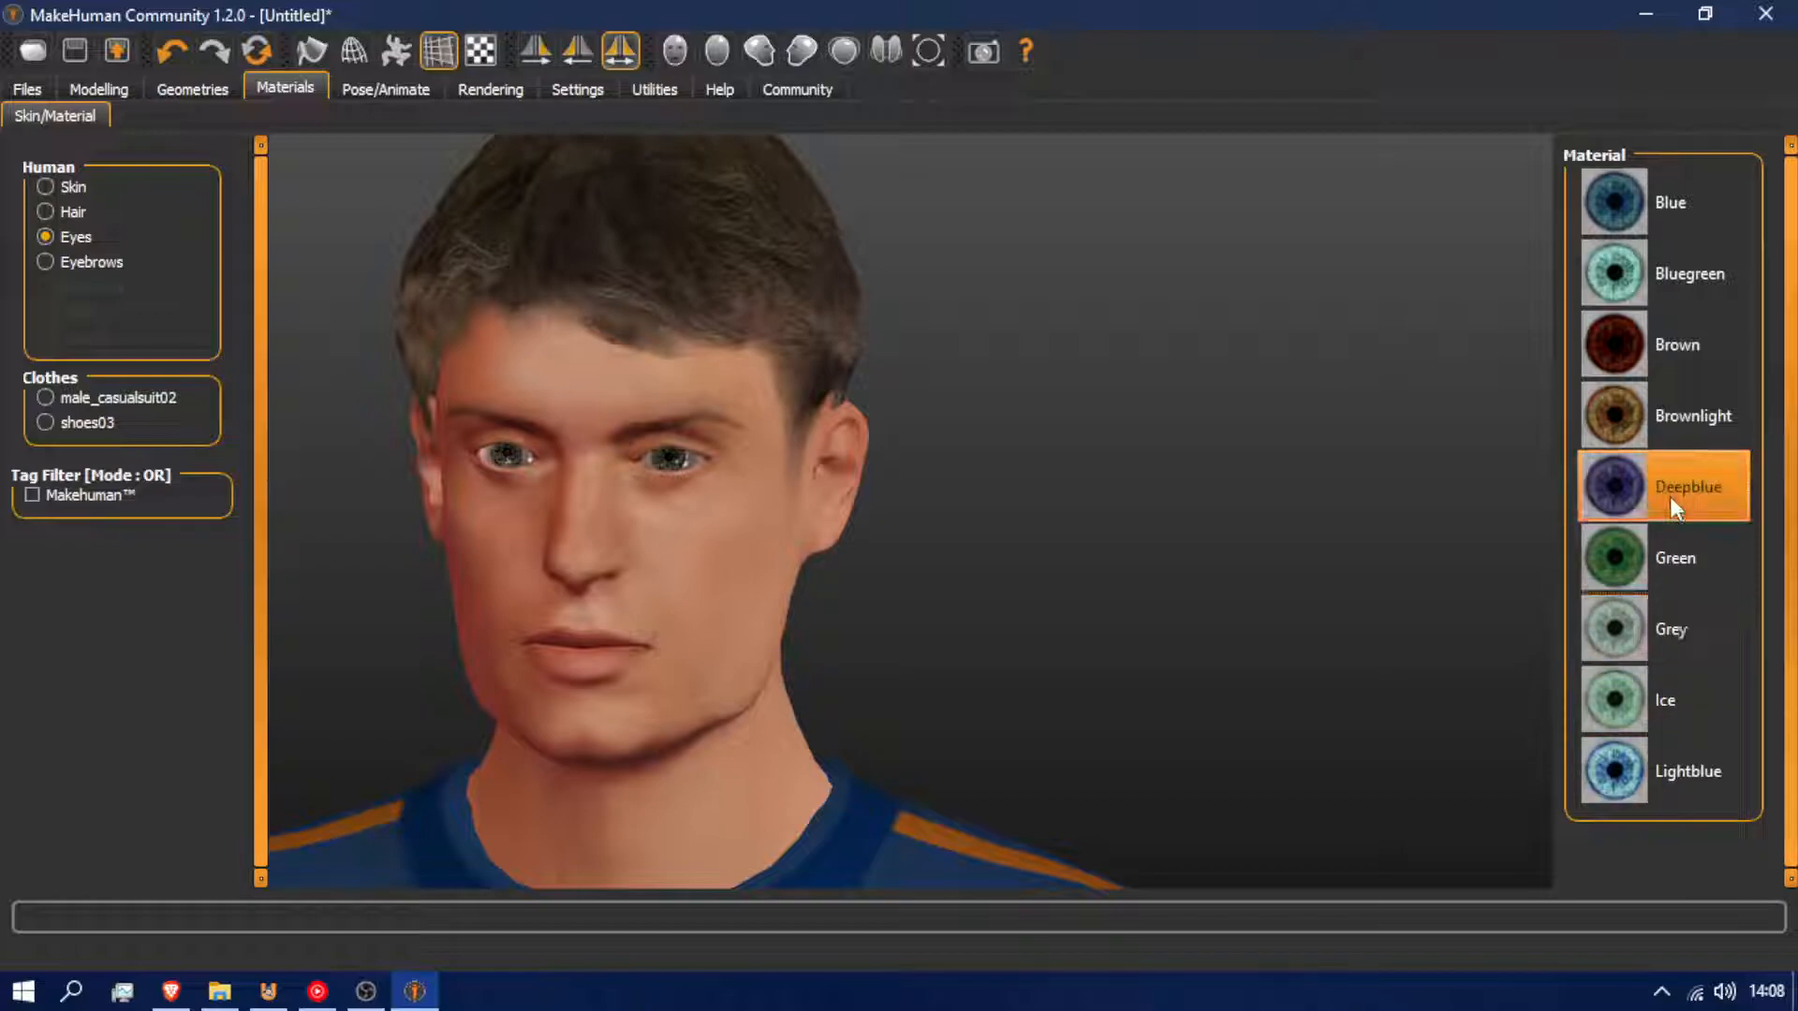
click(1670, 438)
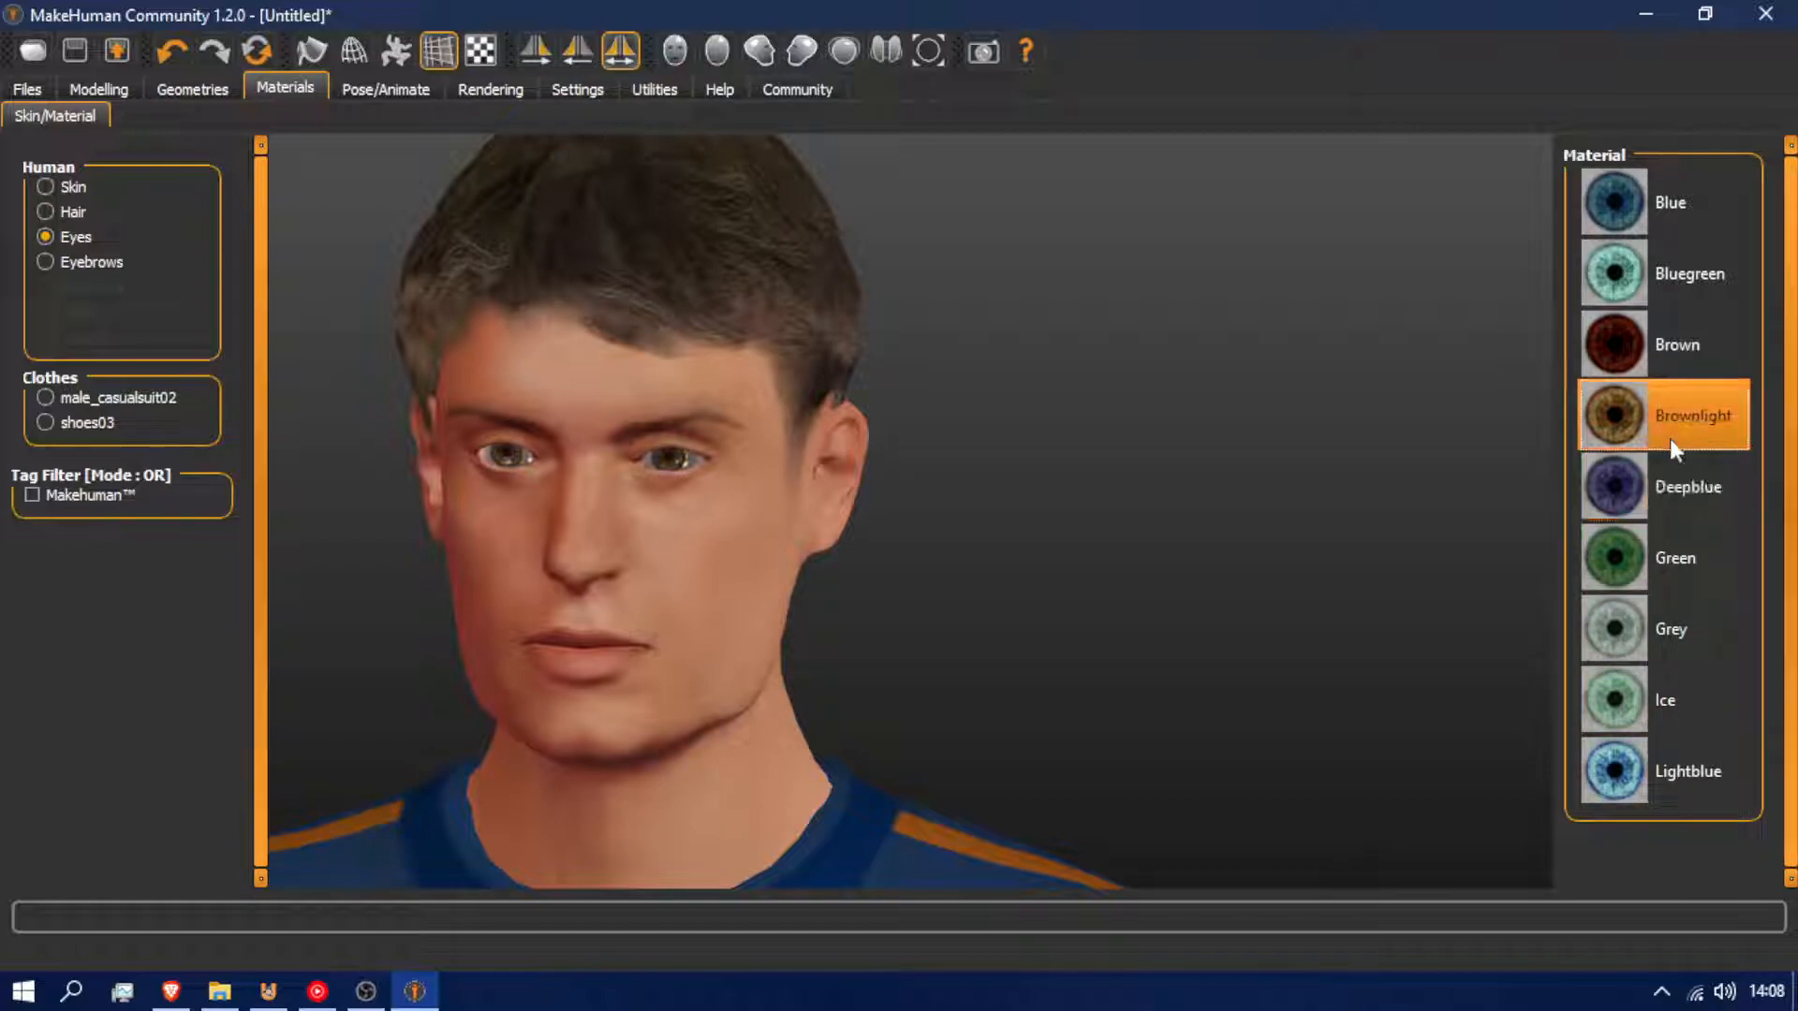
click(1661, 360)
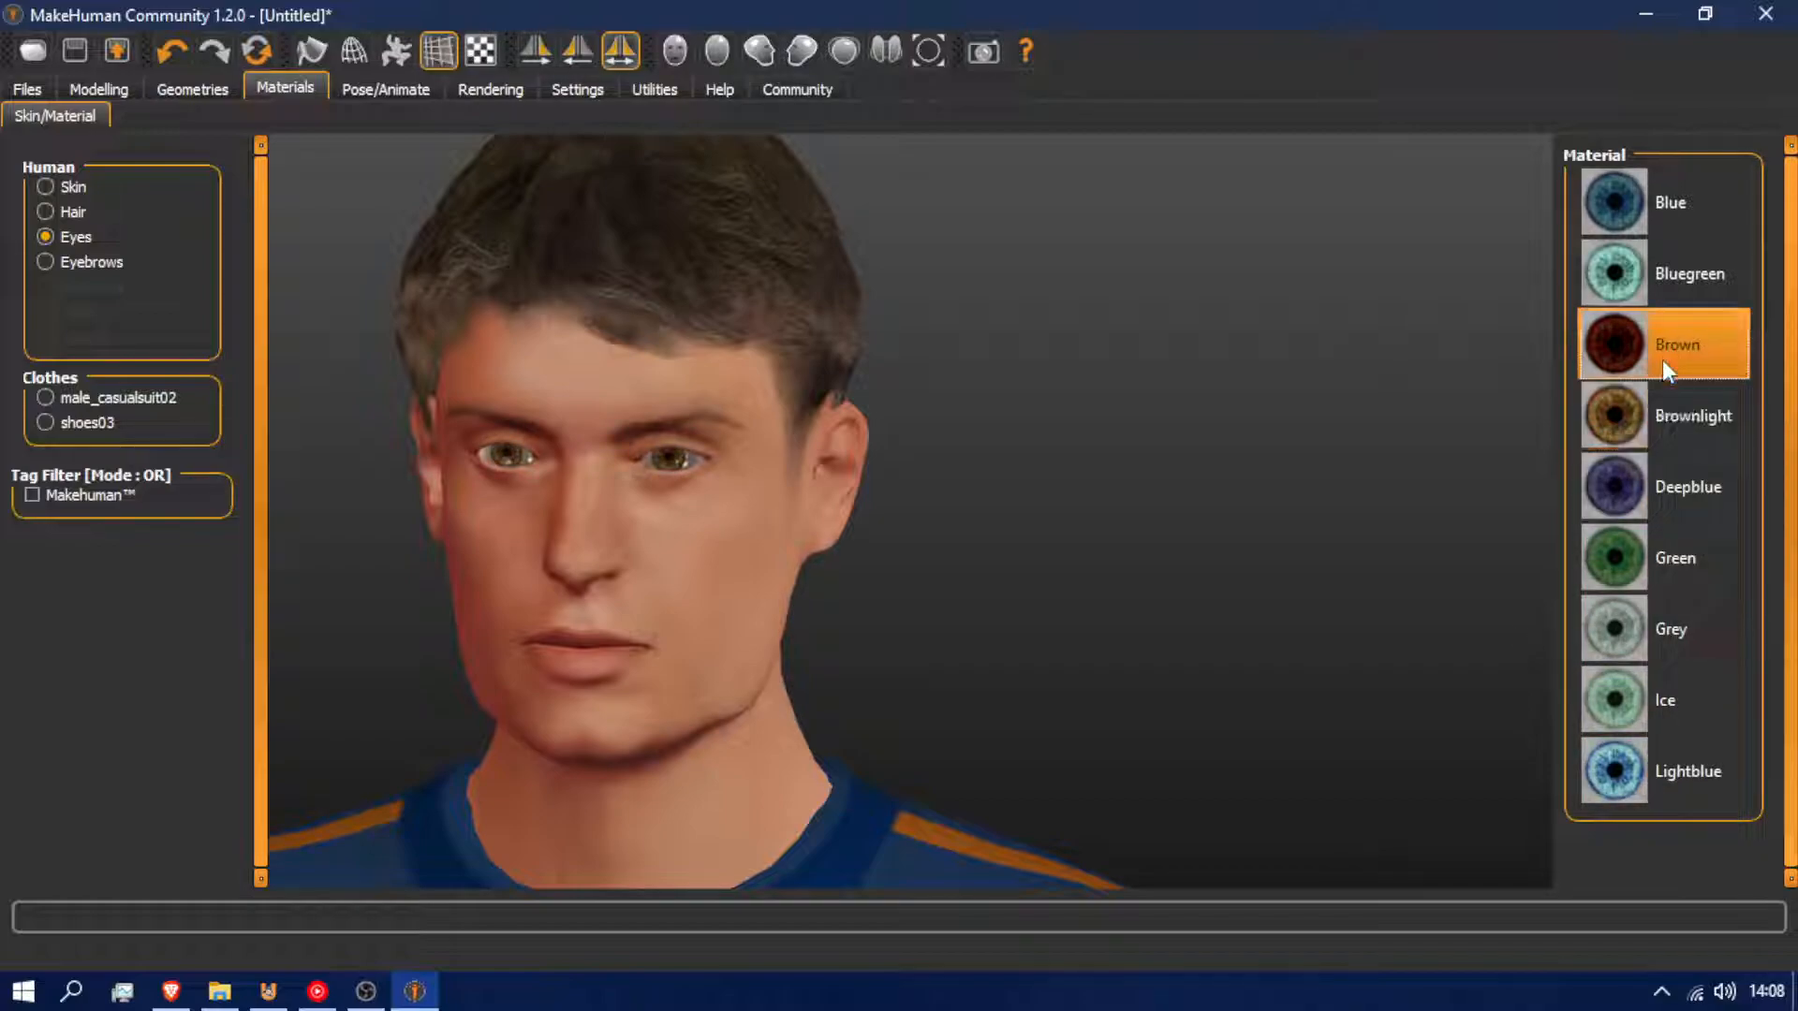
click(1659, 289)
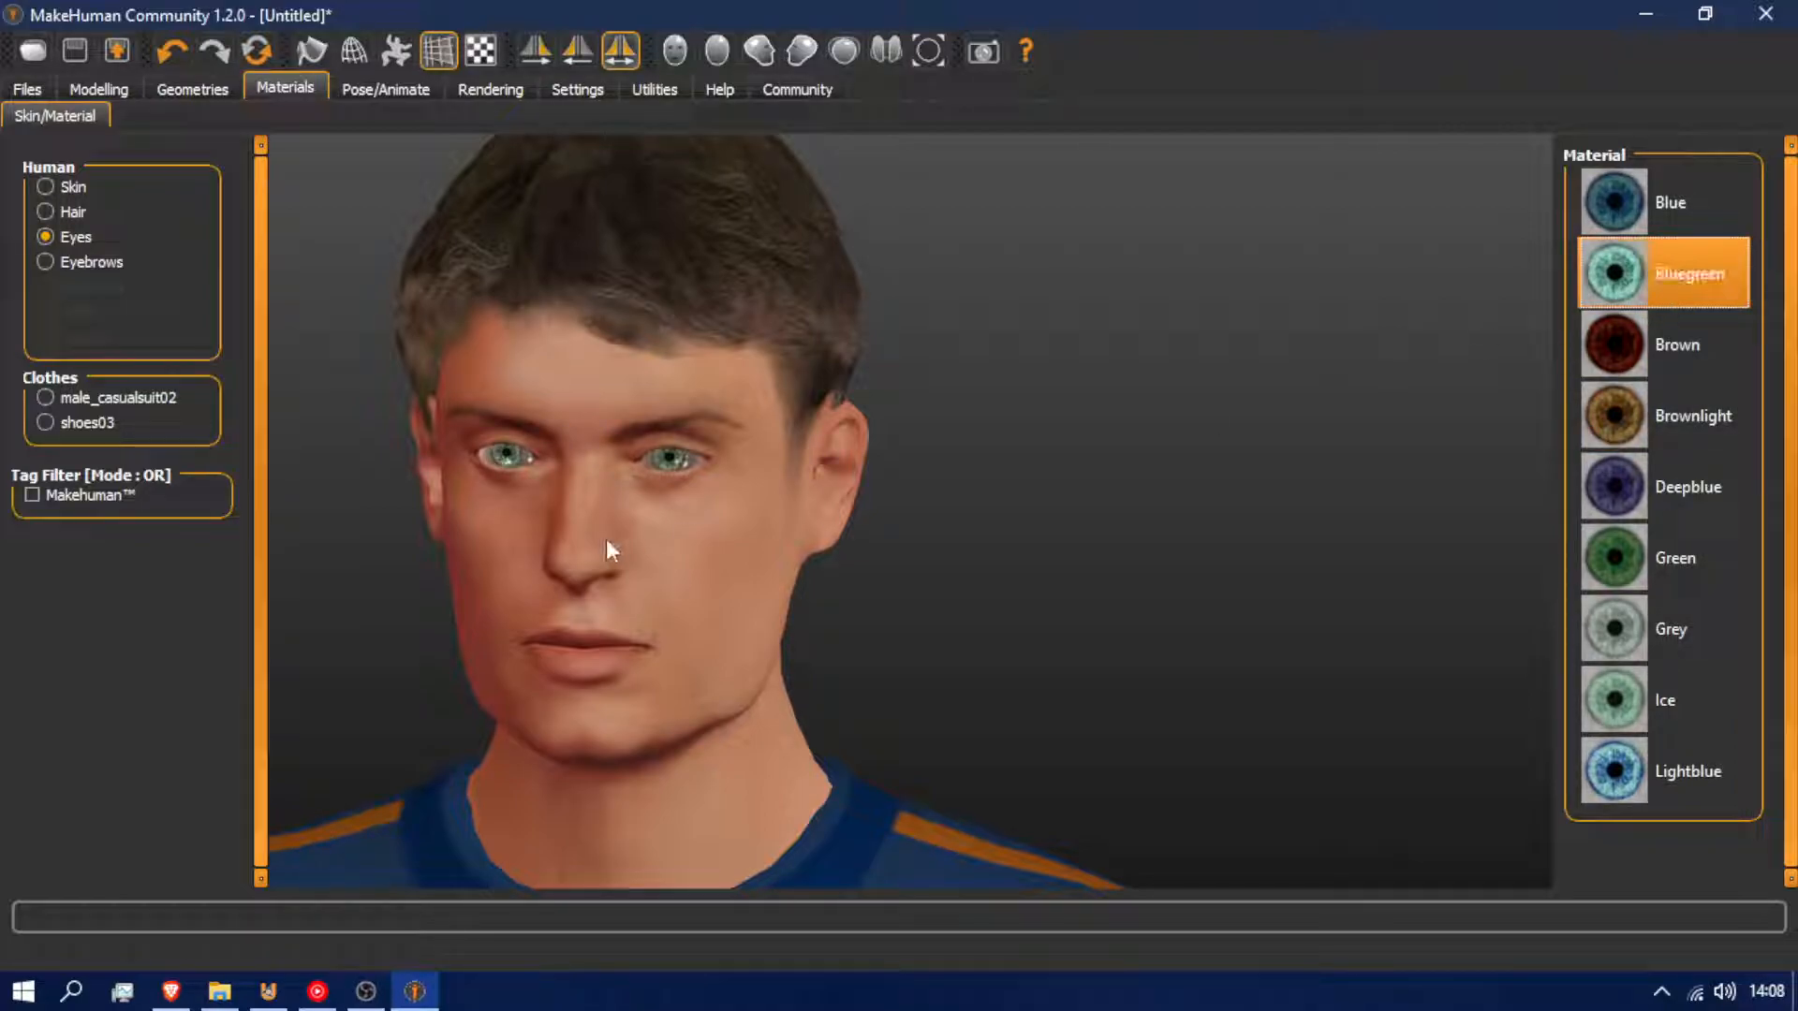
drag(605, 537, 686, 478)
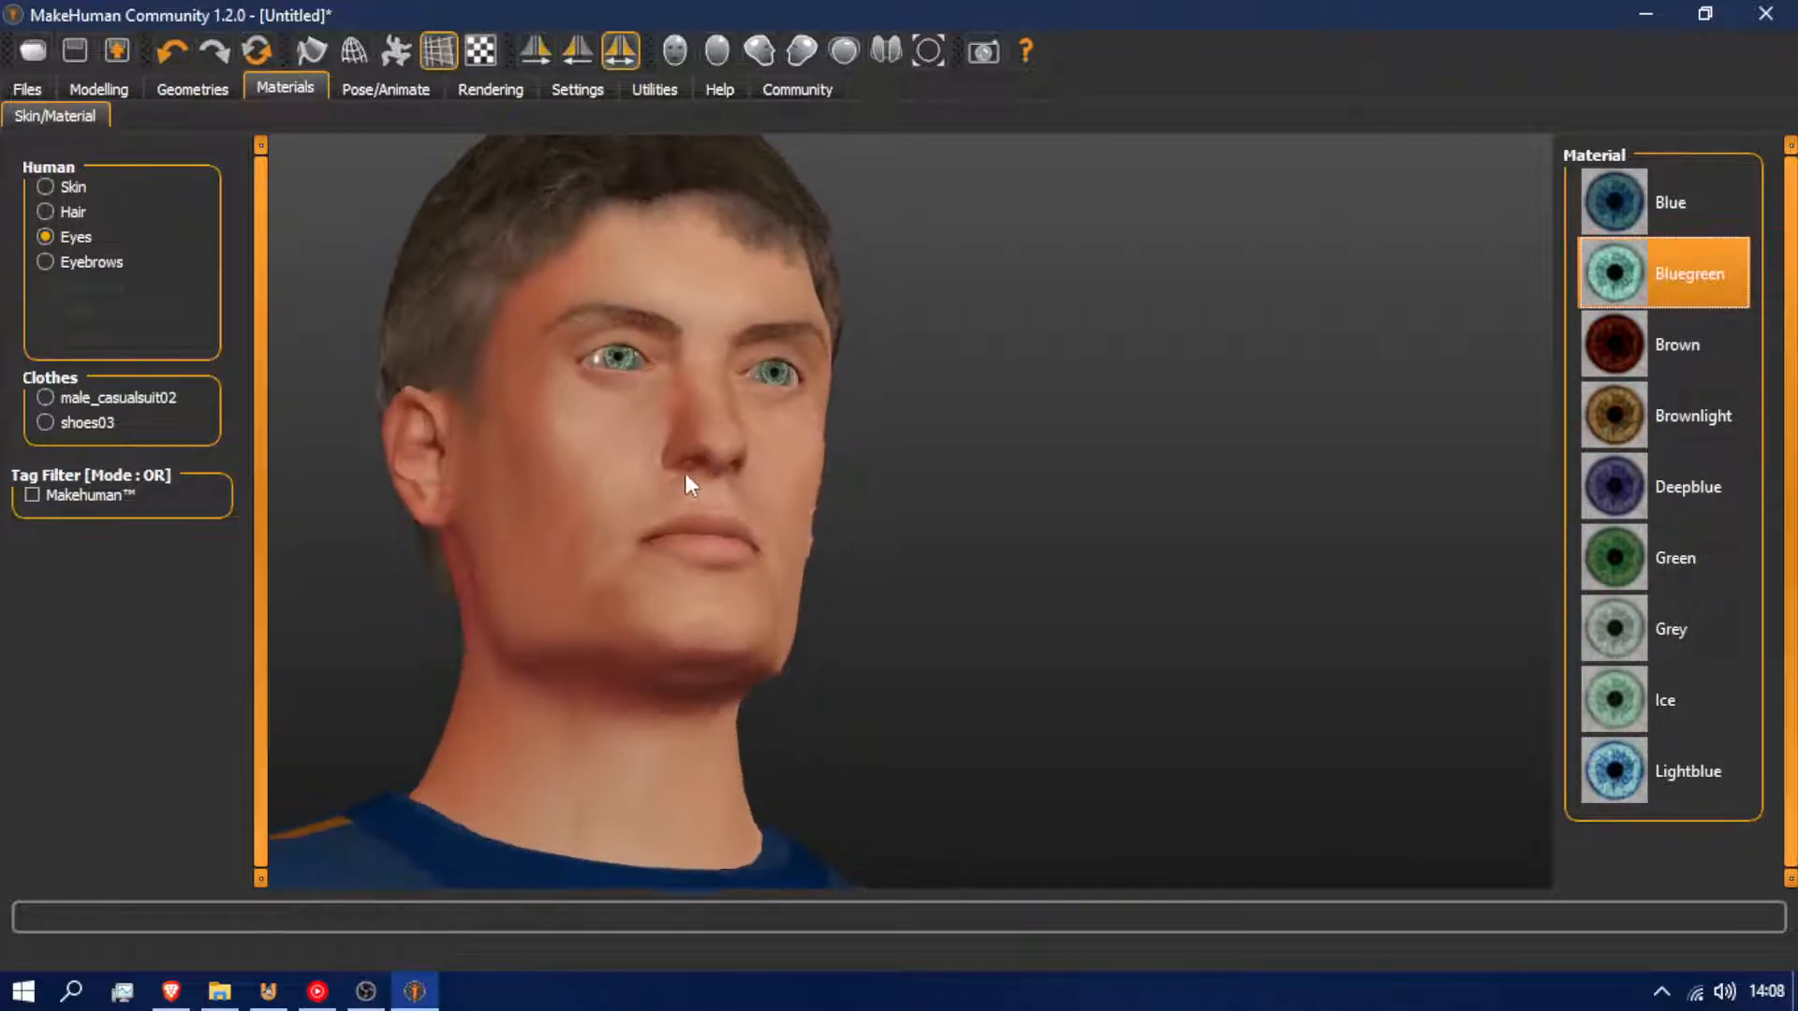
Compare the Green and Ice eye materials on the character's face up close
click(1702, 558)
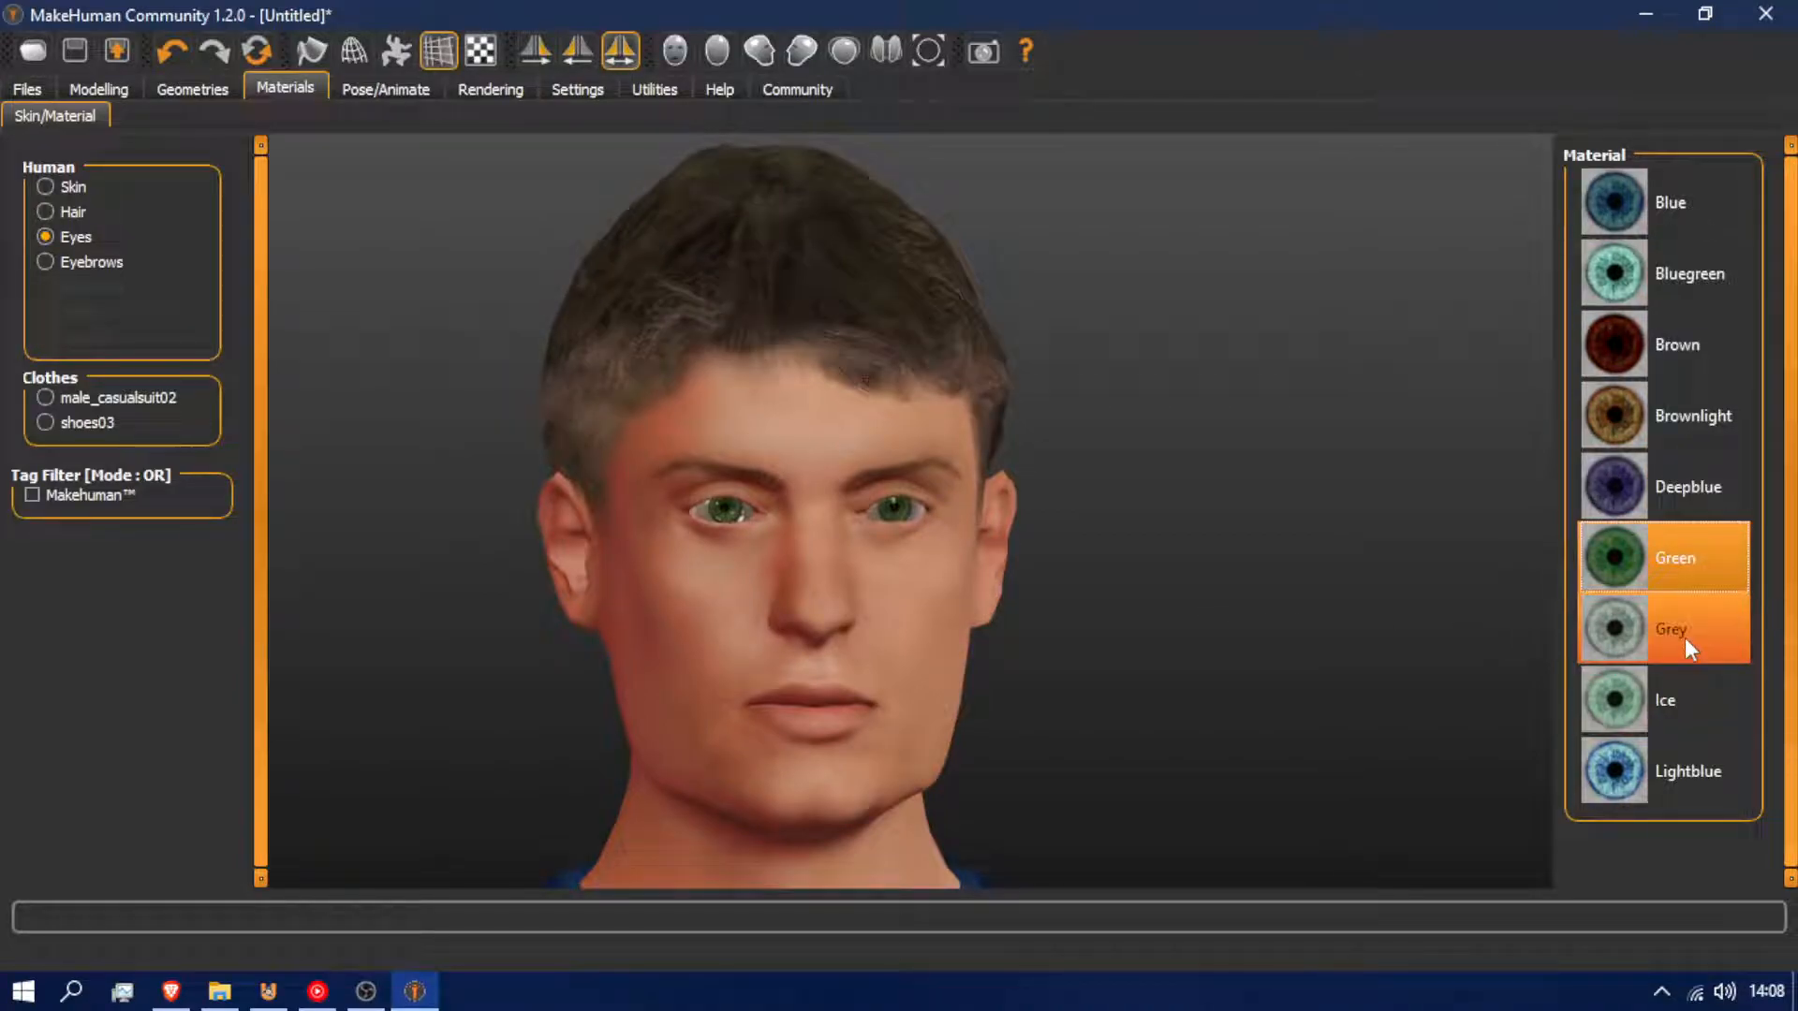
click(1661, 689)
scroll(863, 625, up, 3)
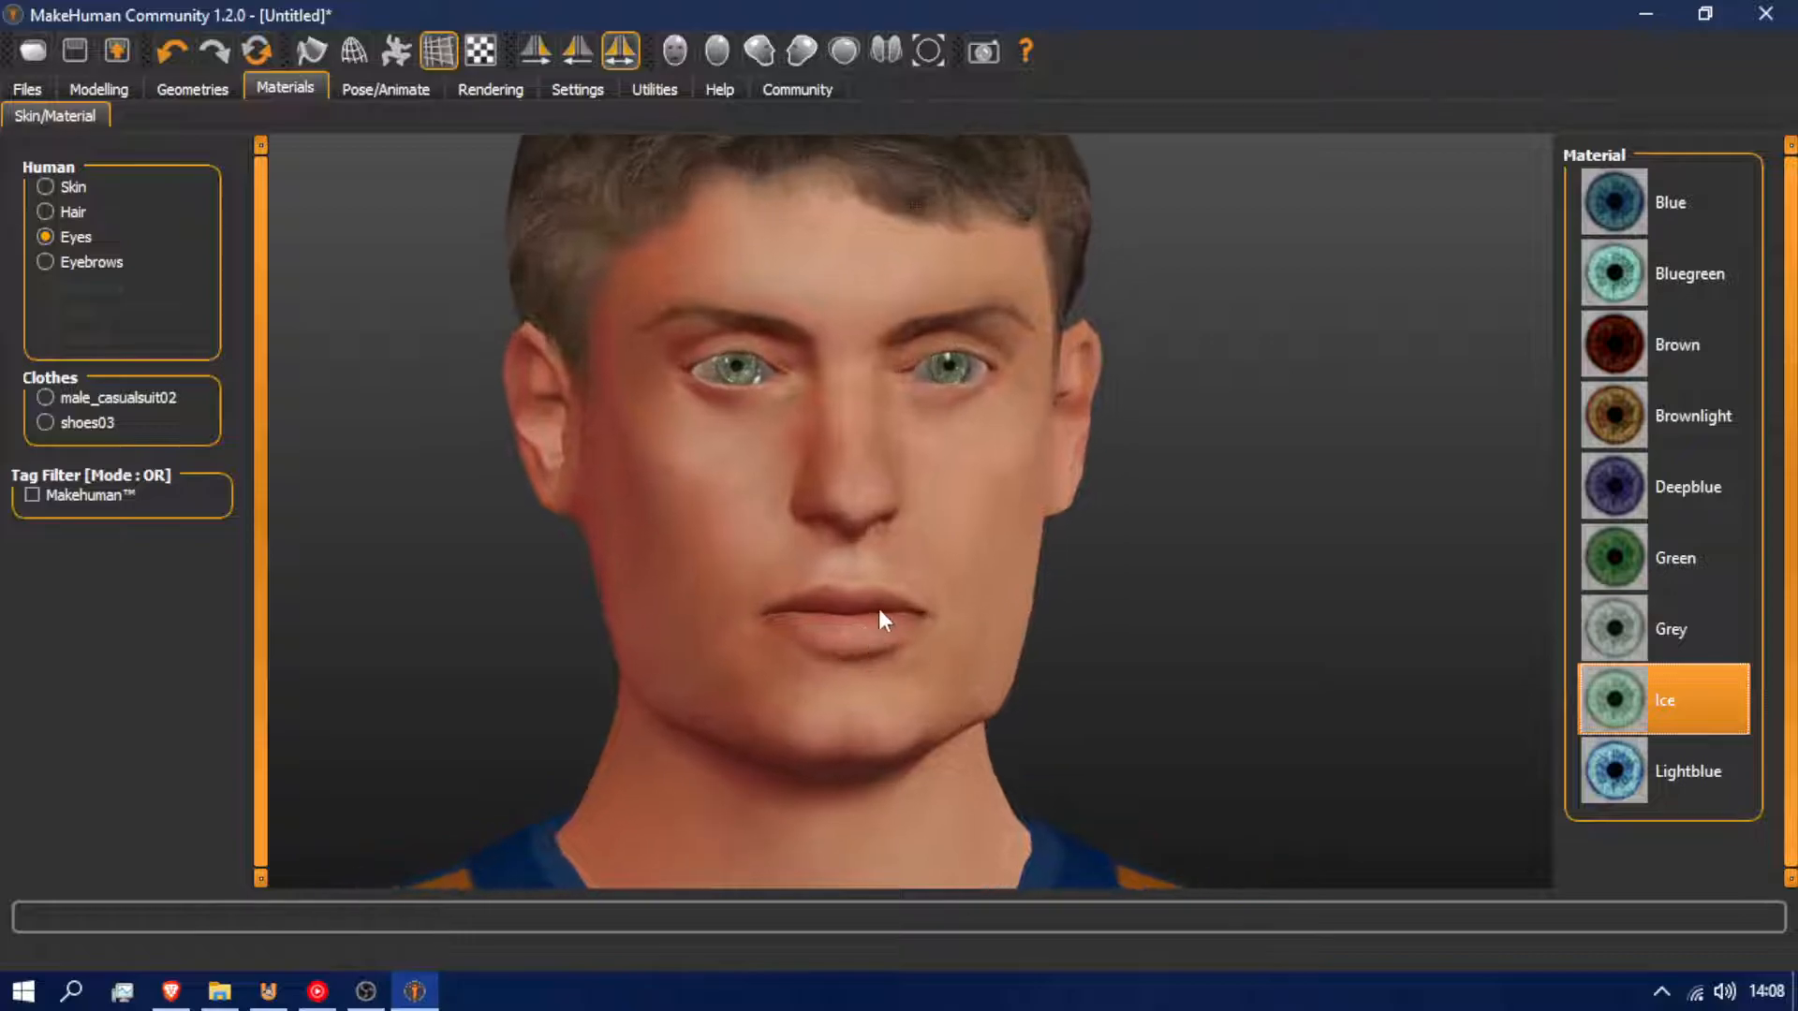
drag(771, 554, 767, 496)
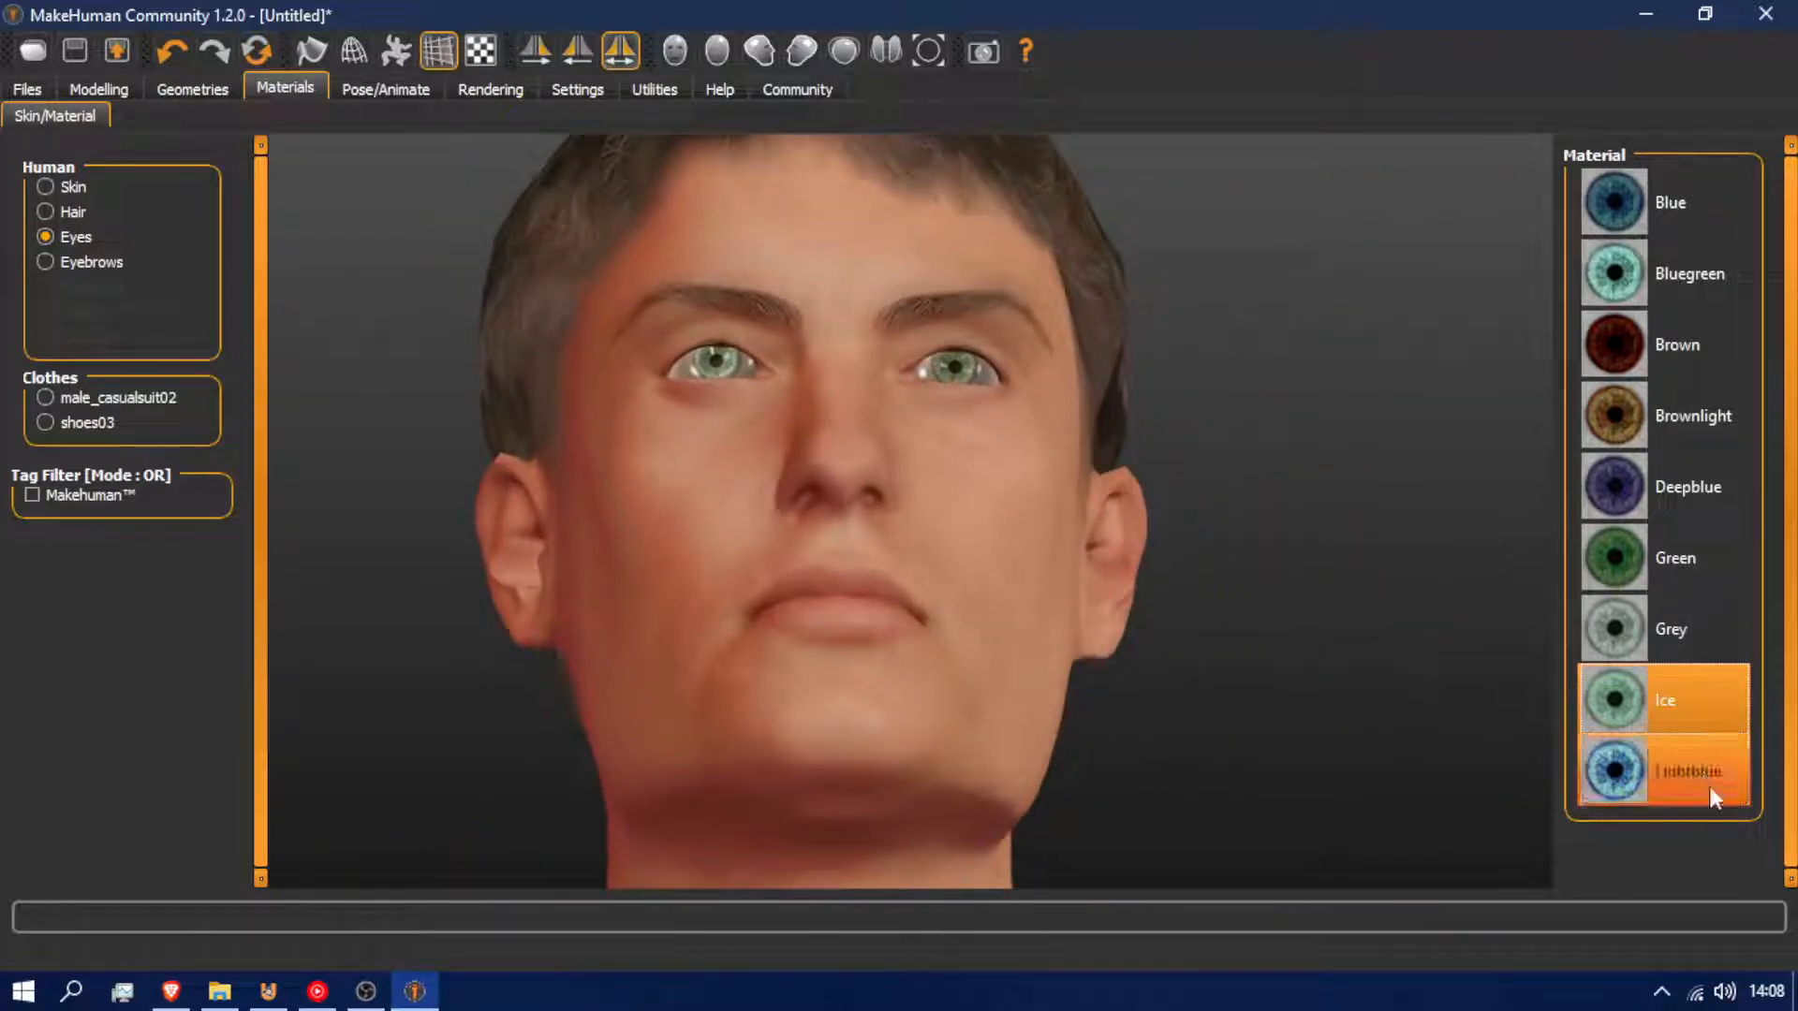
Set the eye material to Green and check the face and upper body
click(1693, 555)
drag(1417, 528, 1372, 616)
scroll(1363, 641, up, 2)
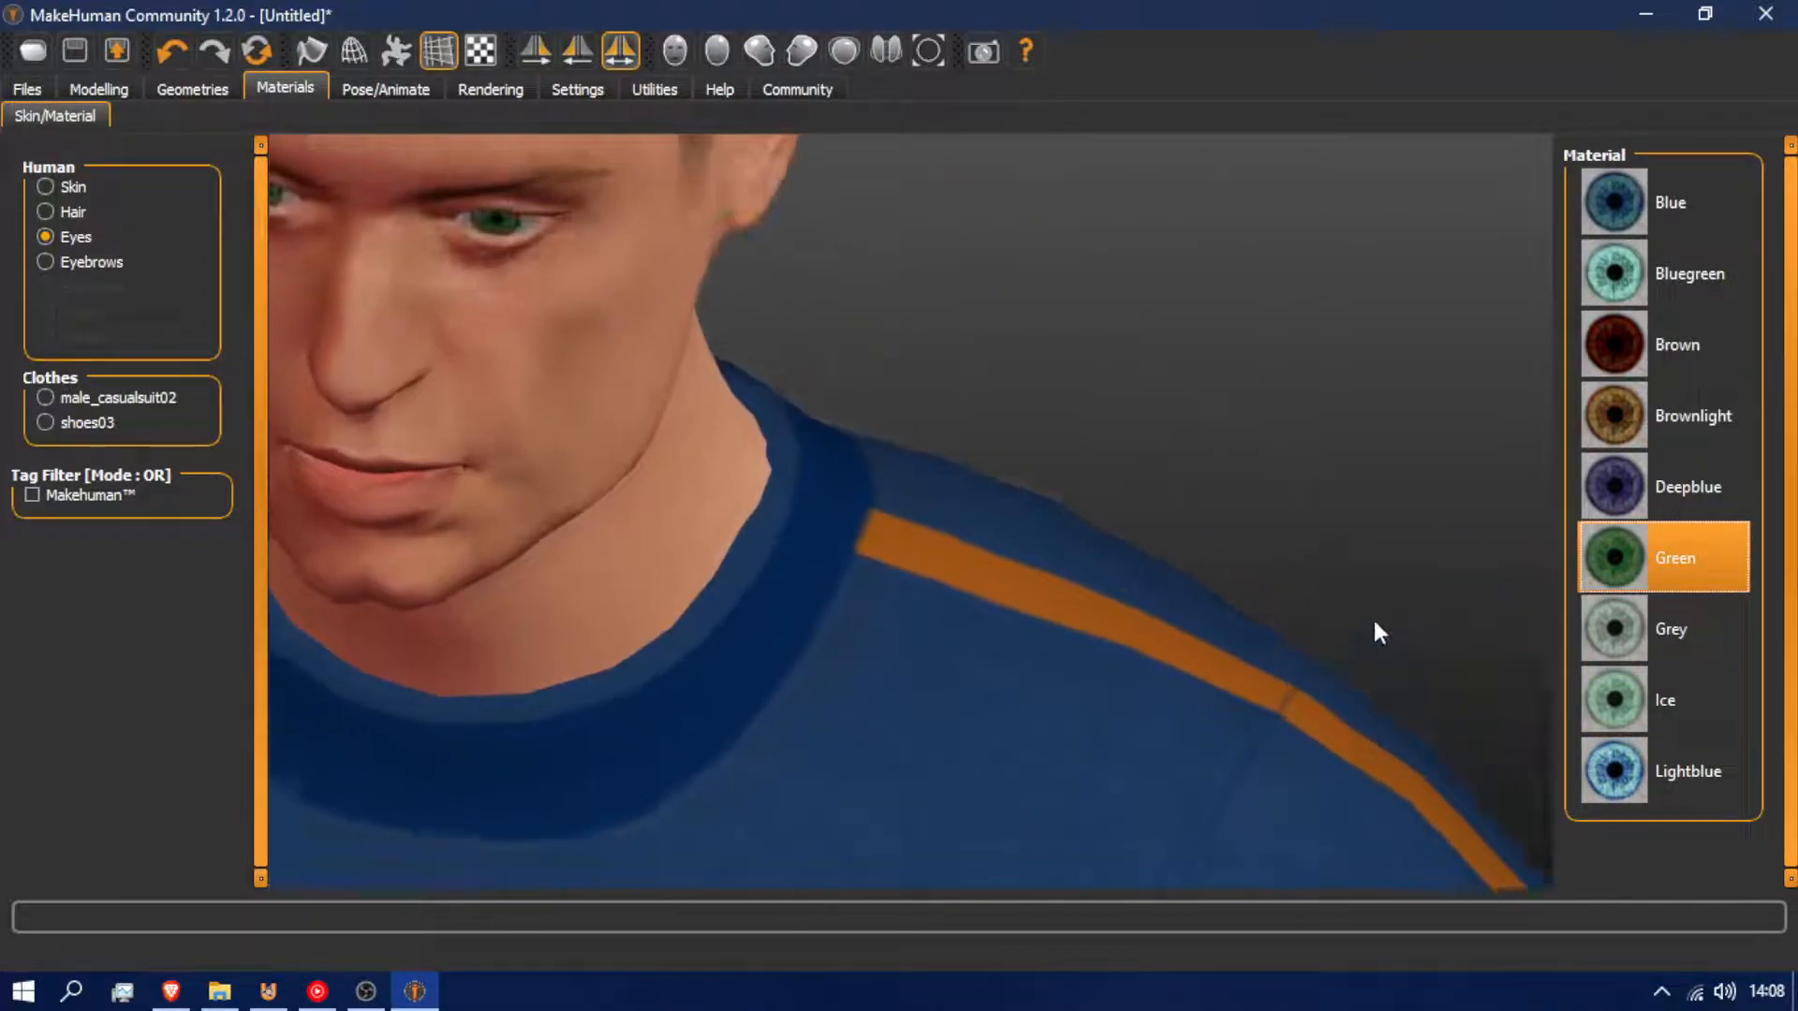
scroll(1375, 621, down, 8)
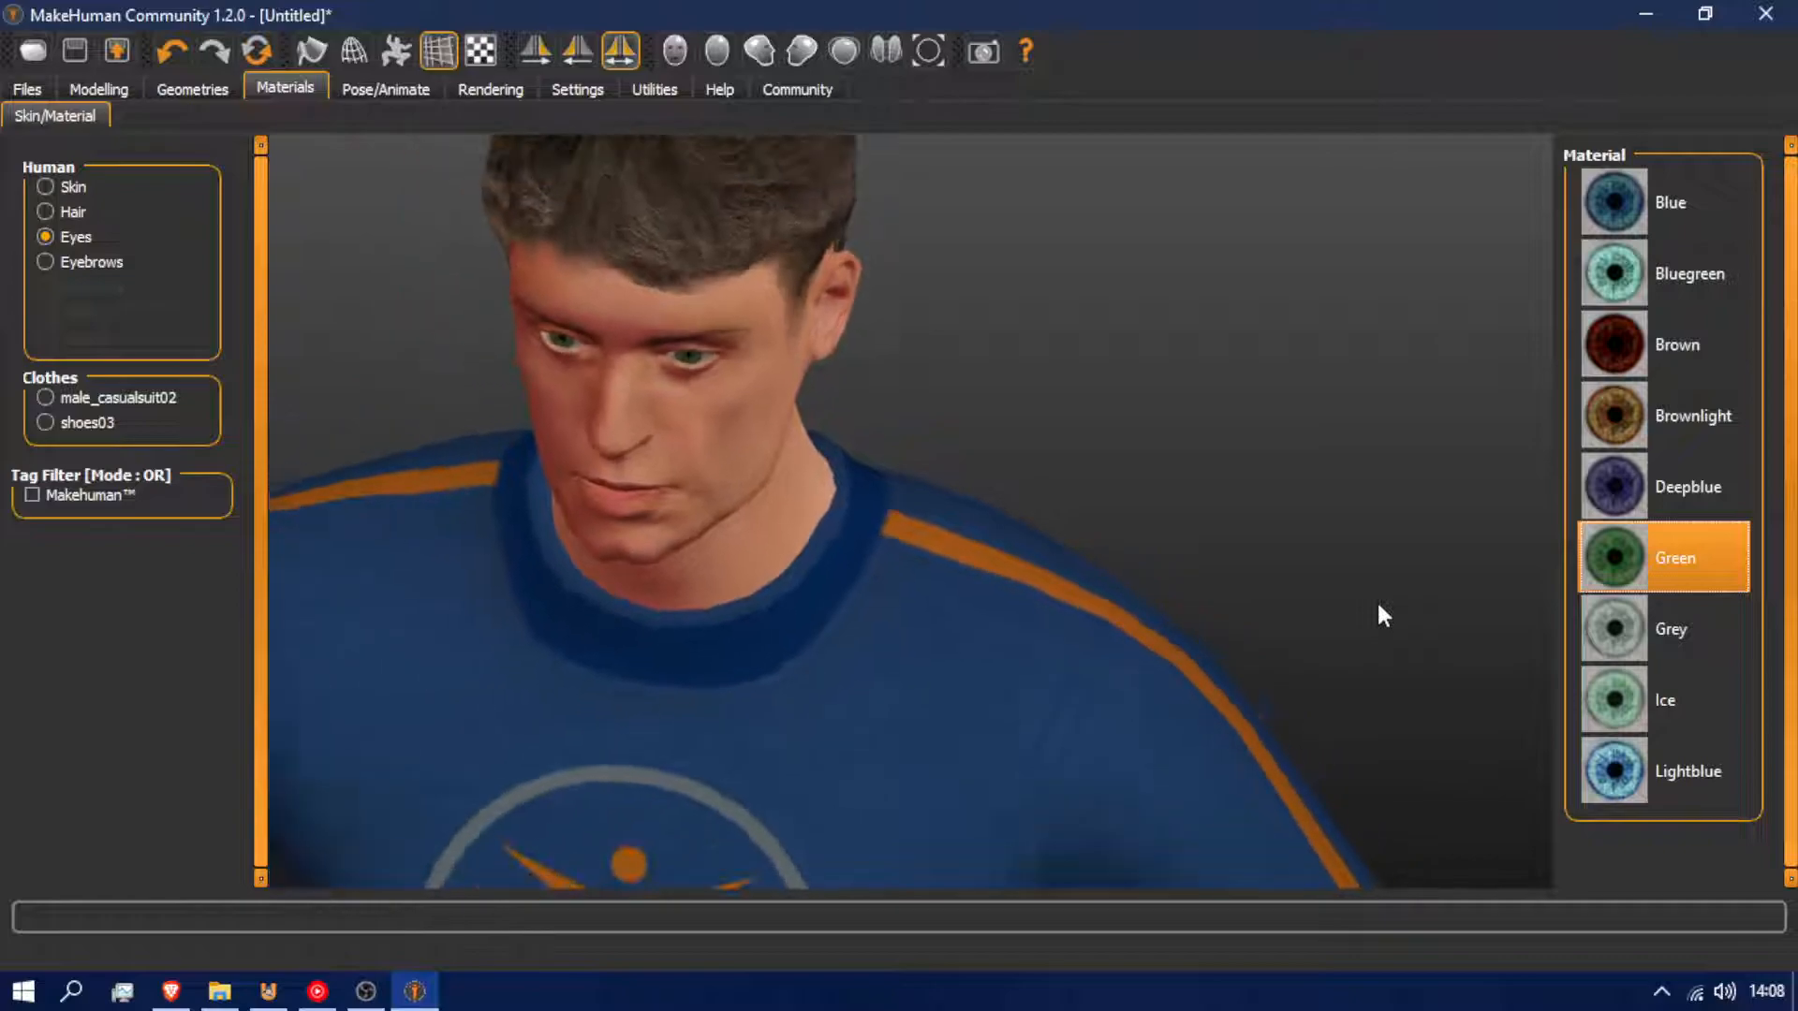
scroll(1377, 605, down, 3)
drag(1377, 605, 1339, 528)
scroll(1338, 530, down, 3)
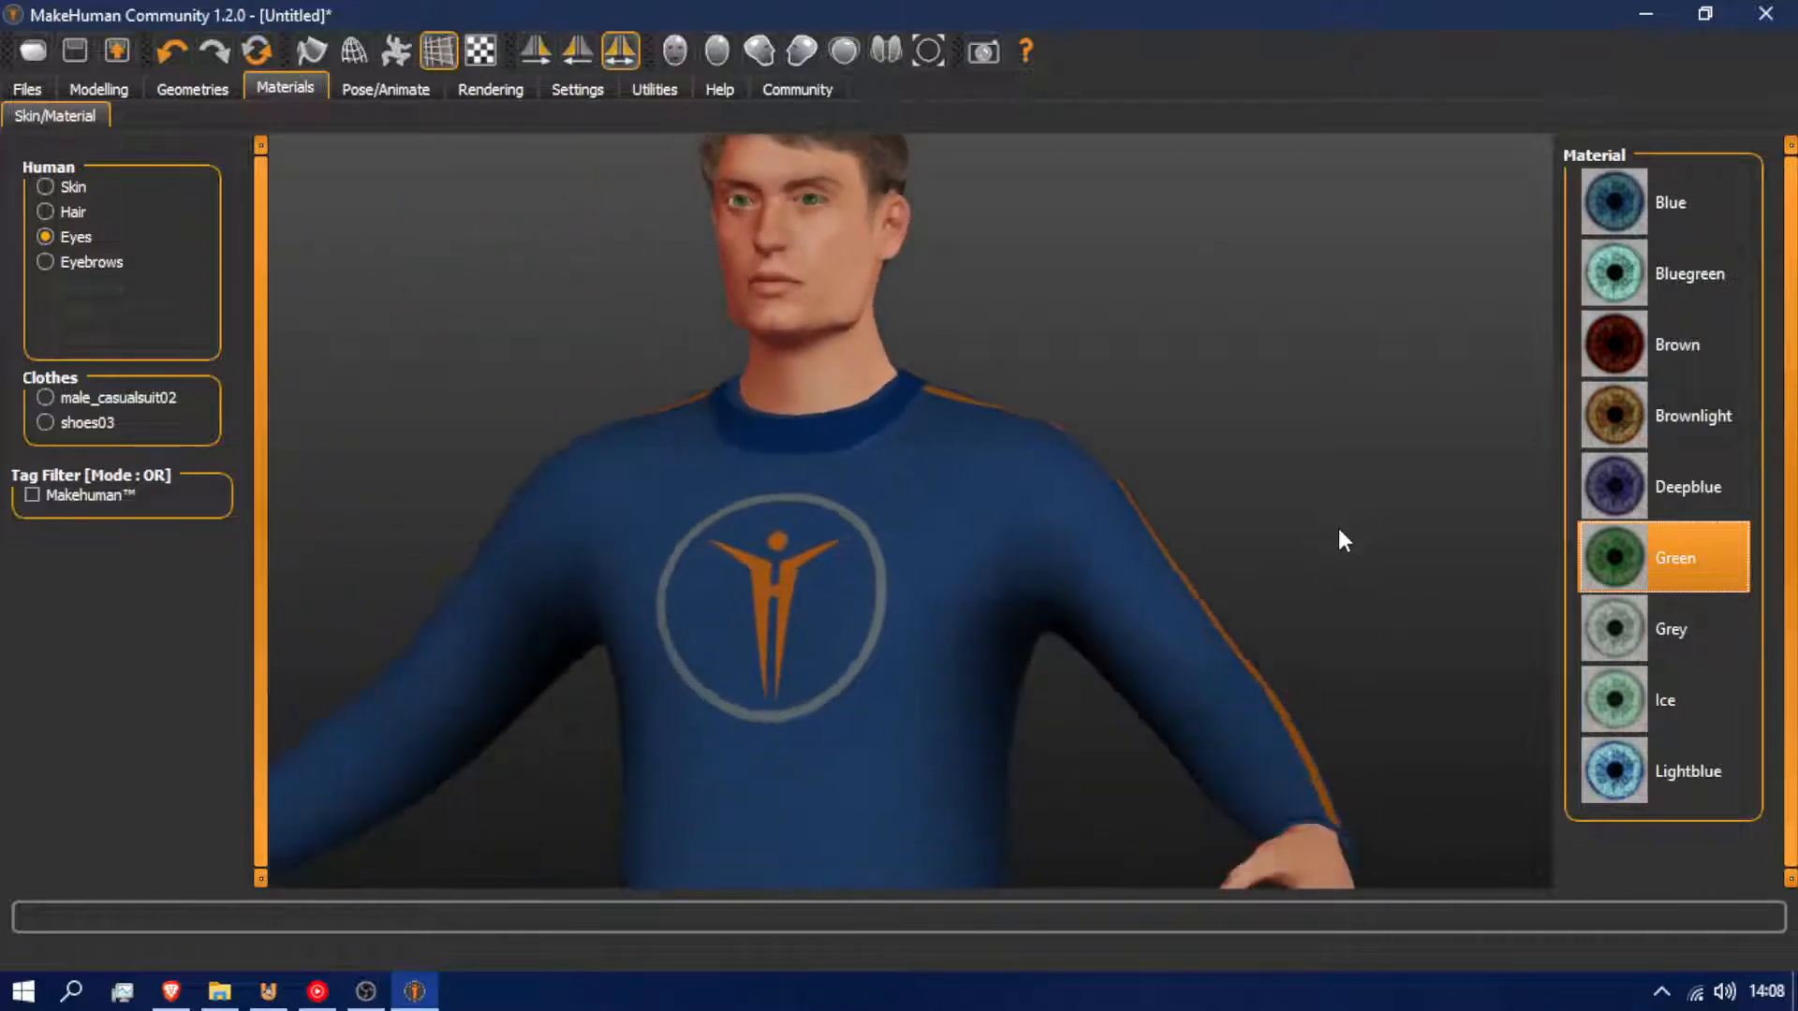
scroll(1339, 528, down, 4)
middle_drag(1339, 528, 1372, 618)
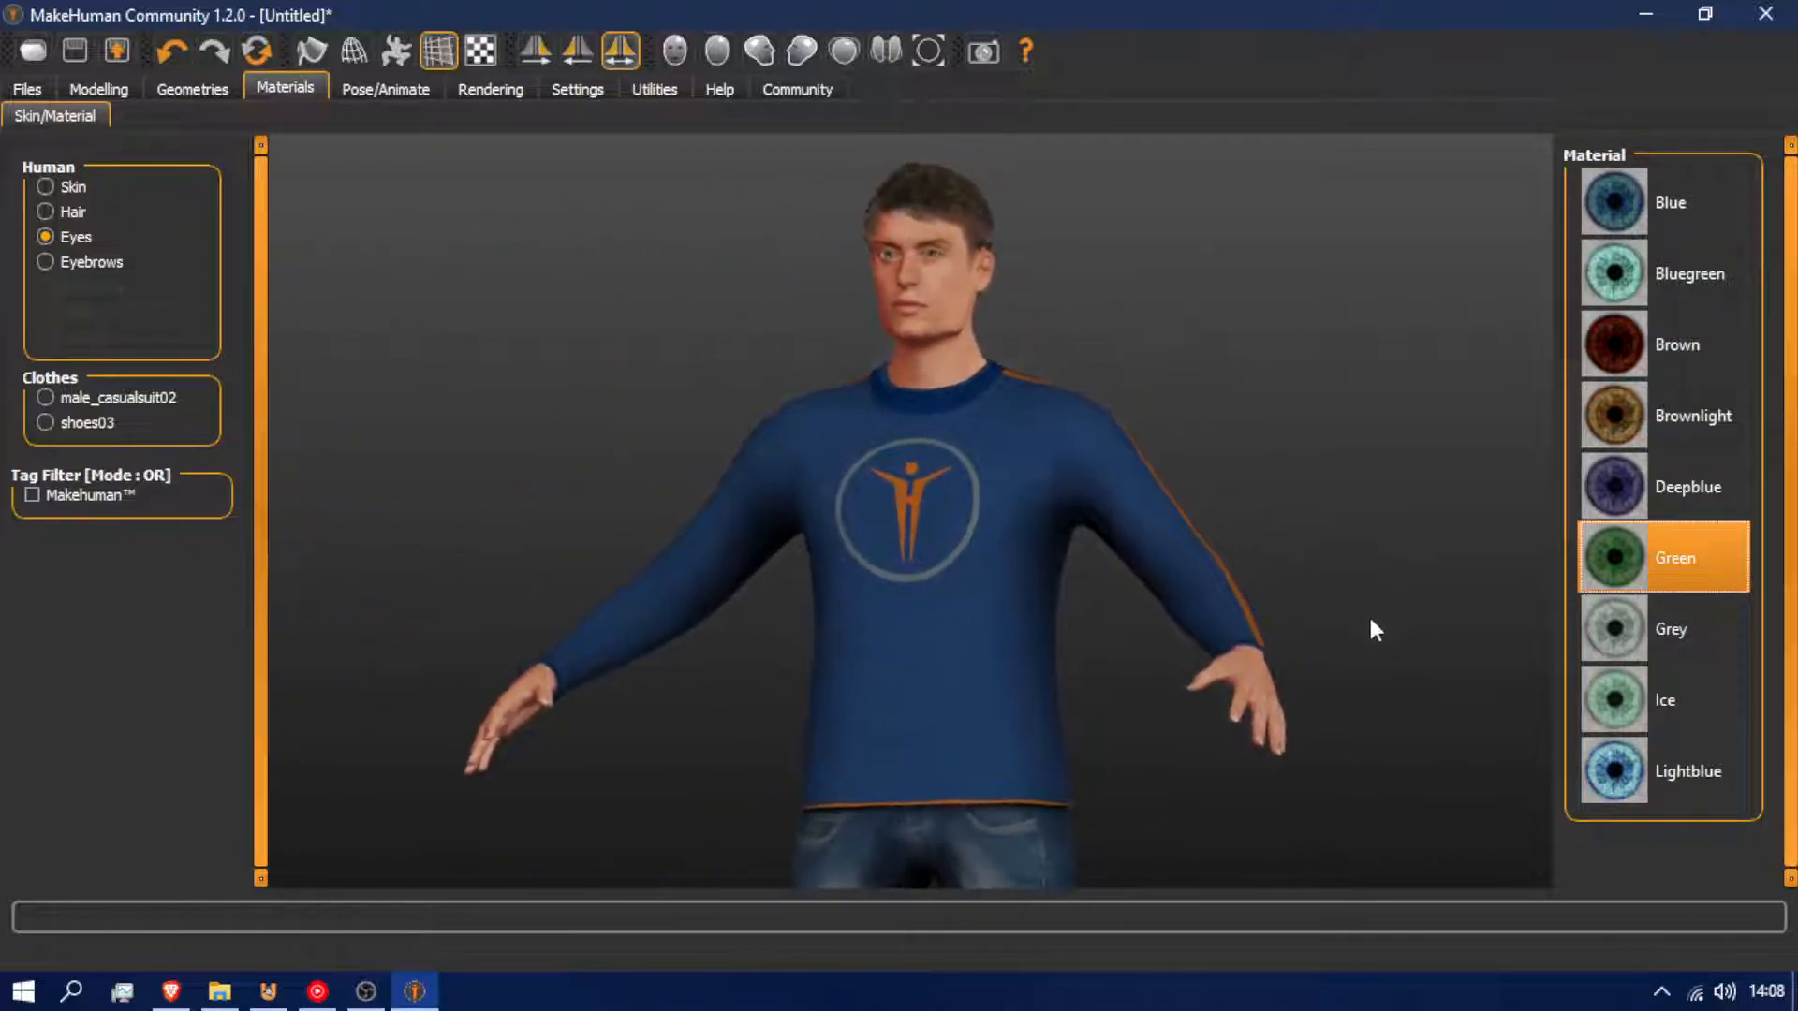
Check the materials available for the eyebrows, the male_casualsuit02 outfit and the shoes03
click(81, 263)
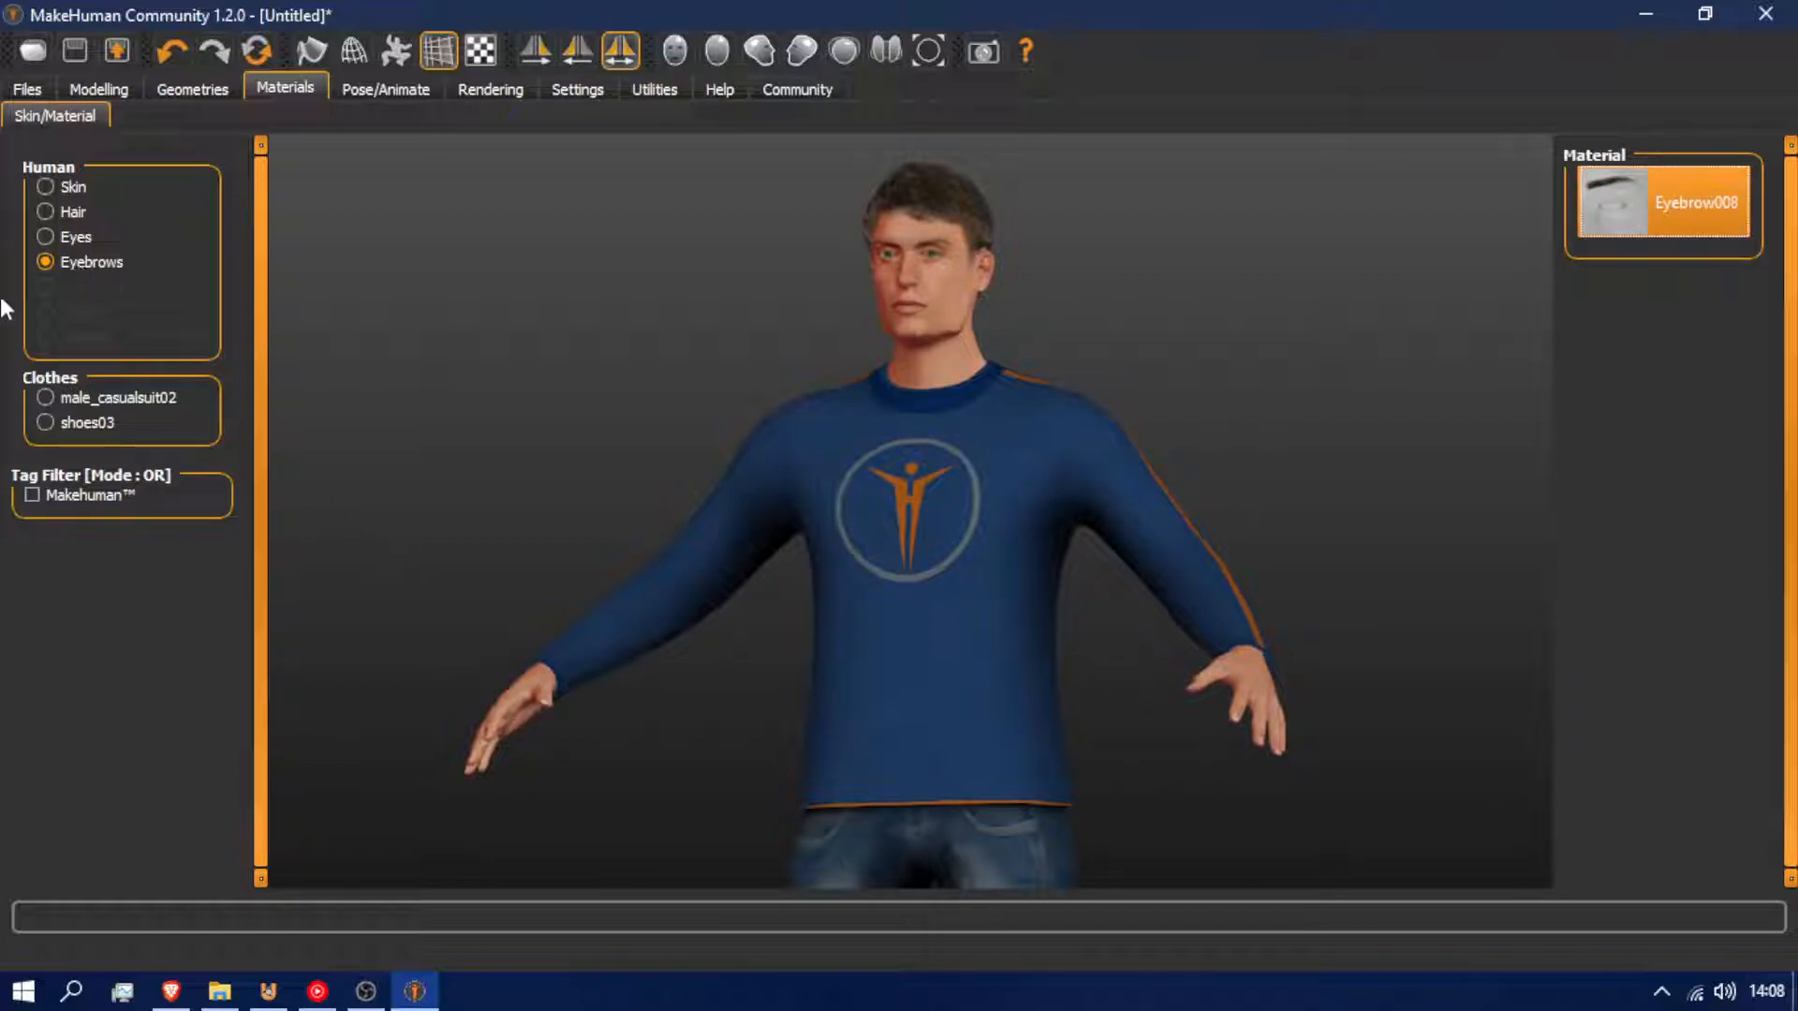
click(68, 403)
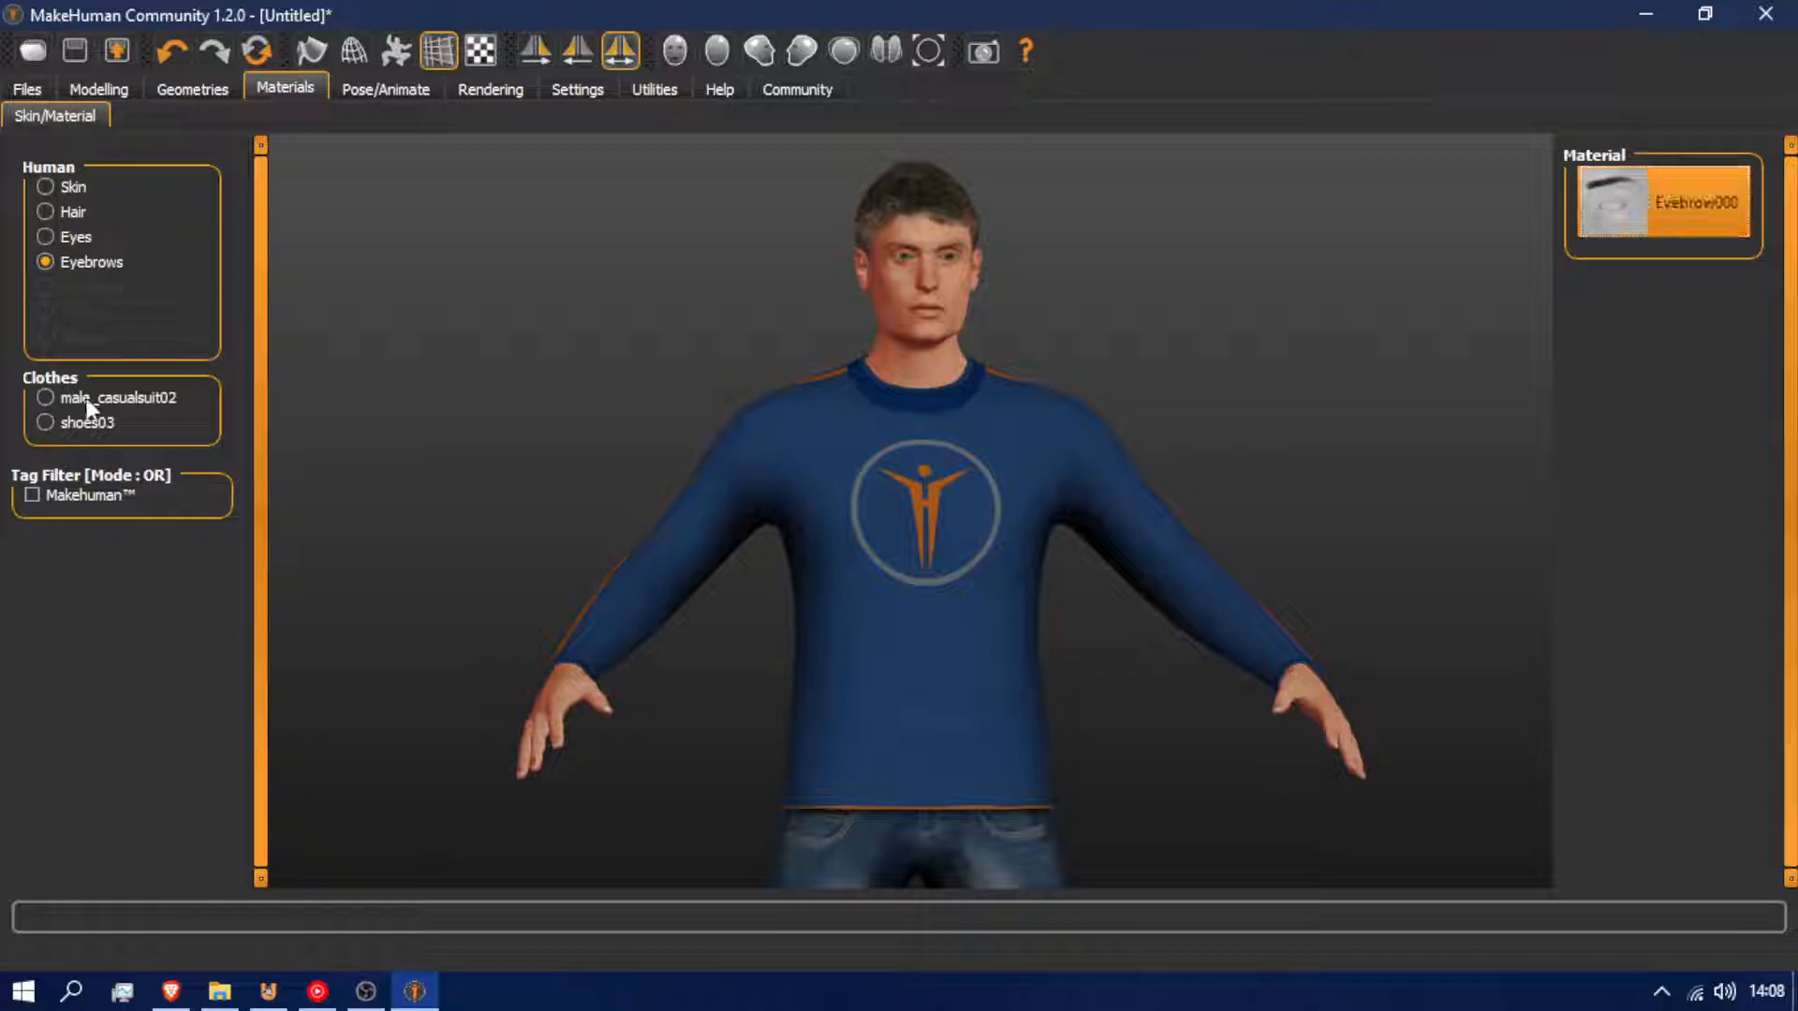
click(87, 423)
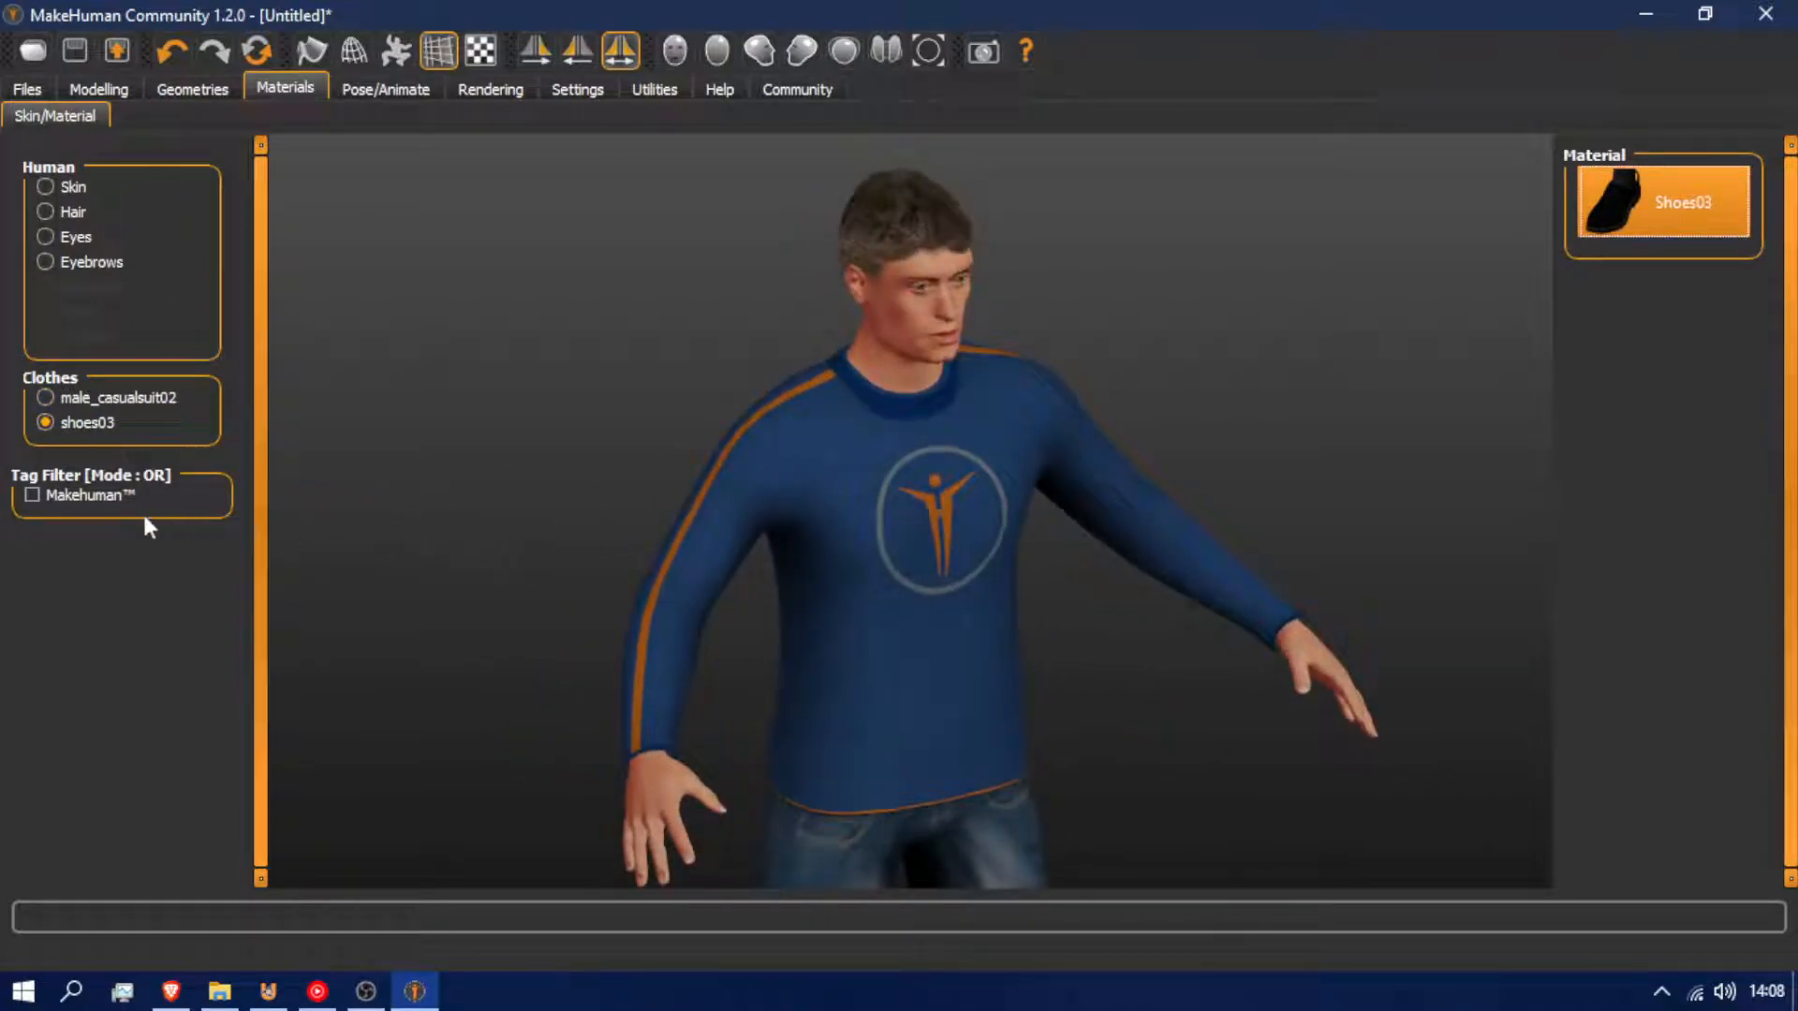
Apply the Default rig preset to the character and inspect the skeleton
click(379, 92)
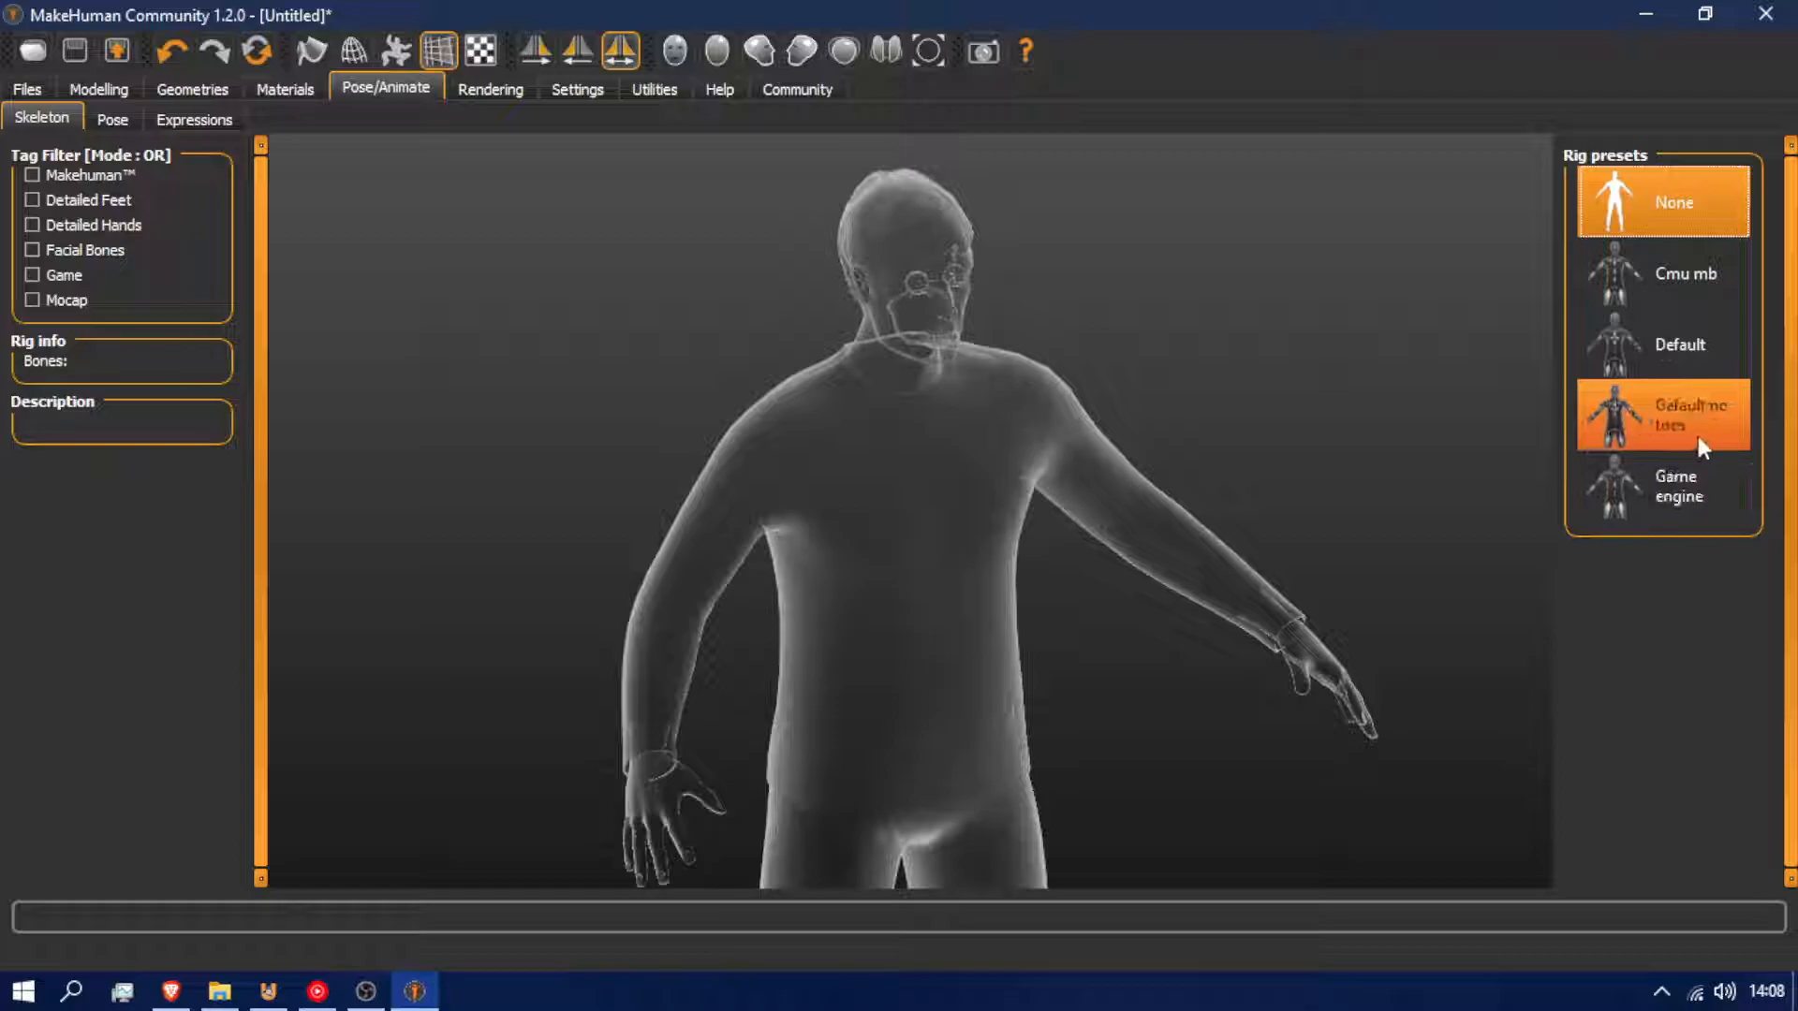
click(1691, 346)
drag(1199, 552, 1088, 502)
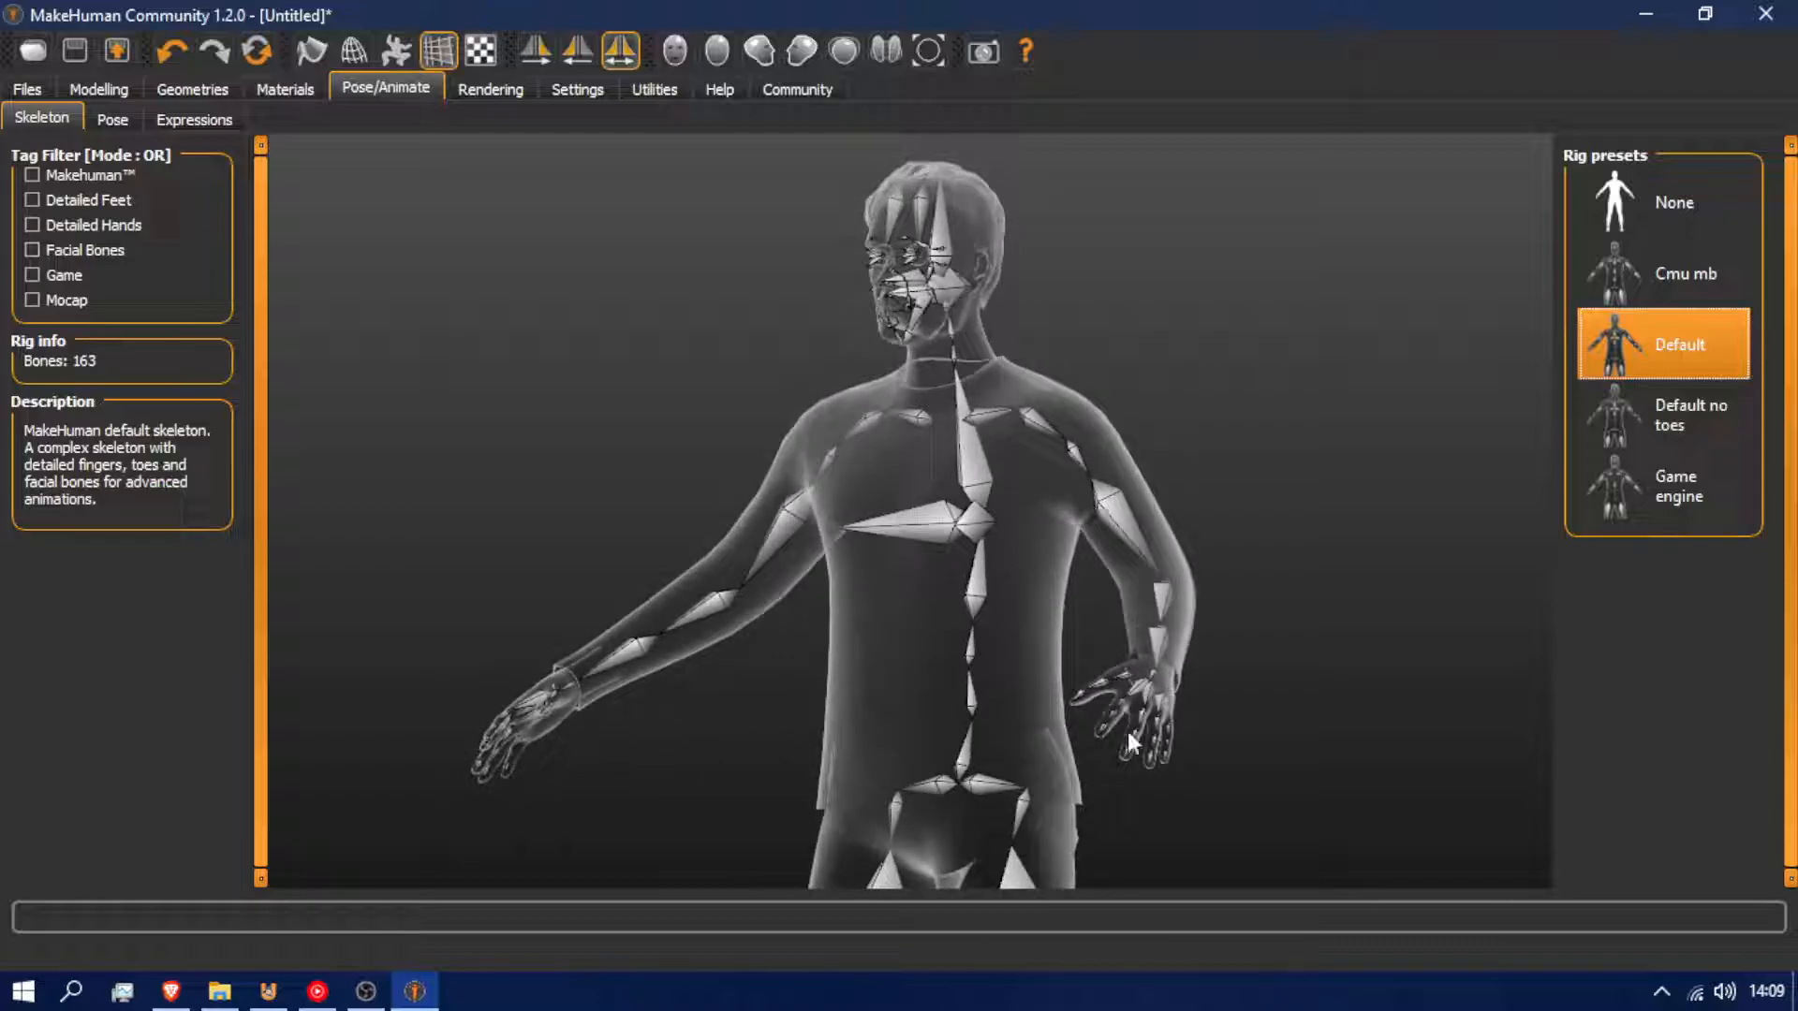
Apply the Game engine rig preset to the character and inspect the skeleton from several sides
click(1582, 482)
drag(1008, 633, 1147, 634)
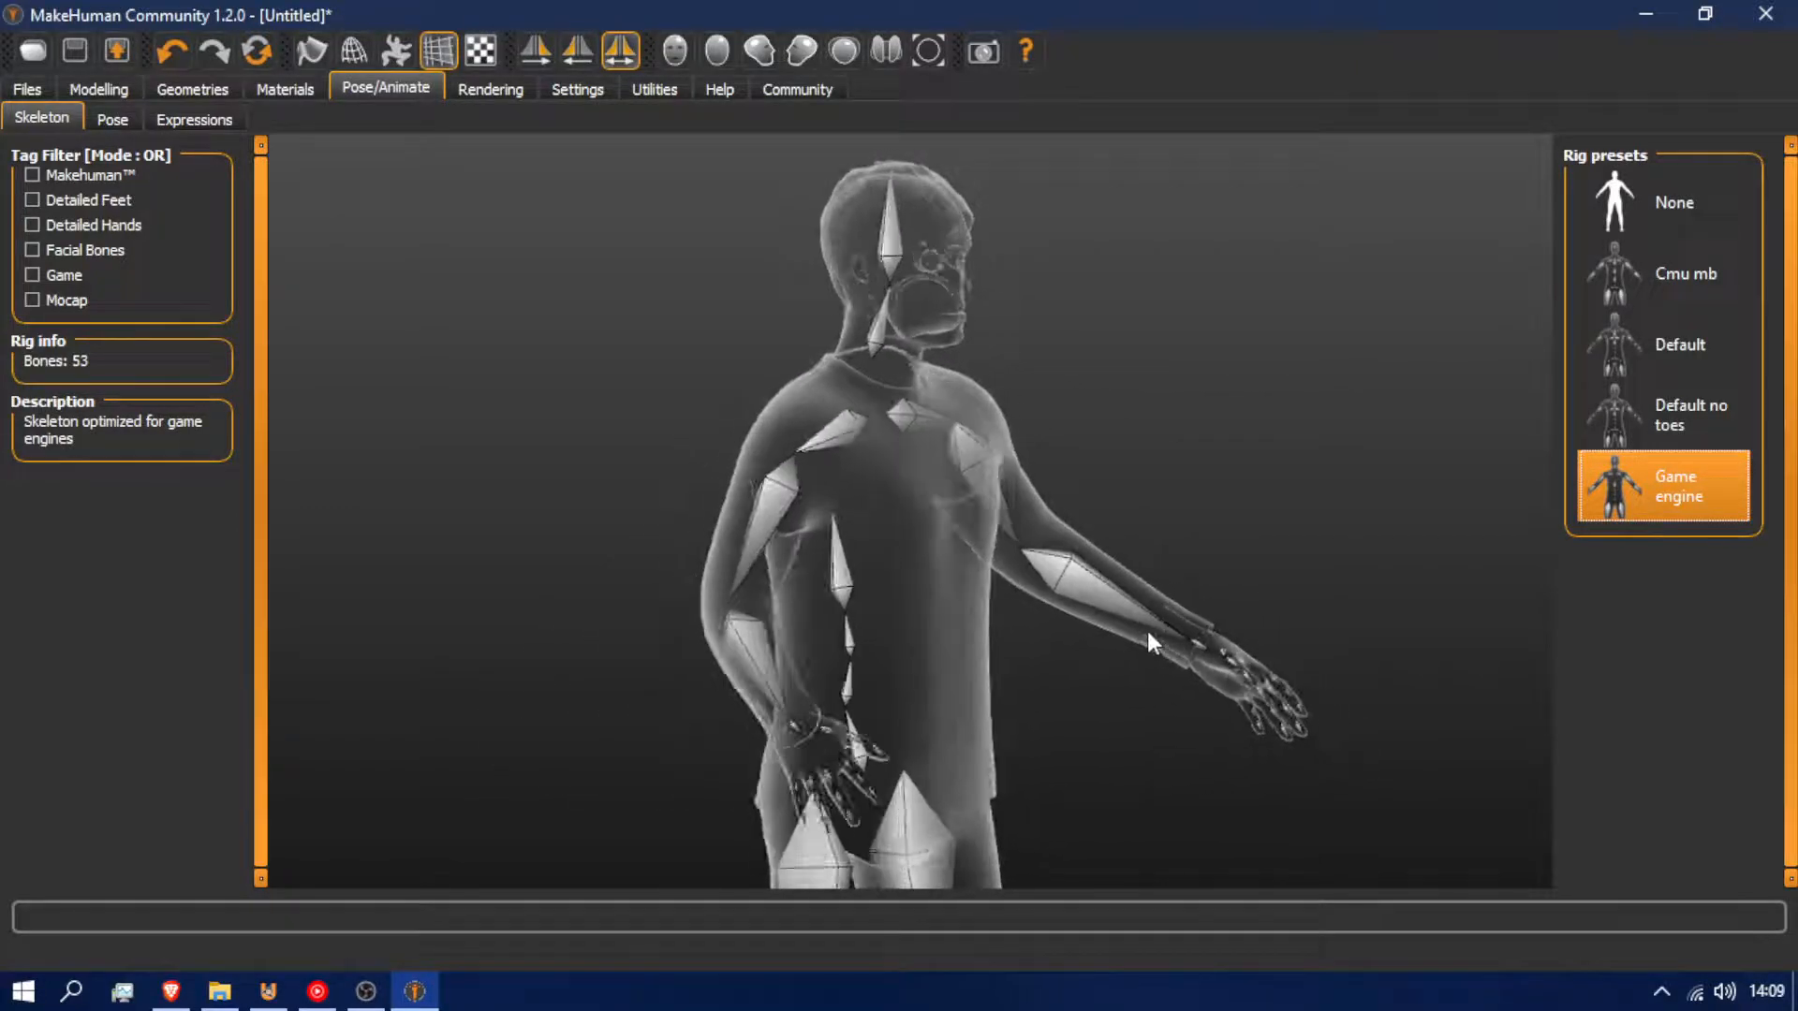
scroll(1208, 658, up, 2)
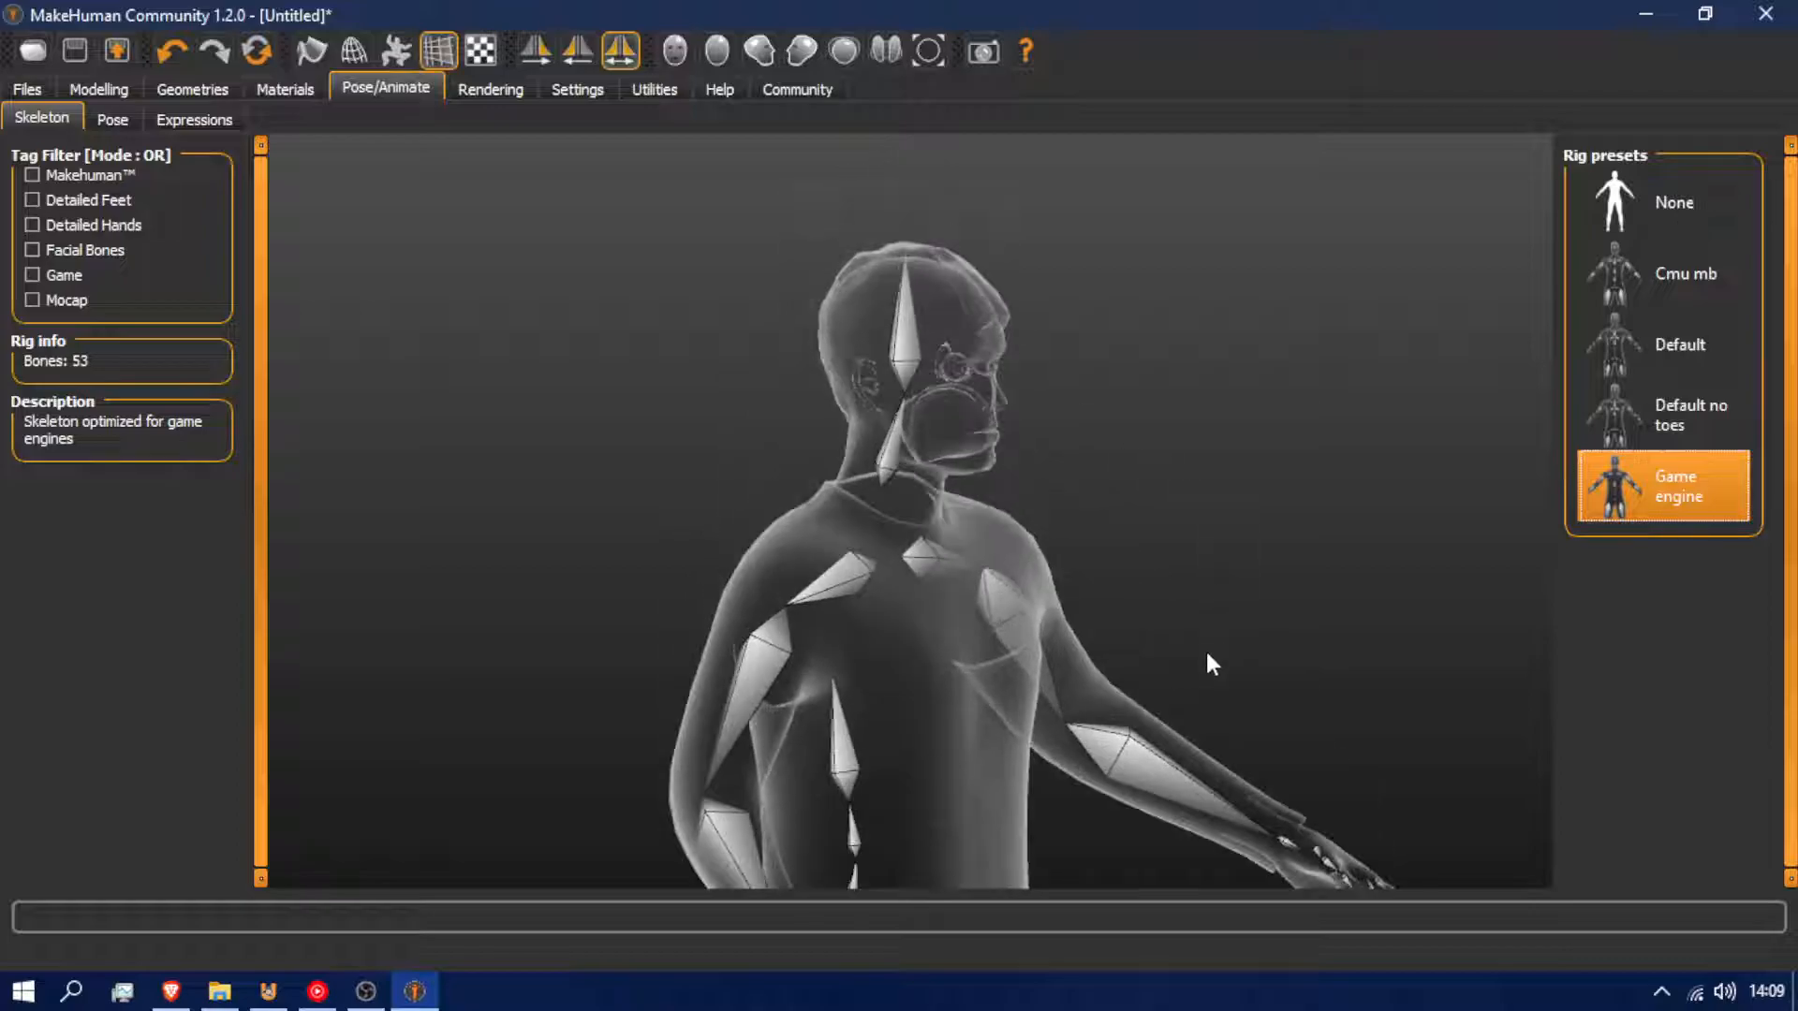
scroll(1198, 678, down, 4)
drag(1174, 682, 971, 746)
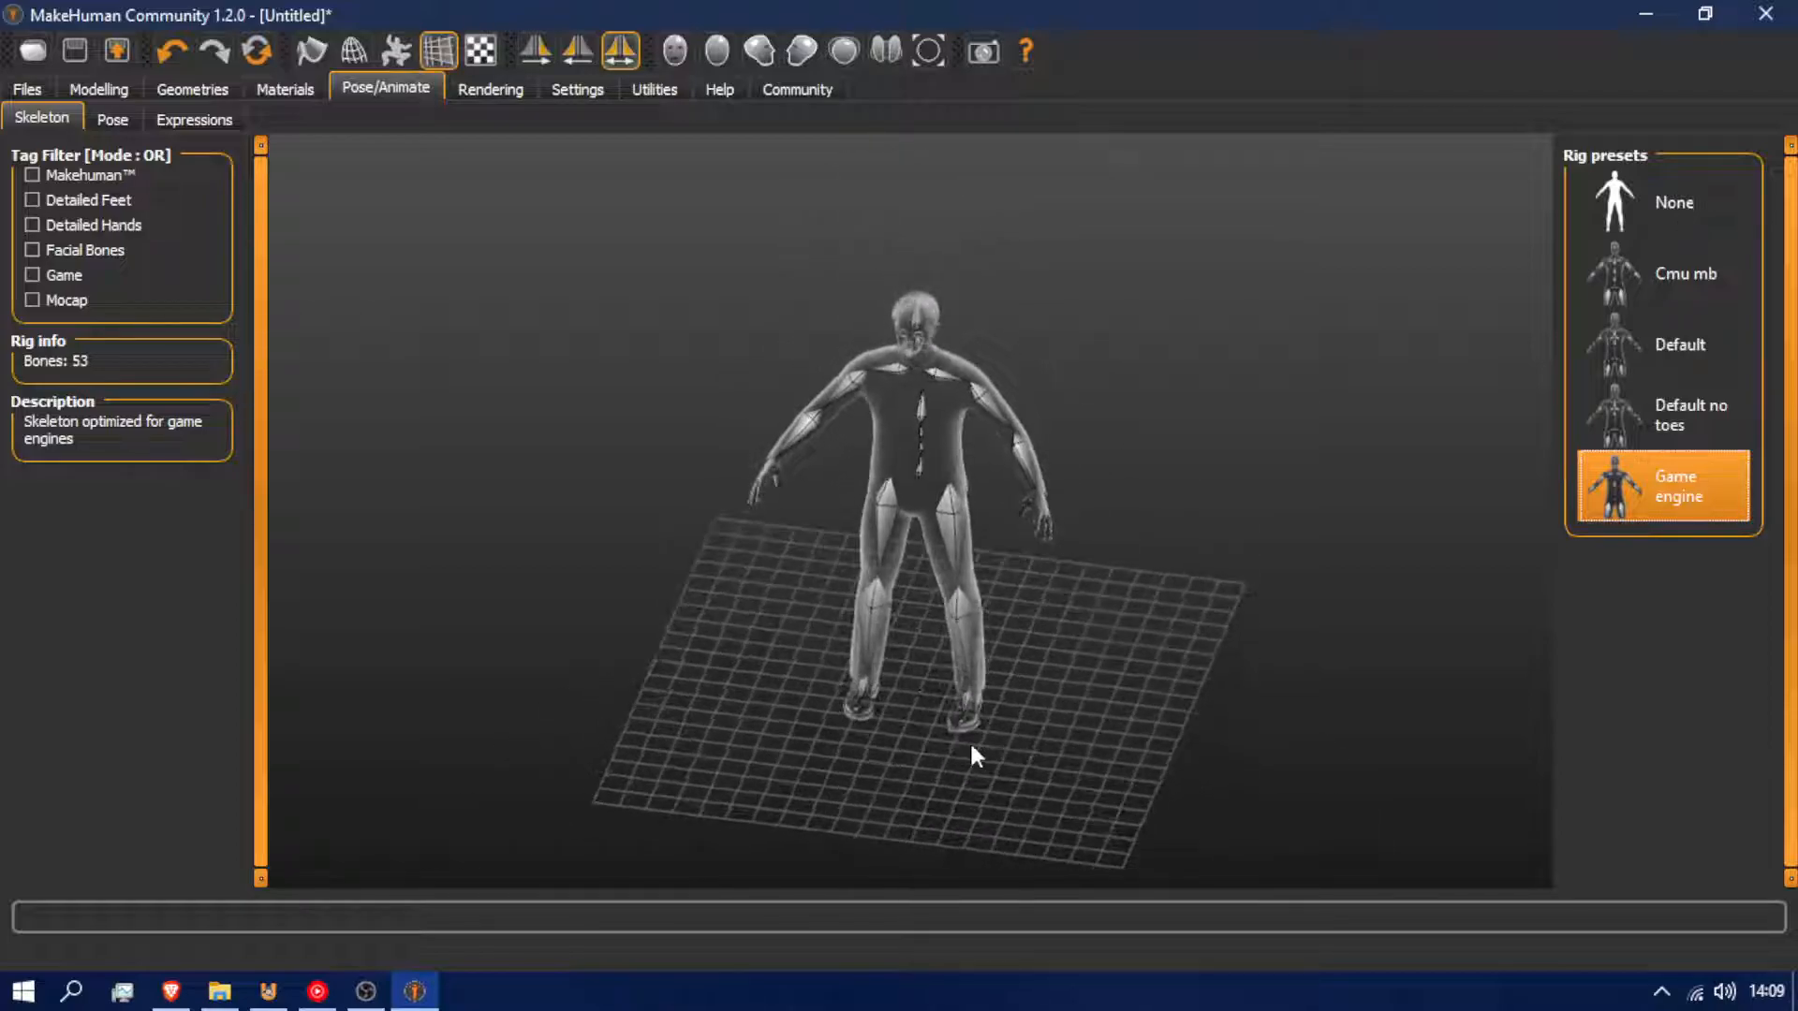
scroll(971, 756, up, 5)
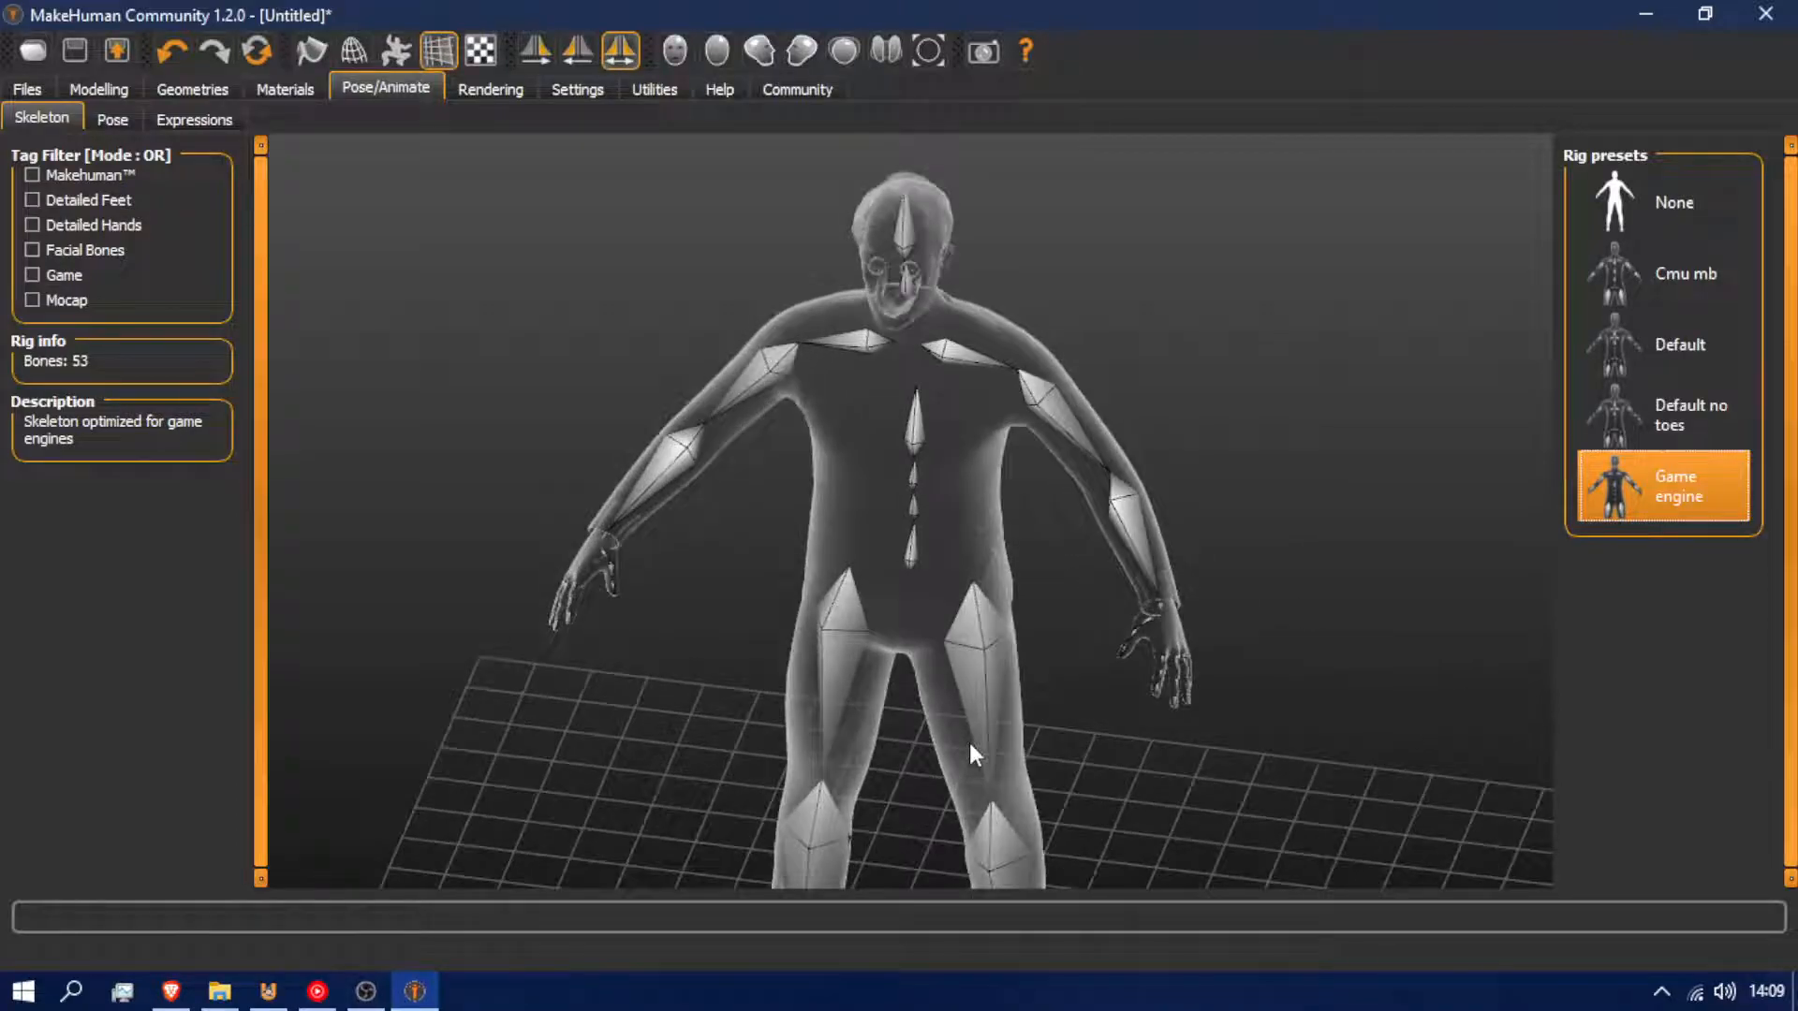
scroll(969, 743, down, 5)
drag(969, 743, 1052, 520)
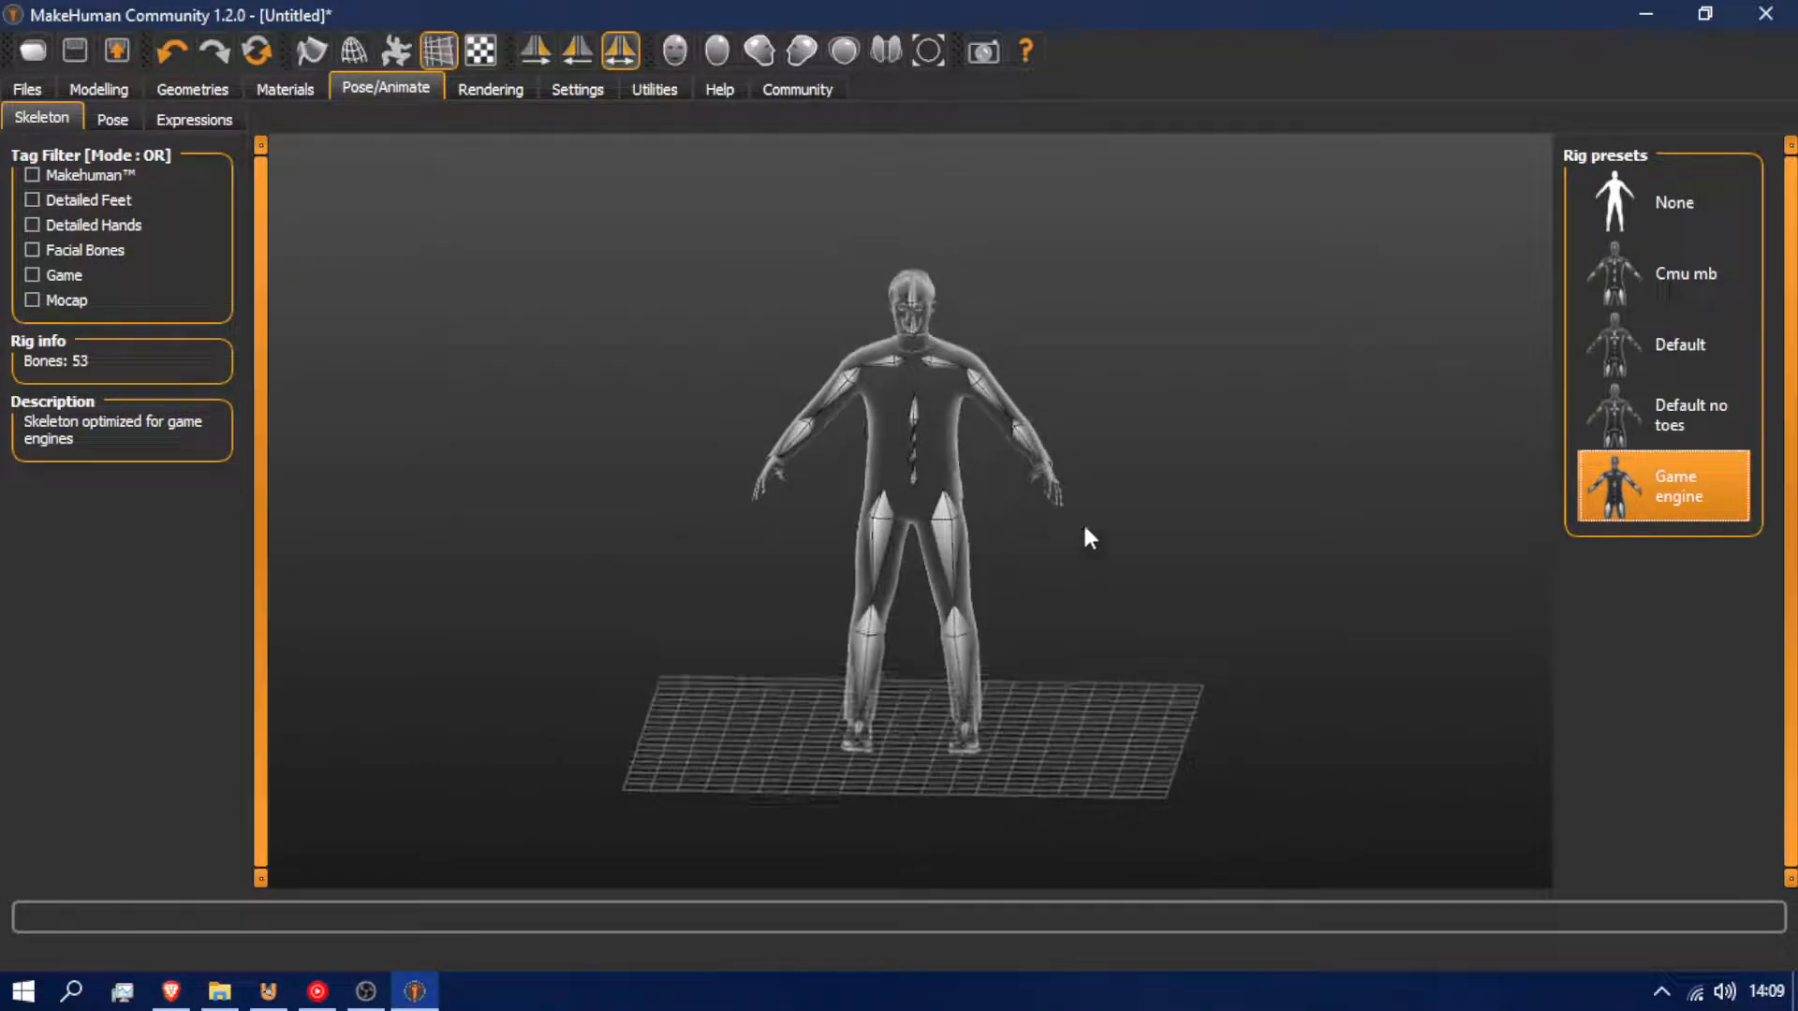
Try the Benchmark, Fight01, Fight02 and Fight03 poses on the character and view them from different angles
click(110, 120)
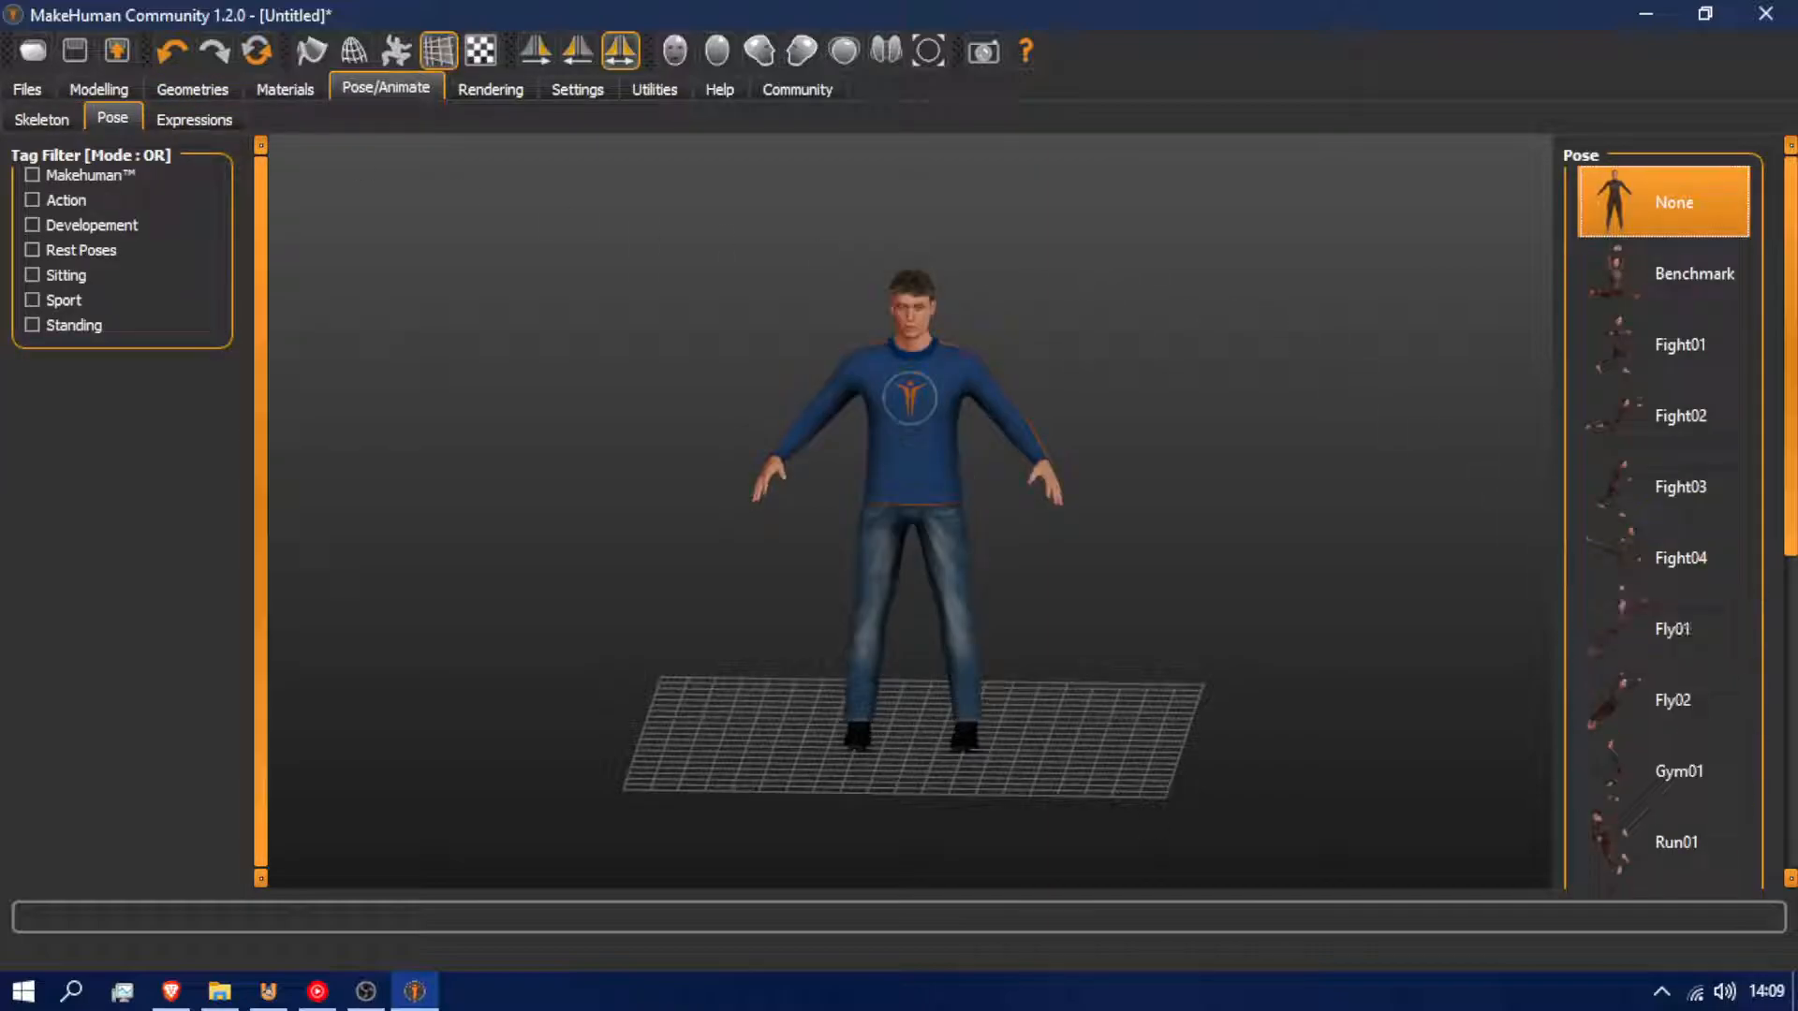
click(1708, 287)
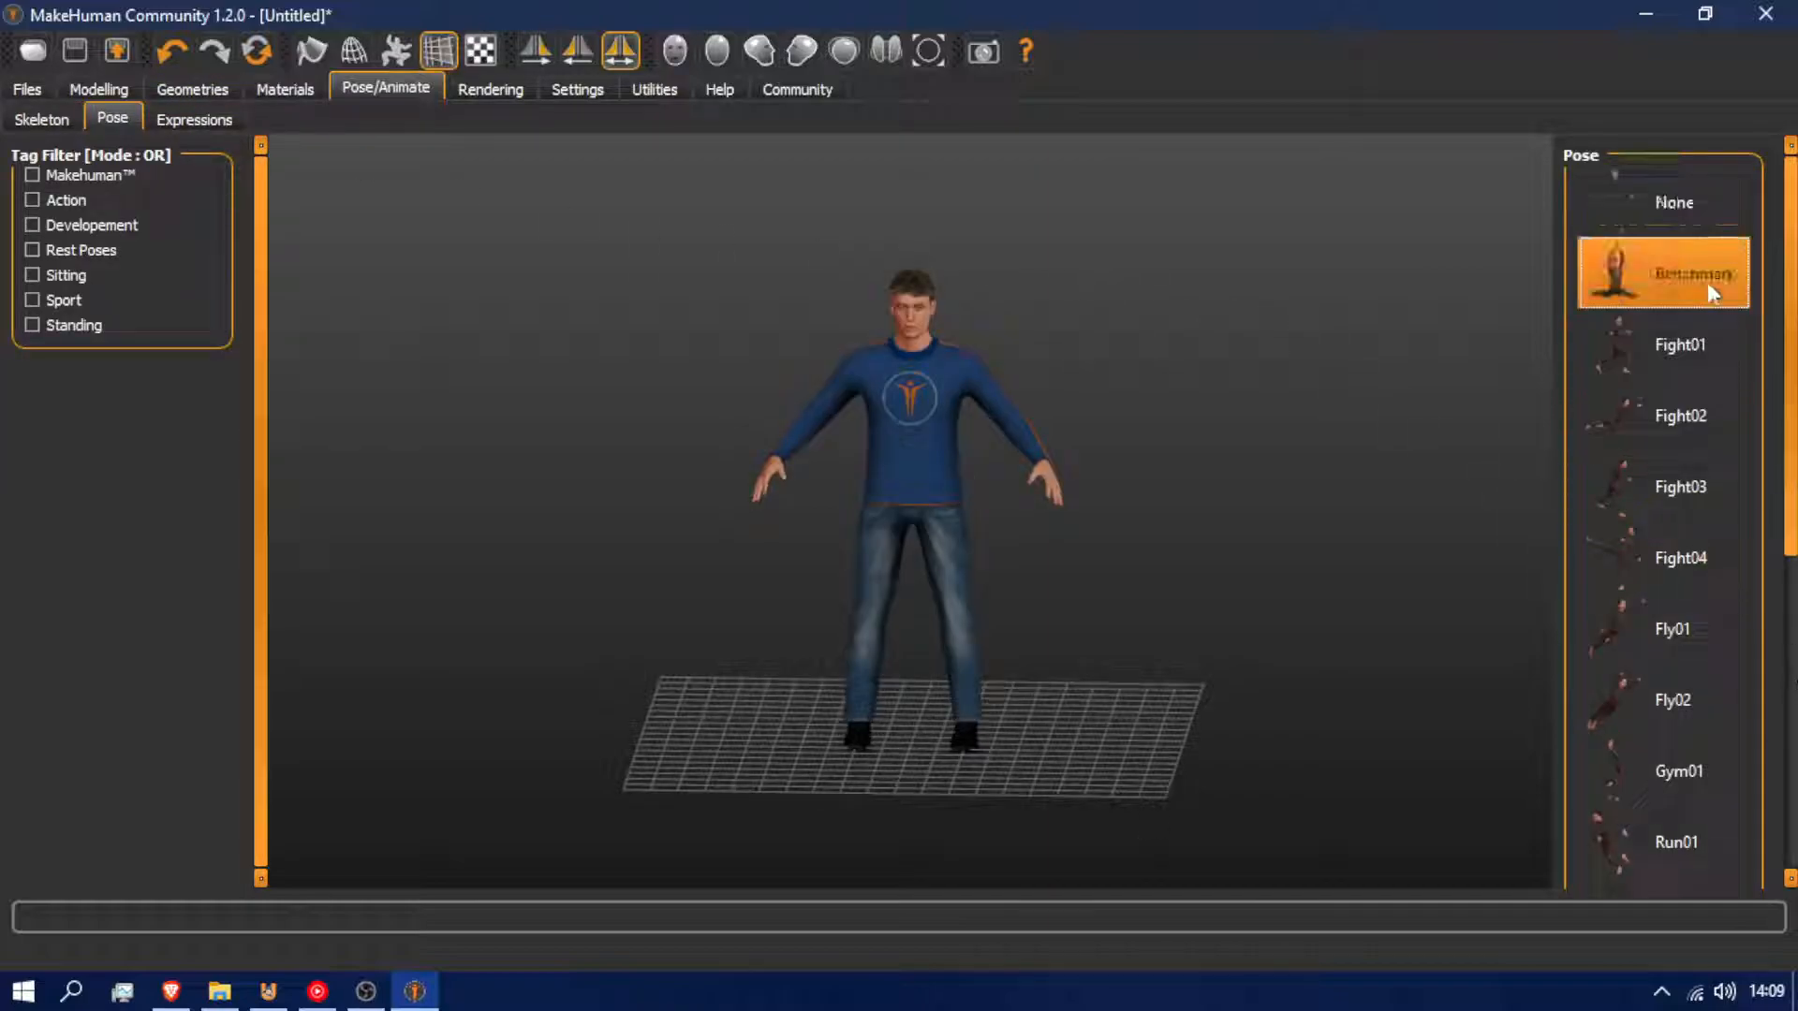
drag(1069, 543, 878, 568)
click(1675, 356)
click(1673, 434)
drag(1086, 562, 1436, 562)
click(1608, 491)
drag(1205, 603, 896, 564)
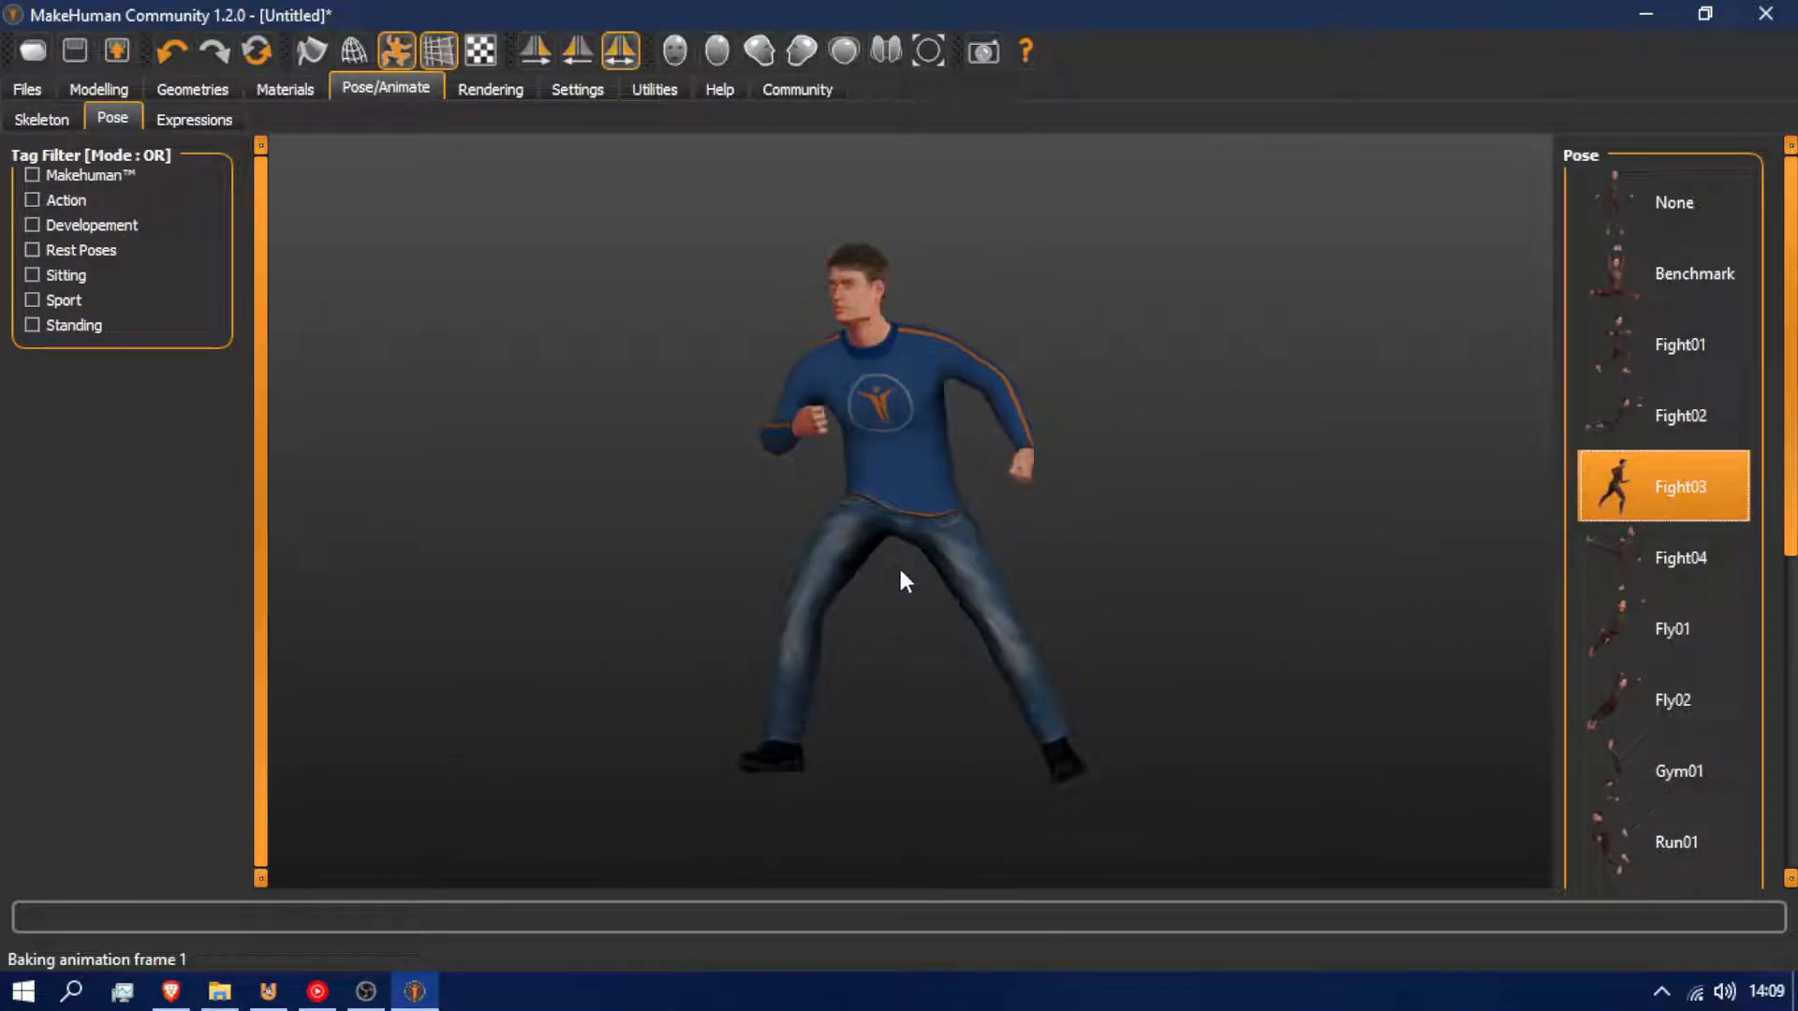
Try the Fight04, Fly01 and Fly02 poses on the character
click(1664, 547)
drag(1139, 481, 1236, 464)
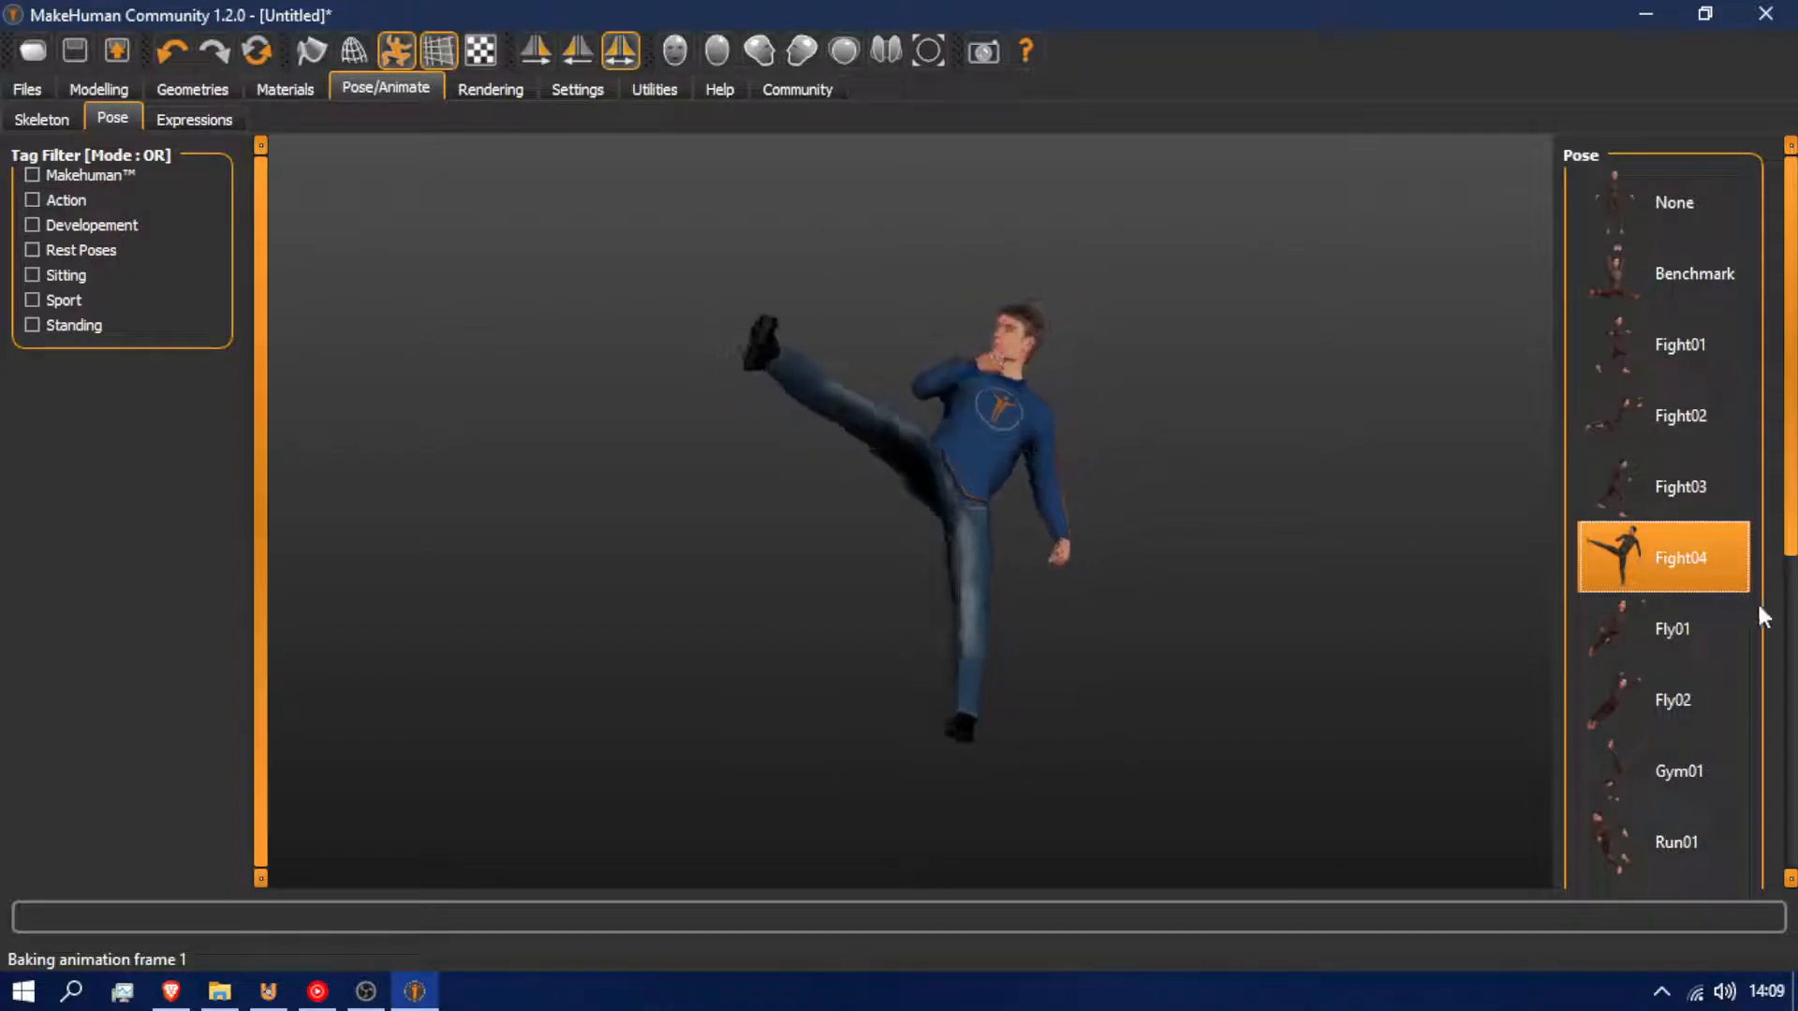
click(1719, 619)
drag(856, 543, 1170, 635)
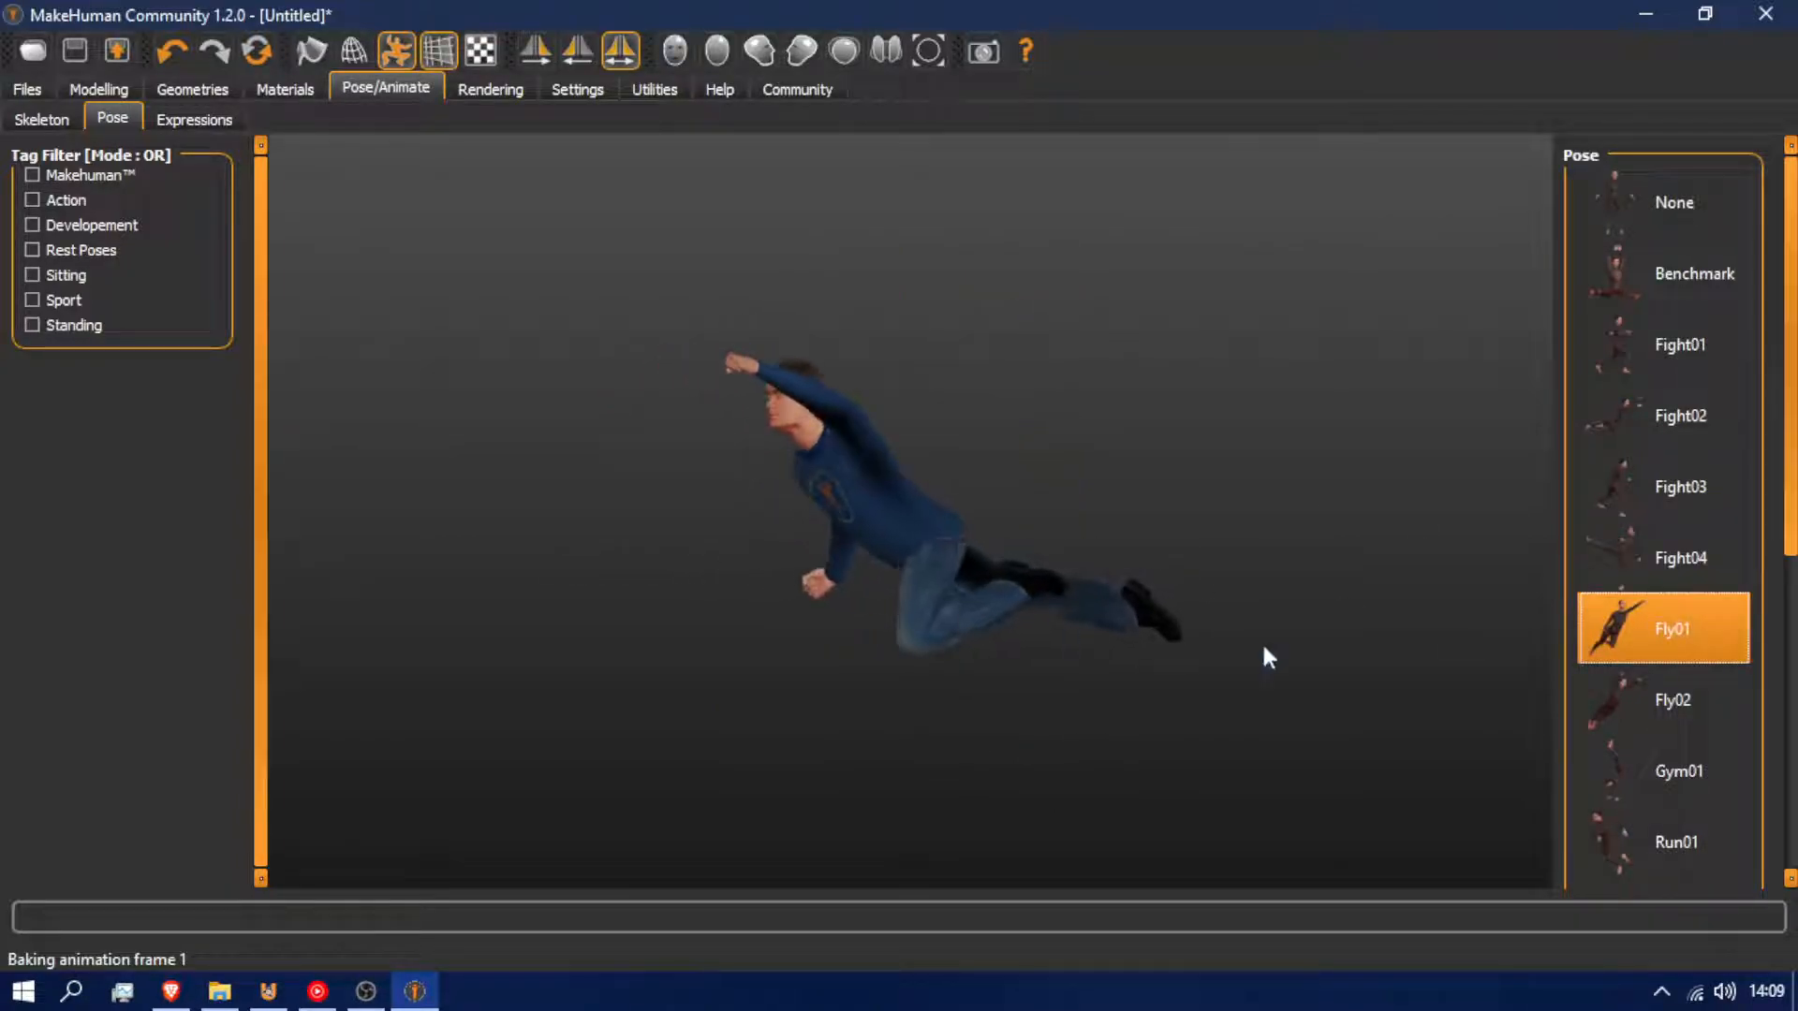
click(1693, 699)
drag(1080, 578, 940, 478)
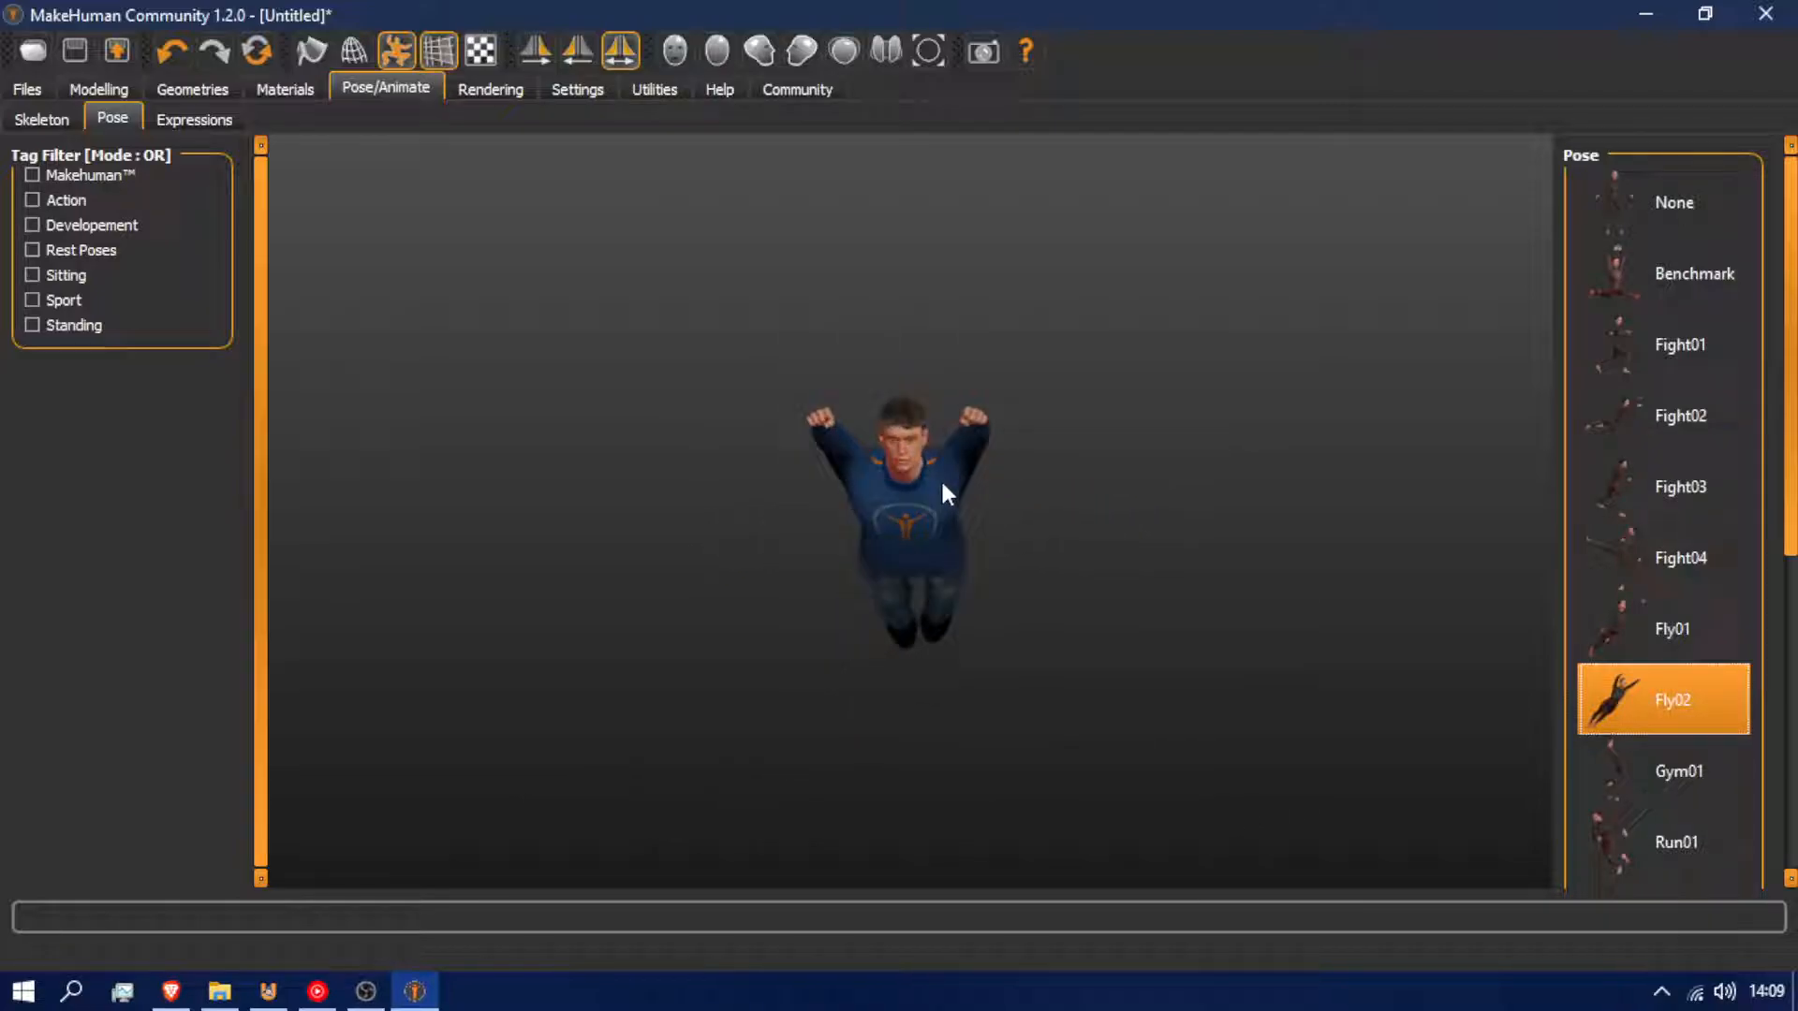
Try the Gym01 and Run01 poses on the character and look at them from the side
click(1676, 790)
drag(1274, 704, 1610, 706)
click(1683, 840)
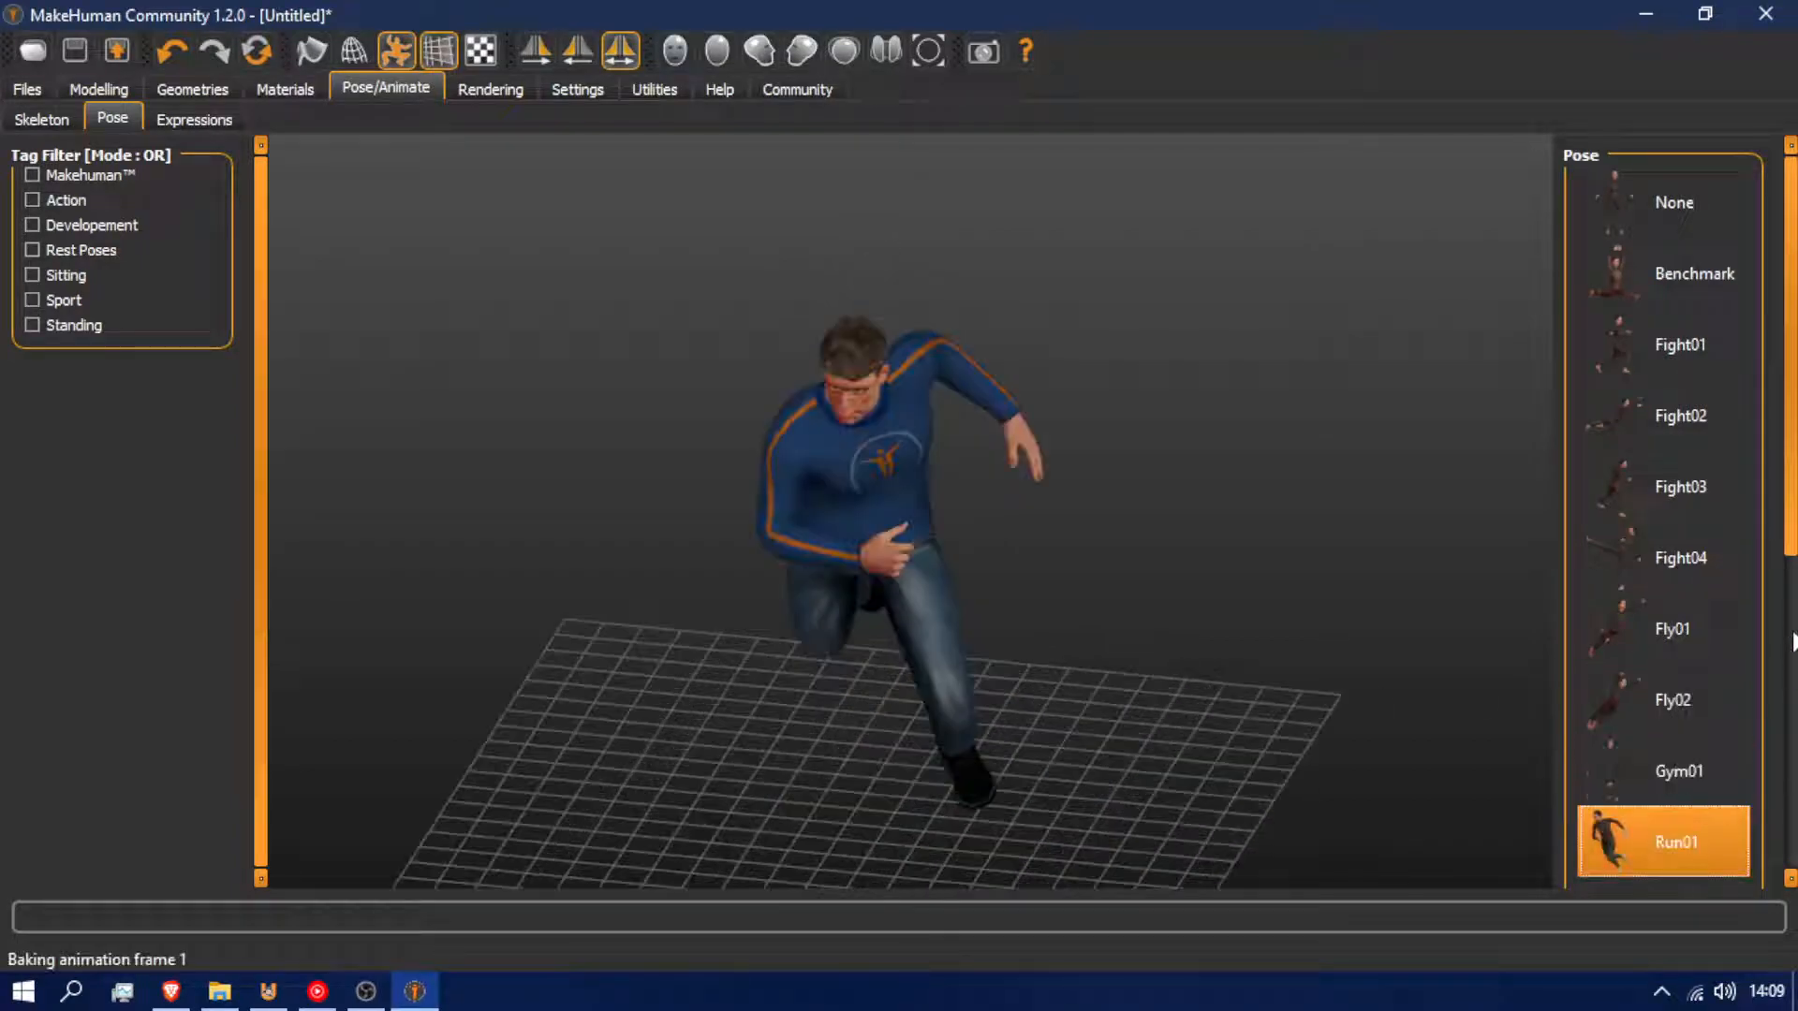
scroll(1791, 574, down, 2)
drag(1404, 585, 674, 560)
Try the Sit01, Standing01 and Standing02 poses on the character
scroll(1676, 580, down, 5)
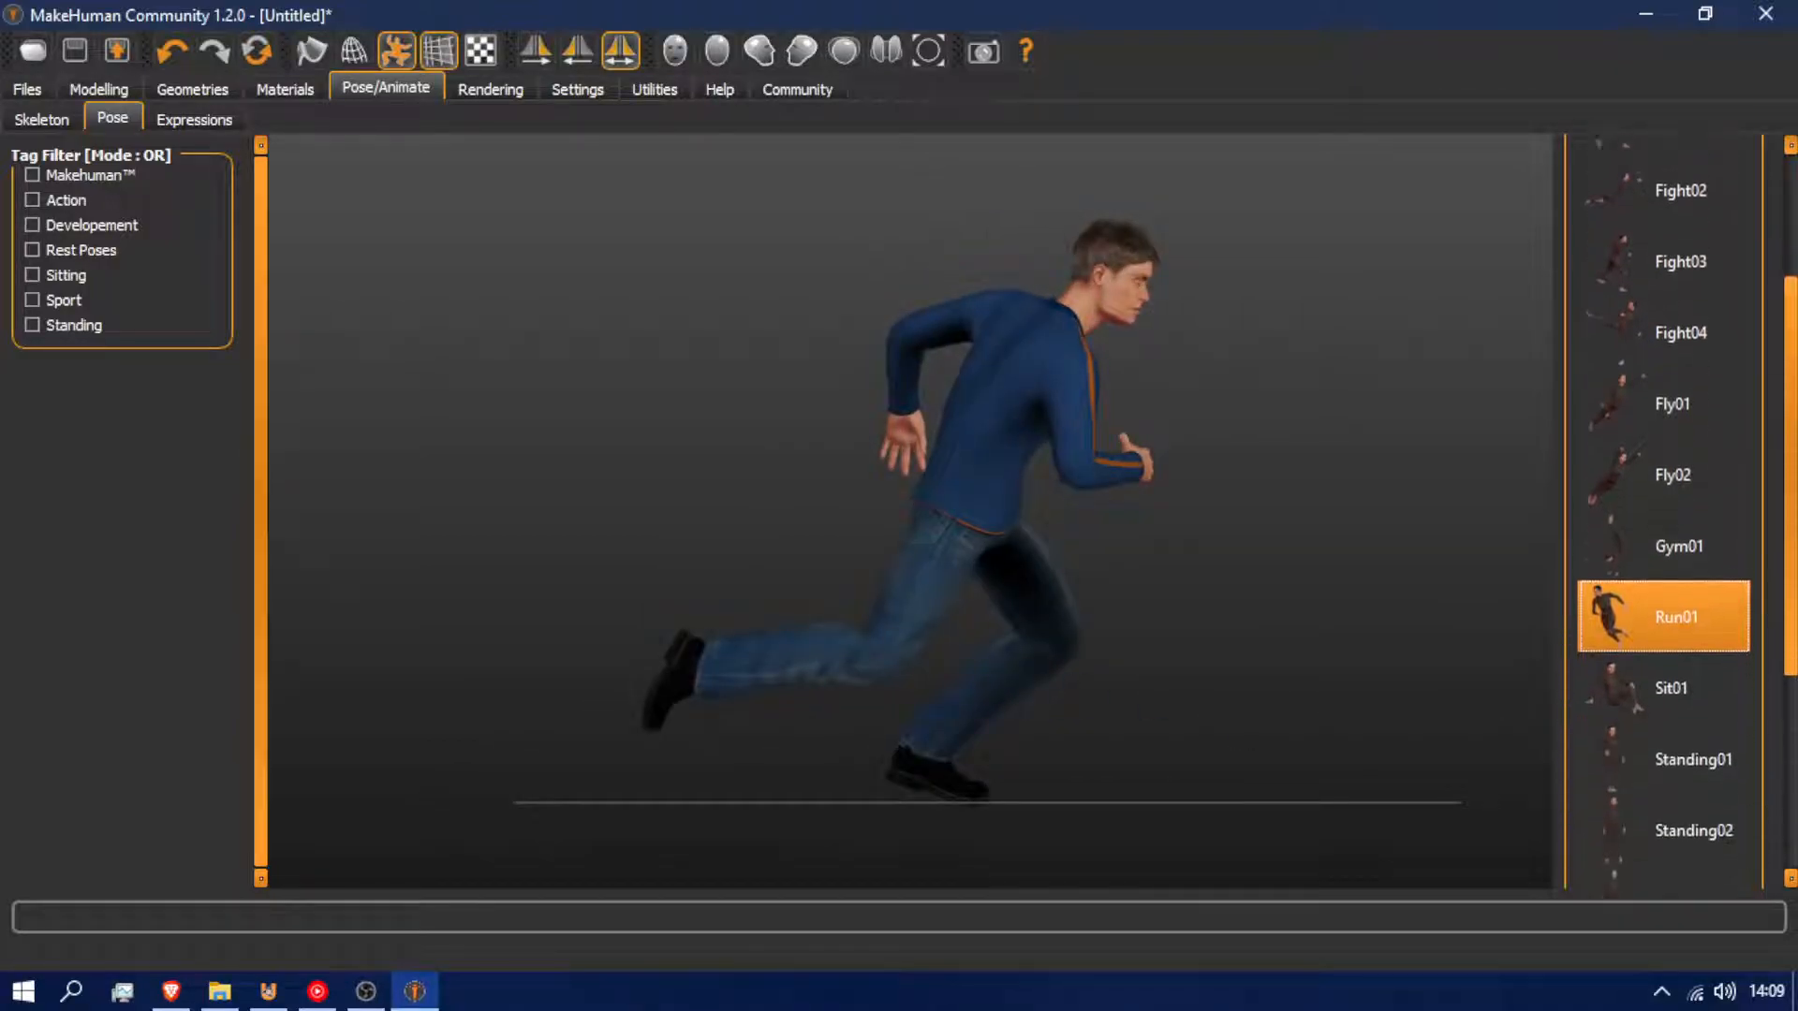
click(1665, 496)
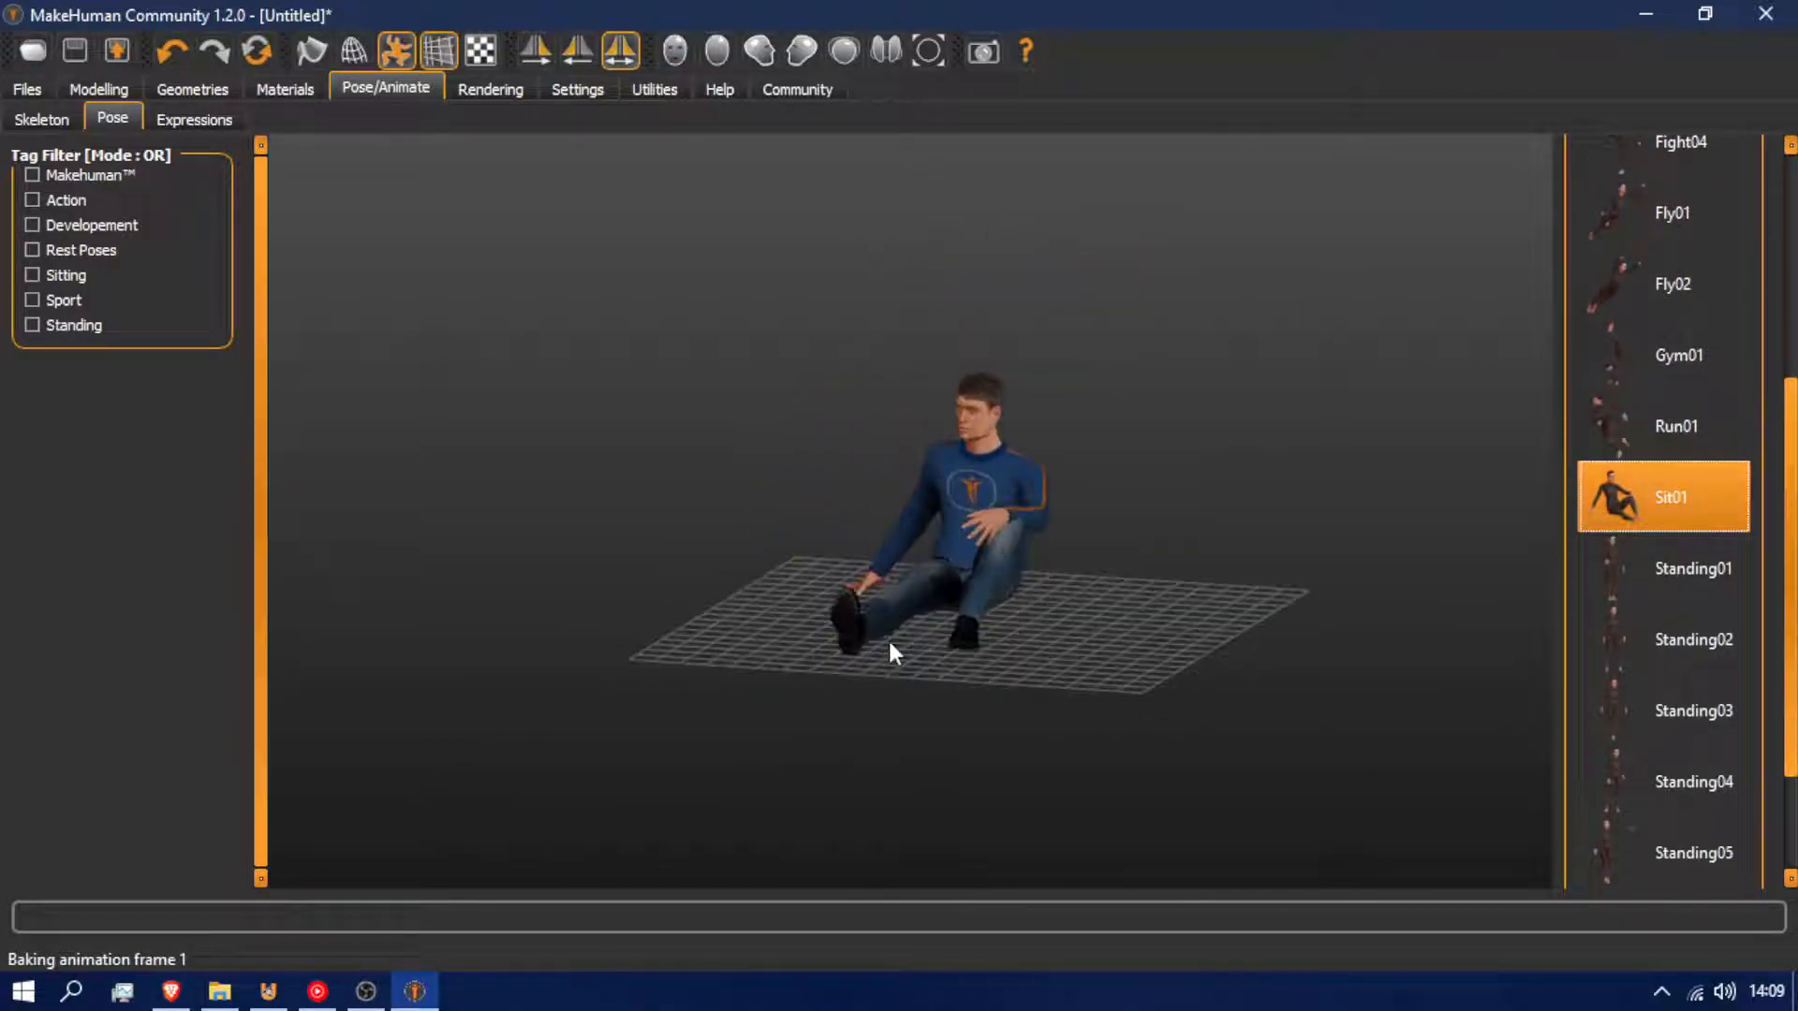
click(1663, 568)
drag(934, 542, 758, 534)
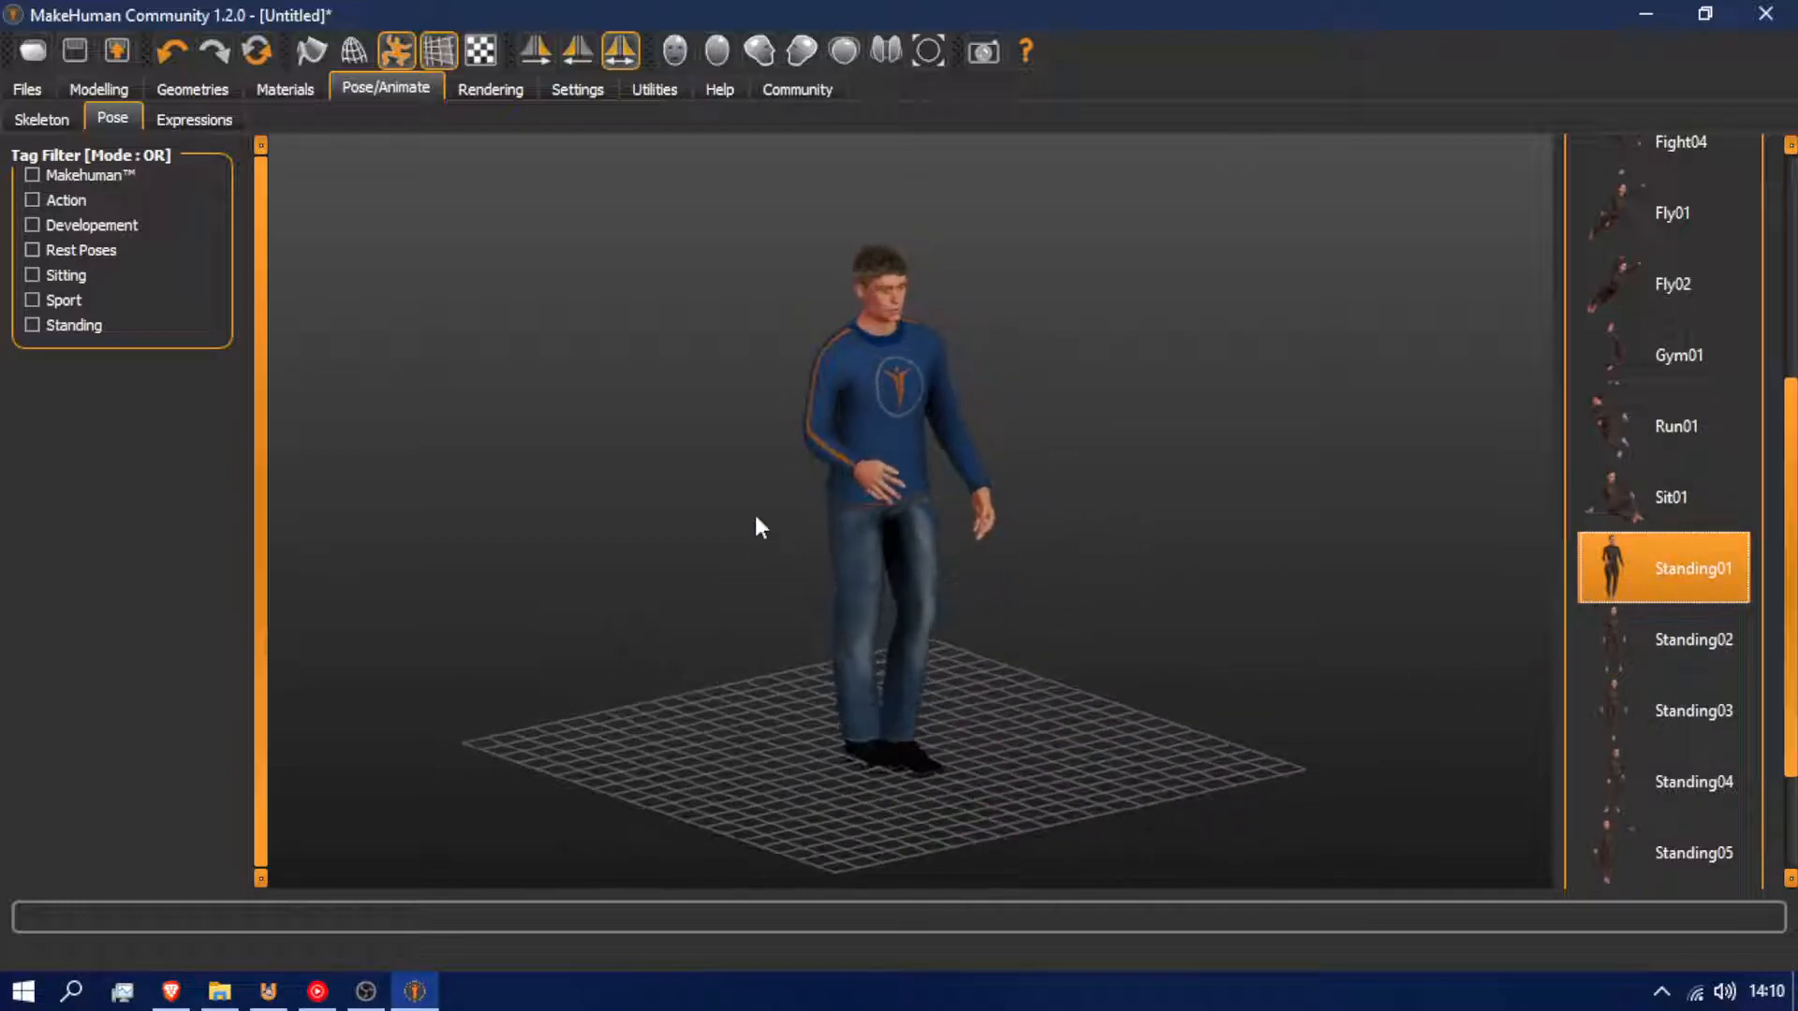
click(1638, 646)
drag(609, 534, 870, 562)
Try the Standing03 and Standing04 poses on the character
click(1721, 714)
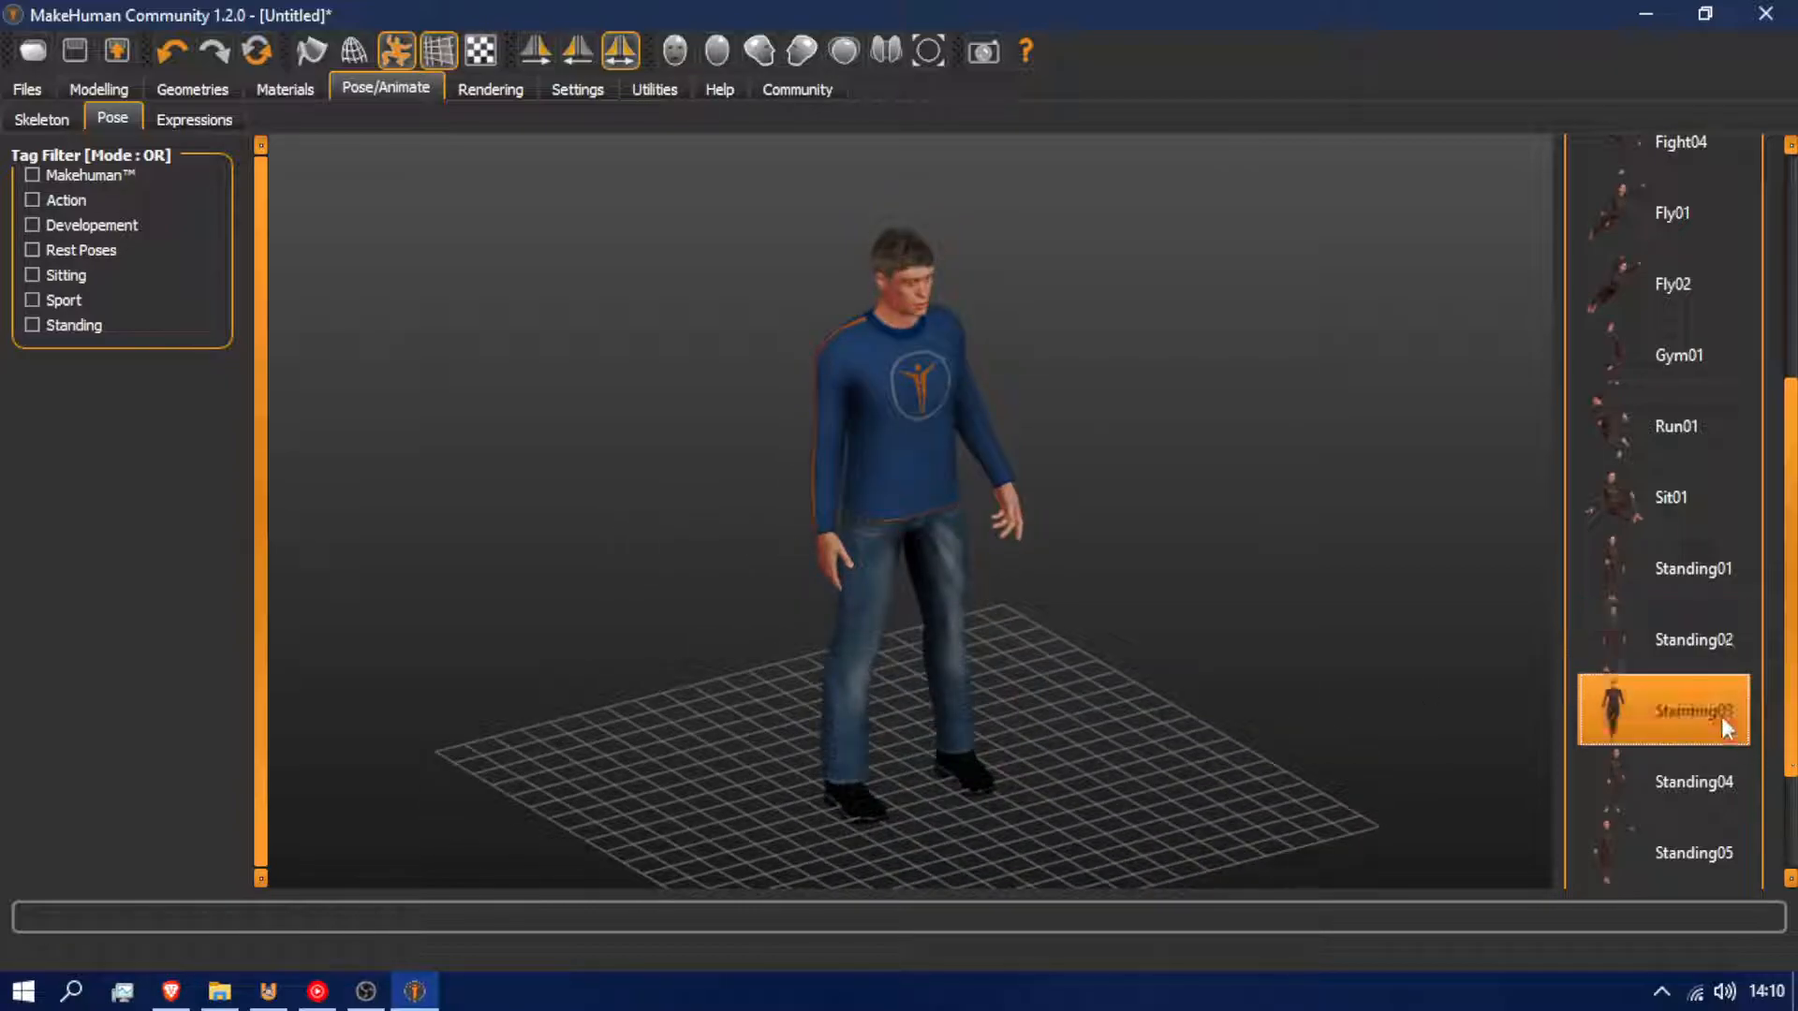
drag(1100, 507, 1036, 500)
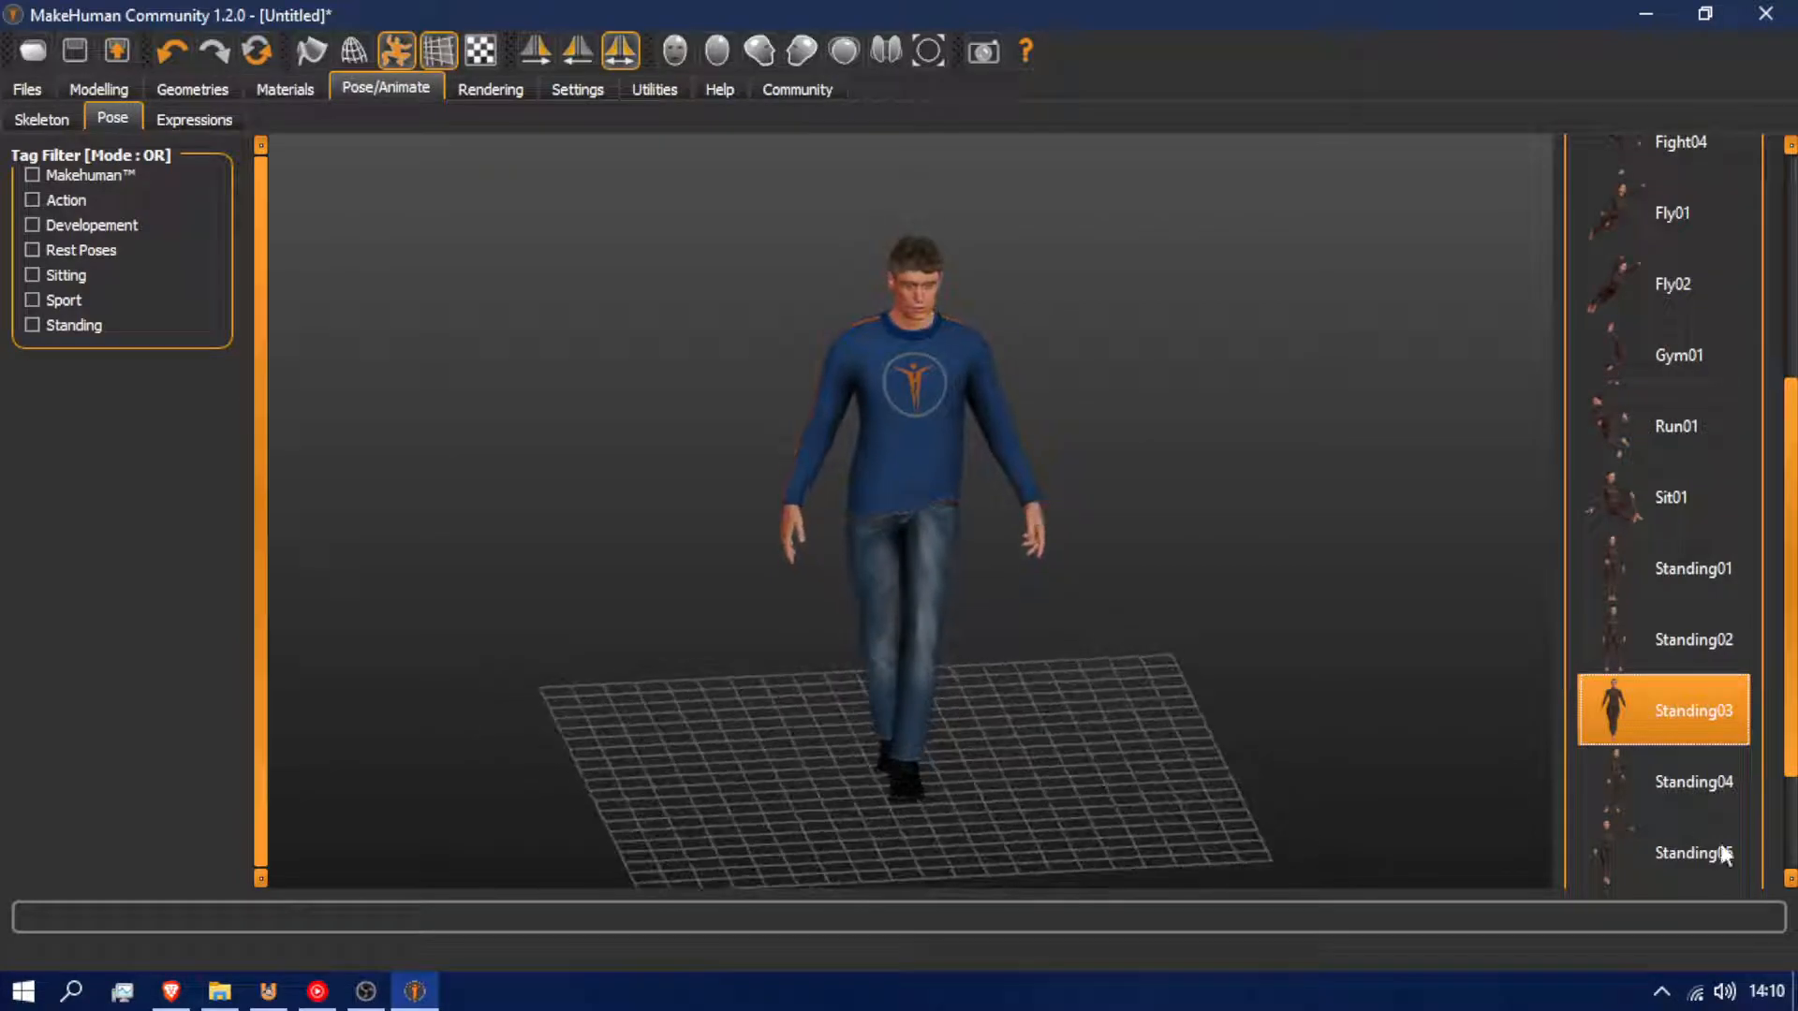
drag(1151, 730, 1012, 751)
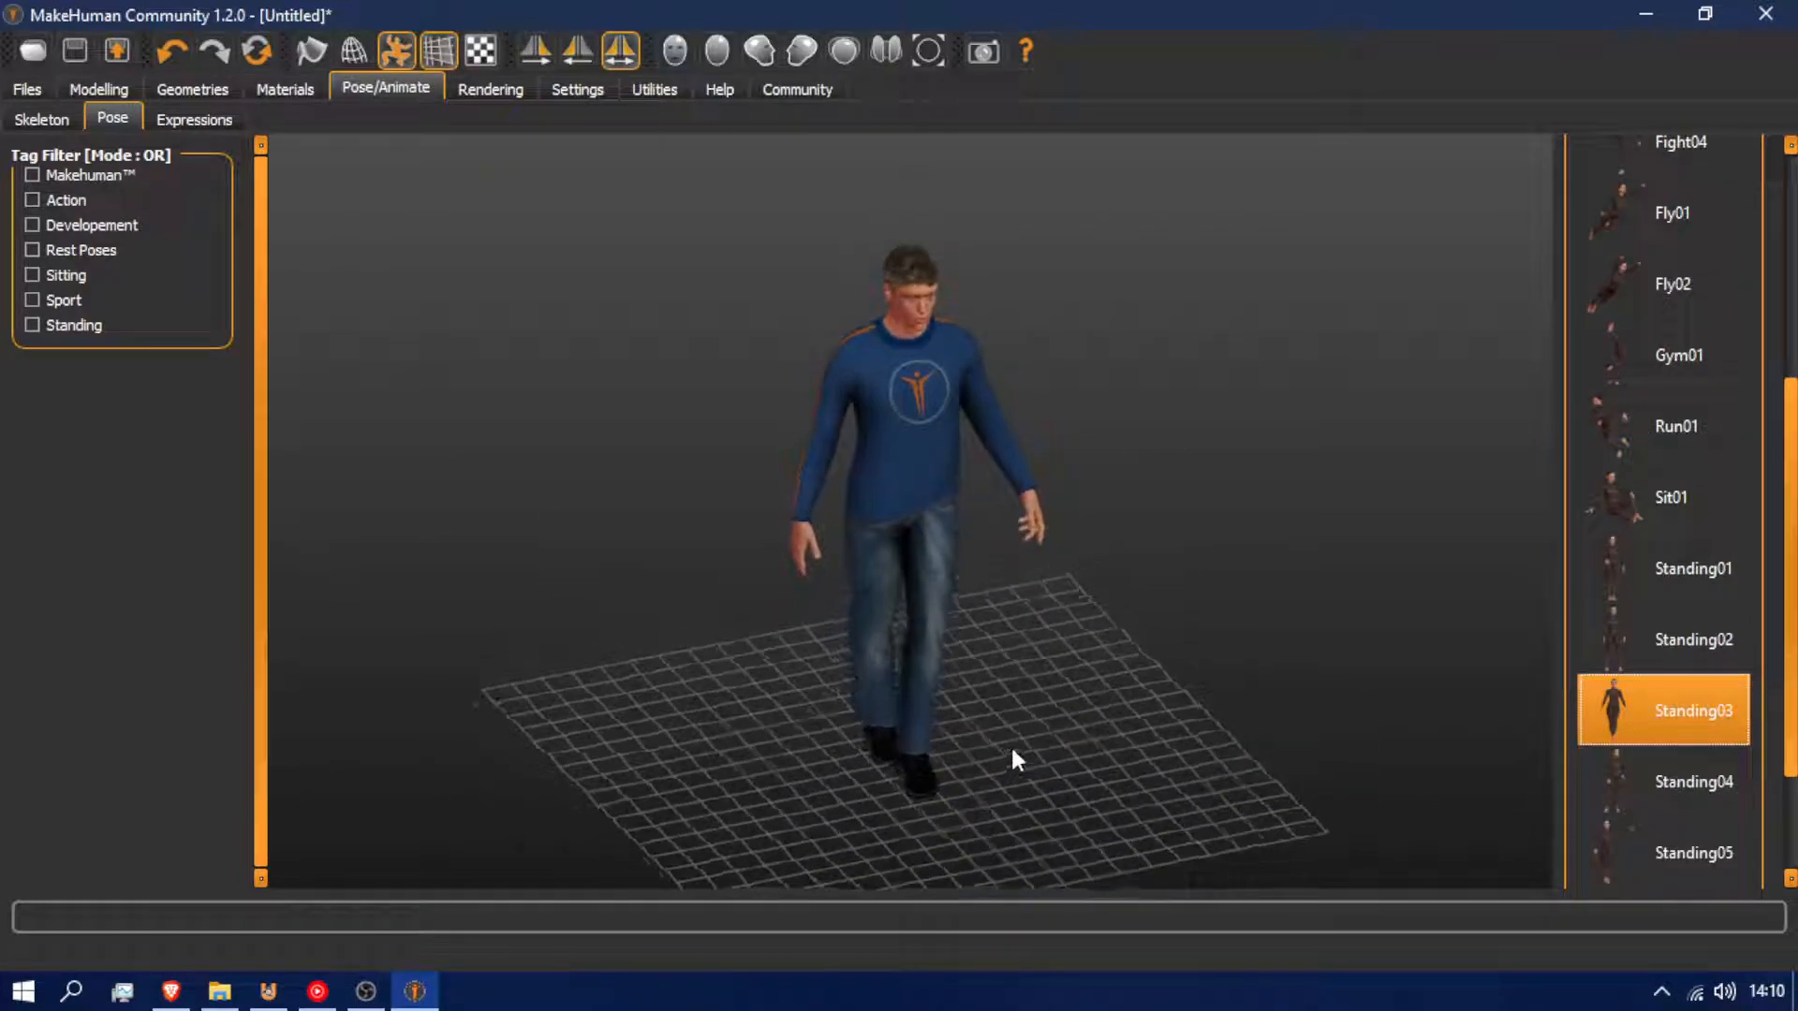
click(1683, 792)
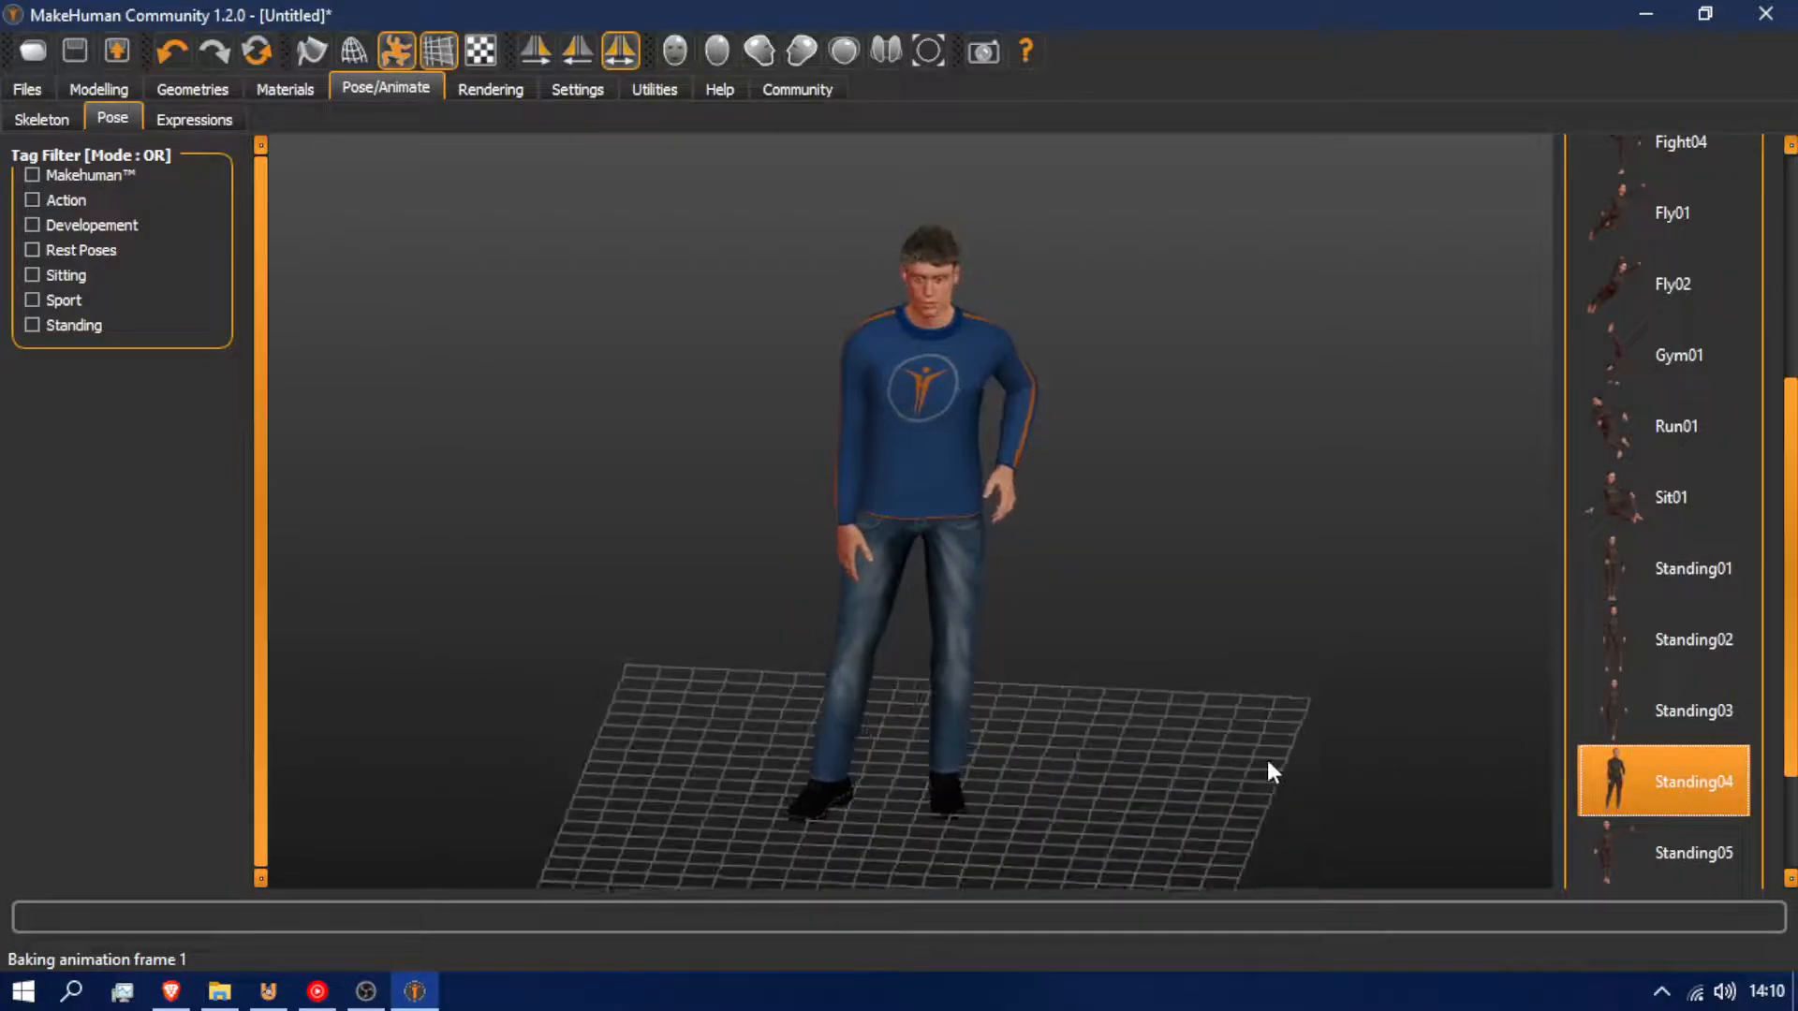
Try the Standing05 and Standing06 poses on the character
click(1644, 822)
drag(1789, 653, 1795, 737)
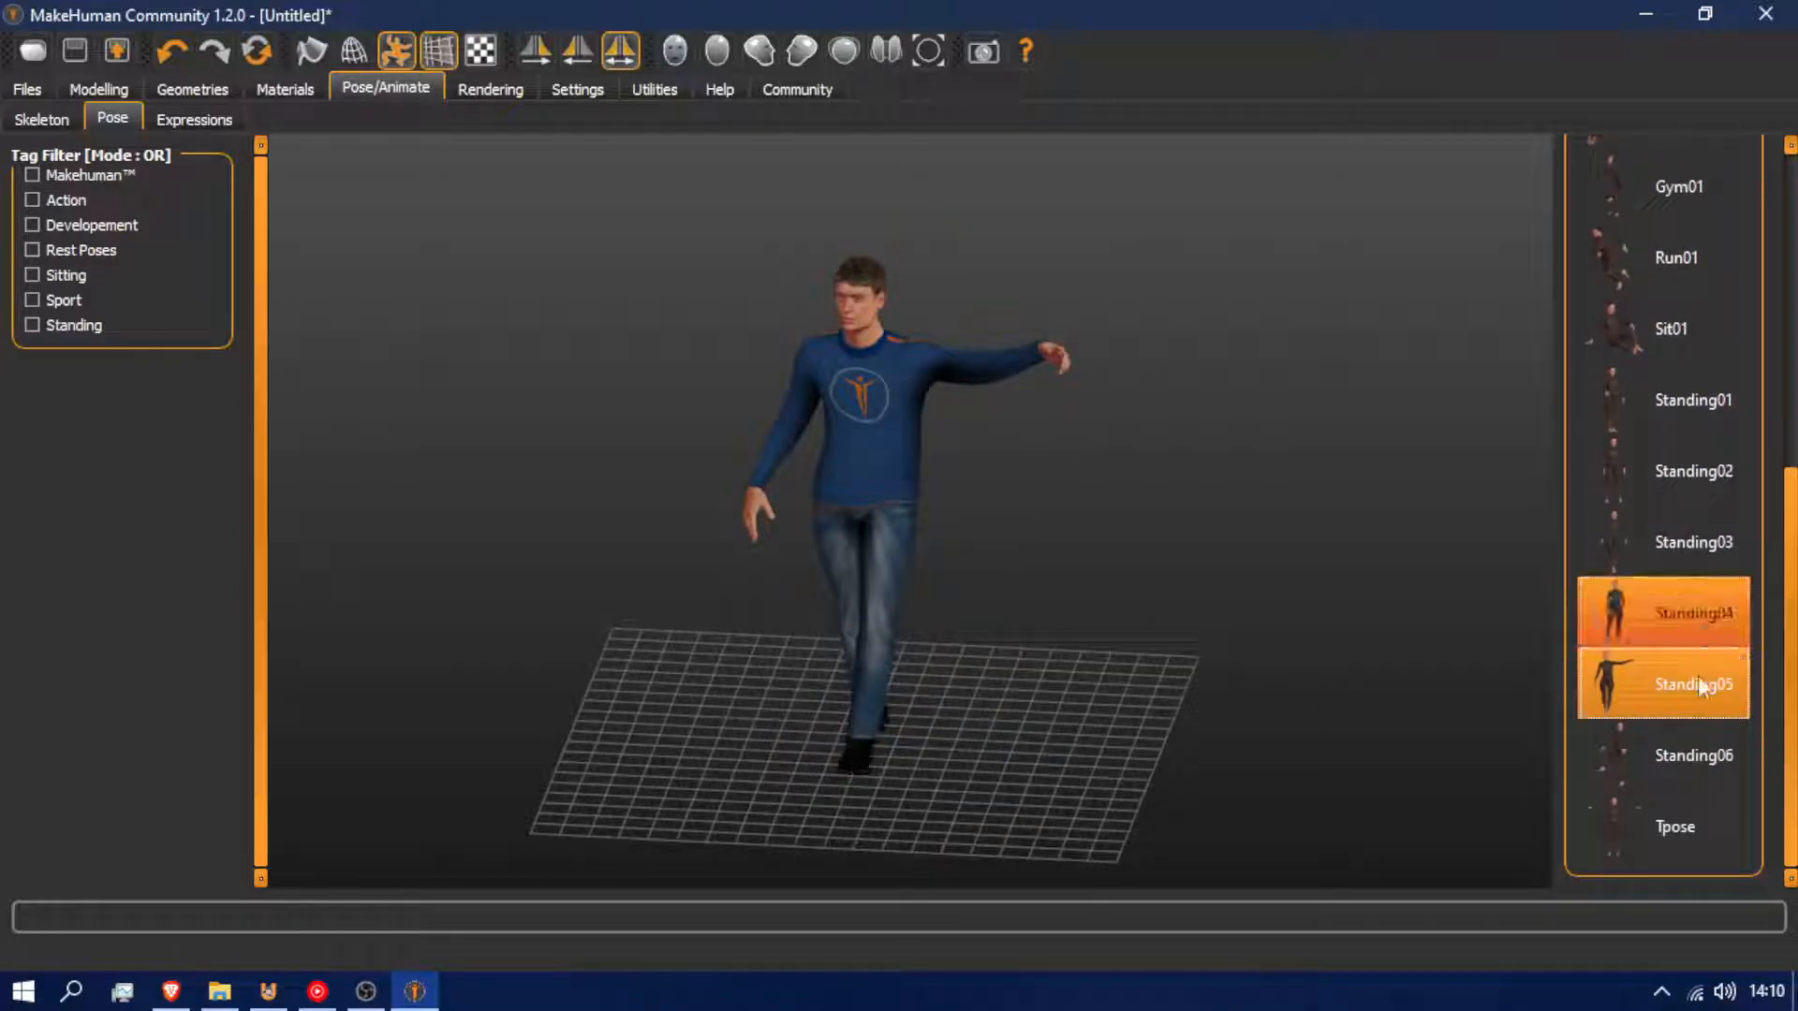
click(1698, 751)
drag(1176, 530, 1030, 557)
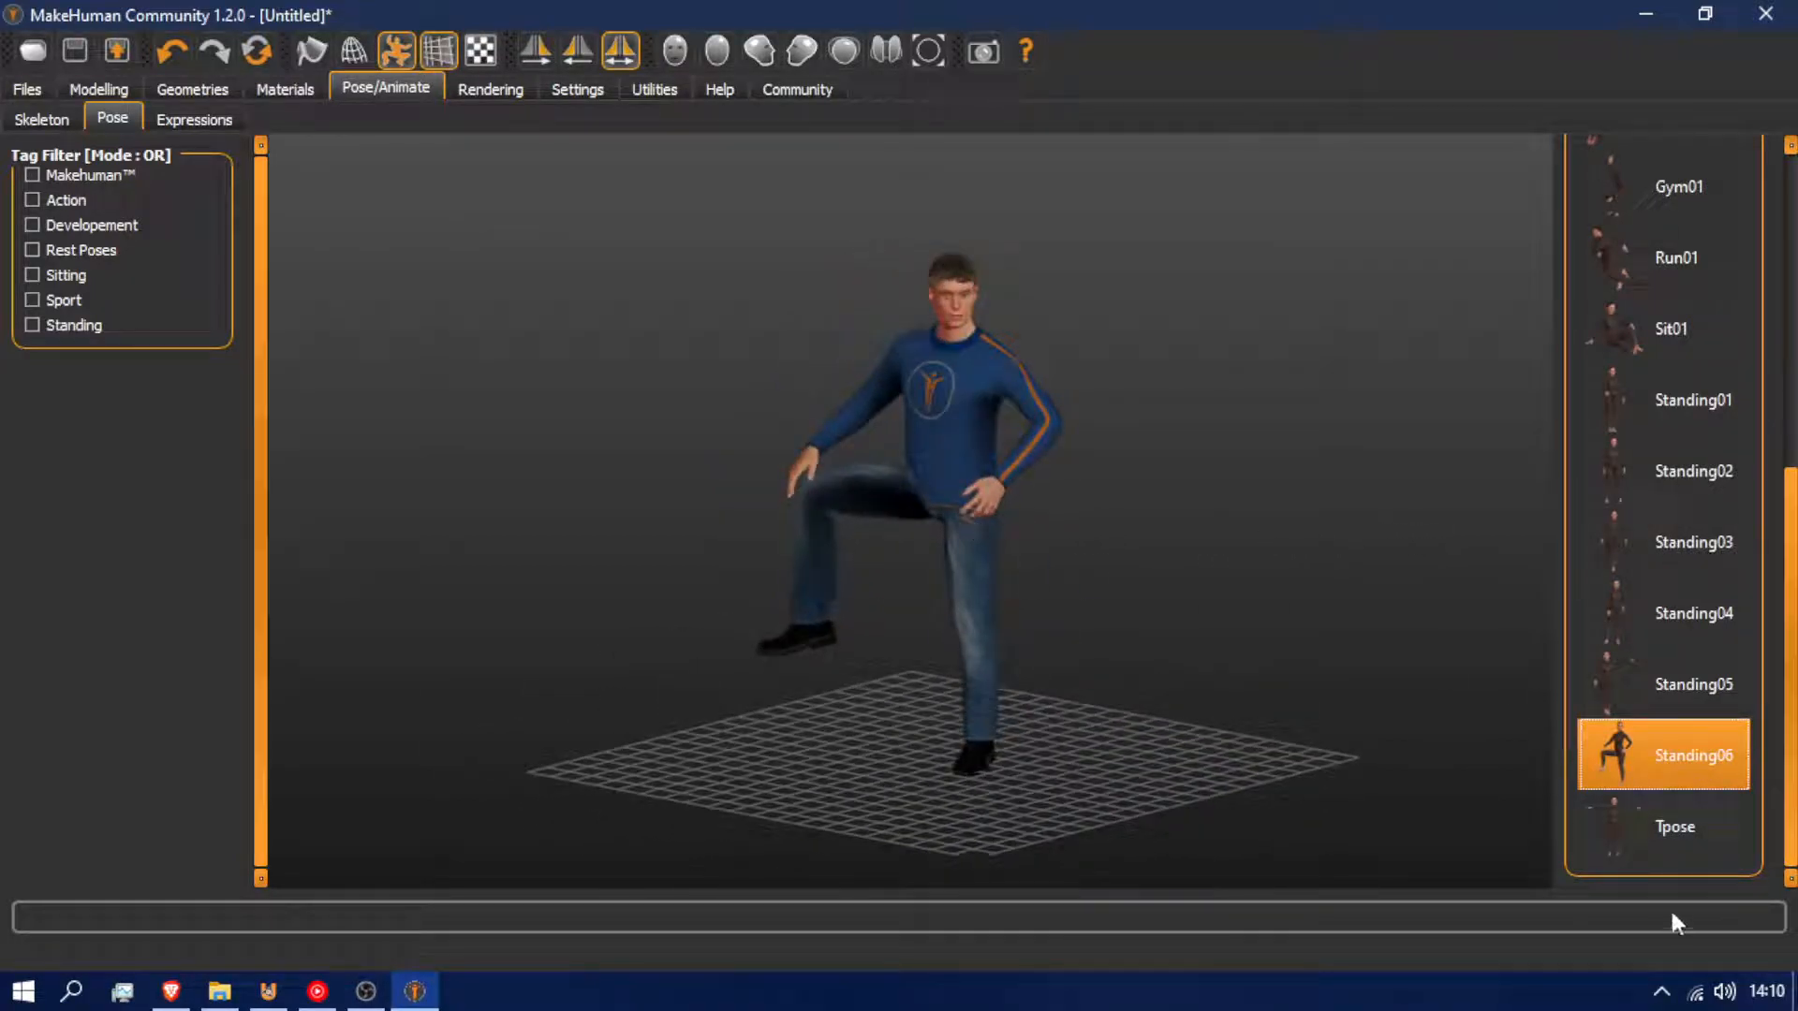
Apply the Tpose pose to the character and check it
click(1675, 838)
drag(878, 642, 1002, 592)
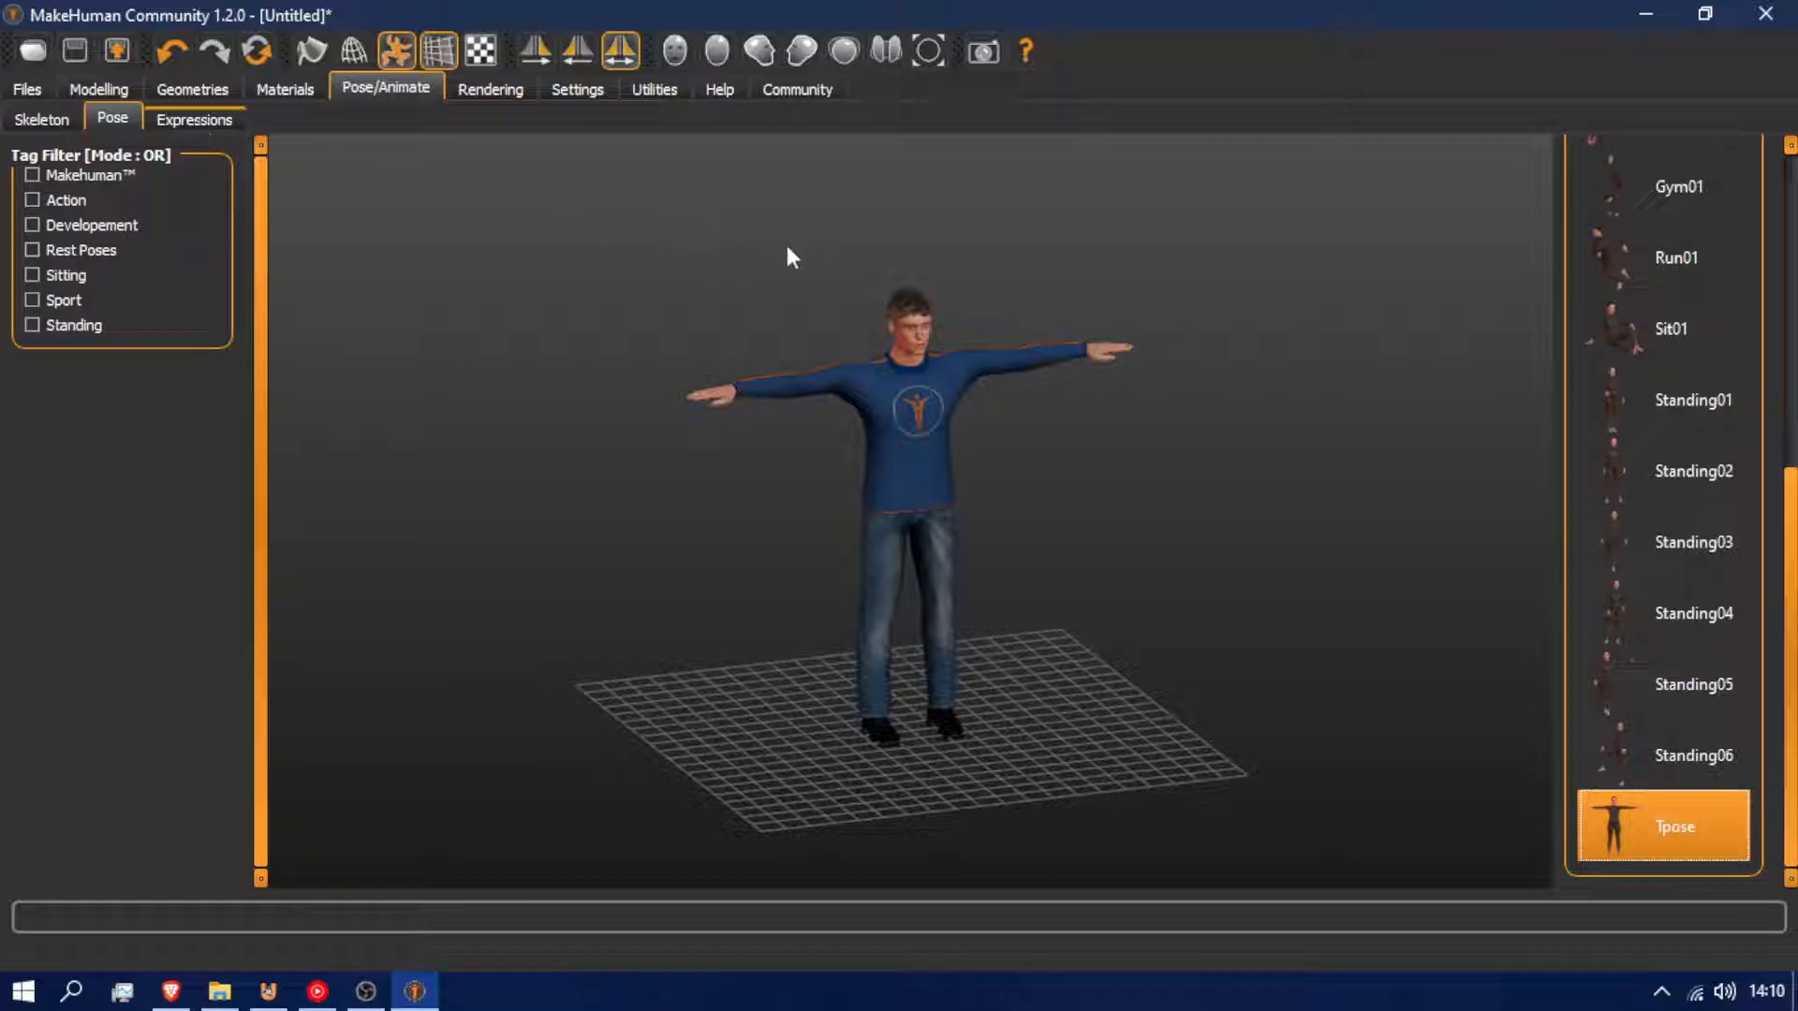
Try the Anger01, Attention01, Boring01 and Cry01 expressions on the character's face up close
drag(852, 281, 781, 315)
scroll(904, 312, down, 4)
scroll(904, 312, up, 3)
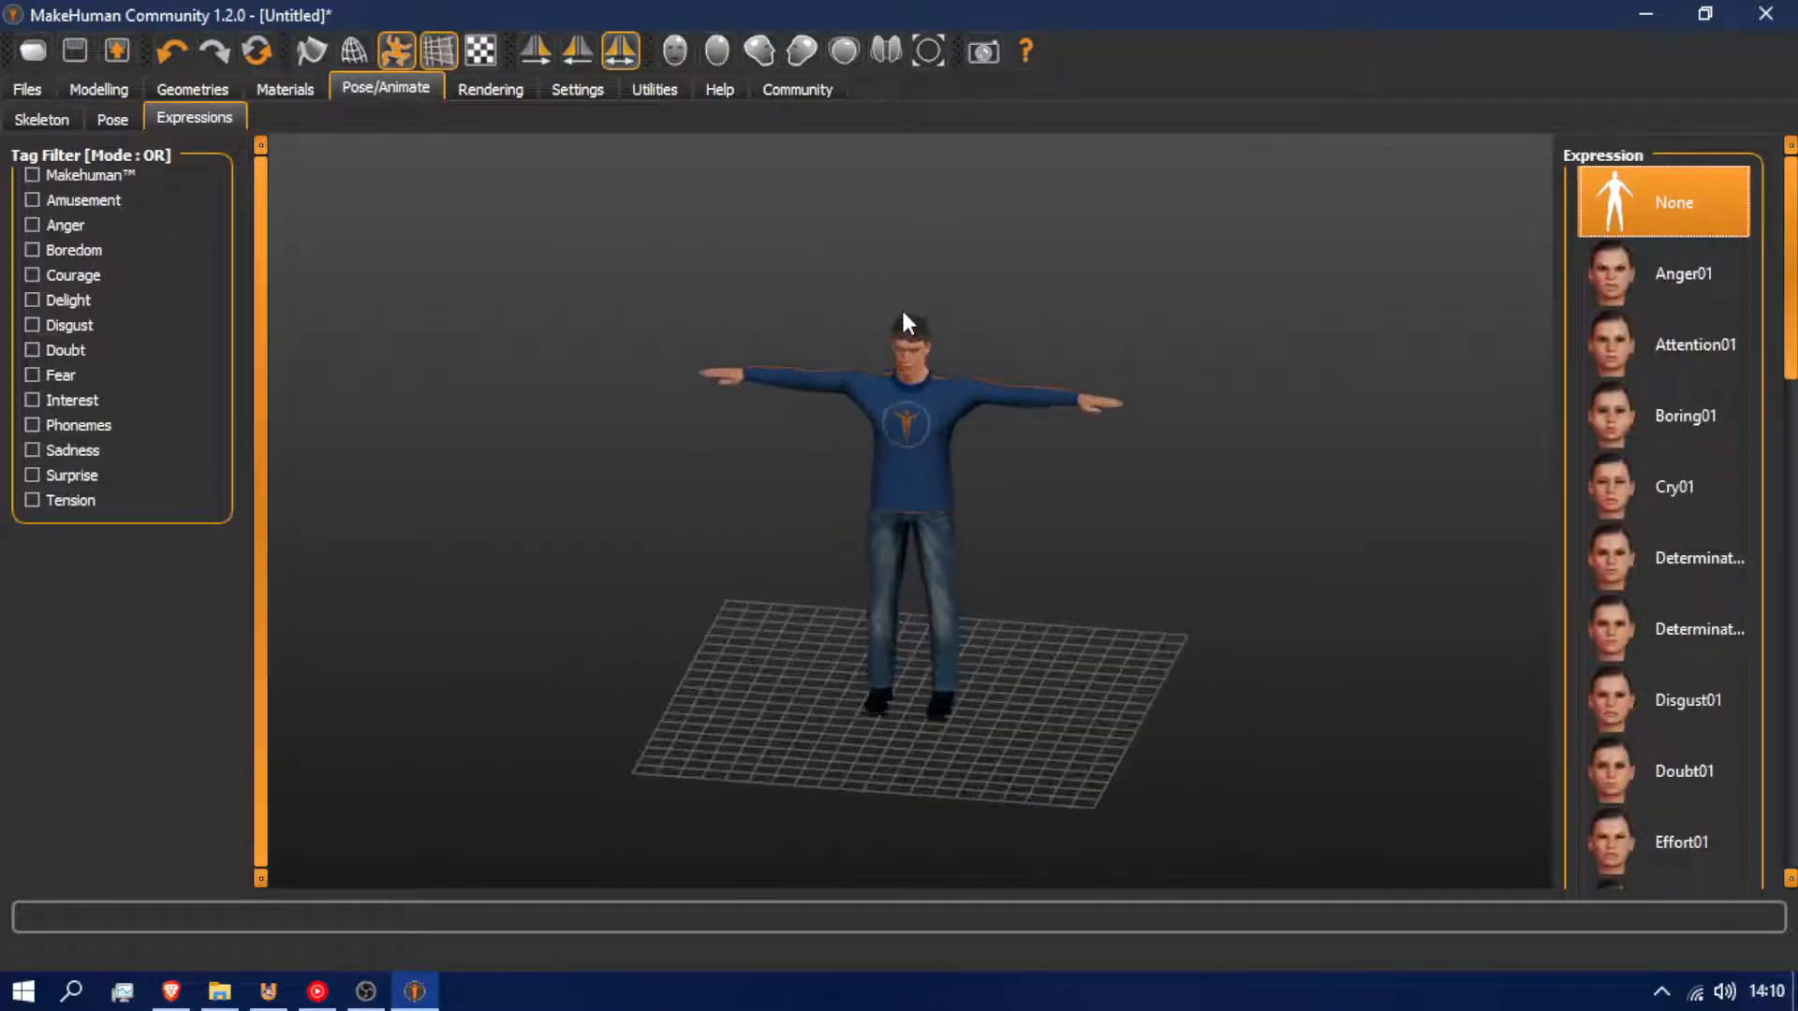
scroll(901, 306, up, 6)
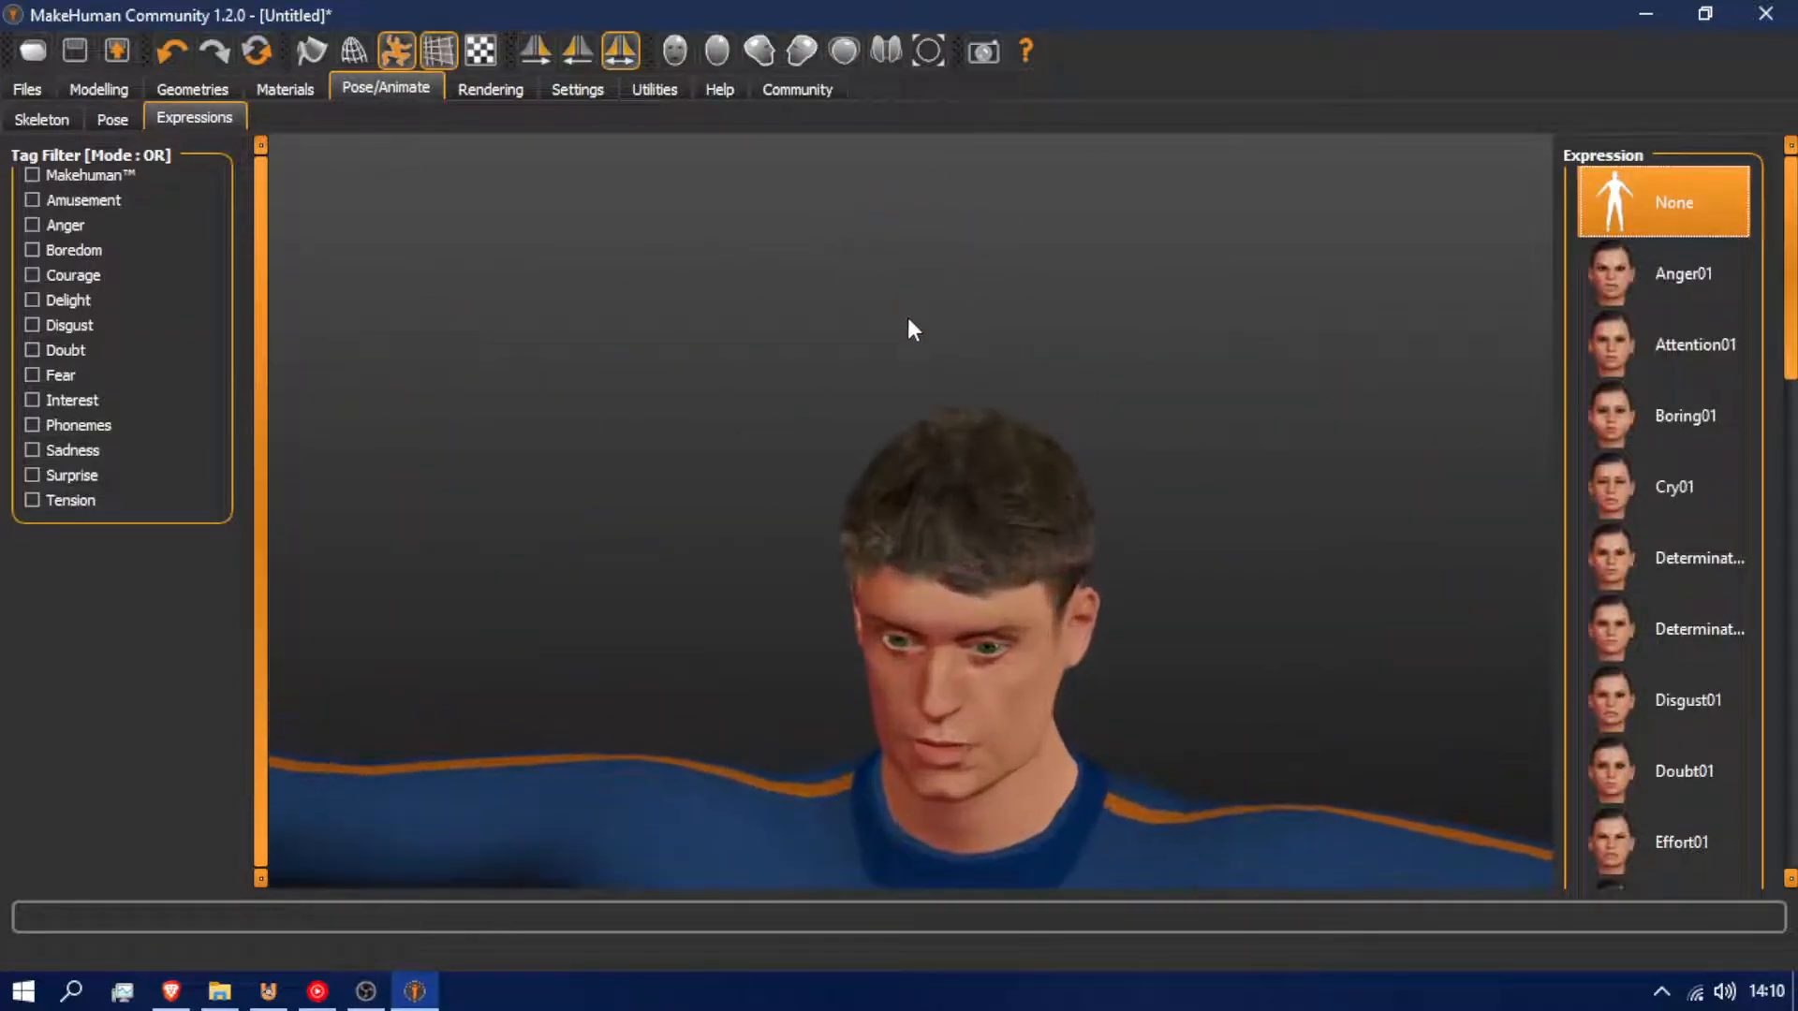
scroll(908, 318, up, 3)
drag(884, 433, 959, 408)
click(1618, 290)
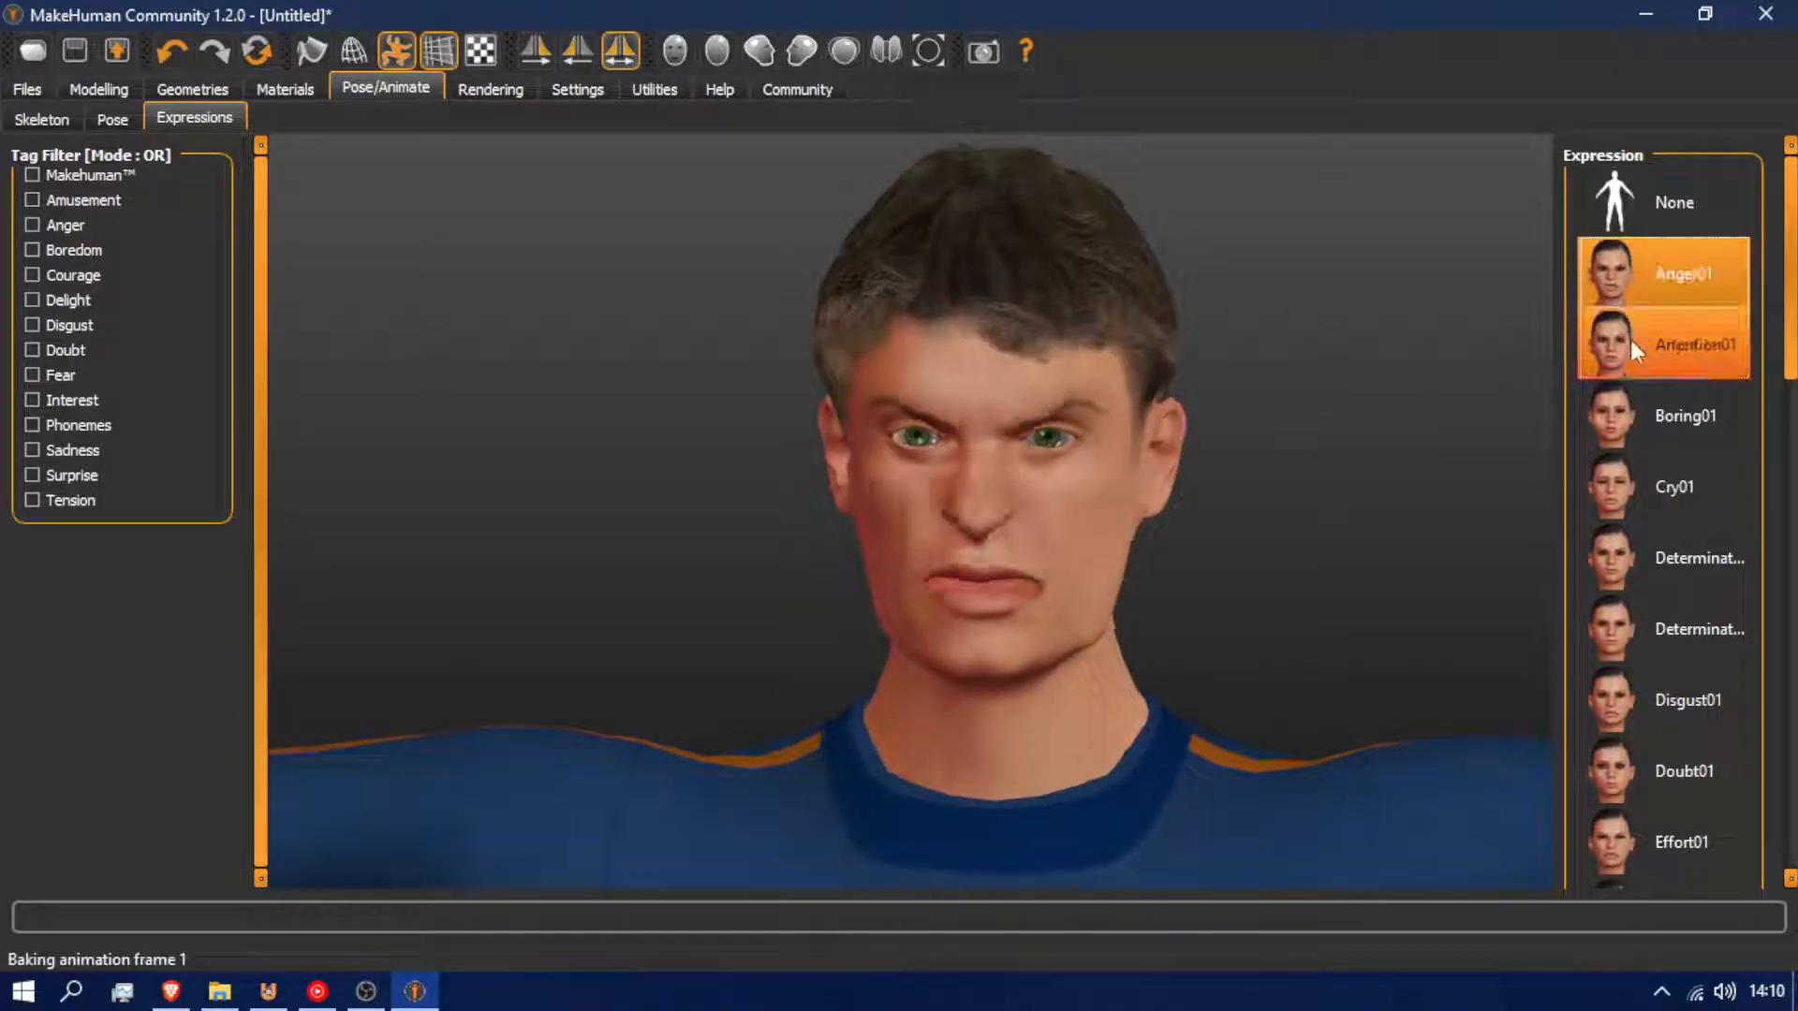
click(1634, 349)
click(1651, 422)
click(1657, 482)
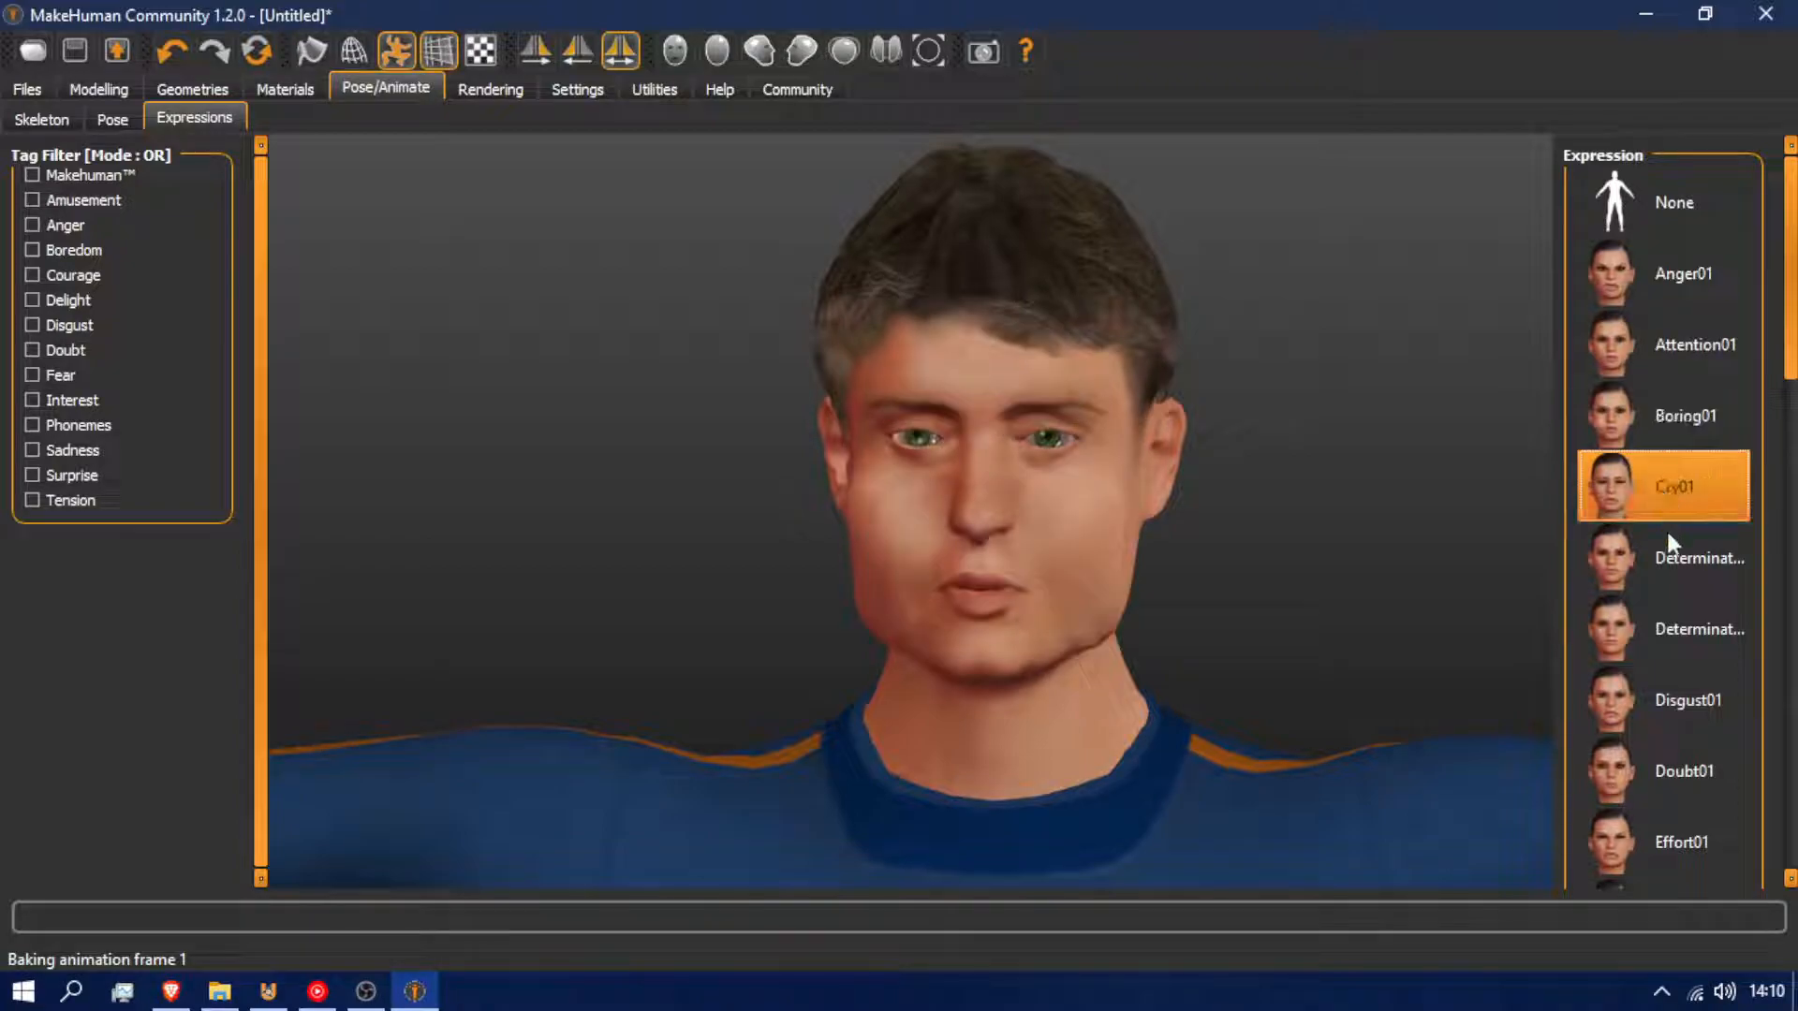
Try the two determination expressions and Disgust01 on the face, and reset the expression to None
click(1673, 560)
click(1677, 639)
click(1690, 706)
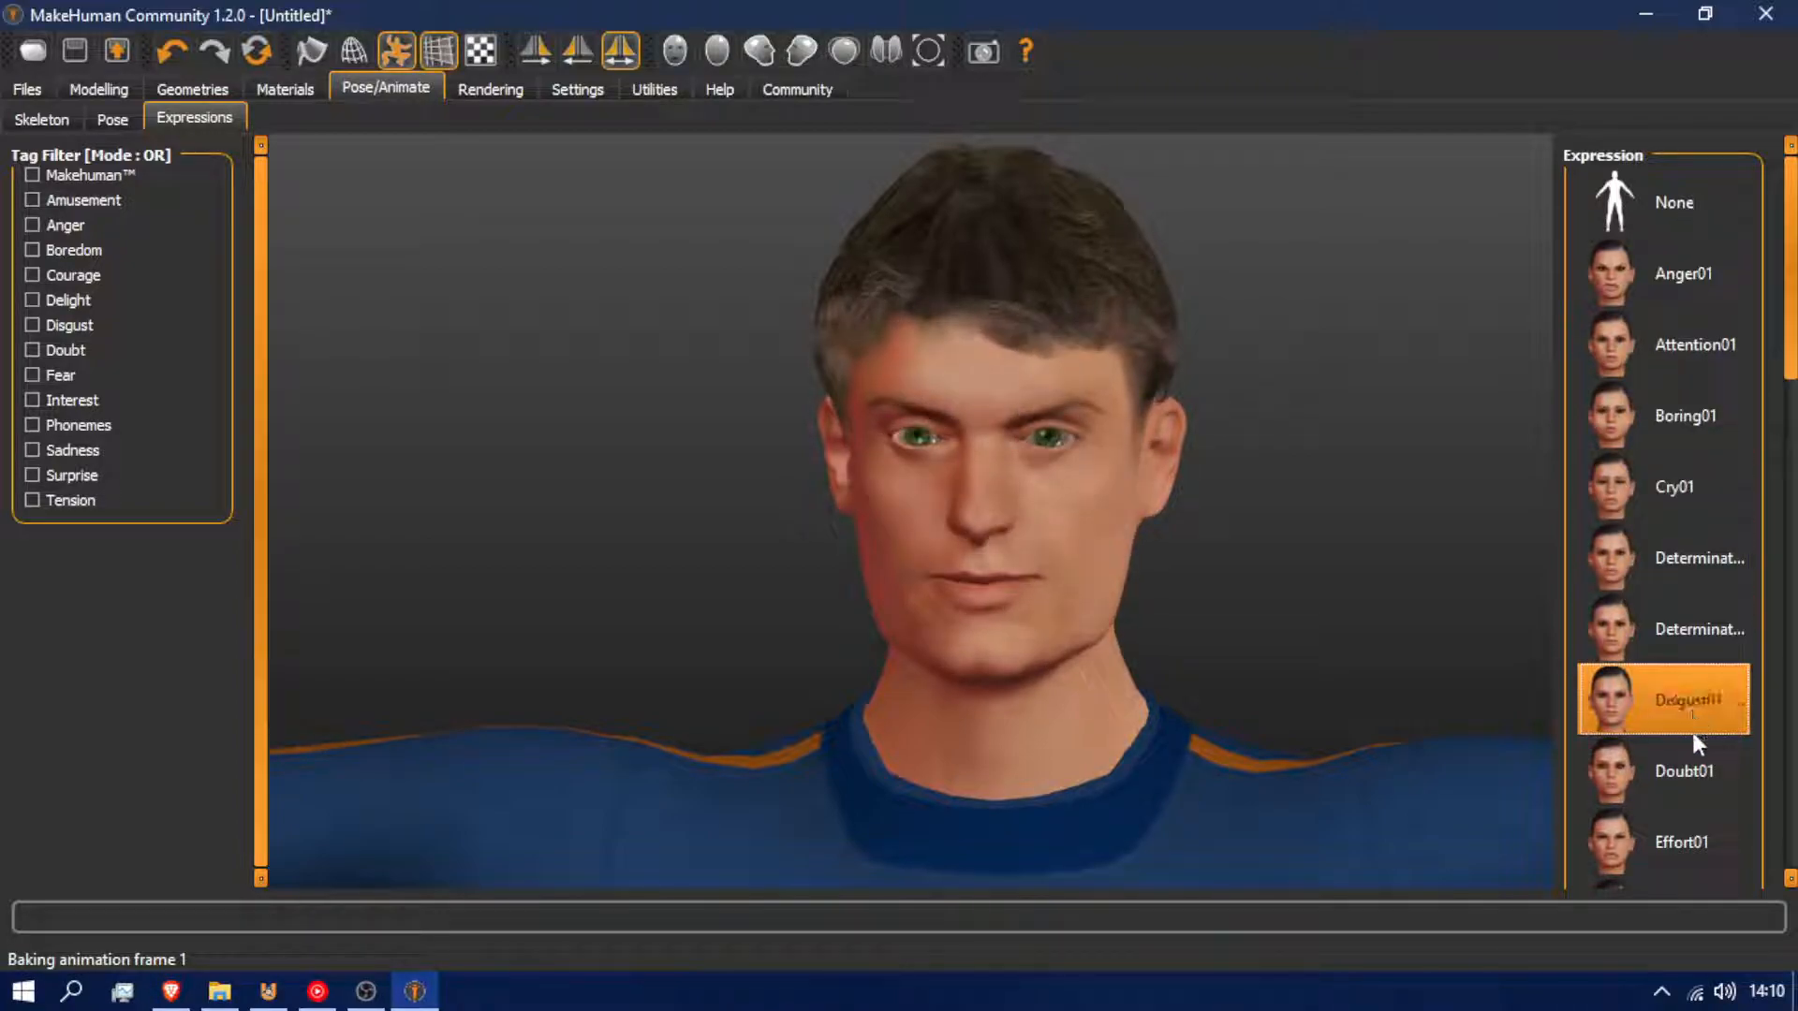
click(1676, 258)
click(1667, 210)
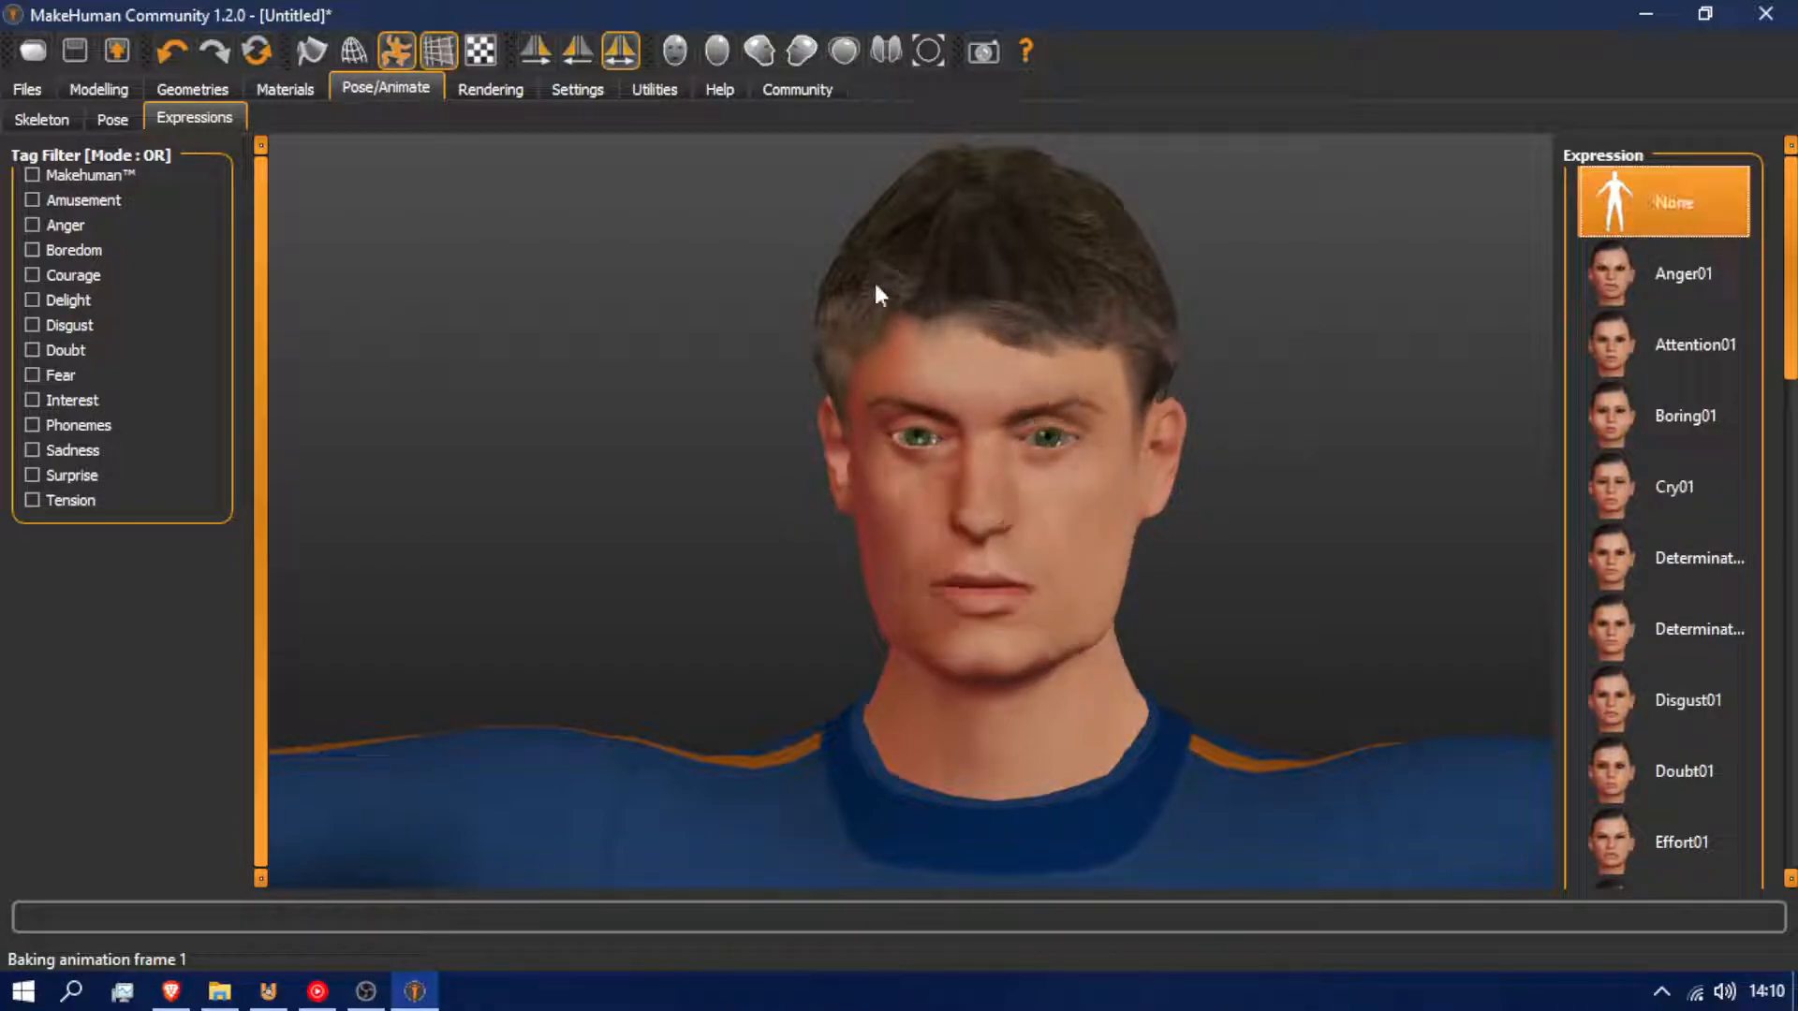
Start exporting the character in Collada (dae) format and open the file browser for choosing the save location
click(26, 89)
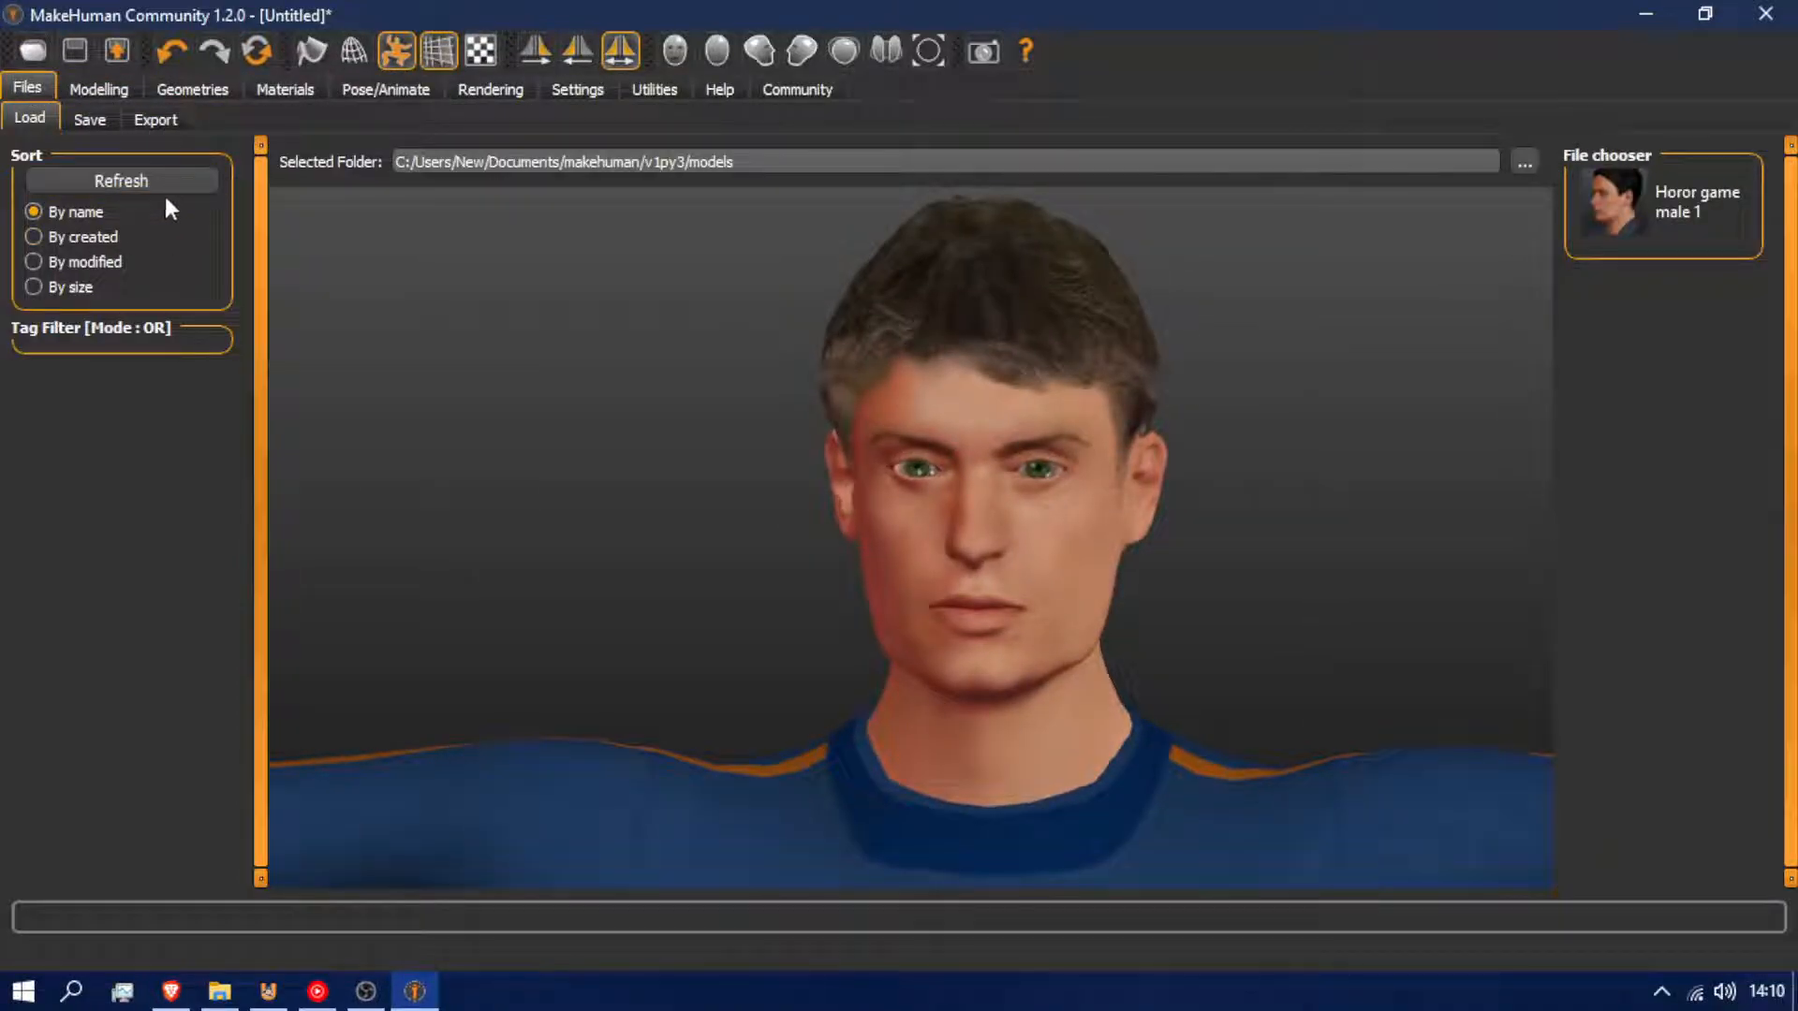
click(155, 119)
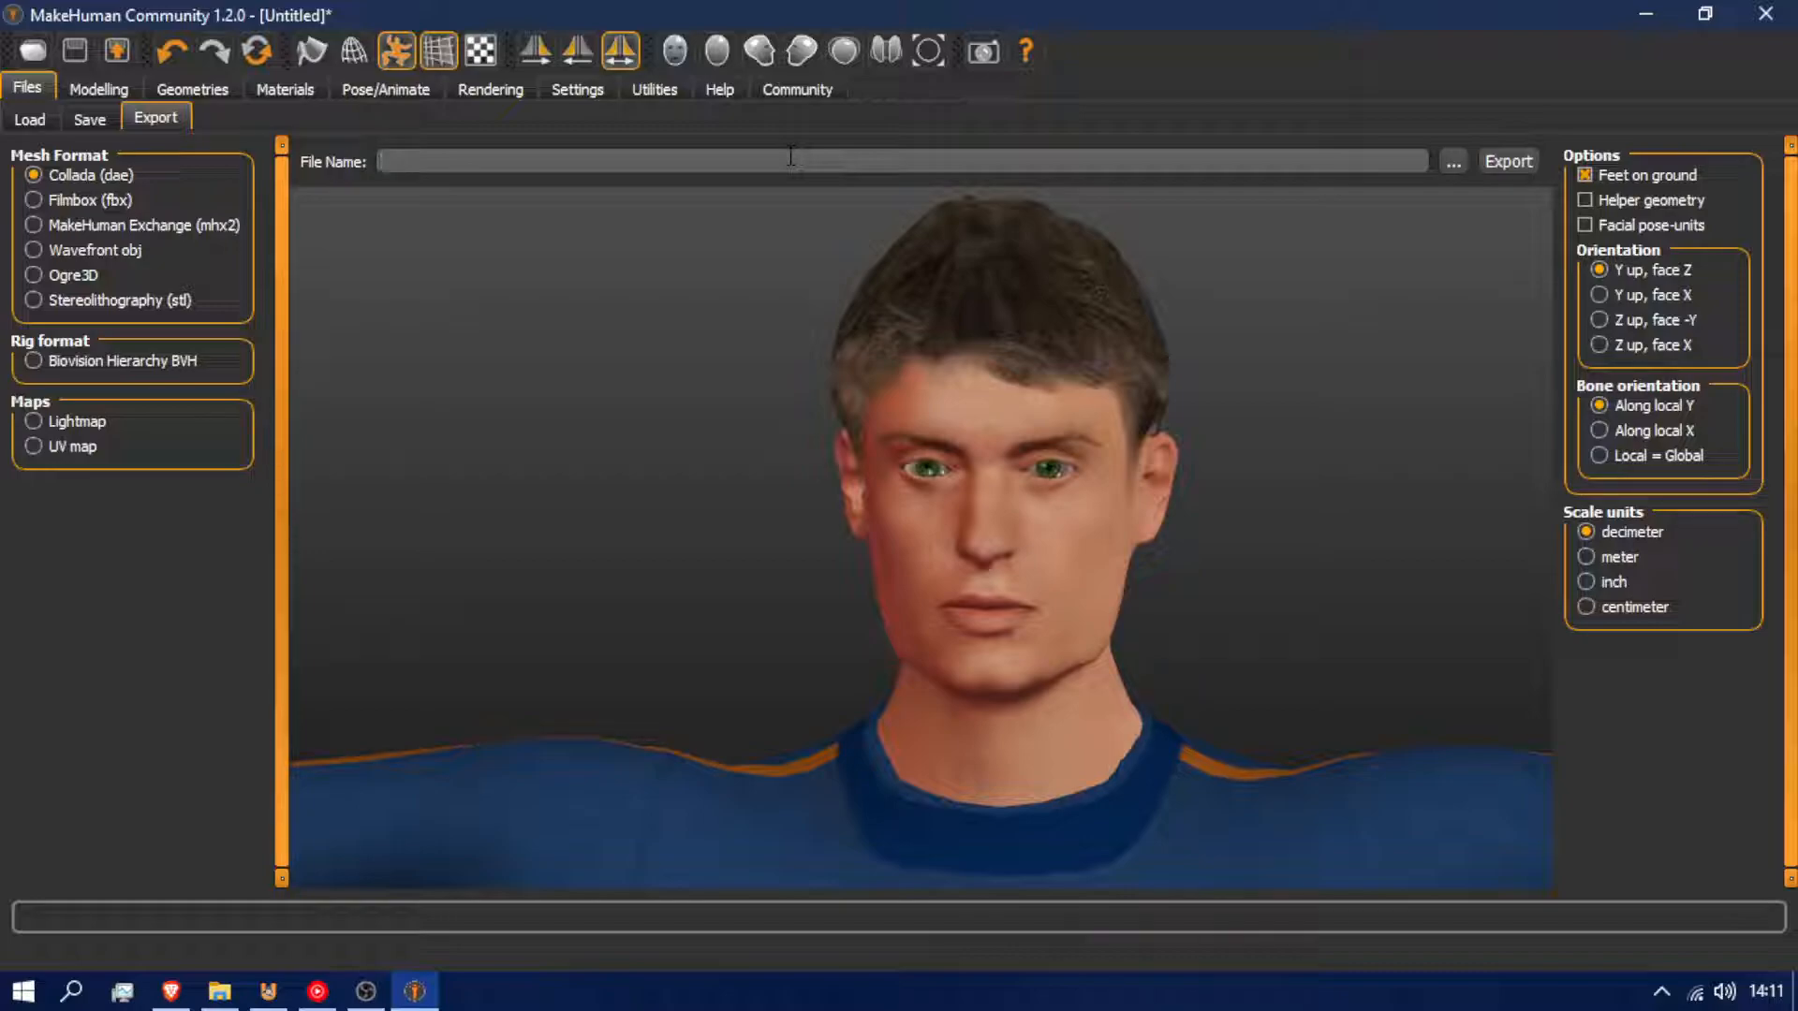
text(oK)
key(BackSpace)
key(Delete)
text(J)
click(1453, 161)
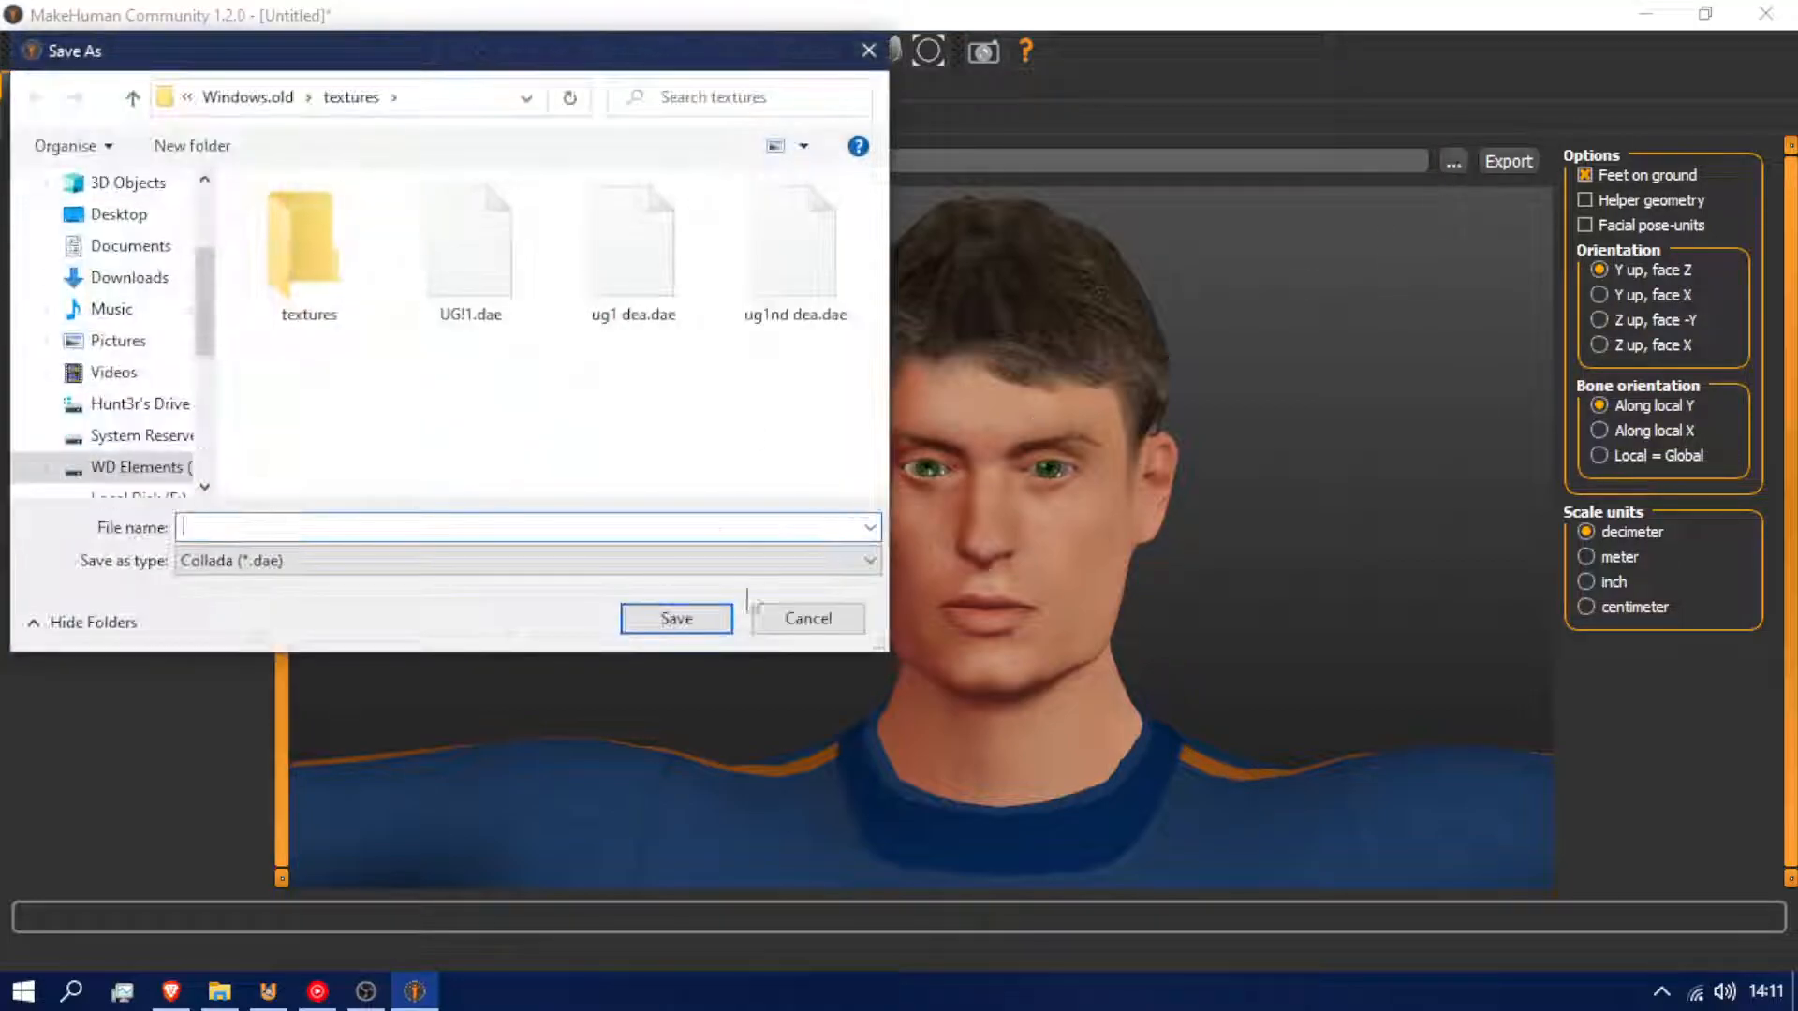
Create a folder named "game man" on the Desktop, open it, and leave the save dialog without exporting
click(122, 215)
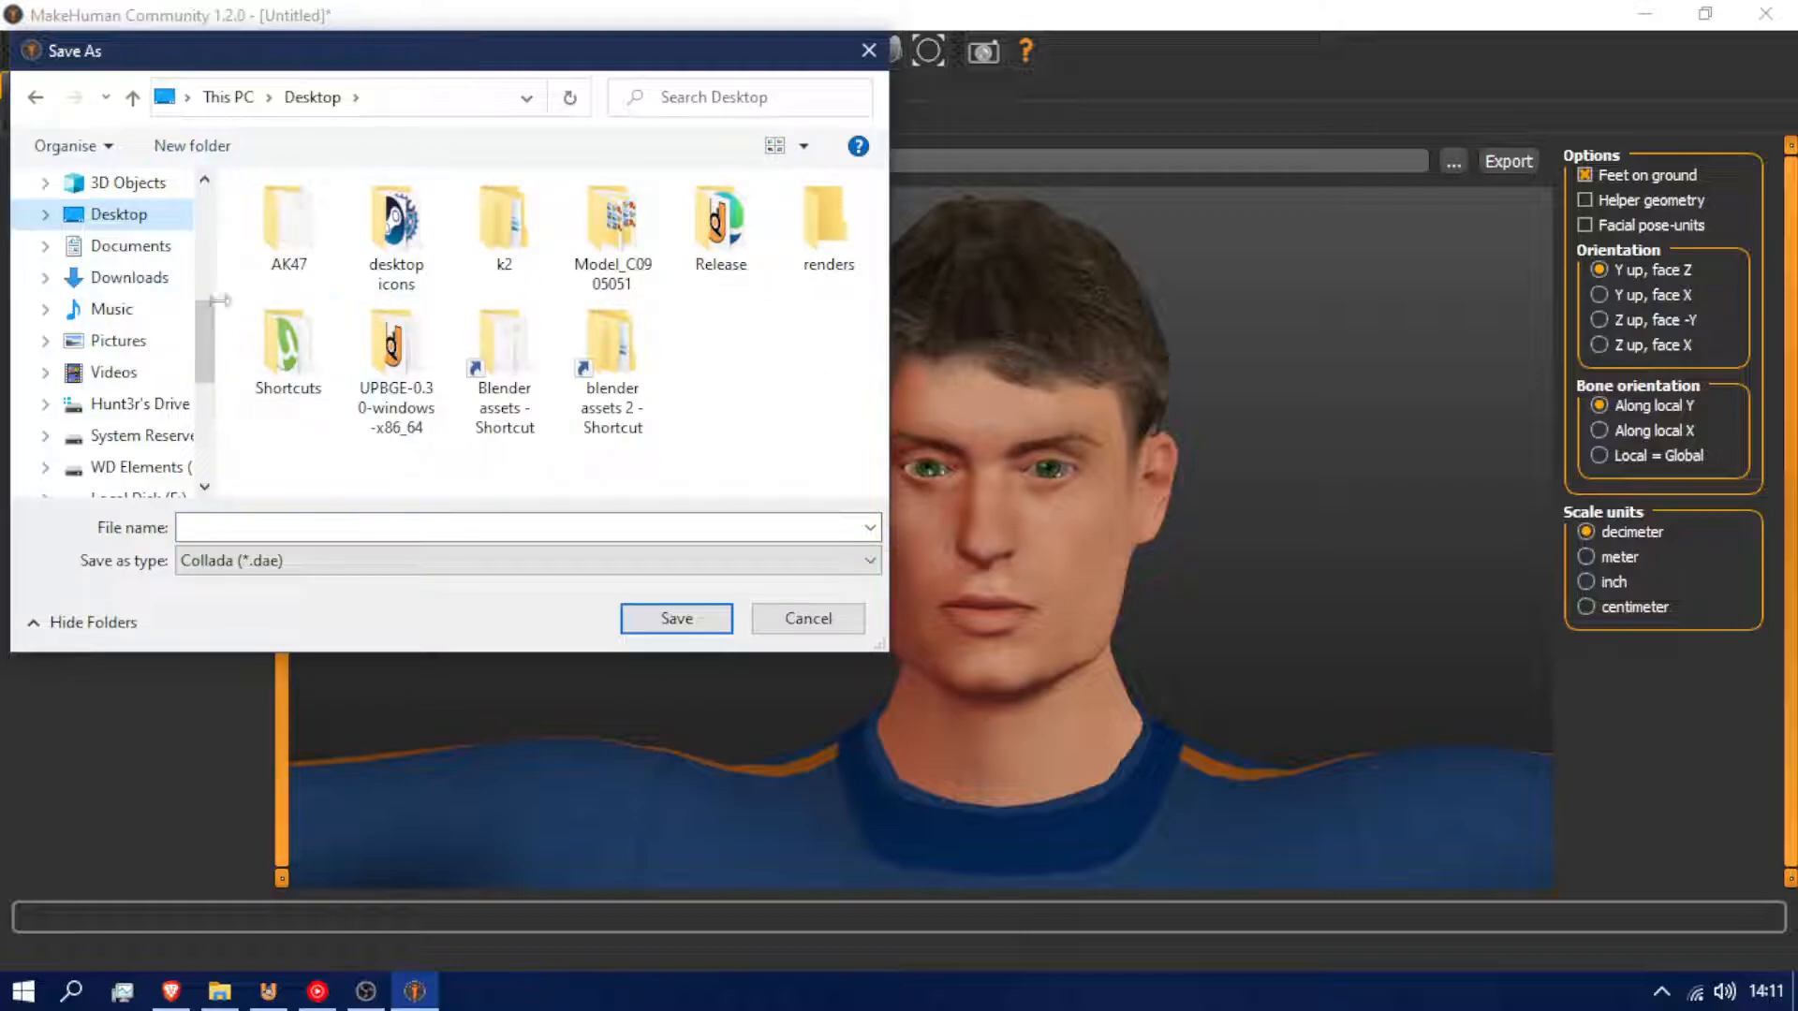
click(741, 356)
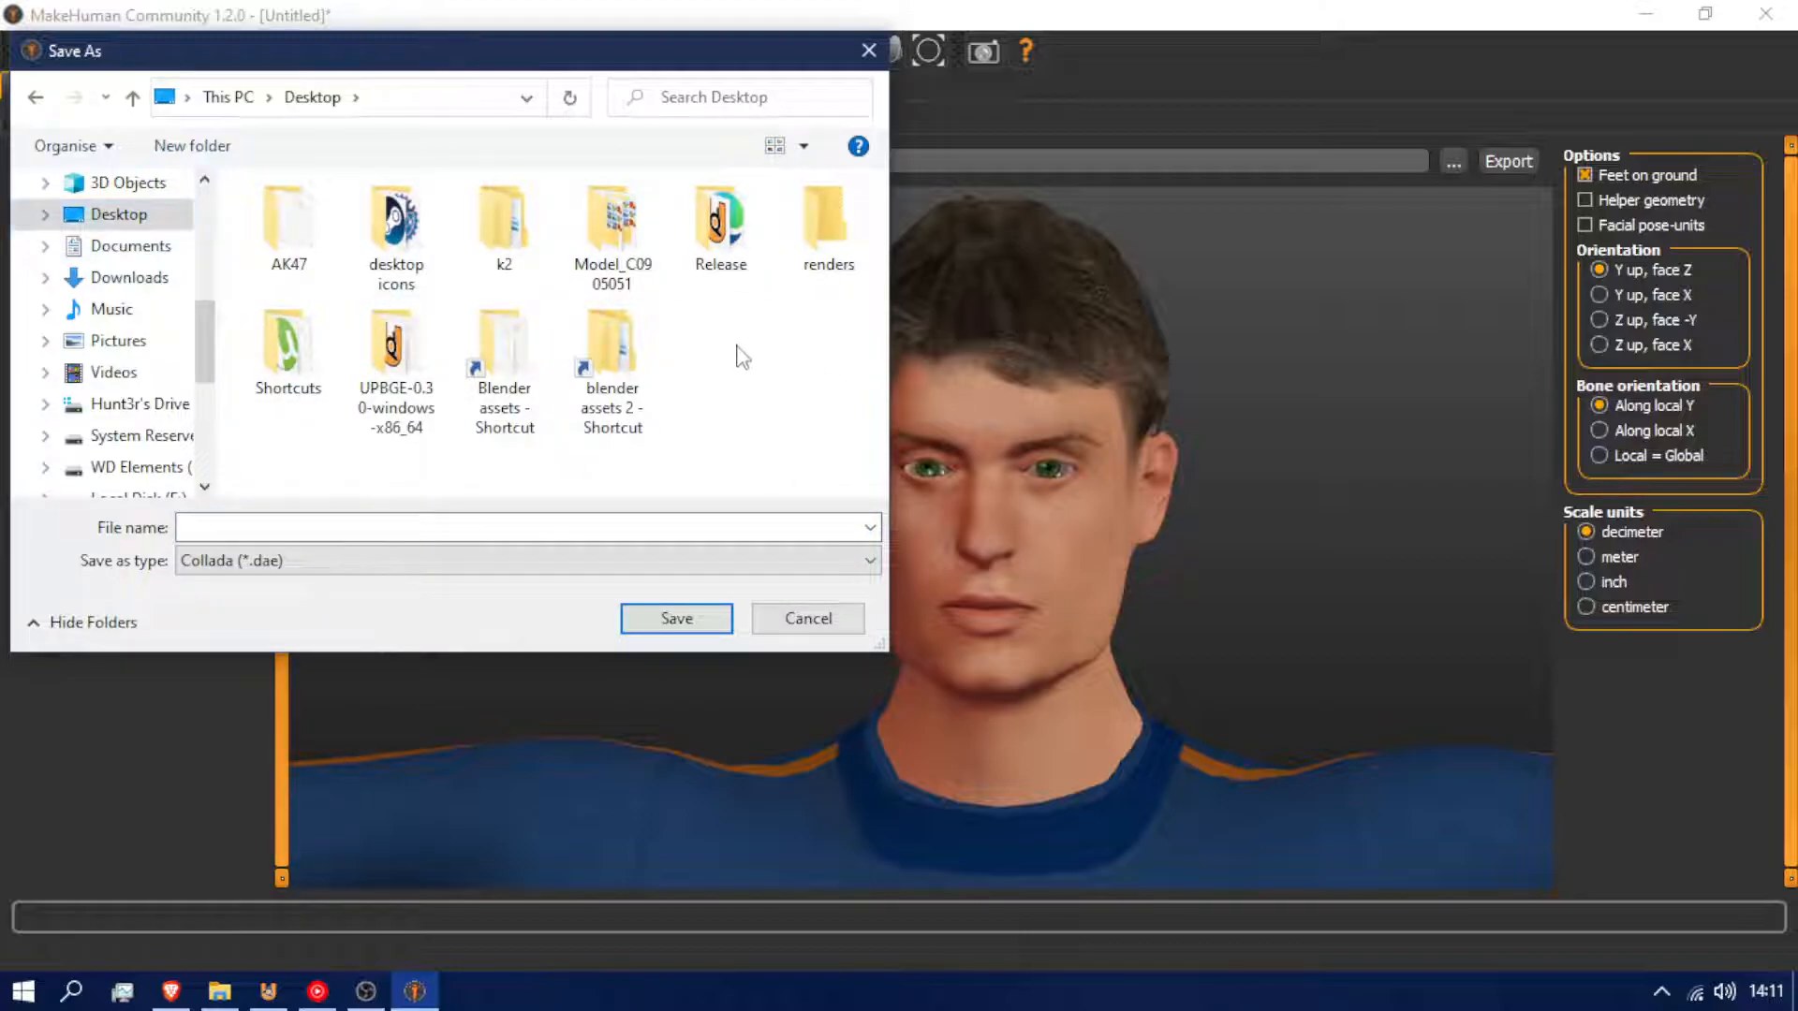
right_click(738, 346)
mouse_move(925, 627)
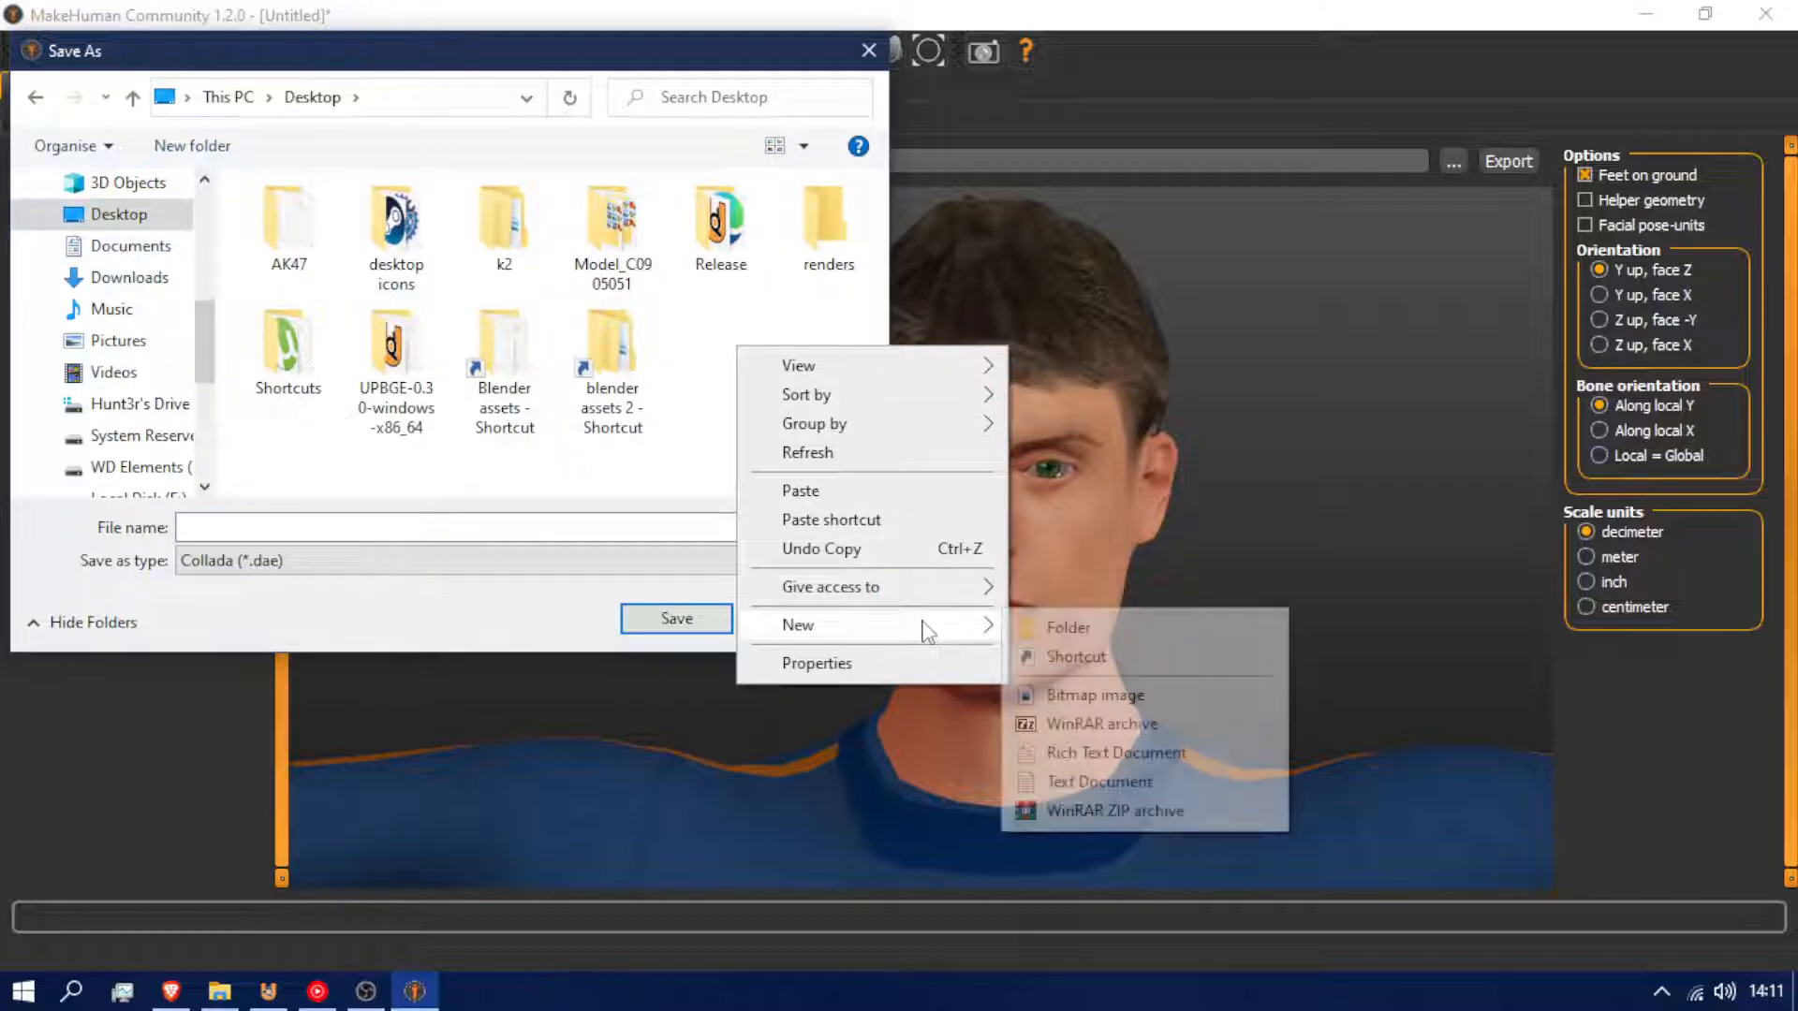
click(1217, 629)
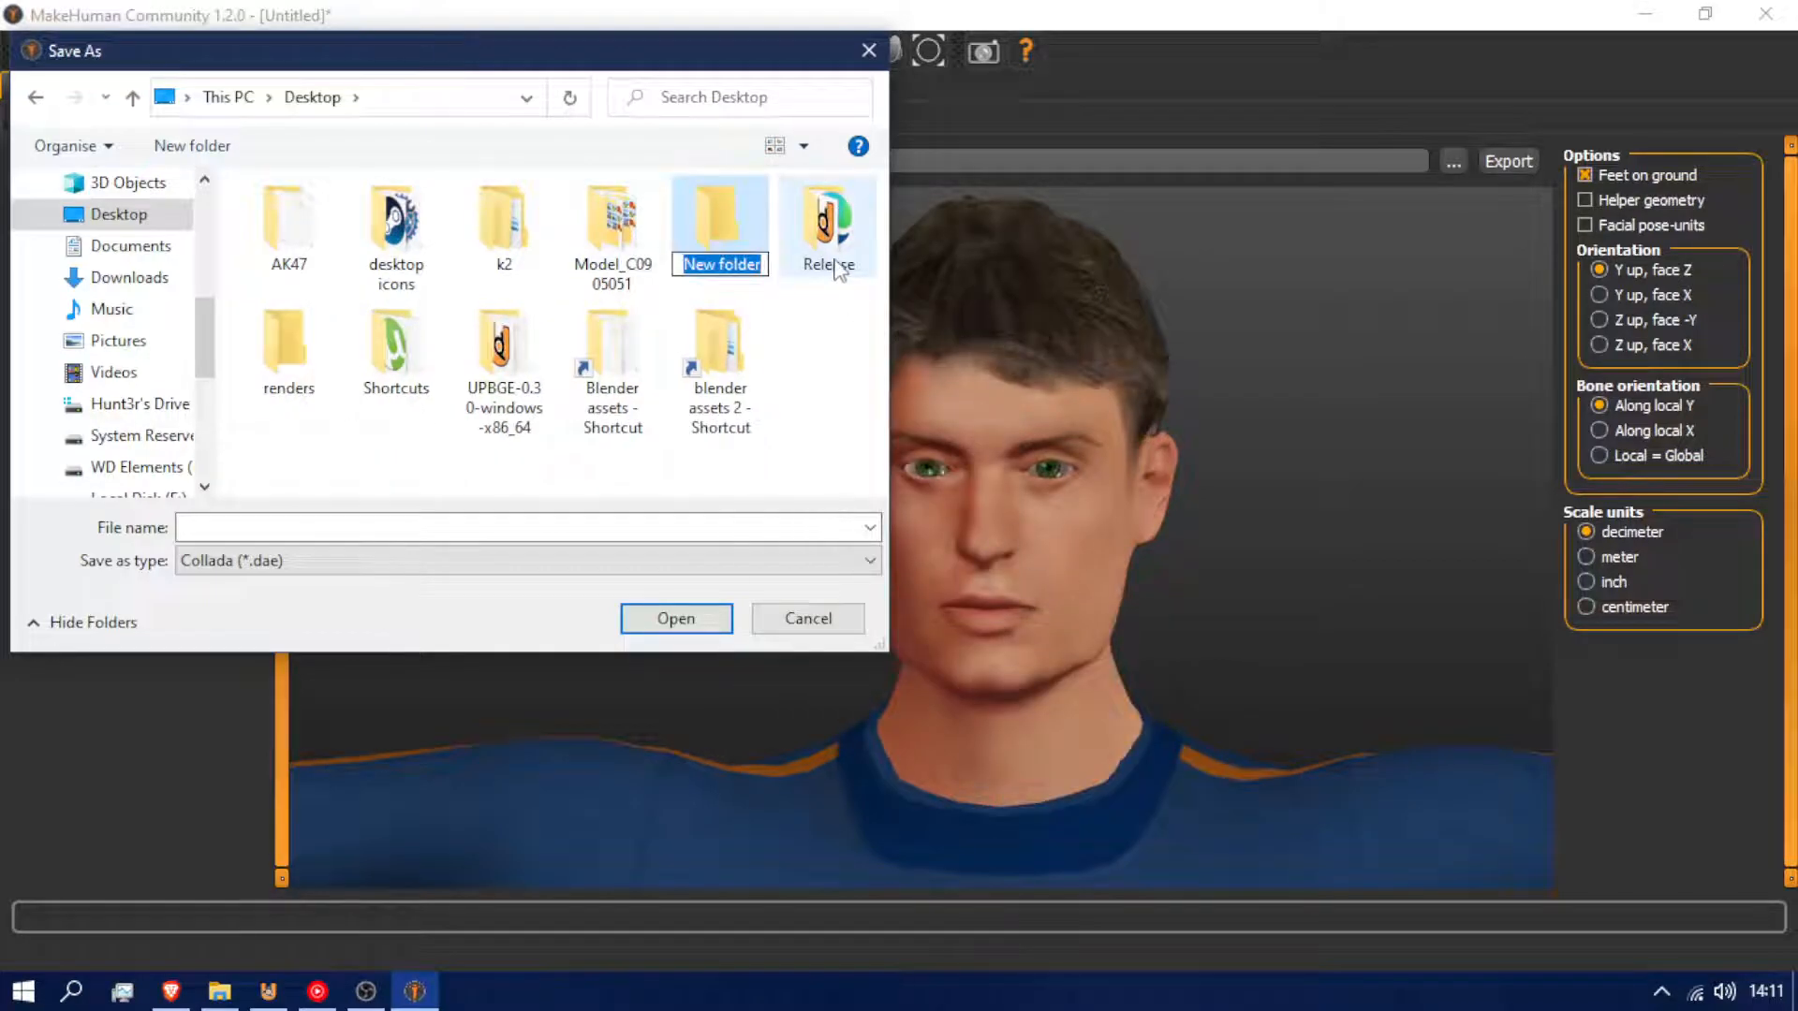
text(game man)
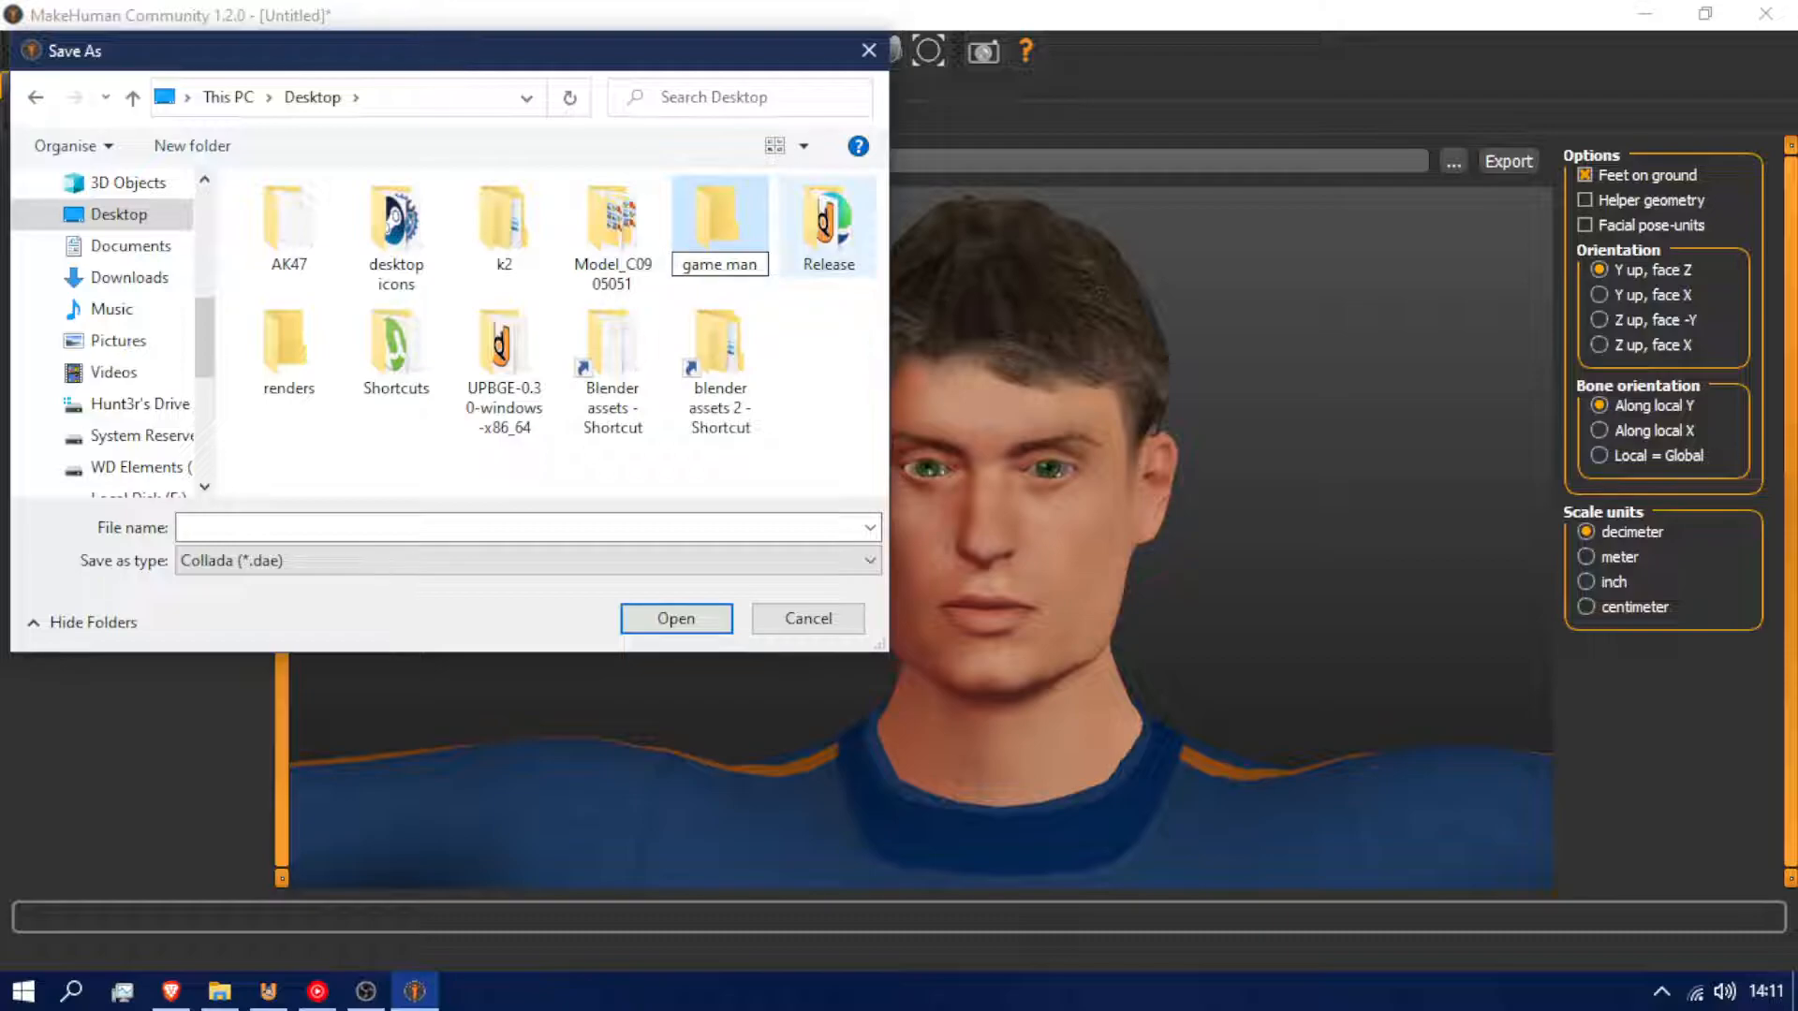
click(807, 400)
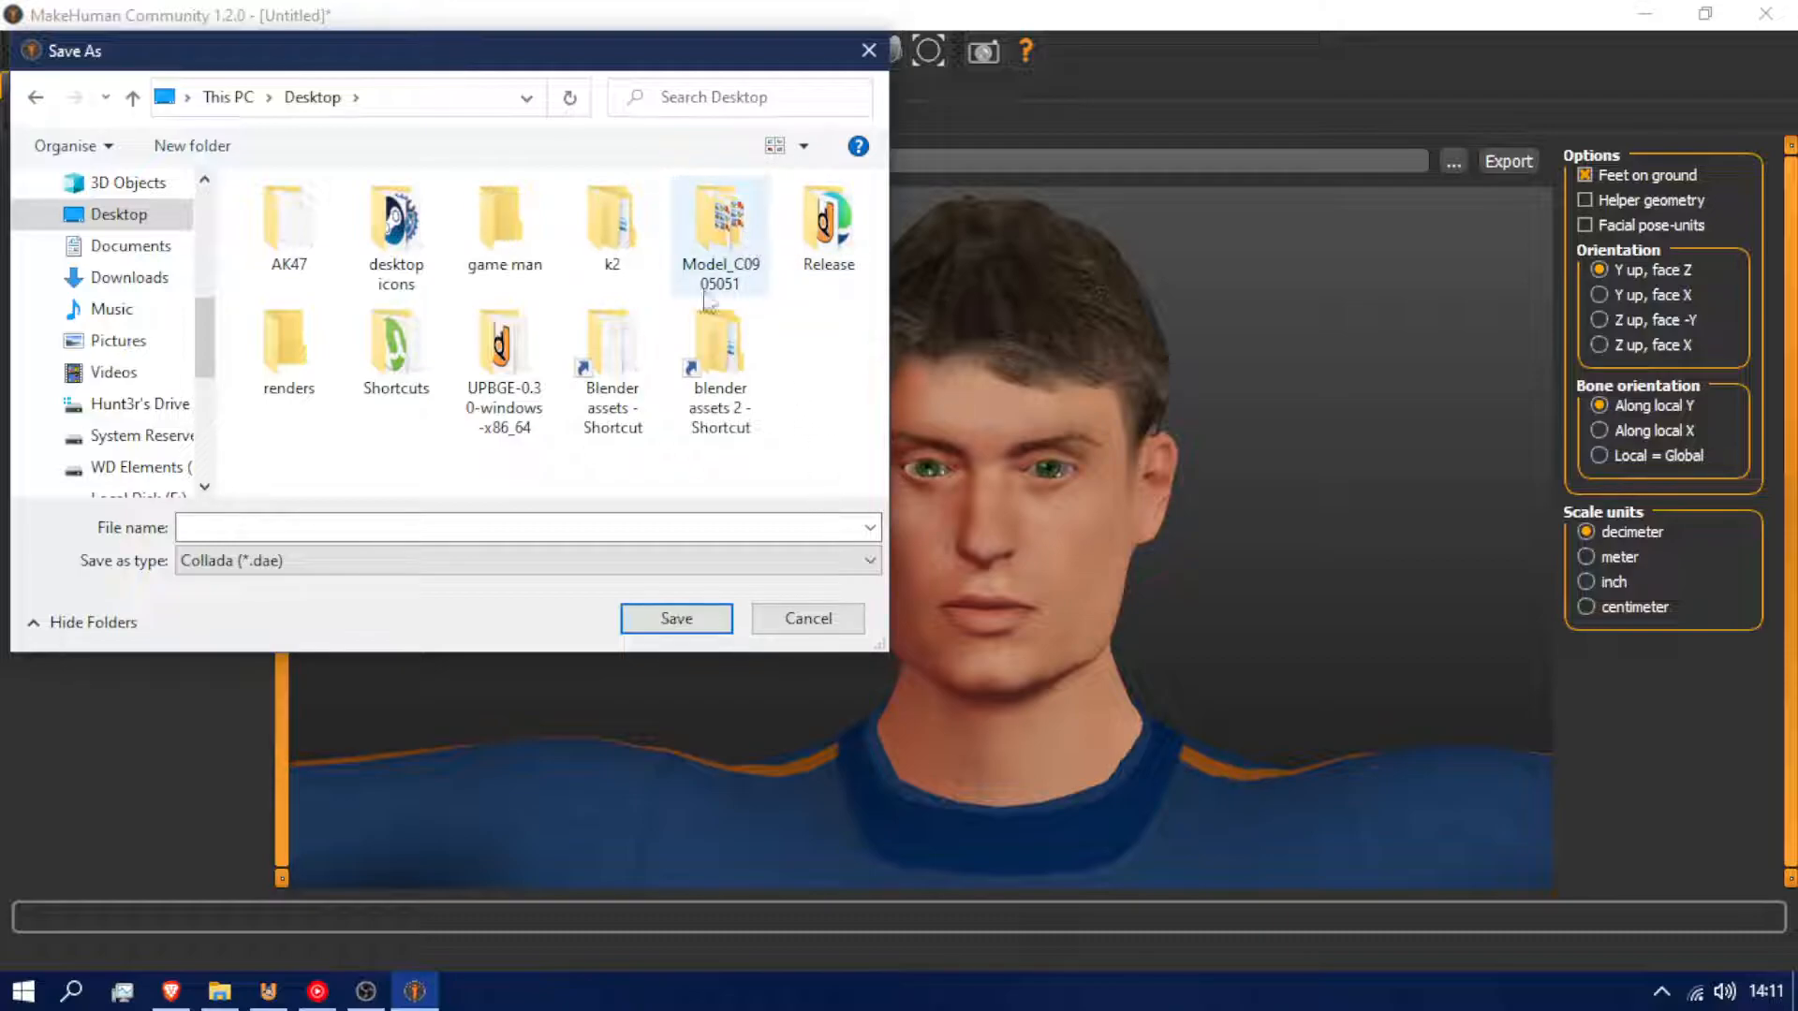
double_click(515, 251)
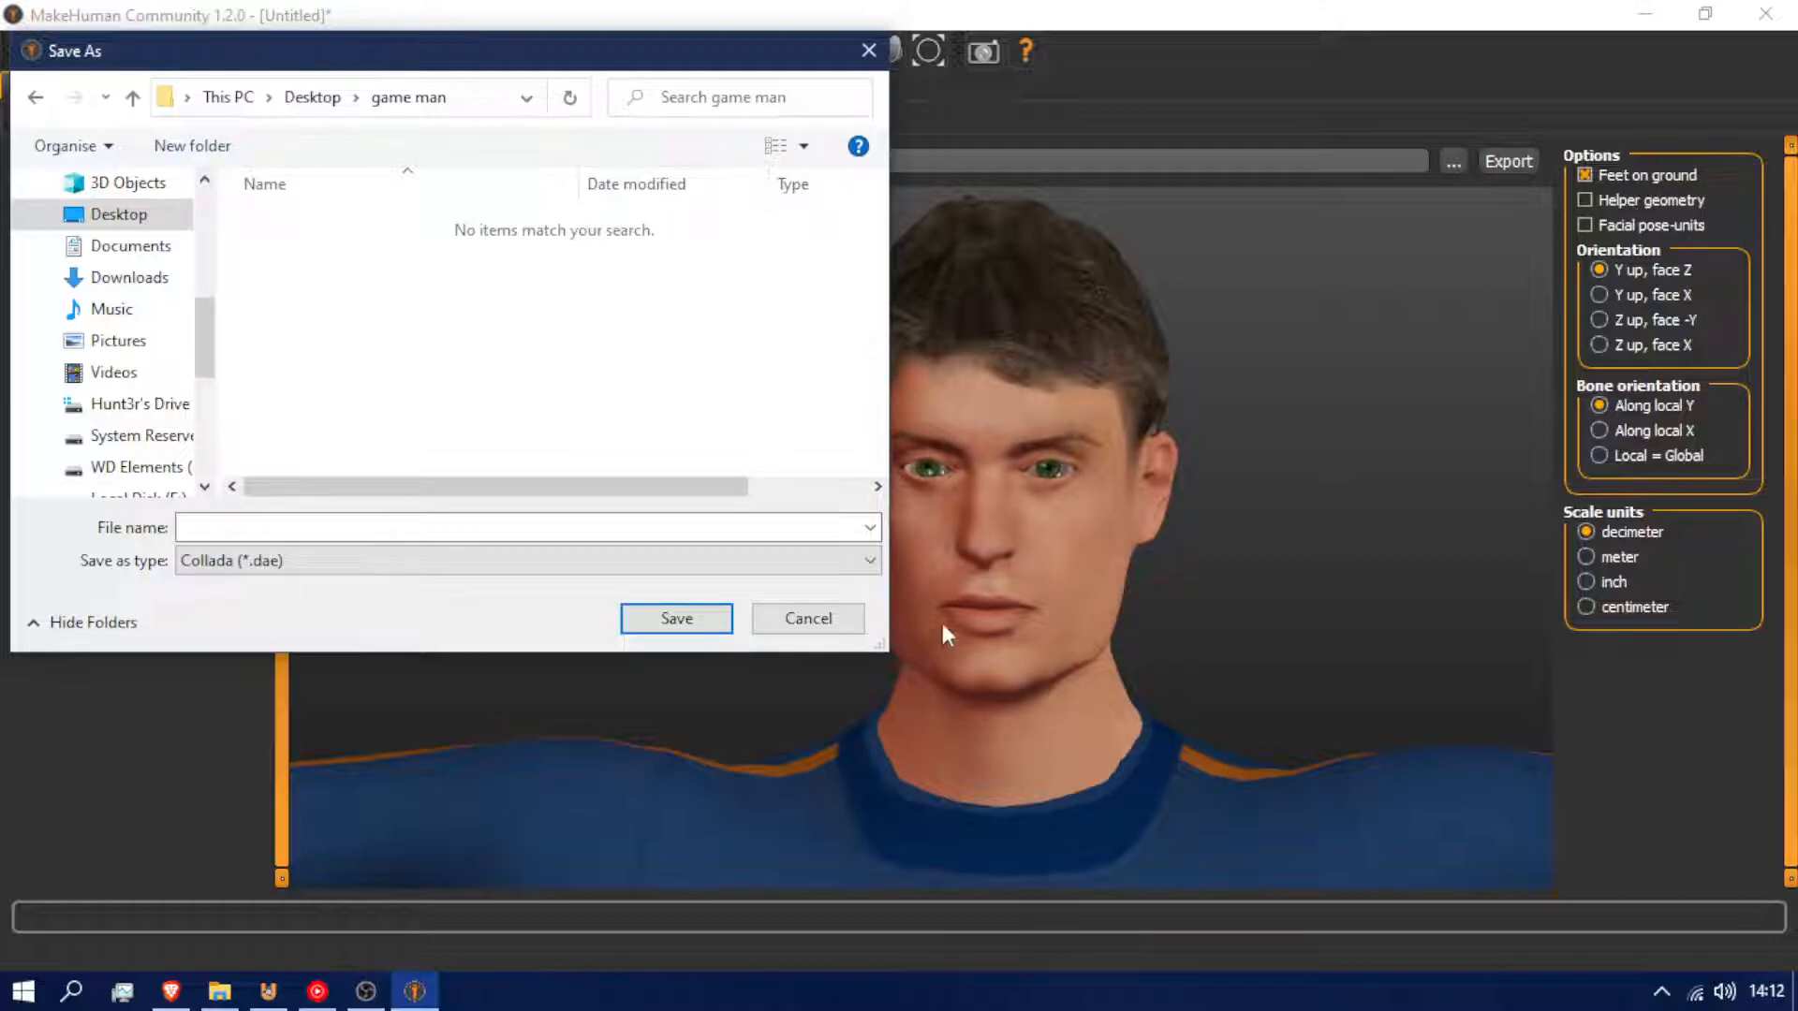
click(819, 620)
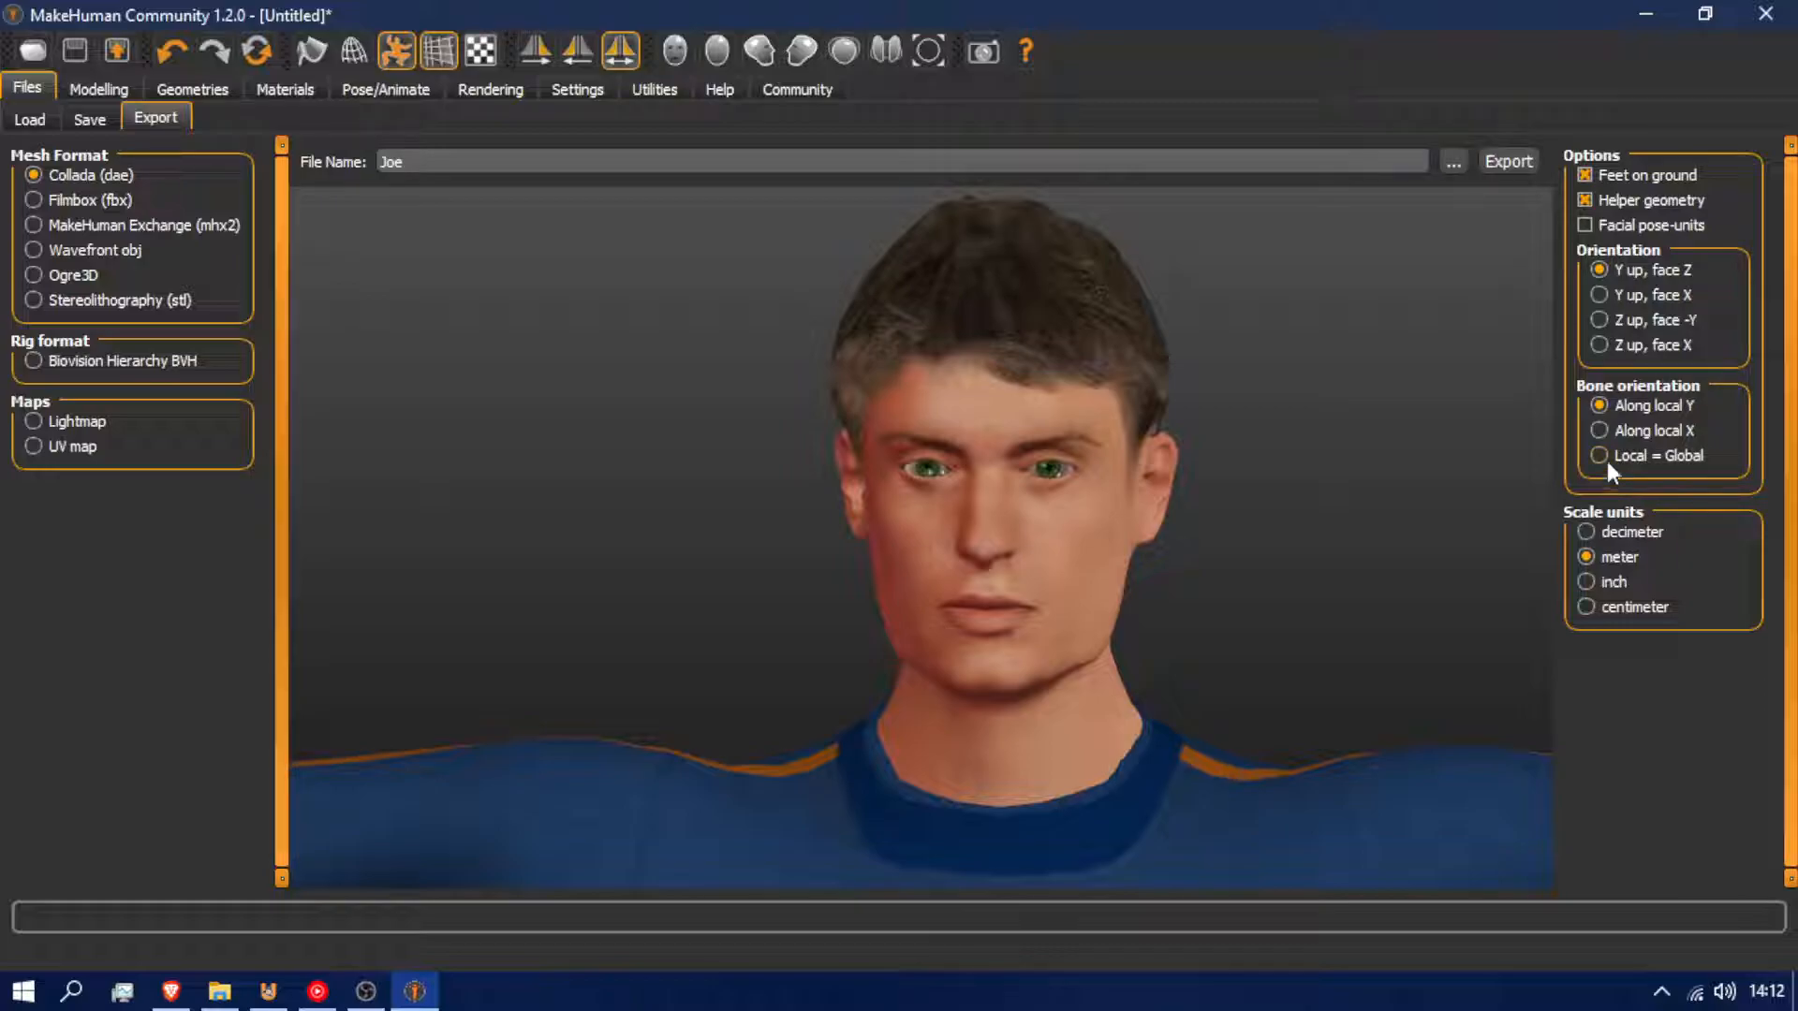
Export the character as Joe.dae into the game man folder with helper geometry, meter units and bones along local Y
click(1596, 407)
click(1451, 162)
click(116, 214)
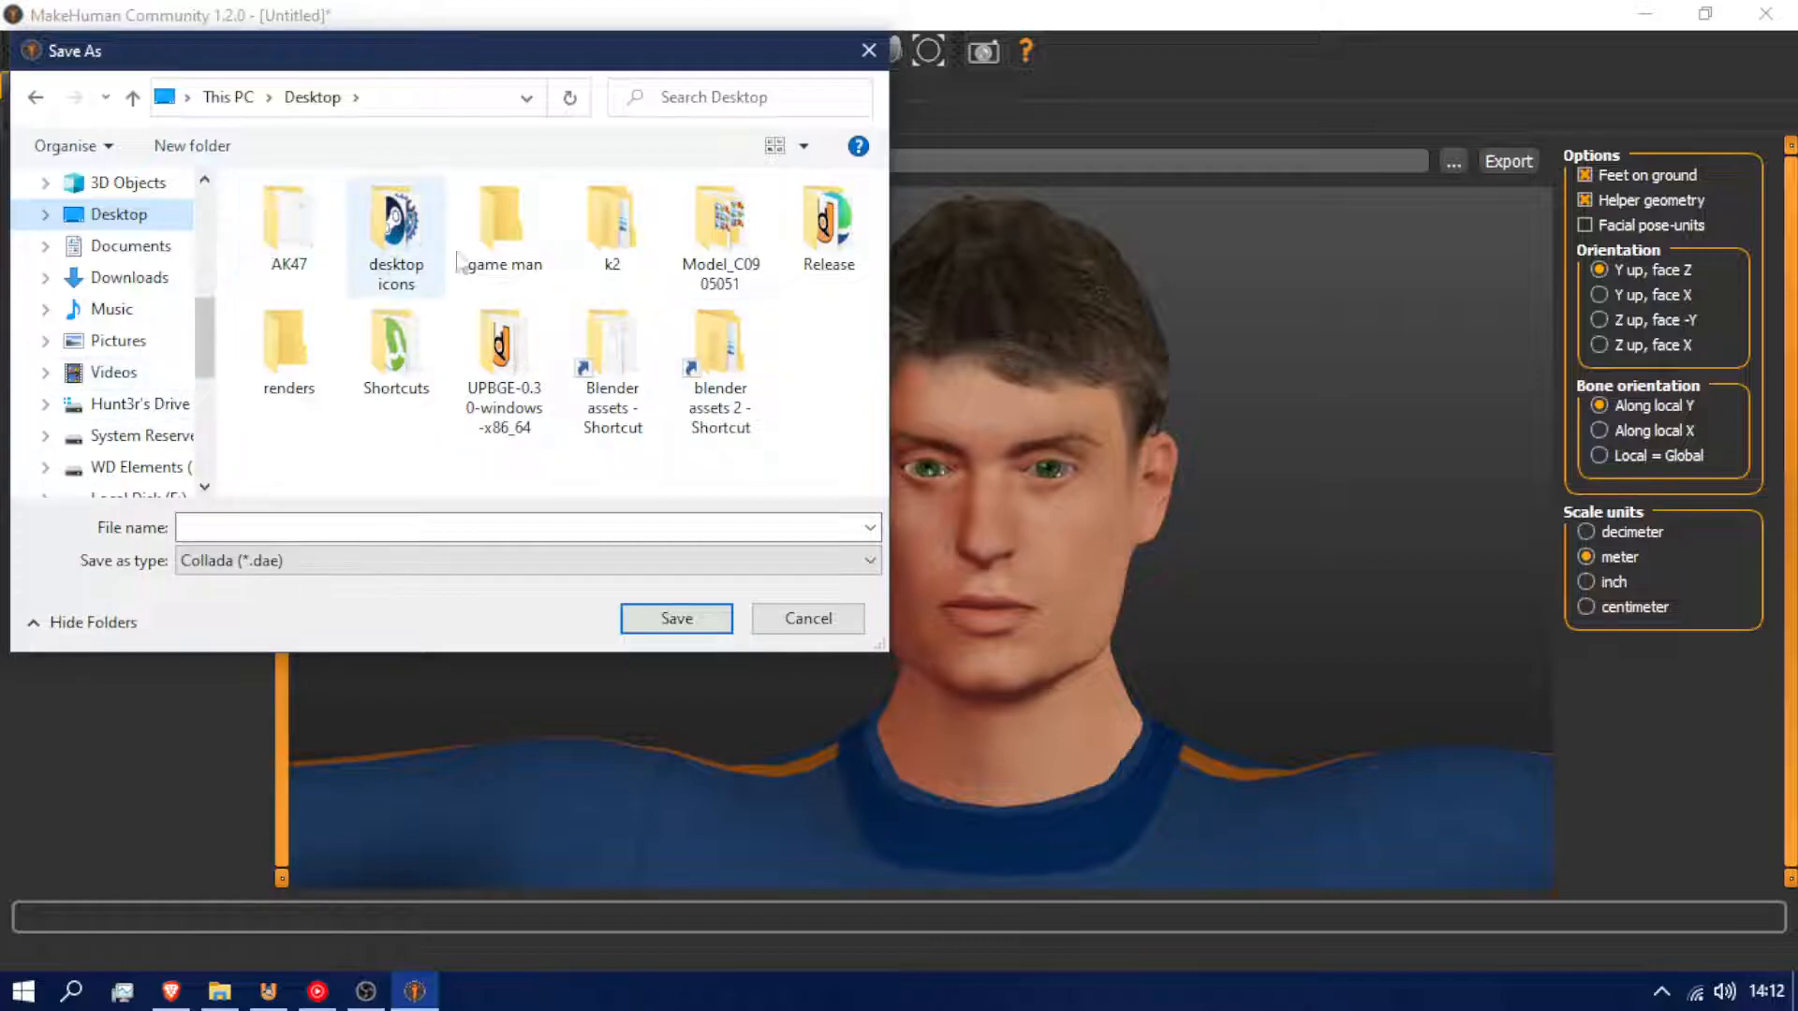
double_click(502, 230)
click(501, 527)
text(Joe)
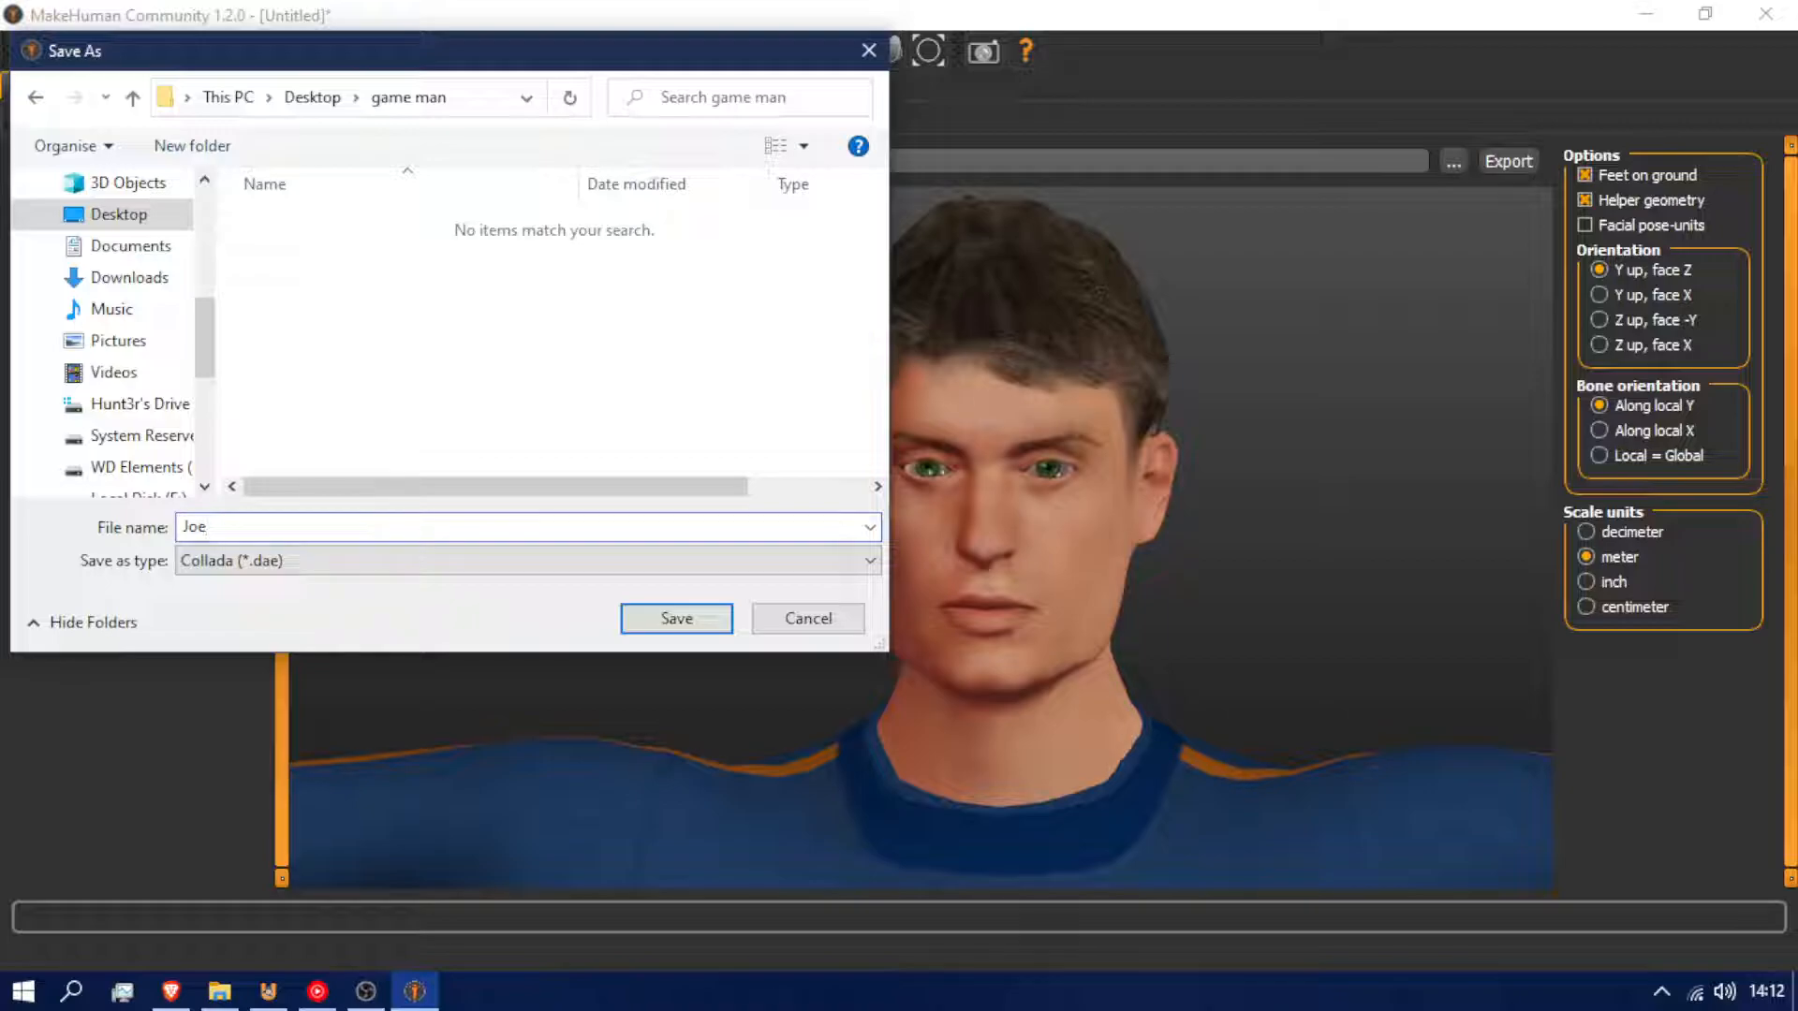
key(Return)
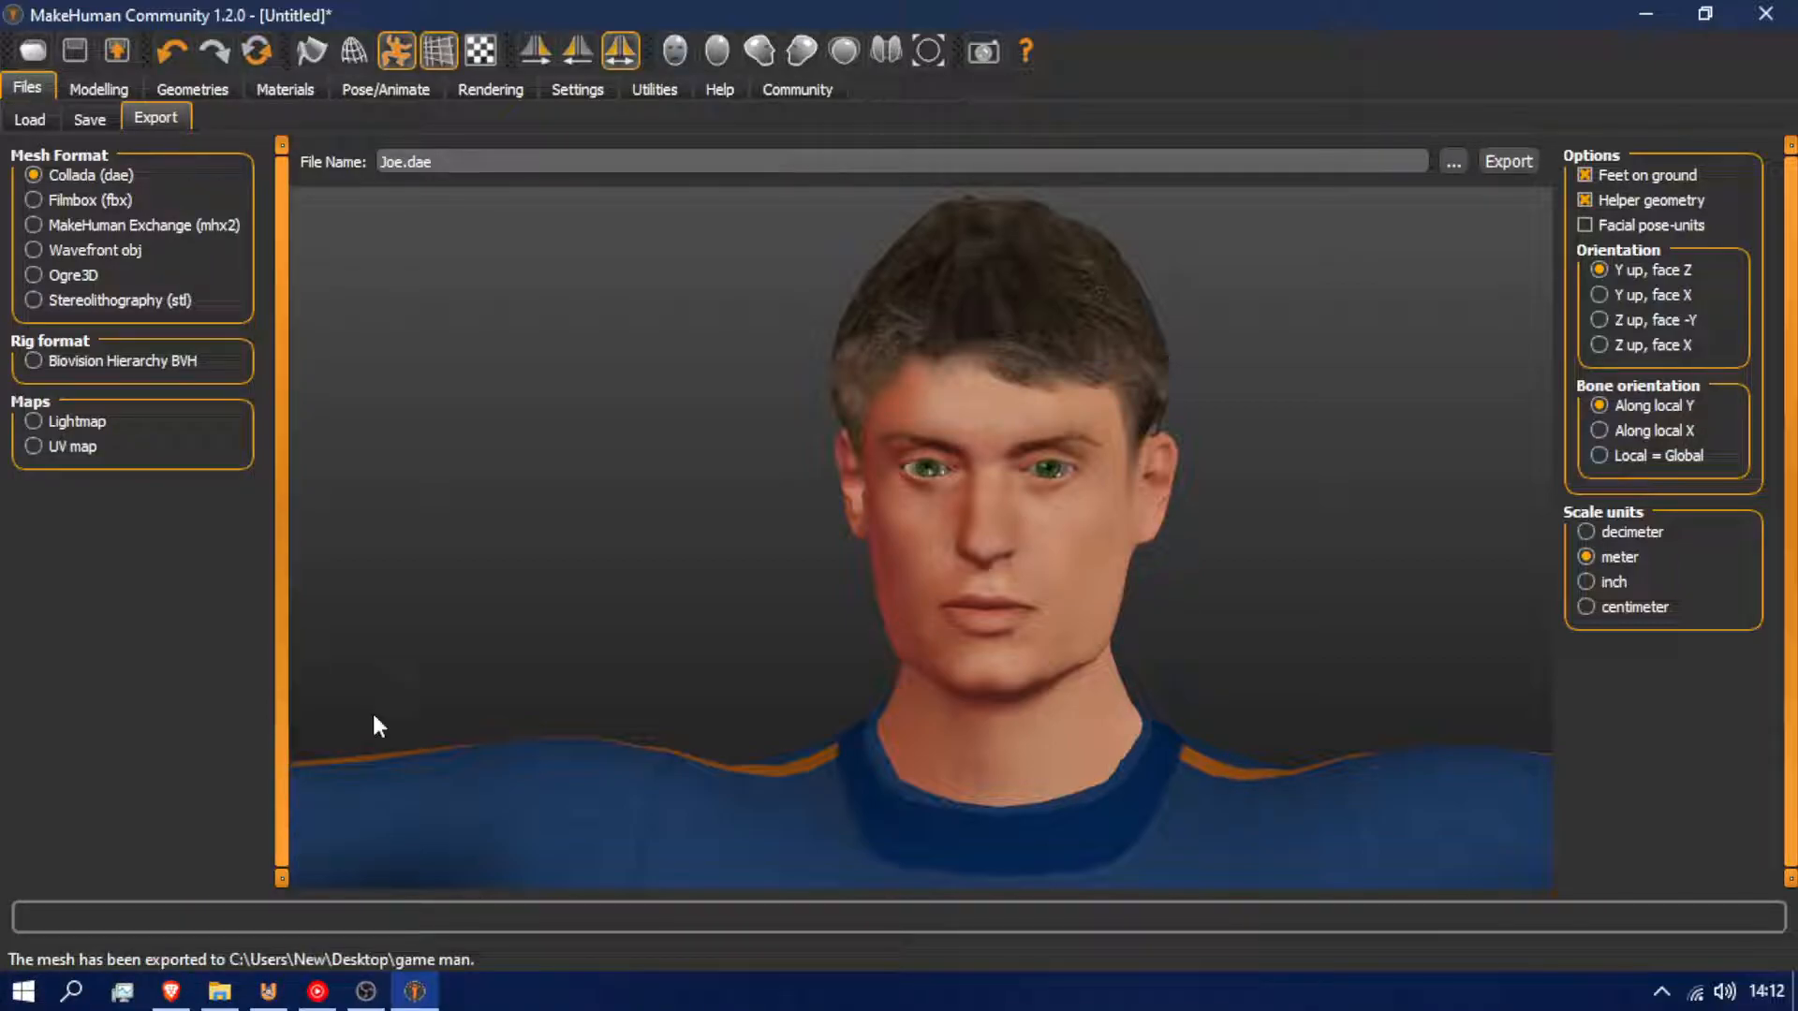
Exit MakeHuman without saving the character's changes
scroll(520, 814, up, 5)
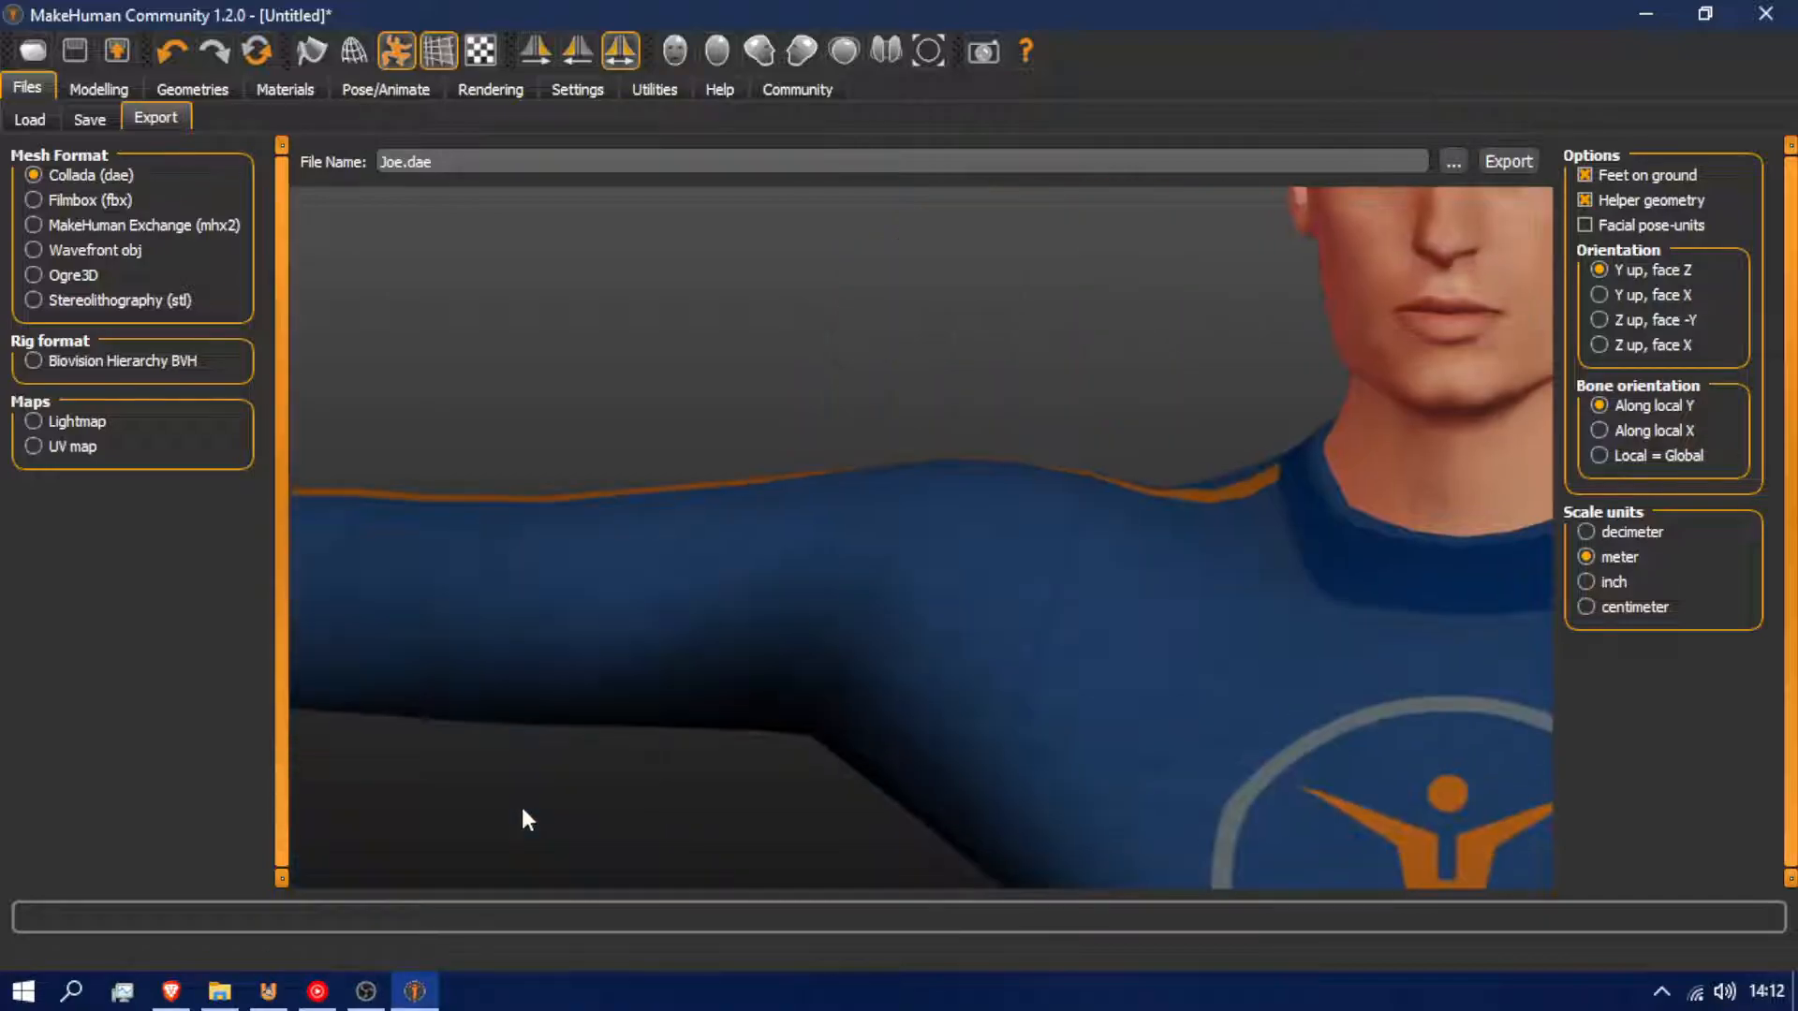
scroll(856, 658, down, 2)
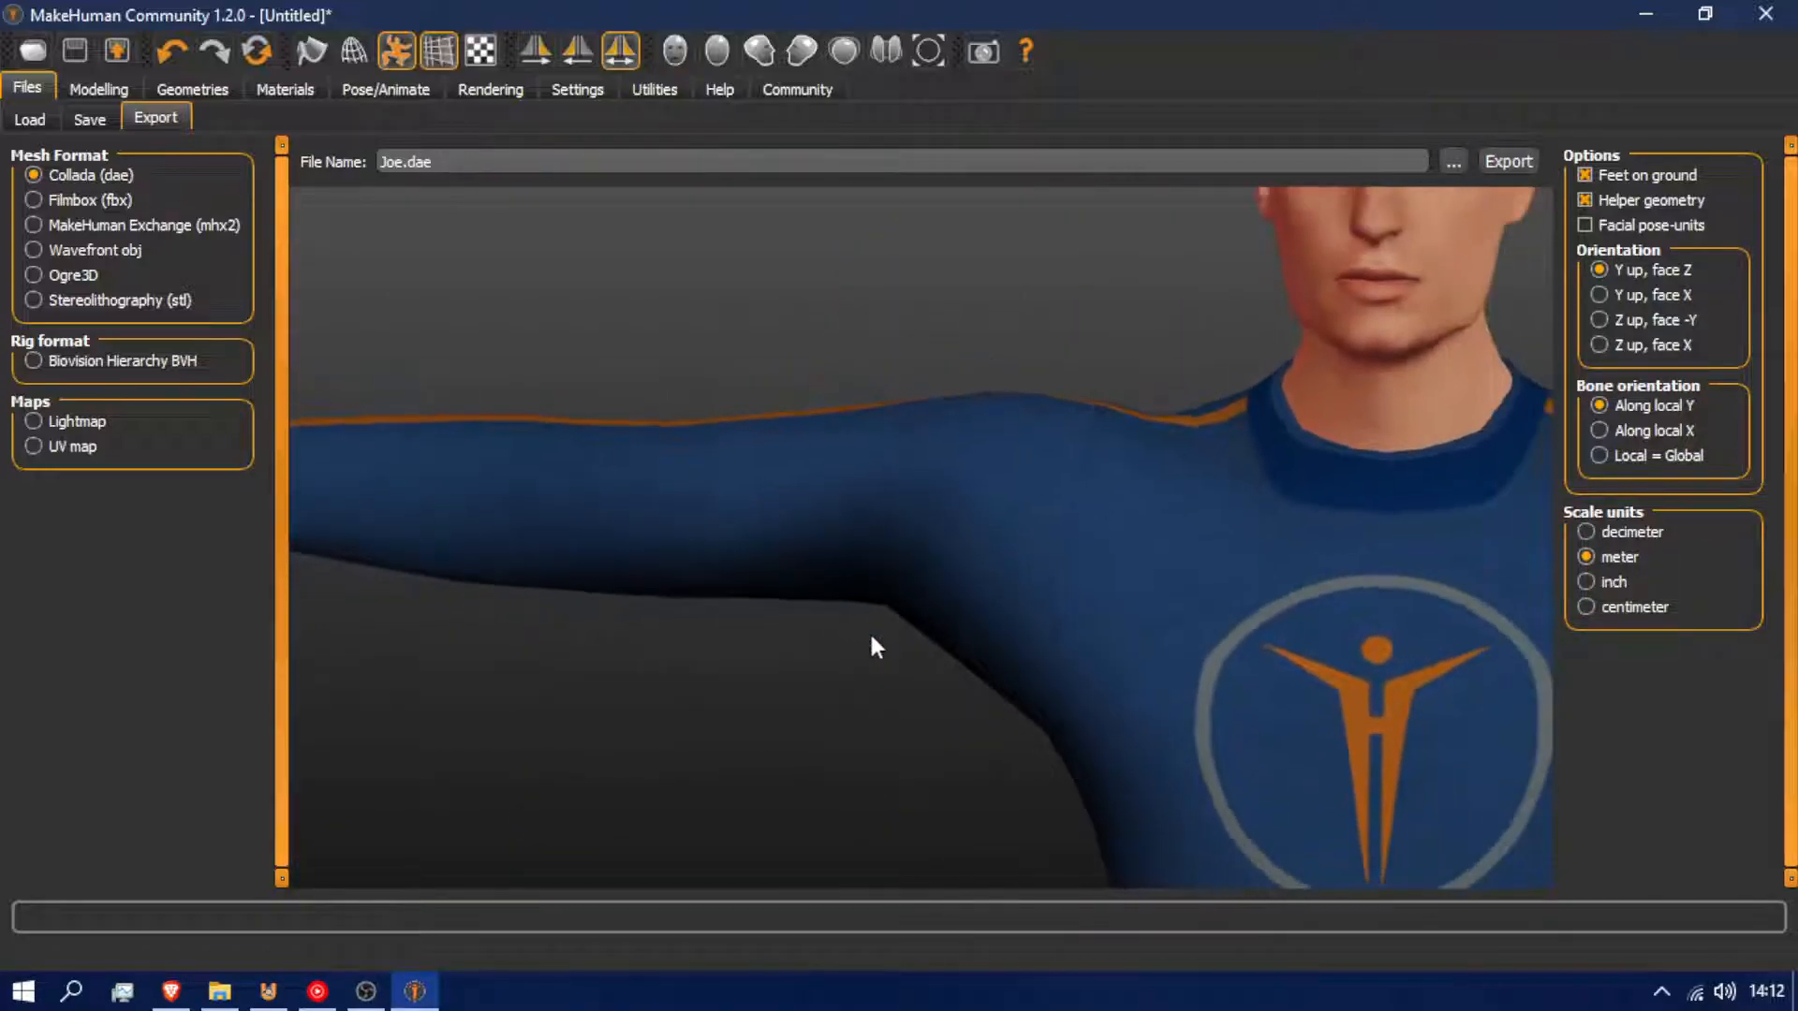
click(1764, 13)
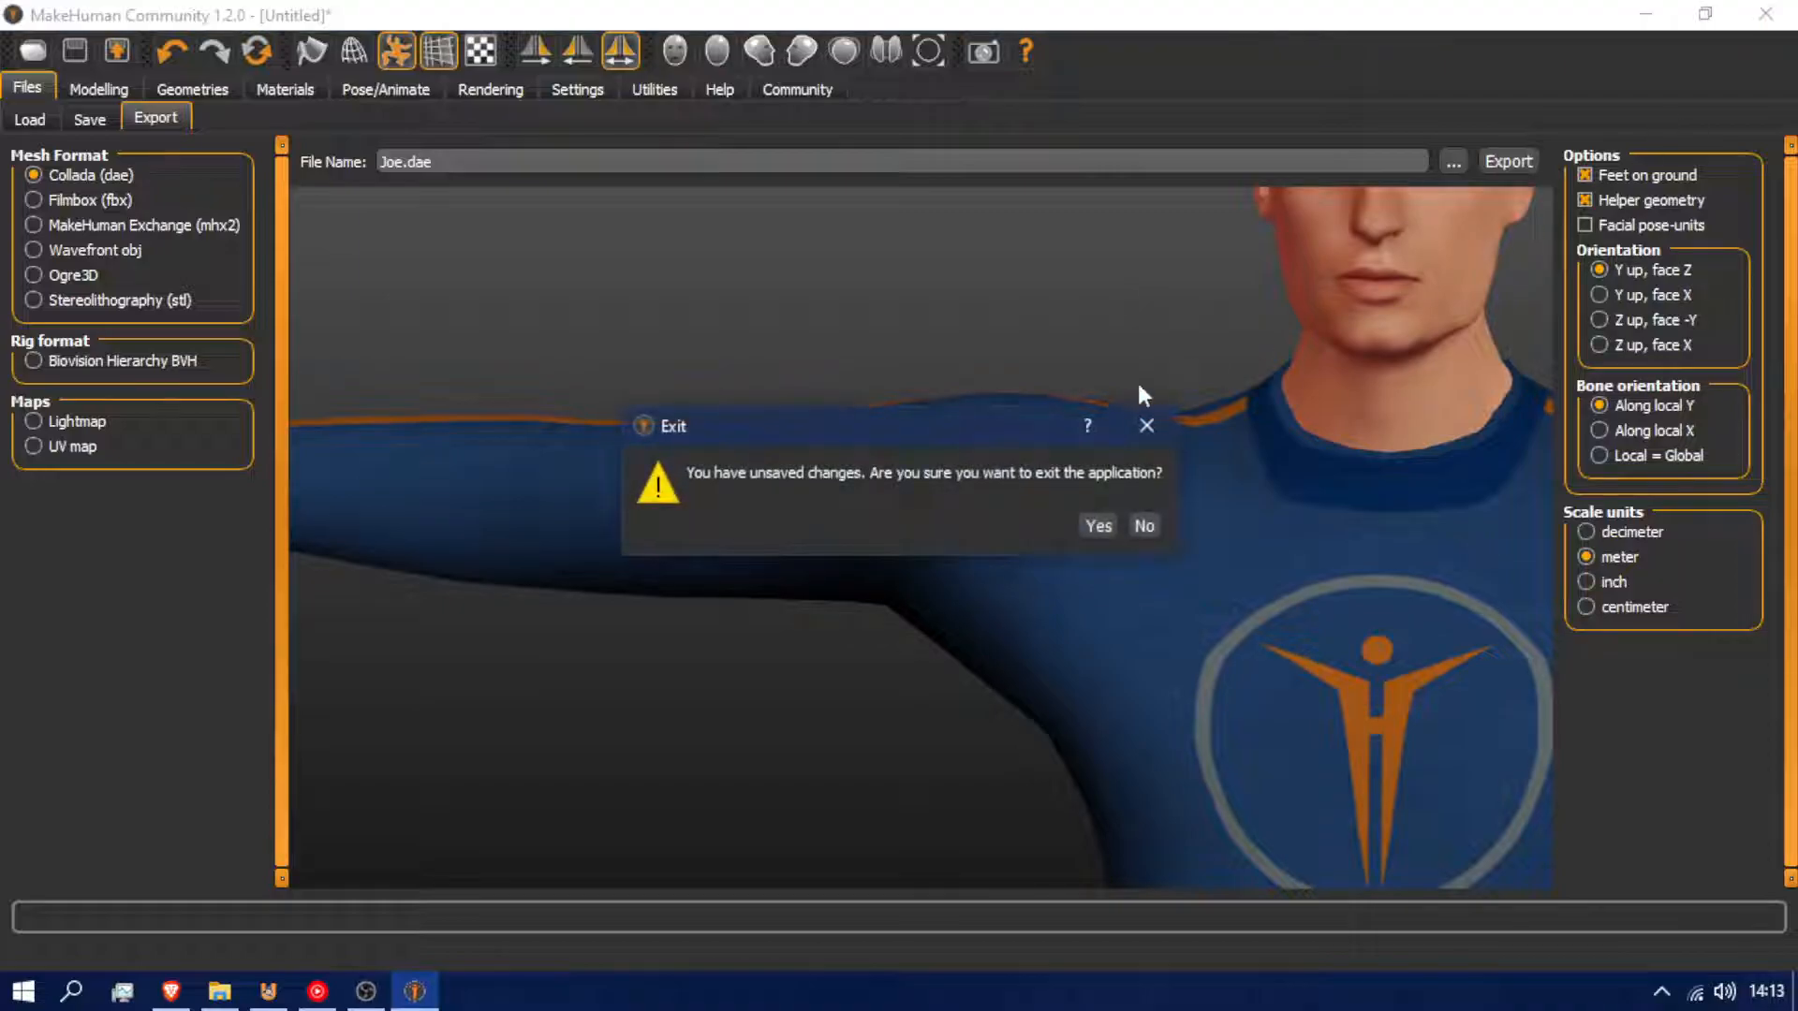
click(1103, 522)
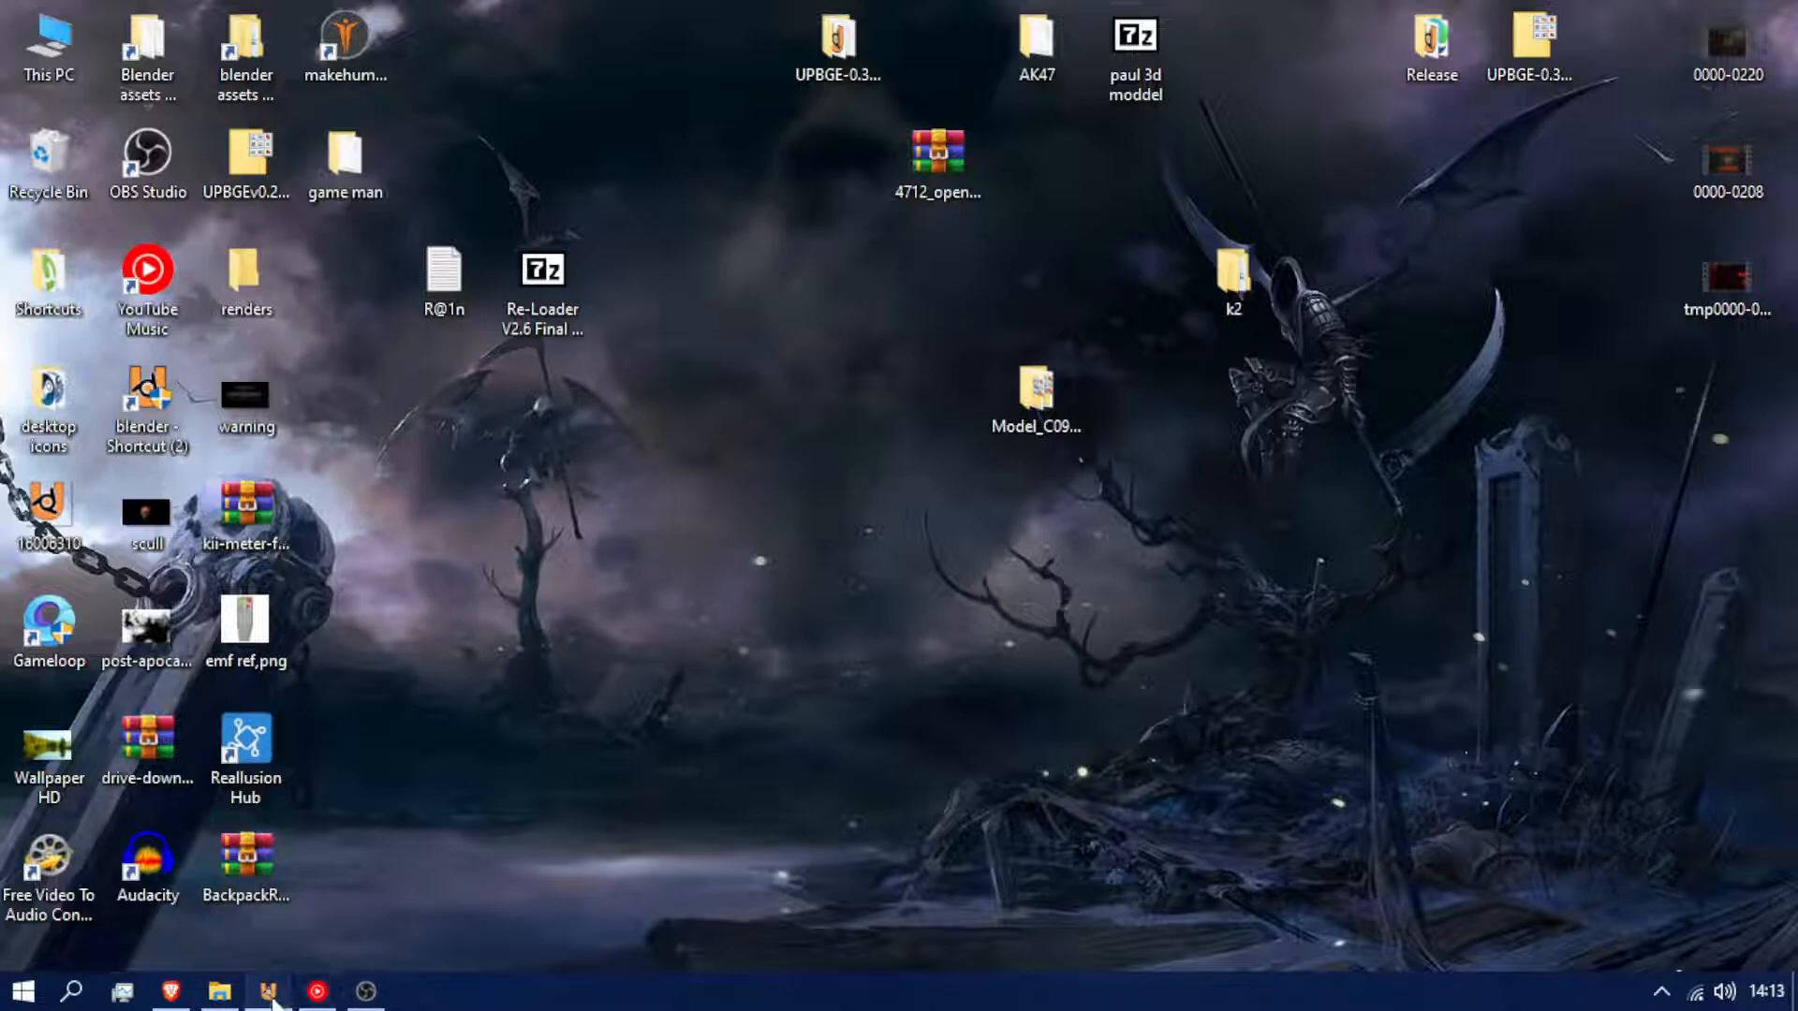
Switch to UPBGE and import the Collada file Joe.dae from the Desktop's game man folder
click(269, 994)
middle_drag(642, 570, 613, 419)
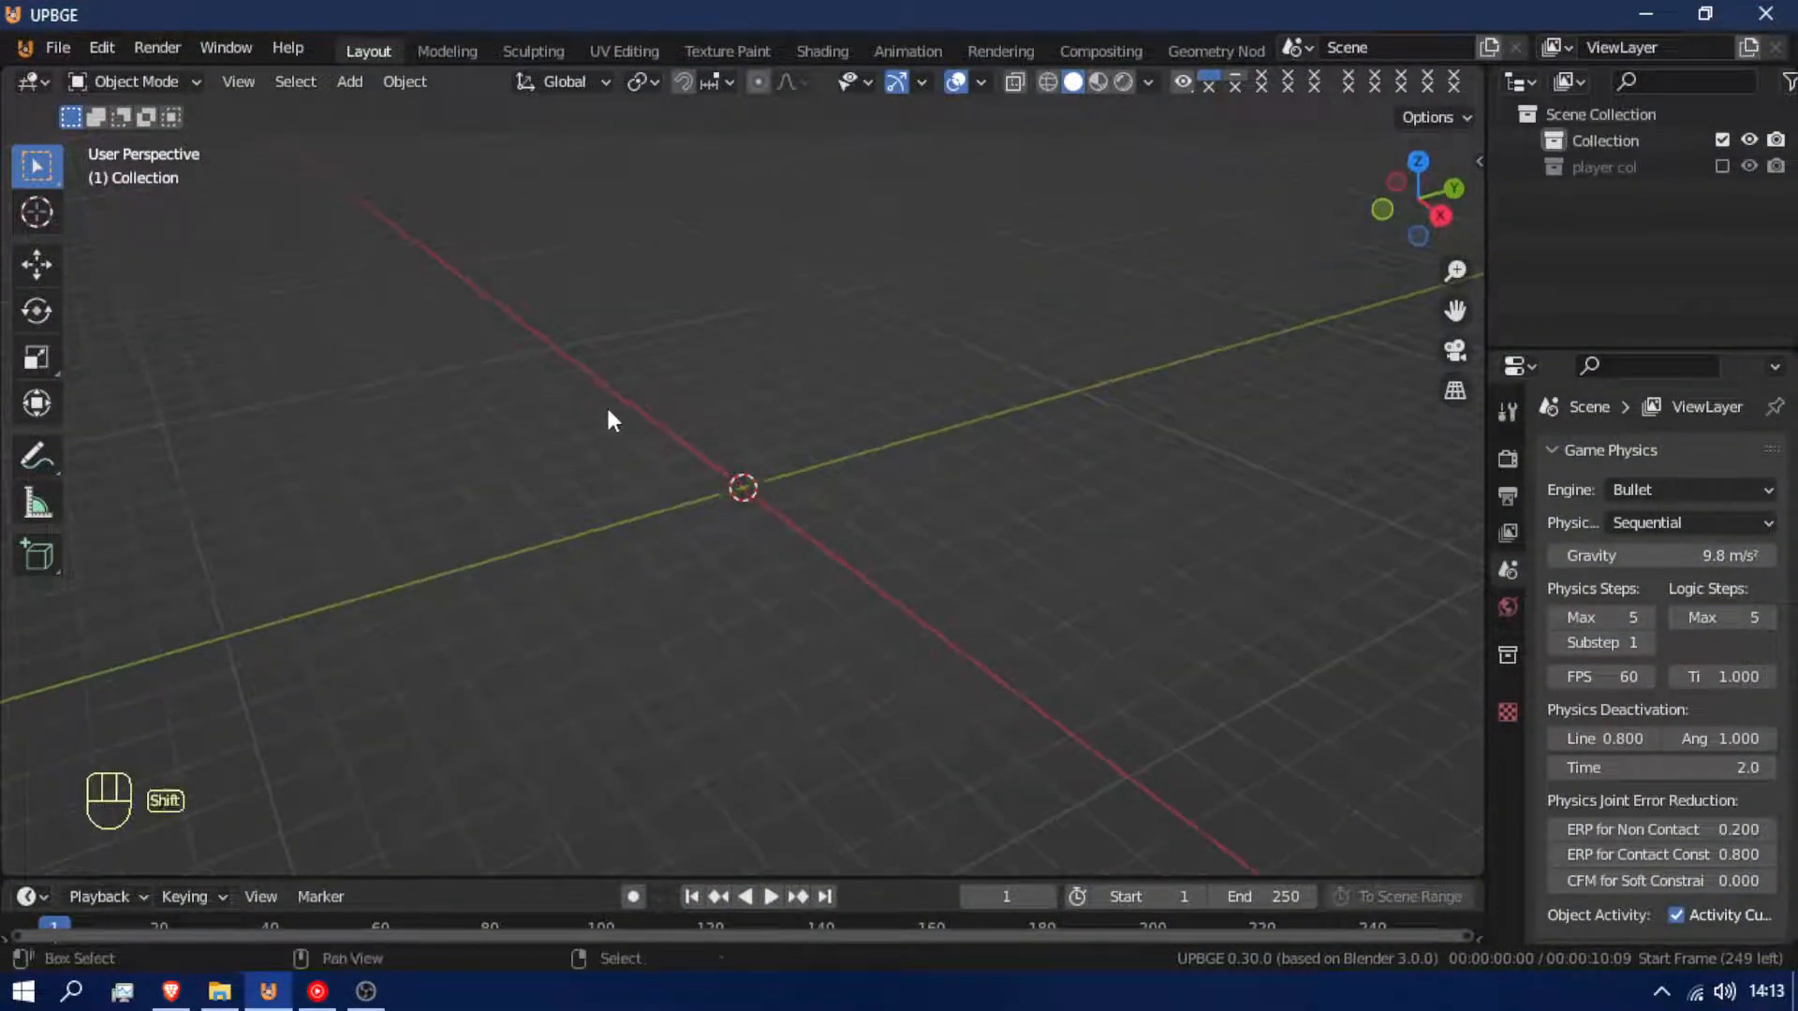
click(58, 47)
mouse_move(178, 468)
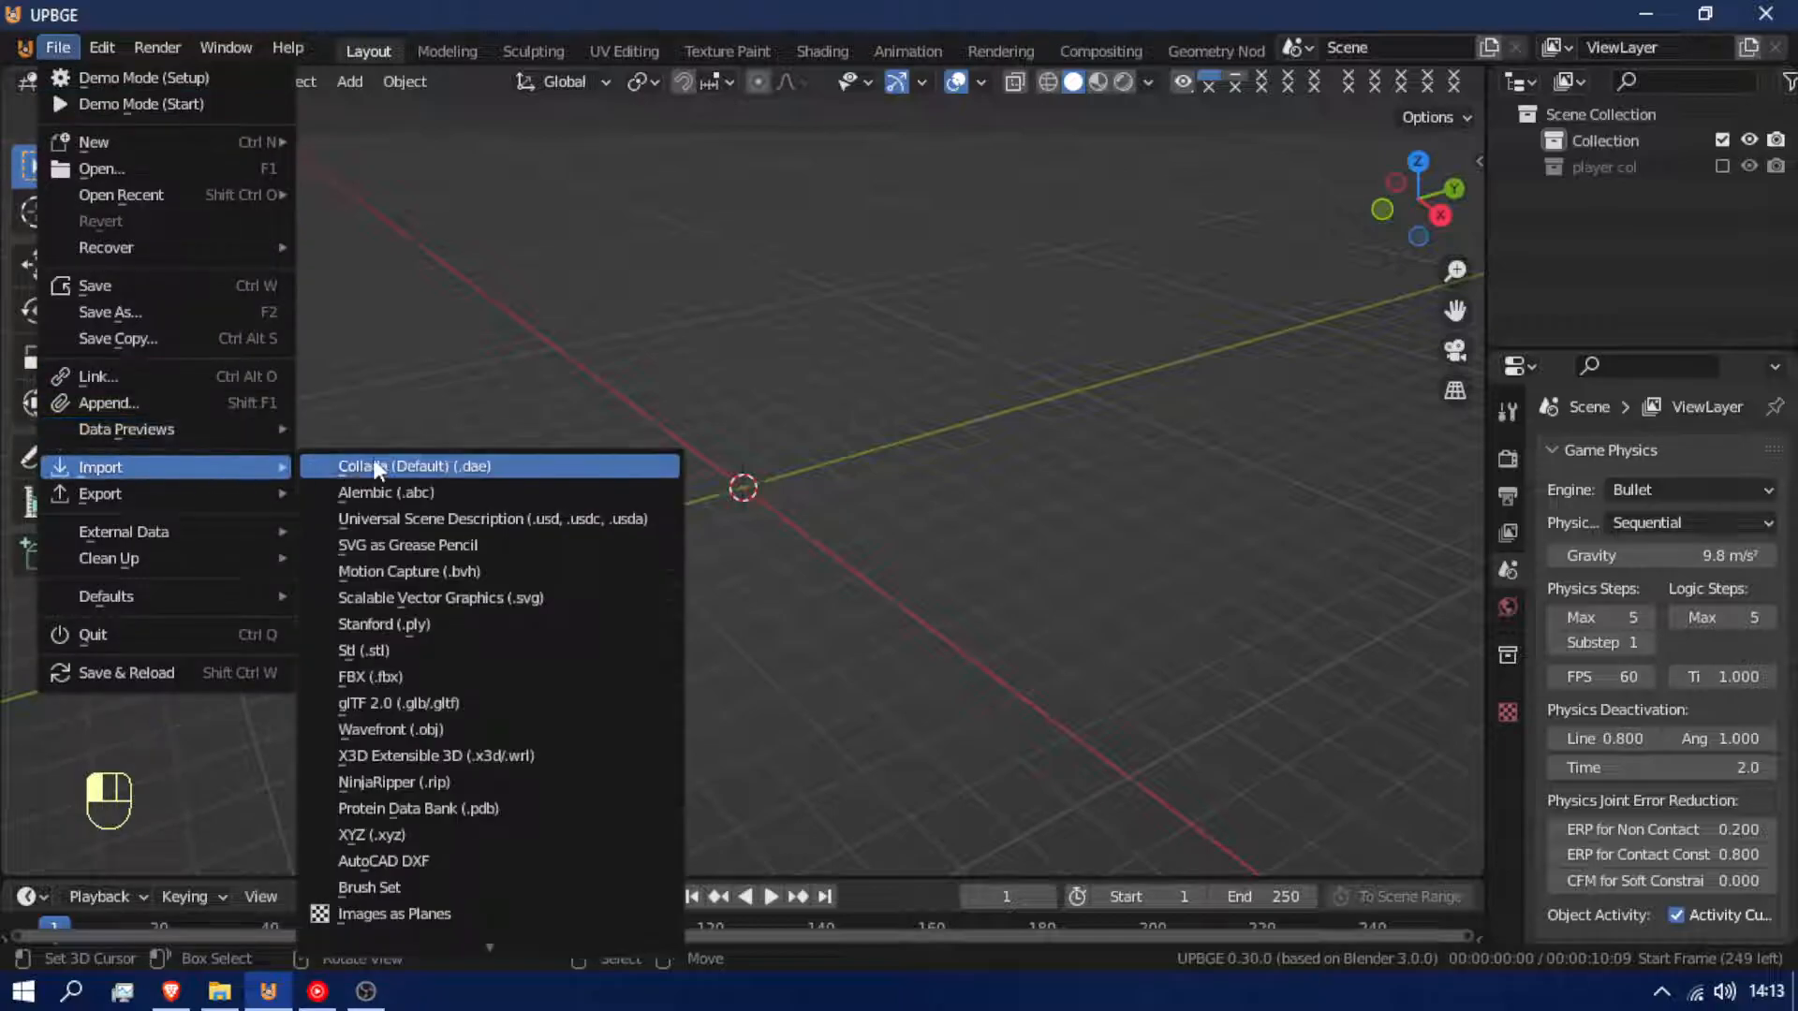
click(582, 466)
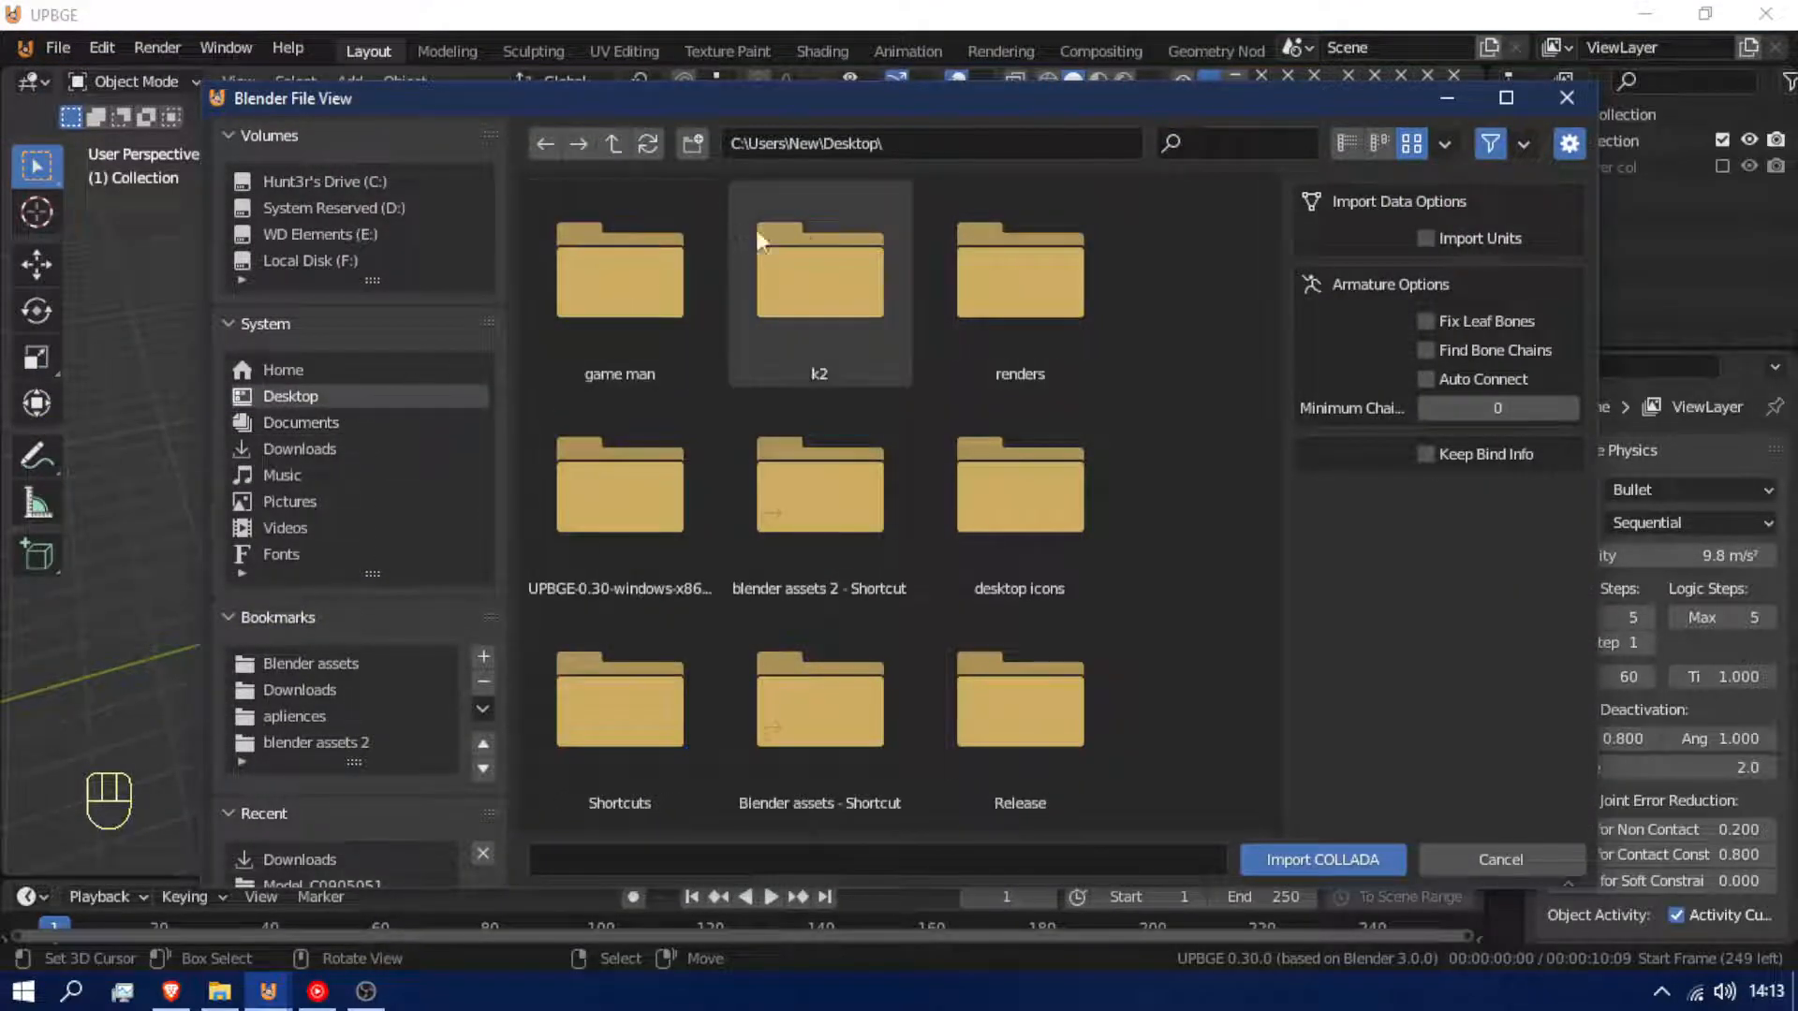
scroll(839, 684, down, 2)
scroll(839, 688, down, 4)
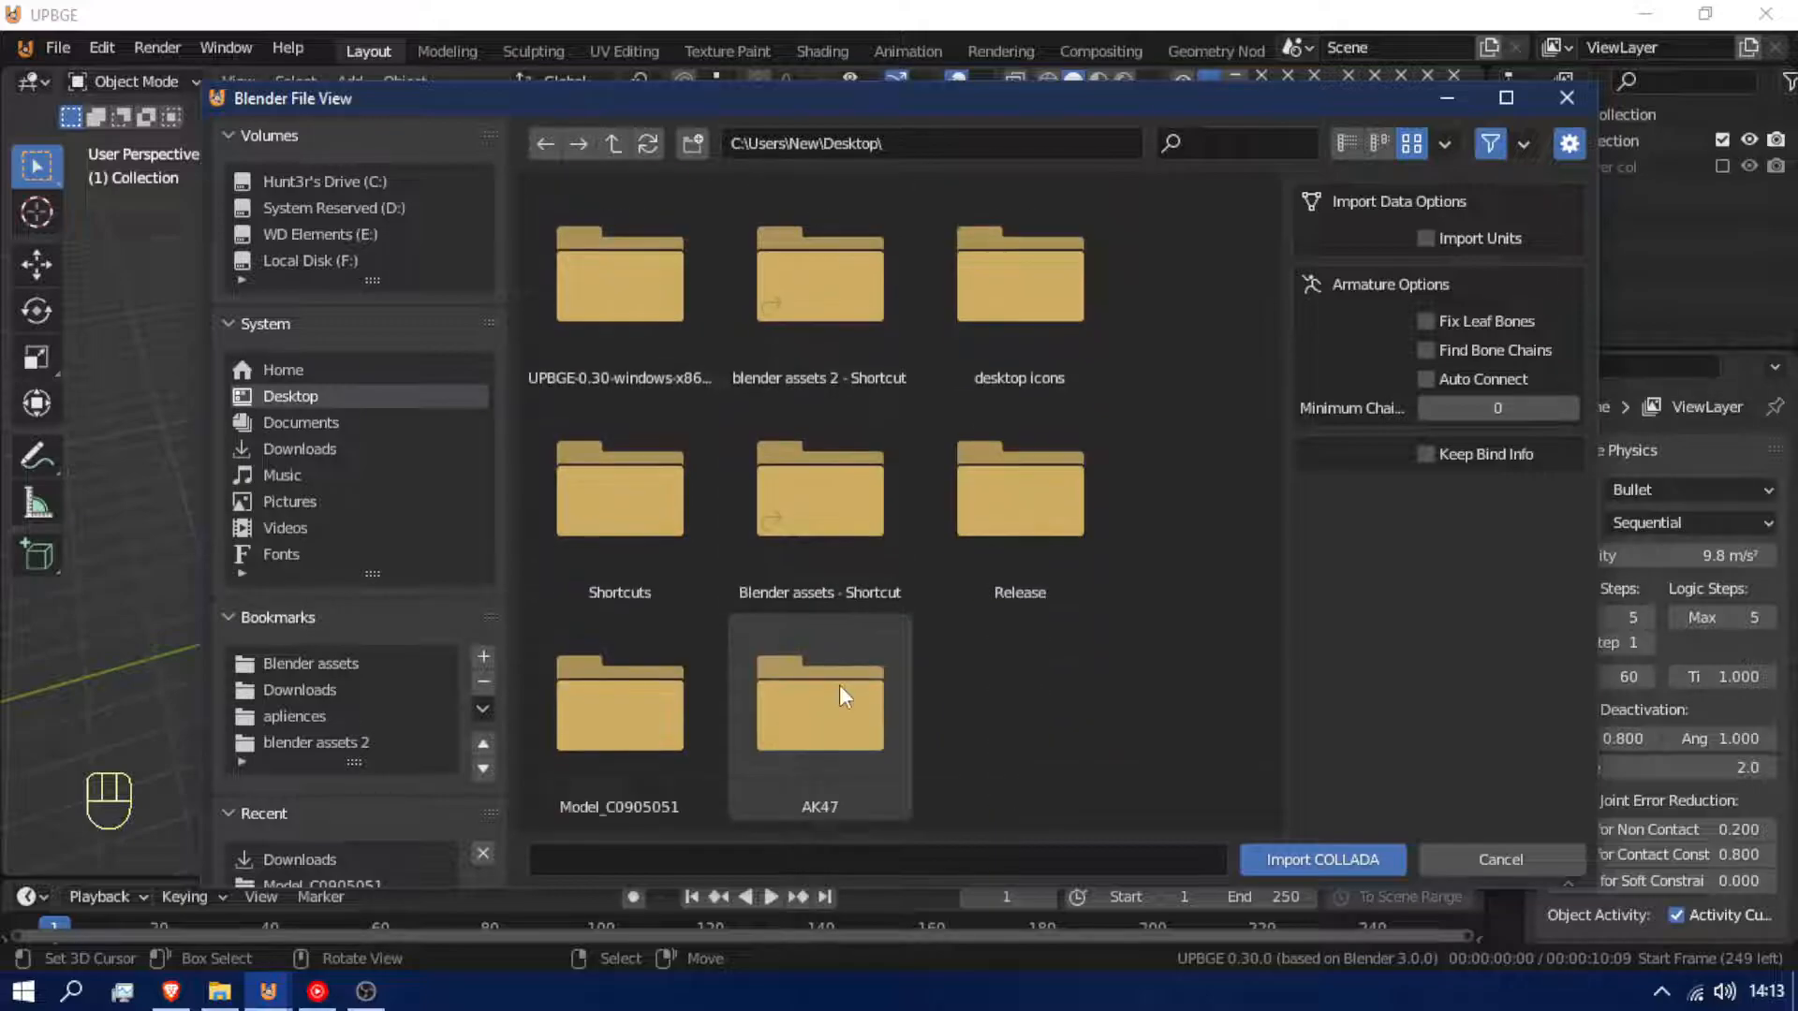
scroll(644, 459, up, 5)
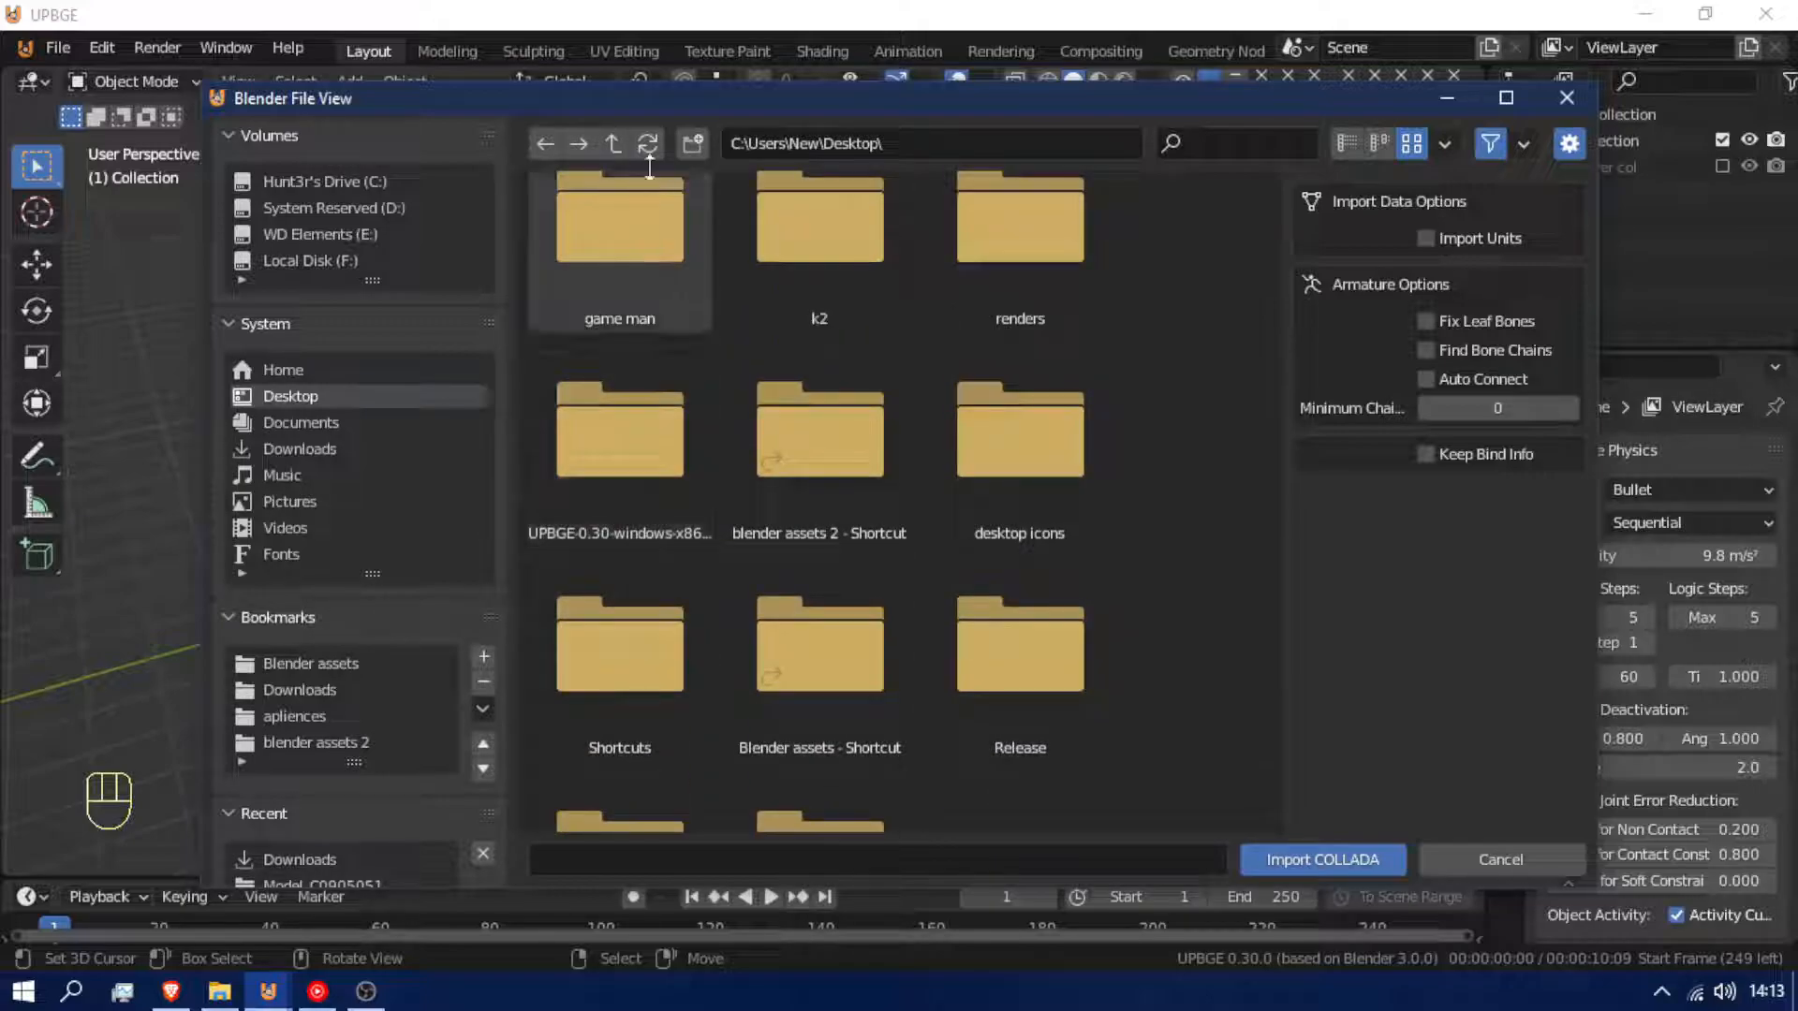
scroll(642, 243, up, 1)
double_click(643, 228)
click(834, 314)
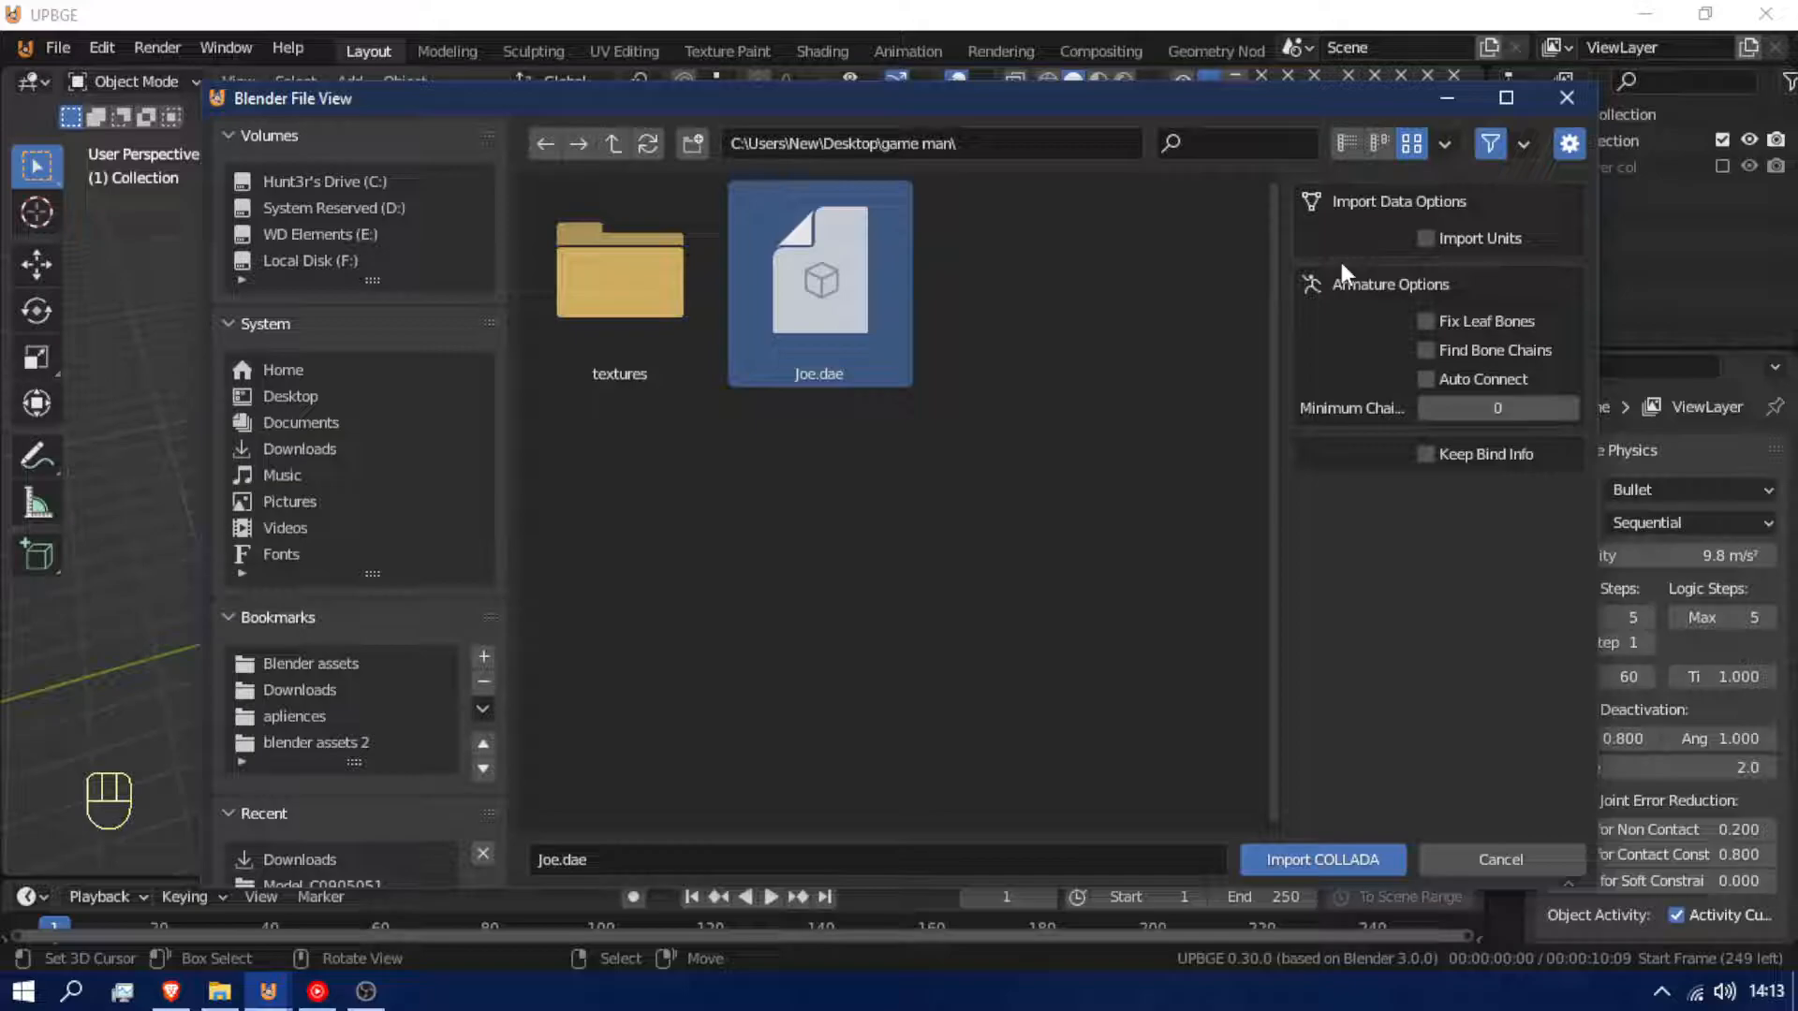
click(1316, 861)
Frame the imported character in the viewport and examine its meshes from the front
middle_drag(867, 539, 978, 518)
key(shift+f)
click(742, 487)
key(KP_Decimal)
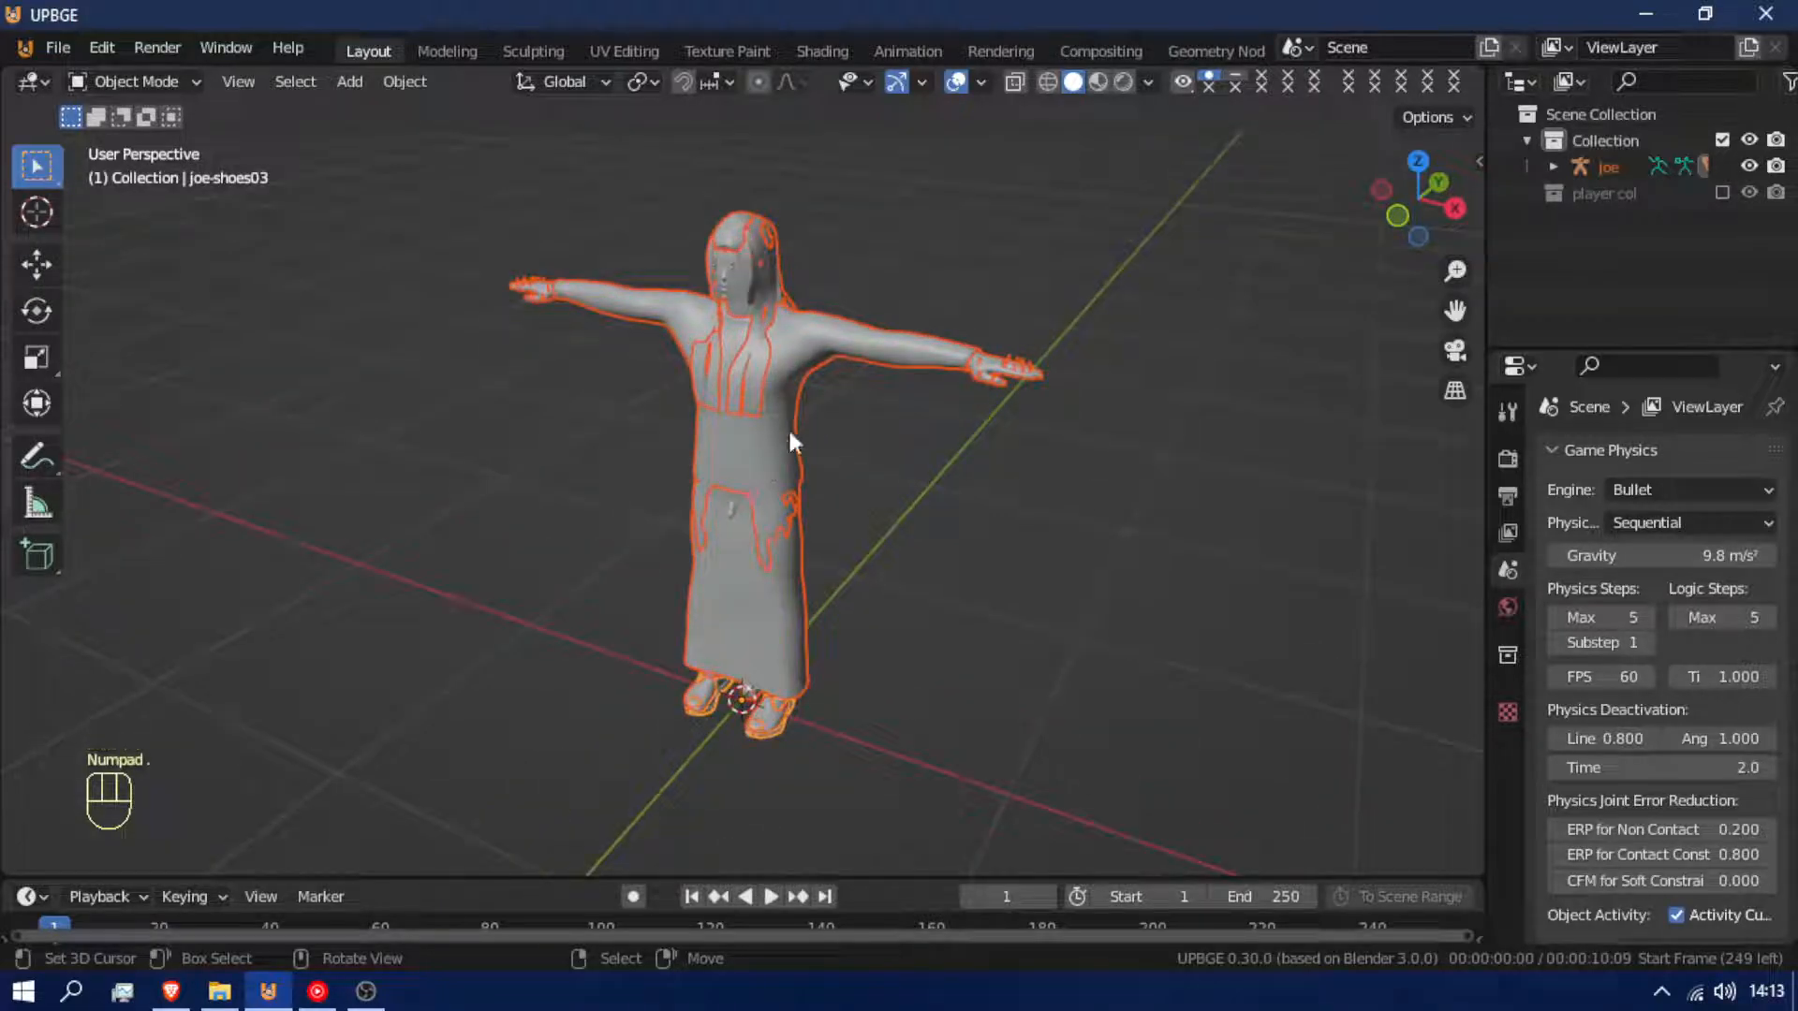
middle_drag(799, 425, 835, 477)
scroll(846, 469, up, 5)
scroll(846, 469, down, 5)
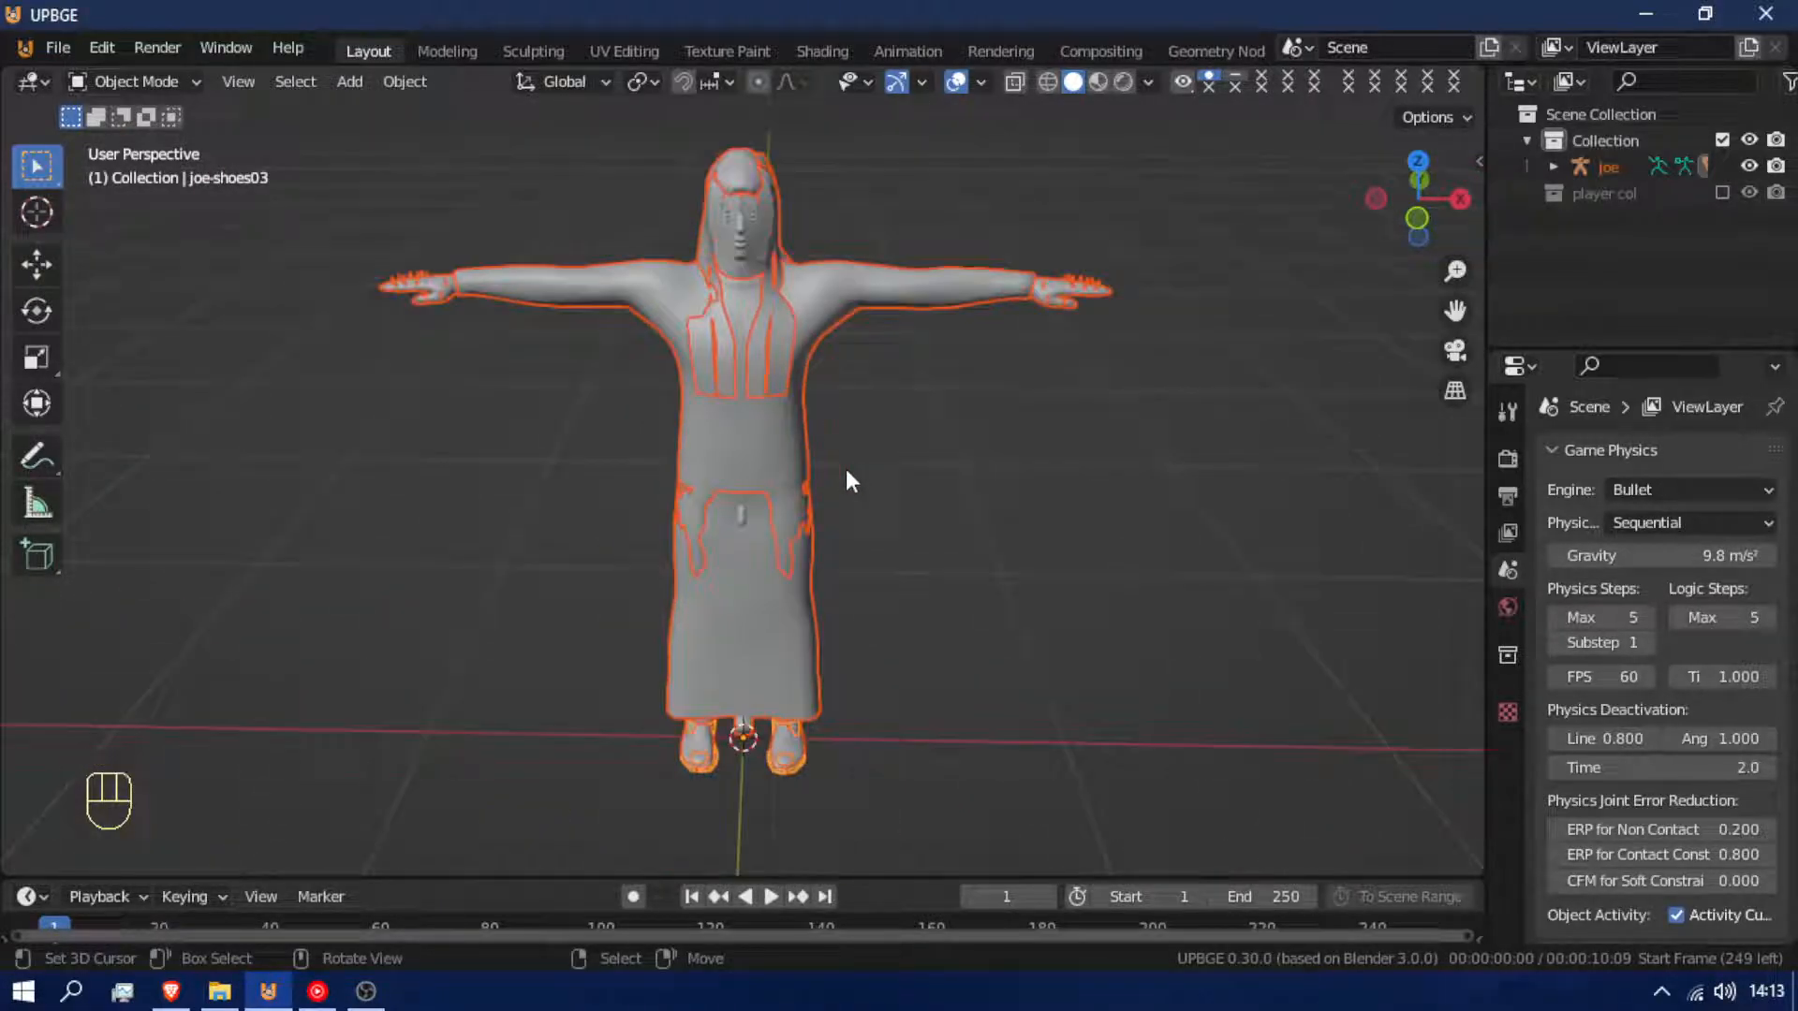
click(814, 426)
key(g)
right_click(1173, 370)
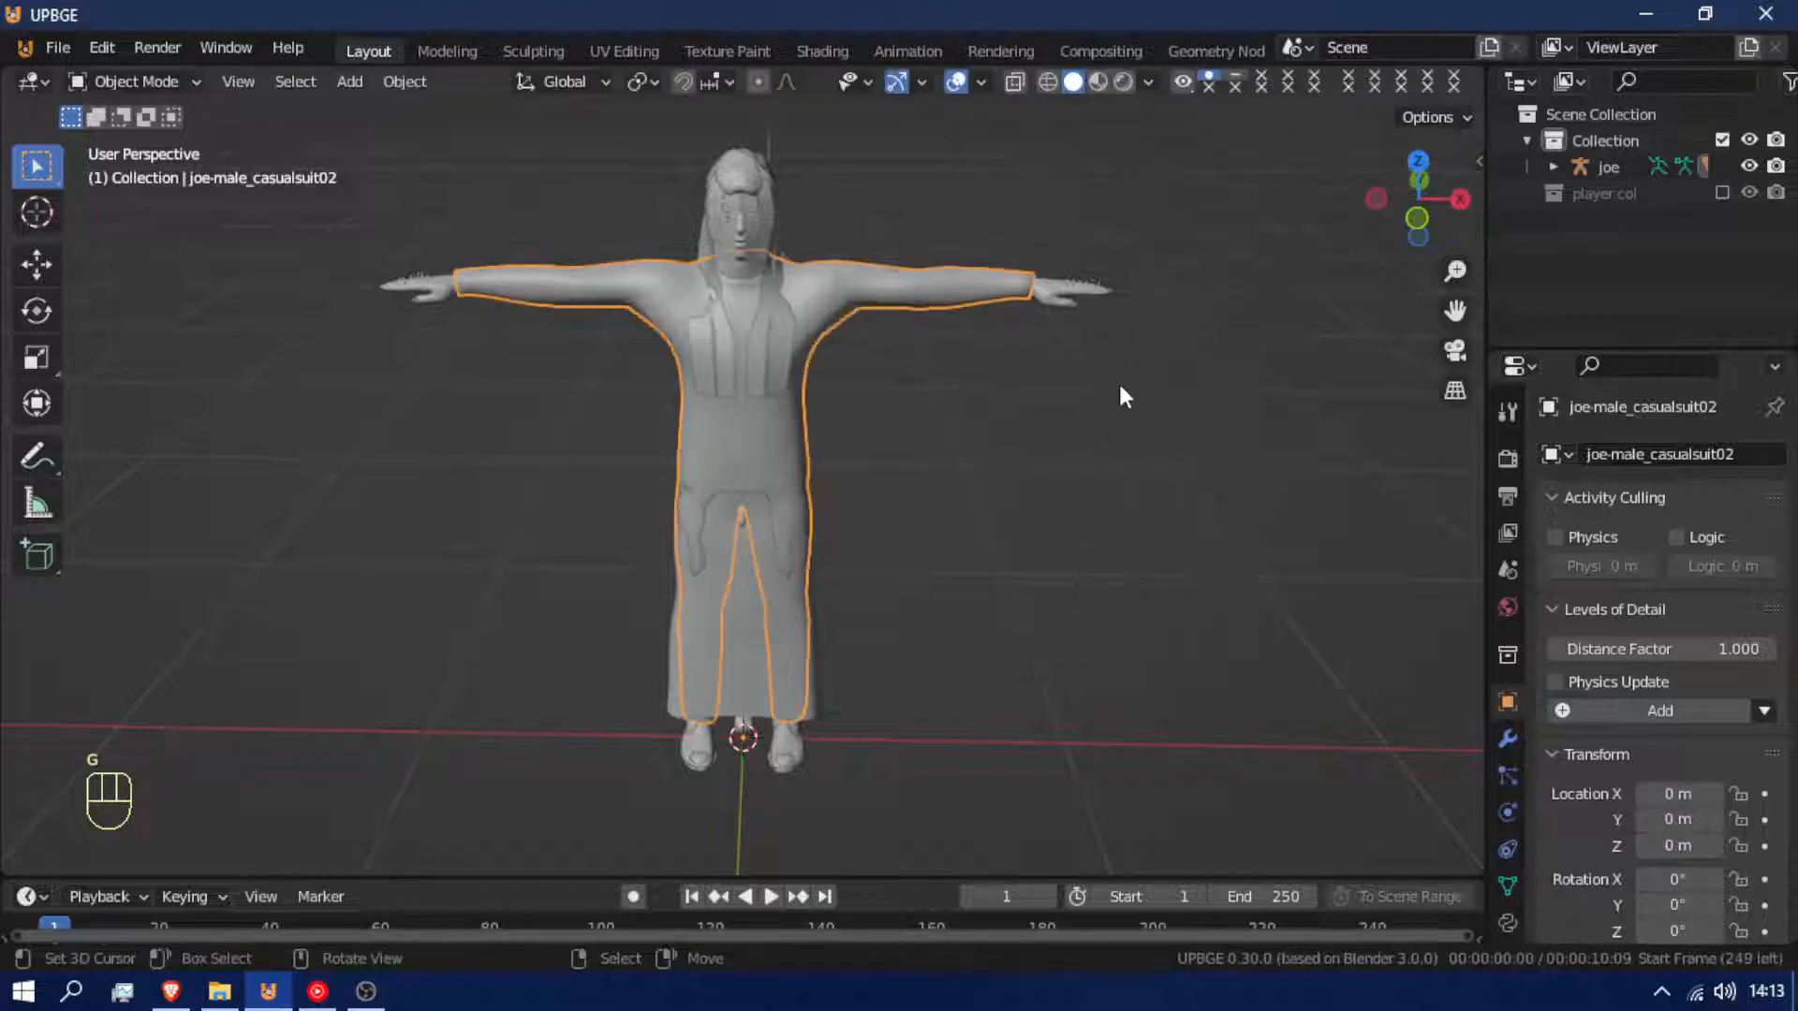
click(755, 669)
key(g)
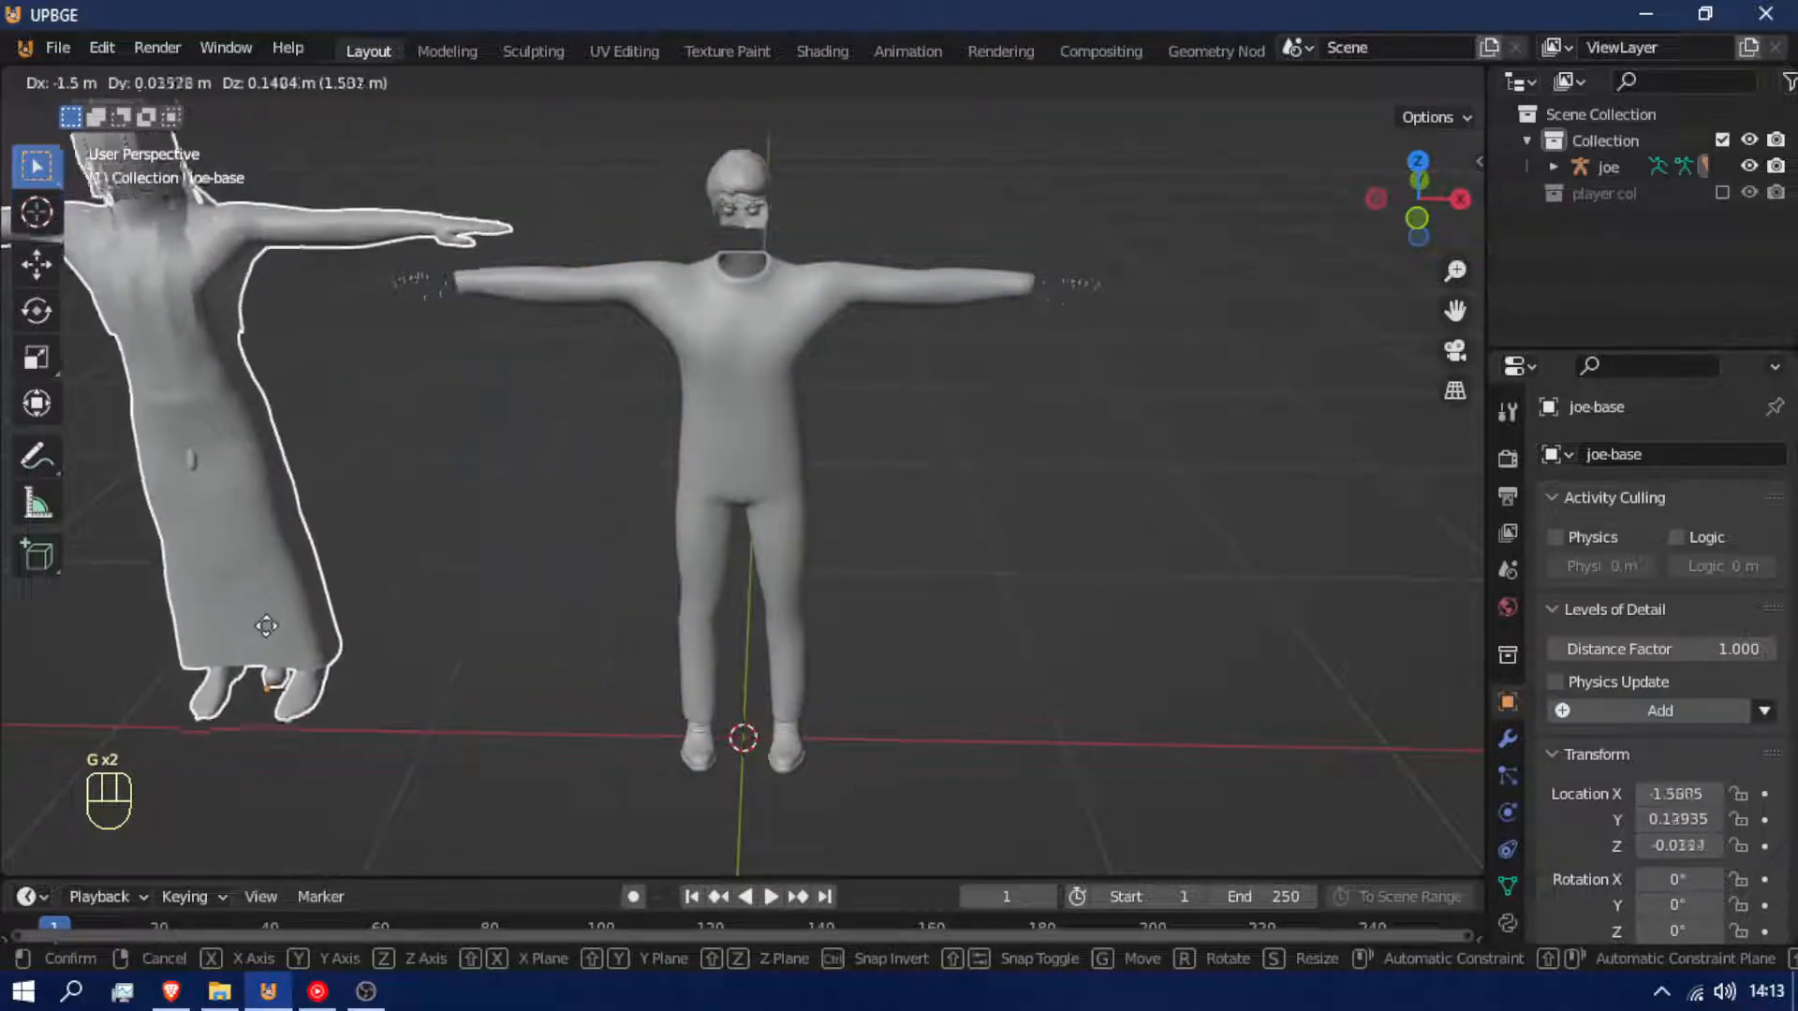
right_click(782, 714)
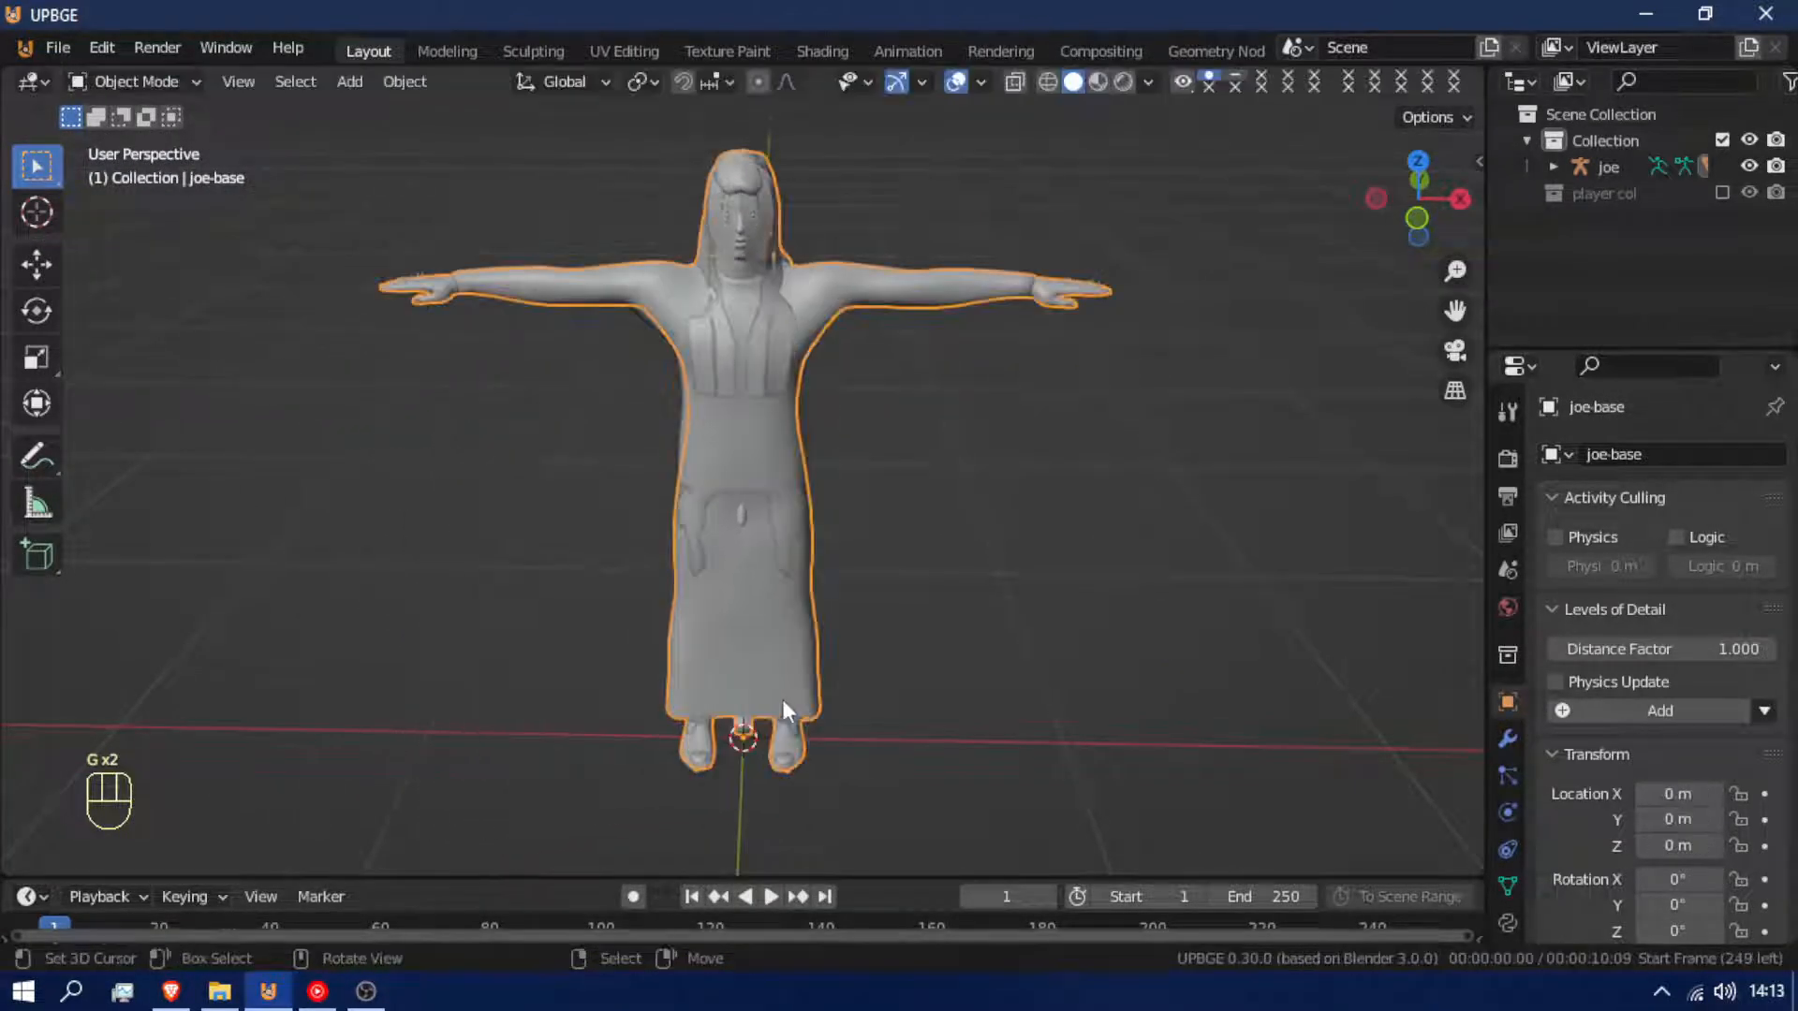
Move the base body mesh about 1.19 m in the negative X direction, away from the clothes
right_click(779, 215)
key(g)
middle_click(599, 515)
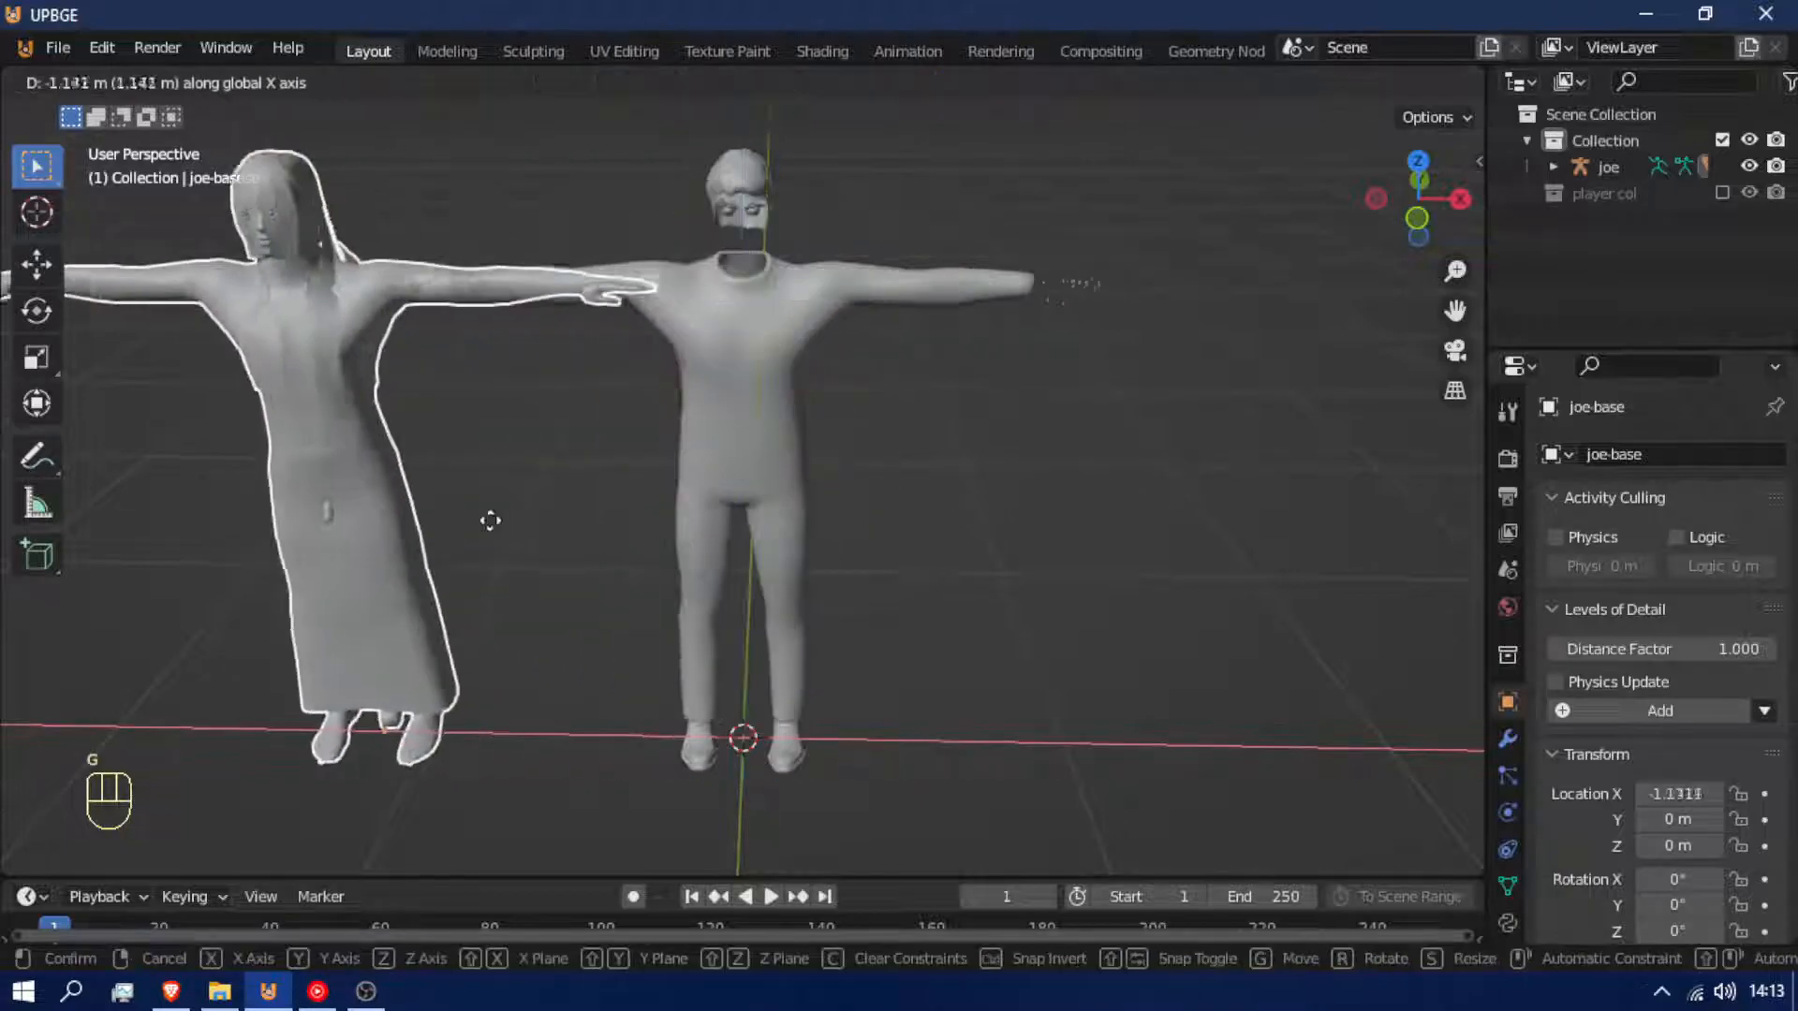
click(486, 519)
Select all connected geometry of the skirt-shaped helper on the base body mesh in Edit Mode
middle_drag(486, 519, 450, 524)
key(Tab)
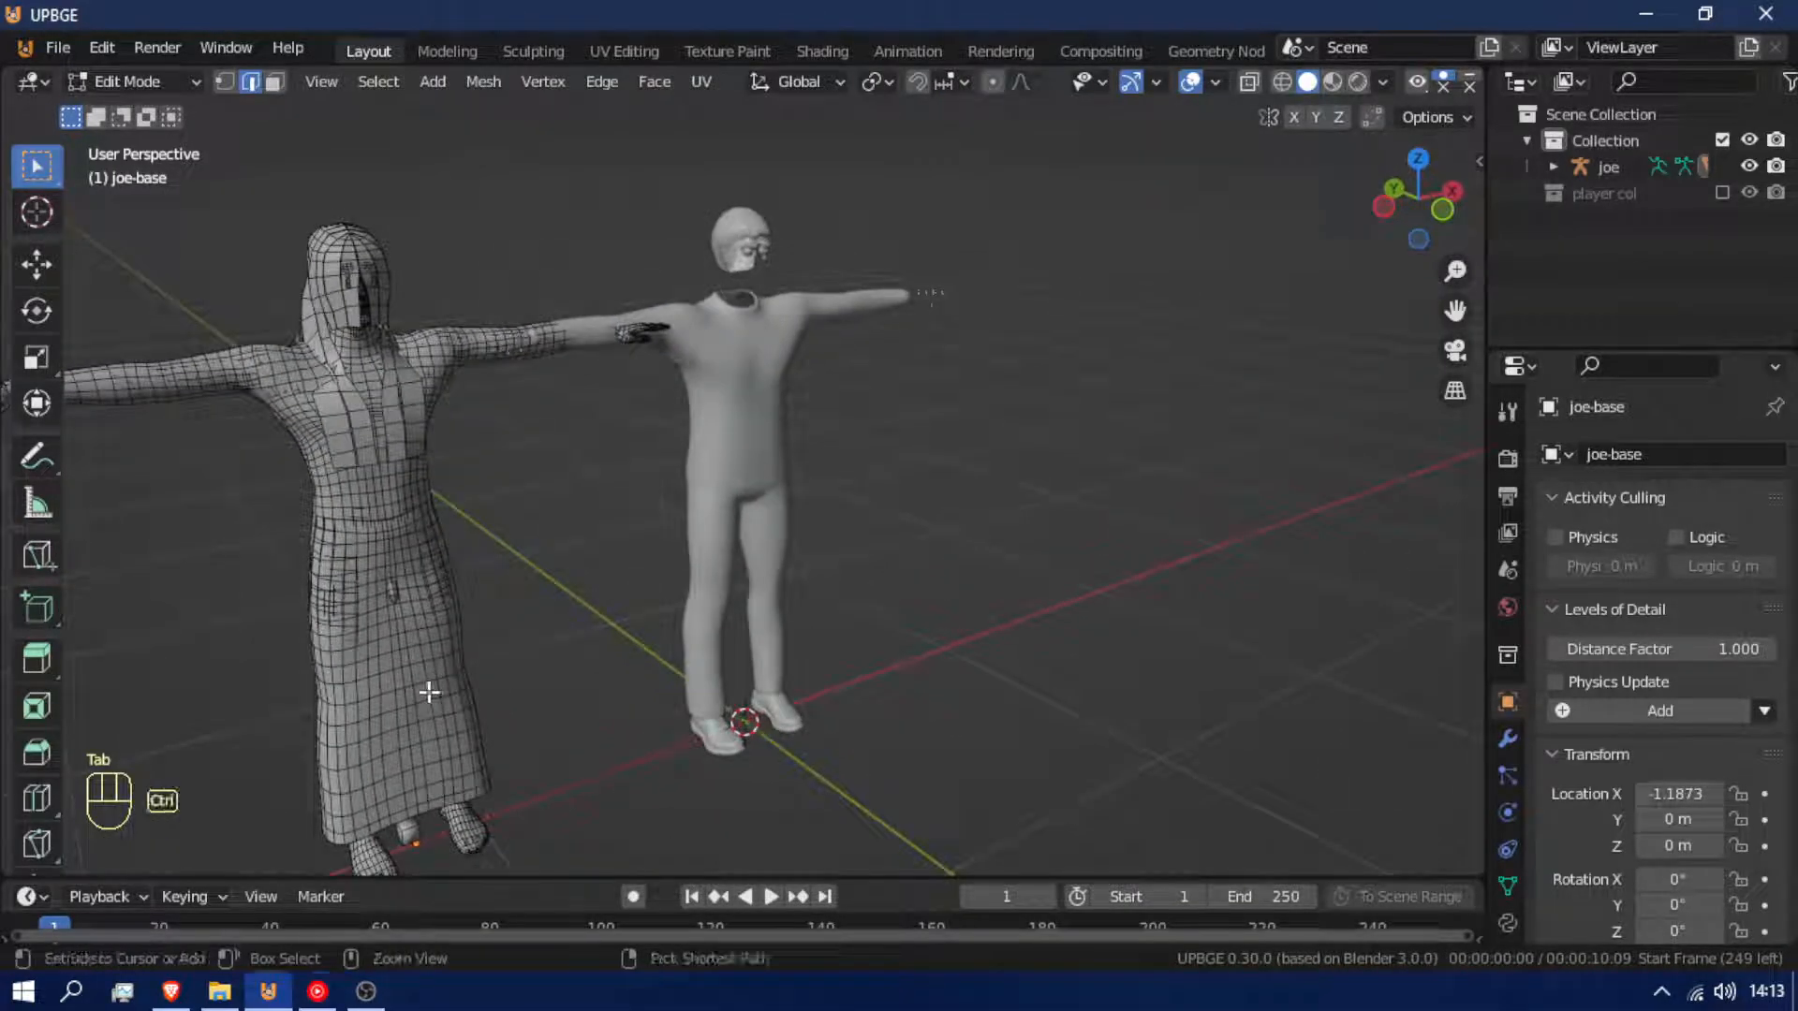
key(ctrl+l)
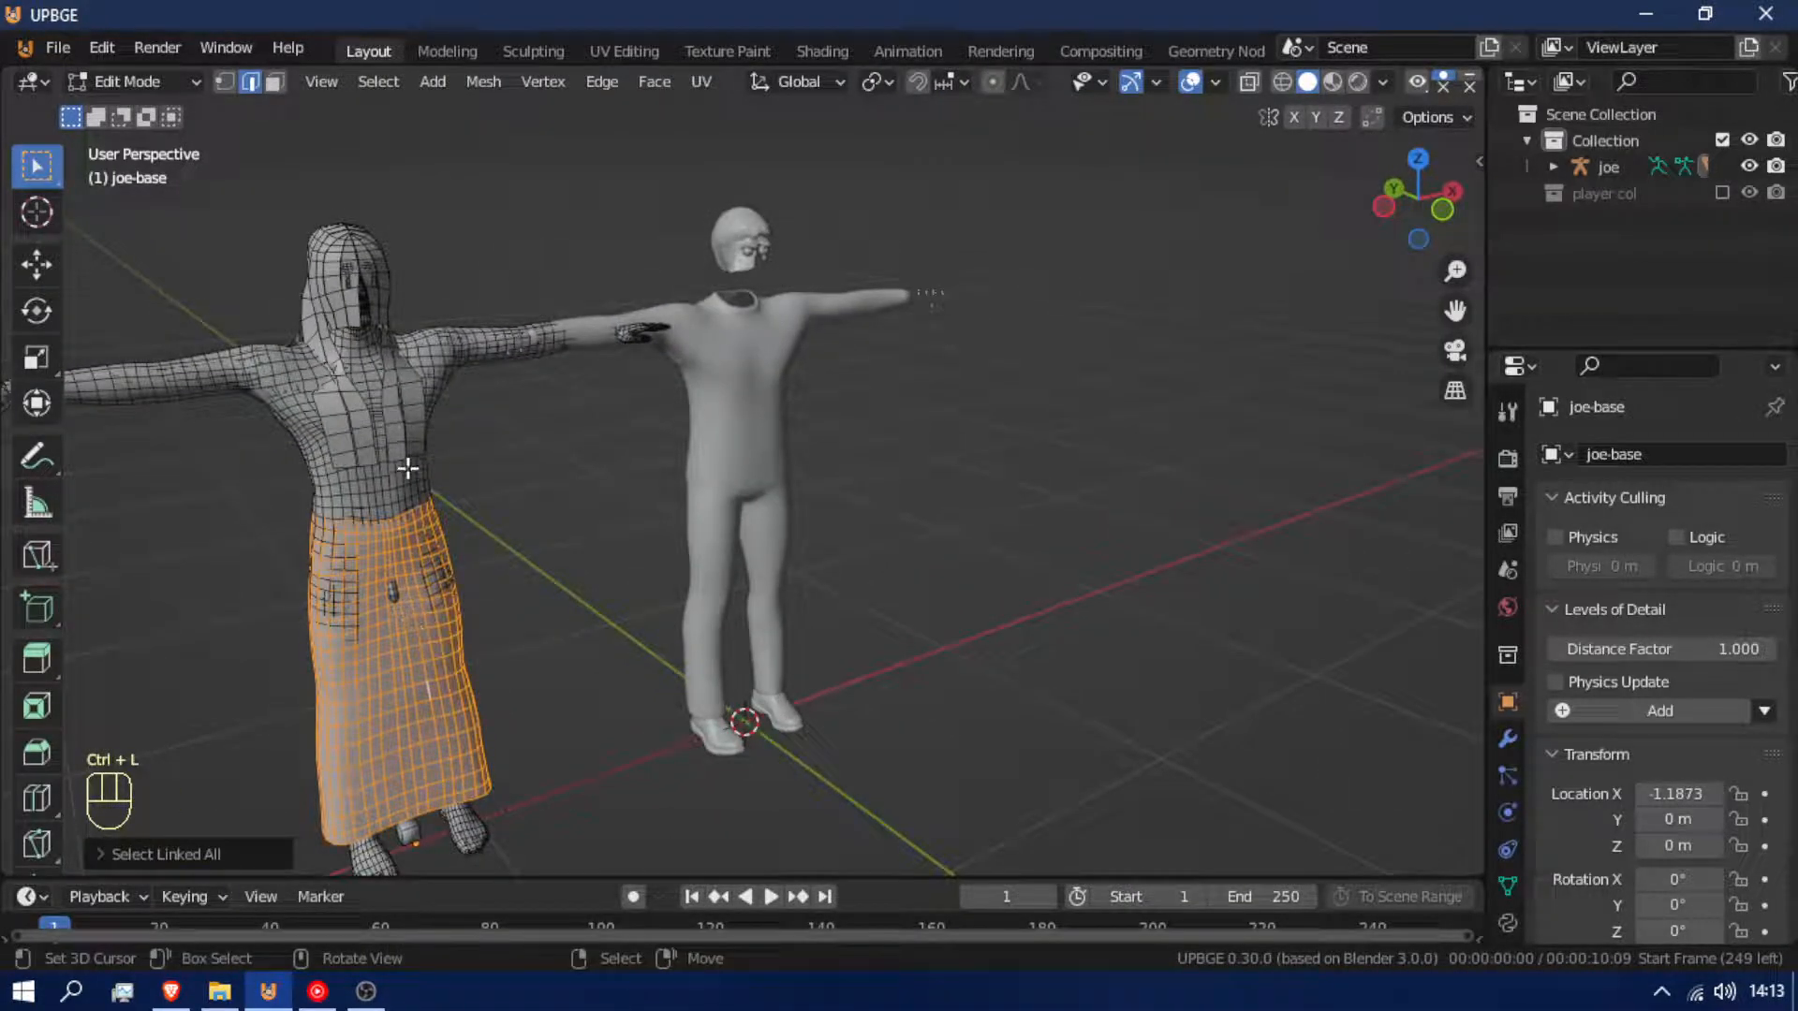
Select the whole connected strip covering the face beside the nose on the joe-base mesh
middle_drag(413, 474, 488, 462)
scroll(489, 461, up, 2)
key(shift+f)
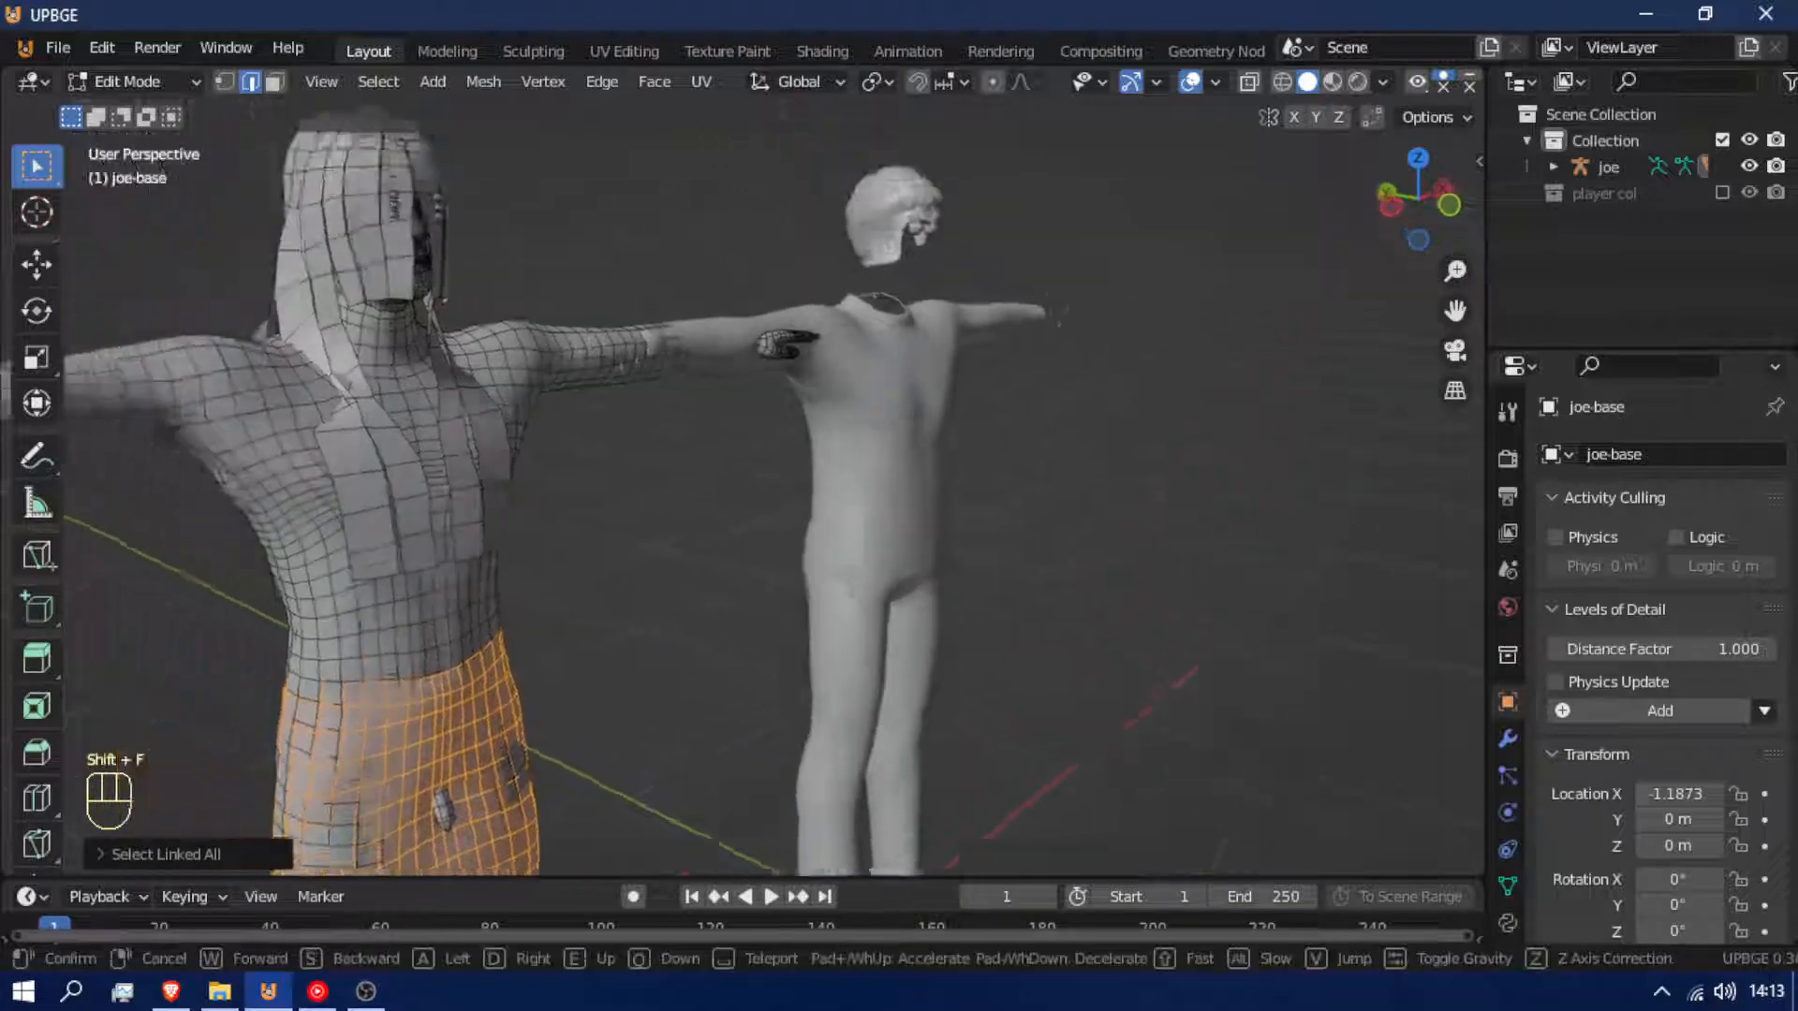
key(w)
click(742, 488)
key(d)
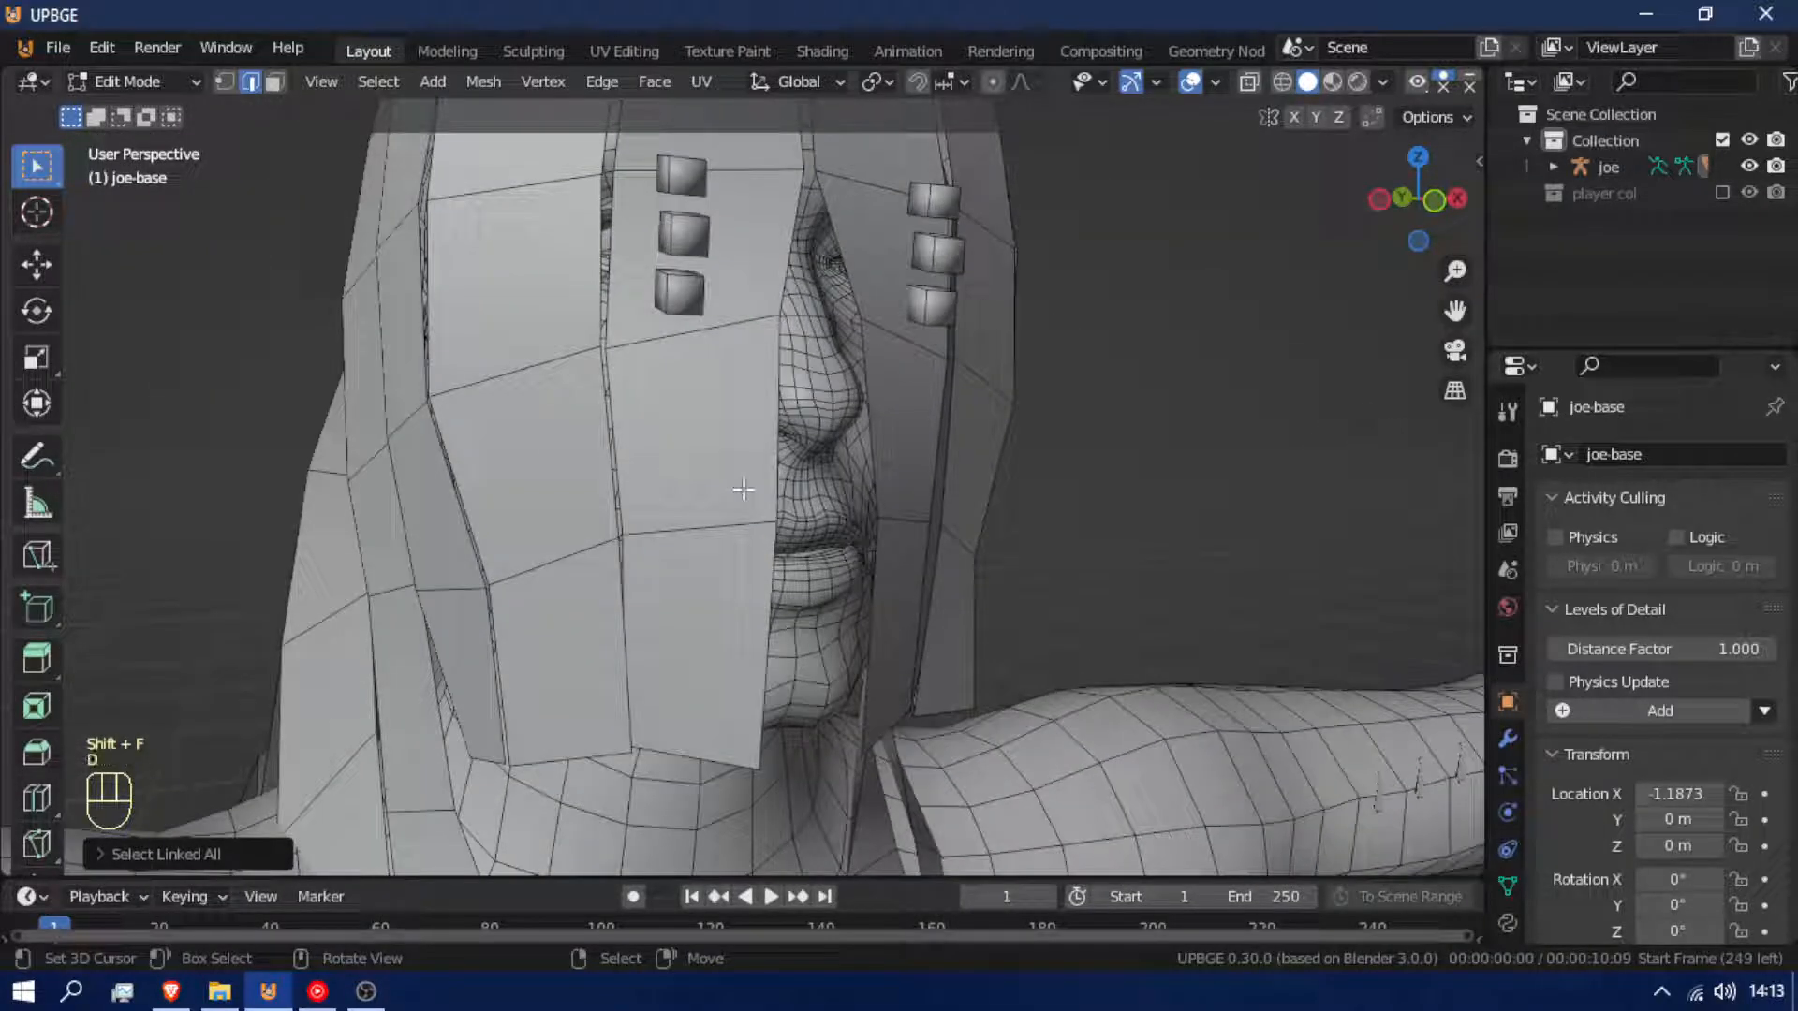
click(742, 488)
right_click(705, 502)
key(ctrl+l)
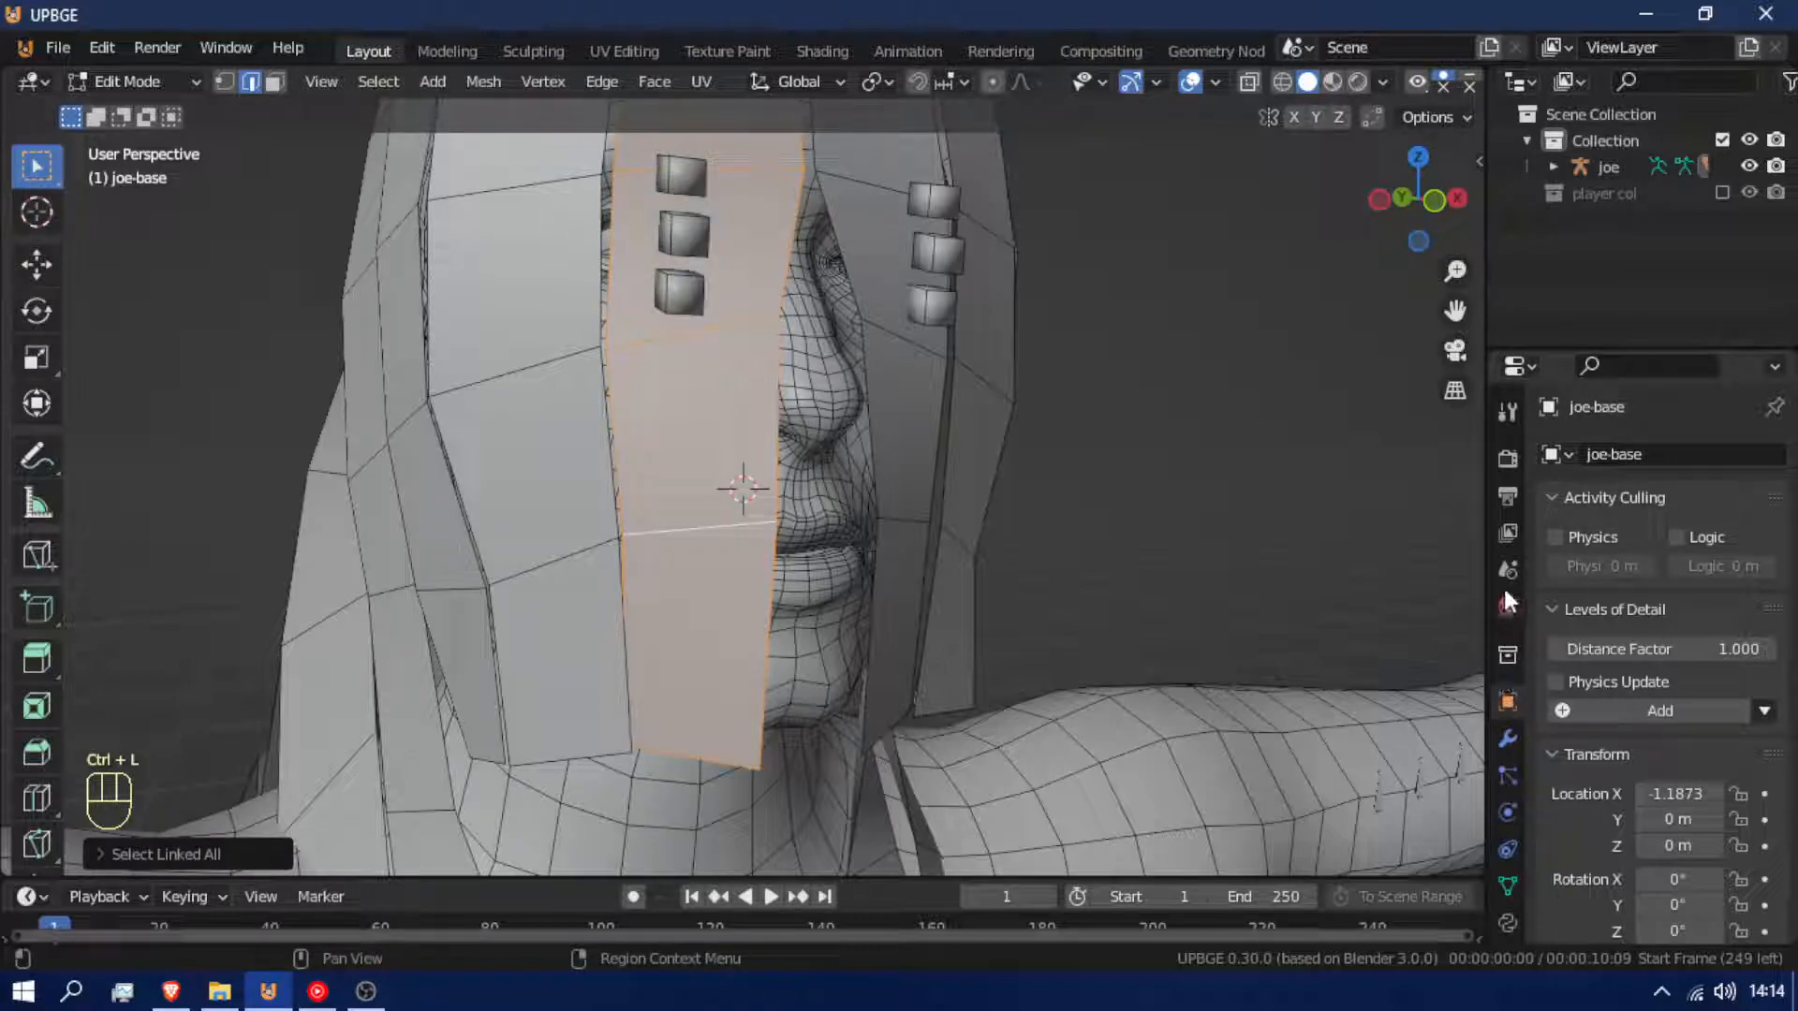
Show the material settings of the joe-base mesh and return to Object Mode
scroll(1503, 585, down, 2)
click(1507, 914)
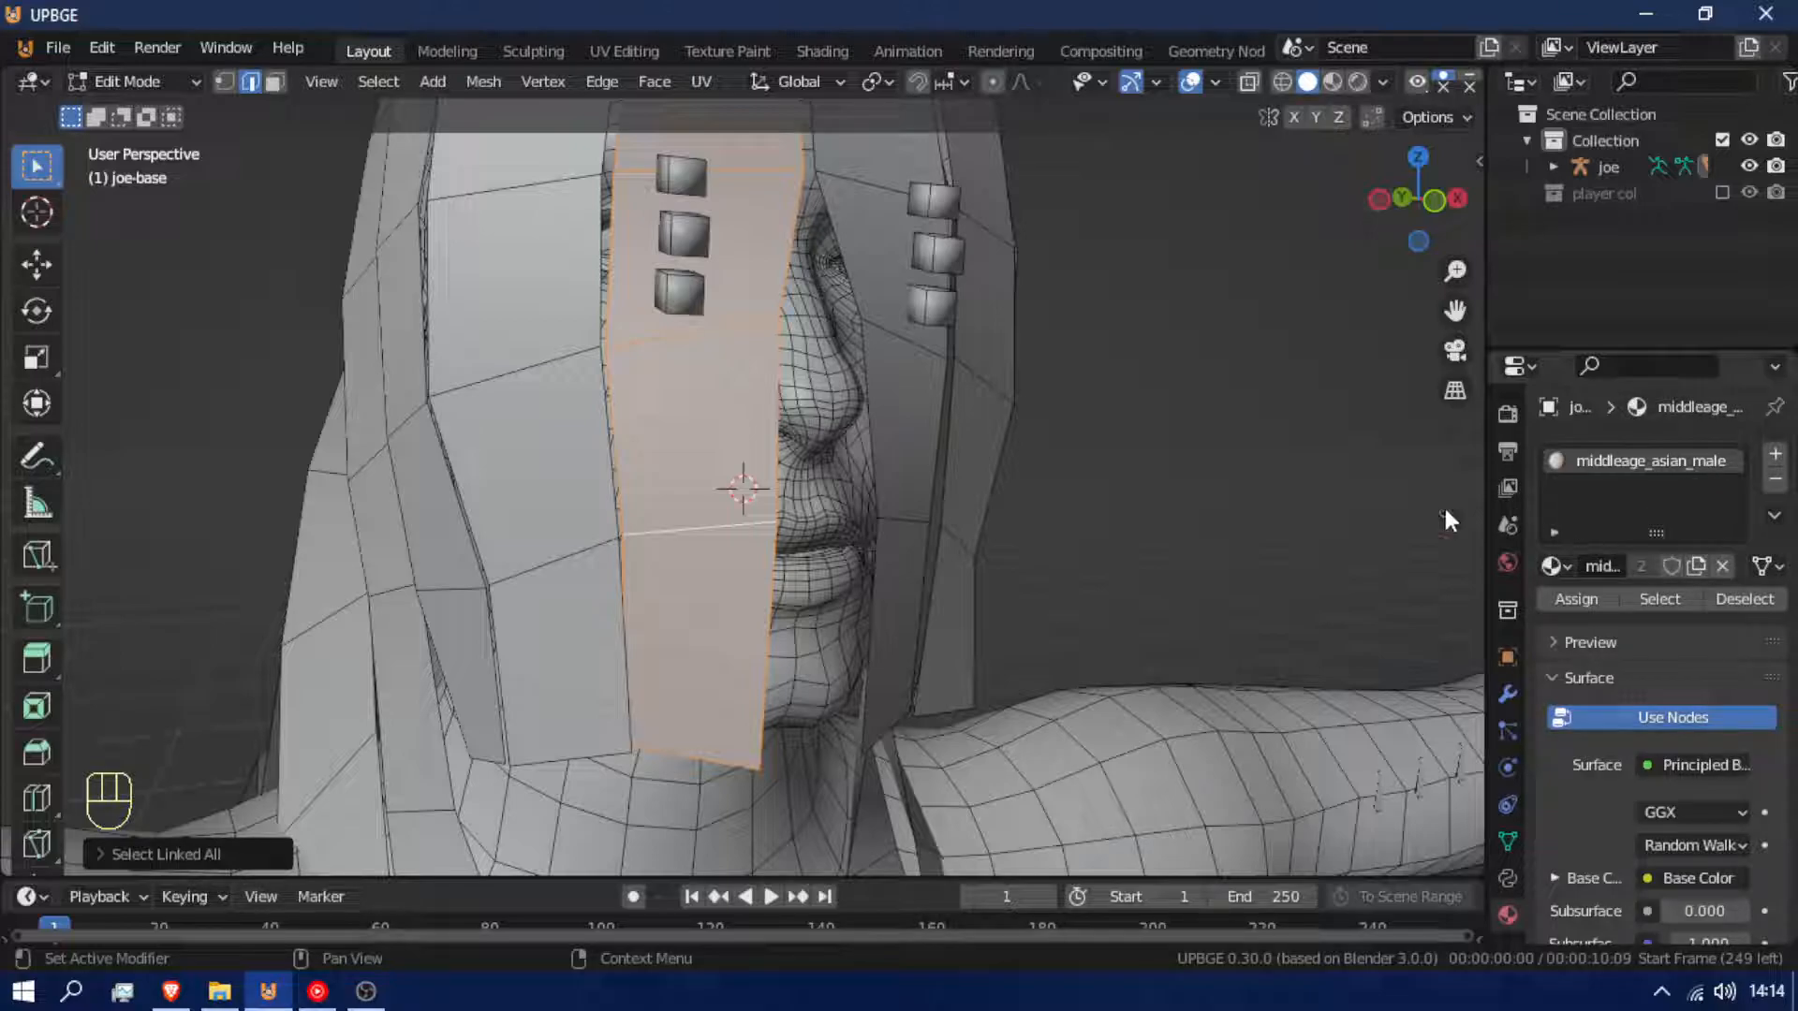
scroll(682, 328, down, 10)
middle_drag(828, 438, 779, 444)
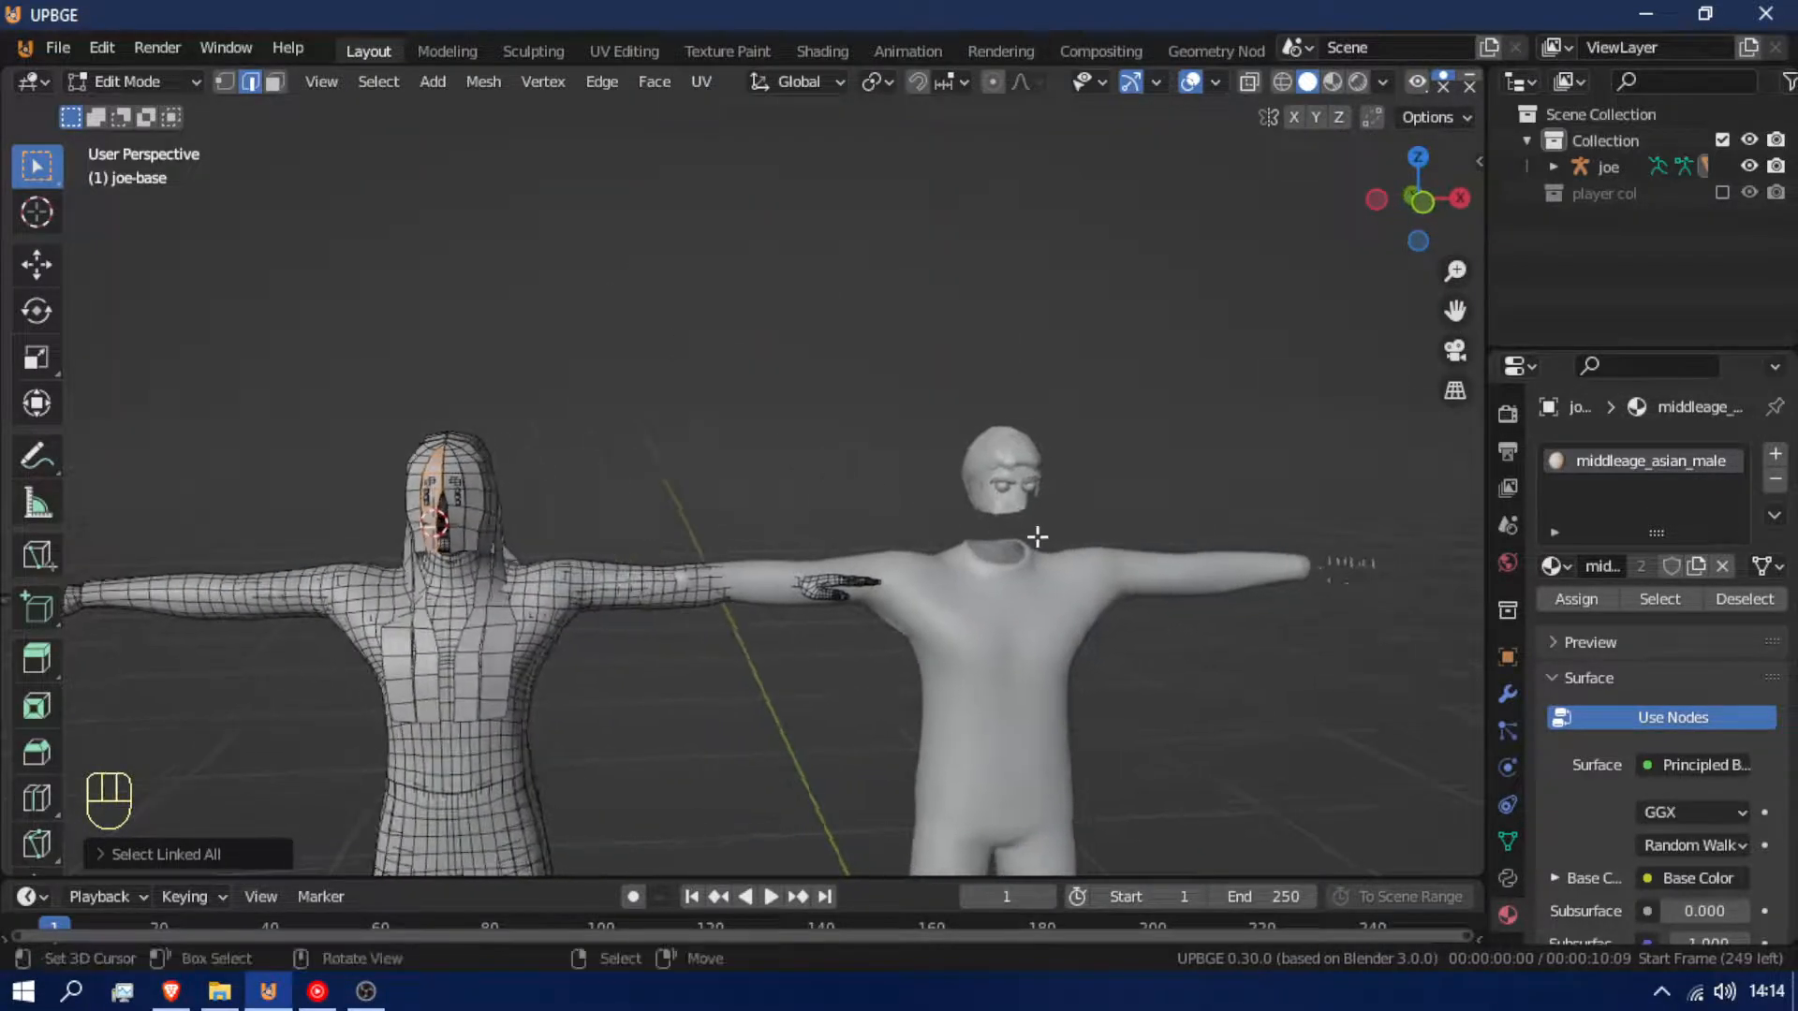
key(Tab)
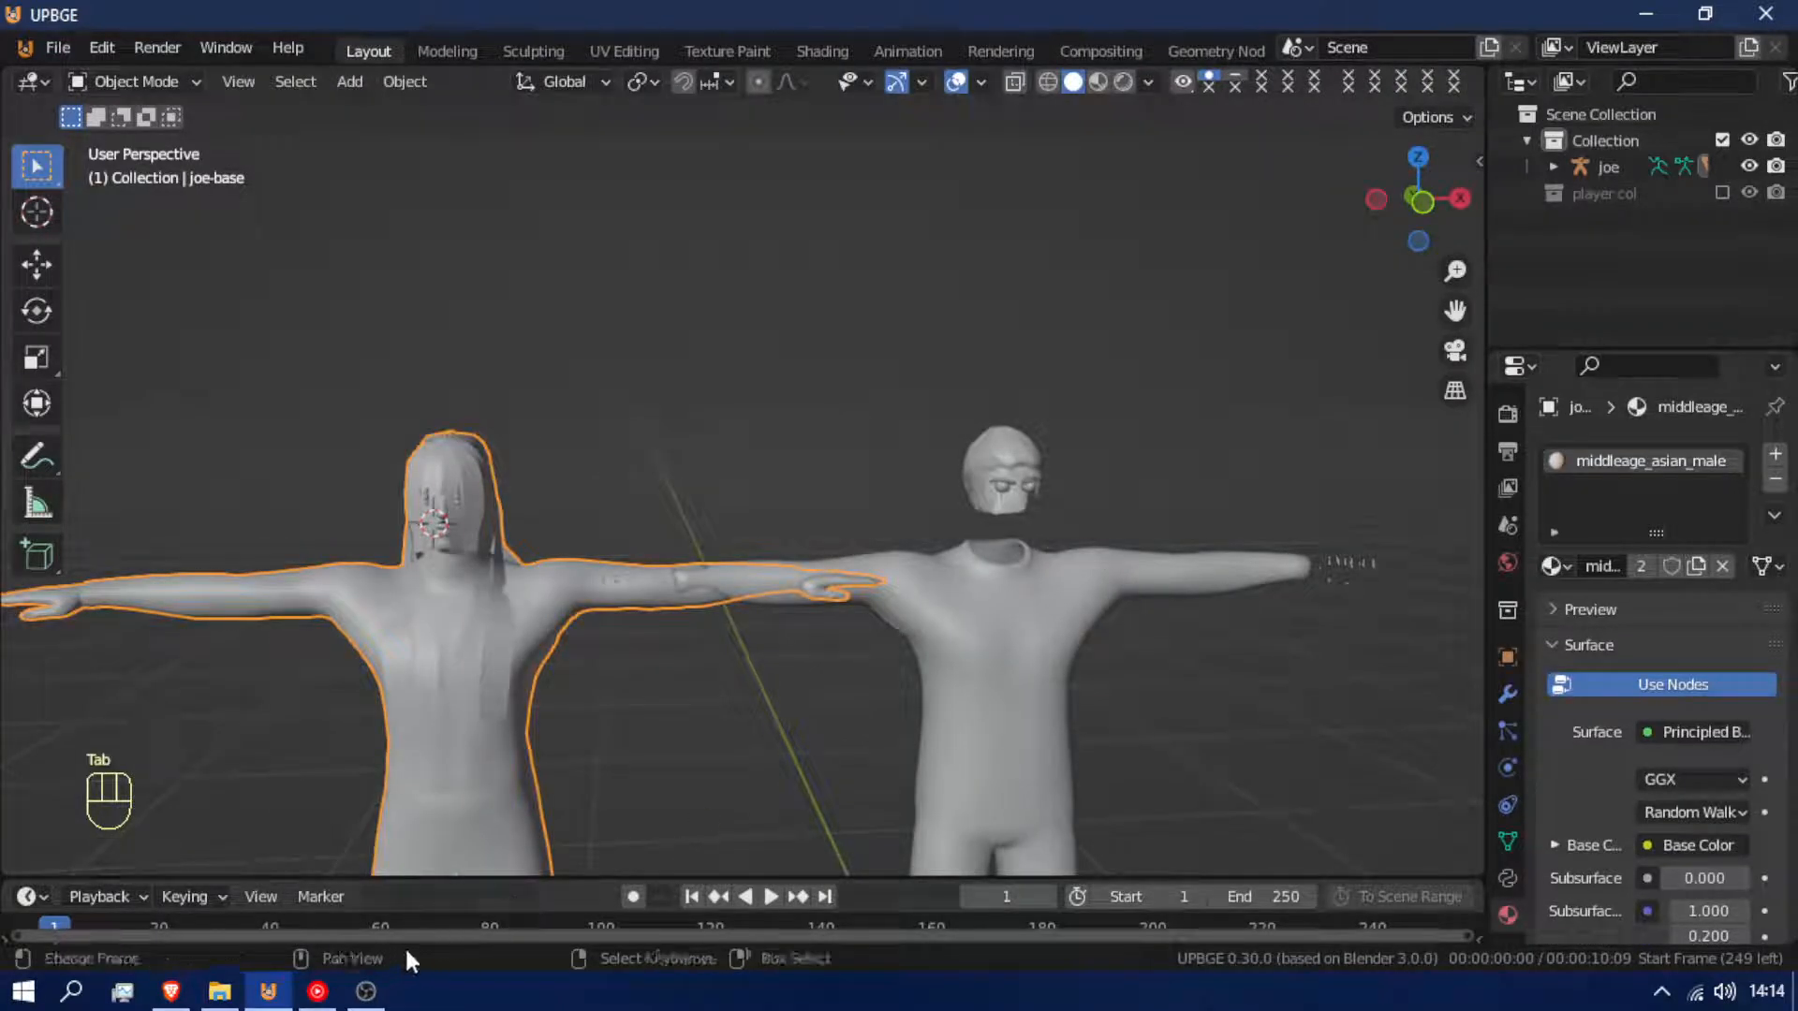
scroll(919, 633, down, 4)
scroll(919, 633, up, 4)
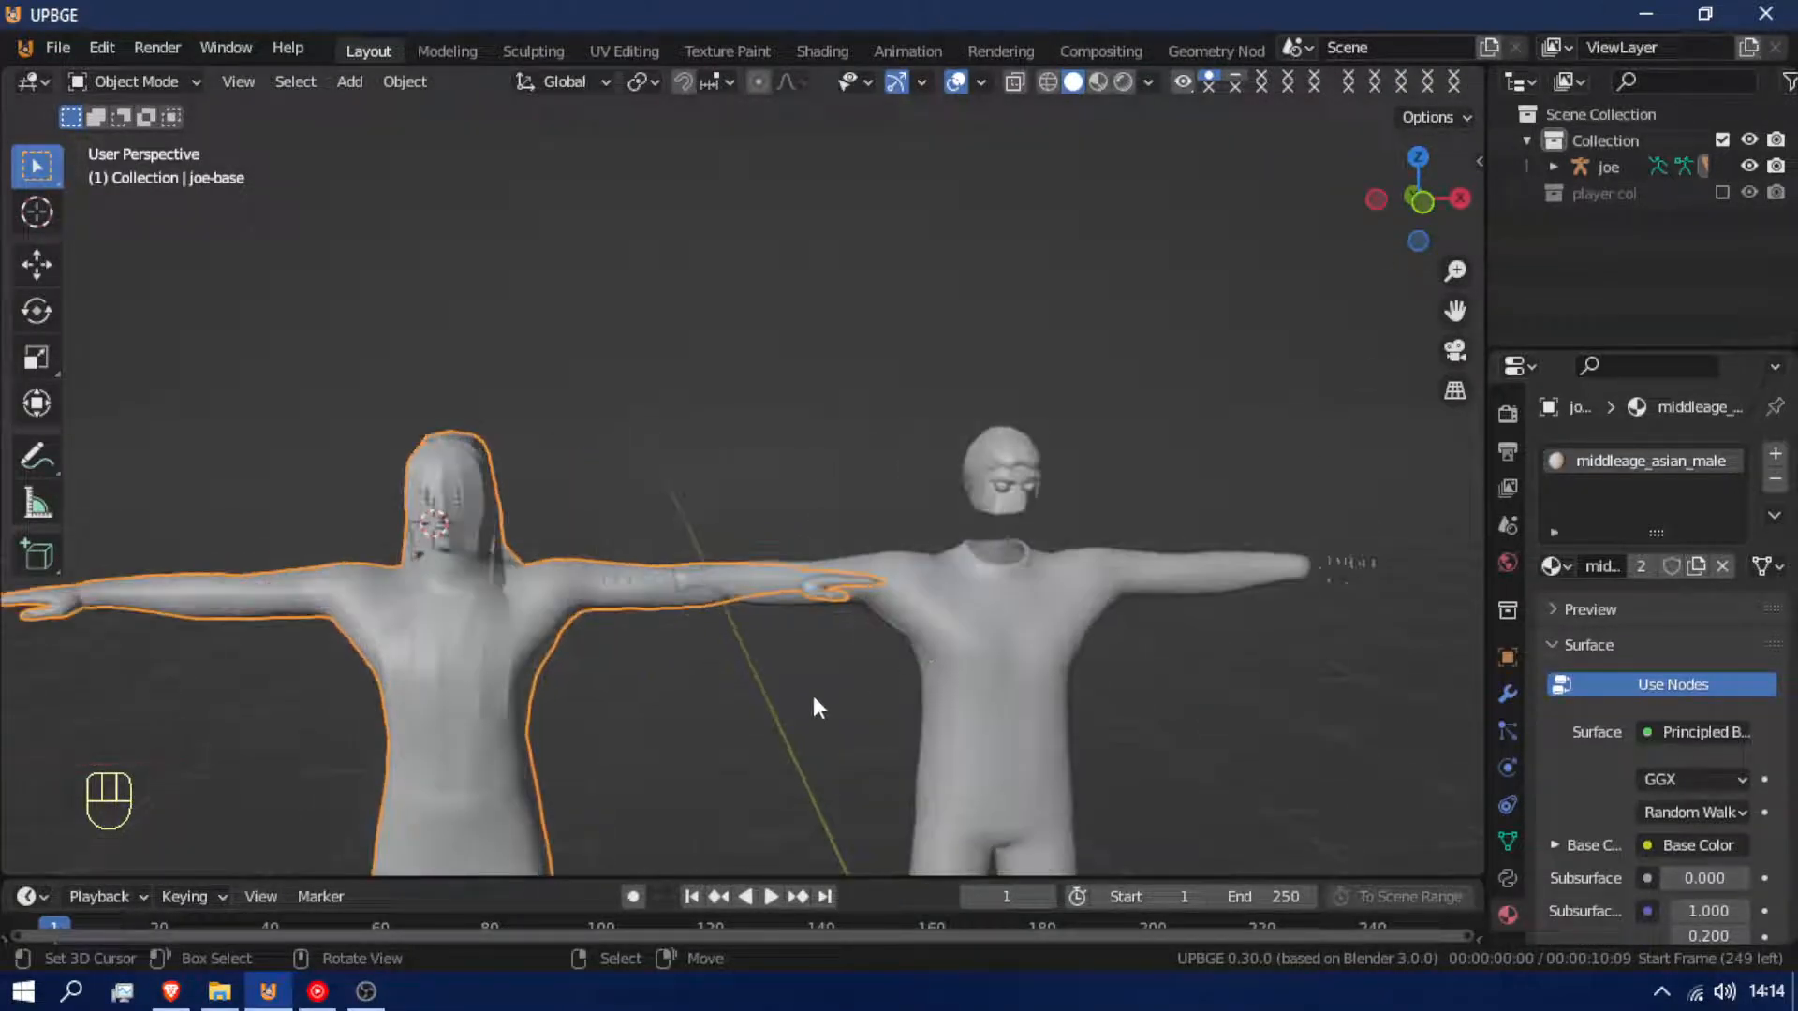
key(Tab)
key(Tab)
key(Tab)
middle_drag(435, 700, 324, 712)
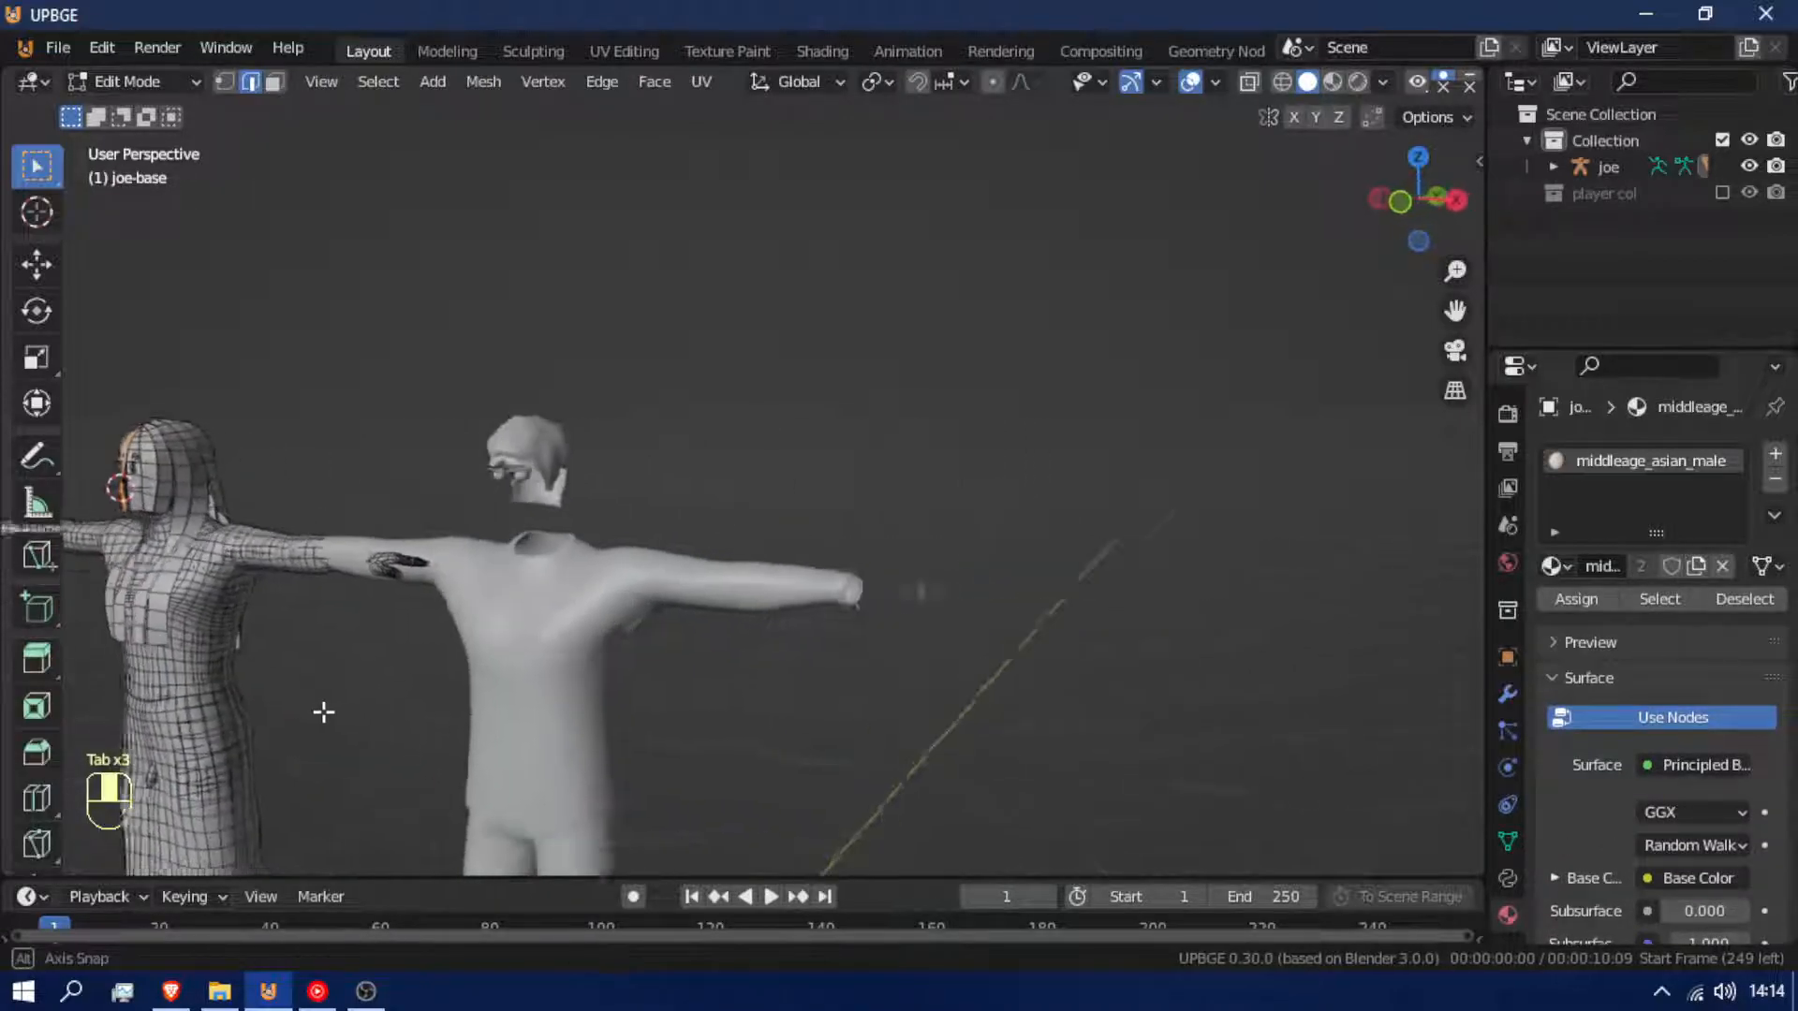
key(shift+f)
key(Tab)
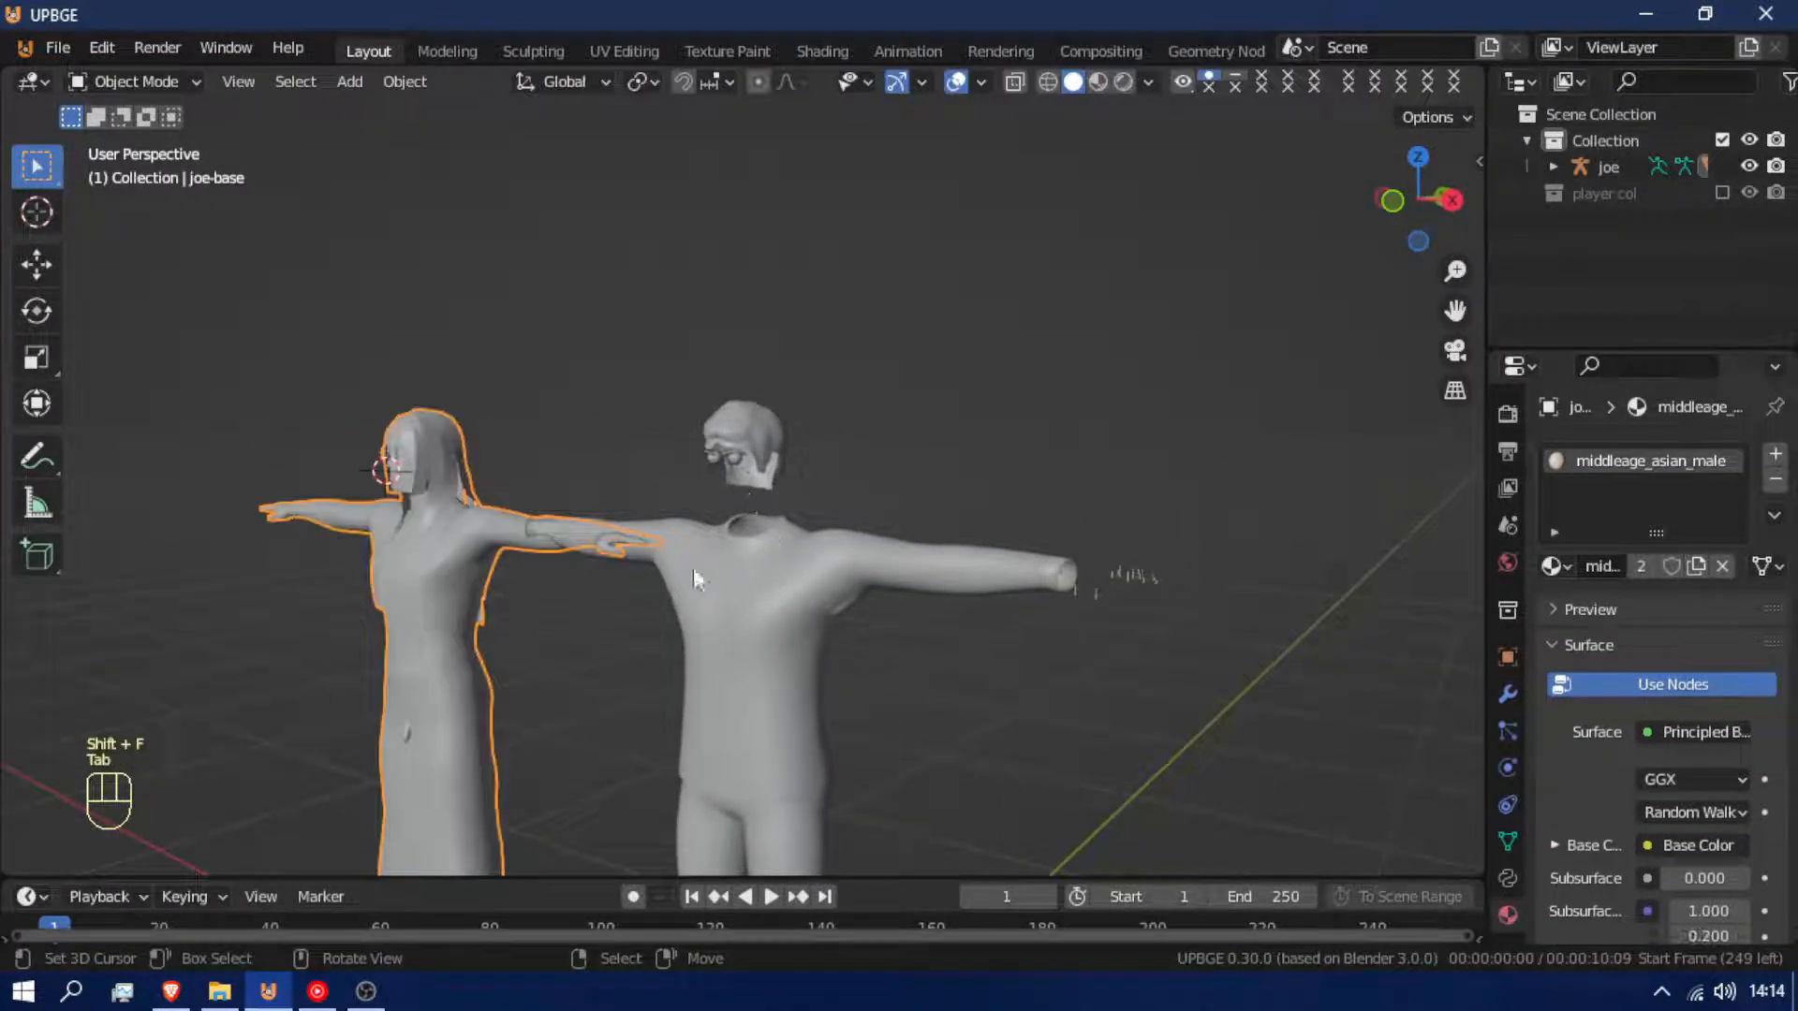
Delete the joe-base mesh and all the remaining objects of the joe character from the scene
key(x)
click(582, 591)
click(739, 567)
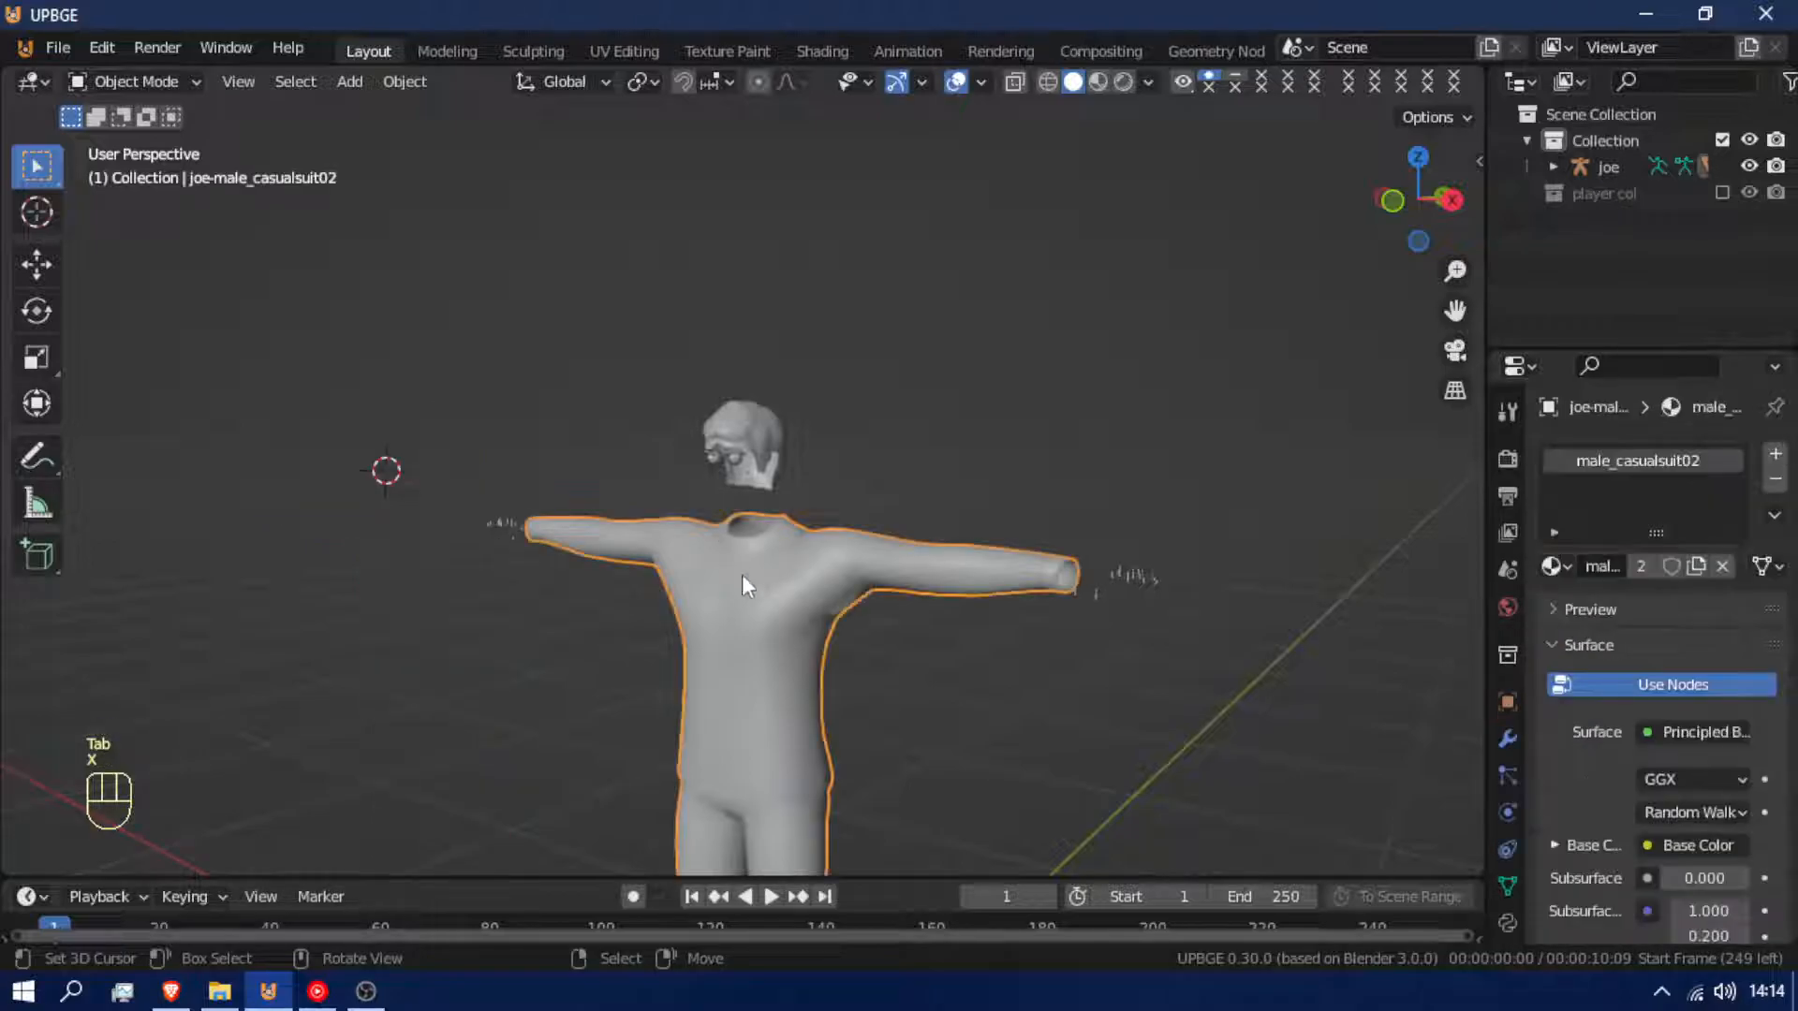
key(a)
key(a)
key(x)
click(755, 580)
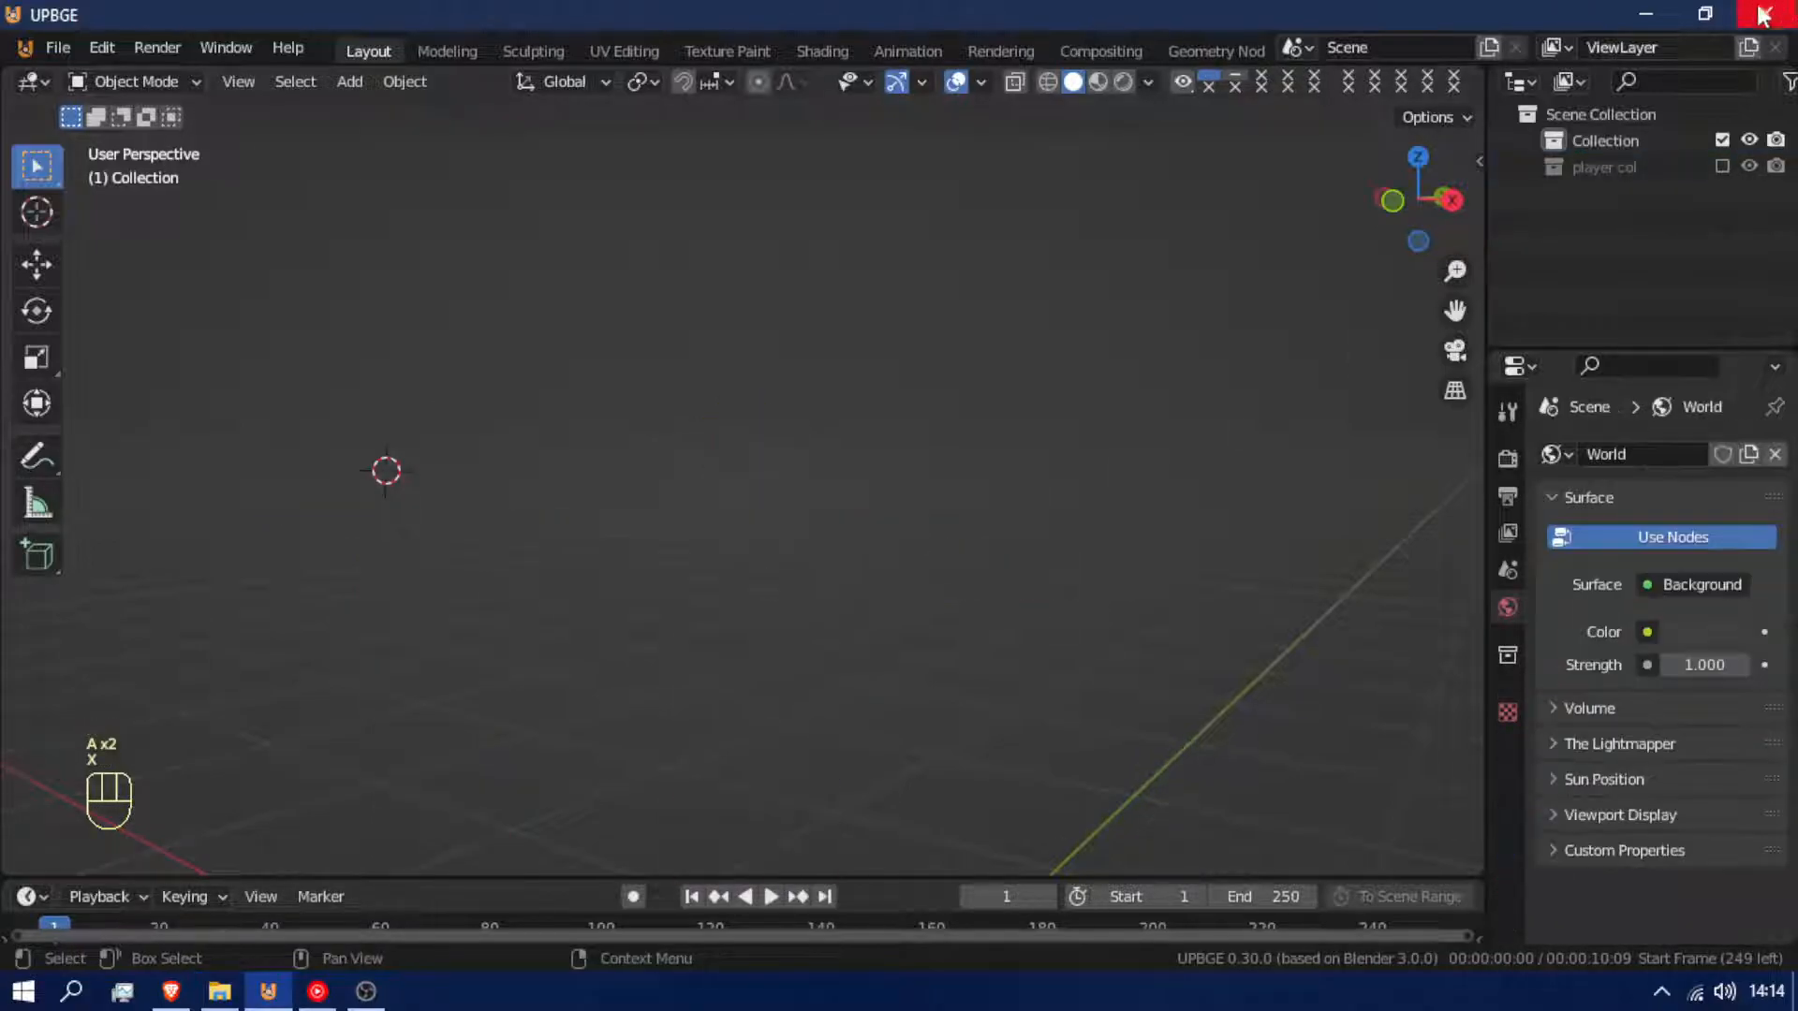
Switch to MakeHuman and load the saved model Horor game male 1
click(1646, 15)
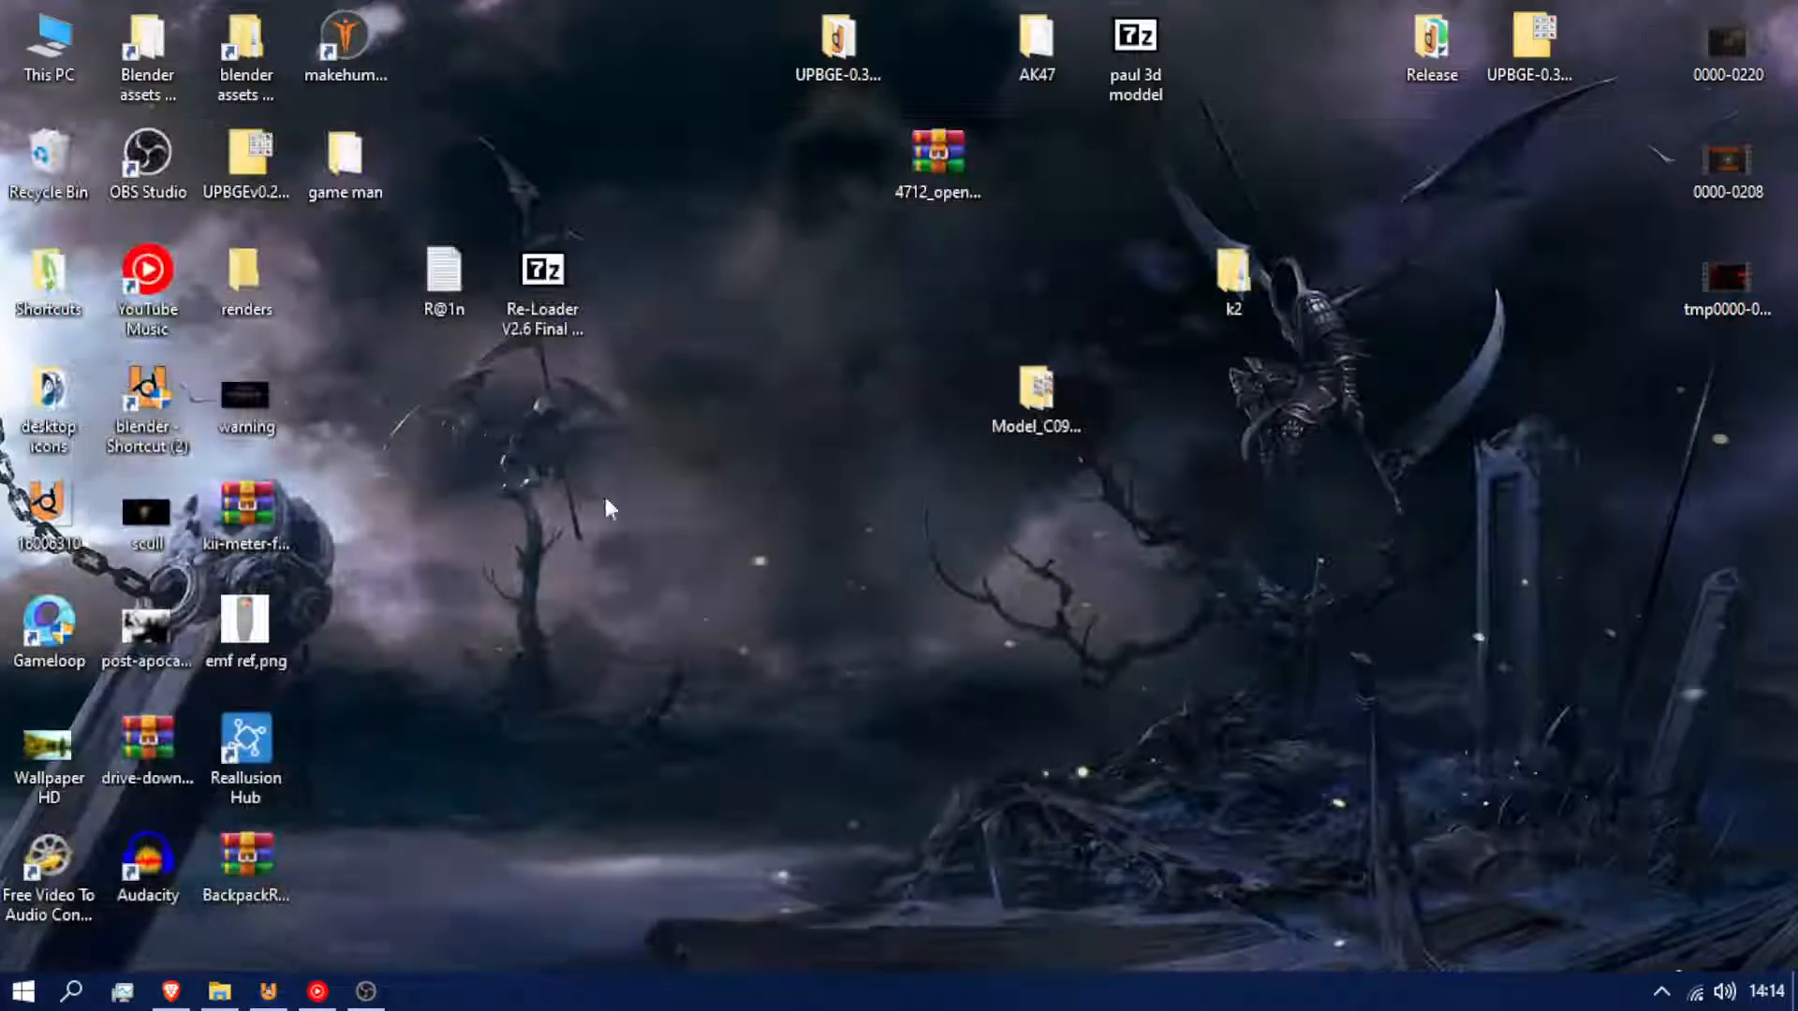
double_click(334, 42)
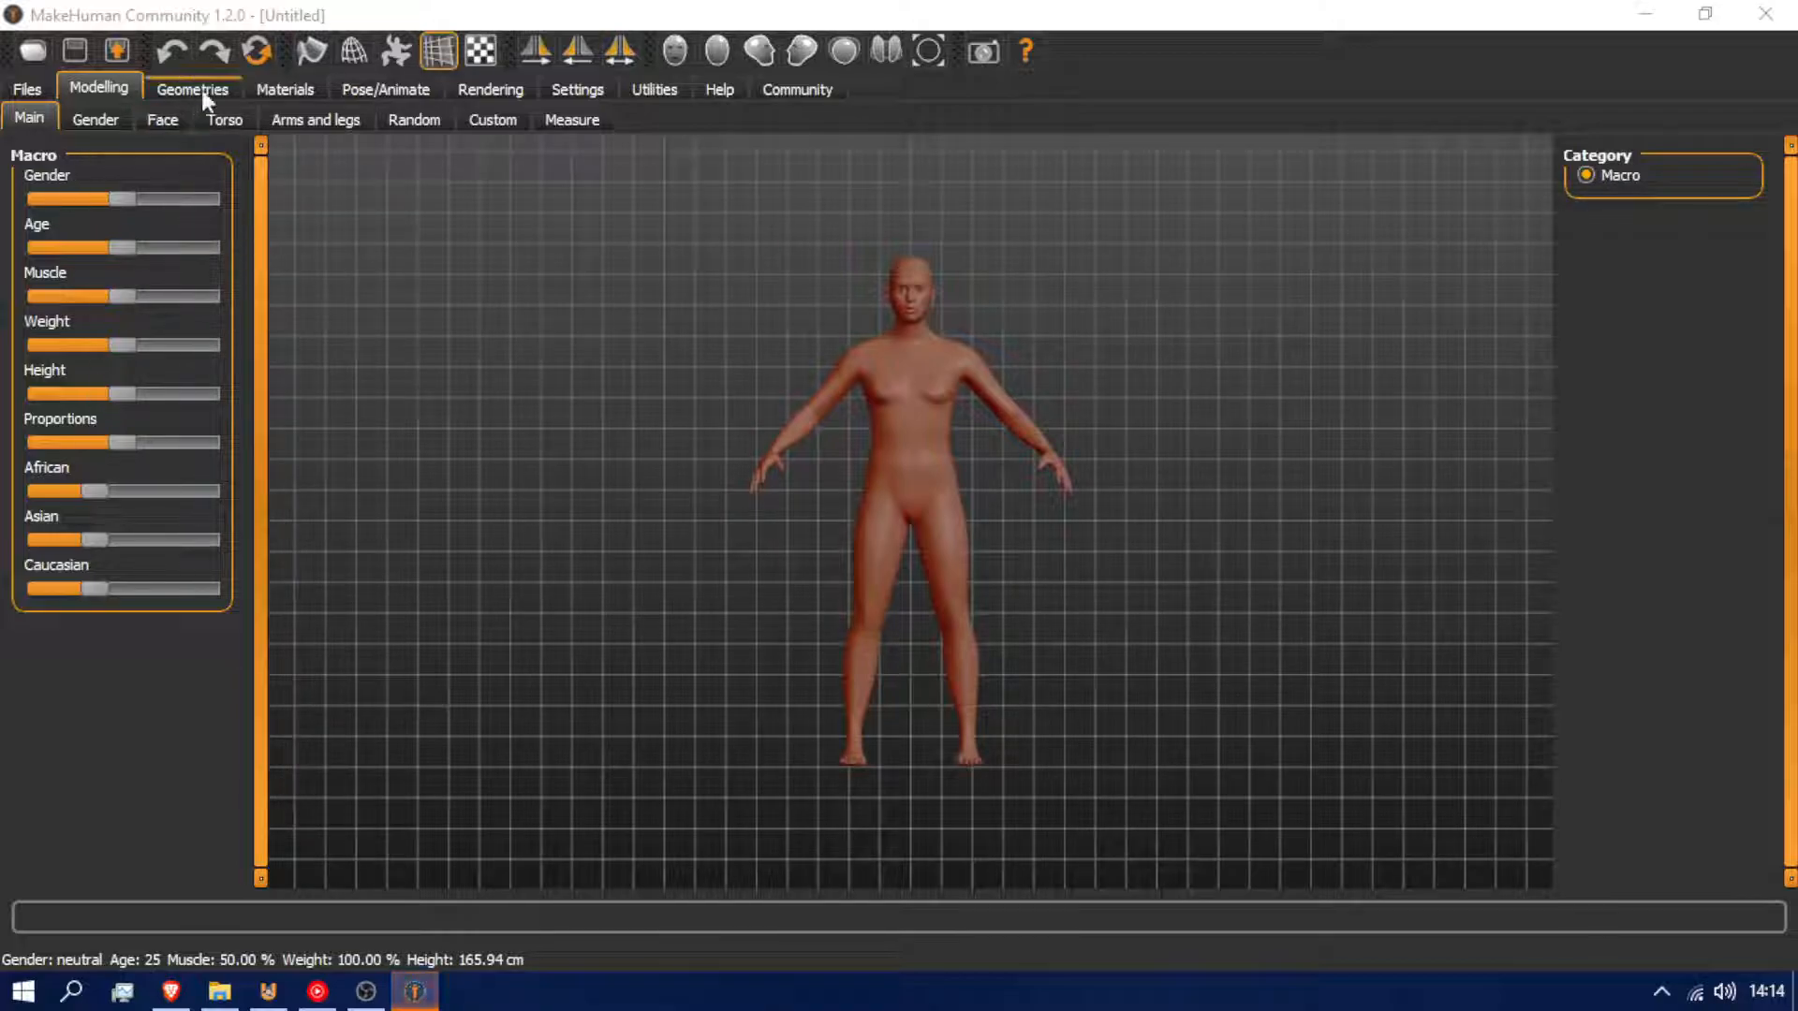
click(25, 88)
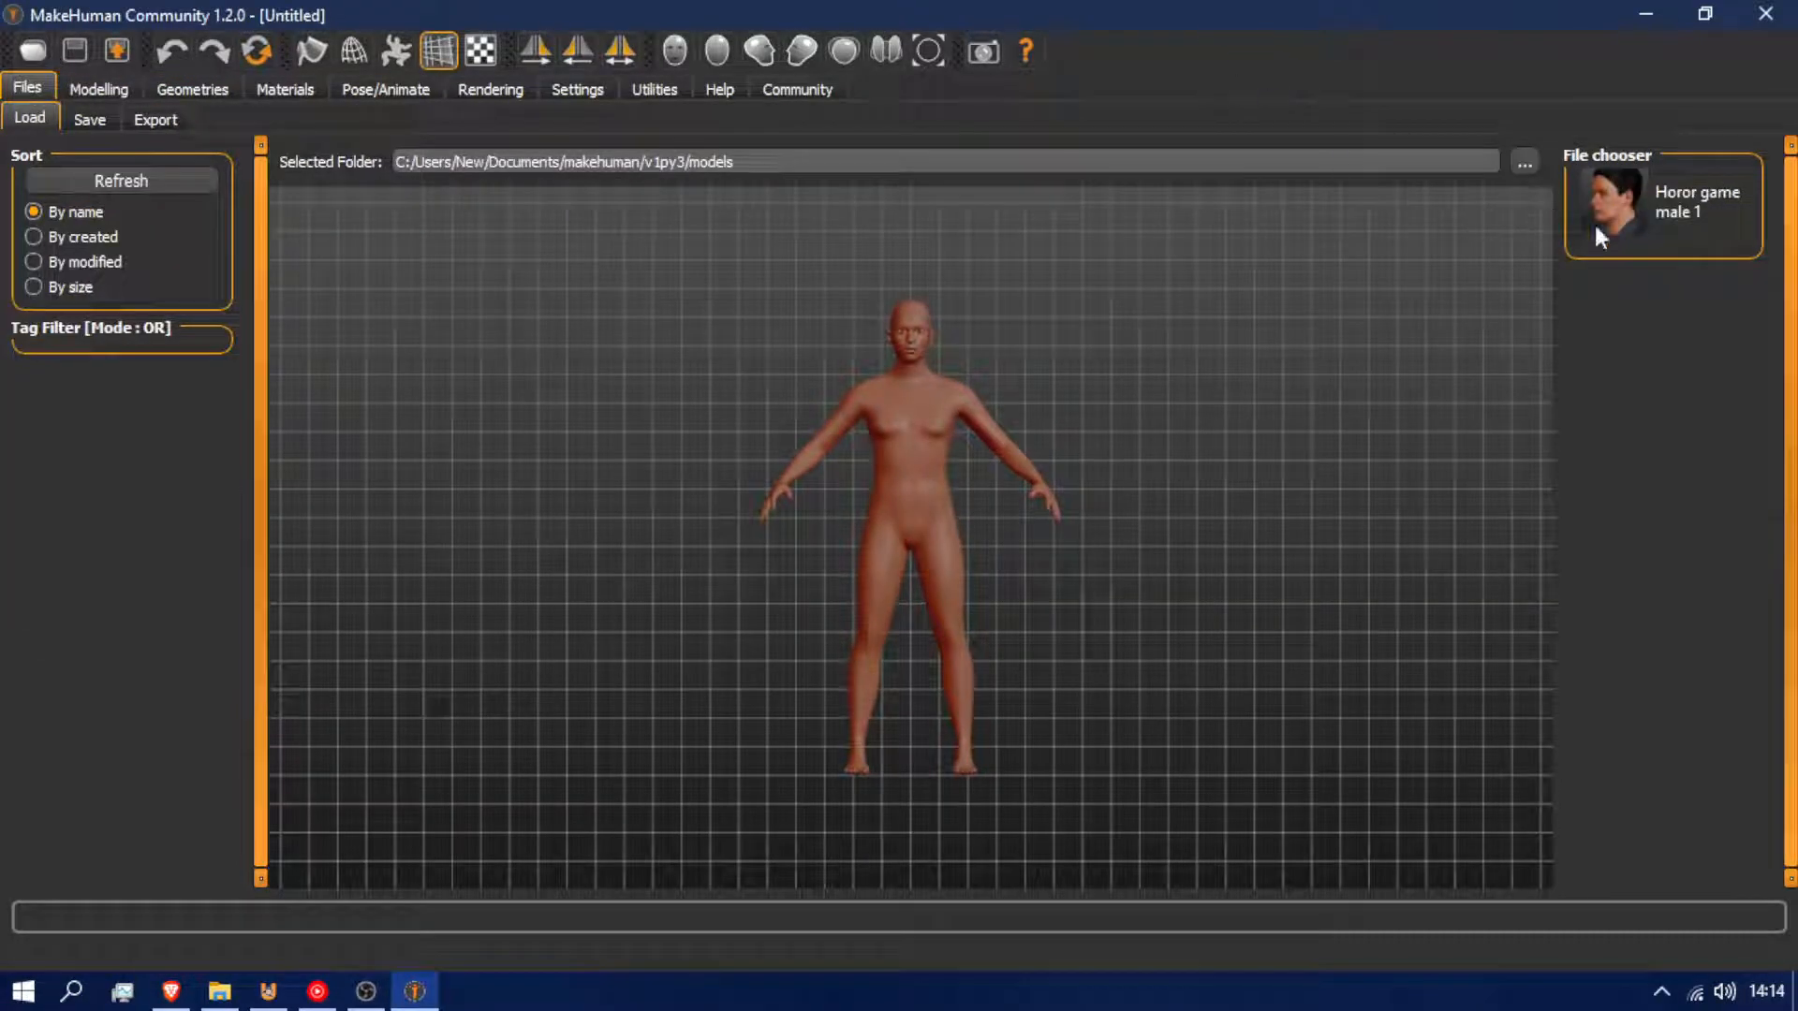
click(1655, 204)
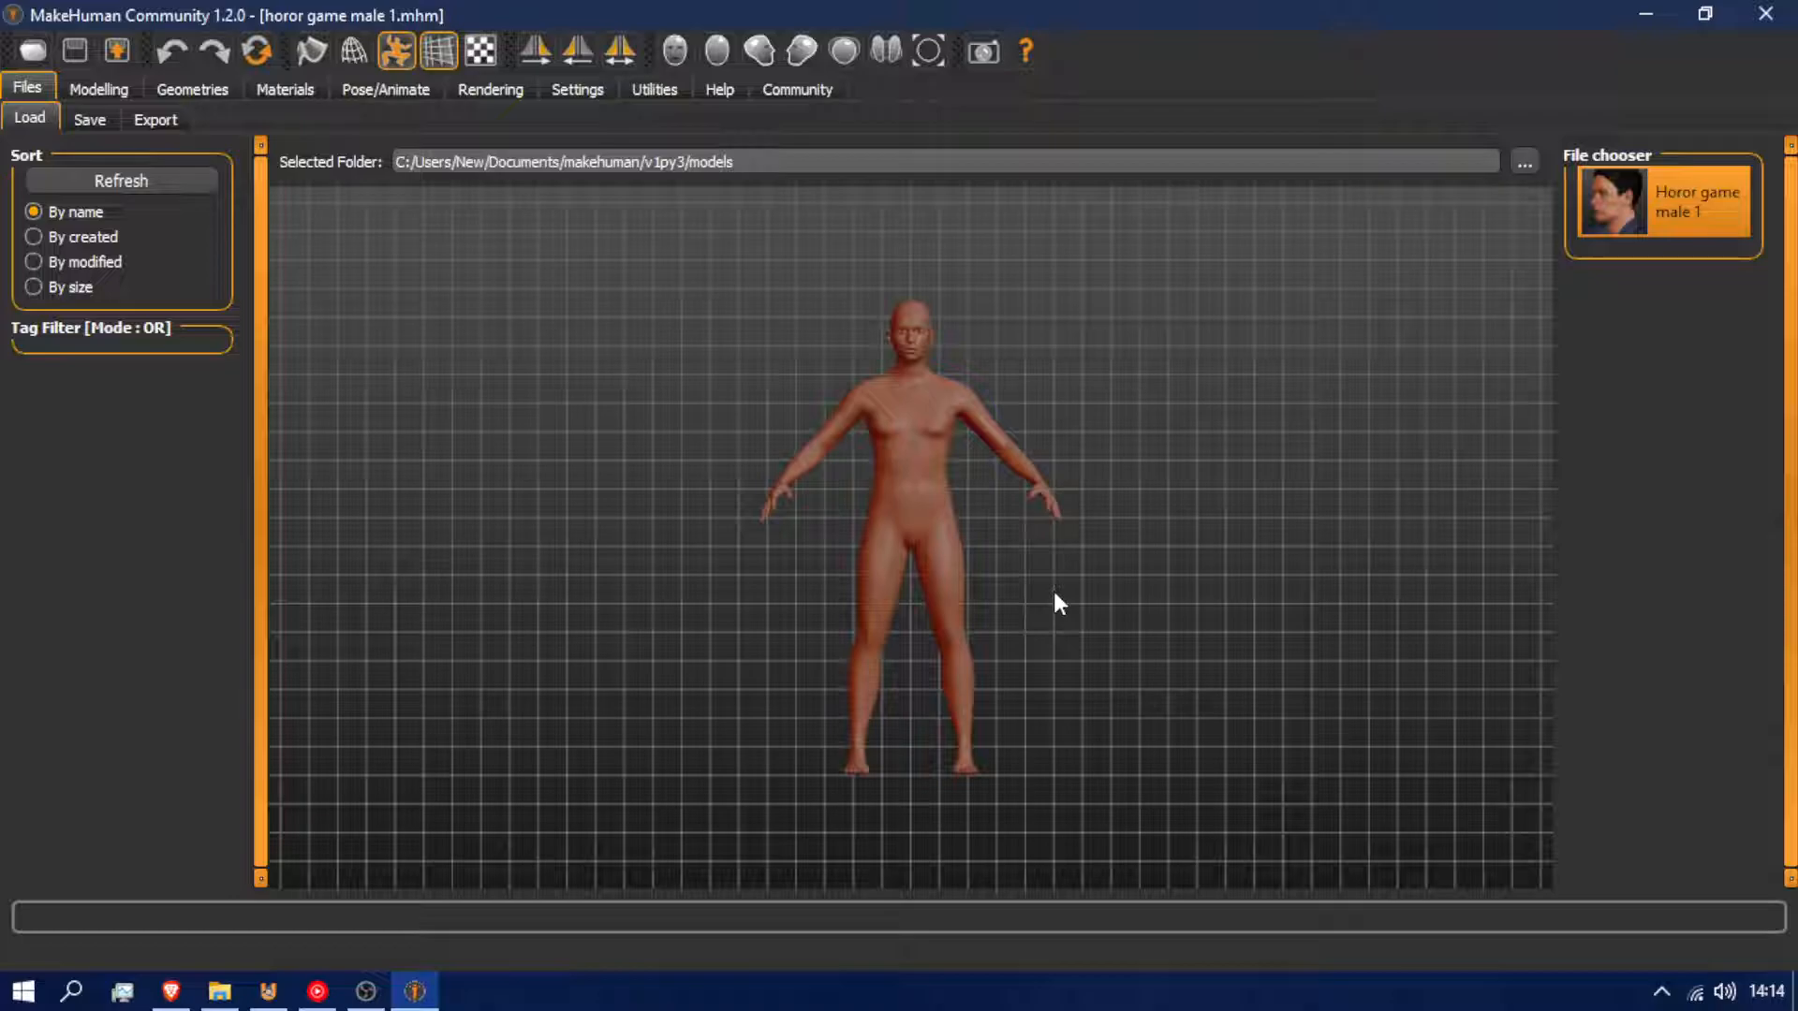
drag(790, 525, 1000, 519)
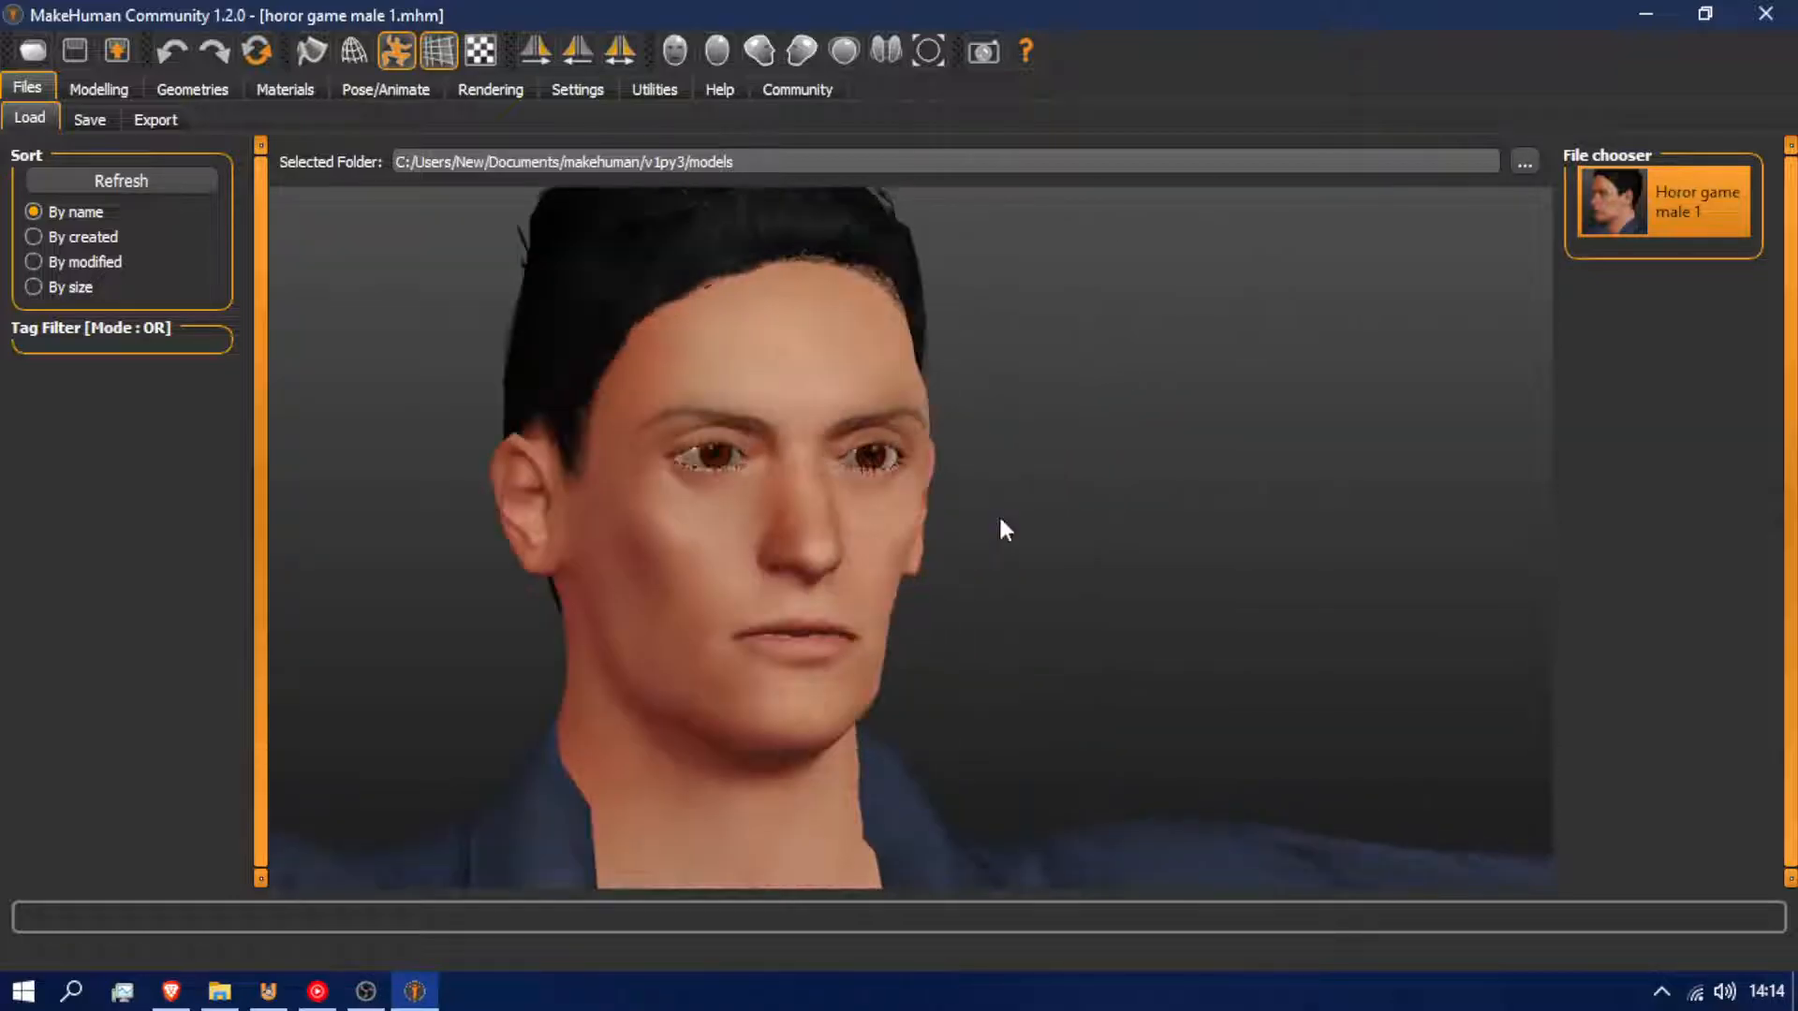
scroll(957, 543, down, 3)
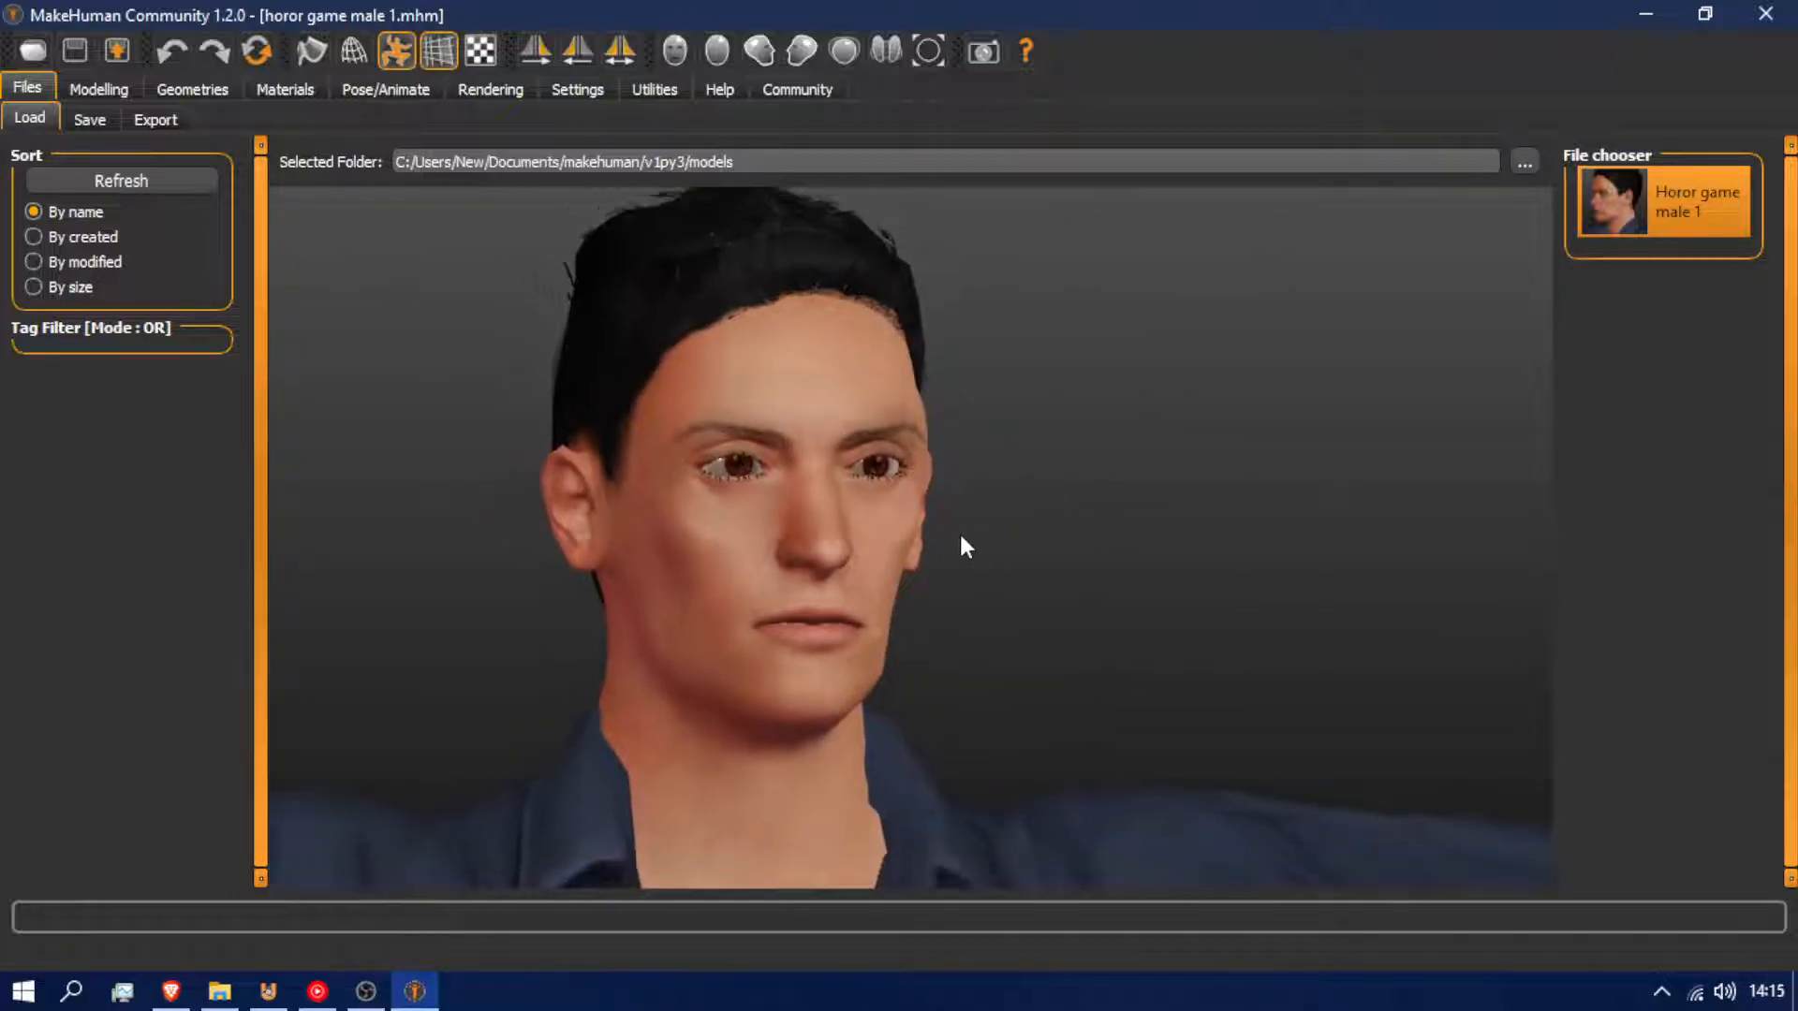
scroll(968, 546, down, 3)
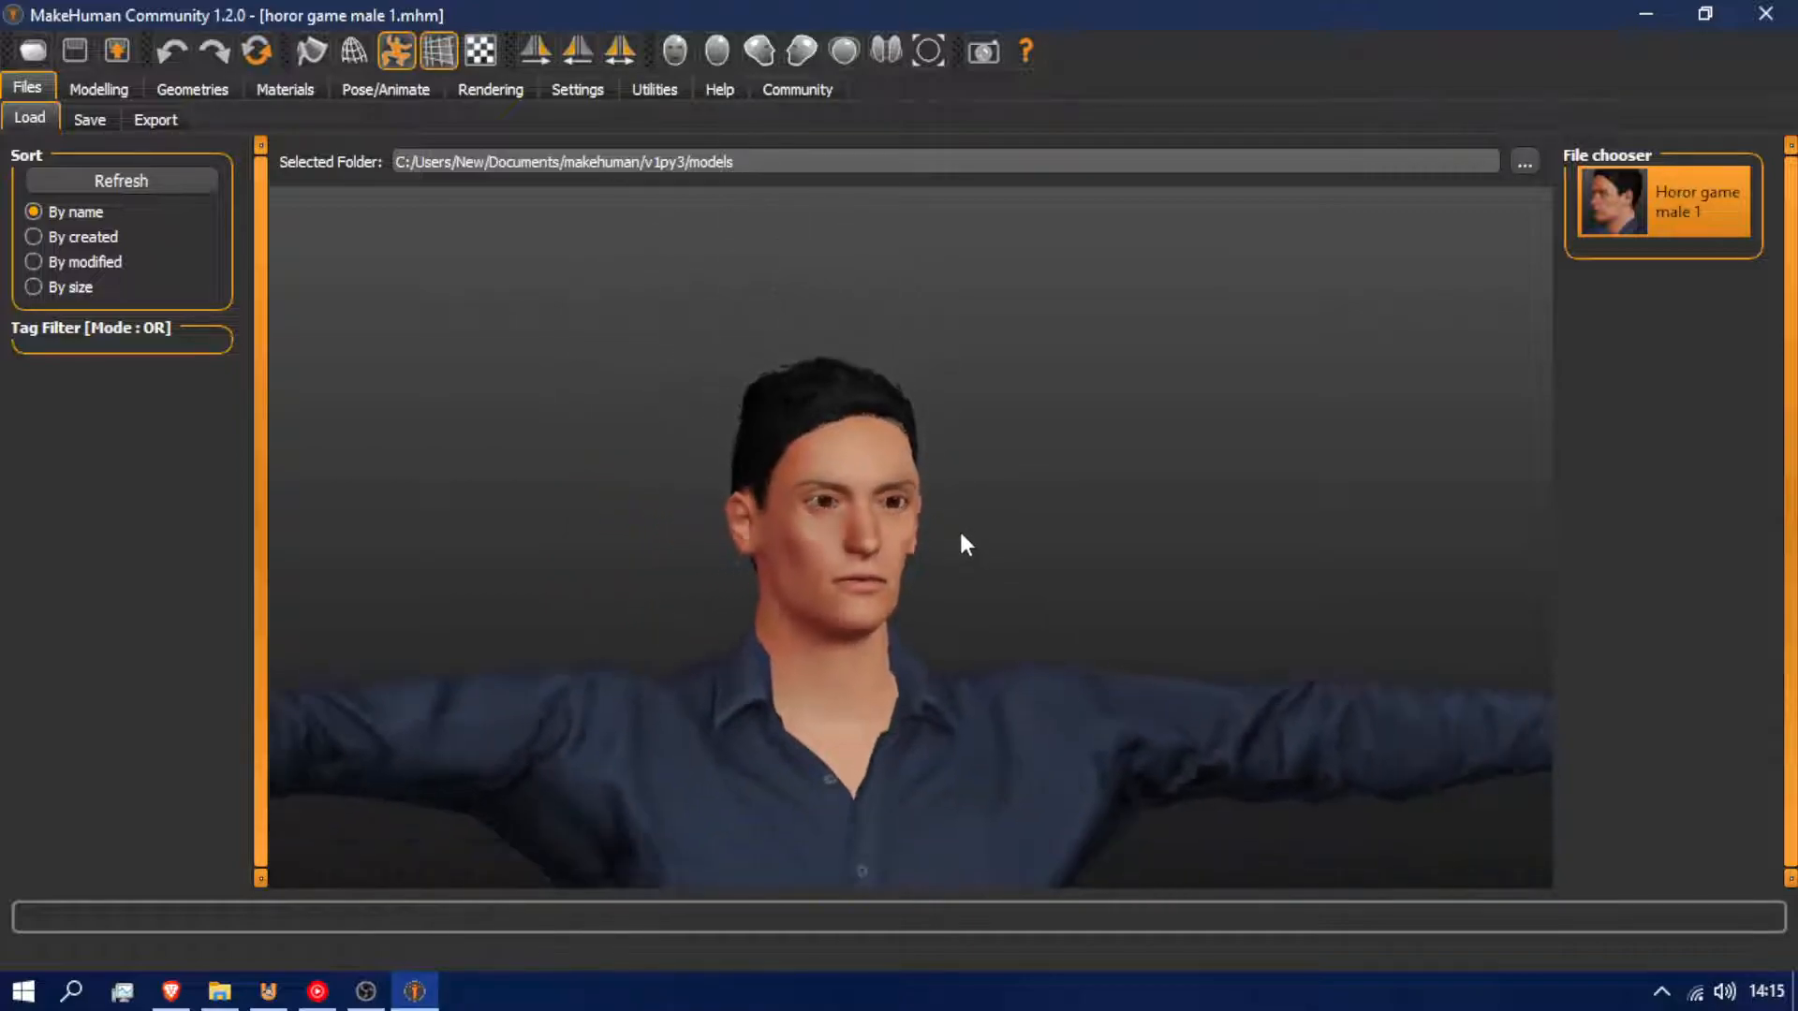
Replace the character's Male casualsuit01 outfit with Male casualsuit02 after trying the female casual suits
click(194, 89)
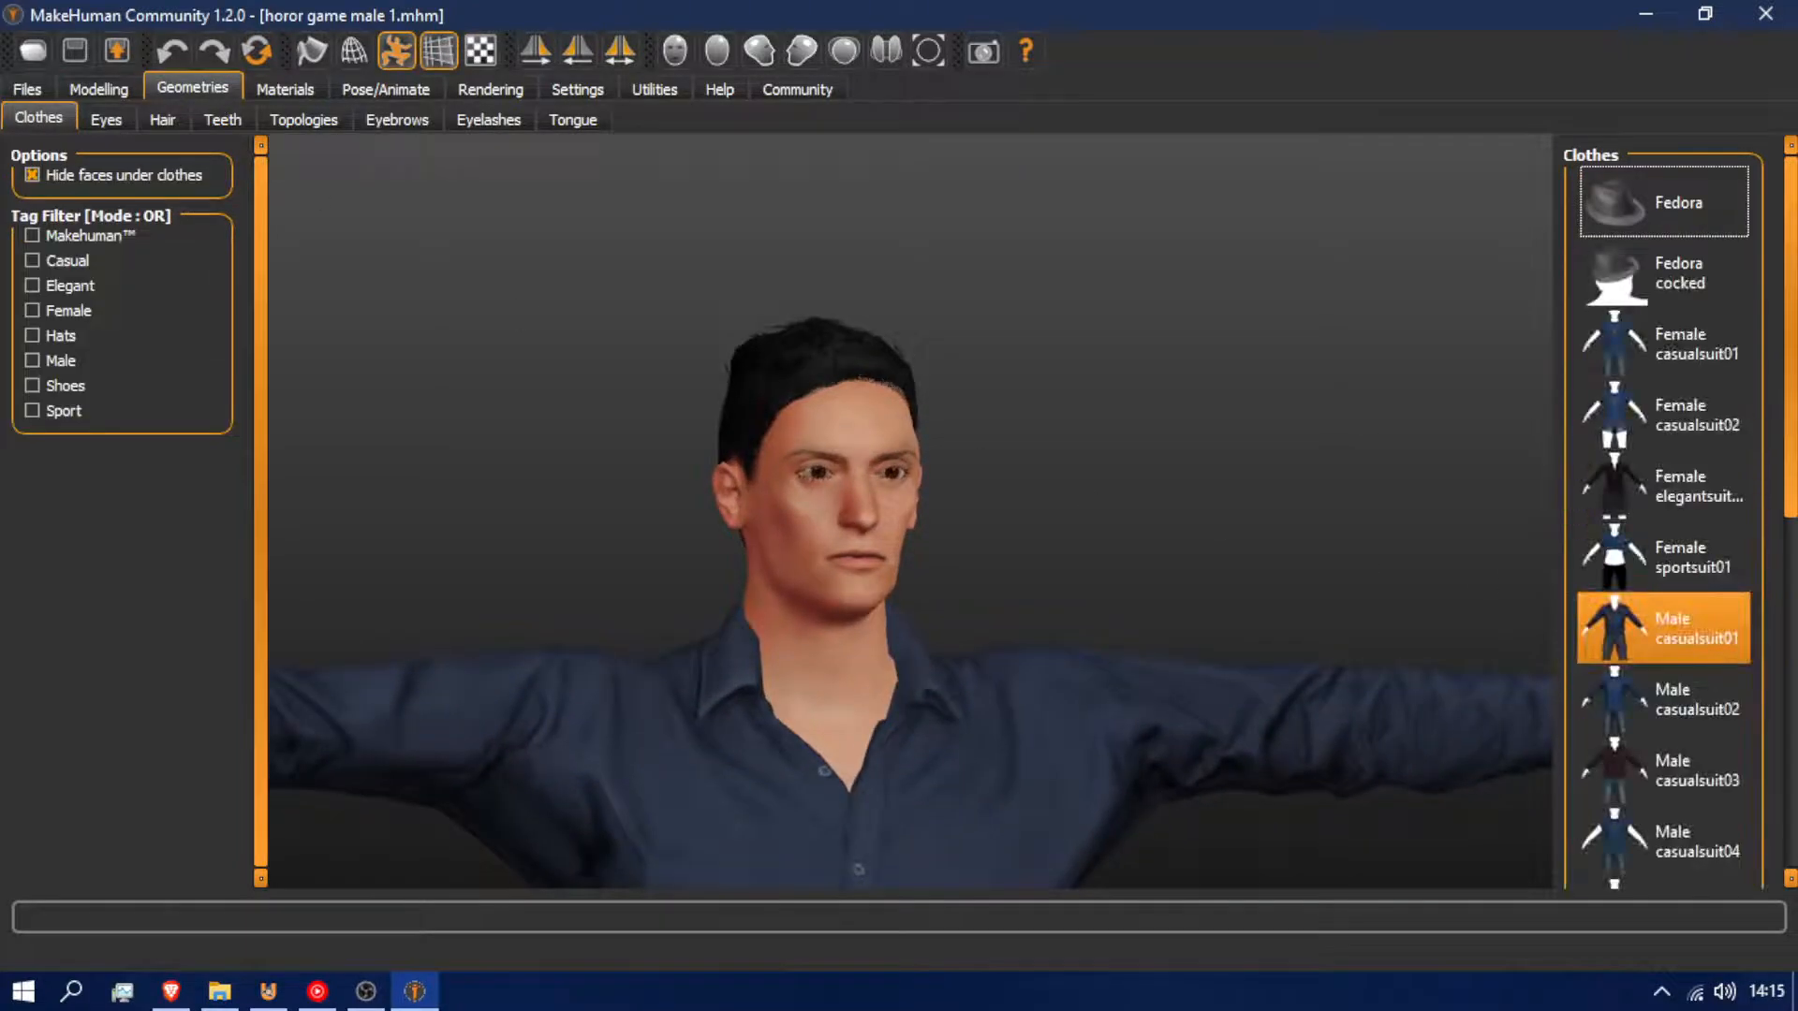
click(1693, 620)
click(1681, 345)
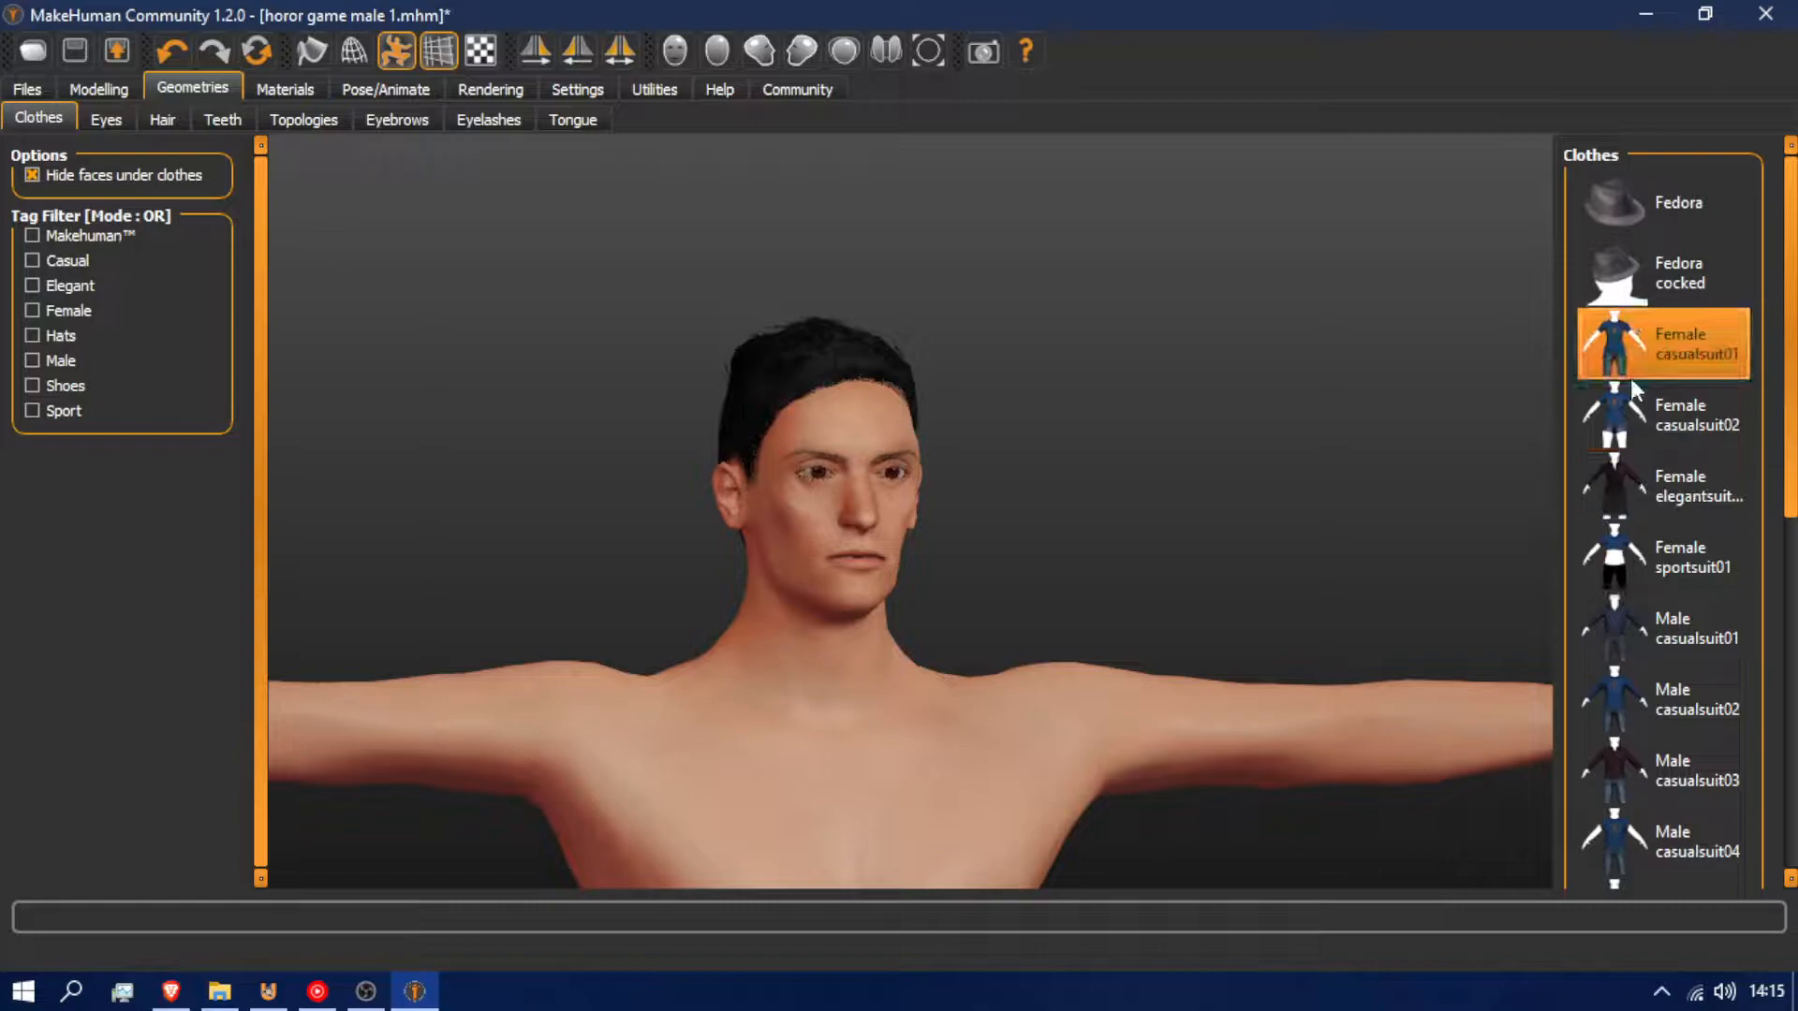
click(1676, 474)
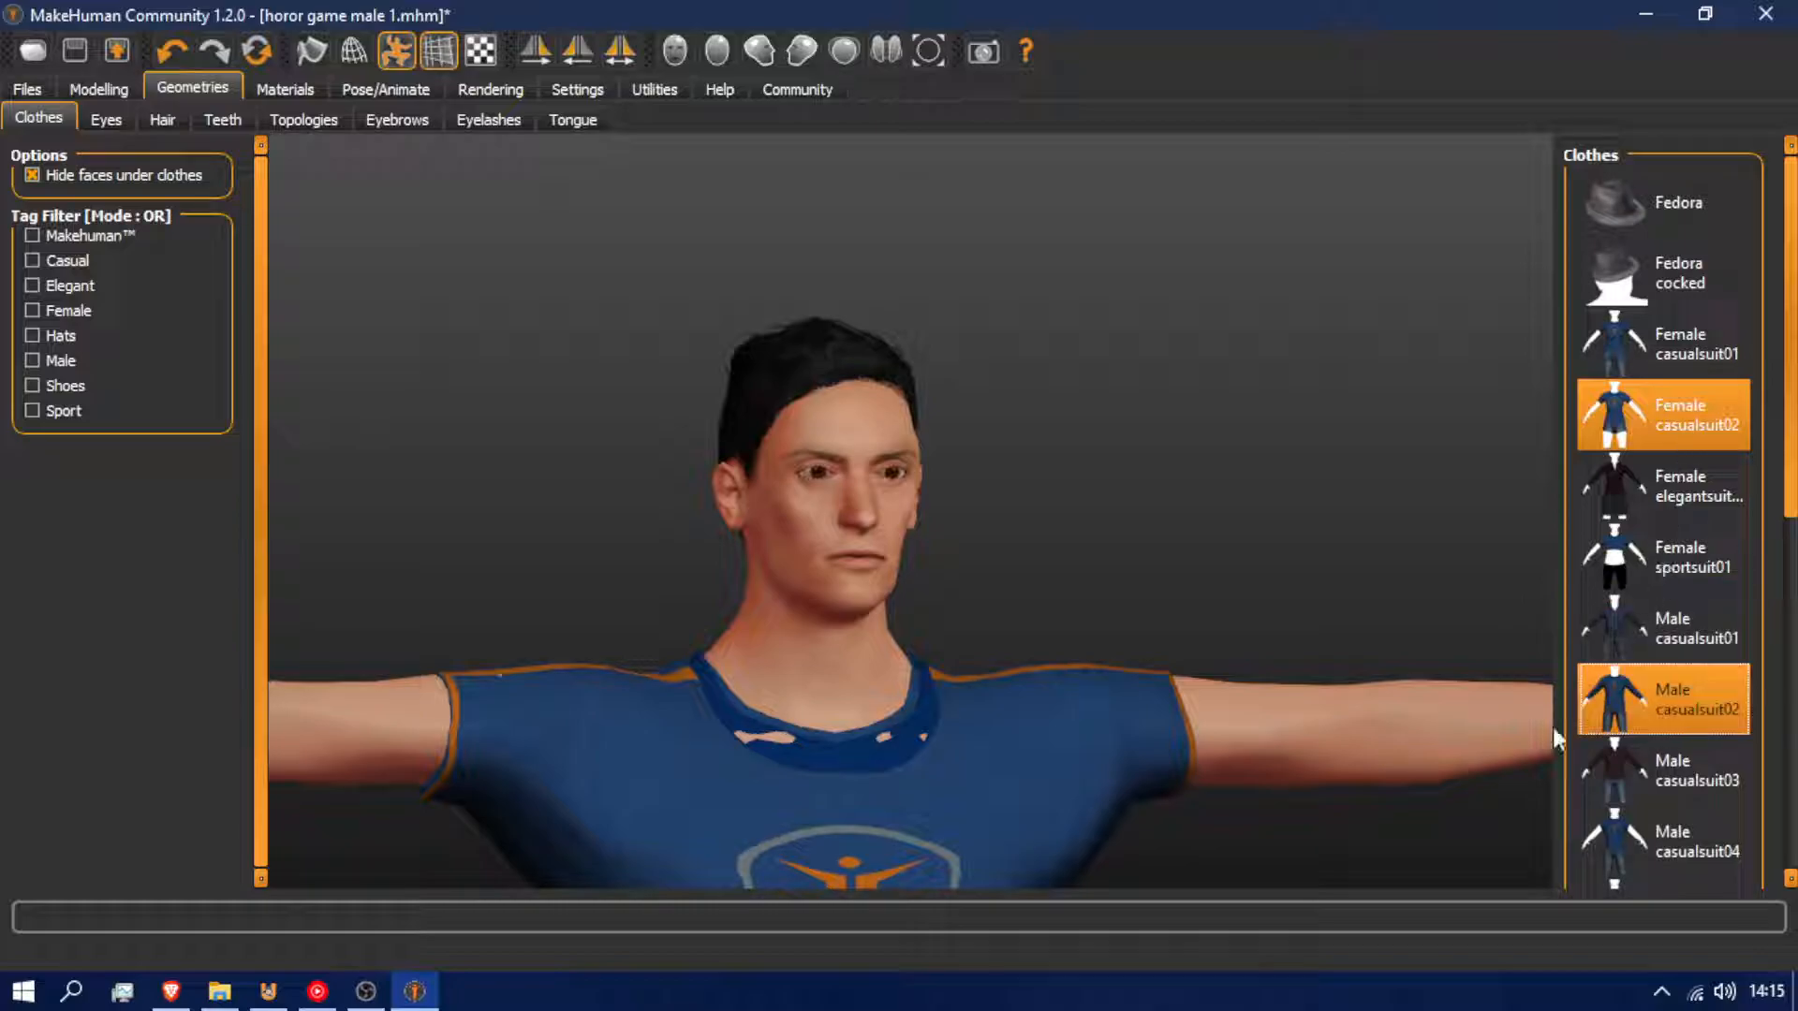
scroll(976, 652, up, 2)
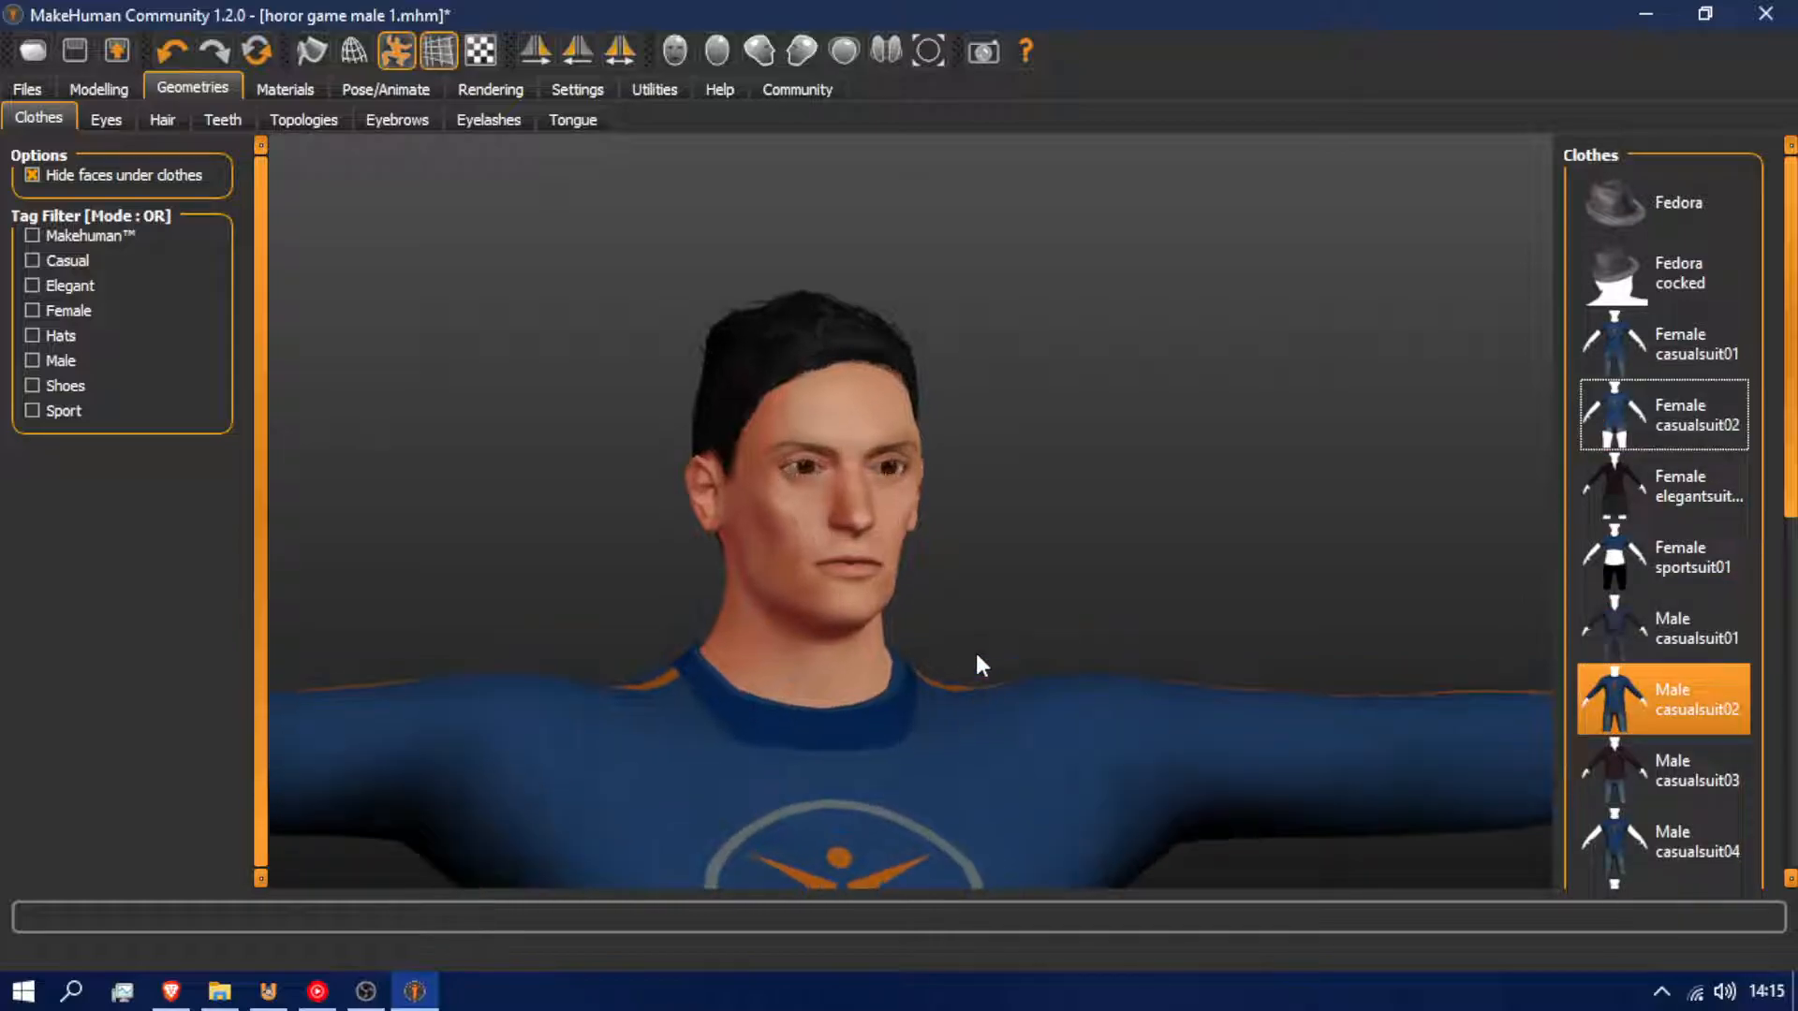
scroll(981, 649, down, 3)
scroll(986, 650, up, 2)
scroll(986, 650, down, 2)
scroll(986, 649, up, 2)
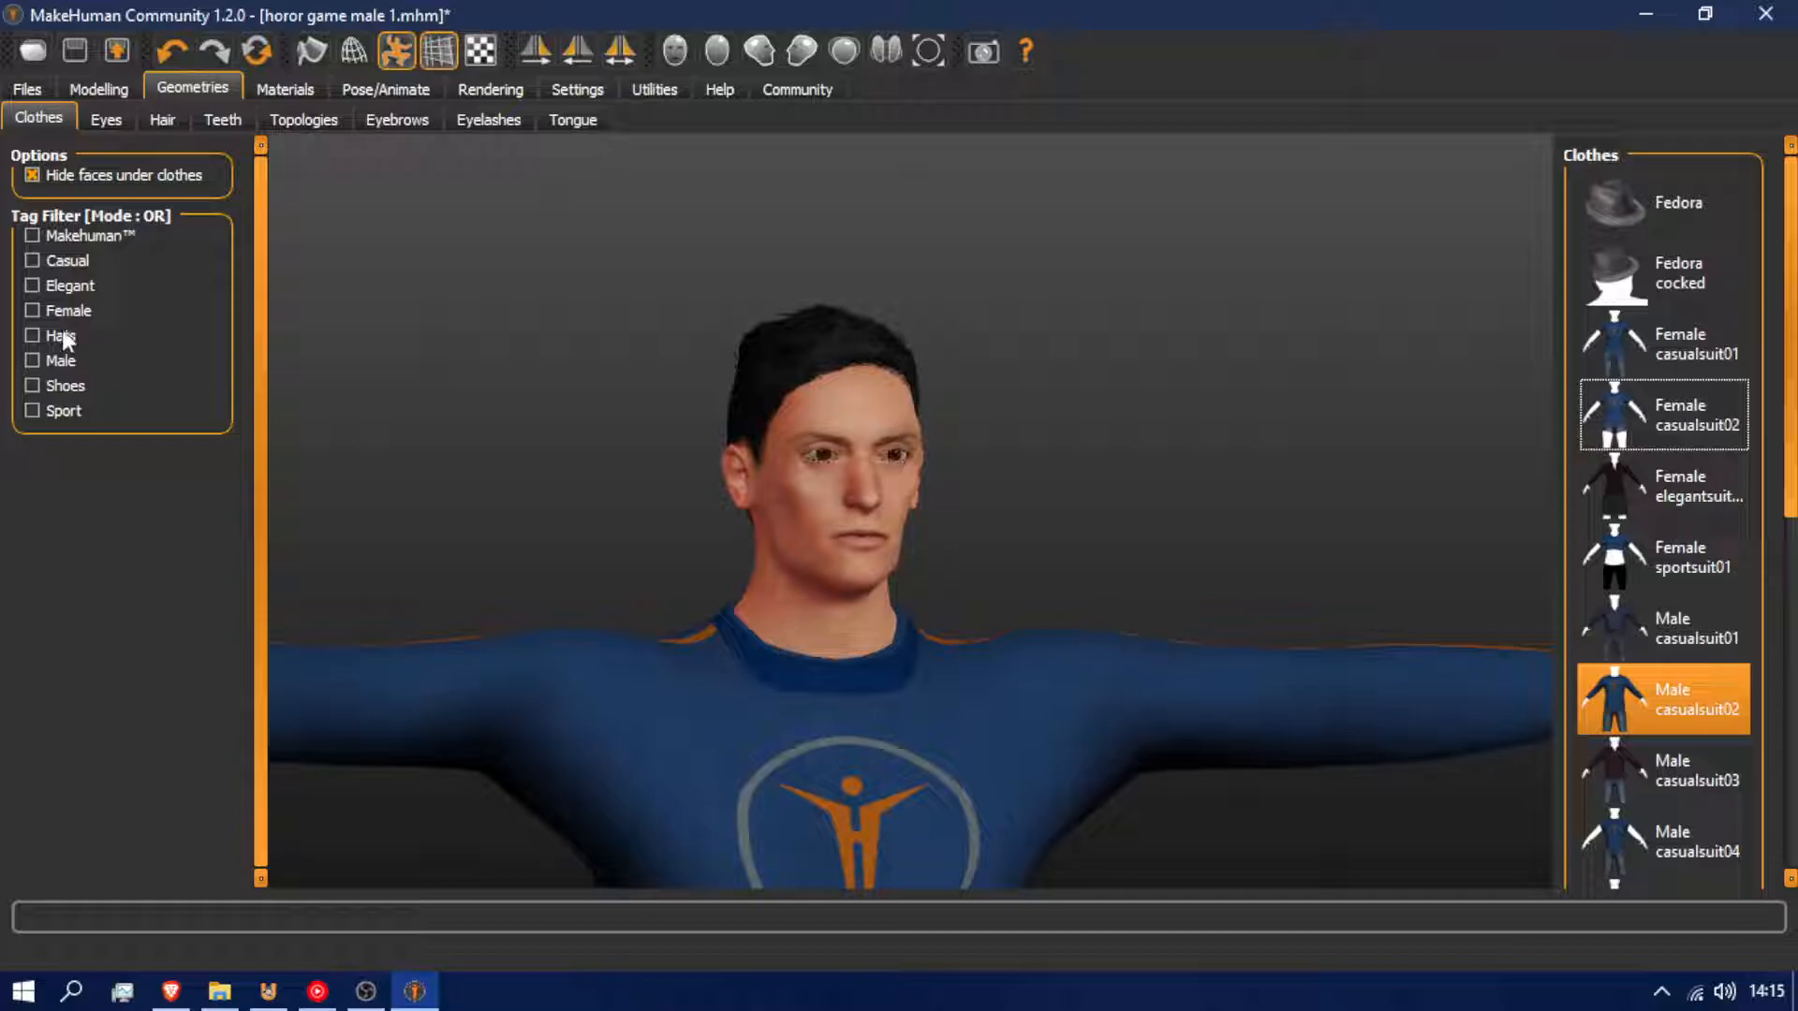
Compare the short hairstyles on the character and give it the Short02 hair
click(162, 119)
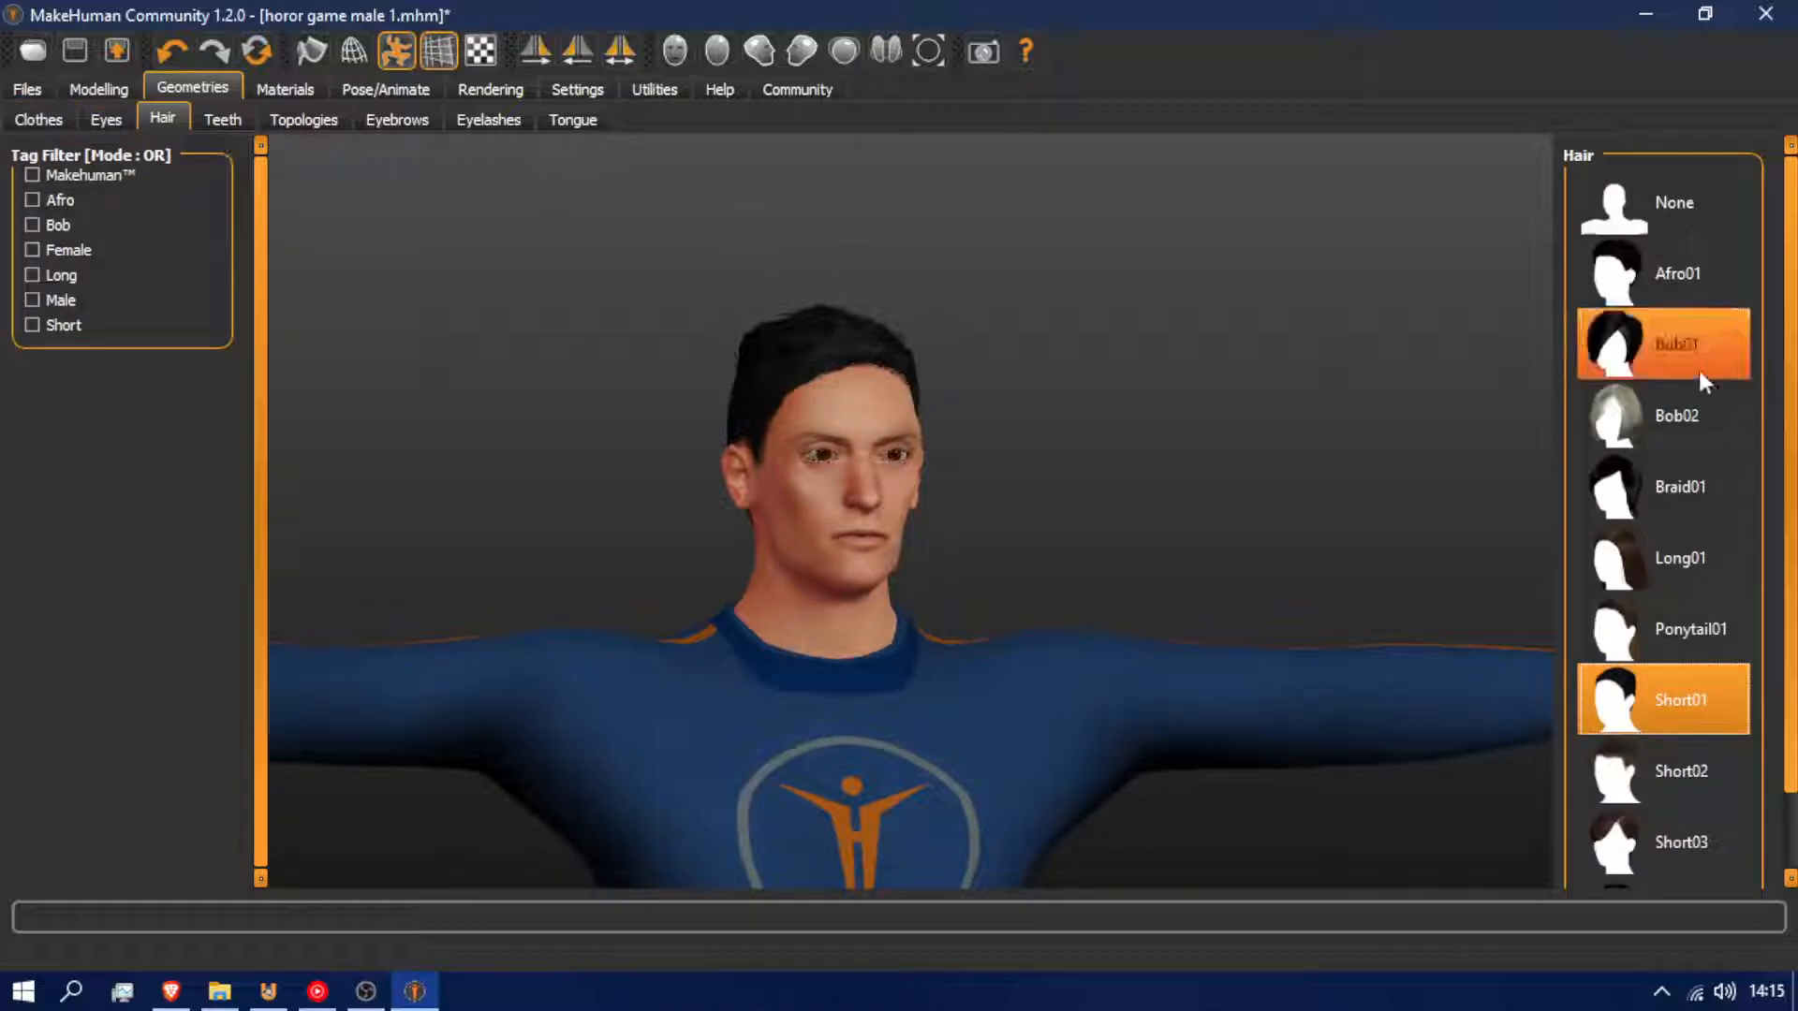
click(1677, 766)
click(1682, 700)
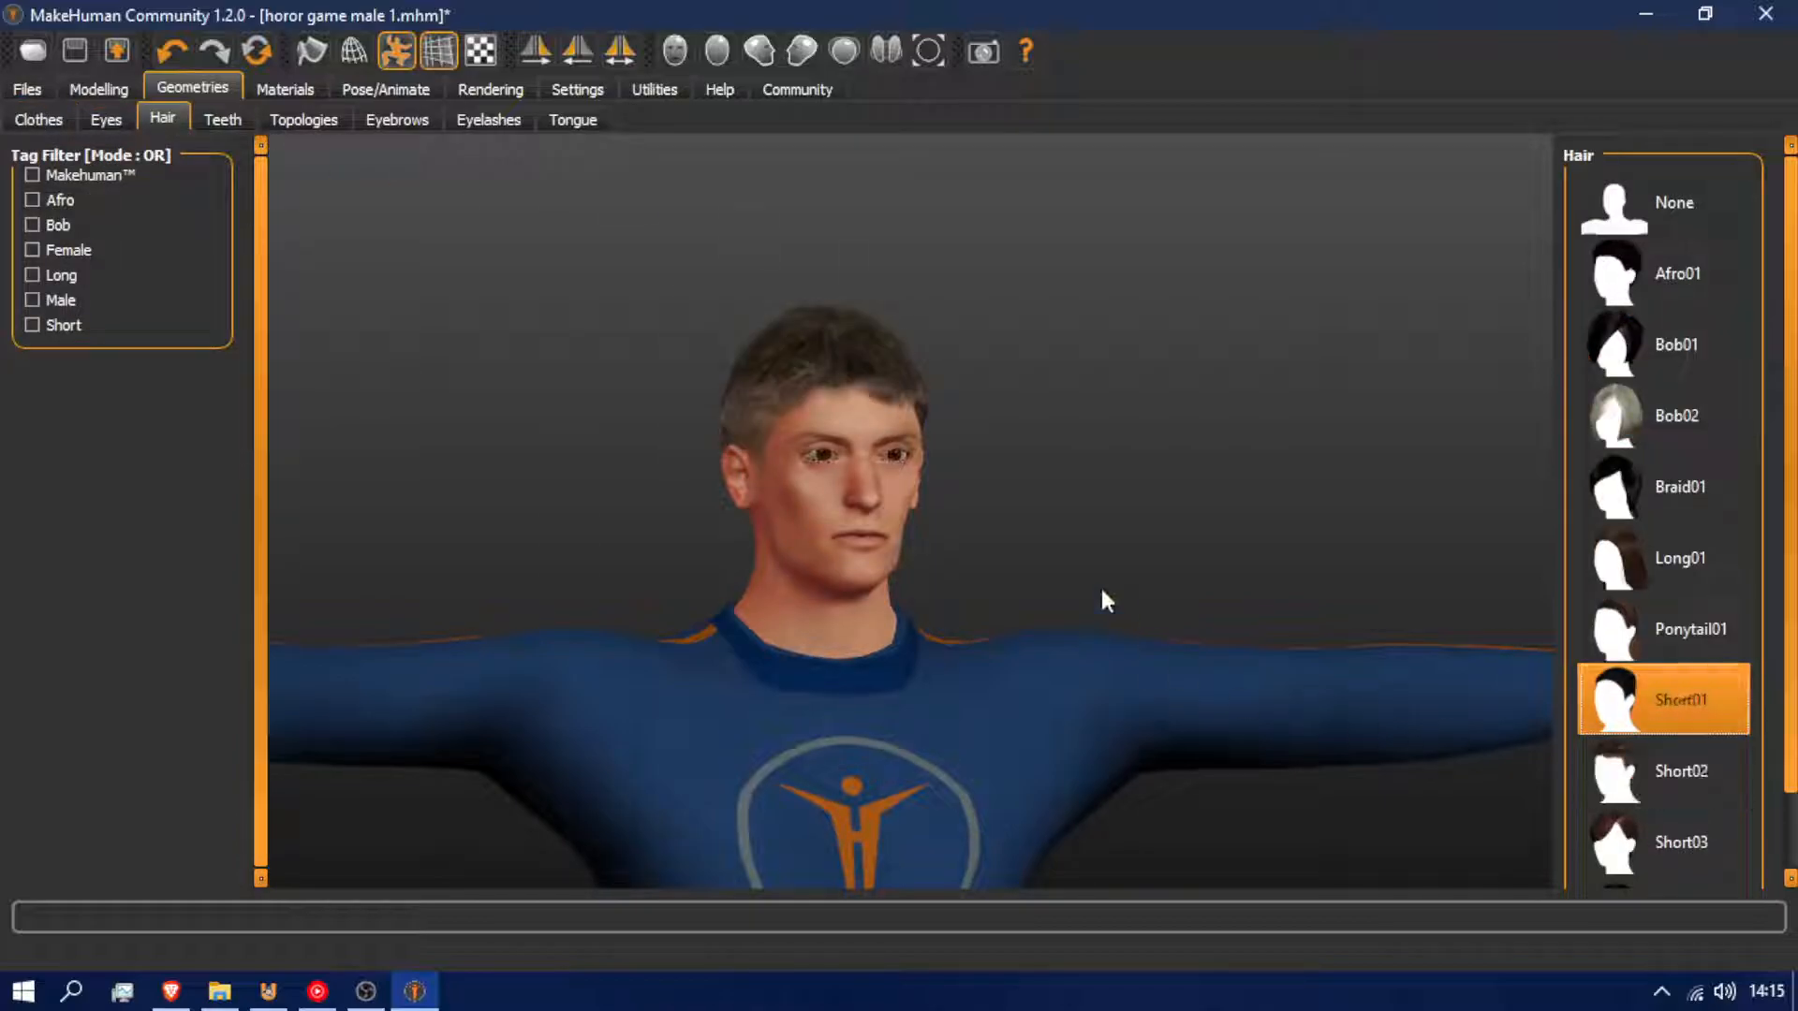
drag(1036, 440, 975, 452)
click(1688, 749)
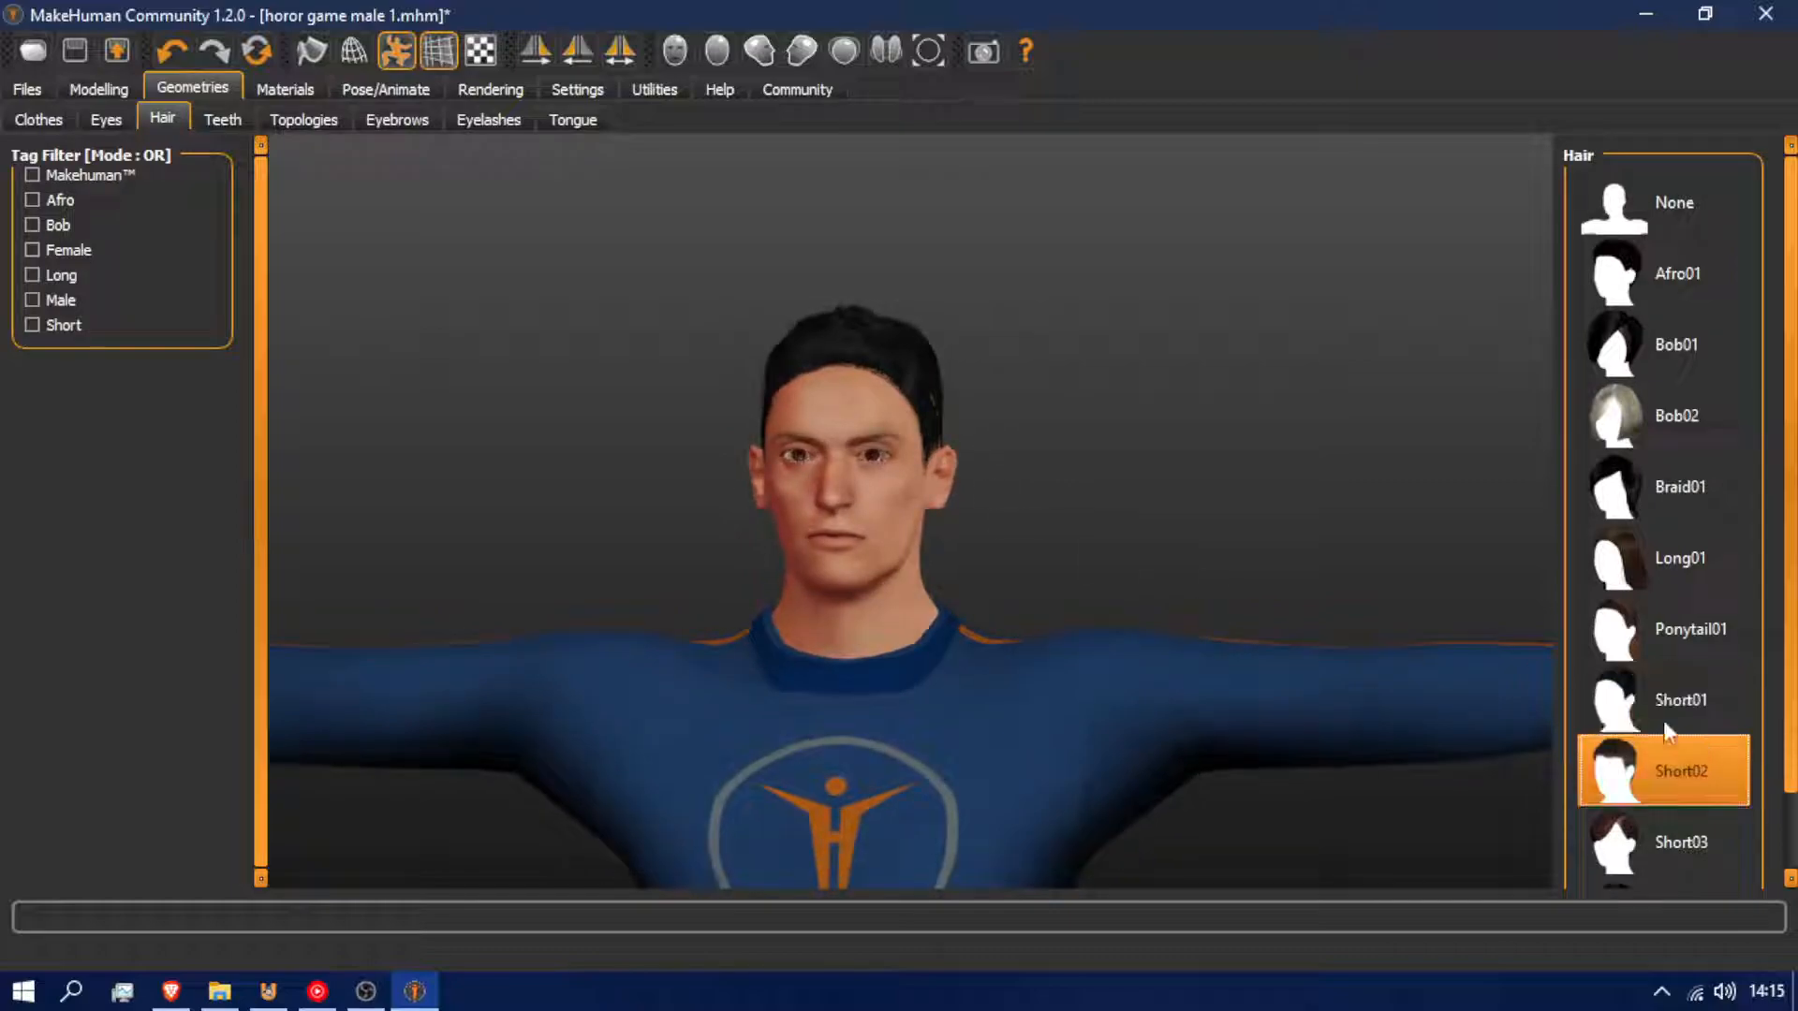
drag(975, 322, 898, 338)
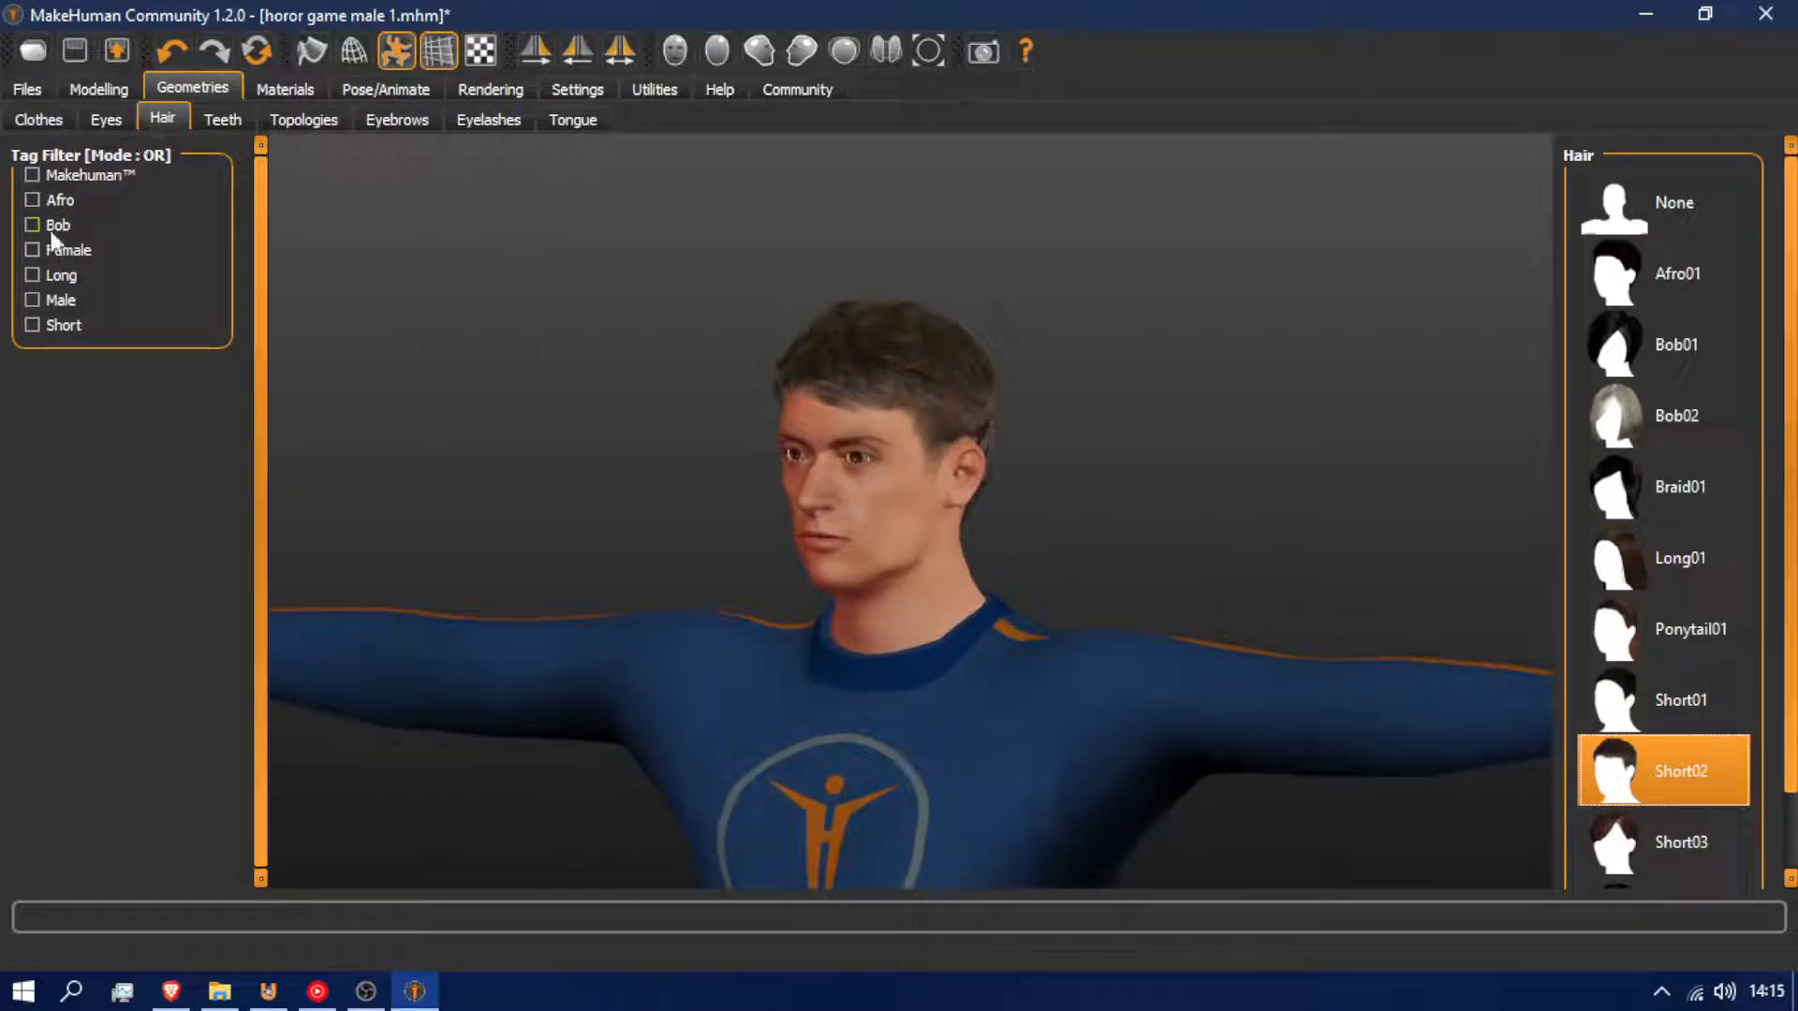
click(110, 120)
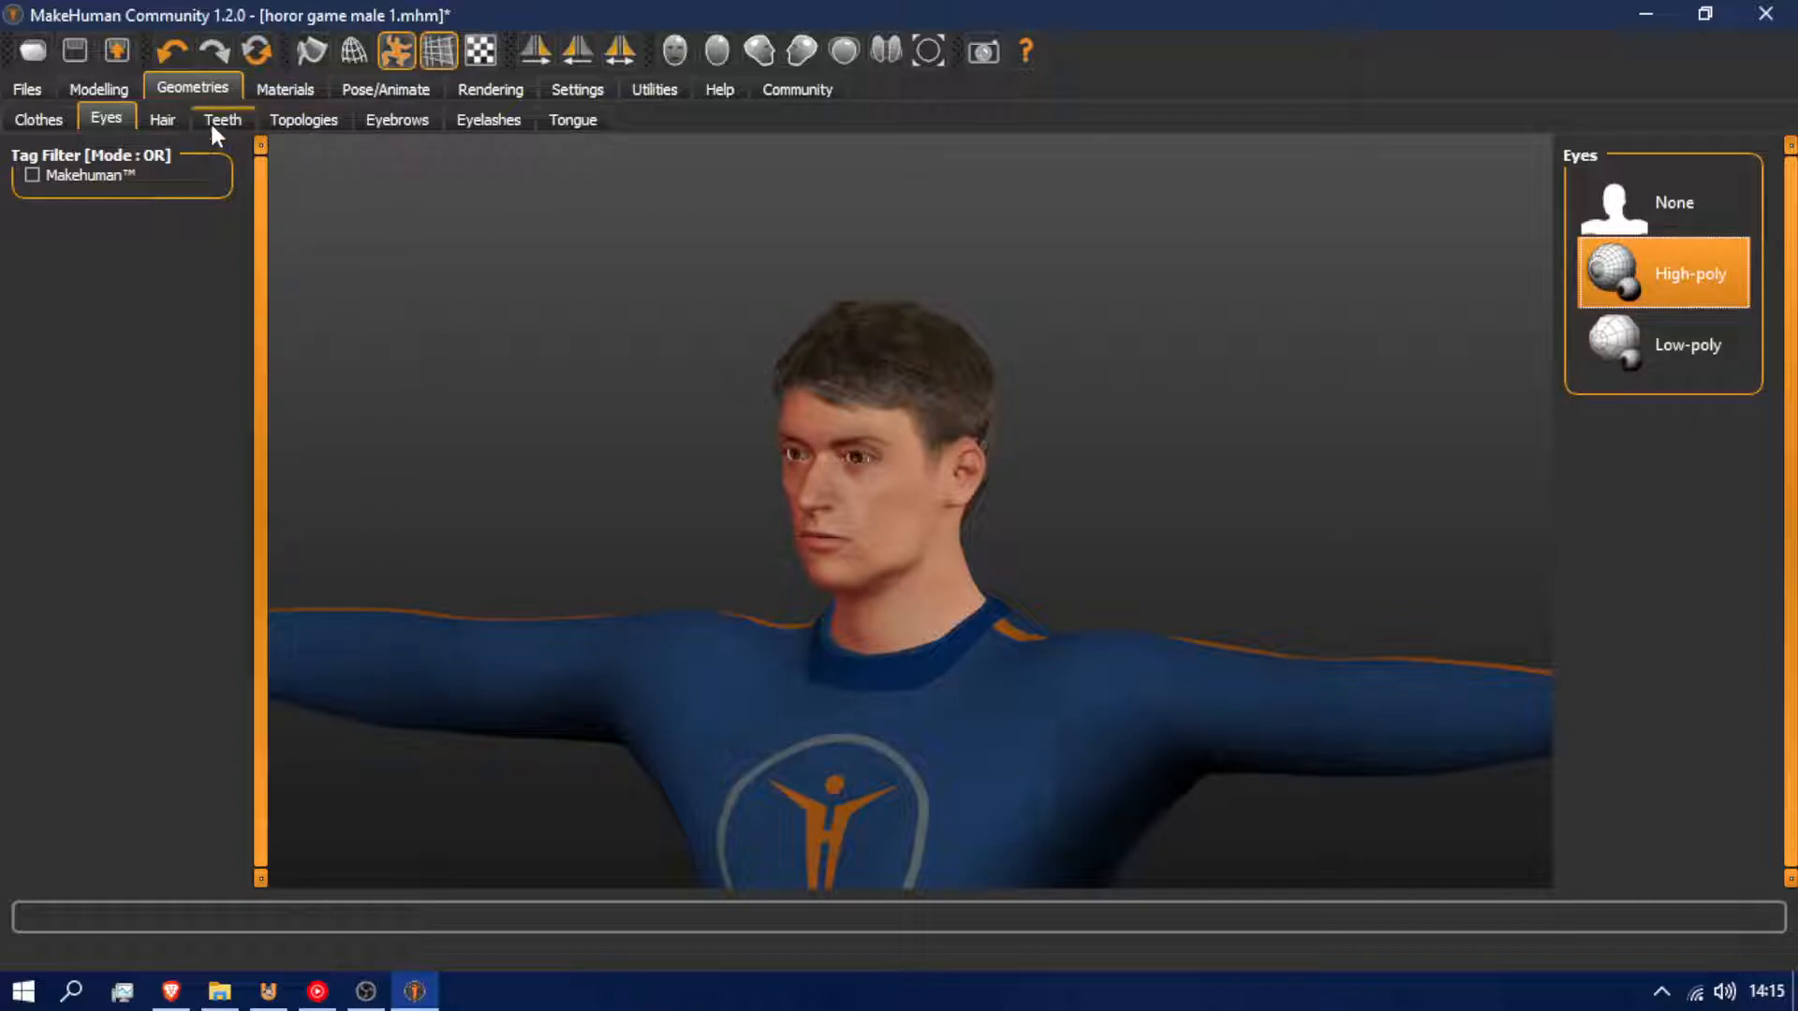
click(114, 89)
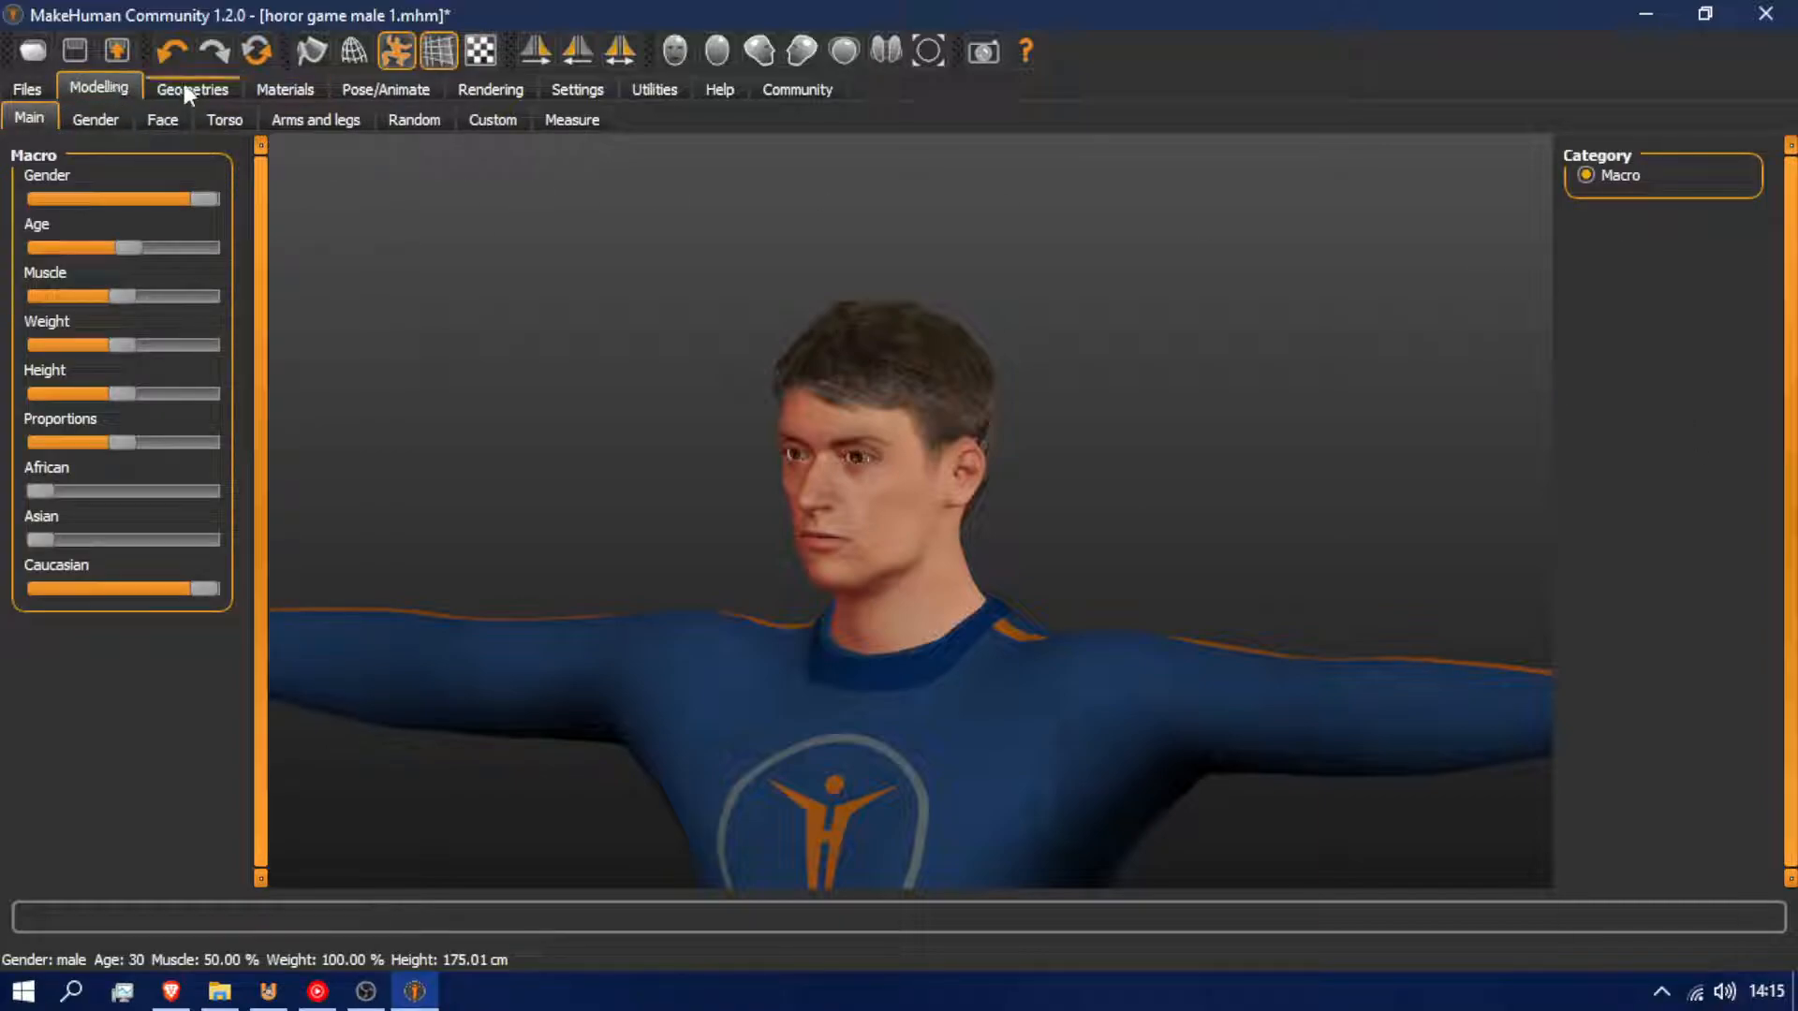
click(372, 88)
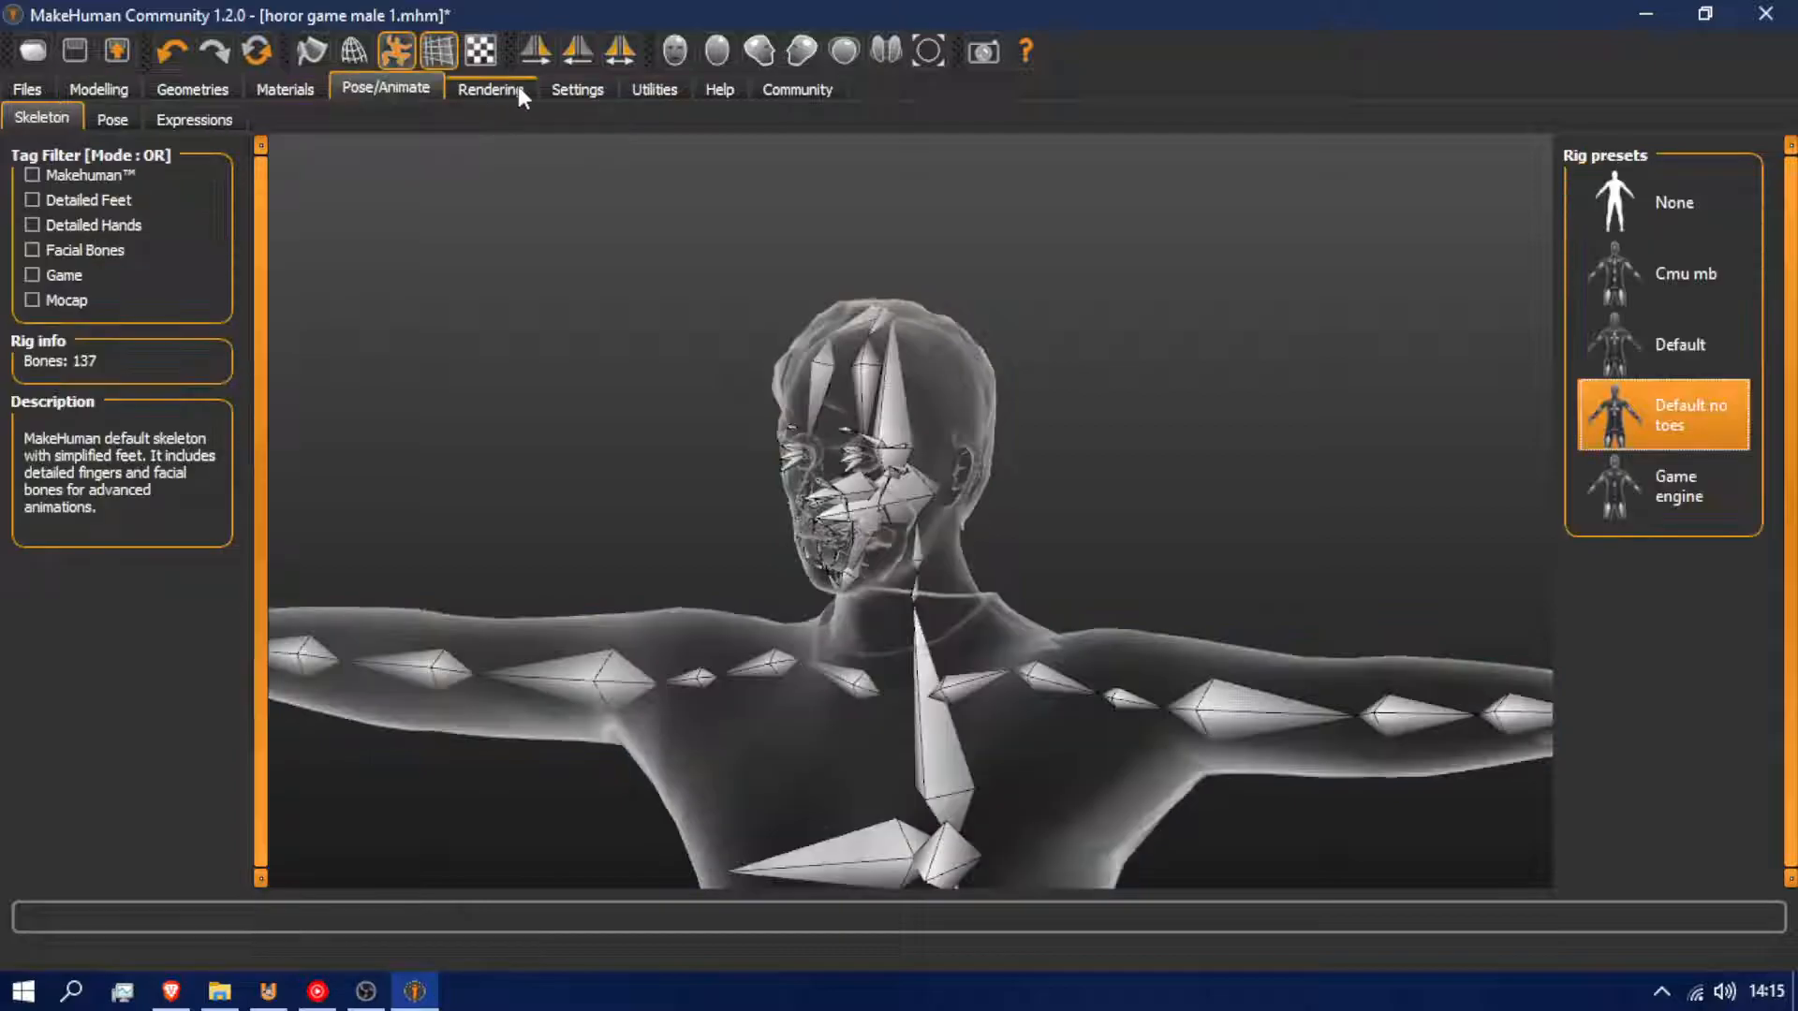
Set the character's eye material to Green
click(293, 91)
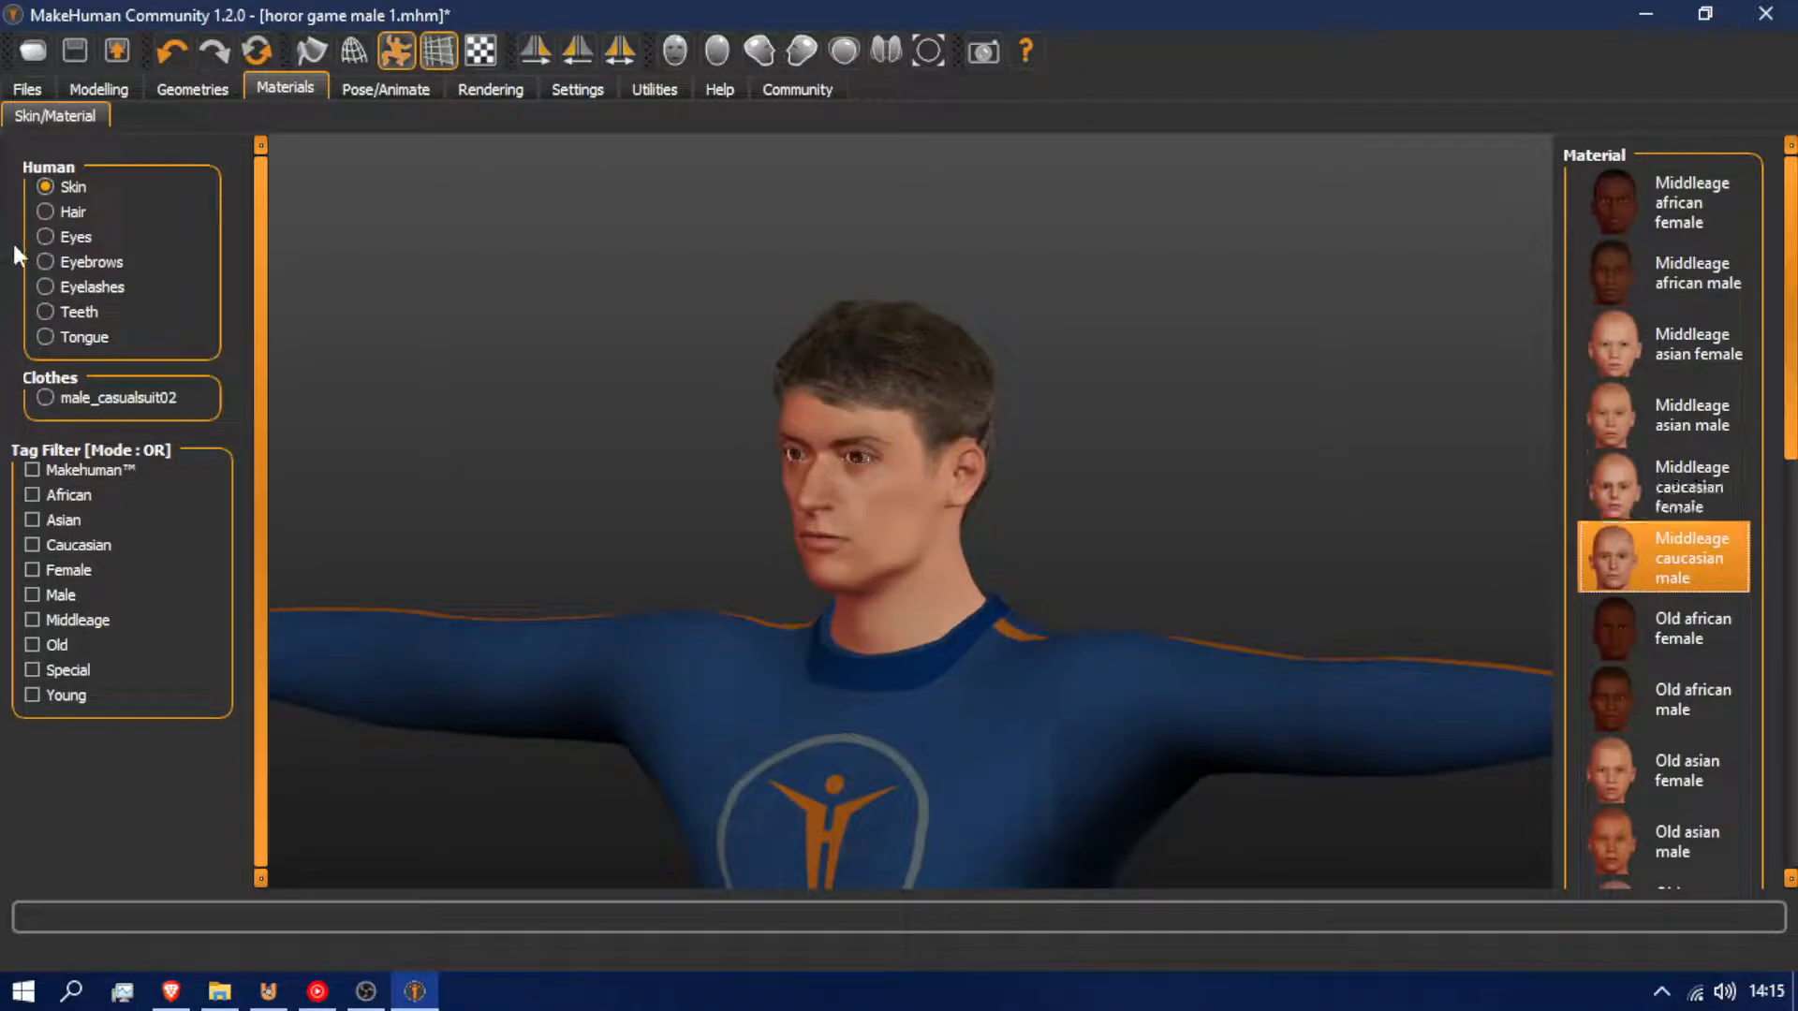
click(45, 237)
click(1632, 568)
drag(548, 559, 681, 552)
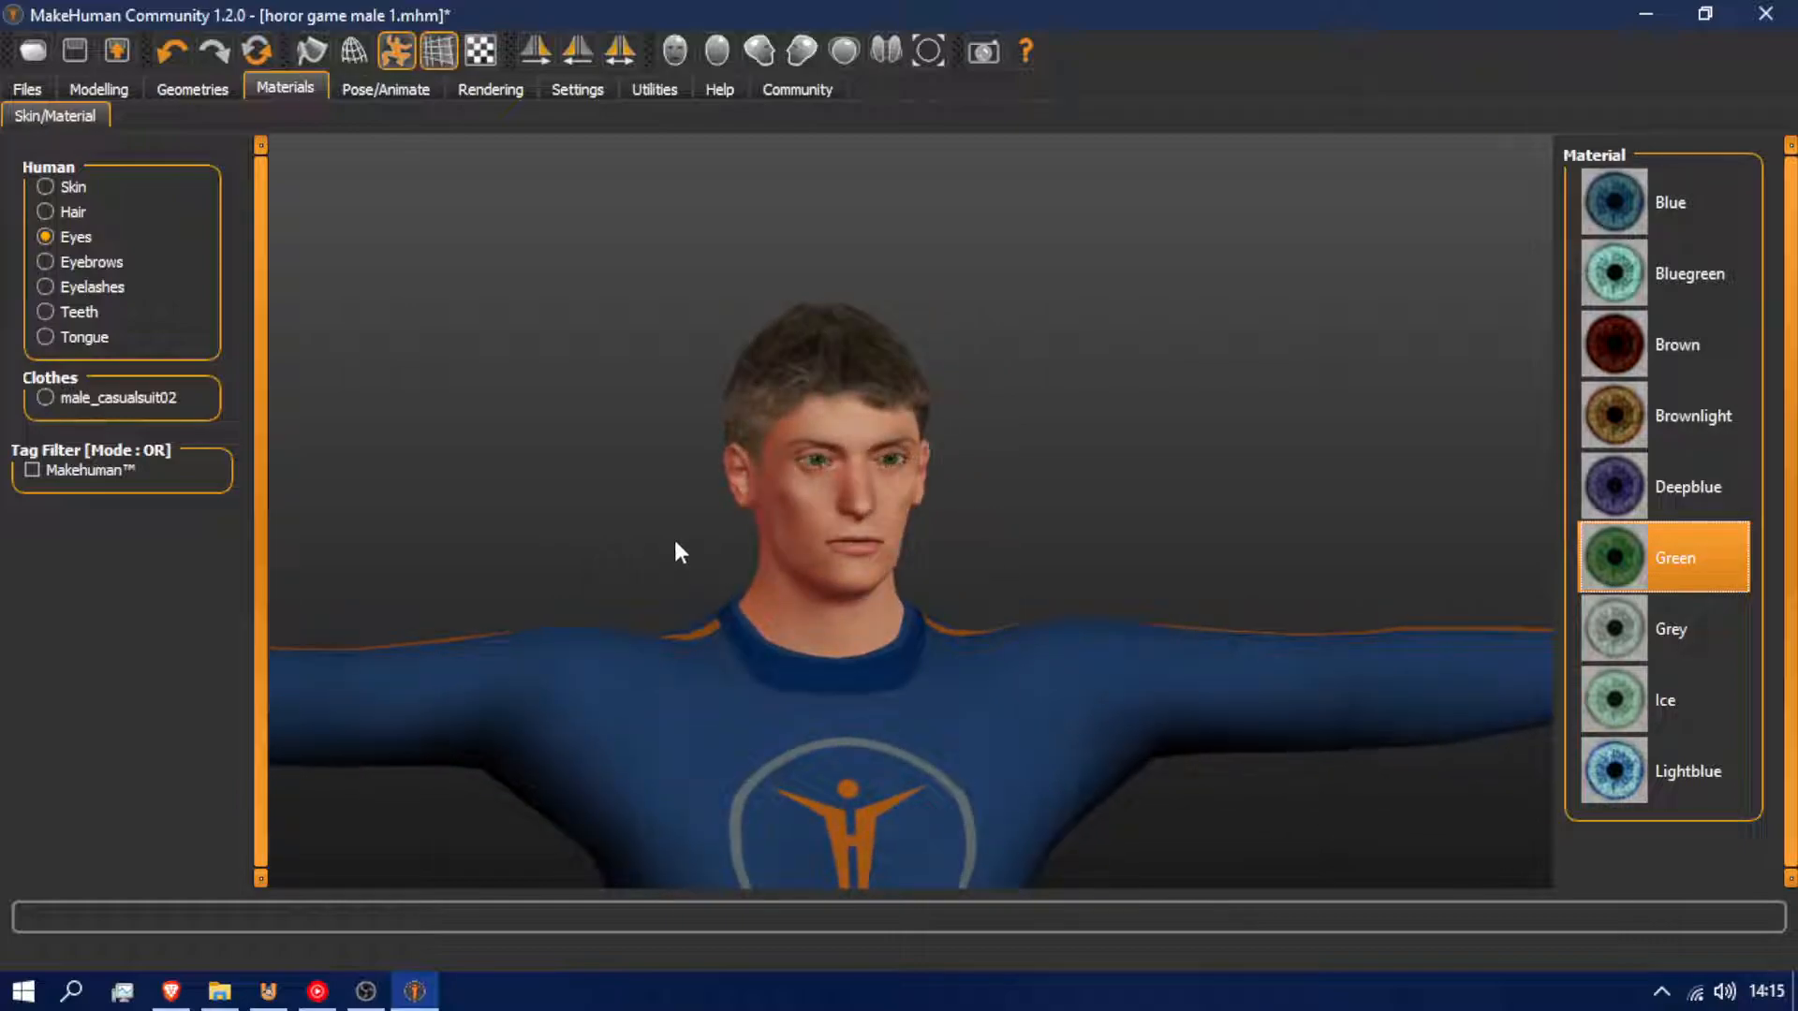
scroll(518, 478, down, 6)
scroll(599, 496, down, 8)
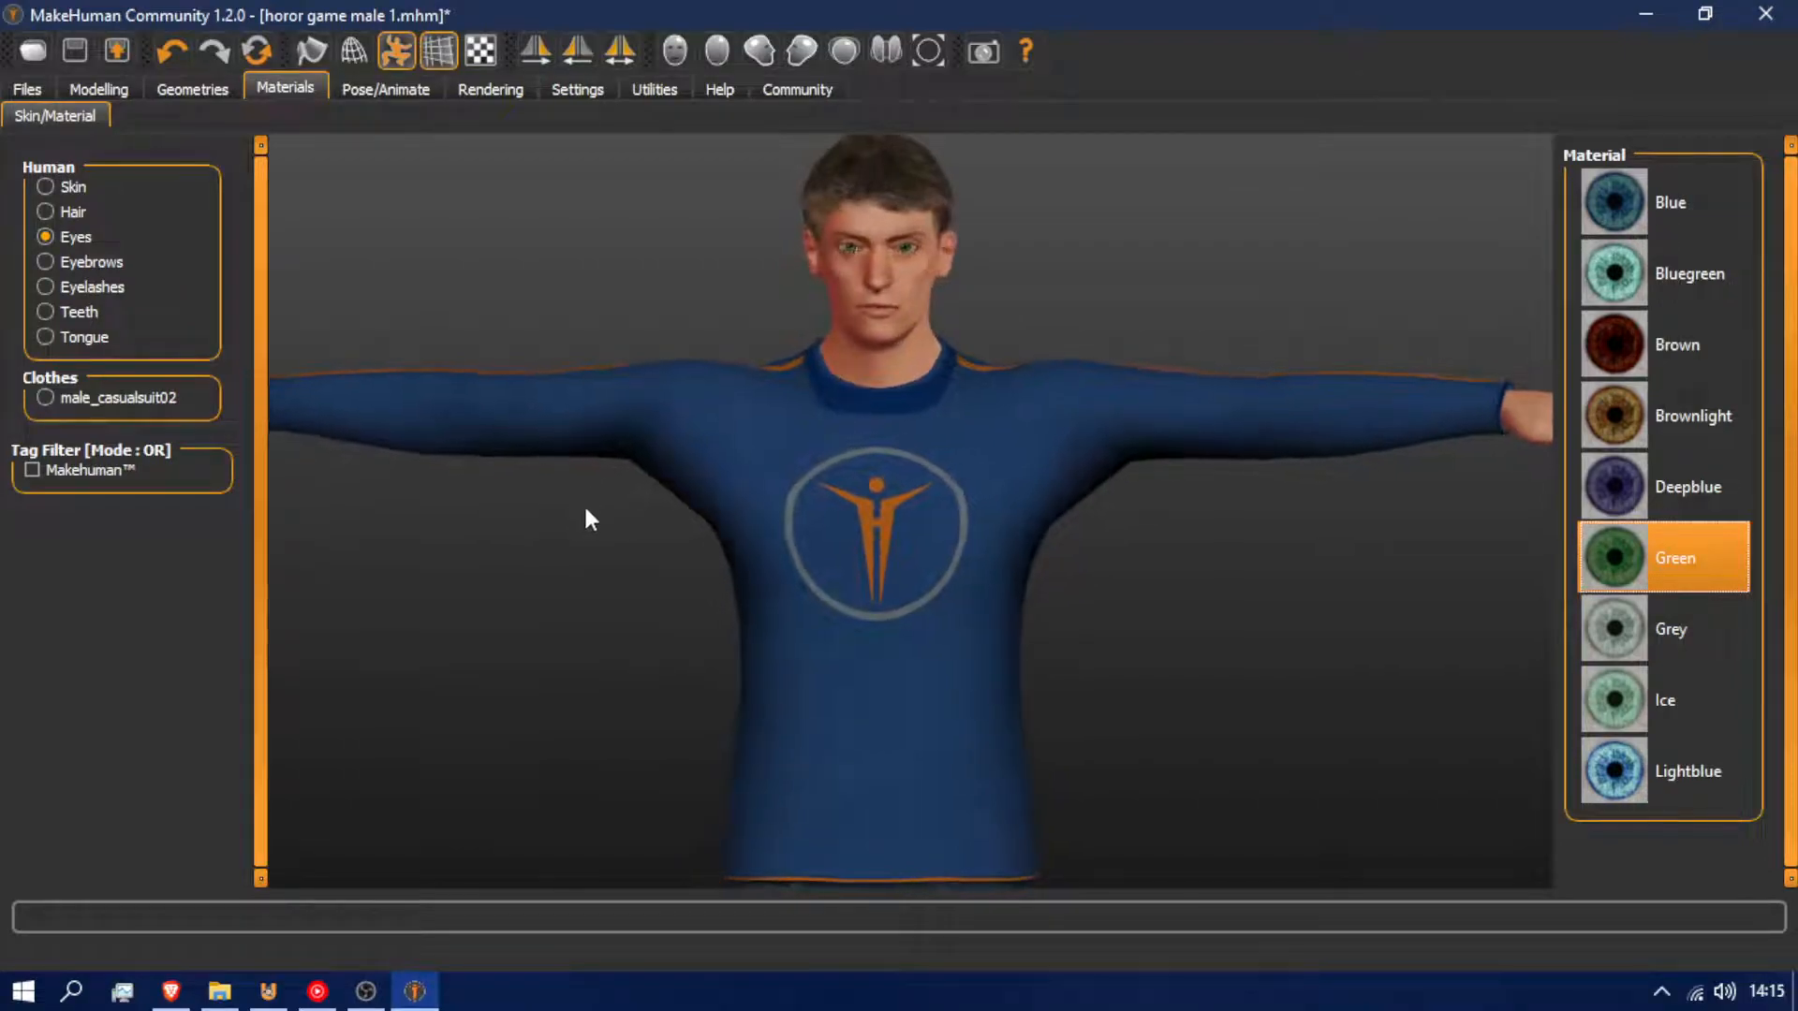
scroll(611, 552, up, 3)
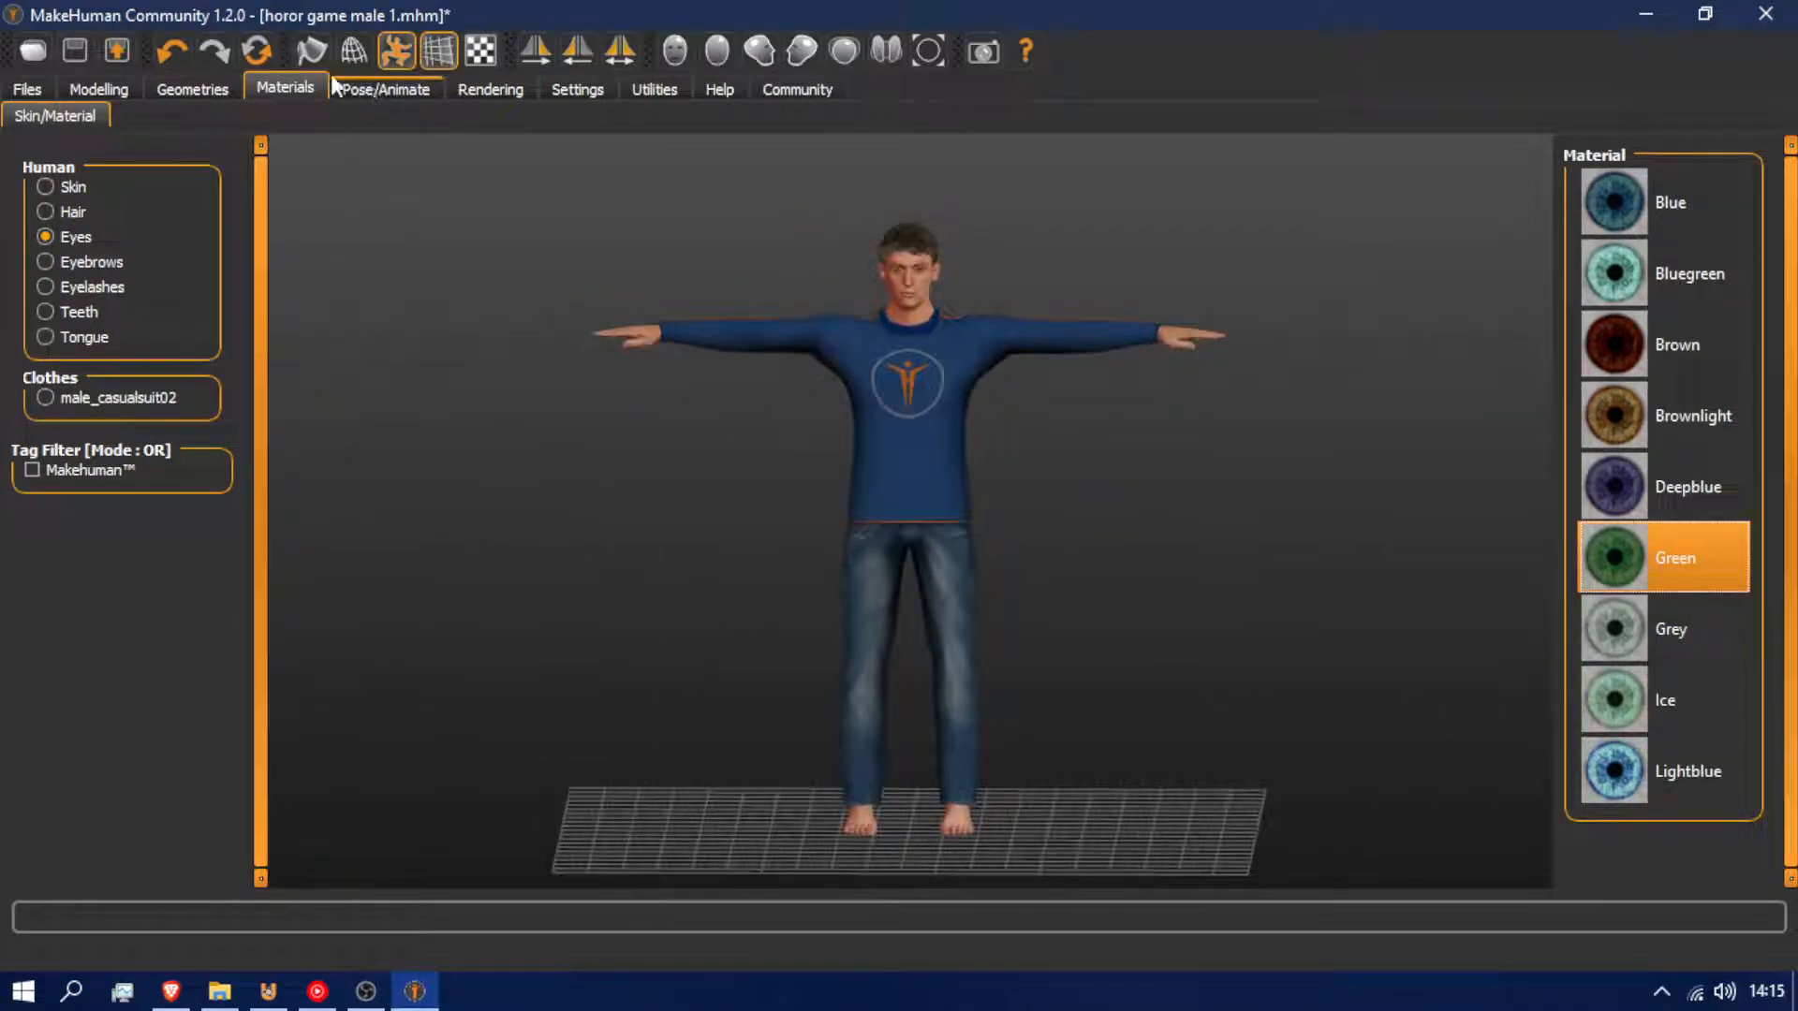
Add the Shoes03 shoes to the character's outfit
click(208, 89)
click(103, 86)
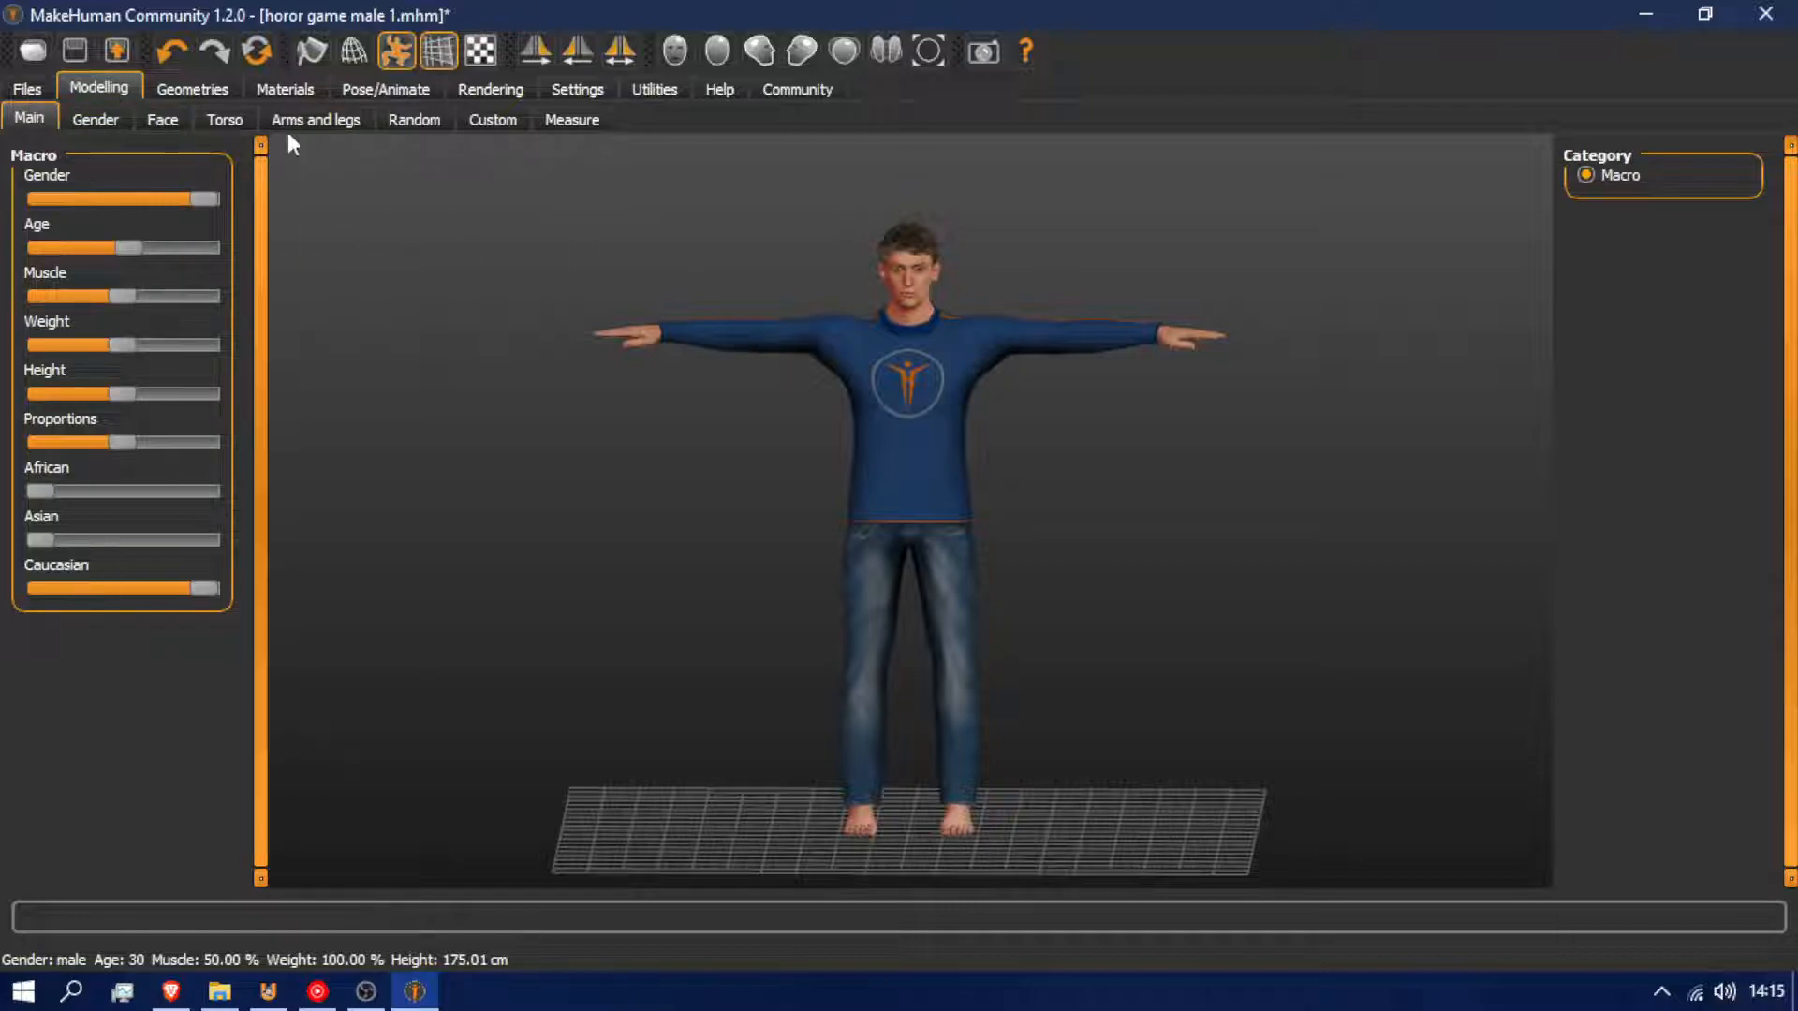
click(195, 88)
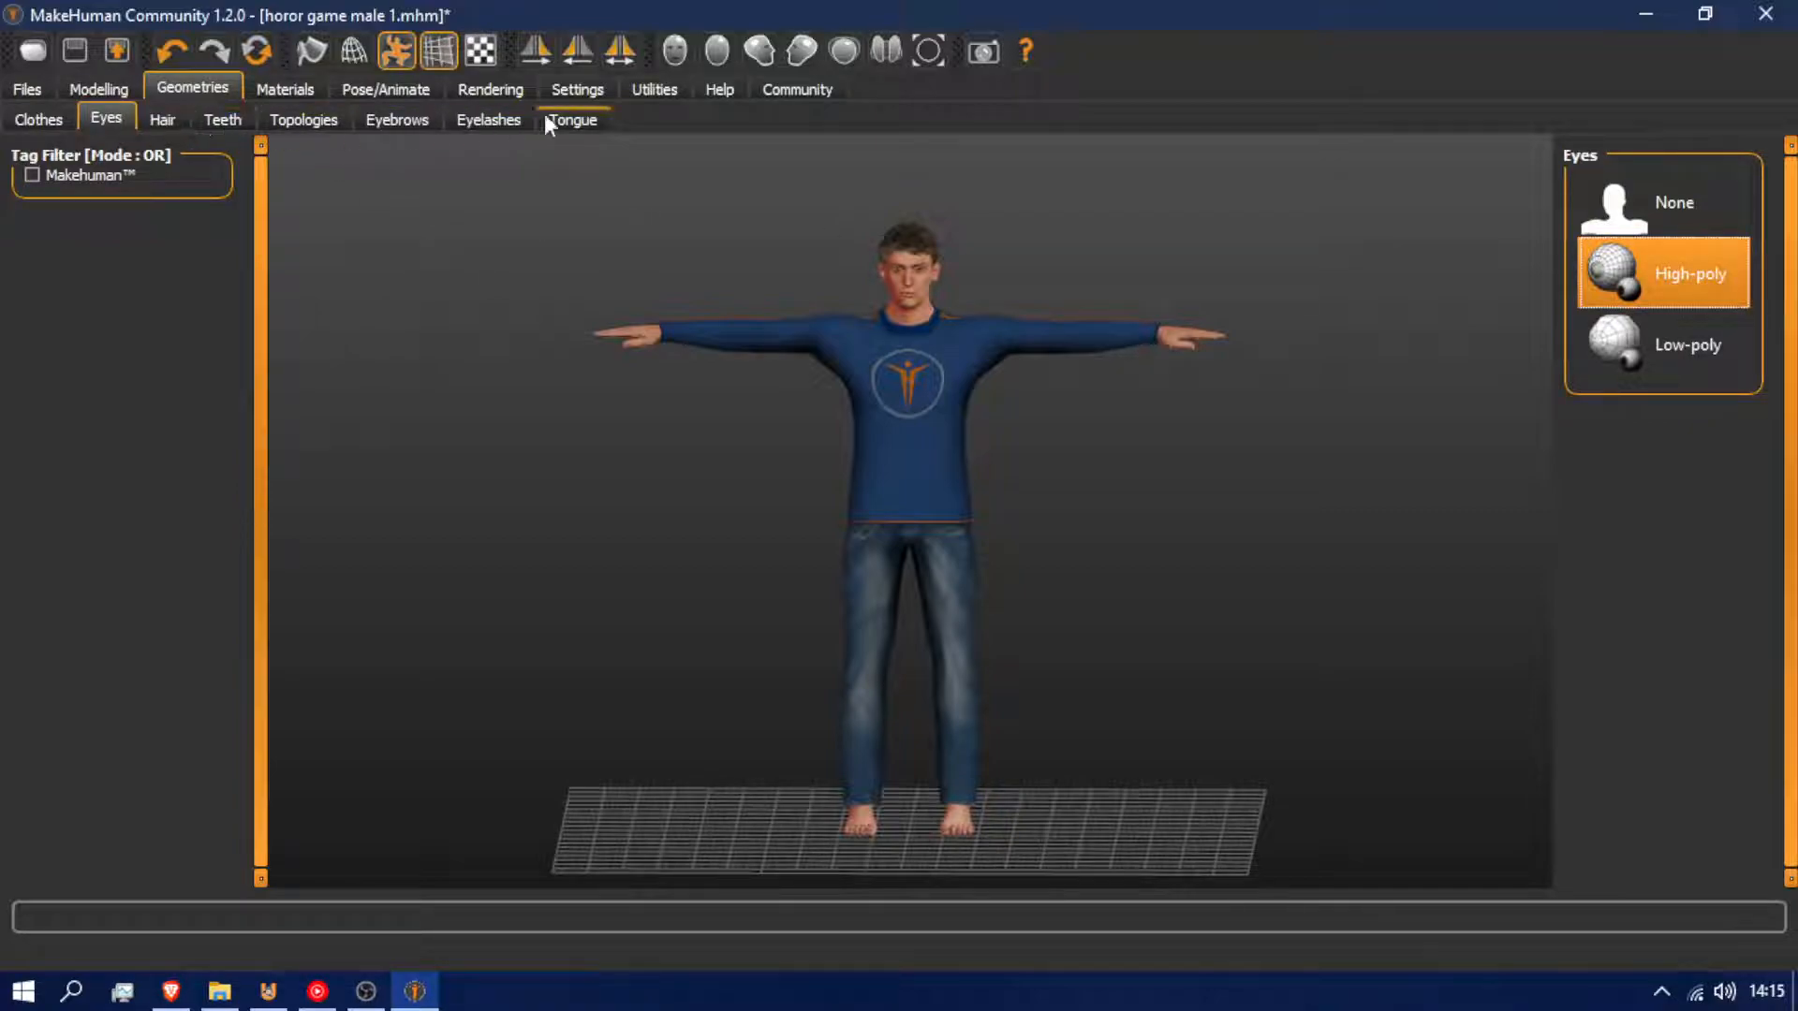
click(33, 117)
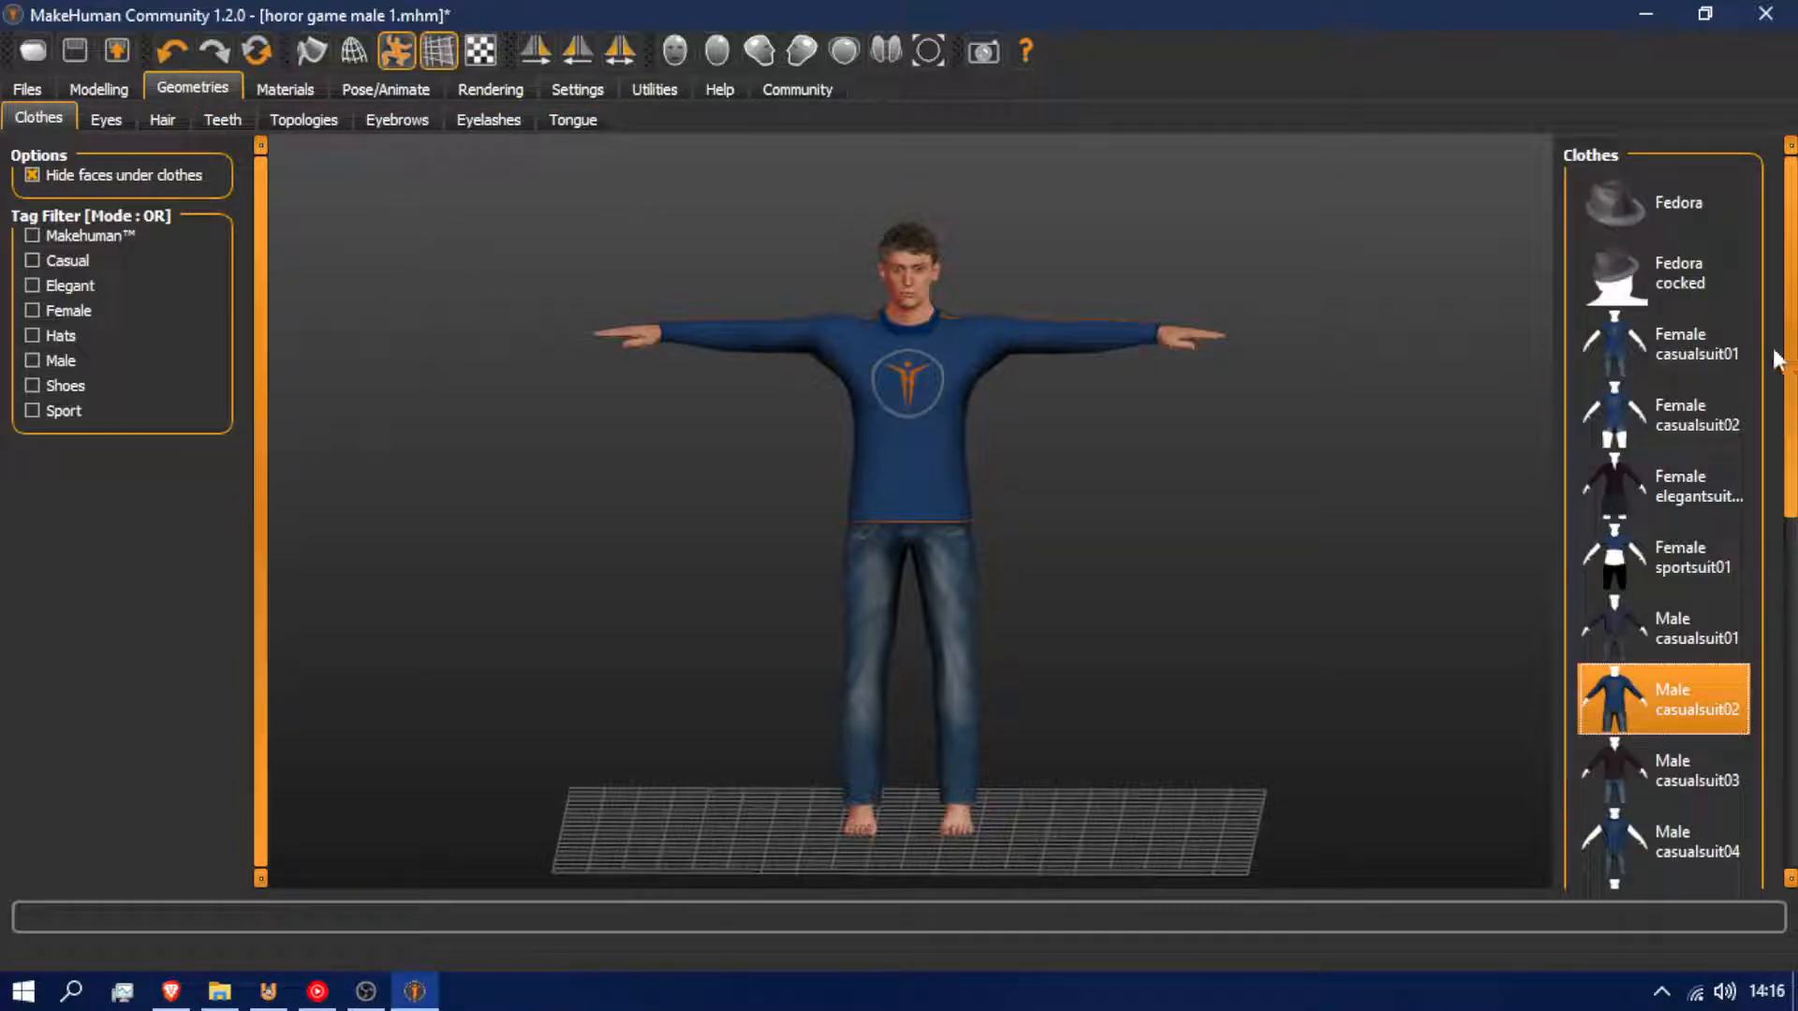
scroll(1769, 374, down, 10)
click(1642, 609)
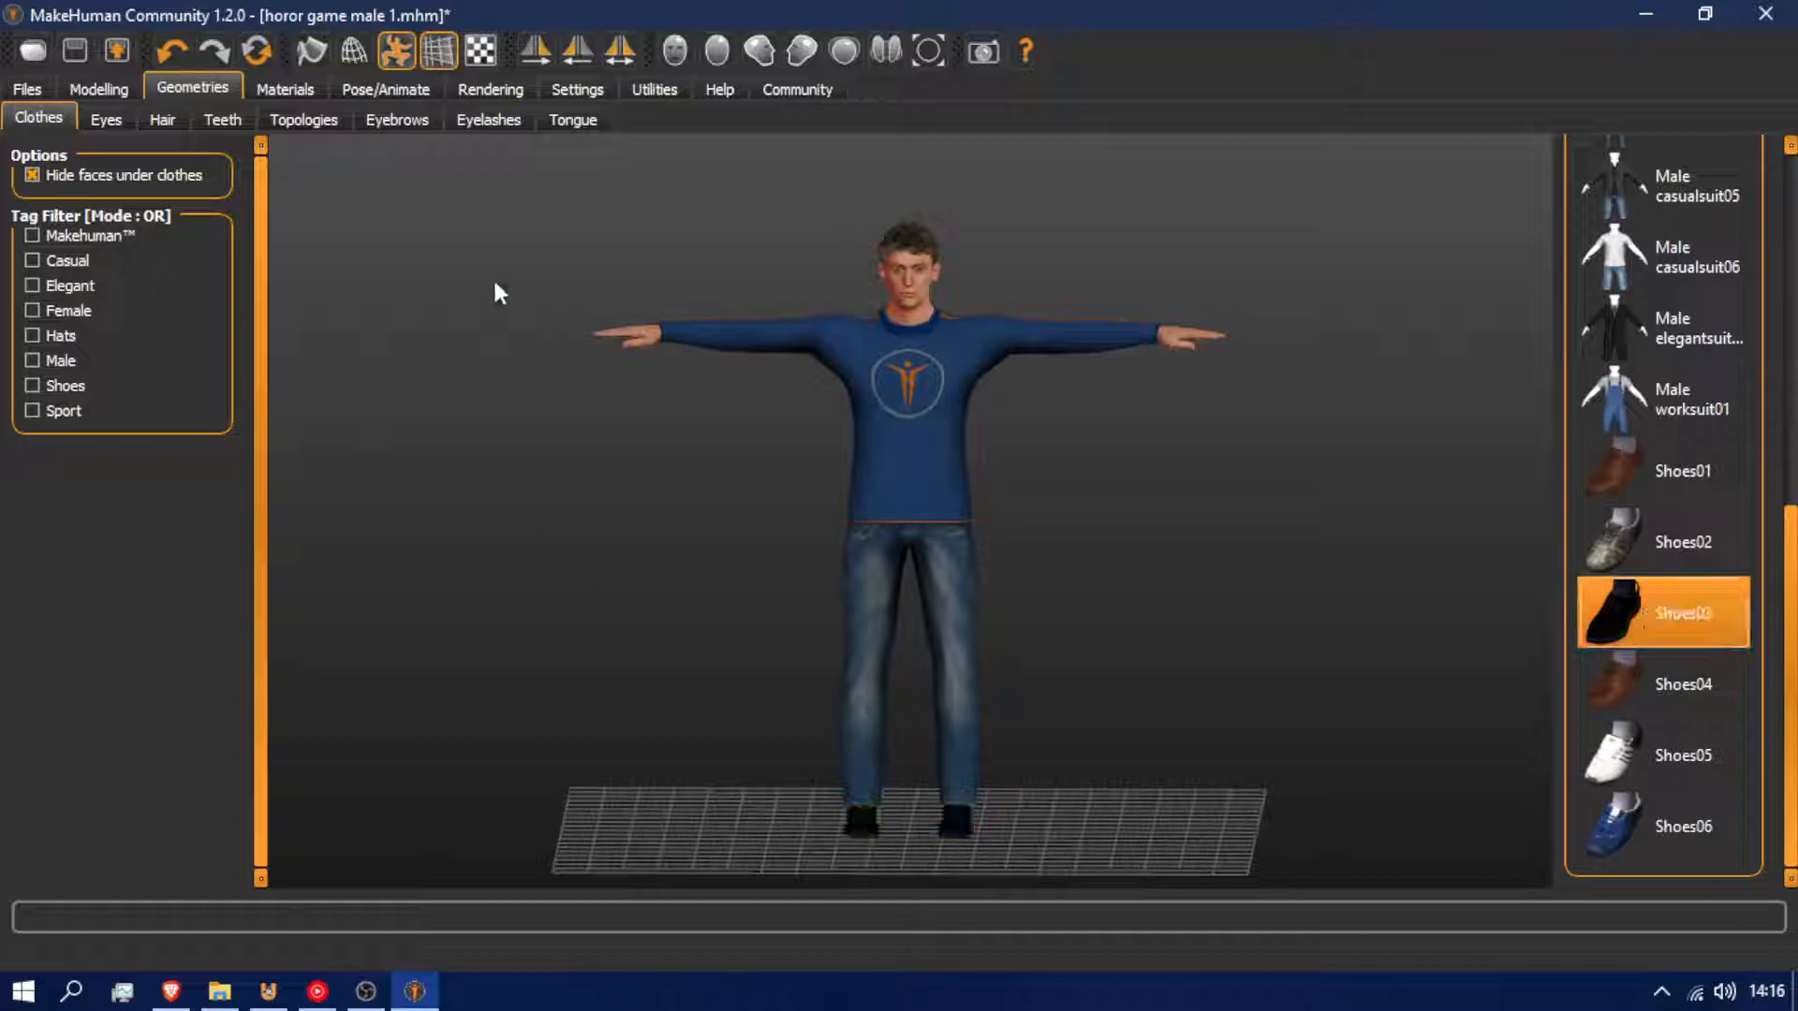
drag(816, 314, 599, 318)
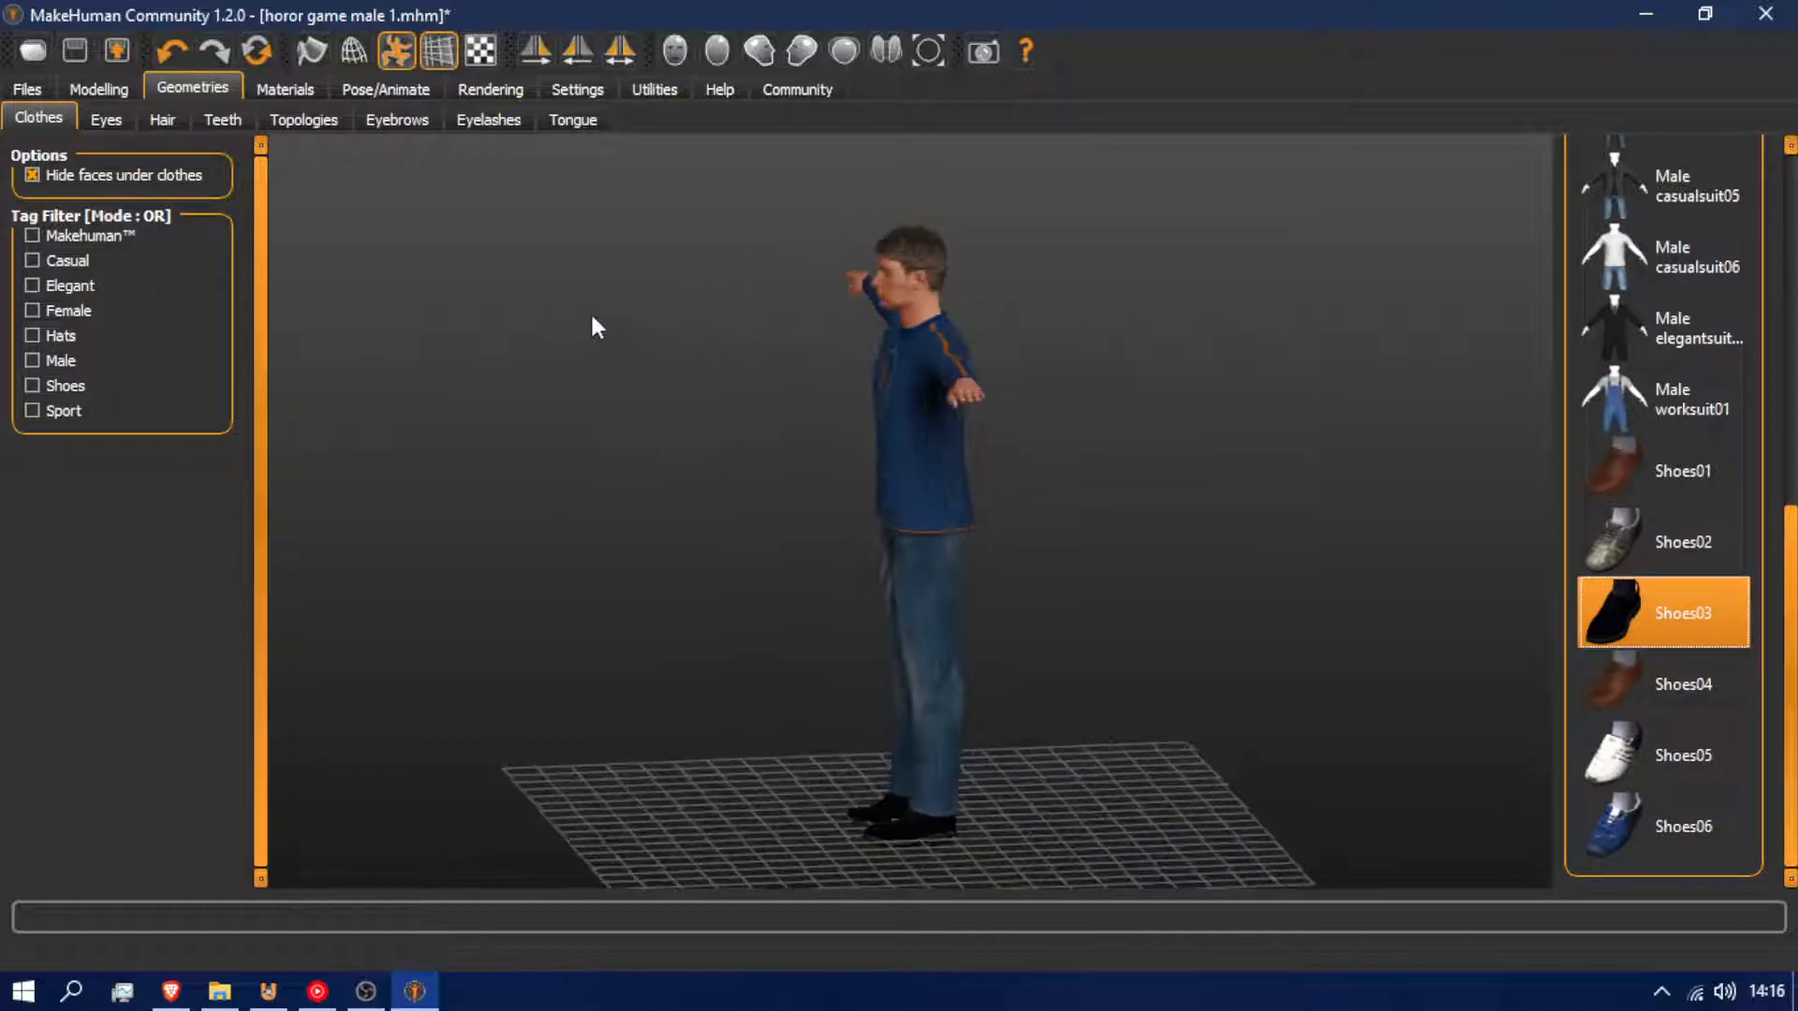
Change the character's skeleton to the Game engine rig preset
click(410, 90)
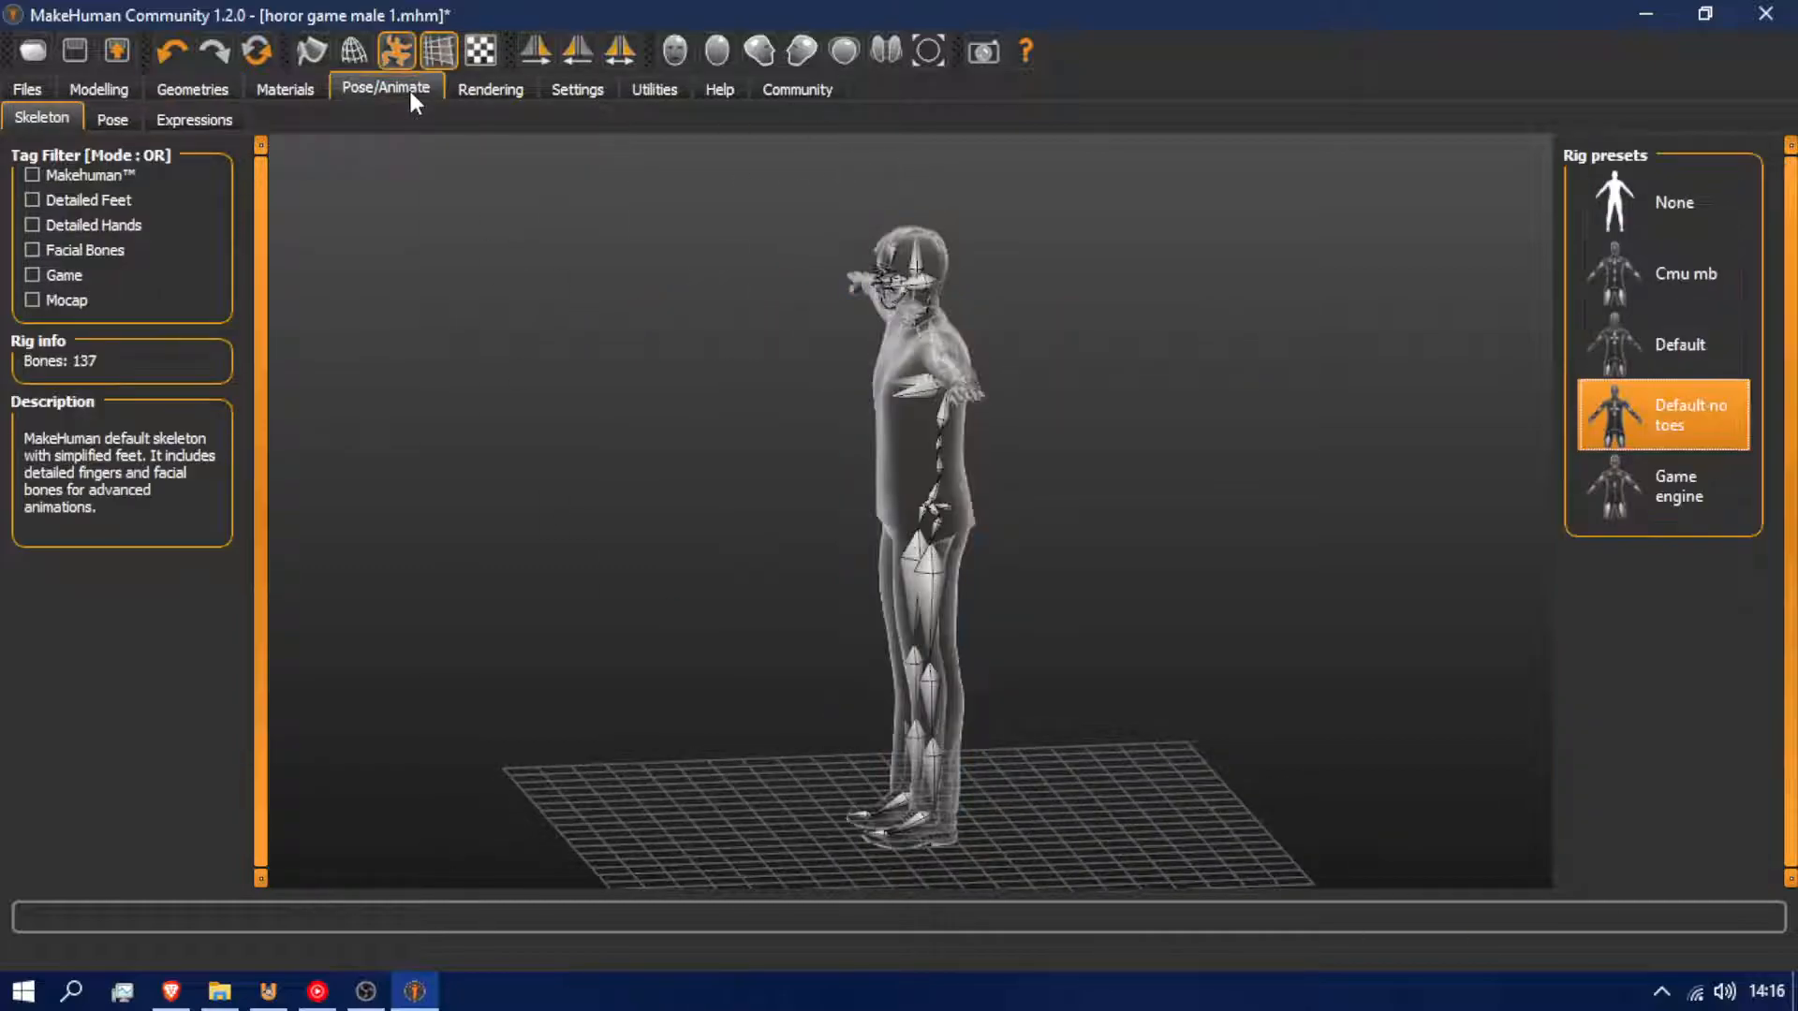
click(1693, 494)
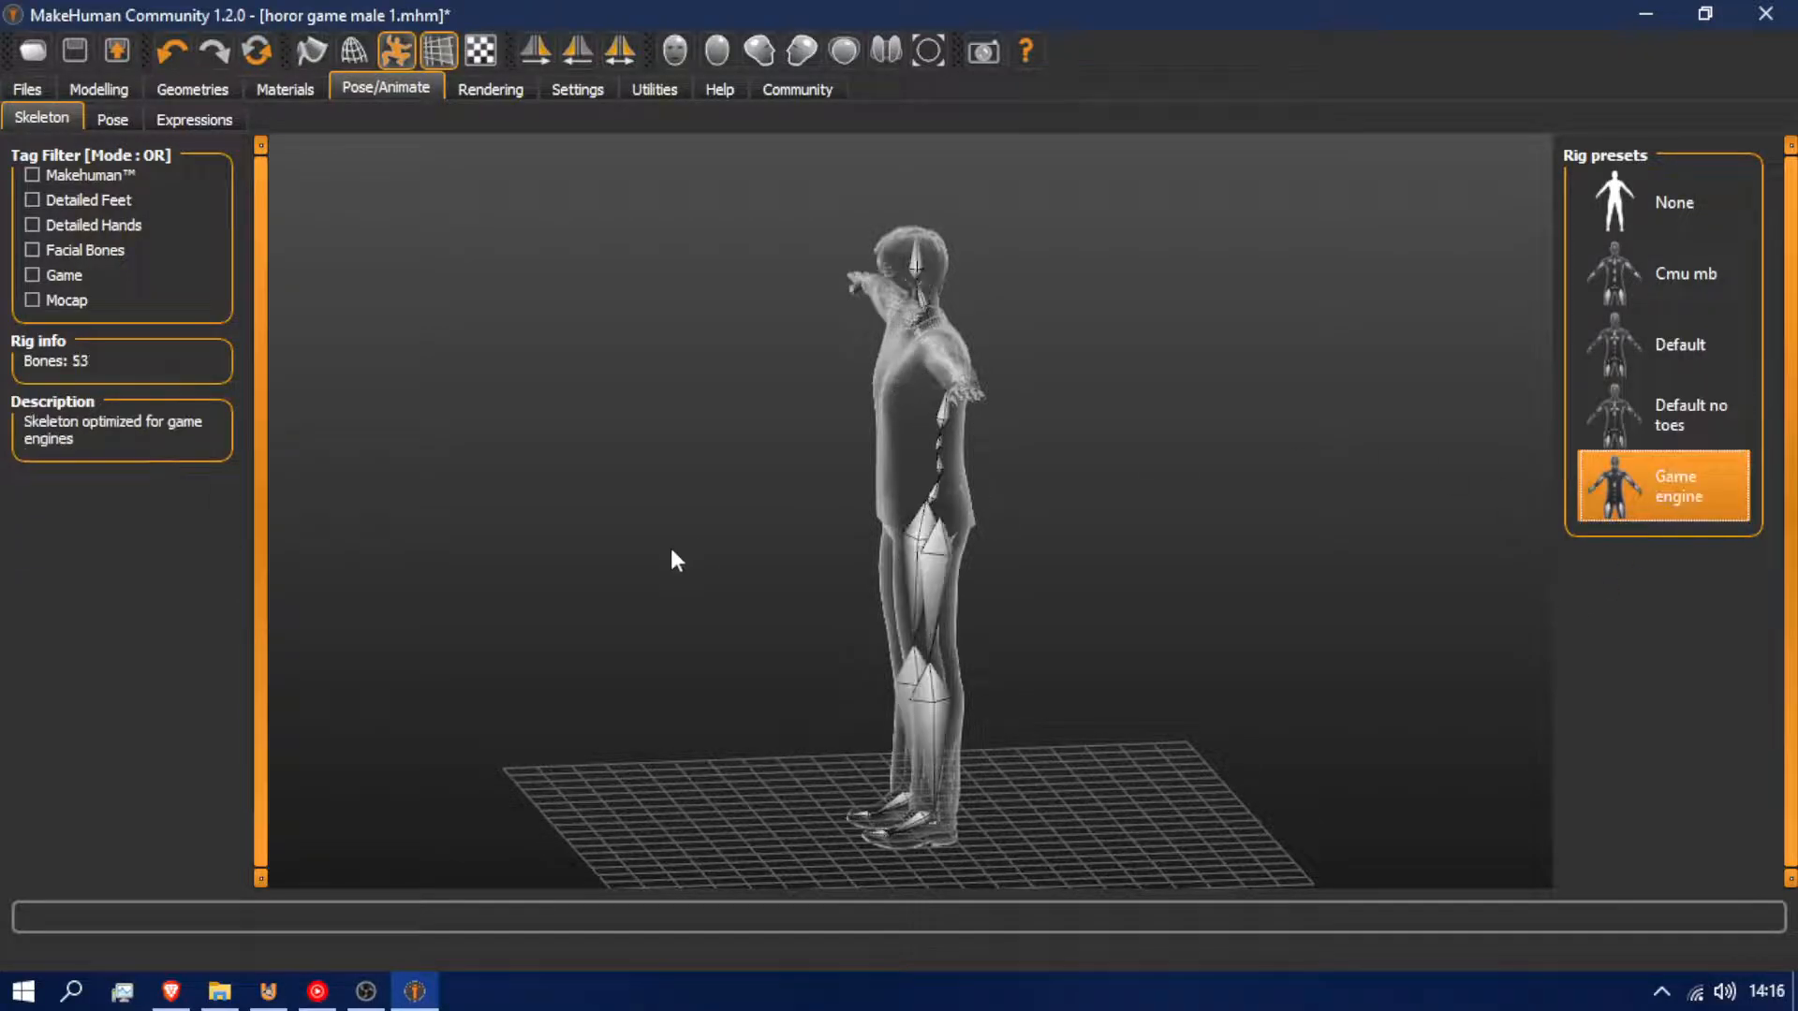
drag(670, 553, 914, 519)
Examine the game engine skeleton's bone layout from the front and side, including the legs and feet
scroll(922, 531, up, 3)
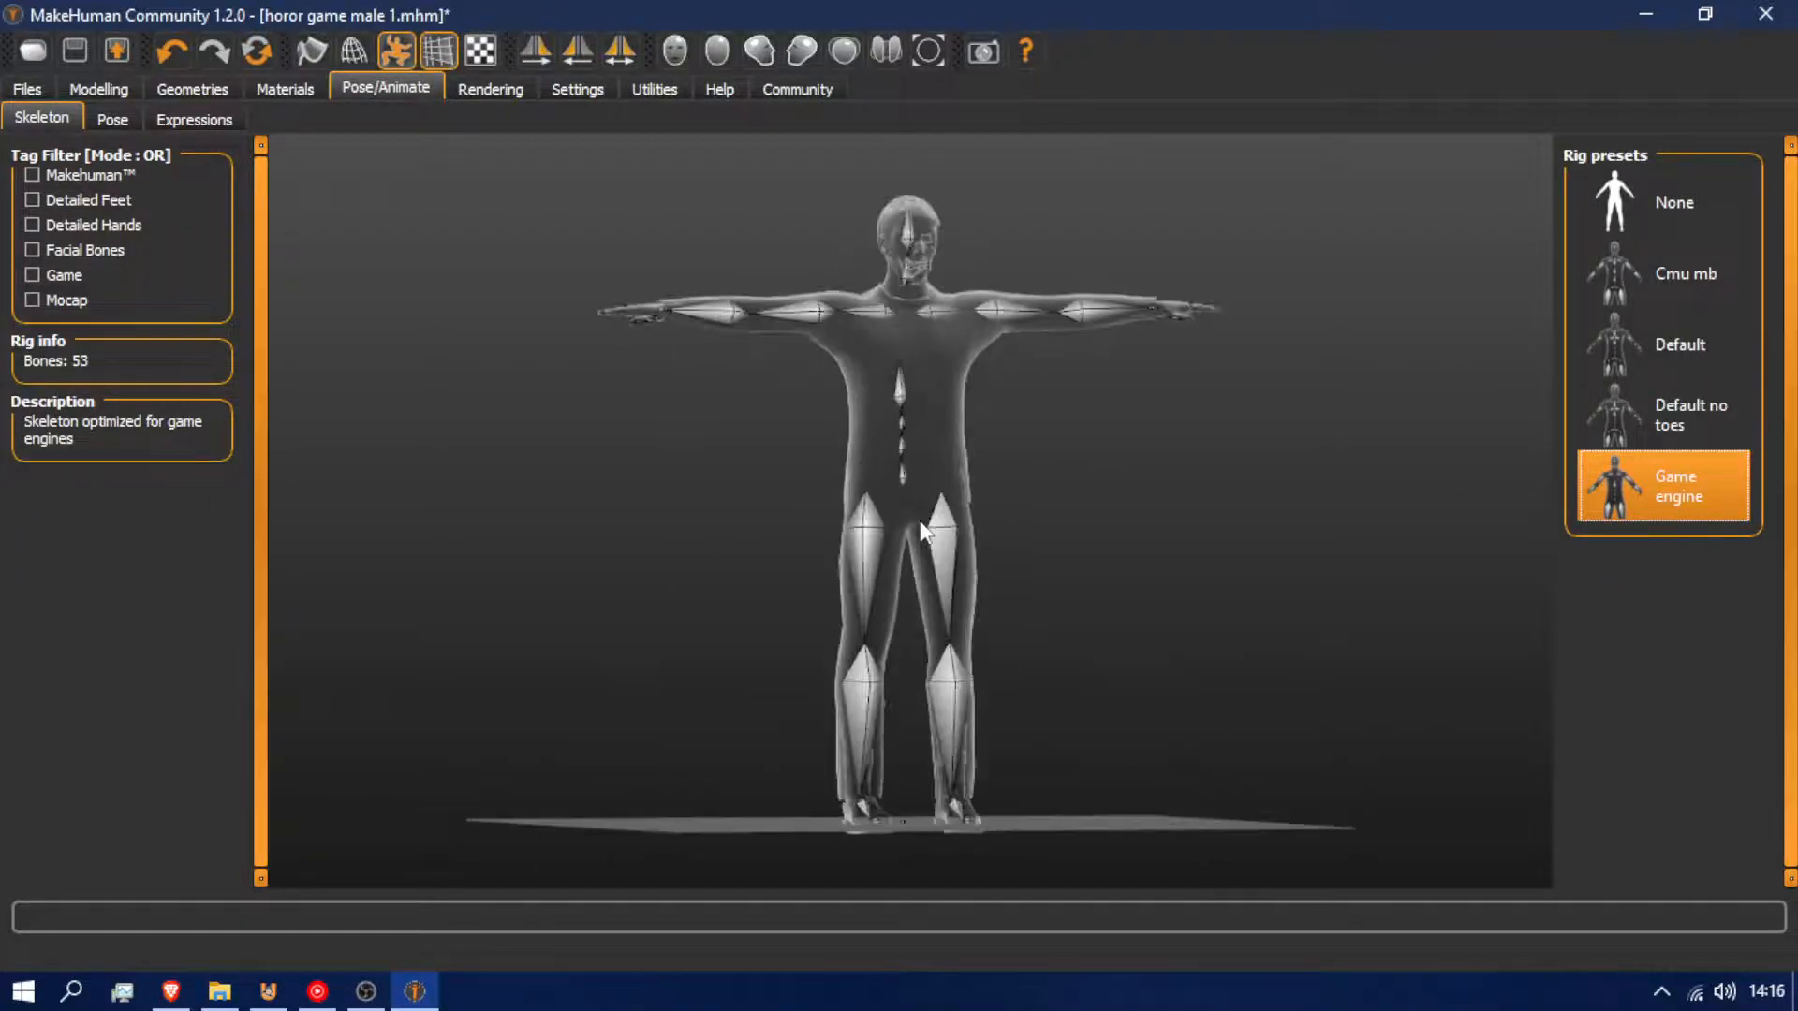
scroll(995, 655, down, 3)
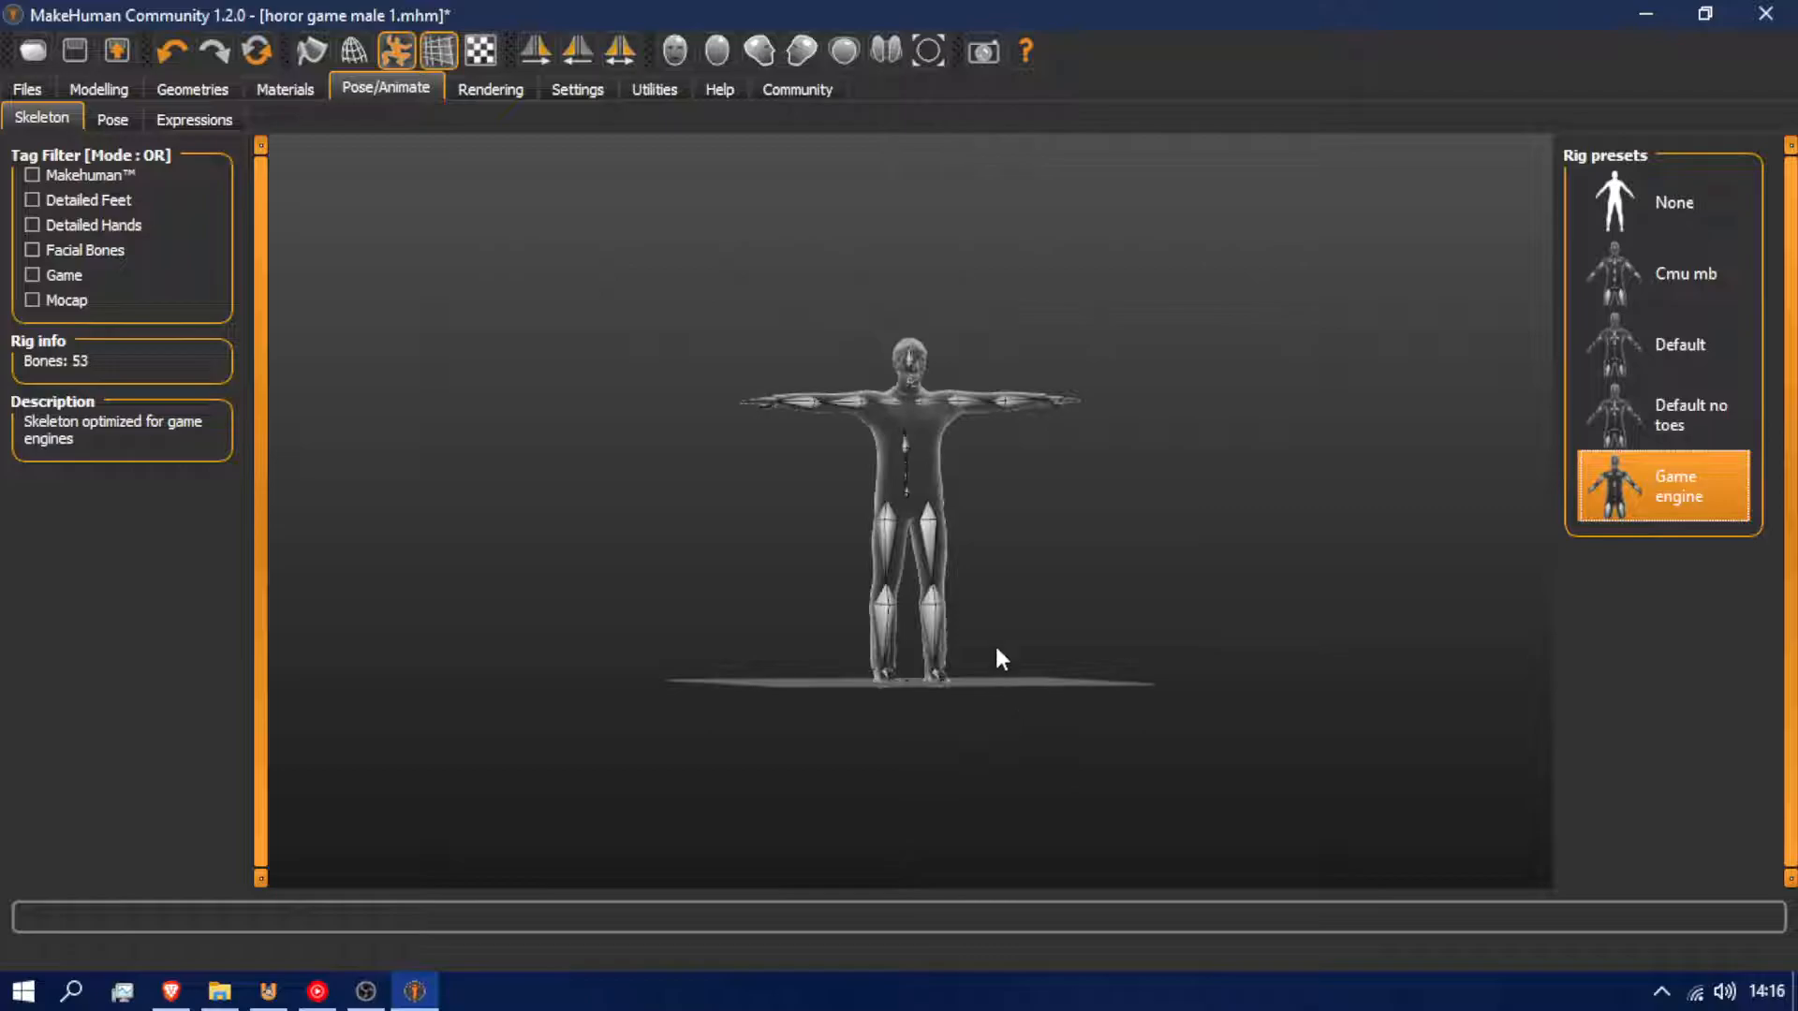
drag(964, 644, 883, 637)
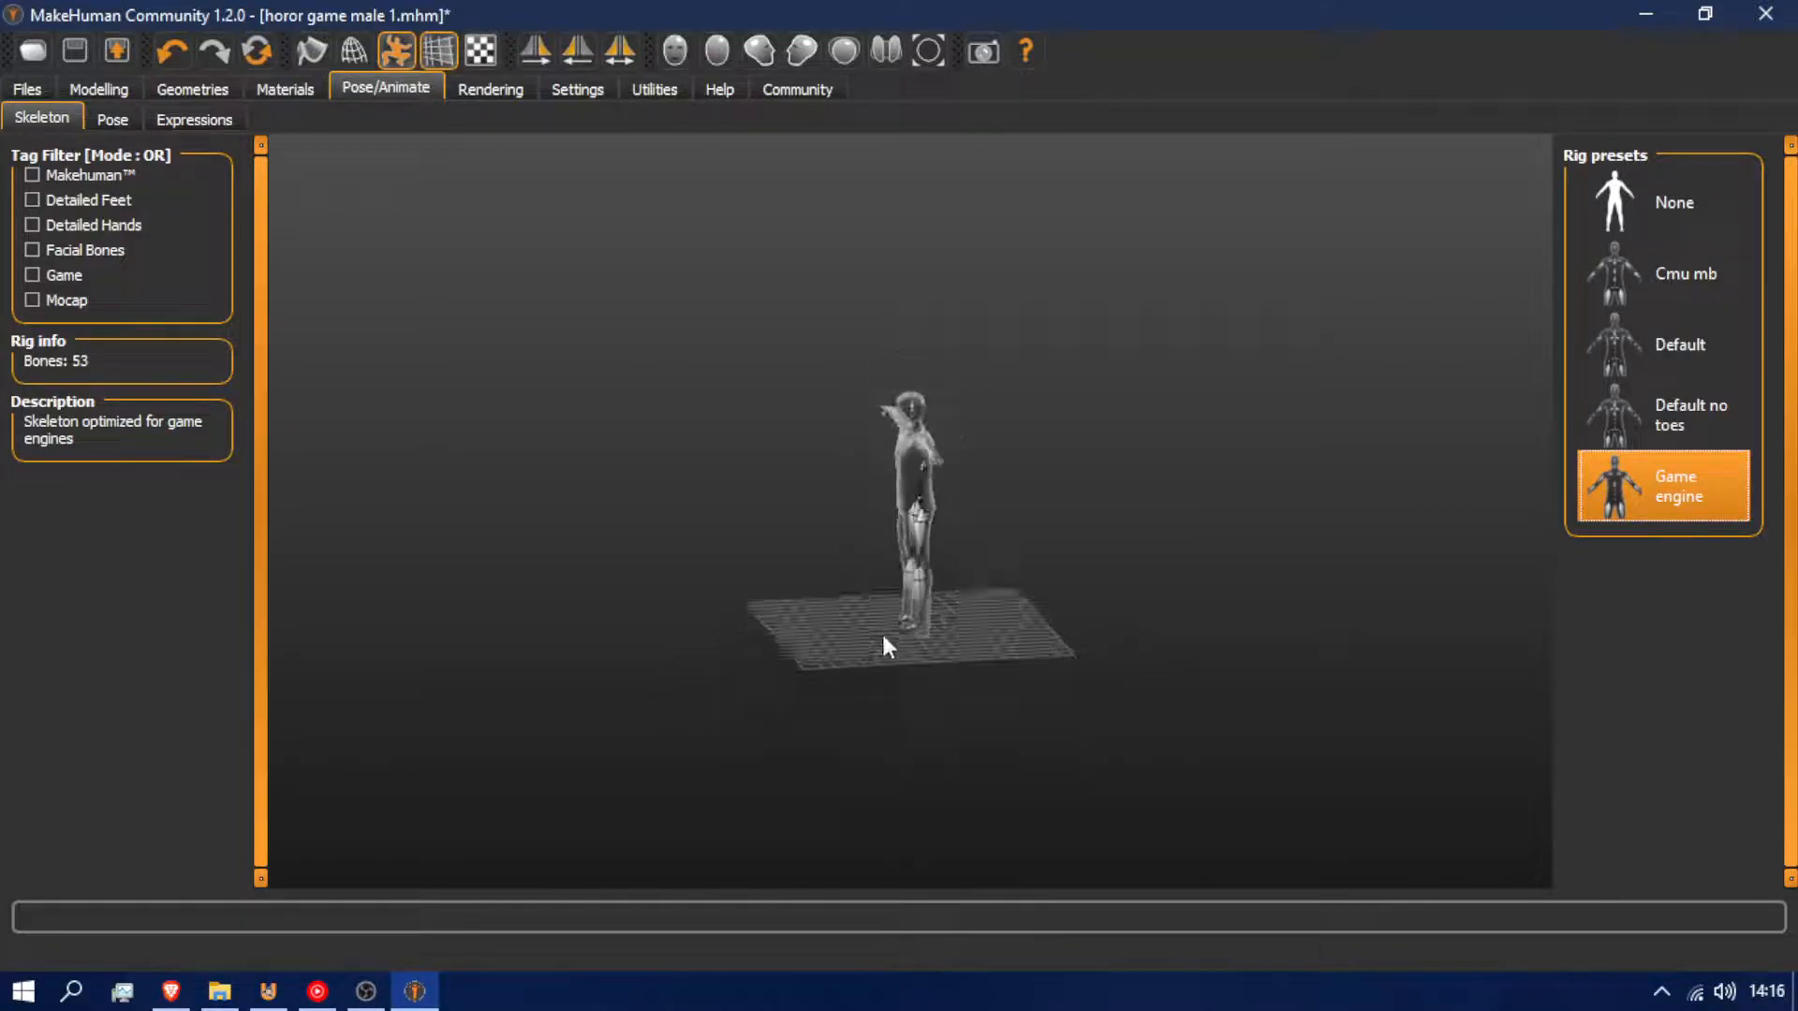
scroll(884, 637, up, 5)
right_drag(883, 636, 891, 377)
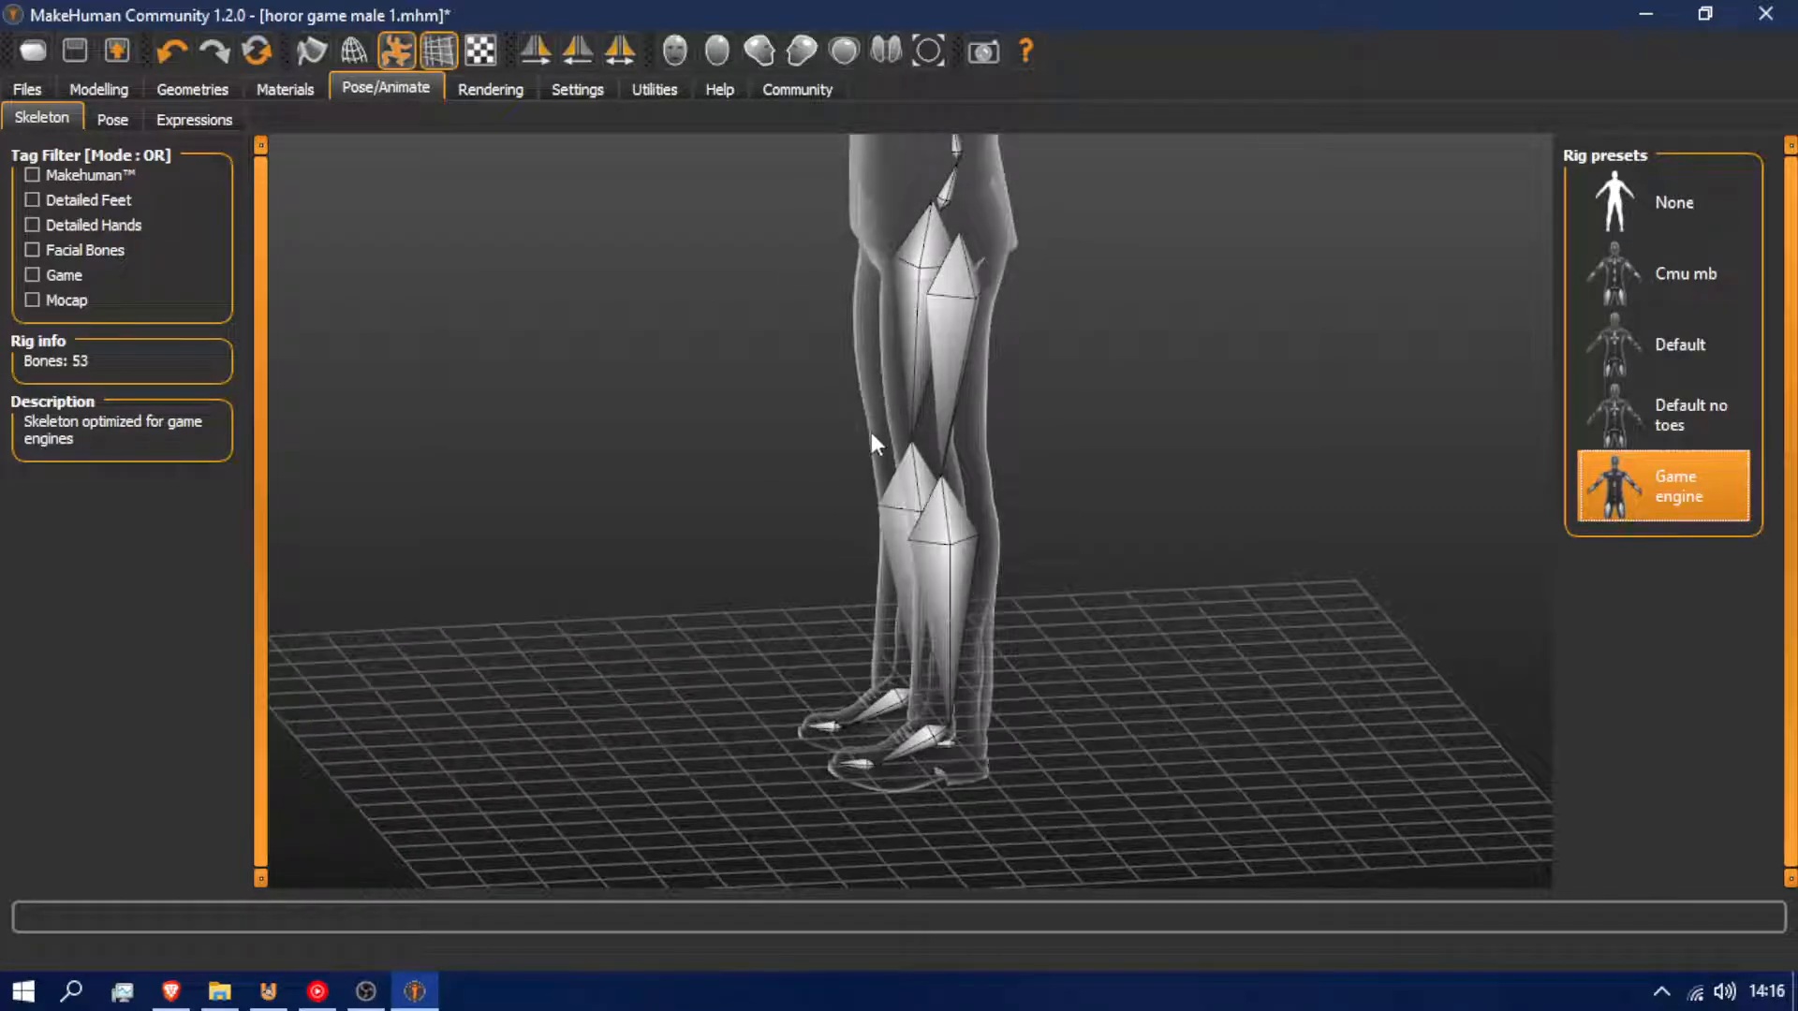
scroll(871, 427, up, 2)
drag(878, 429, 886, 789)
scroll(879, 755, down, 6)
drag(910, 679, 1062, 670)
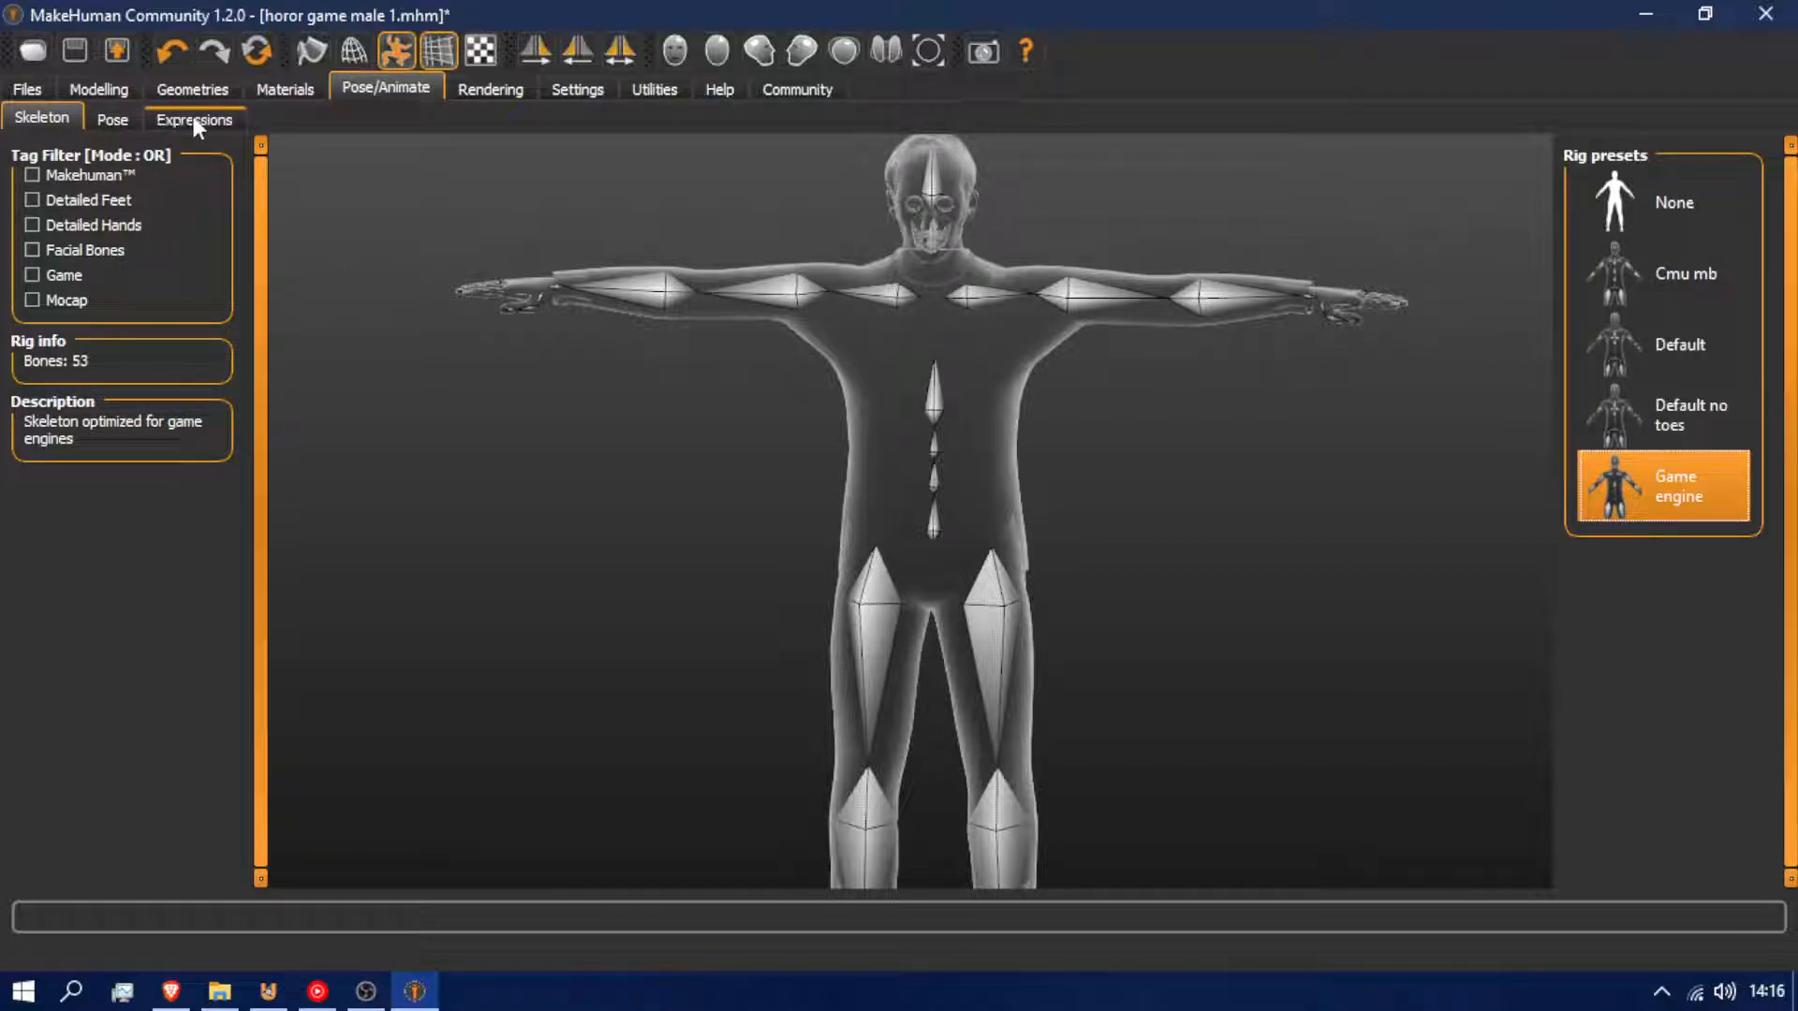
Save the character model and export it as Collada to the game man folder, overwriting Joe.dae
click(30, 89)
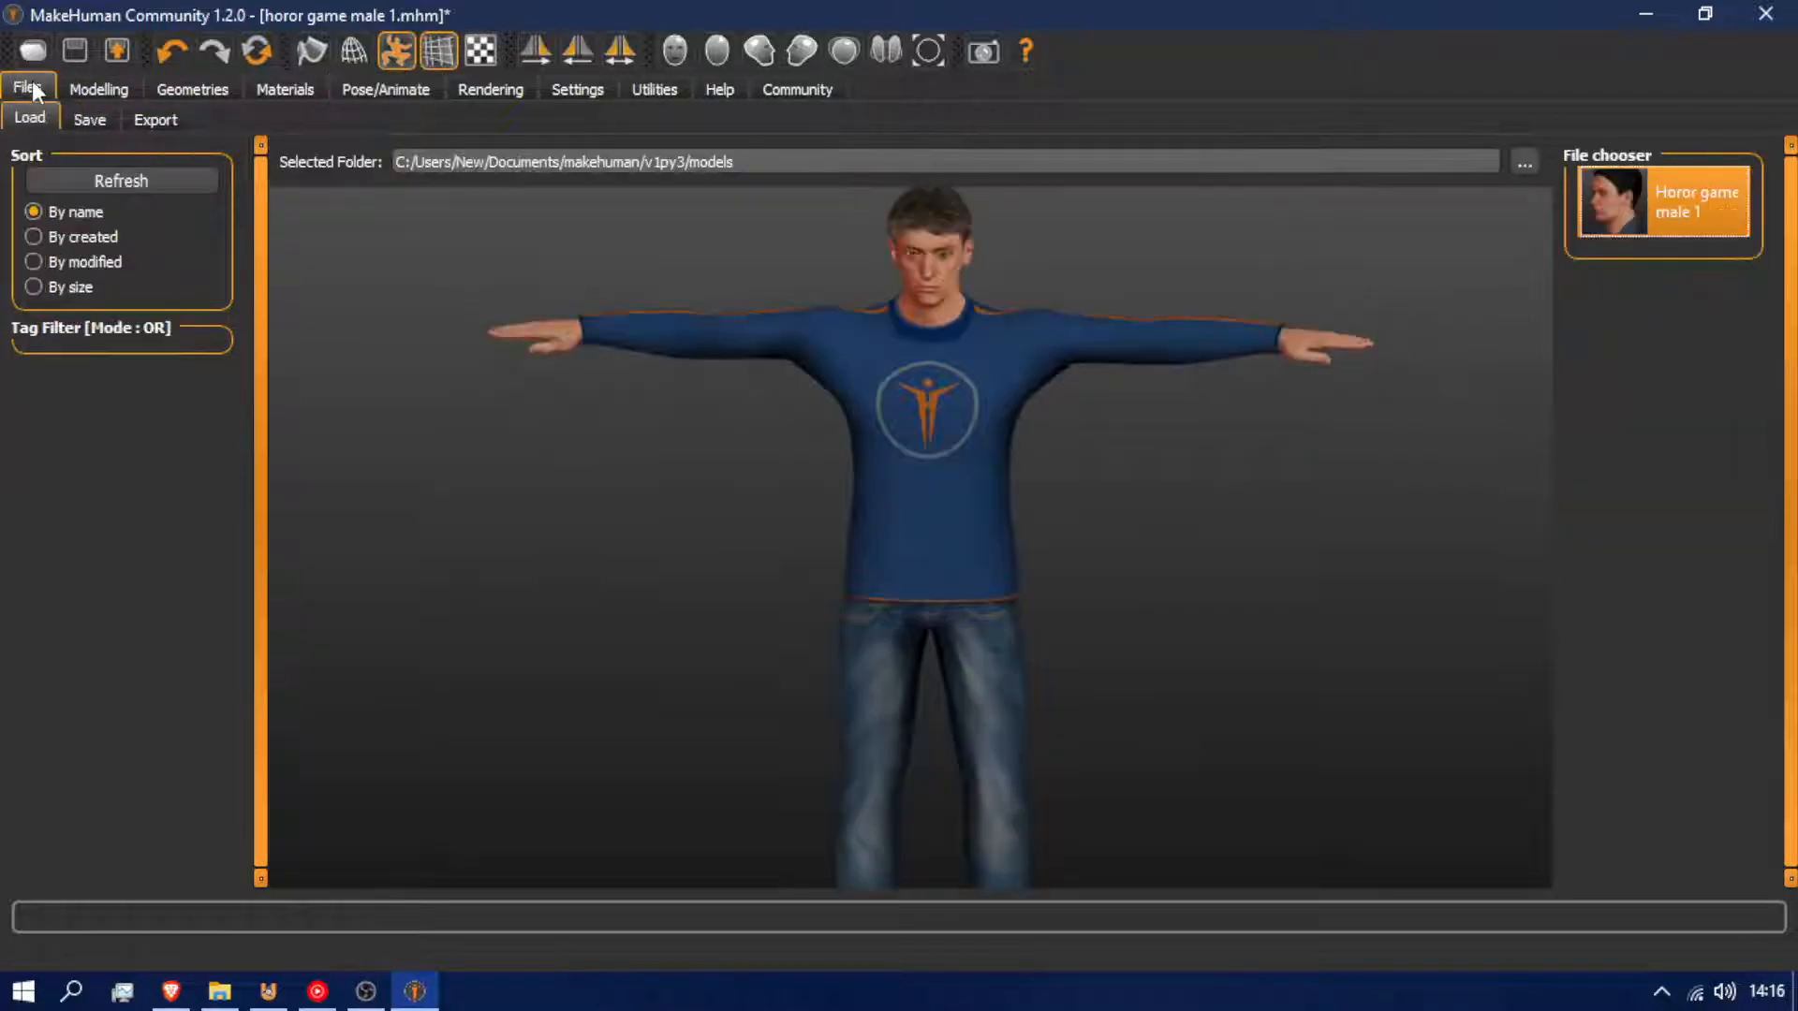
click(71, 47)
click(149, 120)
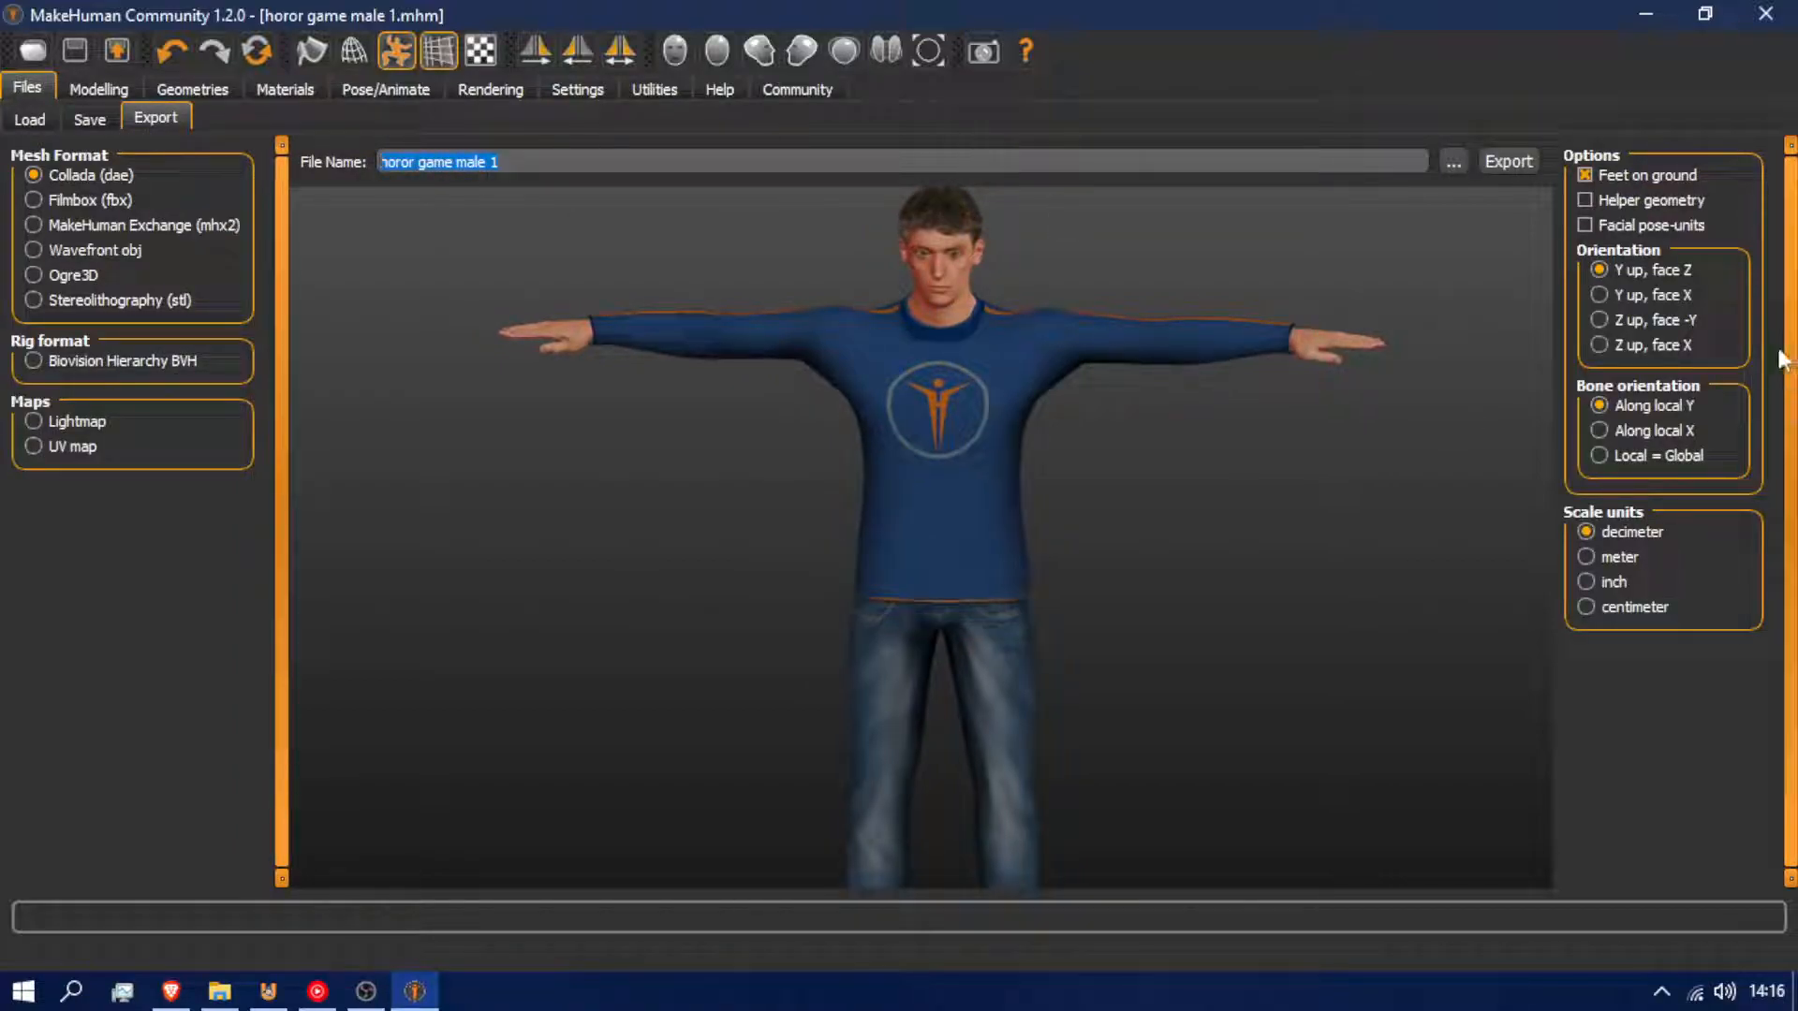
click(1460, 164)
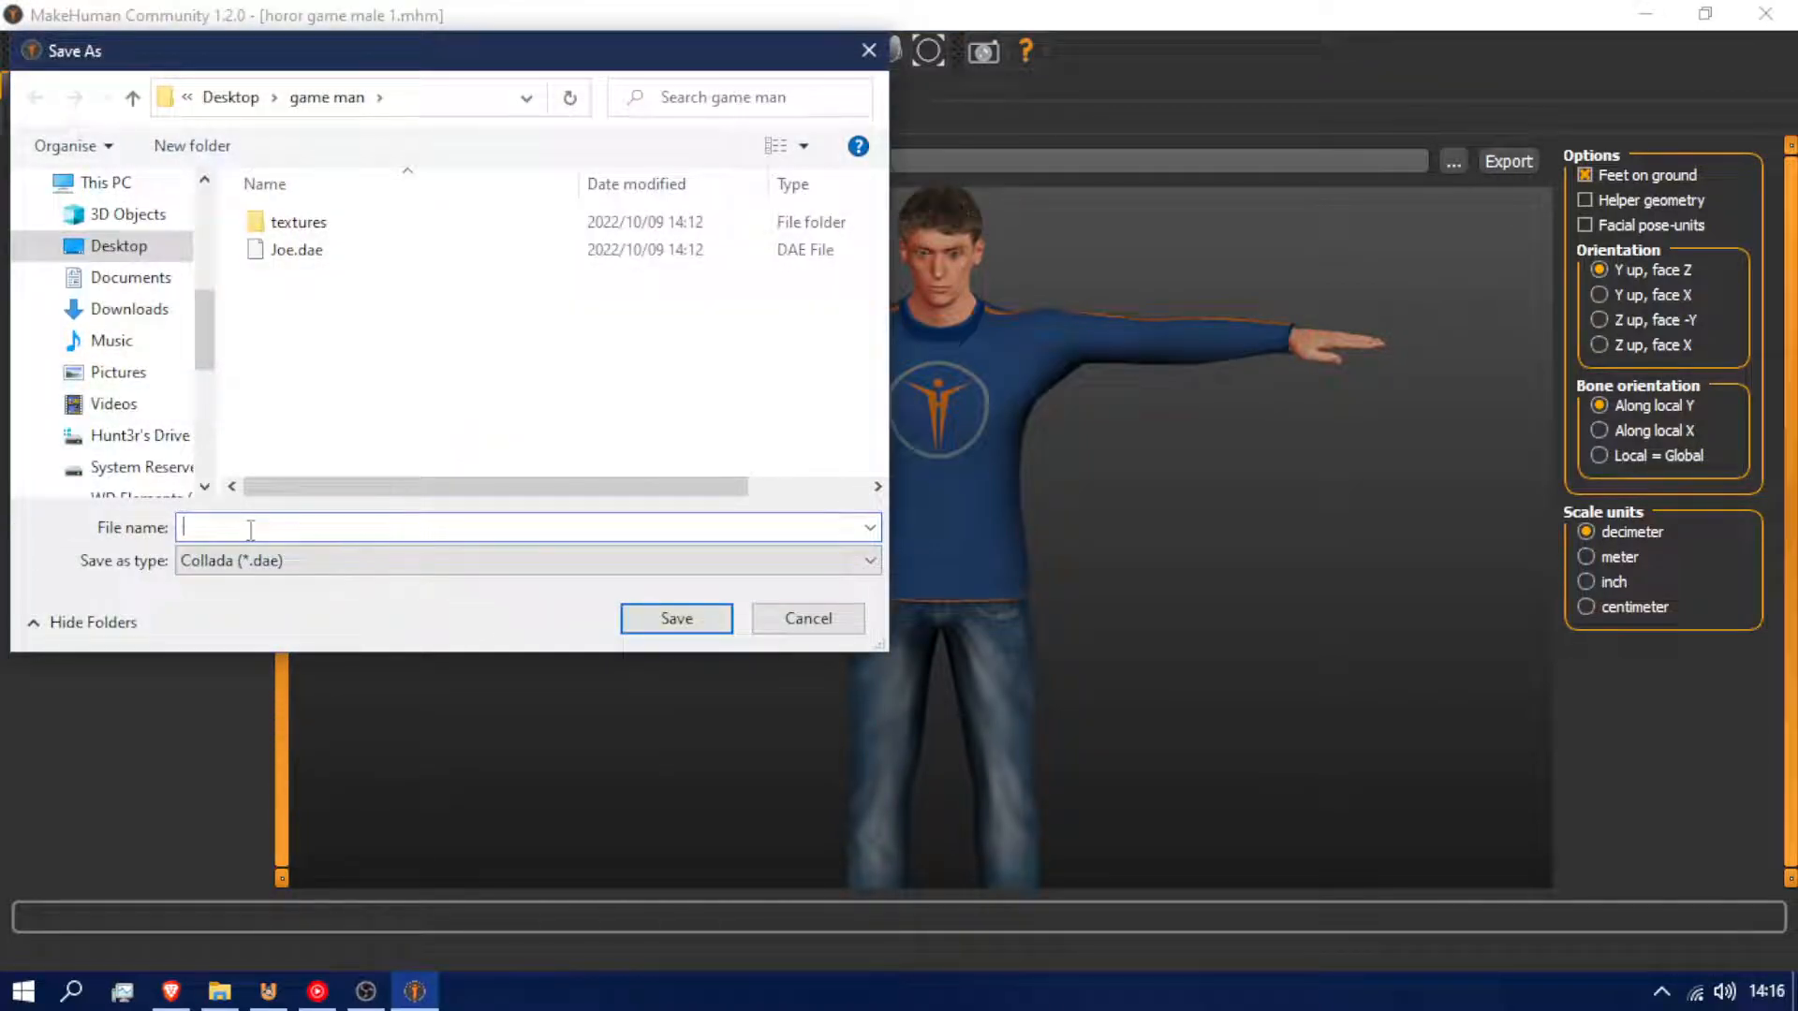
click(323, 251)
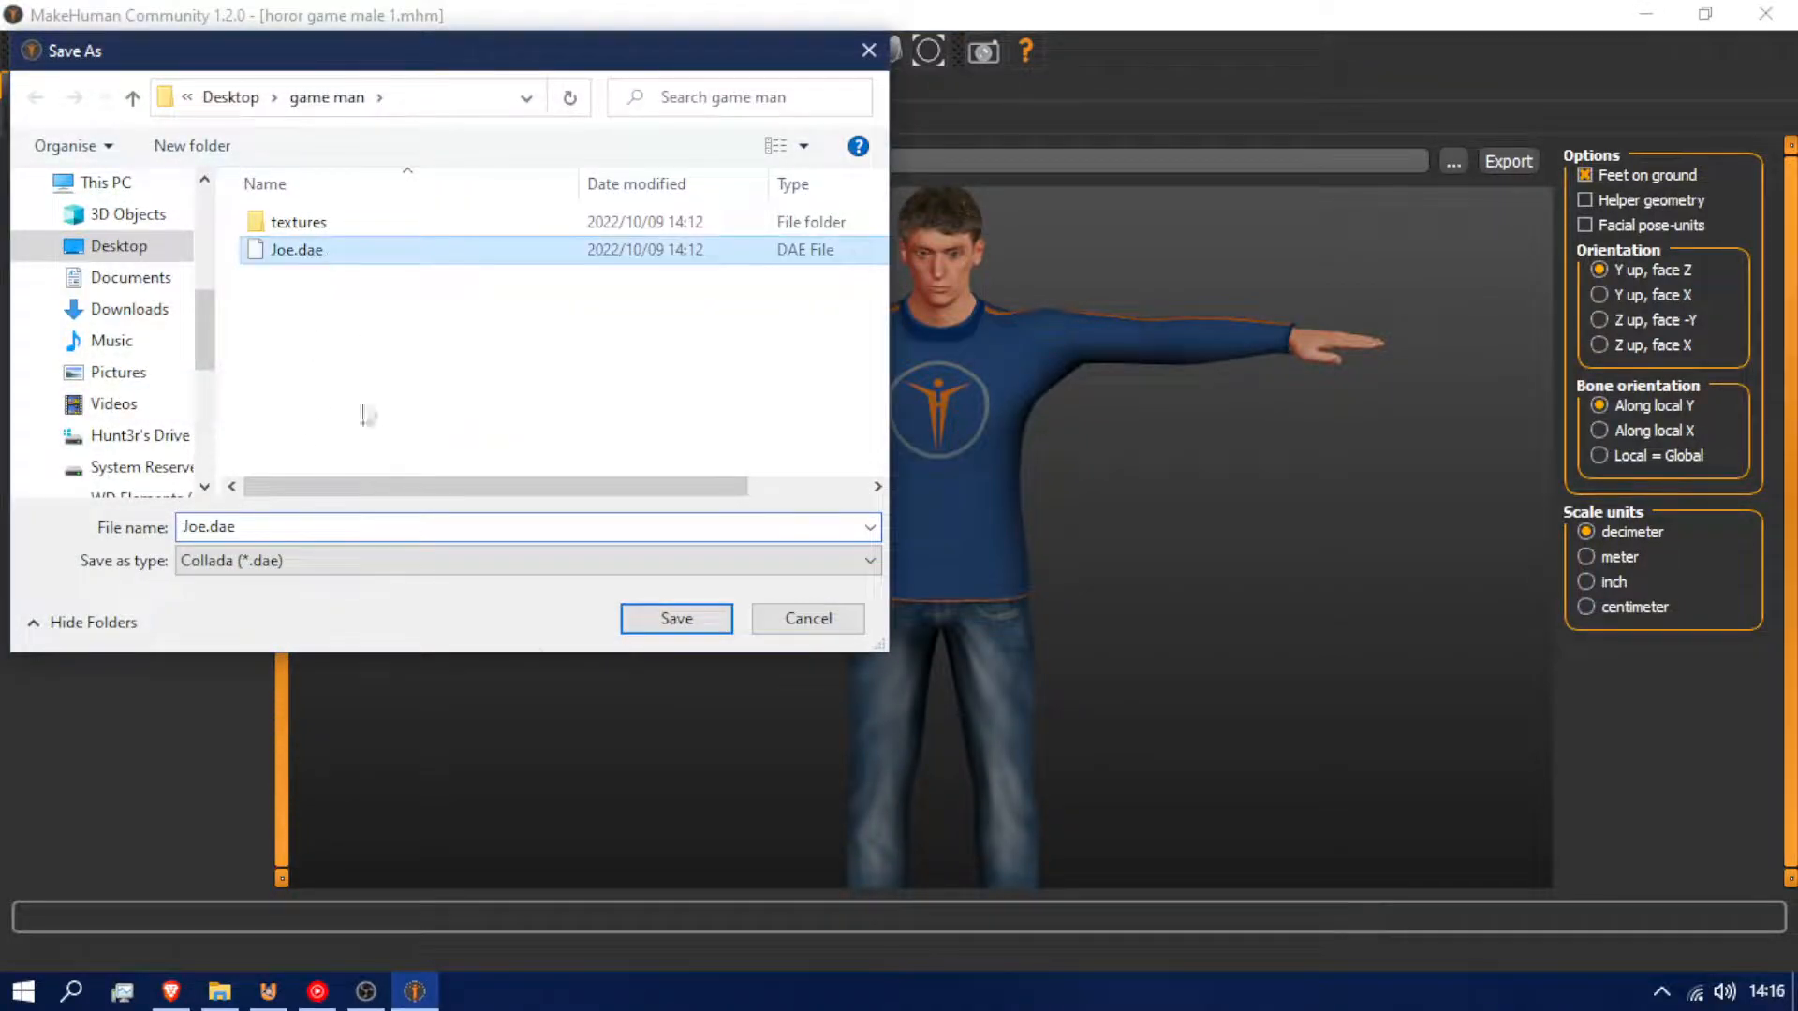
click(676, 619)
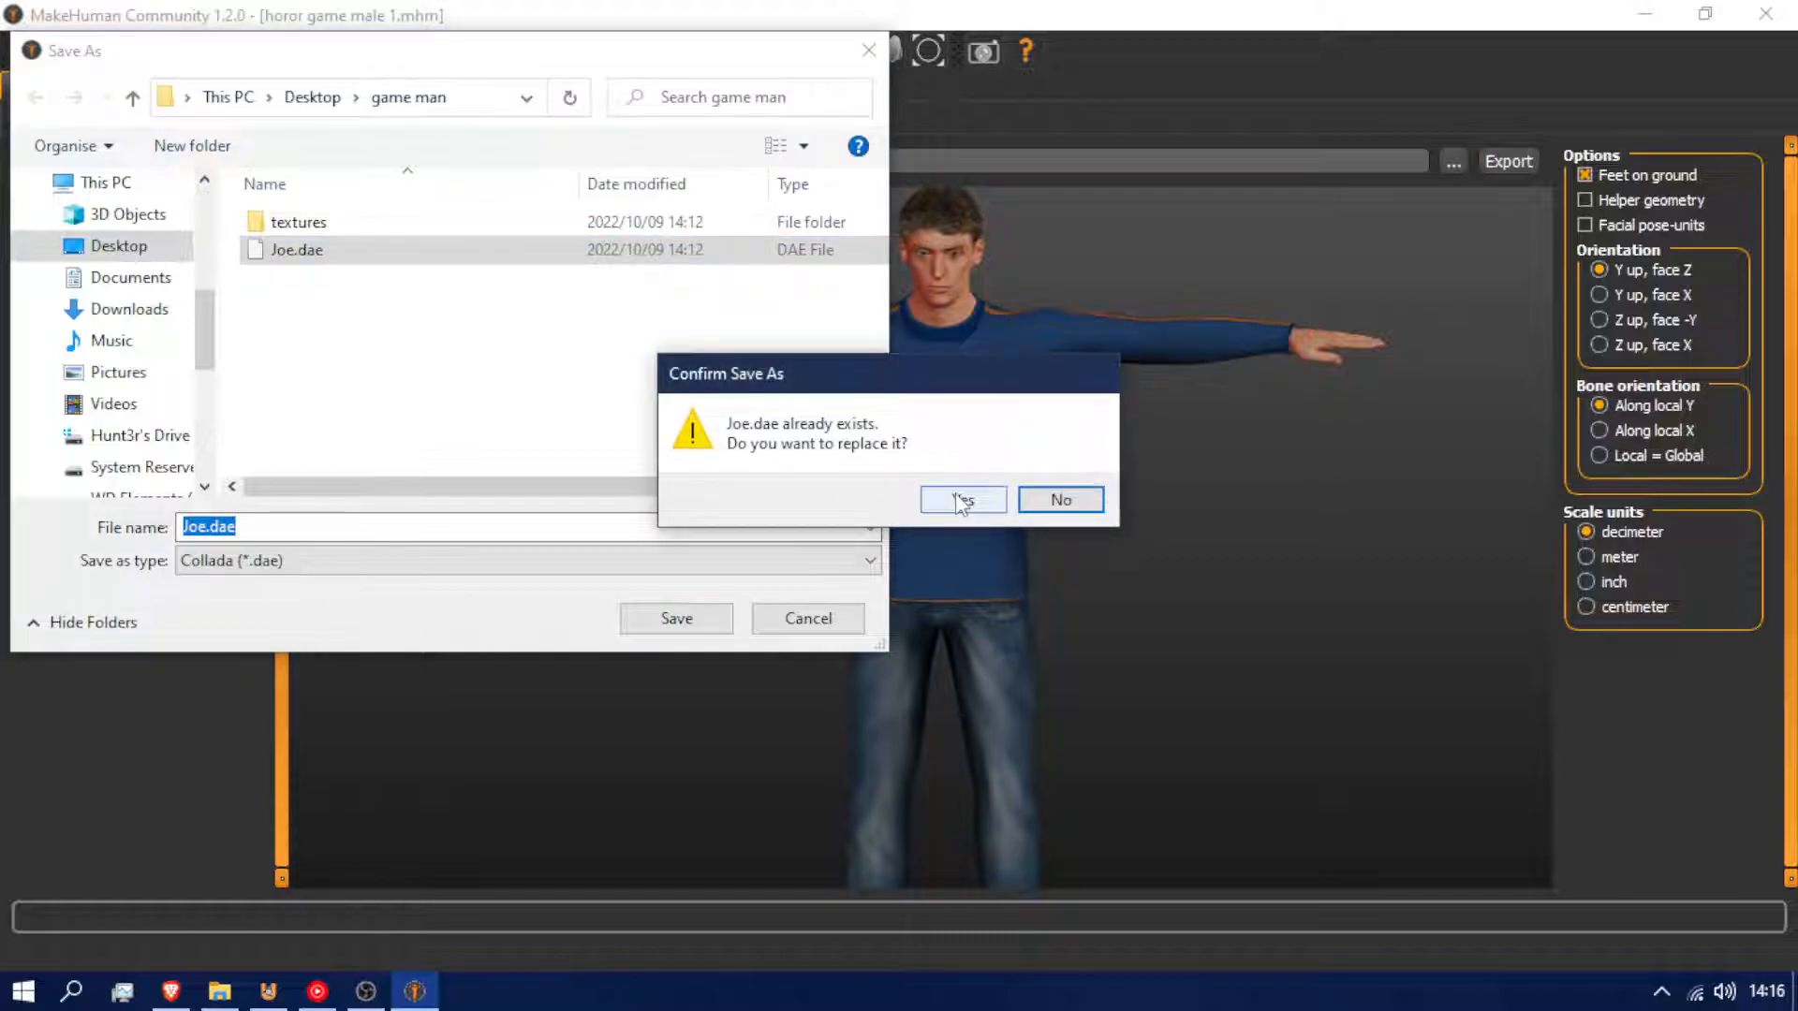
click(962, 501)
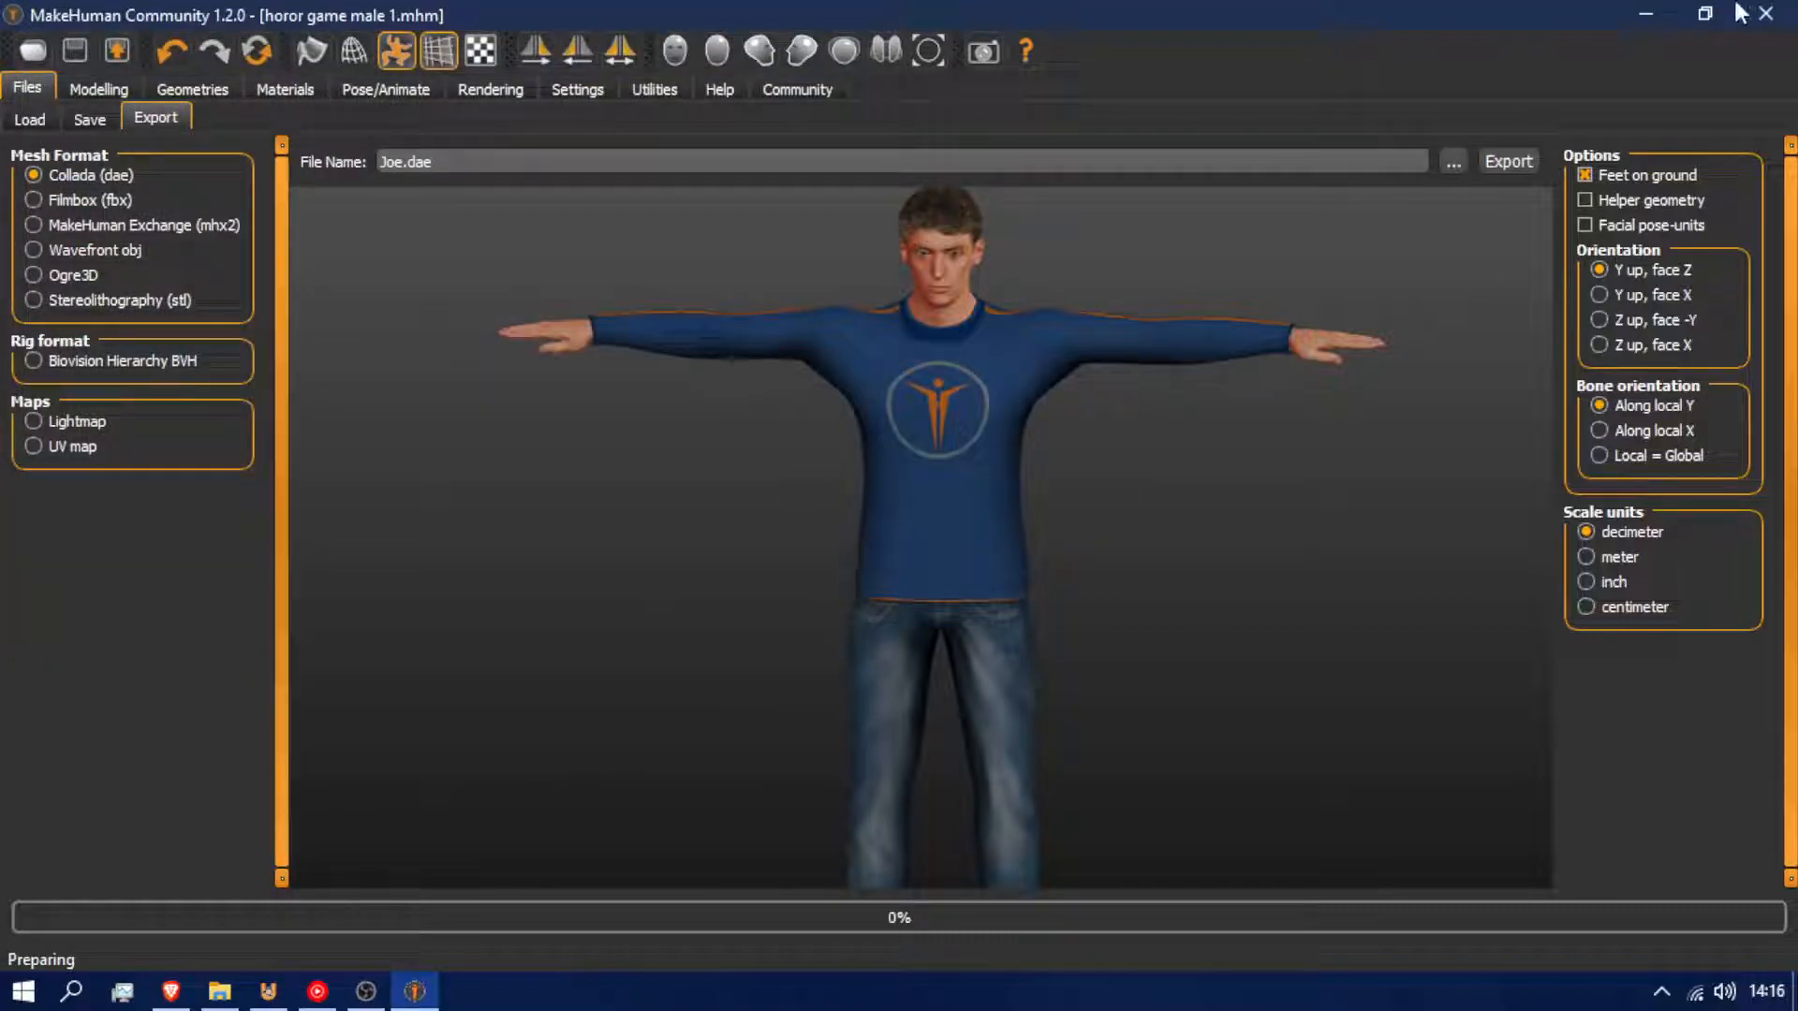
Minimize MakeHuman, switch to UPBGE and reset the 3D cursor to the world origin
click(1647, 14)
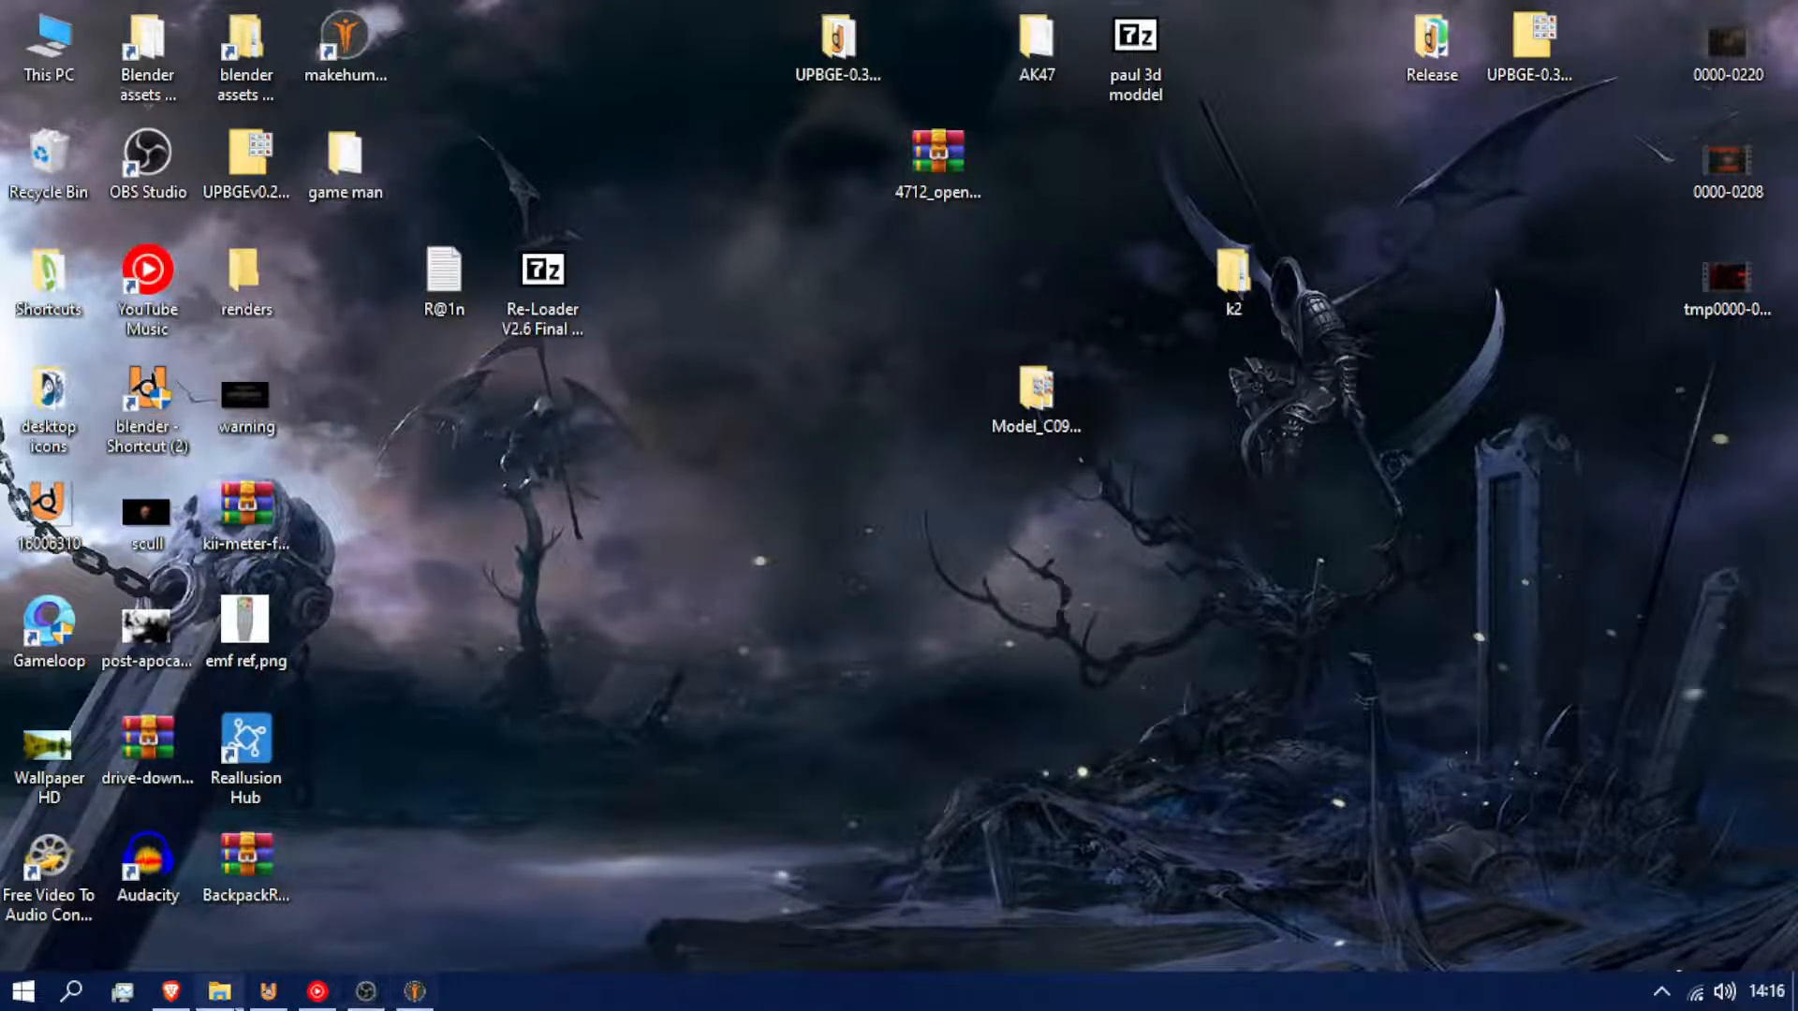
click(268, 992)
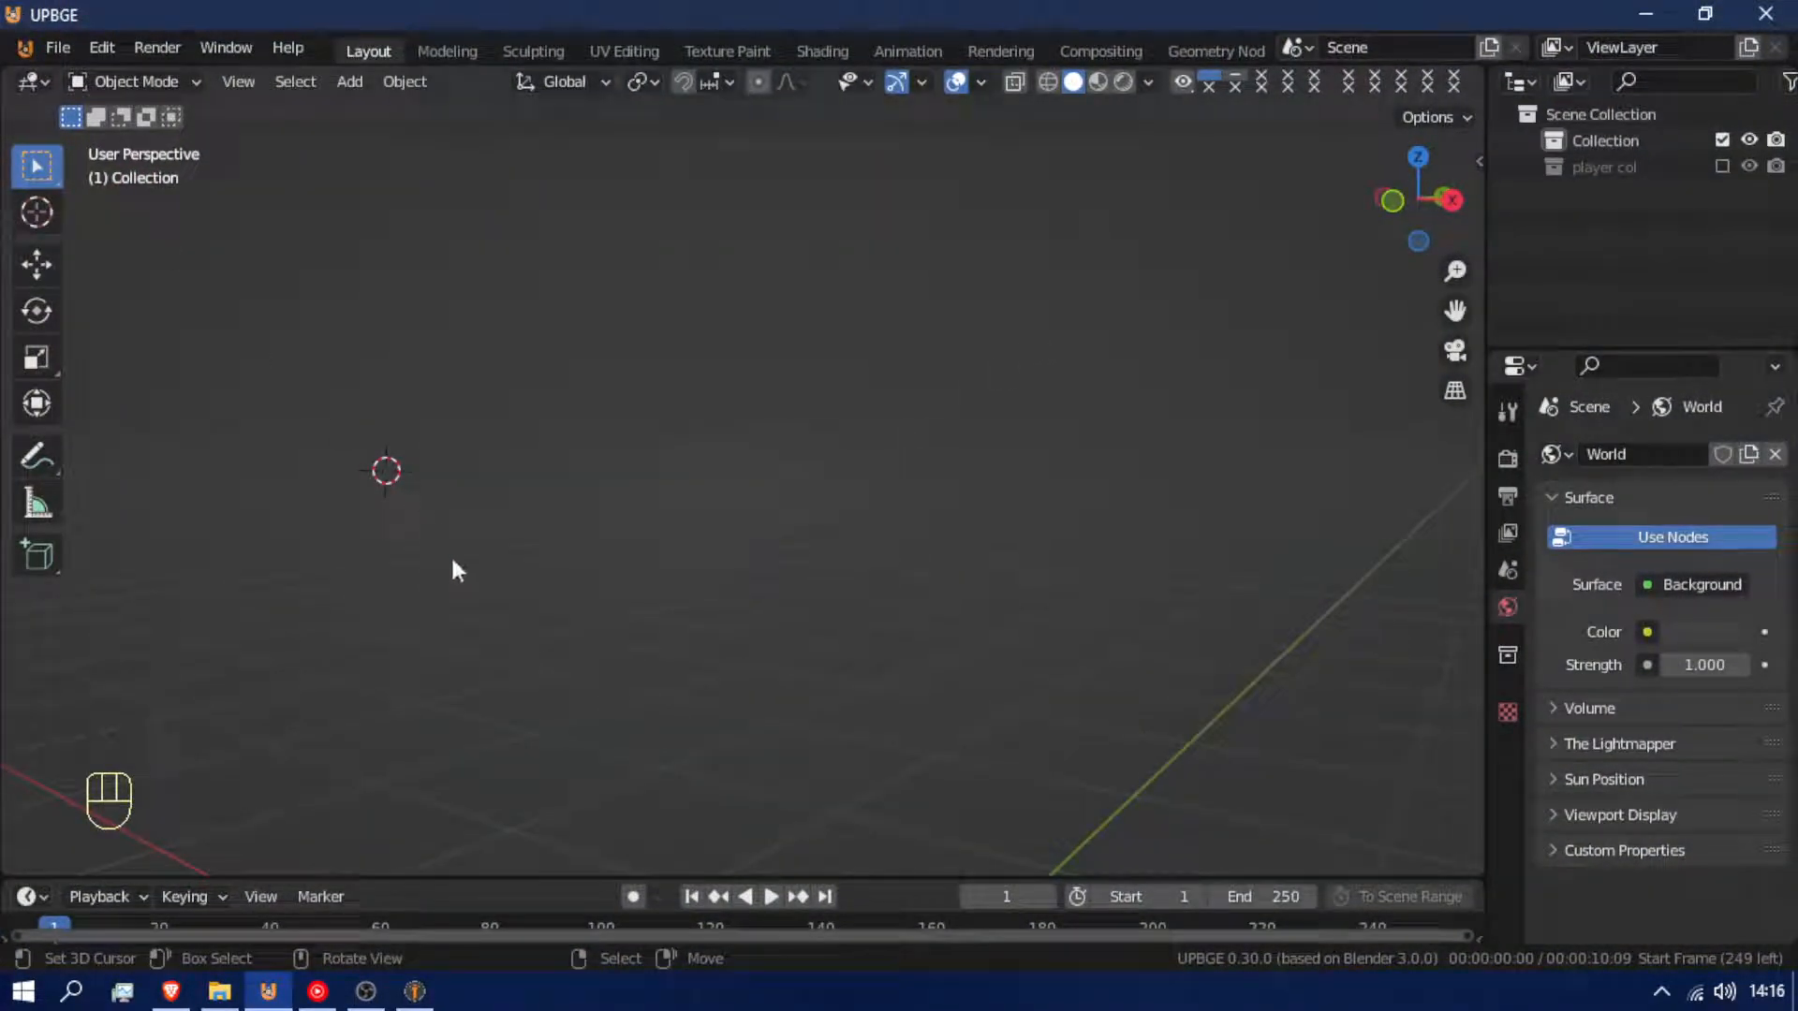
key(shift+c)
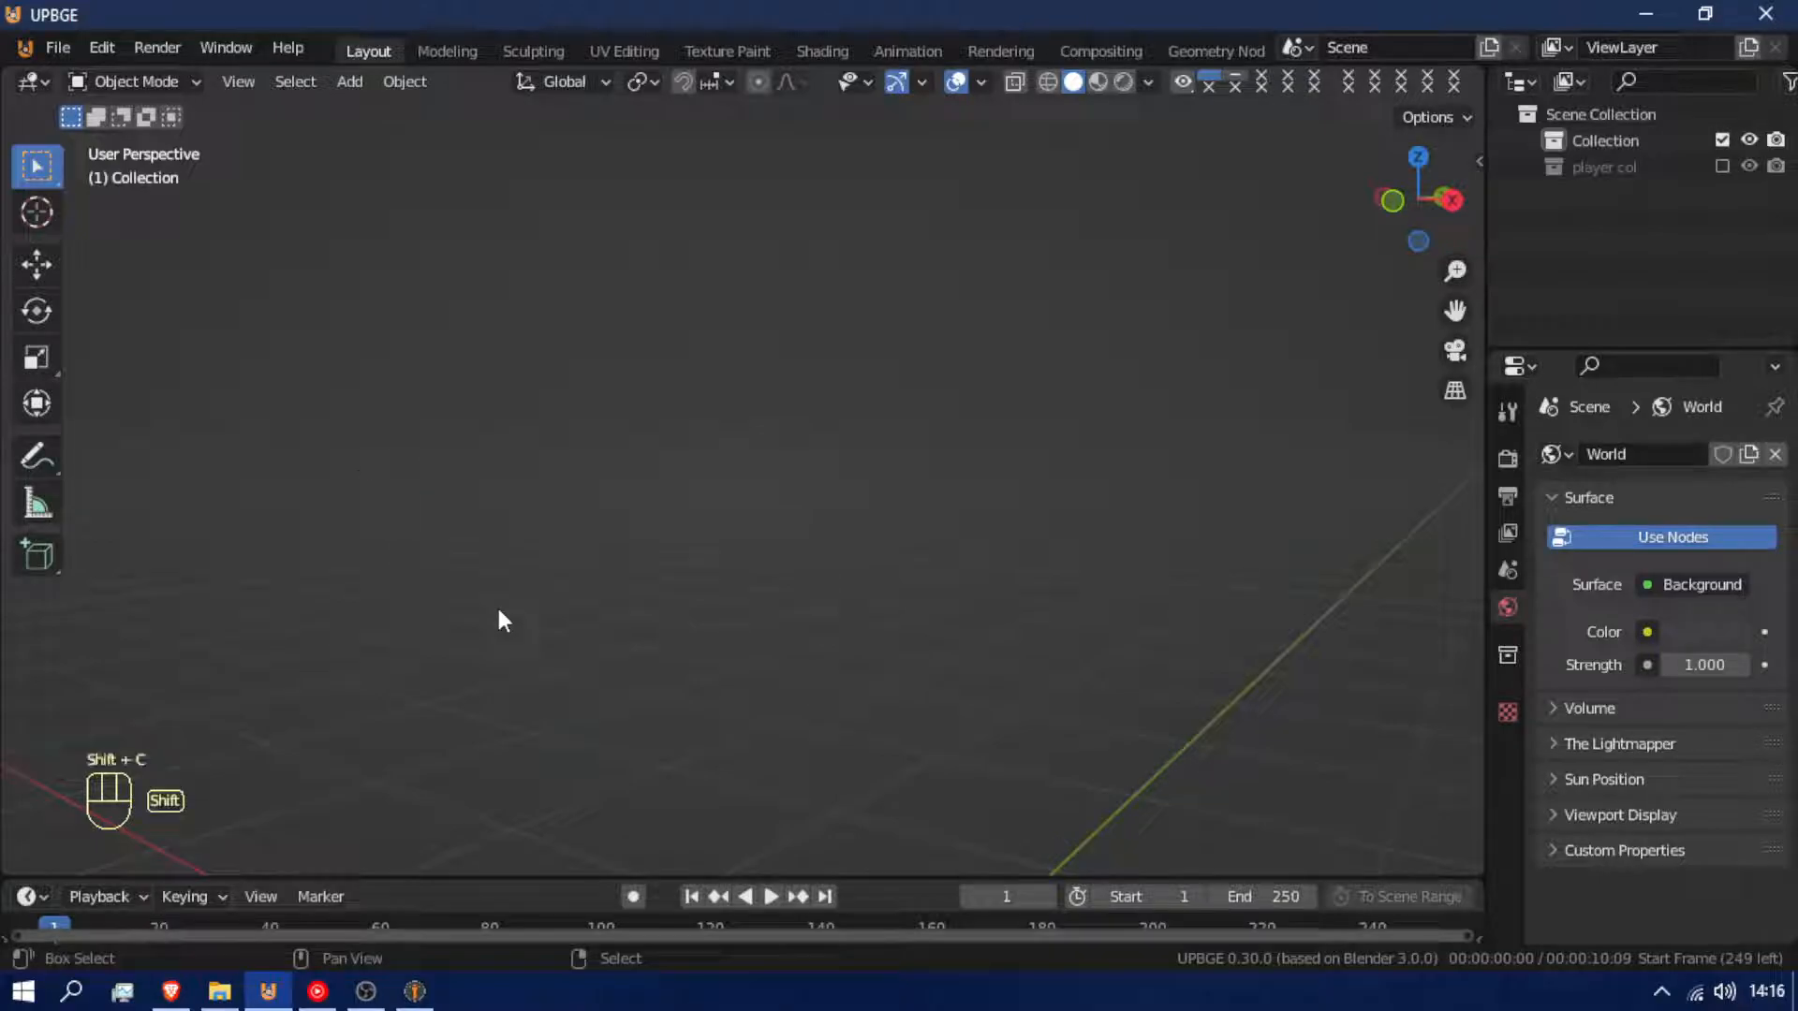
Try importing the Collada file Joe.dae from the game man folder, and undo the import
click(73, 47)
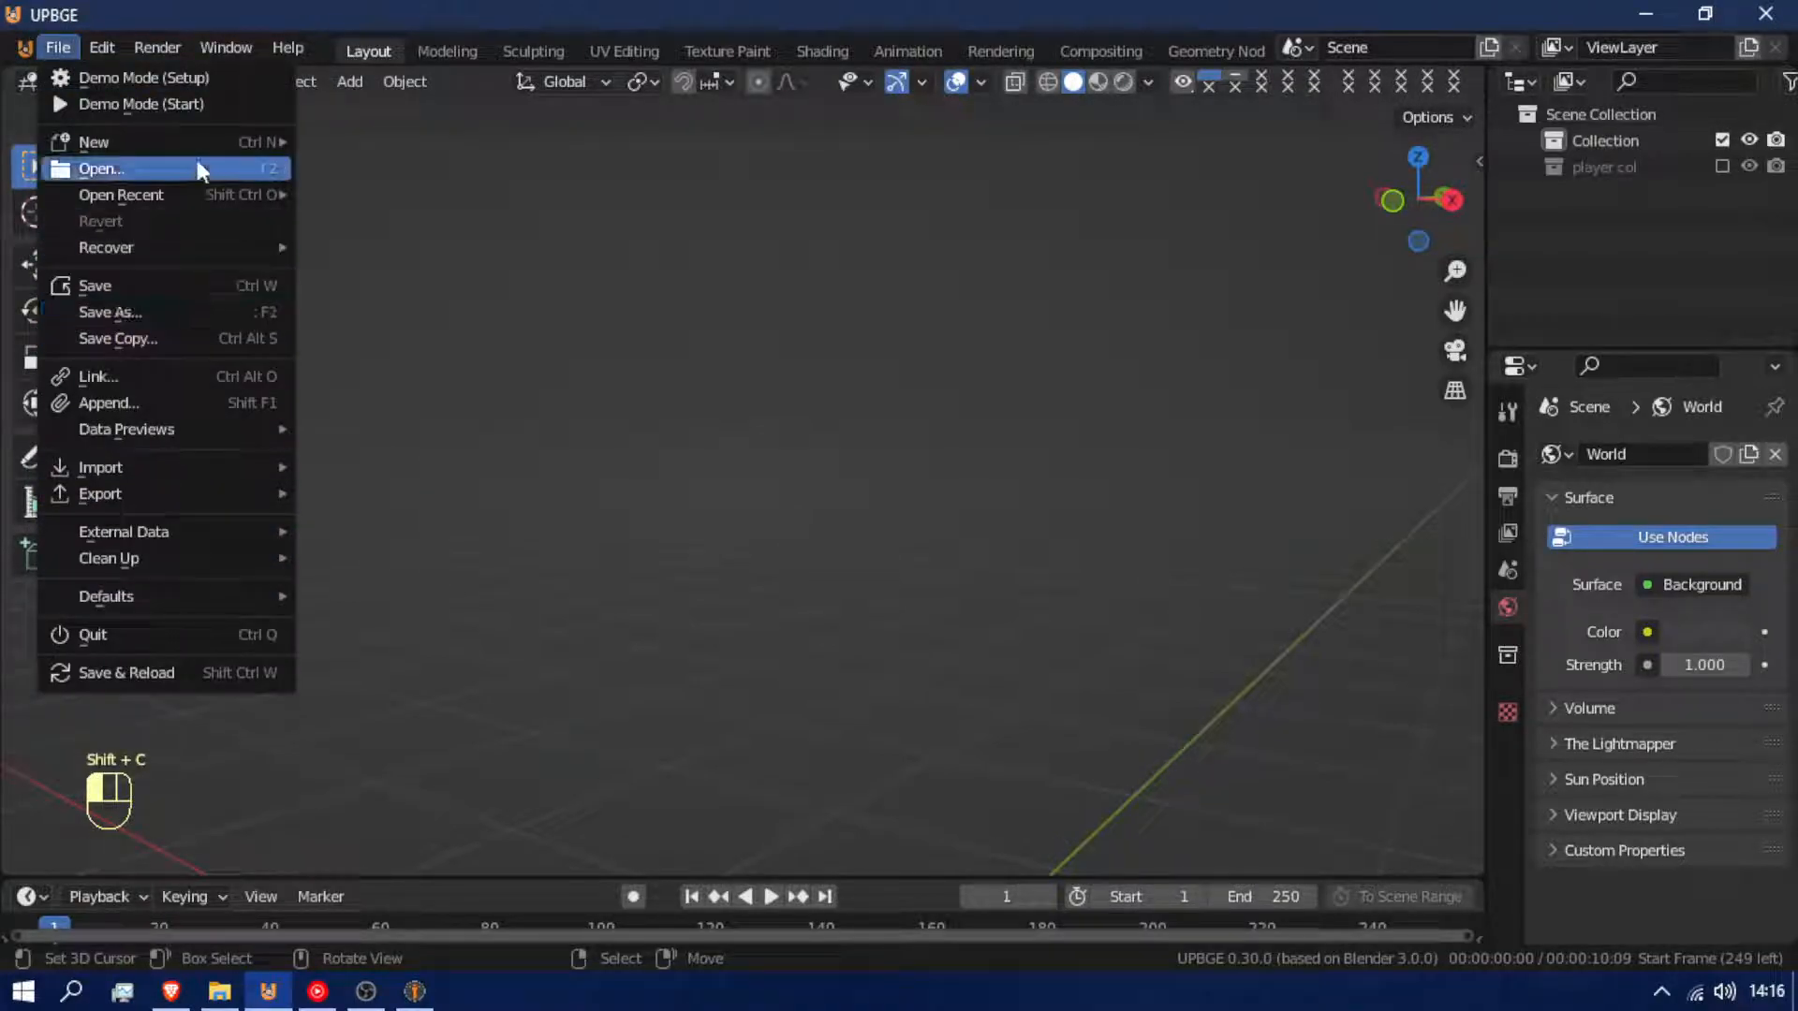
mouse_move(210, 467)
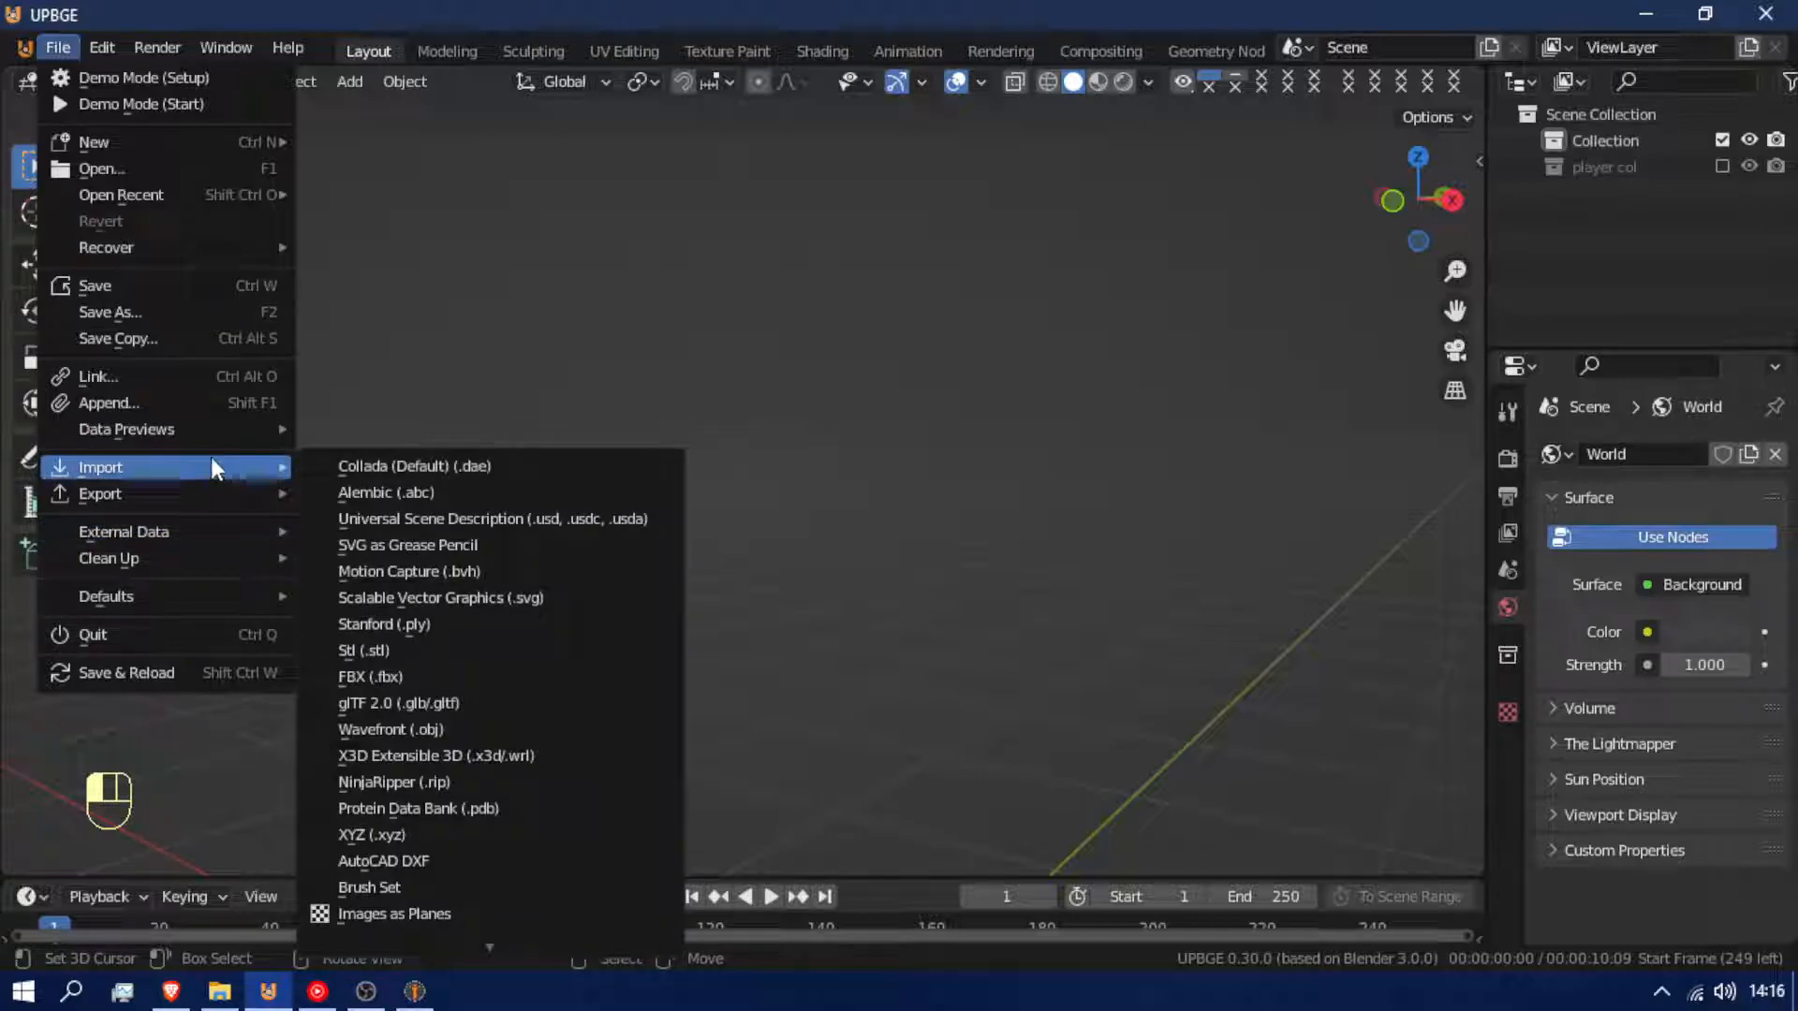
click(453, 465)
click(852, 301)
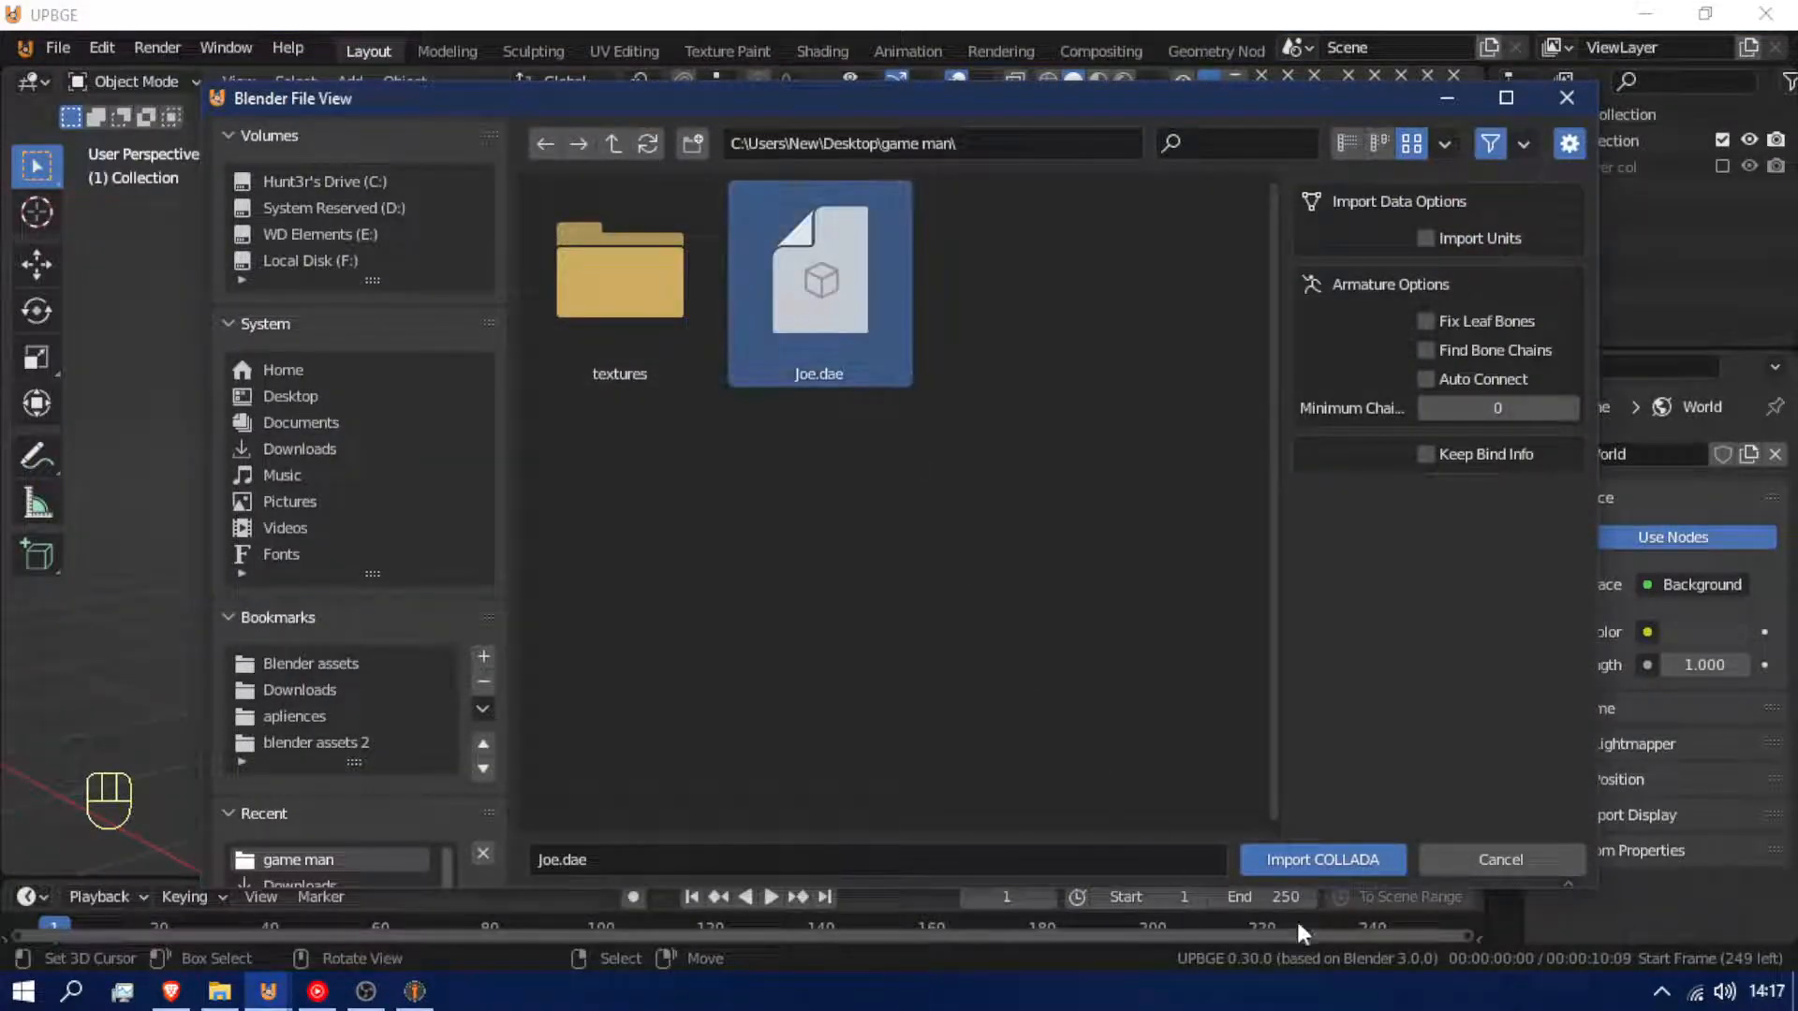
click(1322, 859)
key(shift+f)
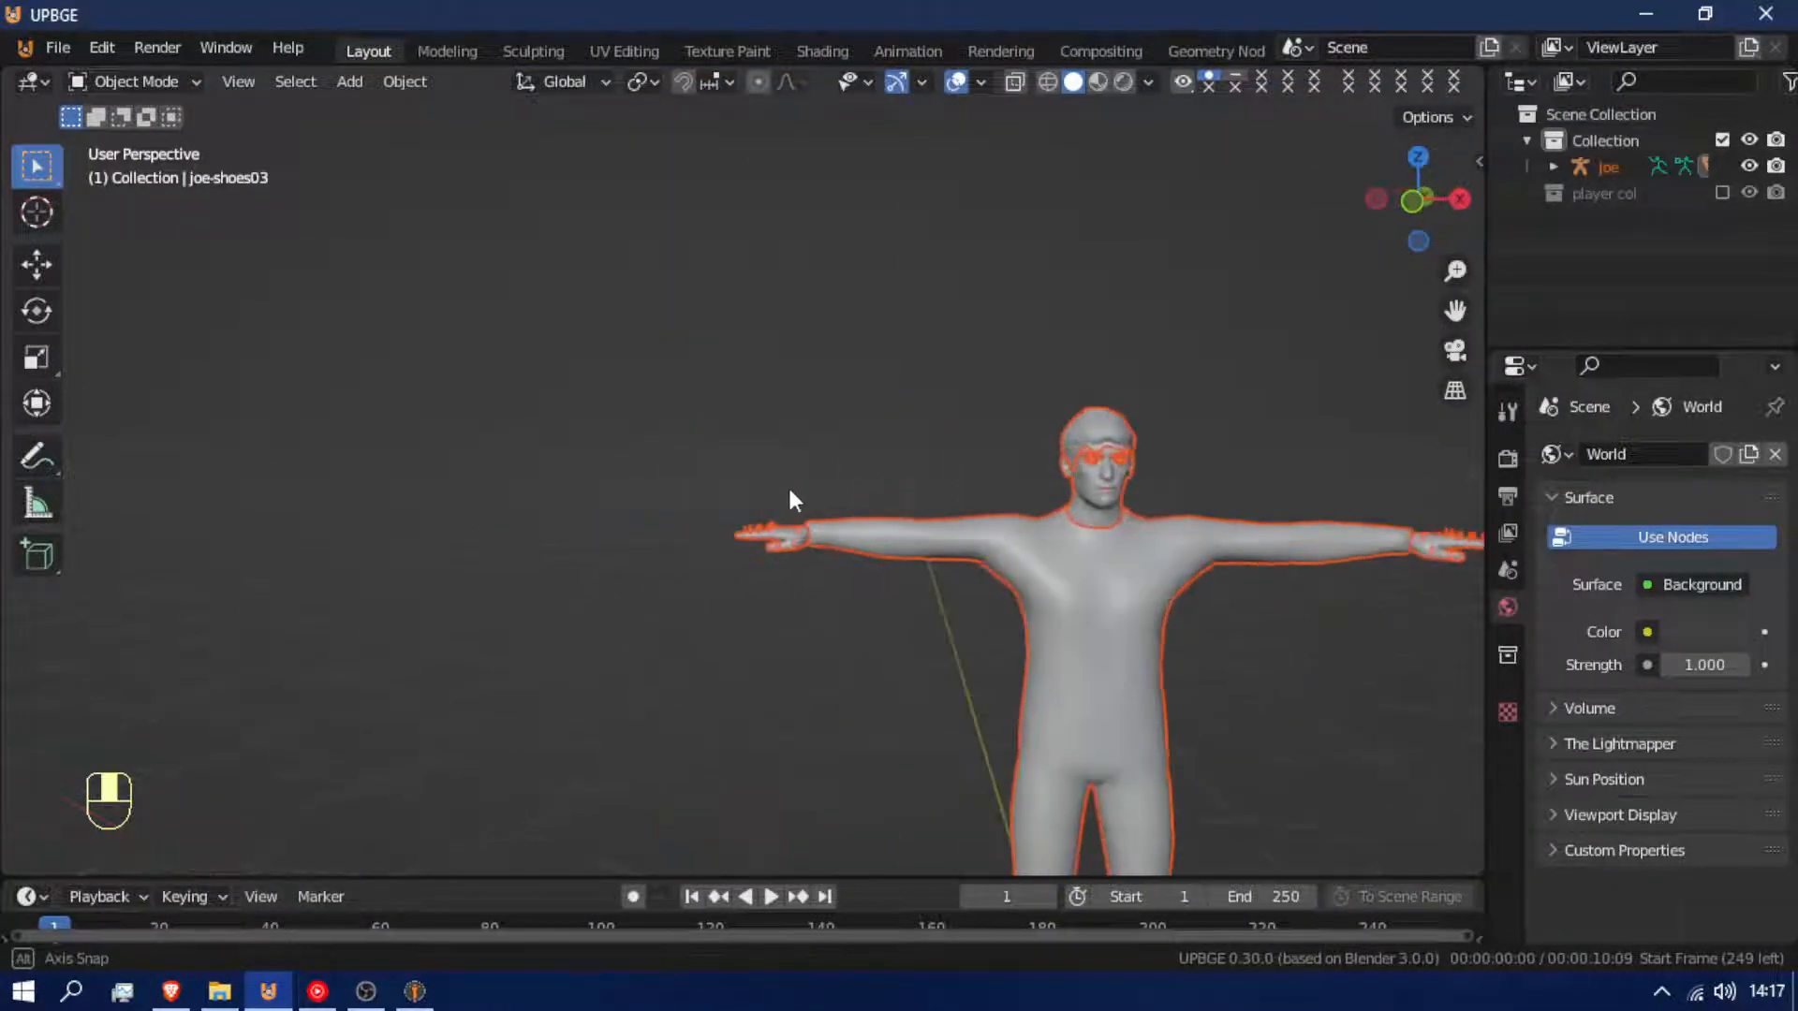
click(743, 487)
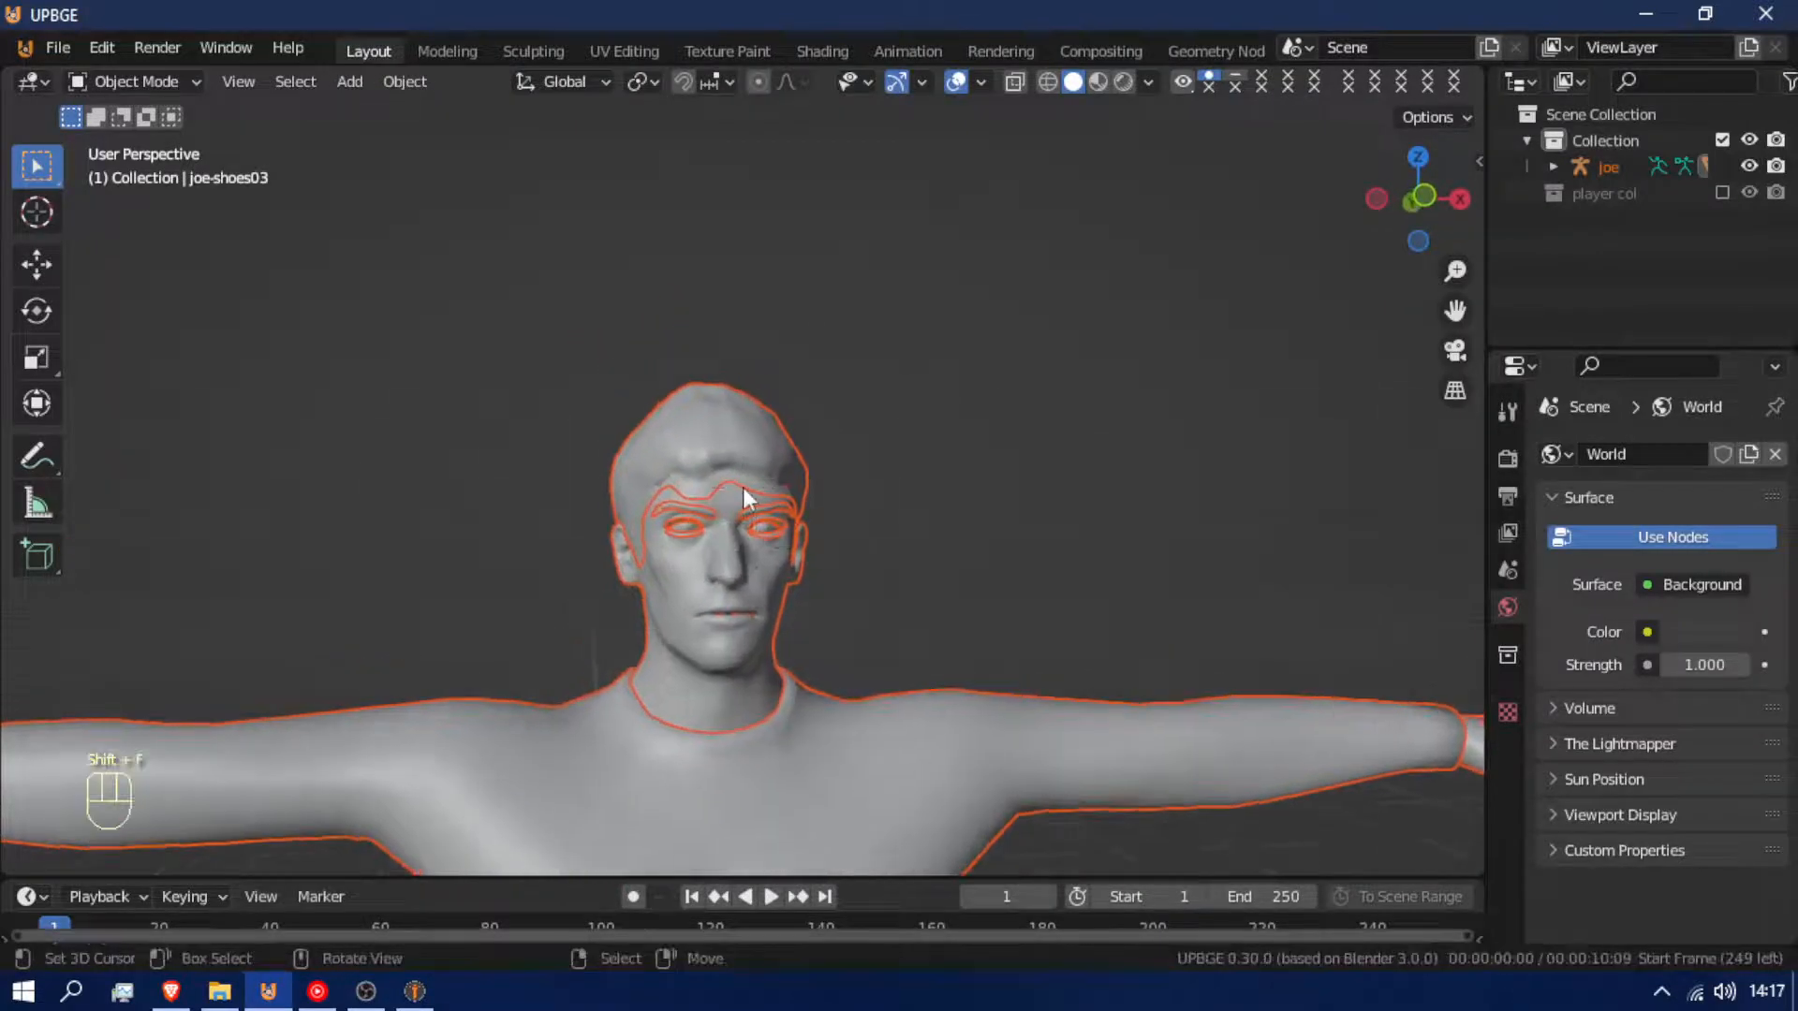
key(ctrl+z)
key(ctrl+z)
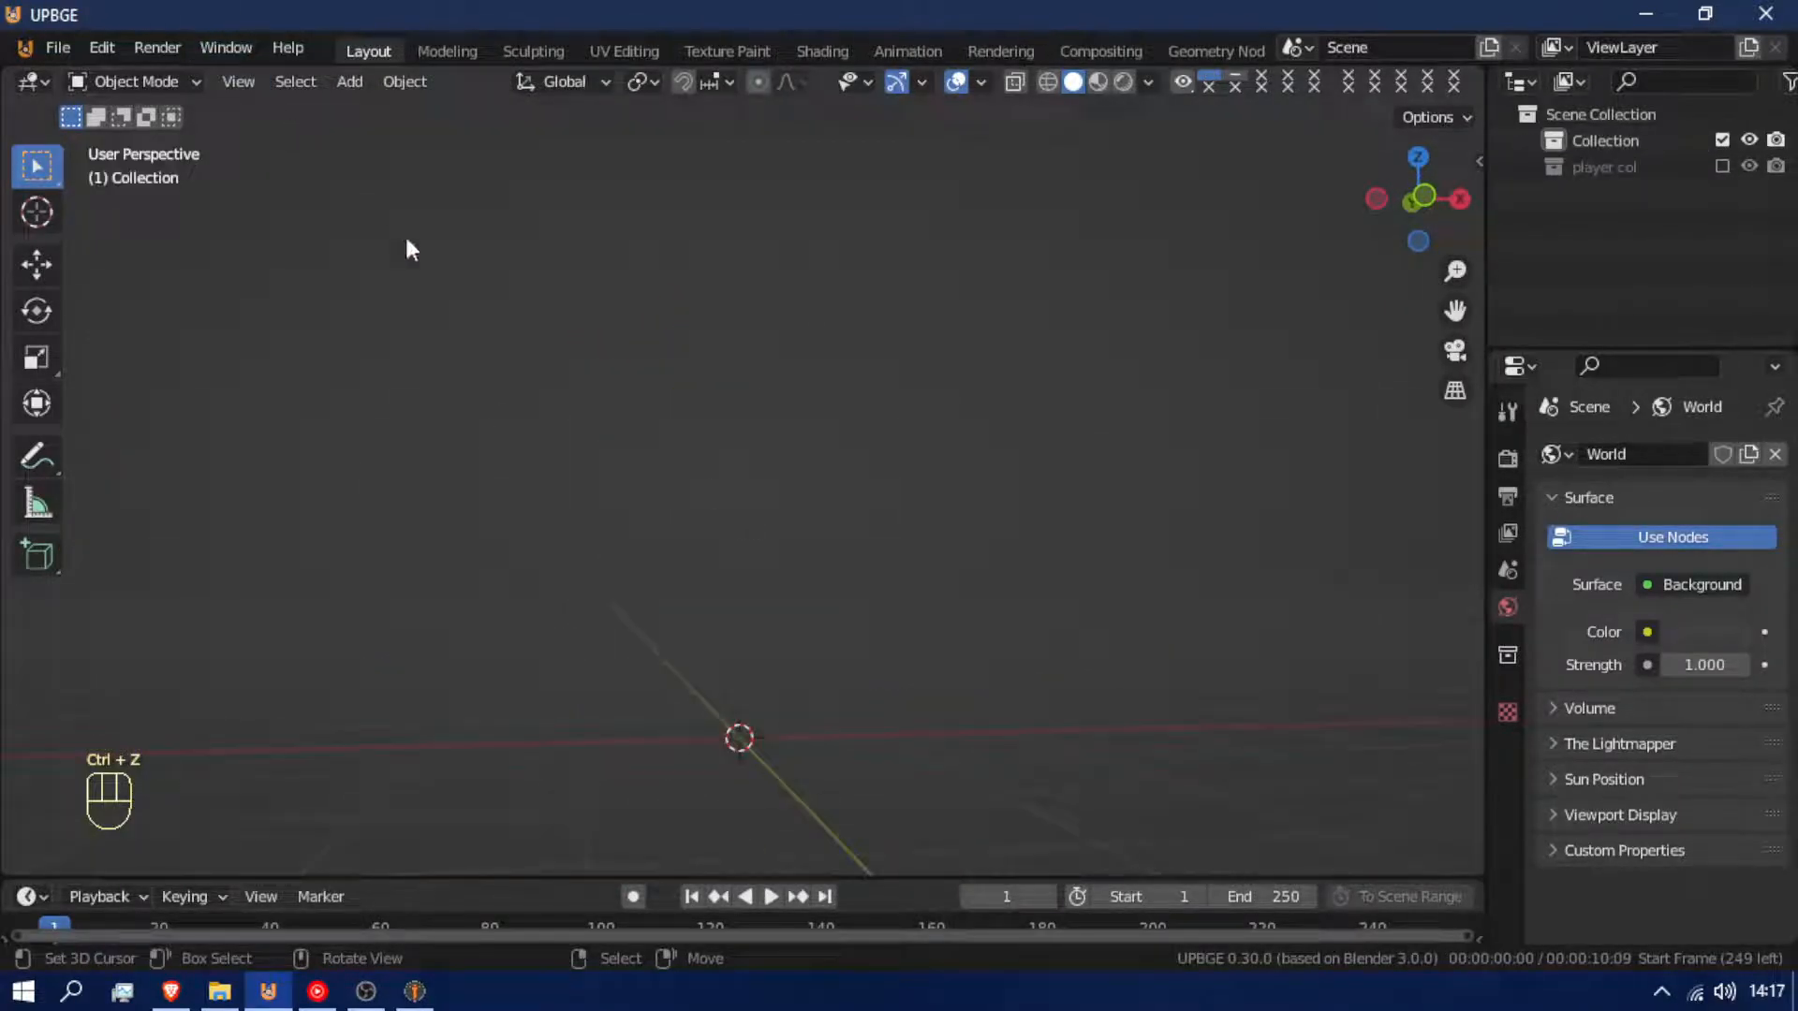
Import the Collada character Joe.dae from the game man folder into the emptied scene
click(56, 48)
mouse_move(212, 474)
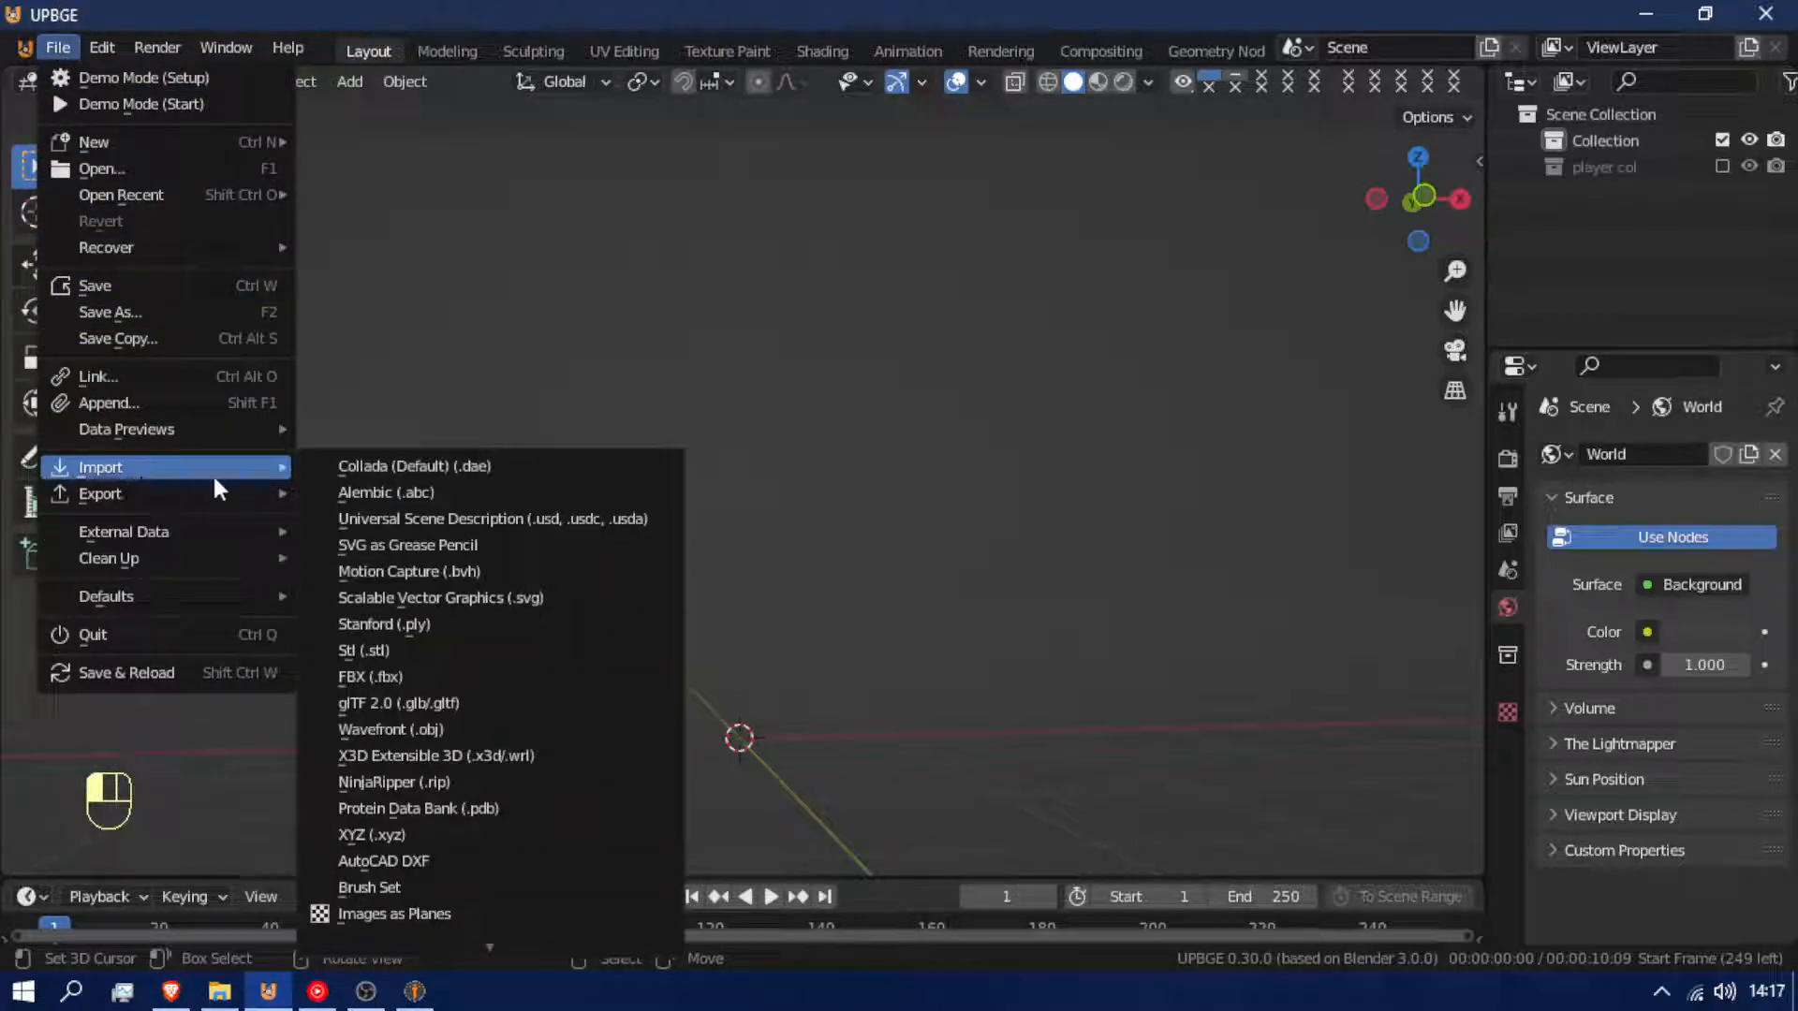
click(574, 487)
double_click(818, 309)
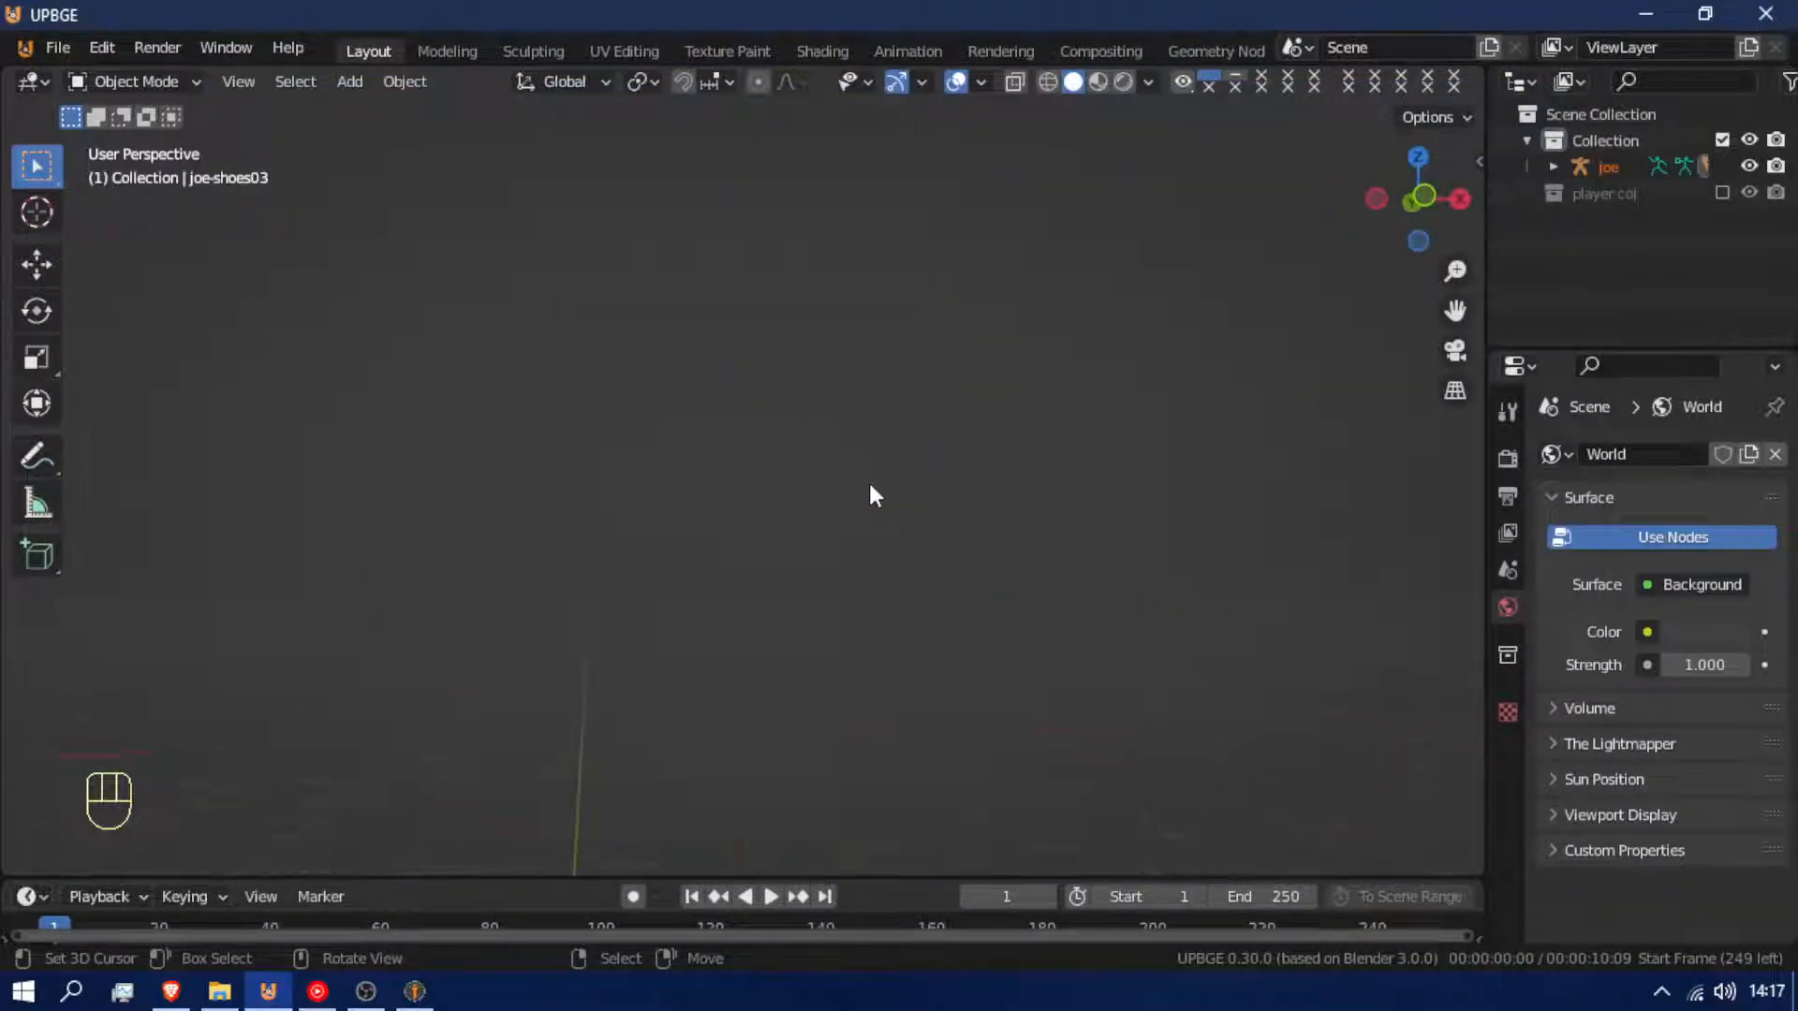
Inspect the imported character up close in walk navigation and select its joe armature
key(shift+f)
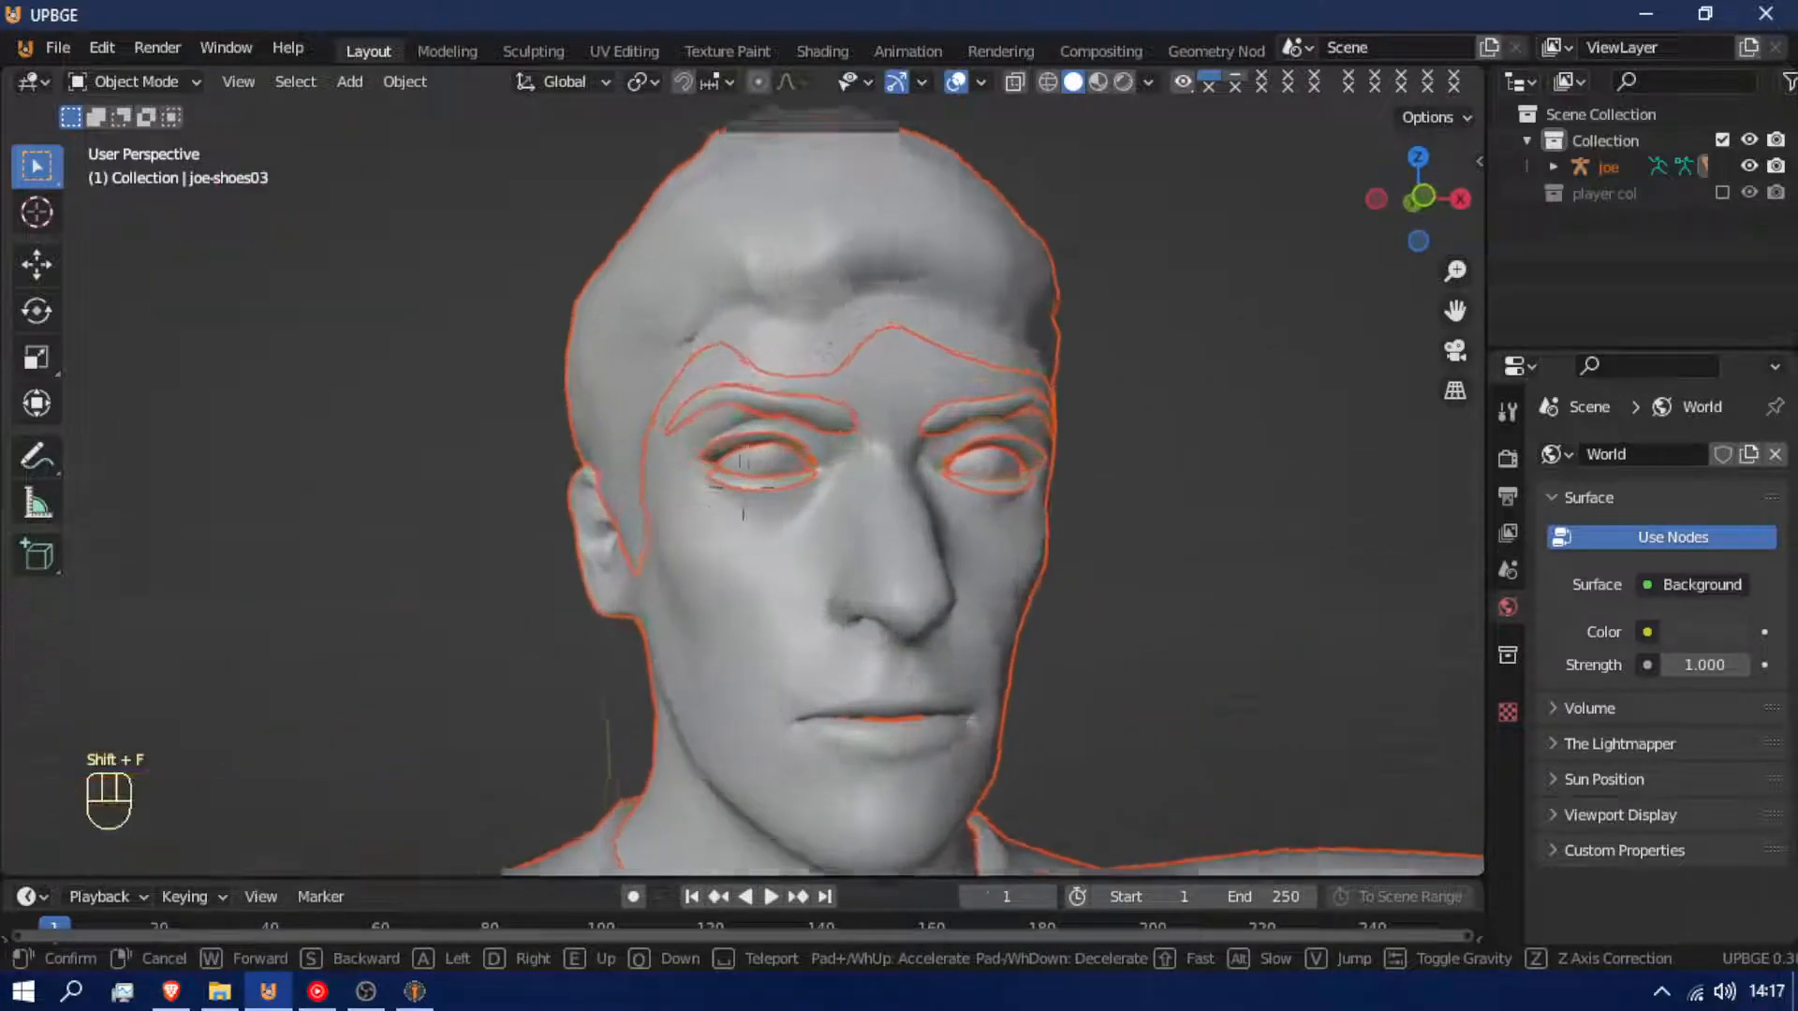
key(w)
click(788, 576)
key(shift+f)
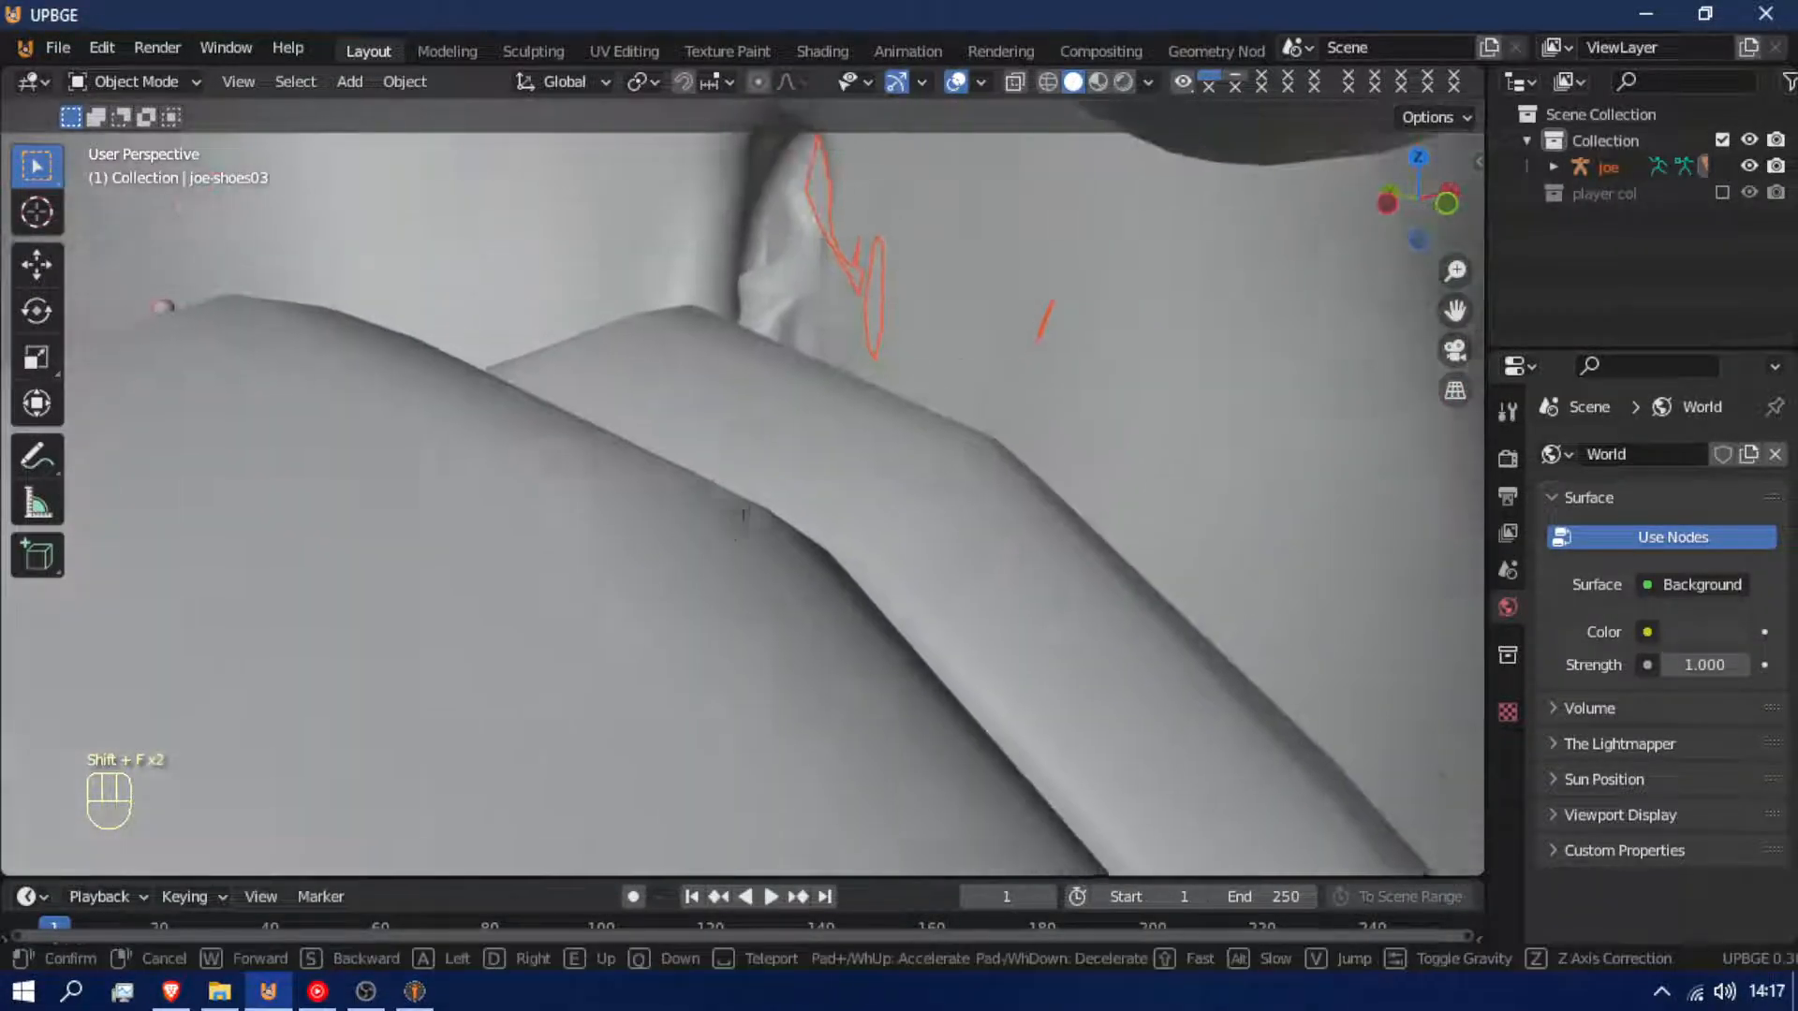
key(w)
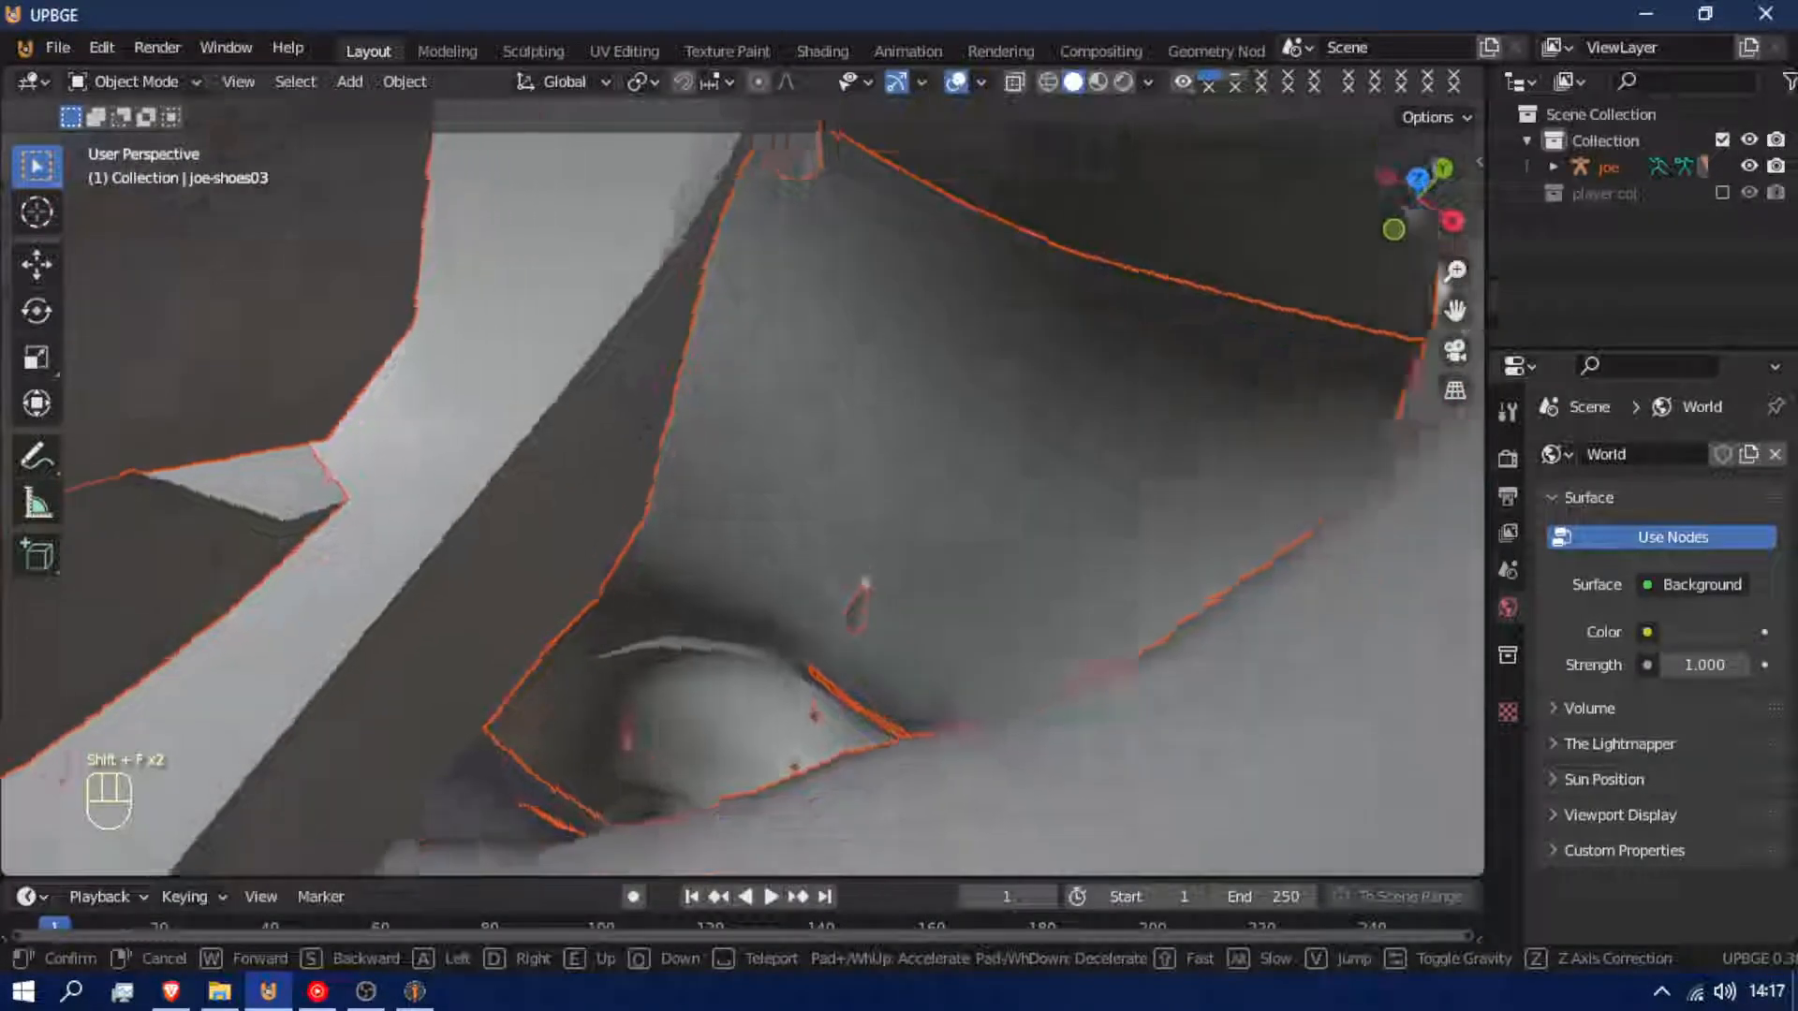
click(755, 530)
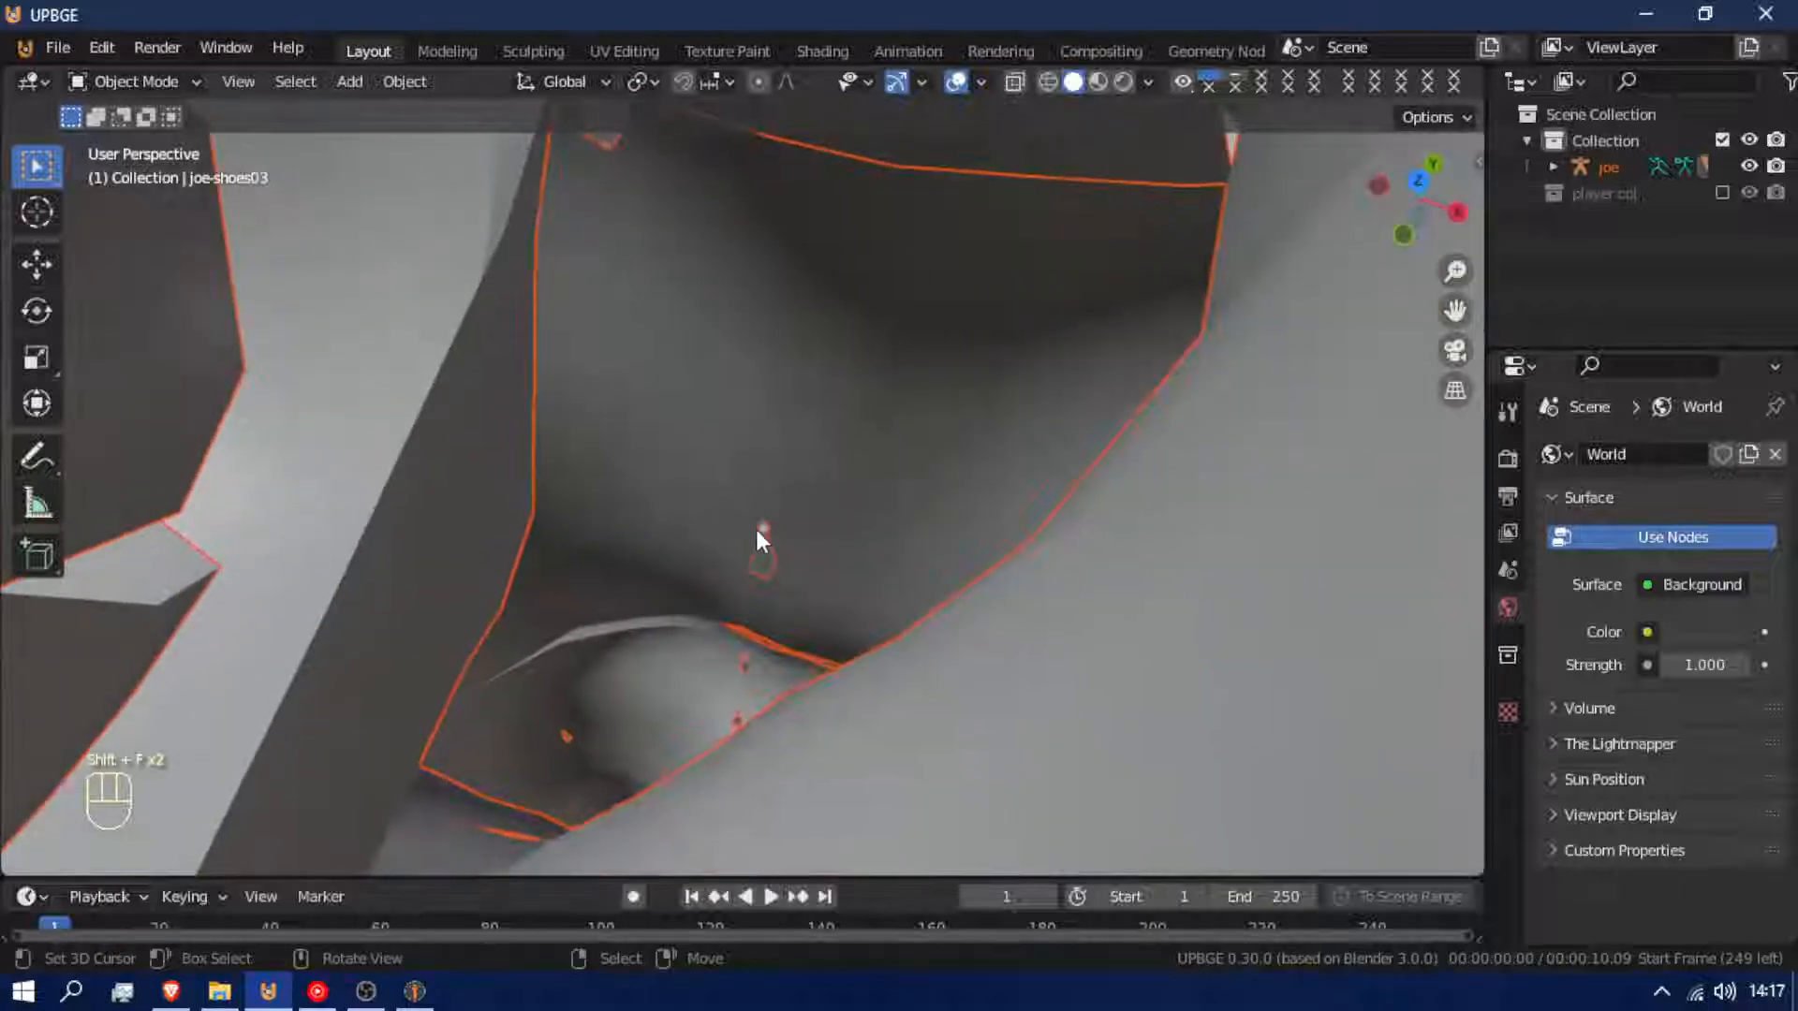
click(757, 534)
key(shift+f)
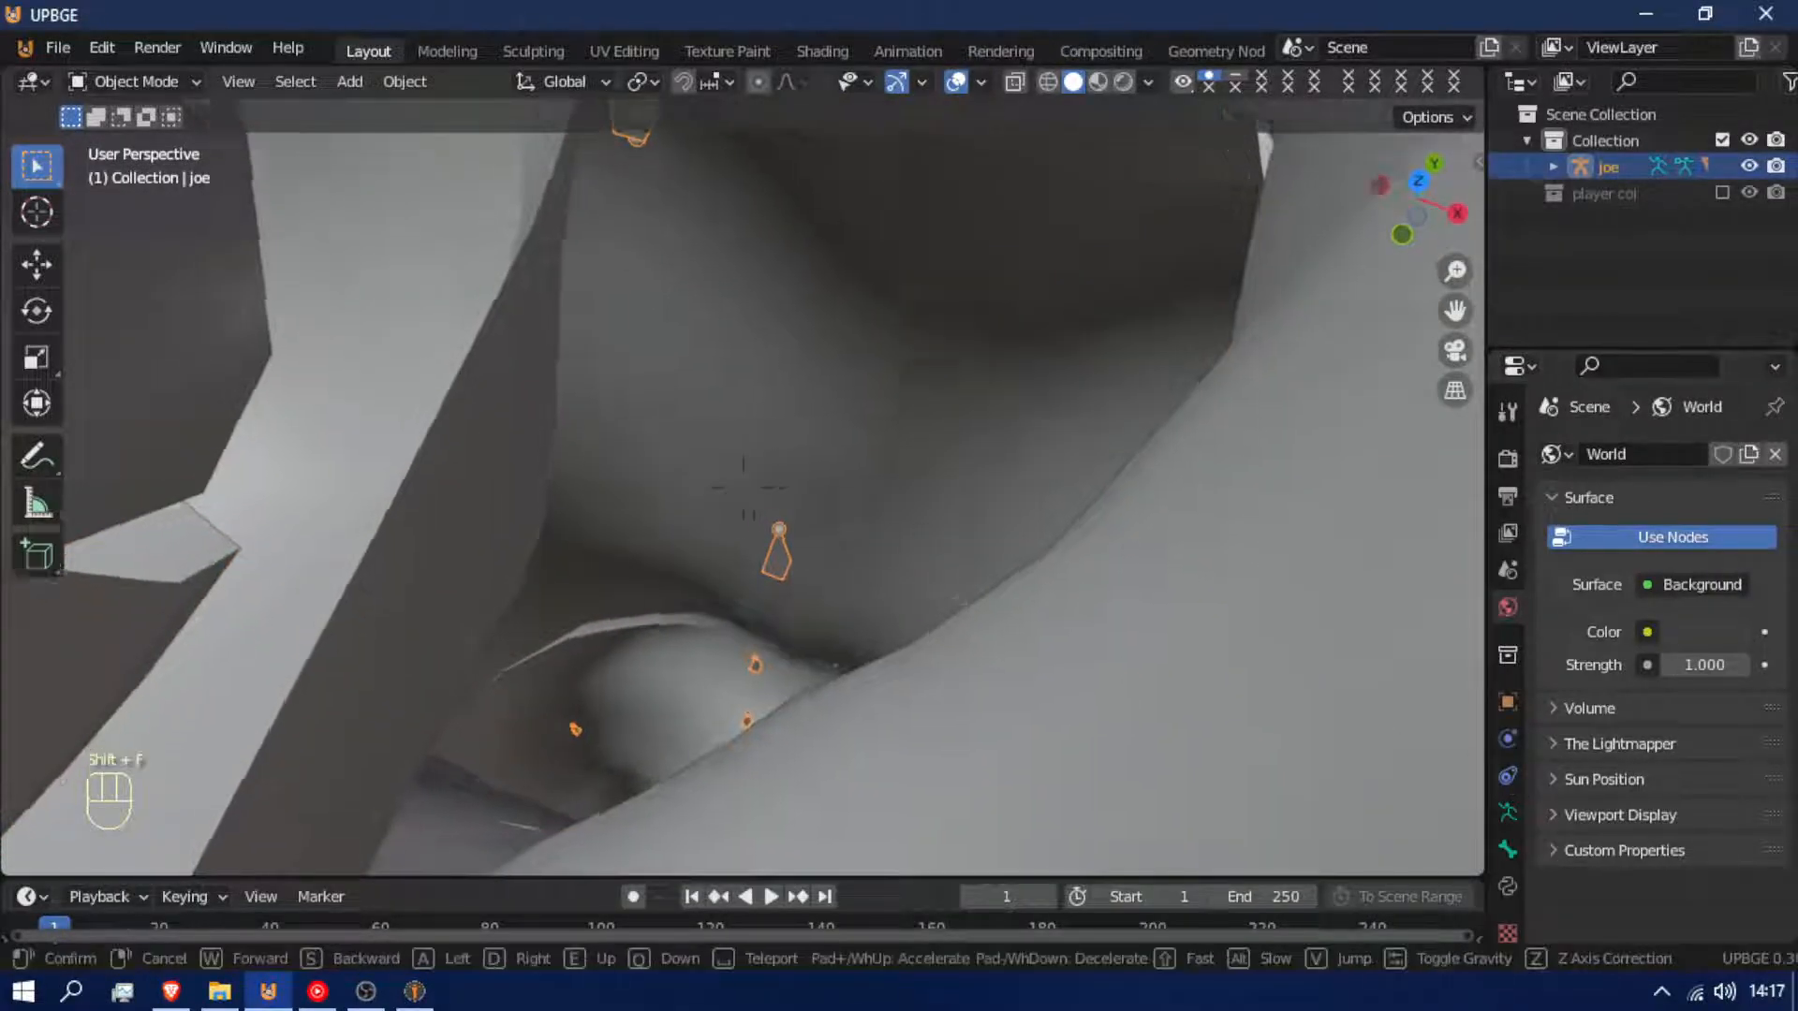
key(shift+s)
click(743, 487)
key(g)
right_click(688, 440)
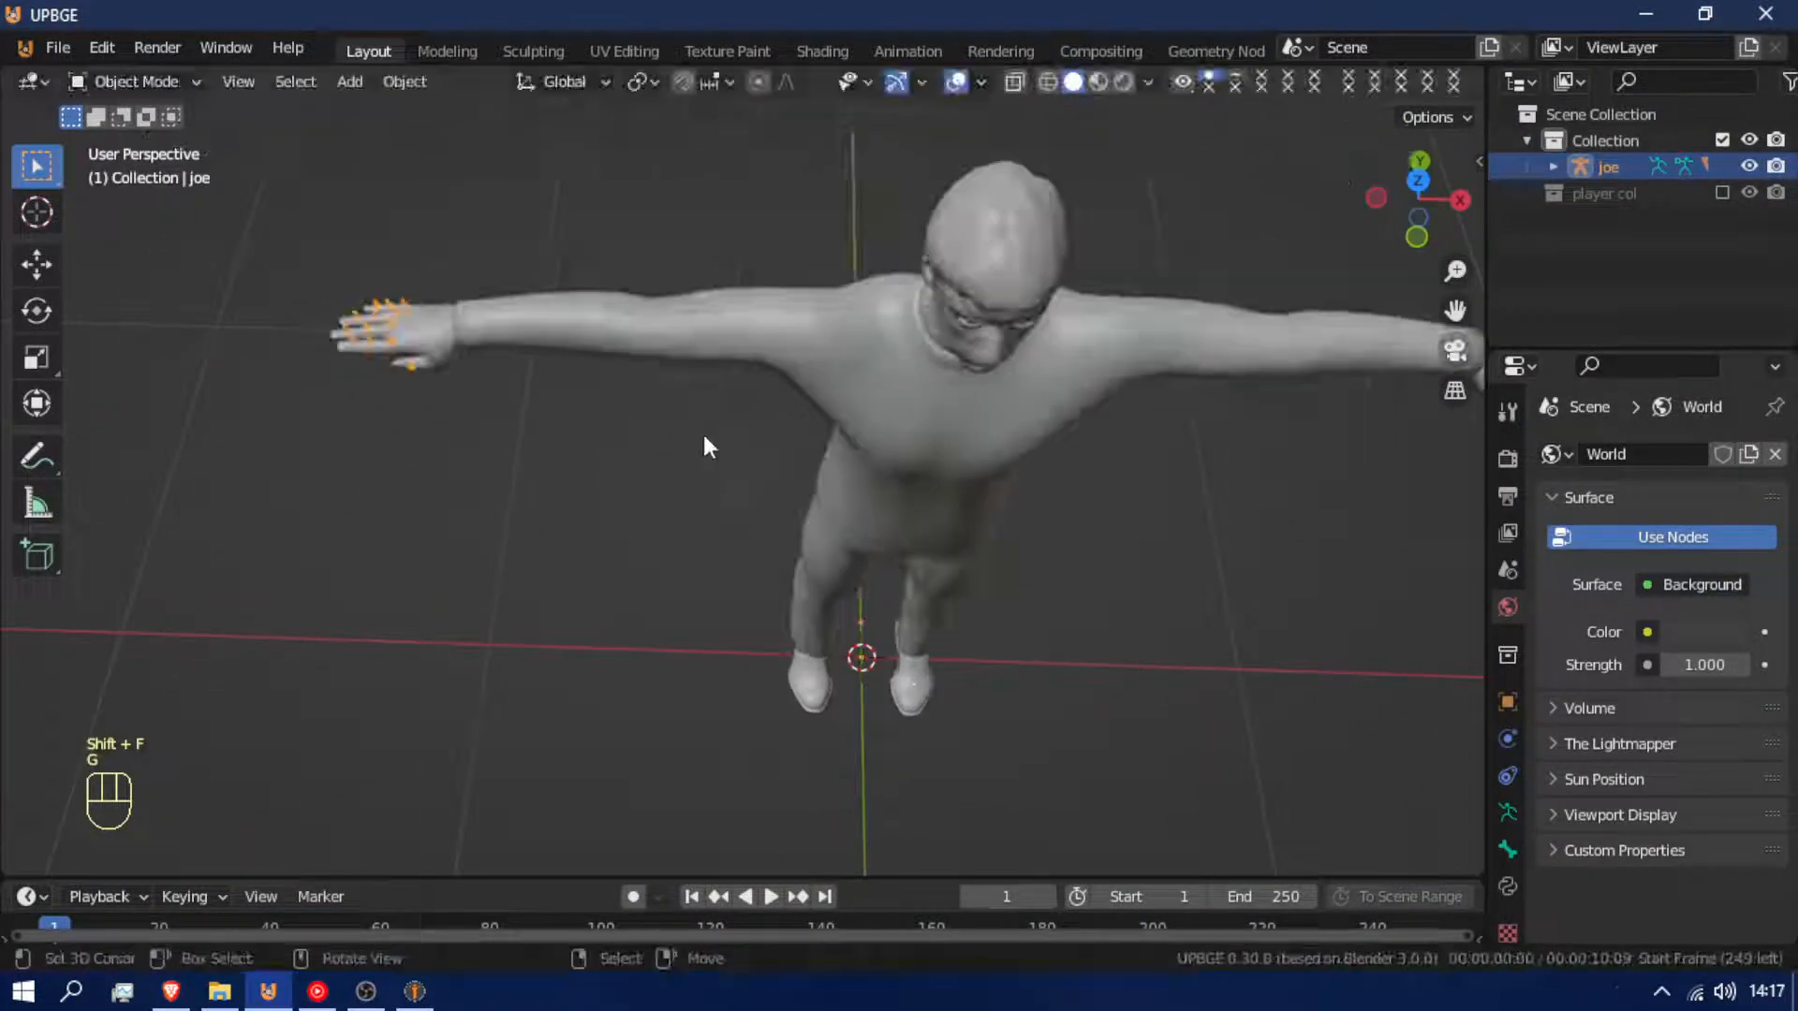
Hide everything except the joe armature, inspect its bones on their own and select the armature
key(ctrl+i)
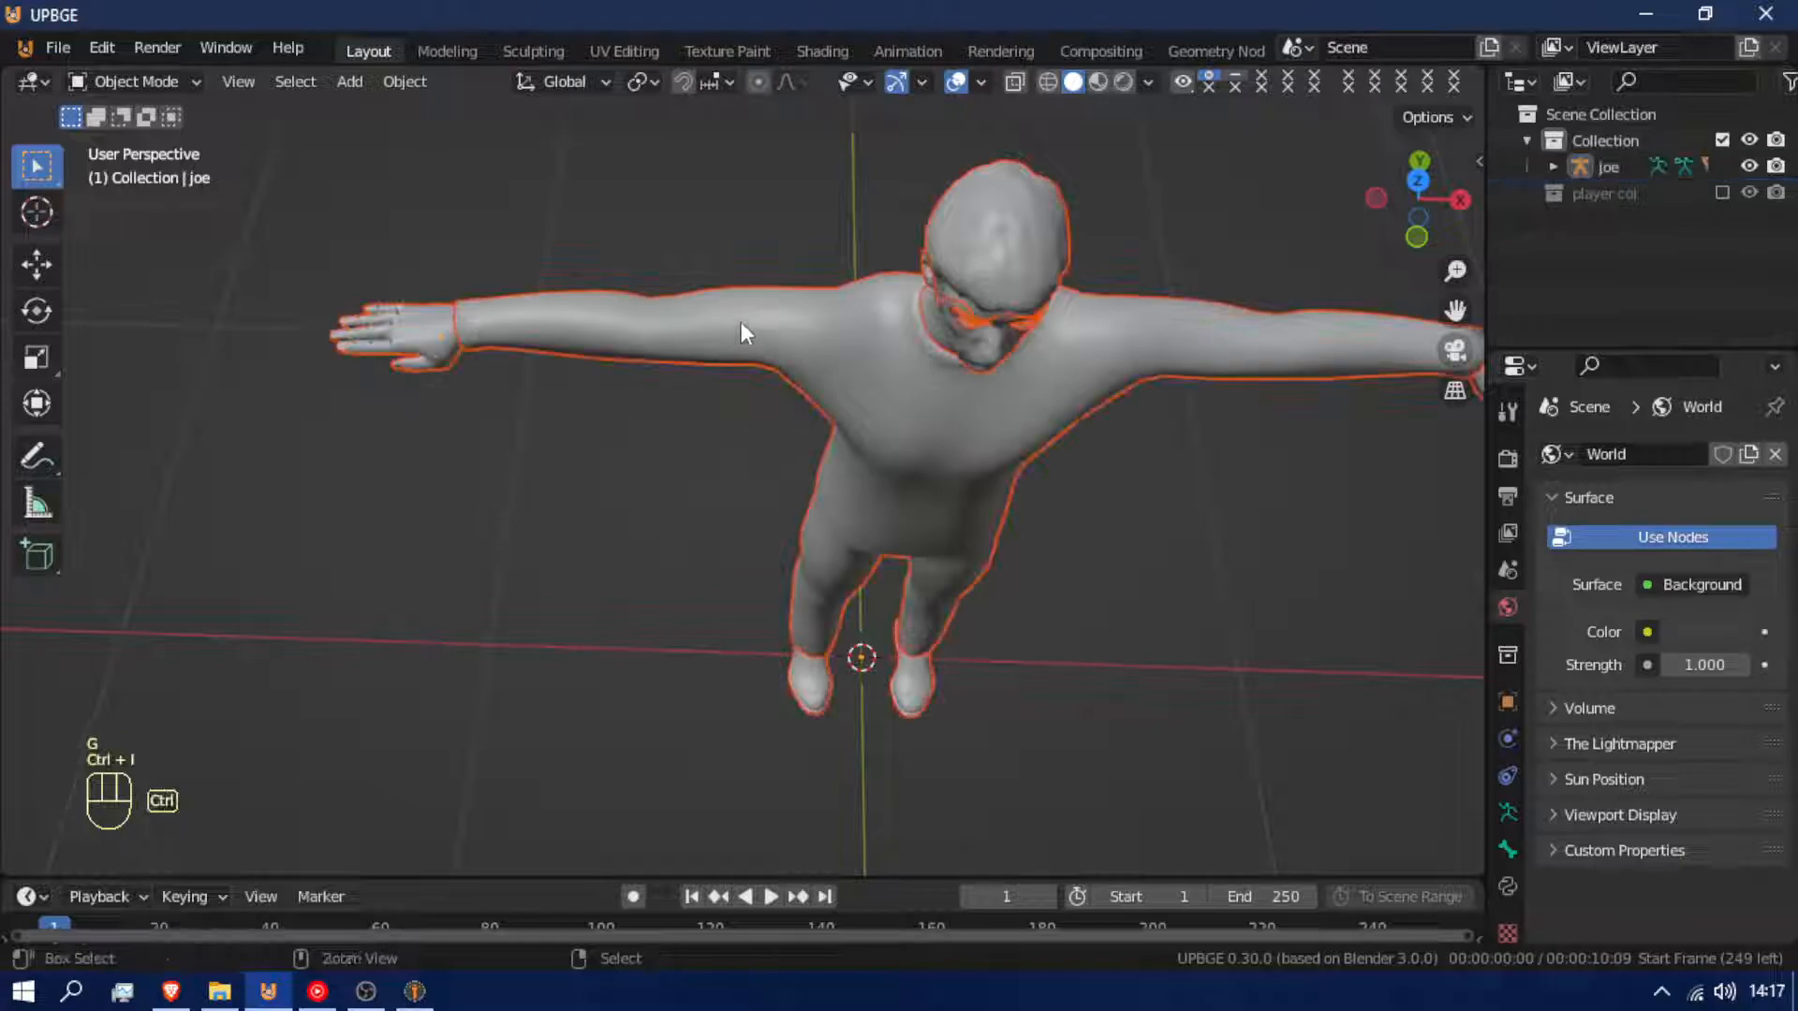
key(h)
key(f)
key(shift+f)
click(830, 362)
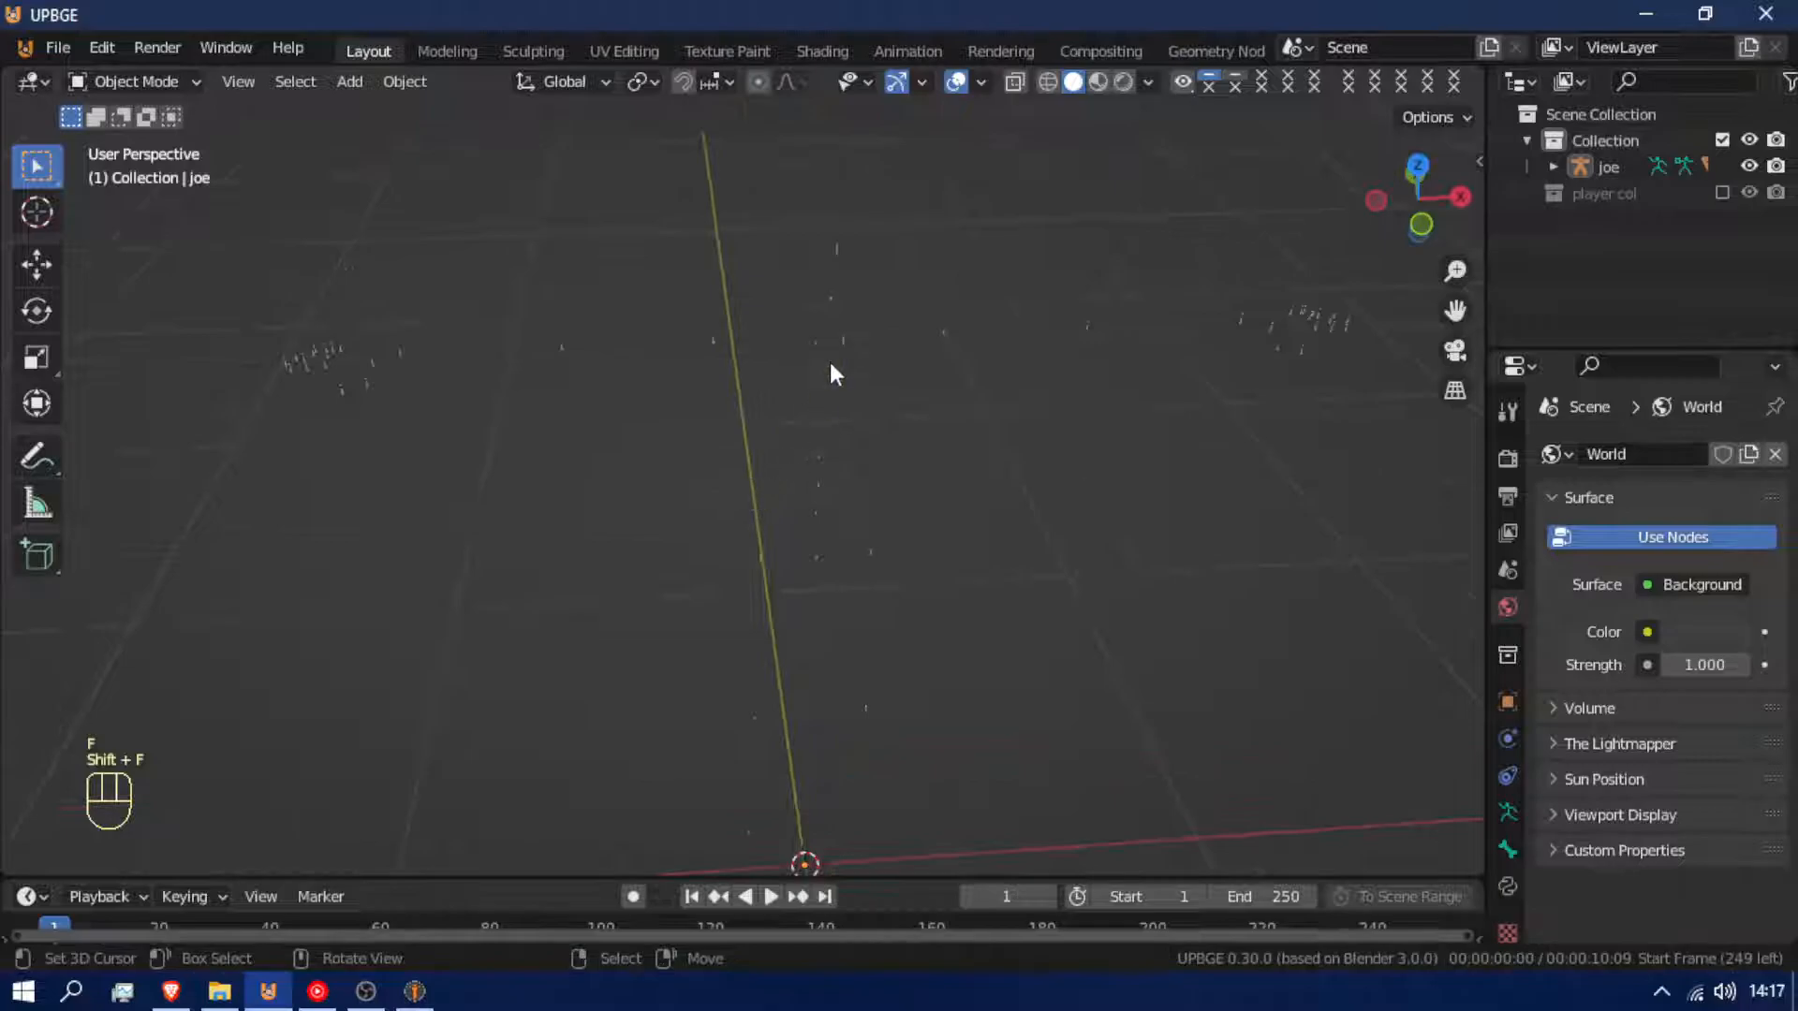
key(shift+f)
click(746, 496)
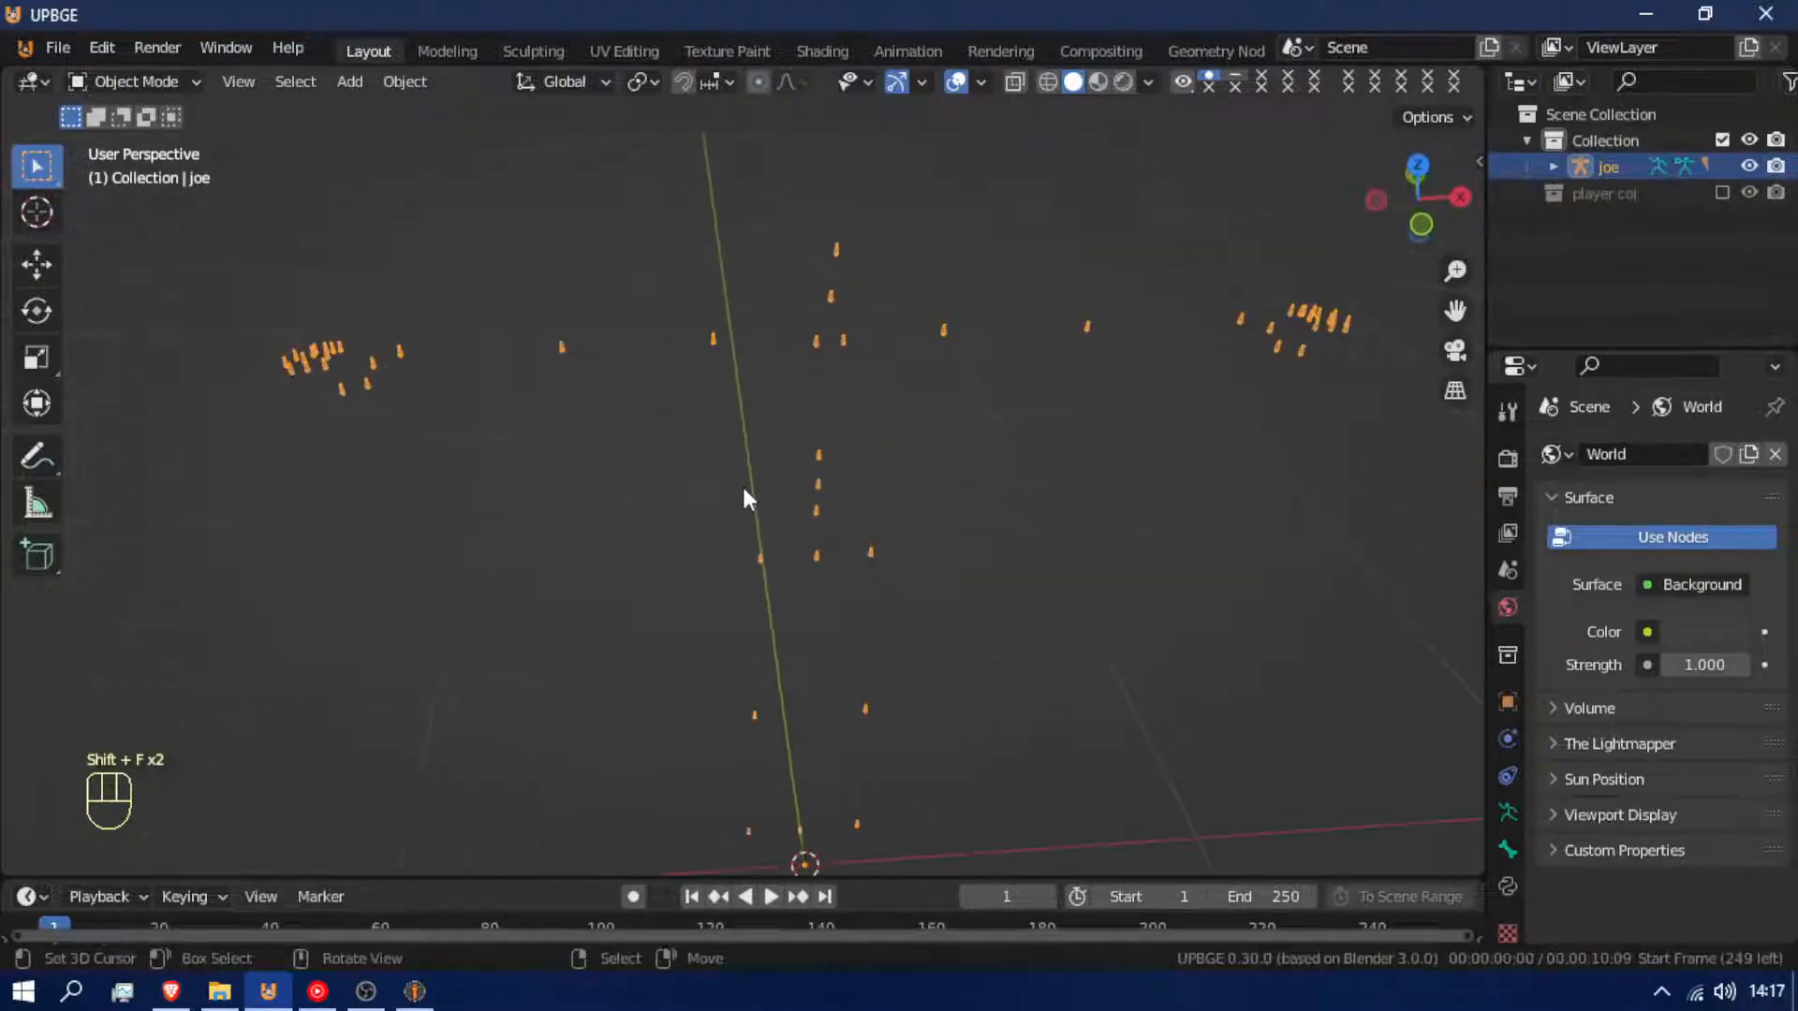
Undo the hiding of the meshes and delete the whole imported character from the scene
key(ctrl+z)
key(ctrl+z)
key(ctrl+z)
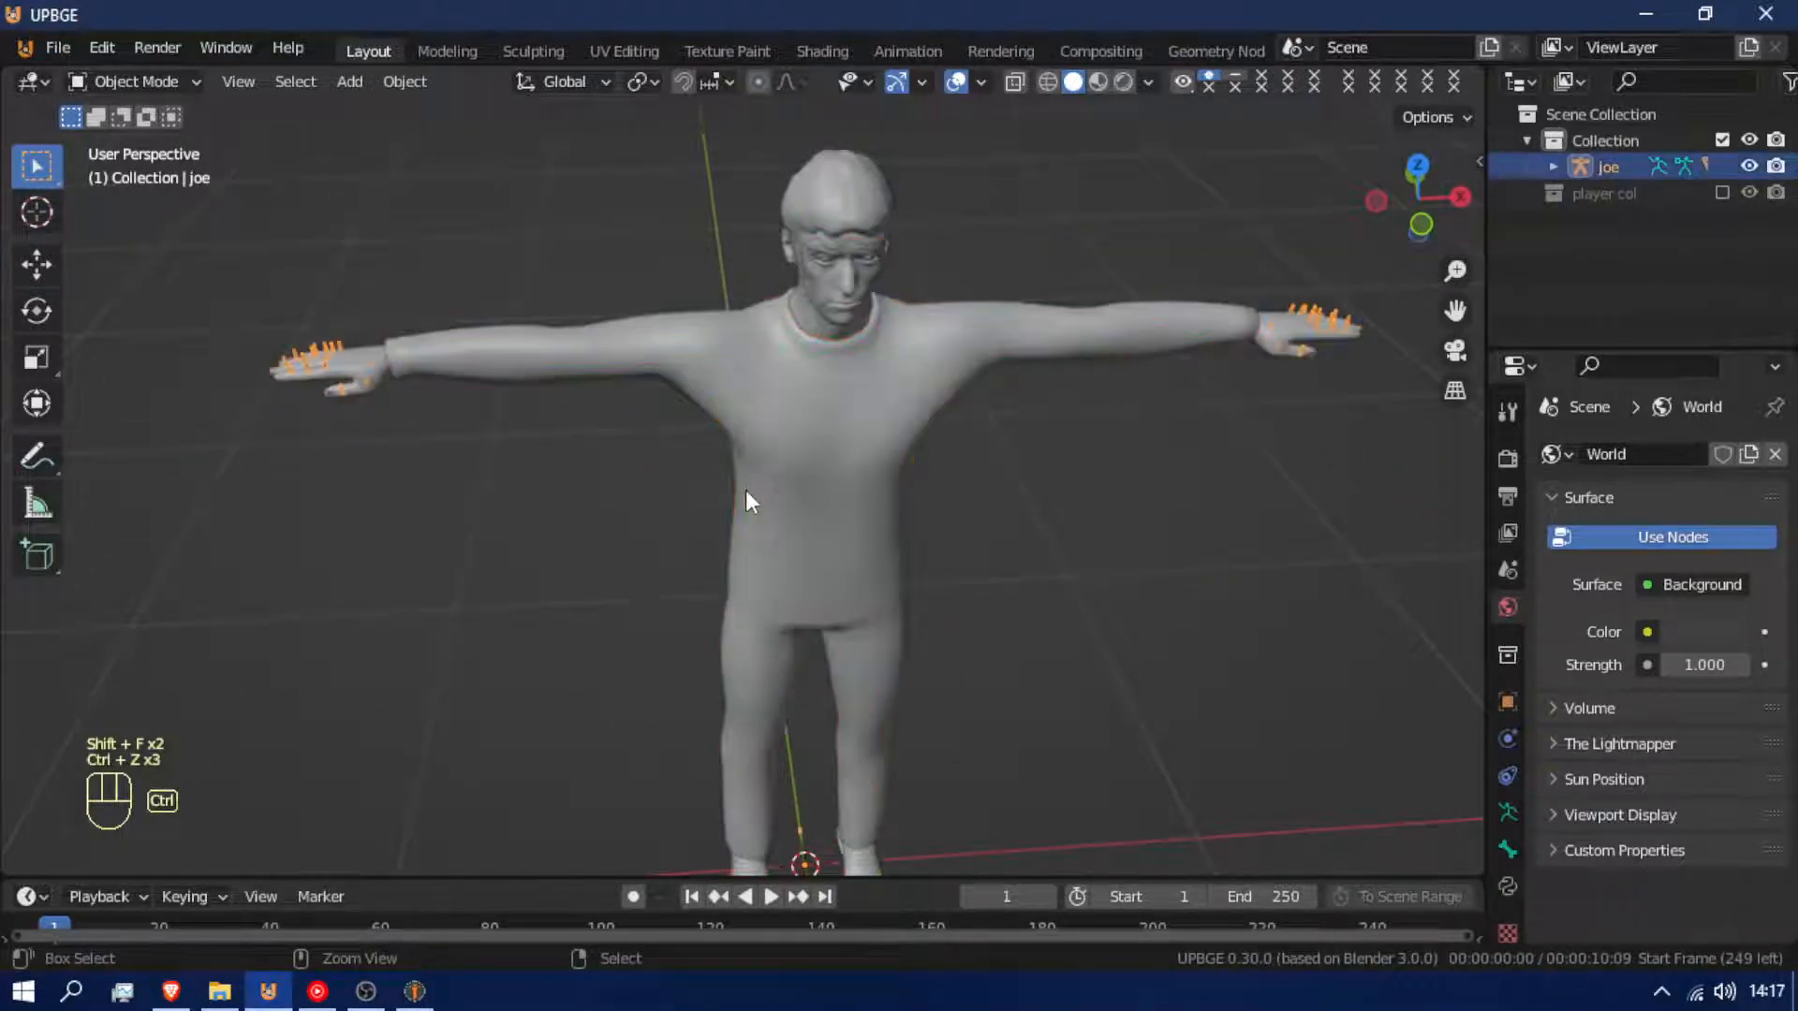
key(ctrl+z)
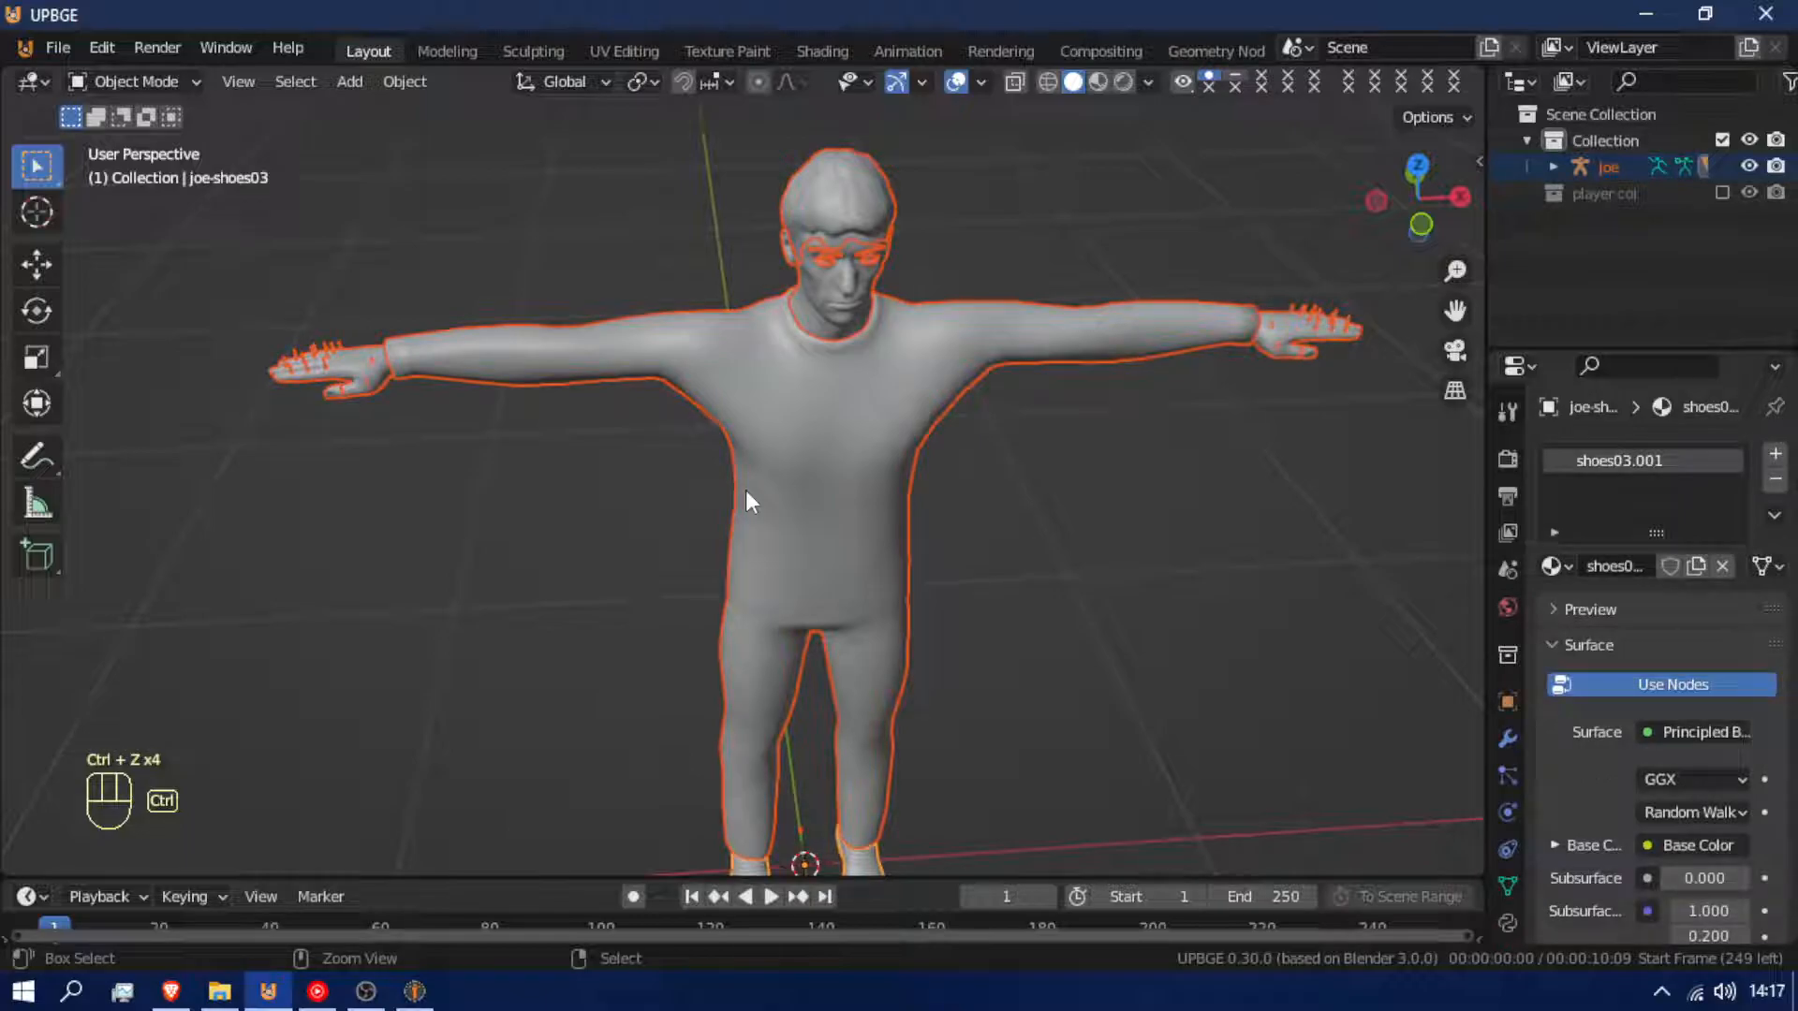
key(ctrl+z)
key(ctrl+z)
key(x)
click(963, 498)
key(x)
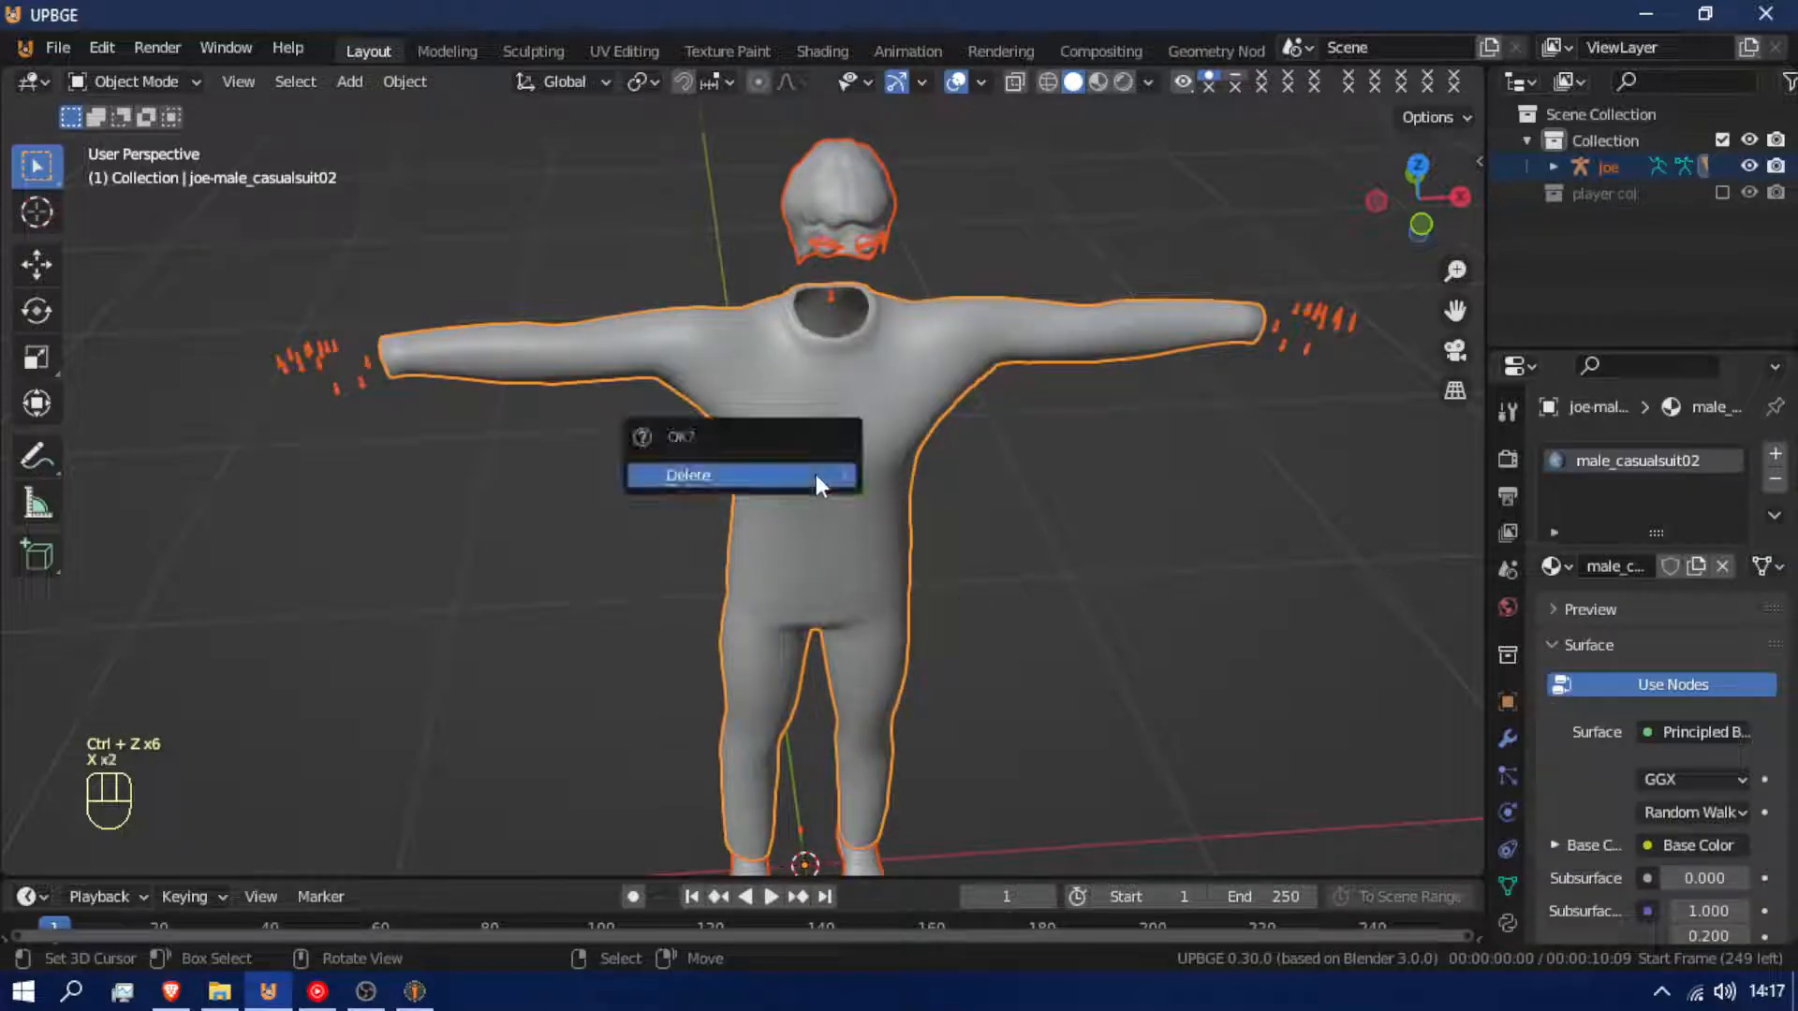
click(816, 474)
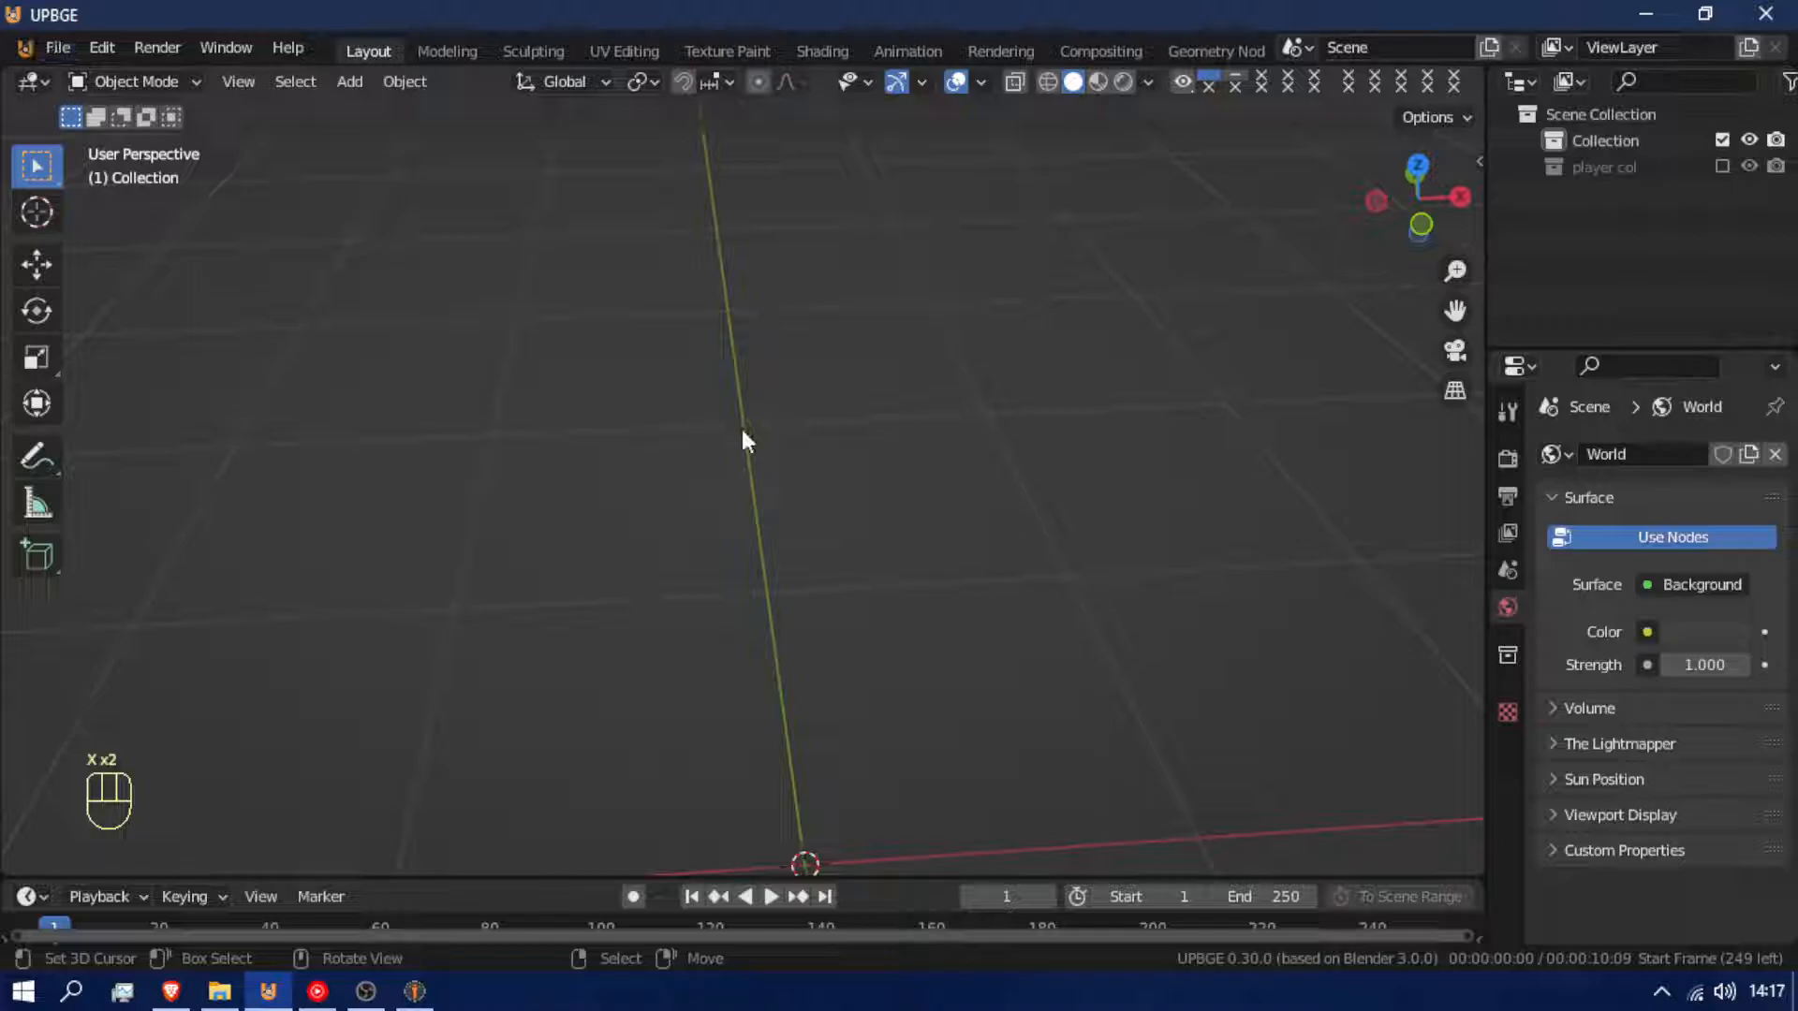
key(alt+h)
Choose Joe.dae for a new Collada import with Fix Leaf Bones, Find Bone Chains and Auto Connect enabled
click(57, 47)
mouse_move(191, 464)
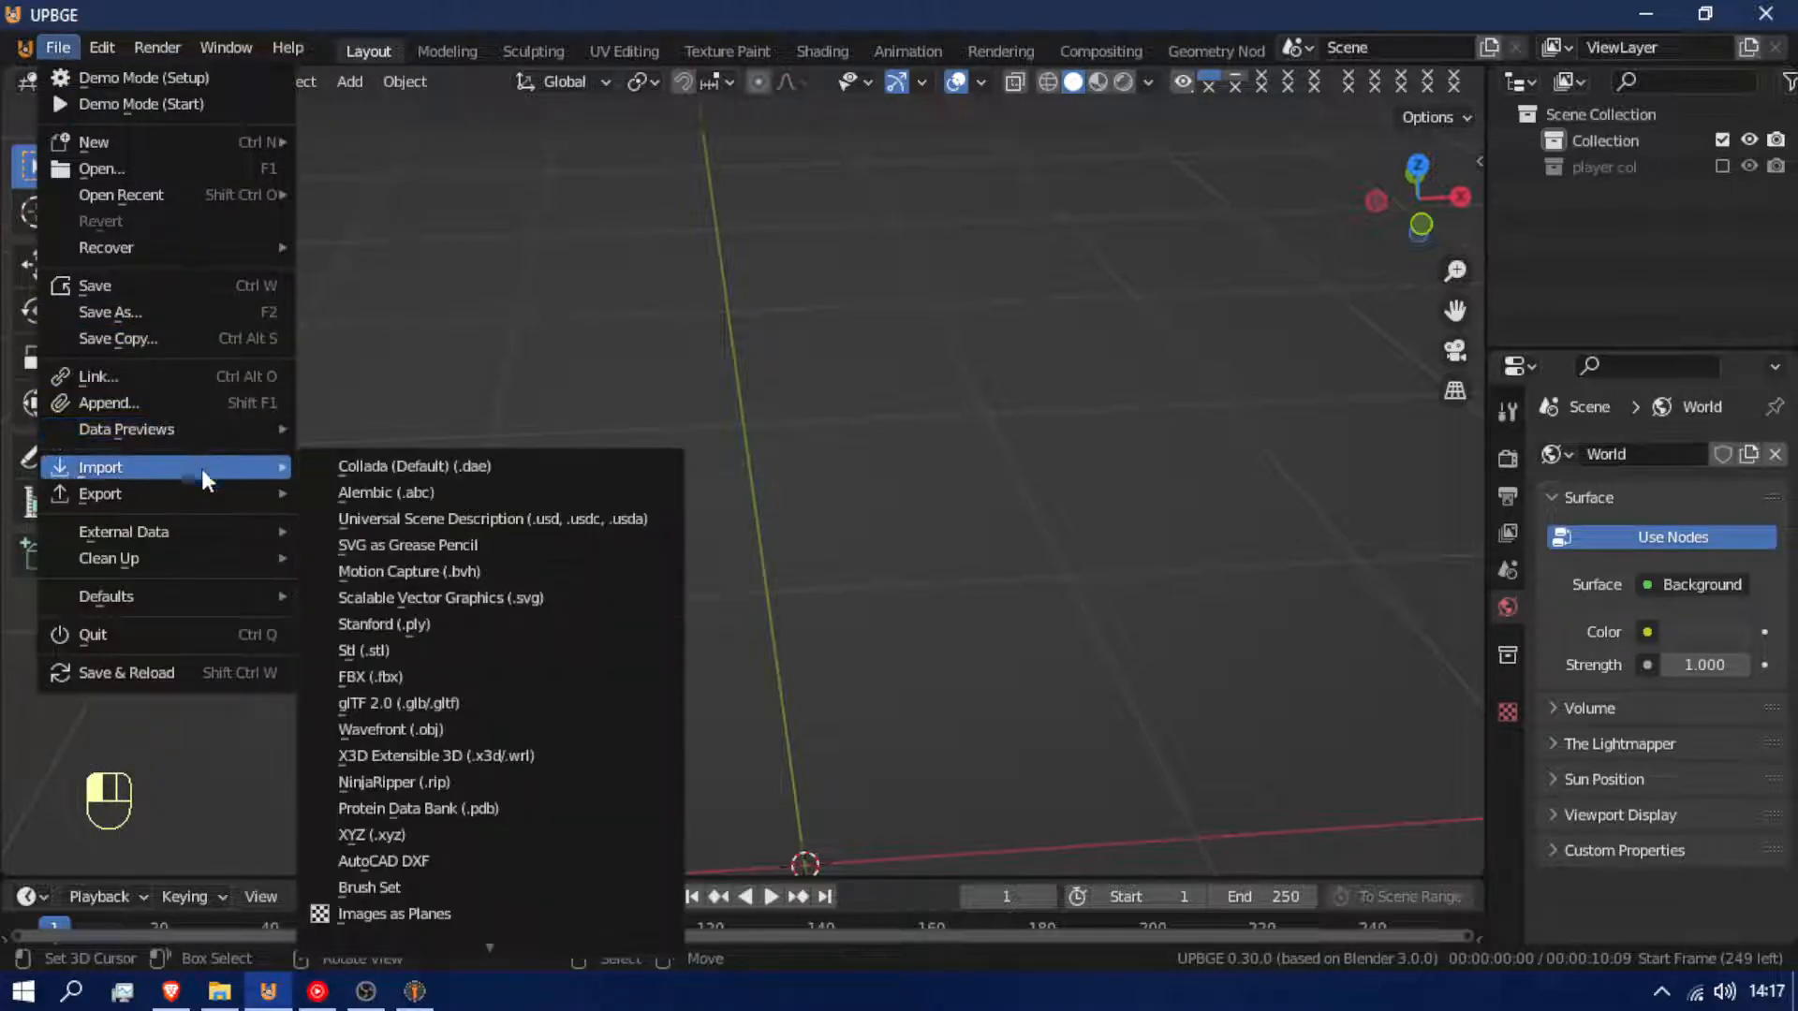
click(441, 464)
click(749, 216)
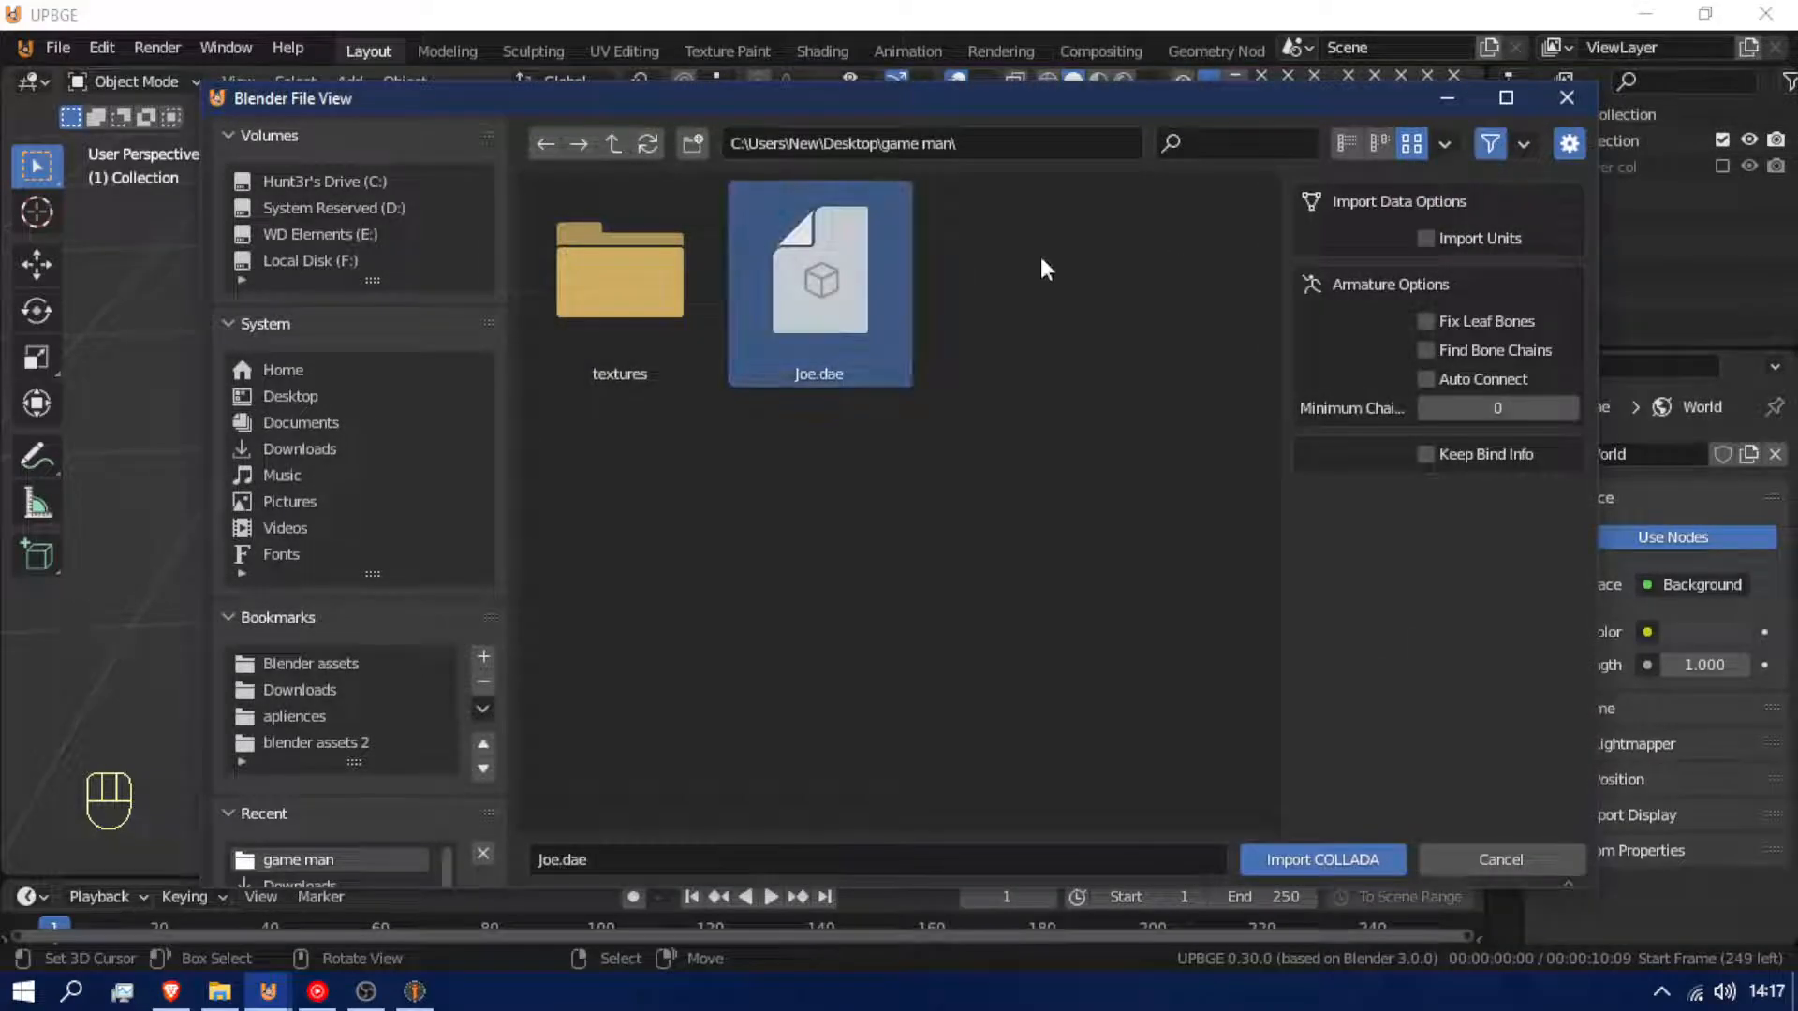
click(1449, 341)
click(1503, 379)
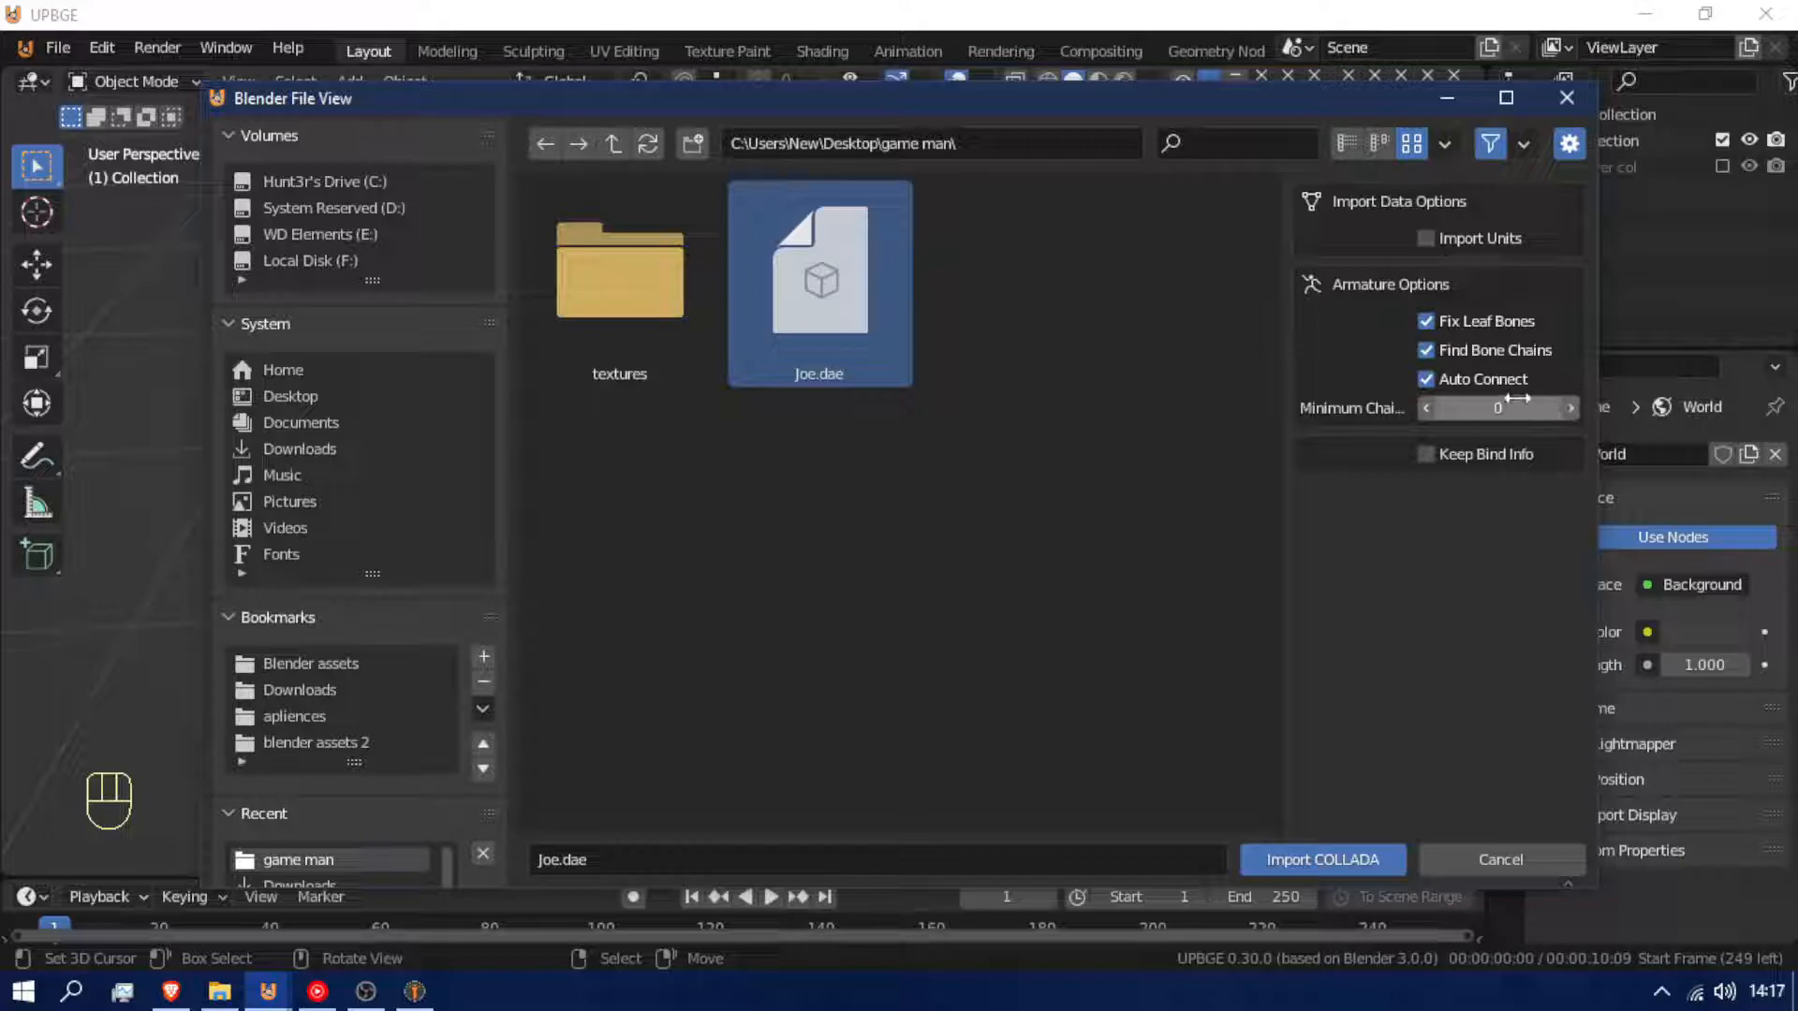
Set the minimum chain length to 5, enable Keep Bind Info and Import Units, and import the Collada file
click(1498, 408)
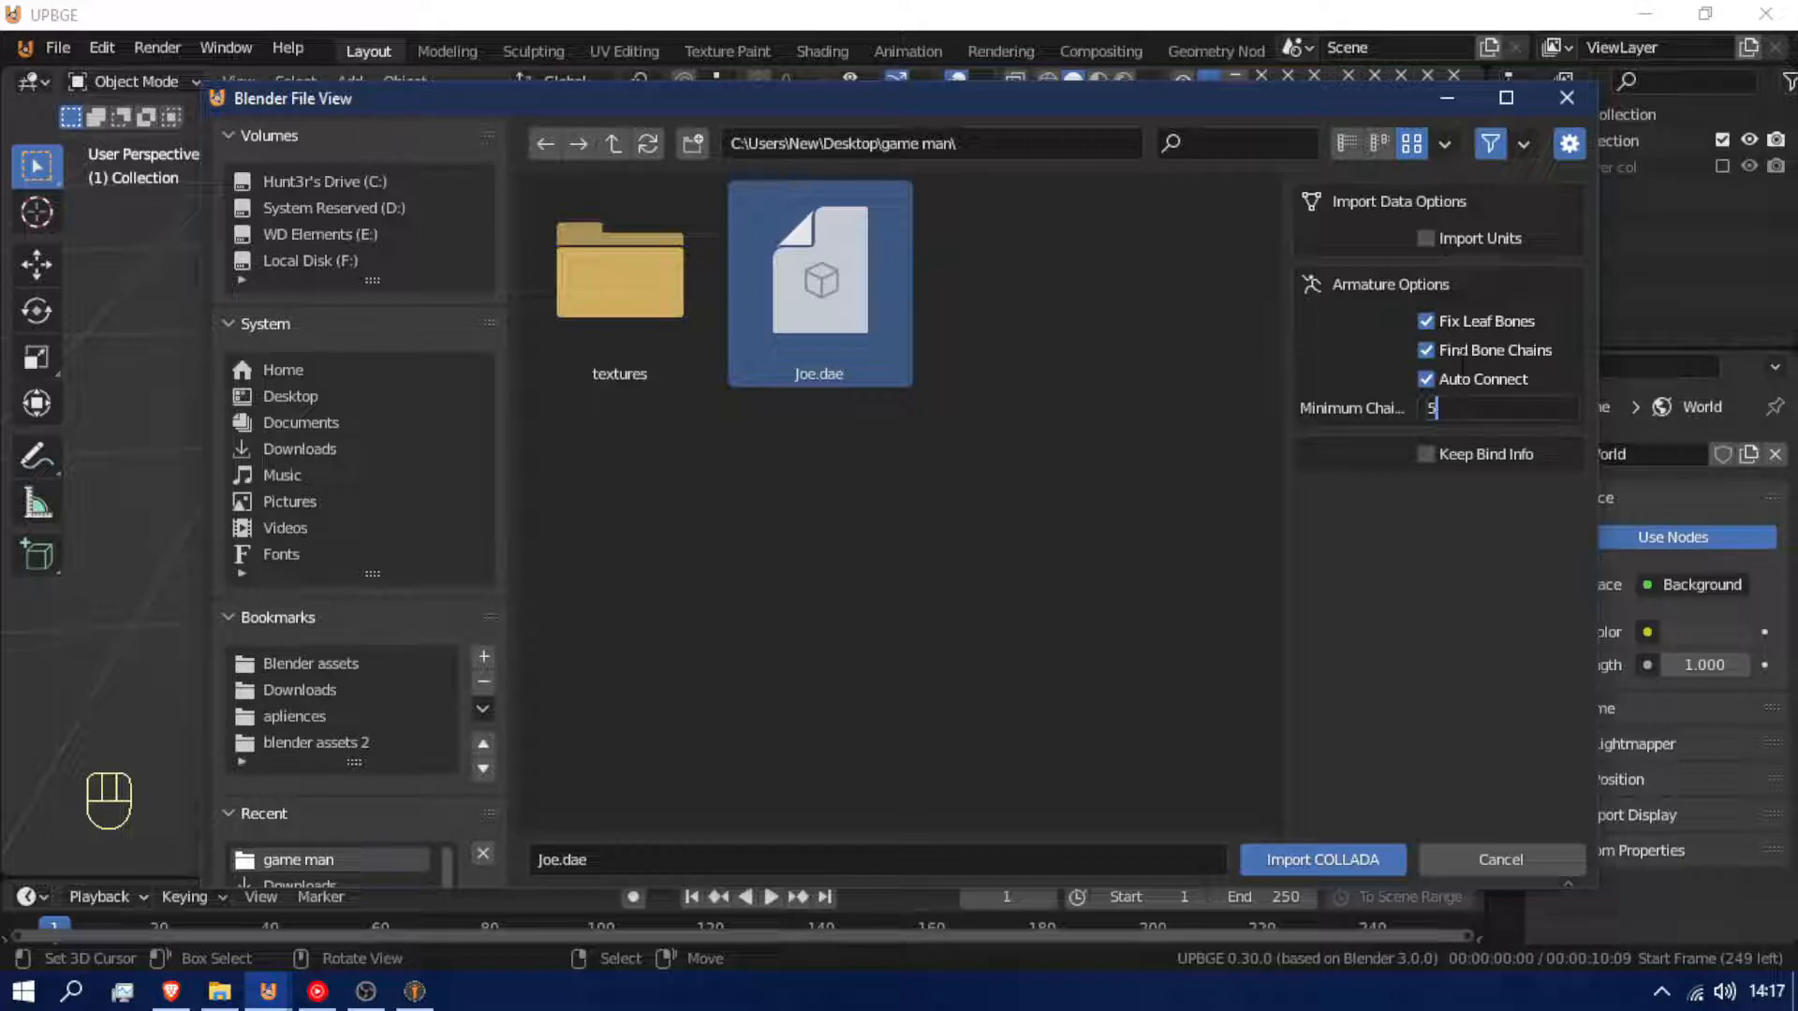
text(5)
key(Return)
click(1424, 455)
click(1422, 239)
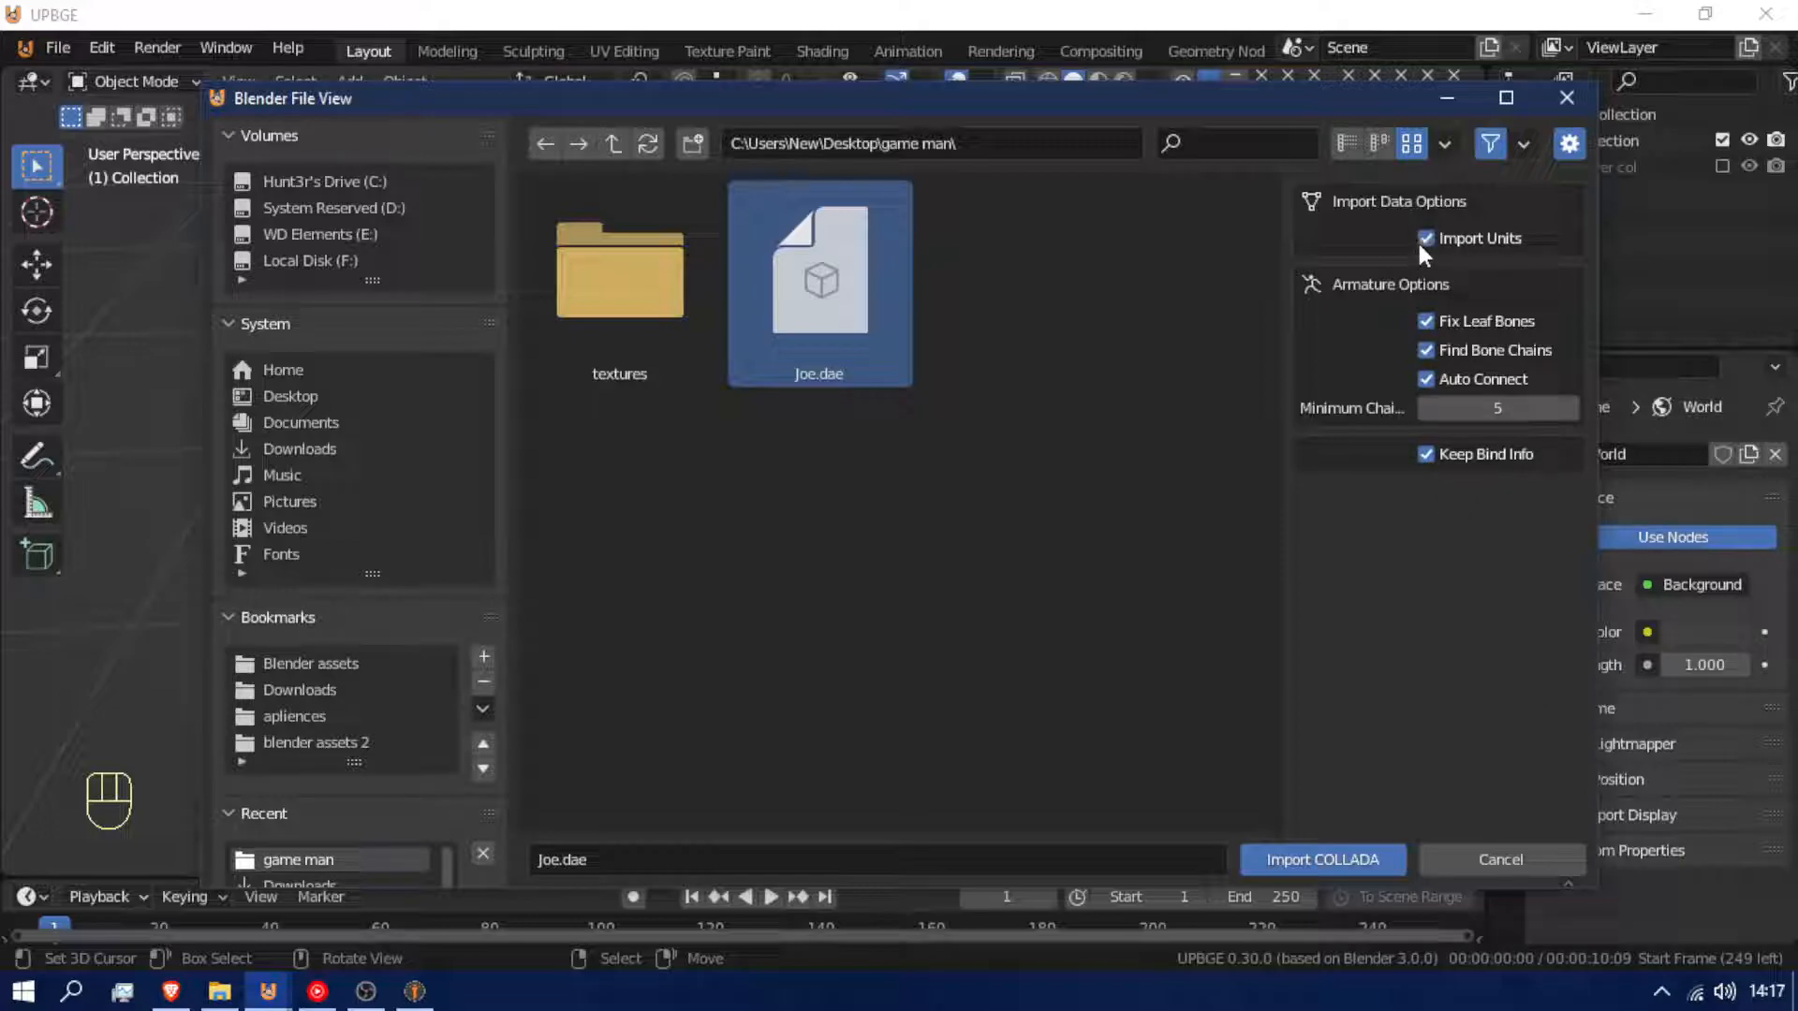
click(1355, 861)
Select the newly imported joe armature and try moving it together with the character
scroll(765, 585, down, 6)
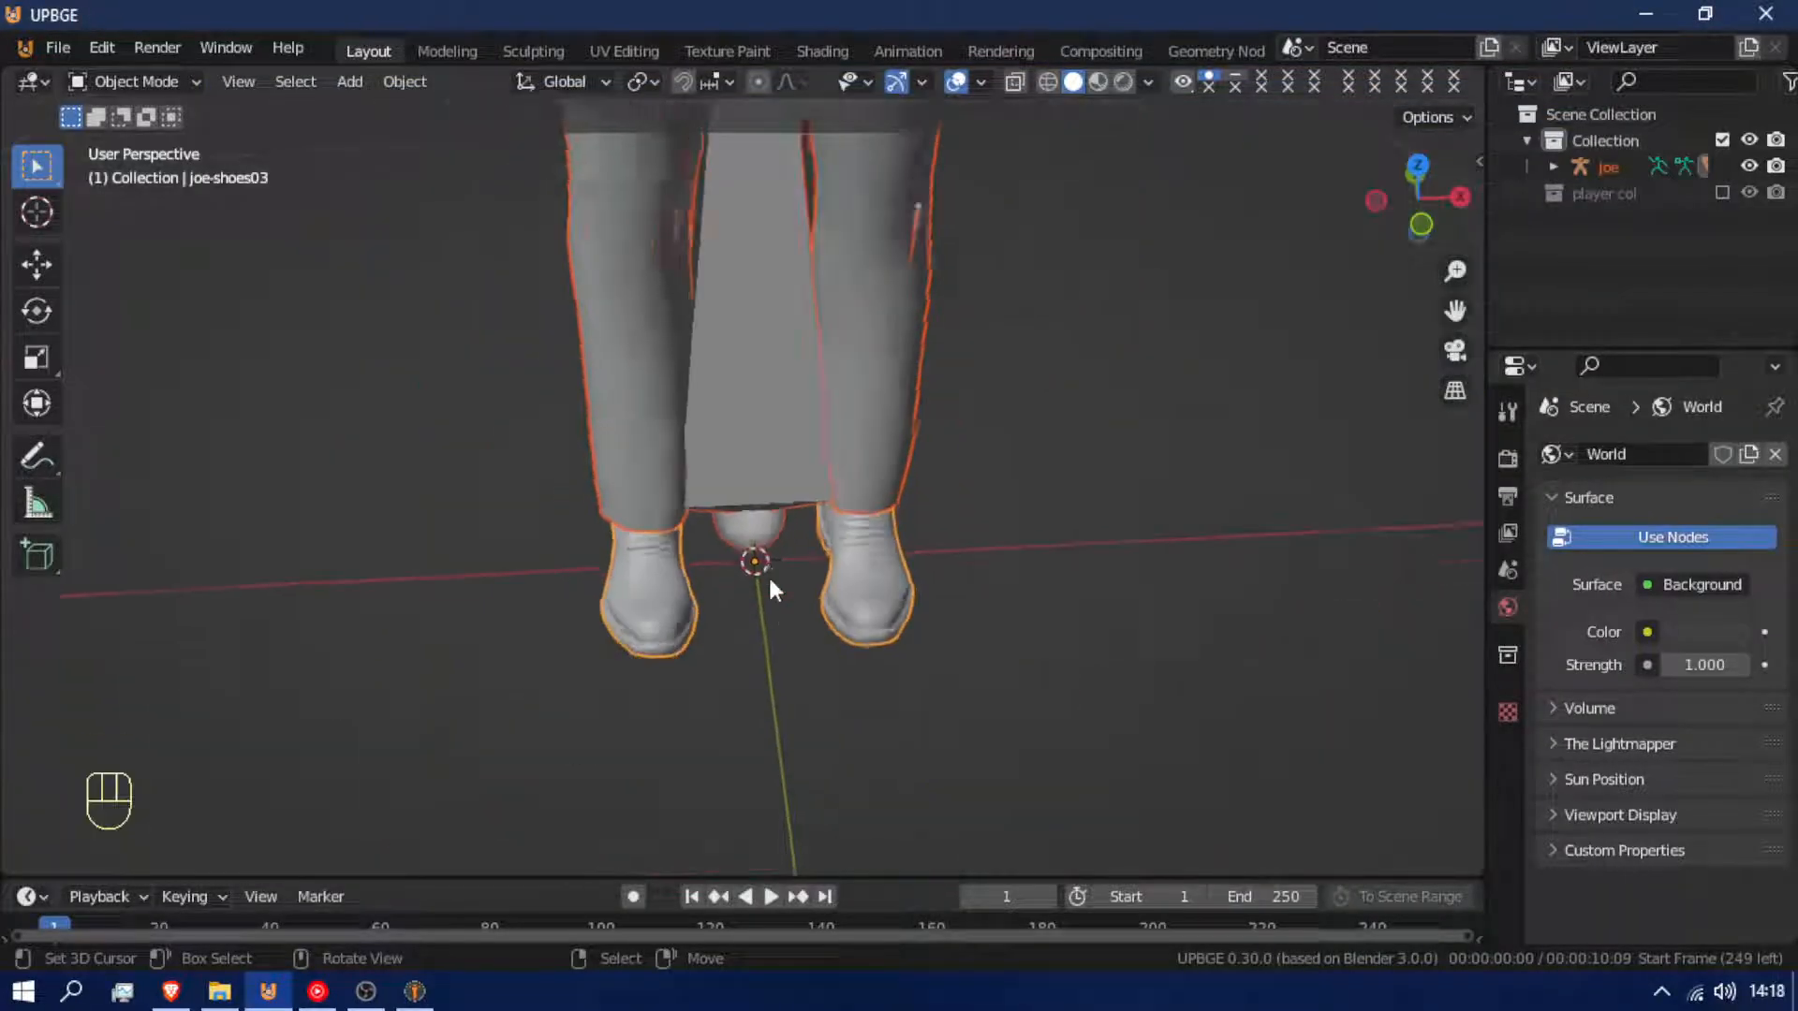
shift+middle_drag(768, 585, 856, 826)
click(794, 726)
click(790, 728)
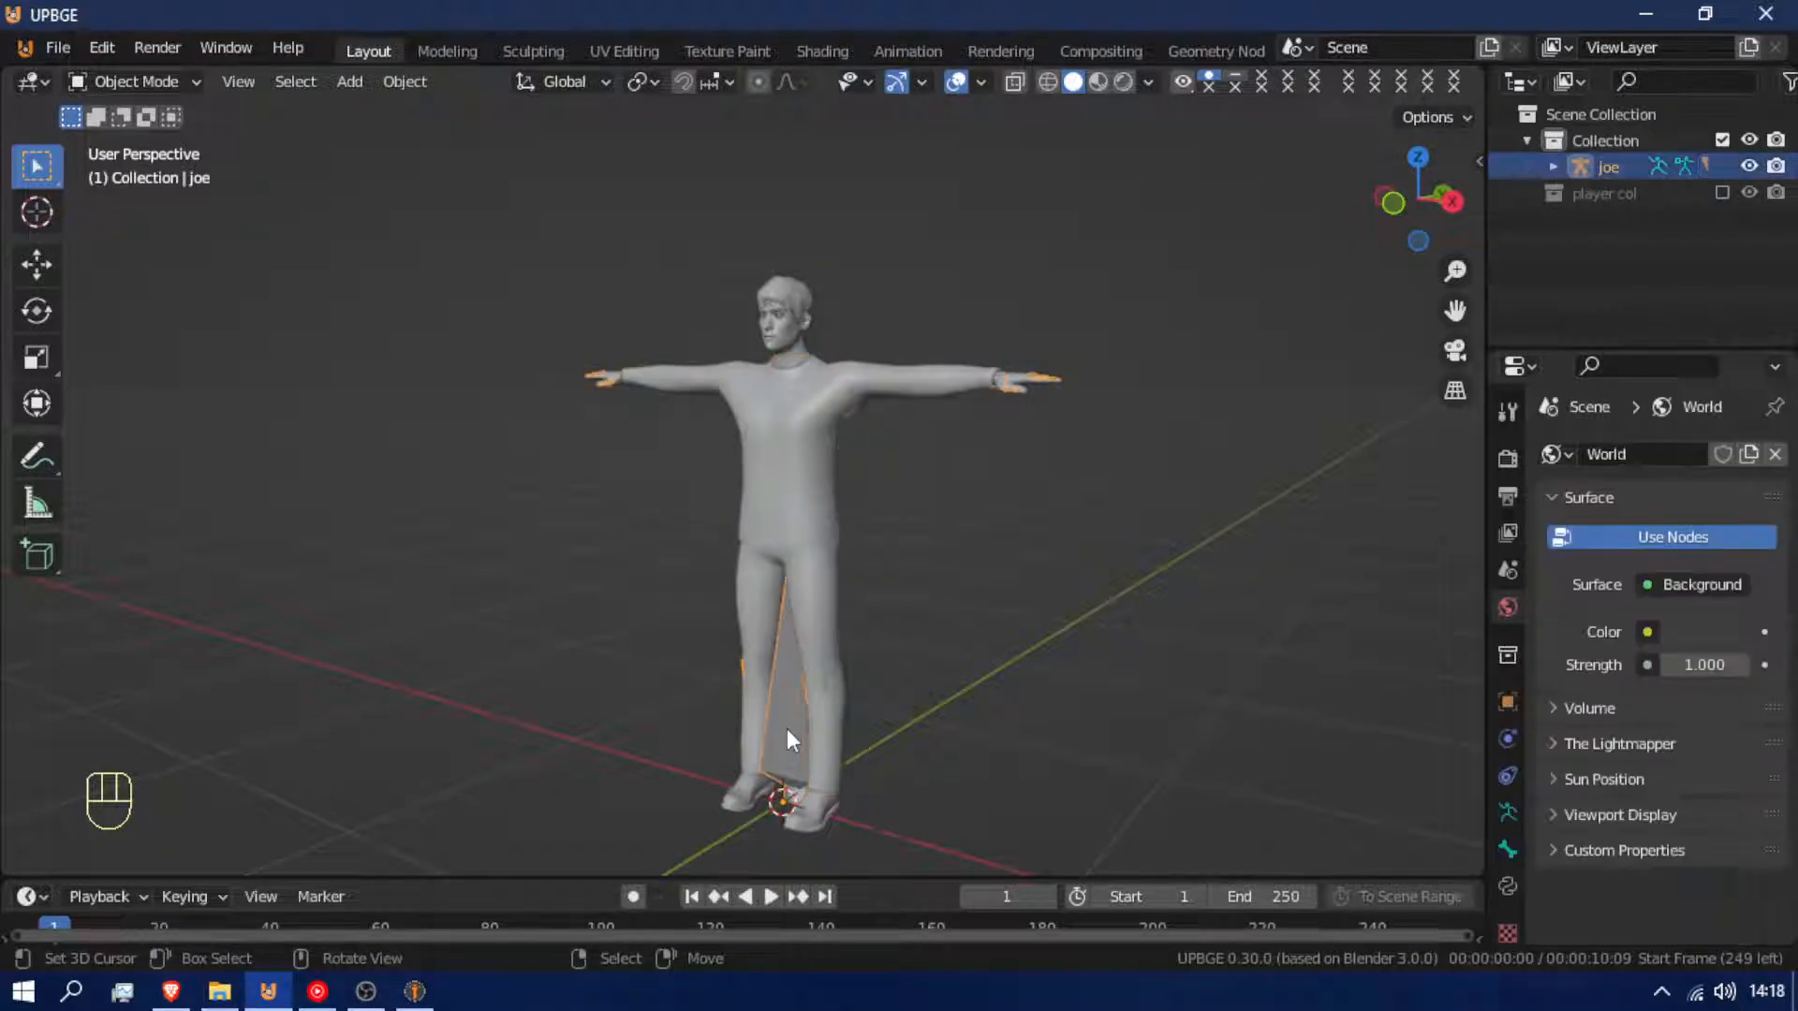
key(g)
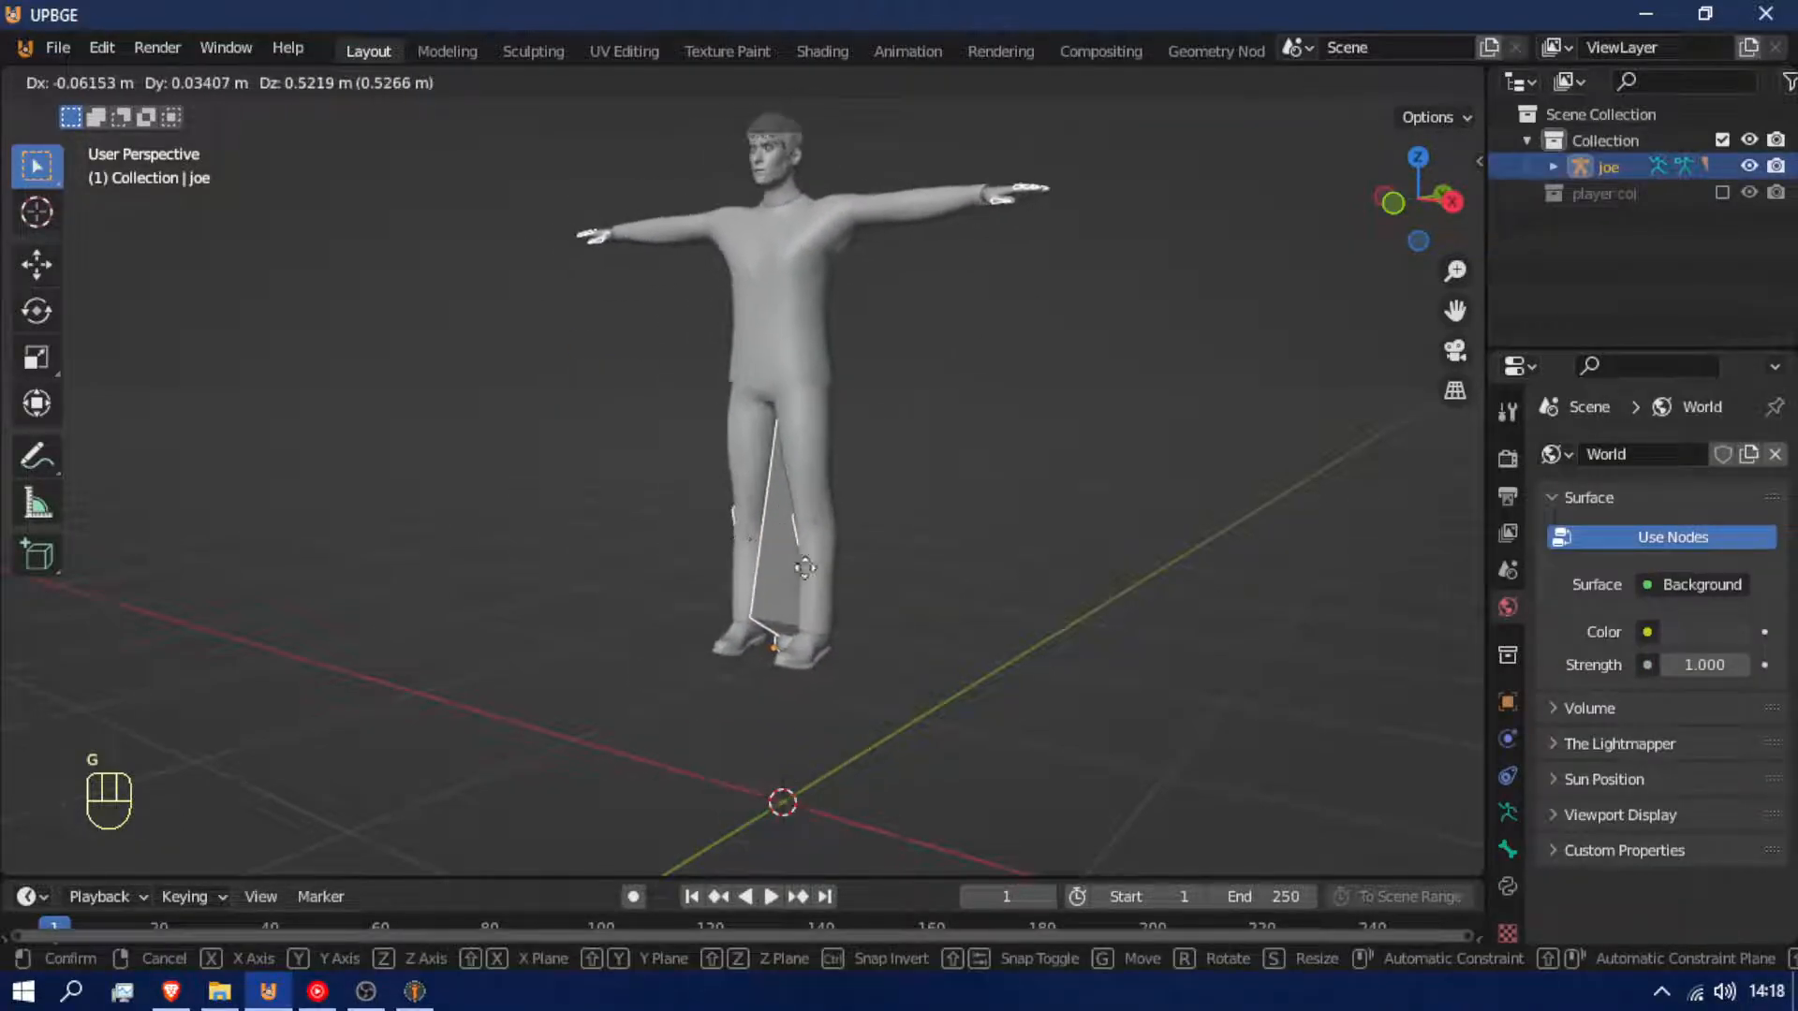
right_click(987, 681)
Enter Edit Mode on the joe armature and try rotating the Root bone 90° about the global X axis
scroll(987, 682, down, 3)
middle_drag(666, 588, 1035, 742)
scroll(873, 609, up, 2)
scroll(872, 618, up, 2)
key(Tab)
text(r)
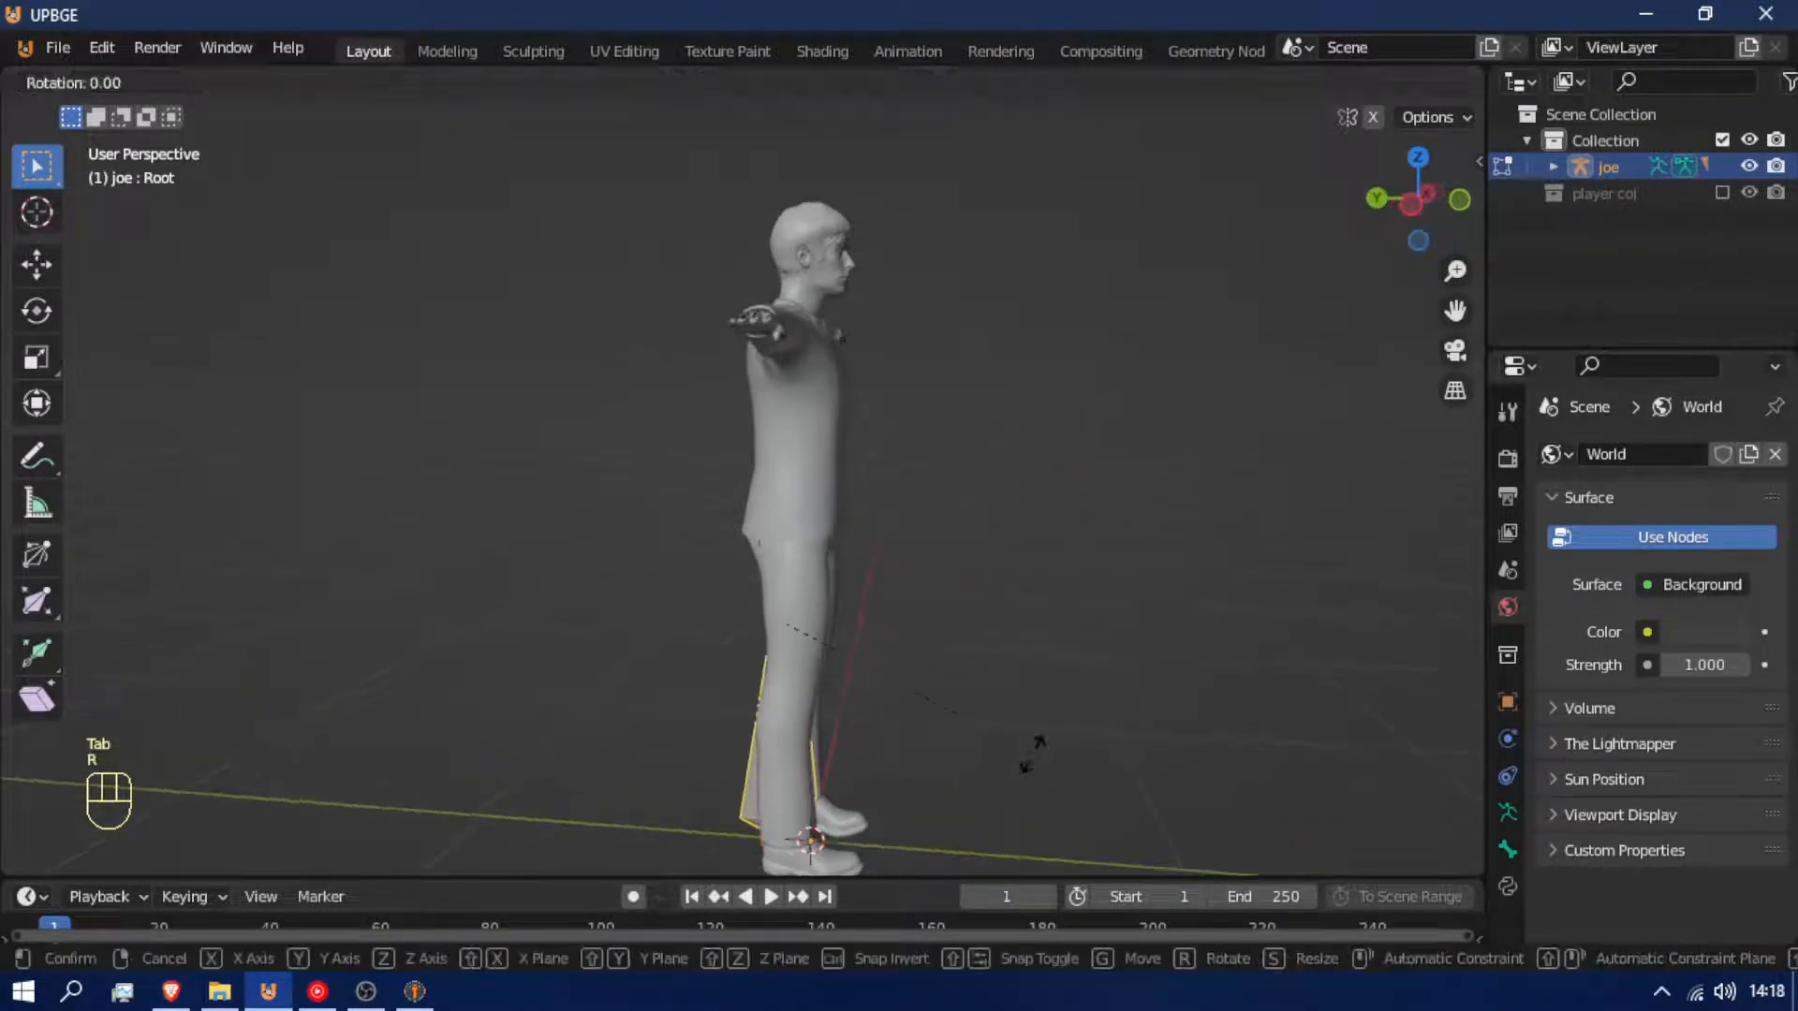
text(90)
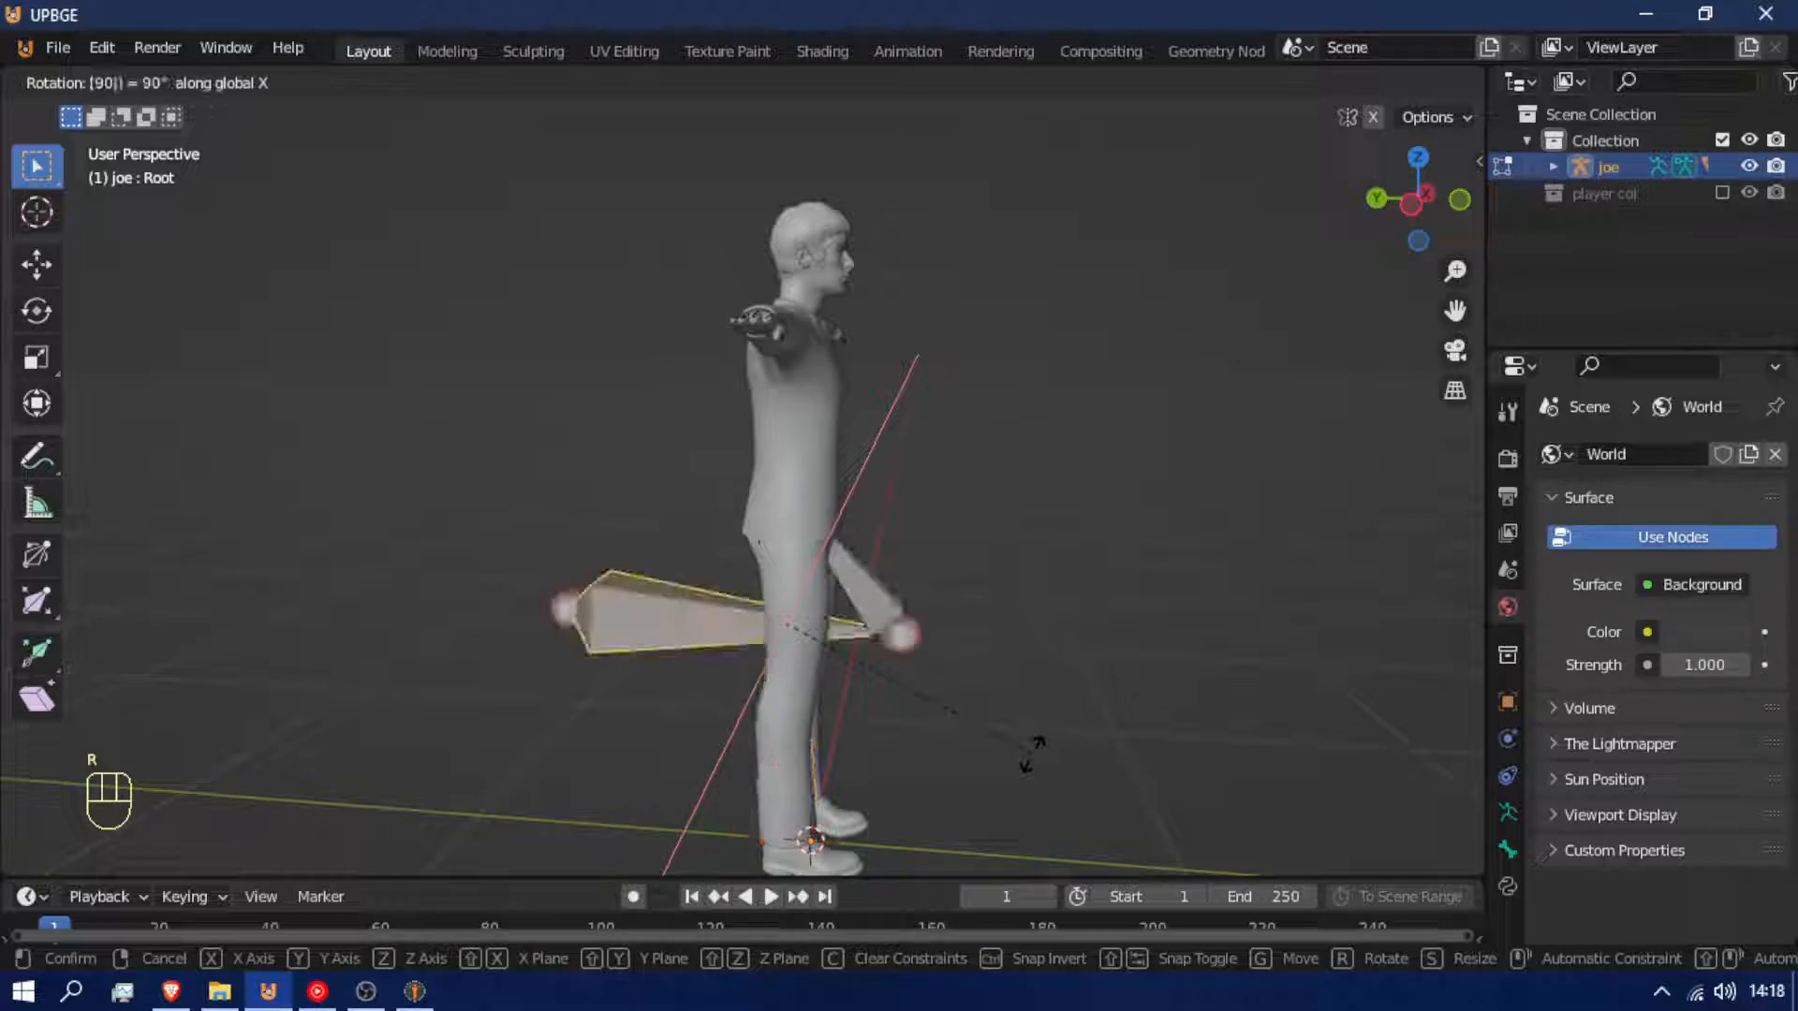
right_click(1031, 753)
Clear the Root bone's parent and try rotating the bone freely
middle_drag(928, 681, 621, 634)
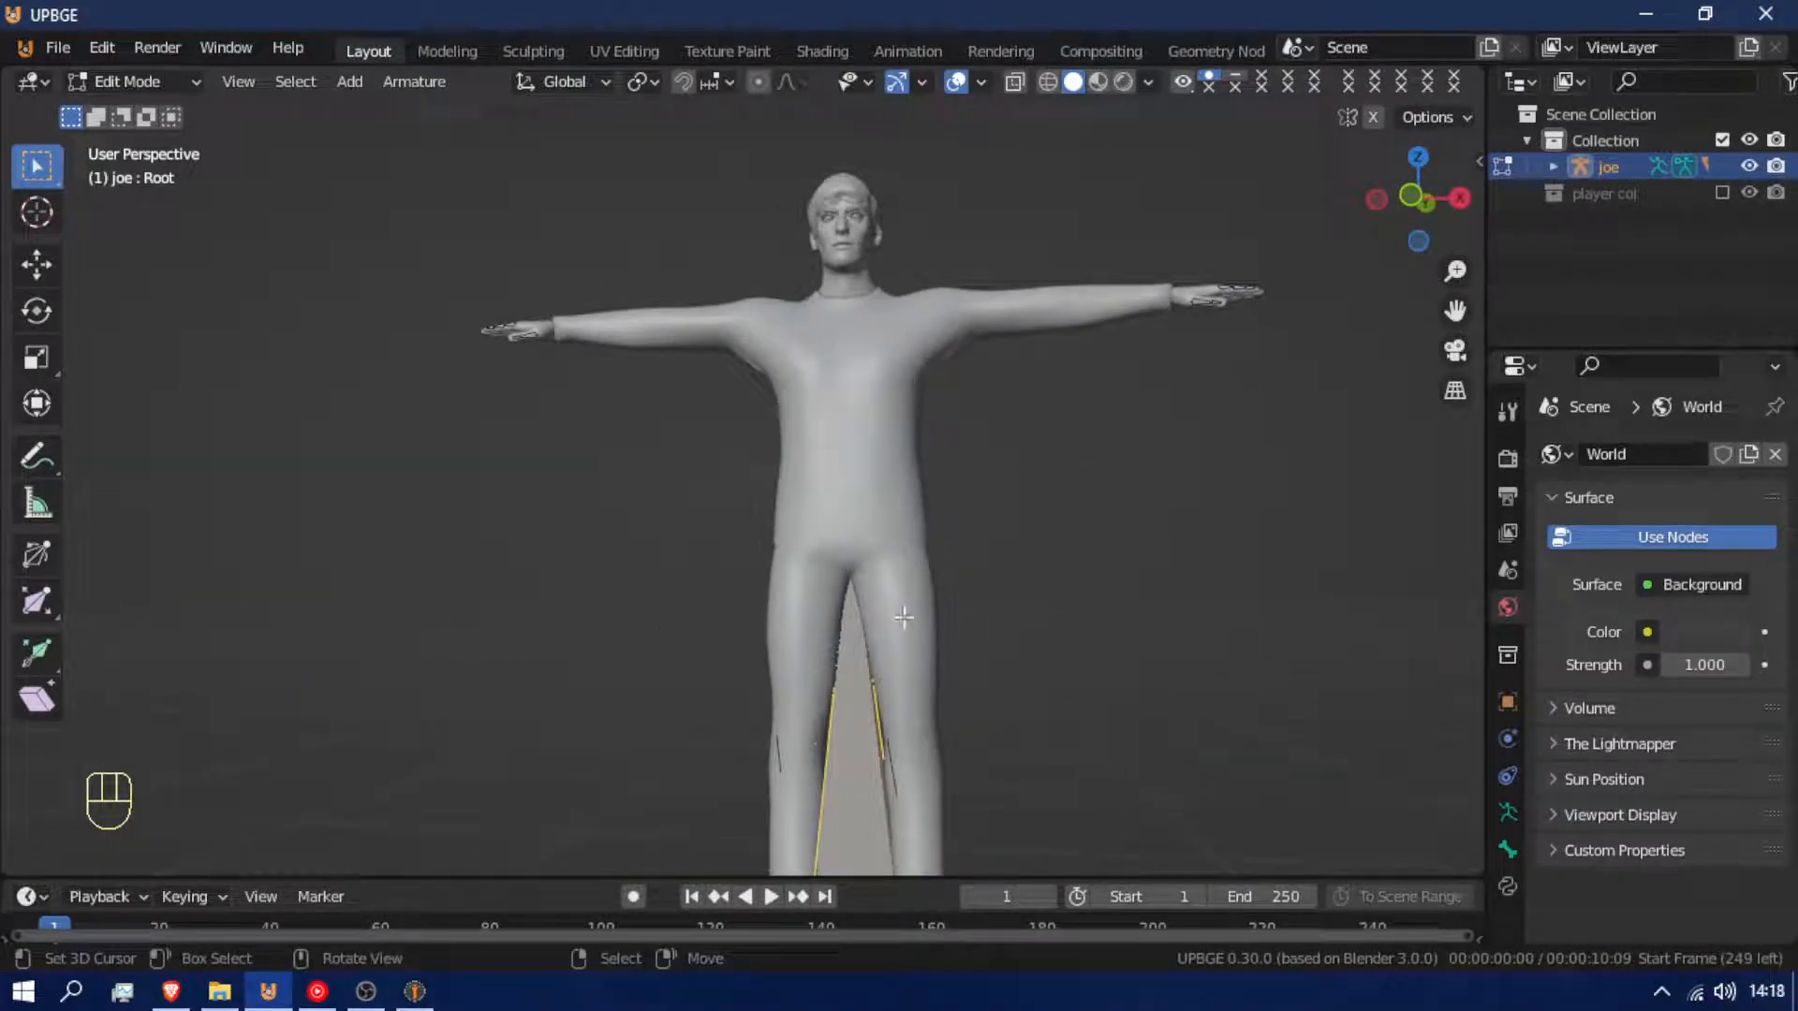
key(alt+p)
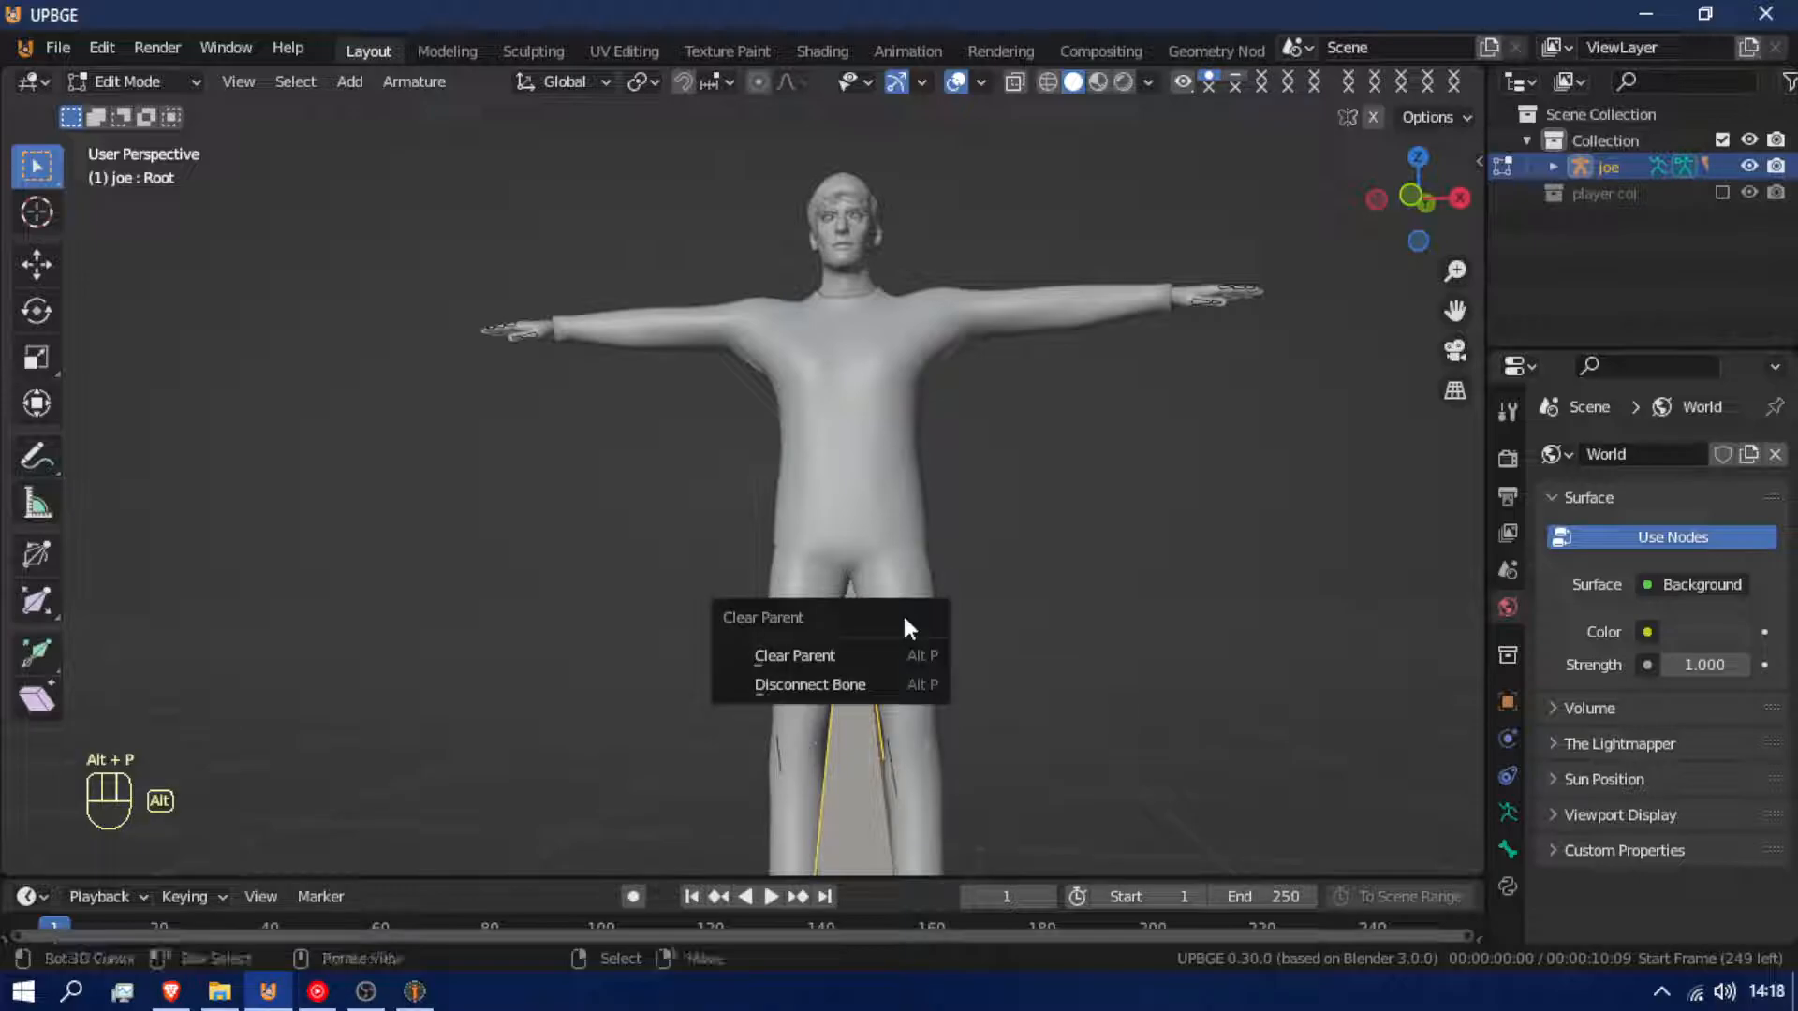
click(869, 659)
middle_drag(851, 830, 996, 834)
key(r)
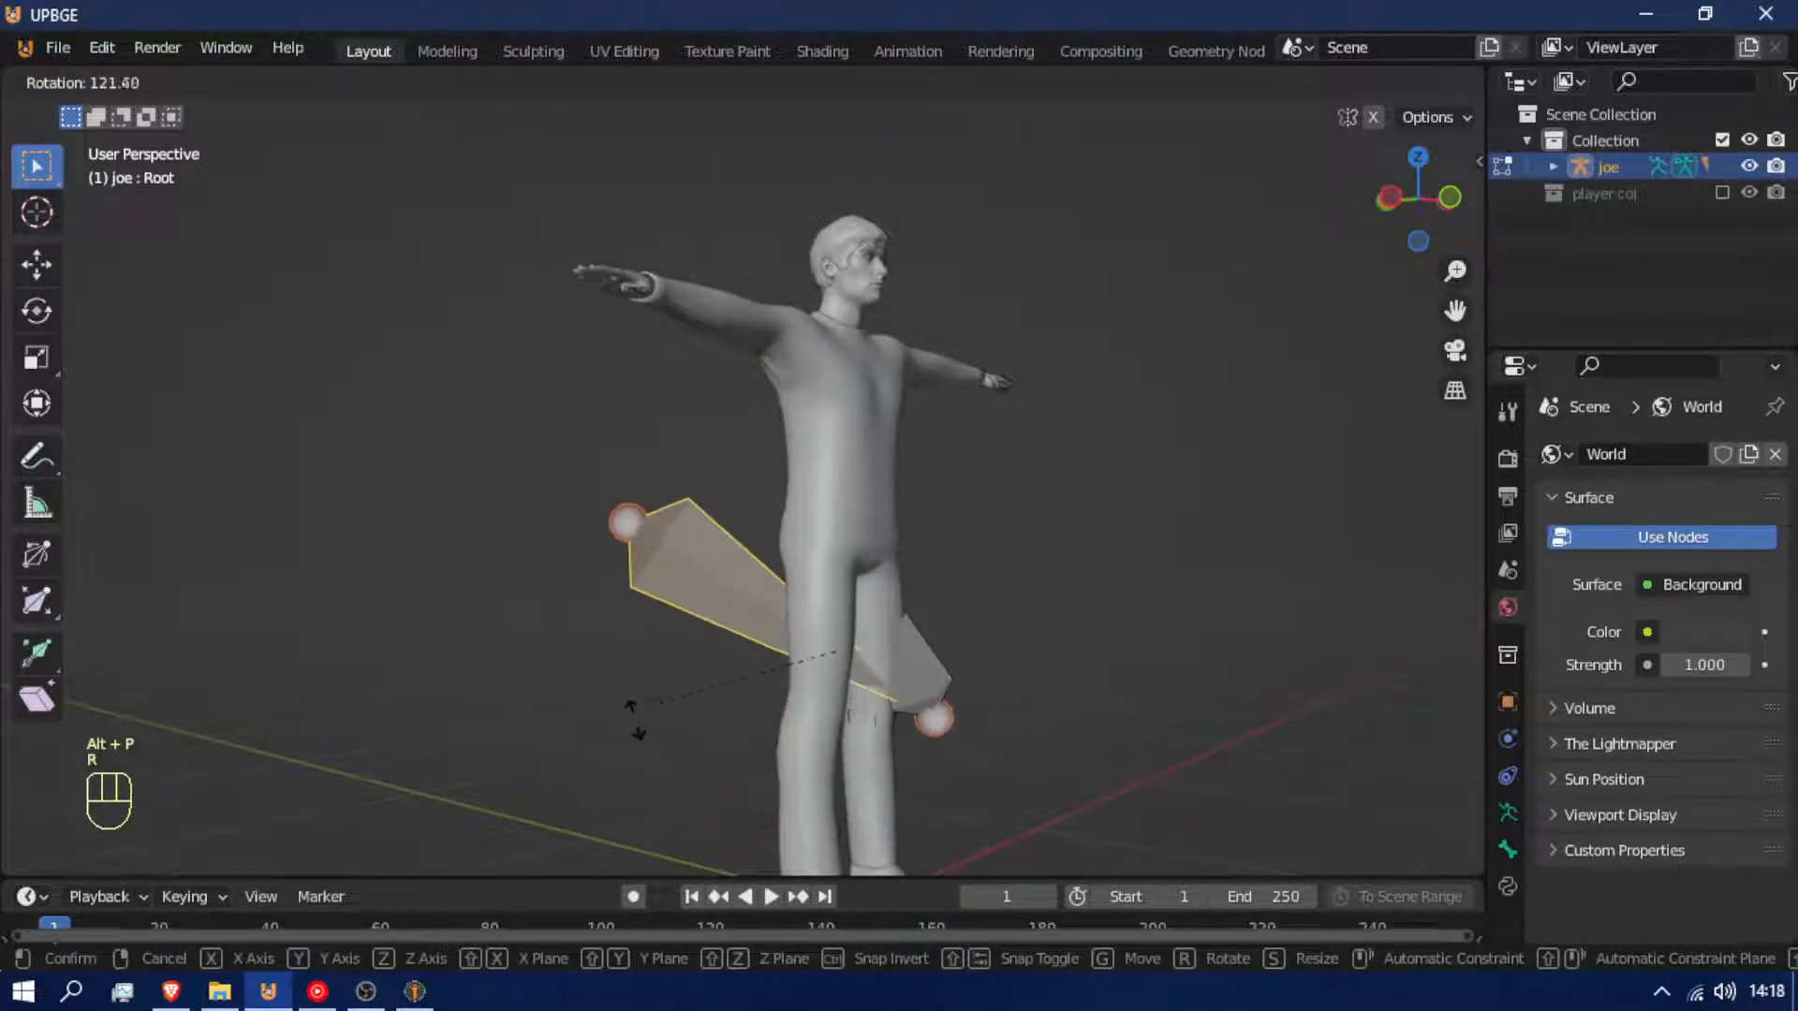
right_click(1091, 756)
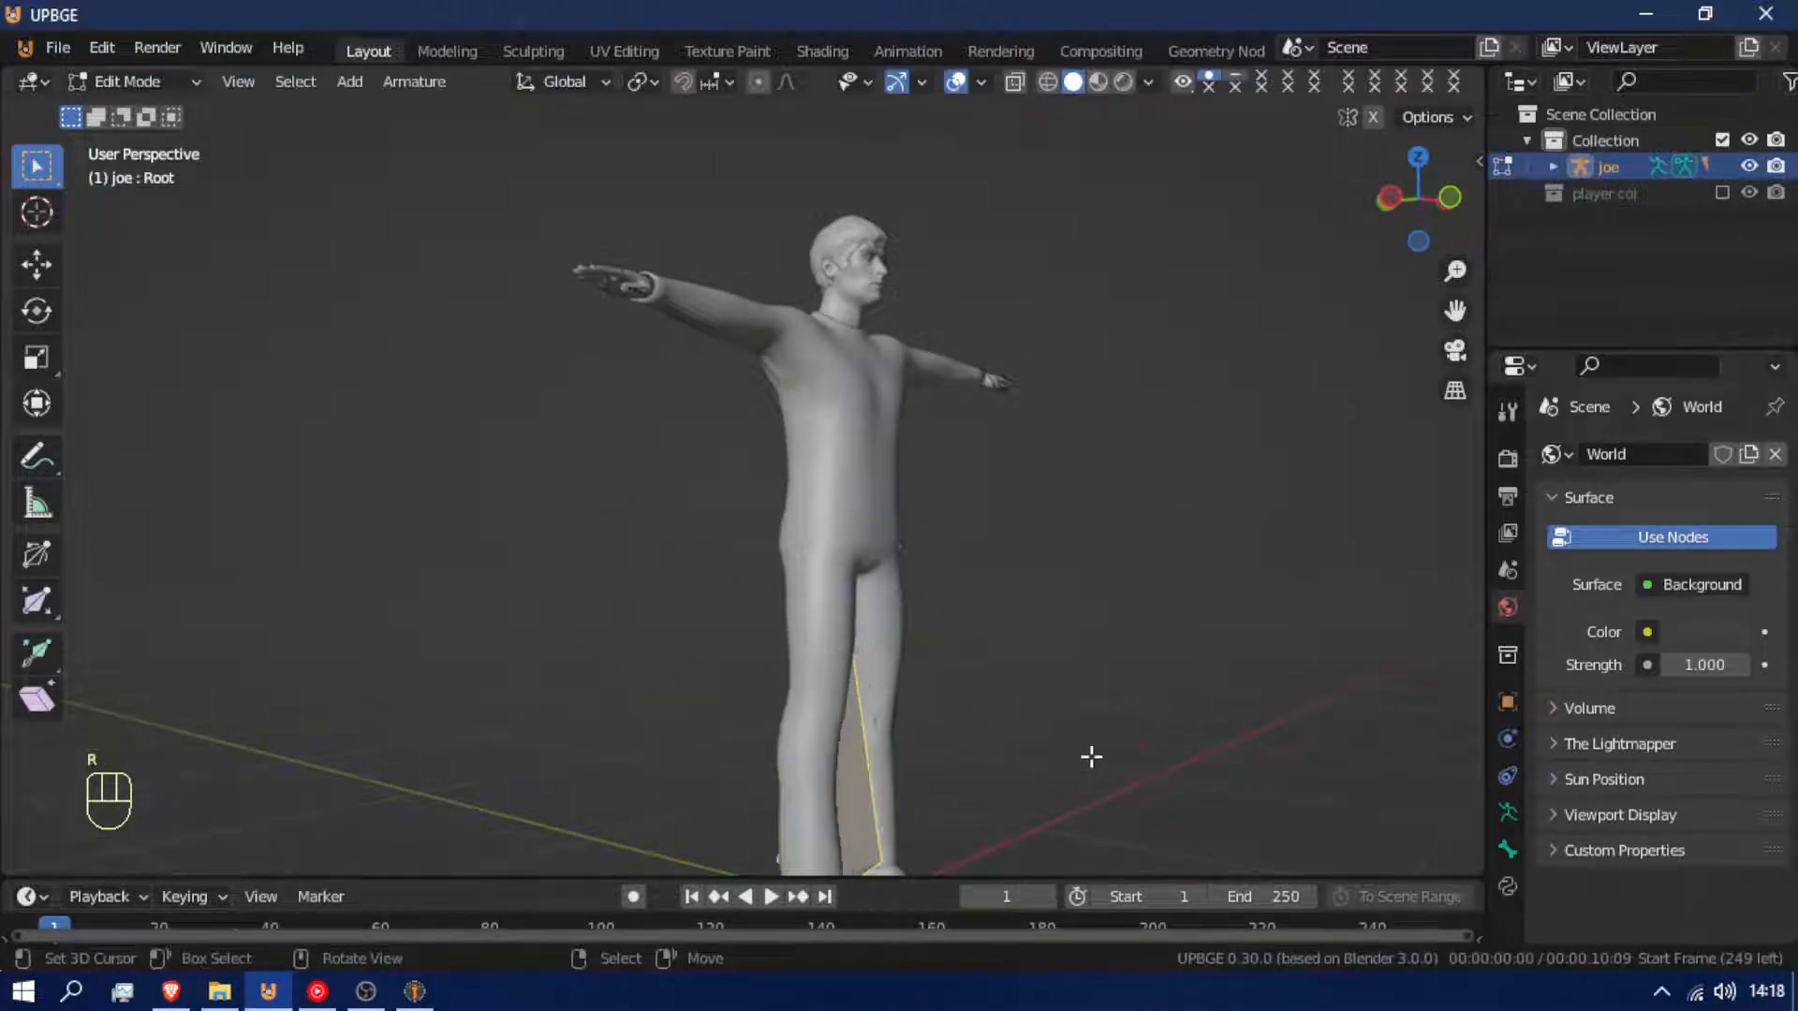
Turn on In Front in the armature's viewport display settings so its bones are drawn over the meshes
click(1507, 702)
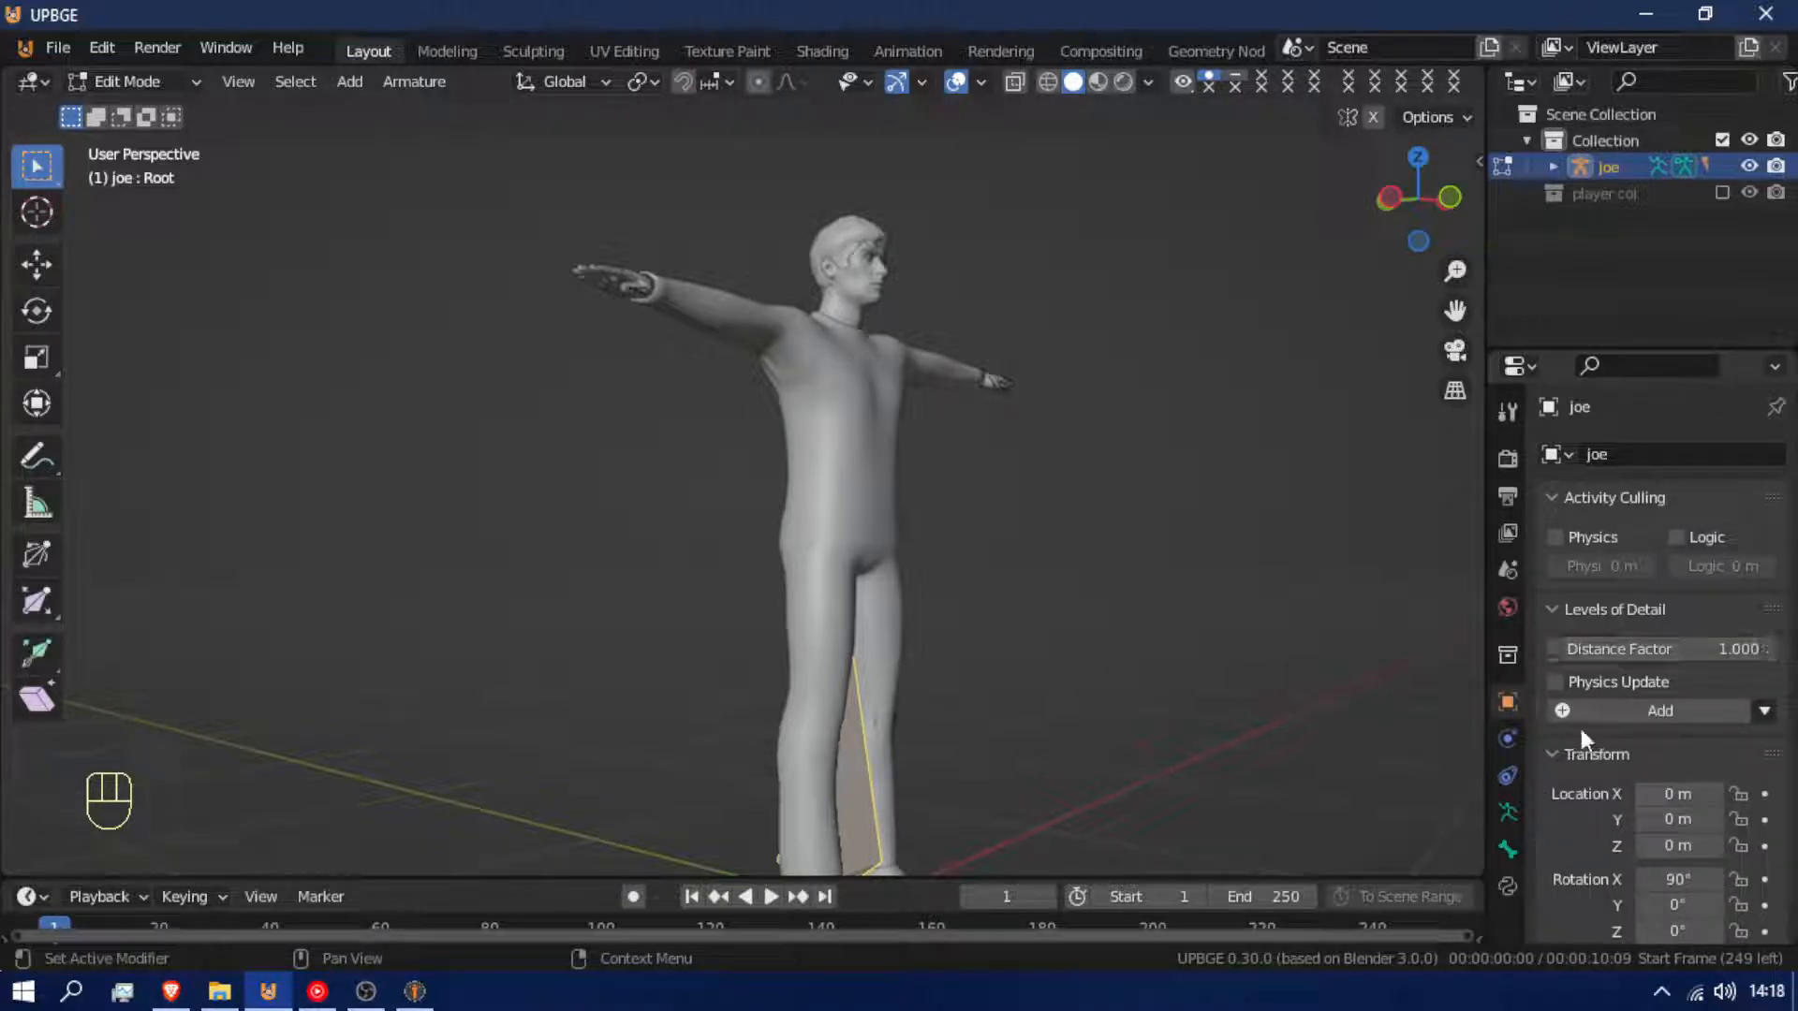
click(1507, 809)
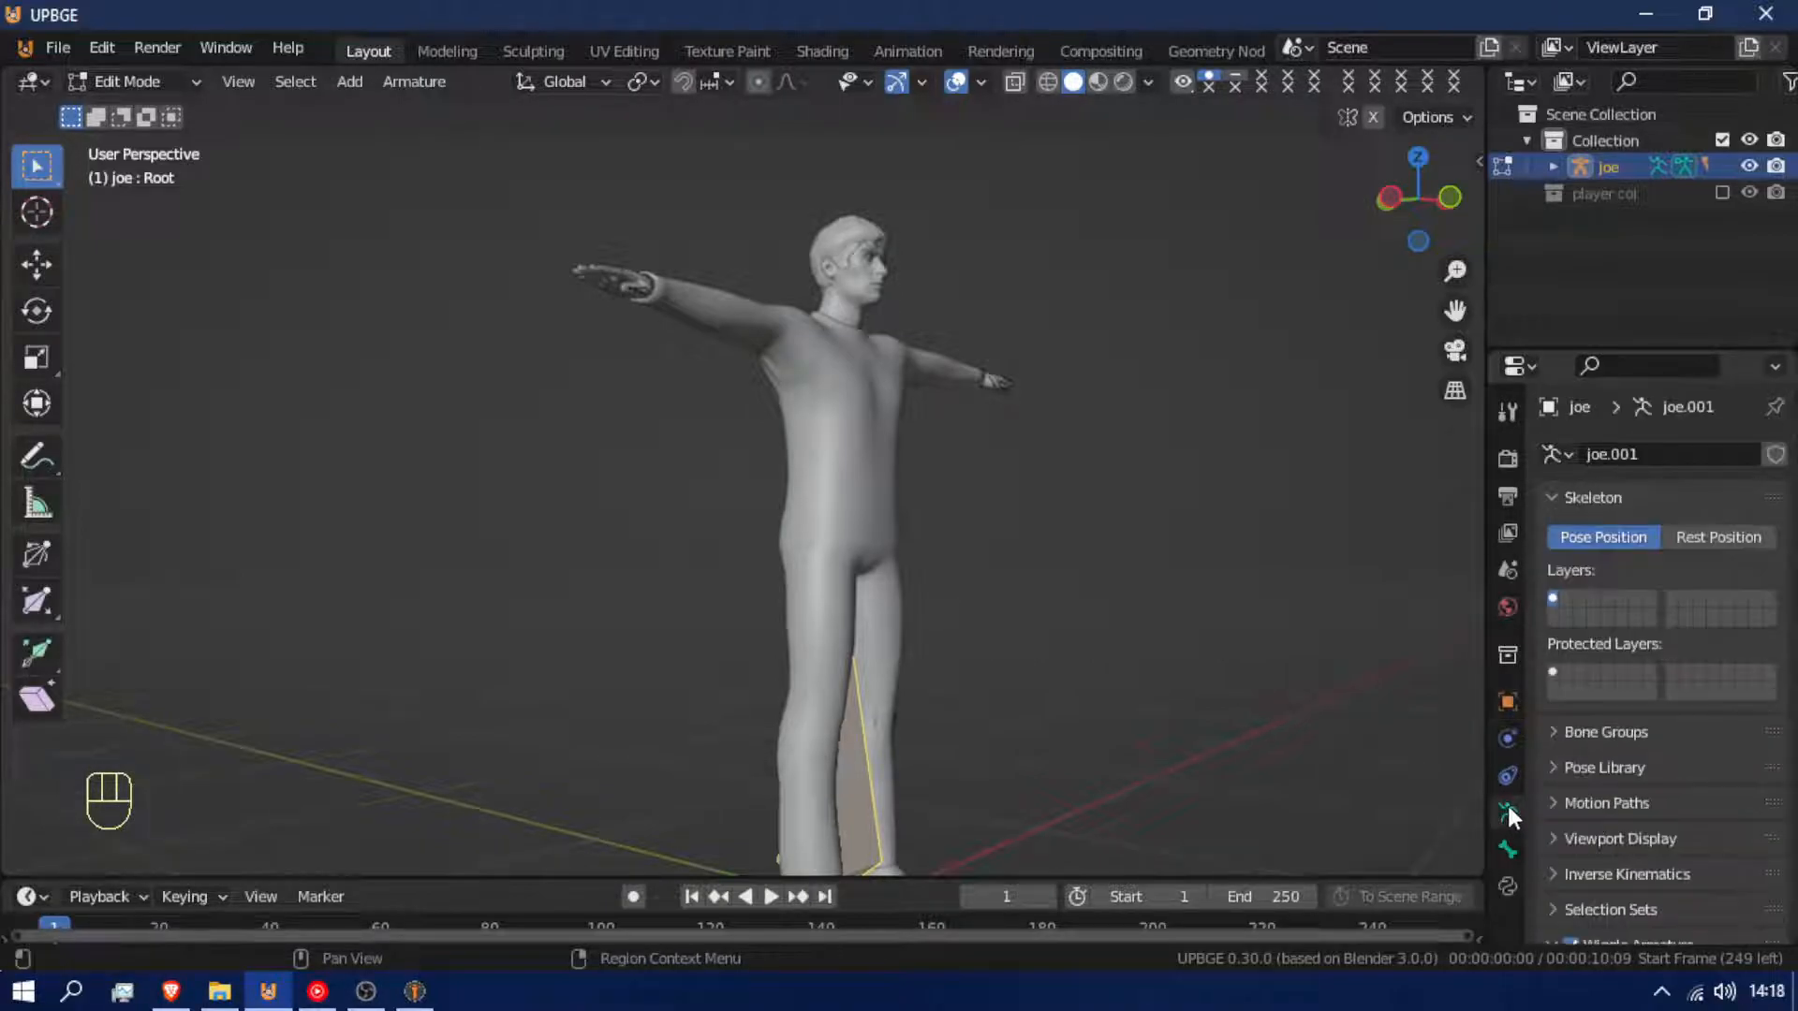
click(1569, 846)
scroll(1648, 907, down, 3)
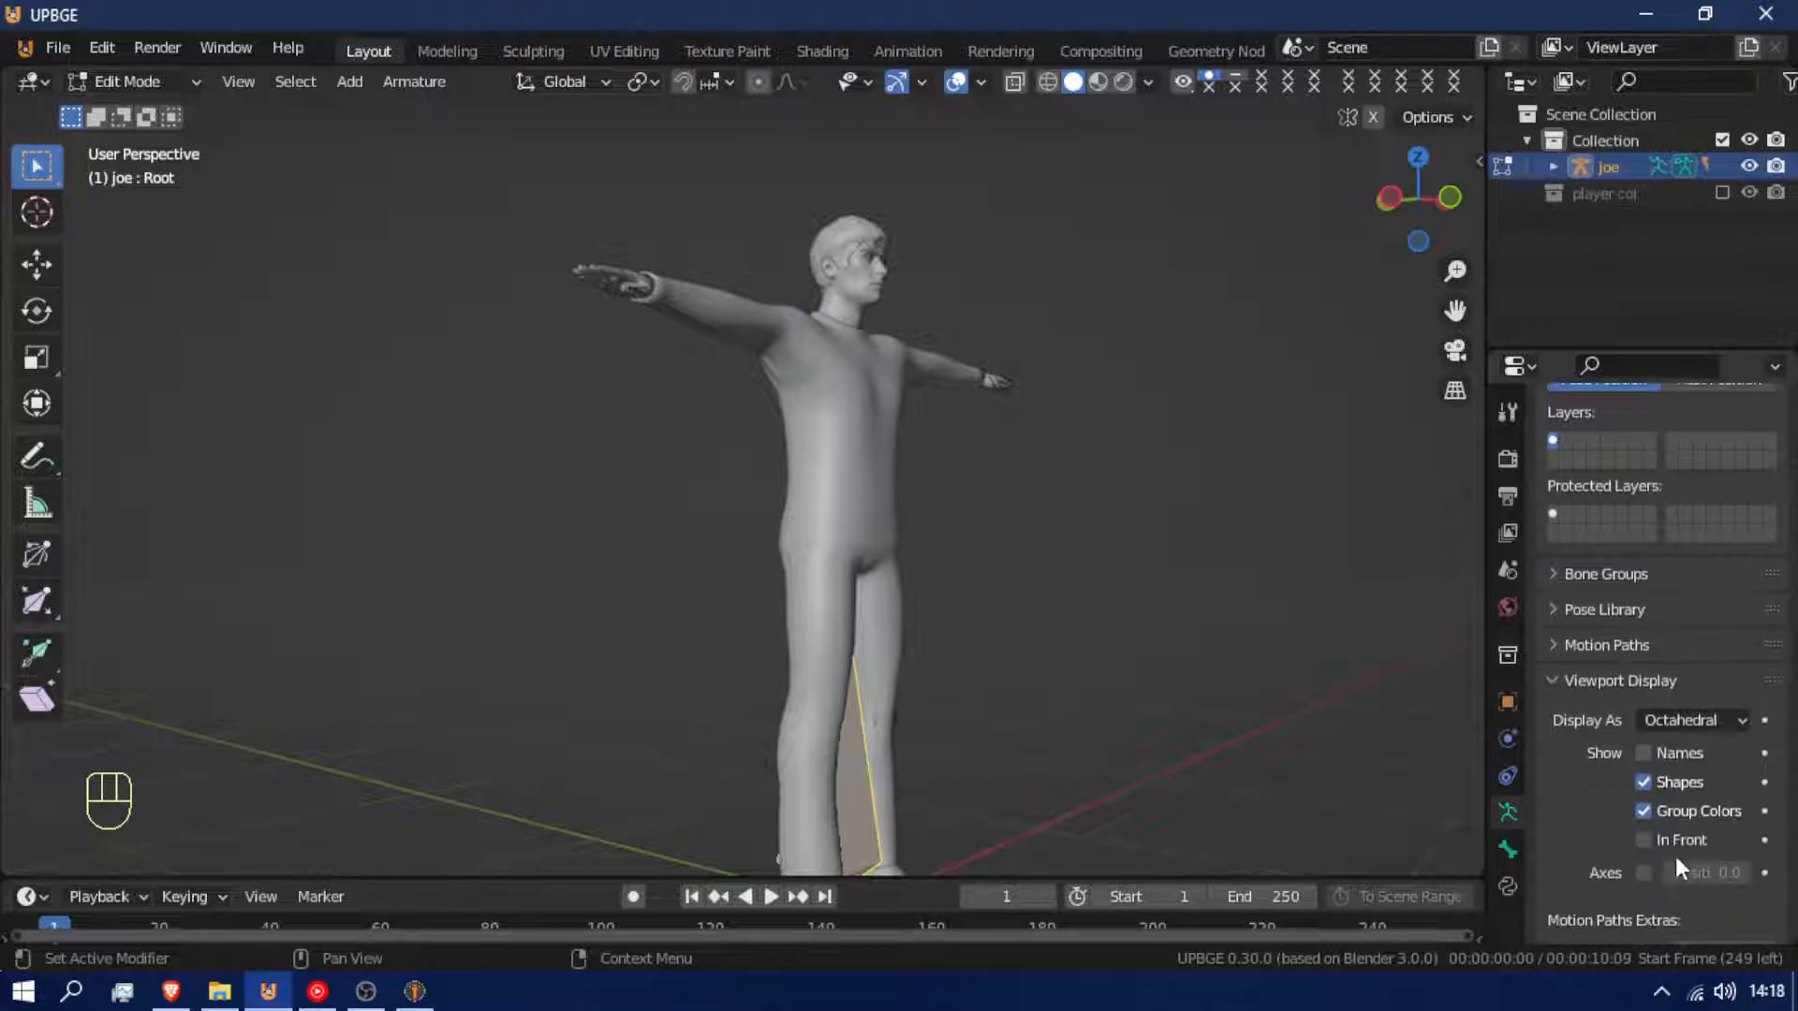
click(1643, 840)
Try parenting the pelvis bone to the Root bone at the hips
middle_drag(1123, 637, 910, 632)
scroll(910, 632, up, 6)
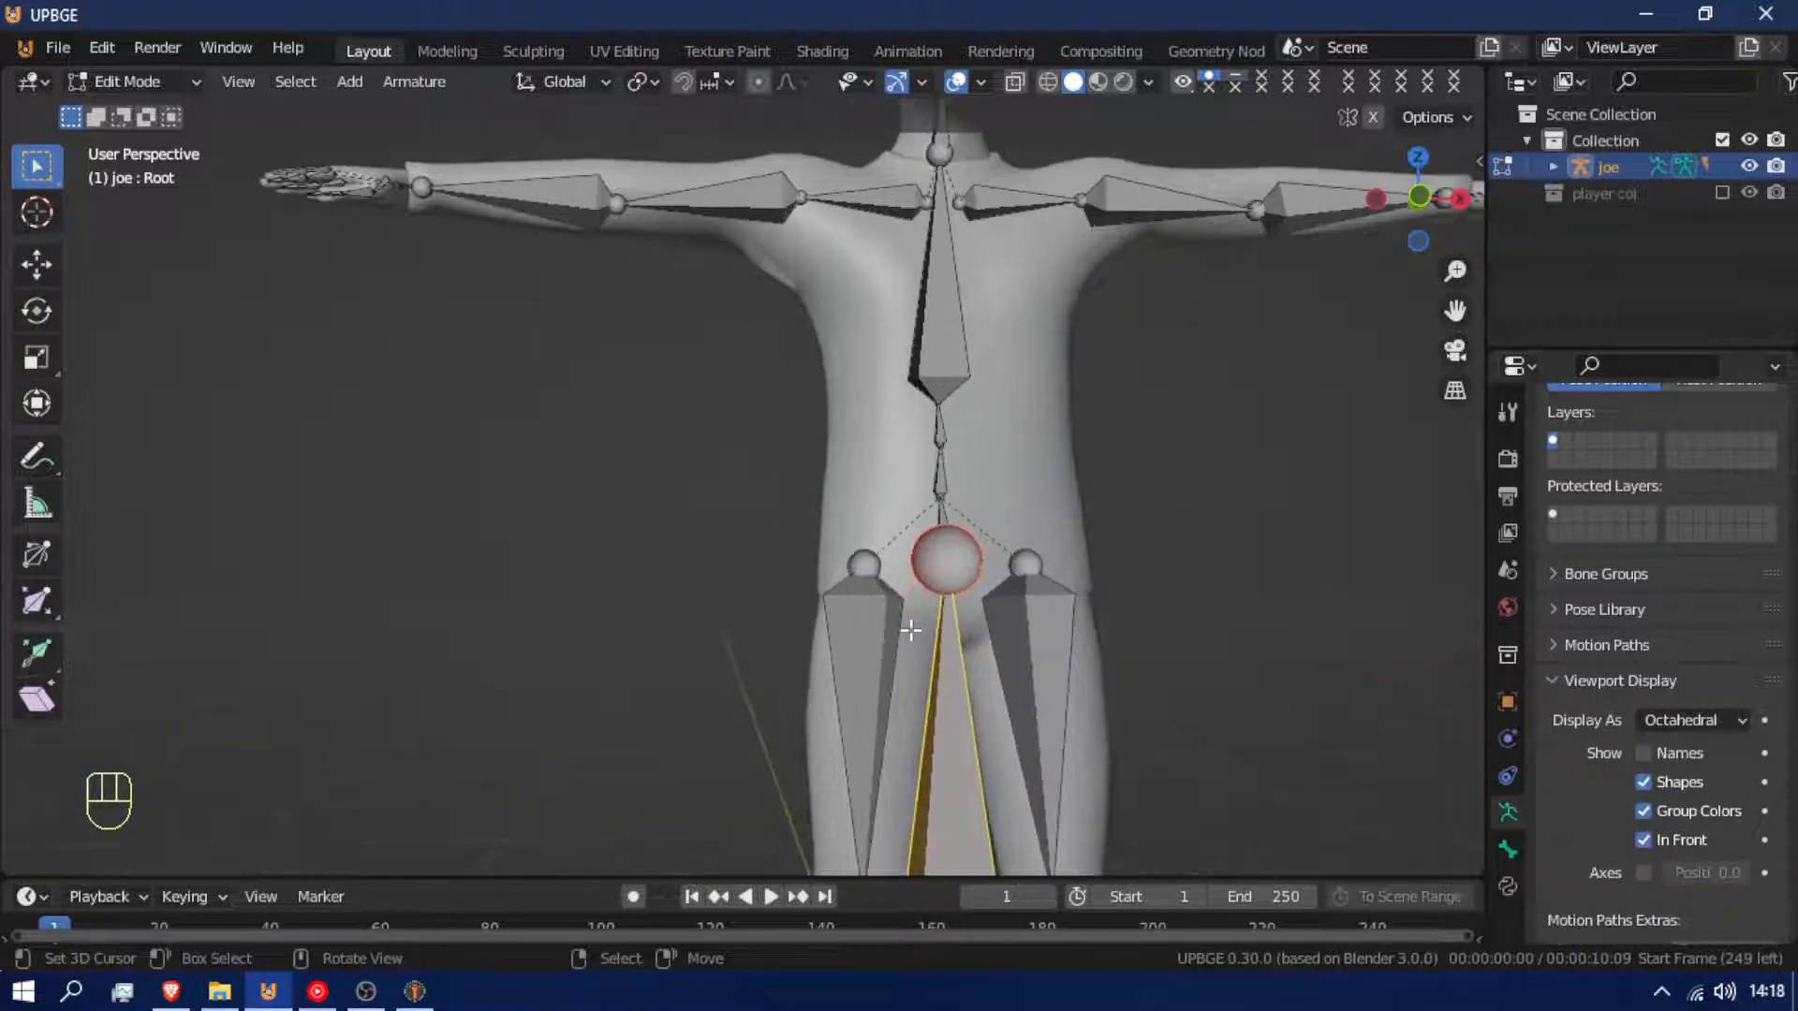
shift+middle_drag(1144, 586, 1008, 550)
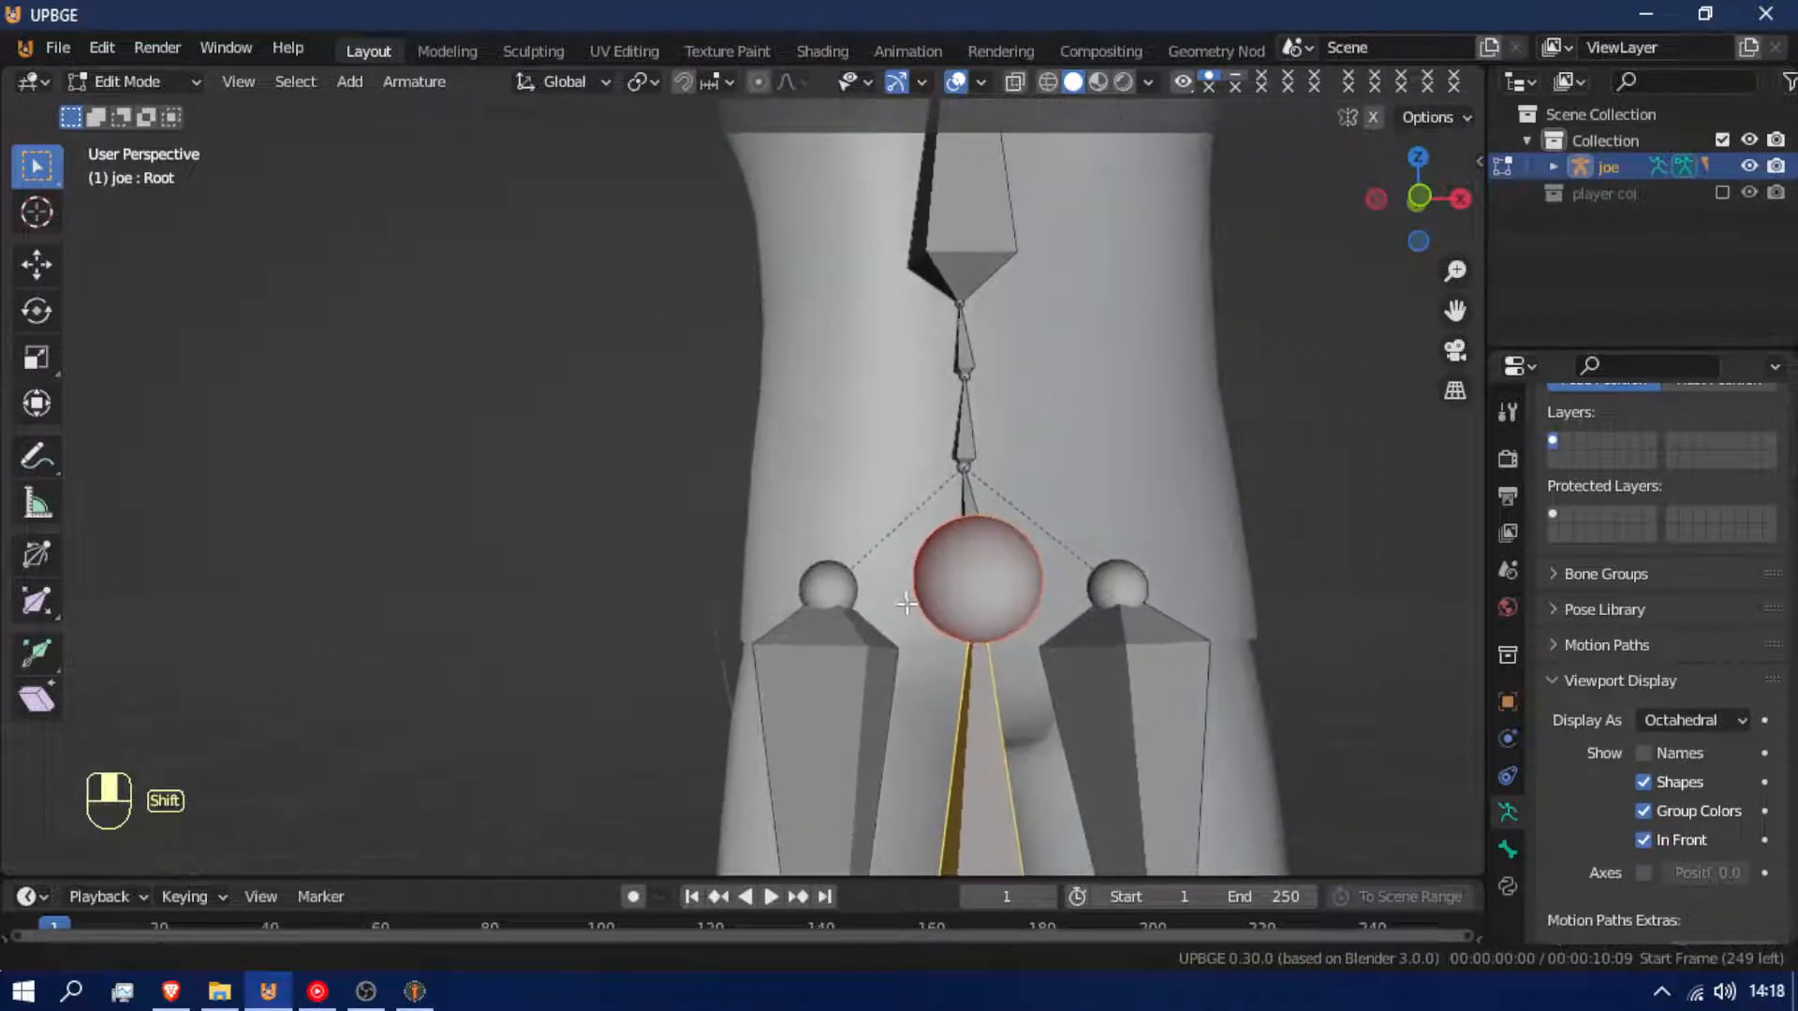
right_click(964, 497)
shift+right_click(979, 707)
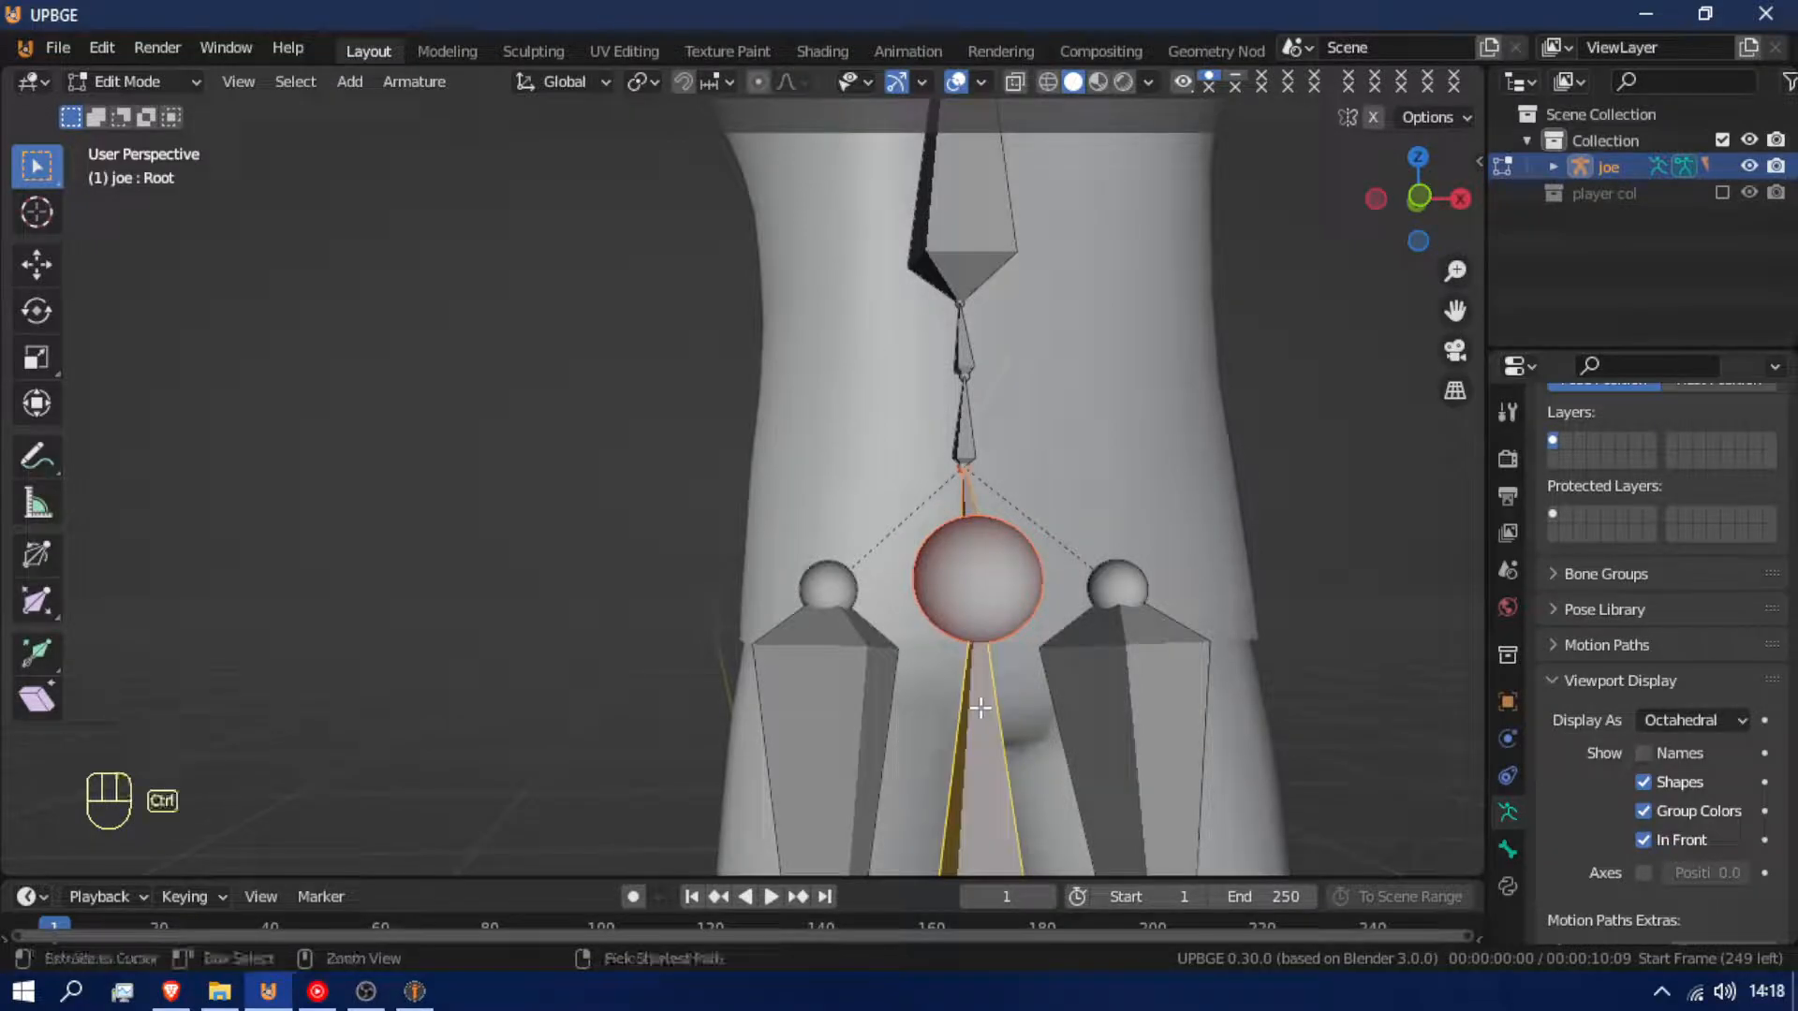
key(ctrl+p)
click(979, 706)
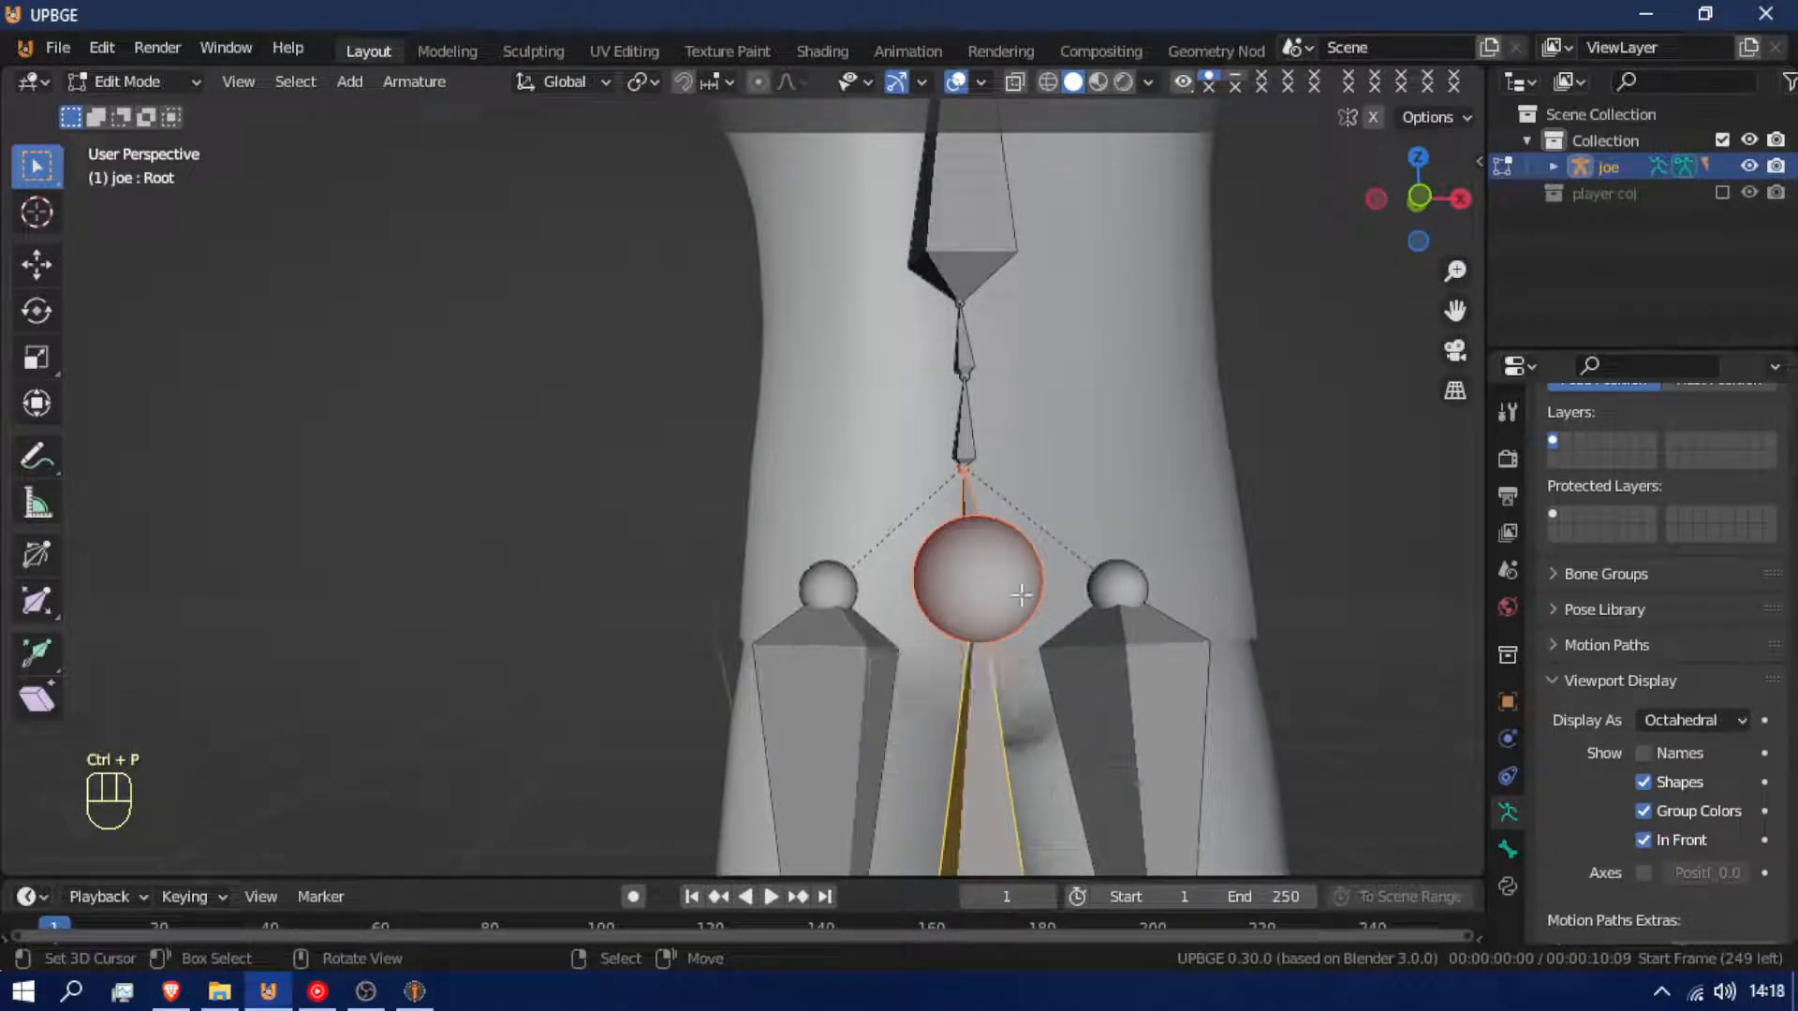
Clear the pelvis bone's parent and test moving the Root bone separately from it
click(970, 620)
key(g)
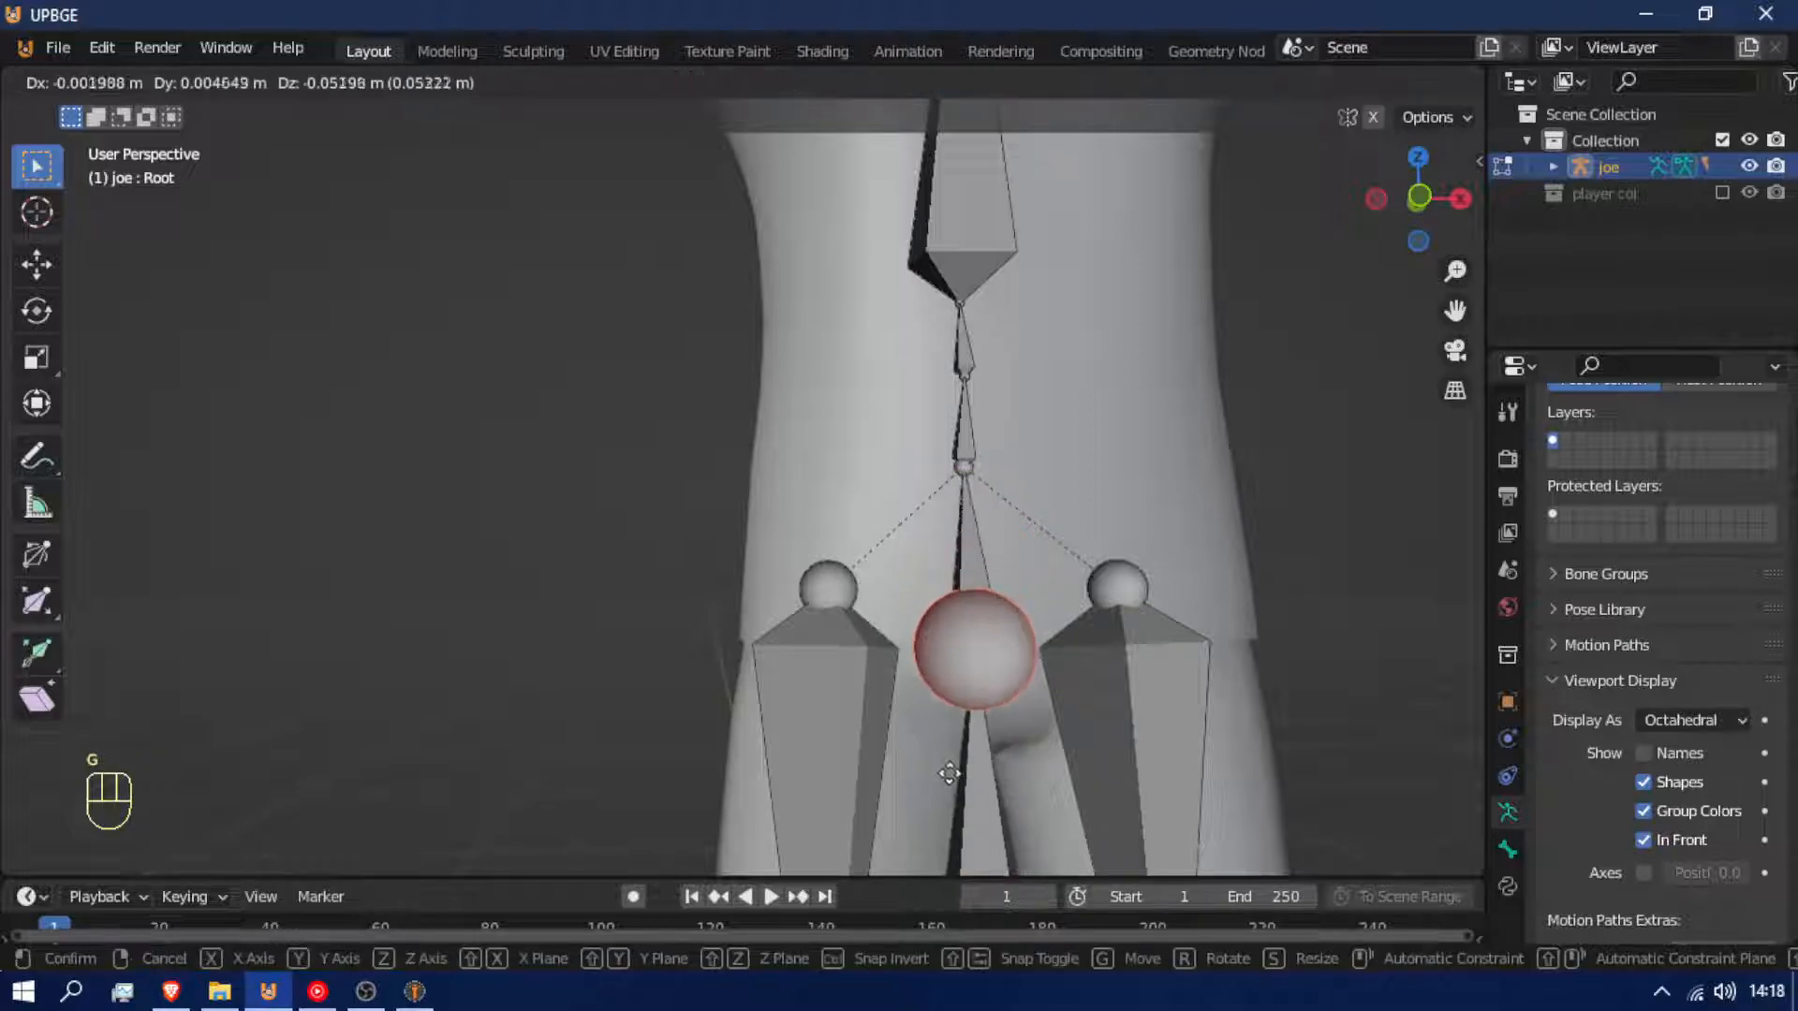
right_click(946, 687)
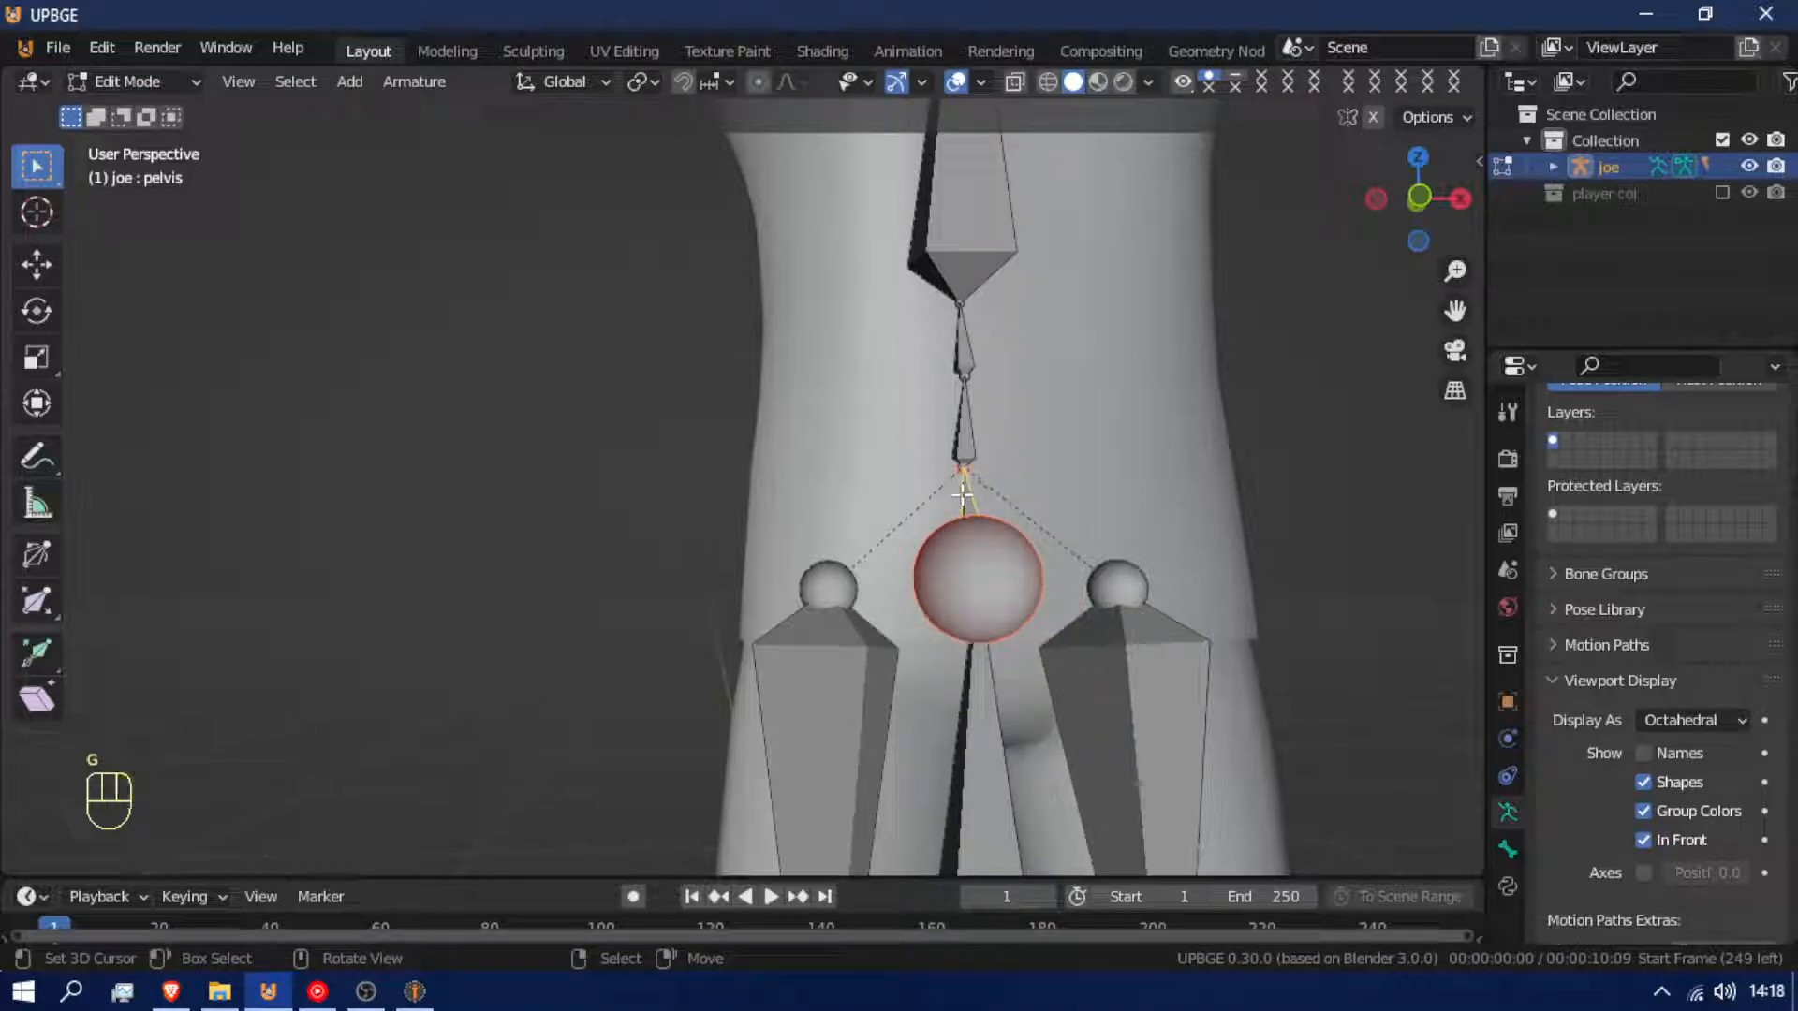
key(alt+p)
click(920, 526)
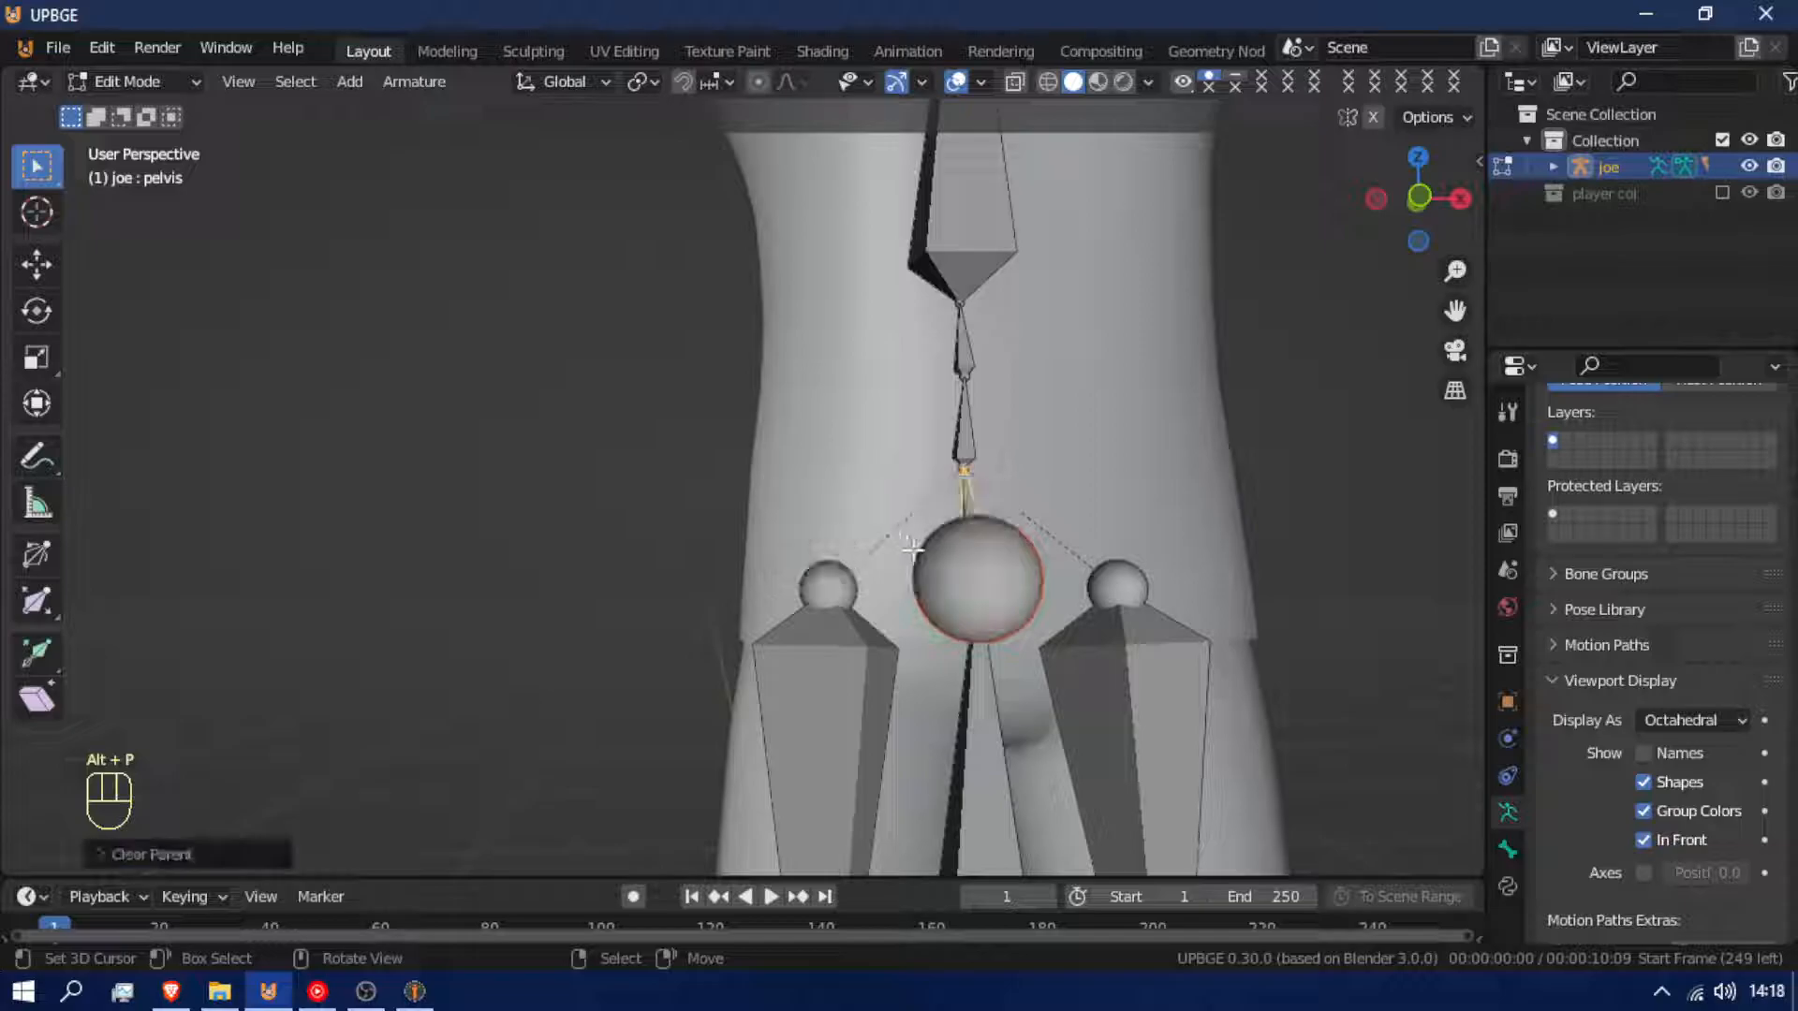
click(958, 784)
key(g)
right_click(950, 656)
Rotate the Root bone 90° about the global X axis
middle_drag(964, 657, 1272, 690)
key(r)
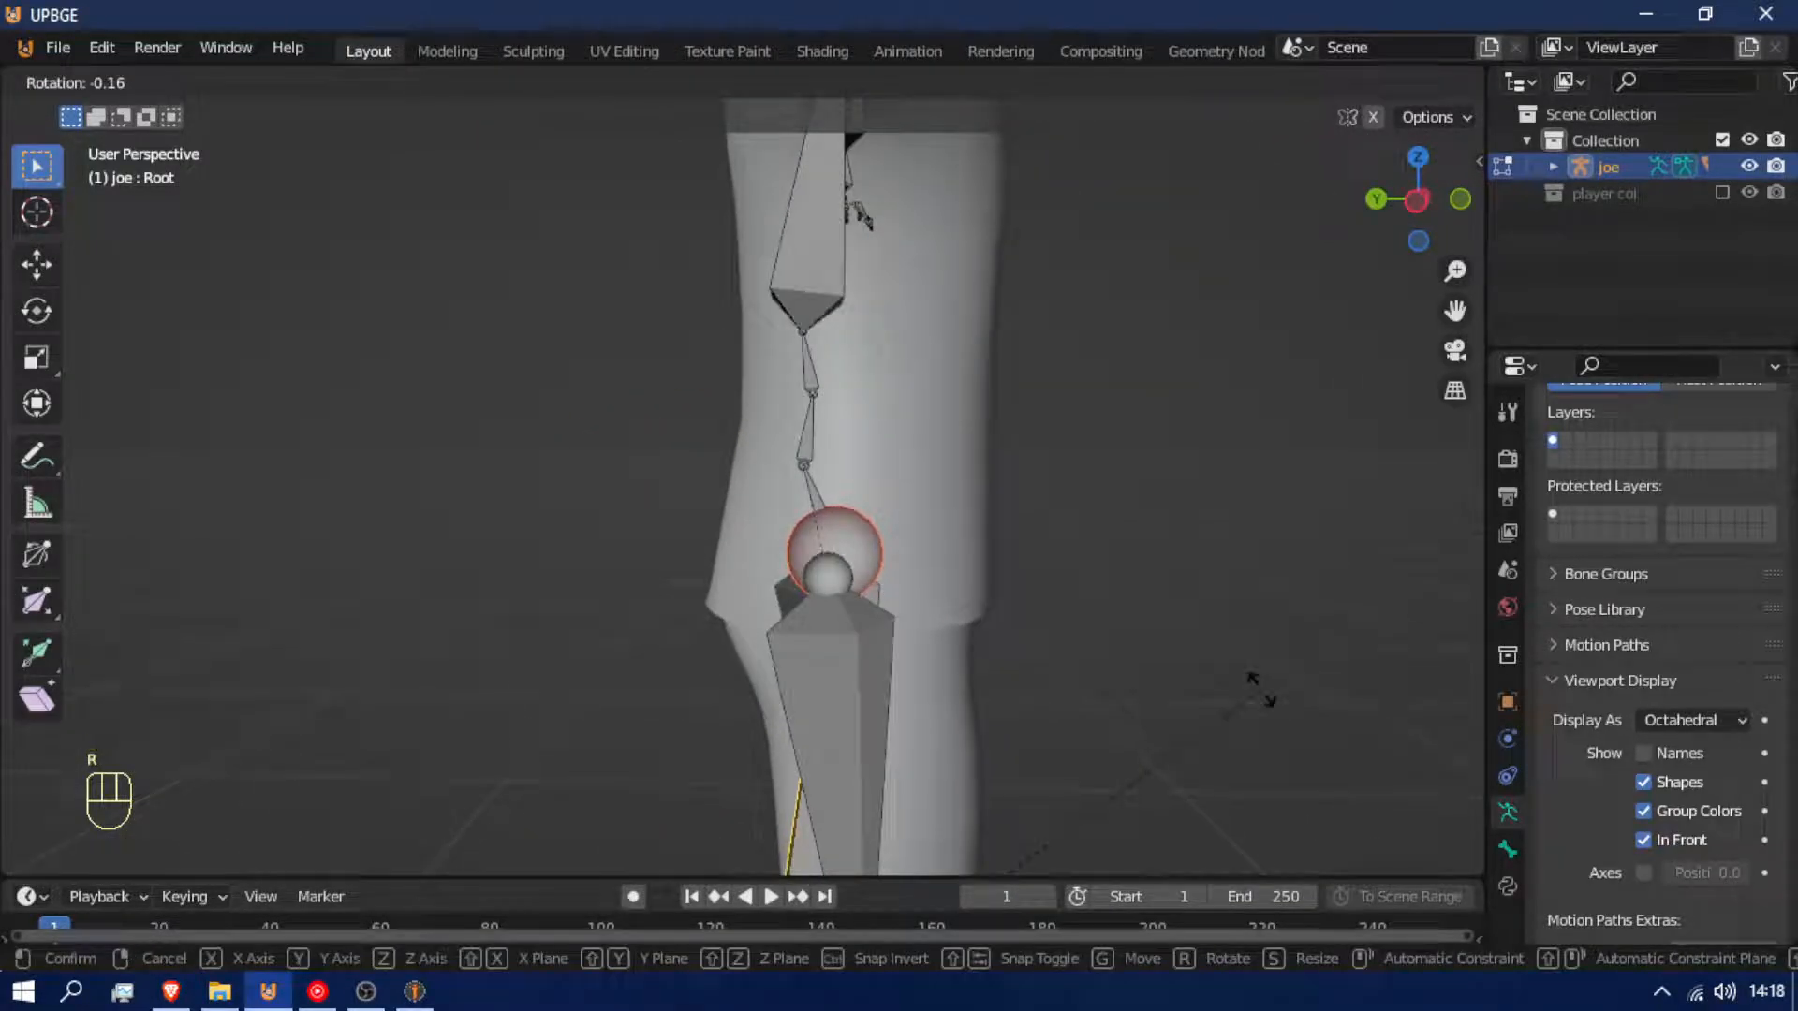
text(x90)
key(Return)
Lower the Root bone about 0.43 m along the global Z axis to the character's feet
scroll(1161, 729, down, 4)
middle_drag(1127, 727, 831, 682)
key(g)
key(z)
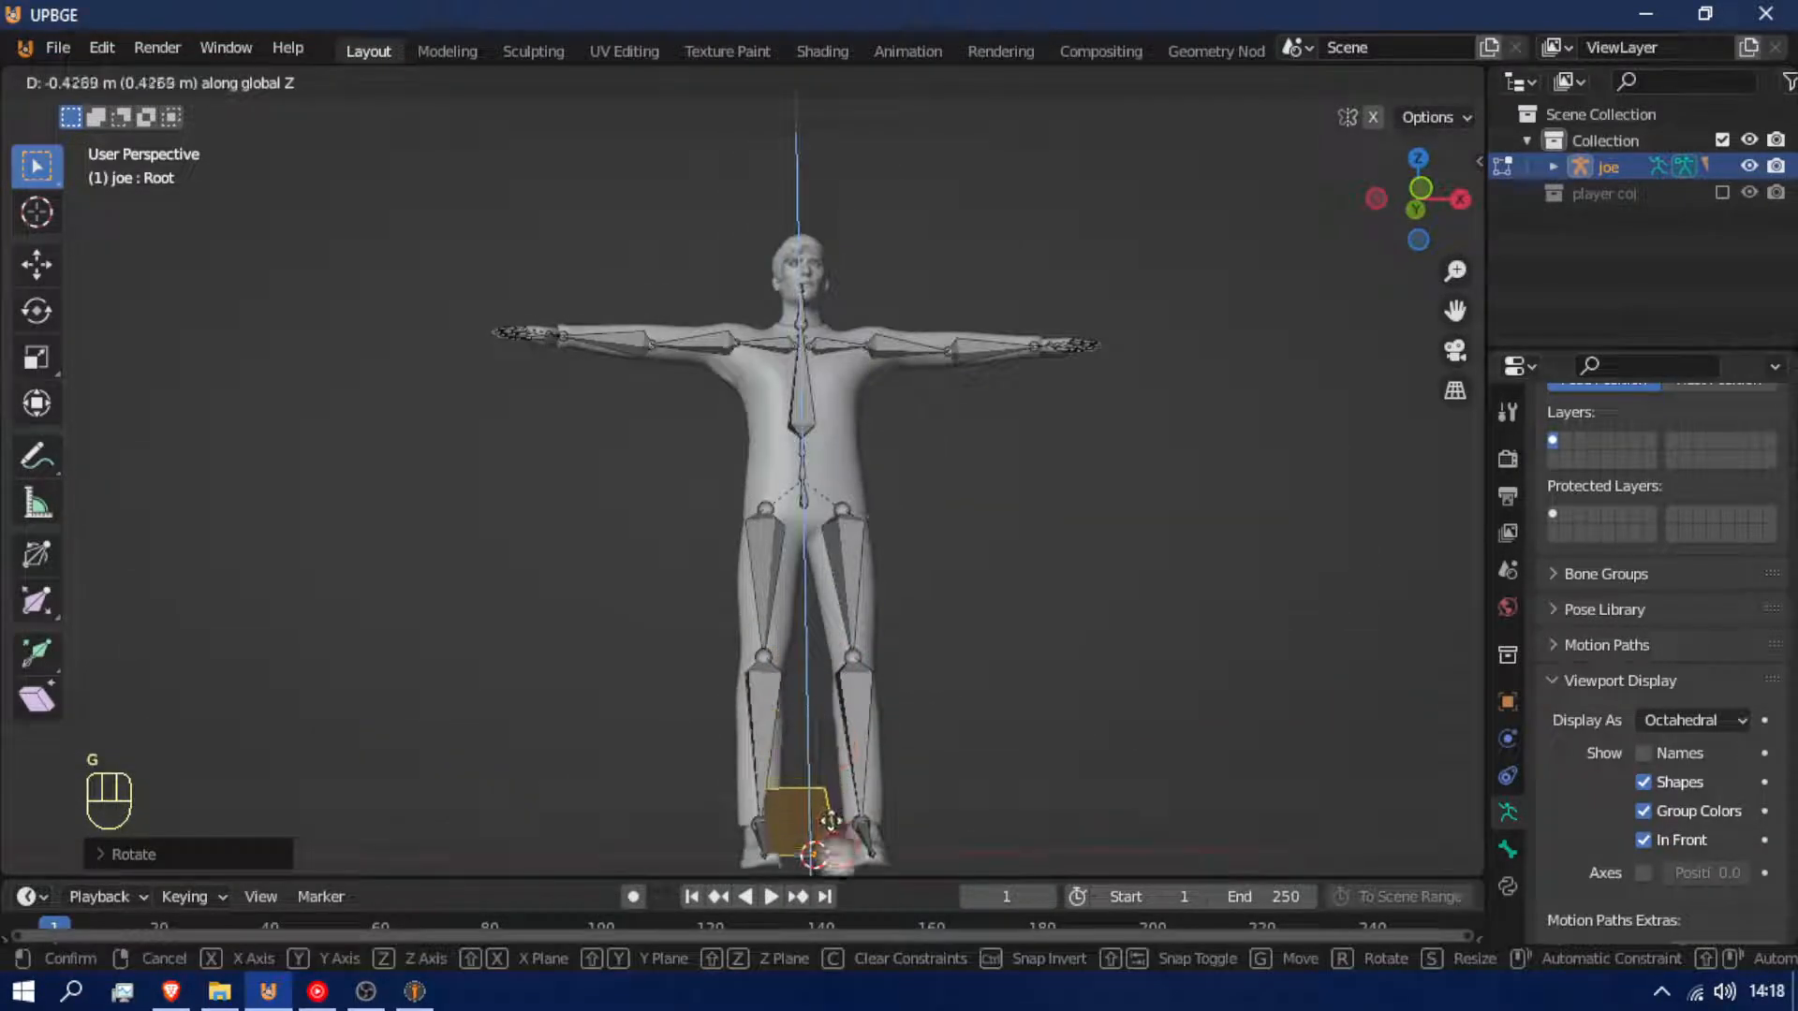
click(830, 821)
Parent the pelvis bone to the Root bone at the feet with Keep Offset, and leave Edit Mode
middle_drag(830, 824, 1044, 861)
middle_drag(850, 817, 706, 555)
click(806, 504)
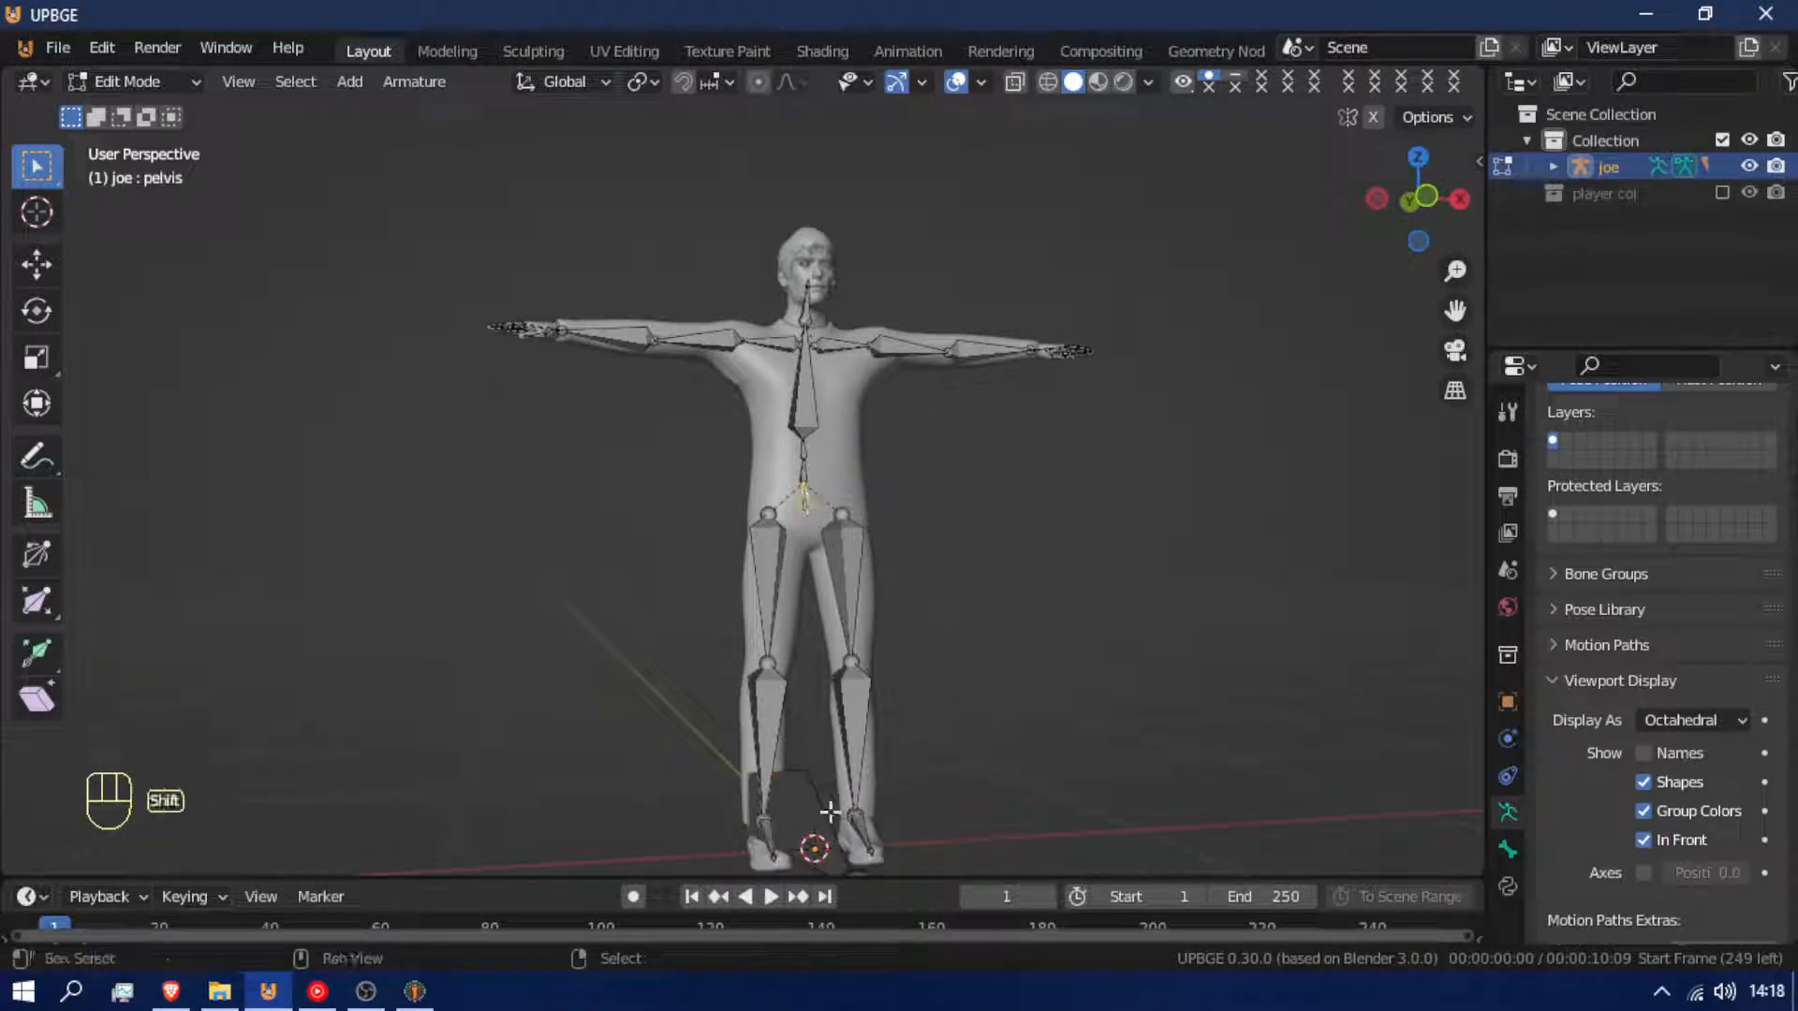
ctrl+click(803, 810)
key(ctrl+p)
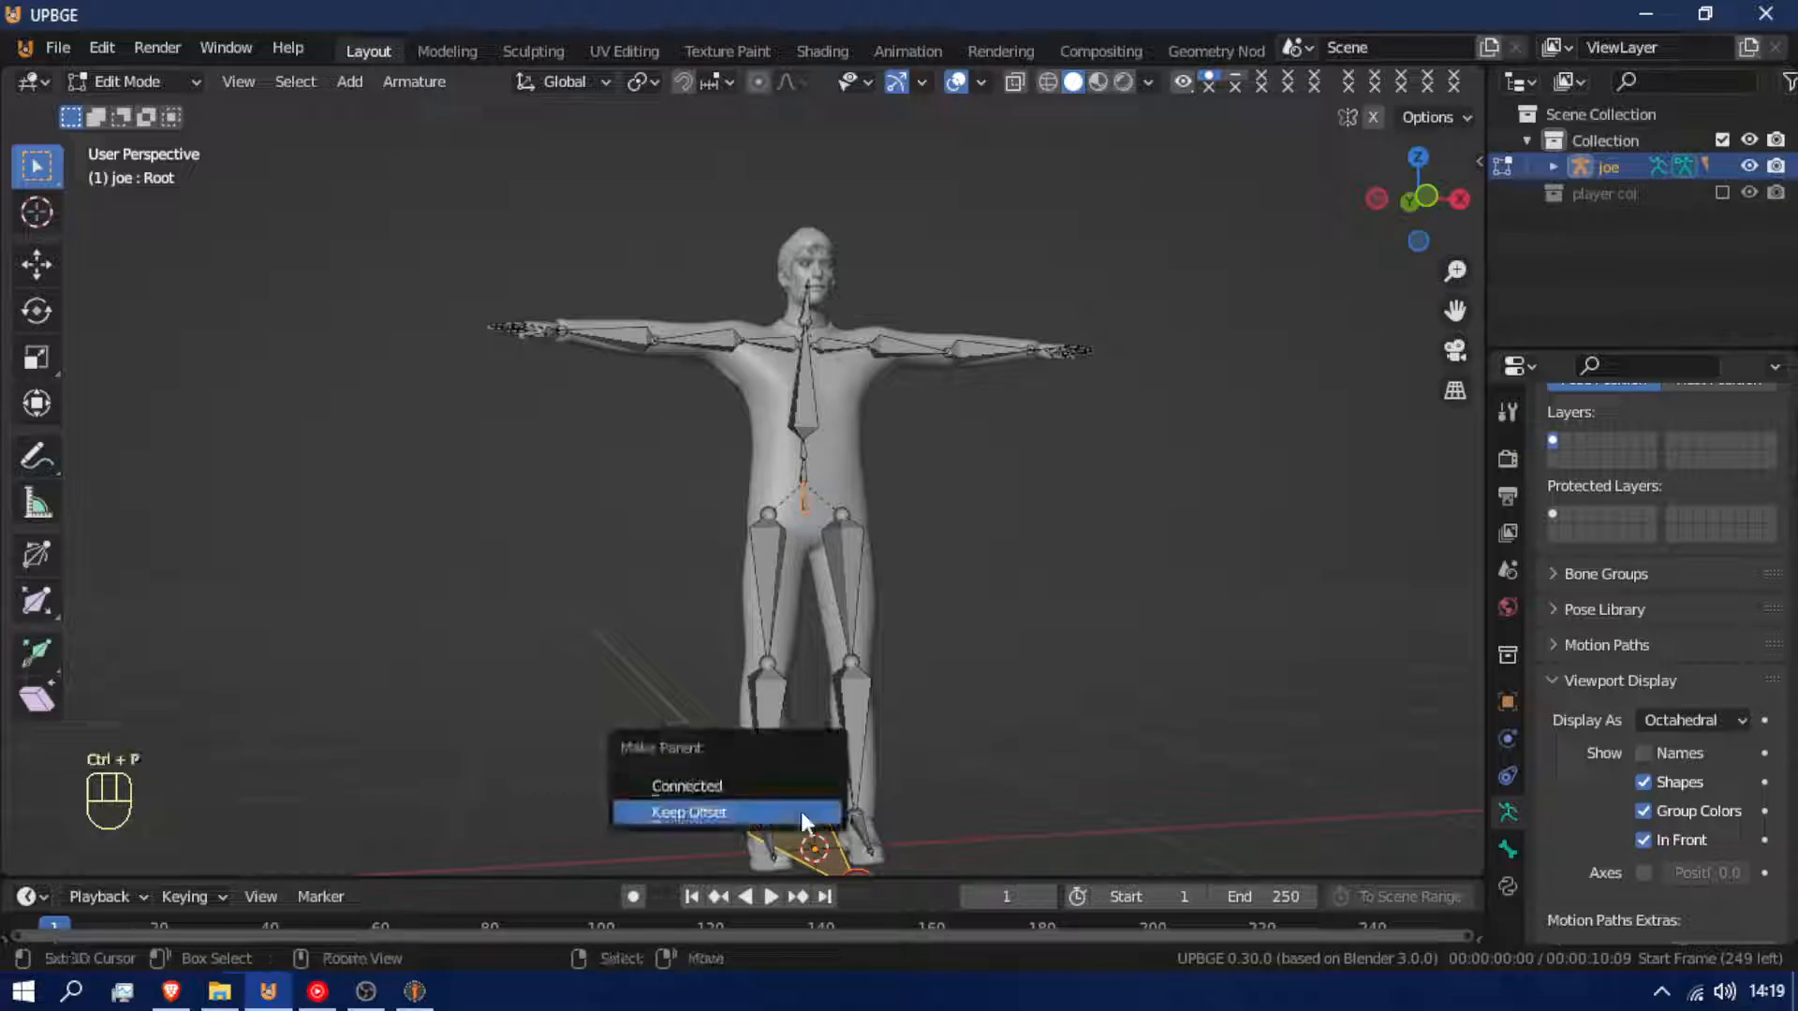
key(Return)
key(Tab)
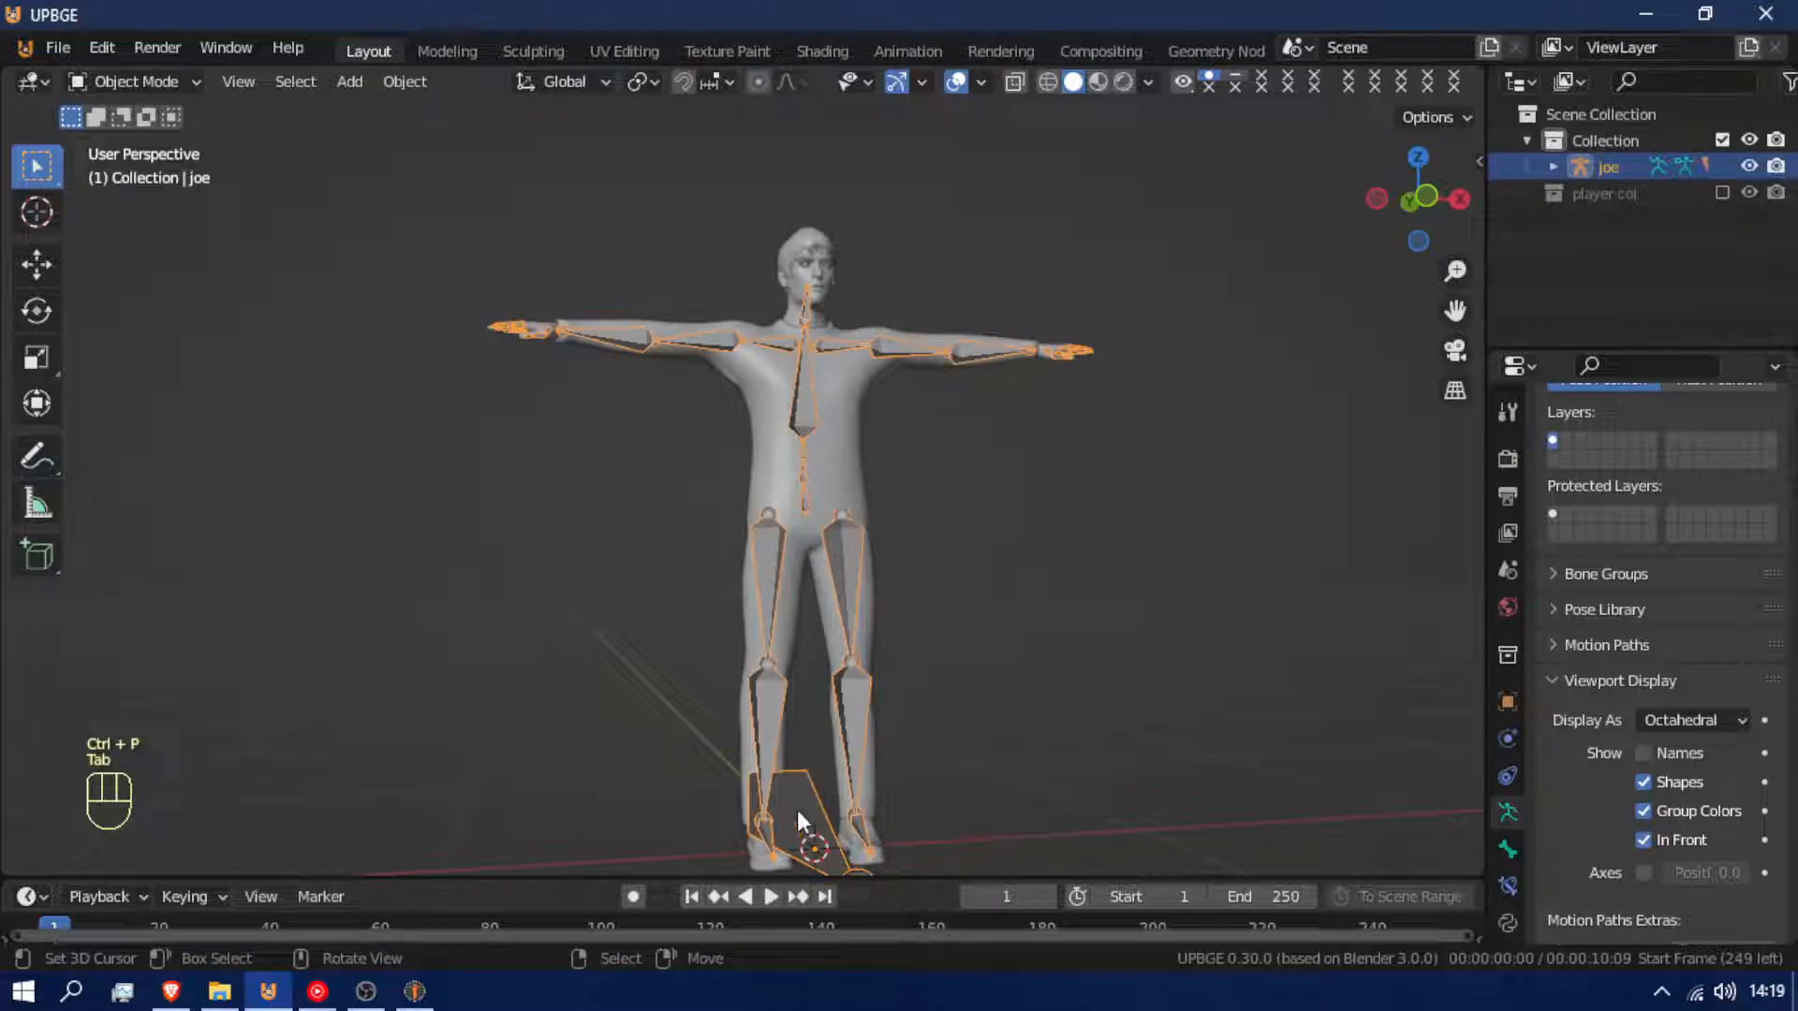
Test moving the lower spine bone and the pelvis bone in Pose Mode, cancelling each move
key(g)
key(ctrl+Tab)
key(g)
right_click(732, 669)
click(807, 474)
key(g)
right_click(773, 470)
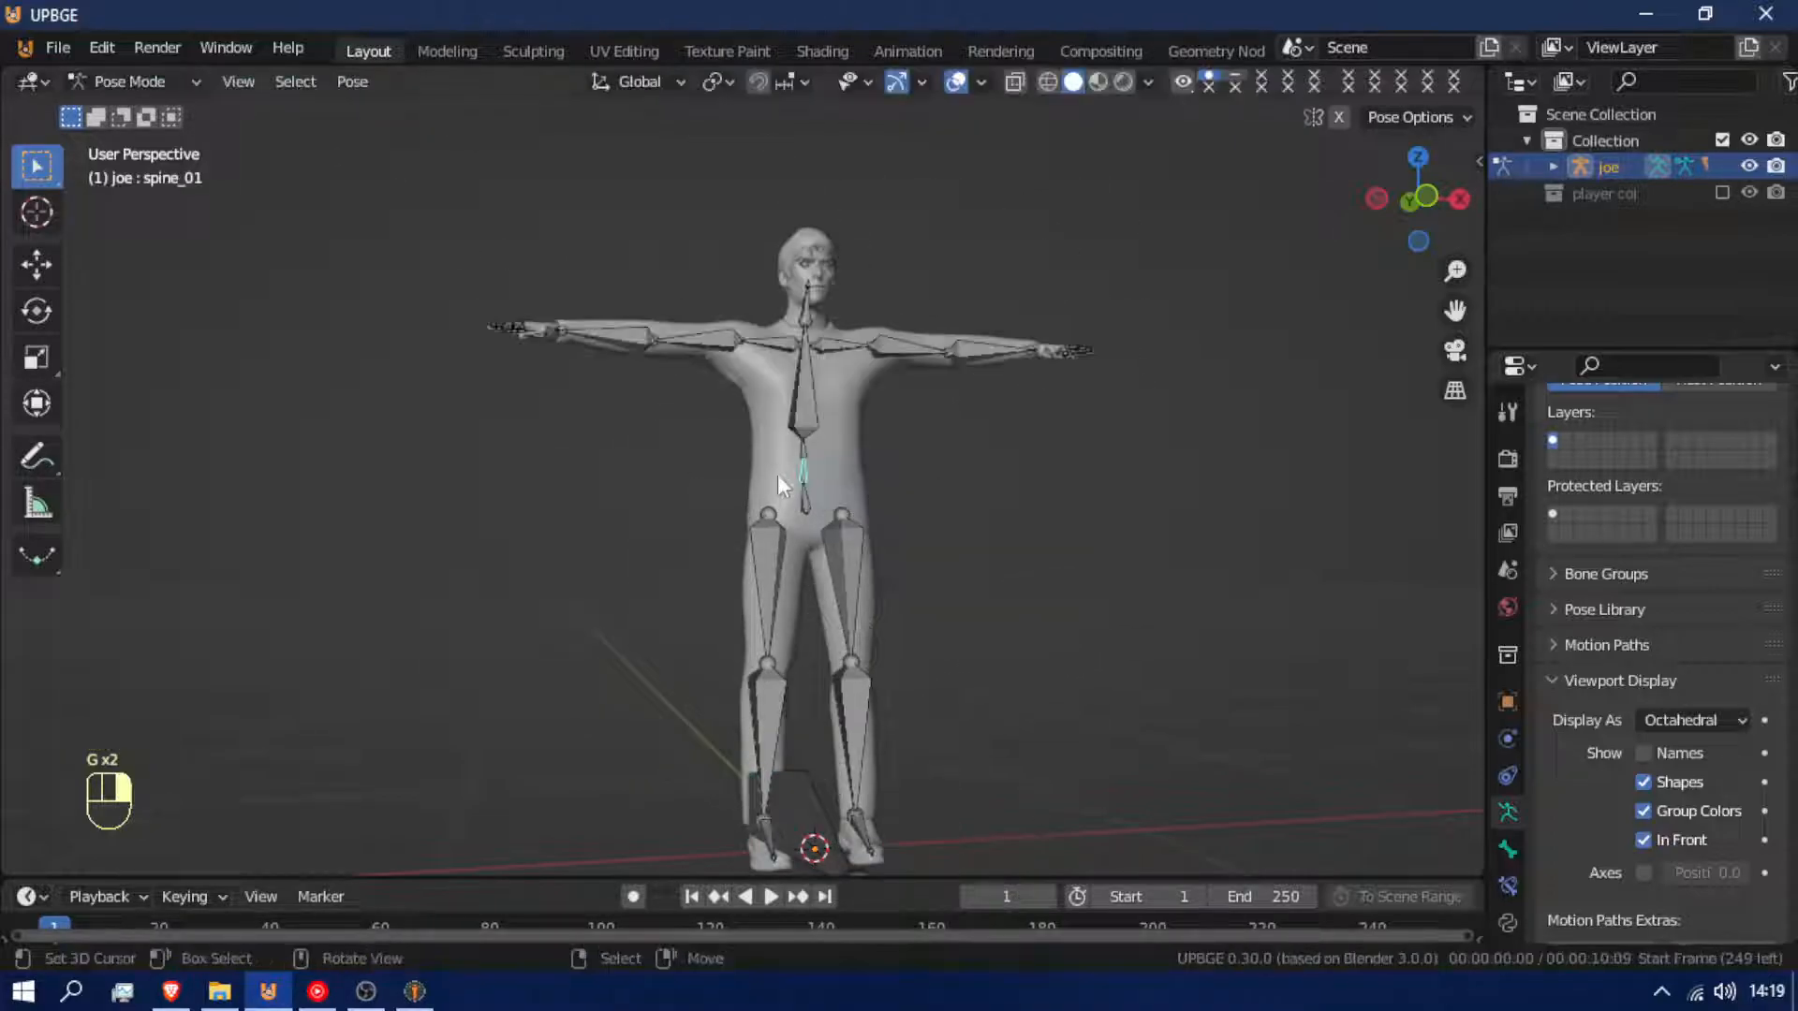
click(801, 504)
key(g)
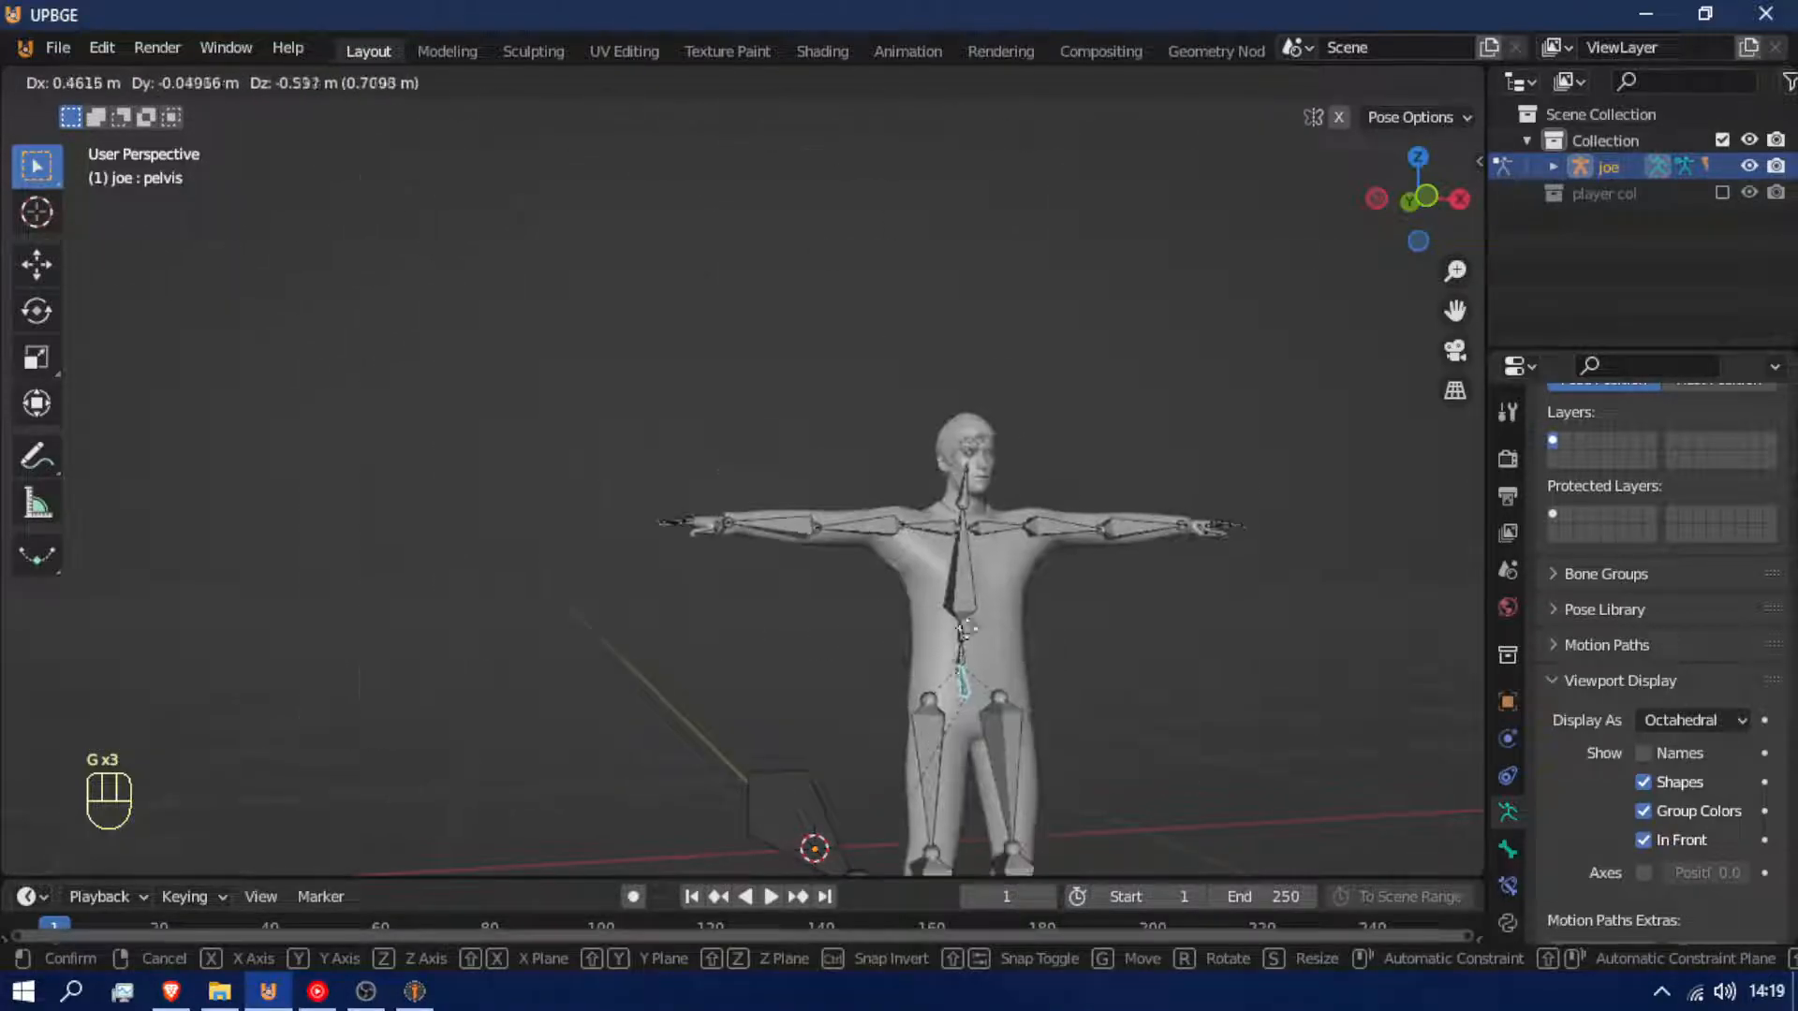
right_click(721, 375)
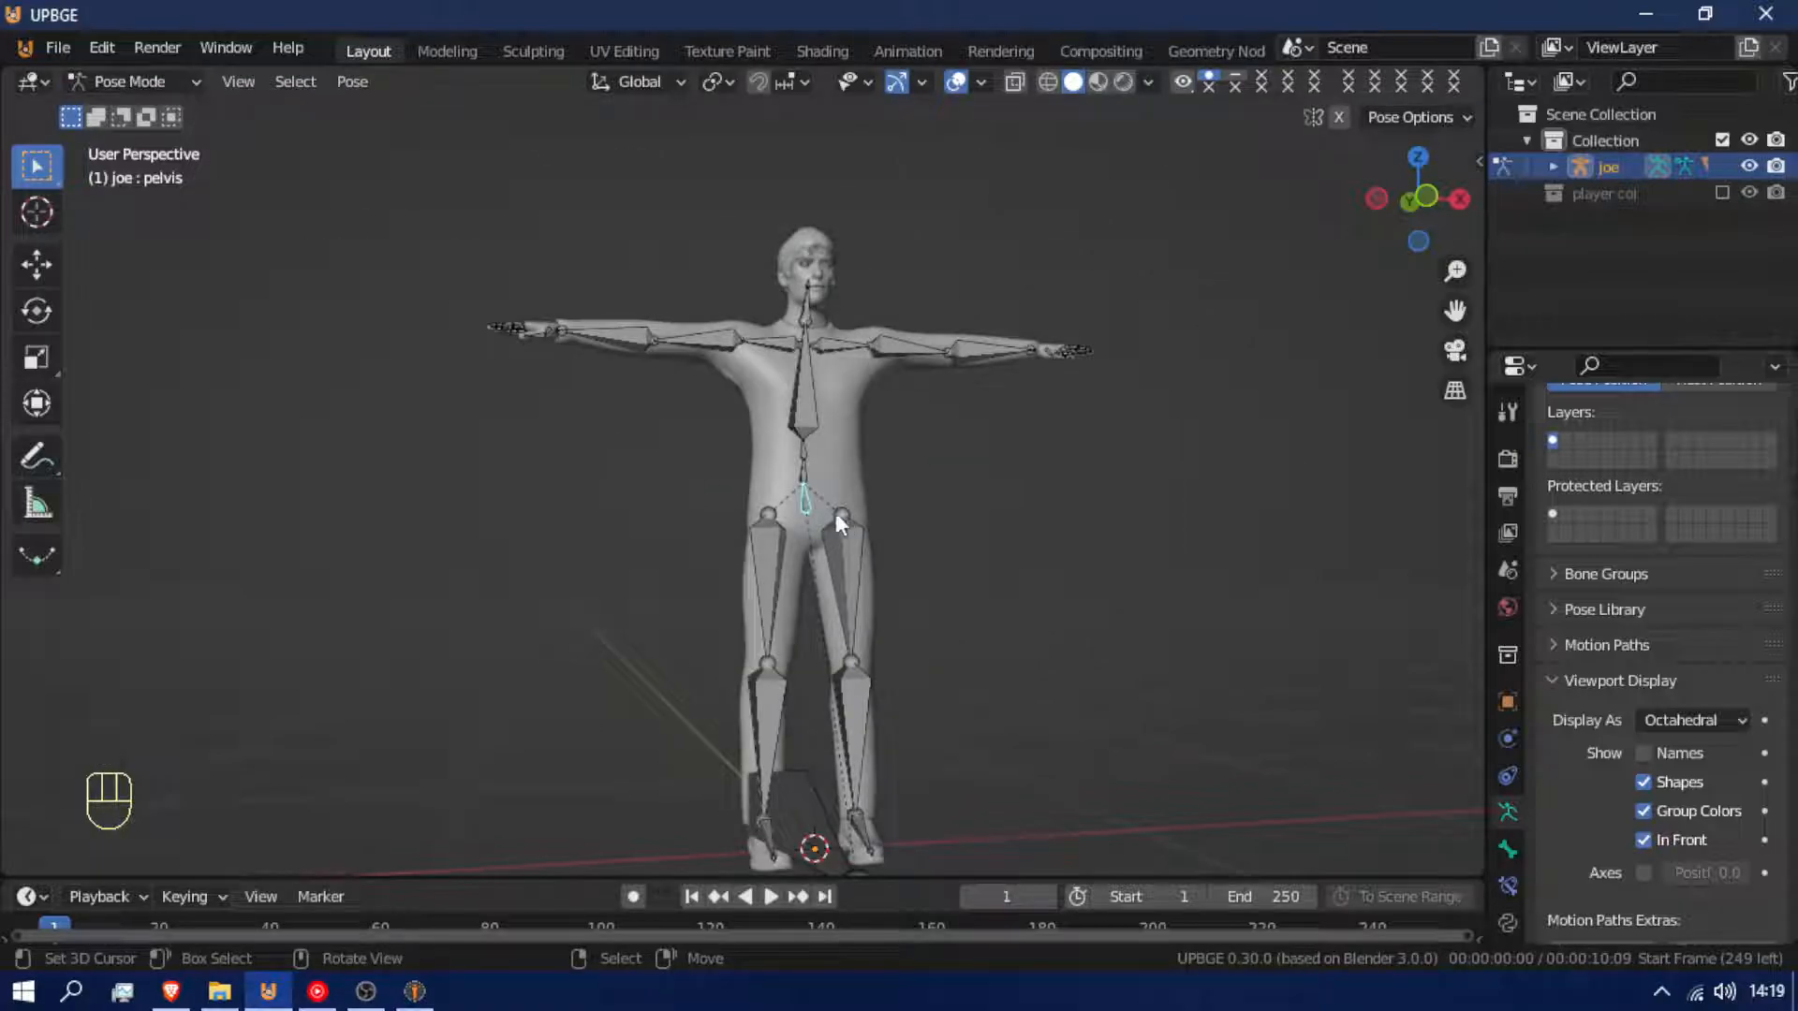
Test rotating the right thigh bone freely and cancel the rotation
scroll(794, 537, up, 5)
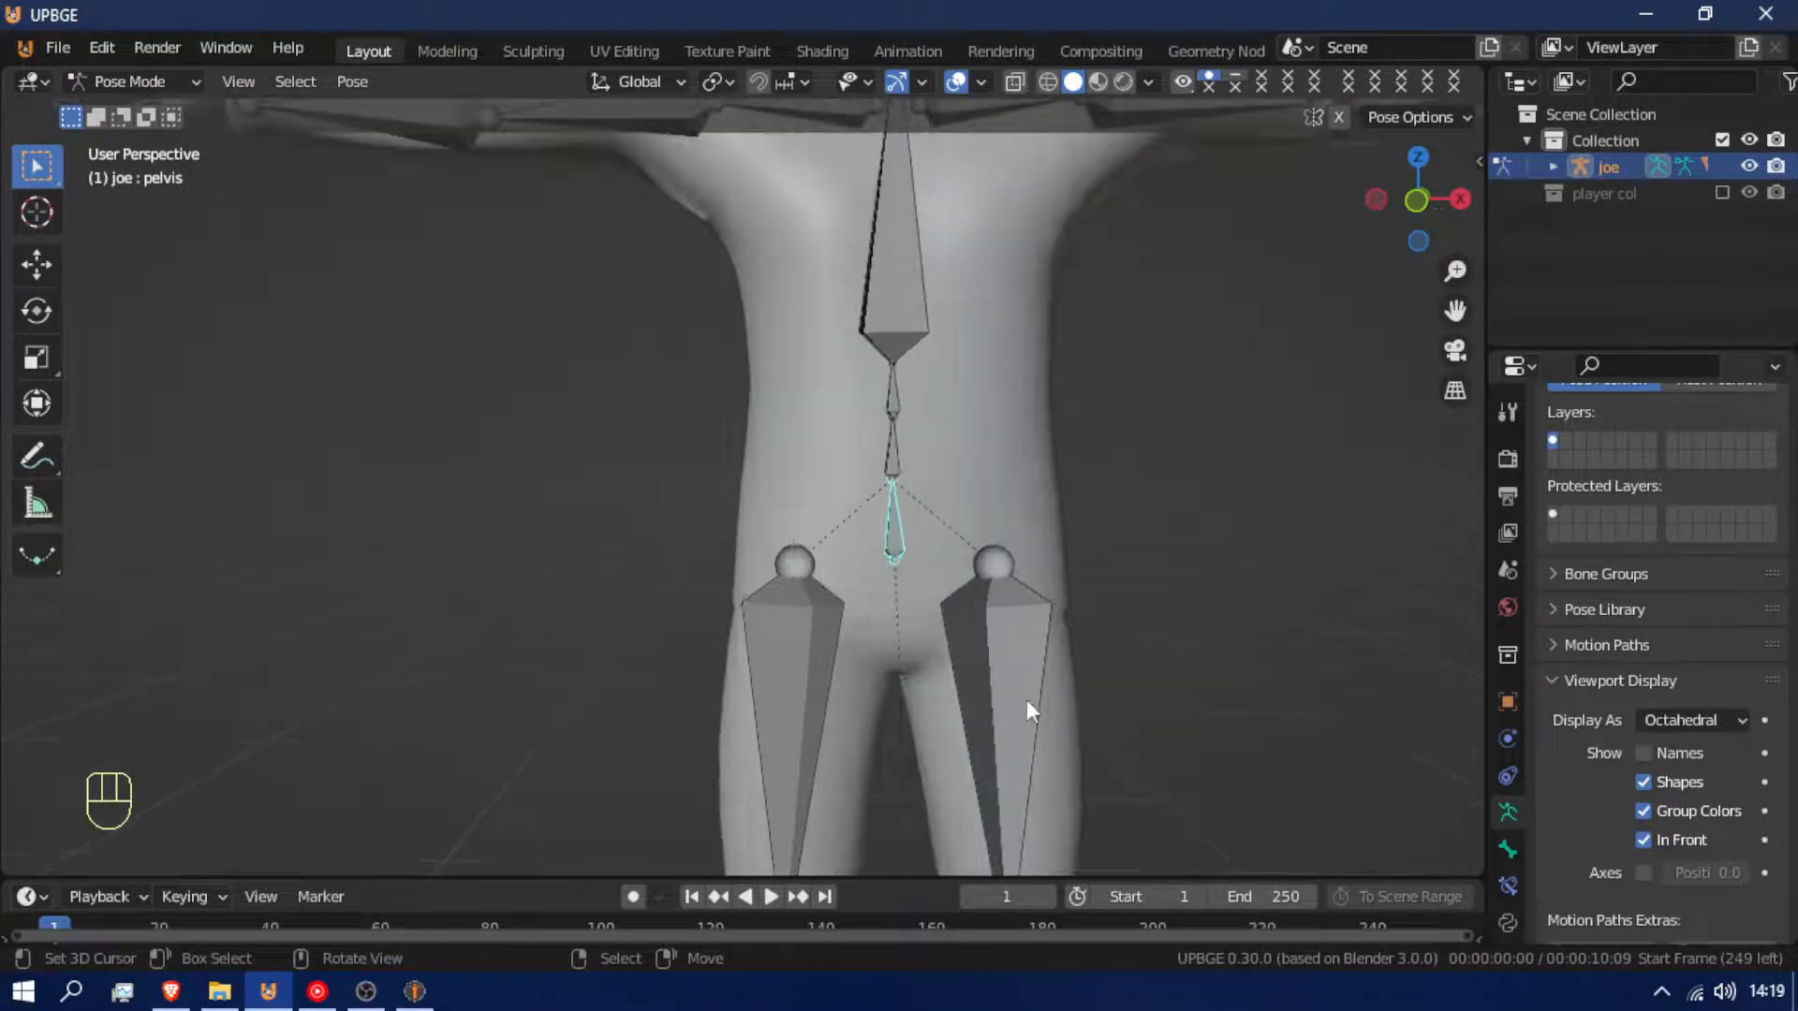
scroll(935, 715, up, 2)
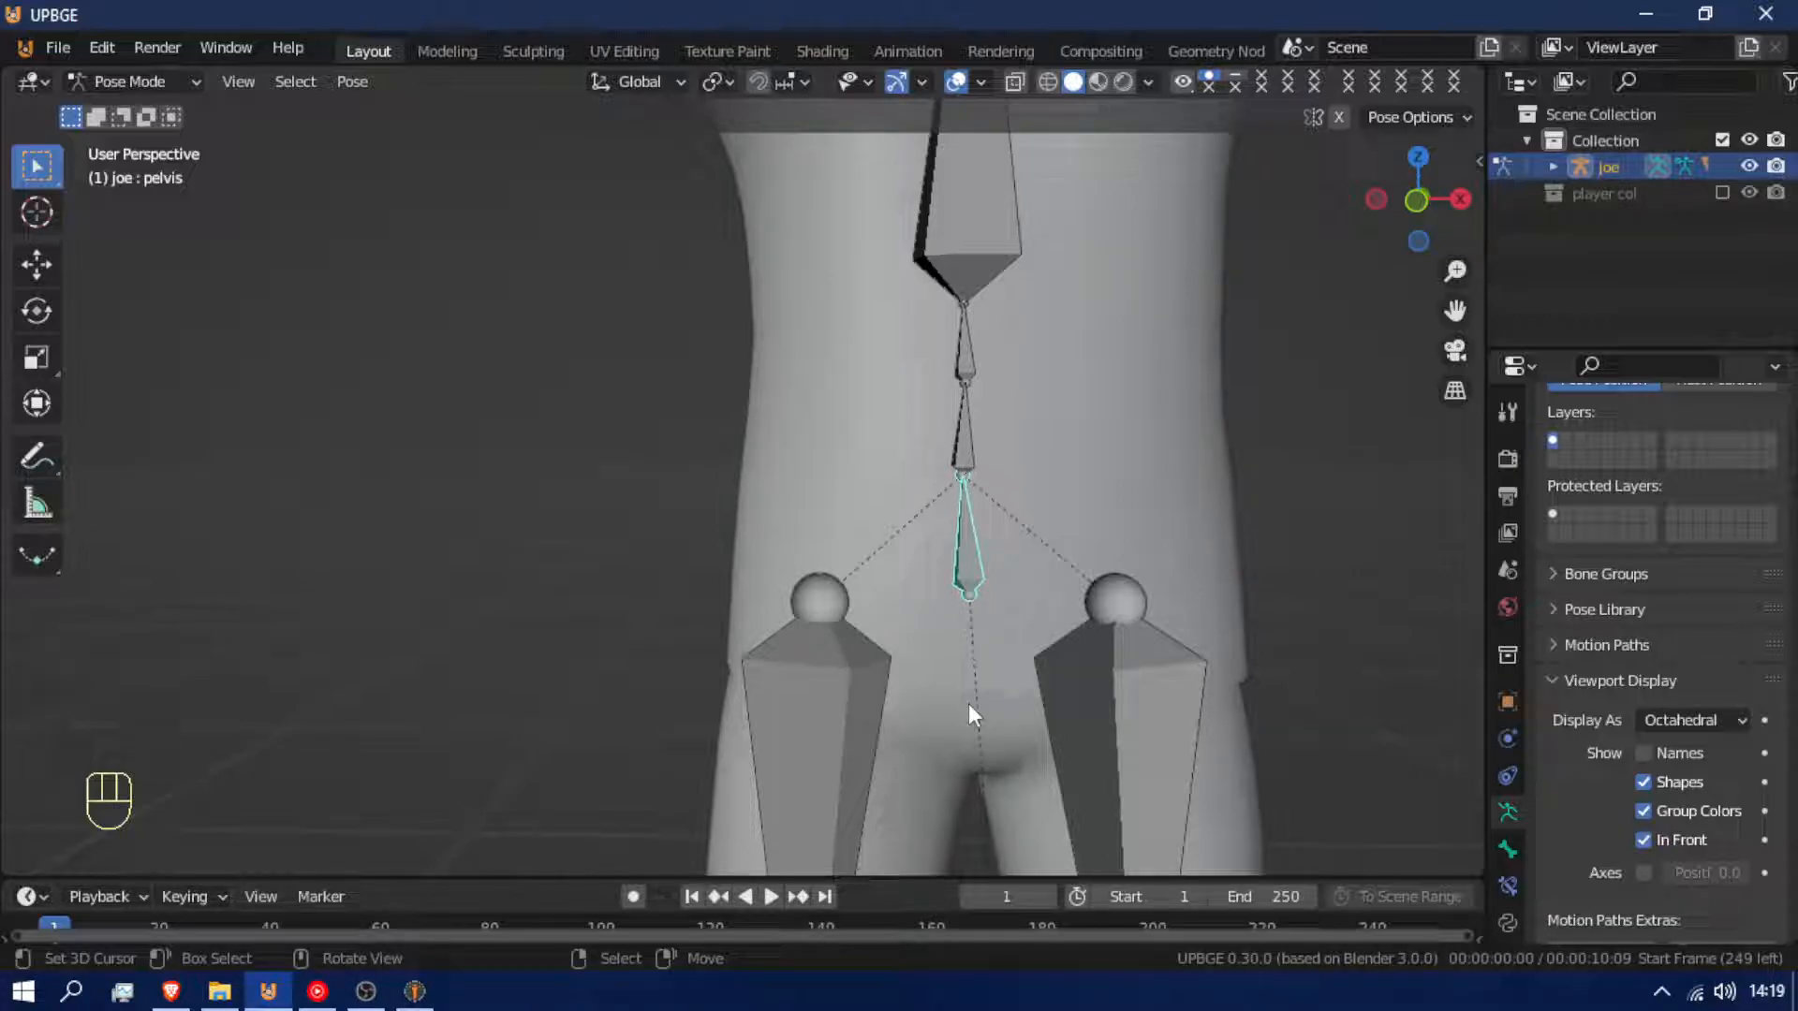
click(782, 768)
scroll(783, 768, down, 7)
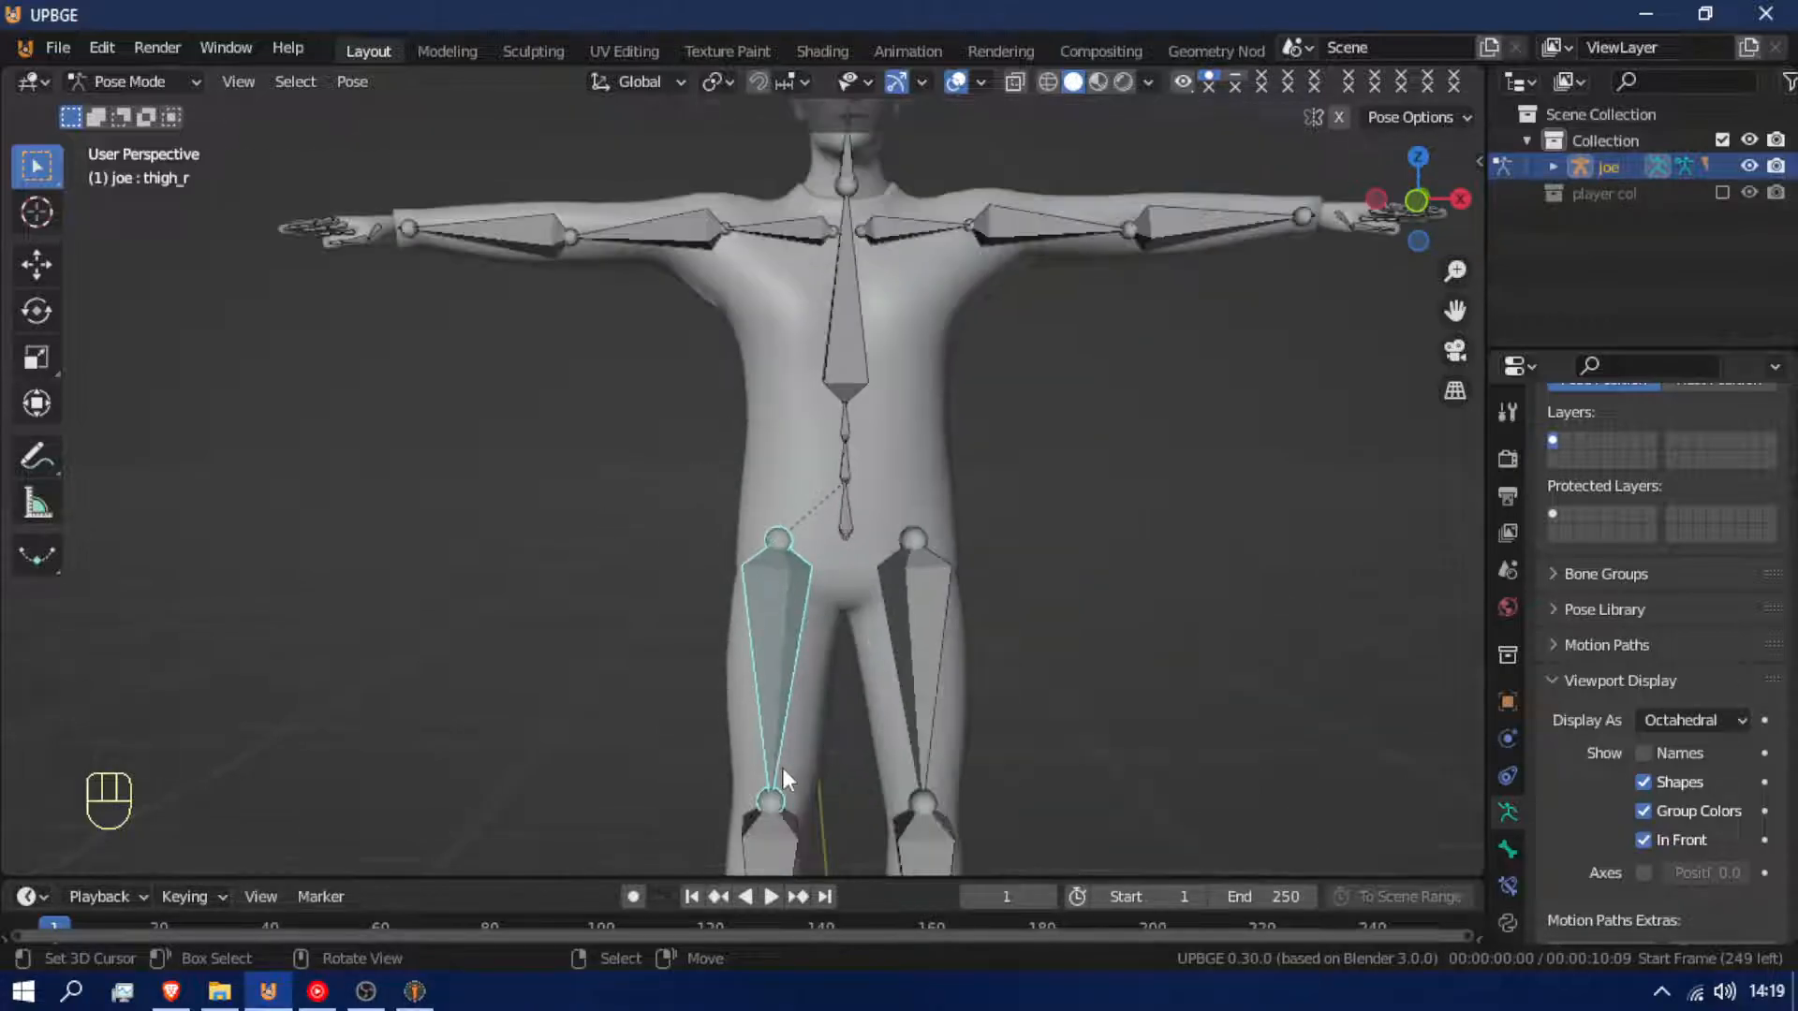
key(r)
right_click(452, 752)
Activate the Rotate tool and set the transform orientation to Local
click(43, 302)
middle_drag(301, 450, 345, 108)
click(646, 82)
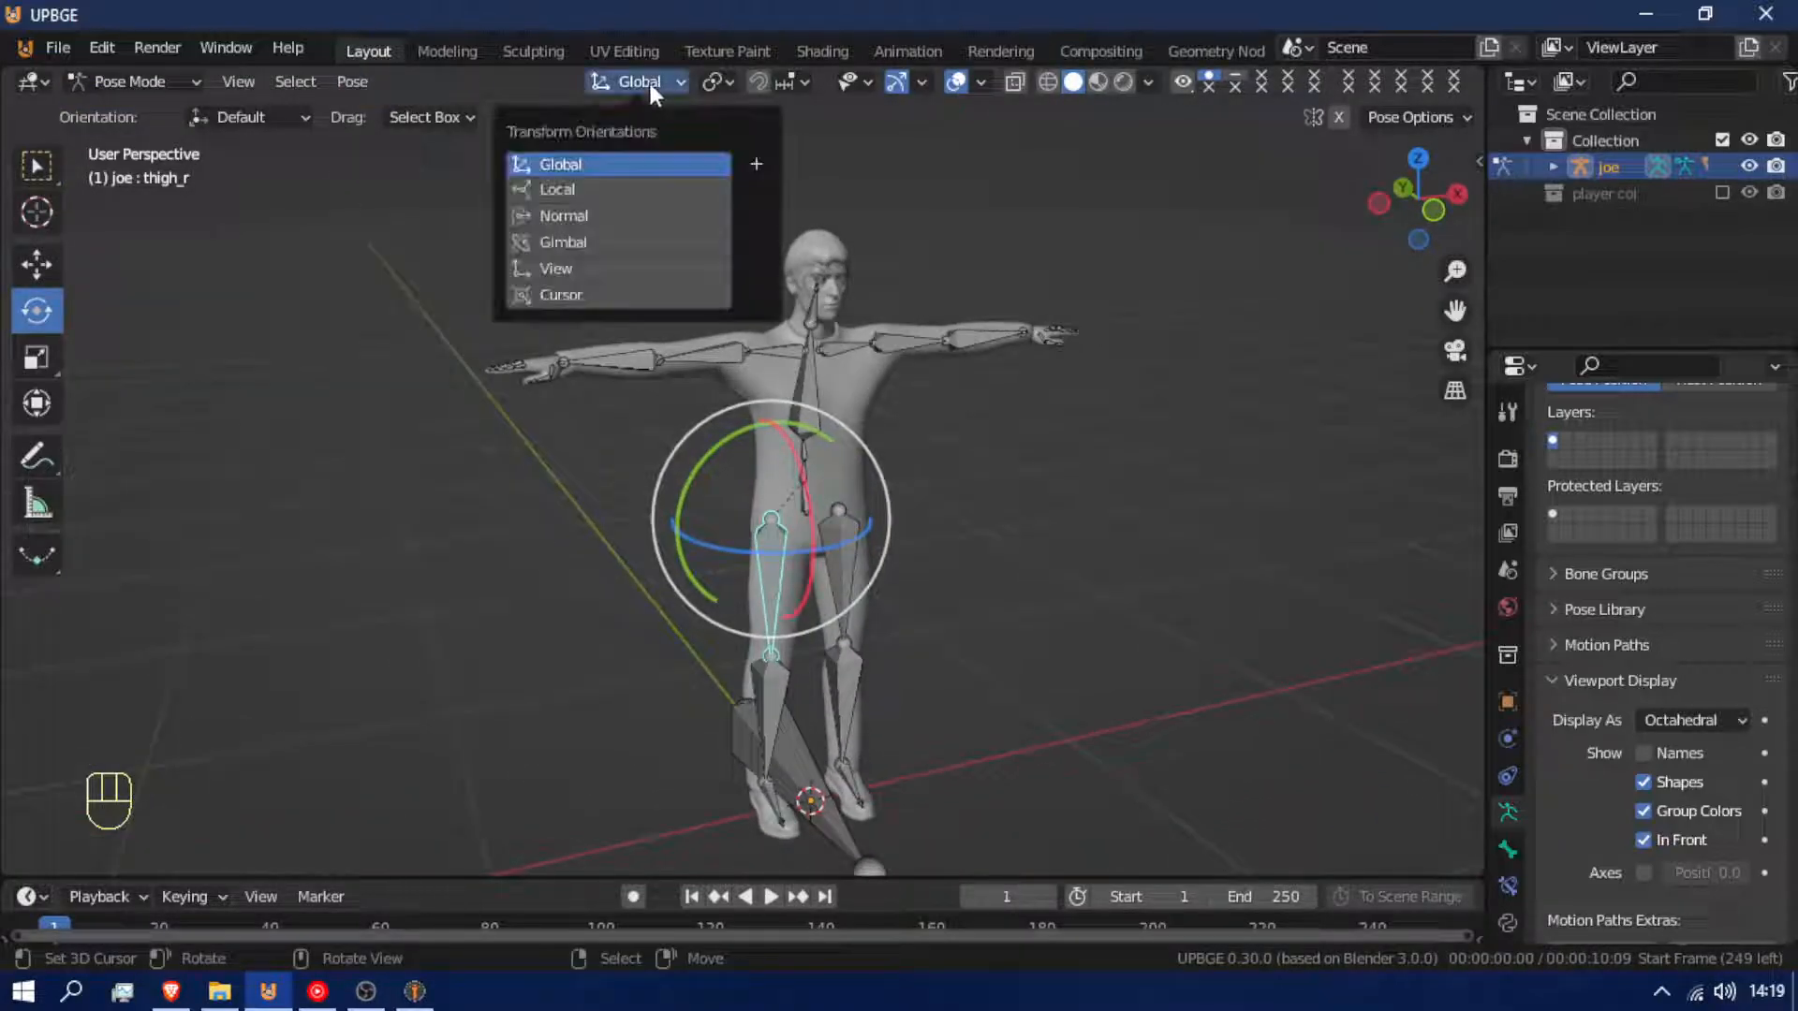
click(623, 191)
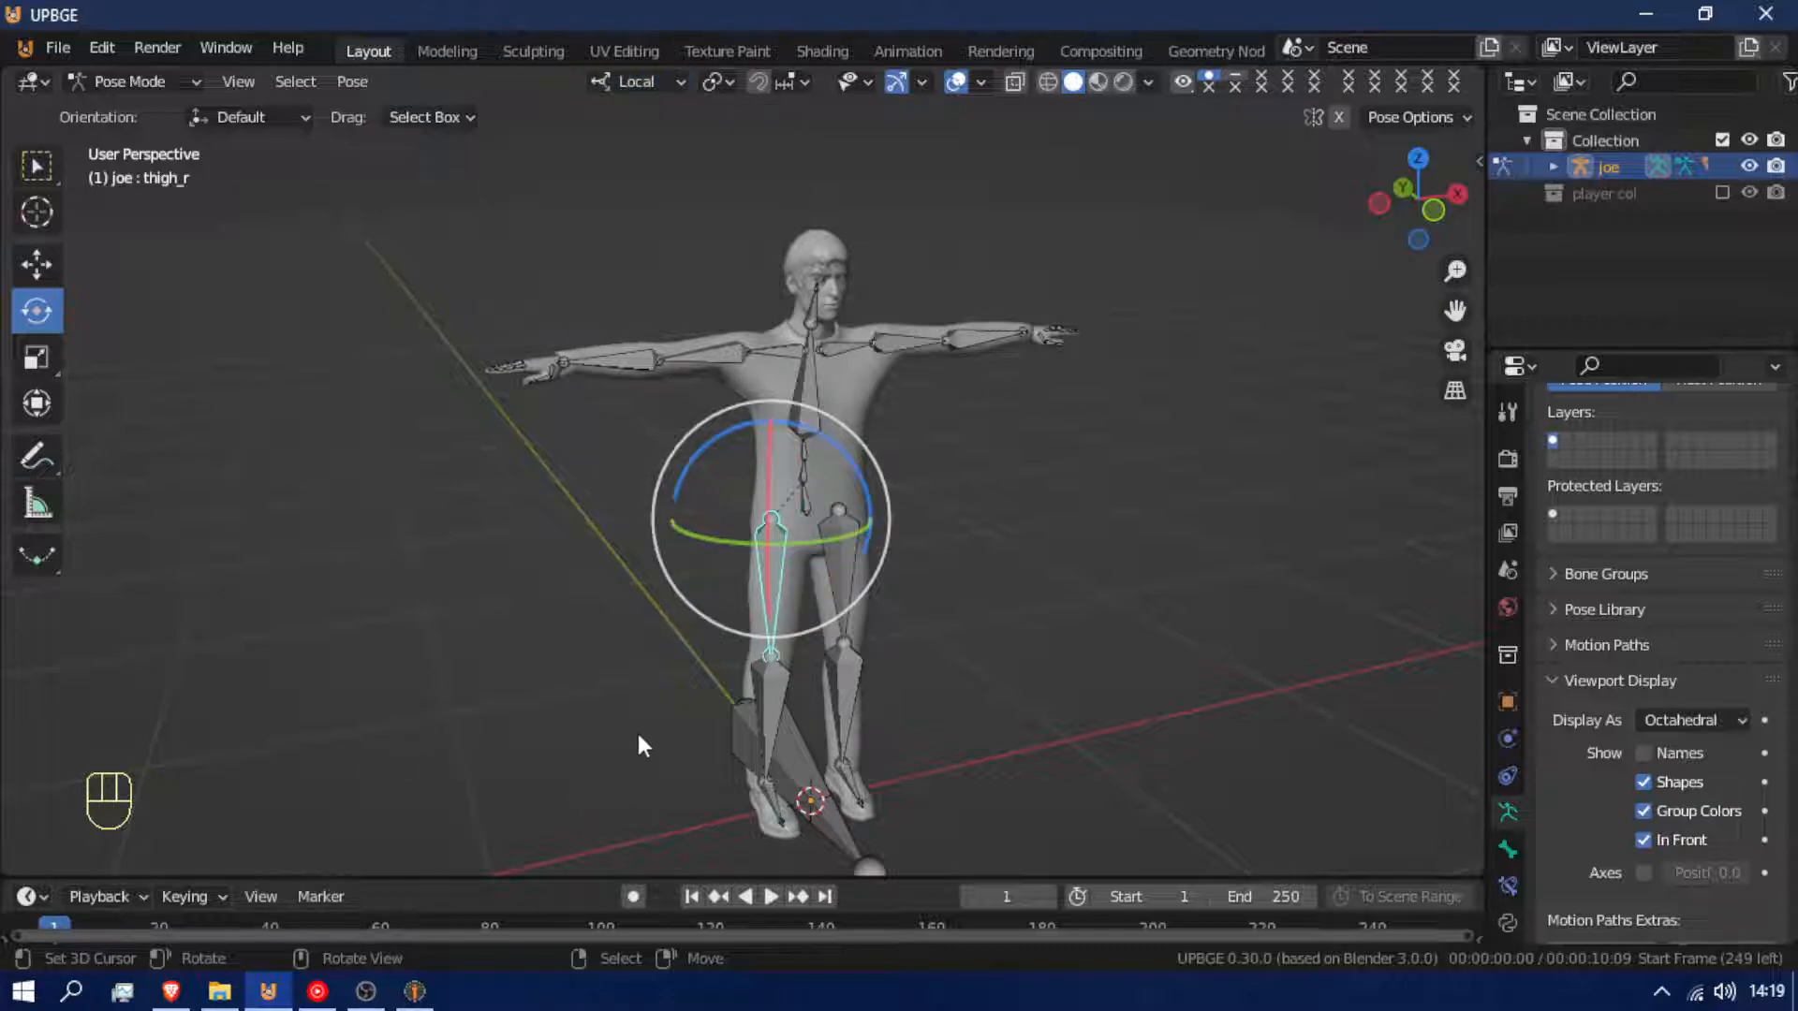
Rotate the right thigh bone with the local-axis gizmo to see how the leg swings
middle_drag(631, 728, 869, 766)
drag(788, 476, 795, 309)
middle_drag(796, 309, 599, 487)
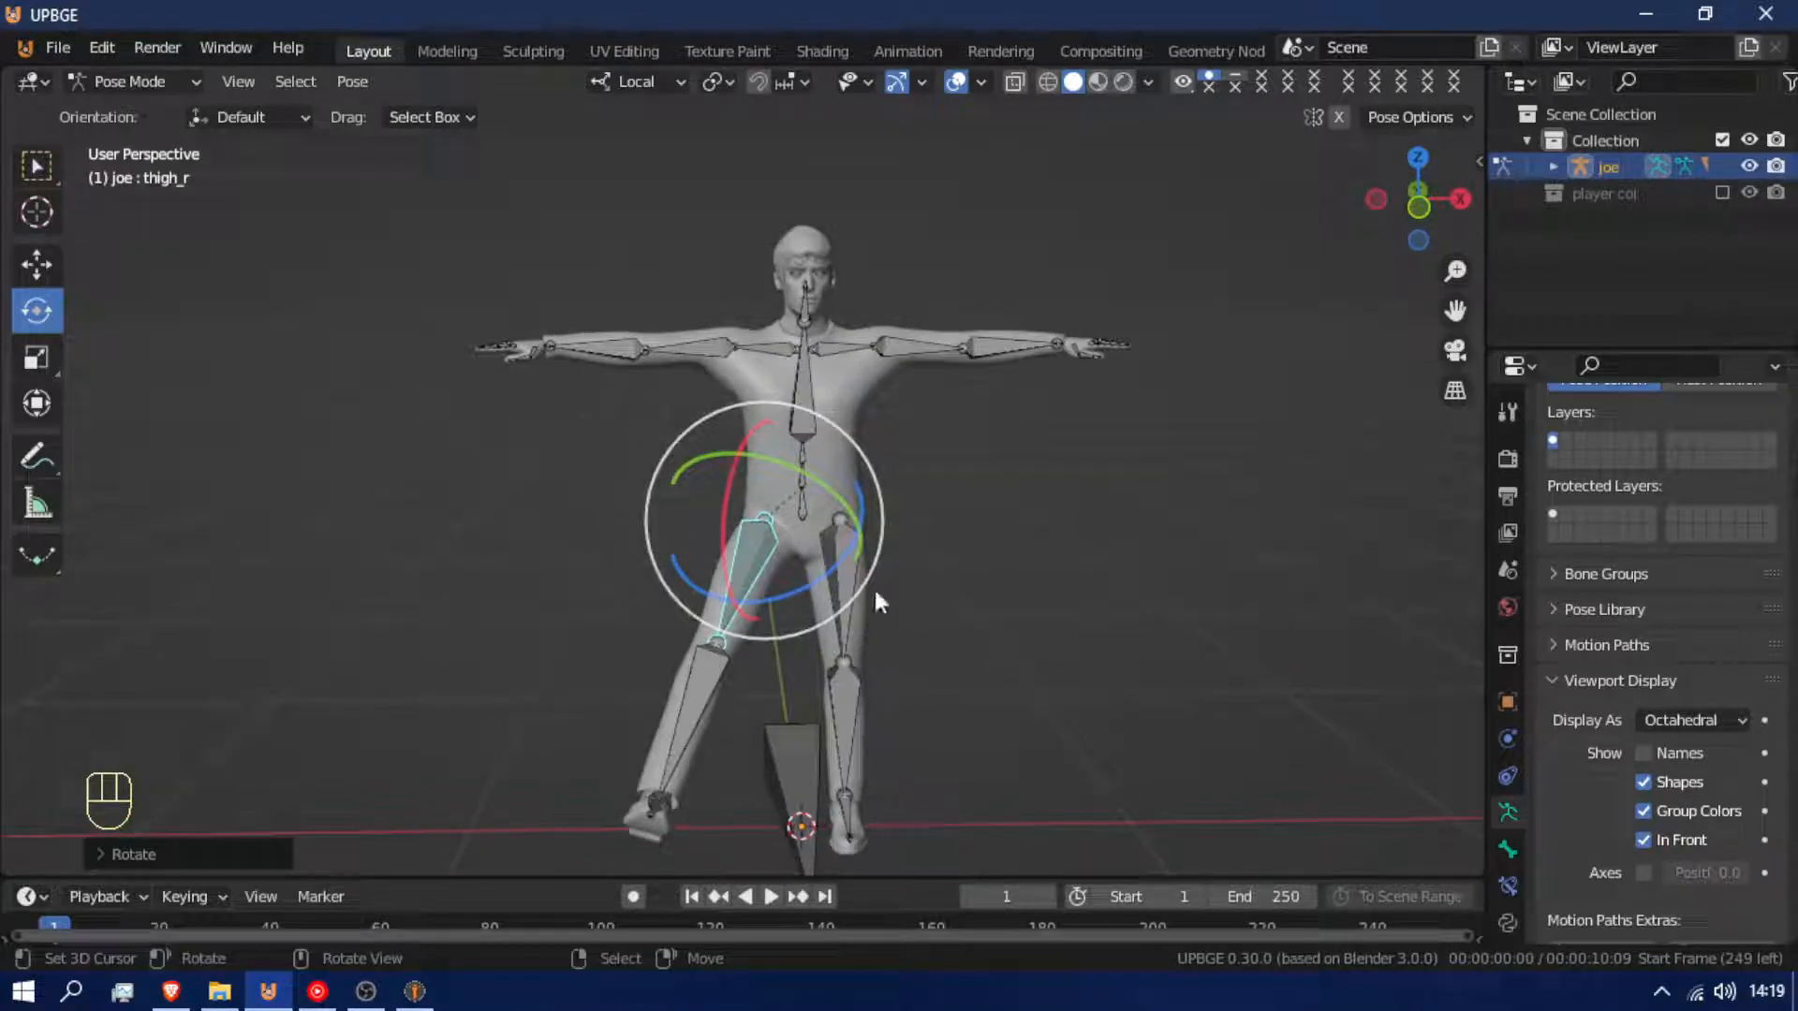
Test rotating the left thigh bone, cancel it, and undo the right thigh's rotation
click(839, 561)
key(r)
key(r)
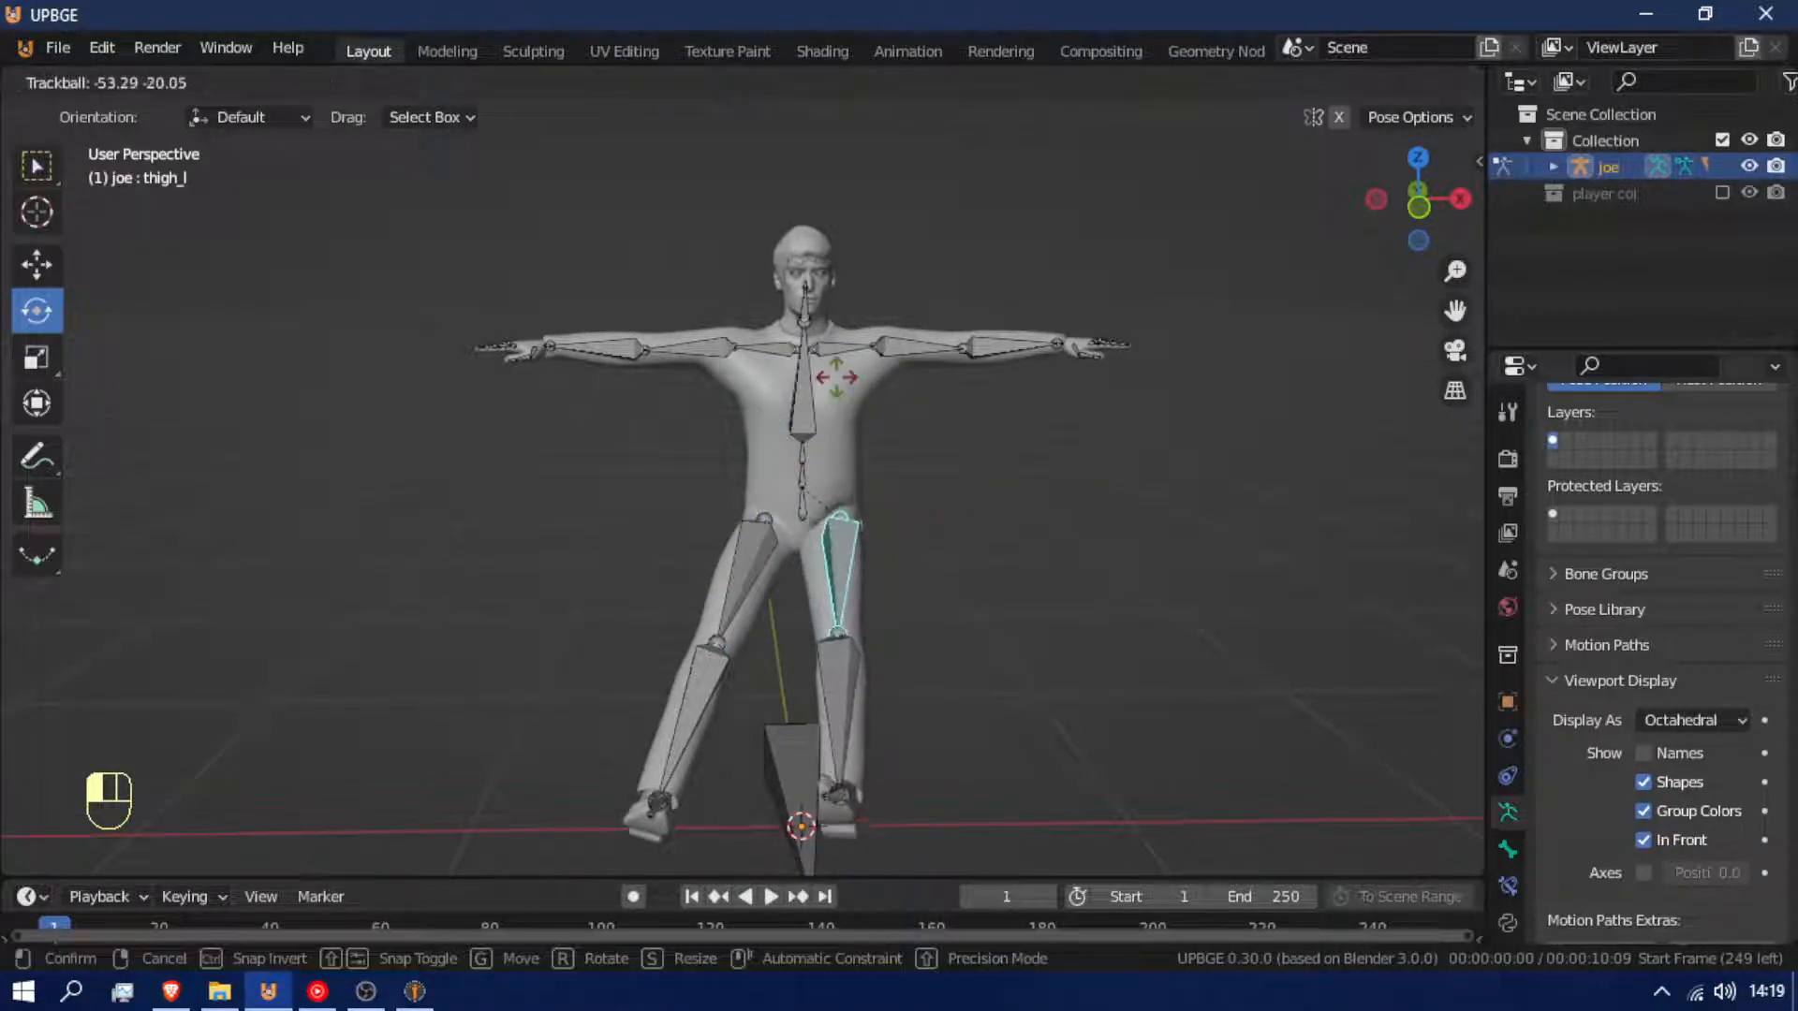
drag(836, 377, 837, 382)
right_click(838, 382)
drag(878, 457, 872, 341)
right_click(872, 342)
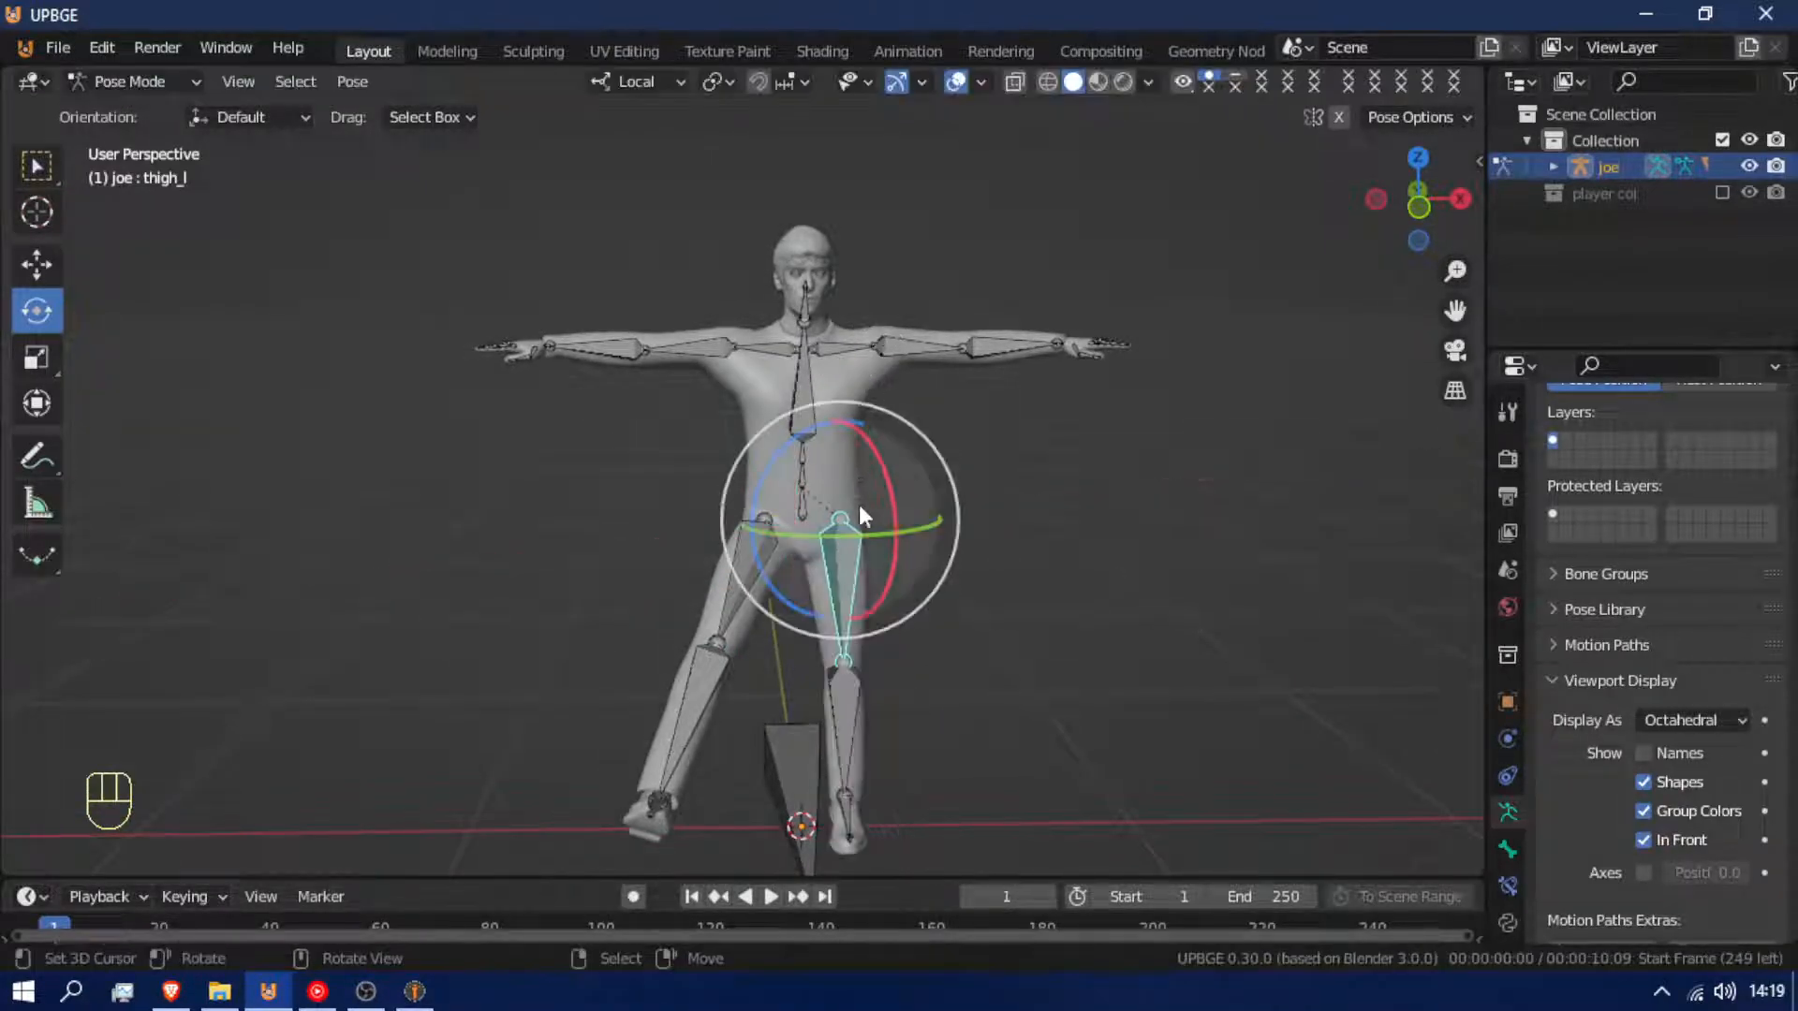
key(ctrl+z)
key(ctrl+z)
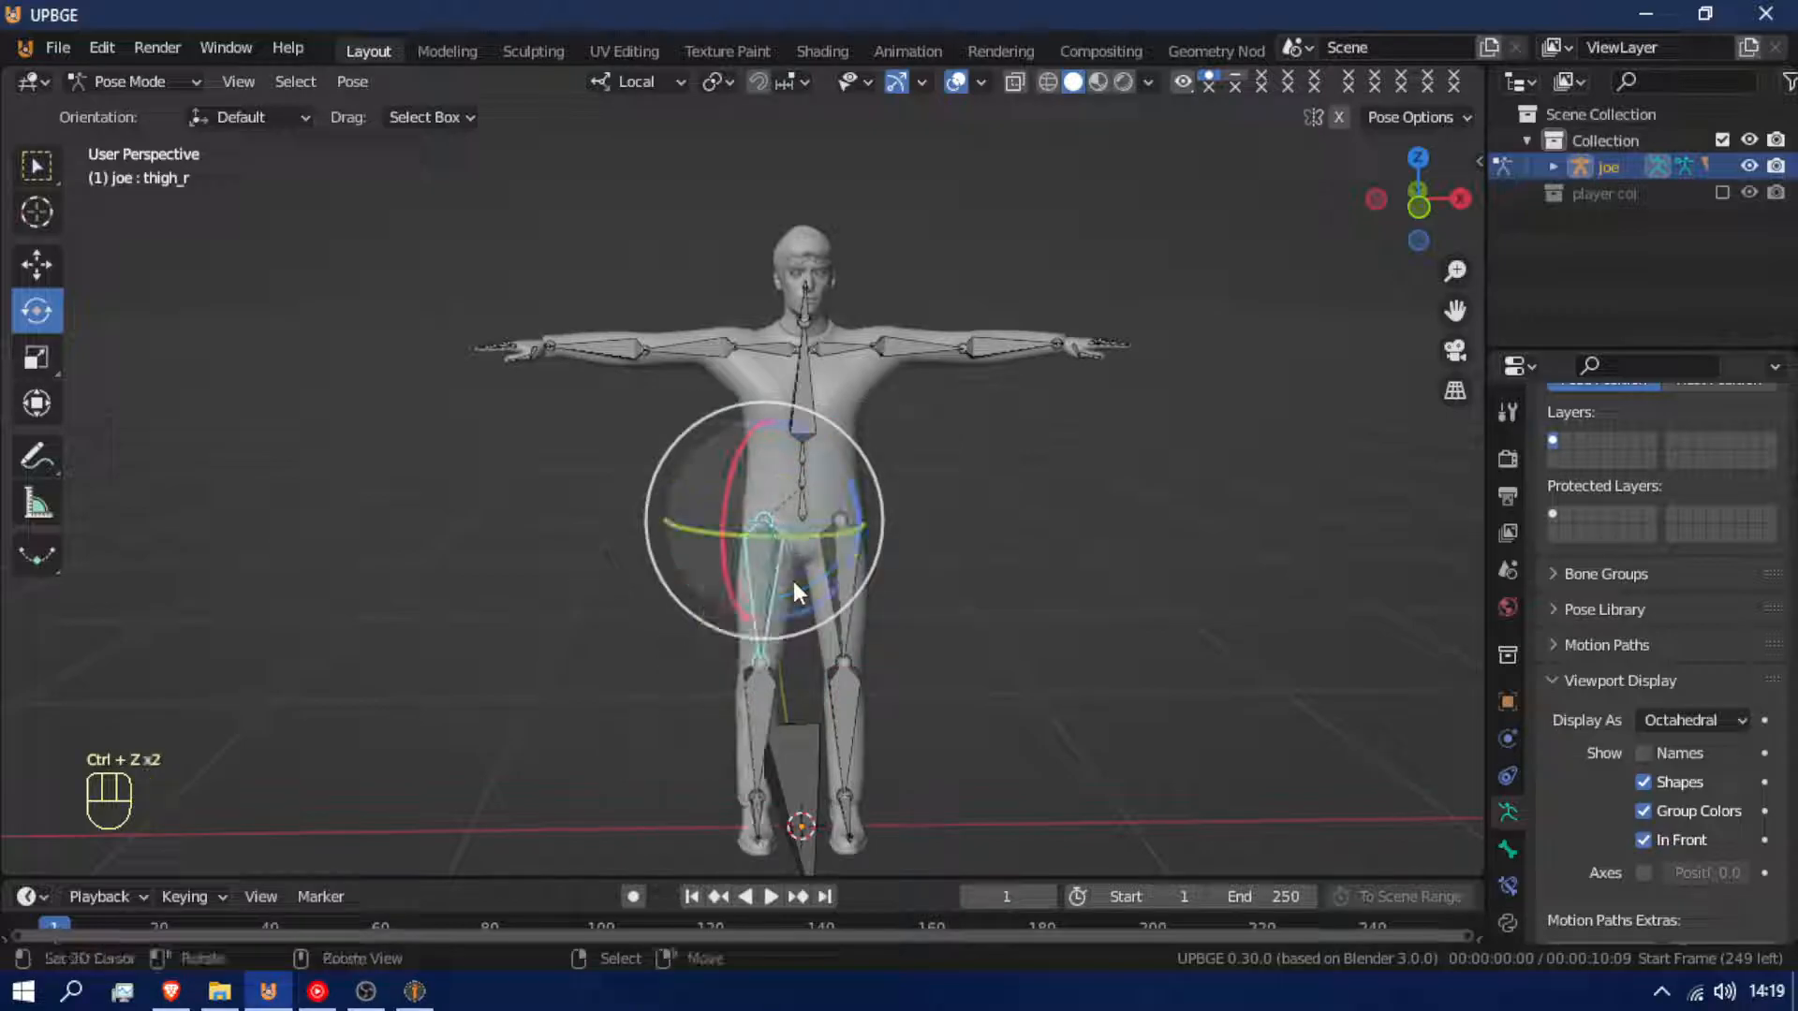
Recalculate the roll of both thigh and both calf bones to View Axis from the front view
shift+click(841, 573)
shift+click(842, 736)
shift+click(757, 727)
key(KP_1)
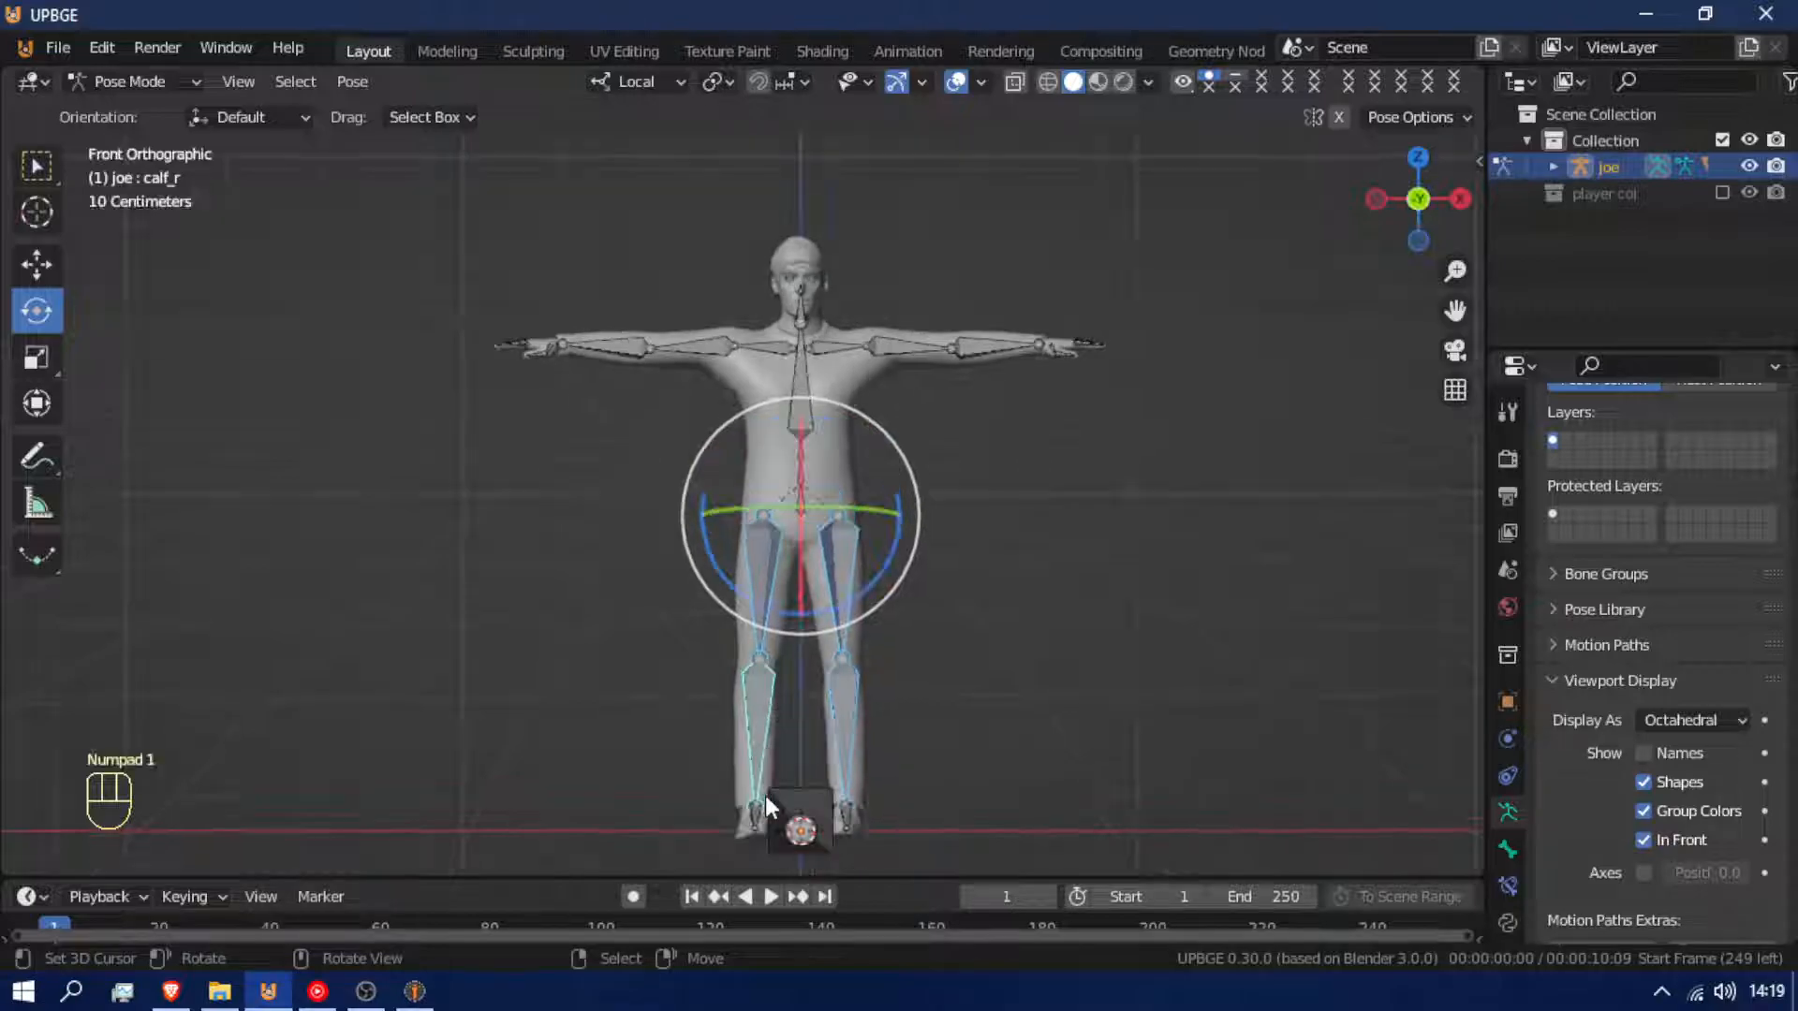
key(Tab)
key(ctrl+n)
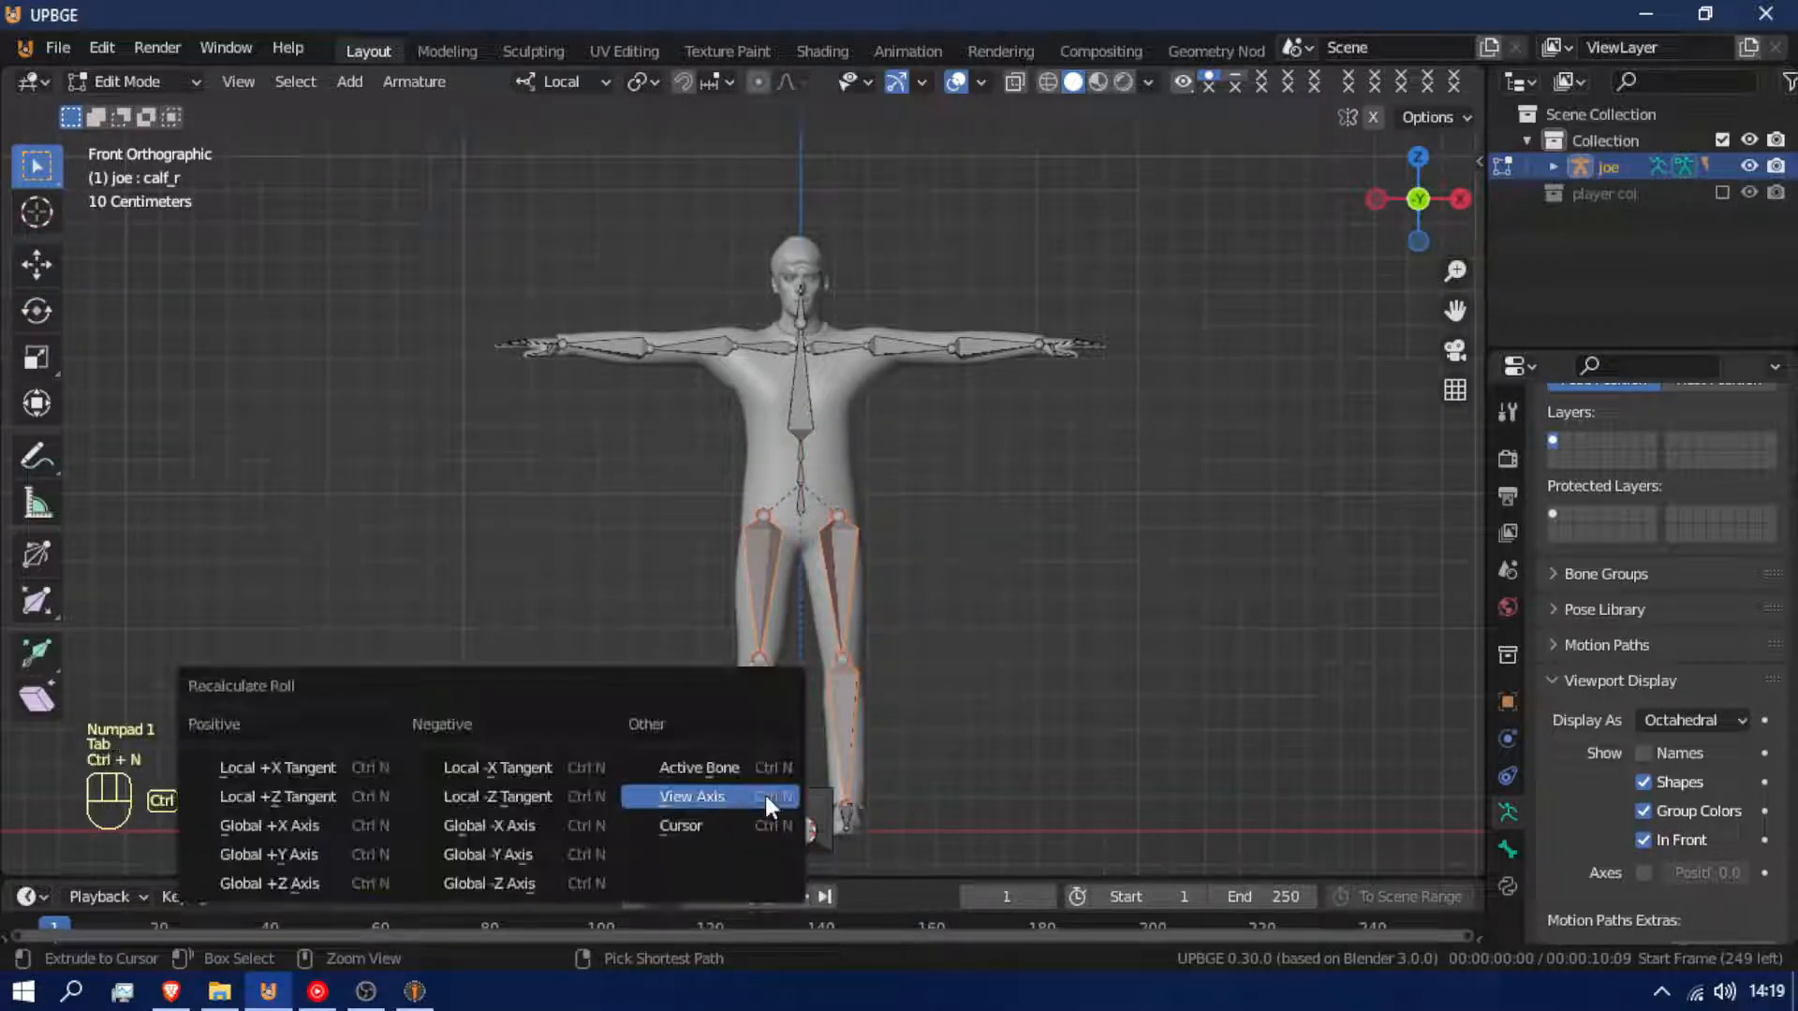
click(765, 795)
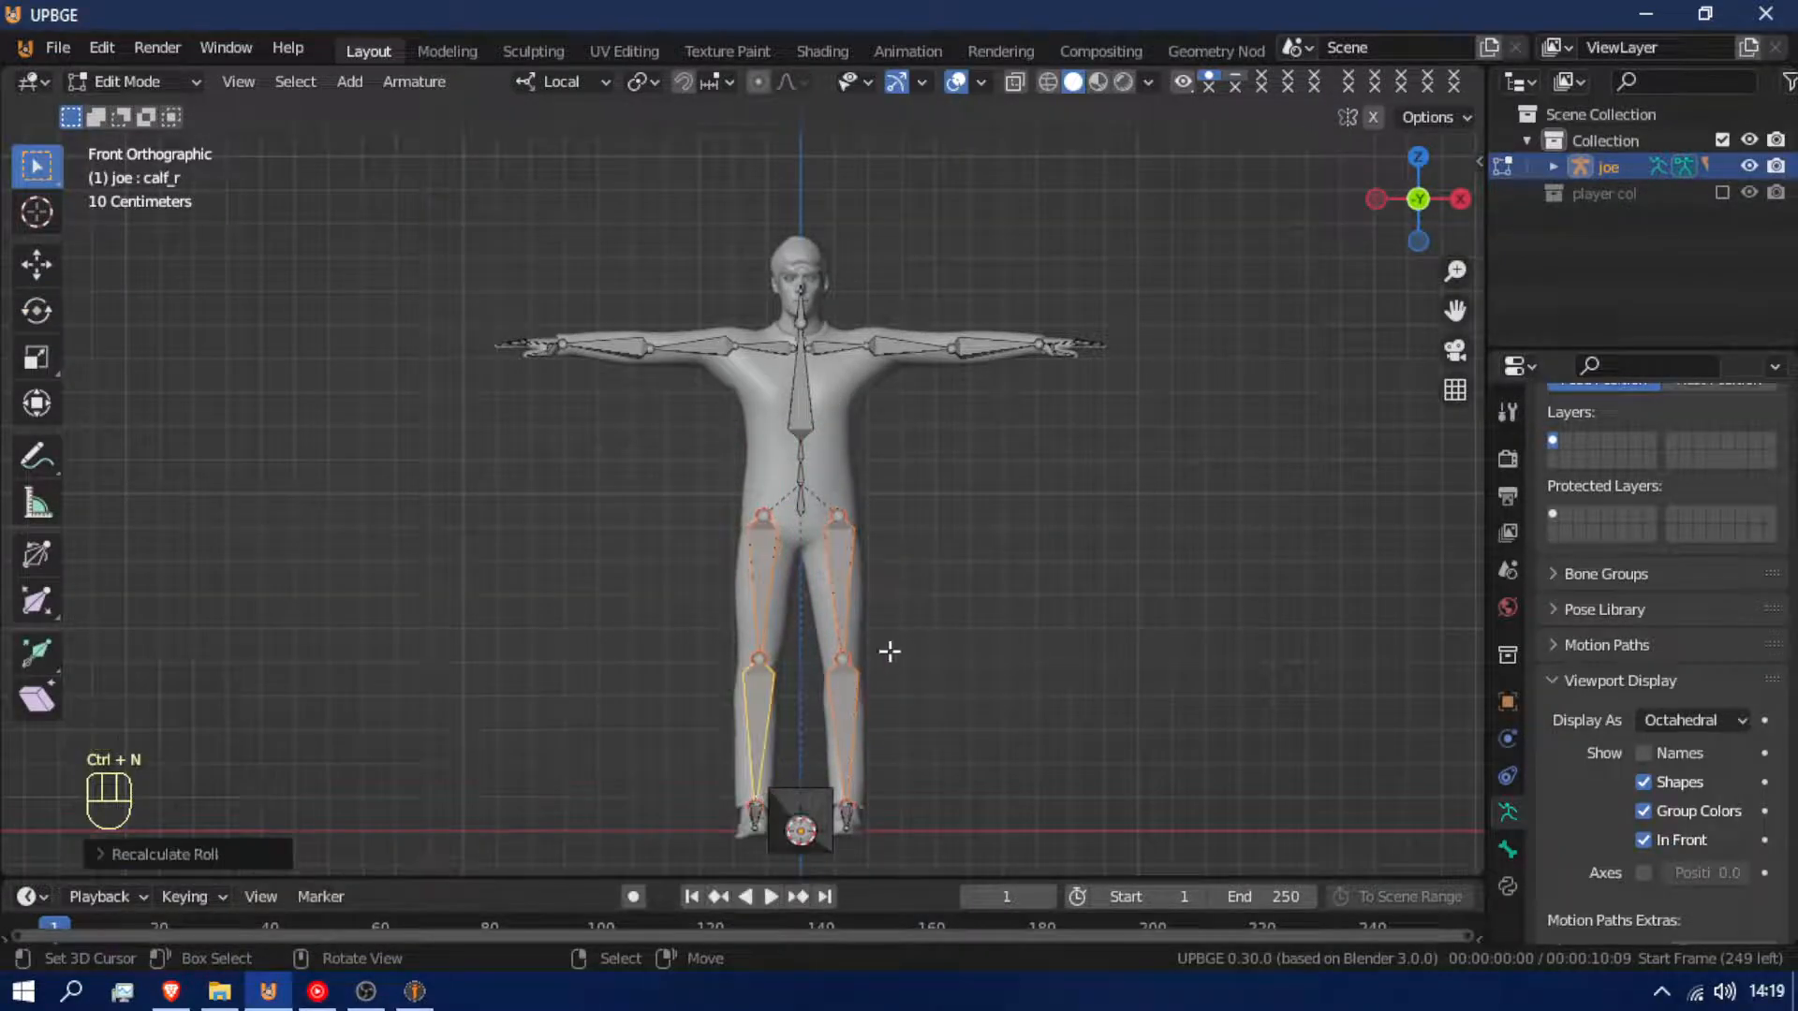
Test rotating both thigh bones together in Pose Mode with the local-axis gizmo
key(Tab)
middle_drag(861, 644, 830, 550)
right_click(792, 554)
shift+right_click(832, 549)
mouse_move(876, 556)
mouse_down()
mouse_move(847, 342)
mouse_move(878, 564)
mouse_up()
middle_drag(884, 615, 755, 608)
Test rotating the head bone freely in Pose Mode and cancel the rotation
scroll(771, 594, up, 4)
scroll(771, 594, up, 3)
shift+middle_drag(1000, 558, 805, 180)
scroll(745, 288, down, 2)
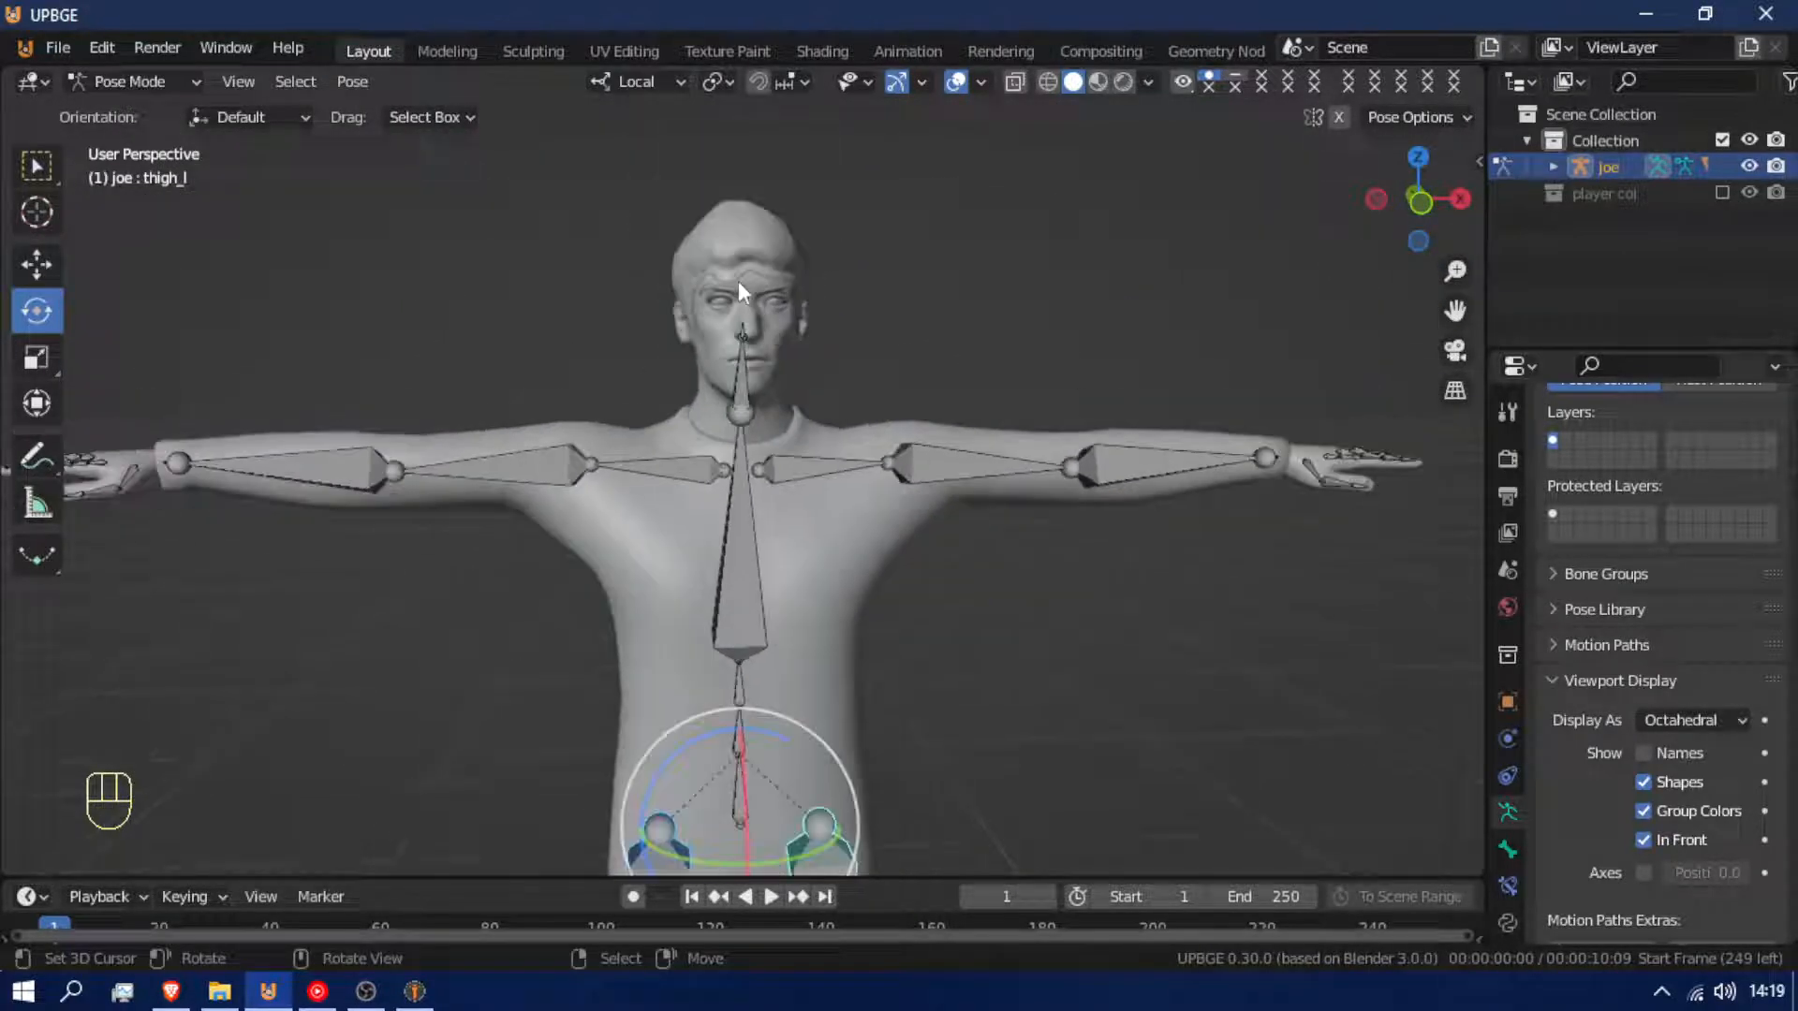
click(745, 324)
middle_drag(748, 325, 884, 307)
mouse_move(870, 305)
mouse_down()
mouse_move(870, 361)
mouse_move(870, 306)
mouse_up()
right_click(870, 306)
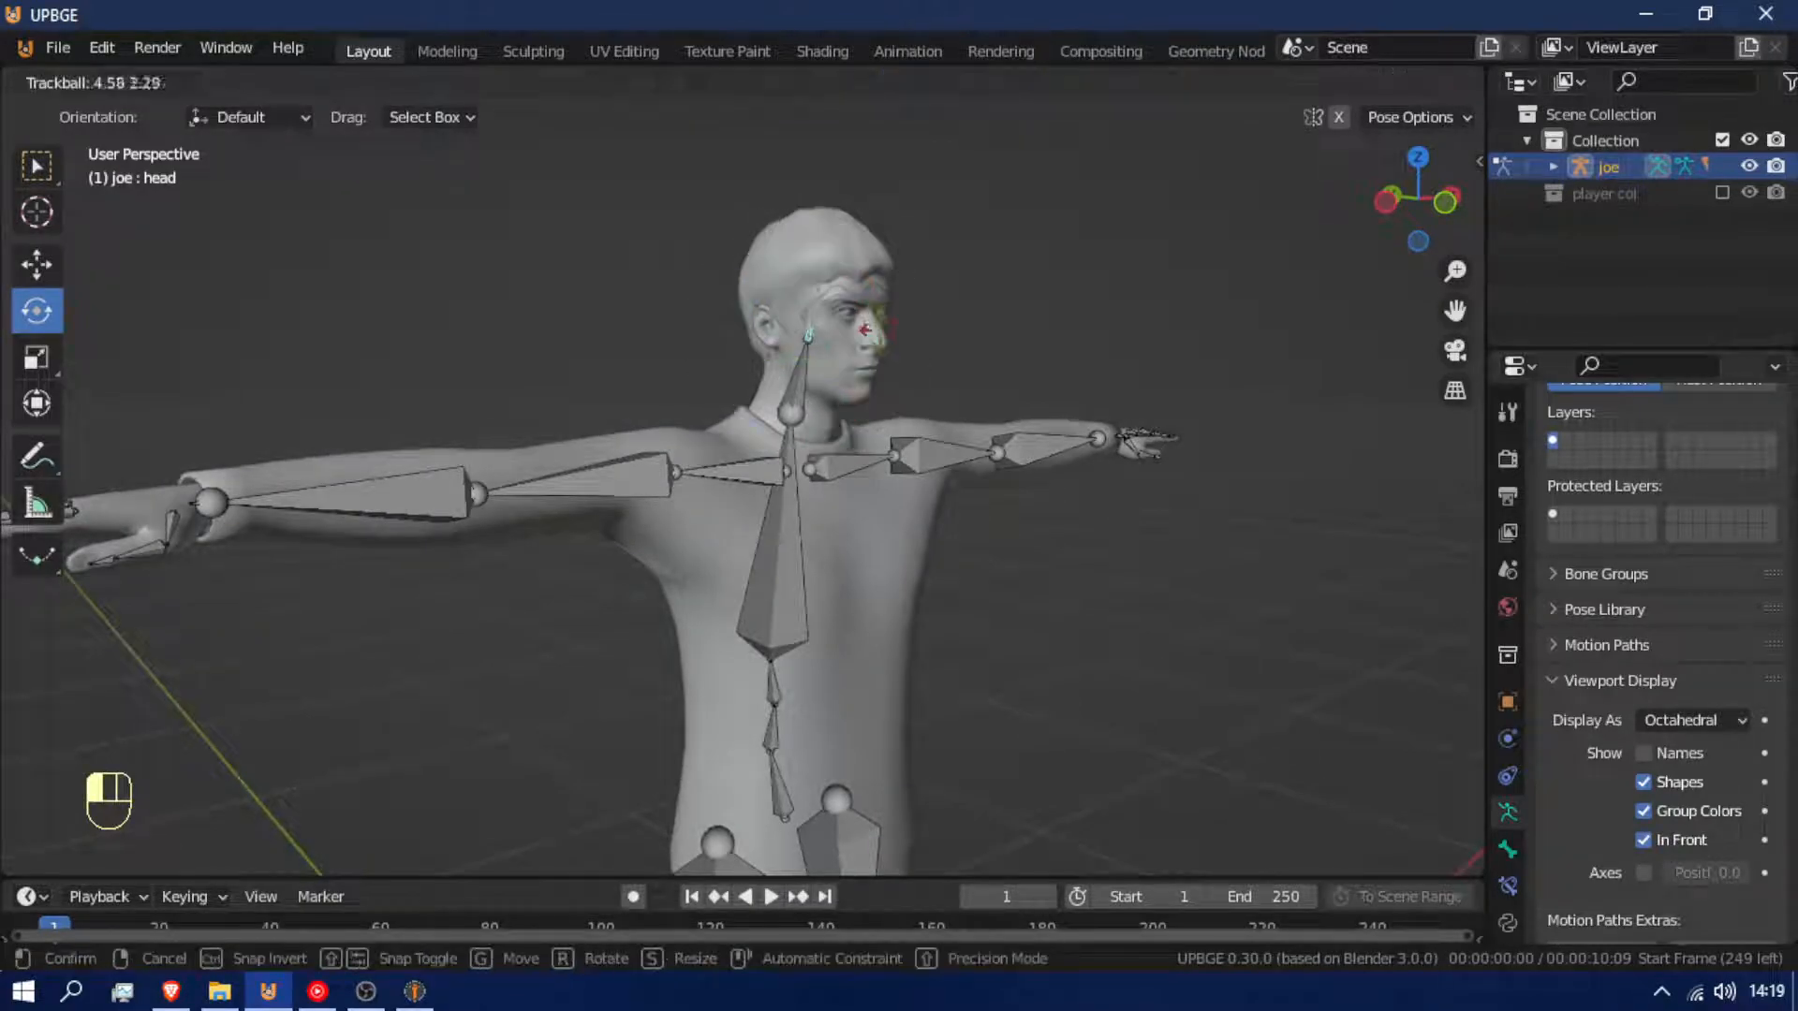
Extend the head bone in Edit Mode by moving its tip up to the top of the head
key(Tab)
right_drag(809, 325, 817, 318)
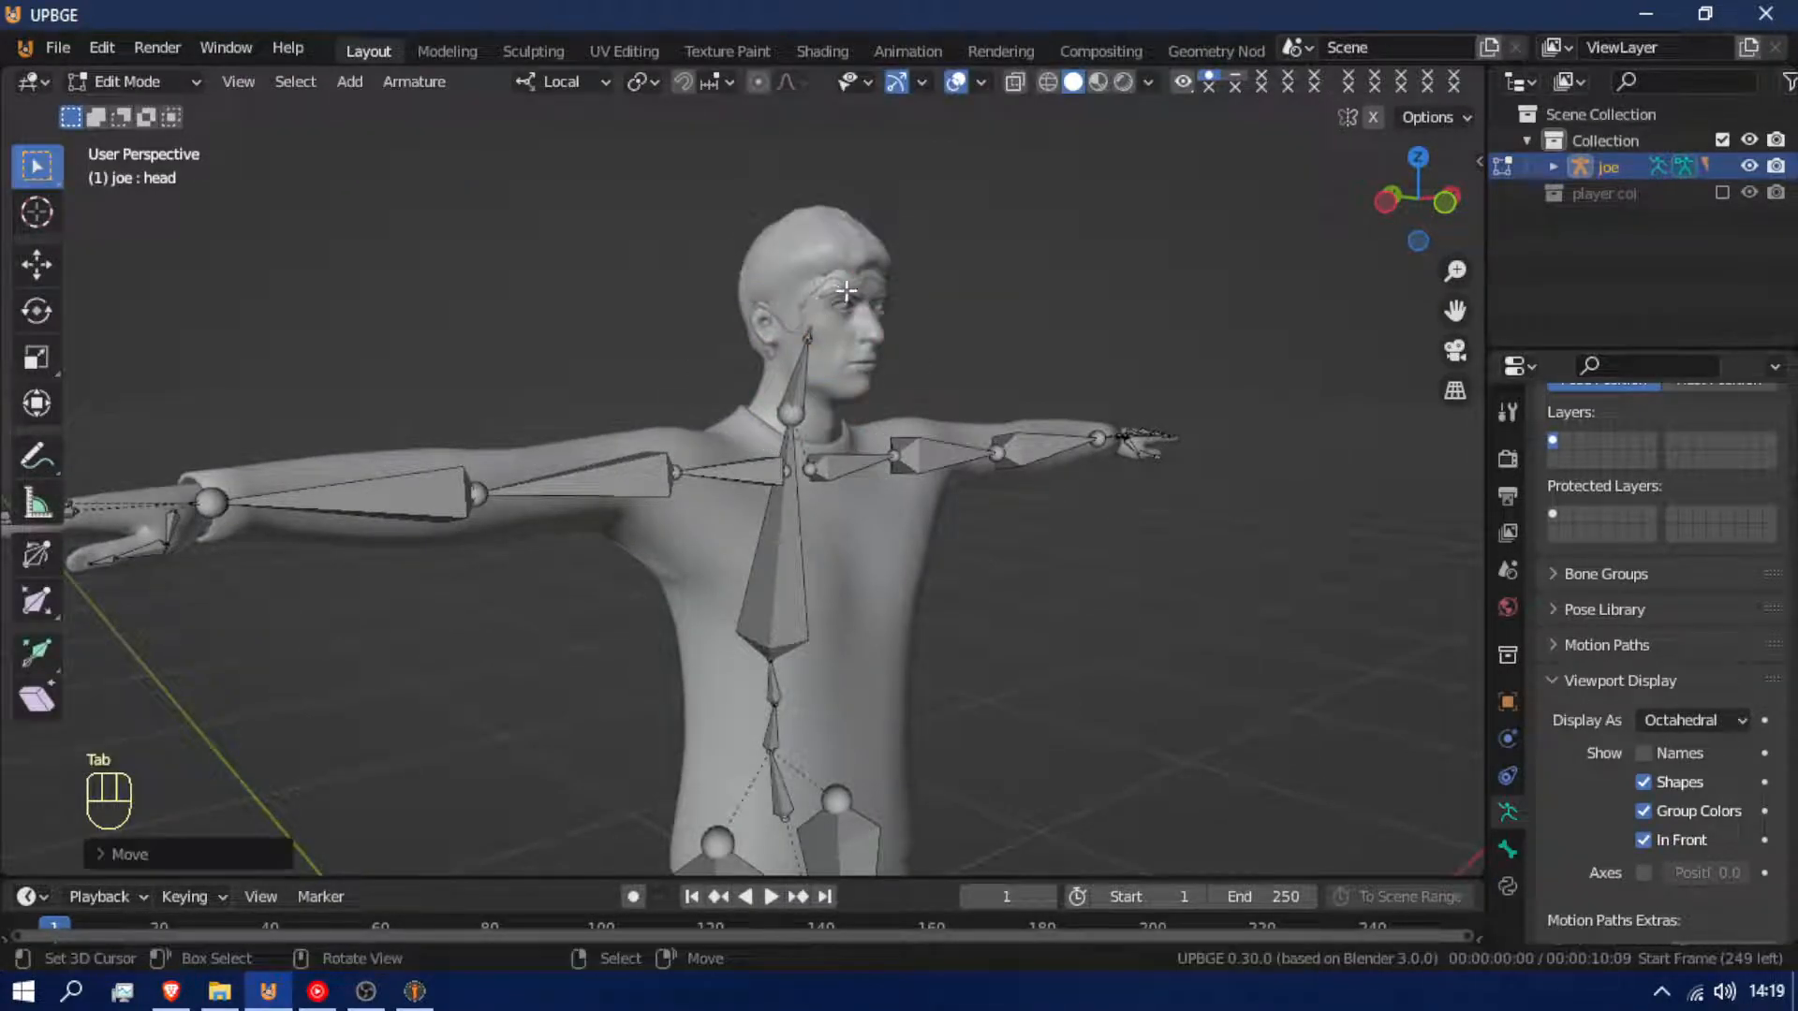
key(g)
key(y)
click(804, 205)
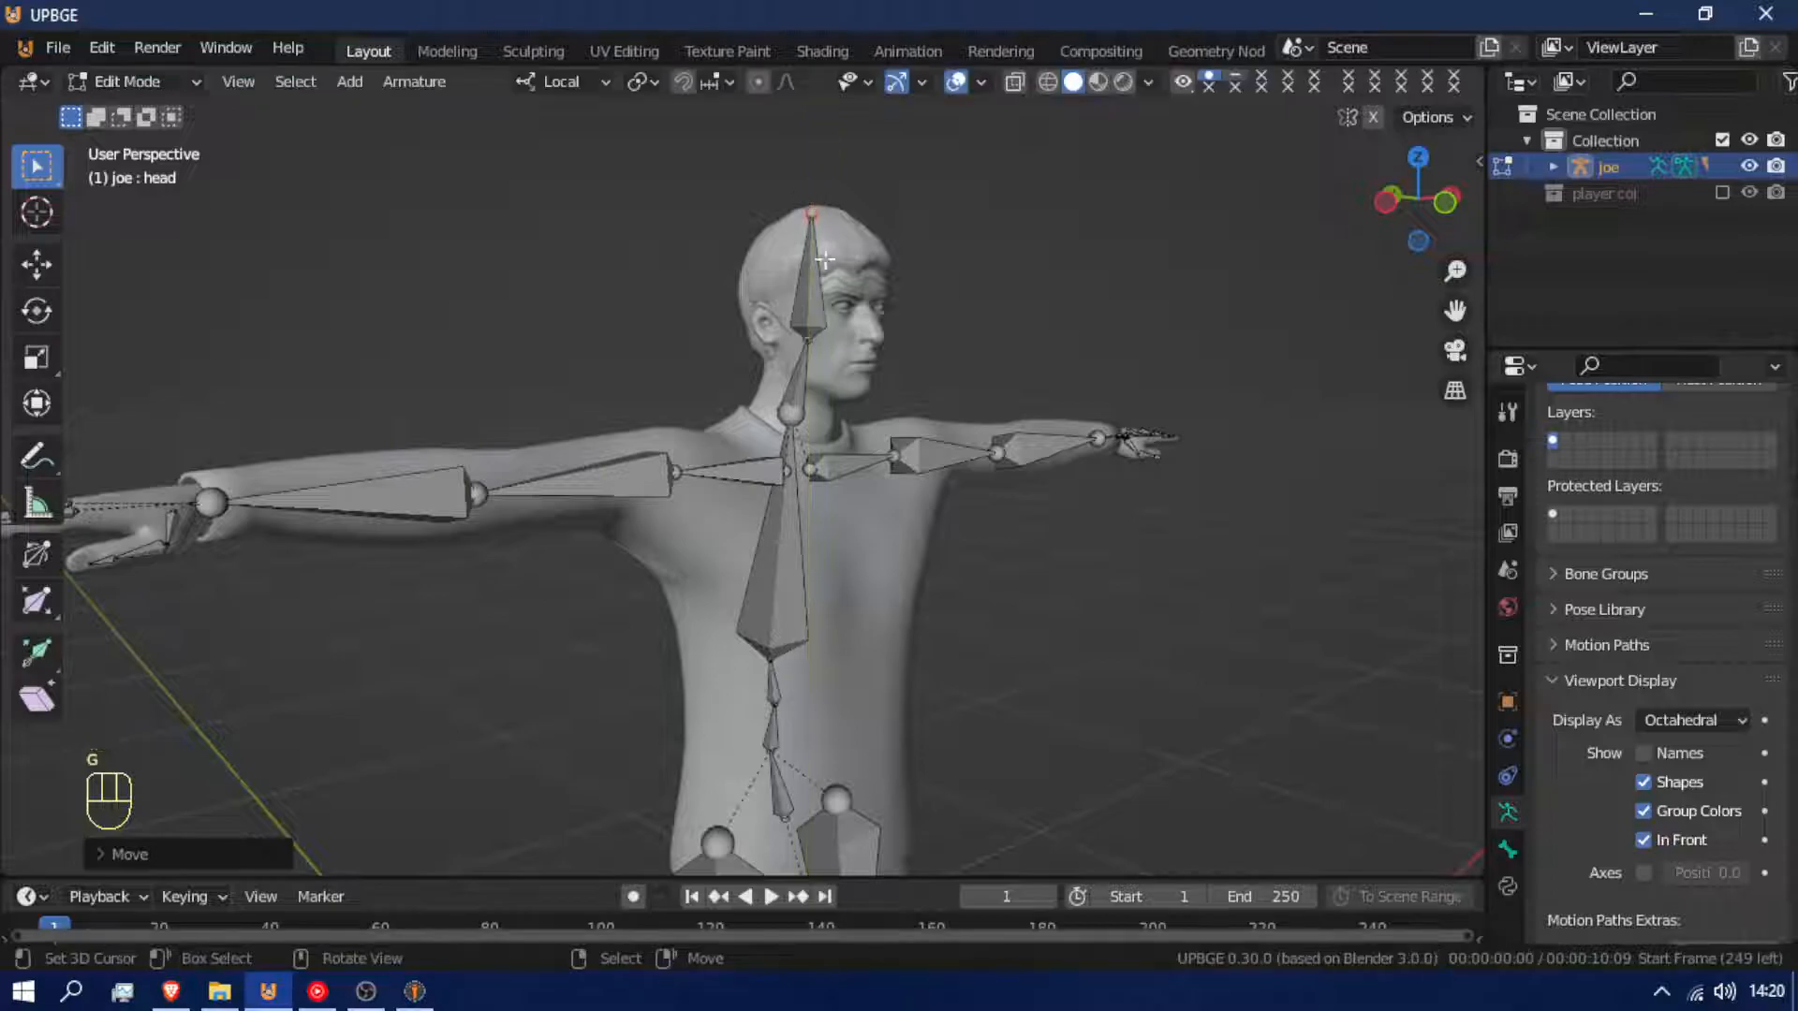
Test rotating the lengthened head bone and the neck bone in Pose Mode, cancelling each rotation
key(Tab)
drag(816, 288, 878, 320)
right_click(878, 320)
right_click(800, 377)
mouse_move(735, 360)
mouse_down()
mouse_move(710, 408)
mouse_move(727, 369)
mouse_up()
right_click(727, 369)
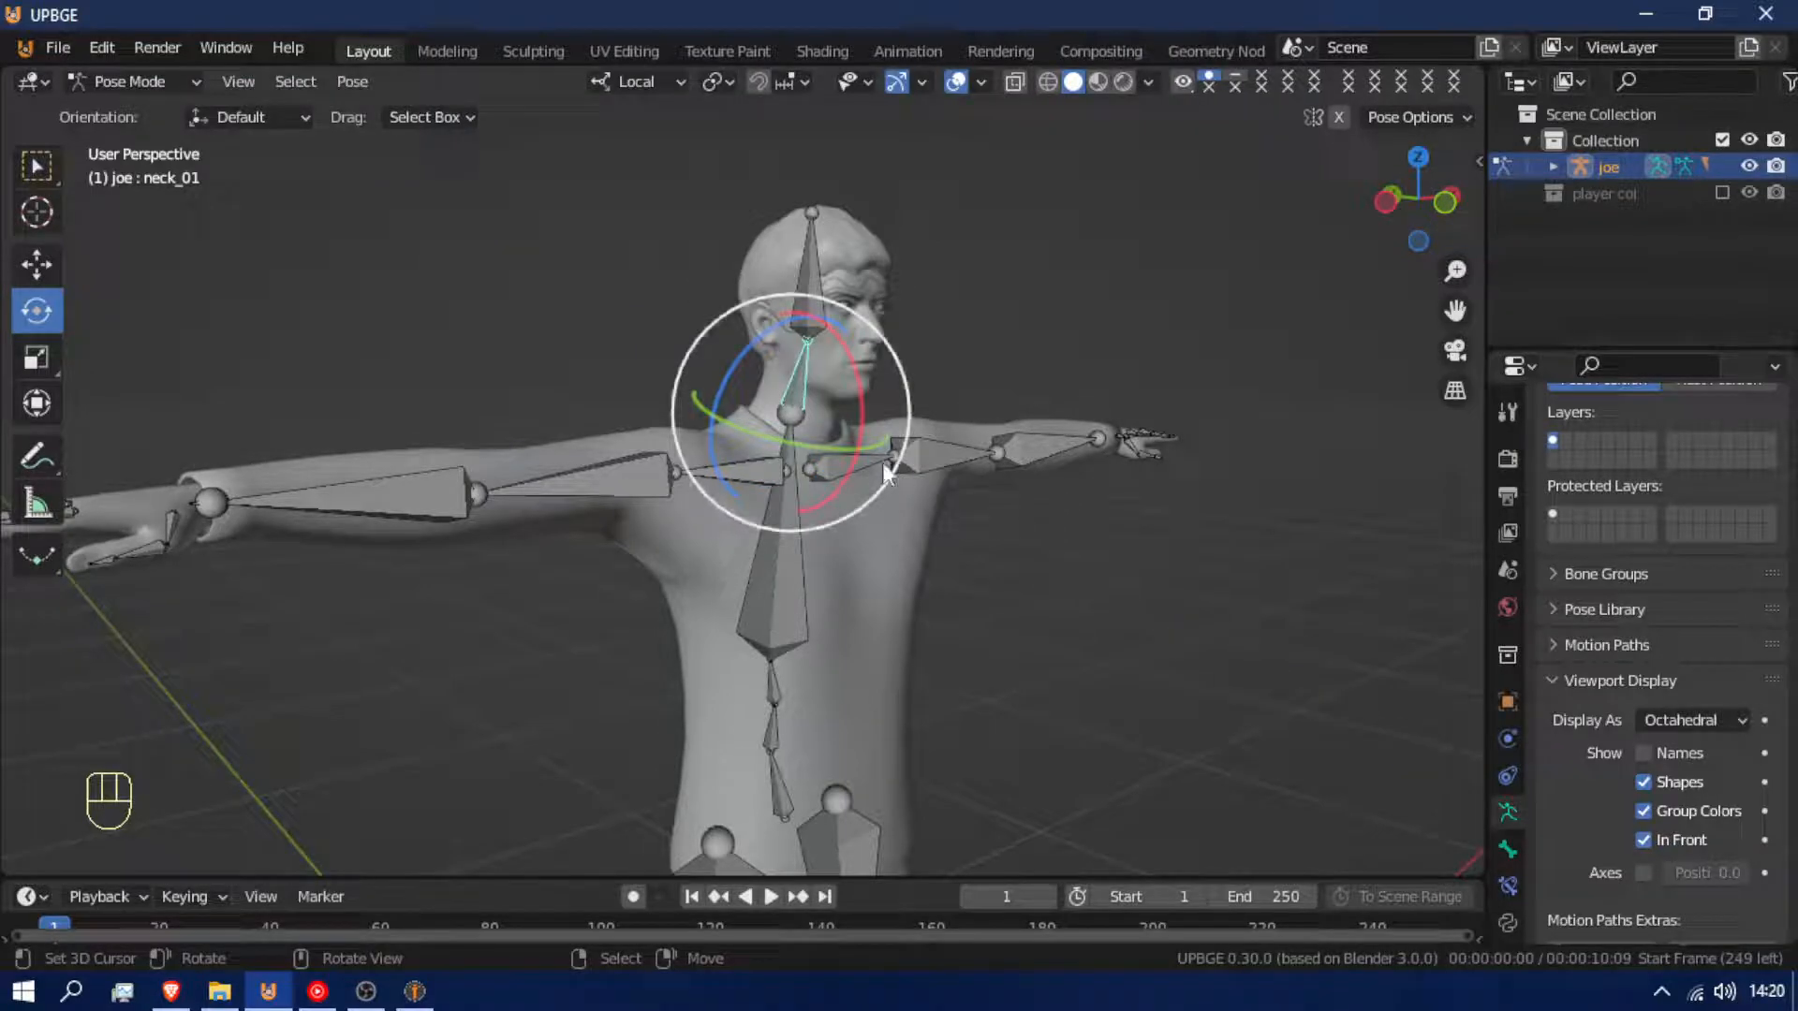
Test rotating the left and right upper arm bones, cancelling each rotation
click(921, 442)
middle_drag(922, 442, 901, 424)
key(r)
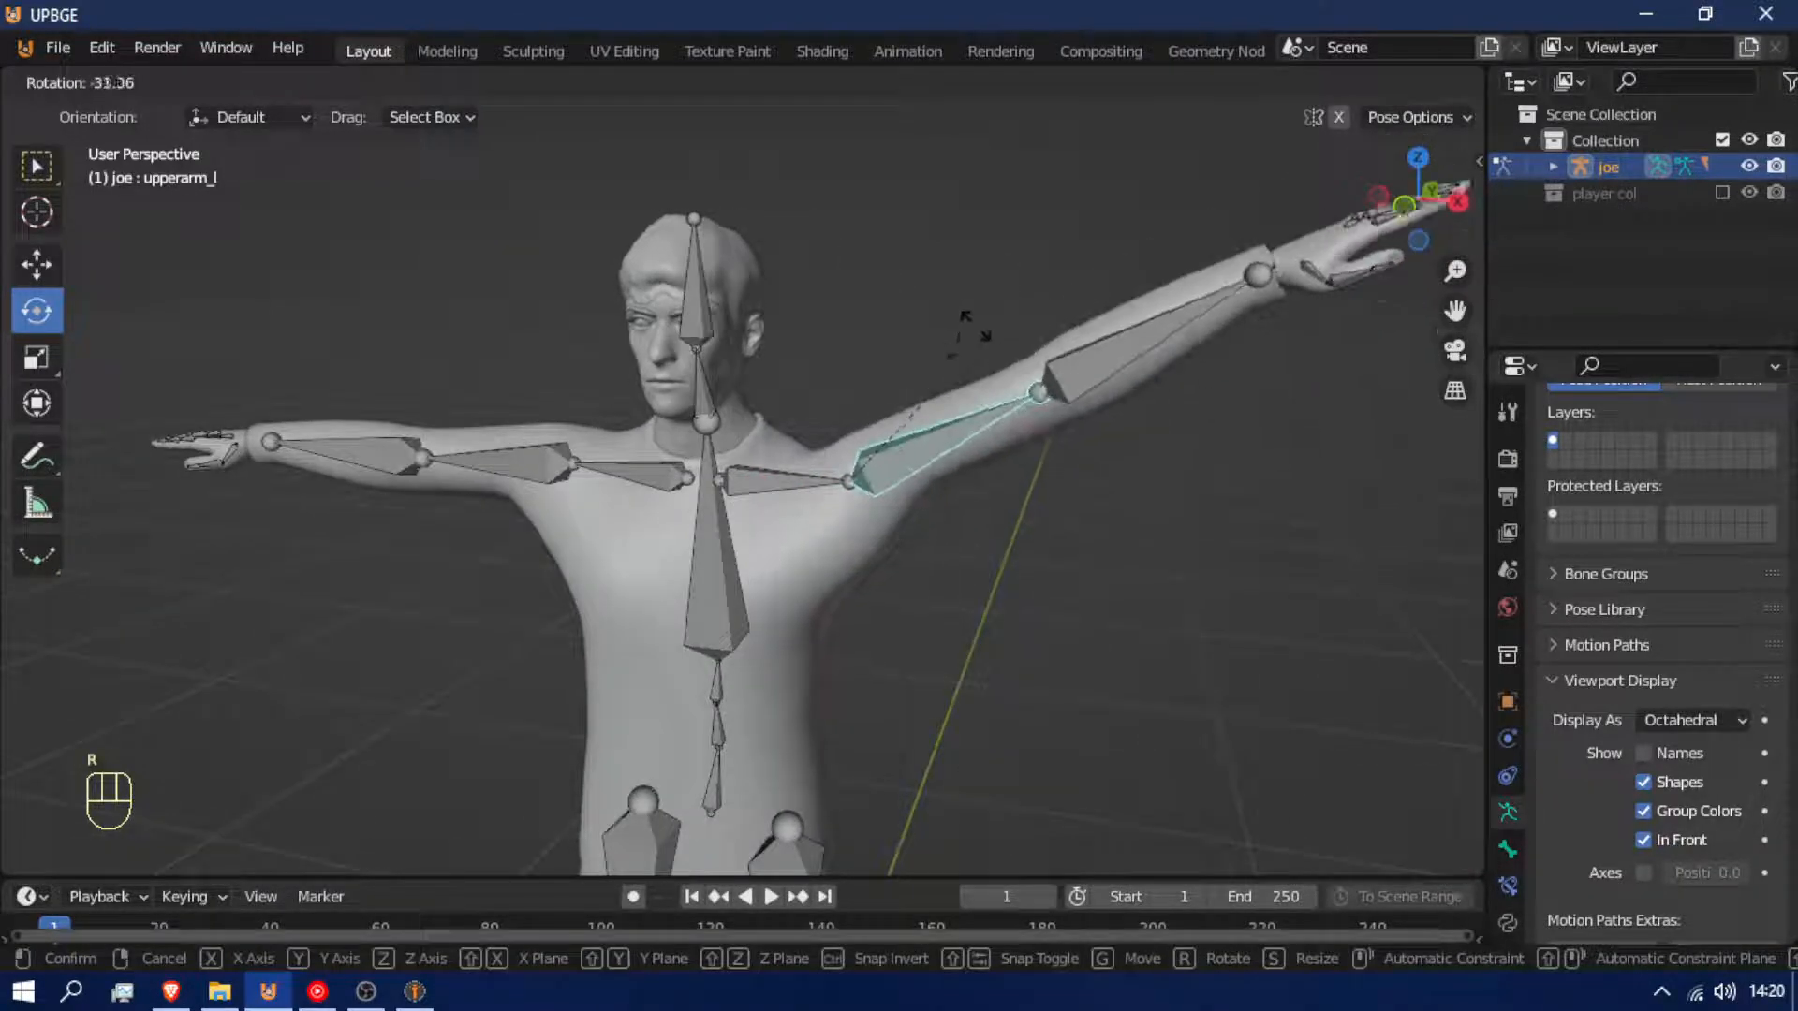
right_click(961, 376)
middle_drag(676, 489, 737, 496)
click(463, 479)
key(r)
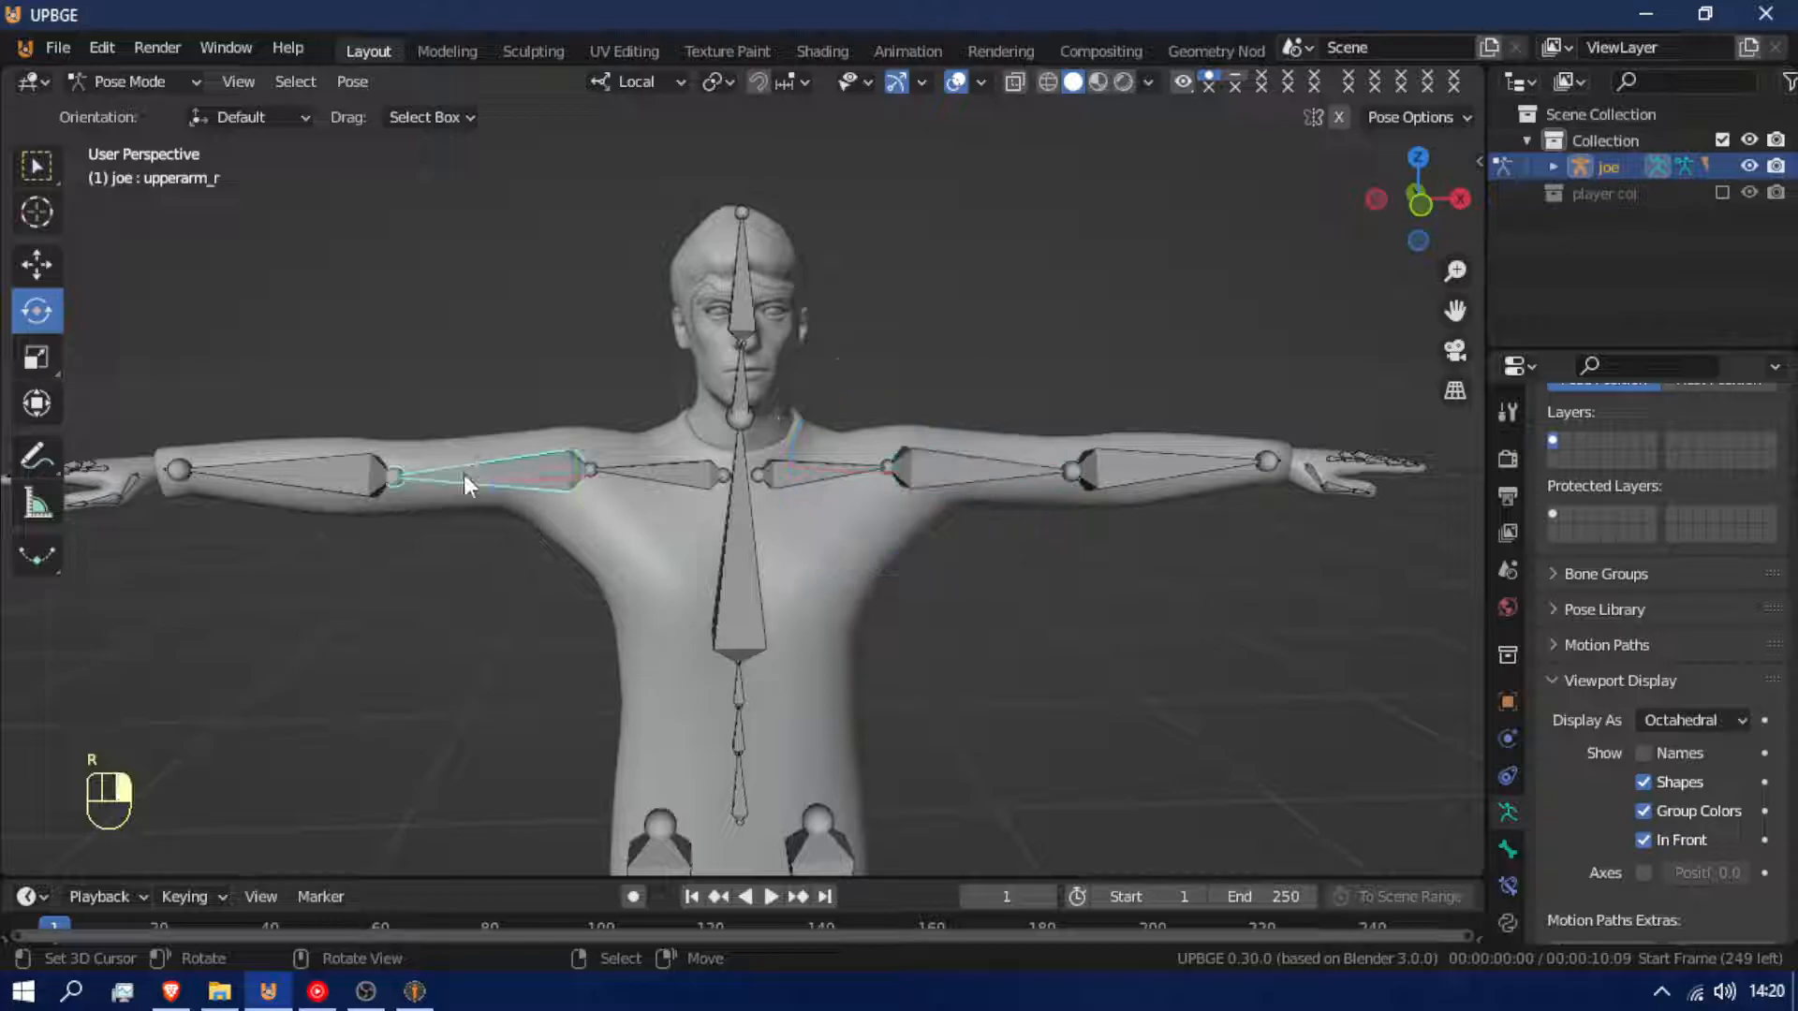
right_click(509, 427)
scroll(519, 423, down, 4)
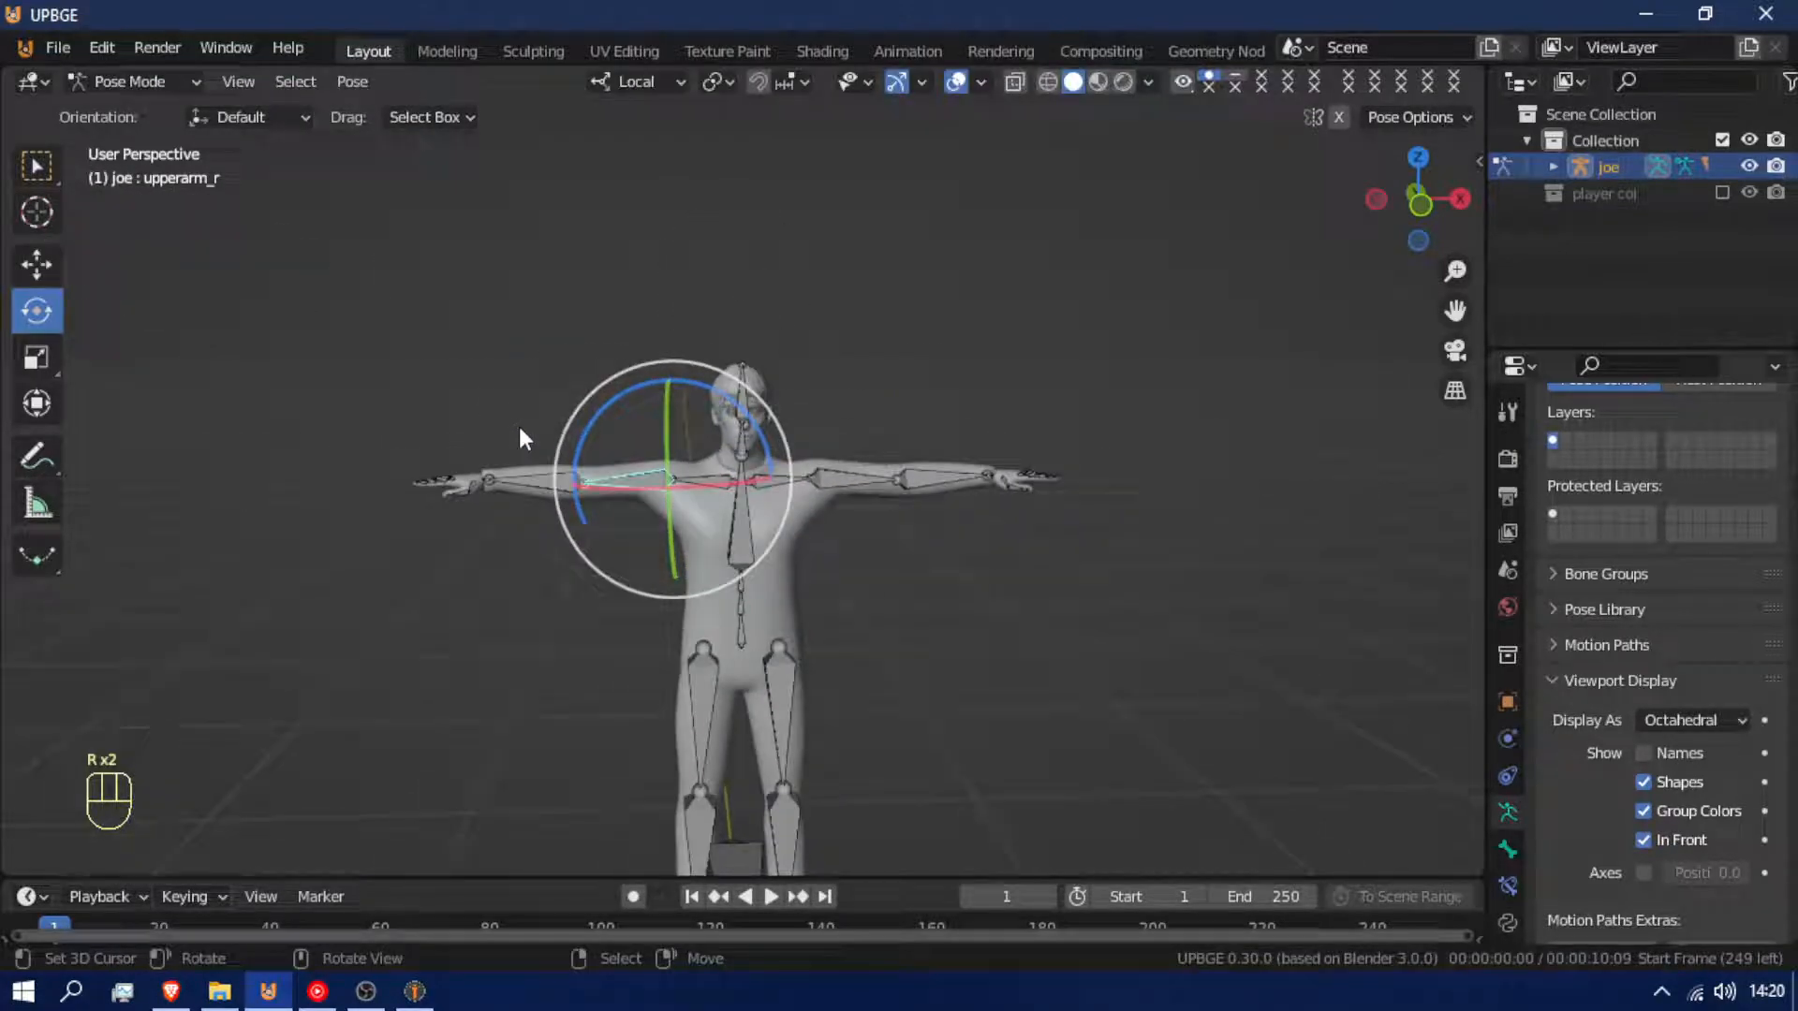
scroll(520, 431, down, 3)
middle_drag(755, 764, 693, 761)
scroll(781, 620, up, 8)
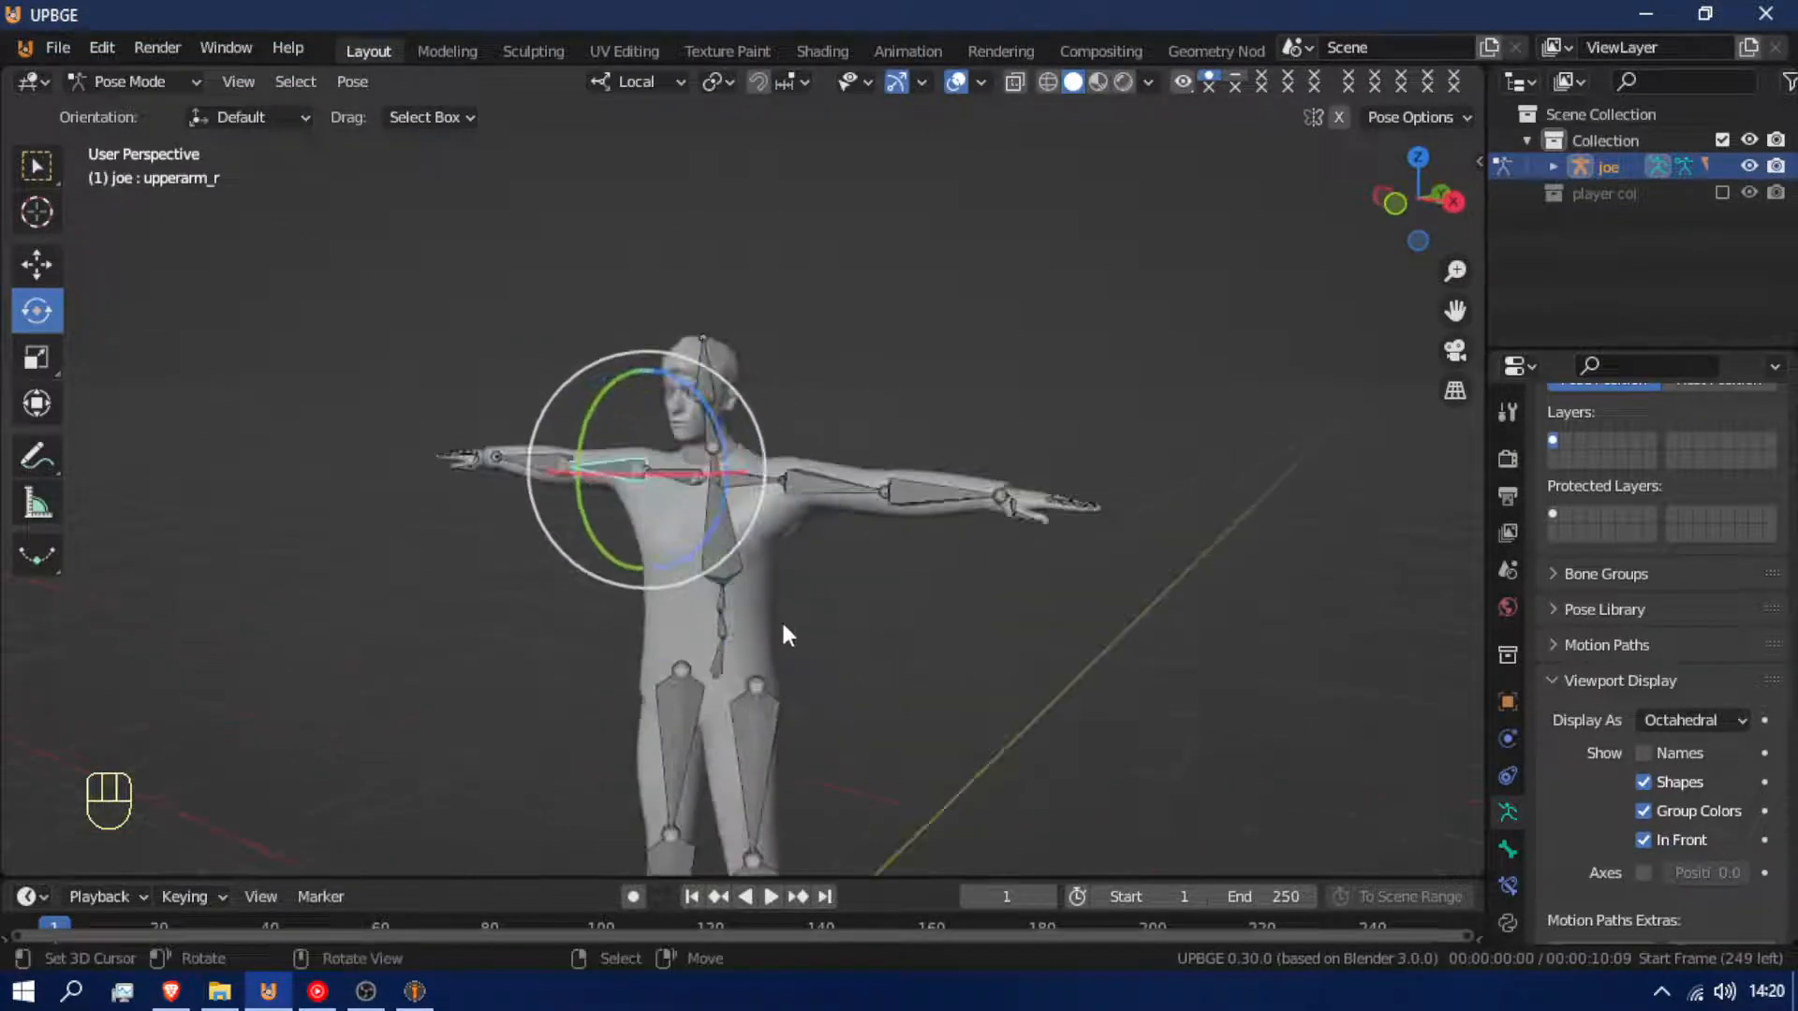
middle_drag(785, 635, 861, 579)
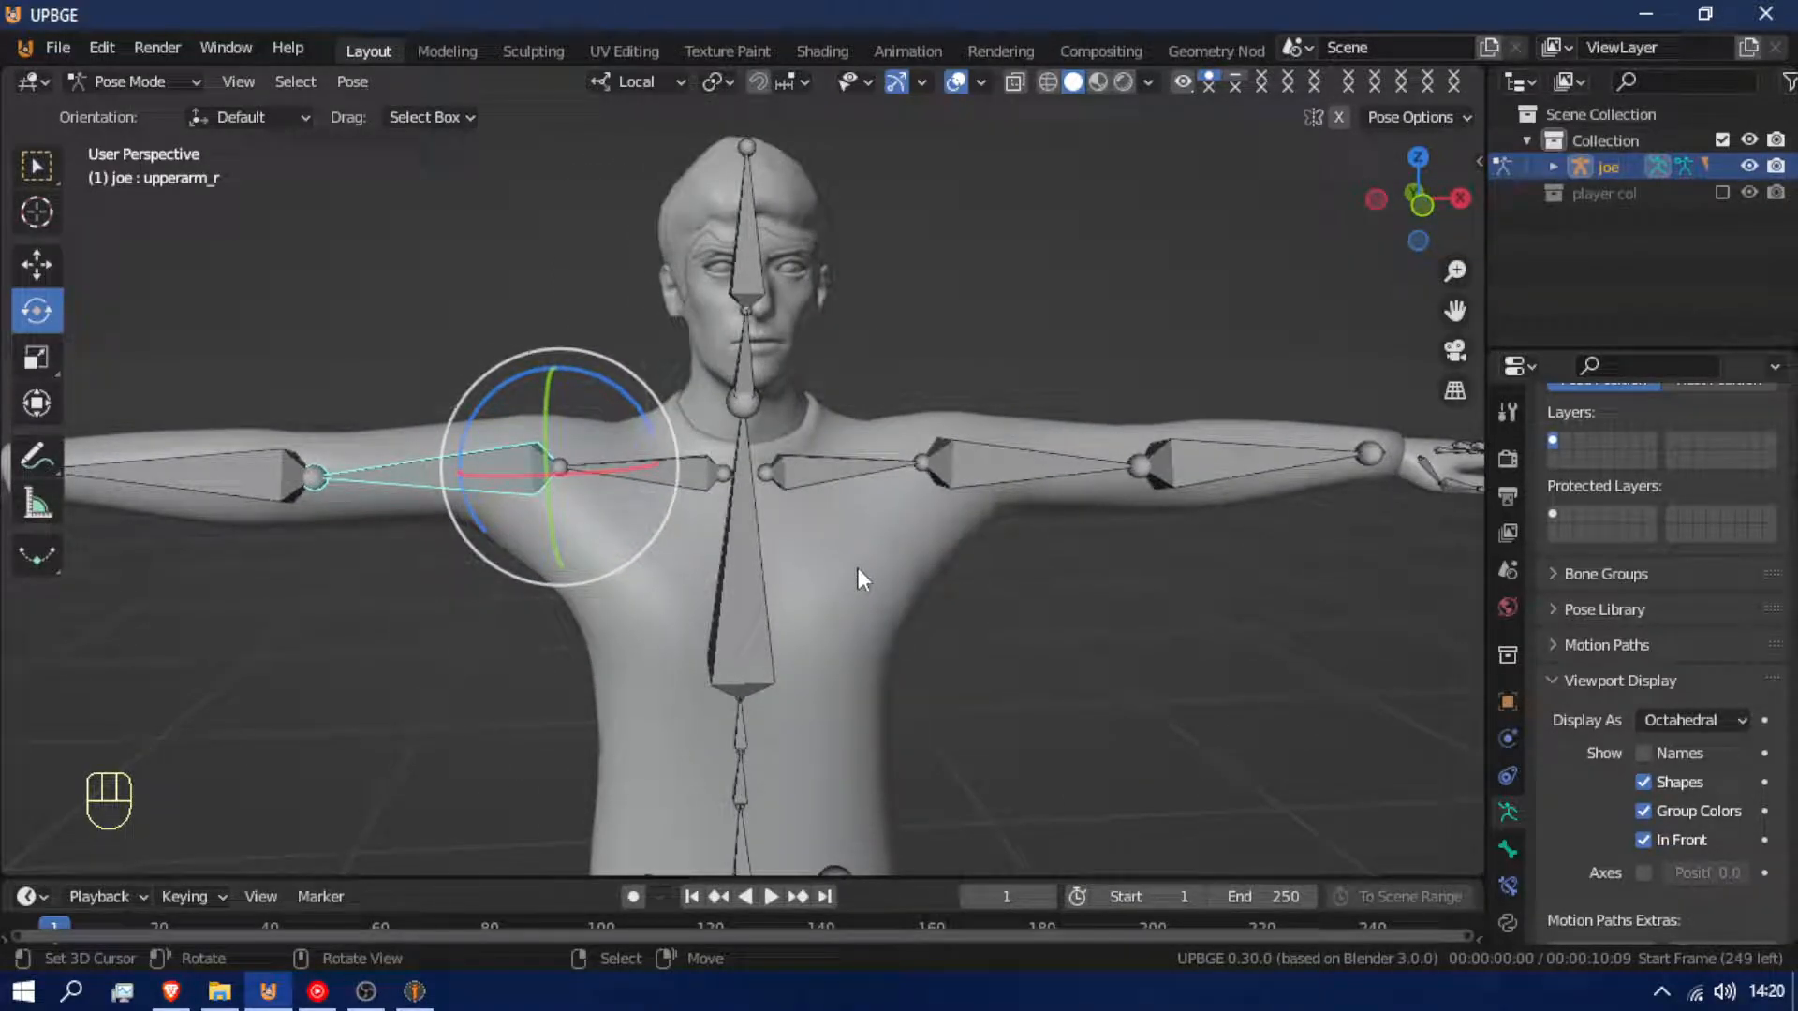
Extend the left hand bone by moving its tip from the wrist toward the knuckles, with X-axis mirroring enabled in Edit Mode
middle_drag(1185, 414, 1116, 470)
key(shift+f)
key(Tab)
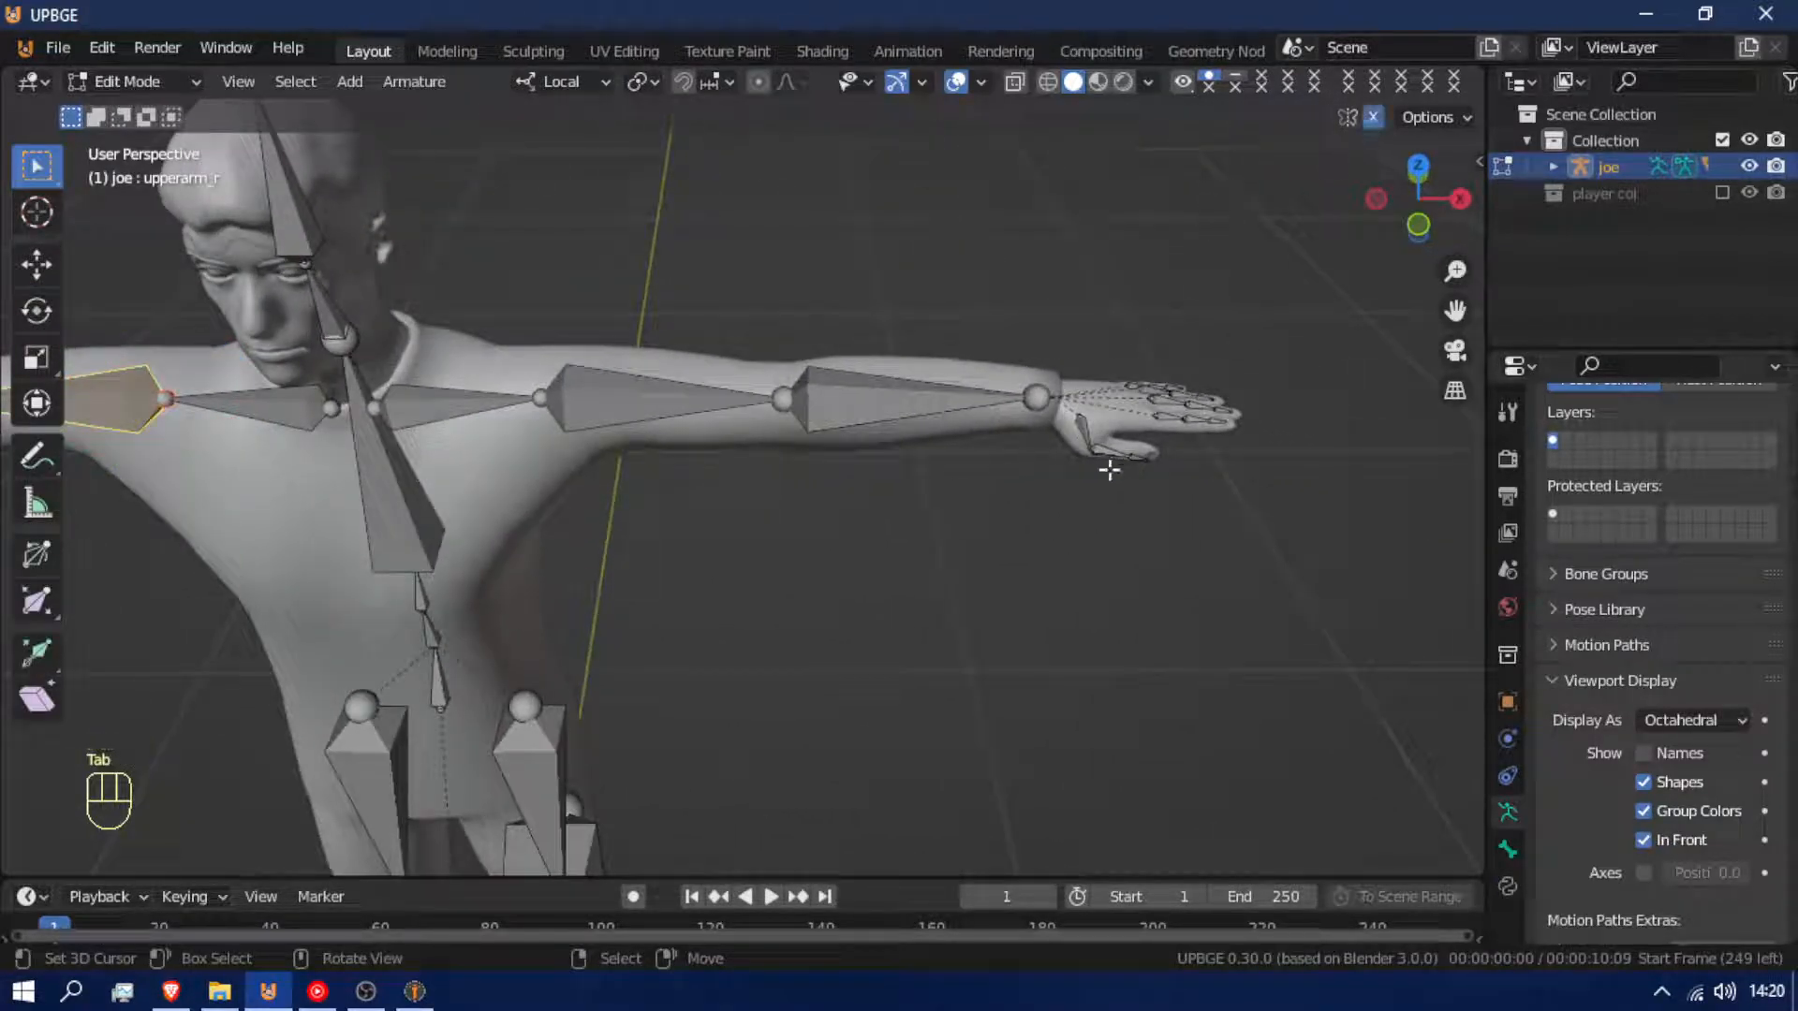
click(1051, 401)
click(1059, 396)
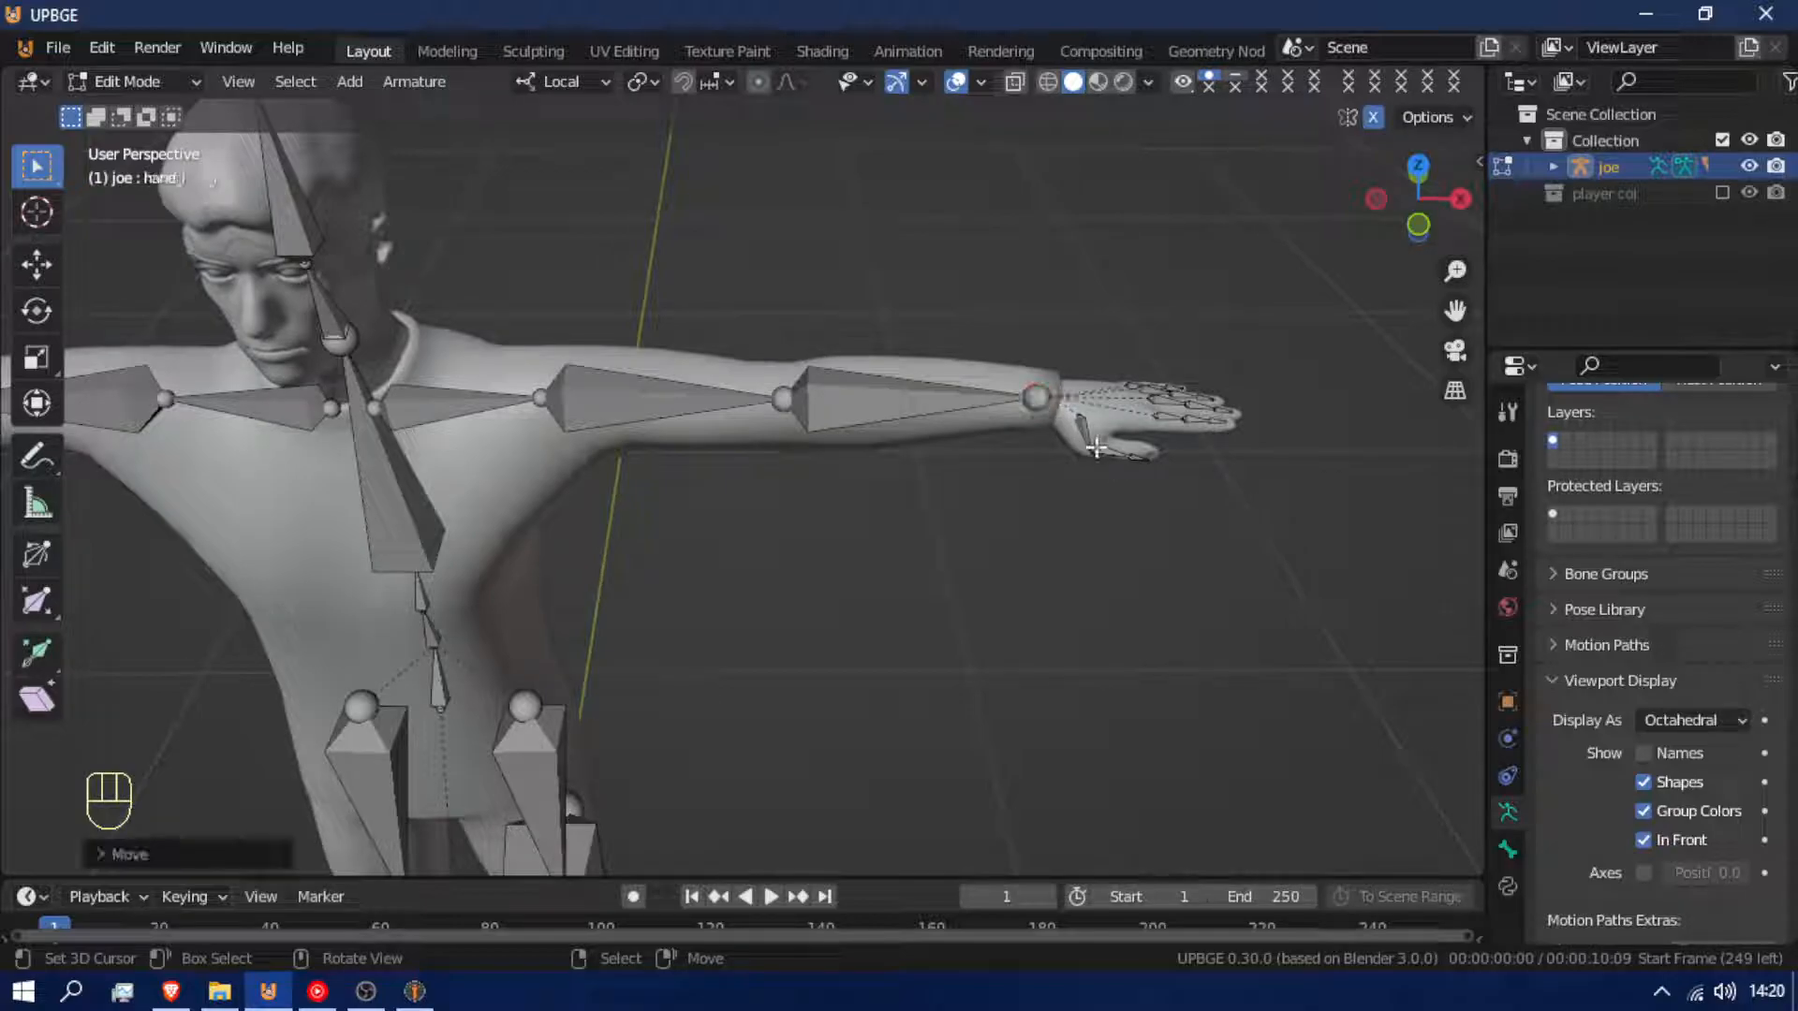
key(g)
click(1148, 456)
Test rotating the lengthened left hand bone in Pose Mode and cancel the rotation
shift+middle_drag(565, 449, 385, 595)
middle_drag(848, 599, 871, 649)
key(Tab)
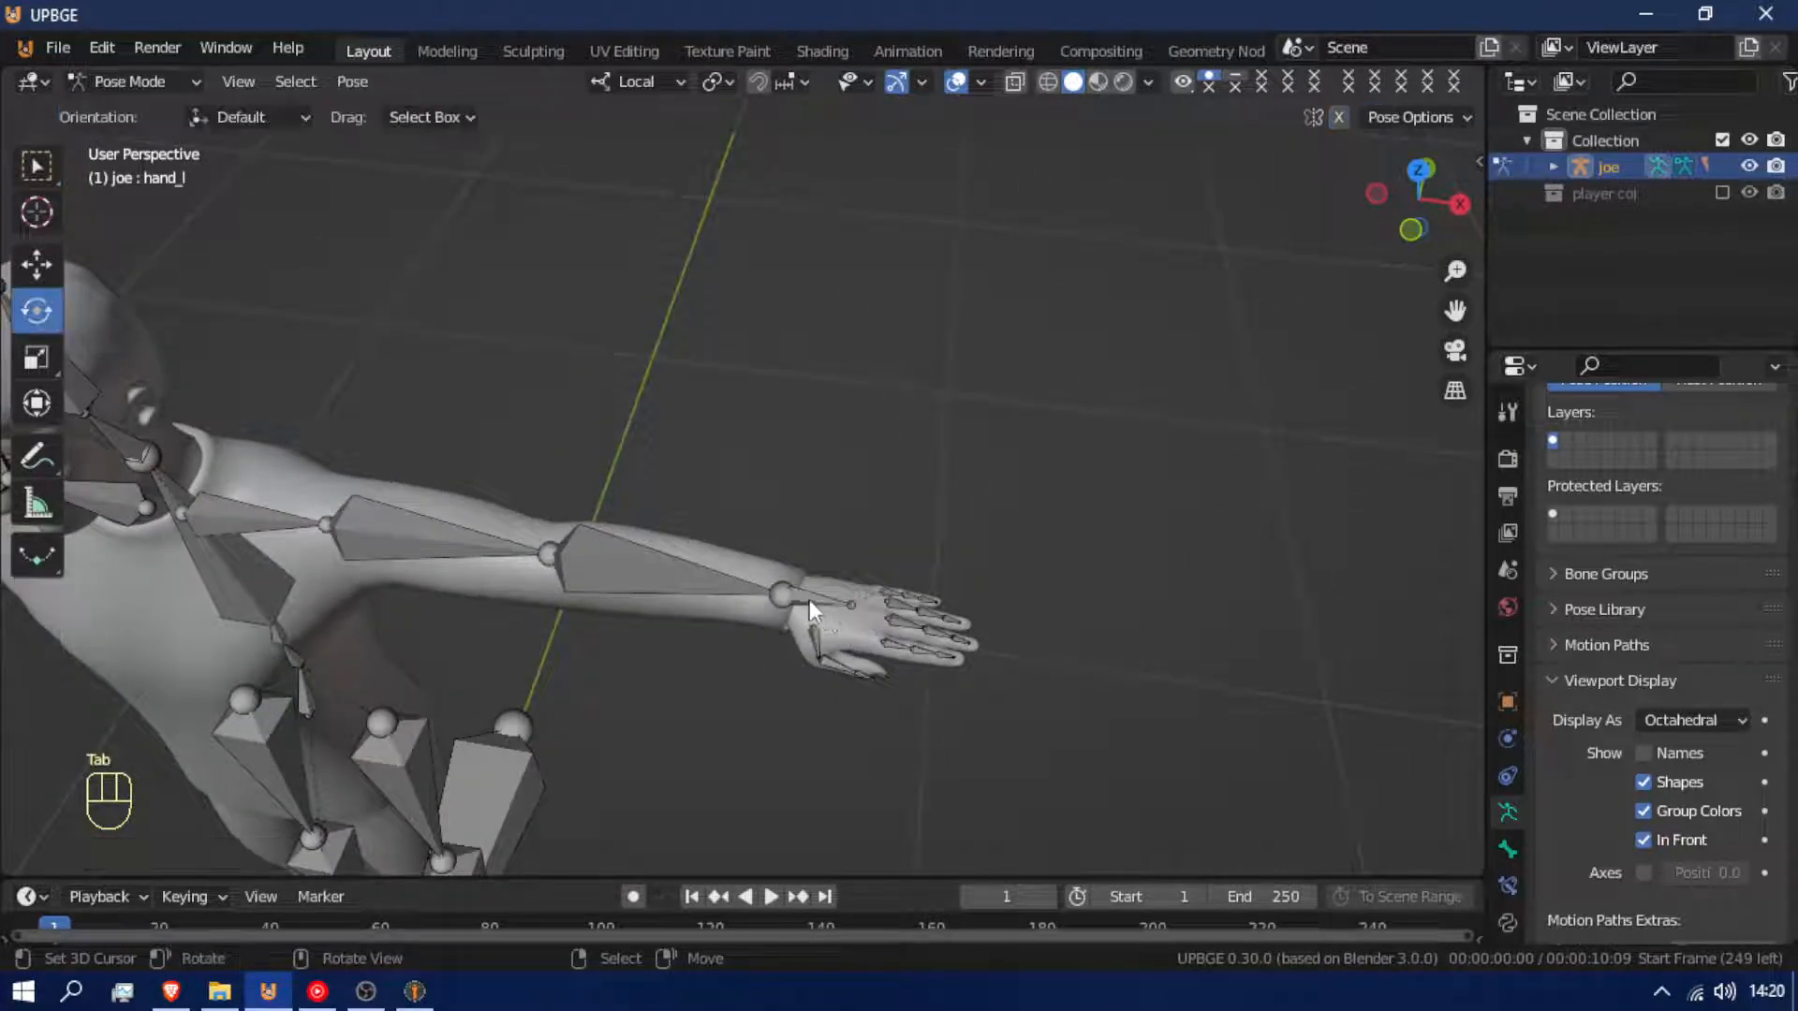
key(r)
right_click(852, 629)
Extend the left ball bone in Edit Mode by moving its tip about 0.055 m along local Z to the shoe's toe
middle_drag(840, 632, 870, 548)
scroll(870, 547, up, 3)
key(Tab)
scroll(878, 553, down, 8)
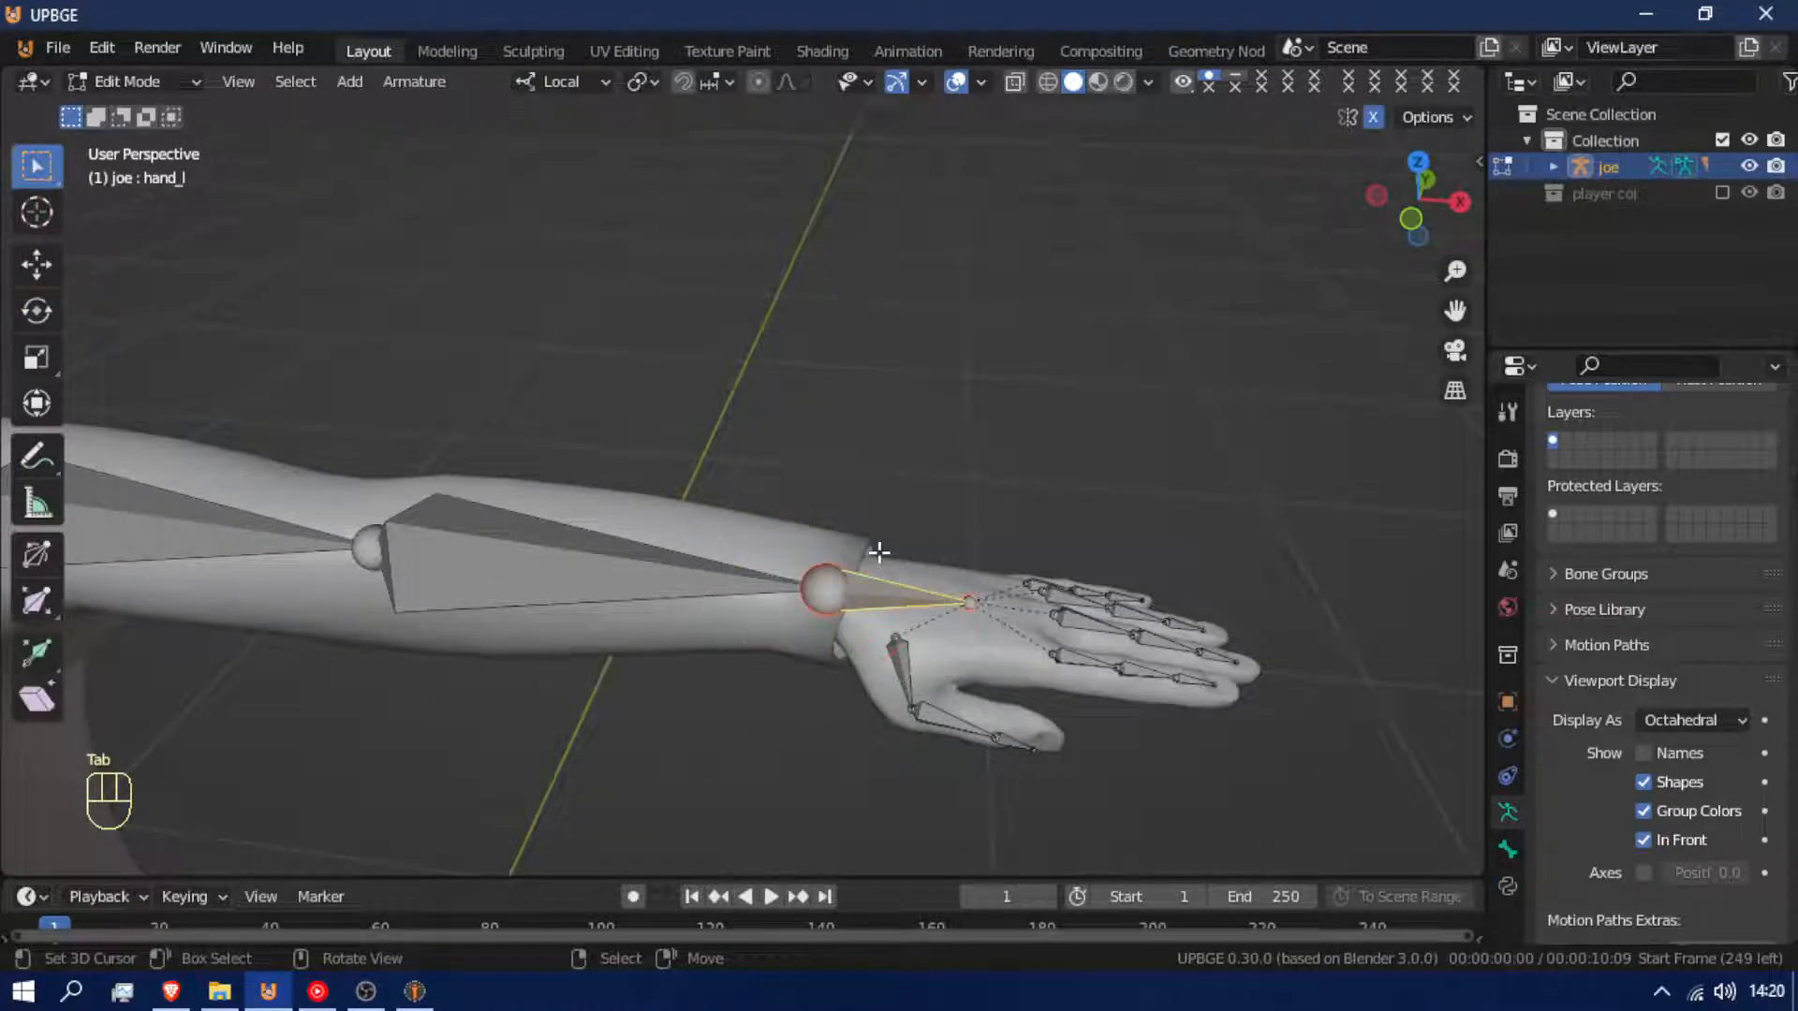
scroll(594, 796, up, 2)
alt+middle_drag(594, 795, 698, 637)
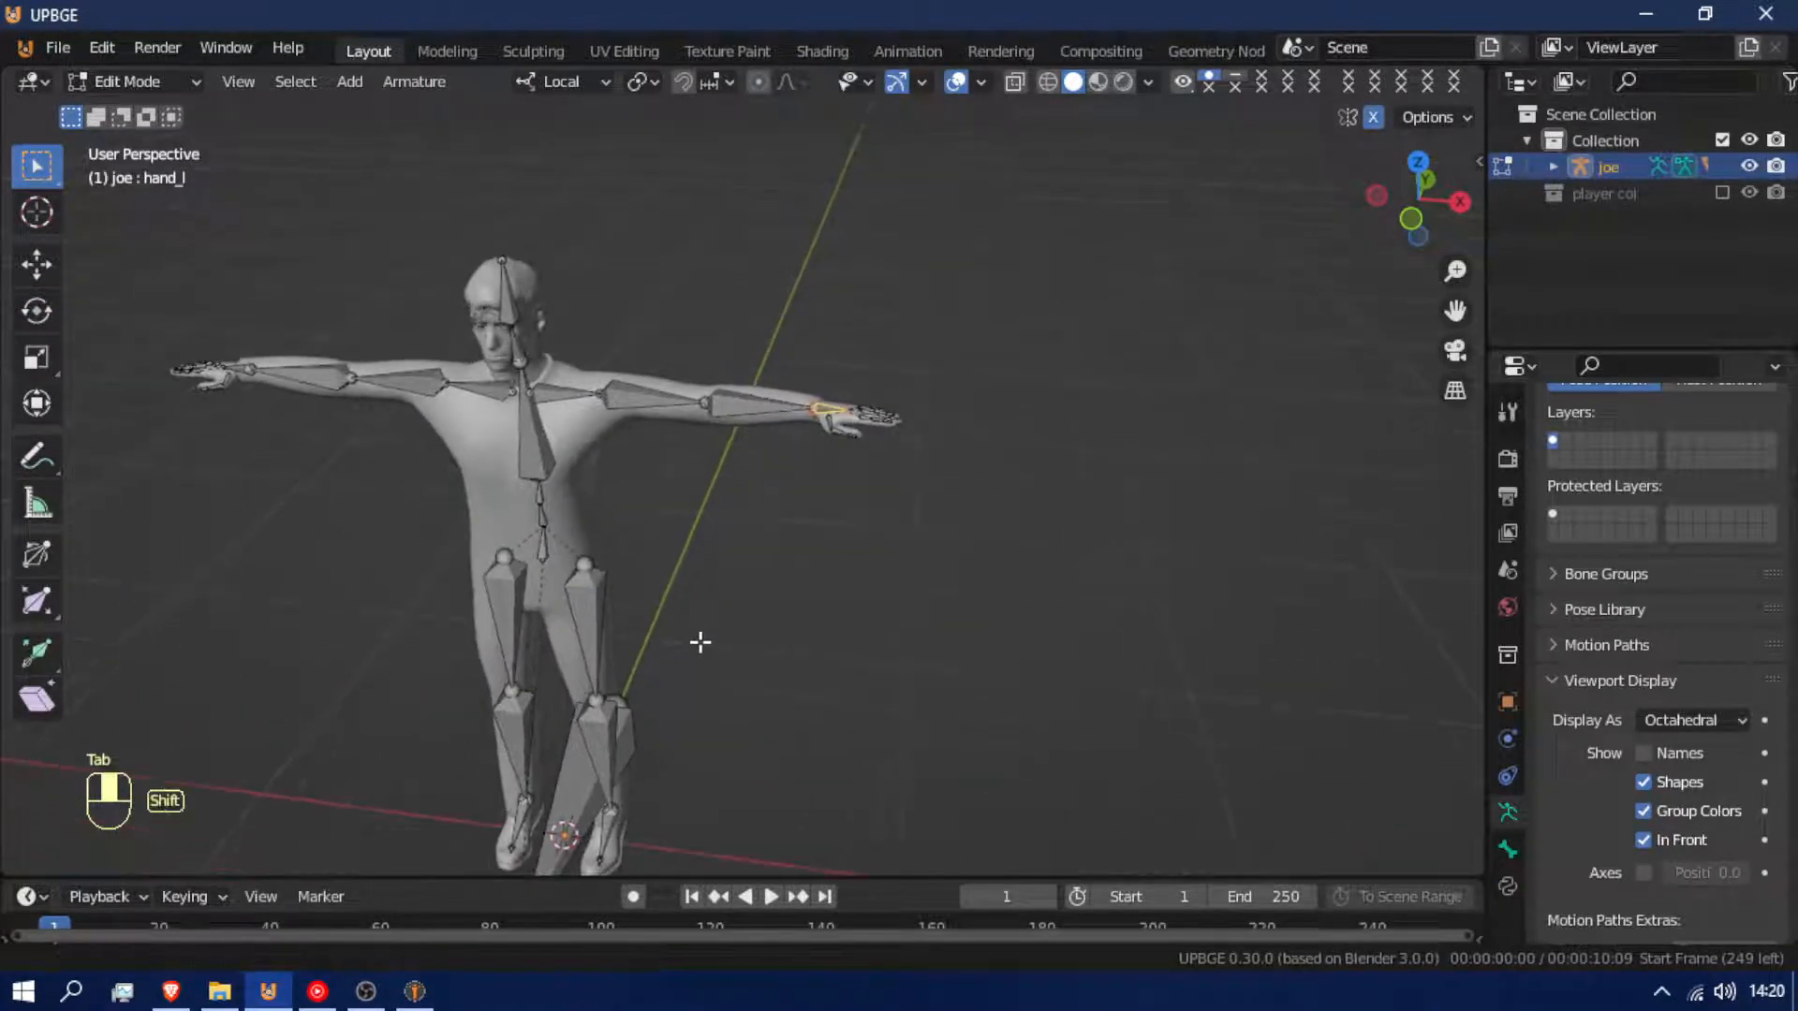
alt+middle_drag(803, 569, 414, 611)
shift+middle_drag(678, 623, 572, 359)
key(shift+f)
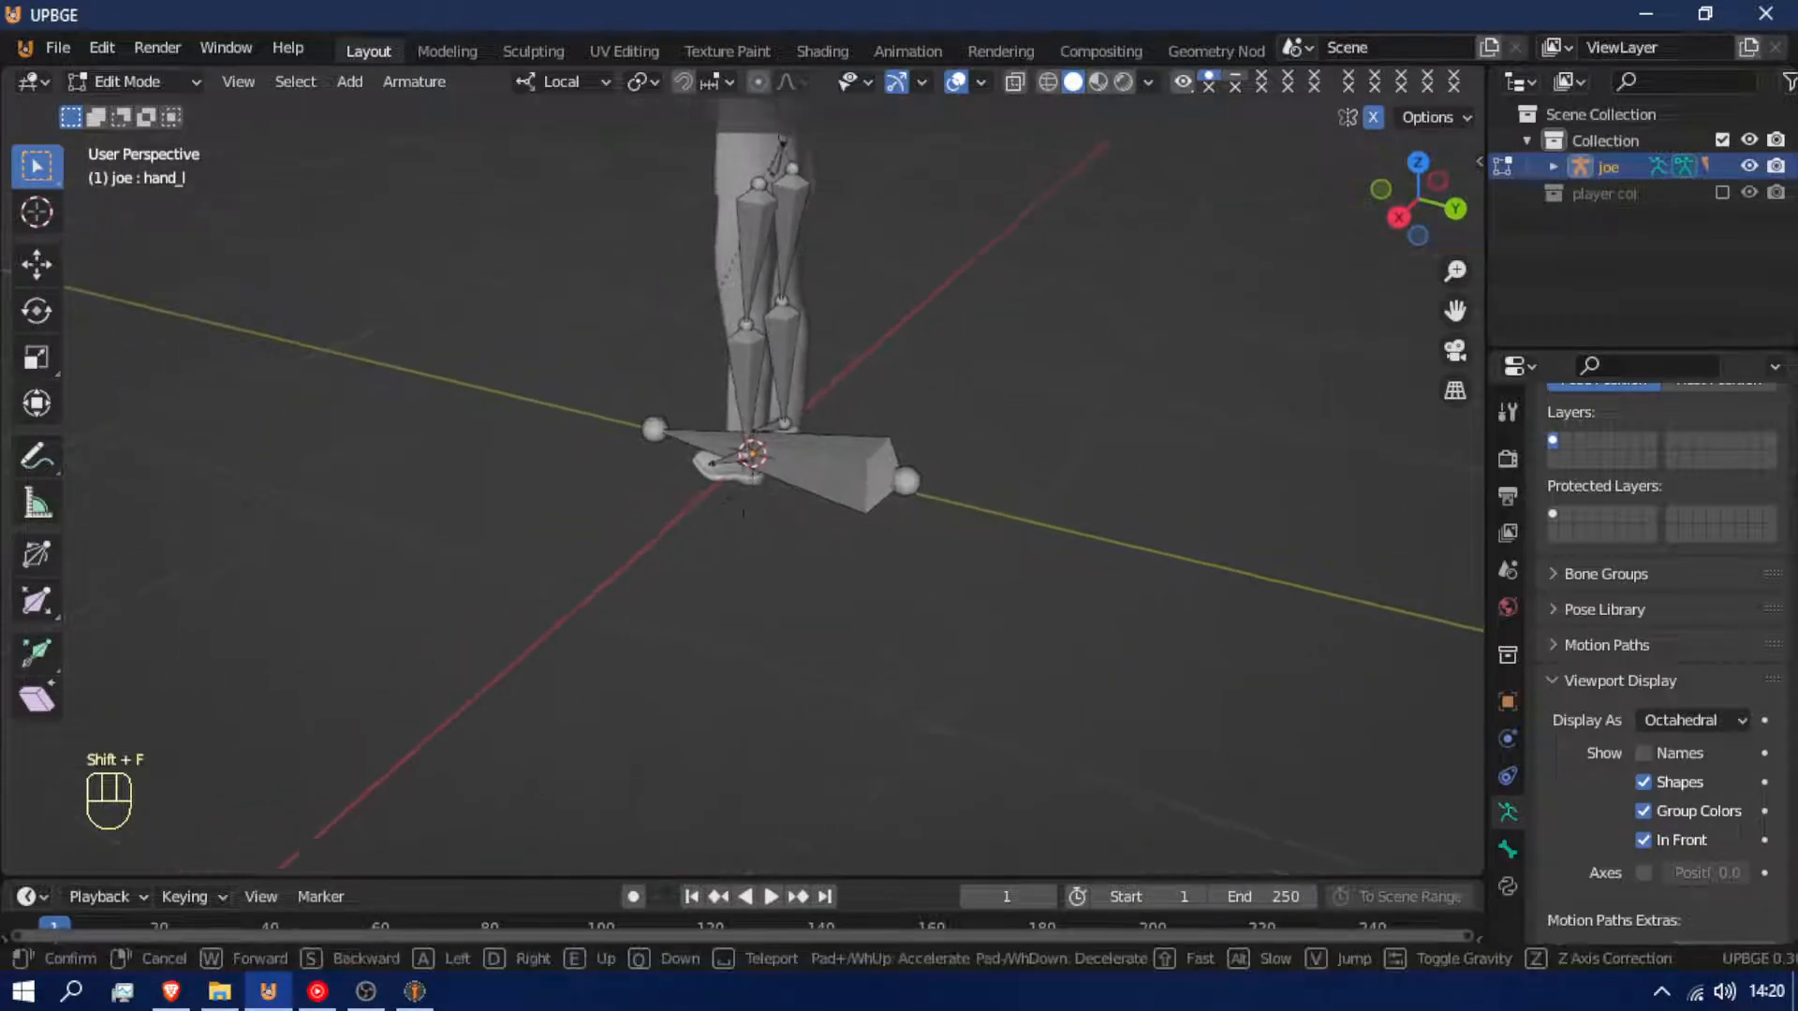
key(shift+w)
click(851, 409)
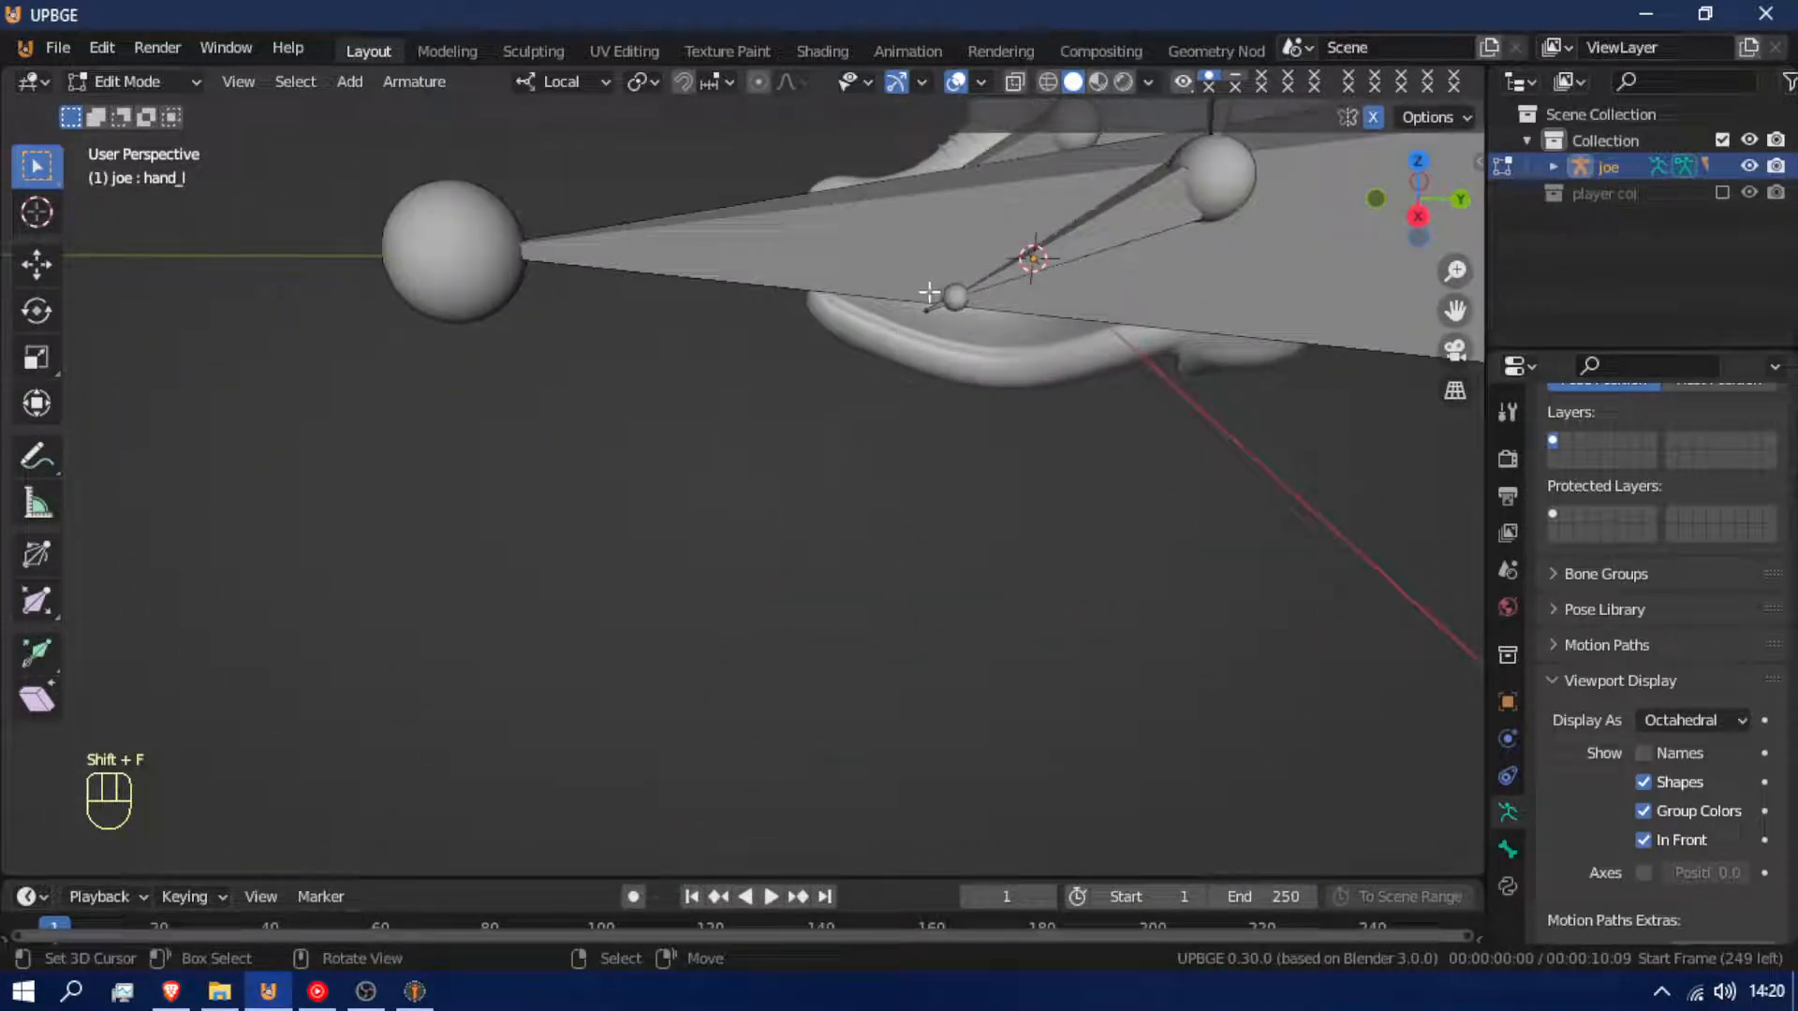
key(g)
key(z)
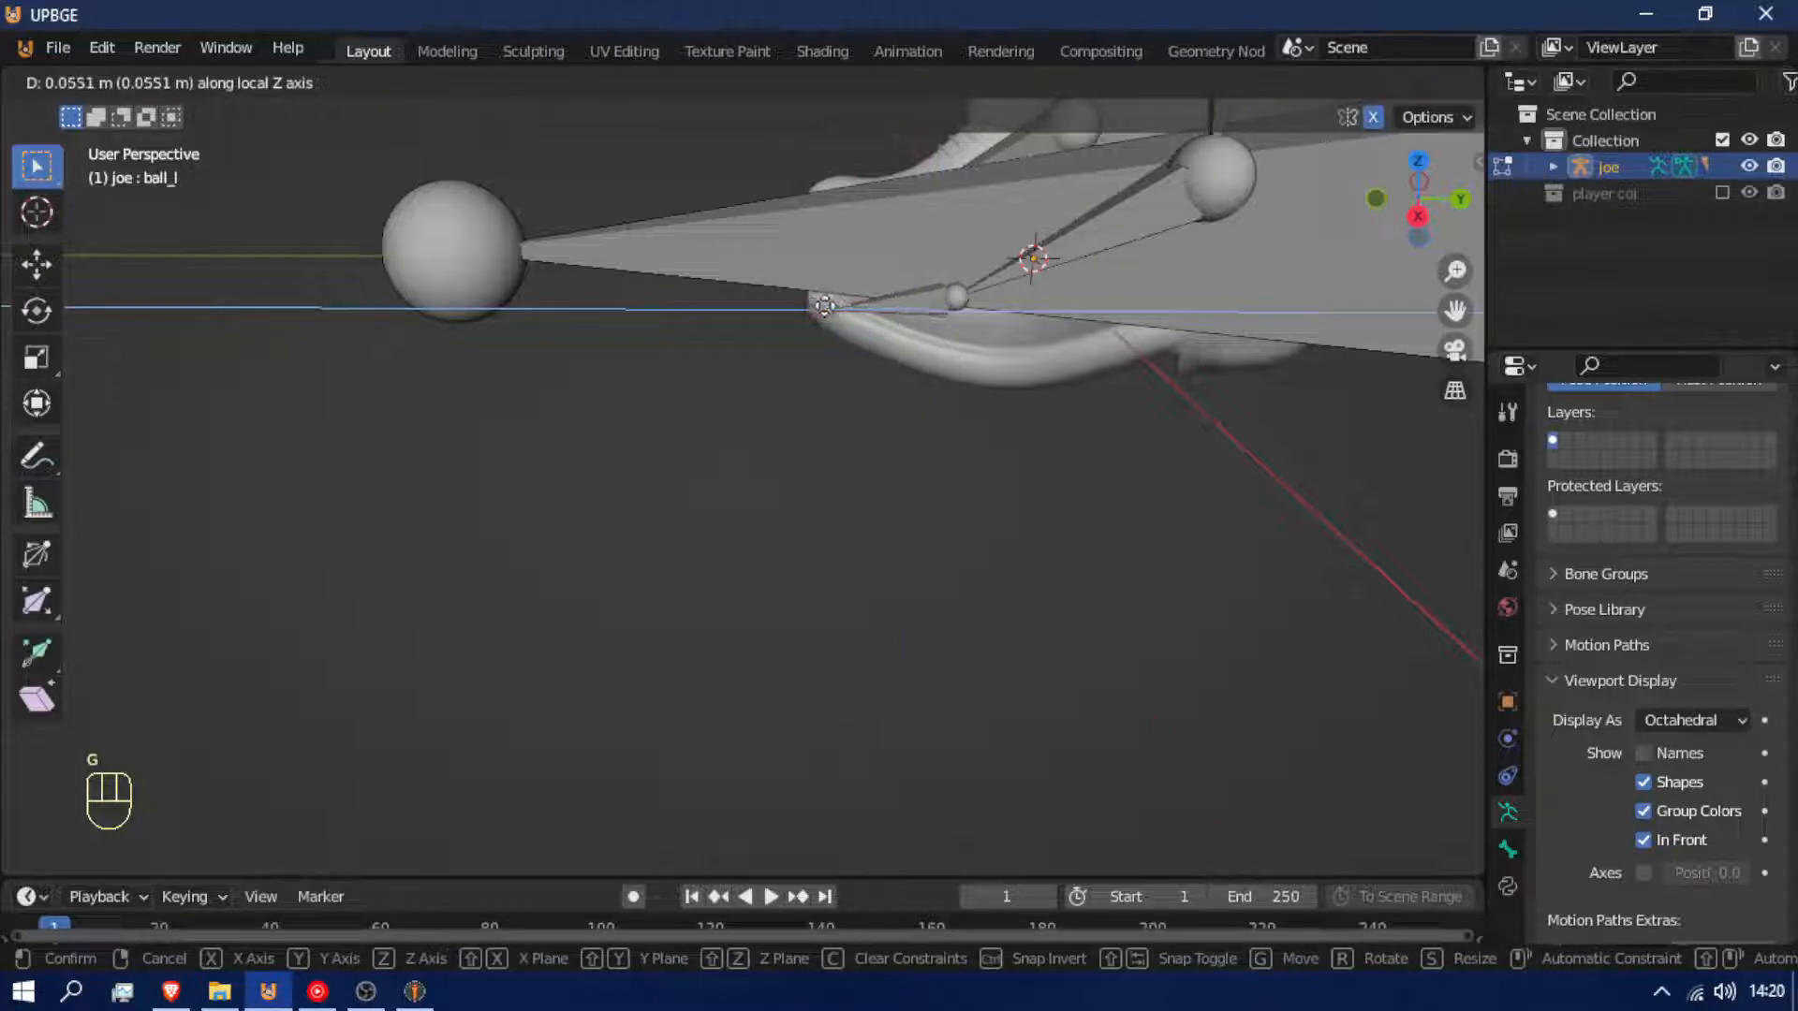
click(823, 305)
Hide the large root bone in Edit Mode so it no longer covers the feet
key(shift+f)
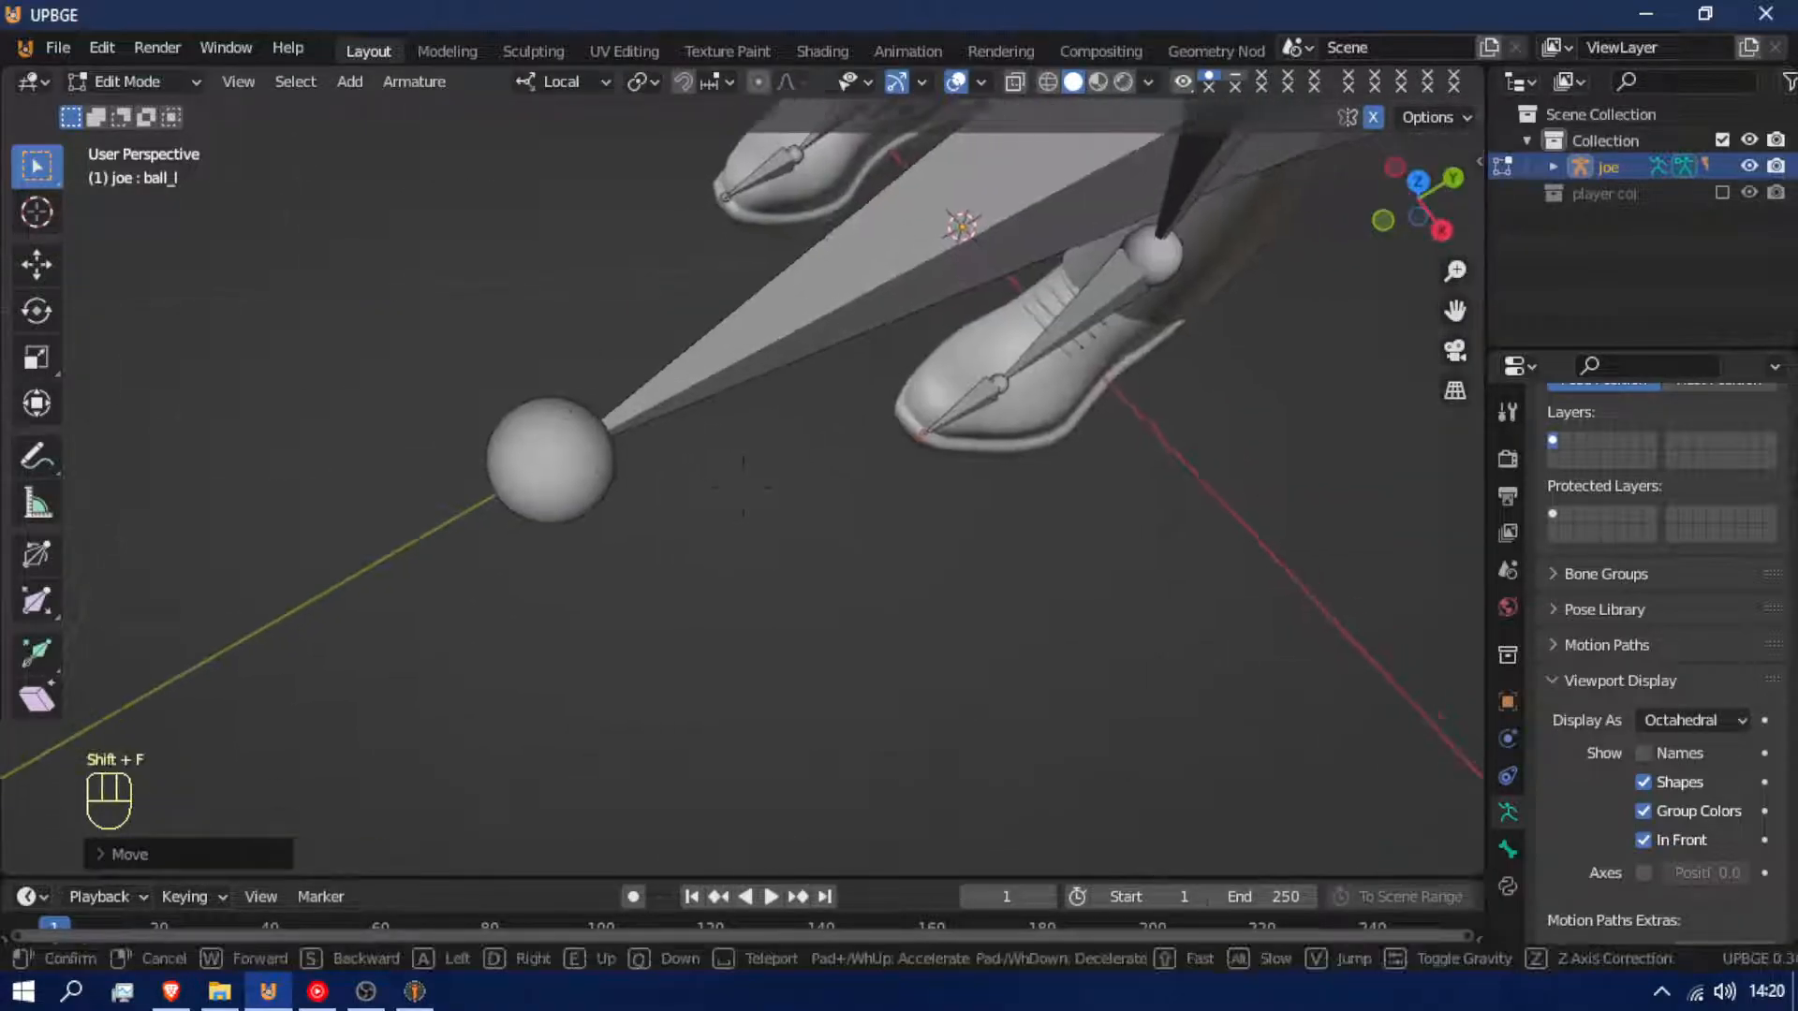
key(q)
click(594, 409)
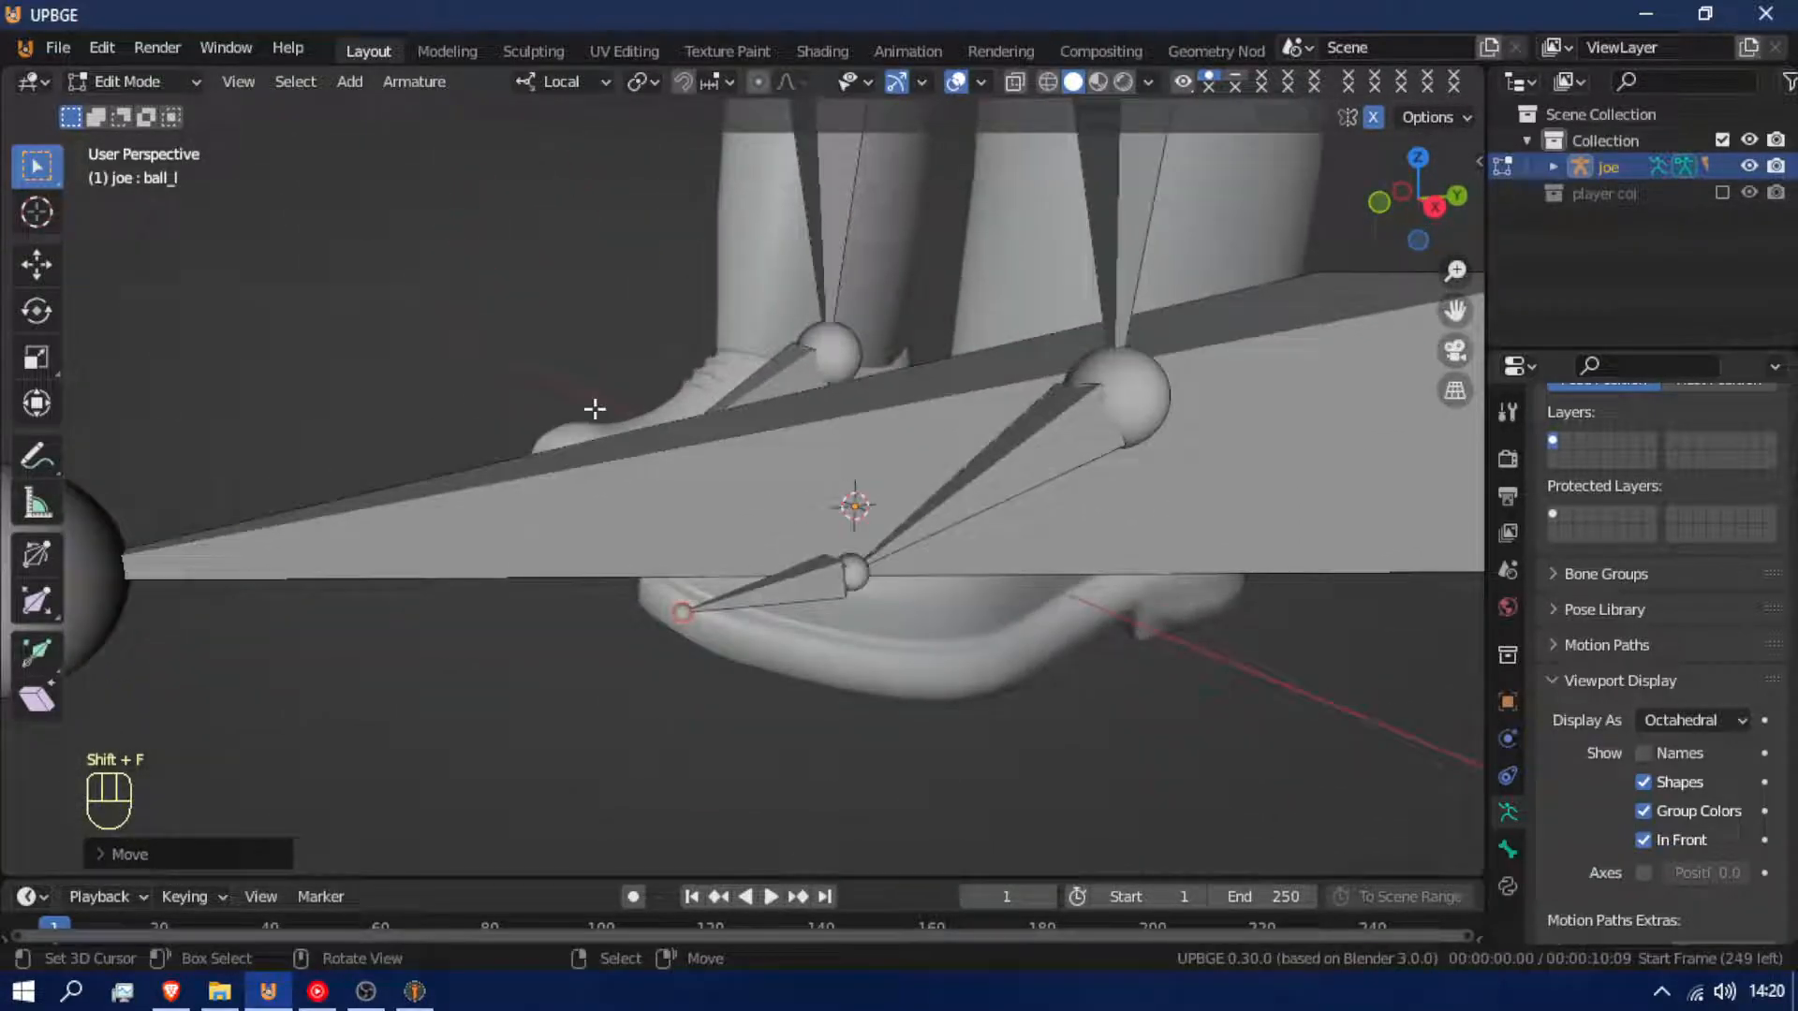
click(596, 491)
key(h)
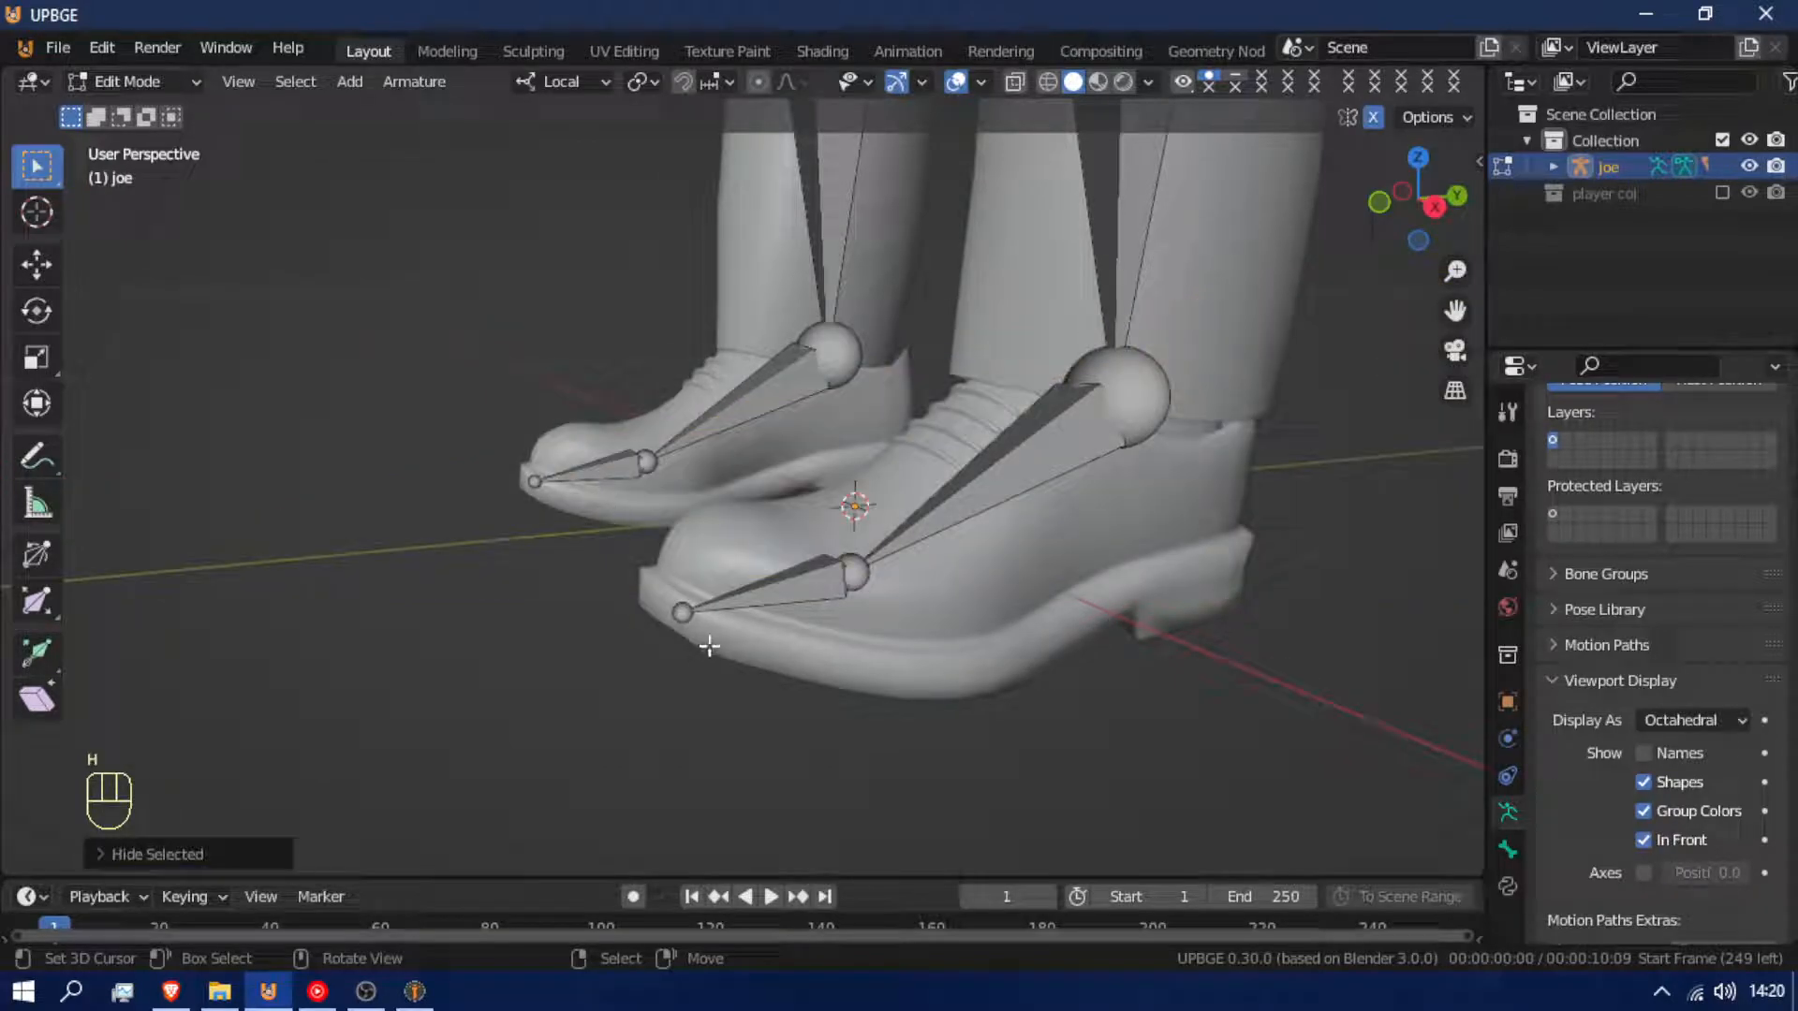
Check the left ball bone's tip position around the shoe and test rotating the bone in Pose Mode
click(676, 617)
key(shift+f)
key(w)
key(d)
key(a)
key(d)
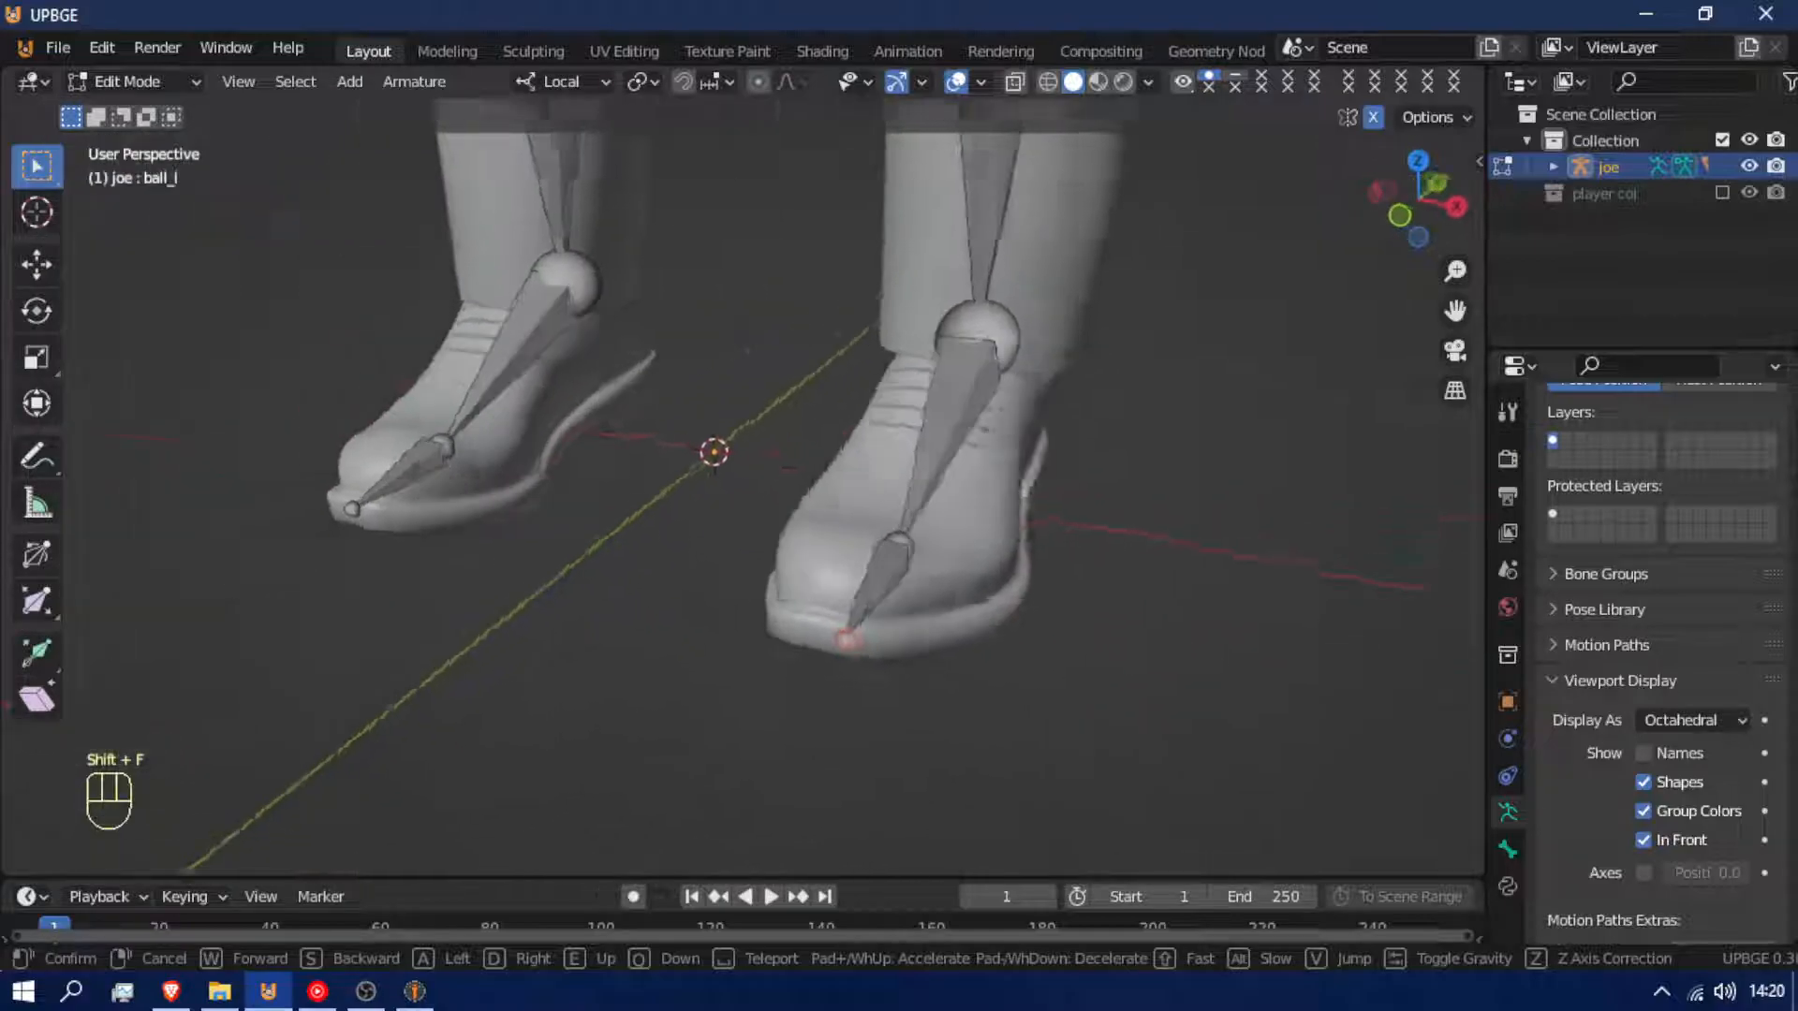
click(732, 494)
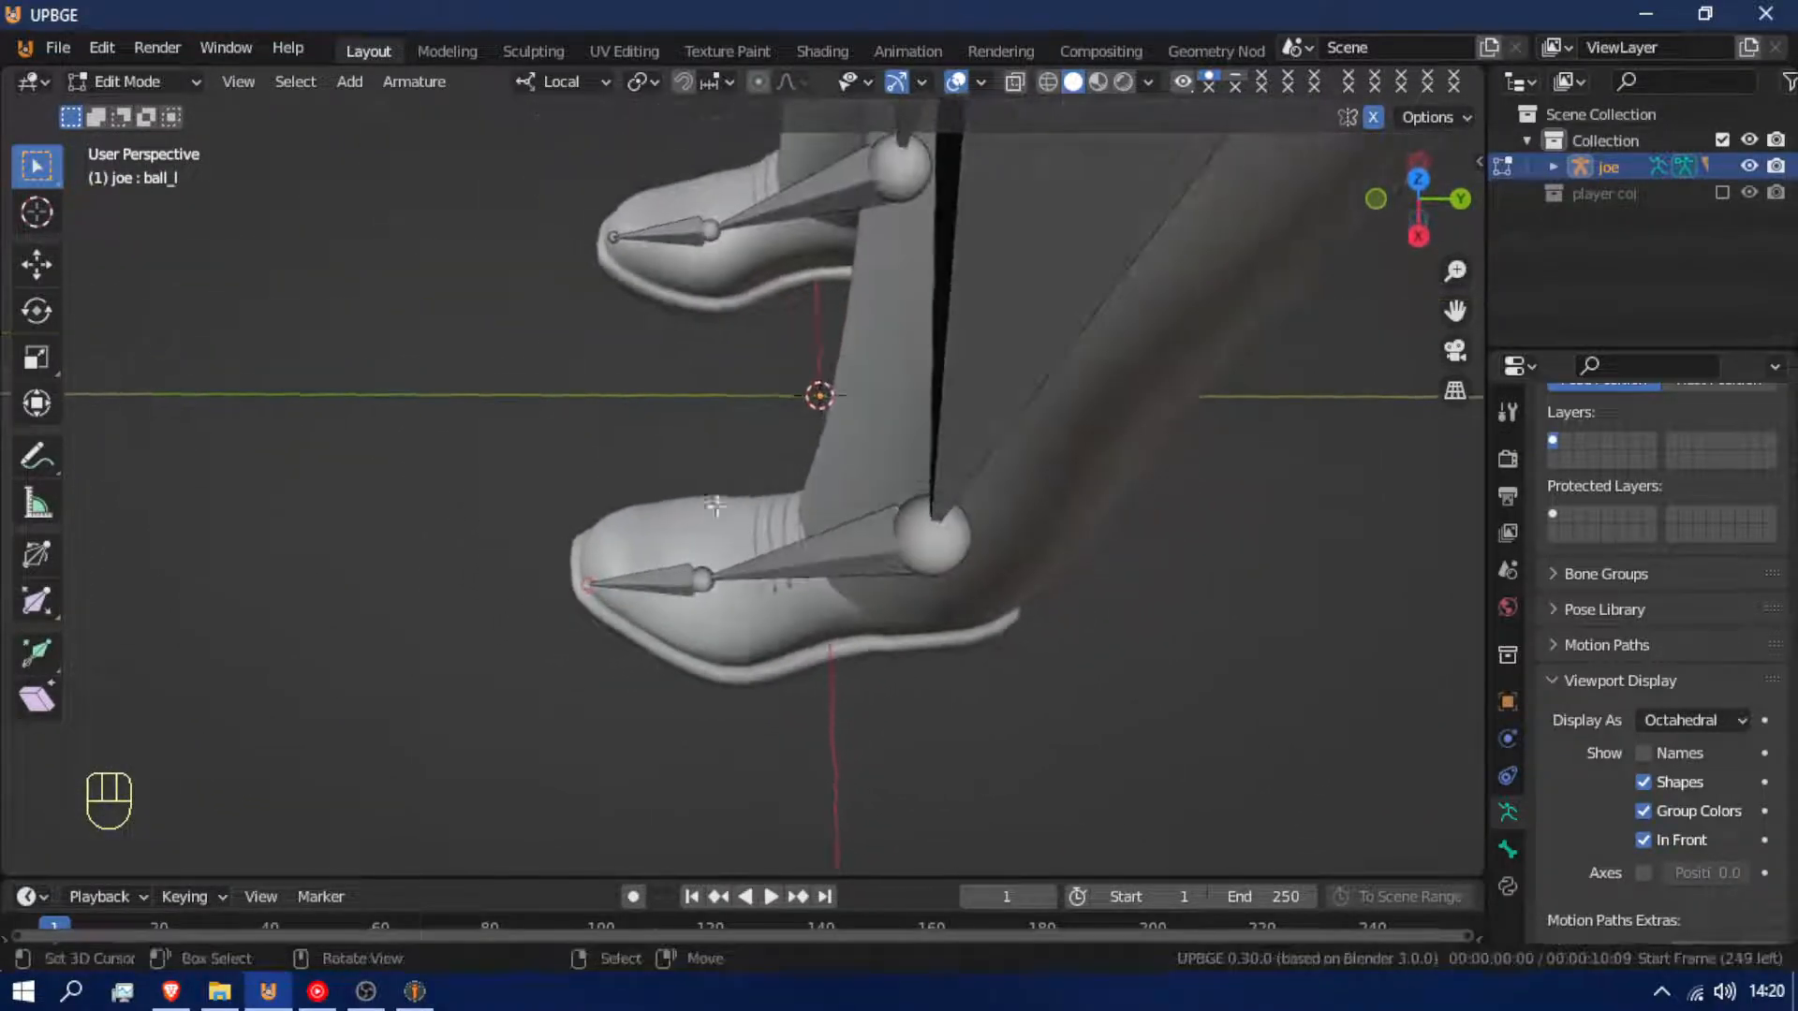
key(Tab)
key(r)
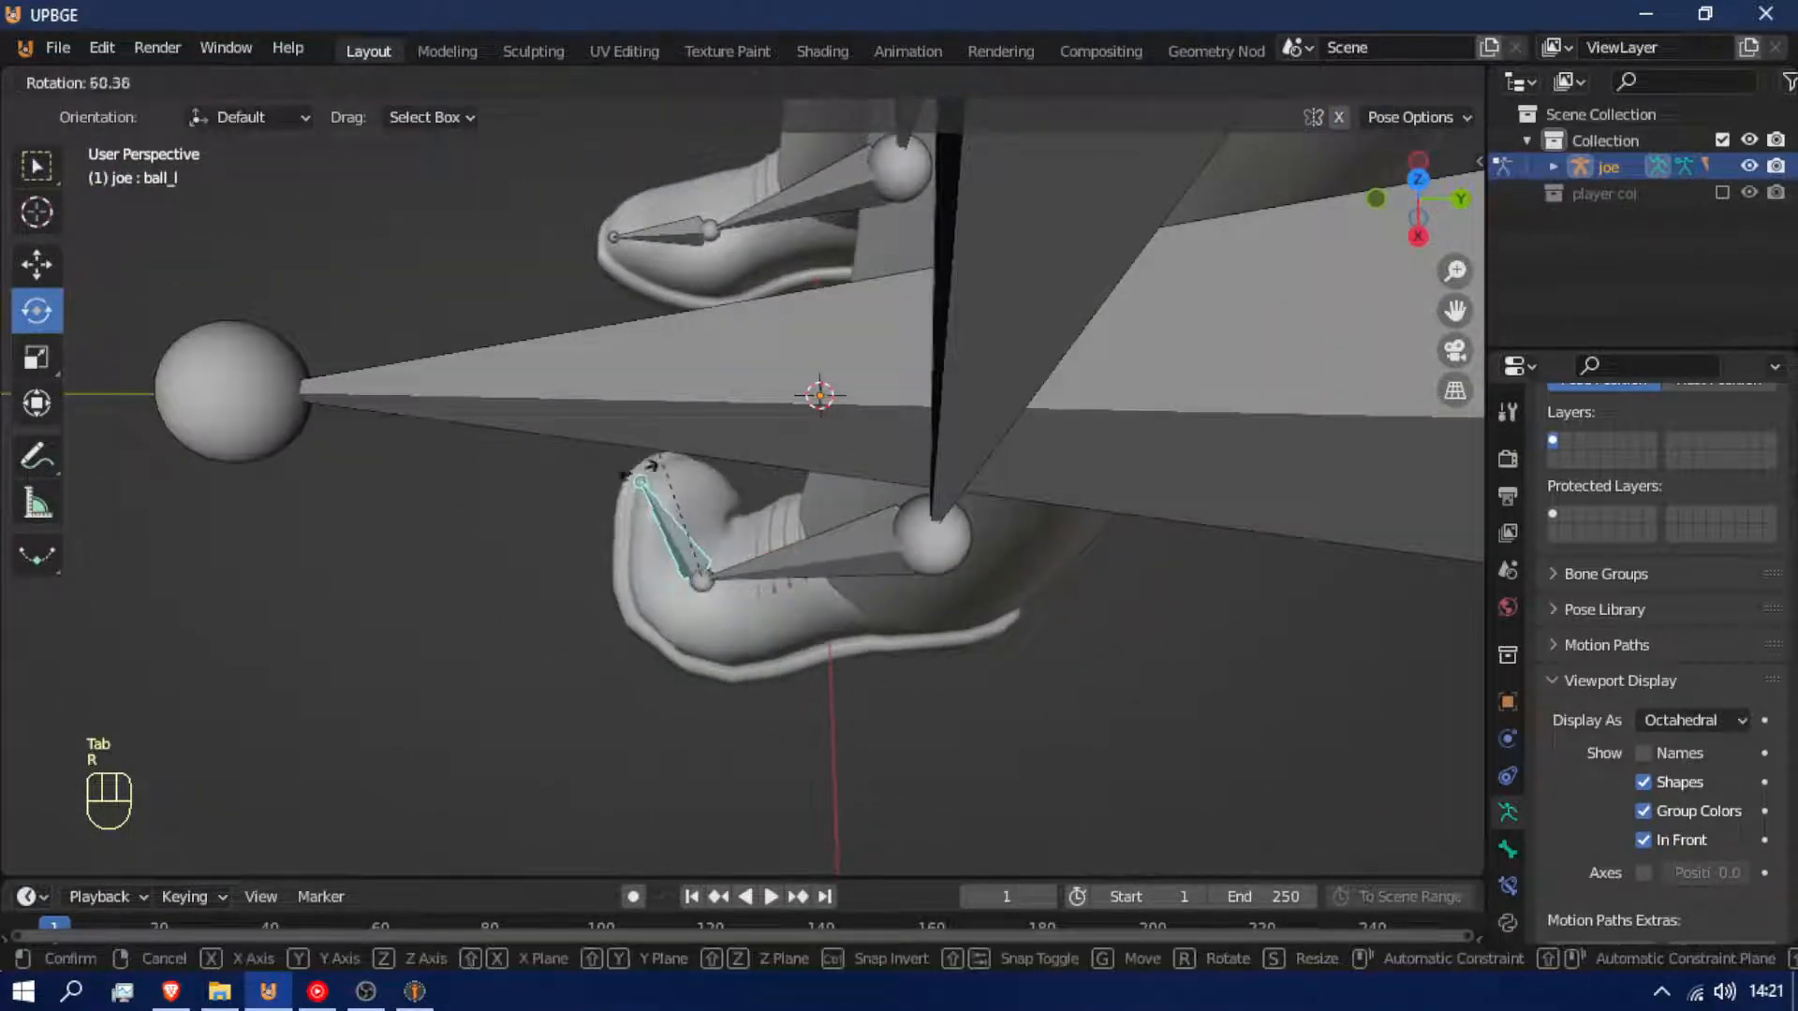
Cancel the ball bone rotation and hide the root bone in Pose Mode
key(shift+f)
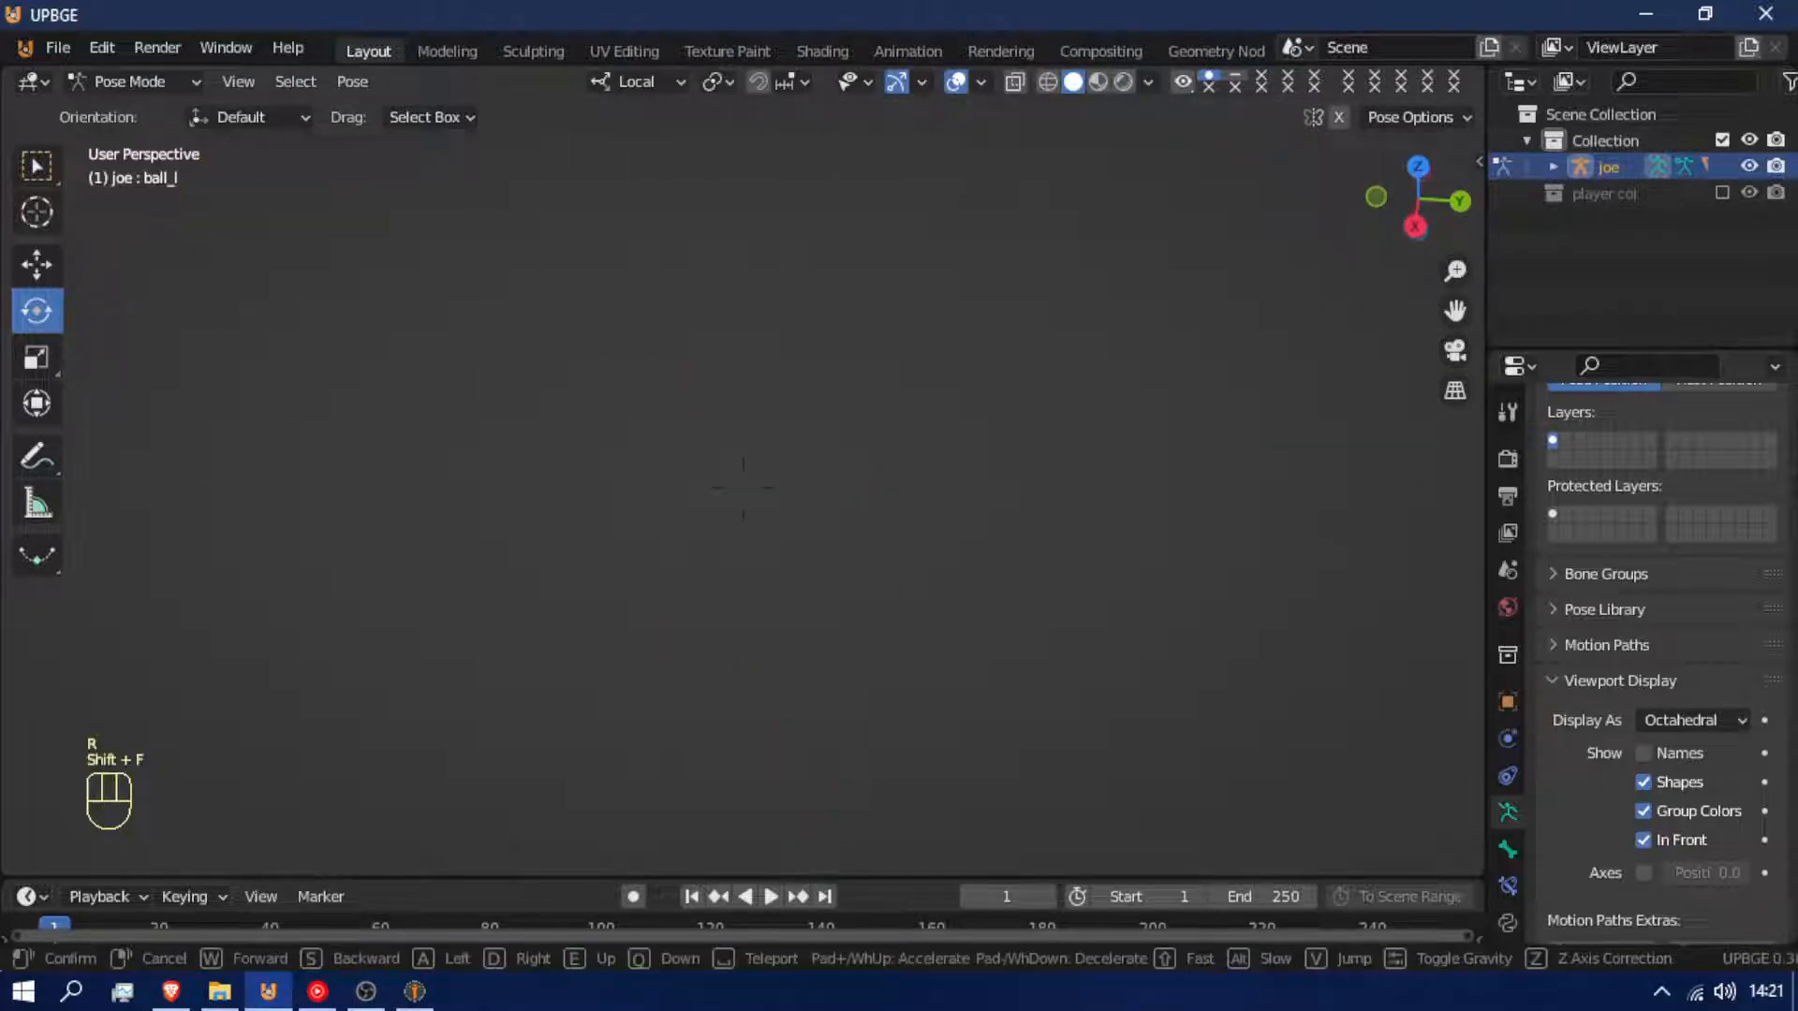
click(745, 496)
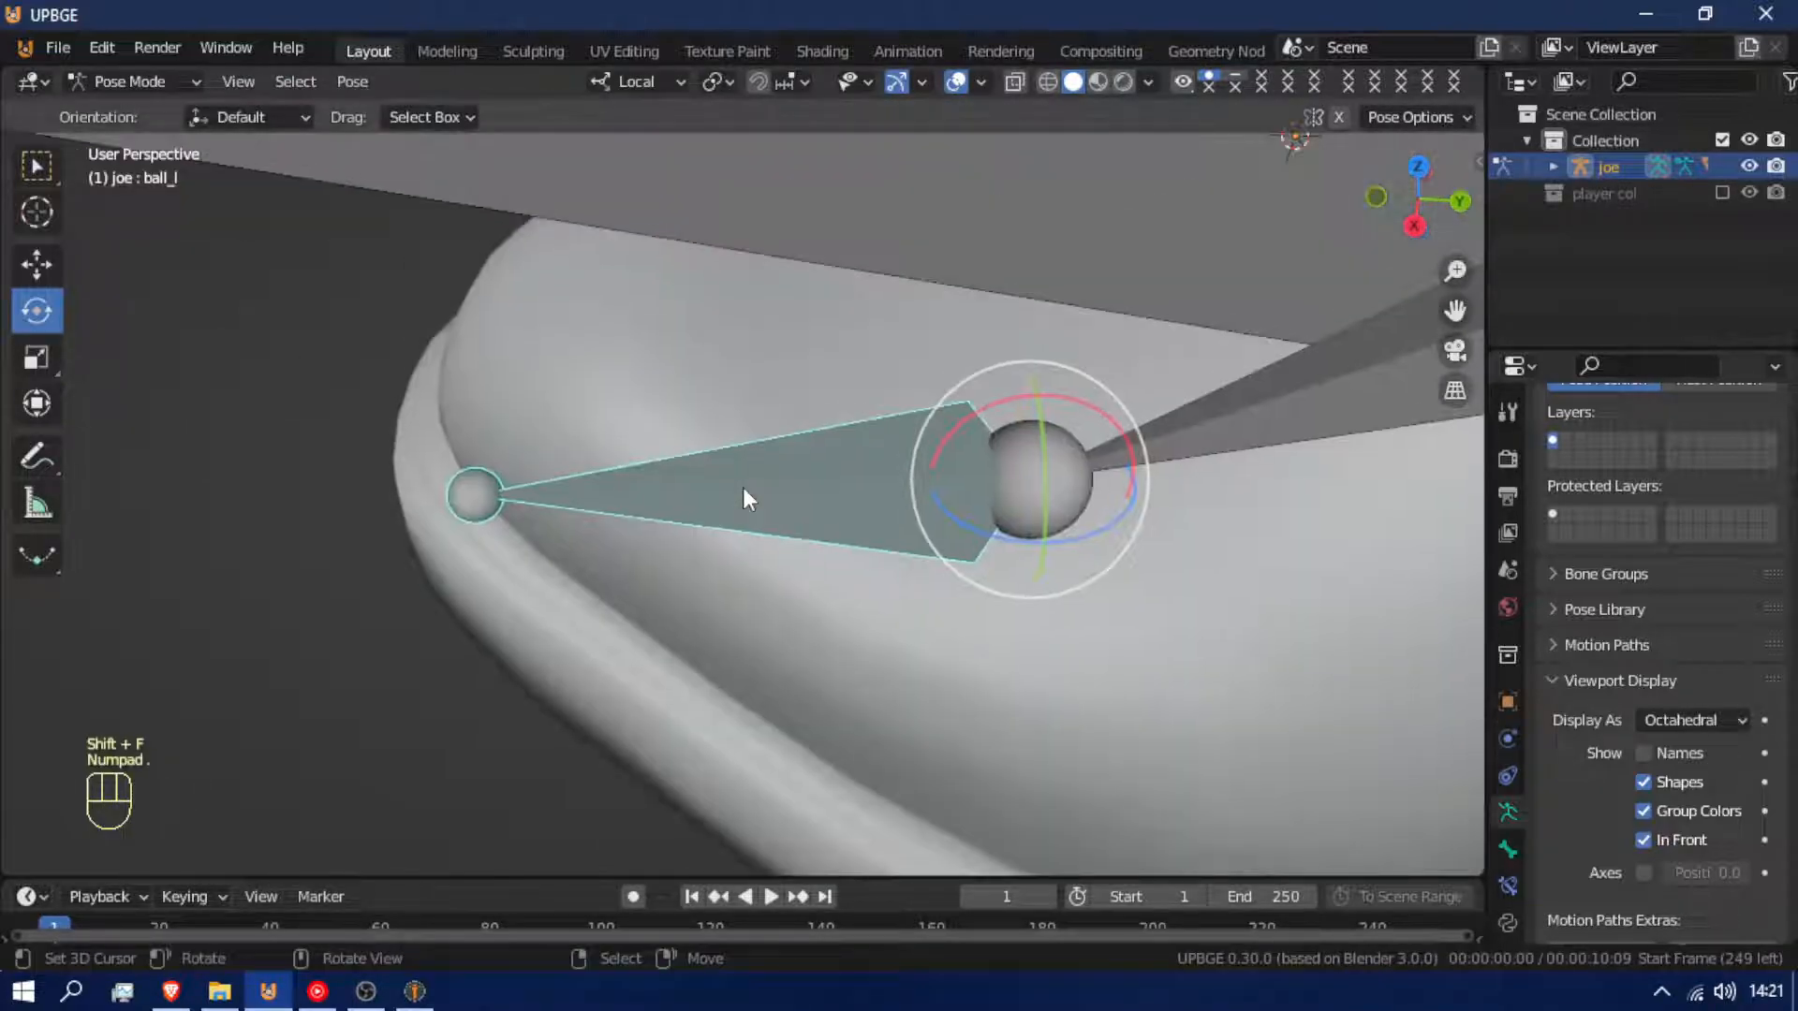
key(KP_Decimal)
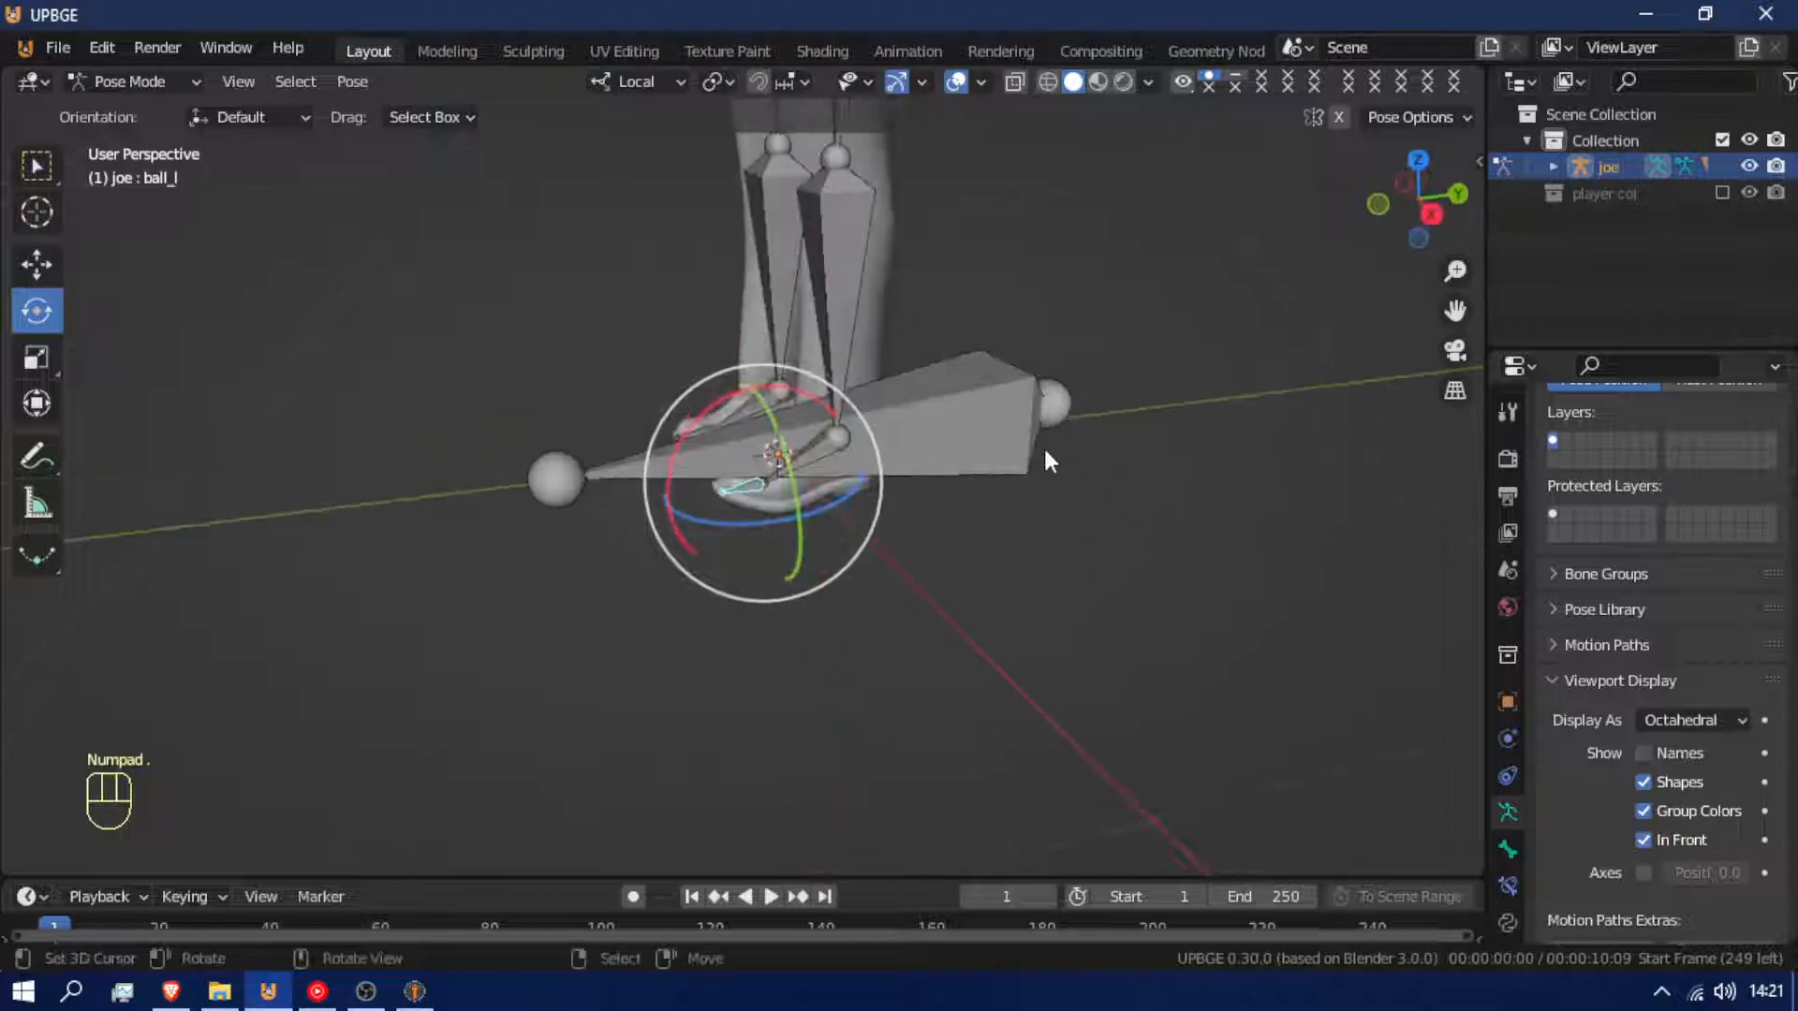
click(1012, 396)
key(h)
Duplicate the left foot bone in place in Edit Mode and clear the duplicate's parent
middle_drag(690, 474, 859, 478)
click(829, 448)
key(Tab)
right_click(1073, 389)
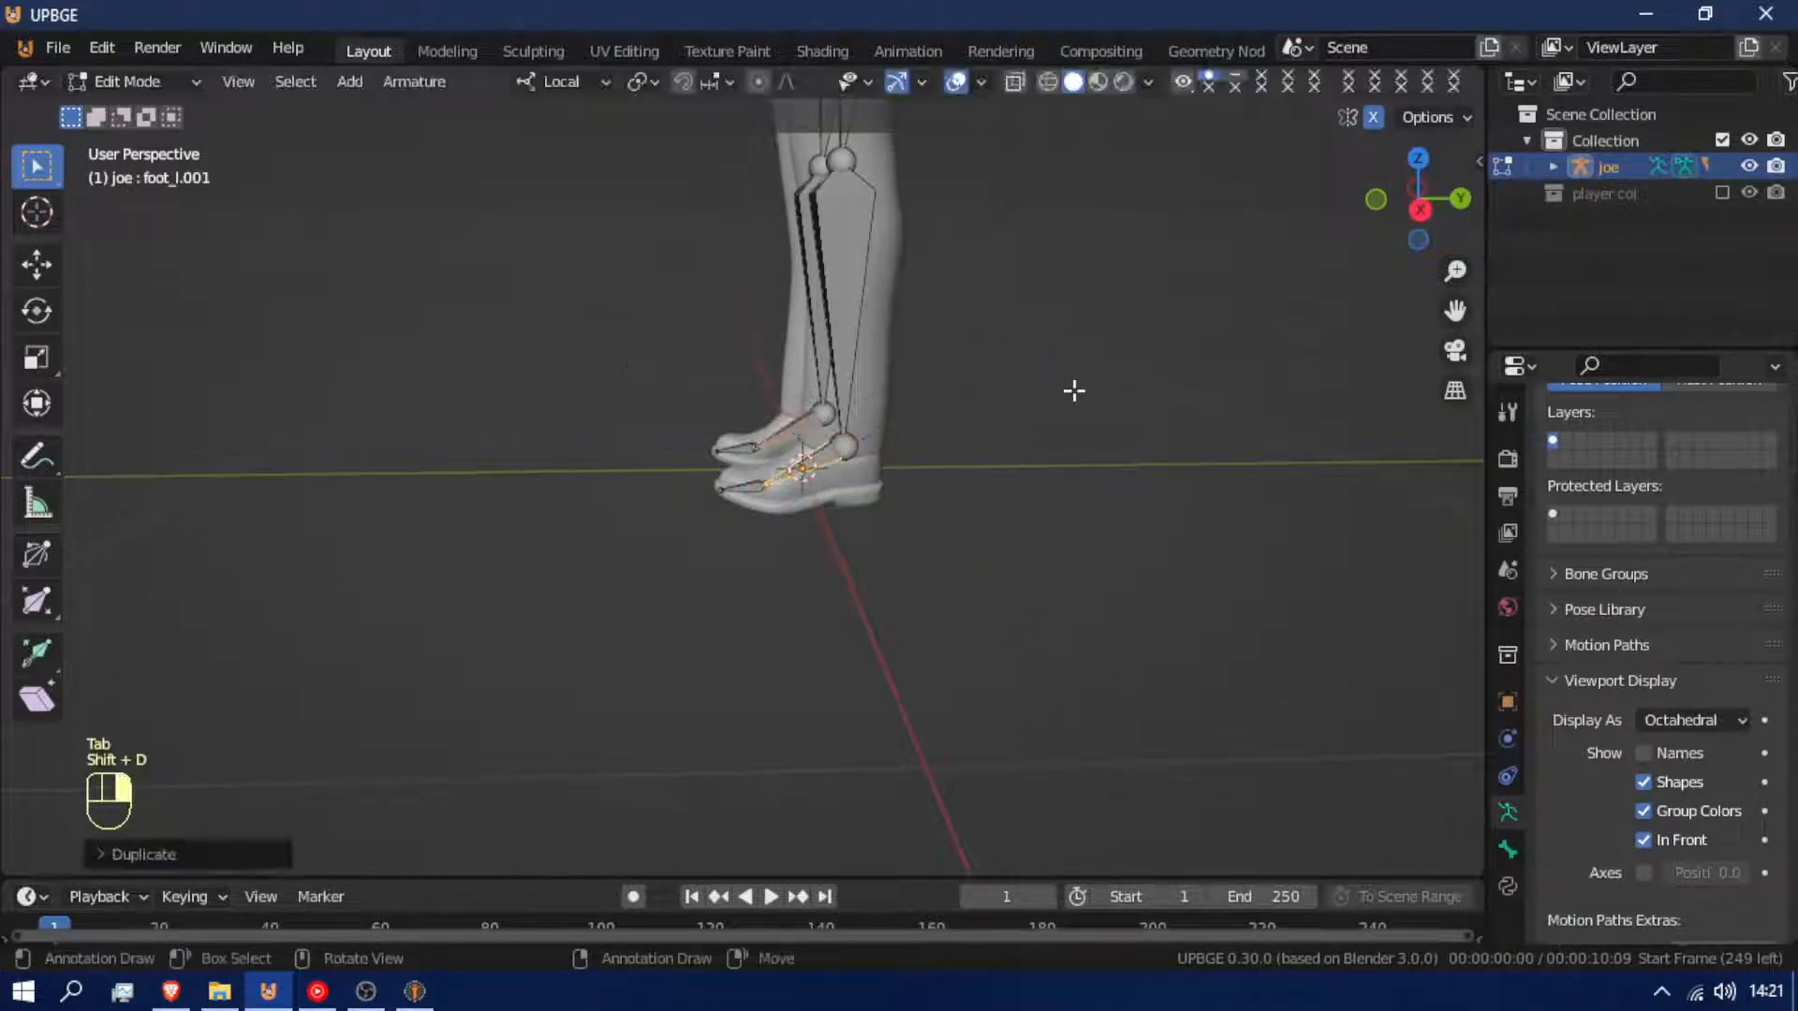
key(alt+p)
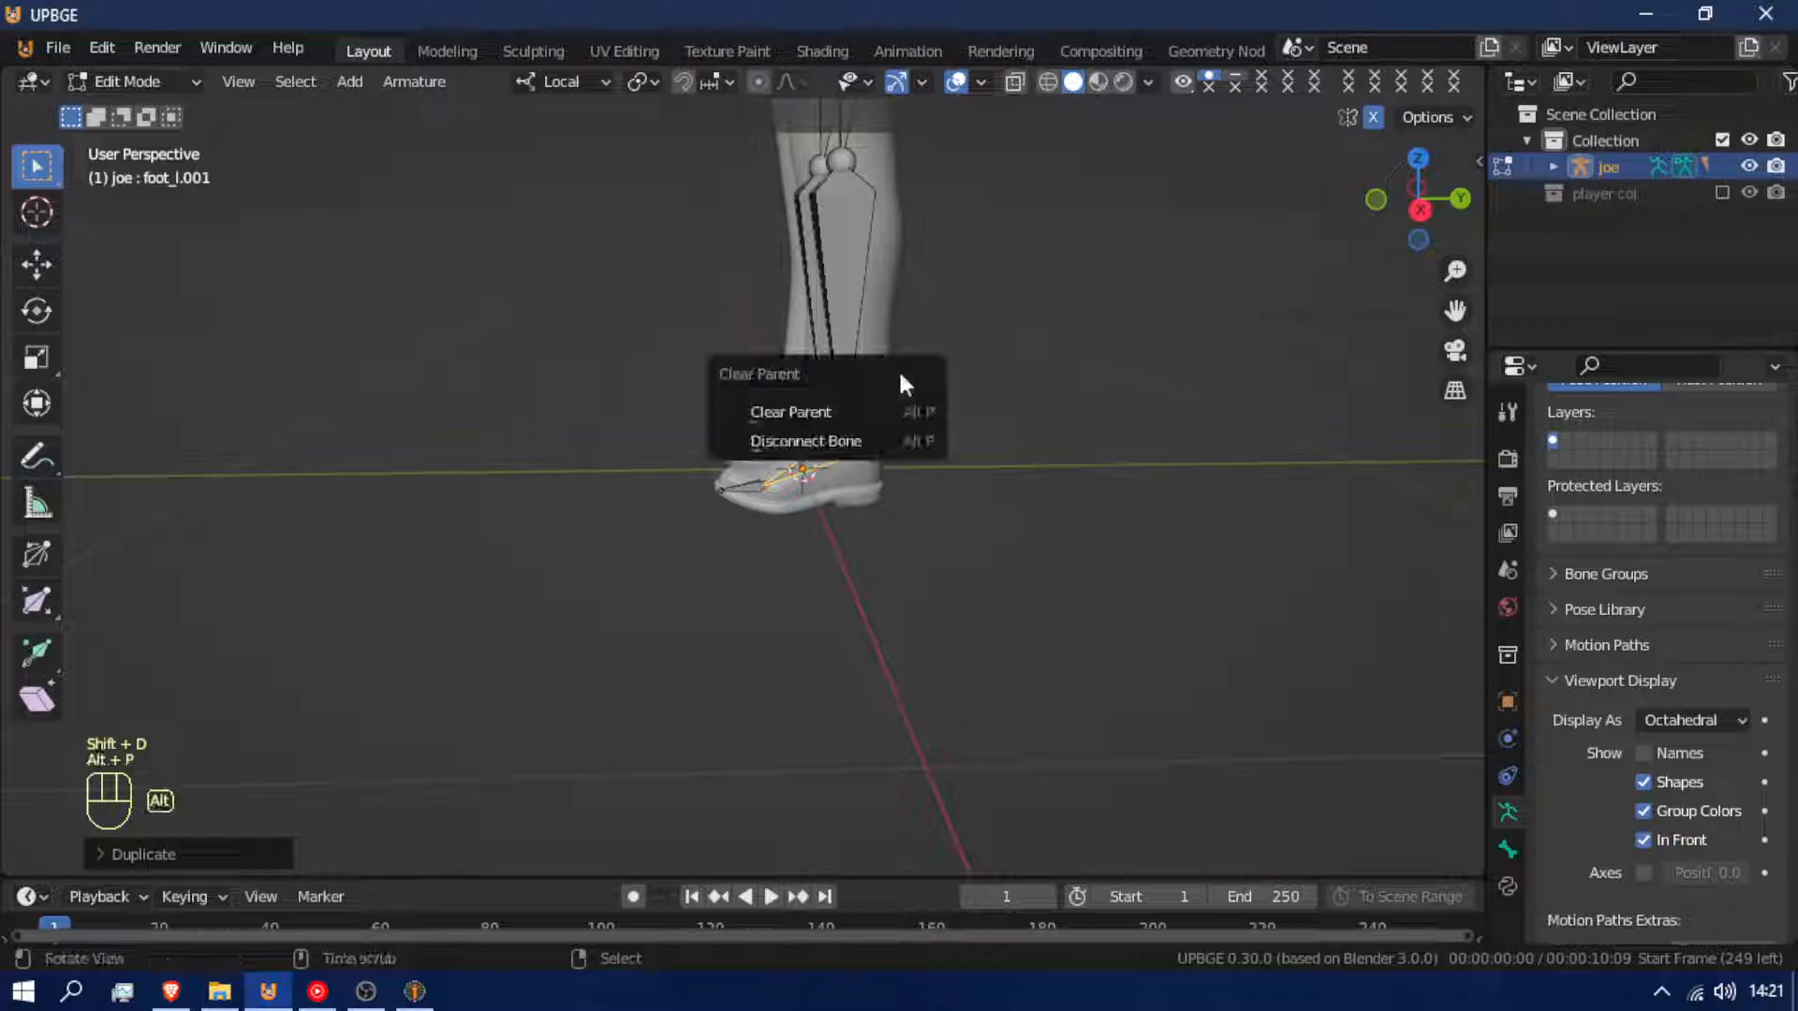
click(848, 404)
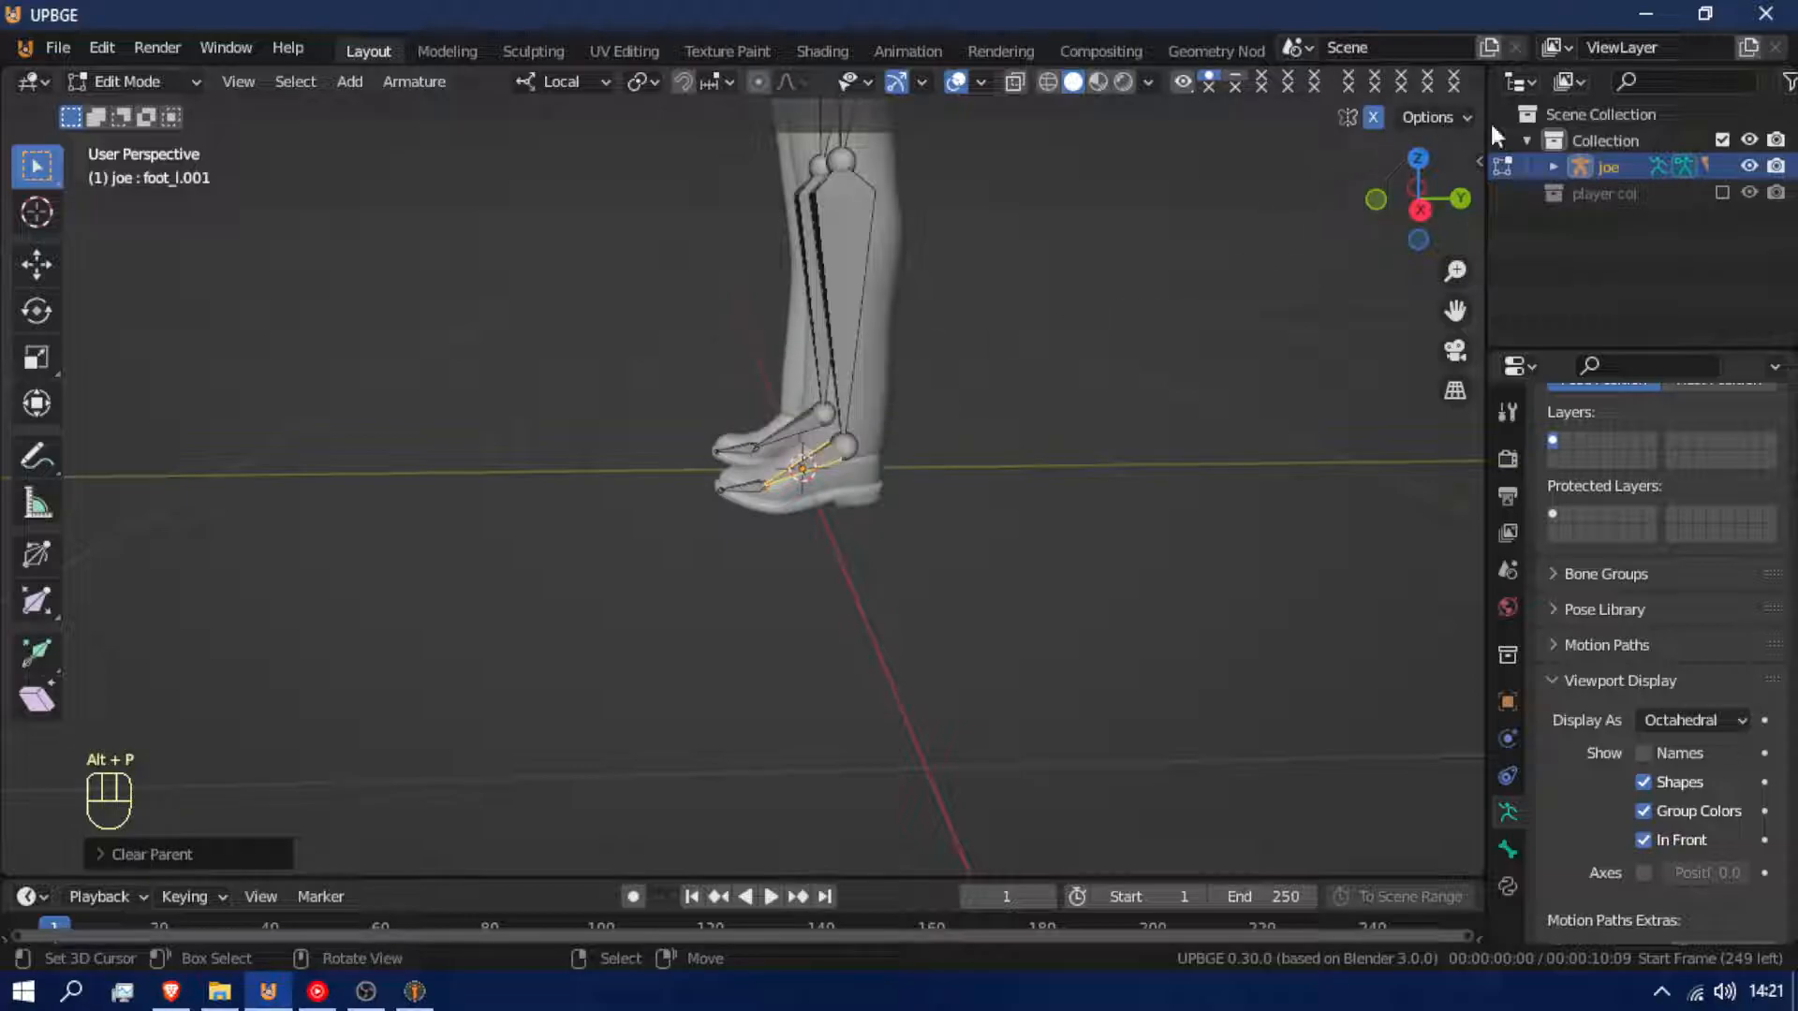
Lengthen the duplicated left foot bone to about 0.181 m so its tip extends past the original foot bone
drag(1476, 166, 1199, 217)
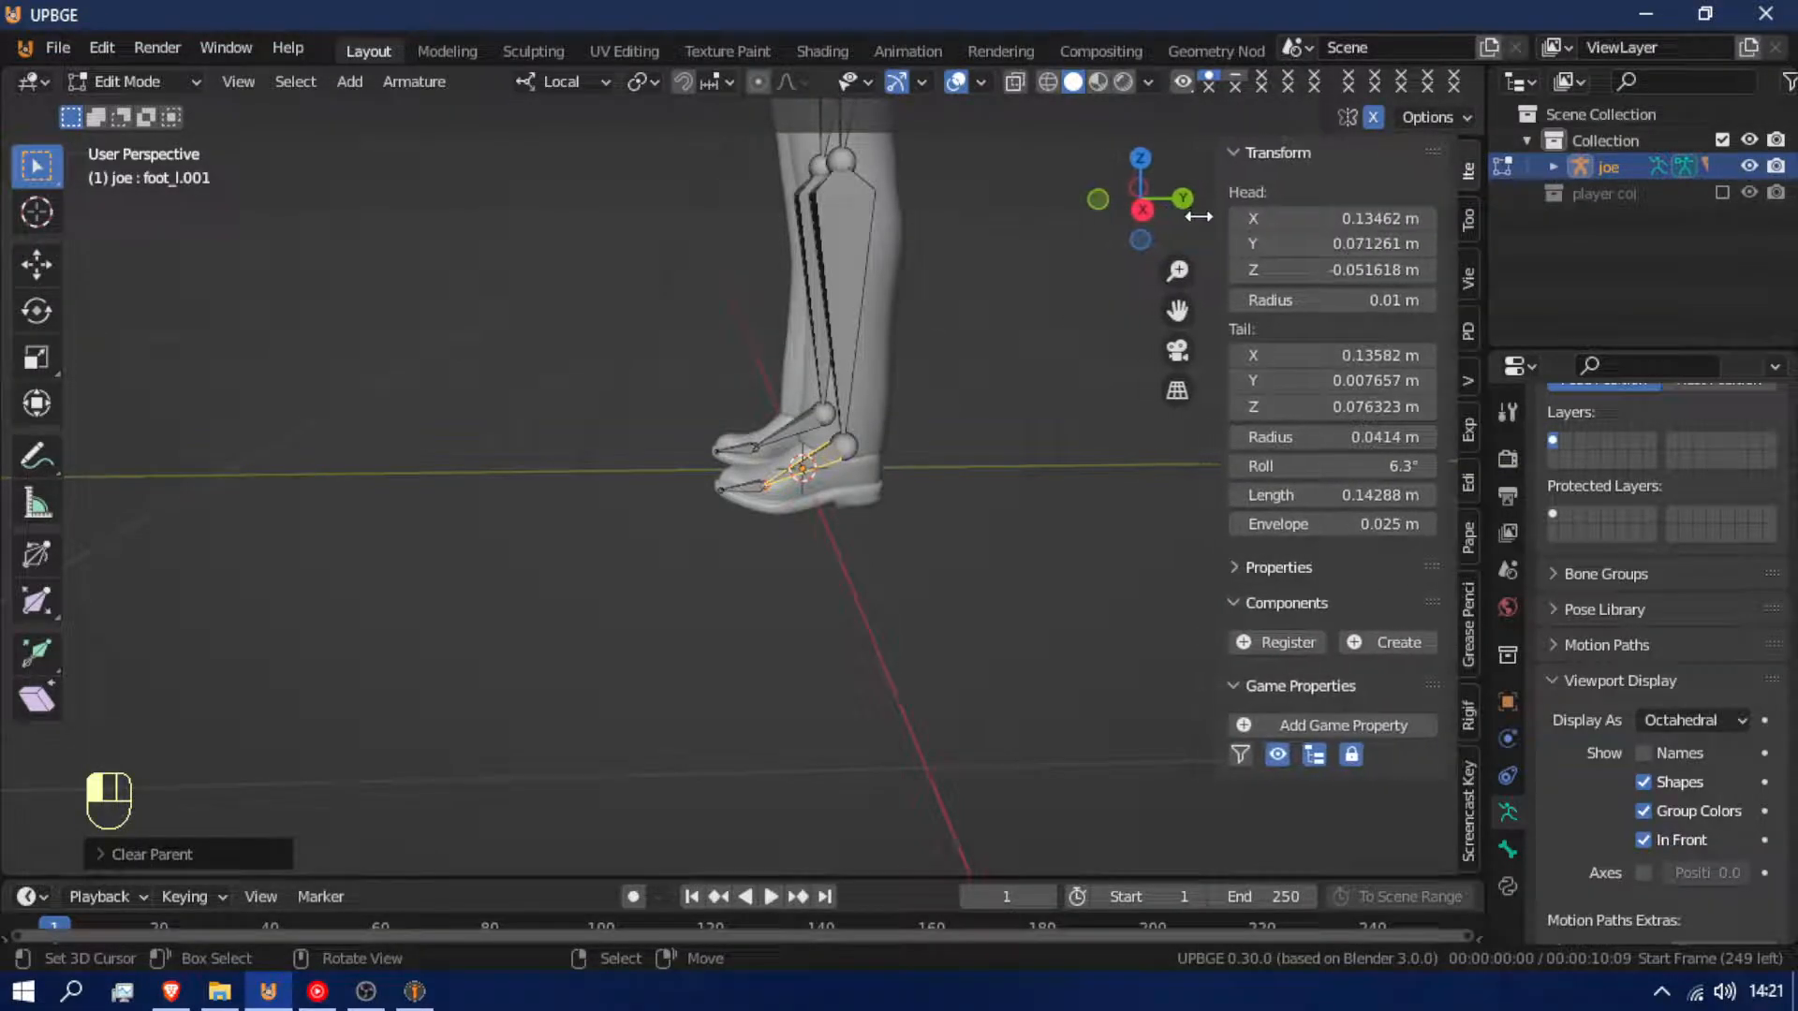
drag(1278, 494, 1354, 494)
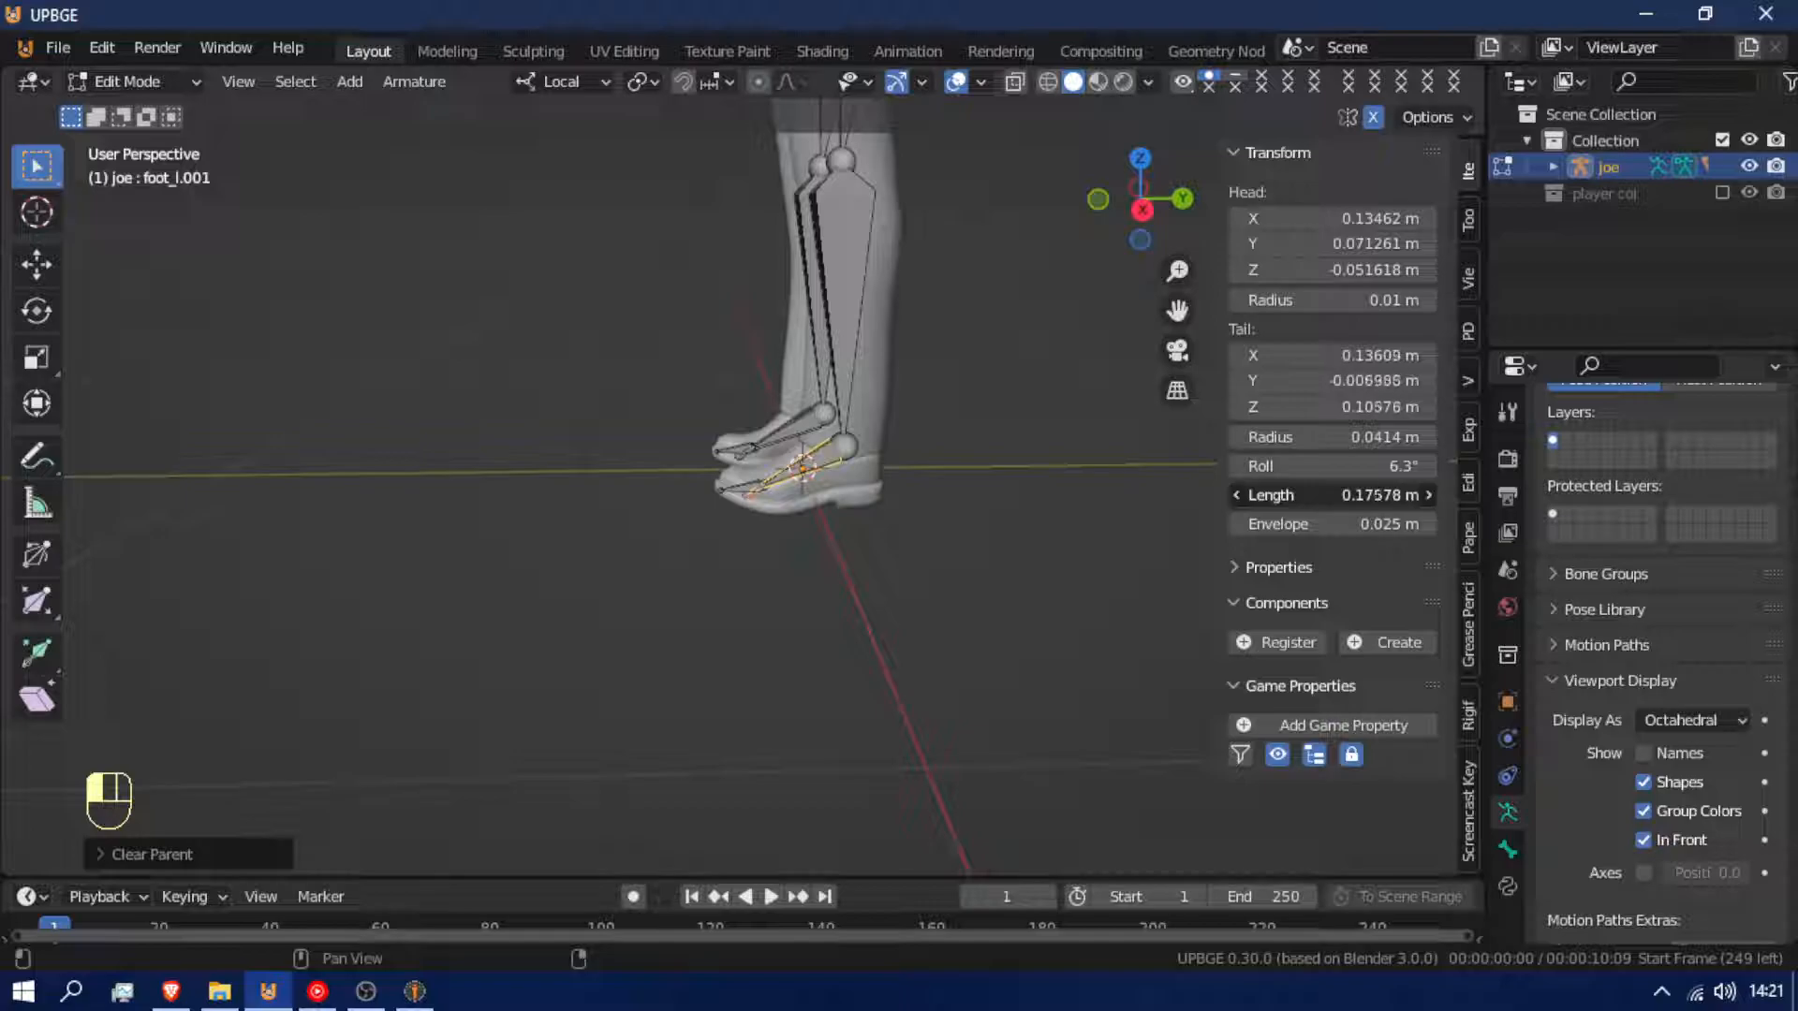
drag(1354, 494, 1354, 494)
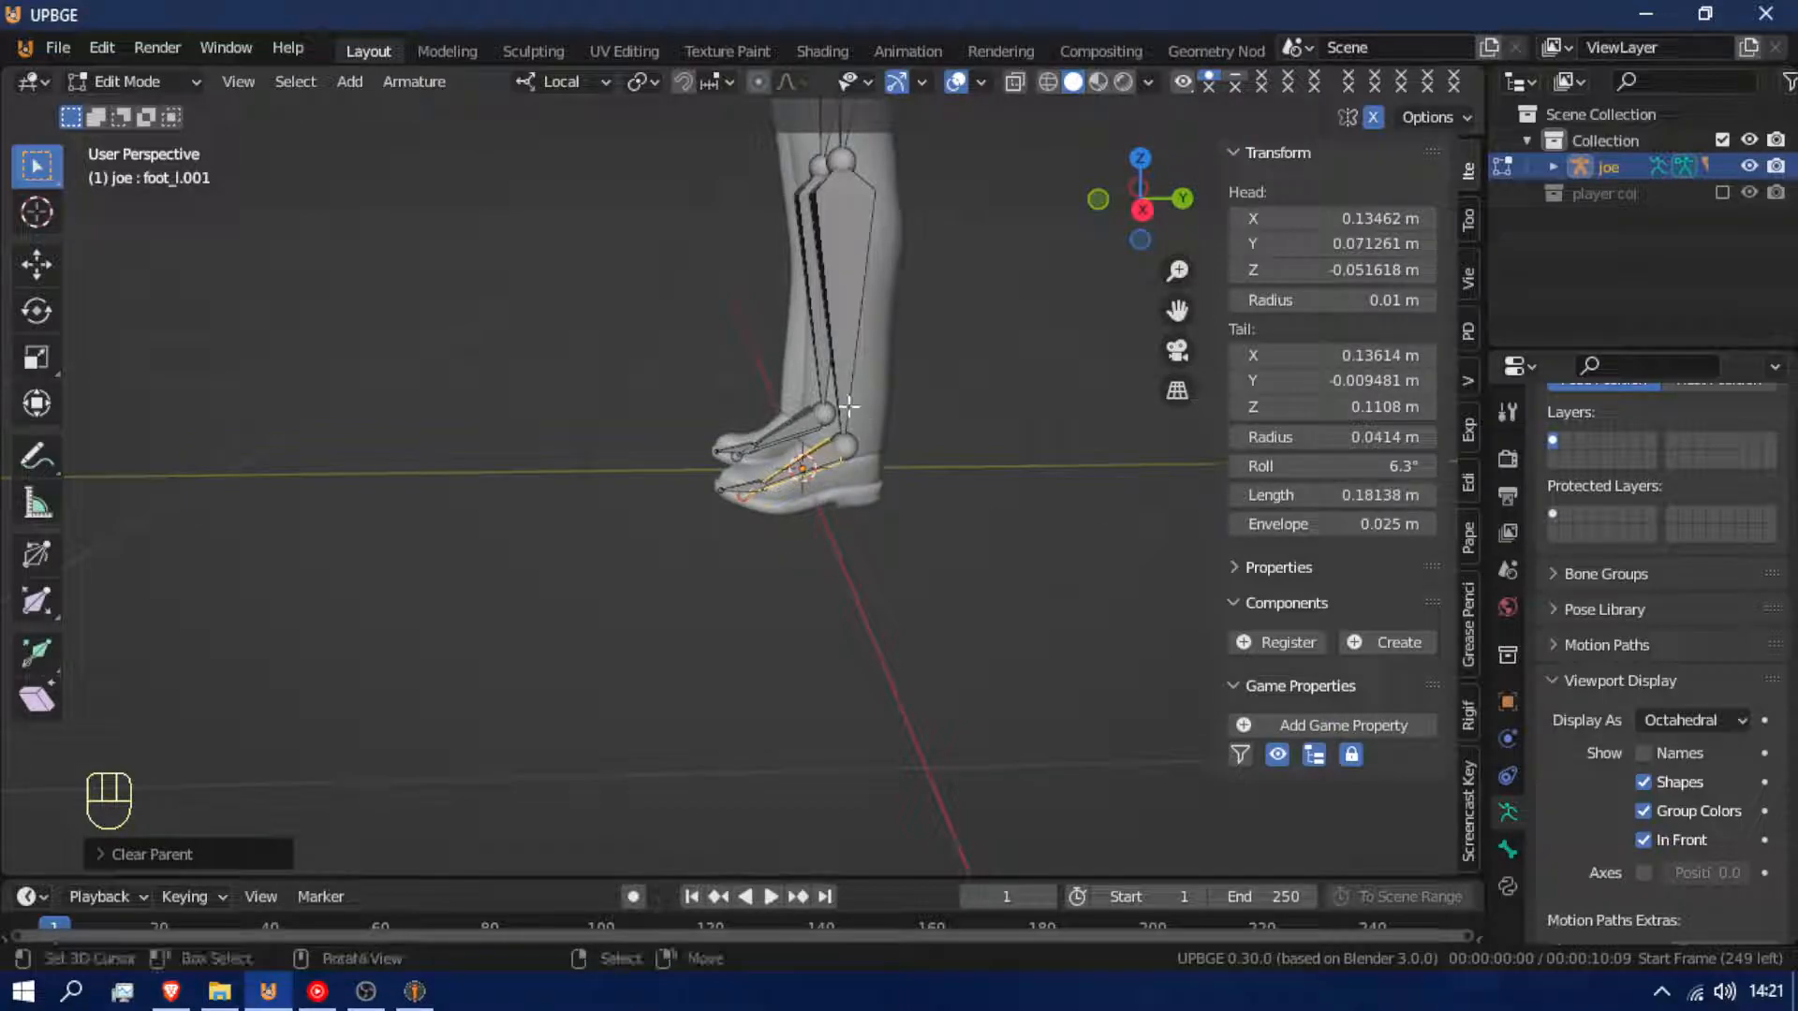
scroll(874, 502, up, 8)
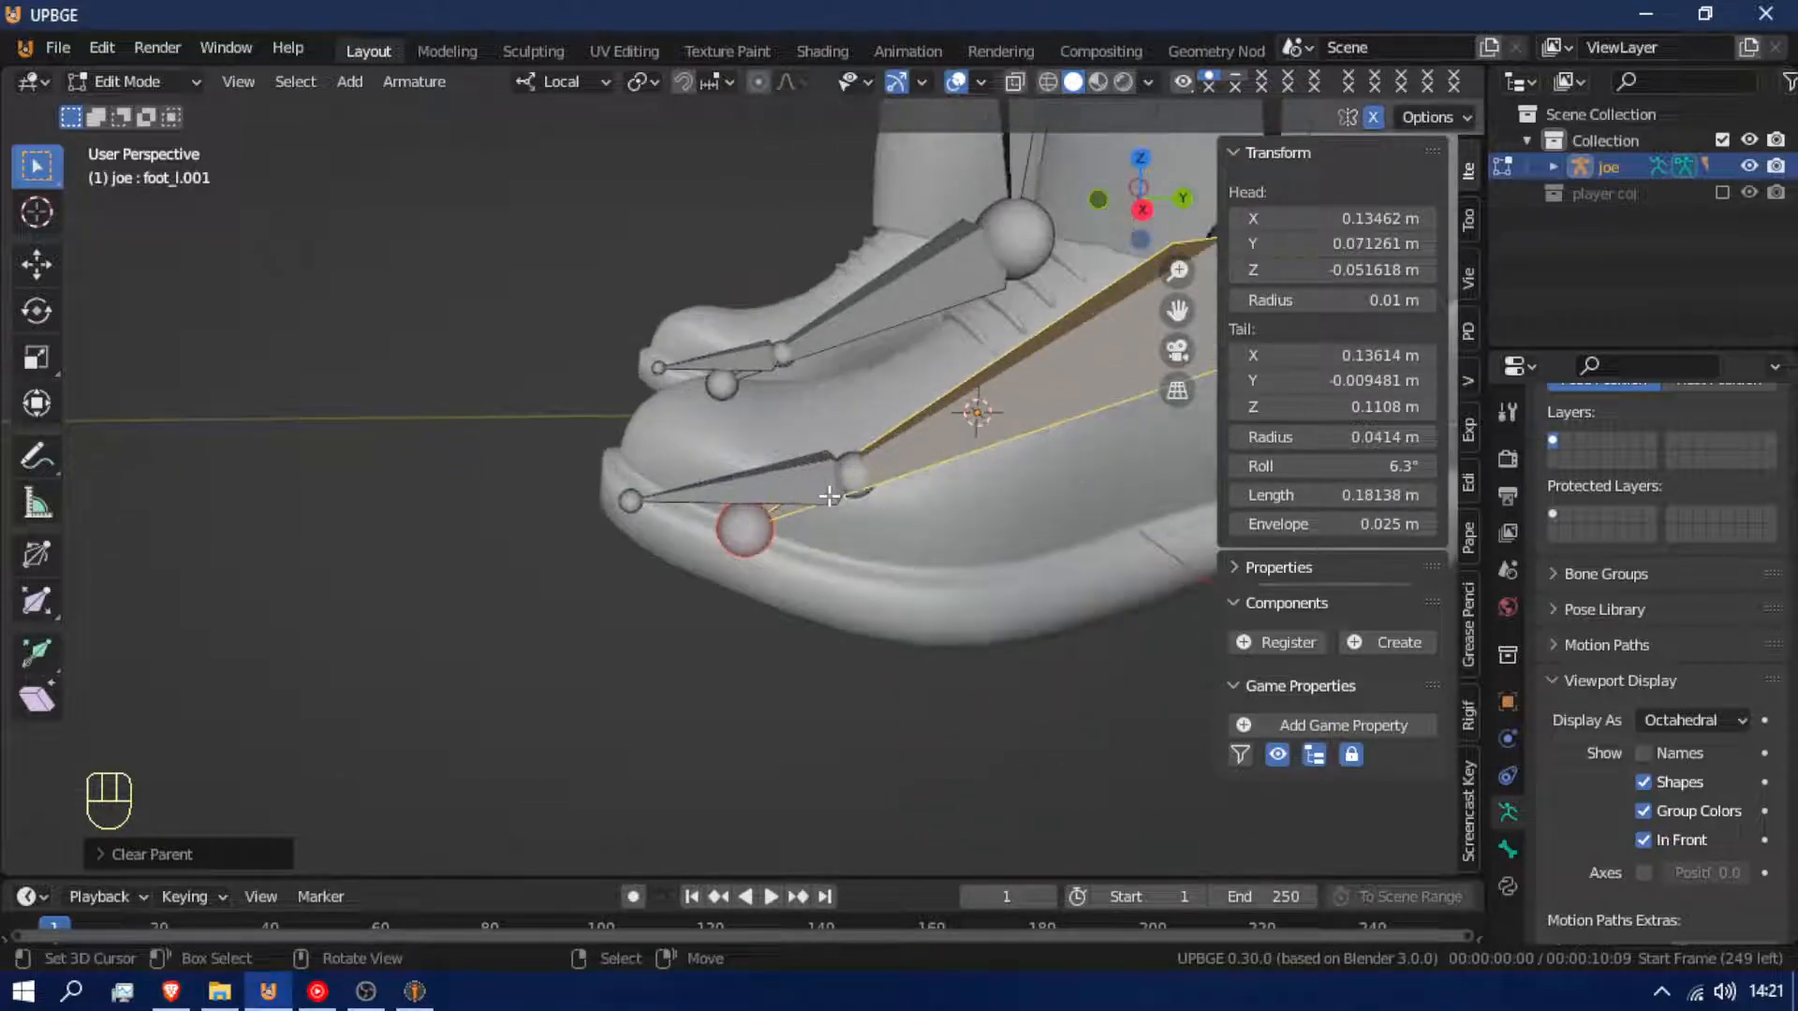
middle_drag(794, 529, 759, 544)
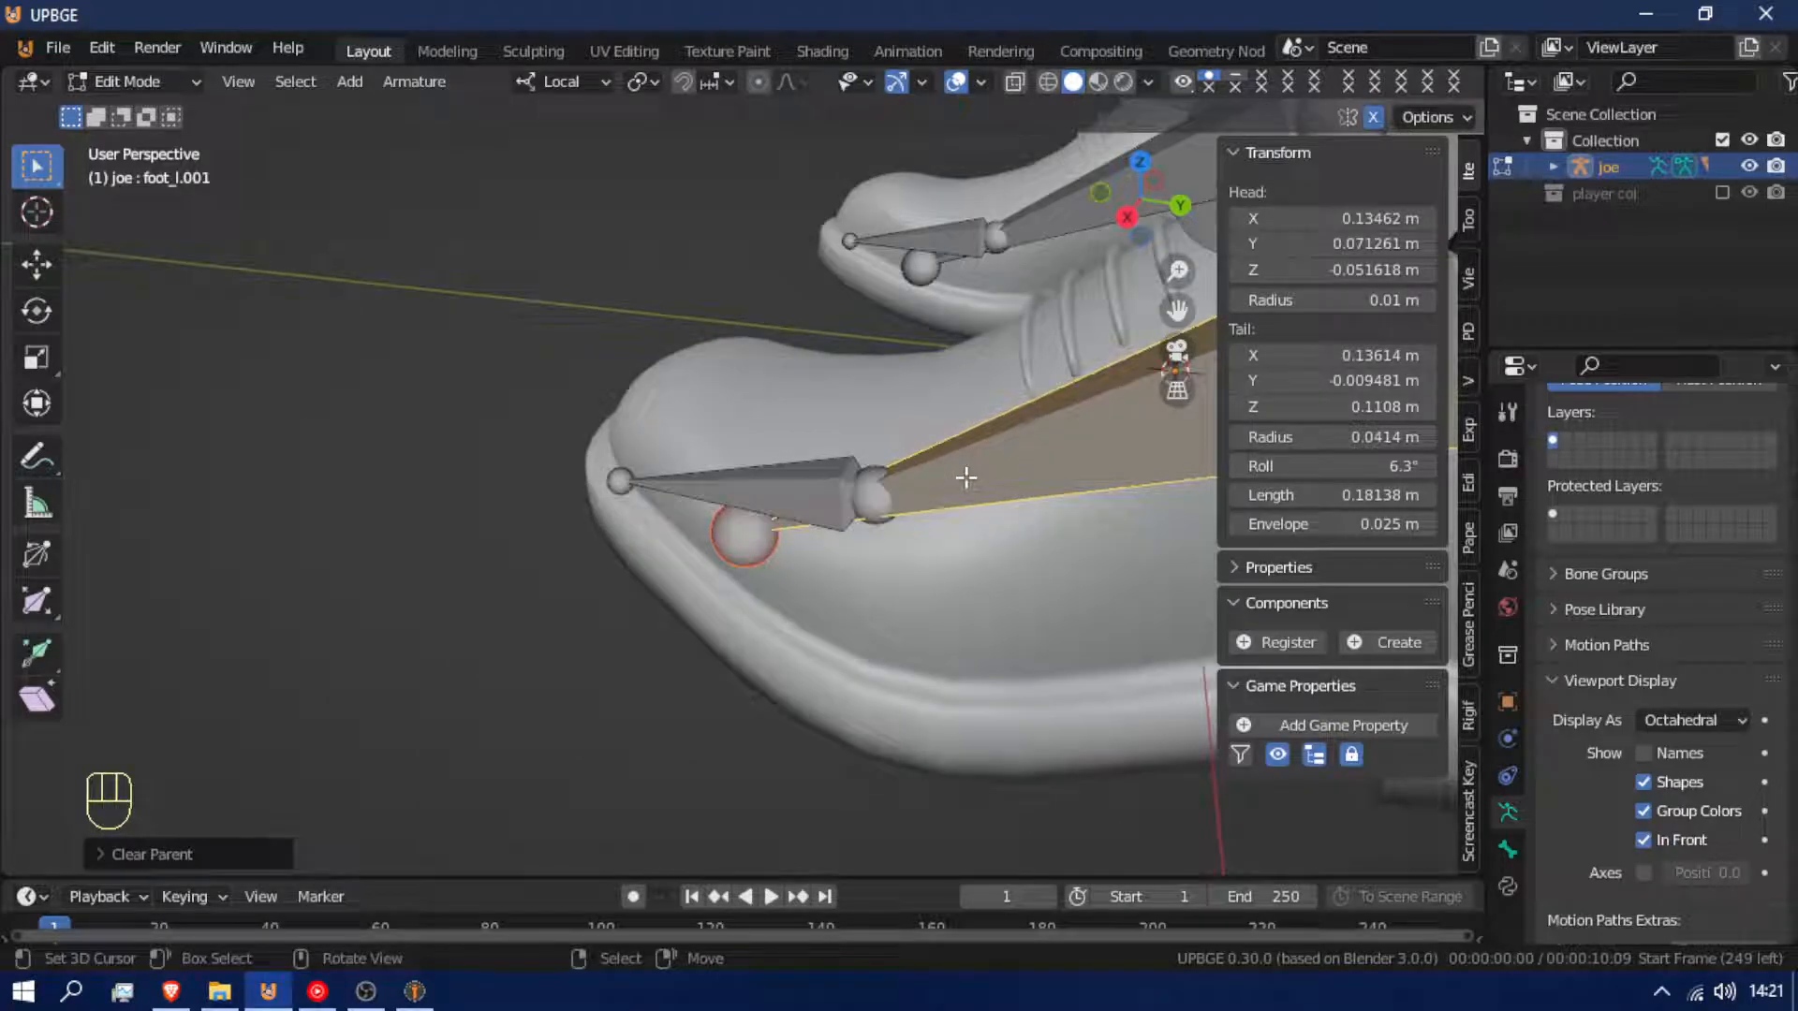
Add a Copy Rotation constraint to foot_l in Pose Mode, targeting the duplicated bone foot_l.001
key(ctrl+Tab)
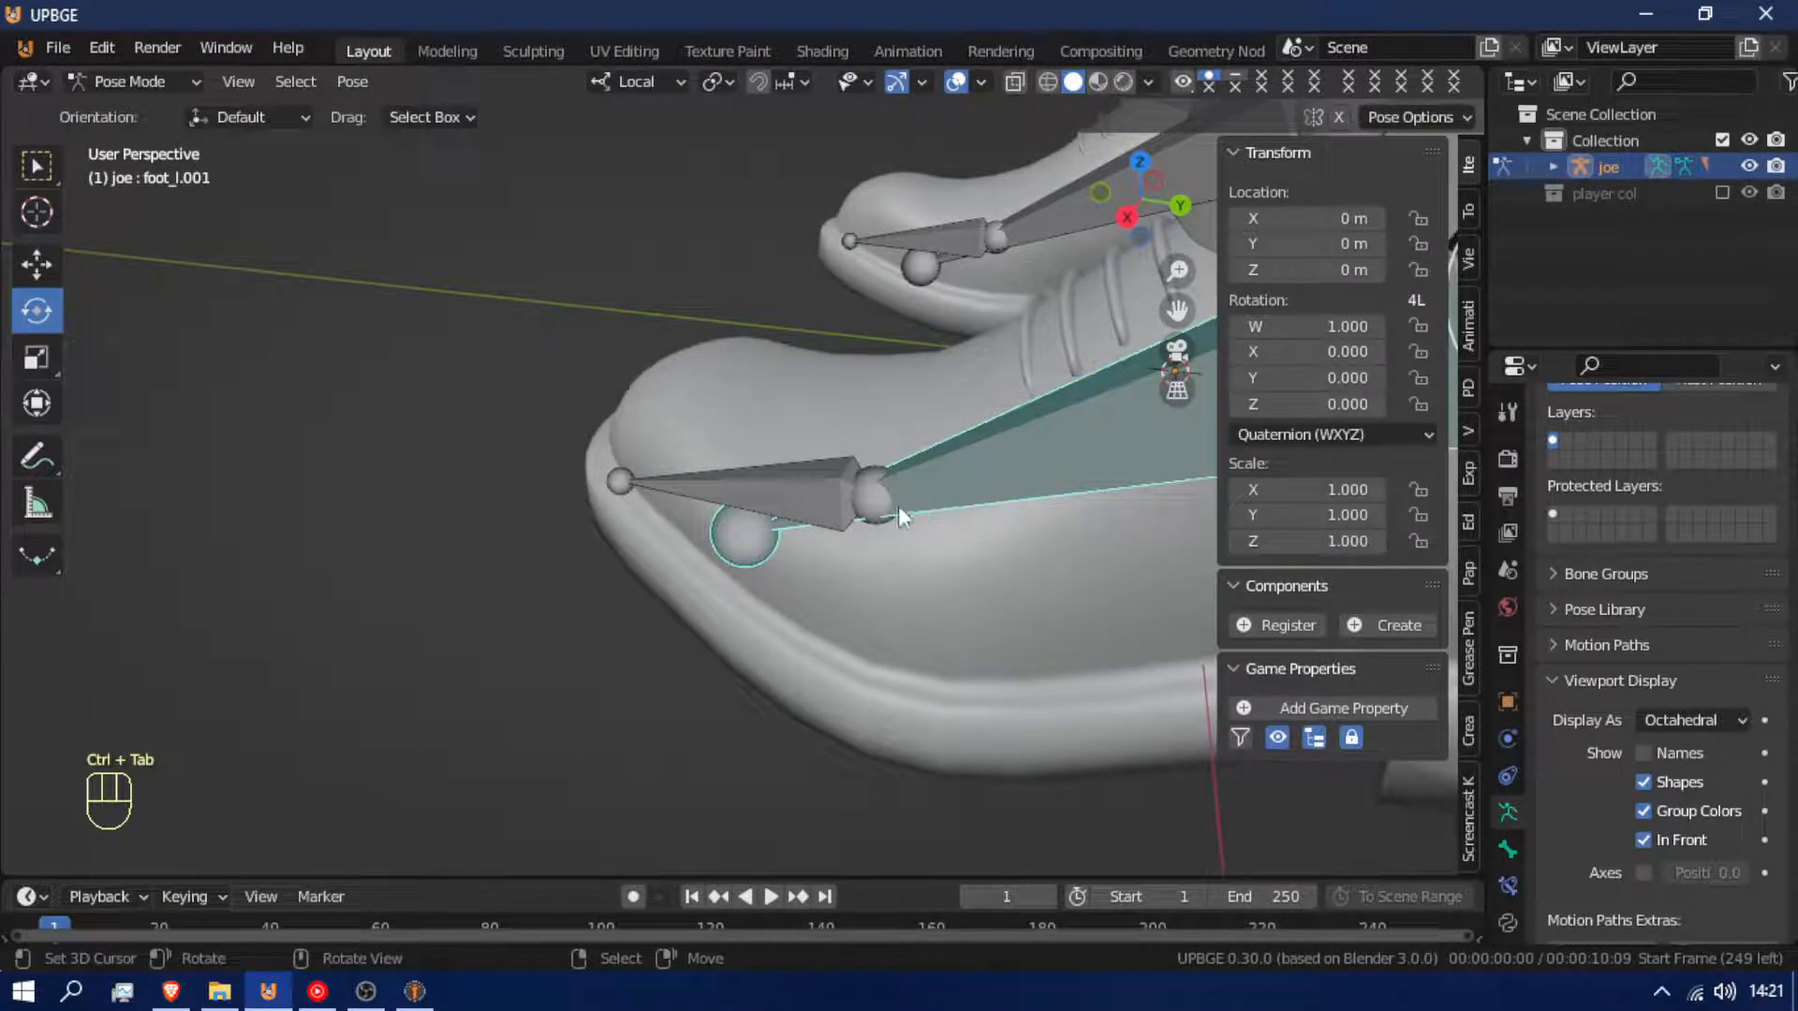
click(952, 476)
scroll(952, 476, down, 3)
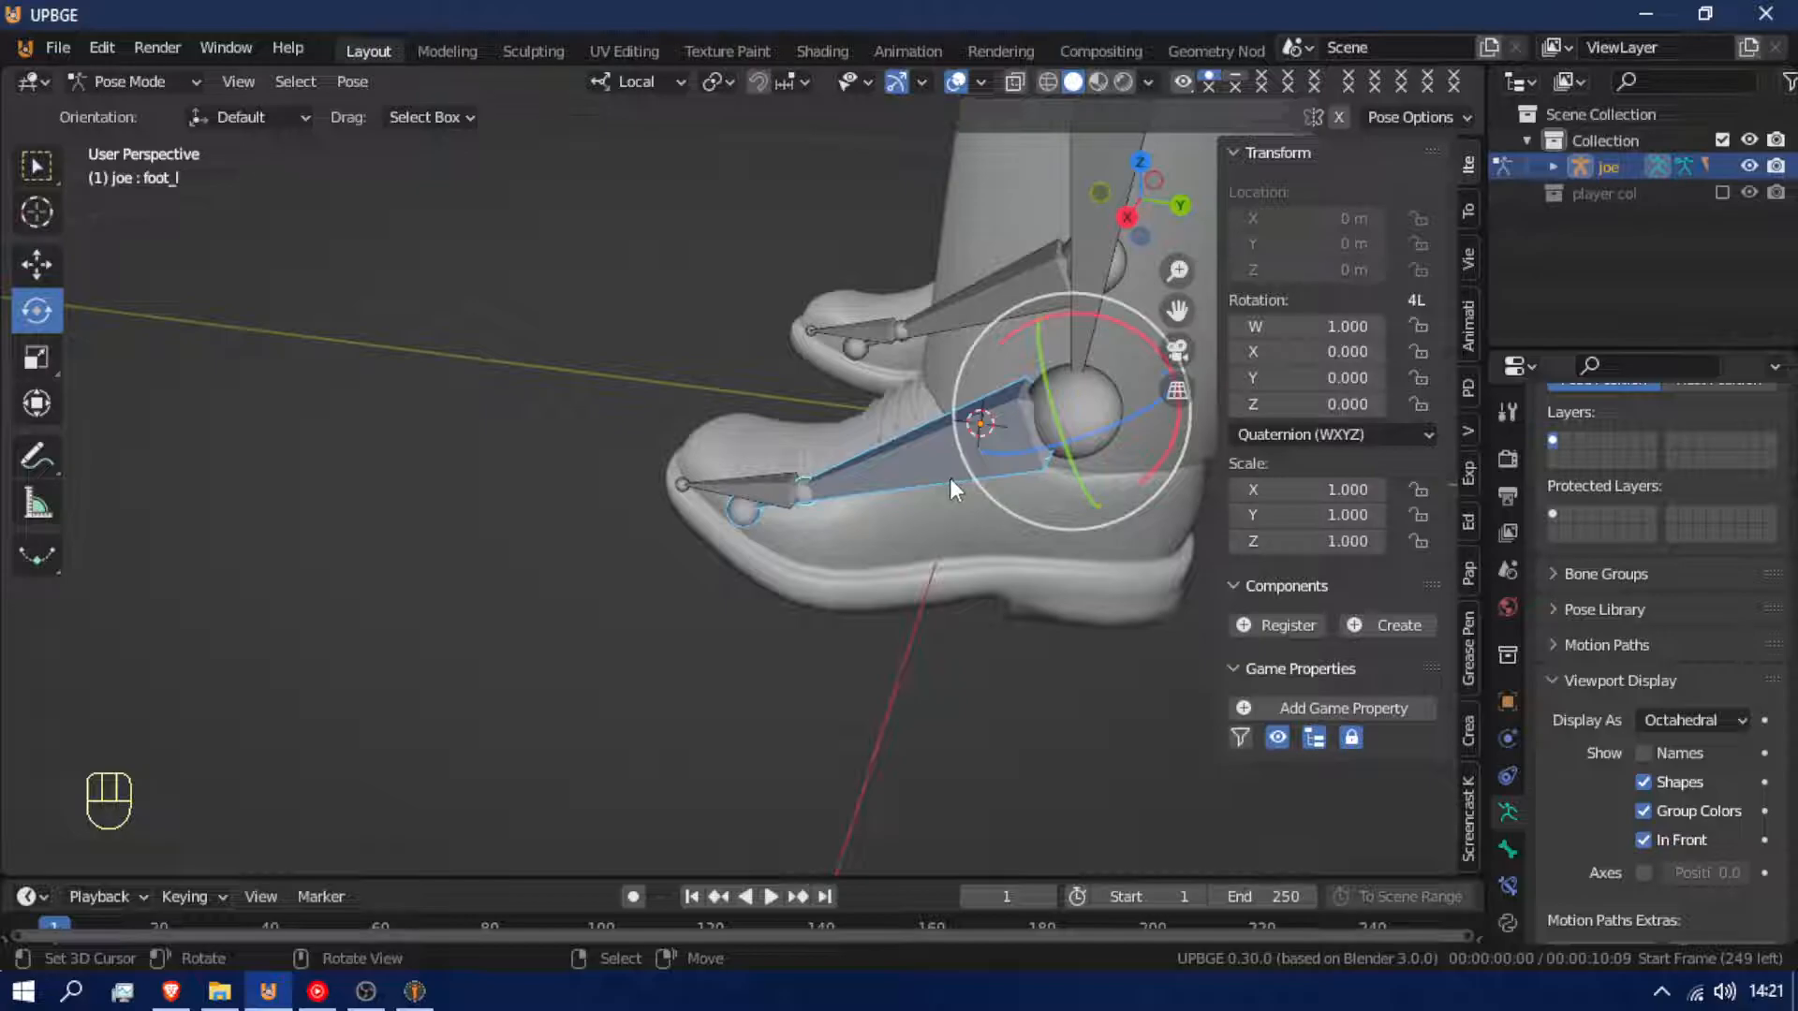
key(shift+ctrl+c)
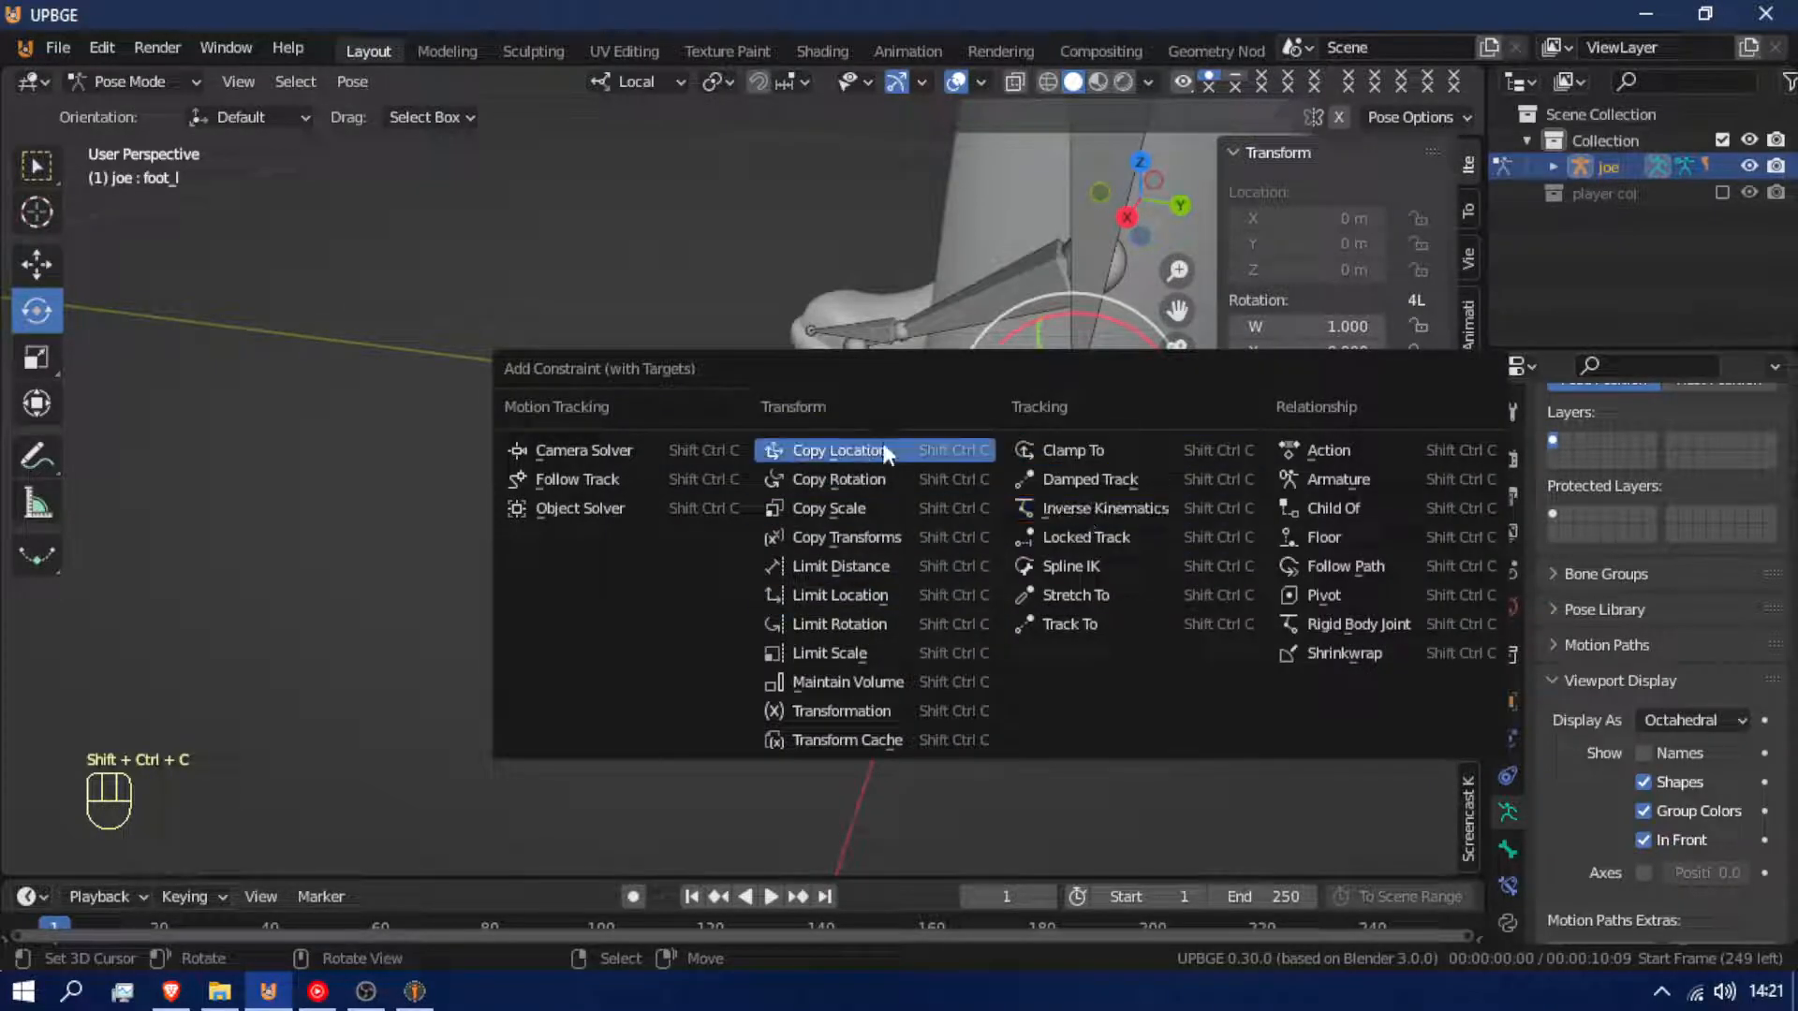
click(864, 478)
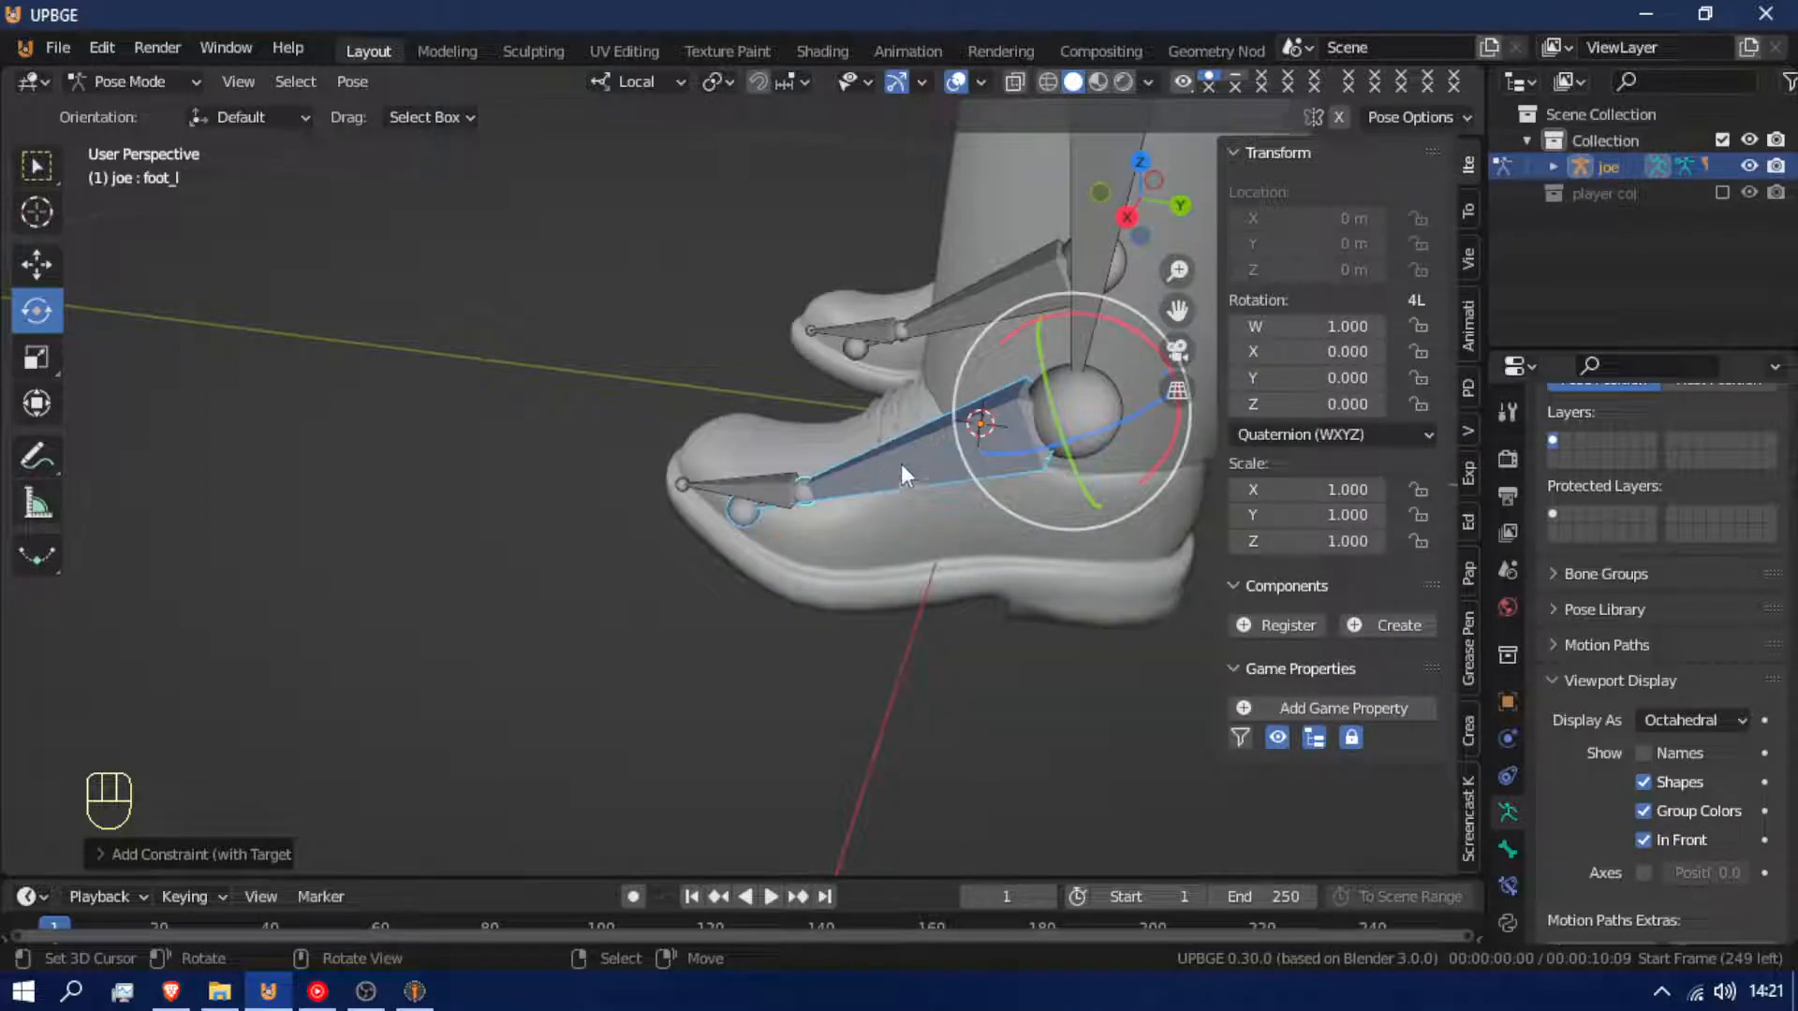
Test rotating foot_l.001 freely and about the Z axis to check that the foot follows, cancelling each rotation
click(840, 483)
key(r)
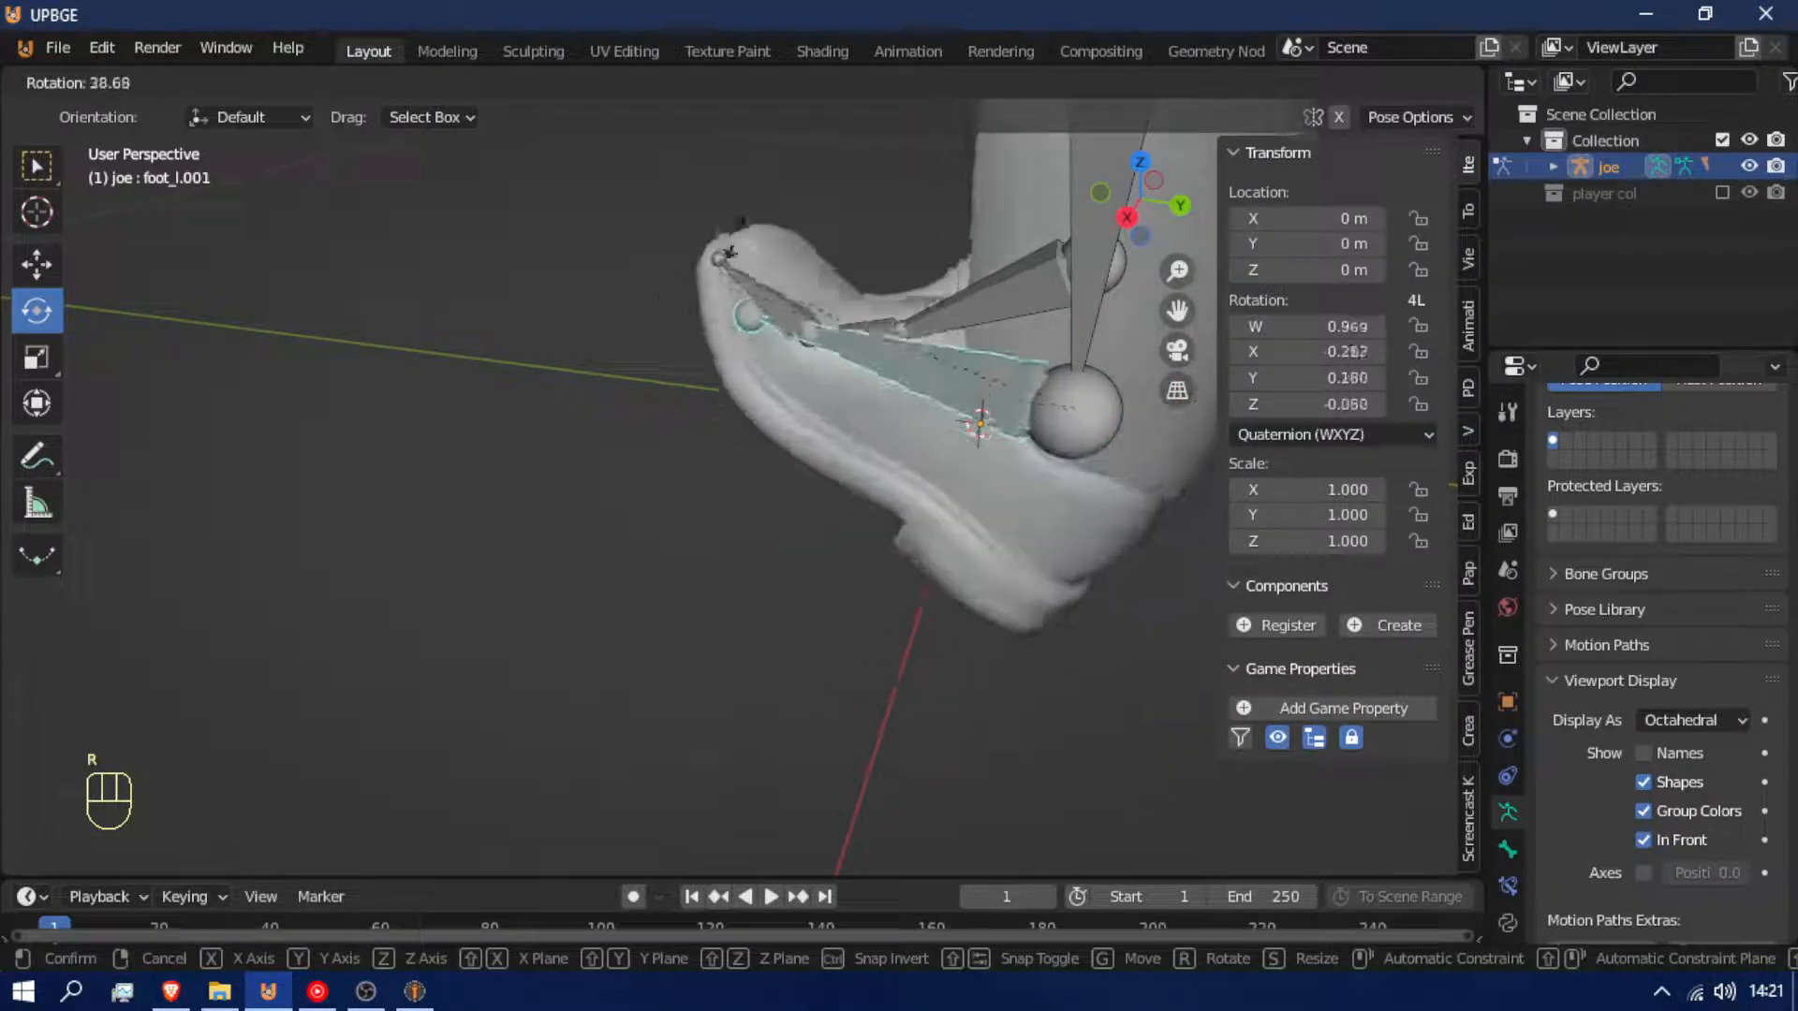
right_click(890, 454)
key(r)
key(z)
right_click(924, 604)
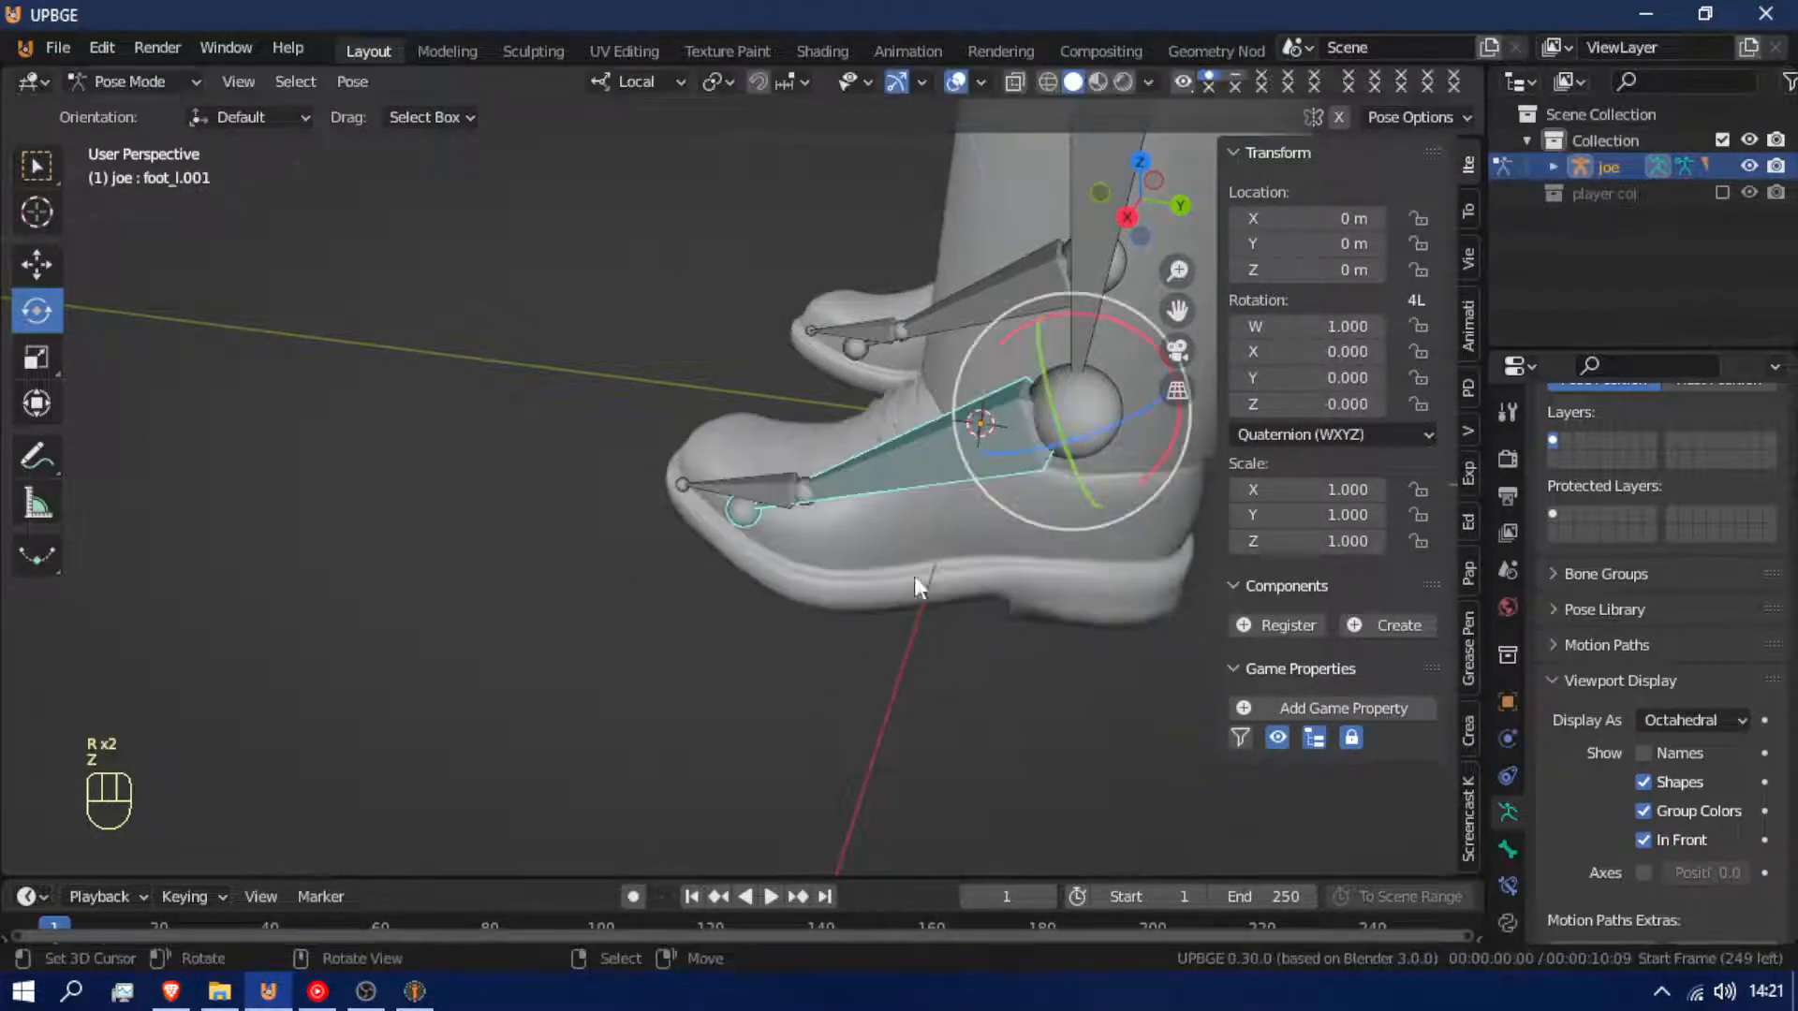
key(r)
right_click(929, 518)
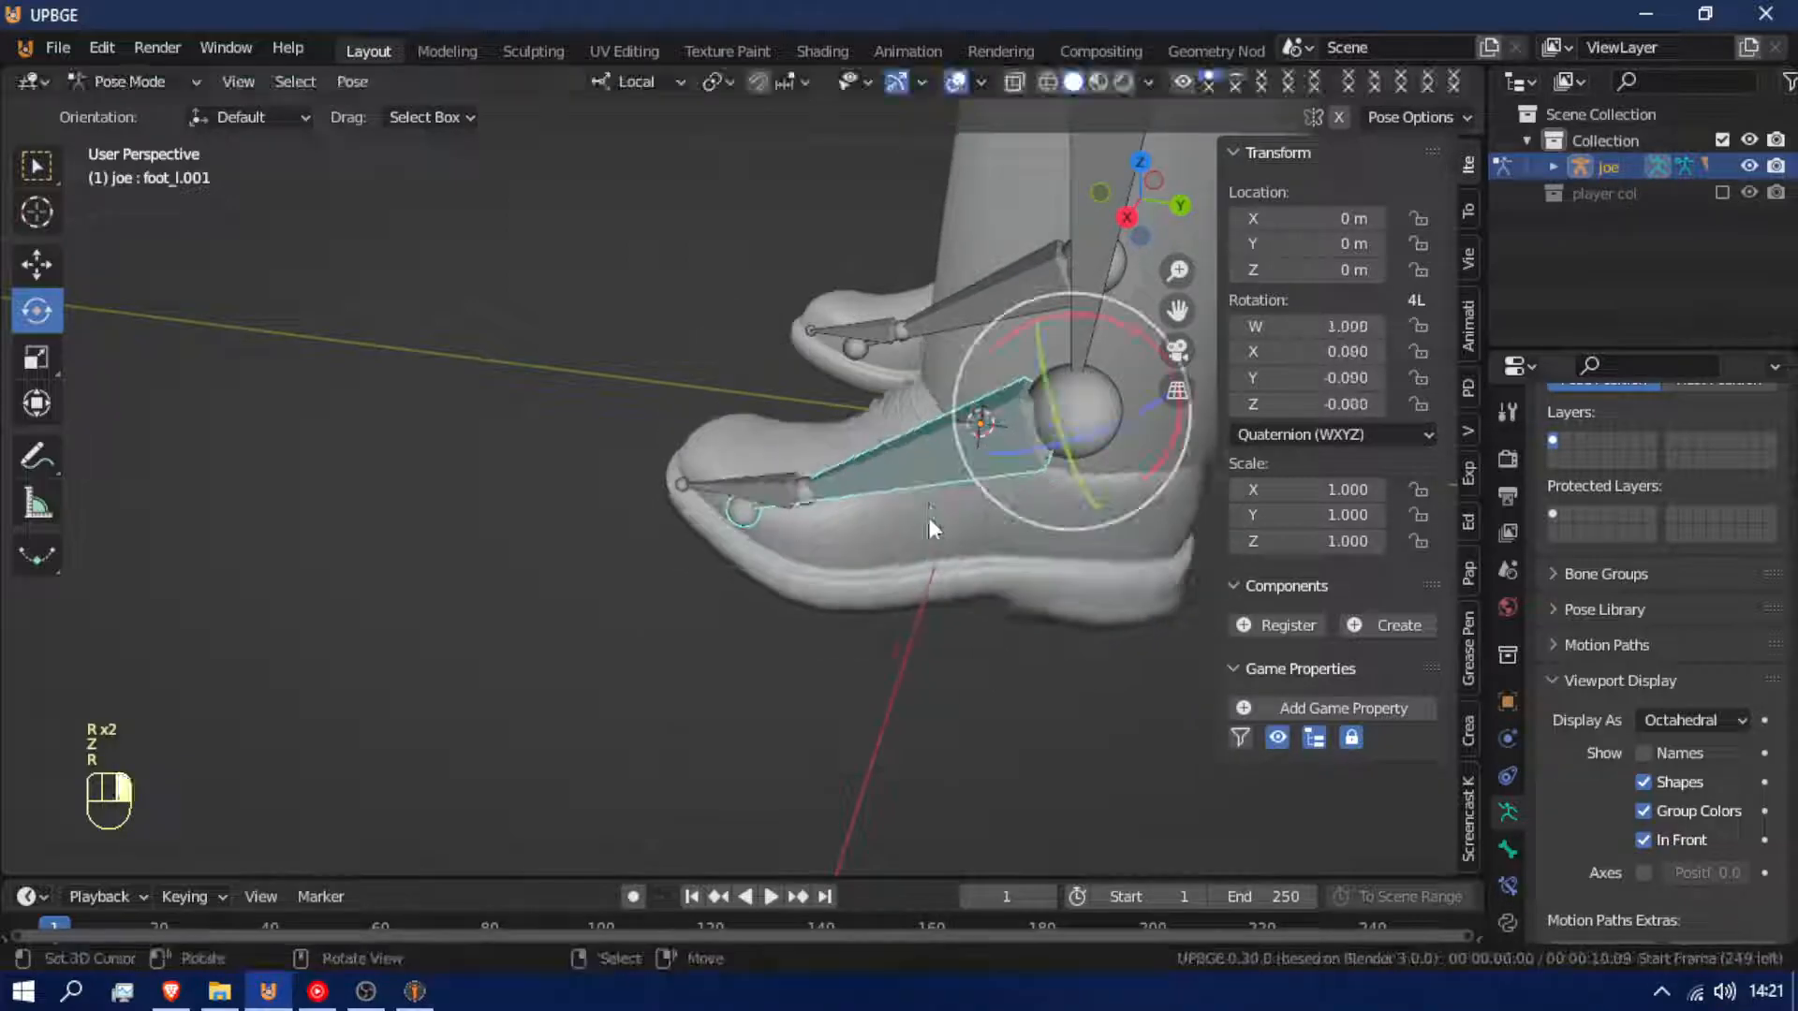
right_click(925, 460)
key(r)
right_click(941, 386)
Add an Inverse Kinematics constraint to calf_l, targeting foot_l.001
right_click(749, 505)
middle_drag(794, 502, 751, 507)
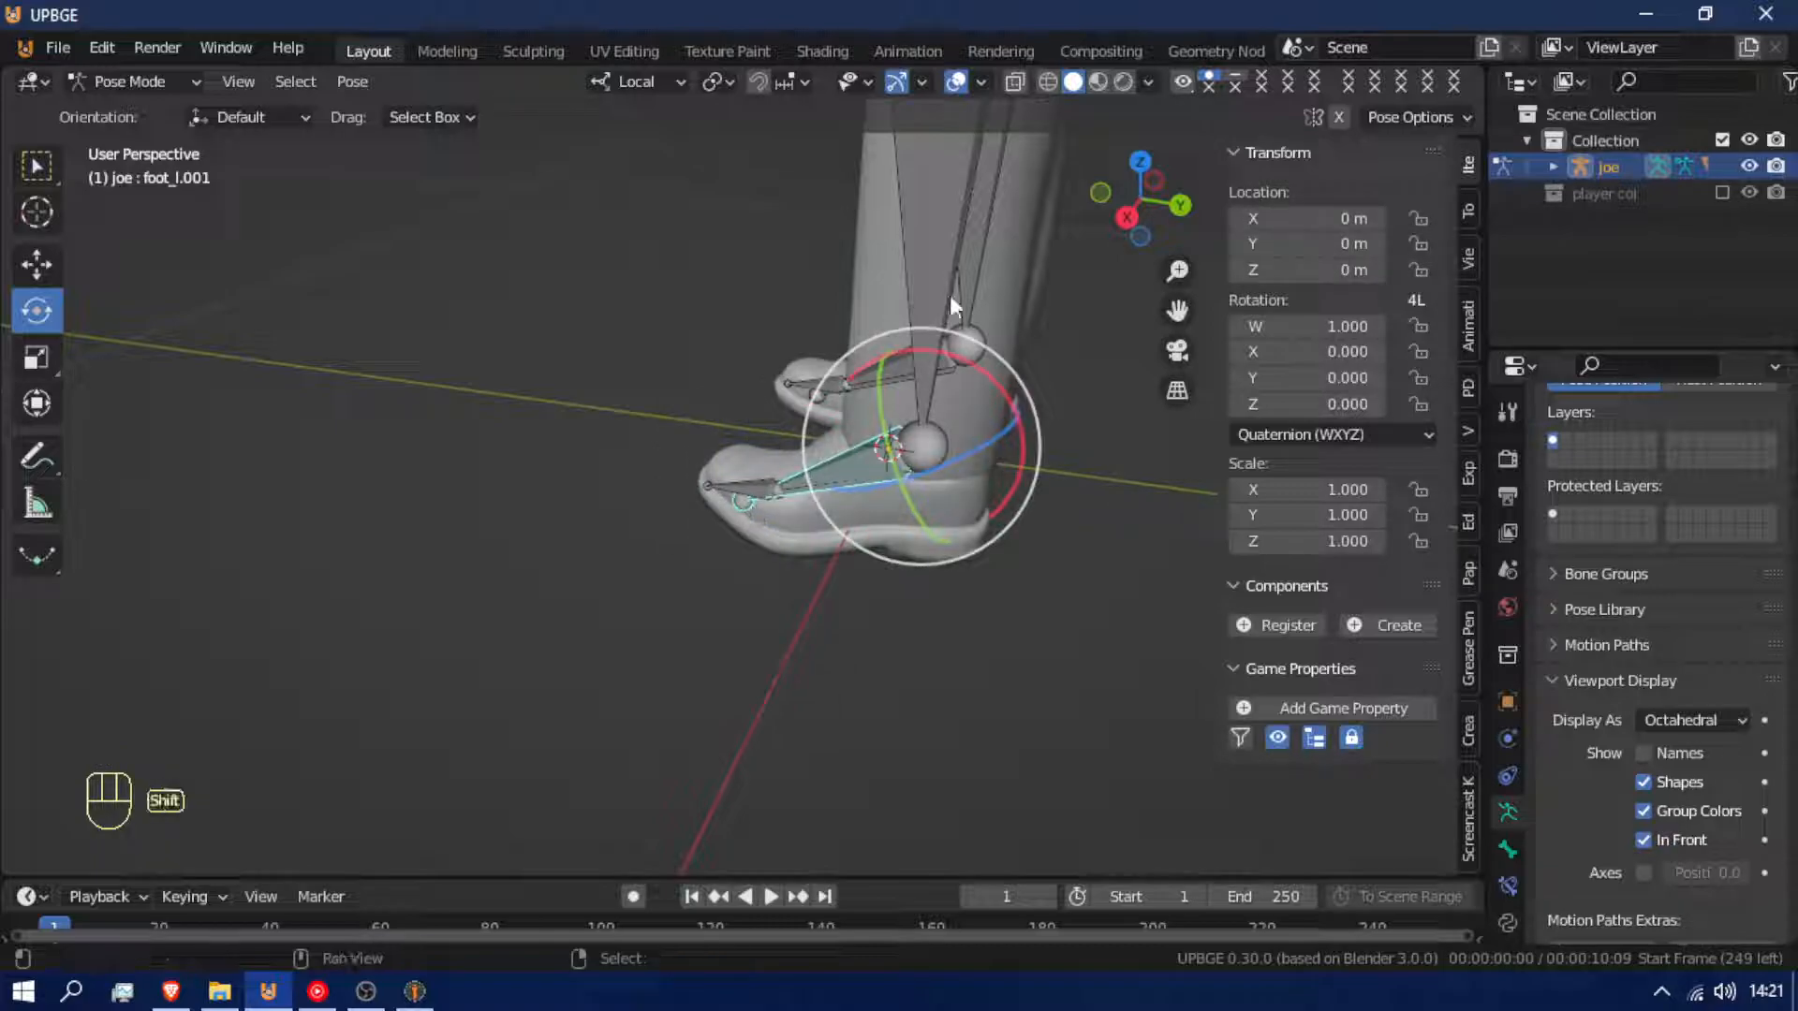
shift+right_click(923, 292)
key(shift+ctrl+c)
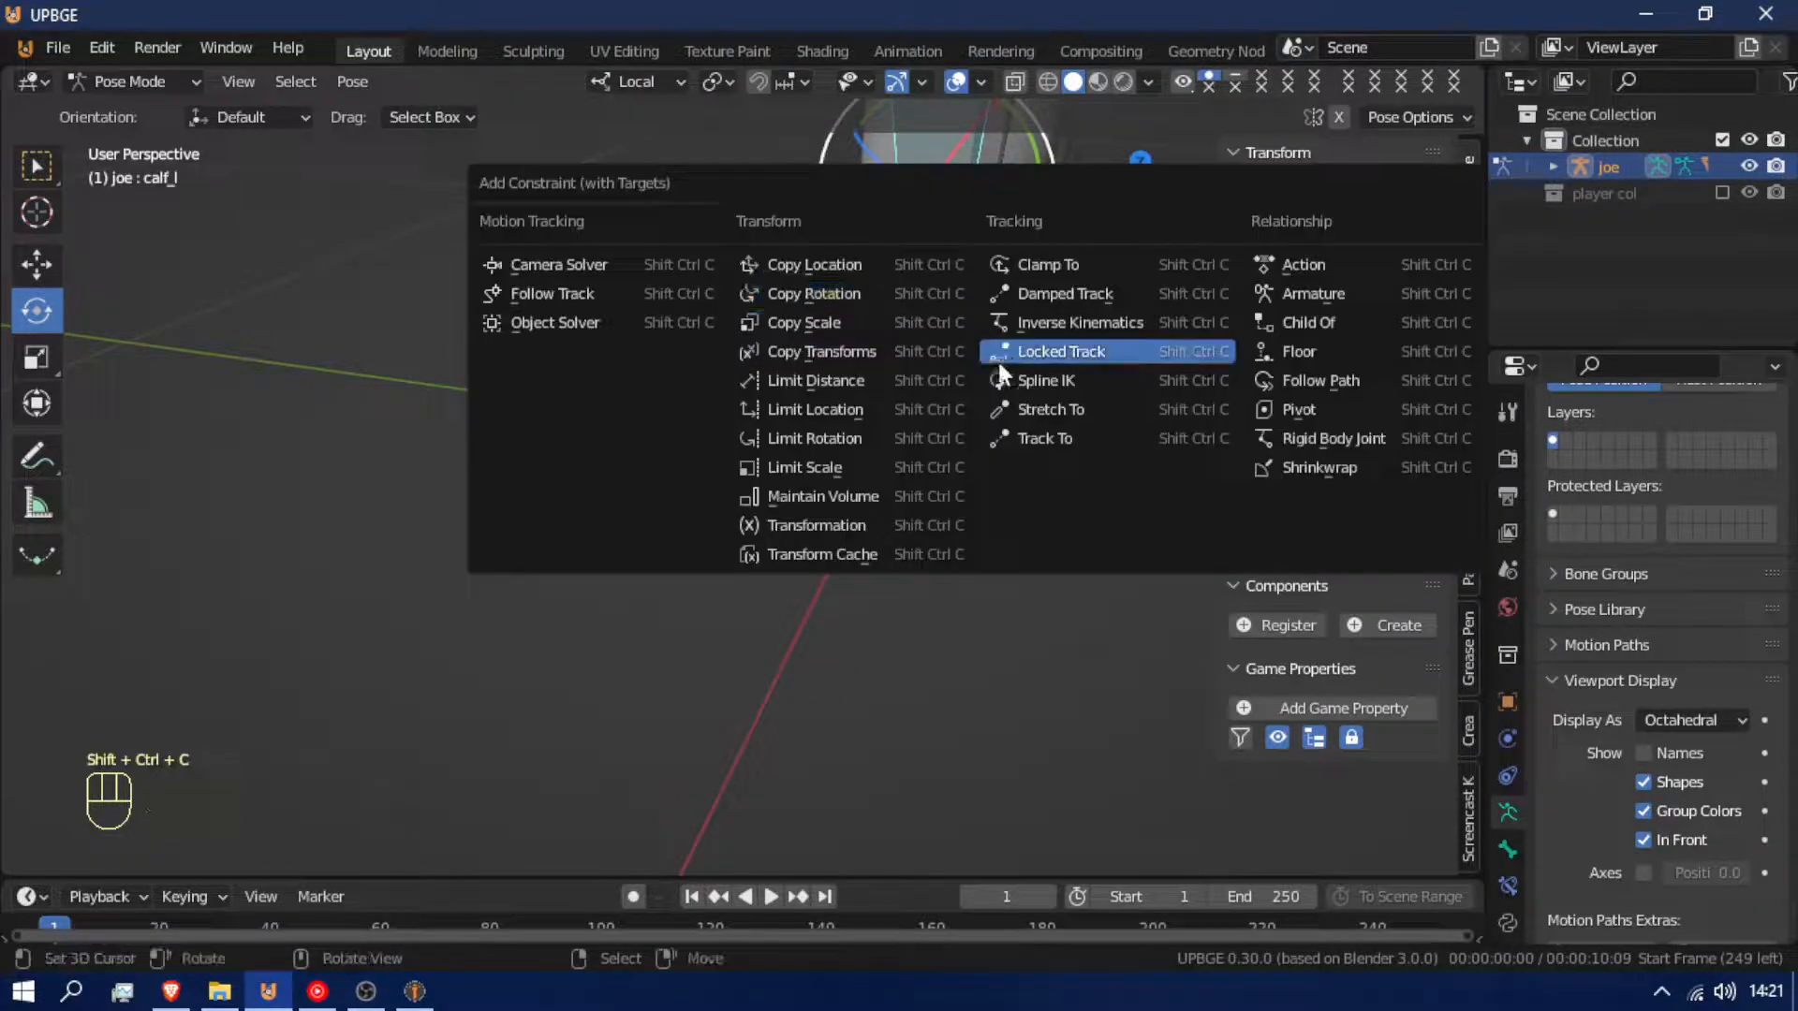
click(1109, 323)
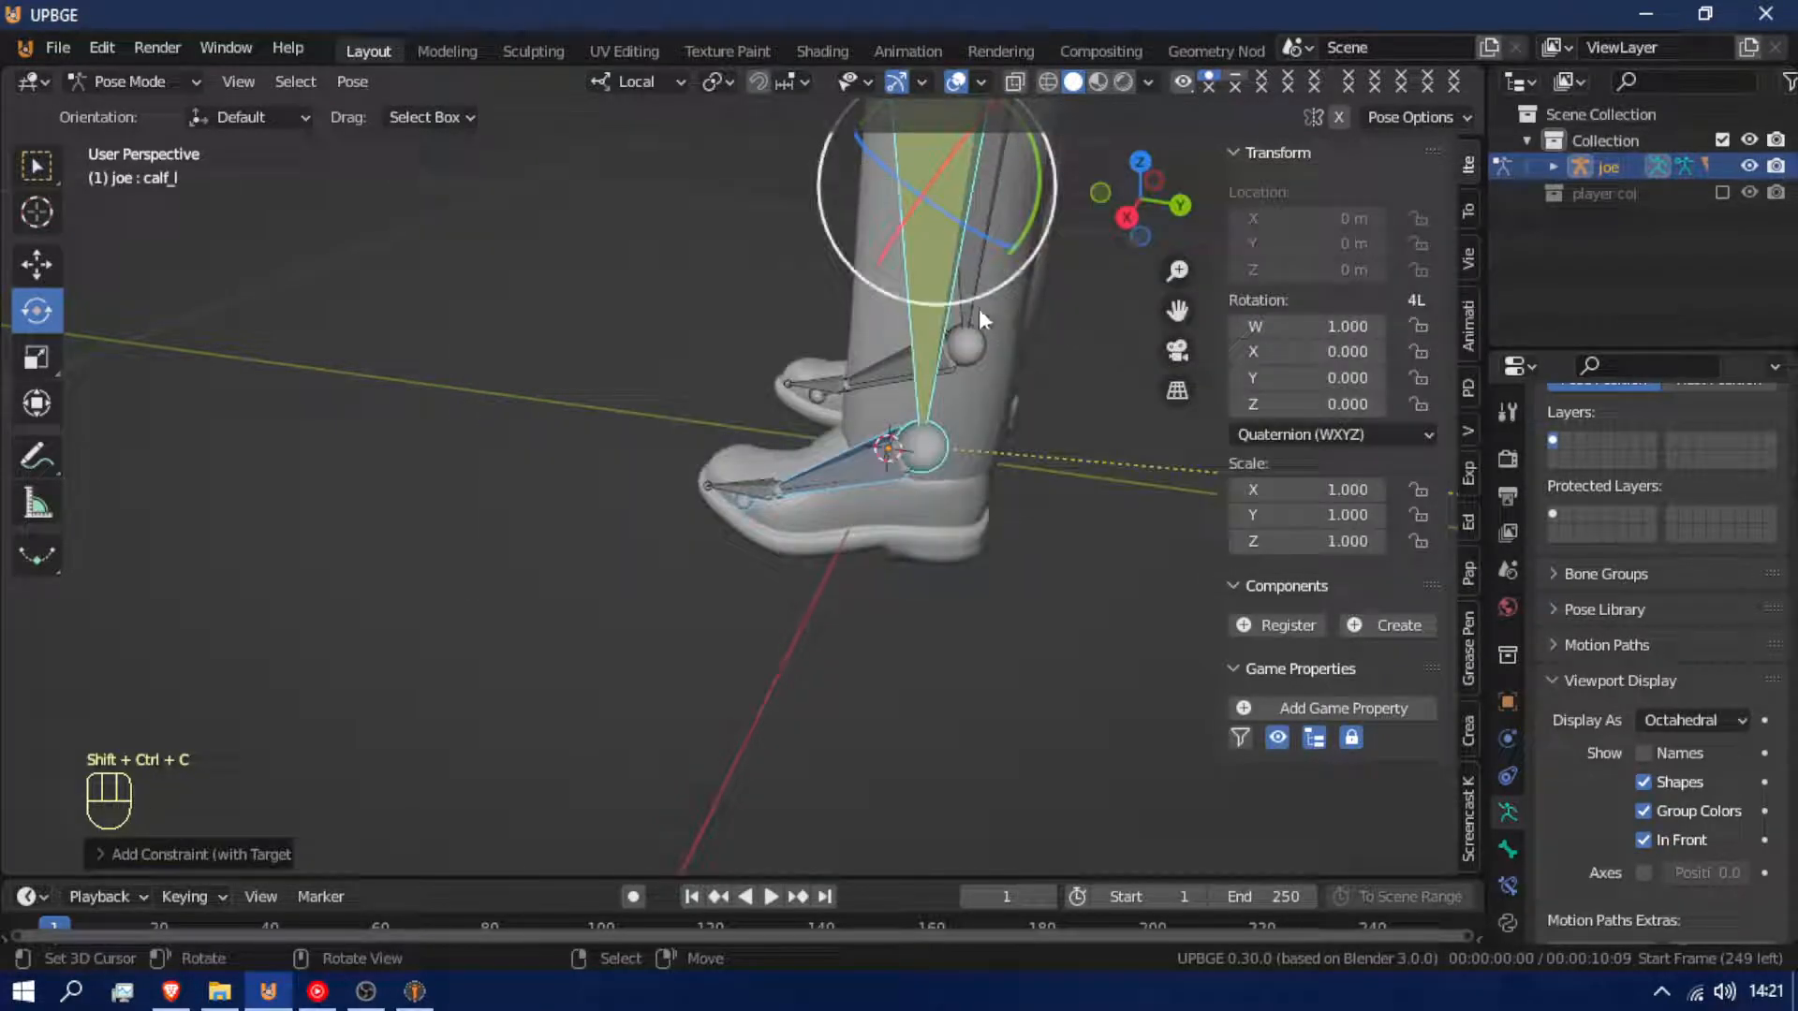
Set the chain length of calf_l's IK constraint to 2
right_click(774, 496)
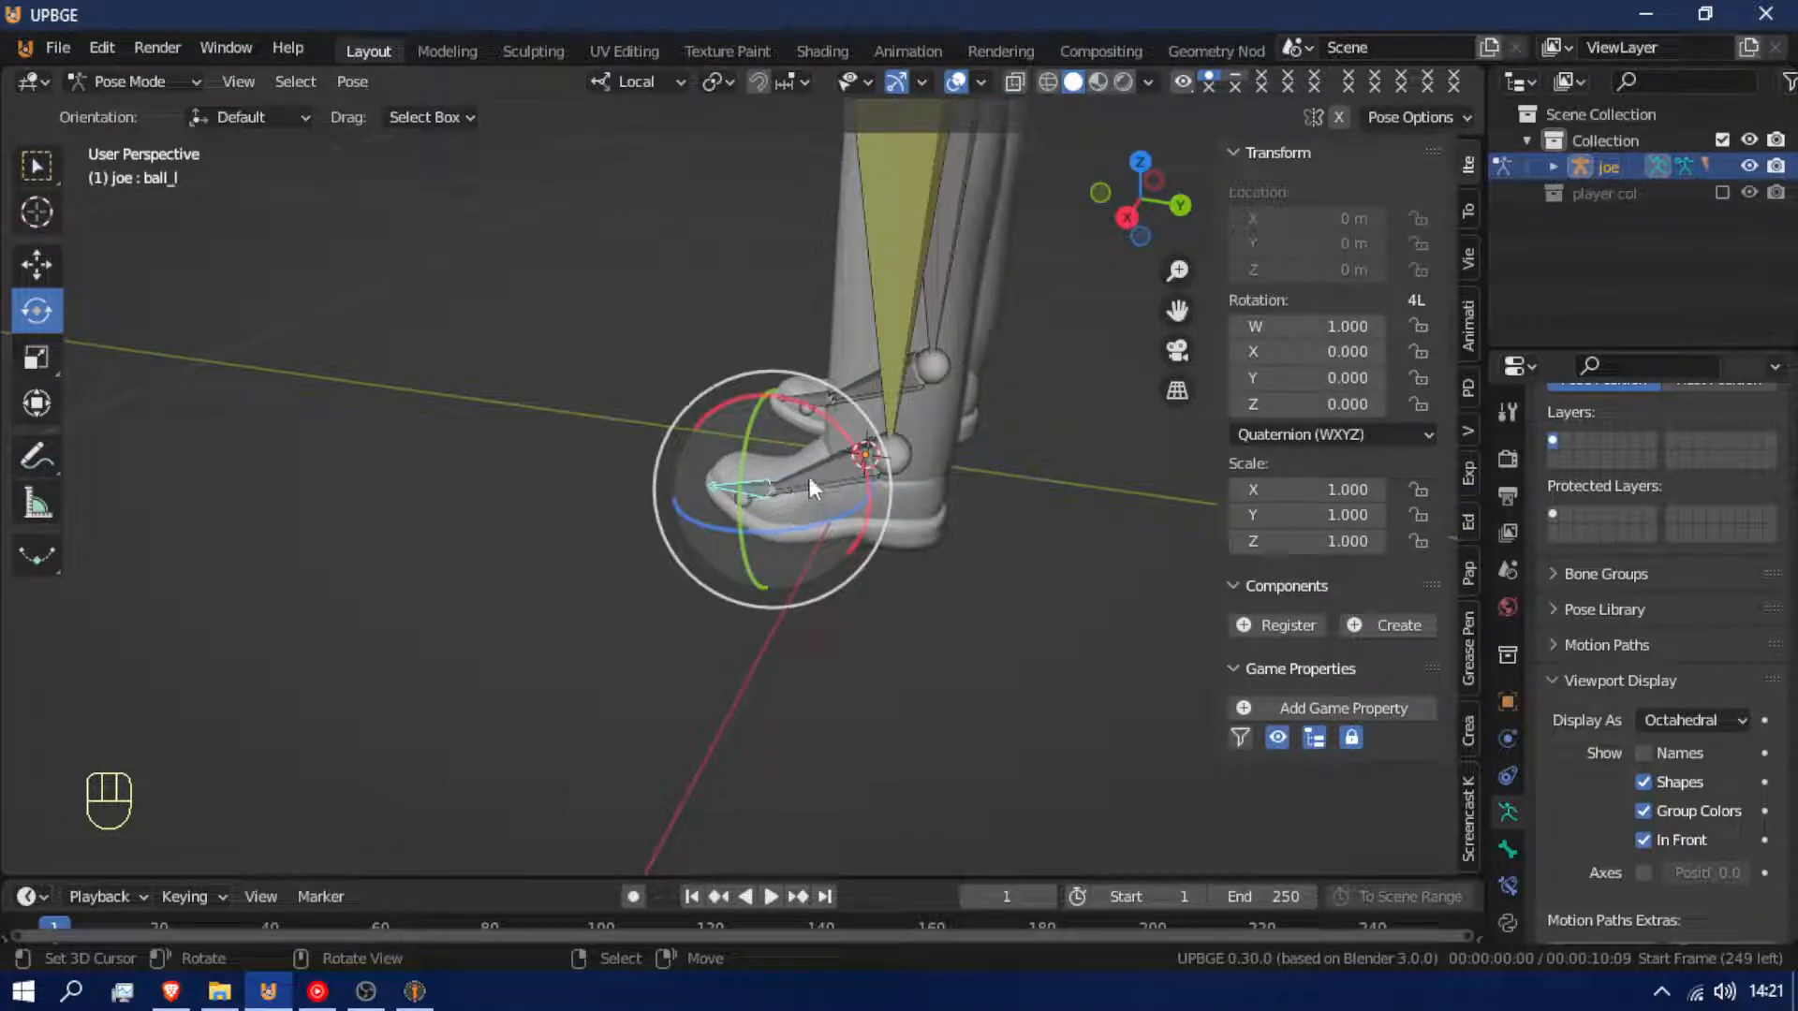
right_click(918, 277)
click(1509, 847)
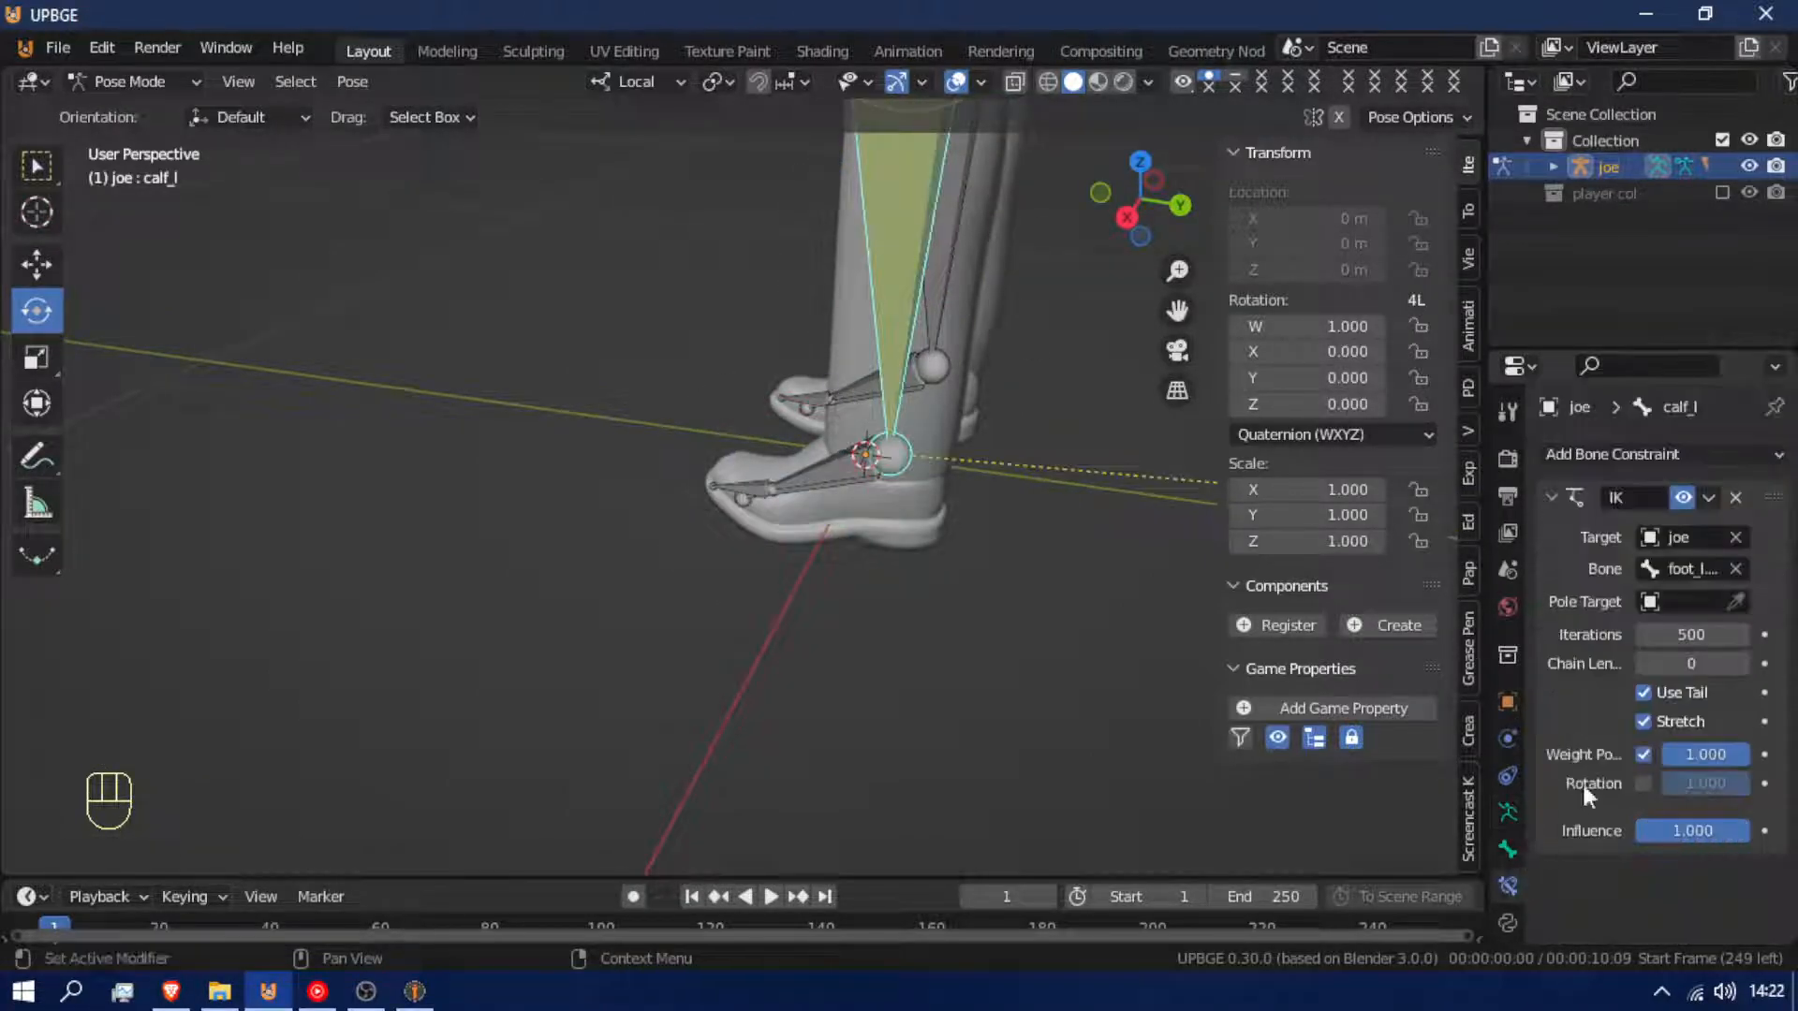
click(1743, 663)
click(1744, 663)
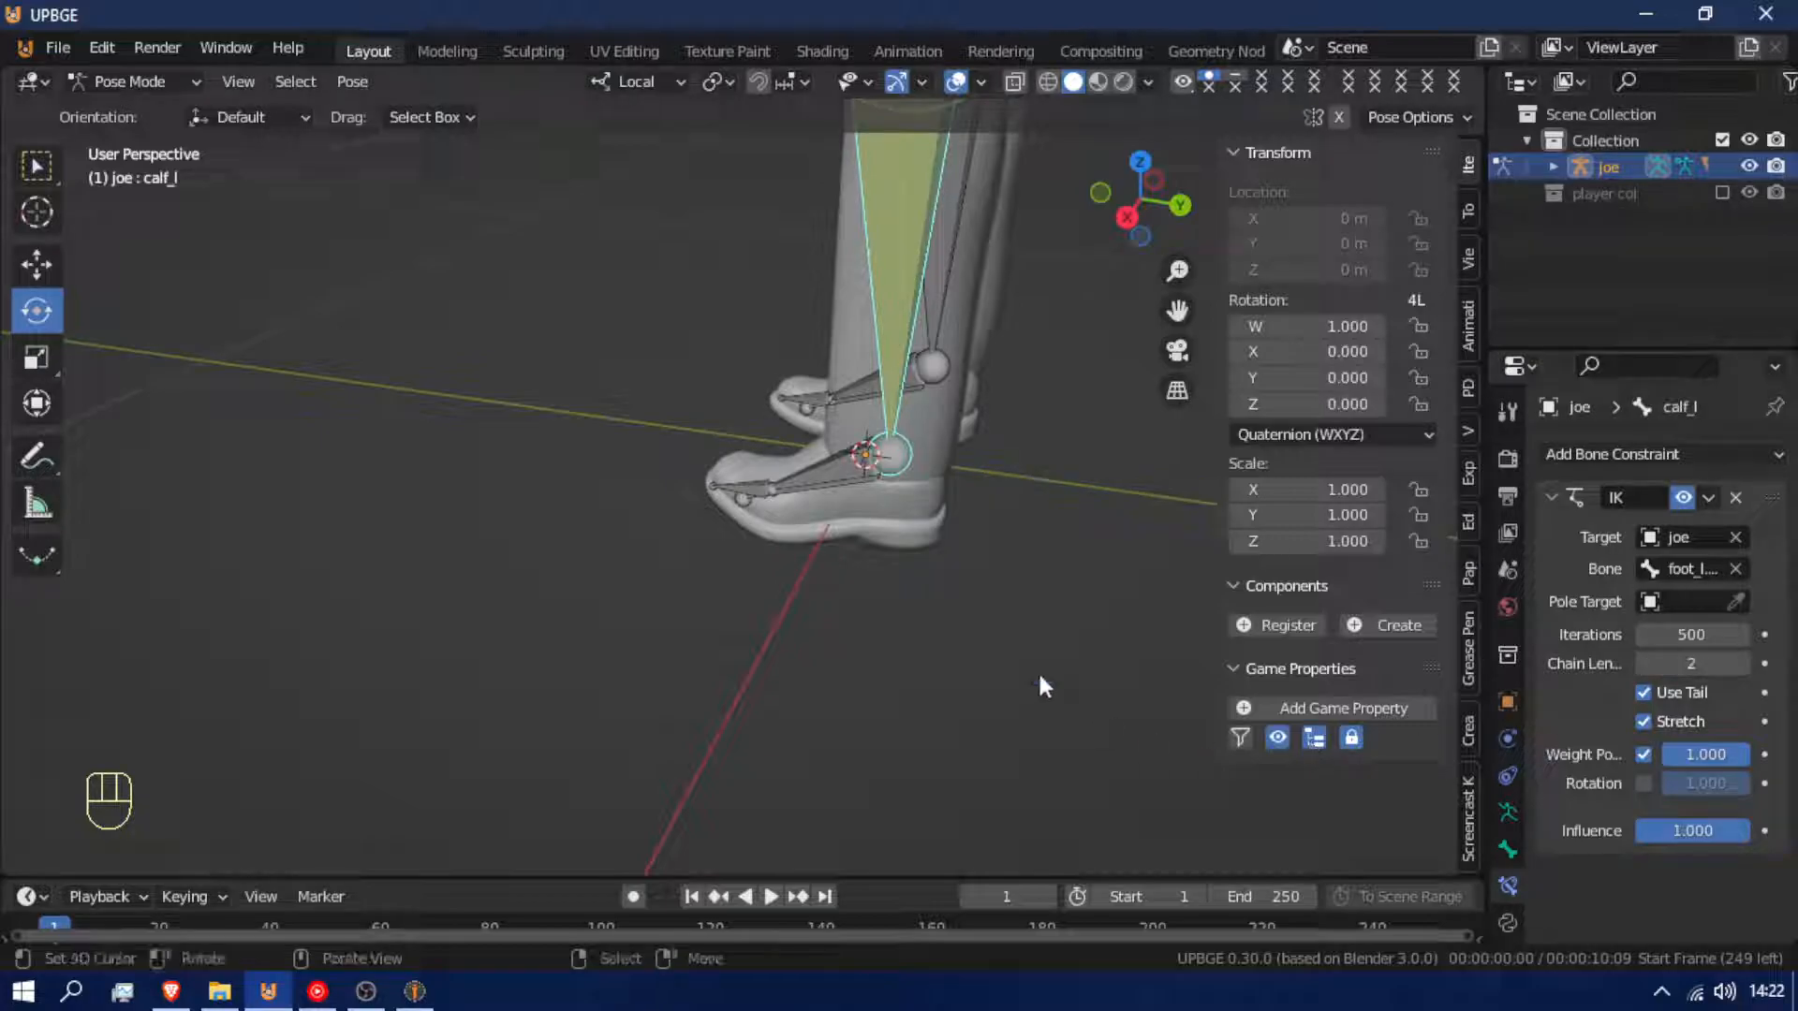
Test moving foot_l.001 freely, along its local Z axis and along global Z to check the leg's bend, cancelling each move
right_click(816, 520)
key(g)
right_click(852, 300)
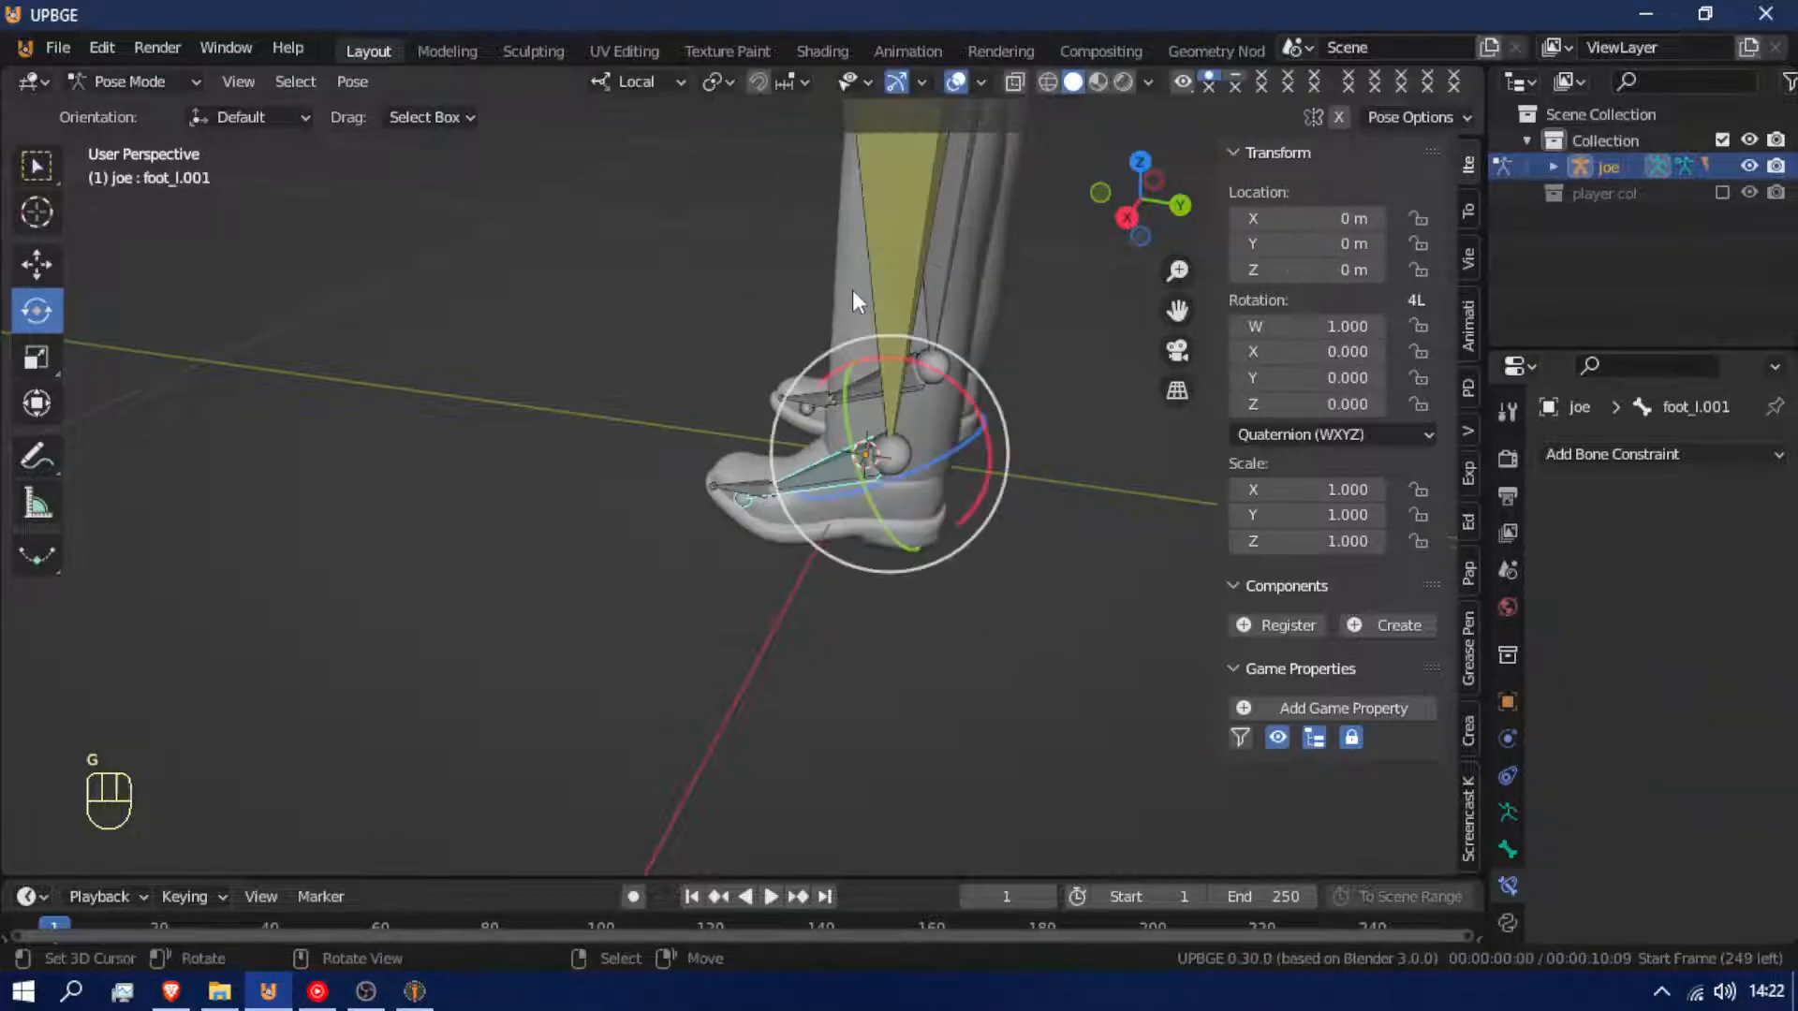
scroll(852, 299, down, 3)
key(g)
key(z)
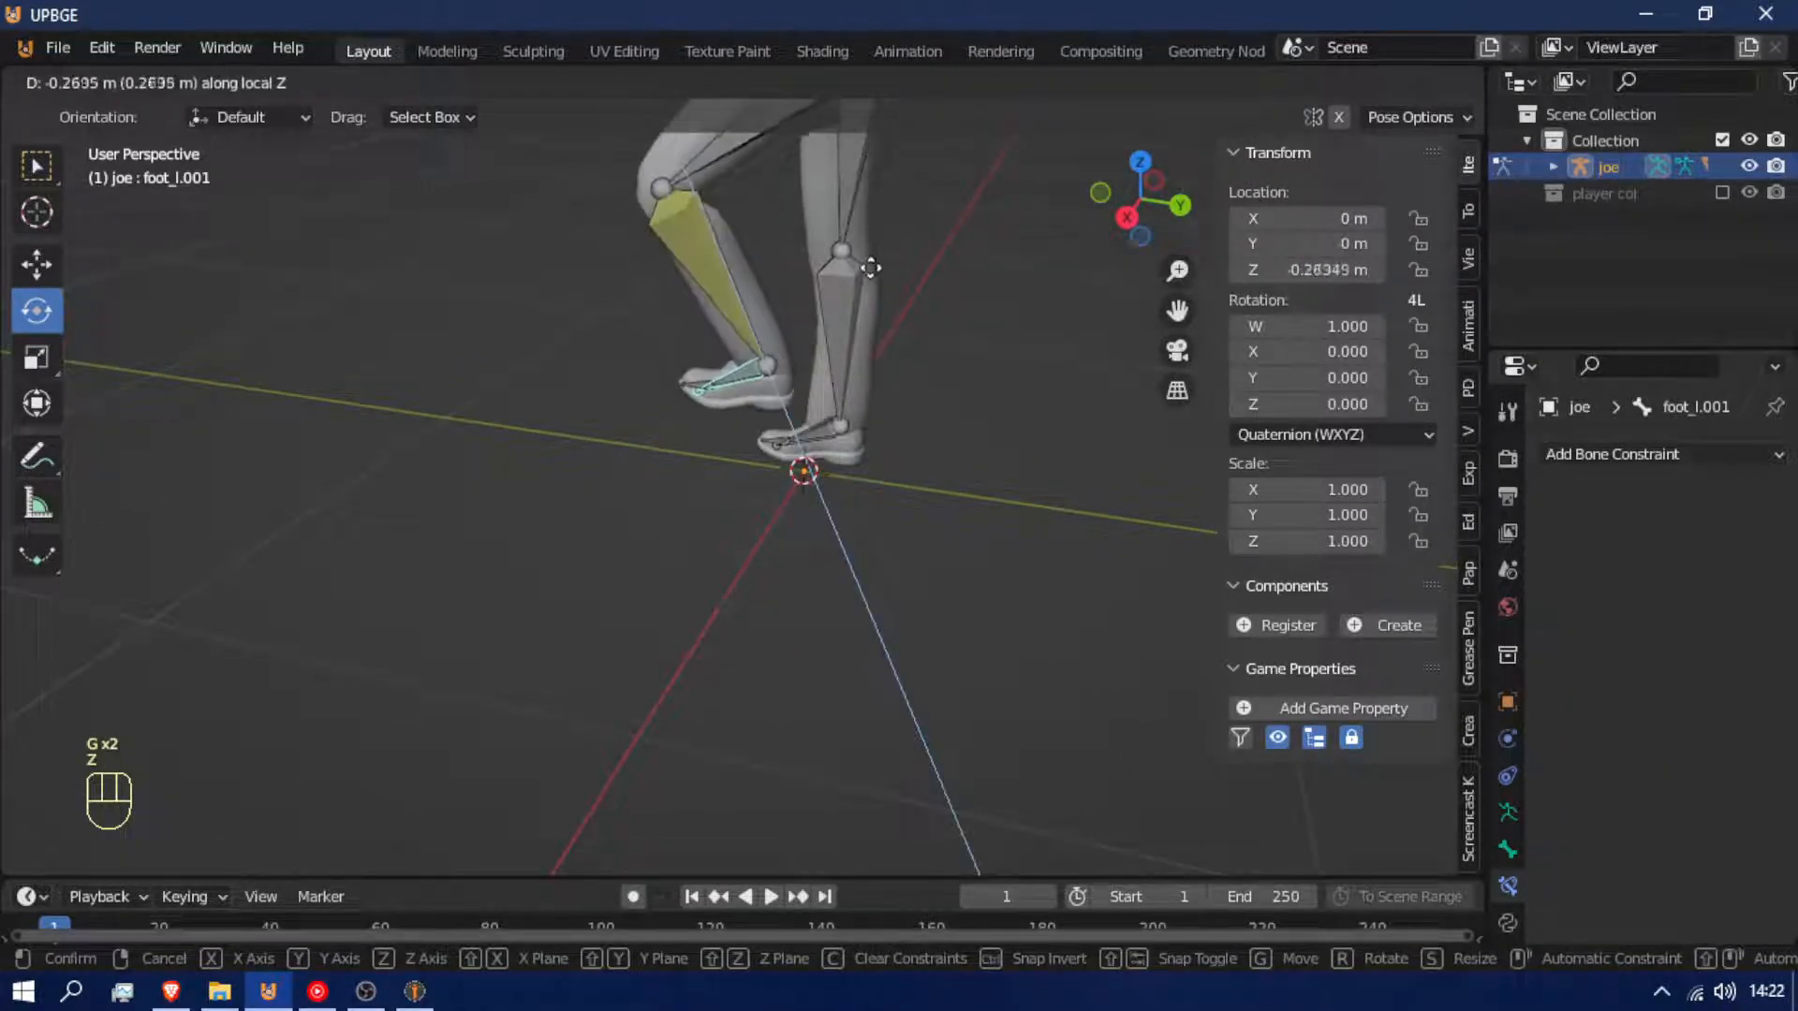
right_click(894, 405)
key(g)
key(z)
key(z)
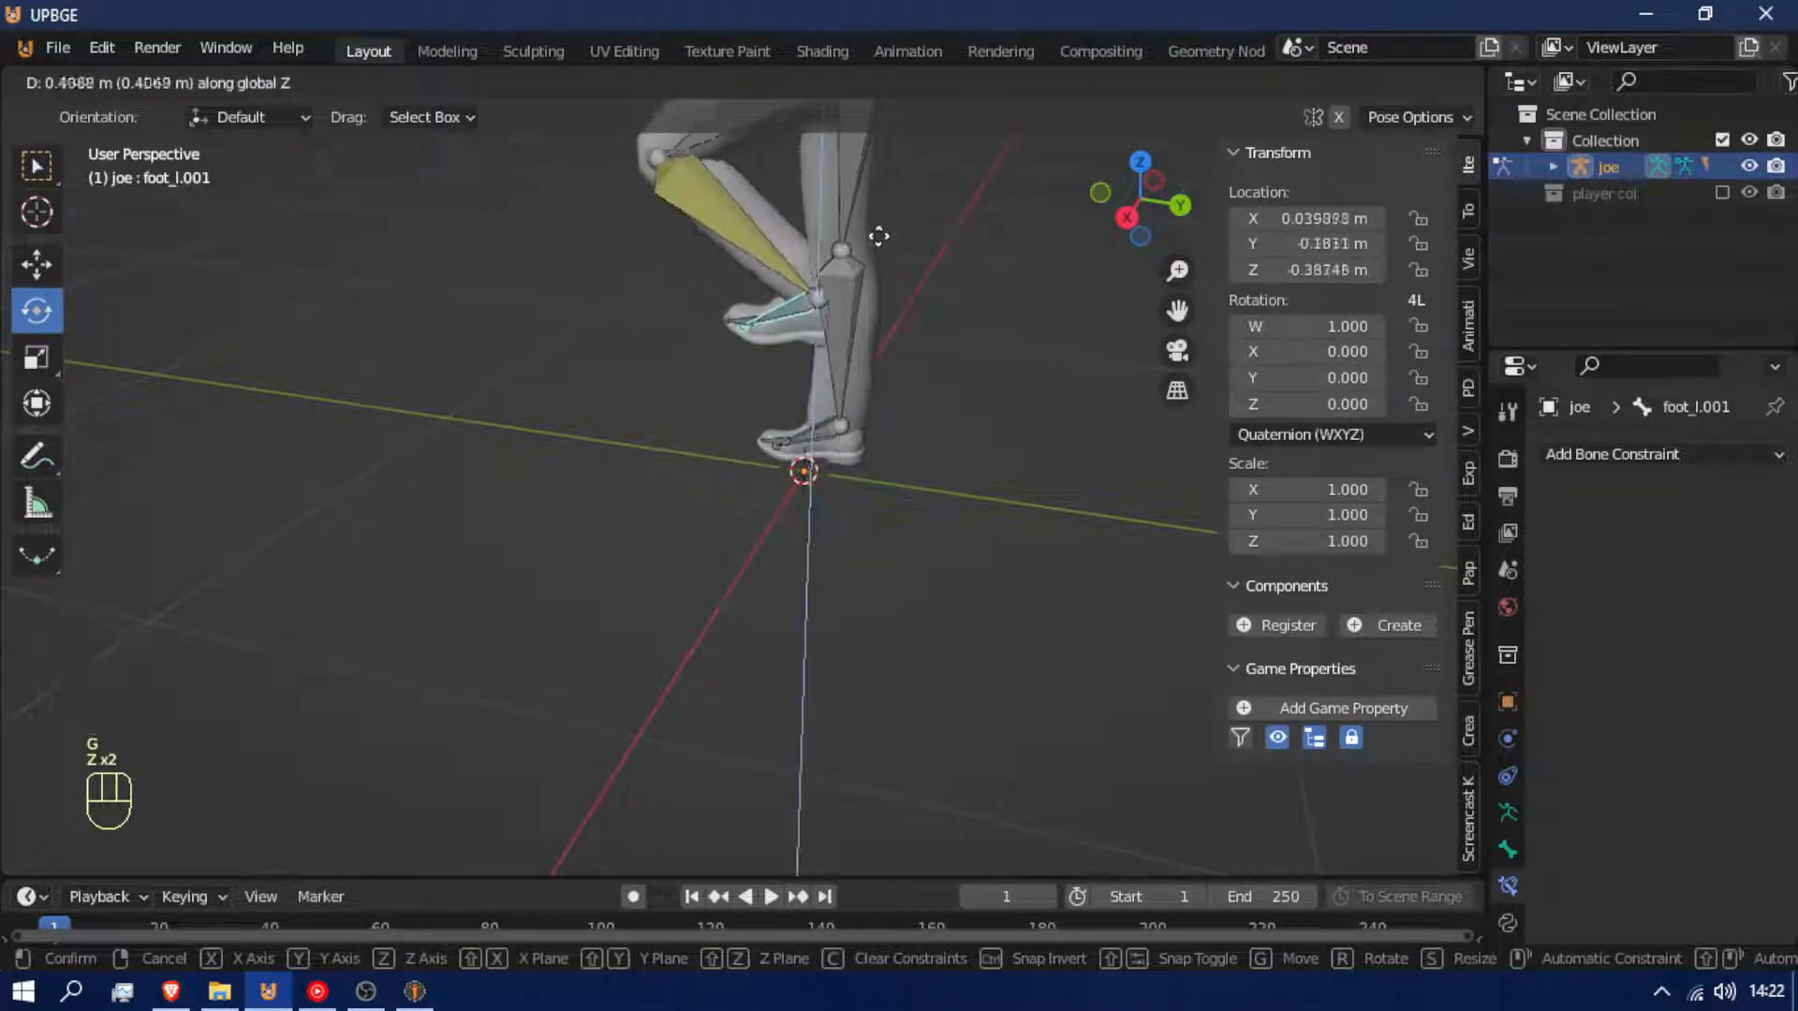
right_click(878, 302)
Check the left leg's bend from the front by moving foot_l.001 along global Z, and cancel the move
middle_drag(878, 301, 987, 361)
key(g)
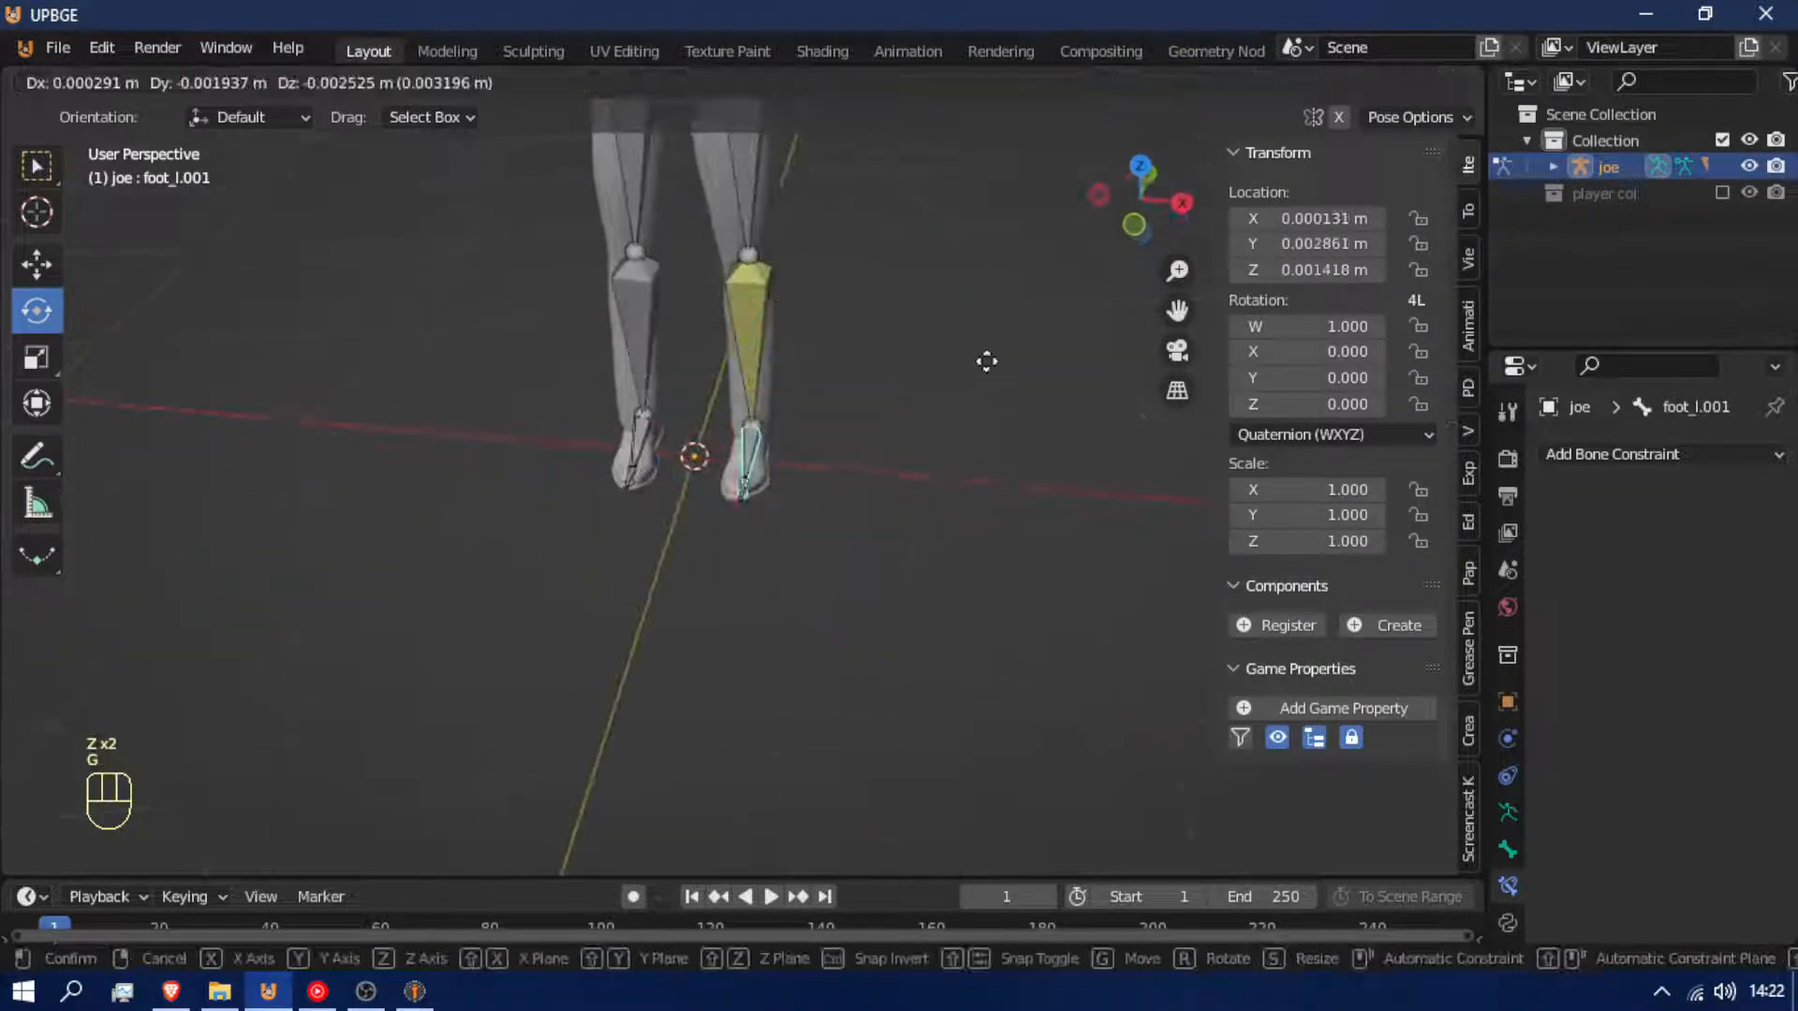
key(z)
key(z)
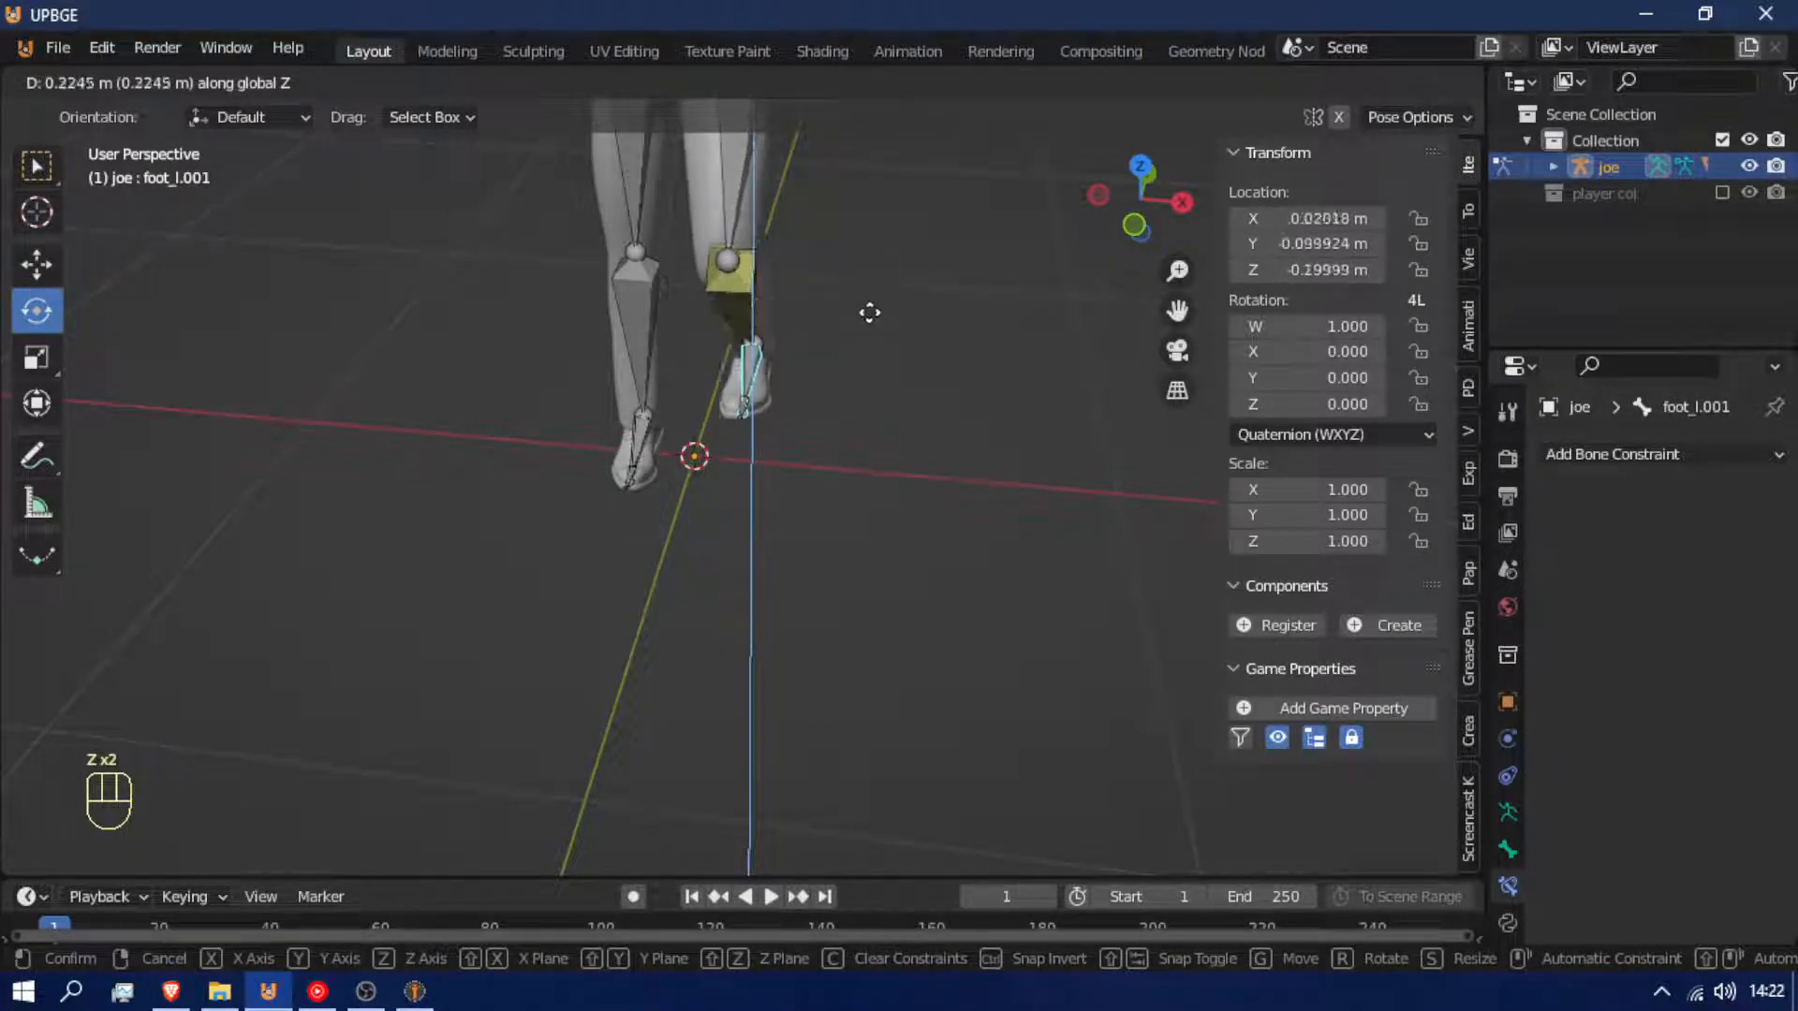
right_click(846, 451)
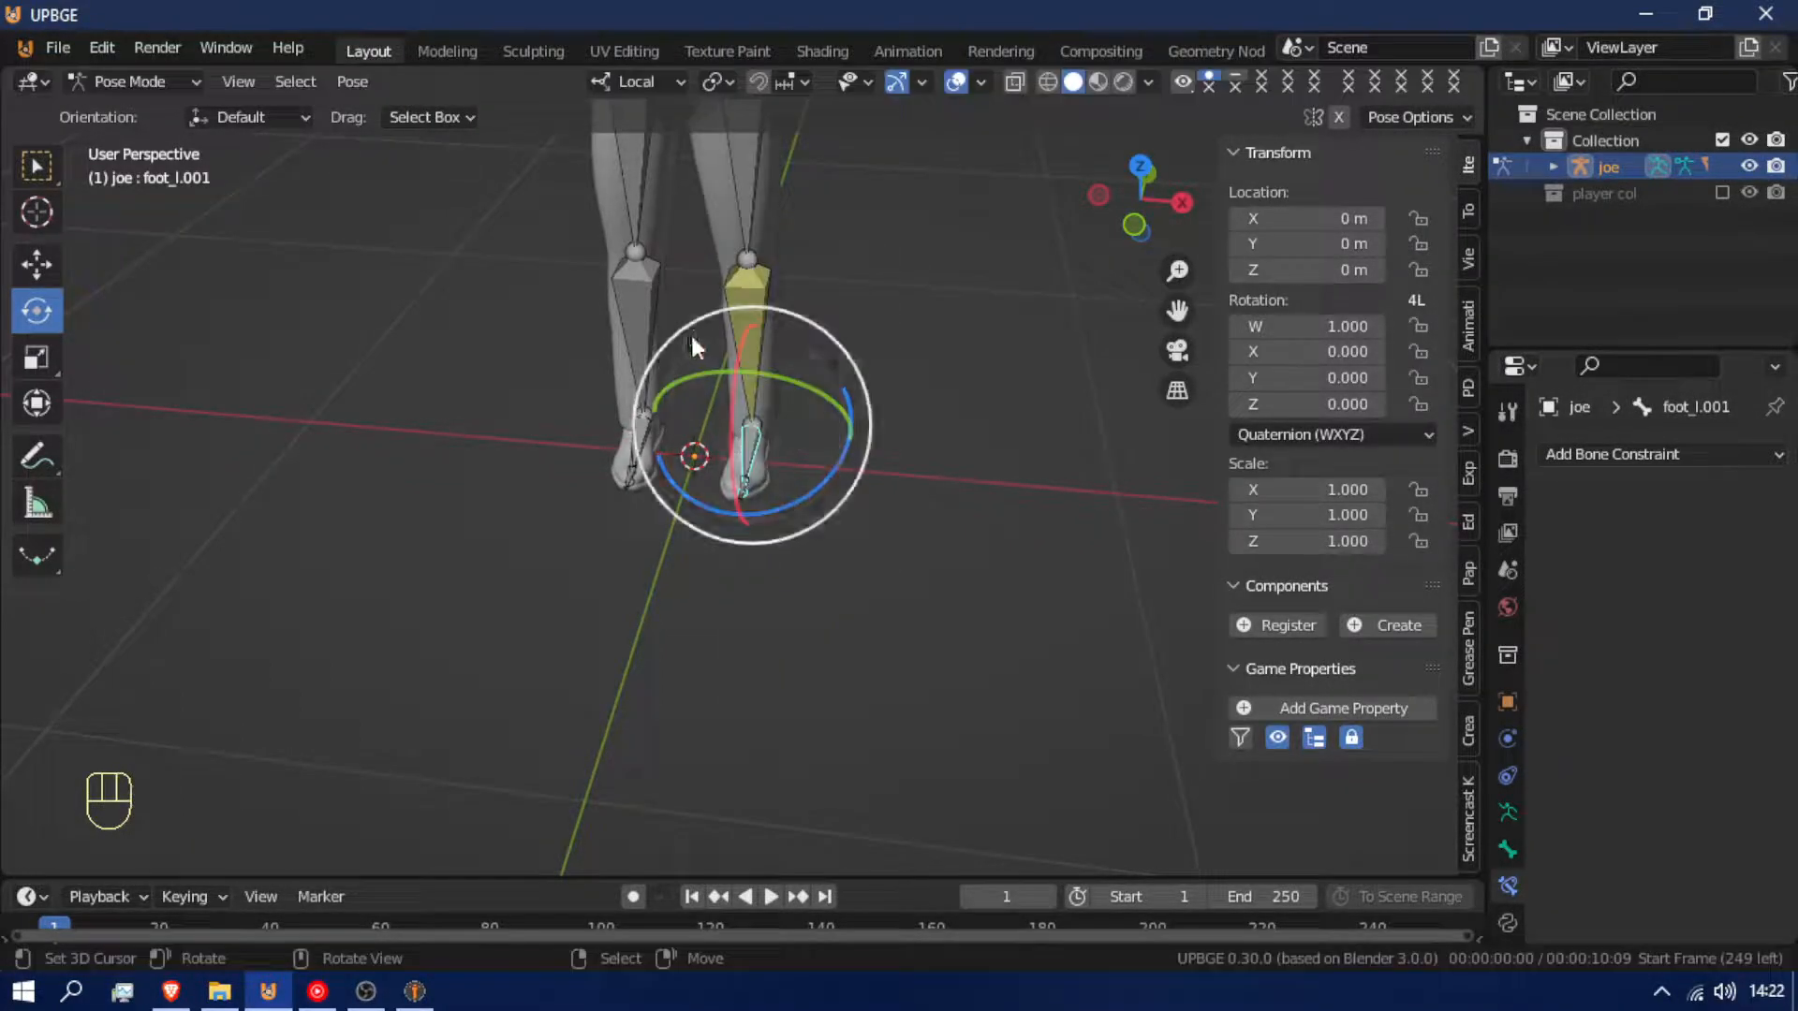
Try to add a bone constraint between foot_r and foot_r.001 in Edit Mode
key(Tab)
scroll(663, 457, up, 6)
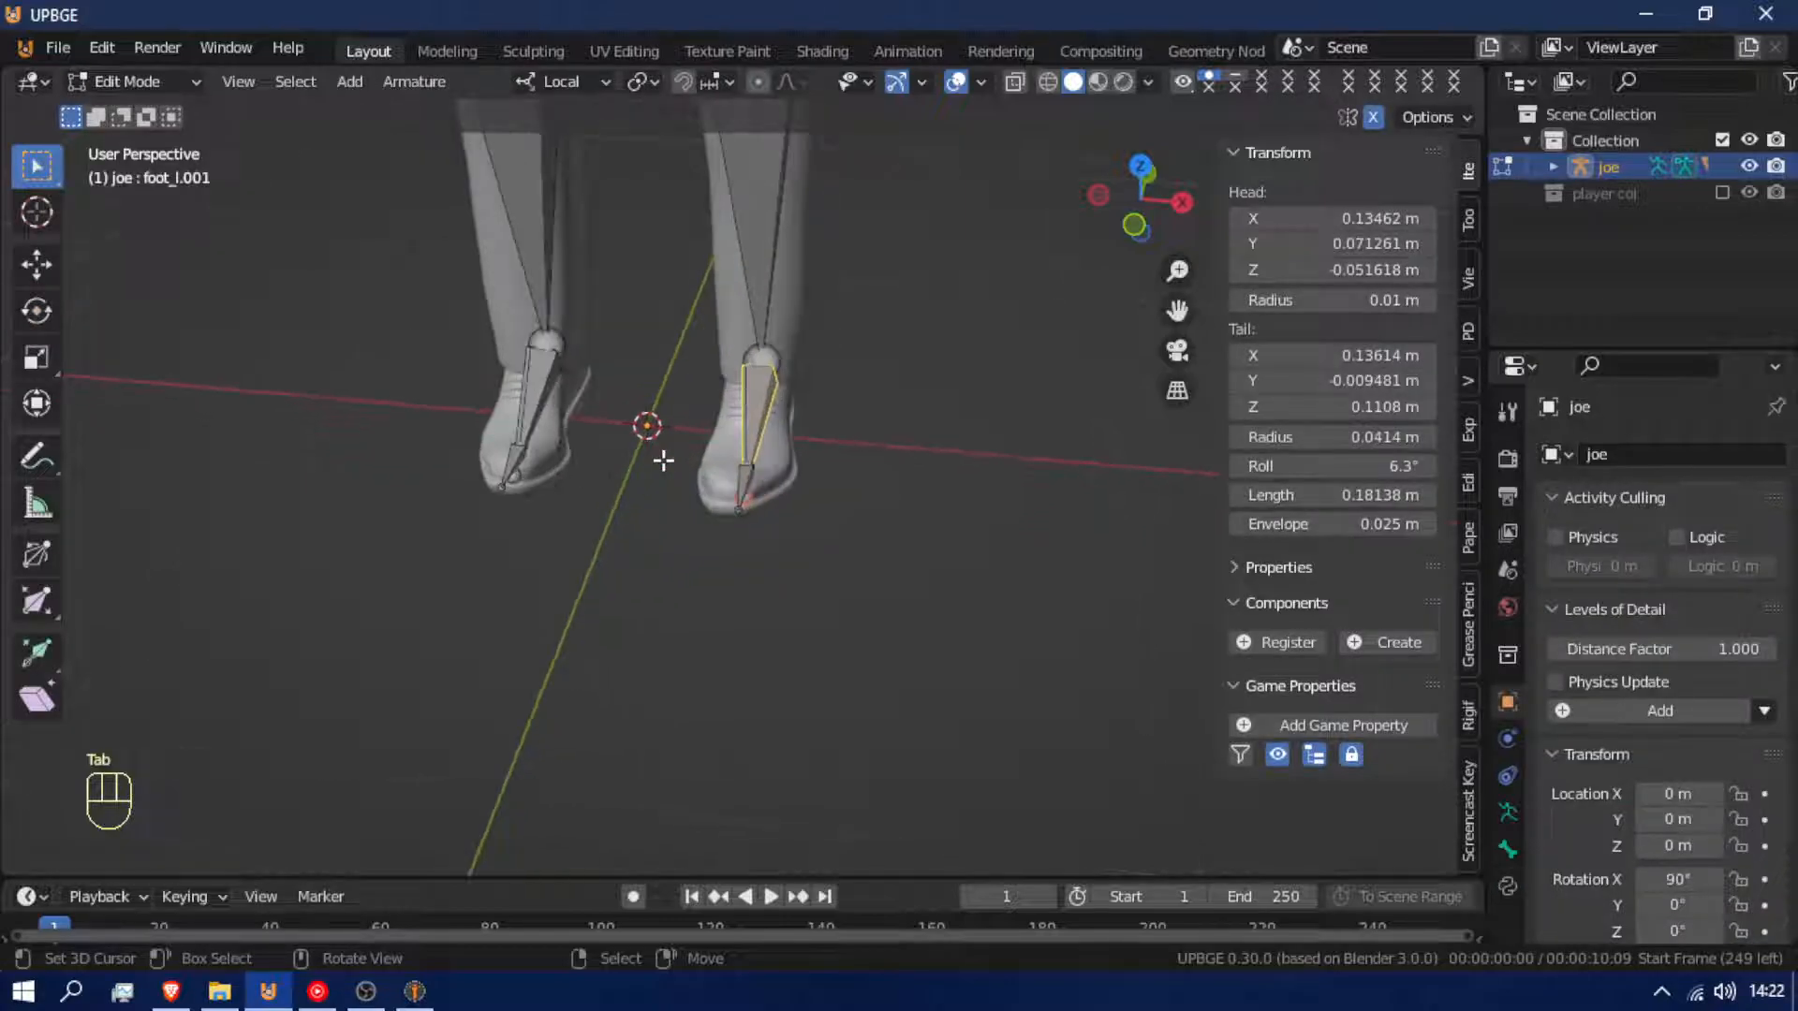
shift+middle_drag(422, 453, 823, 460)
scroll(630, 526, up, 3)
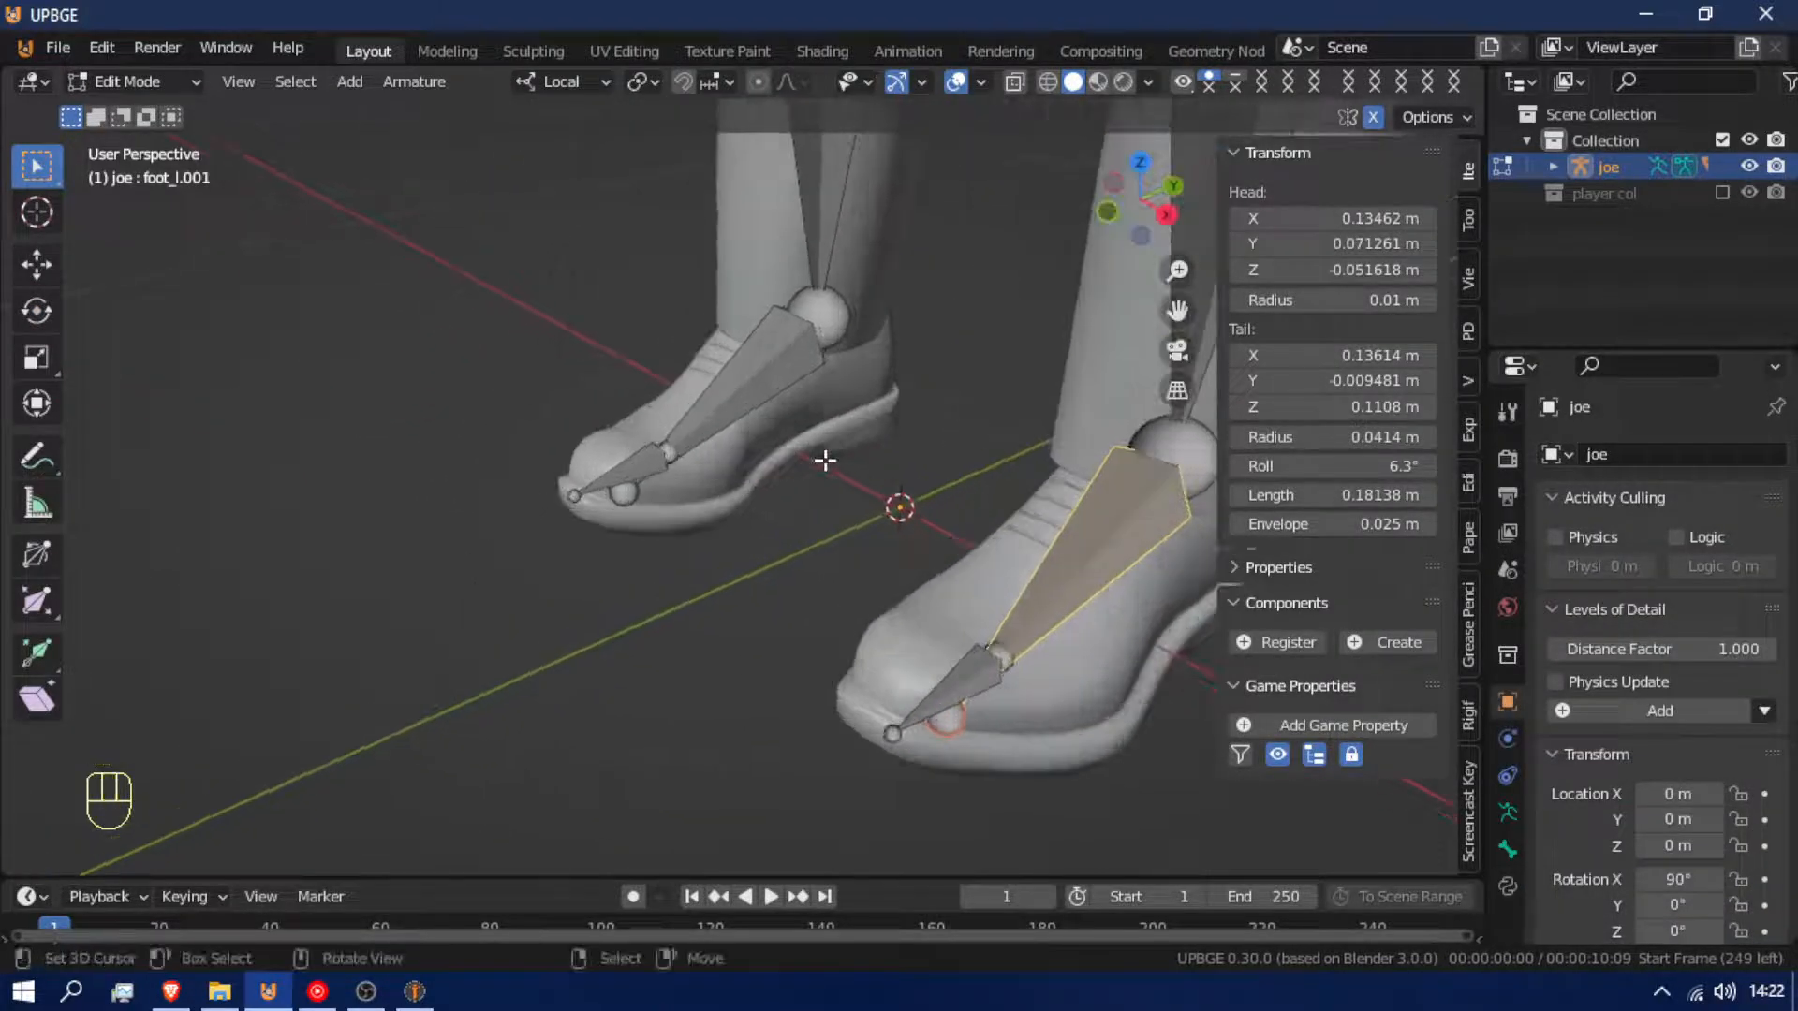
click(708, 442)
shift+click(743, 379)
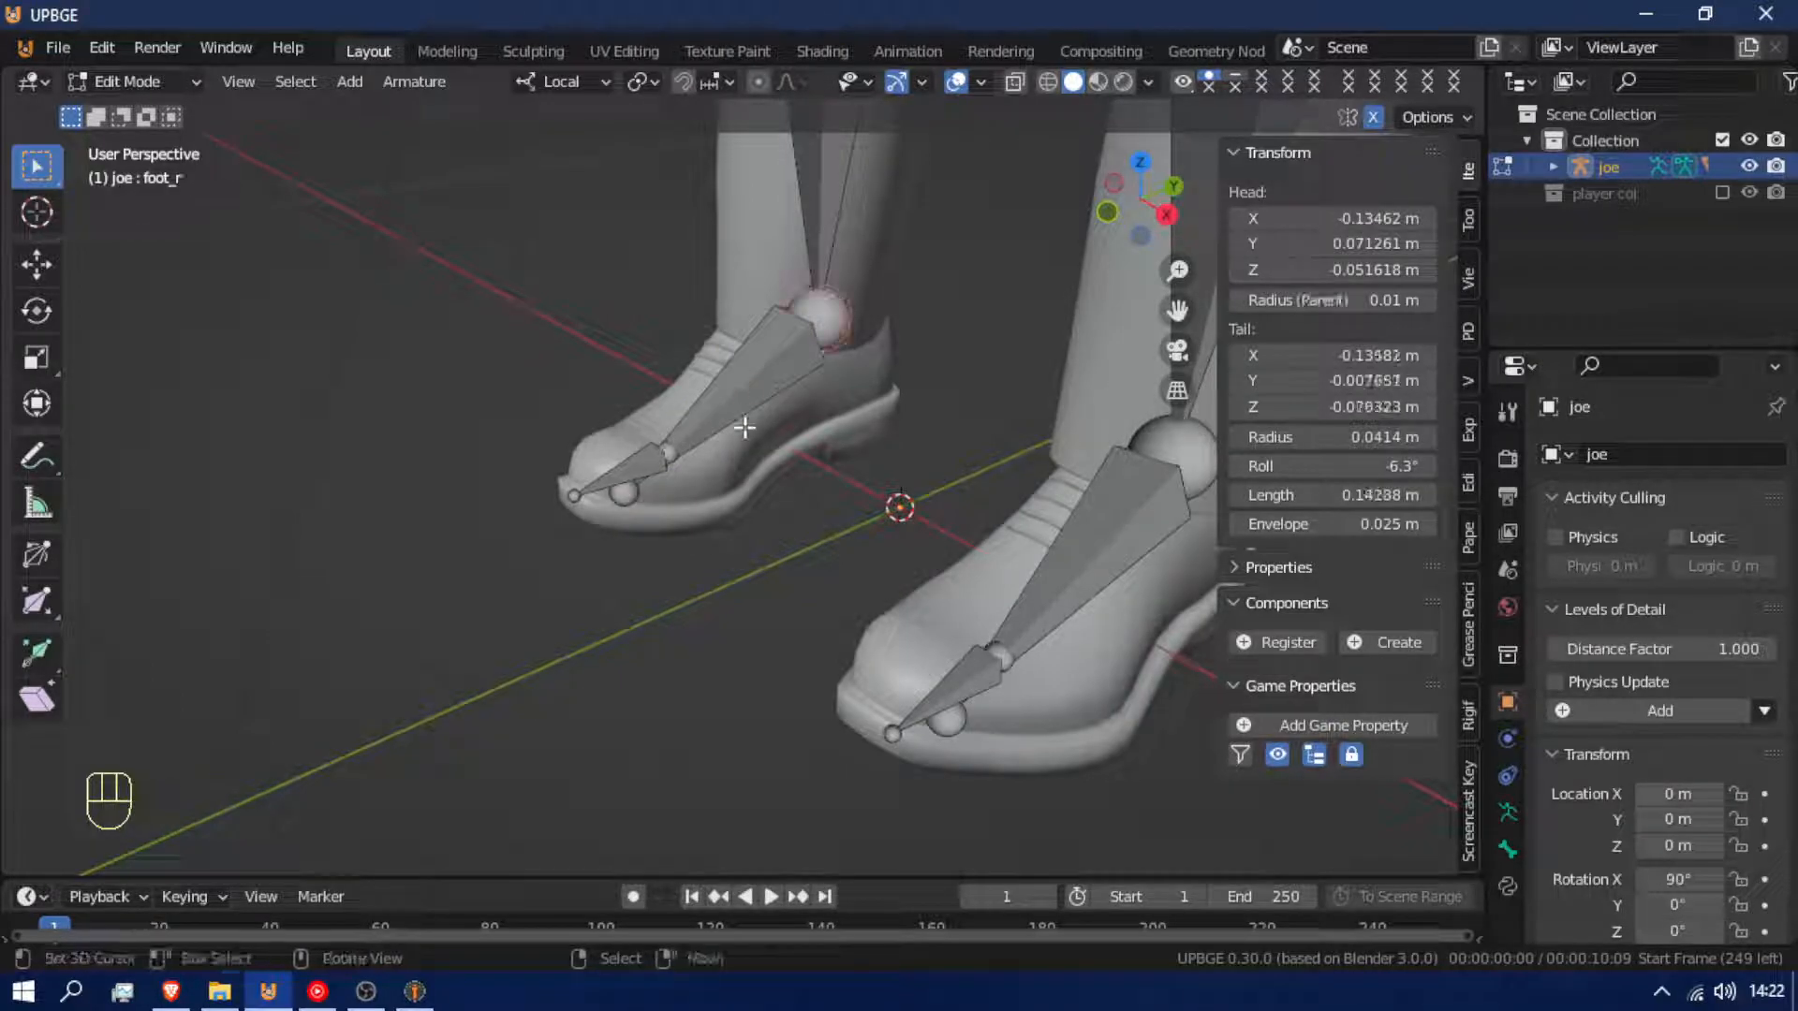
right_click(729, 394)
shift+right_click(729, 394)
key(ctrl+shift+c)
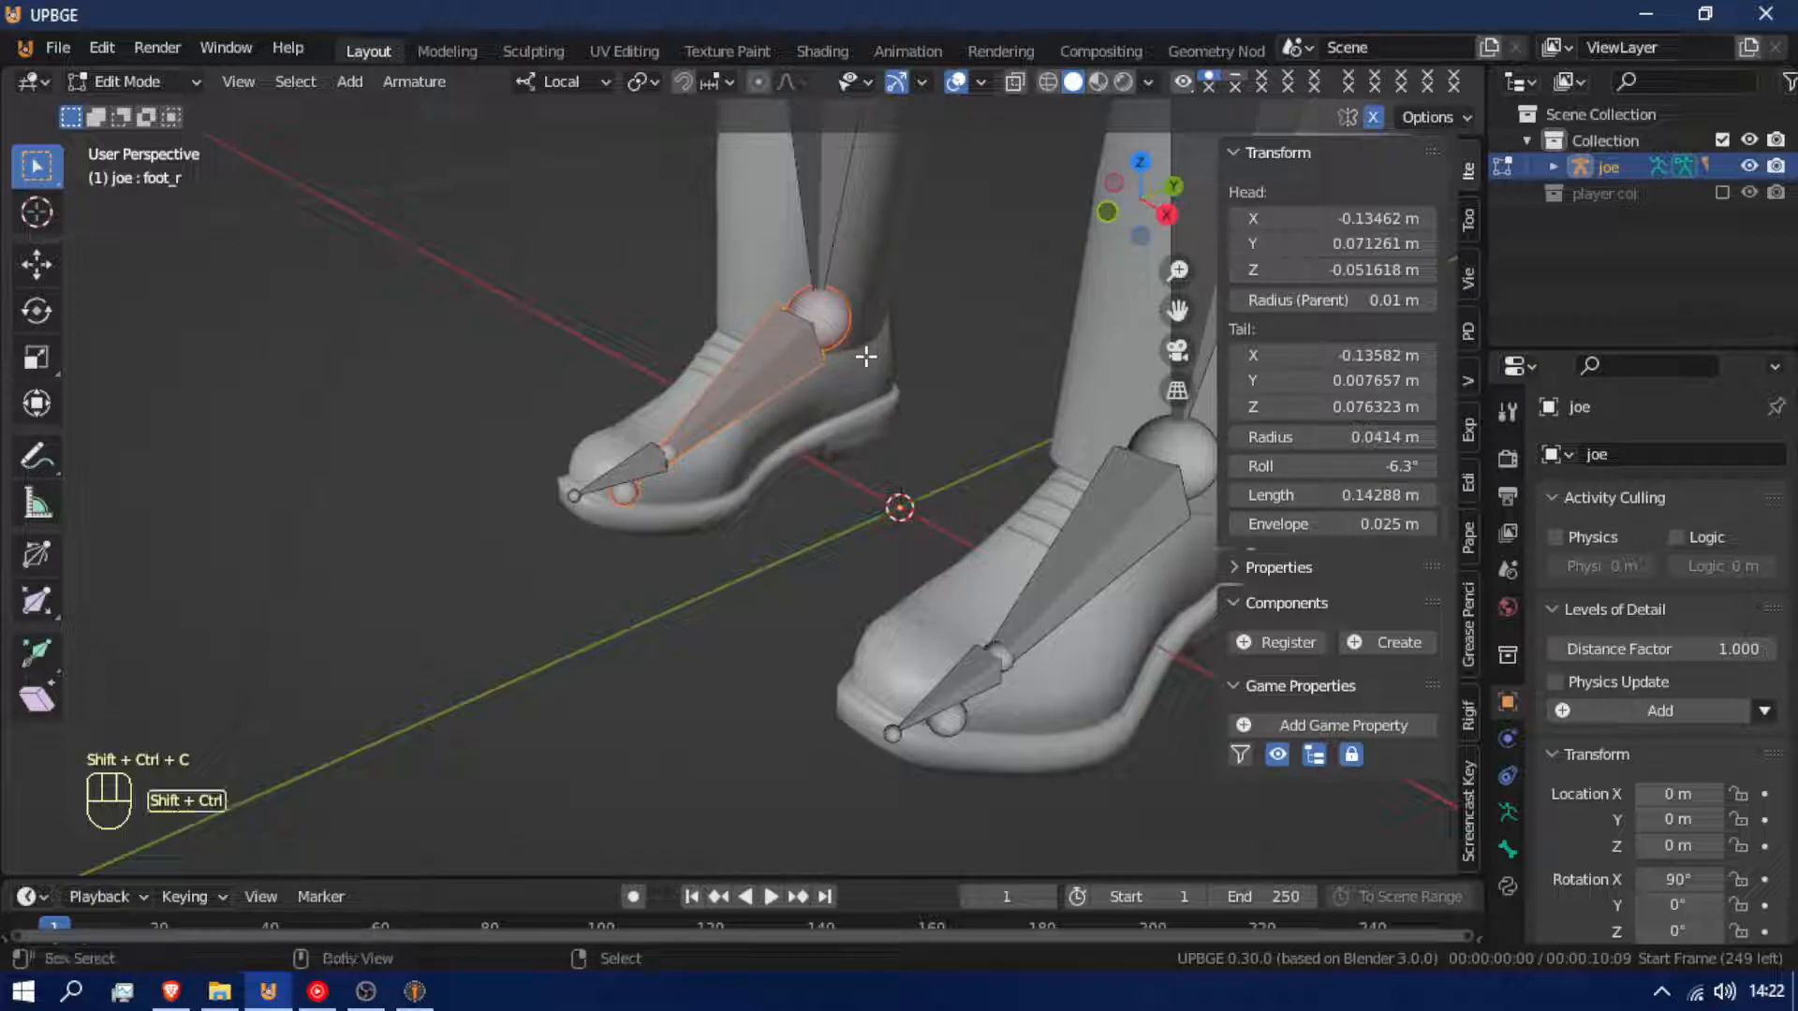
key(ctrl+shift+c)
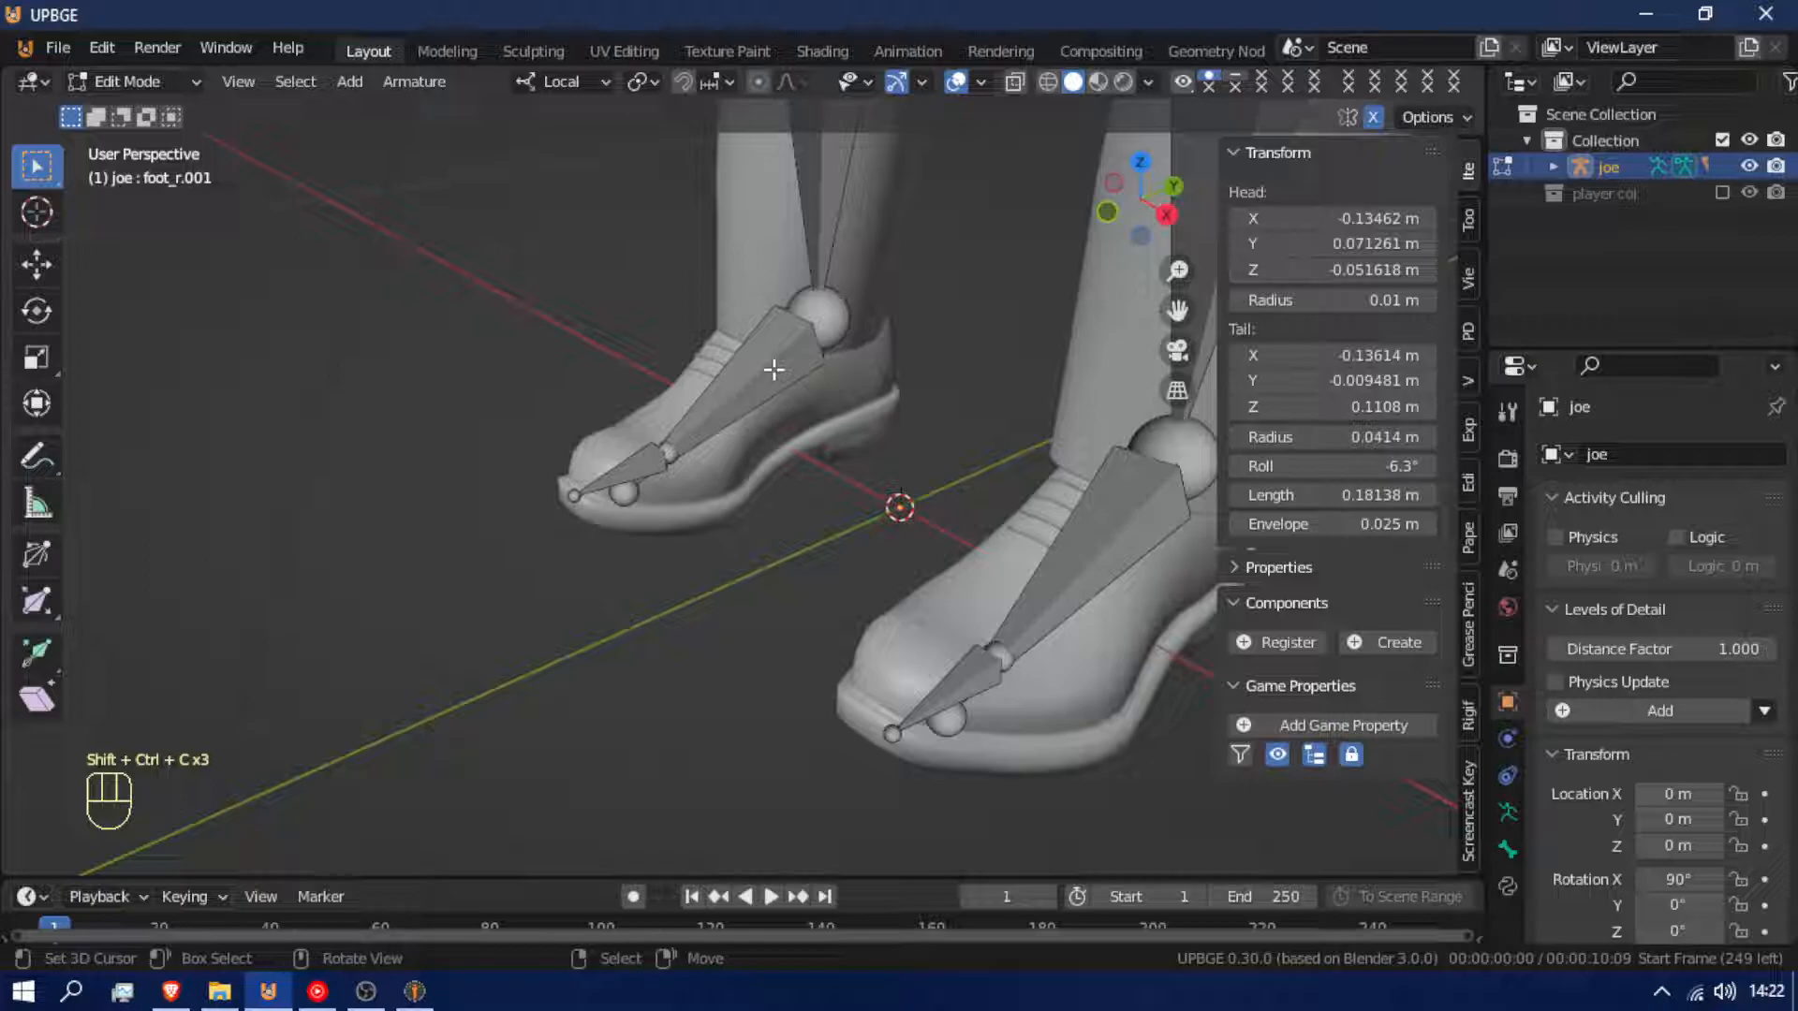
Select foot_r.001 with foot_r active, and add a Copy Rotation constraint to foot_r in Pose Mode, targeting foot_r.001
click(740, 393)
shift+click(738, 393)
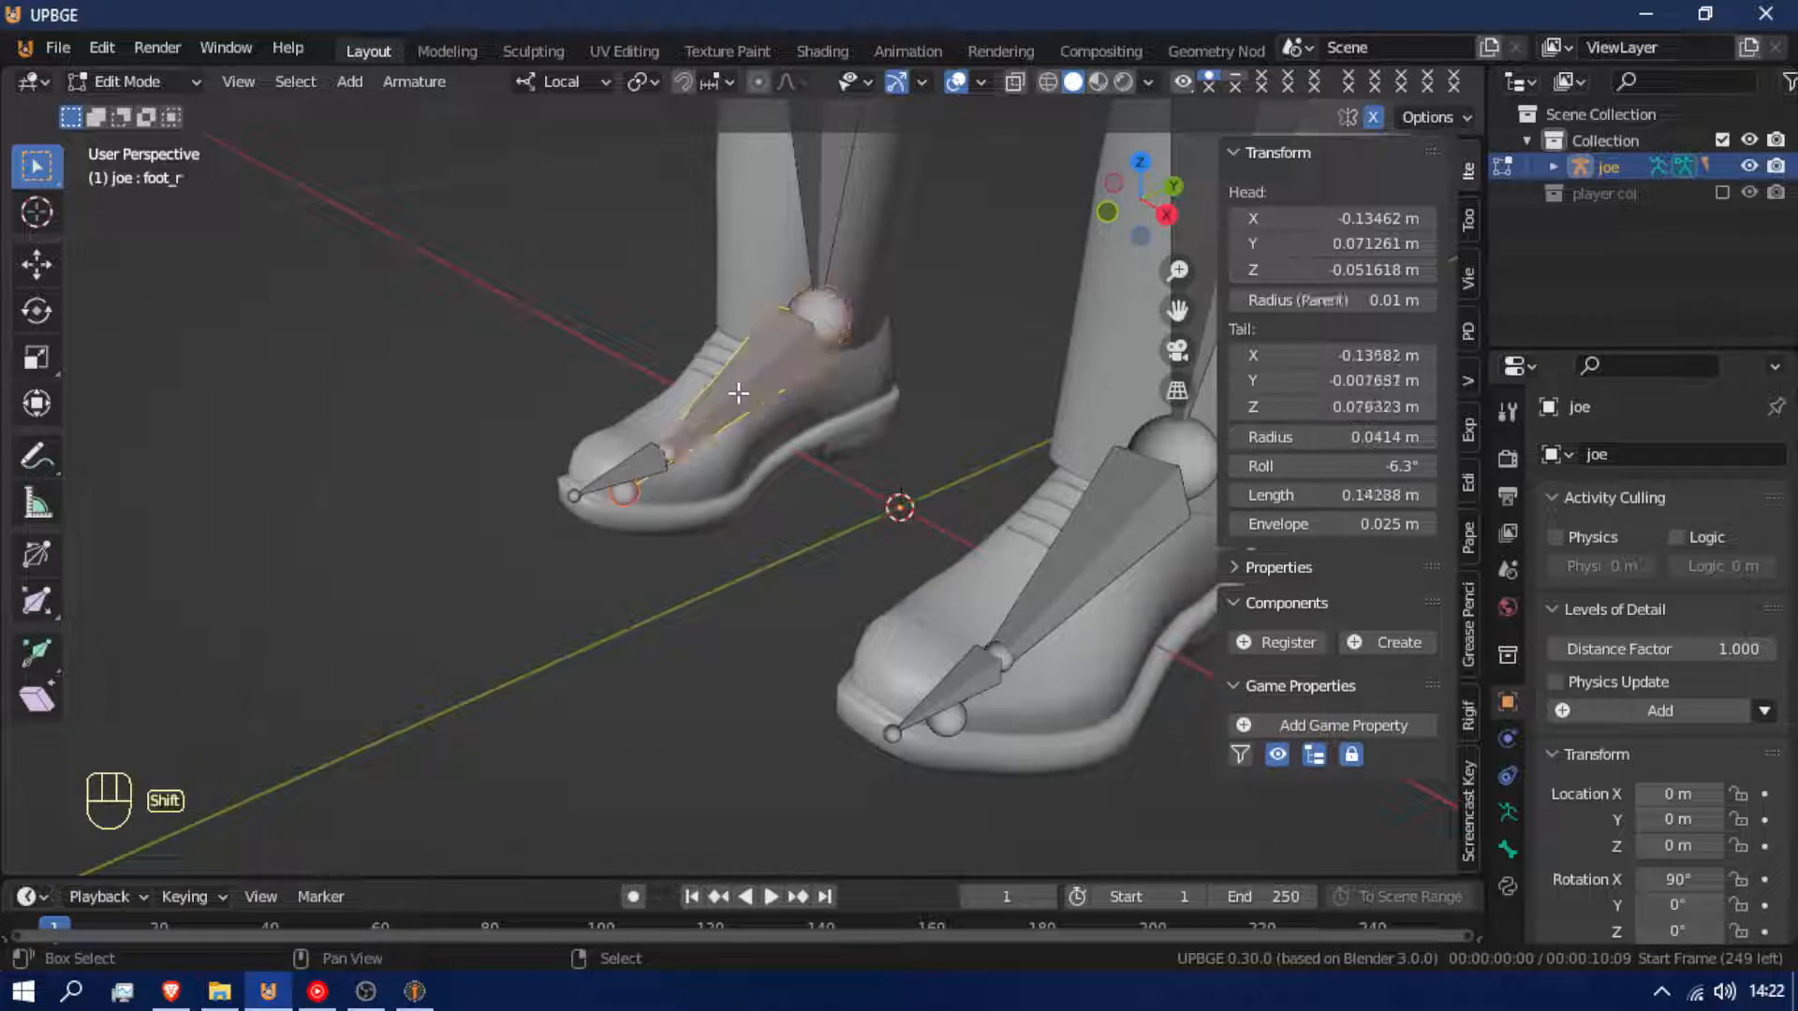
key(ctrl+shift+c)
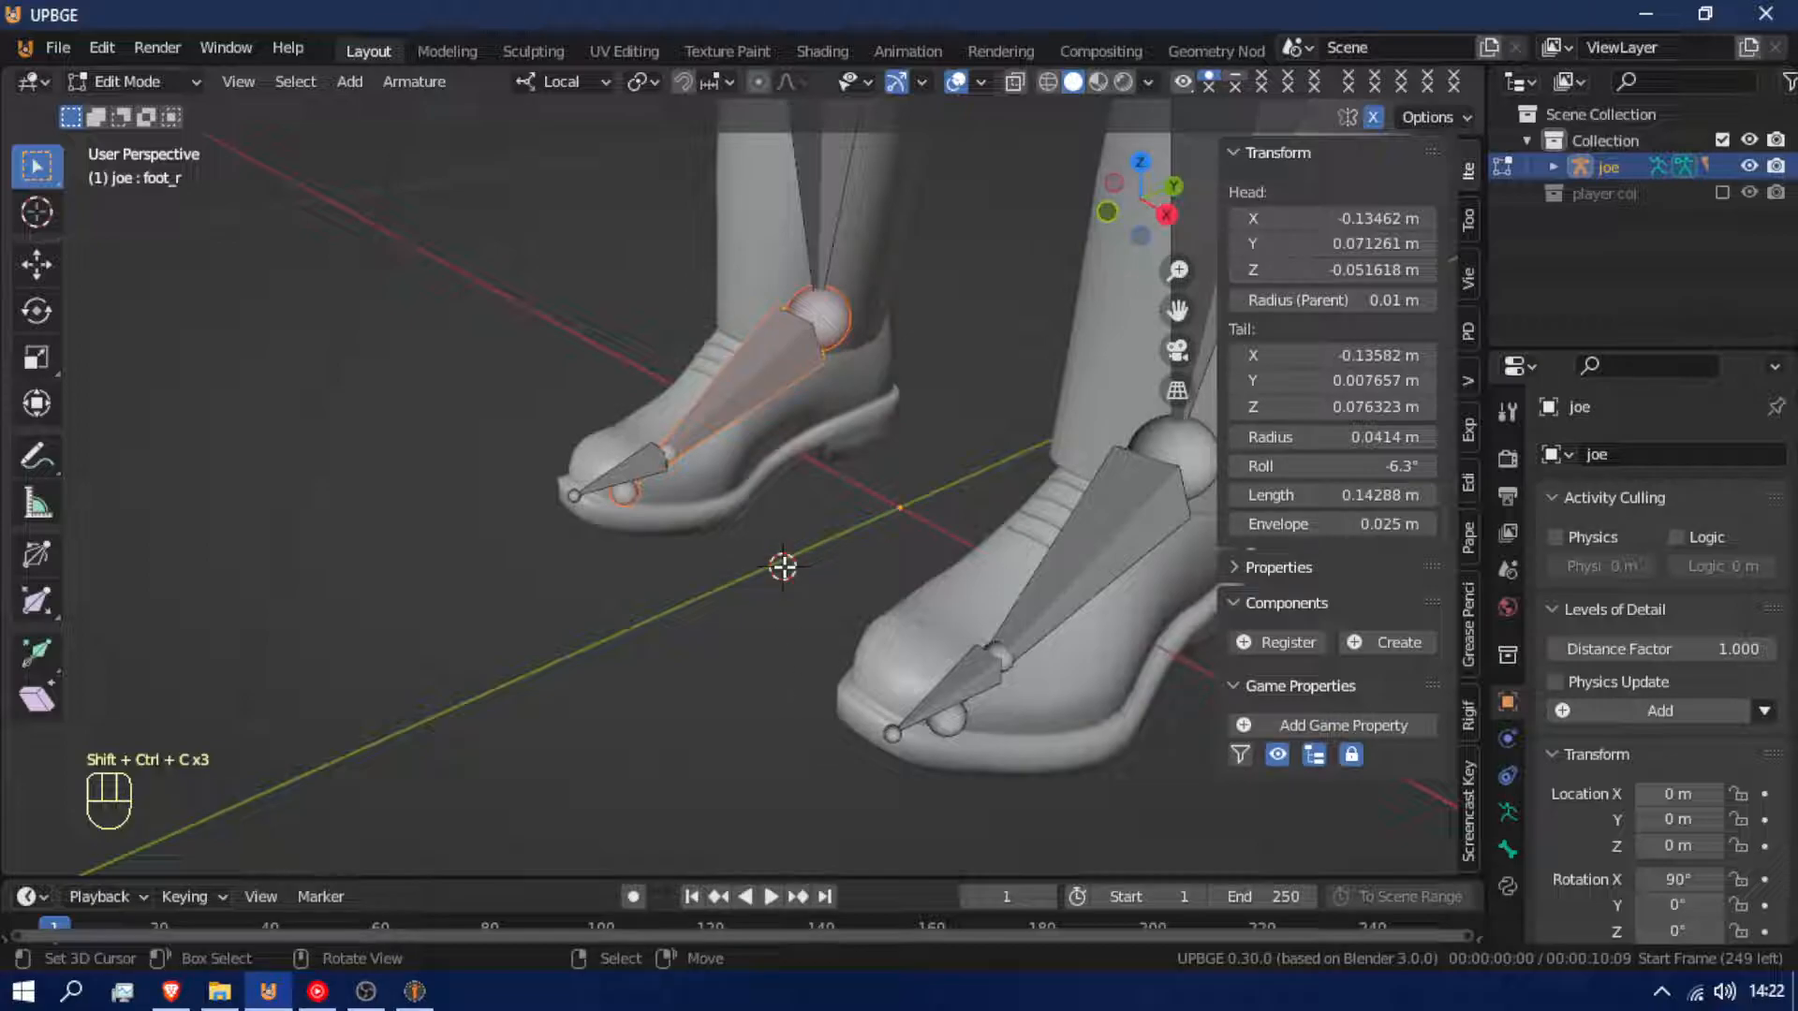
key(Tab)
key(ctrl+shift+c)
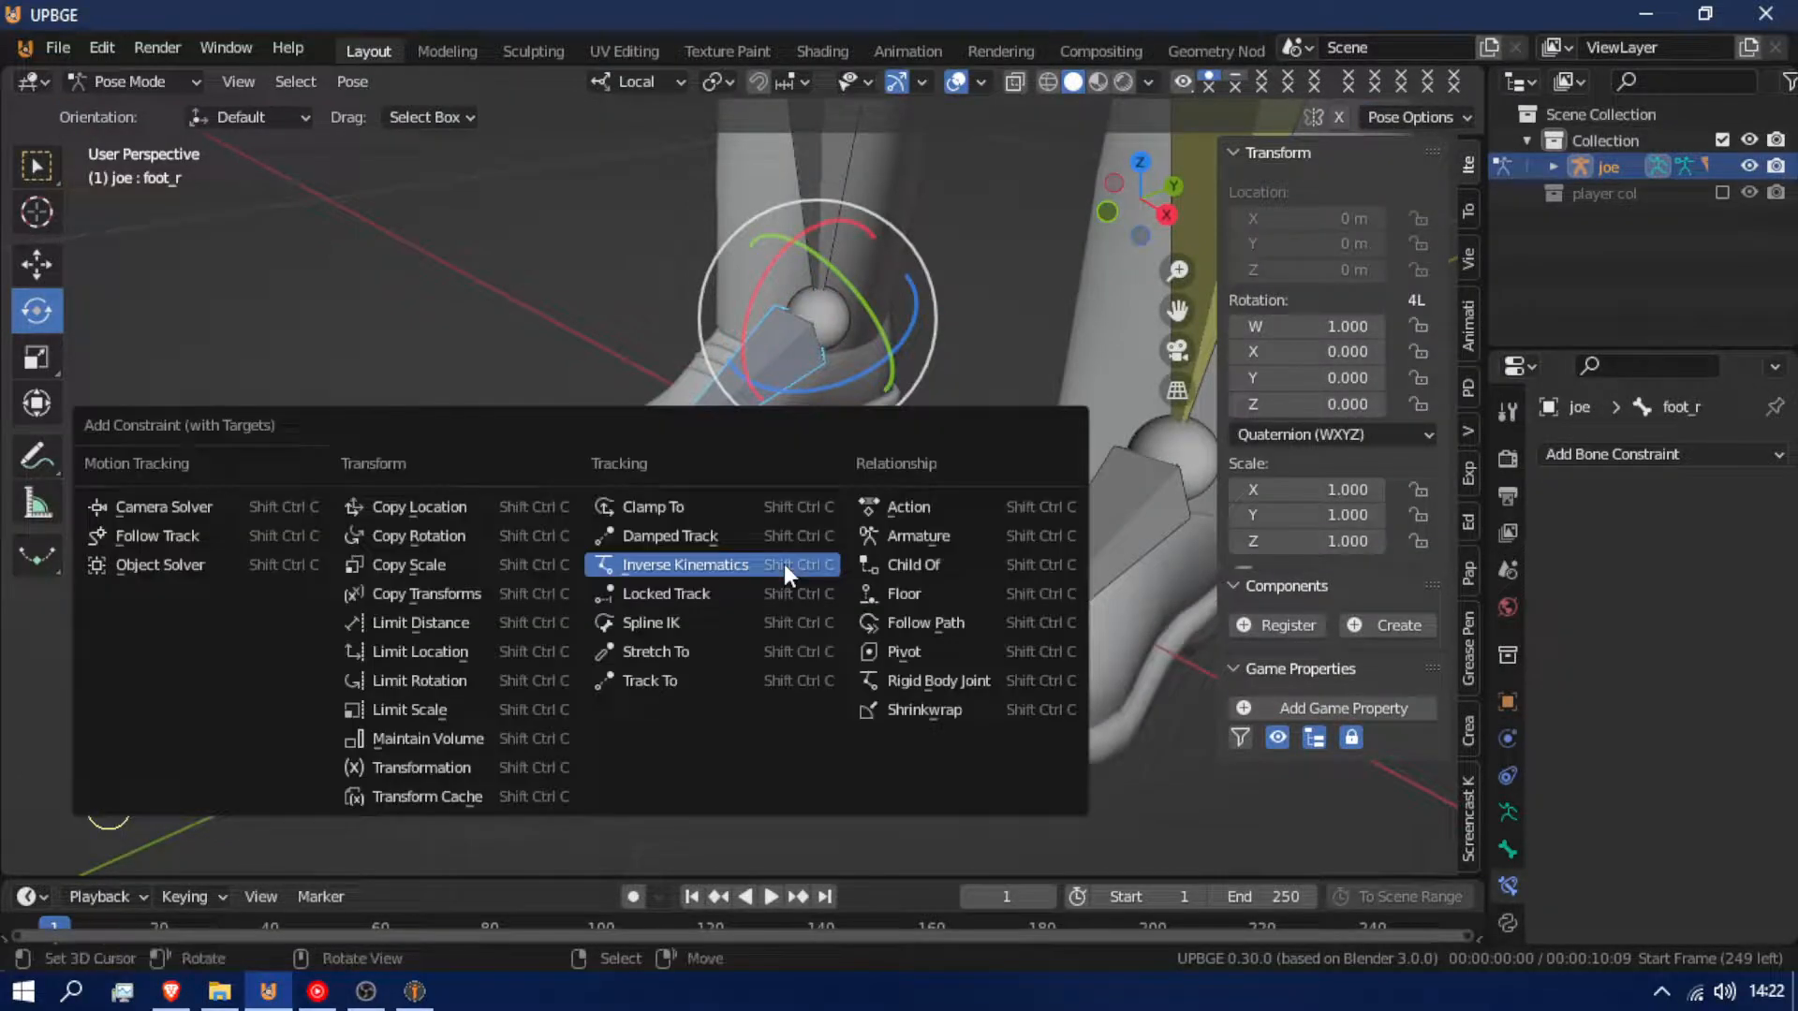
click(783, 563)
key(ctrl+z)
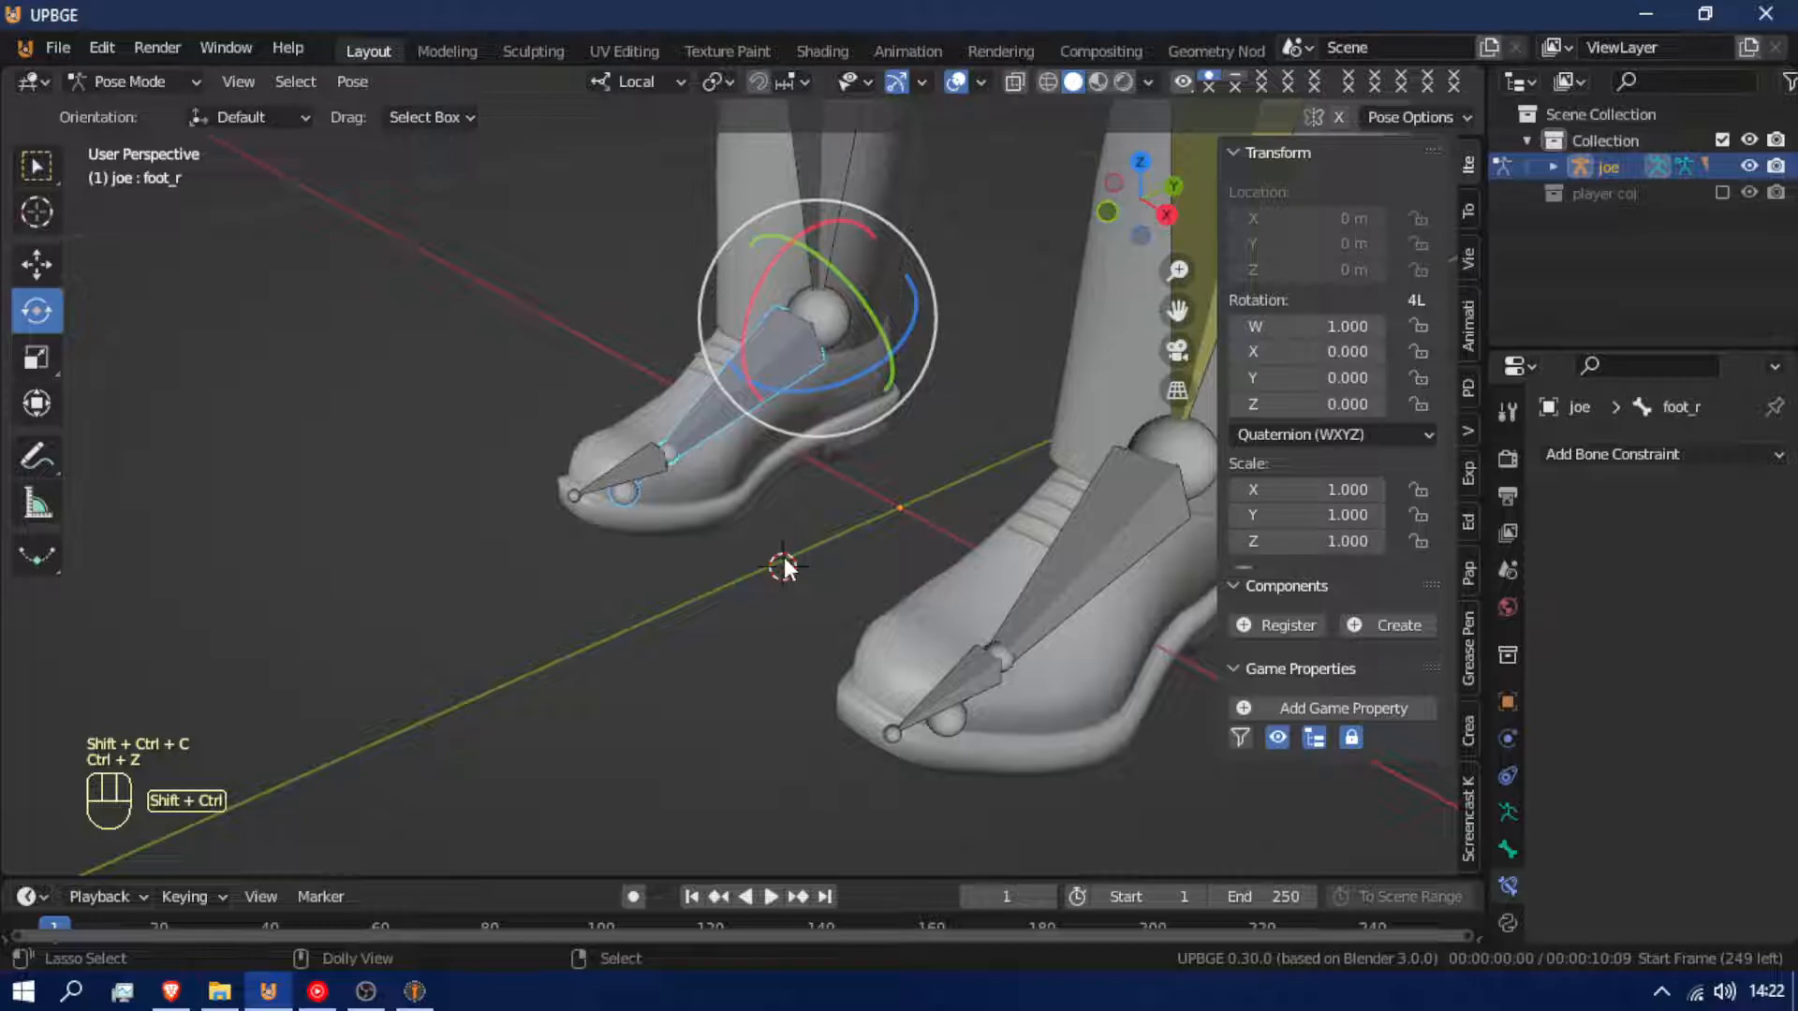
key(ctrl+shift+c)
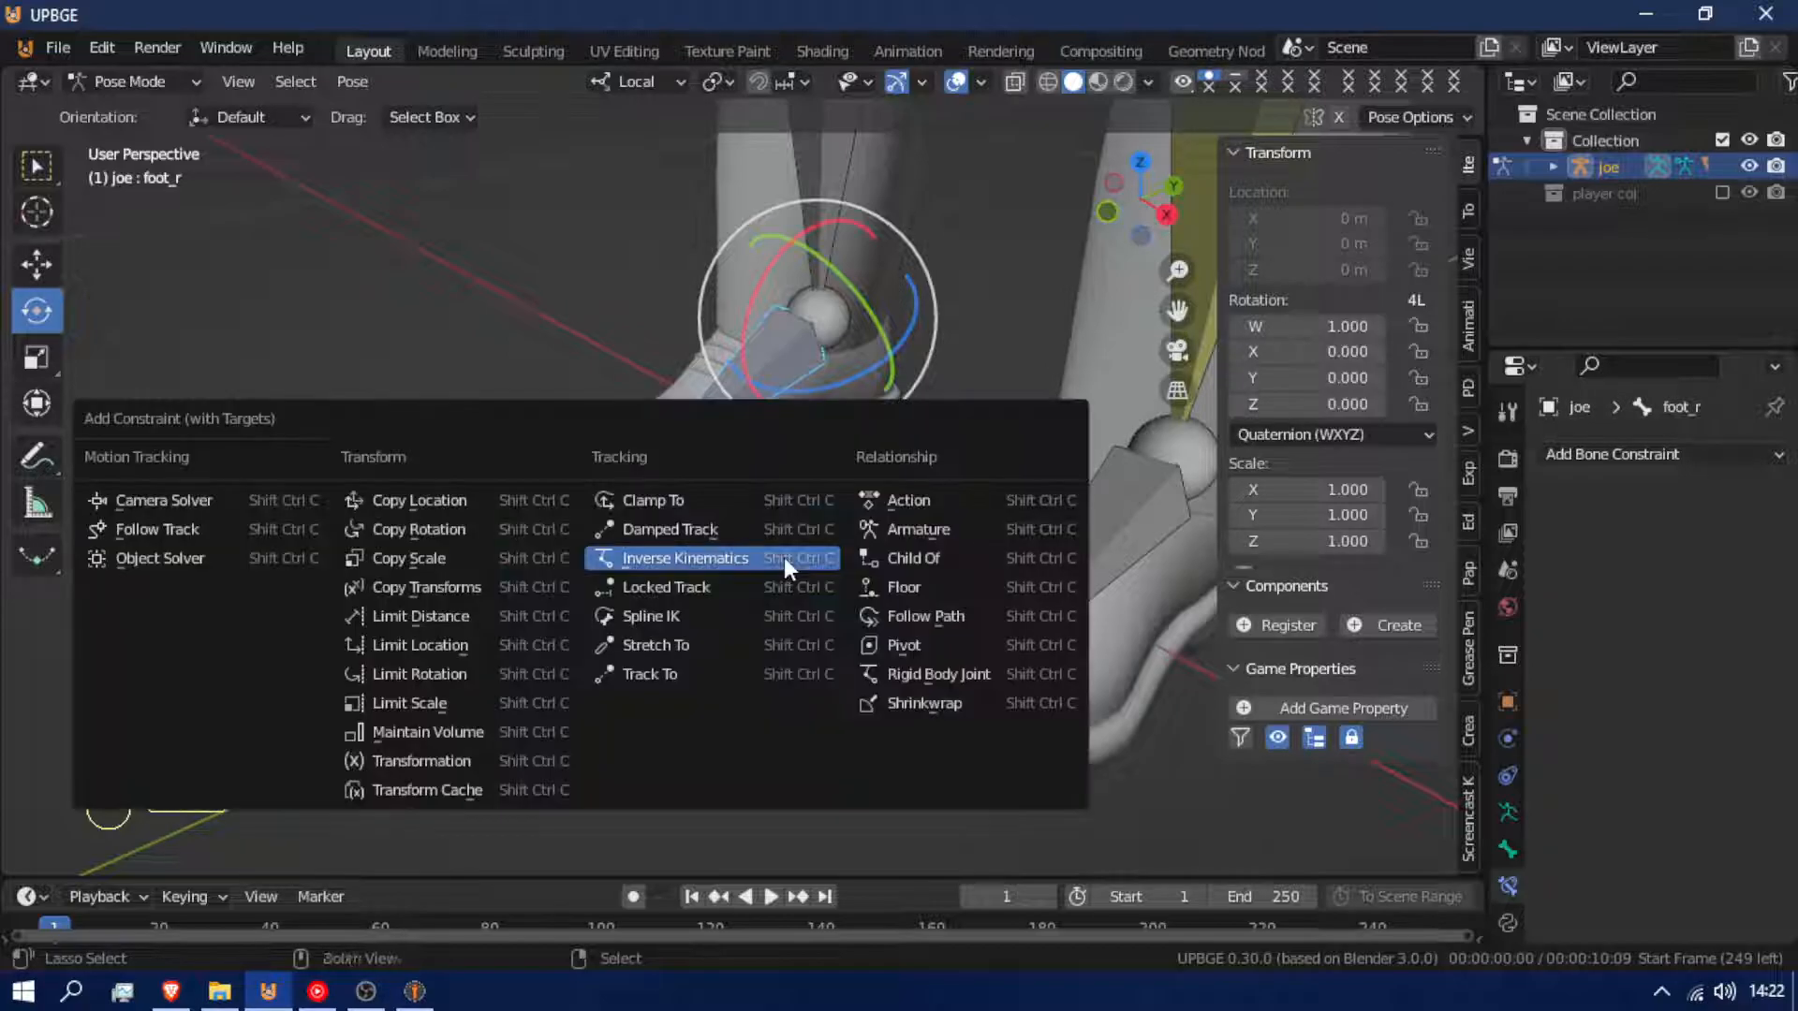
click(359, 521)
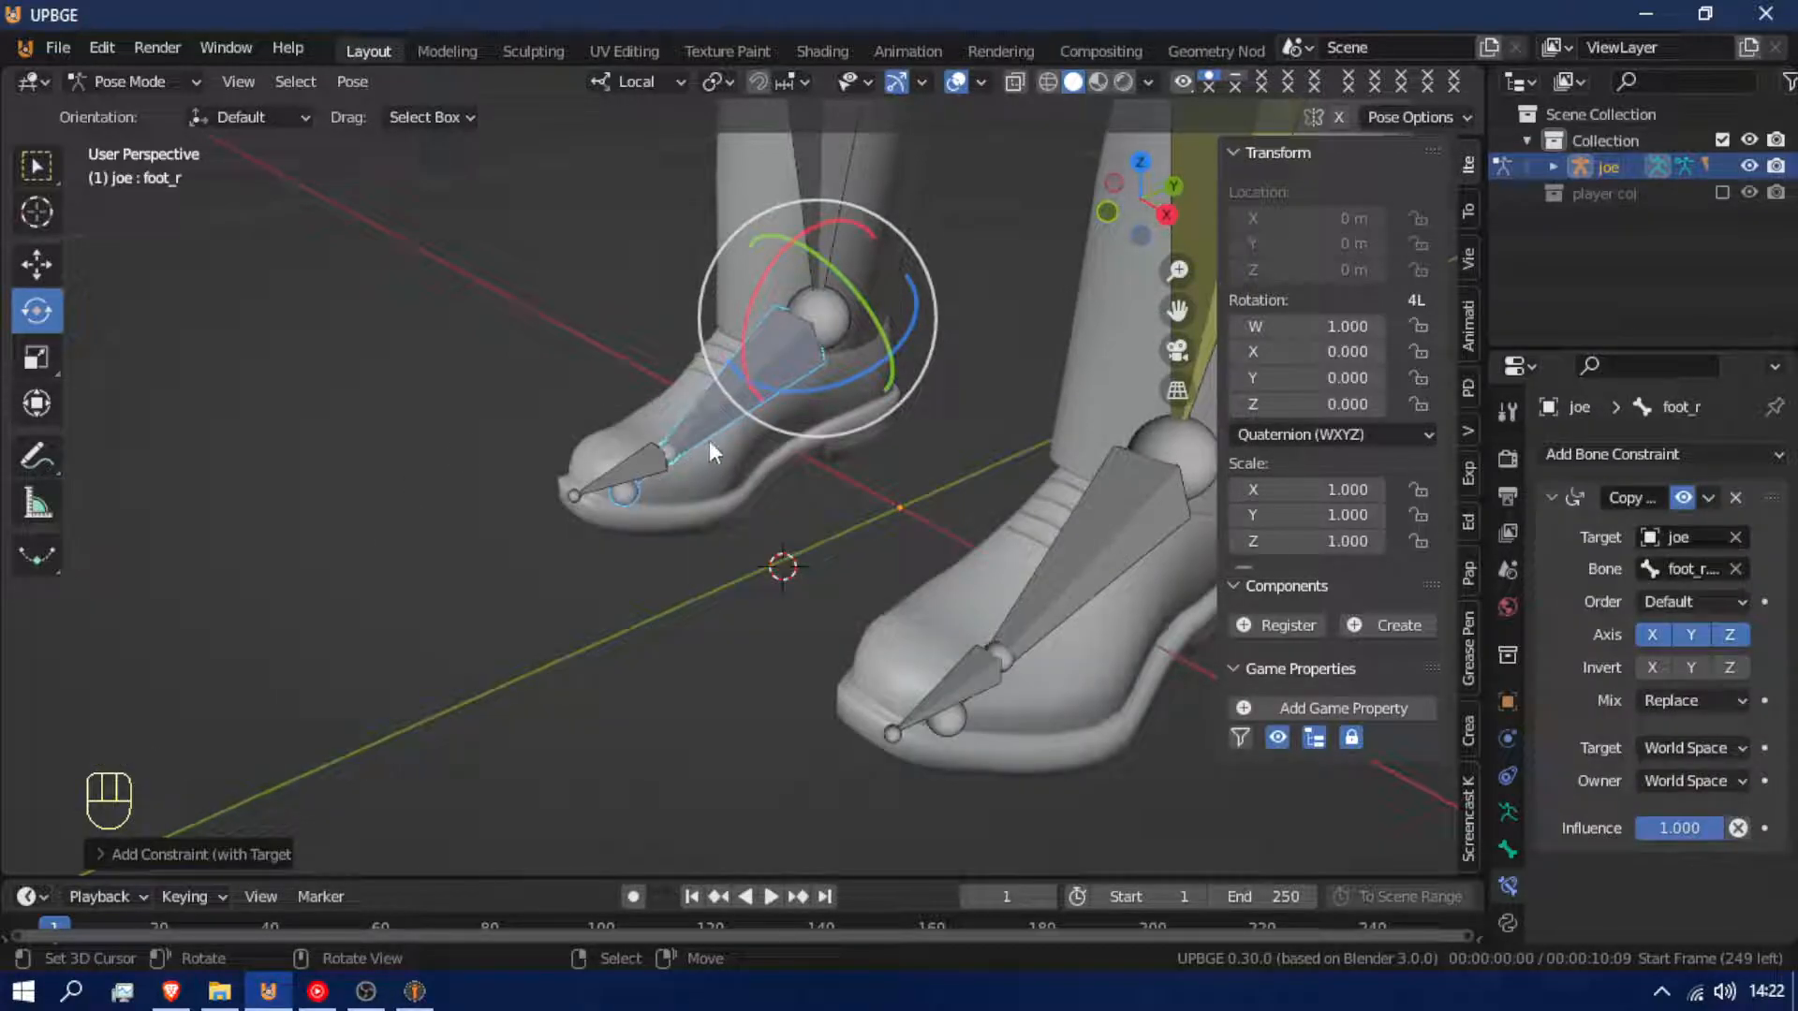
Add an Inverse Kinematics constraint to calf_r, targeting foot_r.001, with a chain length of 2
key(ctrl+z)
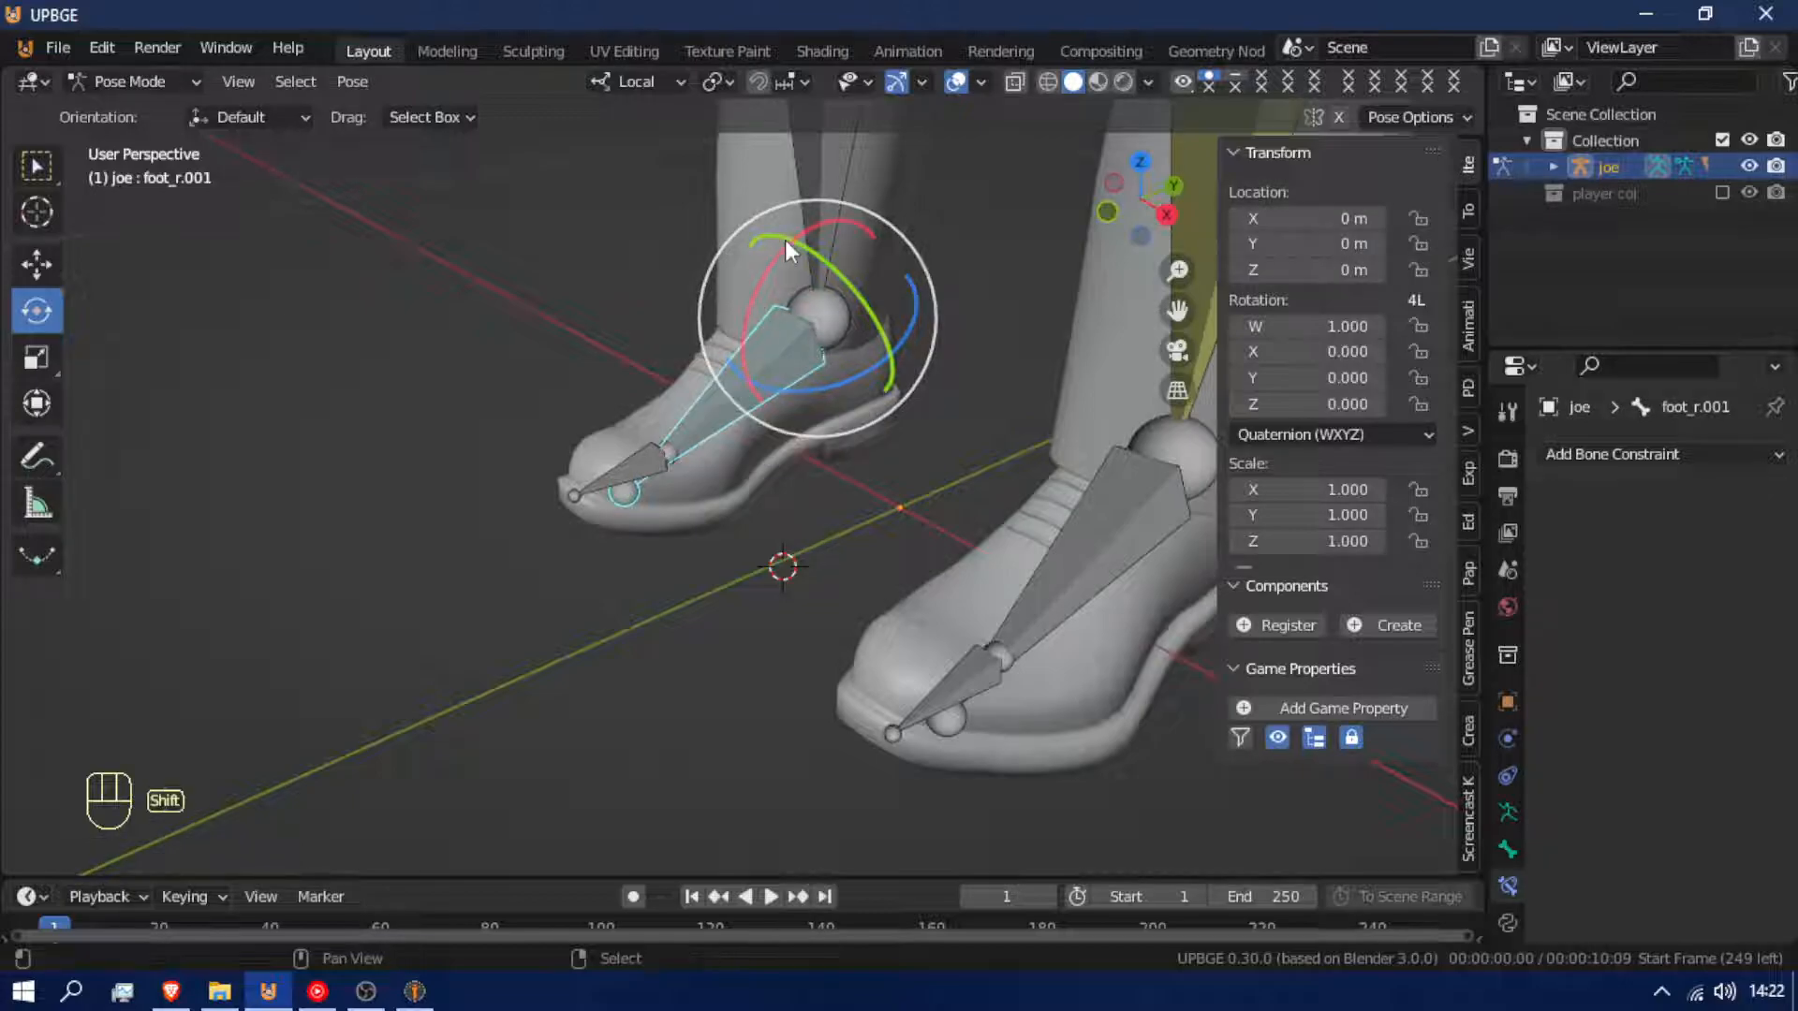
click(813, 195)
key(ctrl+shift+c)
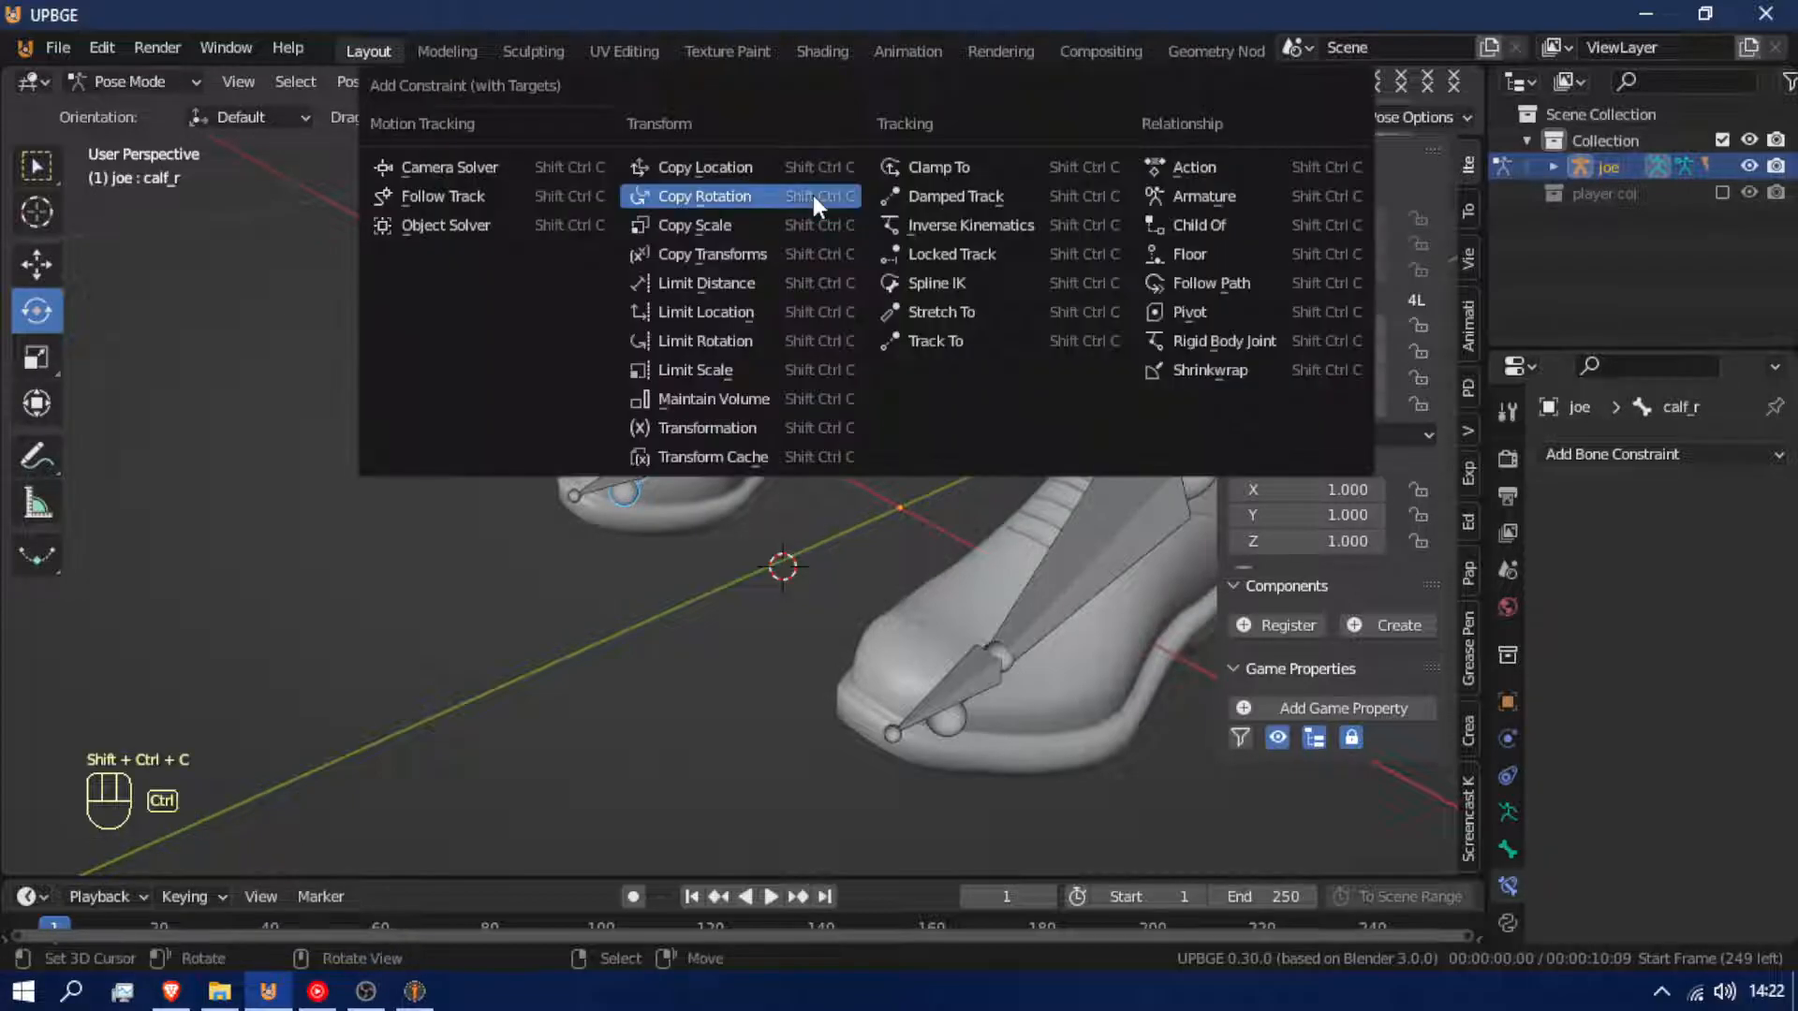
click(990, 223)
Extrude mirrored bones about 0.2 m long forward from both knee joints in Edit Mode
scroll(826, 461, down, 3)
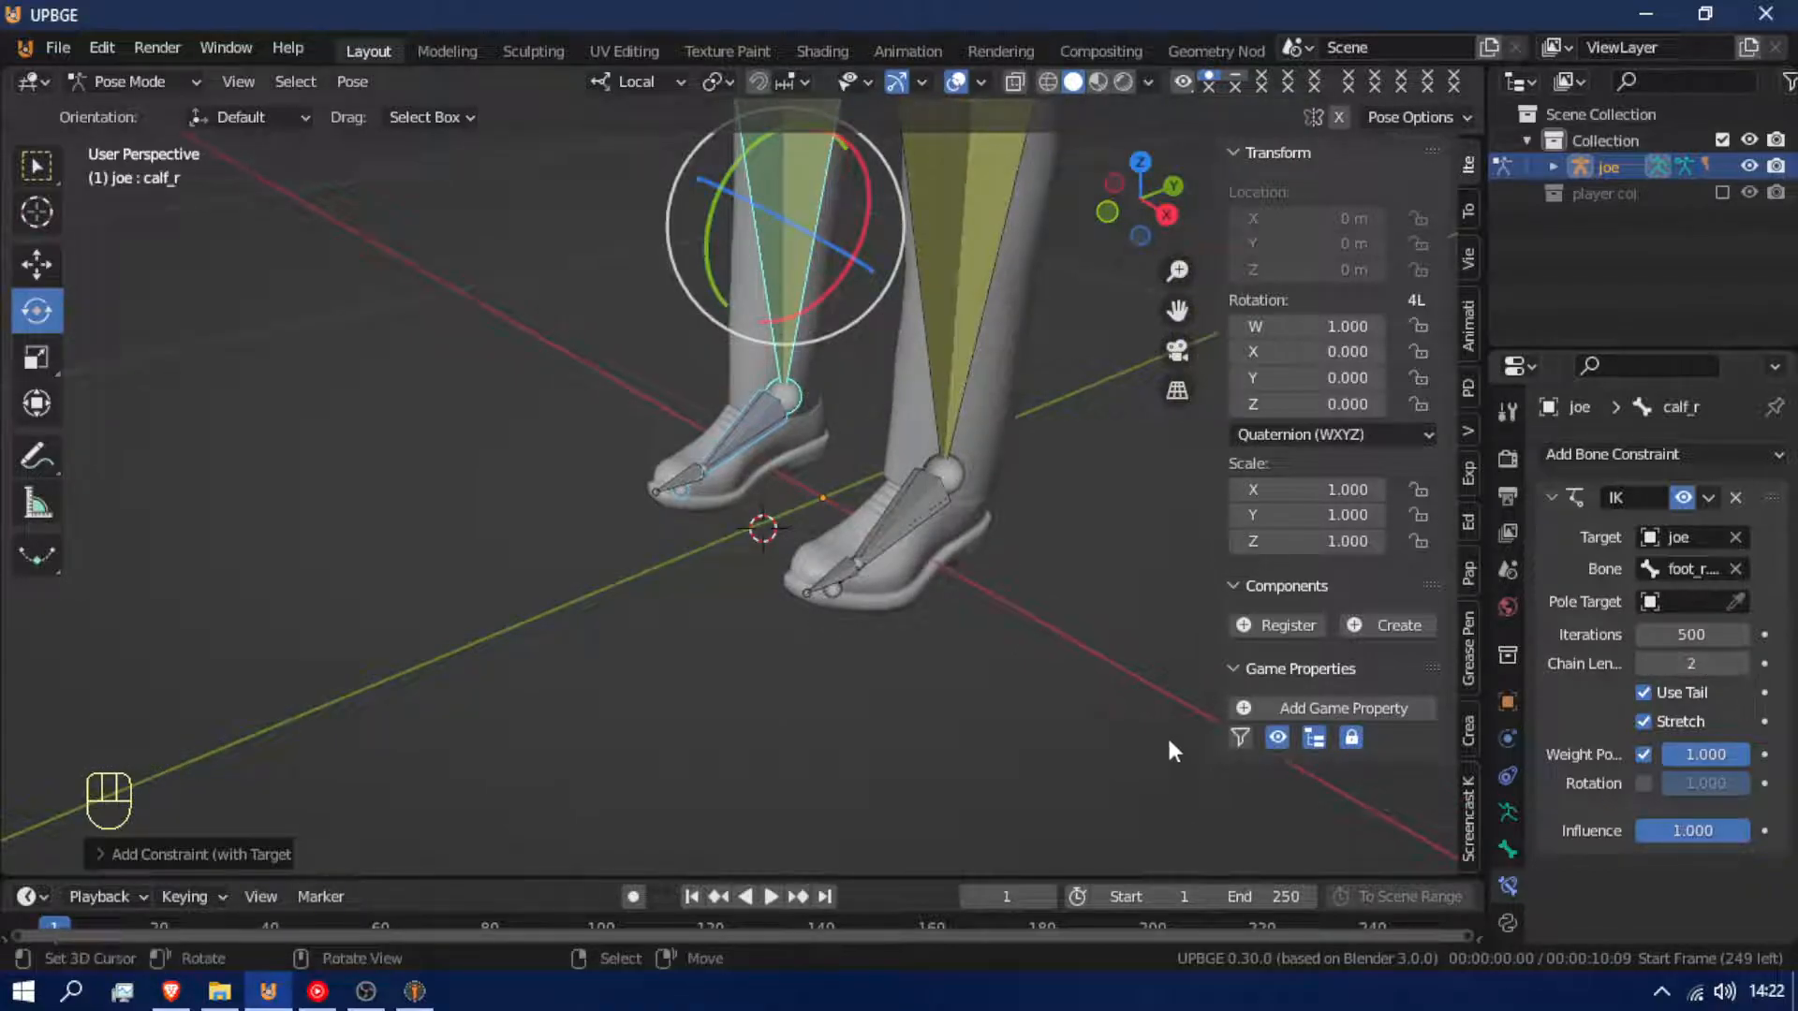
scroll(761, 479, down, 7)
shift+middle_drag(788, 457, 837, 599)
middle_drag(836, 600, 917, 566)
middle_drag(790, 486, 759, 550)
scroll(744, 475, up, 4)
key(Tab)
right_click(785, 571)
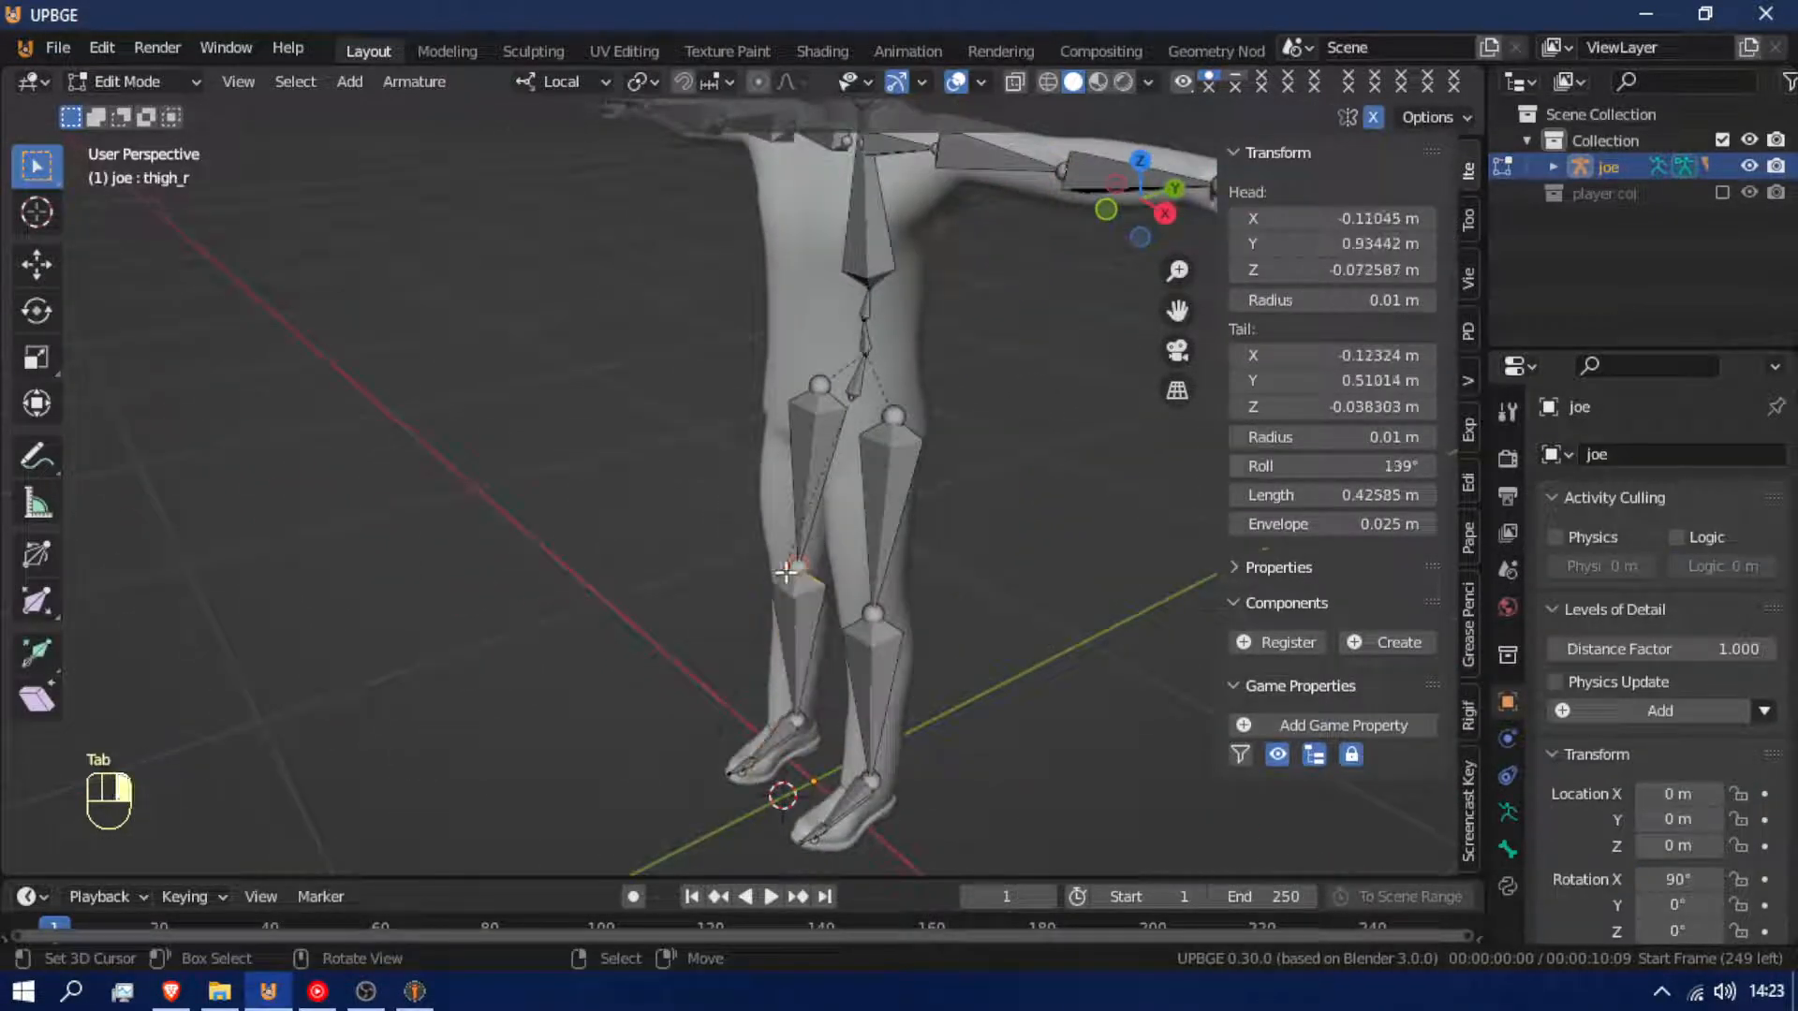
middle_drag(859, 636, 768, 622)
key(e)
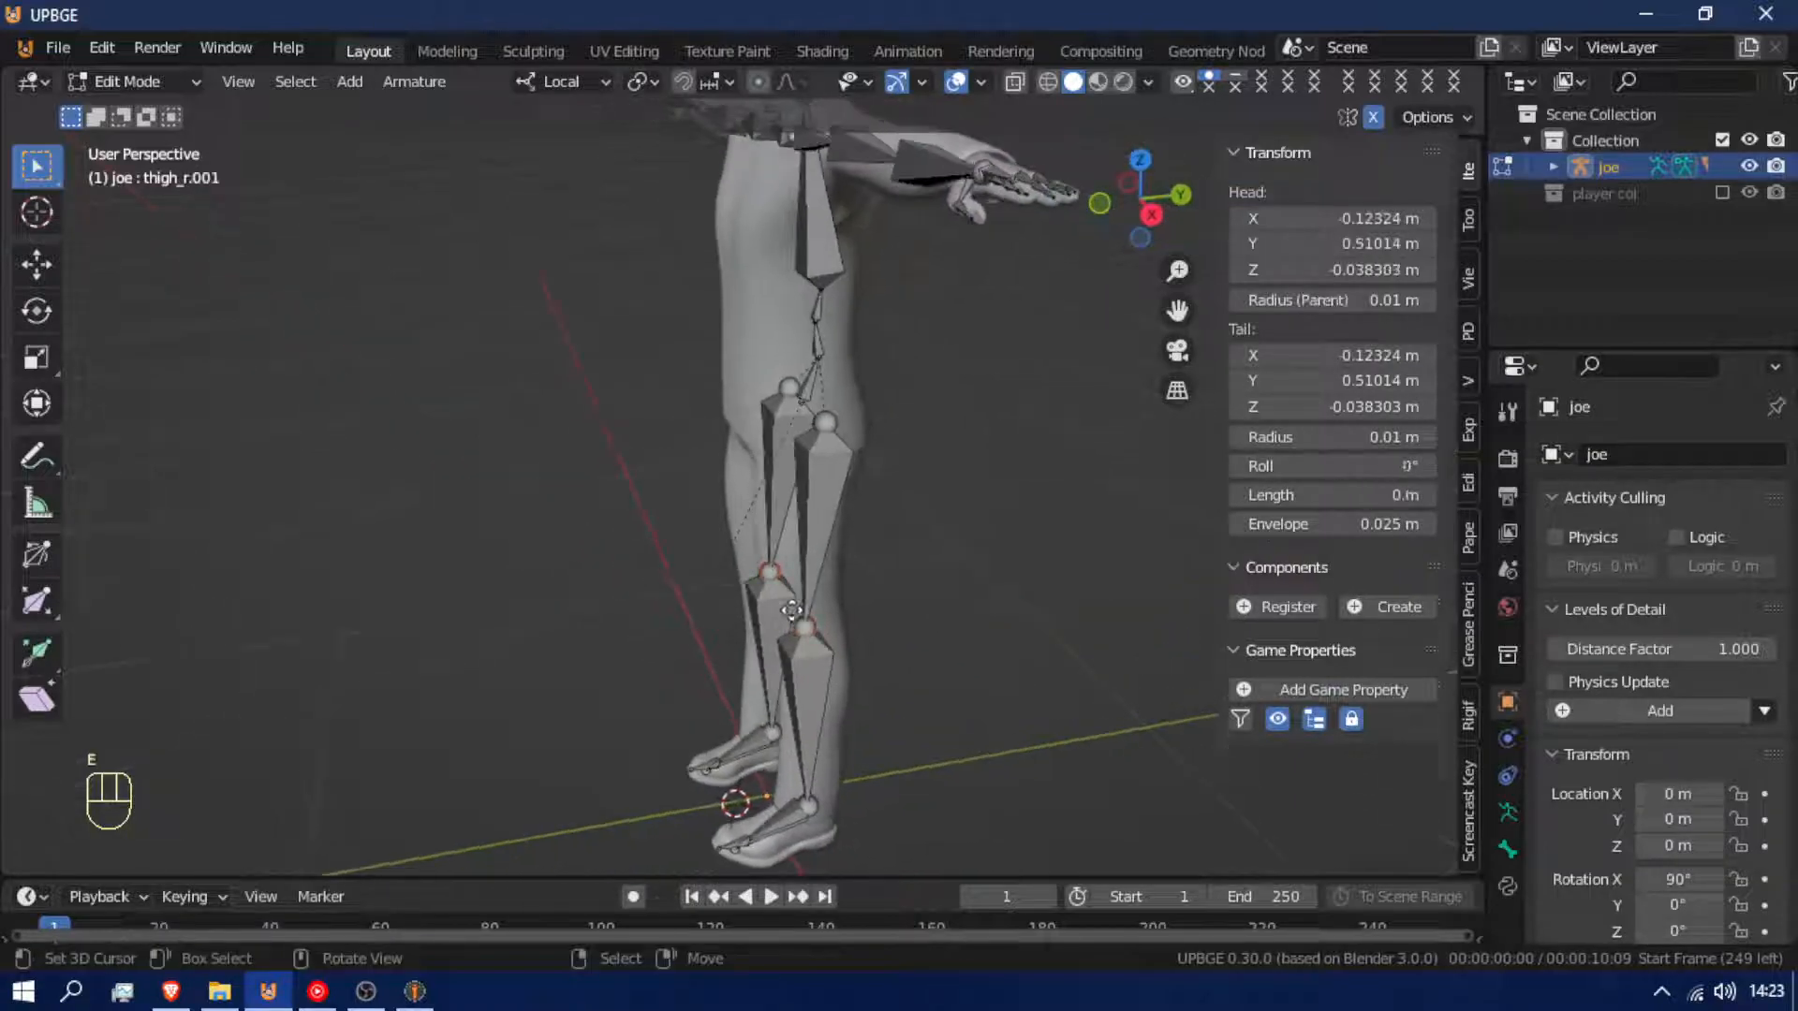
click(690, 600)
Clear the parent of the left extruded knee bone and move it about 0.34 m forward from the knee
right_click(756, 640)
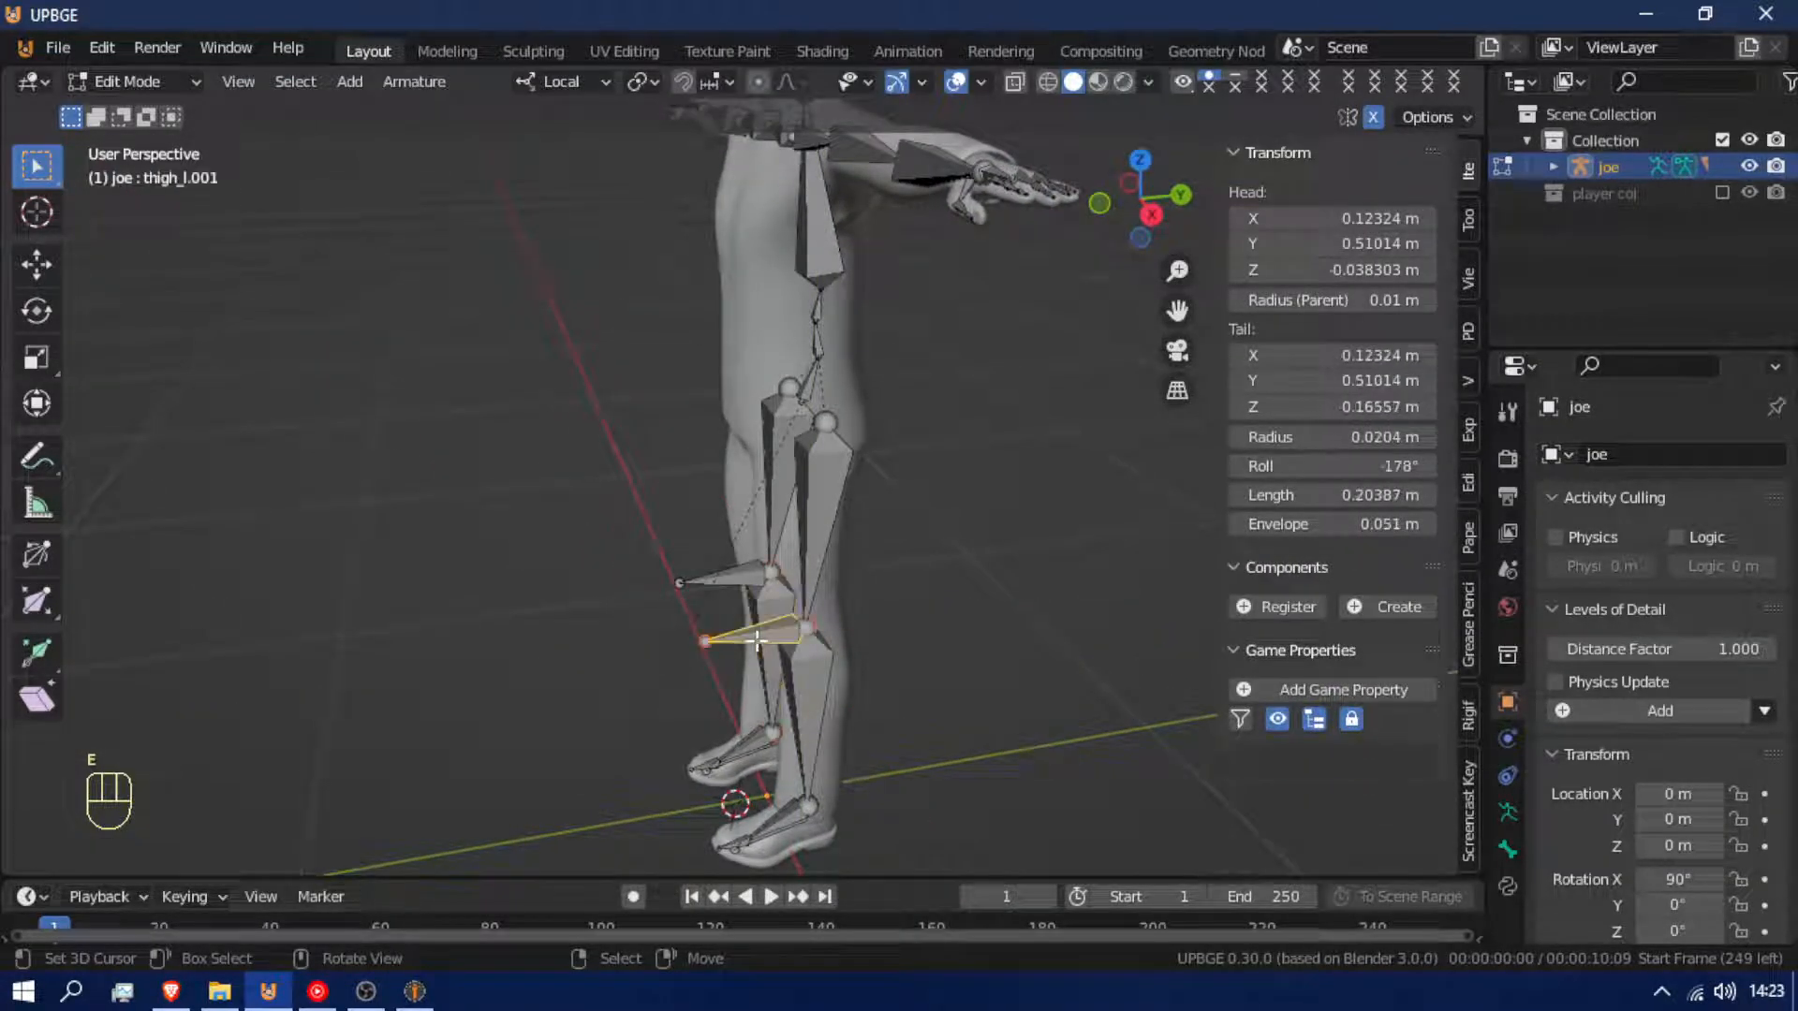
key(alt+p)
click(646, 678)
key(g)
click(610, 658)
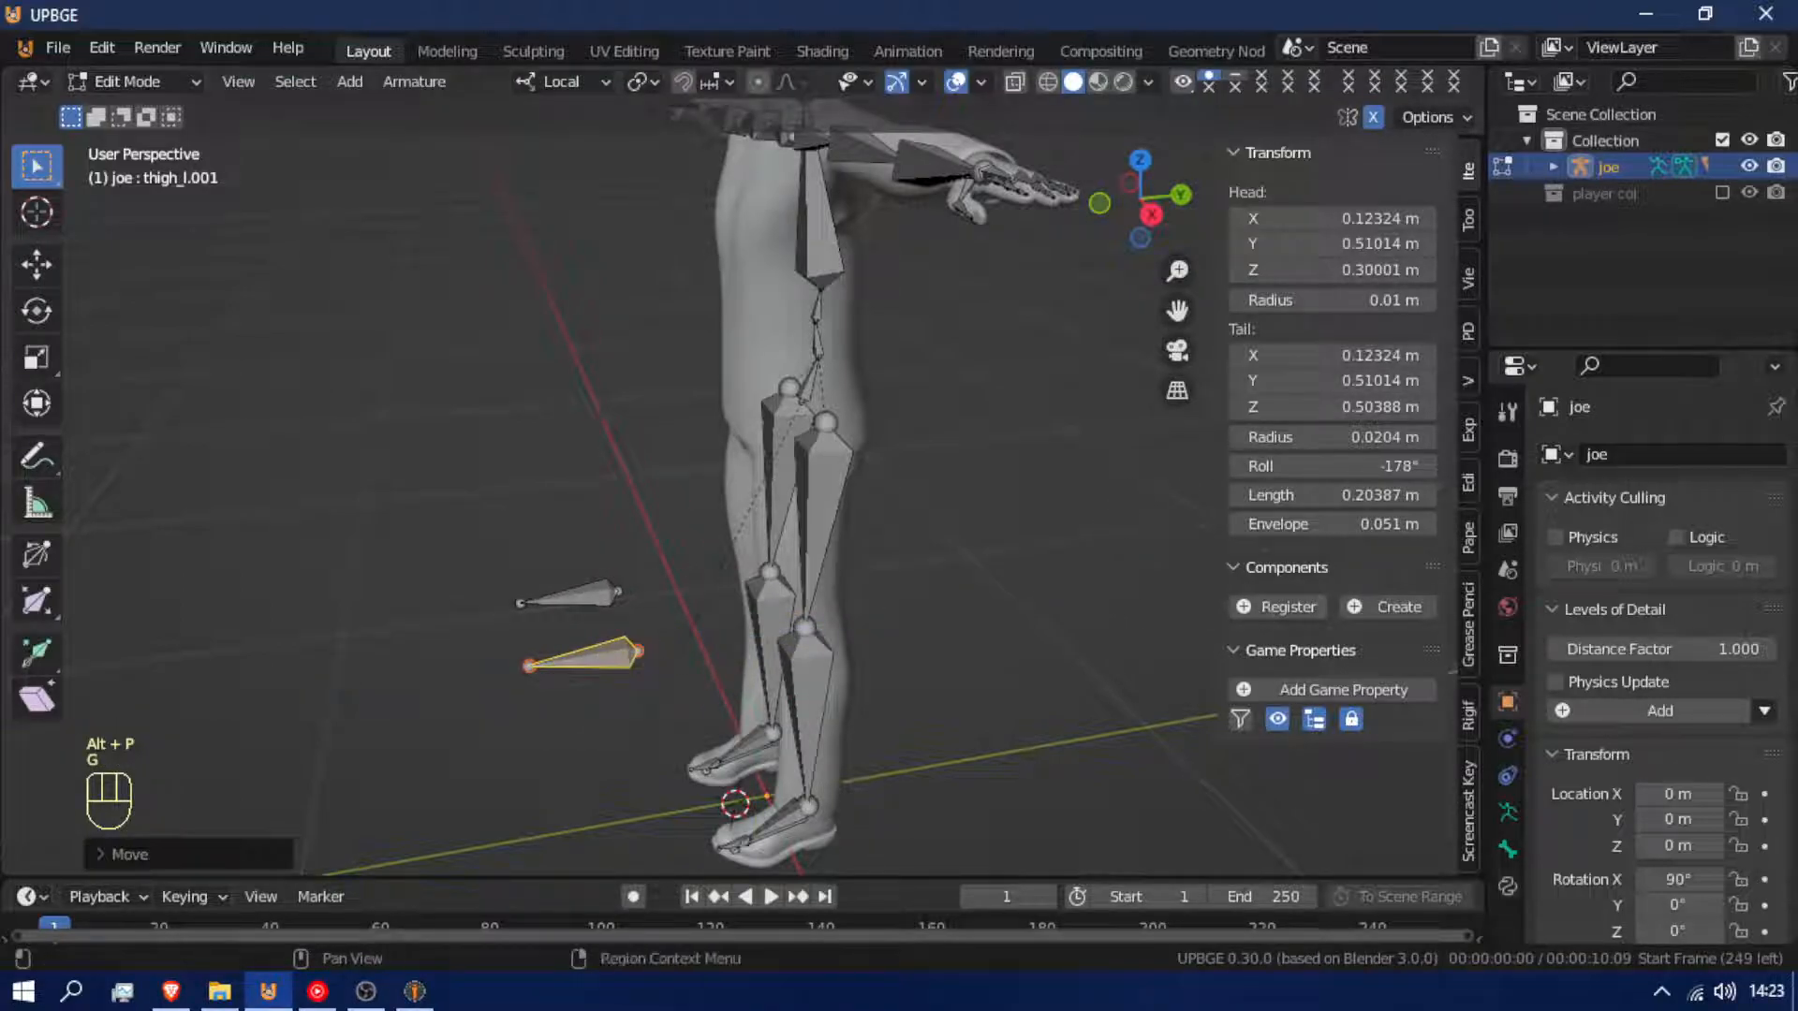
Copy the name of the left knee pole bone, thigh_l.001
click(1507, 847)
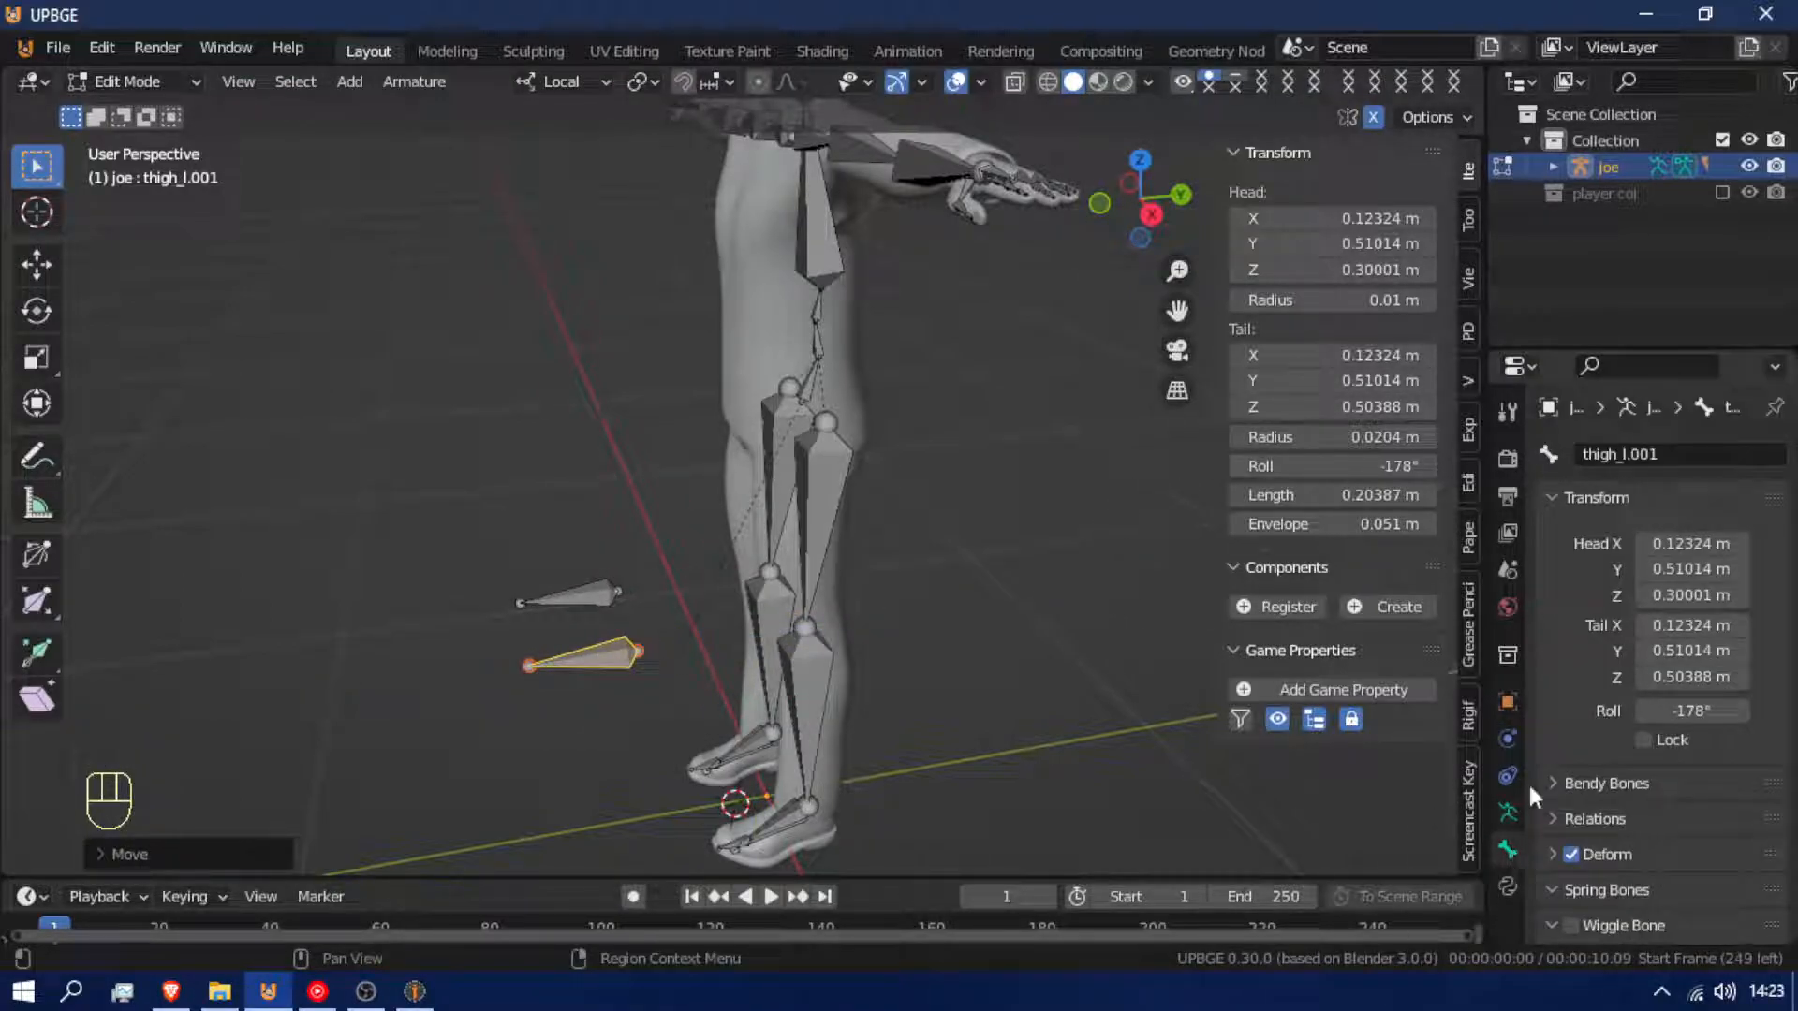
click(1621, 458)
key(ctrl+c)
click(1561, 476)
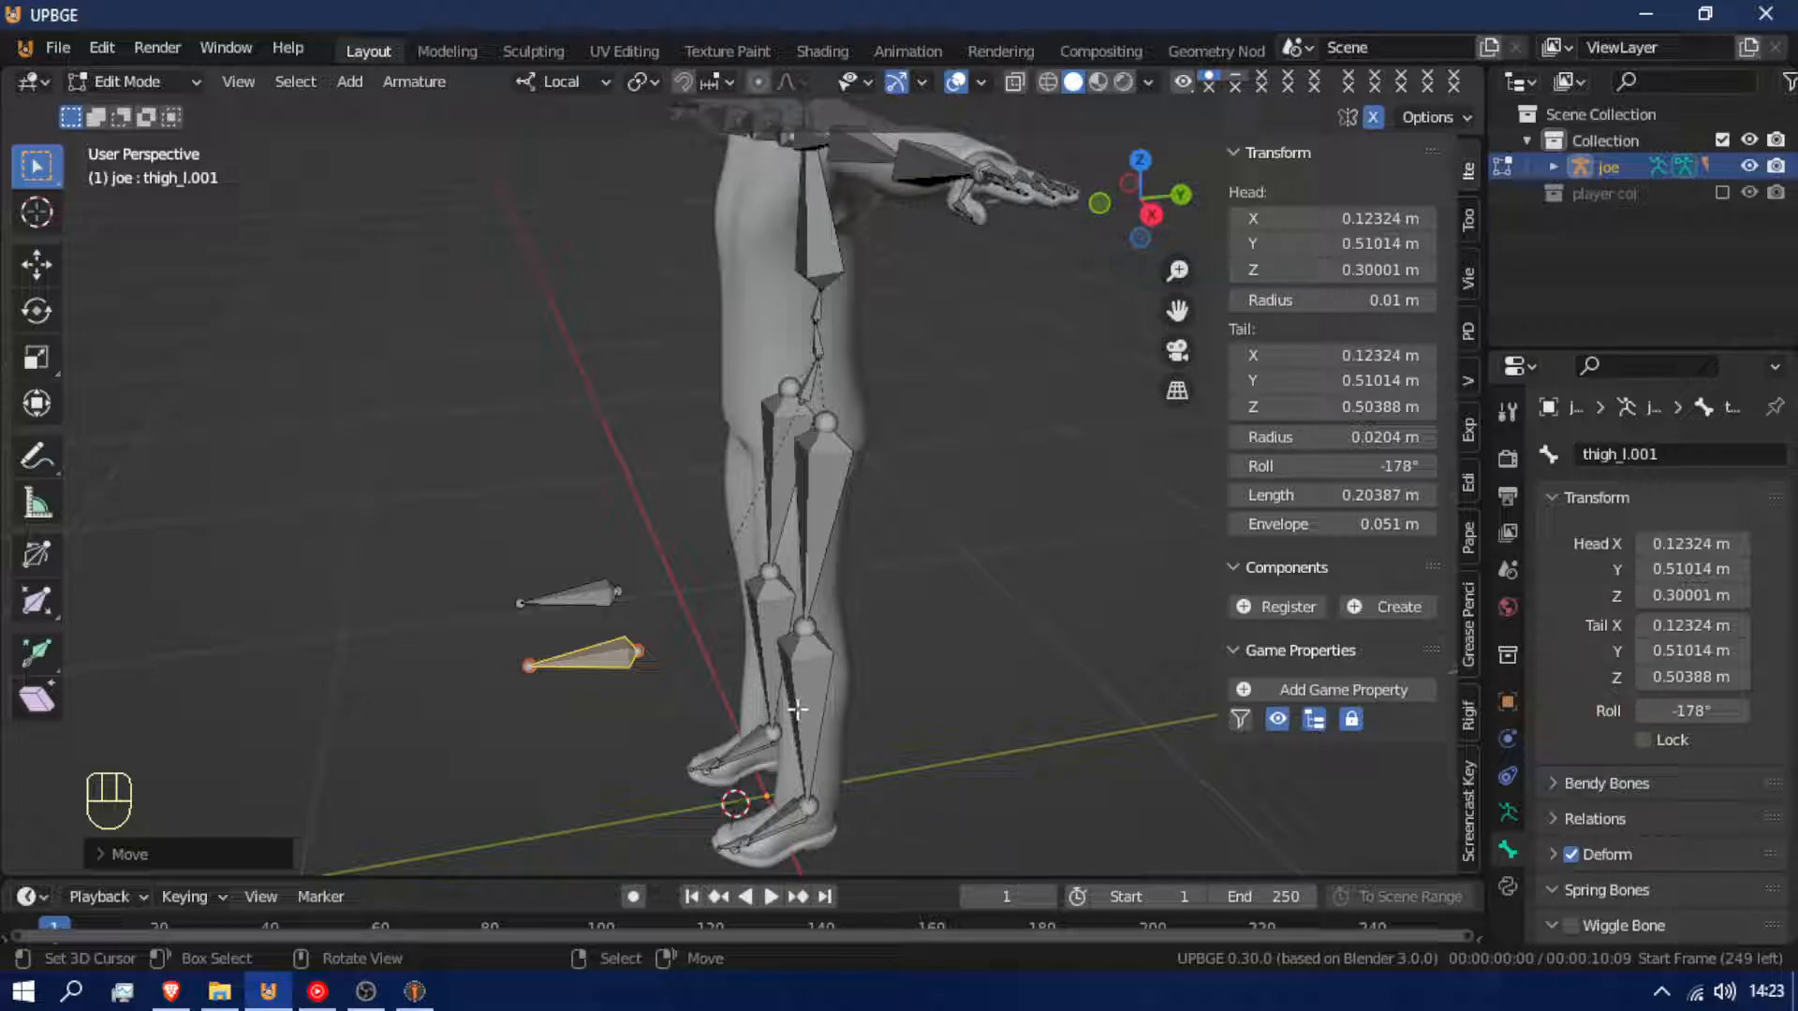
Set the pole target of calf_l's IK constraint to joe in Pose Mode, with thigh_l.001 as the pole bone
click(805, 672)
key(Tab)
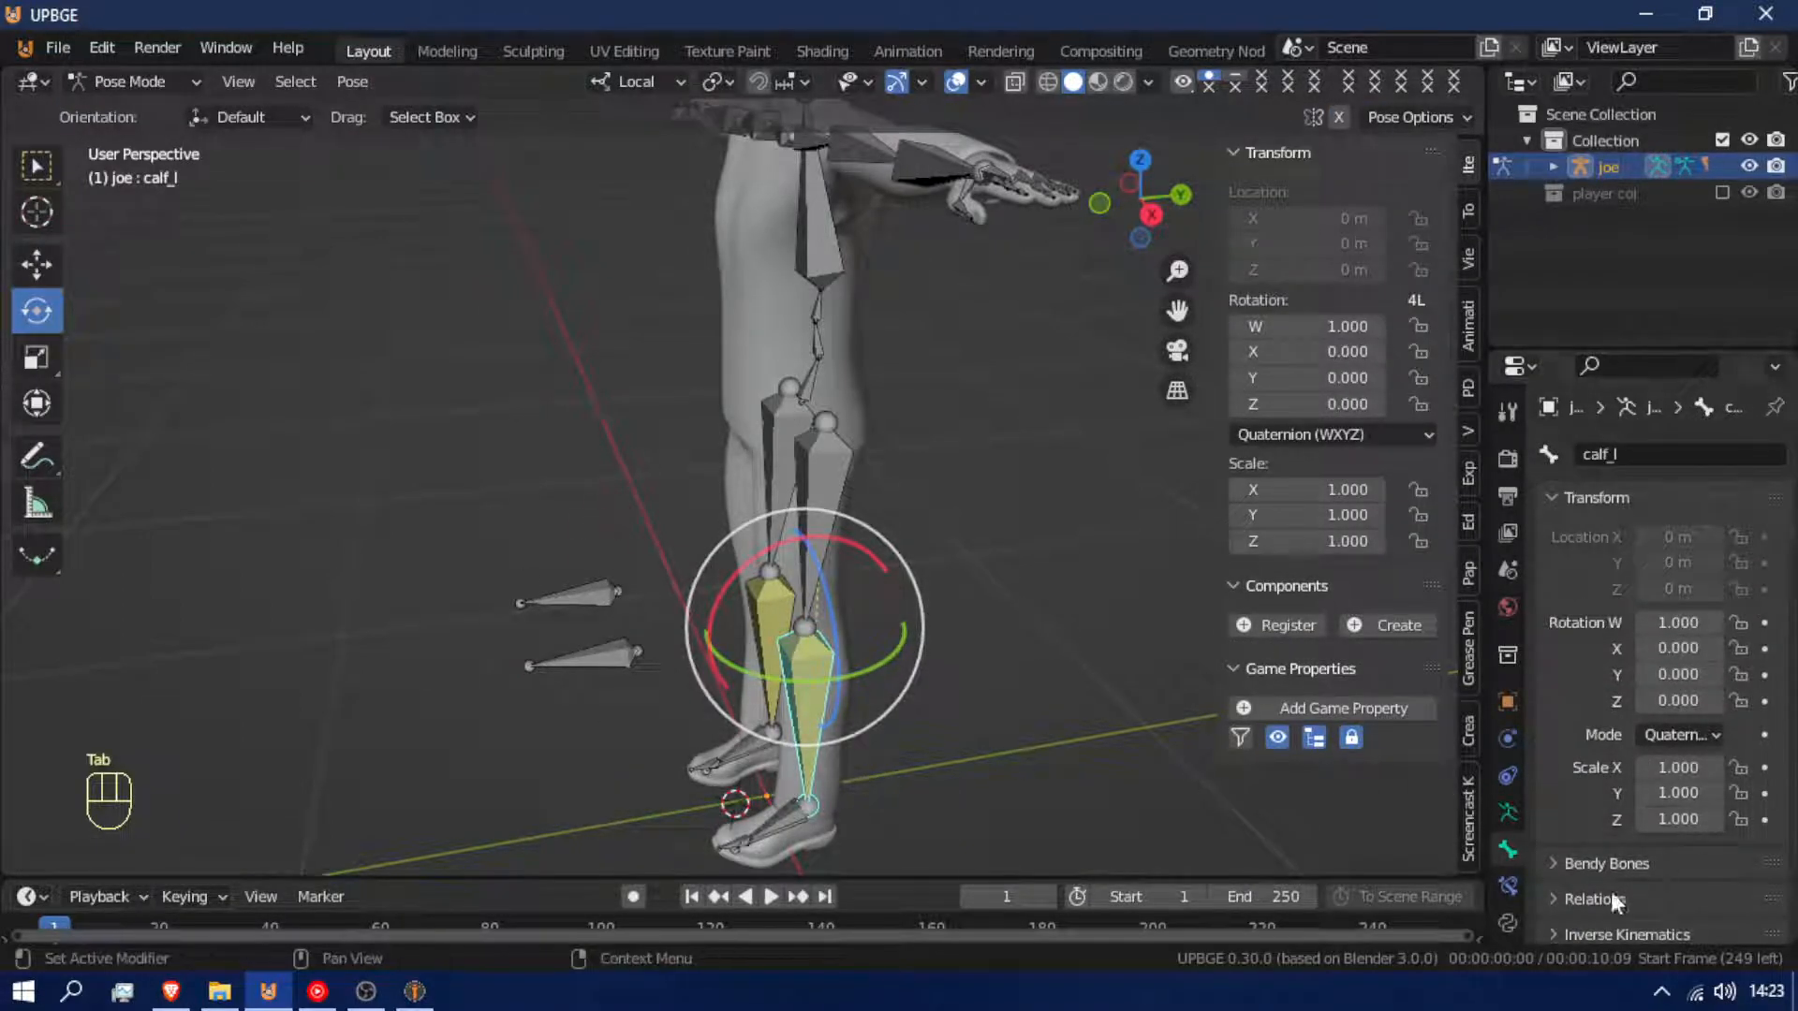
click(1507, 885)
click(1690, 601)
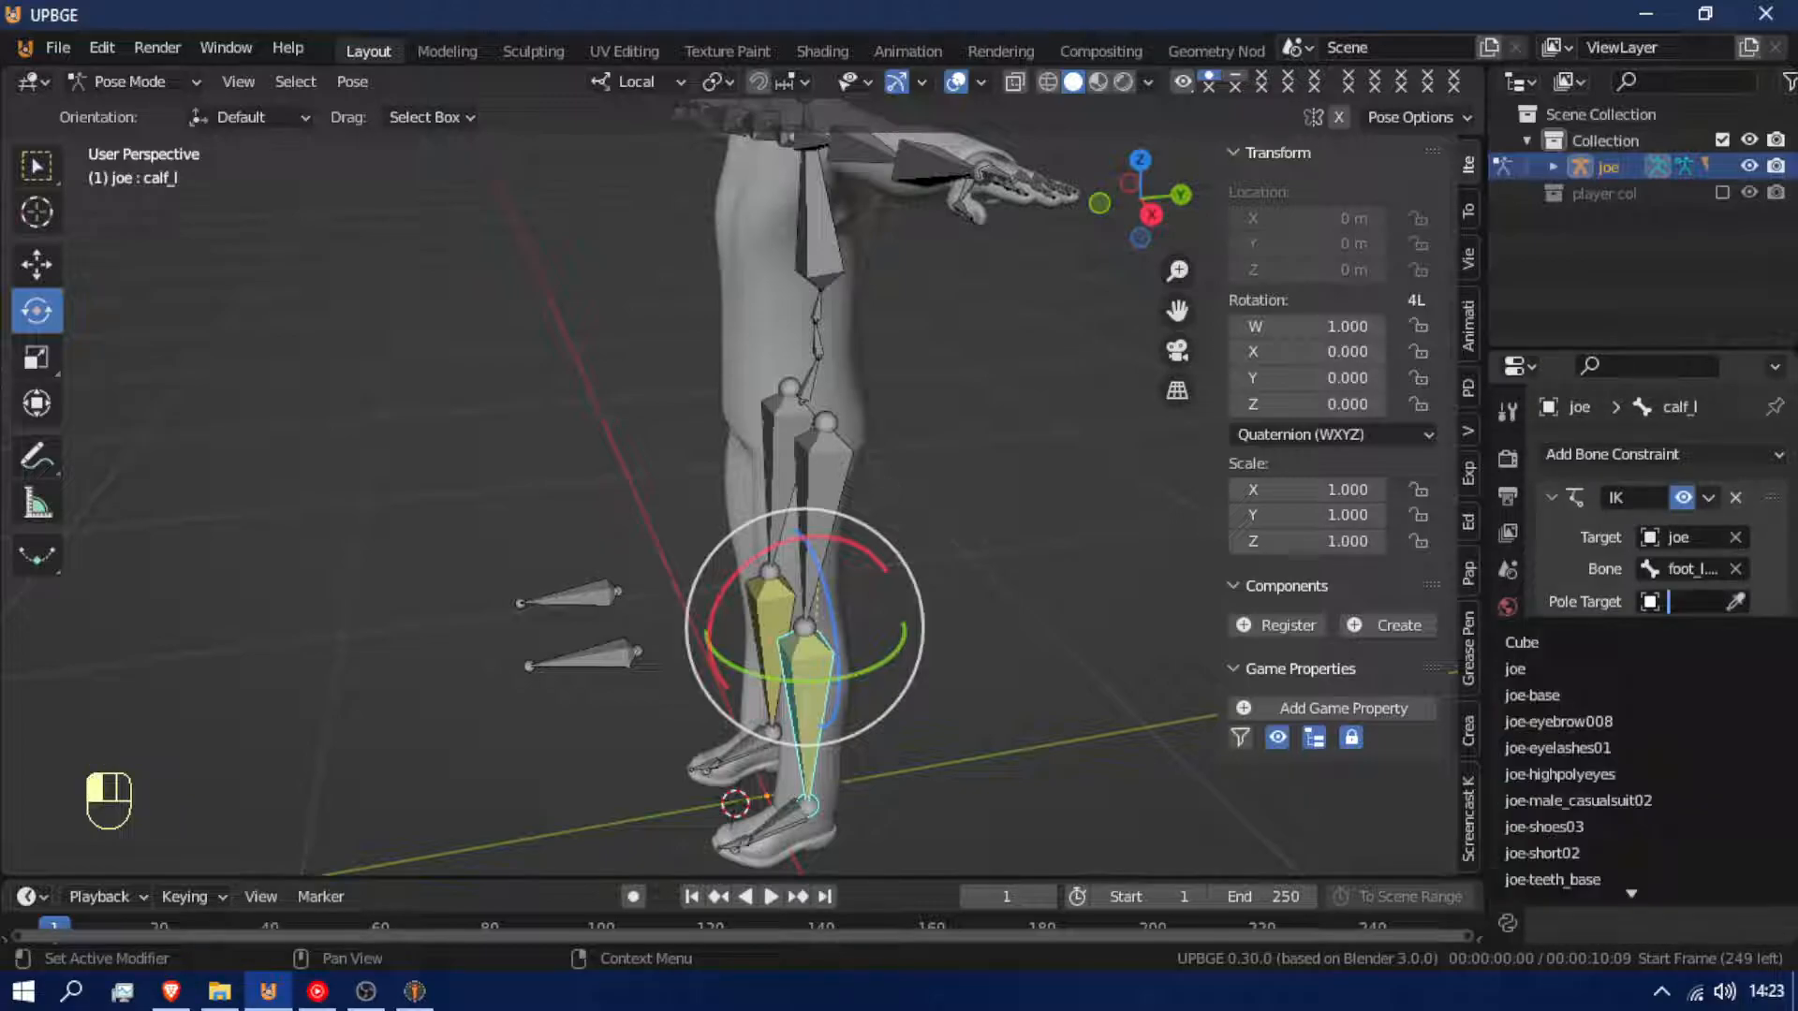
key(ctrl+v)
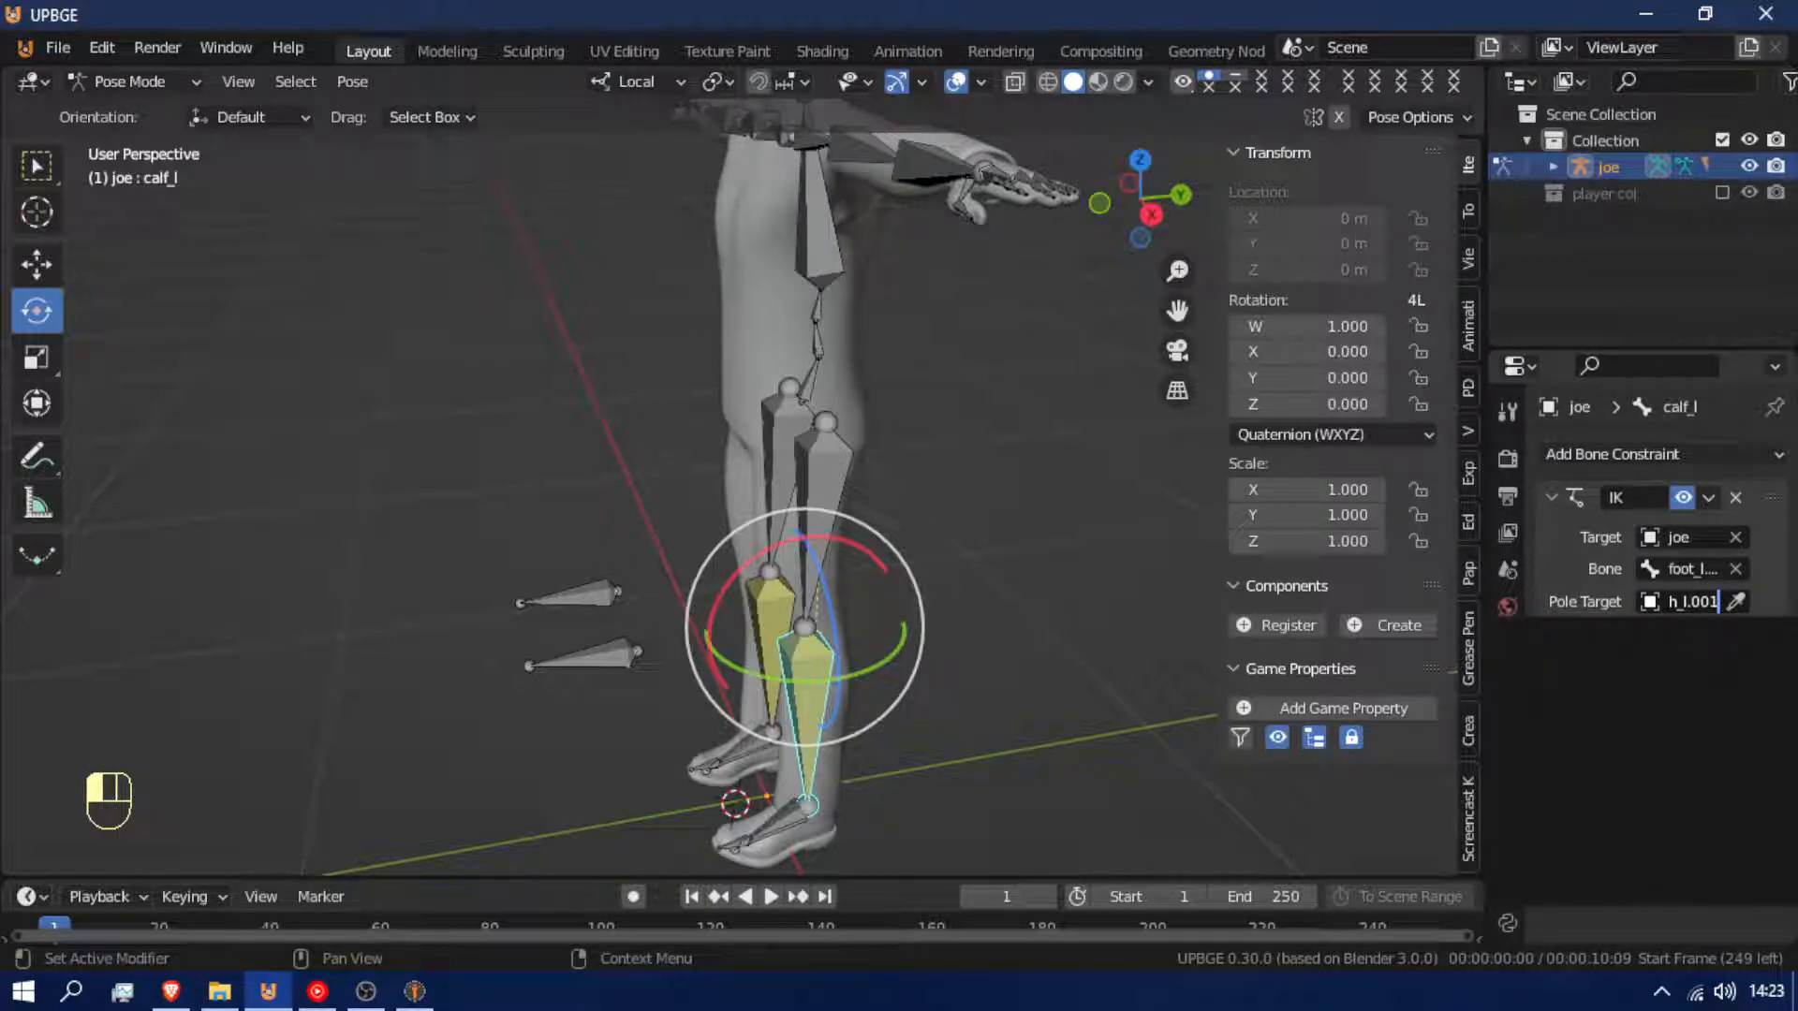
key(Return)
click(1736, 601)
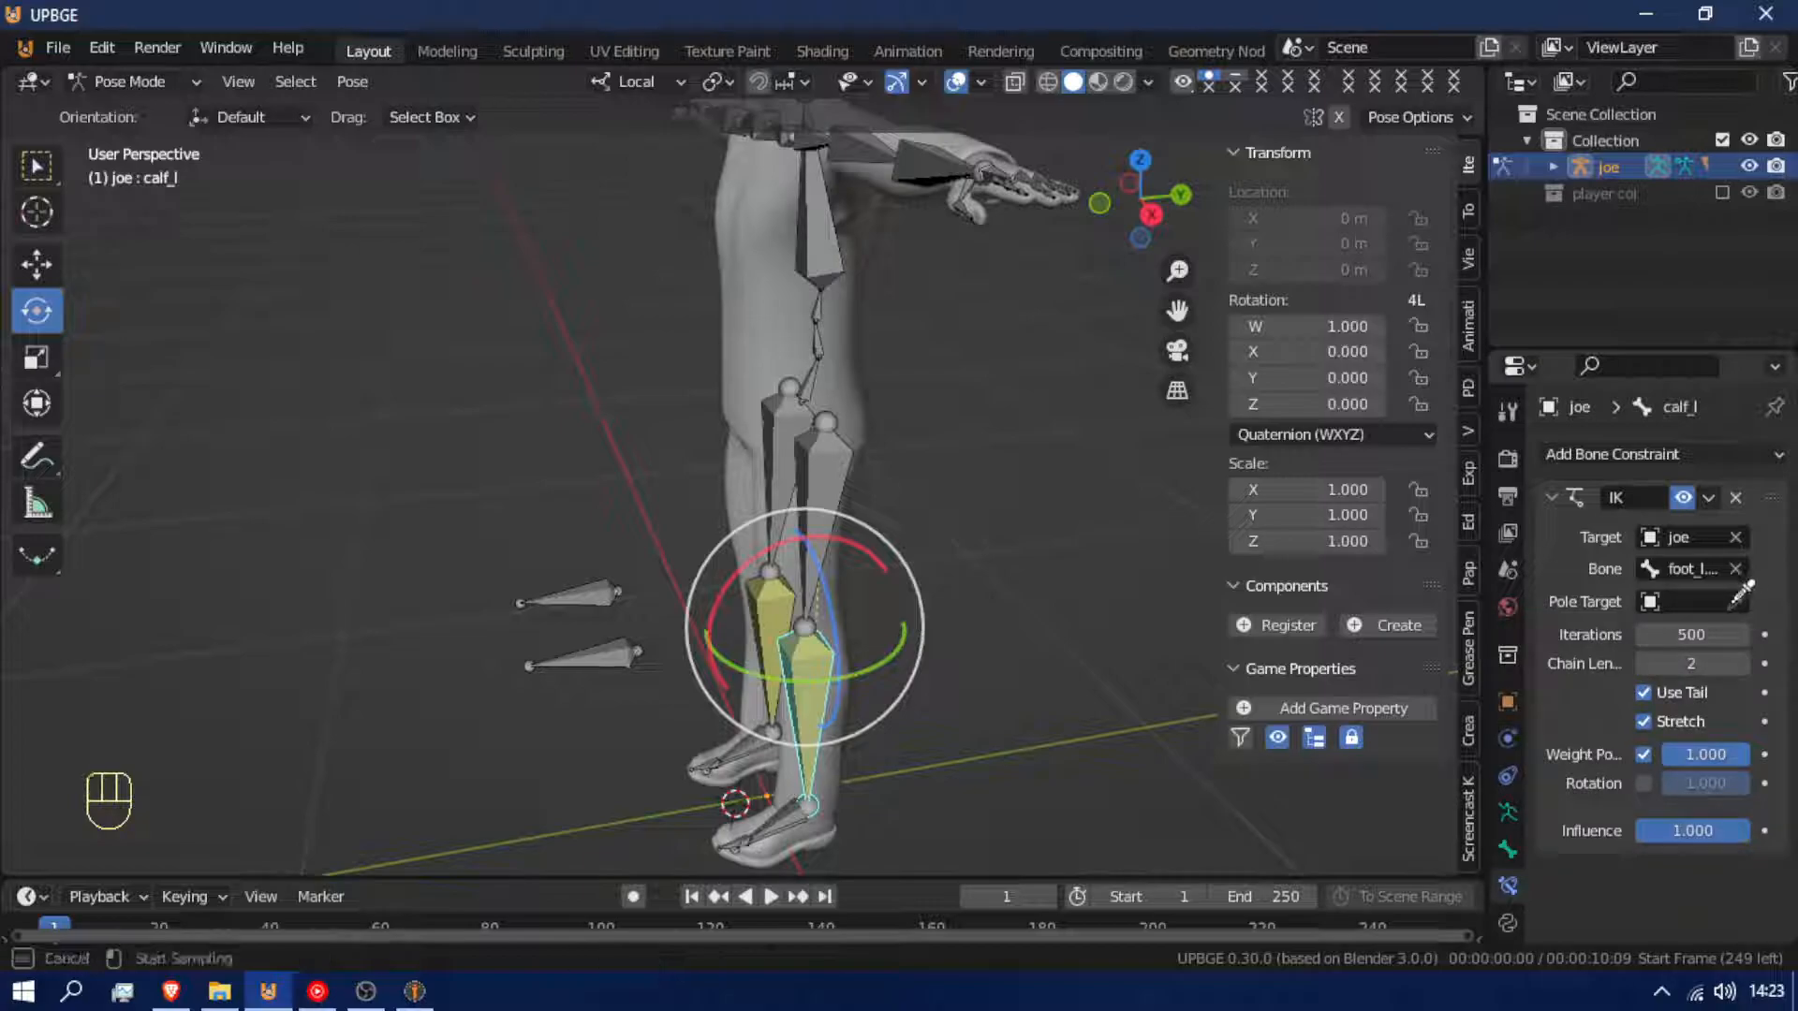
click(606, 623)
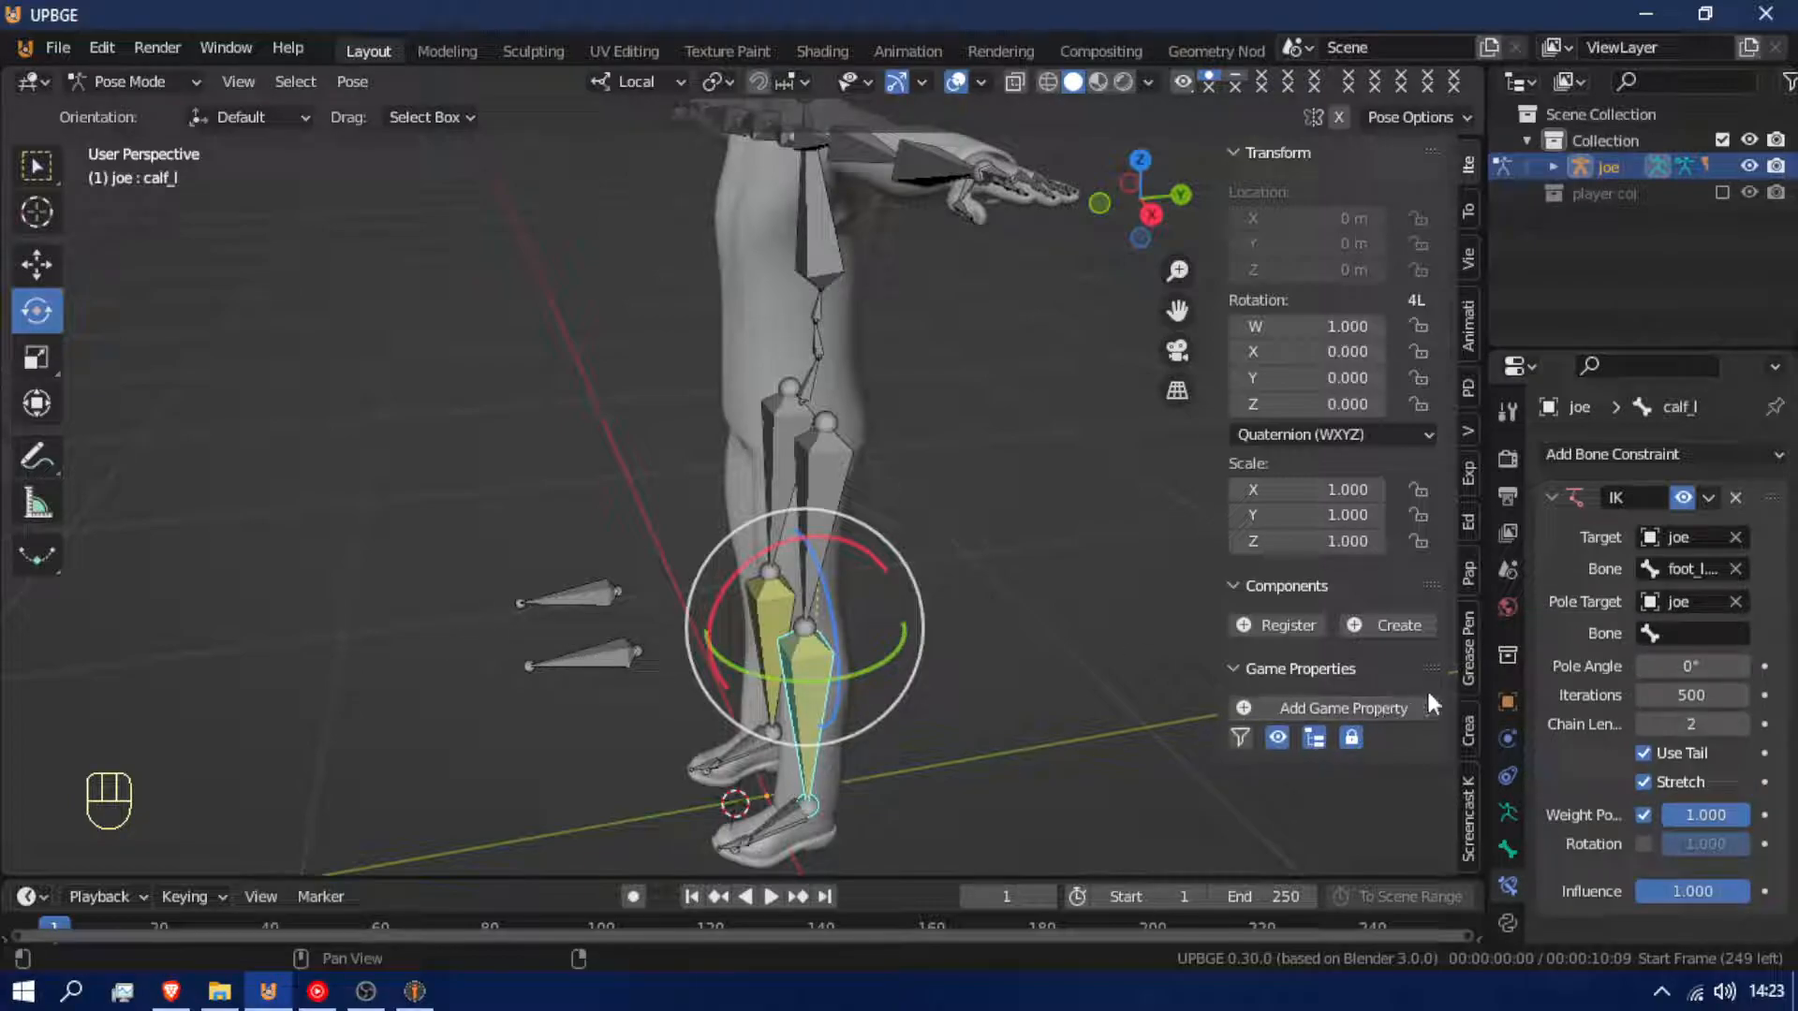
click(1690, 633)
key(ctrl+v)
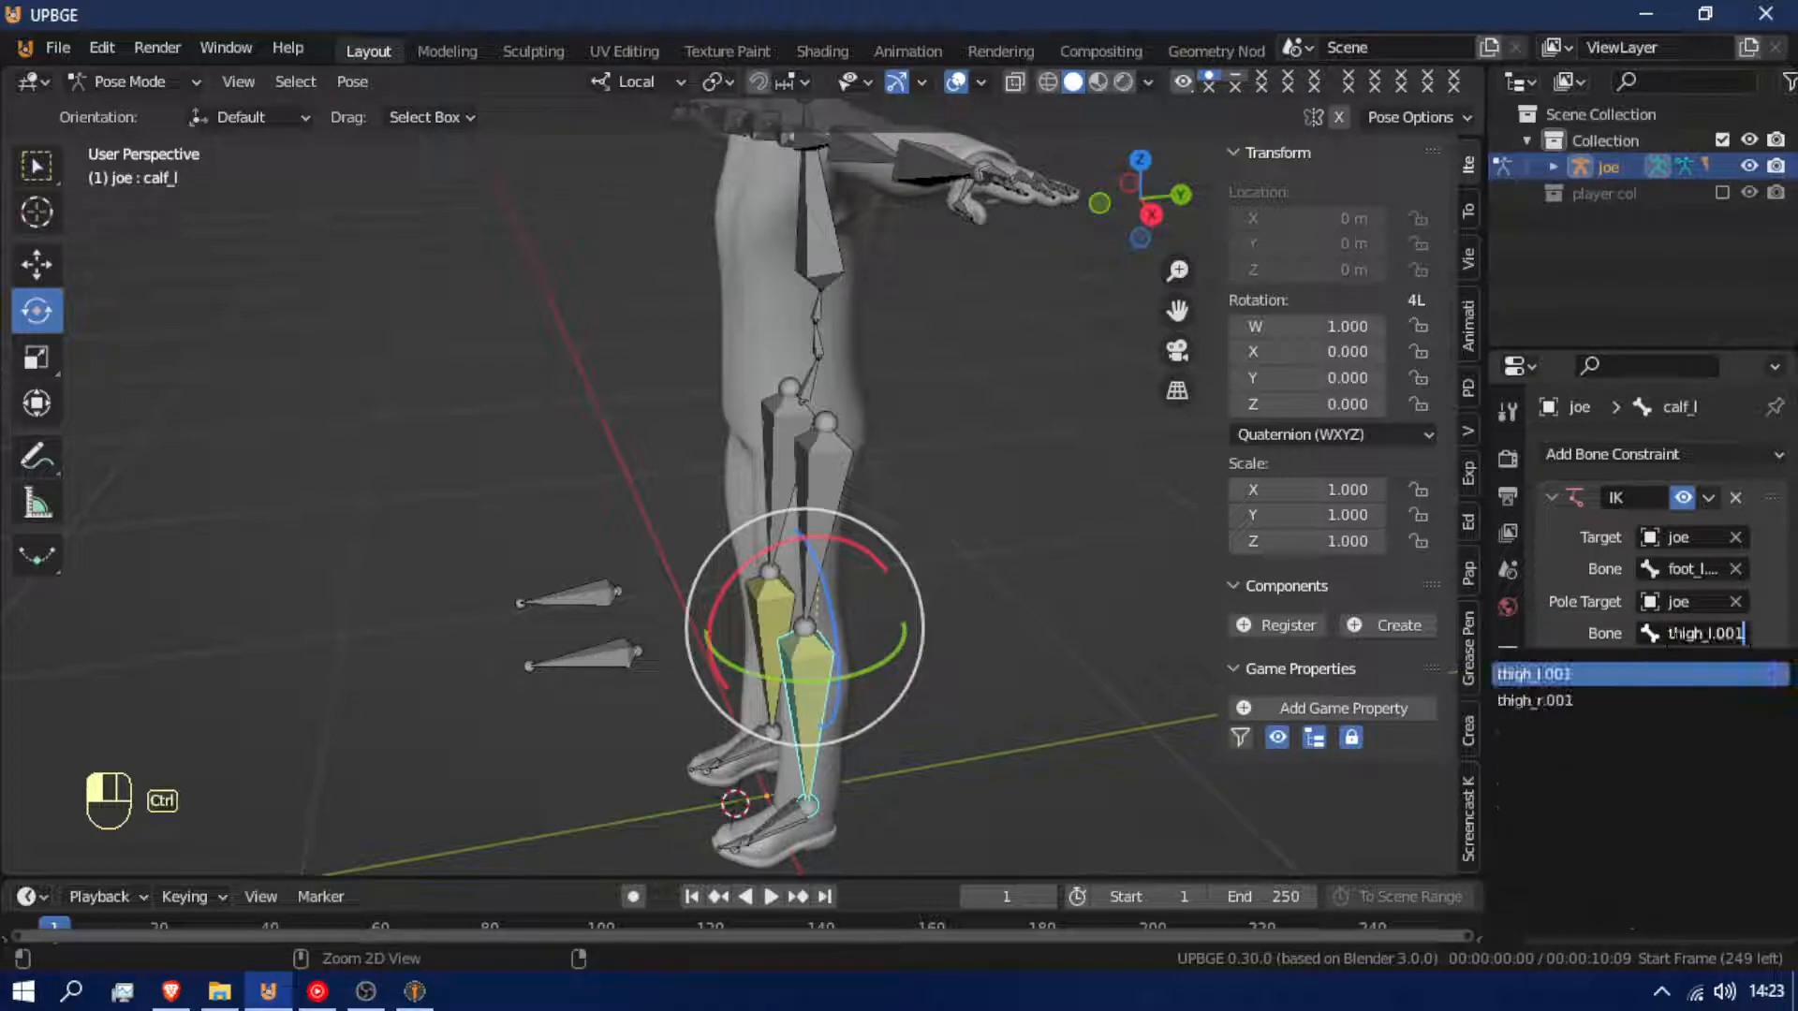
click(1592, 673)
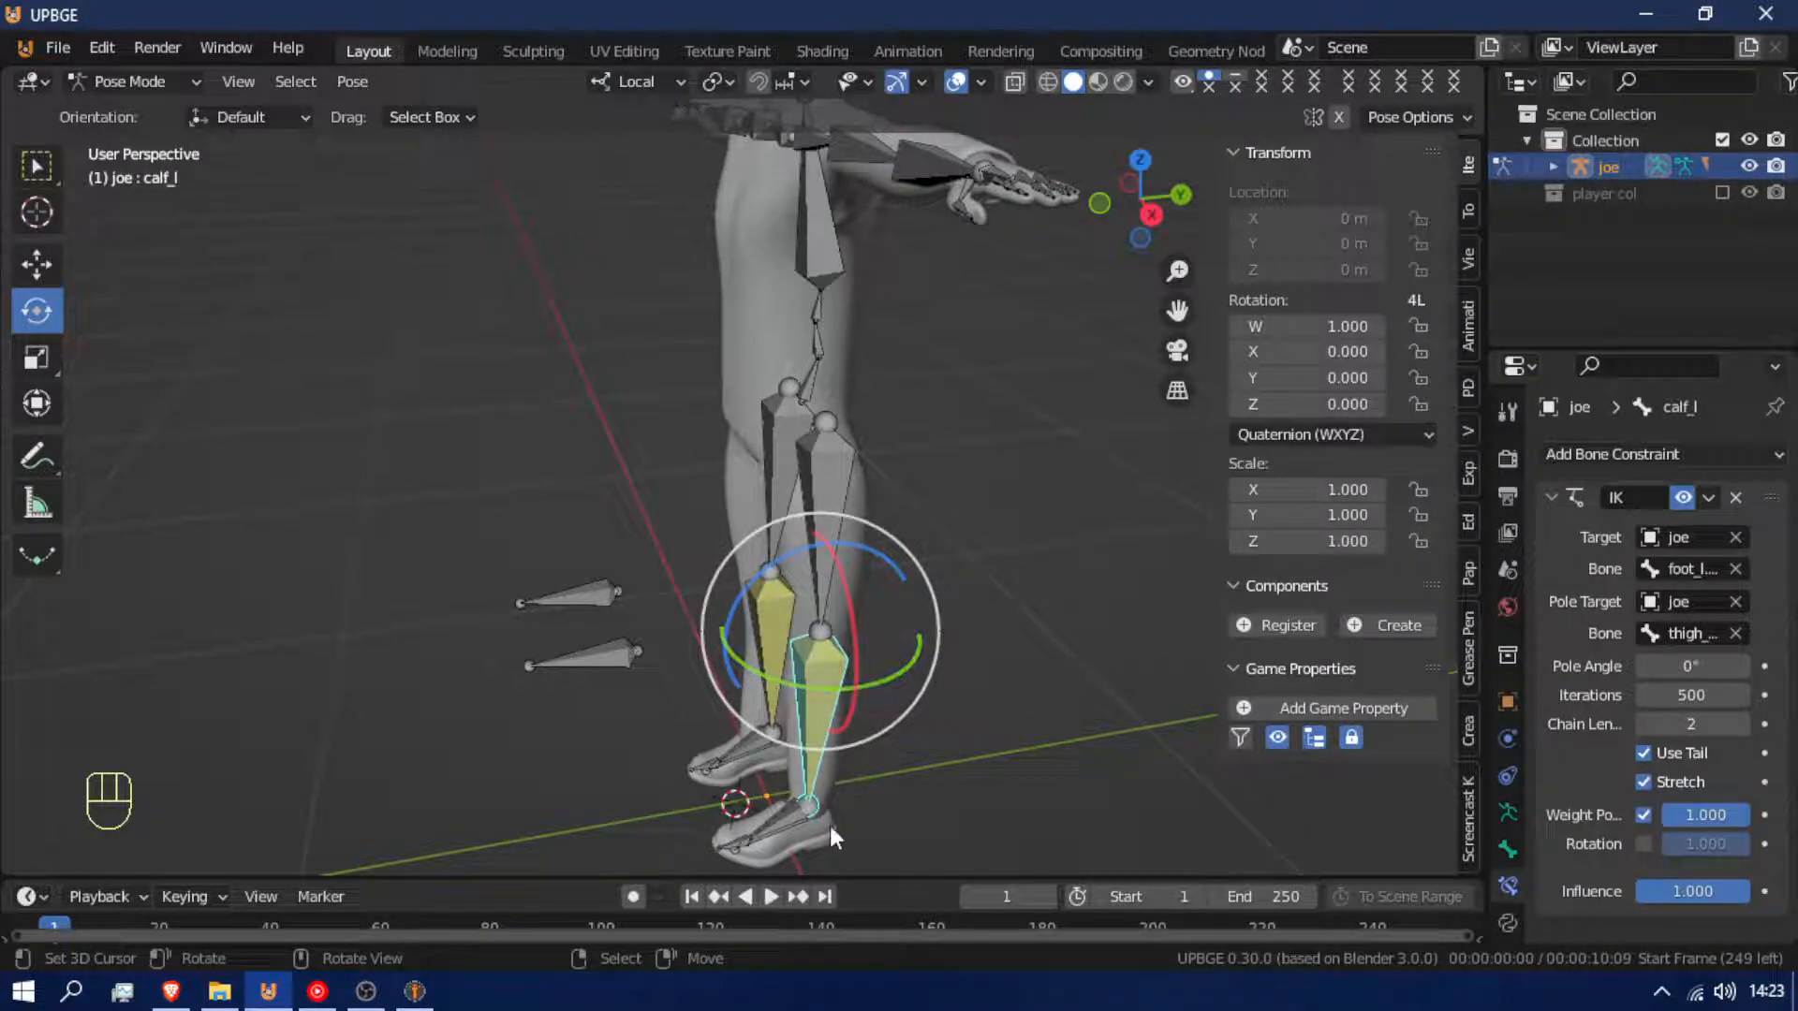
Move foot_l.001 about -0.15 m along its local Z axis to test the knee's bend direction, and select calf_l
click(788, 820)
key(g)
key(z)
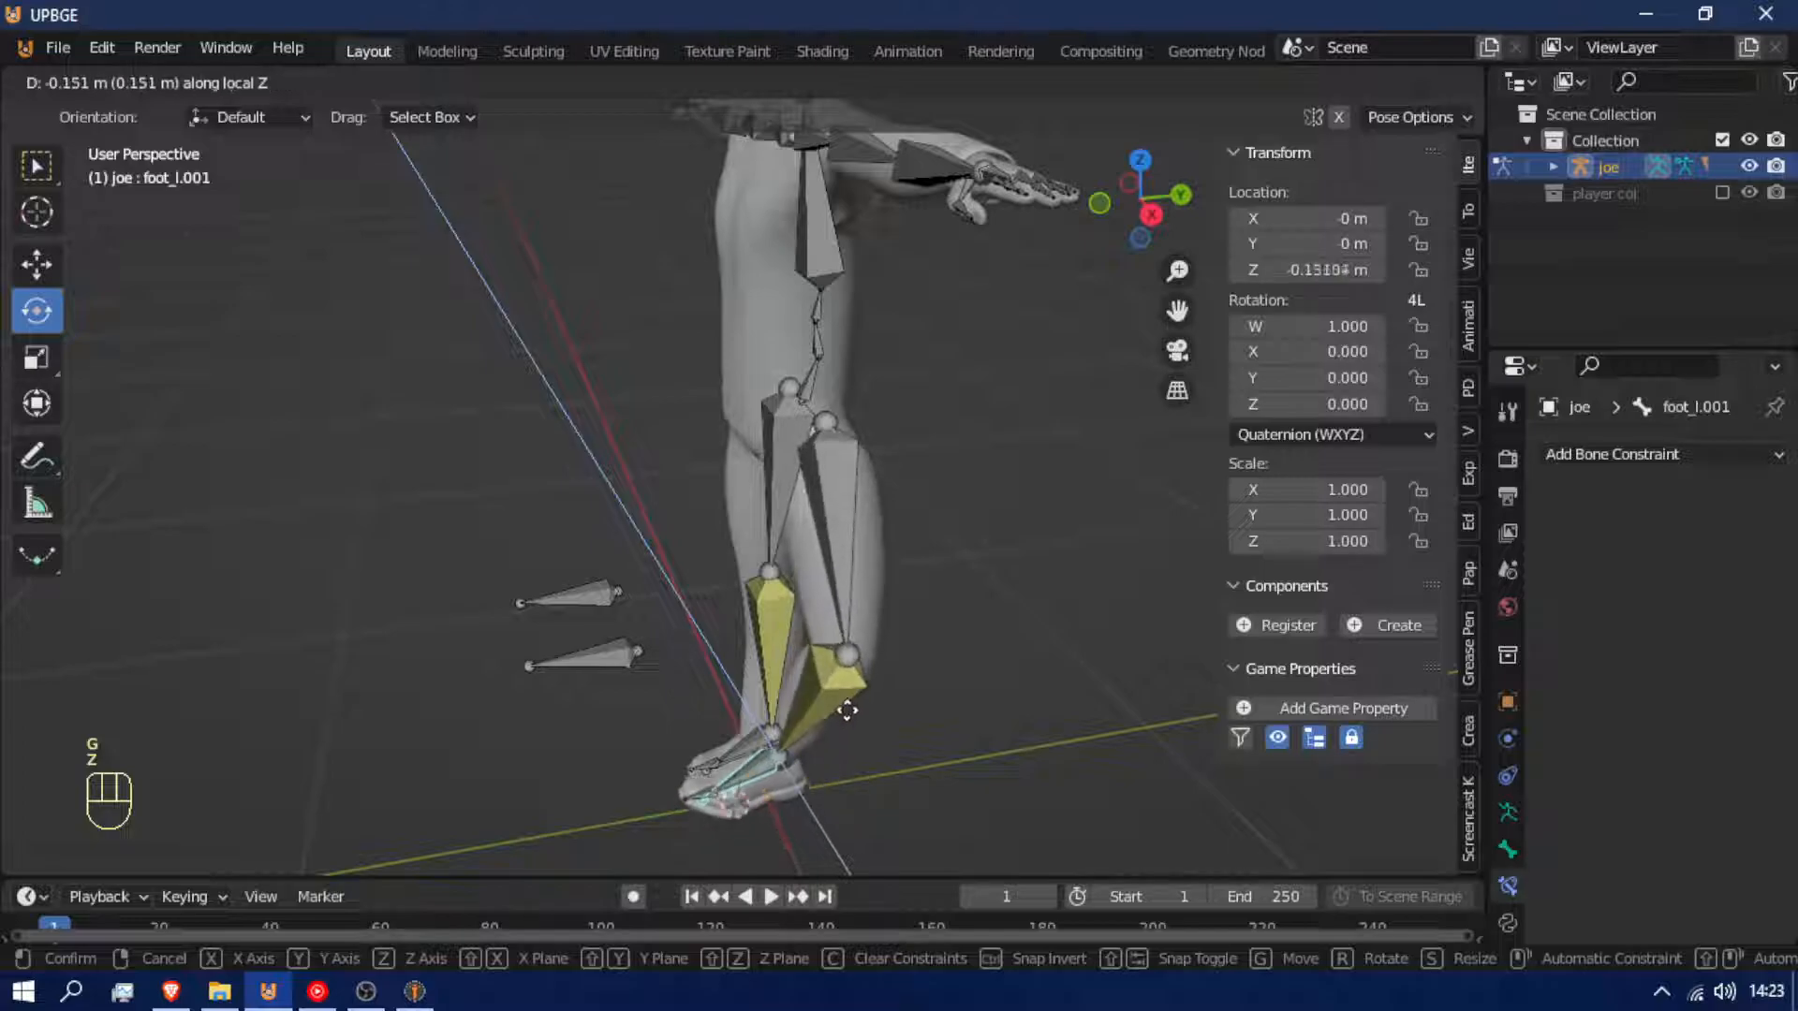
click(846, 710)
click(846, 704)
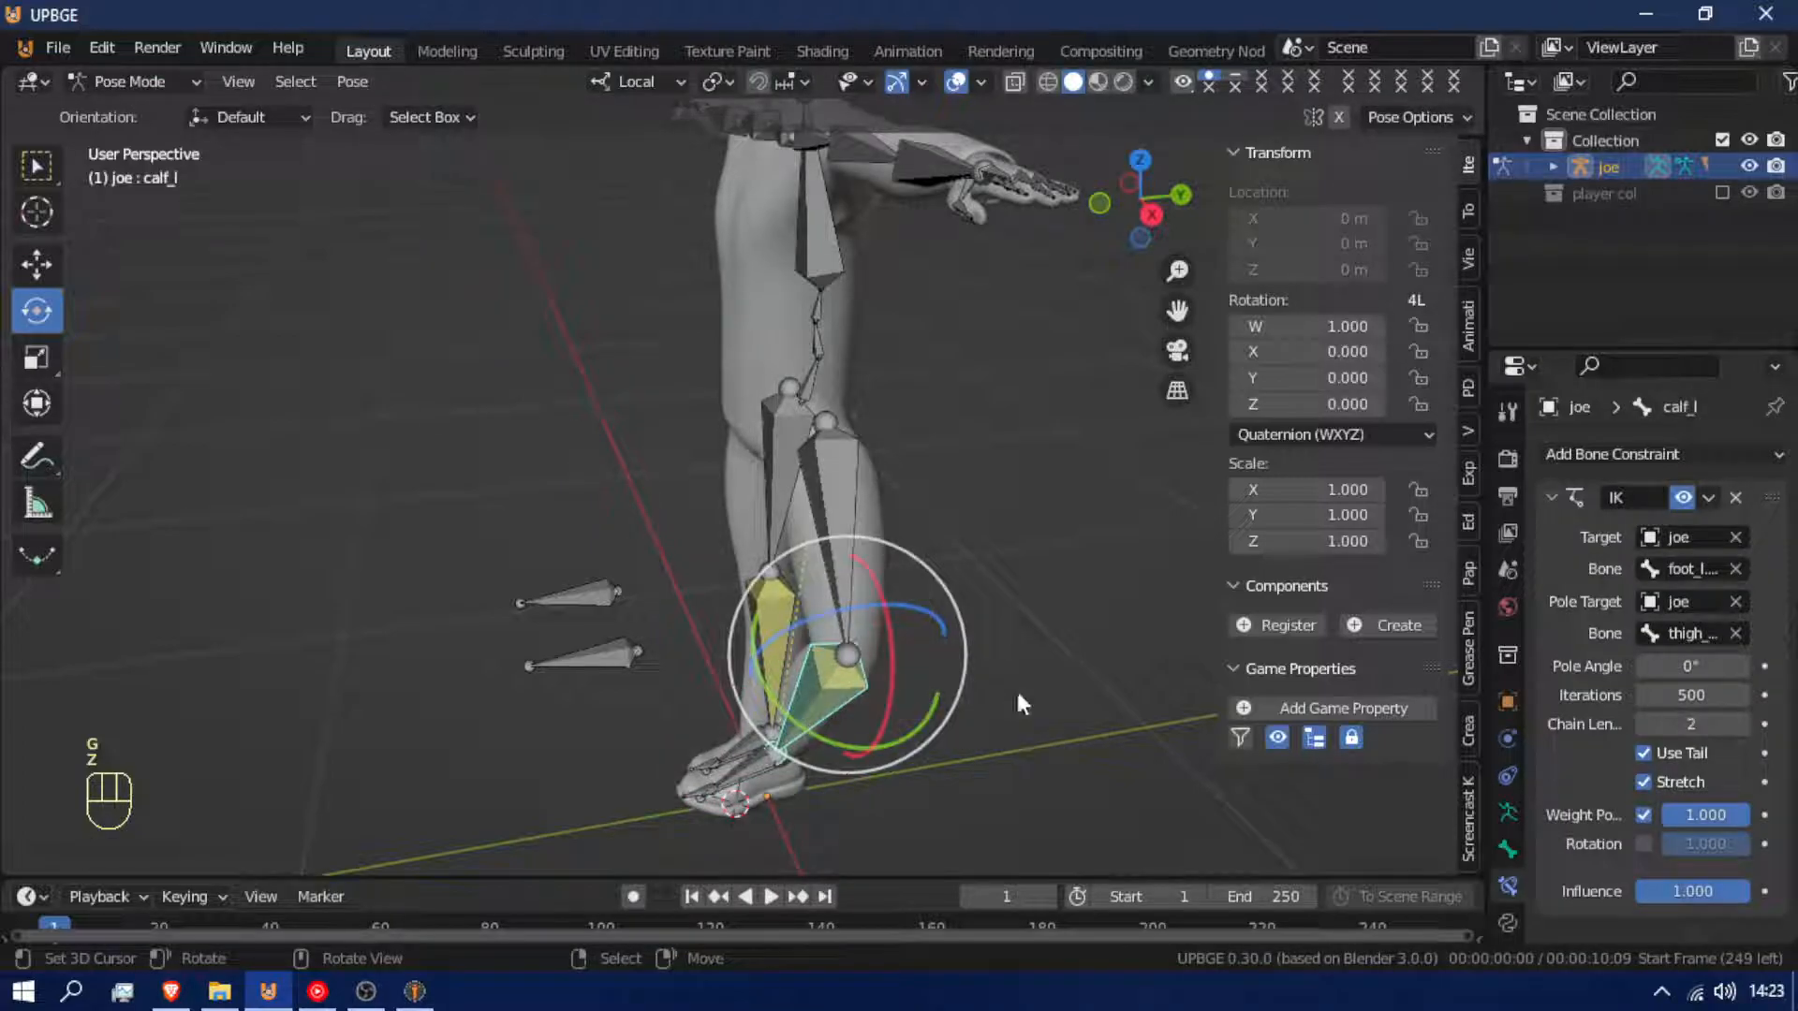
Set the pole angle of calf_l's IK constraint to 90°
click(1673, 664)
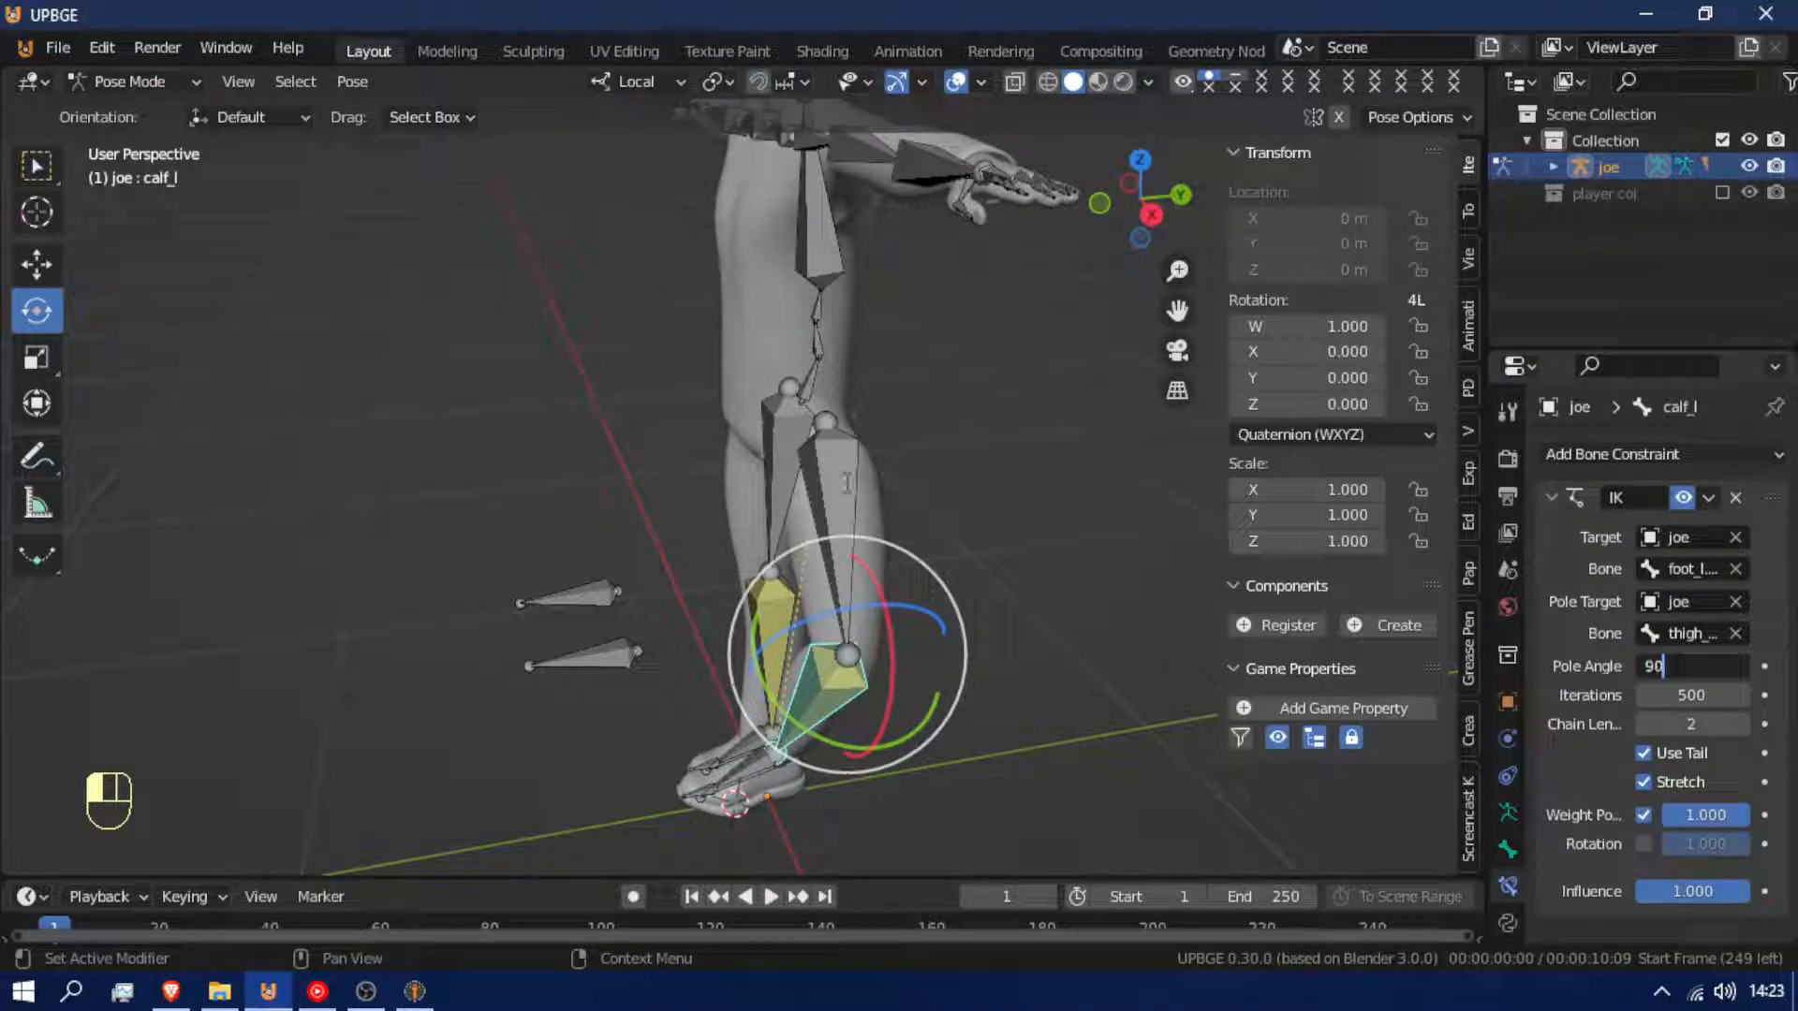
key(Return)
middle_drag(862, 477, 749, 544)
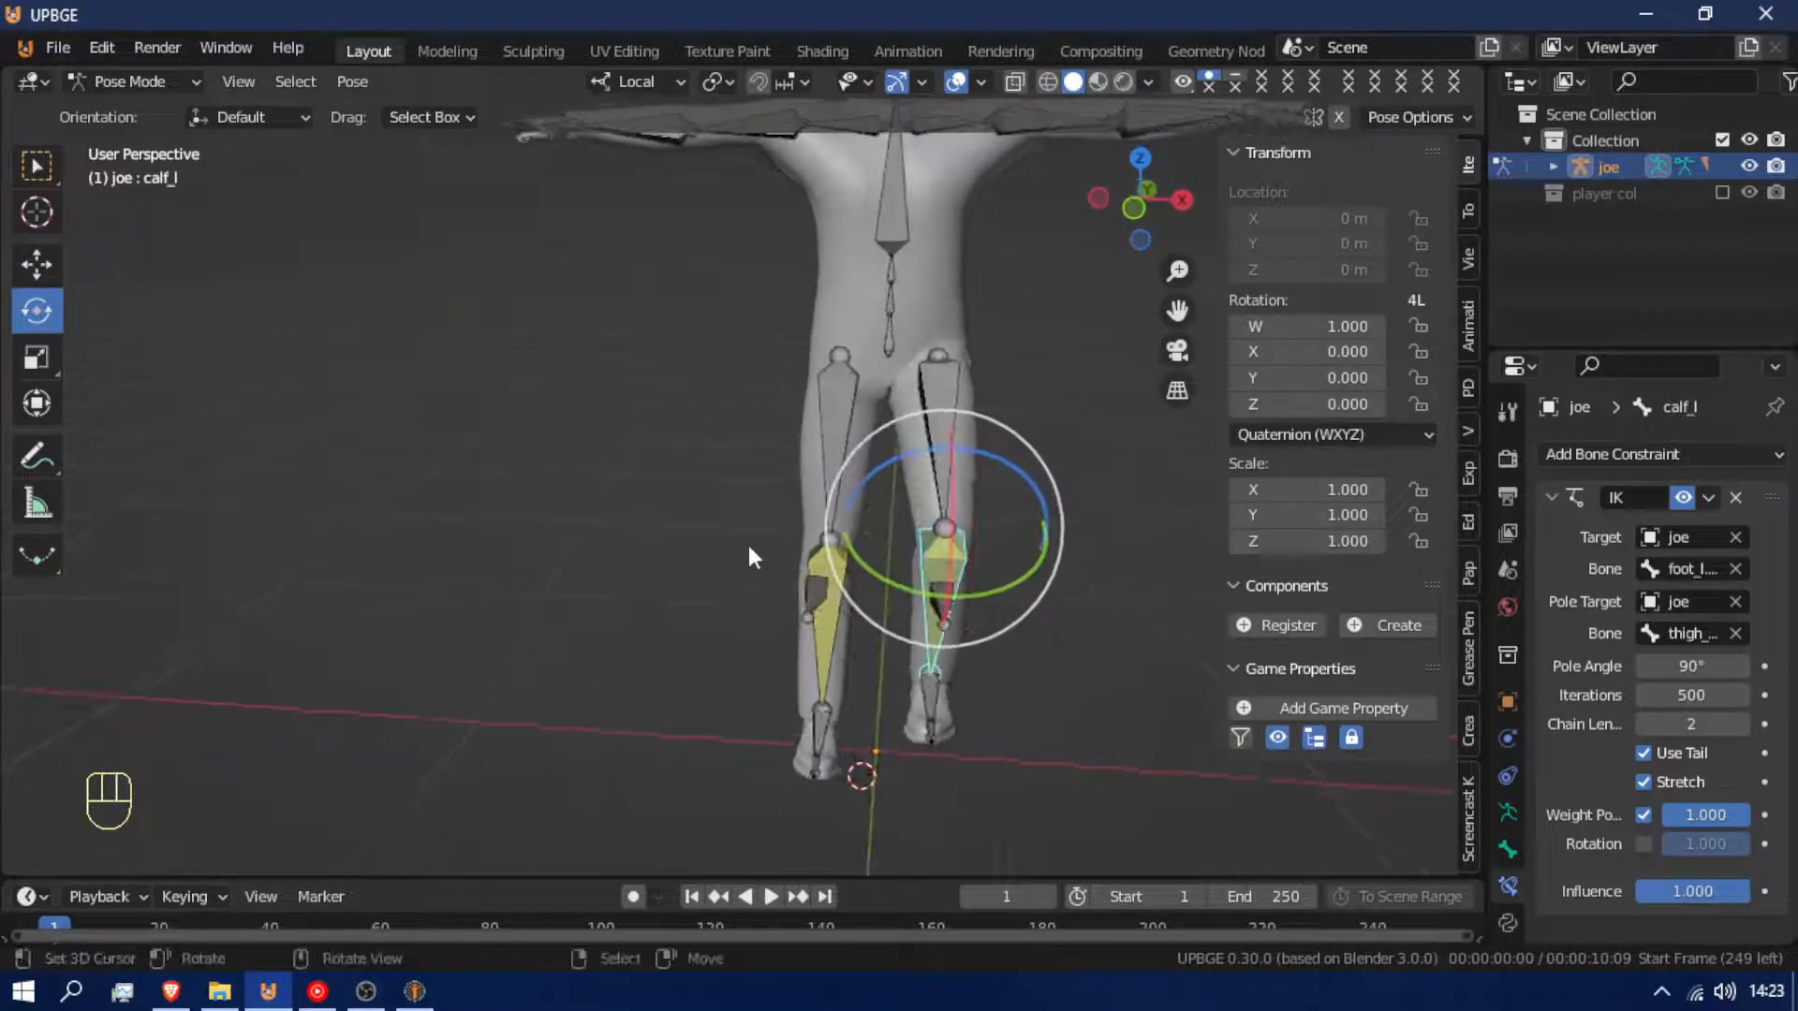
Move foot_r.001 about -0.23 m along its local Z axis to test how the right knee bends
click(822, 743)
key(g)
key(z)
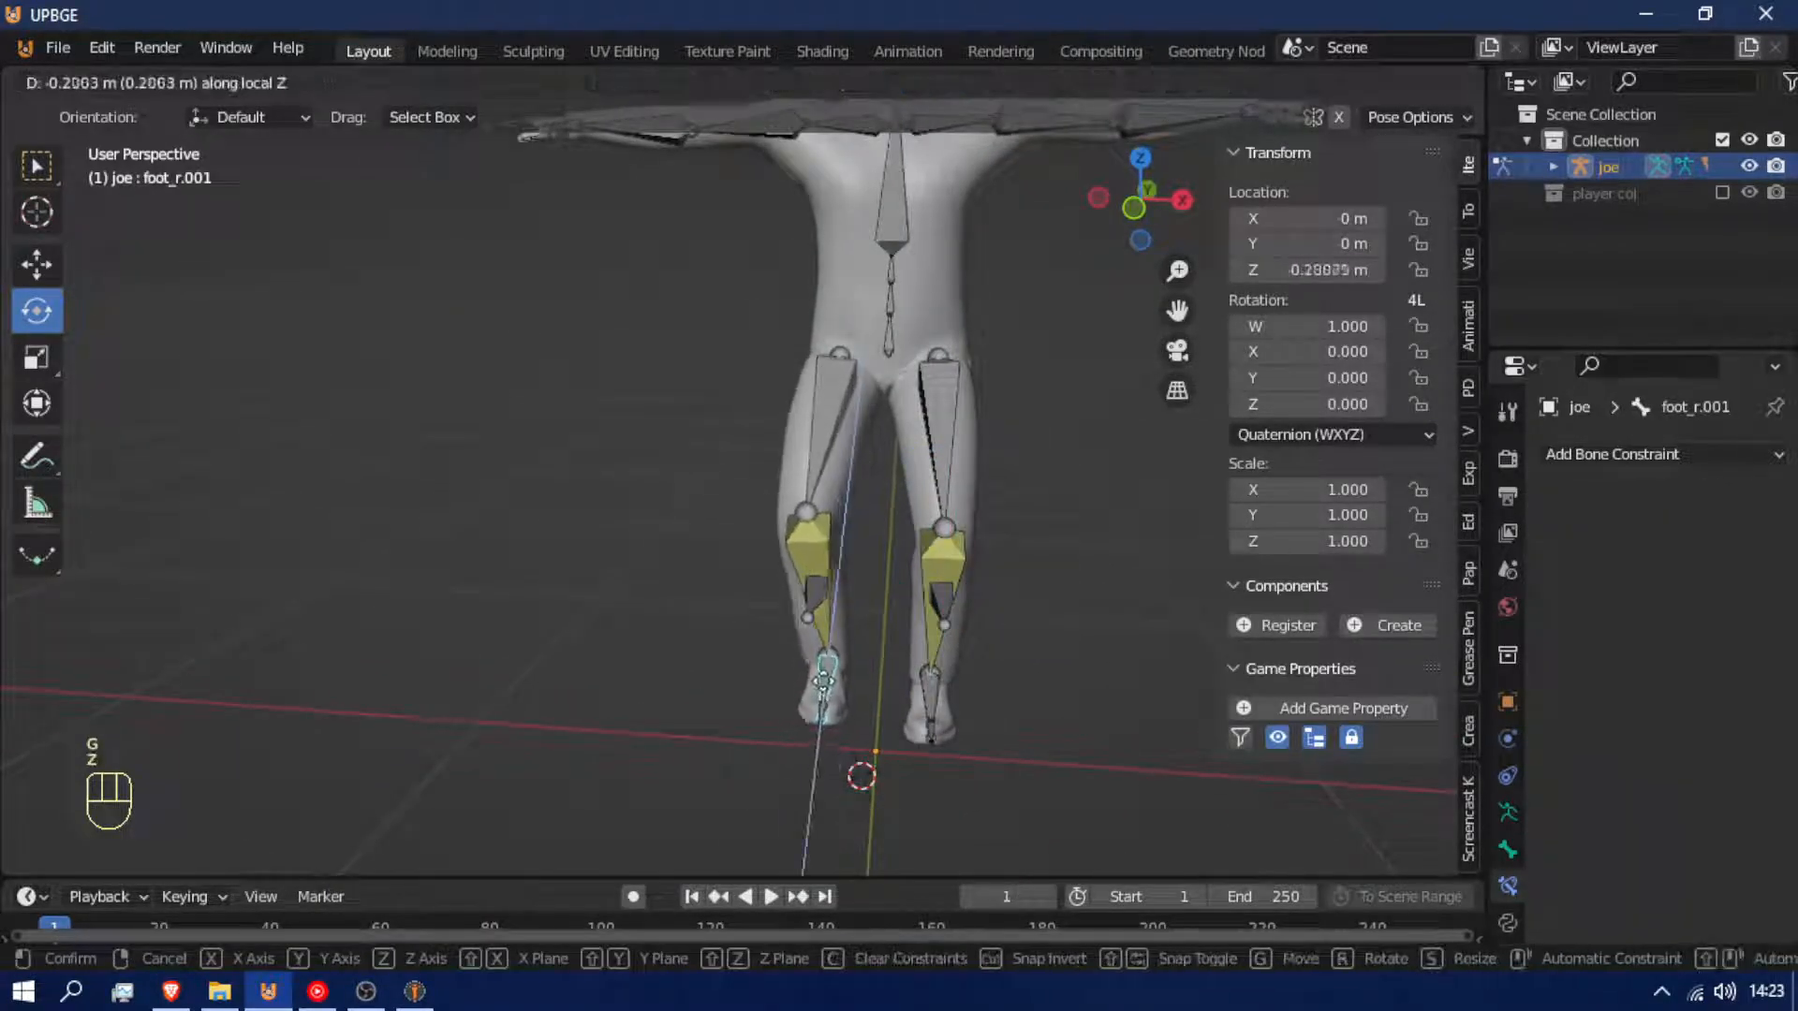
click(822, 677)
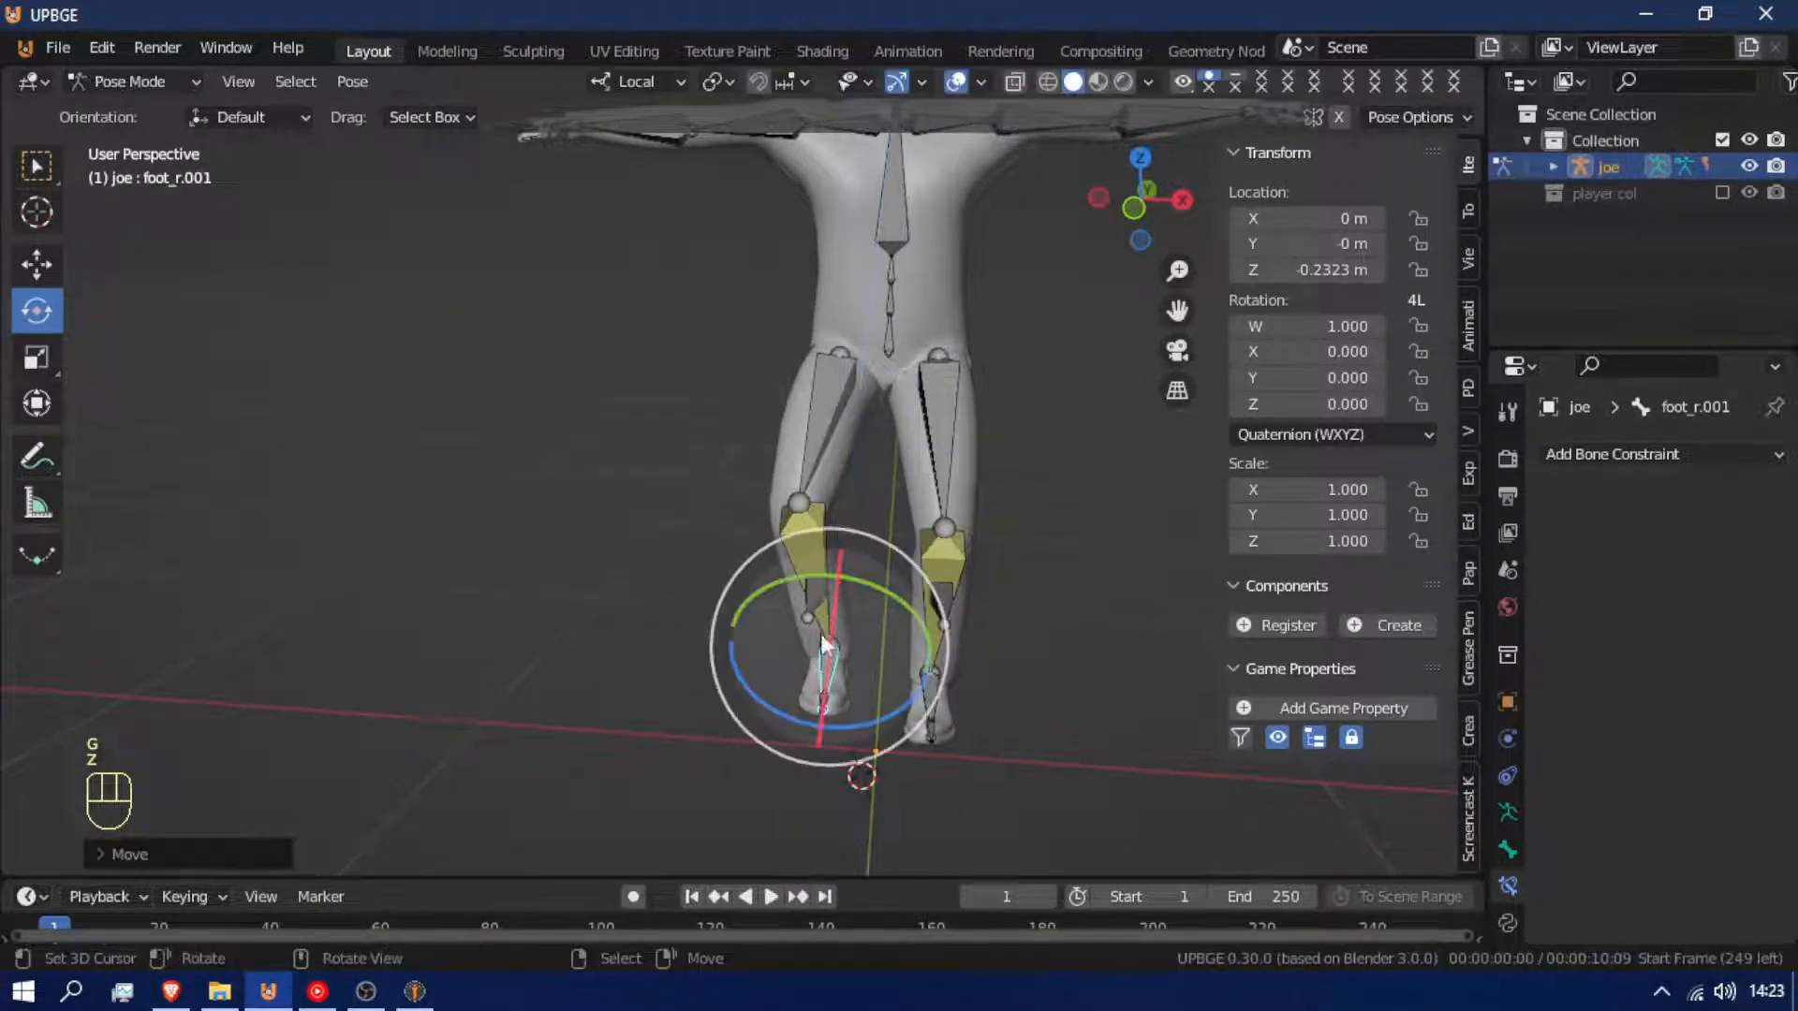
Select calf_r and set the pole target of its IK constraint to joe
click(811, 558)
click(1737, 601)
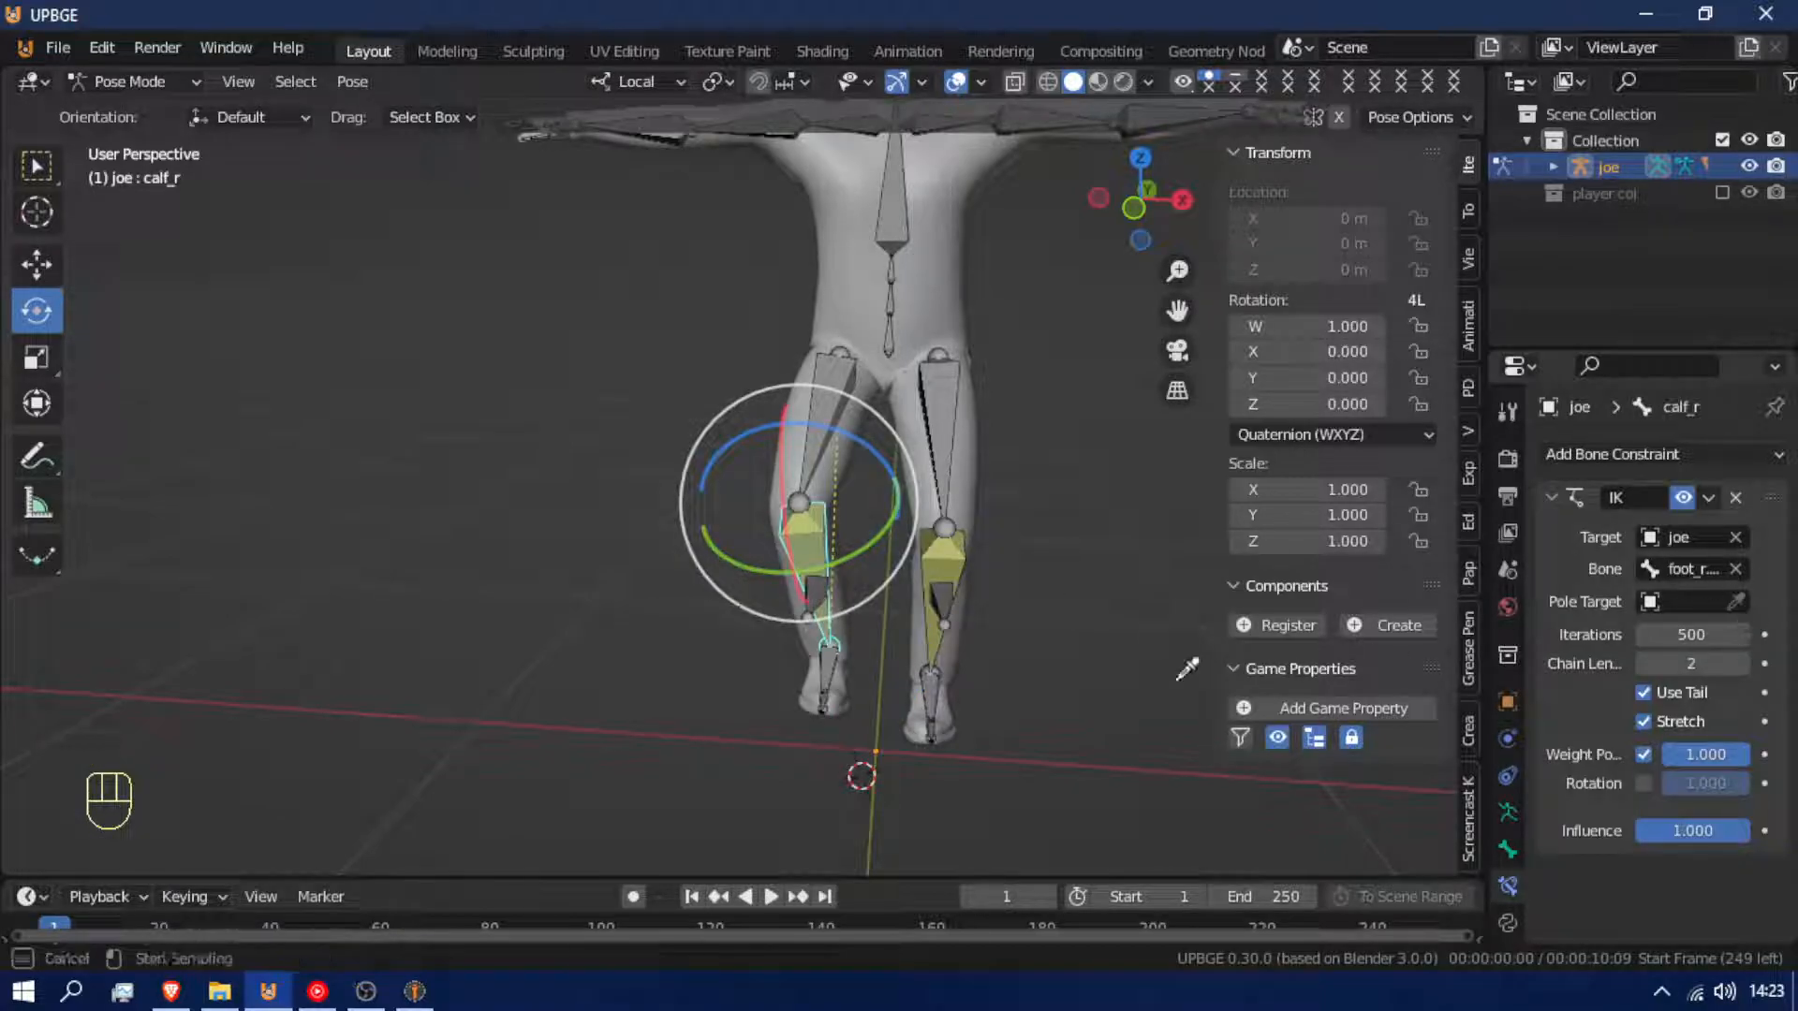
click(891, 646)
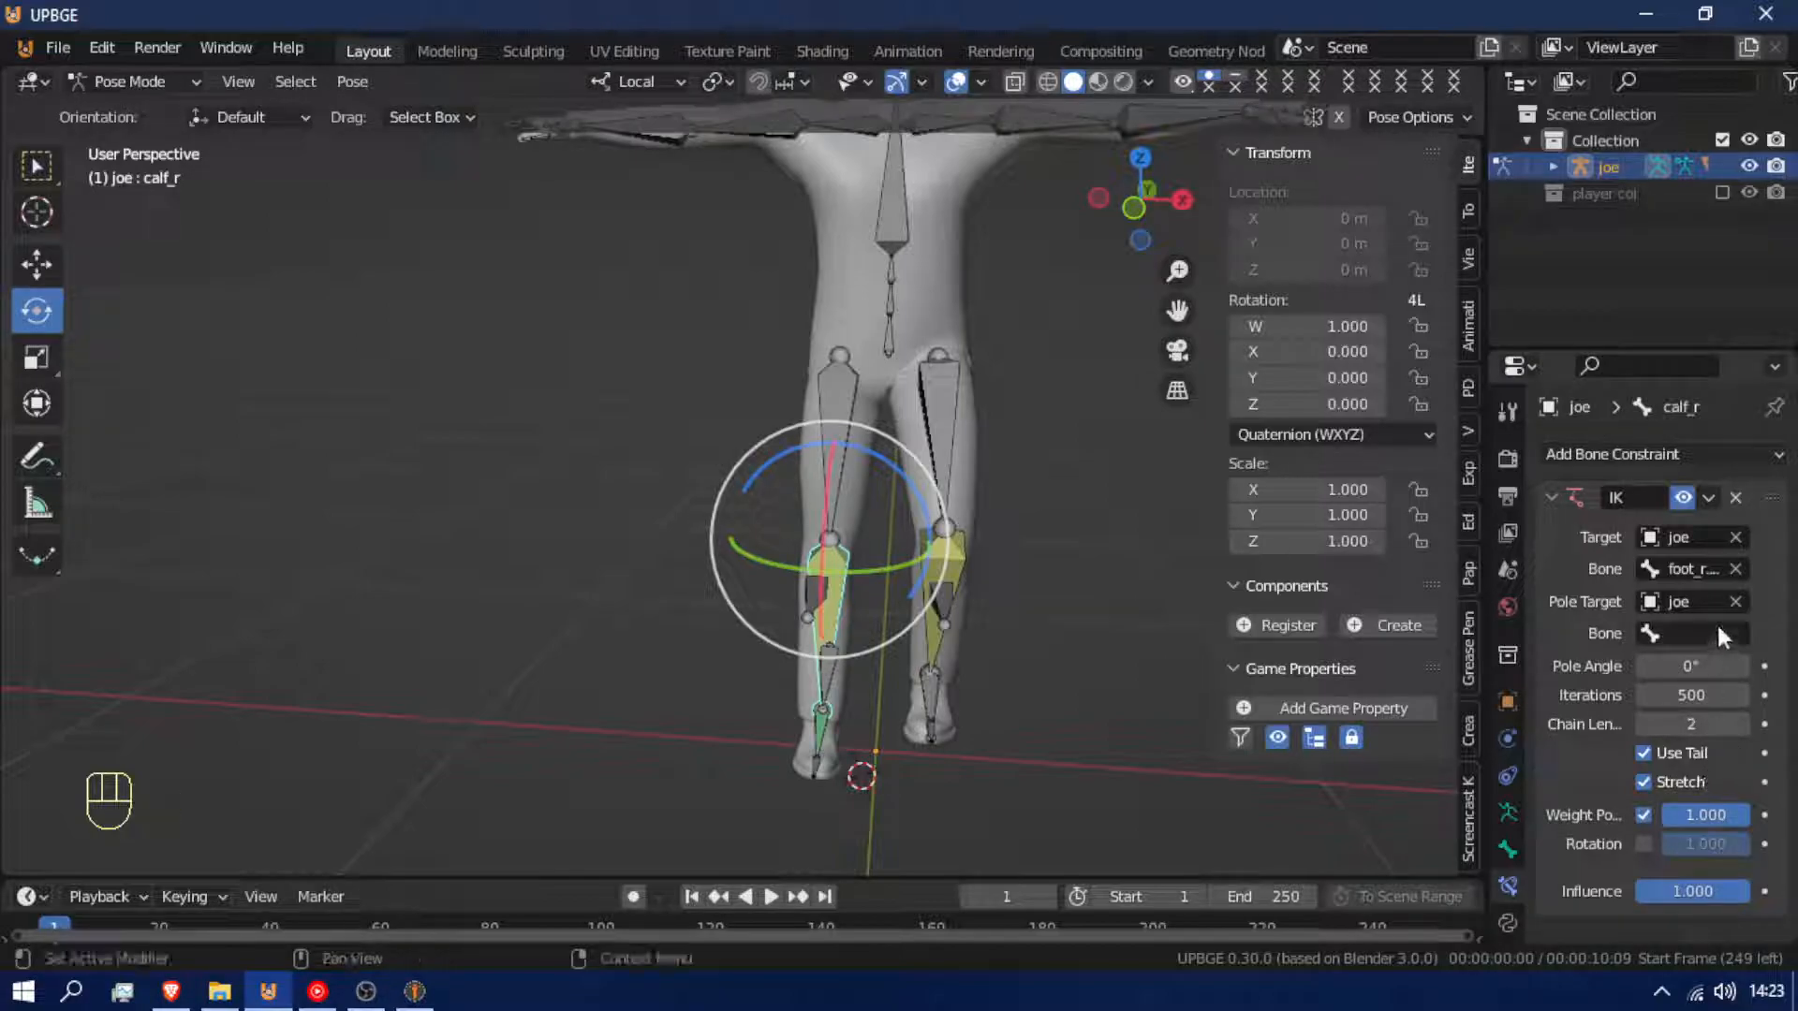
Clear calf_r's IK pole target and pick joe for it again from a closer view of the knee pole bones
click(1734, 602)
click(1734, 604)
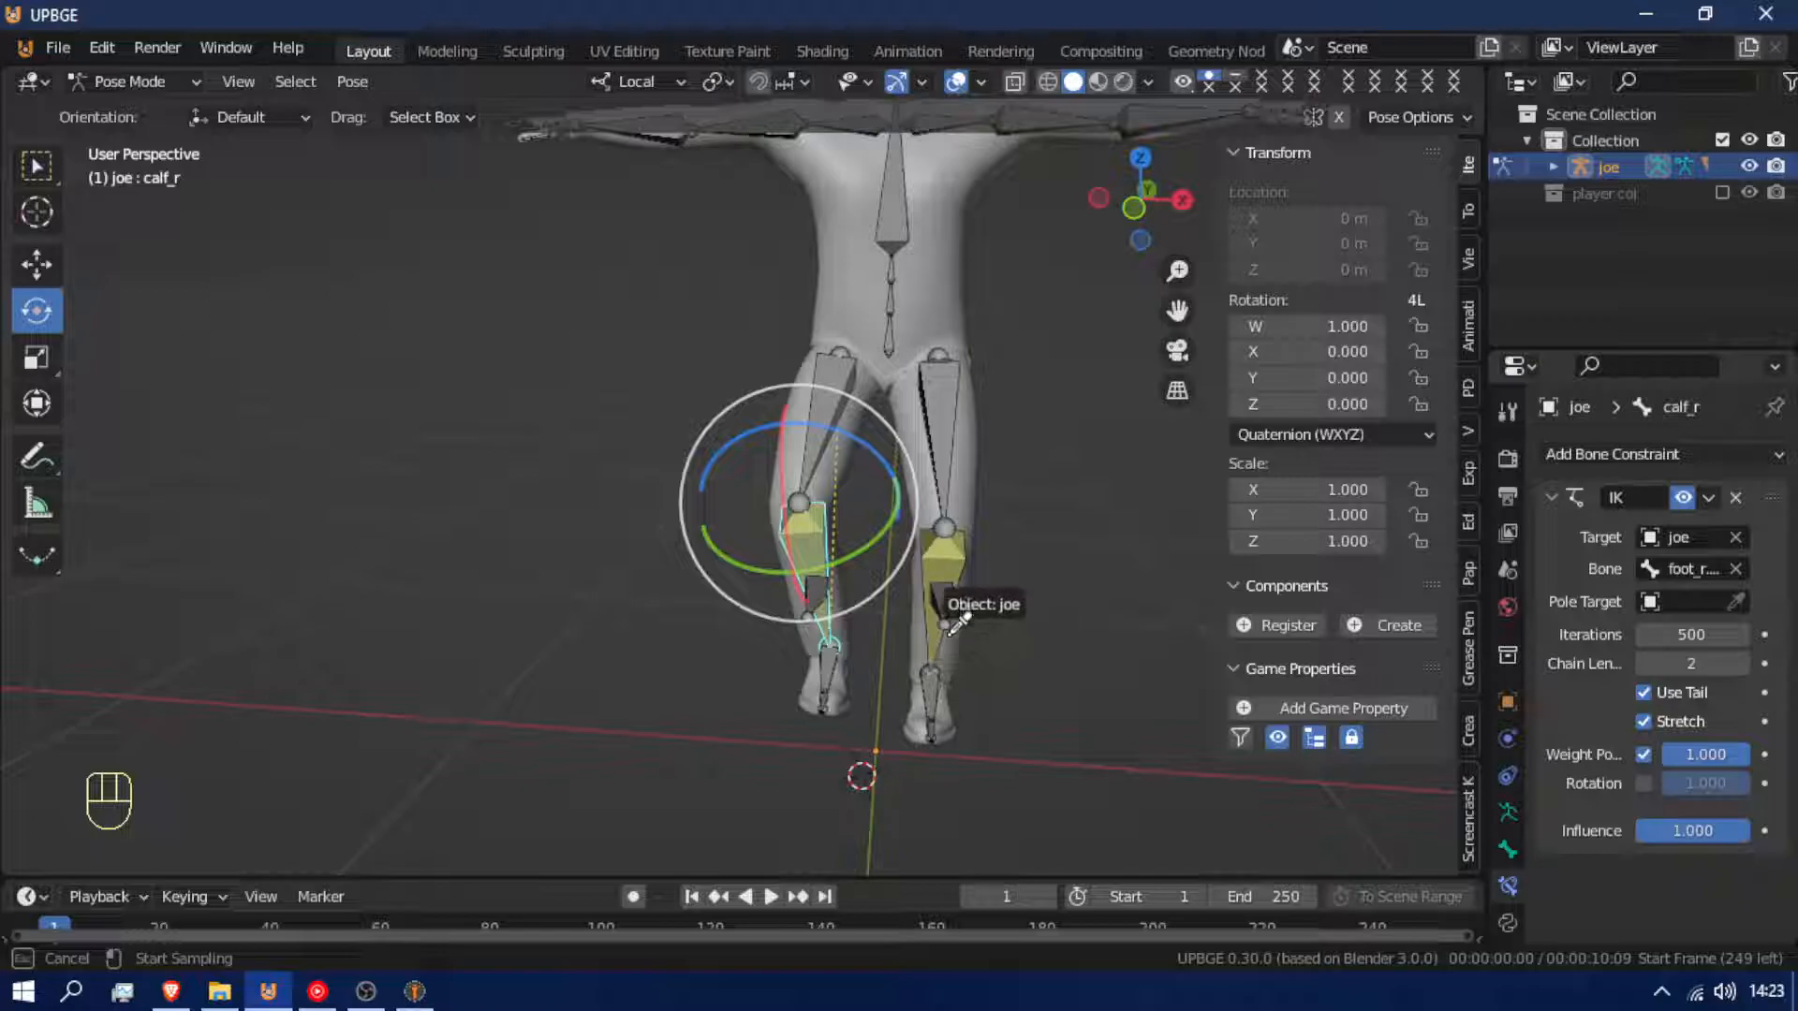
key(Escape)
key(shift+f)
key(d)
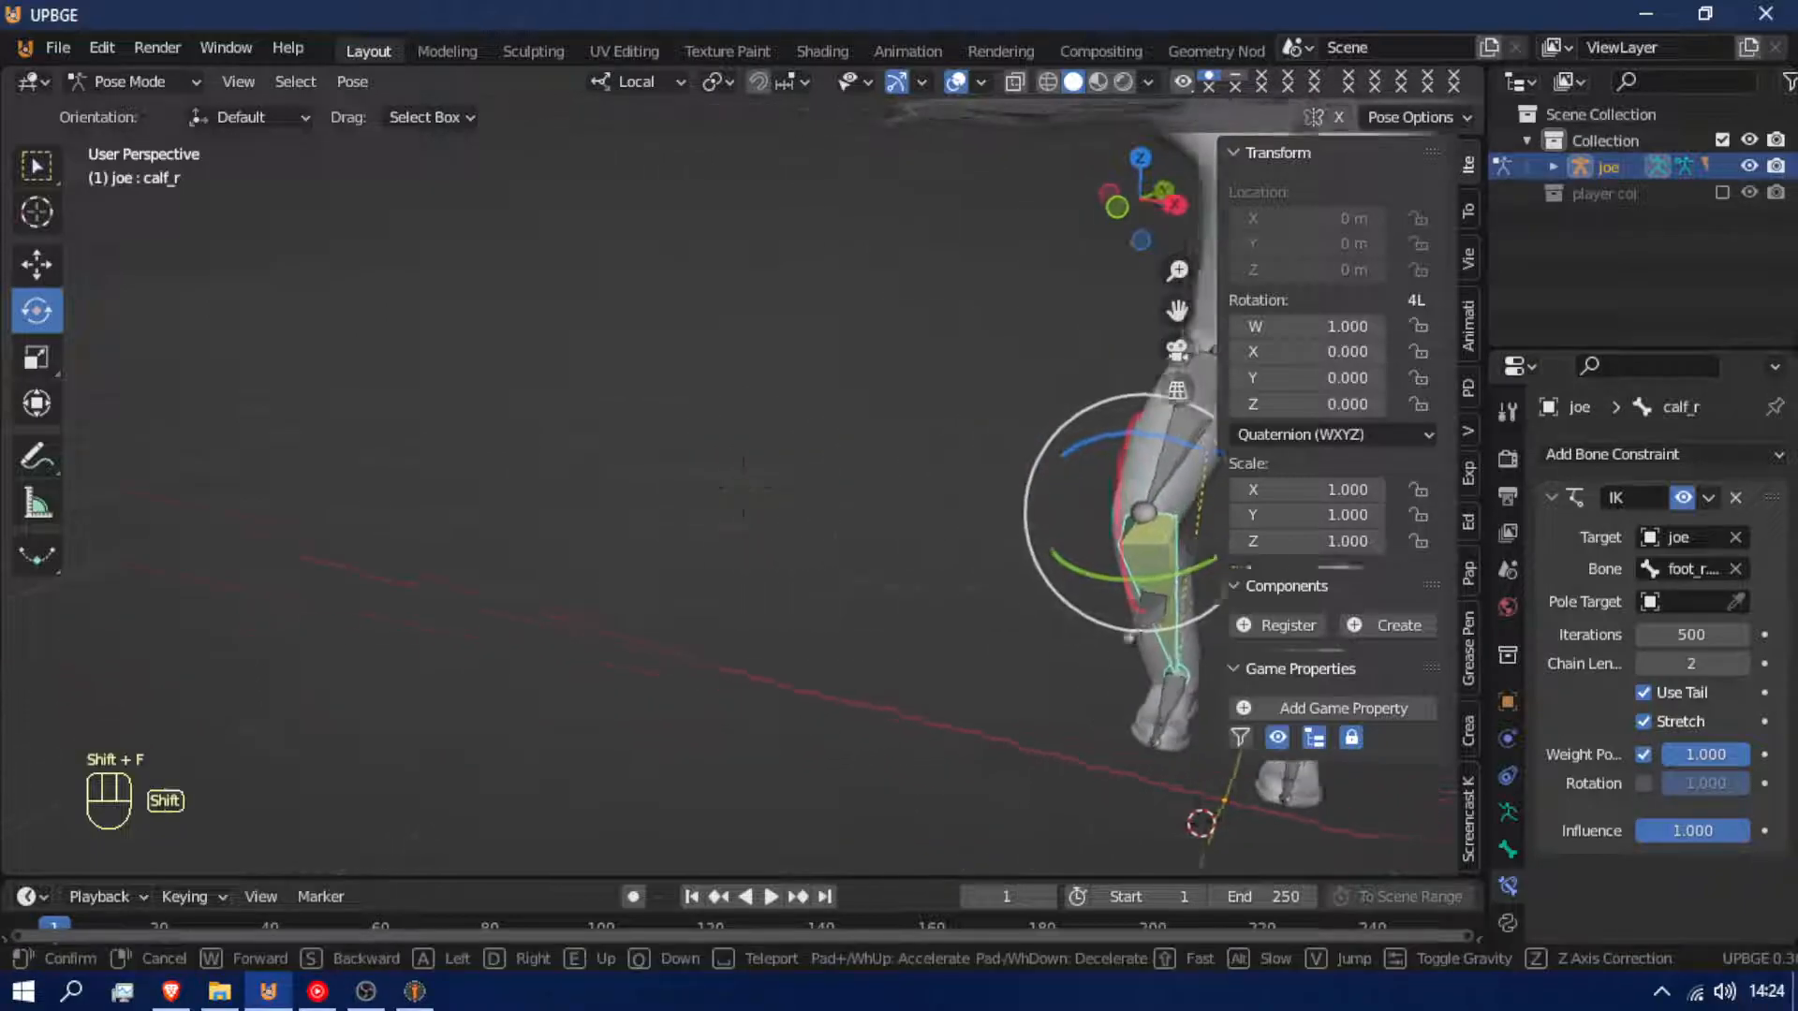
click(955, 627)
click(1734, 604)
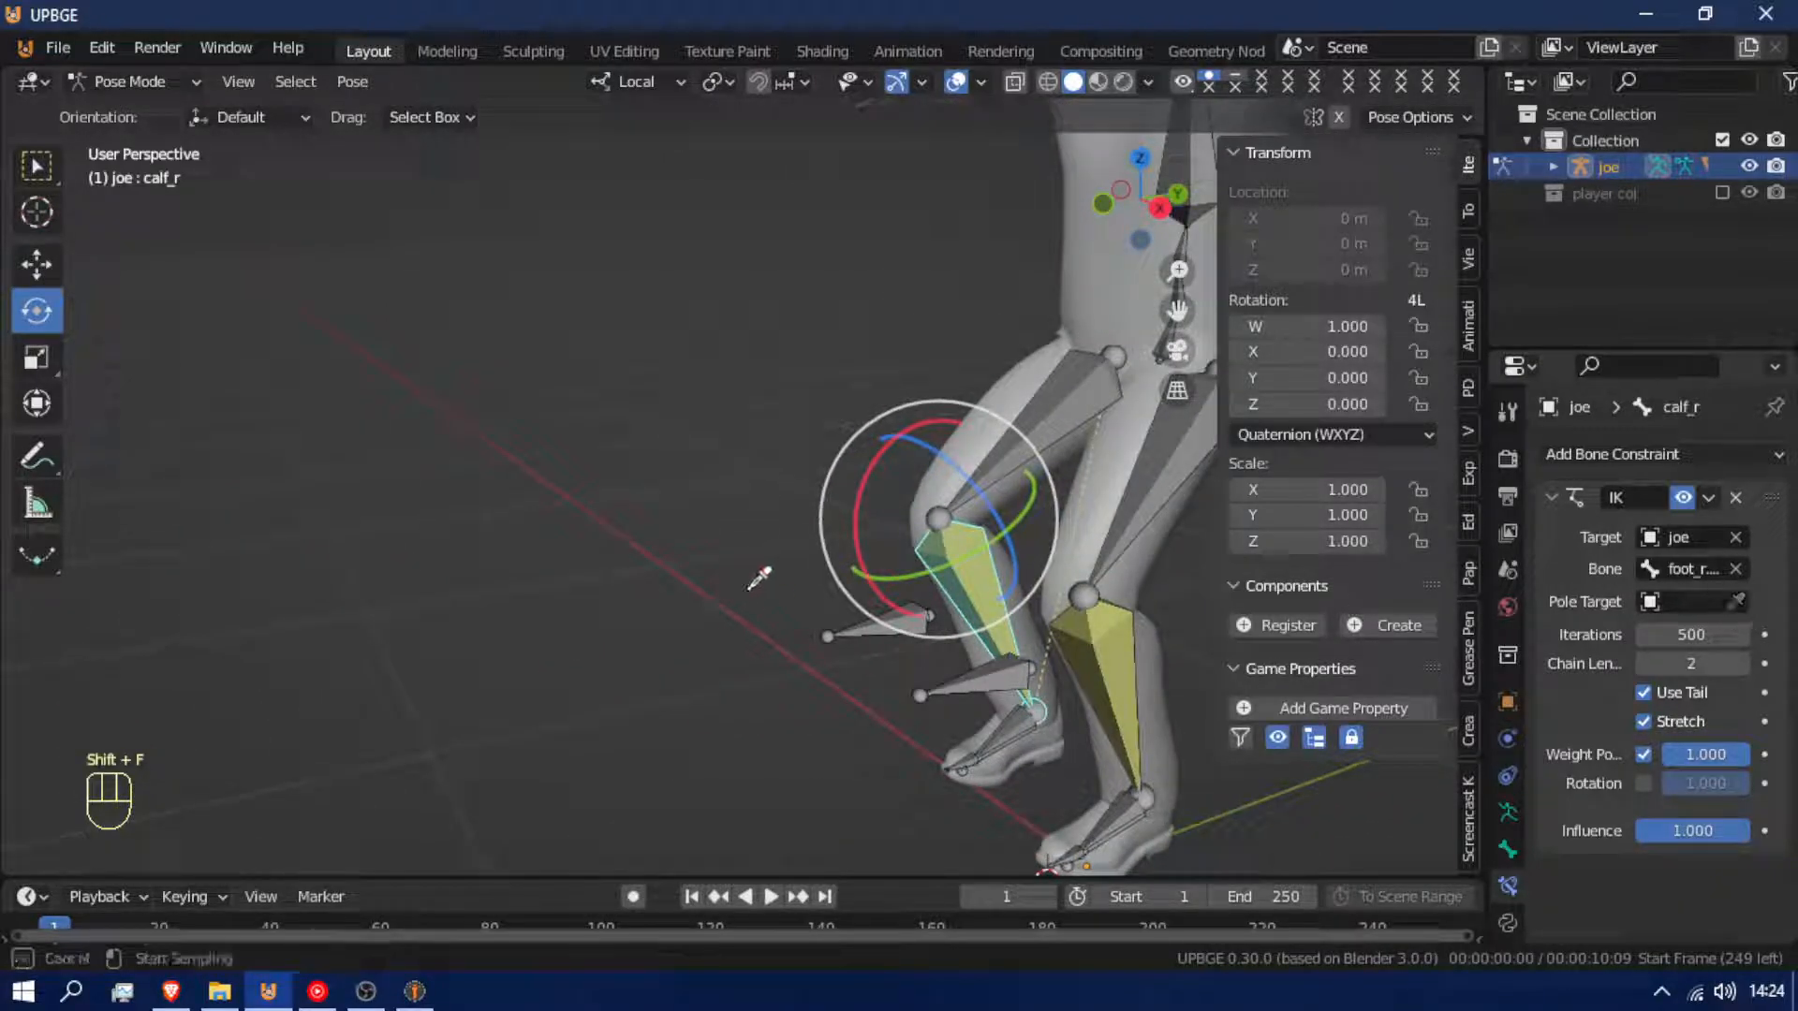
click(849, 628)
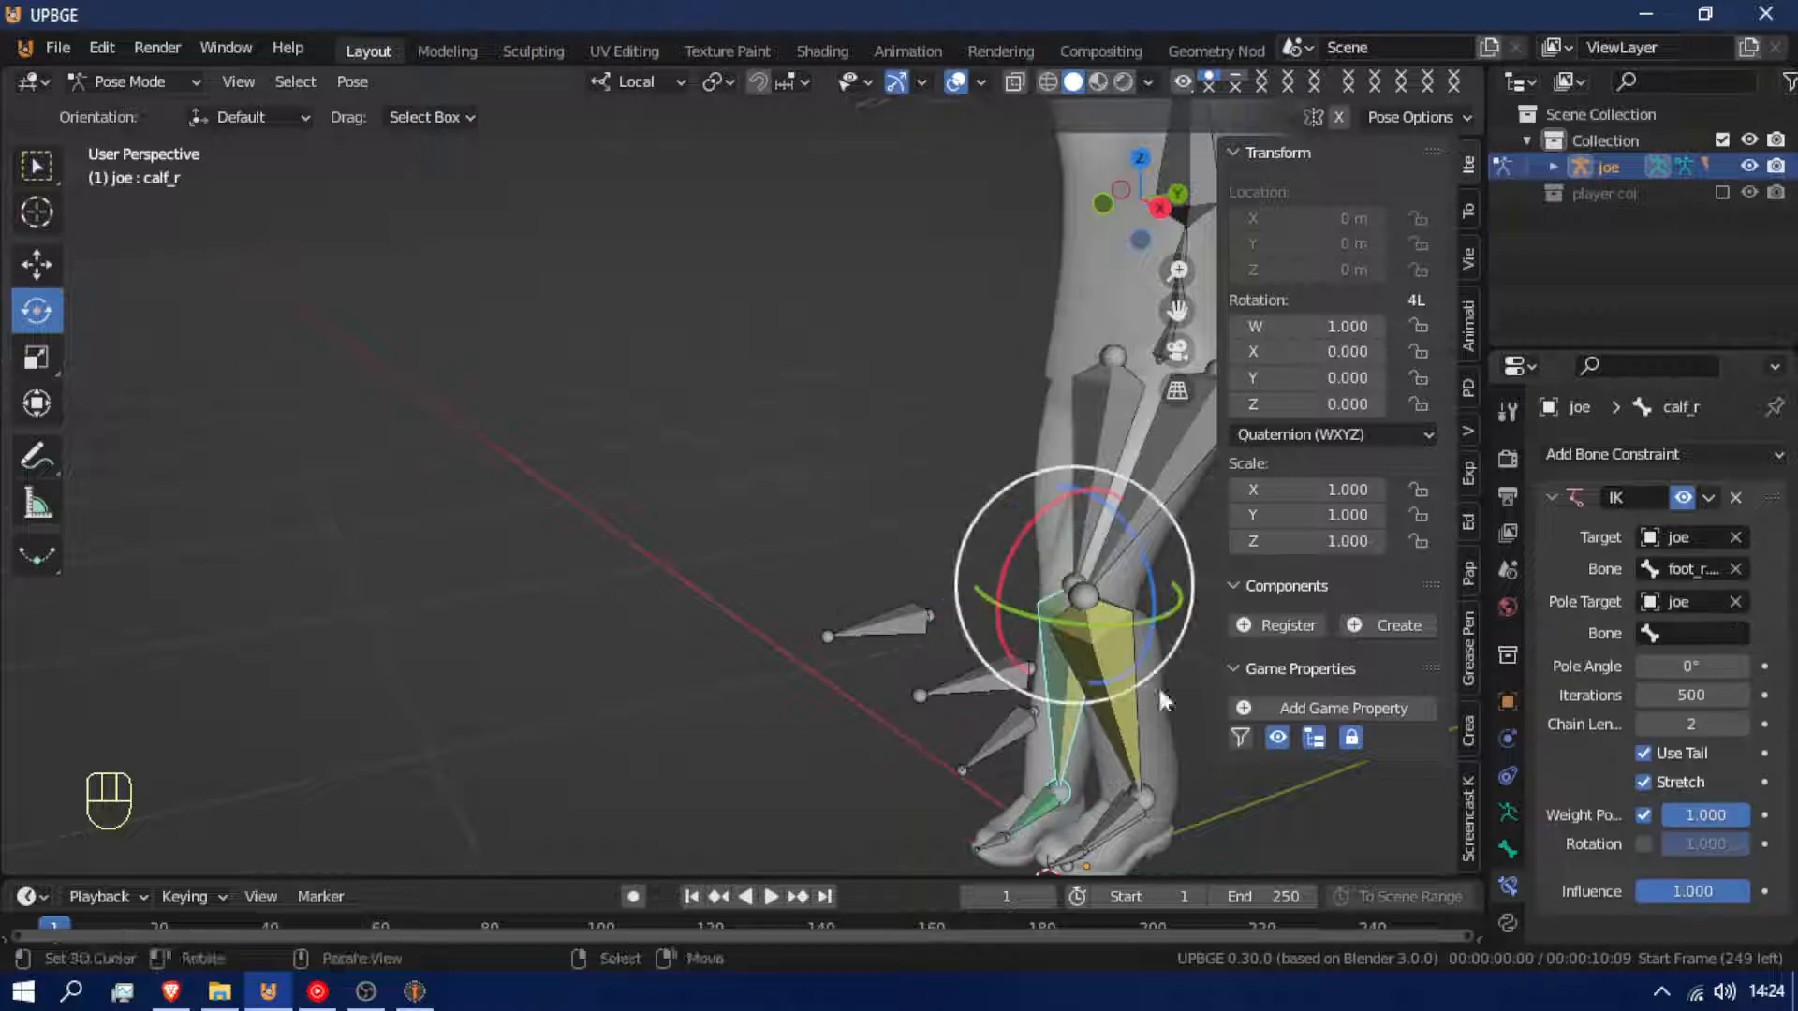
key(ctrl+z)
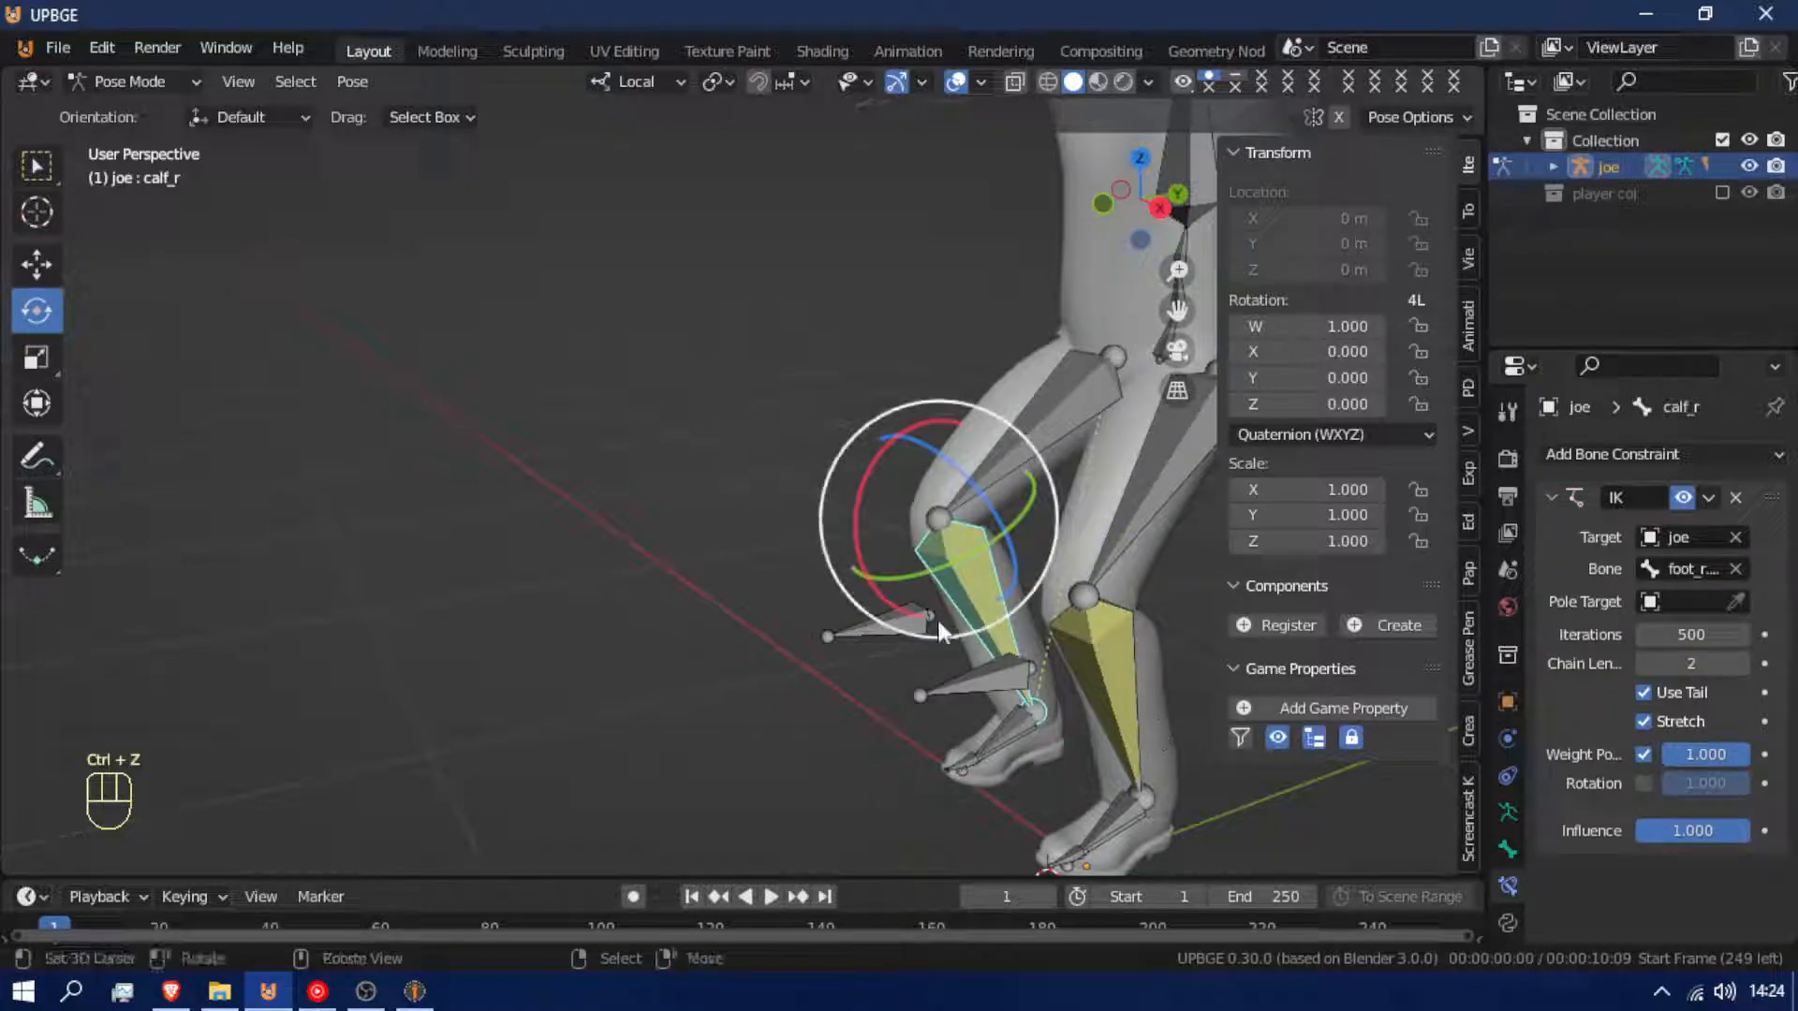
click(1732, 604)
click(902, 640)
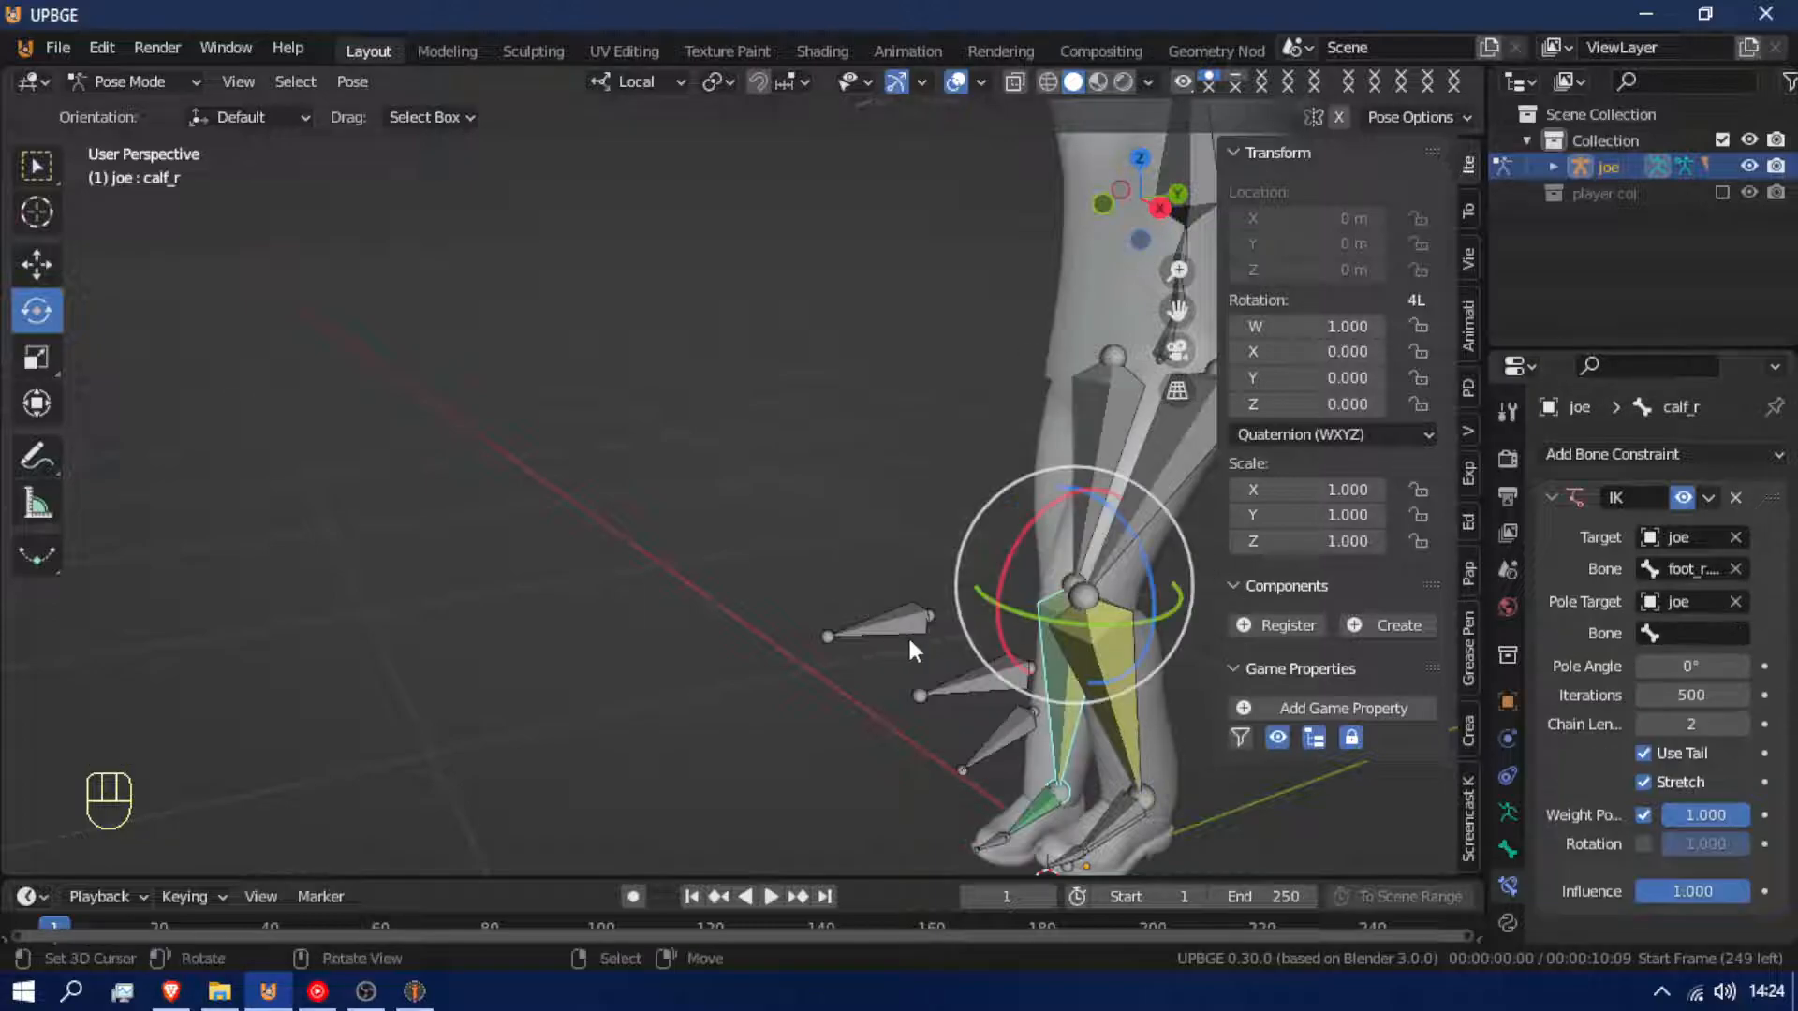
Try moving foot_r and the foot control foot_r.001 to check the right leg's IK
right_click(1030, 817)
key(g)
right_click(1022, 794)
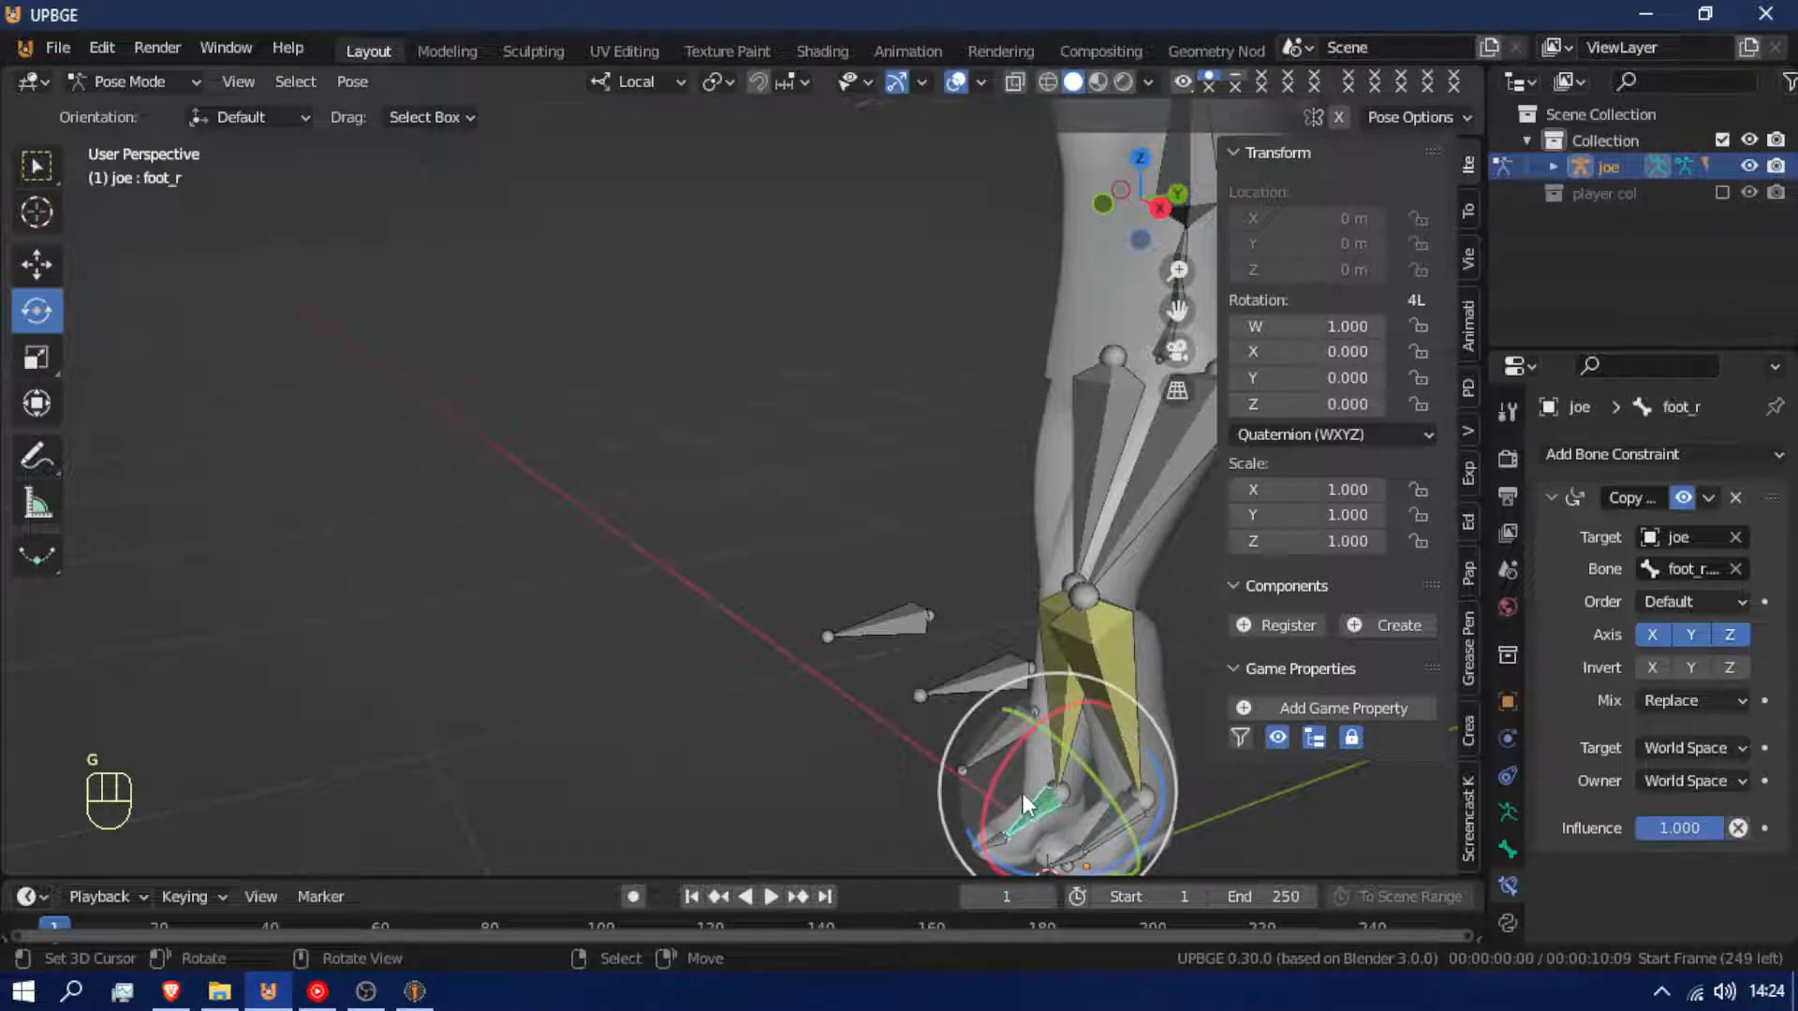
right_click(1009, 710)
key(g)
click(994, 794)
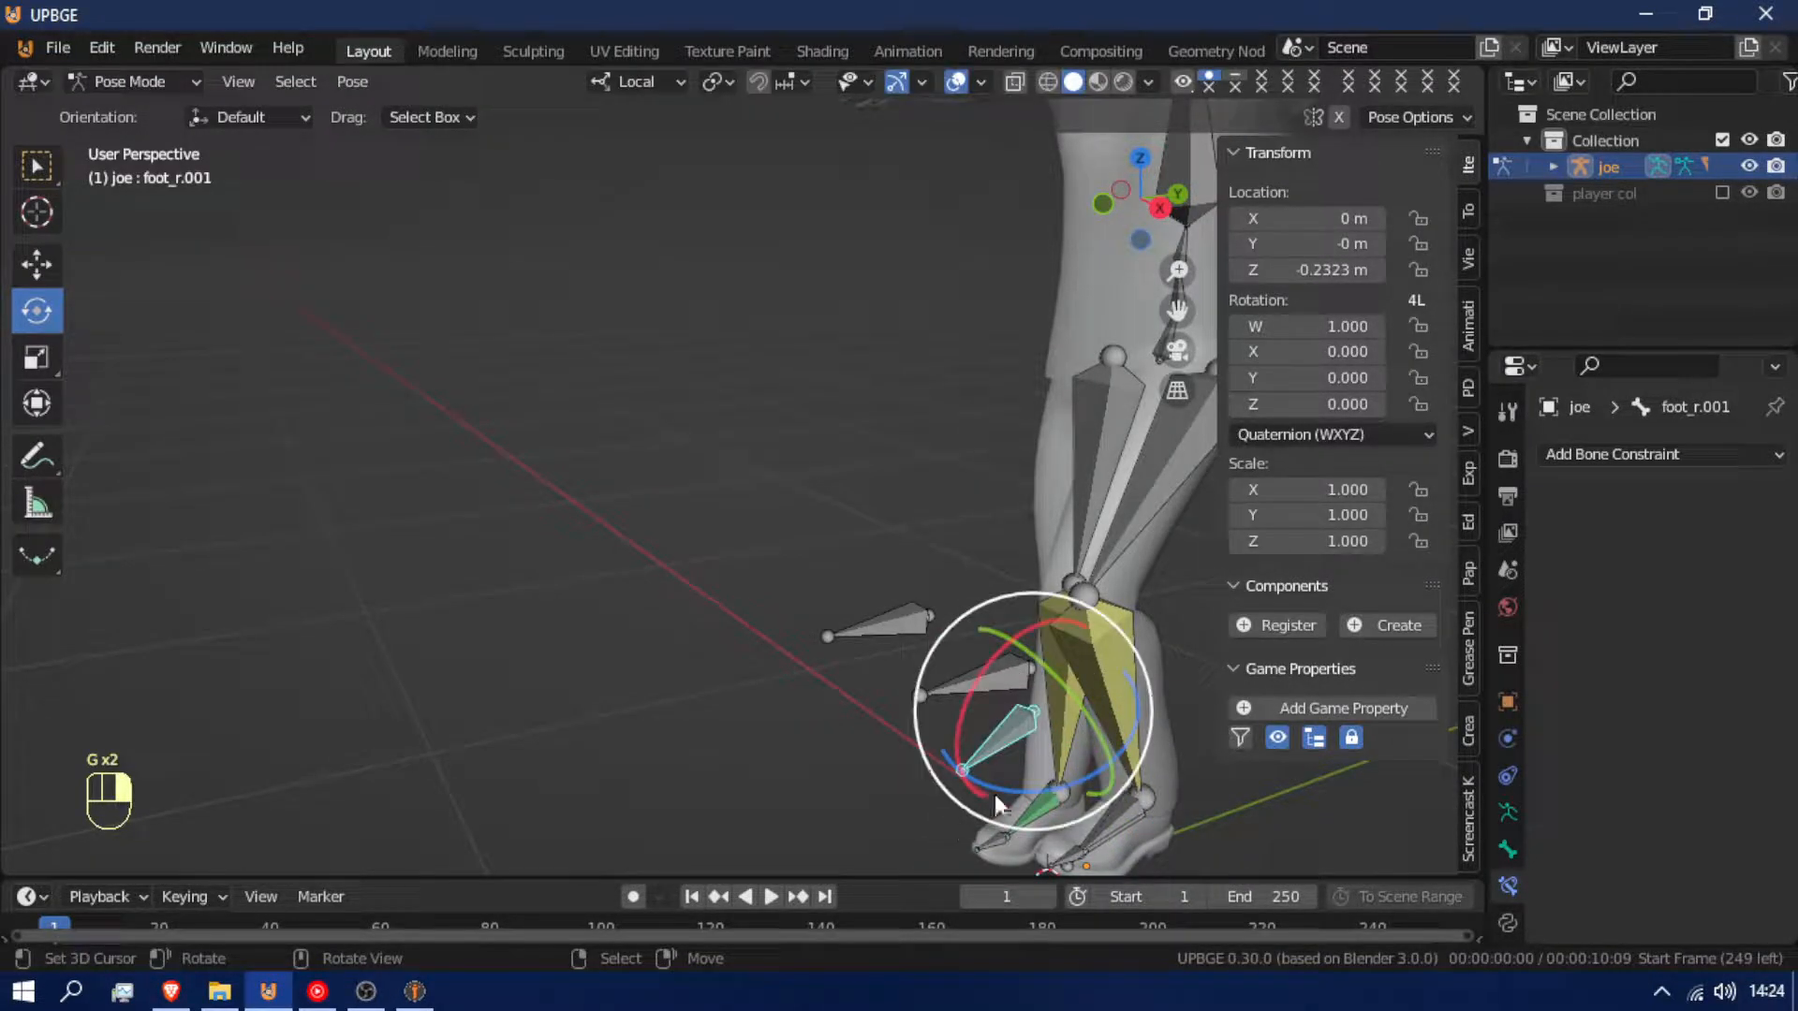
Select calf_r and set the pole bone of its IK constraint to thigh_r.001
right_click(1086, 698)
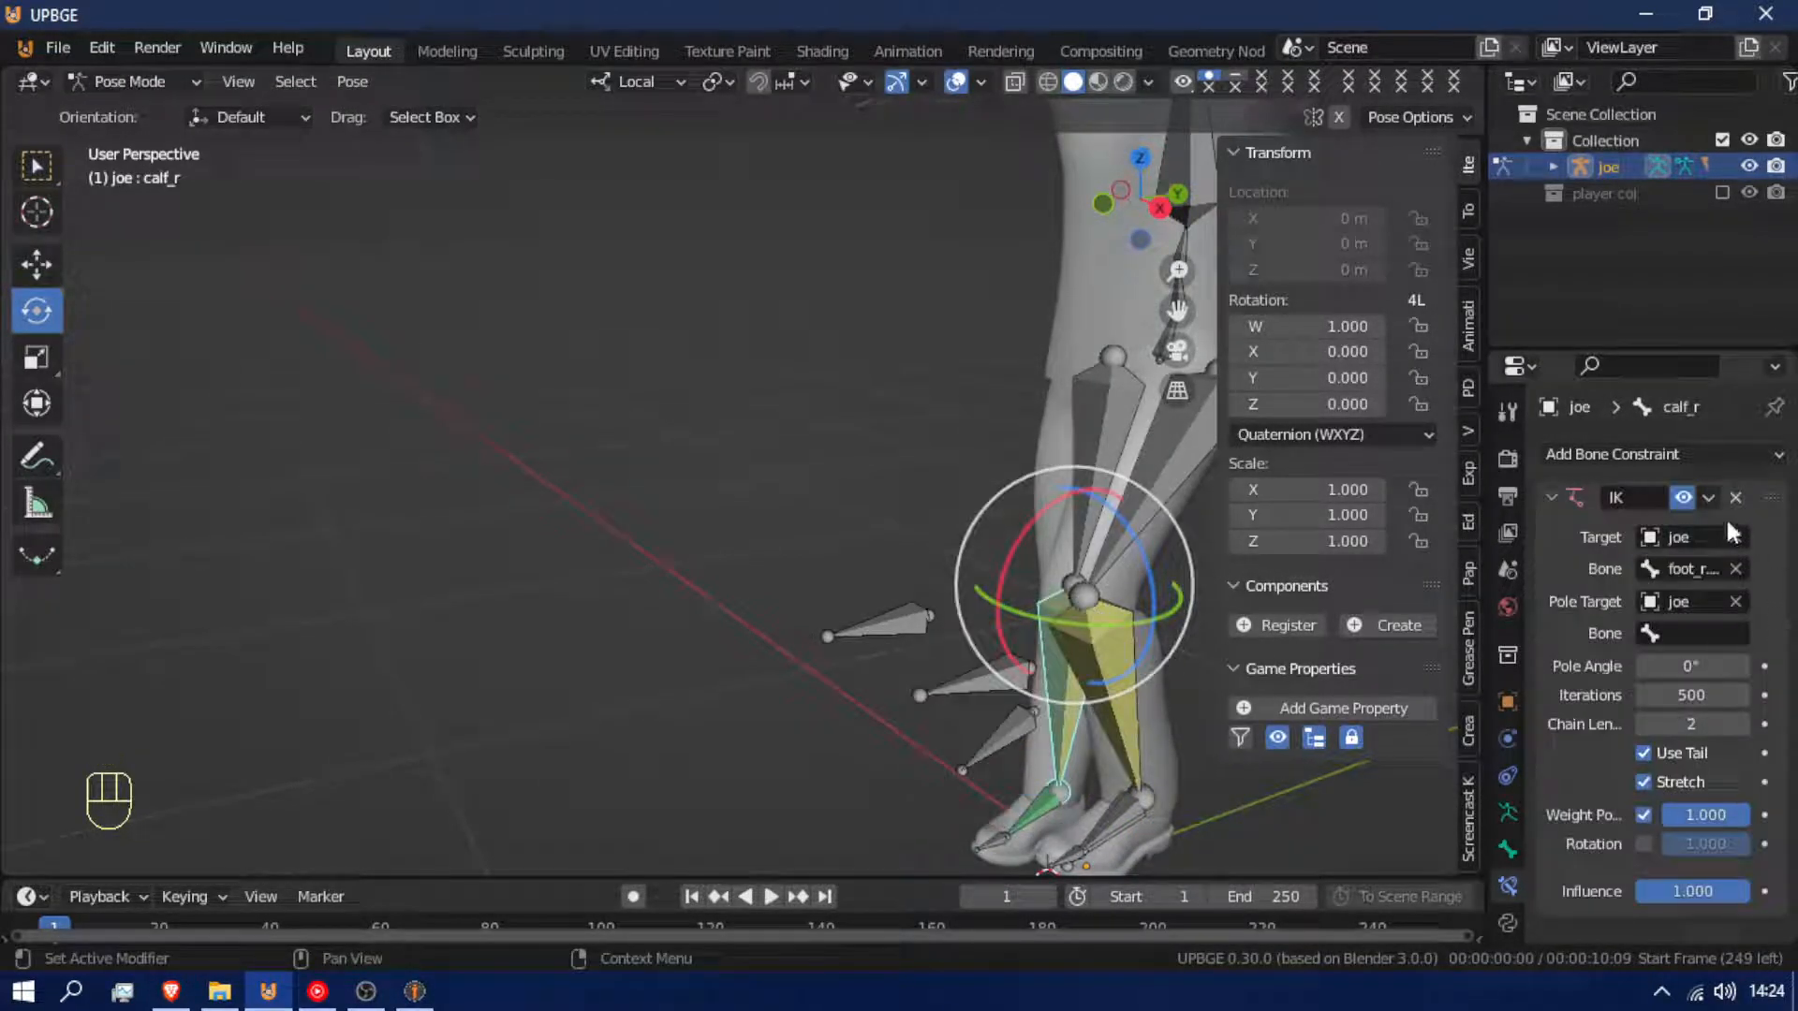
click(1698, 634)
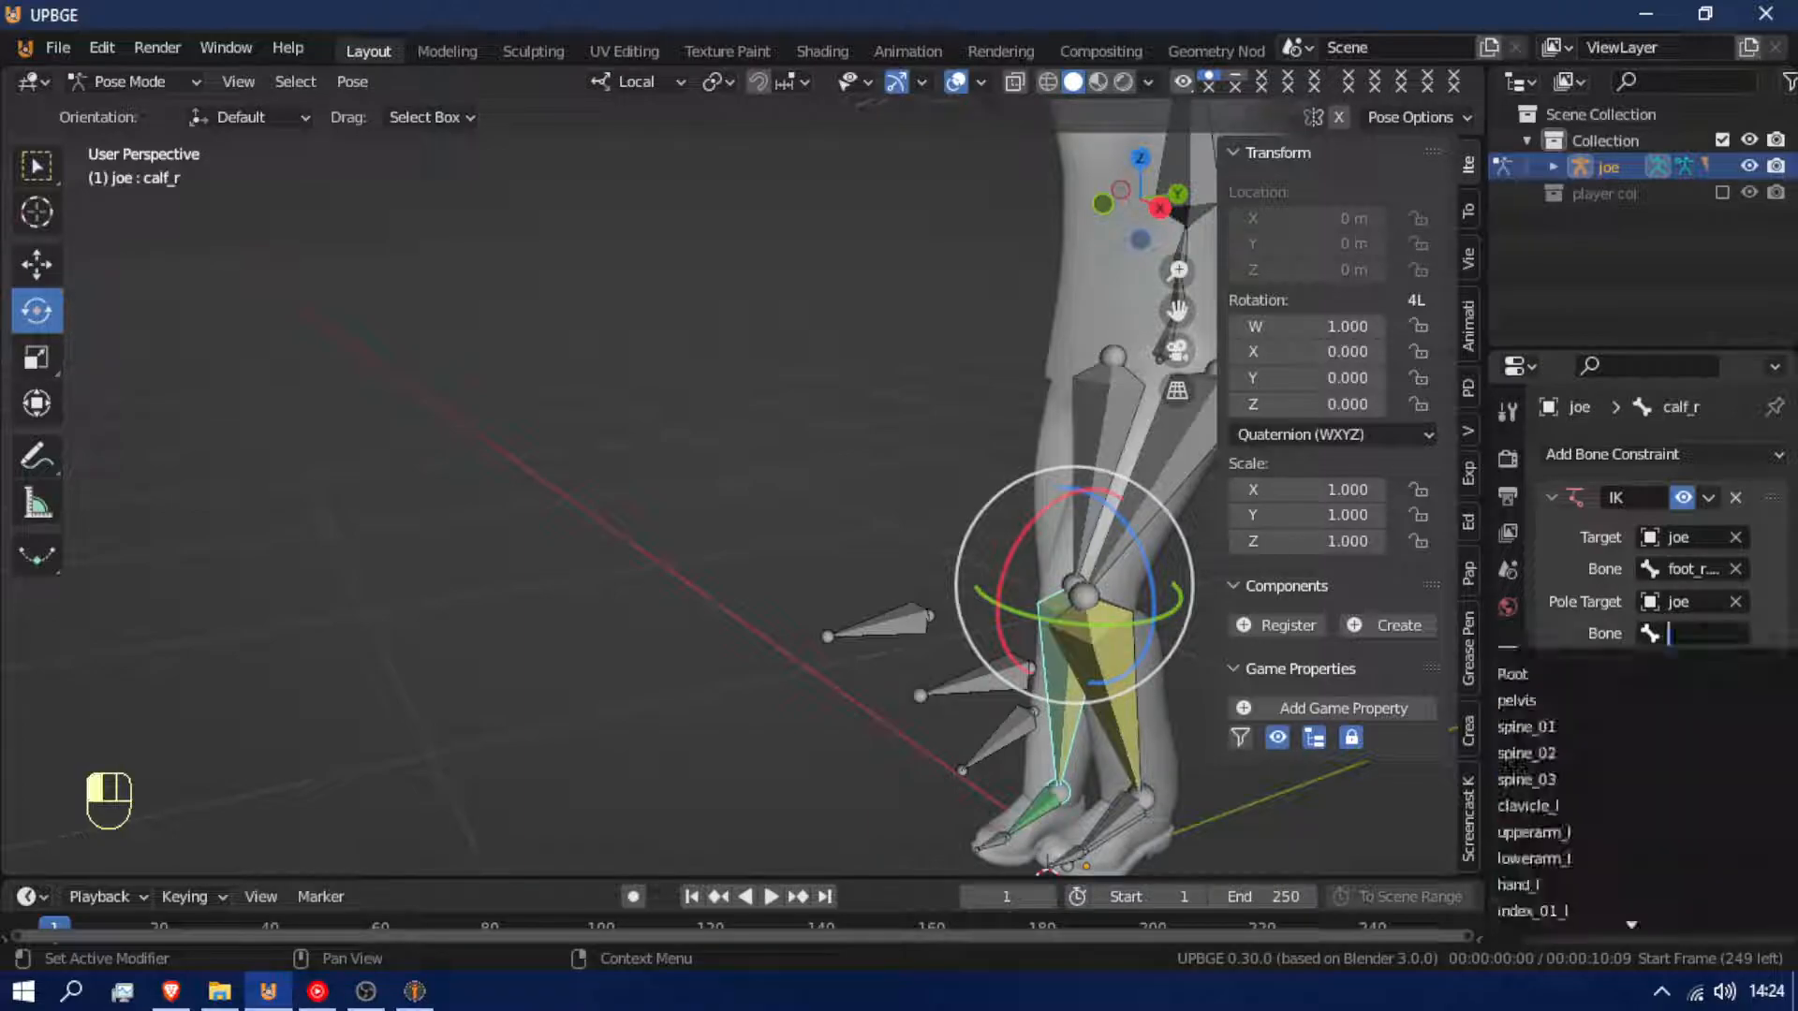
text(thigh_l.001)
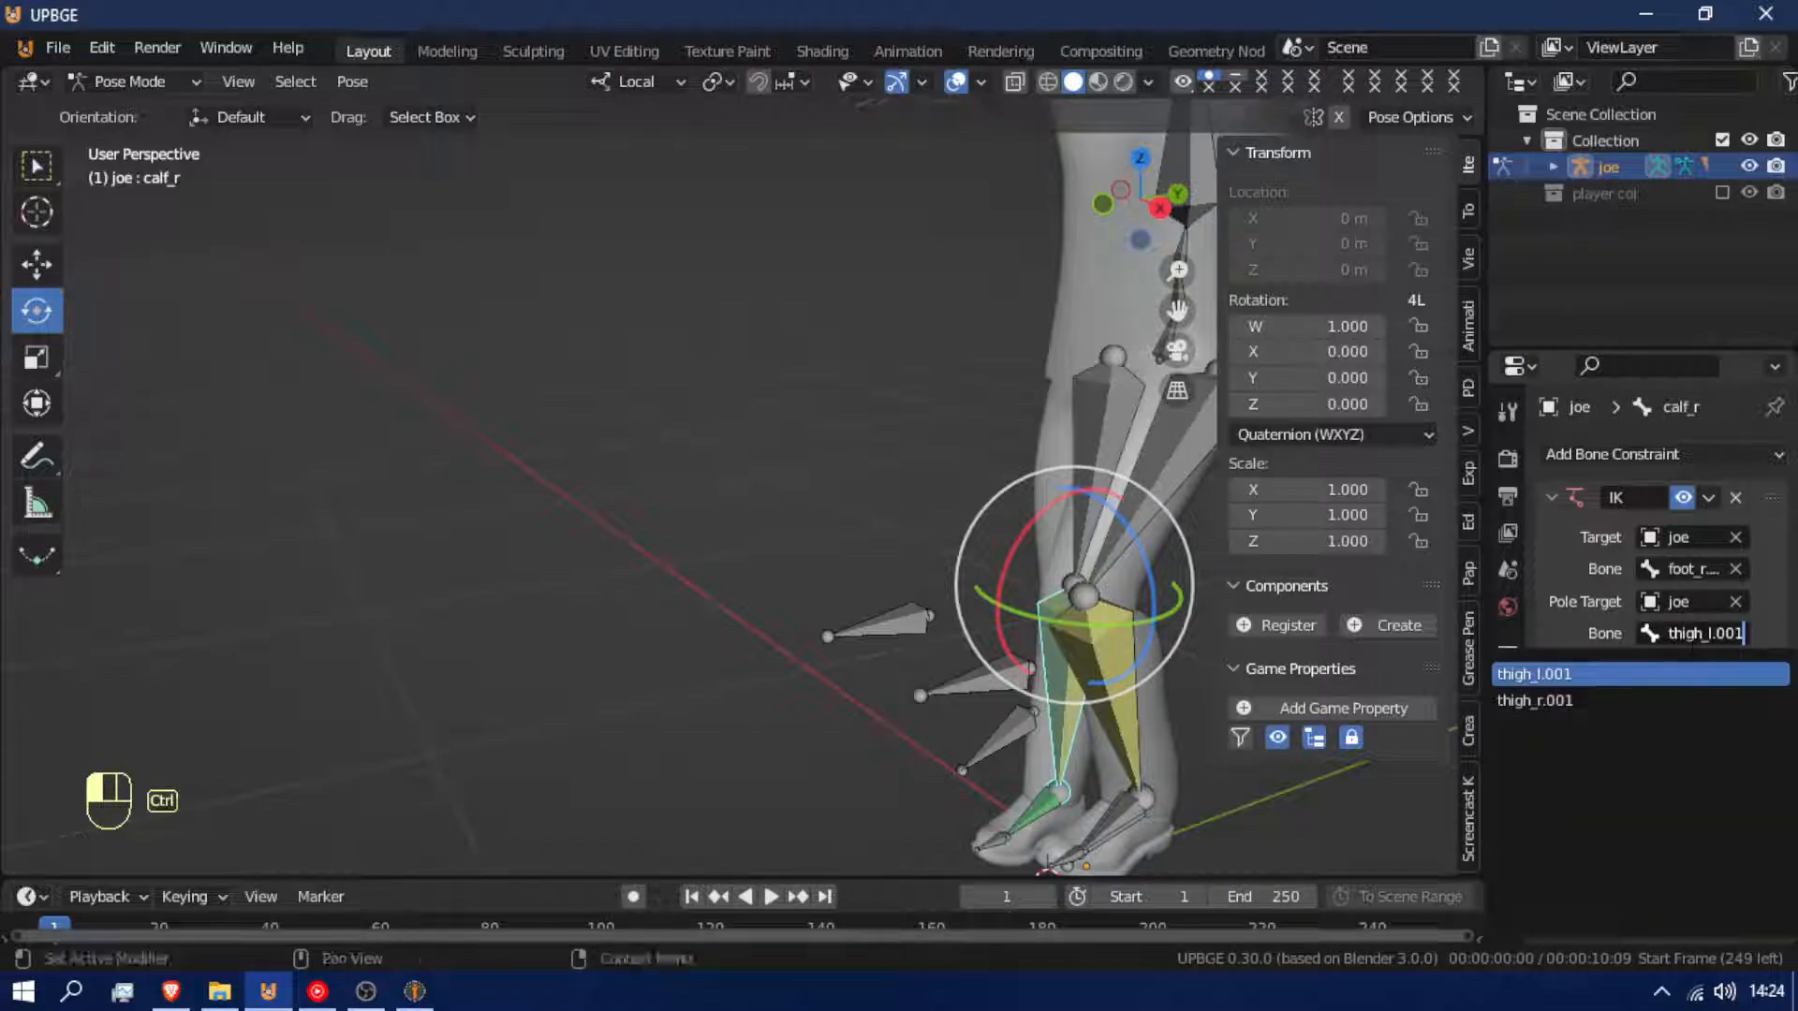
click(1683, 700)
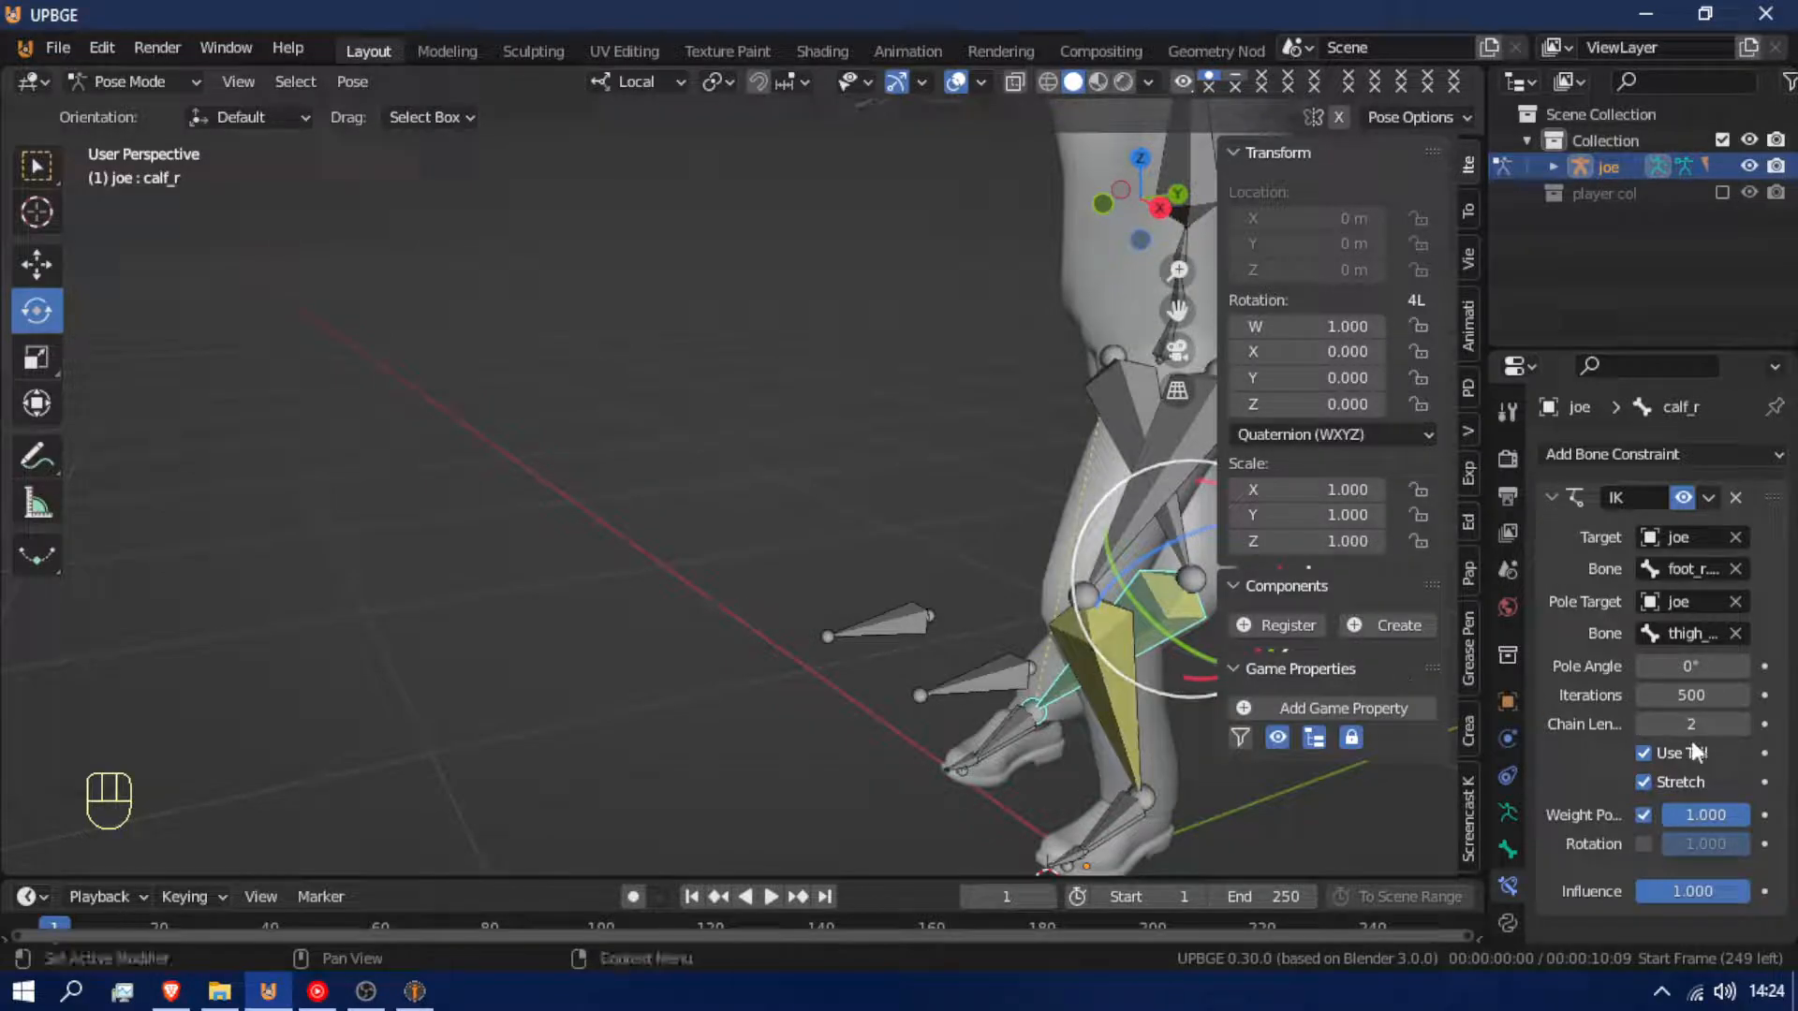
Try a pole angle of -90° on calf_r's IK constraint
key(shift+f)
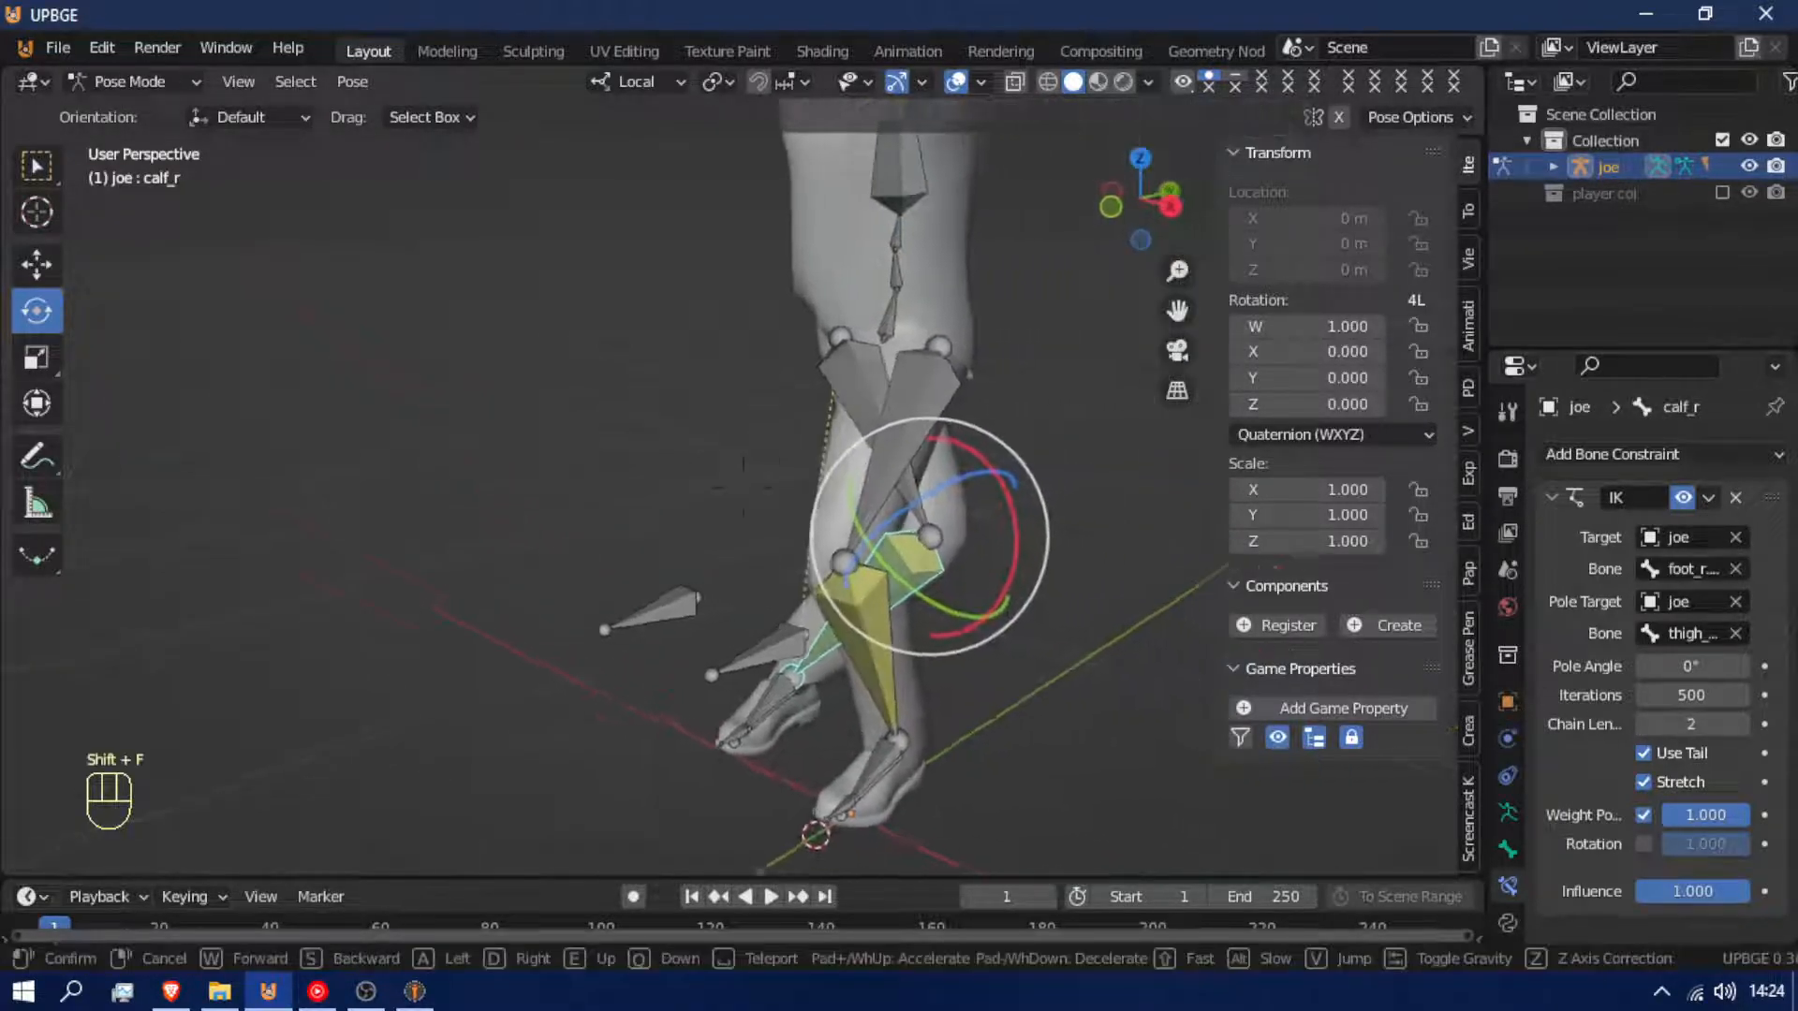
click(1690, 666)
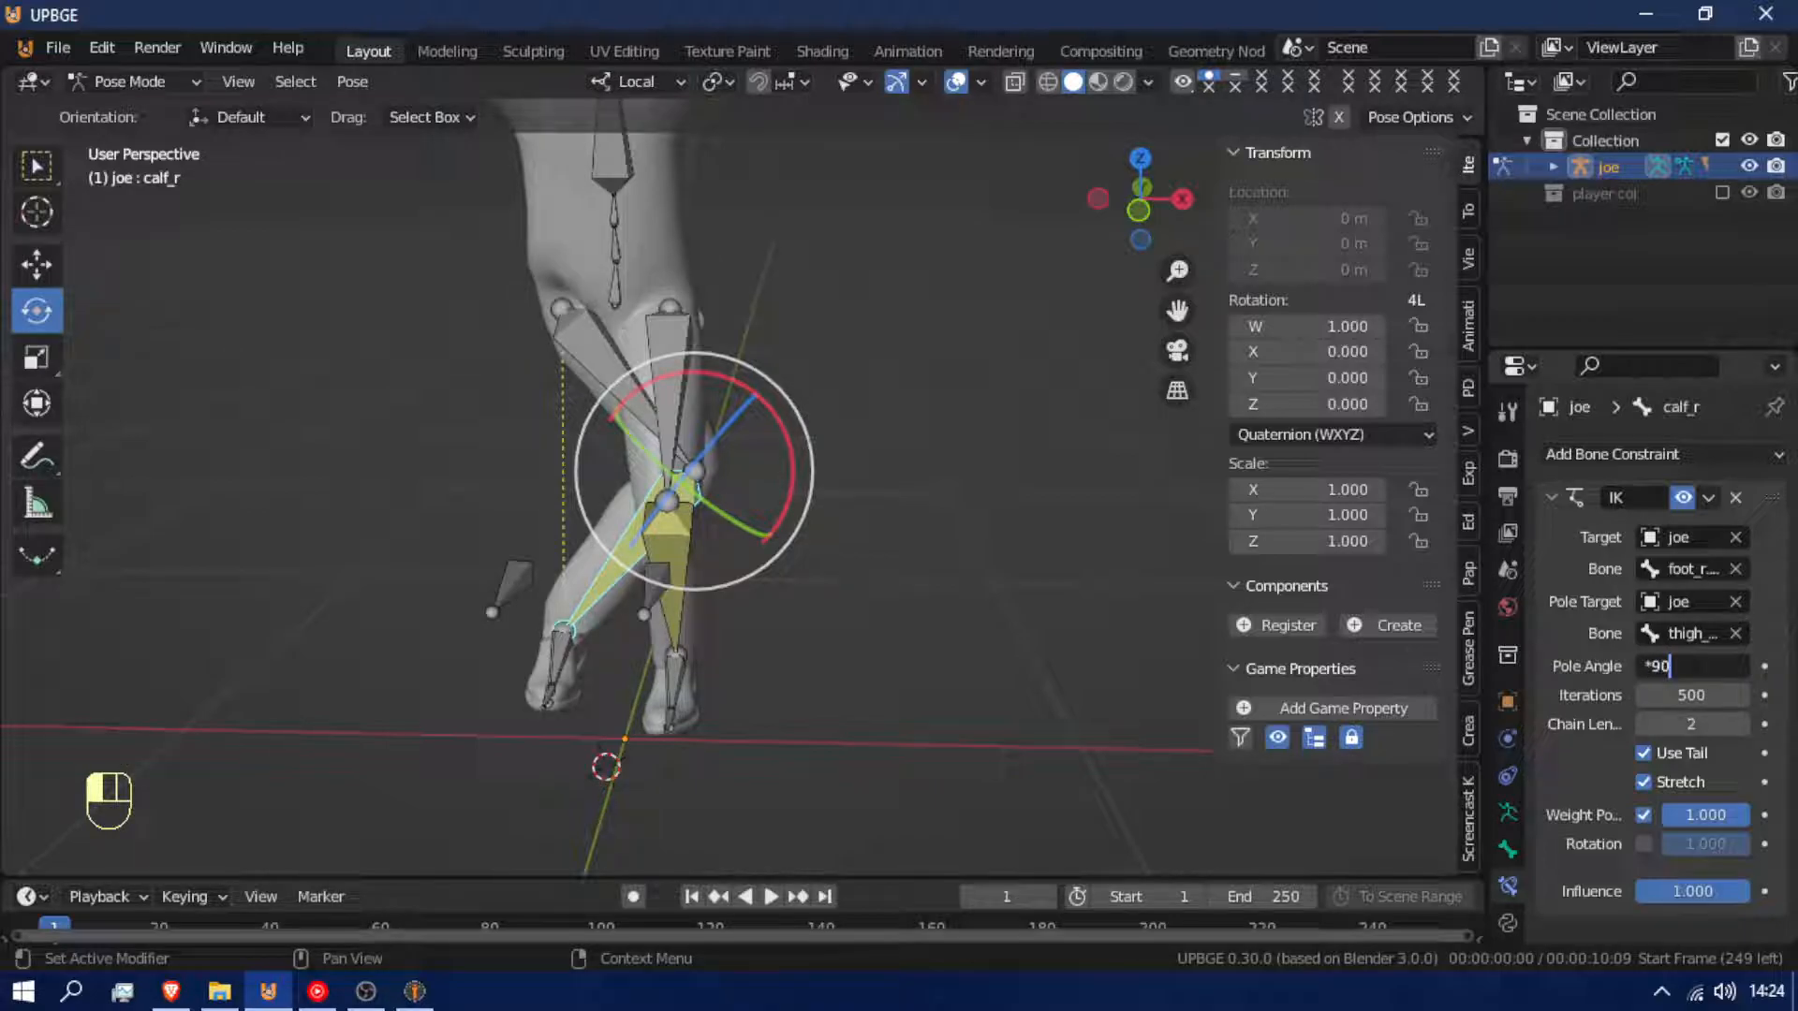
text(*90)
key(Return)
drag(1716, 667, 1753, 667)
key(Escape)
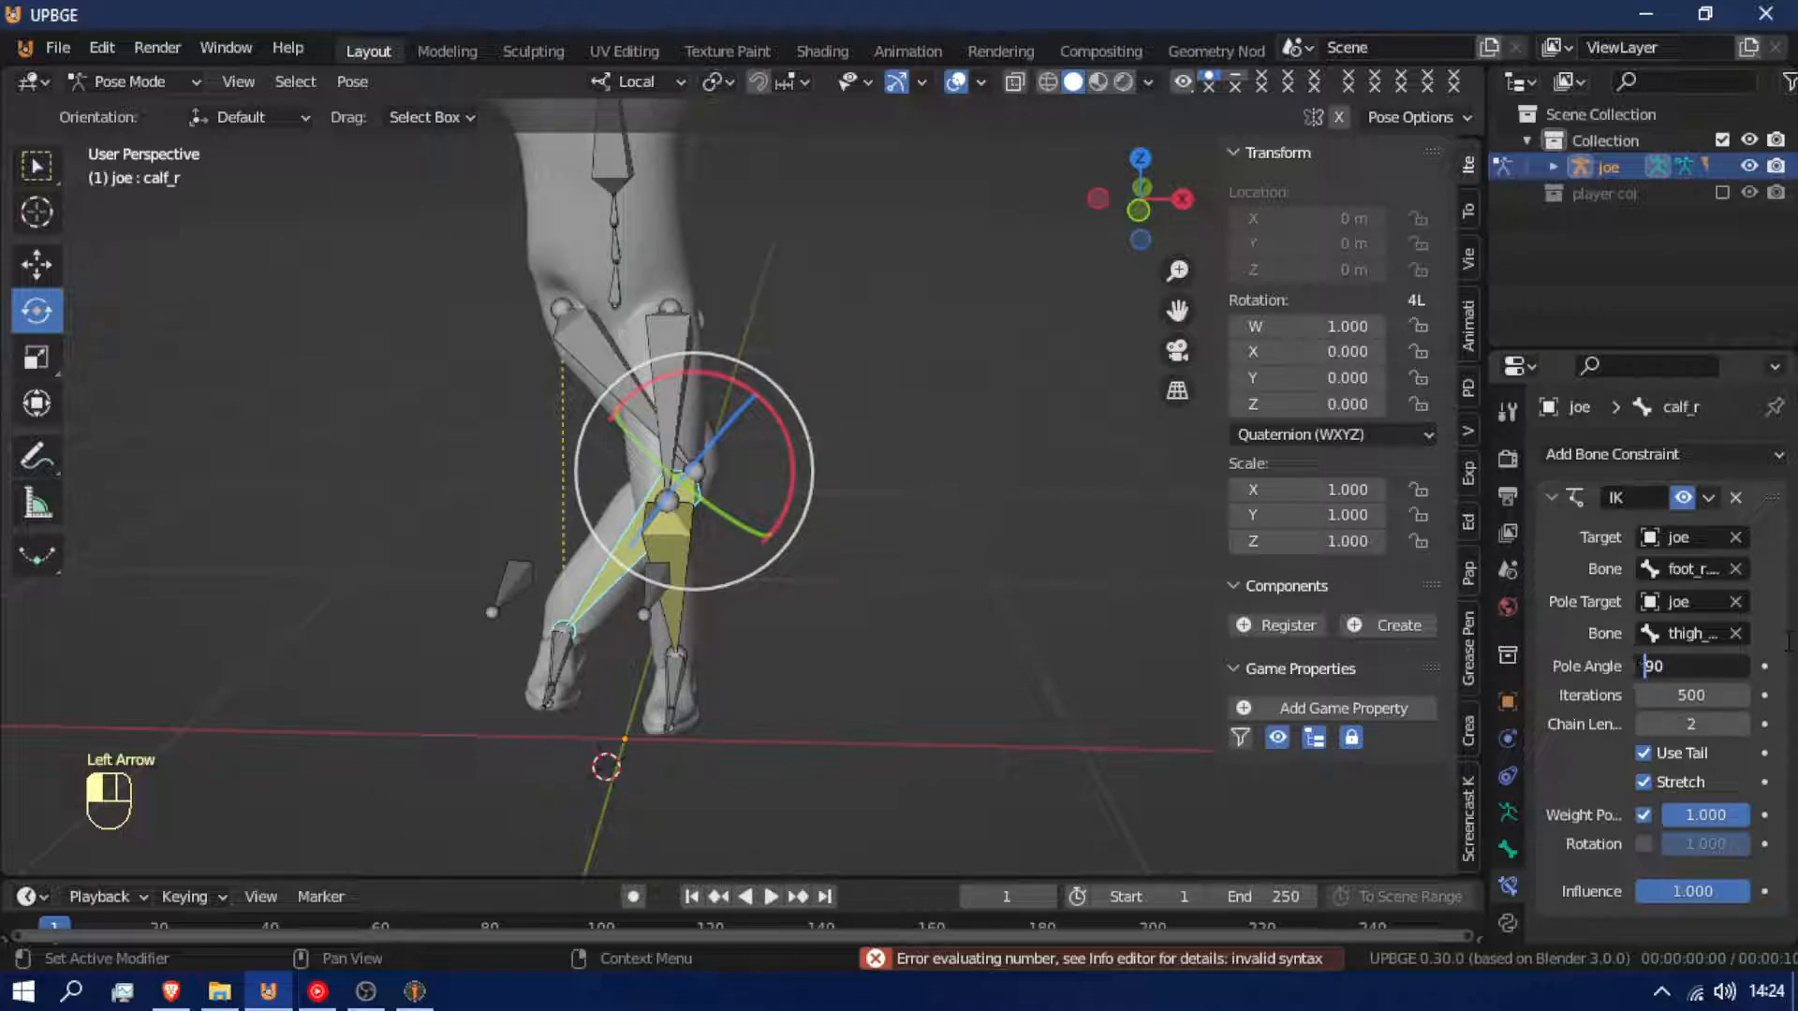
key(Return)
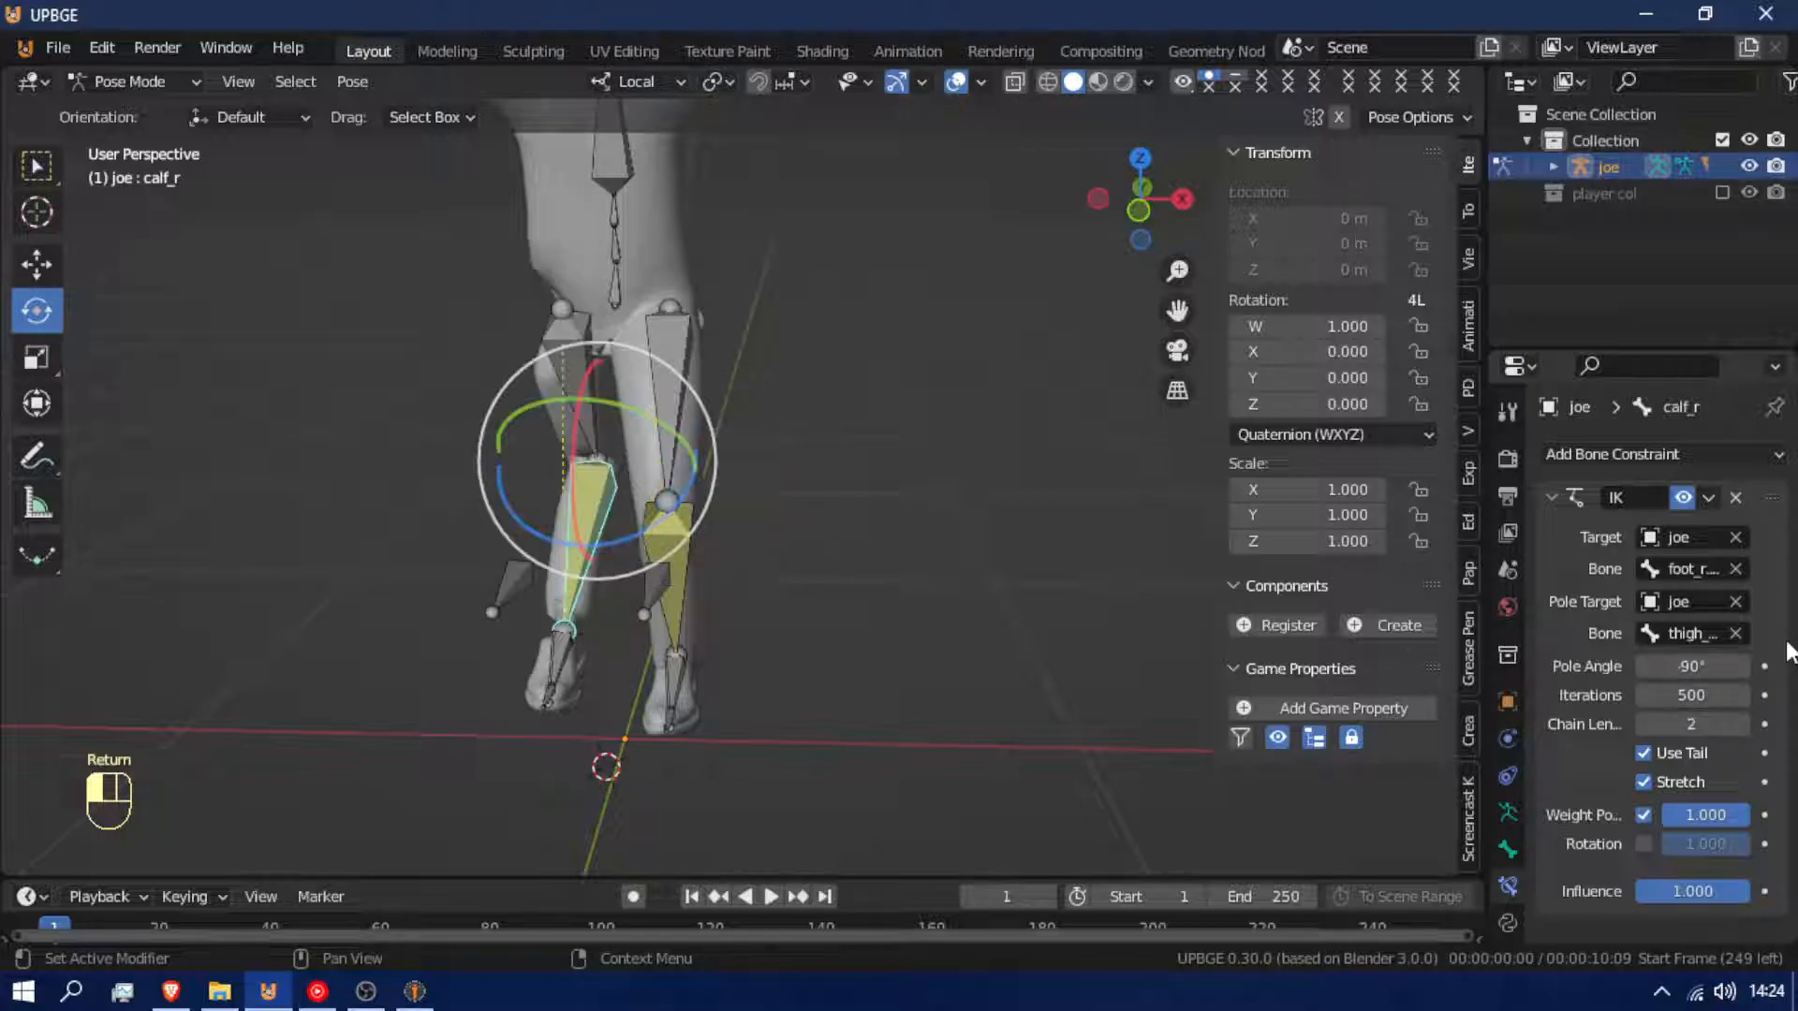
Set the pole angle of calf_r's IK constraint to 90°
double_click(1691, 666)
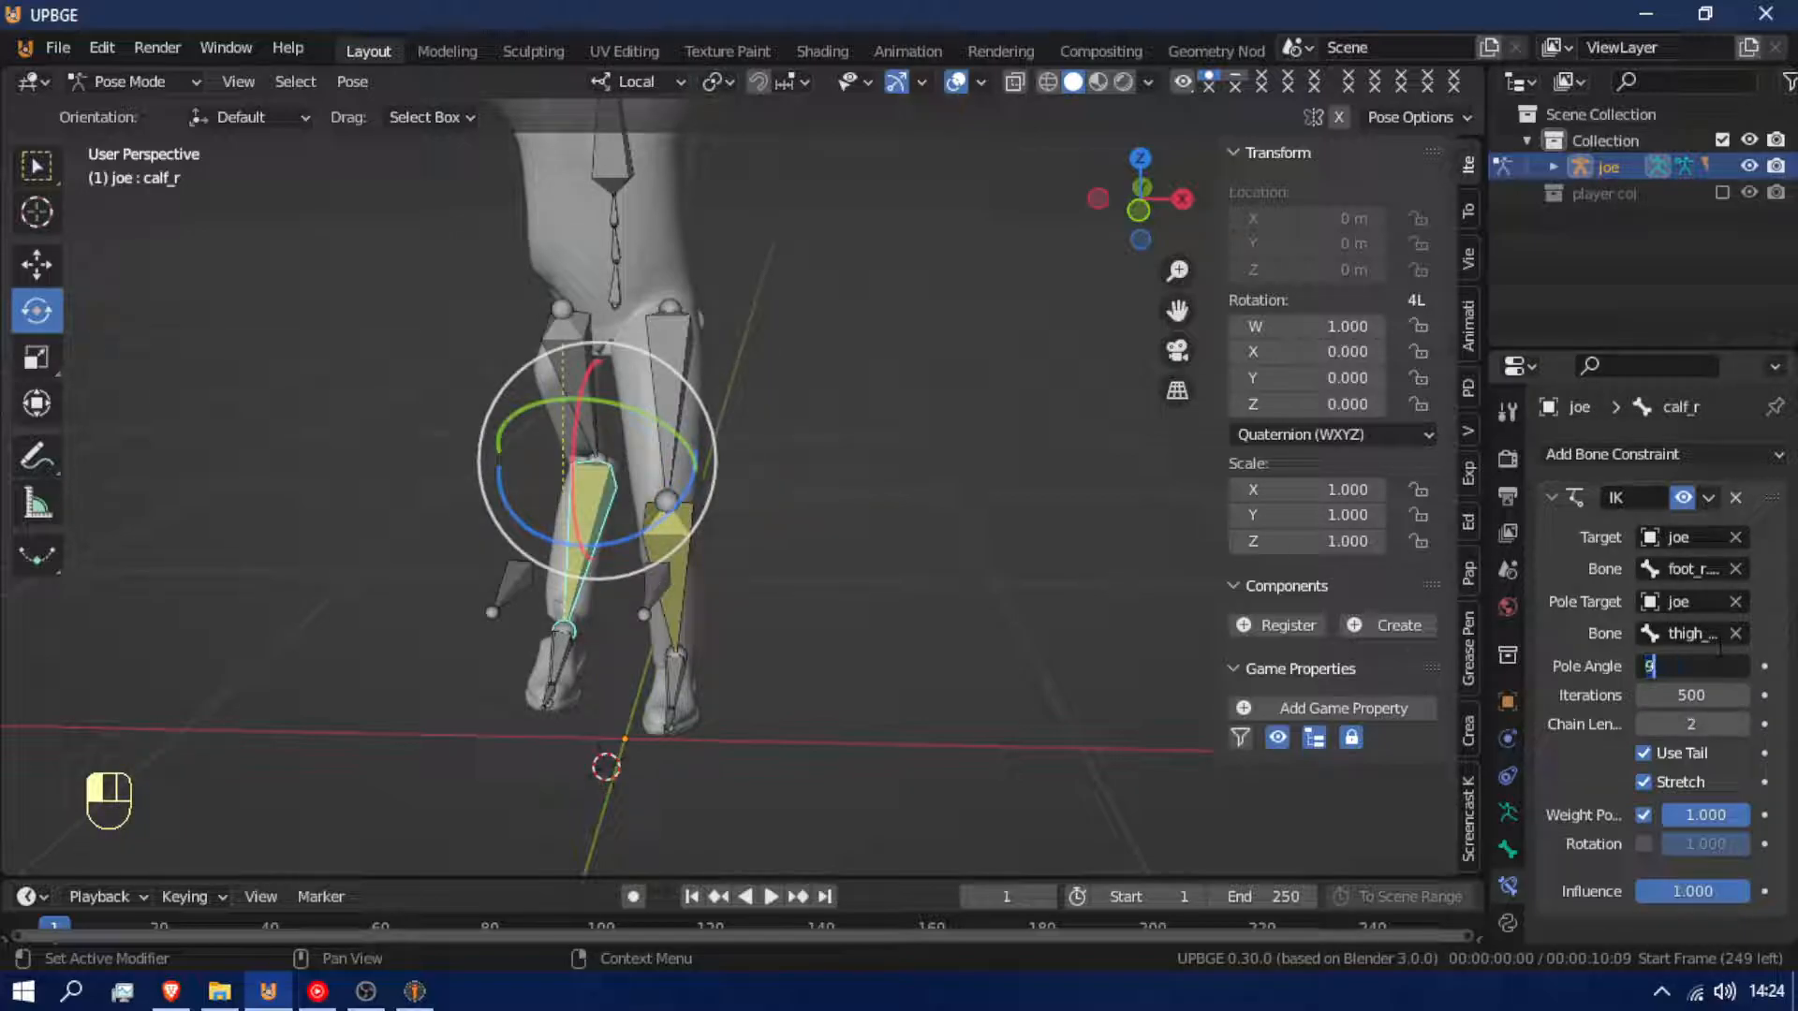
key(Return)
mouse_move(866, 655)
middle_down()
mouse_move(890, 630)
mouse_move(857, 666)
middle_up()
Raise foot_r.001 to about -0.35 m on local Z to test the right knee, and select the pole bone thigh_r.001
click(700, 632)
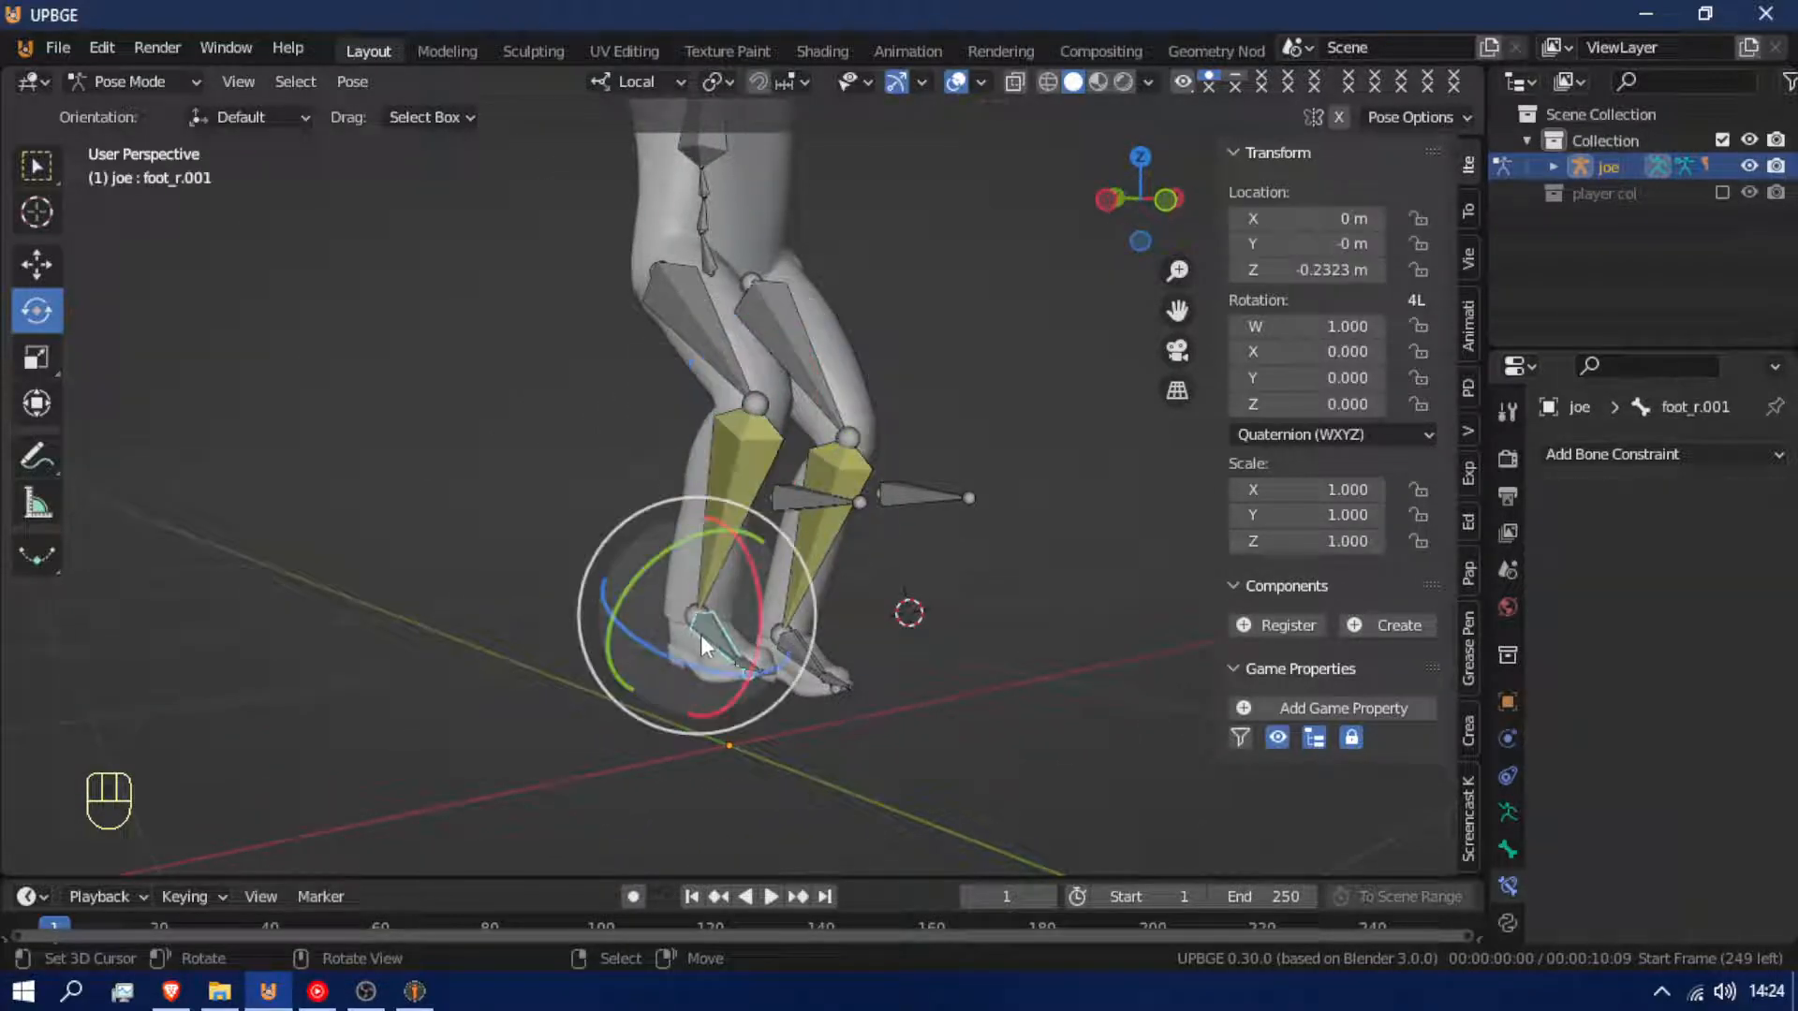
key(g)
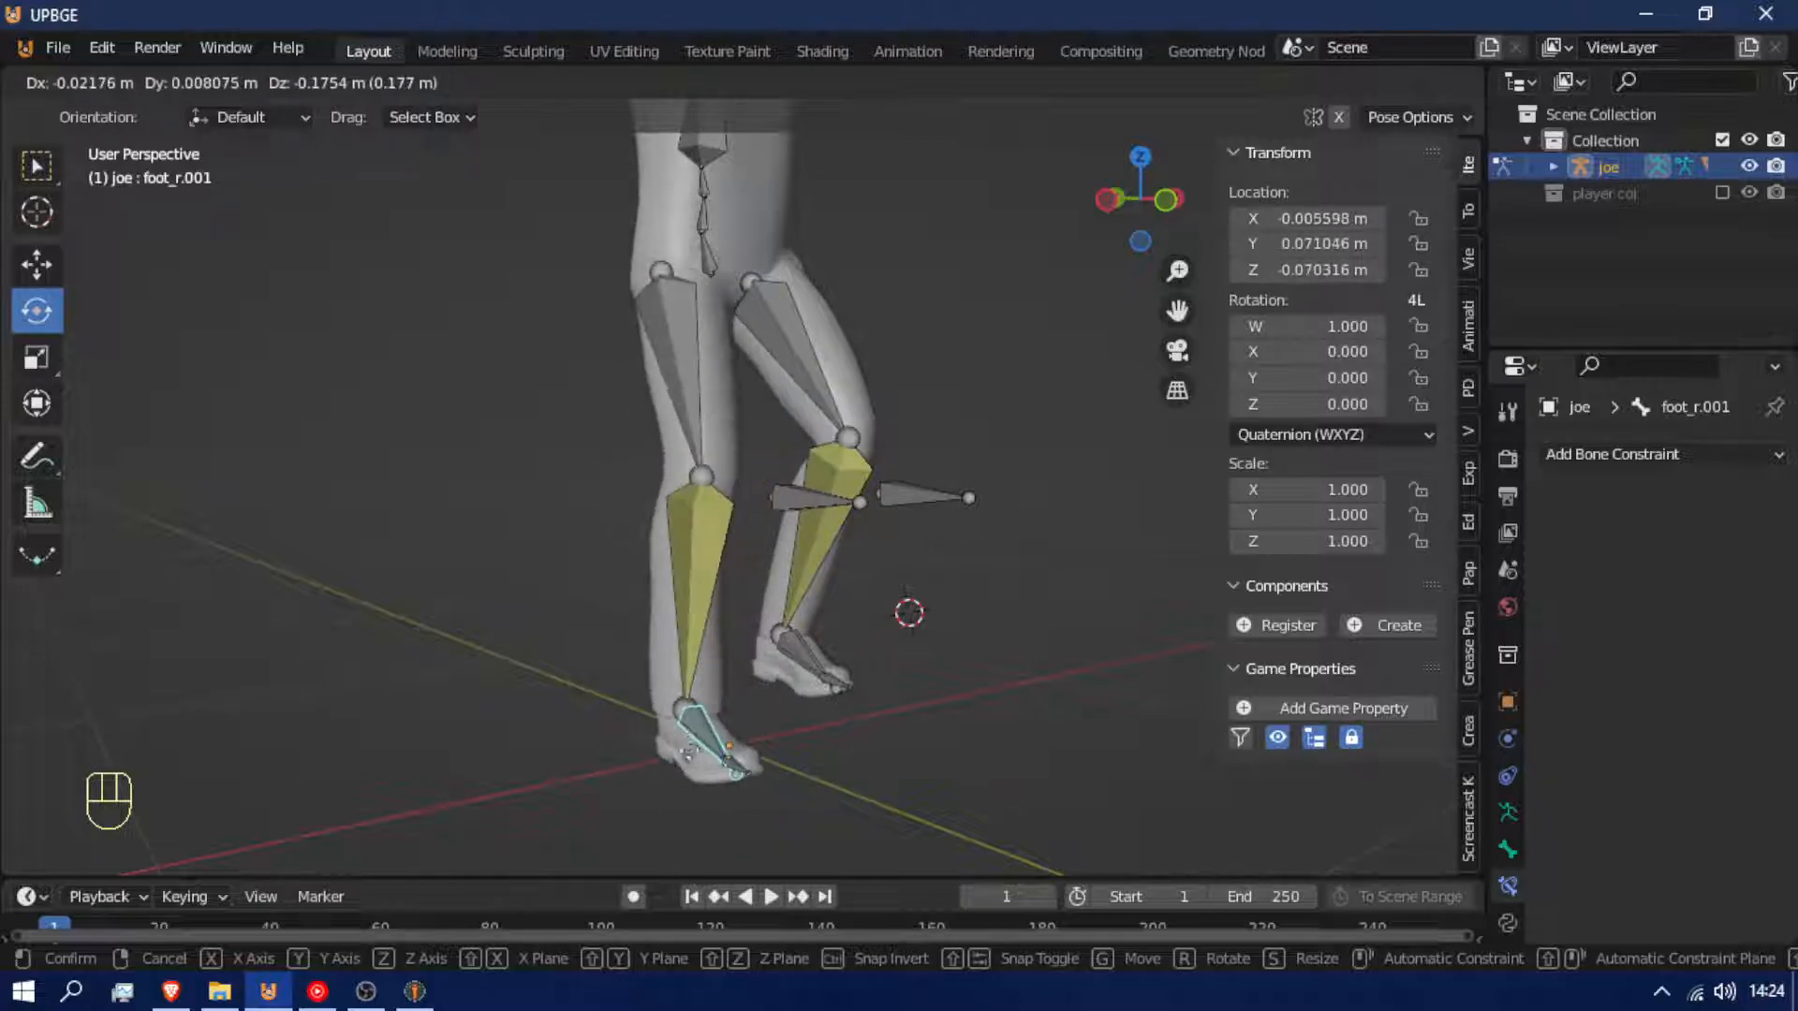
click(745, 496)
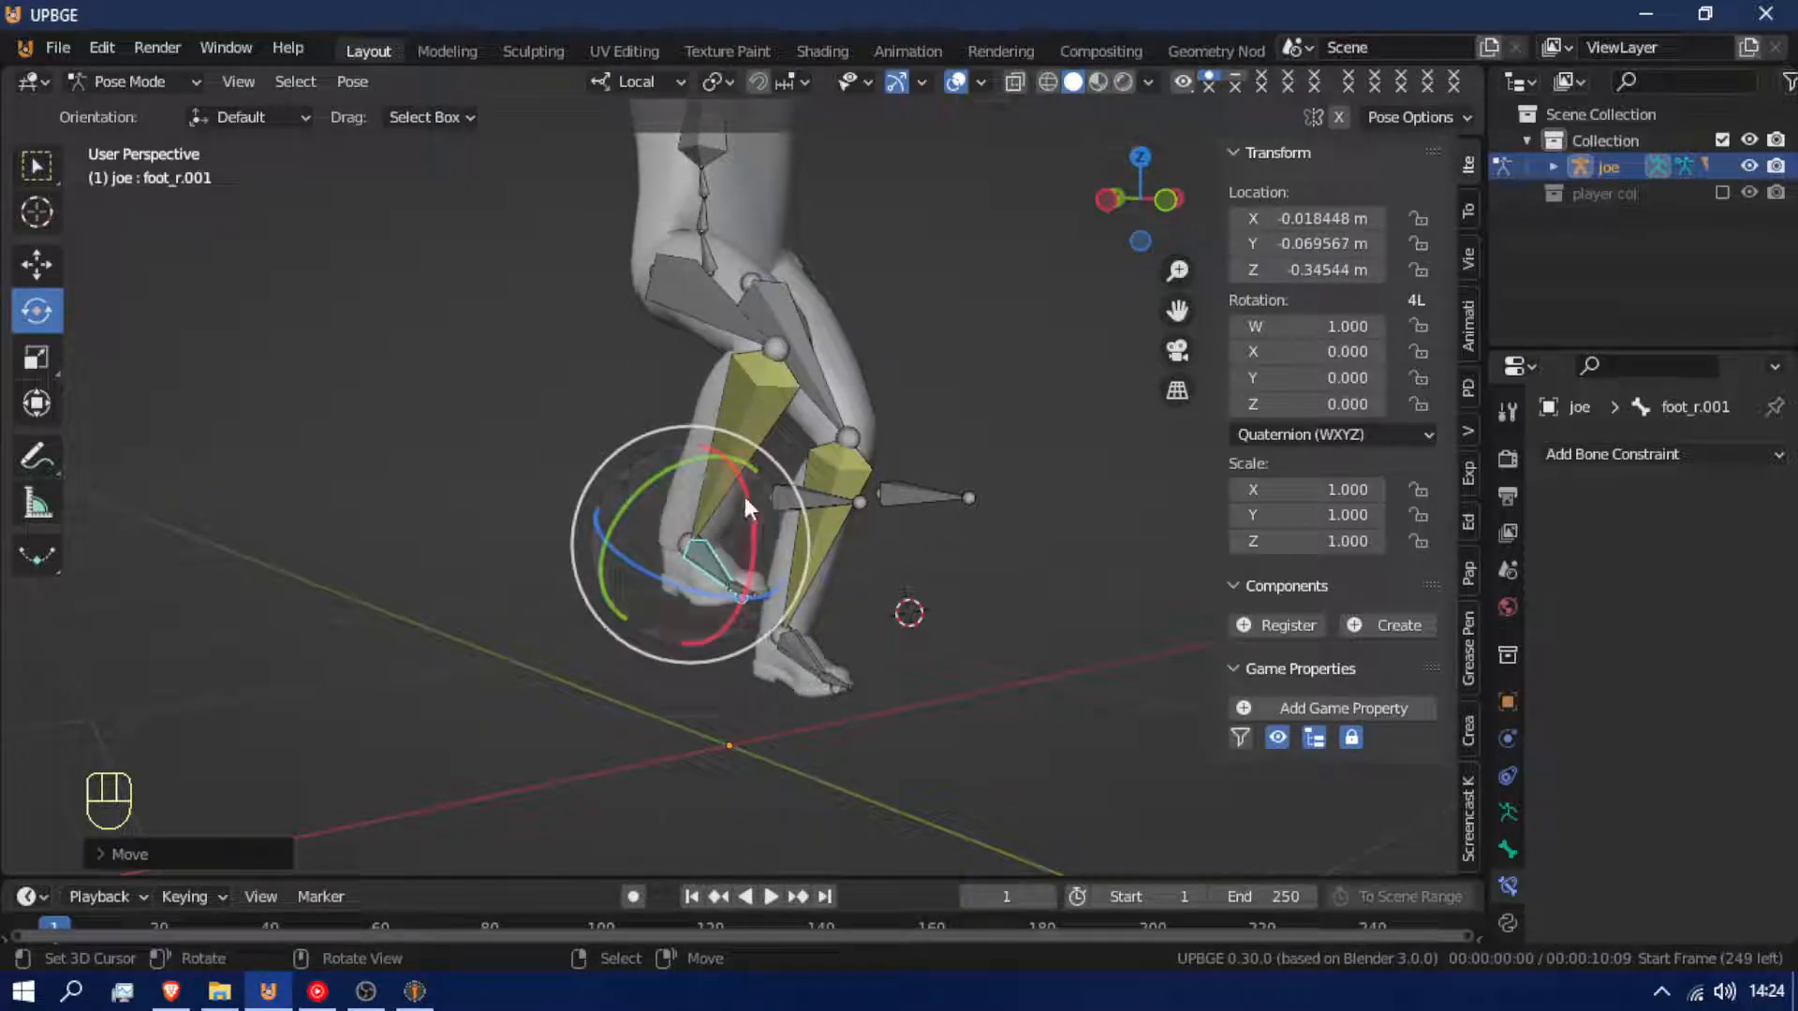
right_click(800, 500)
key(g)
right_click(790, 509)
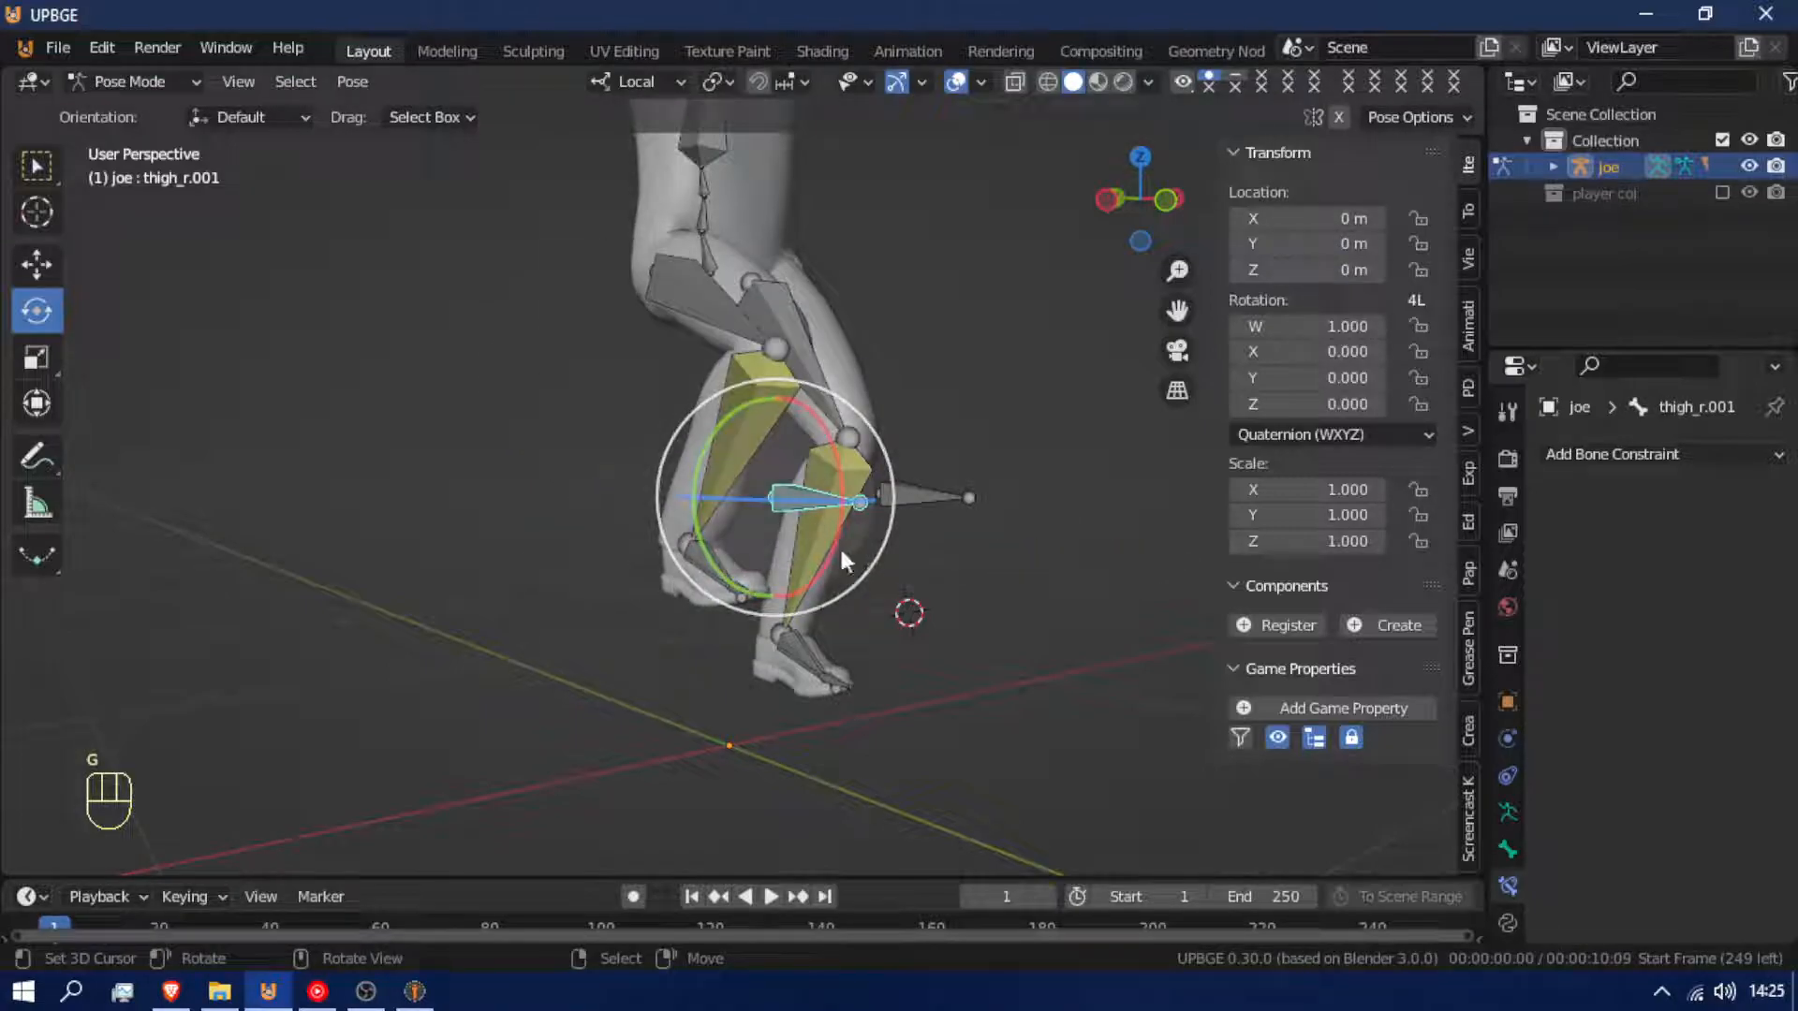
Select all bones of joe and clear their location and rotation to restore the rest pose
key(a)
key(a)
key(alt+g)
key(alt+r)
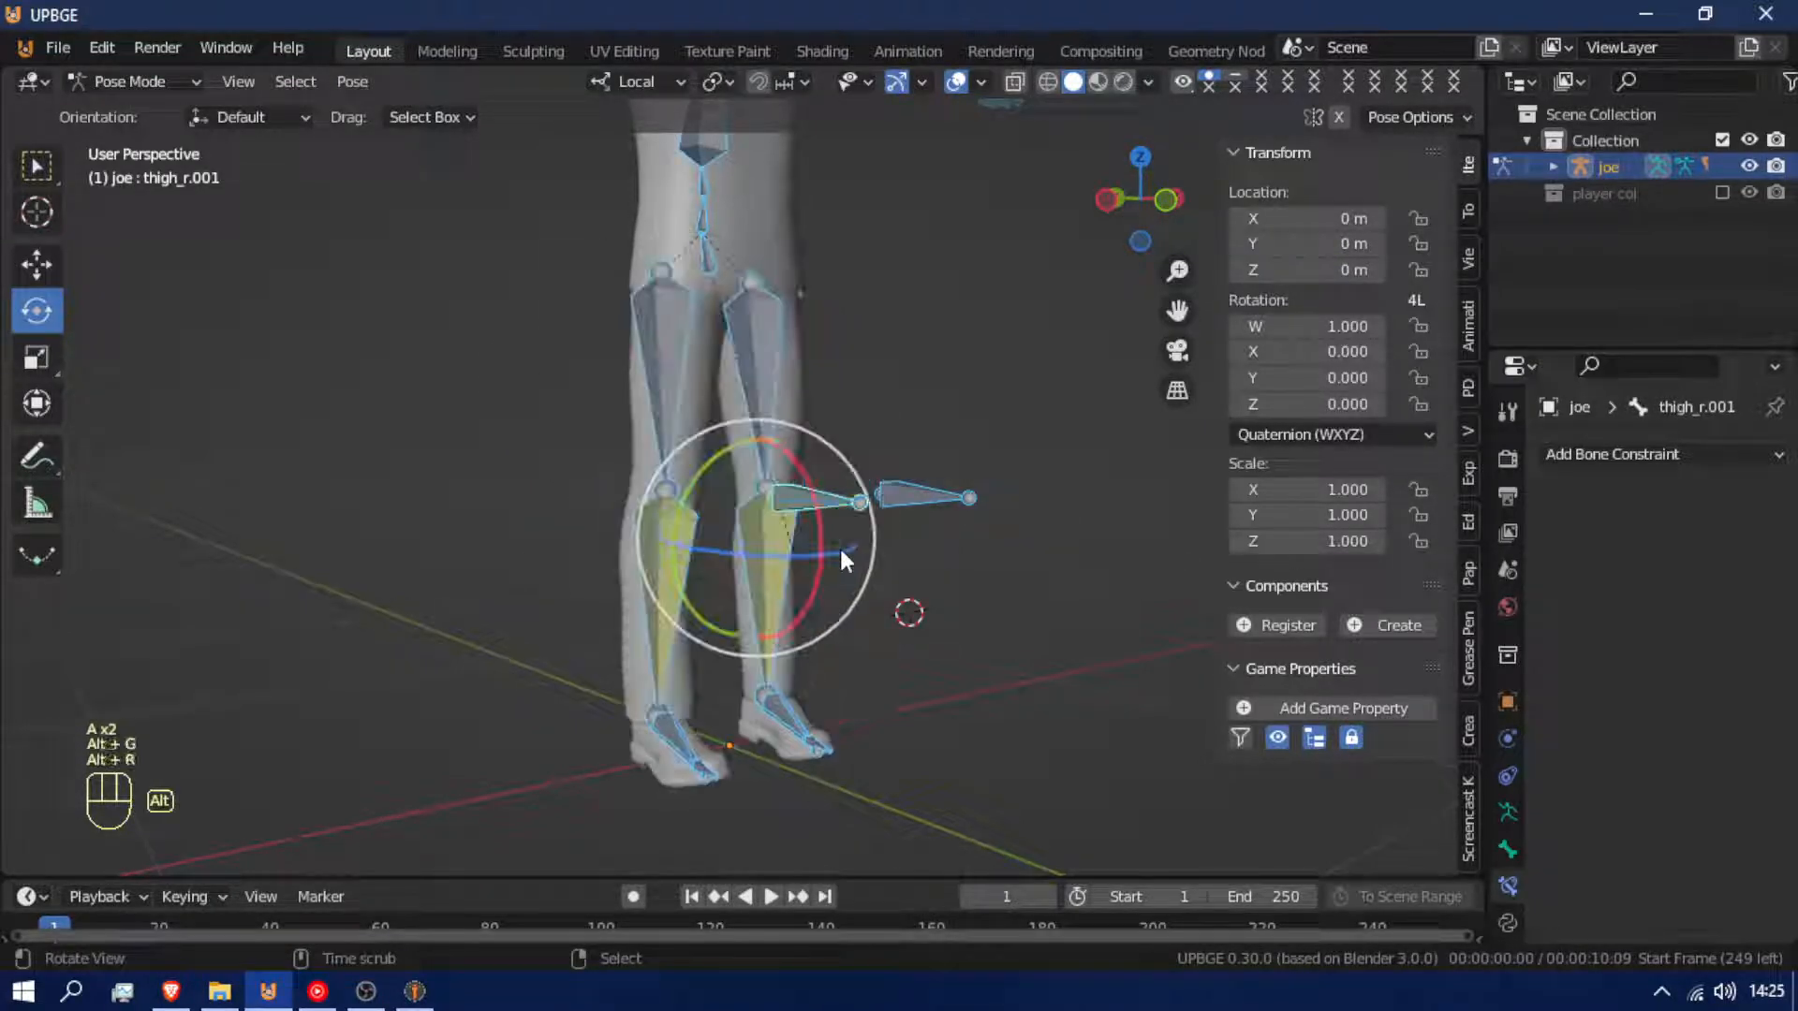
Put the armature in Edit Mode and select the left index finger's base bone, index_01_l
scroll(854, 540, down, 3)
middle_drag(935, 419, 847, 426)
key(shift+f)
key(w)
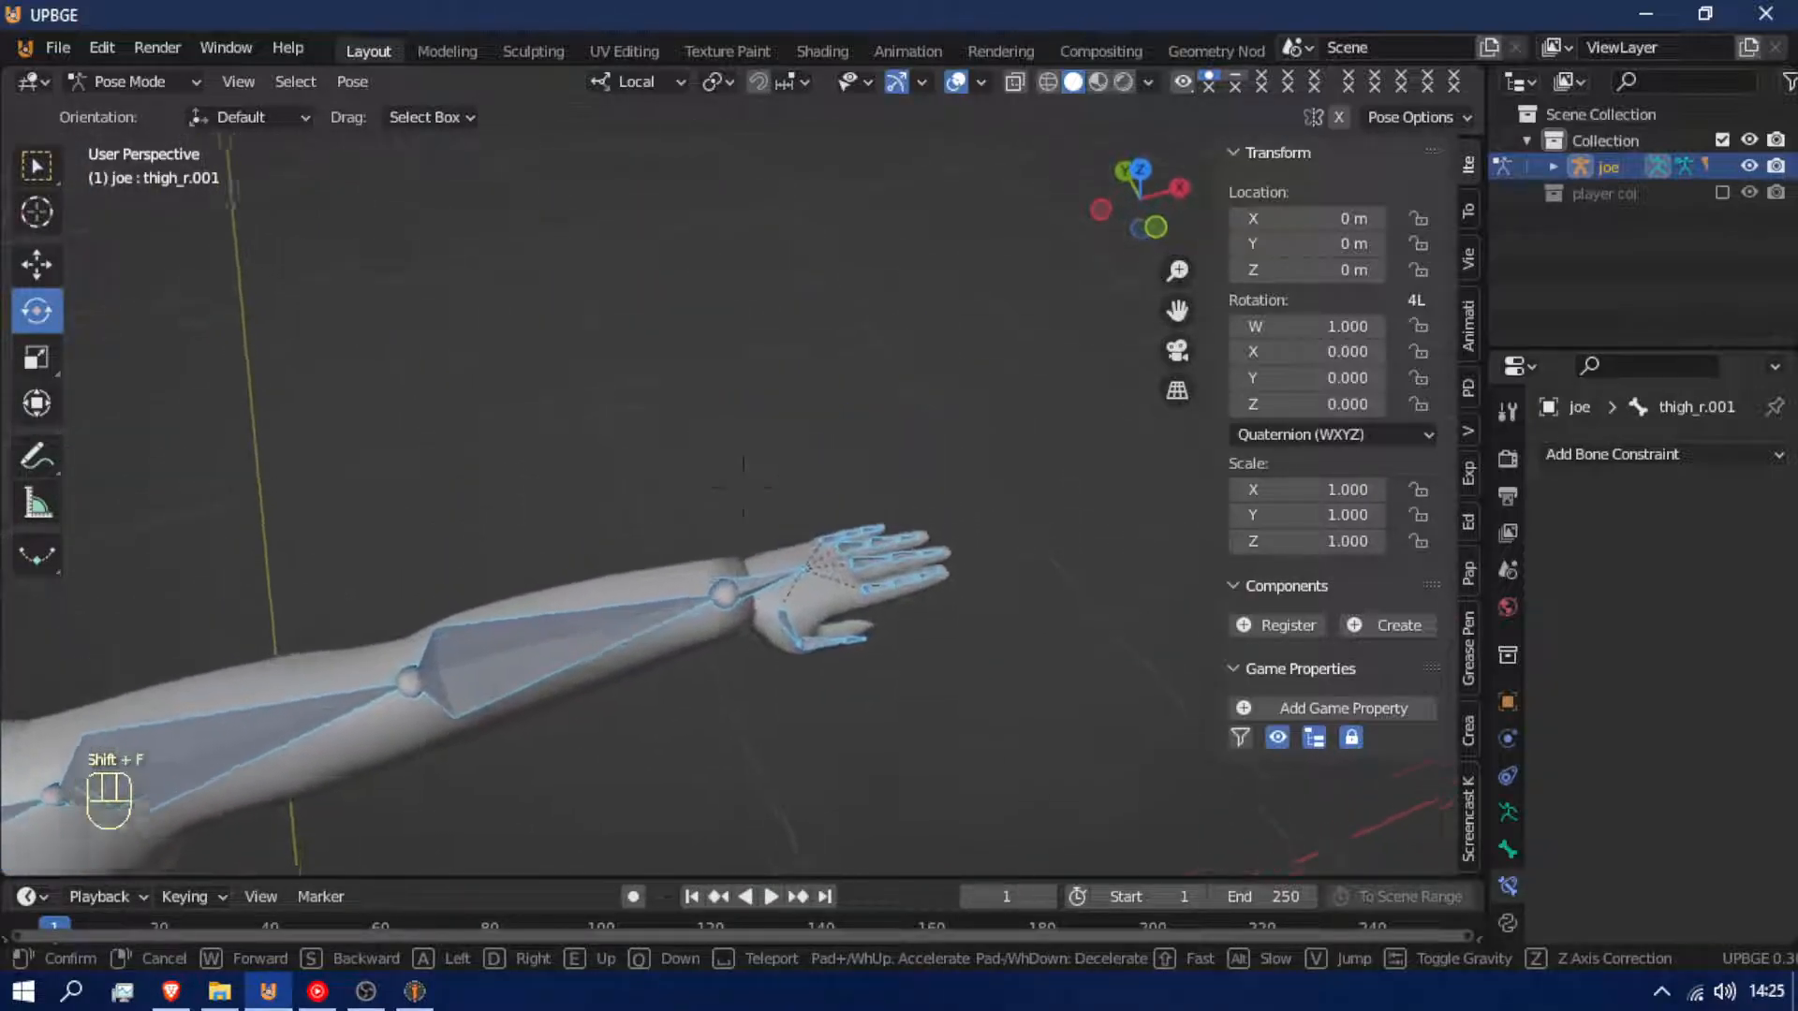
key(w)
click(743, 485)
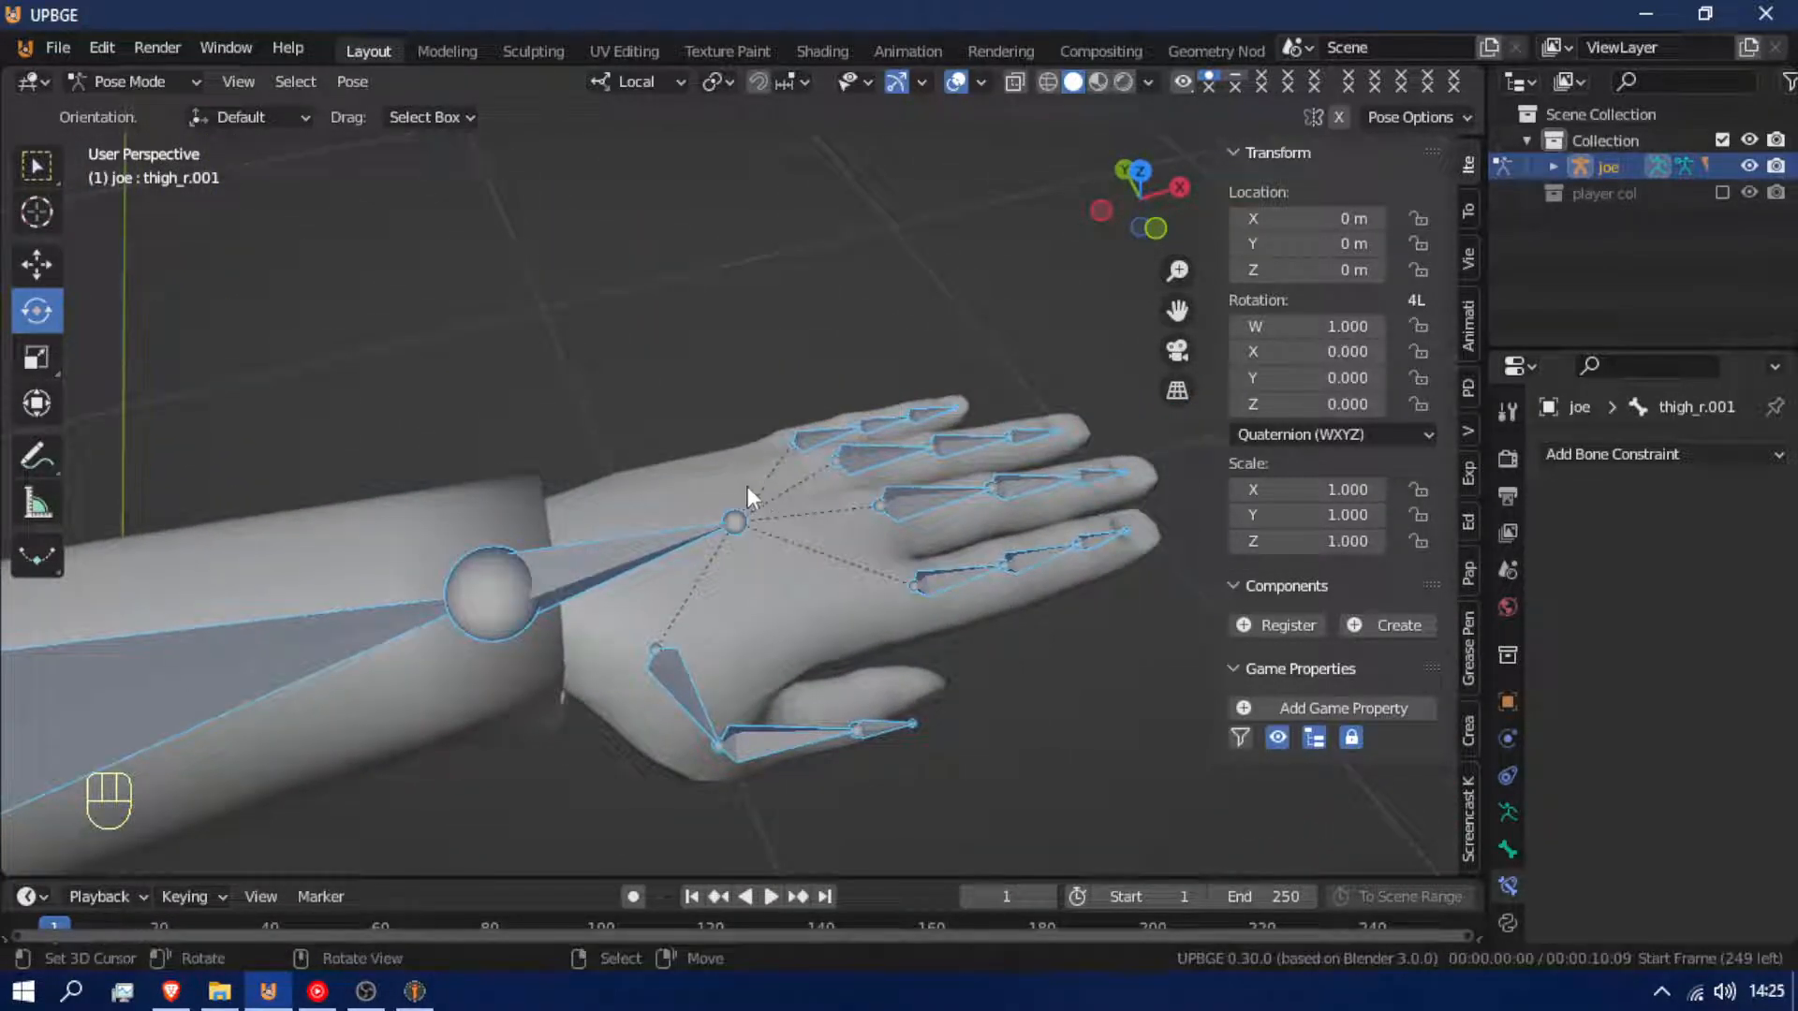
key(Tab)
click(1007, 569)
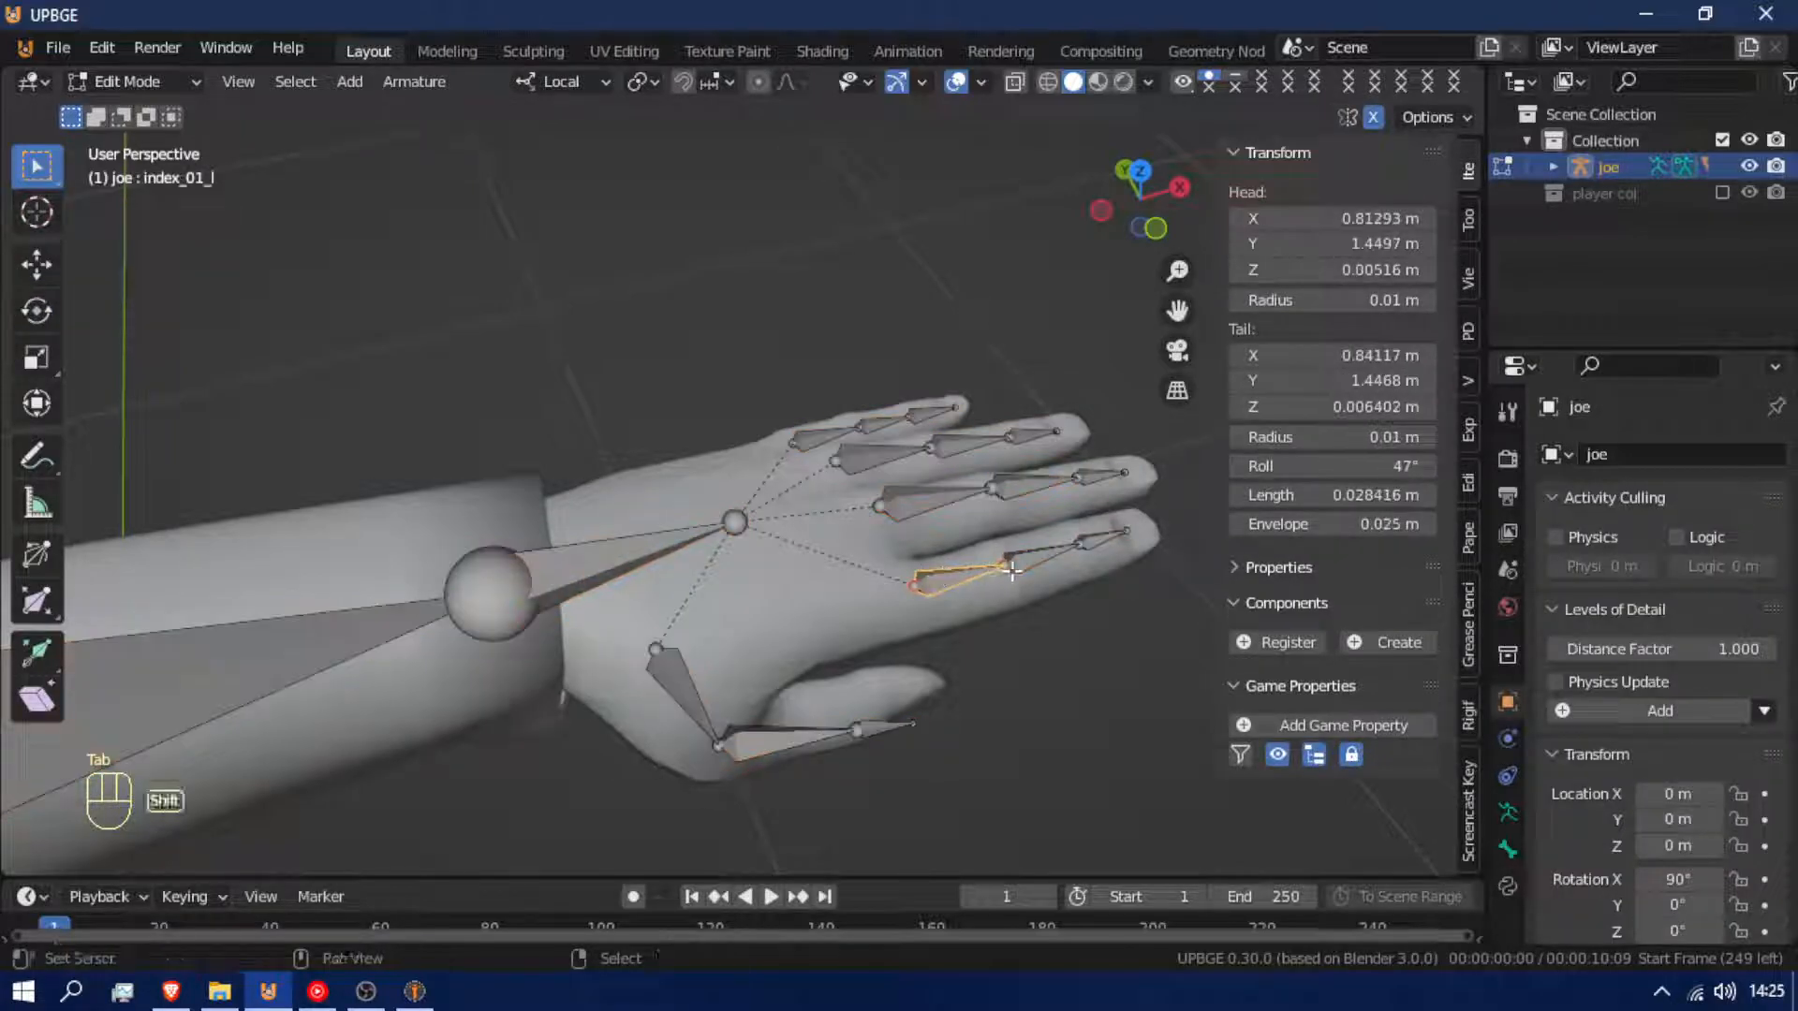
From the top view, select all bones of the left hand's four fingers, excluding the thumb, and recalculate their roll to the view axis
key(KP_1)
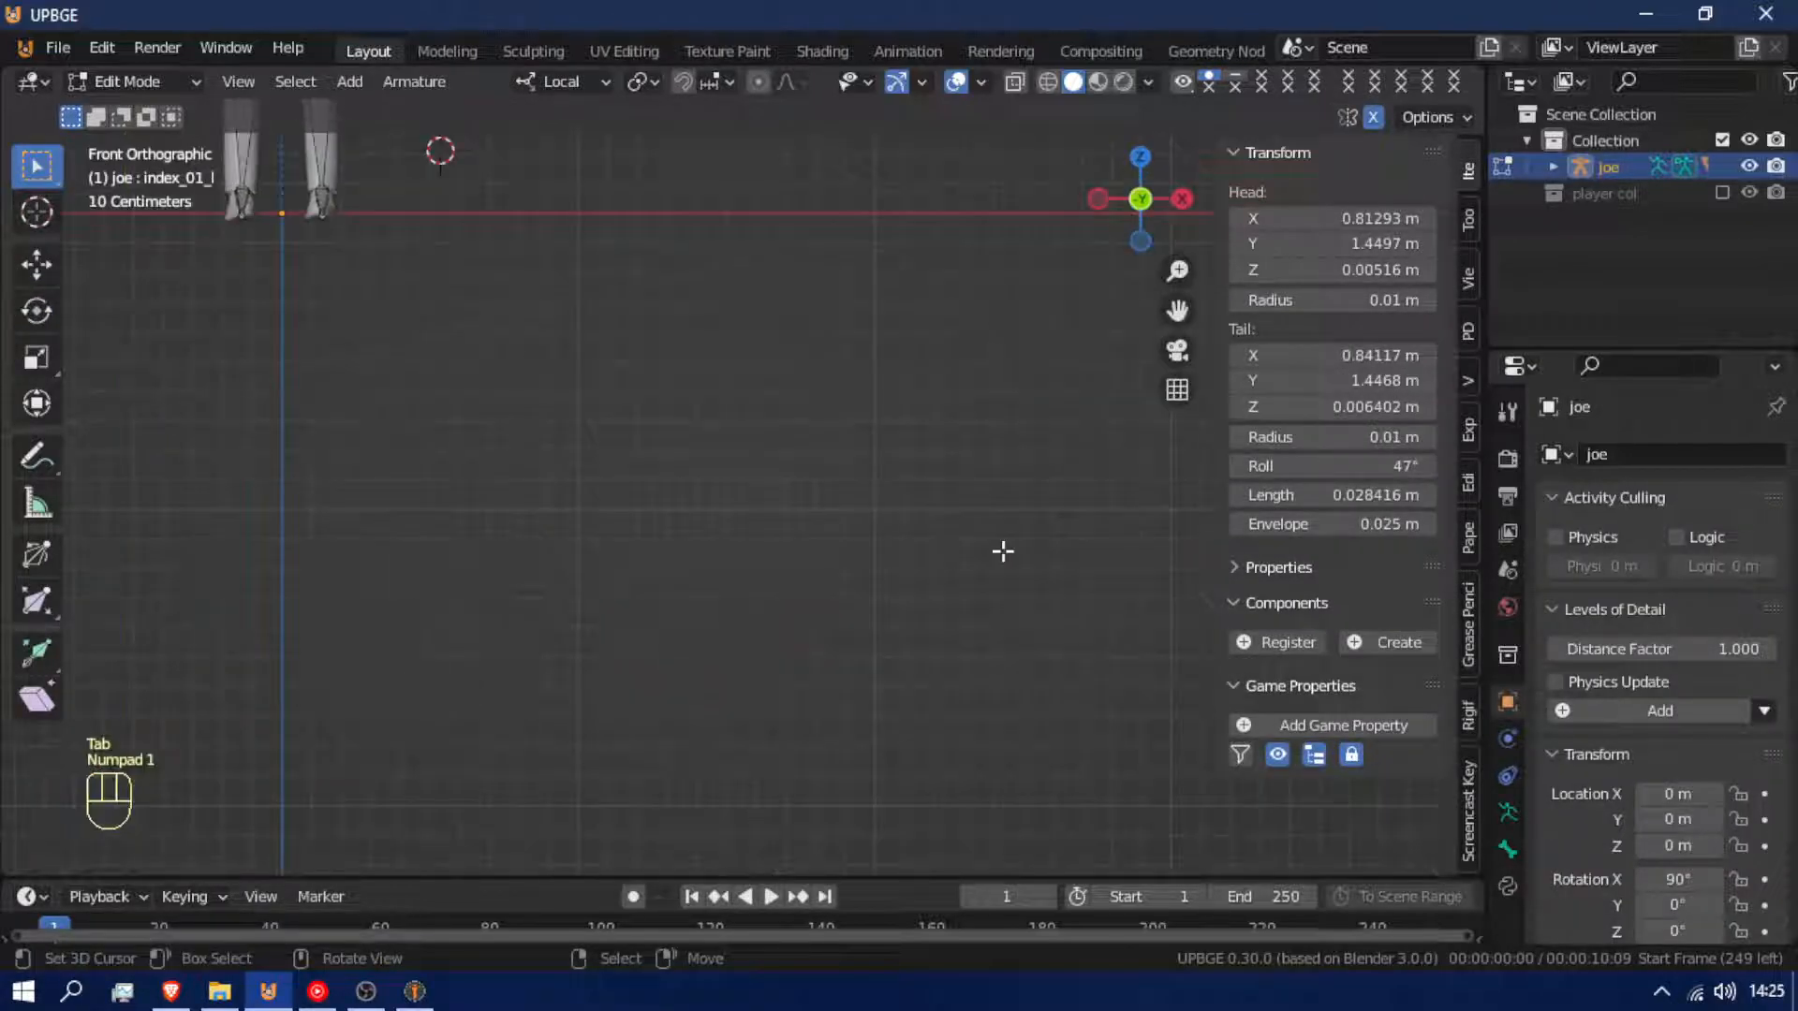
key(KP_7)
scroll(856, 475, down, 8)
scroll(691, 618, up, 6)
shift+middle_drag(664, 681, 767, 285)
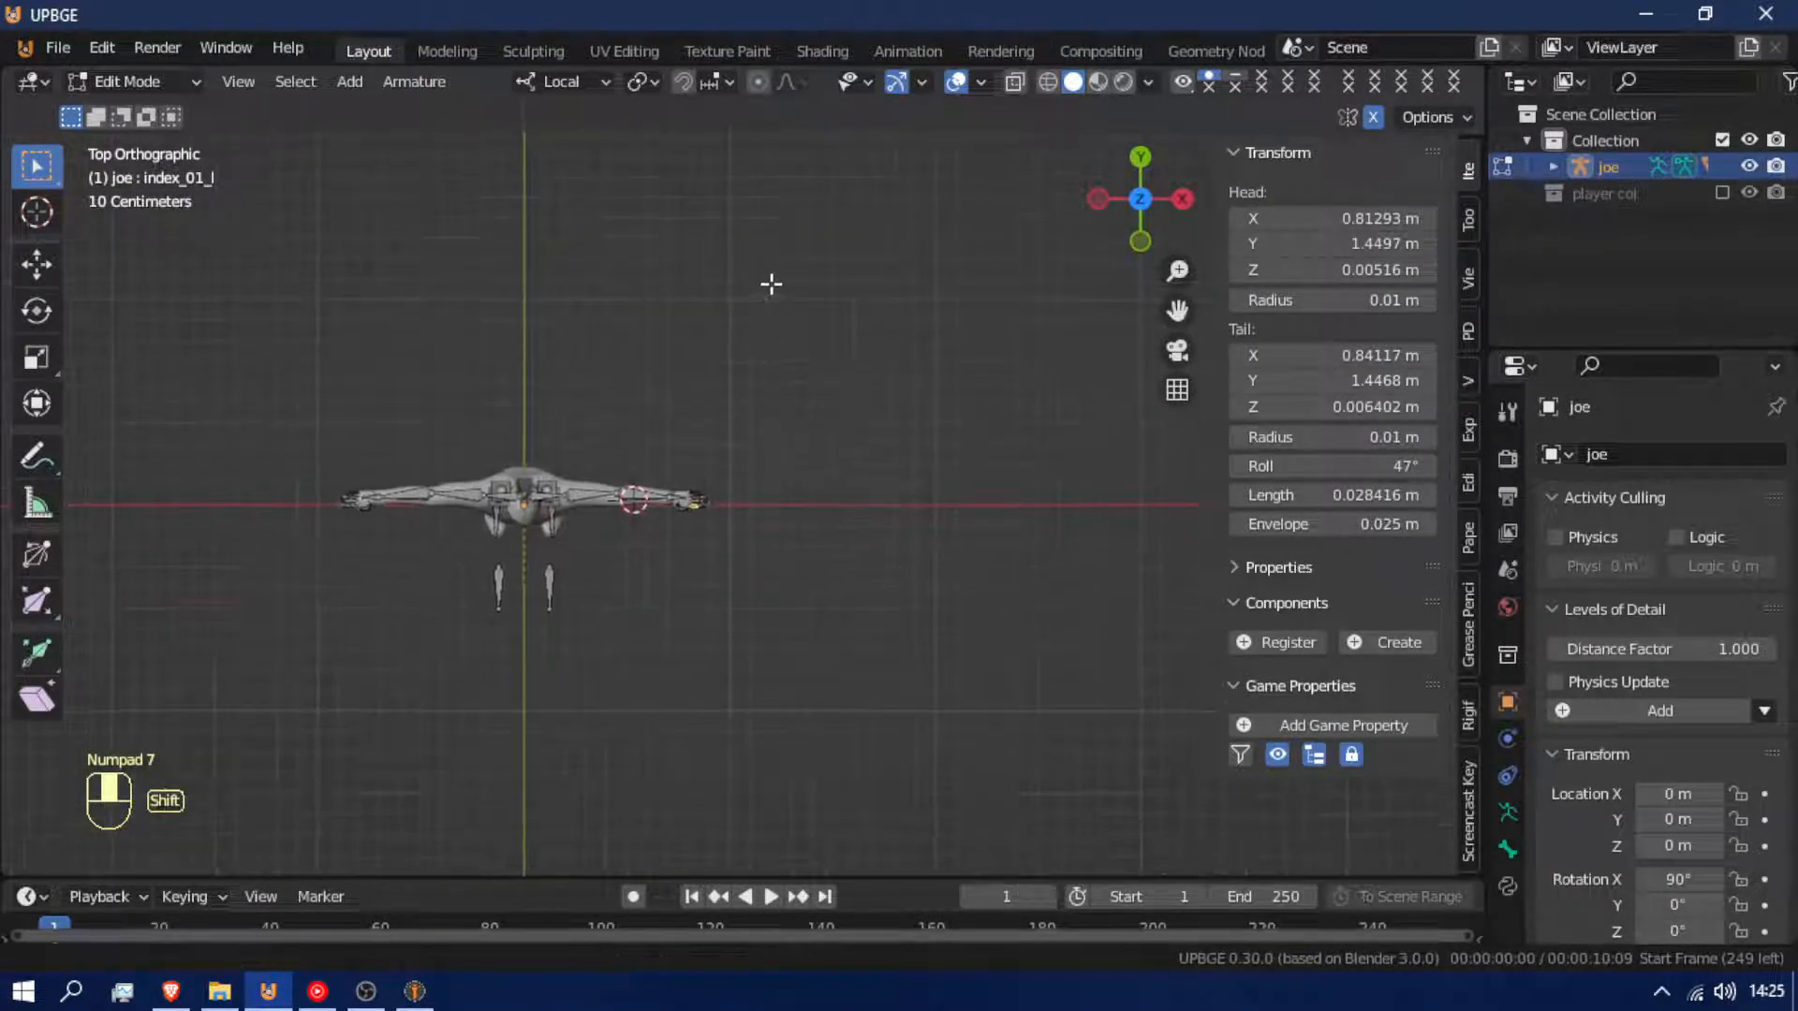
scroll(758, 328, up, 12)
shift+middle_drag(558, 534, 1068, 532)
scroll(1067, 532, up, 2)
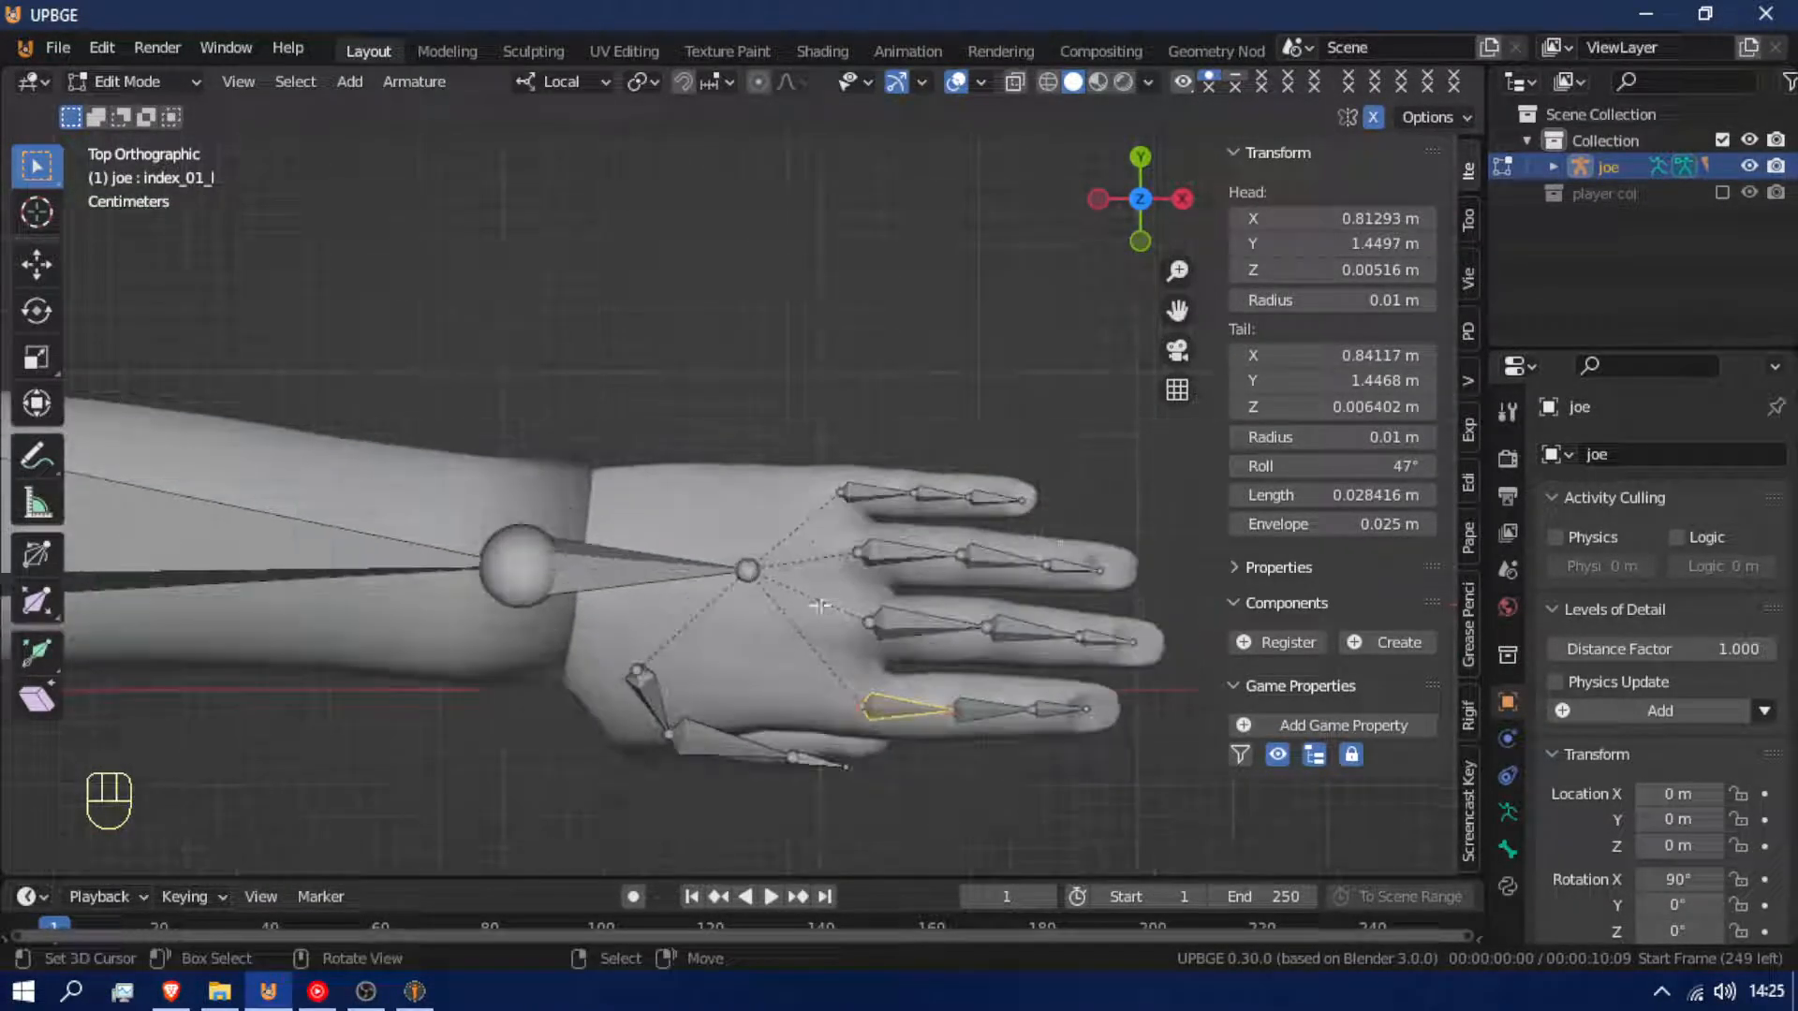
key(c)
mouse_move(978, 711)
mouse_down()
mouse_move(1016, 722)
mouse_move(1084, 664)
mouse_move(897, 613)
mouse_move(879, 461)
mouse_move(1031, 490)
mouse_move(1109, 646)
mouse_move(1067, 711)
mouse_up()
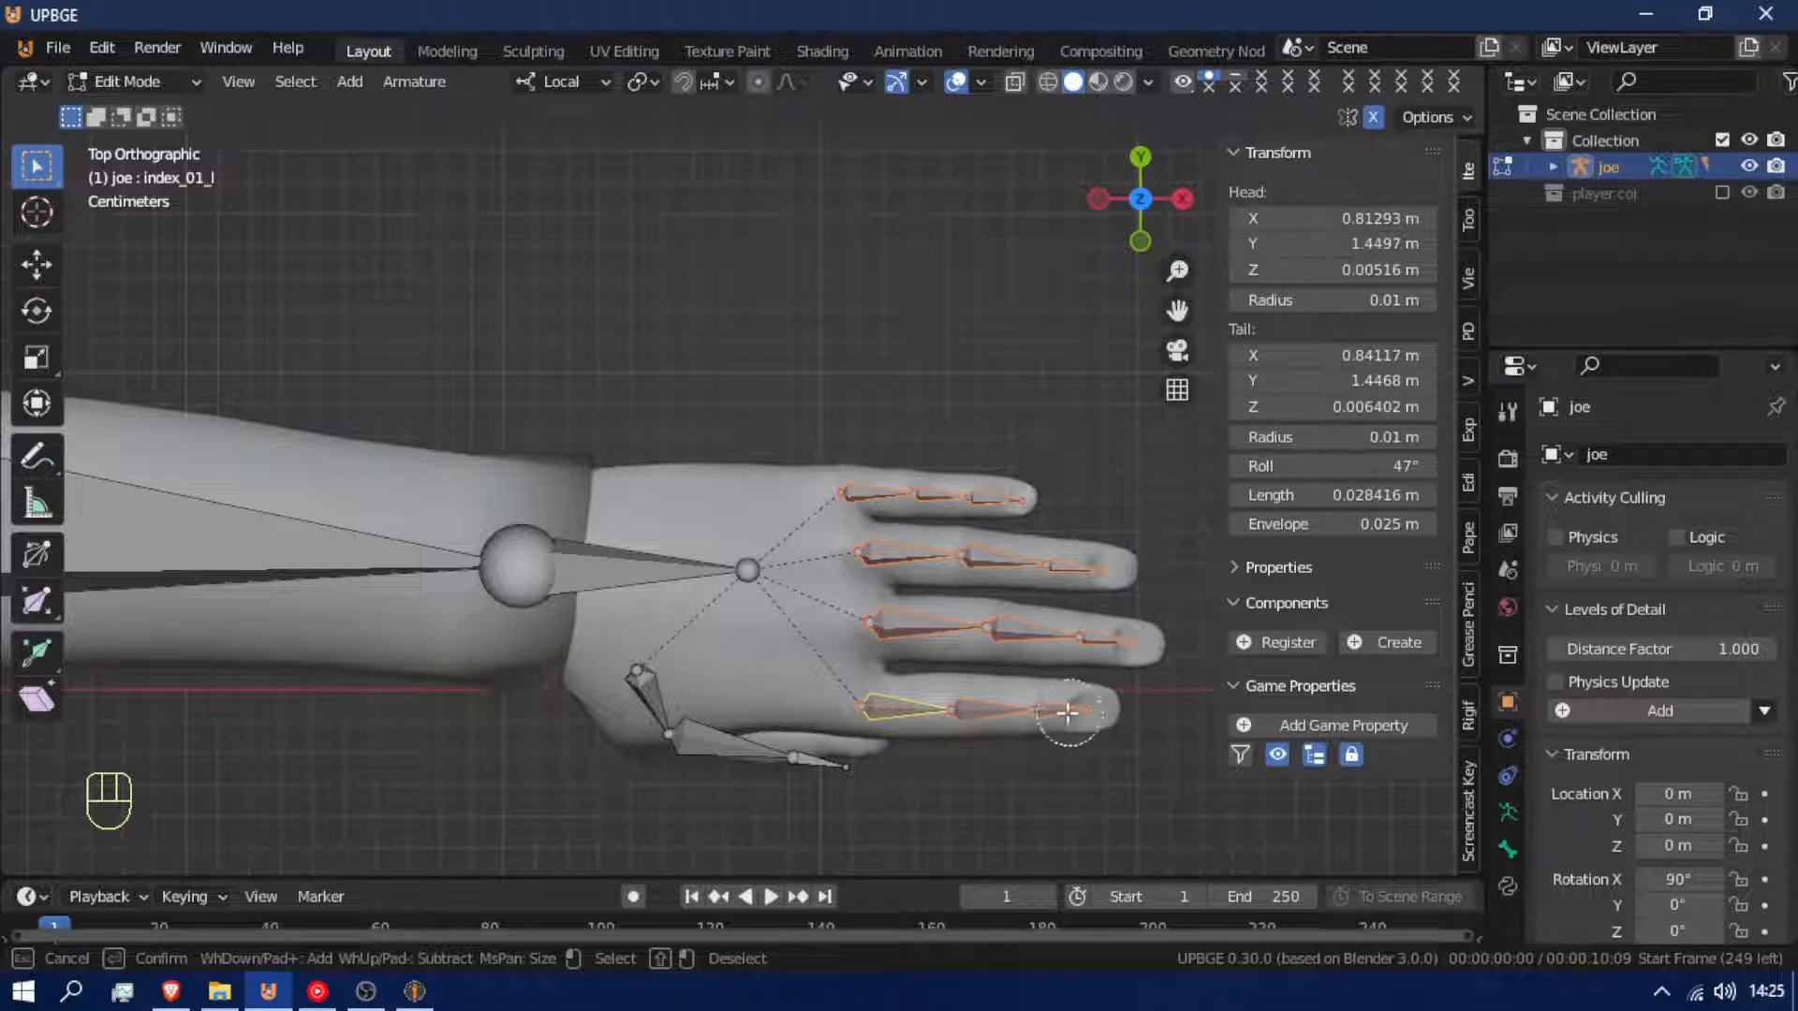
right_click(1058, 710)
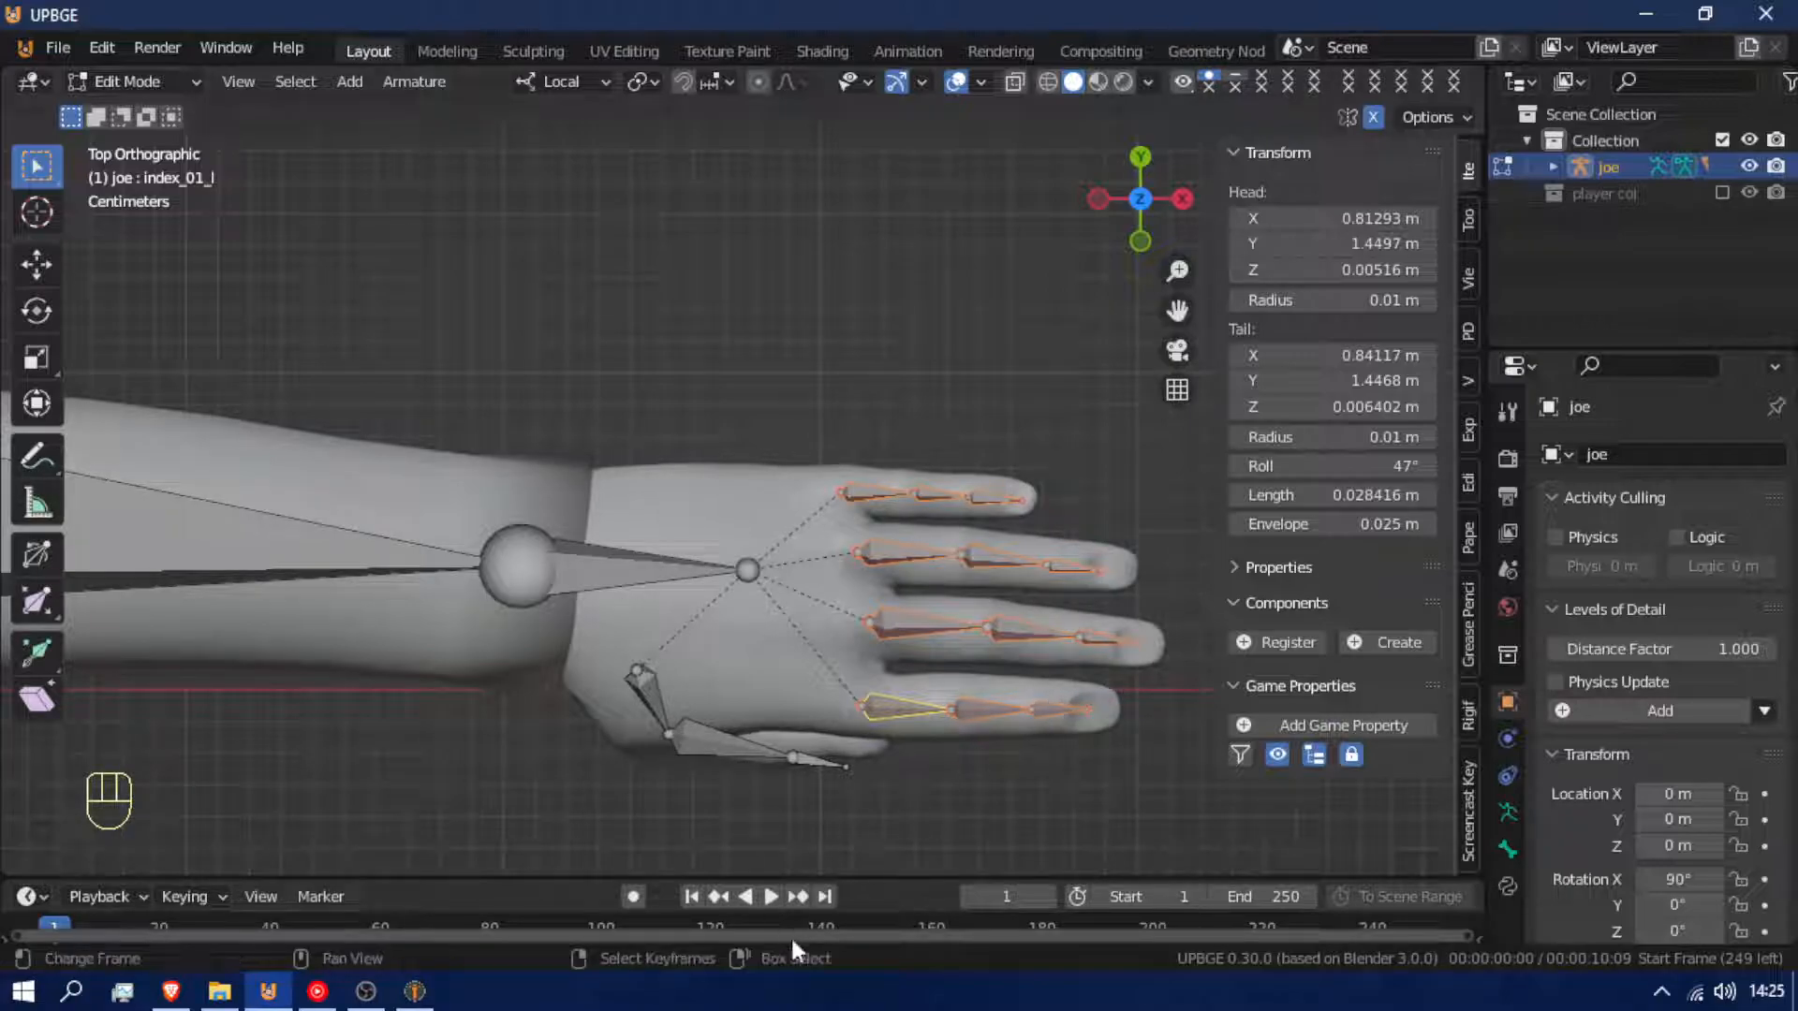
key(ctrl)
key(ctrl+n)
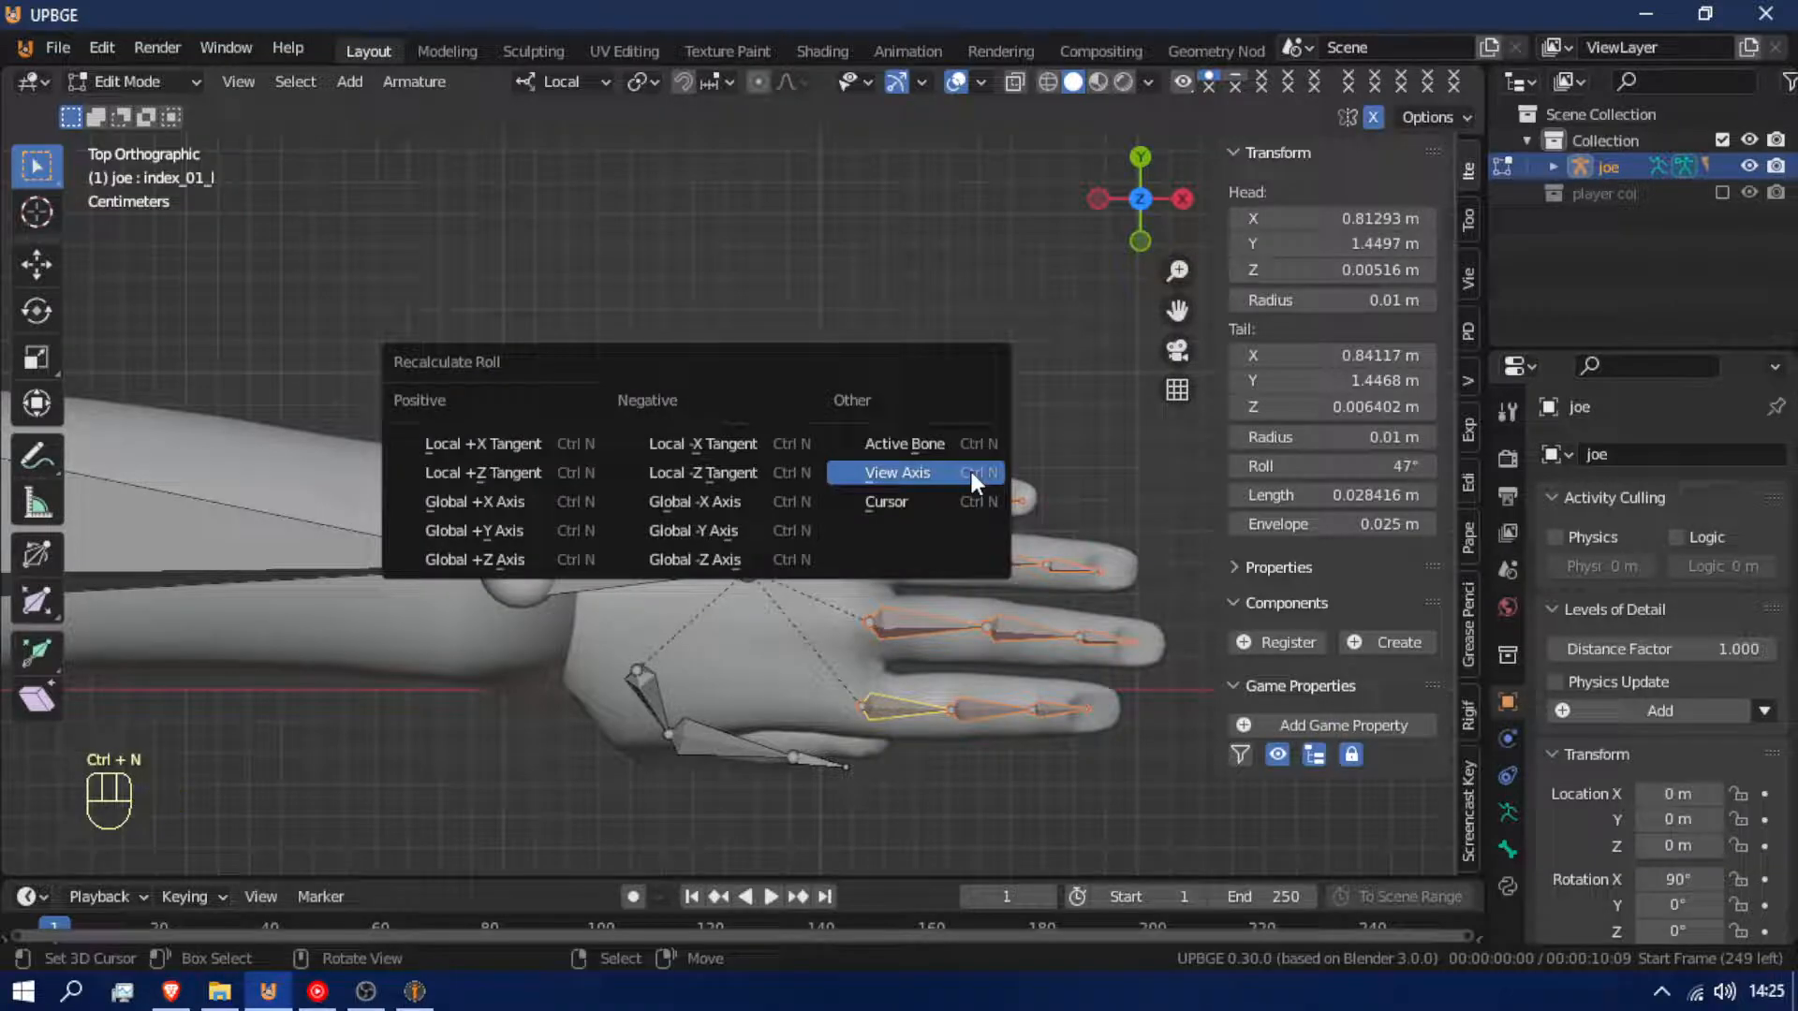
click(969, 468)
scroll(1016, 650, down, 6)
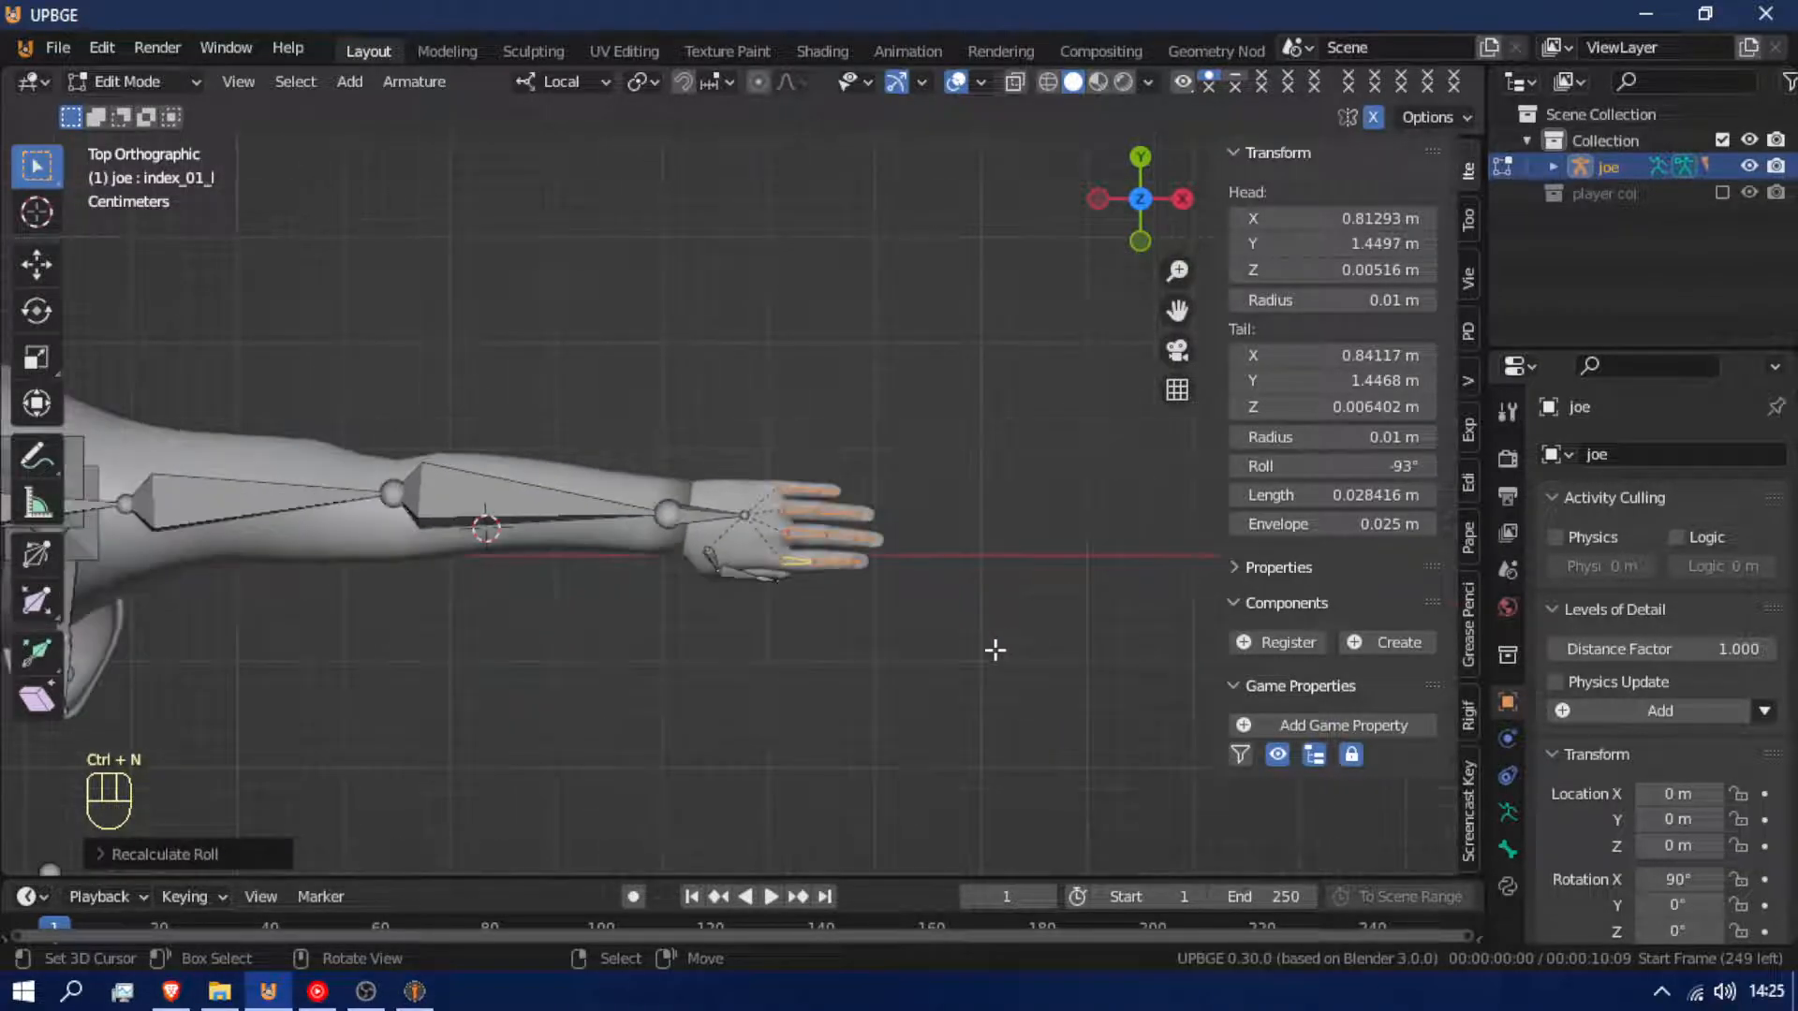
Return the armature to Pose Mode and reset the 3D cursor to the world origin with the whole character framed
key(Tab)
shift+middle_drag(742, 681, 722, 396)
scroll(756, 580, up, 3)
key(shift+f)
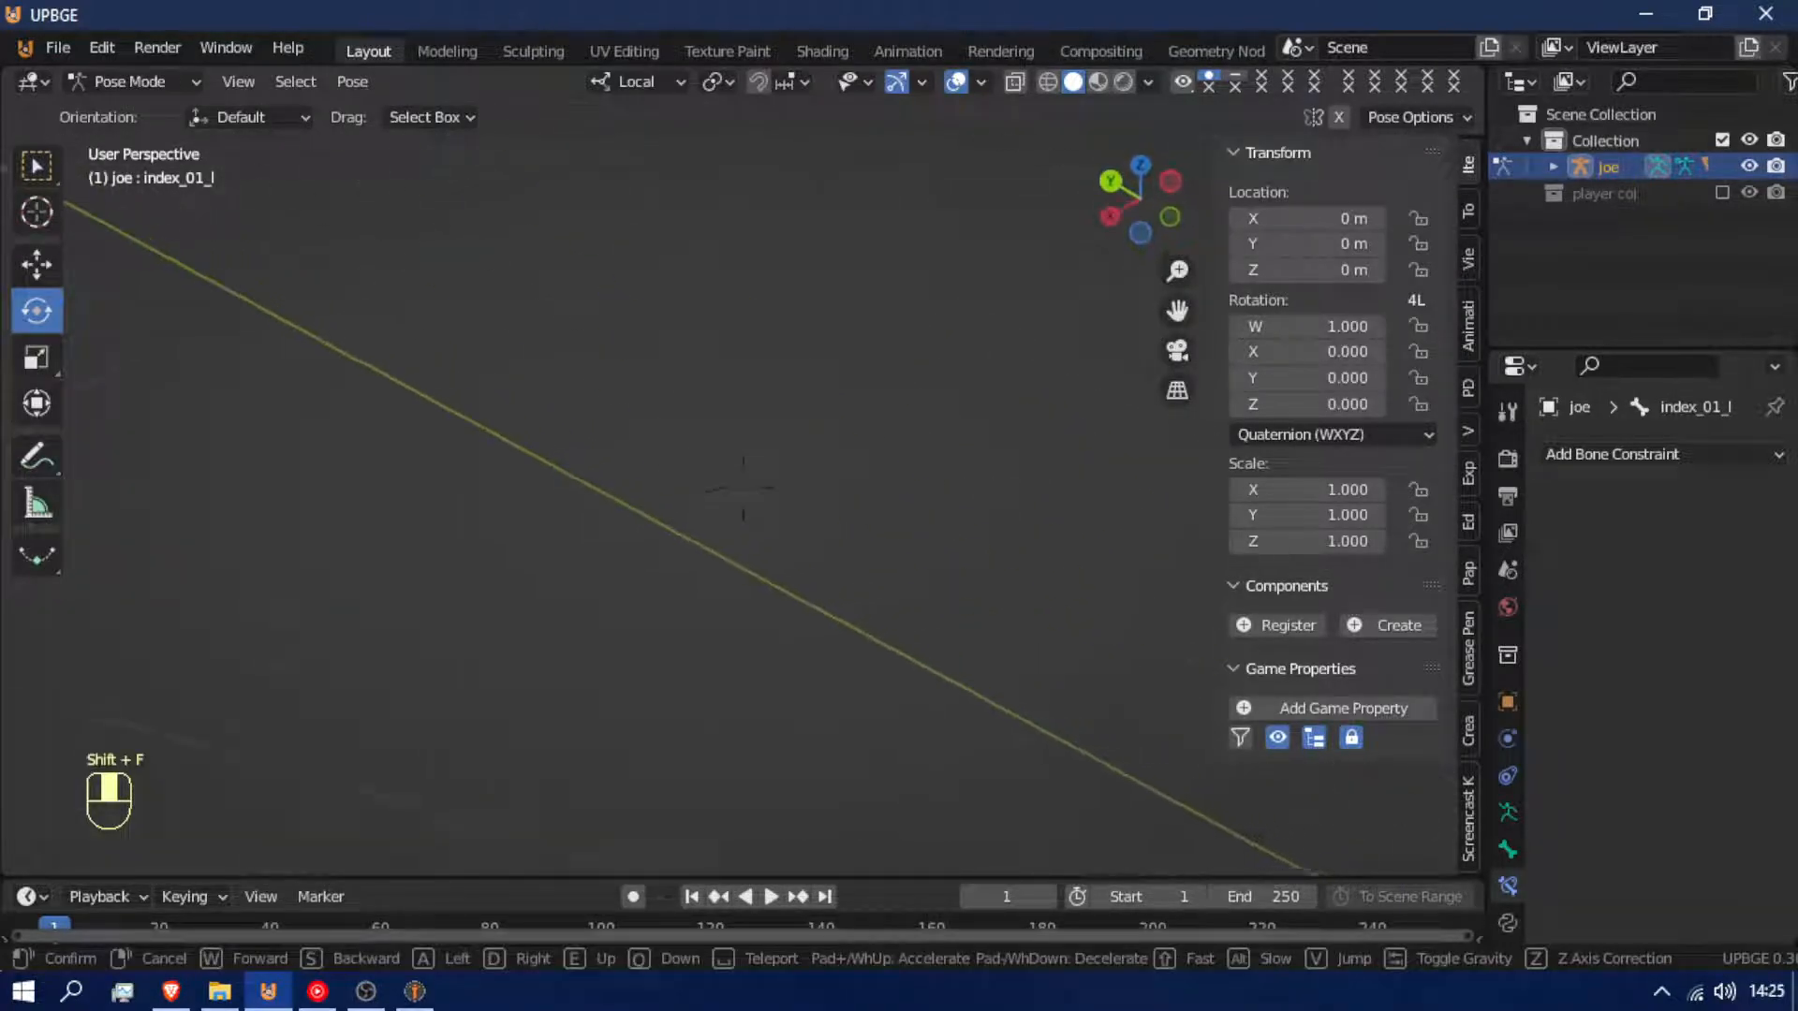
right_click(742, 483)
key(shift+c)
key(shift+f)
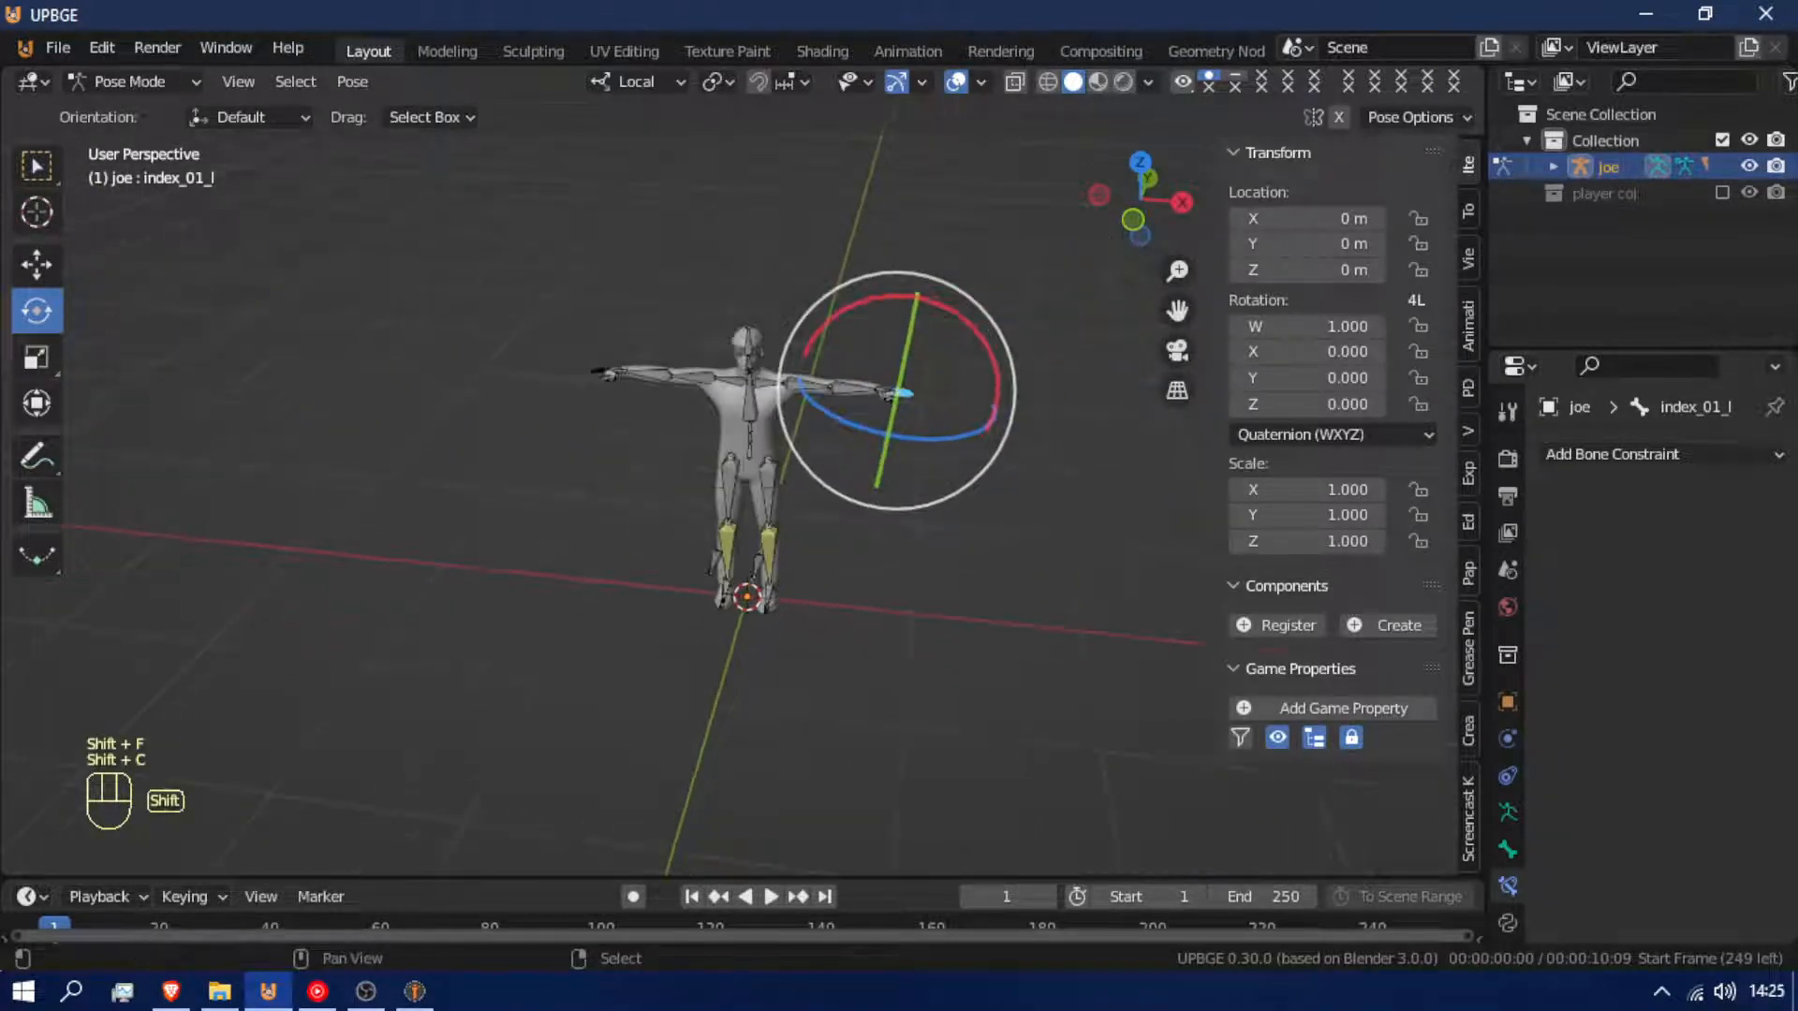
In Edit Mode, select lowerarm_l, upperarm_l and clavicle_l and recalculate their roll to the view axis from the top
click(713, 466)
click(719, 374)
key(Tab)
key(shift+f)
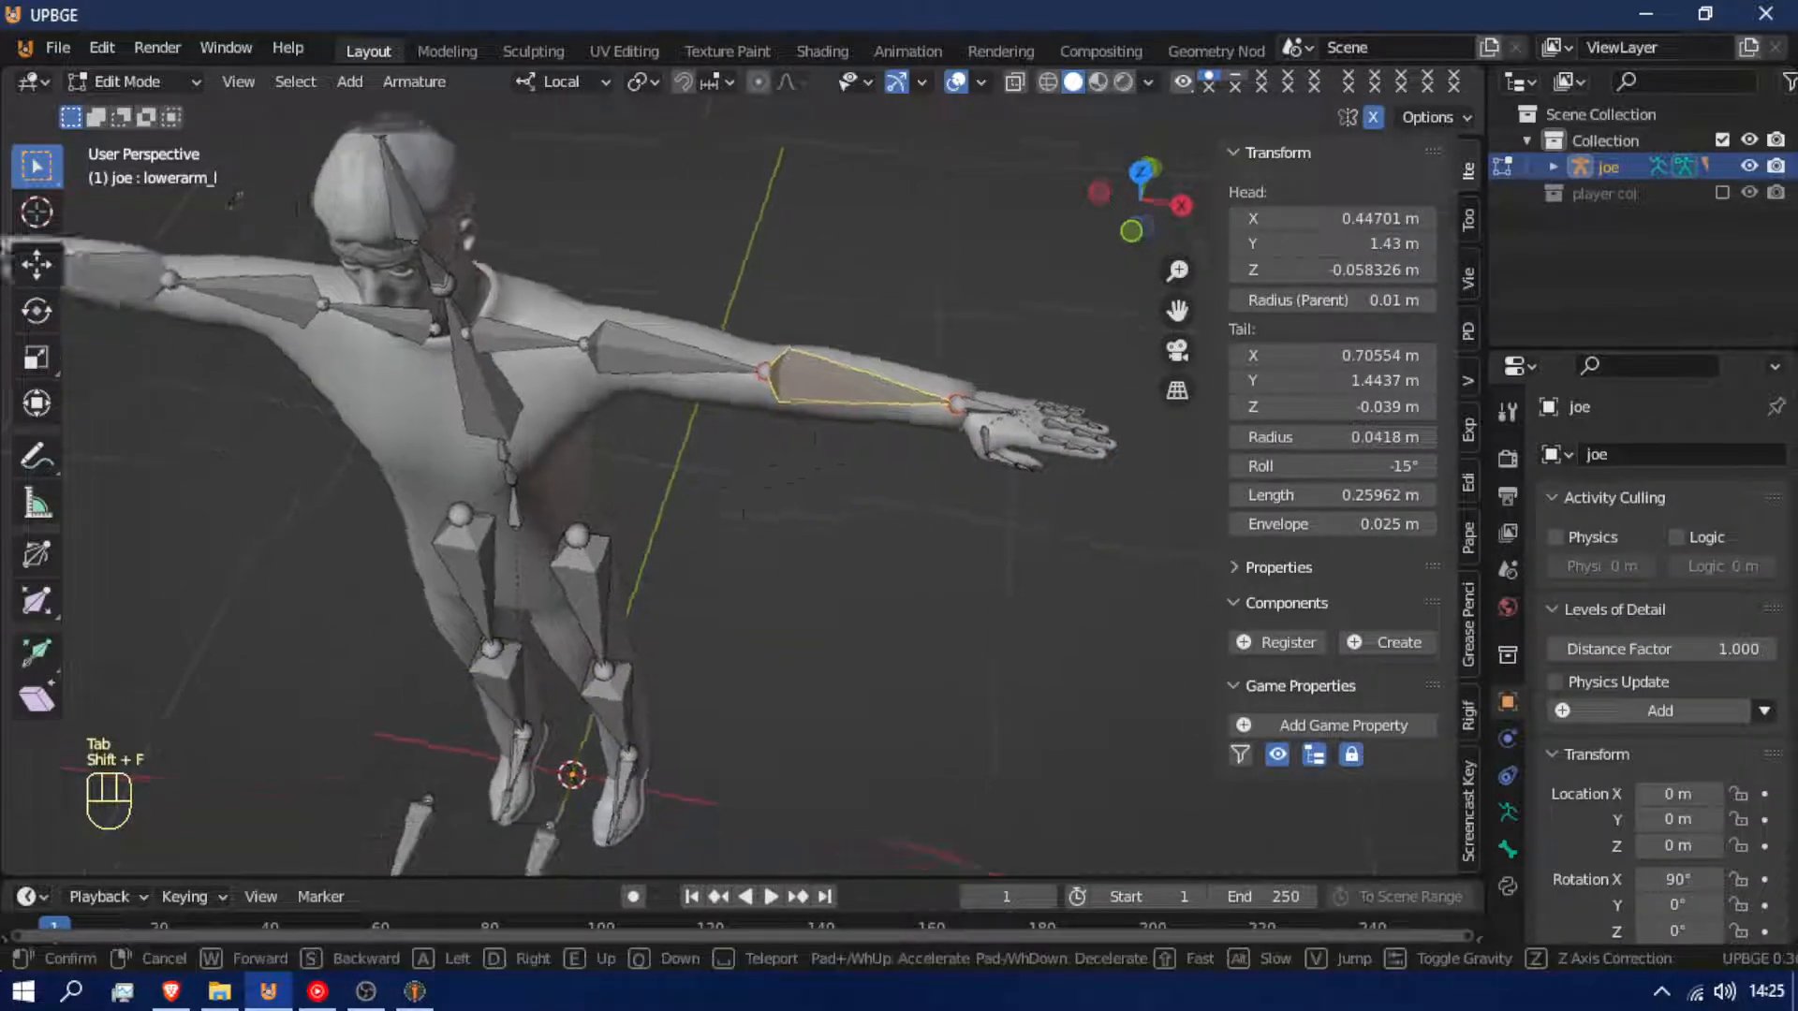
click(742, 488)
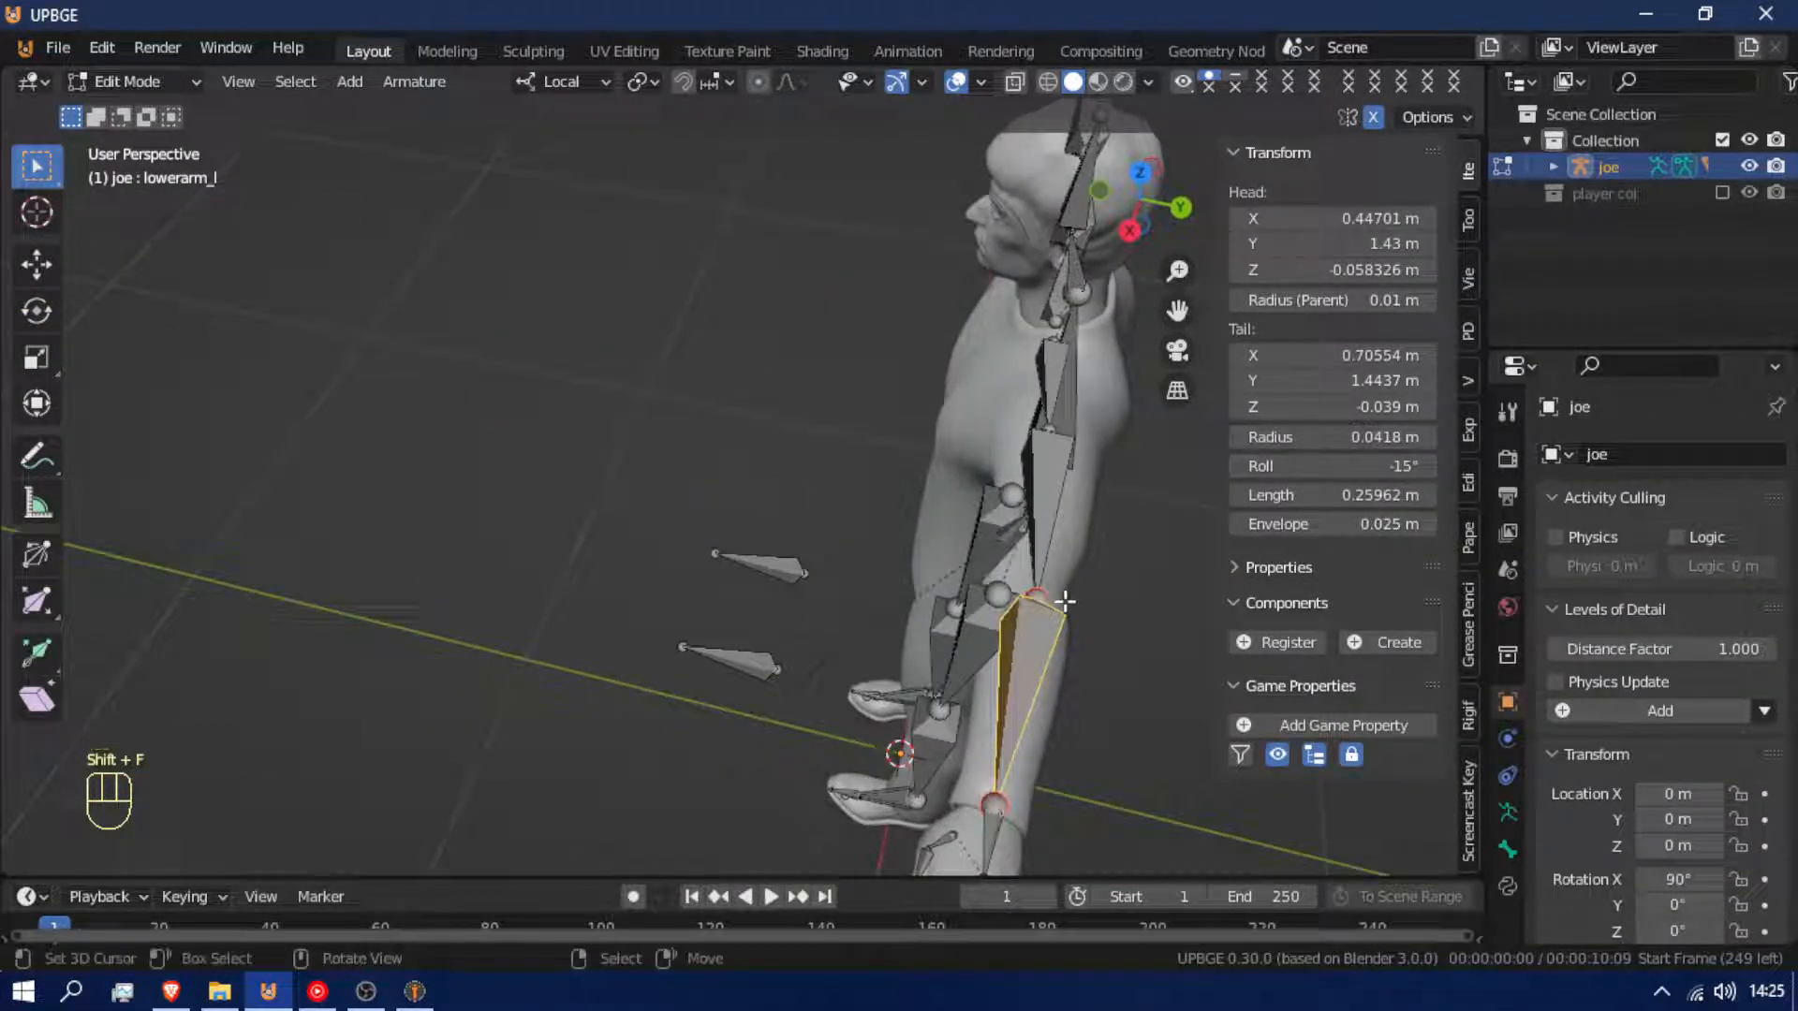
shift+click(1046, 567)
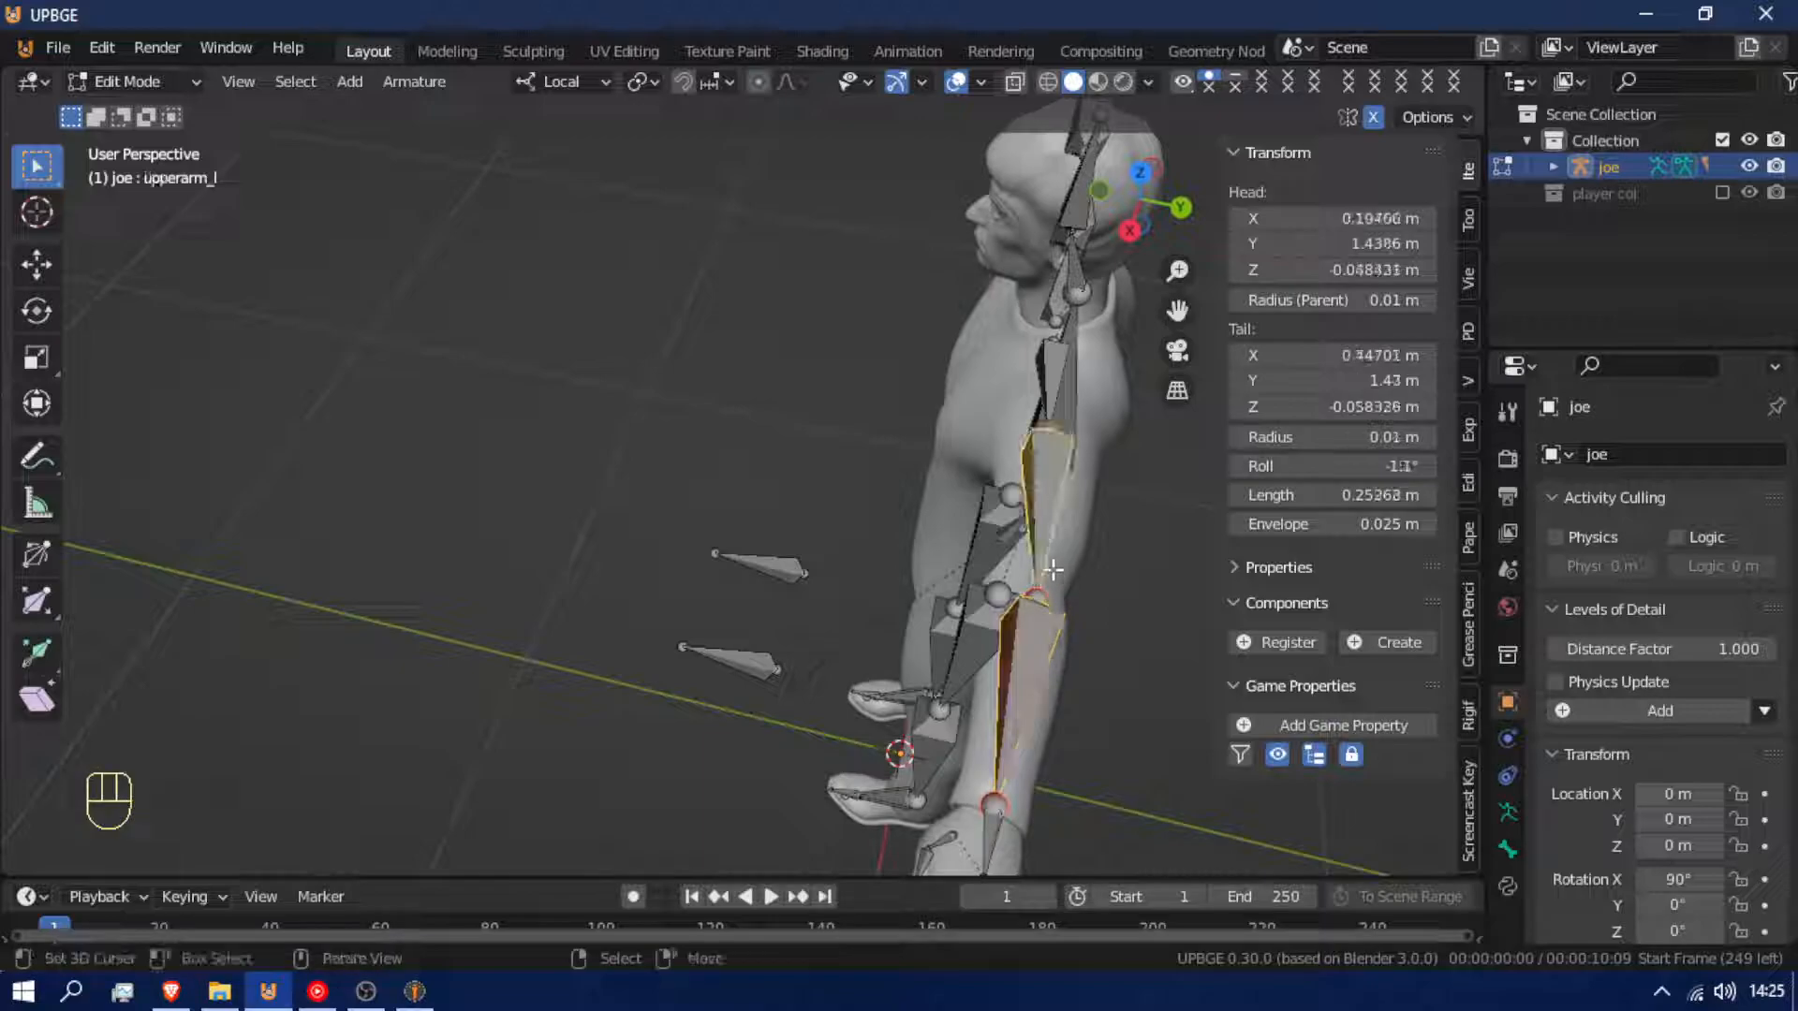
shift+click(1061, 368)
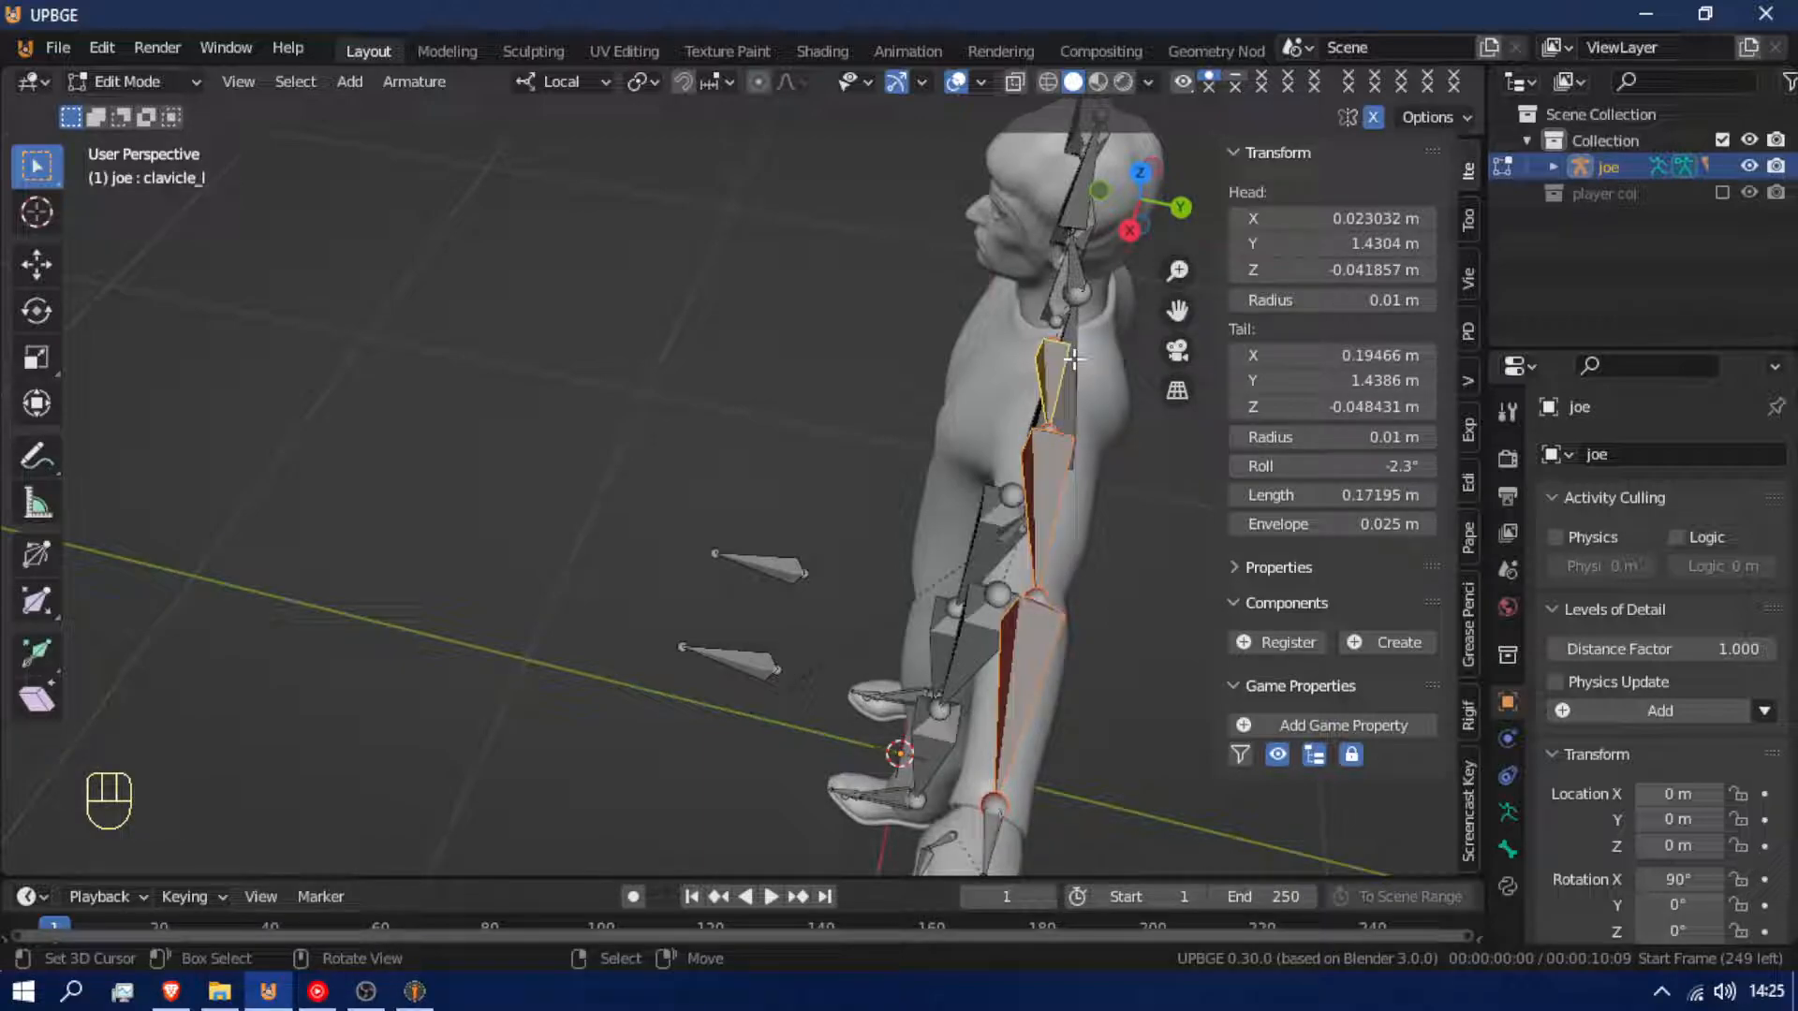
key(KP_7)
shift+middle_drag(1012, 351, 429, 441)
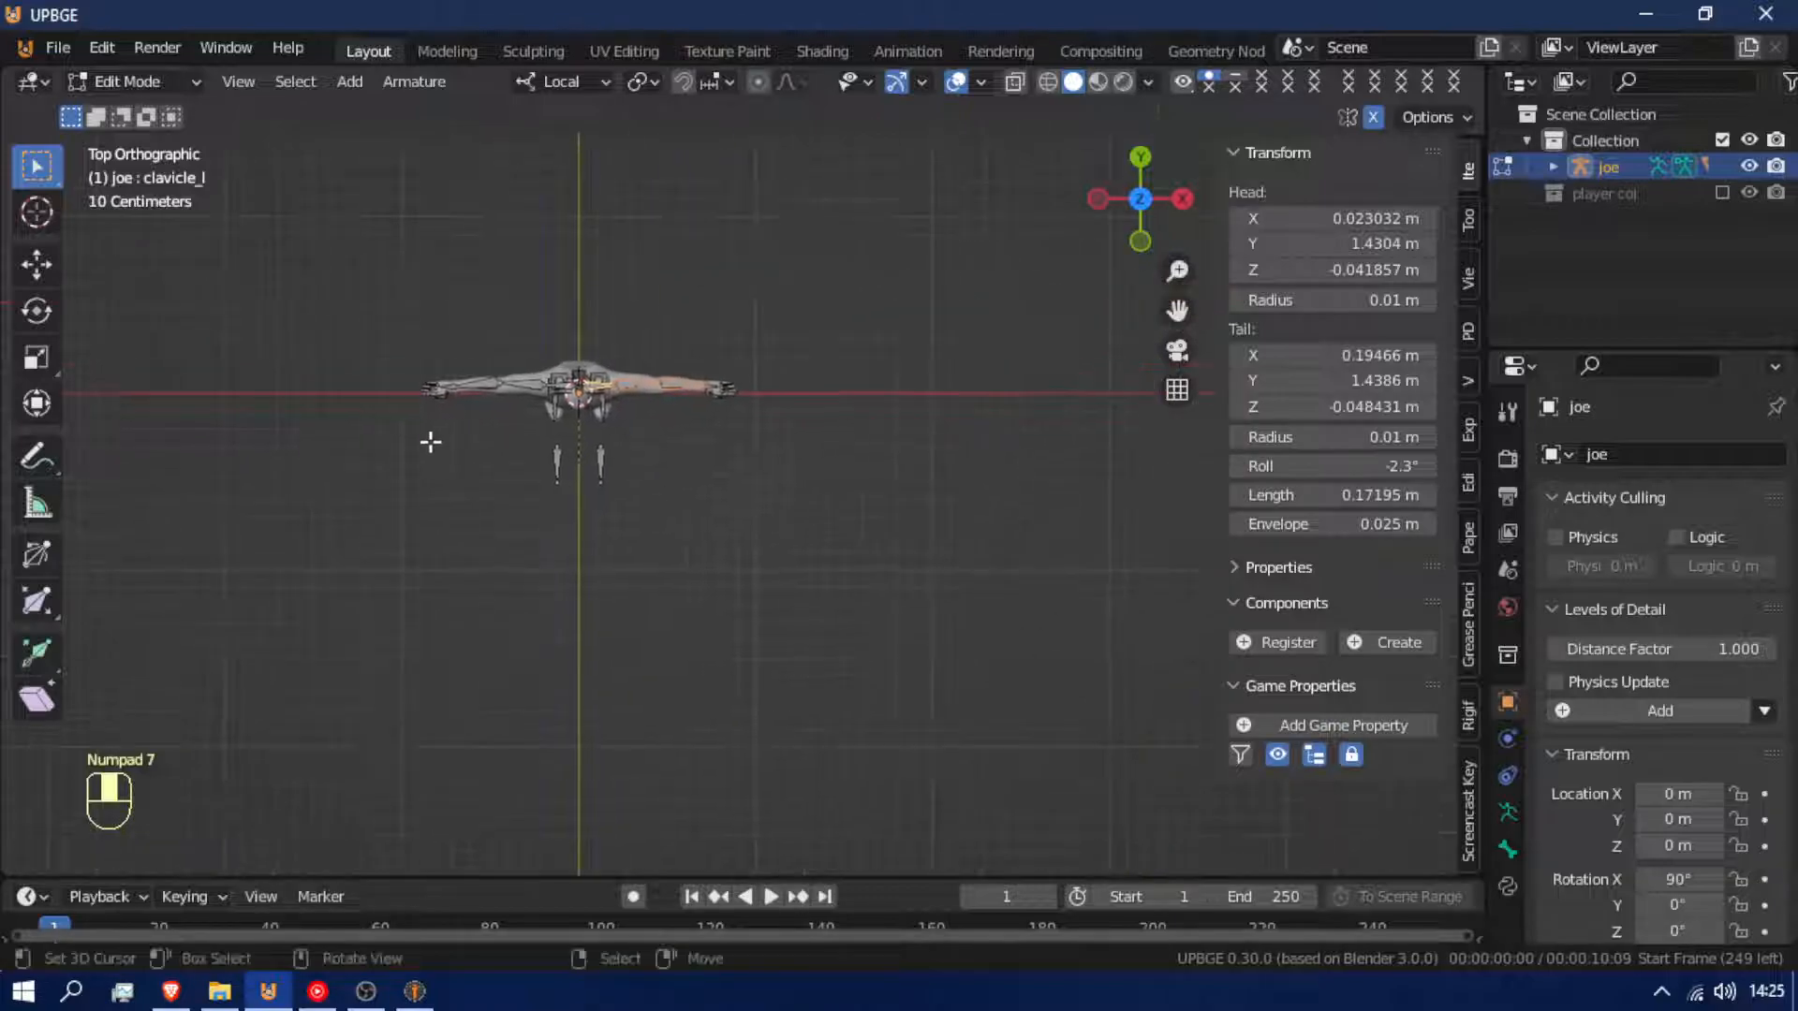
scroll(449, 441, up, 8)
shift+middle_drag(559, 398, 1030, 741)
scroll(993, 745, up, 3)
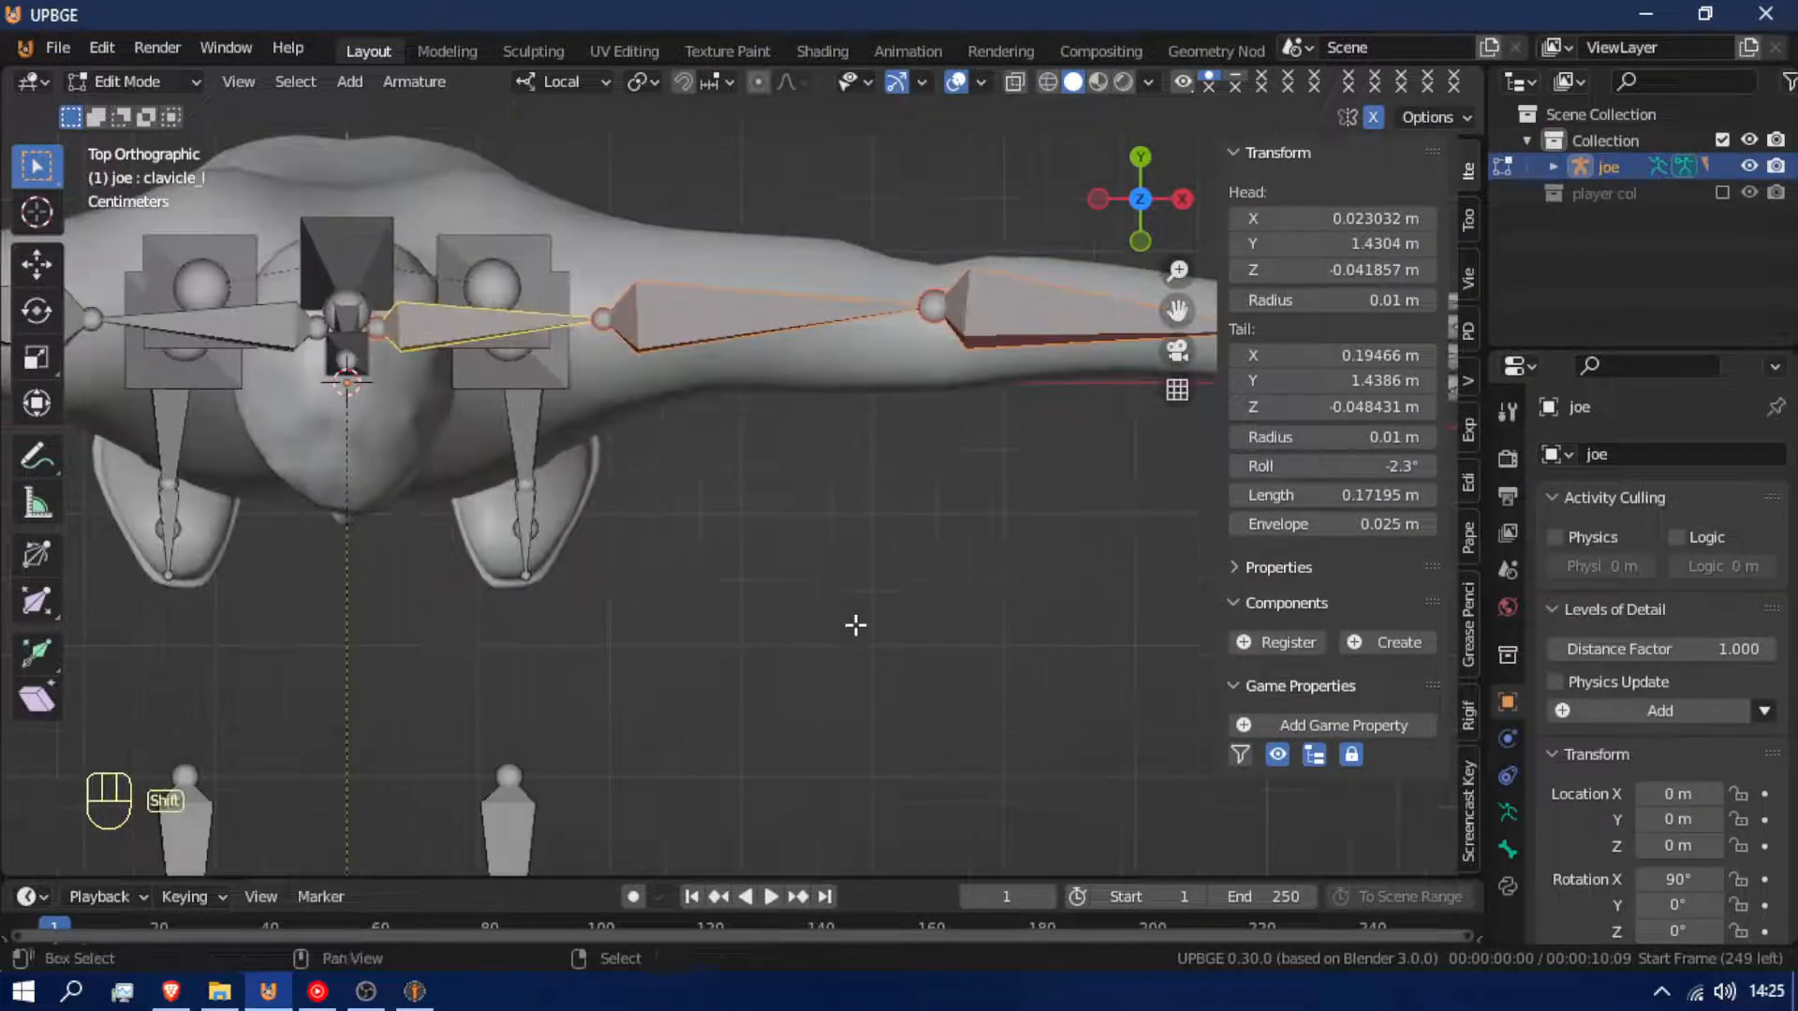
shift+middle_drag(856, 627, 964, 755)
key(ctrl+n)
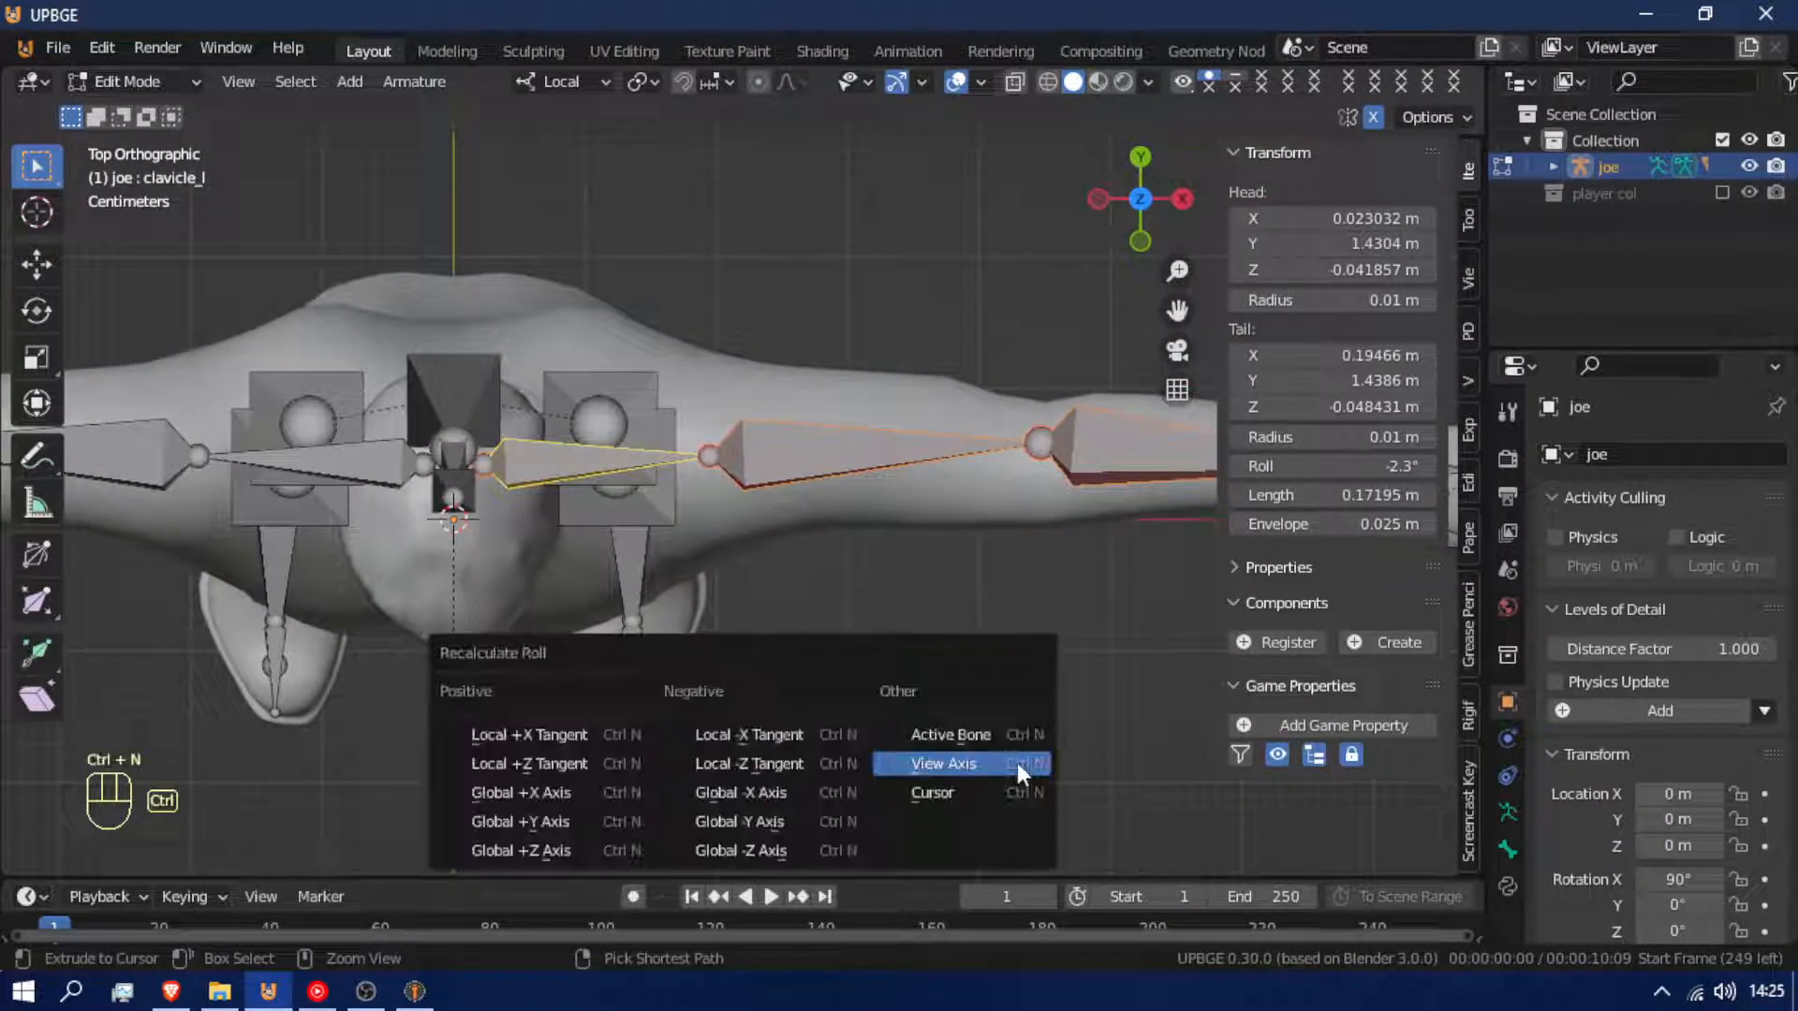
click(1017, 762)
key(Tab)
scroll(936, 589, down, 3)
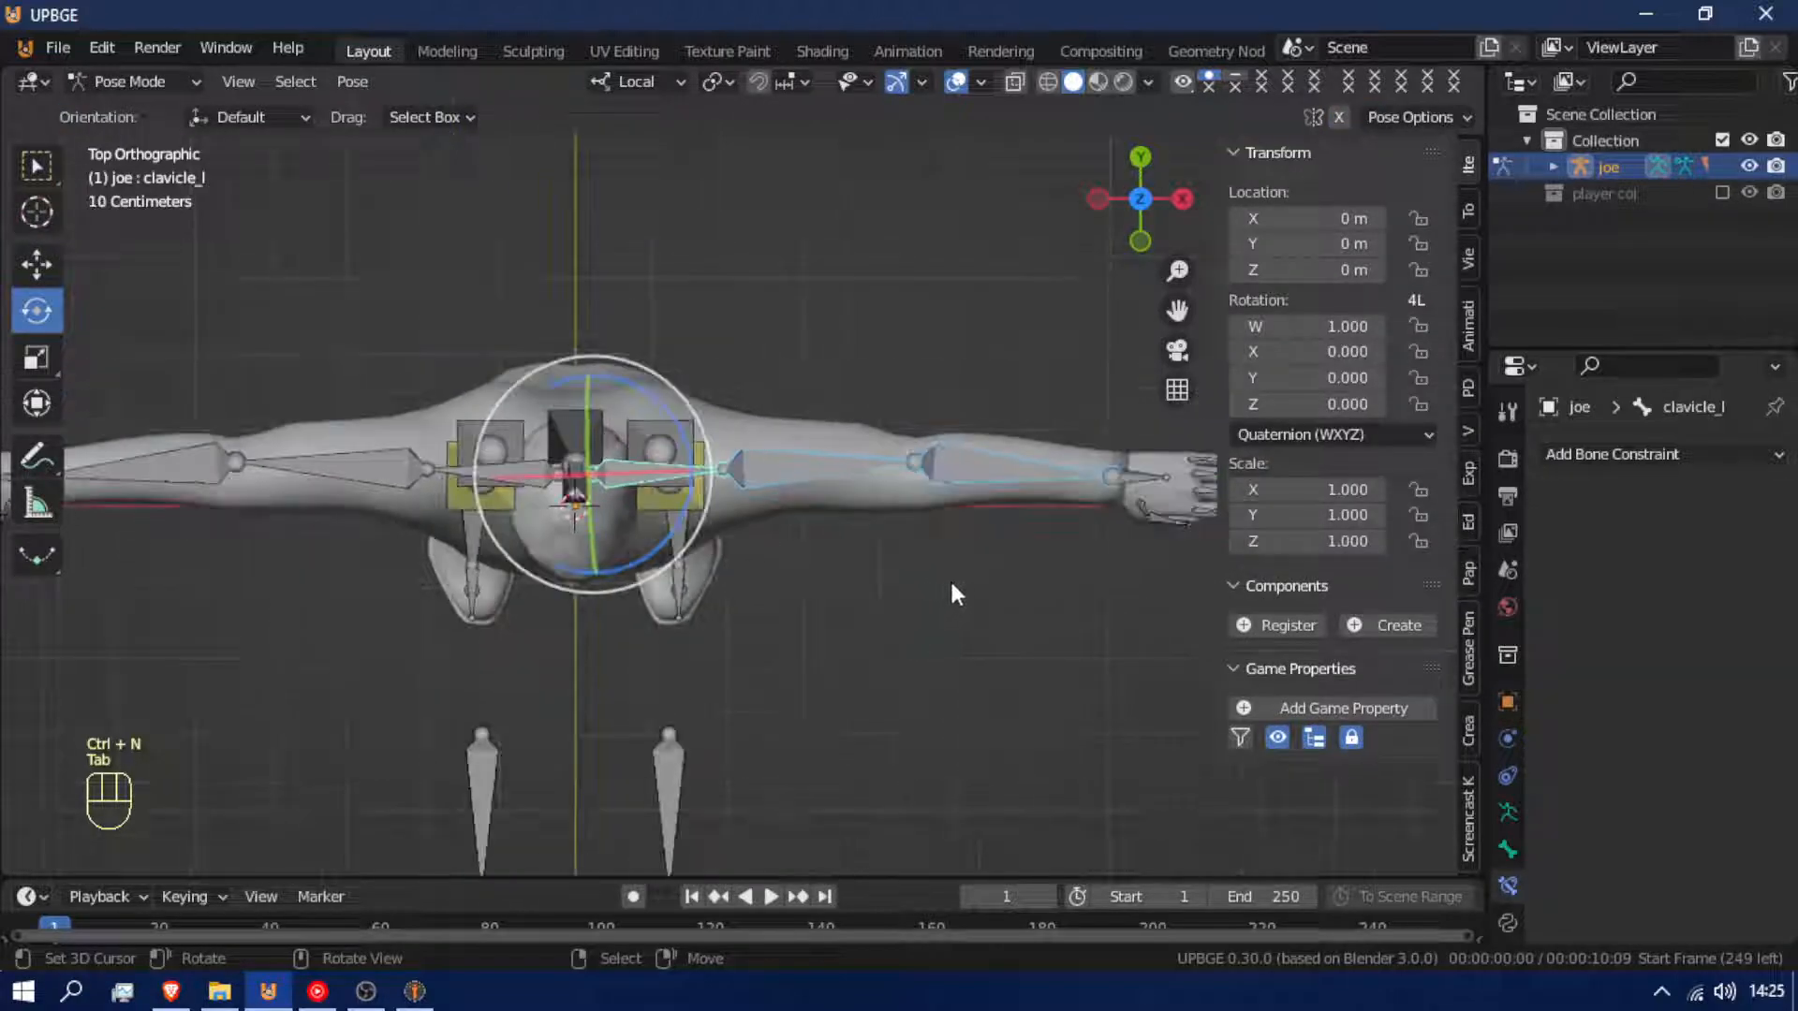
Extrude a mirrored bone about 0.18 m backward from the left elbow, then clear its parent and move it away behind the arm
key(Tab)
key(e)
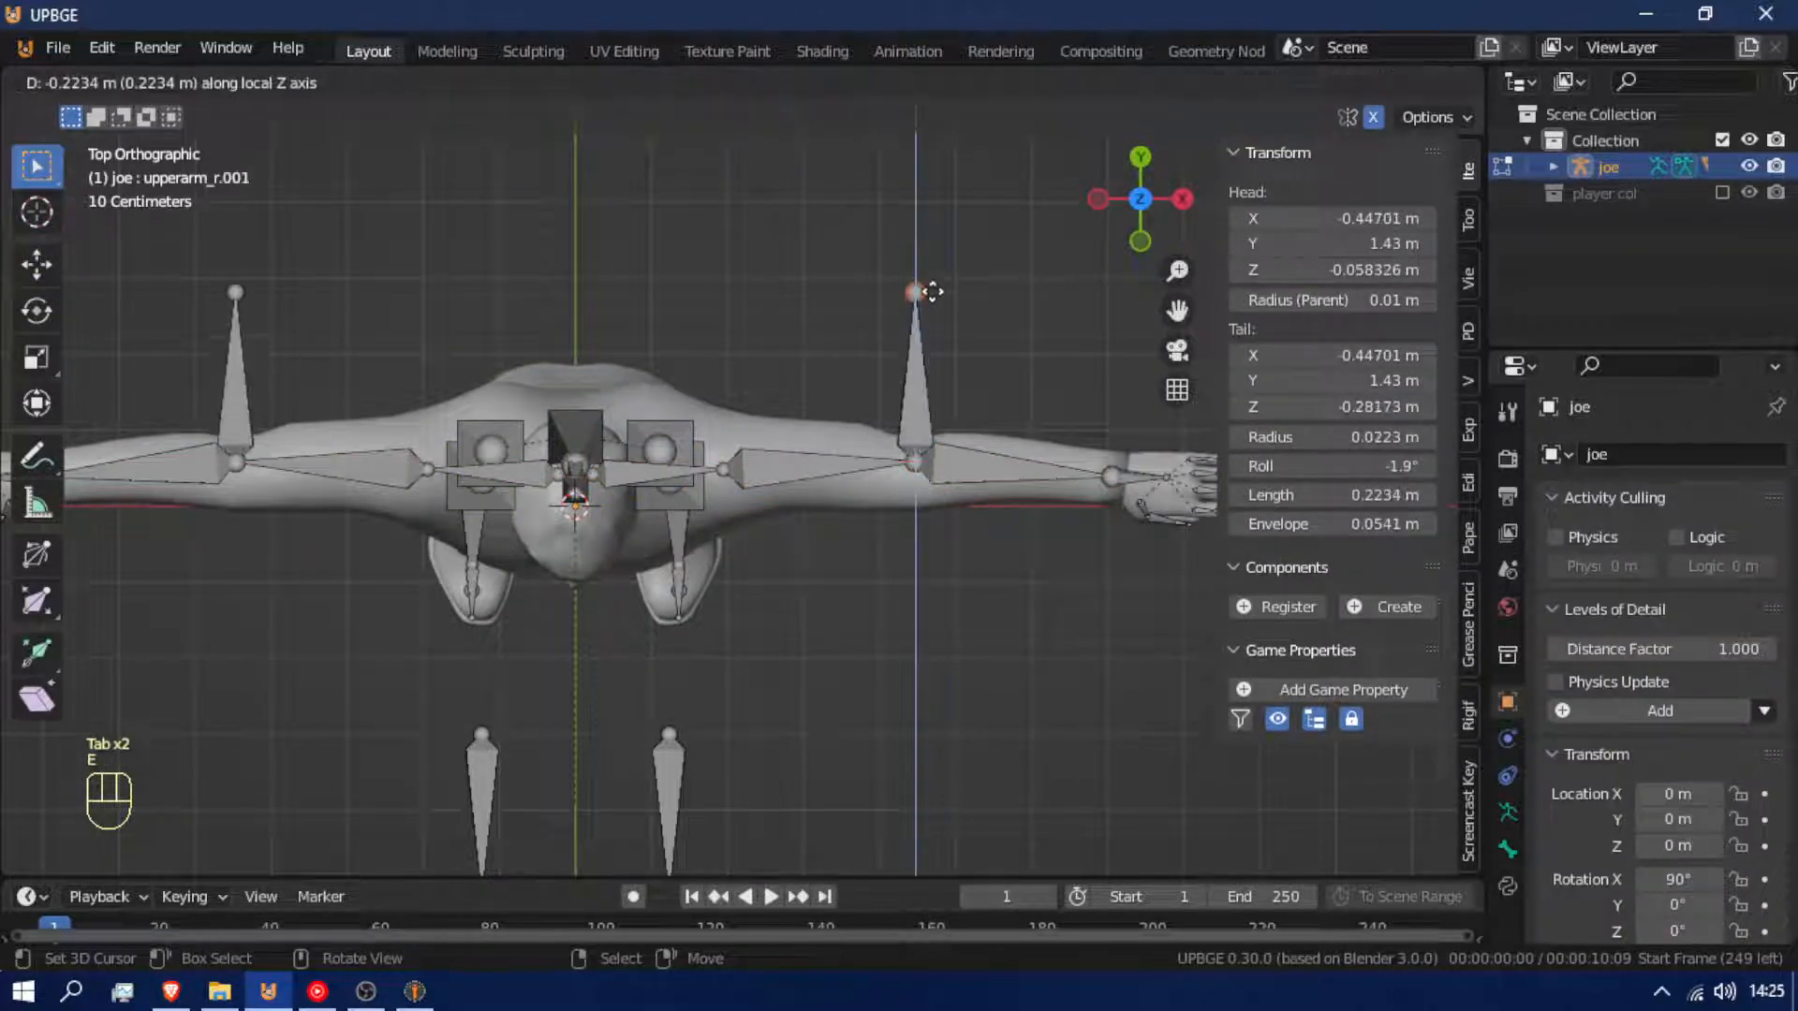
click(910, 323)
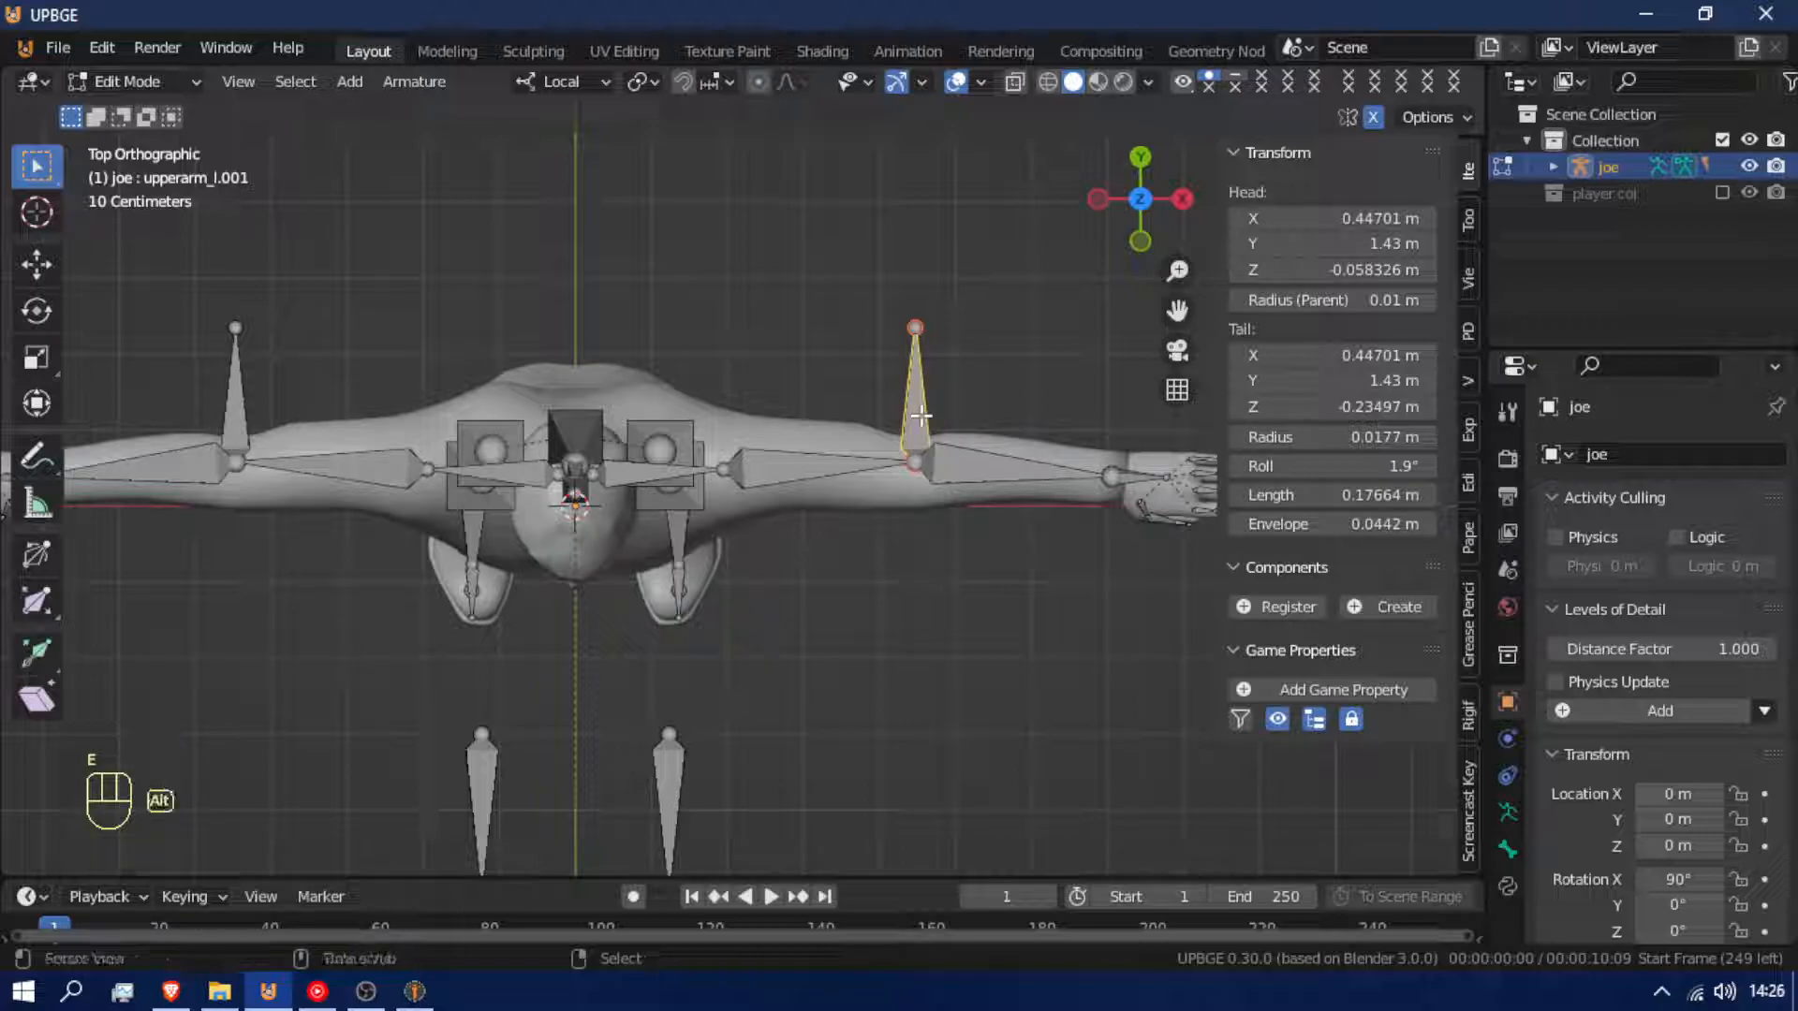
key(alt+p)
click(884, 480)
key(g)
click(917, 369)
Duplicate hand_l in place as an unparented, slightly longer control bone
click(1133, 478)
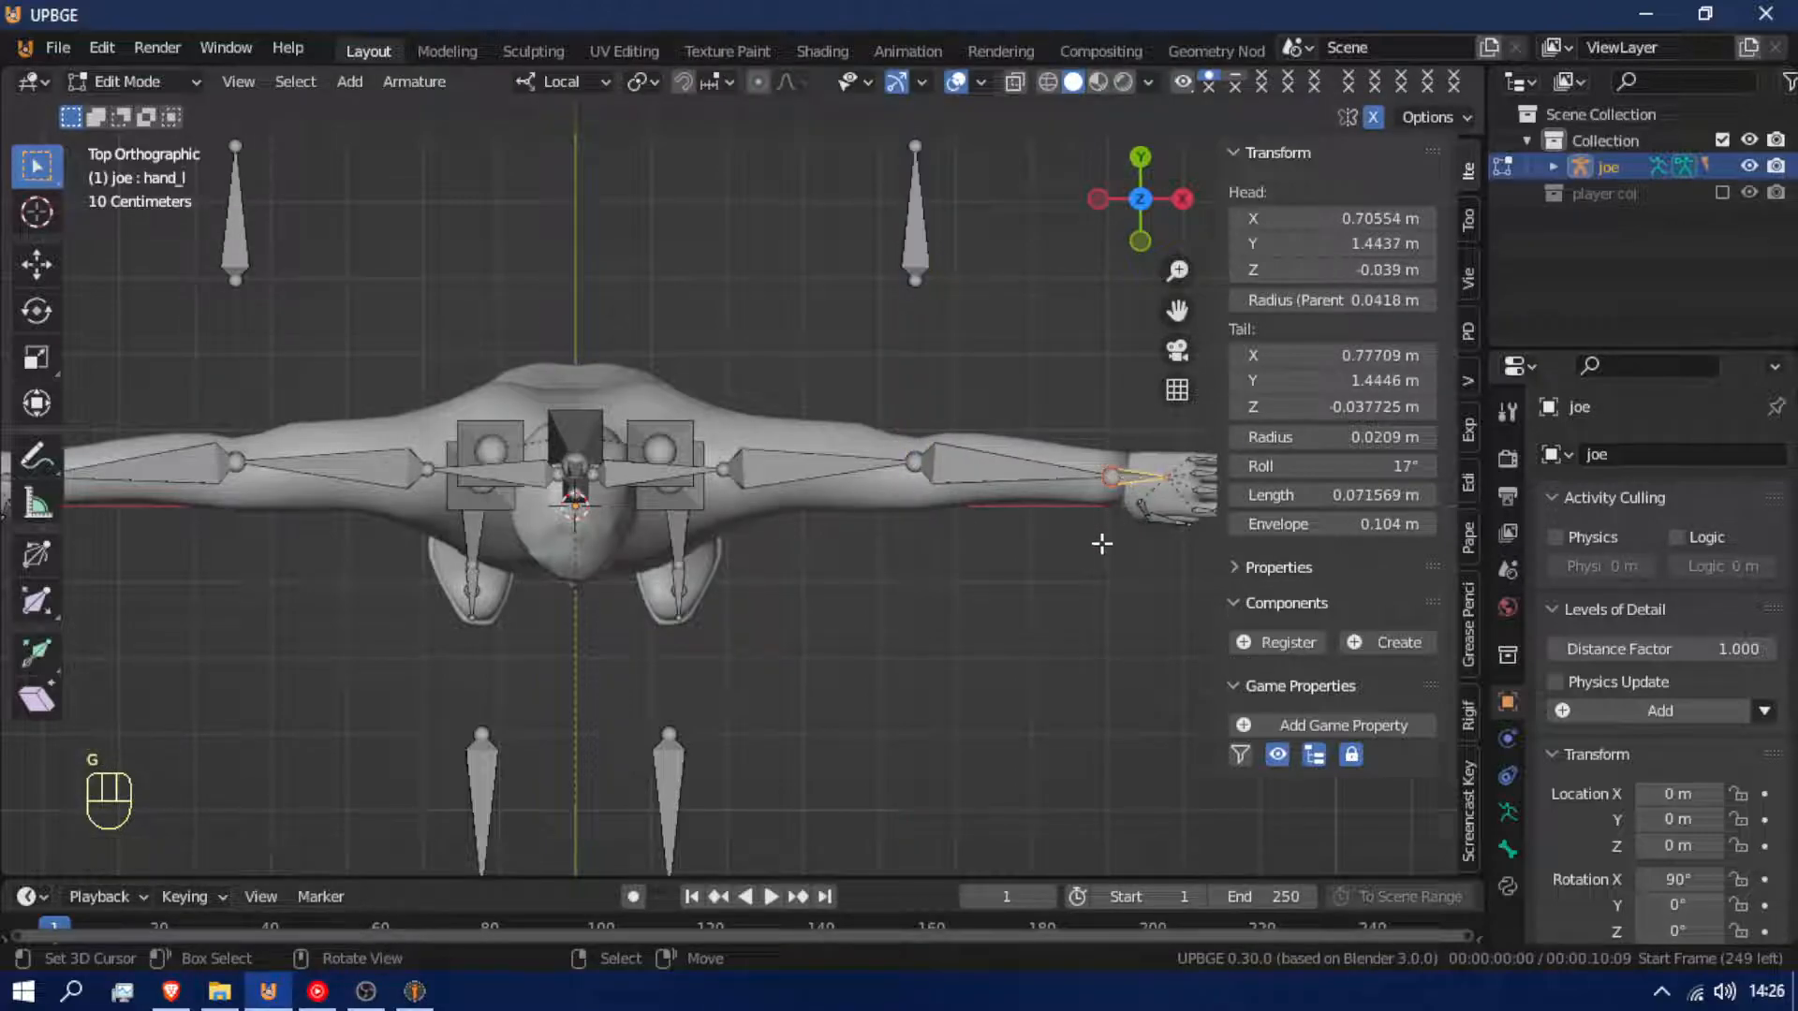
key(shift+d)
right_click(1177, 417)
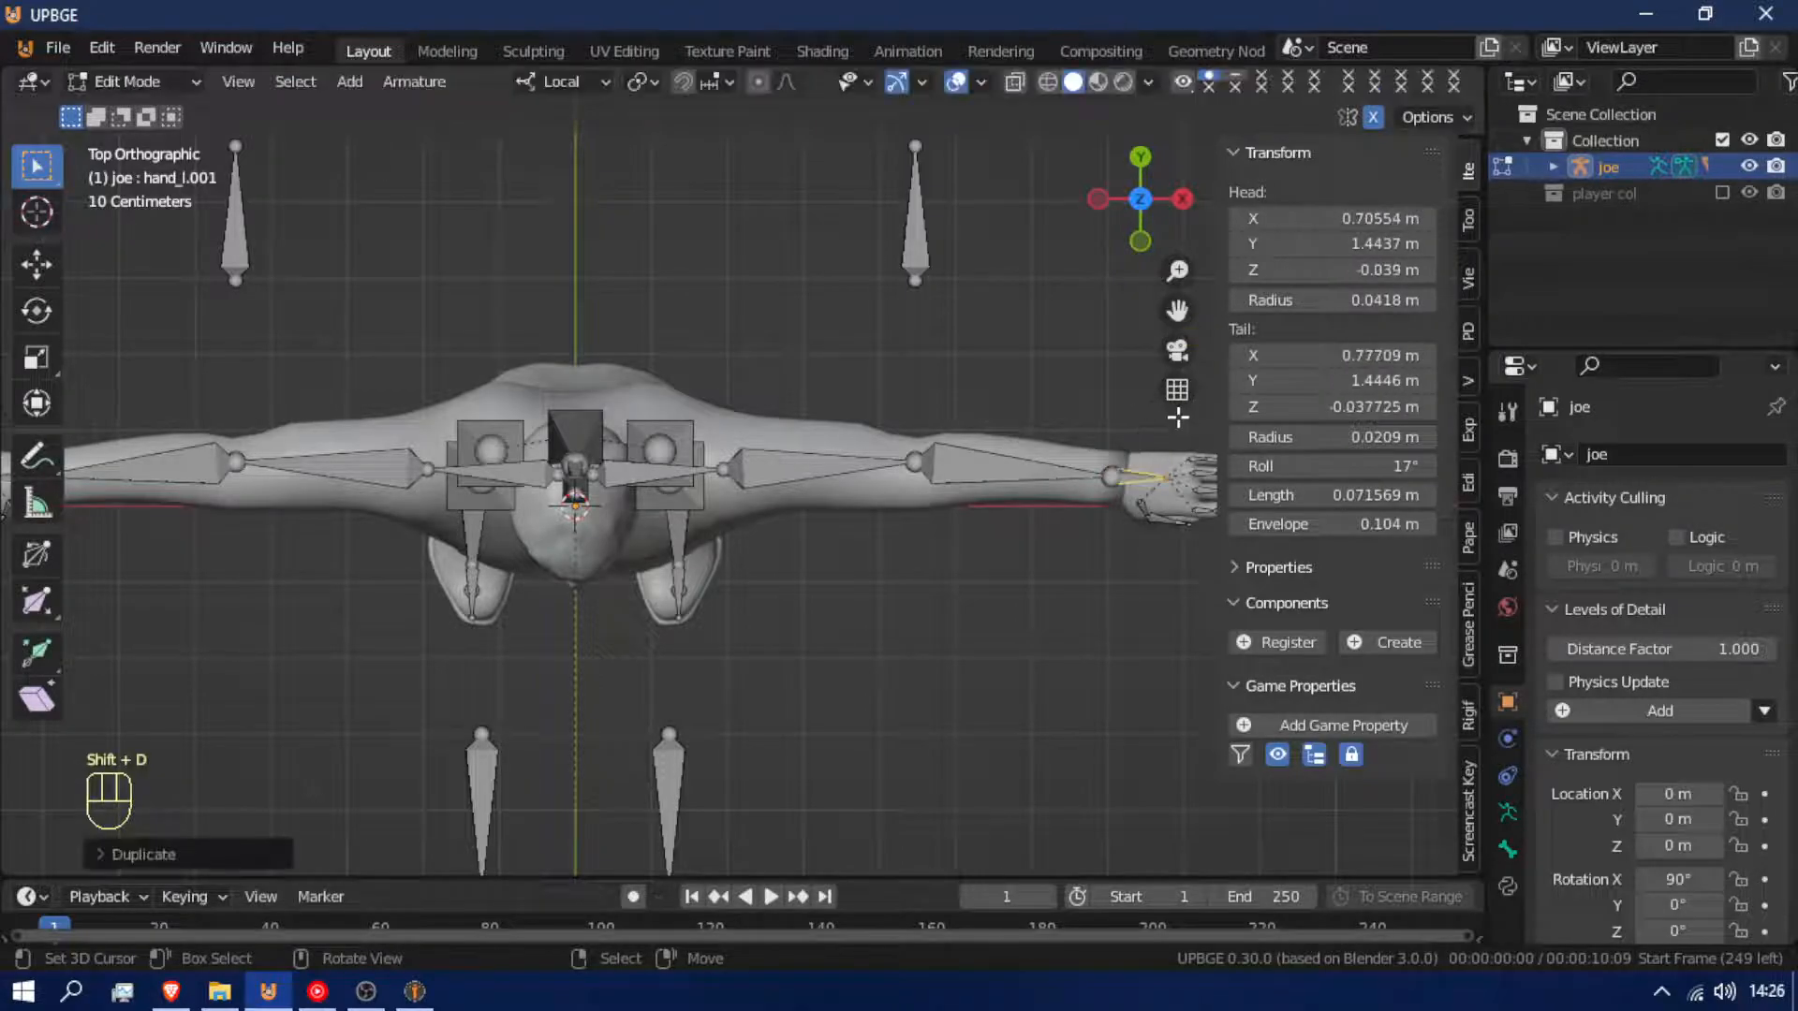
key(alt+p)
click(1063, 453)
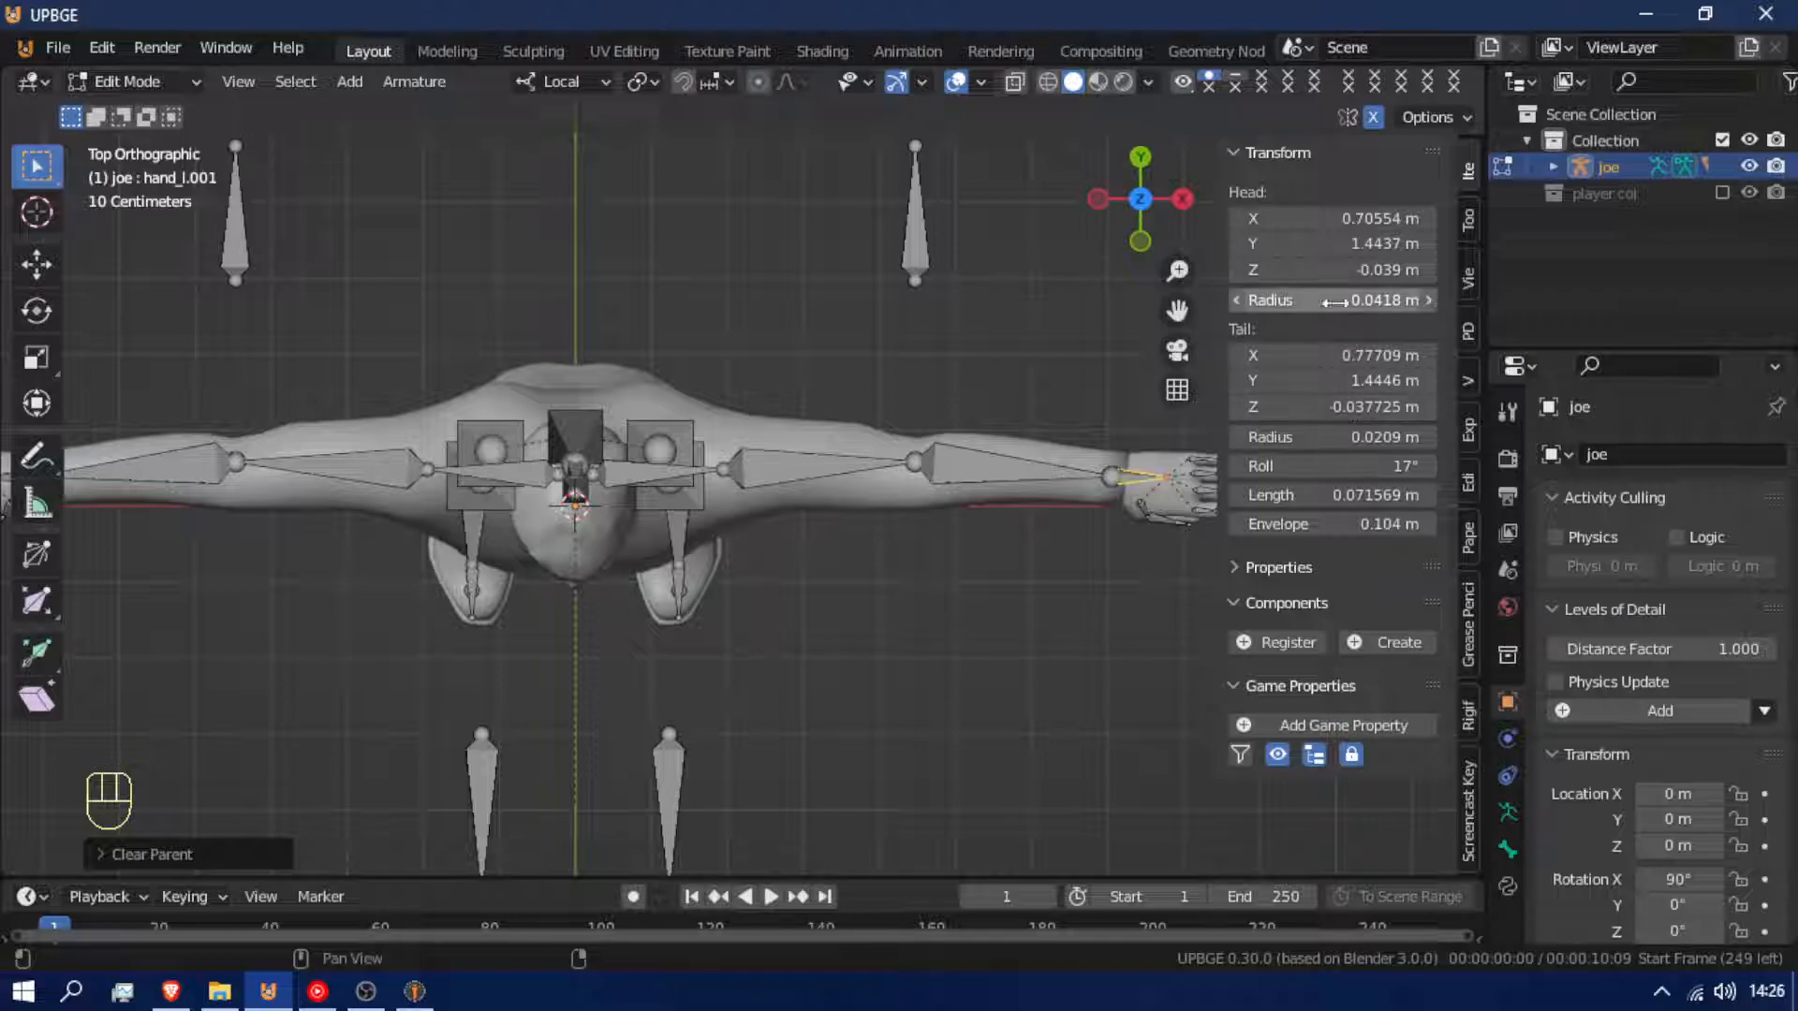
drag(1348, 494, 1376, 494)
In Pose Mode, add an IK constraint to lowerarm_l targeting hand_l.001 with a chain length of 2
key(ctrl+Tab)
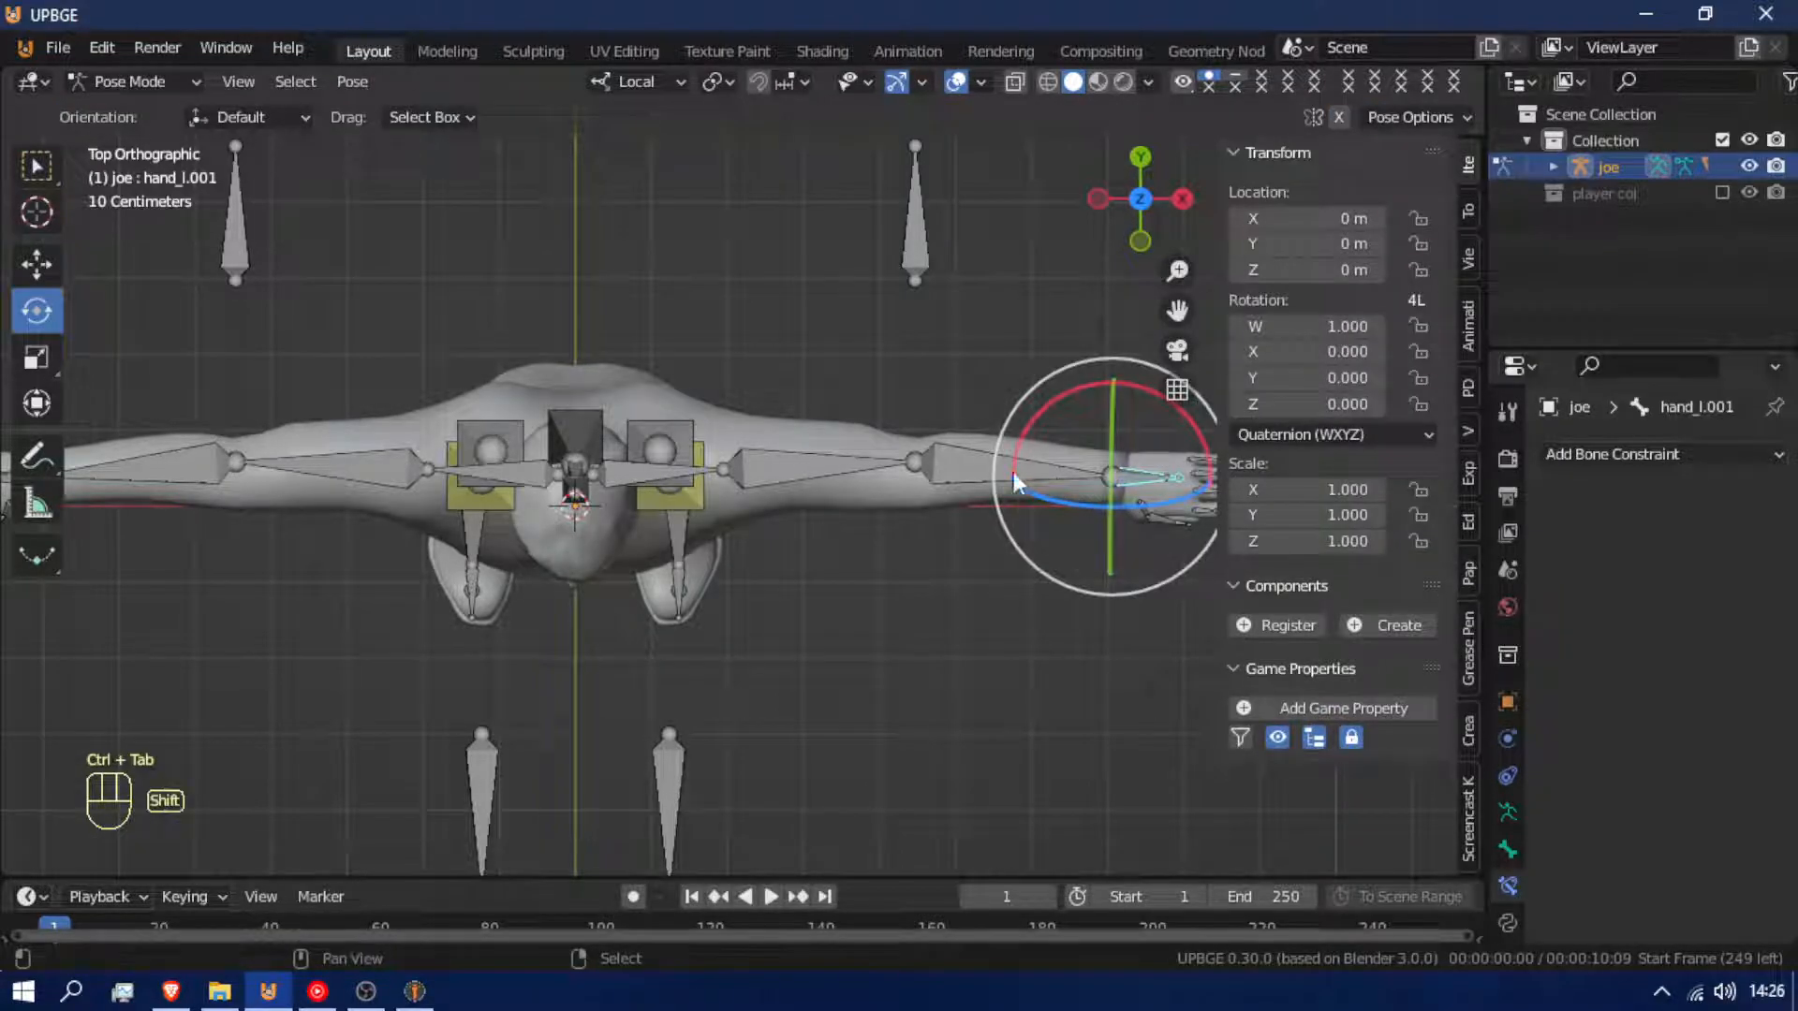
shift+click(1012, 472)
key(shift+ctrl+c)
click(1101, 505)
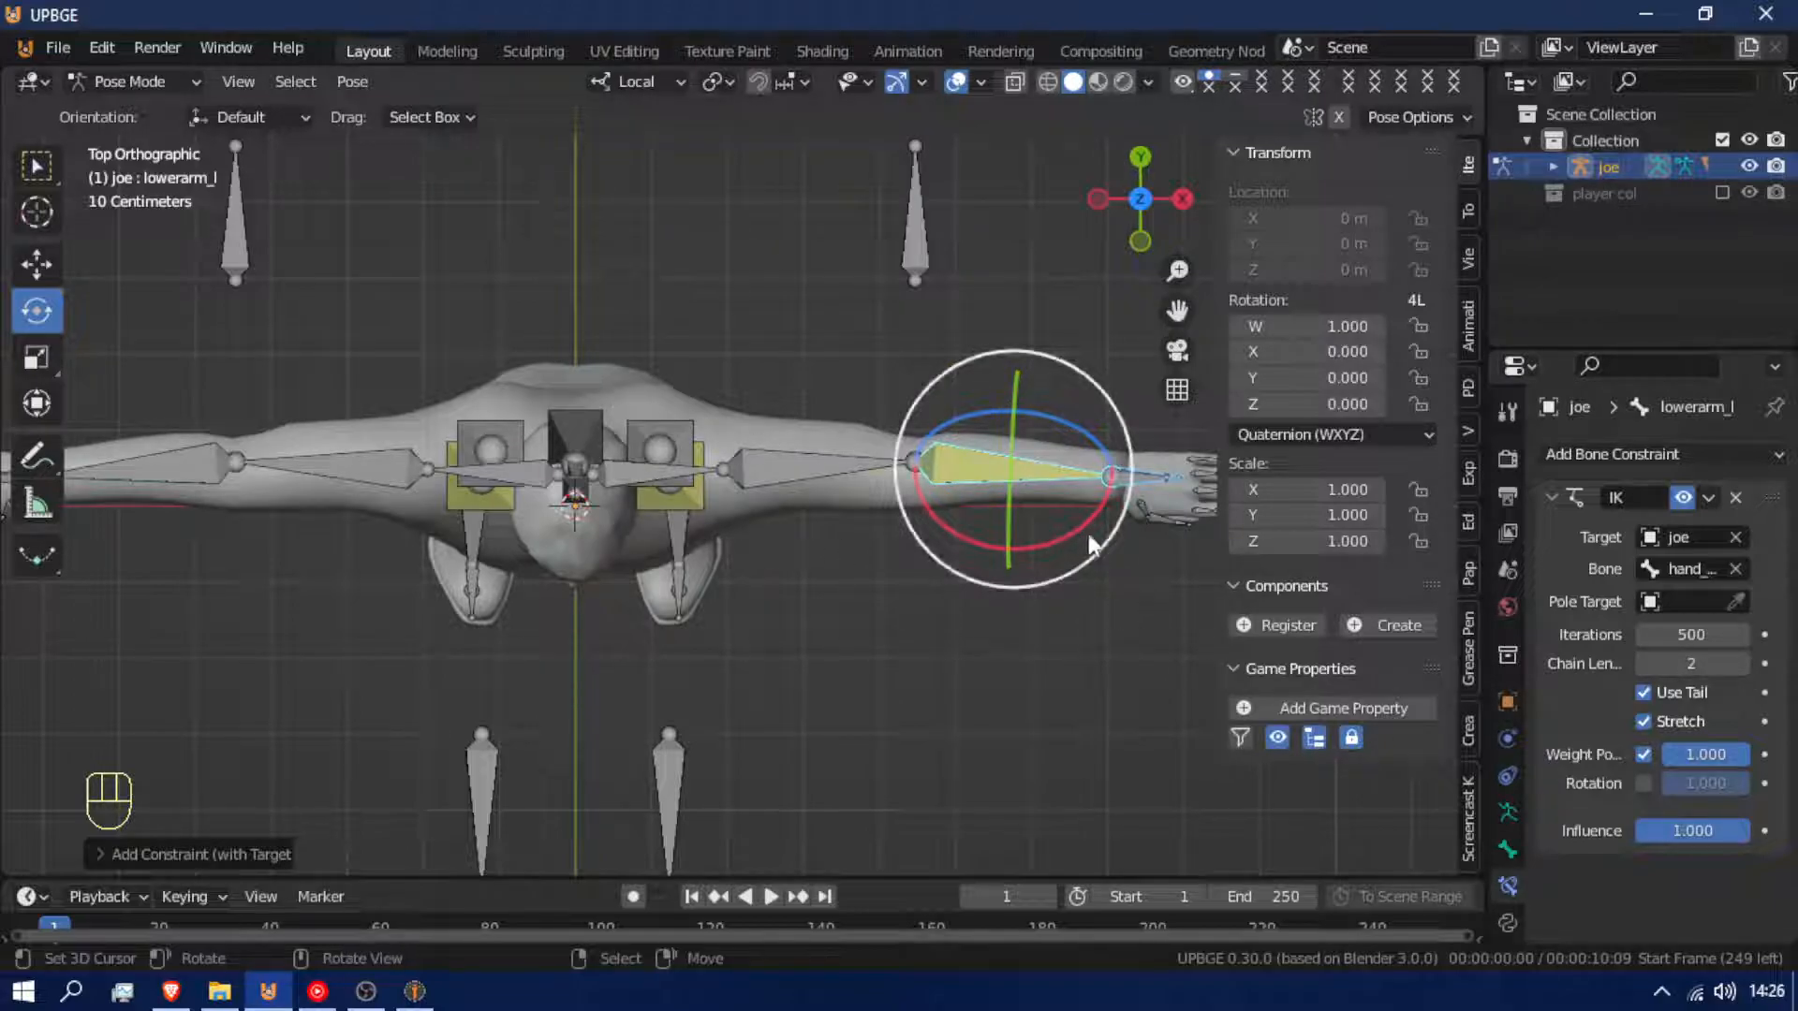
Test the left arm's IK by moving hand_l.001, and cancel the move
click(1146, 483)
key(r)
right_click(1128, 506)
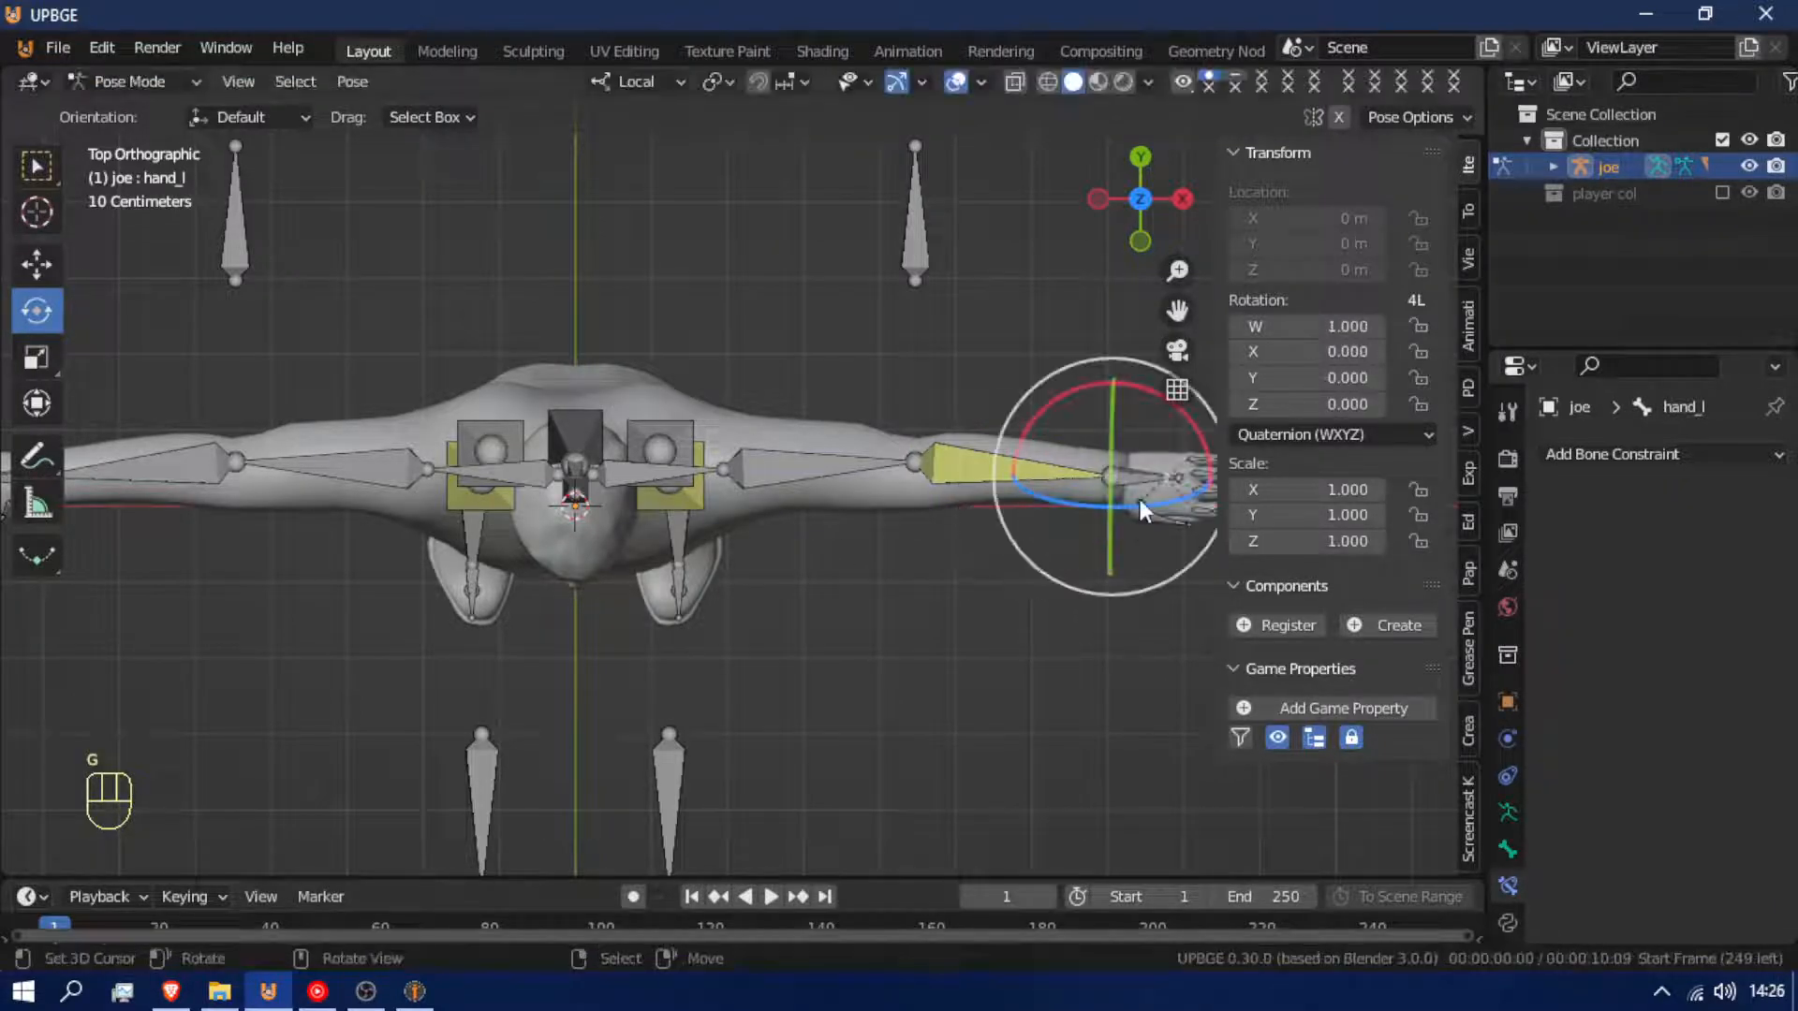
click(1159, 475)
key(g)
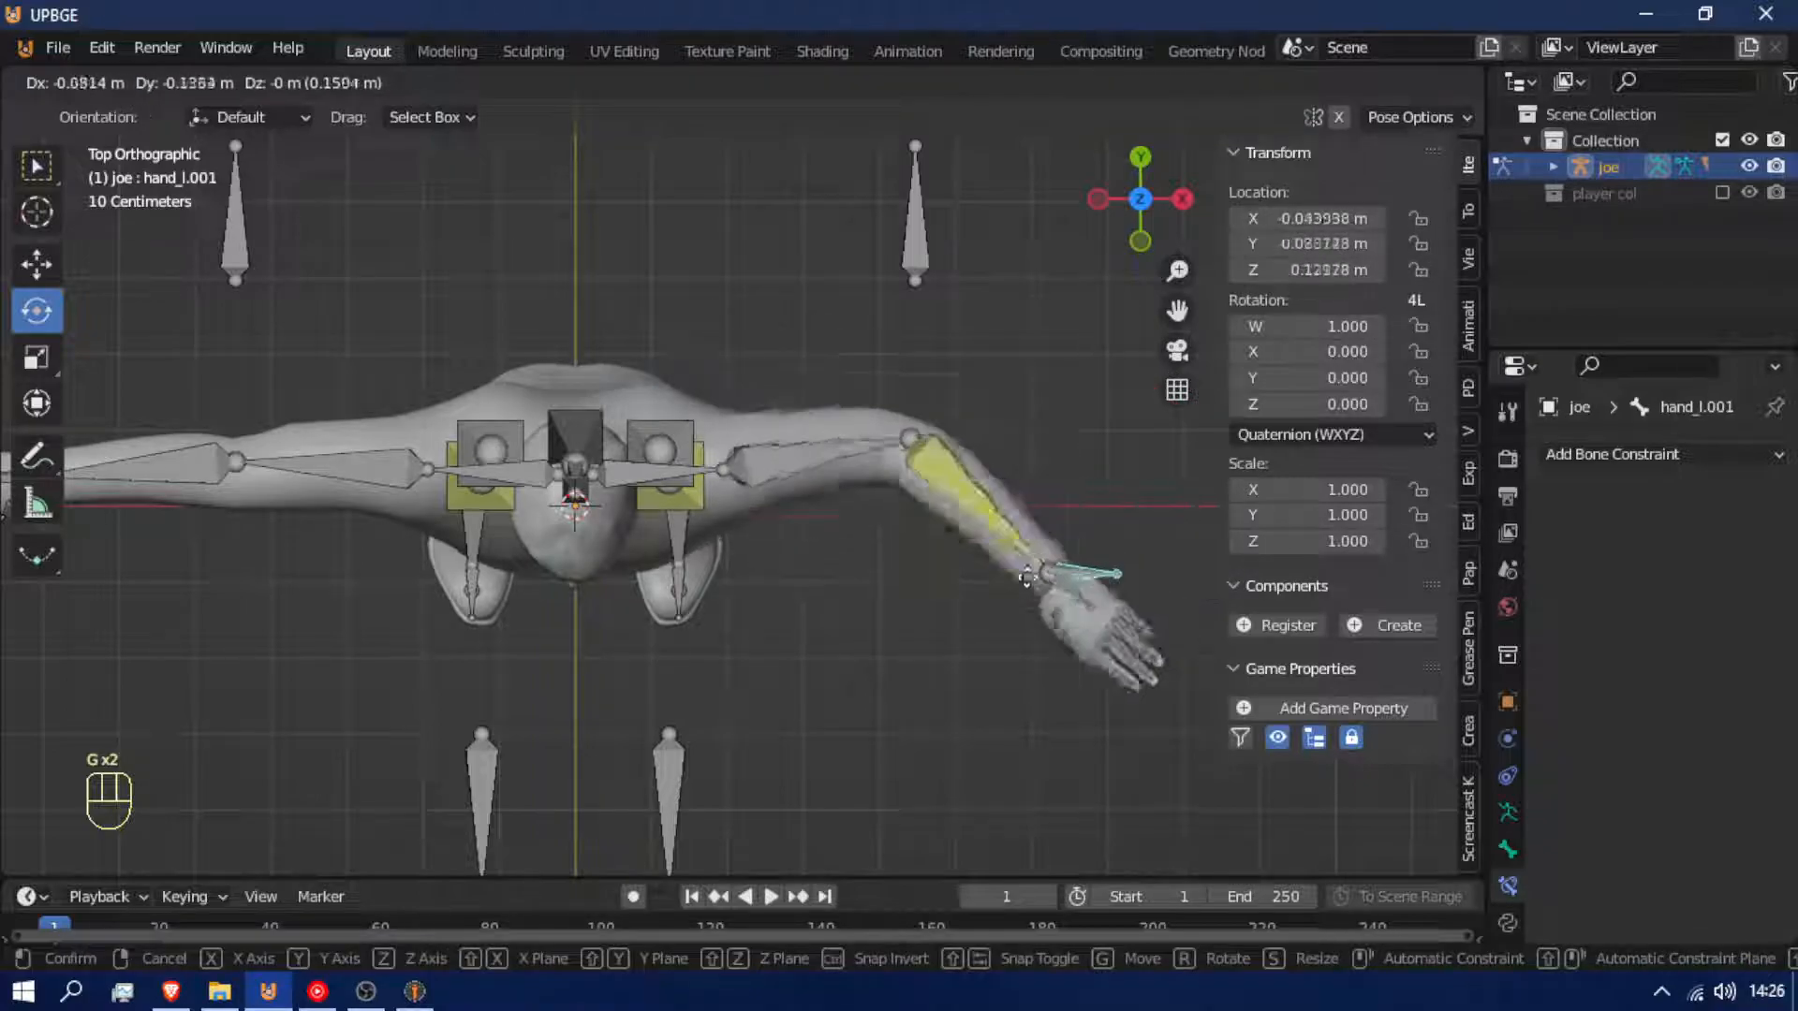
right_click(1046, 494)
Try a chain length of 3 in lowerarm_l's IK constraint by moving hand_l.001, and cancel the move
click(1045, 493)
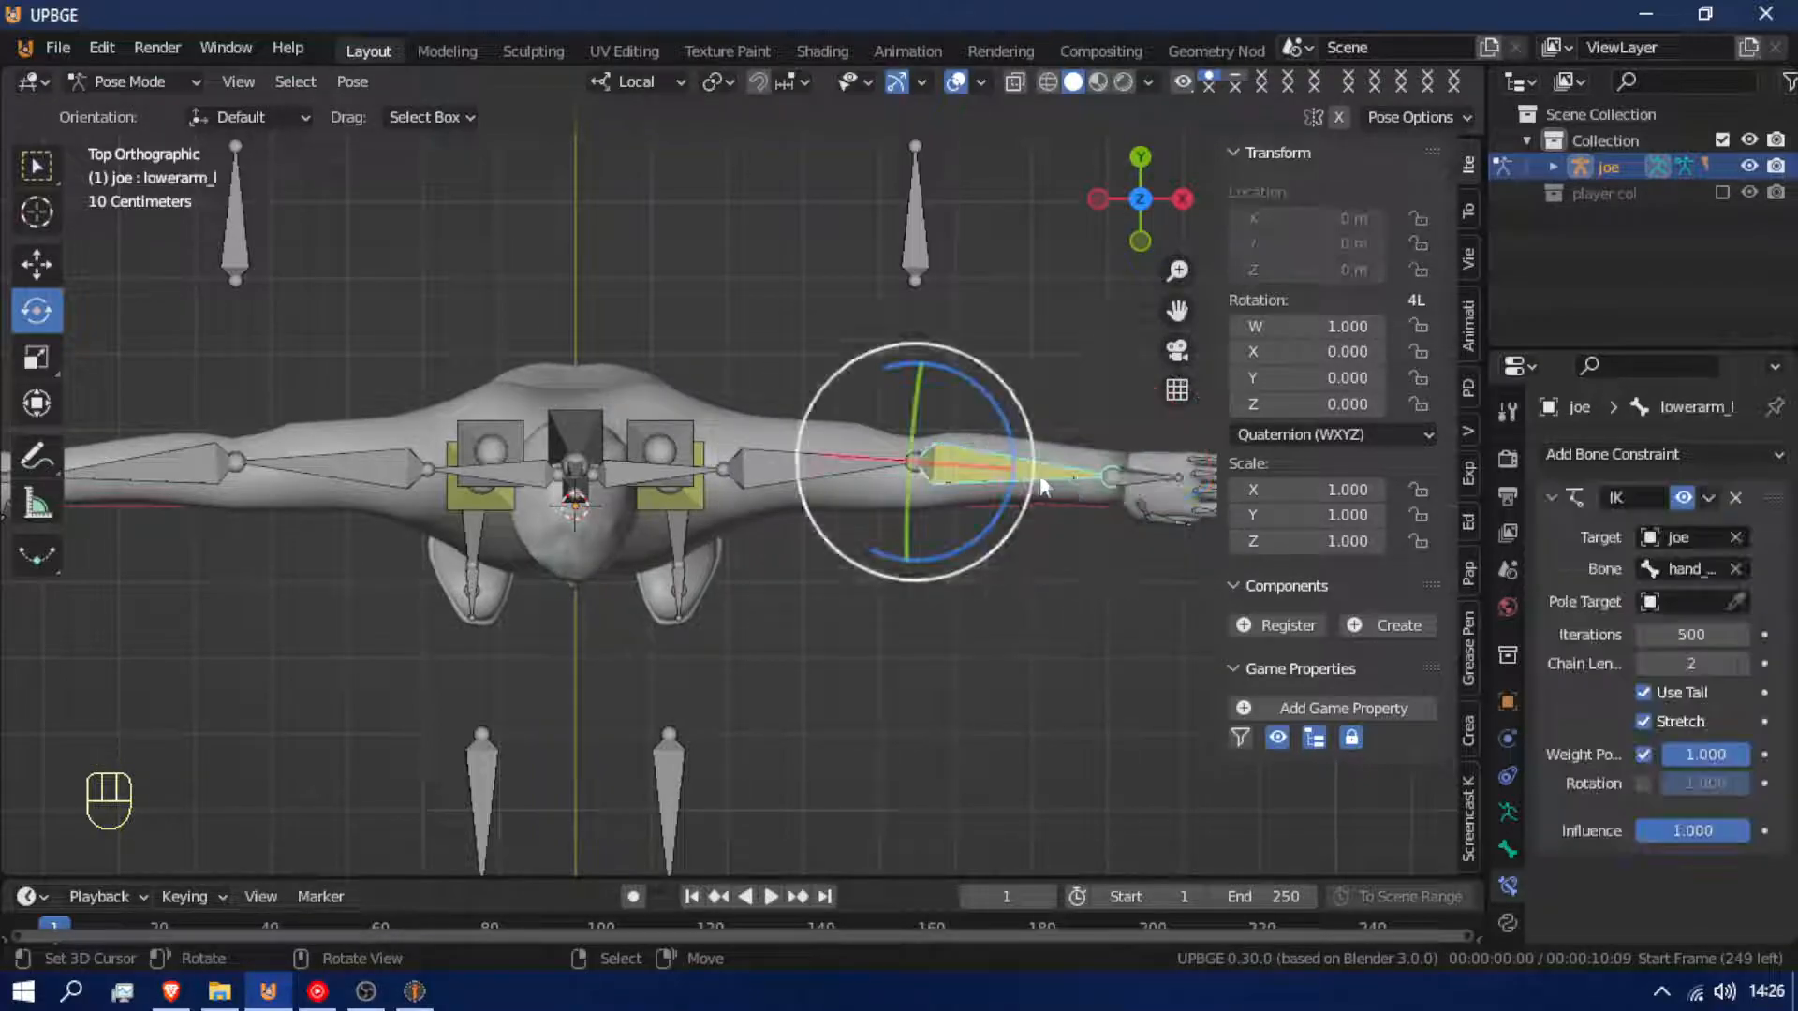
click(1735, 662)
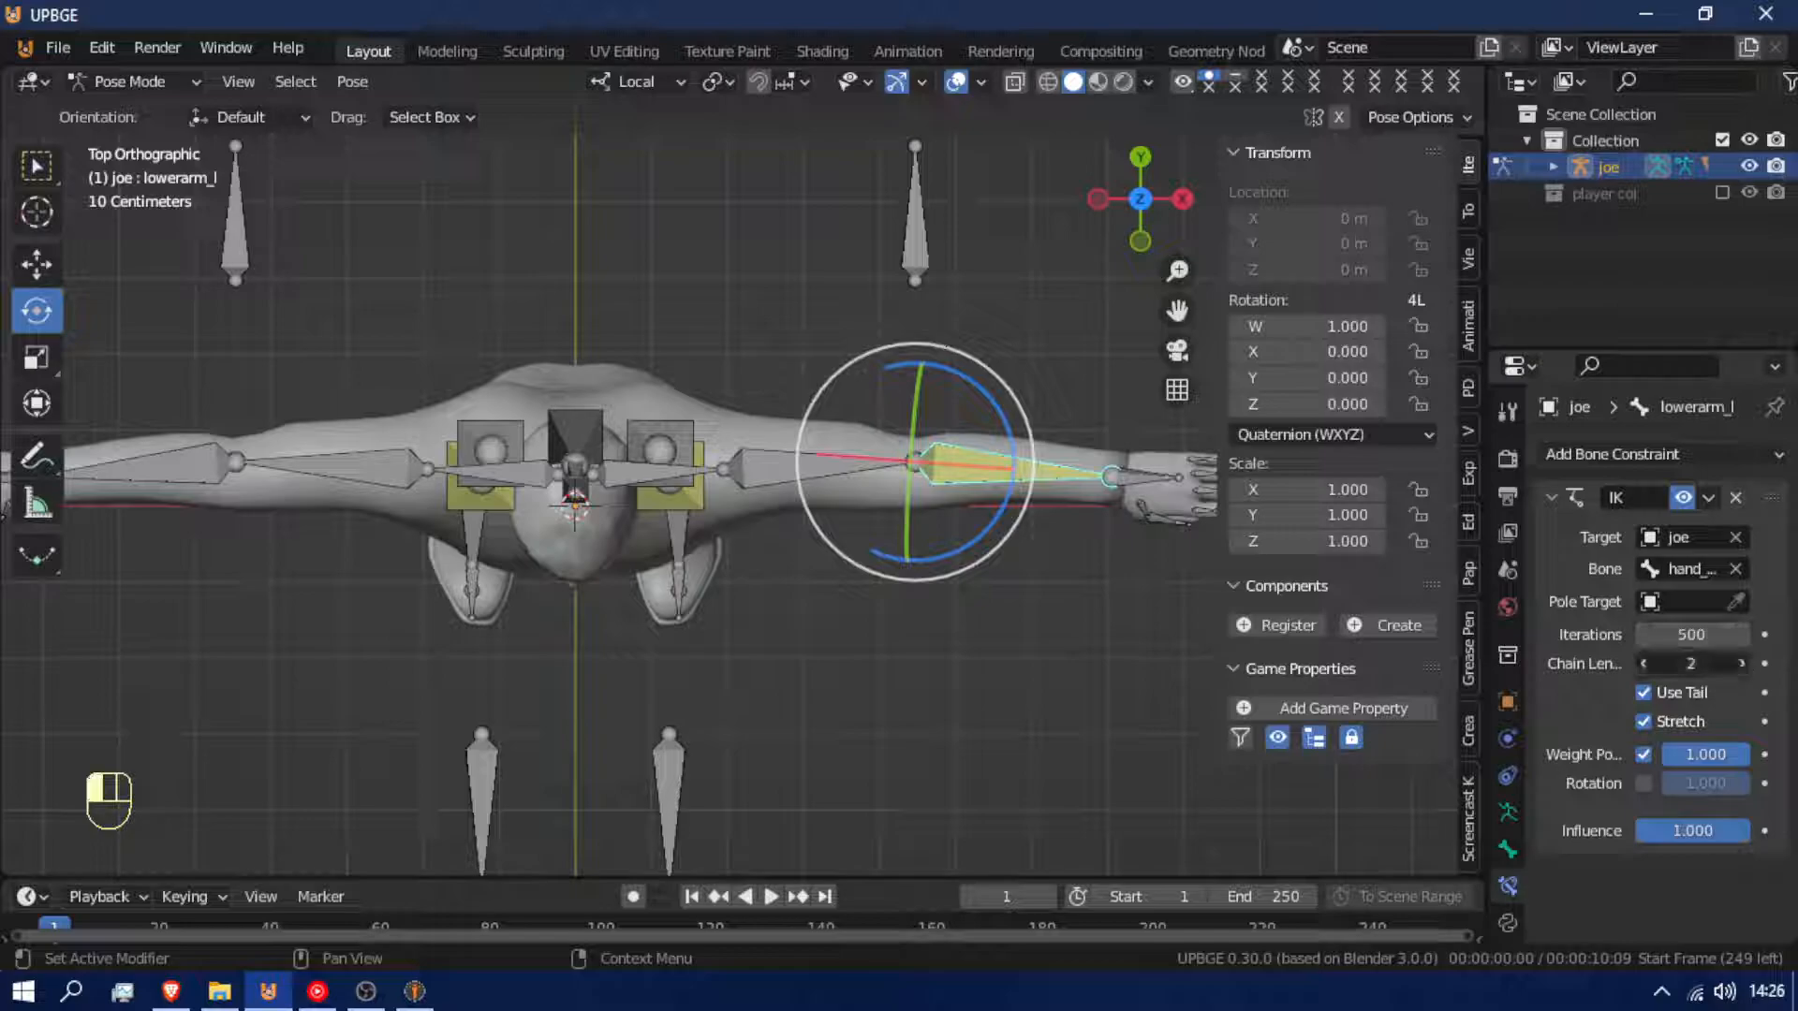
click(1146, 481)
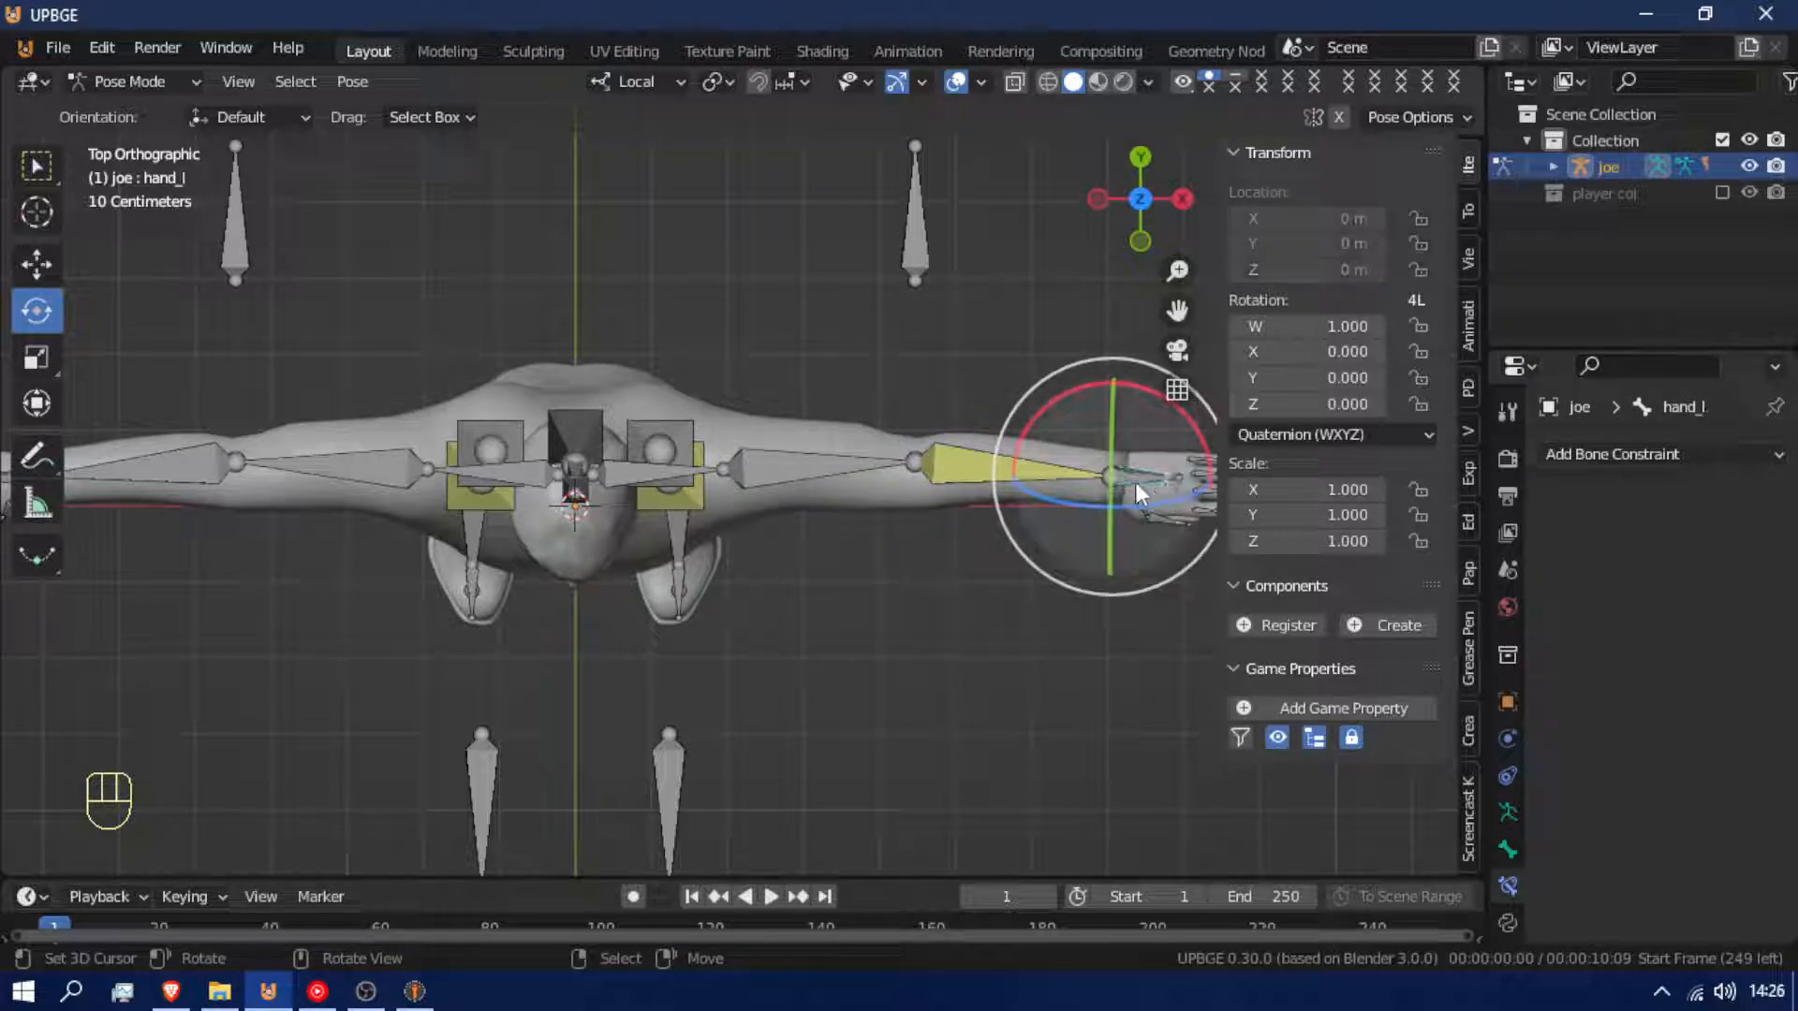
key(g)
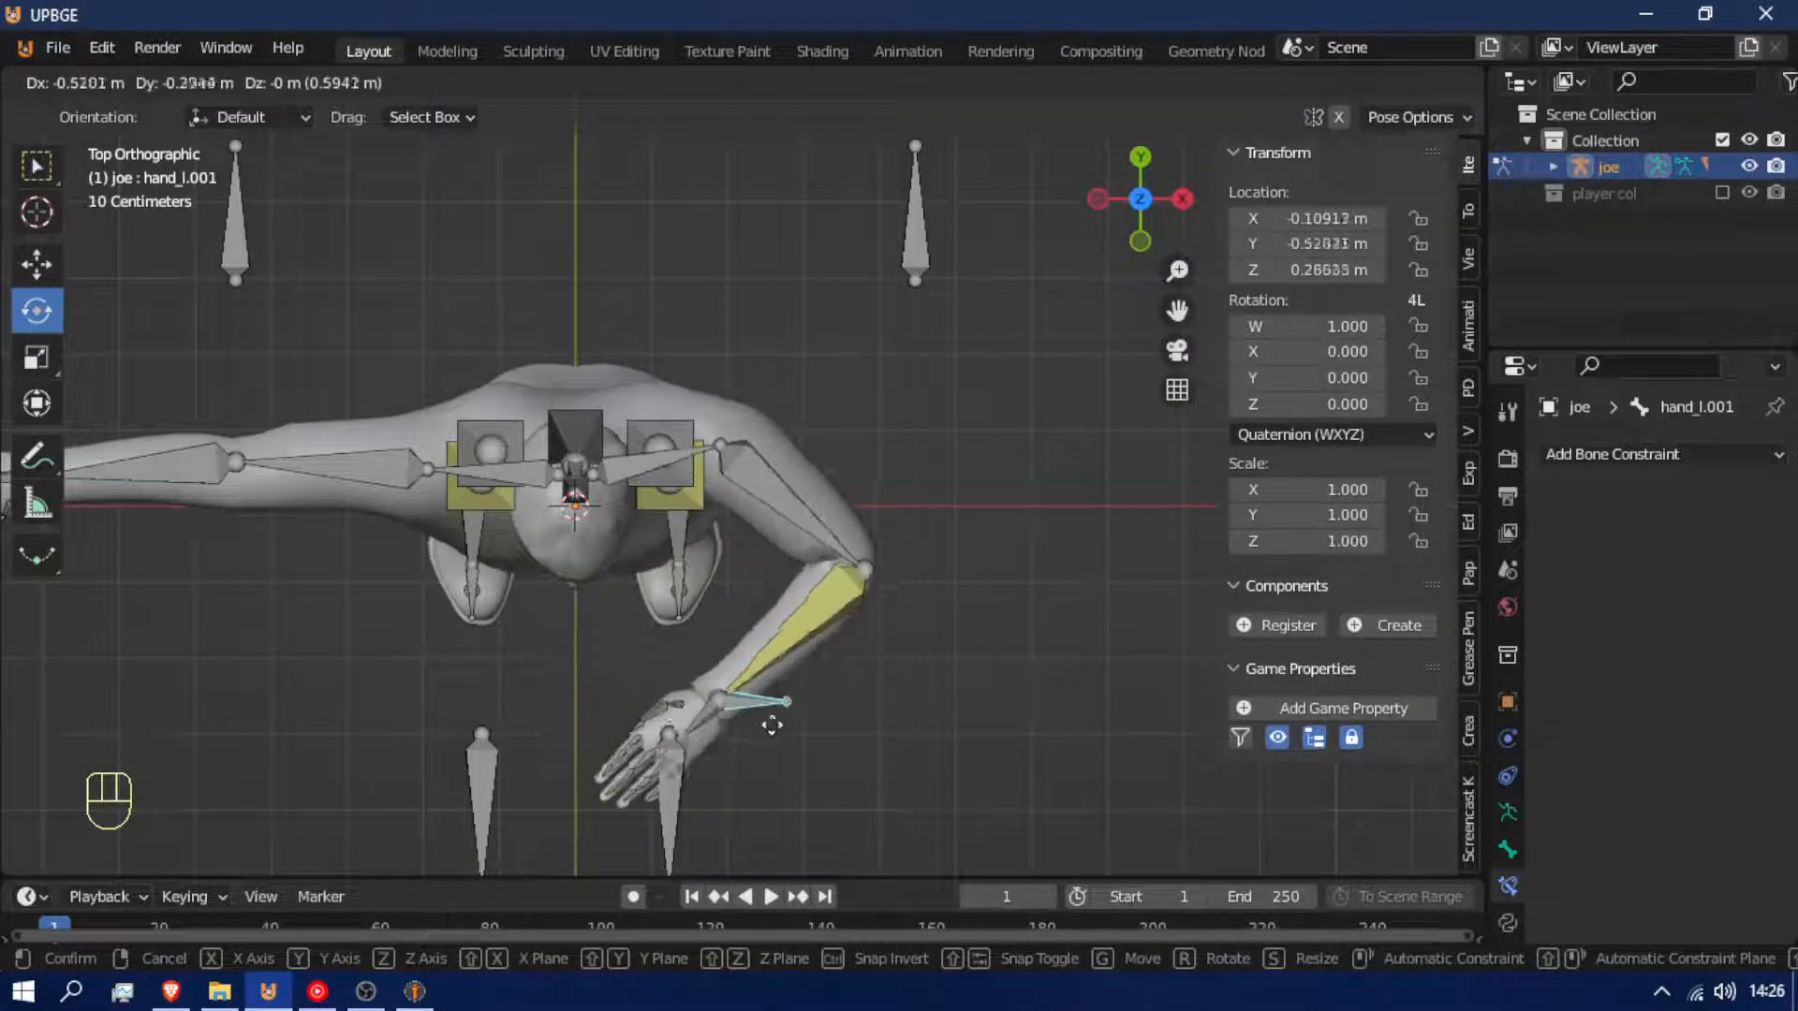
right_click(929, 694)
Set the chain length of lowerarm_l's IK constraint back to 2
click(809, 476)
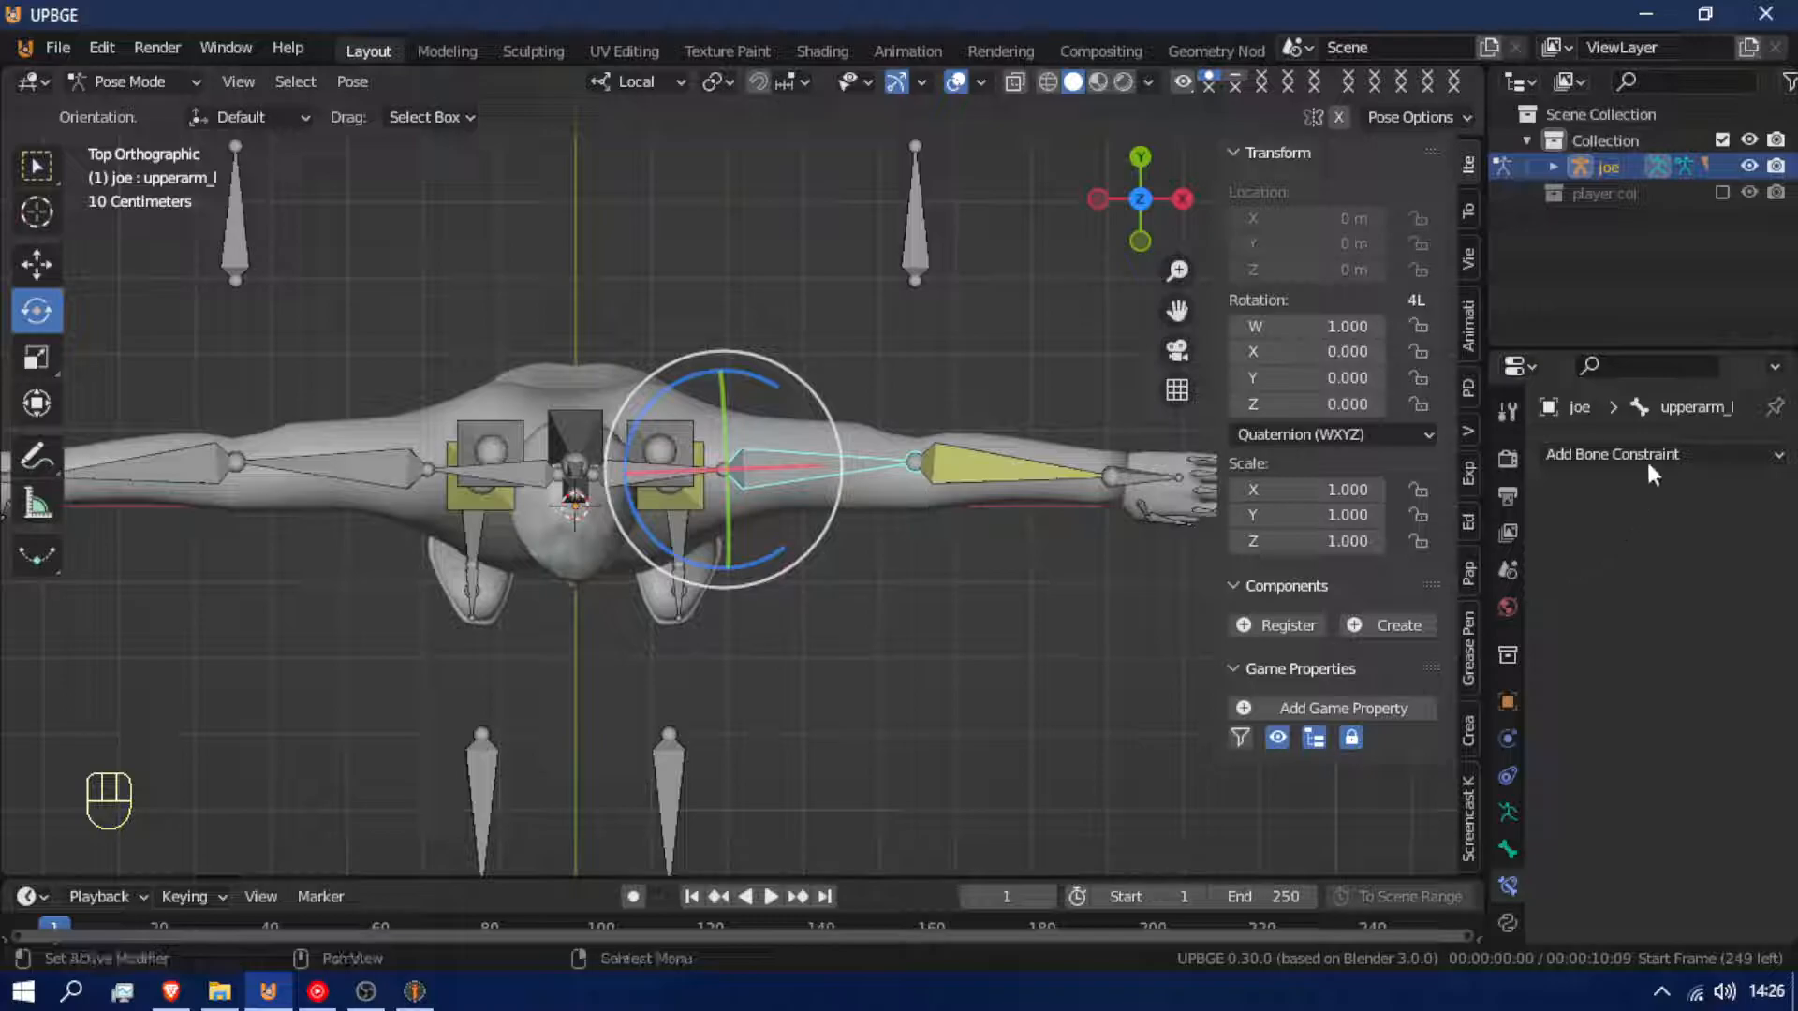
click(1035, 495)
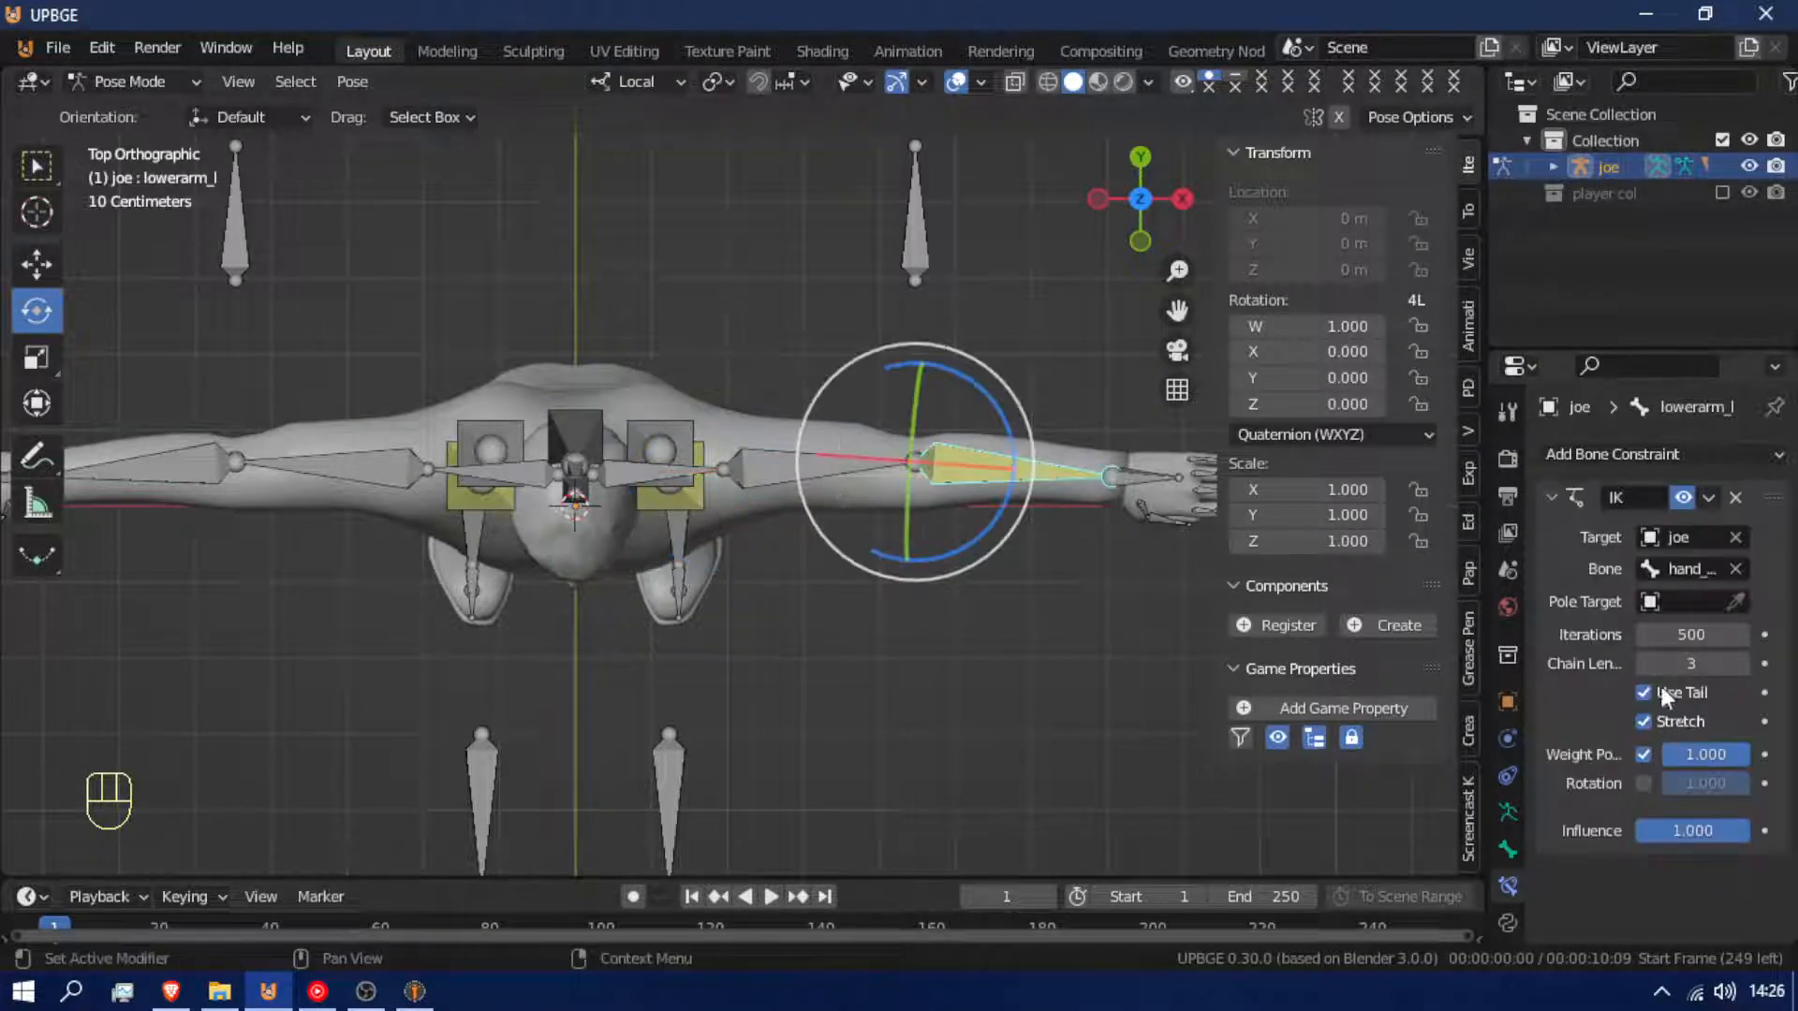
click(1641, 666)
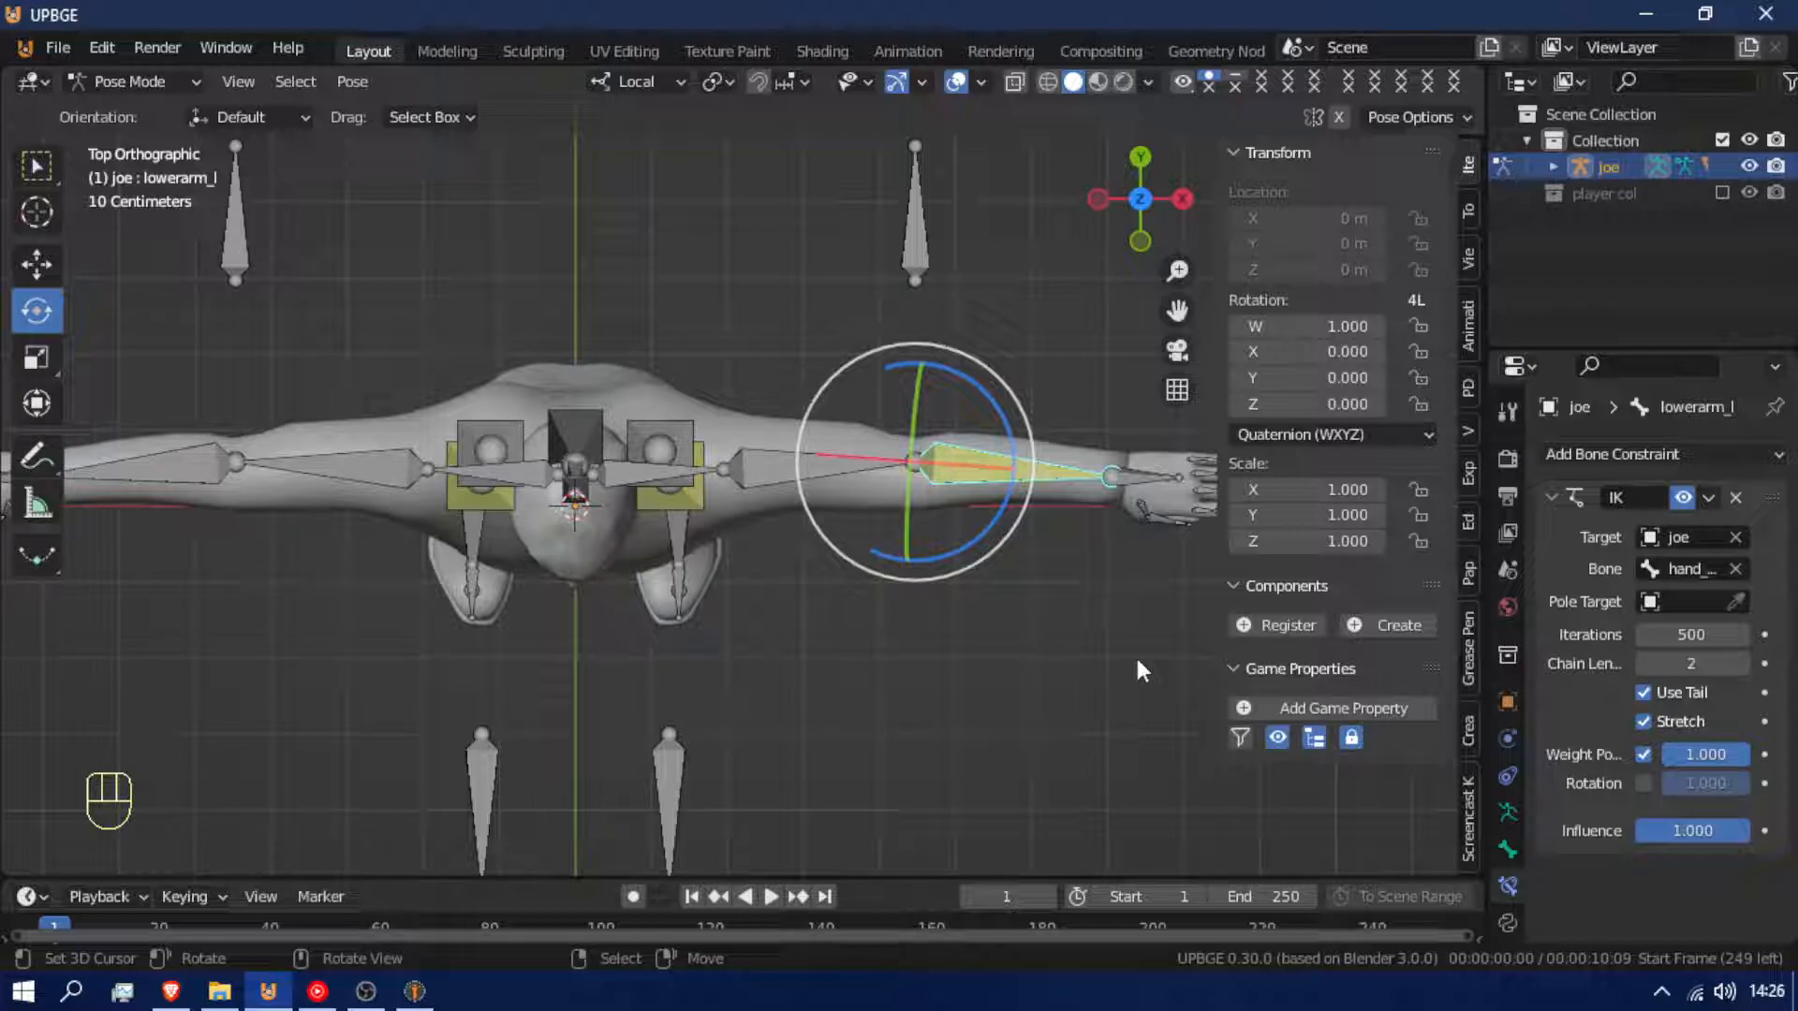
Set the pole target of lowerarm_l's IK constraint to the armature joe
shift+middle_drag(1125, 659, 744, 405)
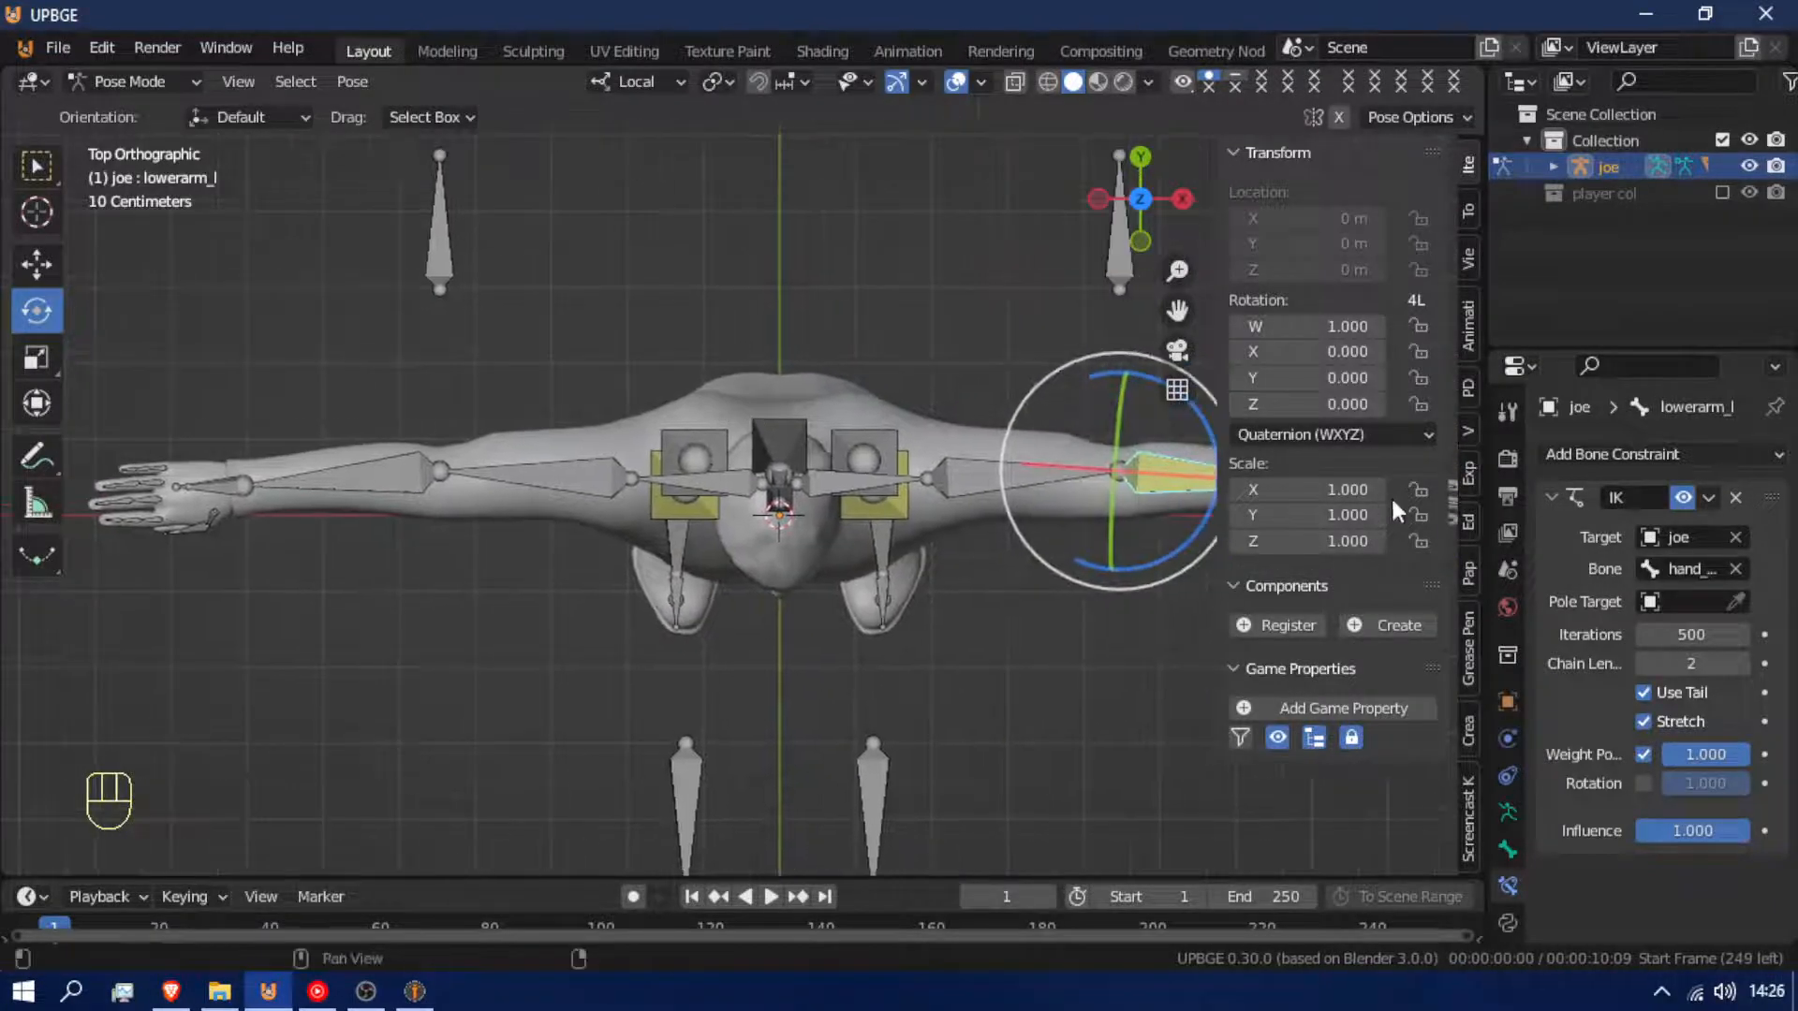
shift+middle_drag(1071, 503, 741, 535)
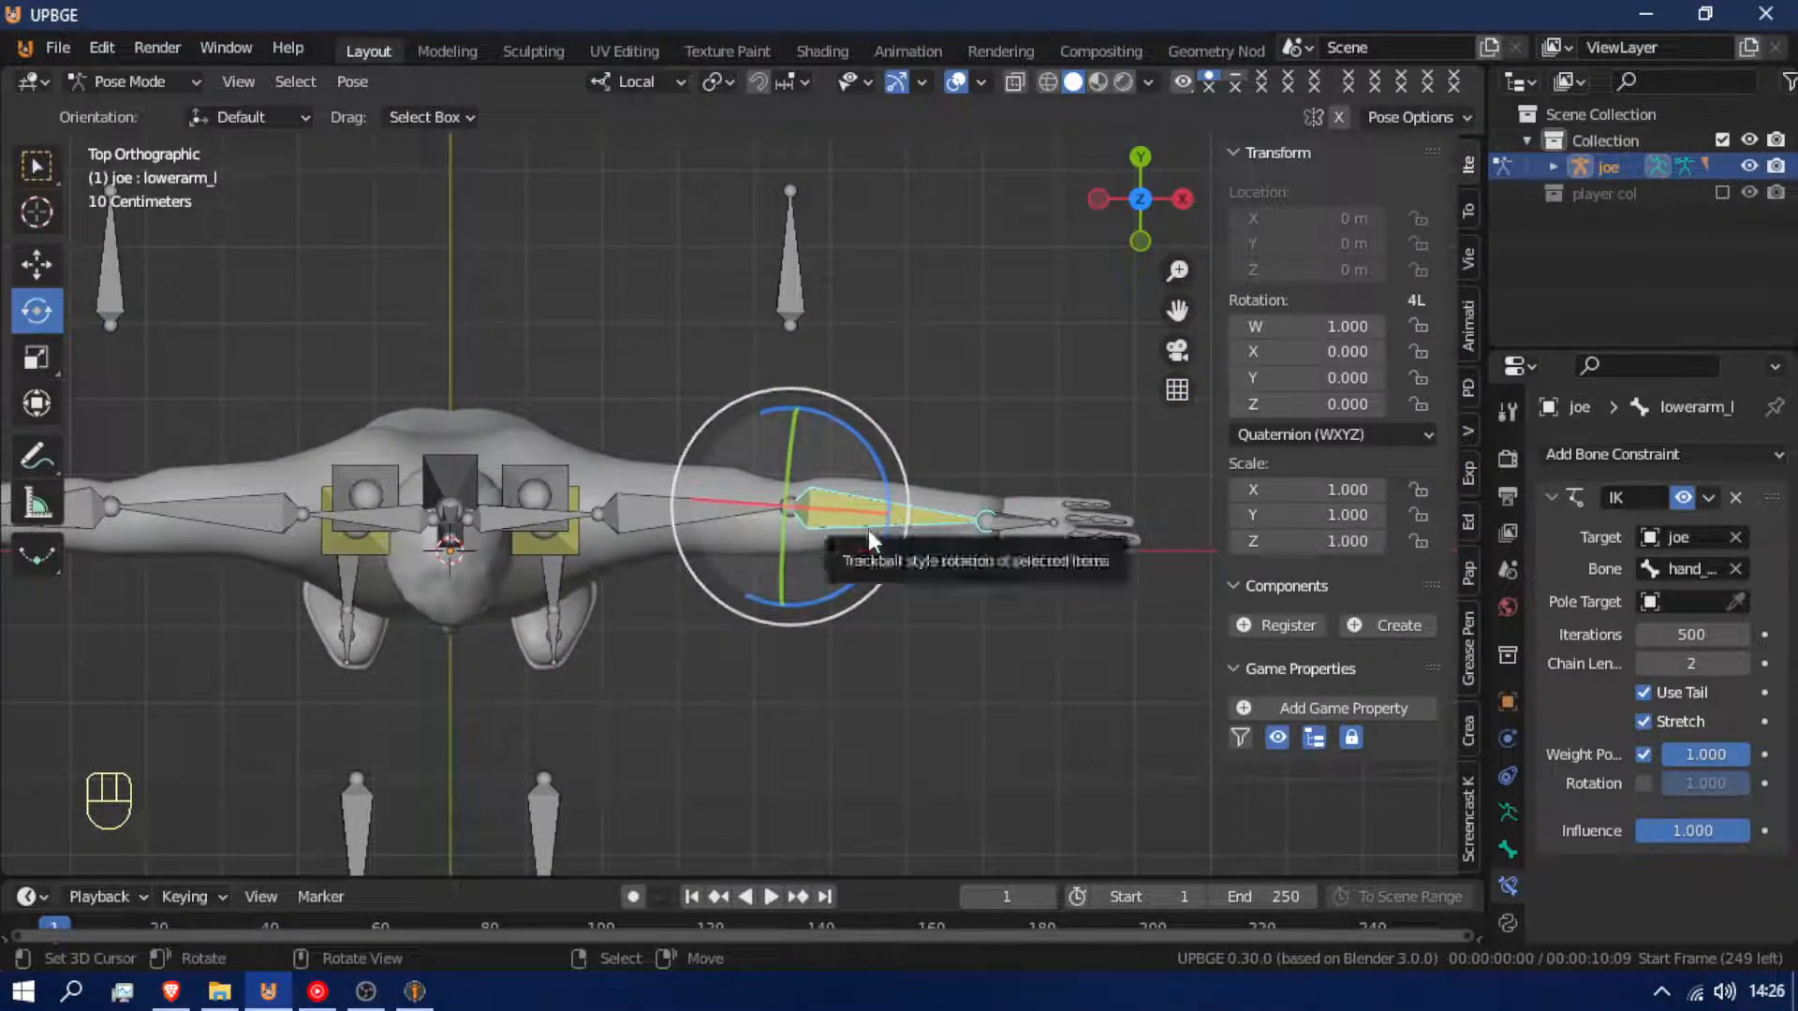
click(1736, 602)
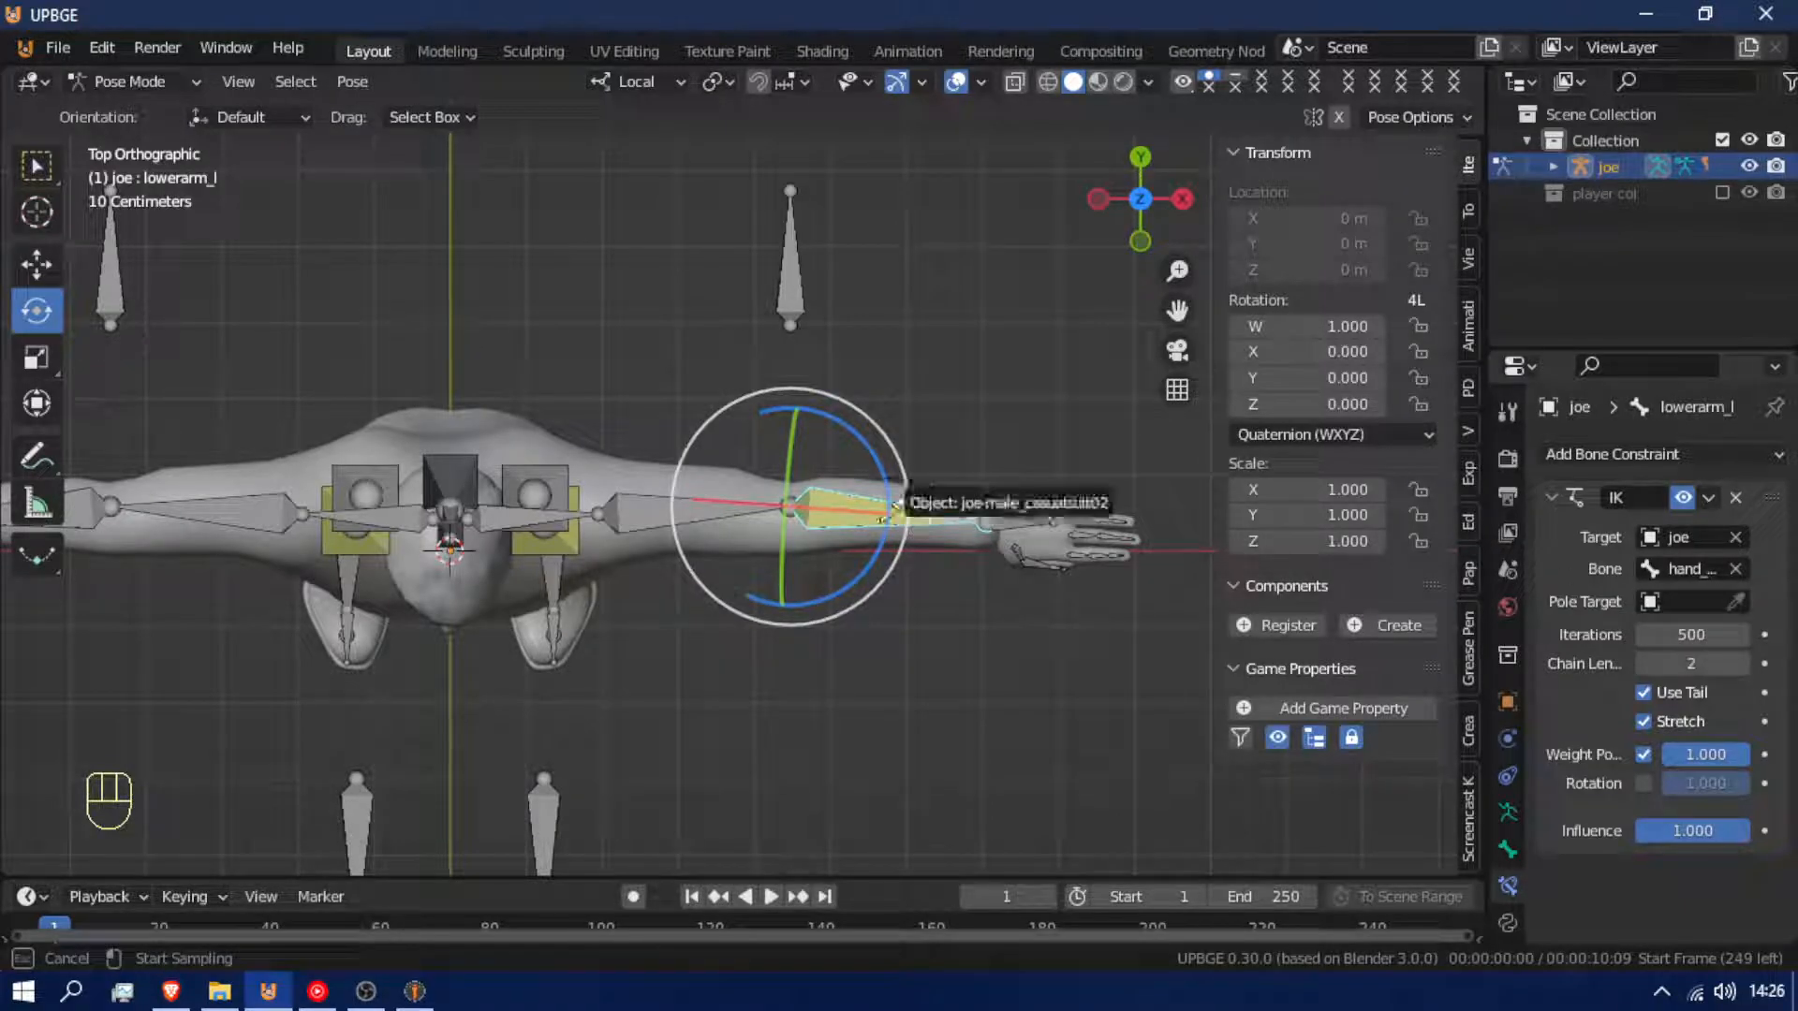
click(785, 491)
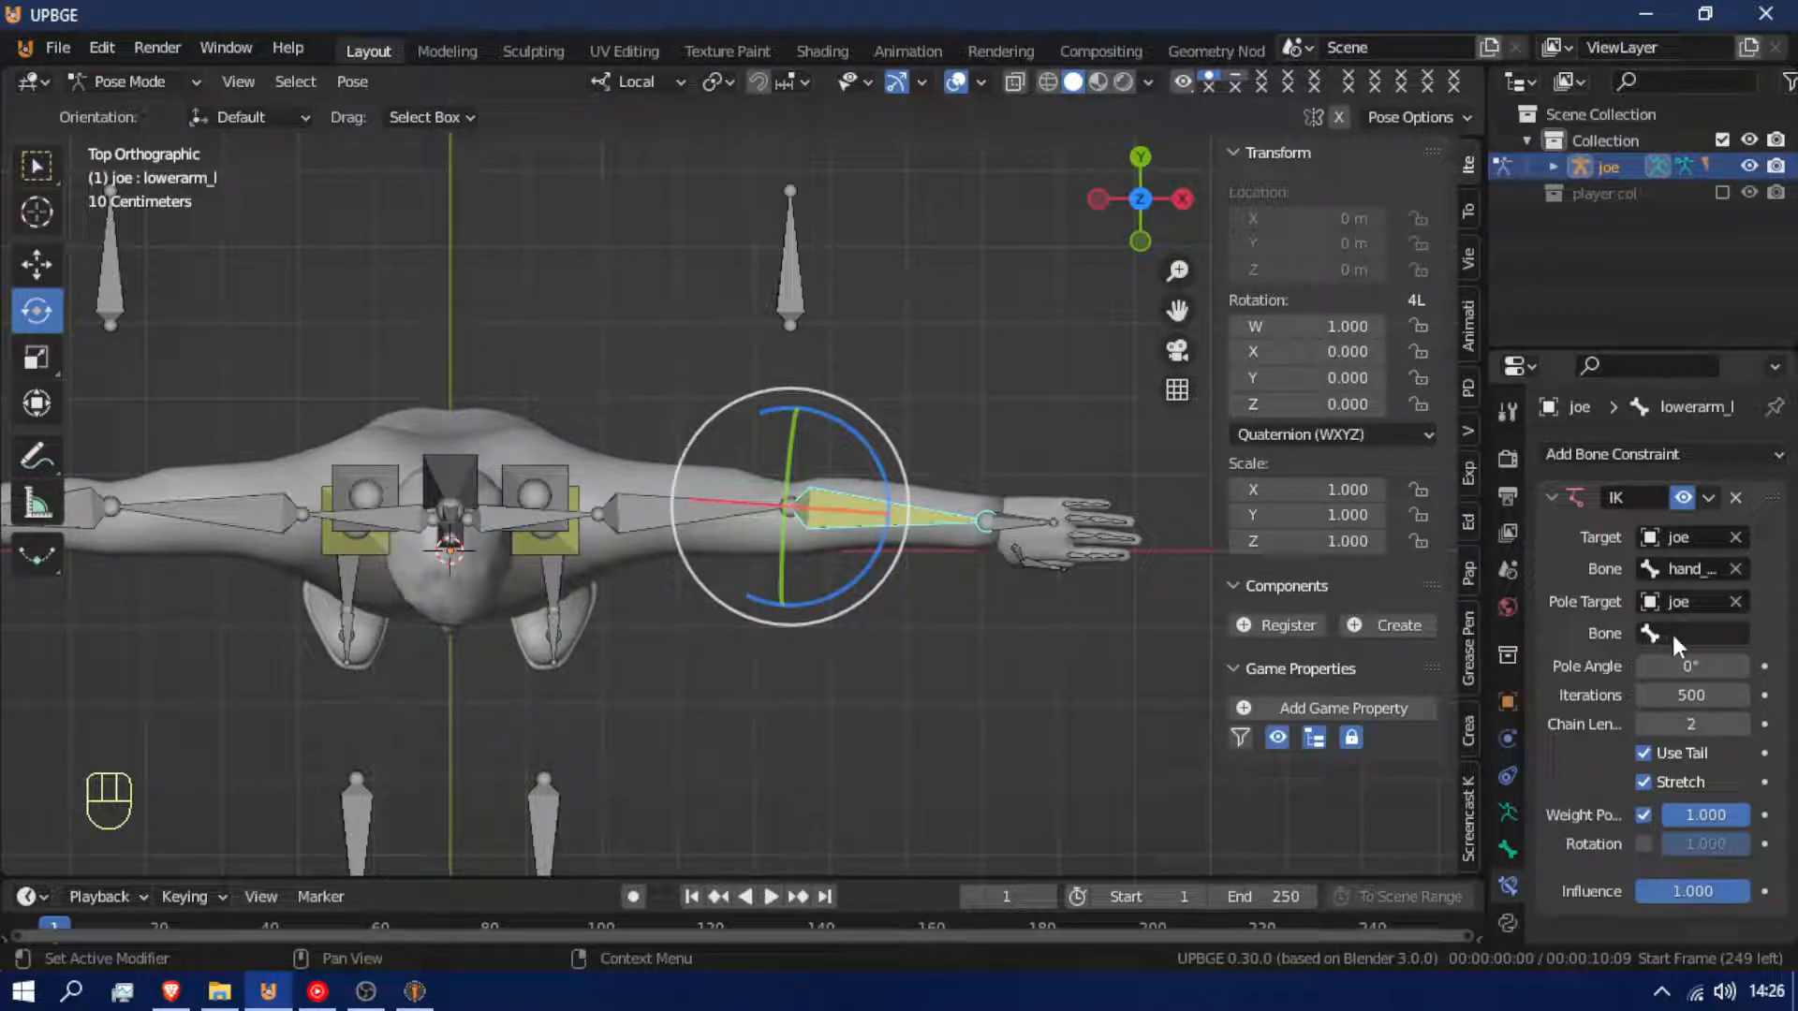
Set the pole target bone of the left forearm's IK constraint to upperarm_l.001, copying that bone's name
click(790, 277)
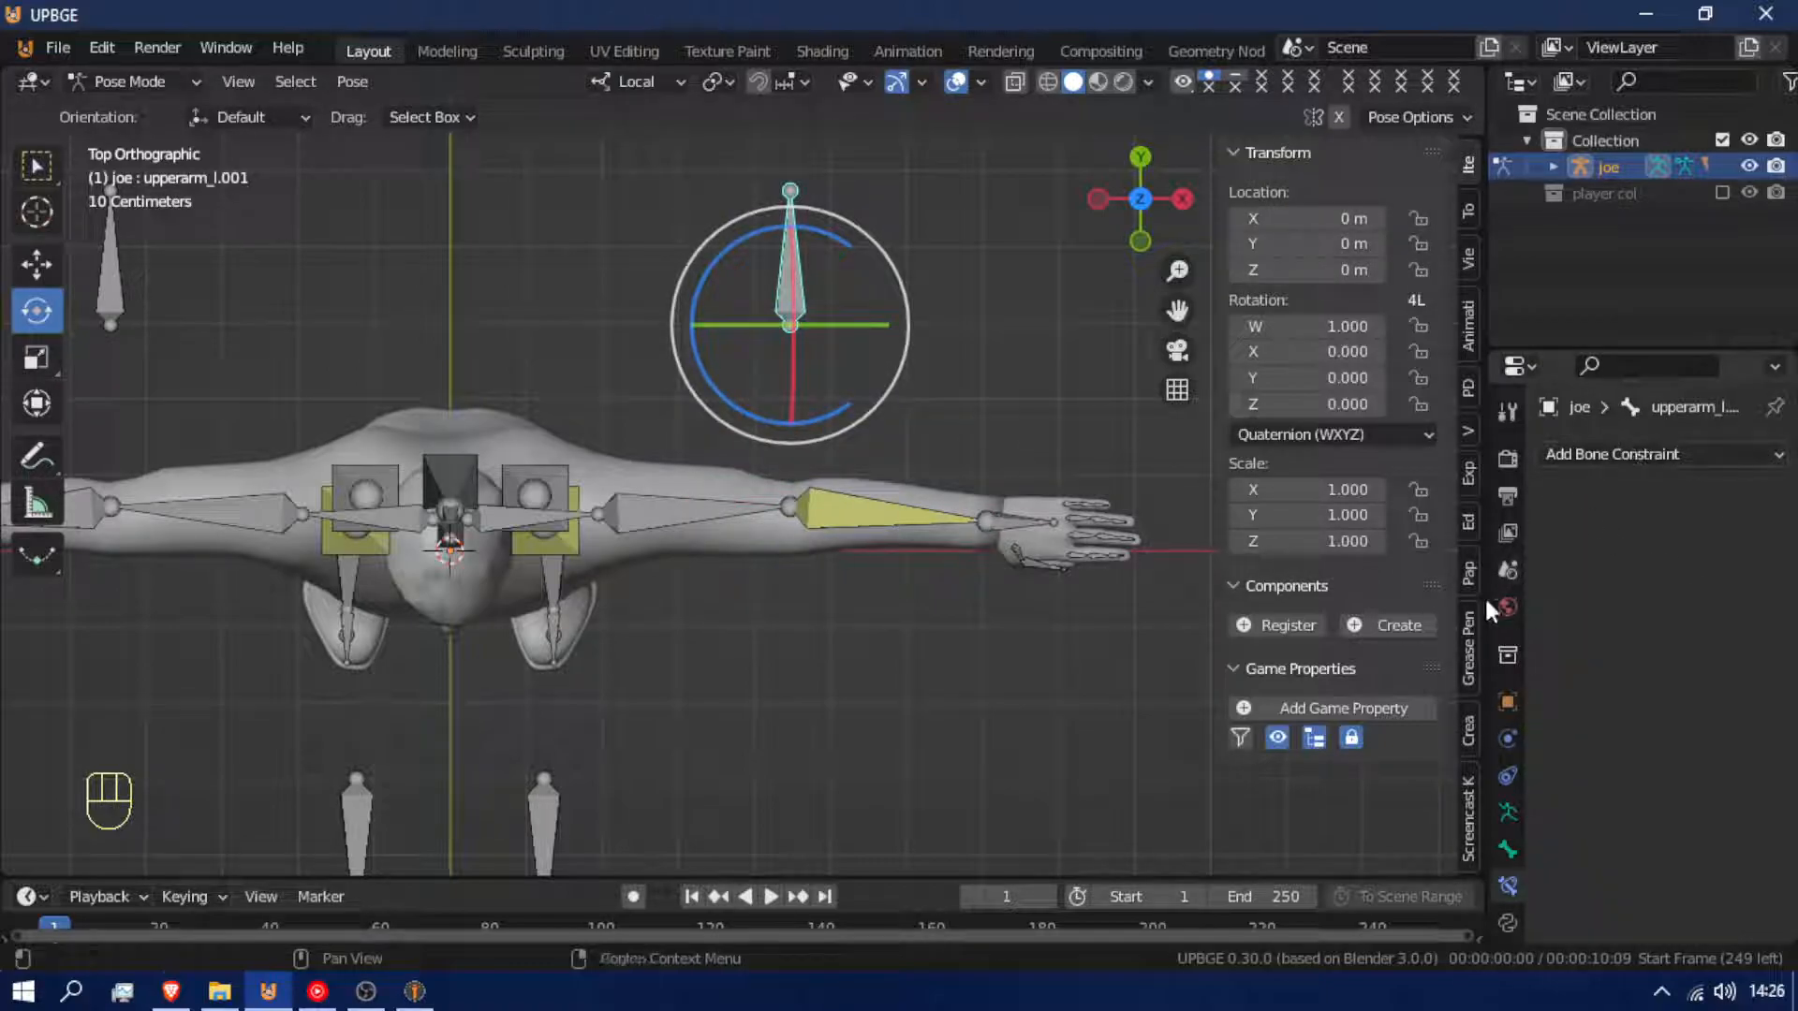
click(1506, 852)
key(ctrl+c)
click(891, 511)
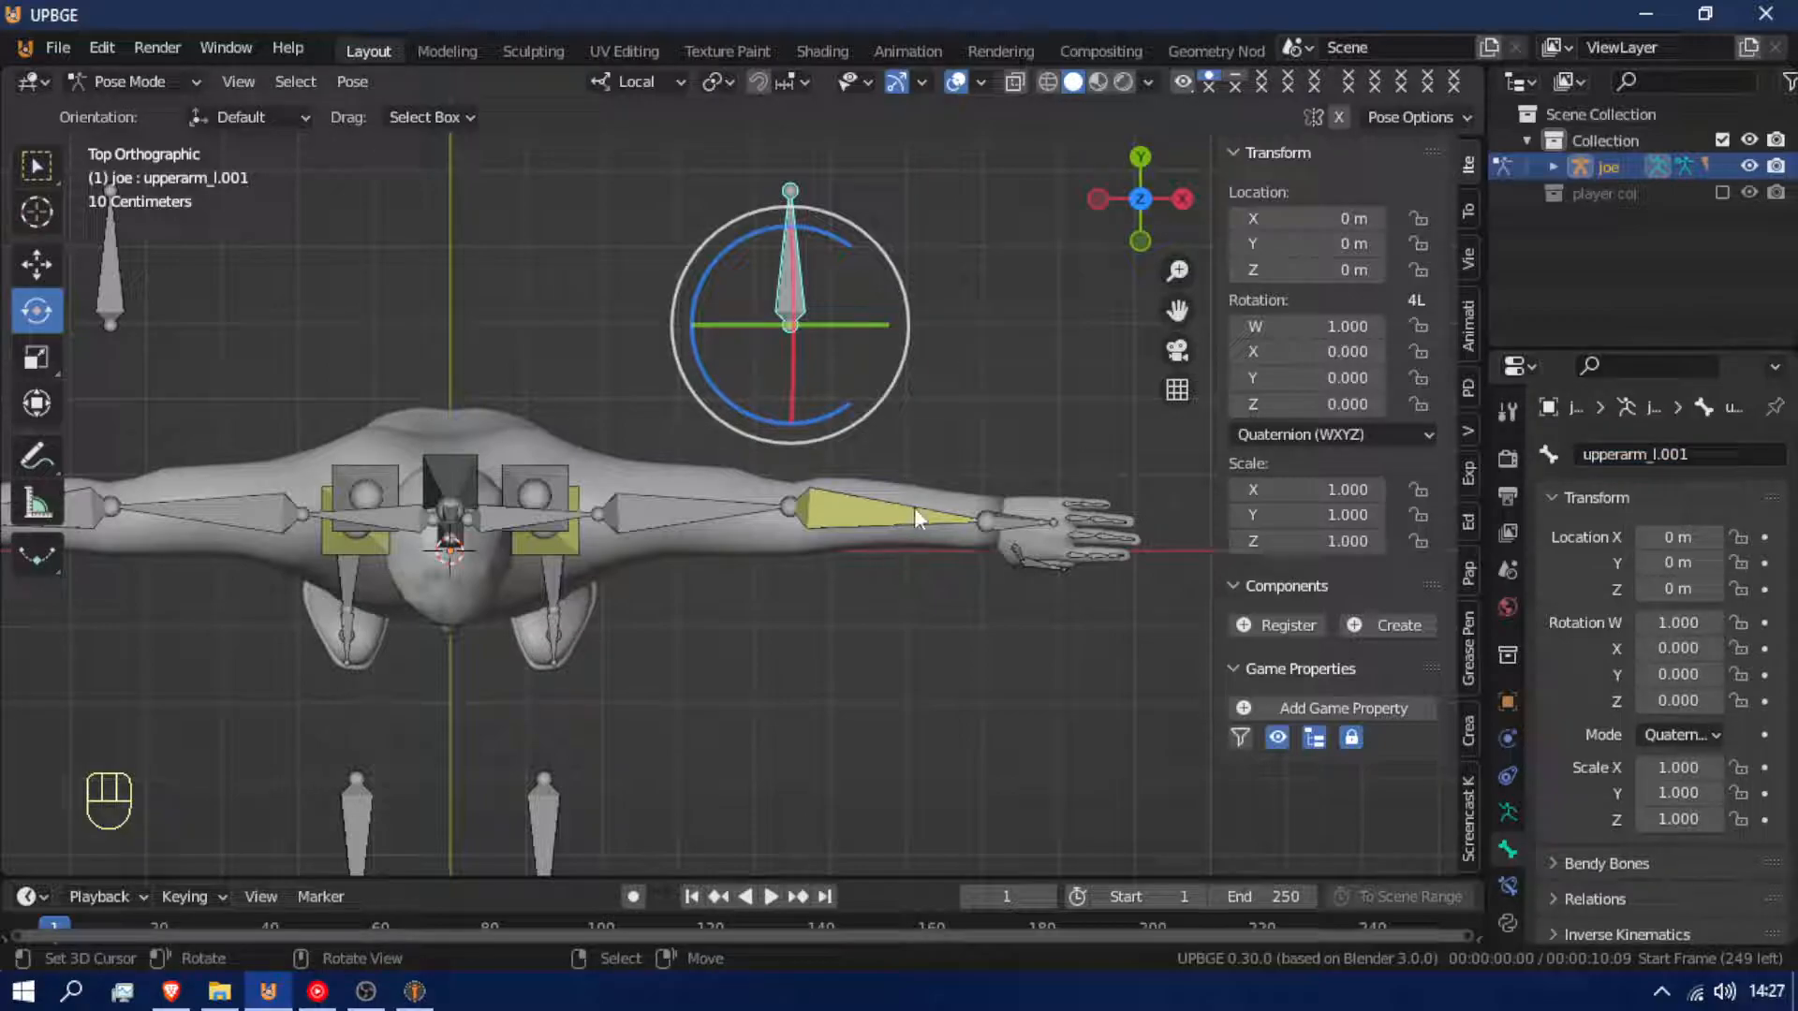
click(914, 518)
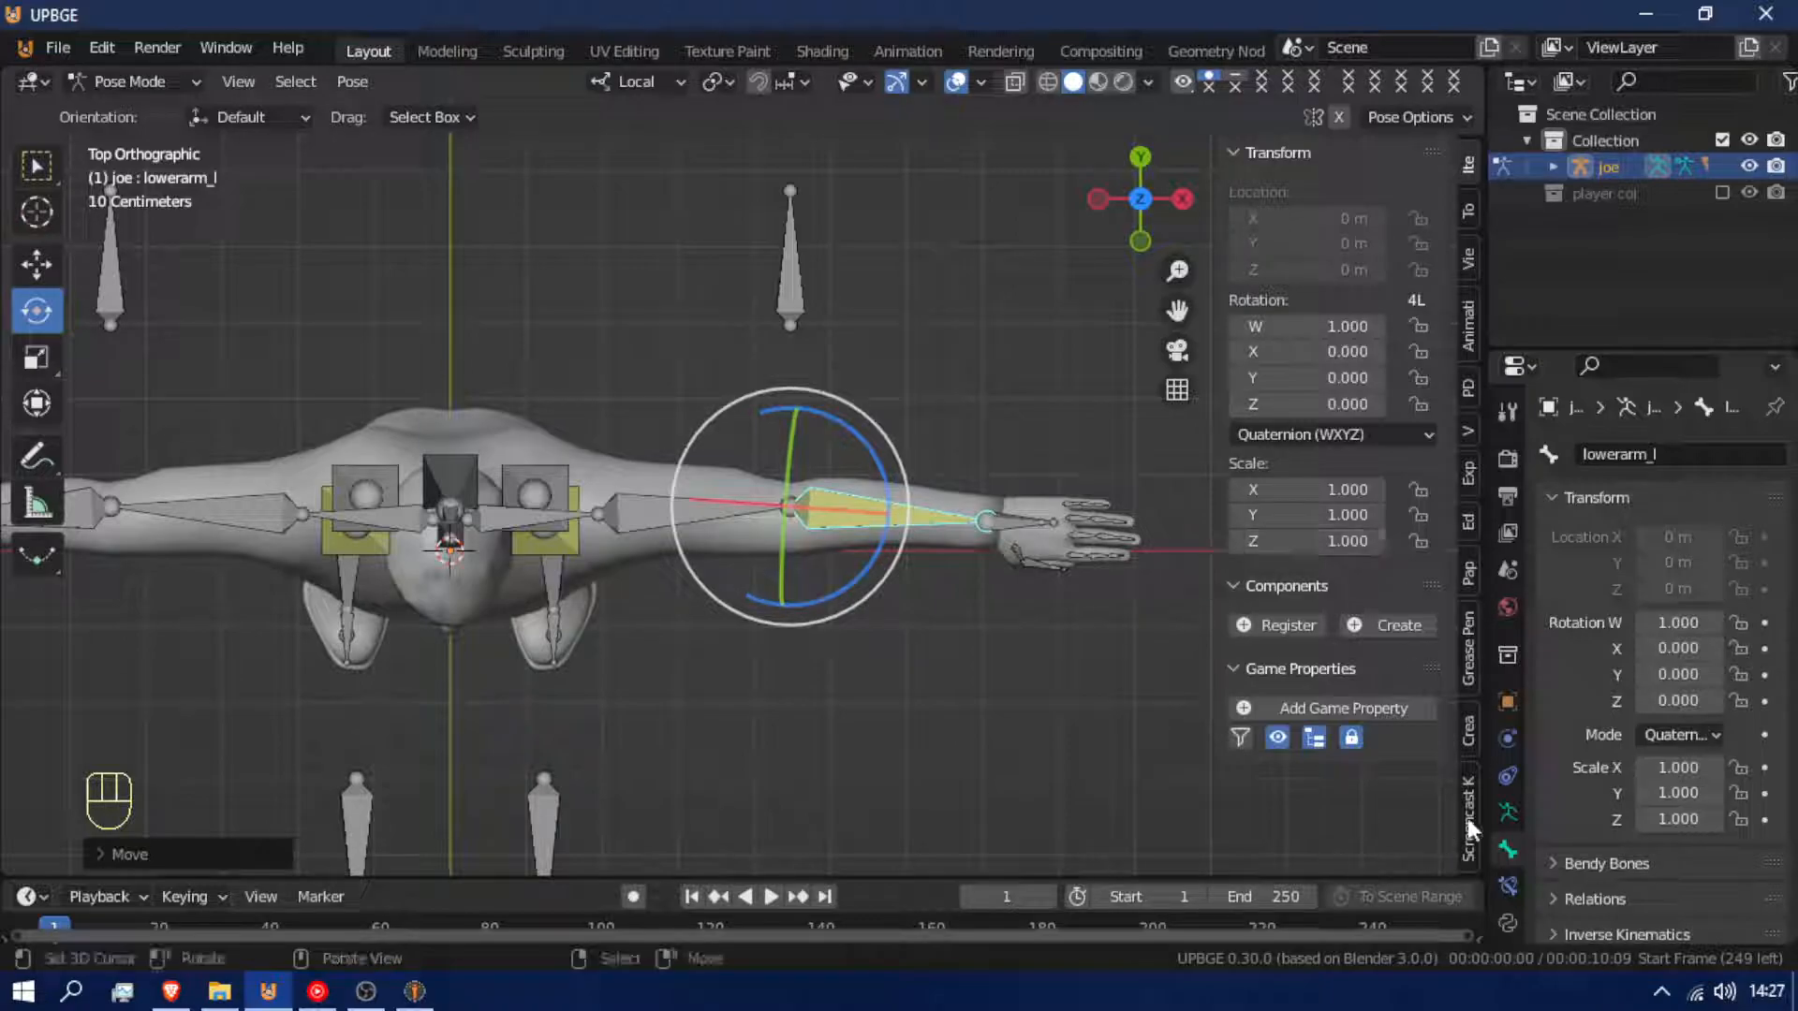
click(1507, 810)
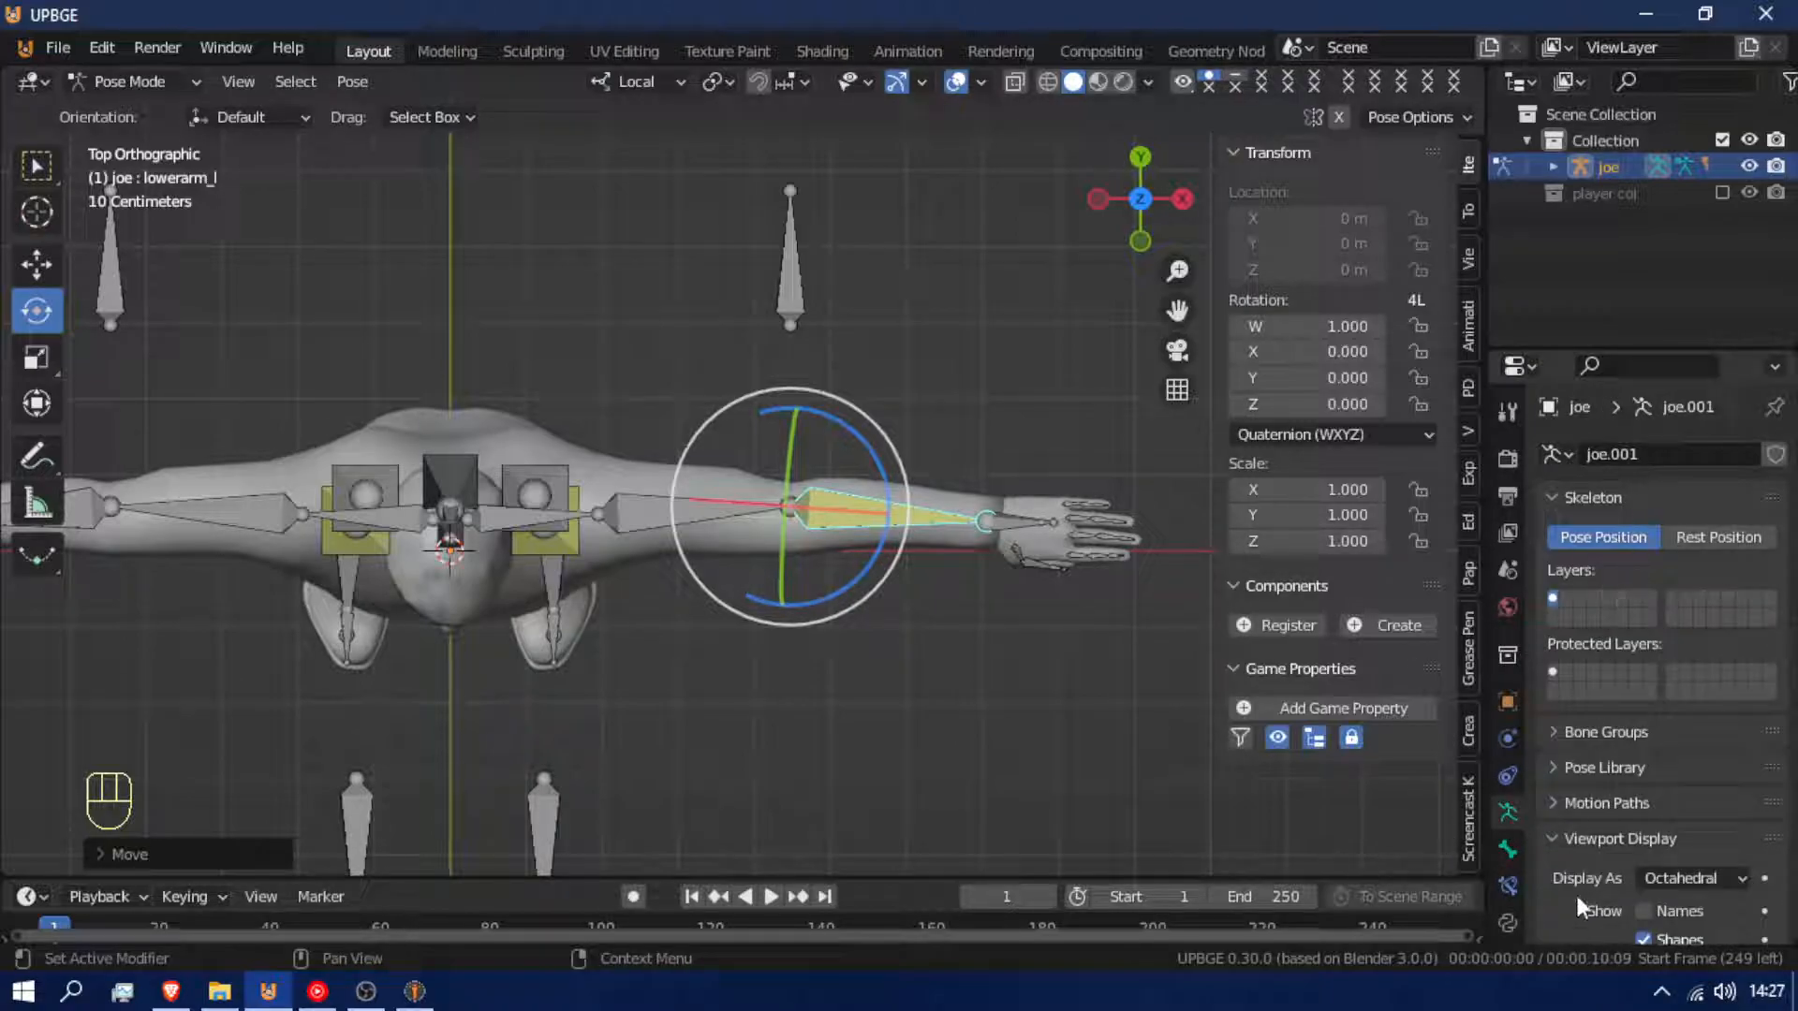
click(1512, 880)
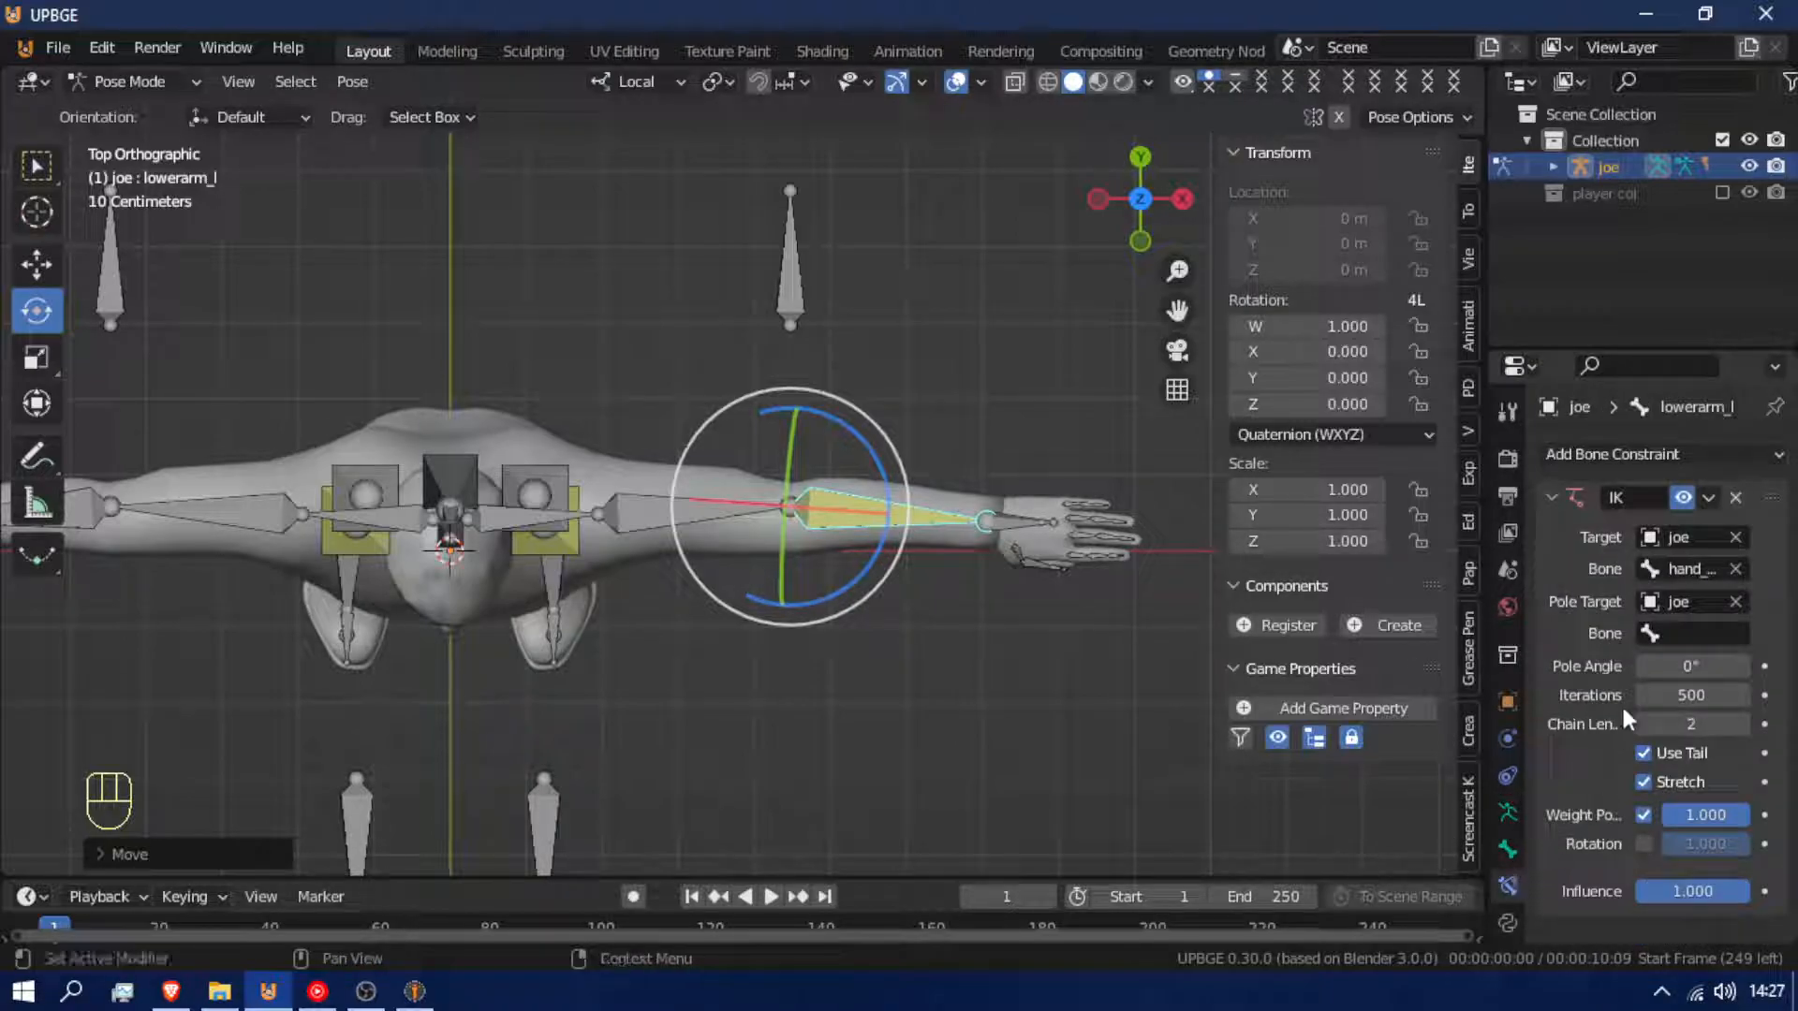
click(1676, 634)
key(ctrl+v)
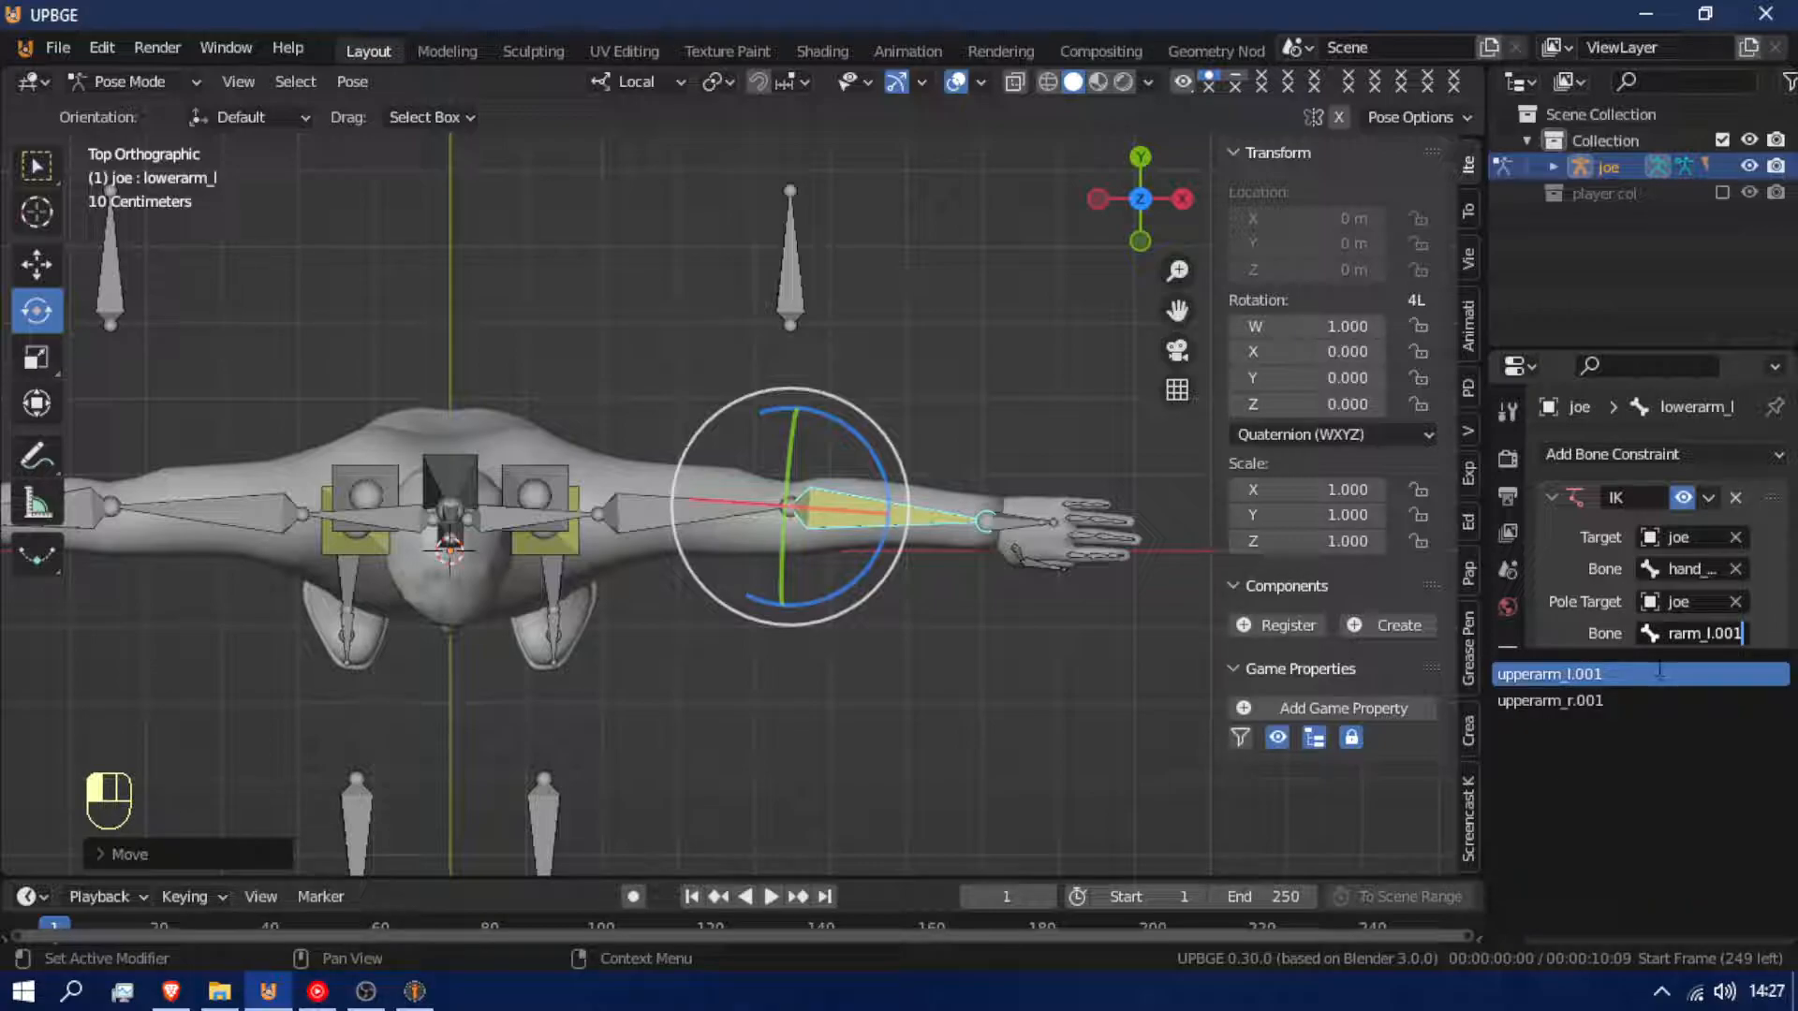
click(1658, 673)
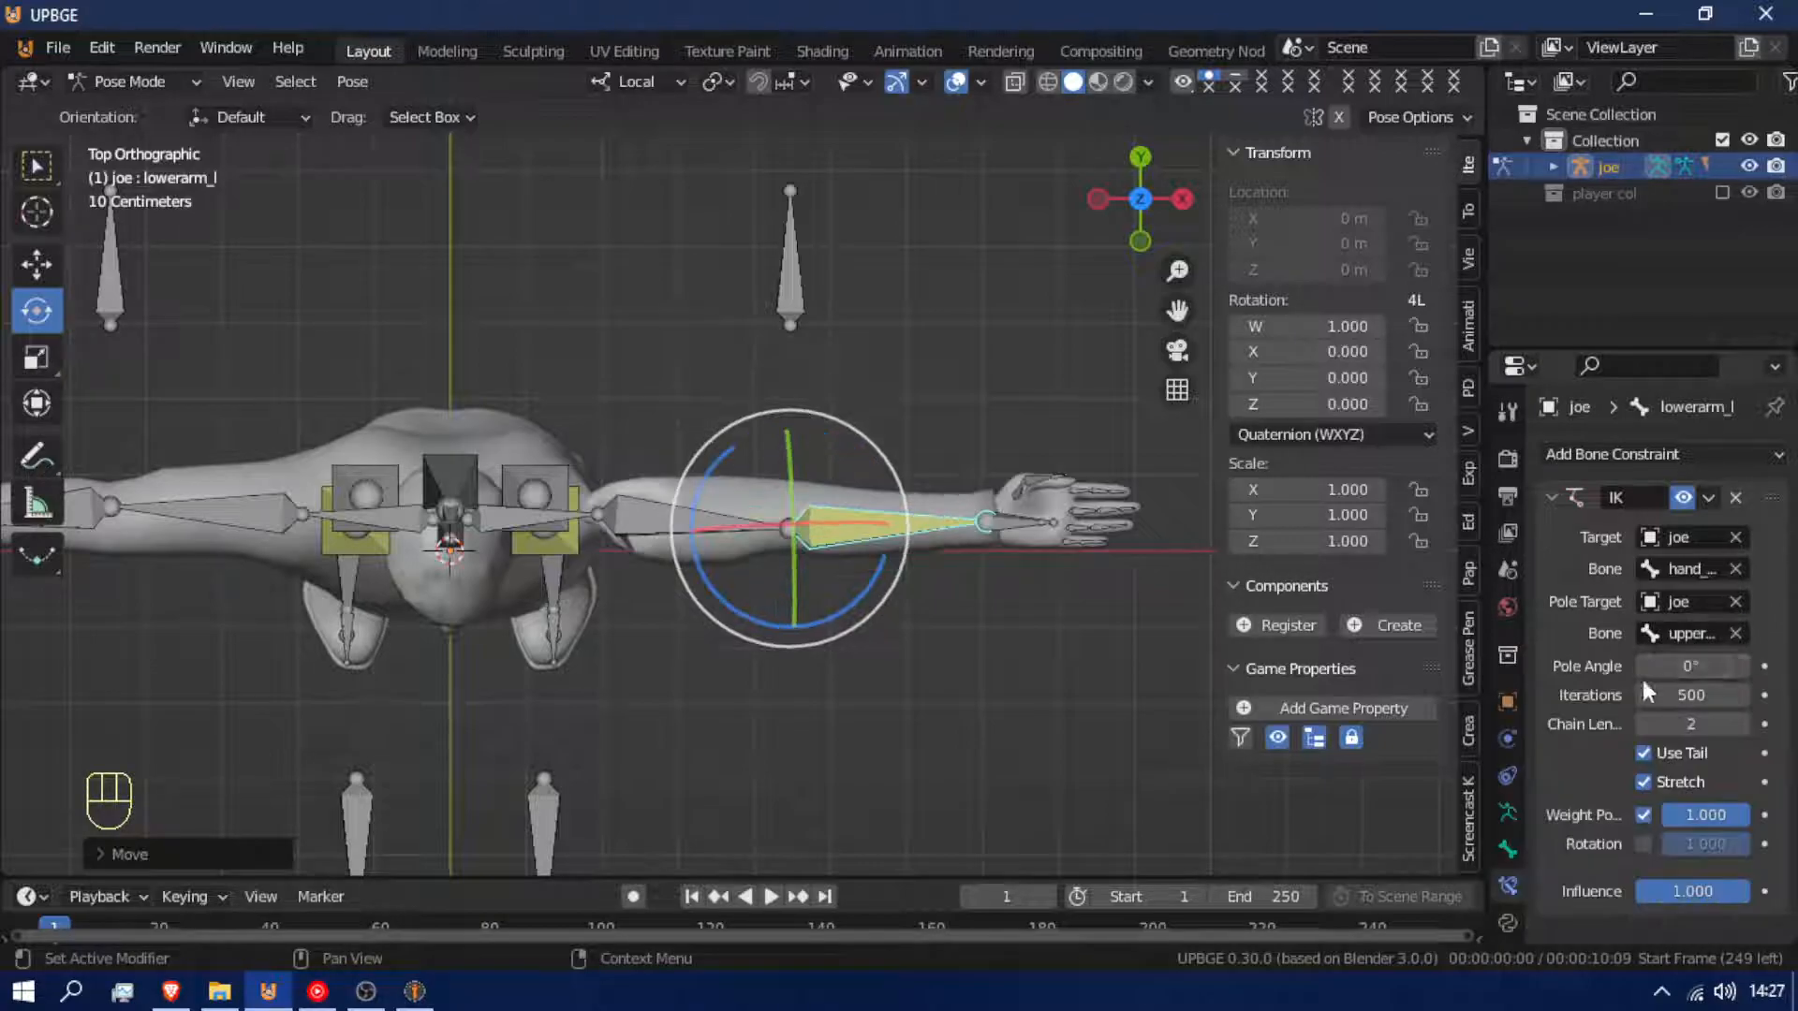
Bend the left arm by moving hand_l.001 about -0.177 m along local Y, and set the forearm's IK pole angle to -90°
click(1024, 527)
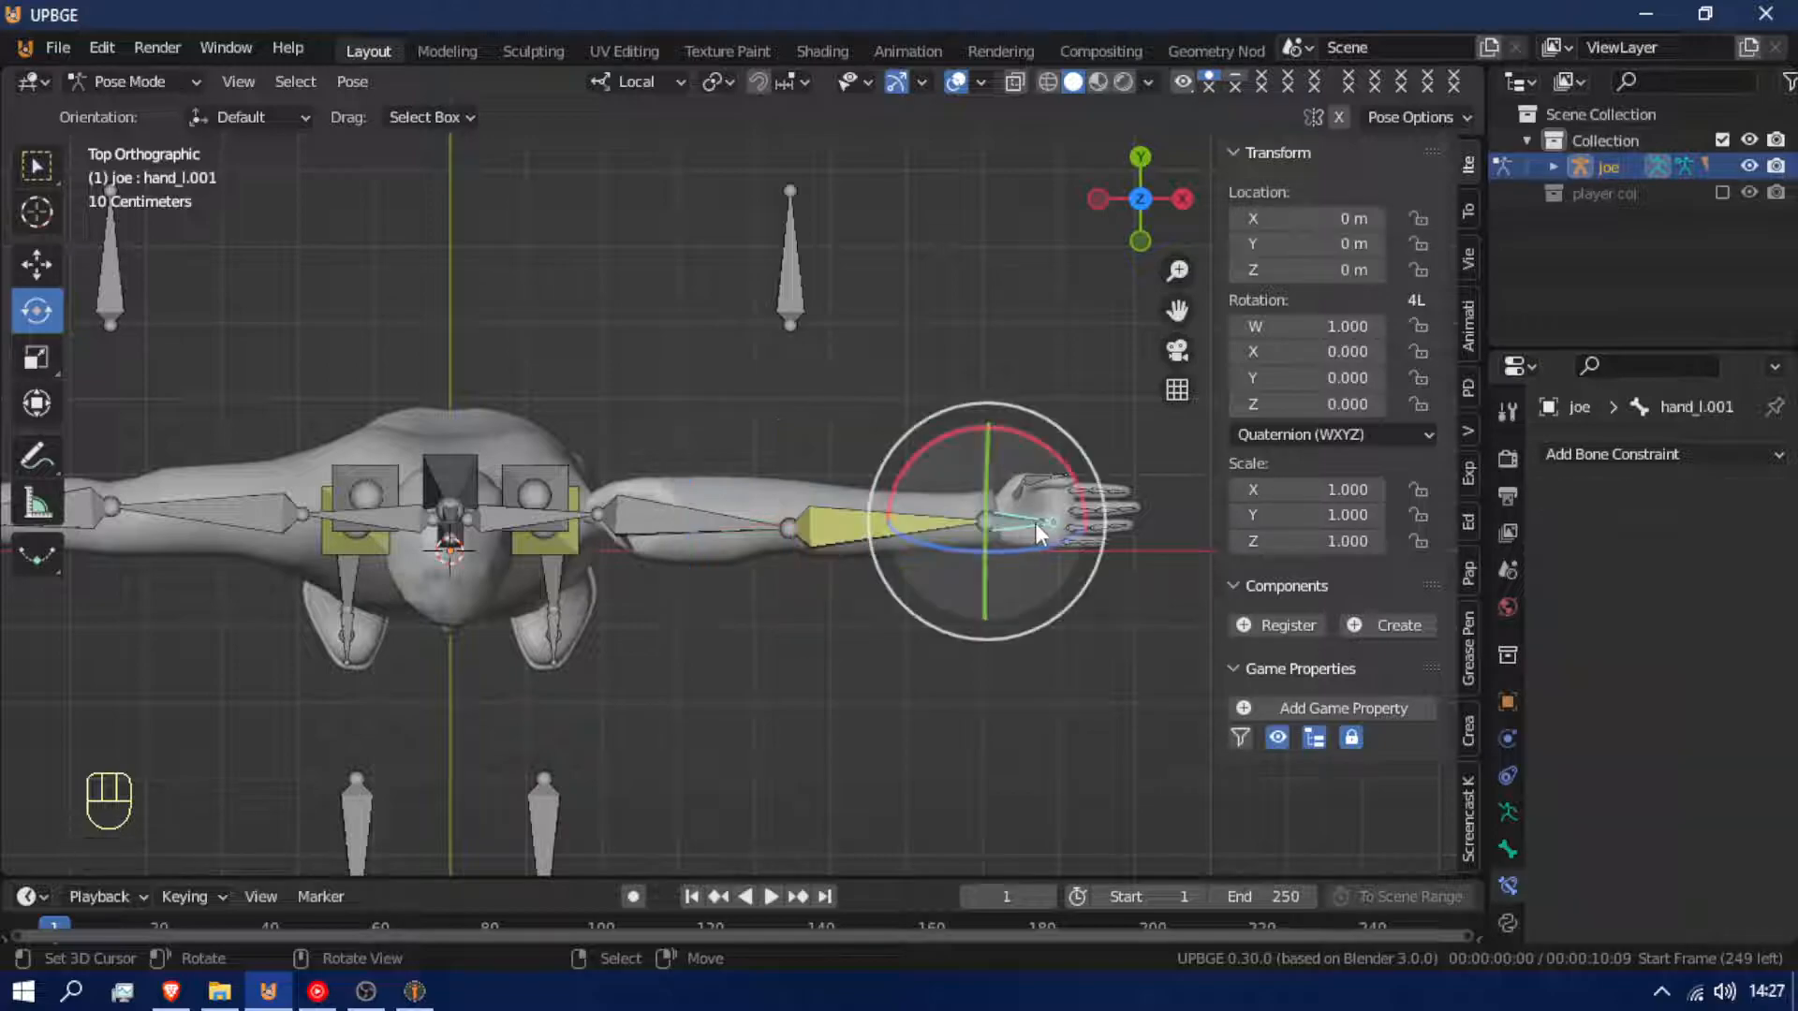
key(g)
key(y)
key(y)
click(774, 593)
click(773, 592)
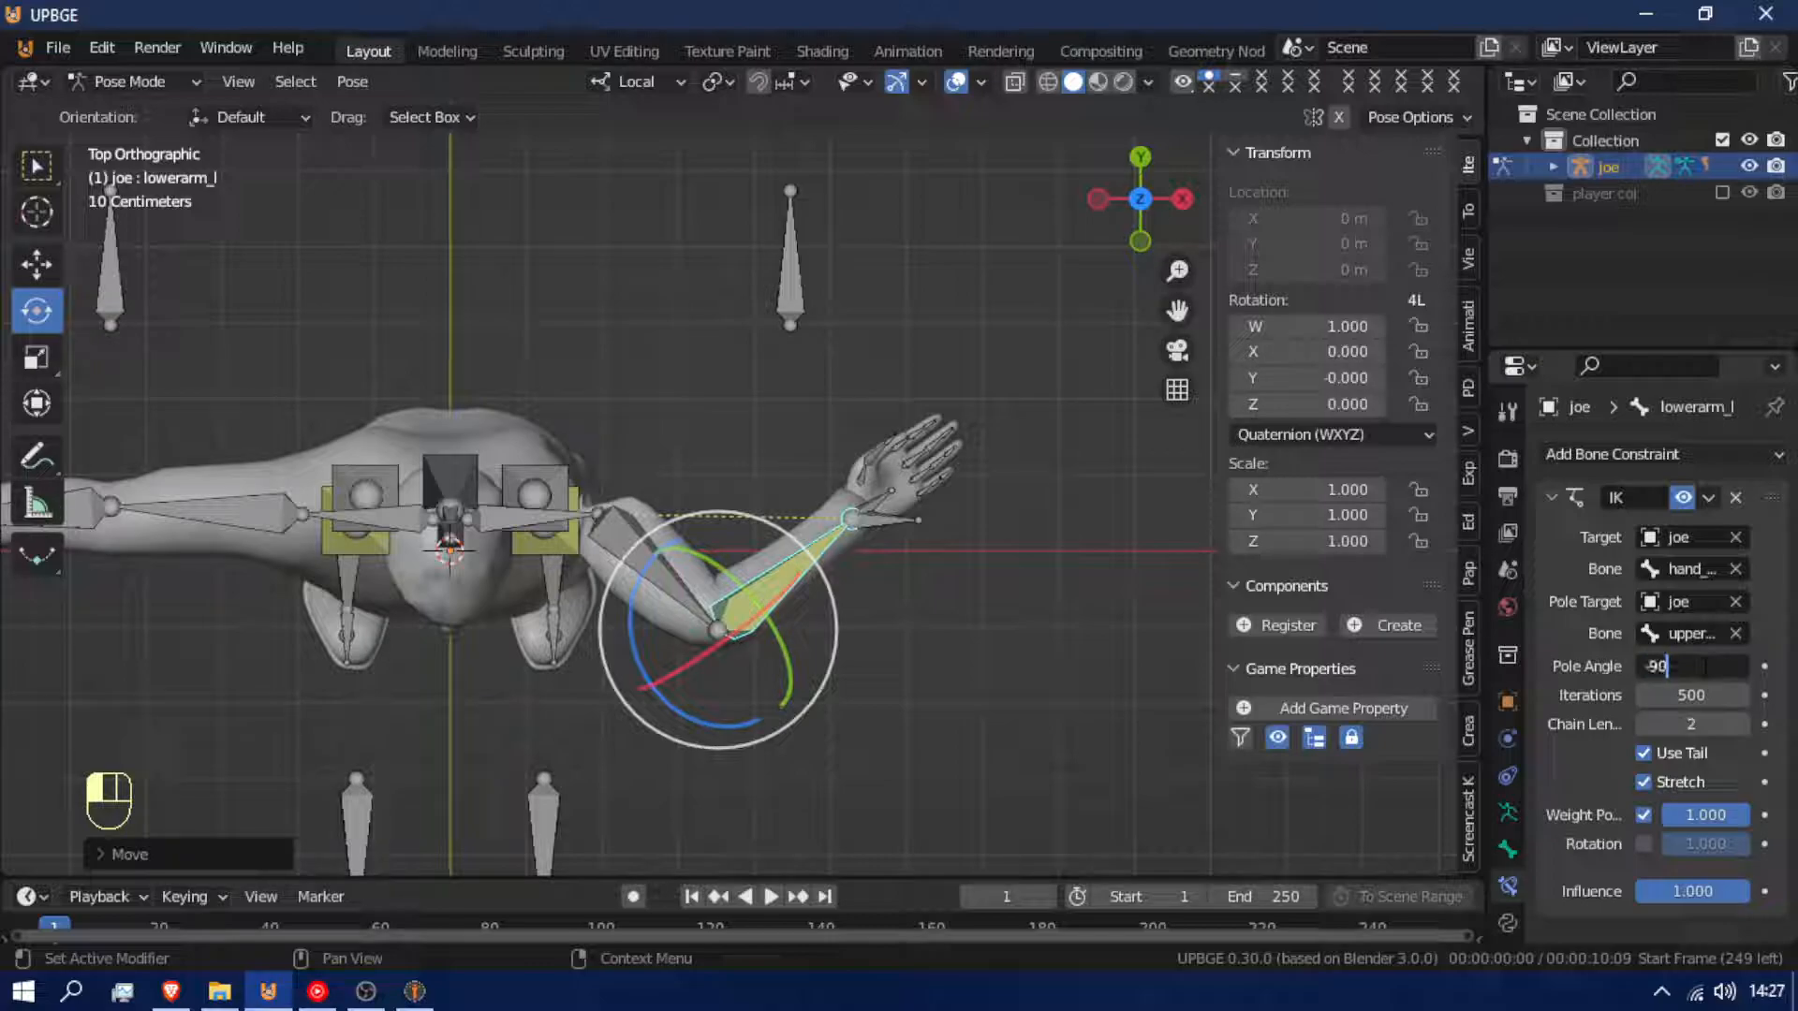
click(1155, 676)
Move the left elbow pole bone upperarm_l.001 along its local Y axis to about -0.14 m
middle_drag(1151, 641, 1096, 537)
scroll(1096, 538, down, 3)
key(shift+f)
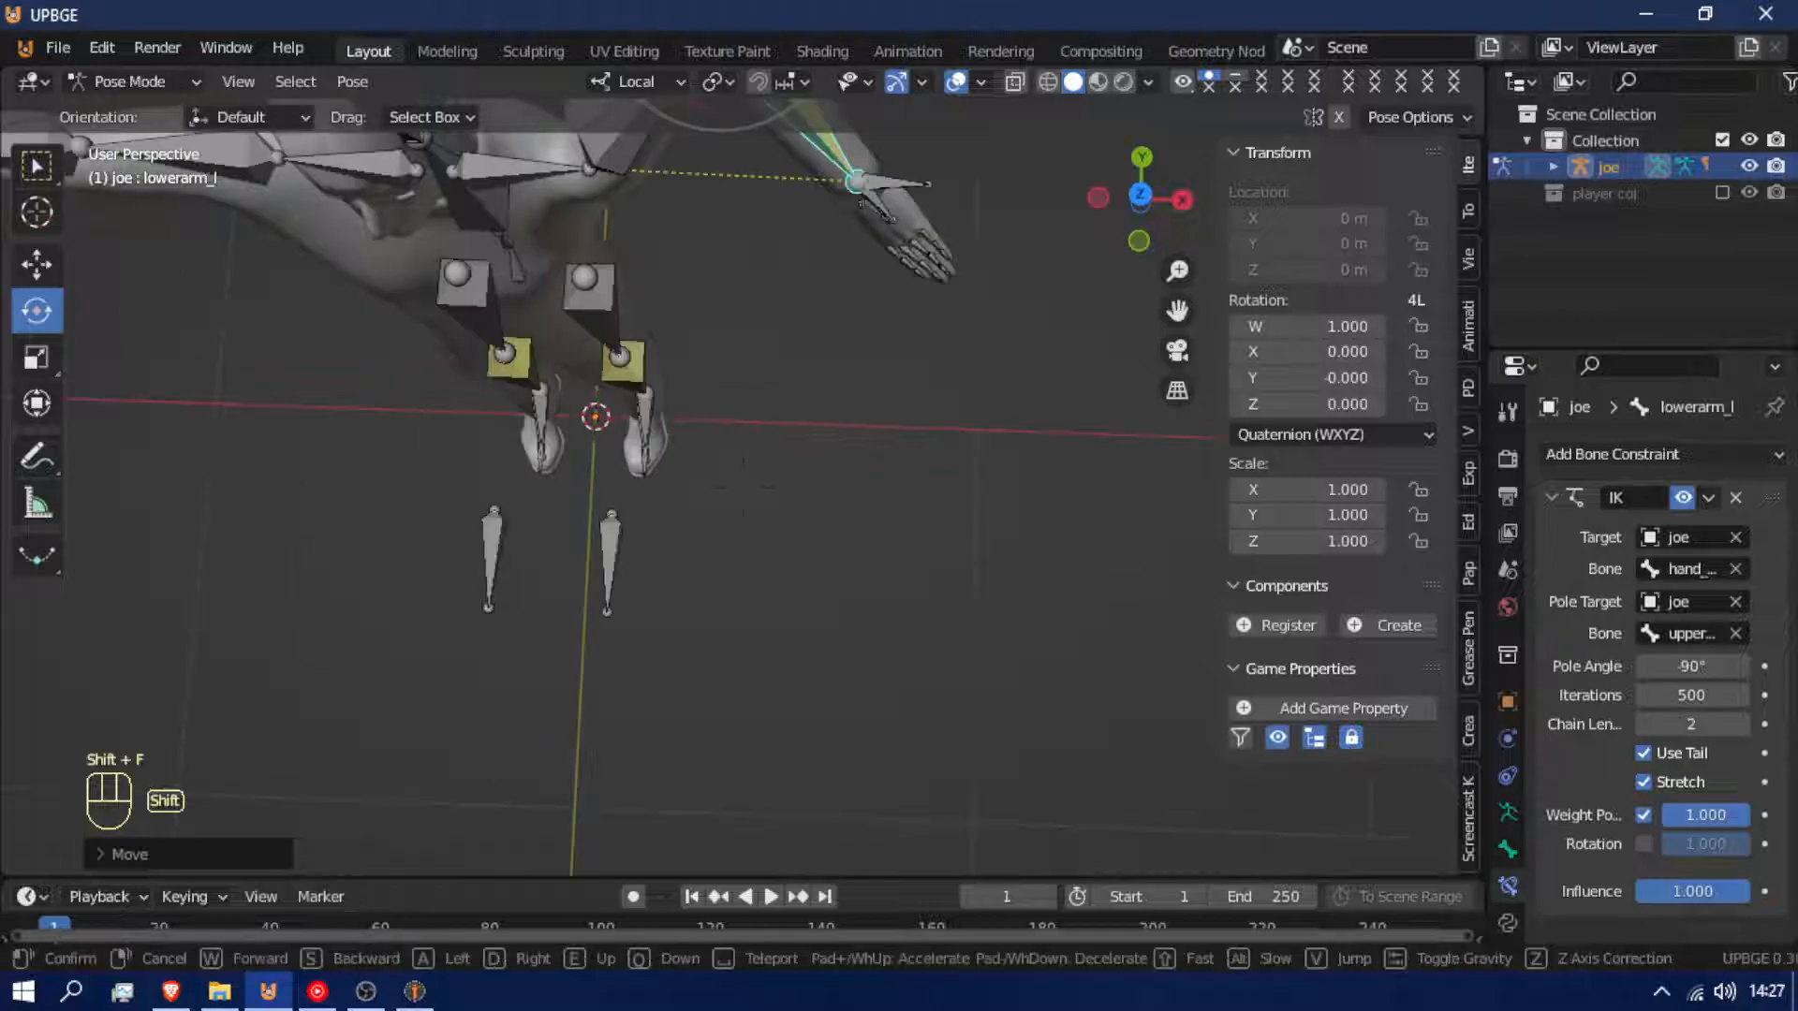
key(s)
click(746, 497)
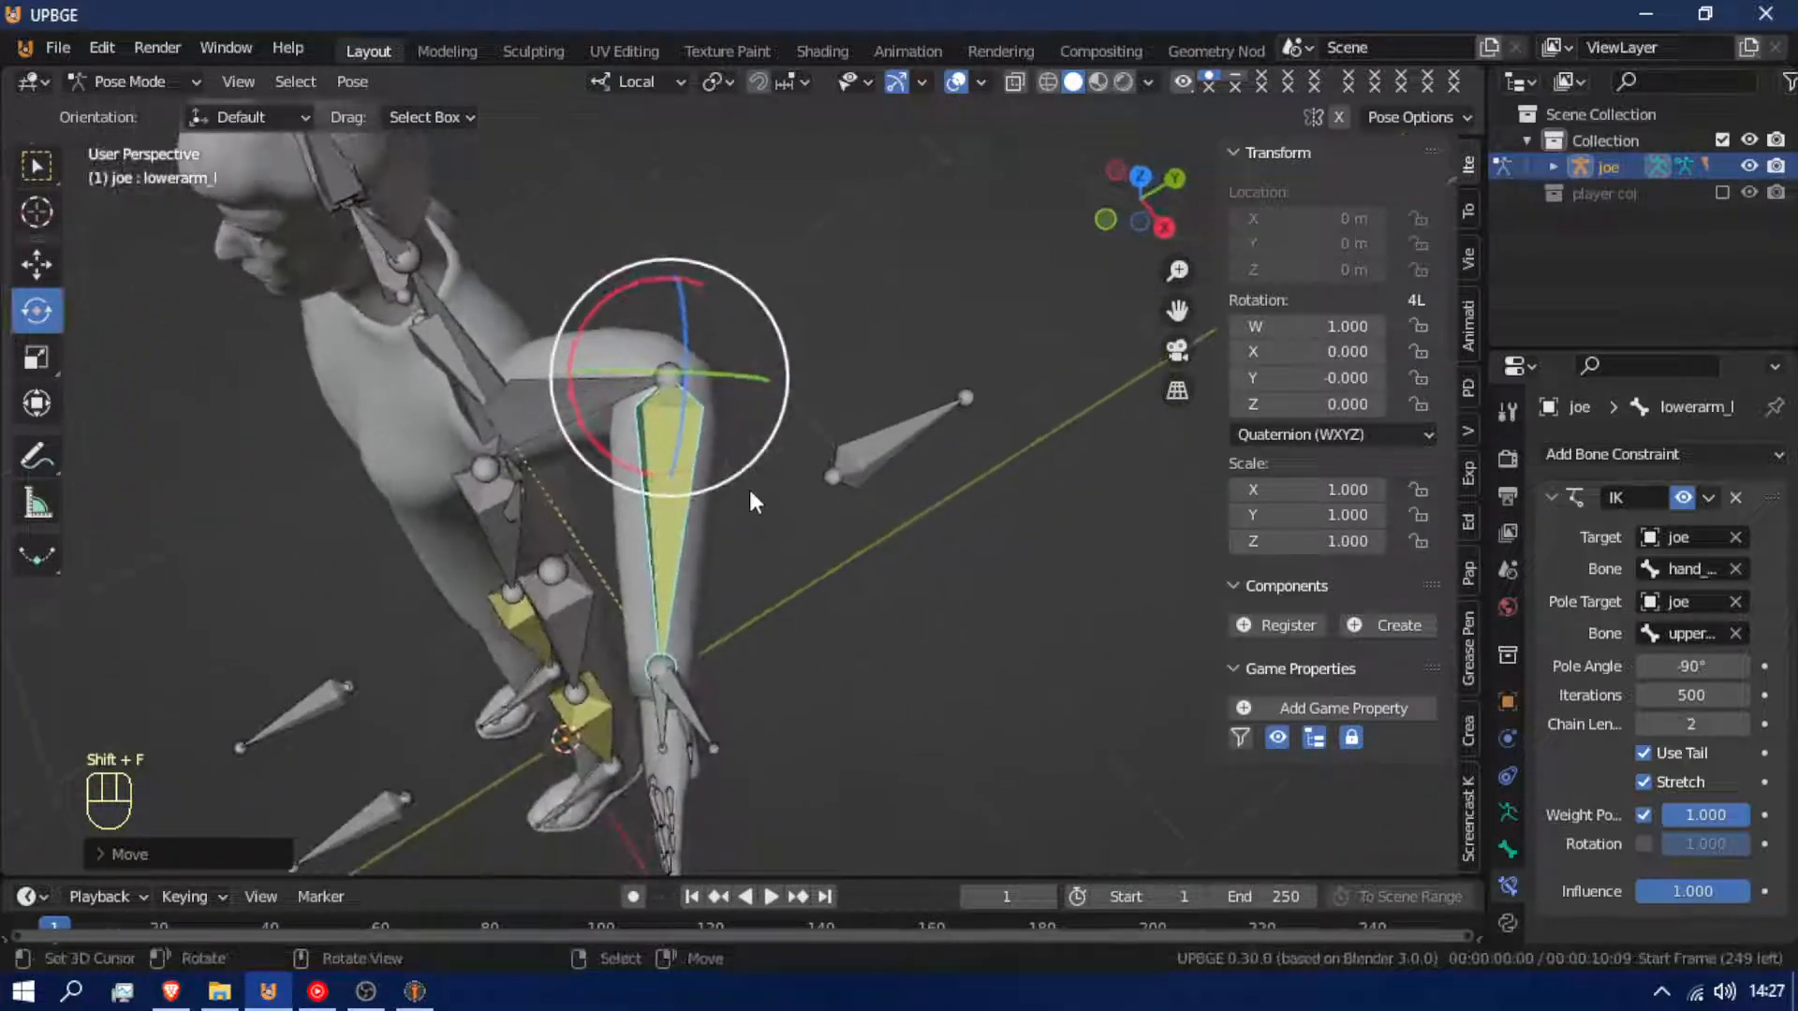
click(920, 444)
key(g)
key(y)
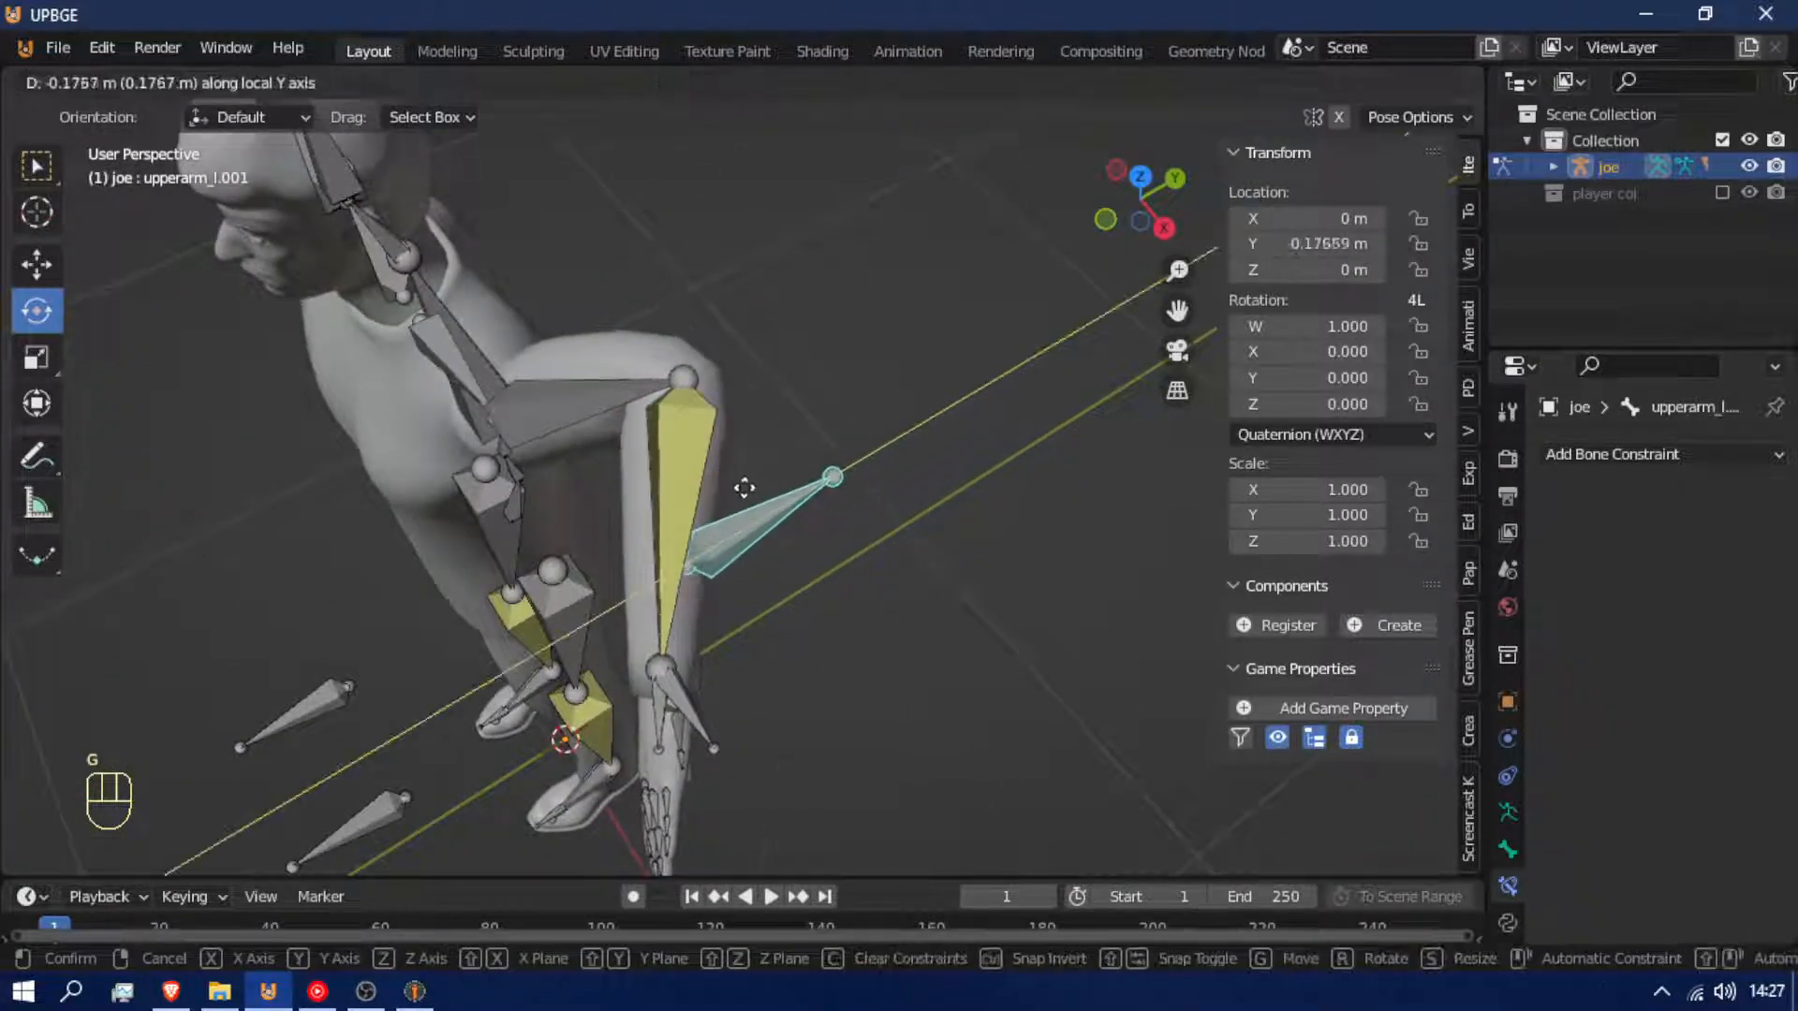
click(739, 477)
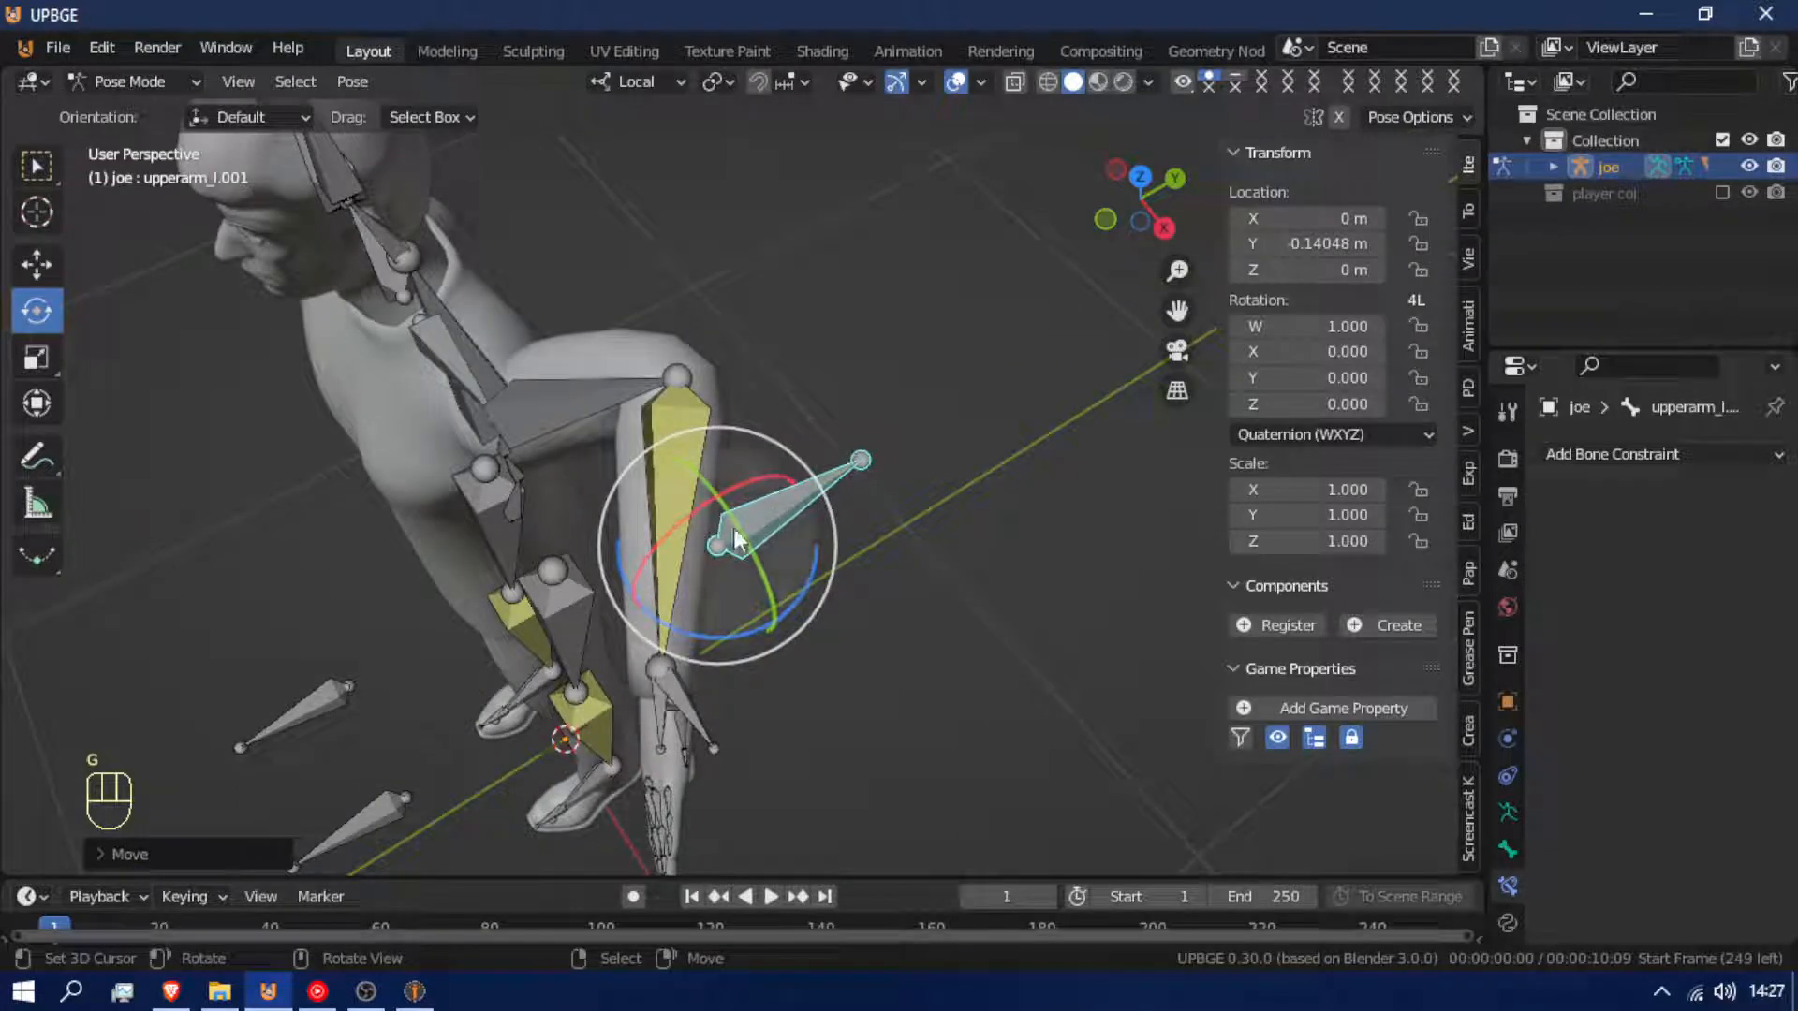
Adjust the IK pole angle of lowerarm_l, trying 90° and 180° before setting it to -140.9°
click(657, 528)
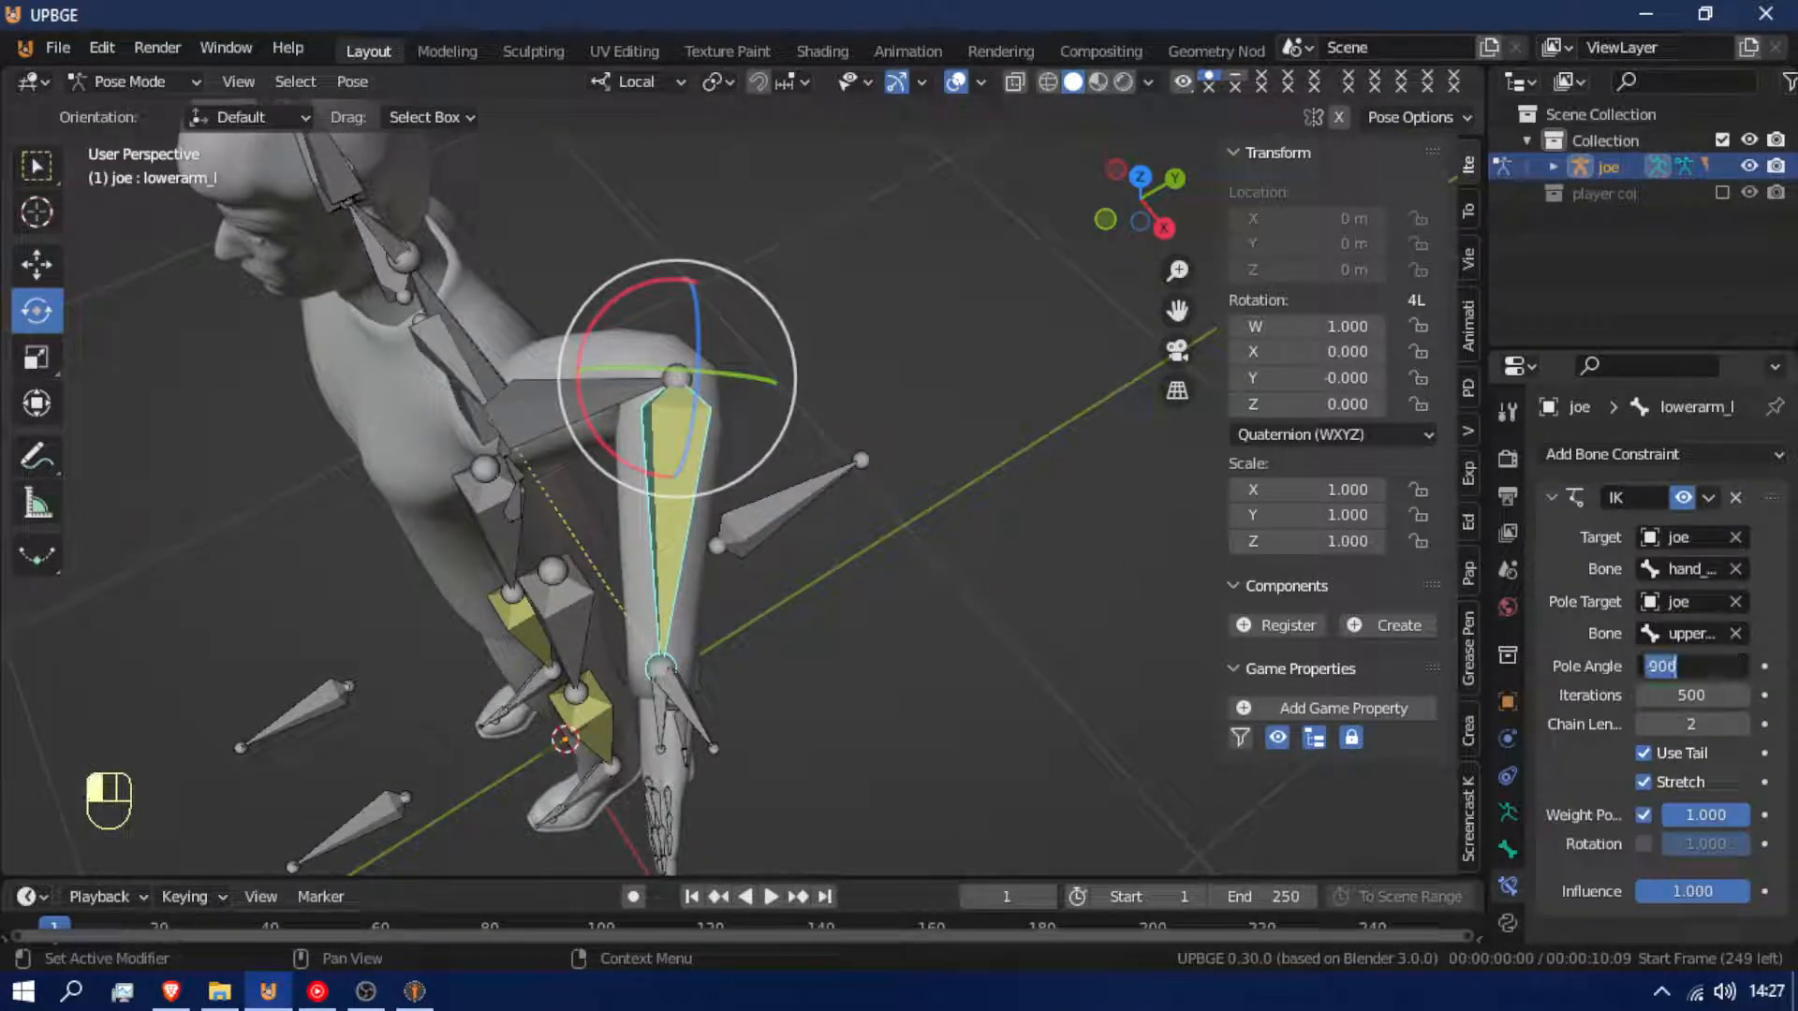
key(Return)
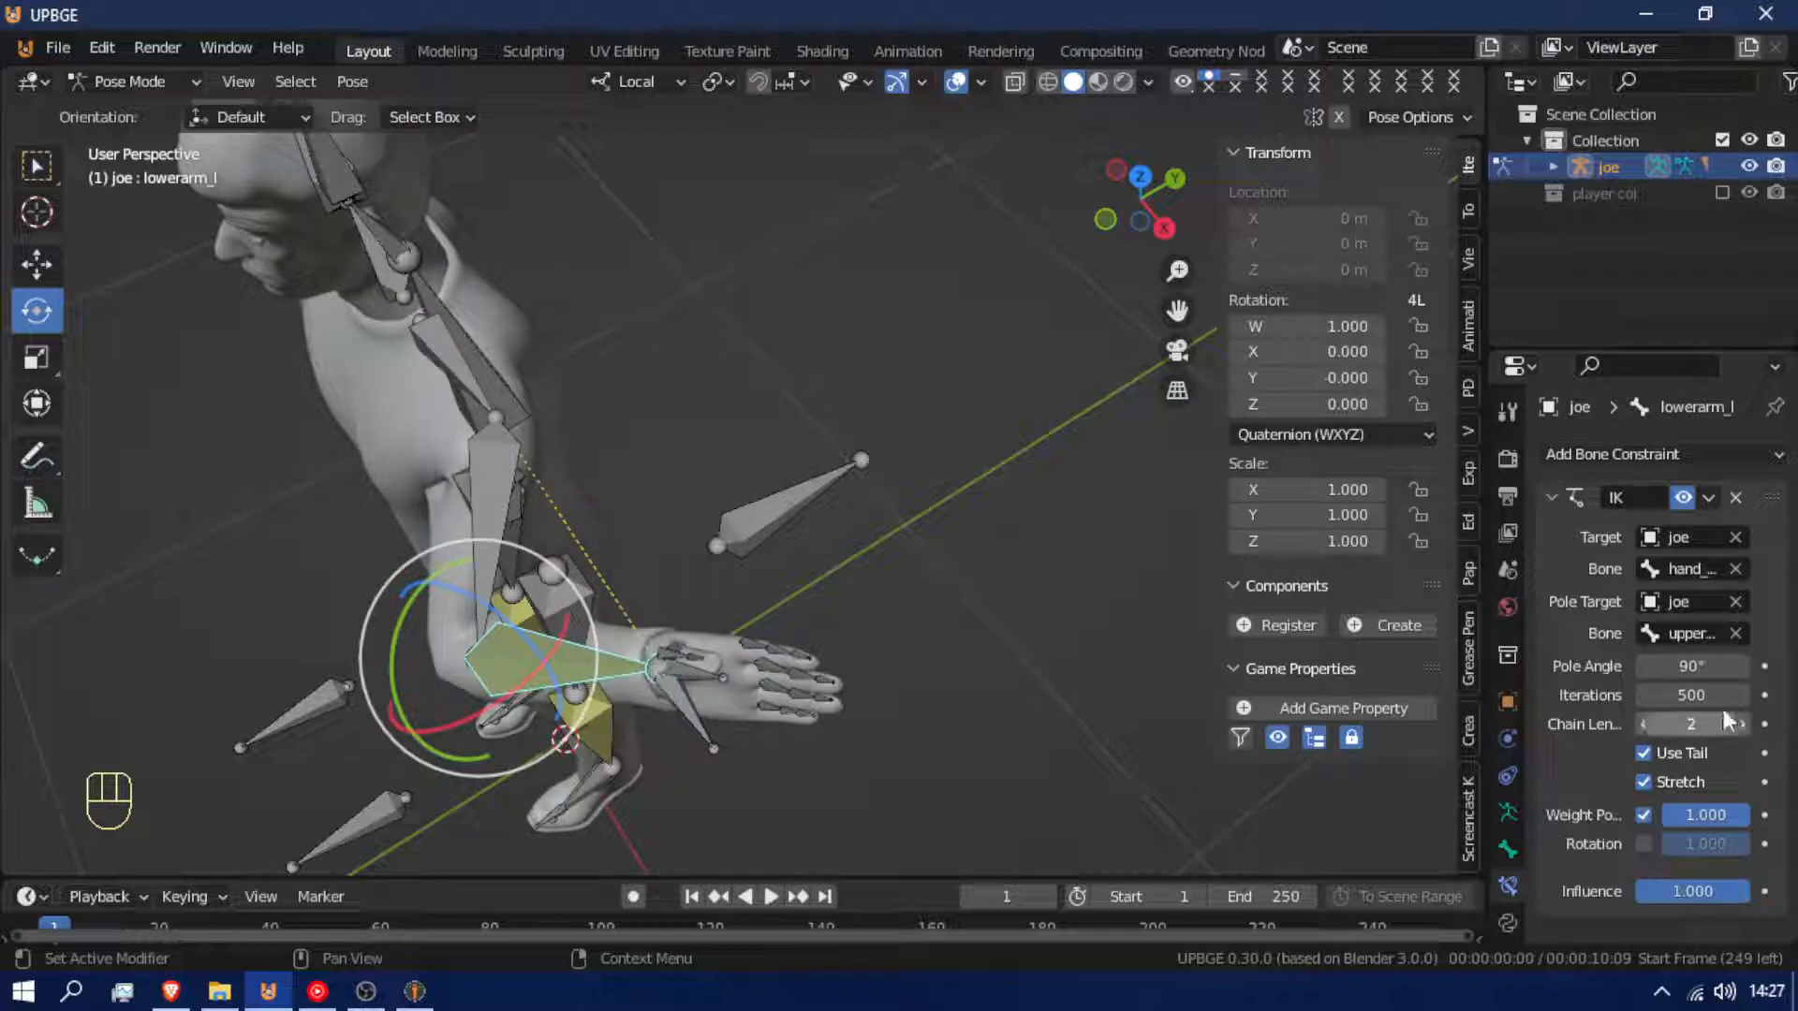
mouse_move(1690, 666)
mouse_down()
mouse_move(1633, 666)
mouse_move(1697, 666)
mouse_up()
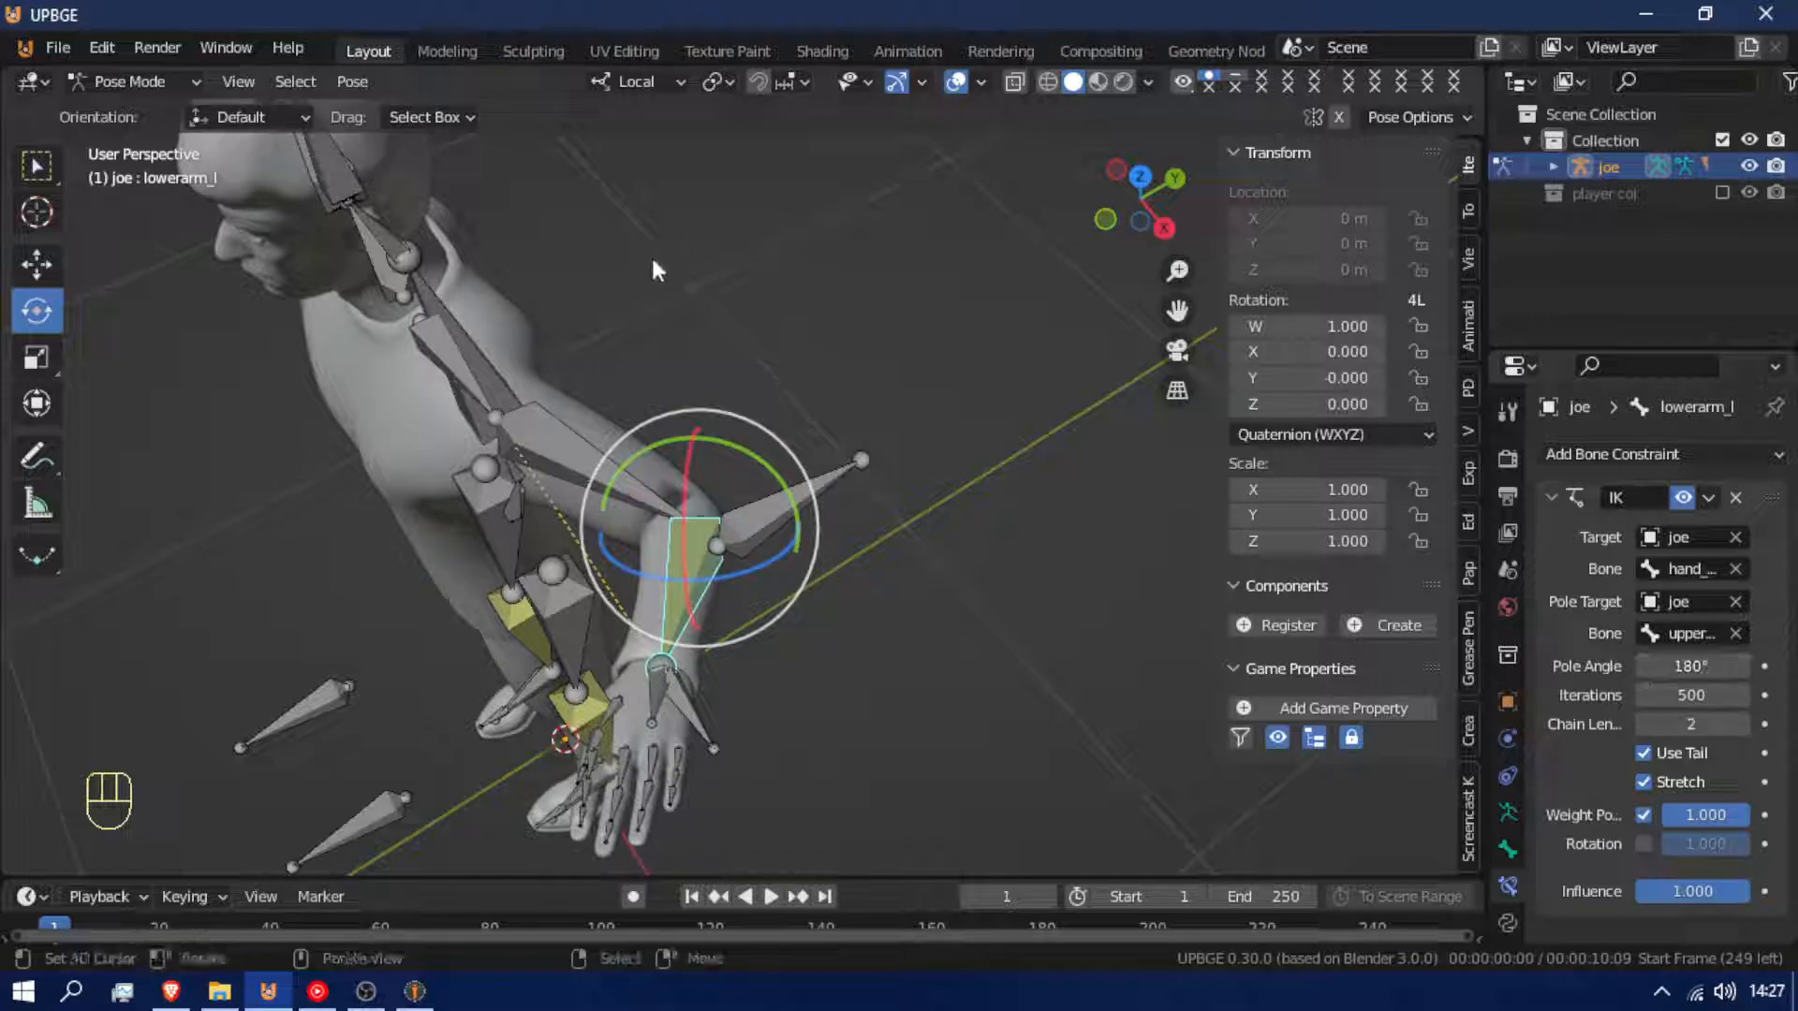
drag(1690, 666, 1708, 666)
Test the elbow pole by moving upperarm_l.001 along local X to about -0.086 m and local Y to about -0.047 m
middle_drag(723, 626, 932, 516)
scroll(459, 133, down, 4)
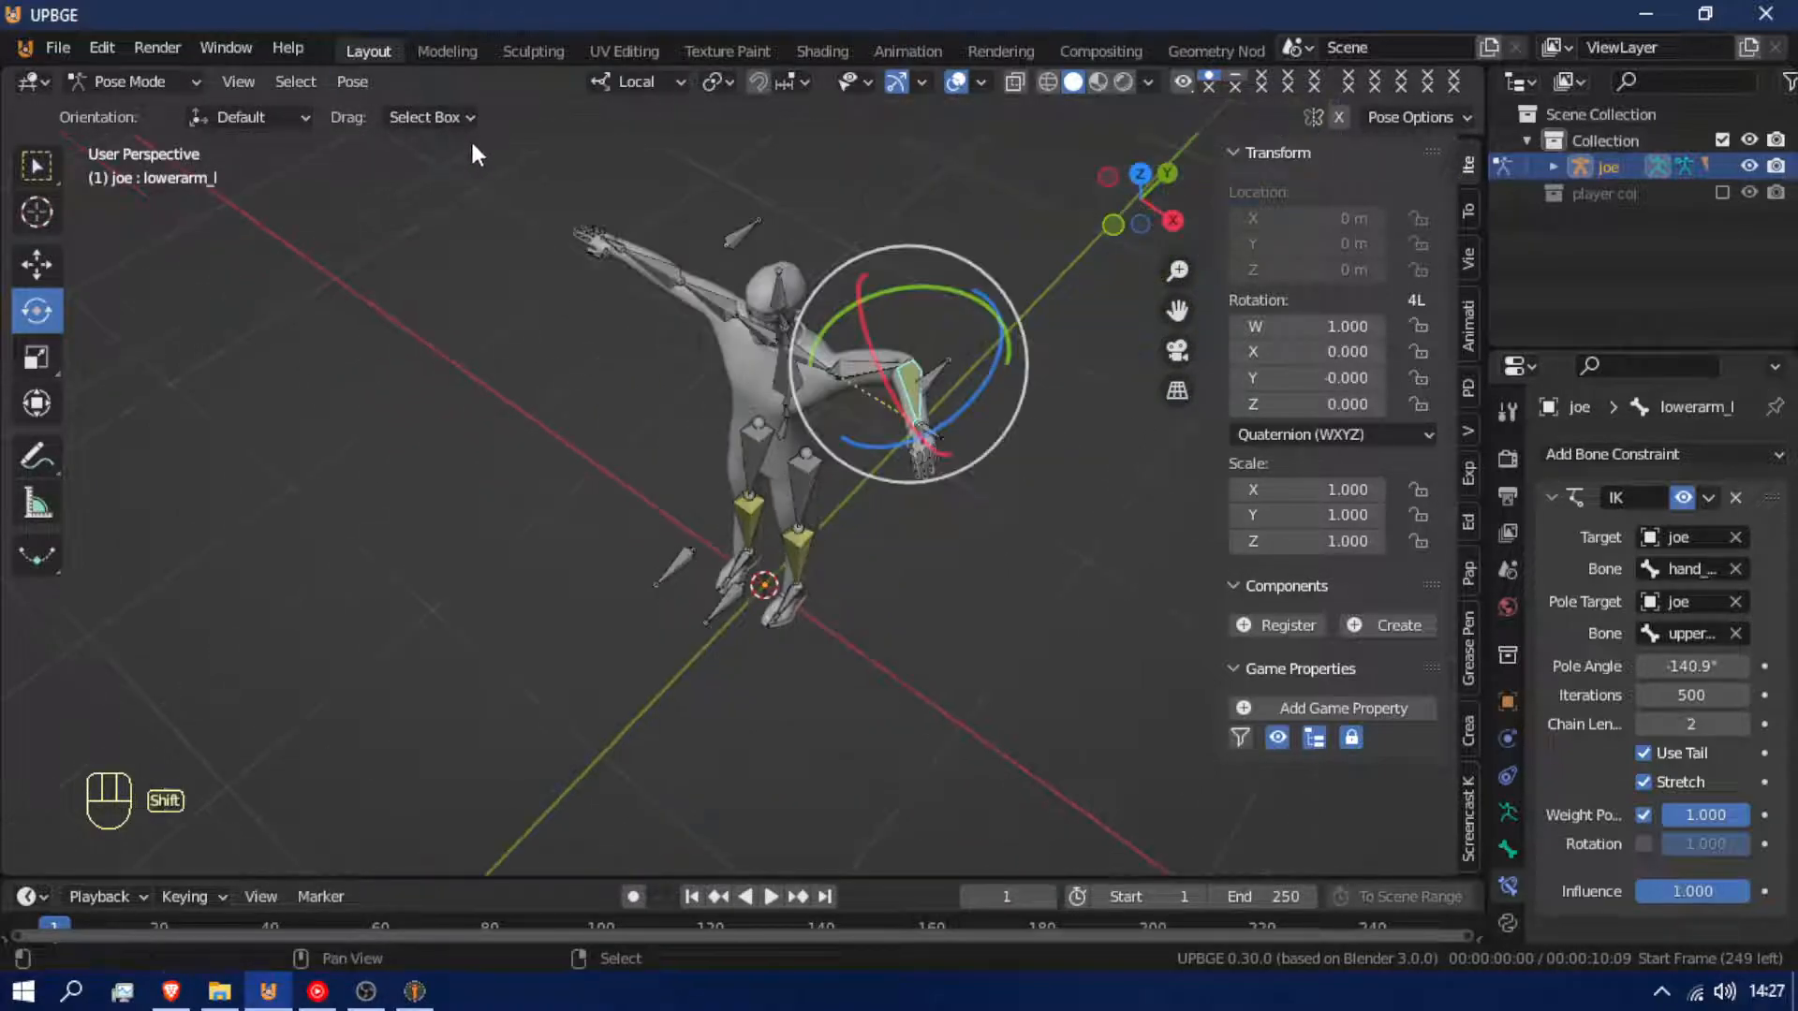
key(shift+f)
key(w)
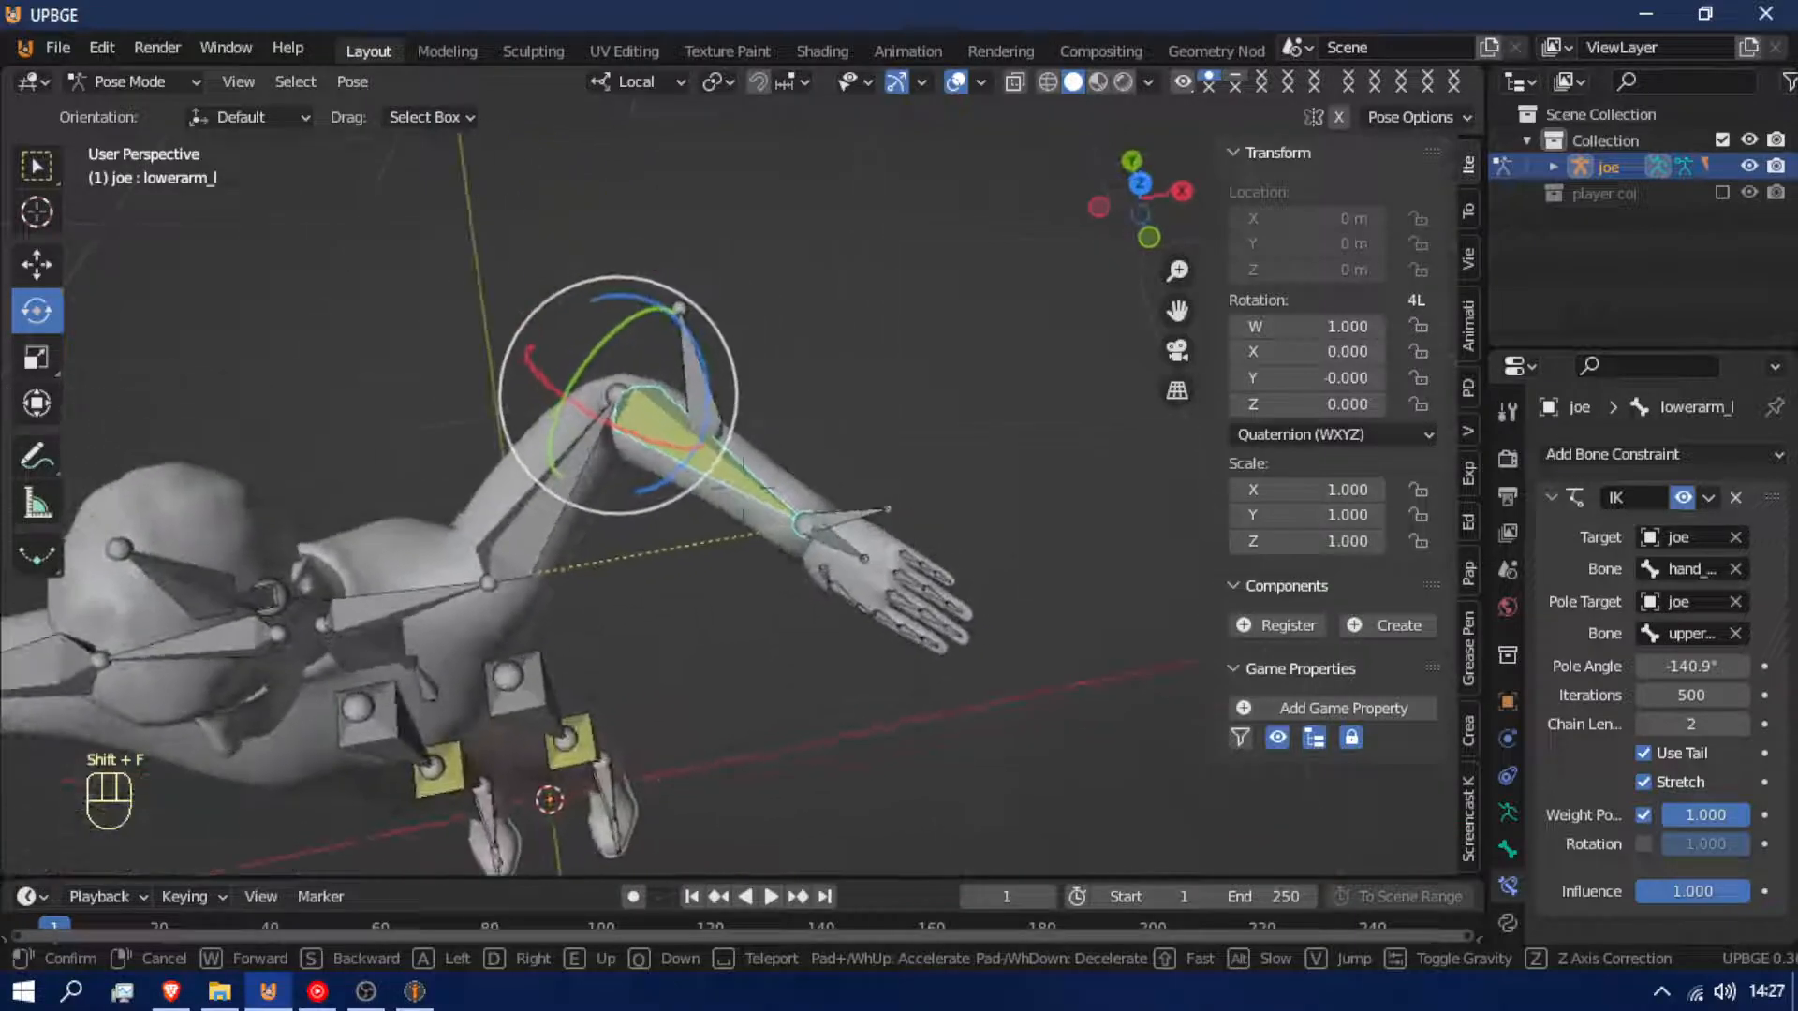
click(744, 497)
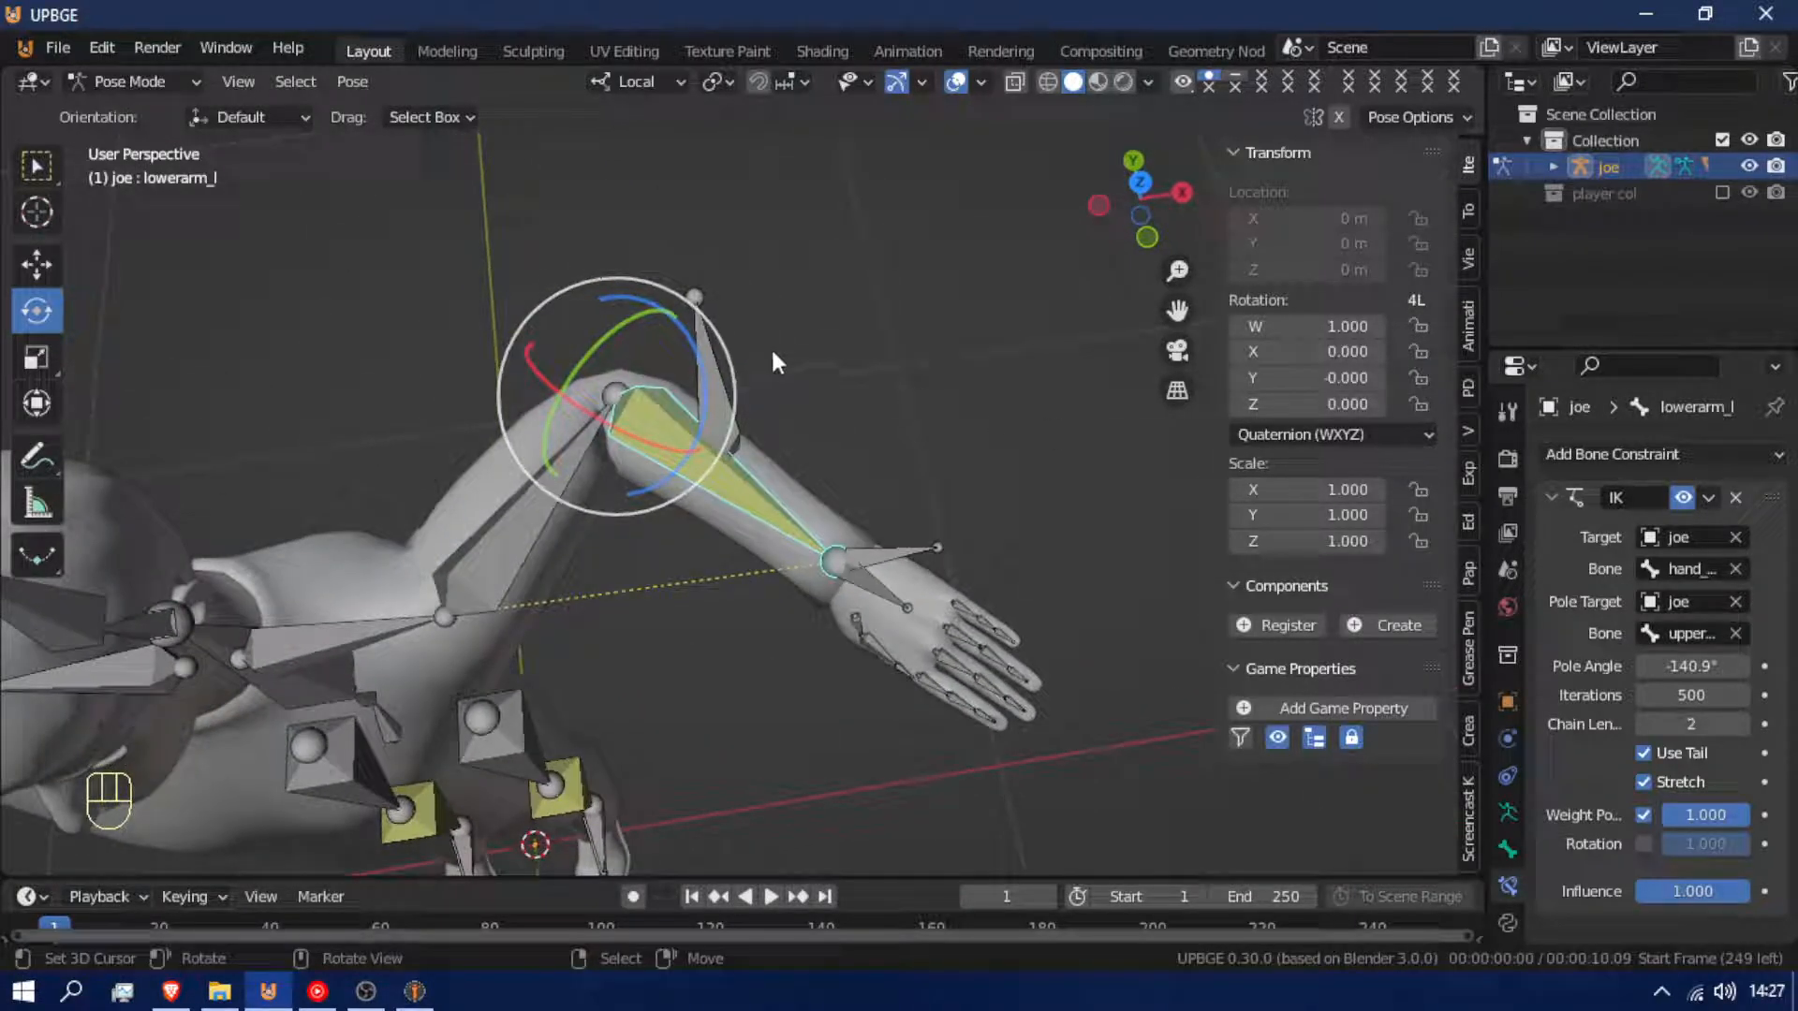
click(695, 358)
key(g)
key(x)
click(600, 332)
key(g)
key(y)
click(728, 367)
Lower the left elbow pole bone upperarm_l.001 along its local Z axis to about -0.068 m
key(shift+f)
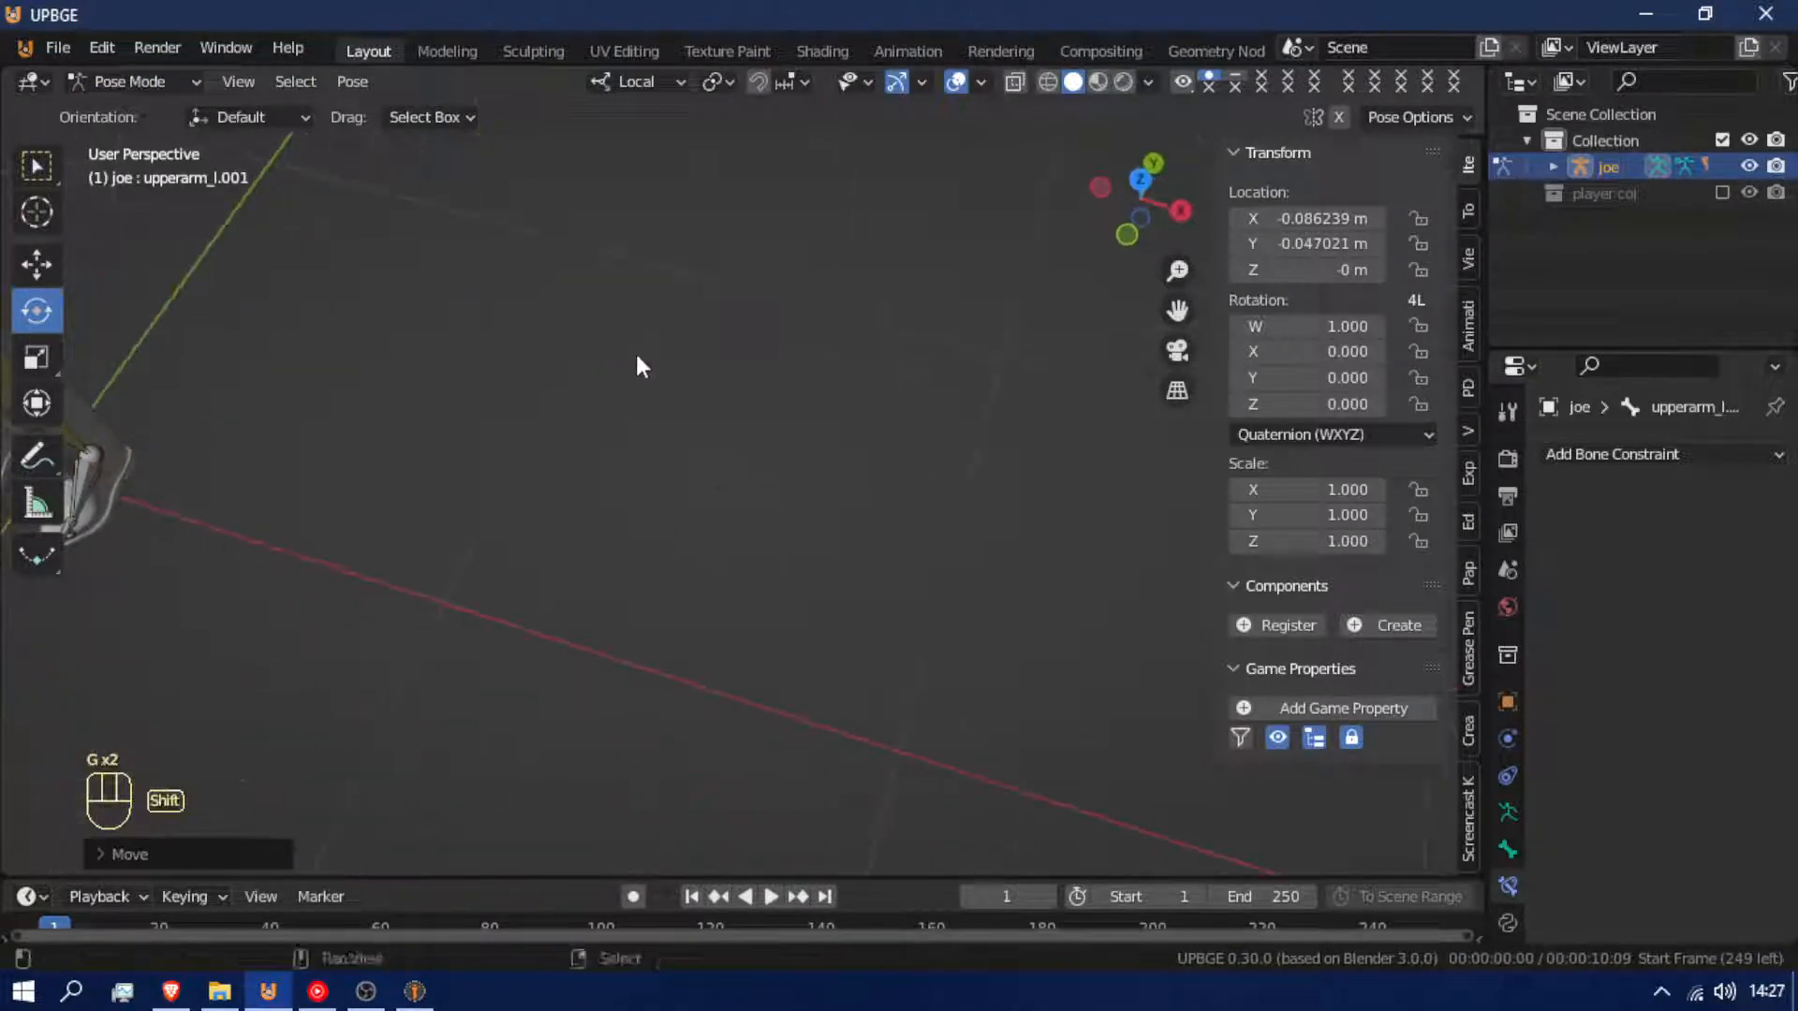
click(748, 496)
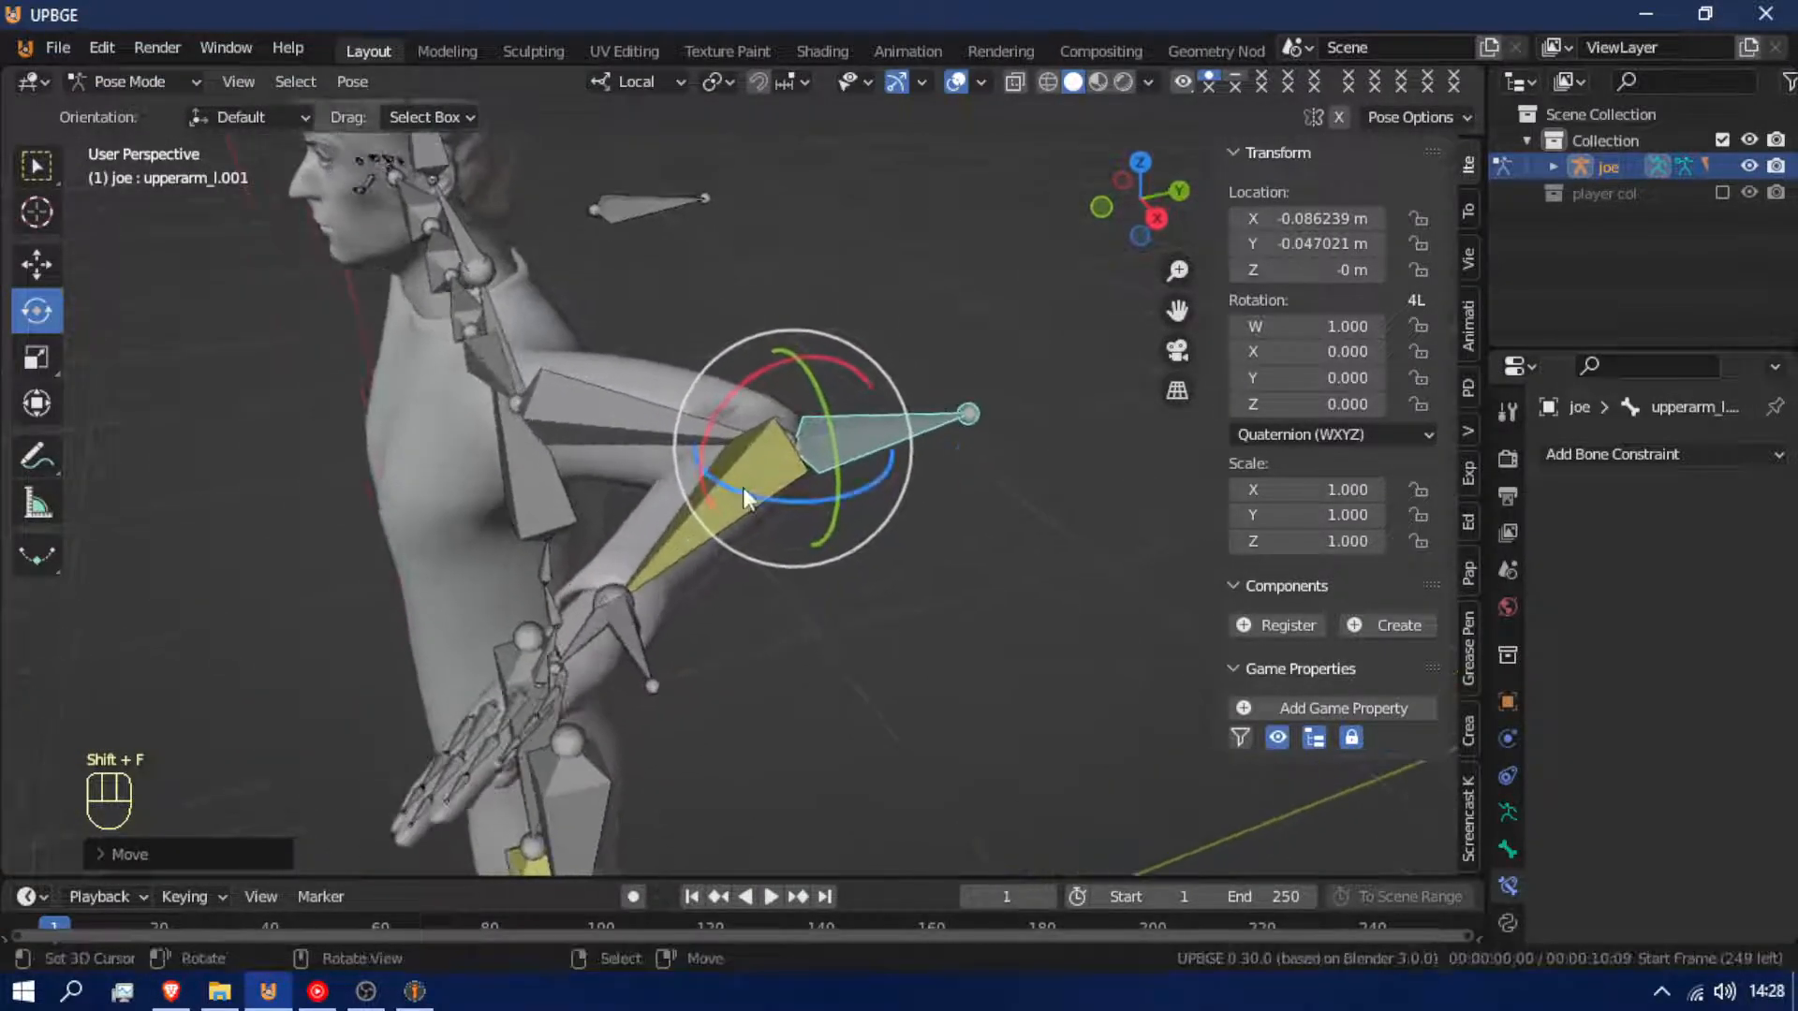
key(g)
key(z)
click(775, 555)
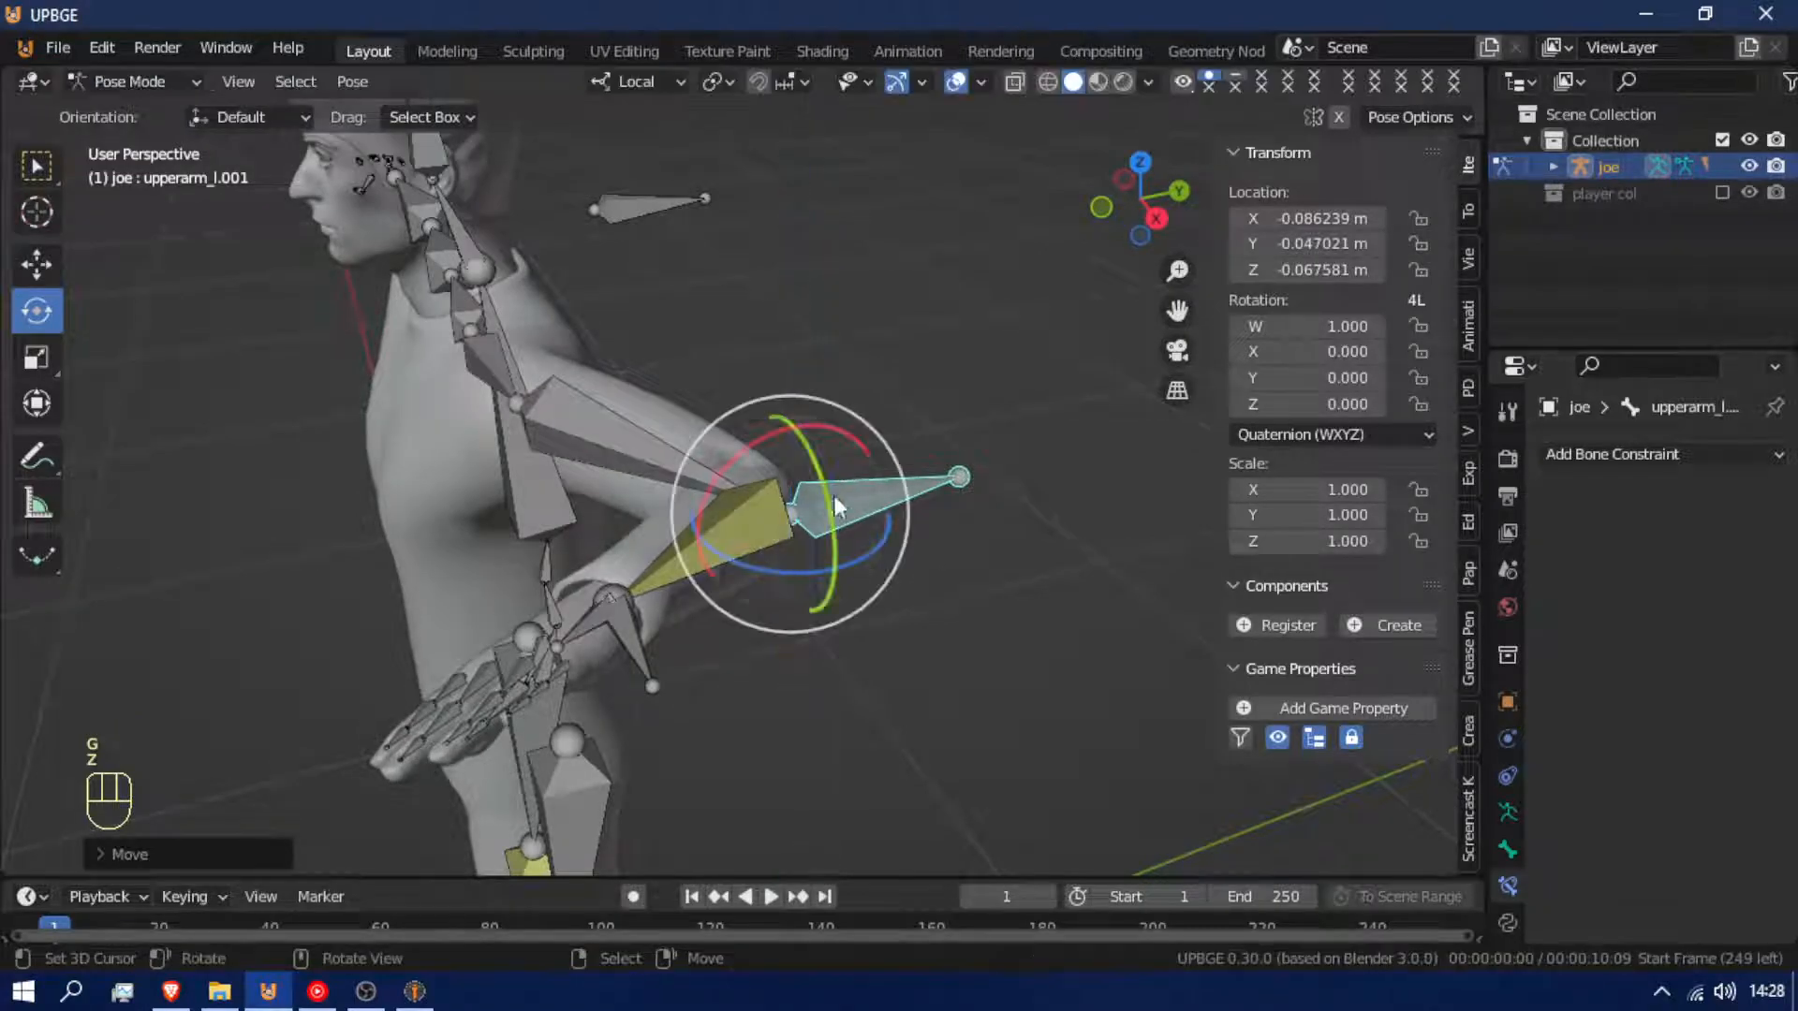
Add a Copy Rotation constraint to the hand_l bone with the control bone hand_l.001 as its target
click(584, 620)
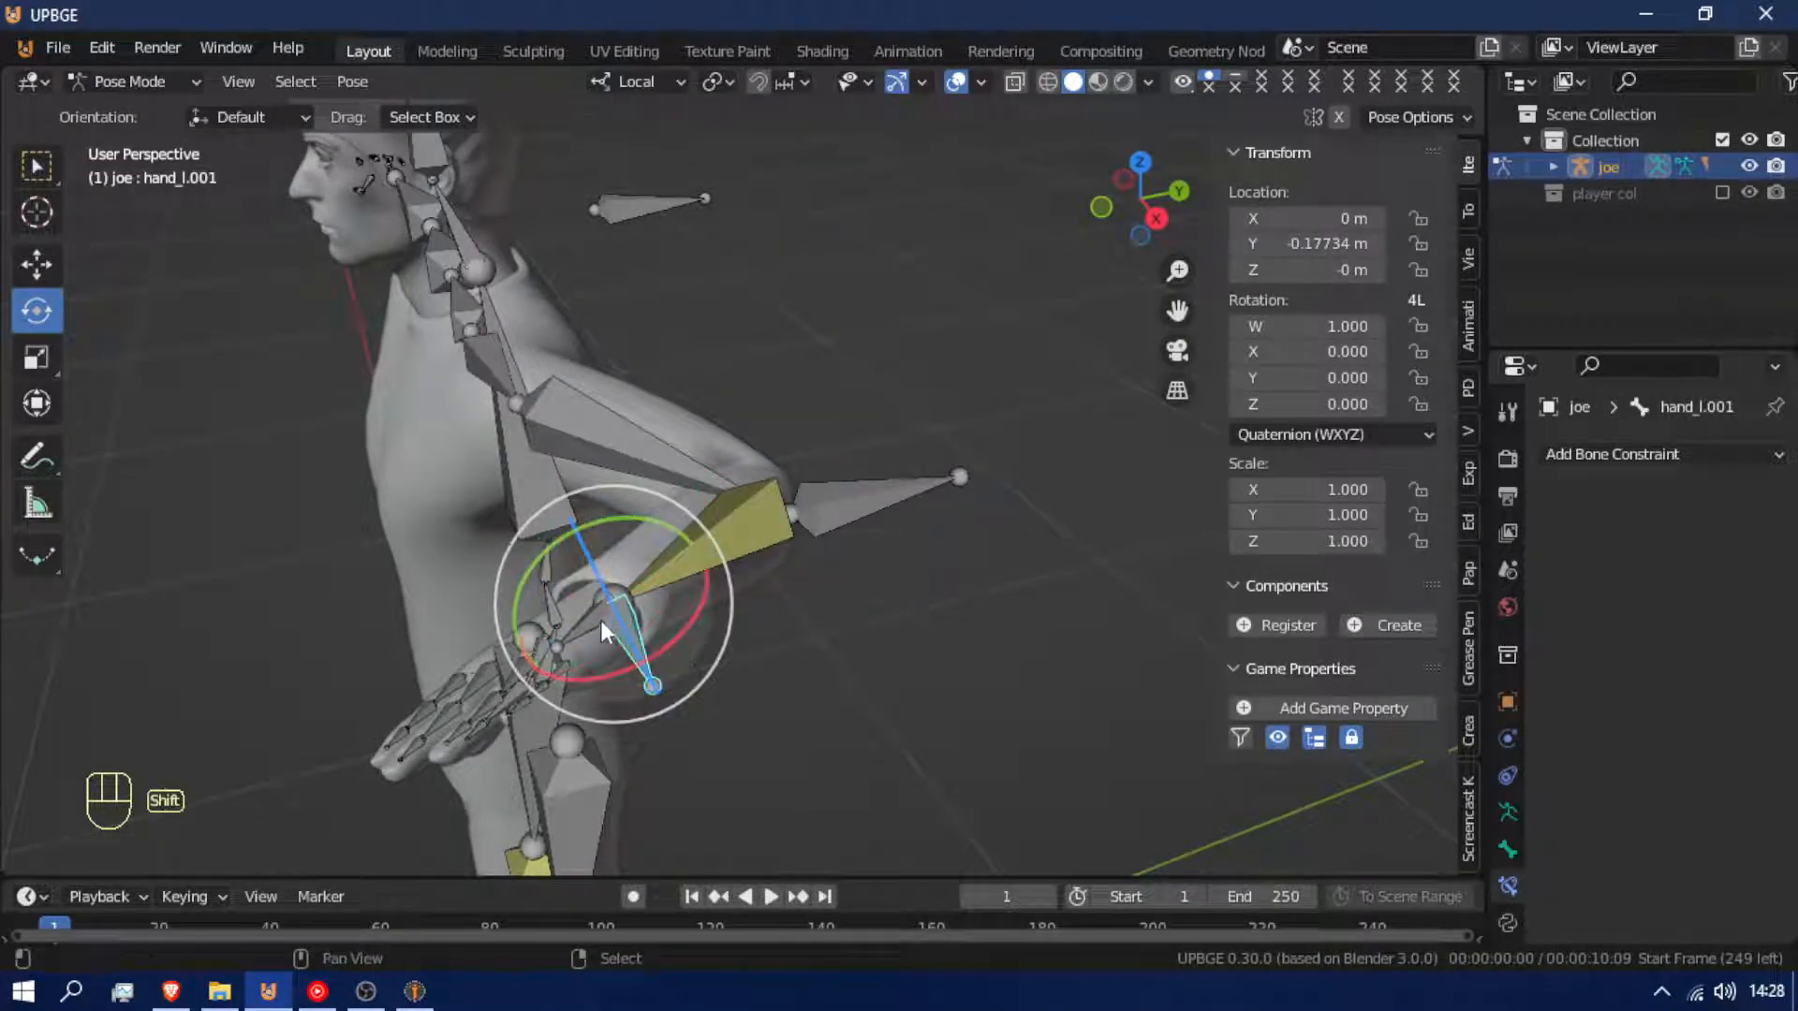
shift+click(623, 633)
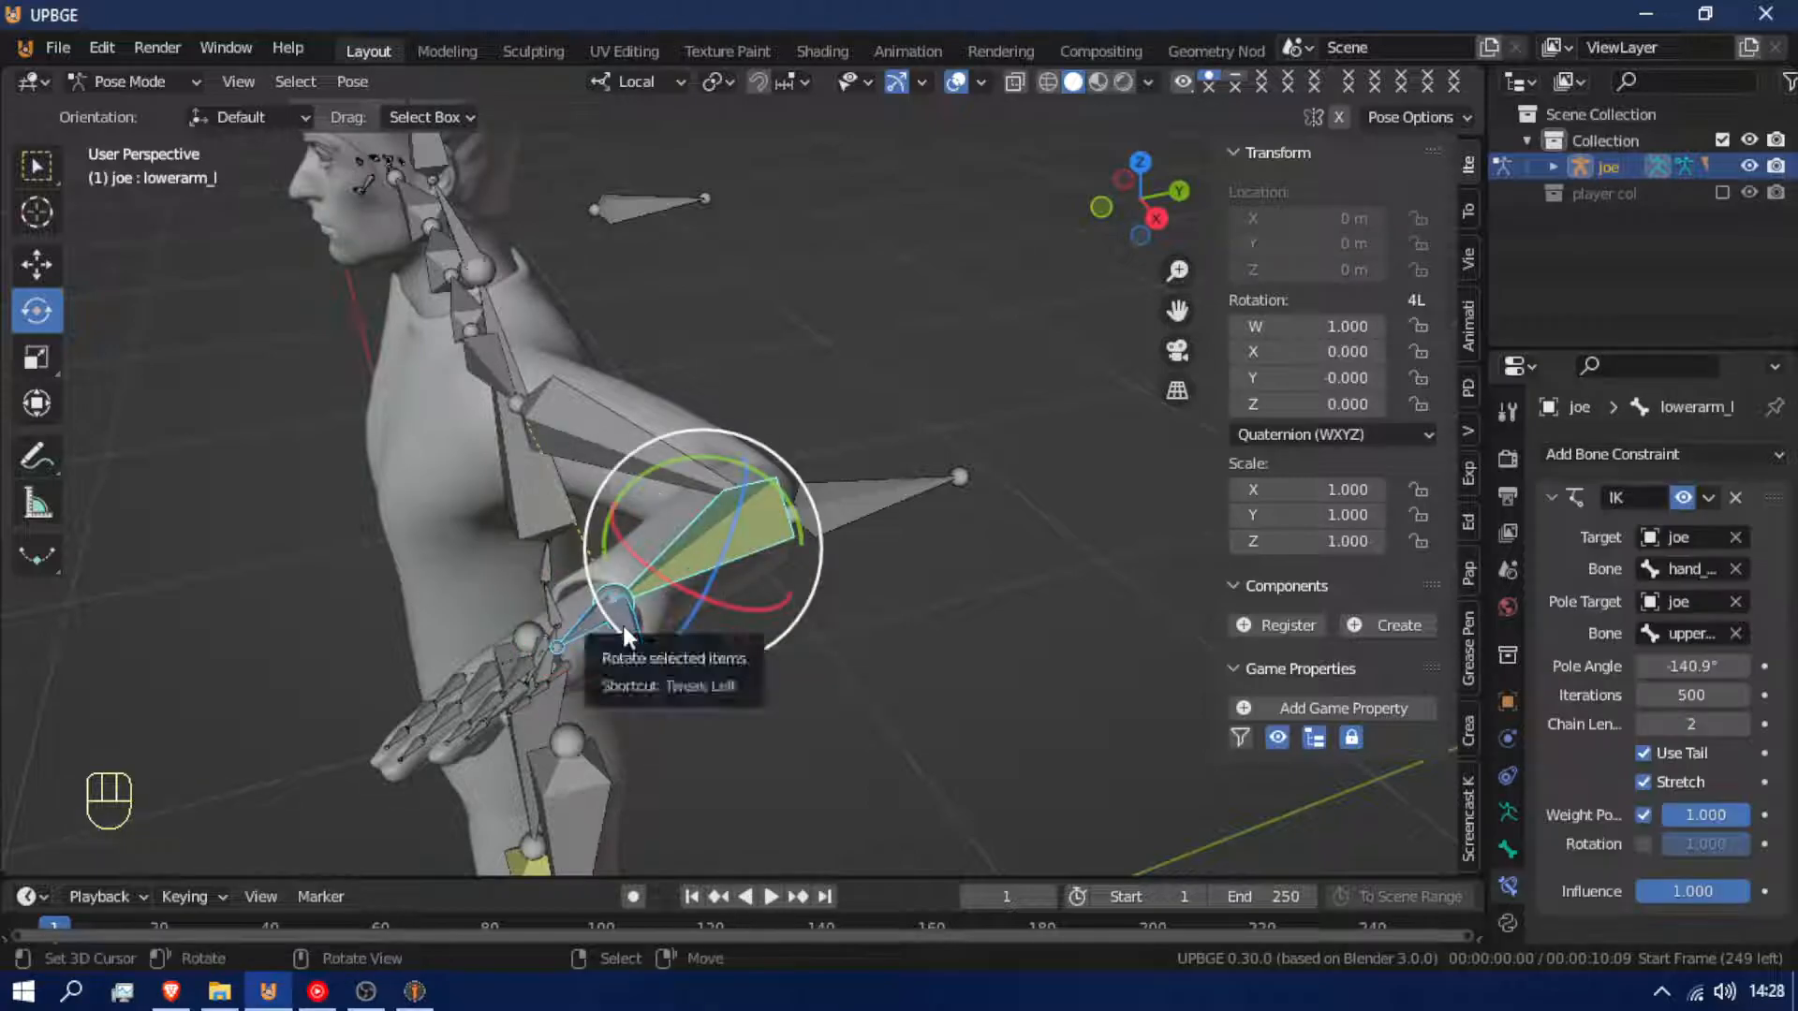
right_click(629, 652)
shift+right_click(578, 630)
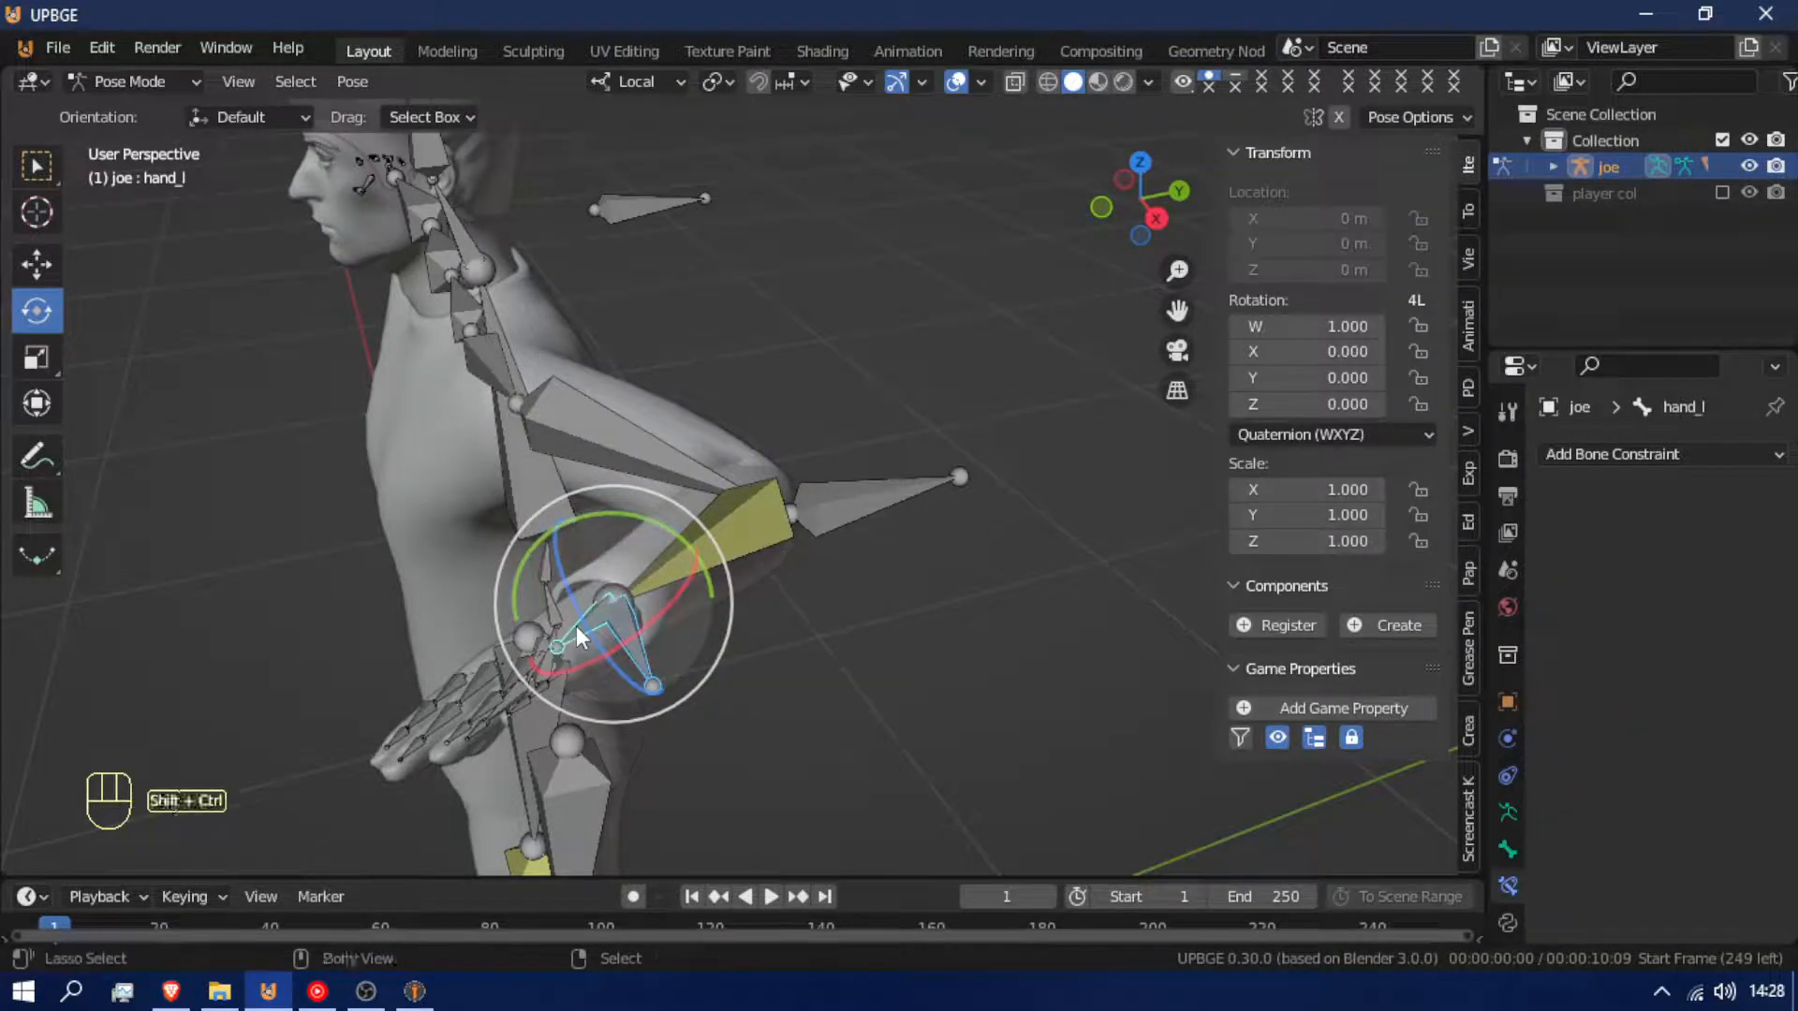
key(shift+ctrl+c)
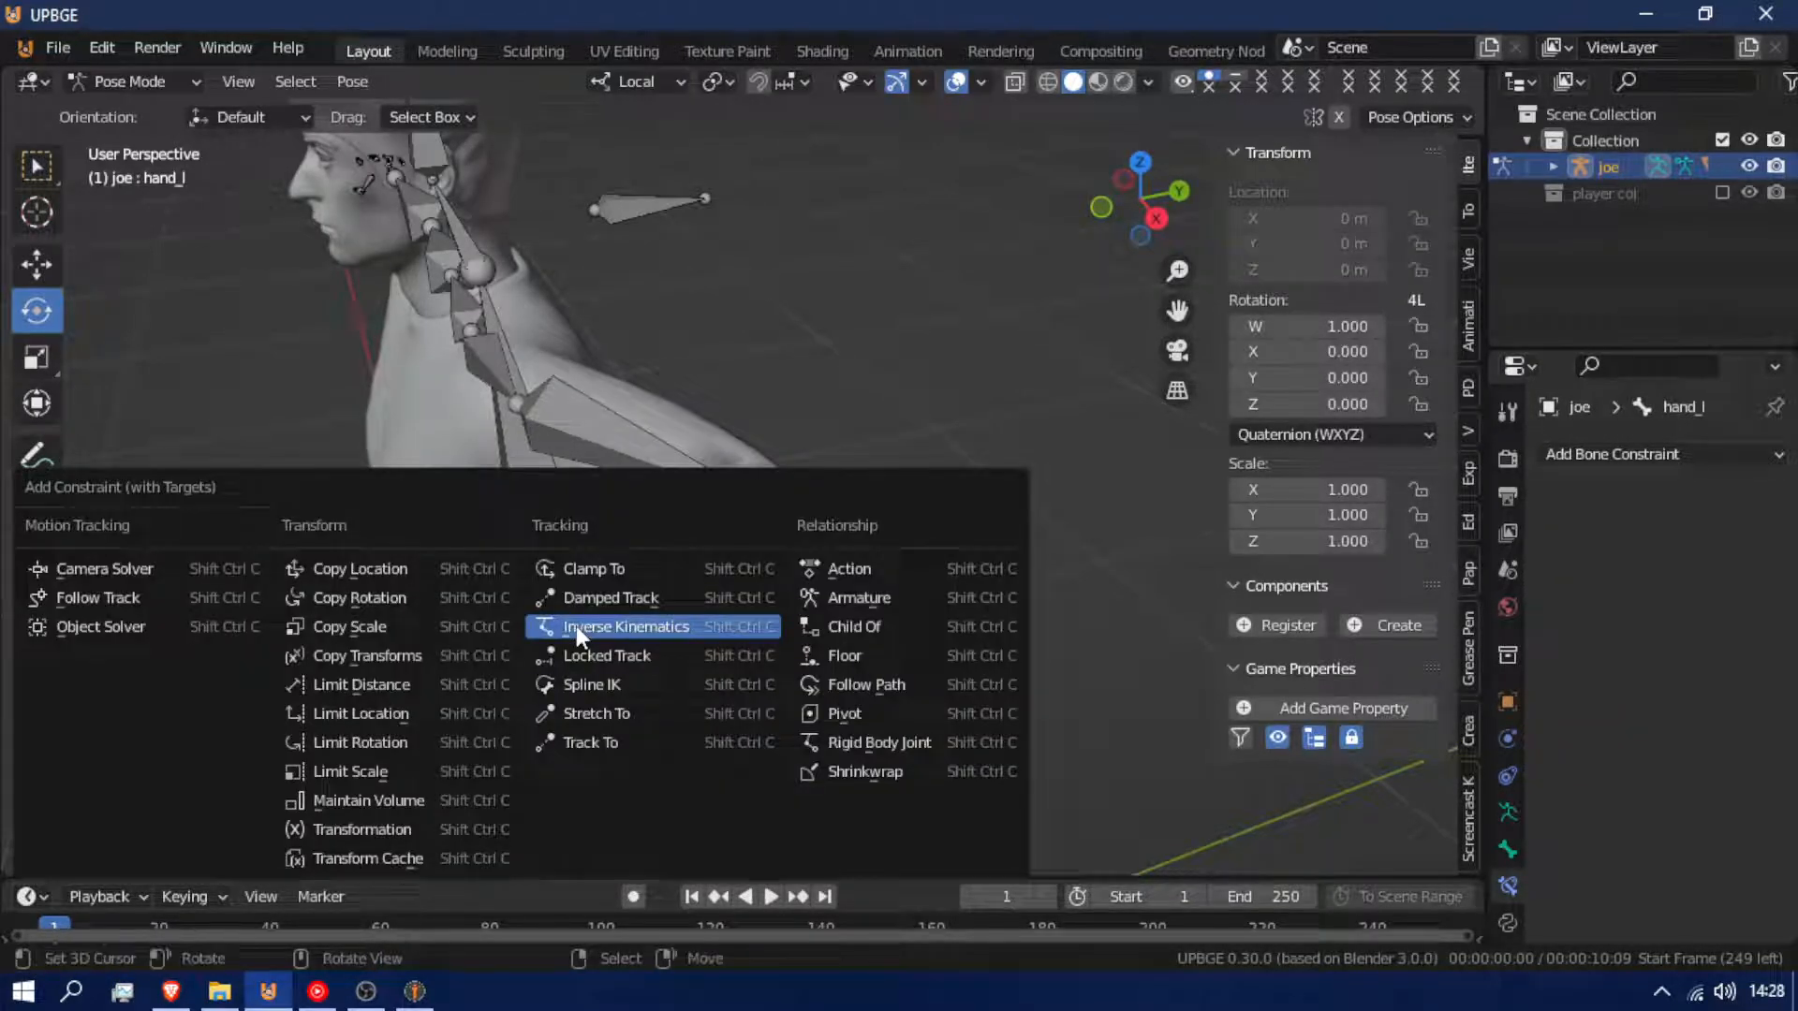
click(434, 591)
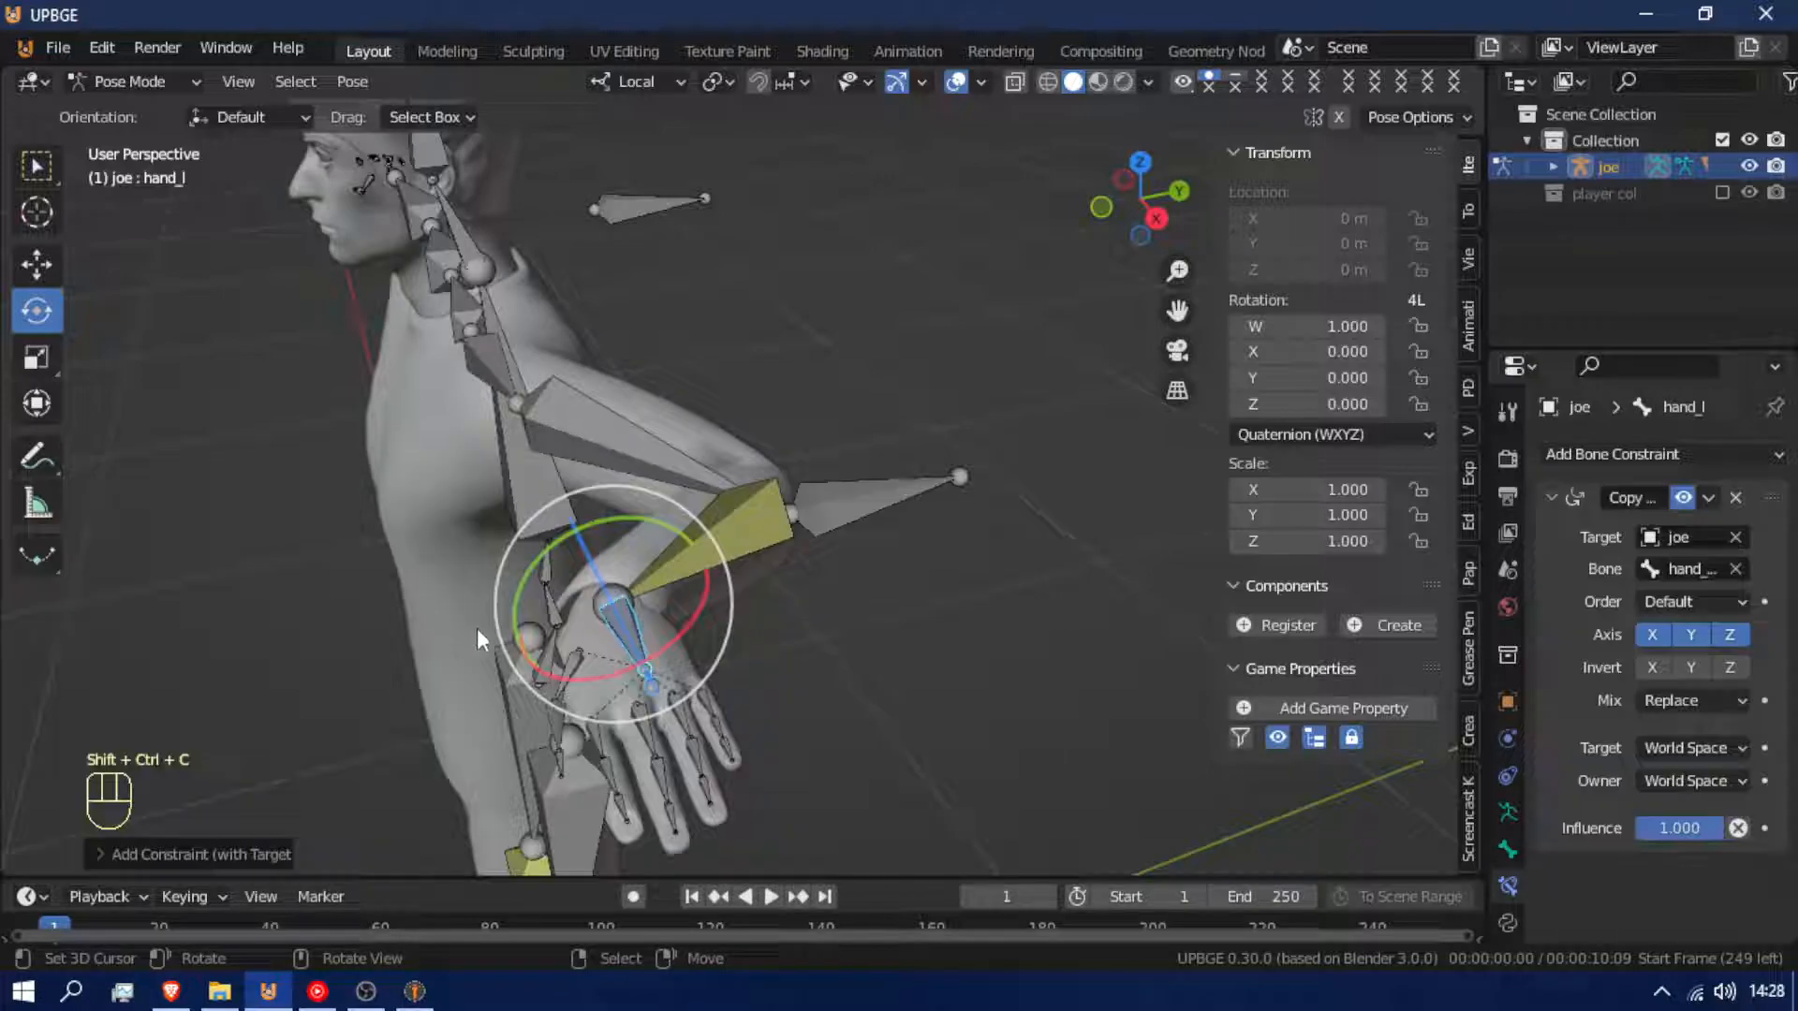
Test the hand control by rotating hand_l.001 about the global Z axis and trying a free move
right_click(622, 646)
key(r)
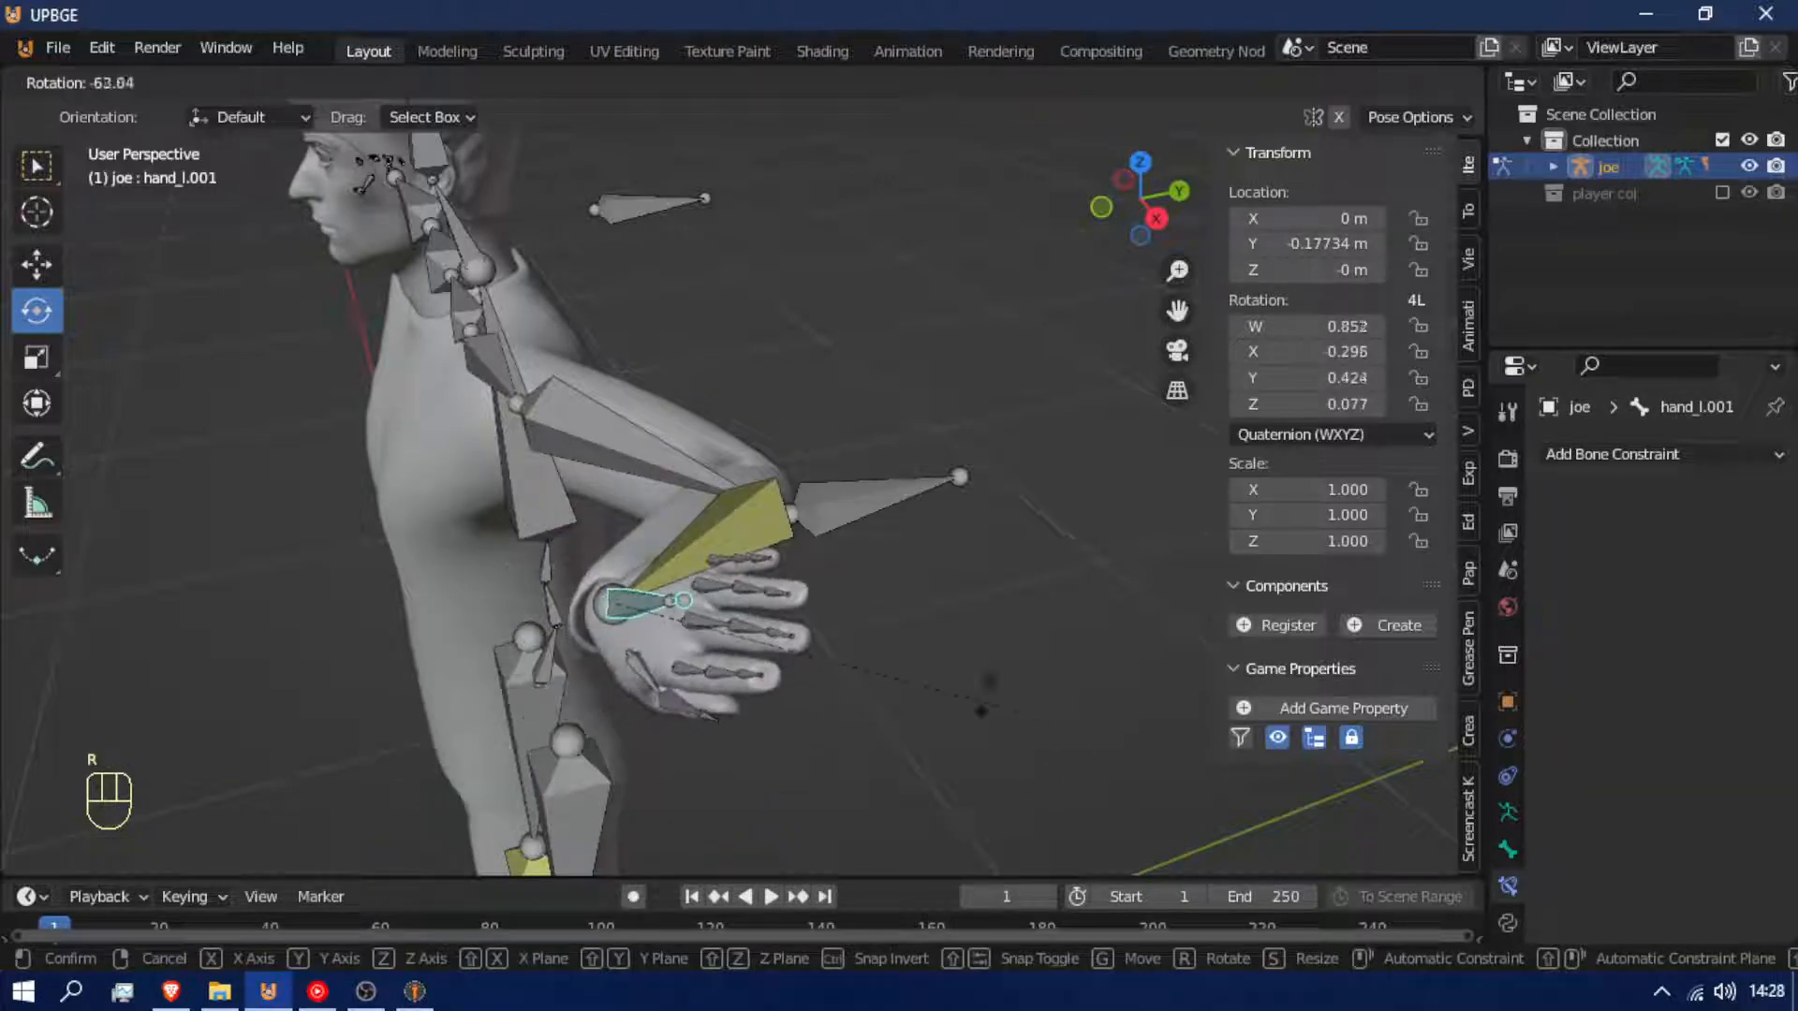
right_click(1504, 231)
key(r)
key(z)
key(z)
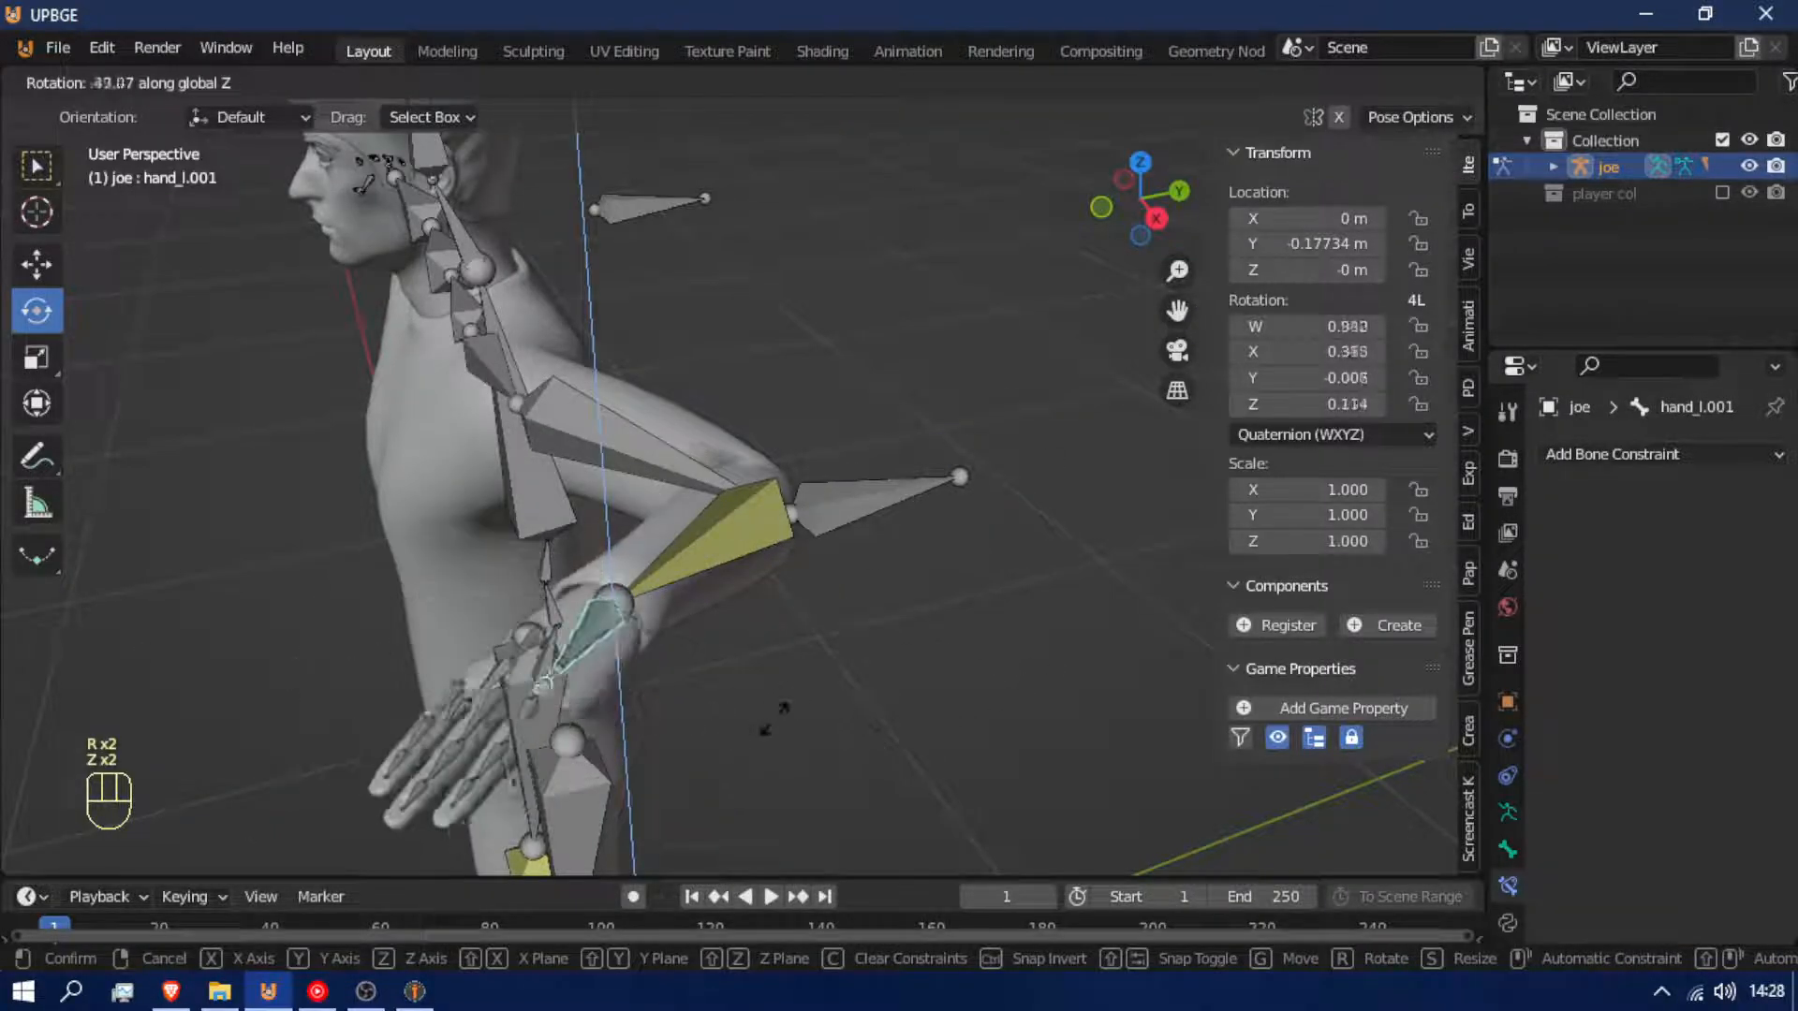
click(638, 629)
key(g)
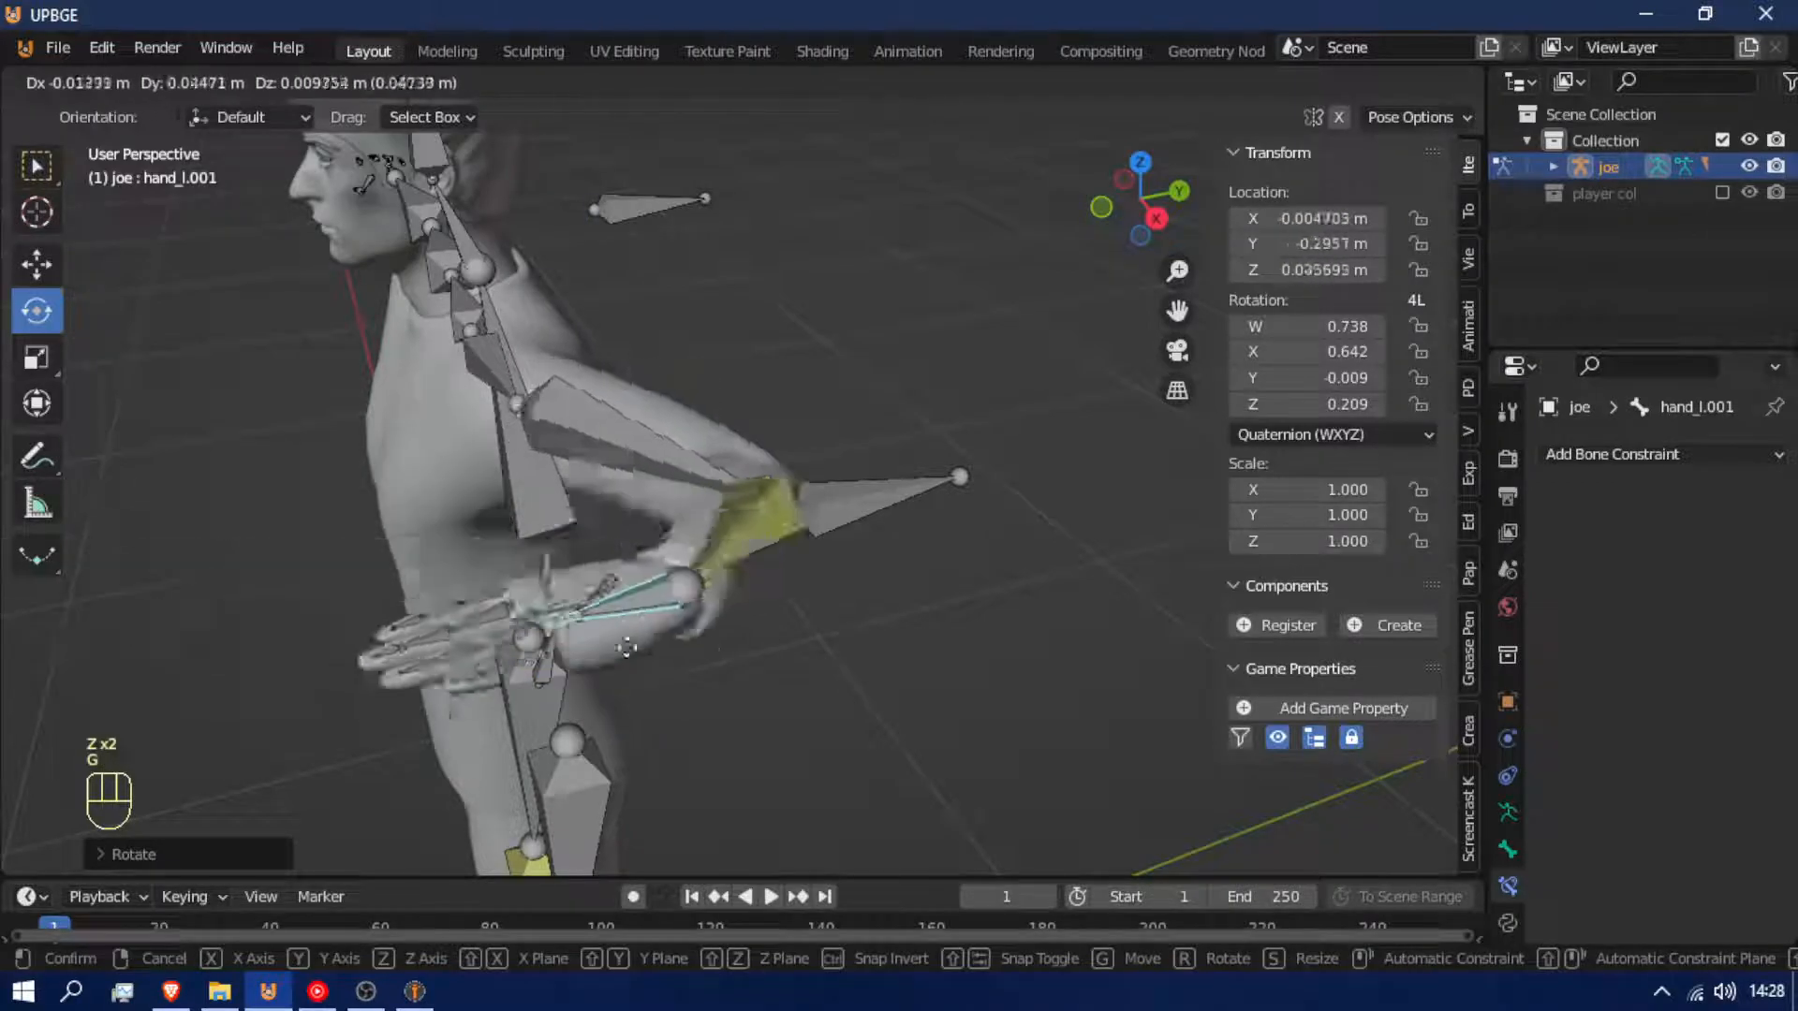
right_click(328, 658)
Select all bones of the armature and clear their pose location and rotation
middle_drag(314, 655, 485, 674)
key(shift+f)
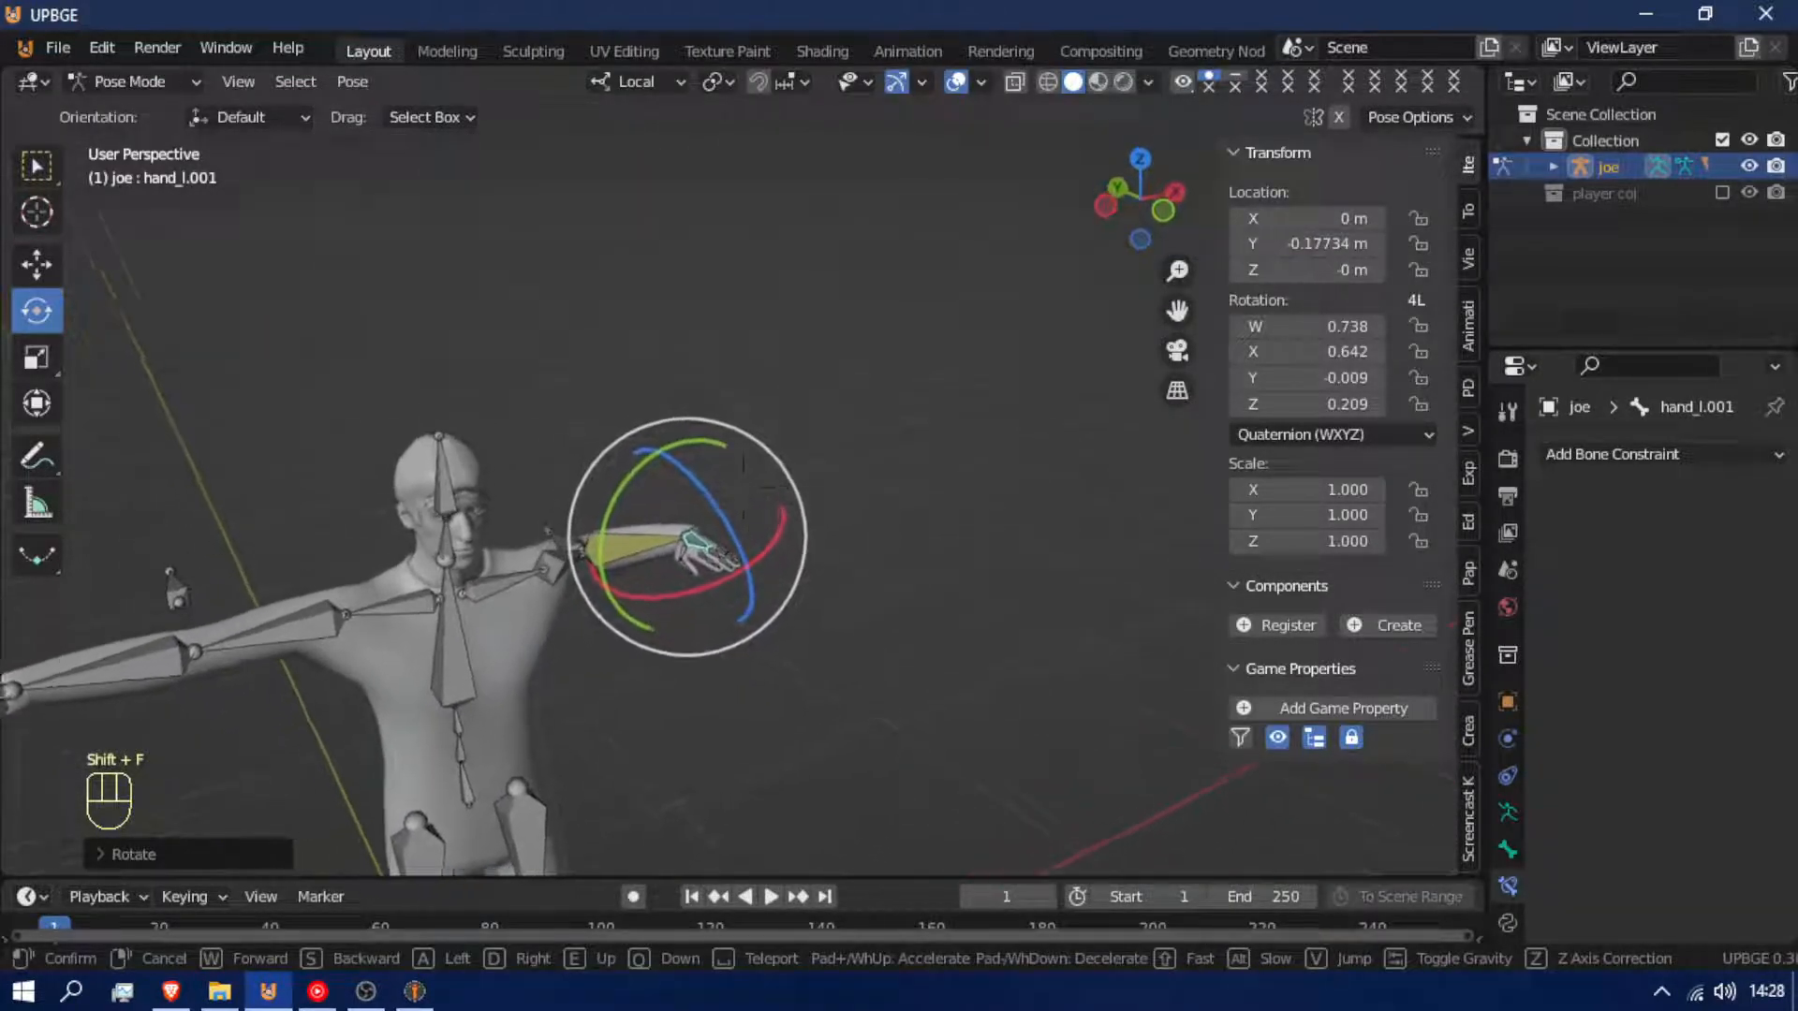
click(743, 490)
key(a)
key(a)
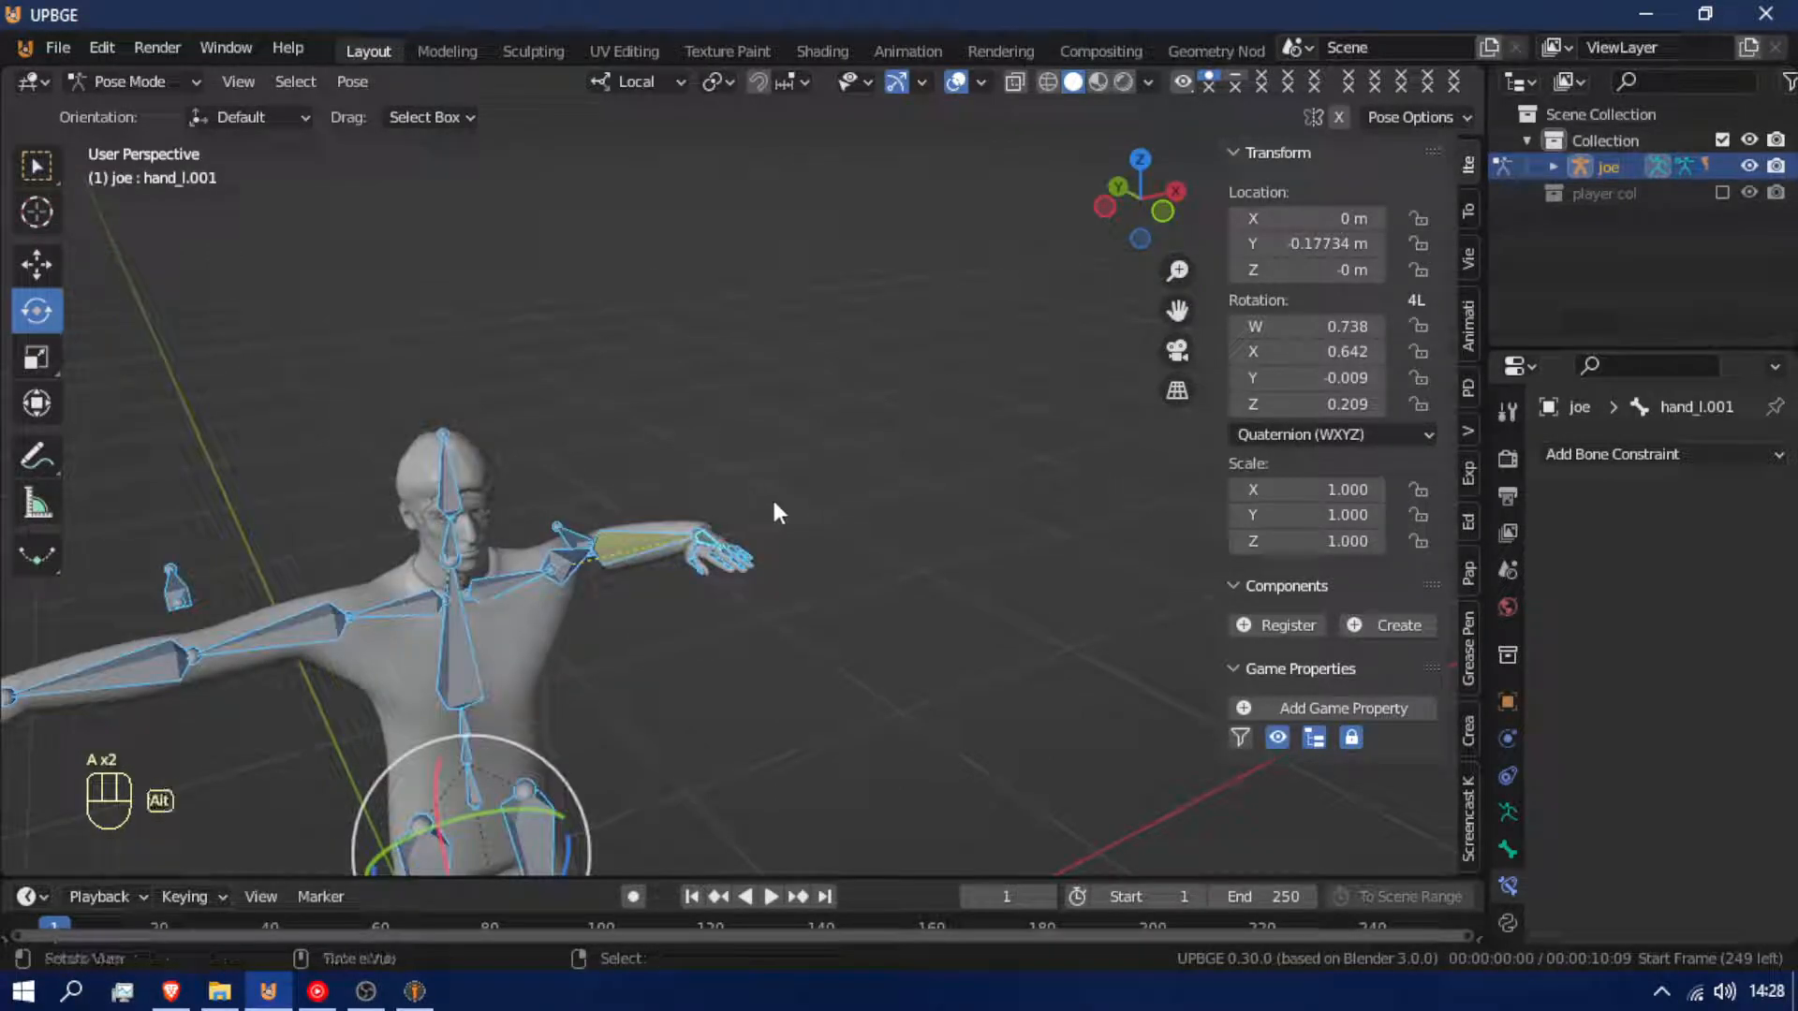
key(alt+g)
key(alt+r)
Add an Inverse Kinematics constraint to the lowerarm_r bone with the control bone hand_r.001 as its target
shift+middle_drag(144, 635, 245, 632)
key(shift+f)
key(w)
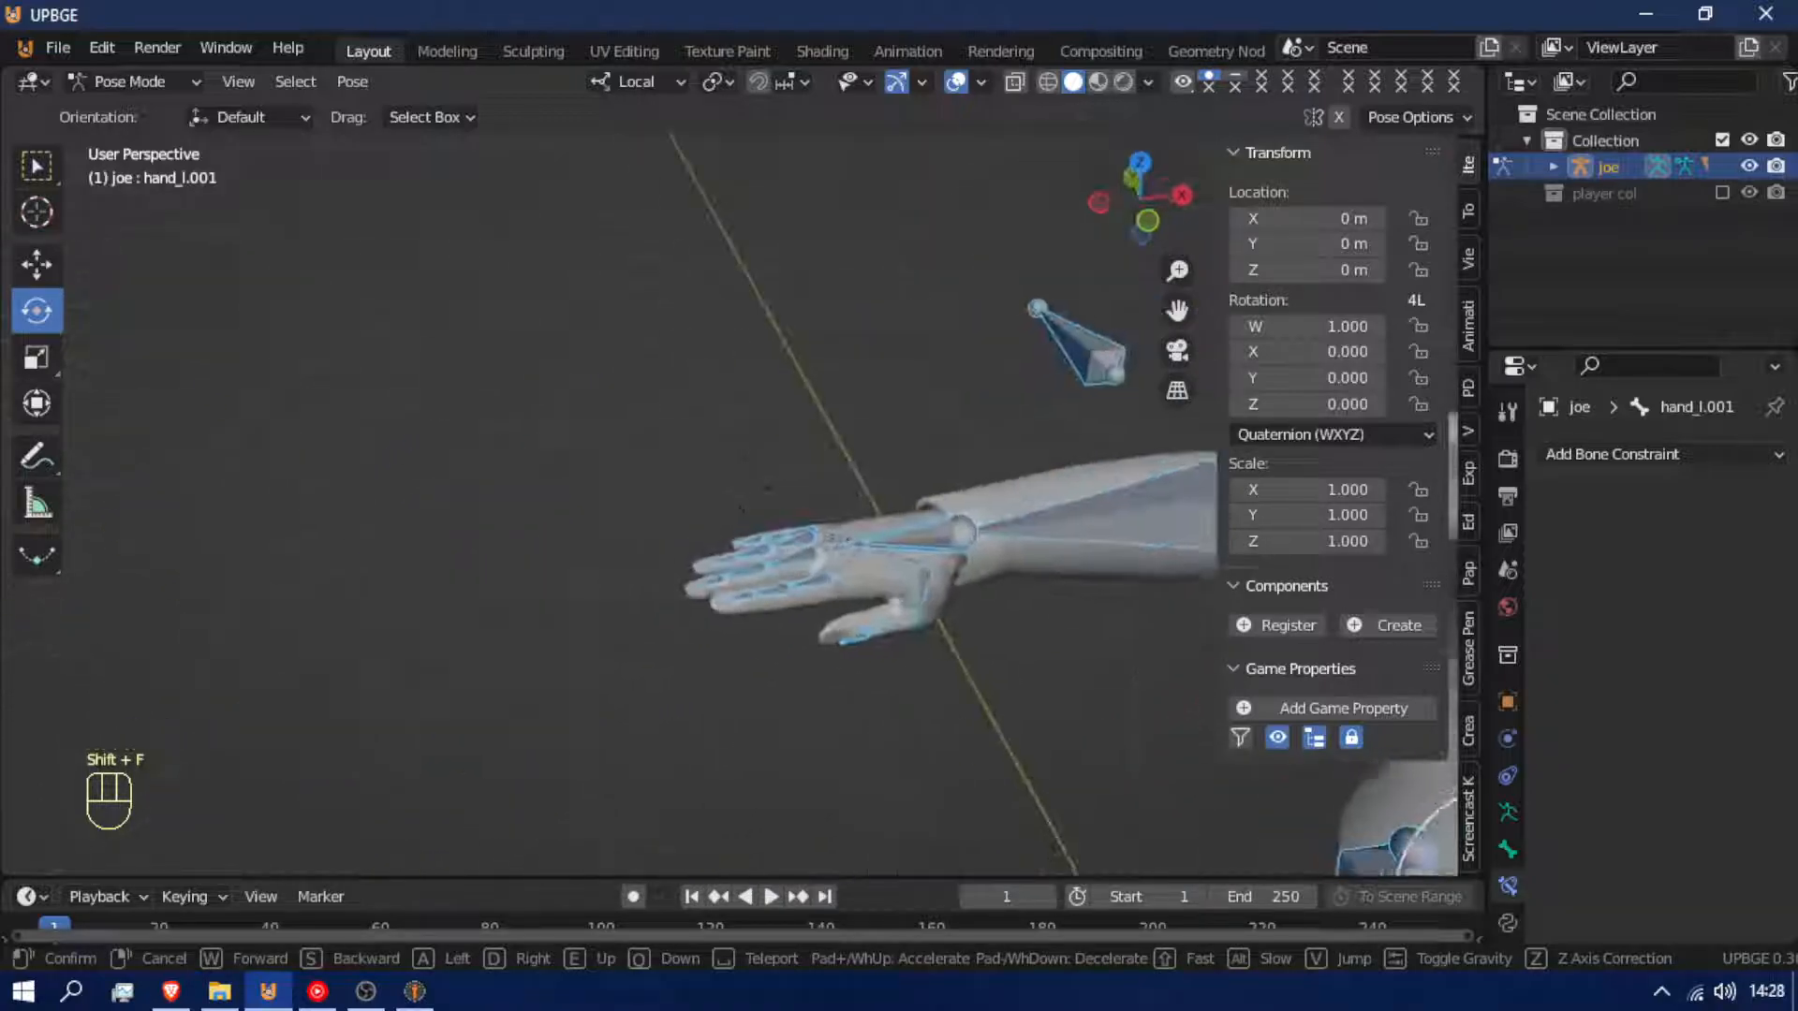
click(868, 558)
click(845, 557)
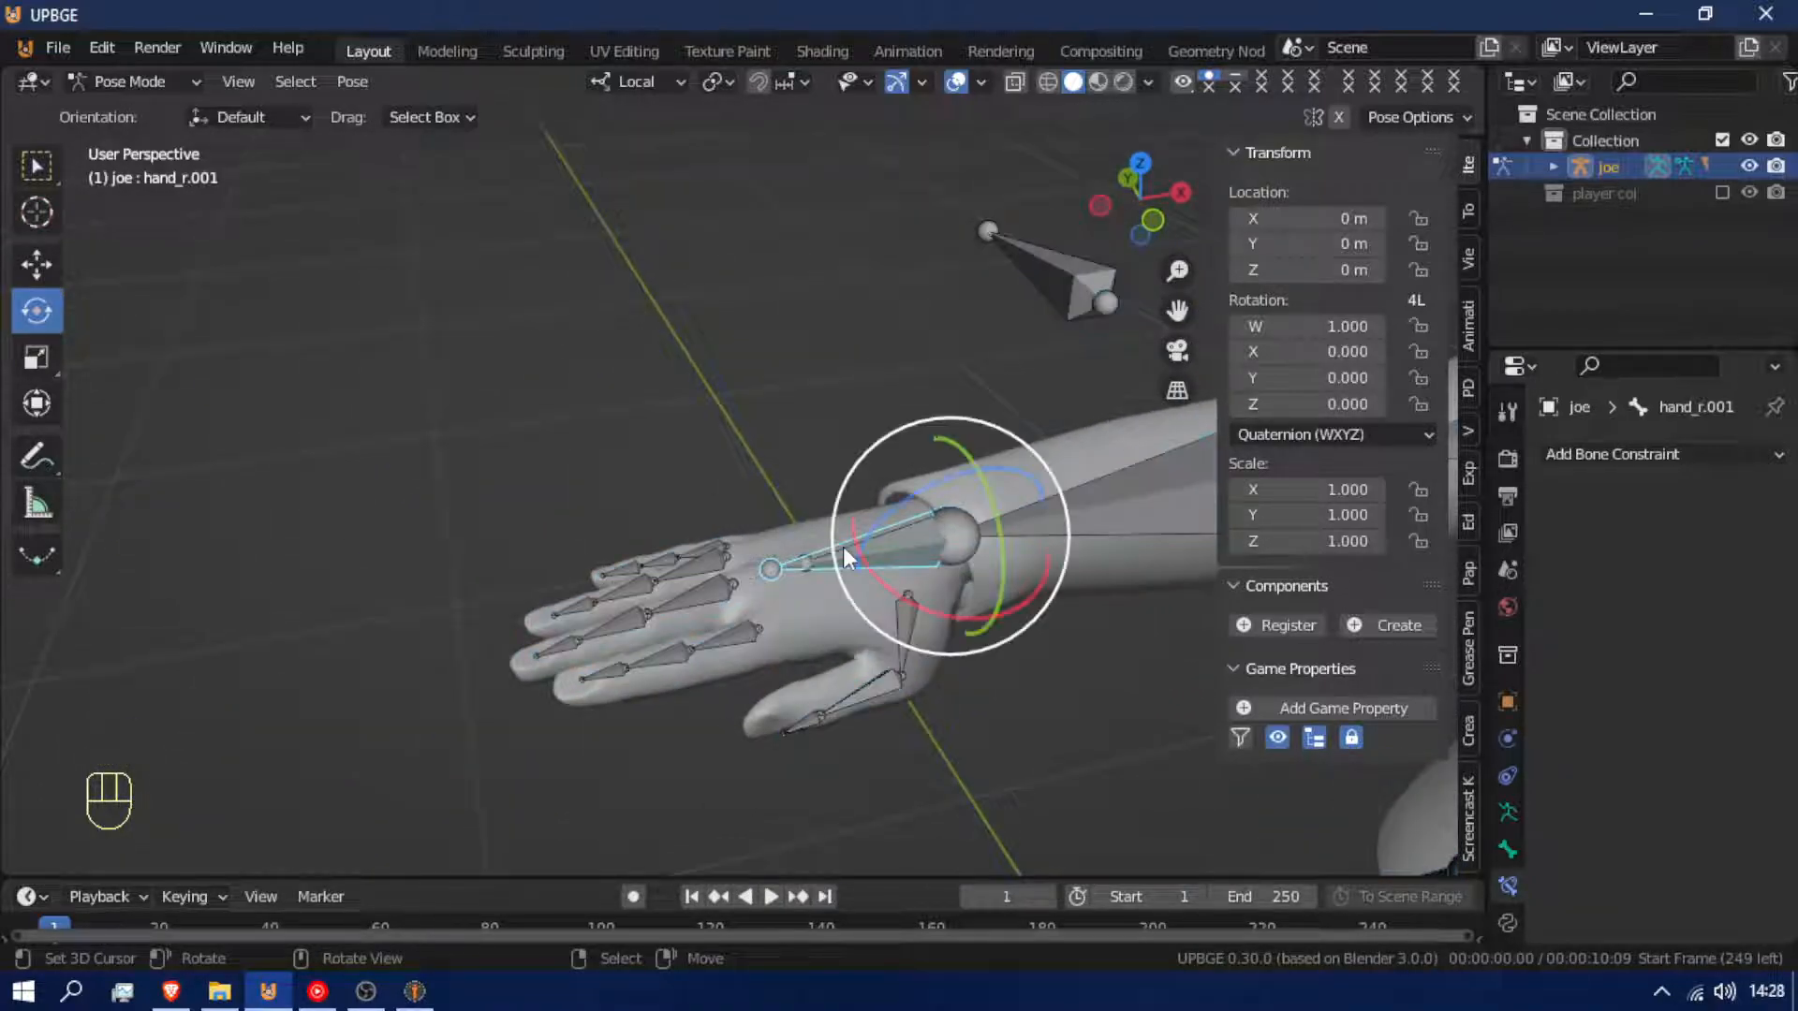
click(1028, 532)
key(shift+ctrl+c)
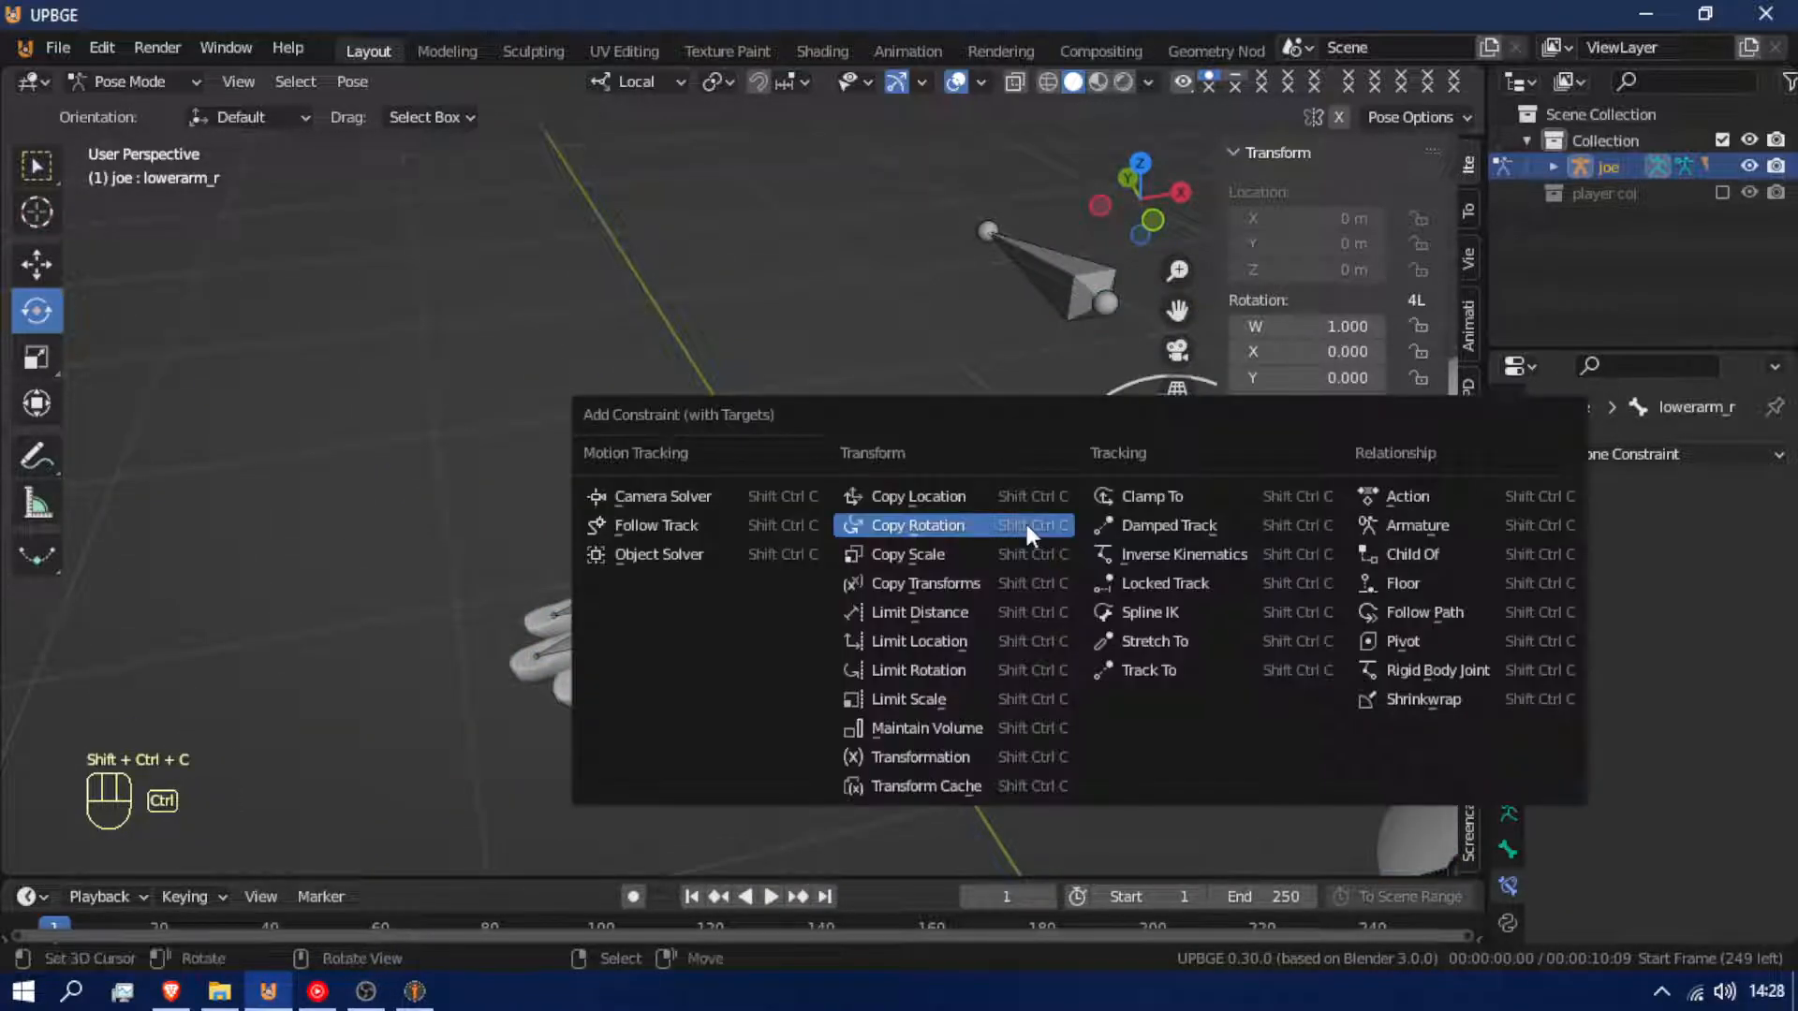
click(1171, 556)
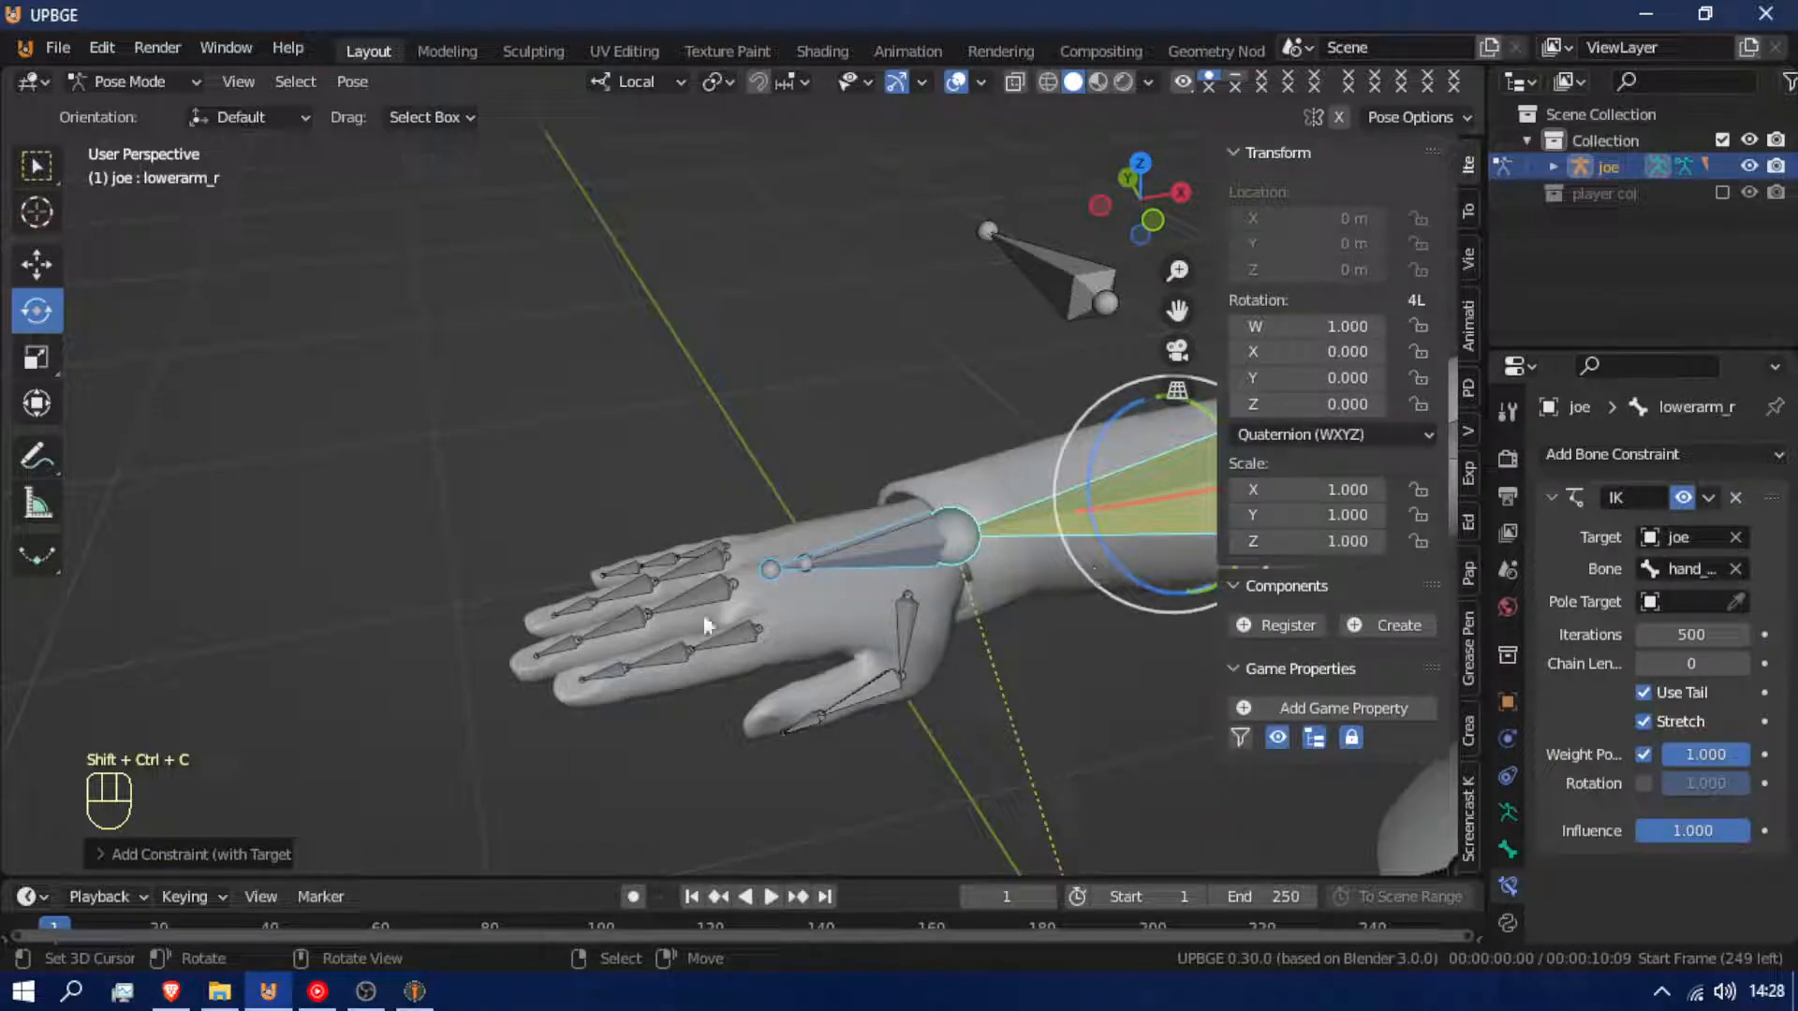
Add a Copy Rotation constraint to the hand_r bone with the control bone hand_r.001 as its target
click(880, 543)
click(845, 537)
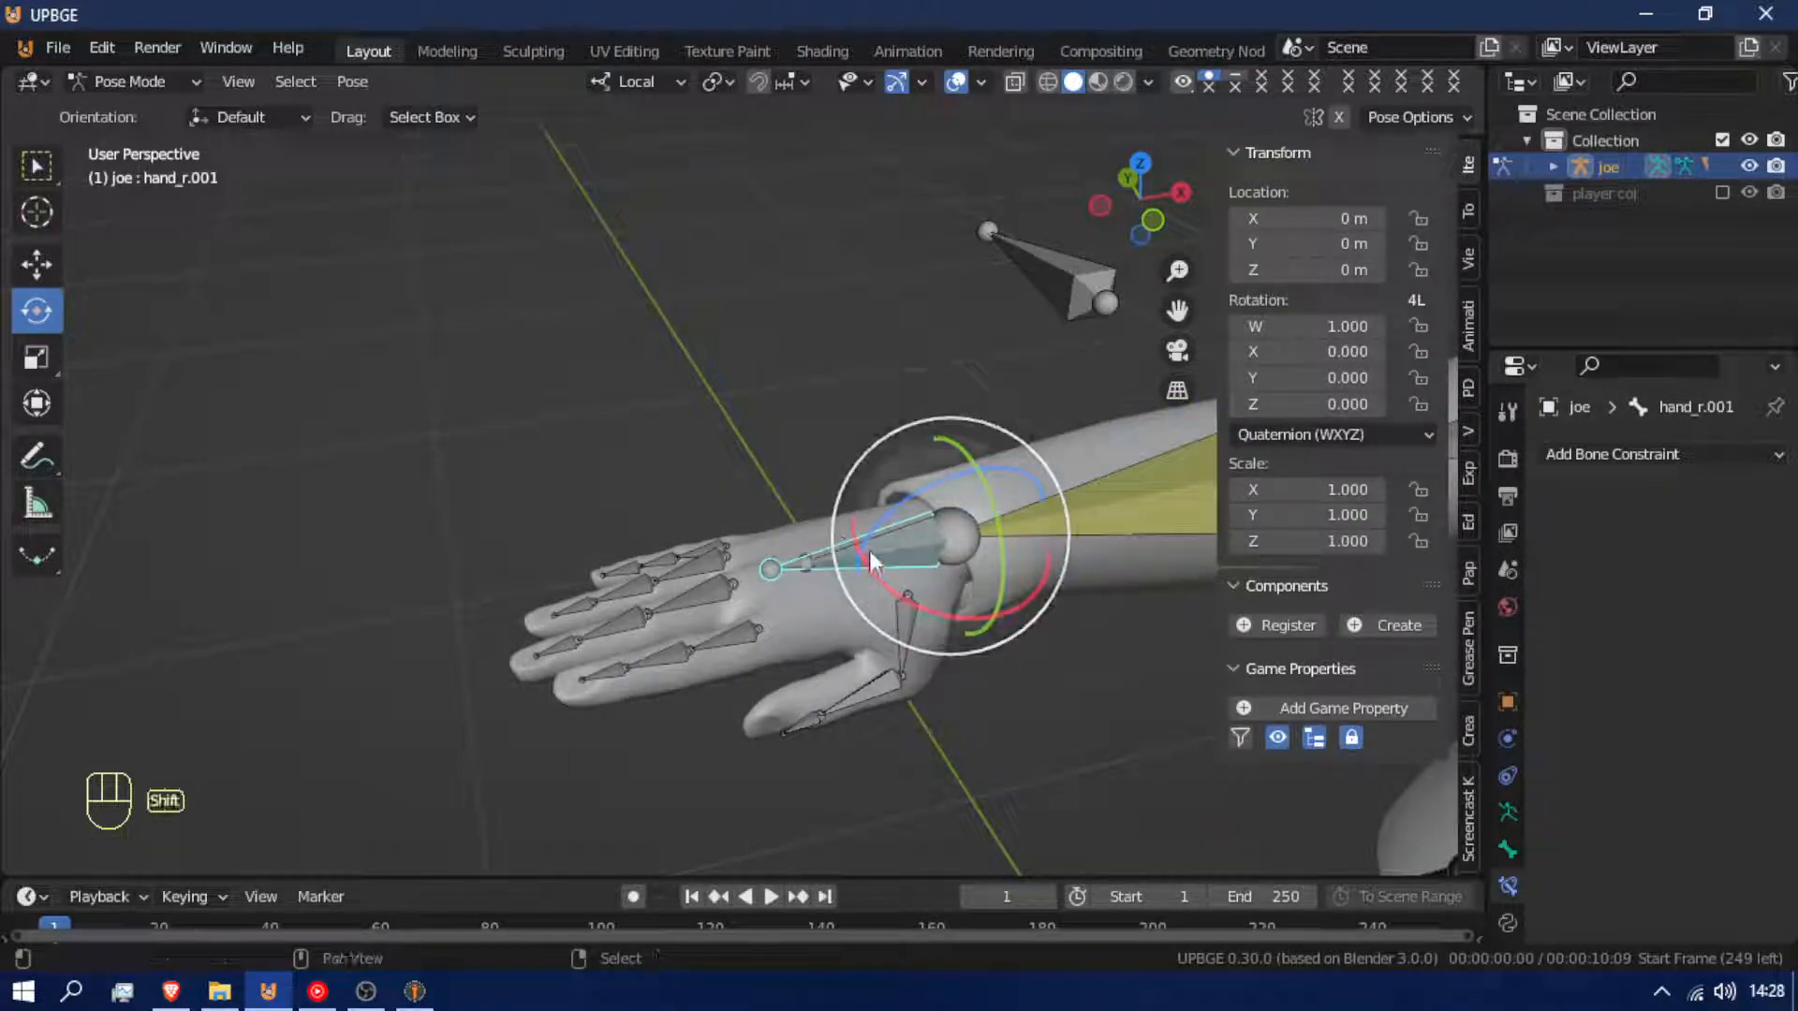
click(868, 551)
key(shift+ctrl+c)
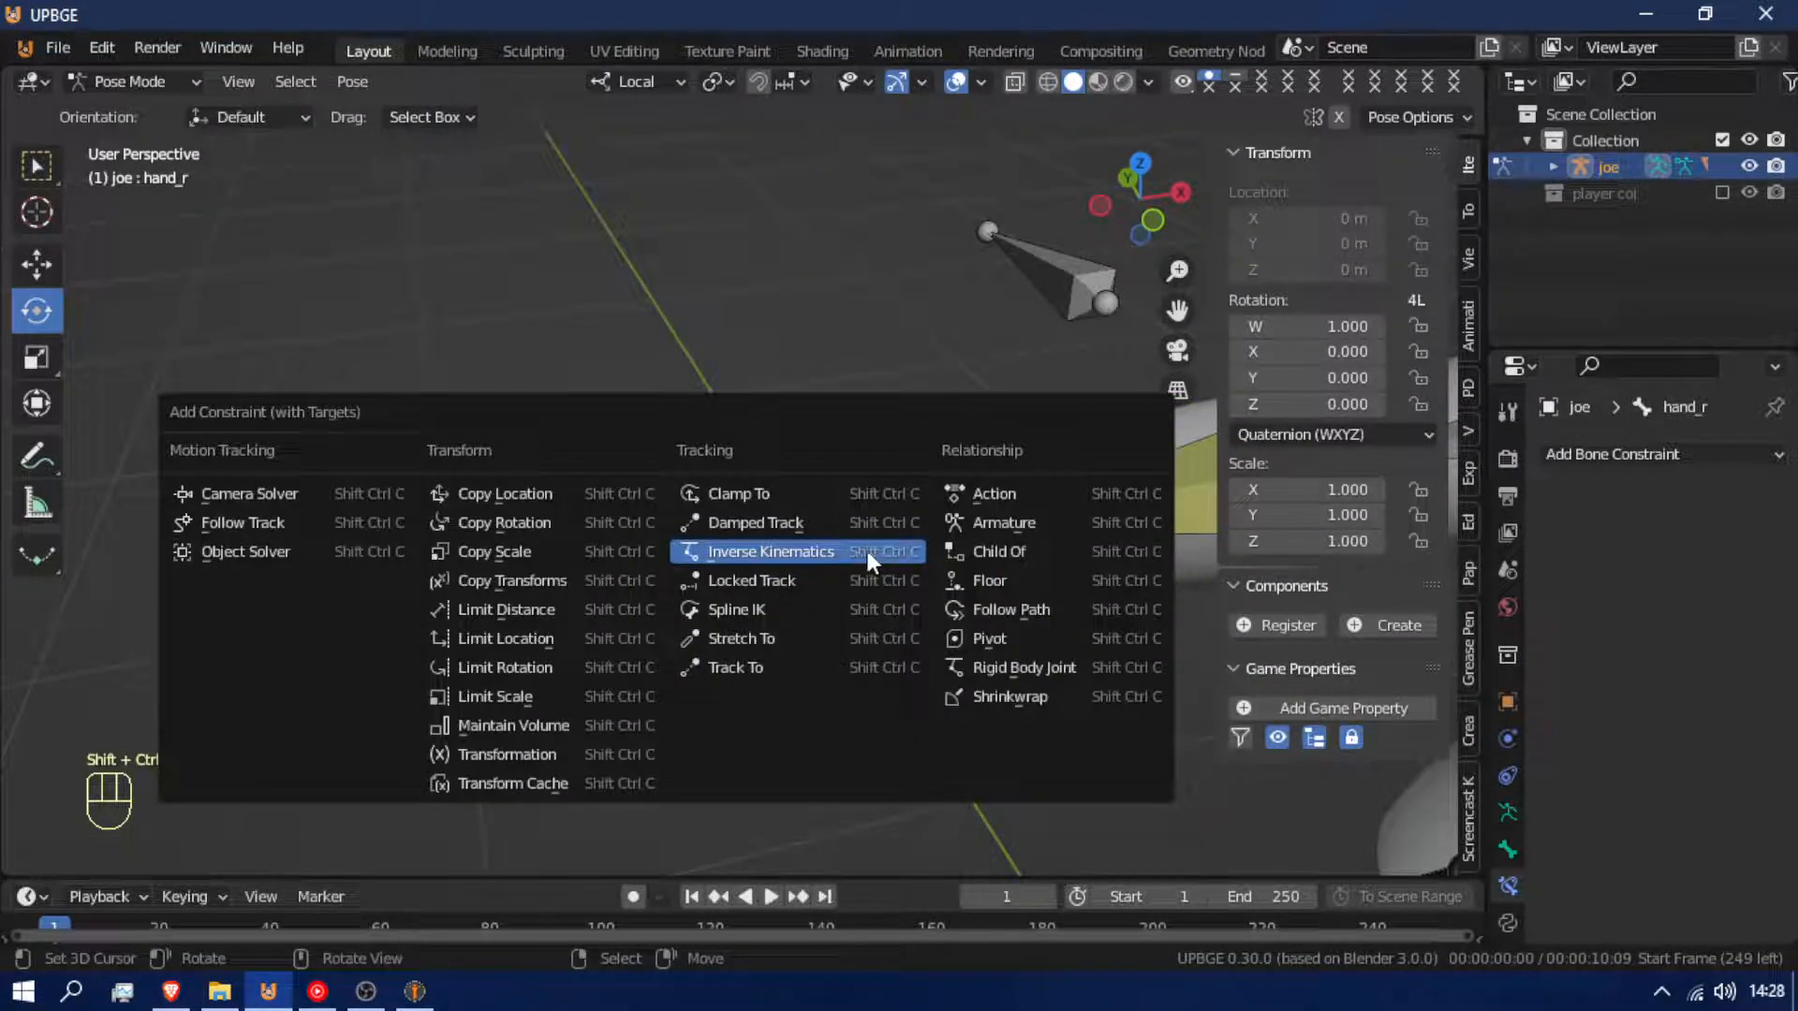
click(563, 521)
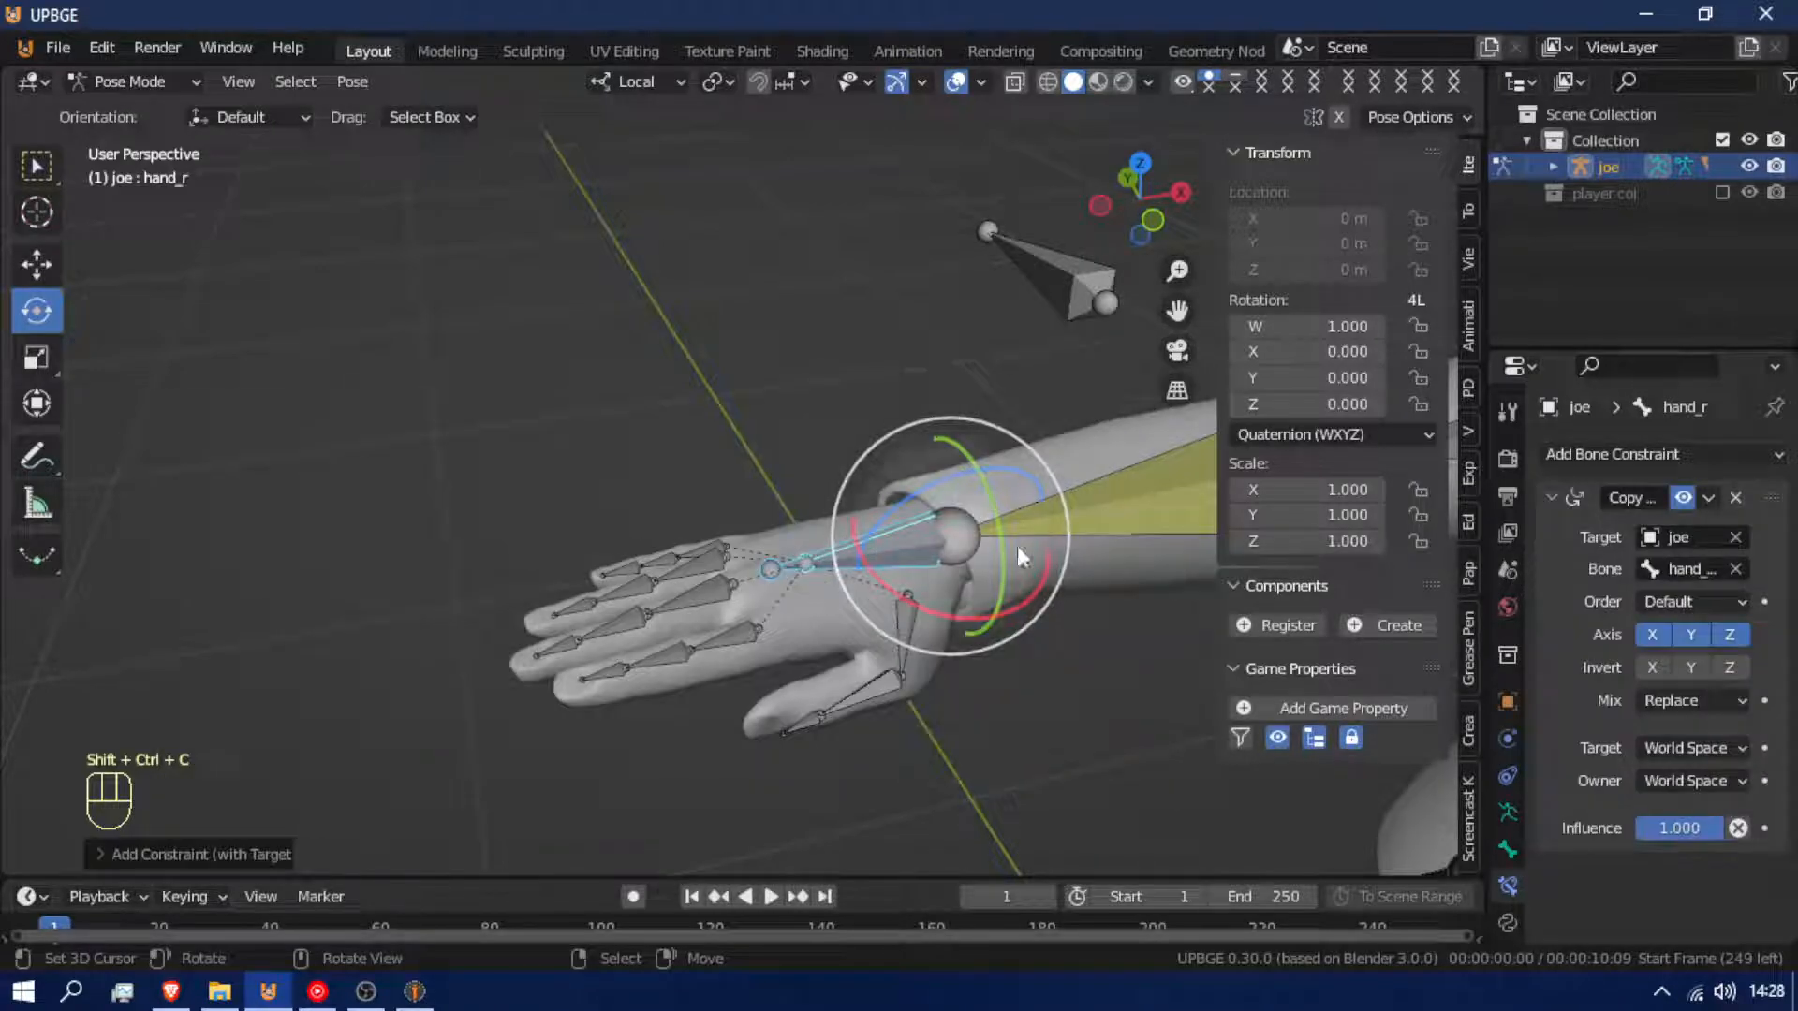
Test the right hand control by freely rotating hand_r.001, and cancel the rotation
click(812, 549)
key(r)
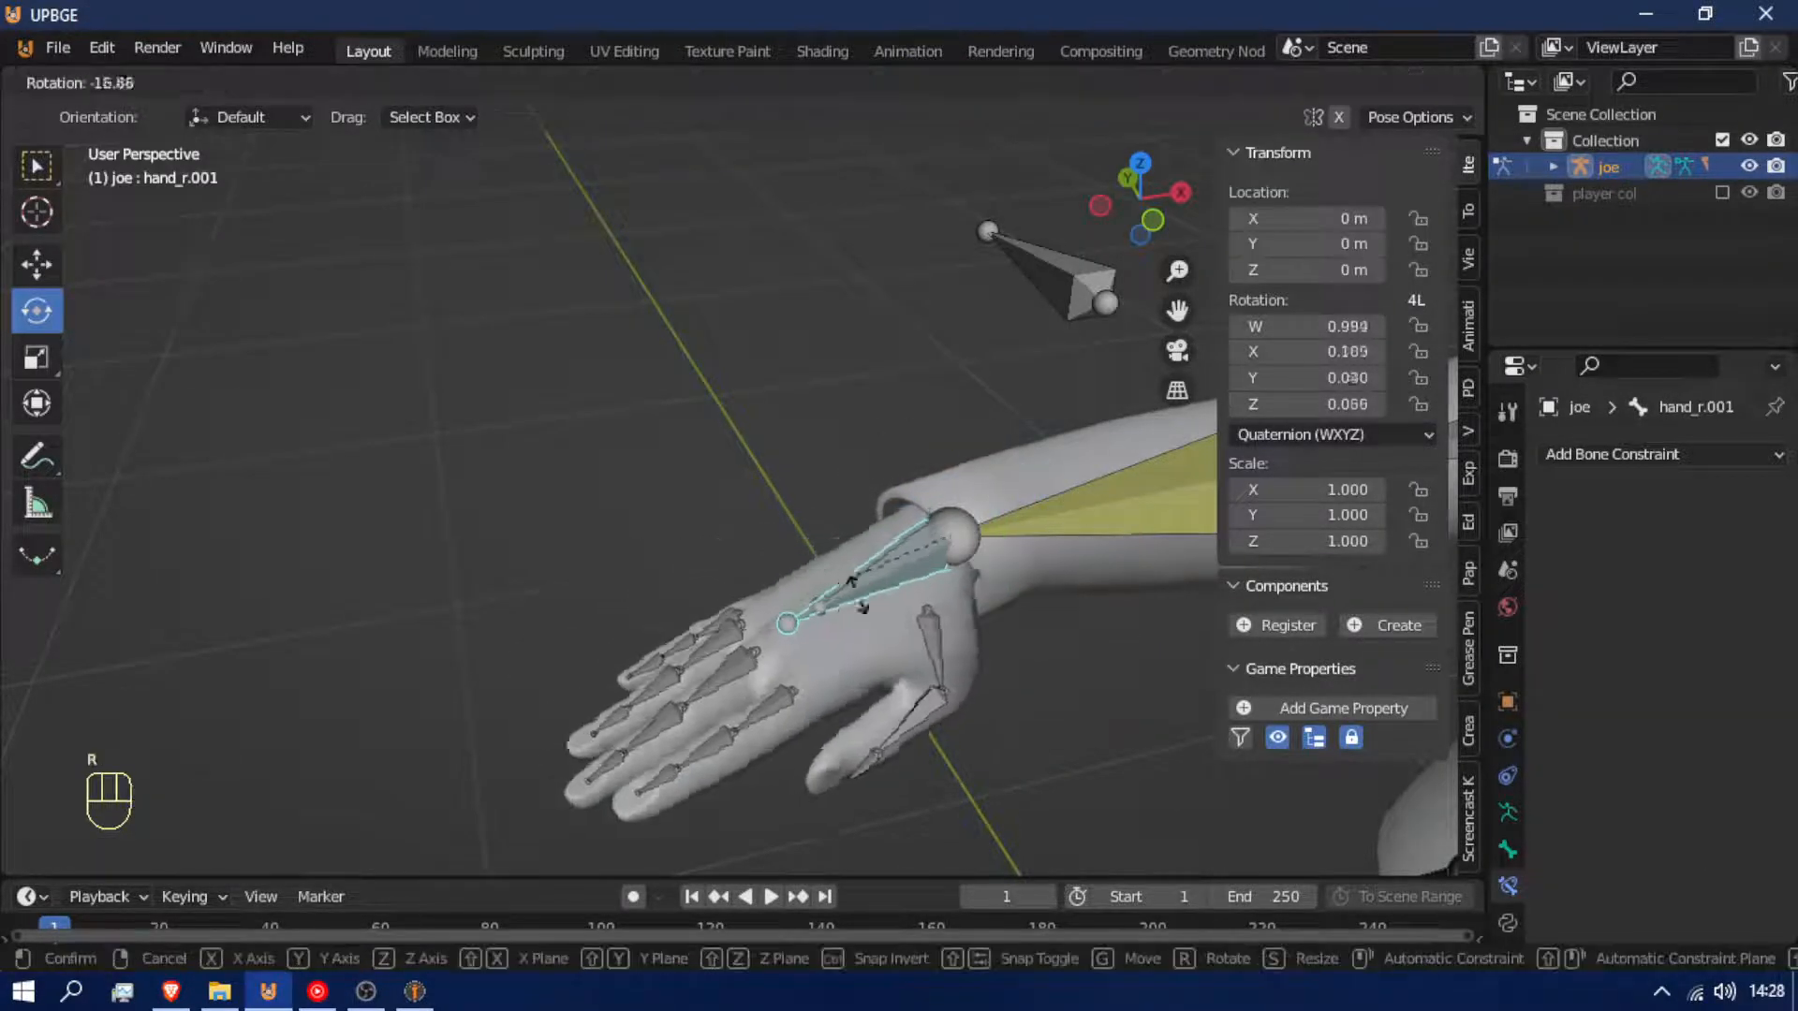
right_click(946, 599)
Set the pole target of the lowerarm_r IK constraint to the armature joe and its bone upperarm_r.001
key(shift+f)
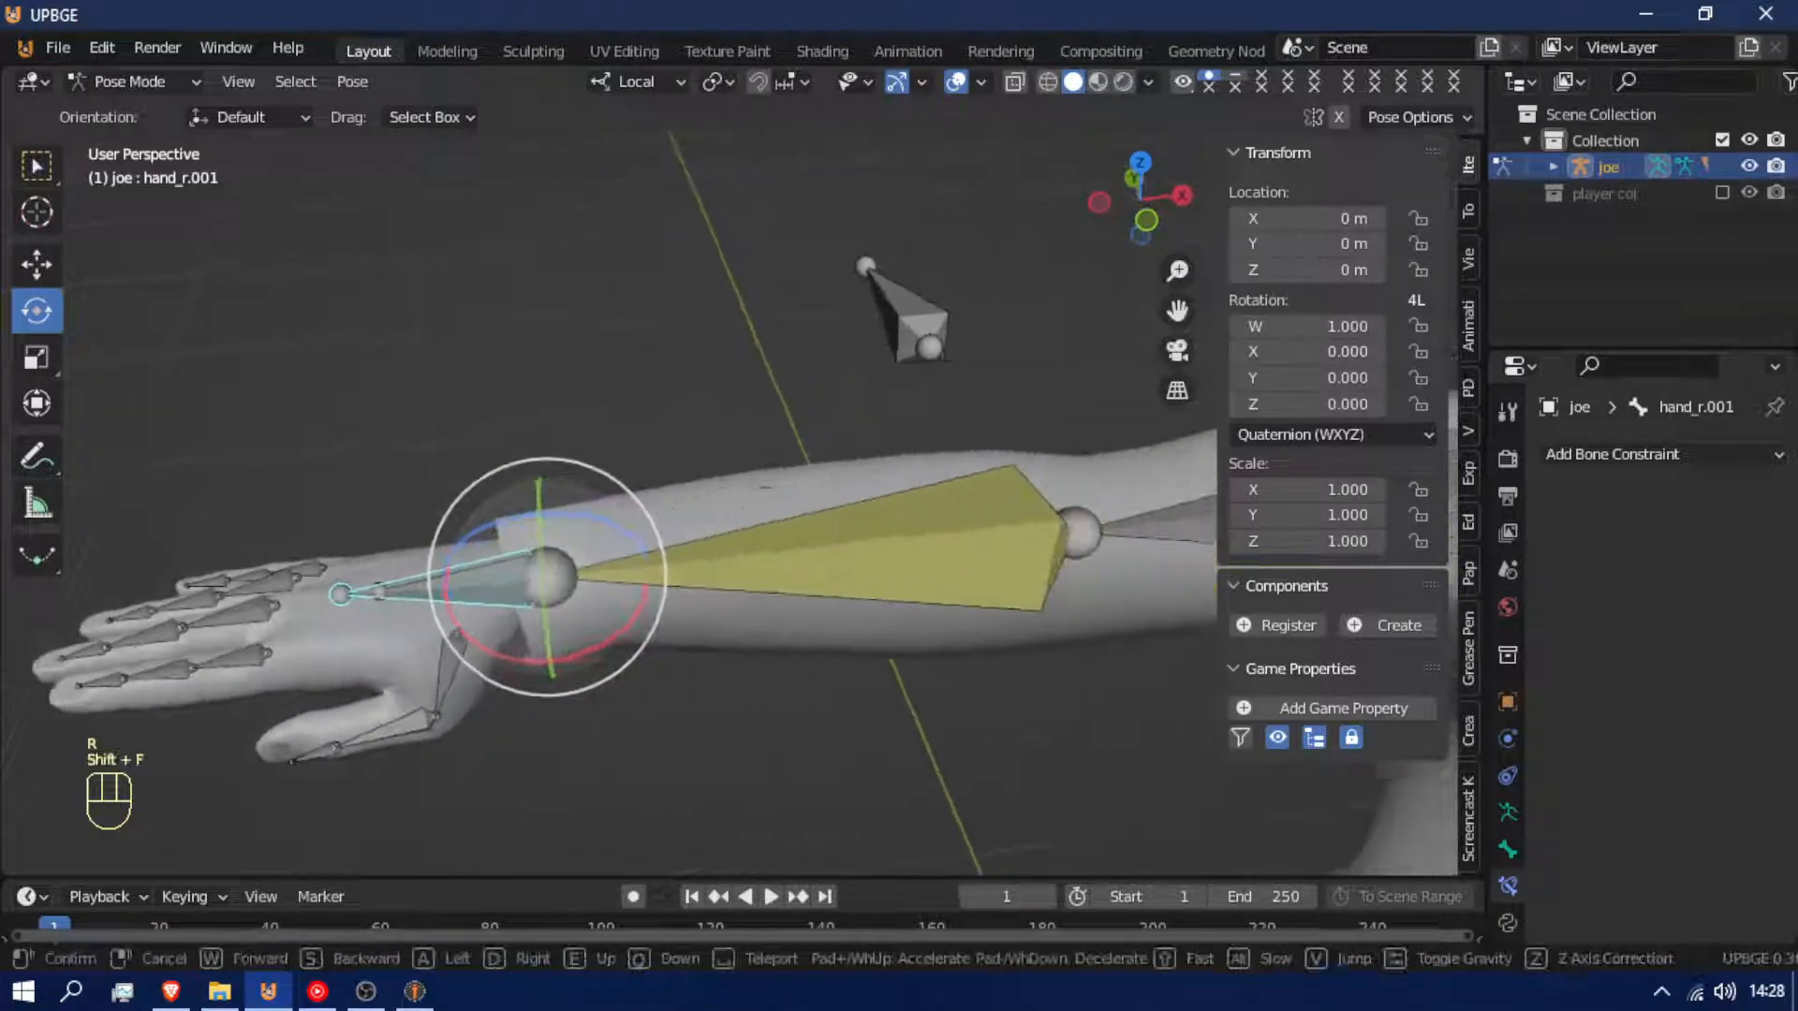
click(830, 570)
click(829, 571)
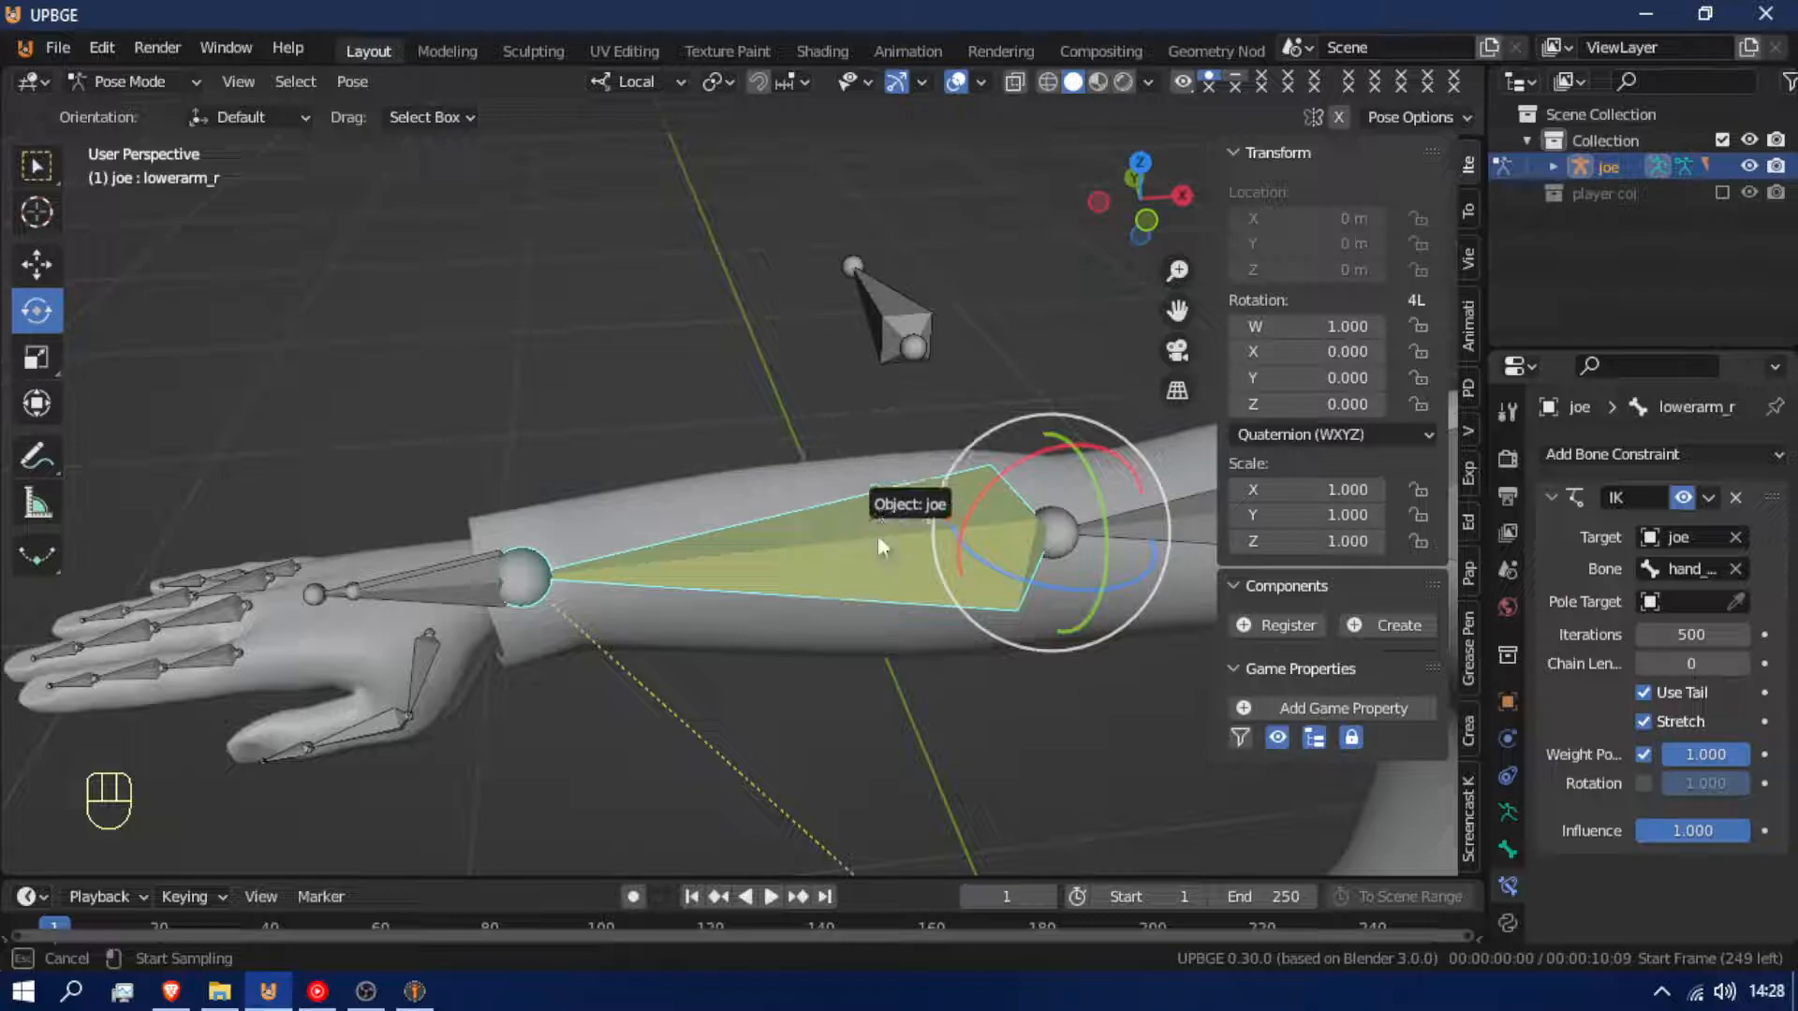
click(880, 511)
click(1734, 633)
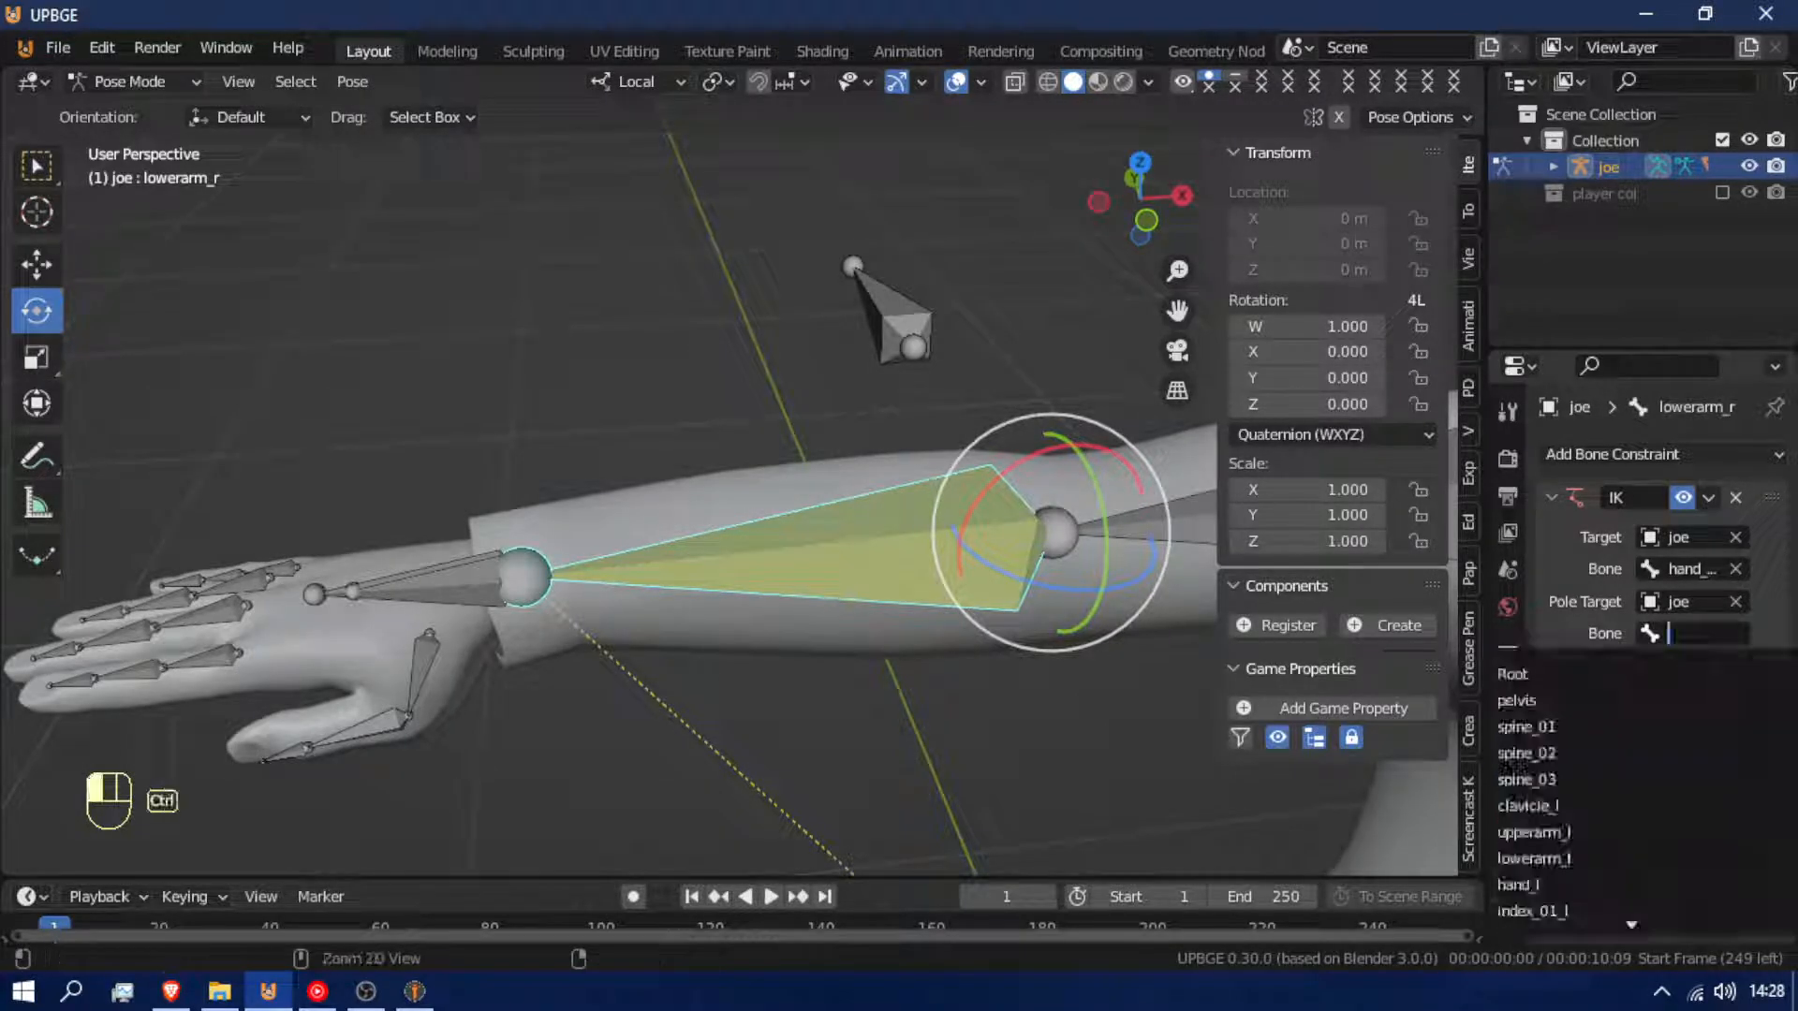
key(ctrl+v)
click(1633, 700)
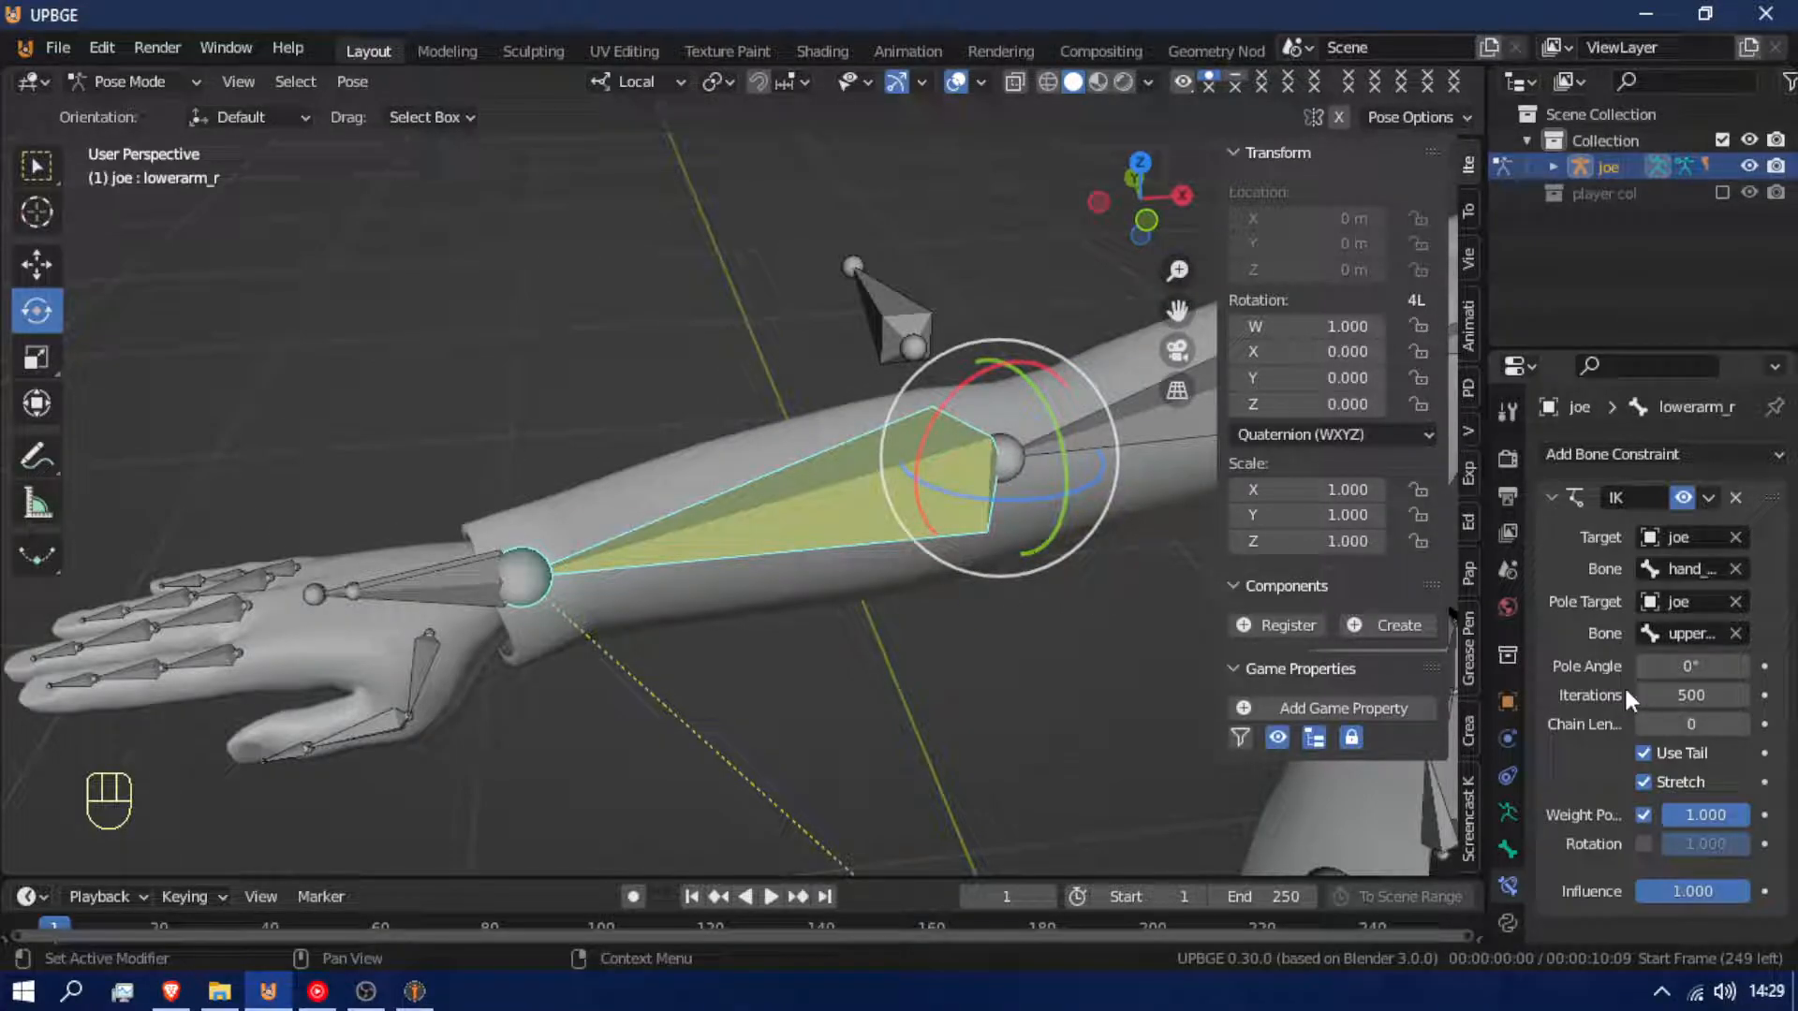
Set the chain length of the lowerarm_r IK constraint to 2
click(398, 589)
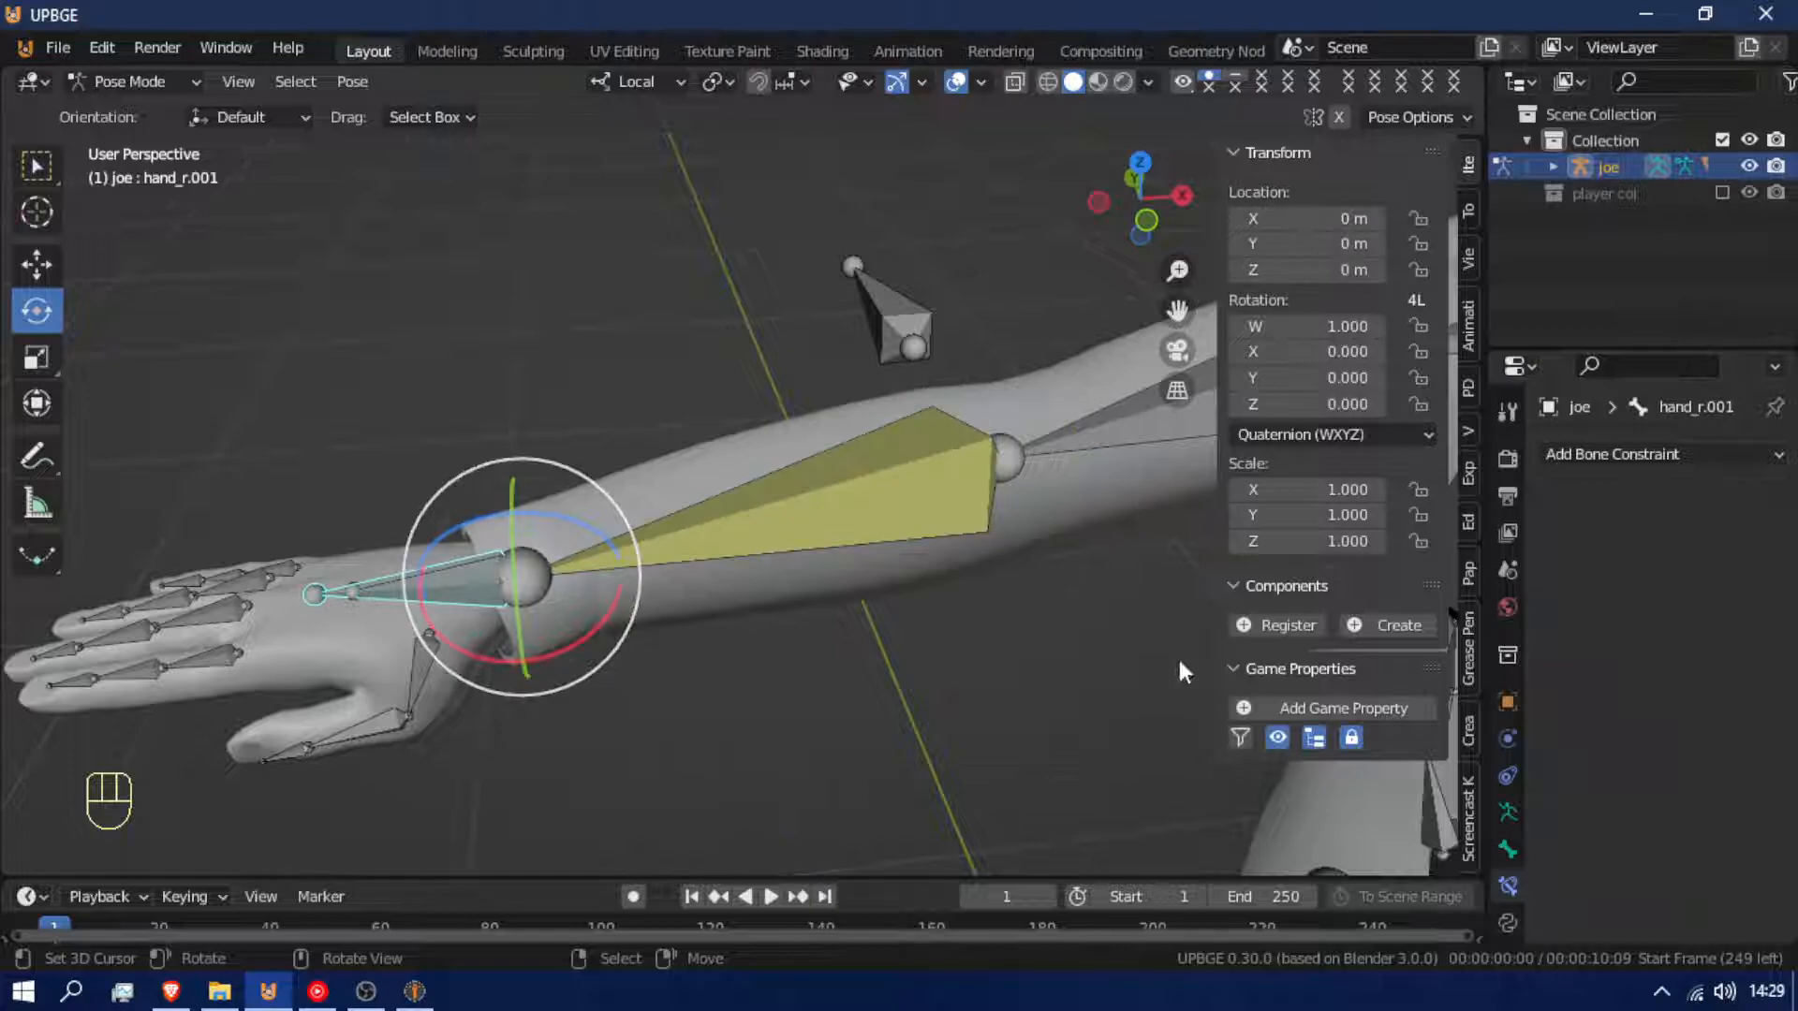
click(970, 465)
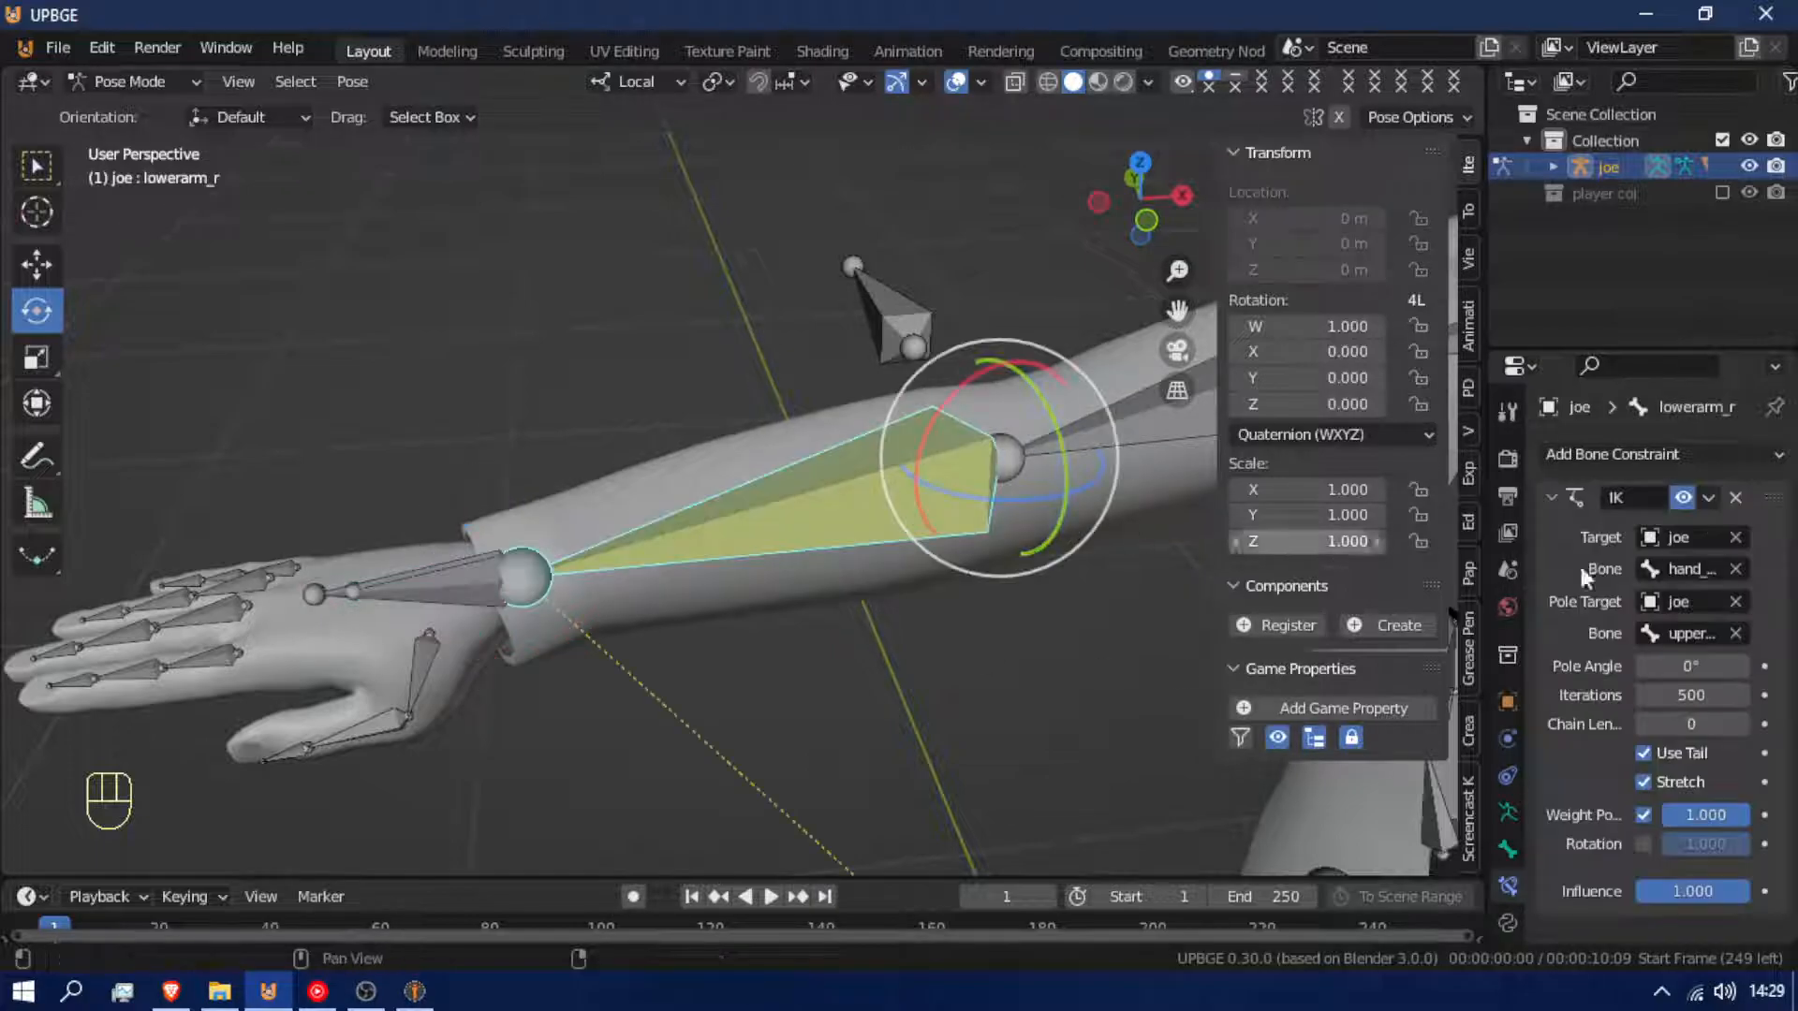
click(1741, 724)
click(1742, 725)
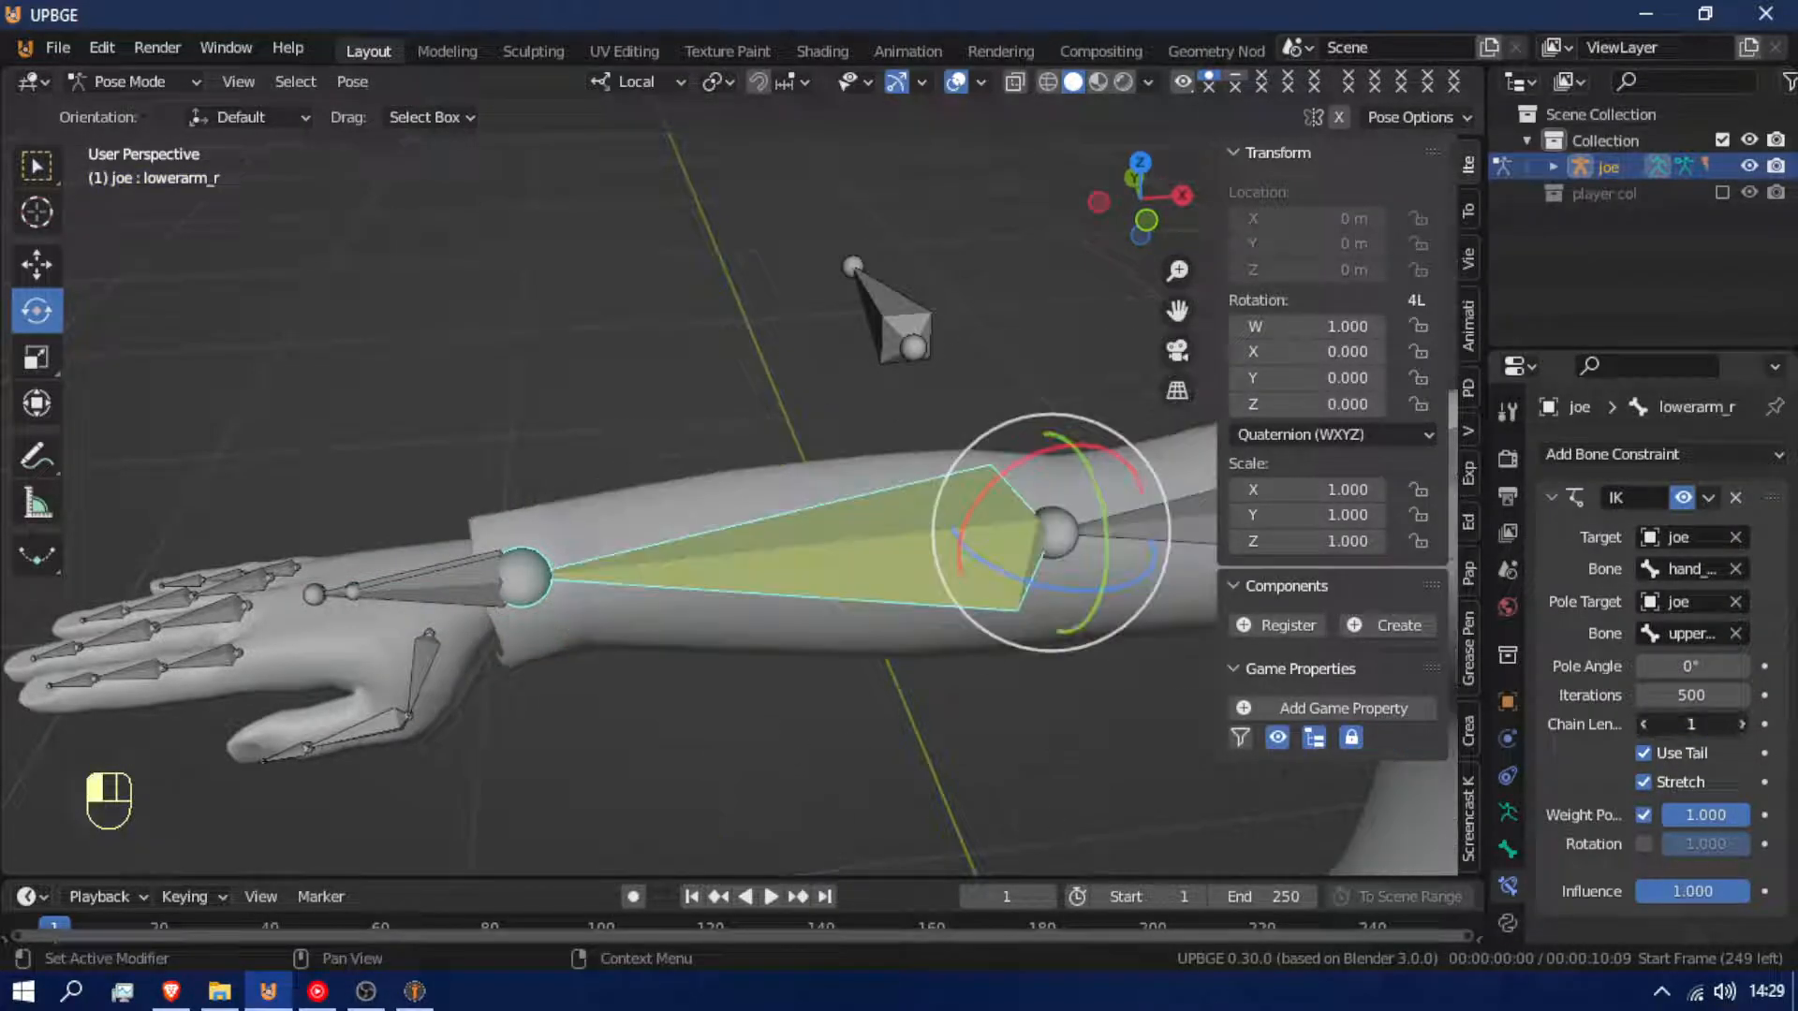
Pull hand_r.001 along its local Y axis towards the elbow and set the lowerarm_r IK pole angle to about -40.9°
click(447, 607)
key(g)
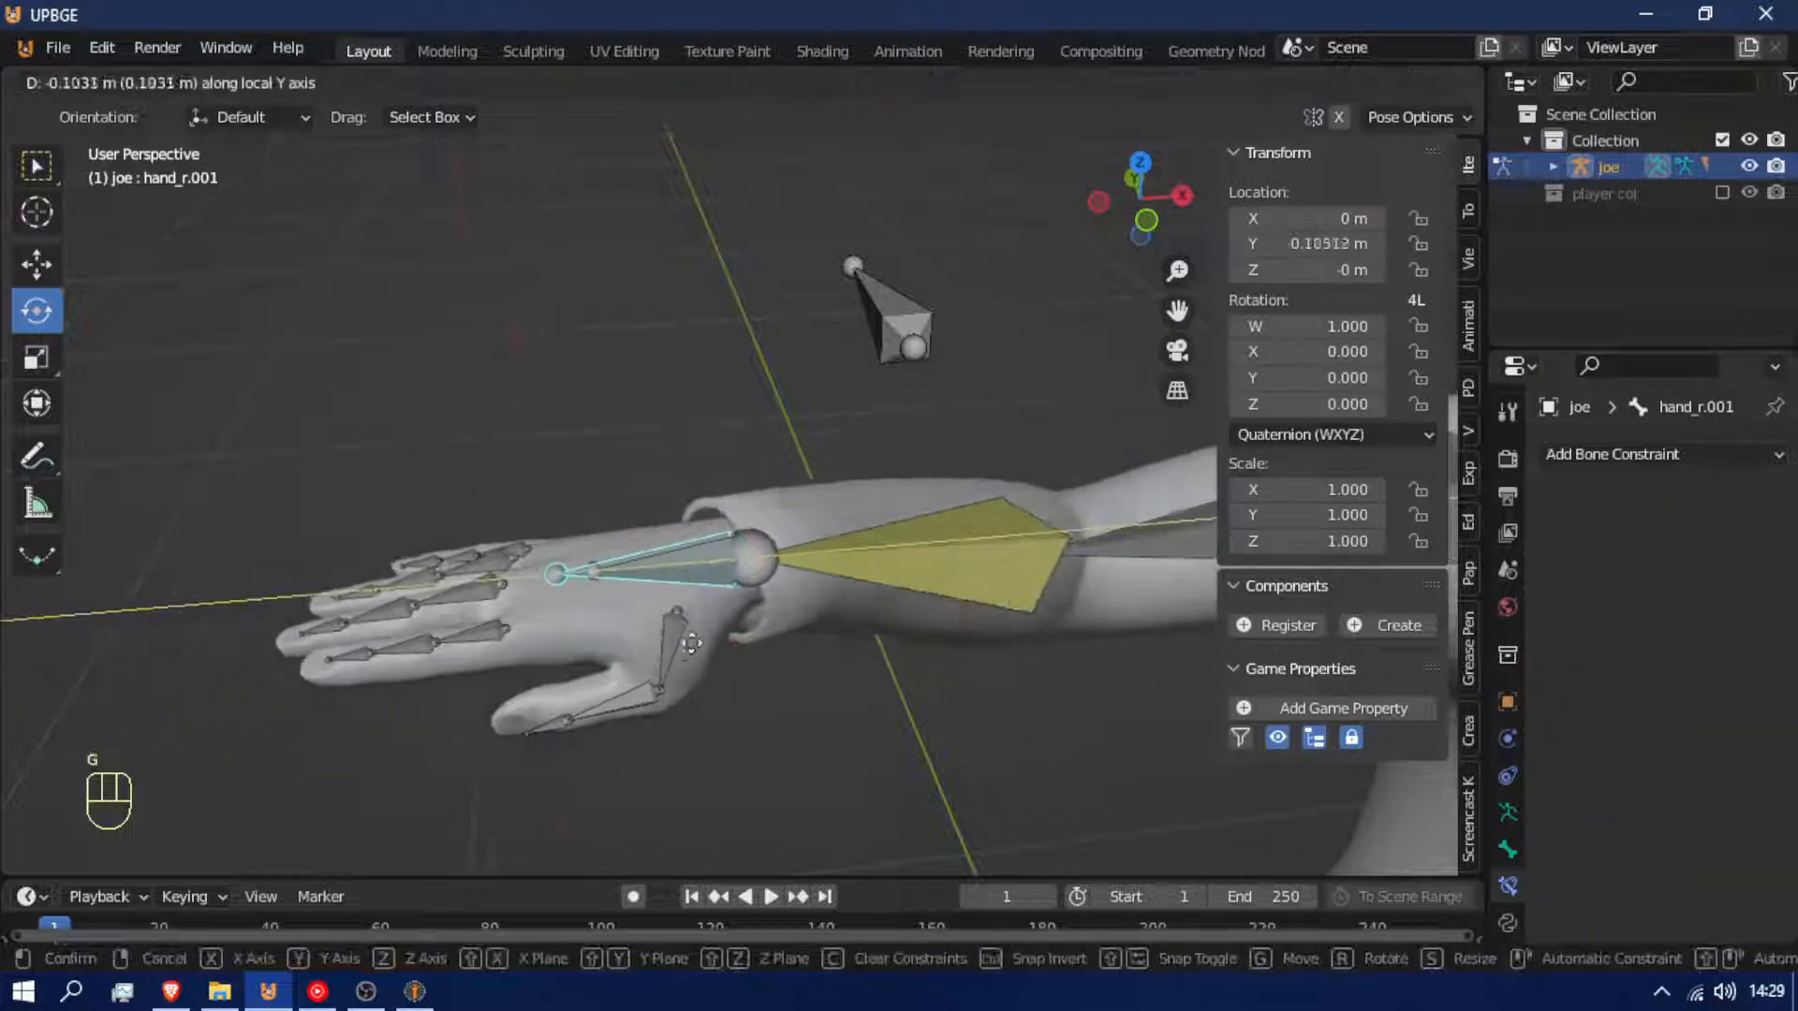
click(1018, 552)
click(1018, 553)
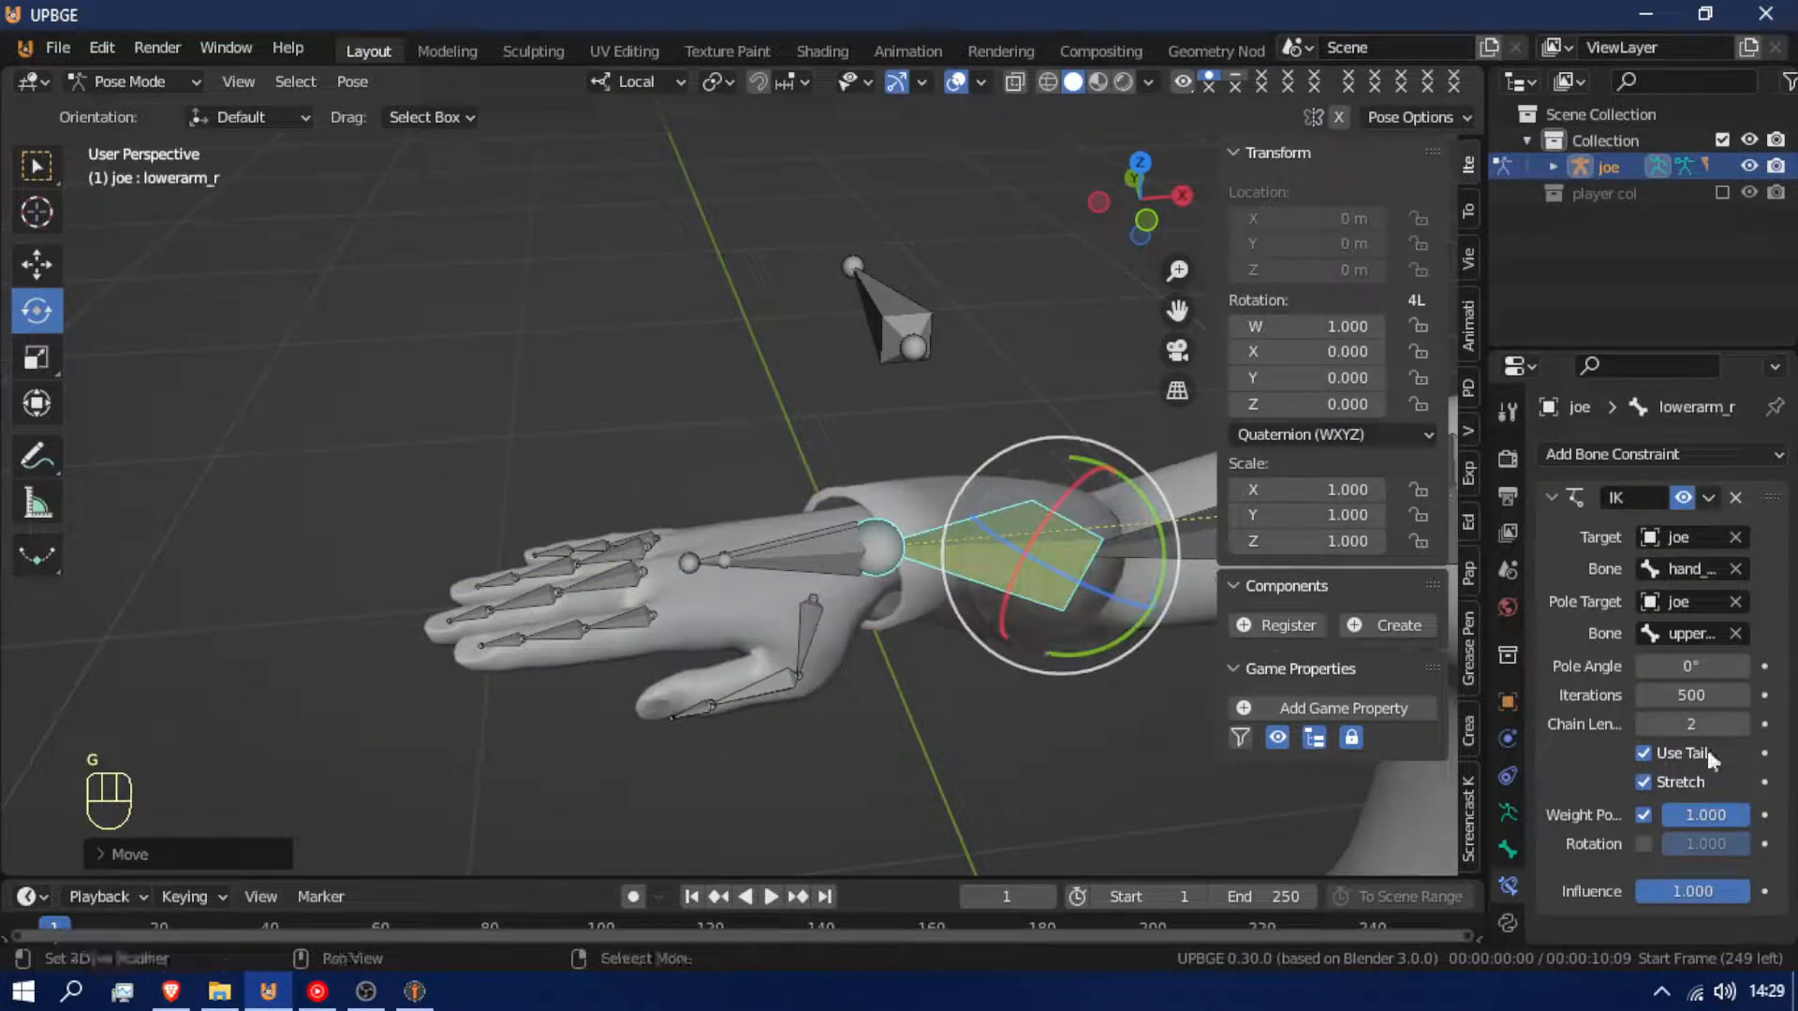
drag(1690, 665, 1646, 665)
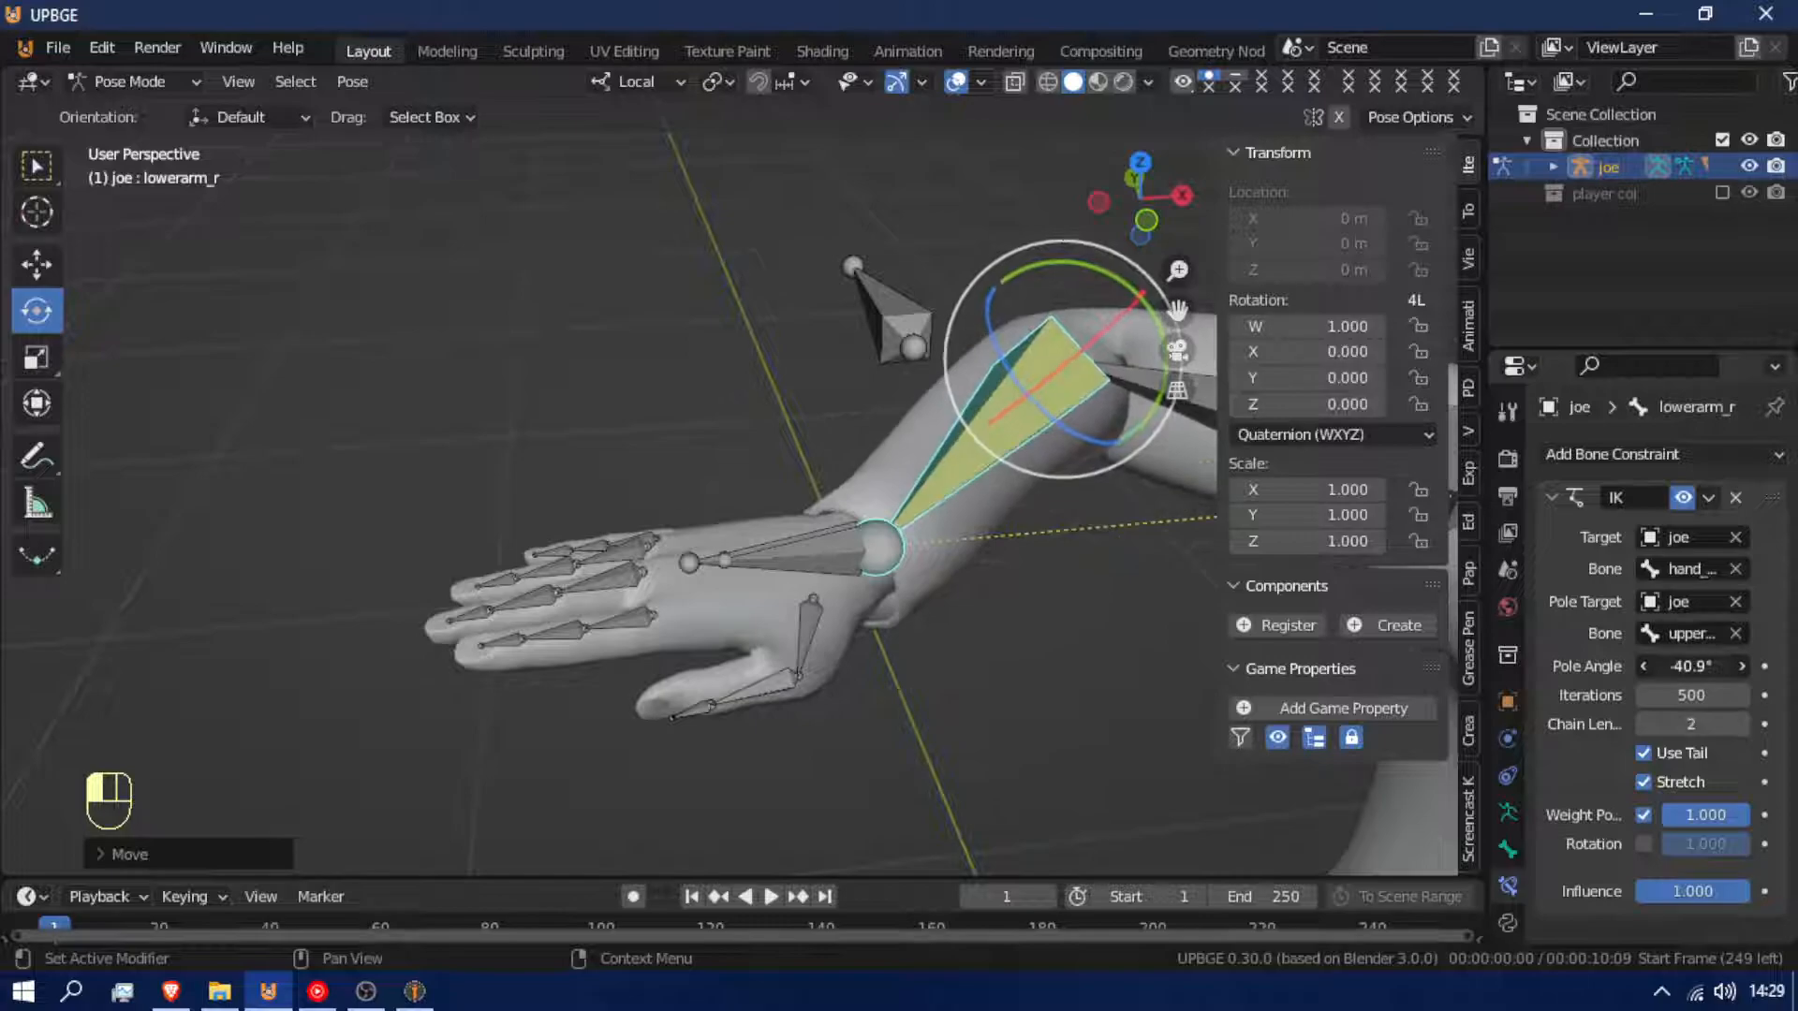
Move the right elbow pole bone upperarm_r.001 along its local axes to about X 0.087 m and Y -0.043 m
click(902, 307)
key(shift+f)
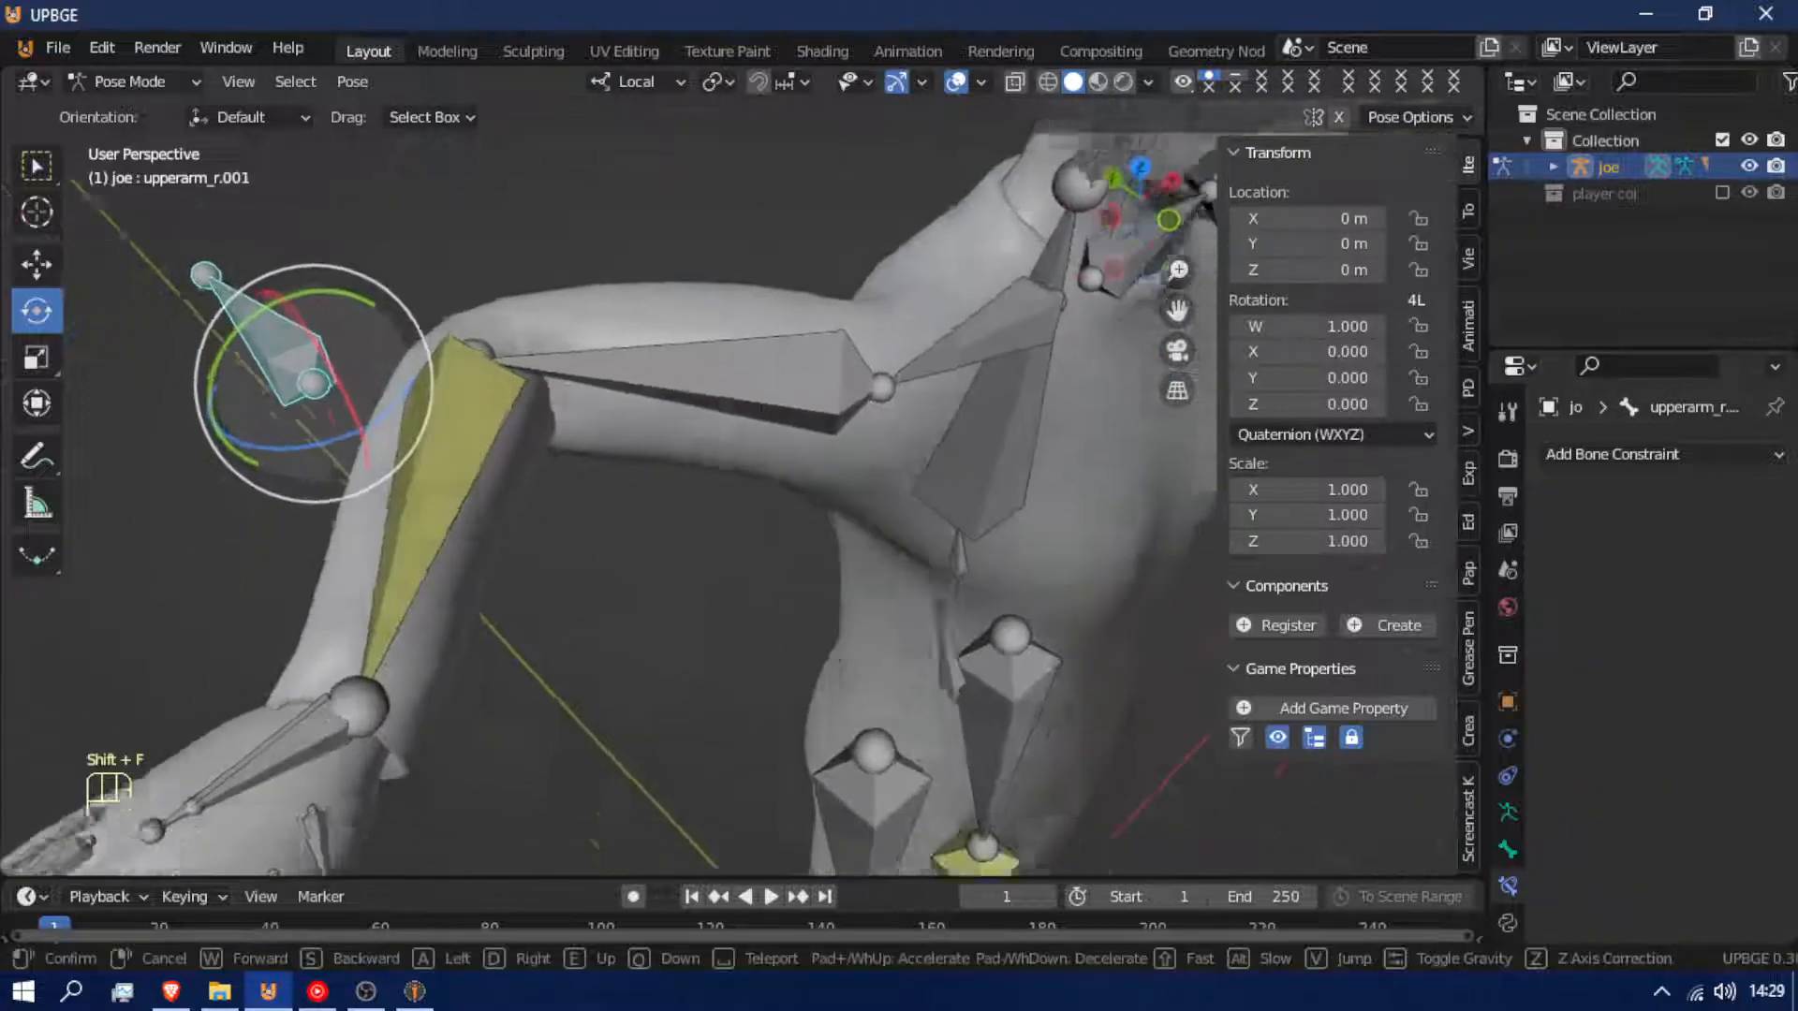
click(743, 488)
key(g)
middle_drag(745, 488, 825, 447)
click(842, 494)
key(g)
right_click(803, 412)
key(g)
middle_drag(592, 541, 603, 512)
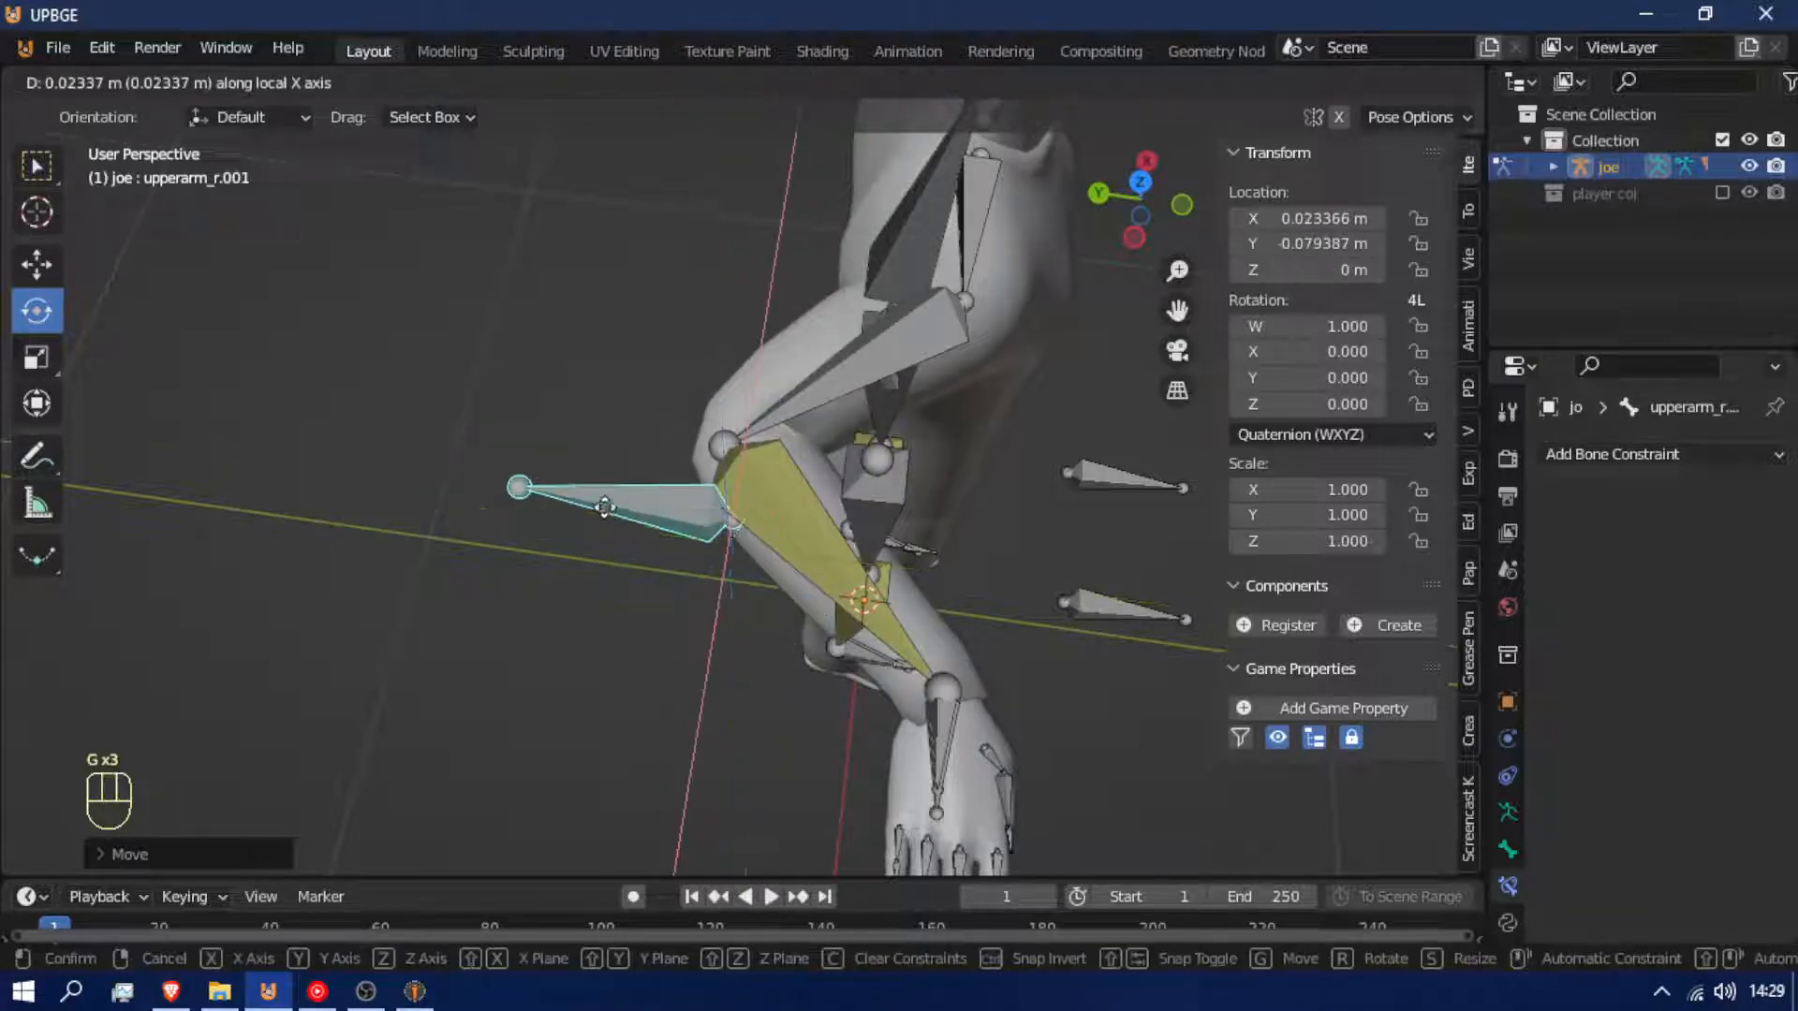
click(602, 444)
key(g)
middle_drag(602, 444, 562, 439)
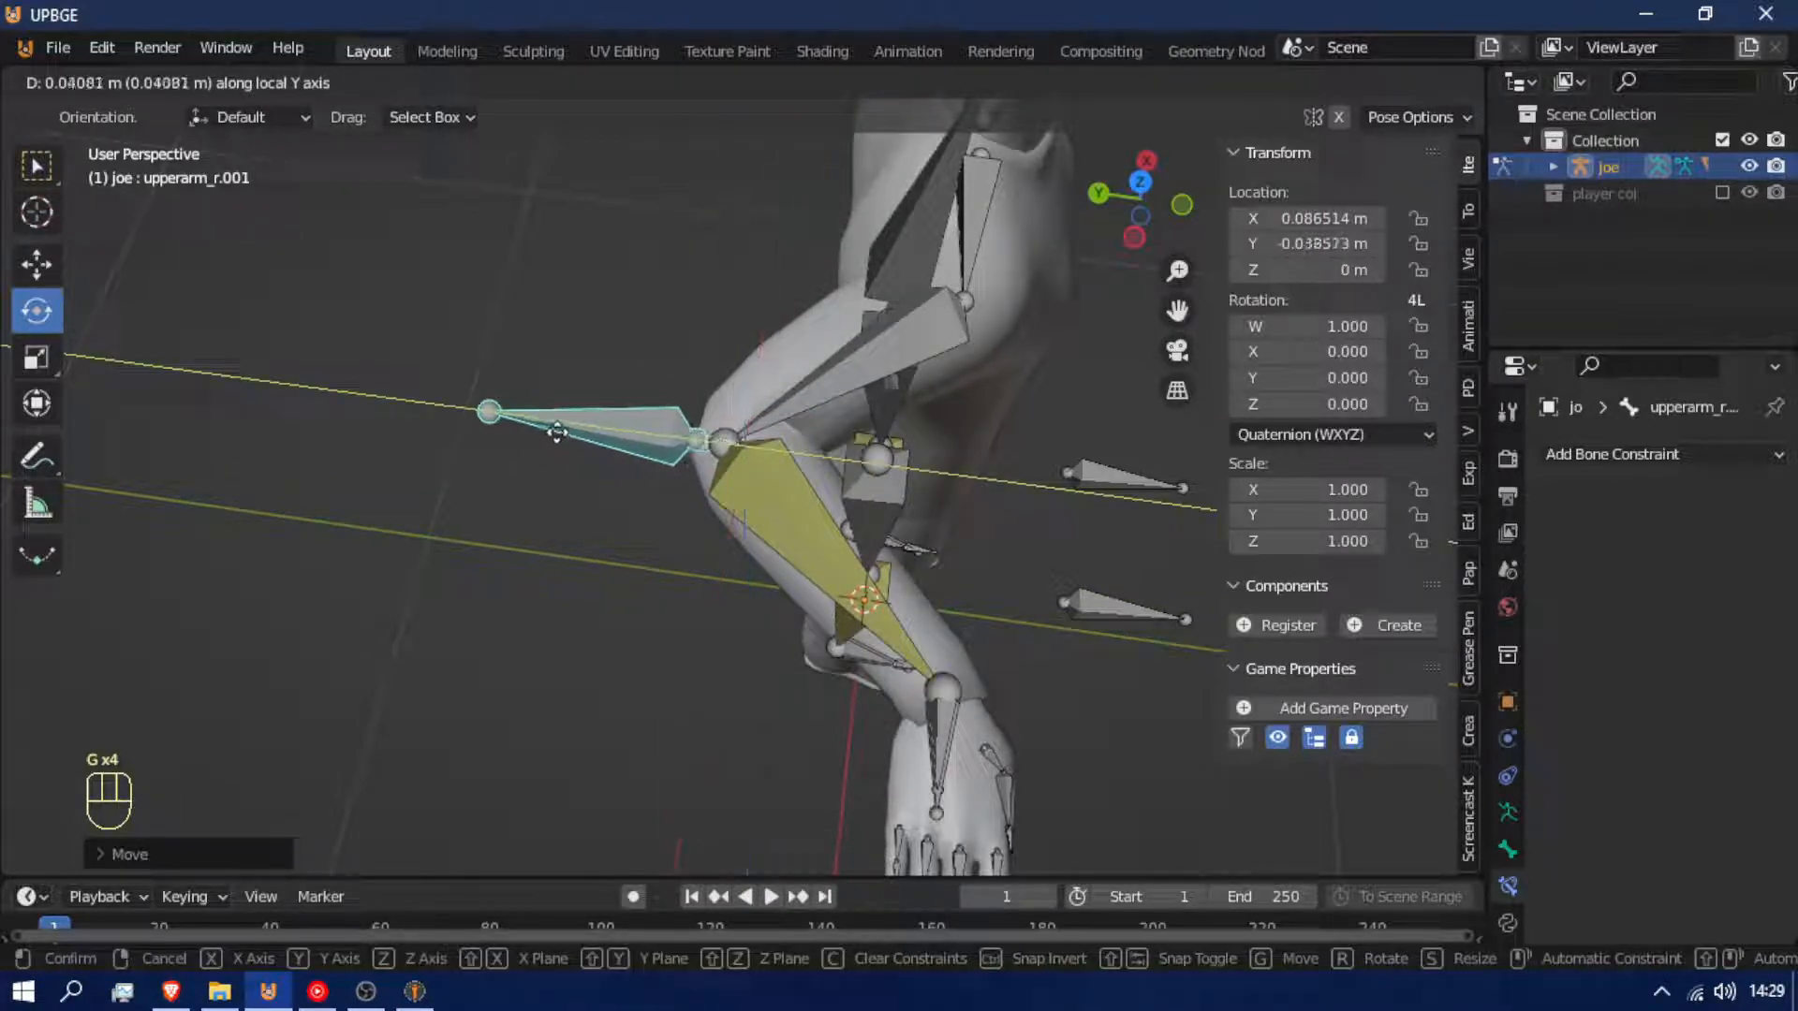
click(587, 445)
Adjust the pole angle of the lowerarm_r IK constraint to about -37.7°
key(shift+f)
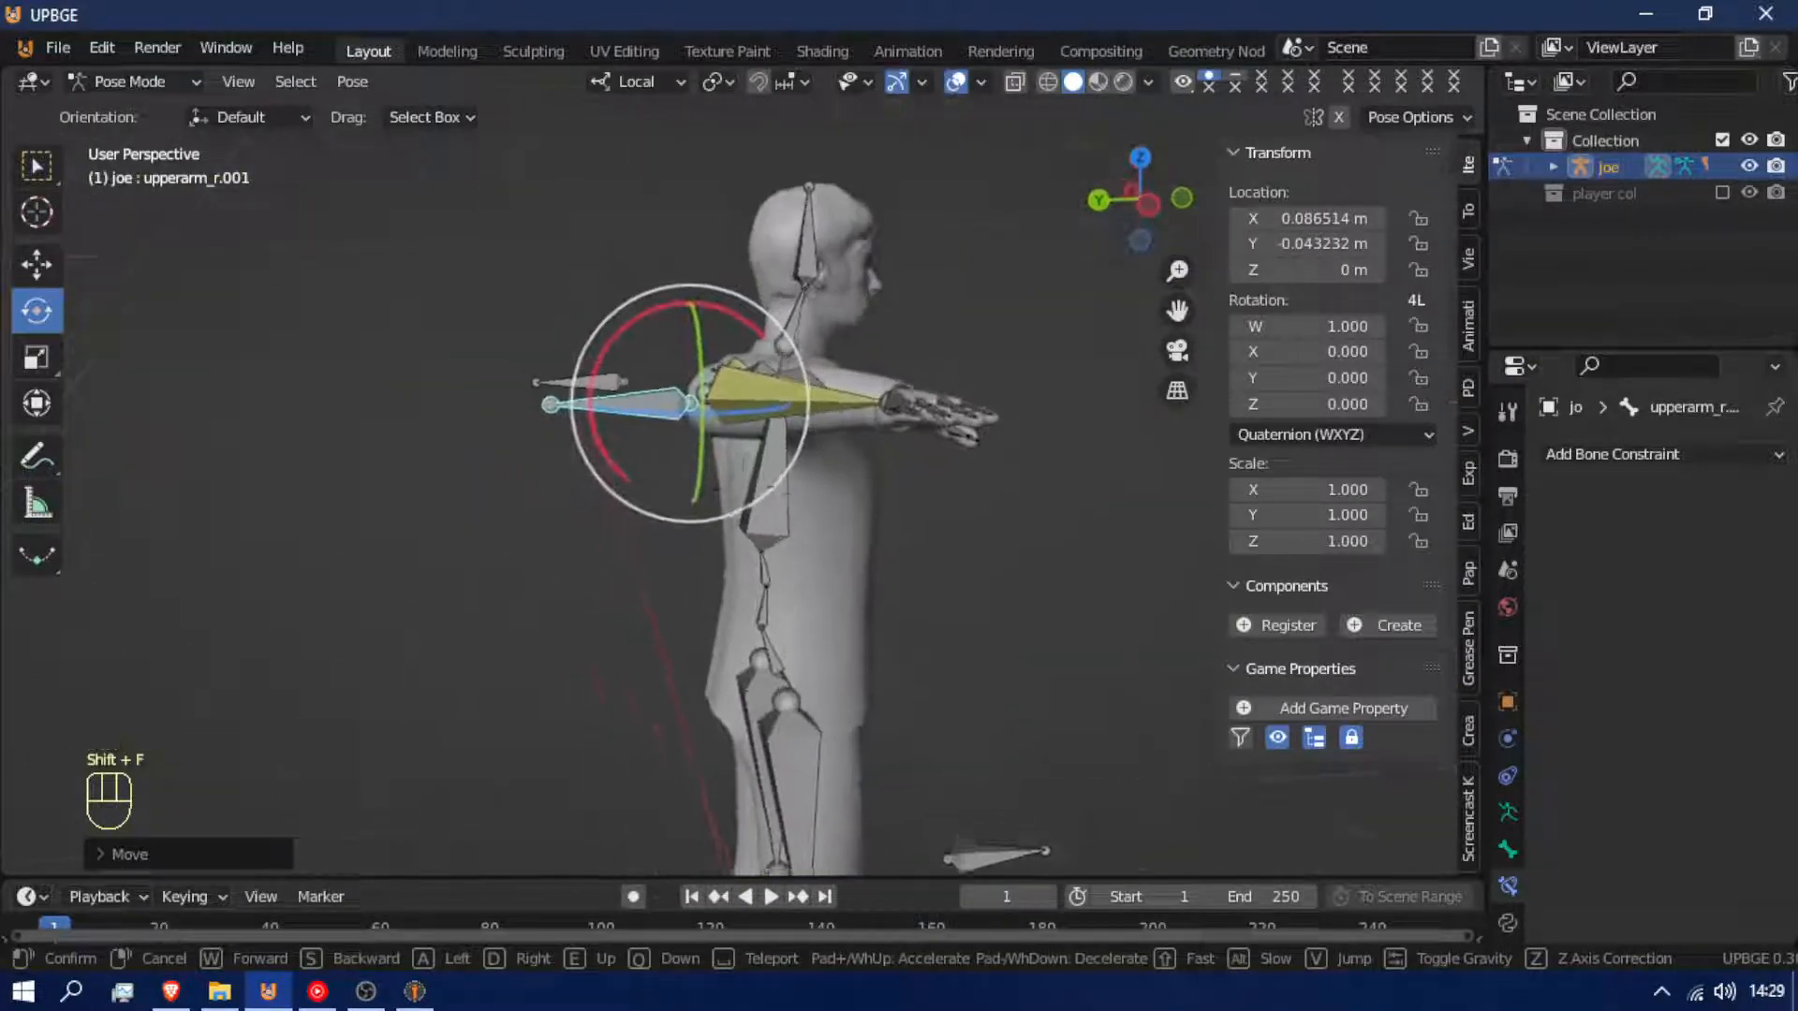
key(w)
click(884, 526)
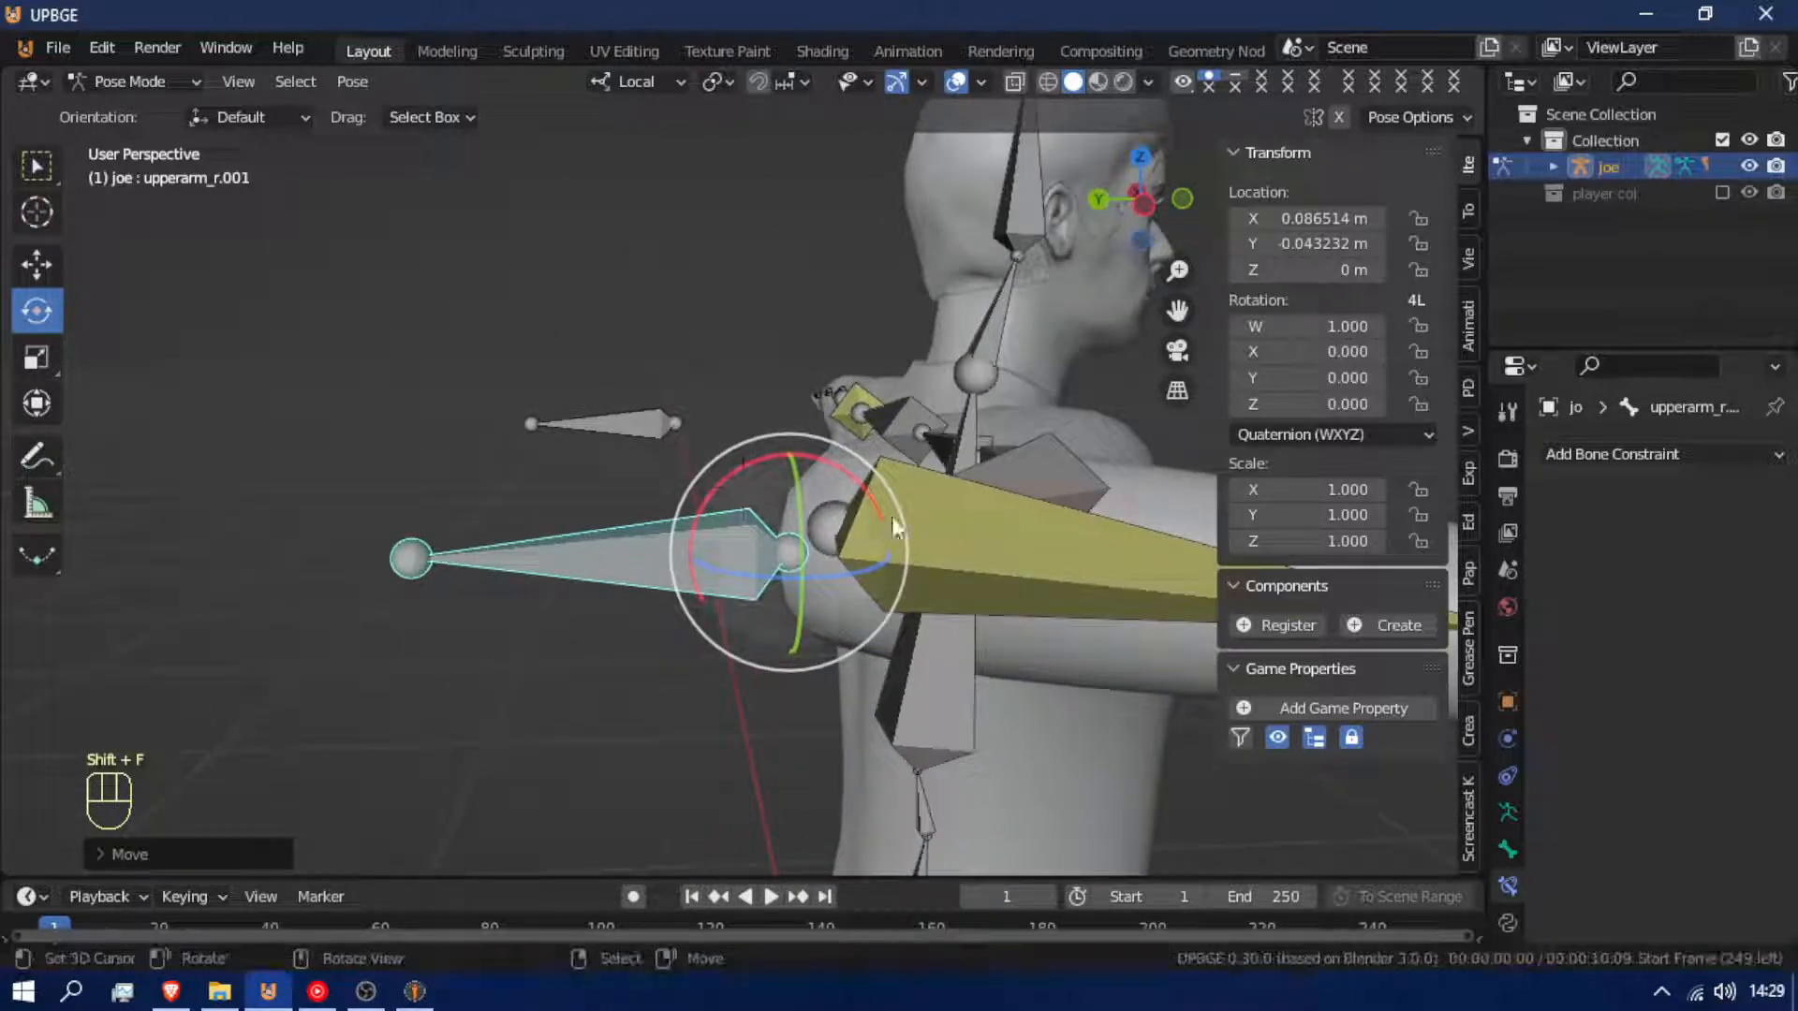
click(1025, 554)
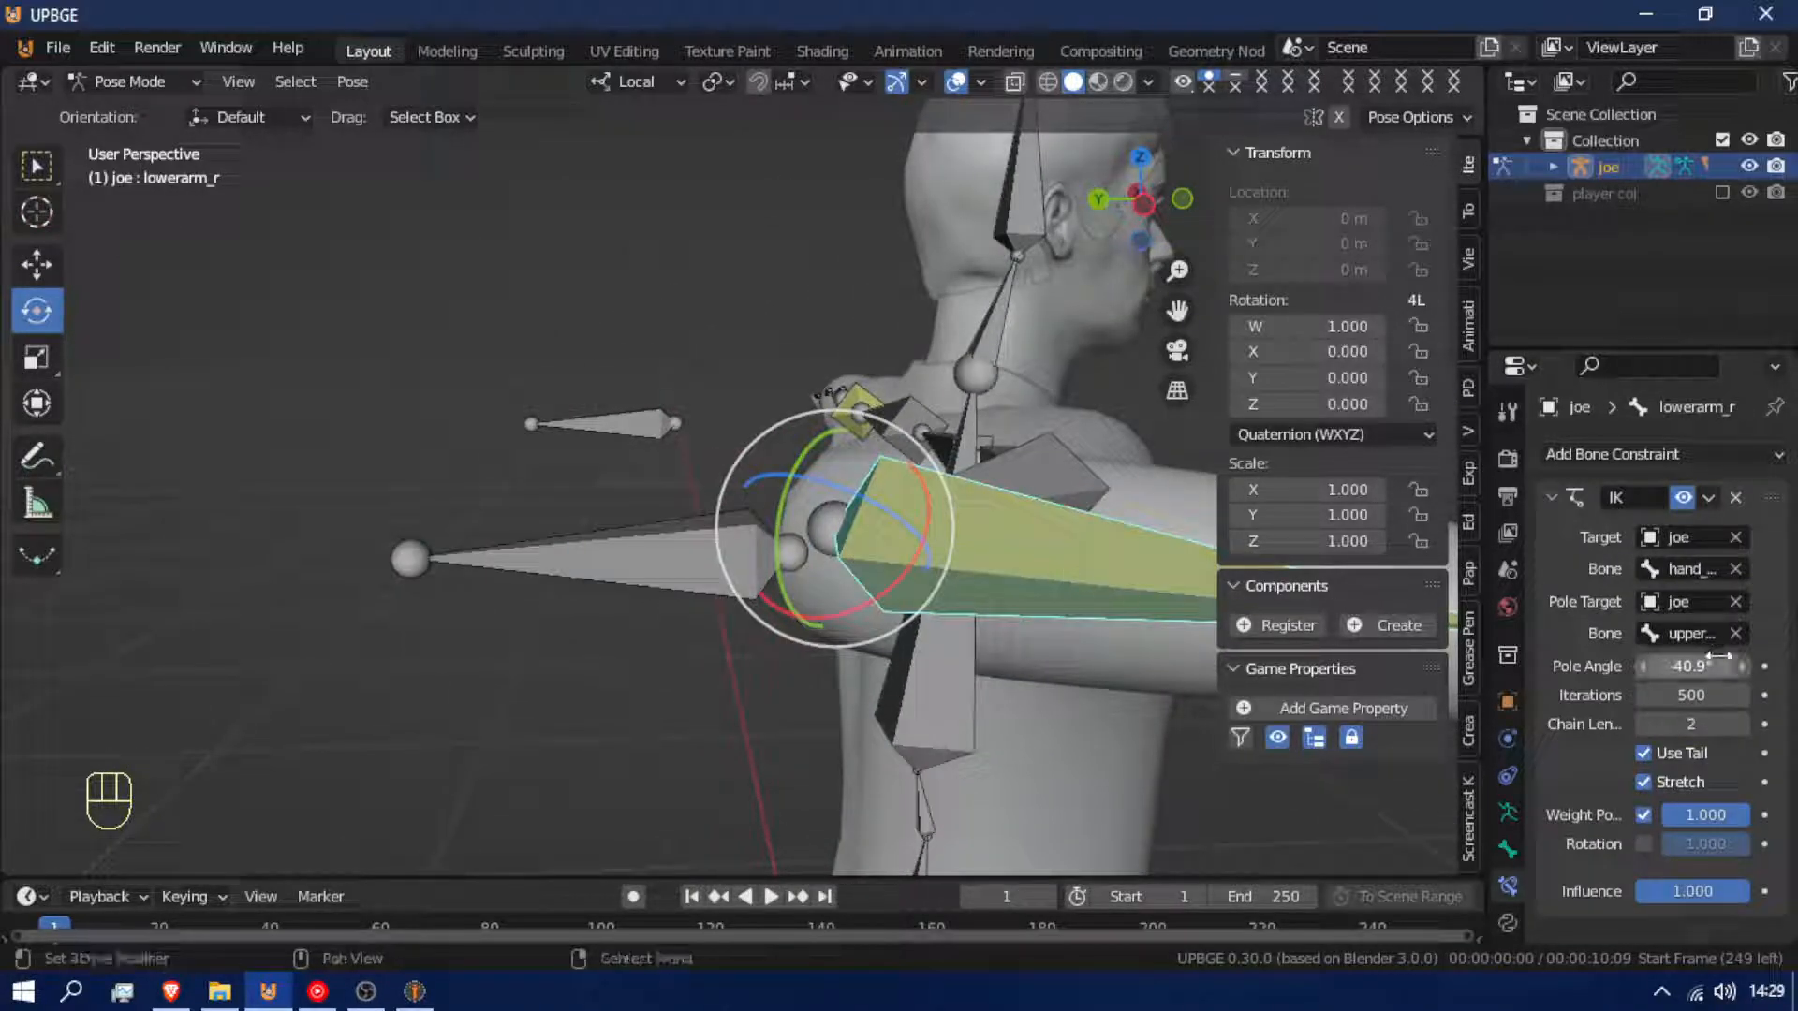
drag(1690, 666, 1721, 665)
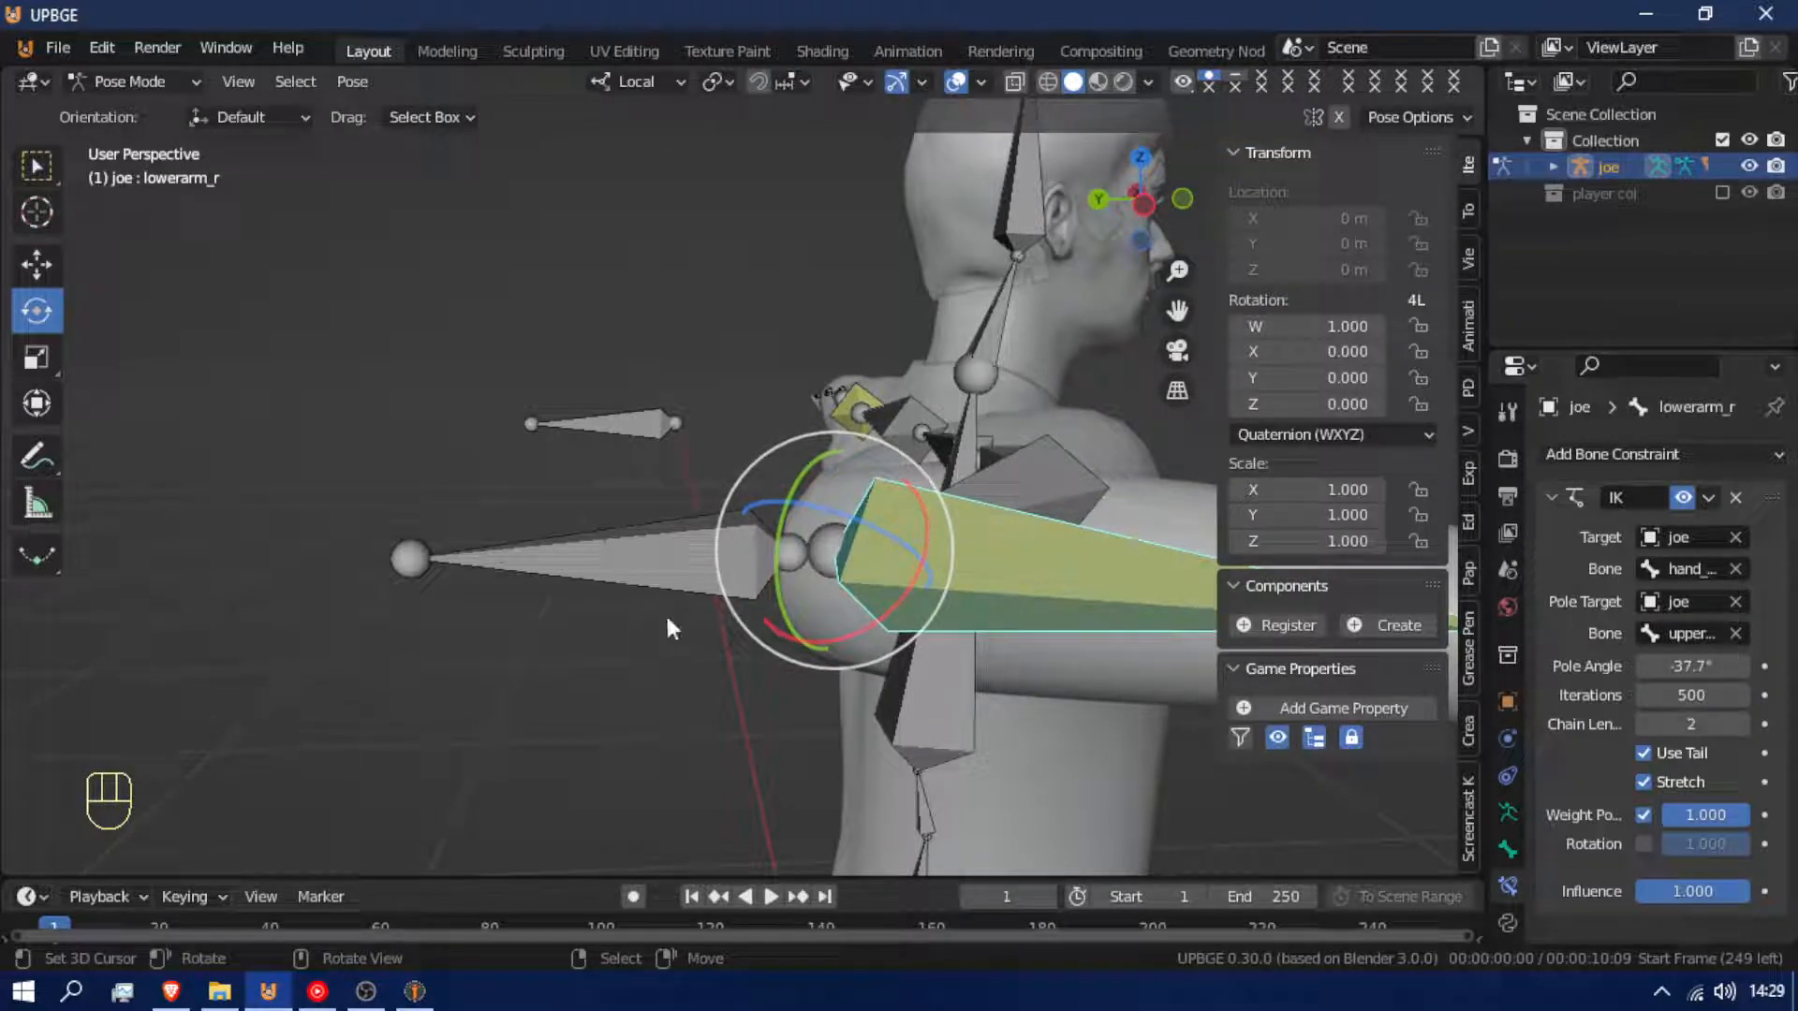
Test the right elbow pole bone upperarm_r.001 with a free move, and cancel it
click(680, 521)
key(g)
right_click(660, 515)
Select every bone of the armature and reset the pose location and rotation
key(a)
key(a)
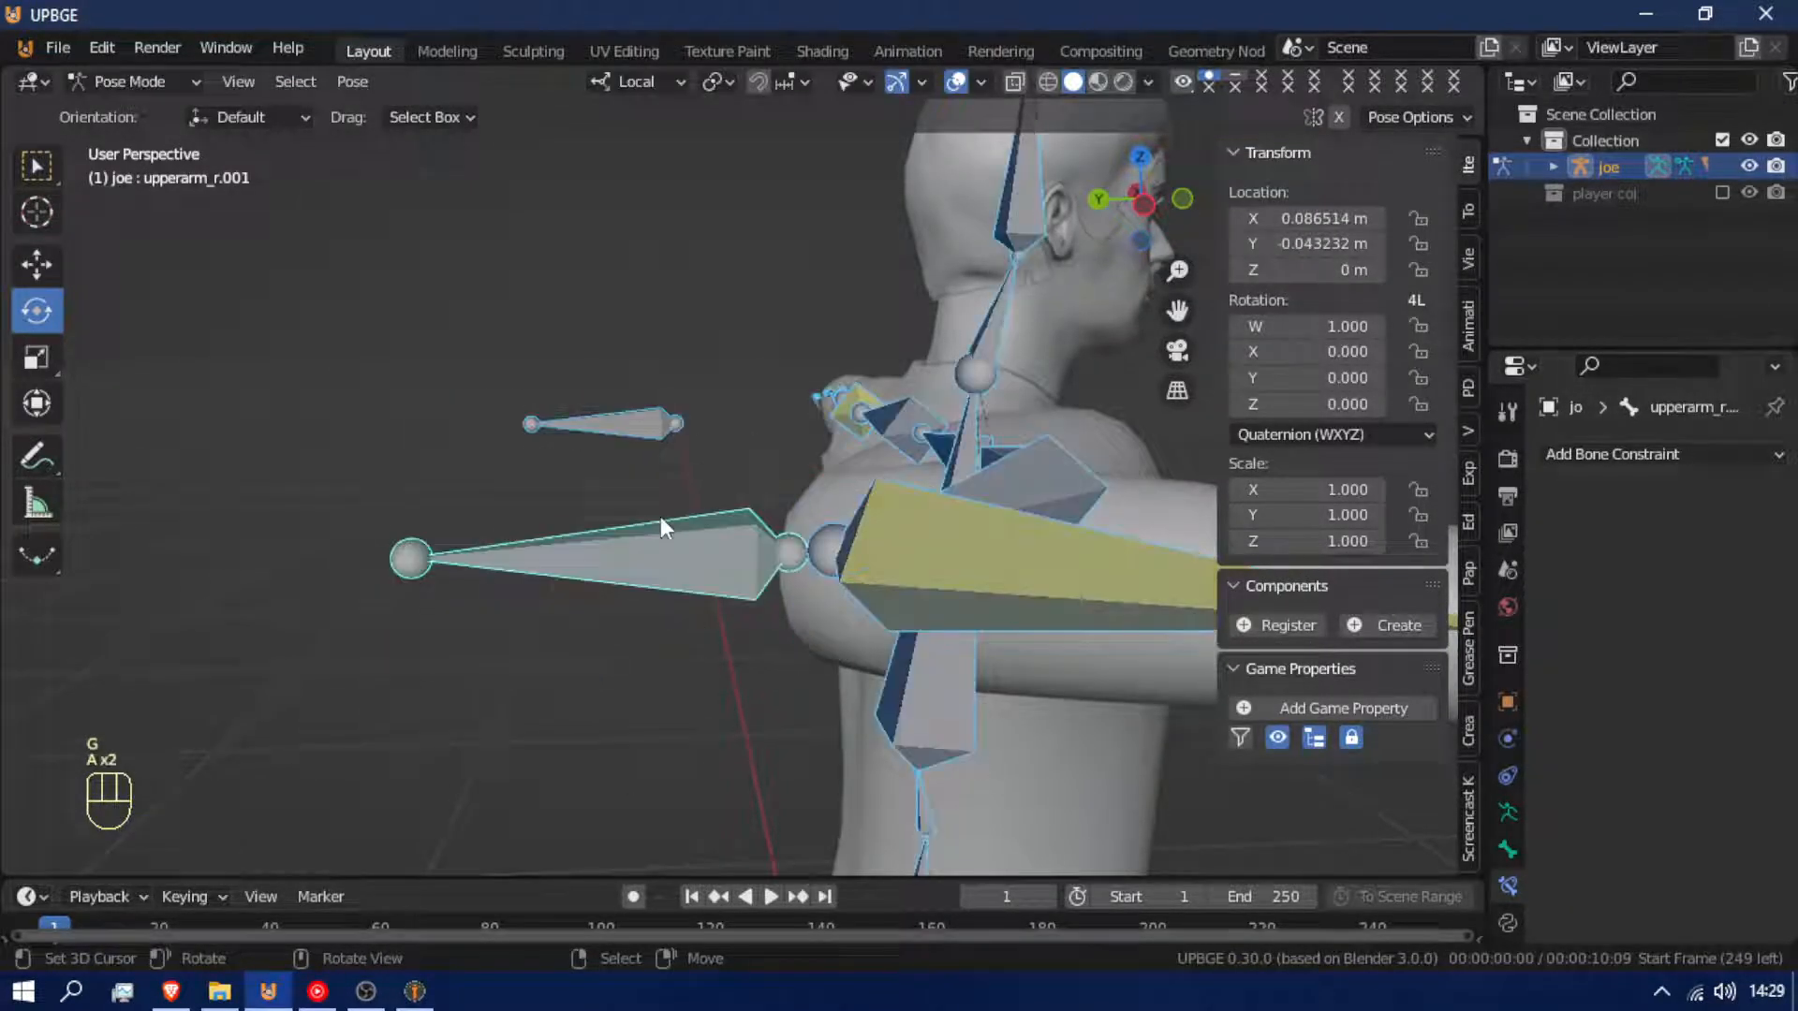
key(alt+g)
key(alt+r)
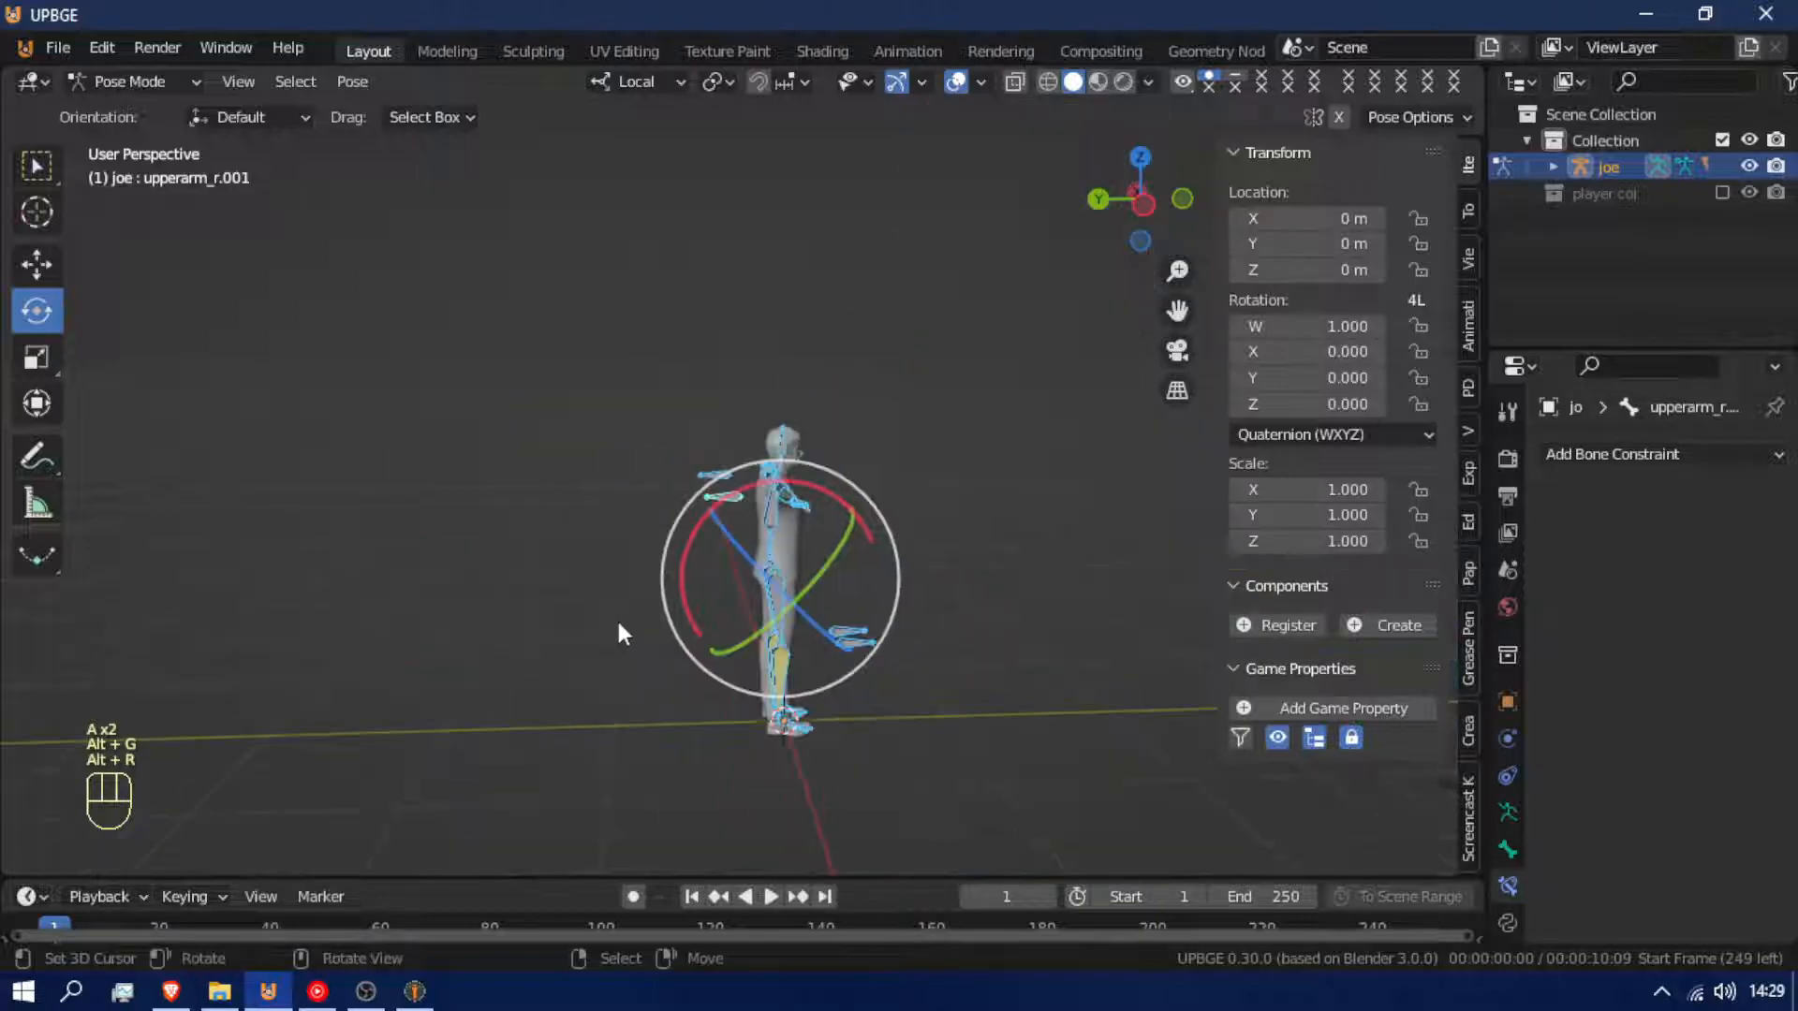
Test the whole rig's IK by freely moving the pelvis bone, and cancel the move
middle_drag(568, 623, 435, 596)
key(f)
key(w)
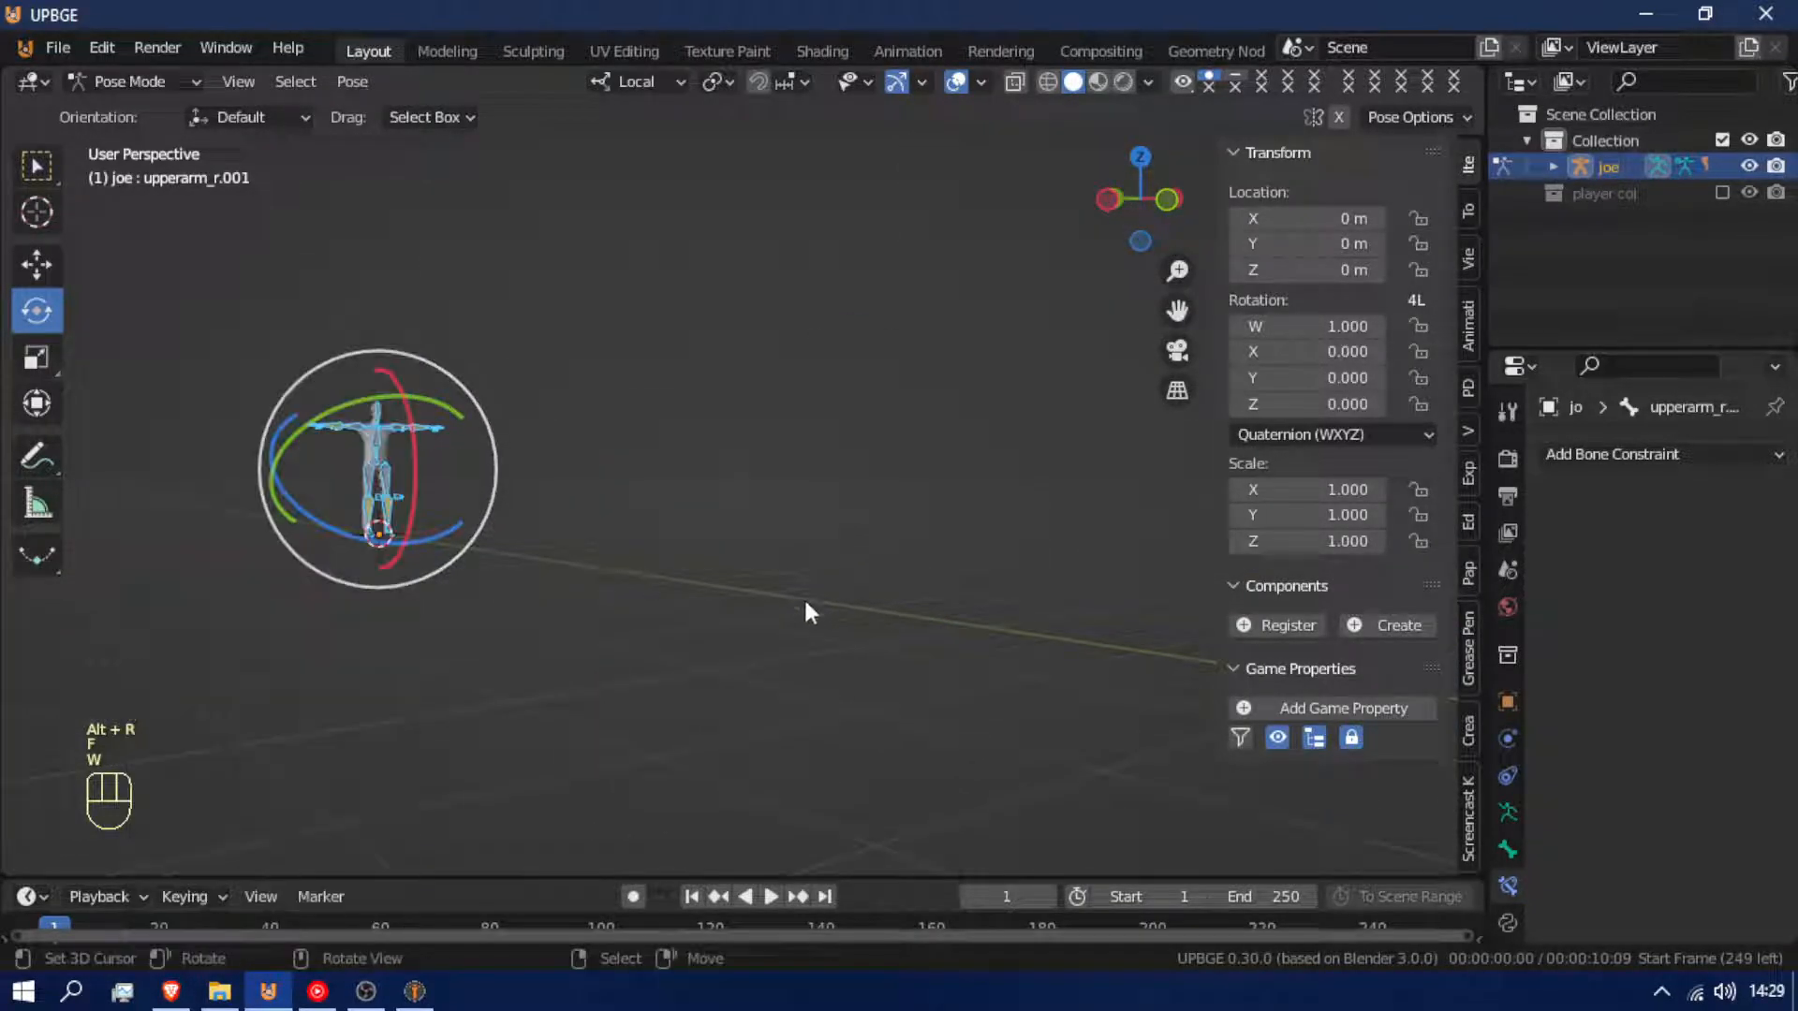
key(shift+f)
key(shift+w)
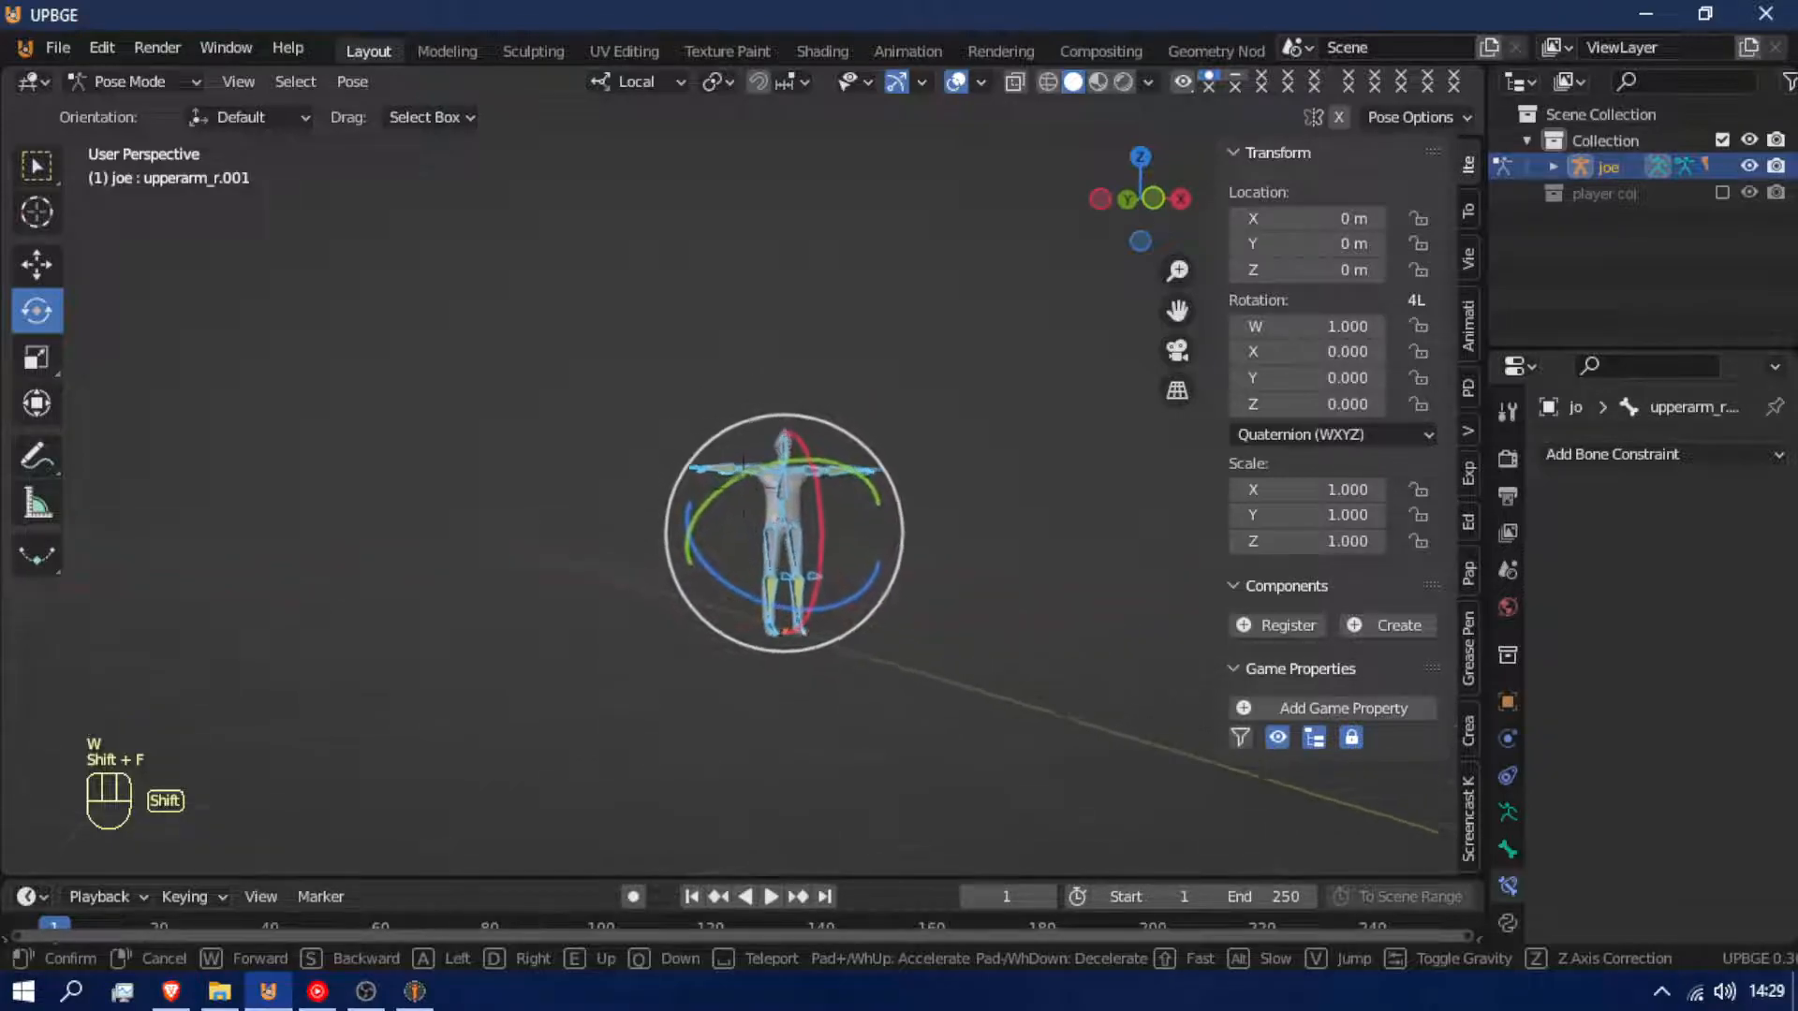
click(813, 528)
click(822, 547)
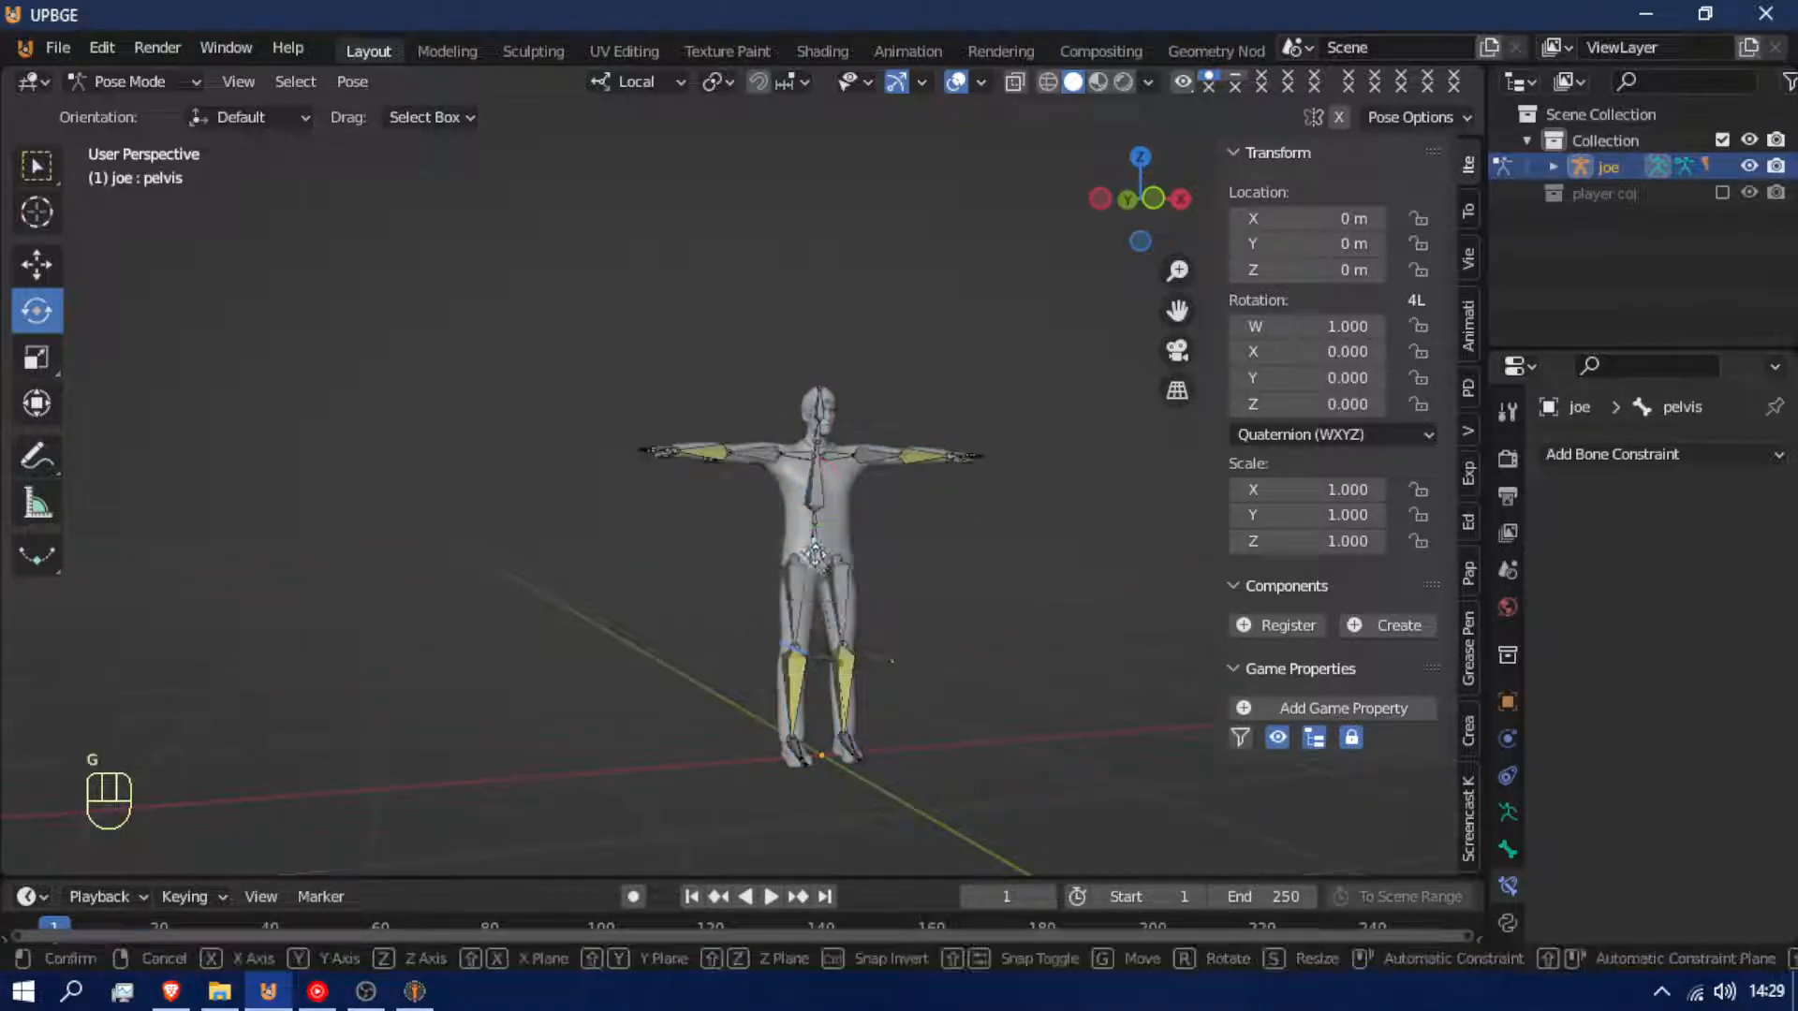
key(g)
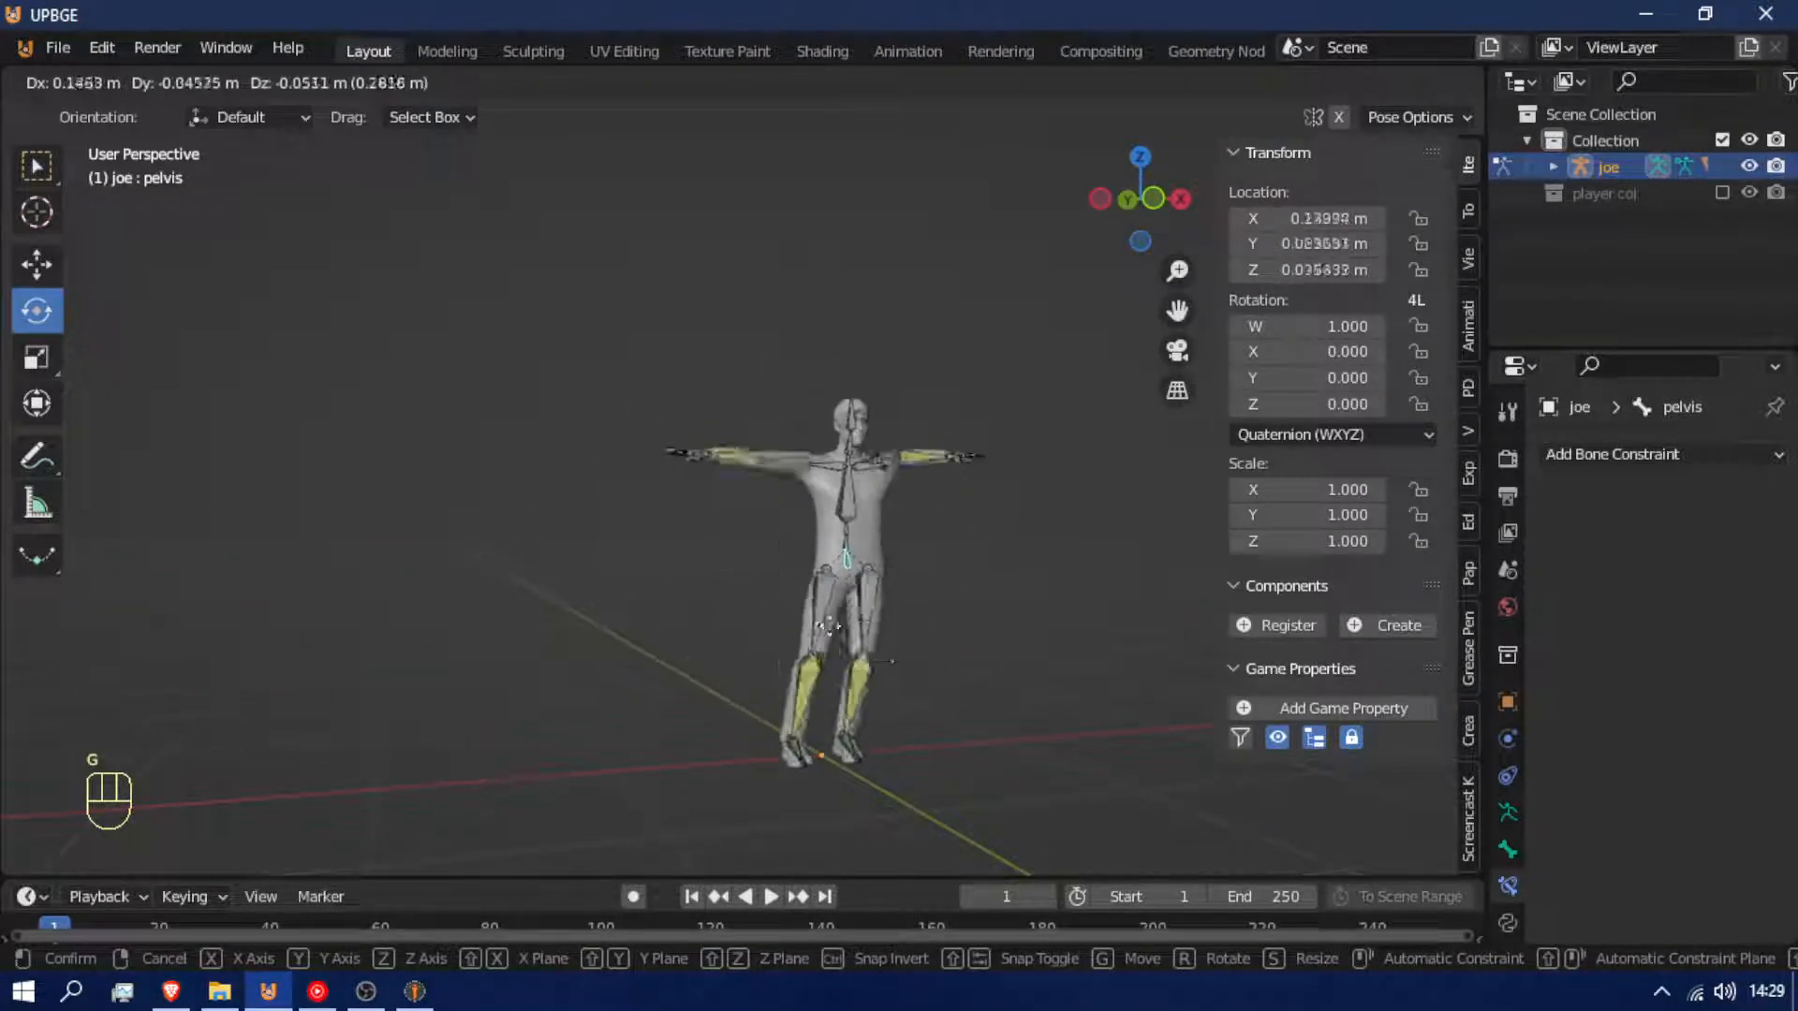
right_click(824, 547)
Test the right arm's IK by trying a free move of the control bone hand_r.001
key(shift+f)
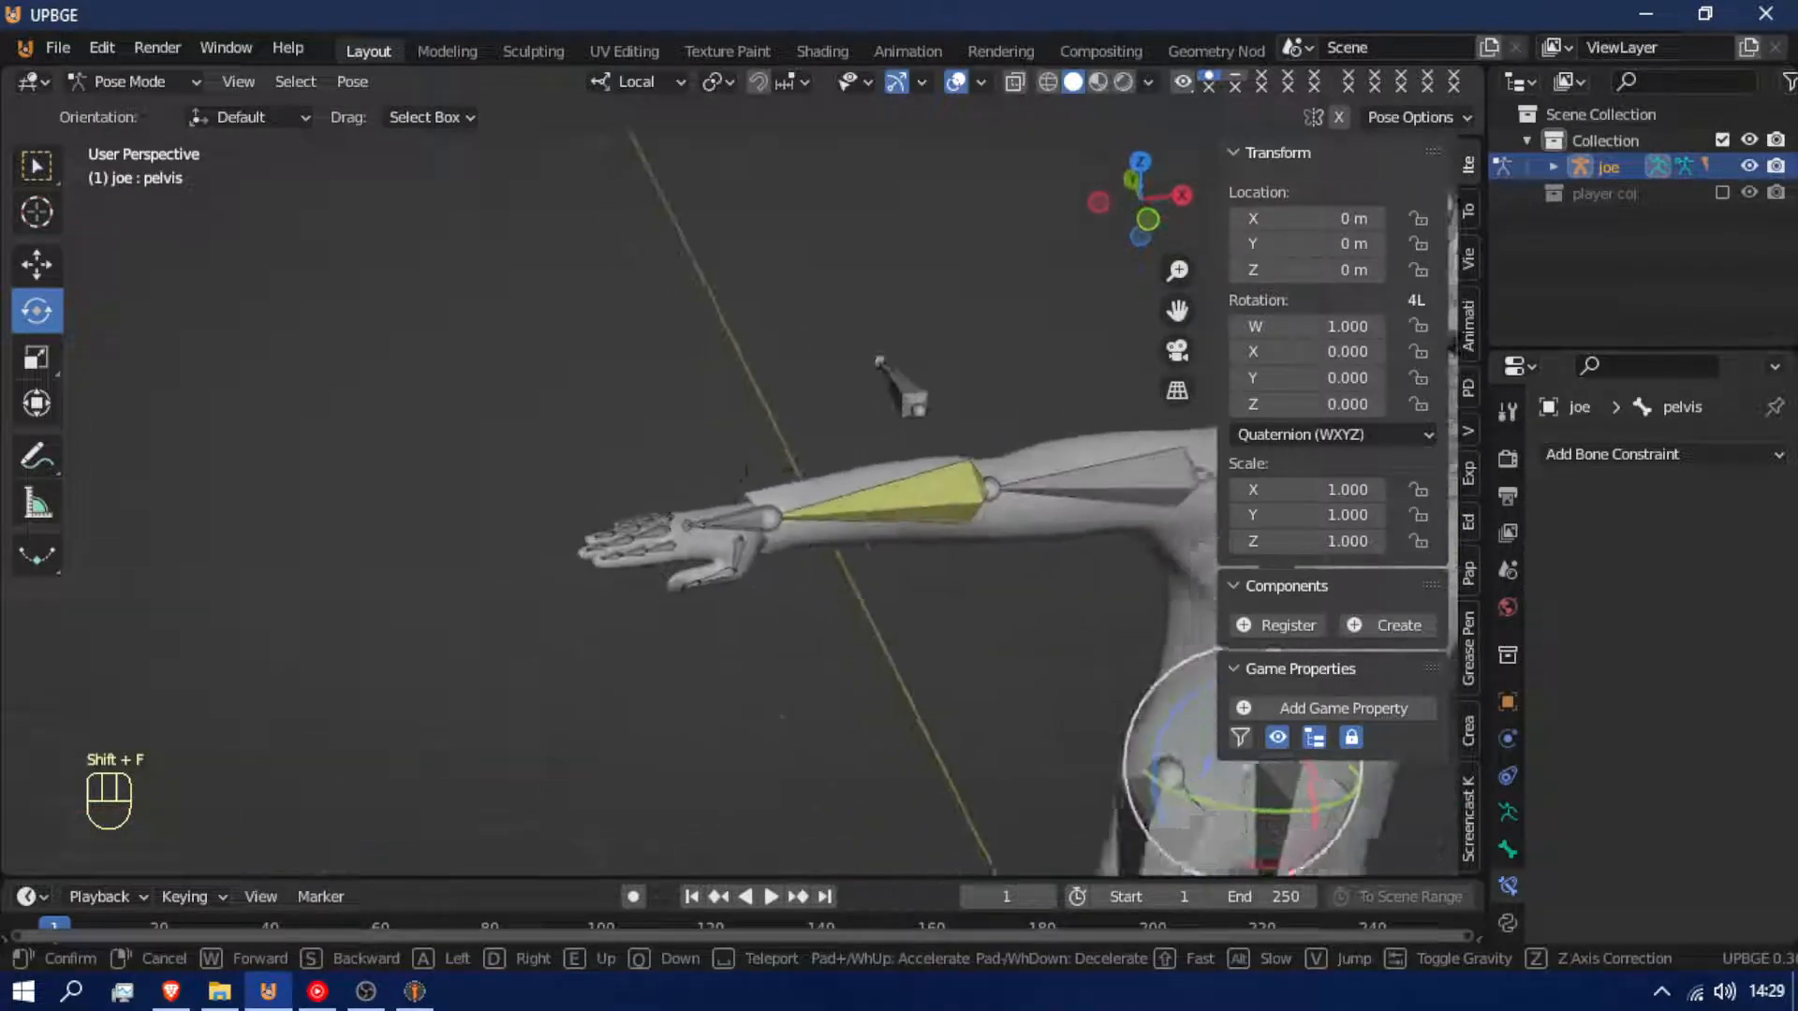
click(767, 697)
key(g)
right_click(755, 597)
Parent the hand control bones hand_r.001 and hand_l.001 to the pelvis bone in Edit Mode, and return to Pose Mode
key(shift+f)
key(d)
key(w)
click(749, 483)
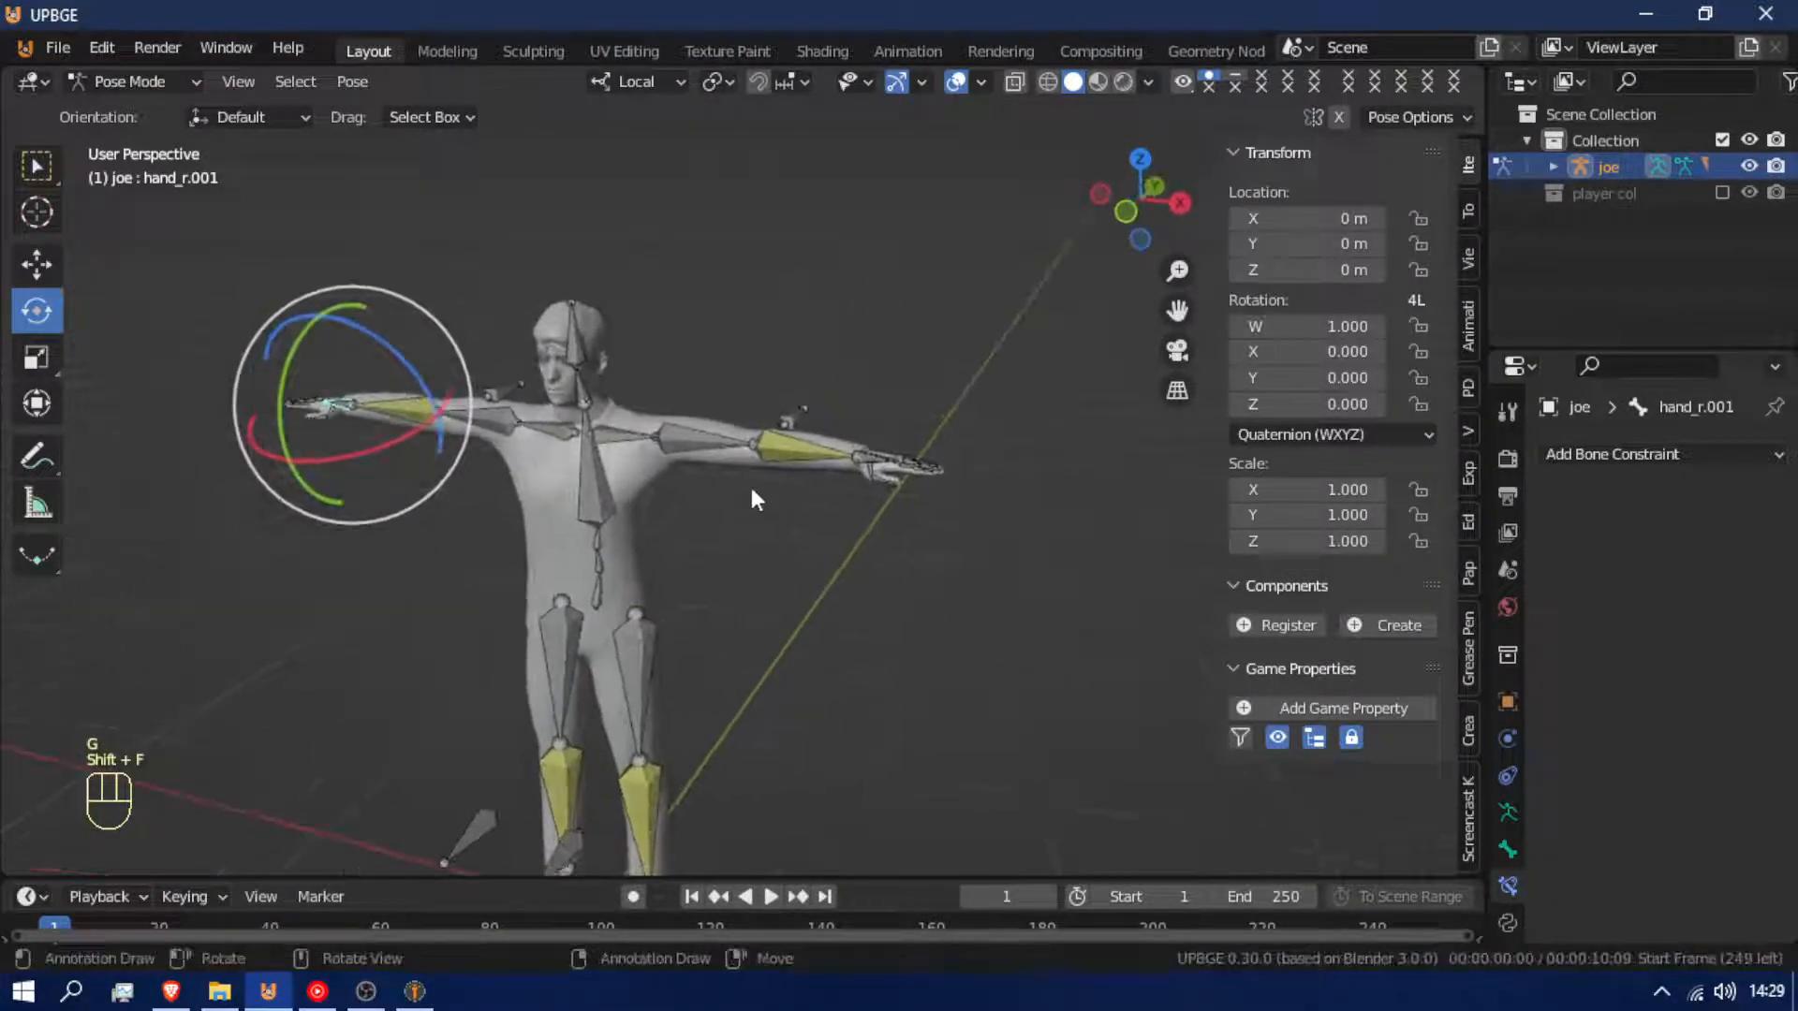
key(shift+f)
key(w)
click(742, 487)
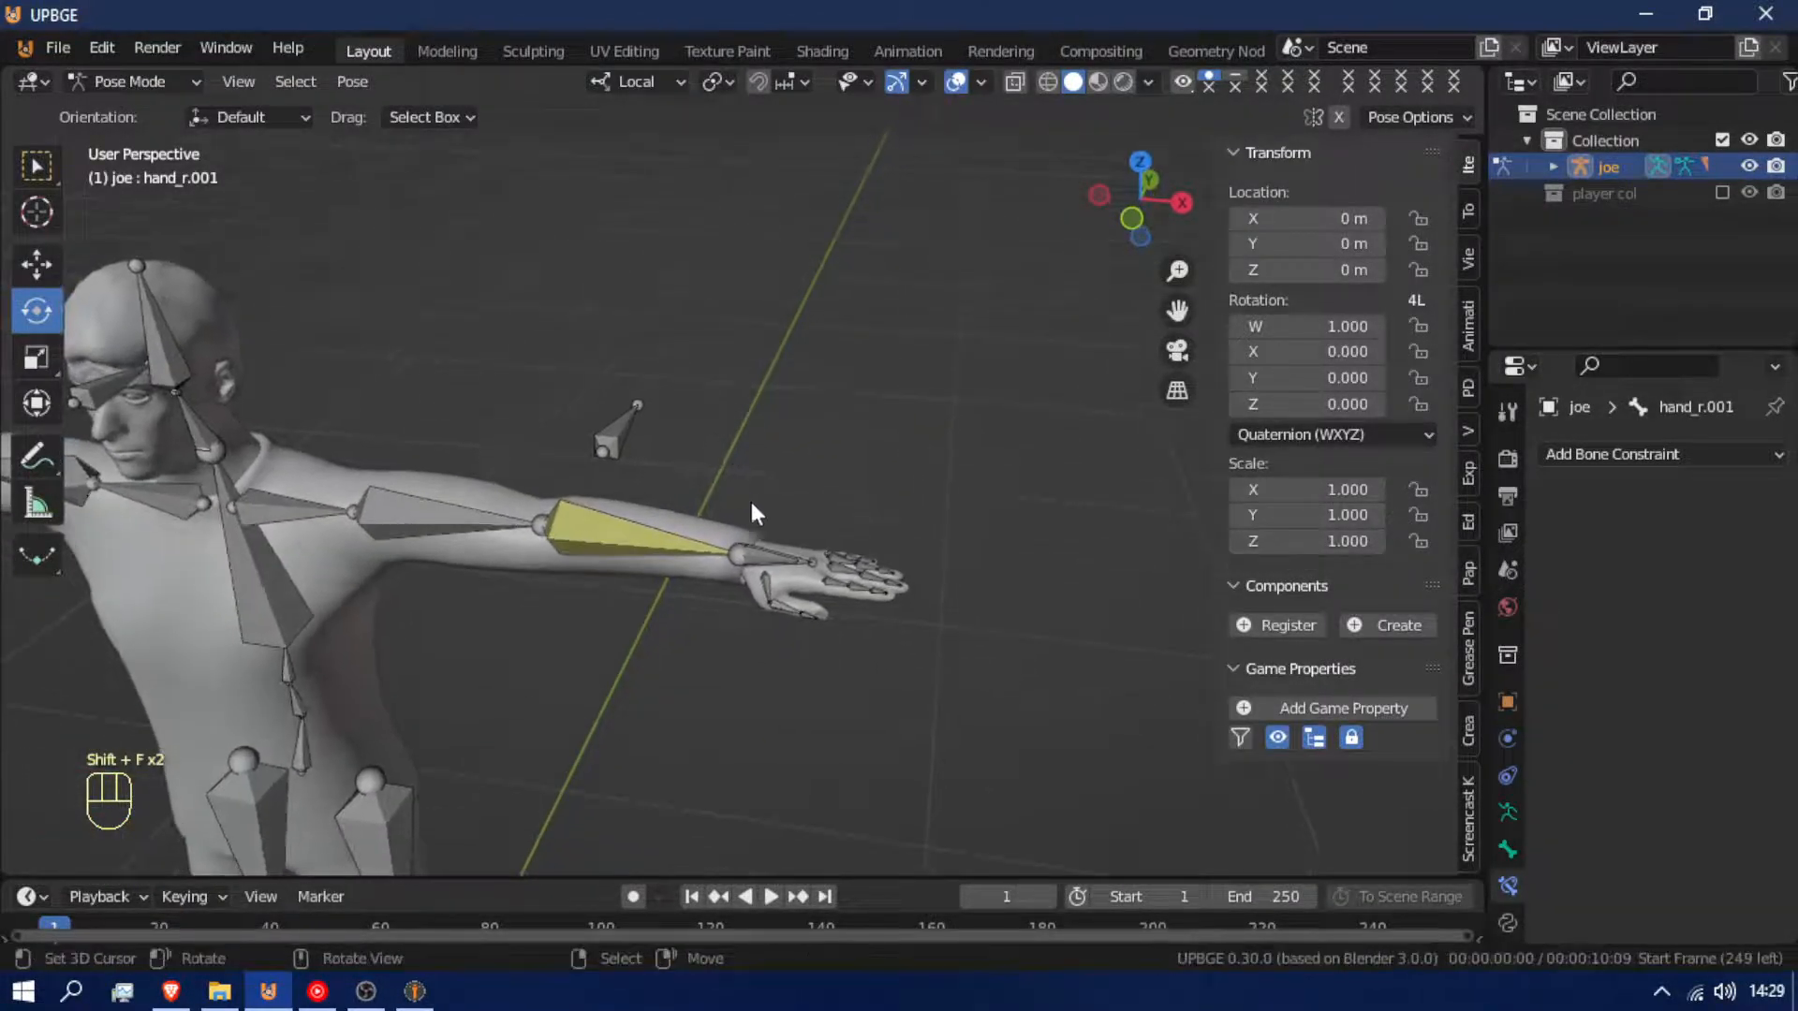
click(768, 544)
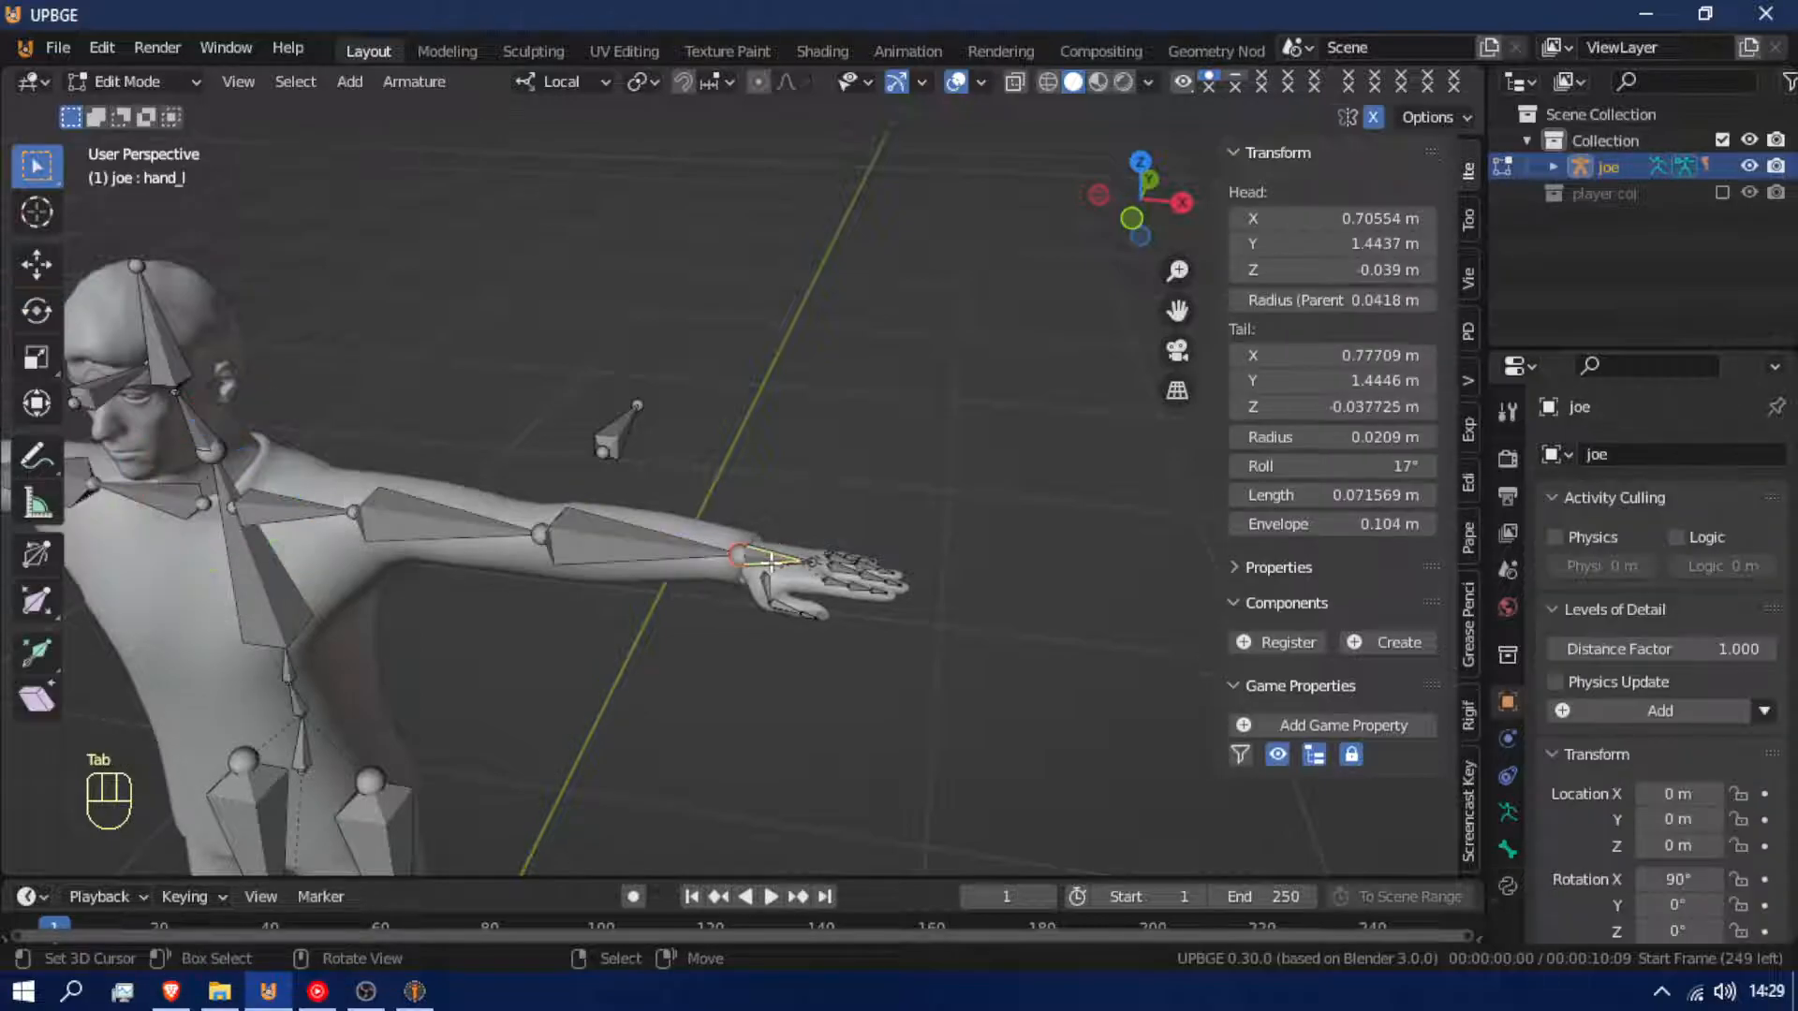
key(shift+f)
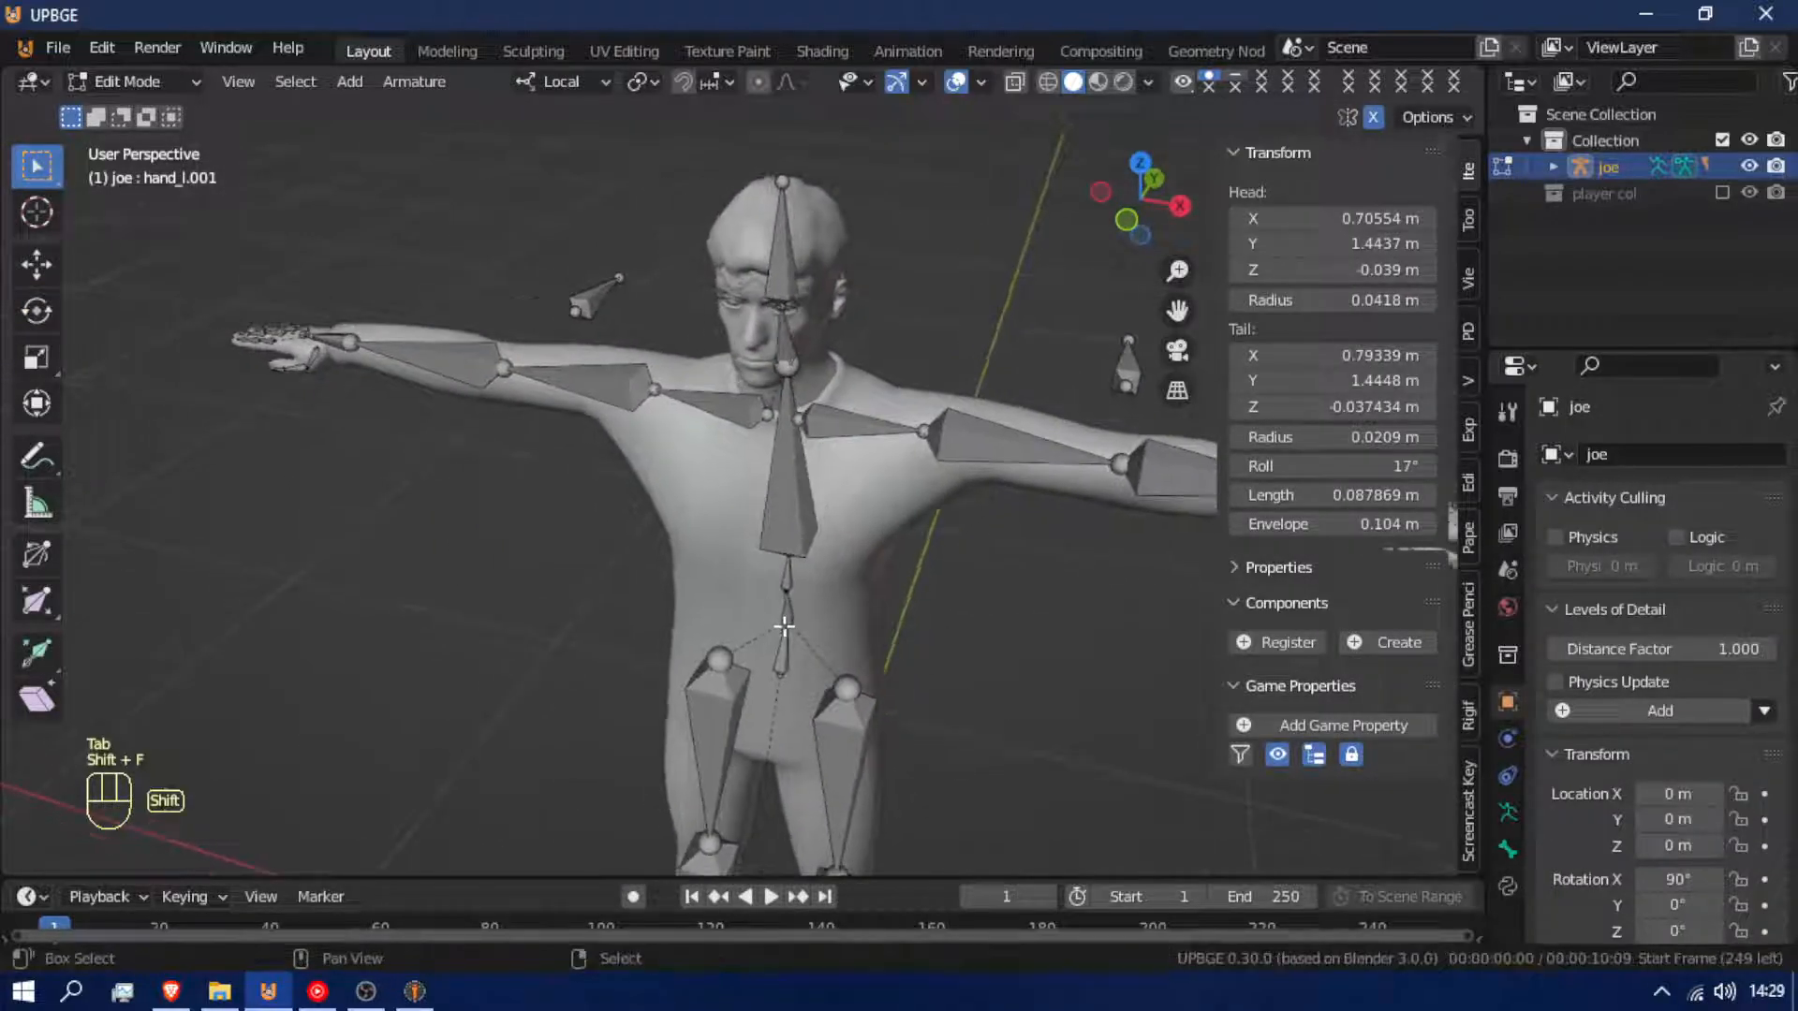
click(782, 661)
key(ctrl+p)
click(780, 642)
key(Tab)
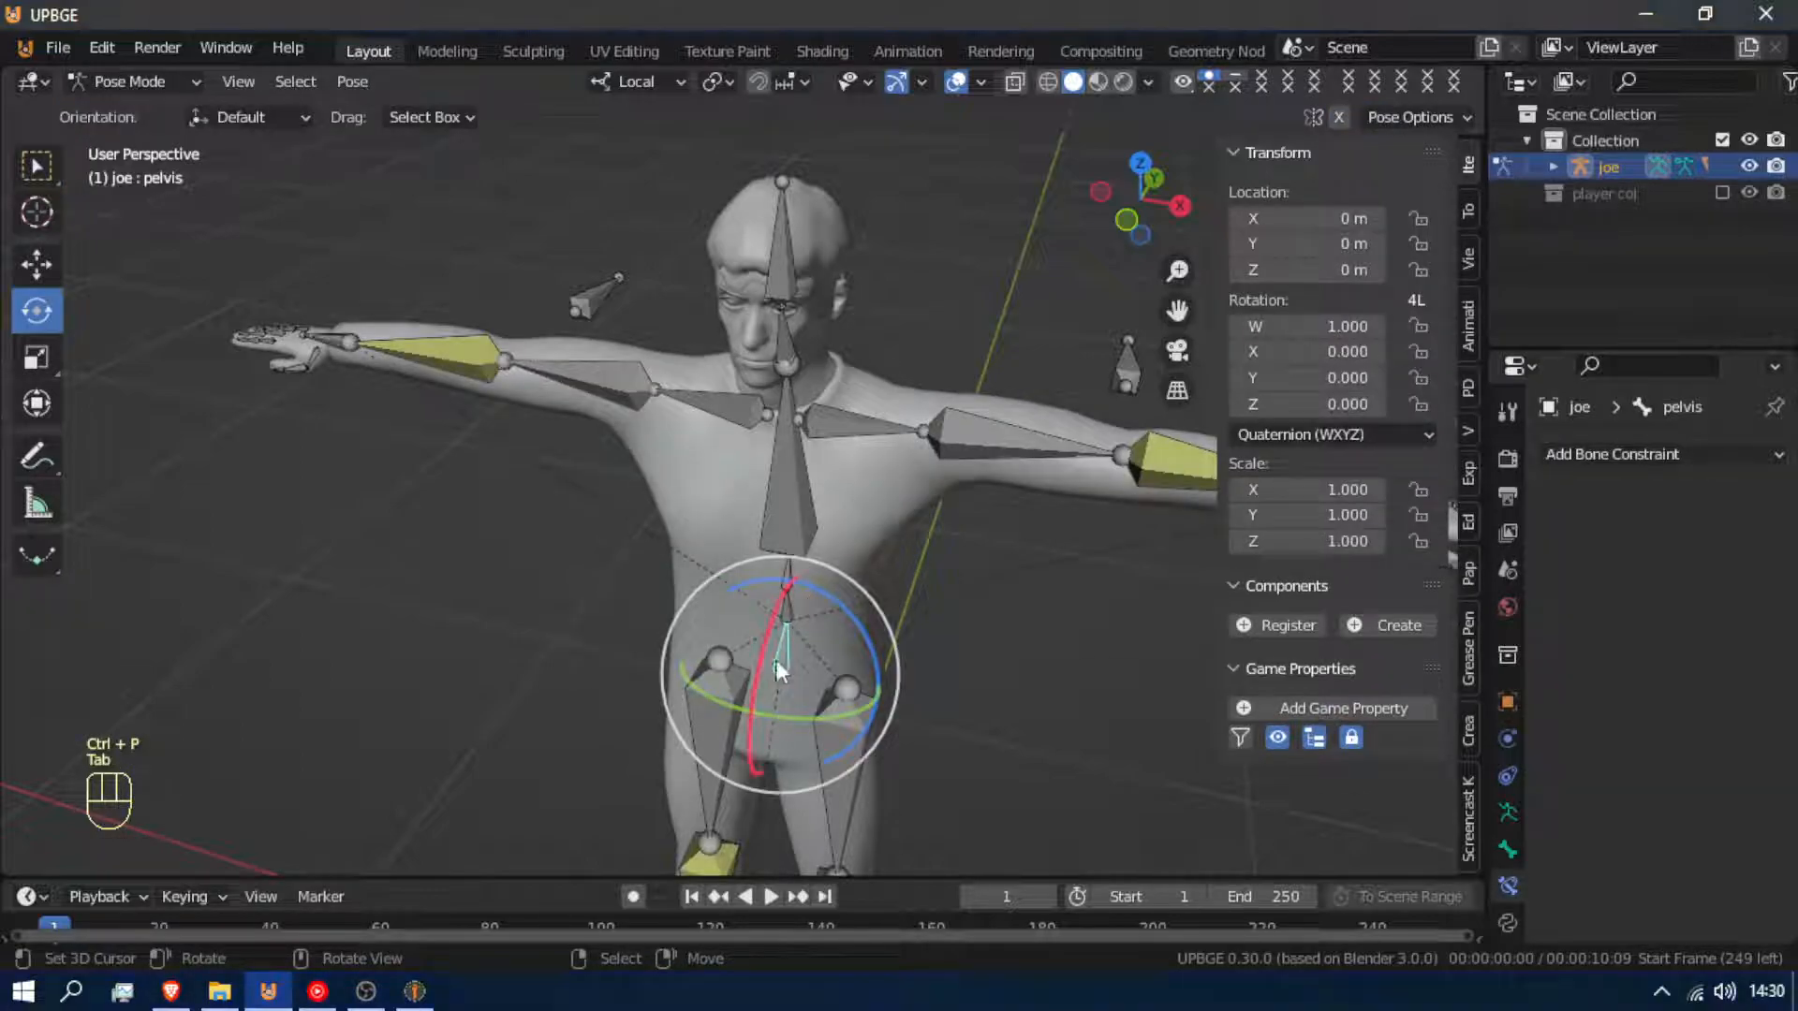
Test the hand controls' new parenting by moving the pelvis bone down along global Z, and cancel the move
key(g)
right_click(847, 585)
key(g)
key(z)
key(z)
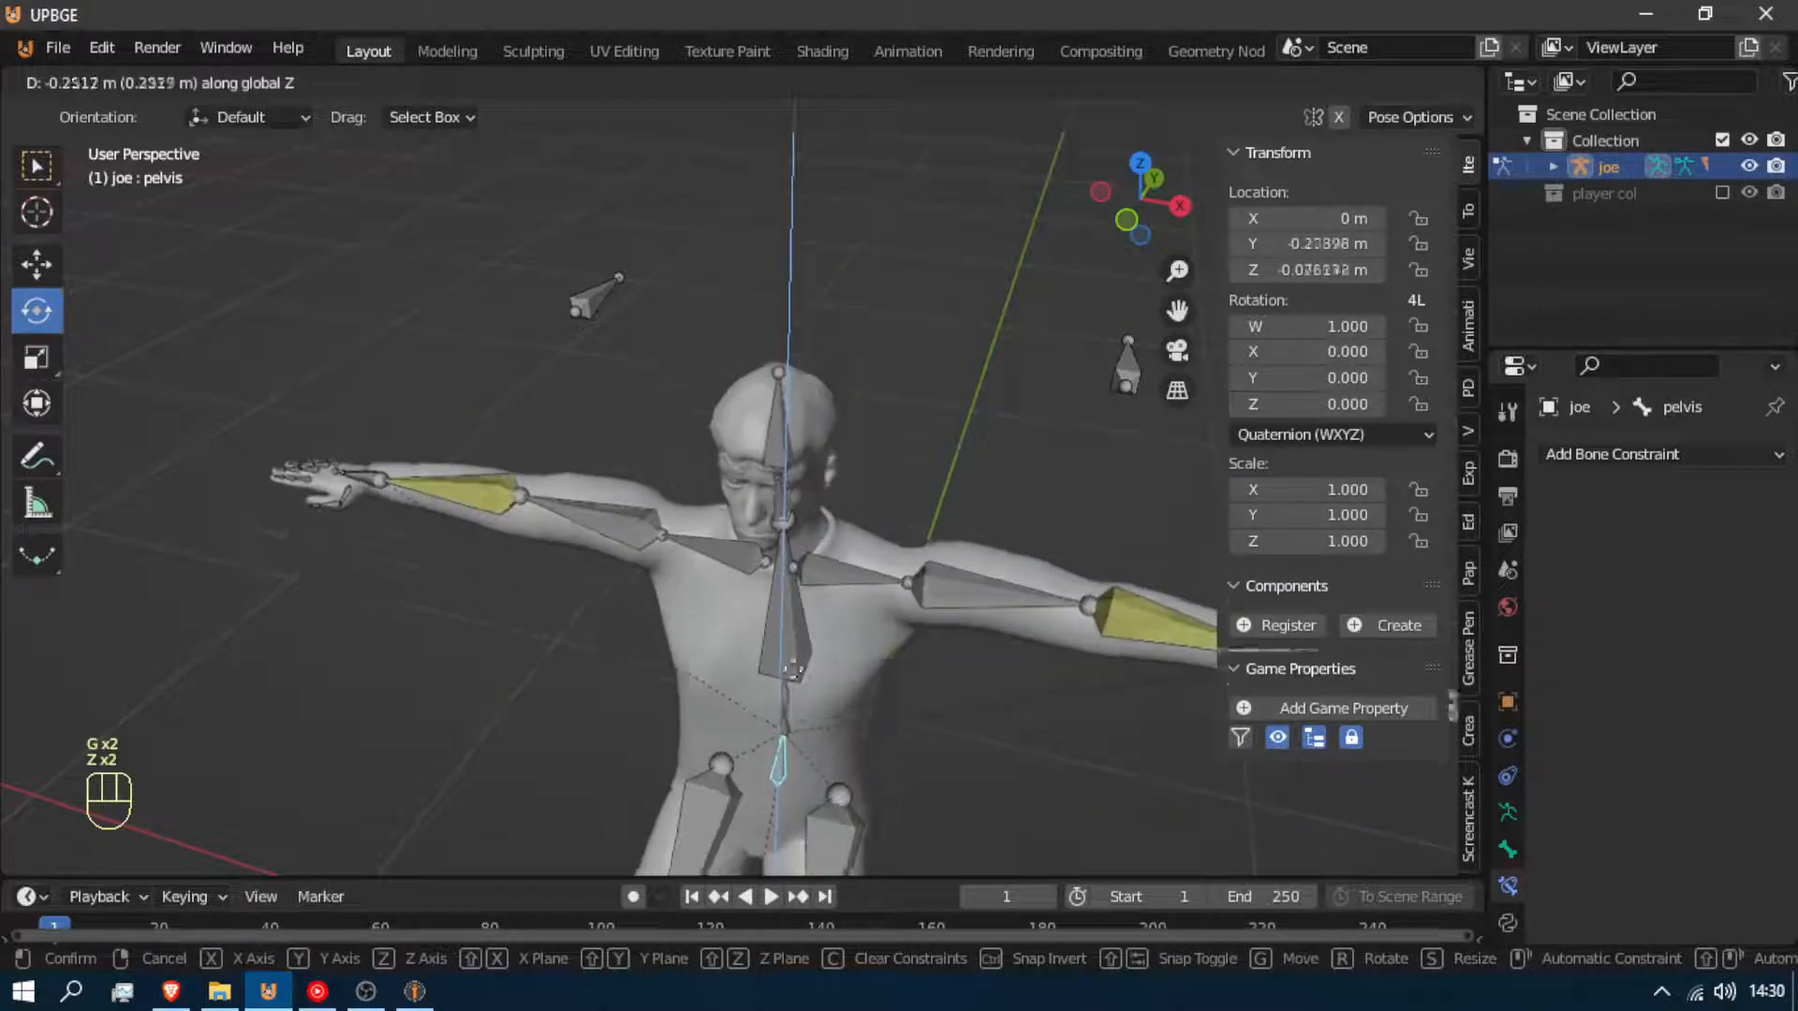
right_click(792, 804)
Parent both elbow pole bones behind the arms to the pelvis bone in Edit Mode, and return to Pose Mode
middle_drag(642, 570, 668, 580)
key(shift+f)
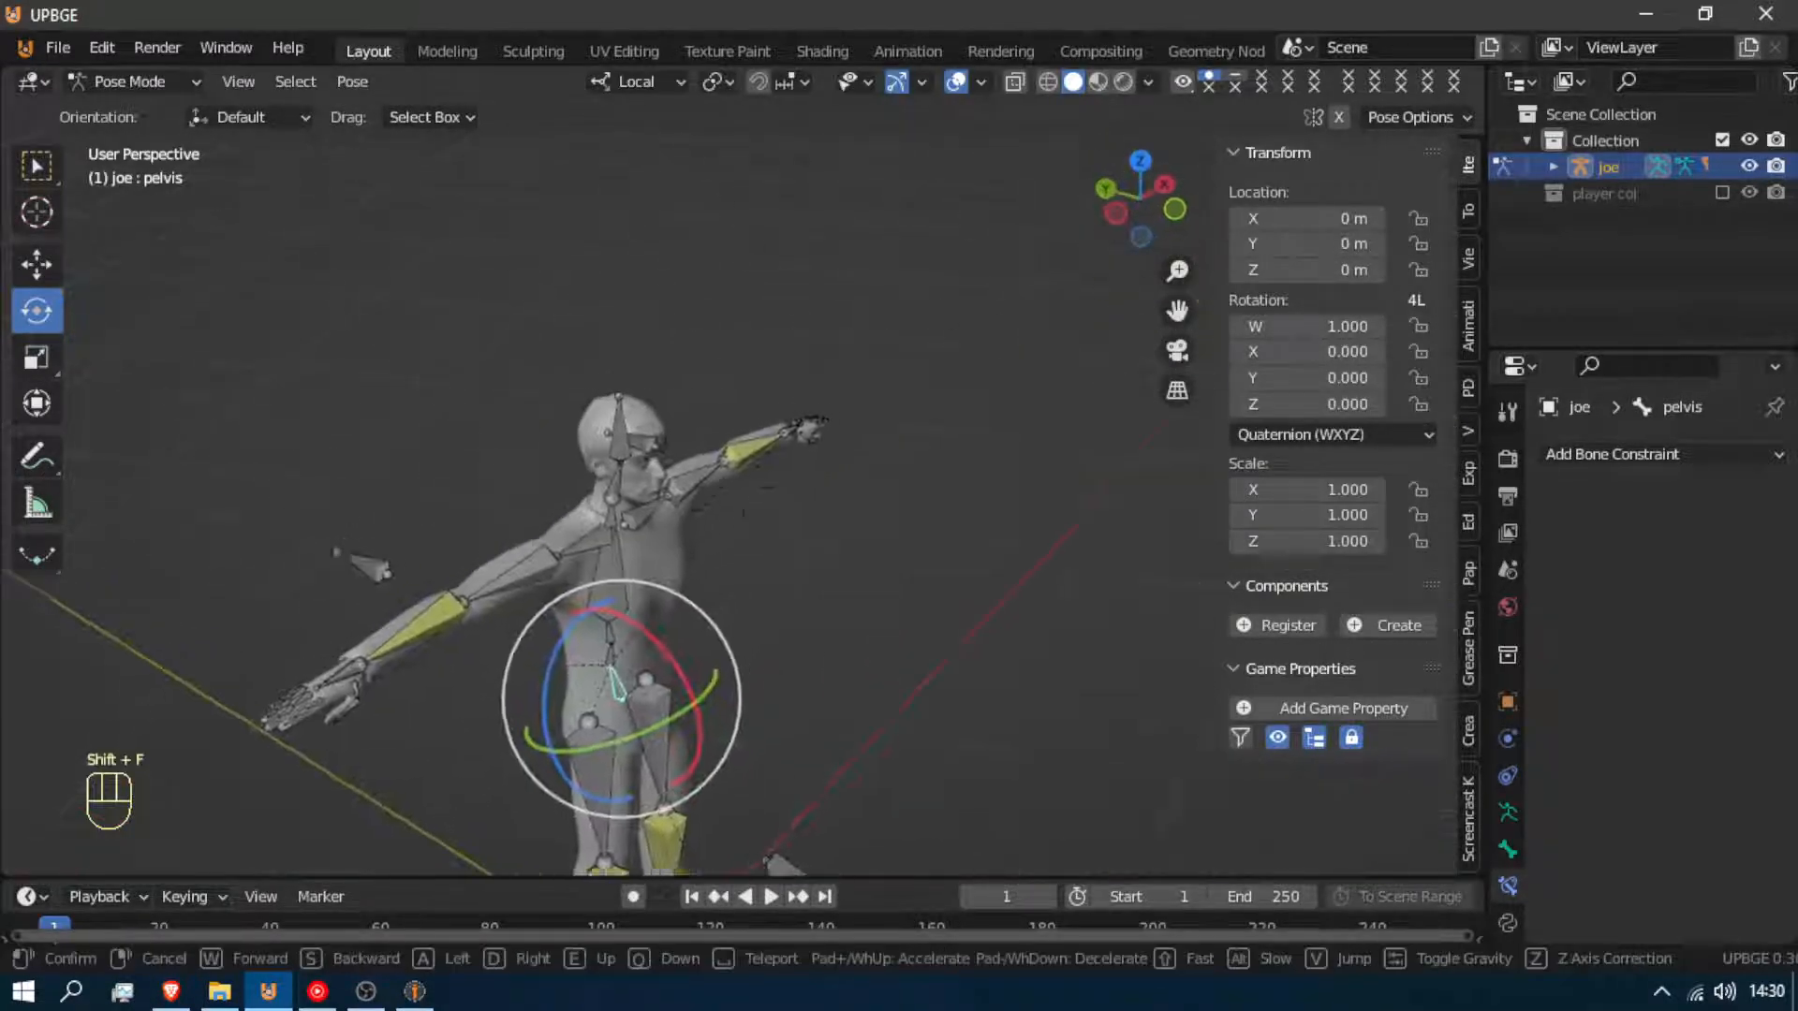
click(668, 580)
right_click(766, 578)
key(Tab)
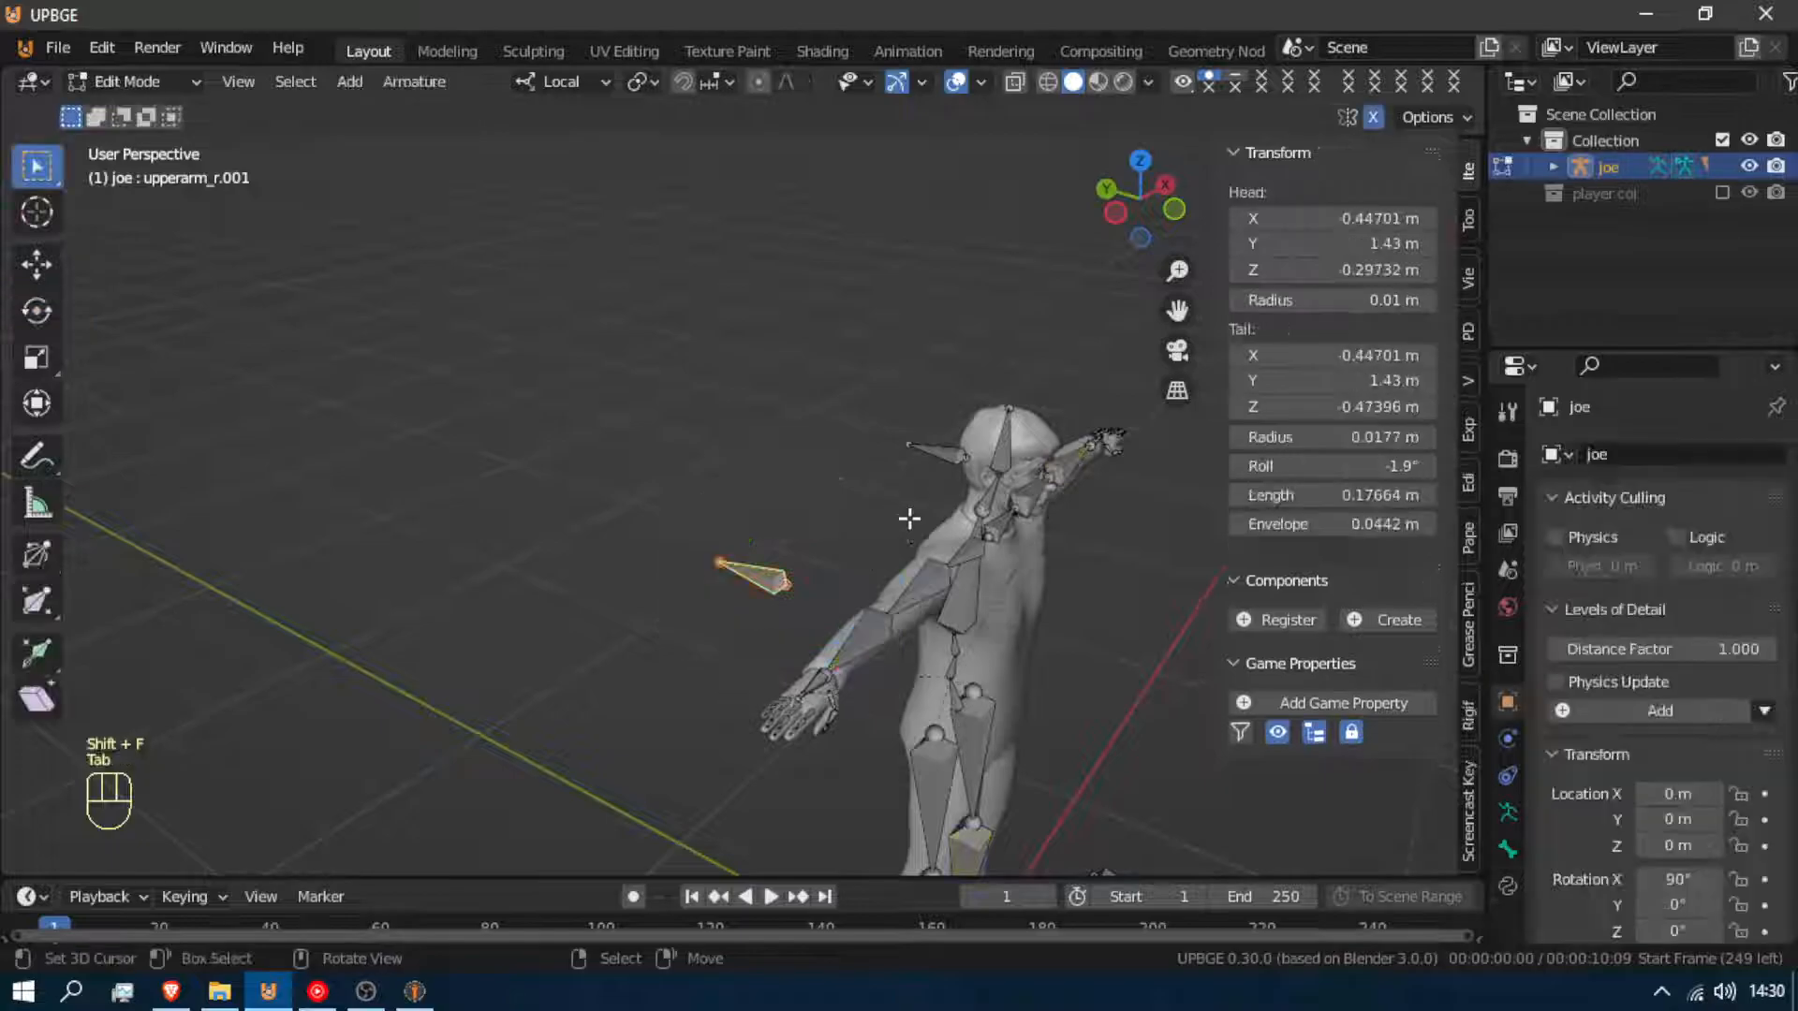
key(ctrl+p)
click(971, 740)
key(Tab)
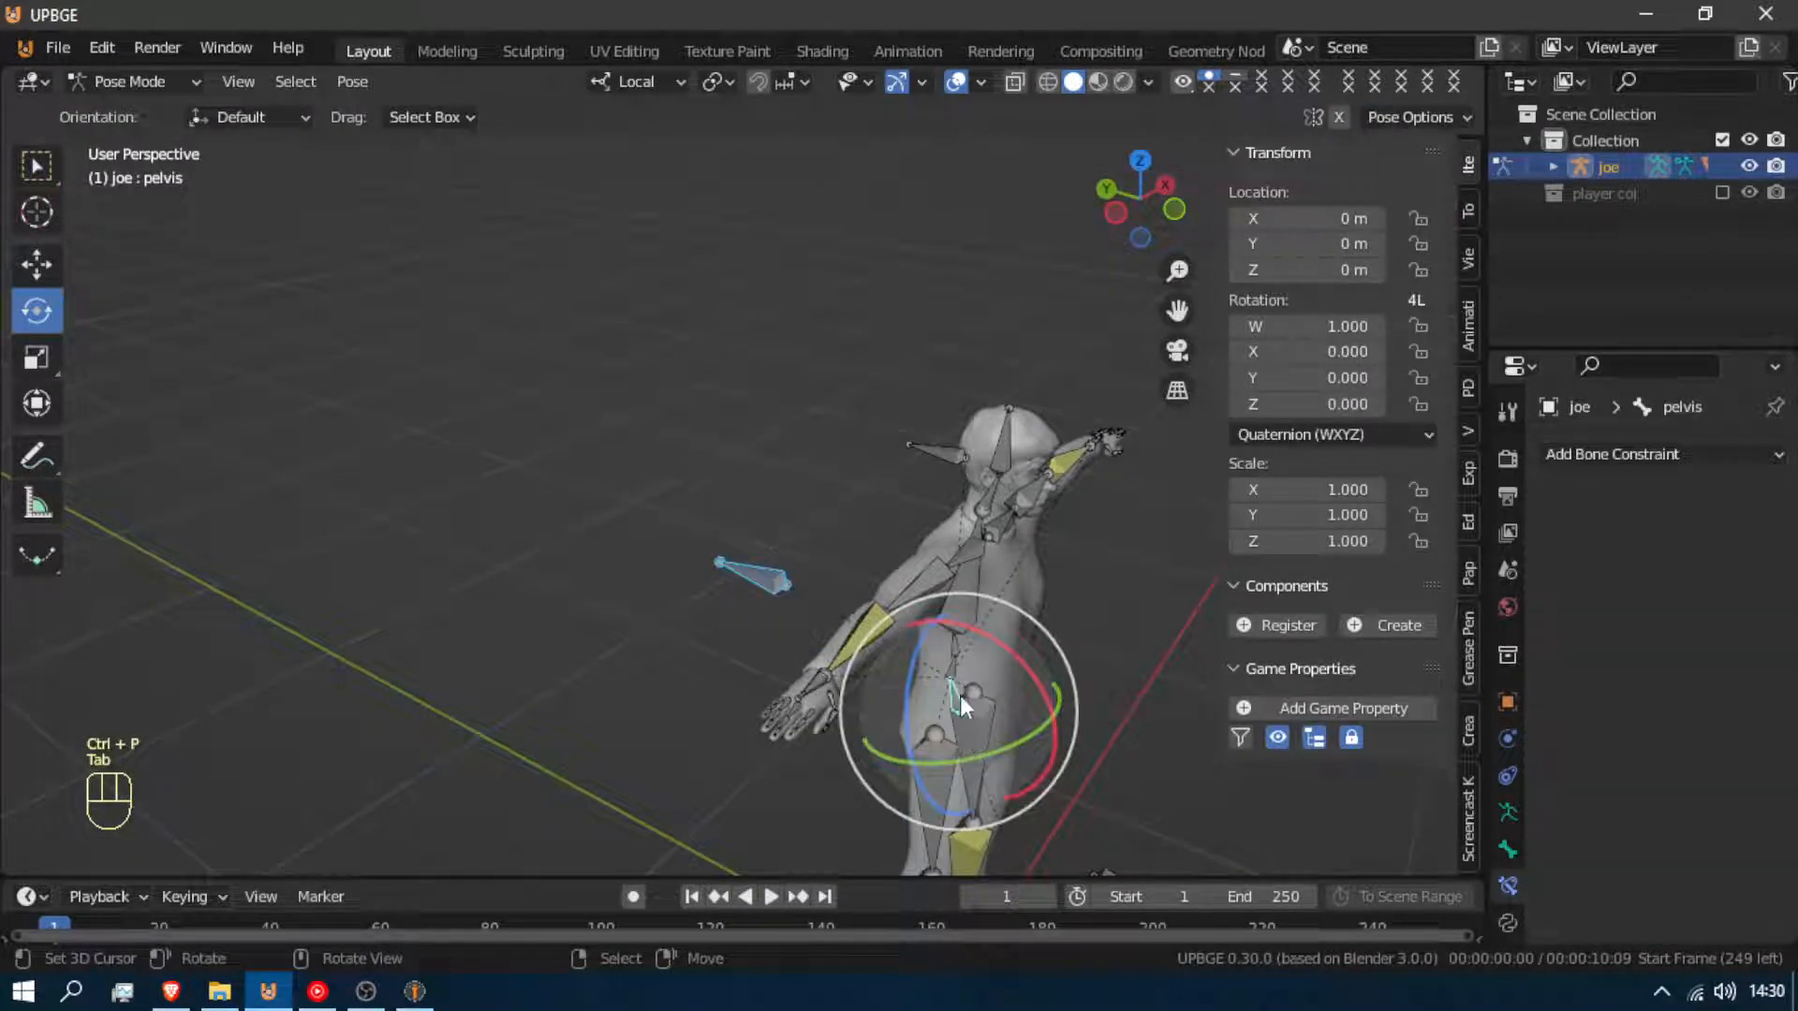
Test the elbow poles' parenting by lowering the pelvis bone along global Z, and cancel the move
right_click(962, 698)
key(g)
key(z)
right_click(959, 700)
right_click(955, 698)
key(g)
key(z)
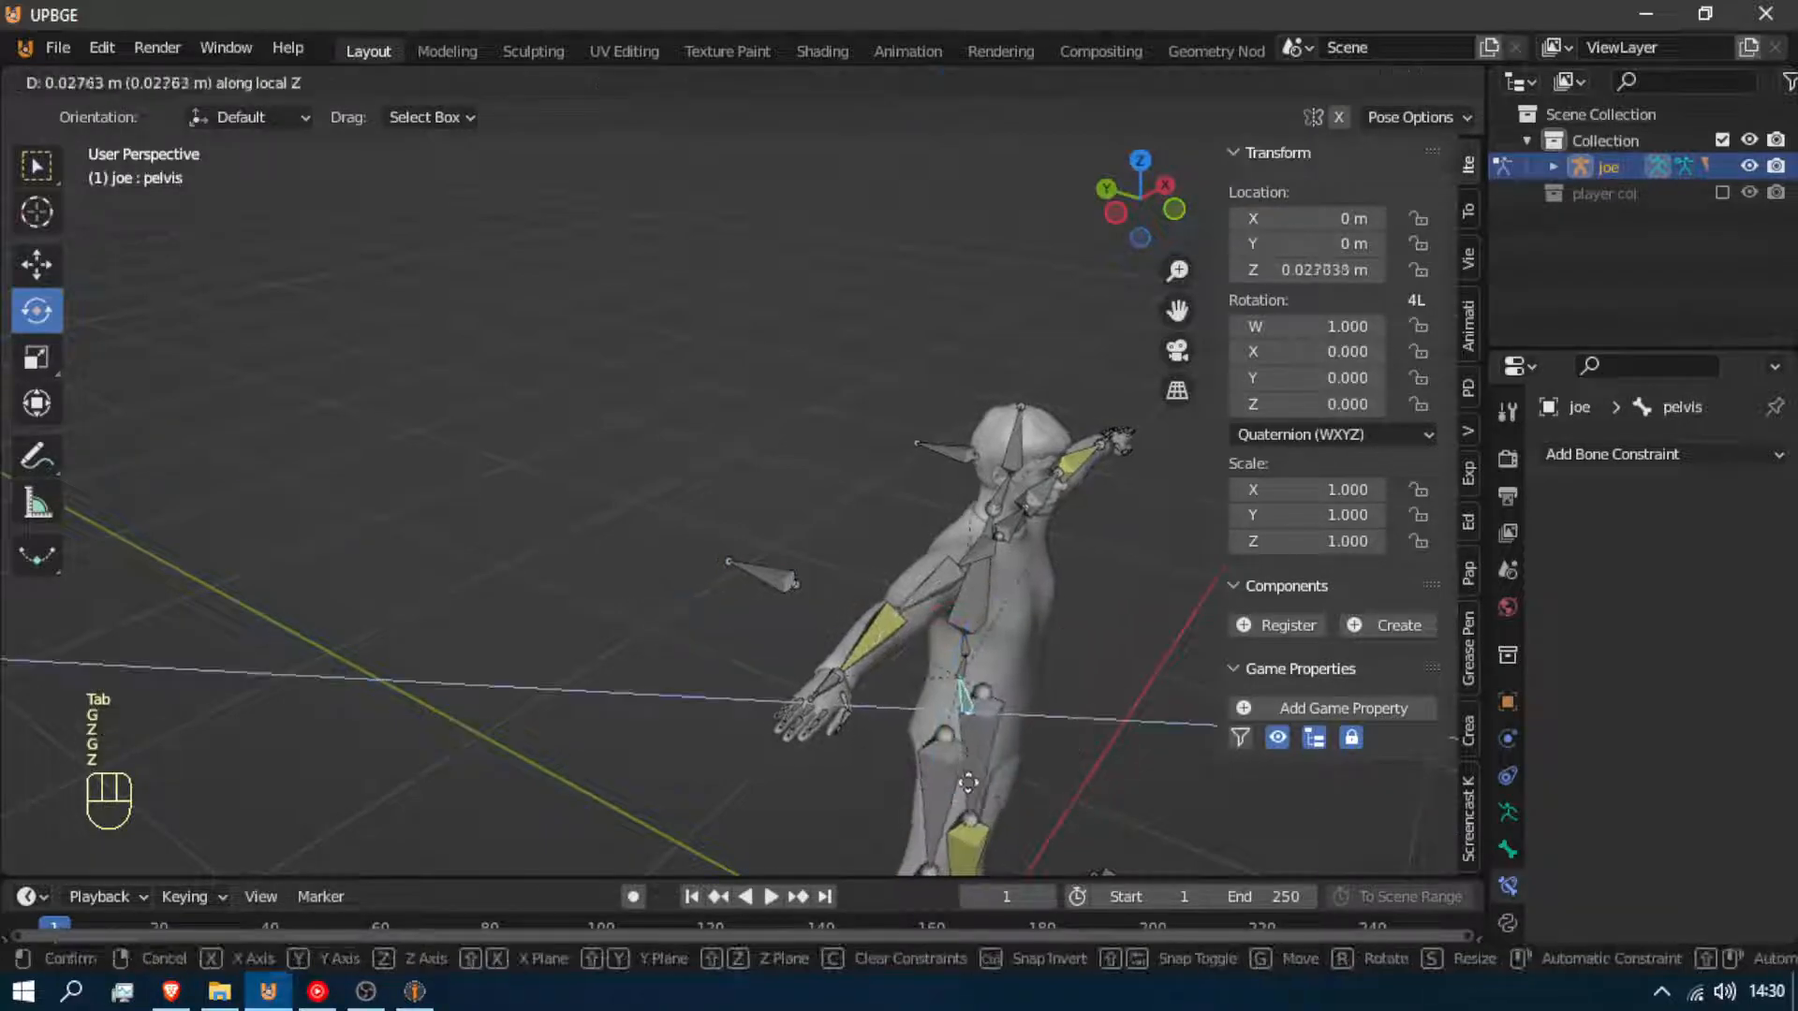
key(z)
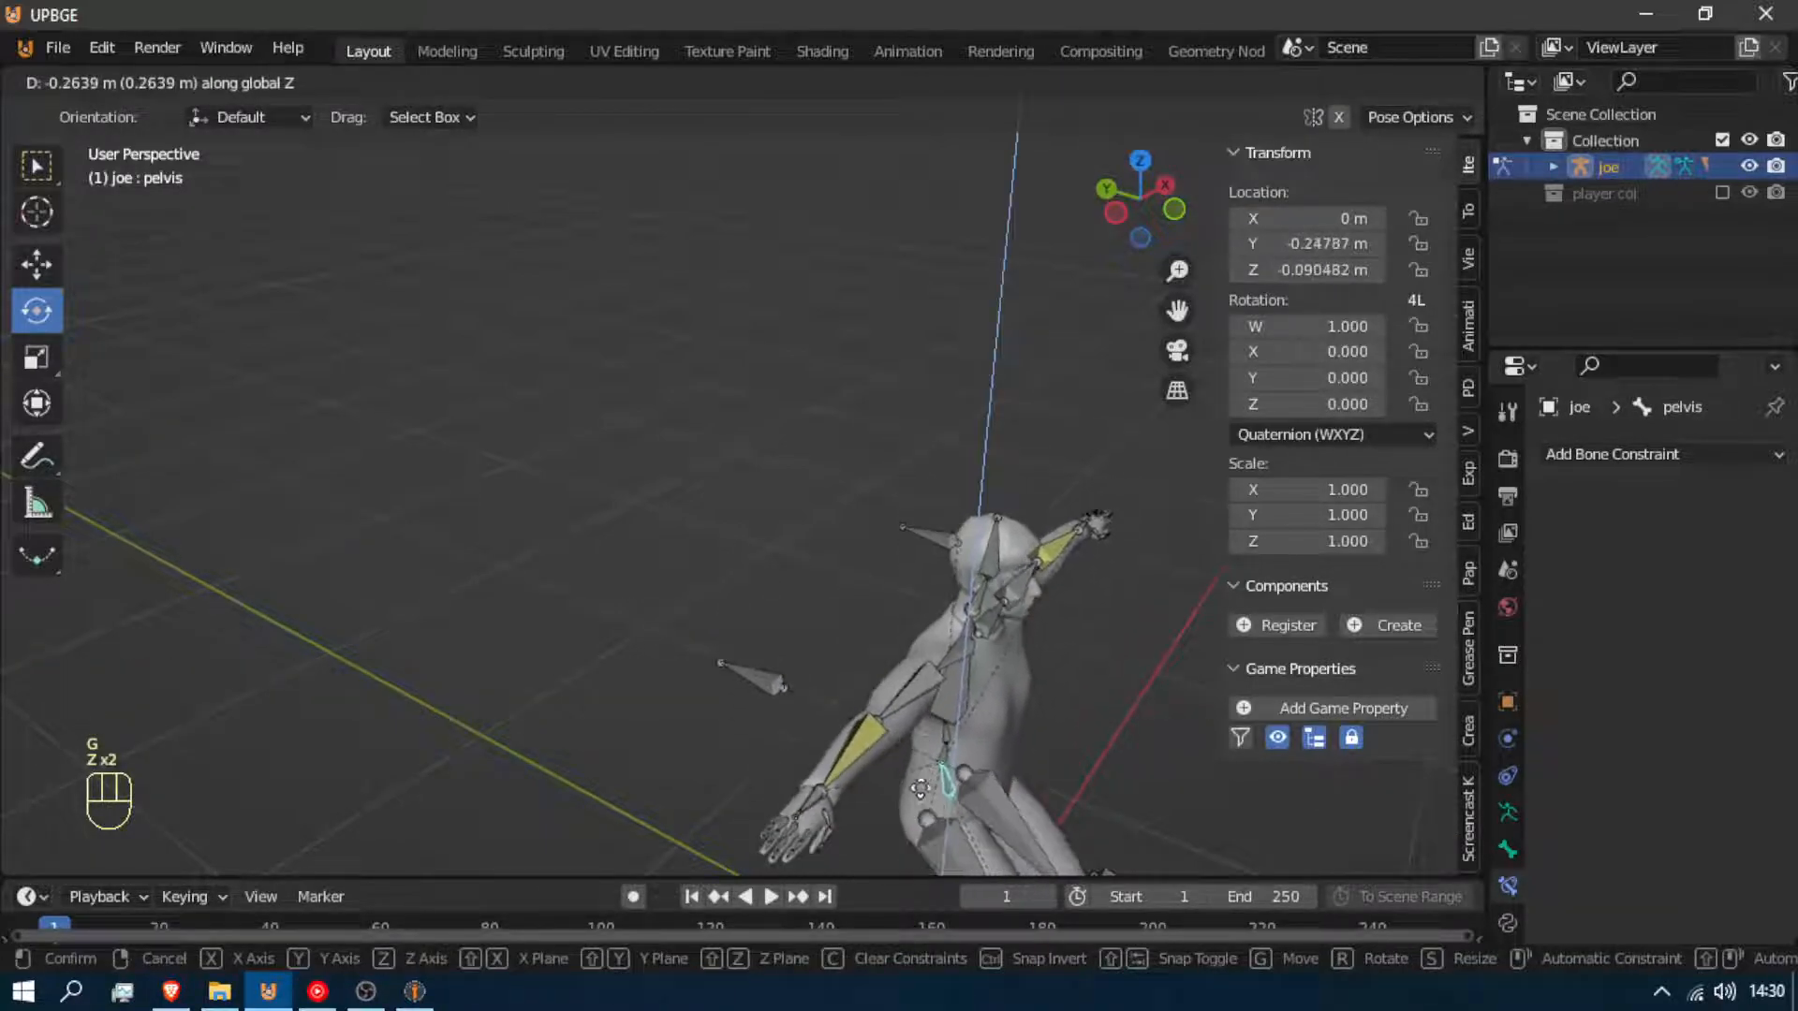
right_click(921, 779)
key(shift+f)
key(d)
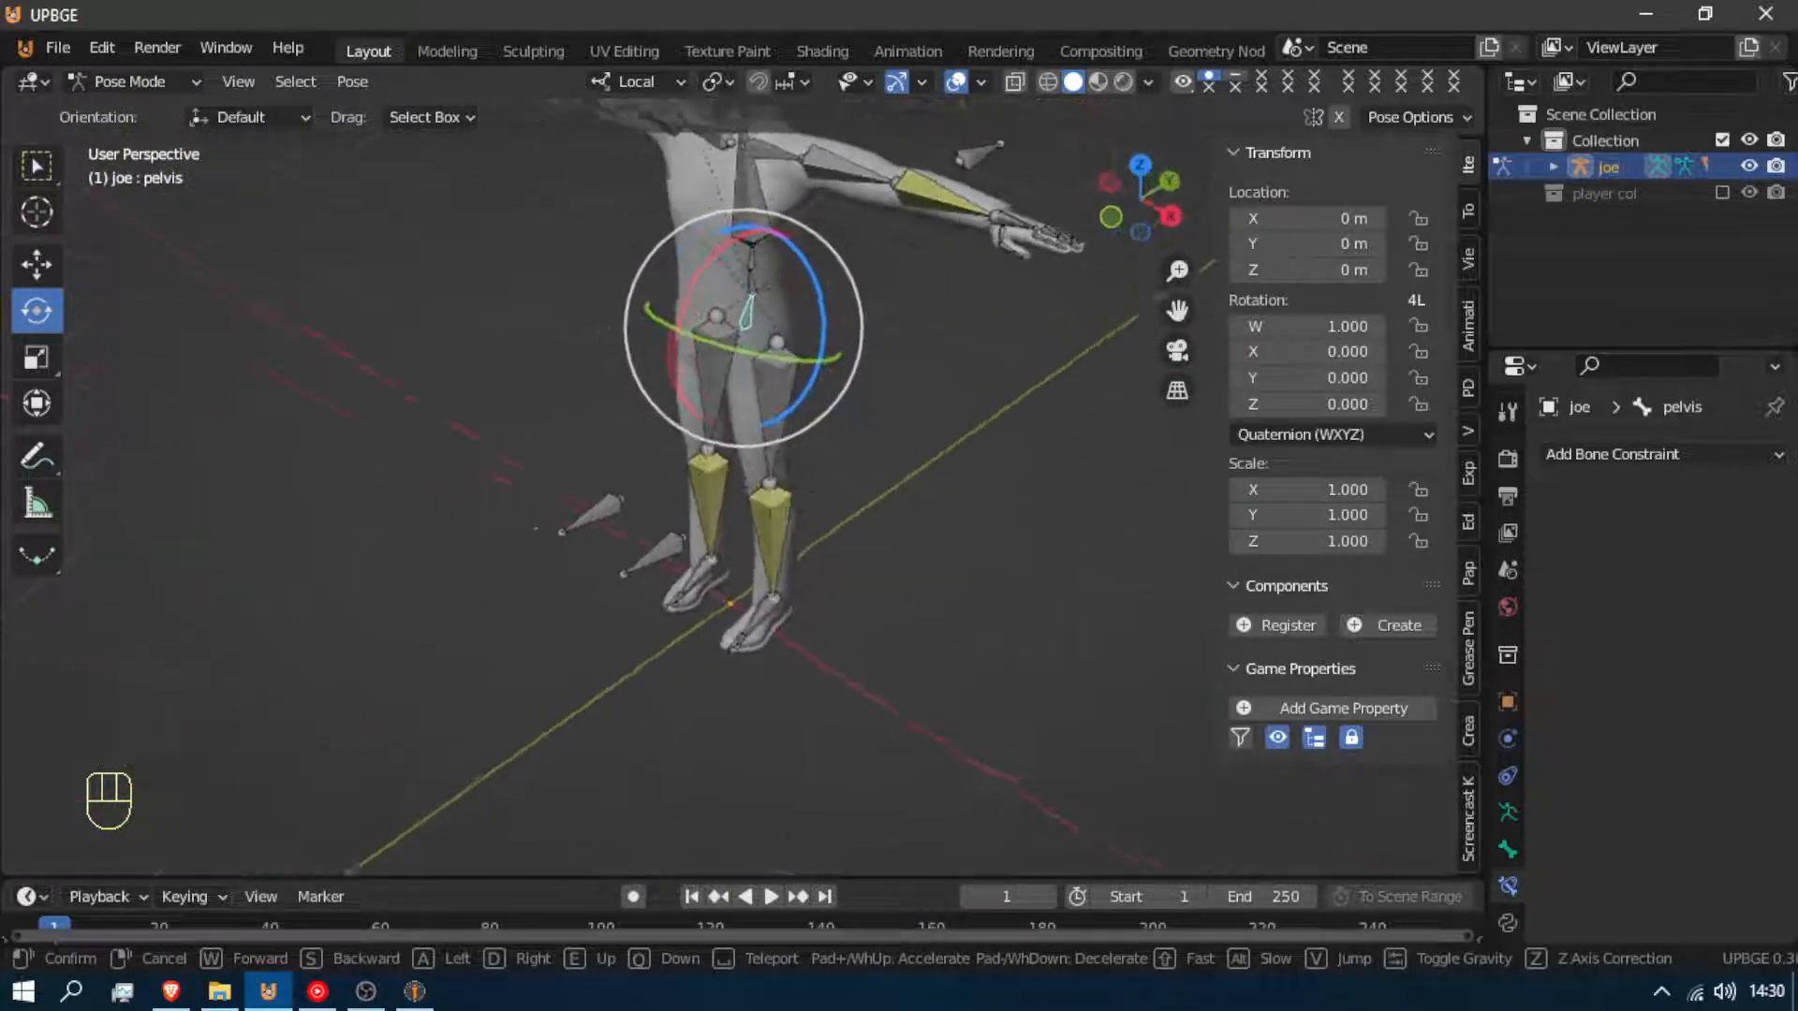
click(744, 487)
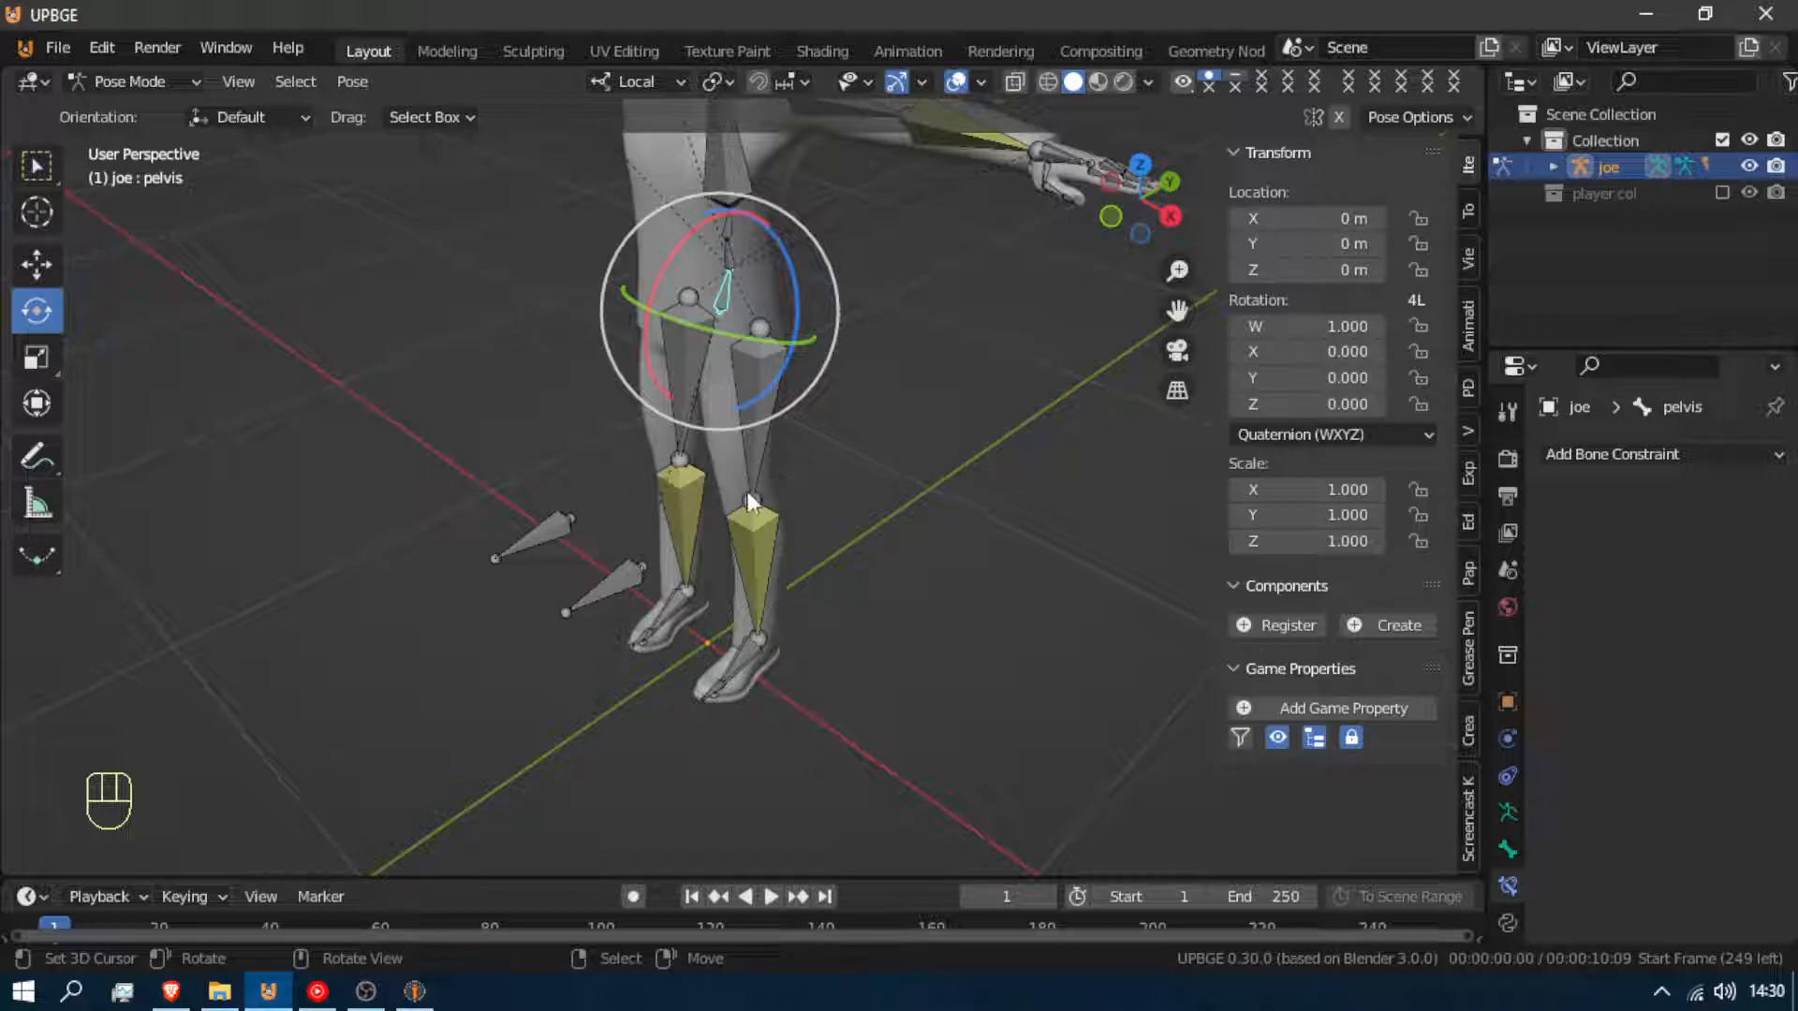
click(737, 672)
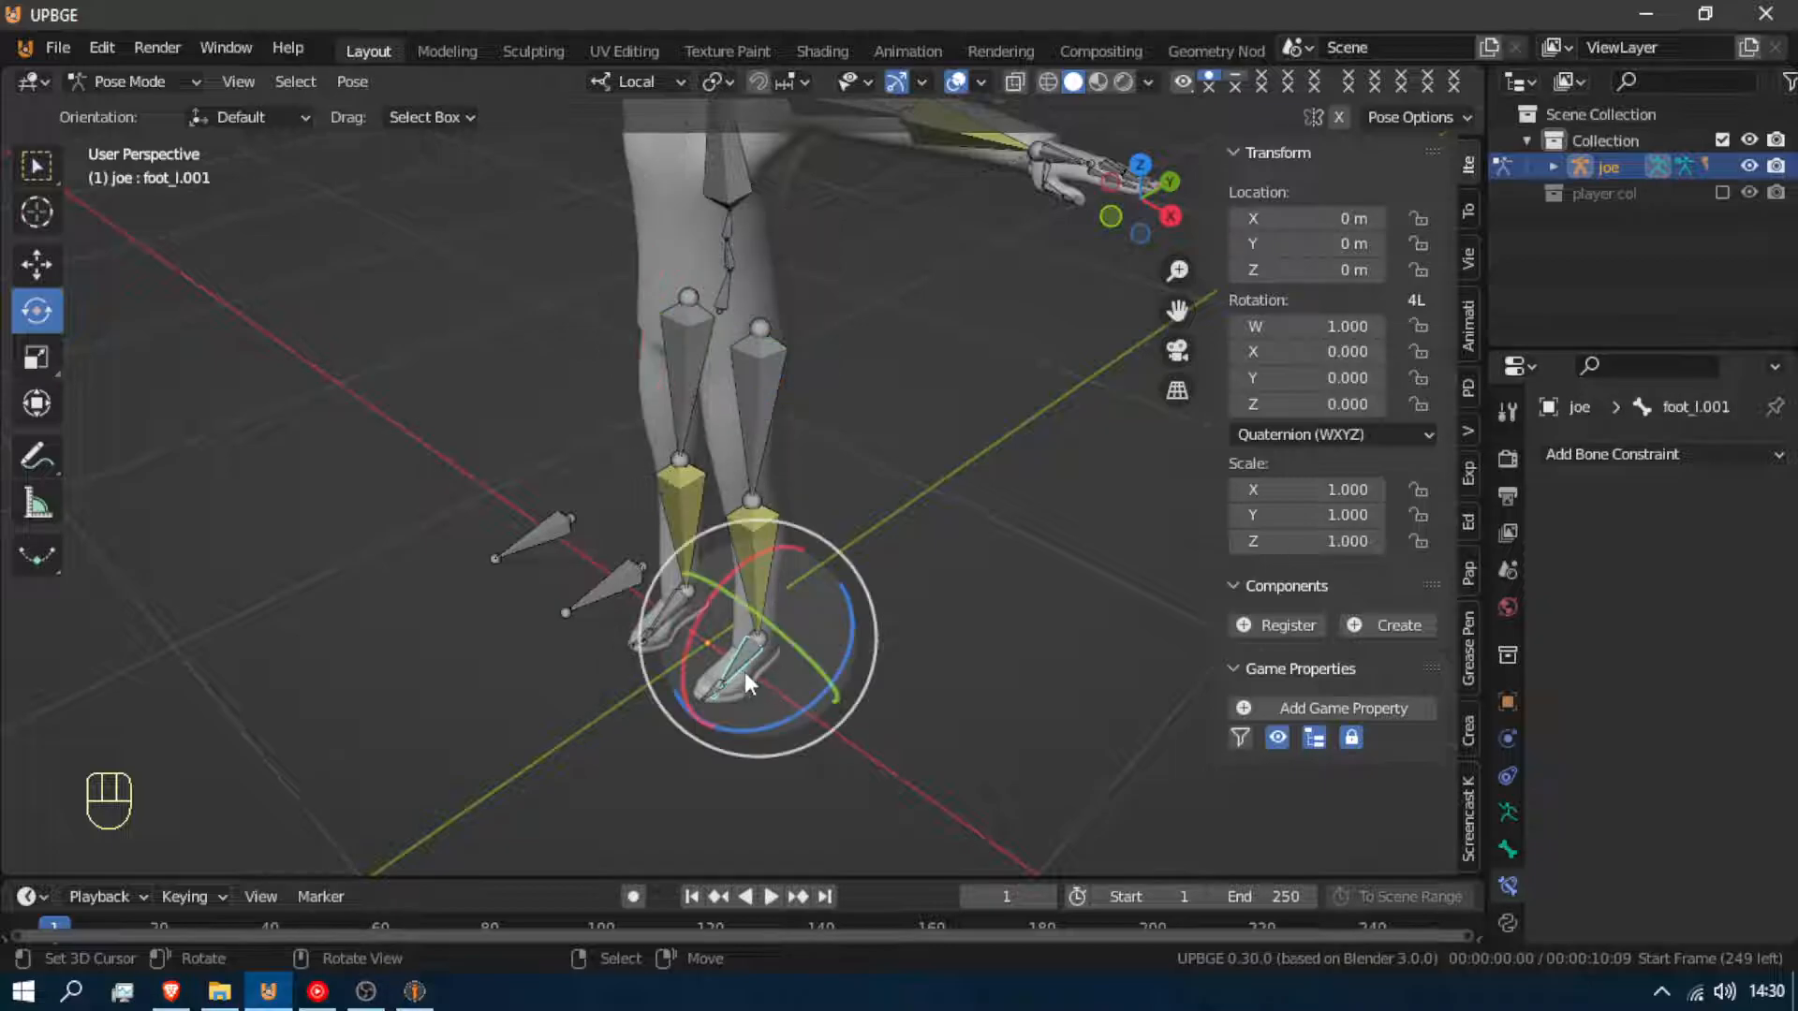
middle_drag(560, 590, 641, 582)
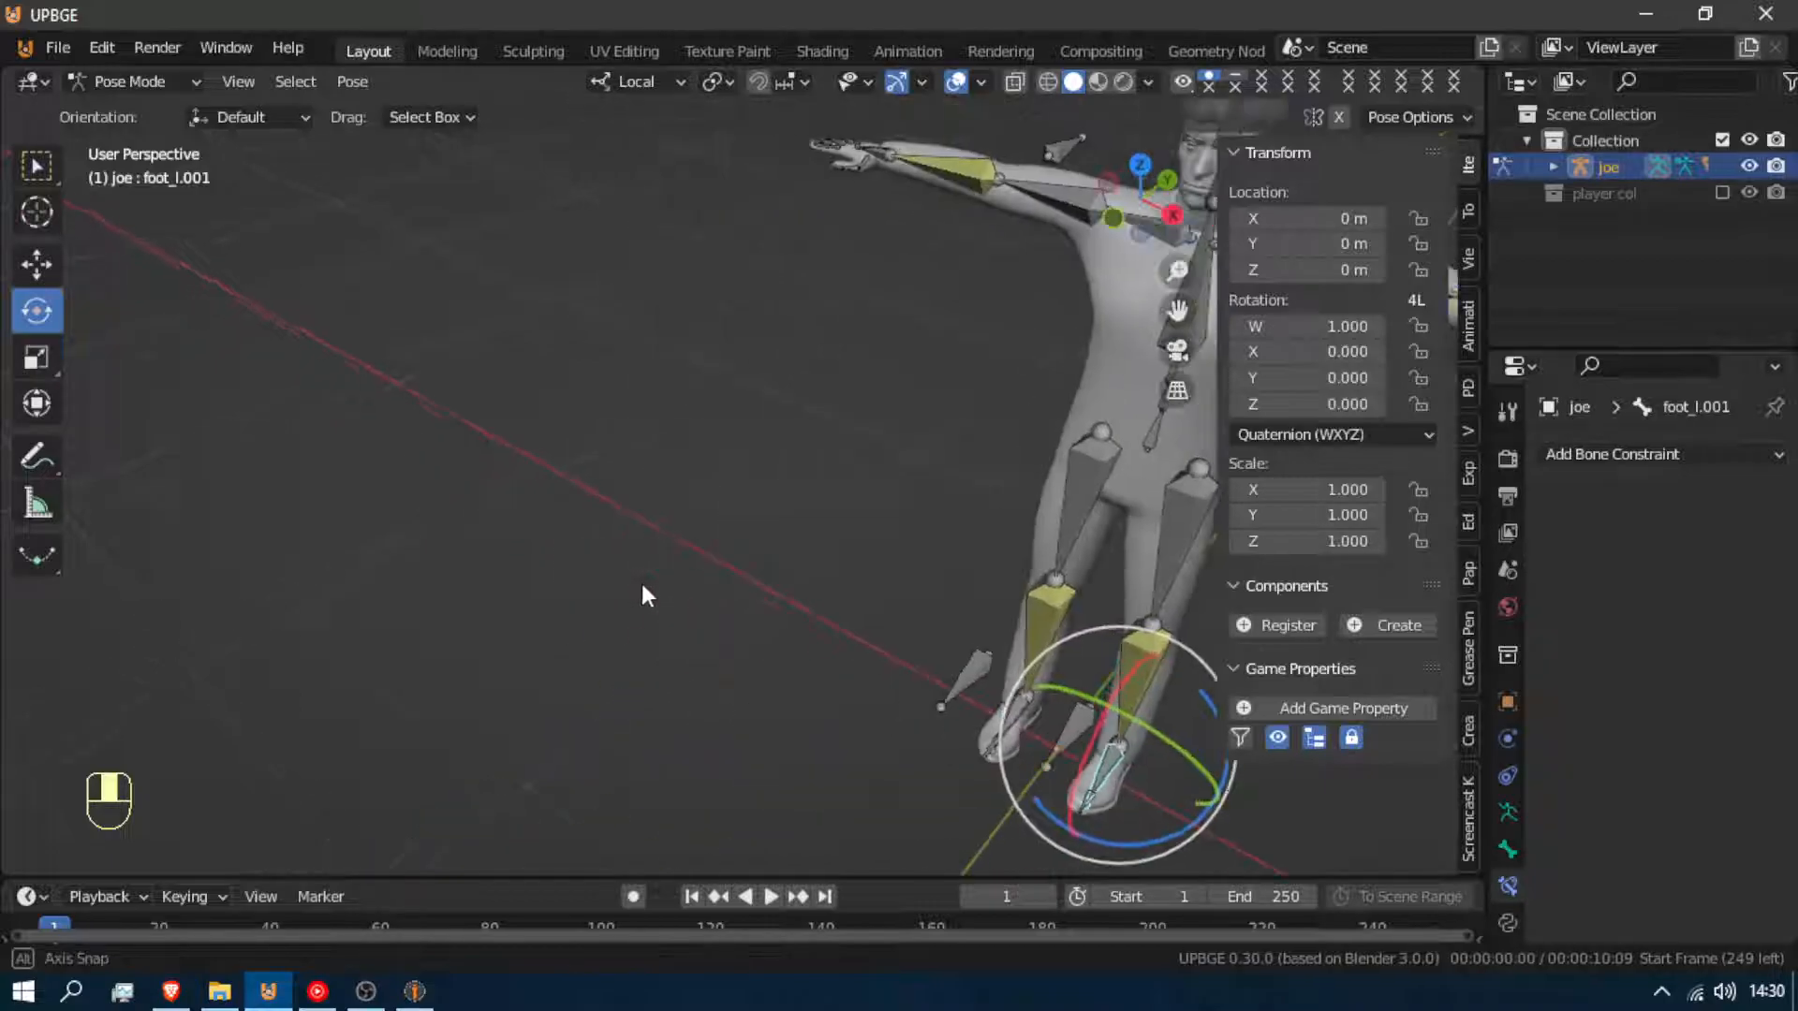
Move the calf and thigh bones of both legs and the upper and lower arm bones of both arms to the second bone layer
key(shift+f)
click(743, 488)
click(803, 543)
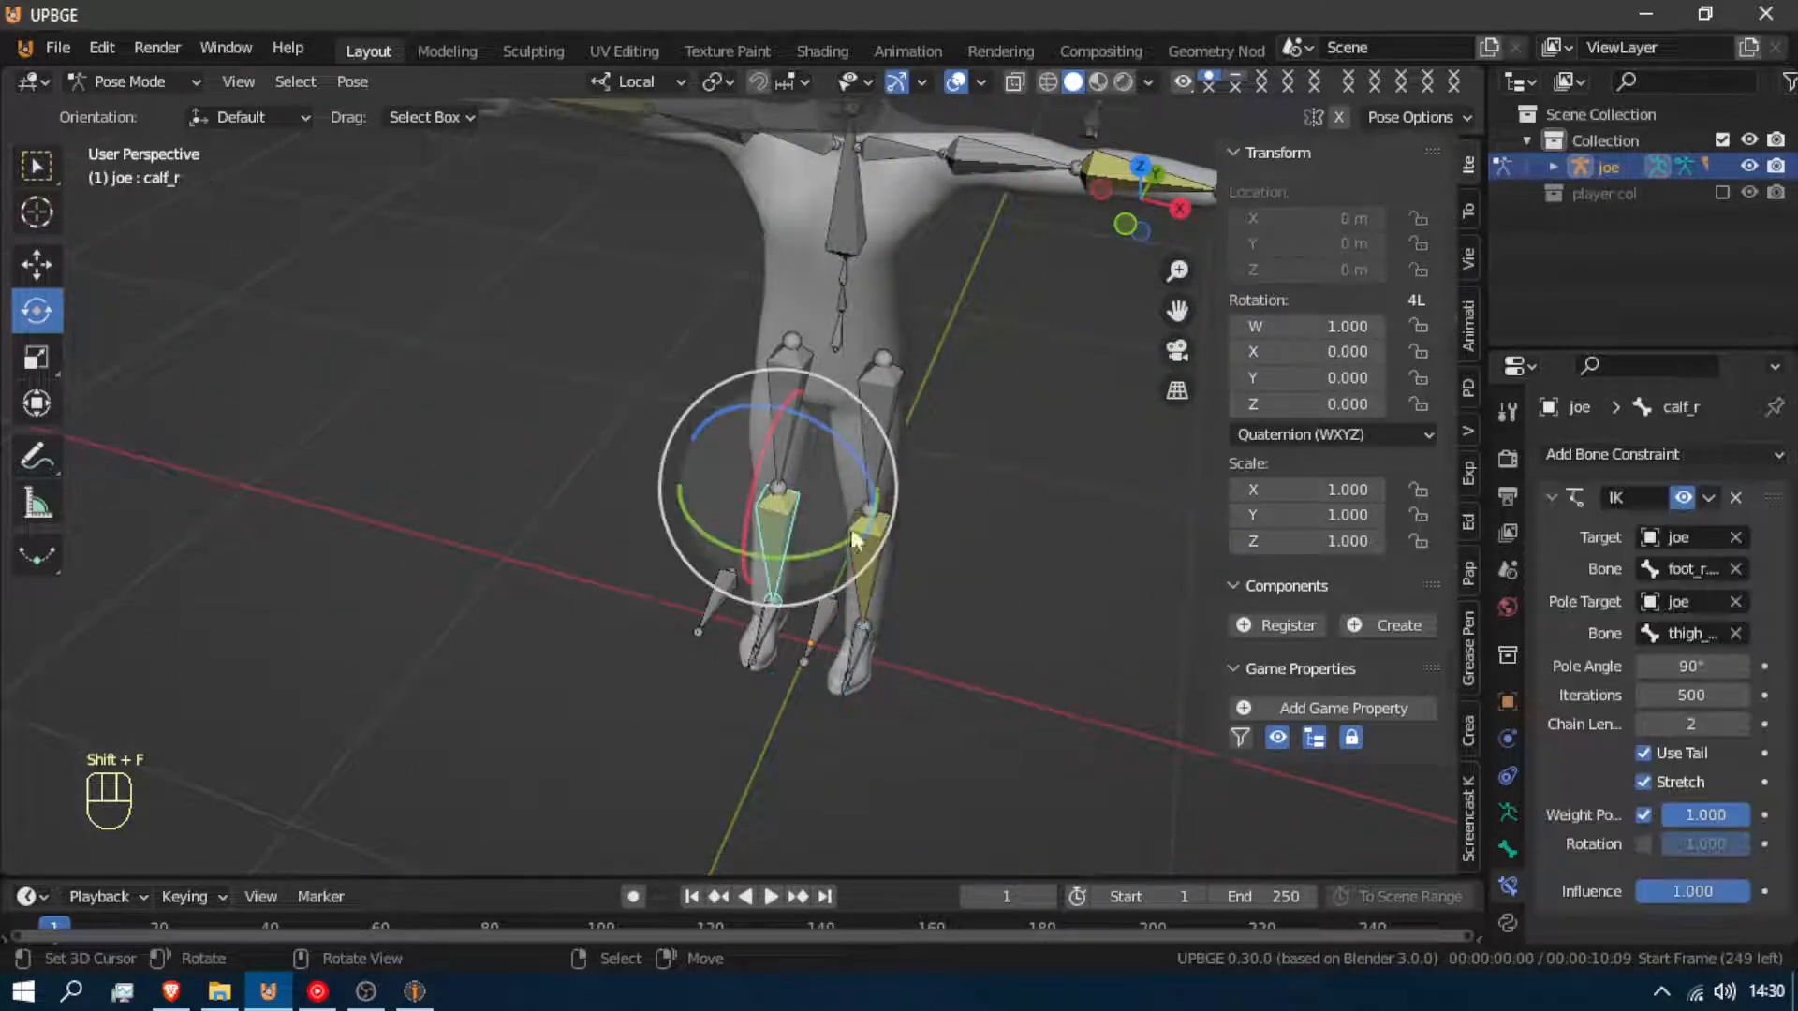
shift+click(877, 541)
click(871, 441)
middle_drag(803, 401, 761, 457)
shift+click(744, 594)
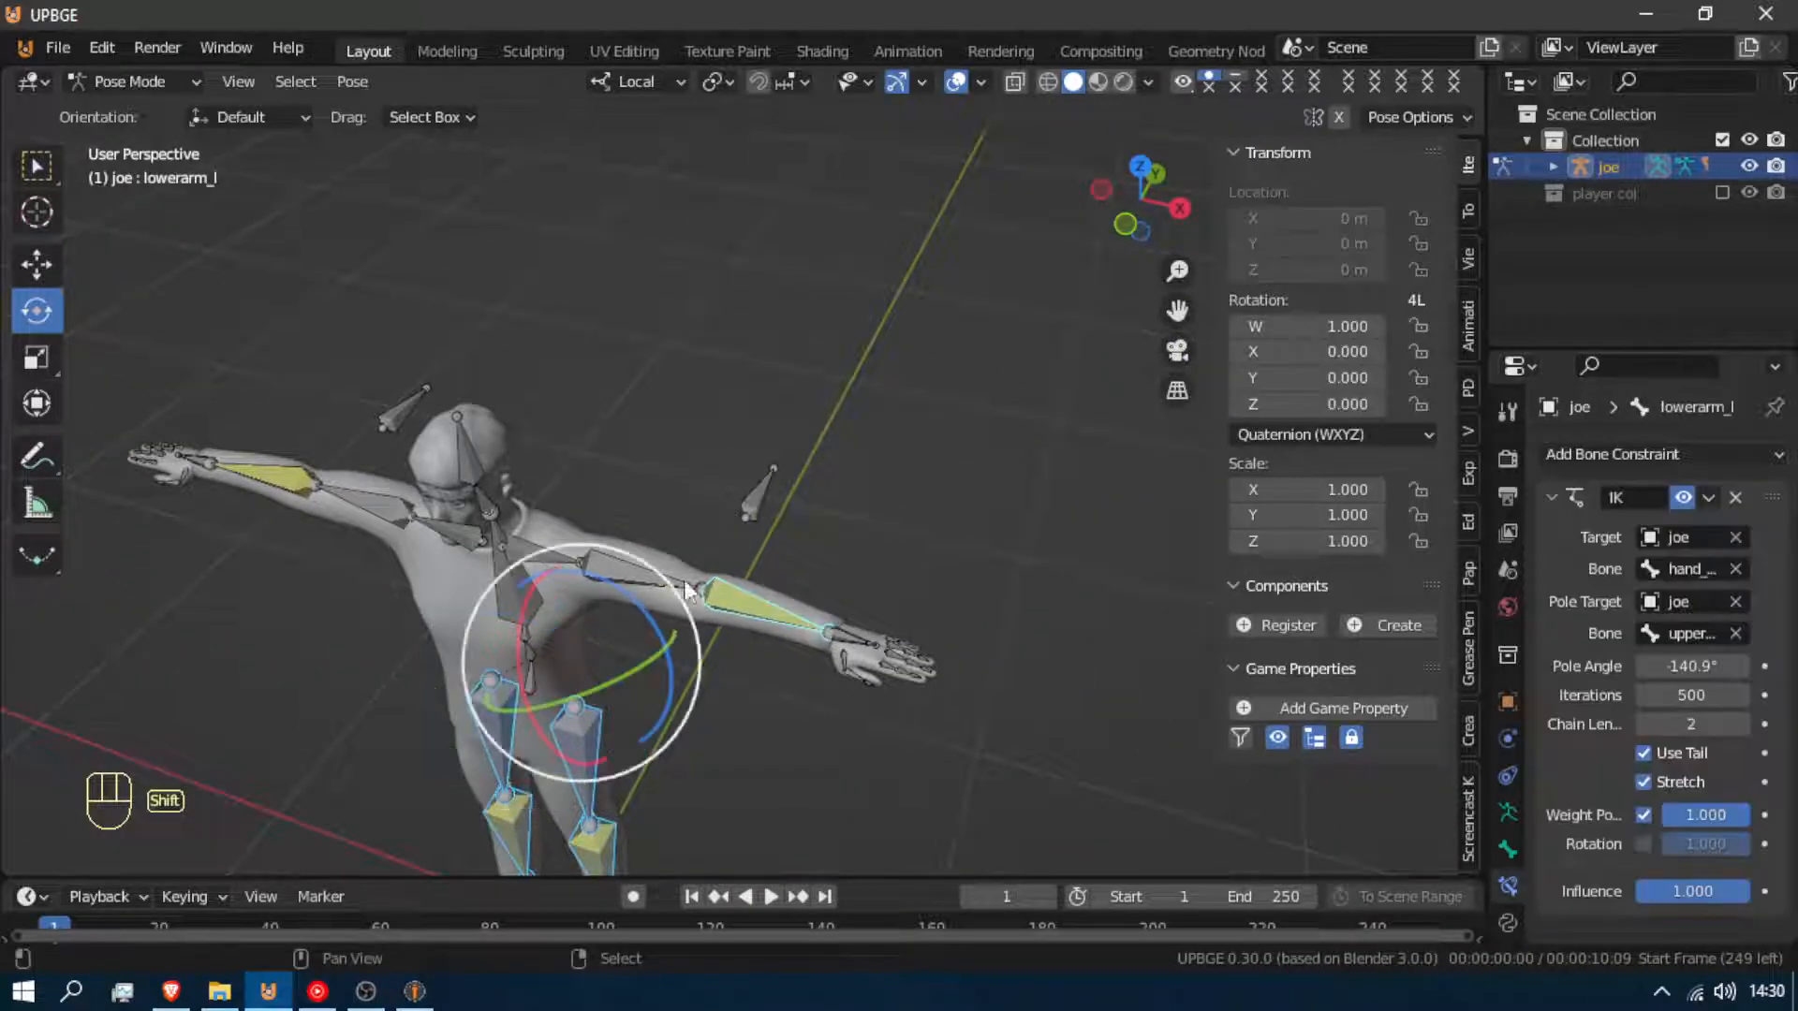
shift+click(649, 571)
key(shift+f)
key(w)
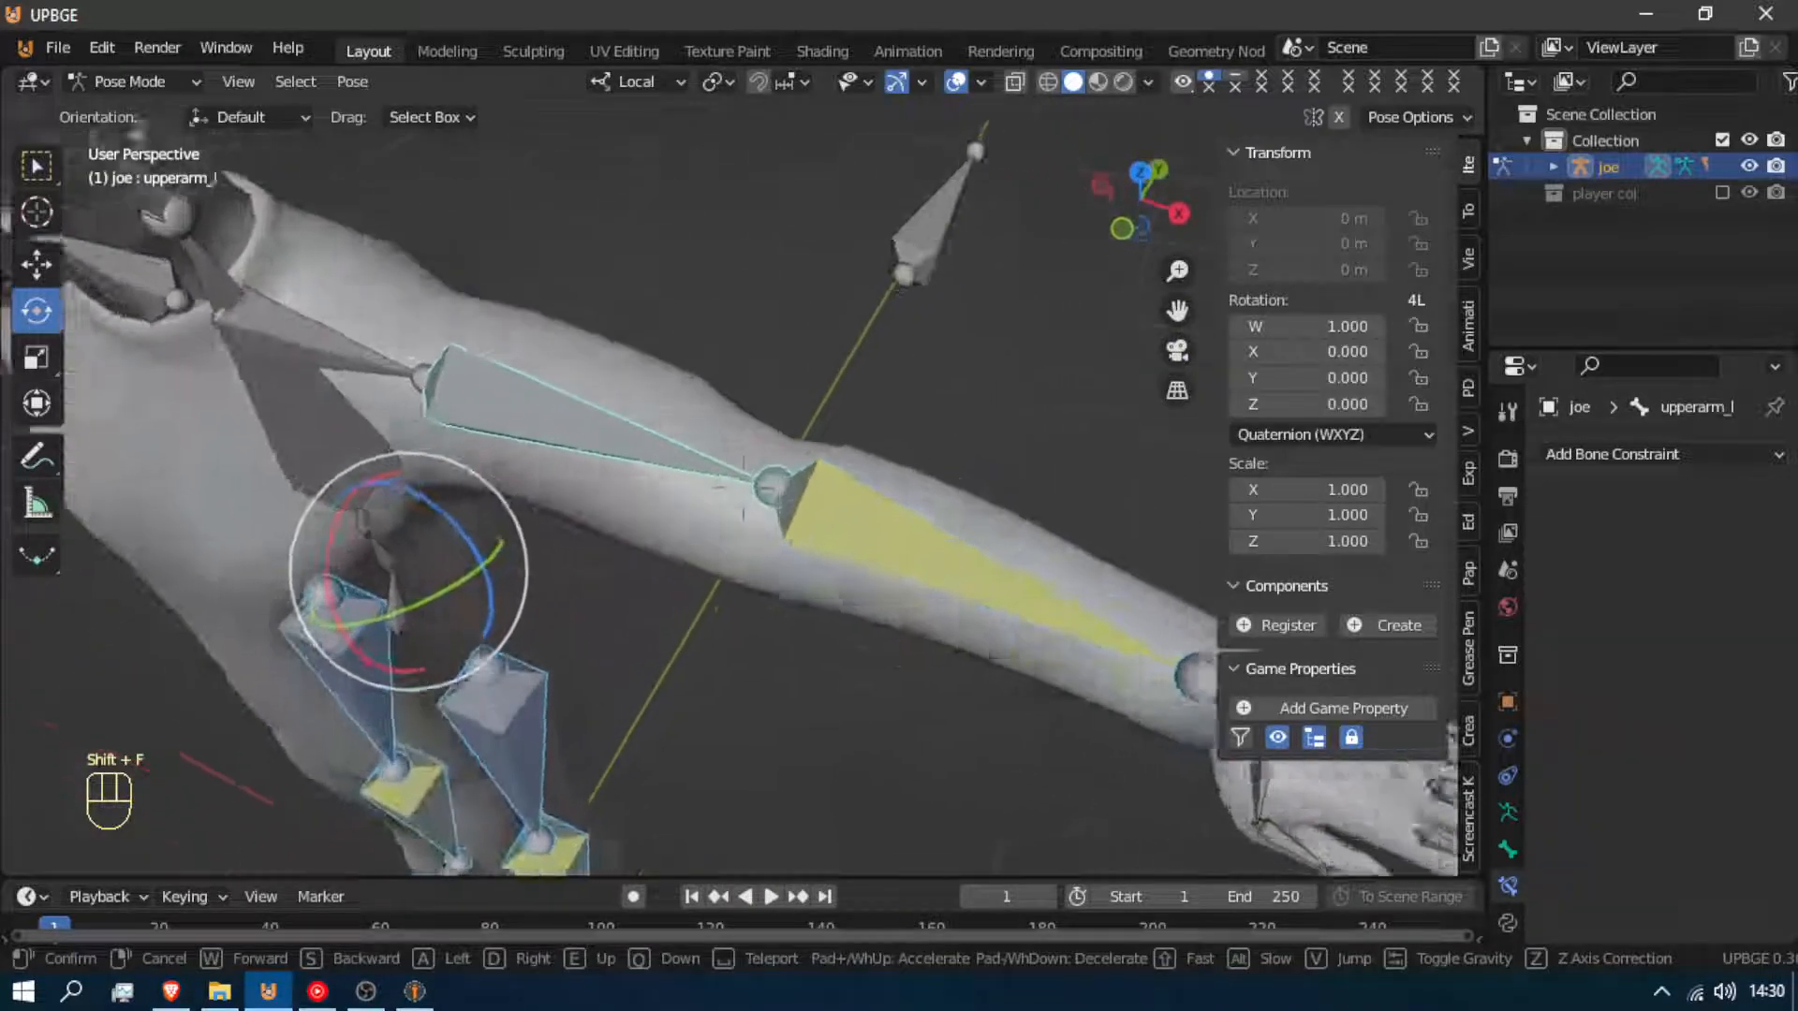
key(s)
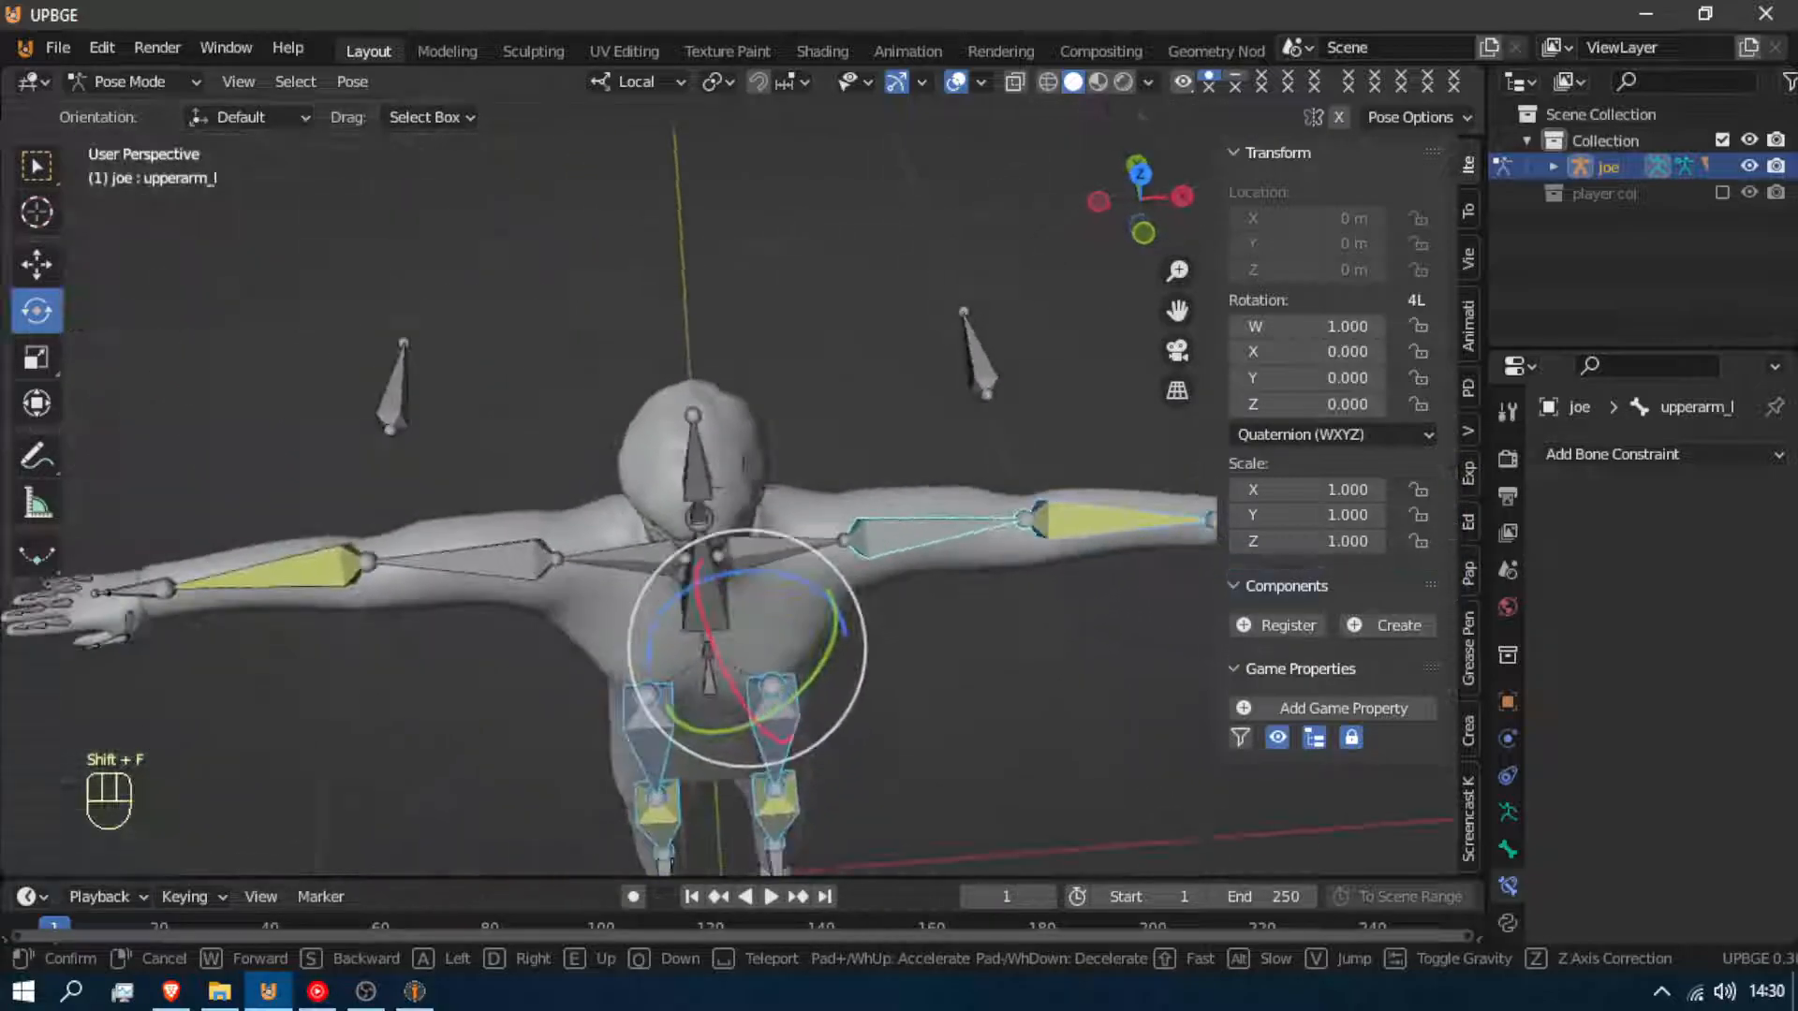
click(470, 559)
shift+right_click(473, 563)
shift+right_click(350, 565)
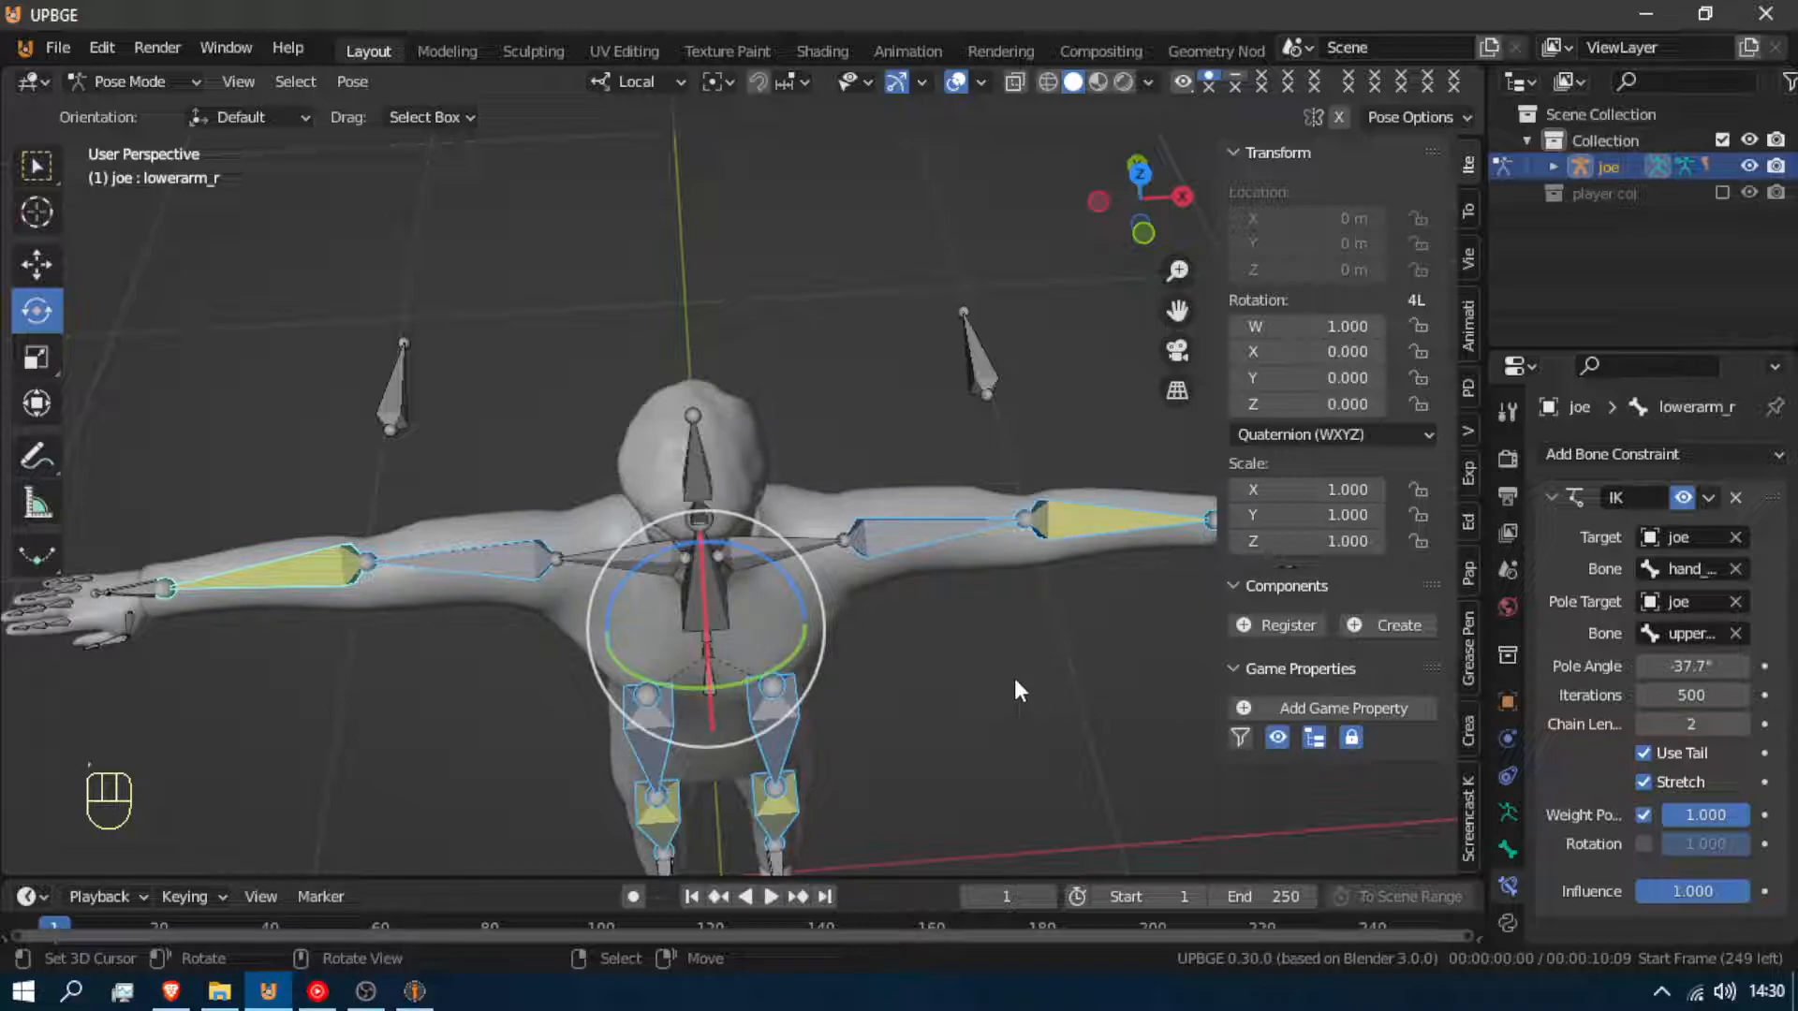
key(m)
click(1049, 747)
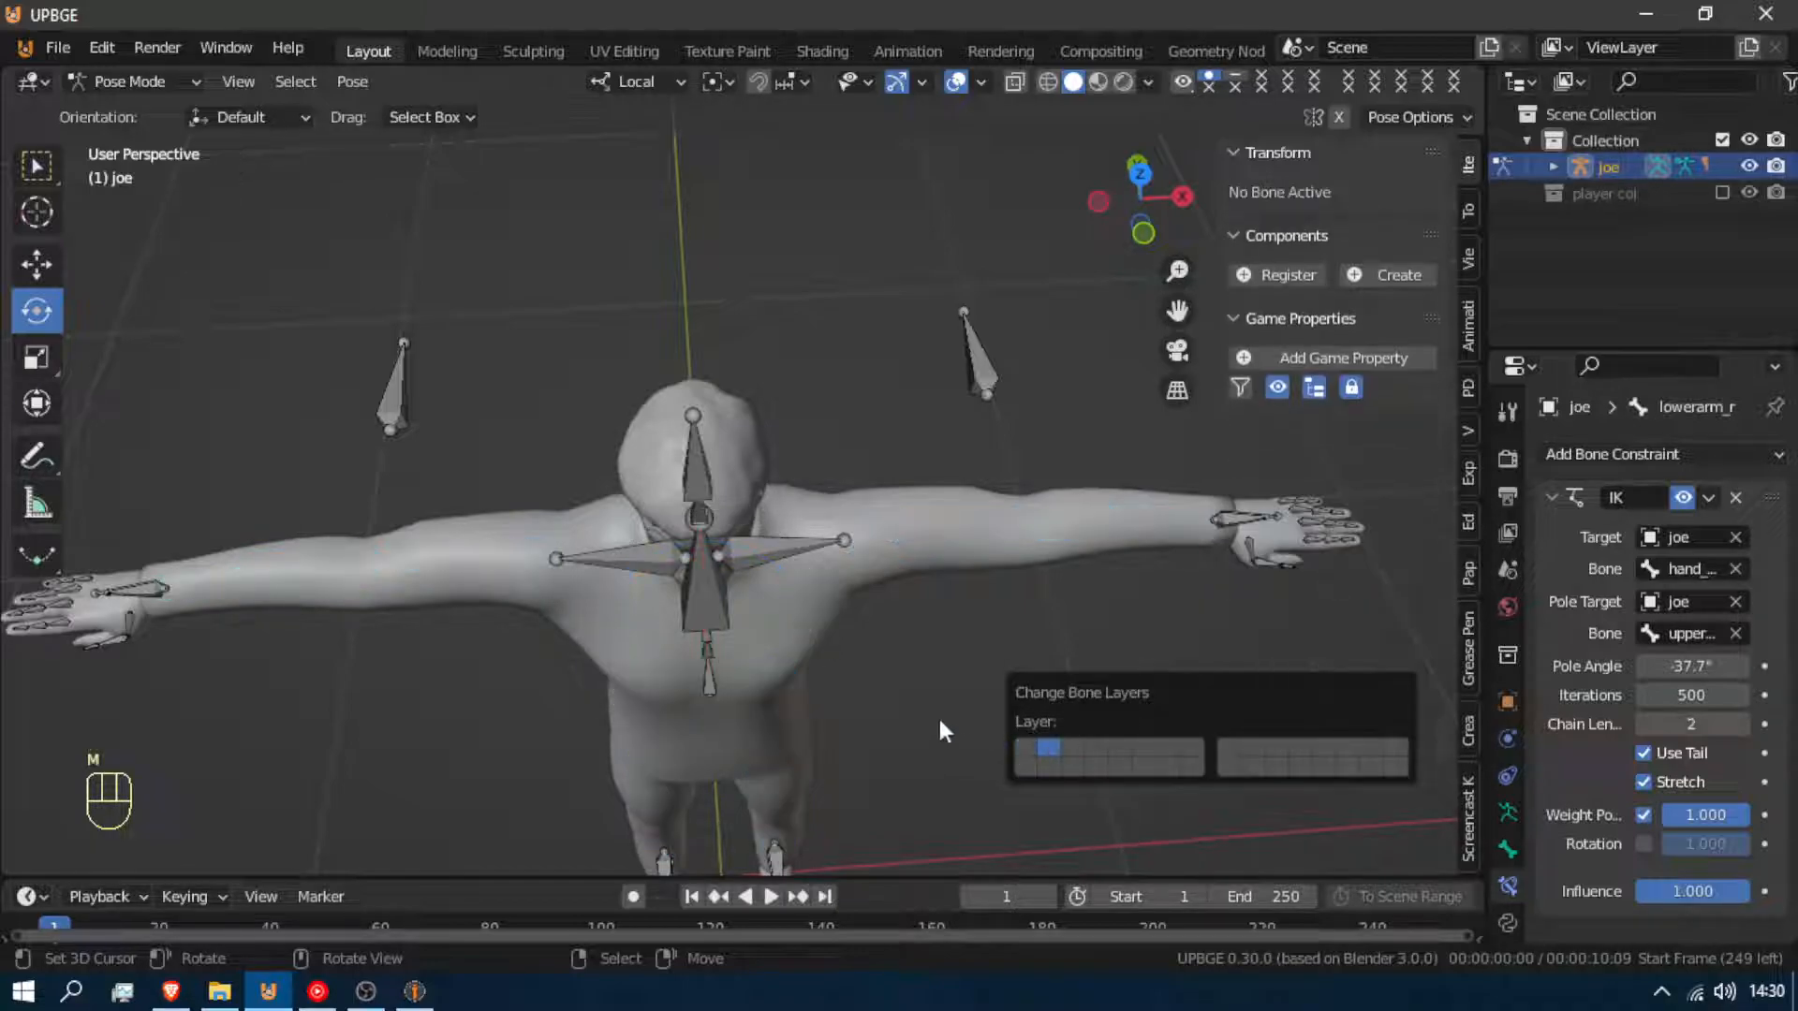
Move the two shoulder bones clavicle_l and clavicle_r to the second bone layer
right_click(767, 555)
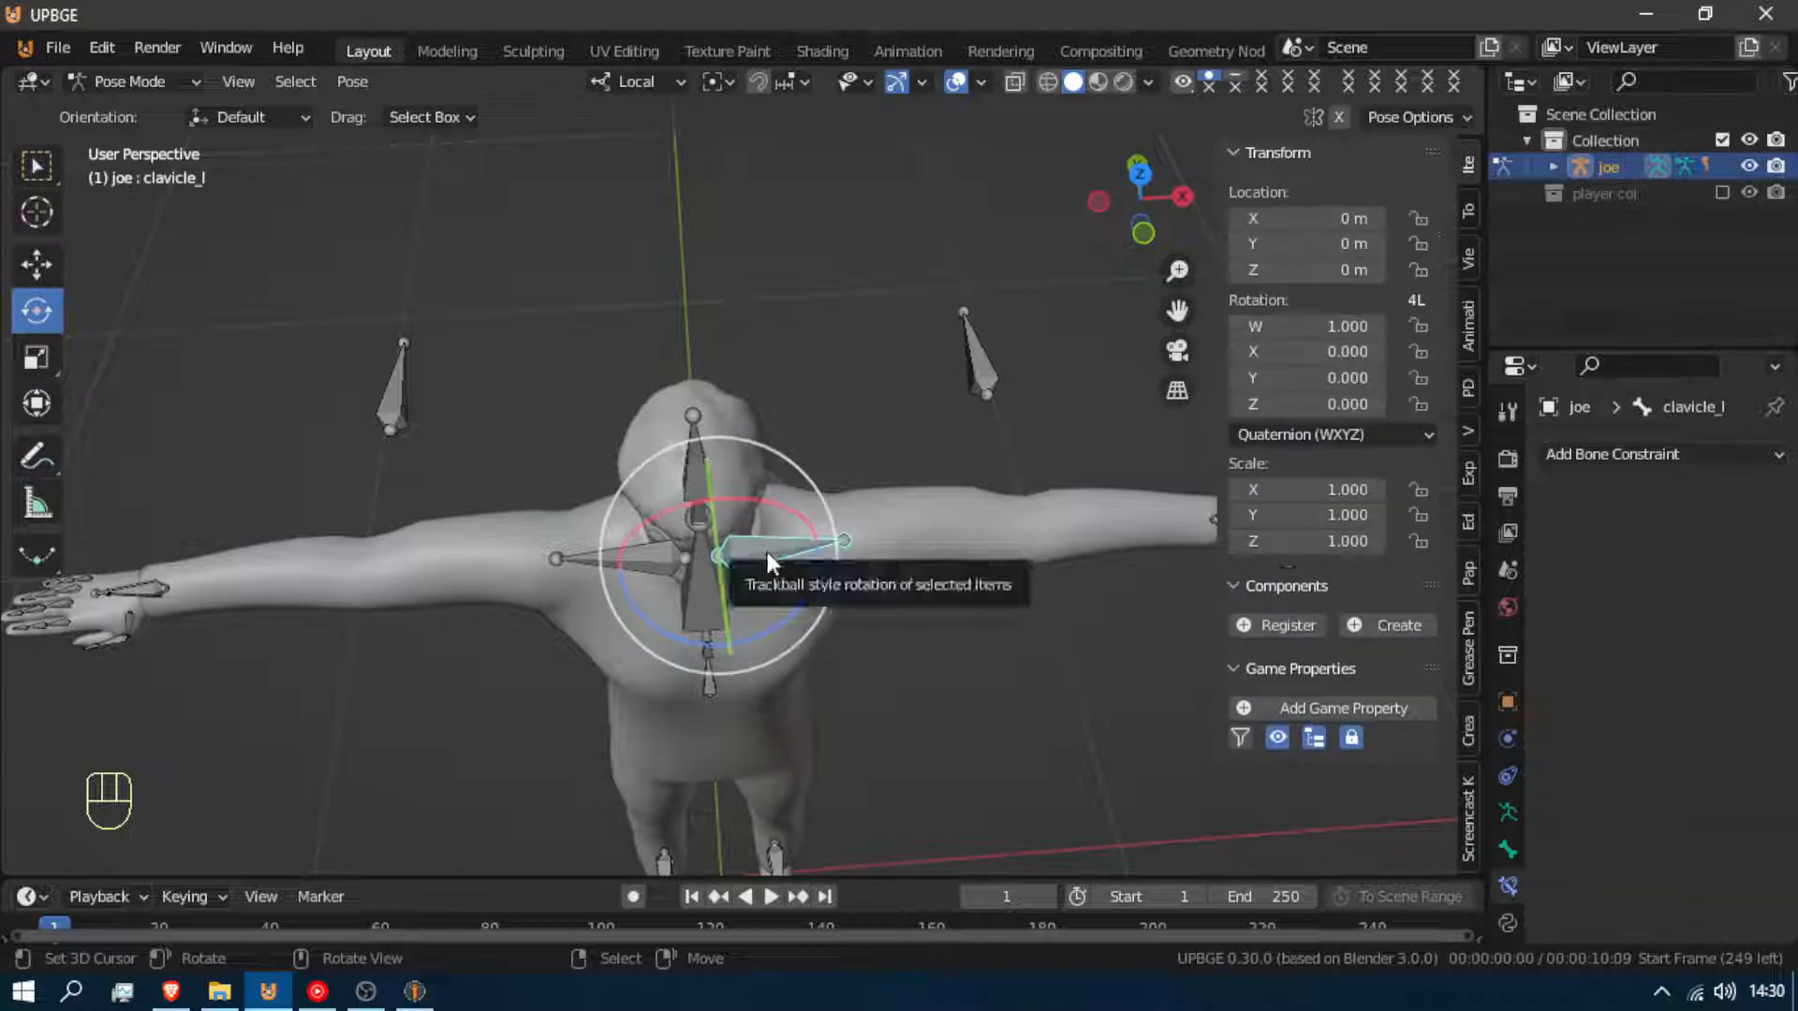
shift+right_click(640, 548)
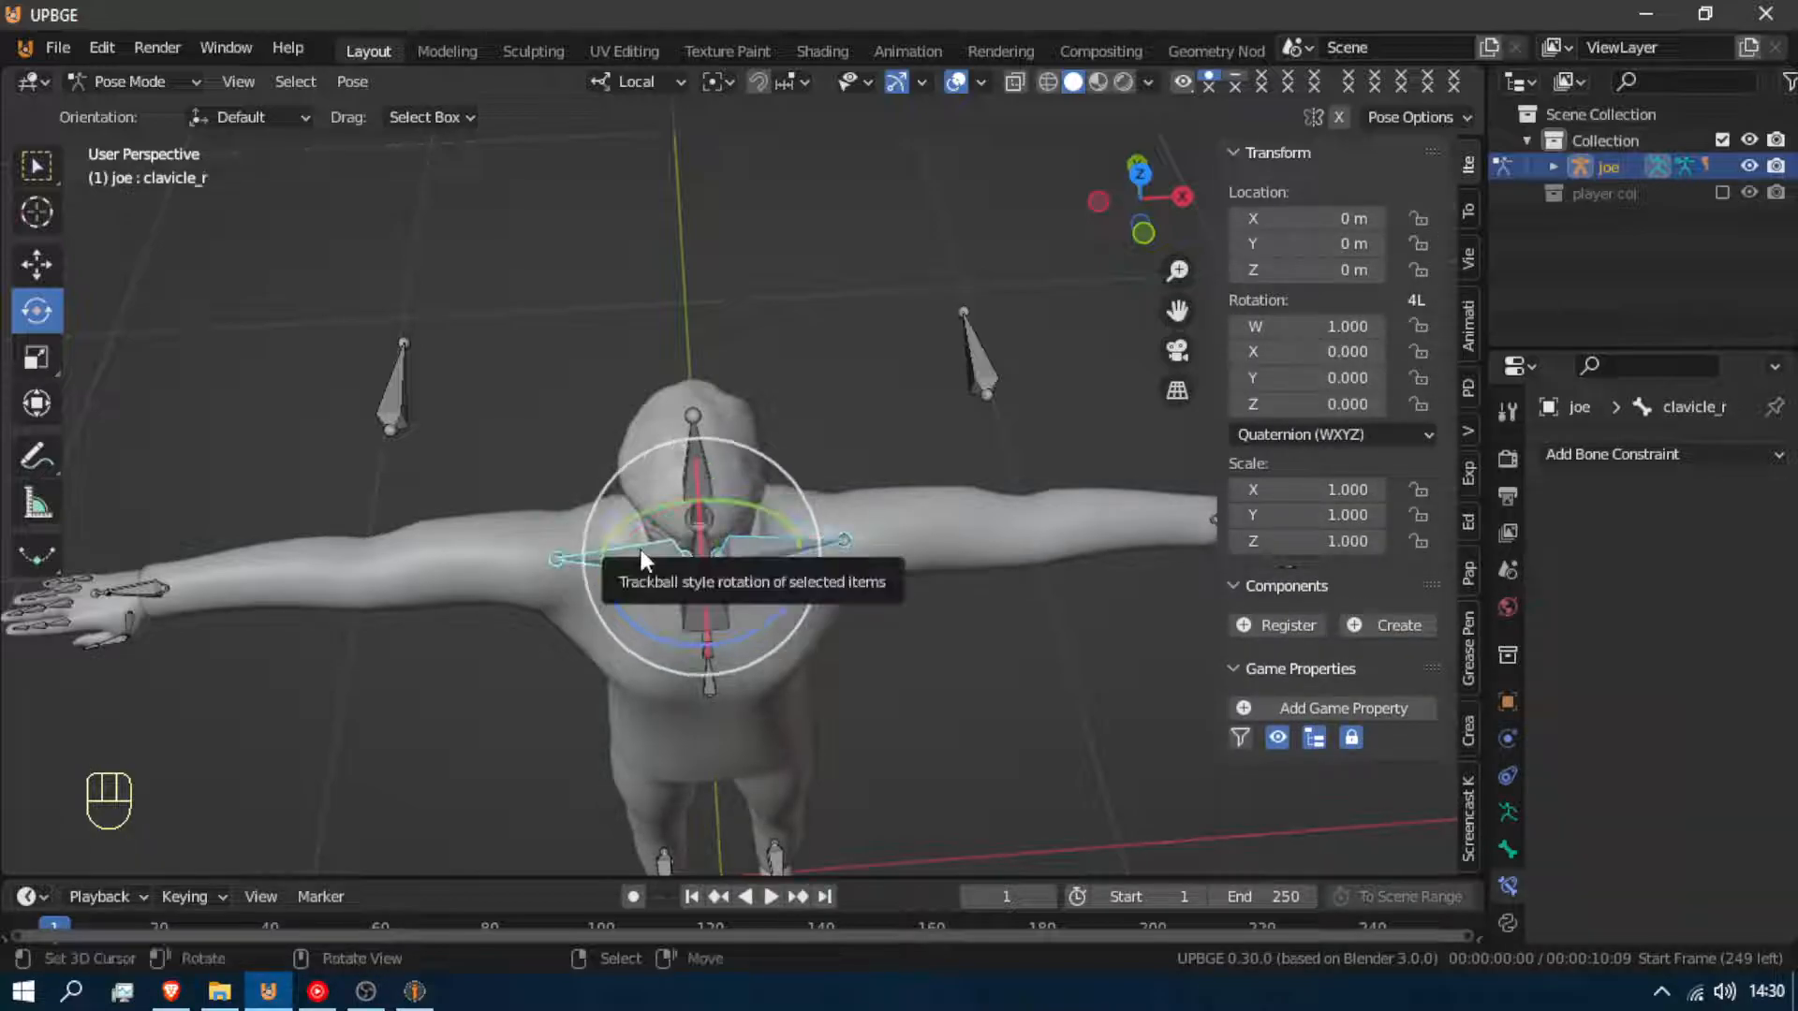
key(m)
click(676, 621)
Identify the constrained right hand bone hand_r with a cancelled test move, and send it to the second bone layer
right_click(150, 586)
key(g)
right_click(165, 581)
right_click(149, 583)
key(g)
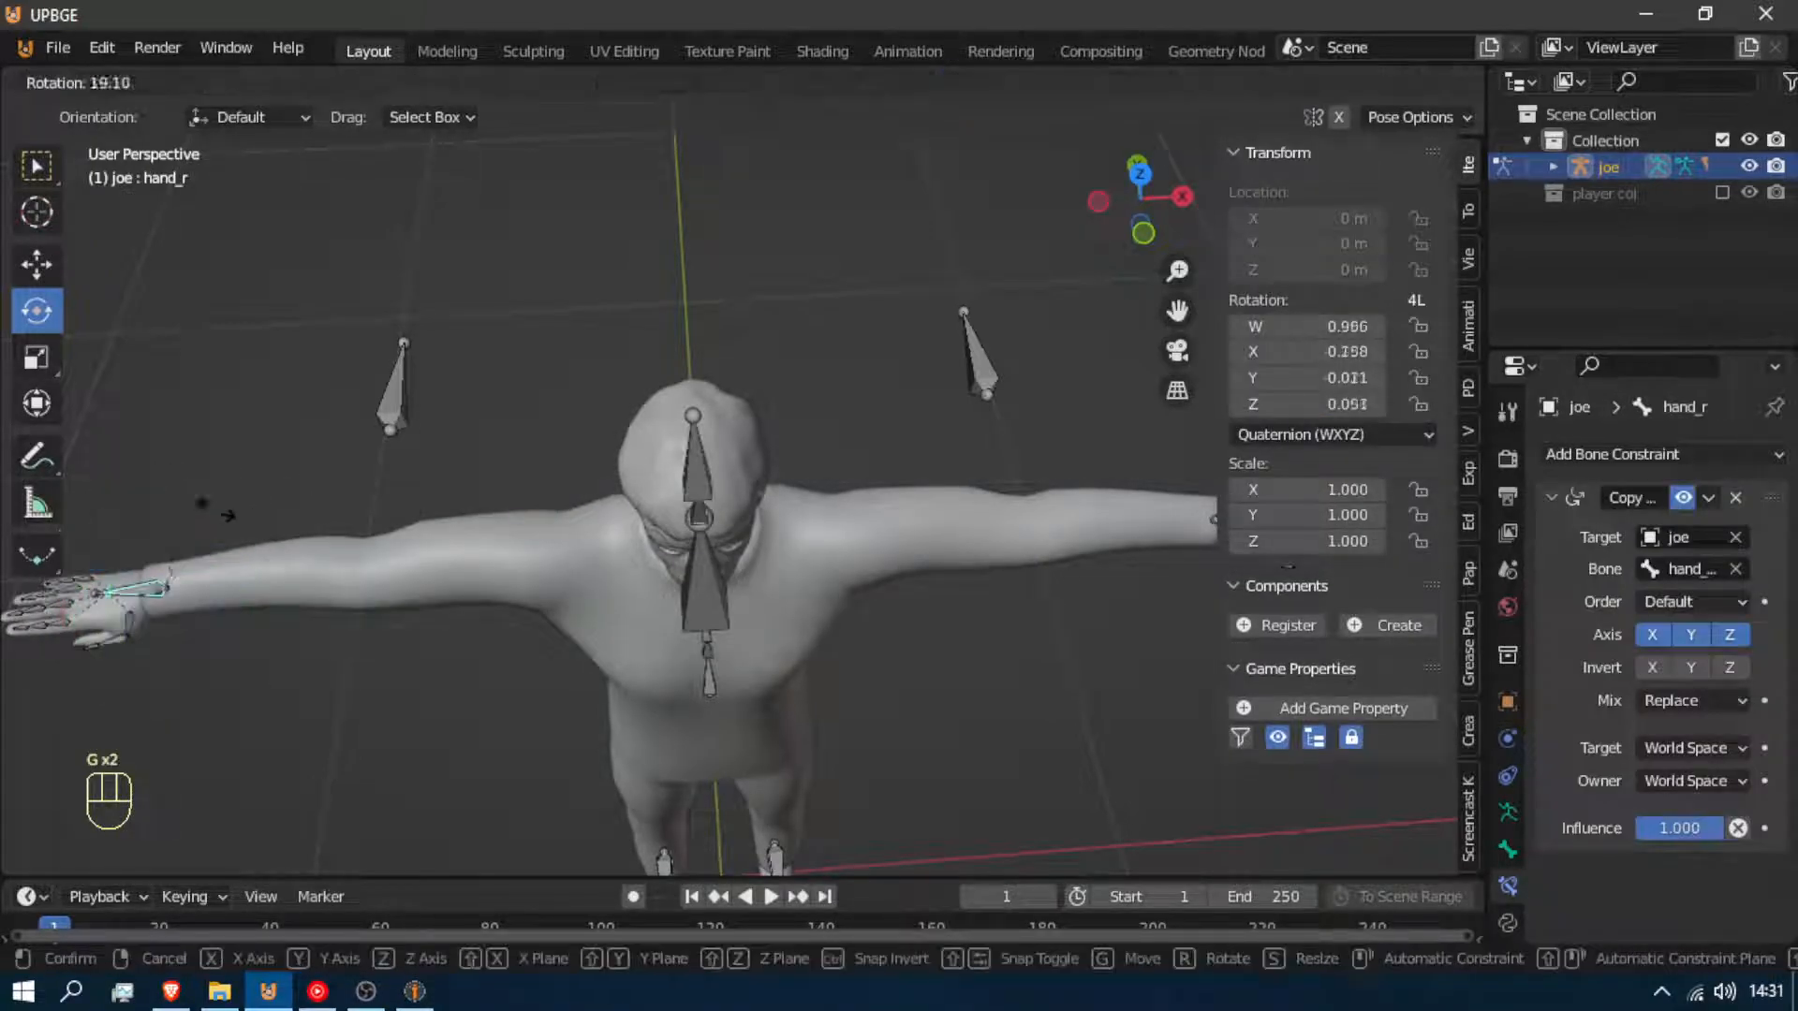
right_click(288, 560)
key(m)
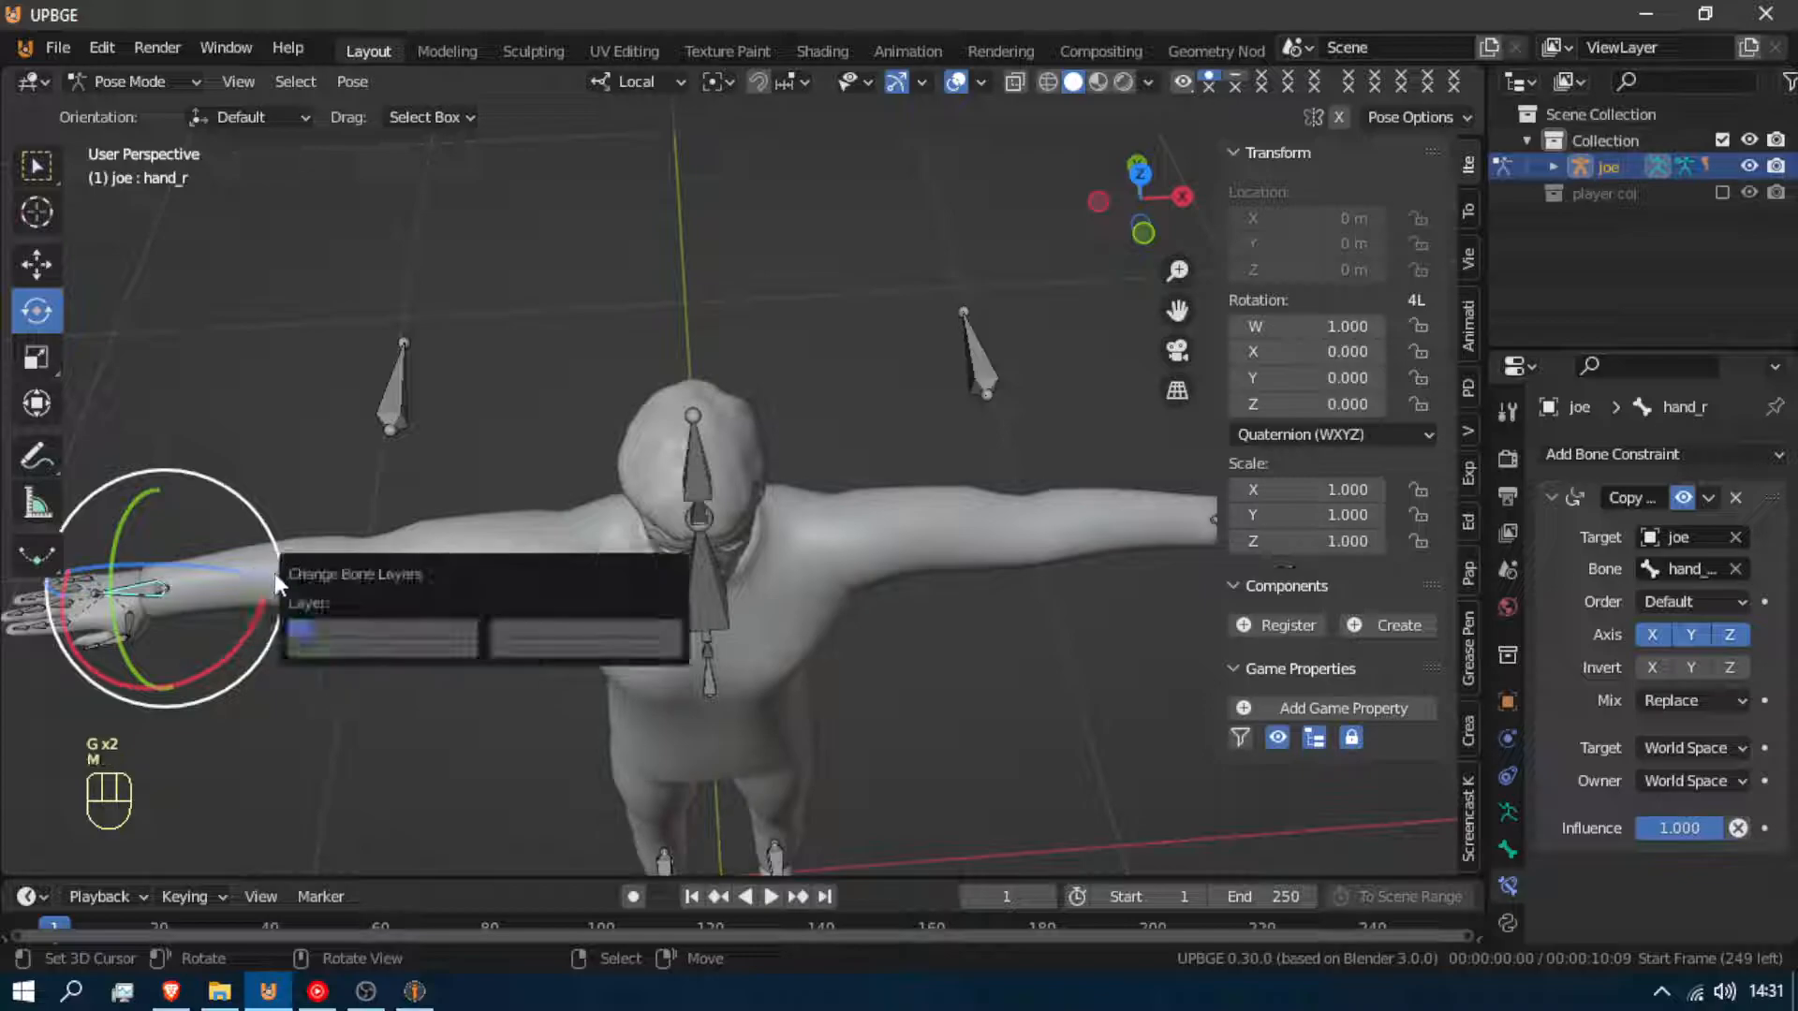
click(318, 627)
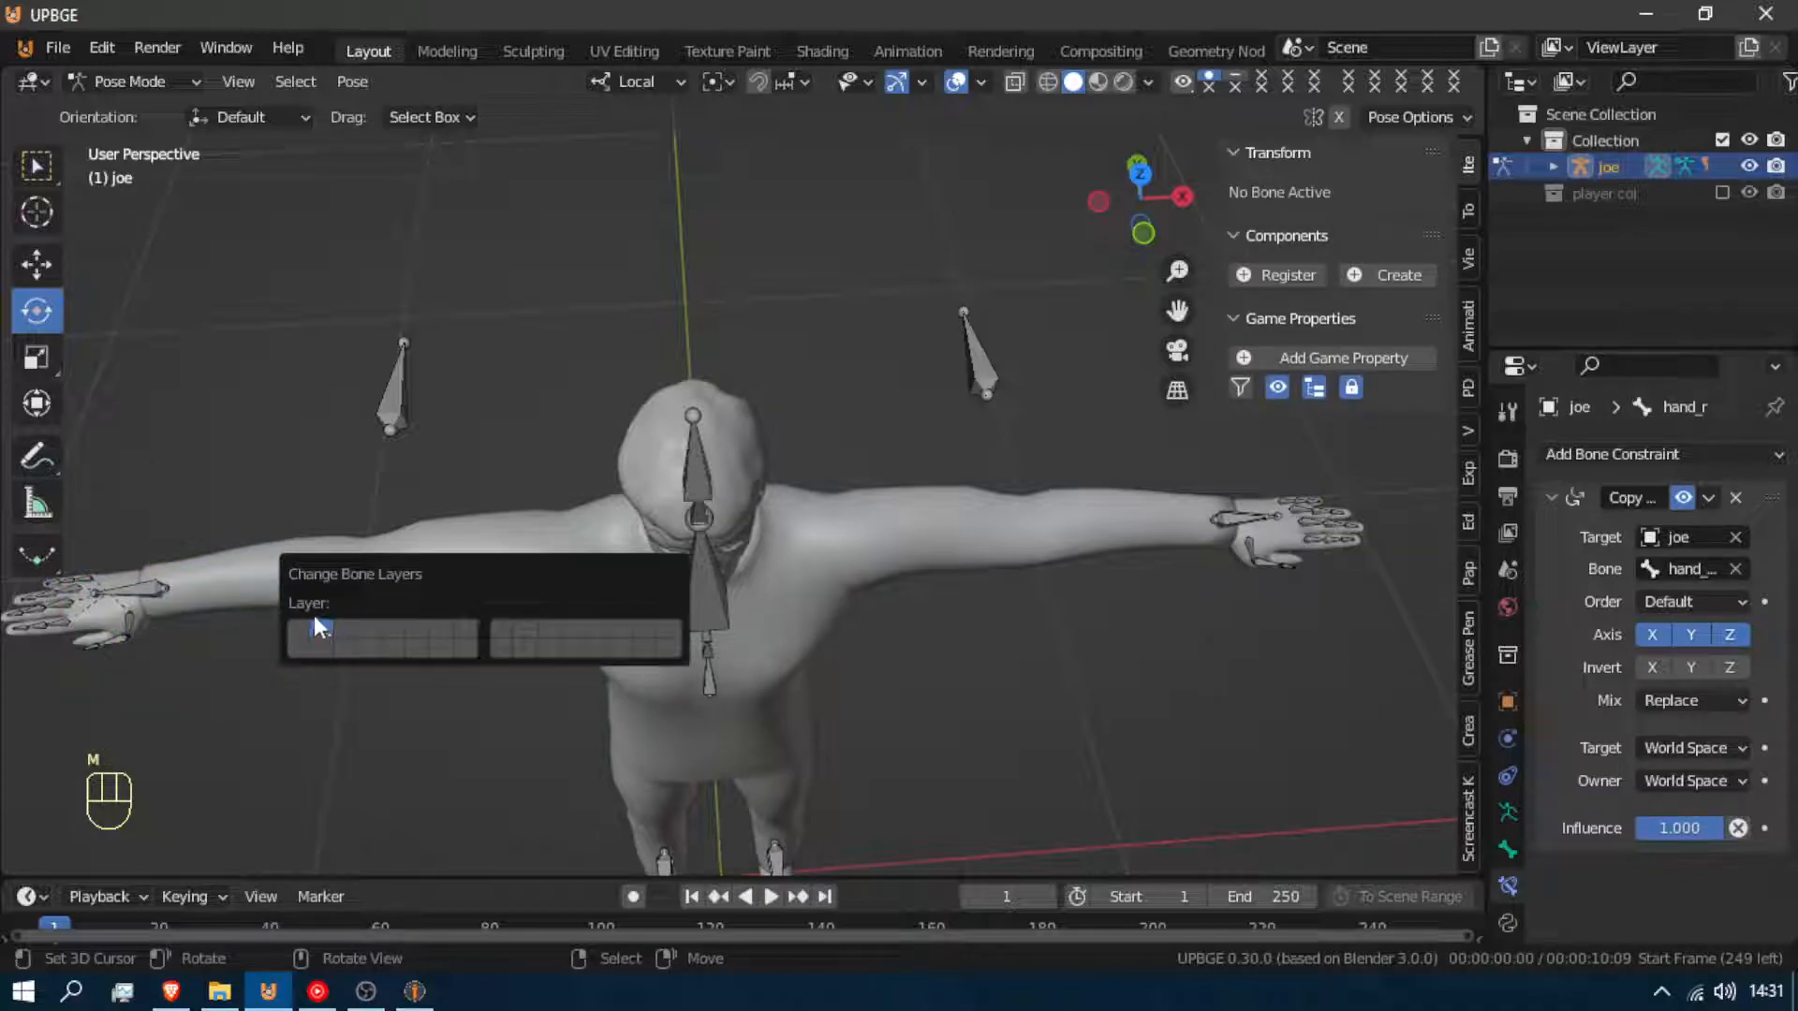
Pick out the constrained left hand bone hand_l instead of its control bone, and move it to the second bone layer
click(1234, 515)
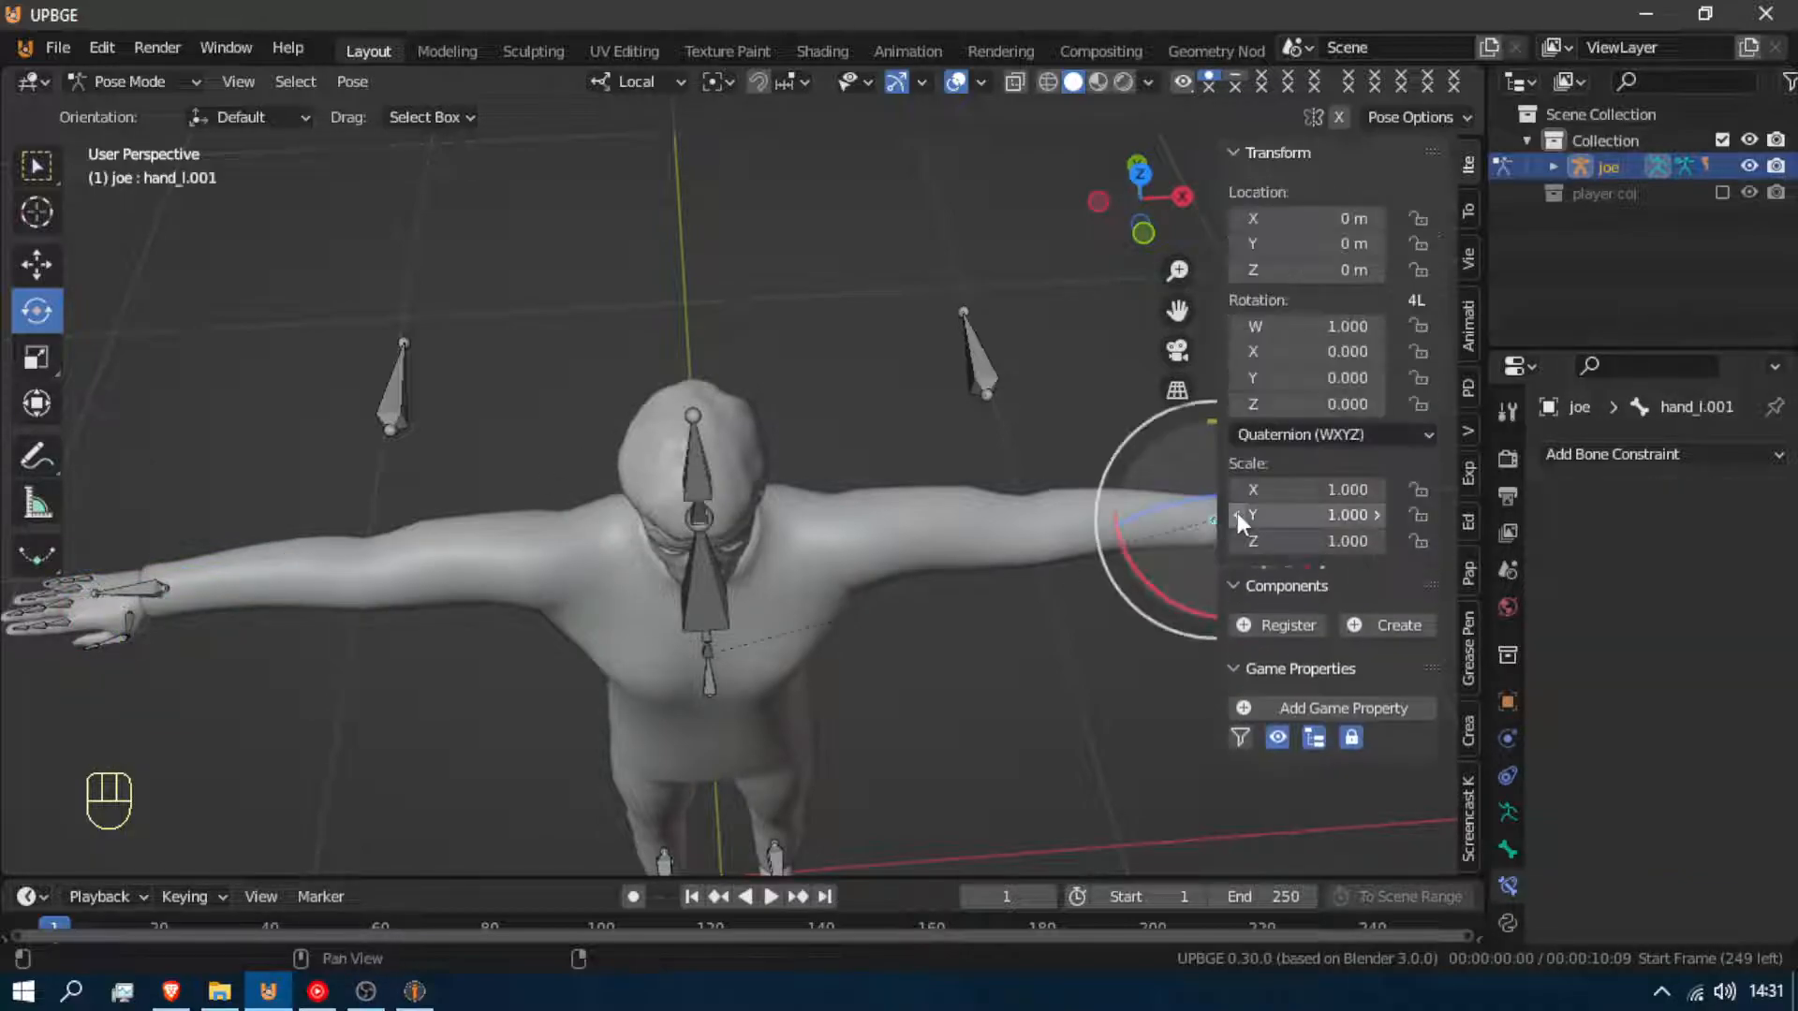
shift+middle_drag(1238, 513, 1080, 571)
key(KP_Decimal)
right_click(880, 531)
key(g)
right_click(910, 541)
key(m)
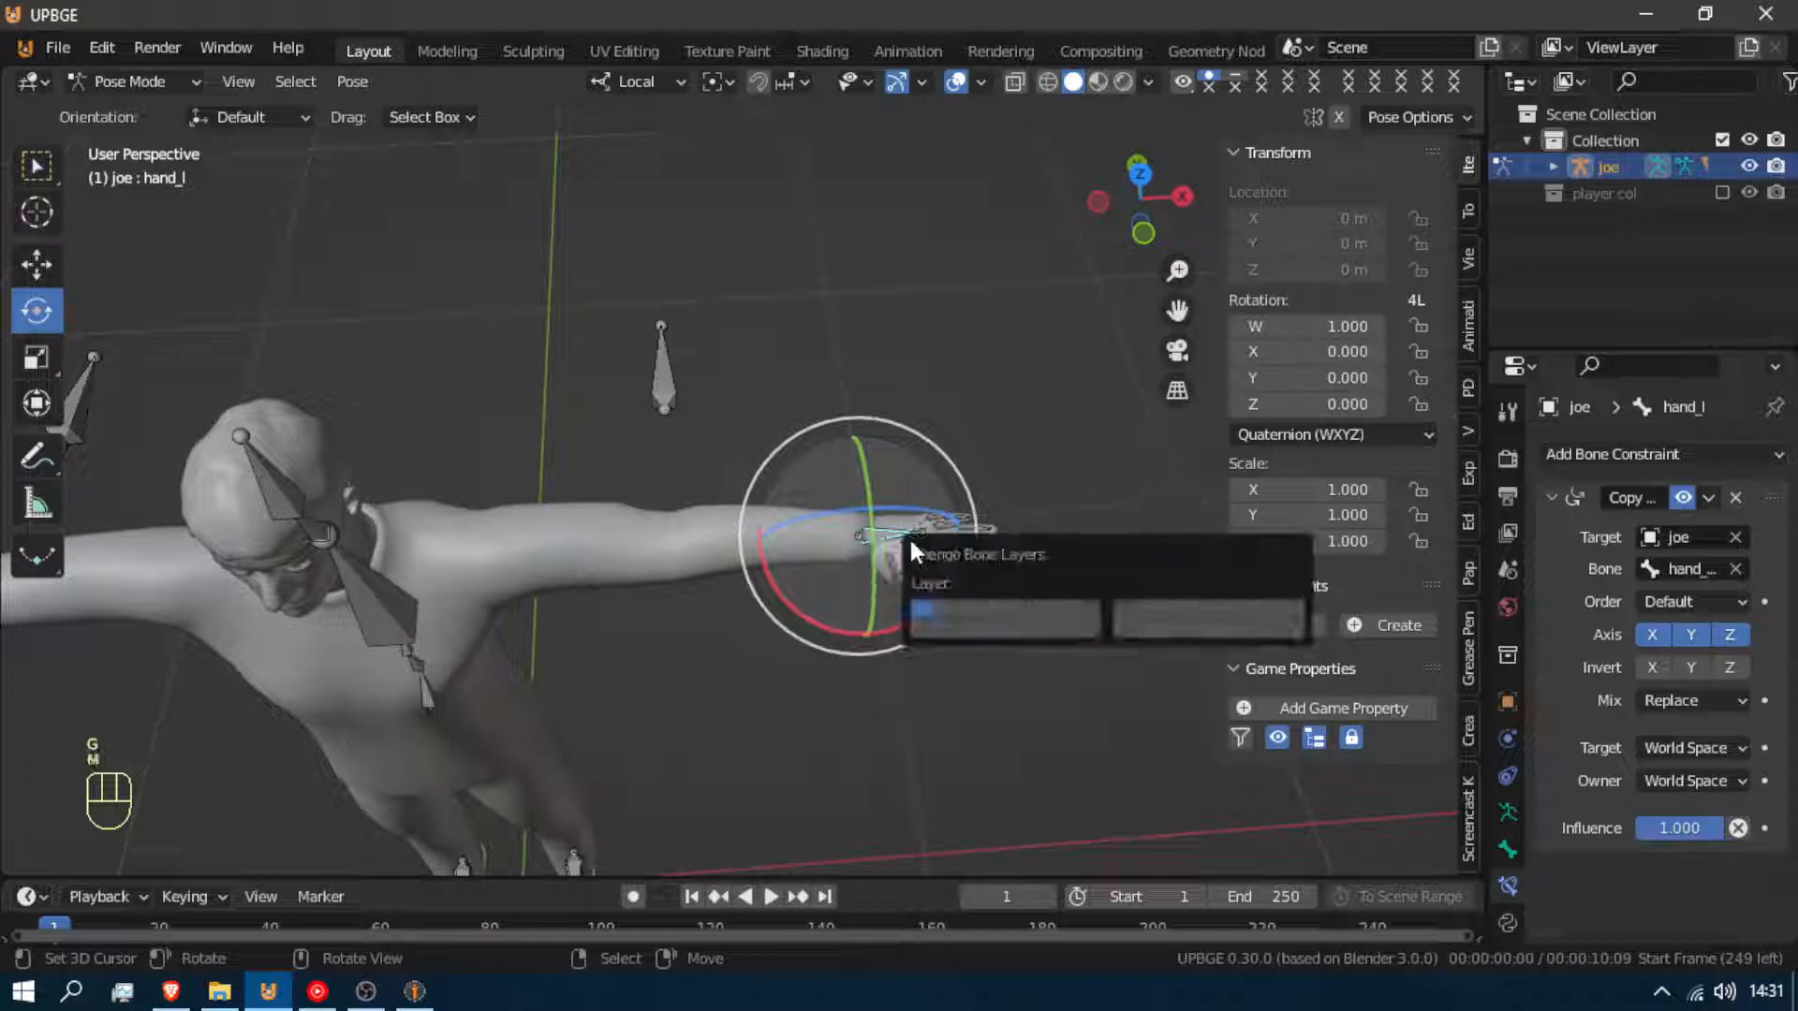
click(940, 611)
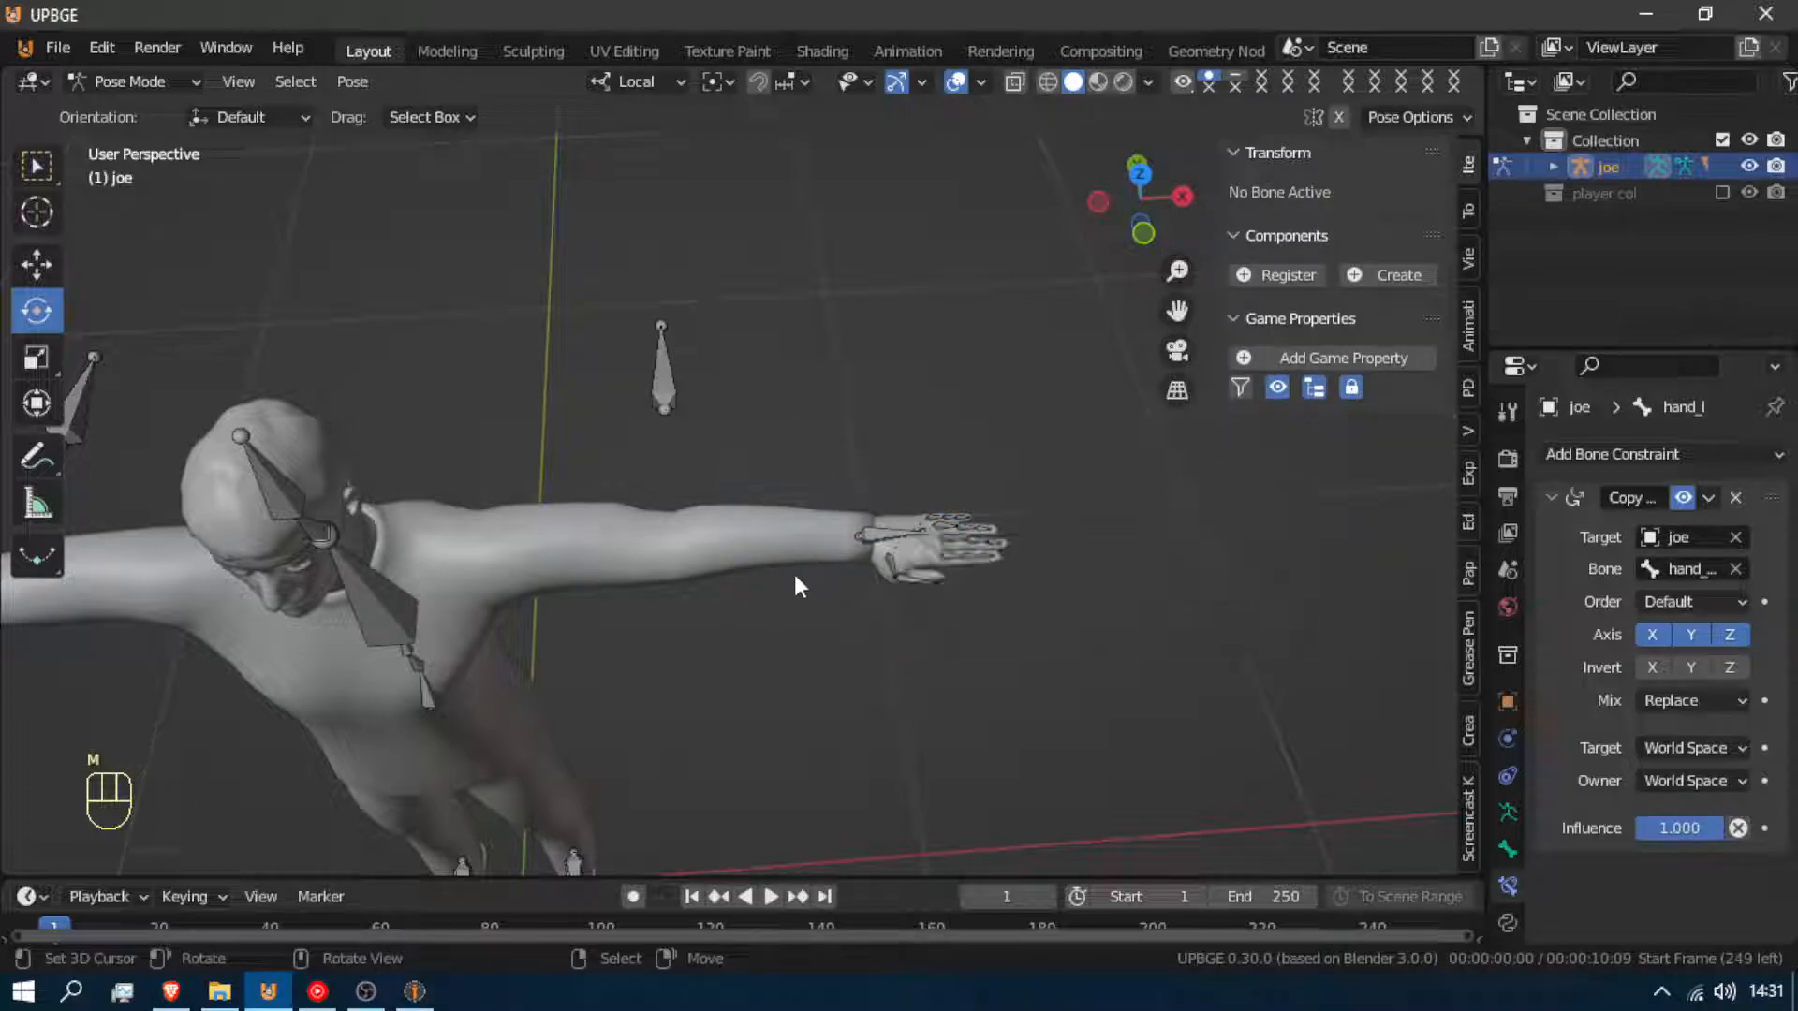
Pick out the constrained right foot bone foot_r instead of foot_r.001, and move it to the second bone layer
key(shift+f)
key(w)
click(910, 504)
click(916, 503)
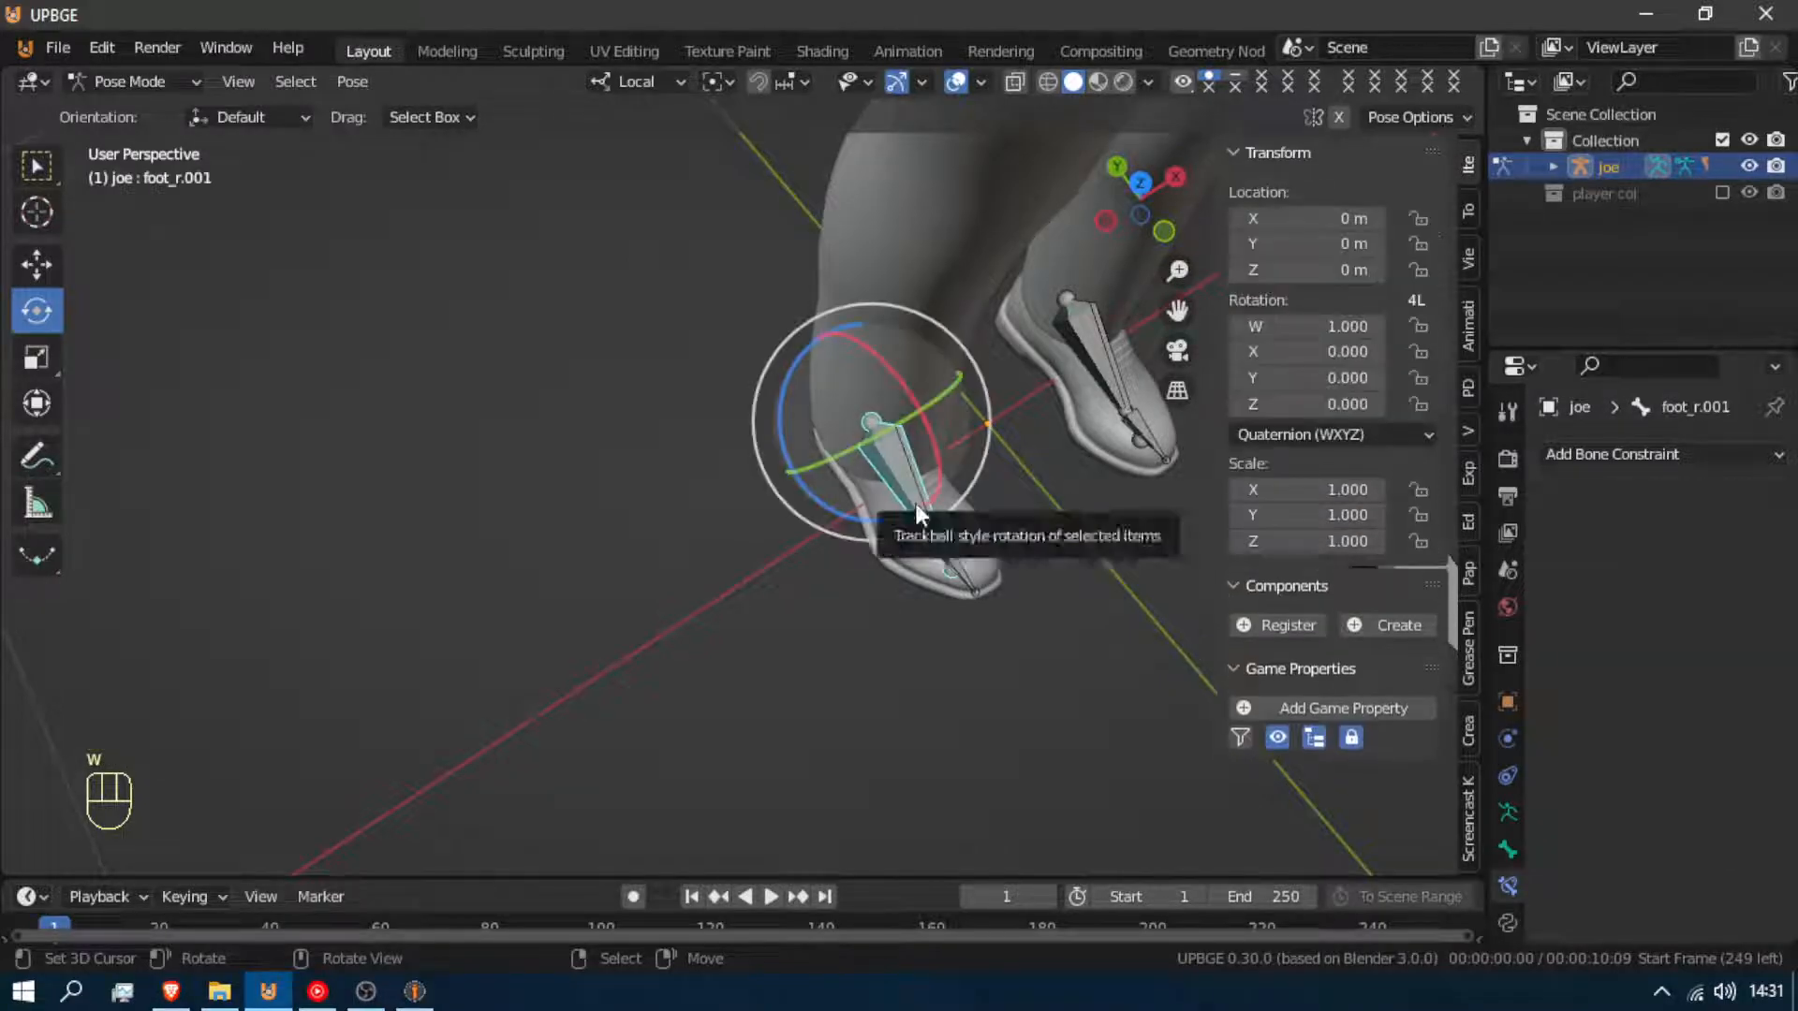
drag(918, 503, 969, 440)
right_click(870, 474)
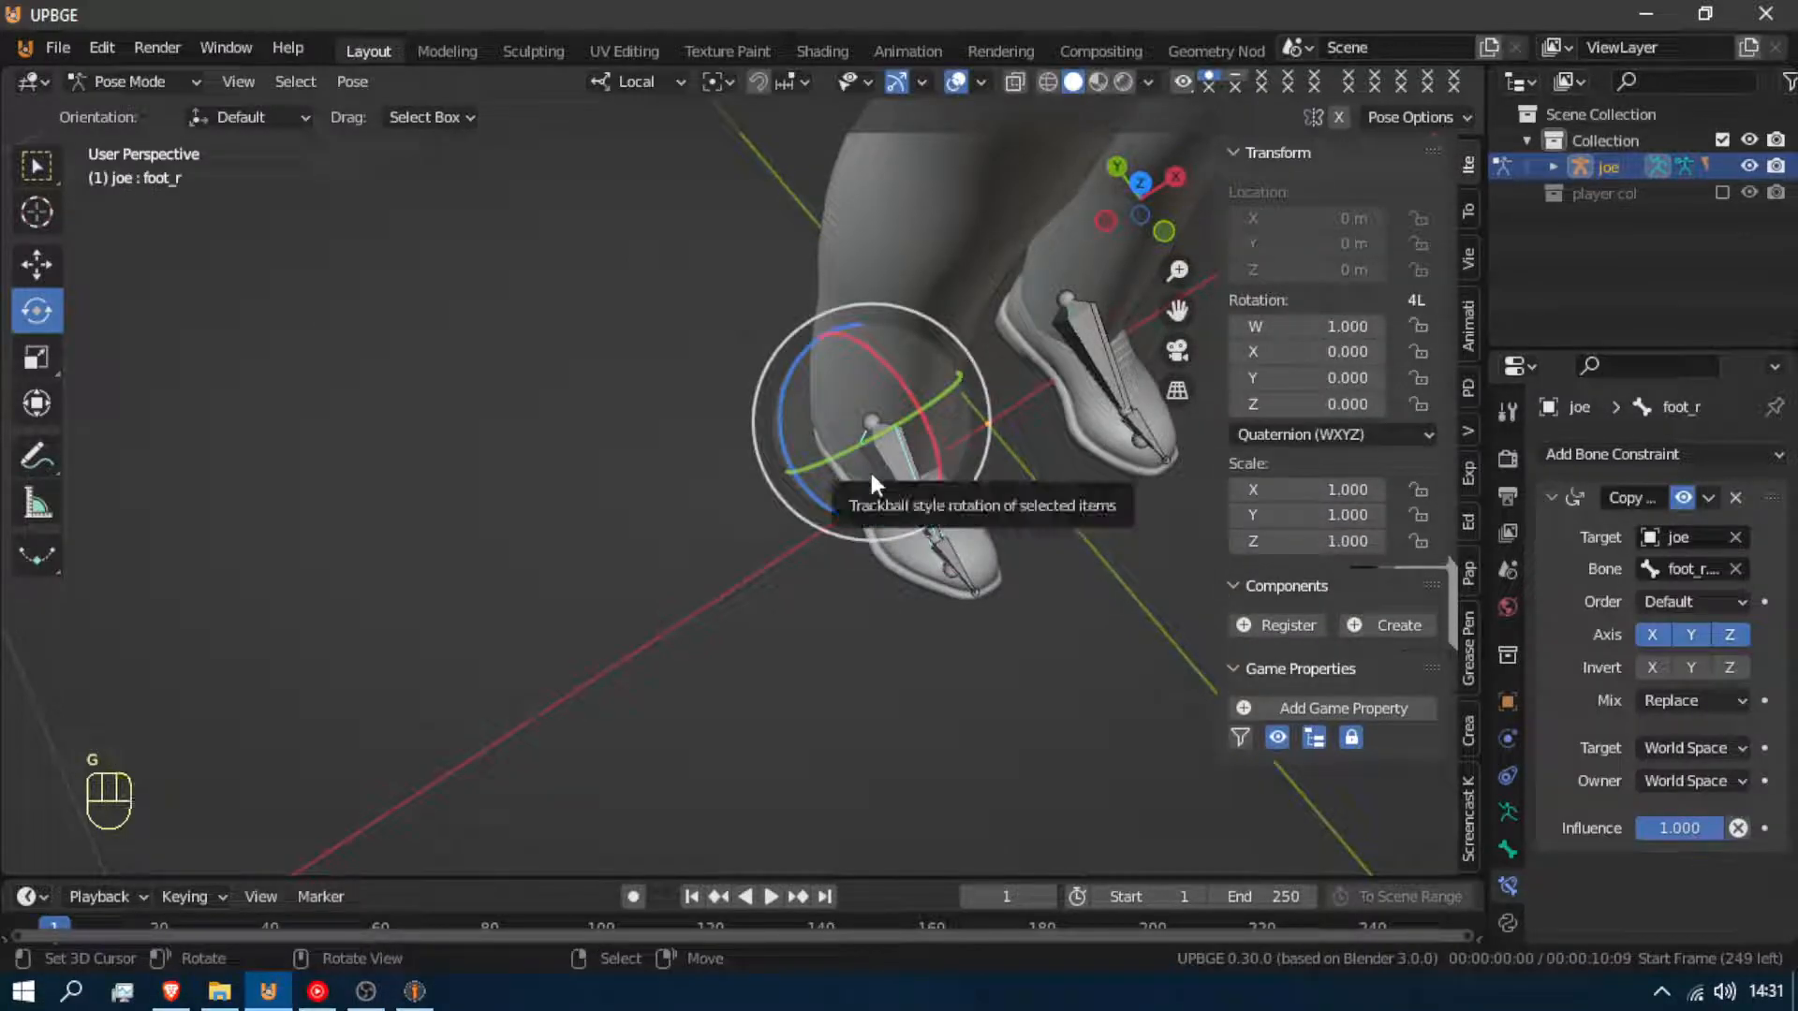
key(m)
click(907, 543)
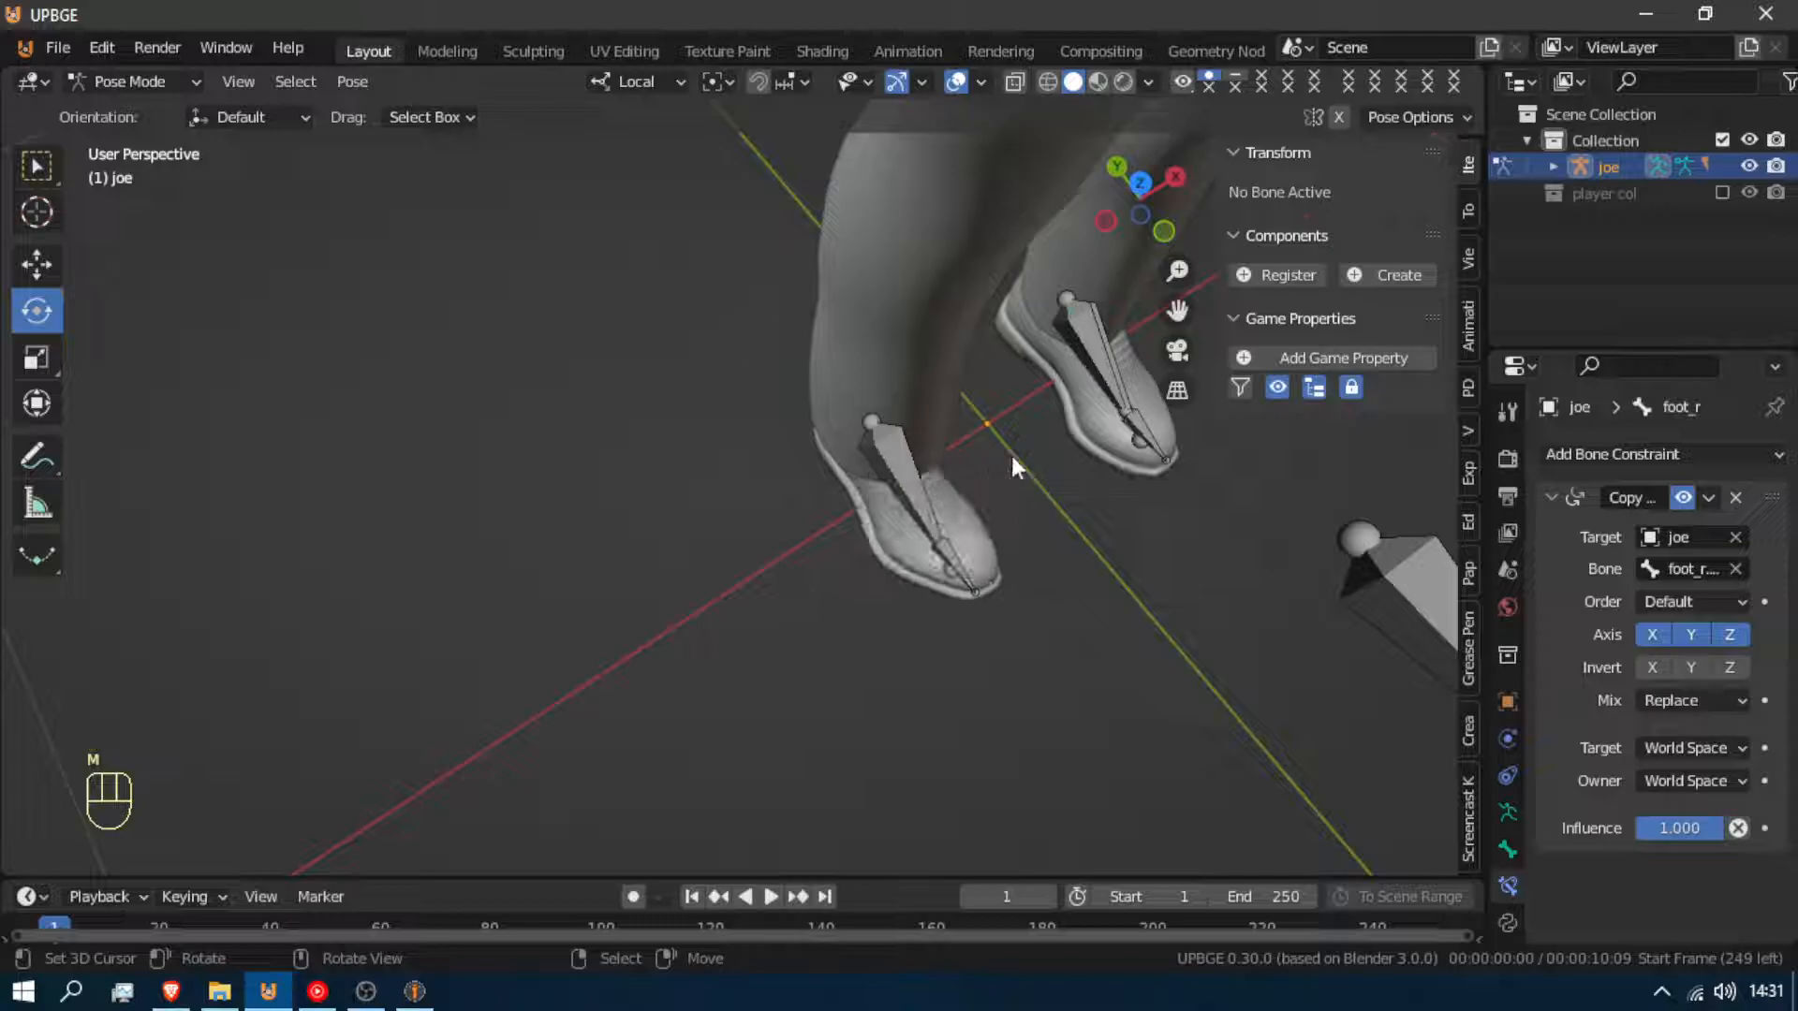
Move the constrained left foot bone foot_l to the second bone layer, and try a cancelled rotation of the control bone foot_l.001
click(1114, 365)
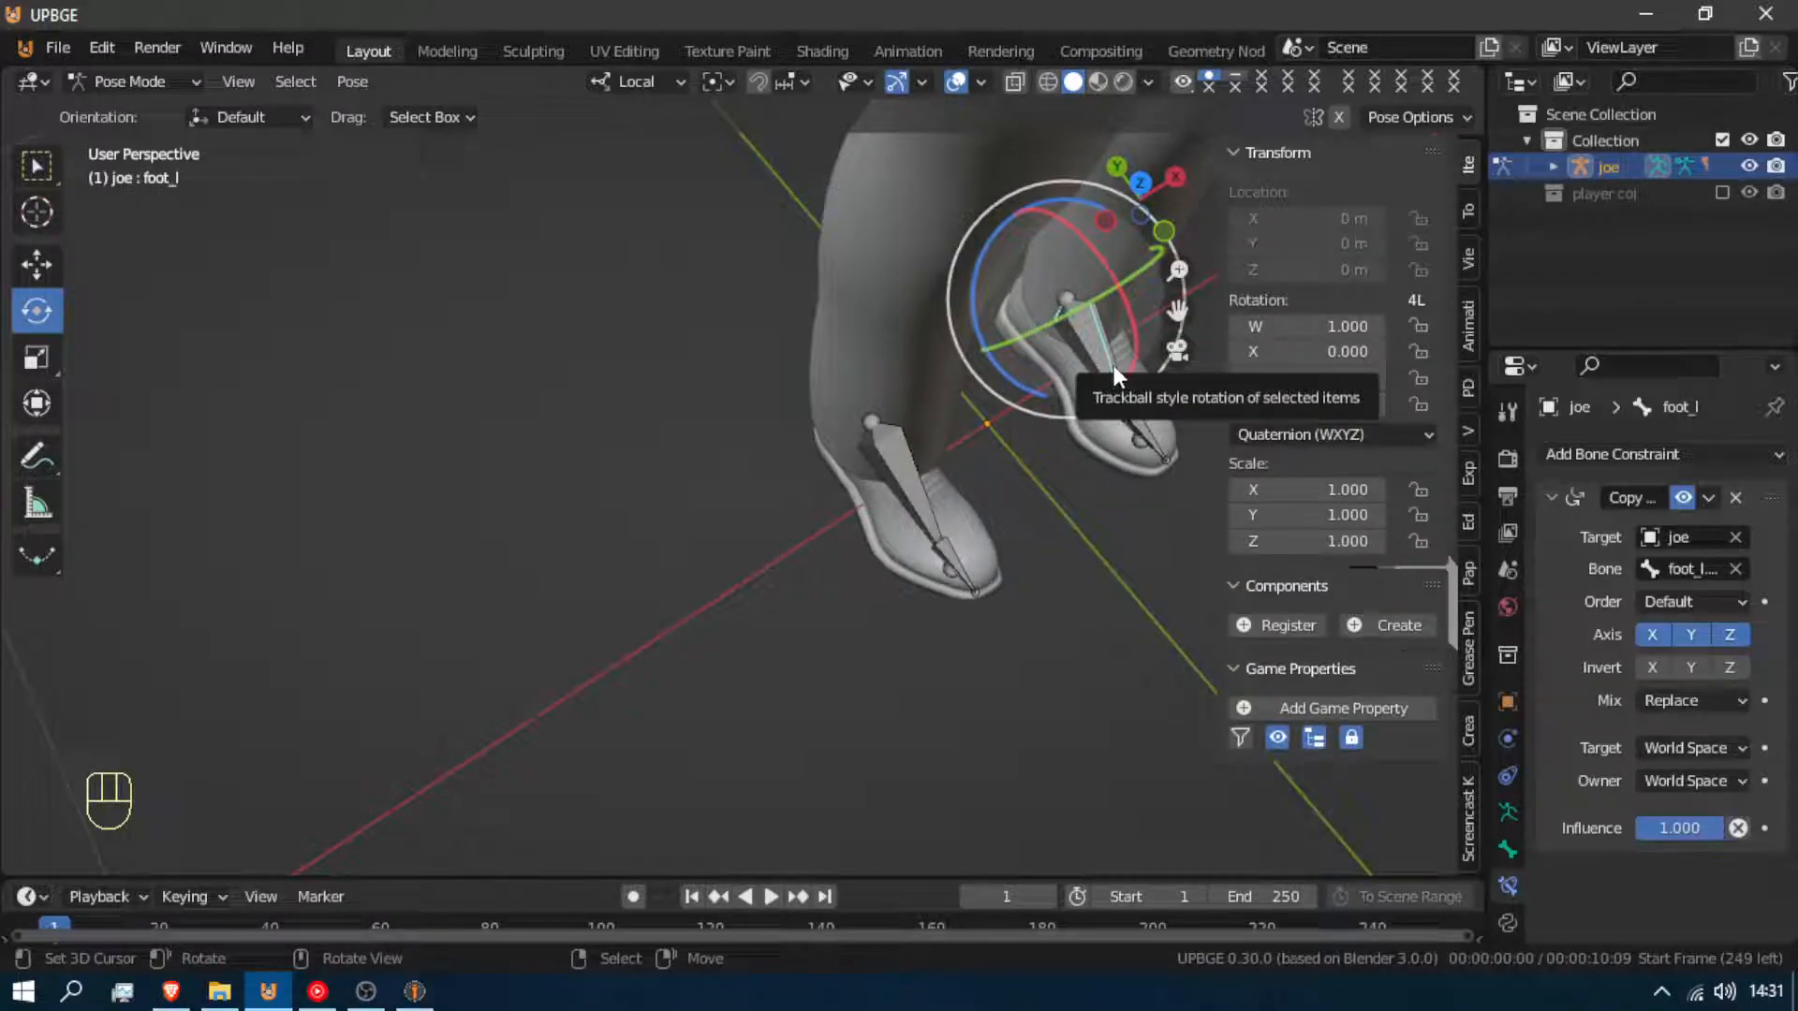
key(m)
click(1144, 432)
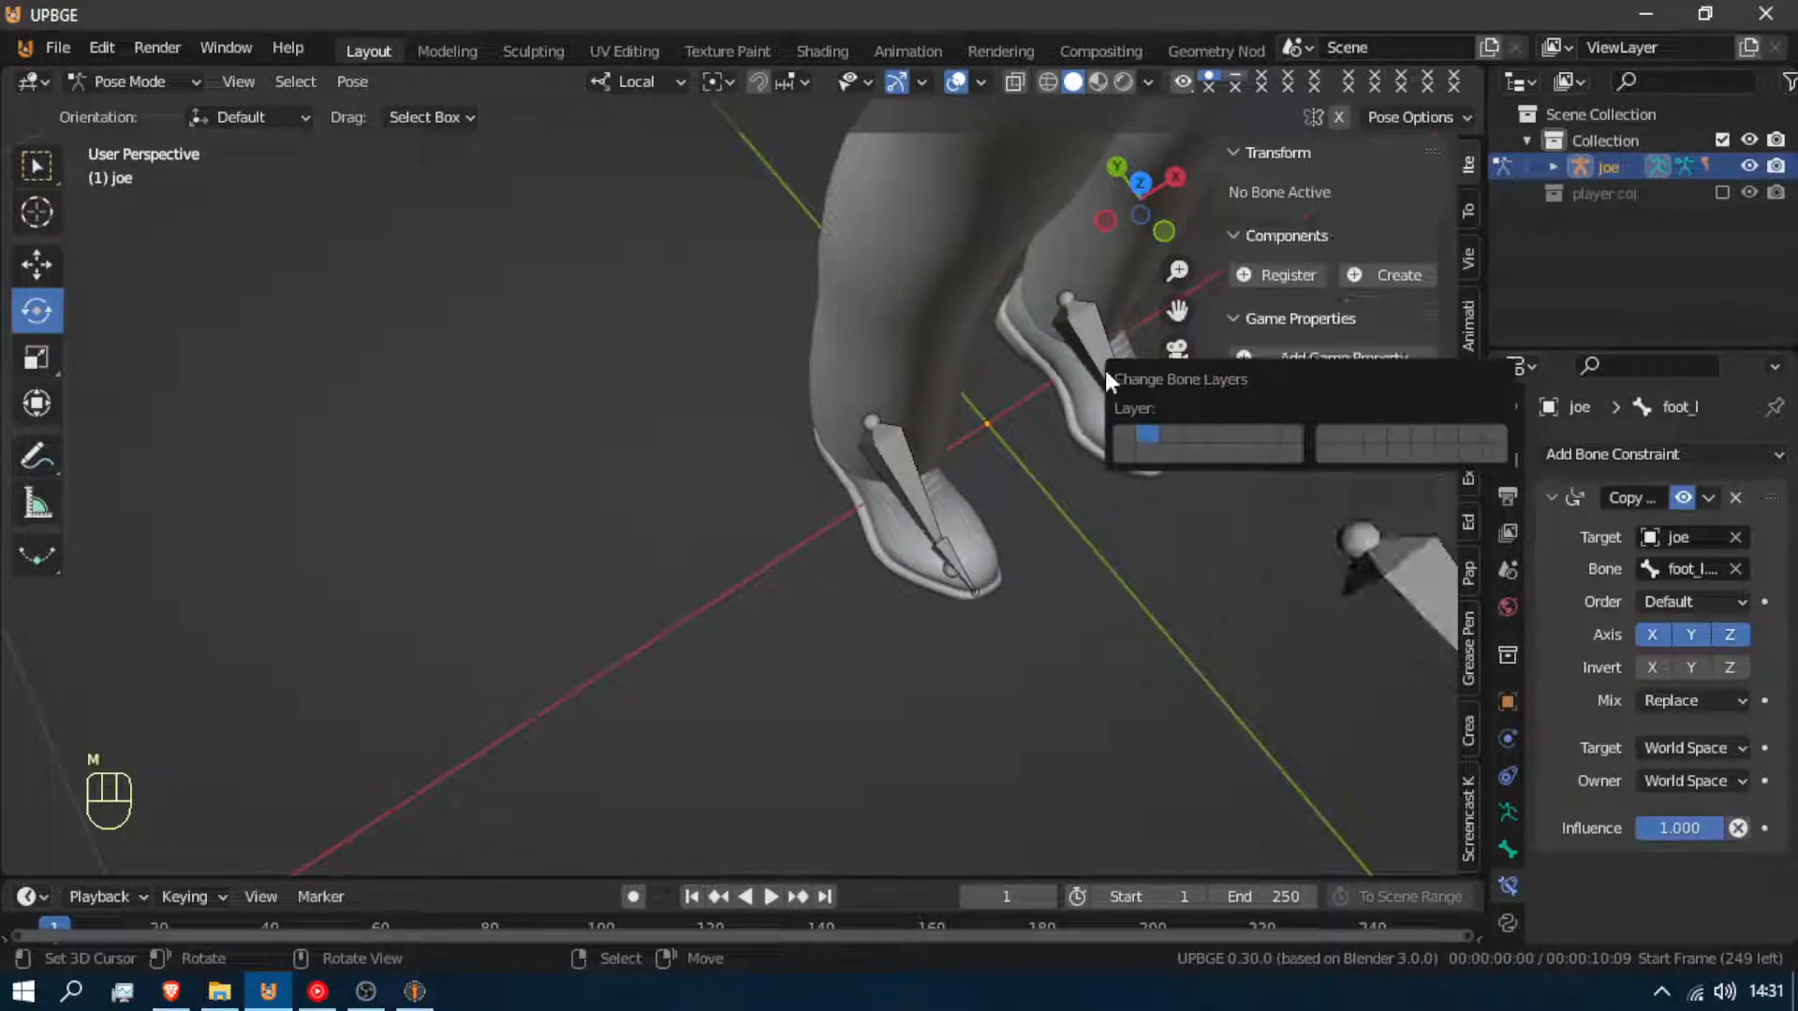
click(1091, 319)
key(r)
right_click(1093, 412)
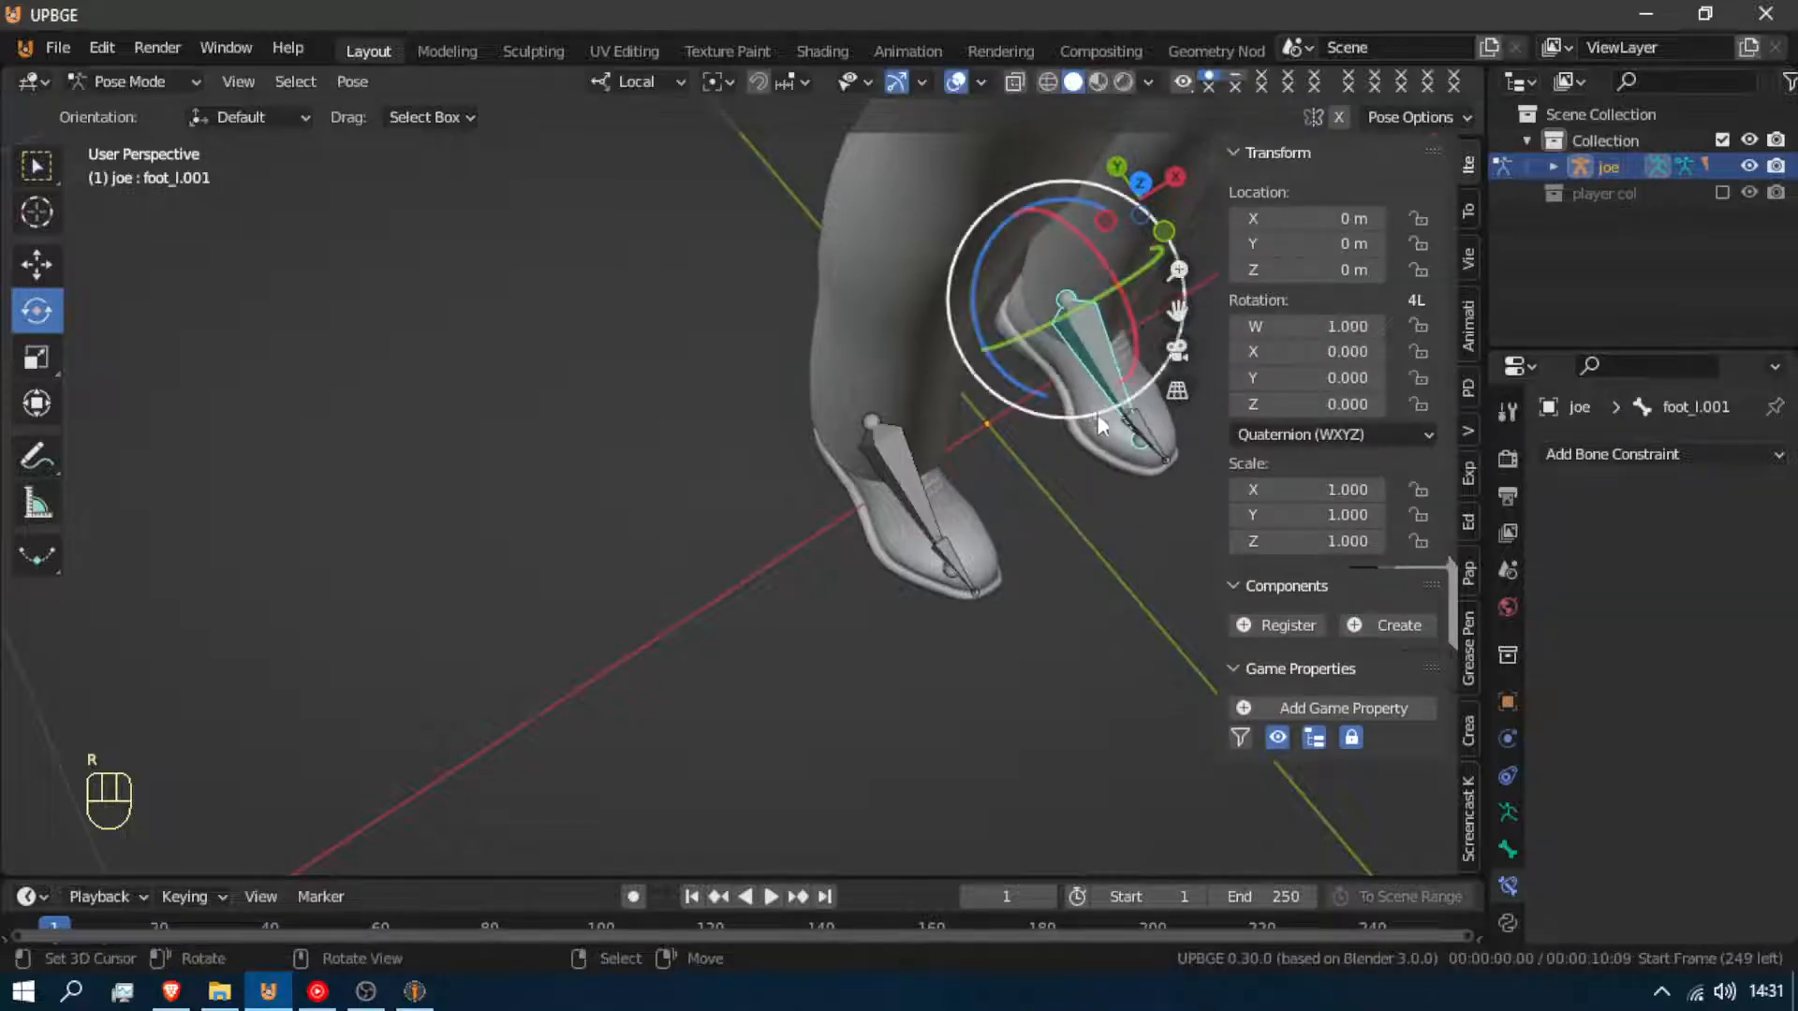
Try a cancelled rotation of the left toe bone ball_l
right_click(1148, 429)
key(r)
right_click(1159, 390)
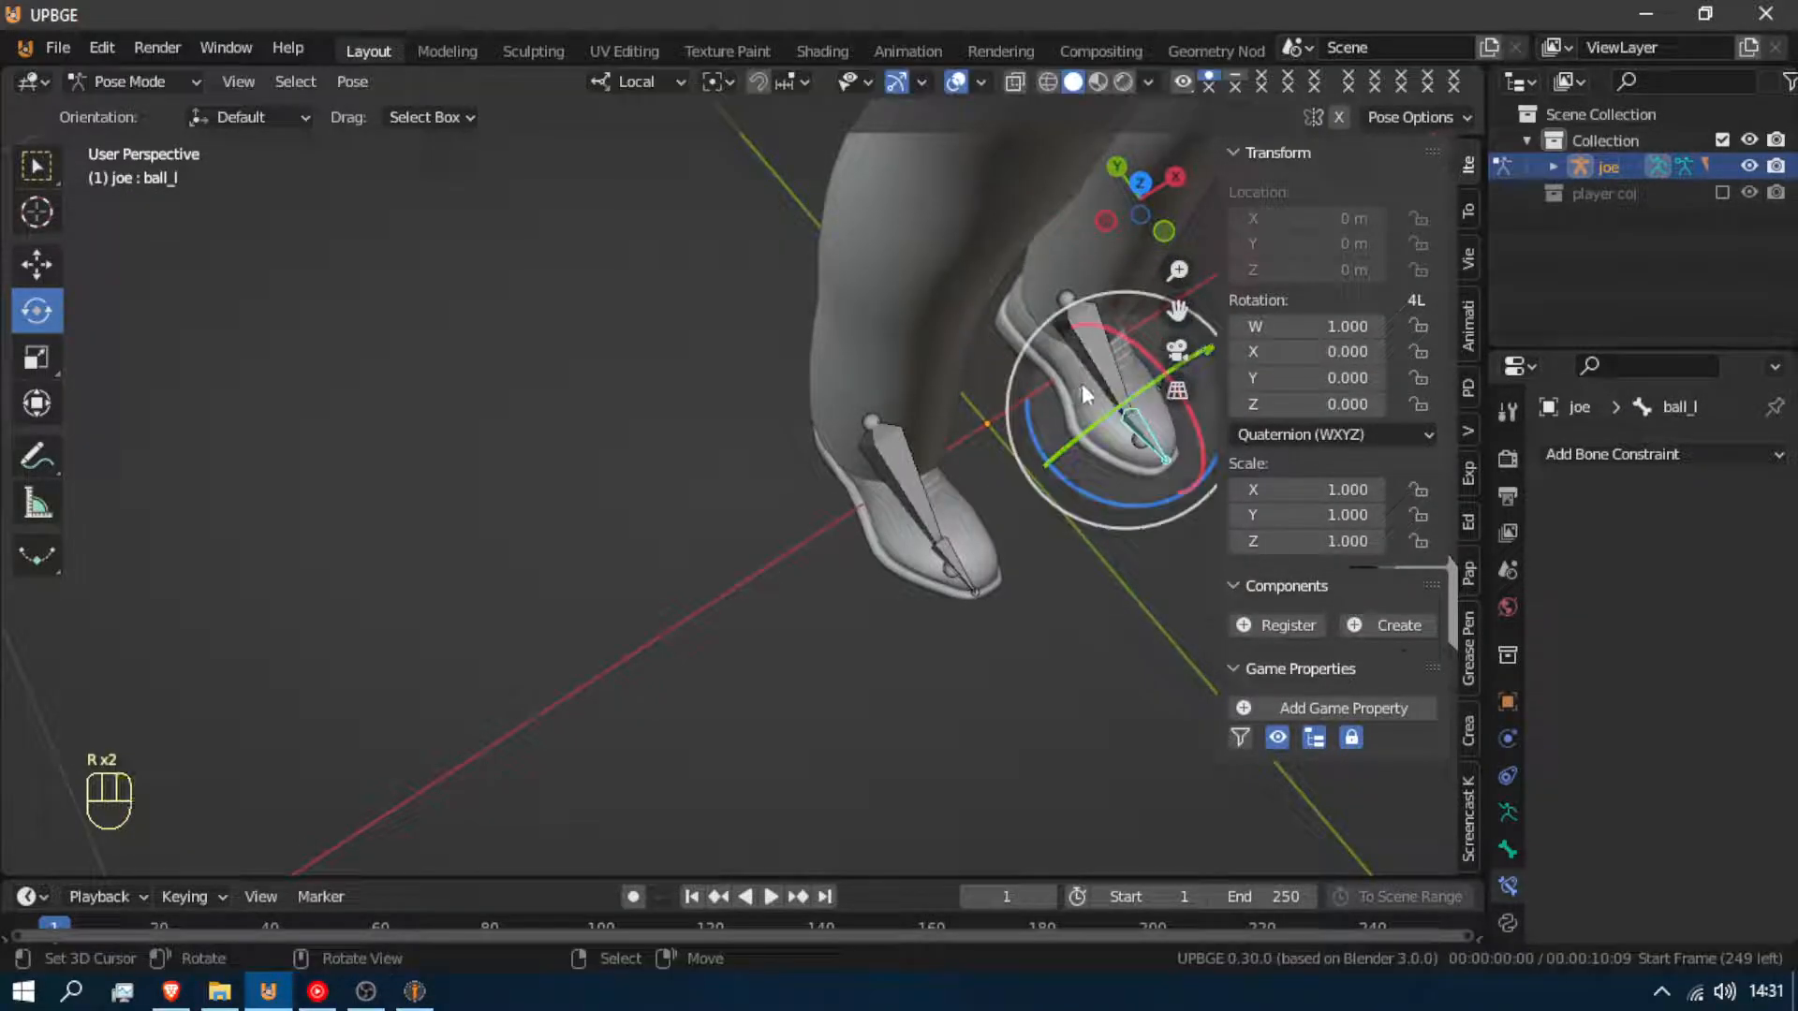
key(shift+f)
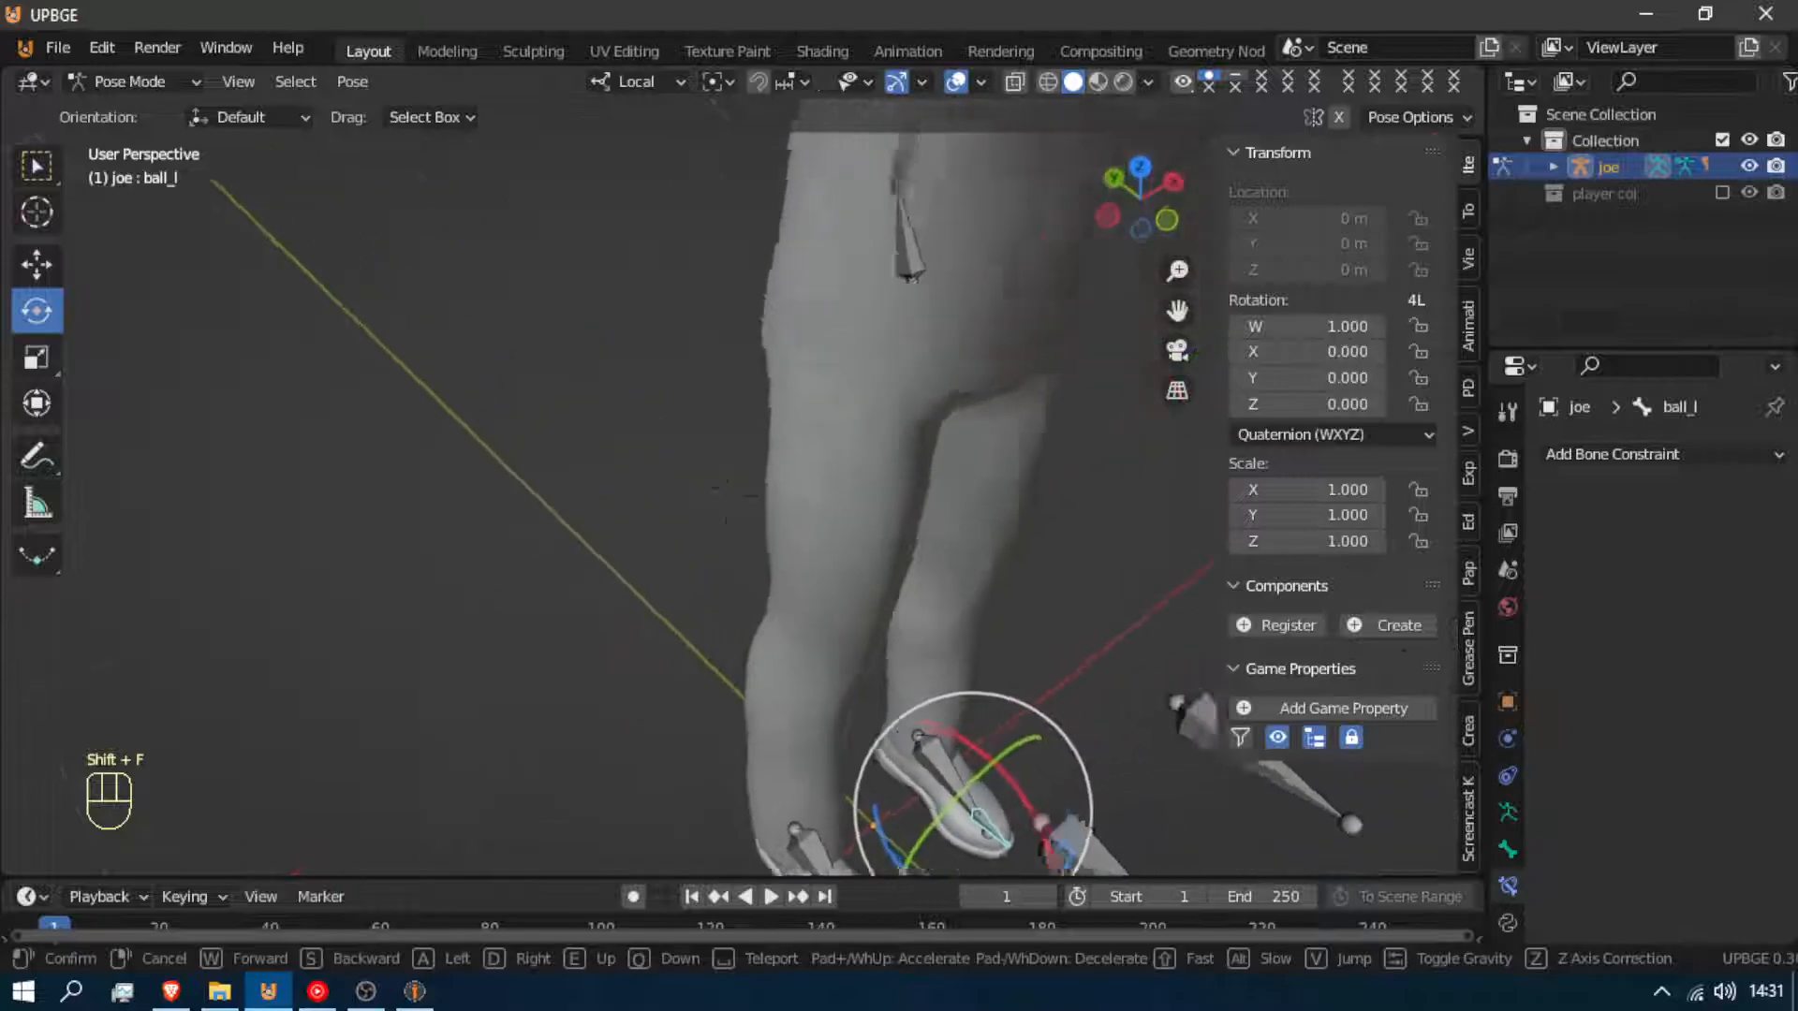
click(743, 496)
Test the pelvis bone with a cancelled rotation and a cancelled move of the body
right_click(735, 582)
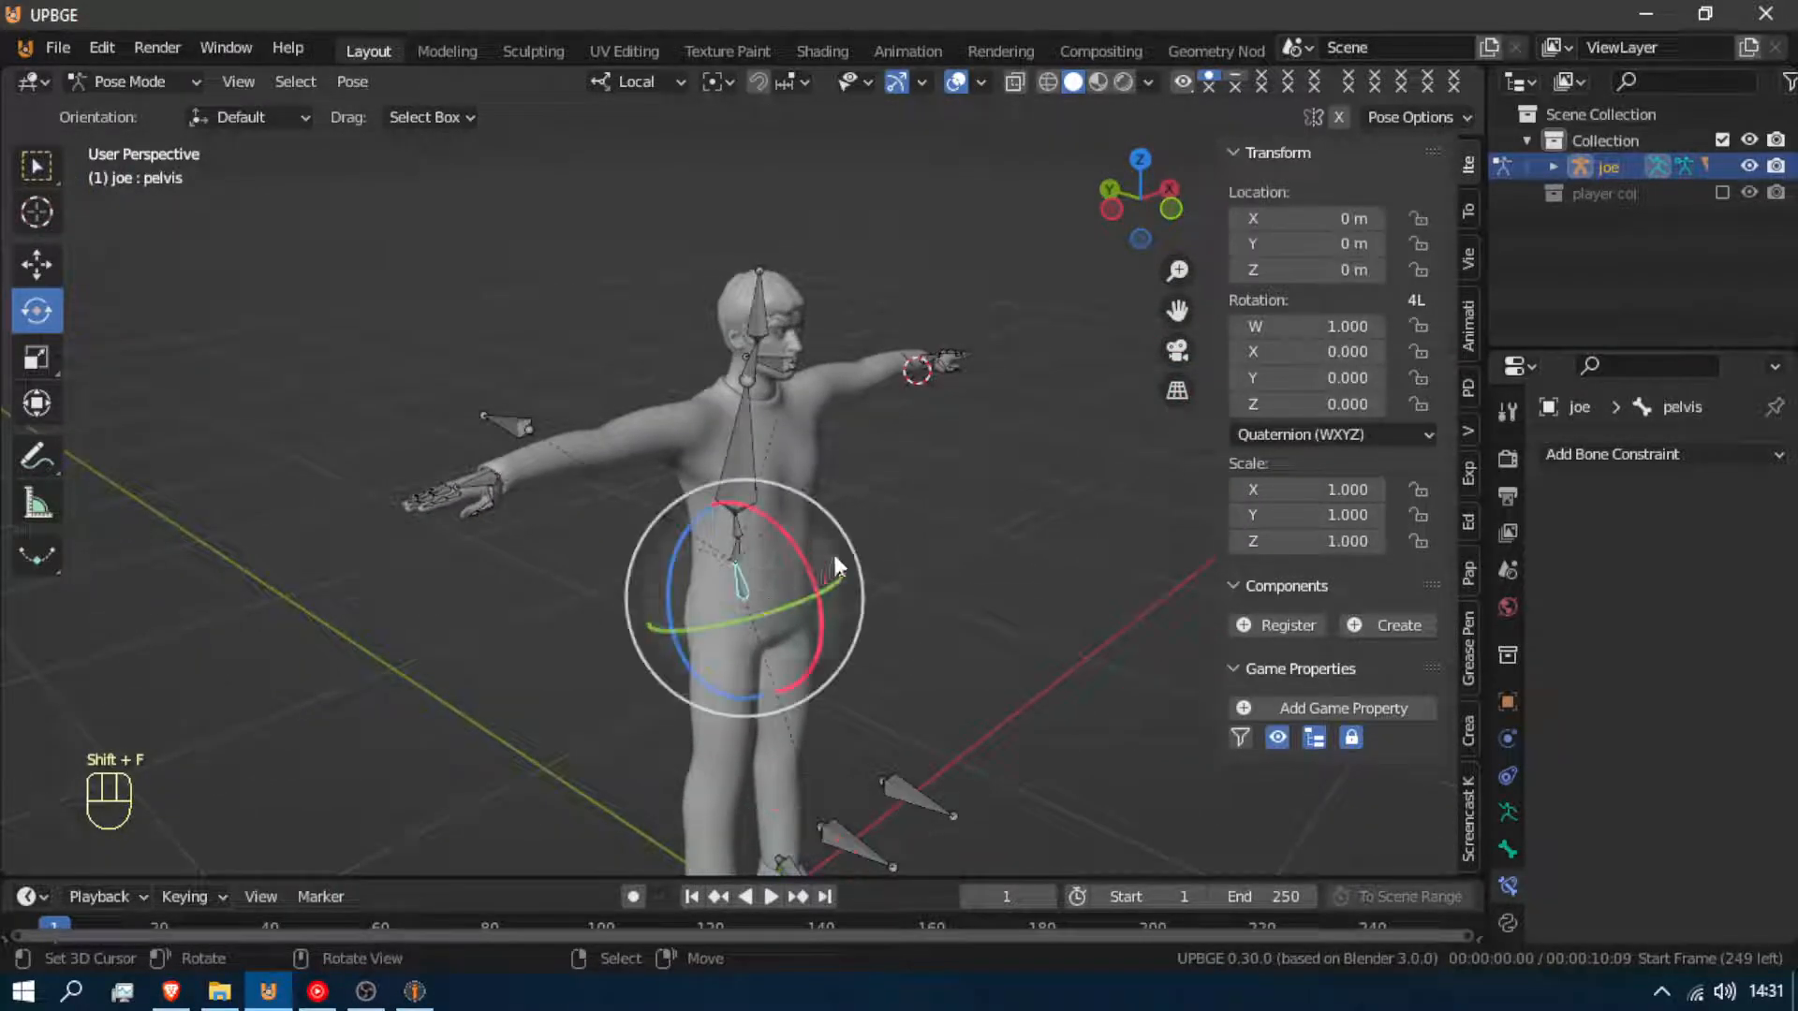
key(r)
right_click(776, 562)
key(g)
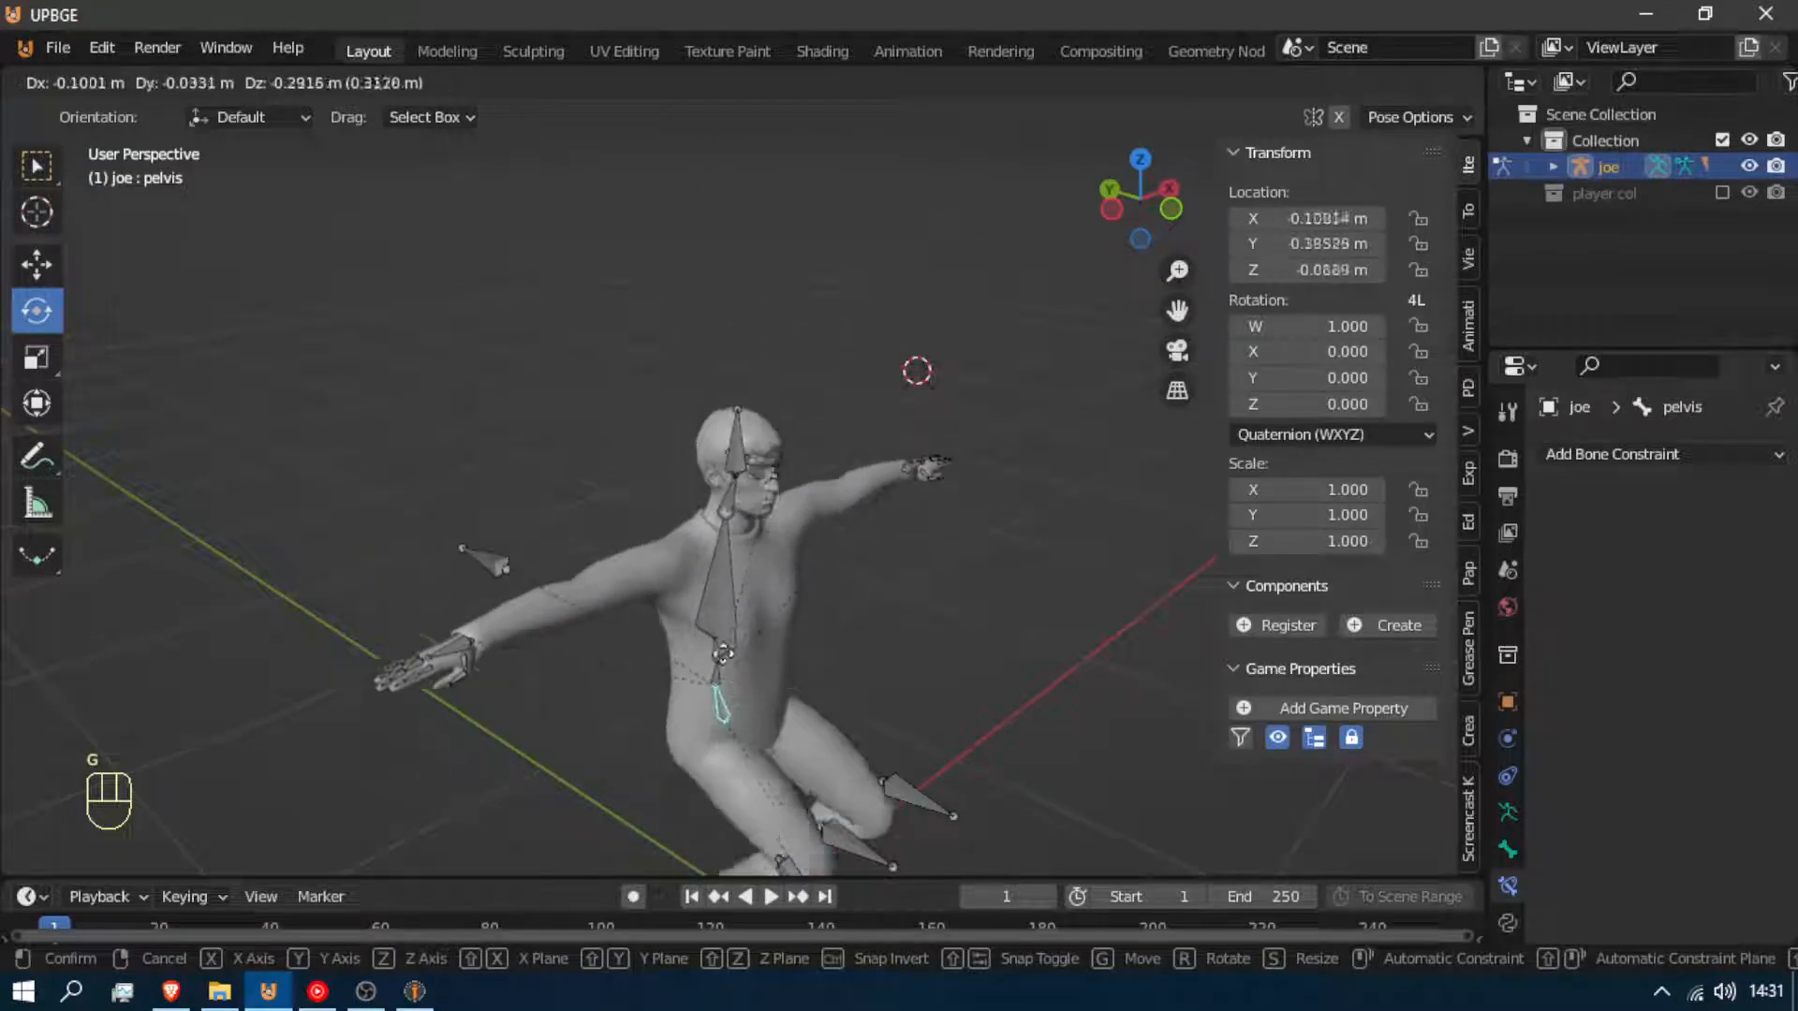
right_click(730, 376)
Try cancelled rotations of the spine_02 and spine_03 bones to check how the torso bends
right_click(729, 533)
key(r)
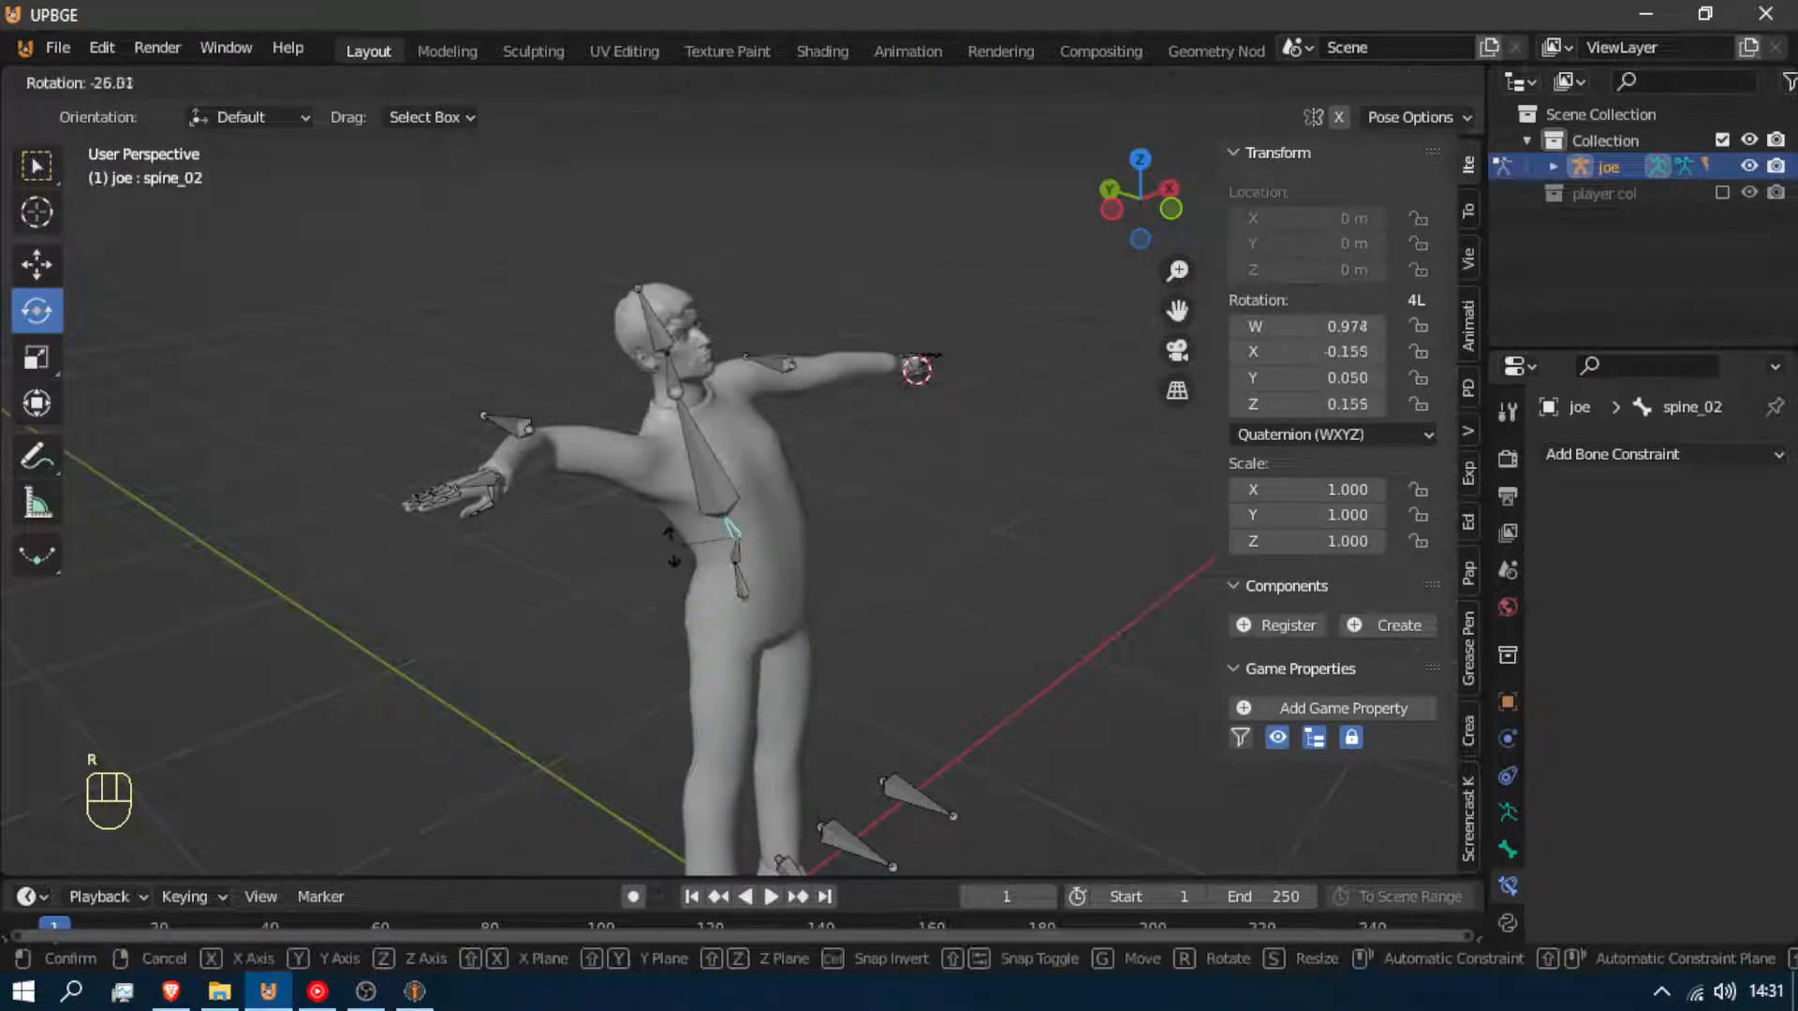
right_click(781, 513)
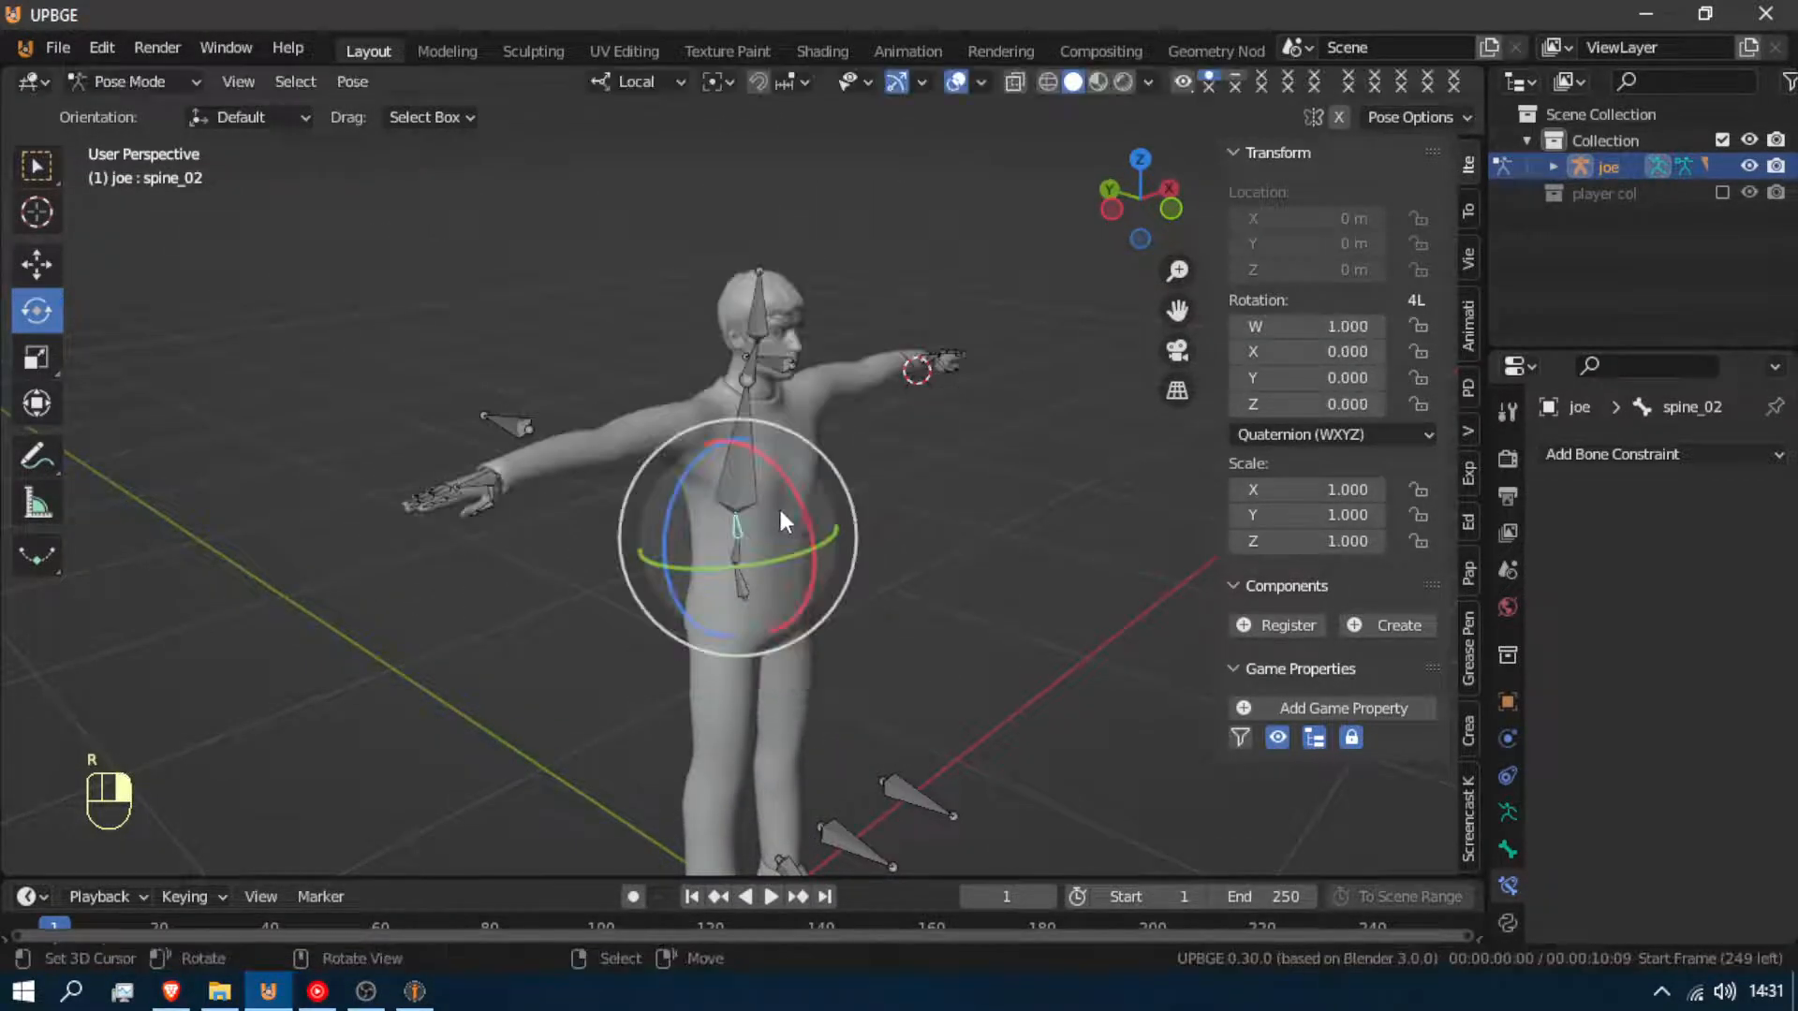
right_click(732, 490)
key(r)
right_click(730, 493)
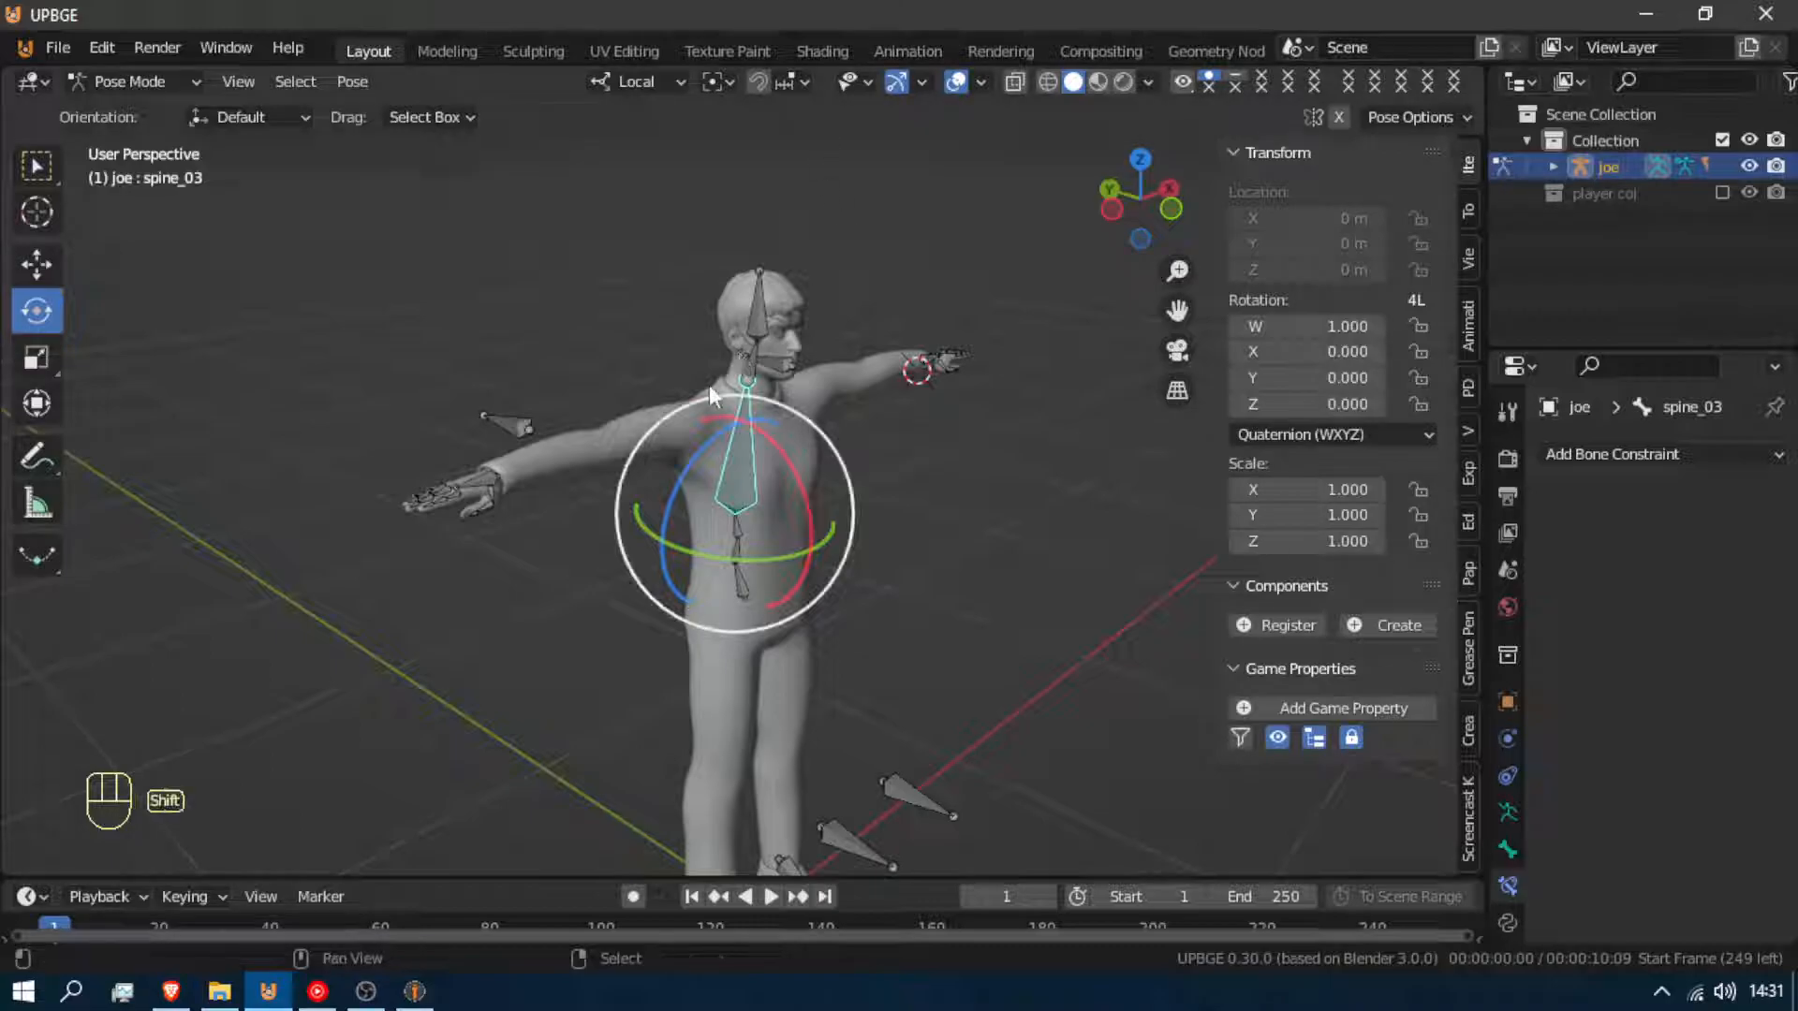
Select the head bone and try a cancelled rotation about the global Z axis
key(shift+f)
key(w)
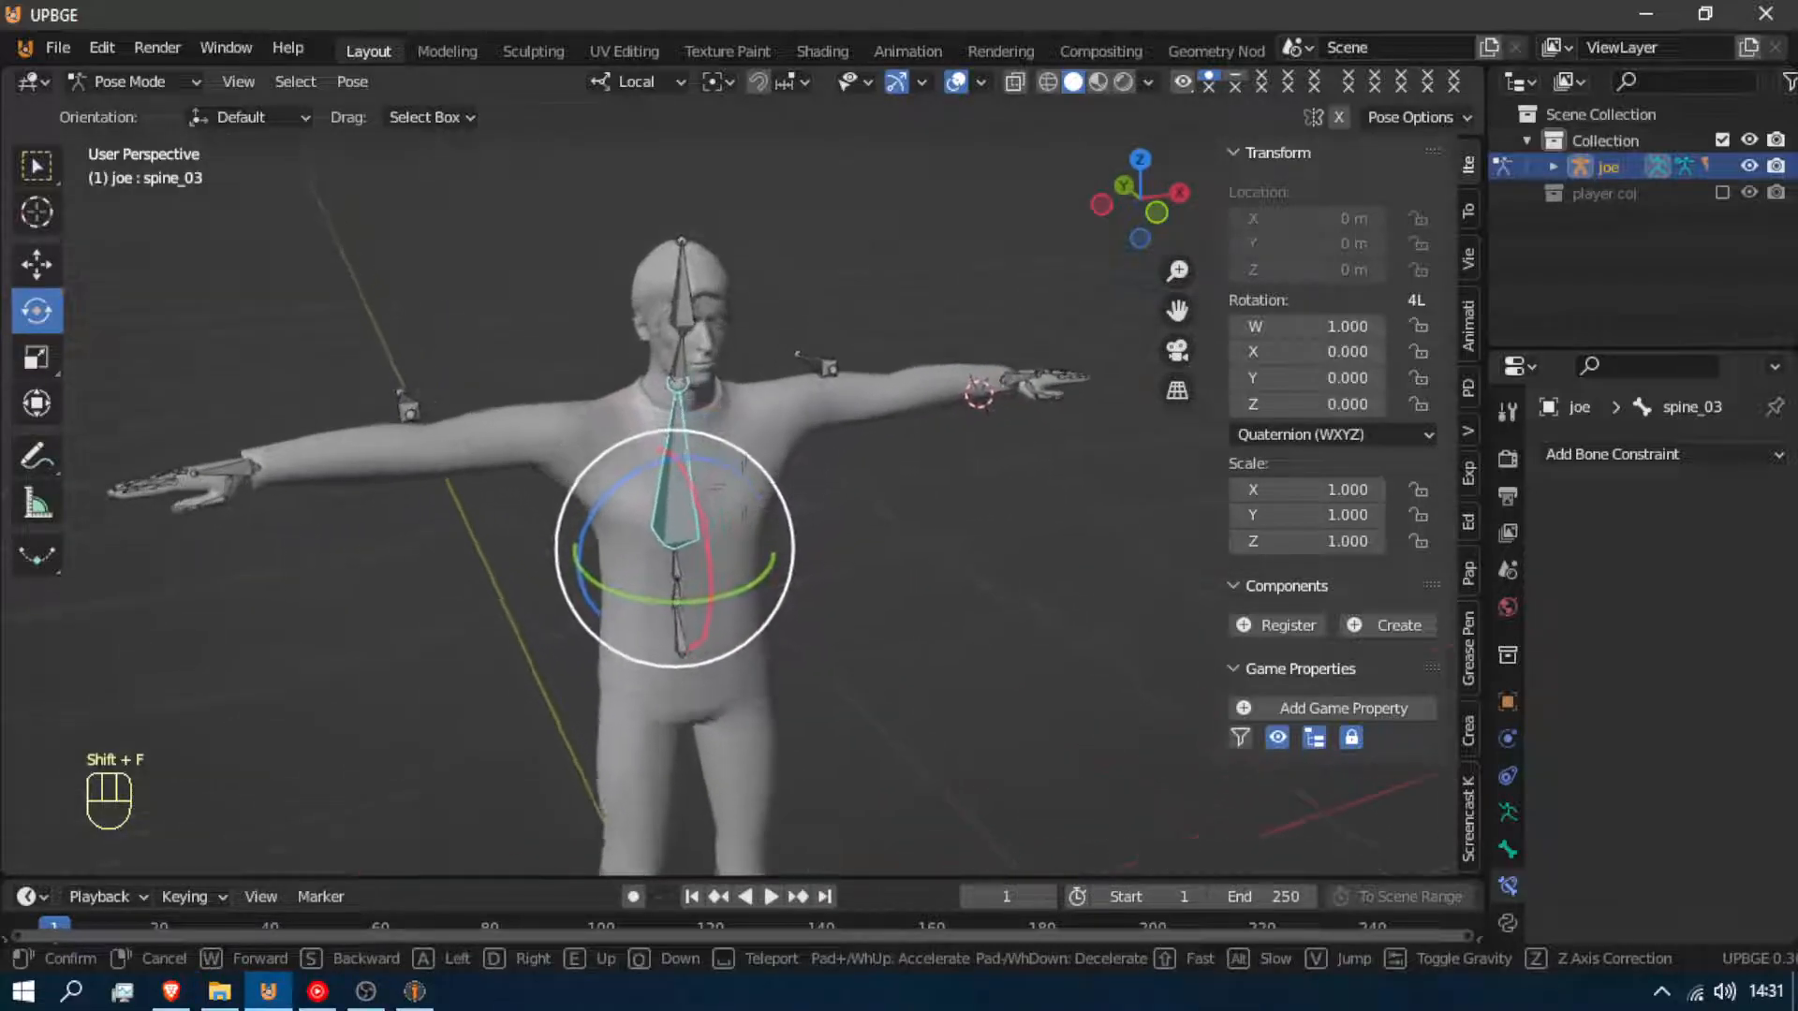
key(a)
click(783, 384)
click(835, 373)
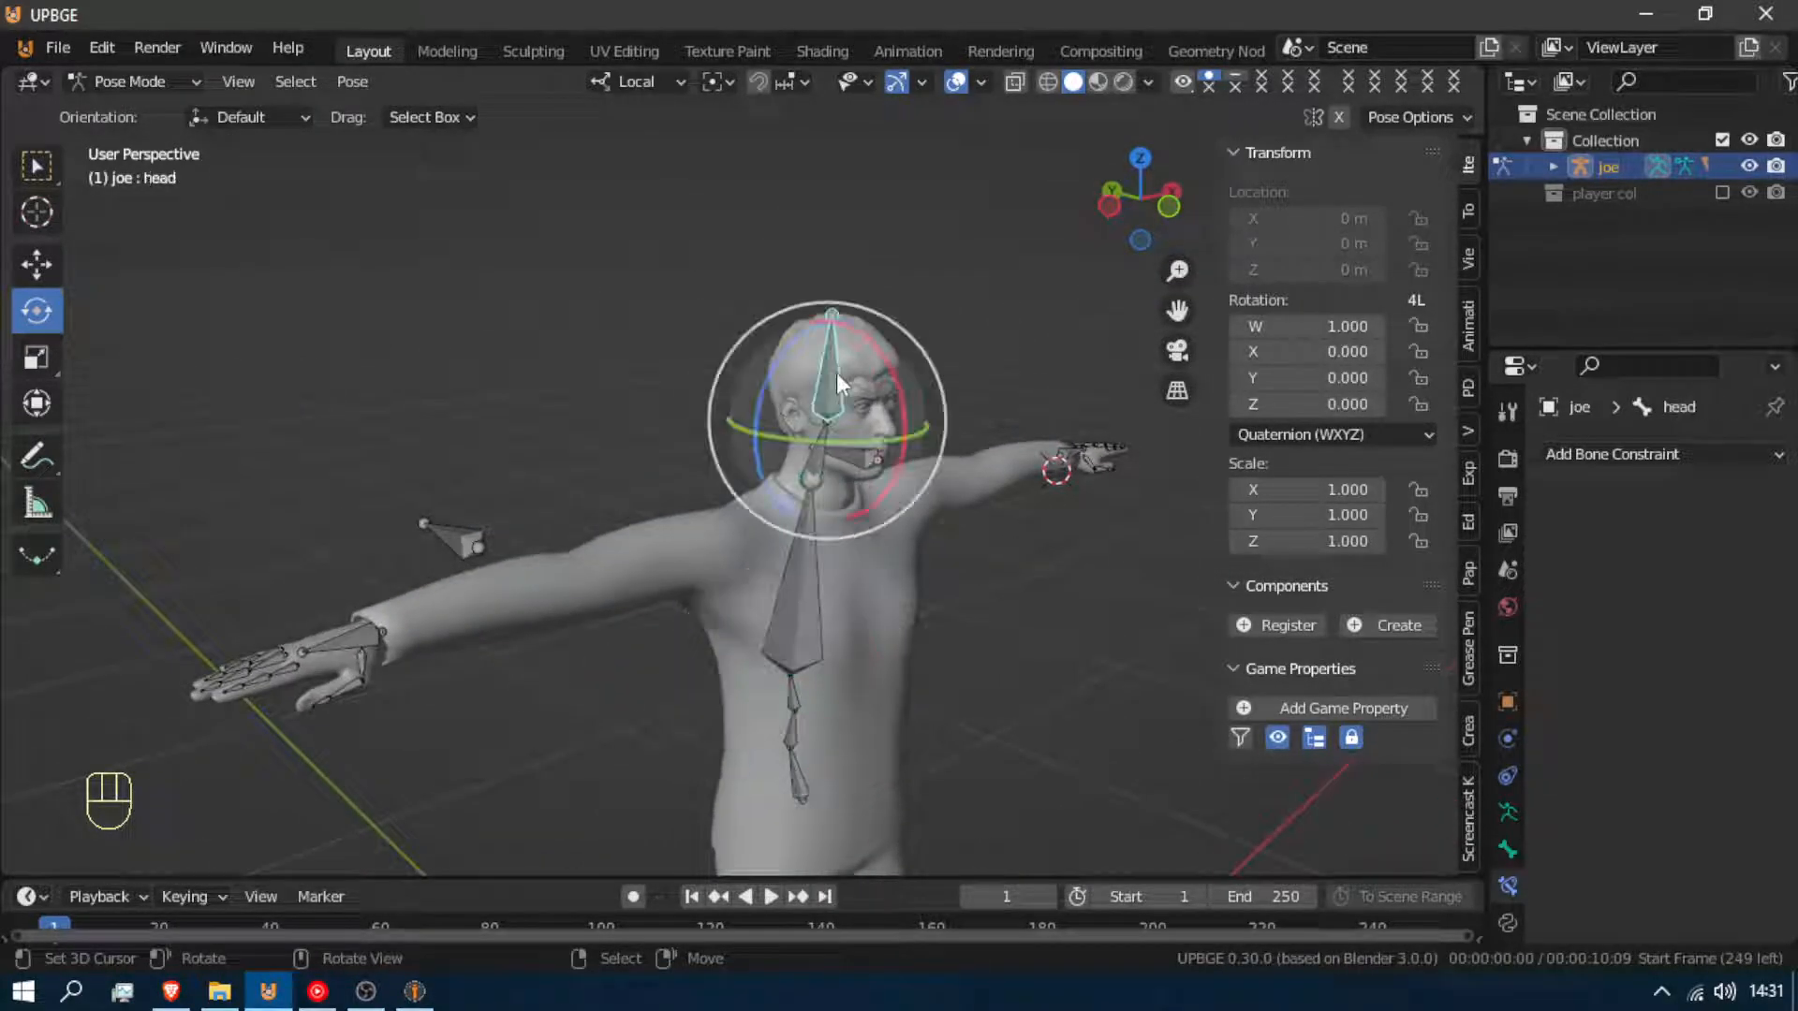
key(r)
key(z)
key(z)
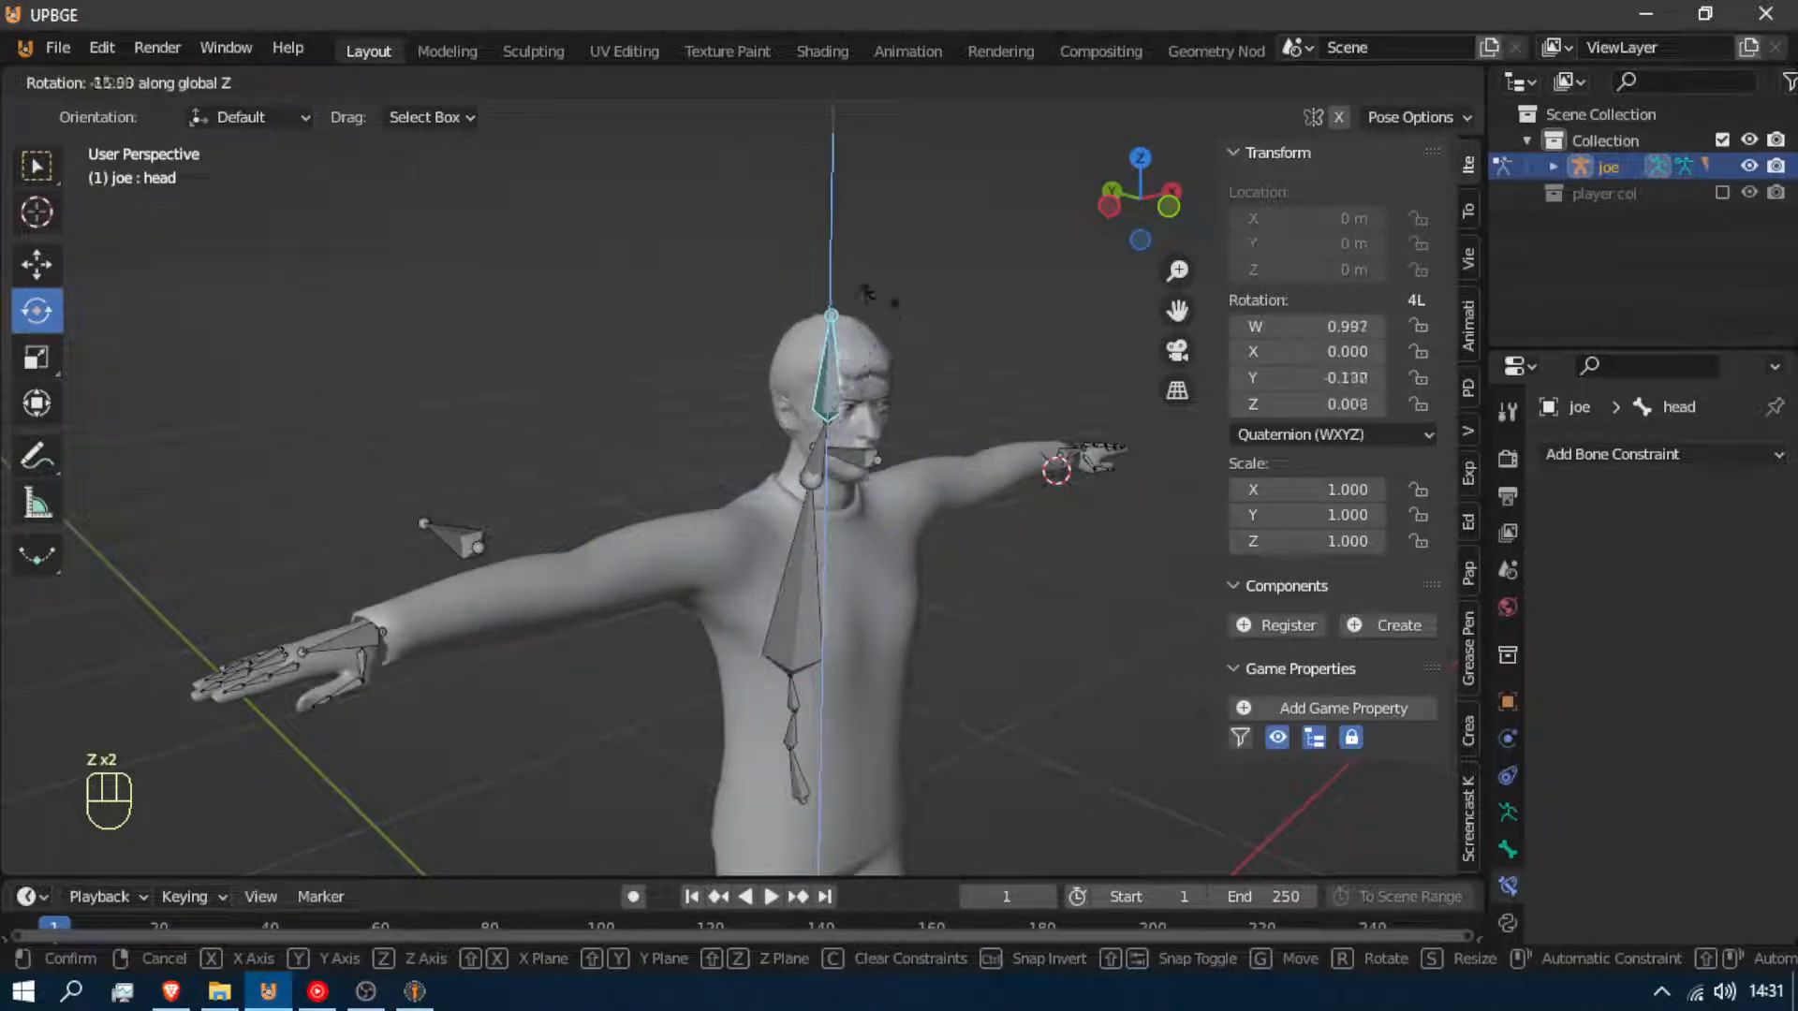
right_click(824, 294)
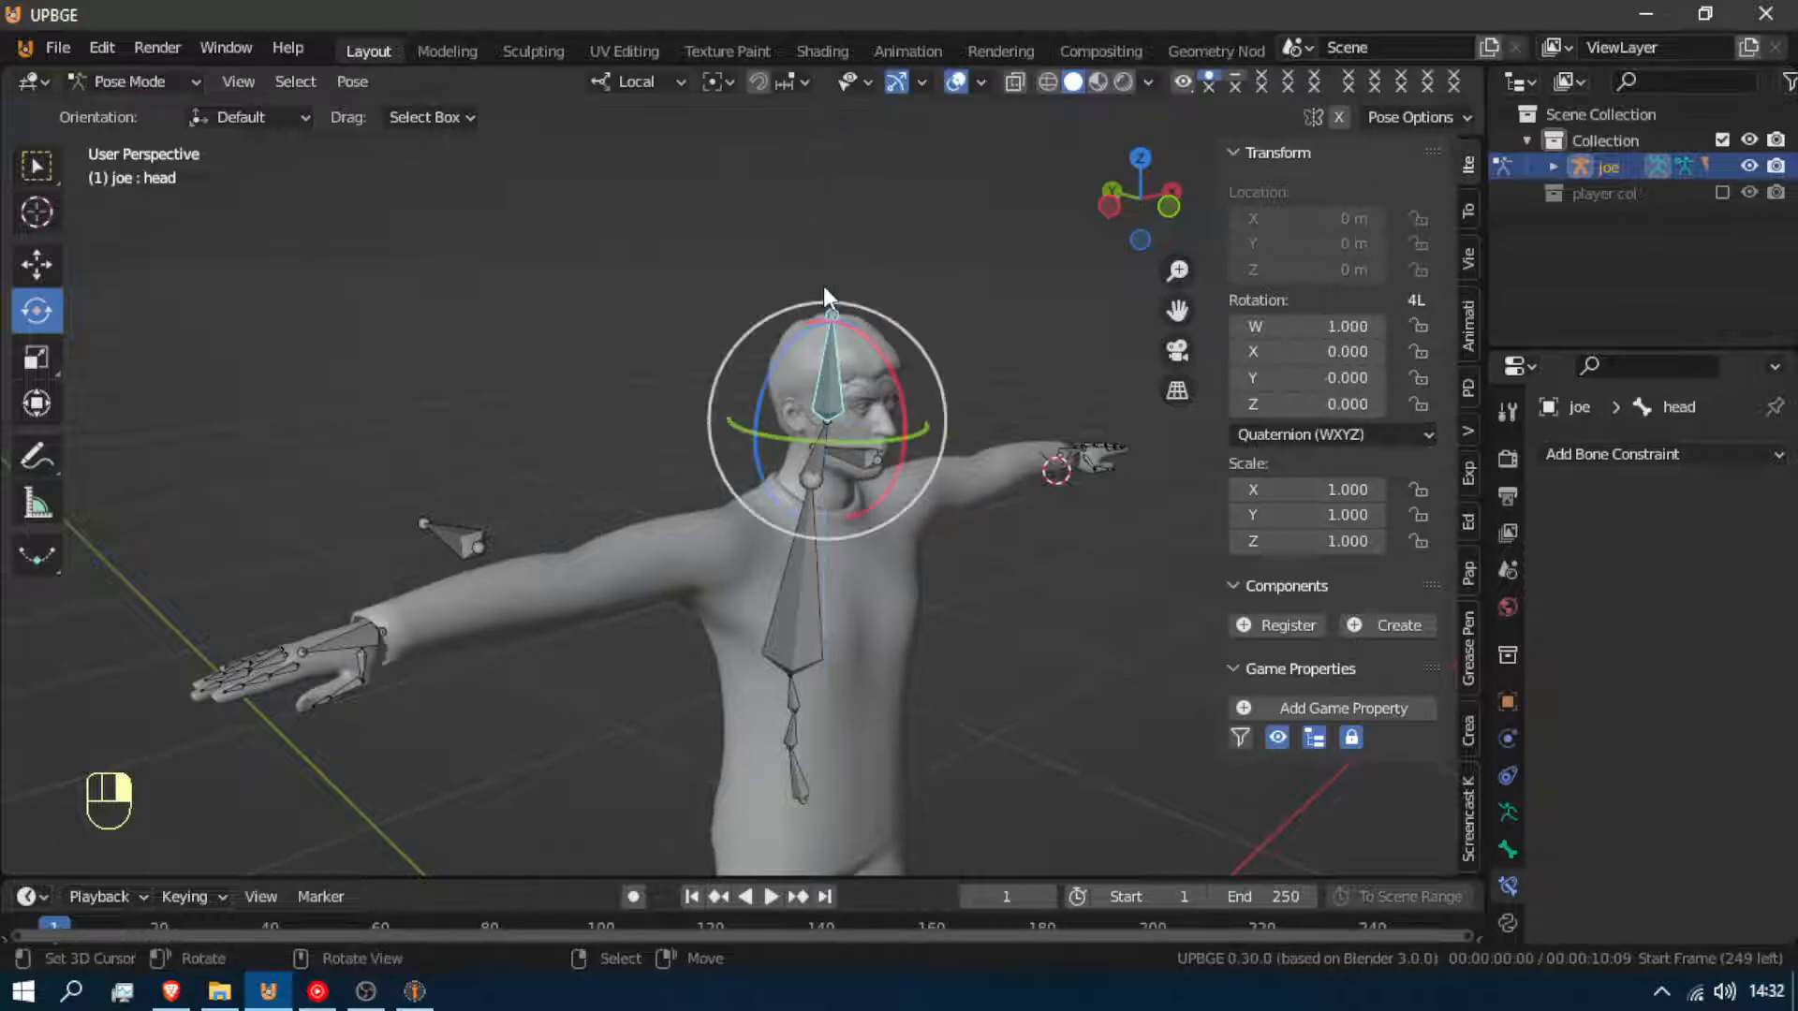
Add a Copy Rotation constraint to the neck_01 bone with the head bone as its target
shift+click(813, 465)
key(shift+ctrl+c)
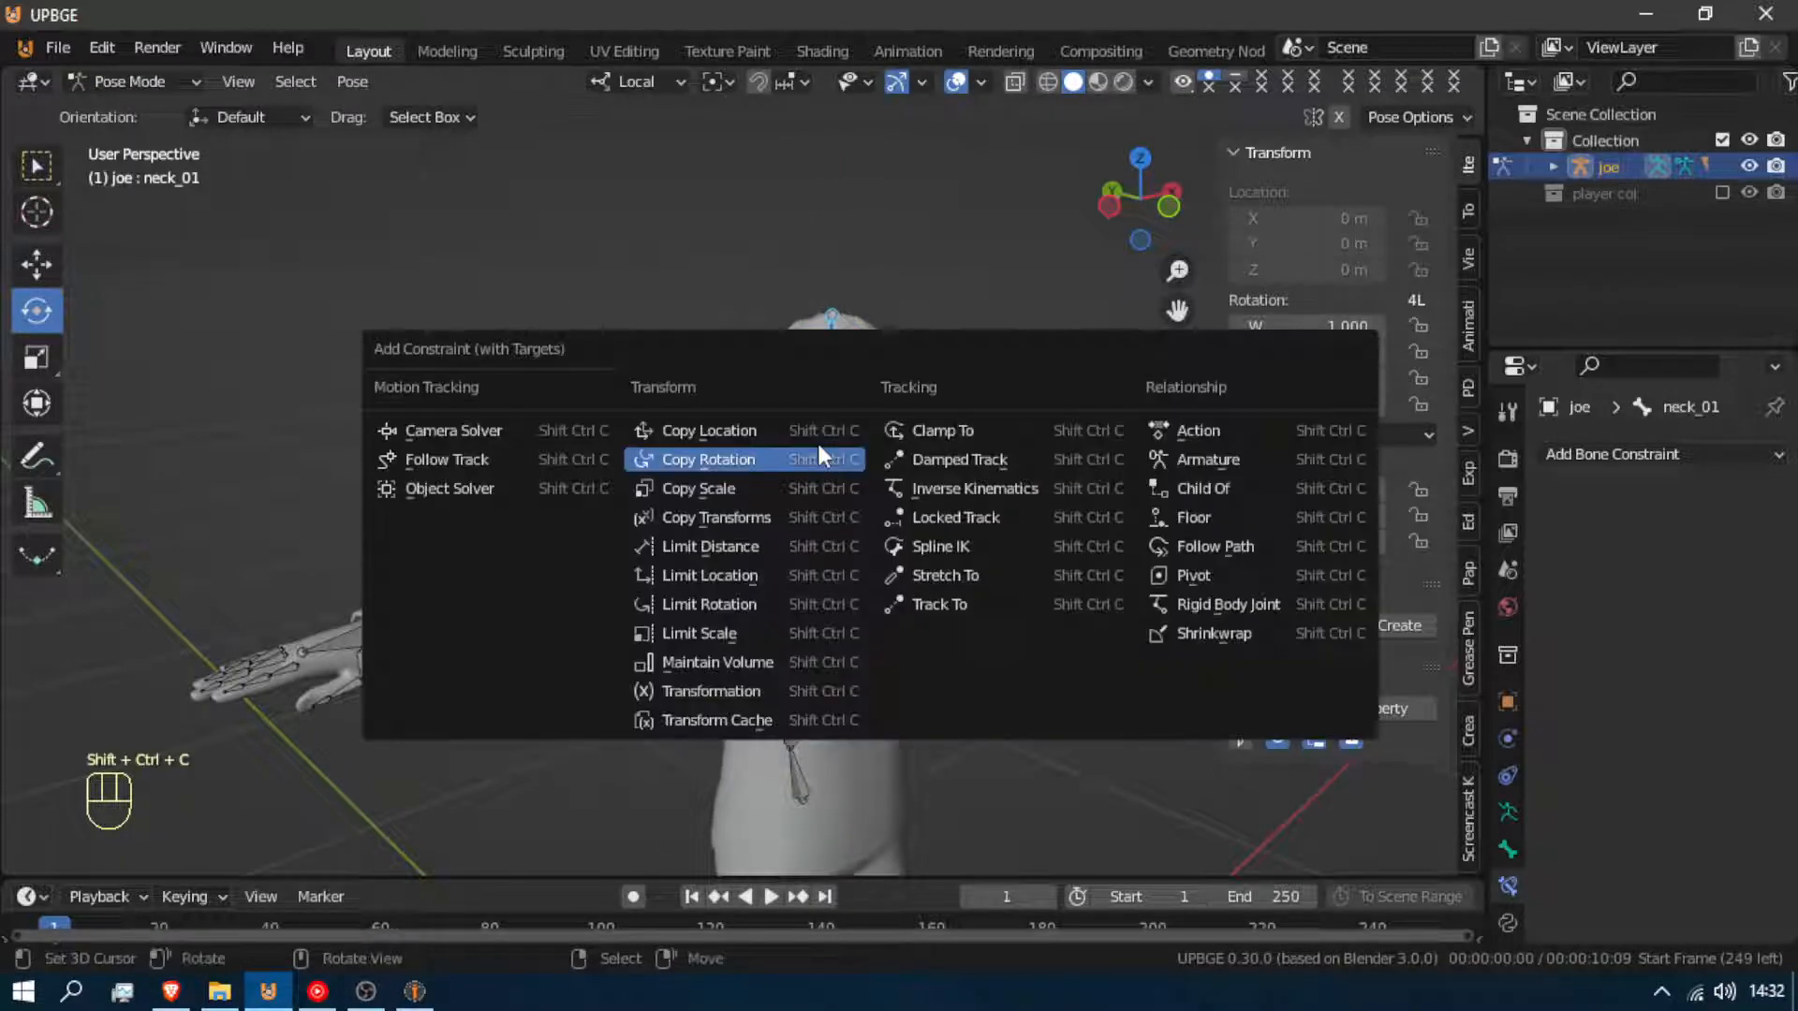
click(709, 459)
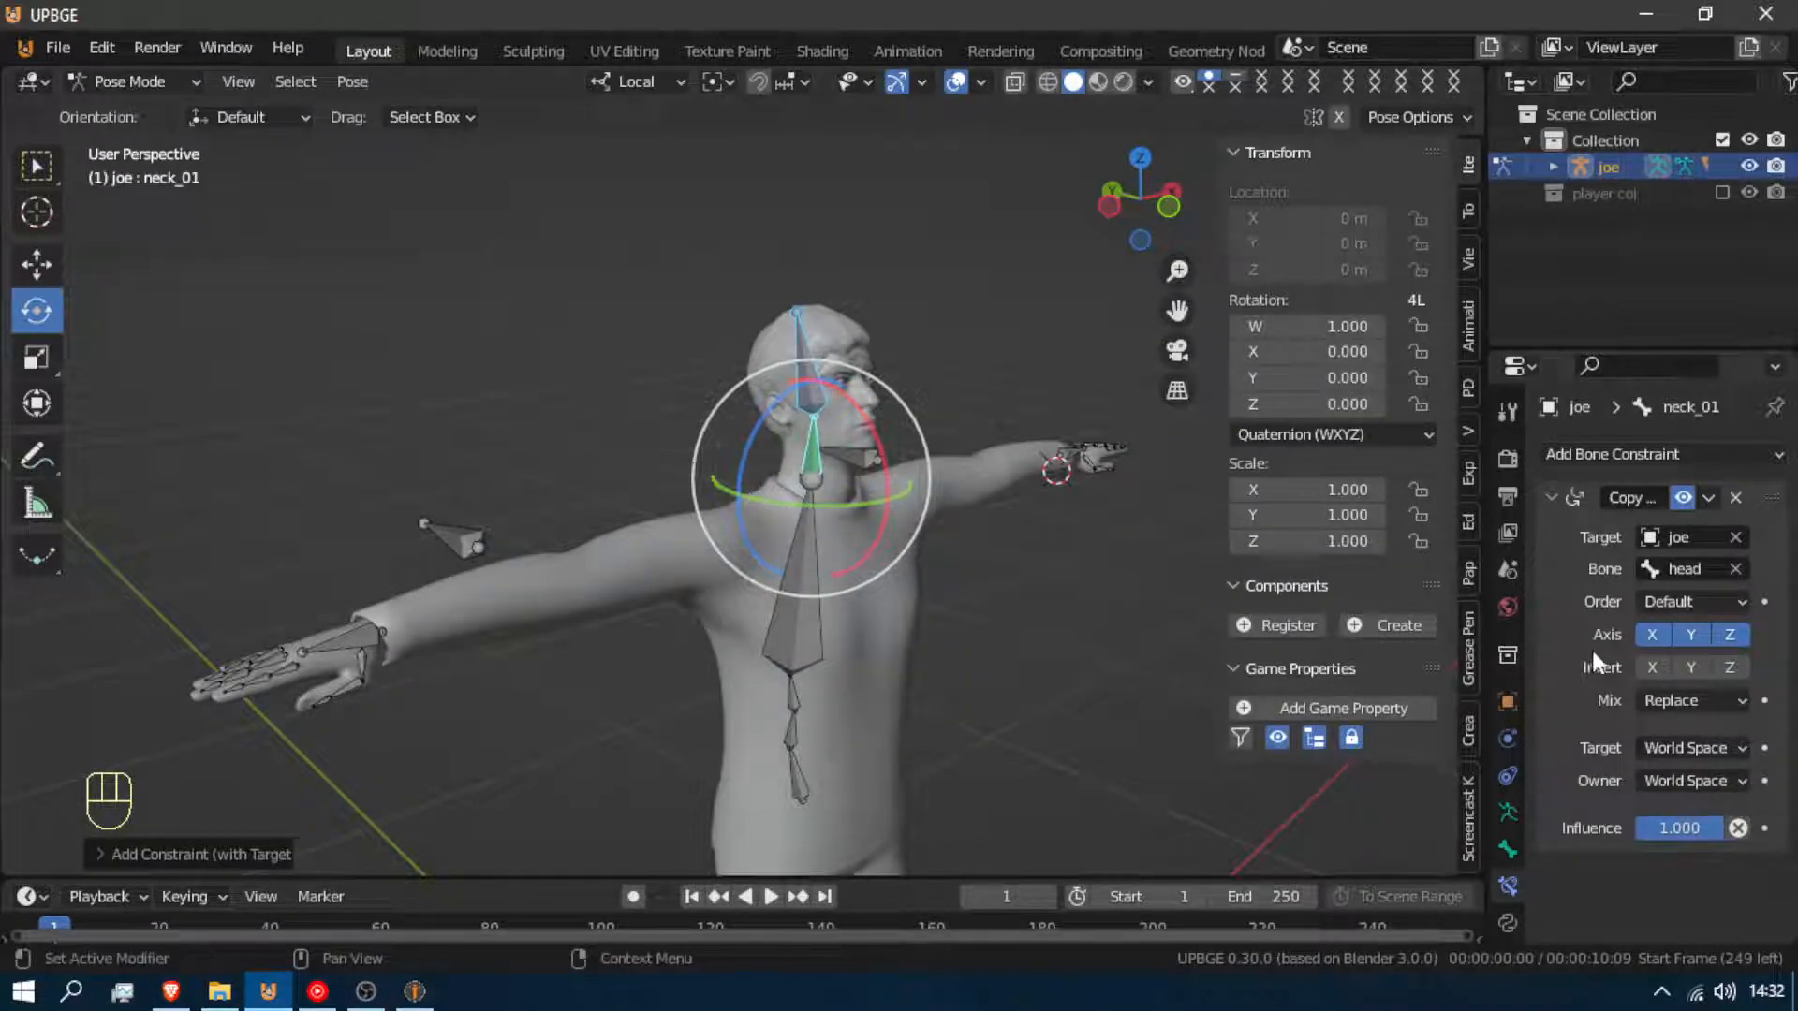
Limit the neck's Copy Rotation to the Z axis, and test-rotate the head about global Z and local Y
click(1687, 635)
click(1652, 634)
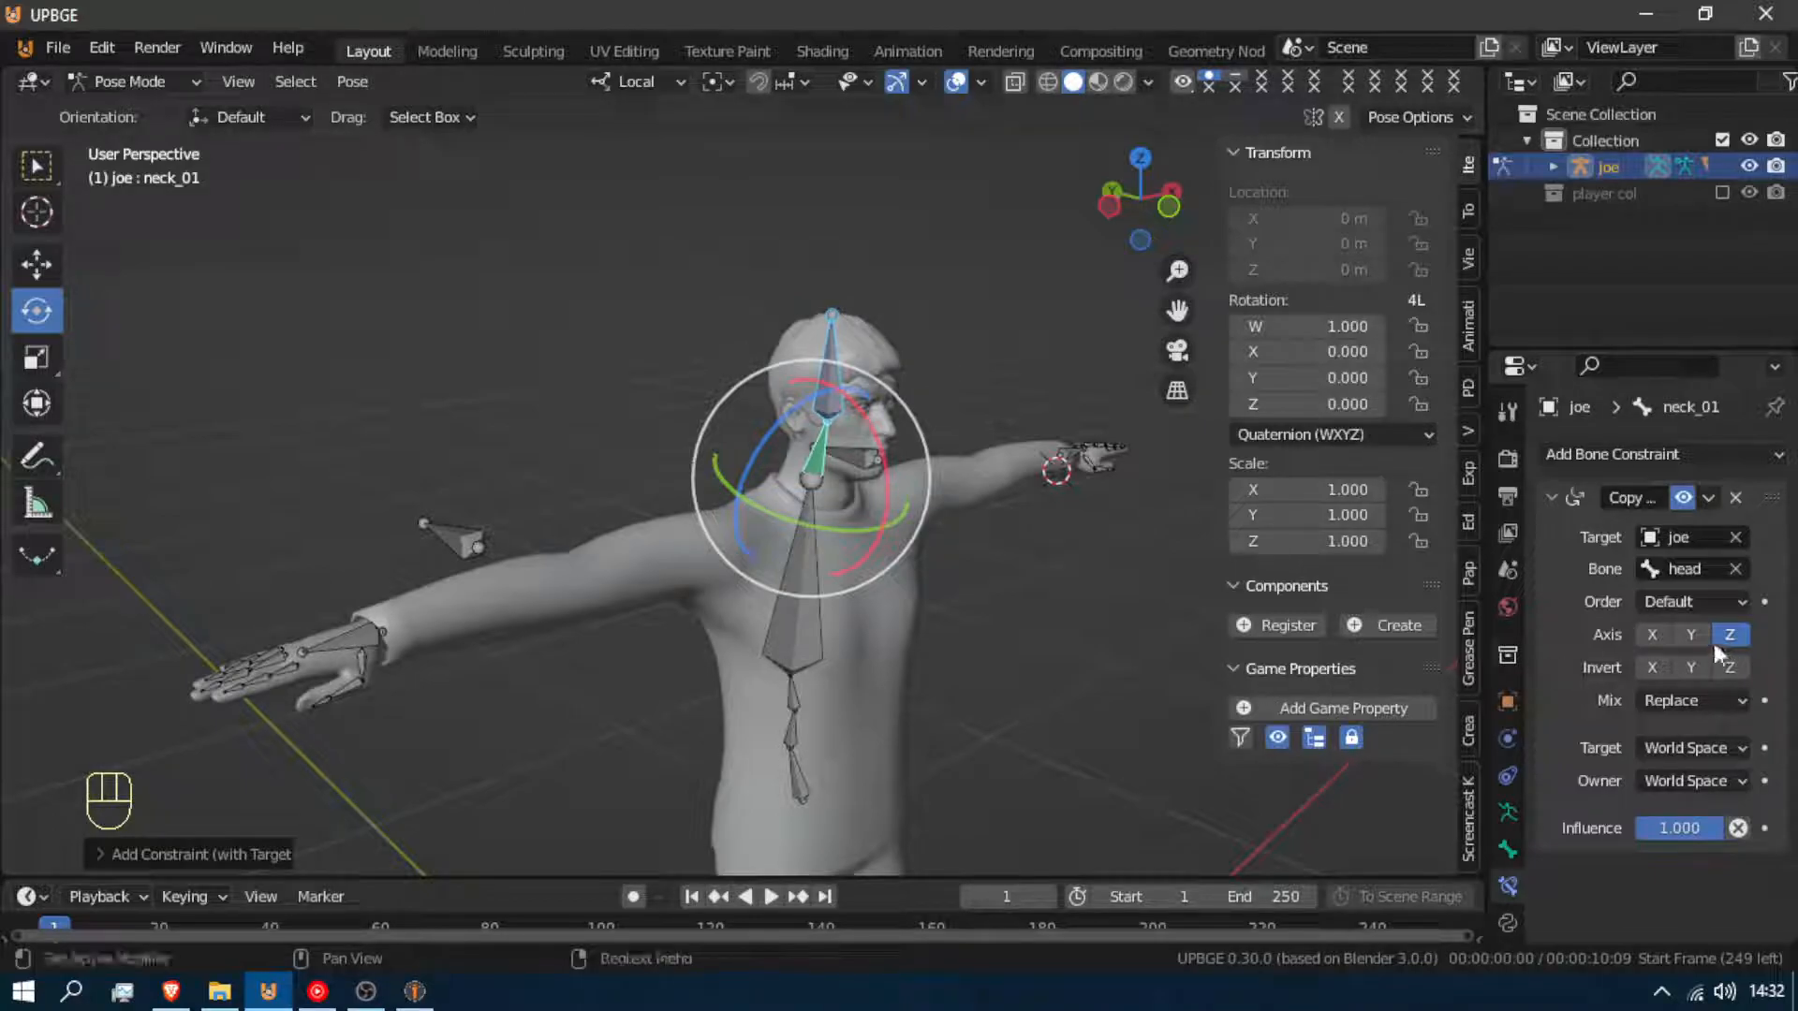
click(827, 354)
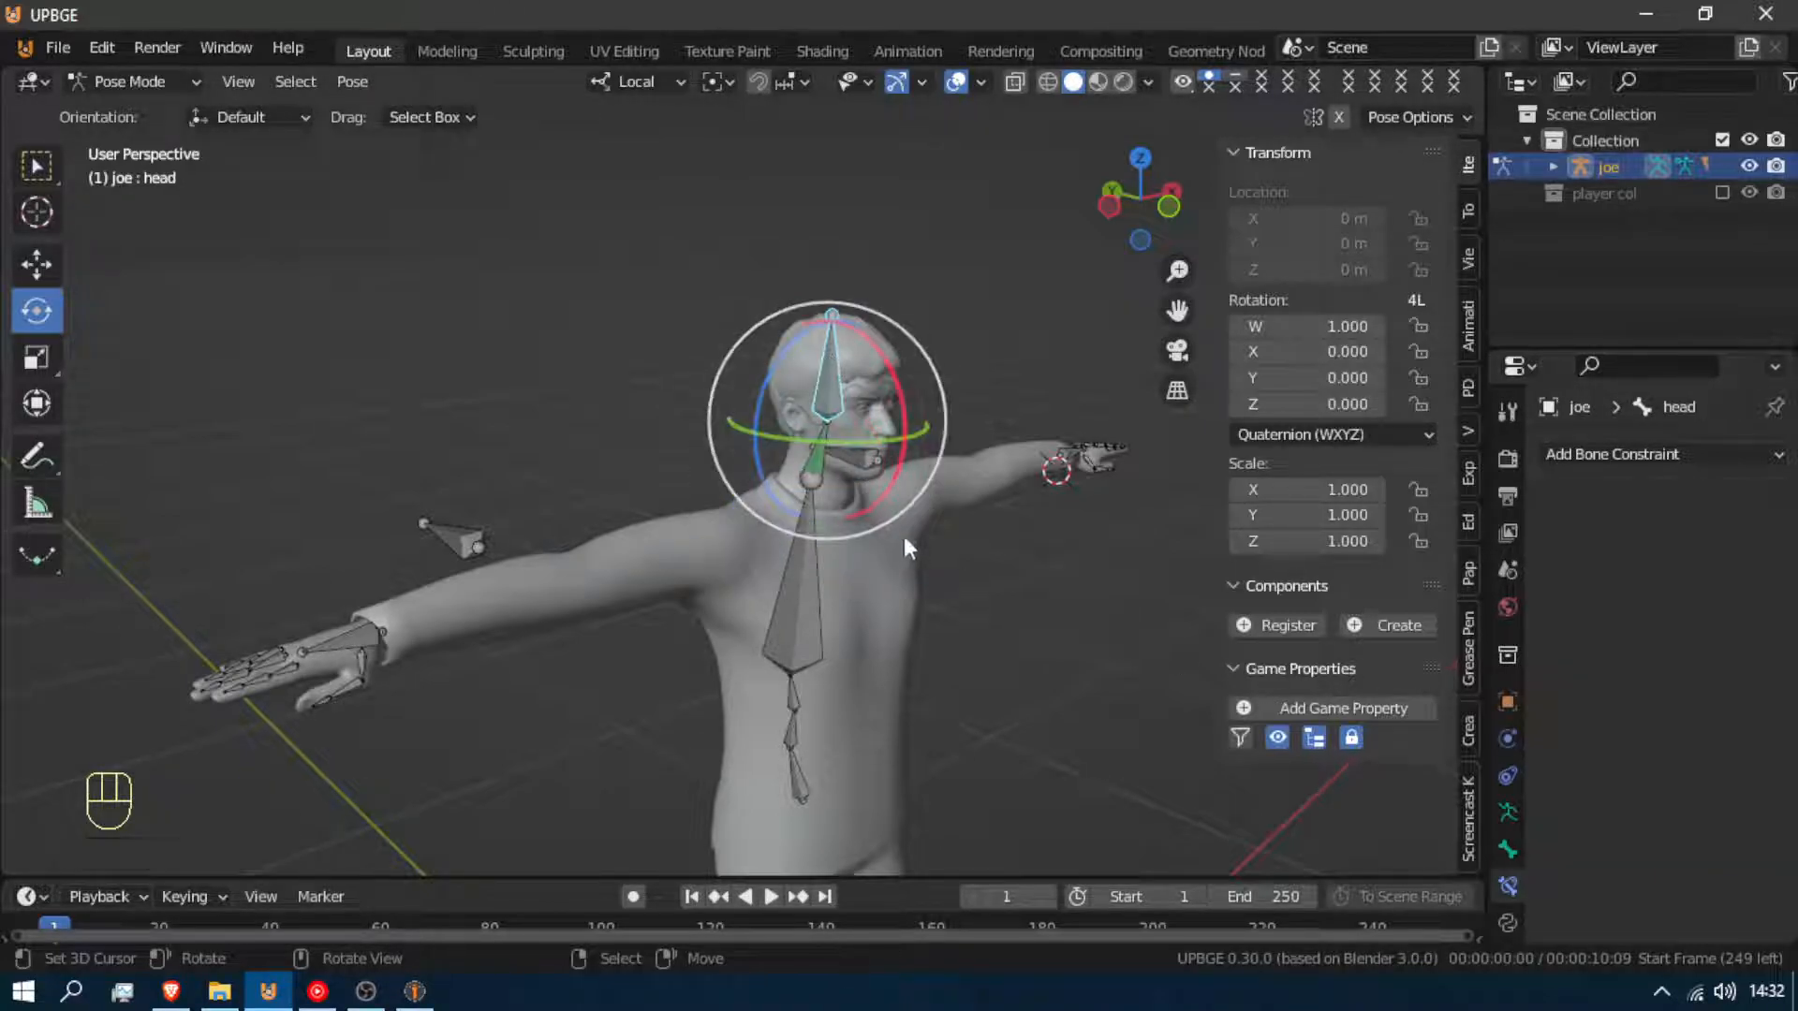
key(r)
key(z)
key(z)
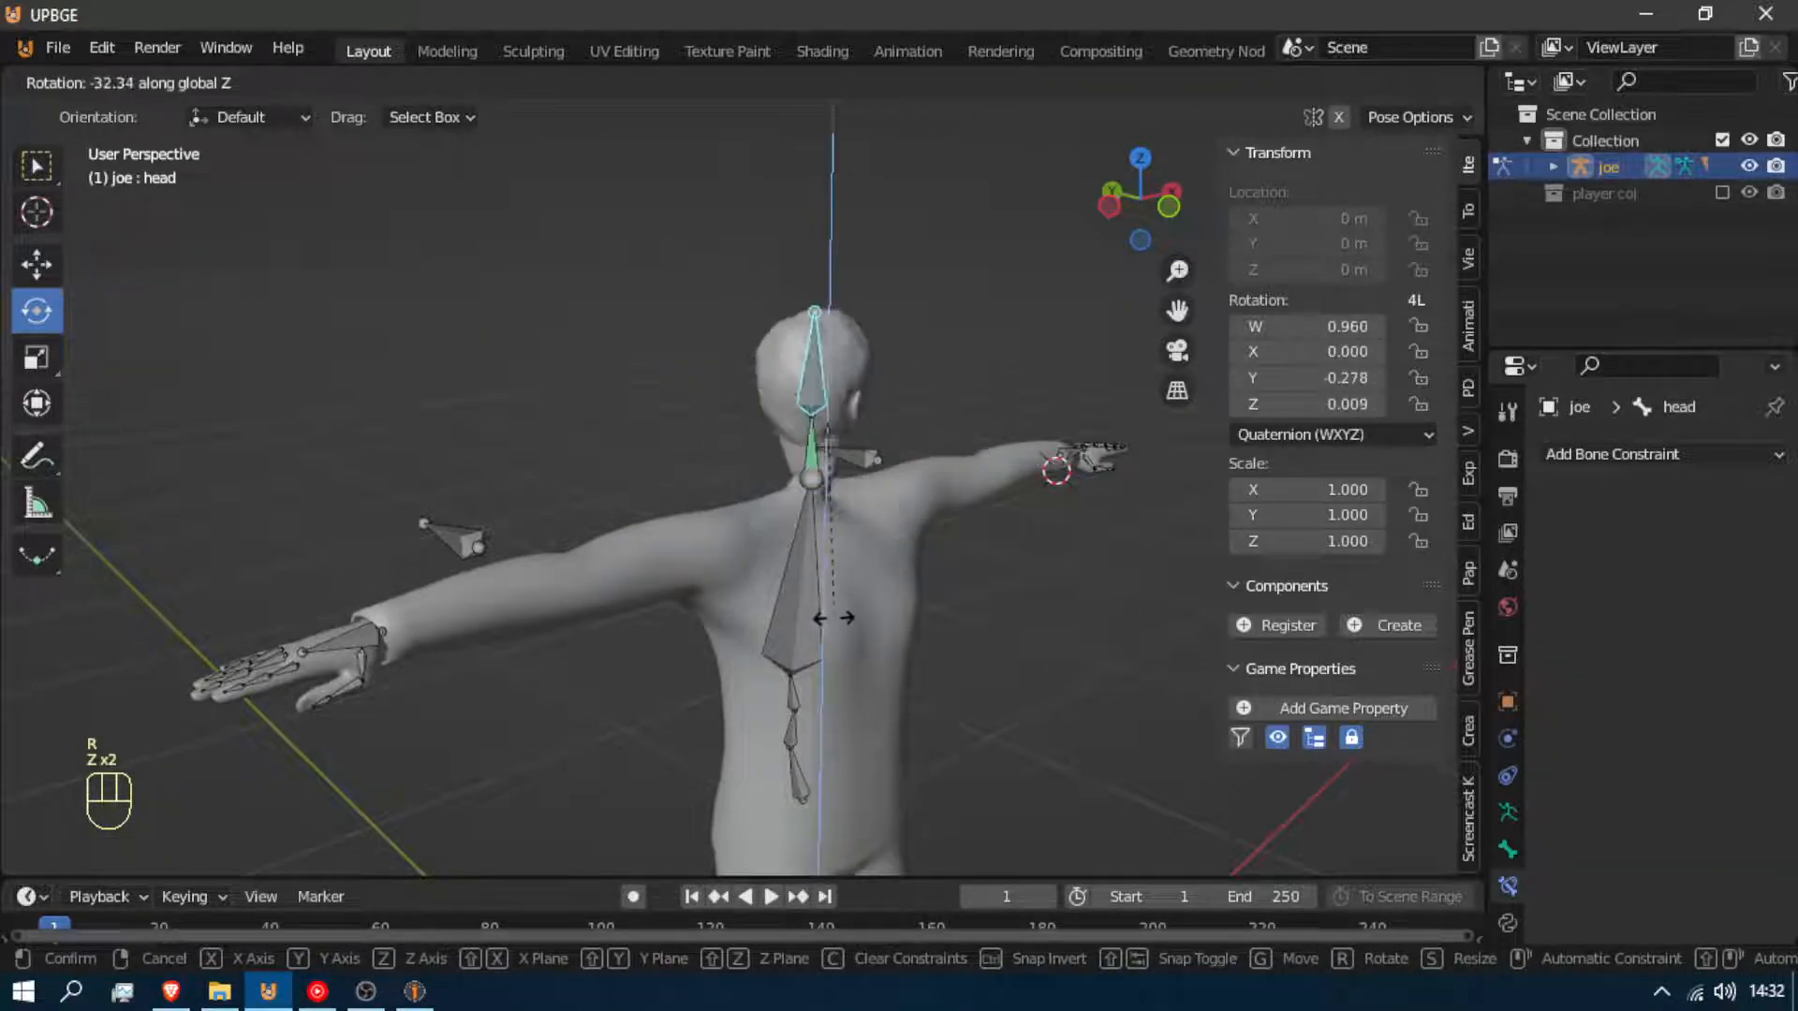
right_click(877, 555)
key(r)
key(y)
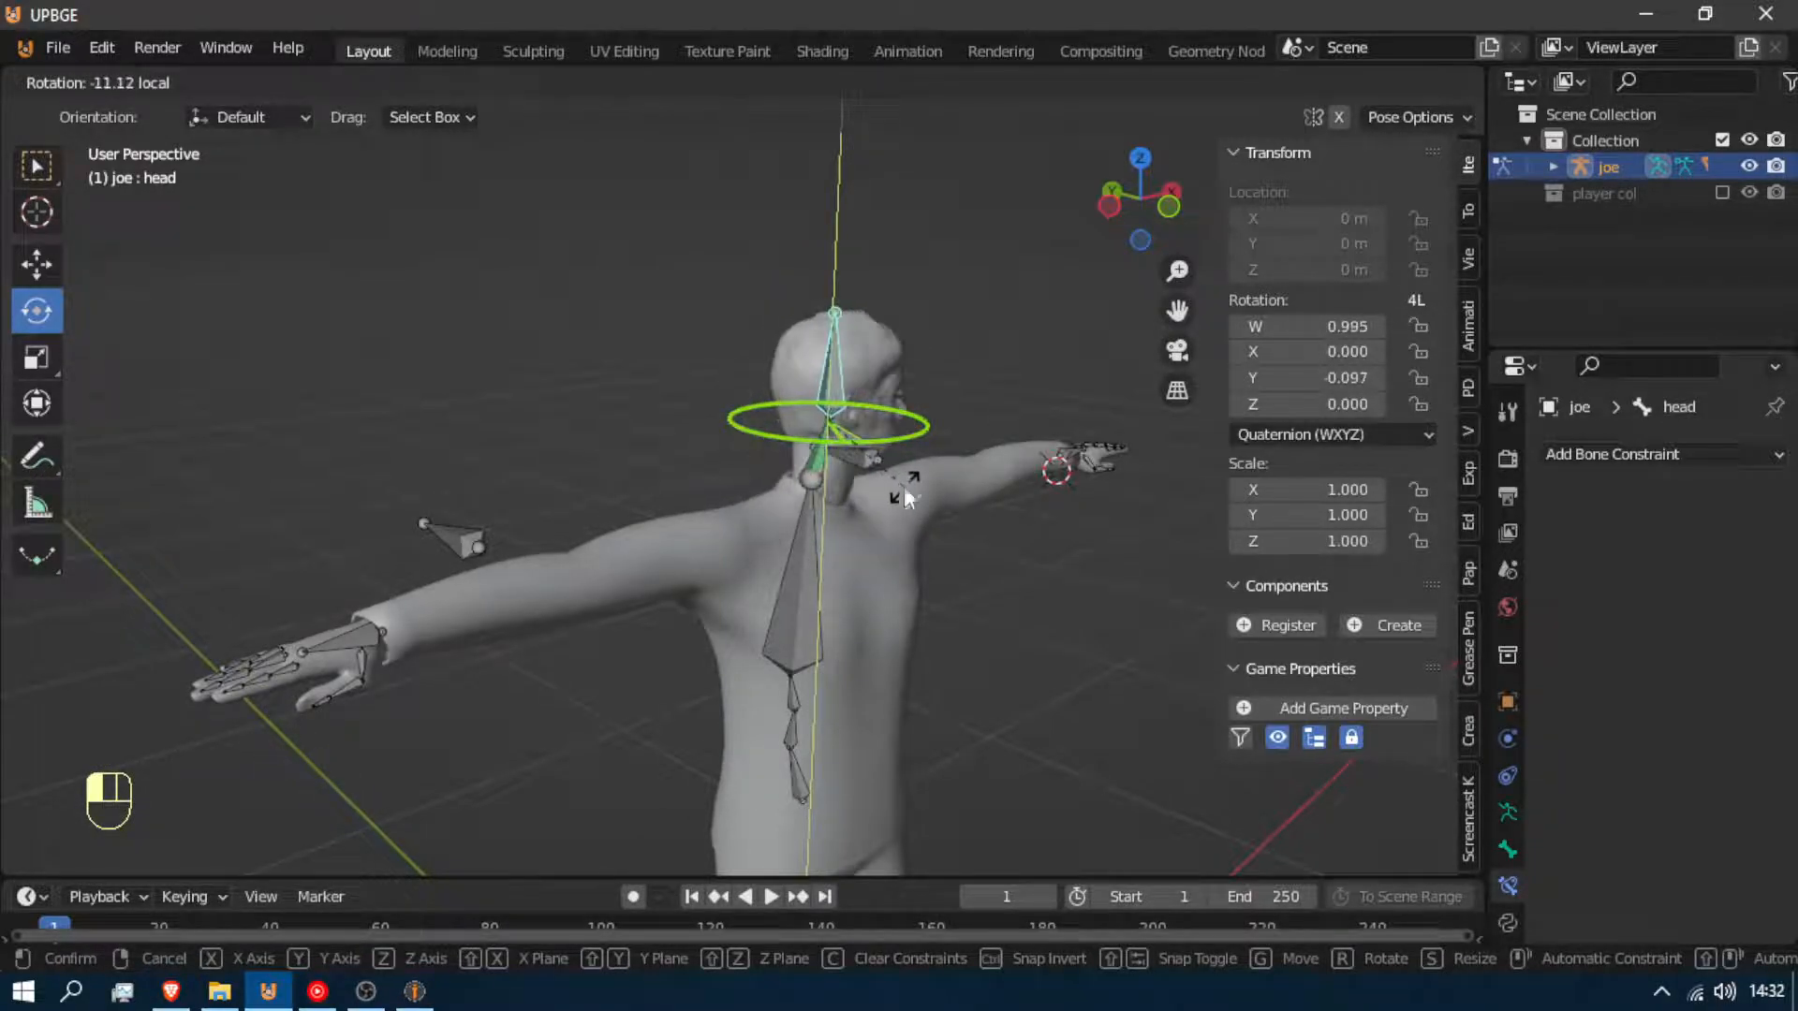
right_click(861, 480)
Set both the target and owner of neck_01's Copy Rotation to Local Space, and try a cancelled rotation of the head
click(822, 453)
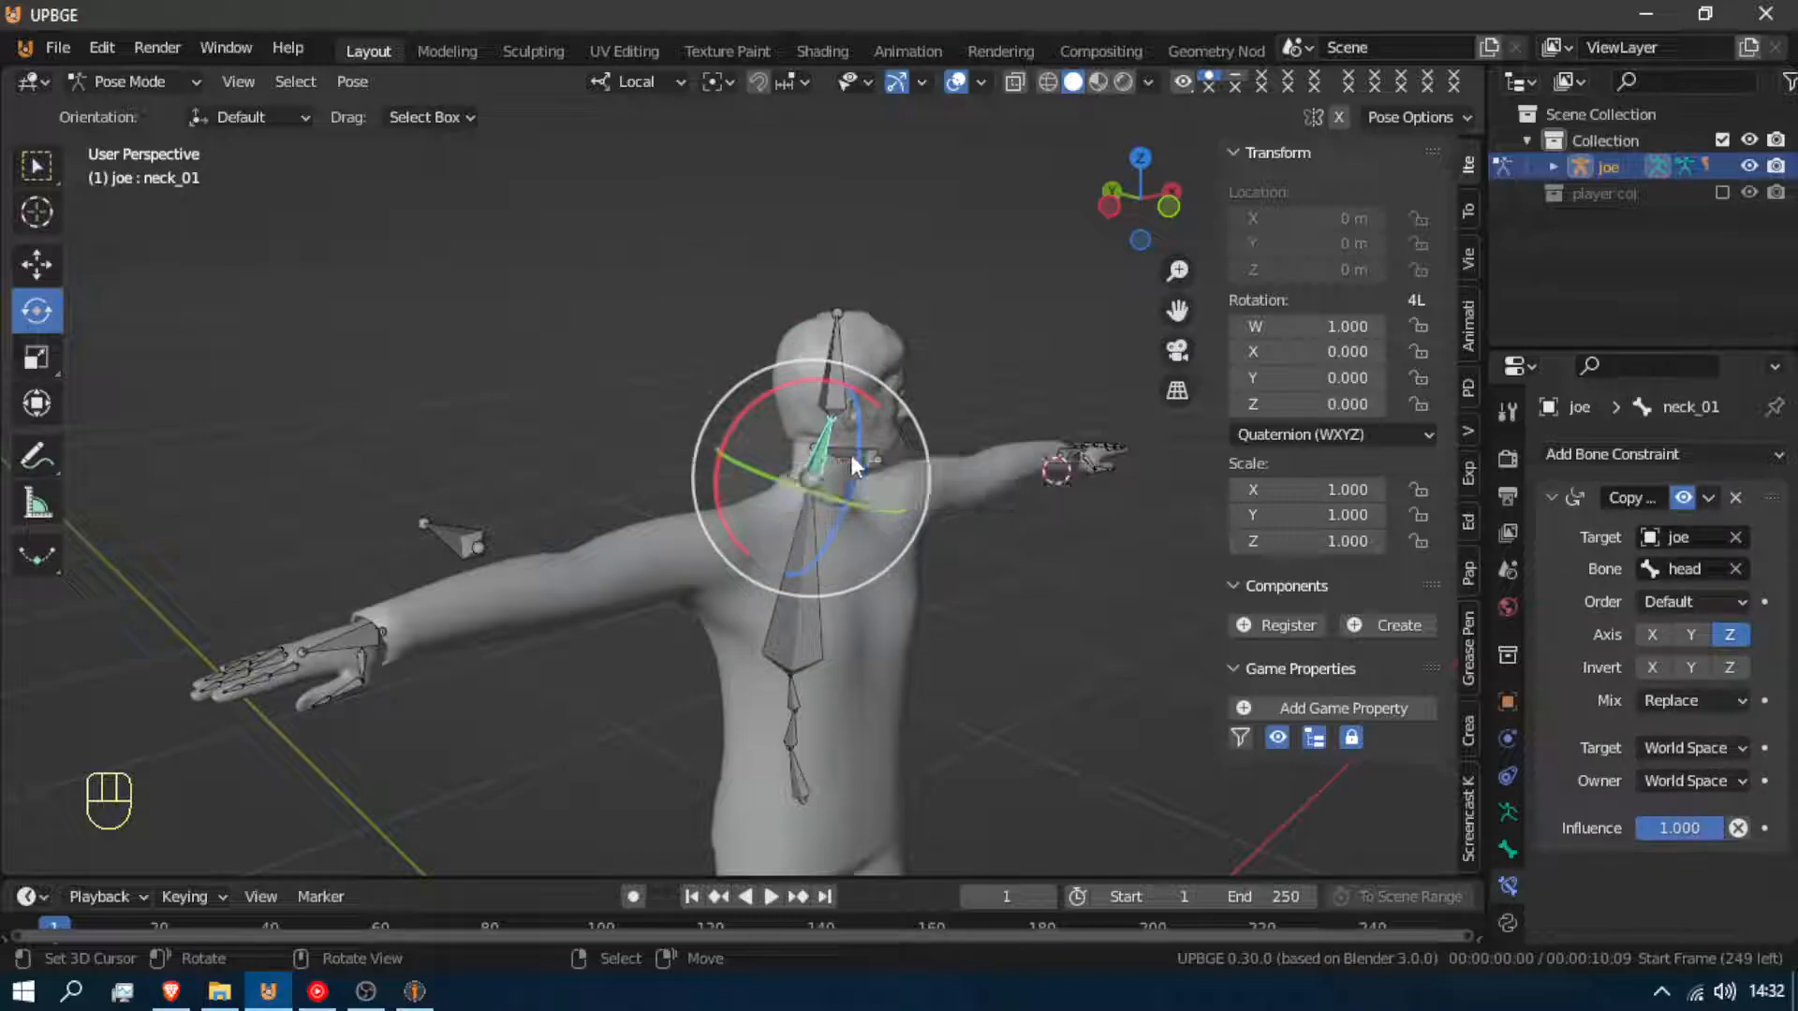
click(1717, 745)
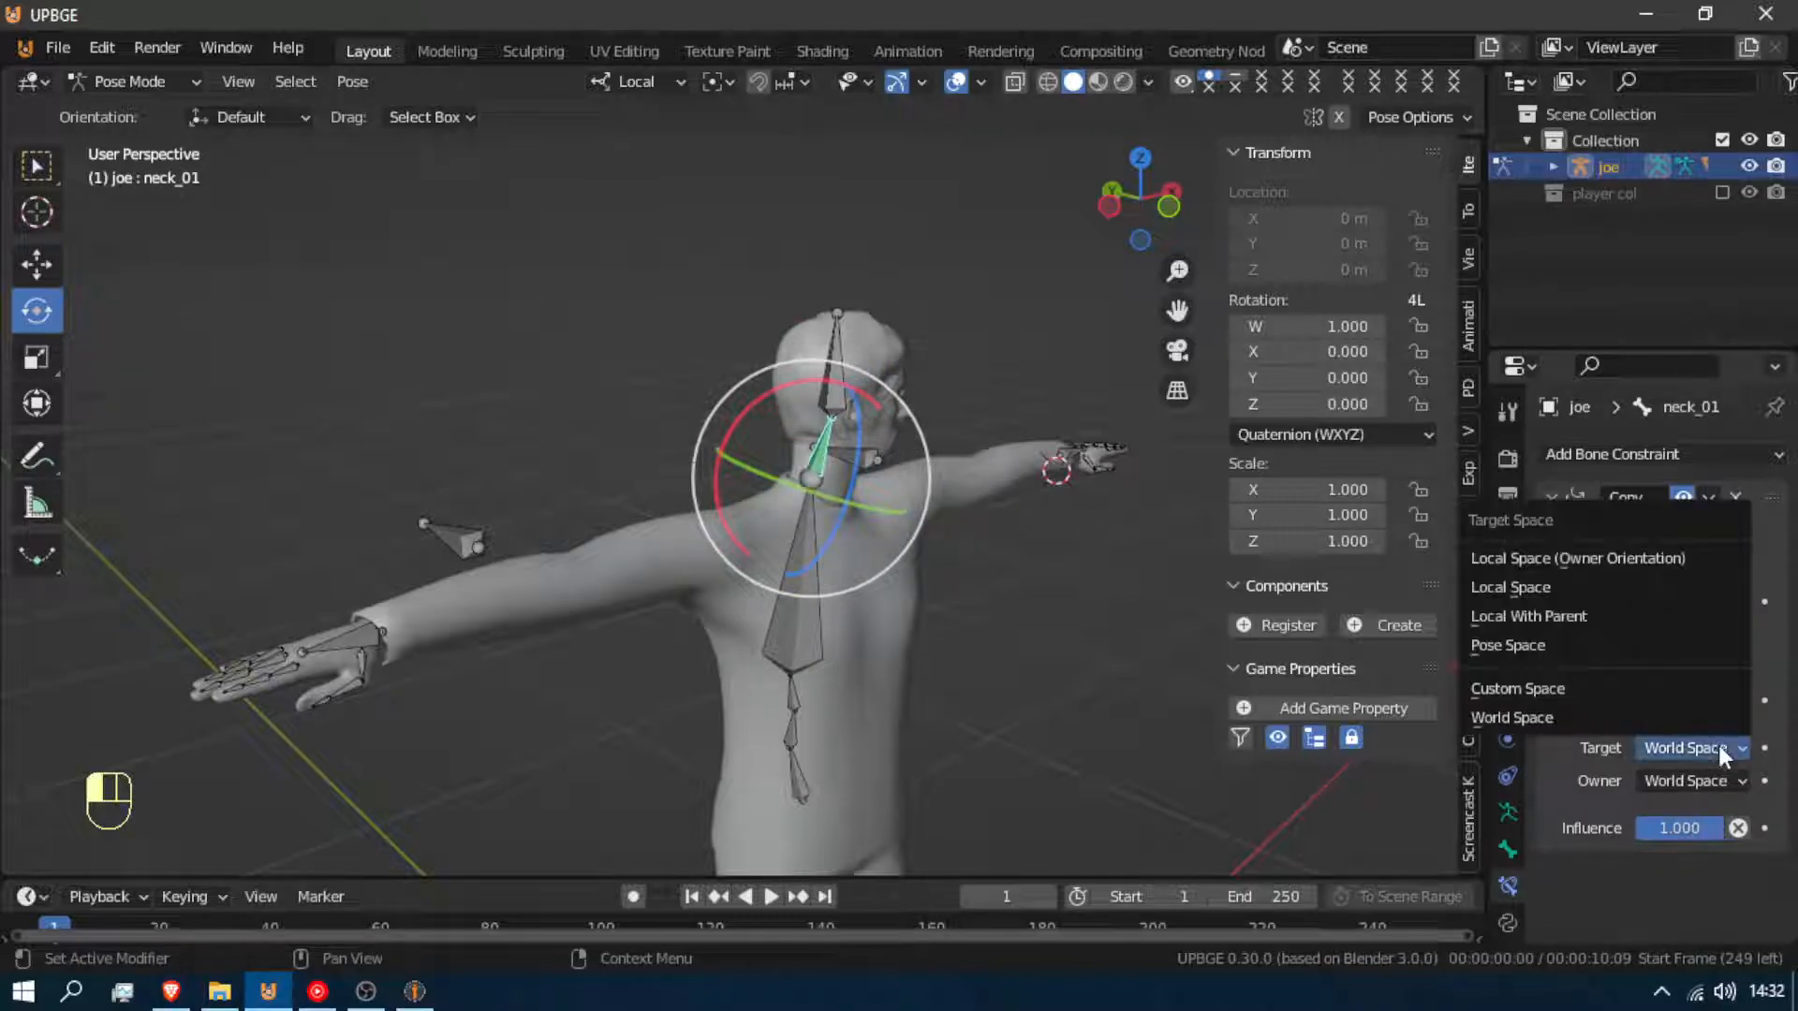
click(1588, 586)
click(1665, 779)
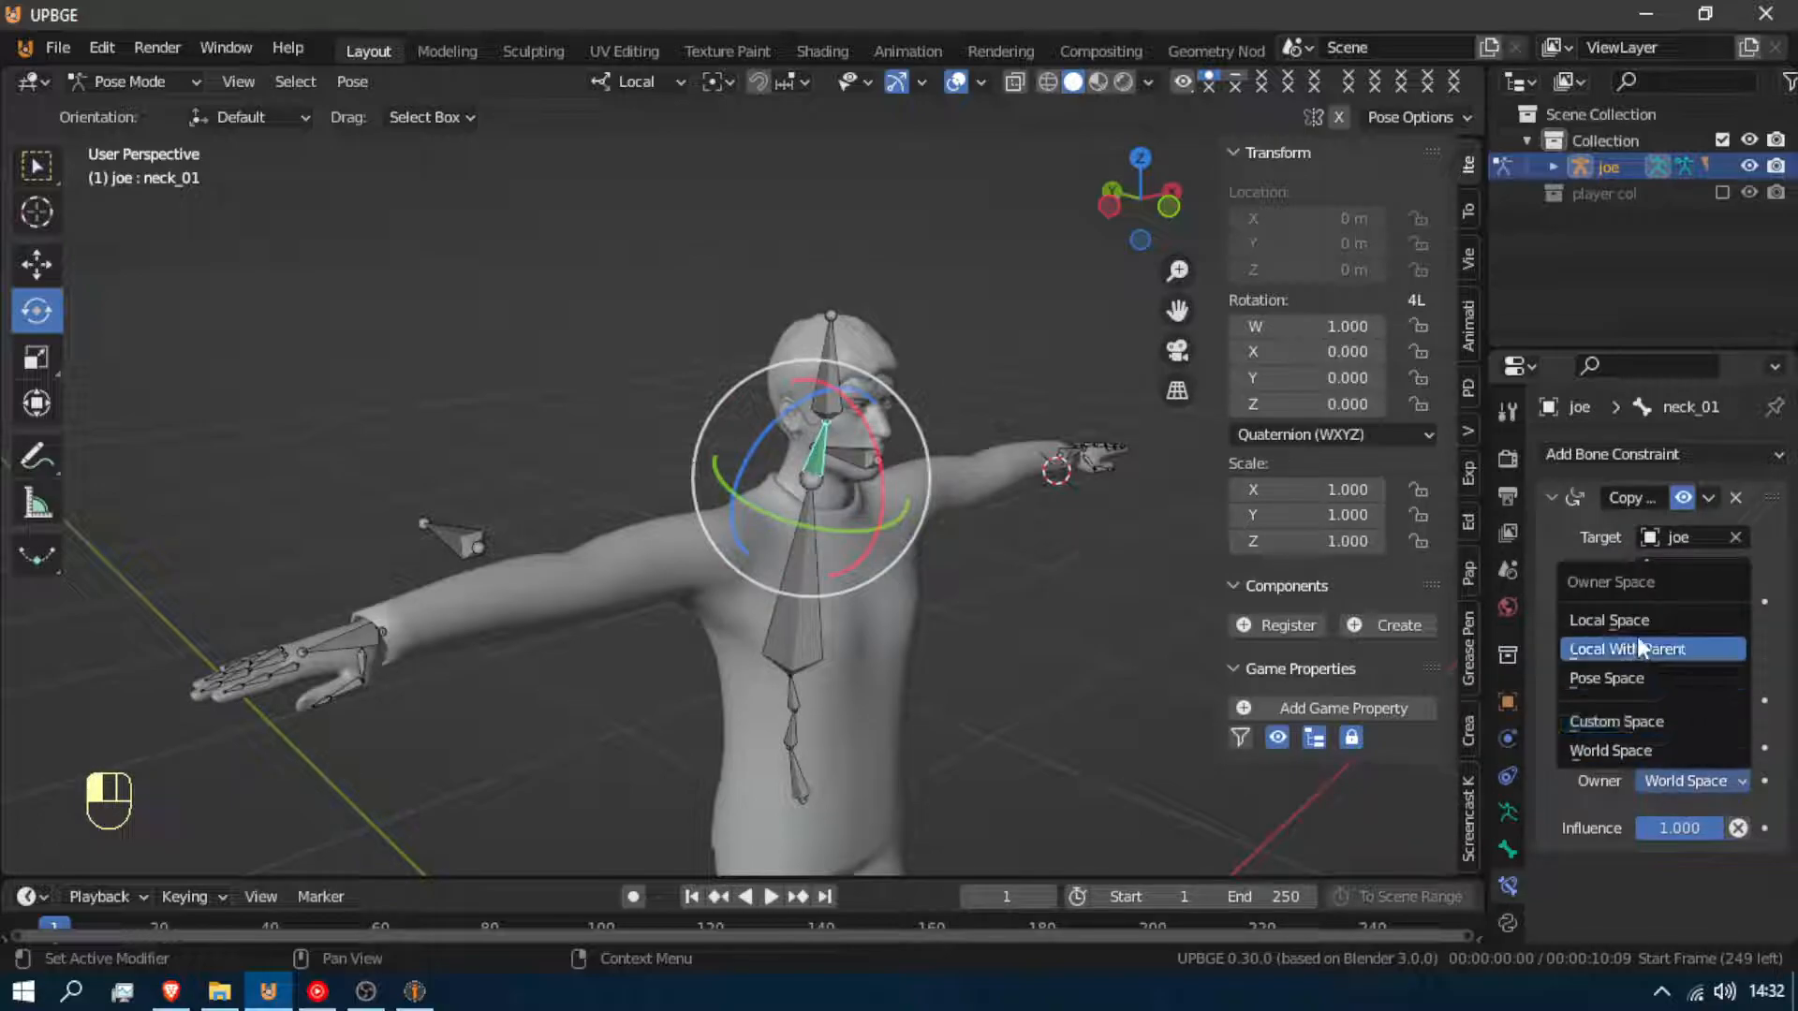
click(1637, 626)
click(817, 367)
drag(844, 420, 933, 482)
right_click(933, 482)
Set neck_01's Copy Rotation to copy the X, Y and Z axes with an influence of 0.435
key(f)
key(w)
key(Escape)
key(shift+f)
key(w)
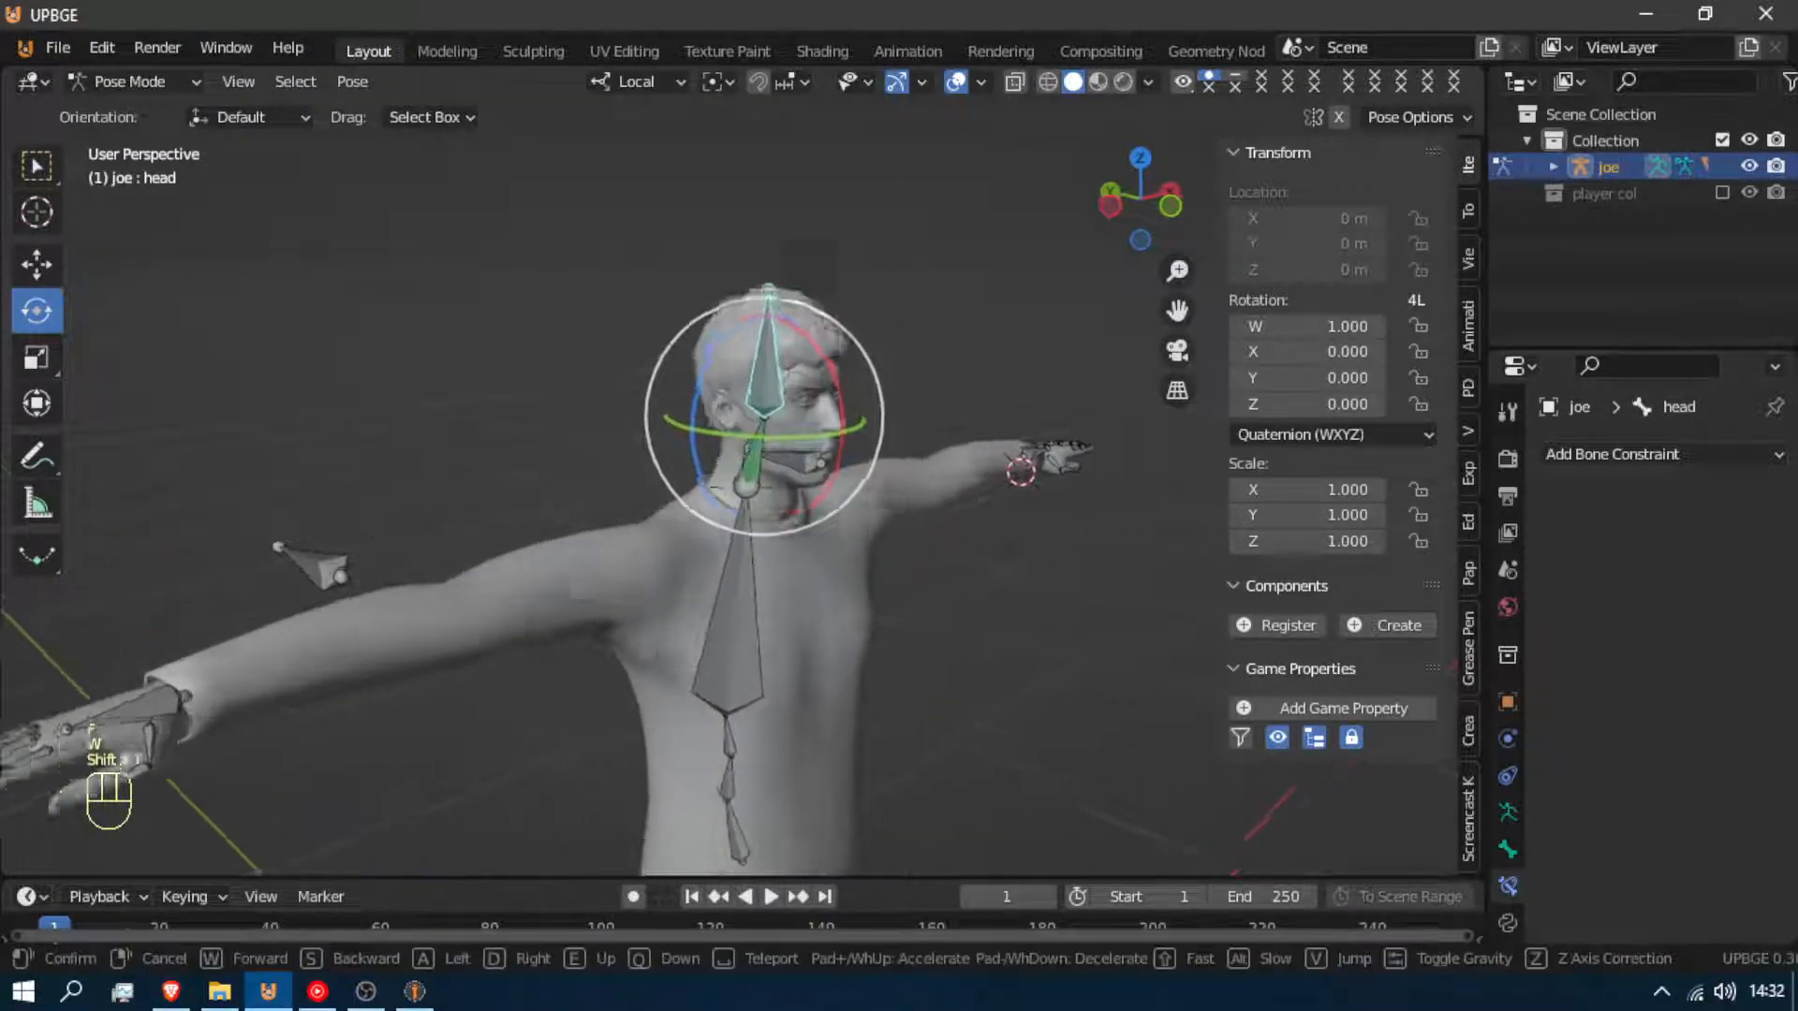
key(s)
click(776, 398)
click(775, 374)
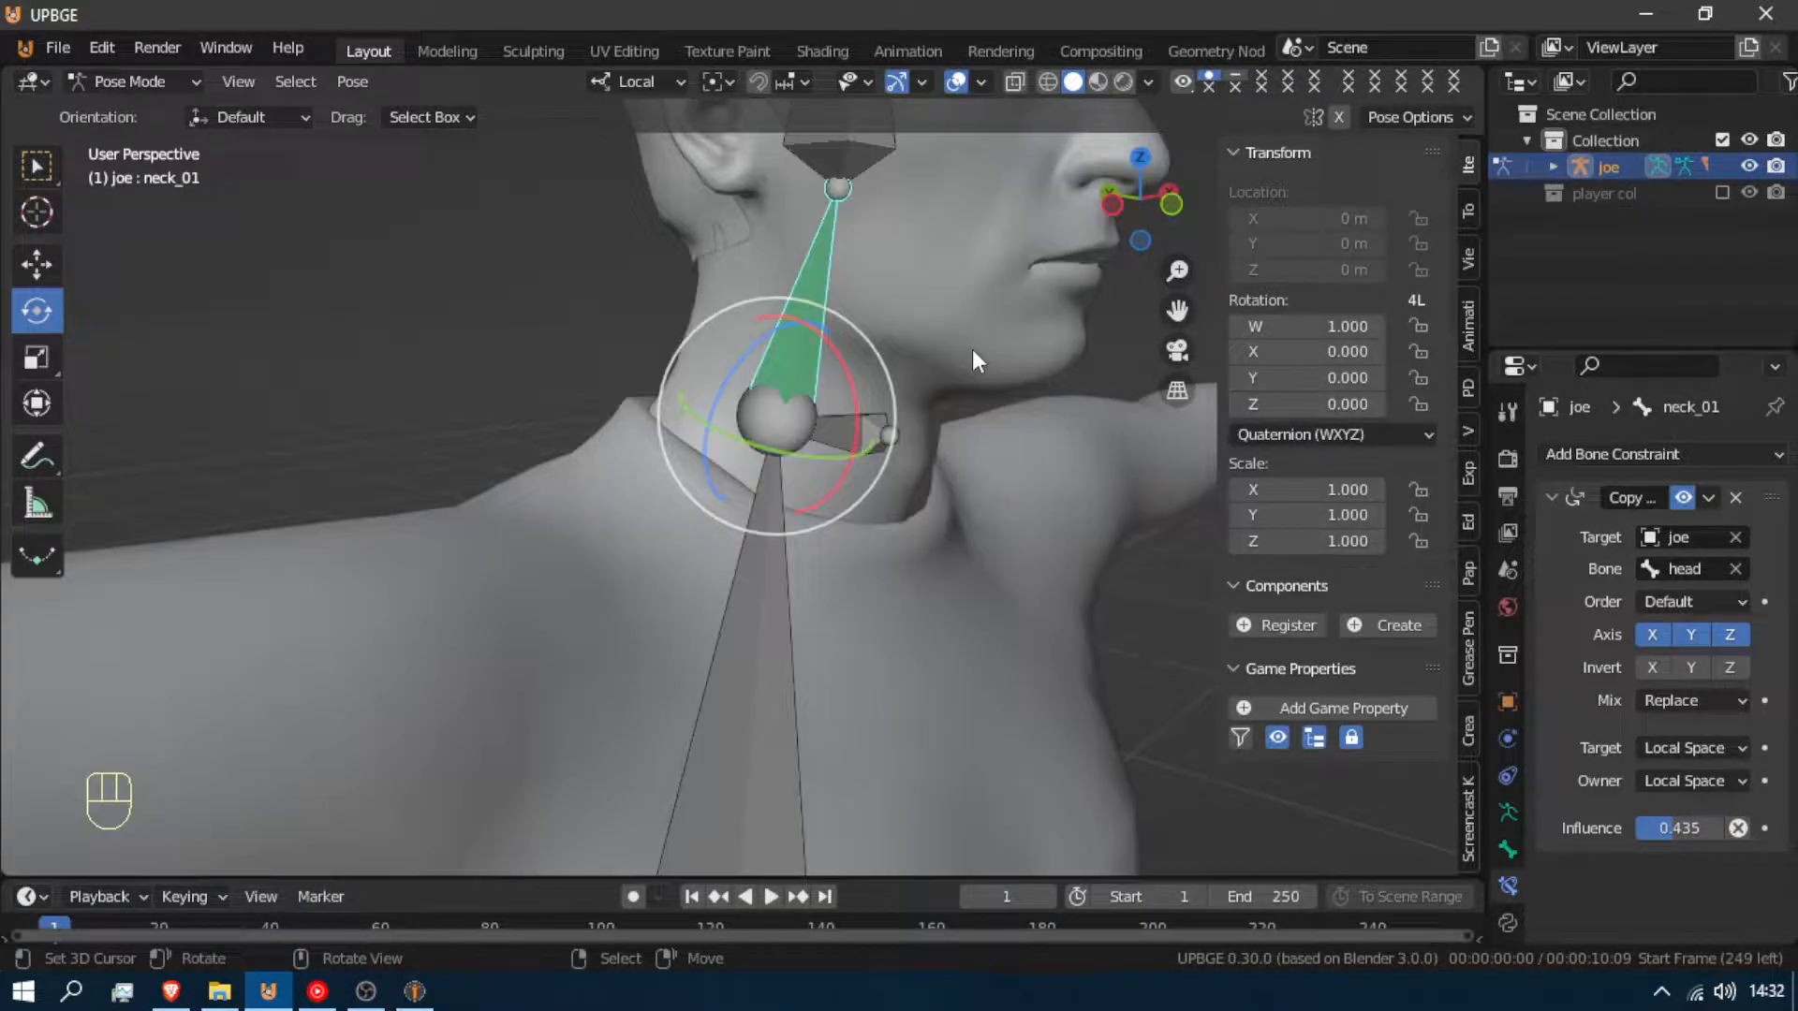
Test the neck's follow-through with cancelled rotations of the head bone about local Z and global Z
key(shift+f)
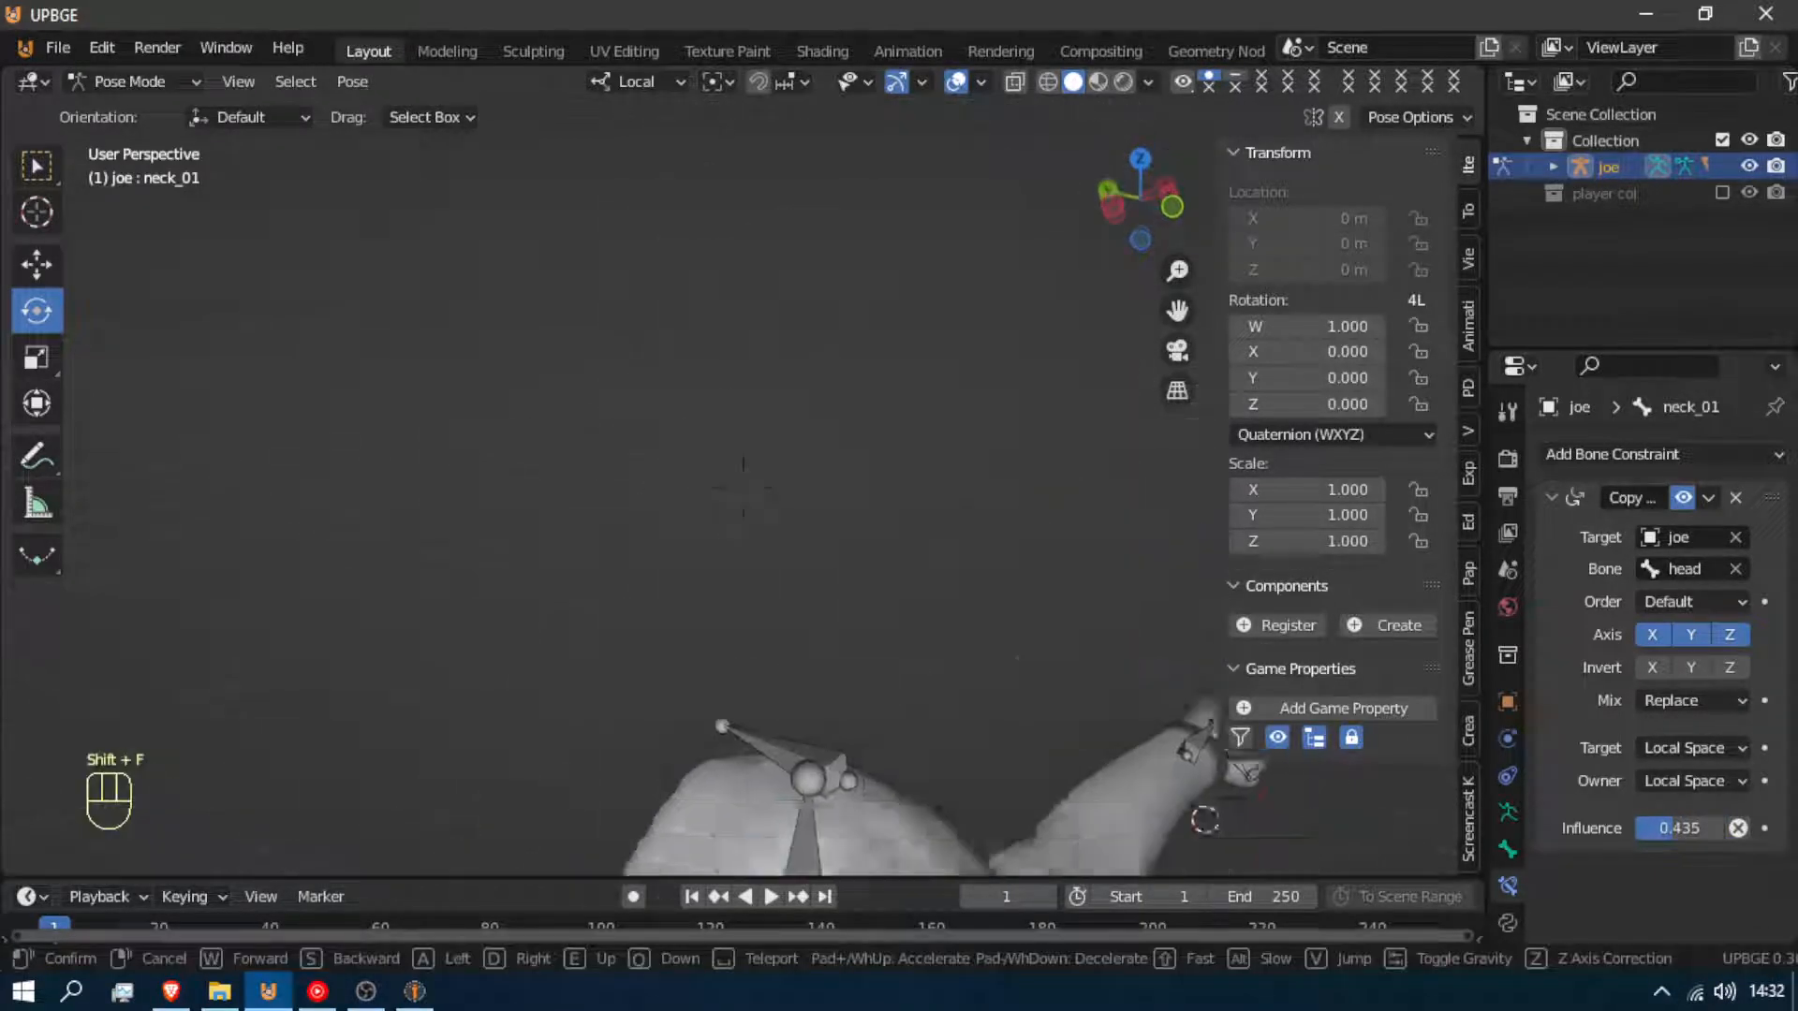
right_click(687, 356)
click(757, 199)
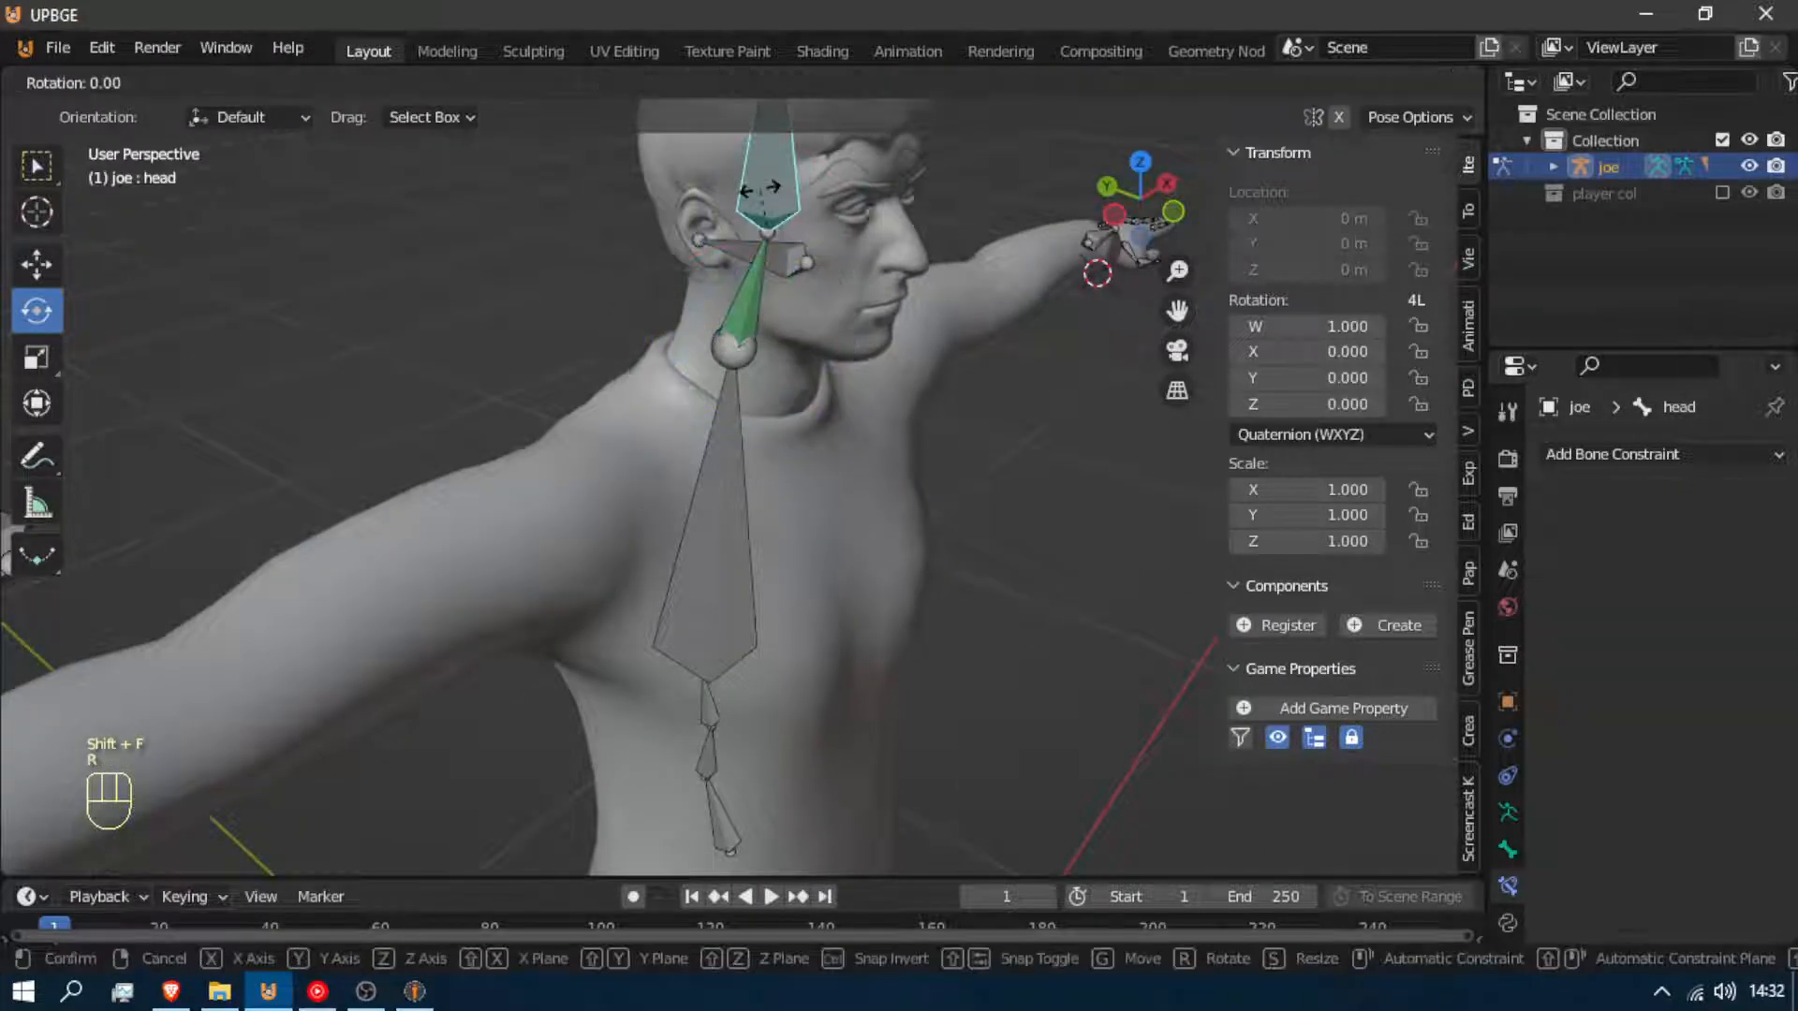
key(r)
key(z)
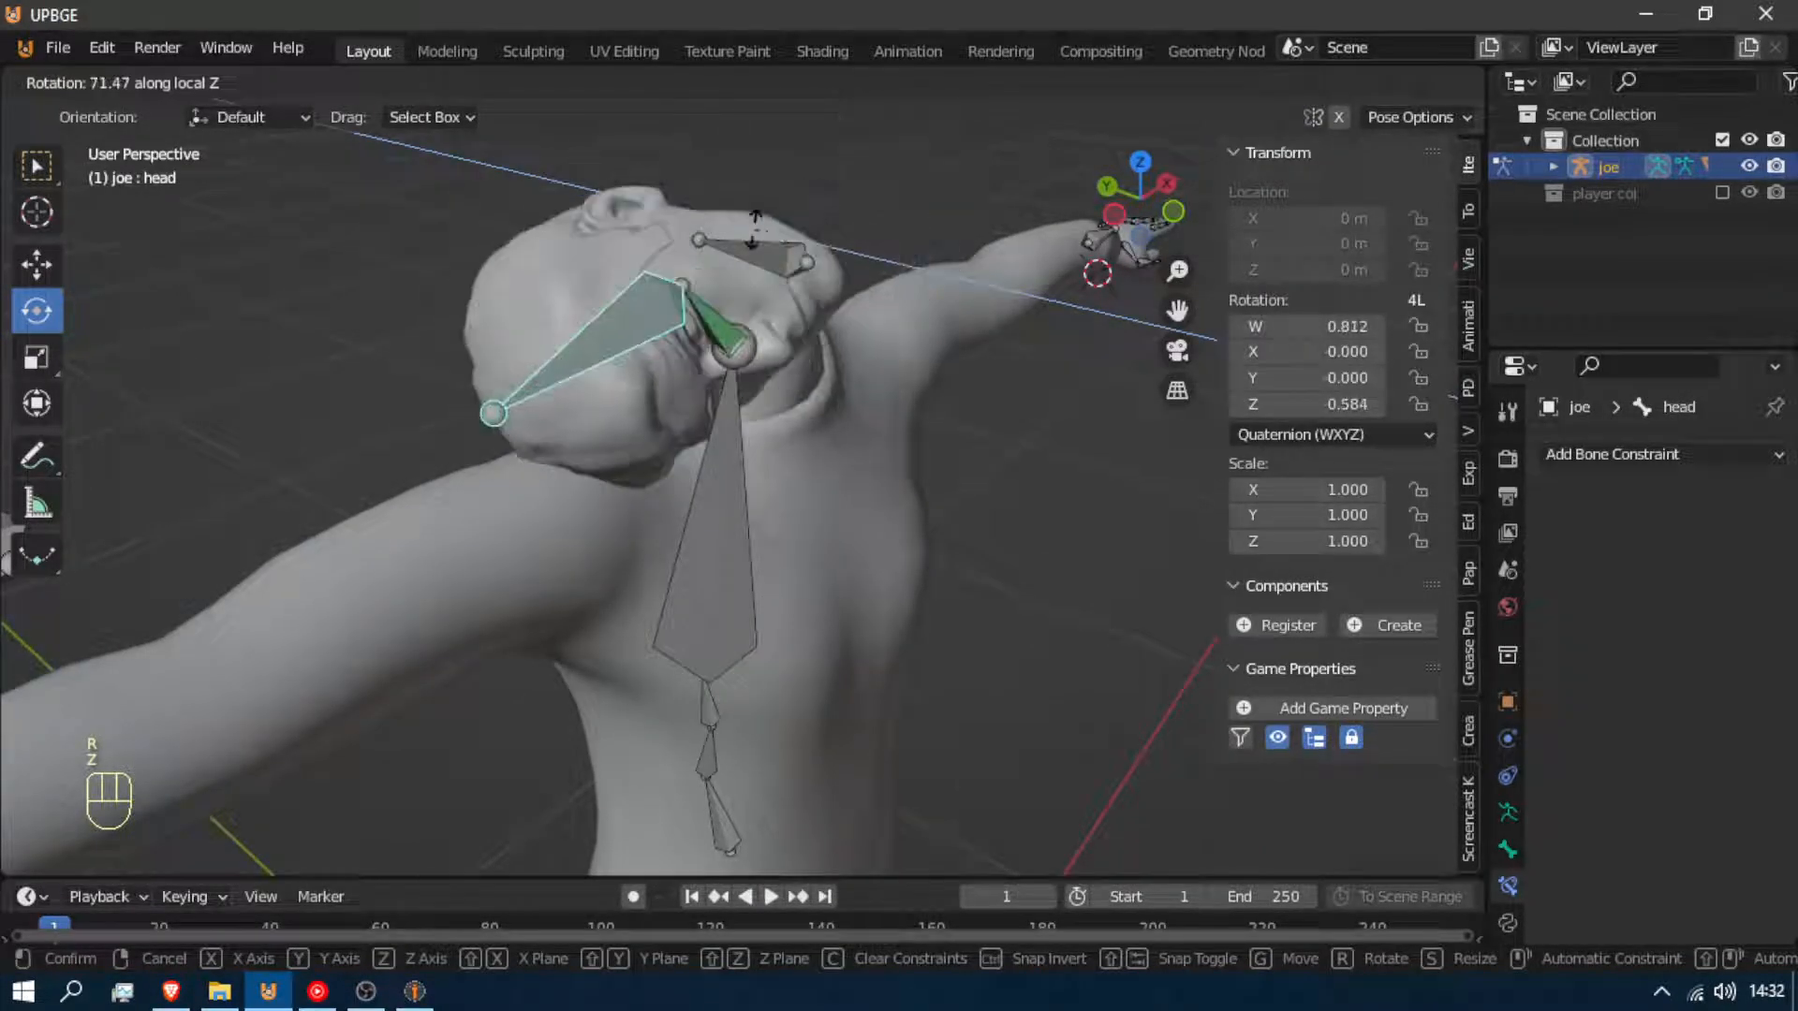
right_click(774, 241)
key(r)
key(z)
key(z)
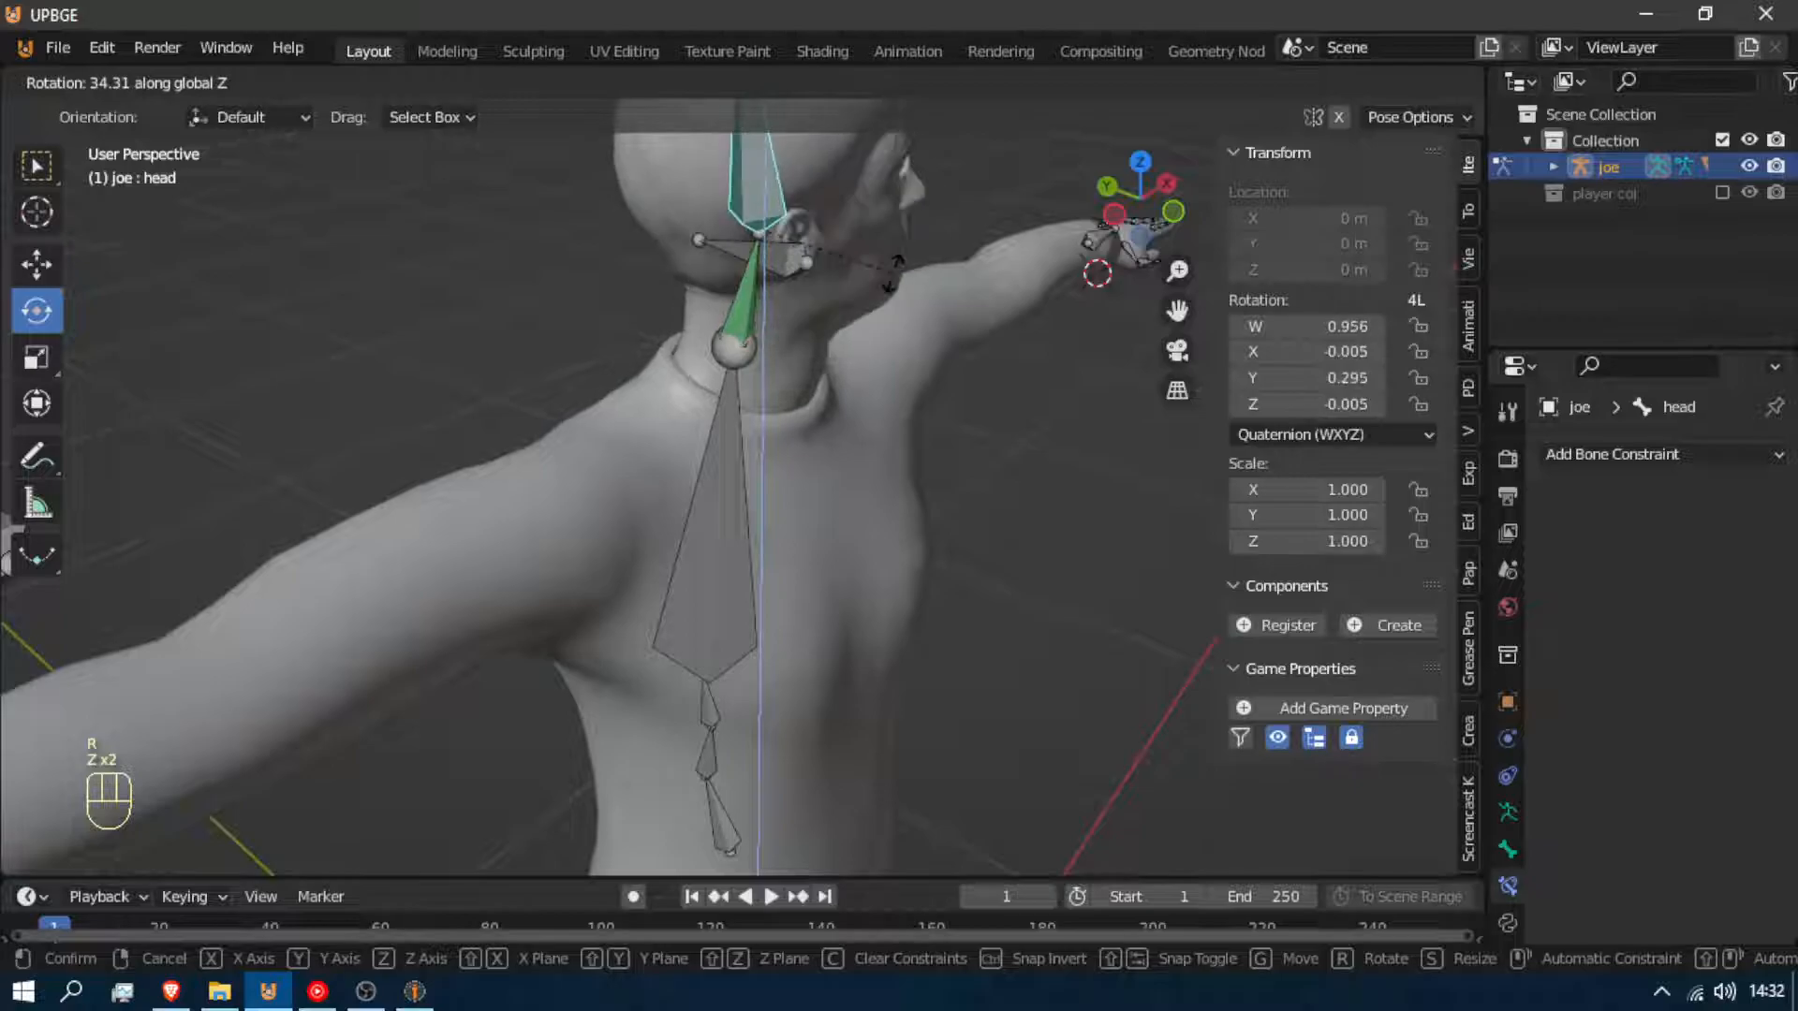
right_click(866, 354)
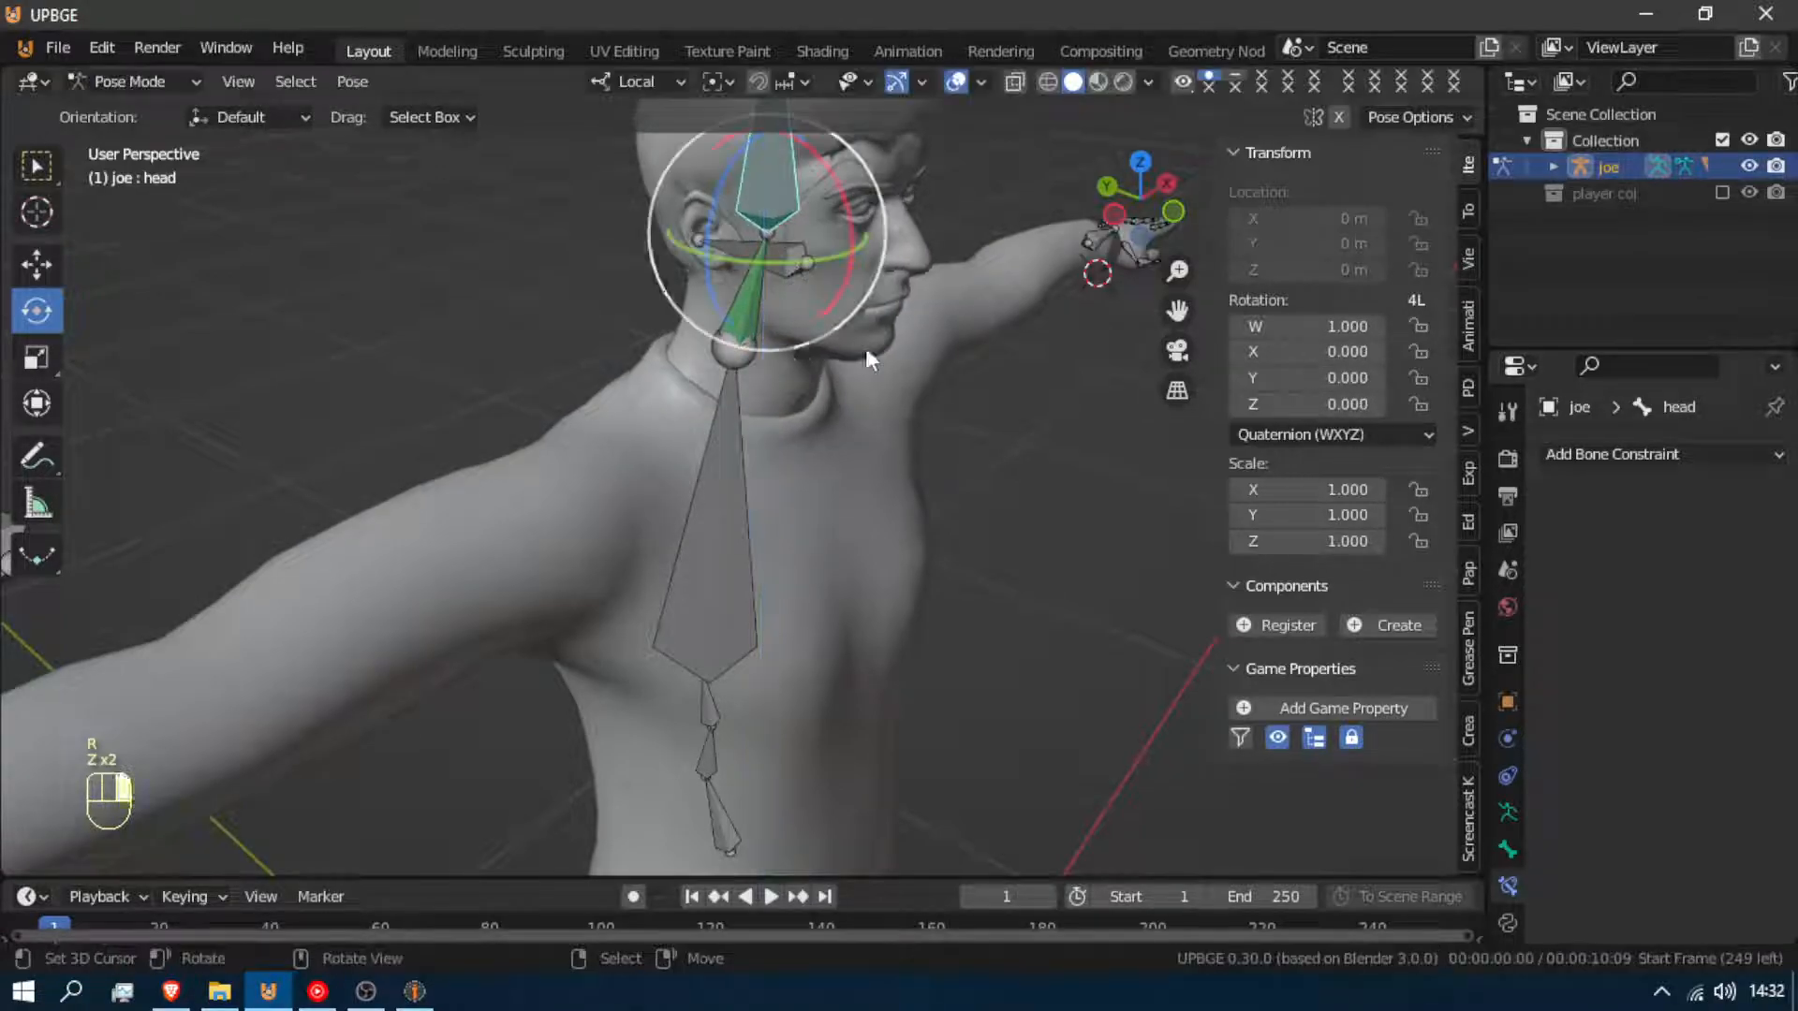
Disable the neck_01 Copy Rotation constraint and rotate the head bone sideways about the global Z axis
click(746, 307)
click(1684, 498)
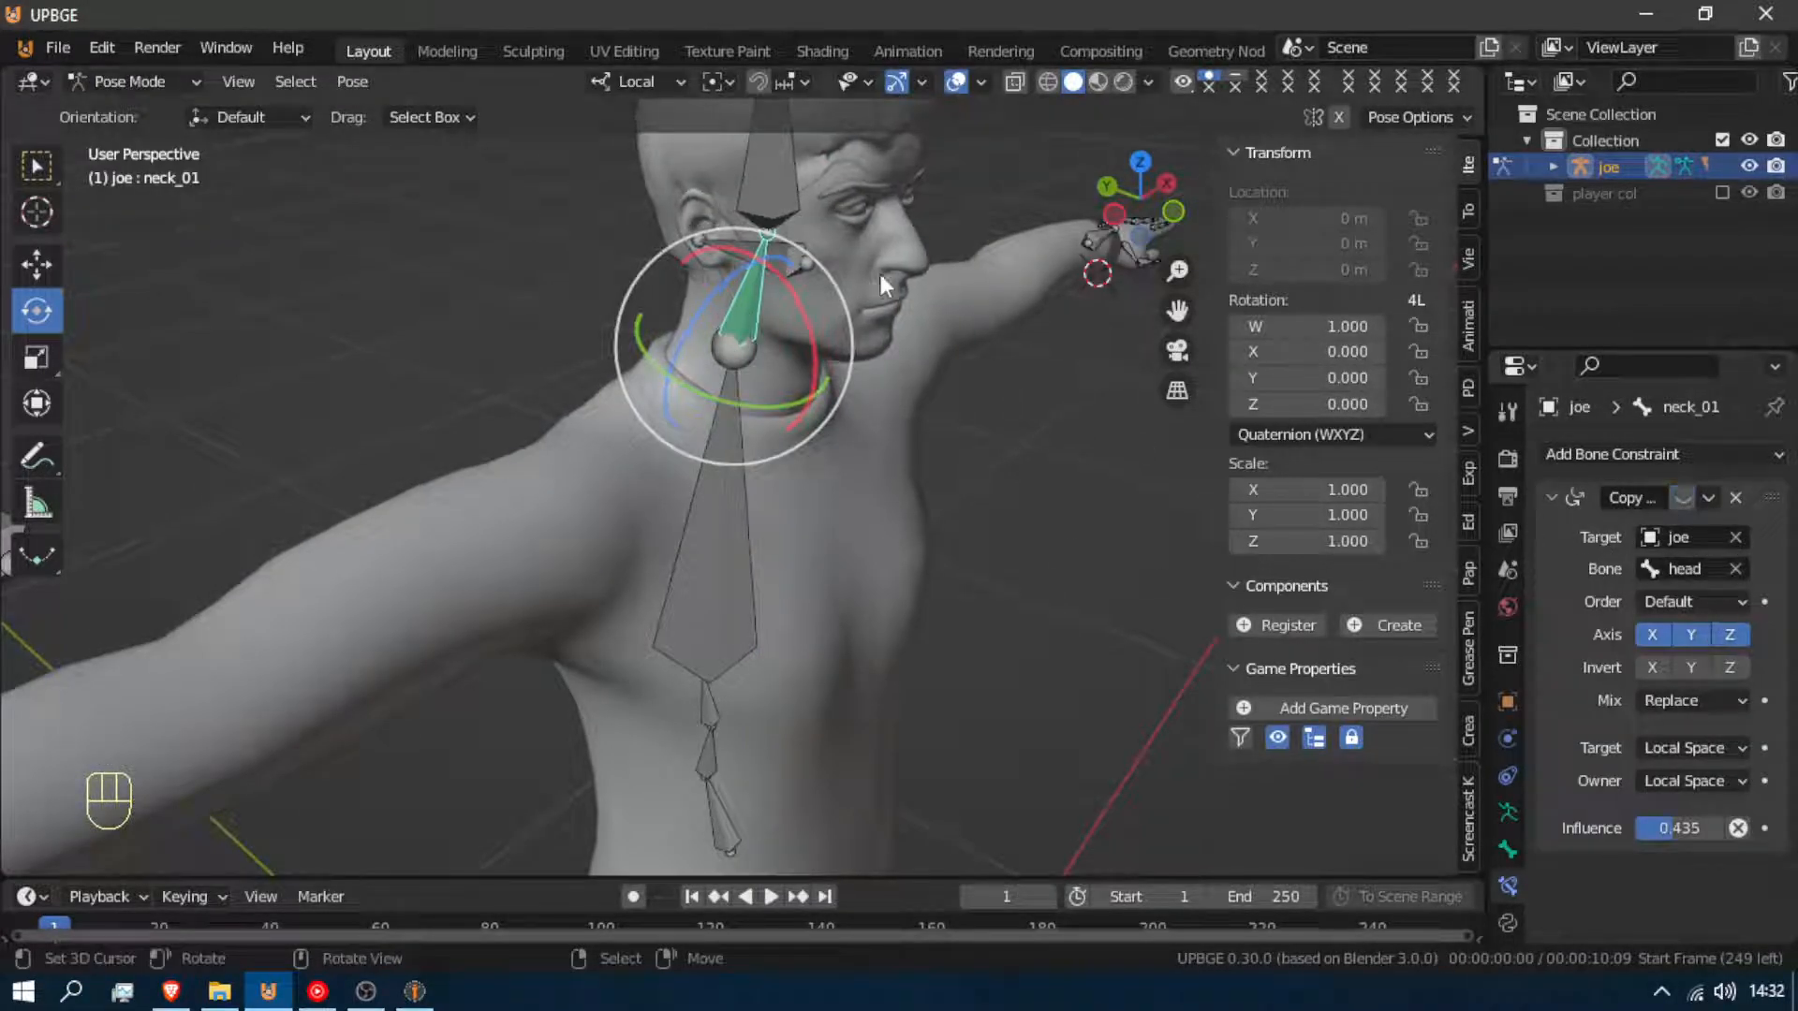
click(761, 197)
key(r)
key(z)
key(z)
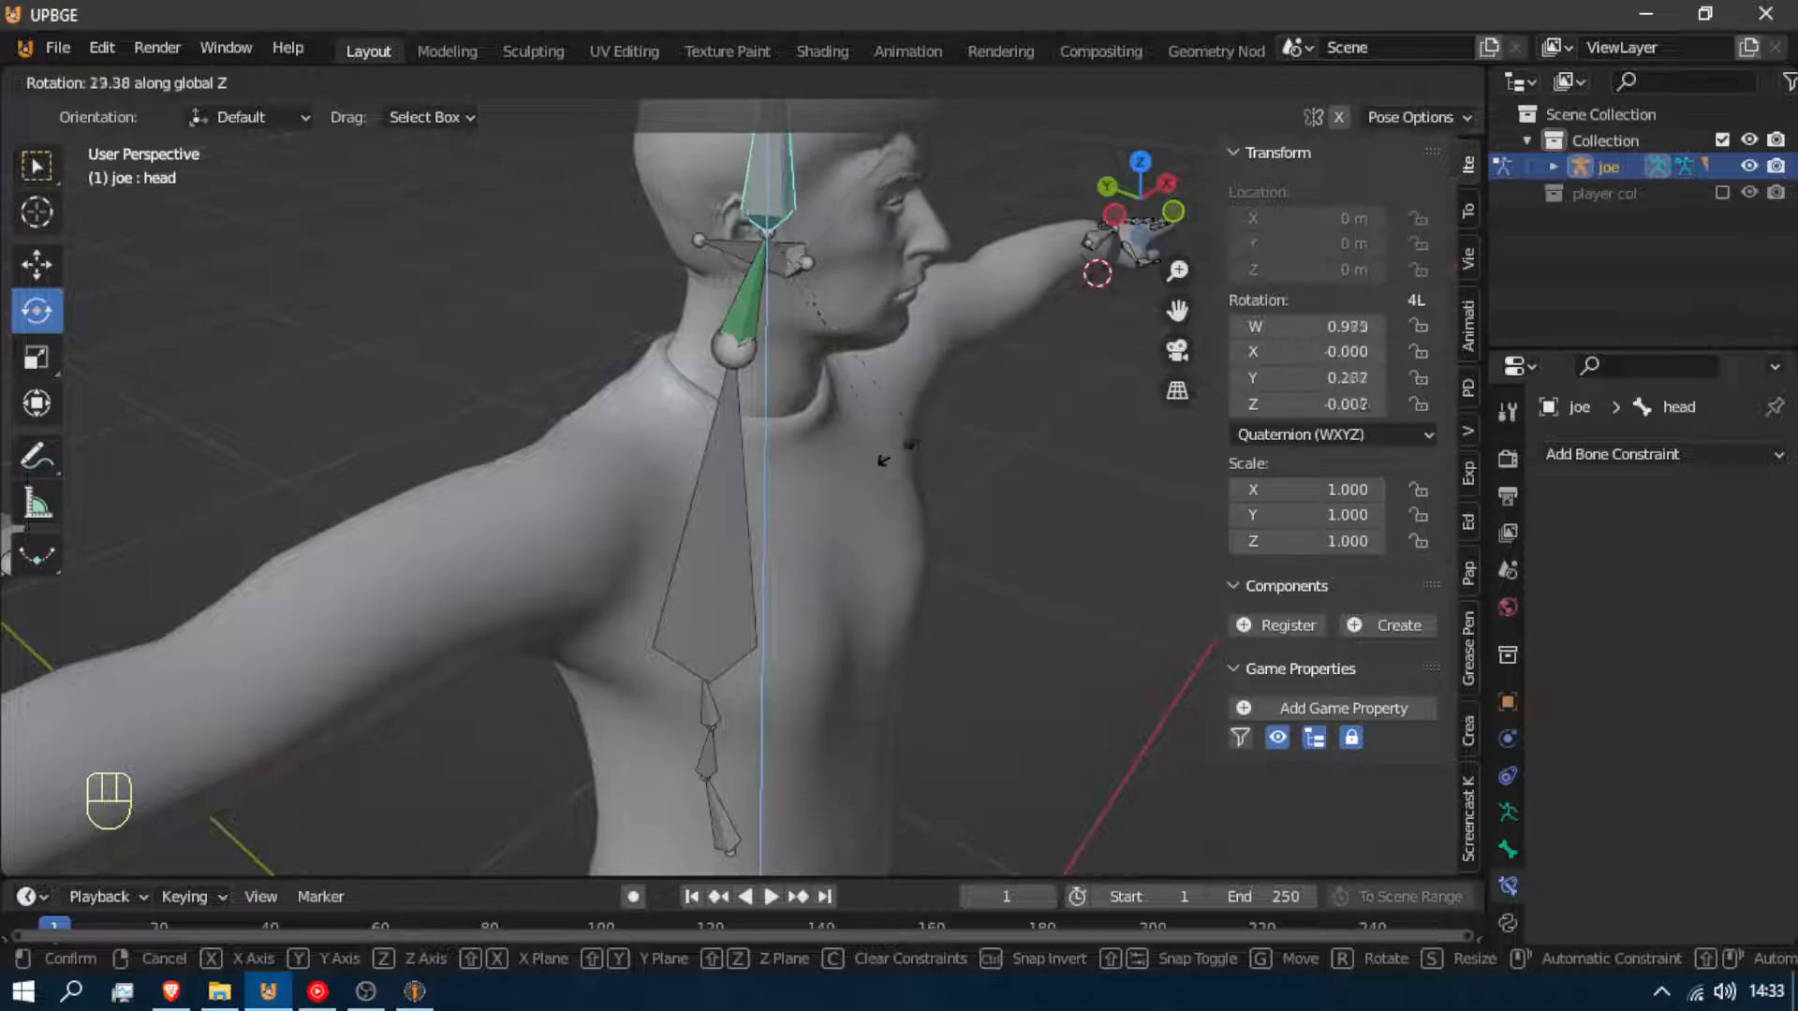
click(923, 464)
Toggle neck_01's Copy Rotation constraint on and off repeatedly to compare the neck deformation with the head turned
click(755, 323)
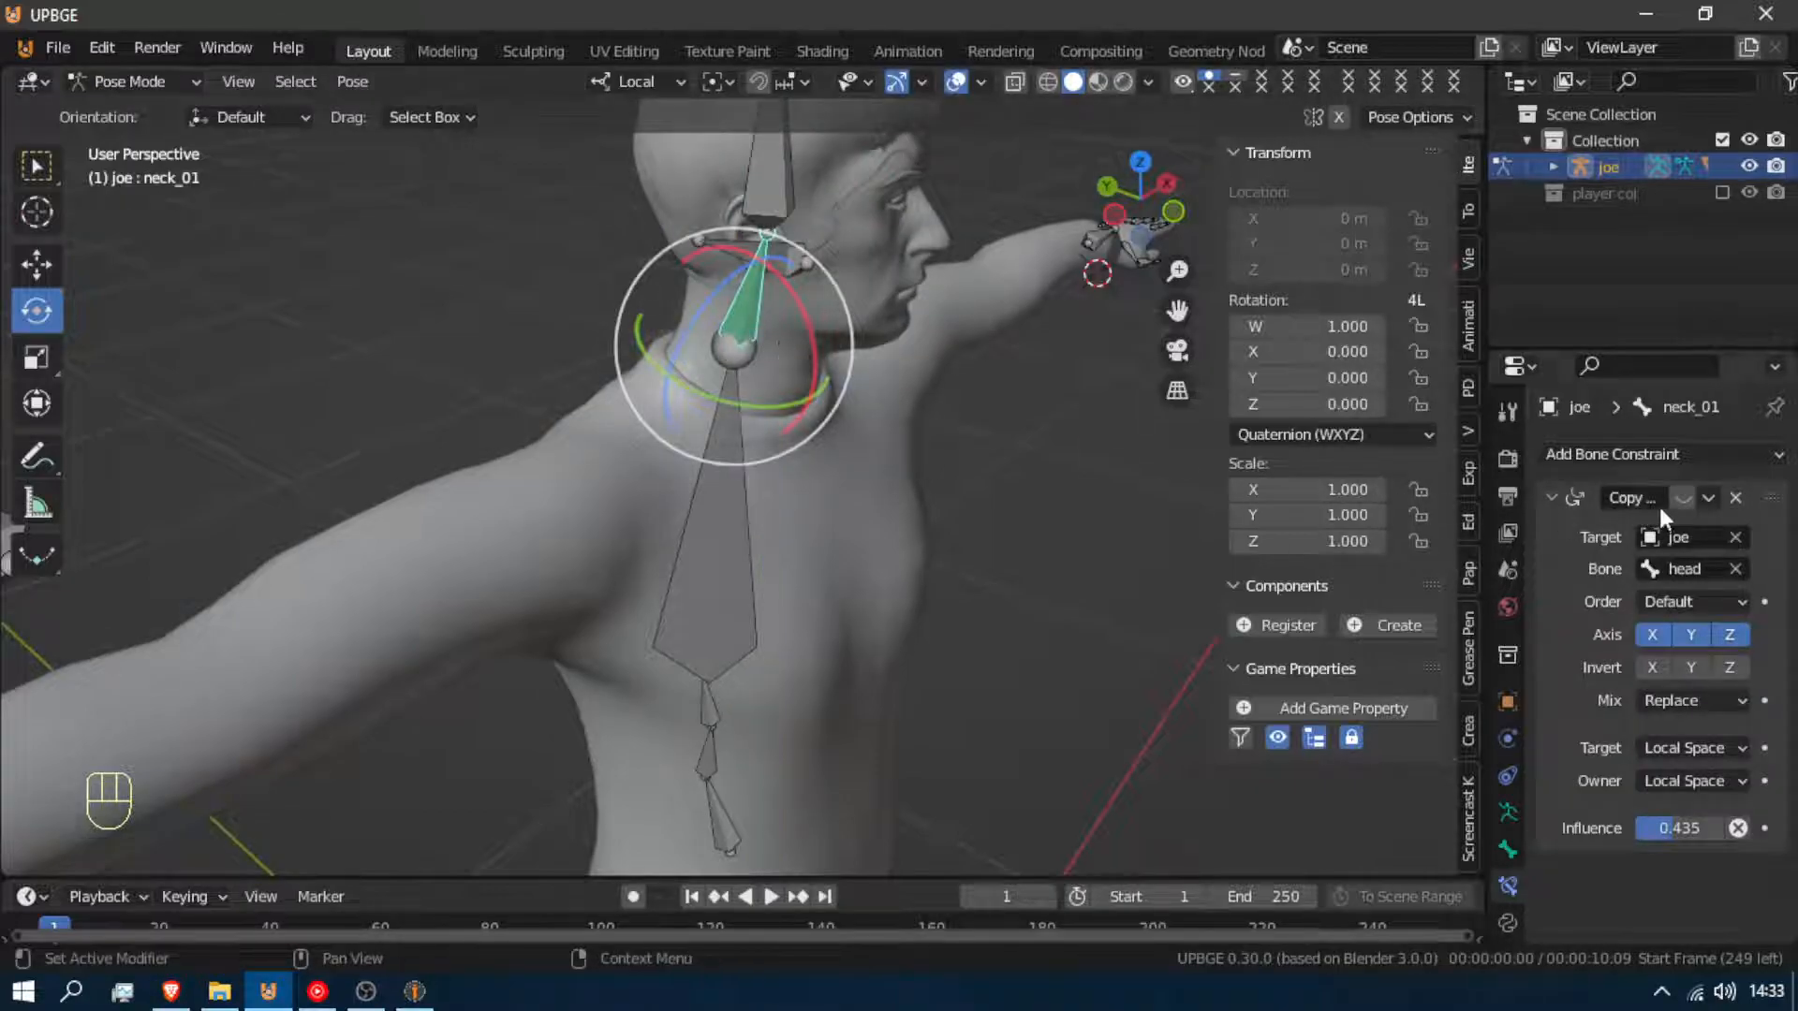
click(1683, 496)
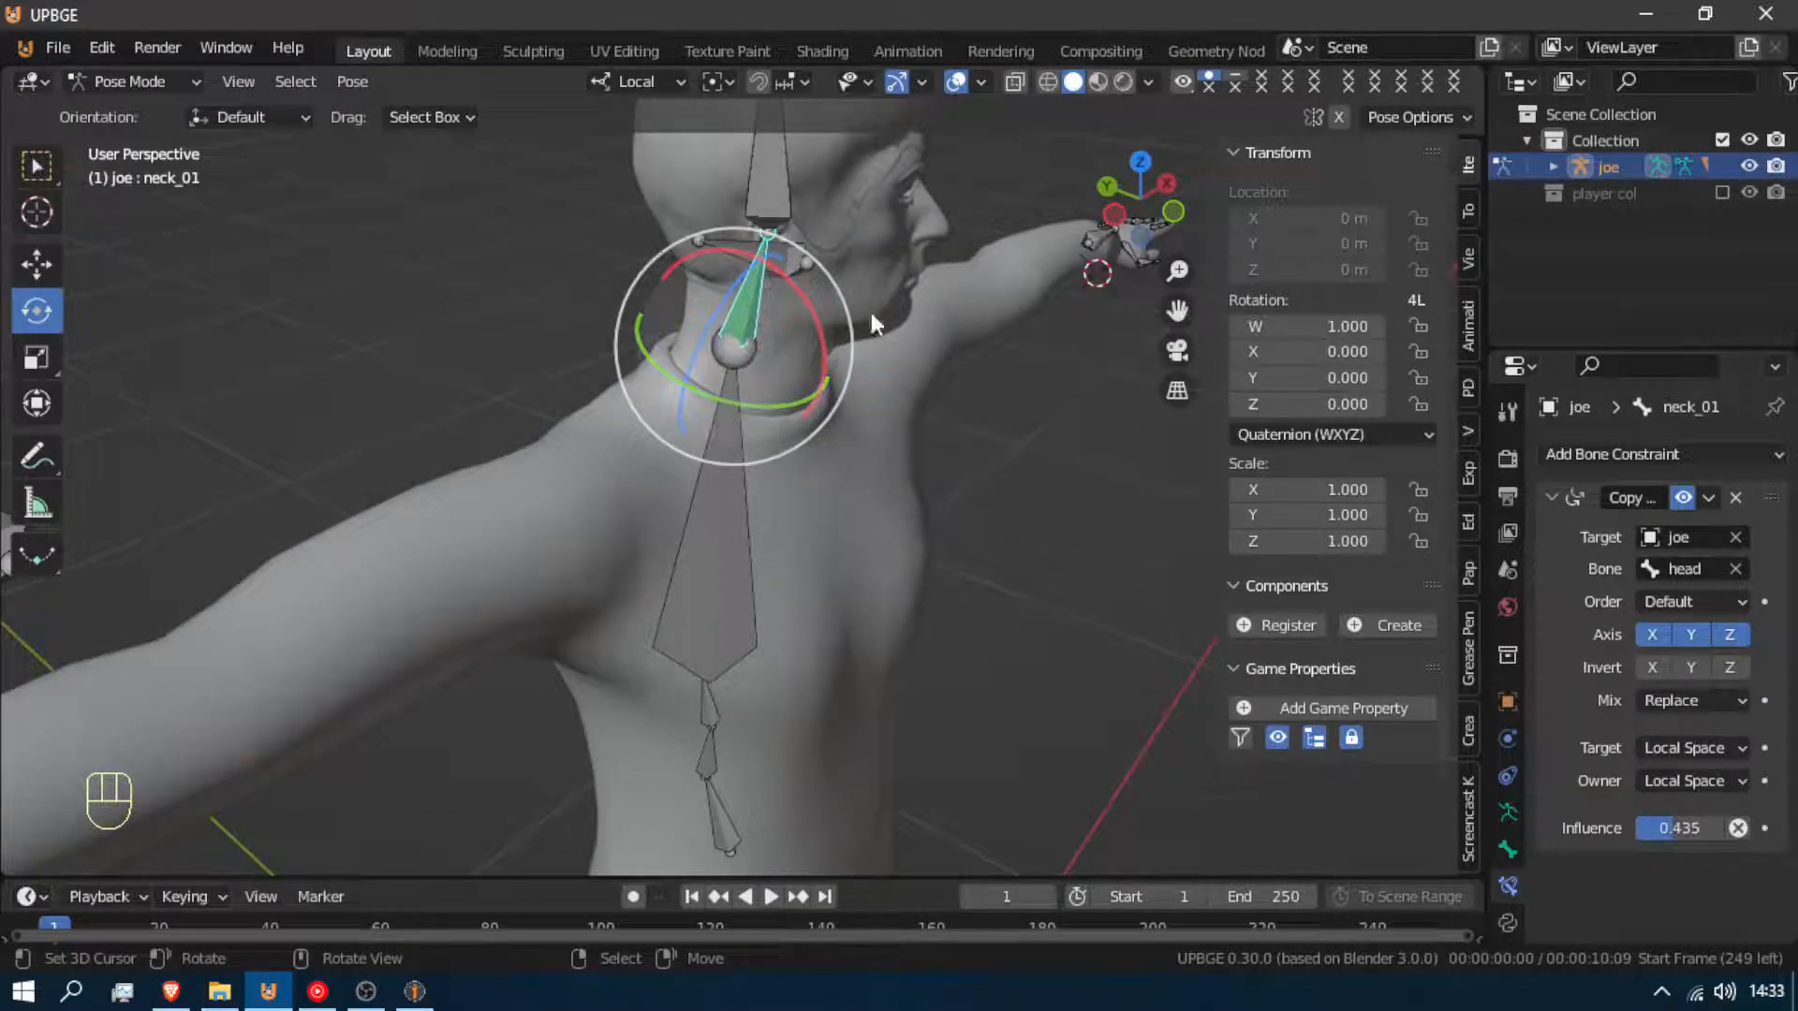
click(1680, 496)
click(1681, 496)
click(1680, 496)
click(1680, 496)
click(1680, 496)
Clear the head bone's rotation and try another cancelled turn about the global Z axis
click(783, 168)
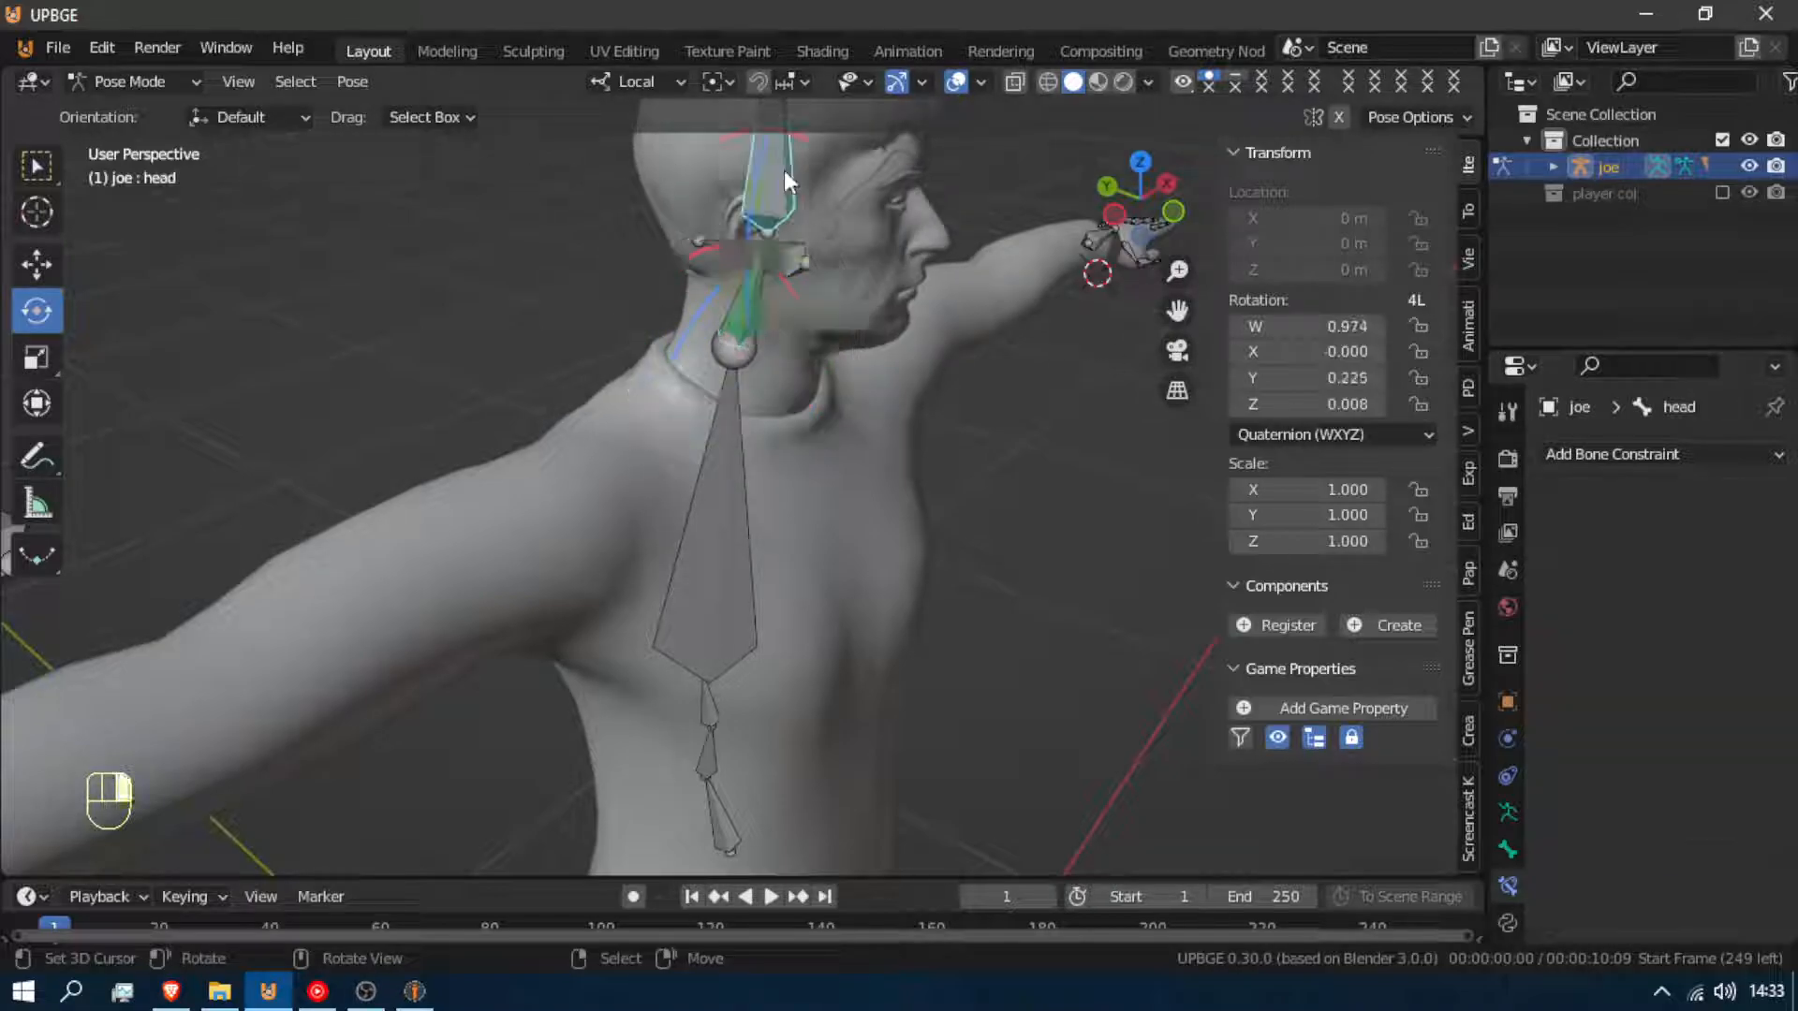
key(alt+r)
key(r)
key(z)
key(z)
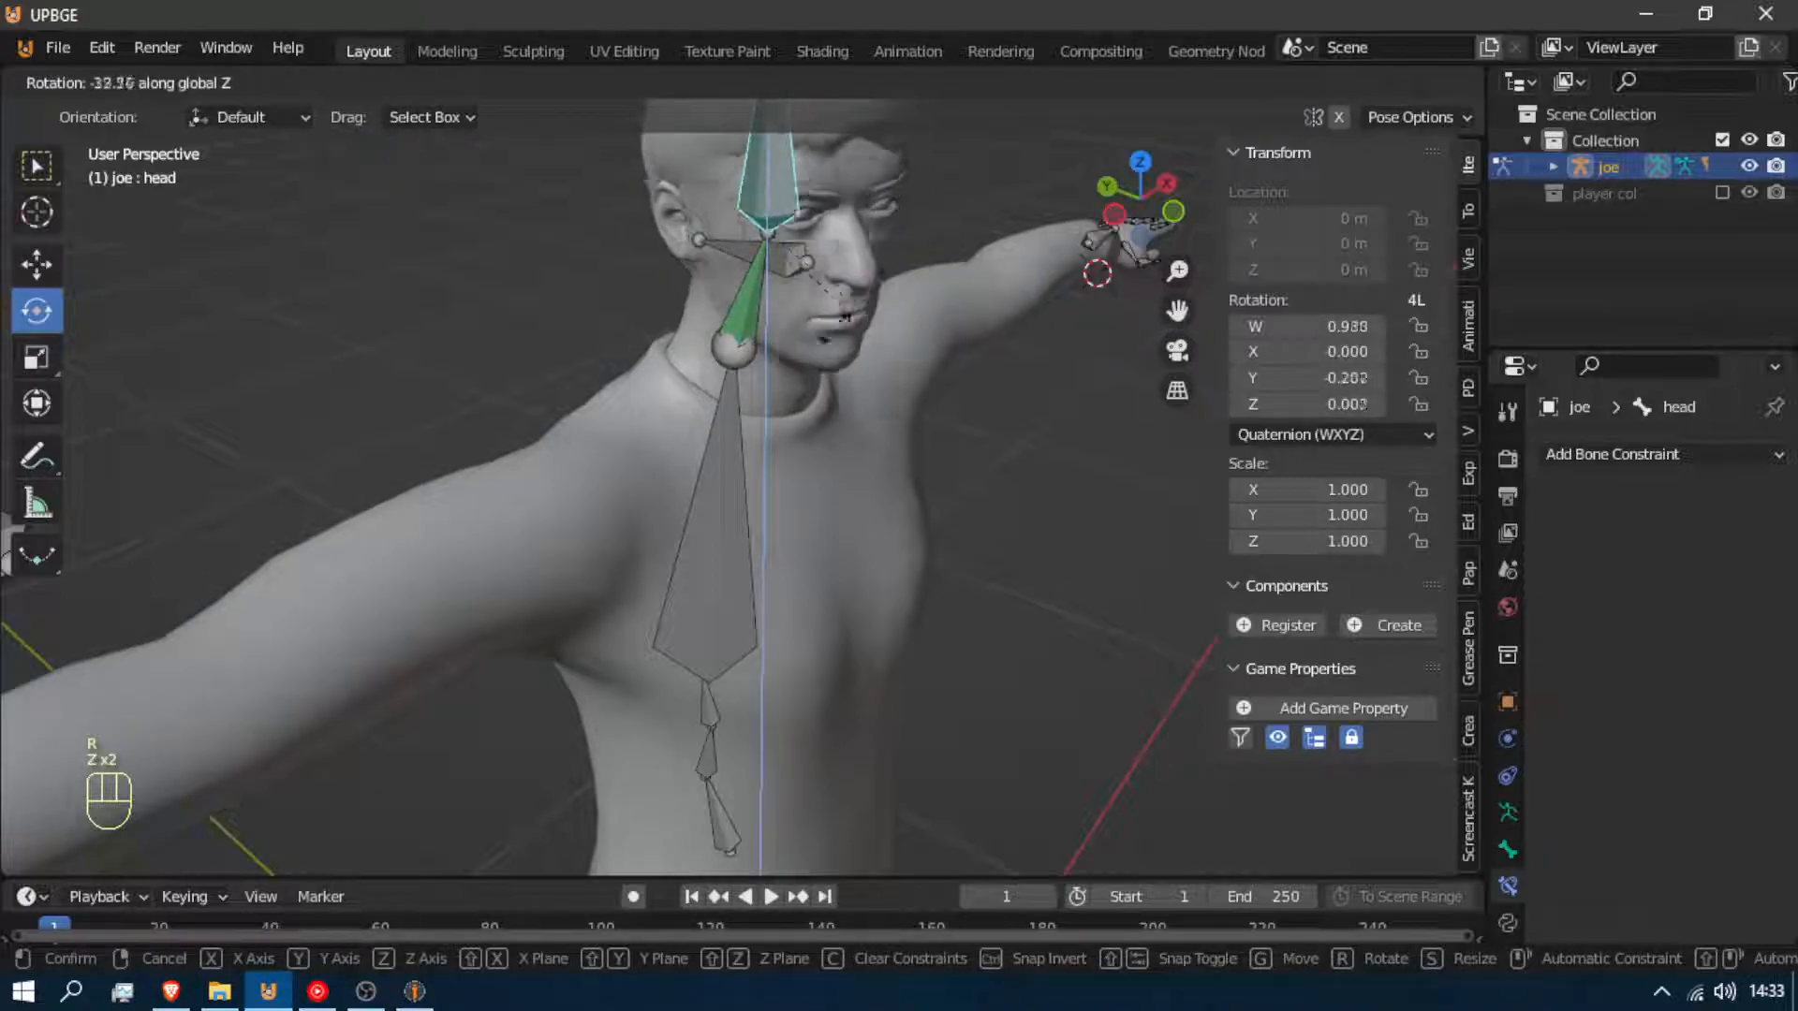
key(shift+f)
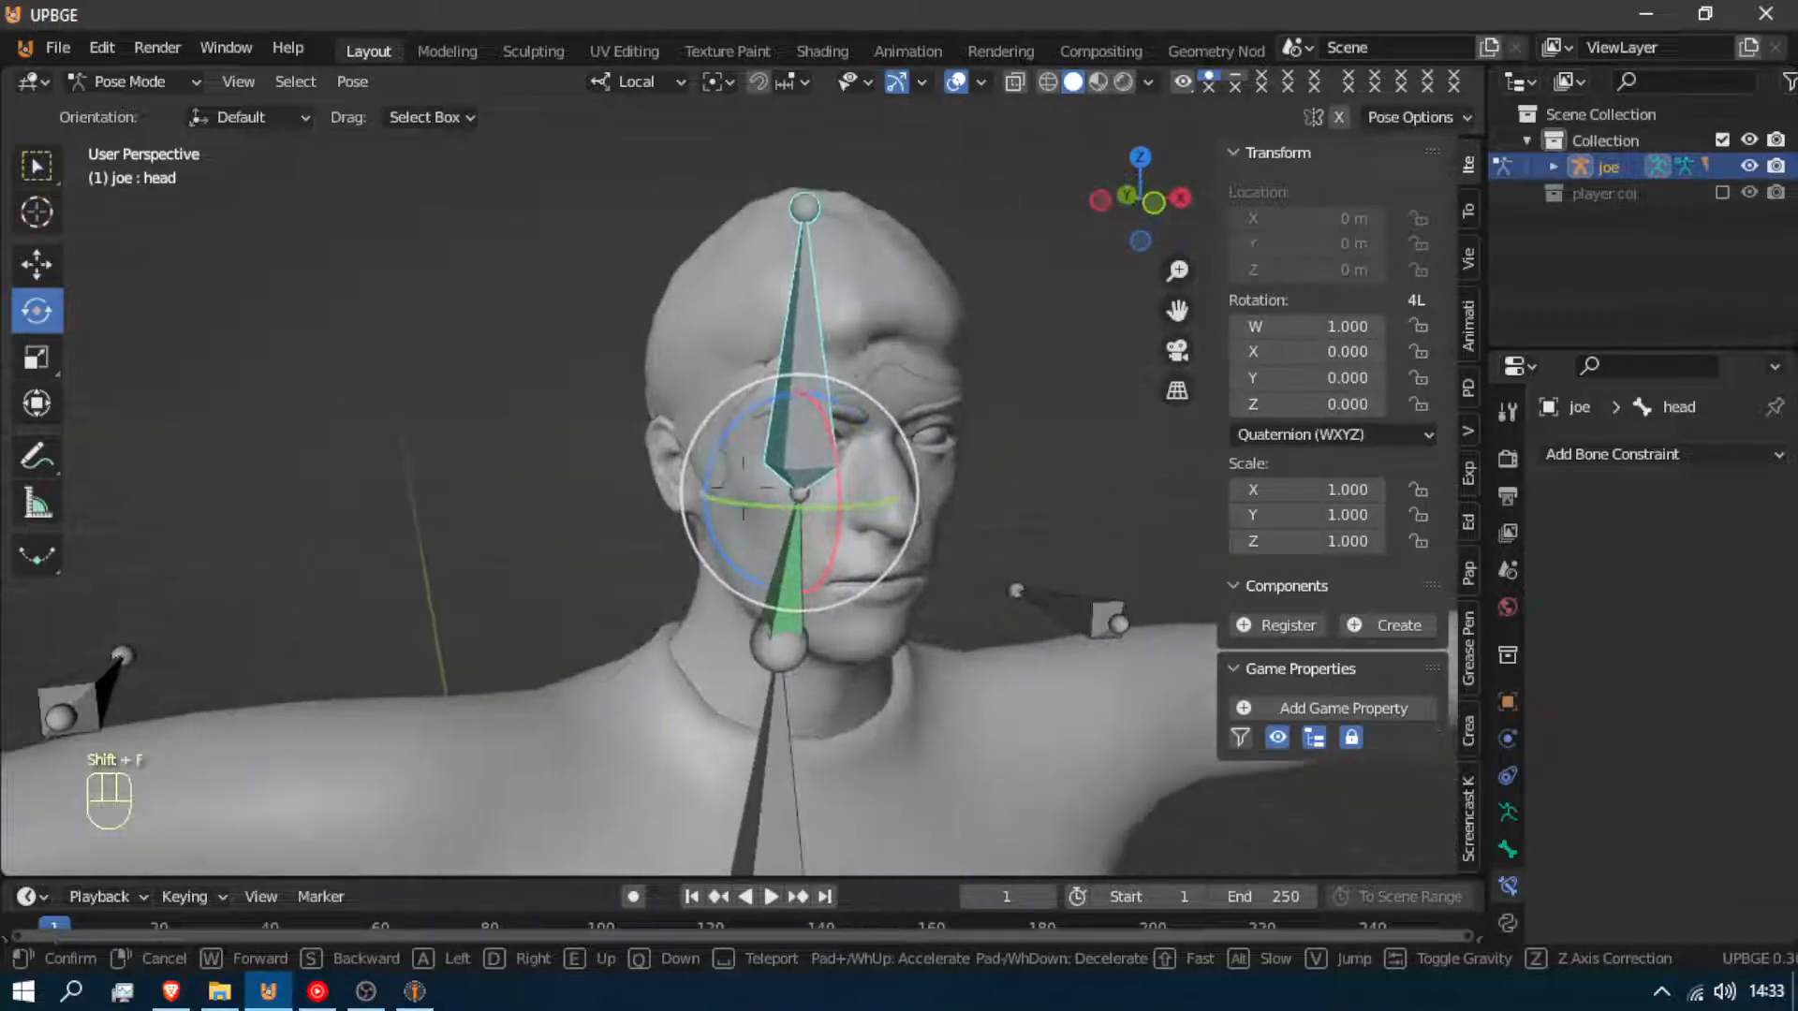
click(756, 474)
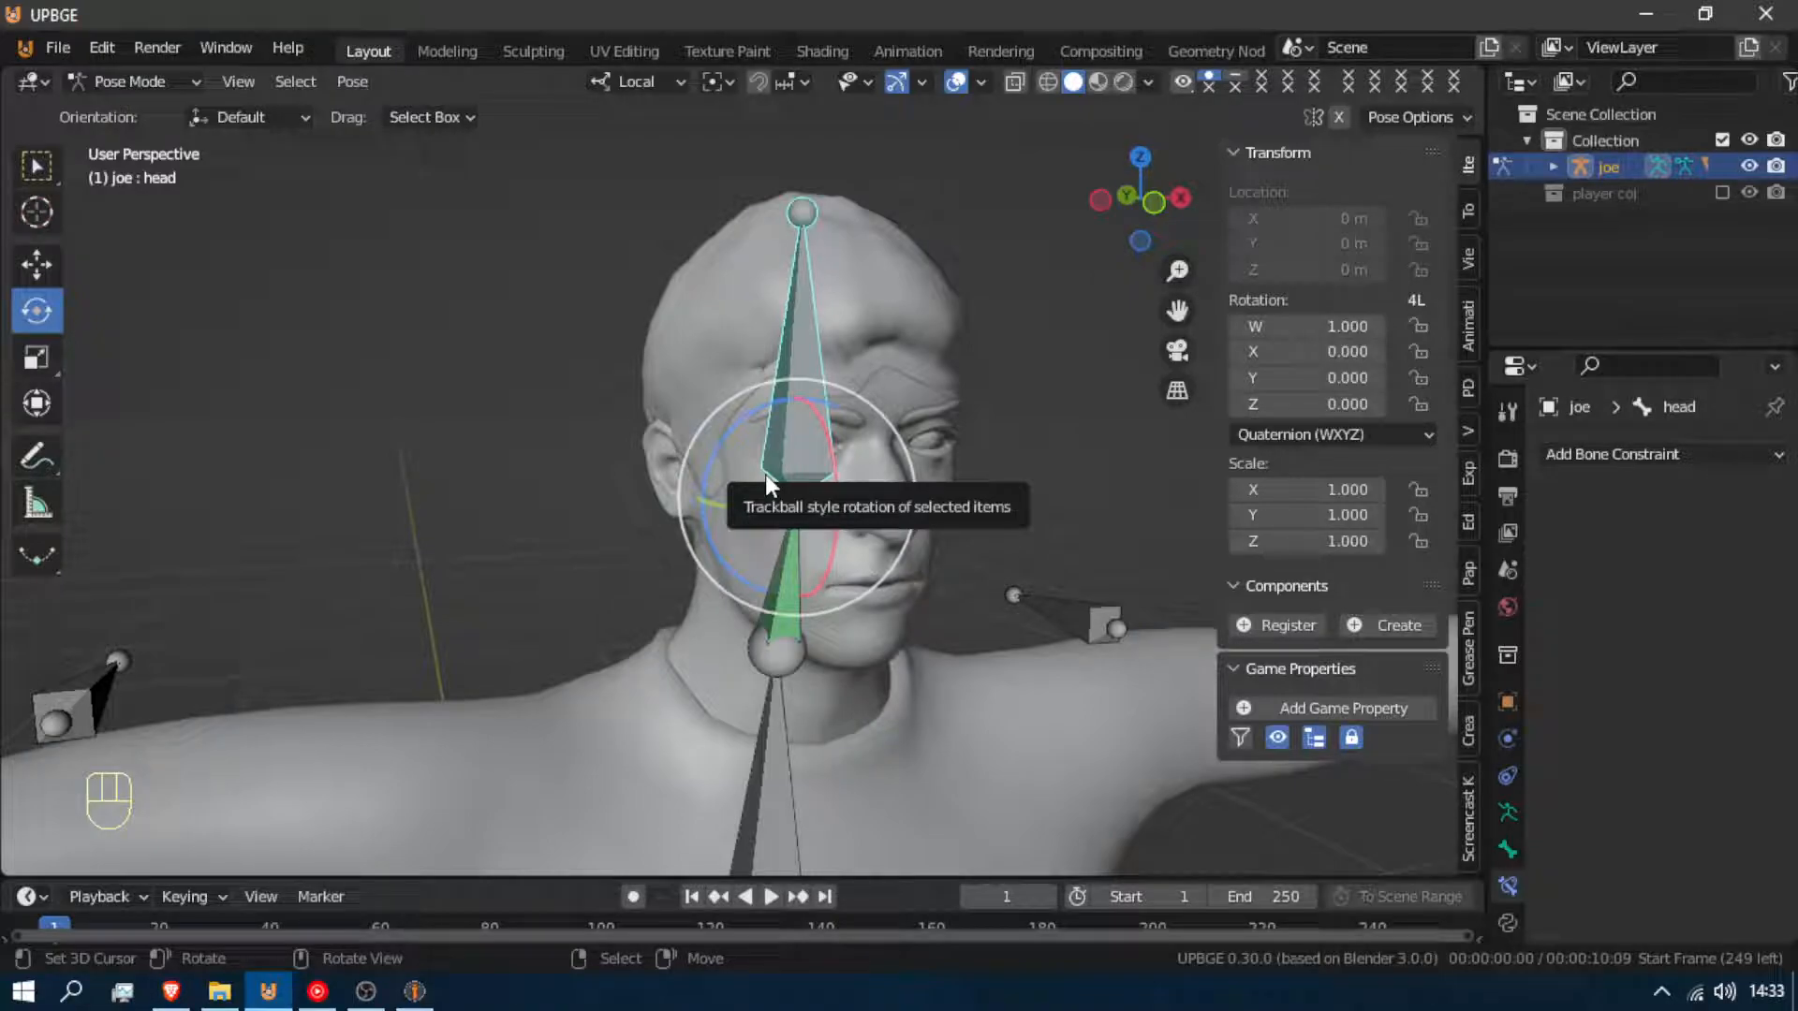
Add a Copy Rotation constraint to index_02_l that targets index_01_l on the left hand
scroll(788, 485, down, 8)
key(shift+f)
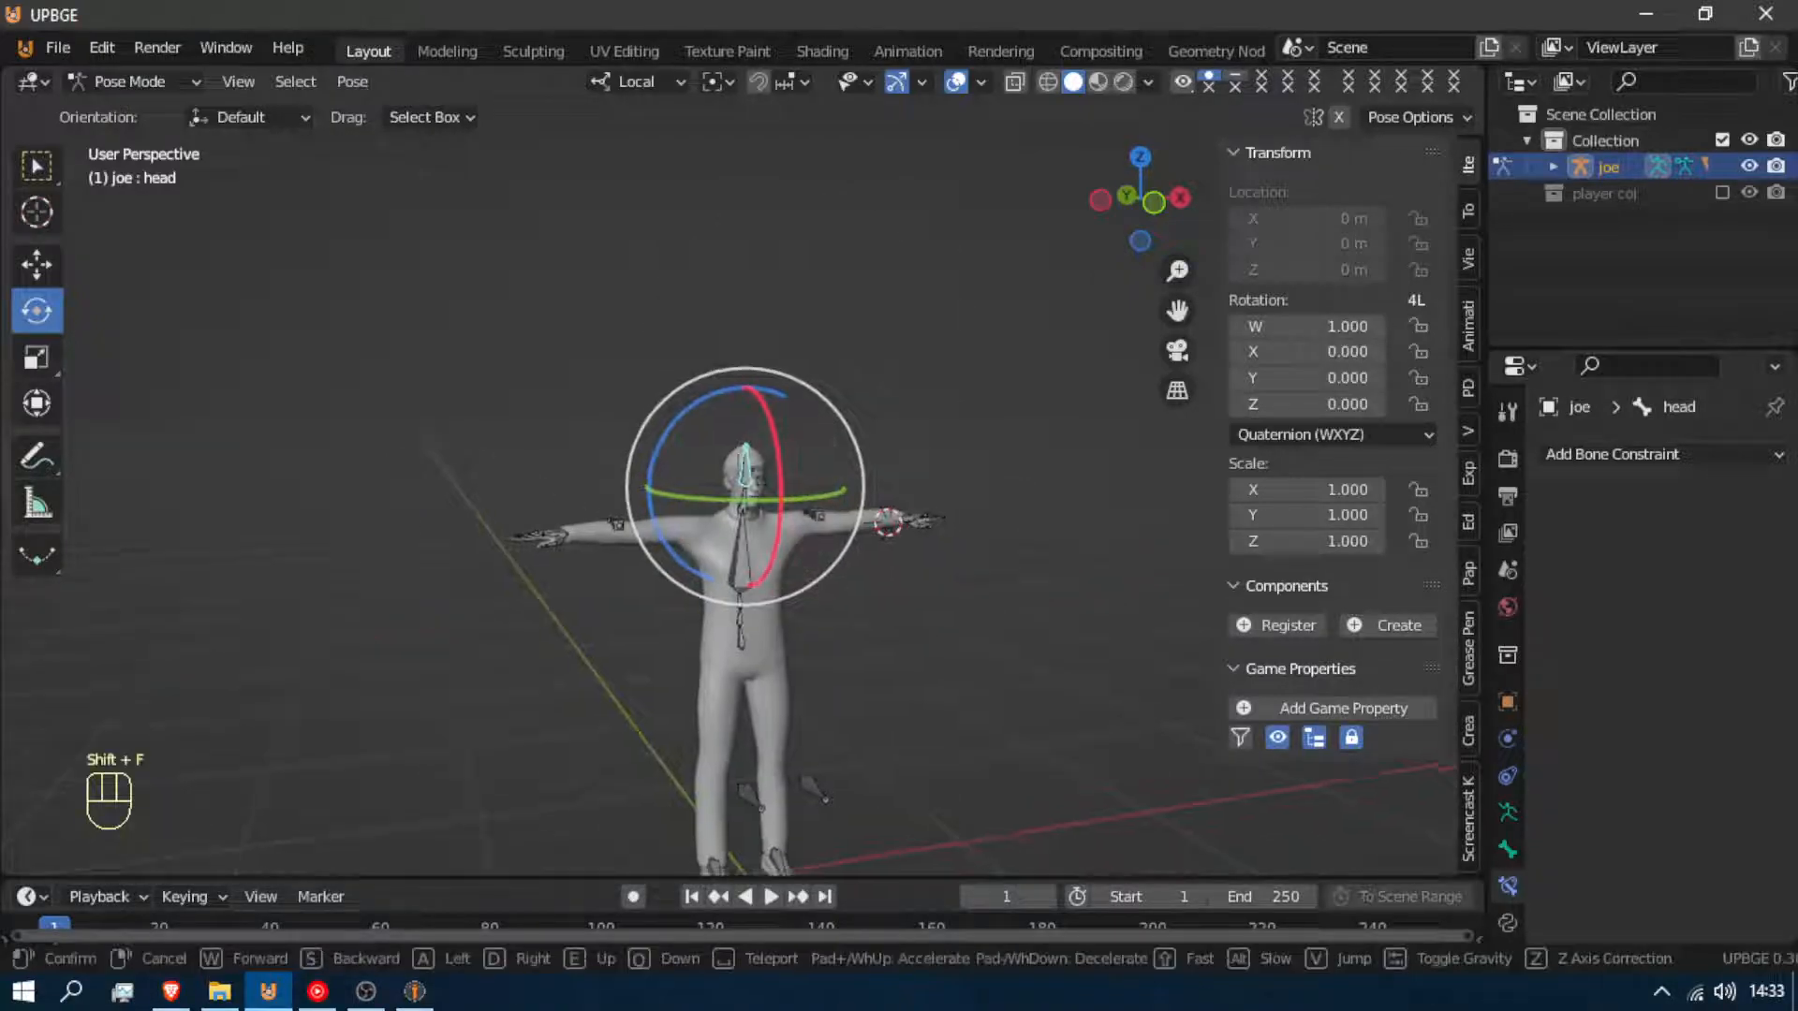
key(w)
key(s)
key(w)
click(637, 433)
click(636, 432)
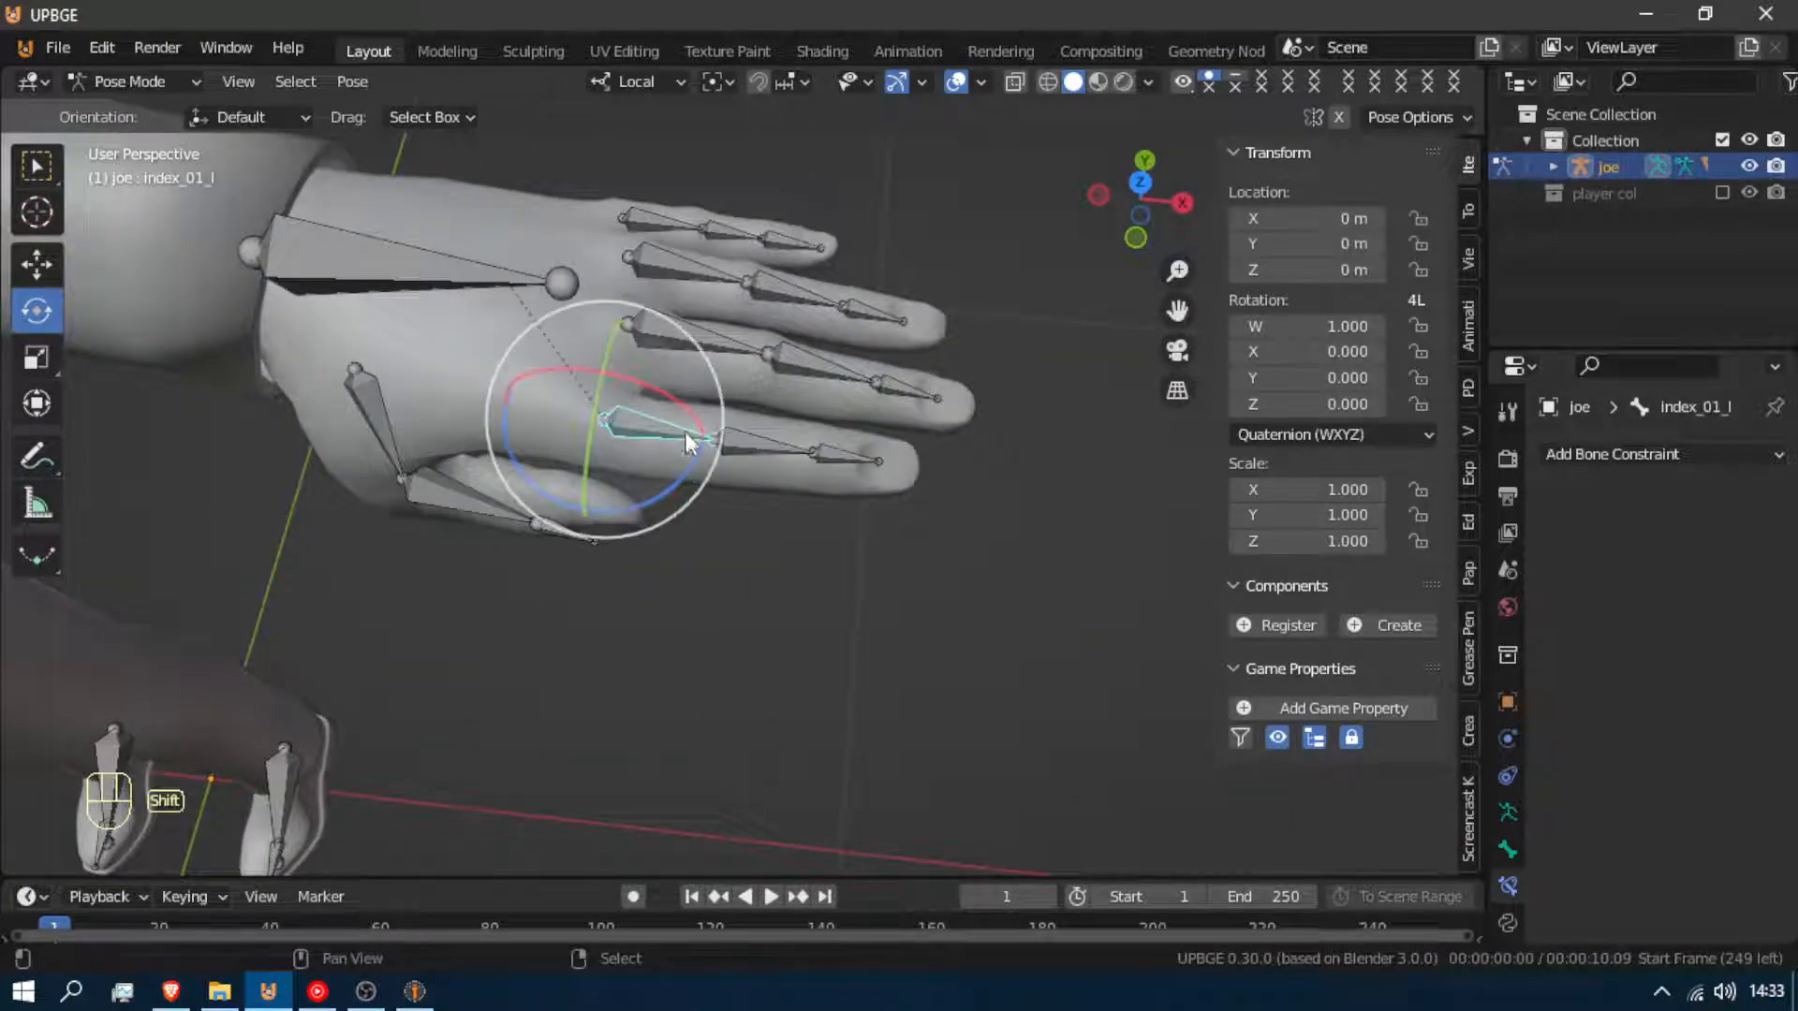
key(shift+ctrl+c)
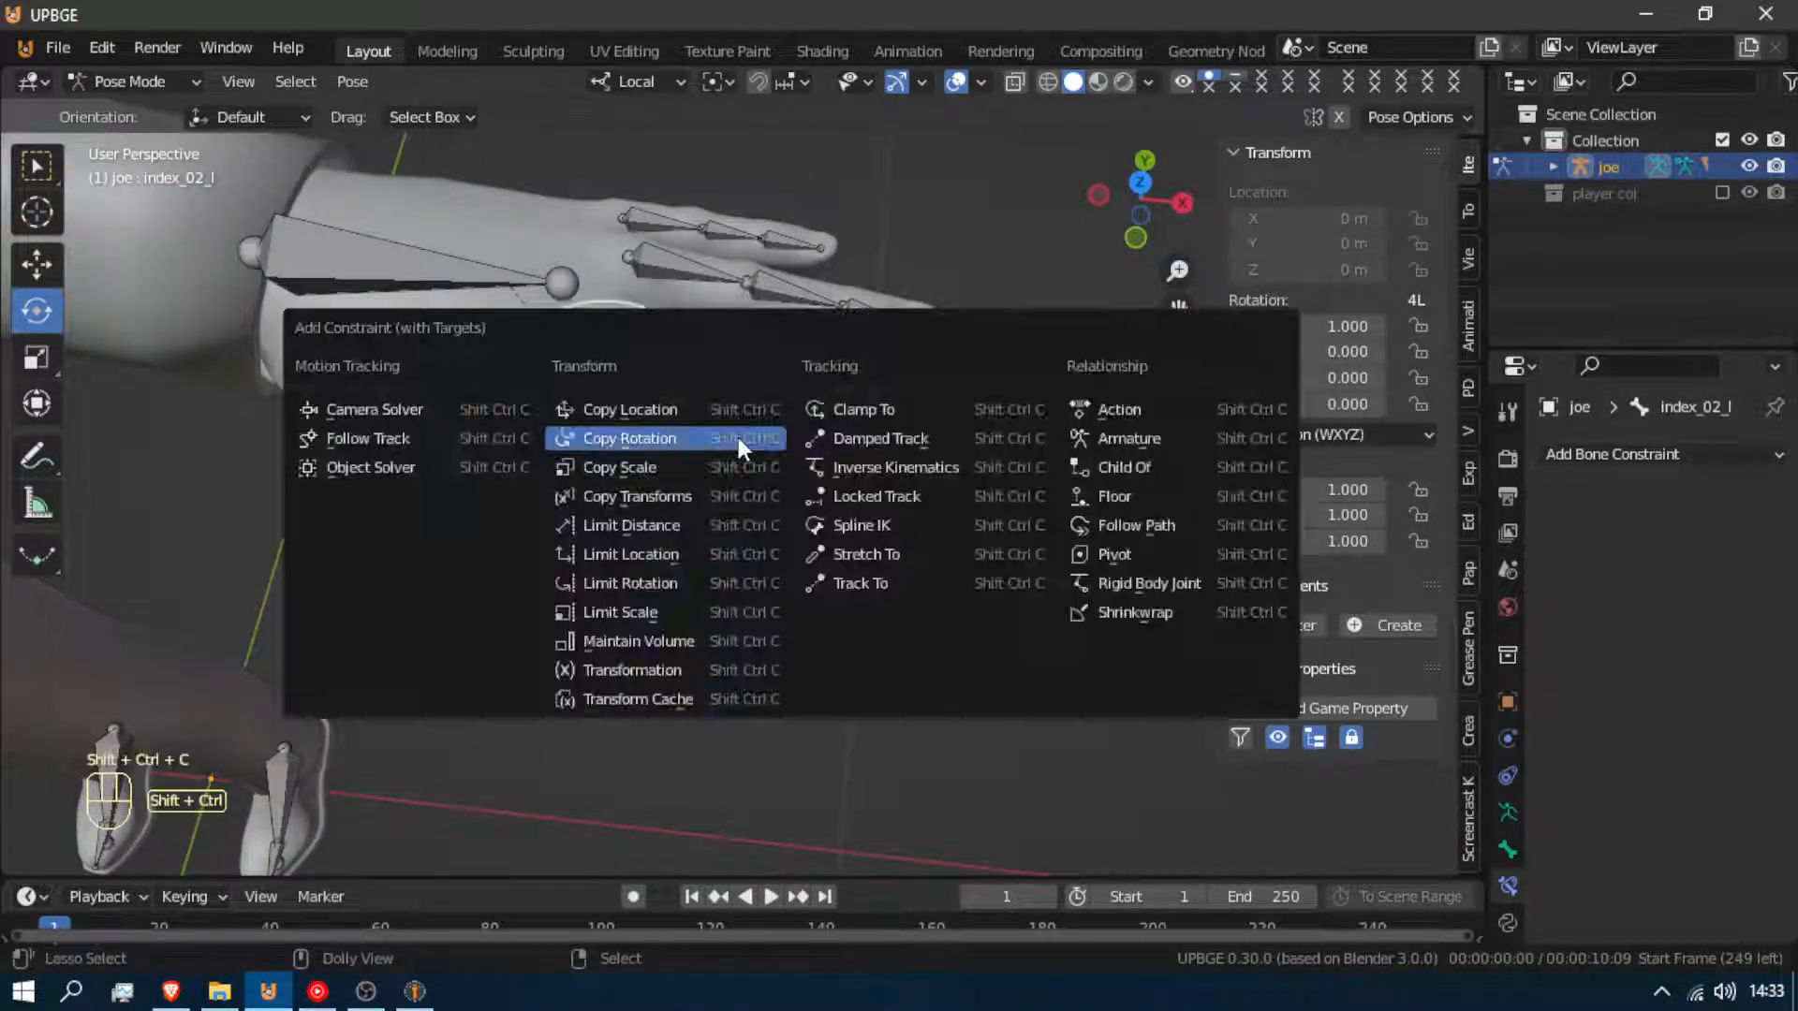
click(738, 436)
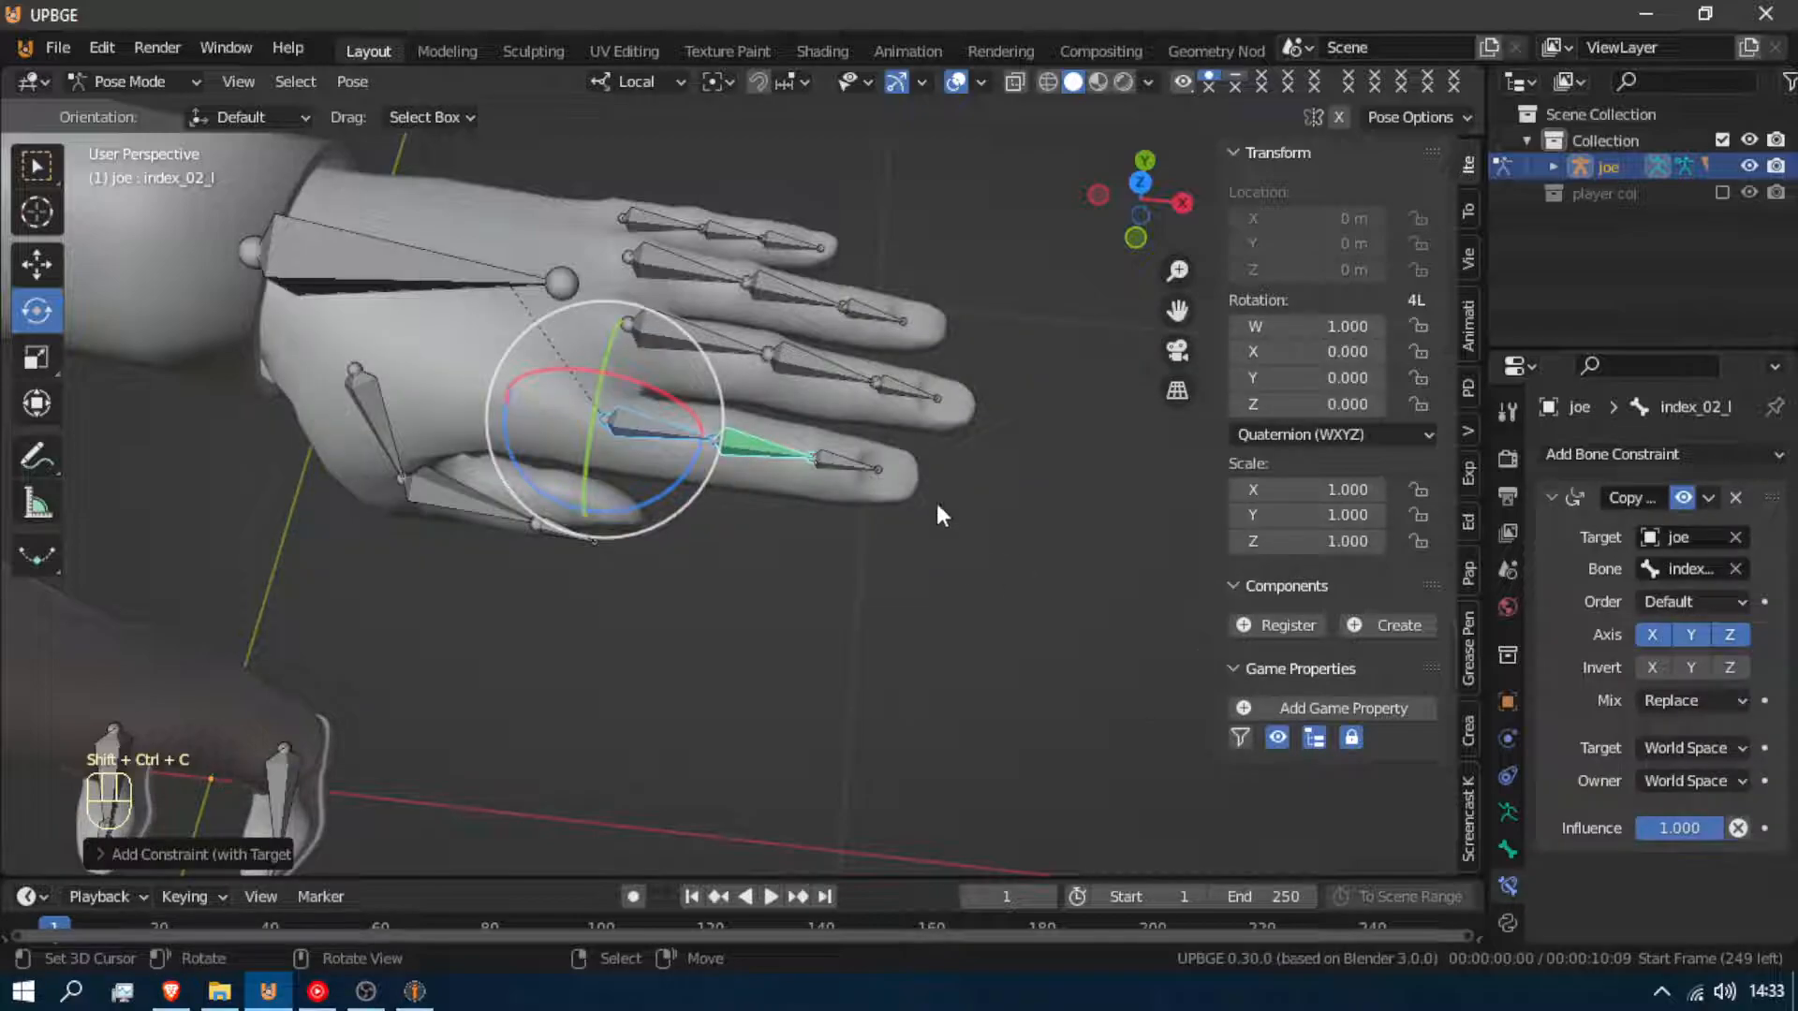
Add a Copy Rotation constraint to index_03_l targeting index_02_l, with both target and owner set to Local Space
click(849, 462)
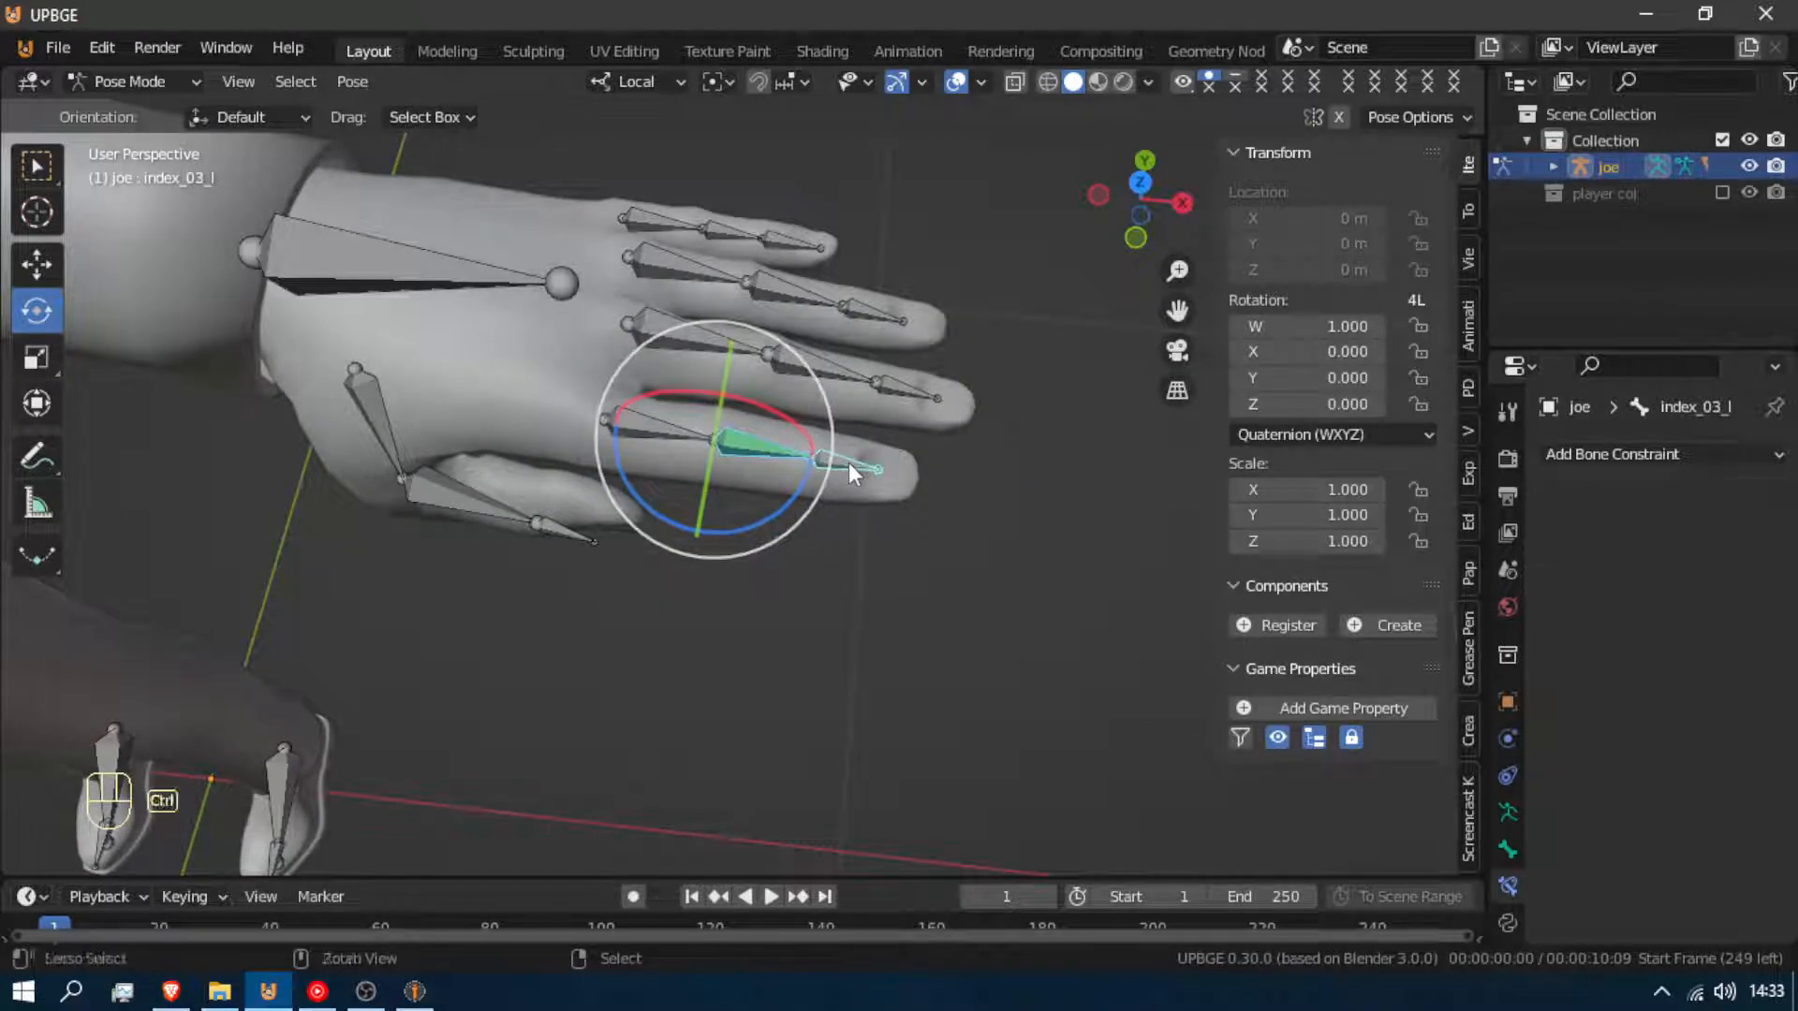
key(shift+ctrl+c)
click(849, 463)
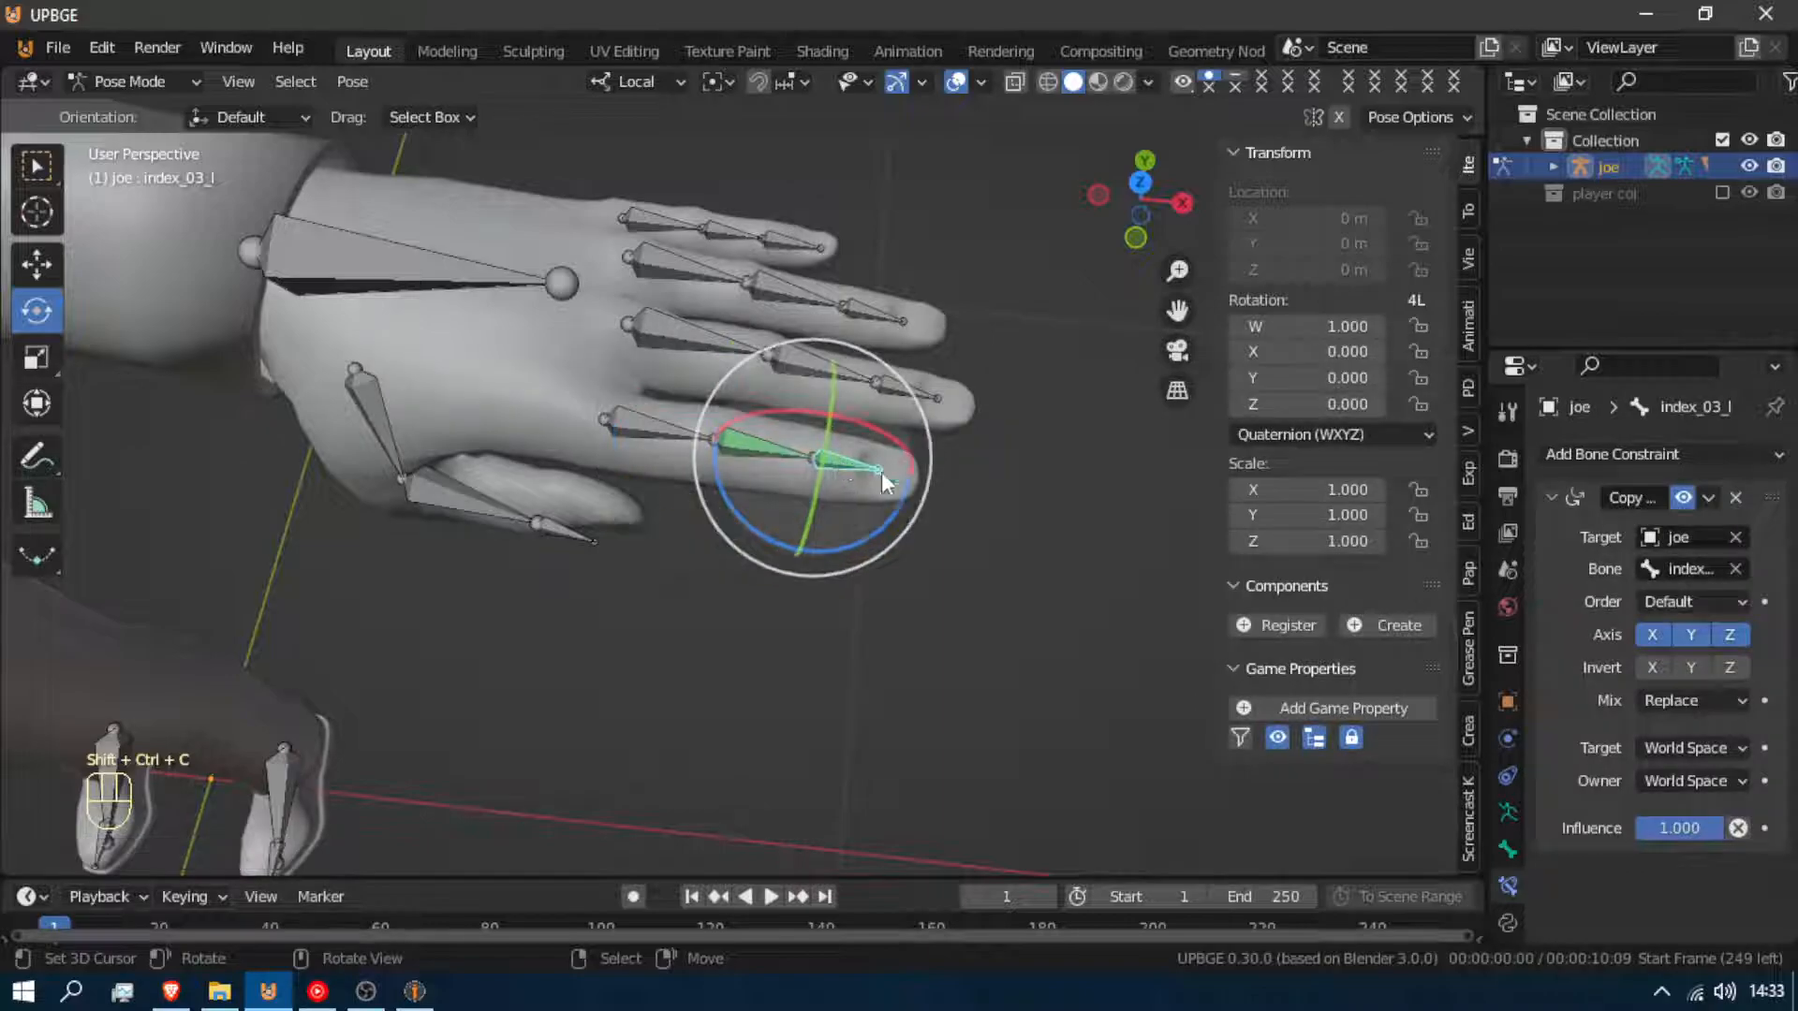
click(1698, 746)
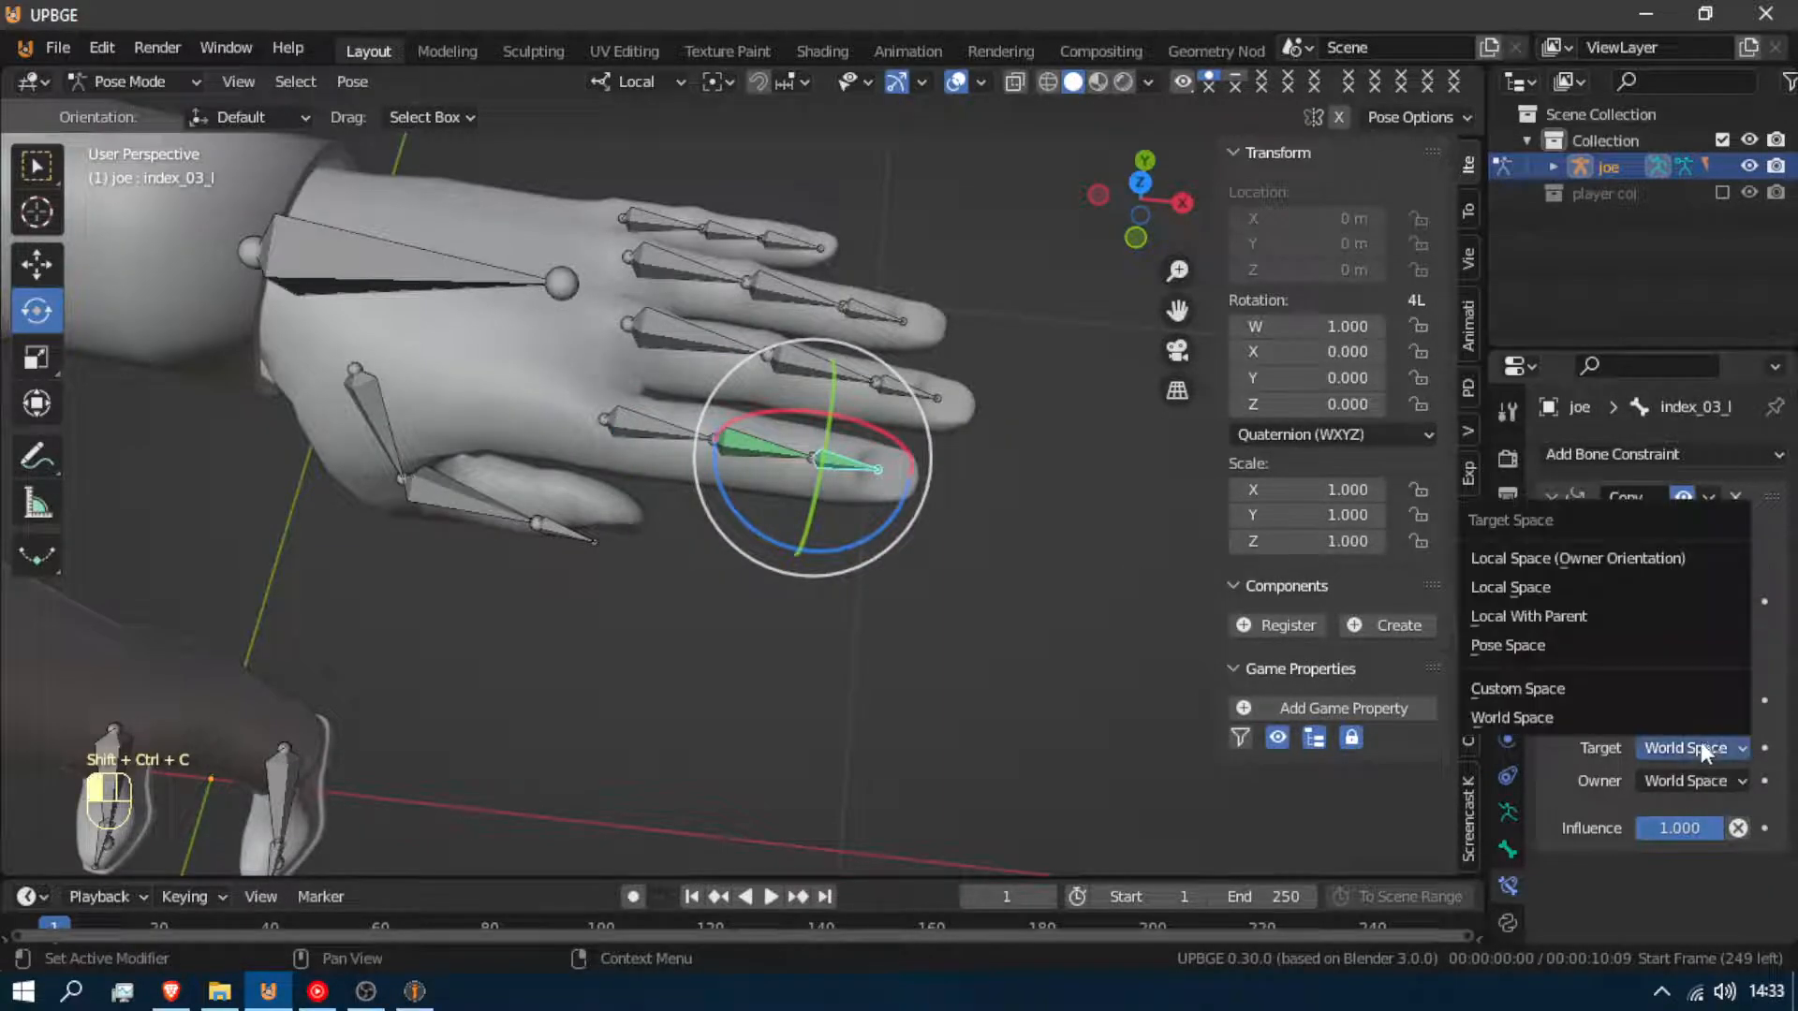
click(1610, 590)
click(1672, 782)
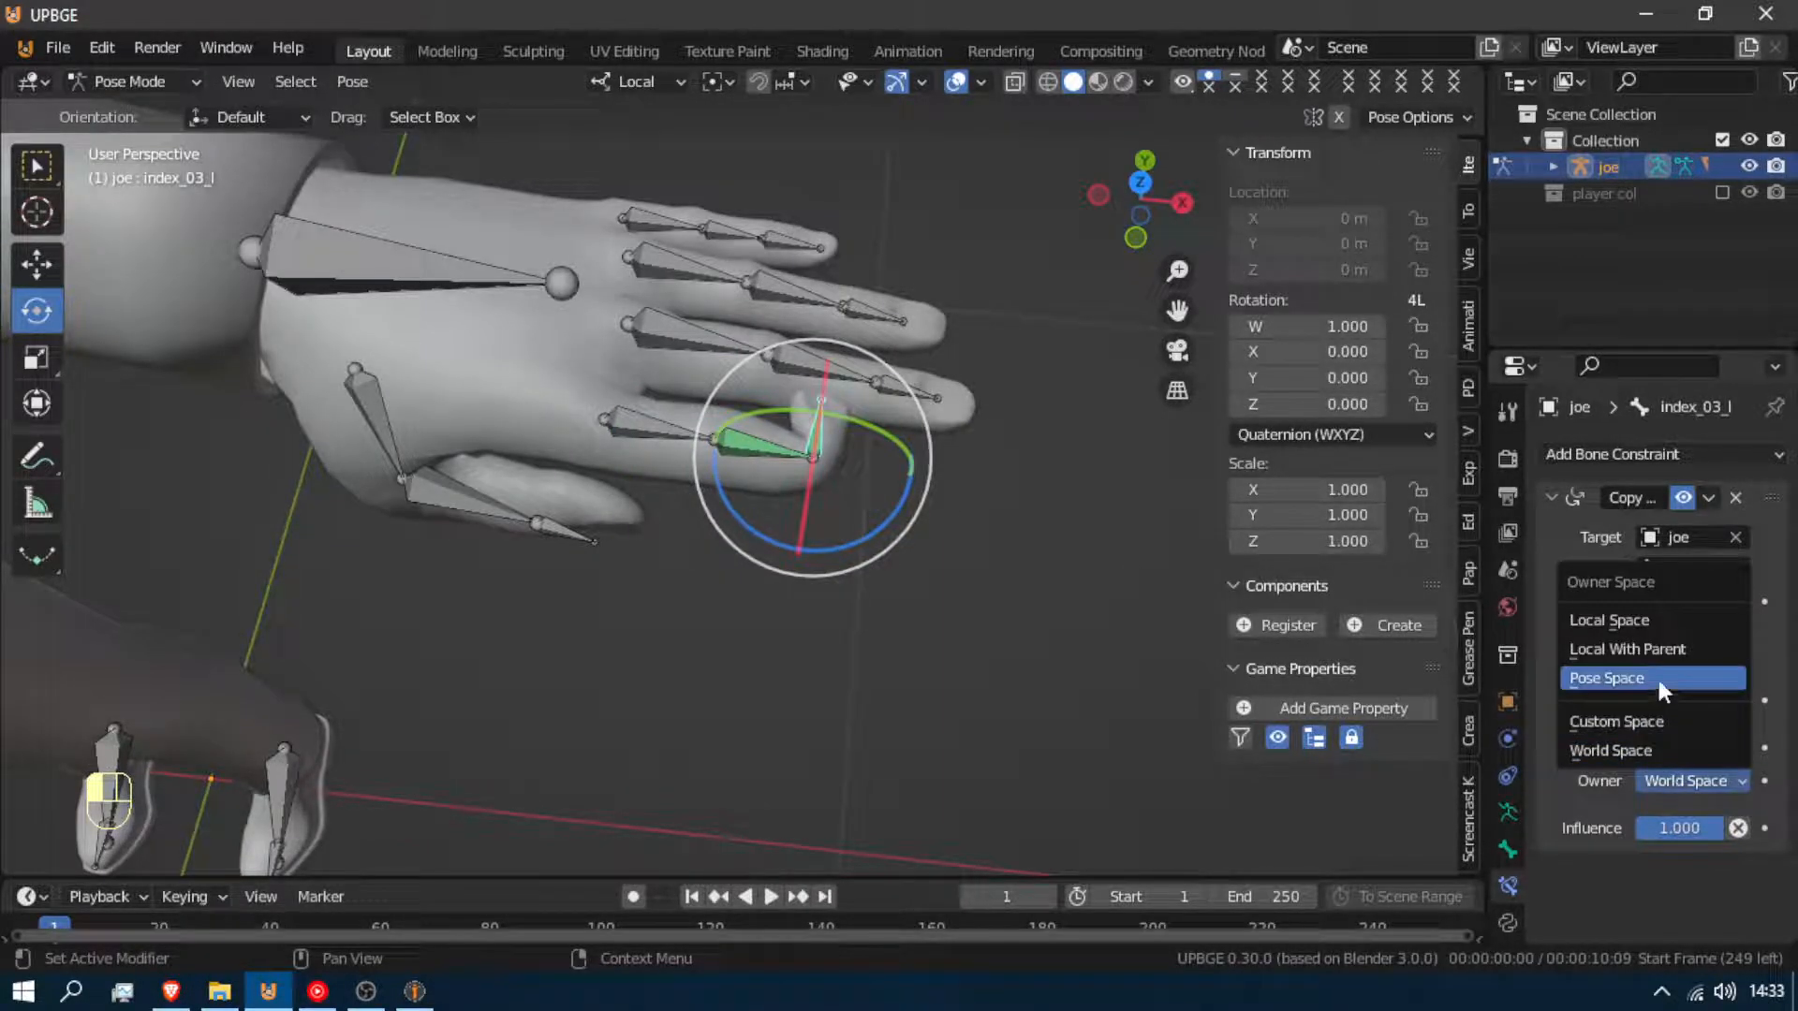
click(1640, 622)
Set the target and owner of index_02_l's Copy Rotation constraint to Local Space
right_click(743, 440)
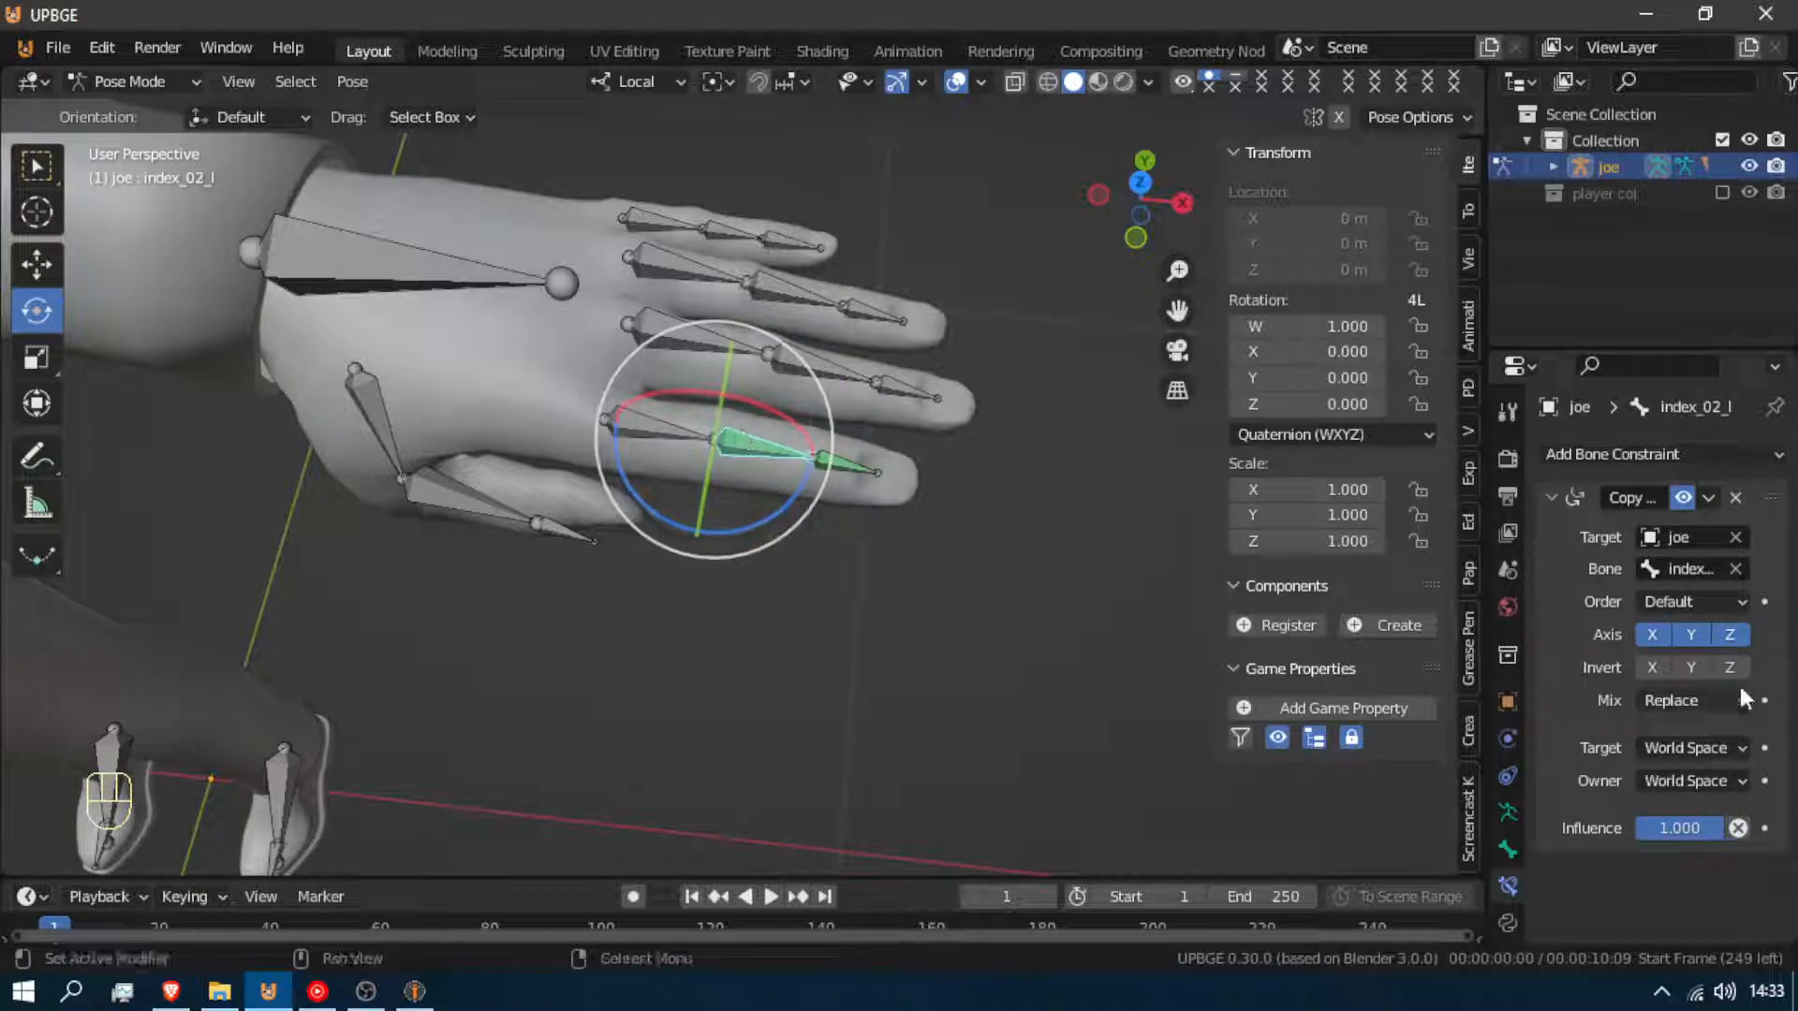
click(1698, 747)
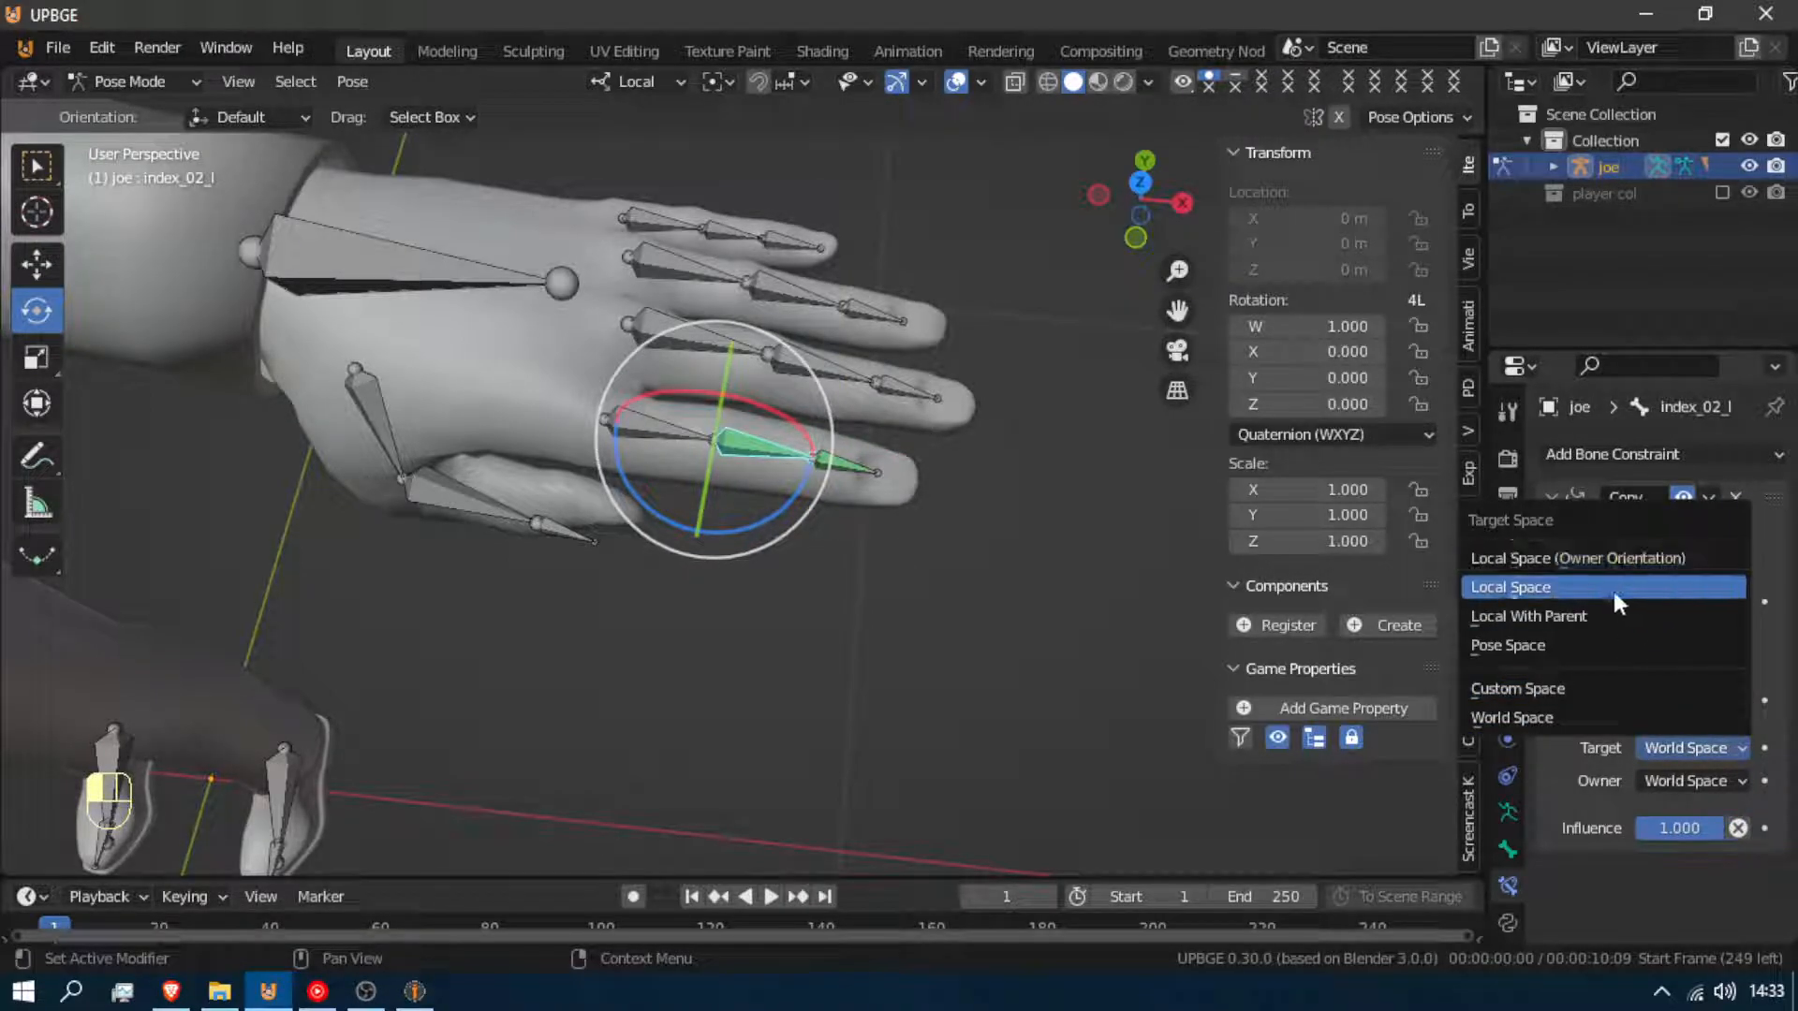
click(1610, 587)
click(1685, 780)
click(1654, 621)
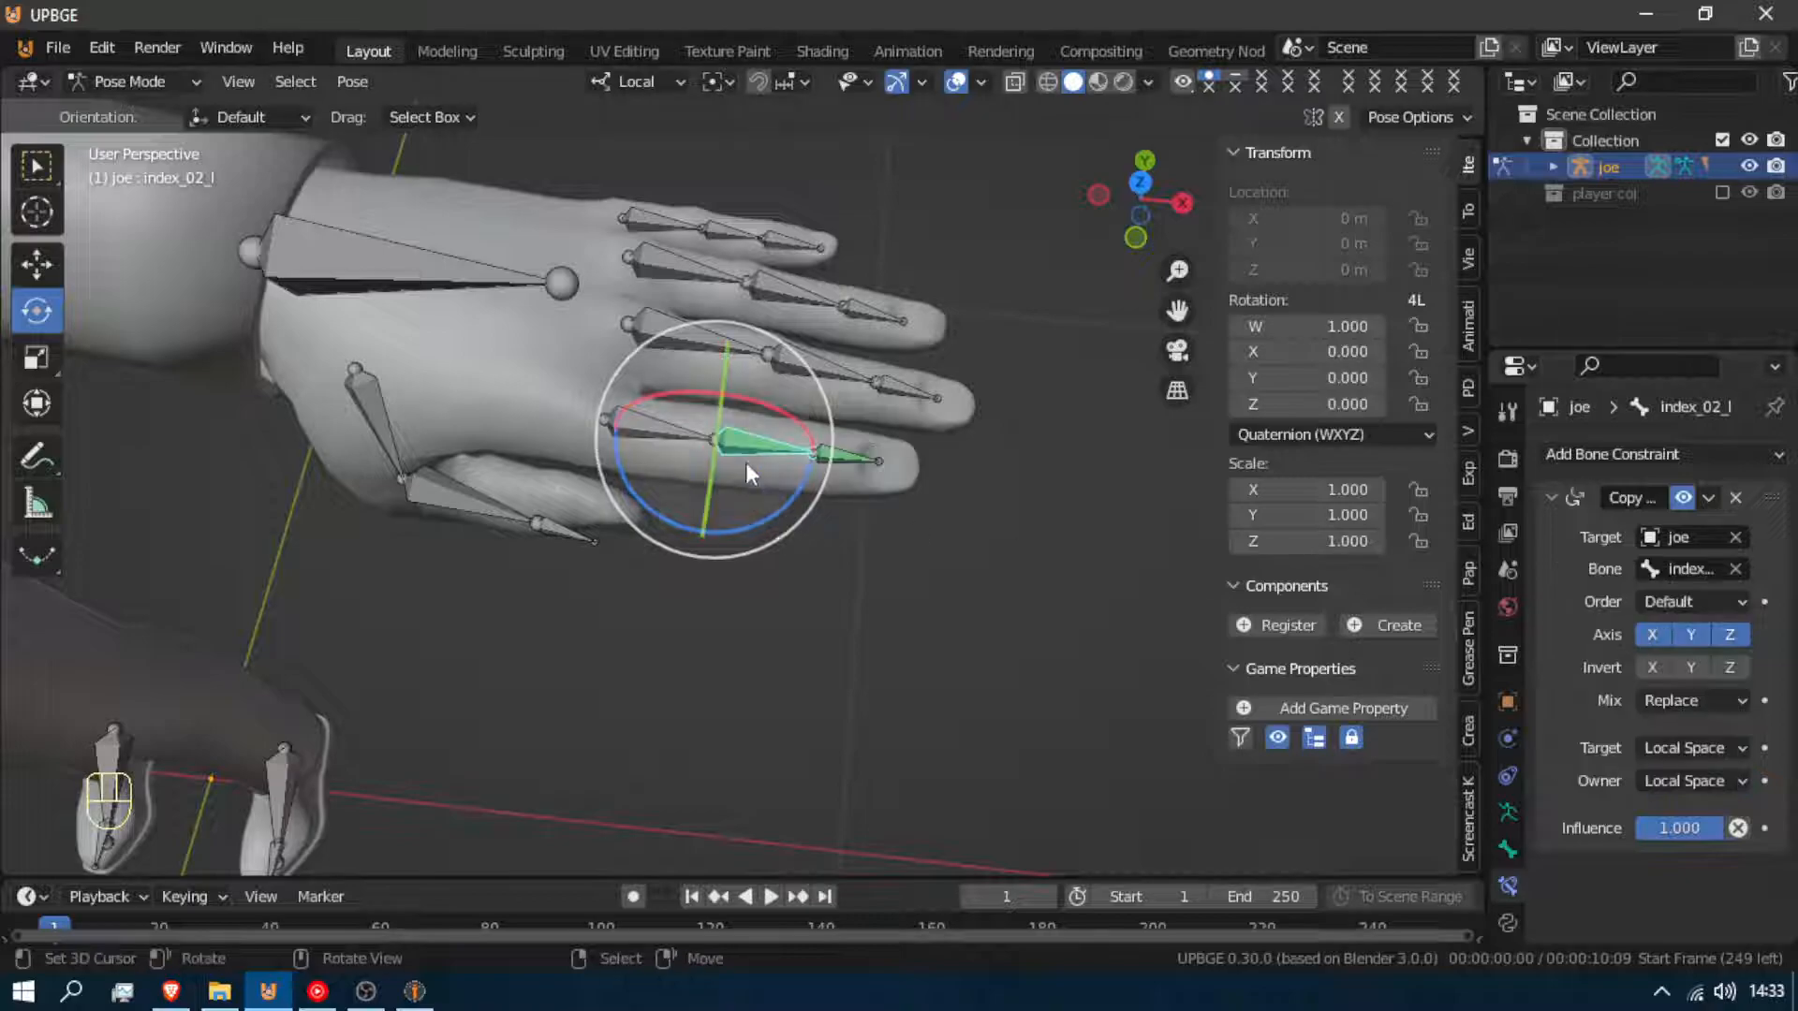
Test the index finger's curl with a cancelled rotation of index_01_l about its local X axis
click(592, 426)
drag(666, 388, 682, 438)
right_click(688, 410)
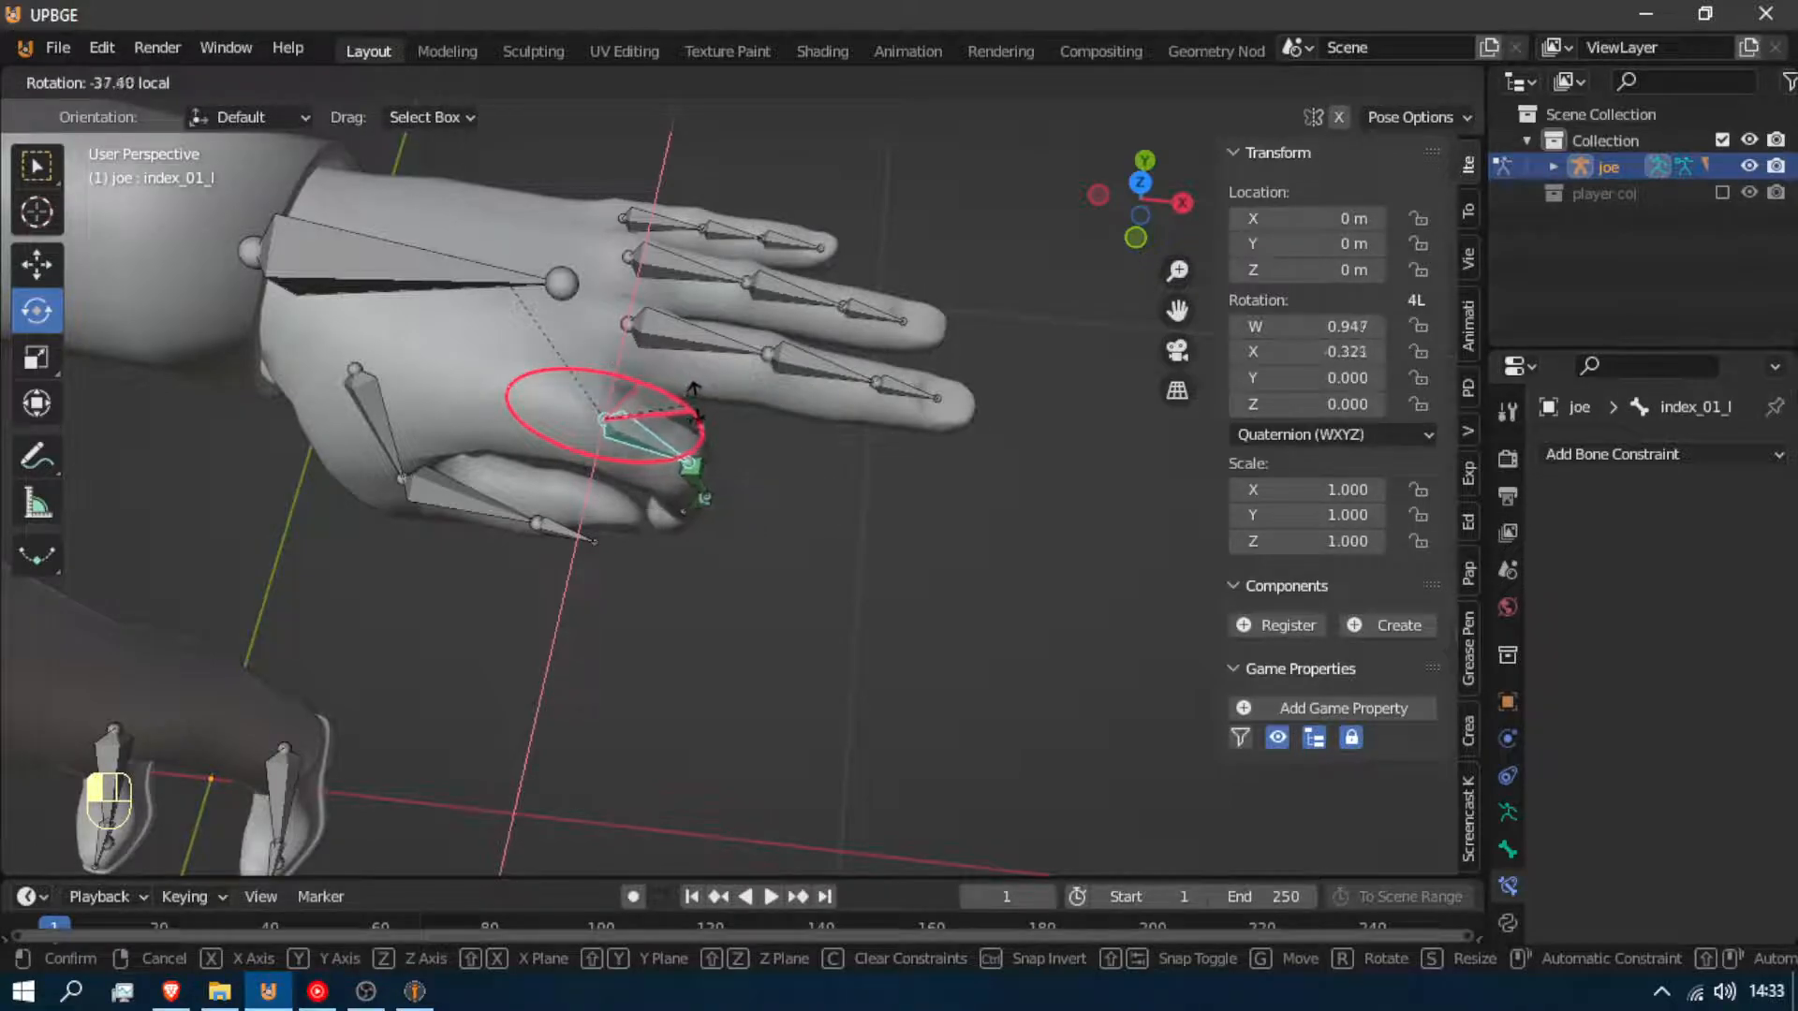
right_click(680, 446)
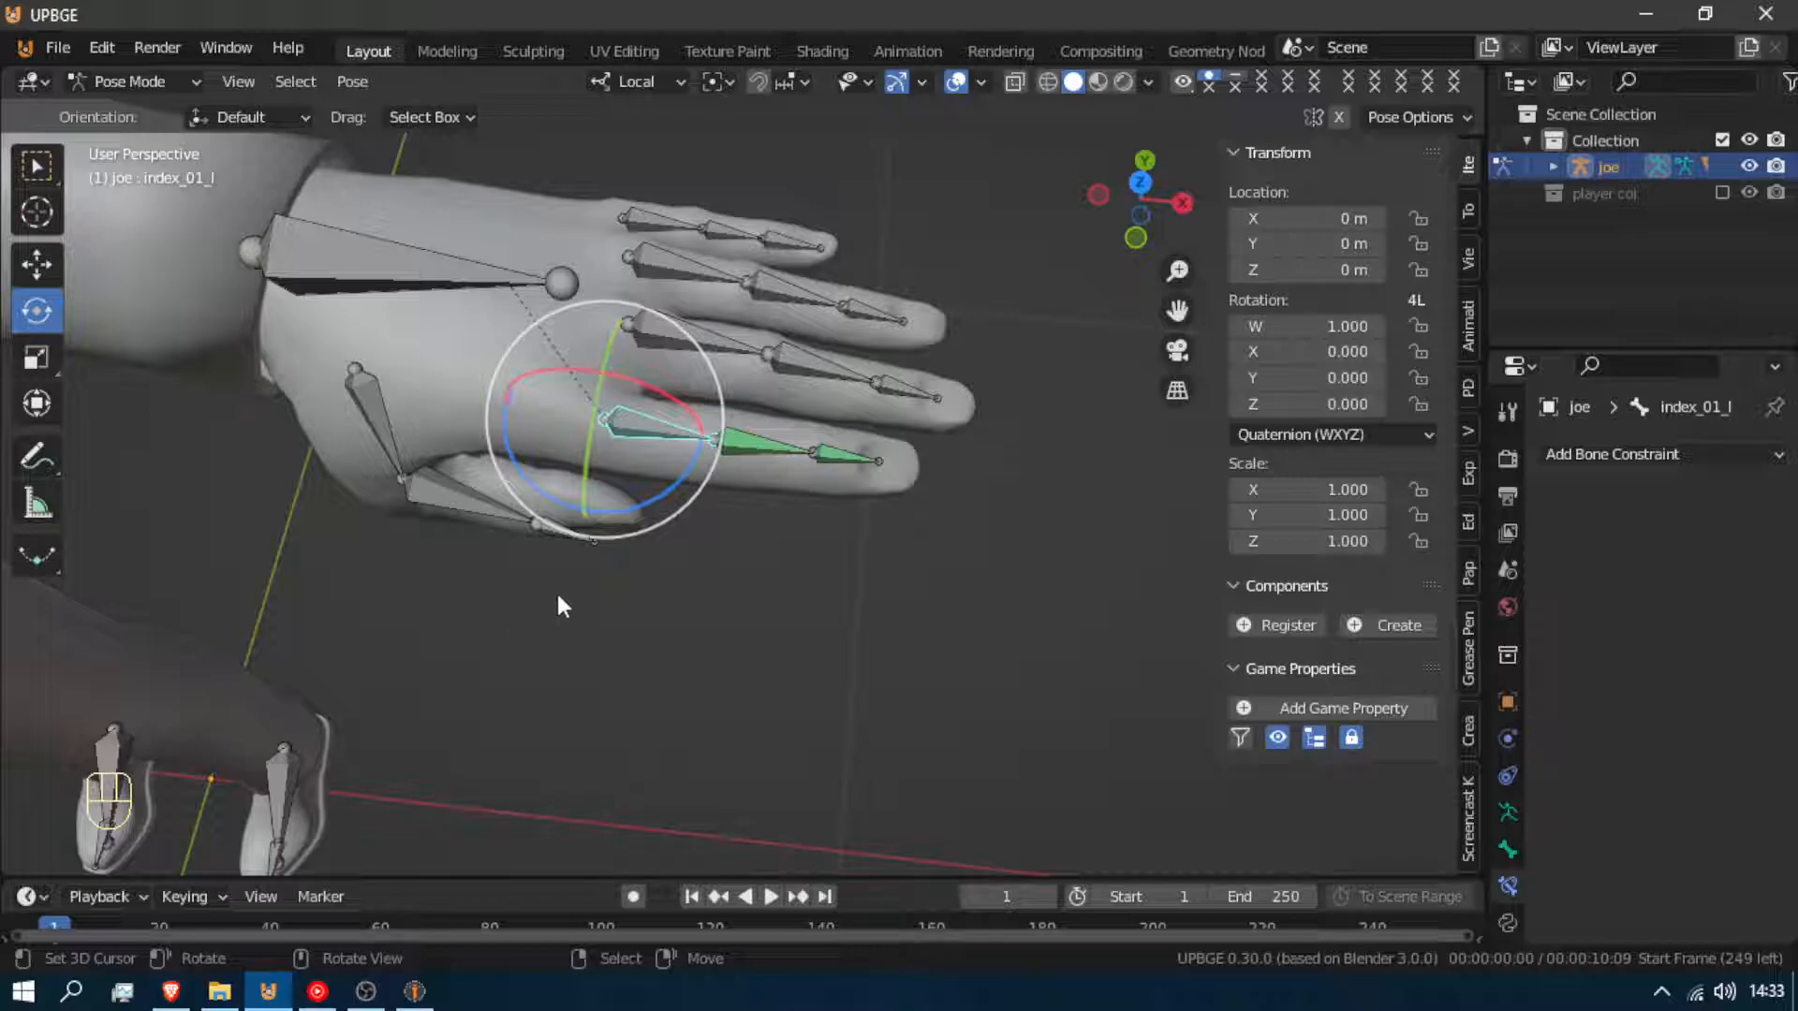
Add a Copy Location constraint to thumb_02_l targeting thumb_03_l, with target and owner in Local Space
click(558, 531)
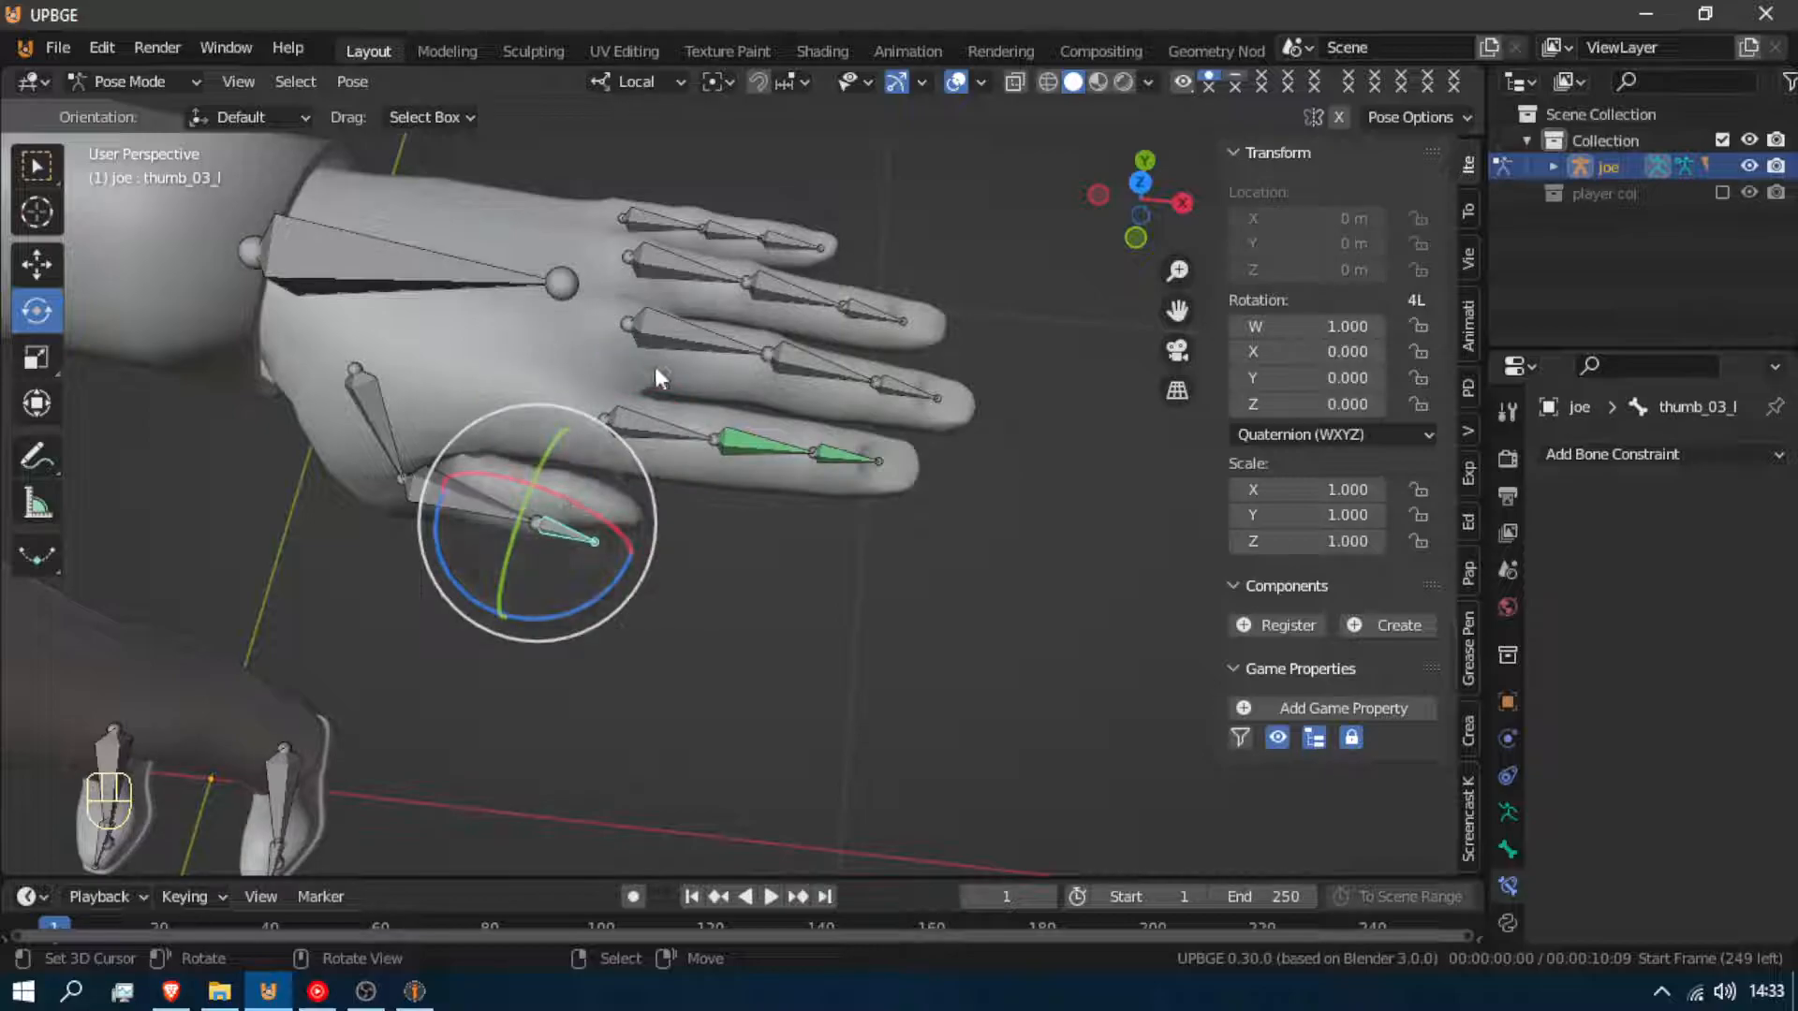
shift+click(457, 486)
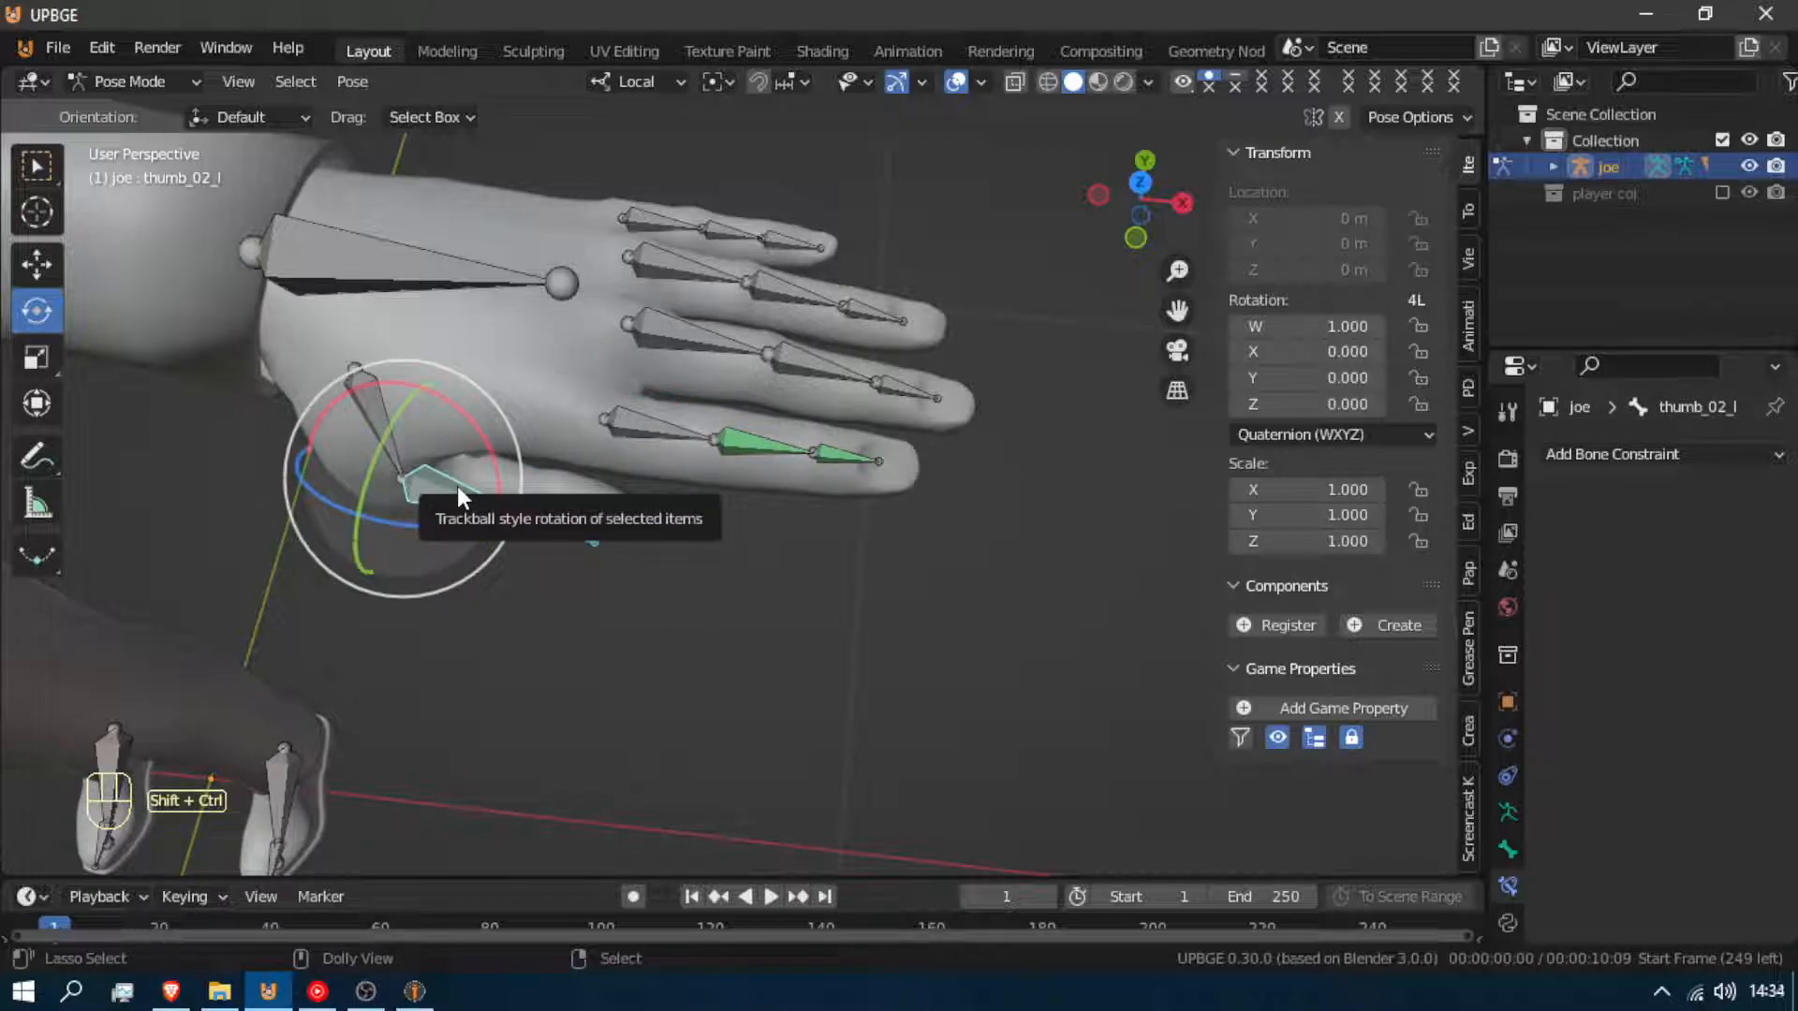
key(ctrl+shift+c)
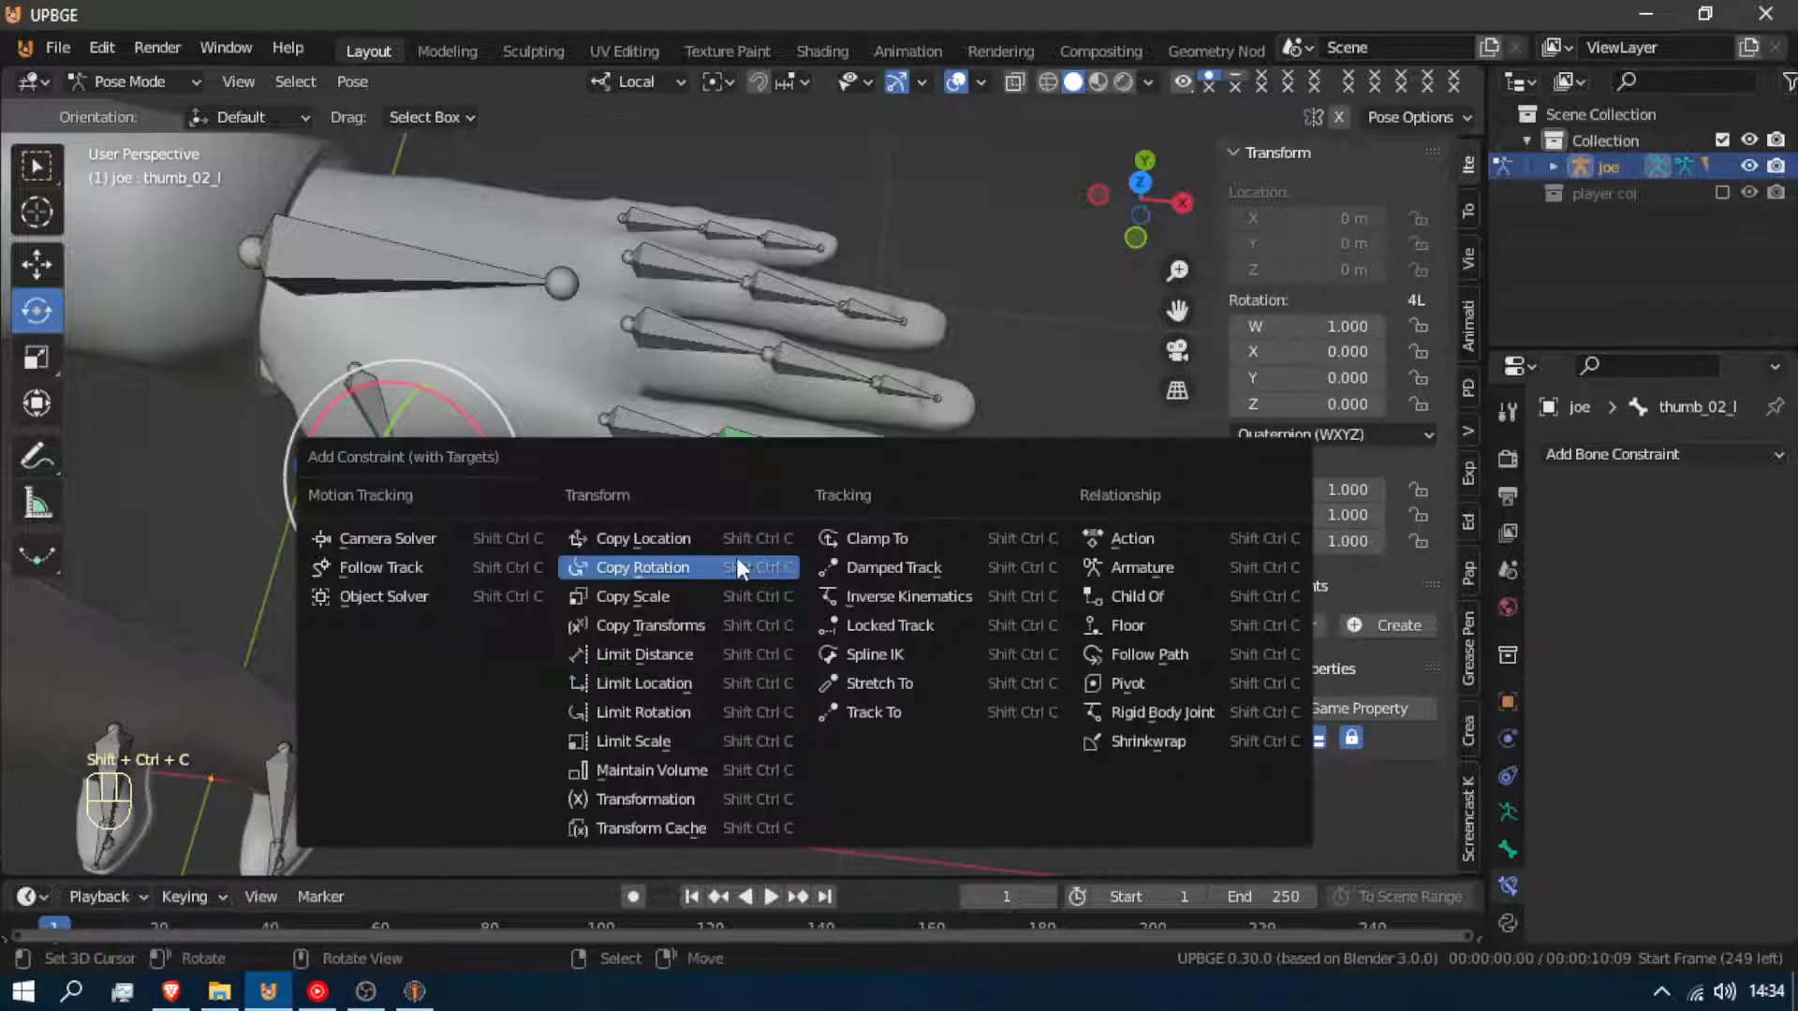
click(683, 541)
click(1704, 745)
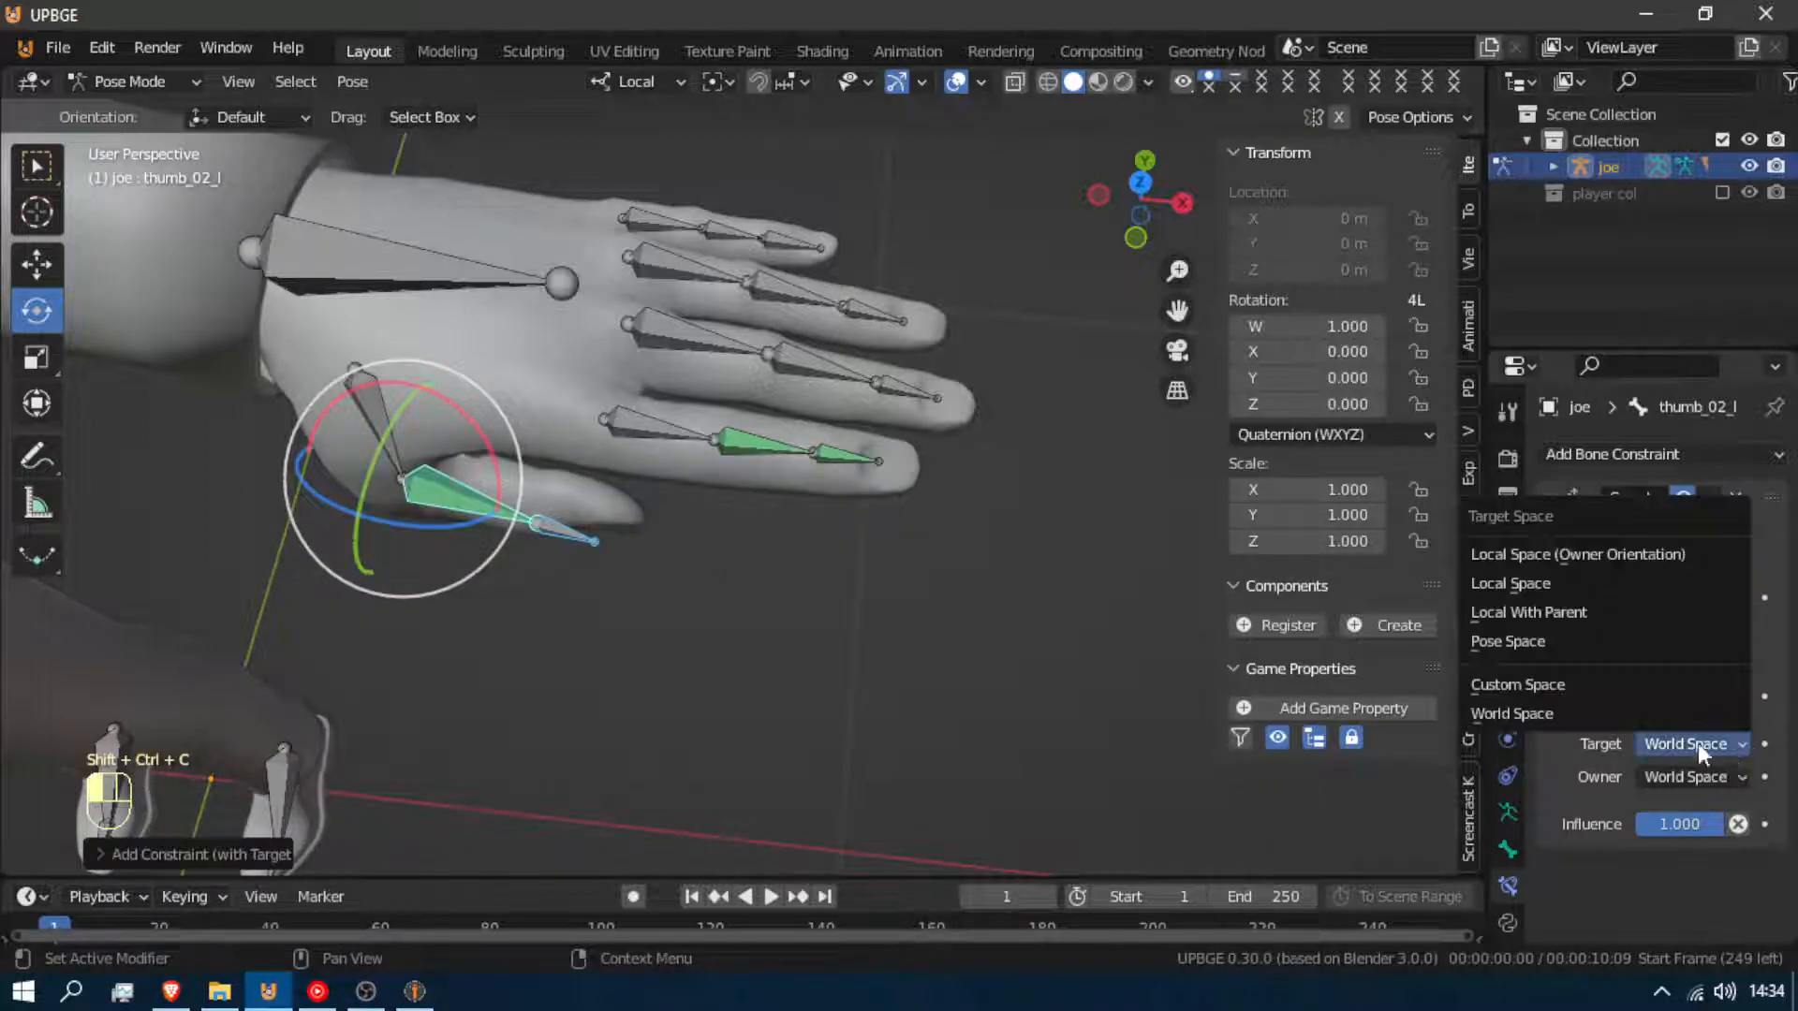
click(1598, 582)
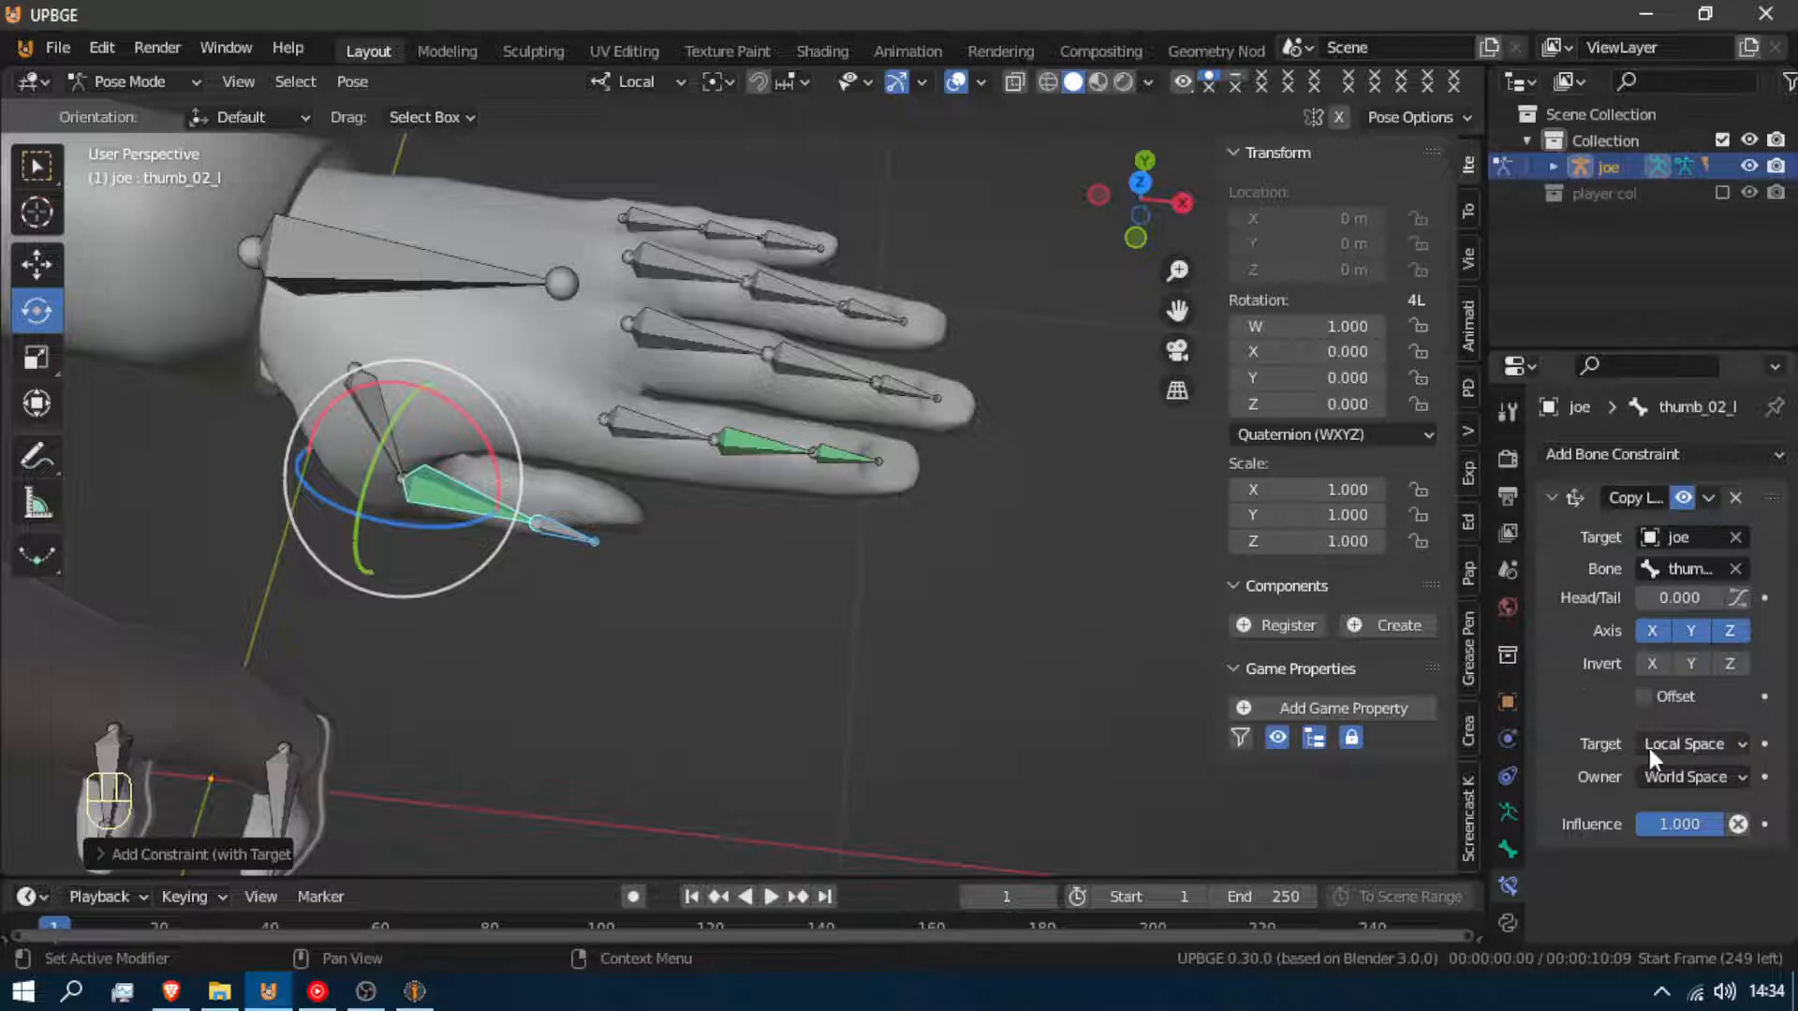
click(1672, 777)
click(1647, 610)
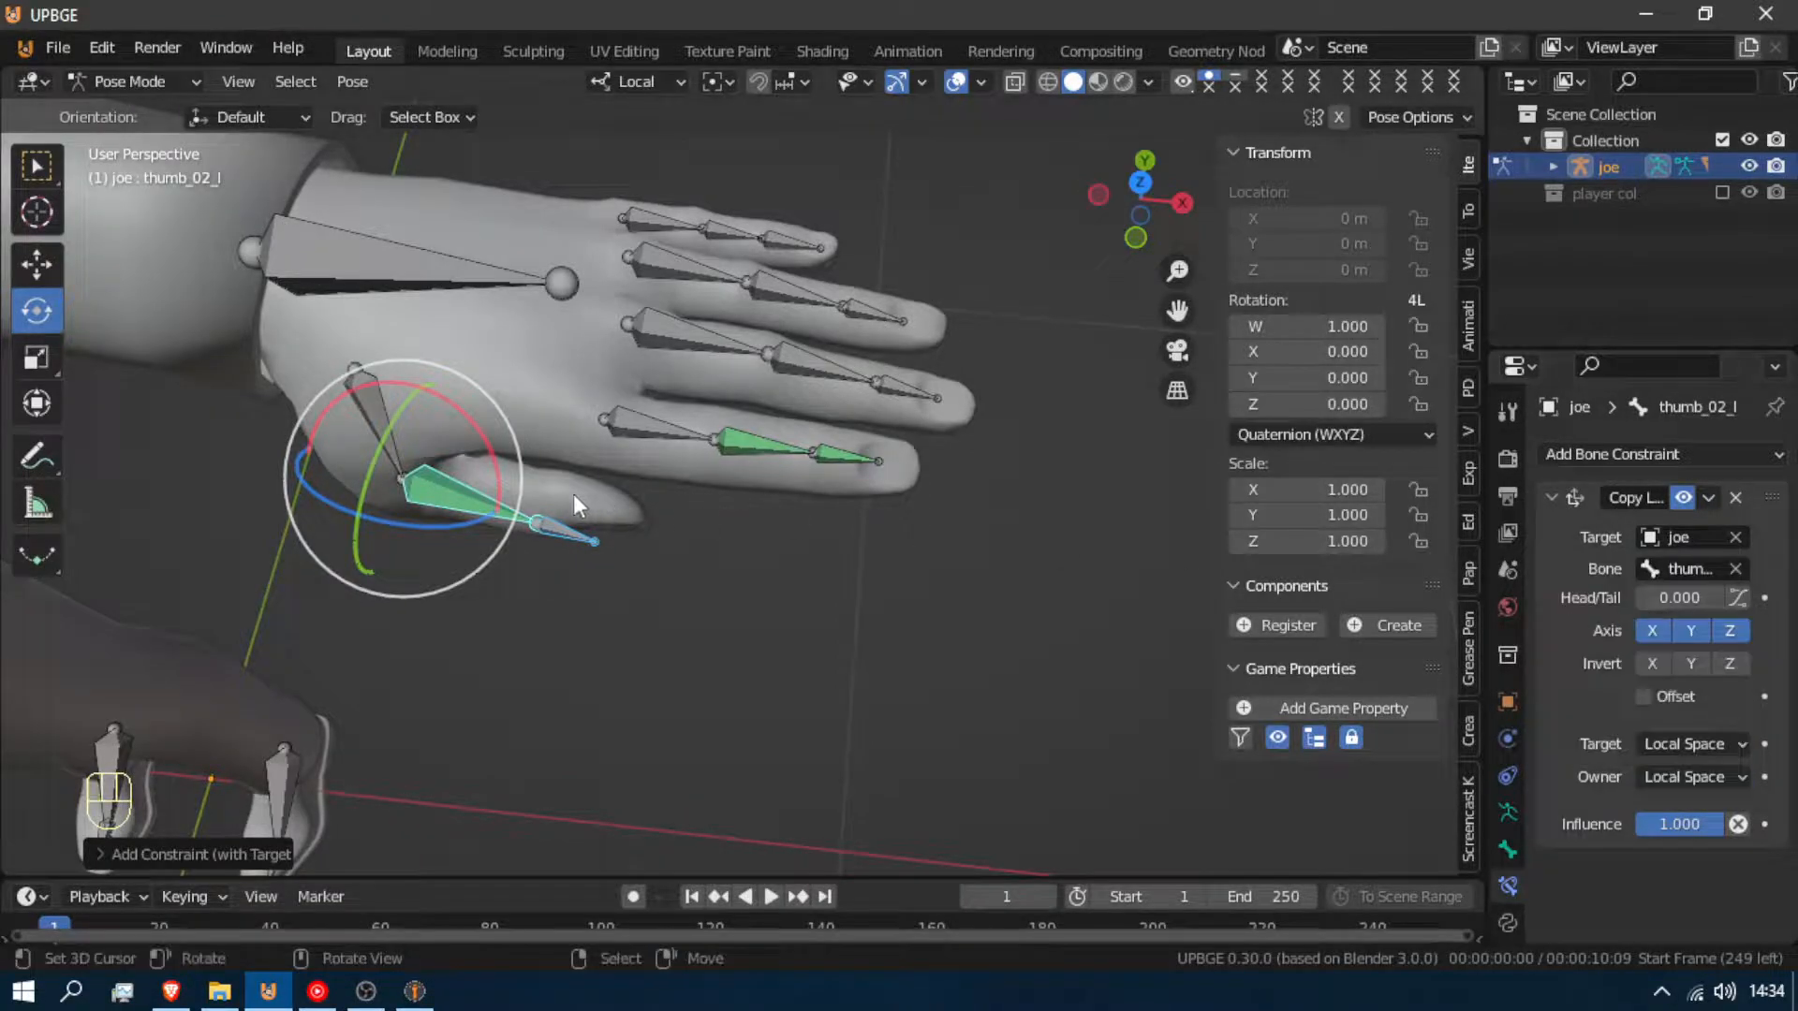
Undo the space changes and remove the Copy Location constraint from thumb_02_l
key(ctrl+z)
key(ctrl+z)
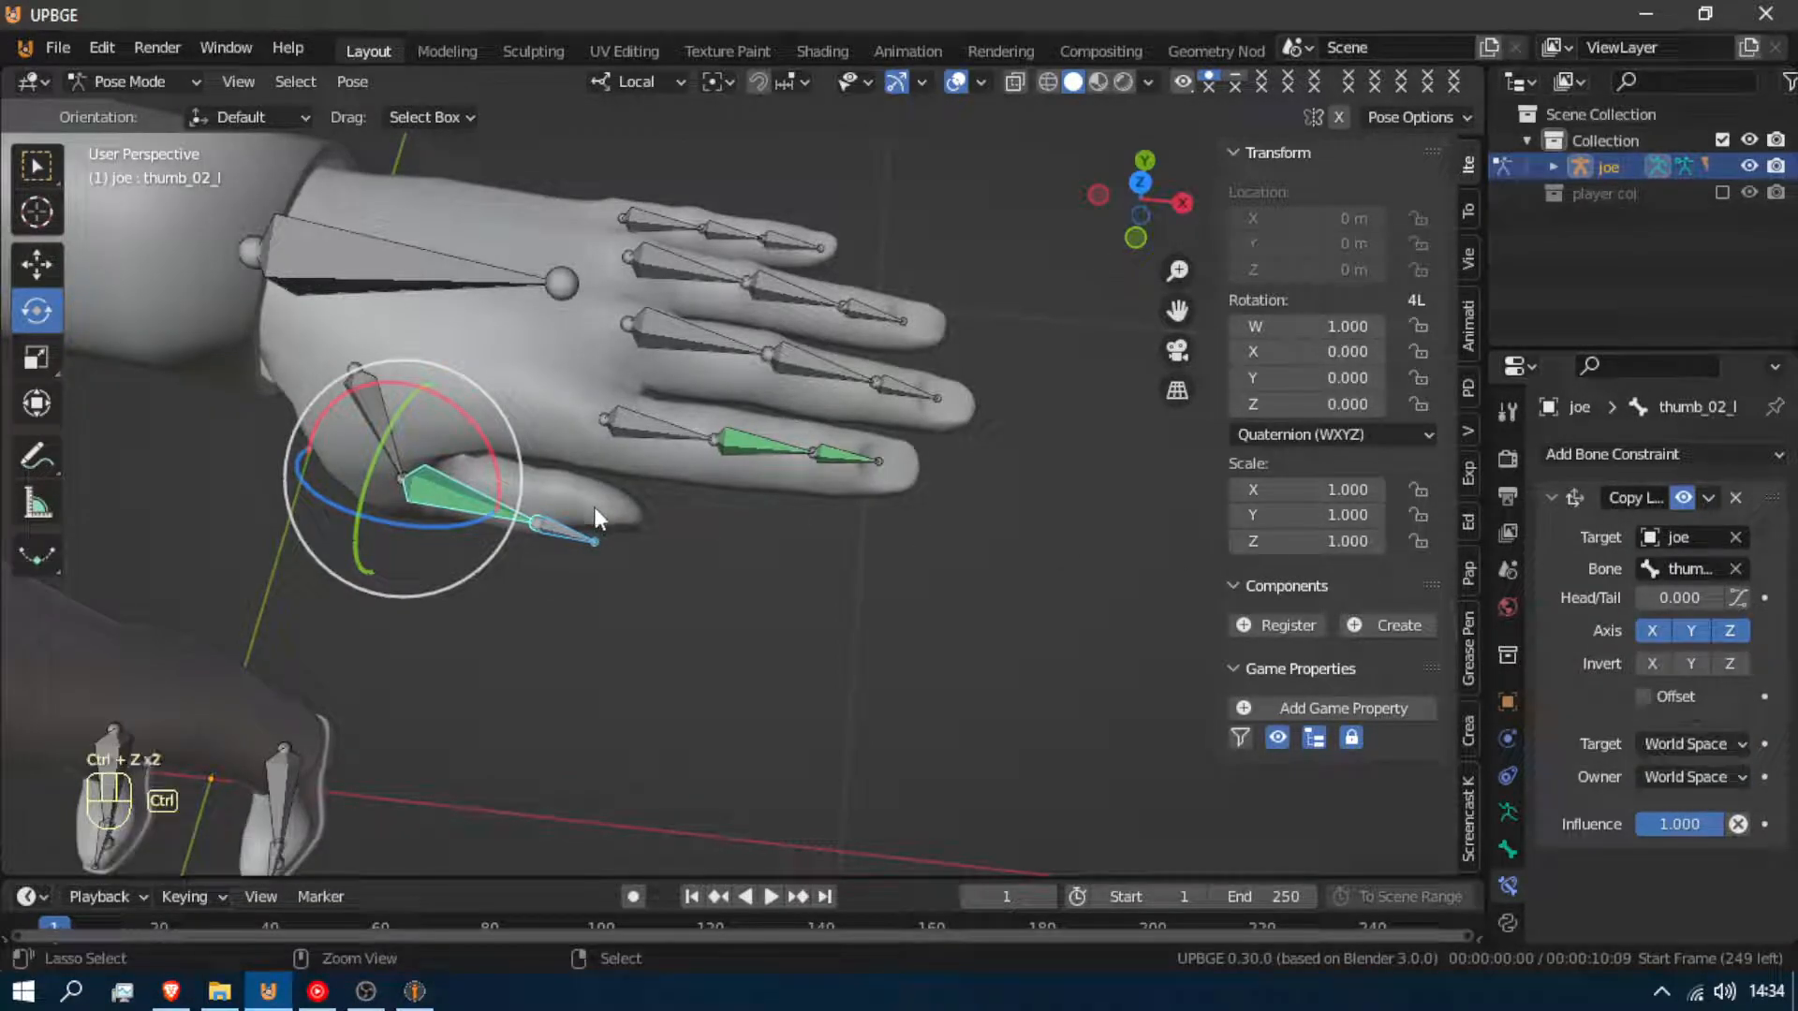
click(1735, 498)
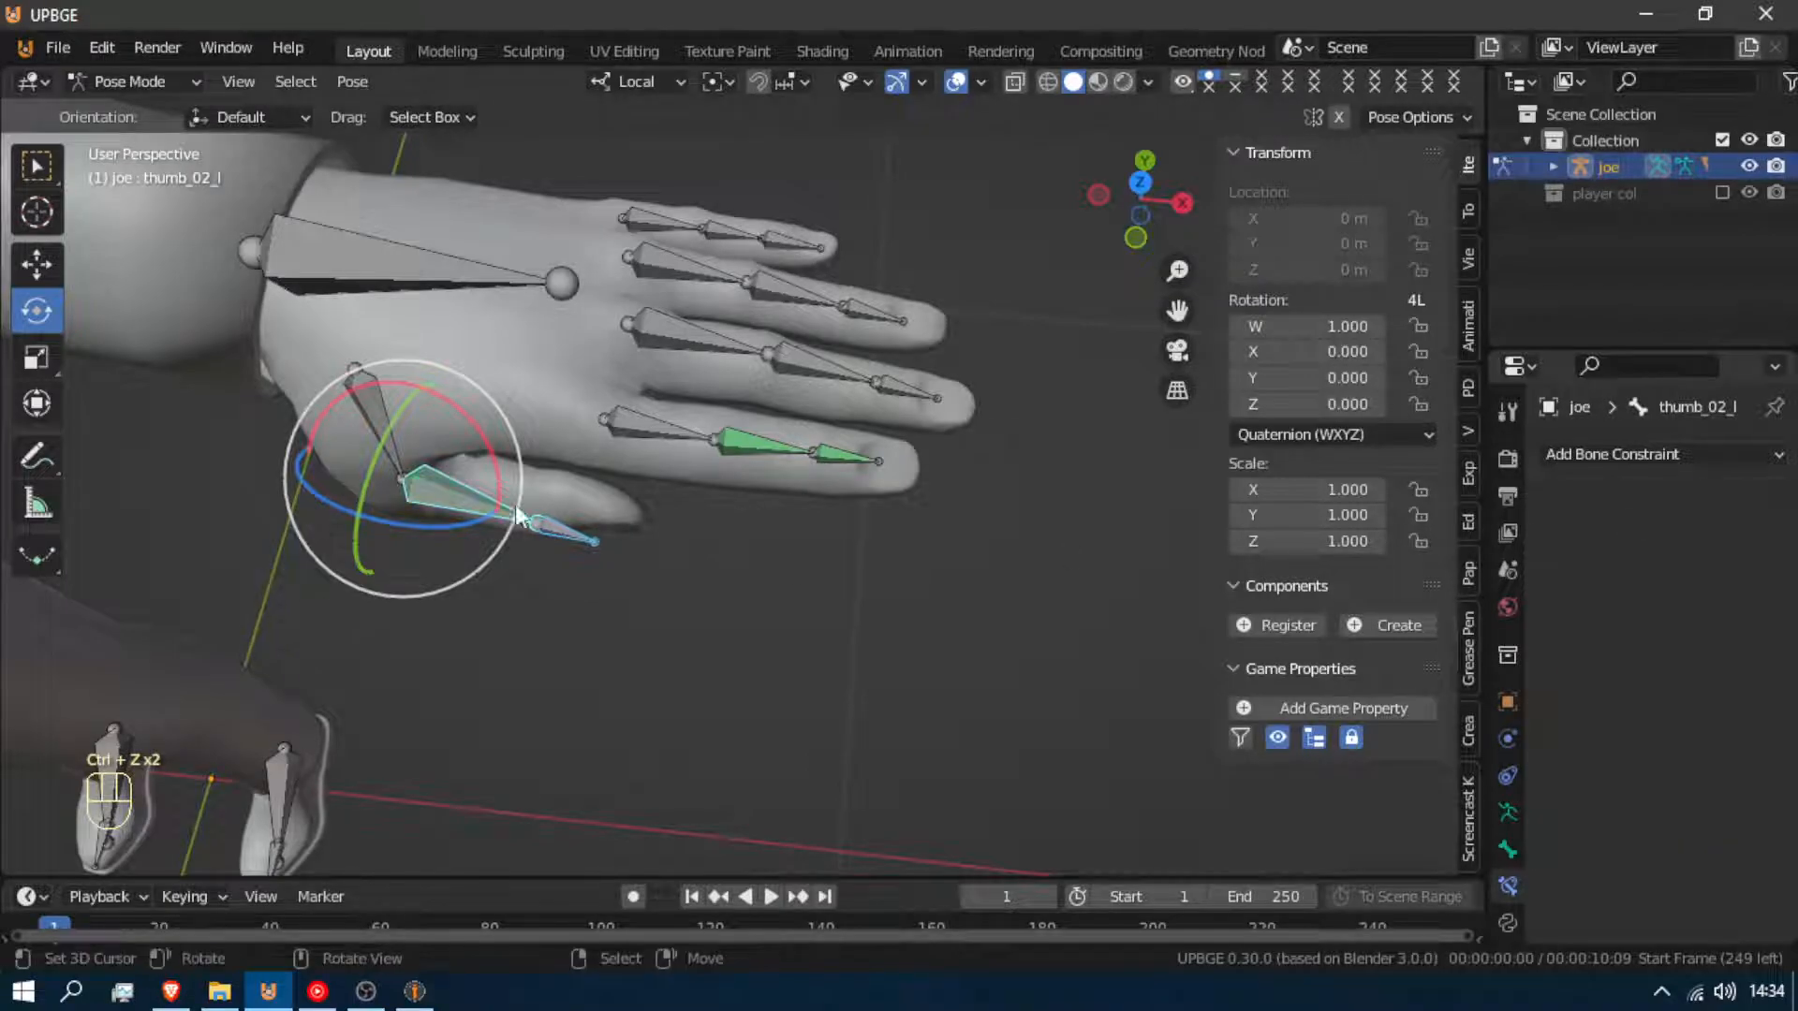
Add a Copy Rotation constraint to thumb_03_l that targets thumb_02_l
click(559, 522)
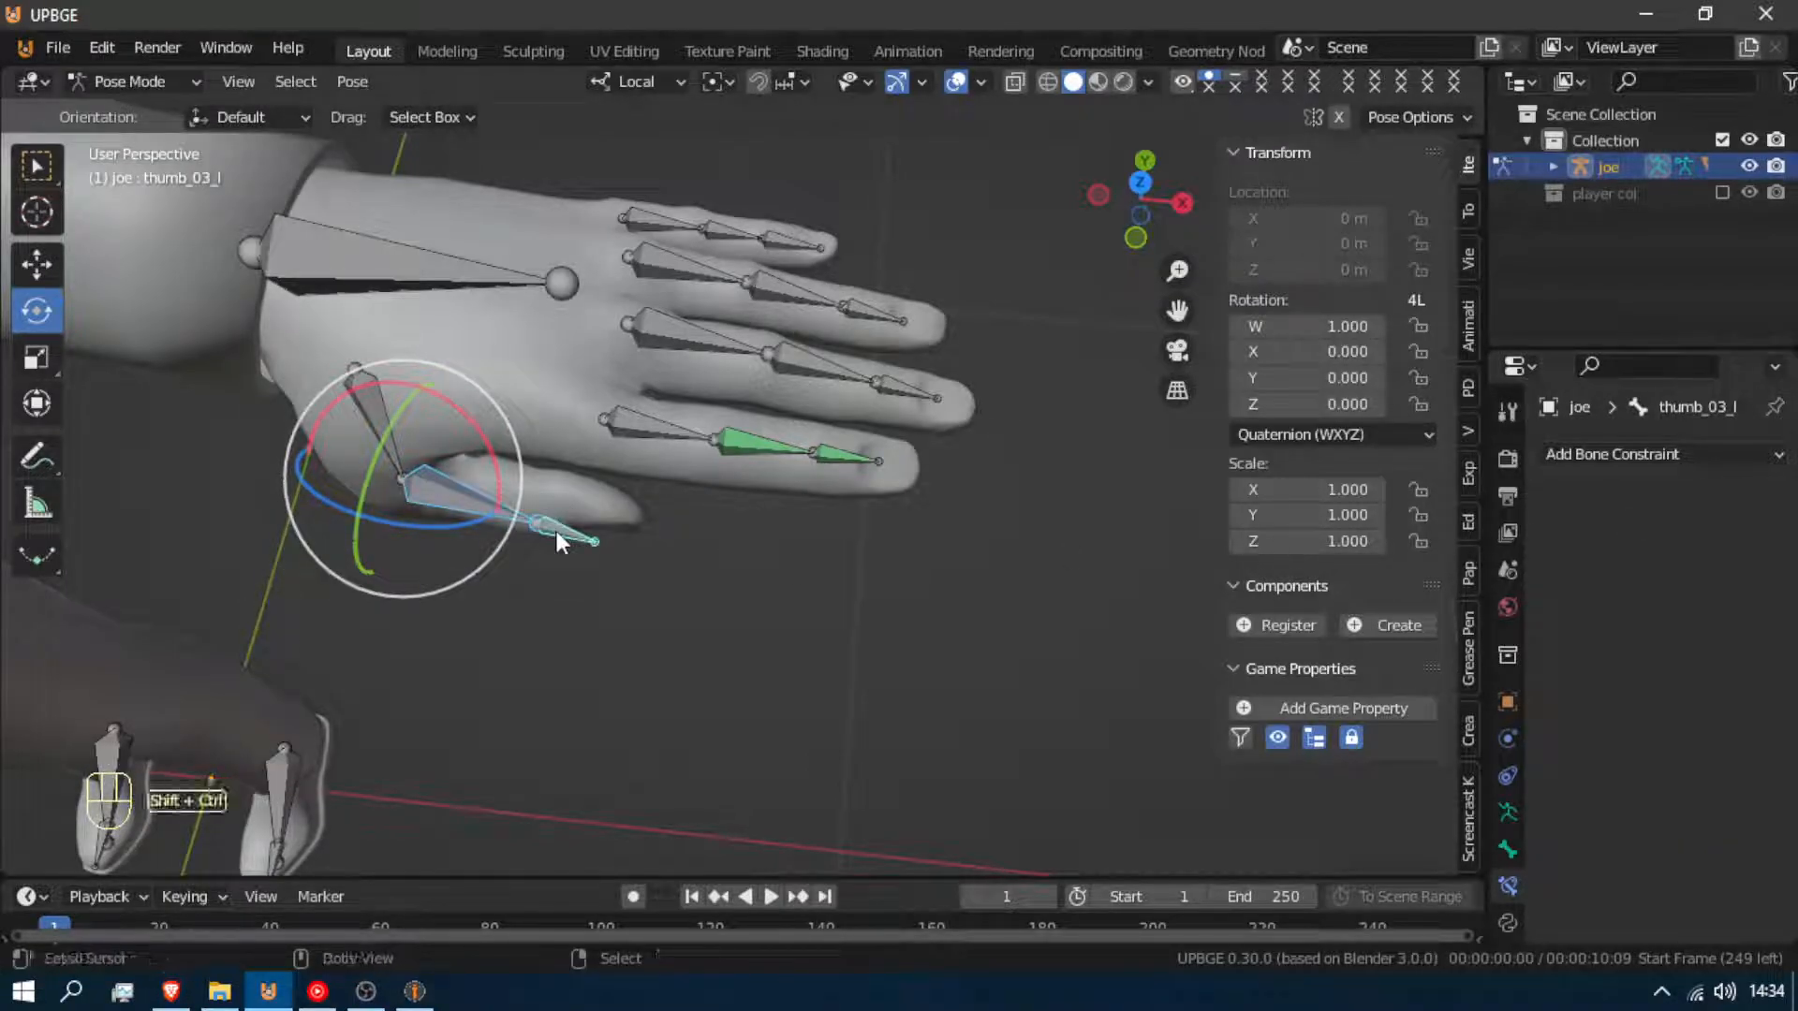
key(shift+ctrl+c)
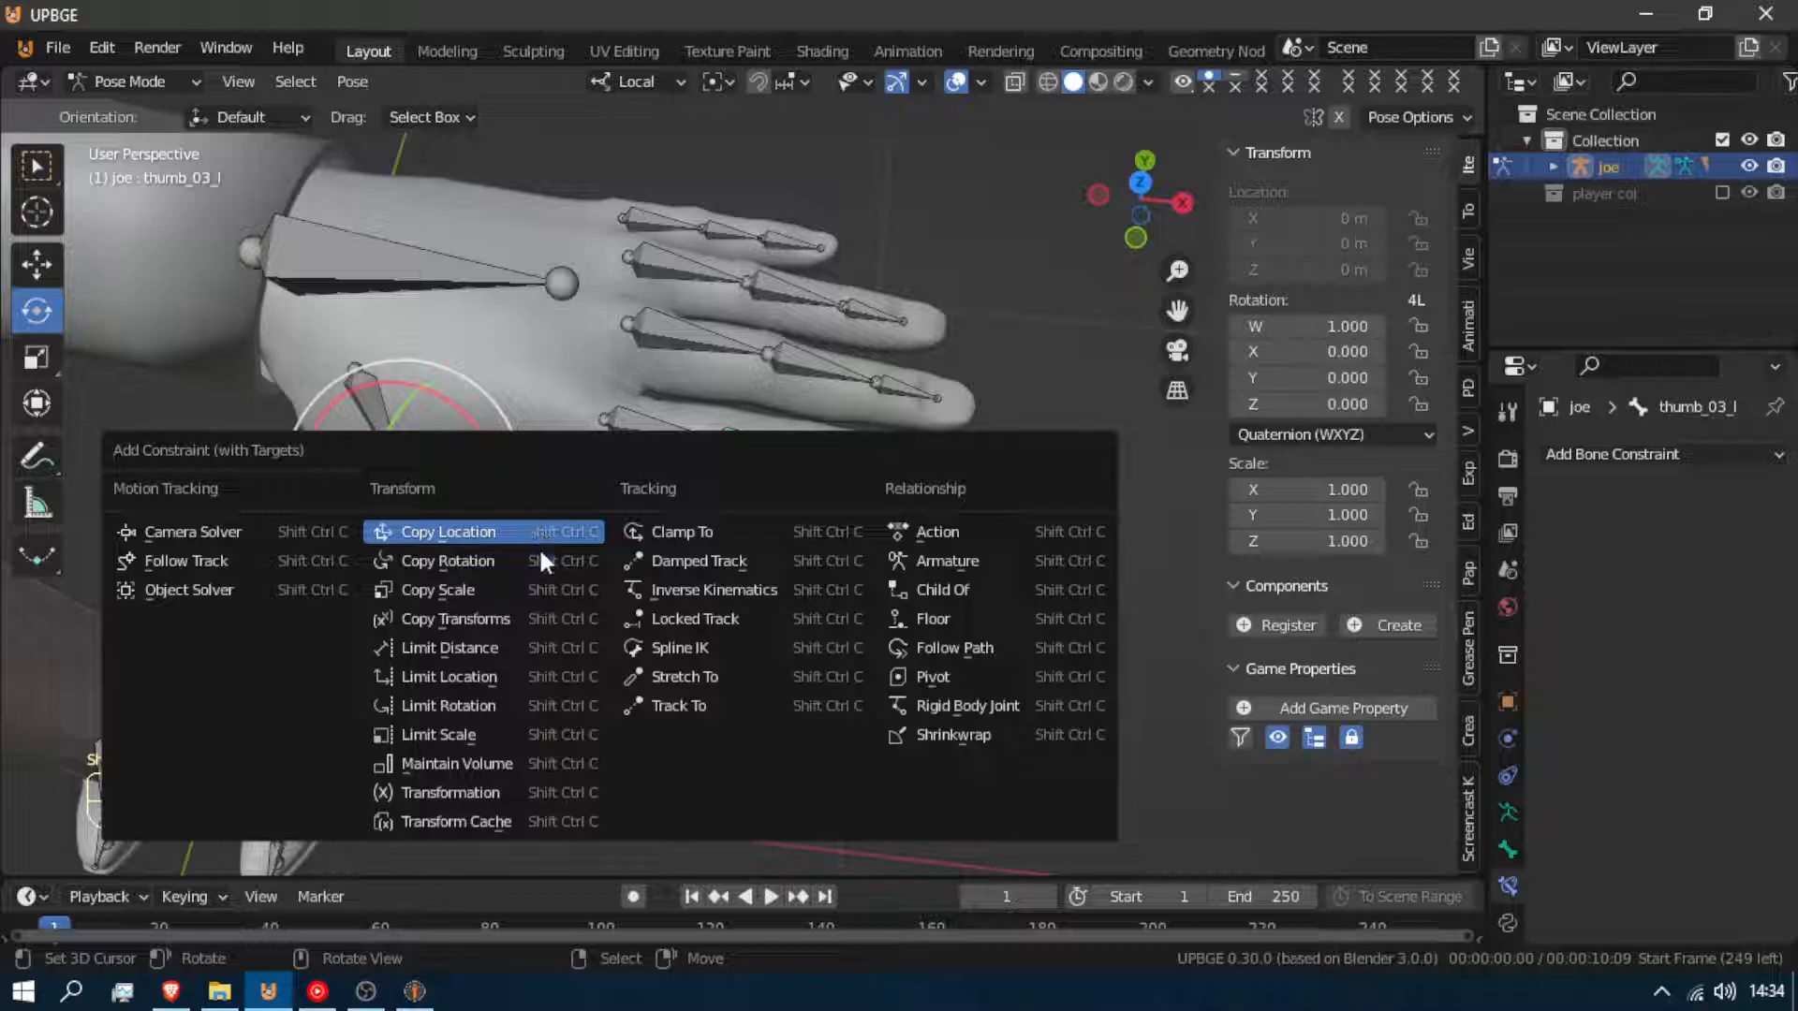
click(543, 560)
key(r)
right_click(543, 601)
right_click(554, 534)
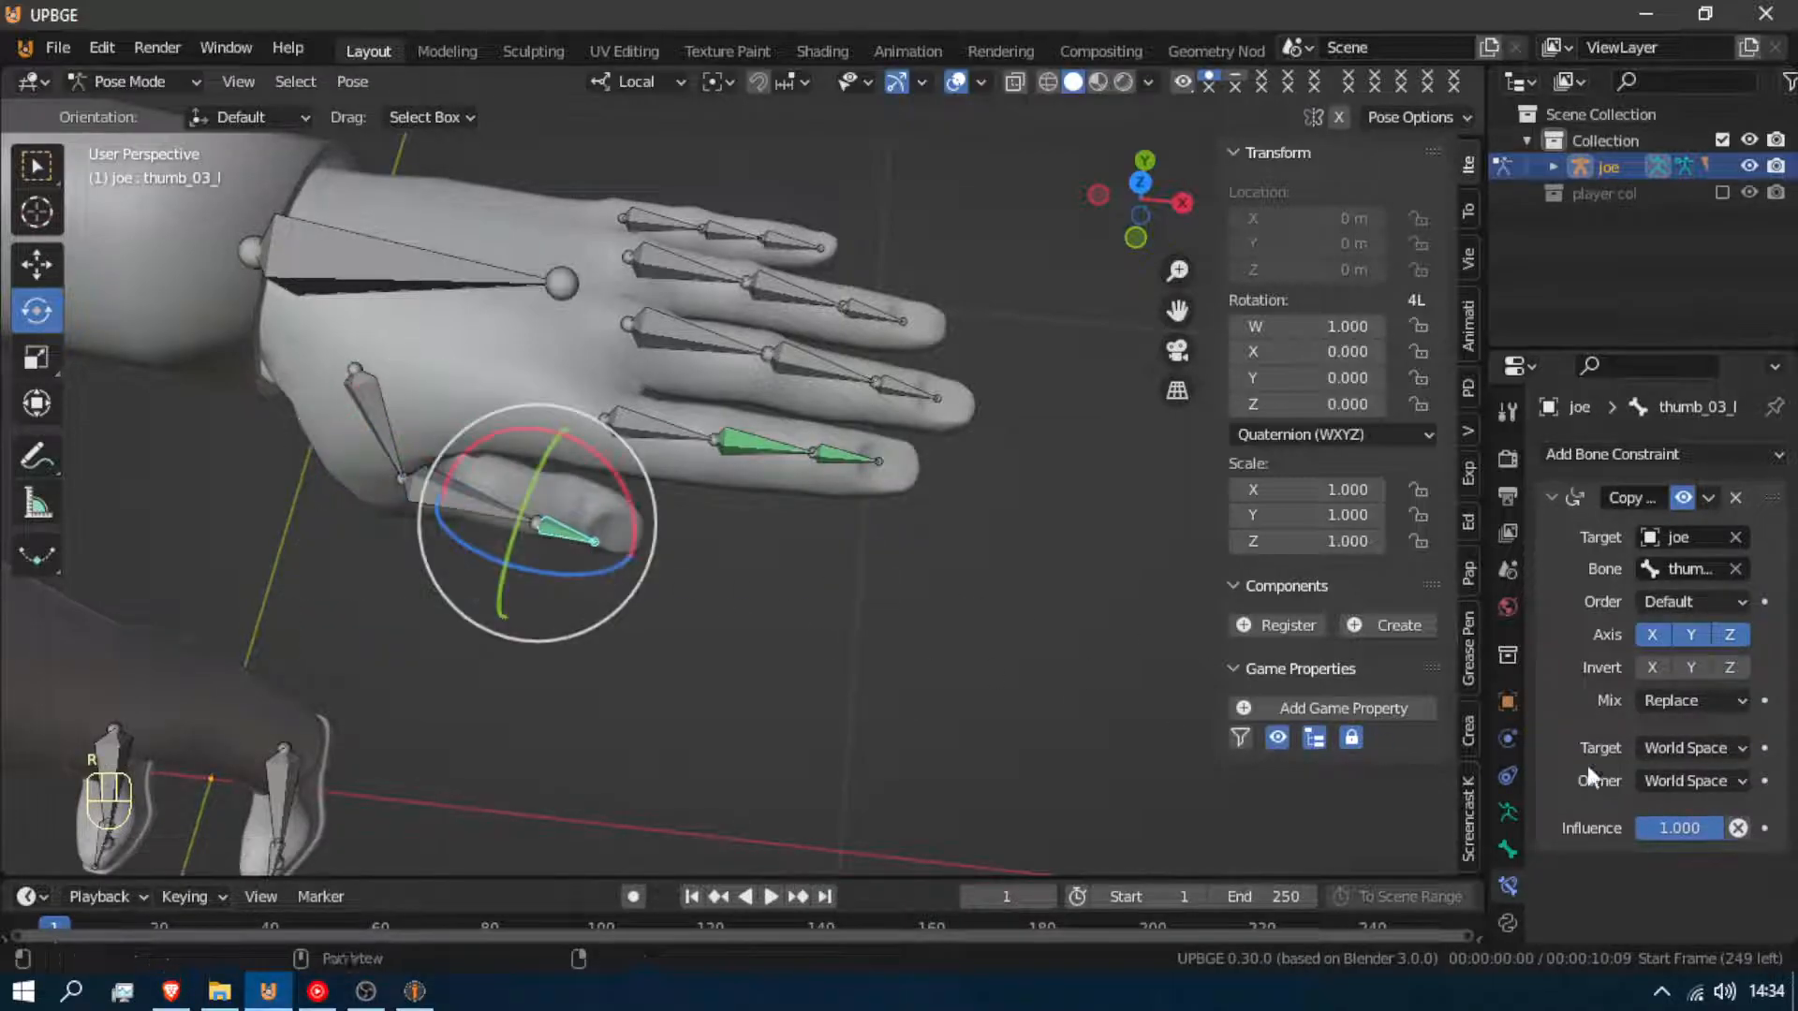
Set the target and owner of thumb_03_l's Copy Rotation constraint to Local Space
click(1696, 747)
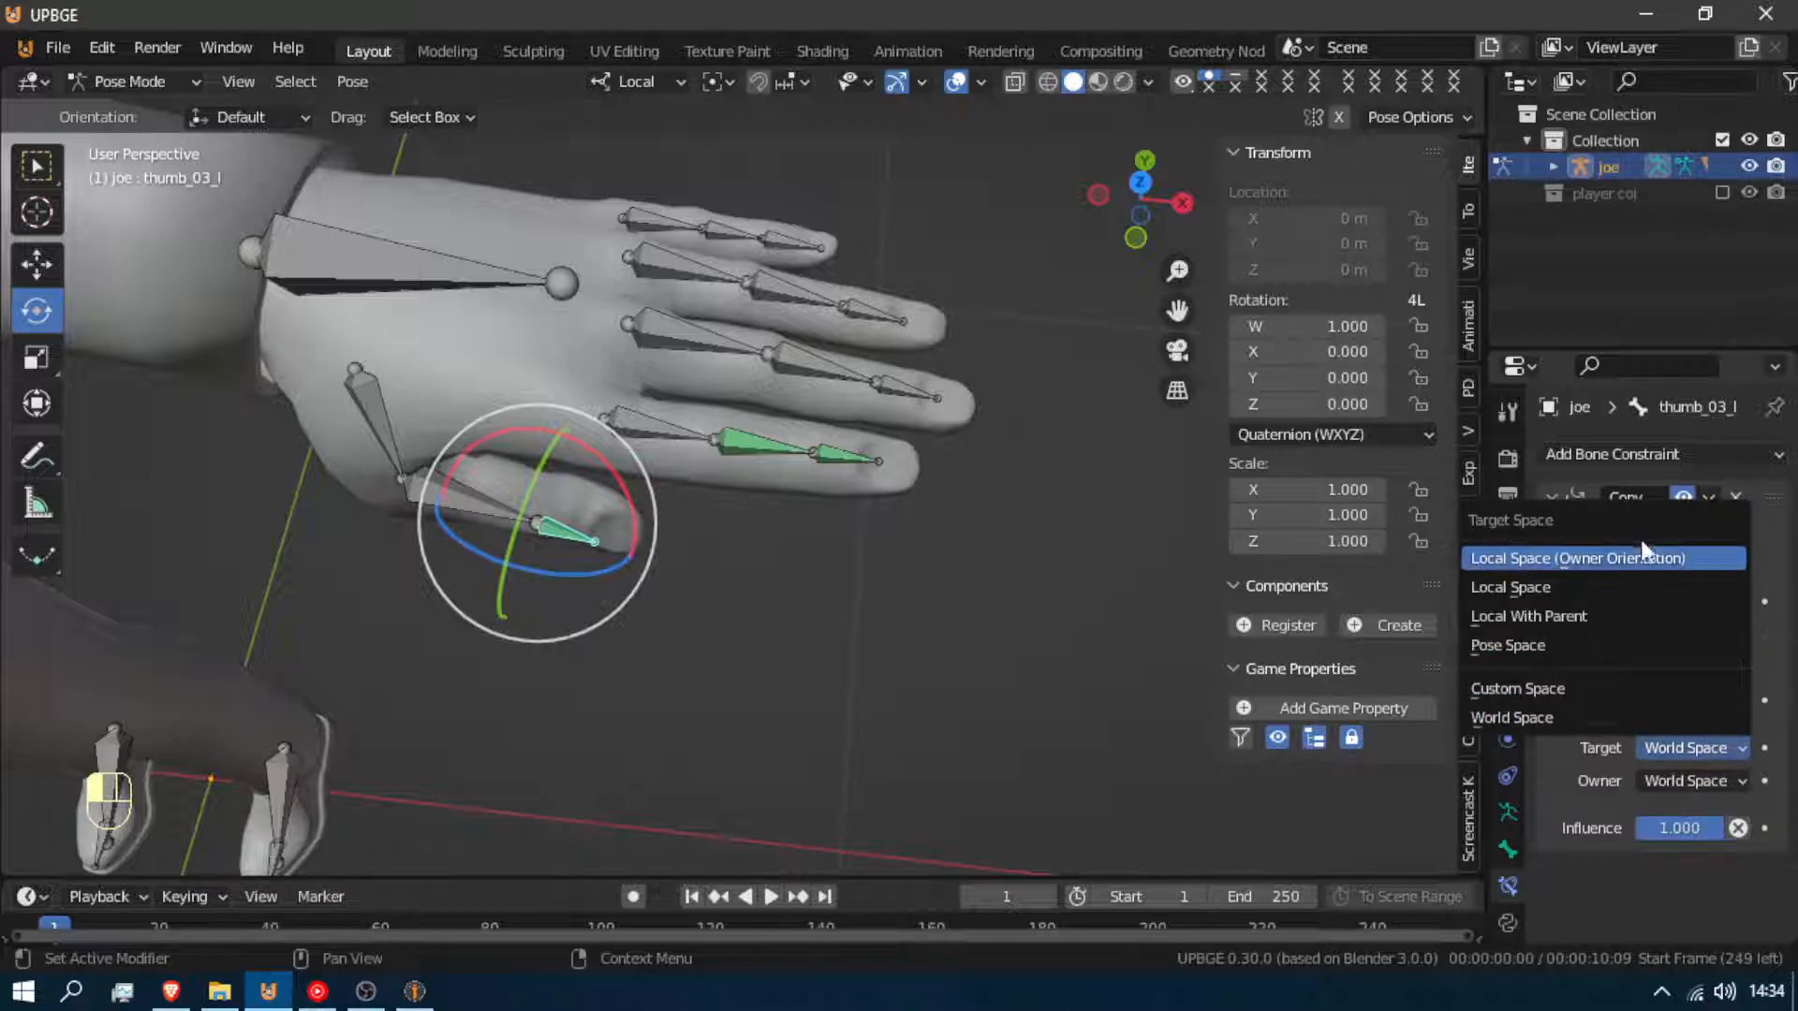
click(1639, 588)
click(1680, 777)
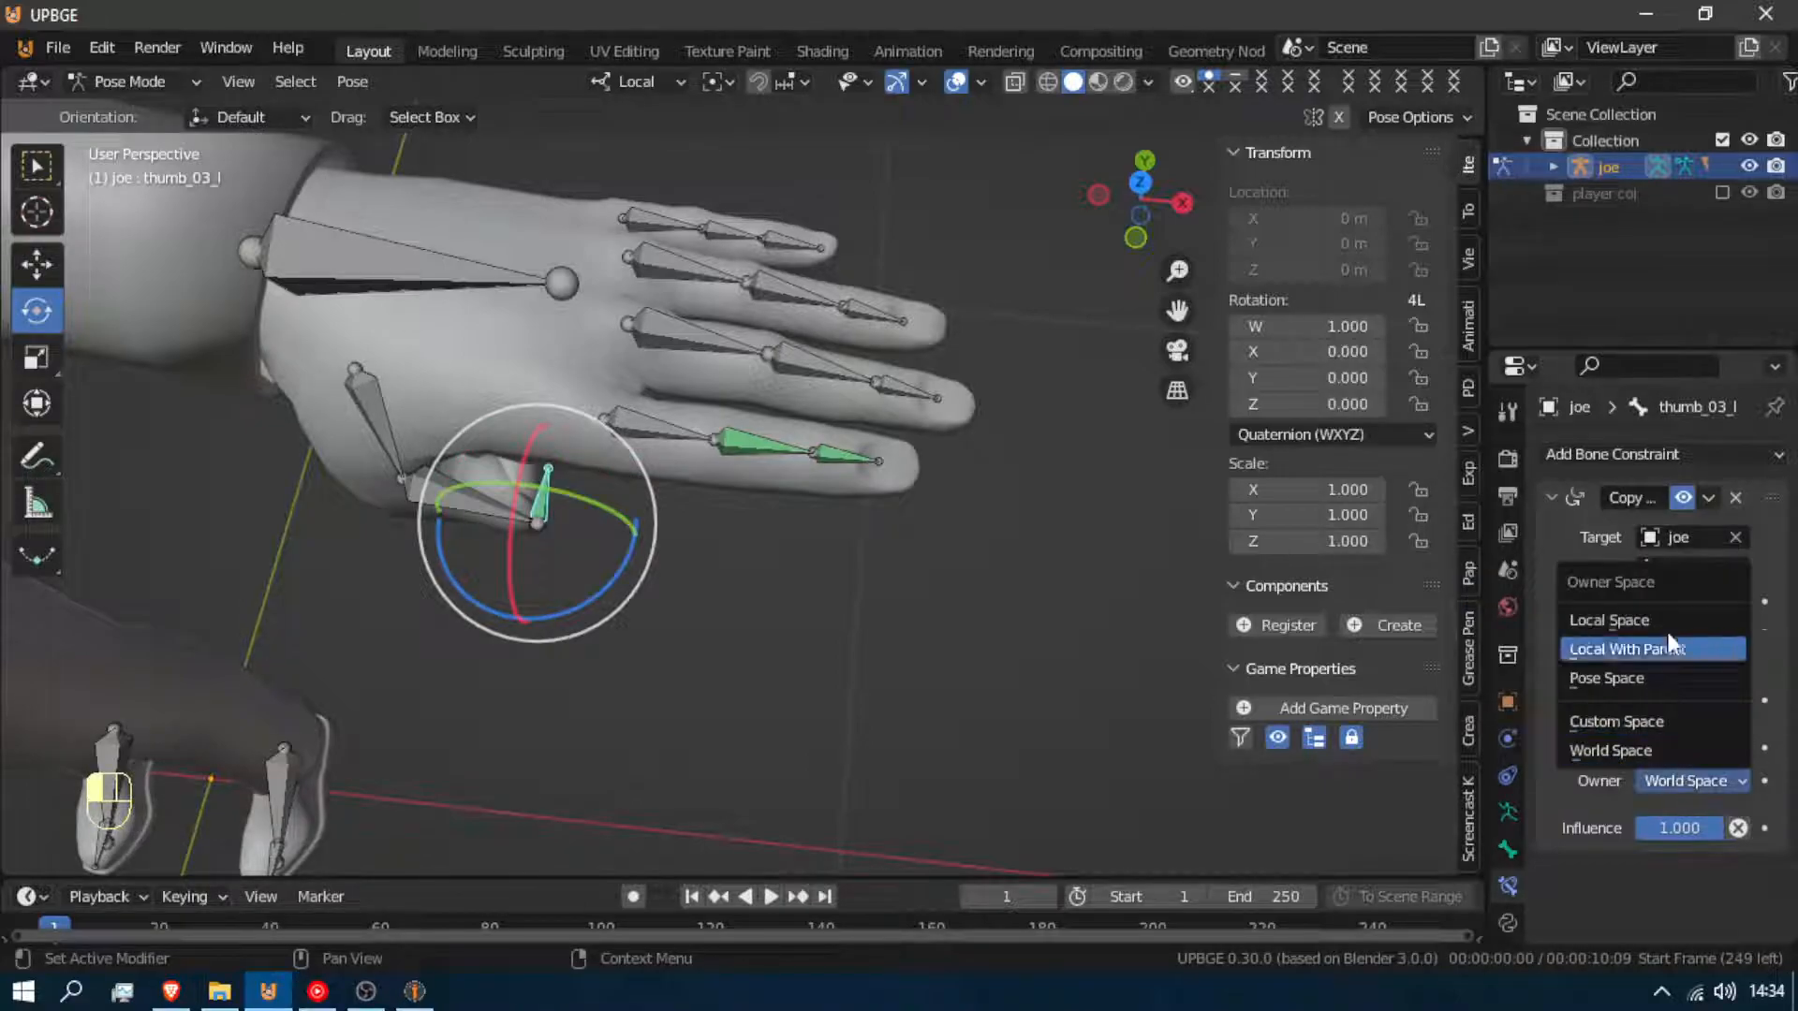
click(1666, 618)
Test the thumb with cancelled rotations of thumb_02_l about local Z and of thumb_01_l freely
click(430, 497)
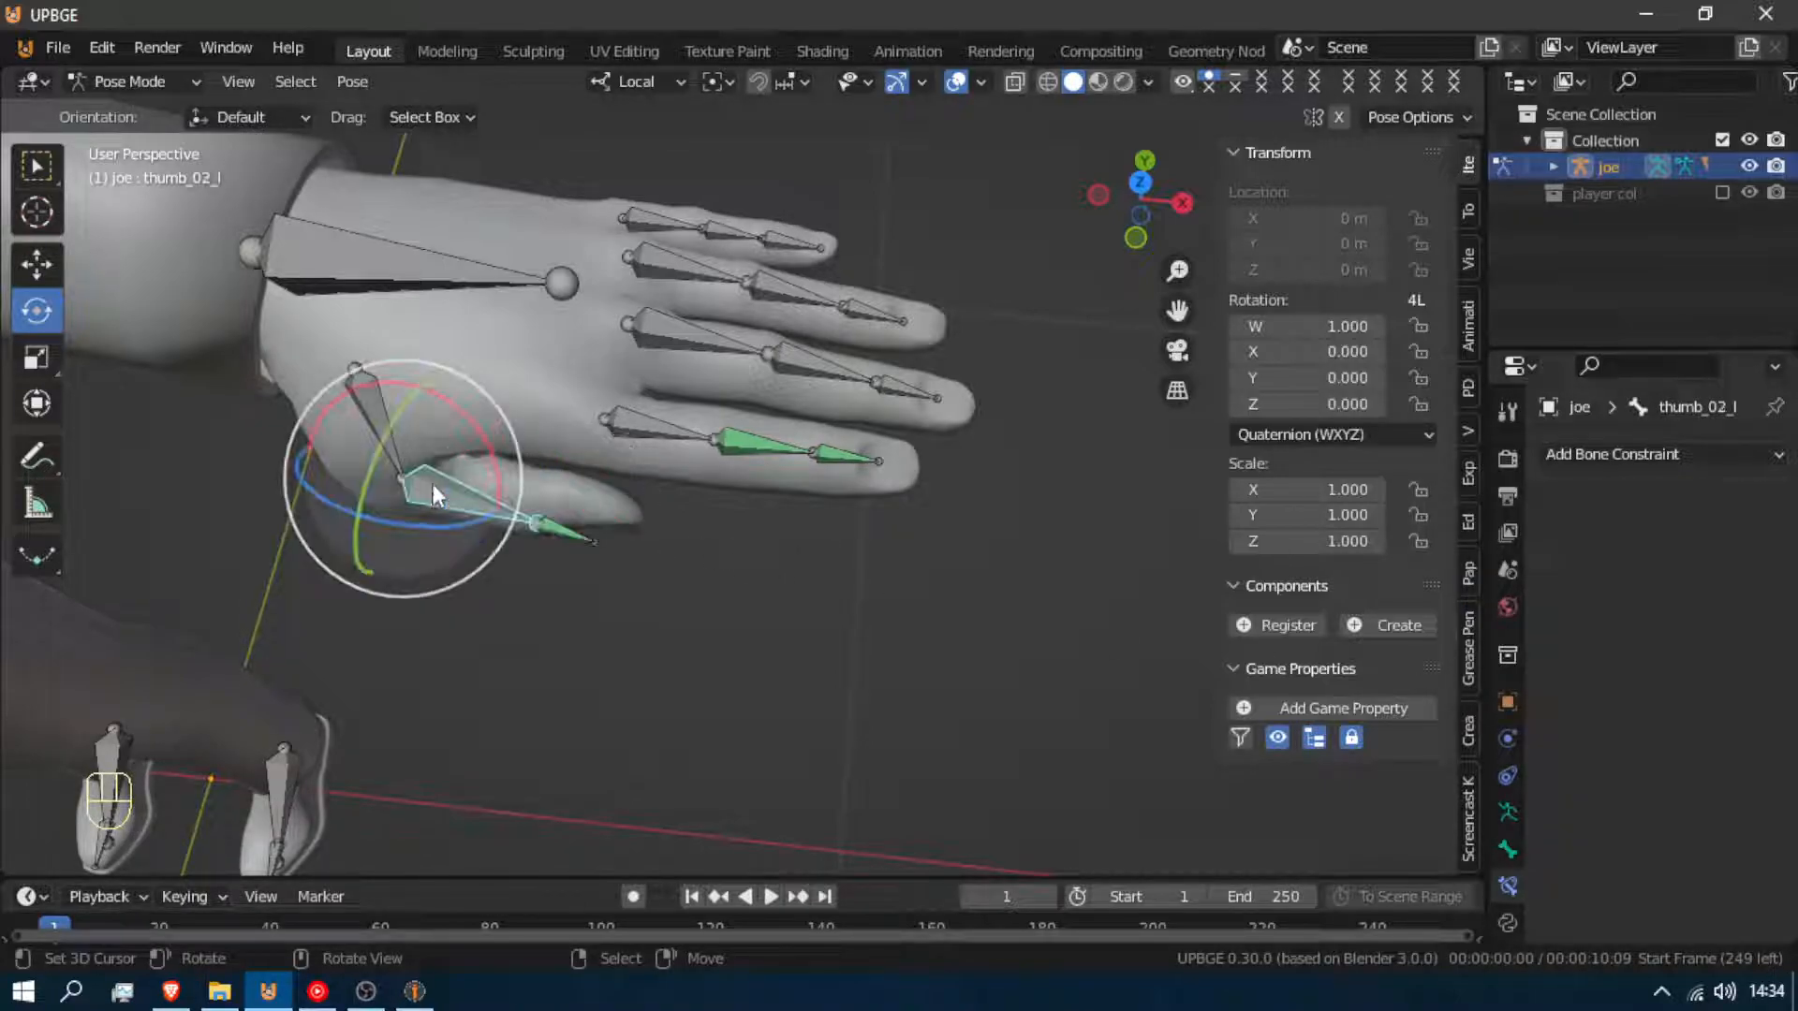
key(r)
key(z)
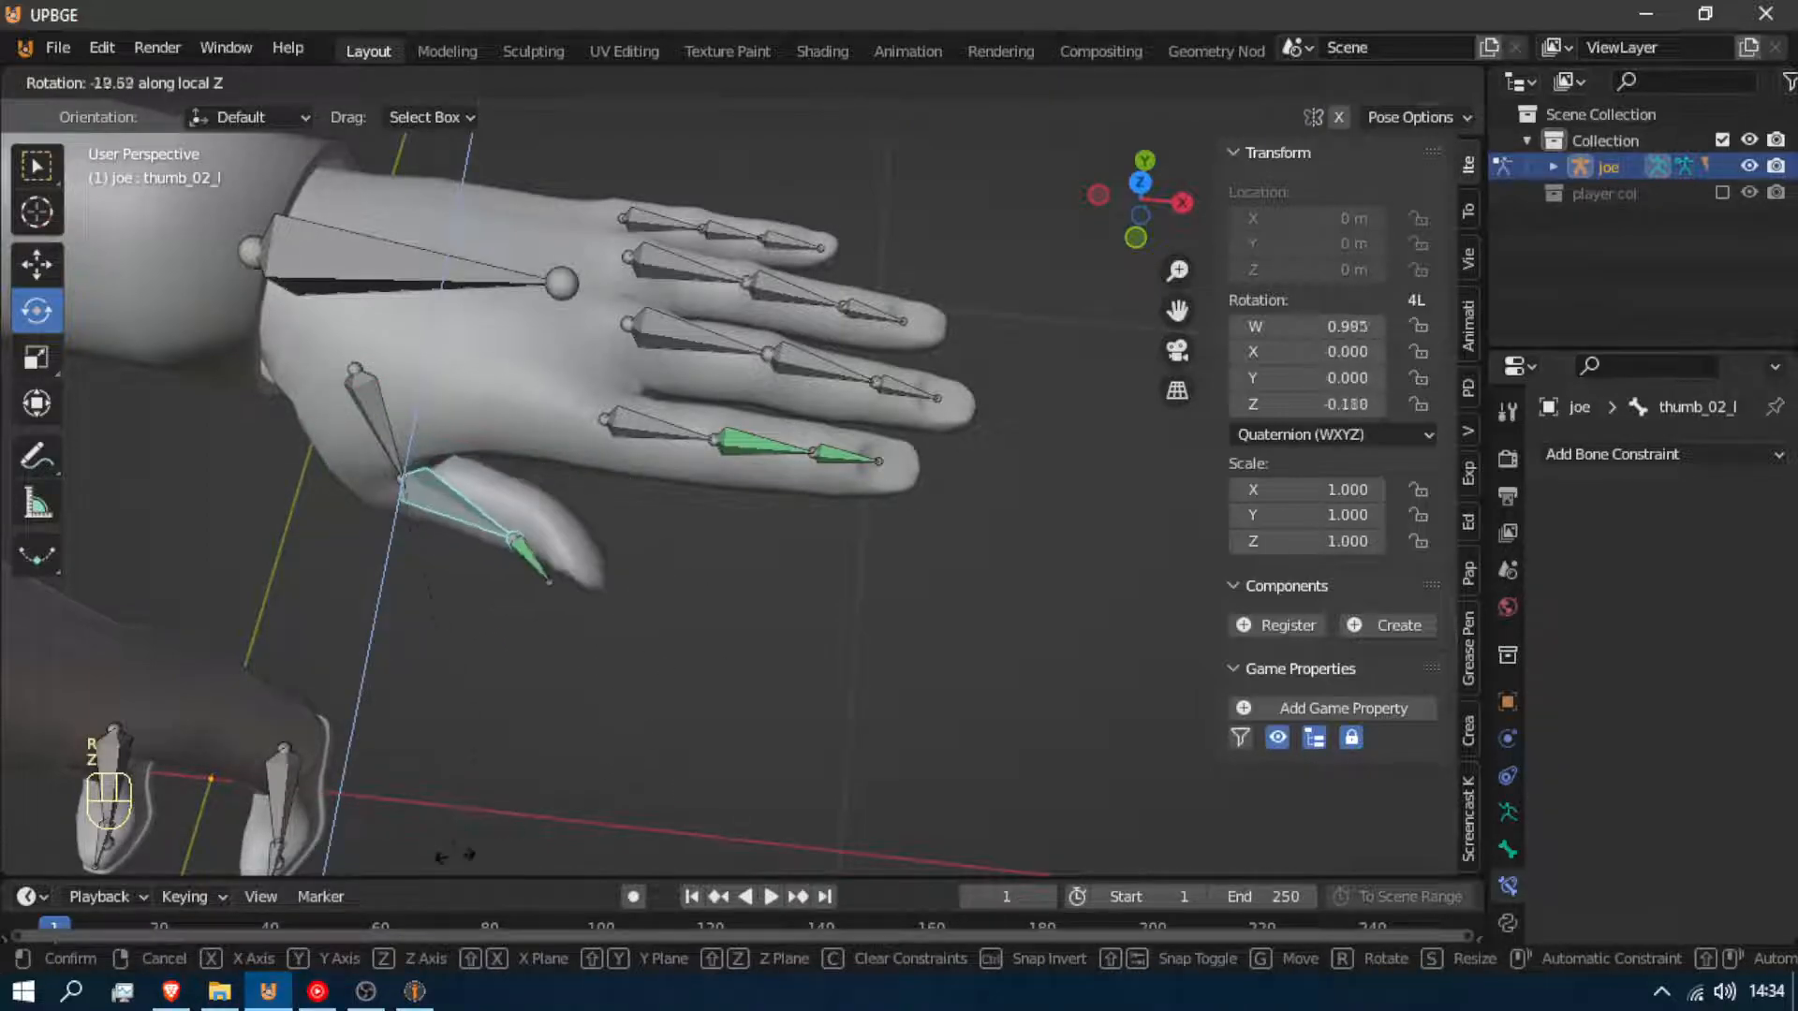
right_click(503, 601)
click(376, 432)
key(r)
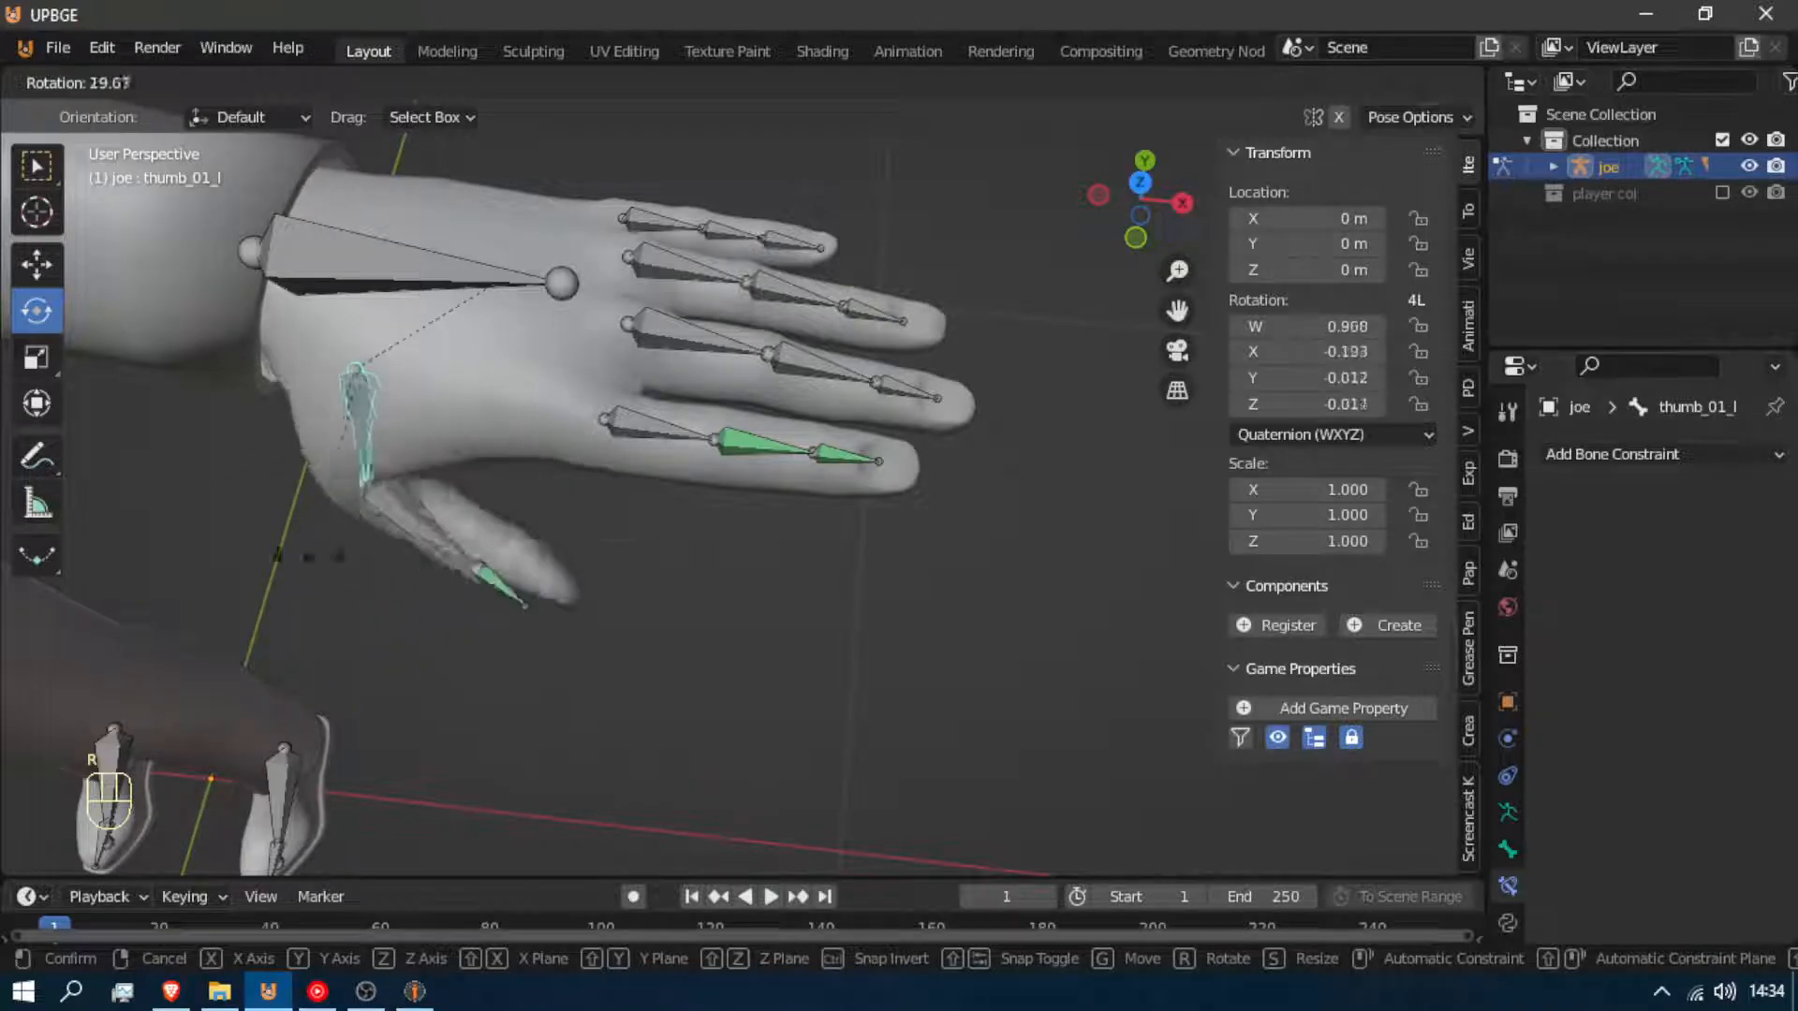
right_click(260, 590)
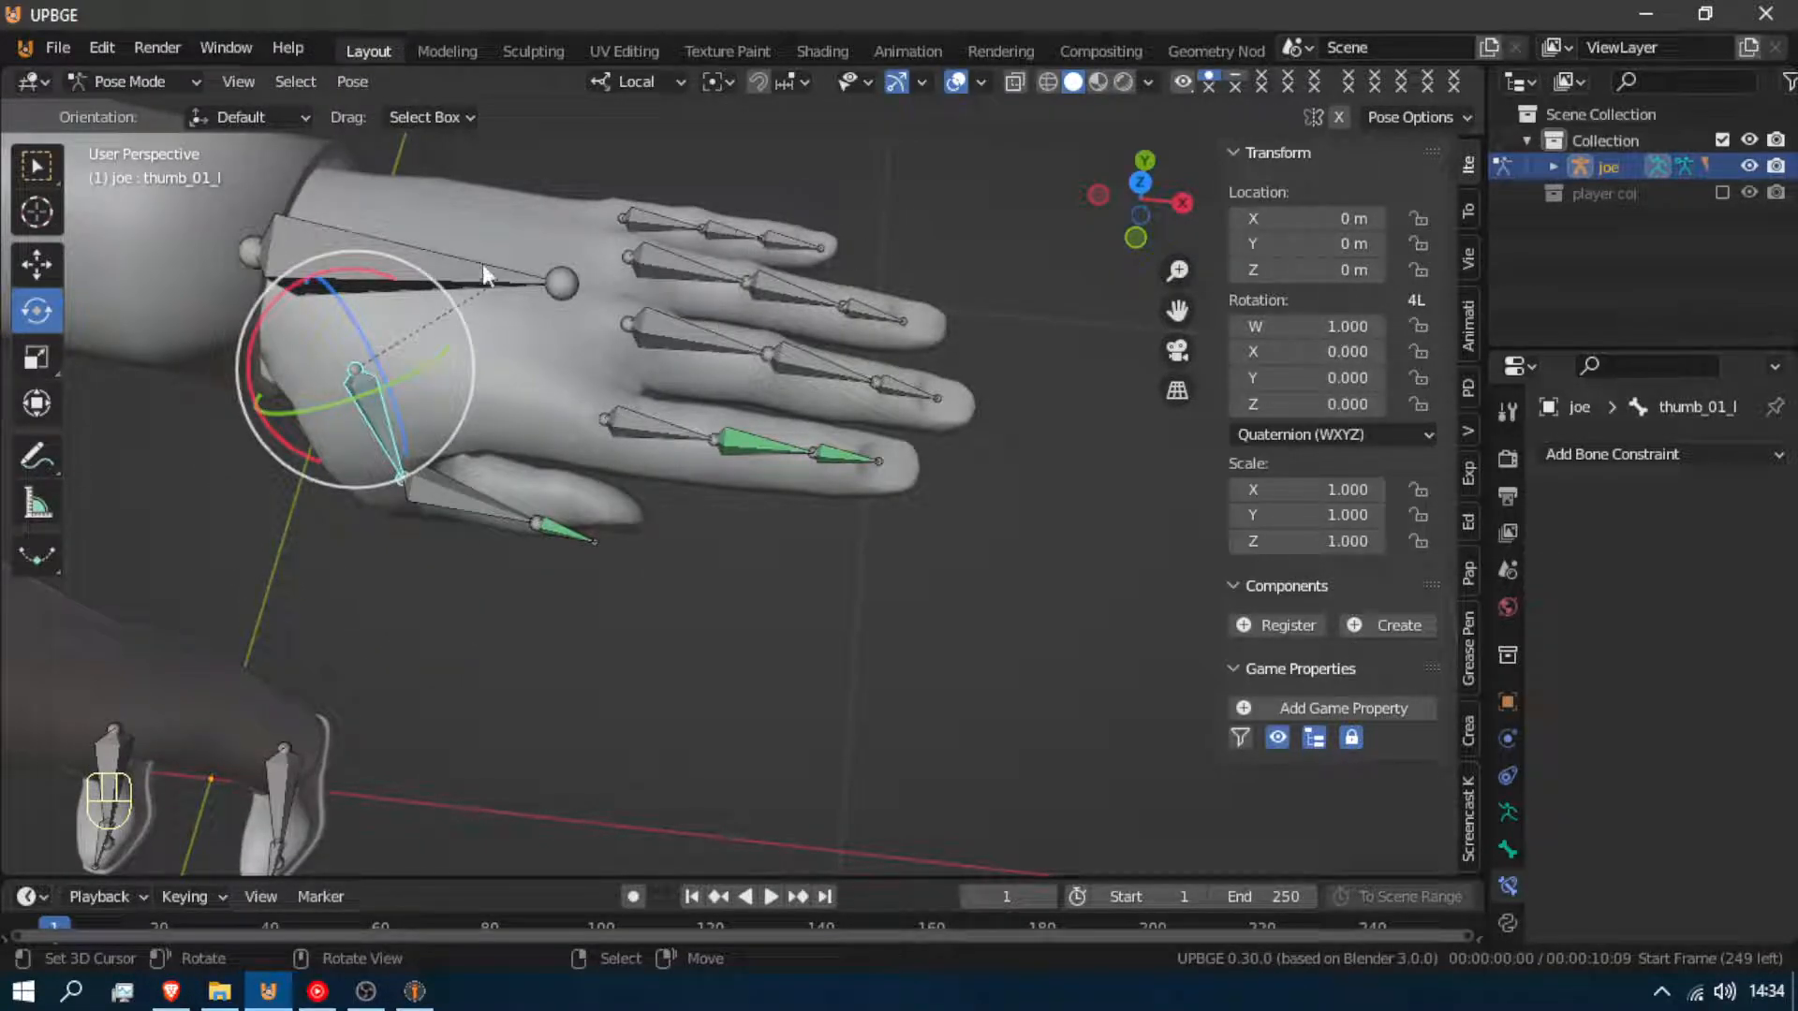
key(shift+f)
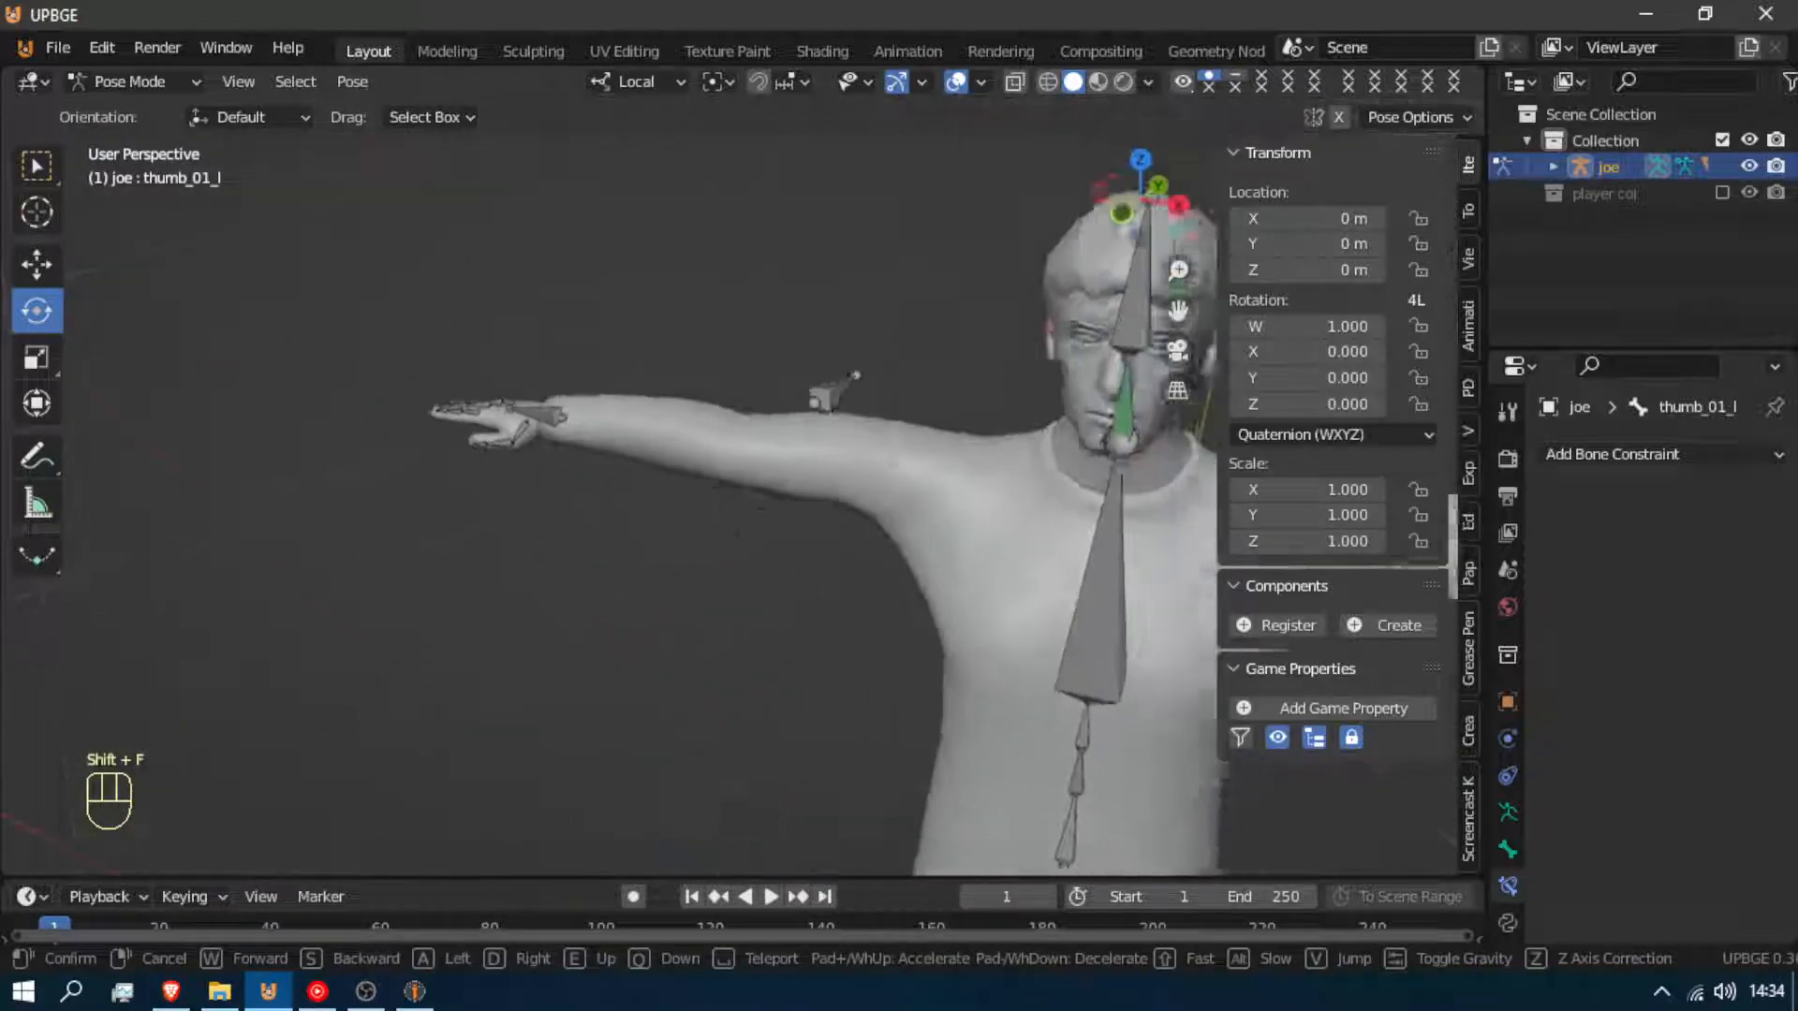
key(s)
click(741, 483)
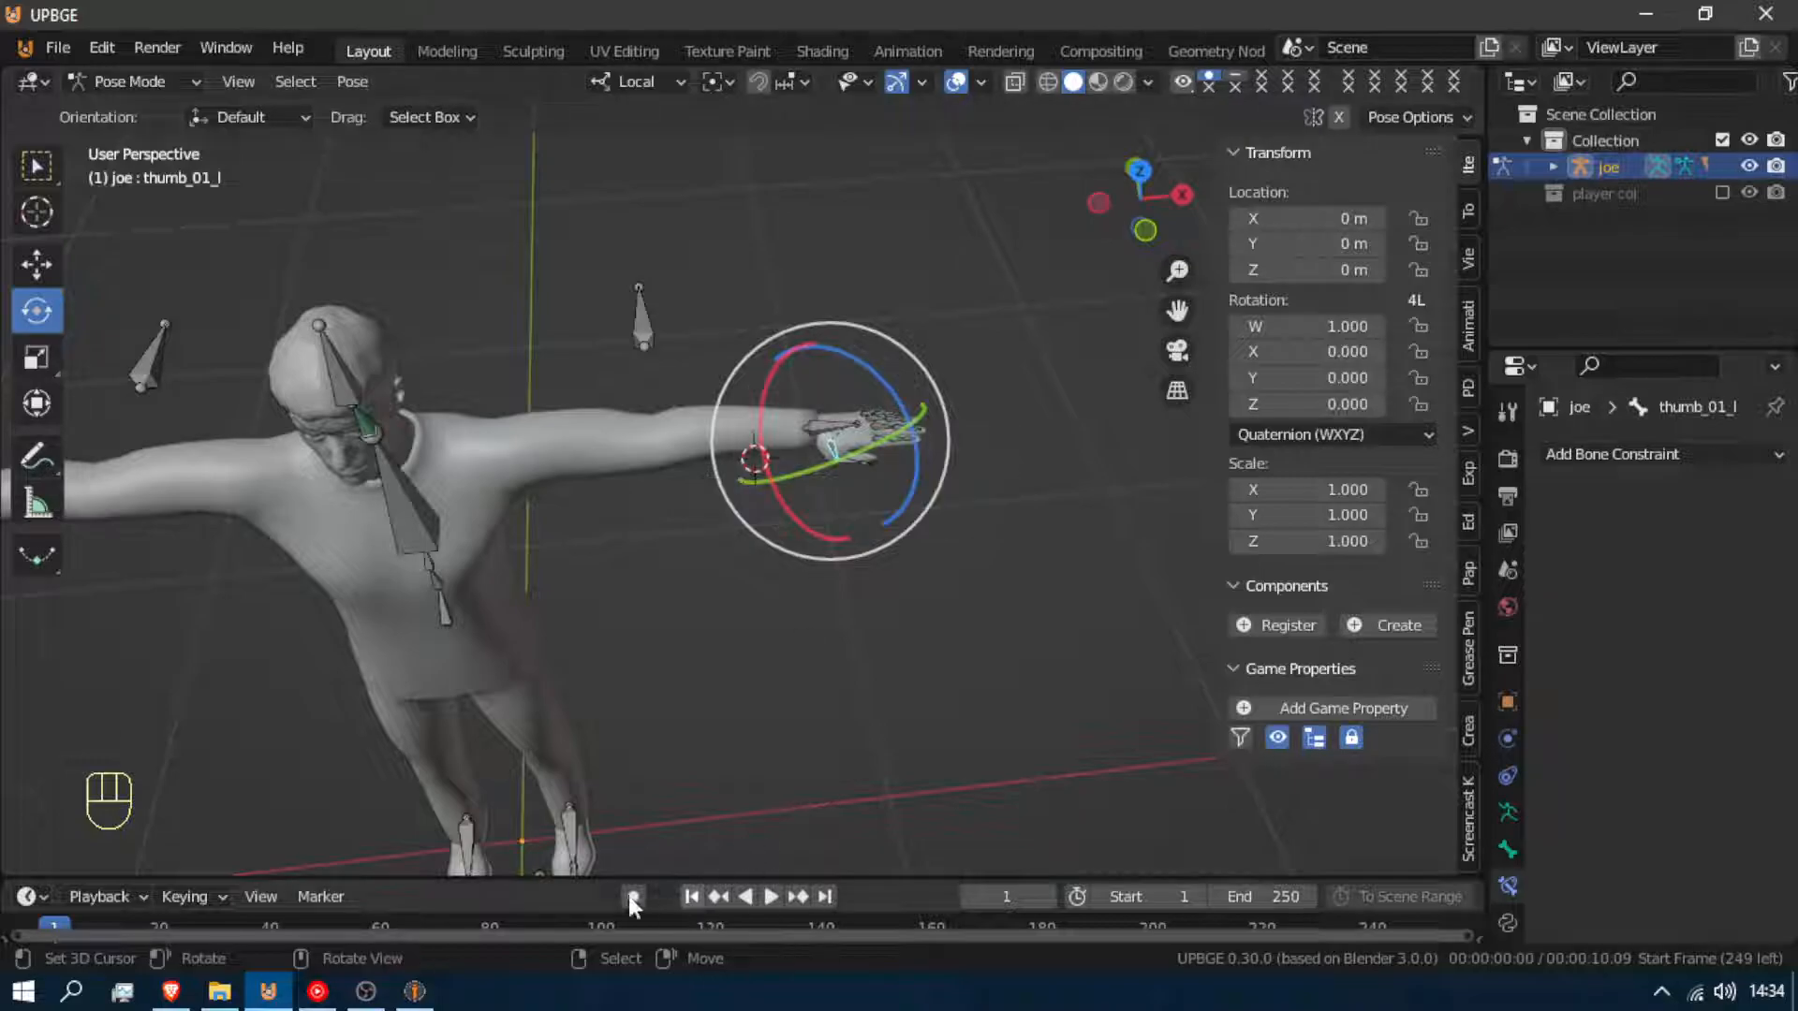
click(365, 991)
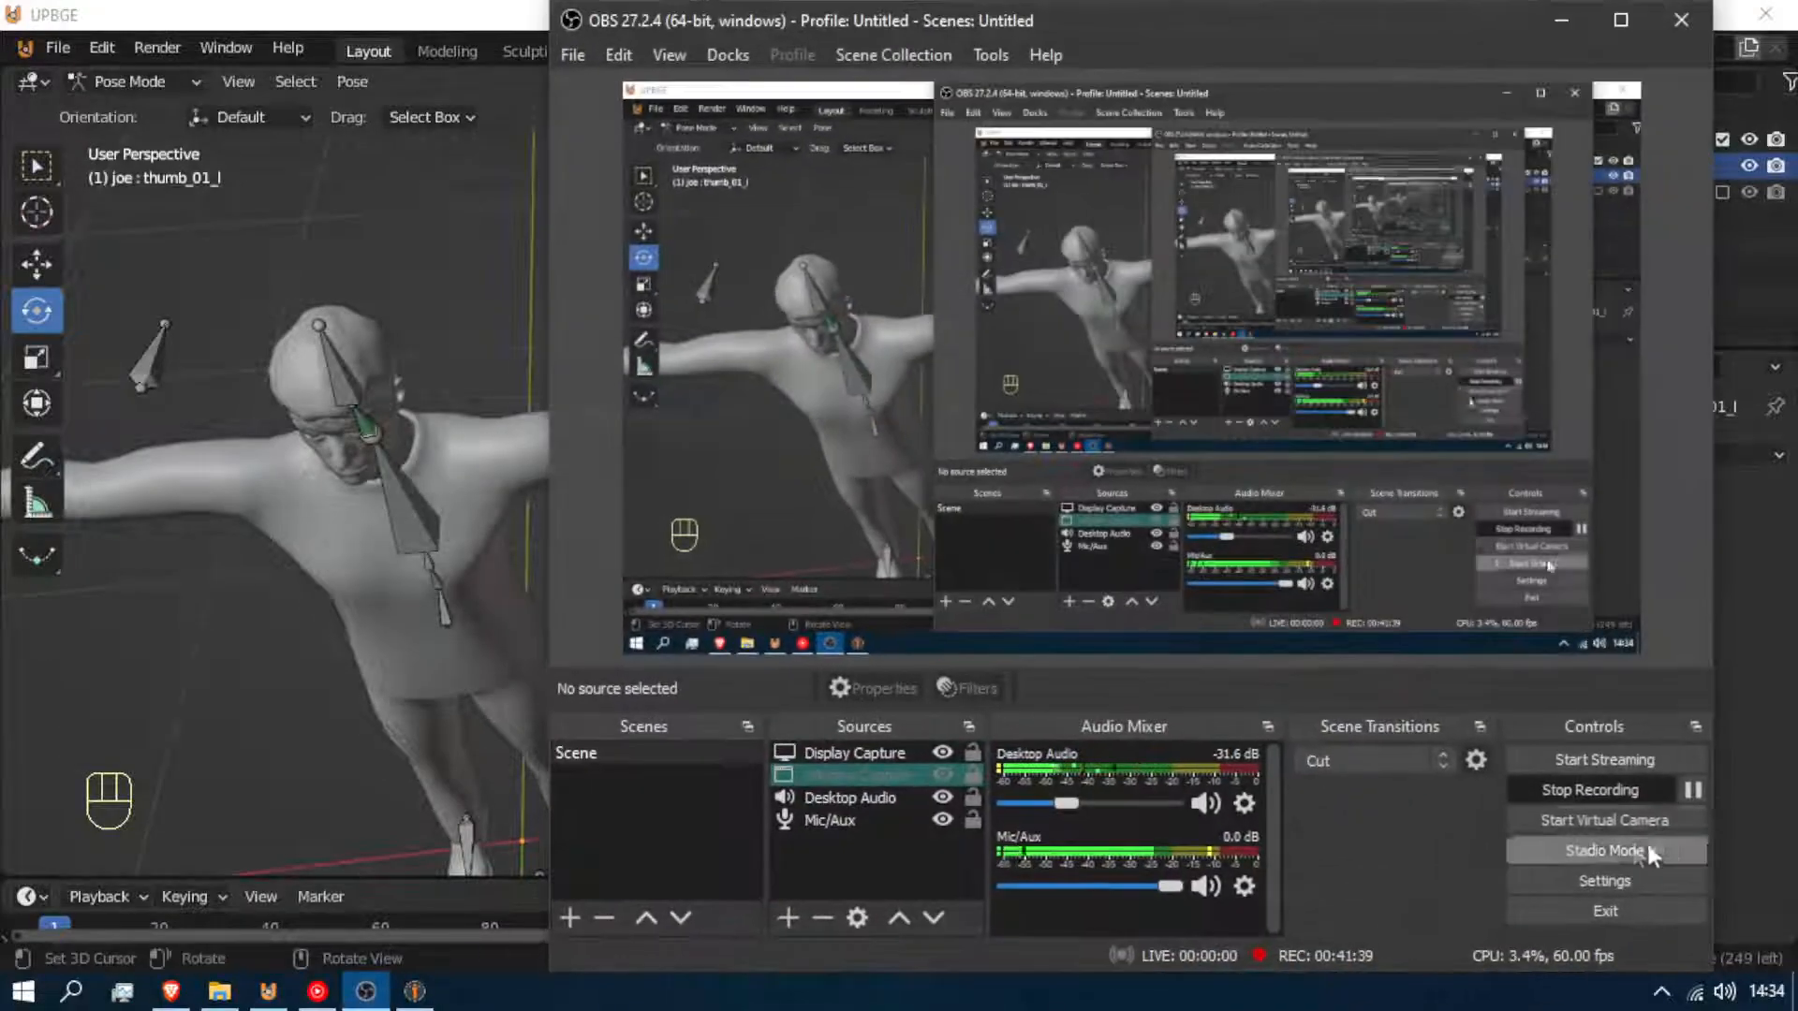
click(1690, 792)
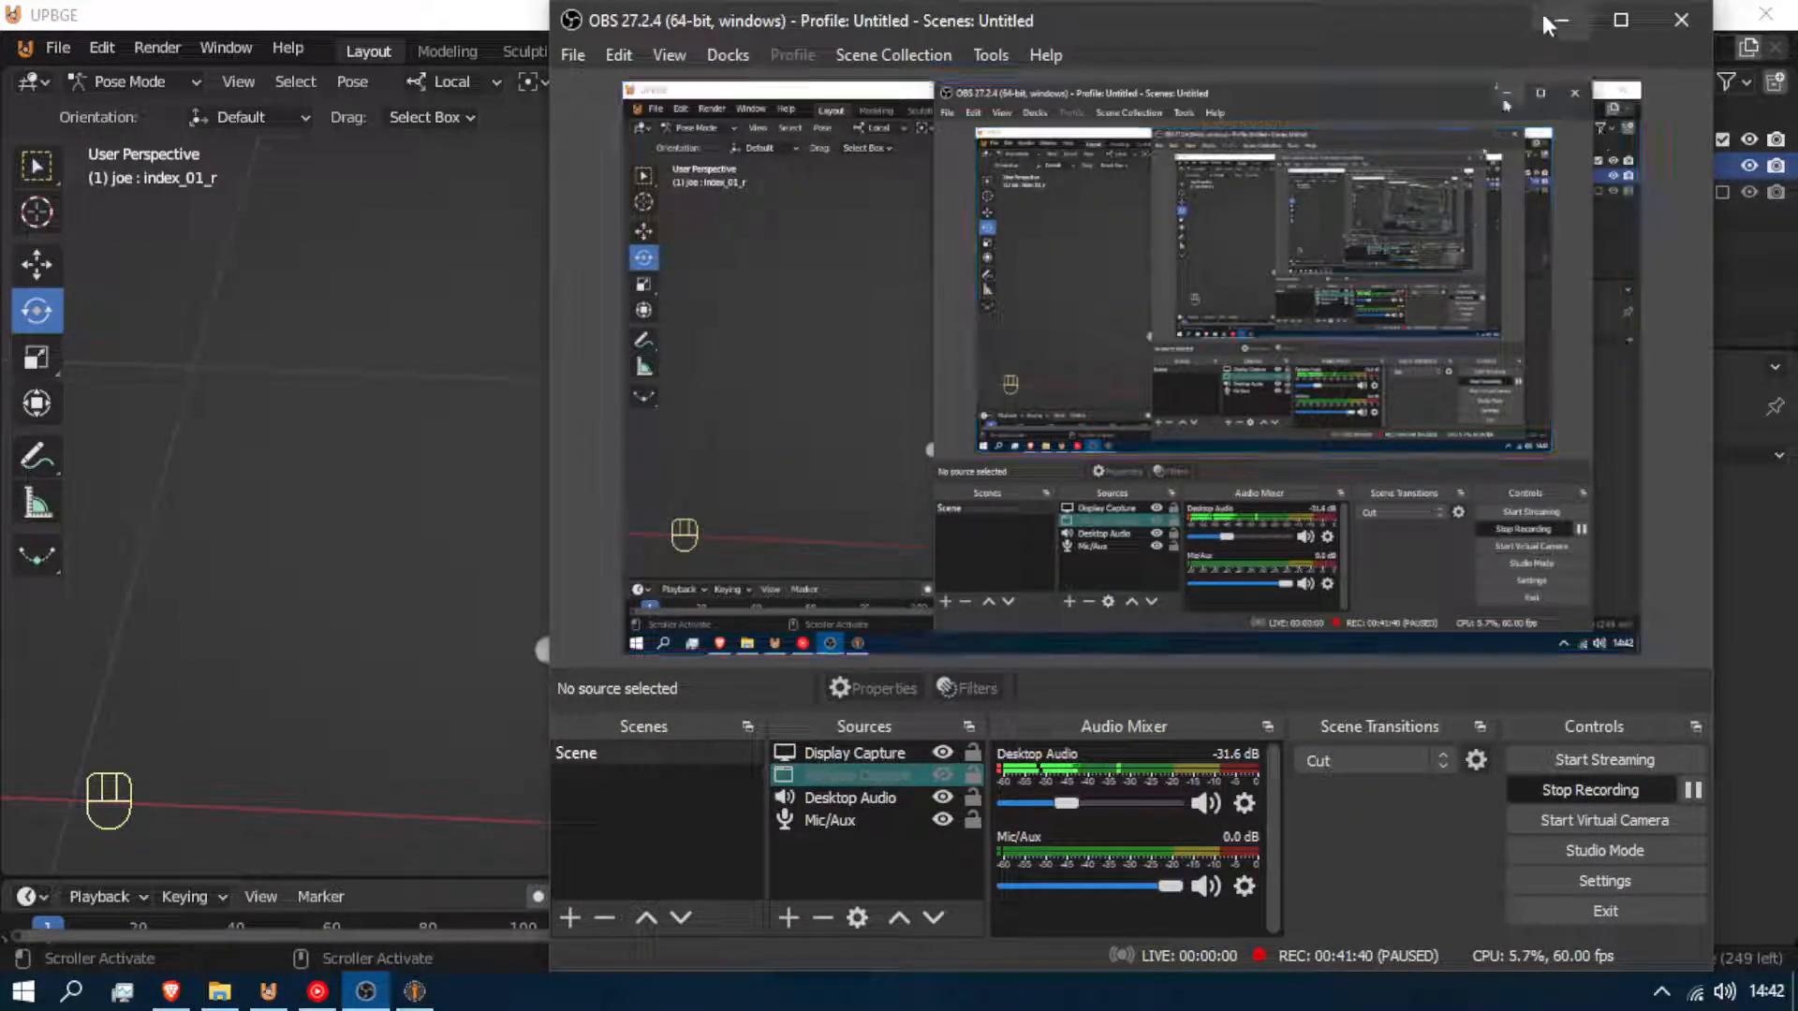
click(1558, 13)
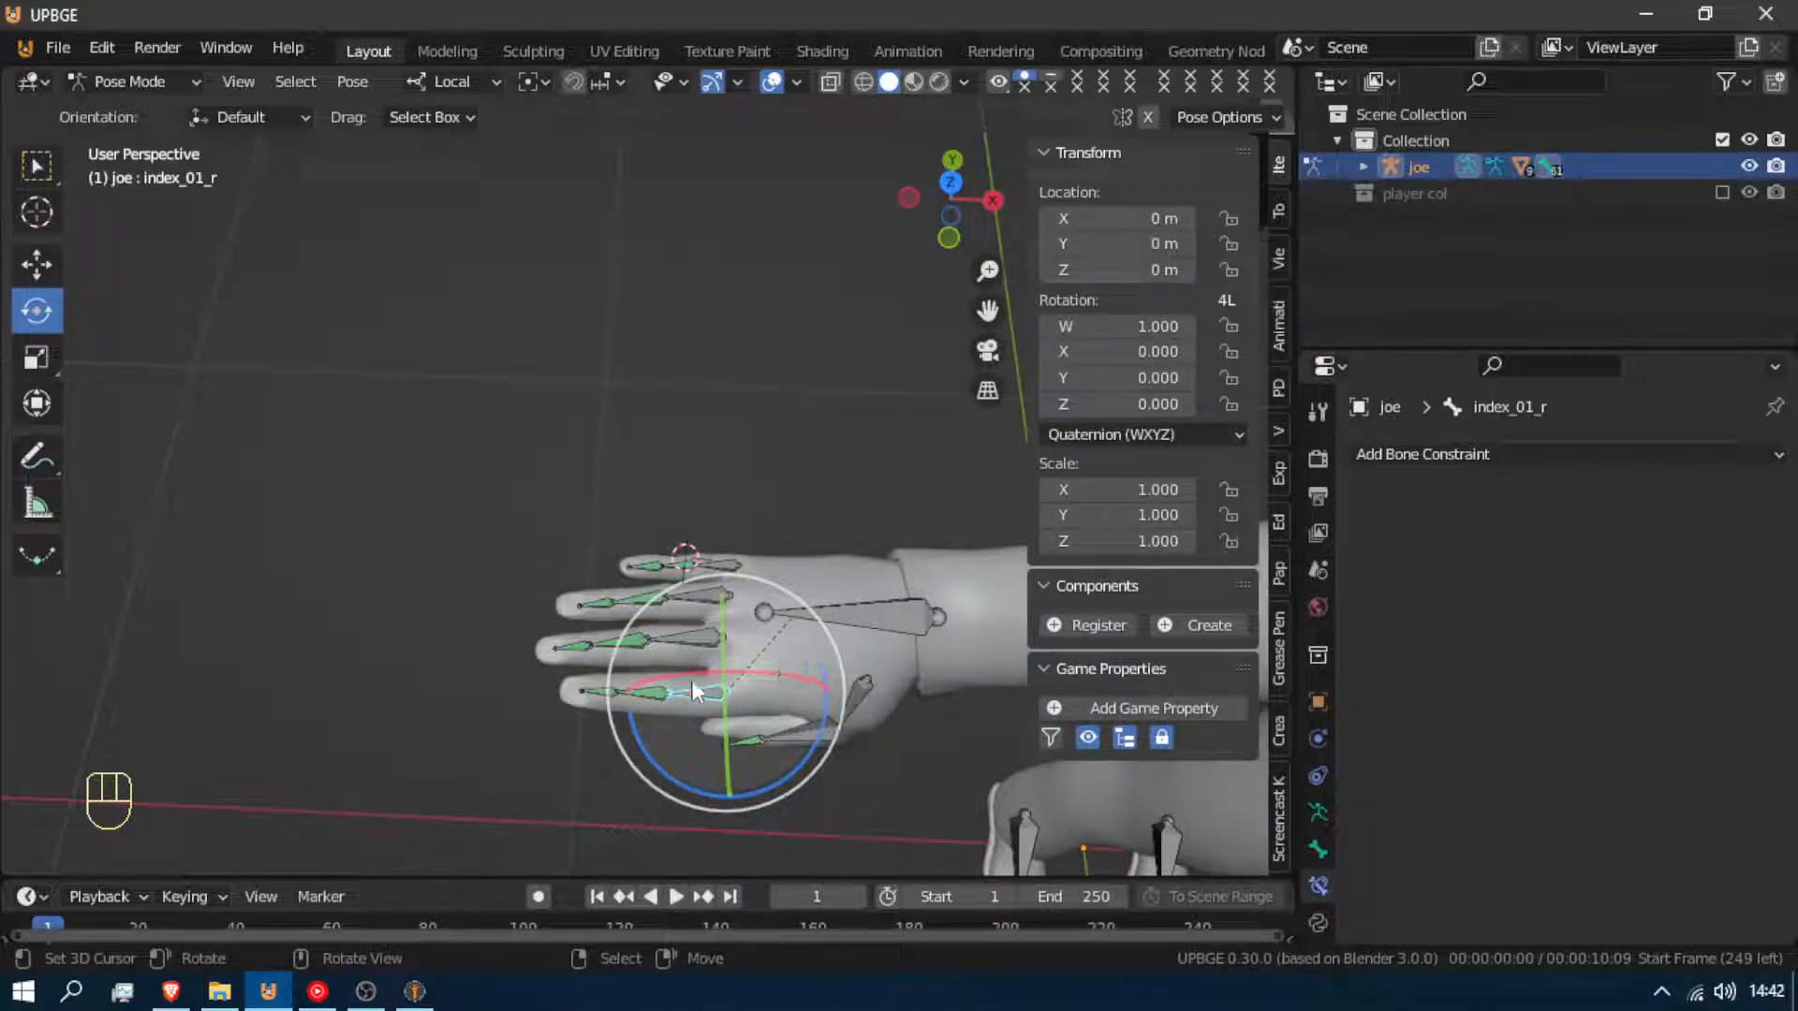
Try rotating index_02_r, then set the Mix mode of its Copy Rotation constraint to After Original
right_click(657, 693)
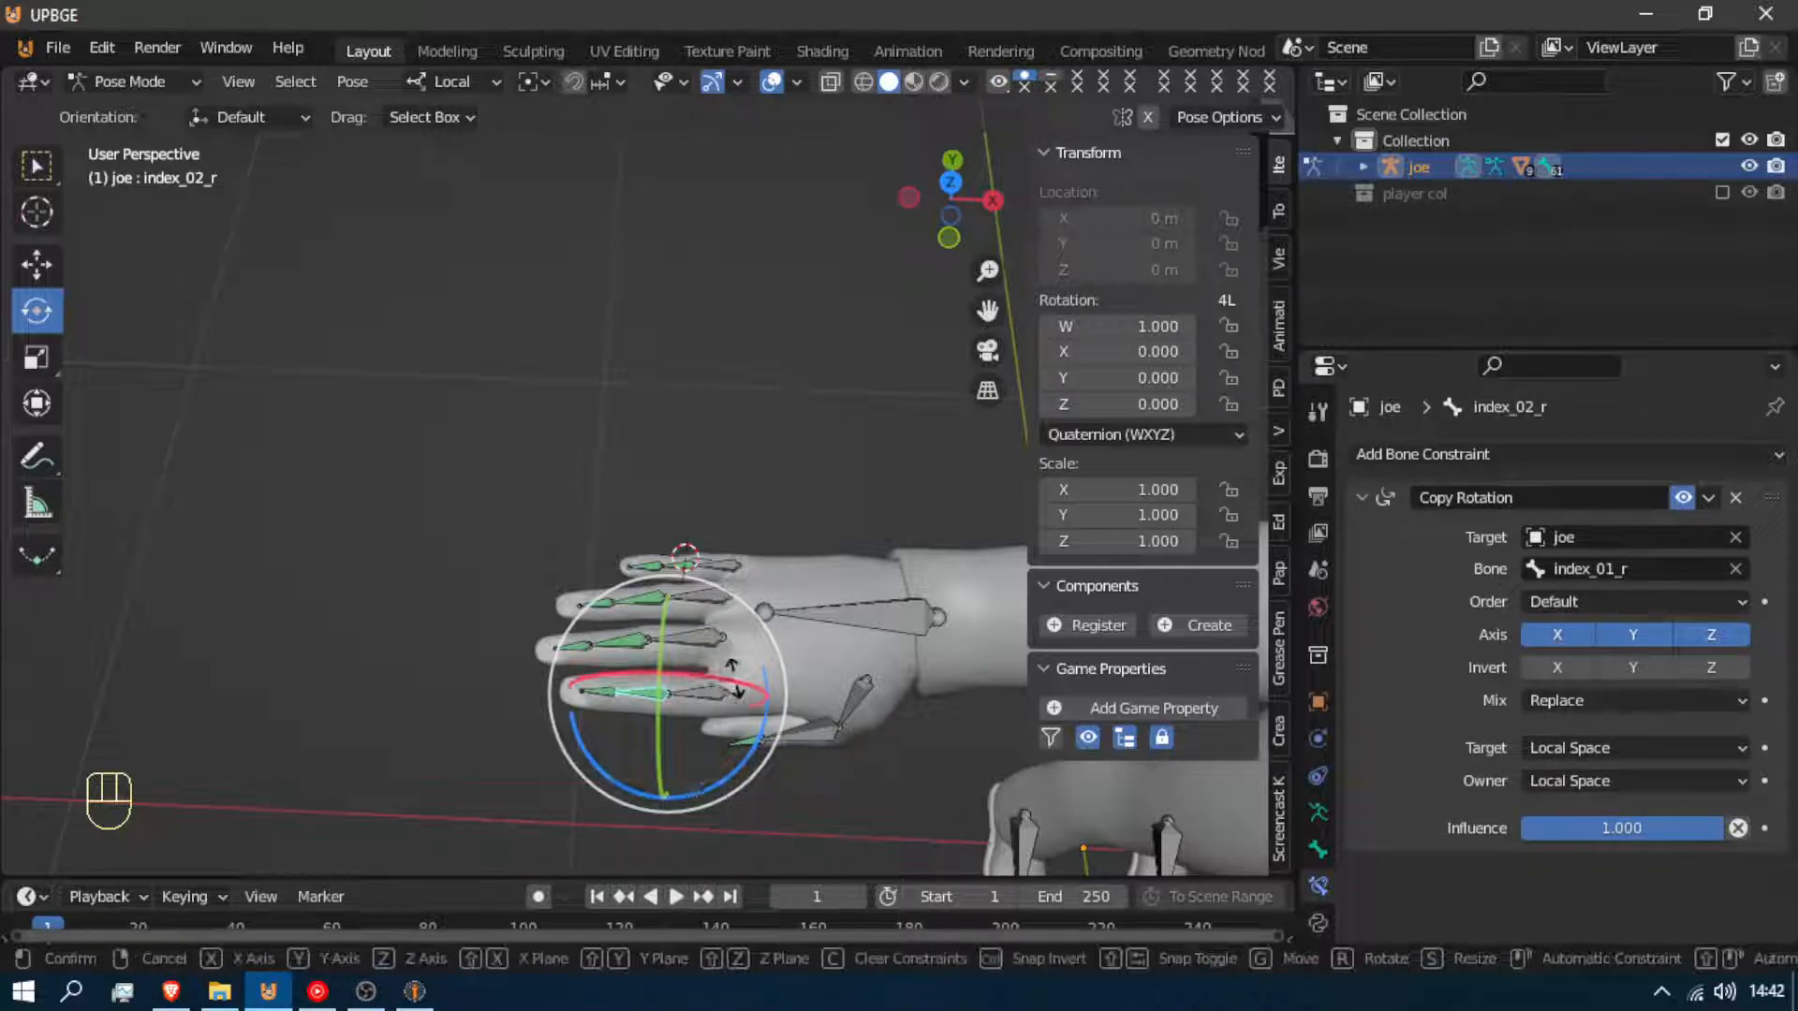
drag(716, 693, 675, 740)
drag(988, 859, 1007, 835)
right_click(1006, 835)
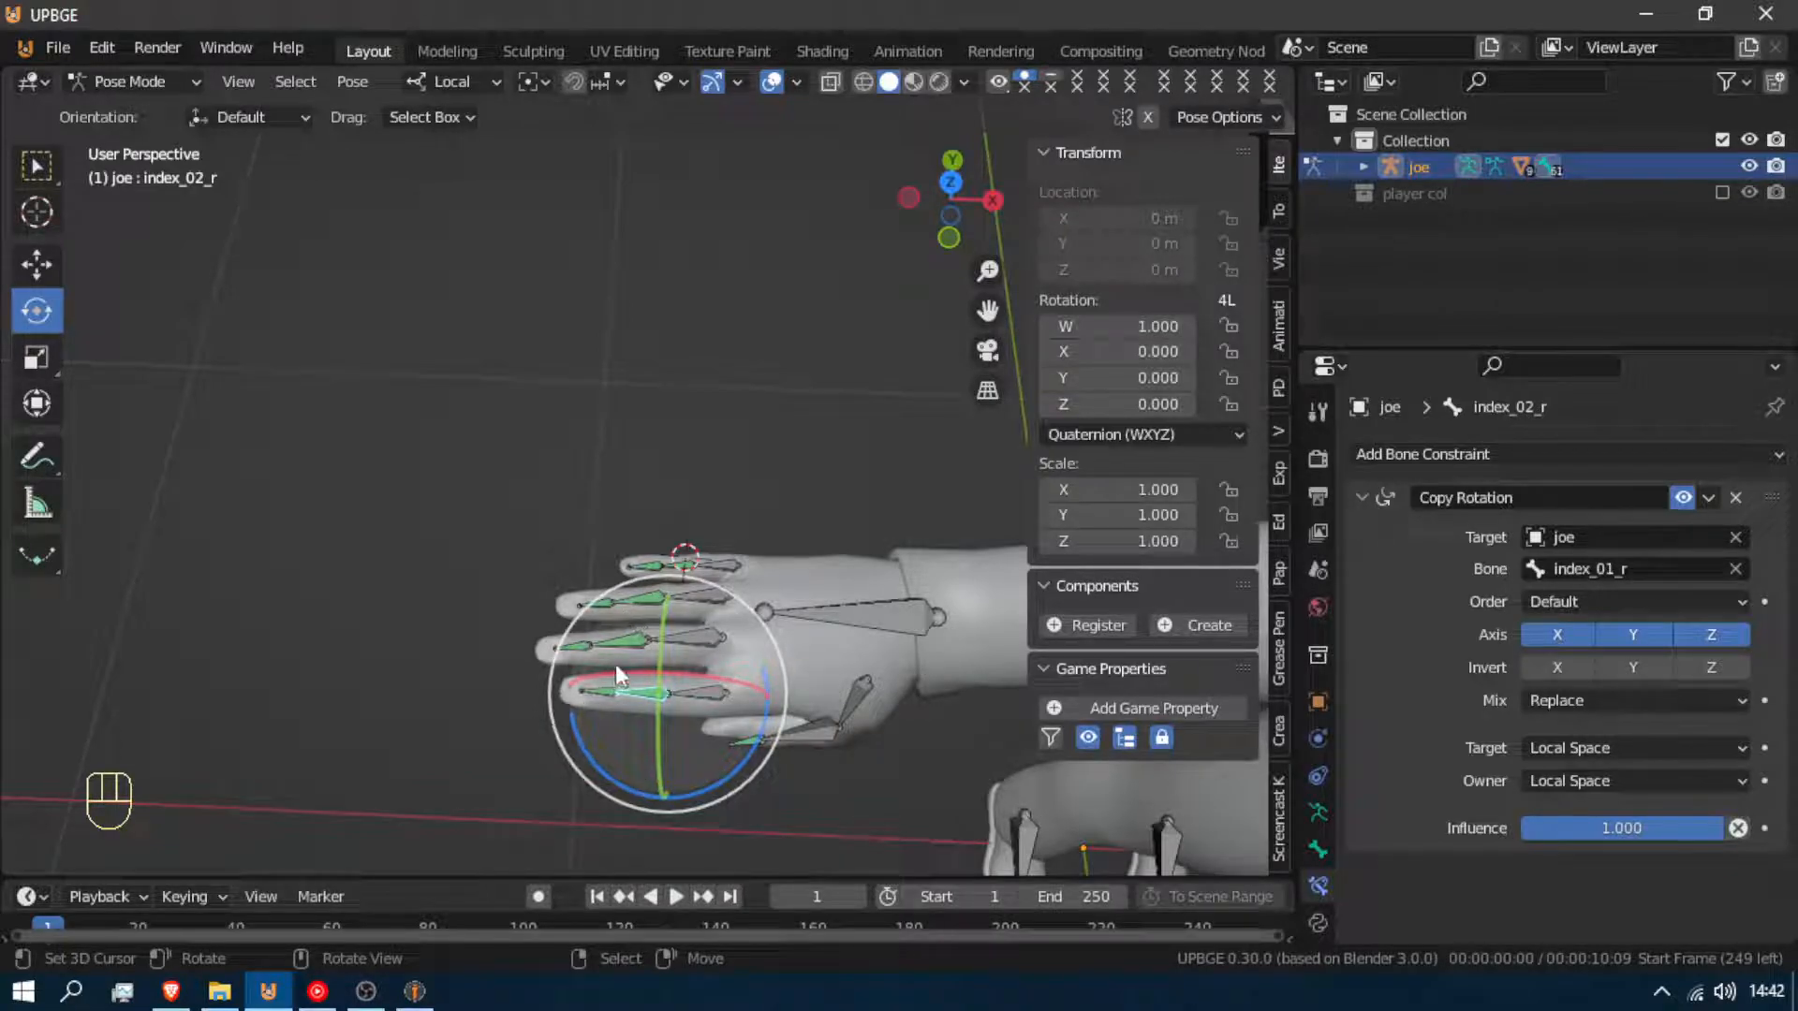
click(1558, 698)
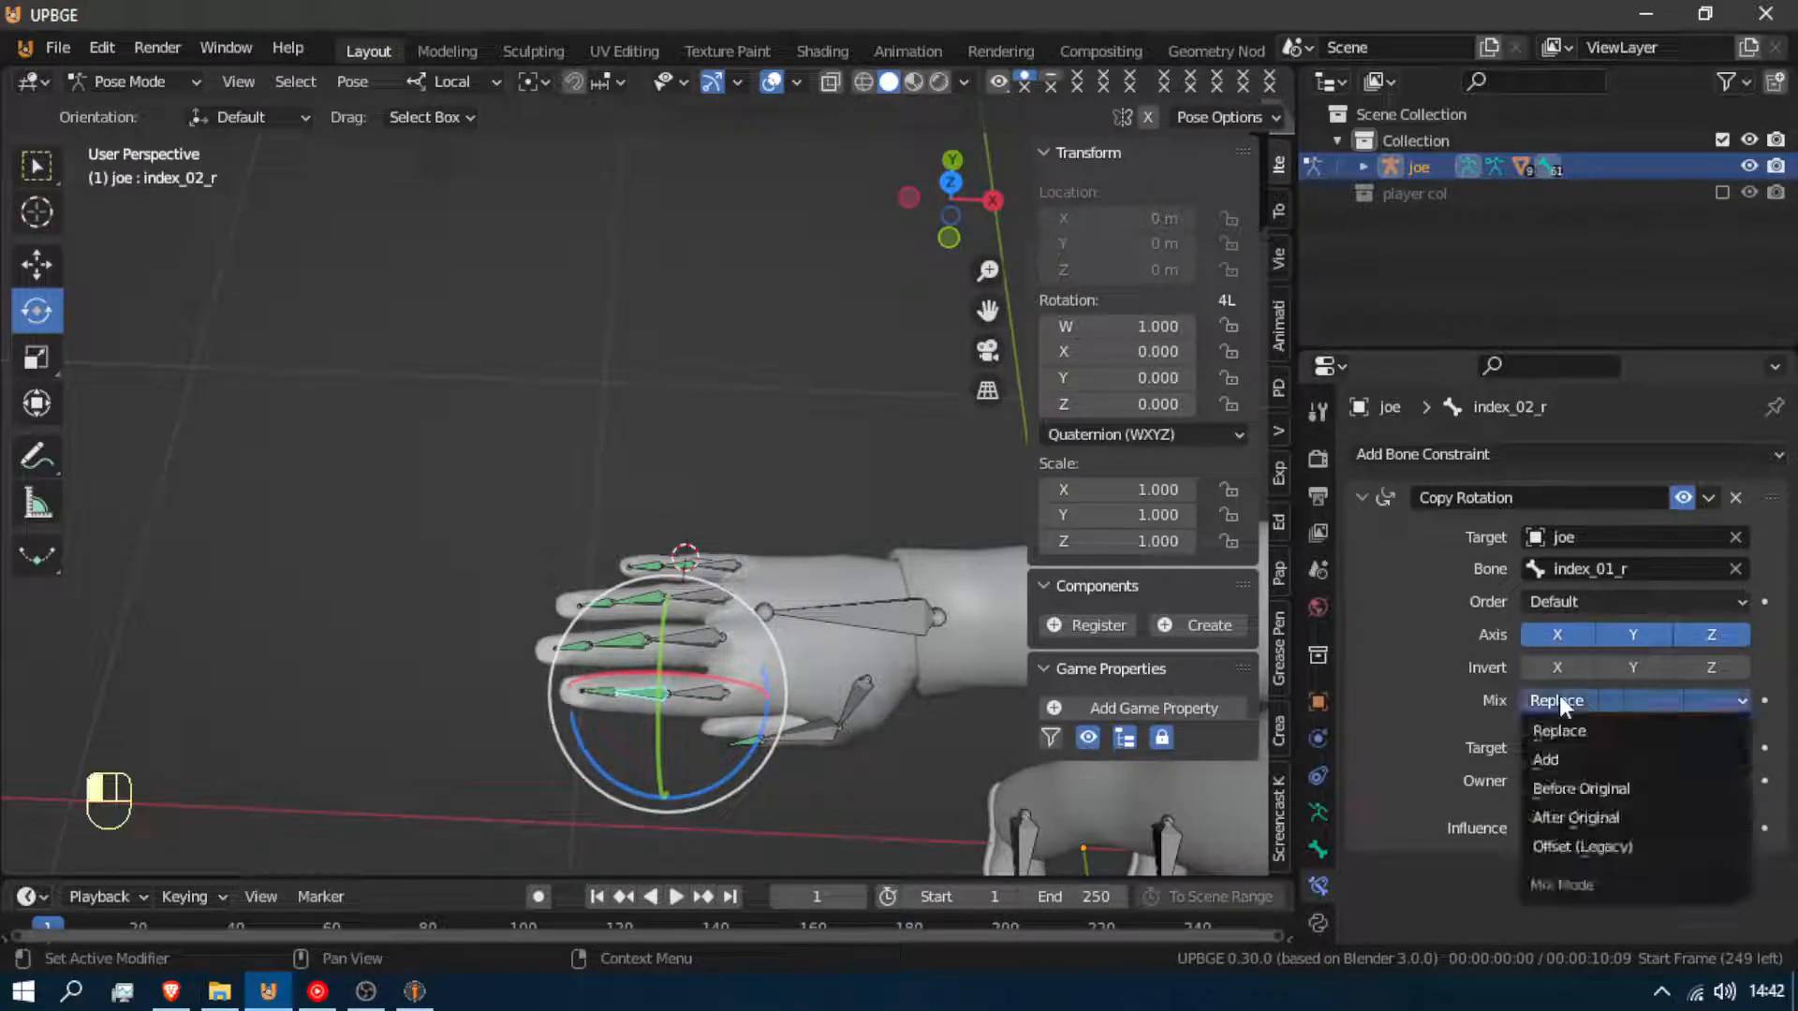
click(1620, 814)
Test index_02_r by rotating it about its local X axis and view the bent finger from the side
drag(676, 738, 681, 713)
right_click(681, 713)
drag(555, 698, 674, 689)
mouse_move(676, 717)
middle_down()
mouse_move(675, 700)
mouse_move(677, 719)
middle_up()
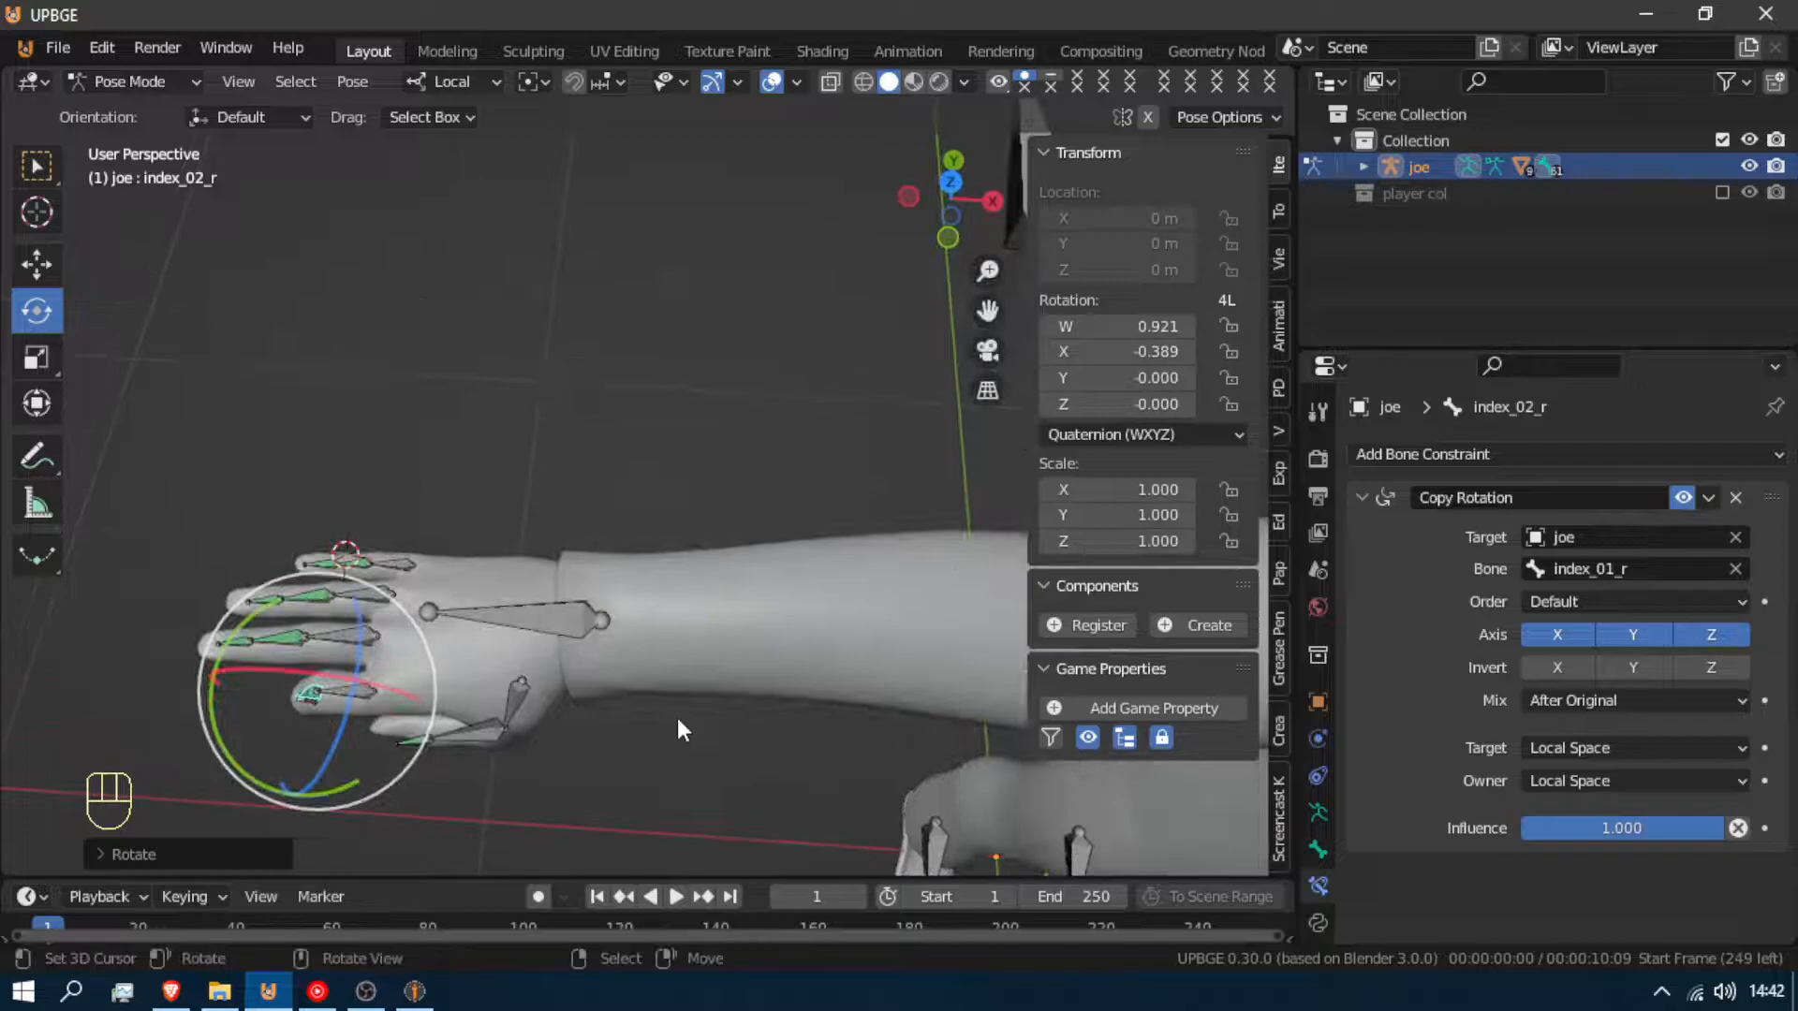
key(shift+f)
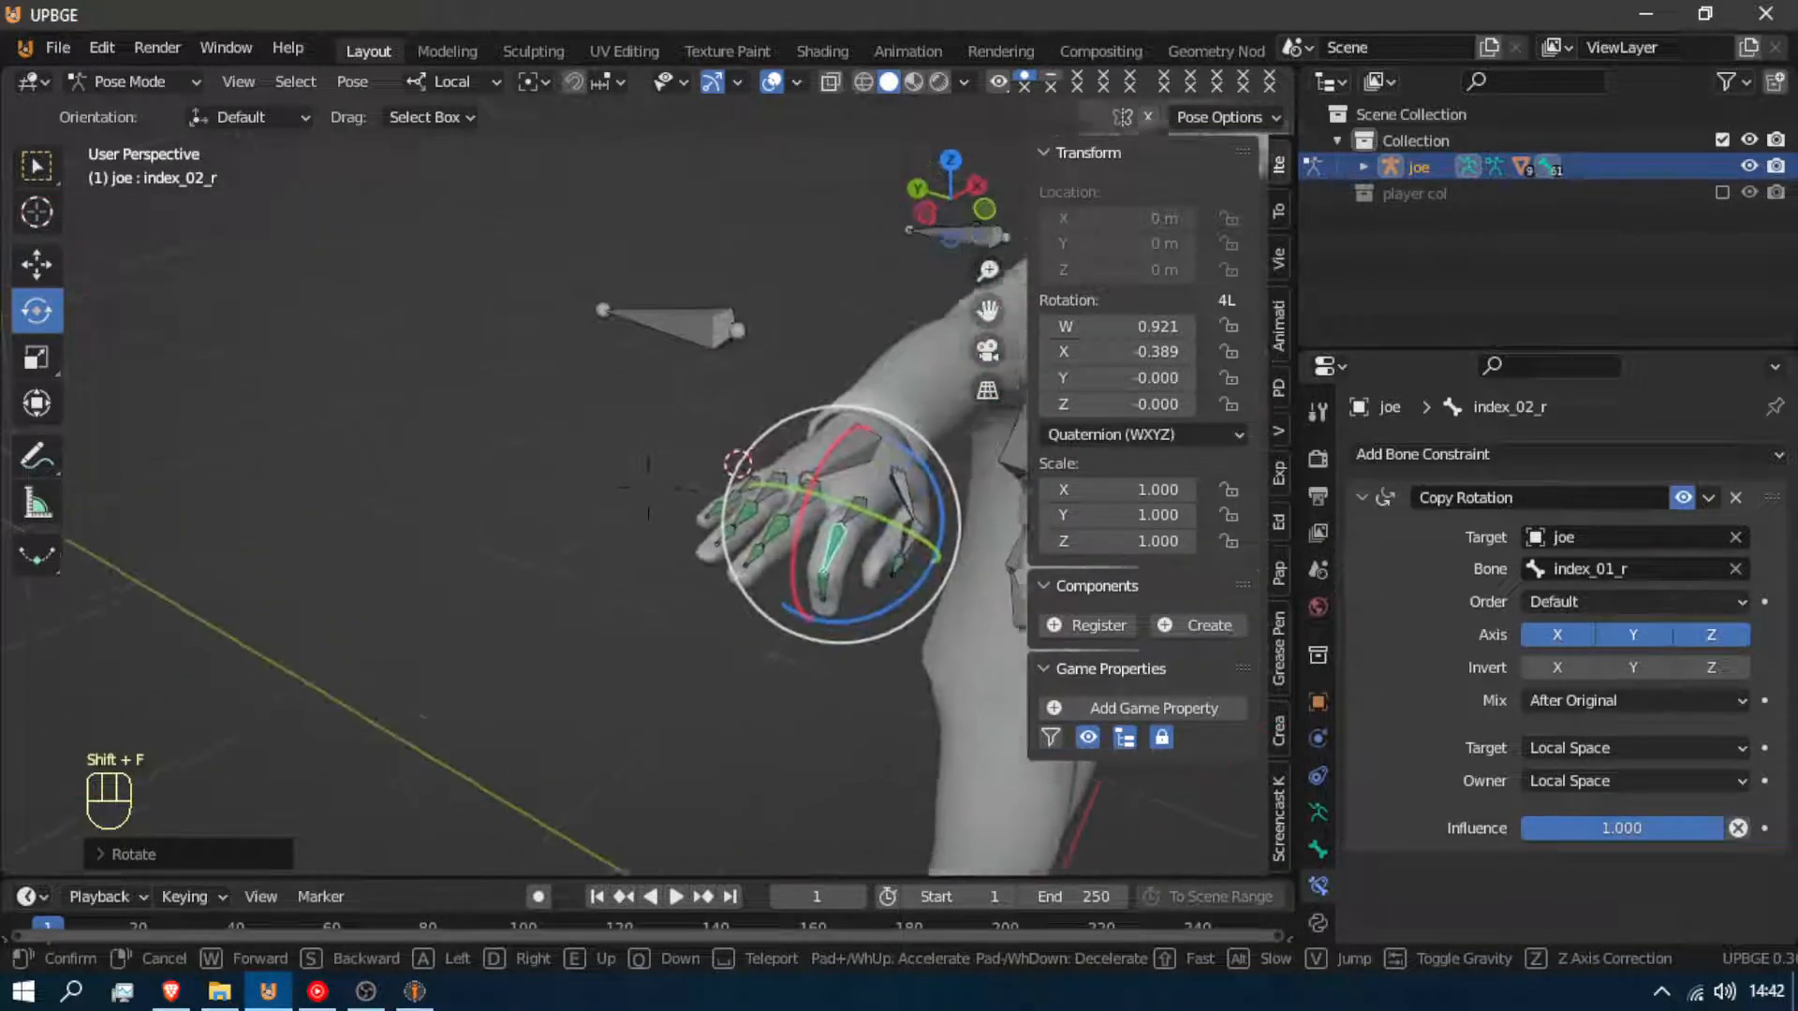
click(646, 506)
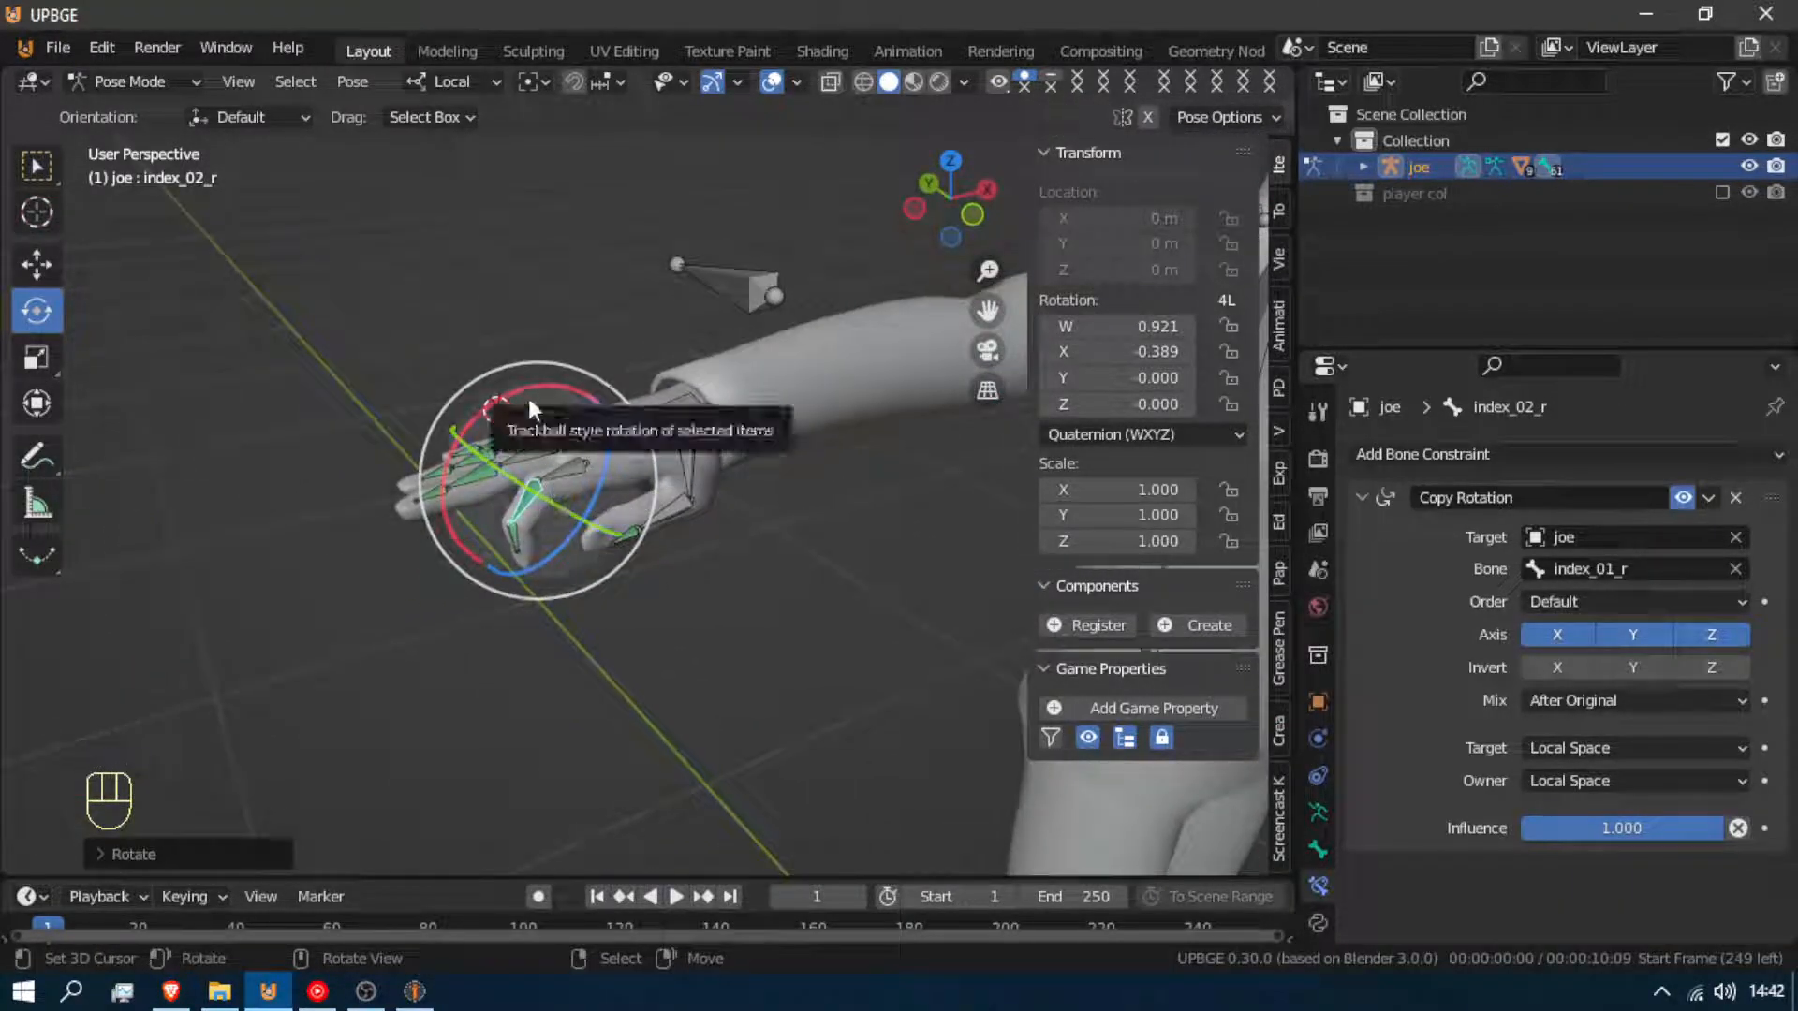
drag(521, 394, 484, 409)
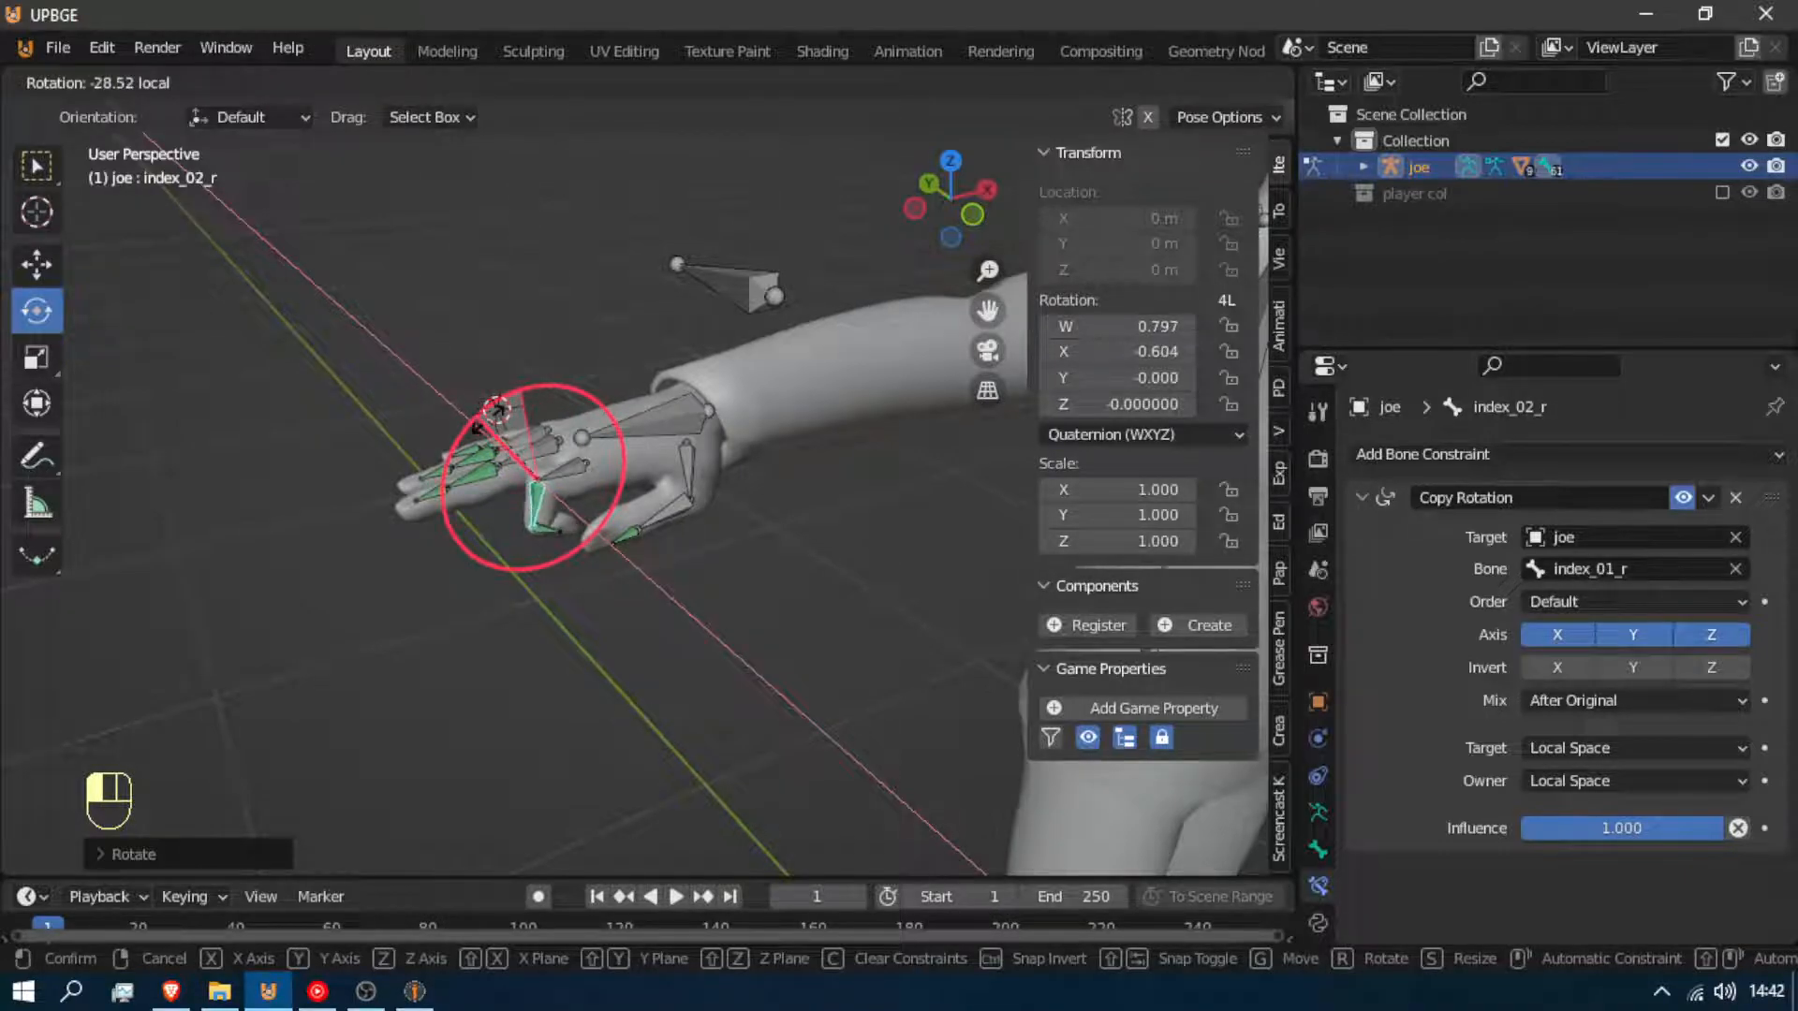
drag(499, 423, 499, 423)
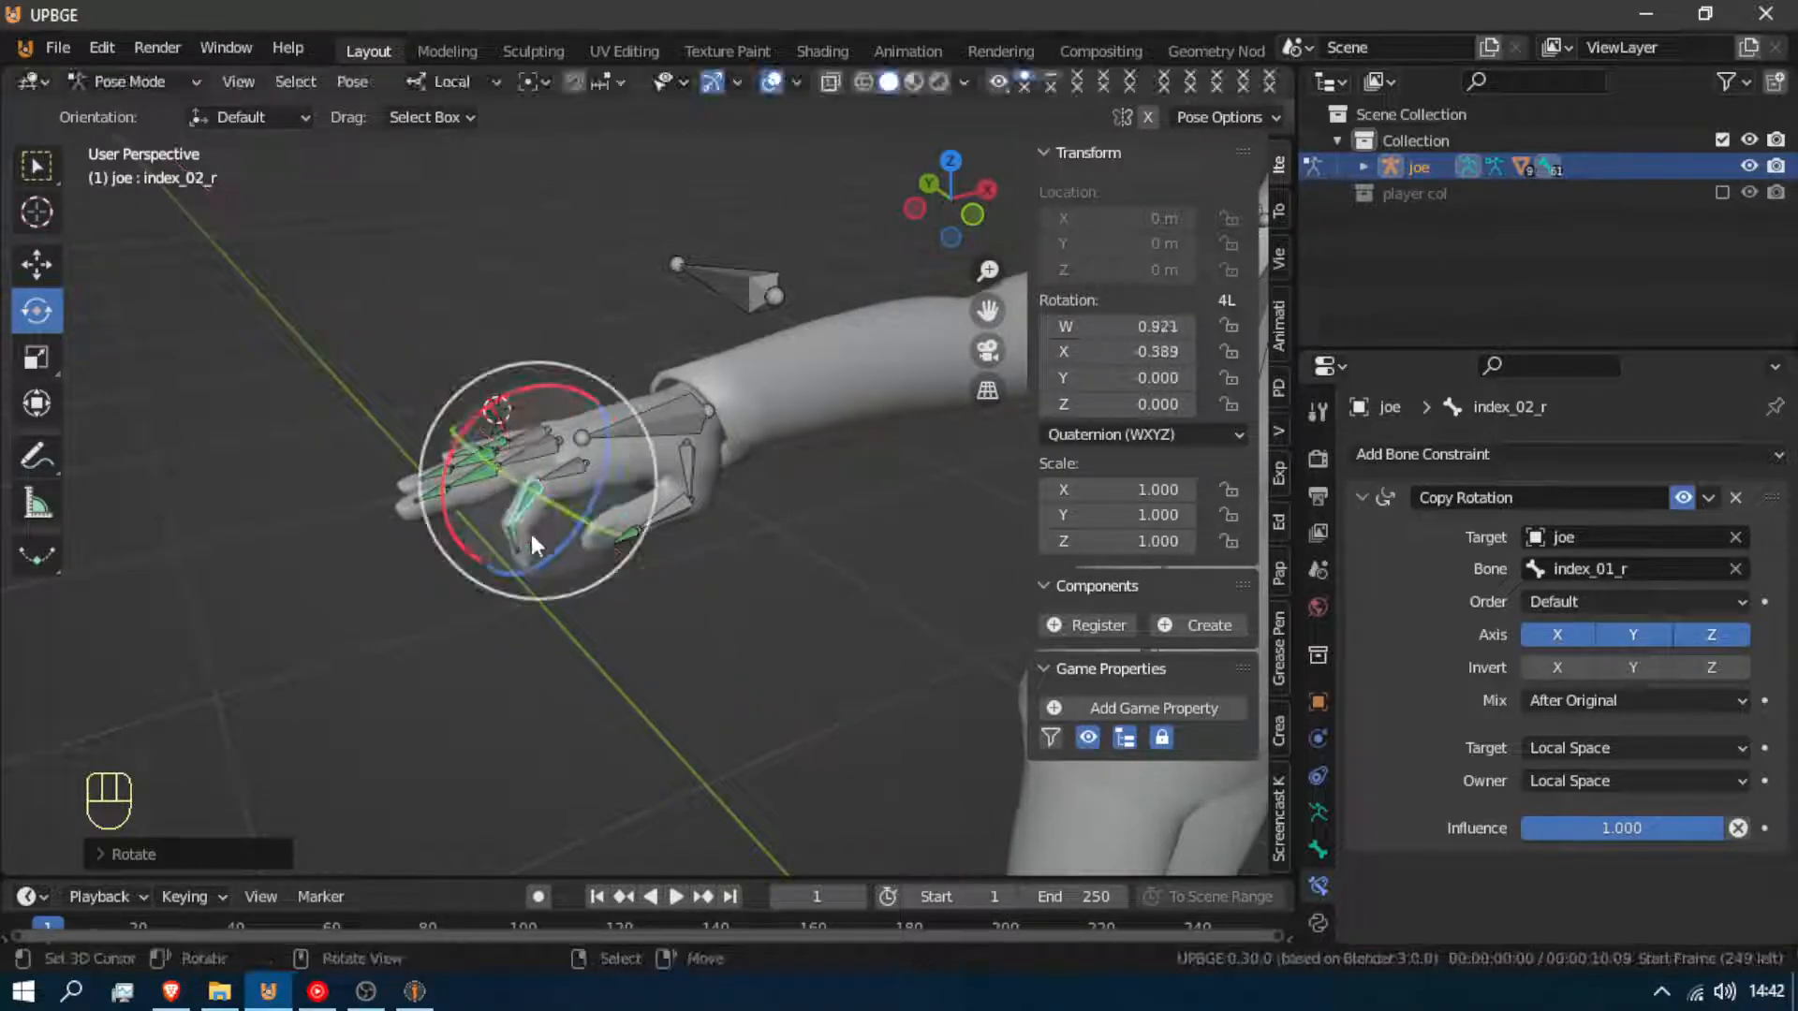
Set the Mix mode of index_03_r's Copy Rotation constraint to After Original
click(513, 536)
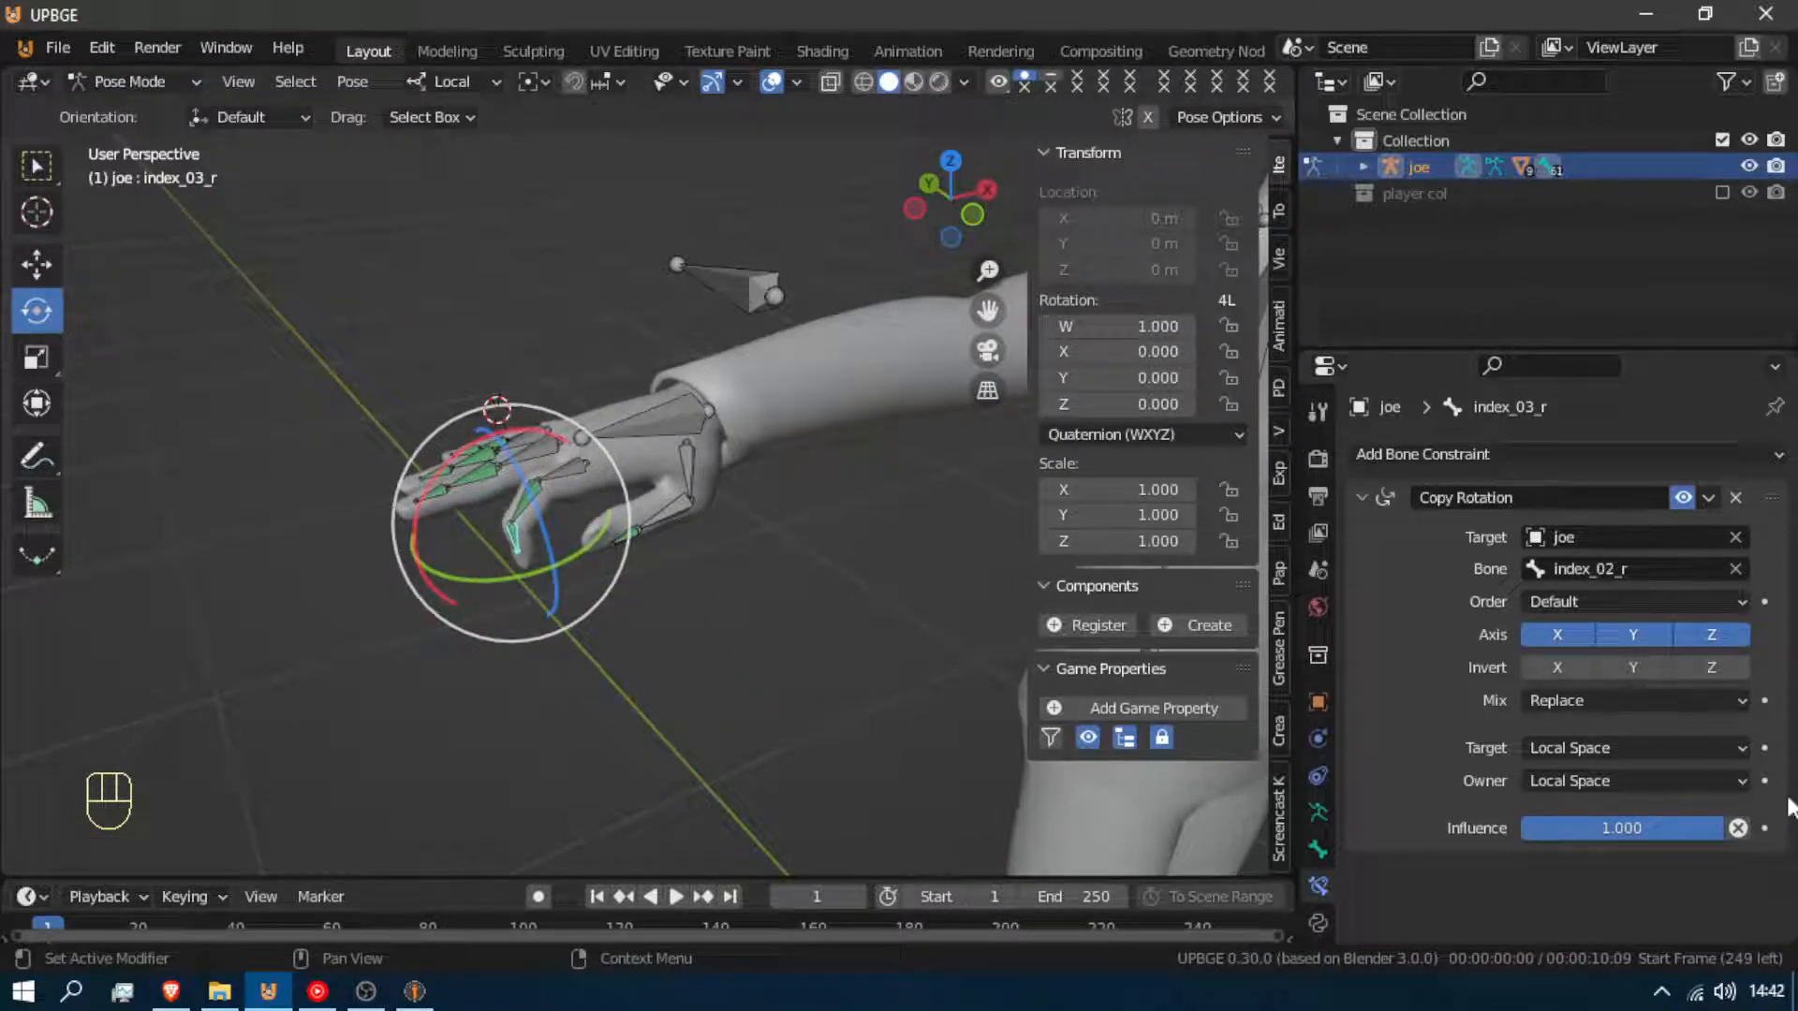
click(1560, 704)
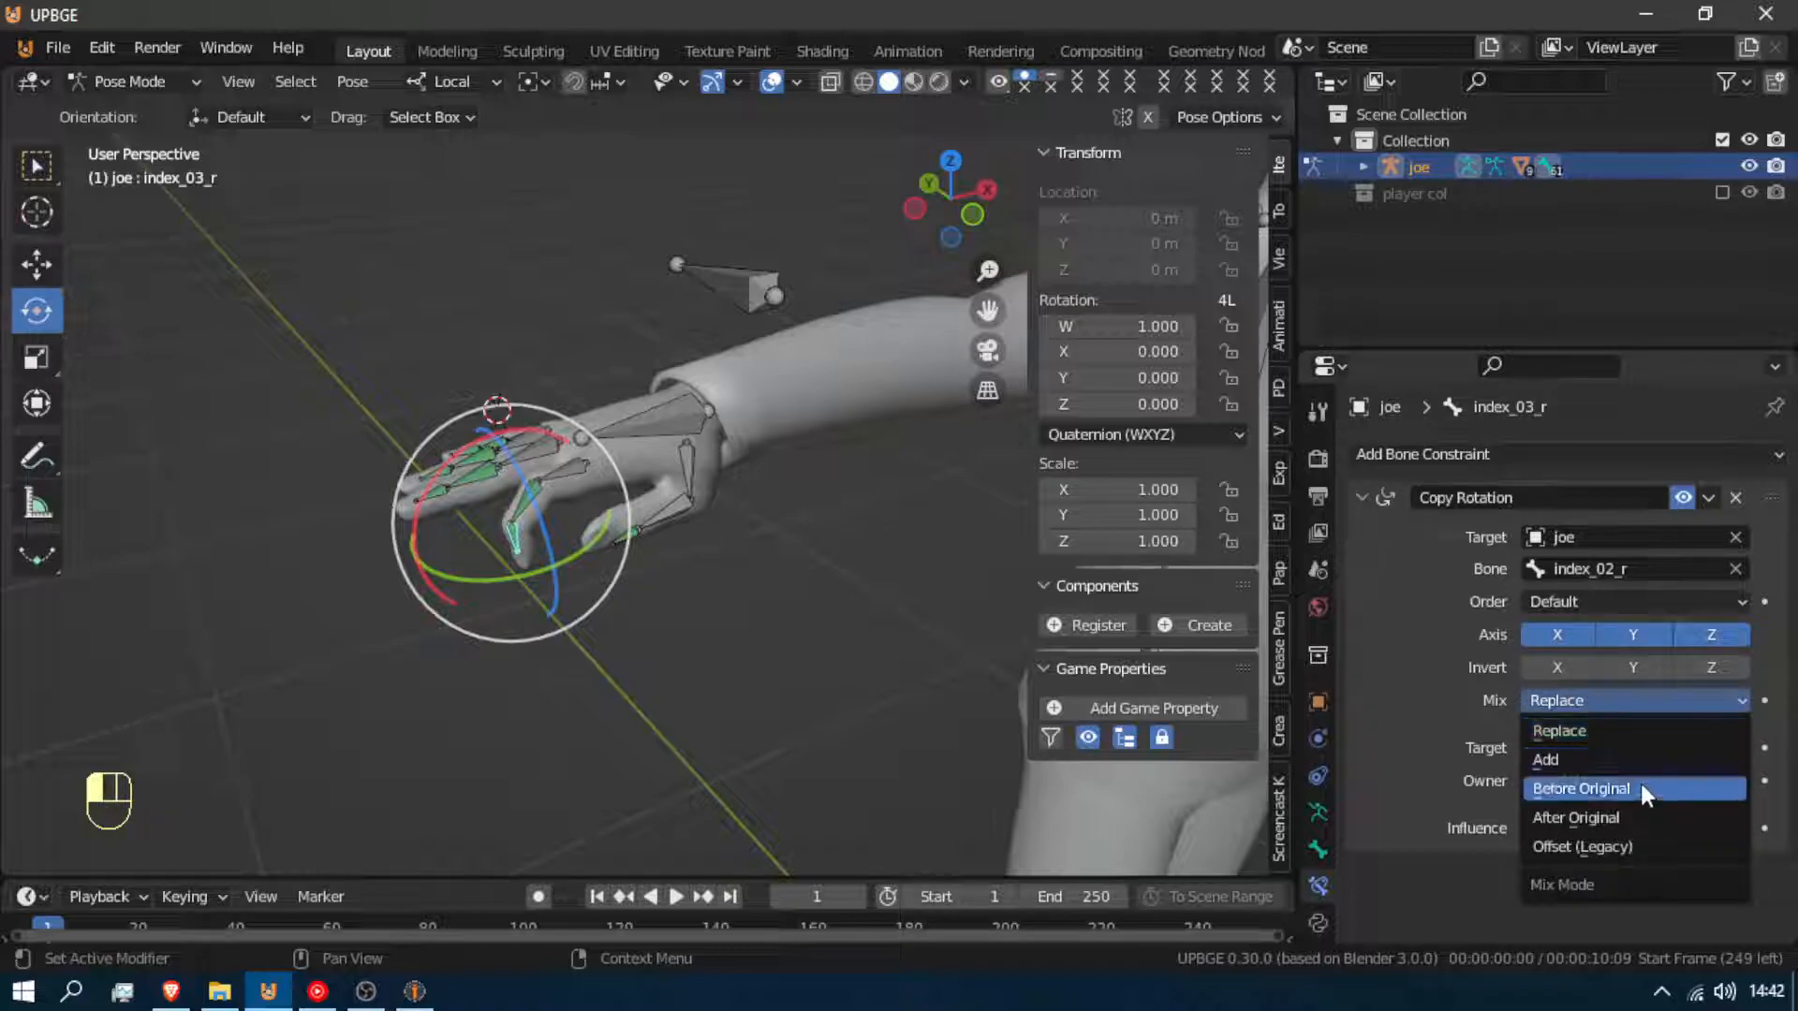
click(1644, 812)
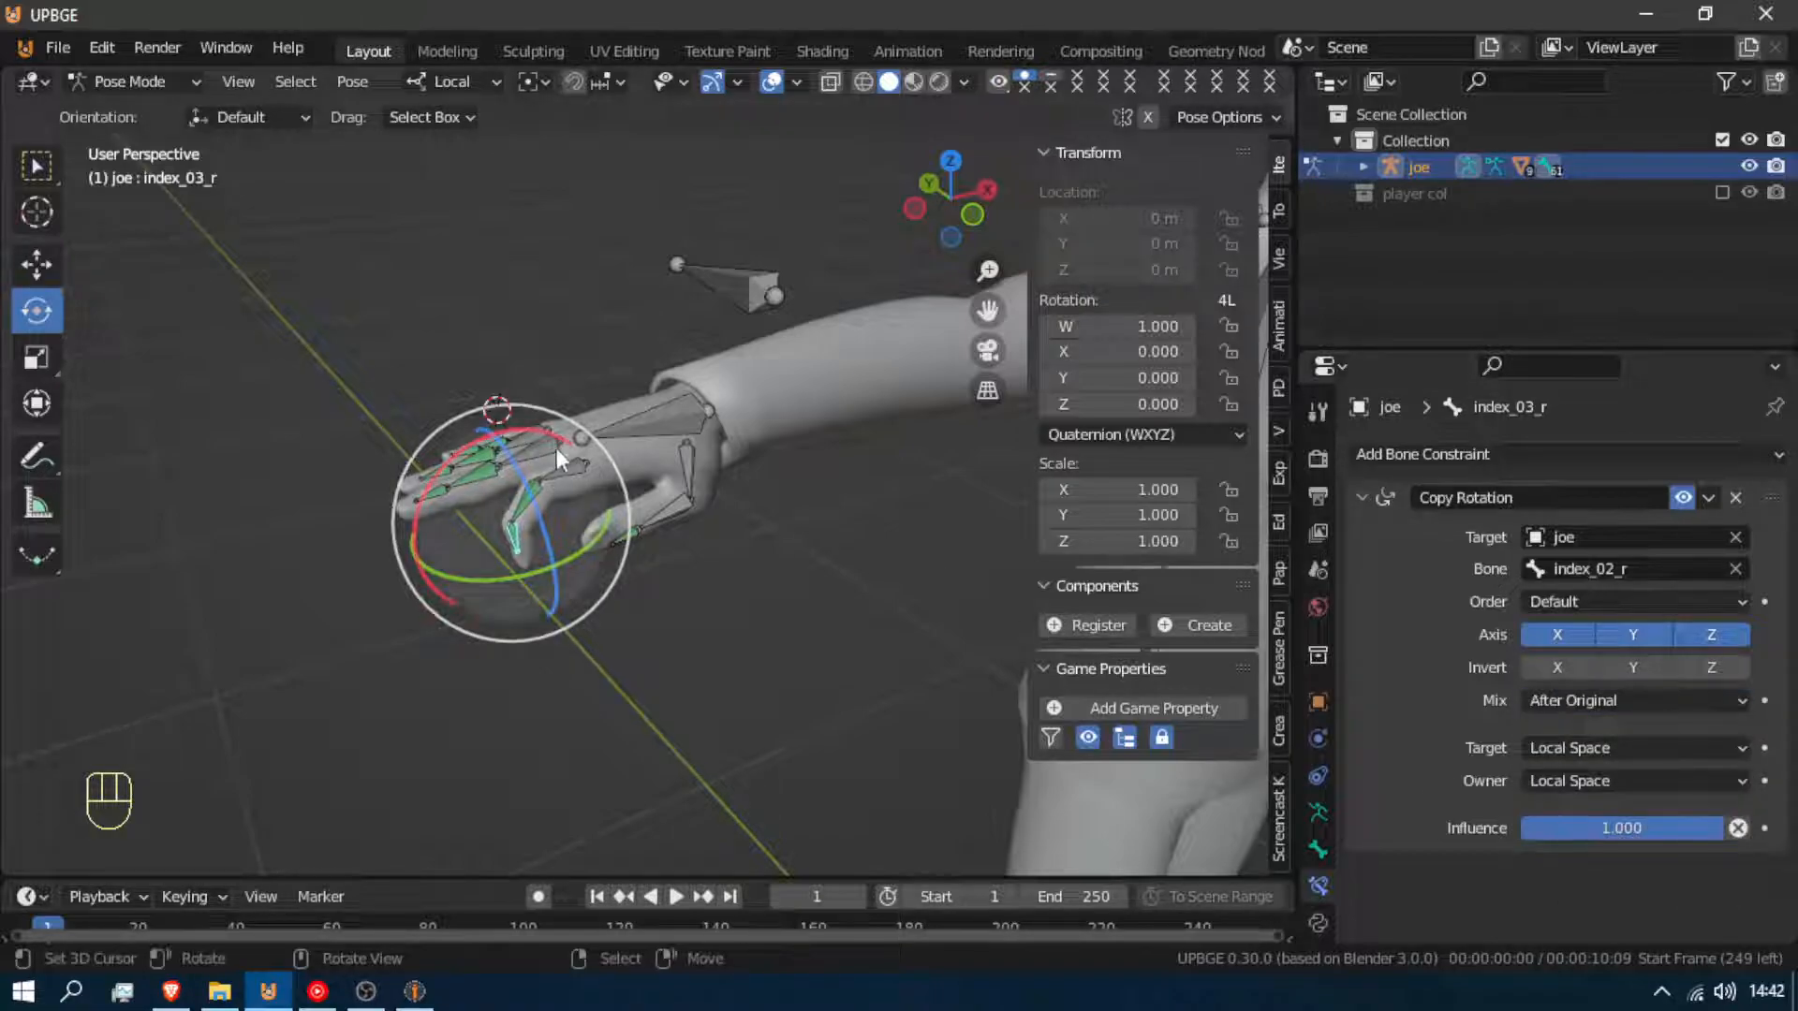
Try another rotation of index_02_r about local X and clear the bone's rotation
click(564, 477)
click(525, 495)
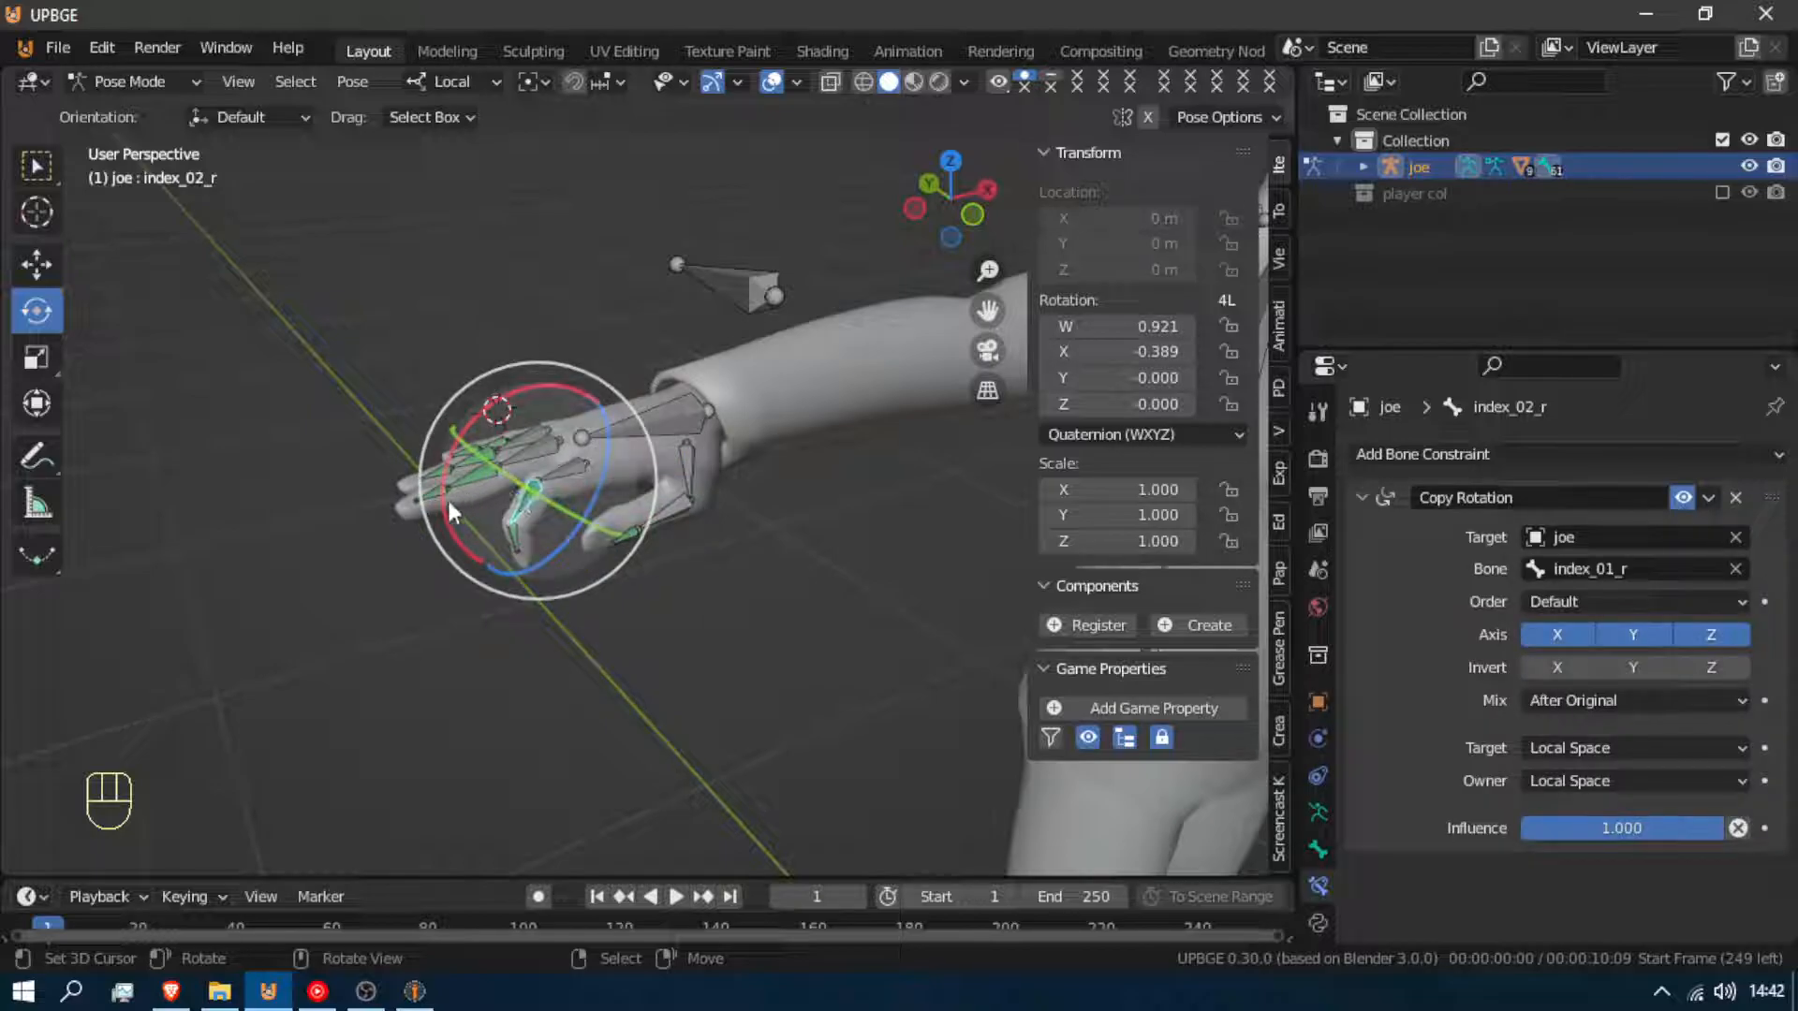
drag(447, 510, 464, 436)
right_click(477, 530)
right_click(508, 537)
click(554, 435)
key(alt+r)
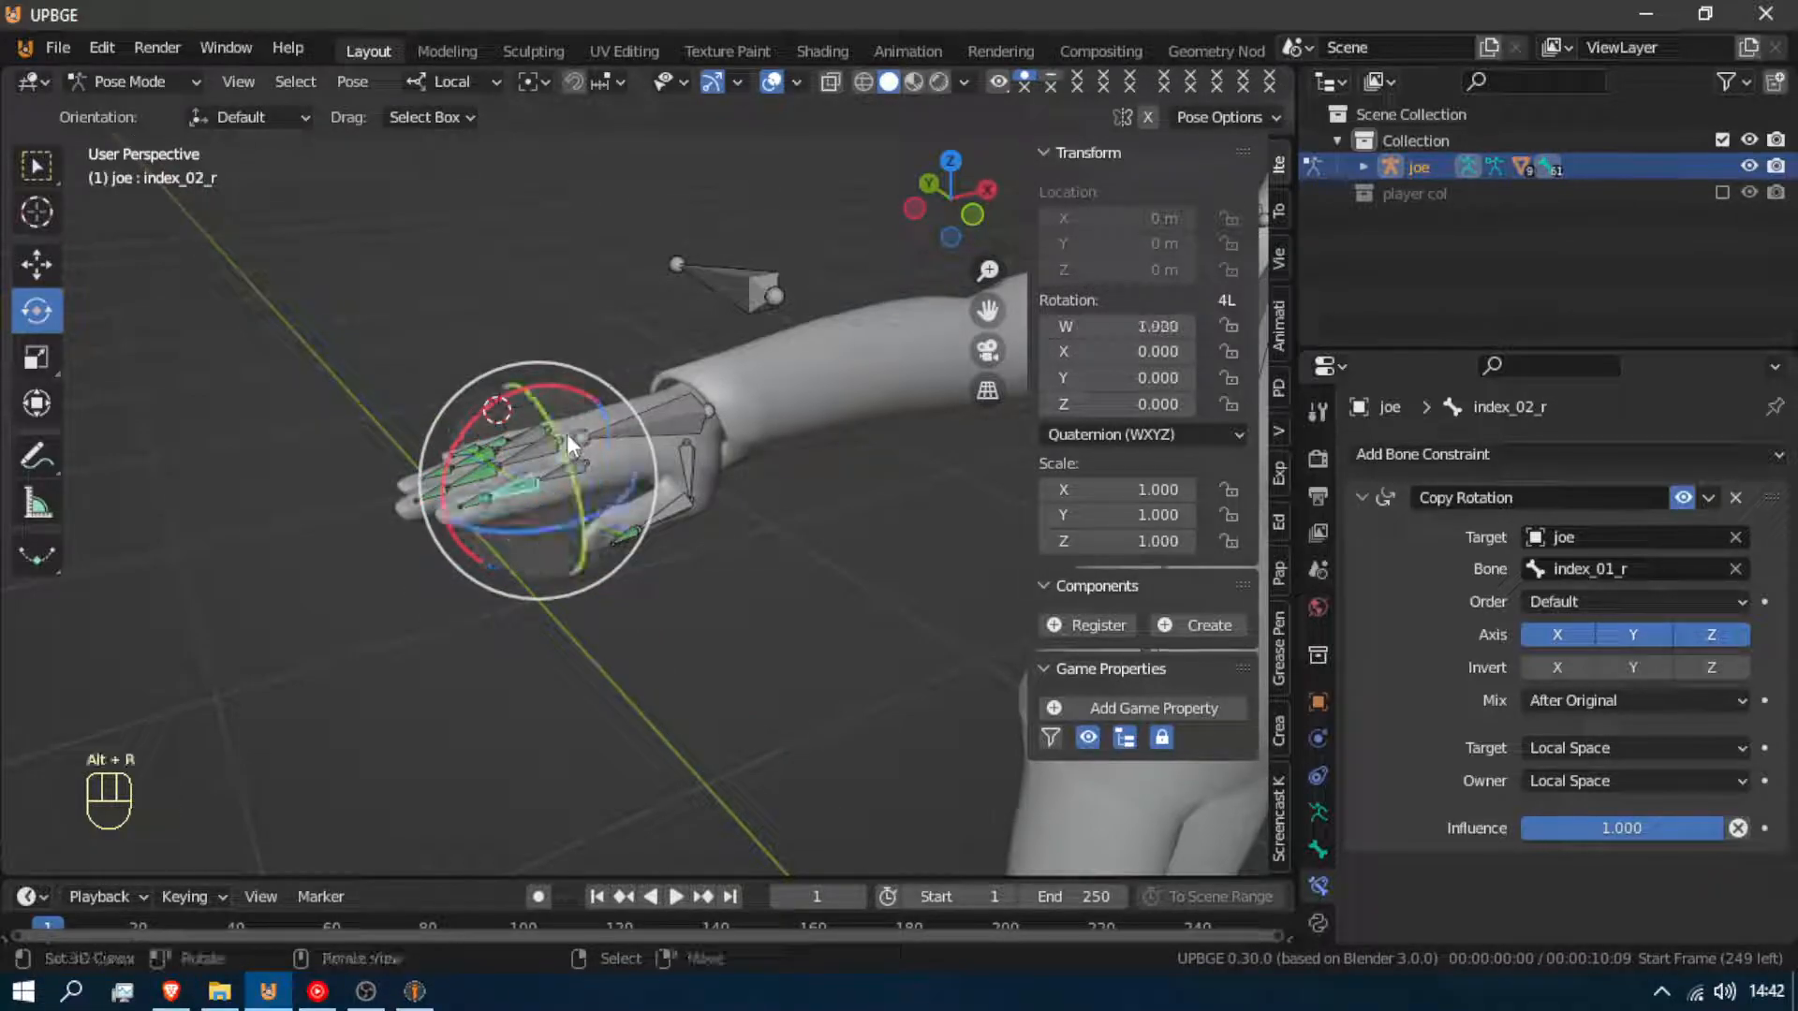
Test the index finger's curl with cancelled rotations, including index_02_r about its local X axis
right_click(565, 478)
drag(508, 433, 457, 476)
right_click(507, 470)
right_click(519, 488)
right_click(499, 496)
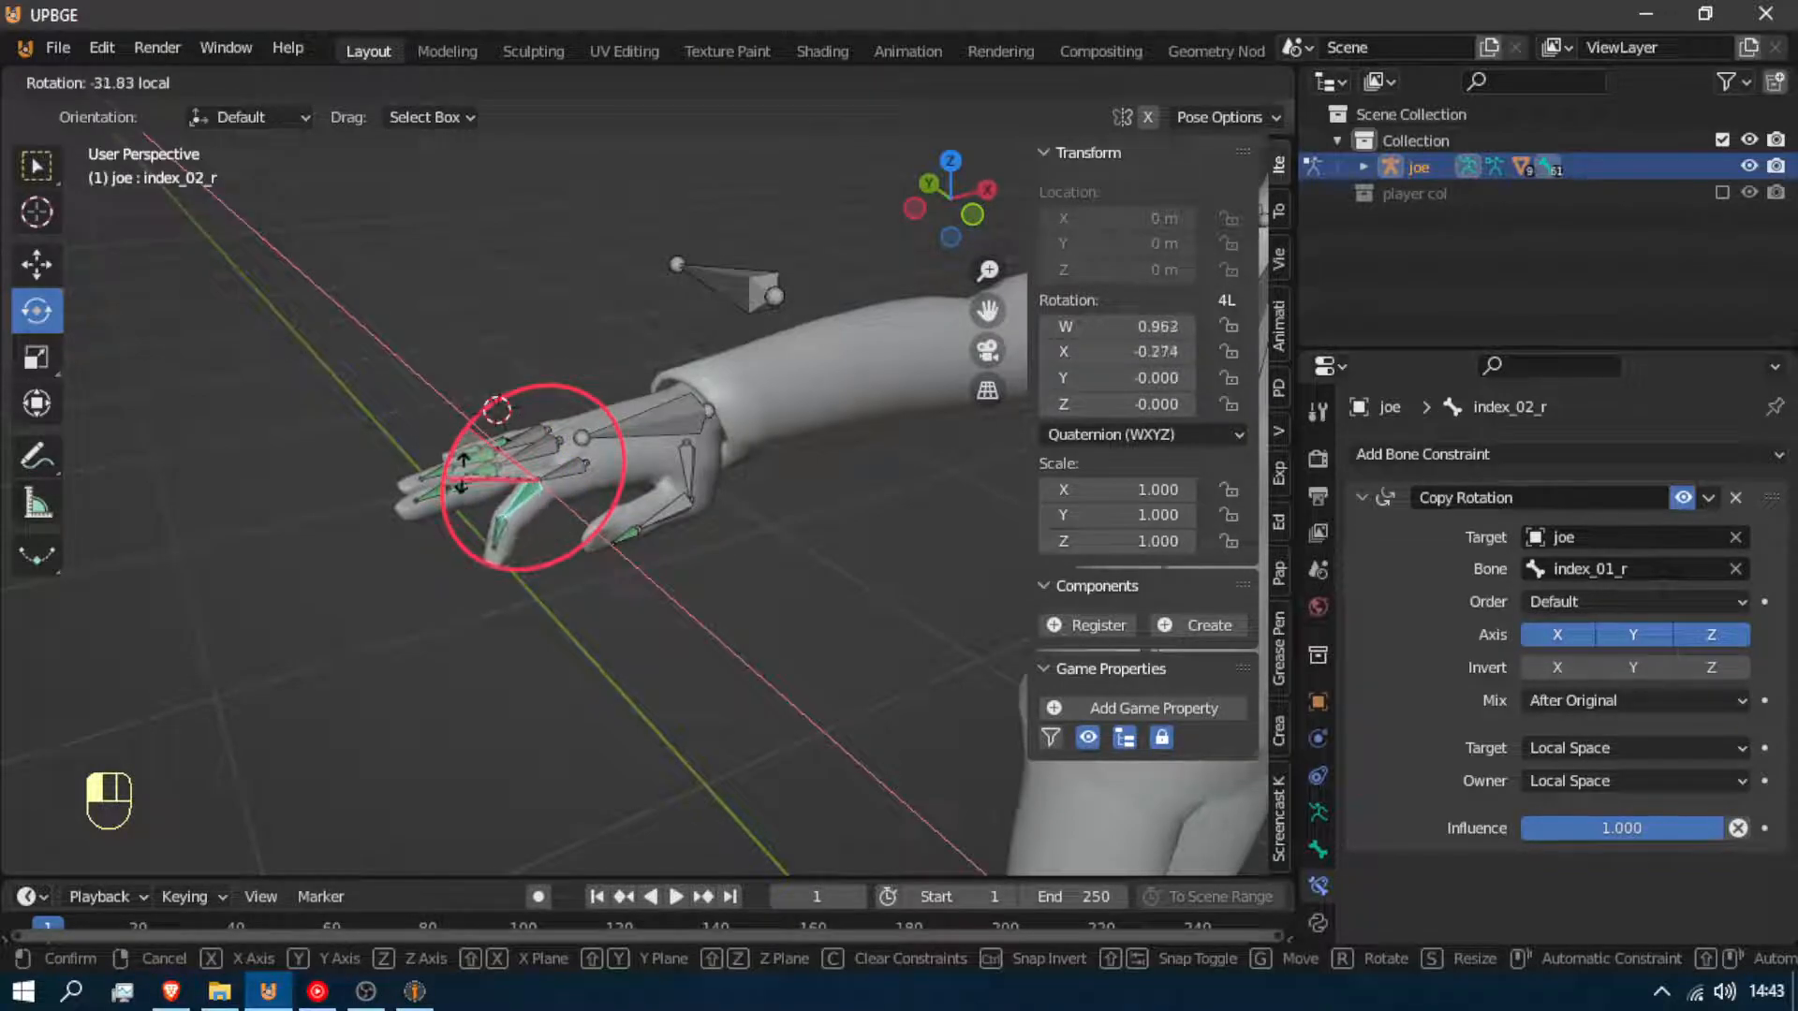
right_click(459, 474)
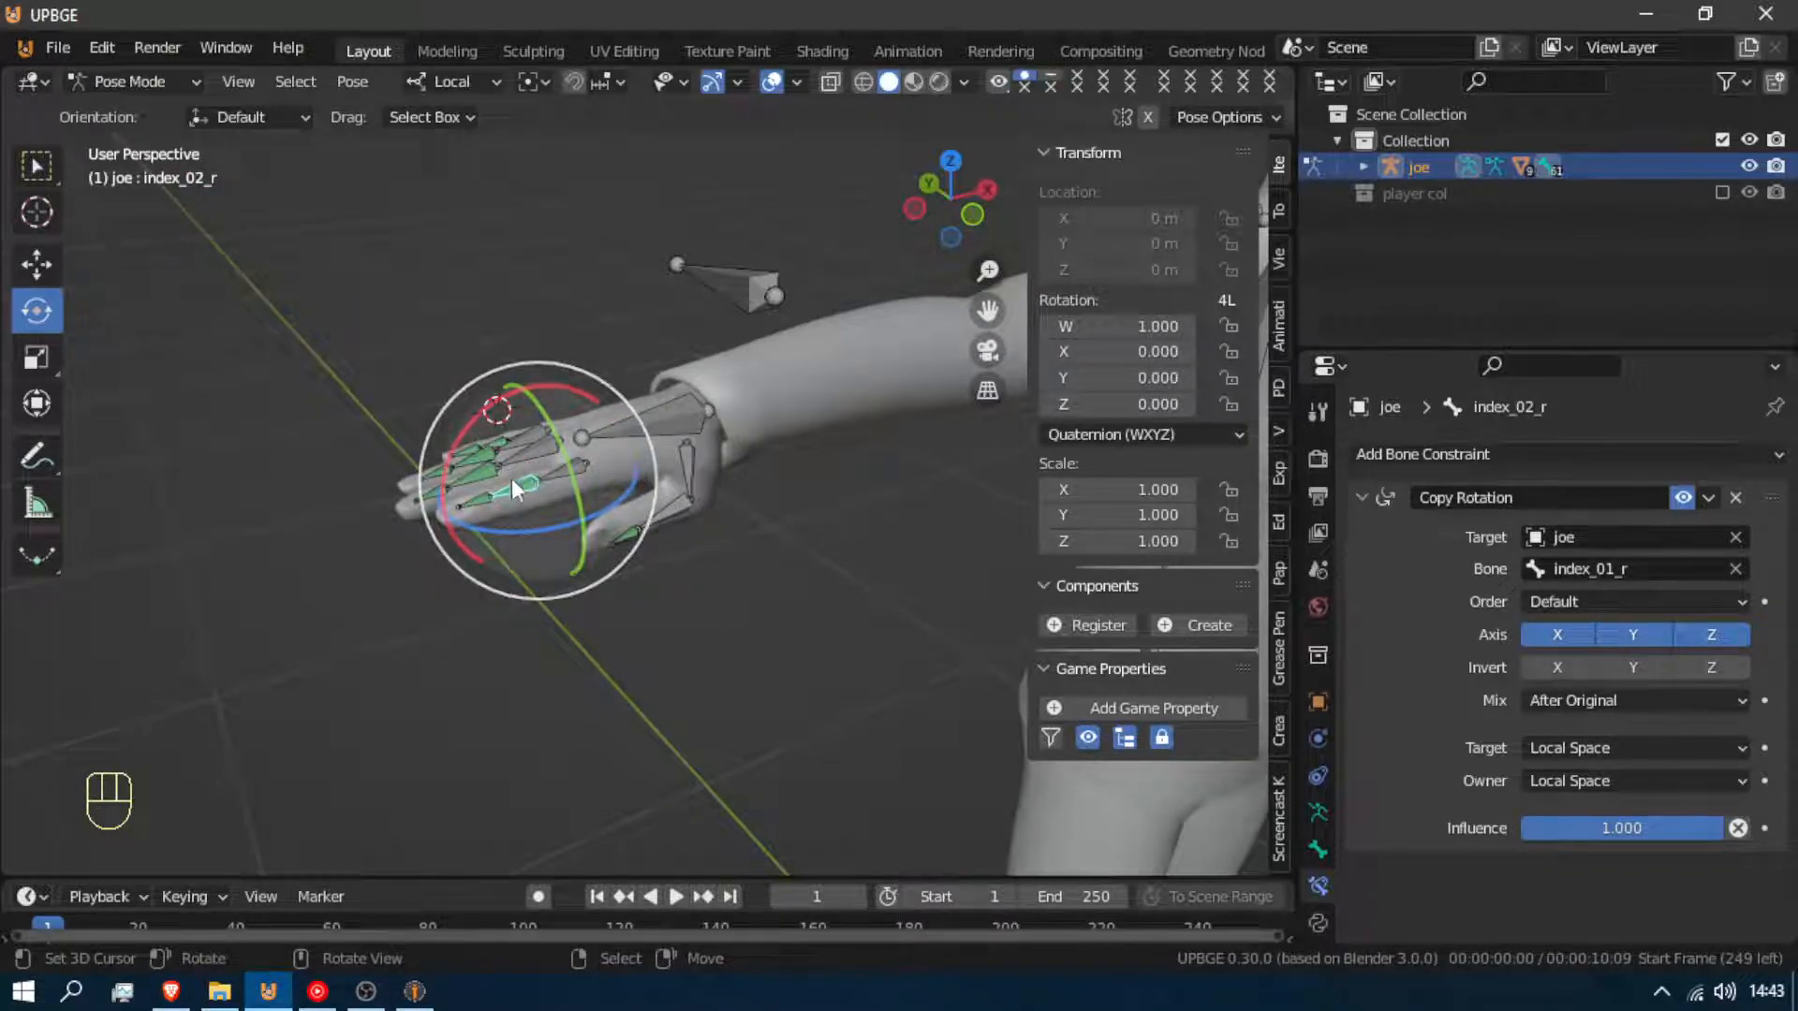
Test middle_03_r with a cancelled rotation about its local X axis
right_click(442, 487)
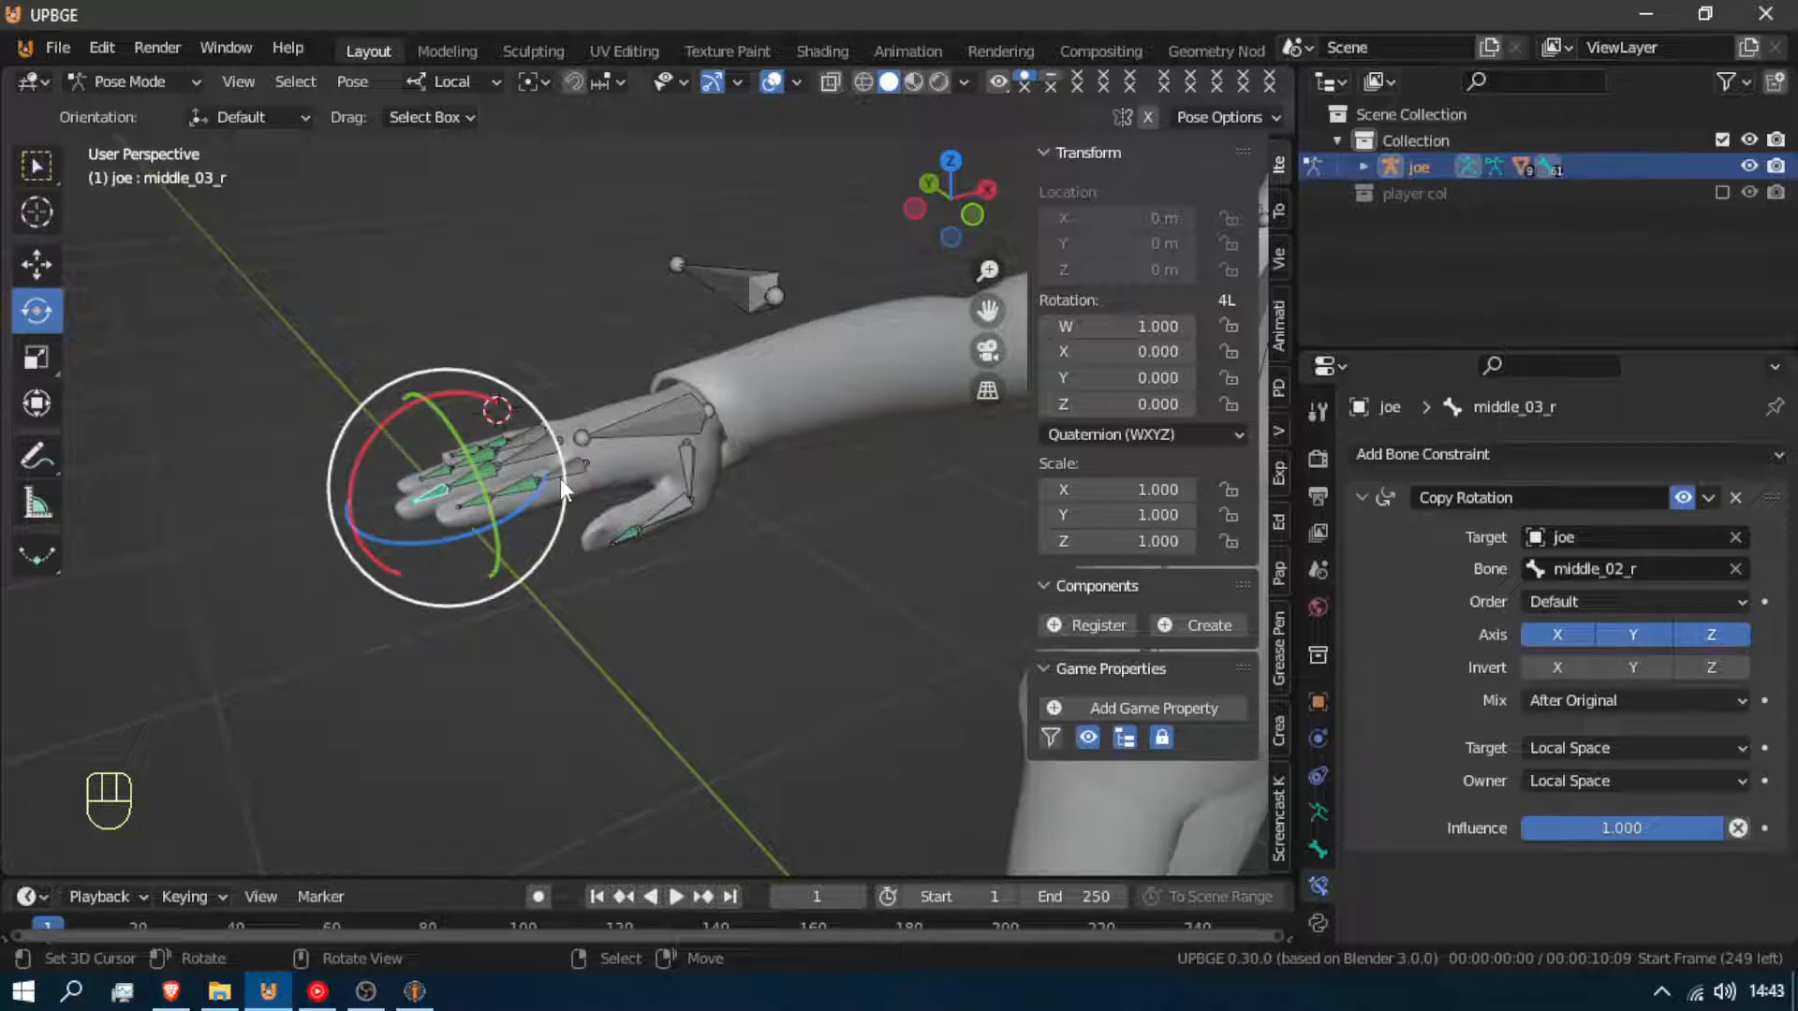
drag(455, 393, 397, 489)
right_click(398, 489)
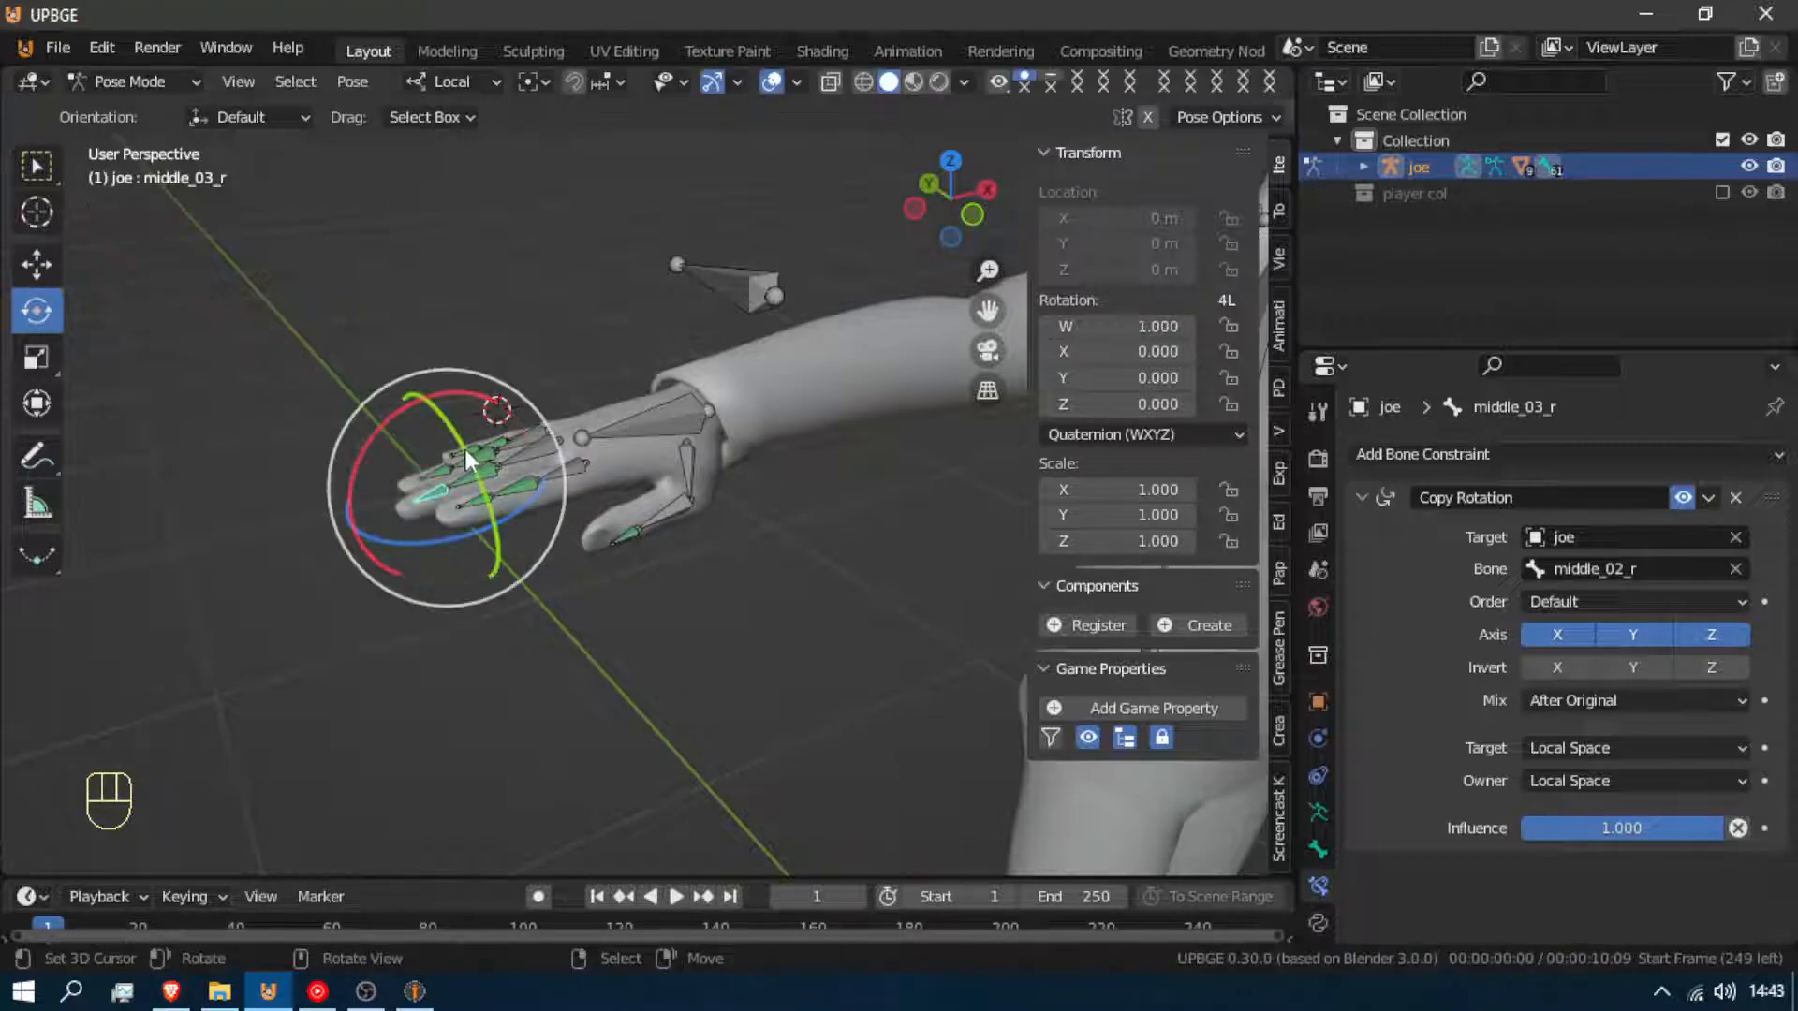
Set the Mix mode of the Copy Rotation constraints on ring_02_r and ring_03_r to After Original
right_click(472, 452)
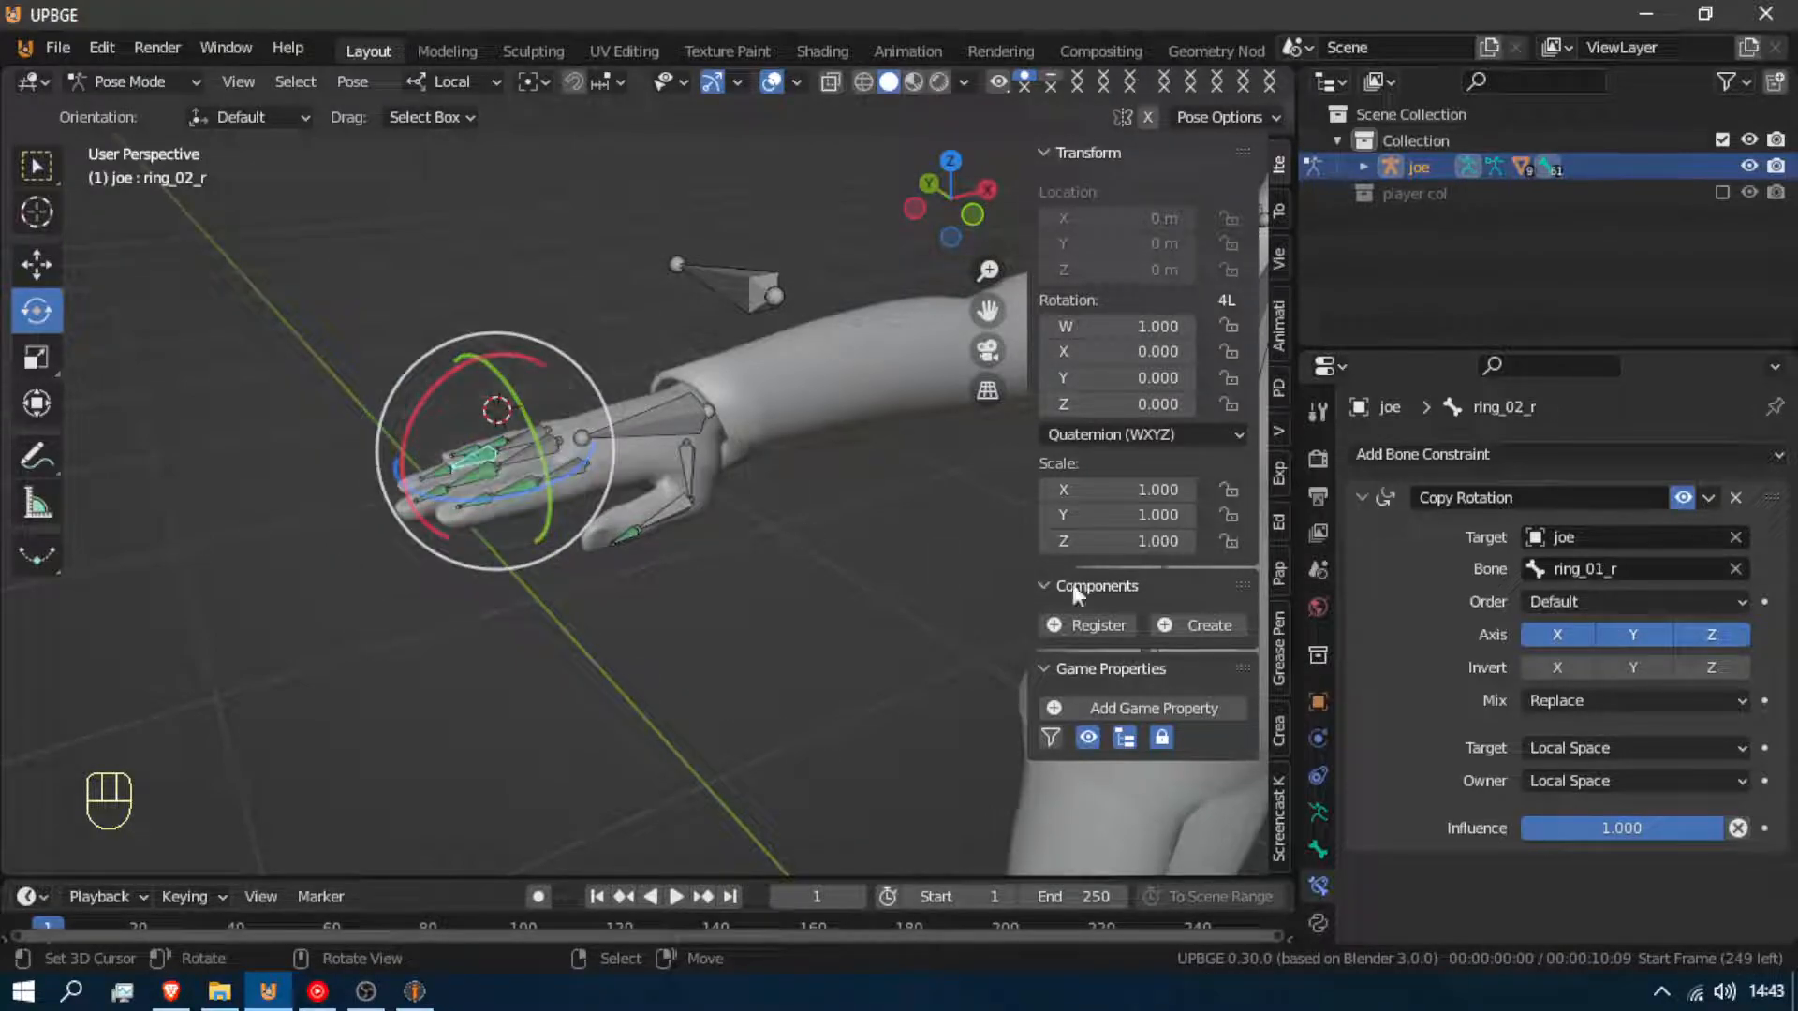
click(1595, 700)
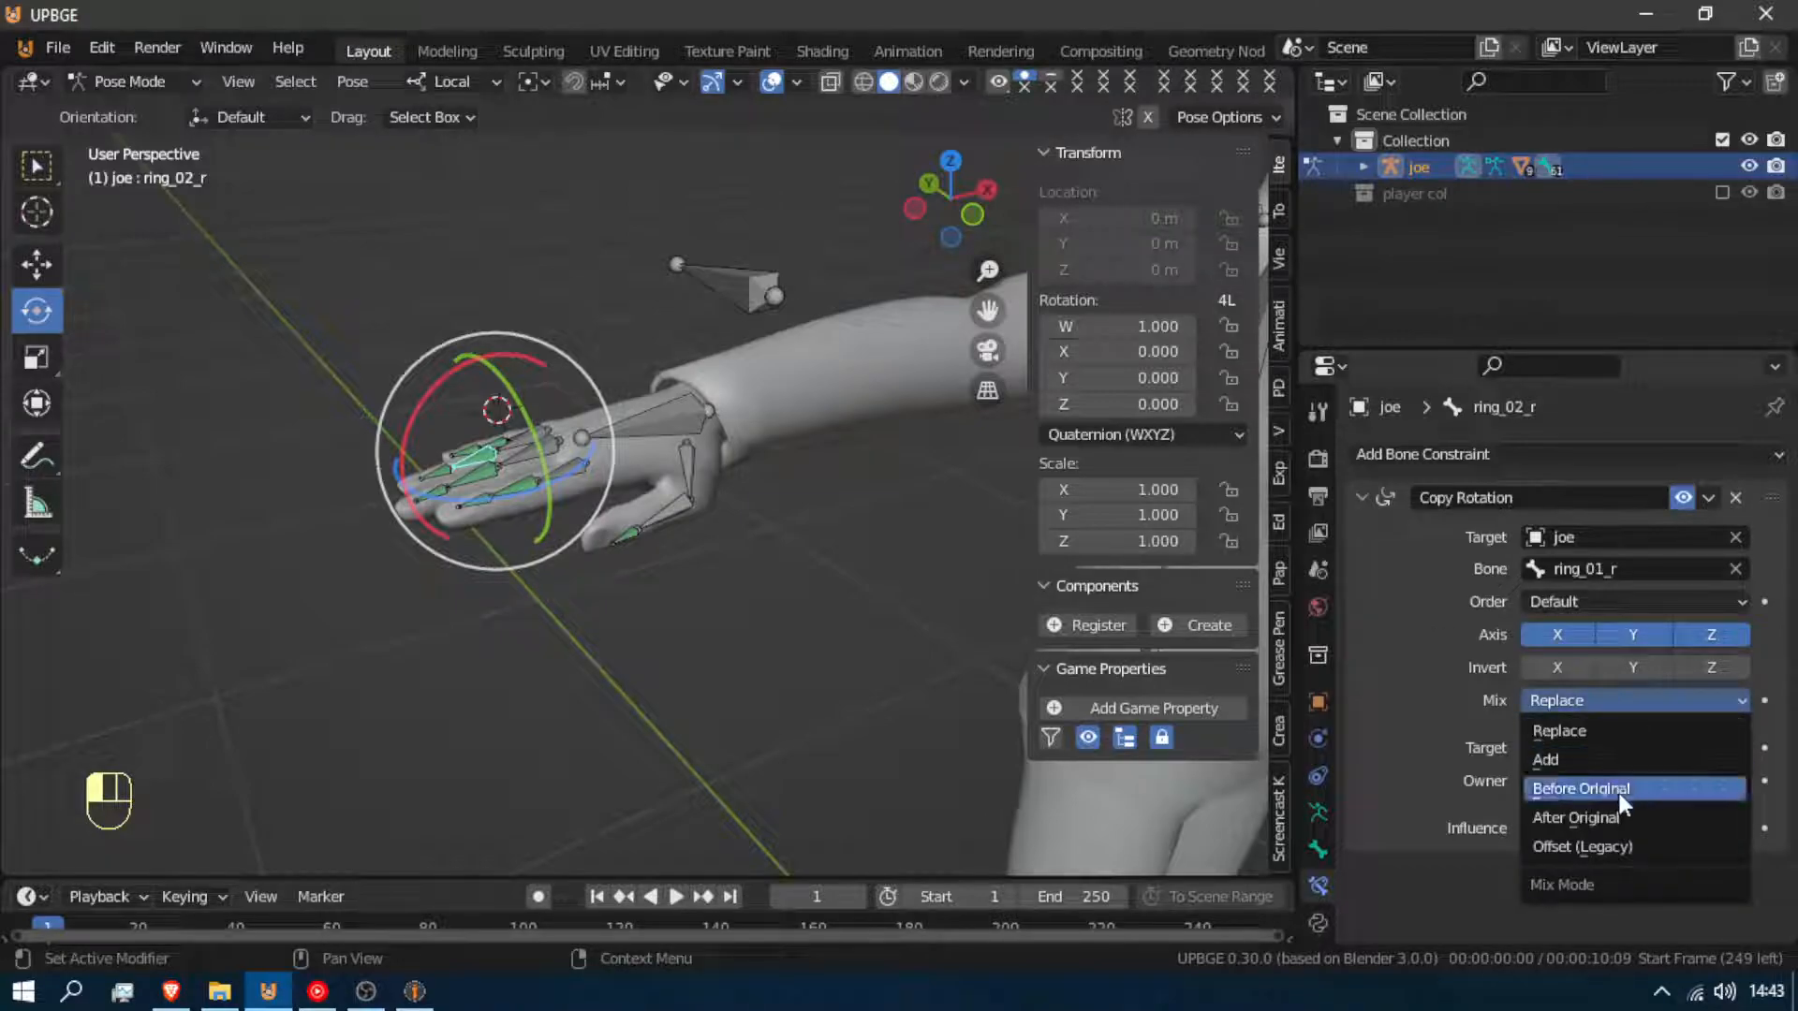
click(1618, 816)
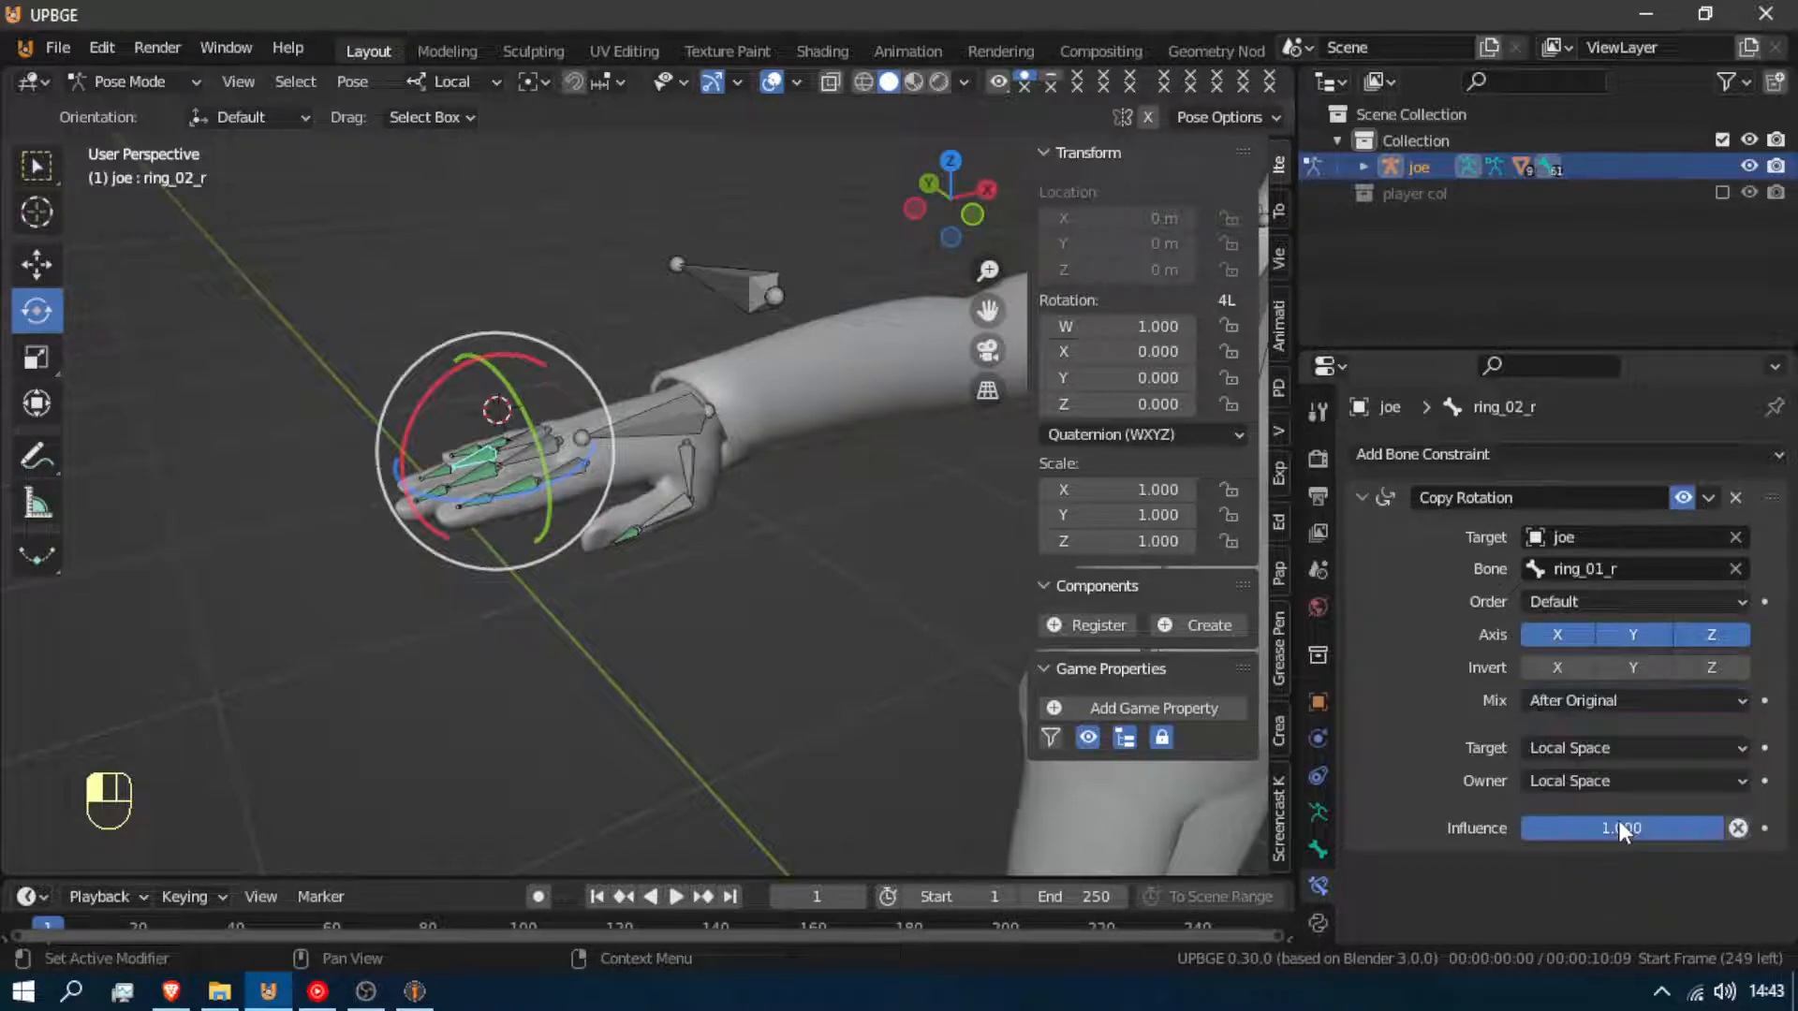
right_click(441, 469)
click(1616, 694)
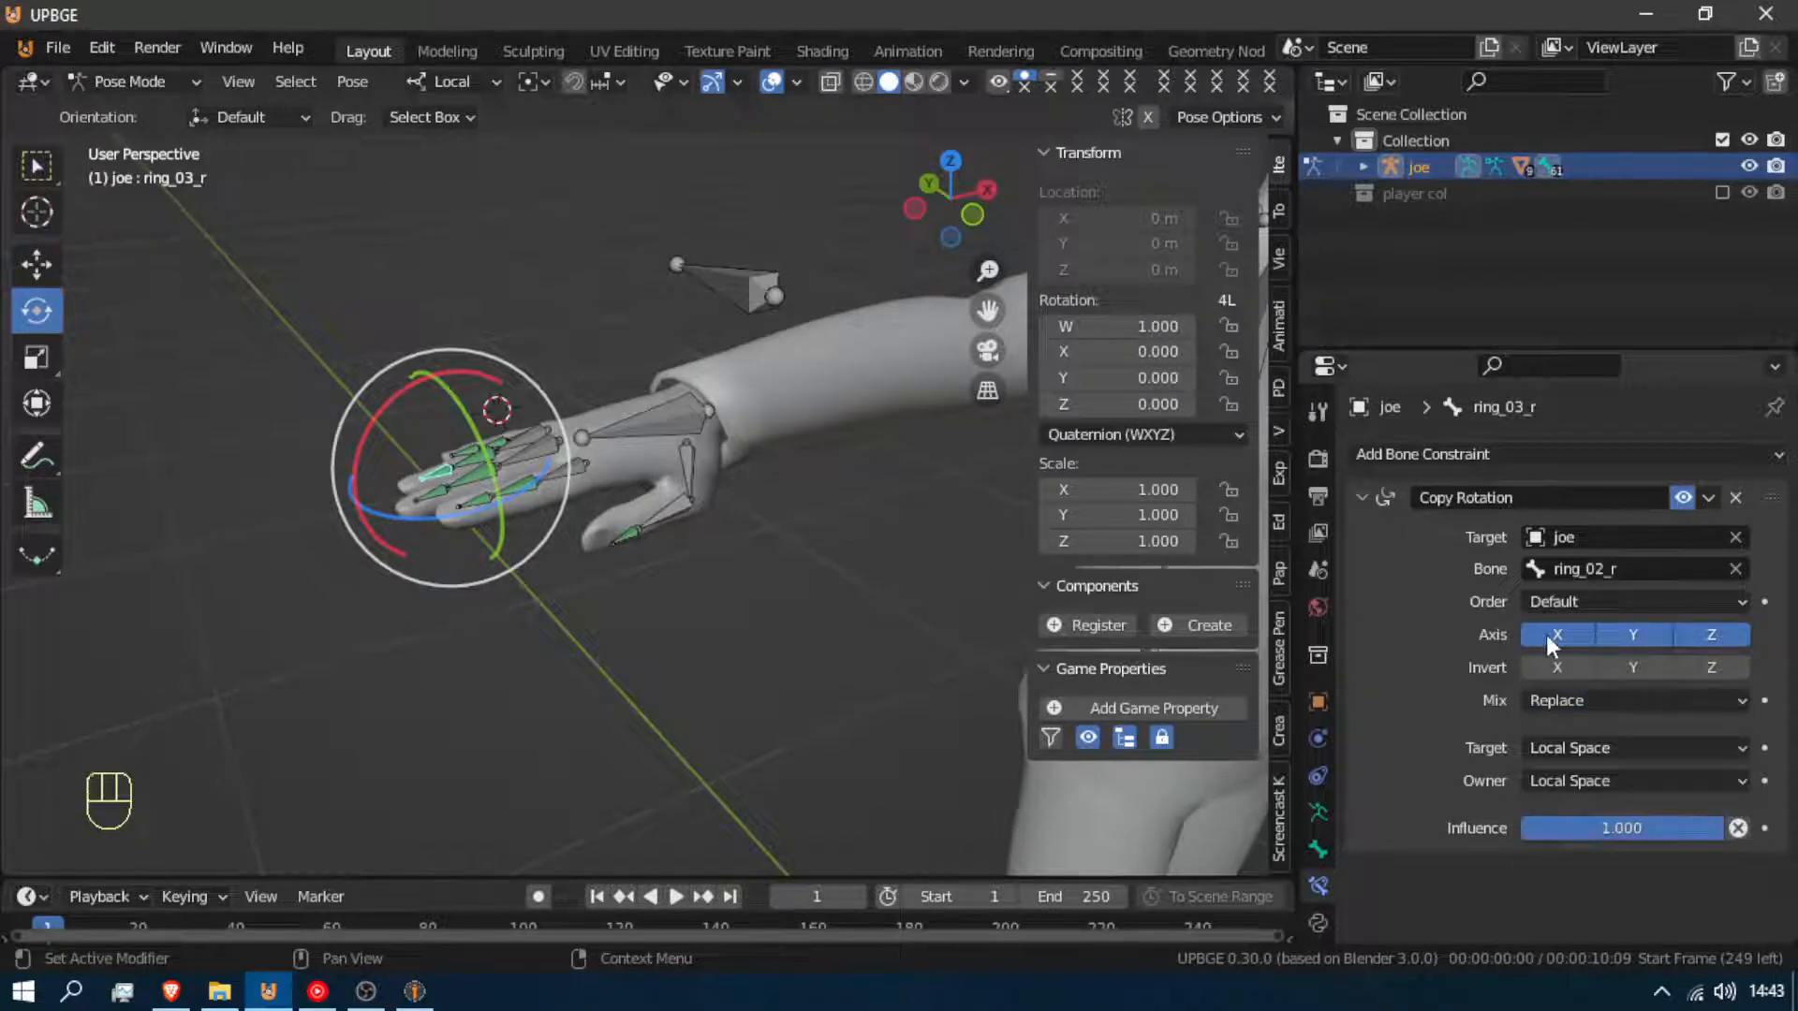
click(1582, 700)
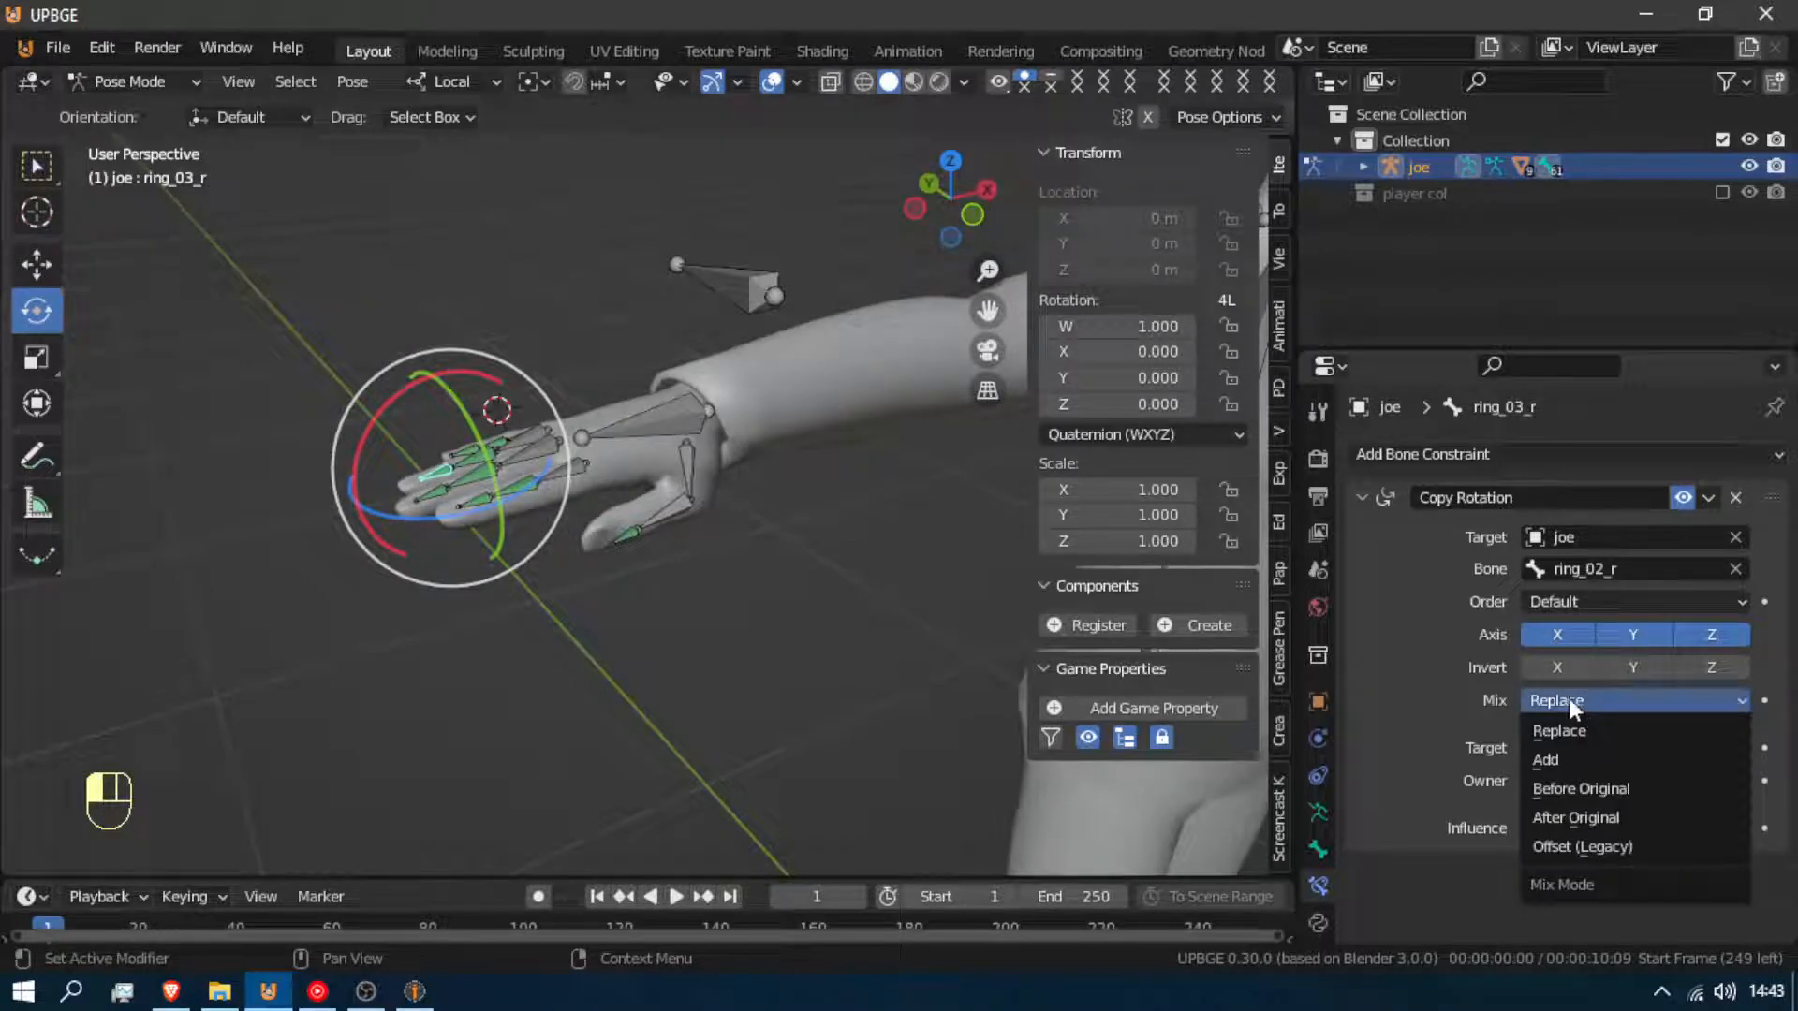
click(1599, 807)
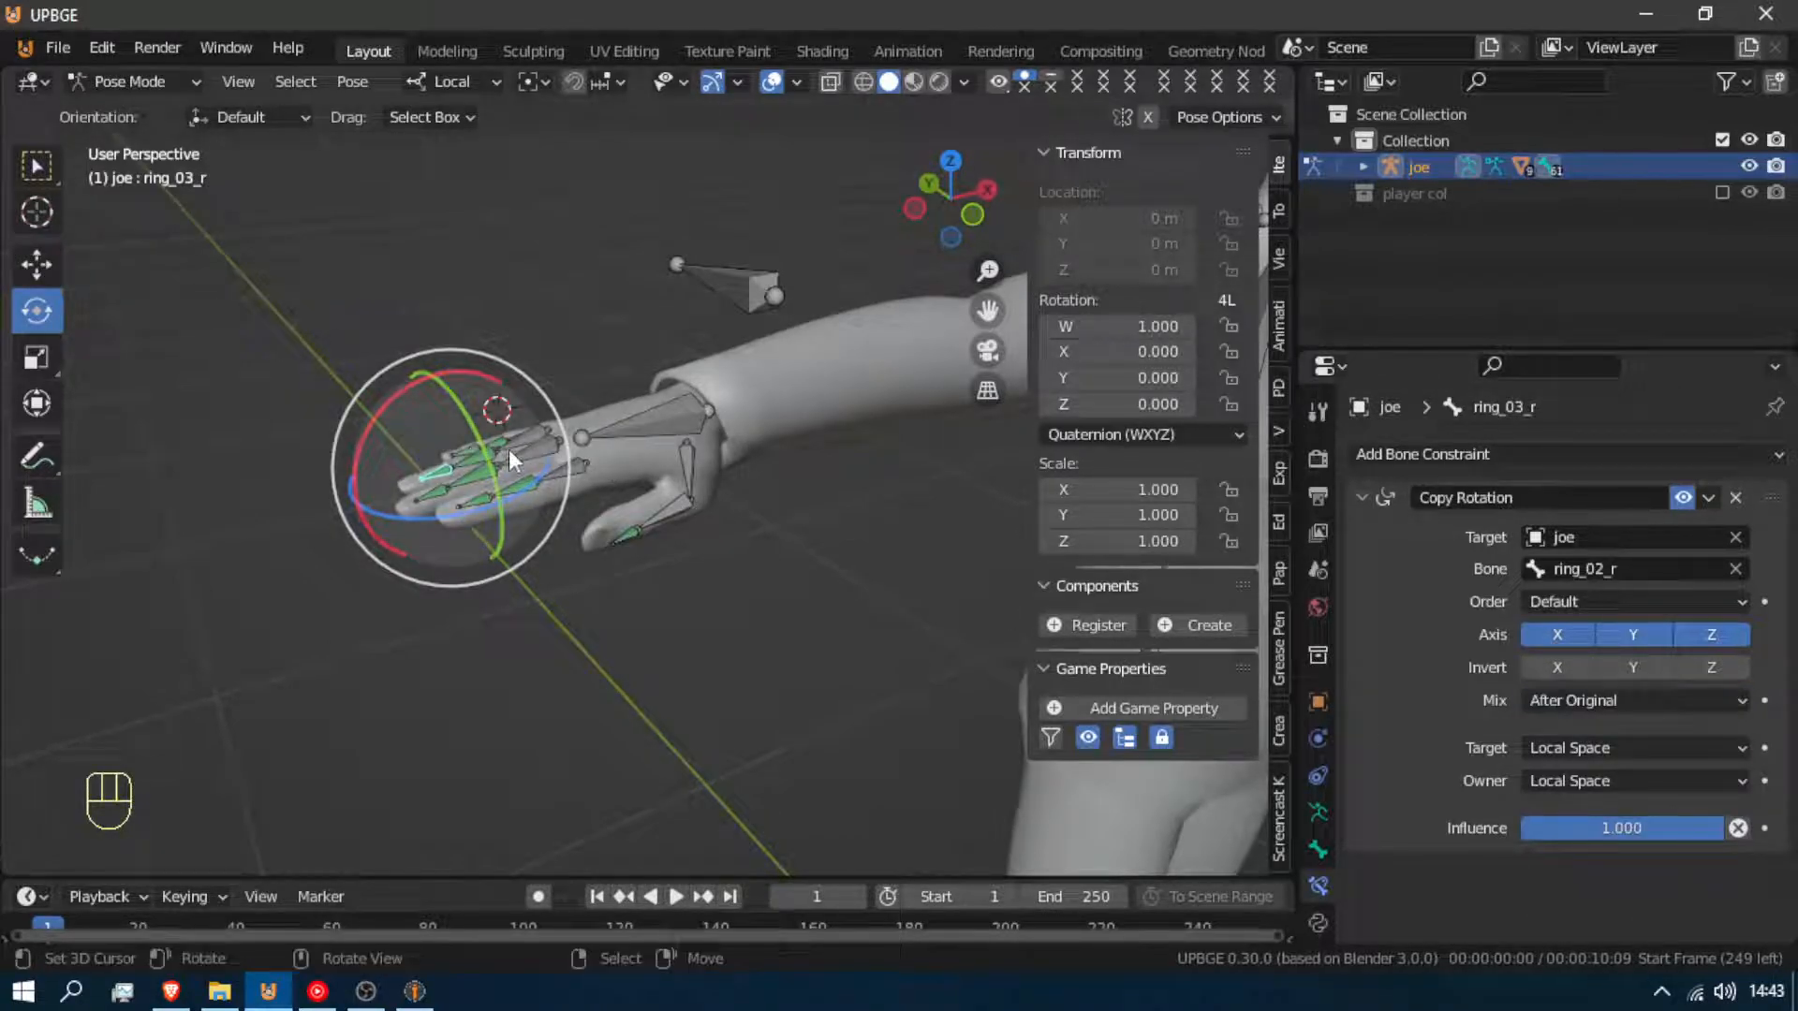
Set the Mix mode of the Copy Rotation constraints on pinky_02_r and pinky_03_r to After Original
key(shift+f)
key(w)
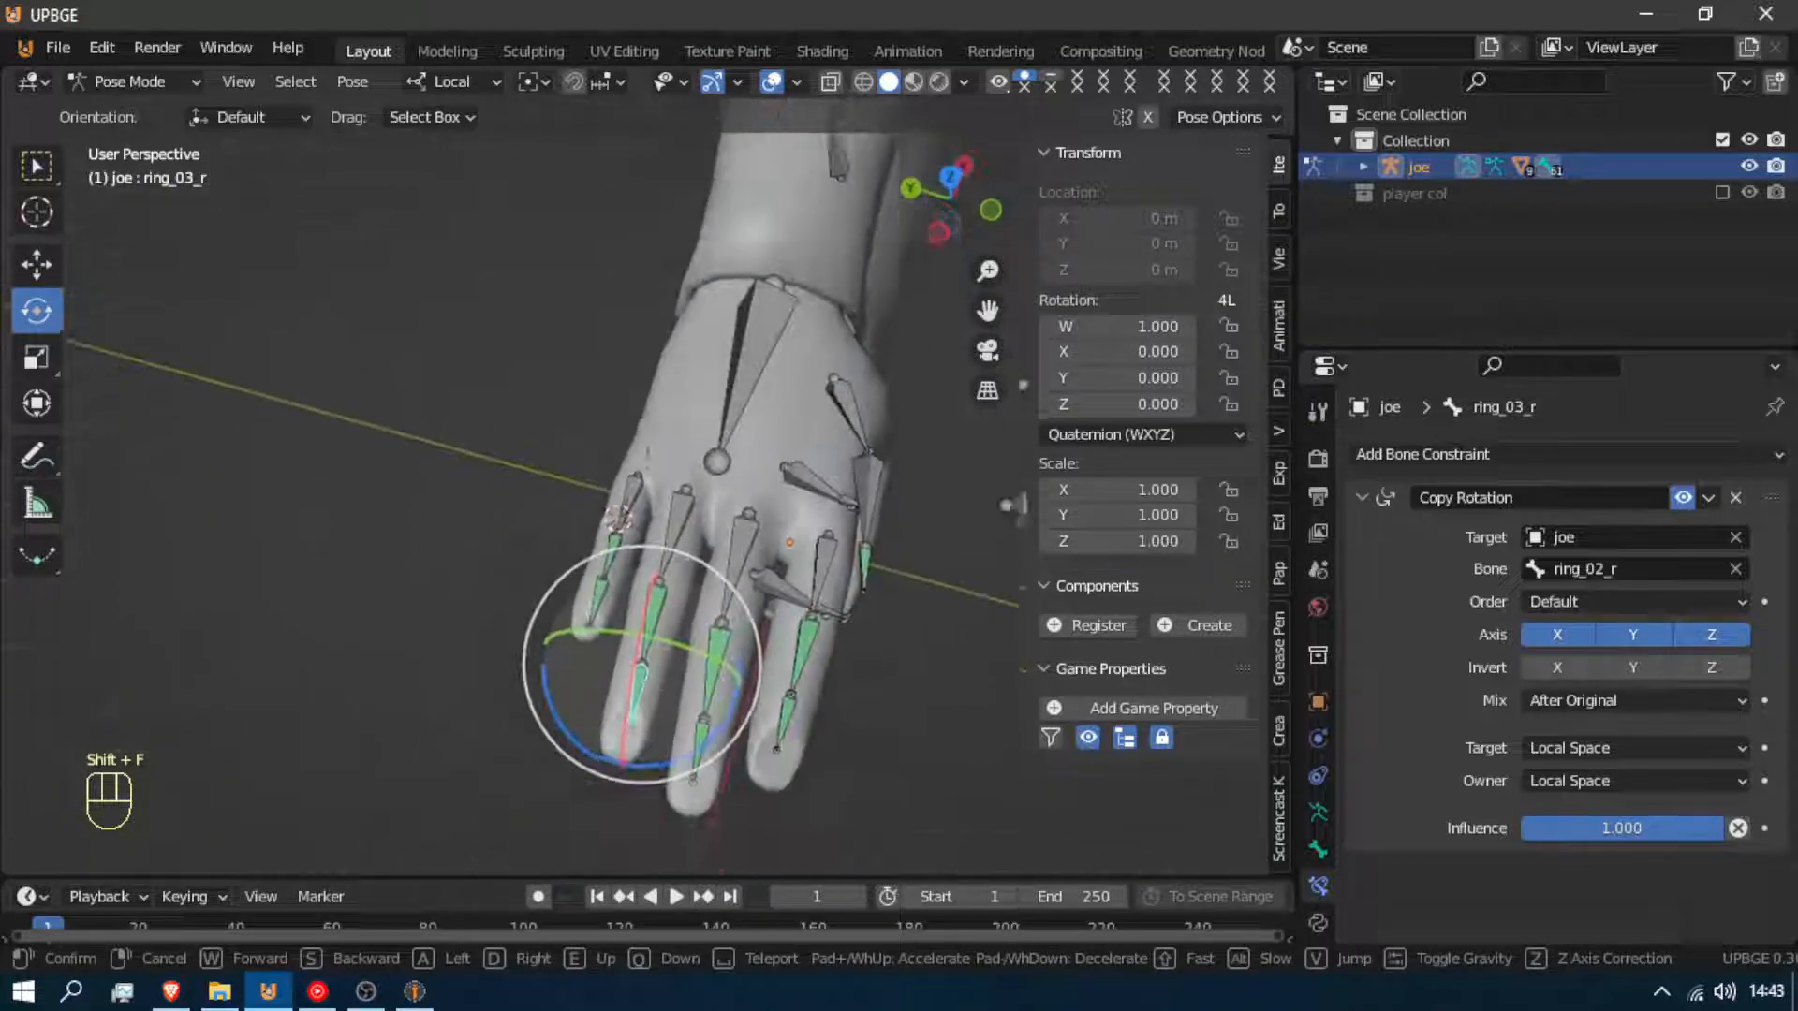
click(646, 486)
right_click(613, 511)
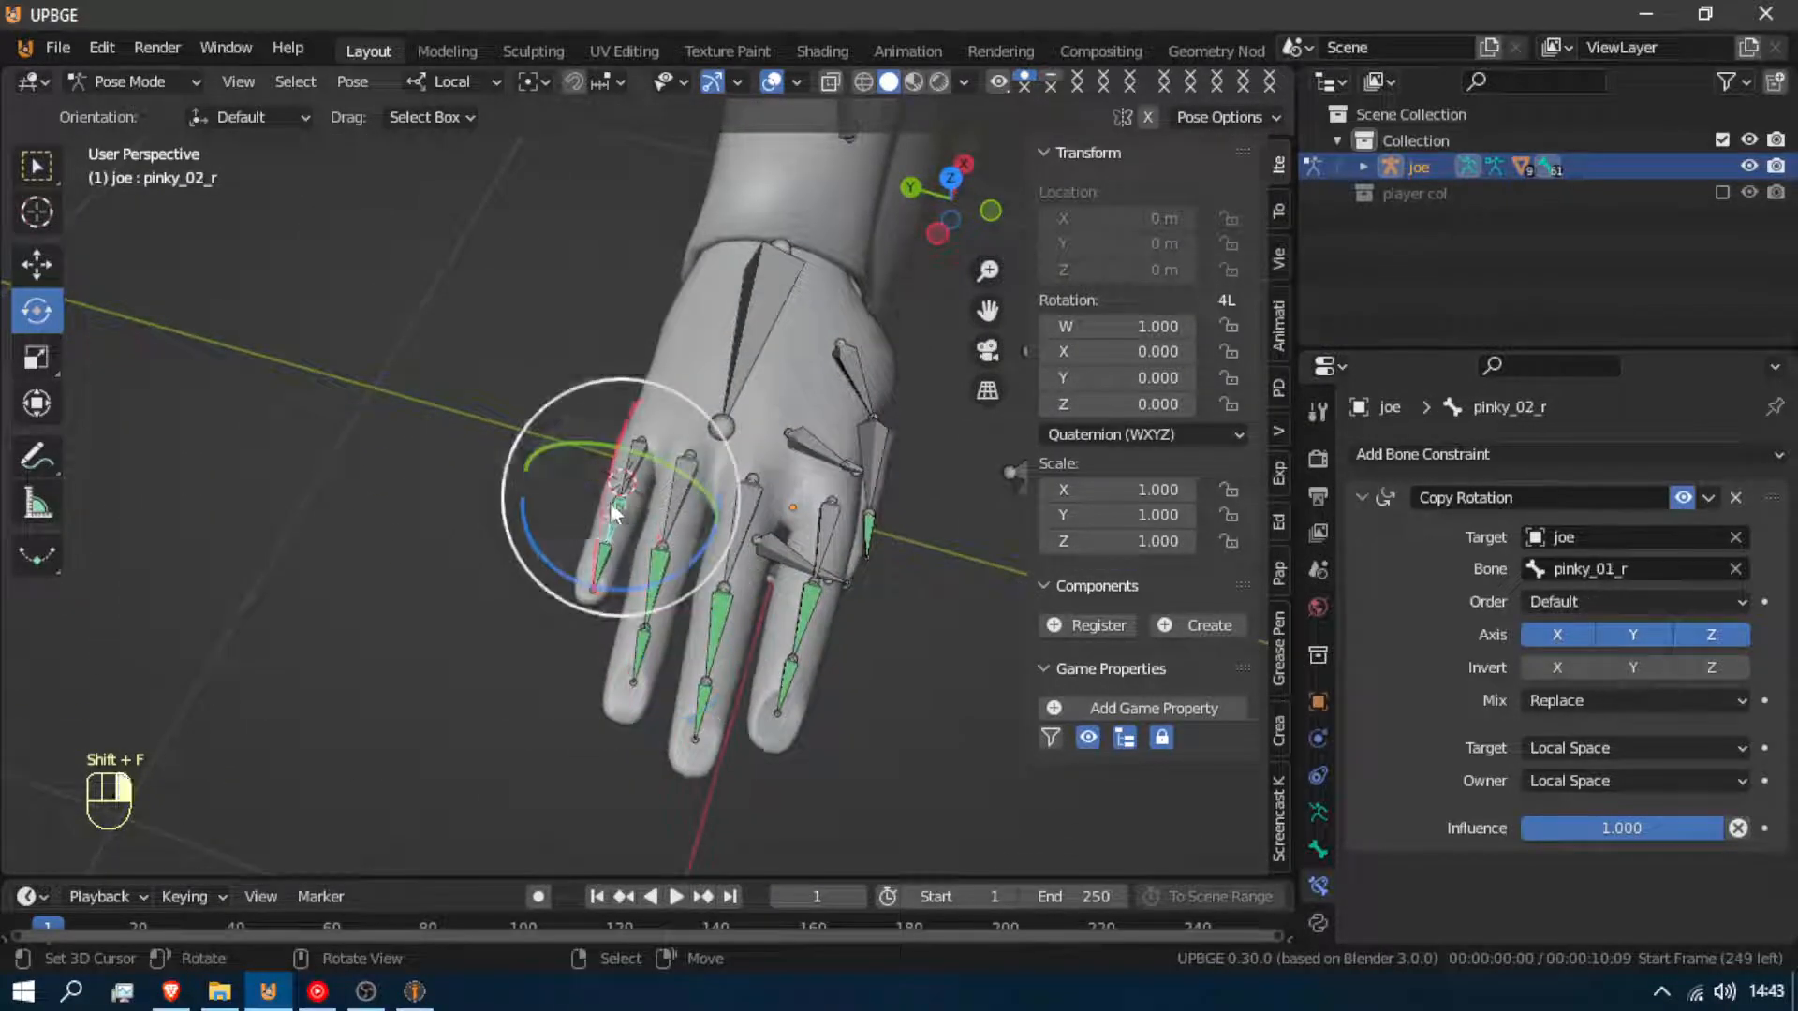
click(1575, 700)
click(1616, 807)
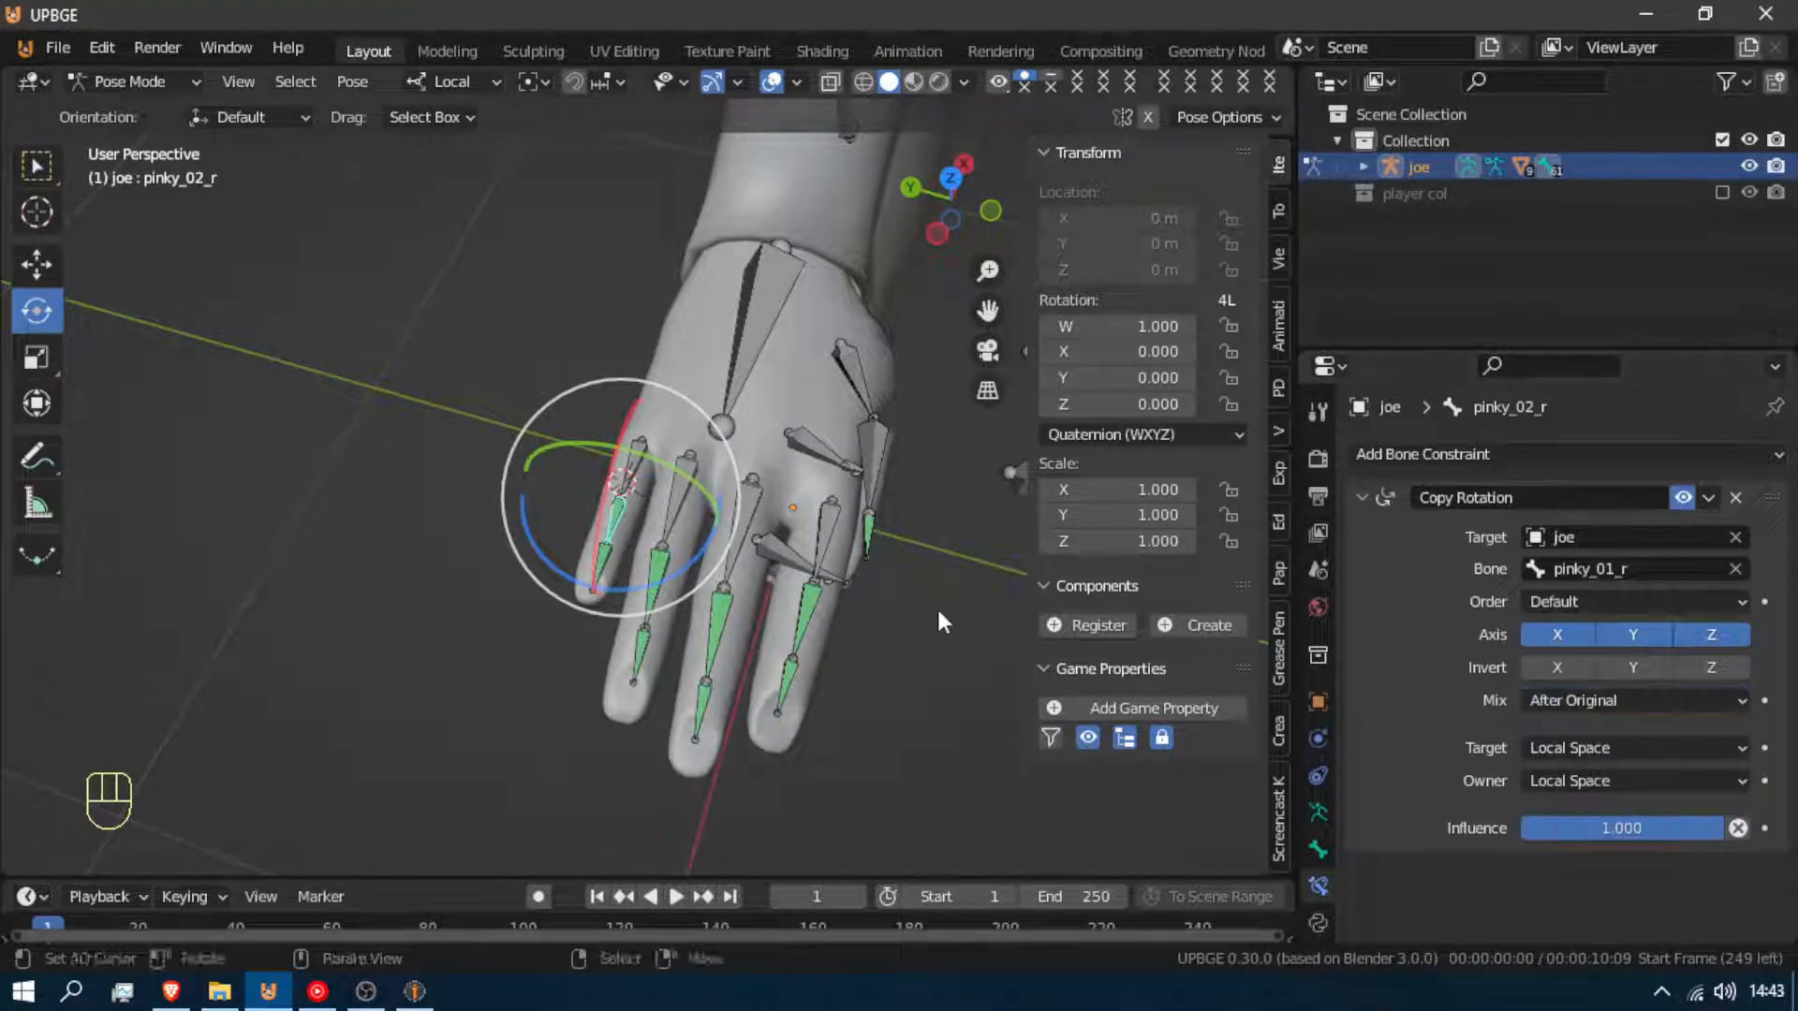
click(598, 566)
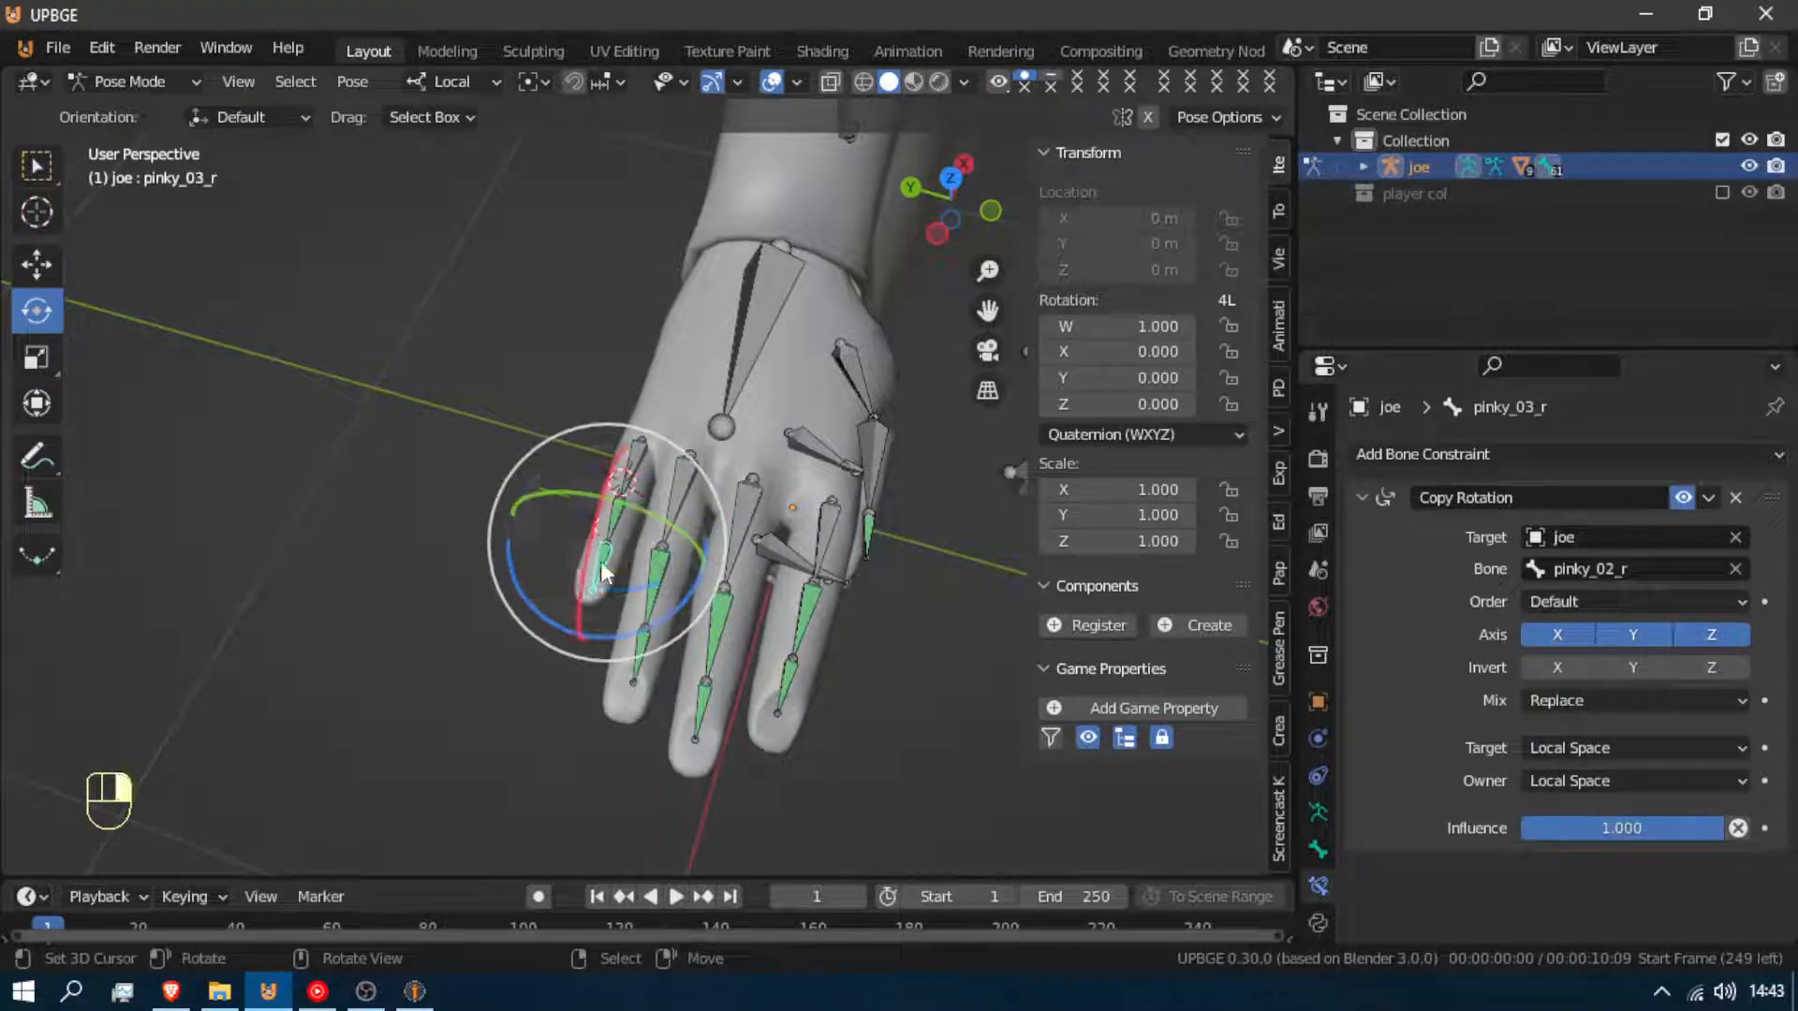
click(1620, 700)
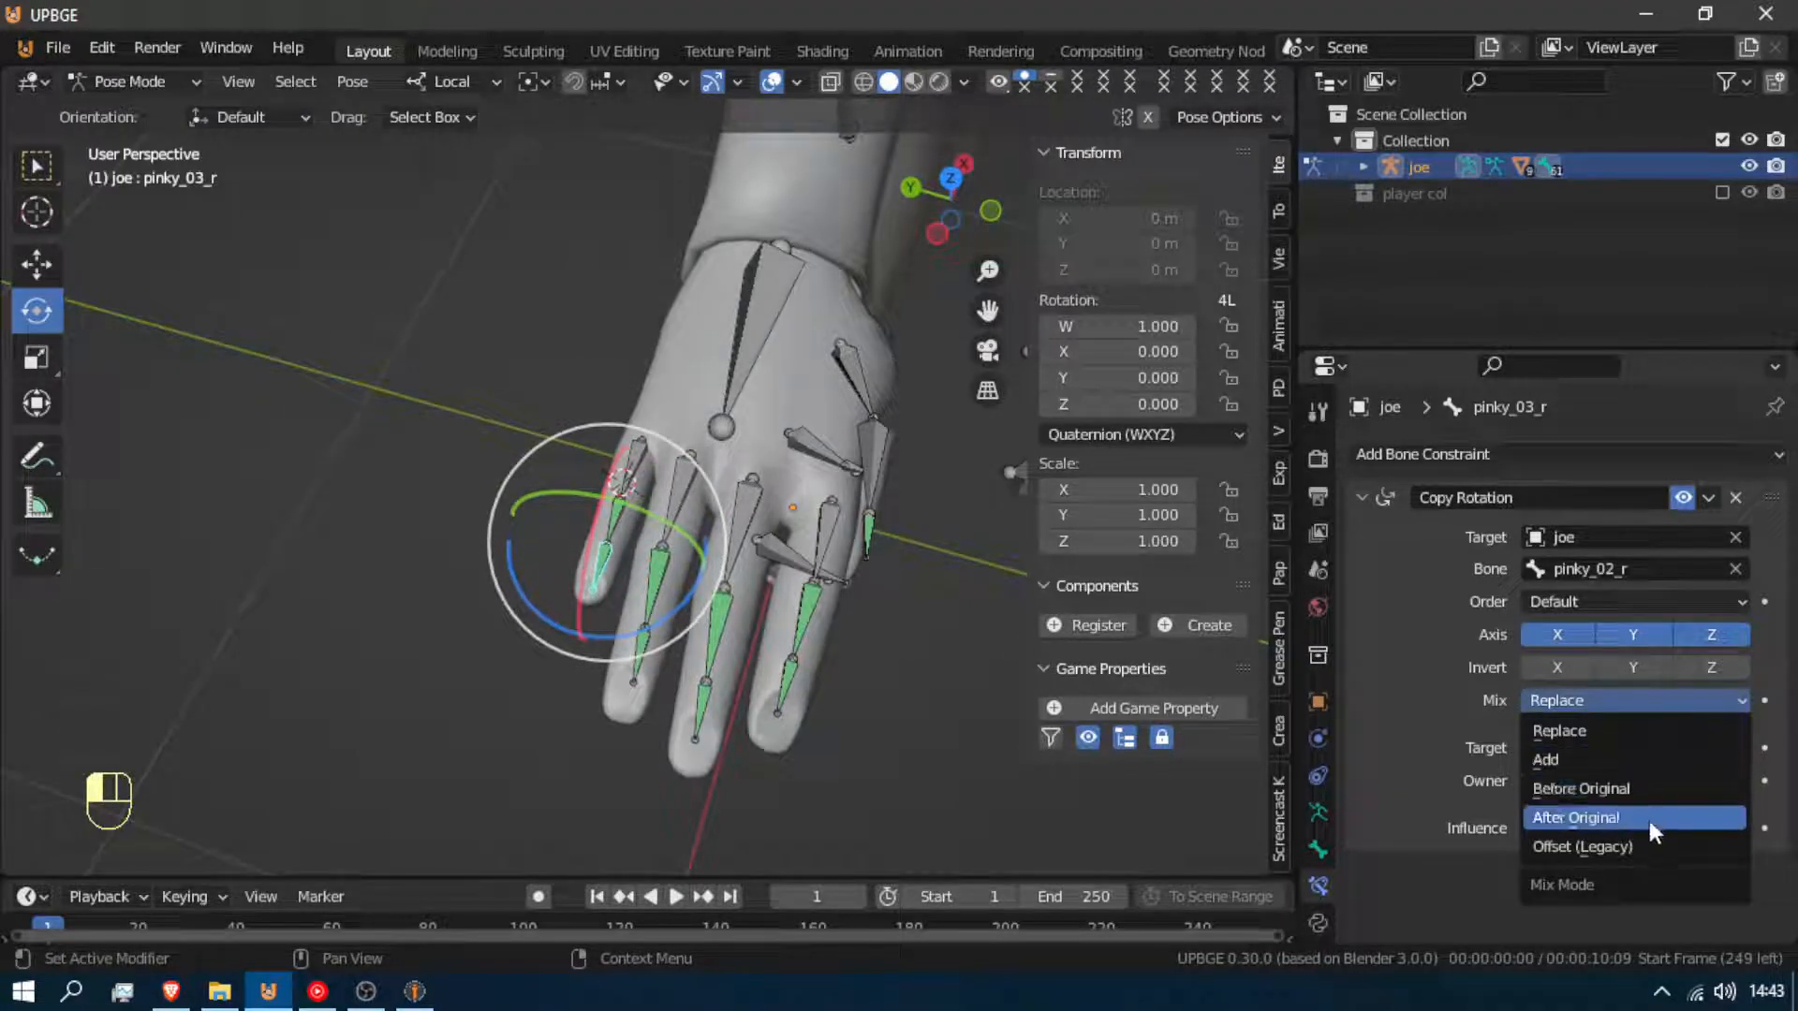
click(1648, 820)
Try rotating thumb_03_r, then set the Mix mode of its Copy Rotation constraint to After Original
key(shift+f)
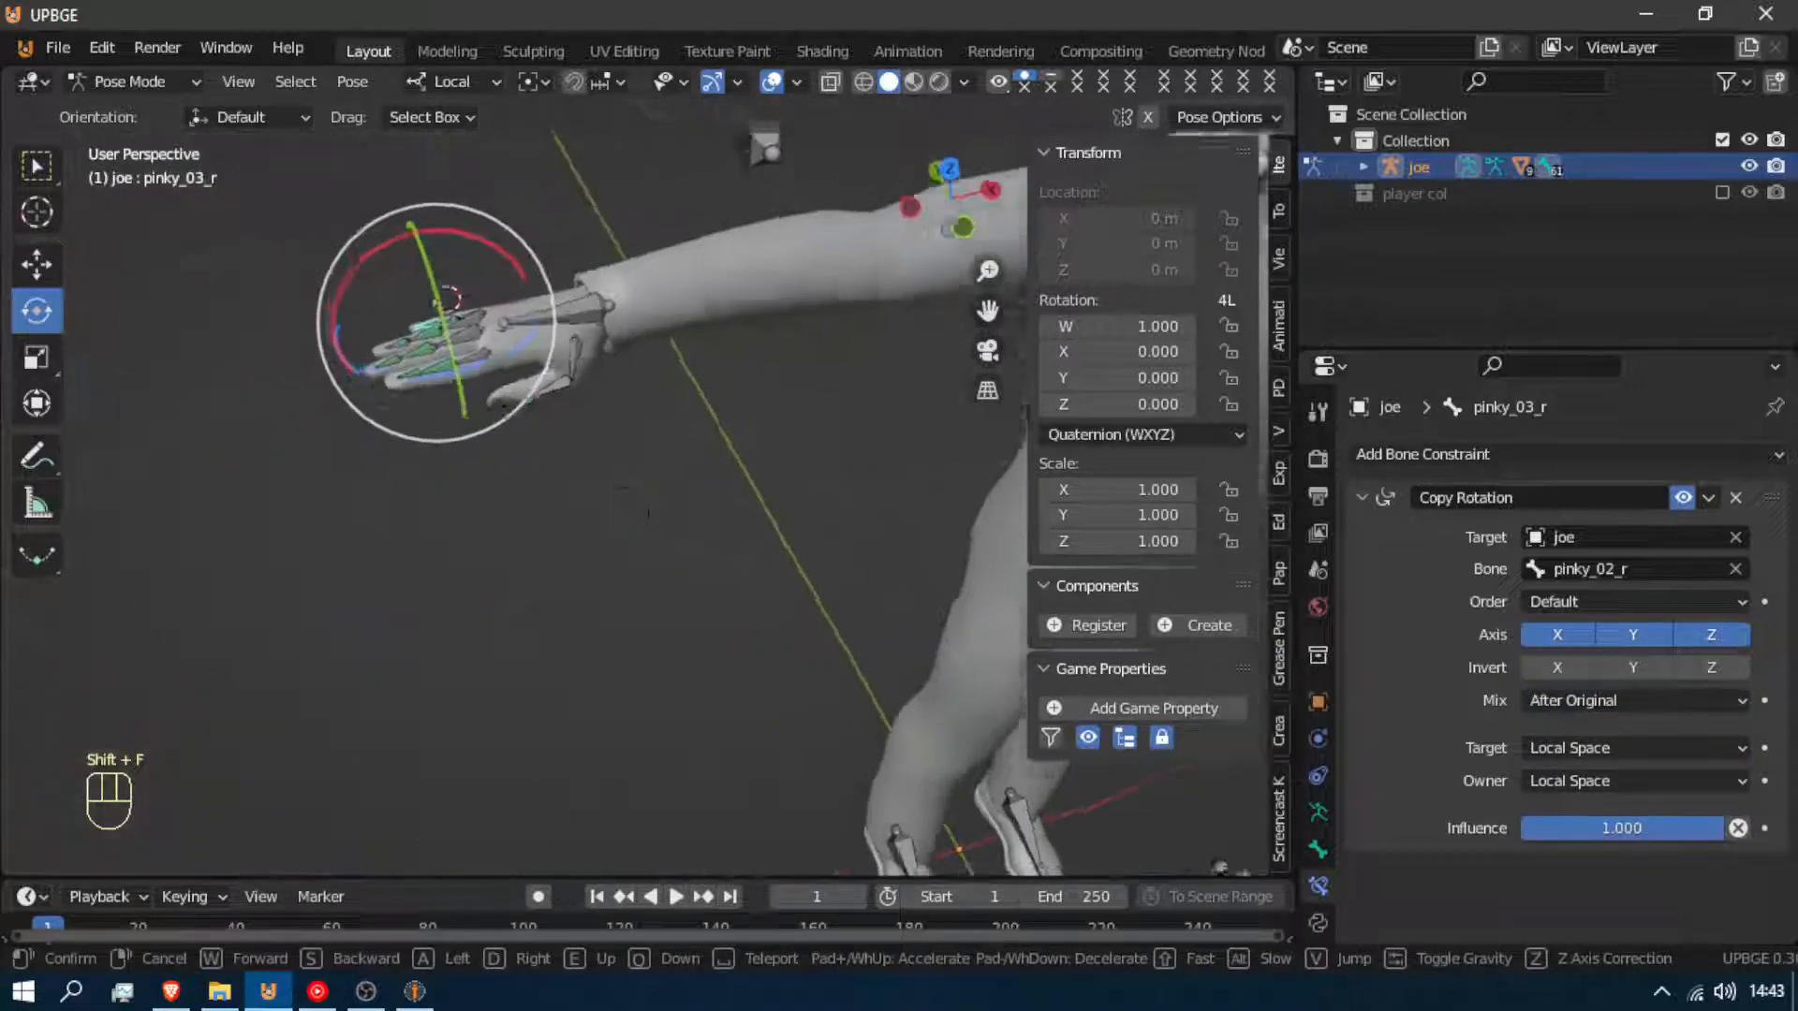
click(667, 477)
click(719, 479)
key(r)
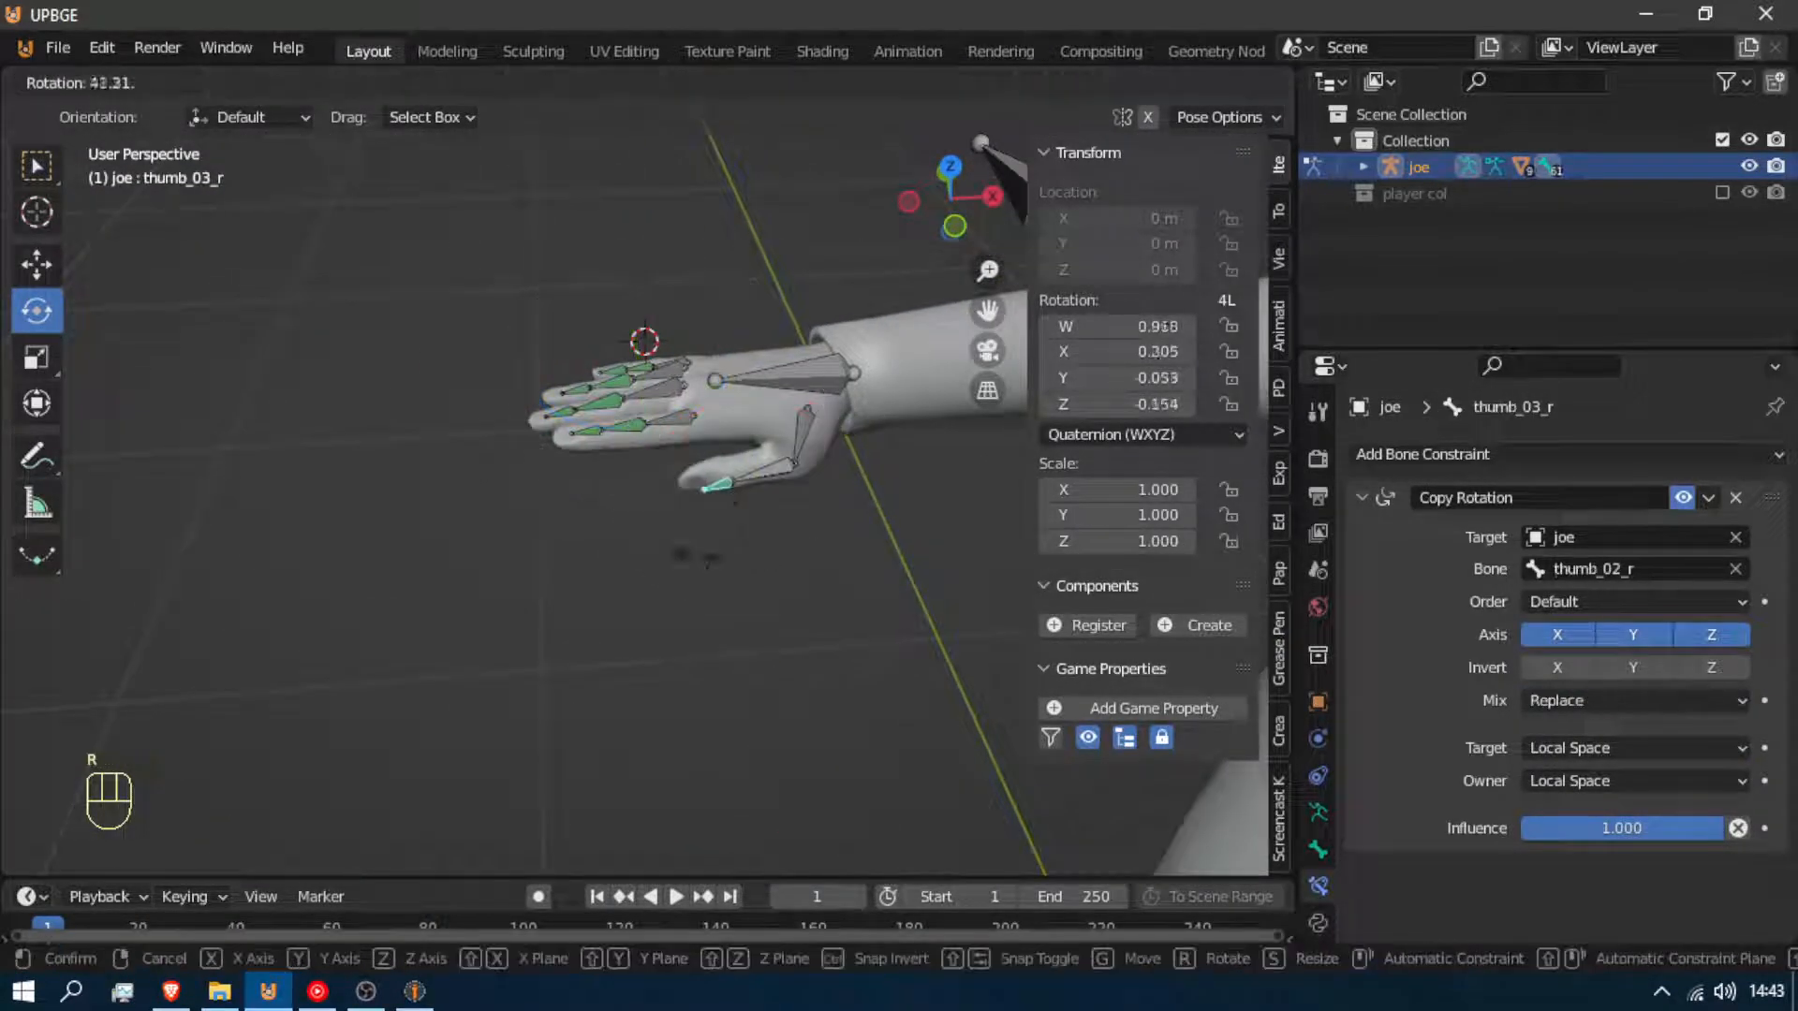
right_click(783, 283)
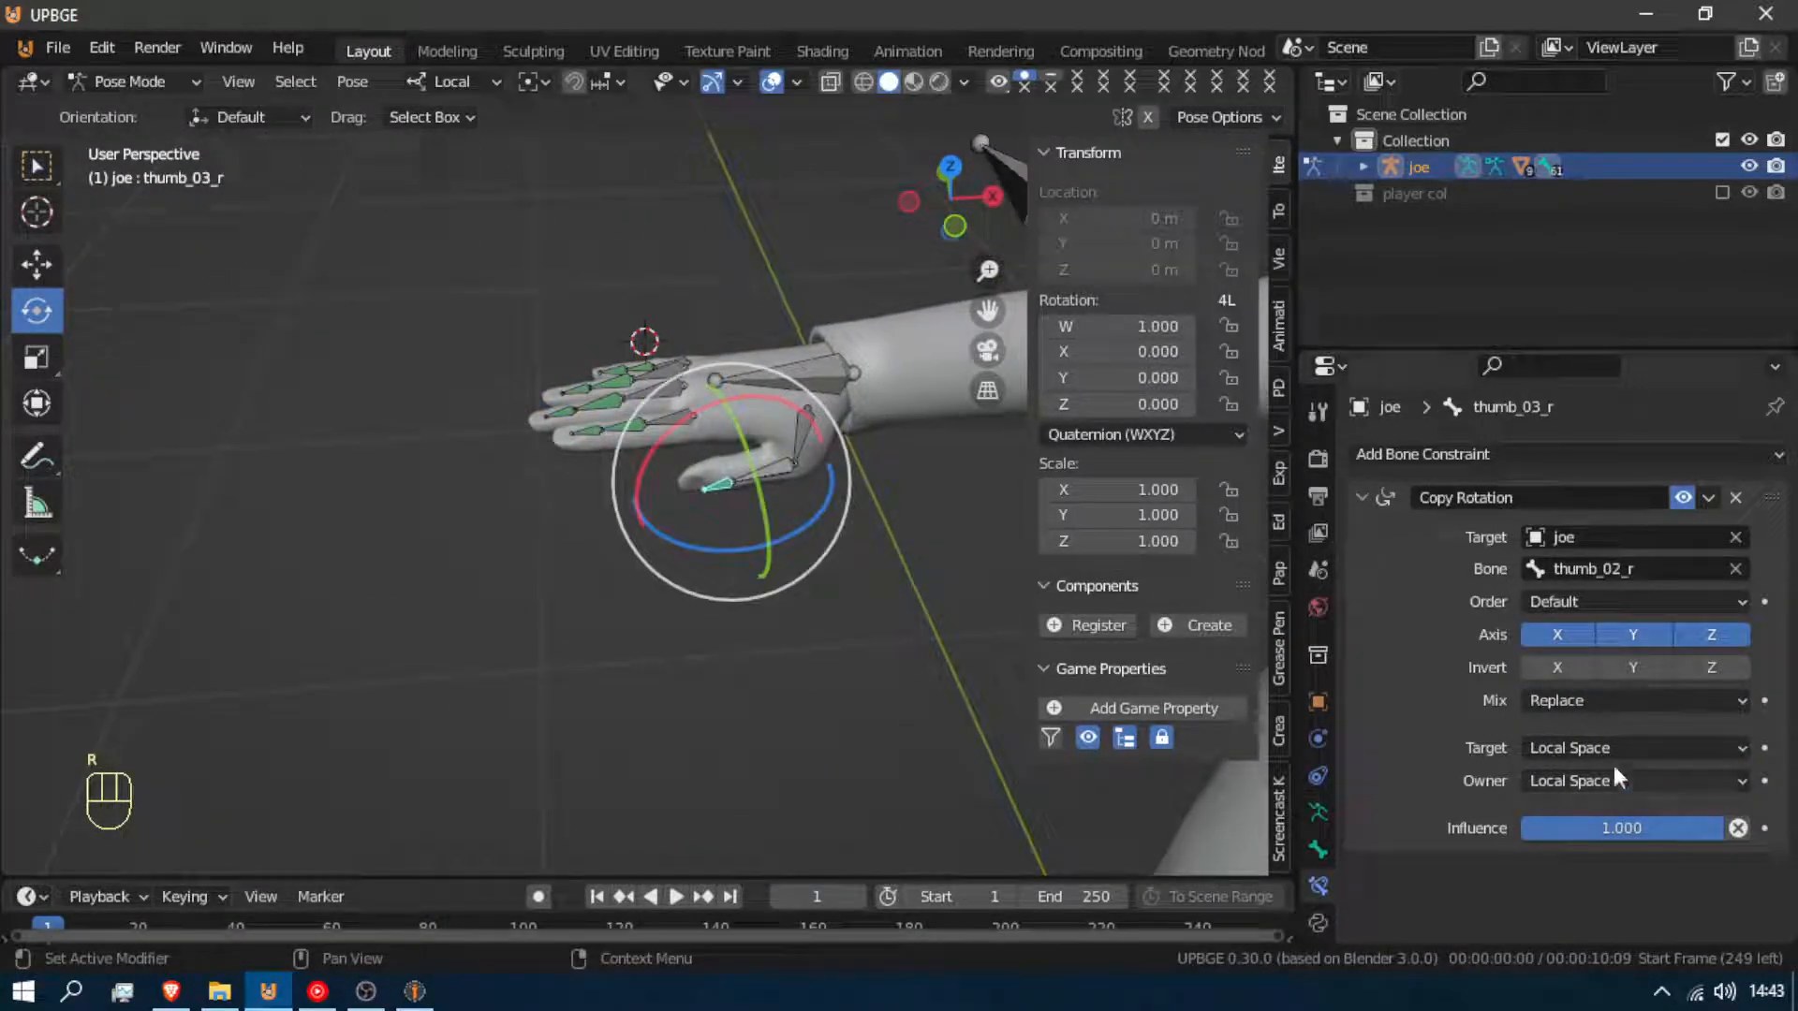
click(1601, 704)
click(1622, 814)
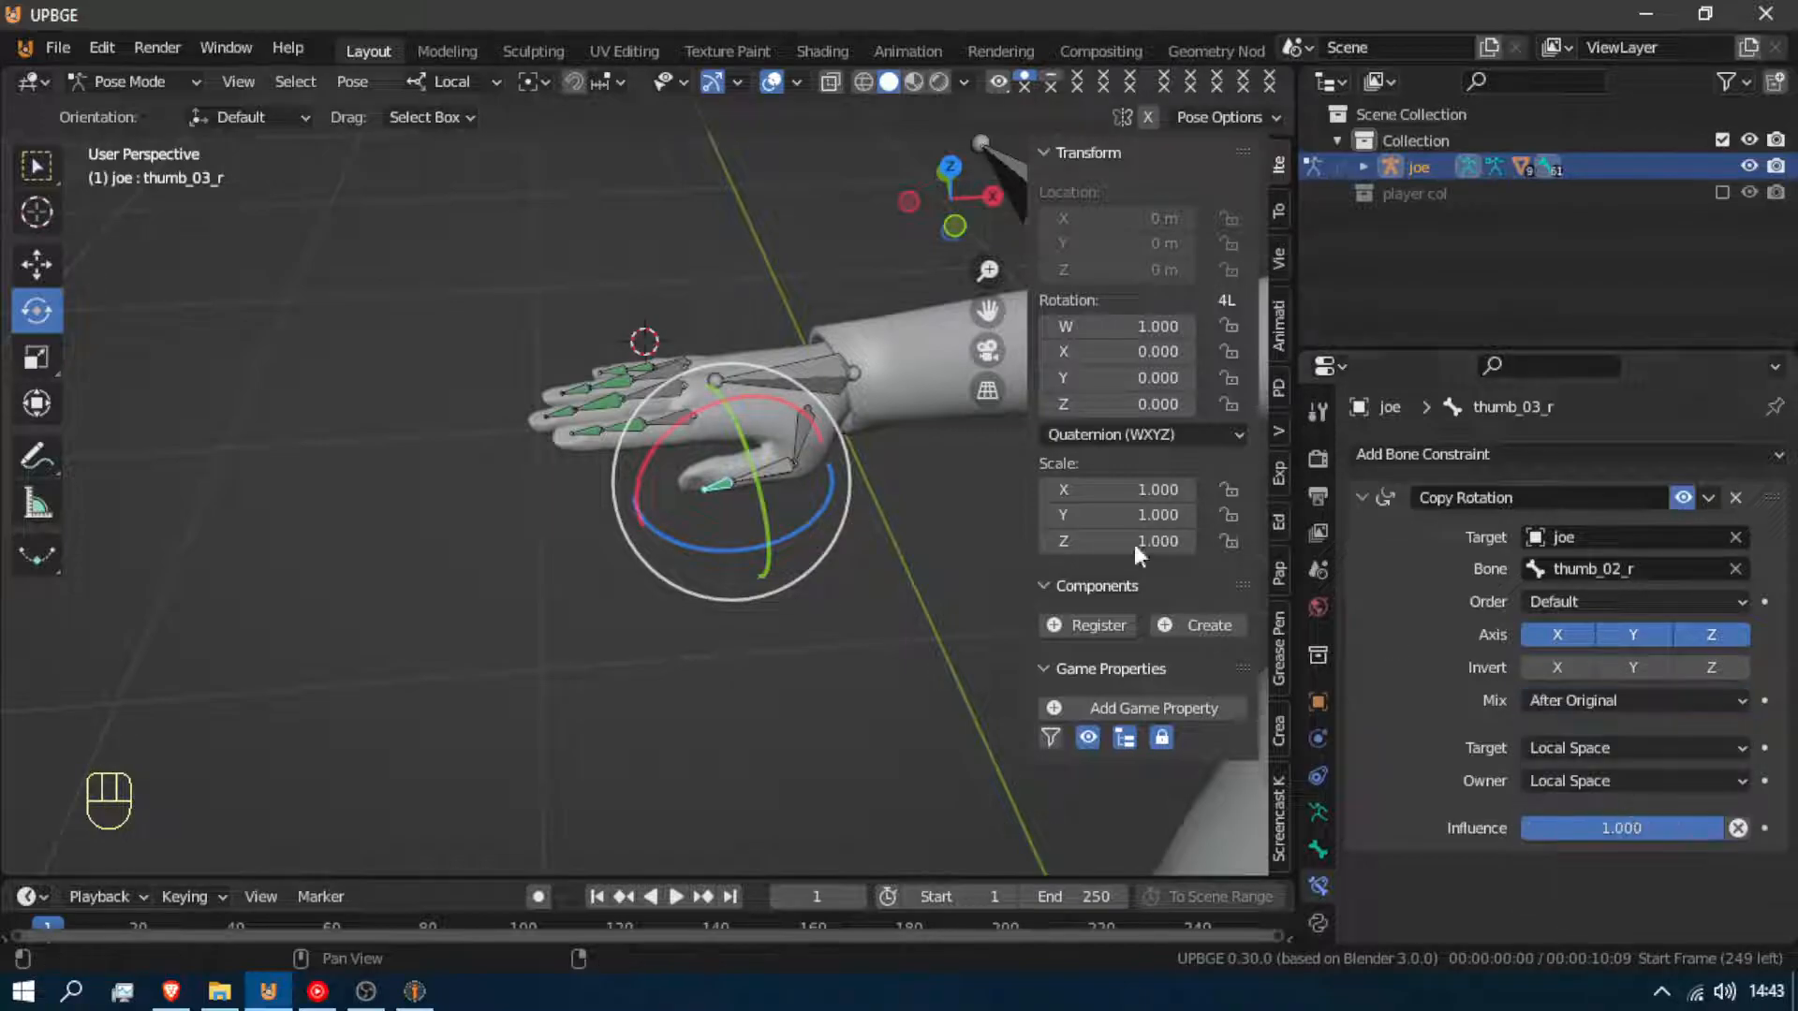
Test the right thumb with cancelled rotations of thumb_03_r and thumb_02_r, including one about thumb_02_r's local X axis
key(r)
right_click(858, 547)
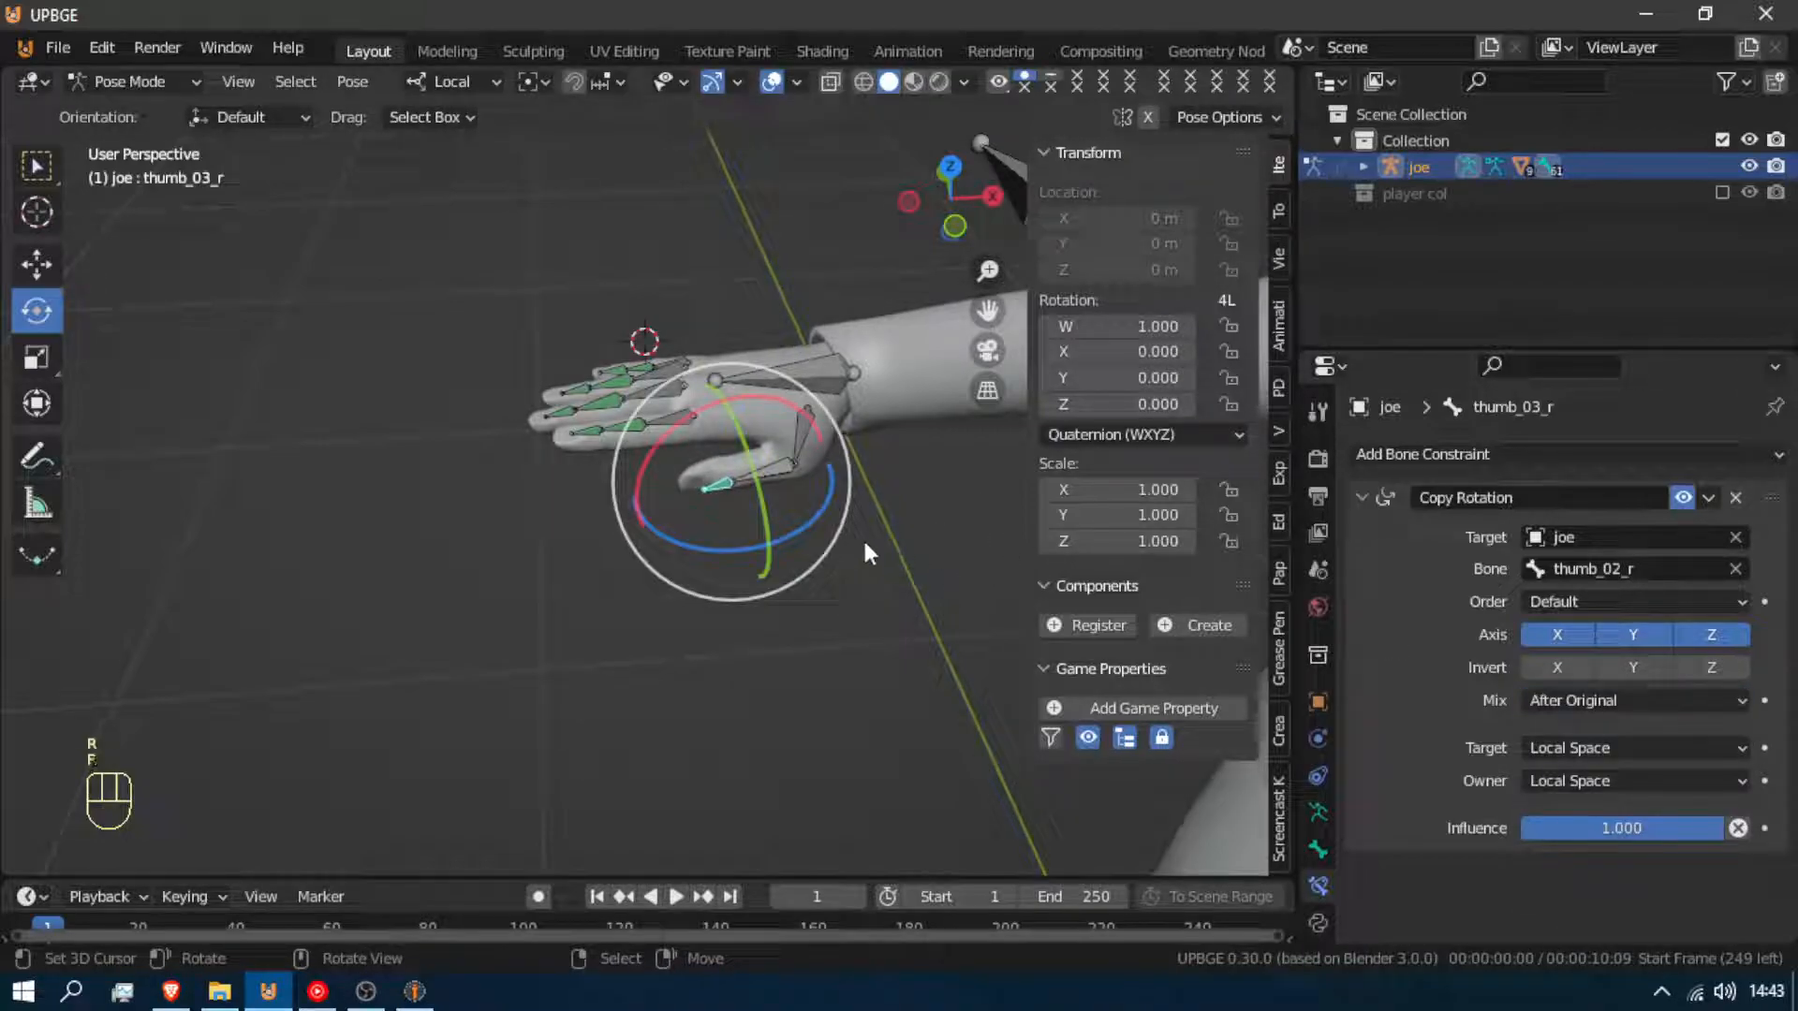
click(773, 464)
key(r)
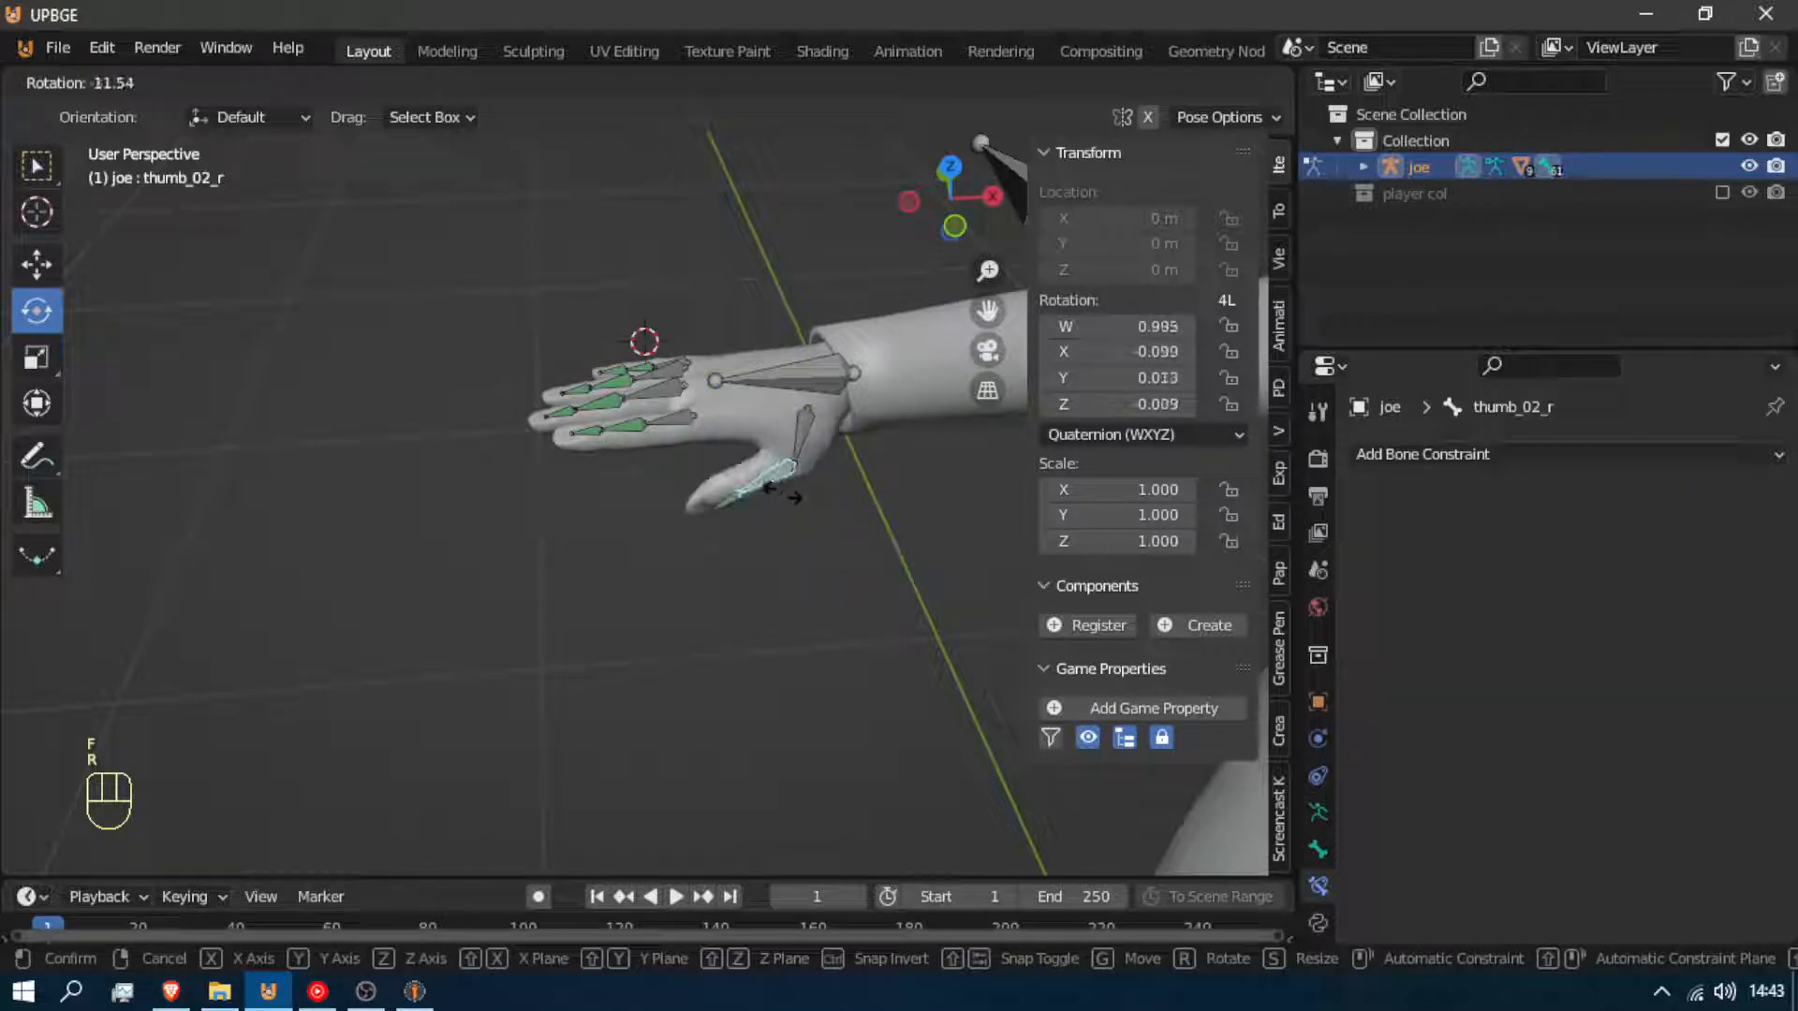
right_click(790, 474)
key(r)
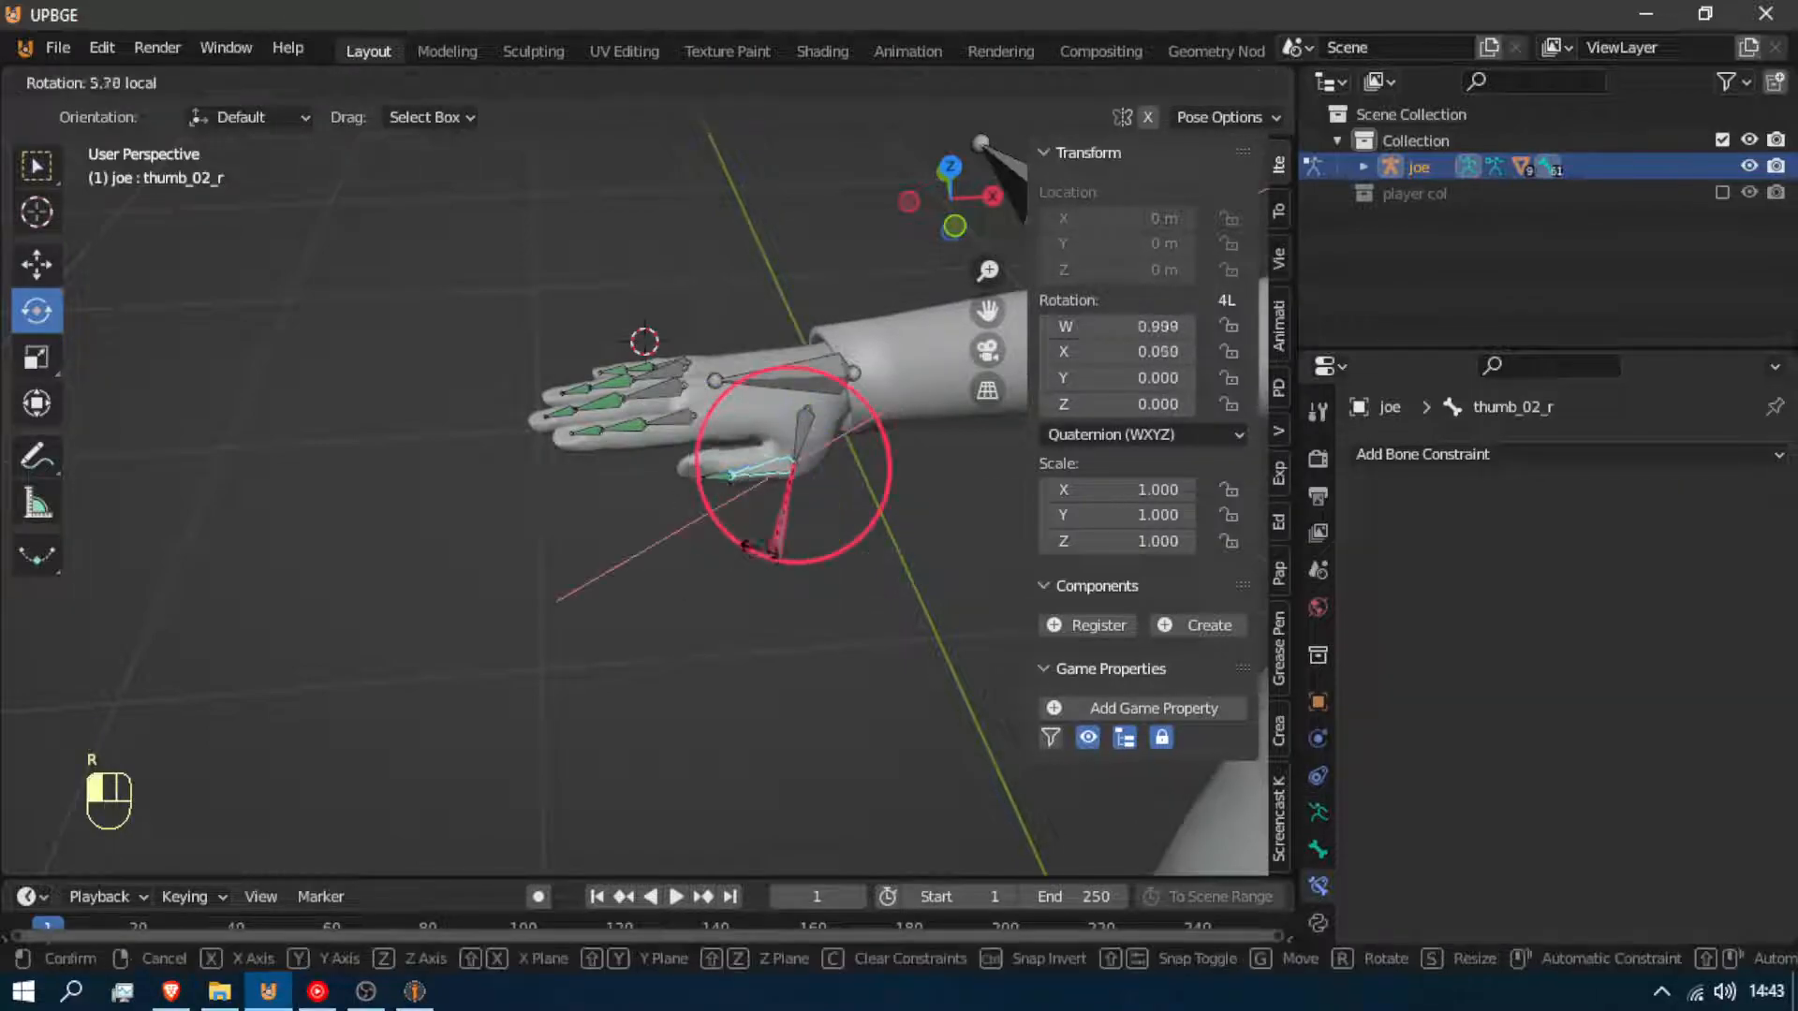
right_click(829, 493)
Set the roll of thumb_02_r to 194° in Edit Mode, then test it in Pose Mode with a cancelled rotation
key(shift+f)
key(w)
click(653, 499)
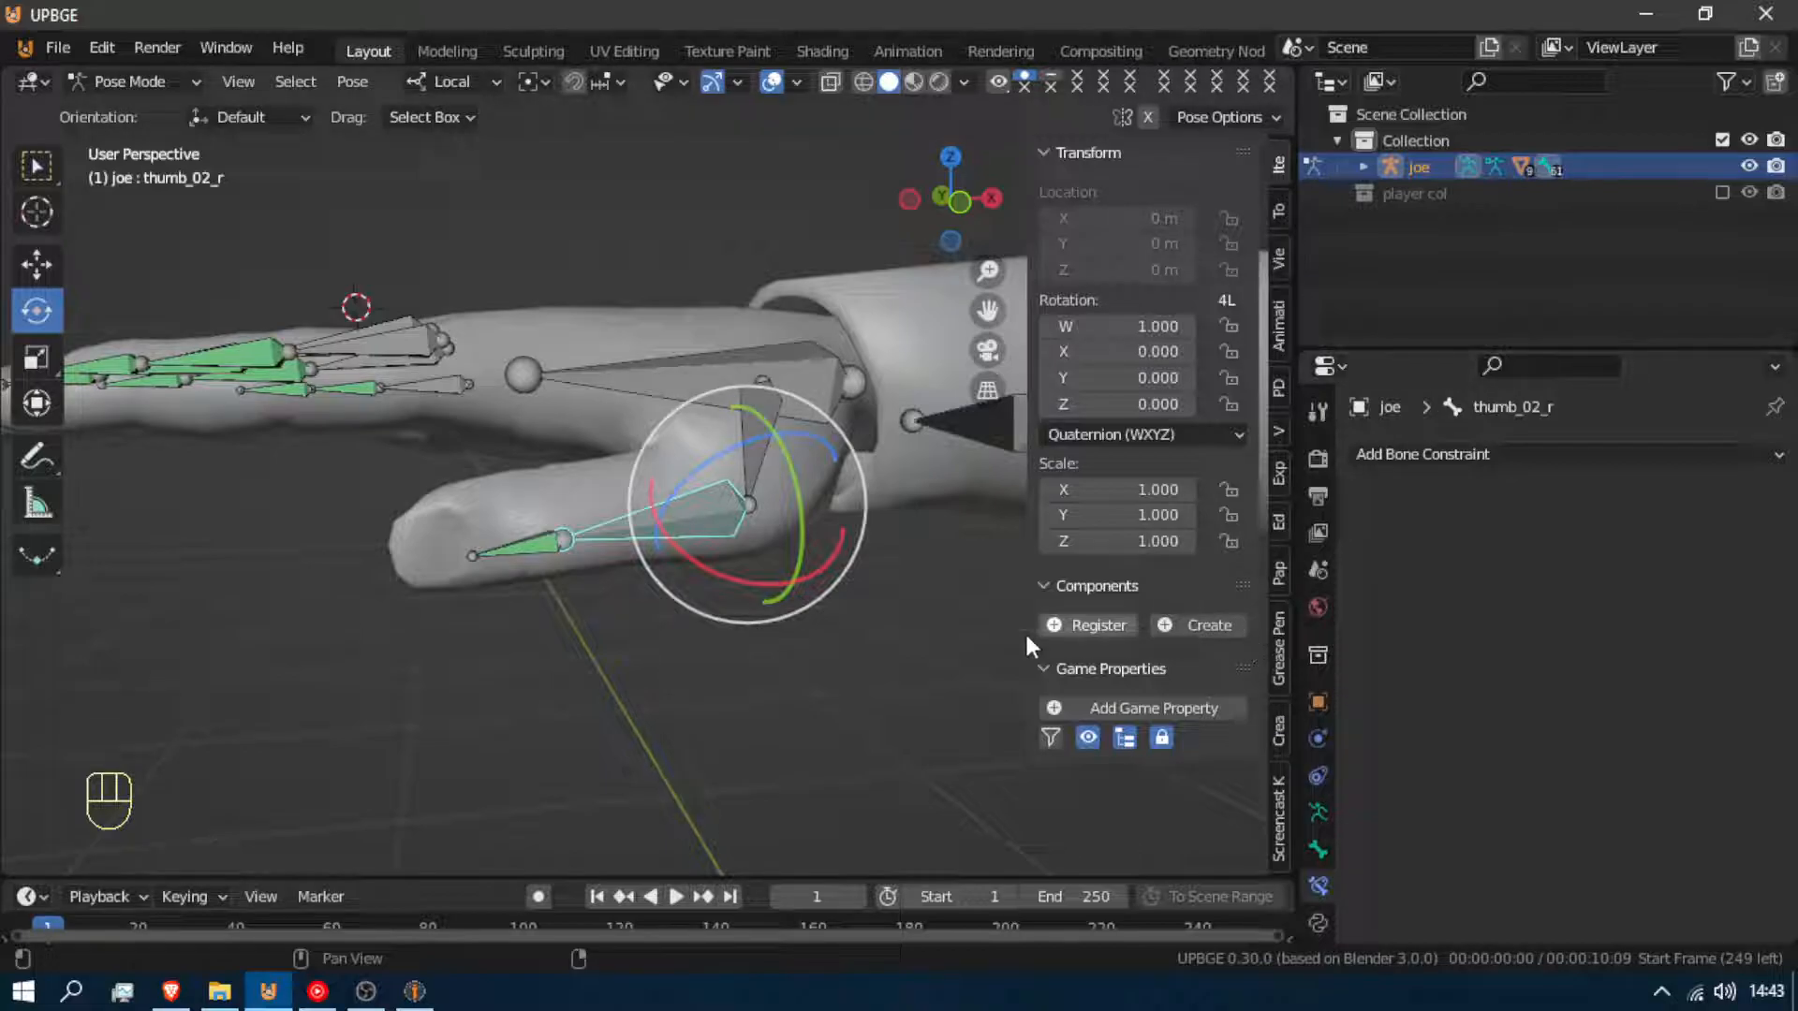
key(Tab)
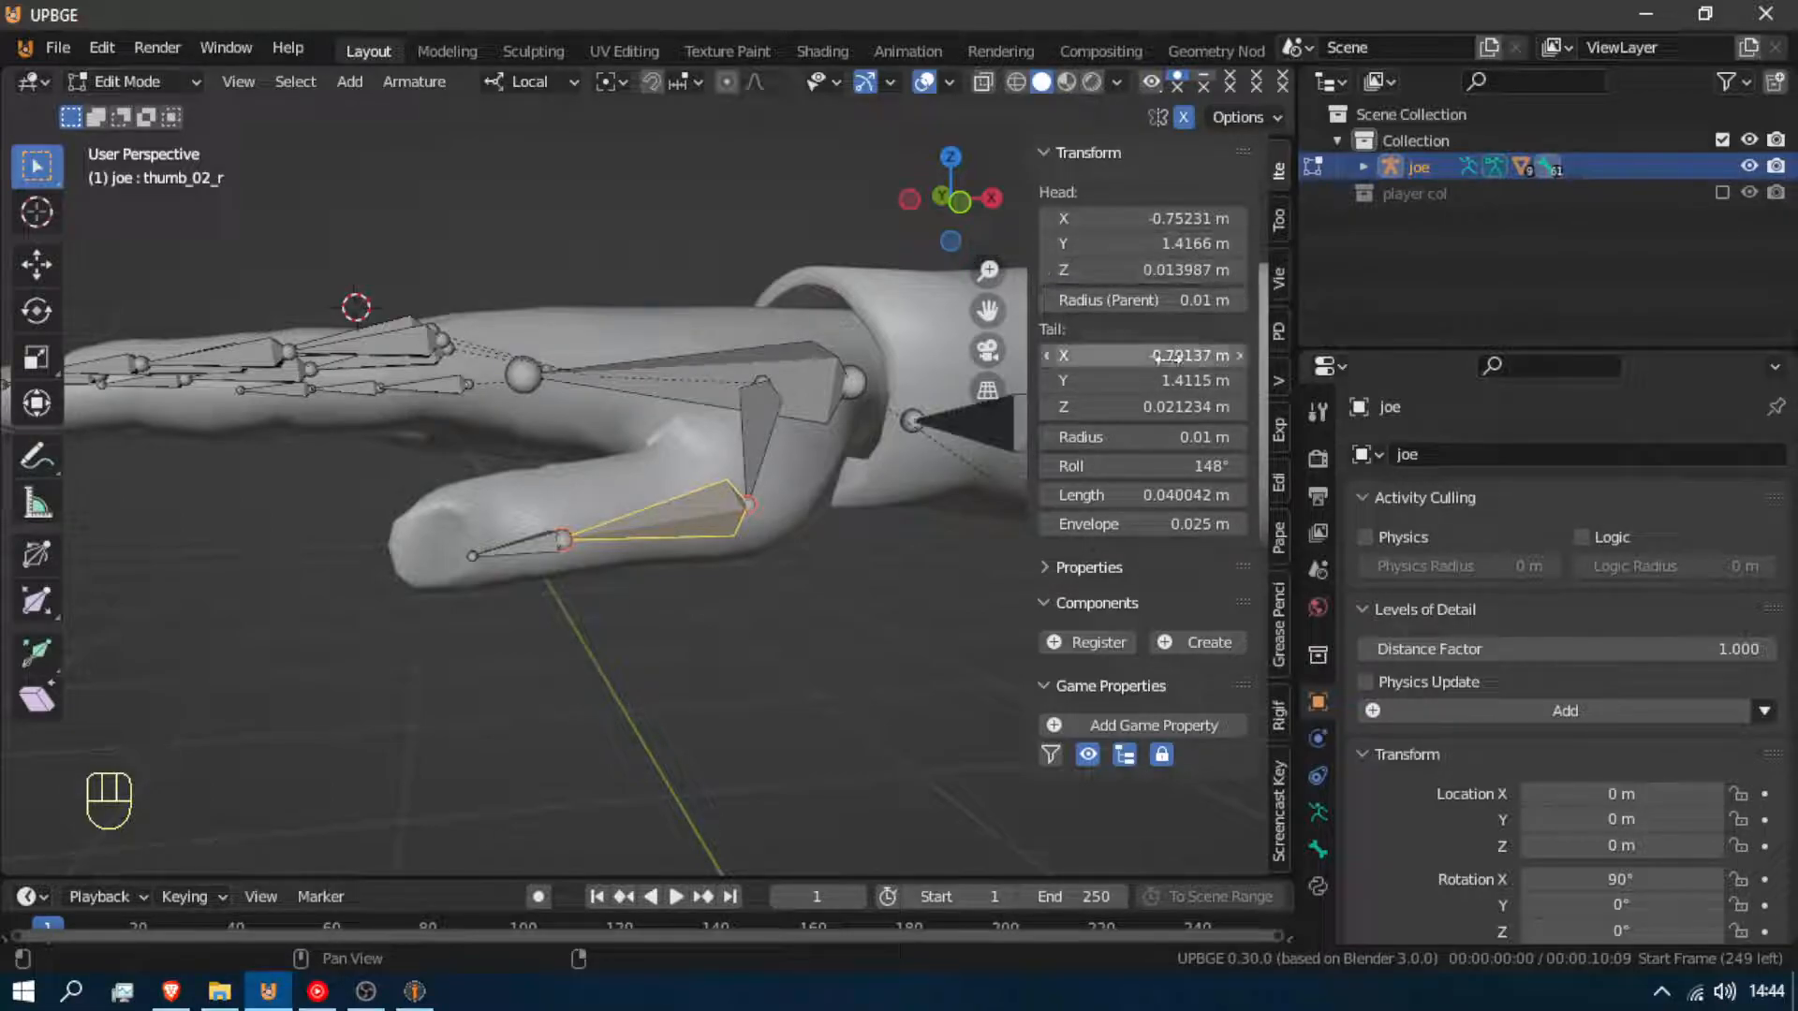
click(1123, 458)
drag(1123, 465, 1161, 465)
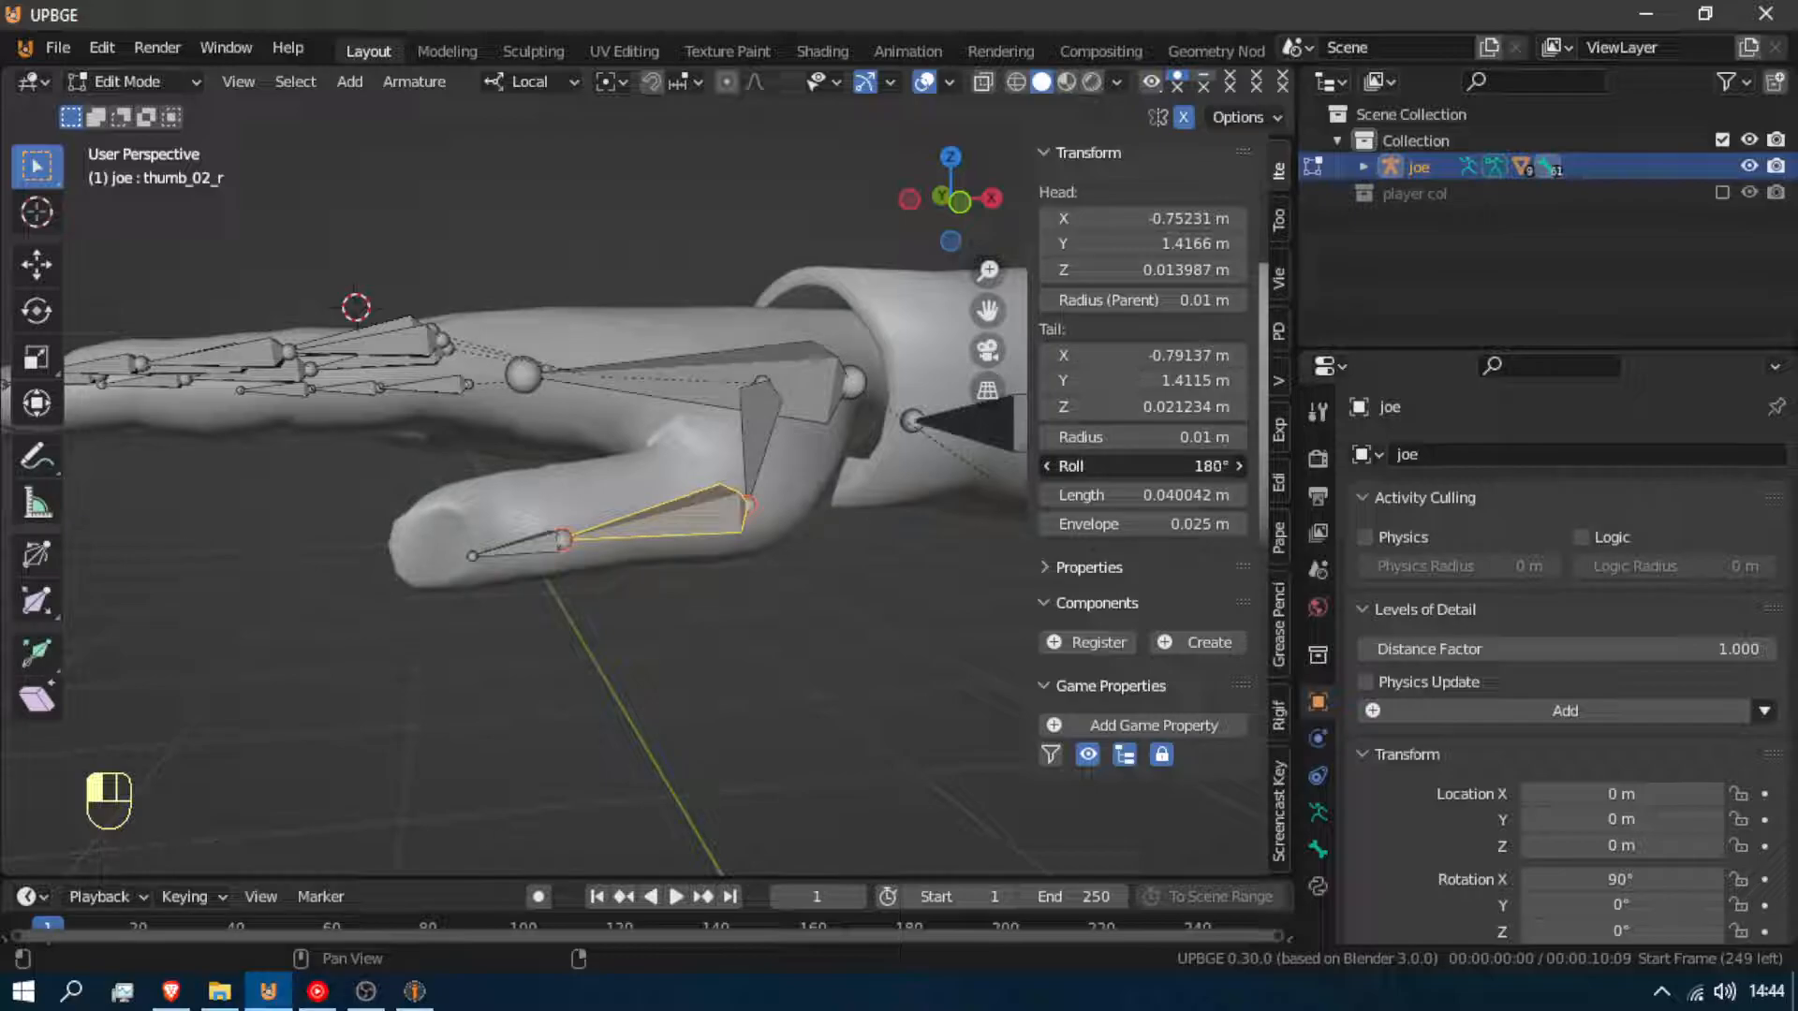
drag(1160, 465, 1181, 466)
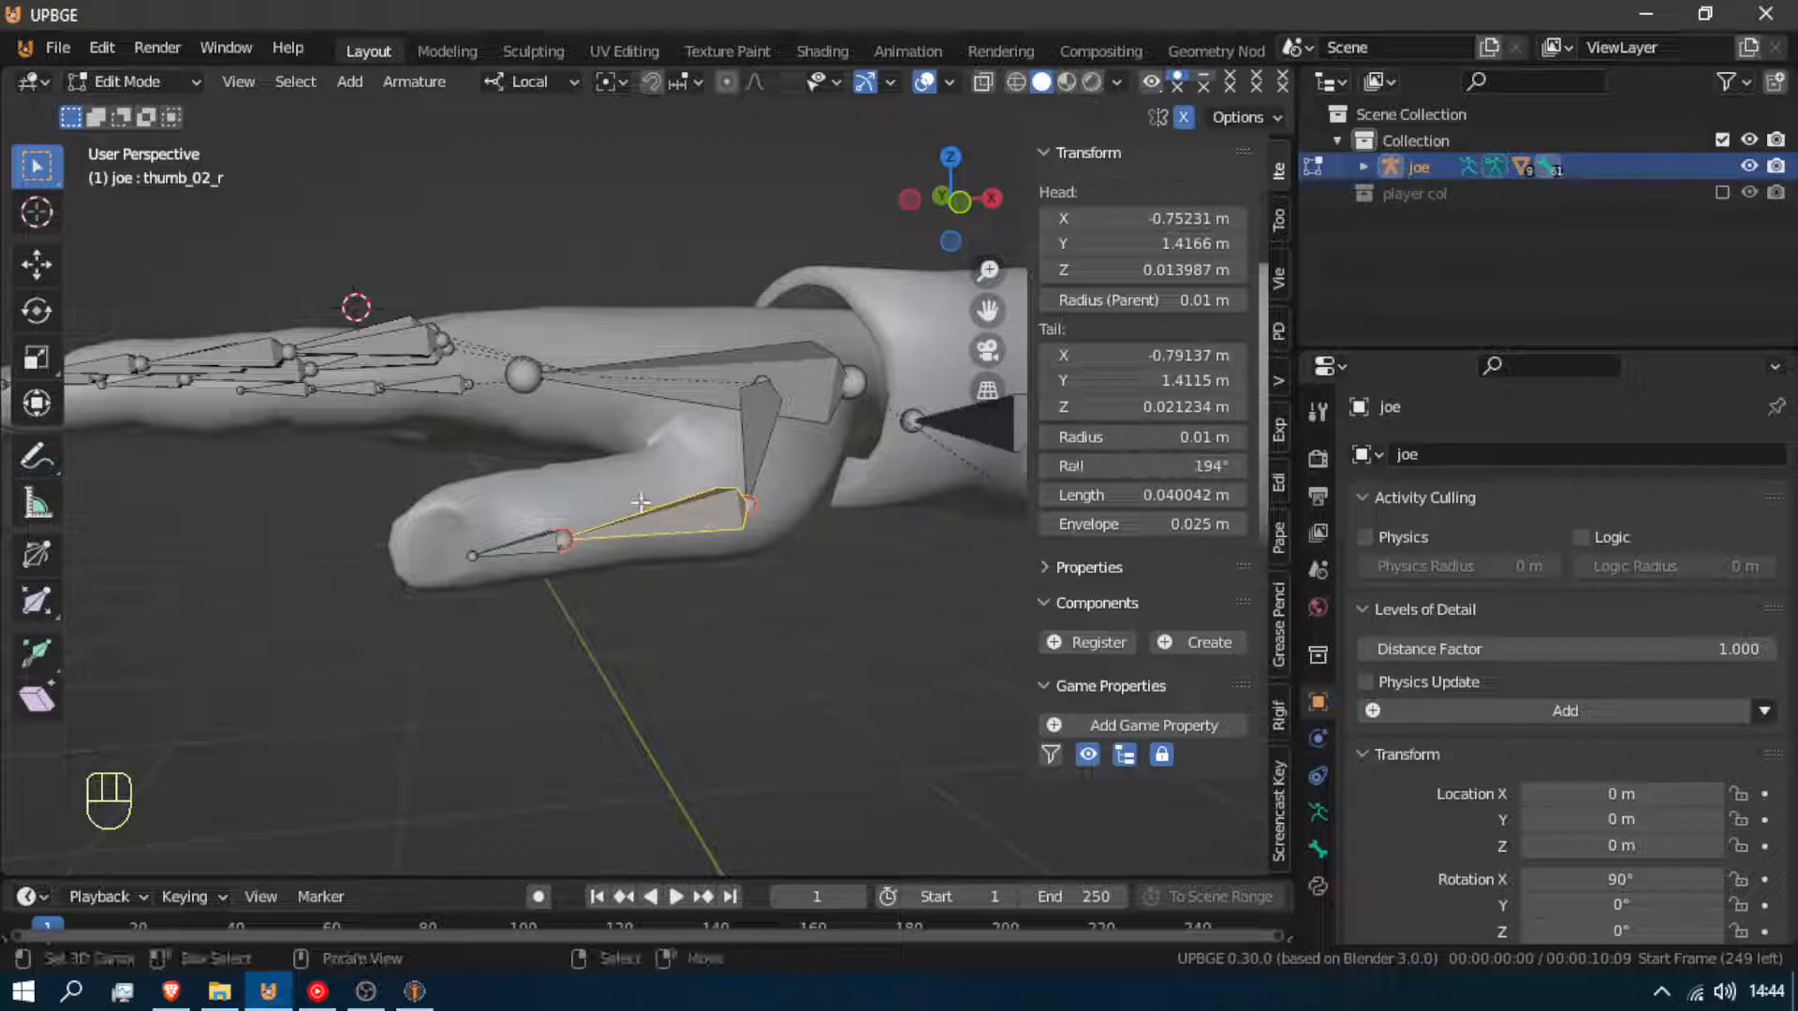
key(Tab)
mouse_move(768, 524)
mouse_down()
mouse_move(749, 506)
mouse_move(777, 562)
mouse_move(744, 510)
mouse_move(726, 521)
mouse_move(743, 514)
mouse_up()
right_click(753, 515)
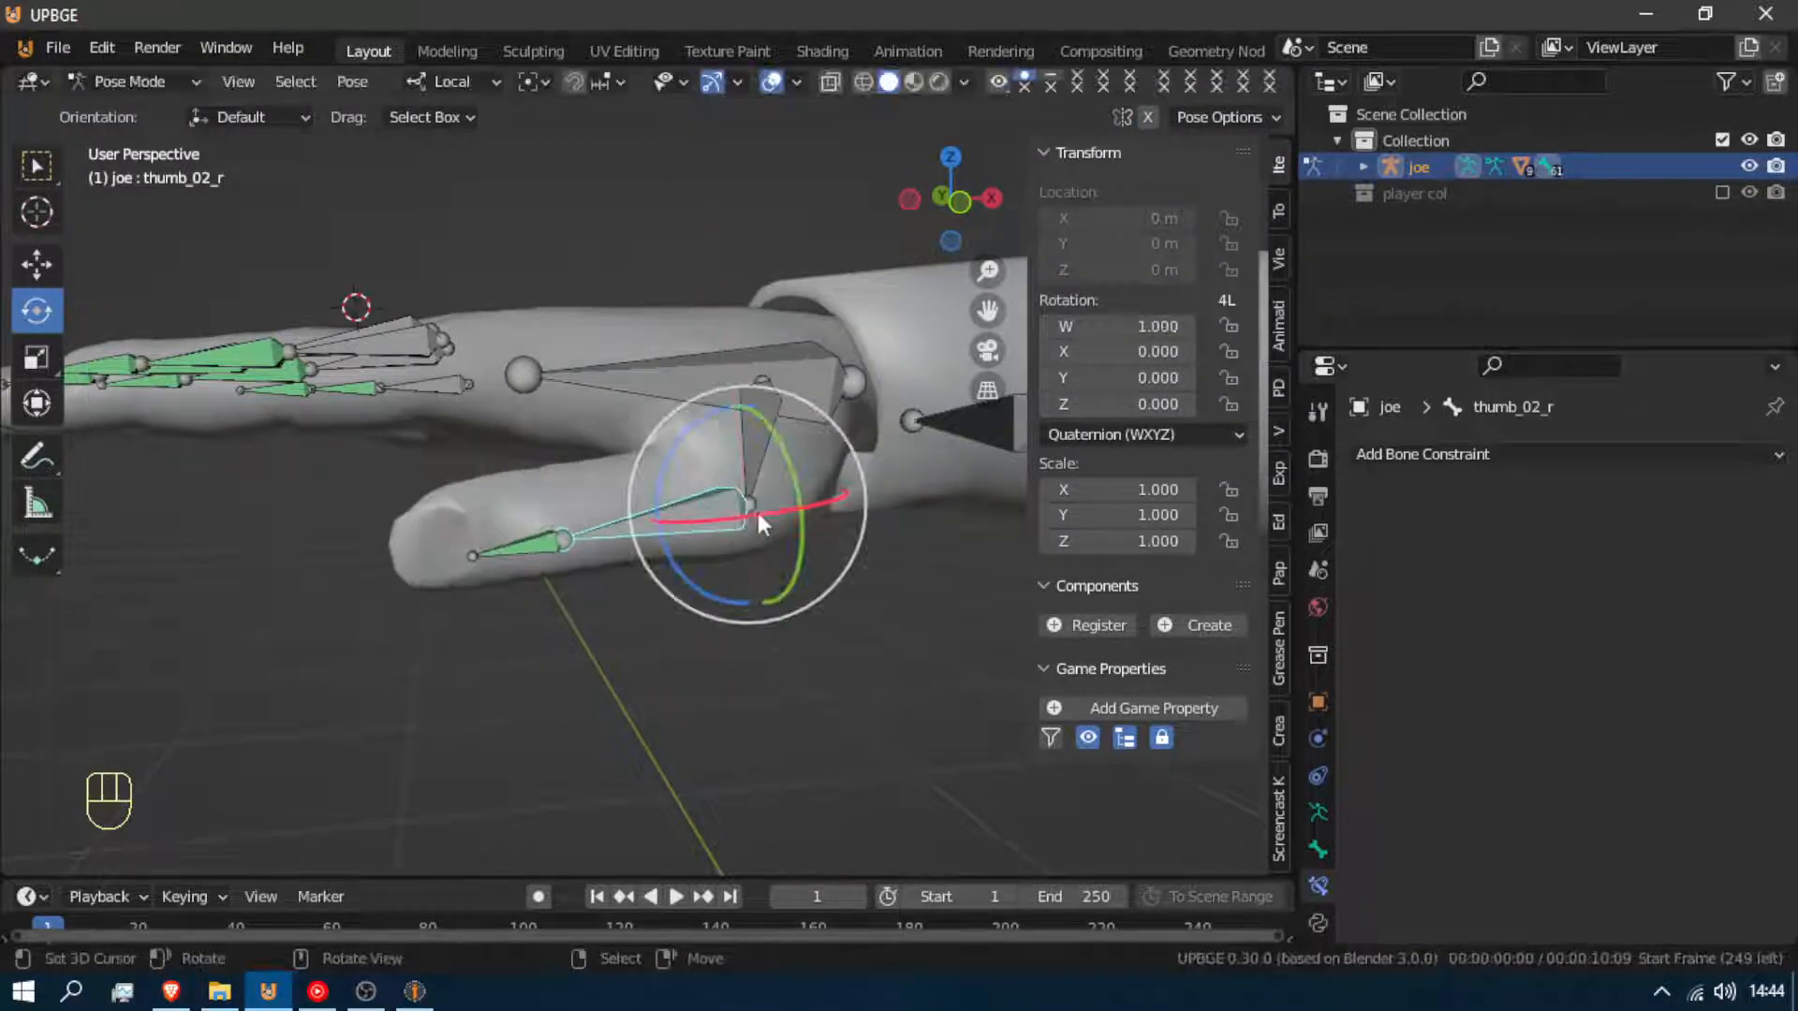
Set the roll of thumb_02_r to 206° and test the bone with another cancelled rotation in Pose Mode
key(Tab)
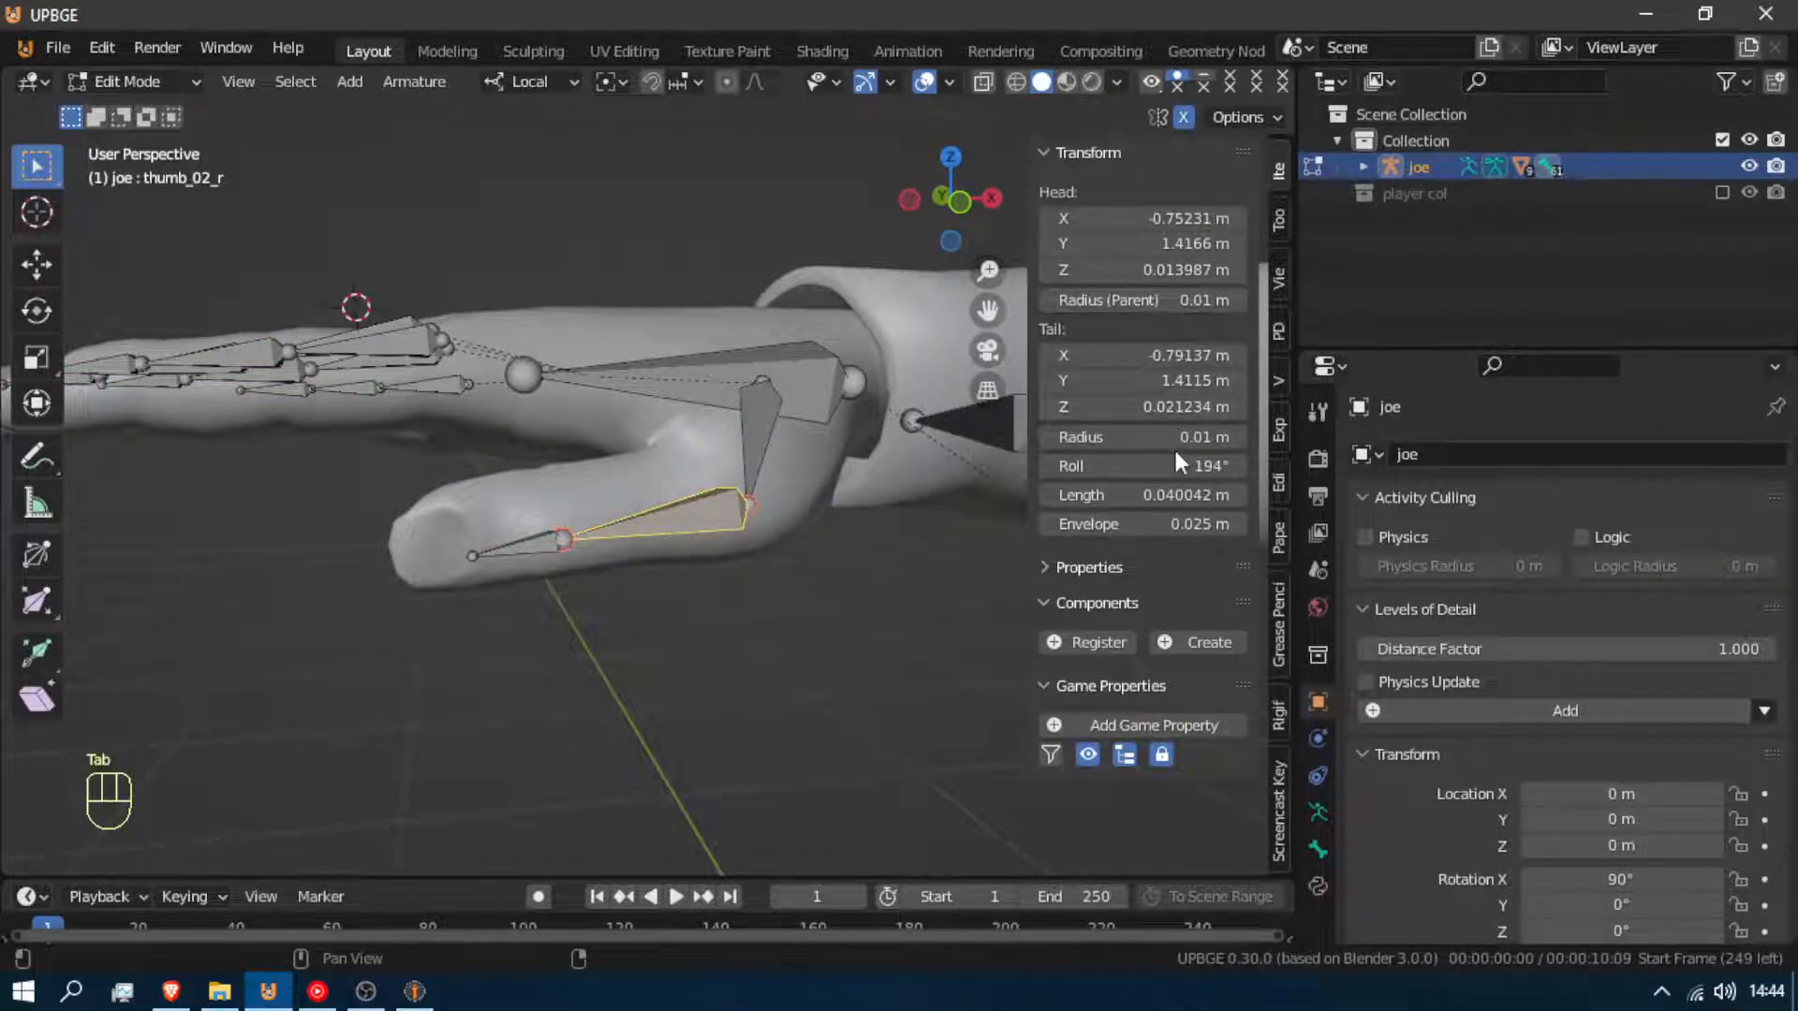
drag(1172, 468, 1227, 466)
key(Tab)
drag(796, 482, 596, 544)
right_click(597, 544)
Recalculate the roll of thumb_02_r and thumb_03_r to View Axis from the front view, then return to Pose Mode
key(Tab)
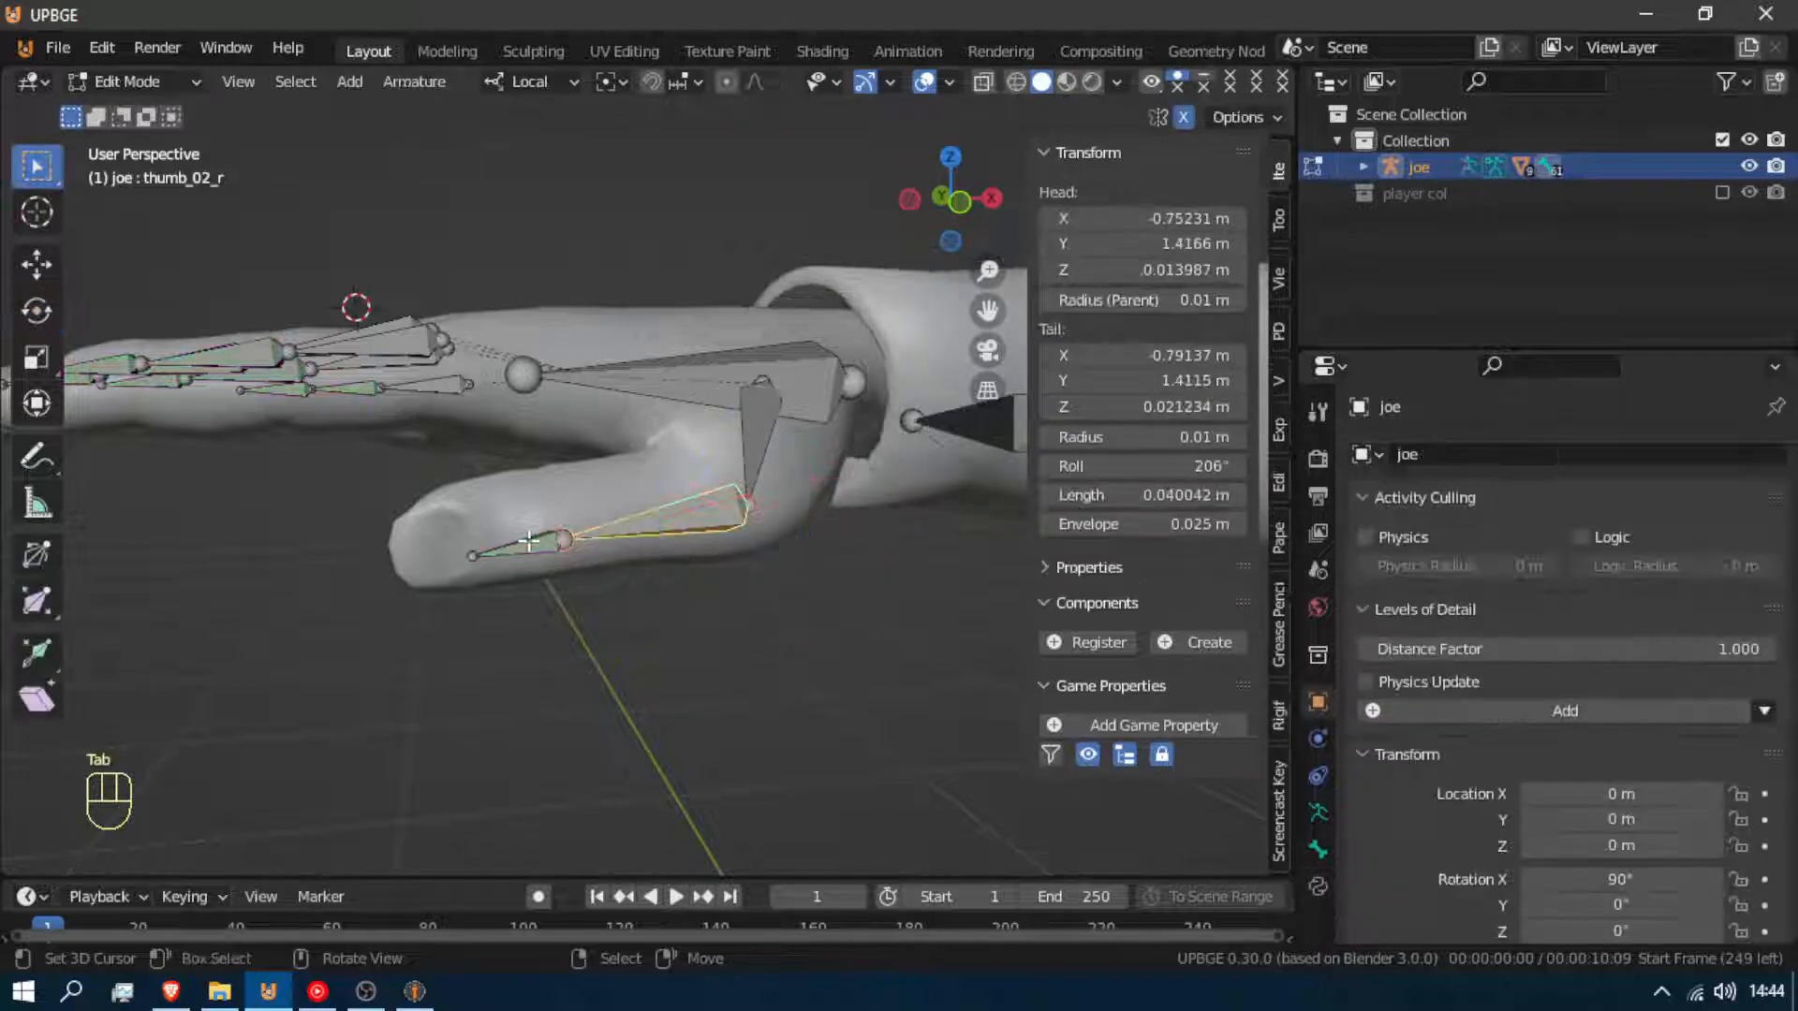
click(658, 510)
click(522, 549)
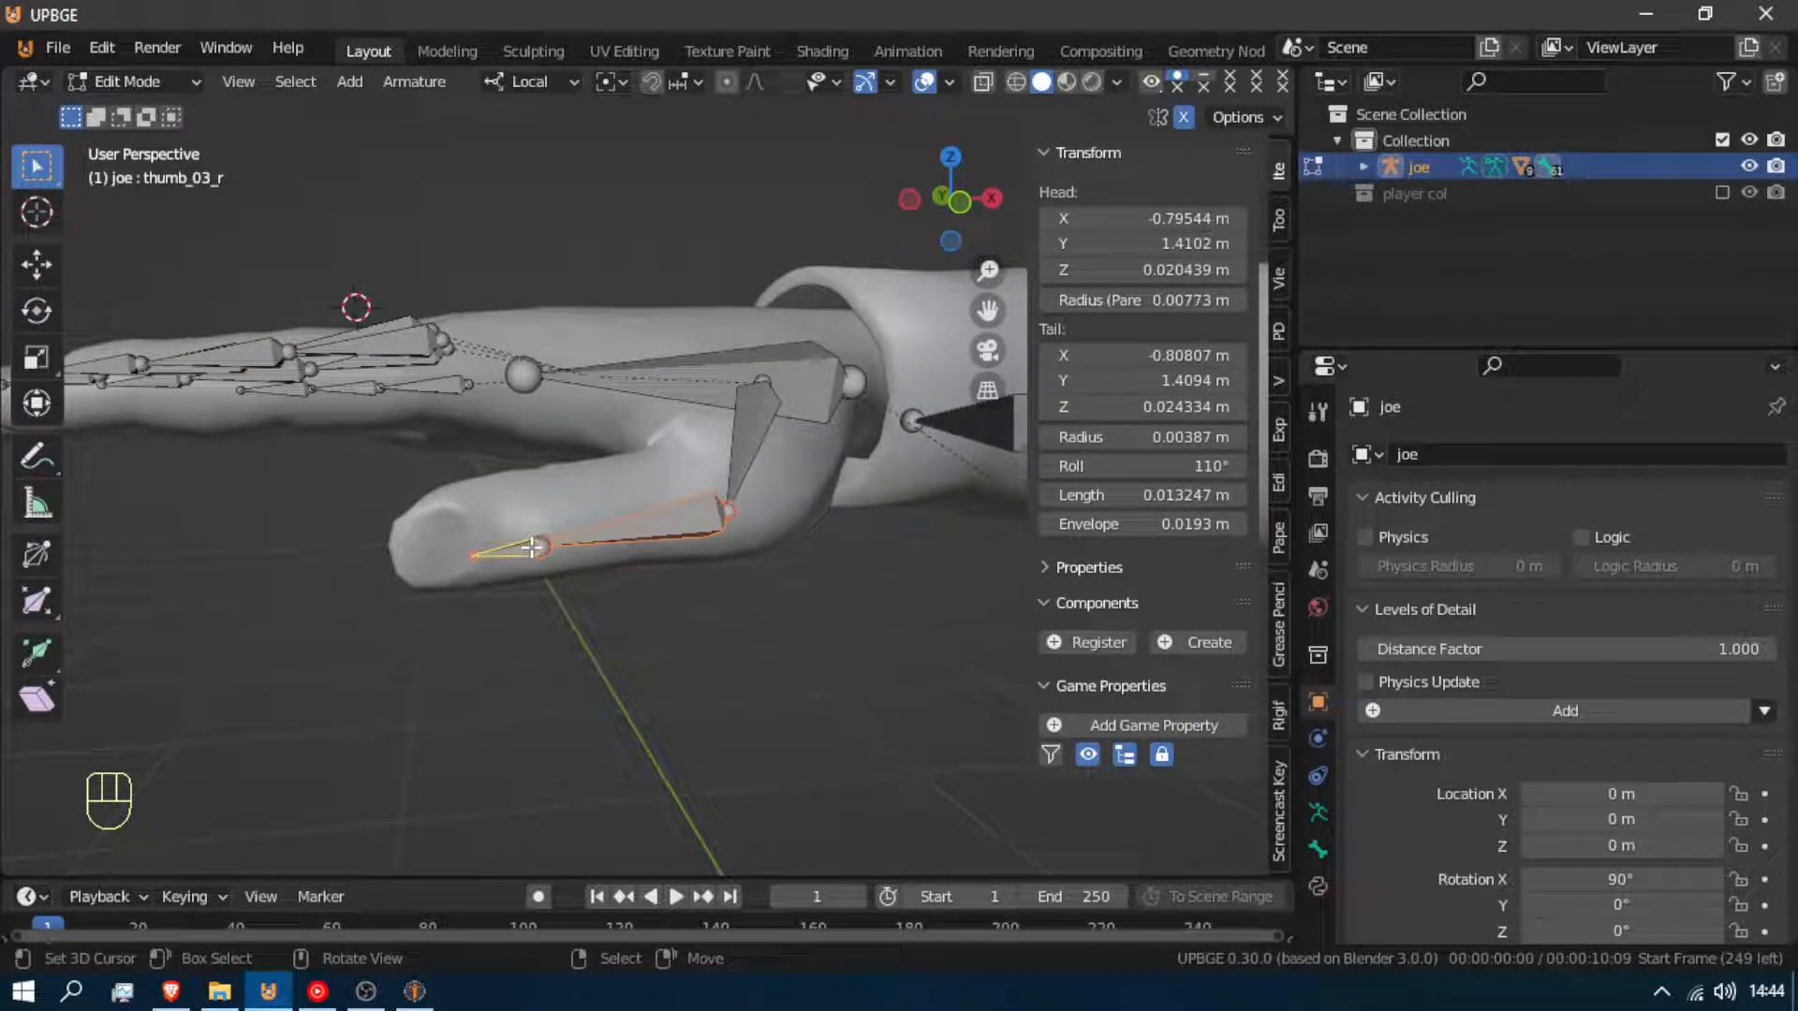
key(KP_3)
key(KP_Decimal)
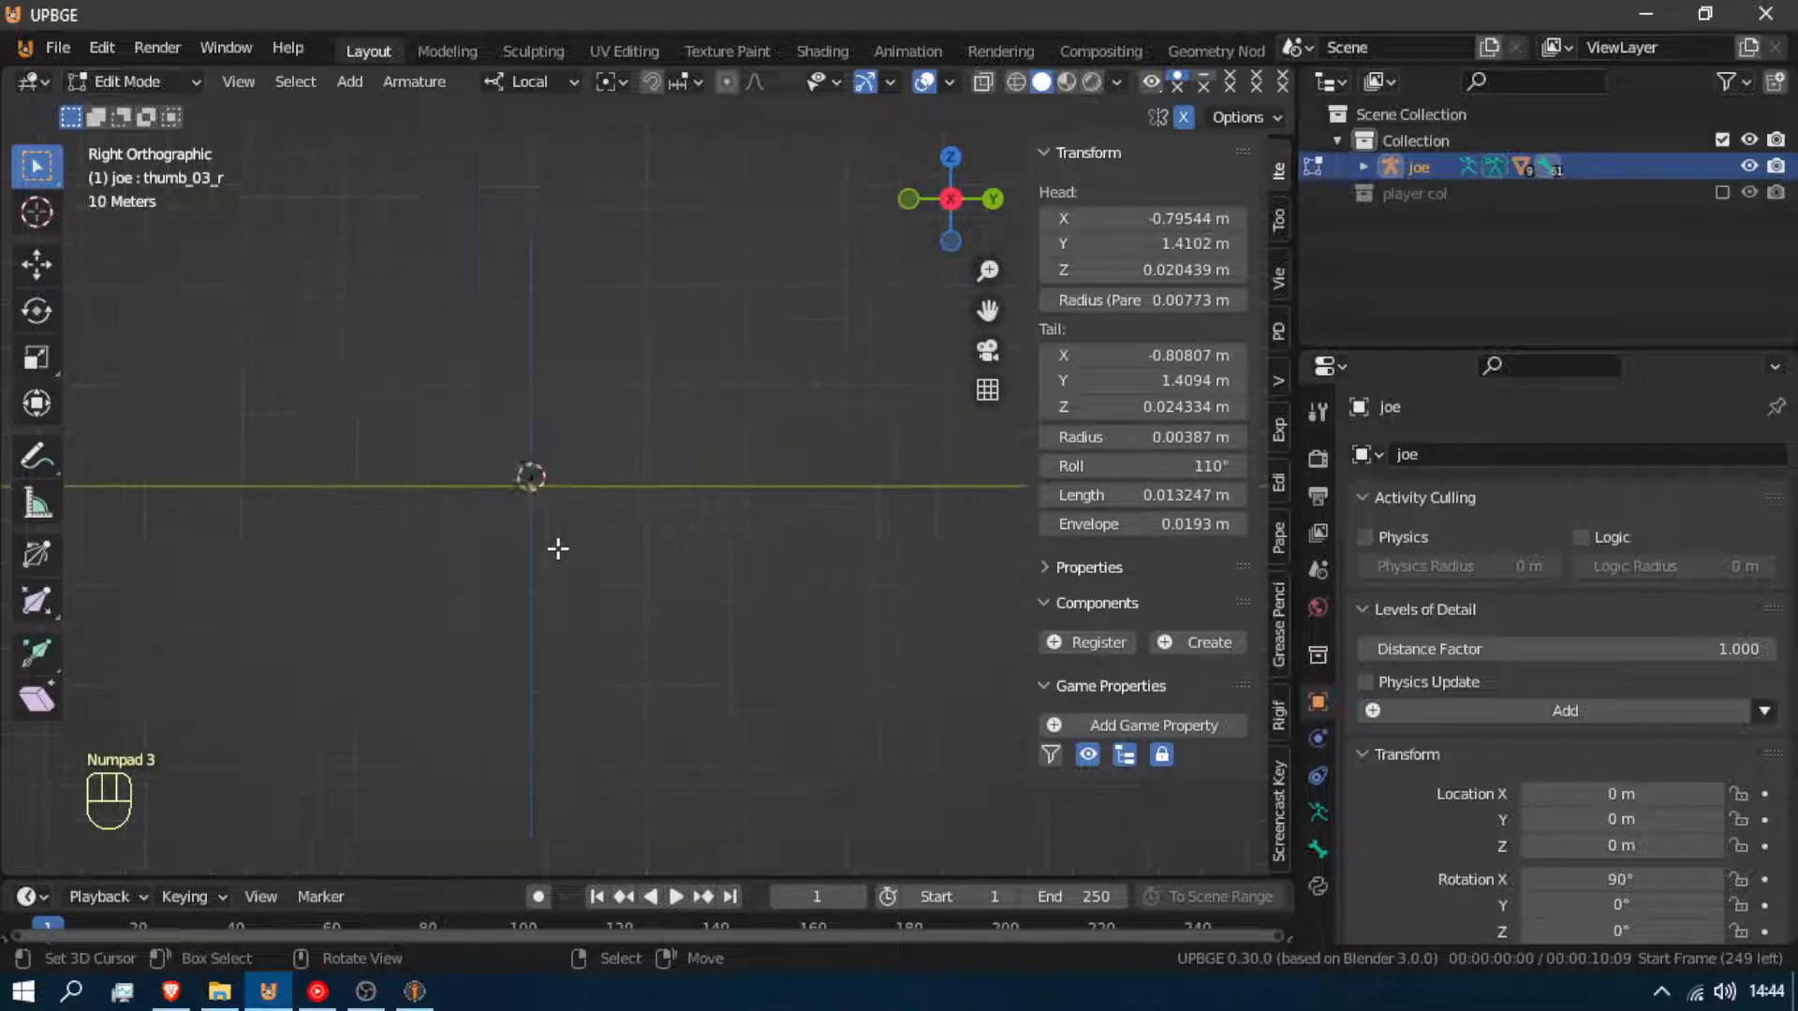
key(KP_Decimal)
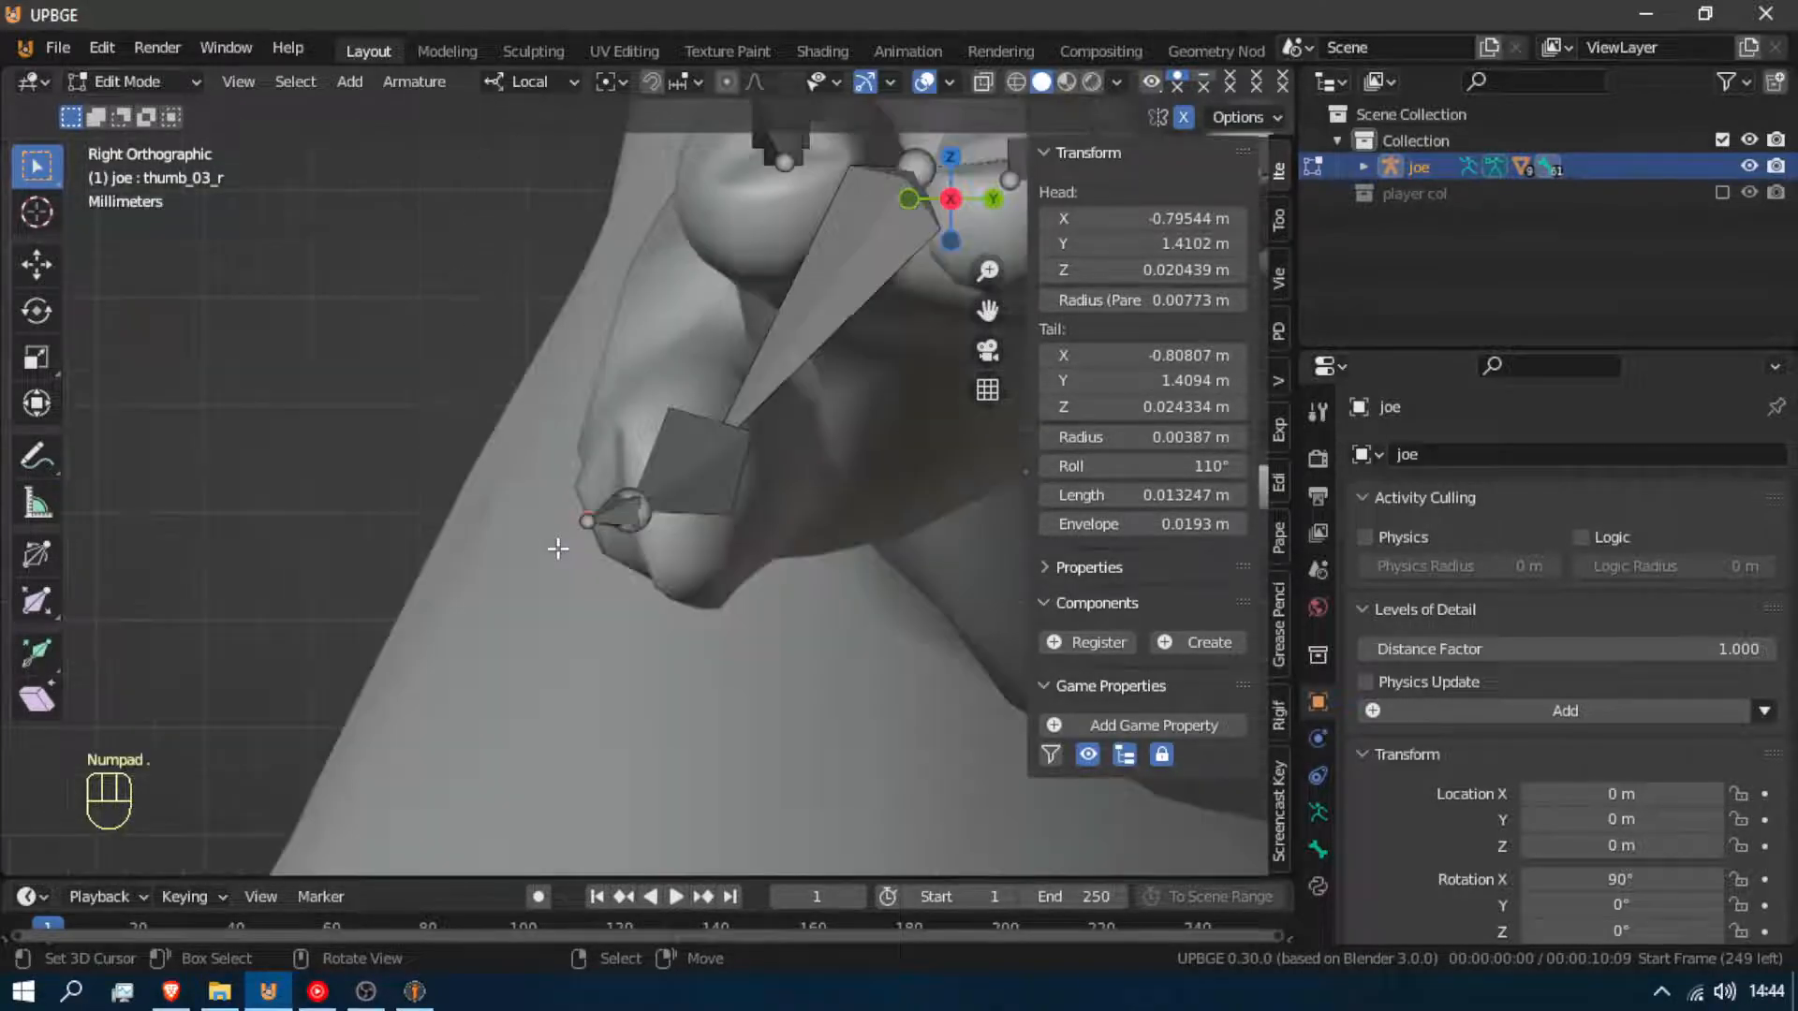
scroll(558, 548, down, 5)
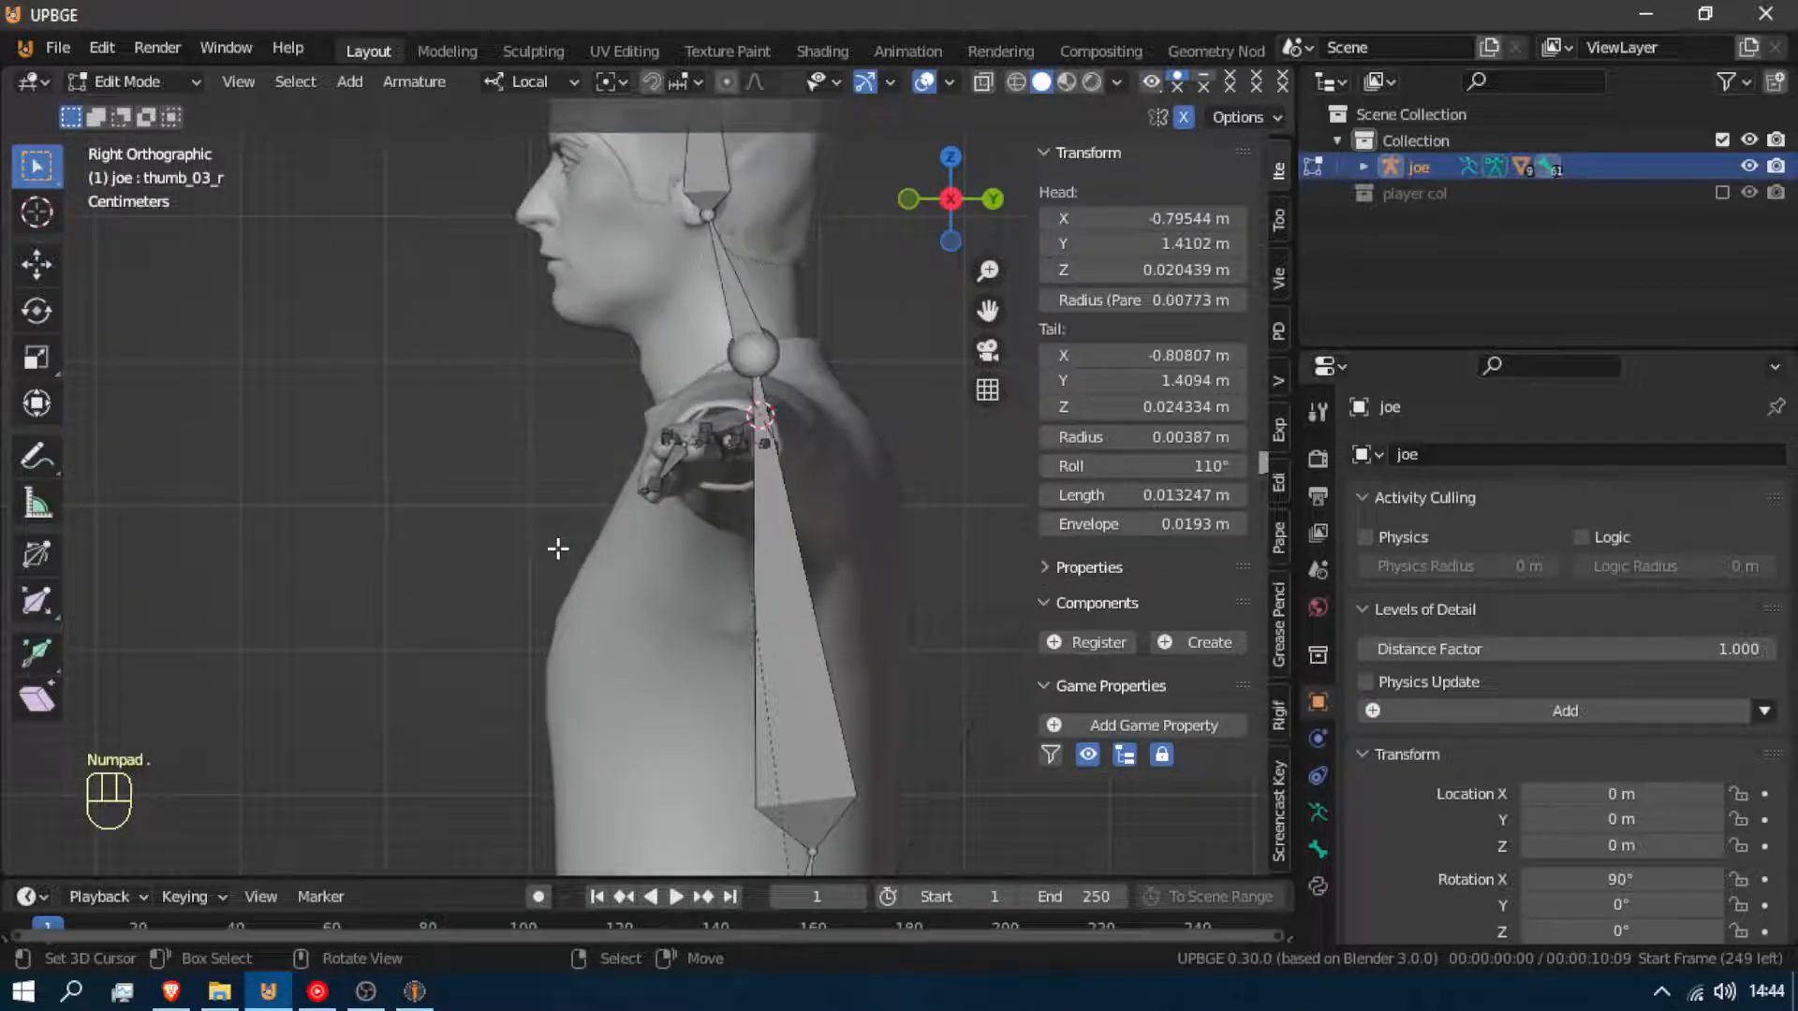
key(KP_1)
scroll(558, 547, up, 5)
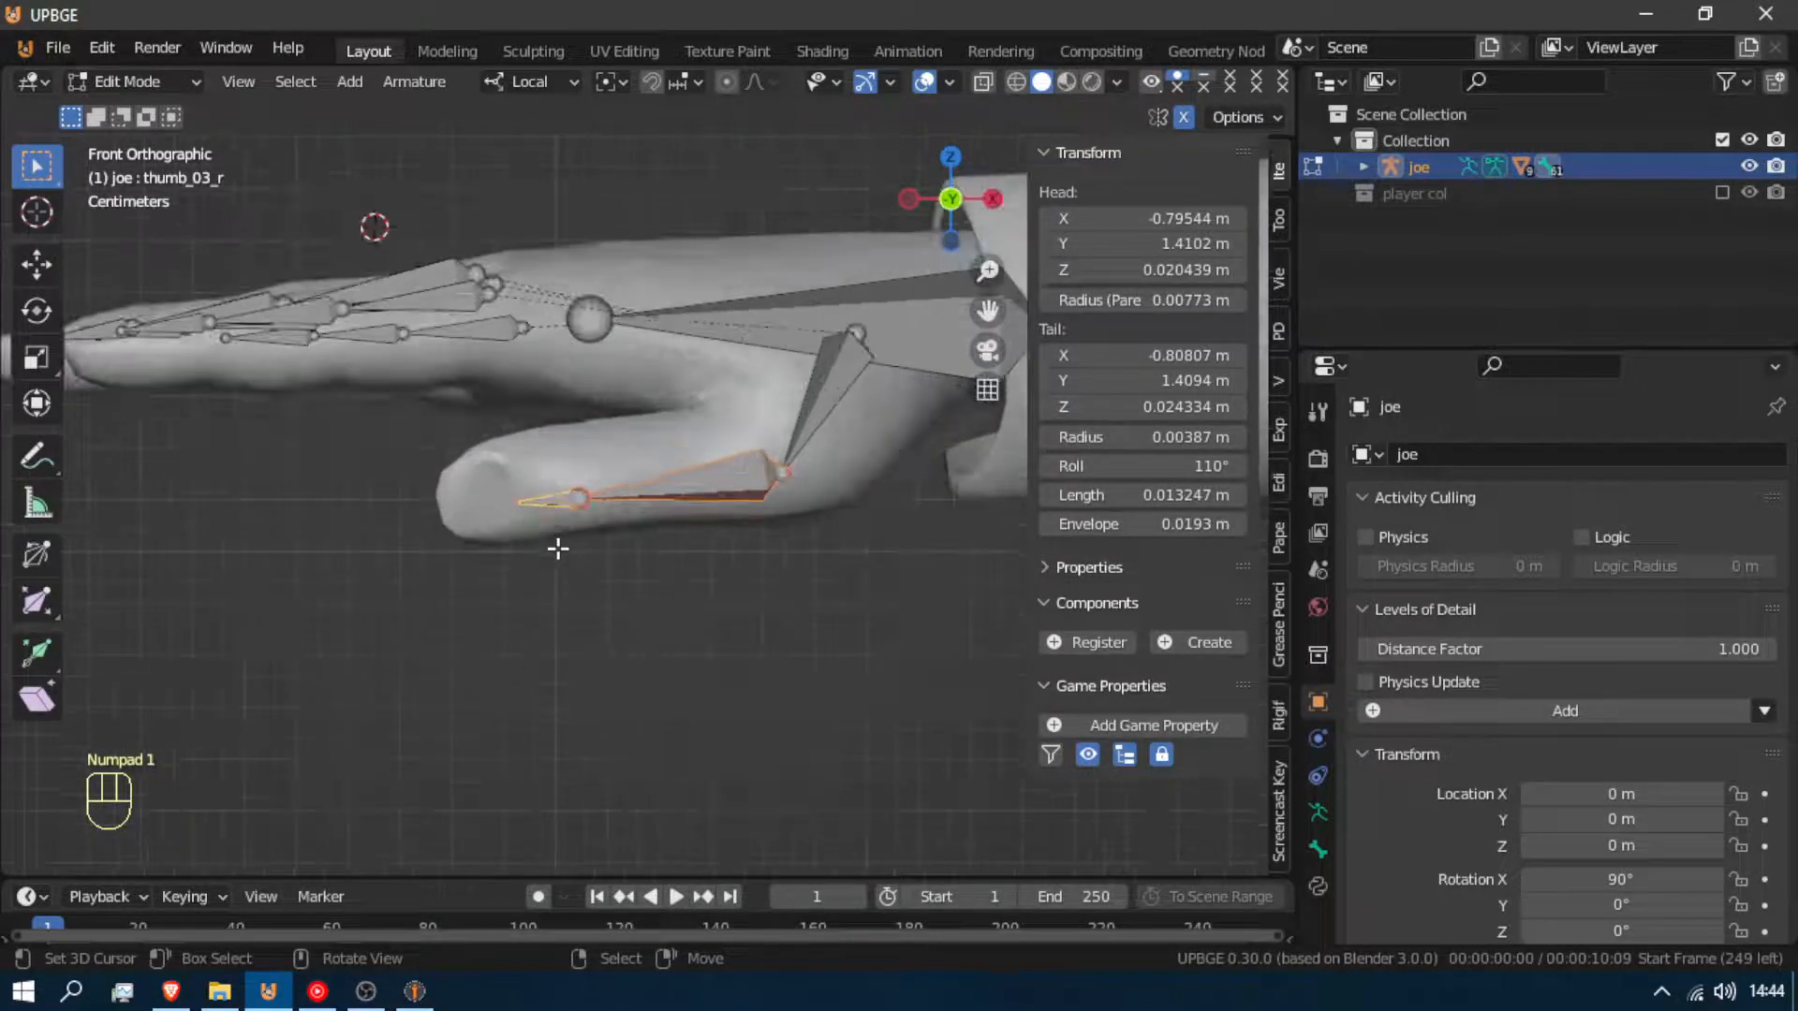
key(ctrl+n)
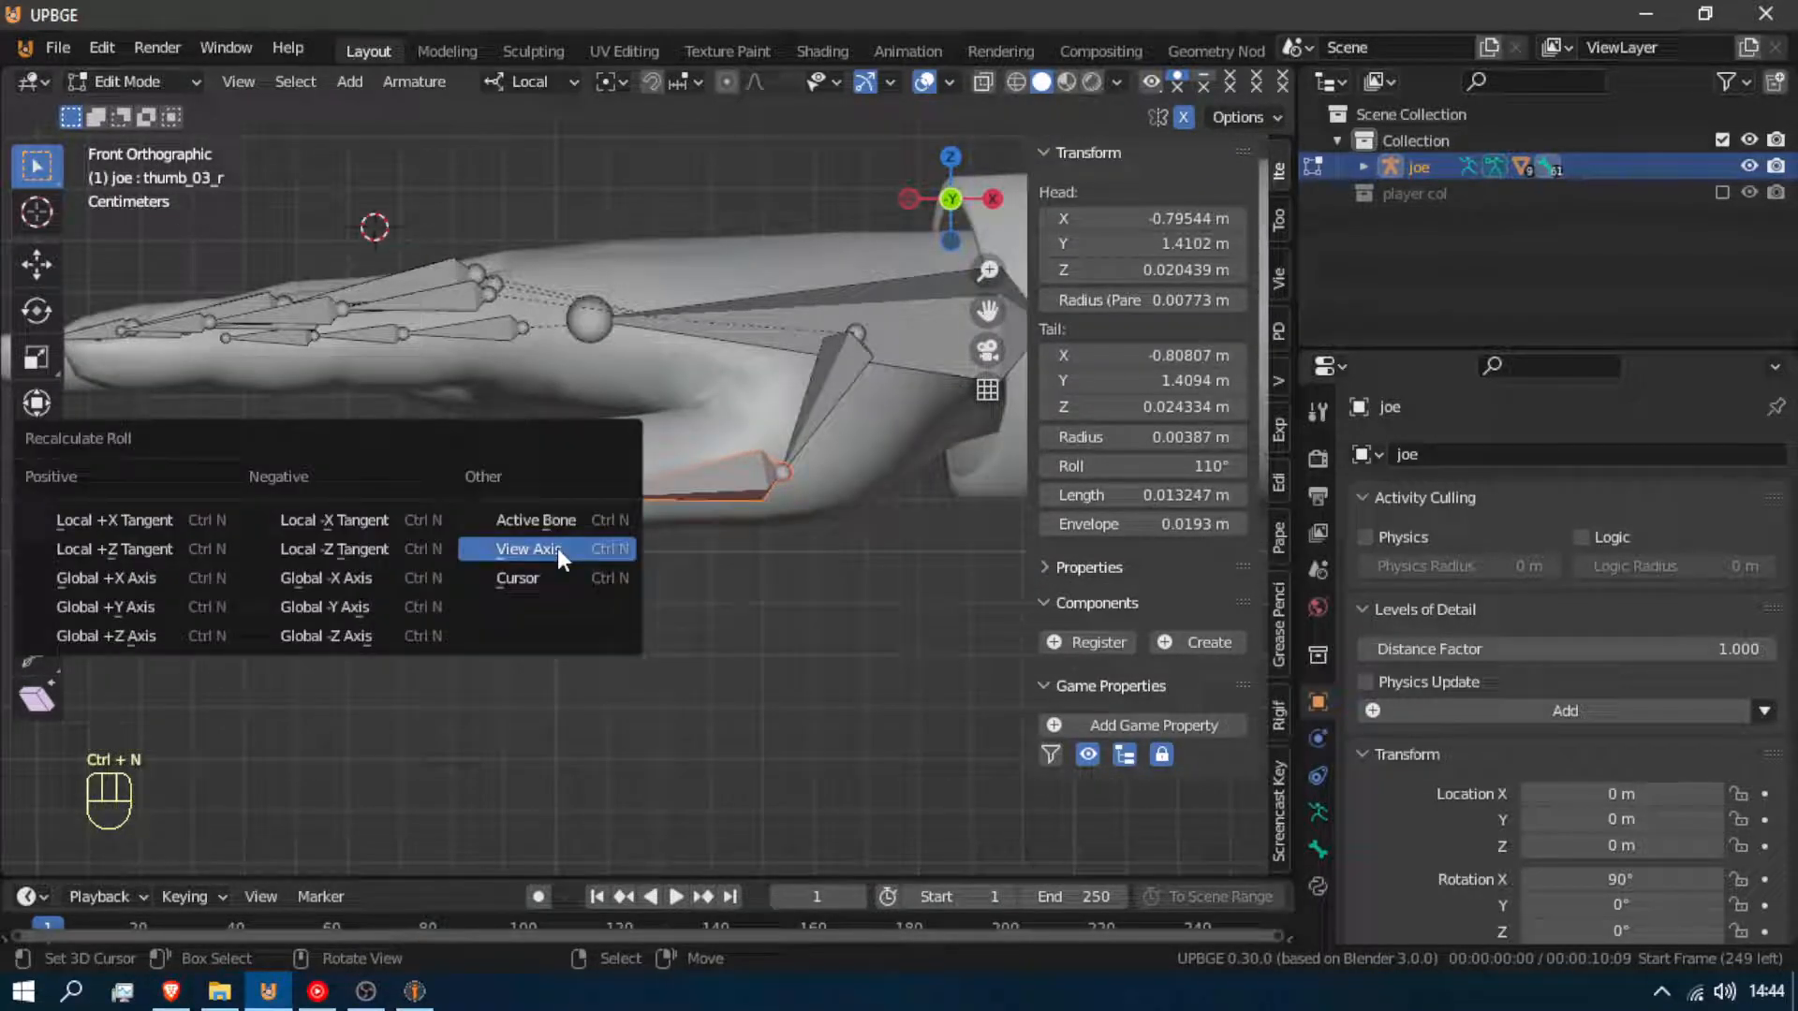
click(558, 548)
key(Tab)
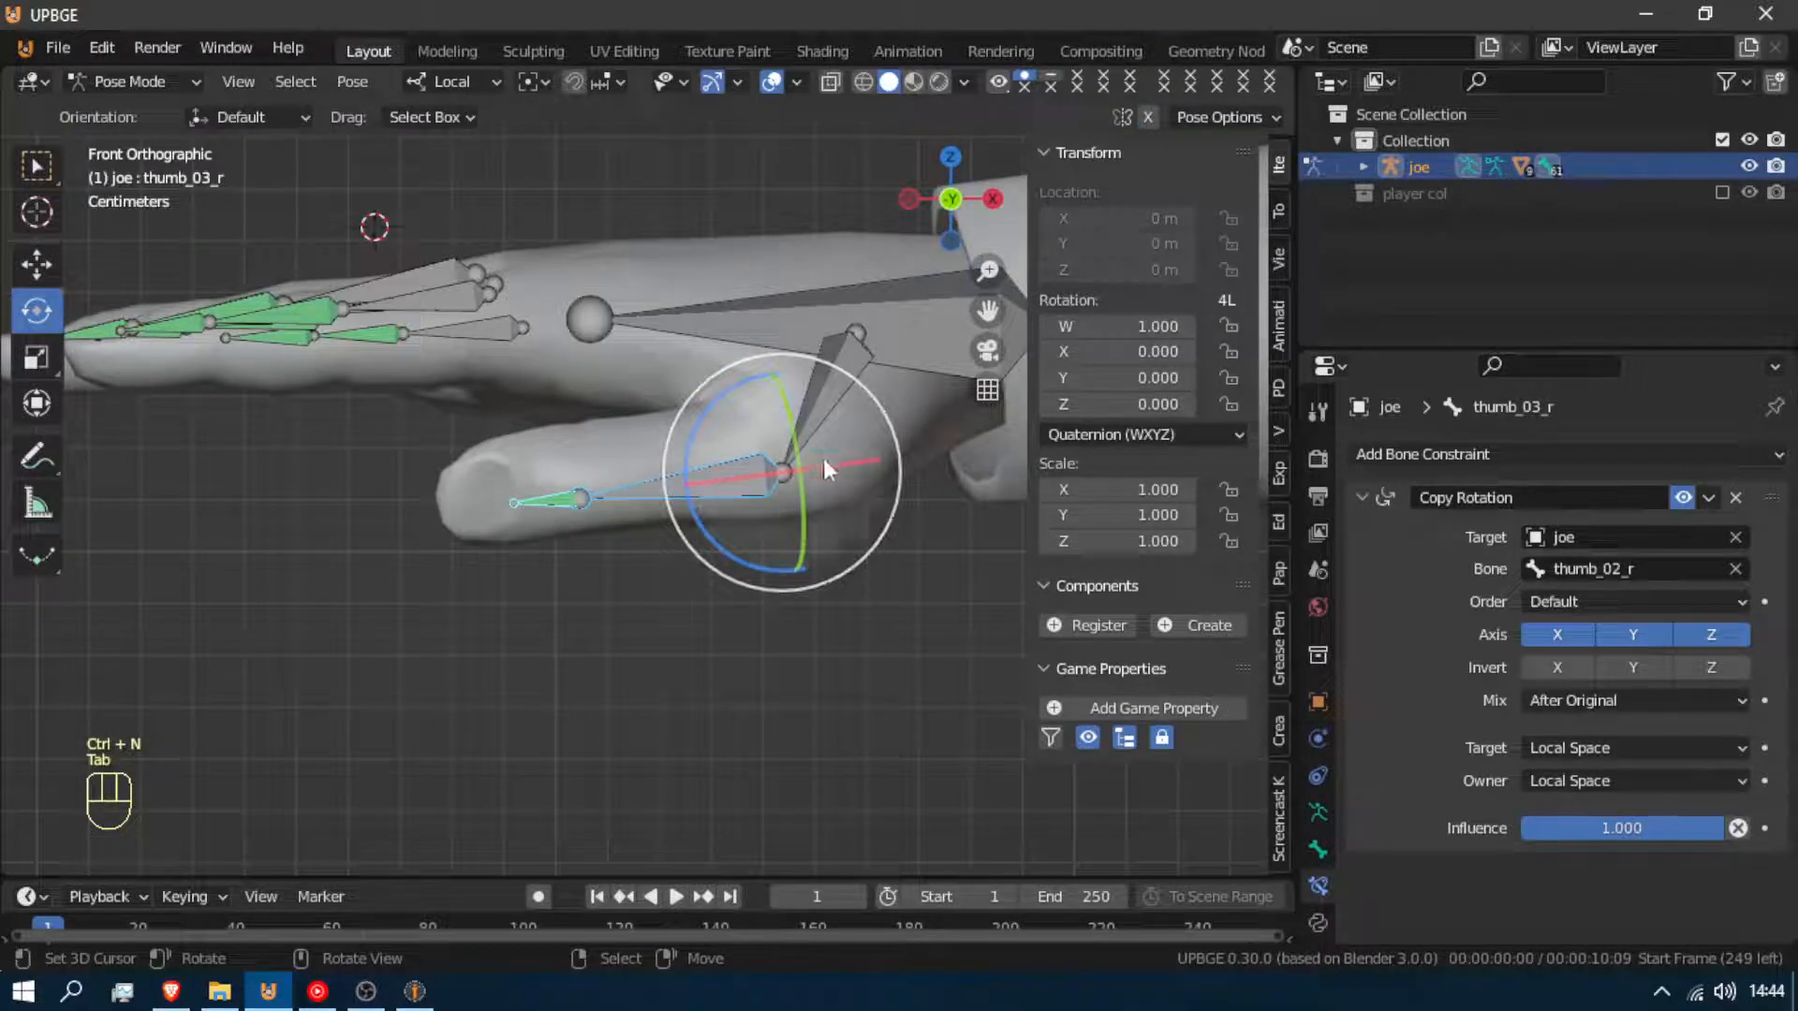
Rotate thumb_02_r about its local axes to test how the thumb bends with the recalculated roll
click(733, 479)
mouse_move(839, 457)
mouse_down()
mouse_move(791, 488)
mouse_move(860, 476)
mouse_move(746, 486)
mouse_move(891, 482)
mouse_move(849, 453)
mouse_move(843, 492)
mouse_move(843, 434)
mouse_move(854, 462)
mouse_move(871, 459)
mouse_move(858, 515)
mouse_move(833, 539)
mouse_move(794, 529)
mouse_move(851, 489)
mouse_up()
right_click(891, 481)
right_click(844, 442)
mouse_move(847, 400)
mouse_down()
mouse_move(808, 376)
mouse_move(847, 398)
mouse_up()
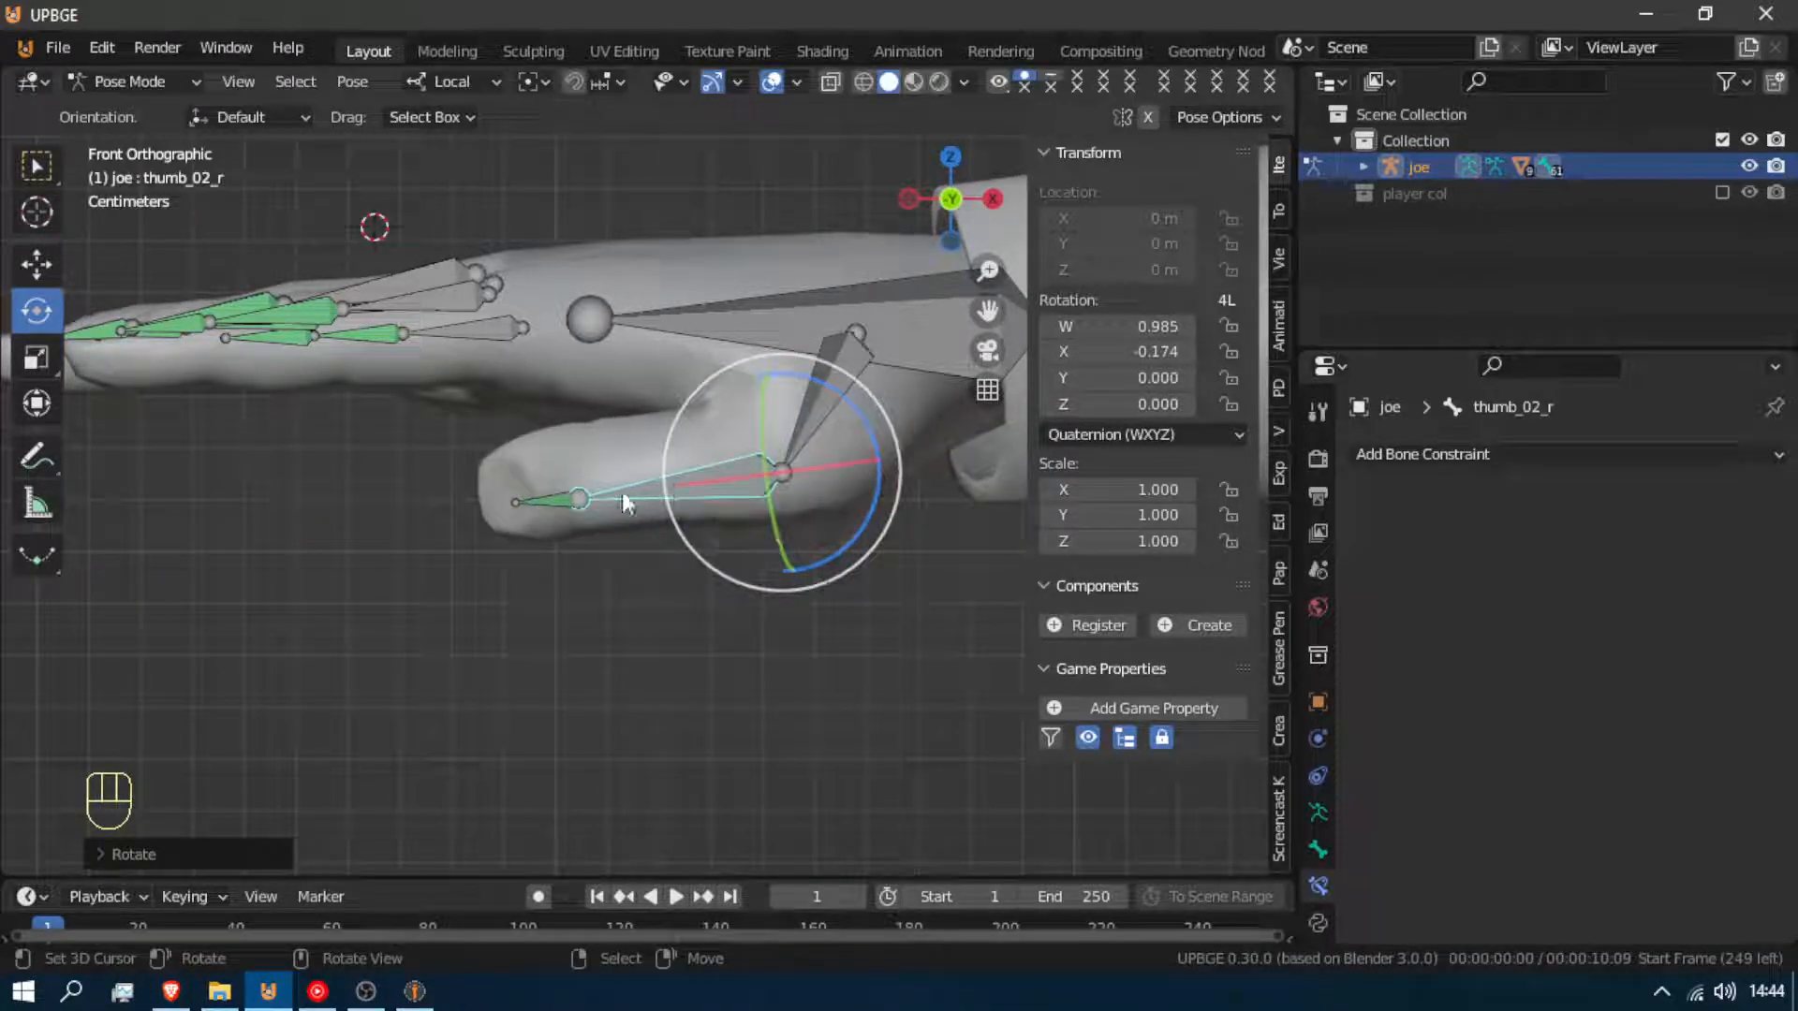
Check thumb_03_r's Copy Rotation axes and test thumb_02_r with two cancelled local rotations
click(548, 502)
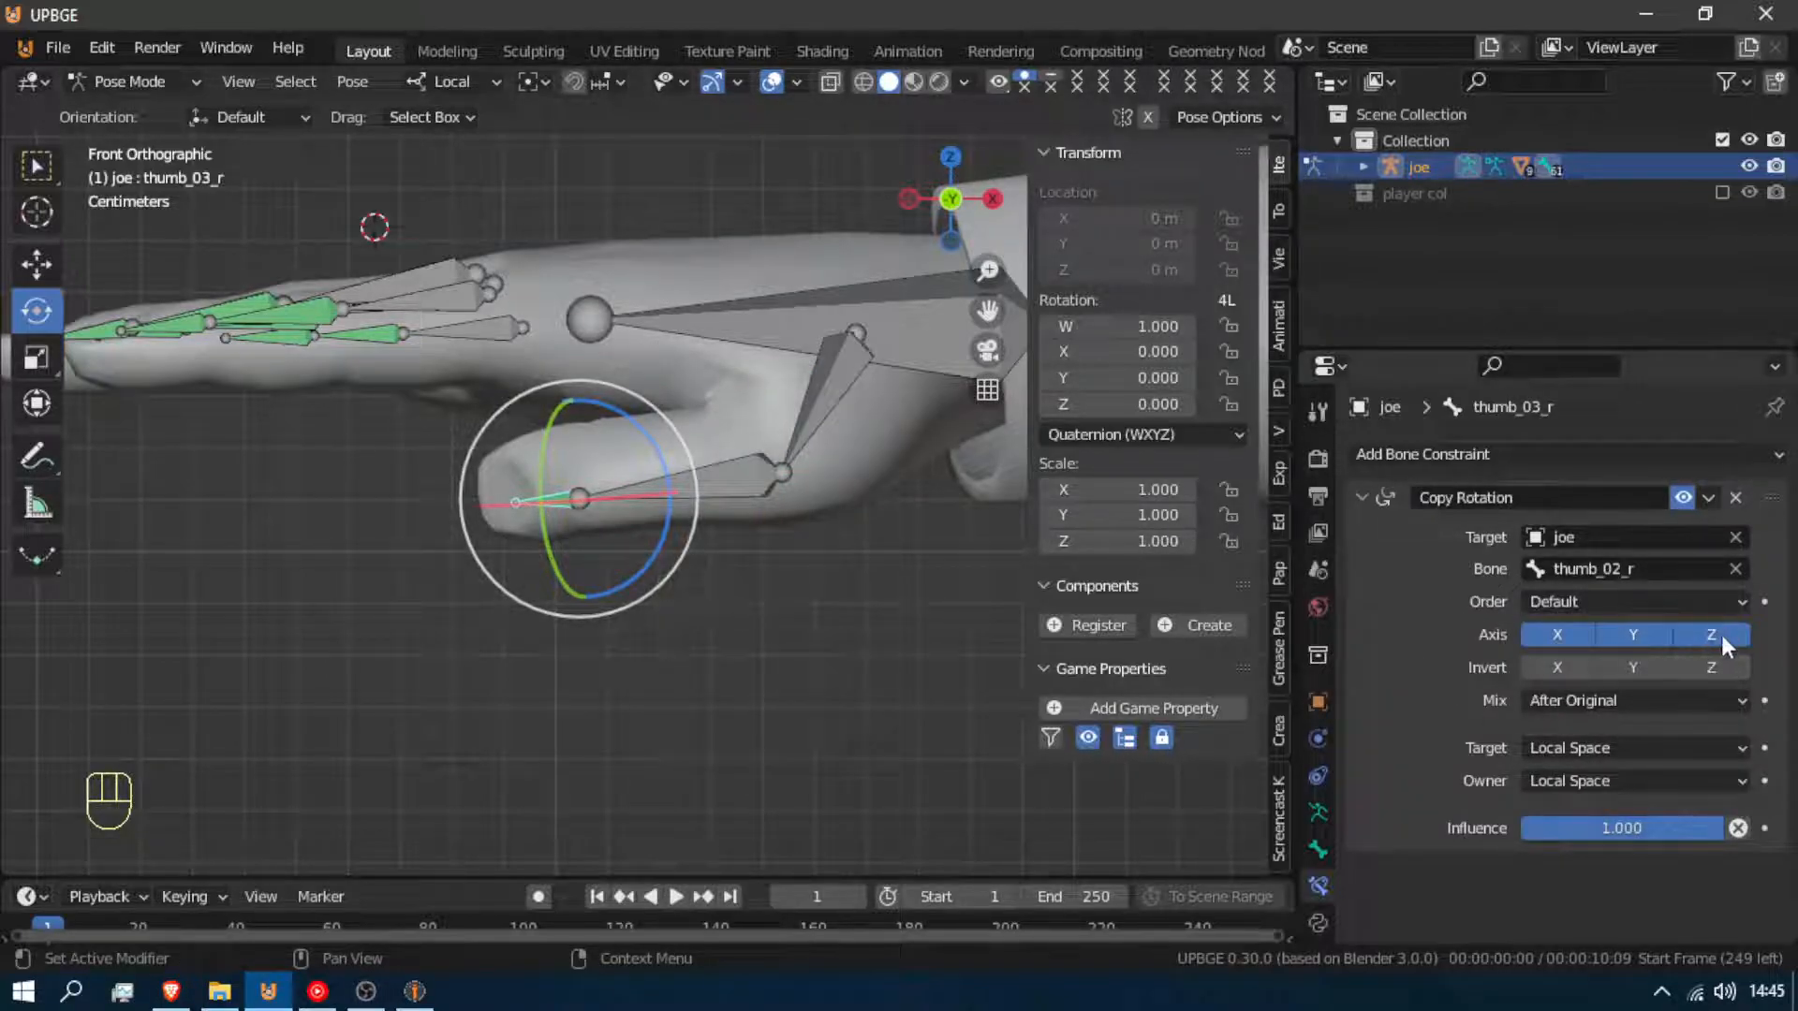
click(719, 479)
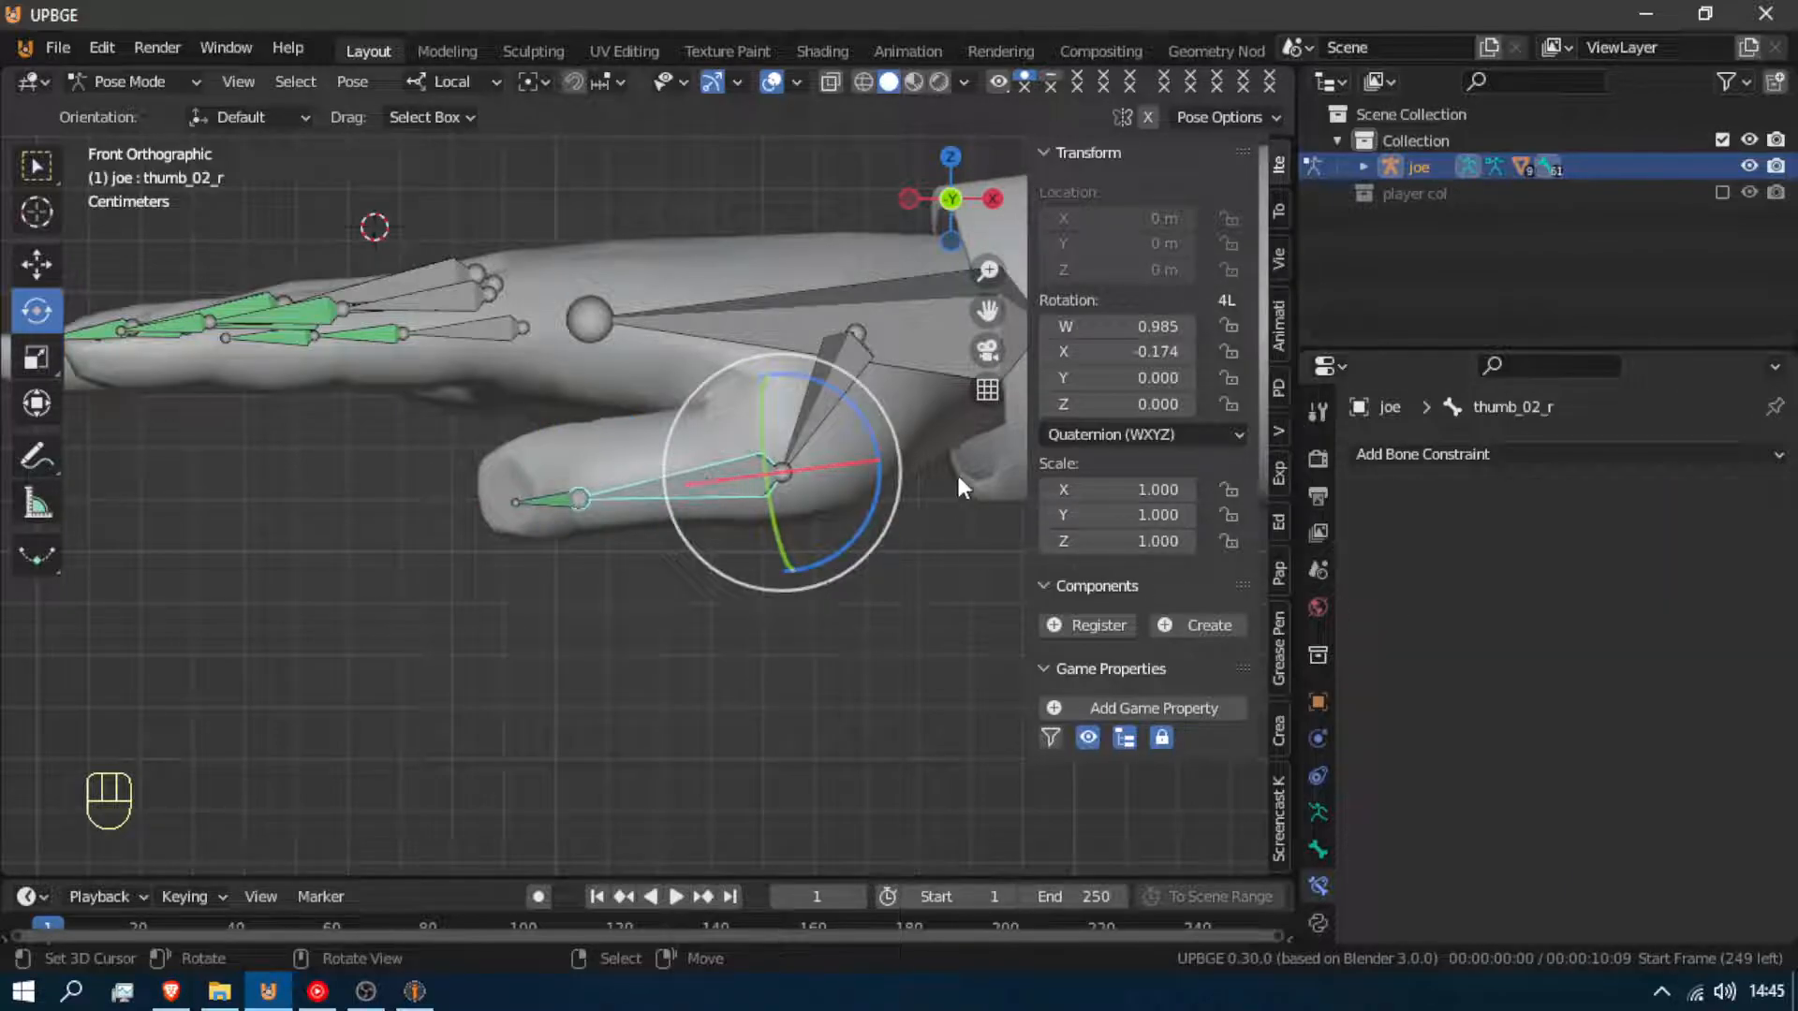
drag(875, 431, 880, 397)
right_click(880, 397)
mouse_move(838, 479)
mouse_down()
mouse_move(805, 462)
mouse_move(824, 463)
mouse_up()
right_click(824, 462)
Limit thumb_03_r's Copy Rotation constraint to the Y axis and test the thumb curl by rotating thumb_02_r
click(549, 493)
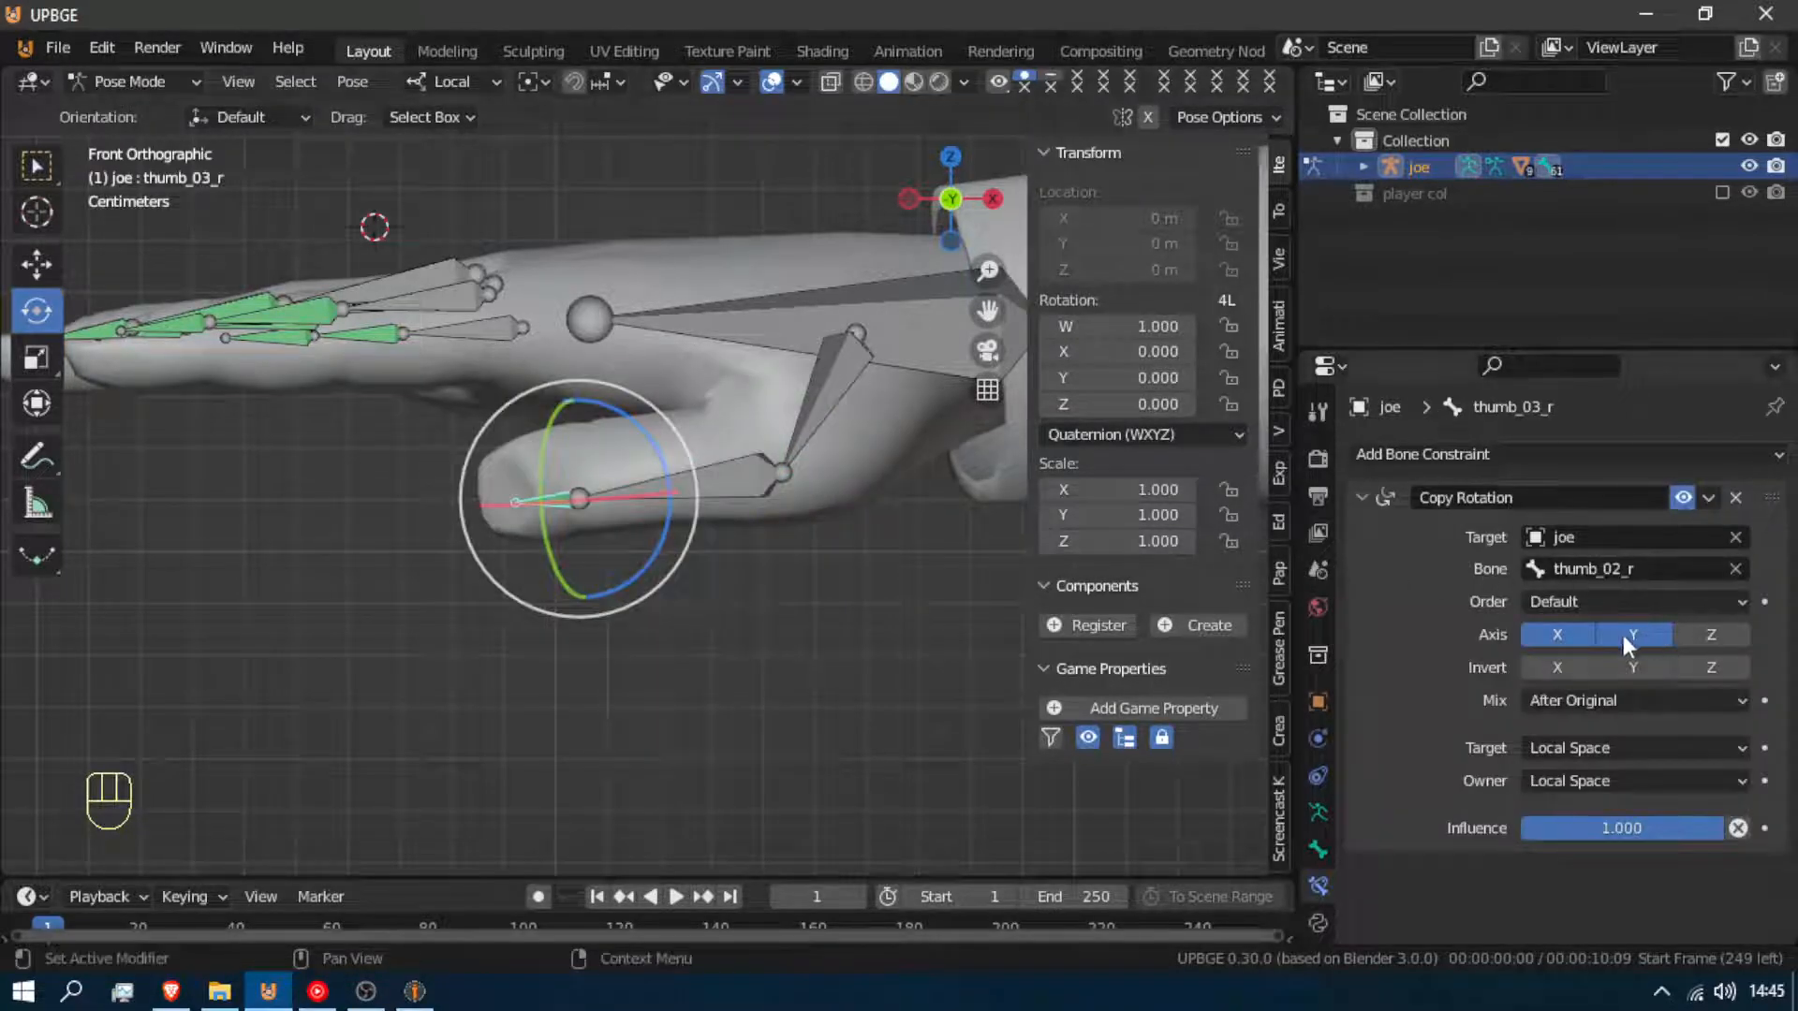
click(1565, 633)
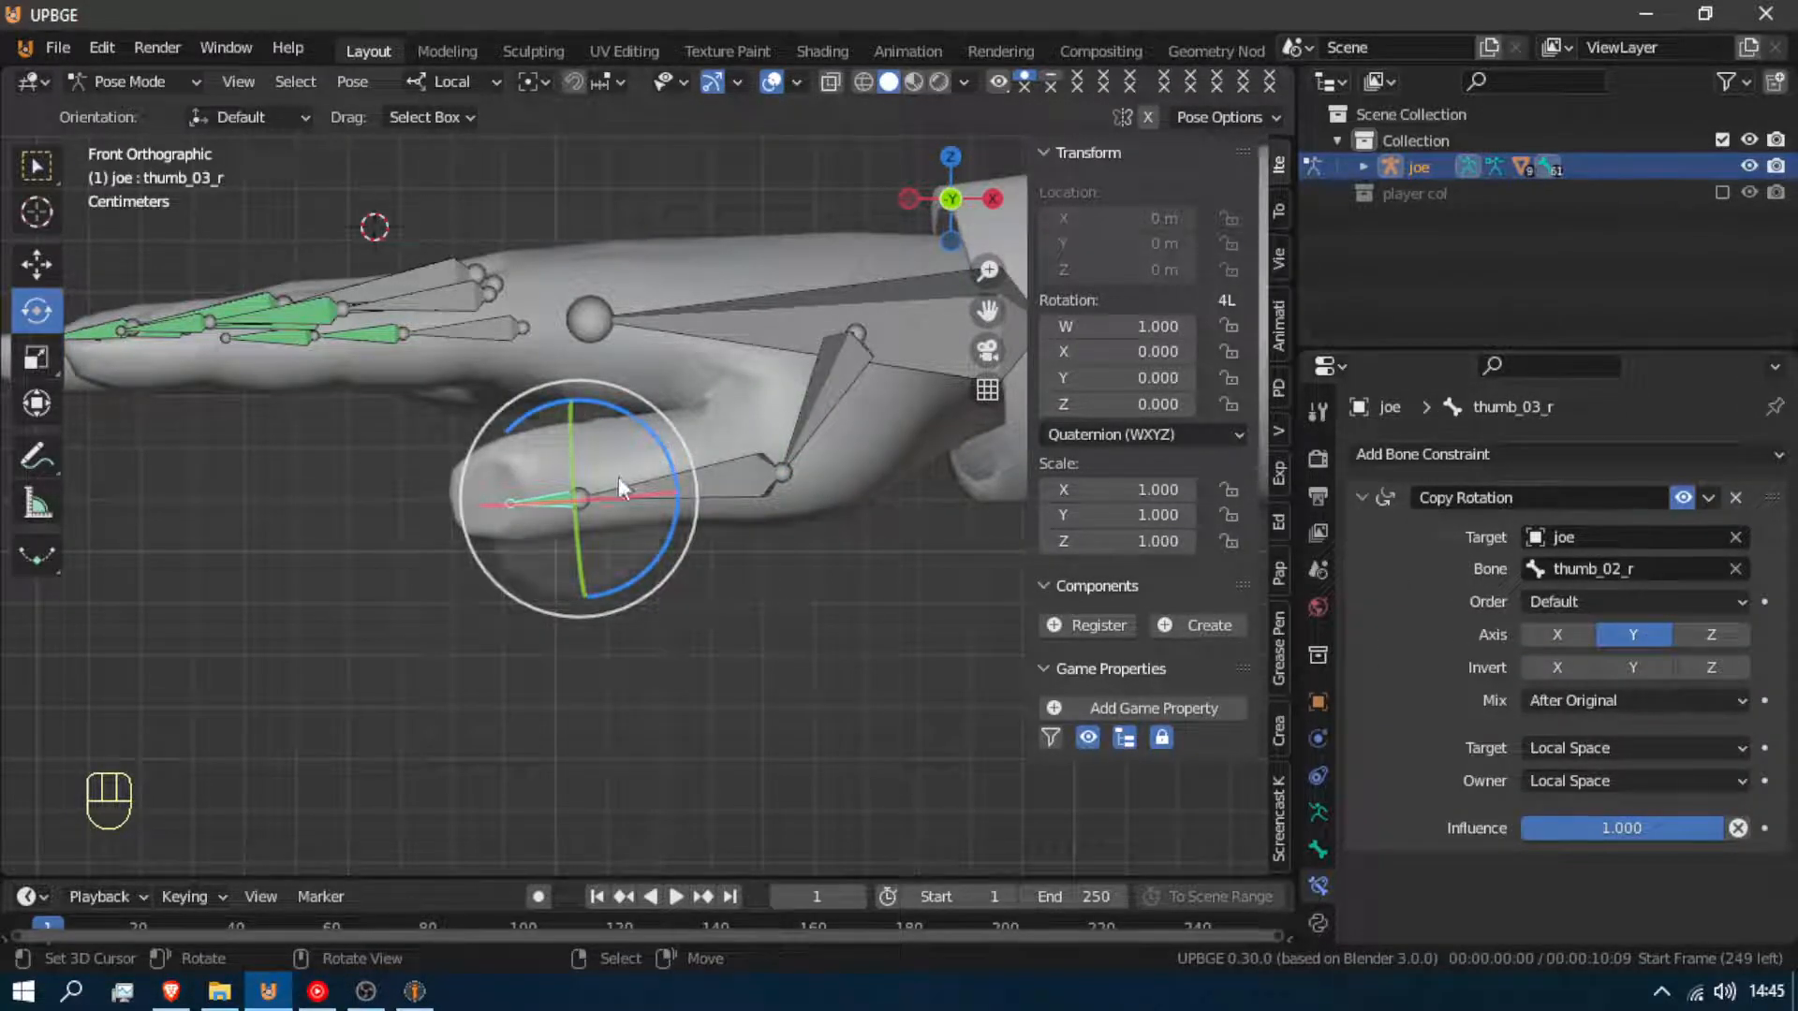
drag(630, 496, 802, 485)
right_click(663, 496)
right_click(689, 486)
right_click(691, 486)
right_click(817, 418)
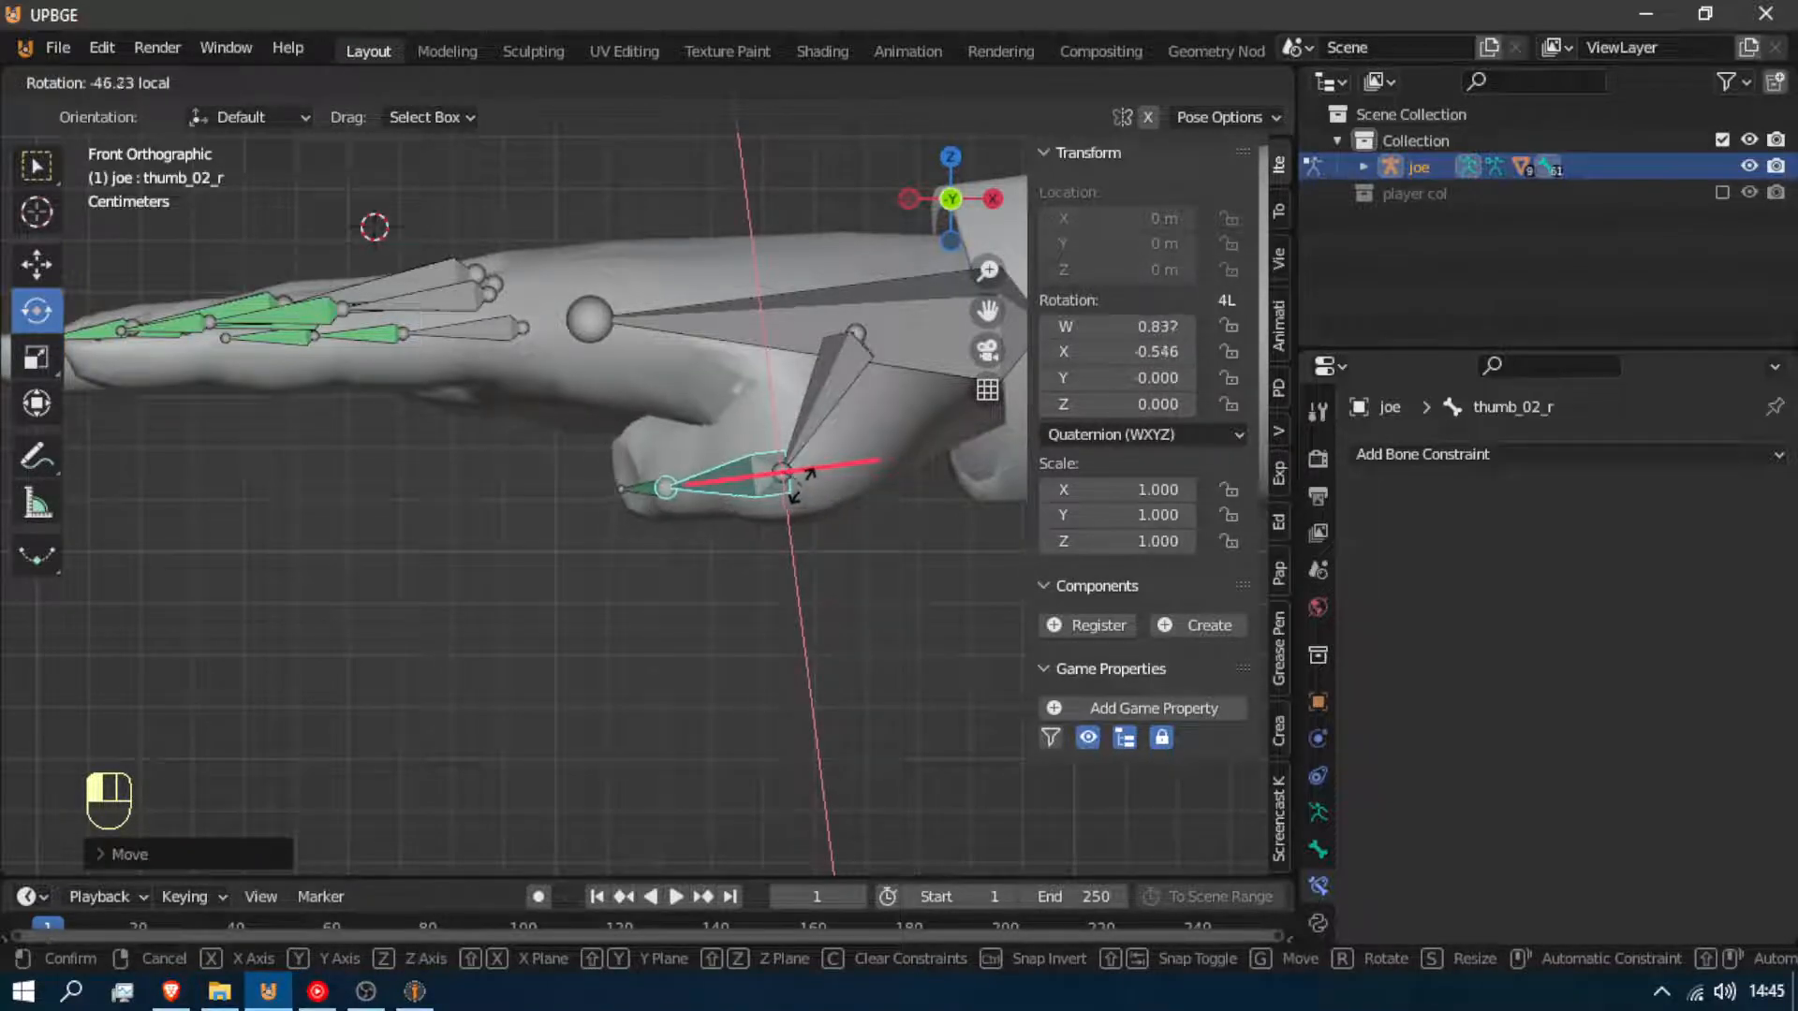
right_click(798, 481)
click(635, 479)
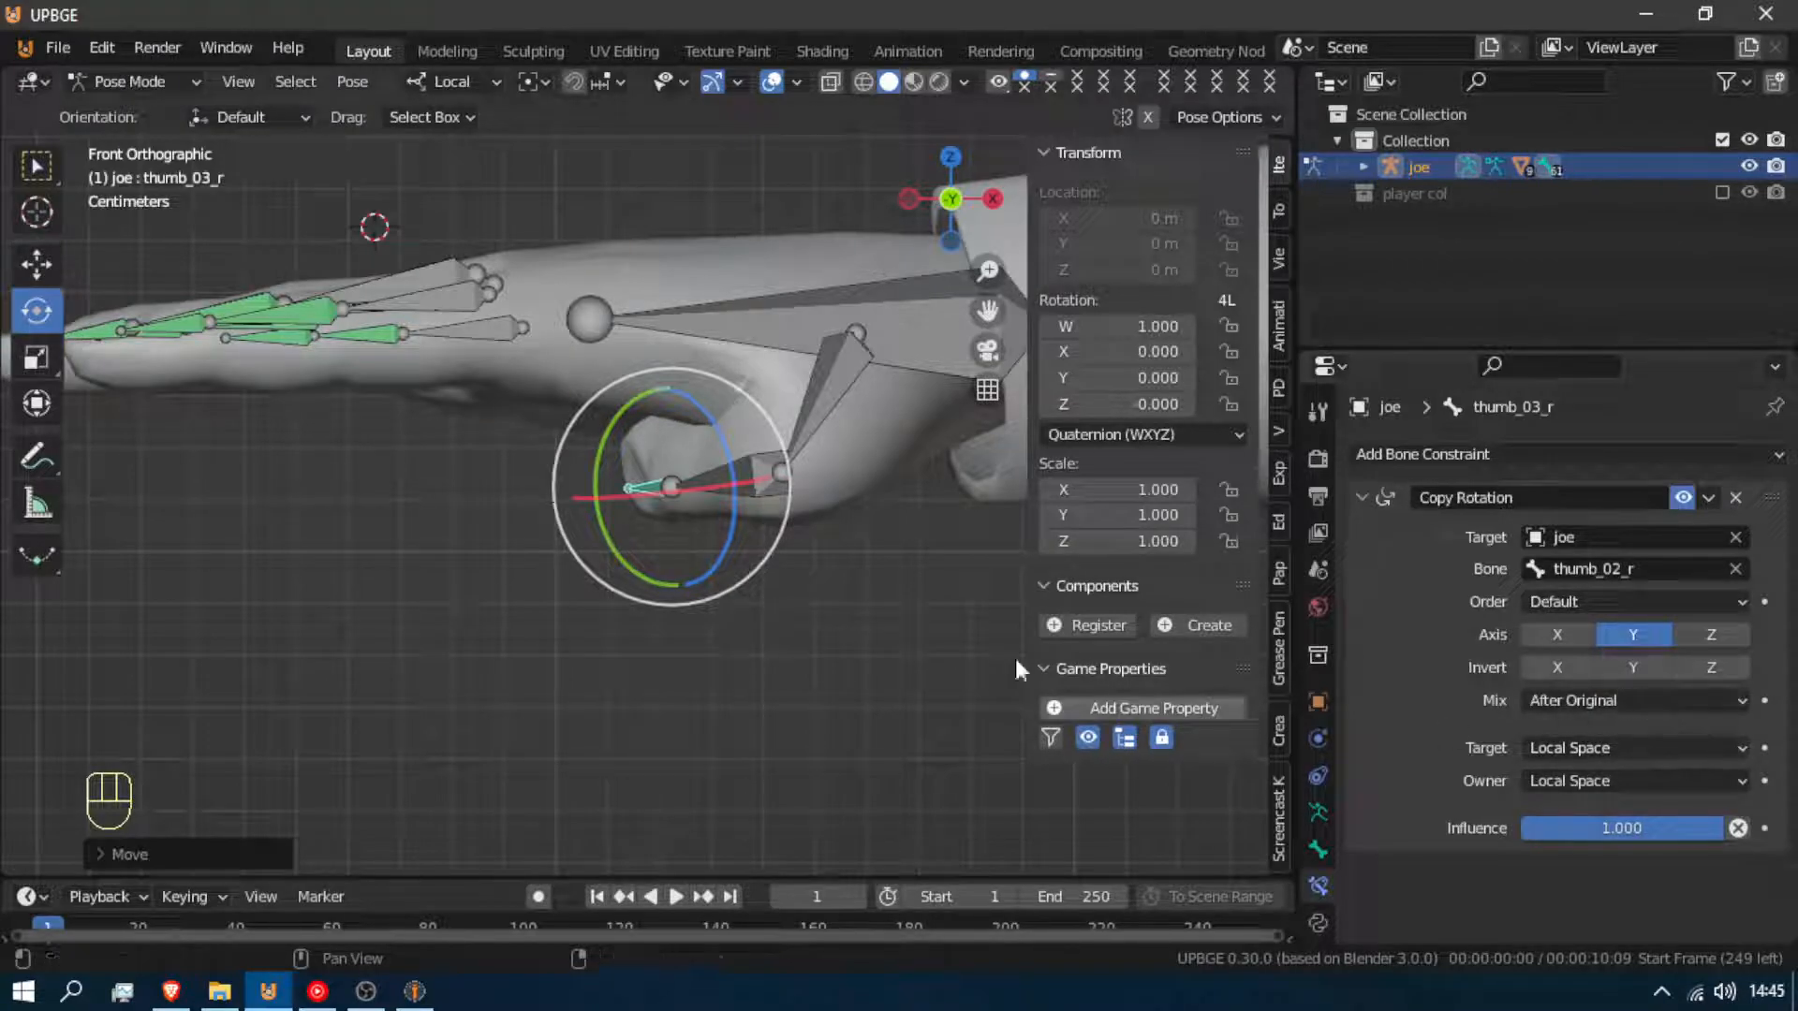
Select all bones and clear their pose rotation and location
key(a)
key(a)
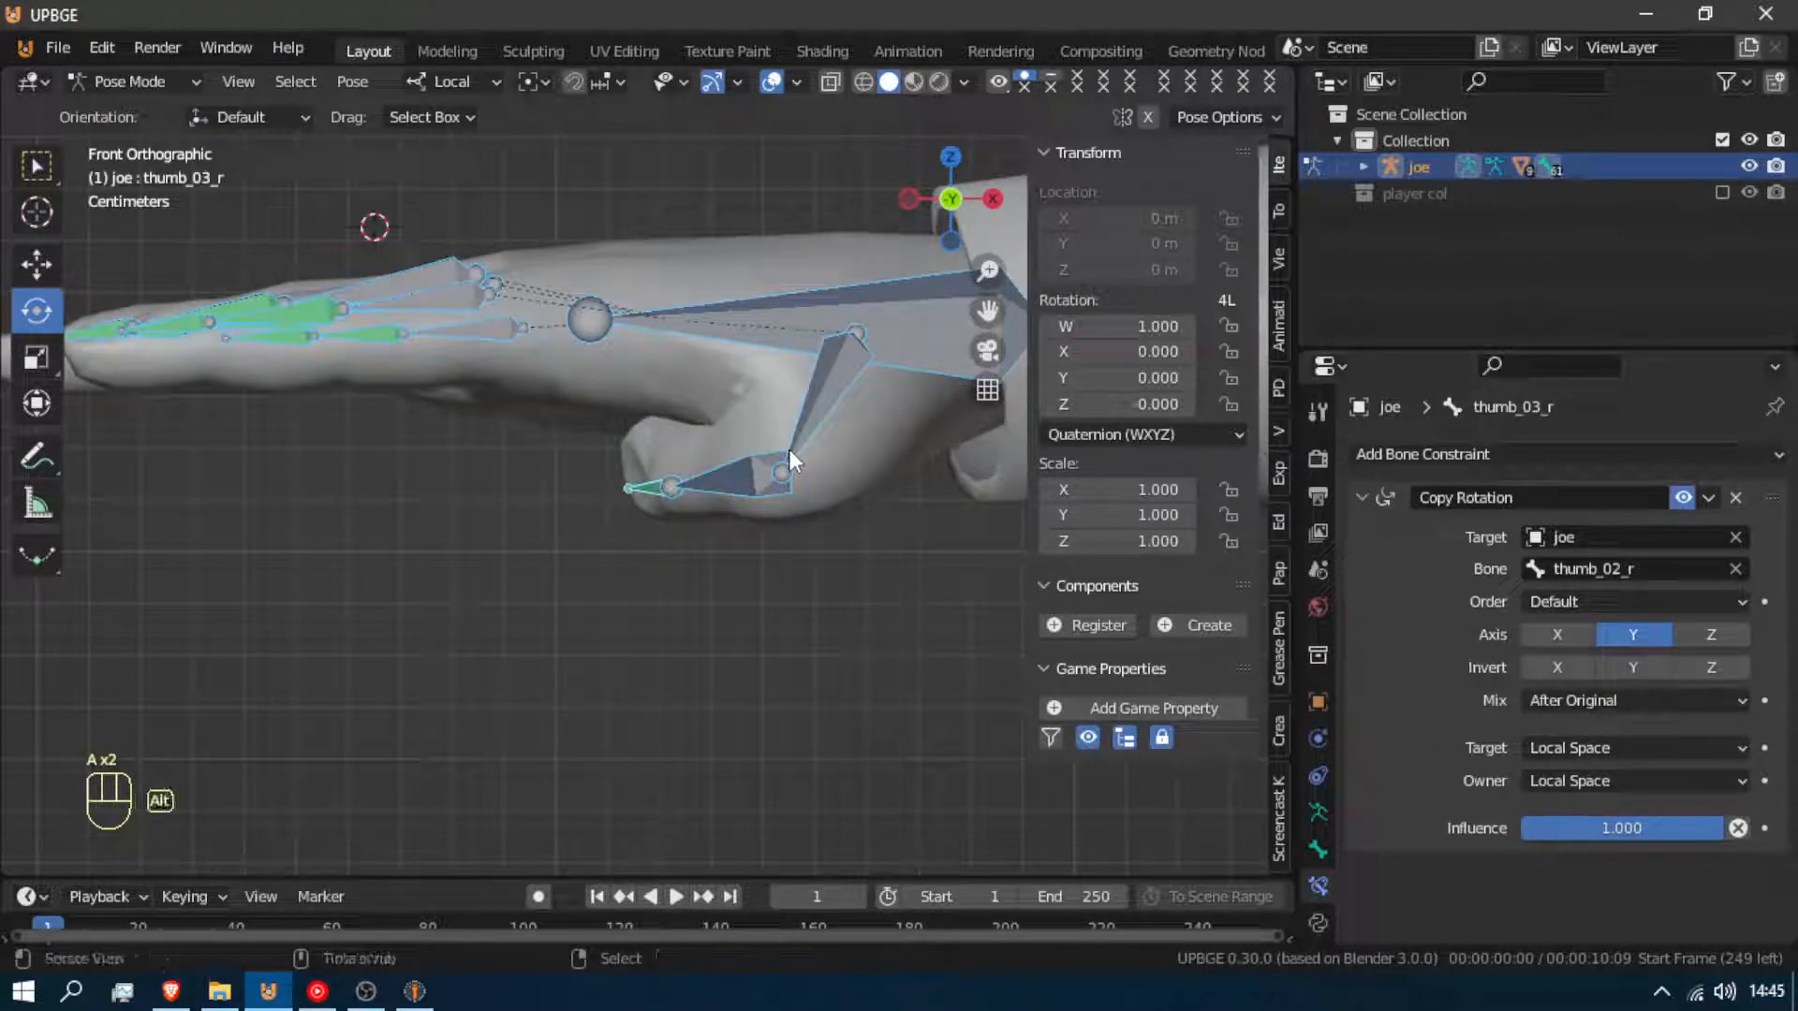
key(alt+r)
key(alt+g)
Go to the left hand and select index_02_l to examine its Copy Rotation constraint
key(shift+f)
key(w)
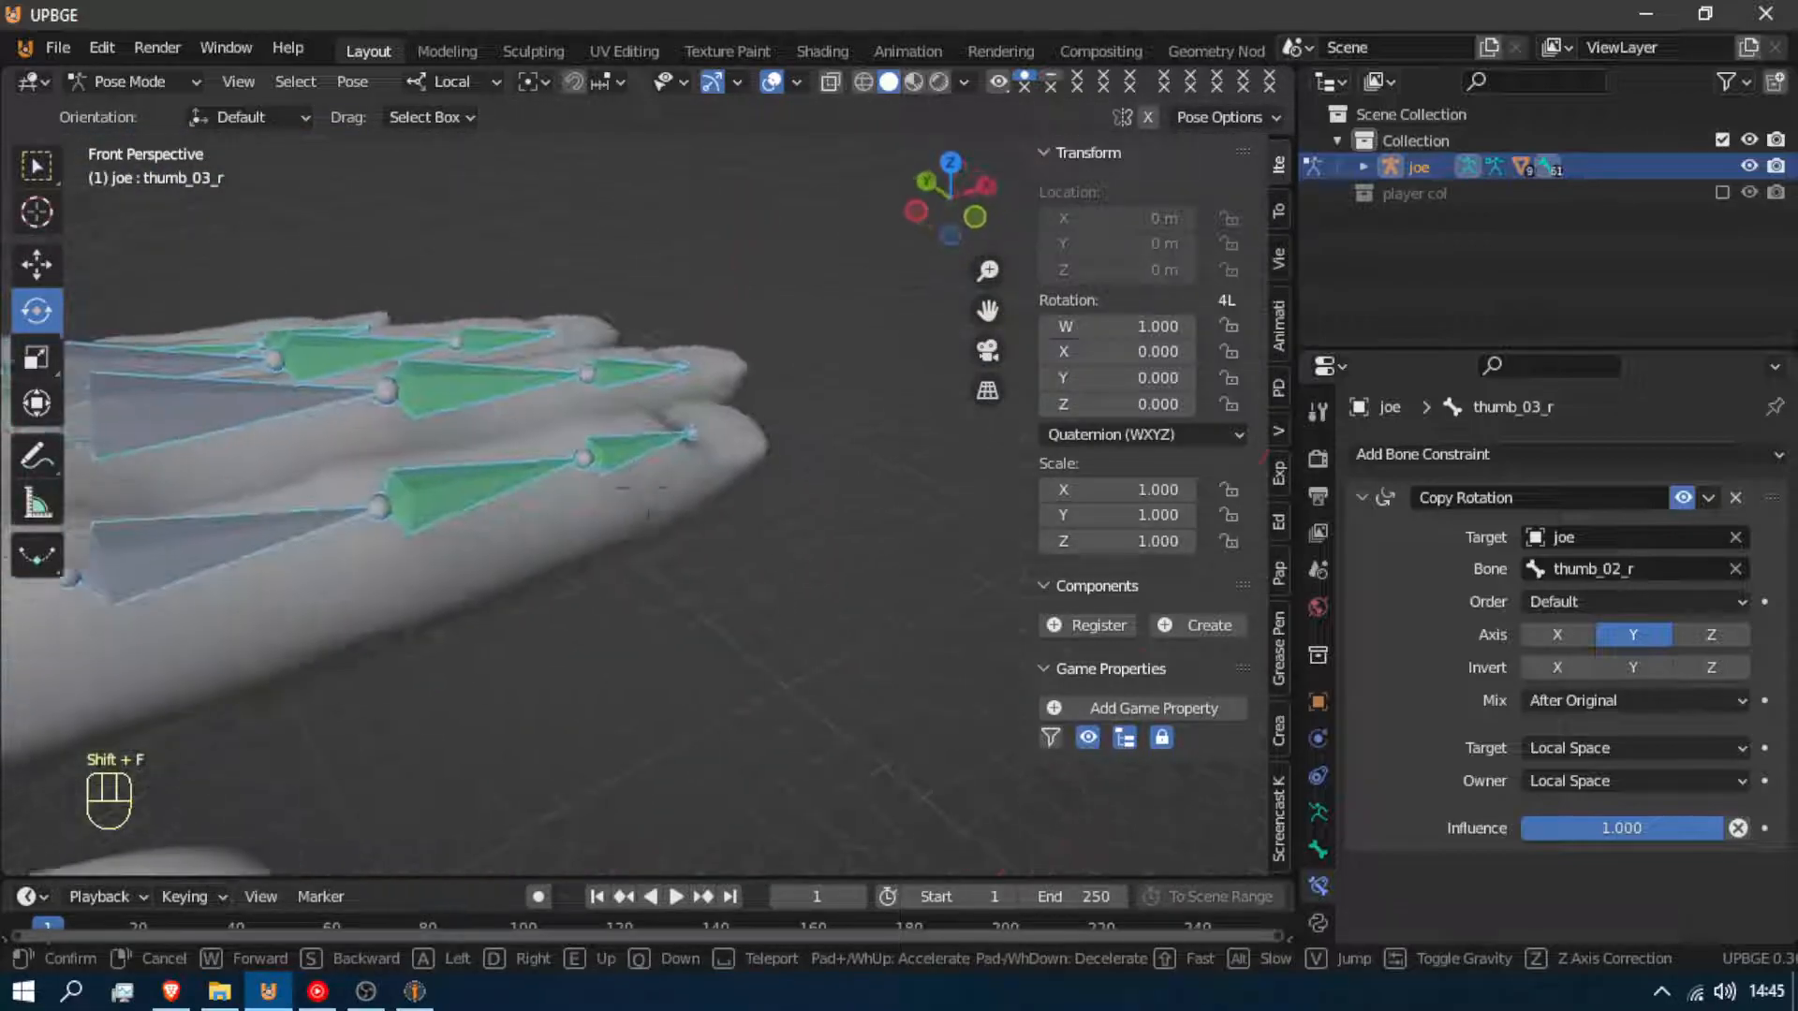
key(e)
key(w)
click(693, 515)
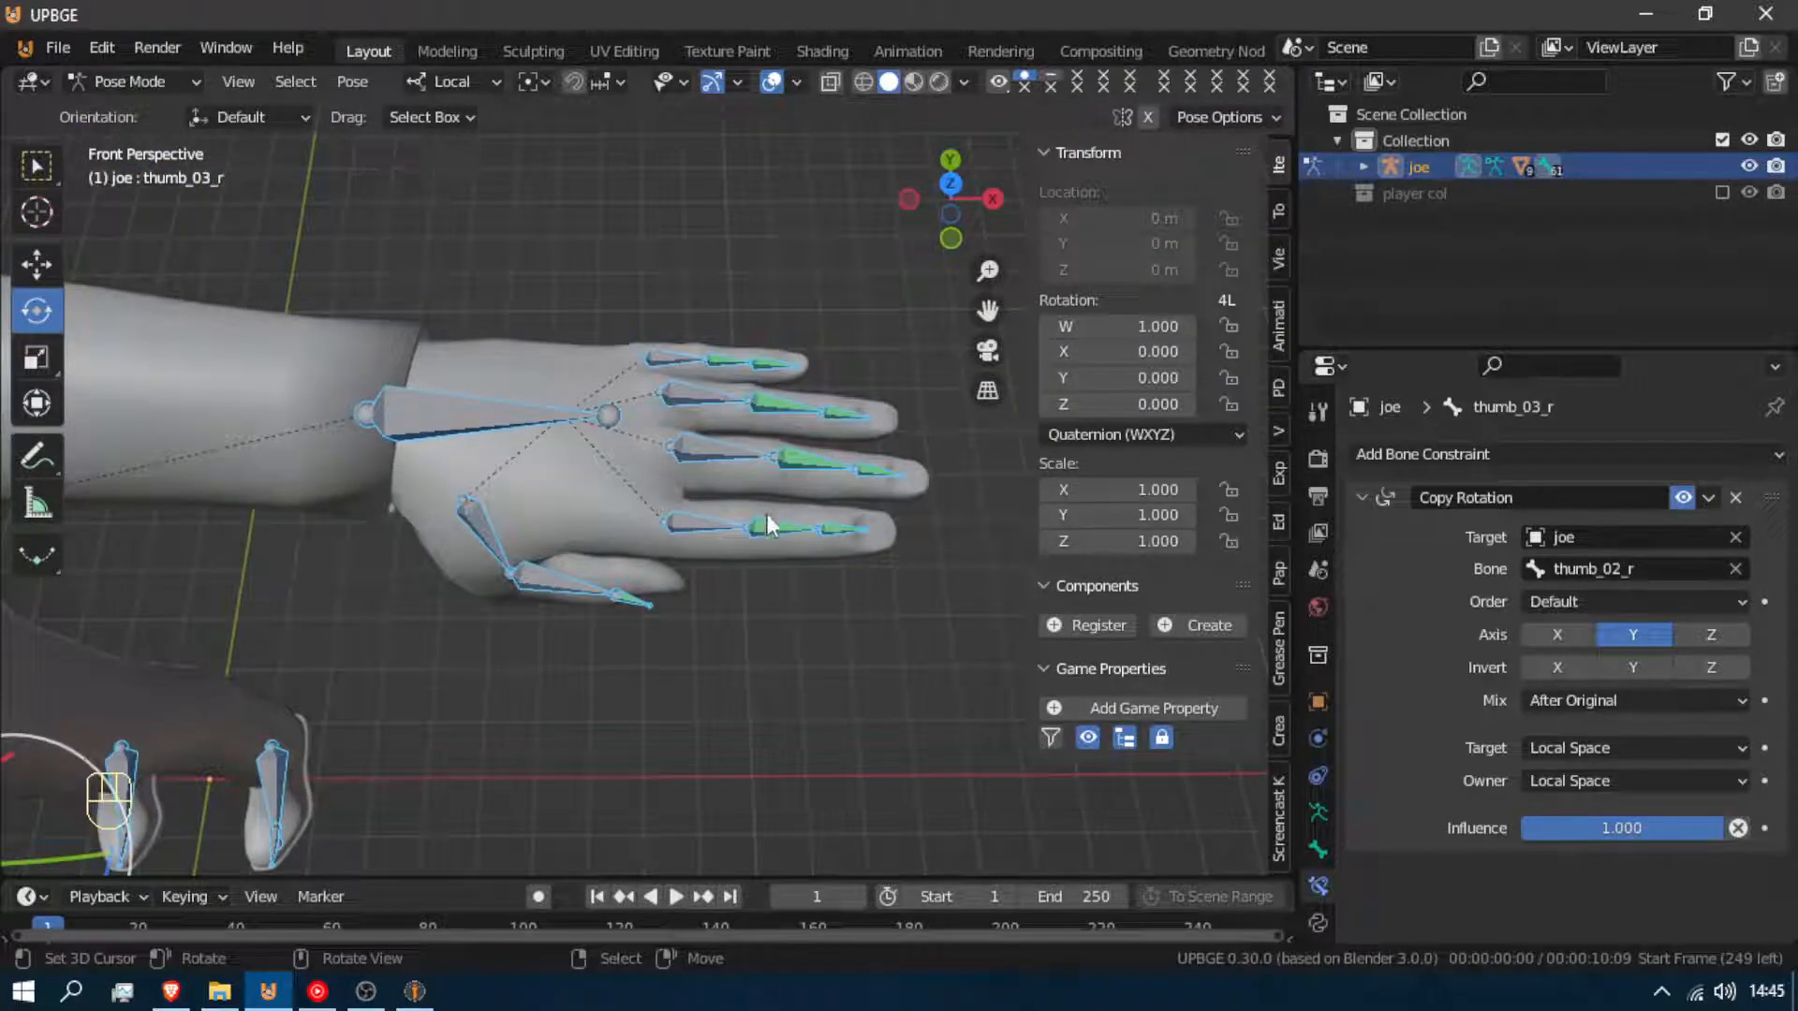
click(767, 517)
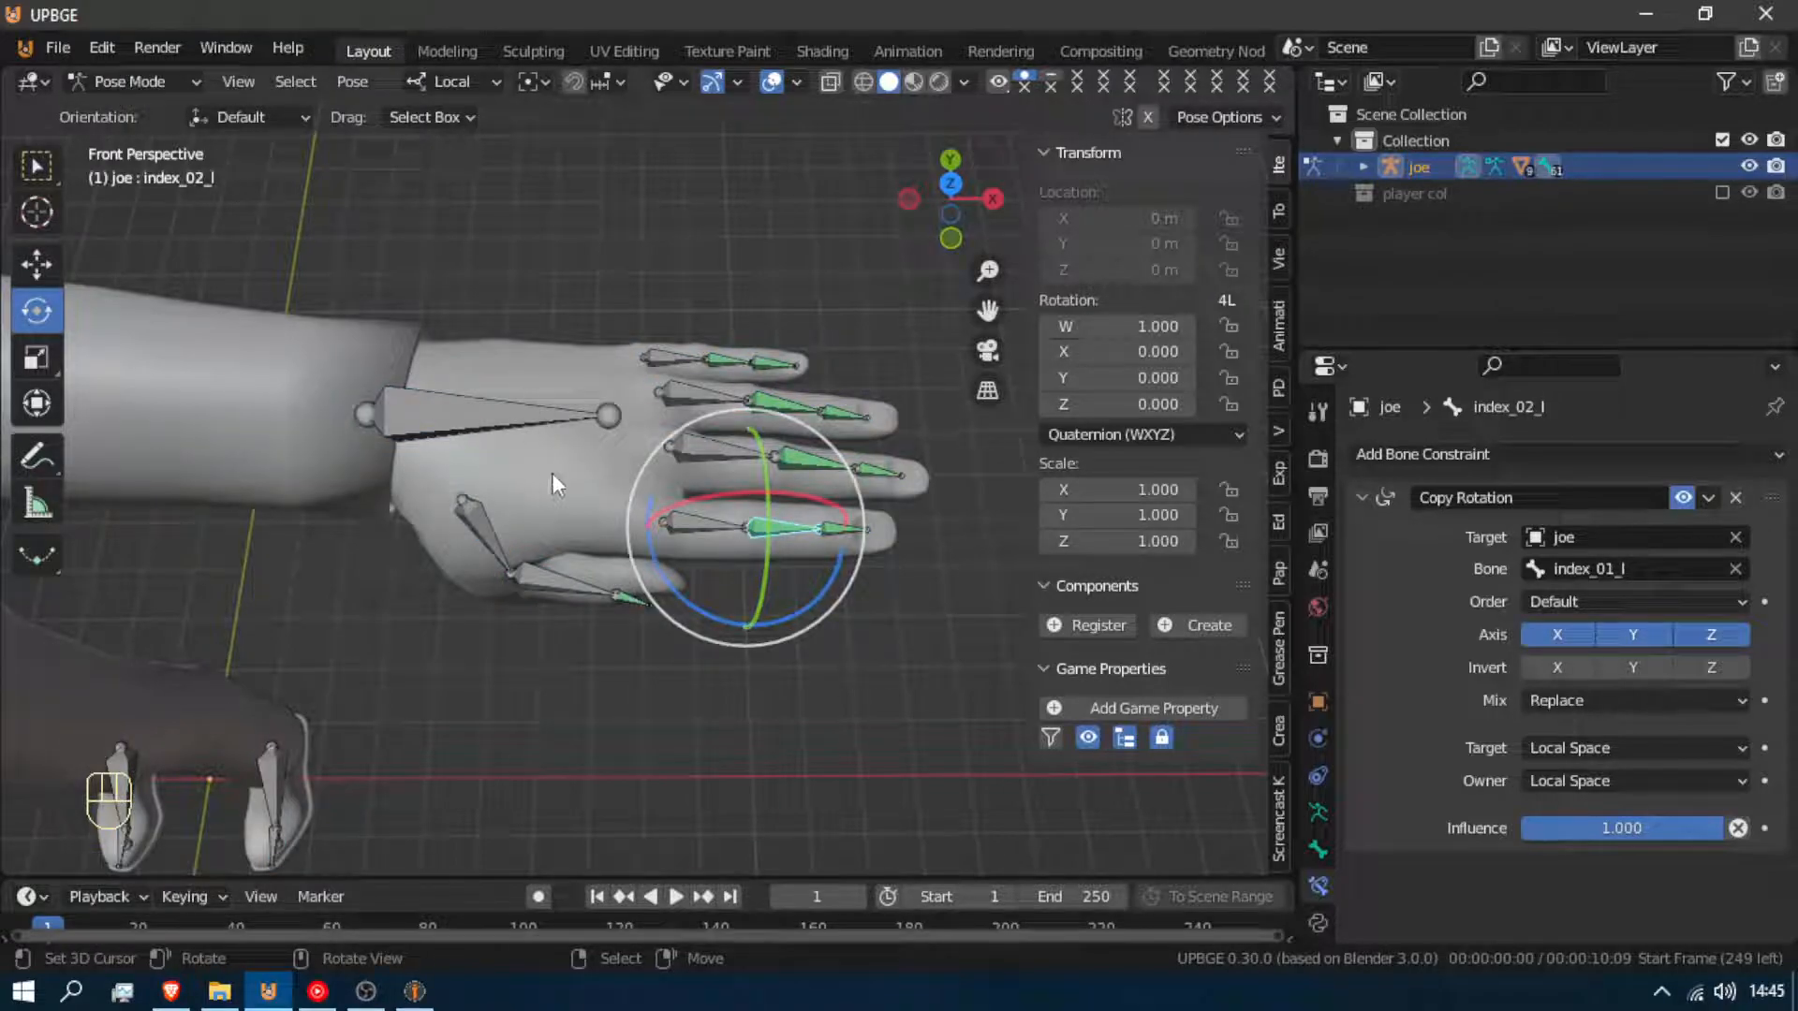
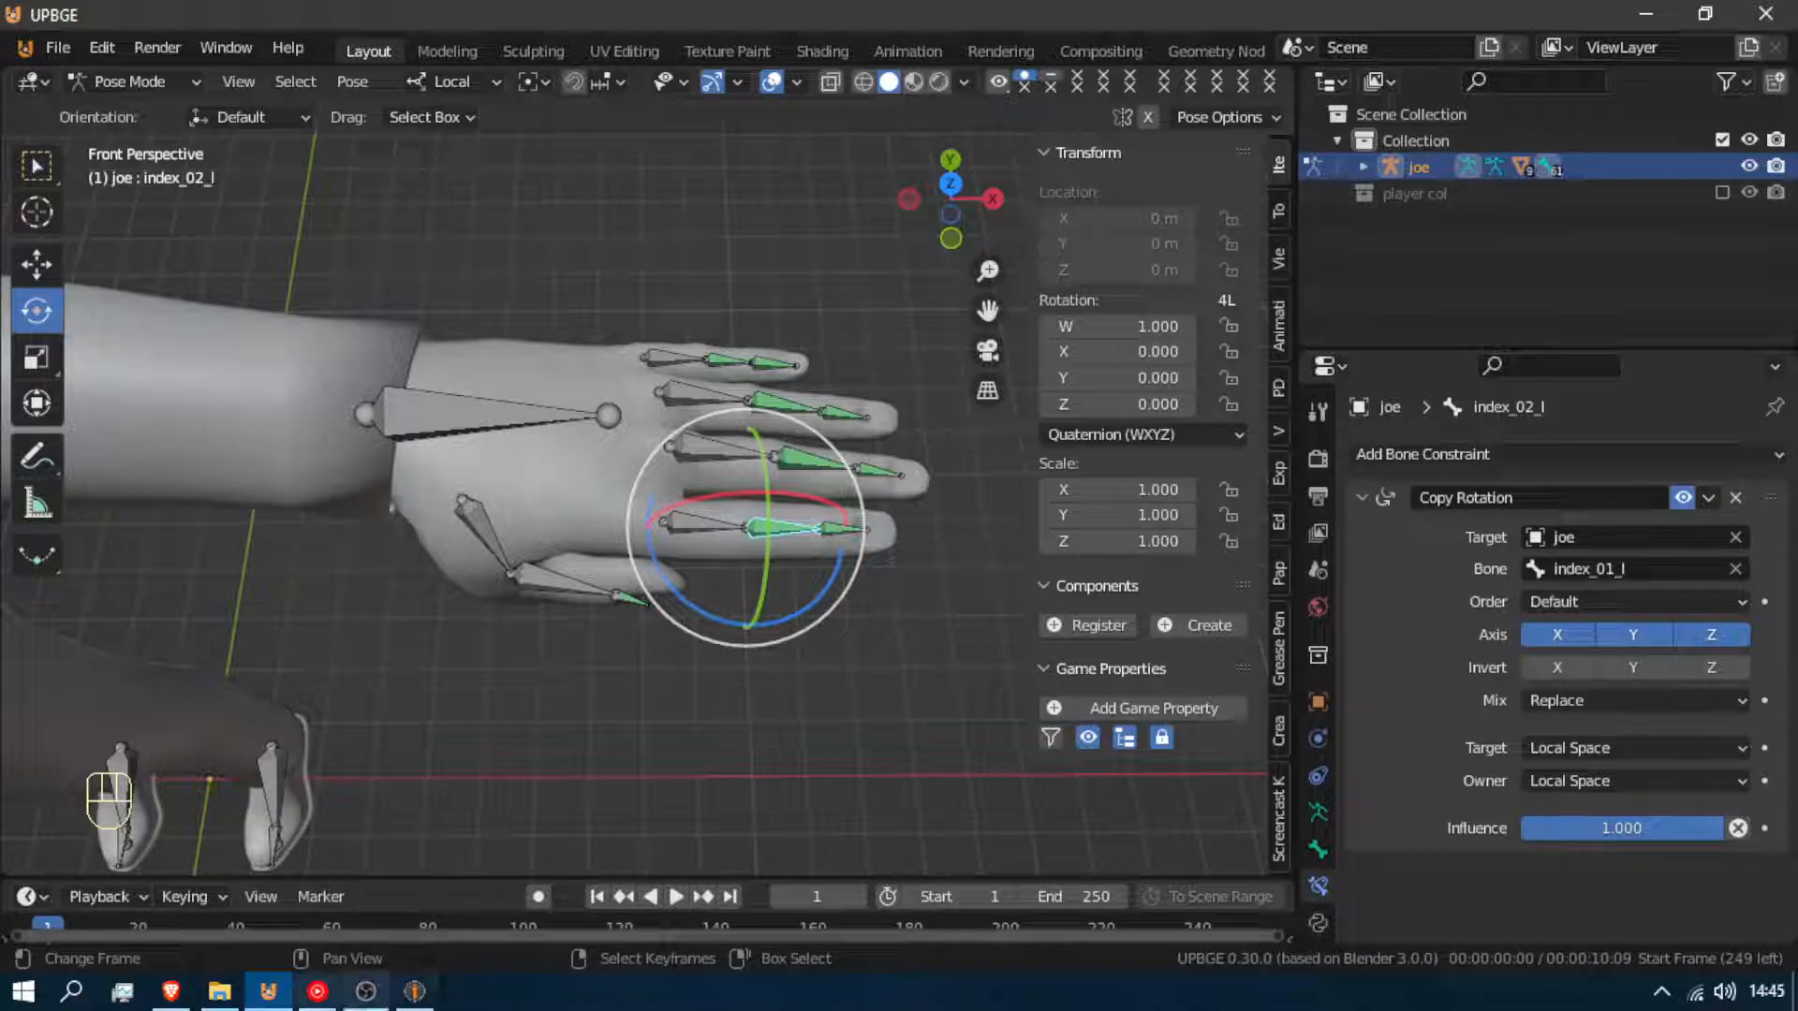
click(365, 991)
click(1693, 791)
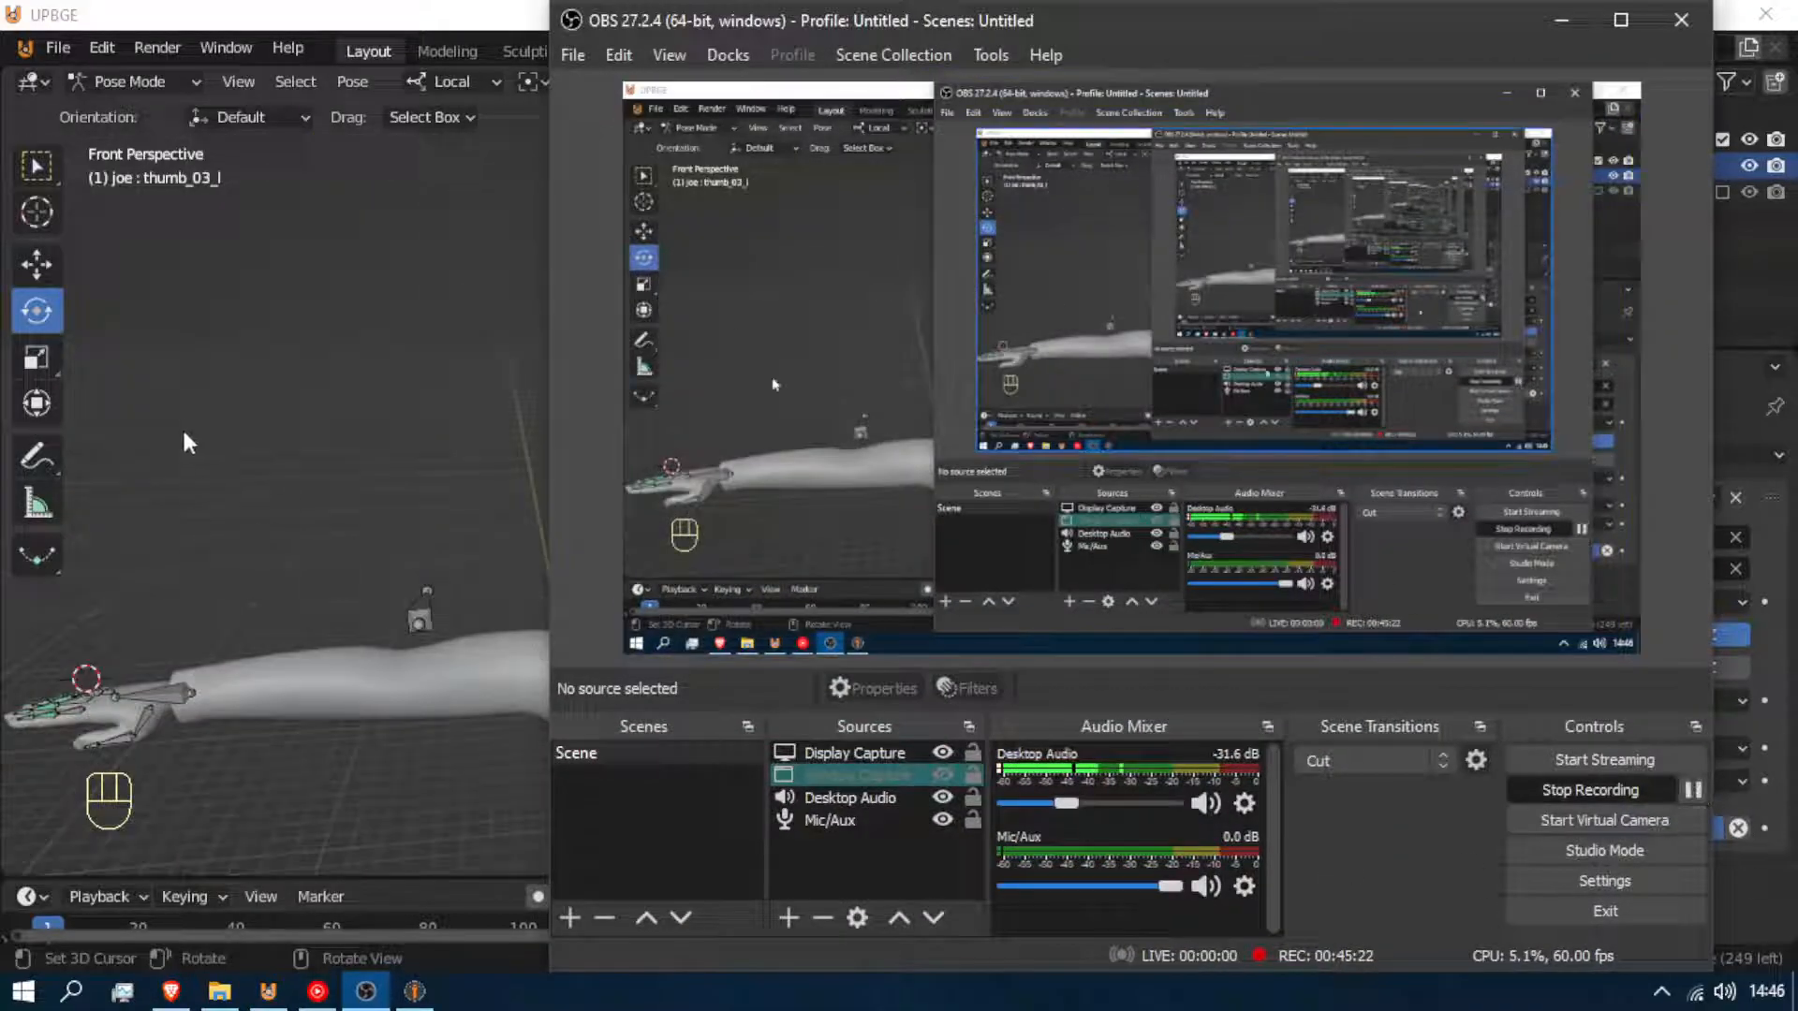
click(267, 440)
Duplicate the head bone in Edit Mode and move the copy in front of the face along Z, with its head at about Z 0.509 m
shift+right_click(271, 446)
key(shift+f)
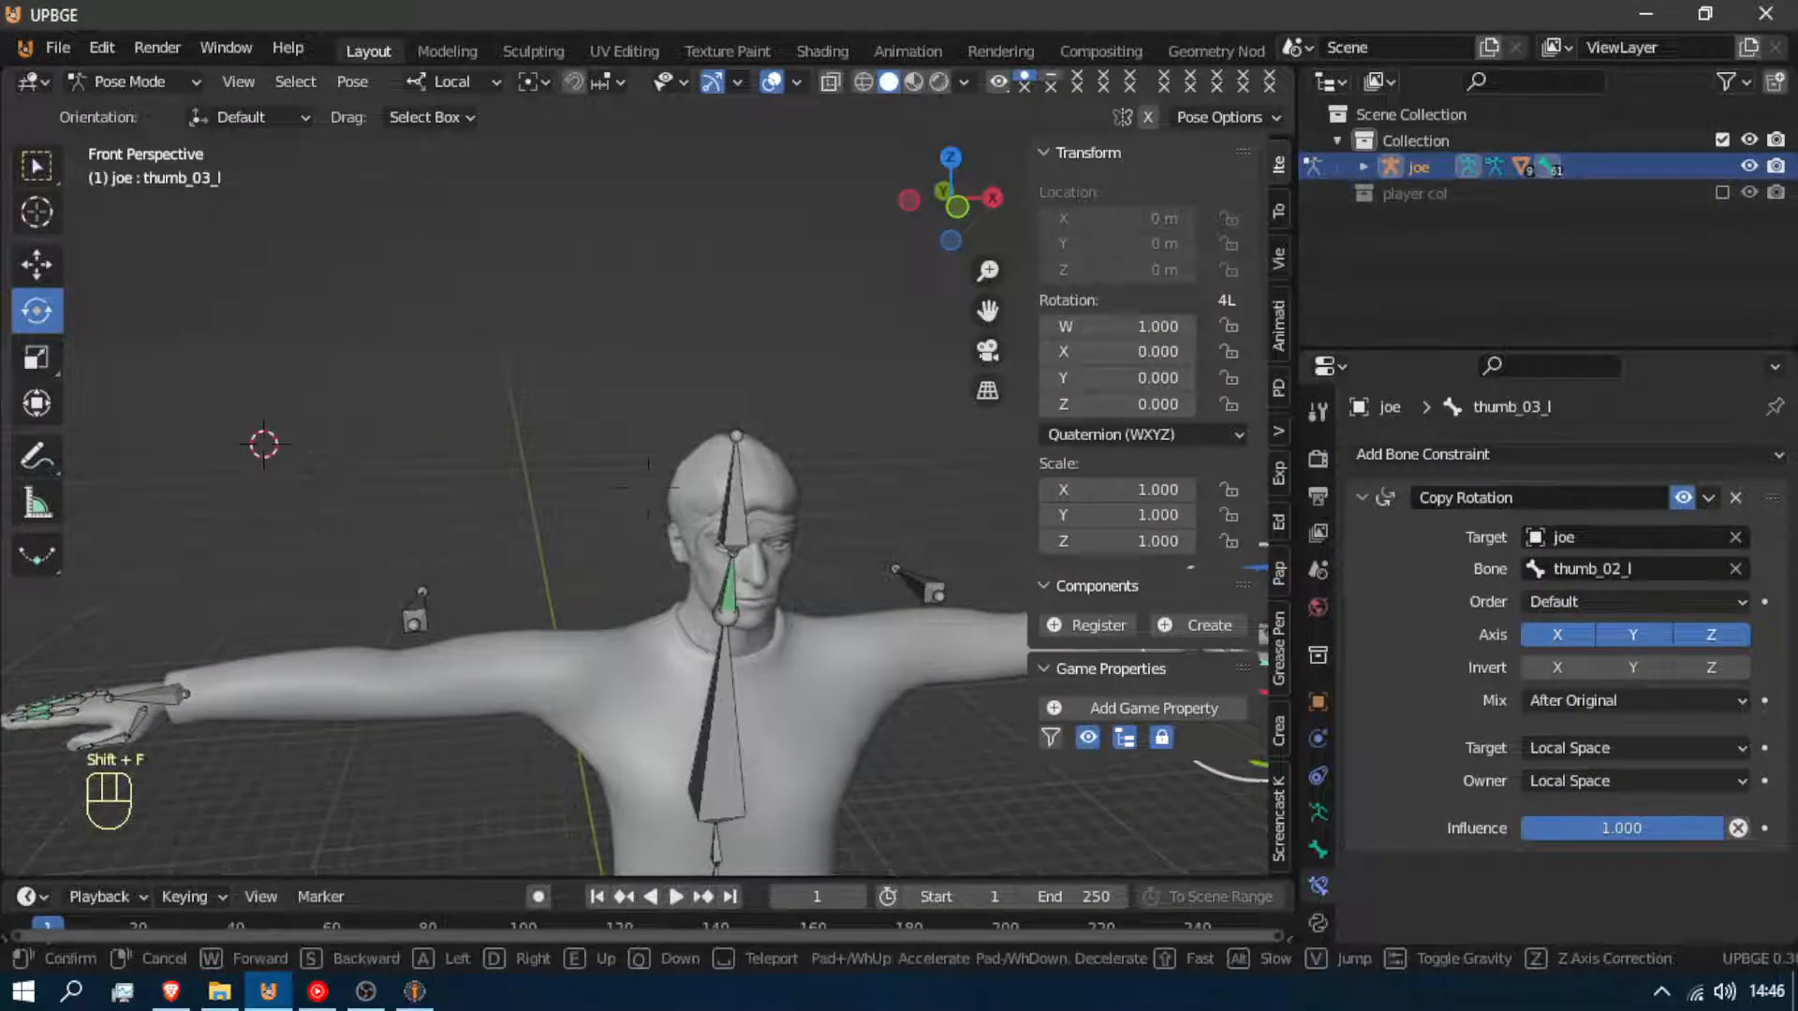
key(a)
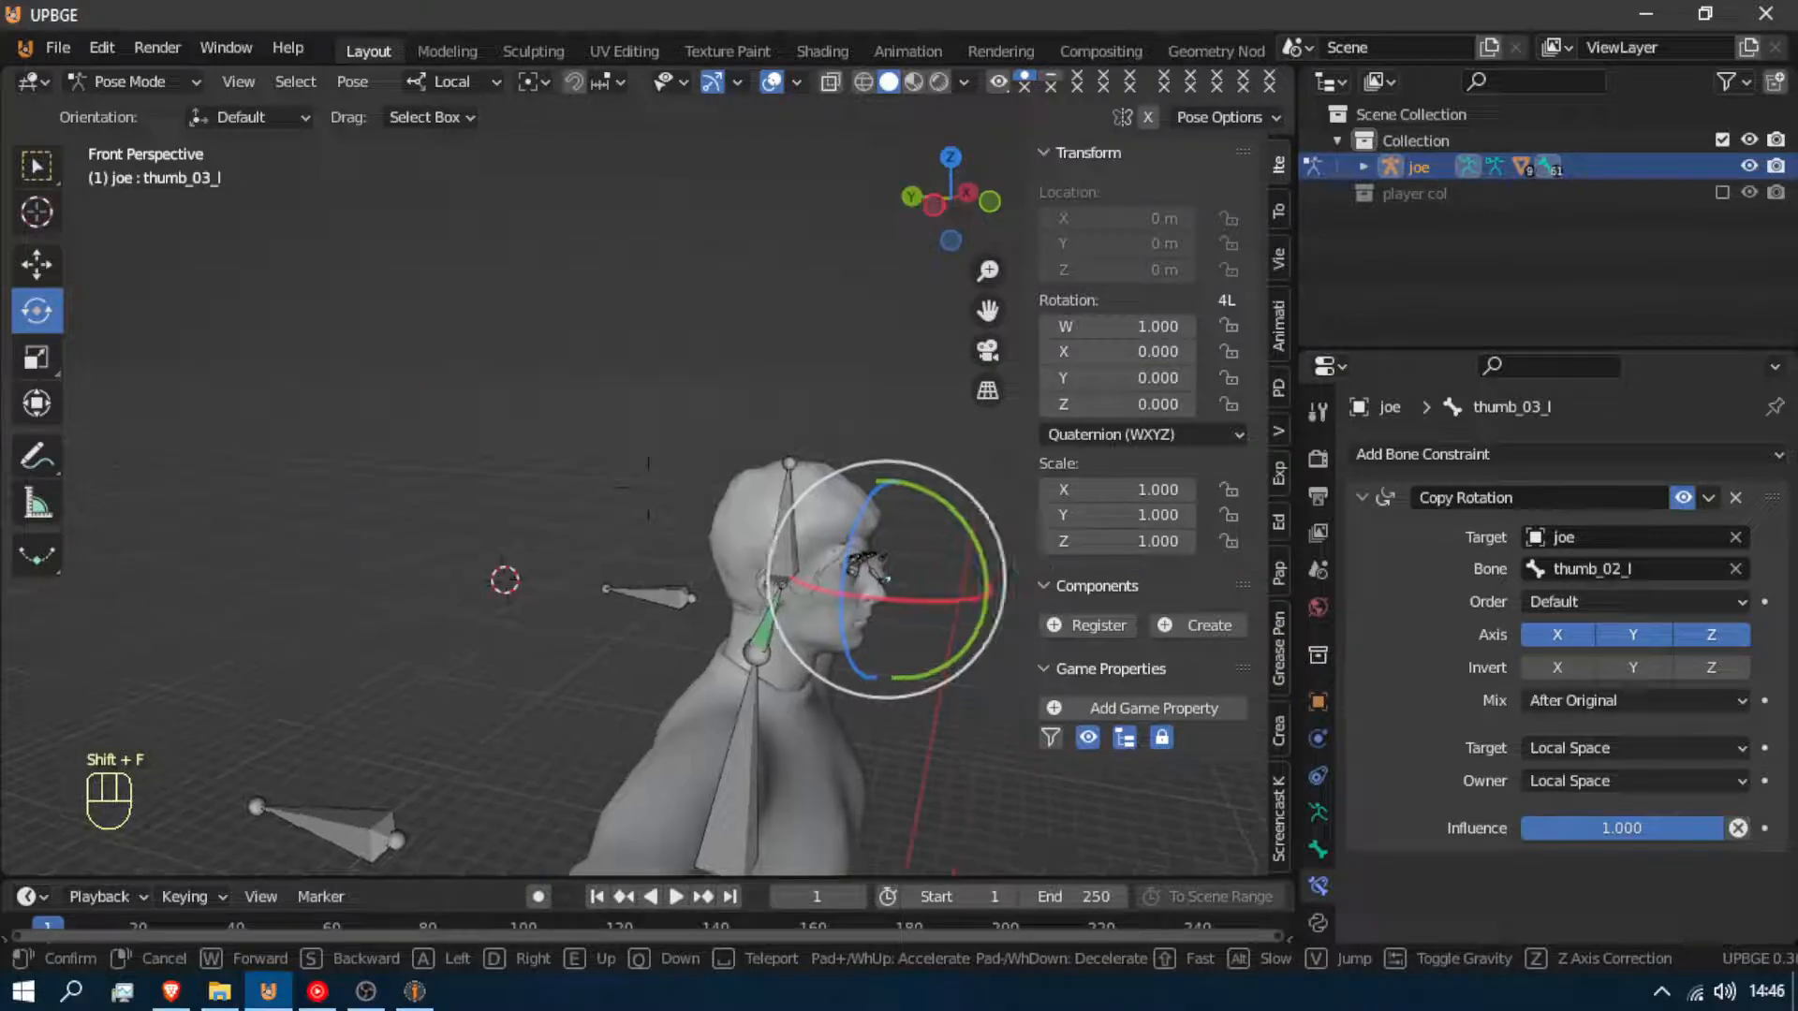
key(d)
click(388, 508)
right_click(333, 525)
key(Tab)
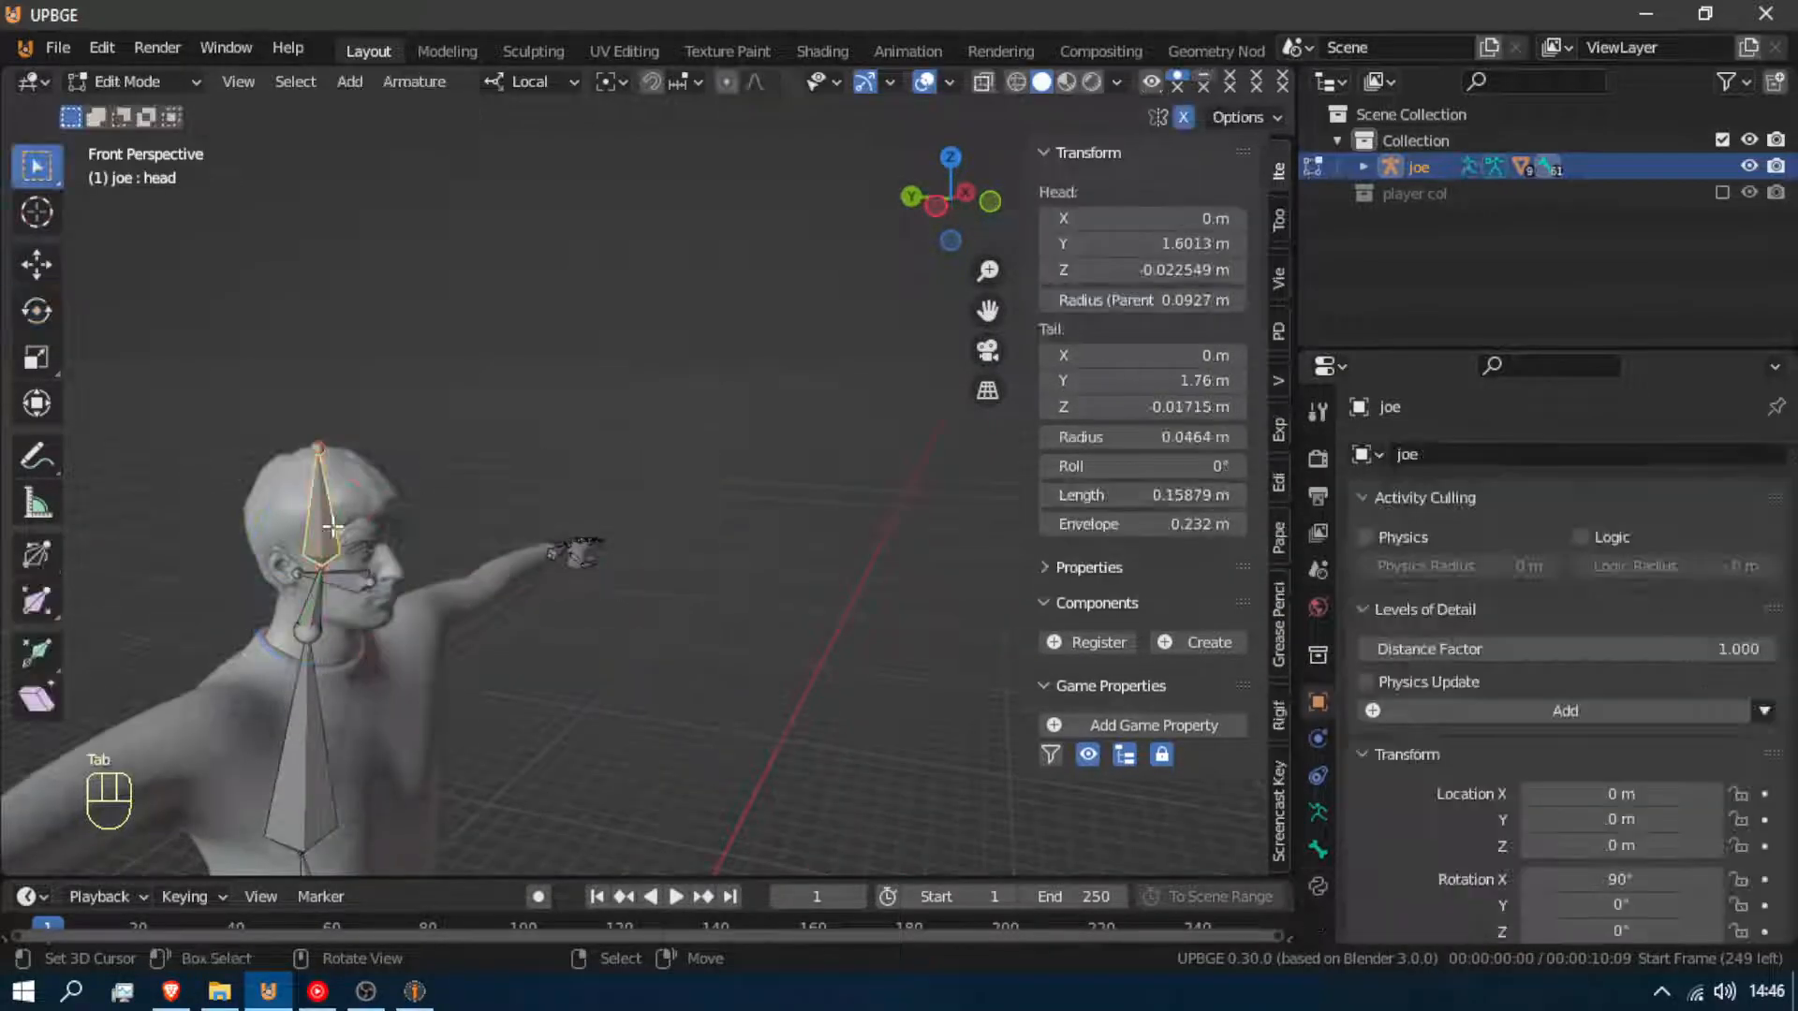
key(shift+d)
key(g)
key(z)
click(758, 704)
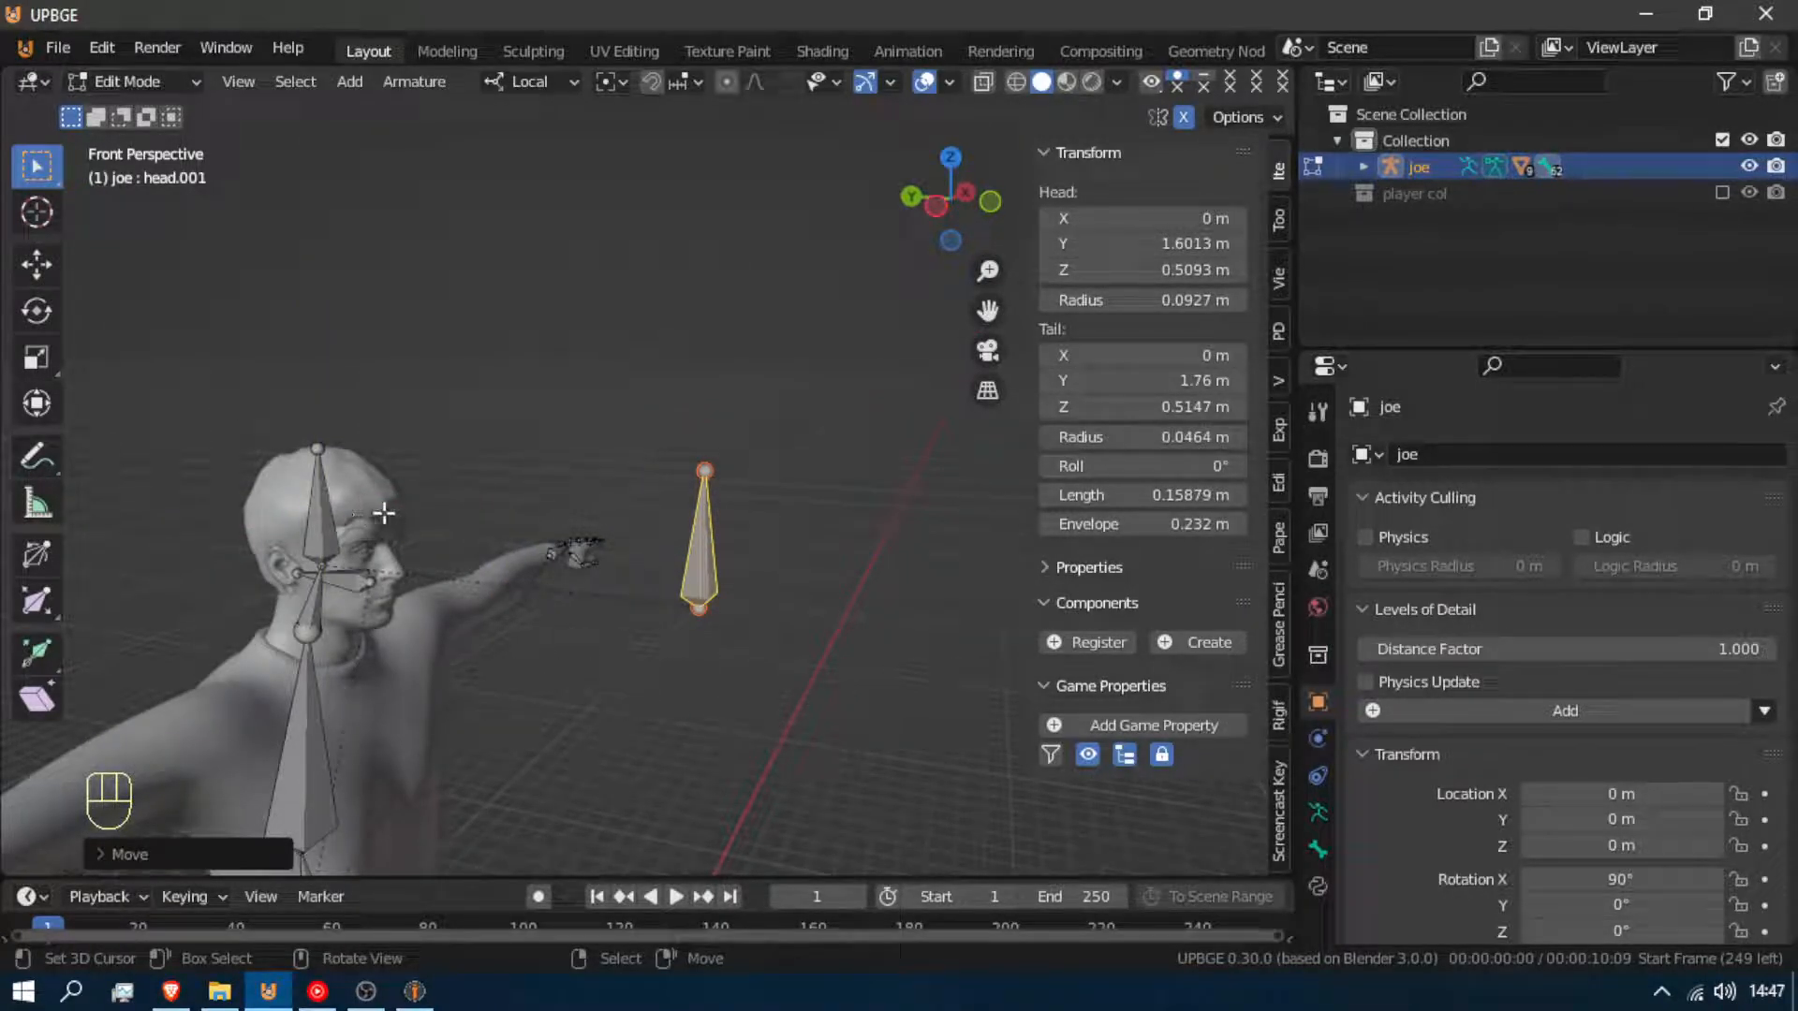
Clear the parent of the duplicated bone in front of the face and rename it "head. track"
key(alt+p)
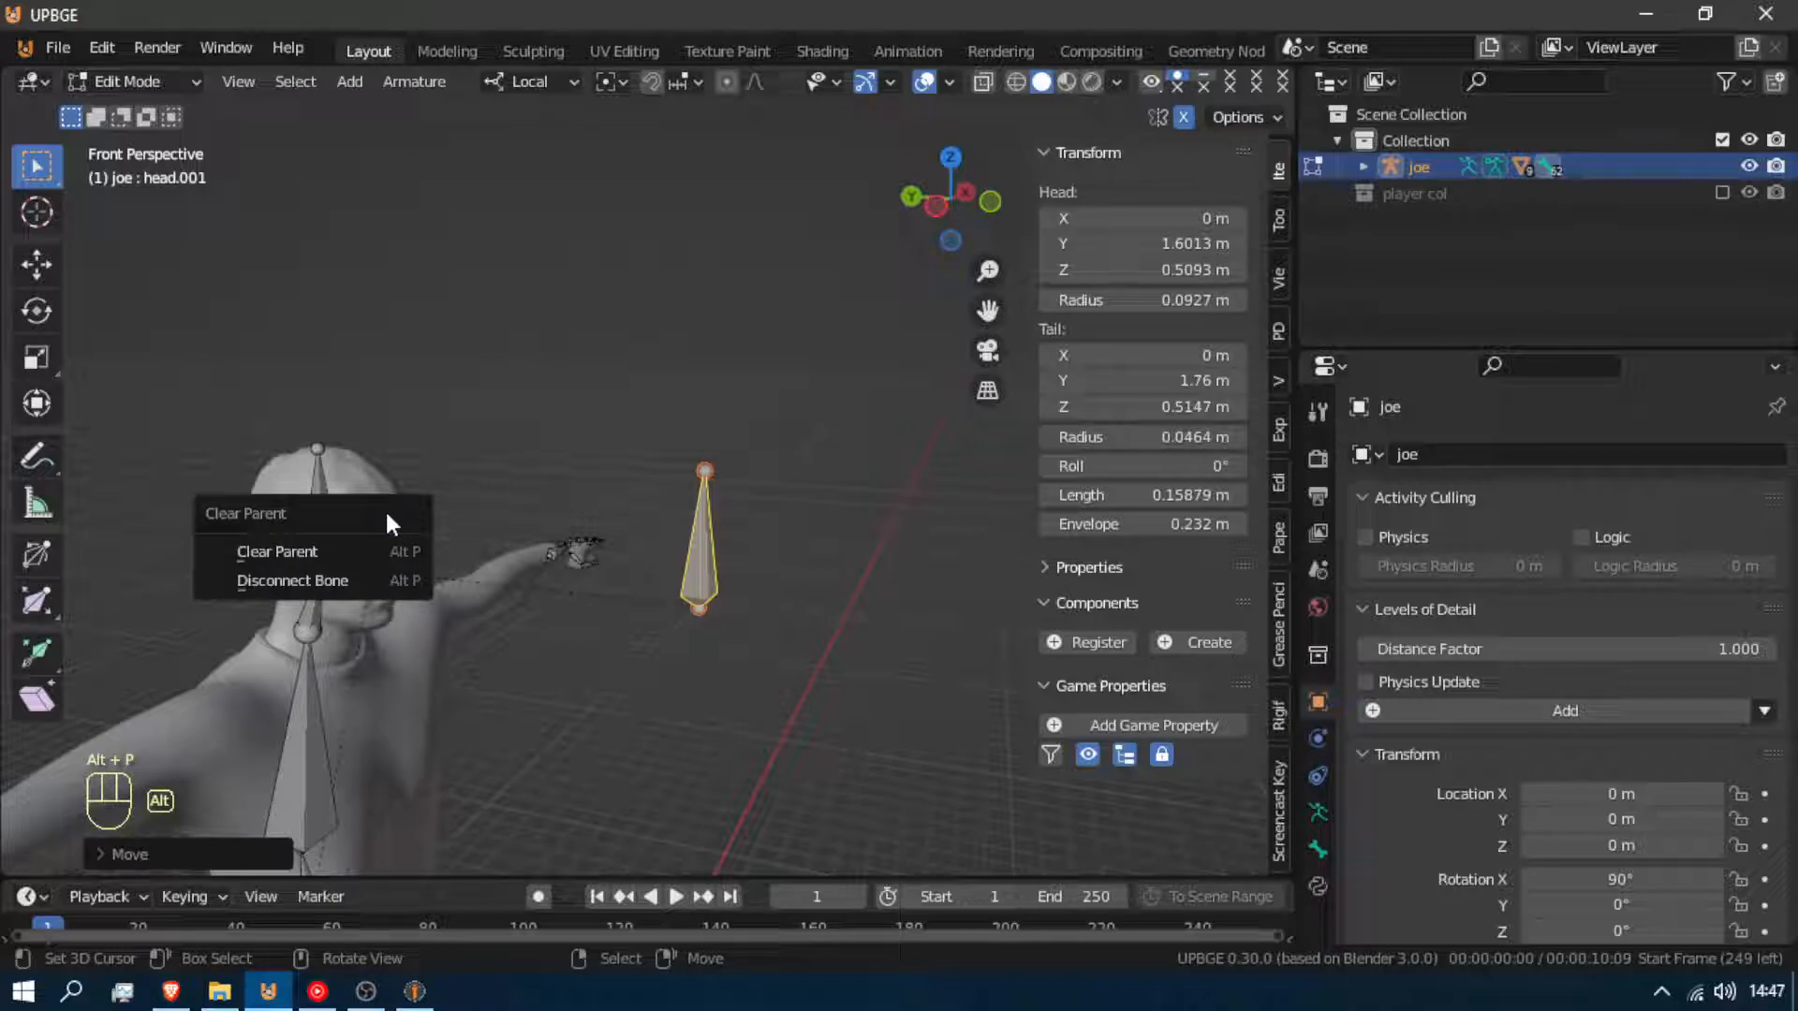
click(356, 558)
click(1321, 843)
double_click(1445, 455)
double_click(1445, 455)
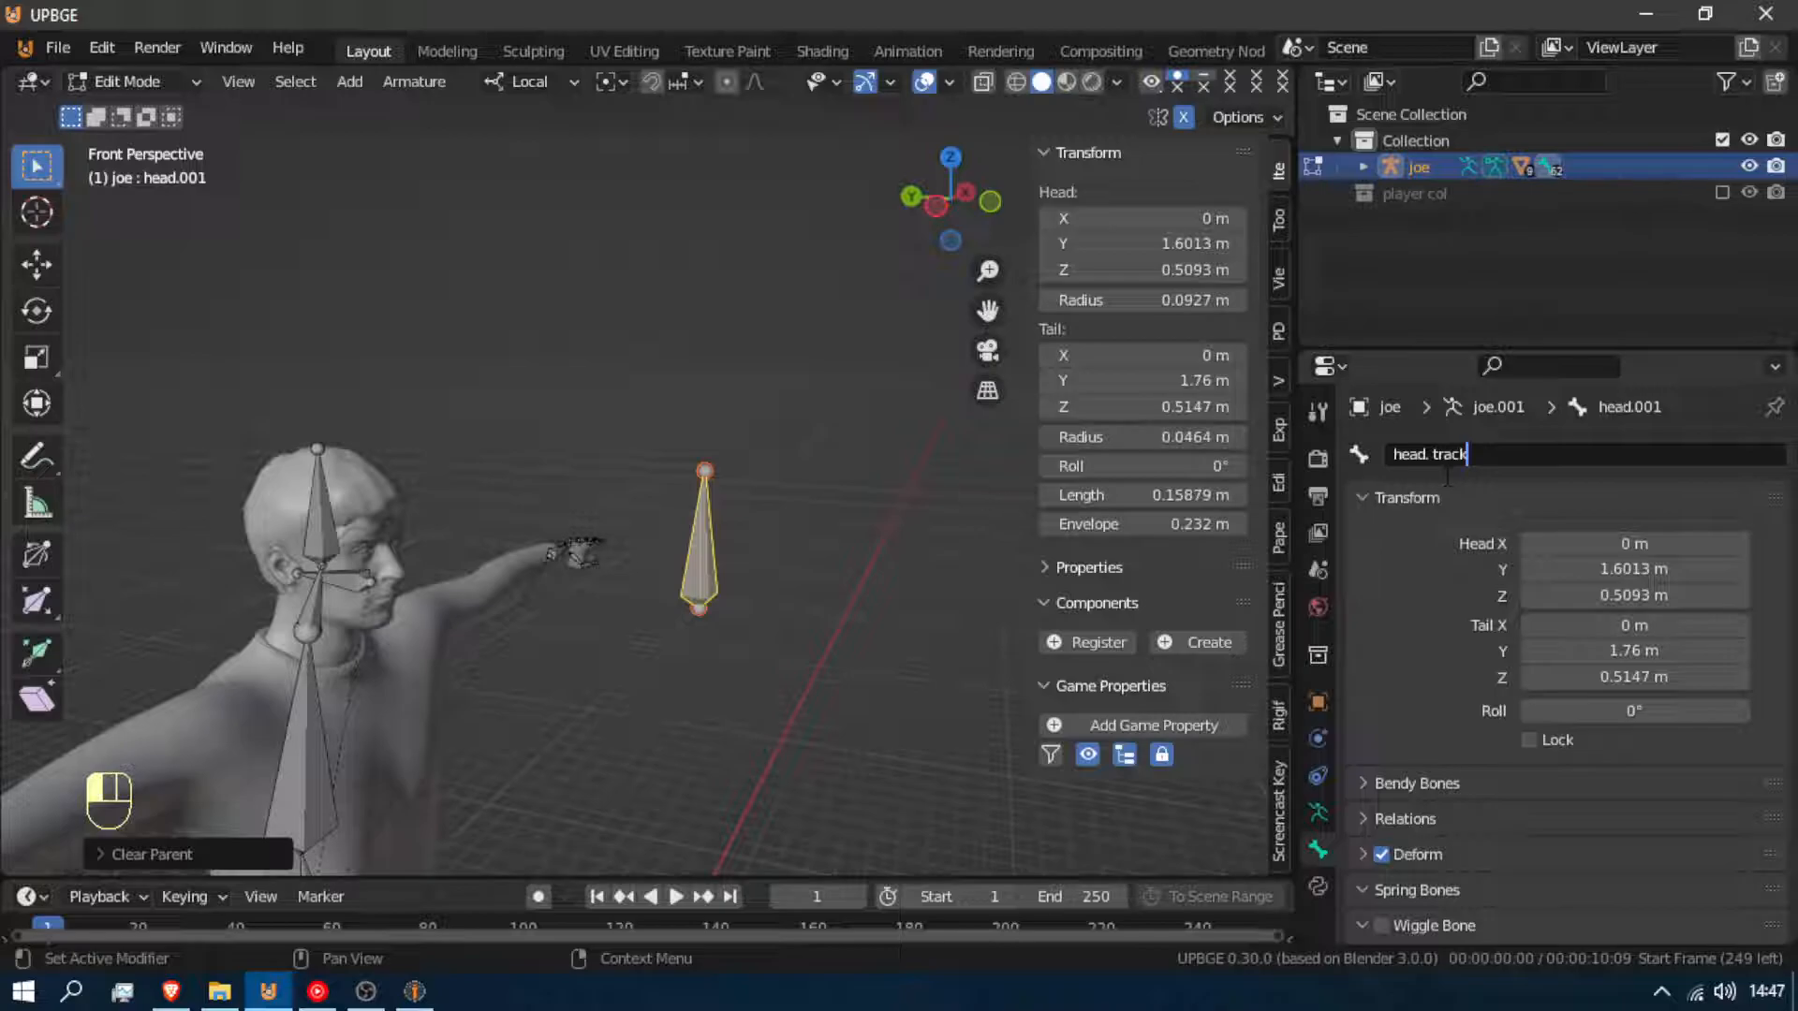
key(Return)
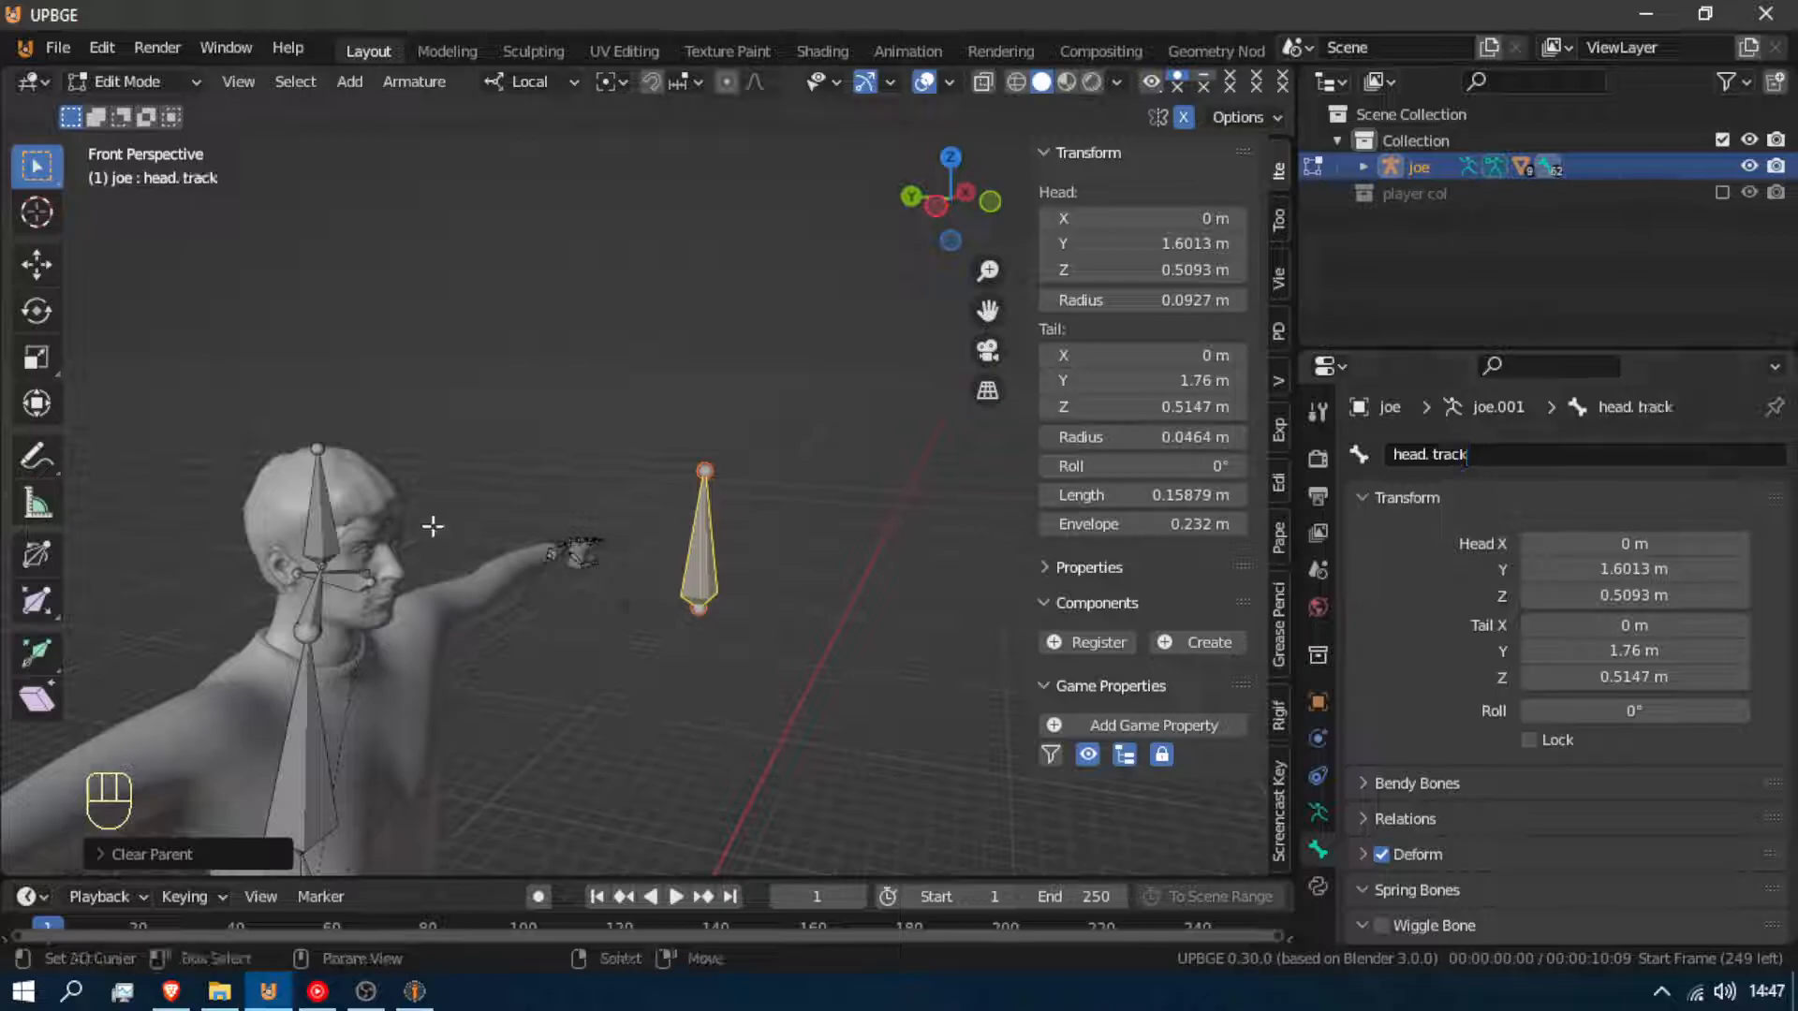
Add a Damped Track constraint to the head bone in Pose Mode, targeting the head. track bone
click(329, 518)
key(Tab)
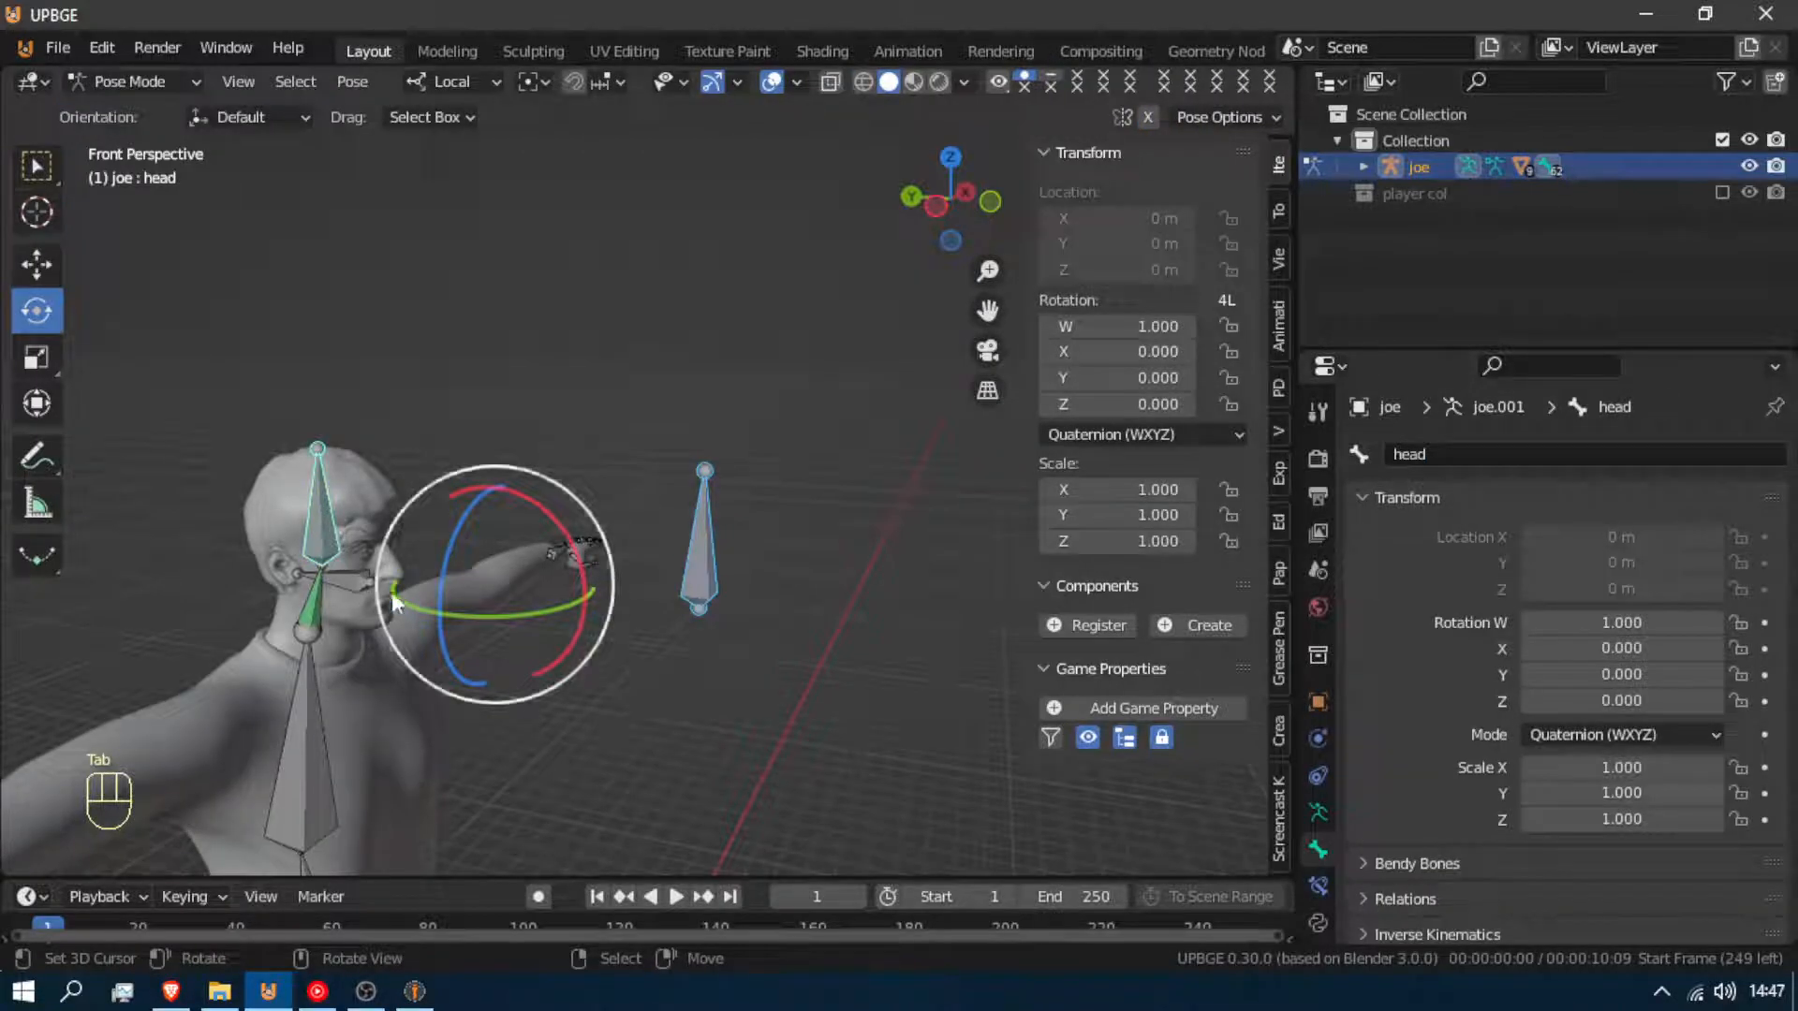
key(shift+ctrl+c)
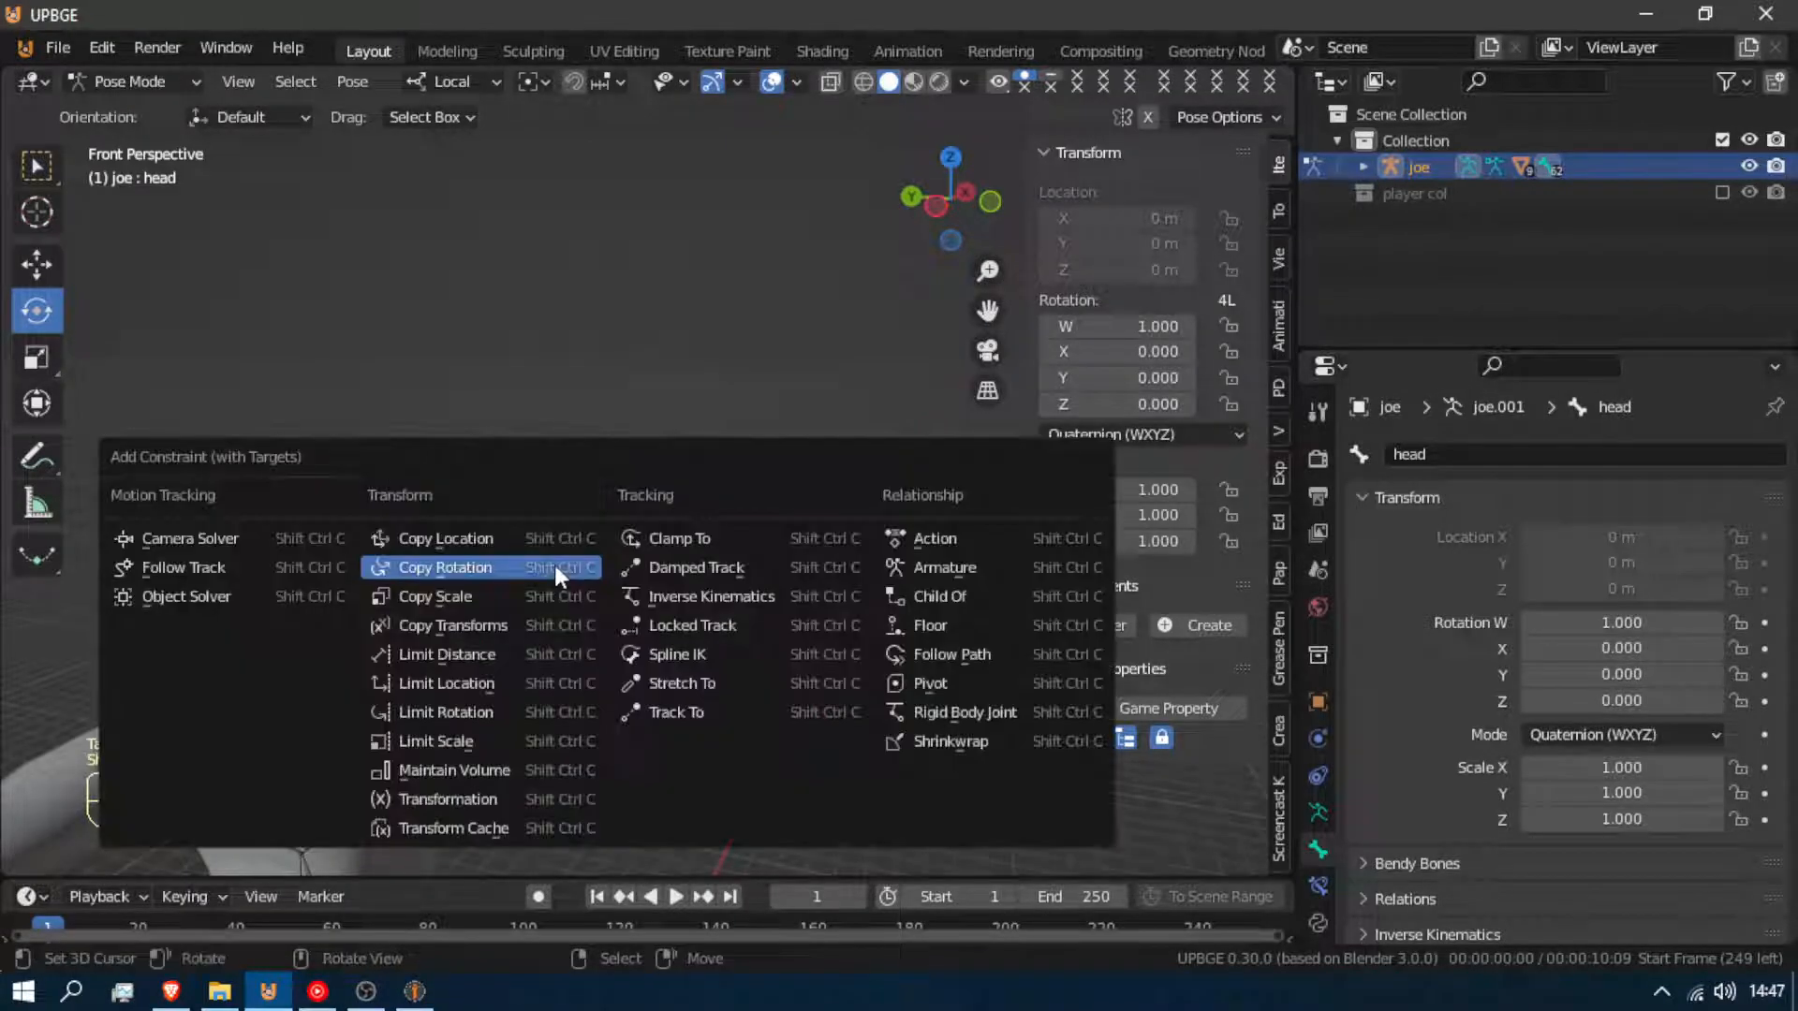
click(730, 566)
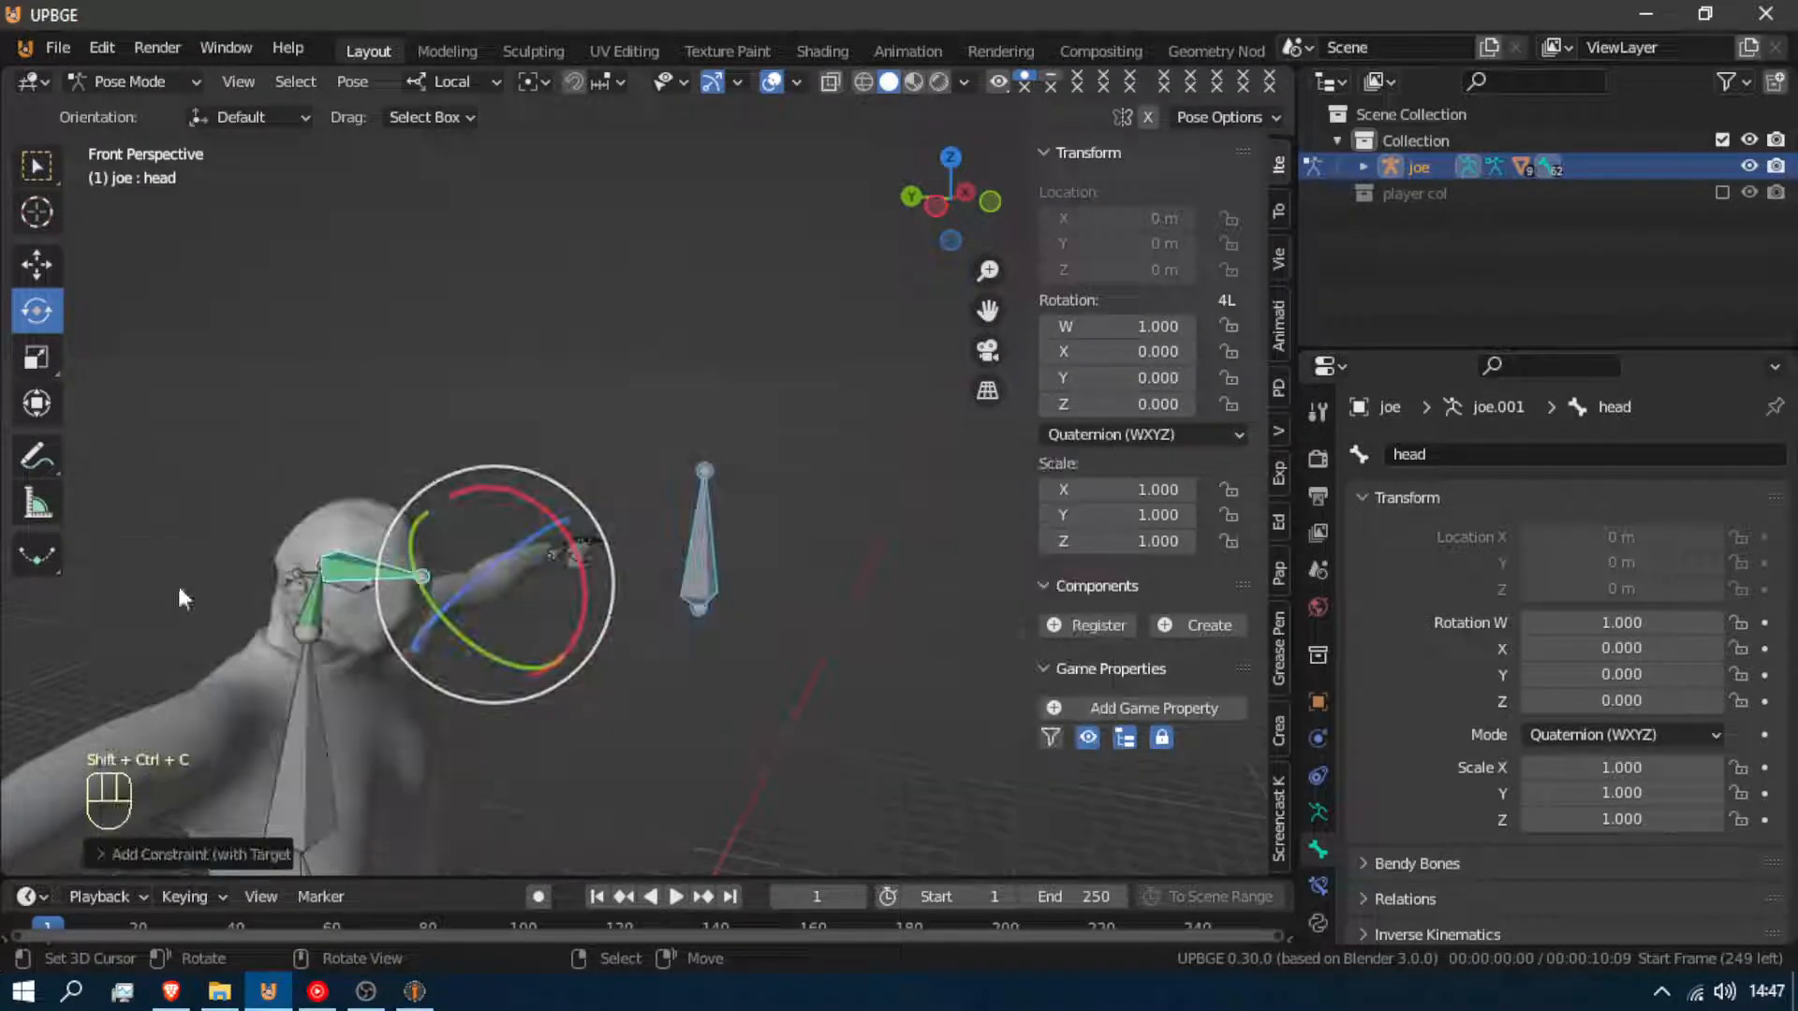
Compare the track axes of the head bone's Damped Track constraint and set Track Axis to Z
click(372, 571)
click(354, 581)
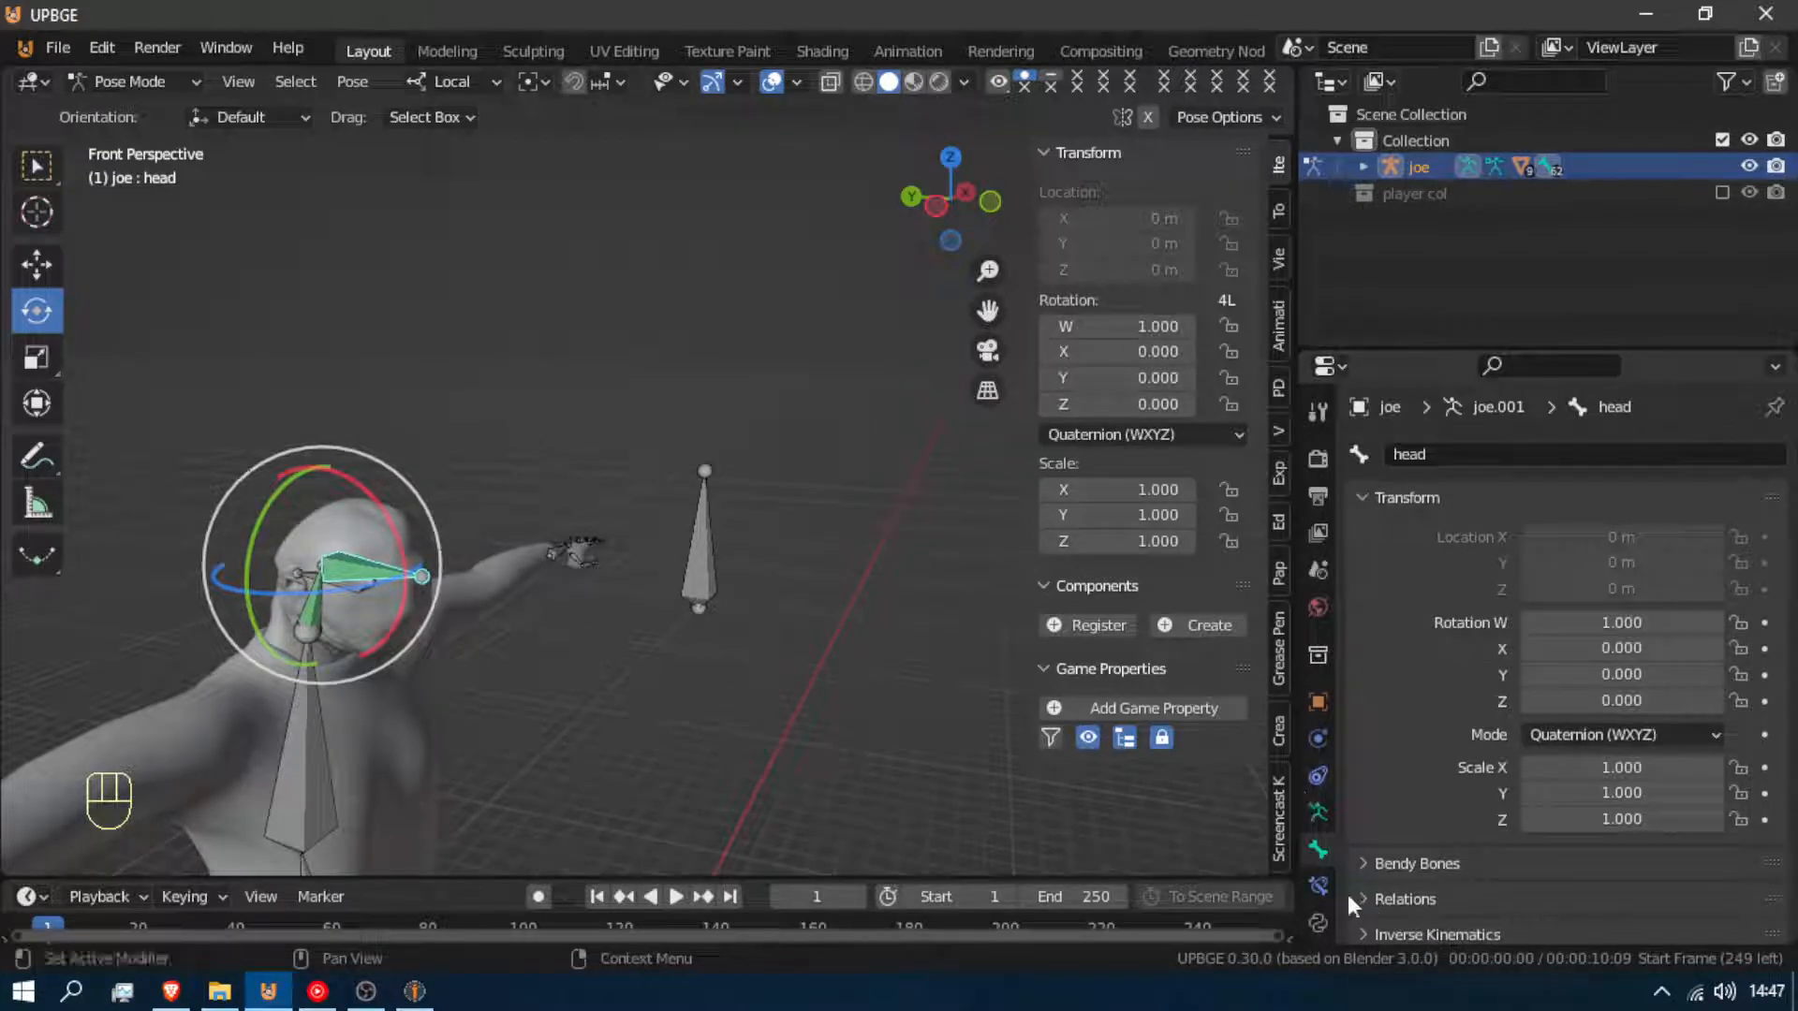
click(1324, 874)
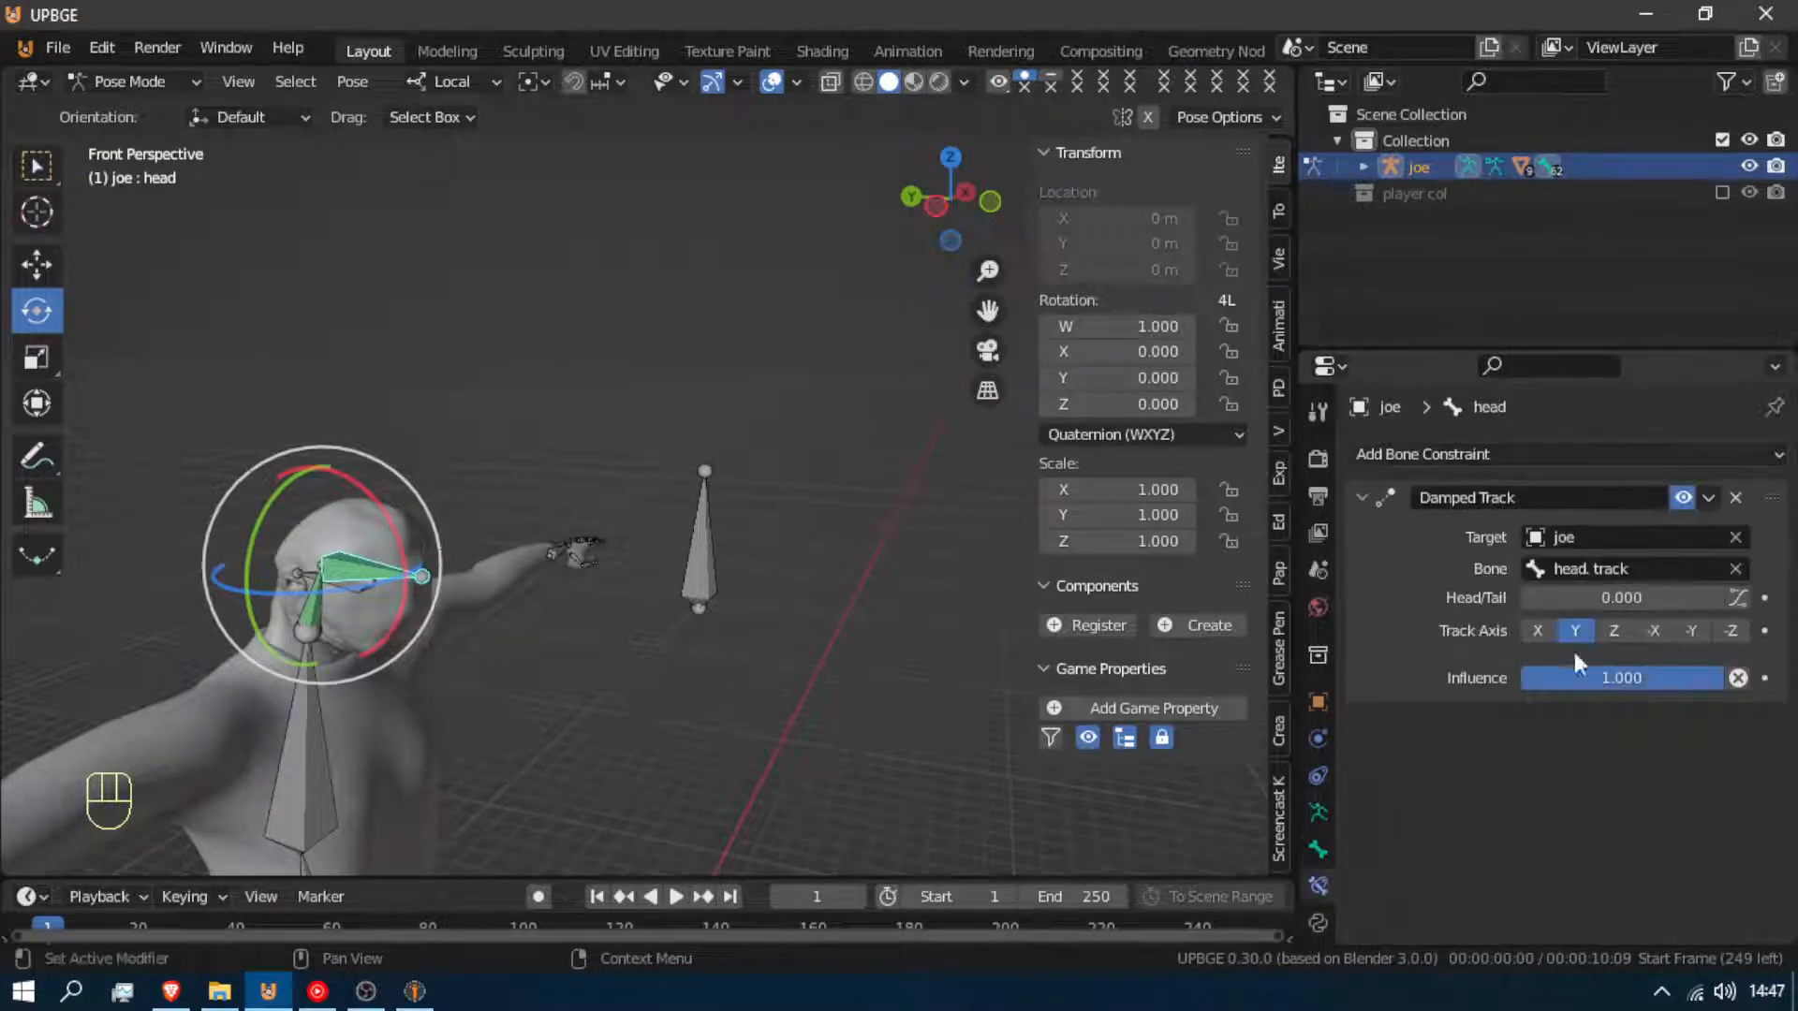
click(1608, 635)
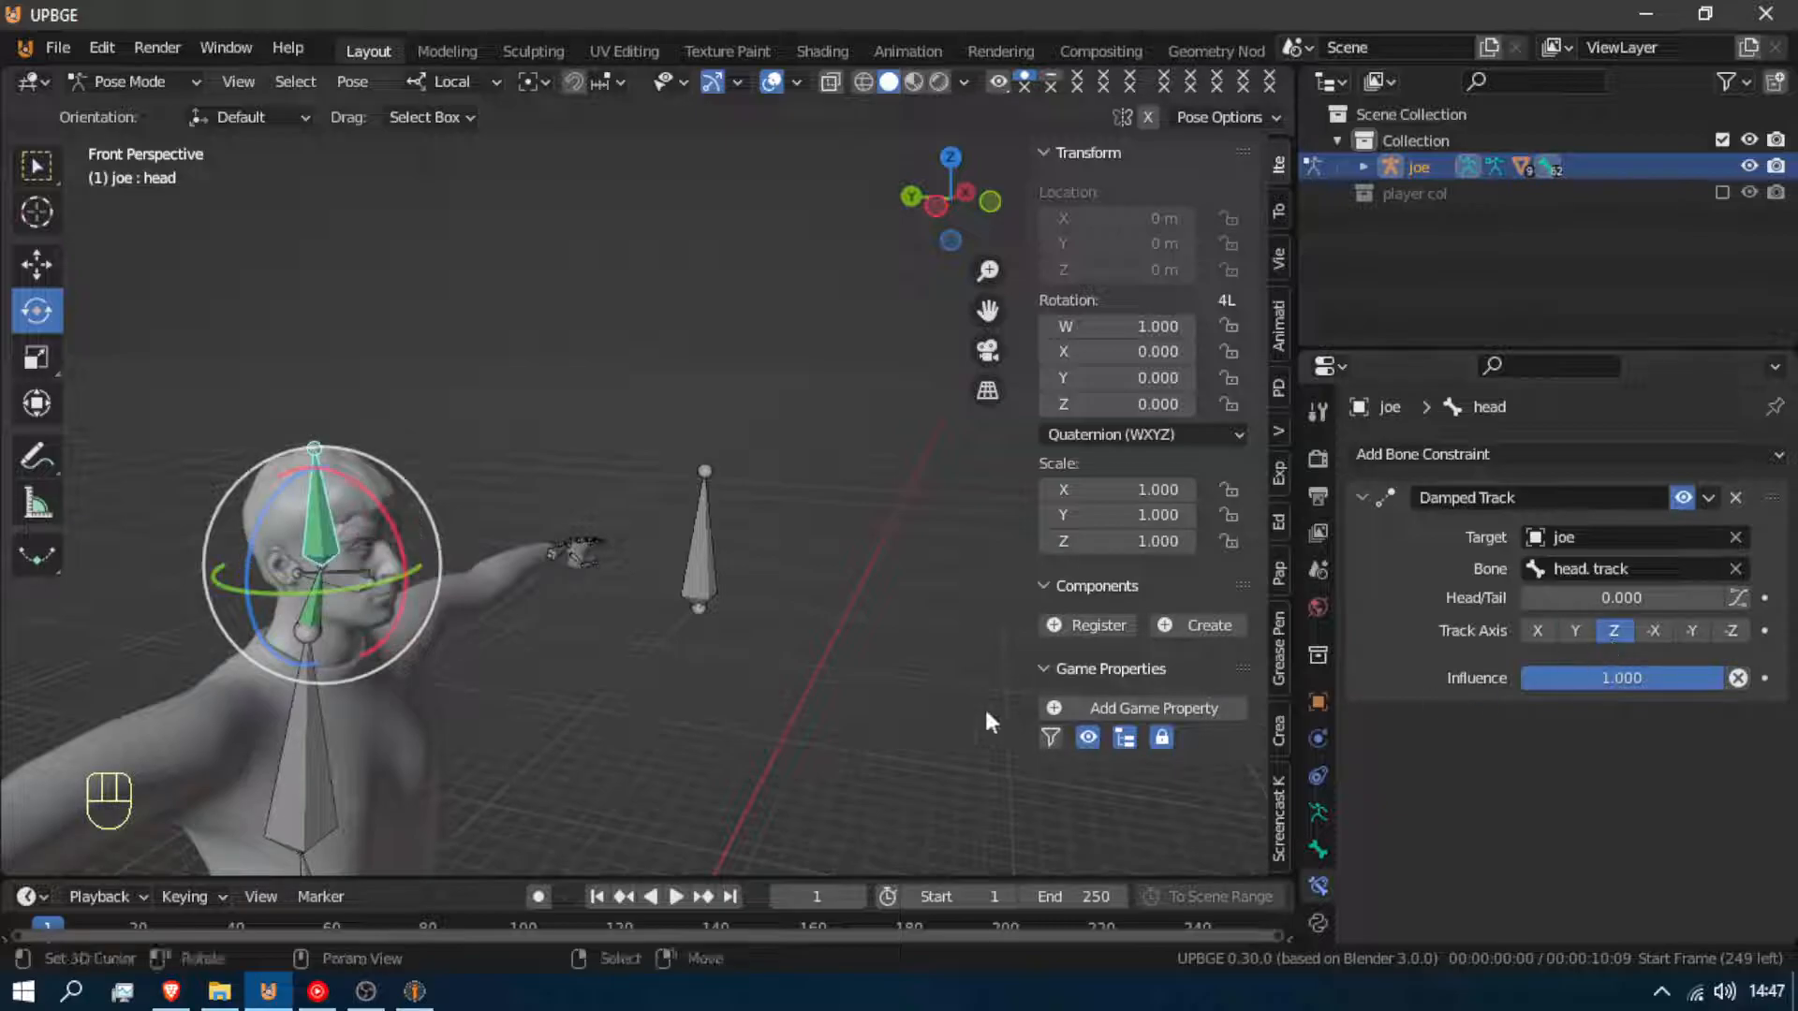
click(1731, 631)
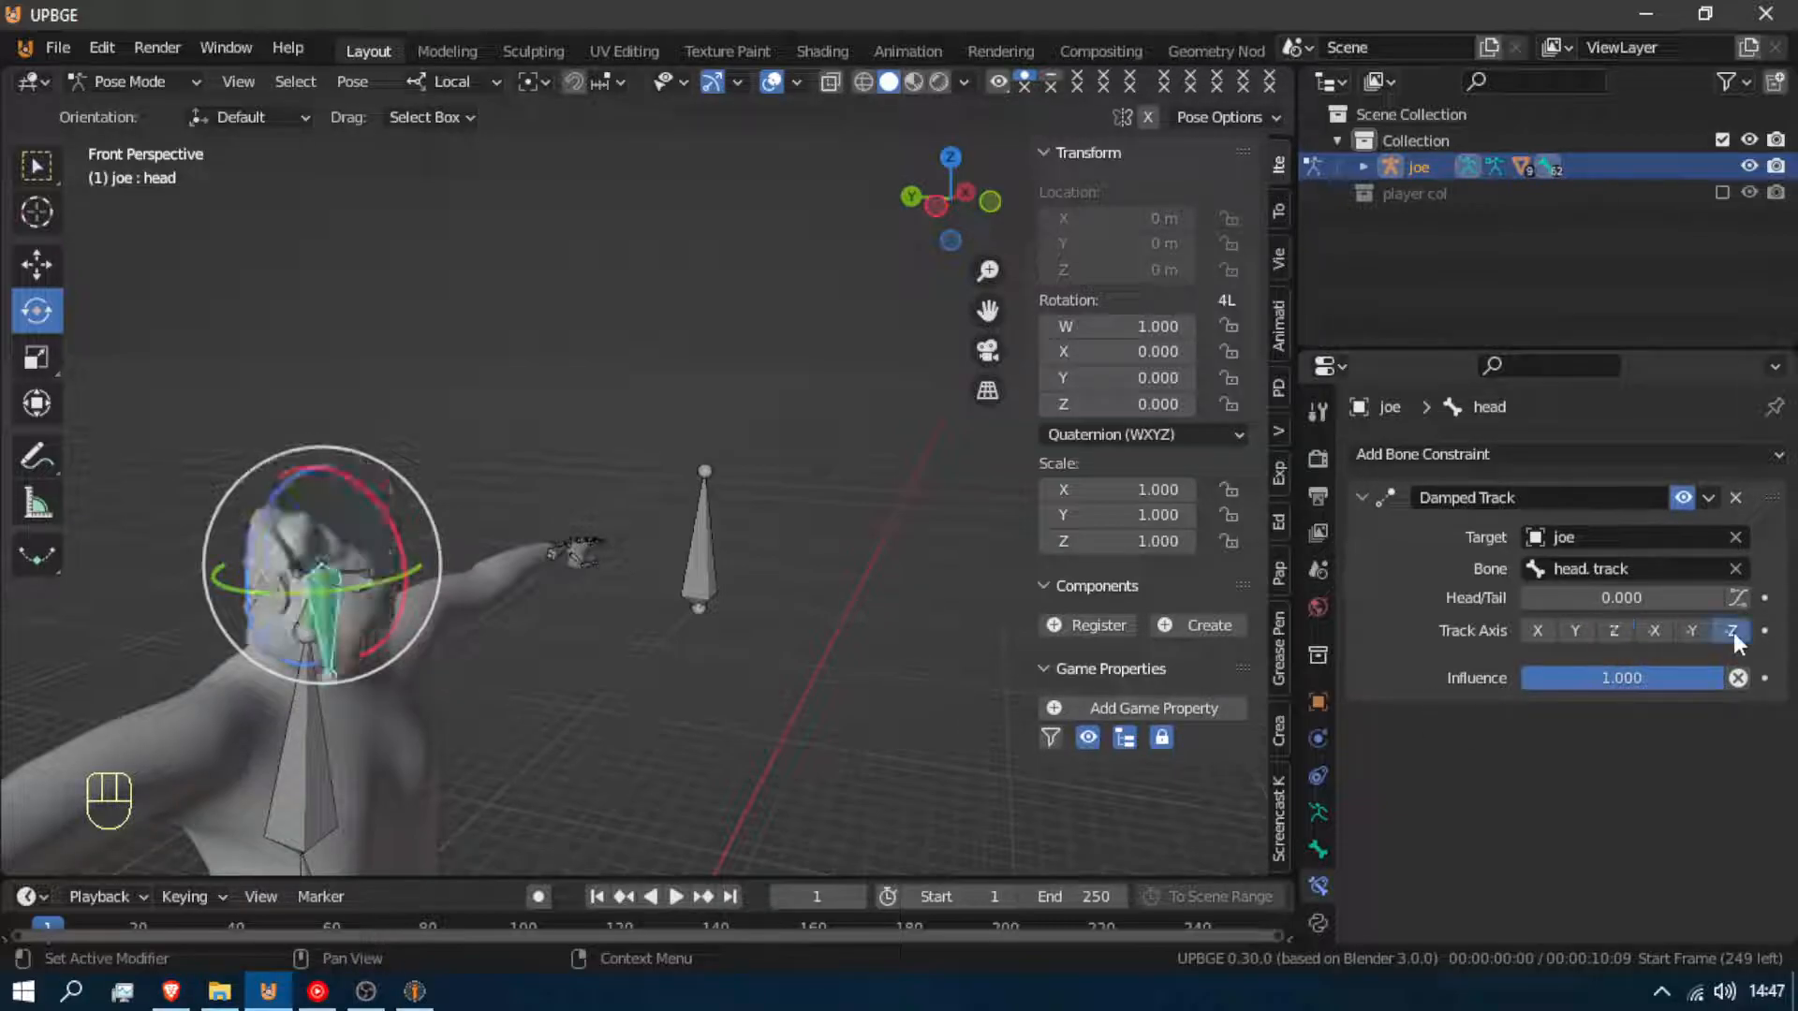
click(1692, 628)
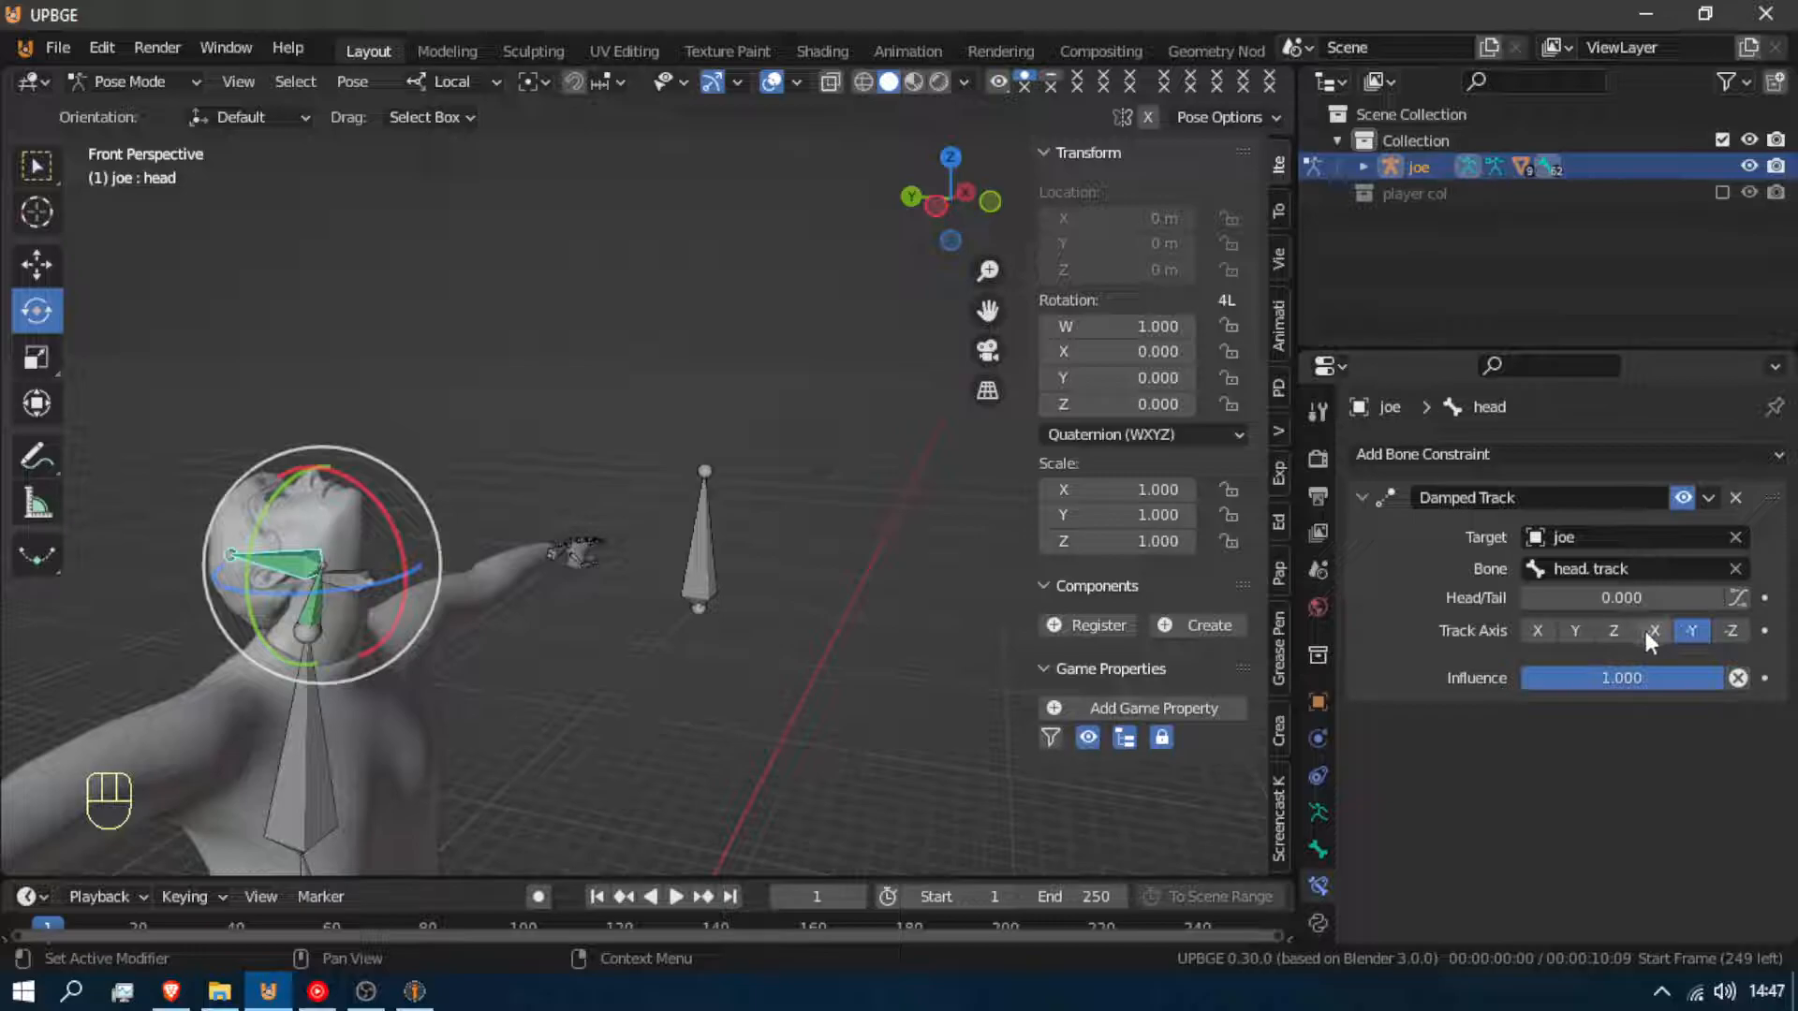
click(1648, 631)
click(1536, 633)
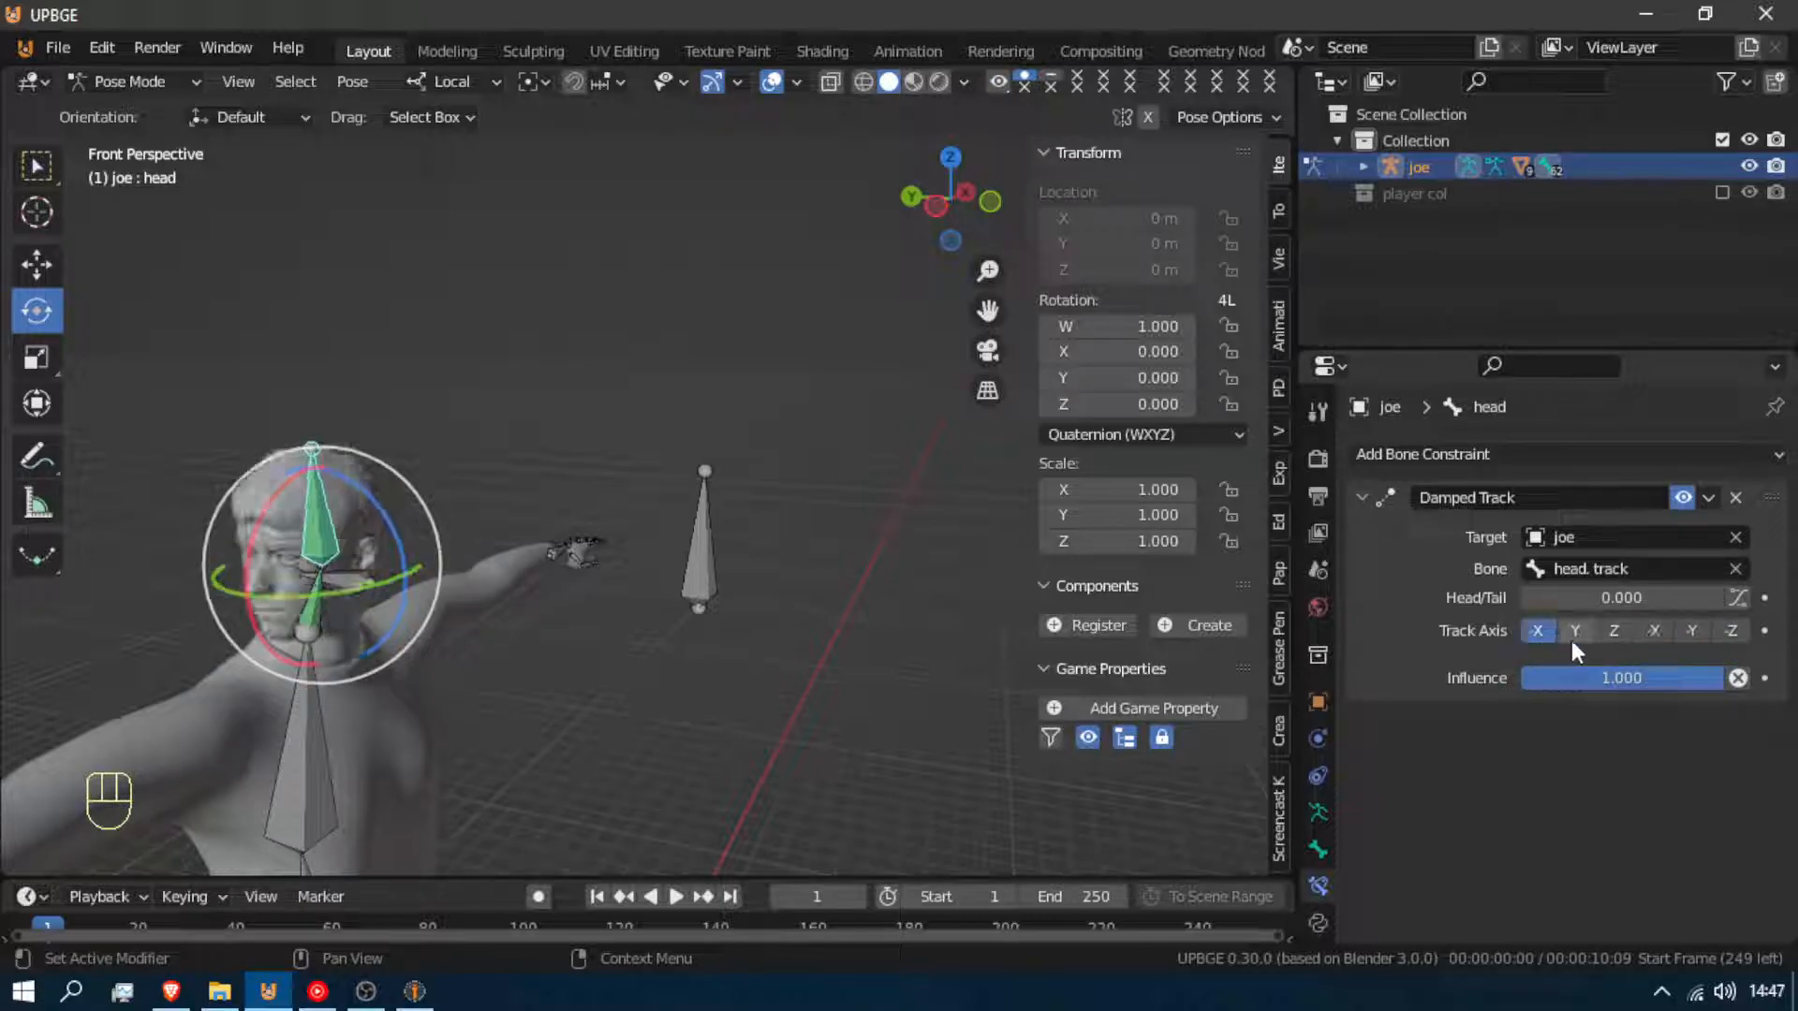
click(1572, 636)
click(1616, 633)
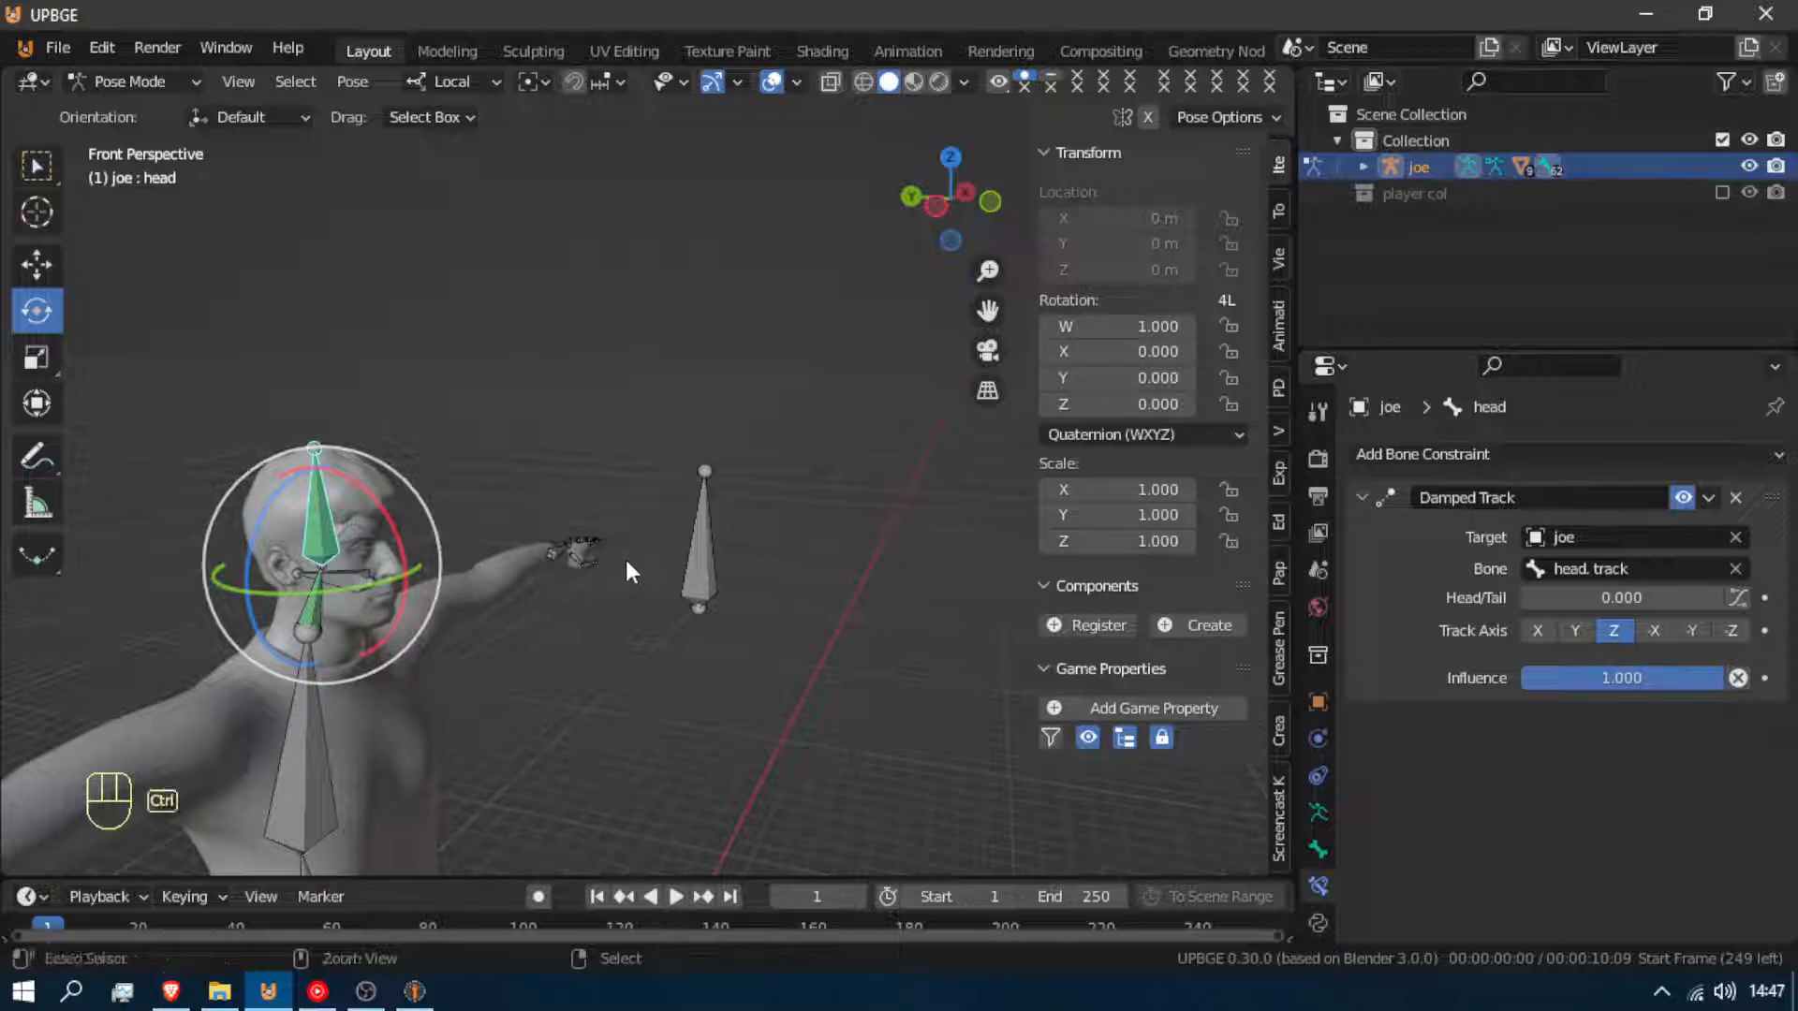
Try rotating the constrained head bone, first freely and with the rotation restricted to the X axis
key(ctrl+Tab)
key(Tab)
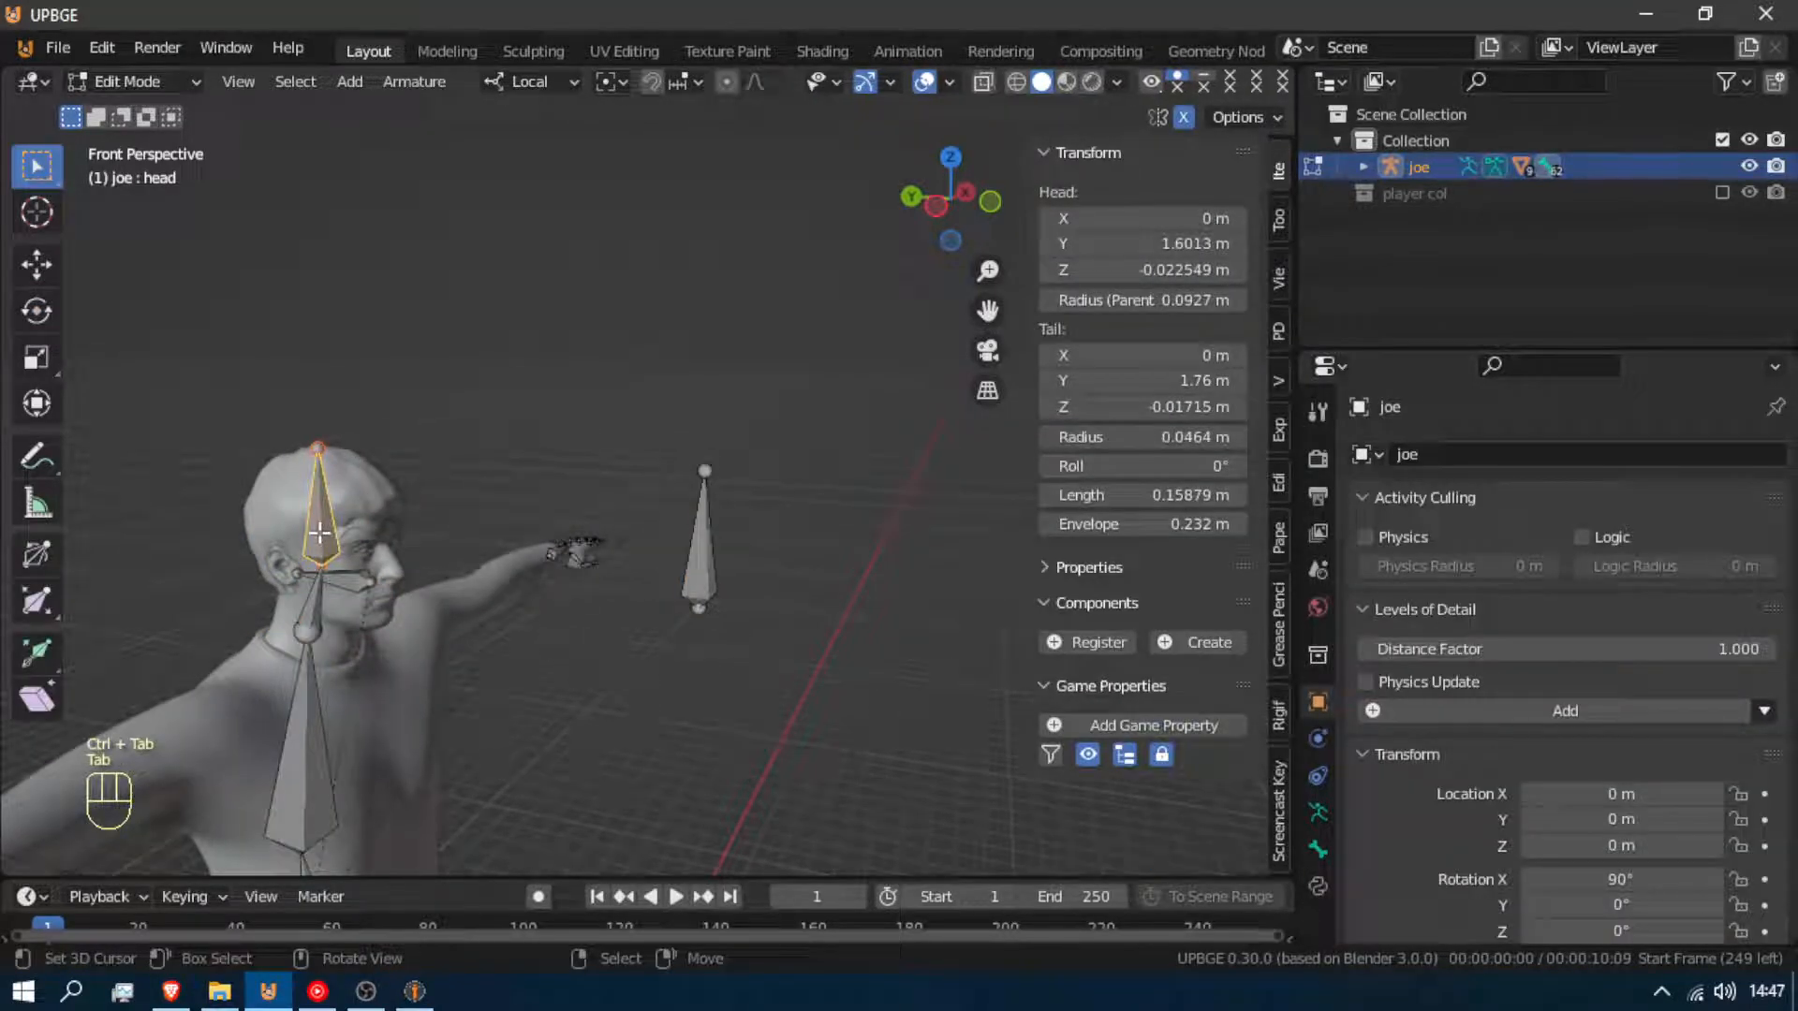
key(Tab)
key(ctrl+Tab)
key(r)
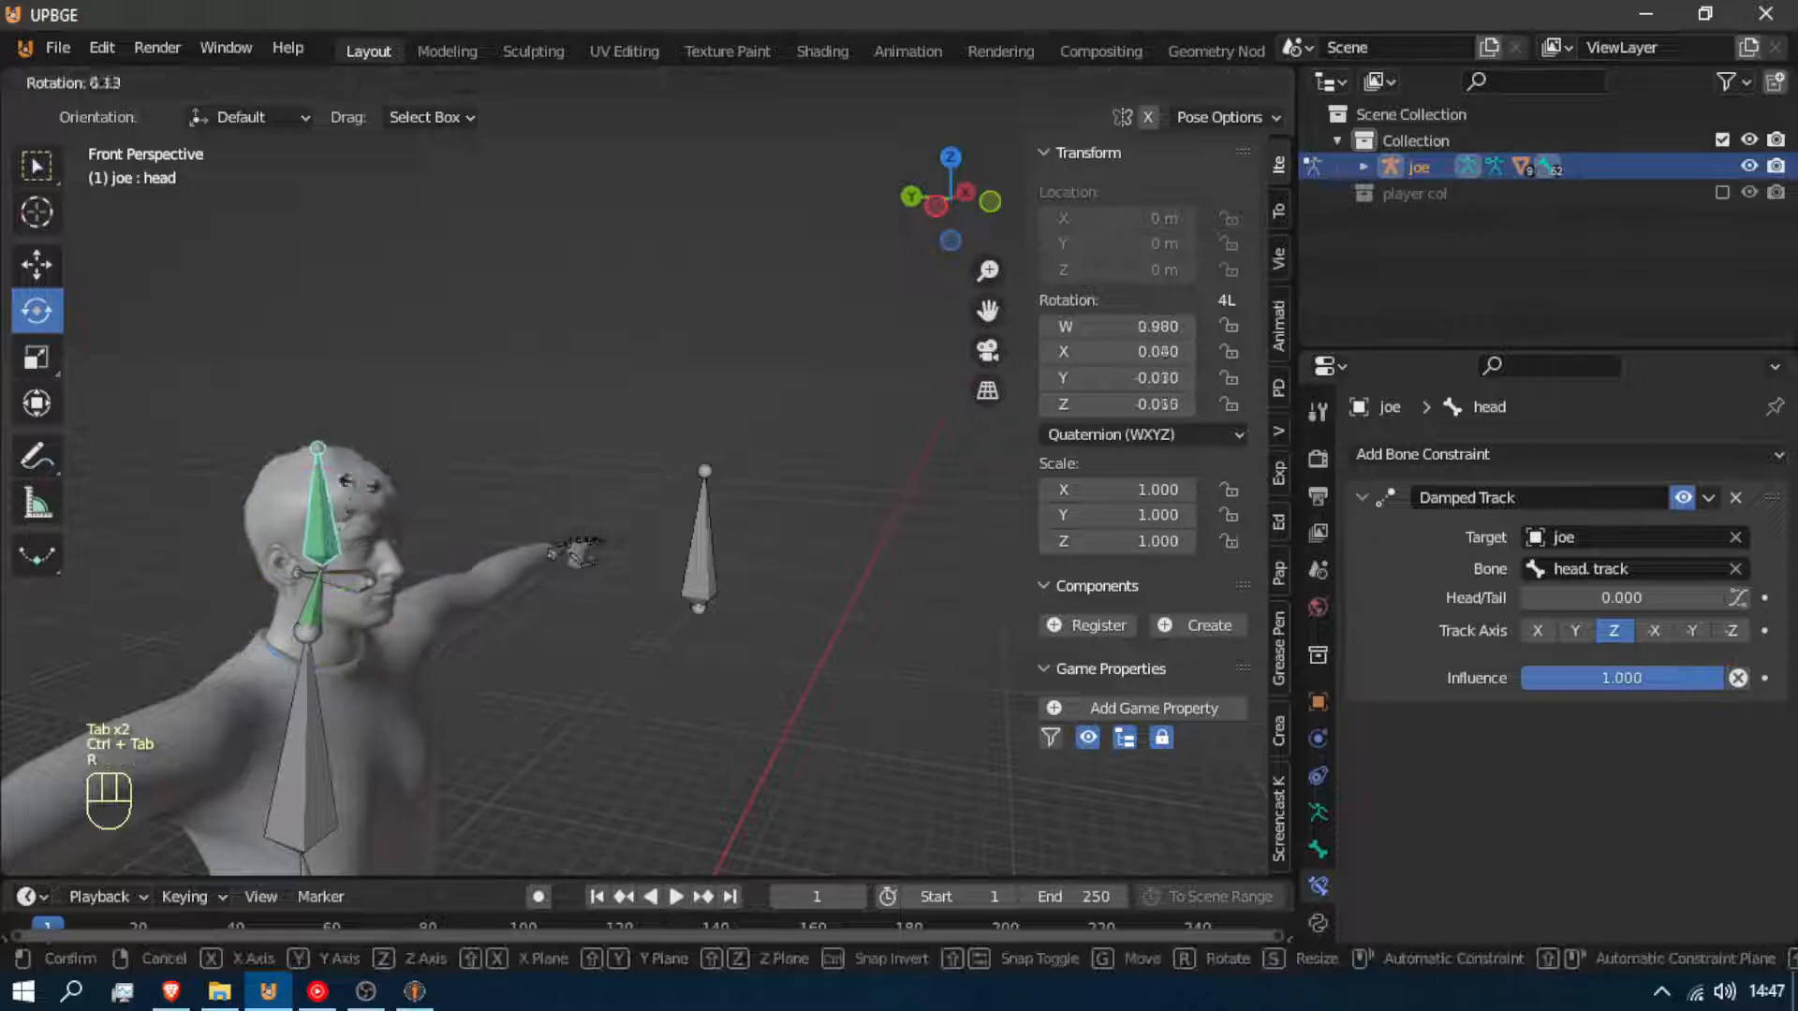
right_click(207, 432)
key(r)
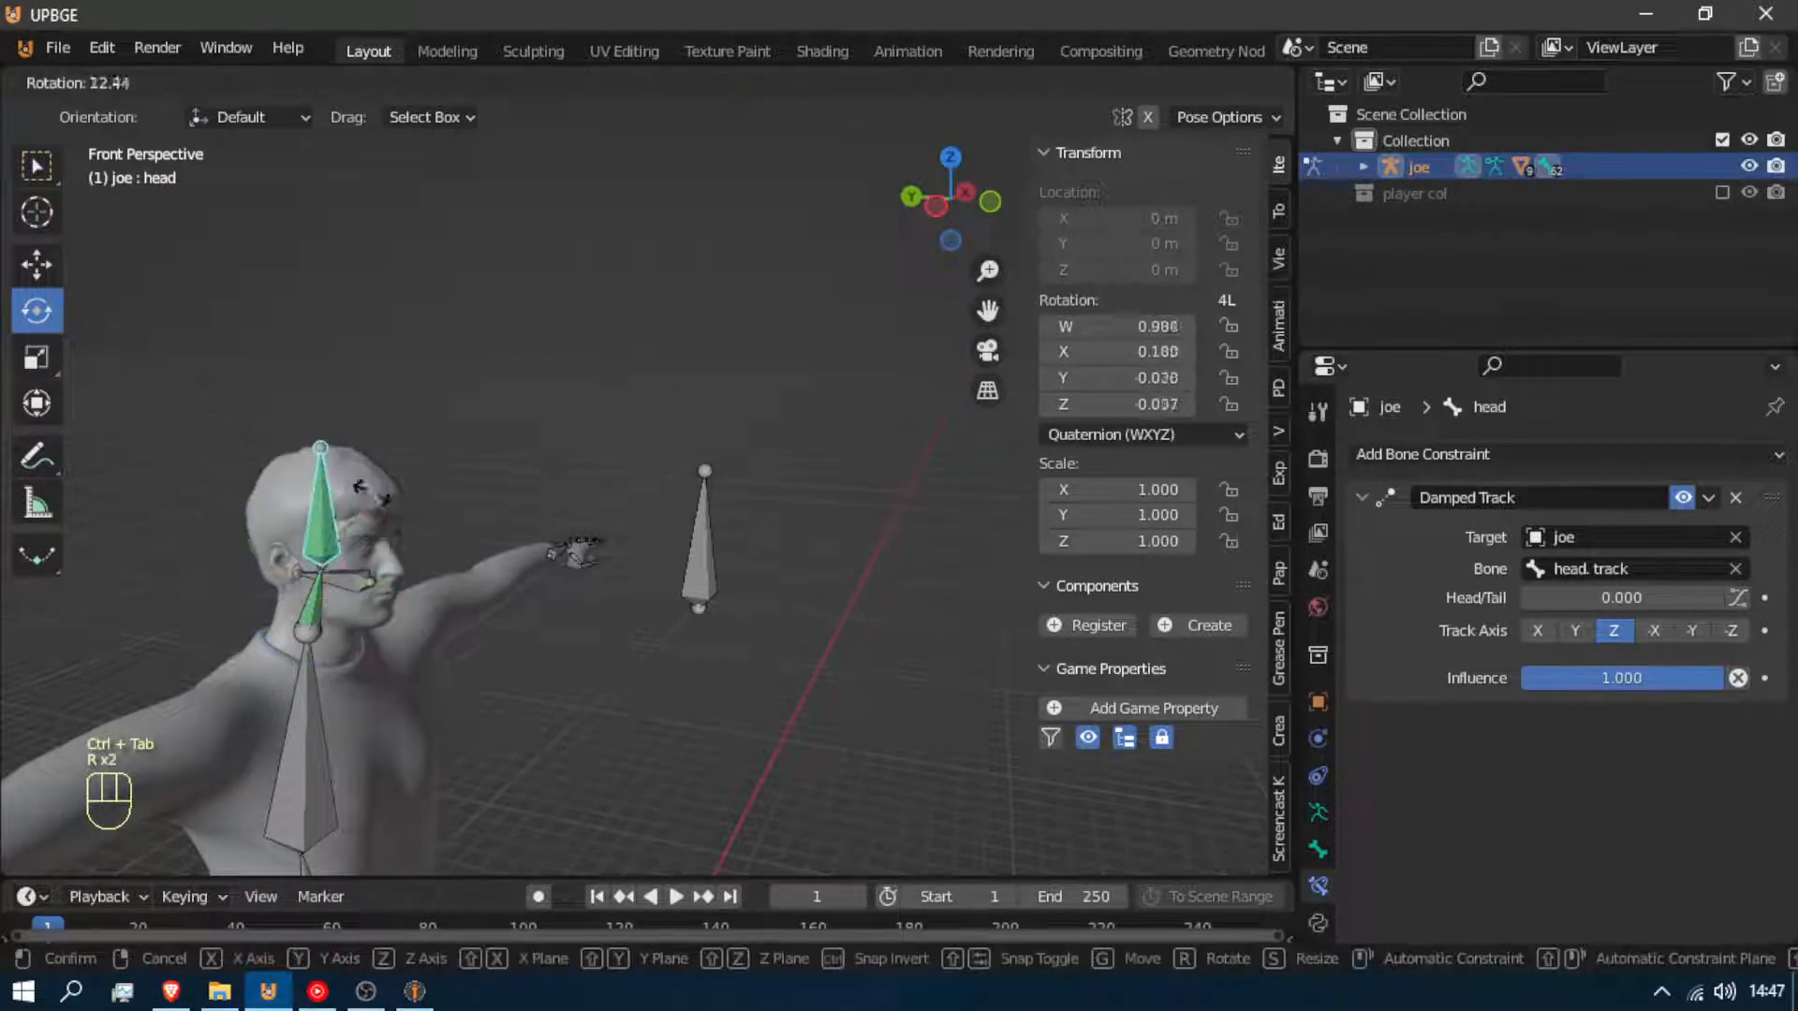
right_click(378, 498)
key(r)
key(x)
key(c)
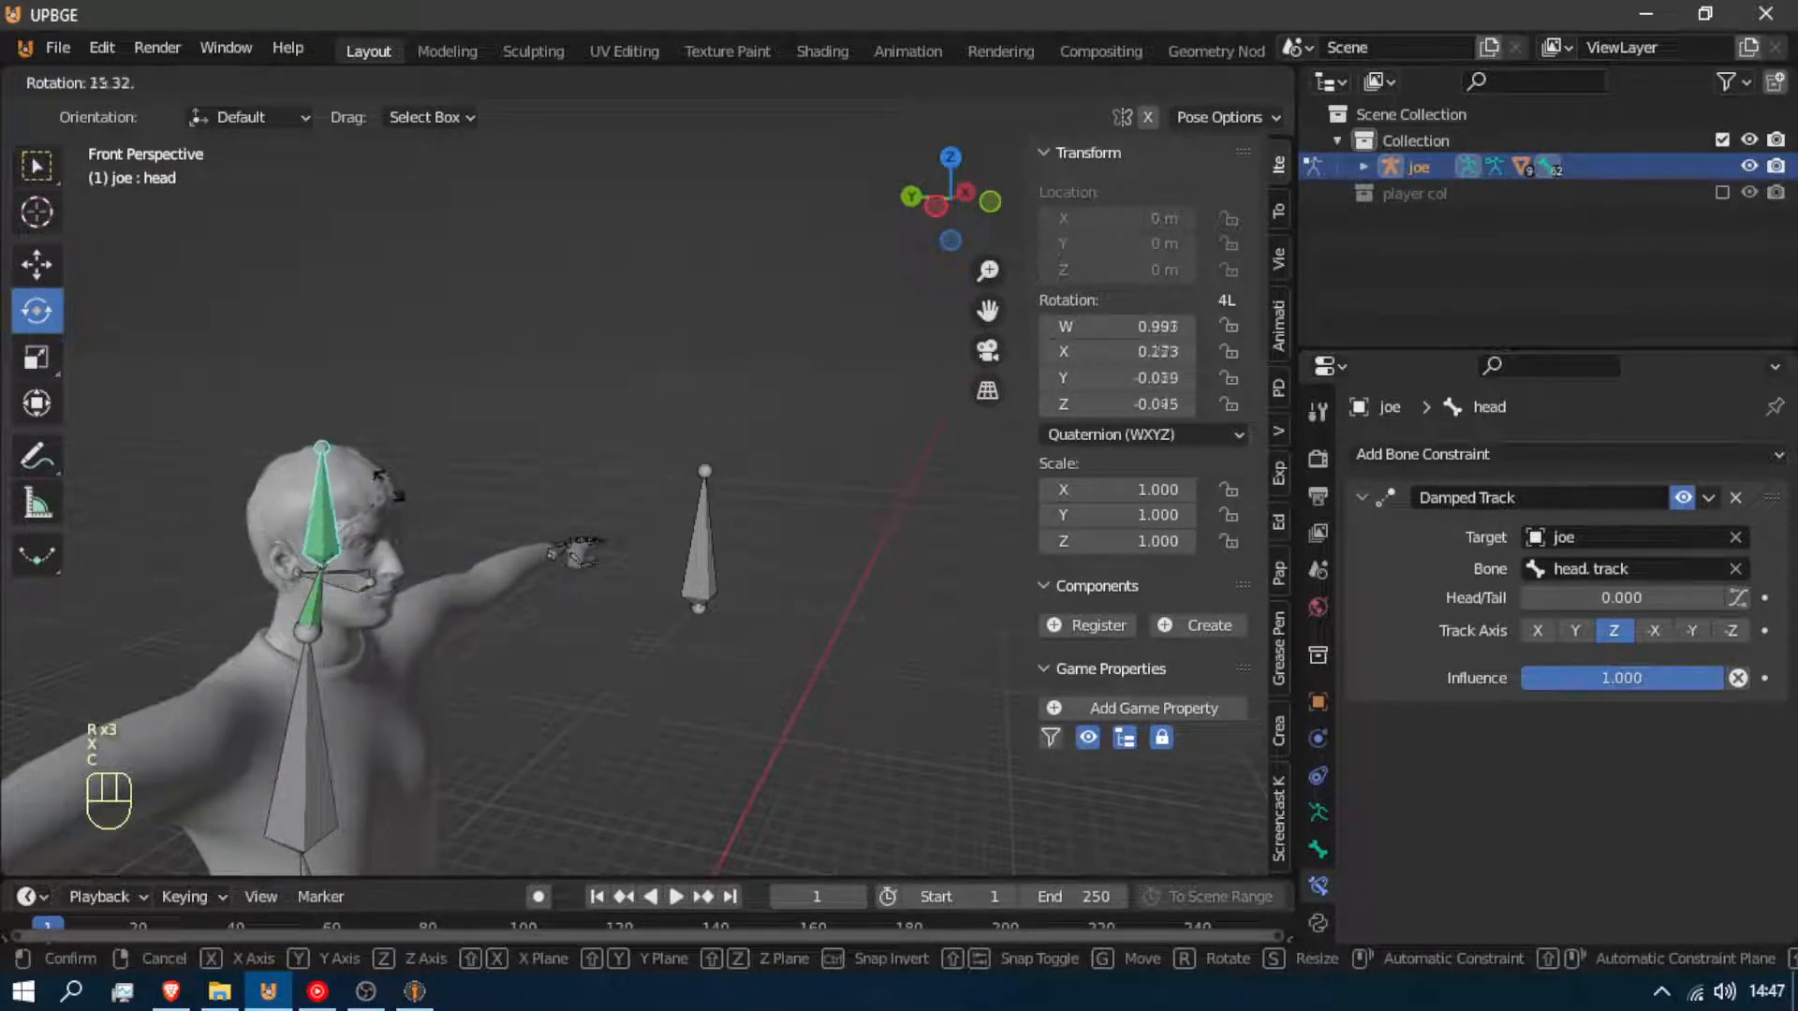
key(x)
right_click(511, 505)
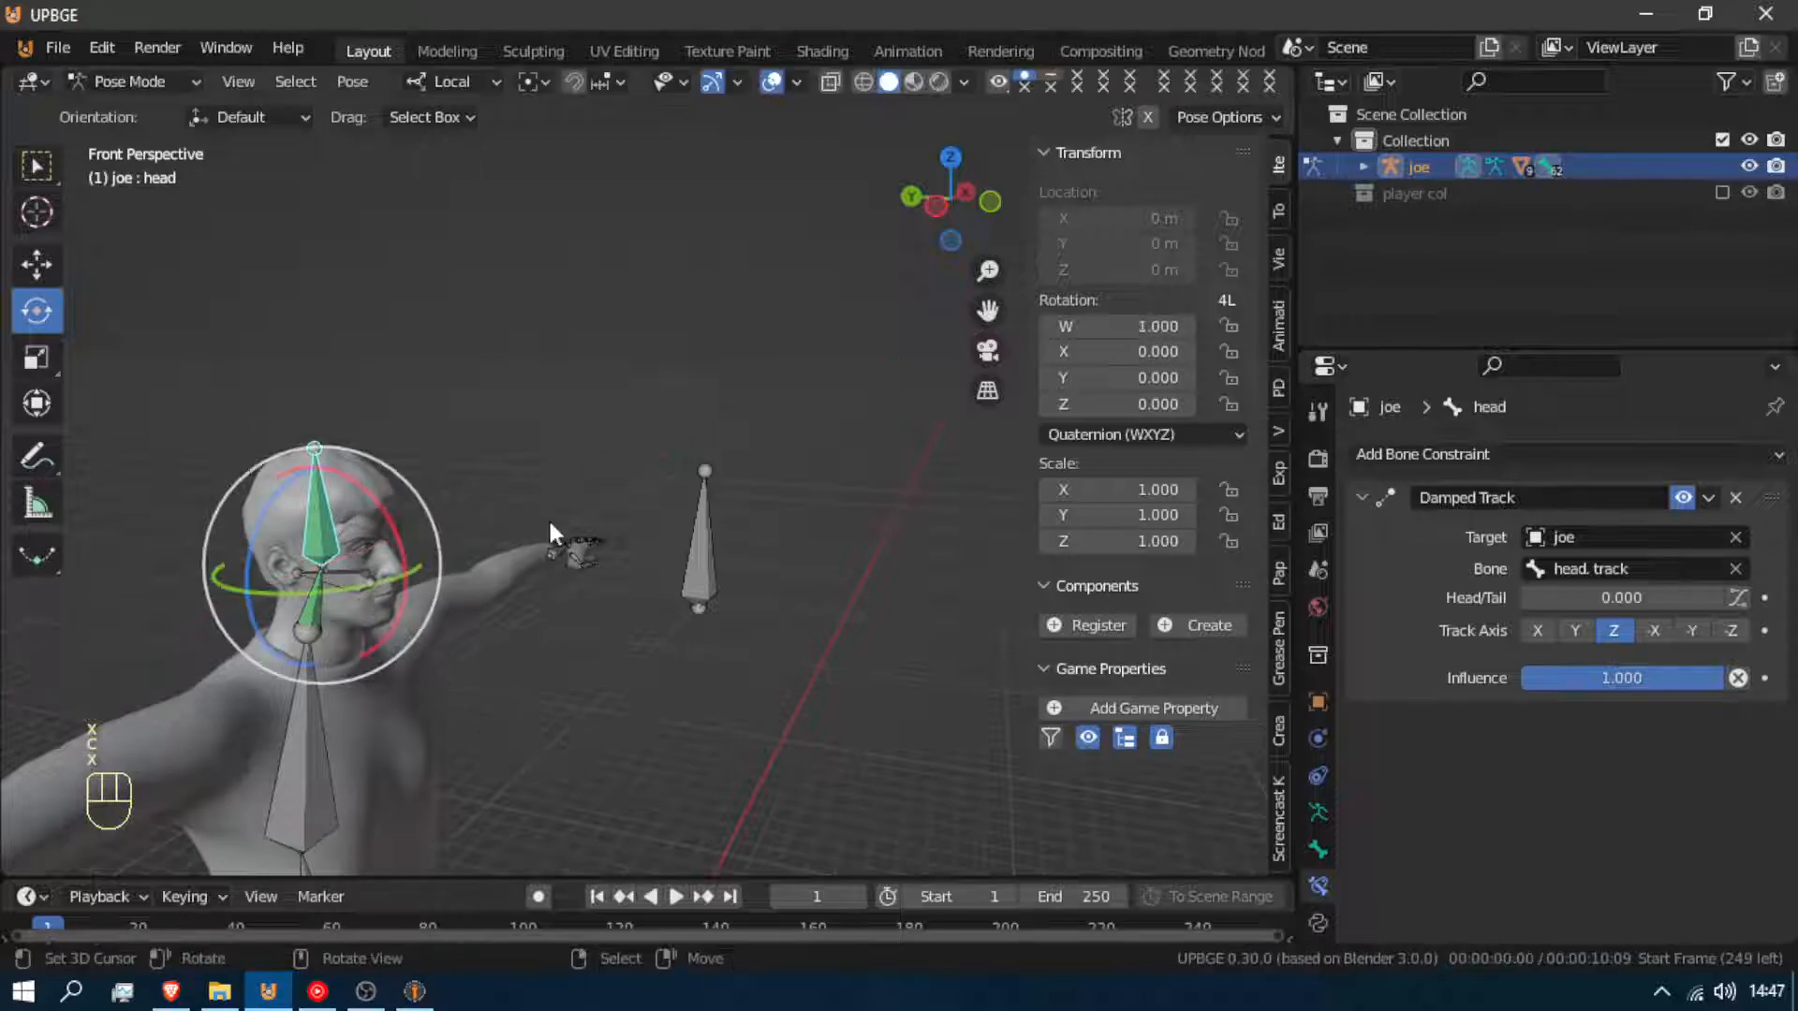
Test the head tracking by moving the head. track bone freely, and cancel the move
click(686, 594)
key(g)
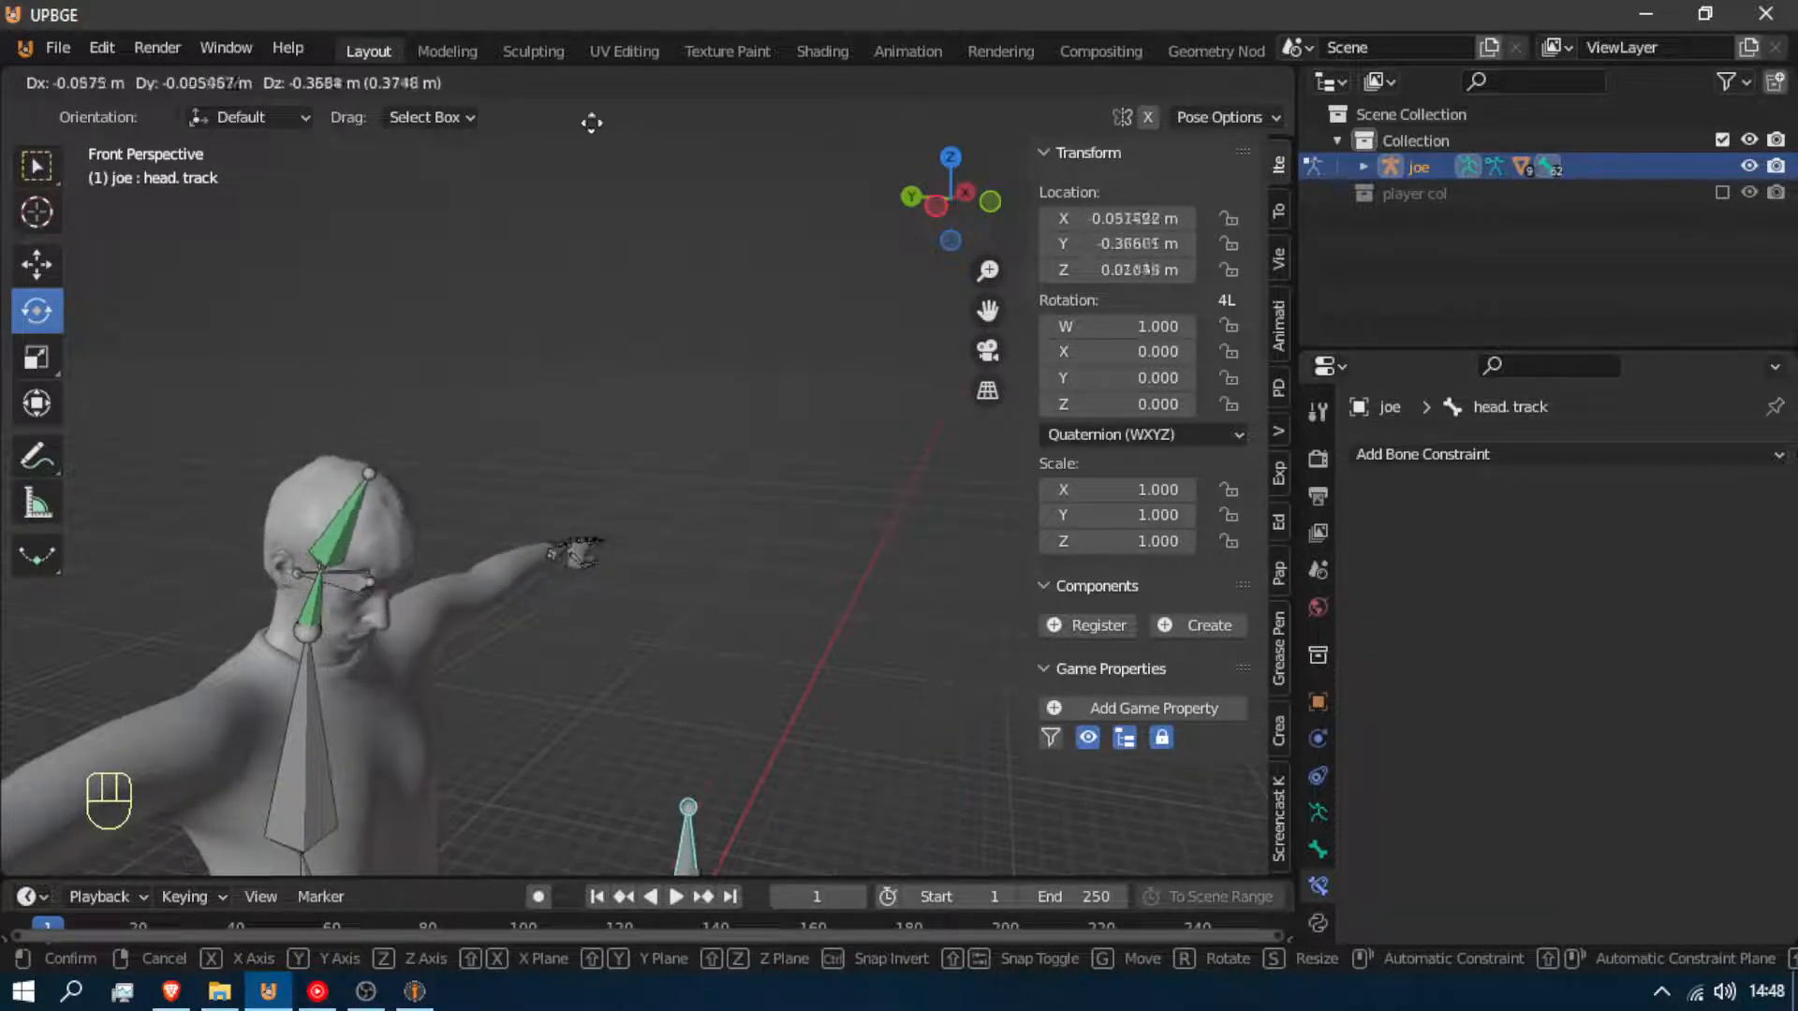
right_click(561, 636)
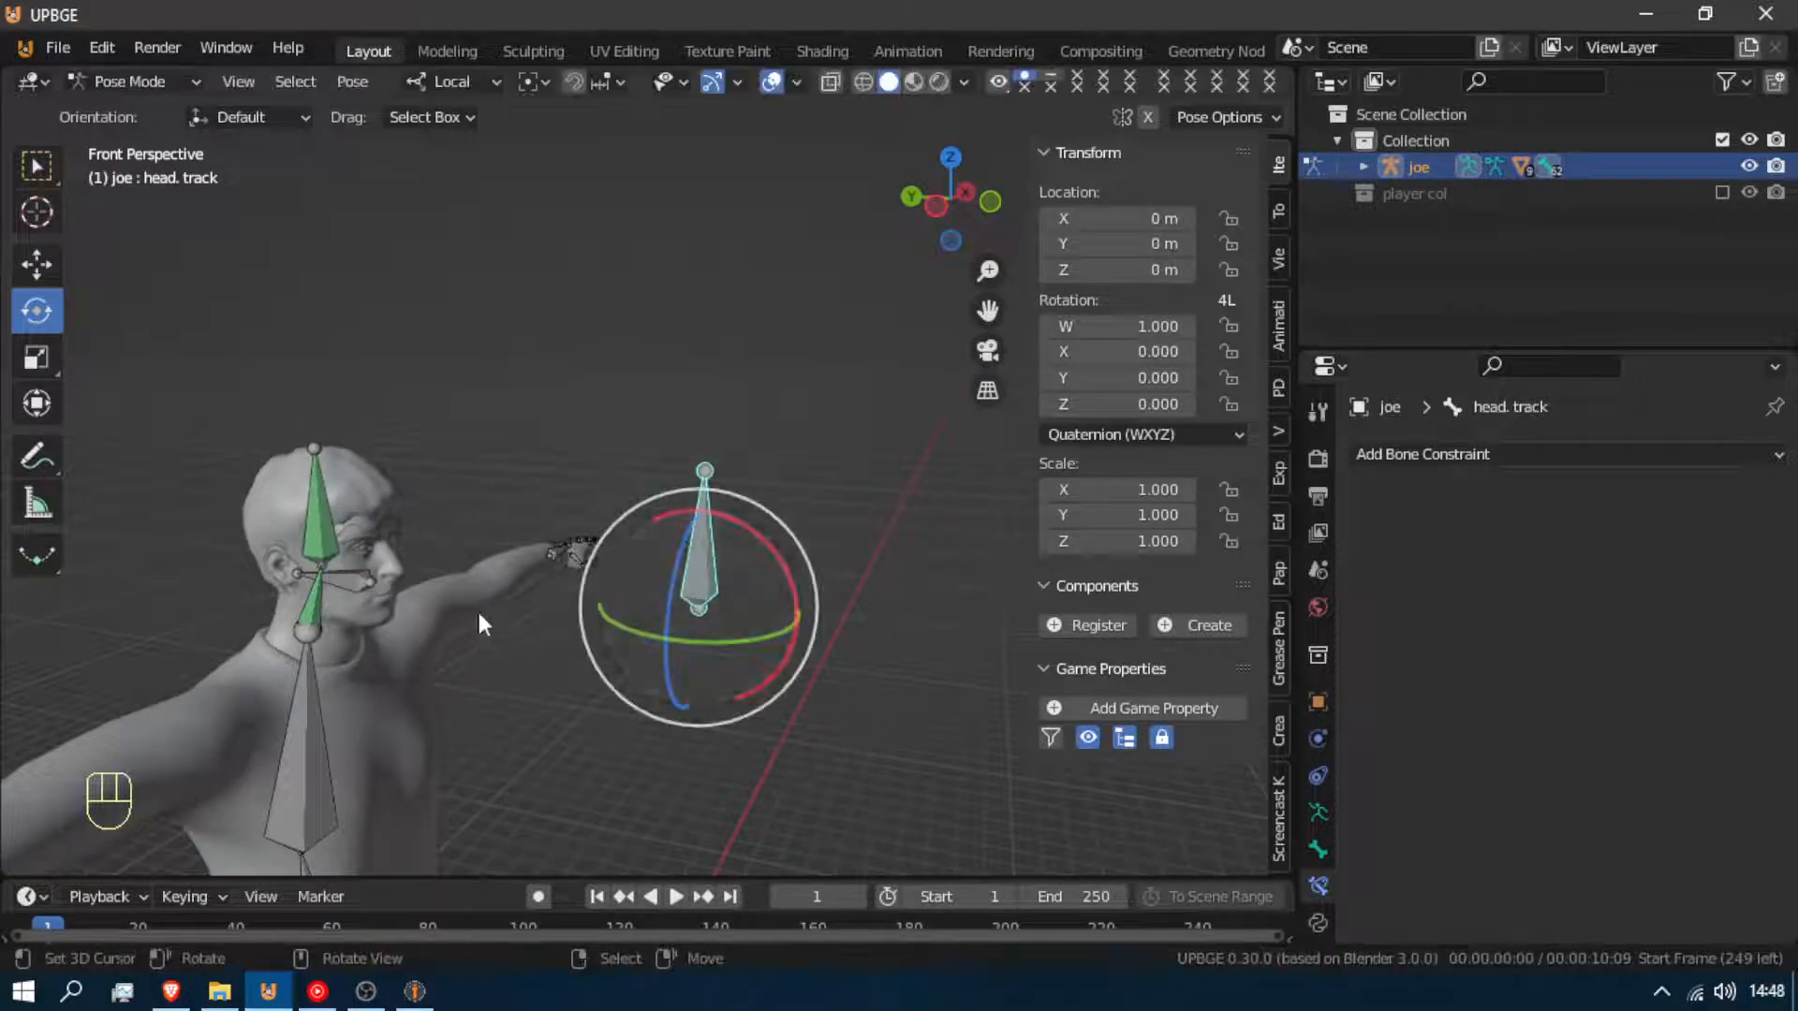
Test the head tracking by moving head. track along its local Z and along global Z, cancelling both moves
middle_drag(475, 608, 521, 609)
key(shift+grave)
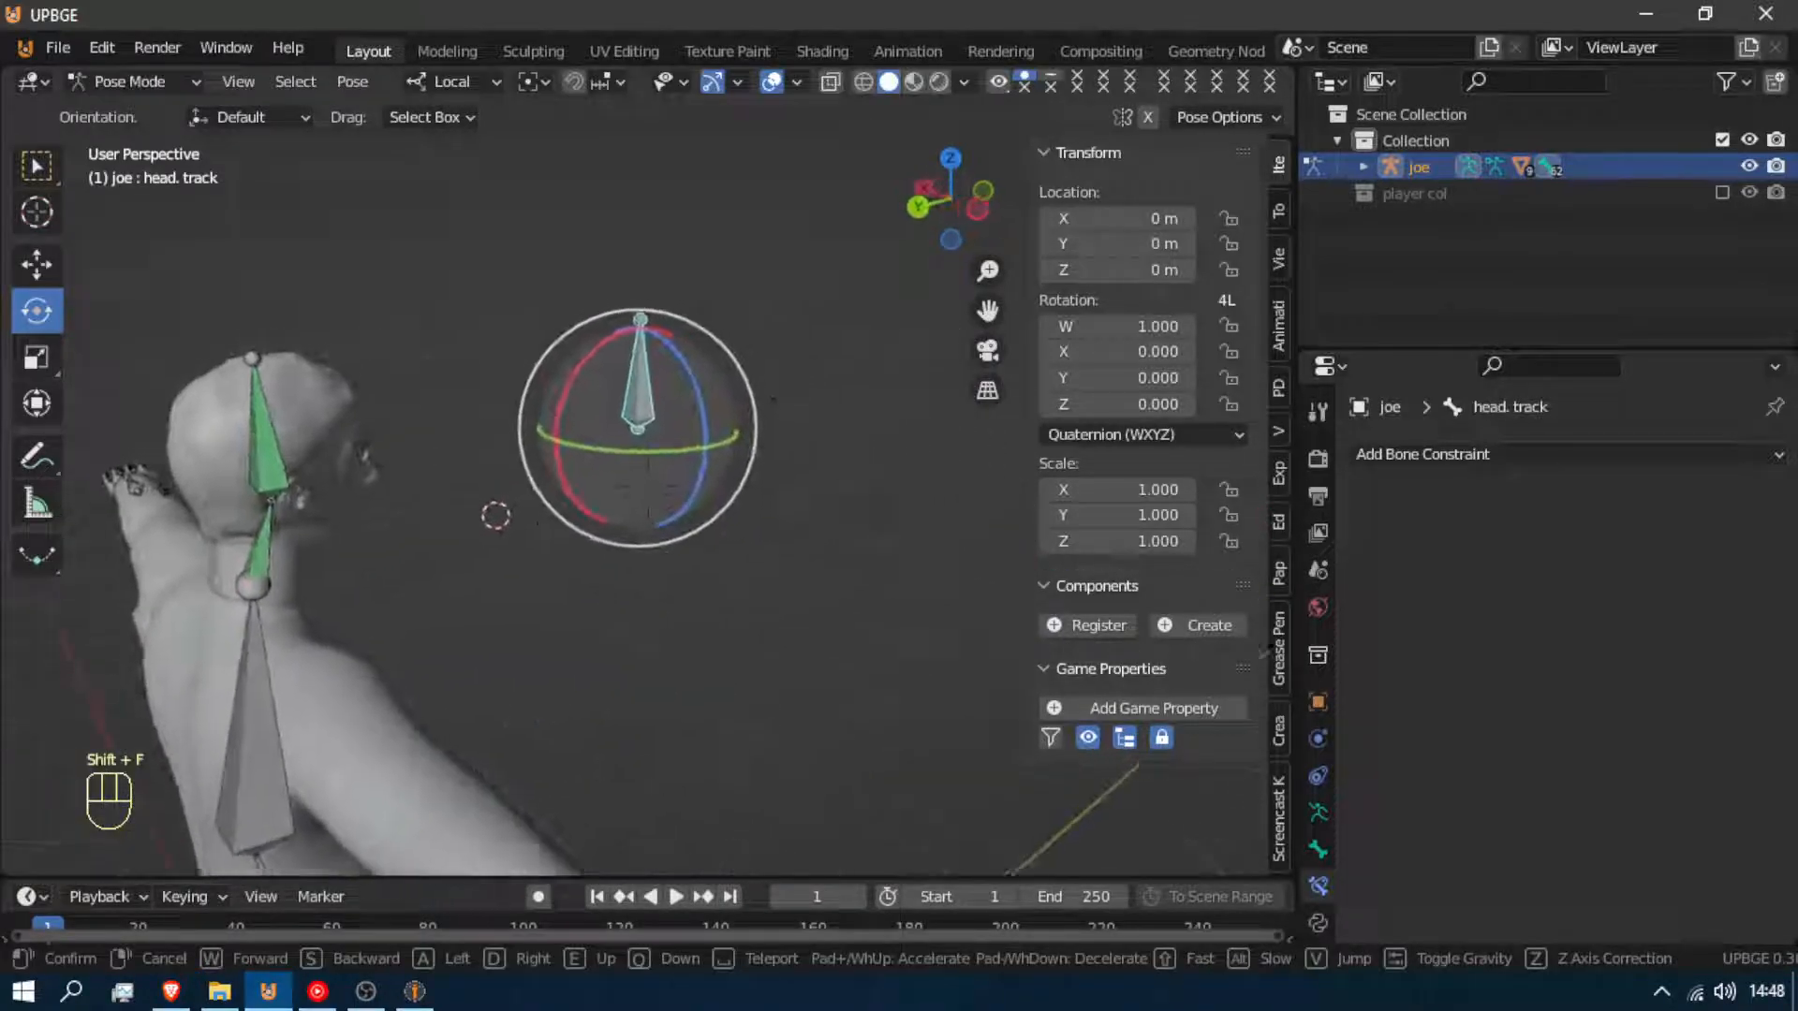
key(d)
key(s)
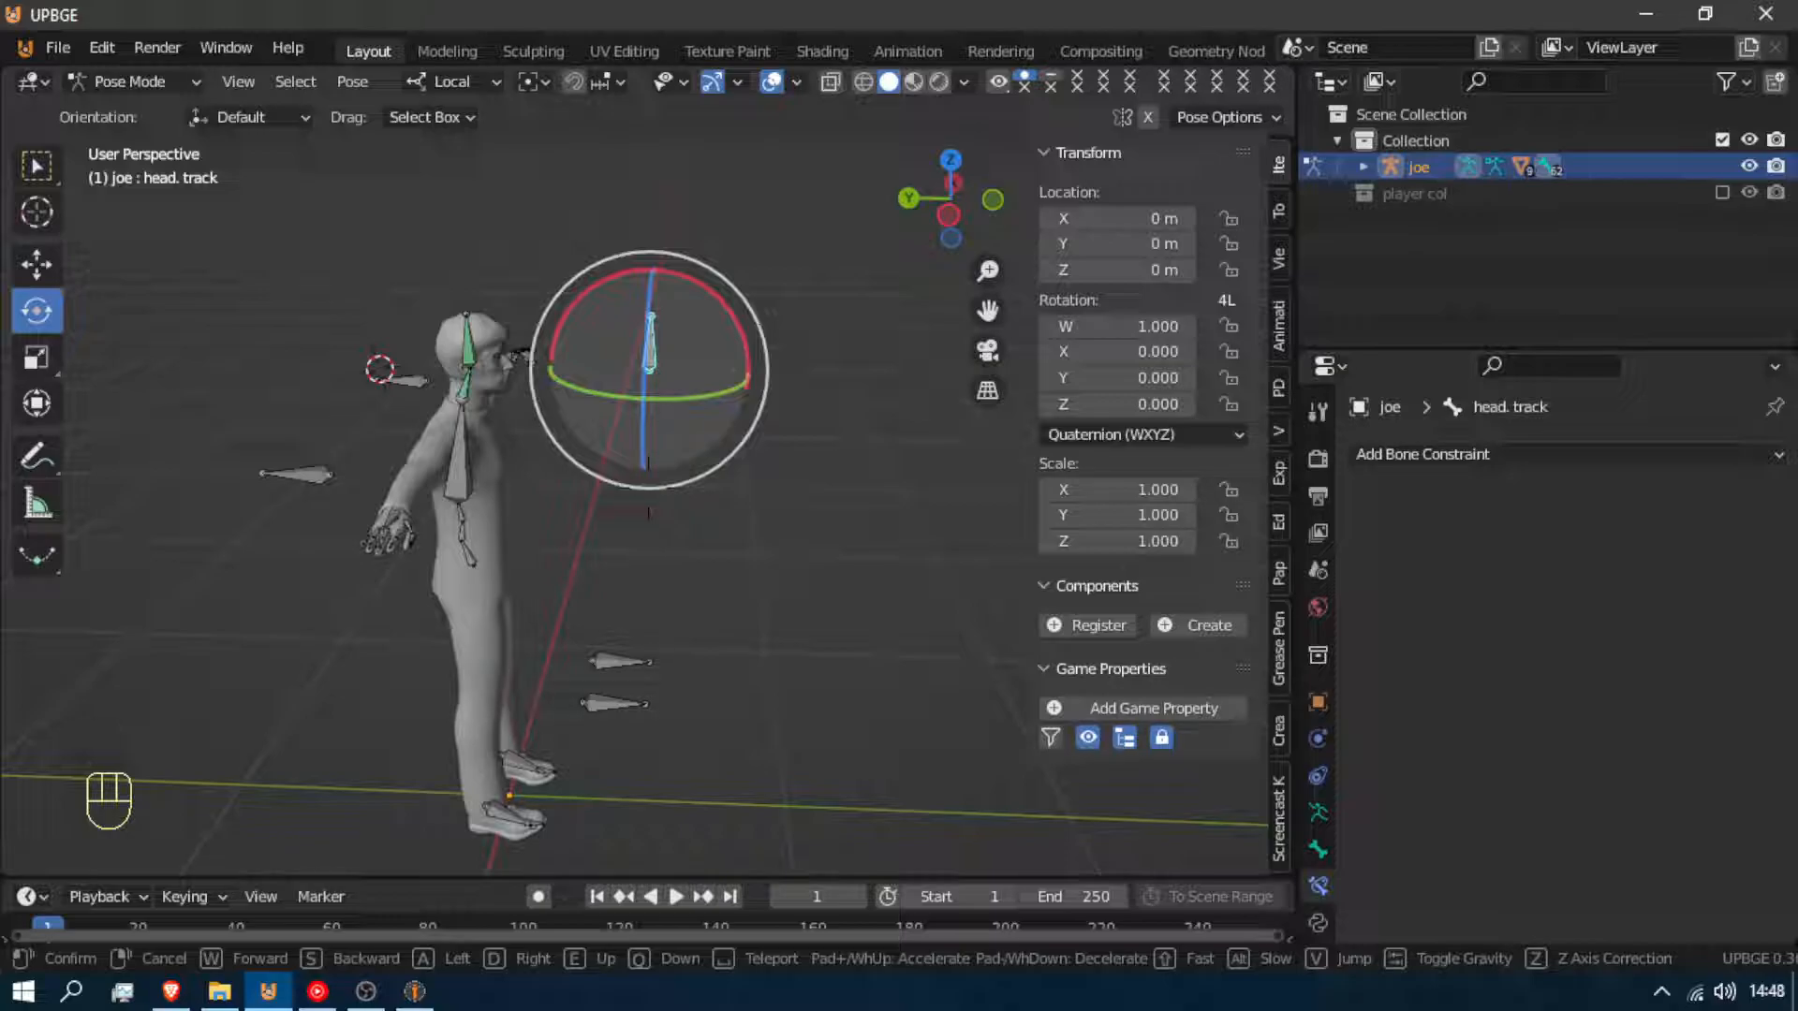
key(q)
right_click(648, 489)
key(g)
key(z)
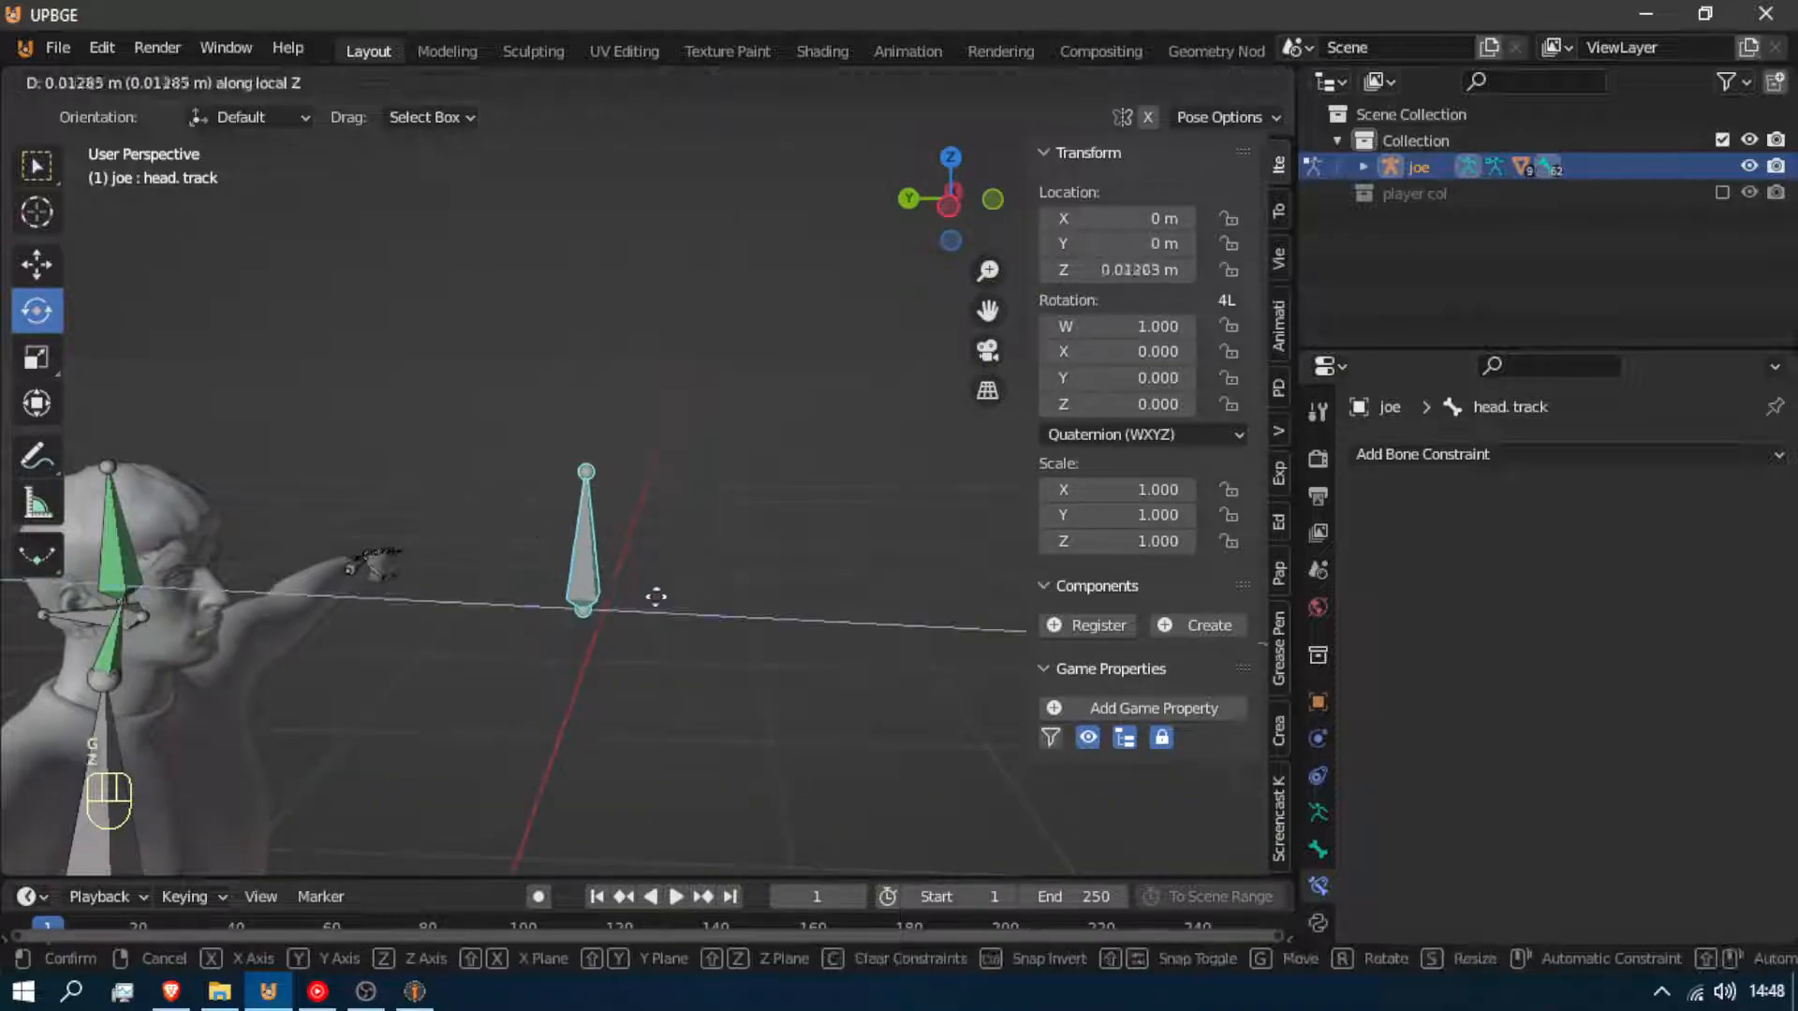
right_click(615, 631)
key(g)
key(z)
key(z)
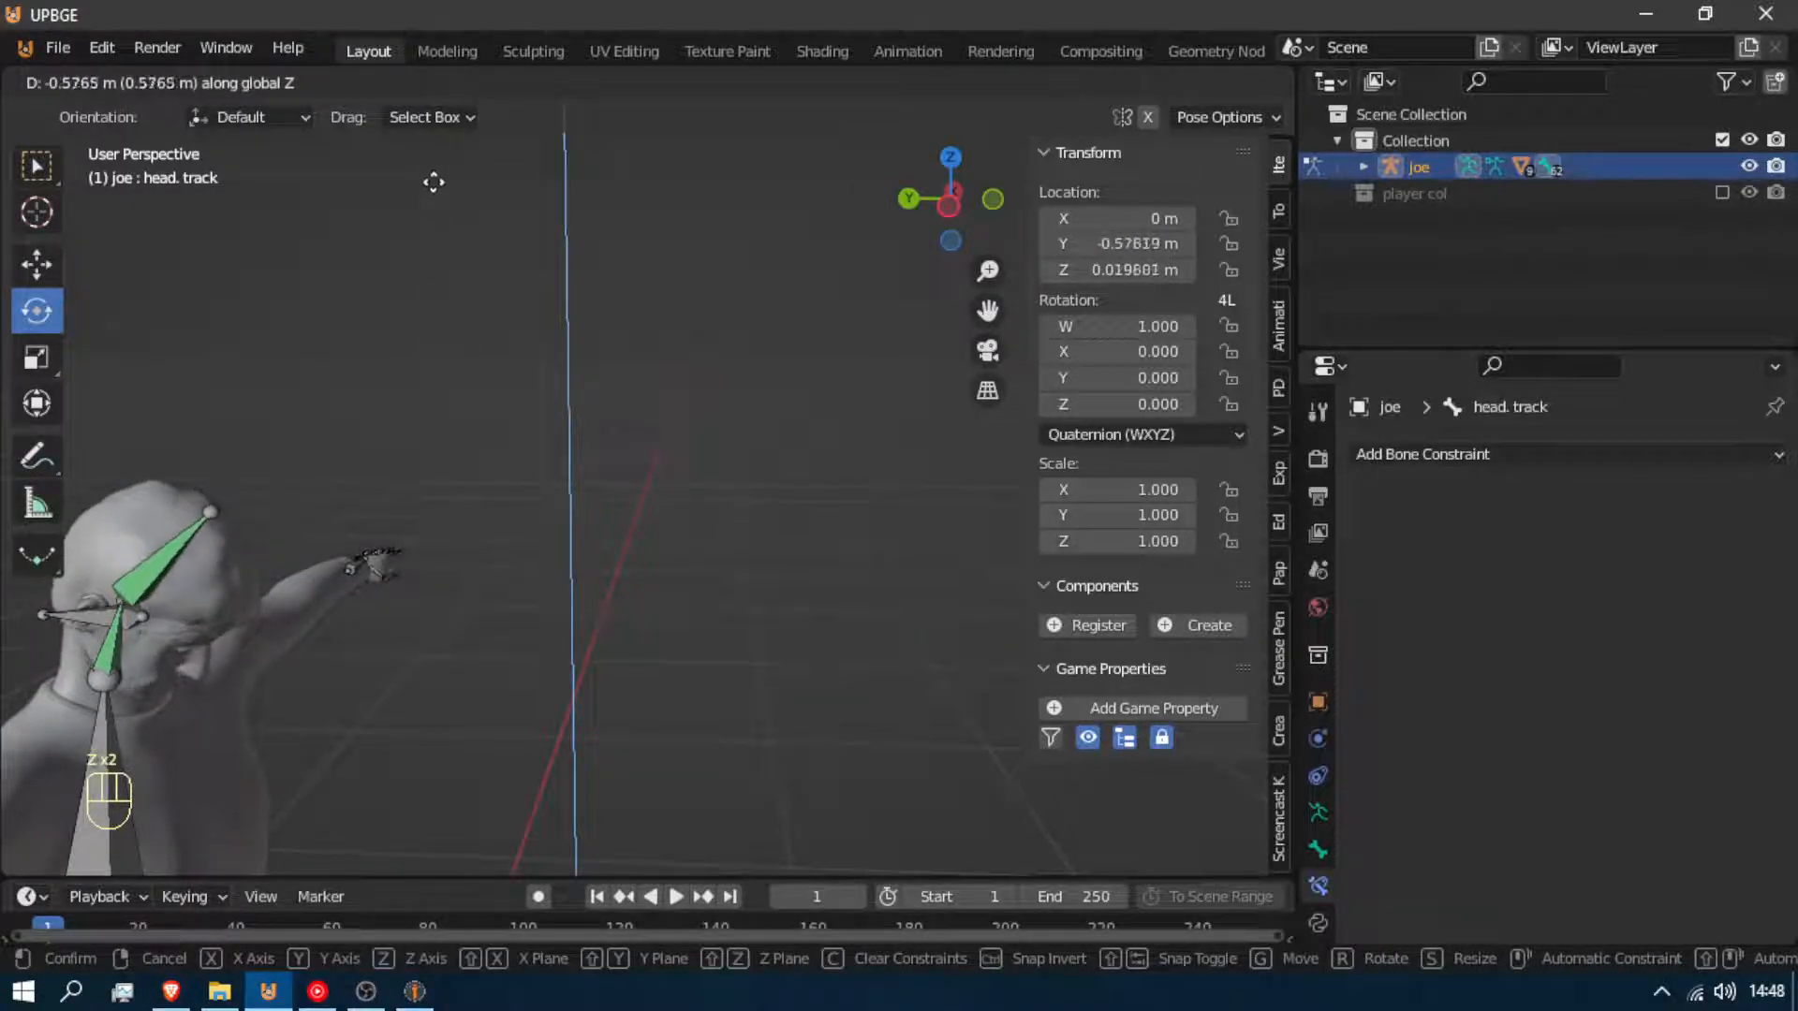
key(Escape)
key(shift+f)
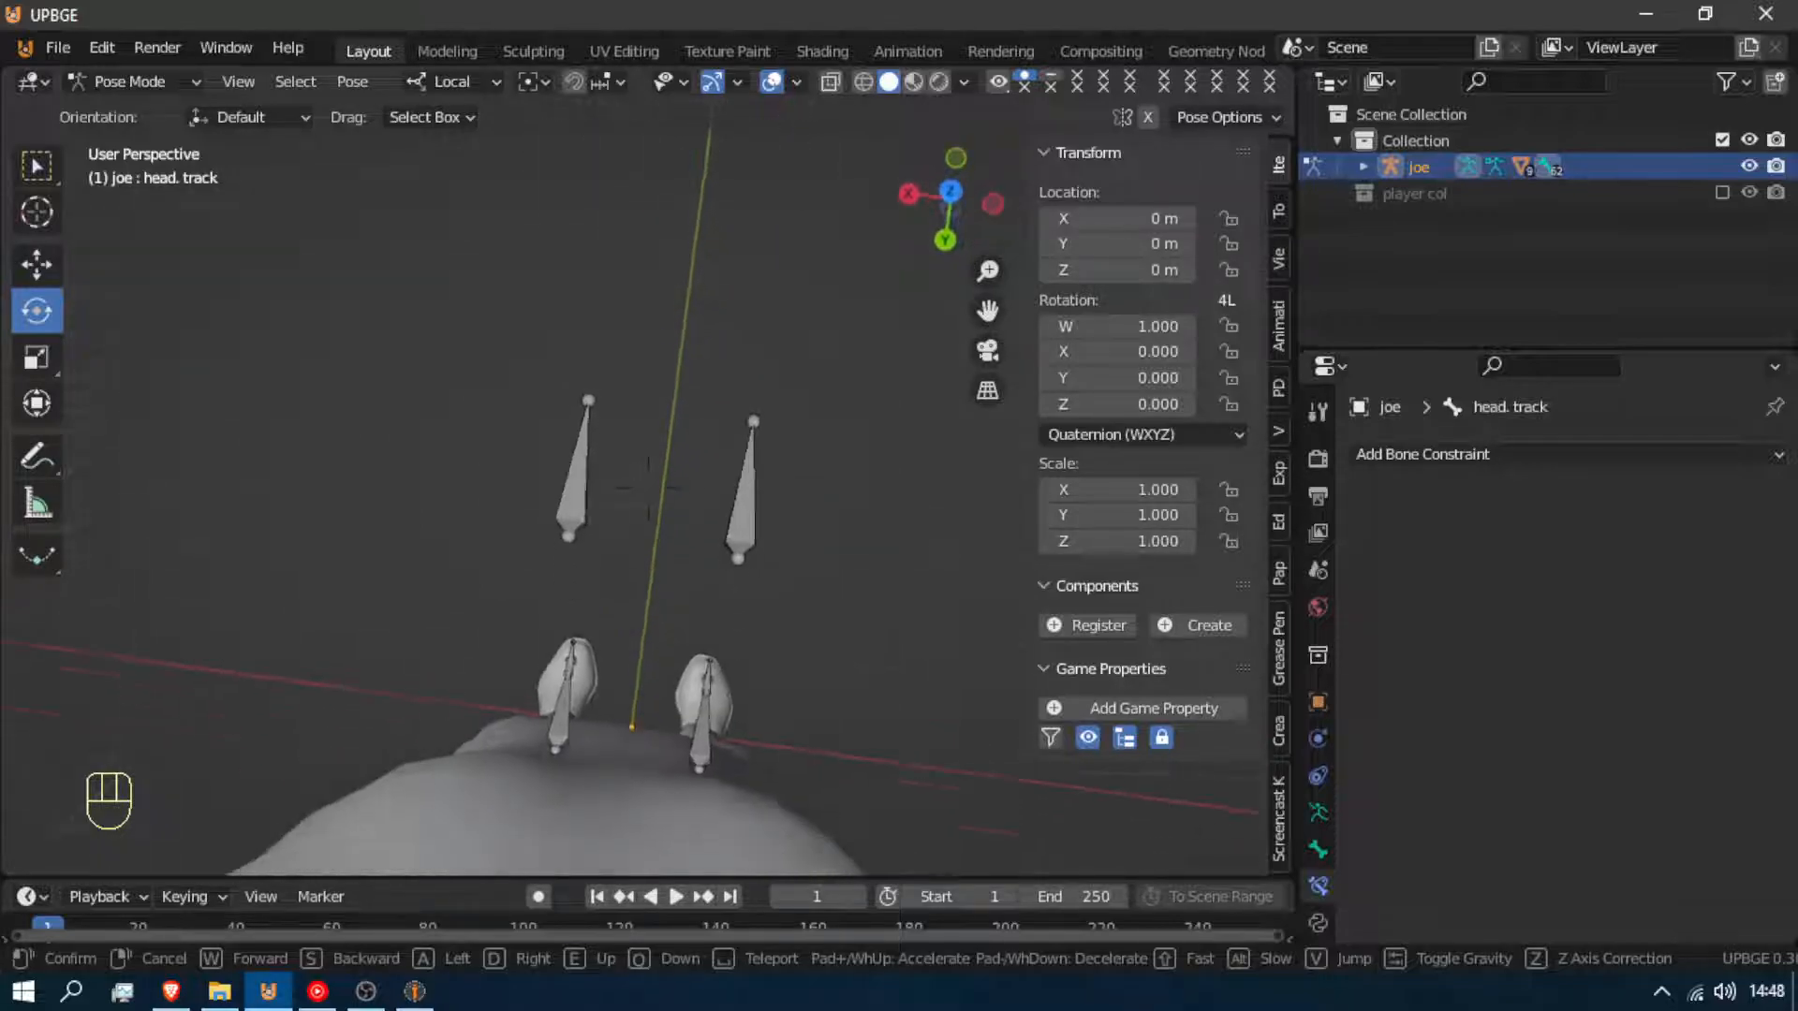
right_click(648, 487)
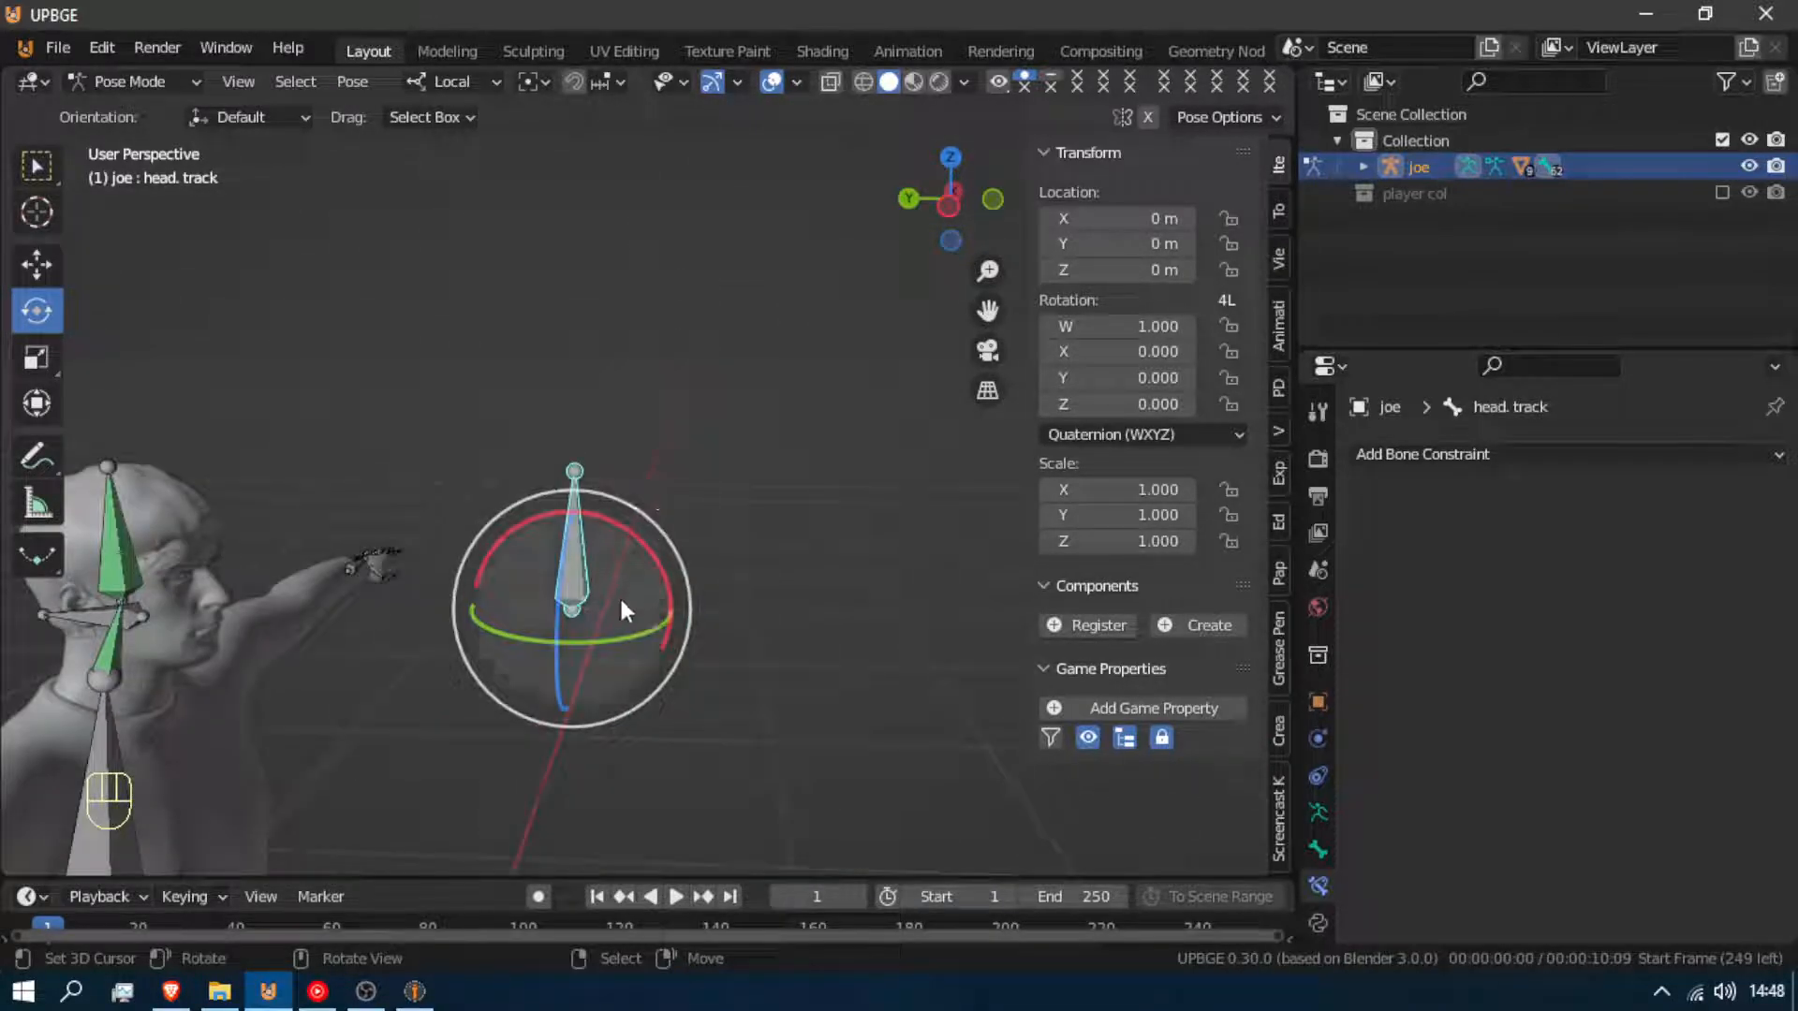
middle_drag(619, 593, 564, 597)
key(shift+f)
key(s)
click(648, 487)
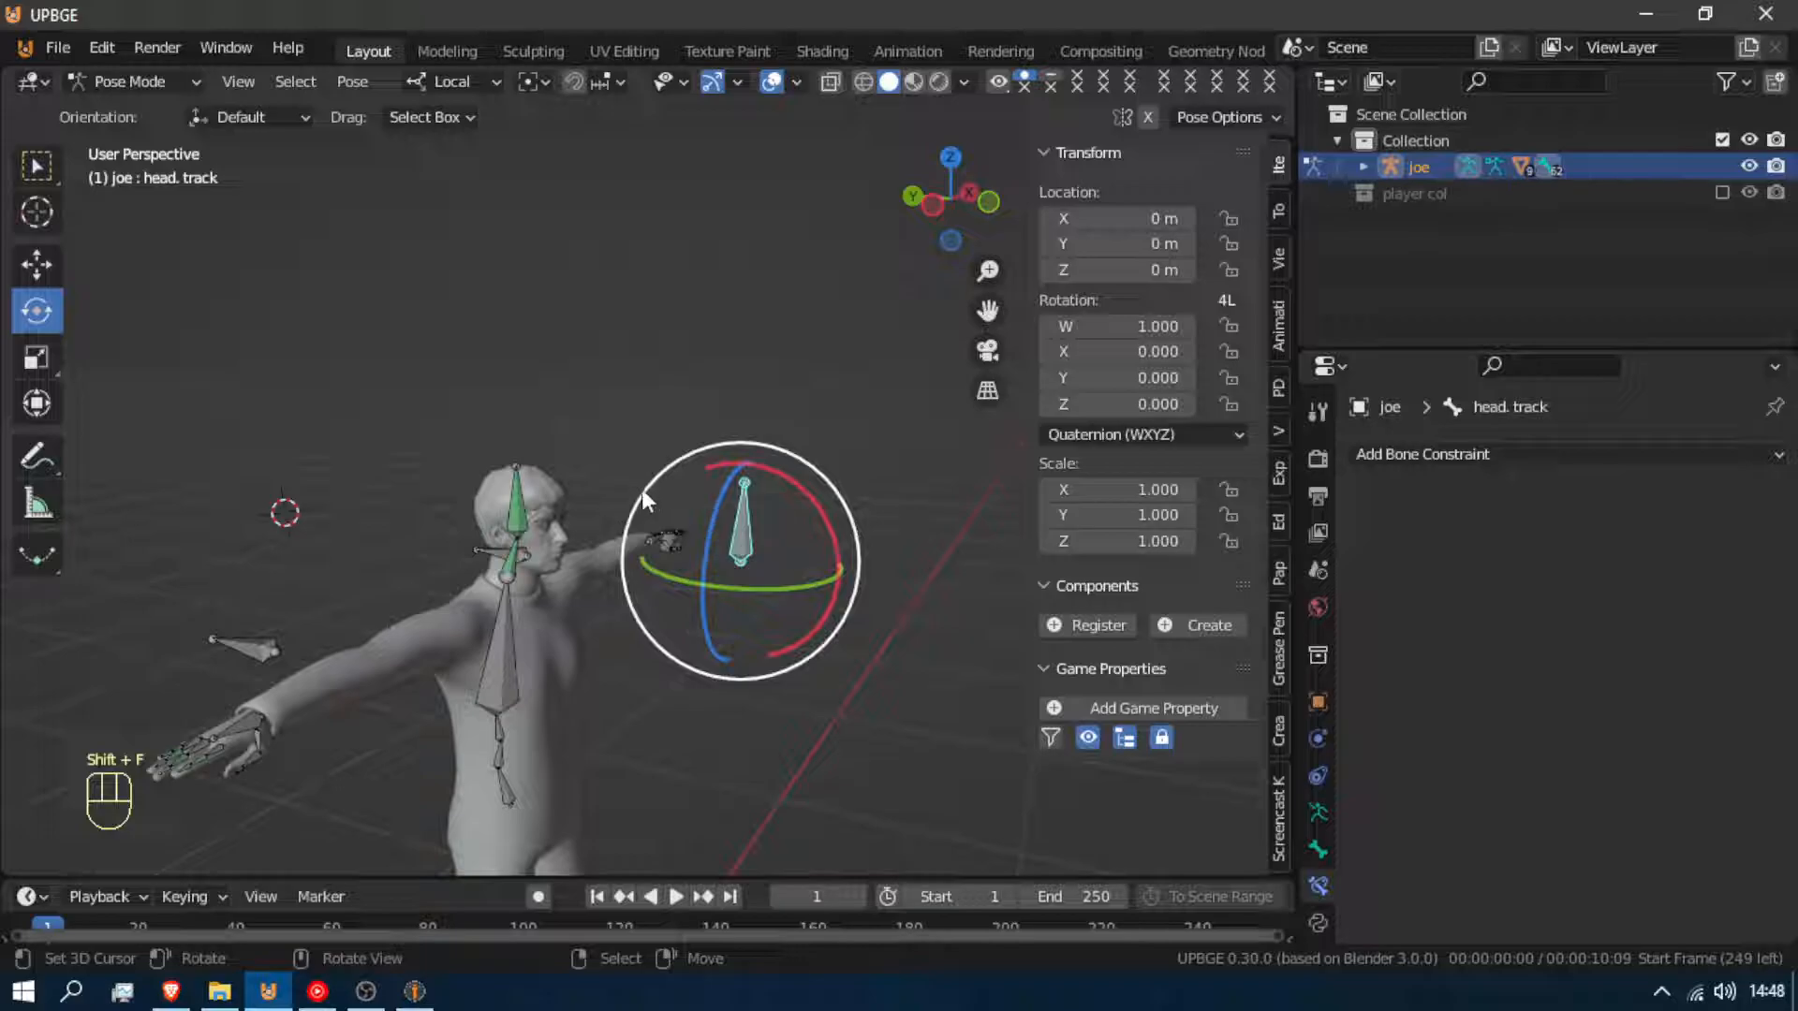
Save the project in the Downloads folder as "mae ch etit.blend"
key(ctrl+s)
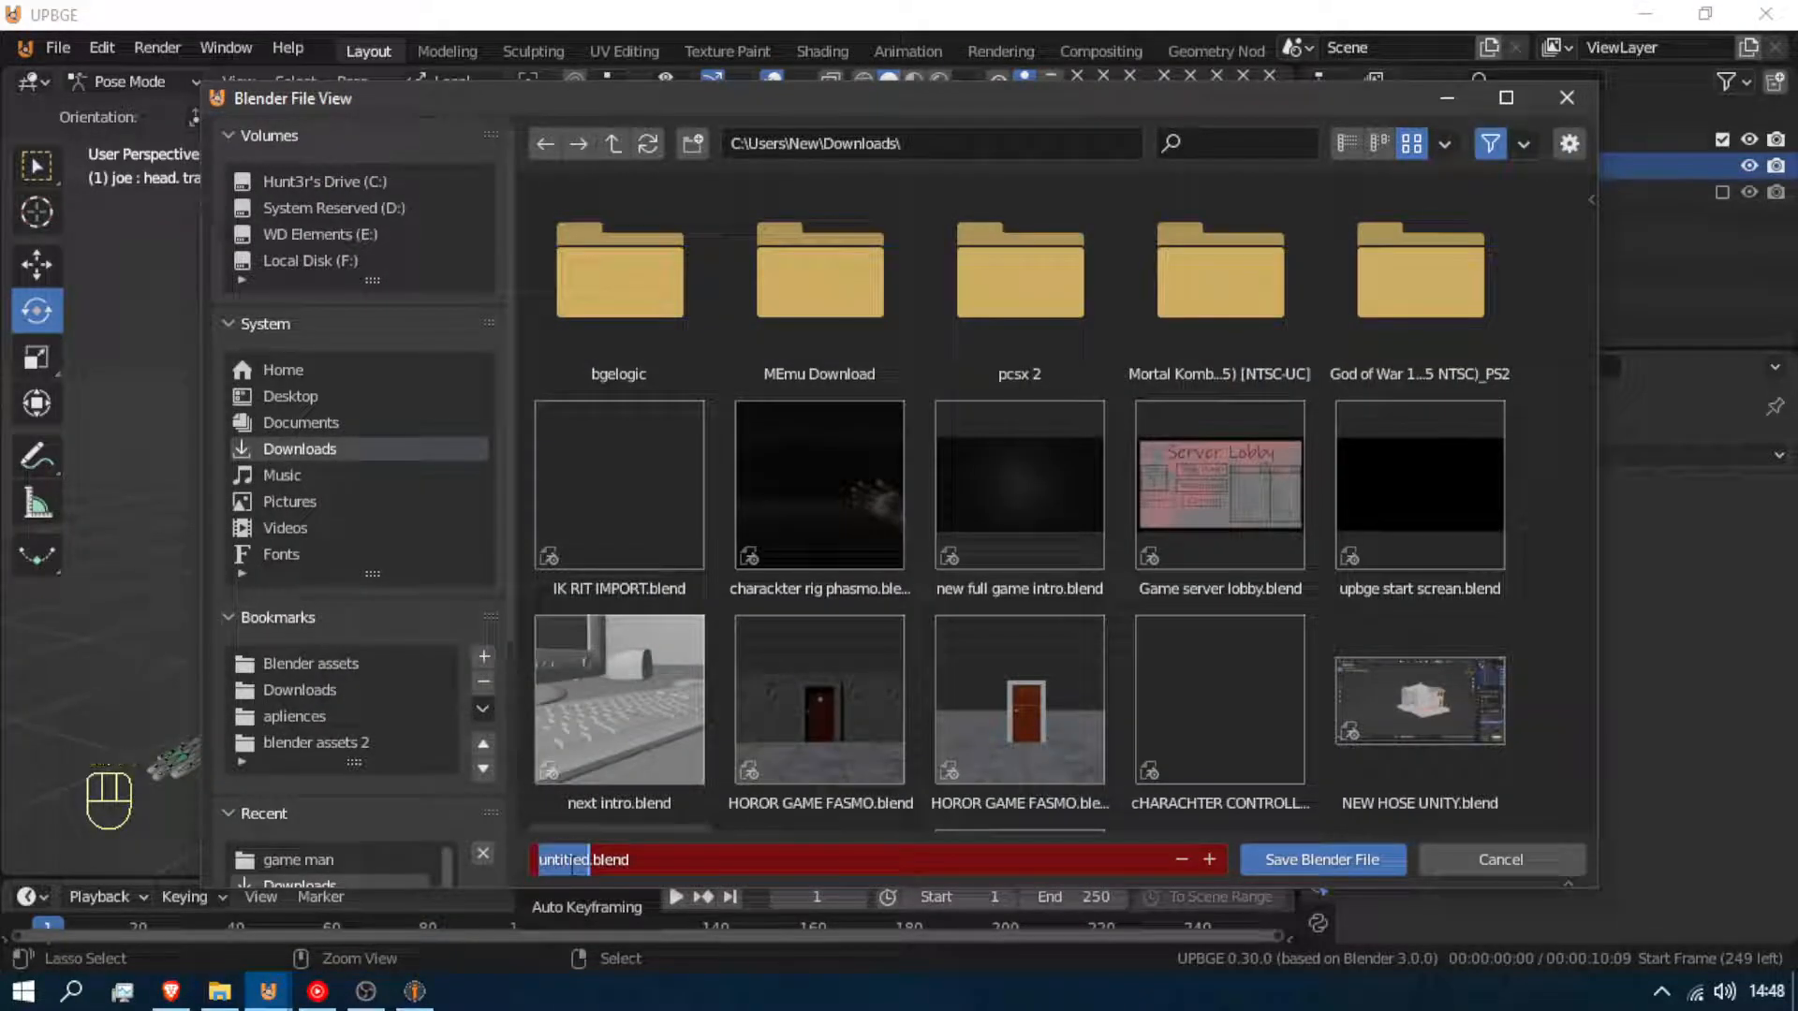
text(mae)
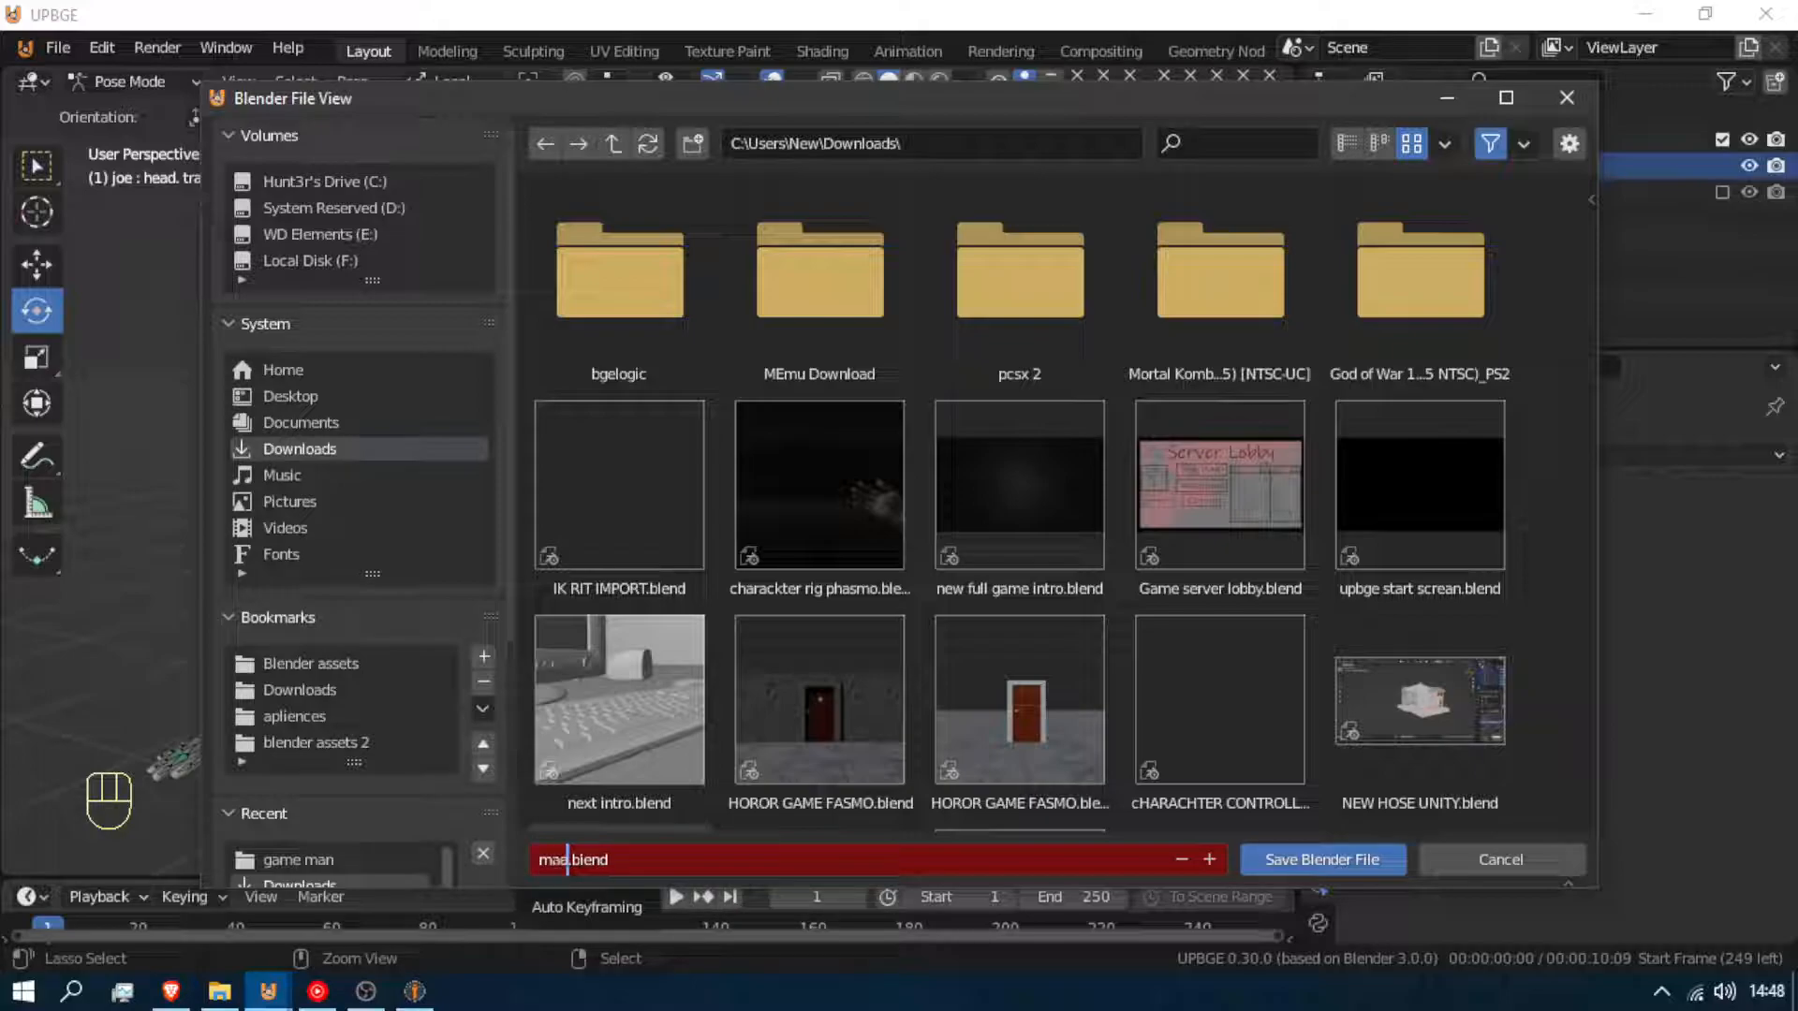
text( ch)
text(etit)
click(1309, 858)
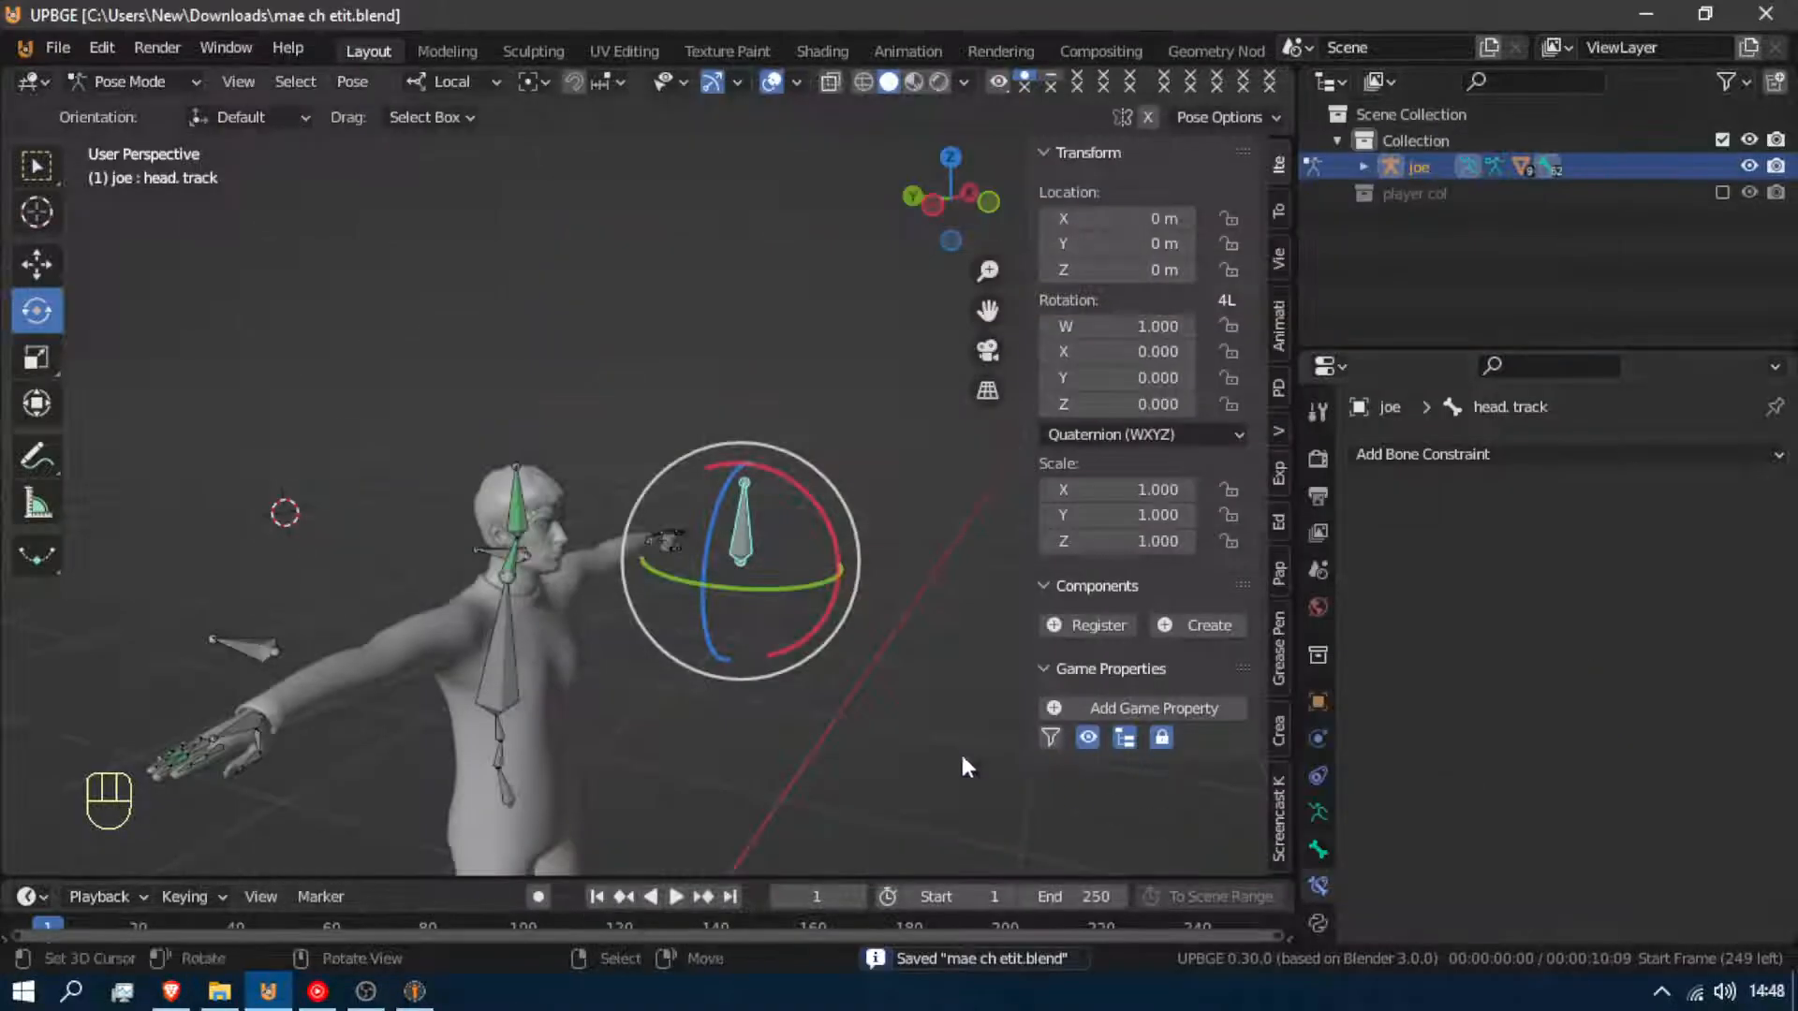
middle_drag(680, 587, 609, 581)
key(shift+f)
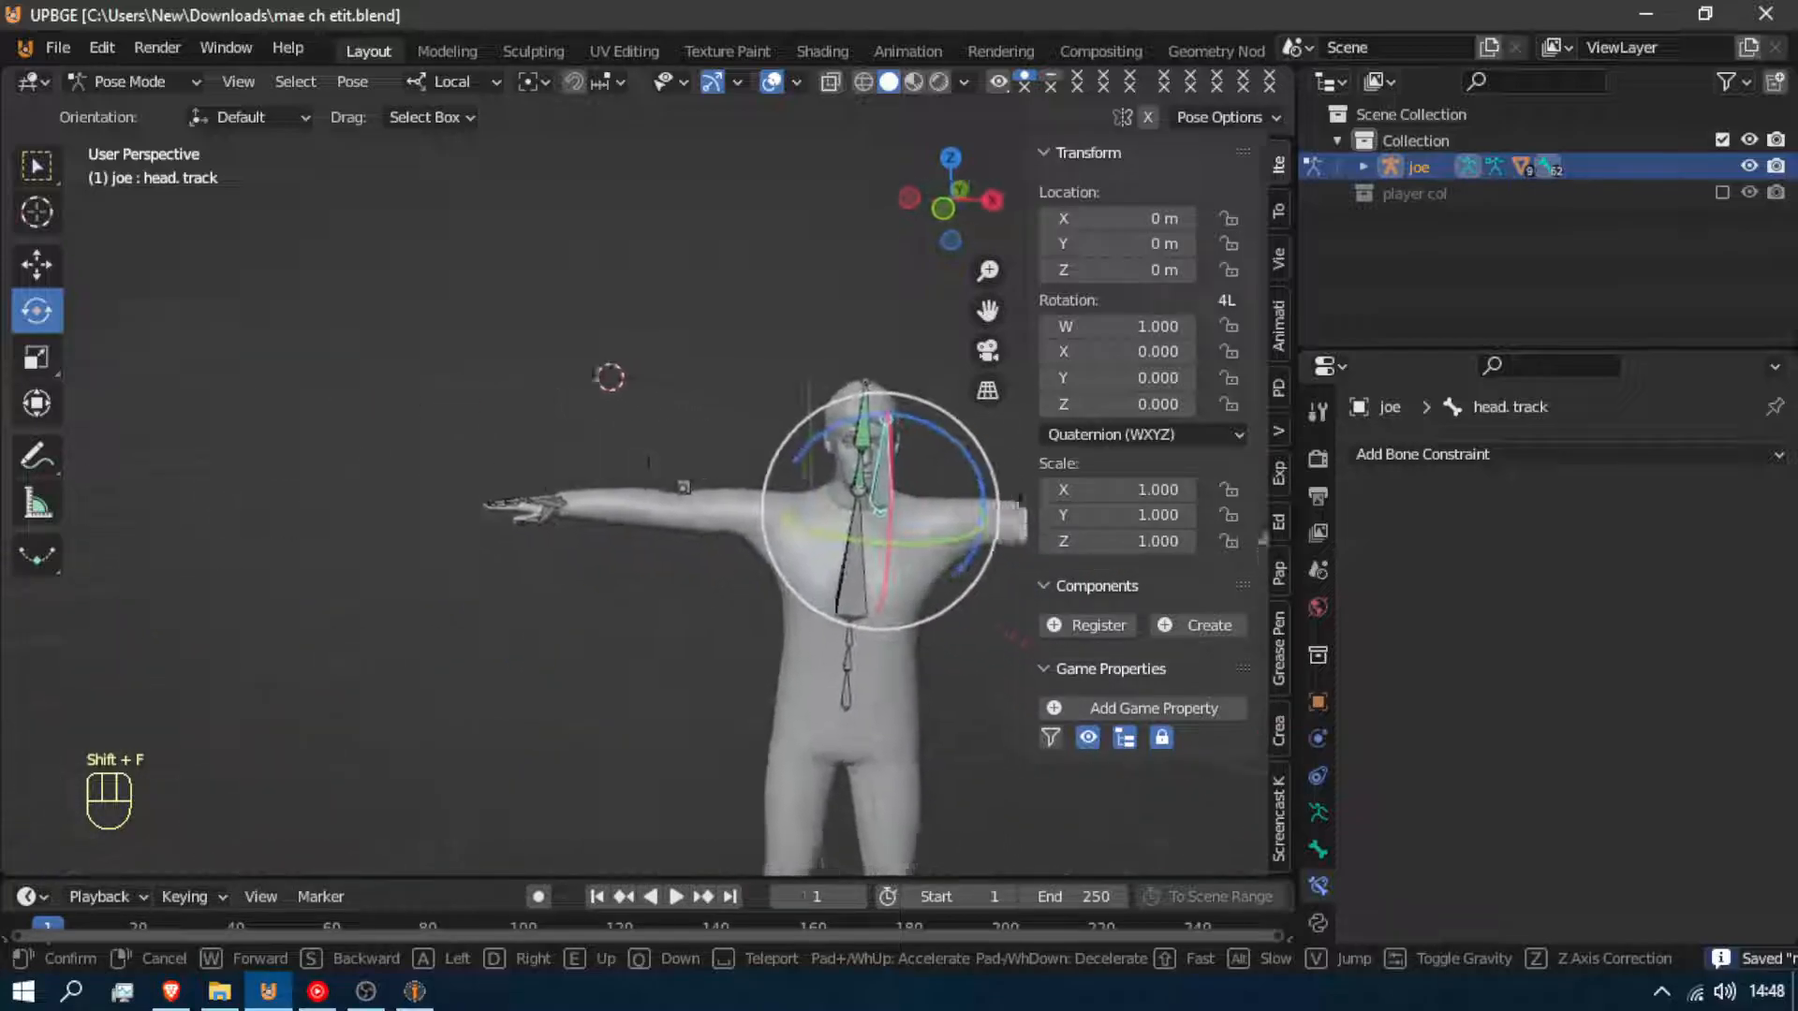
click(648, 487)
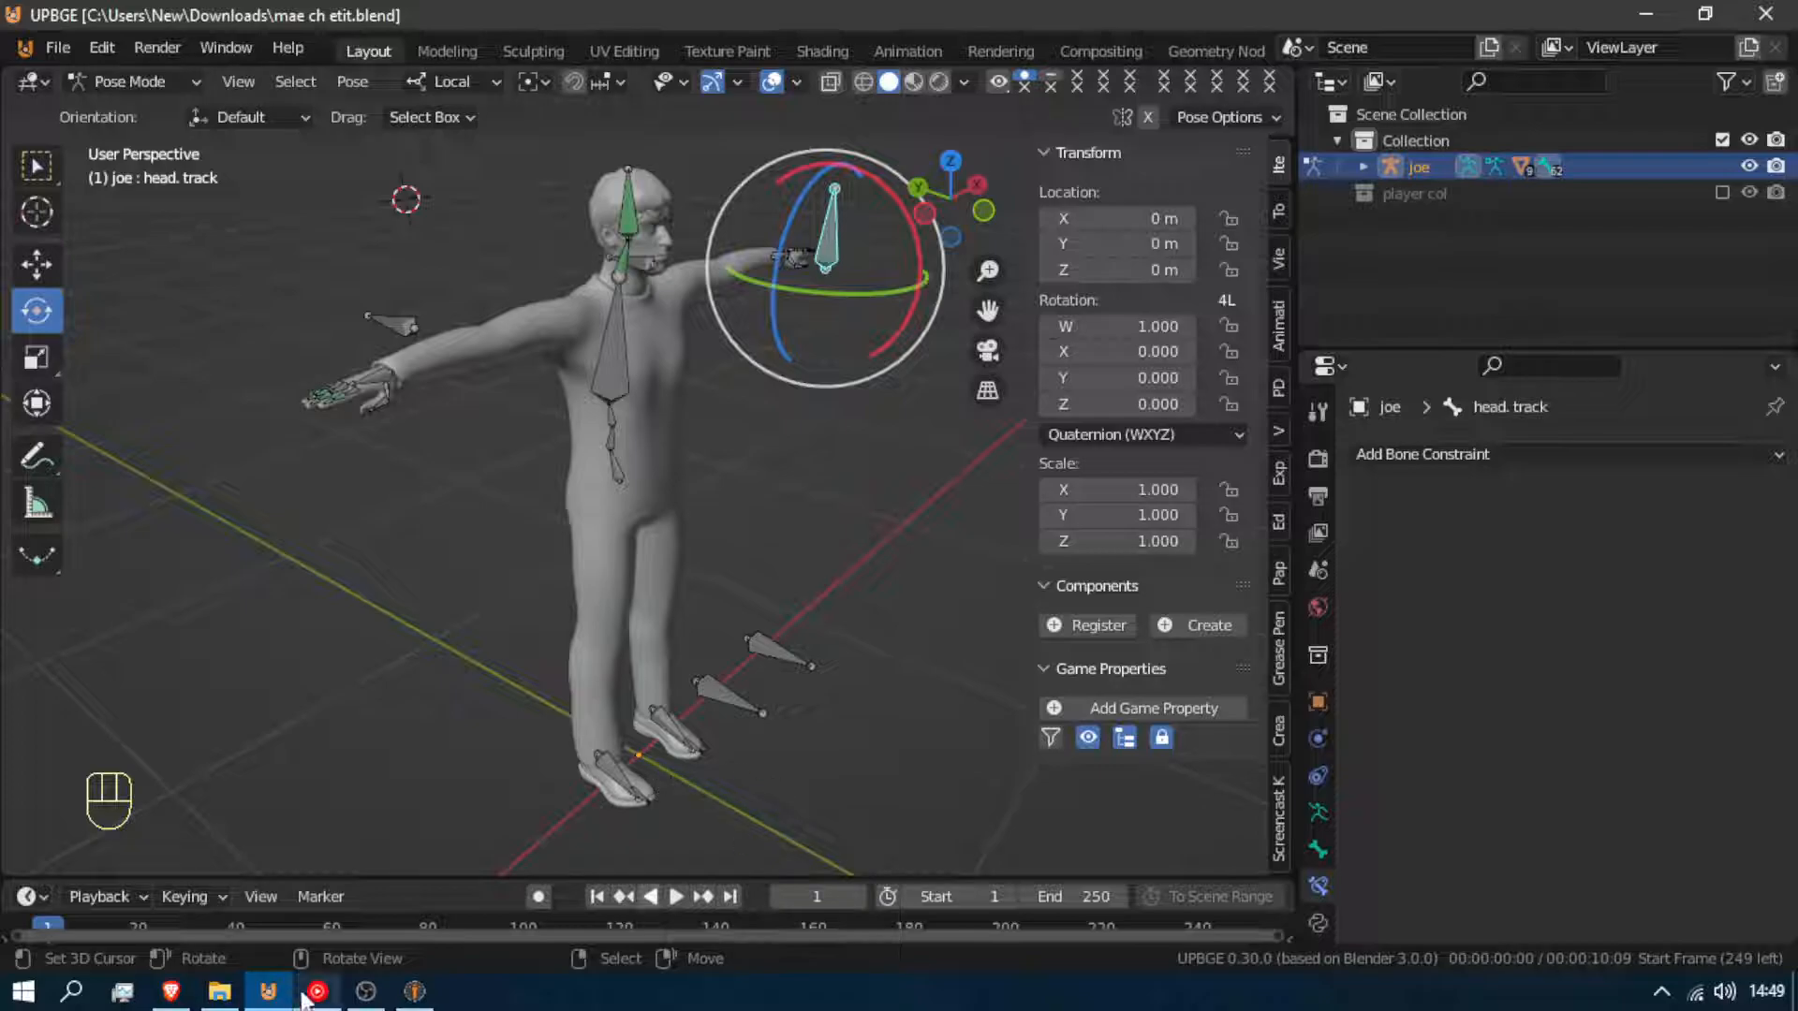
Switch to MakeHuman and close it, and bring up the OBS window
mouse_move(403, 1000)
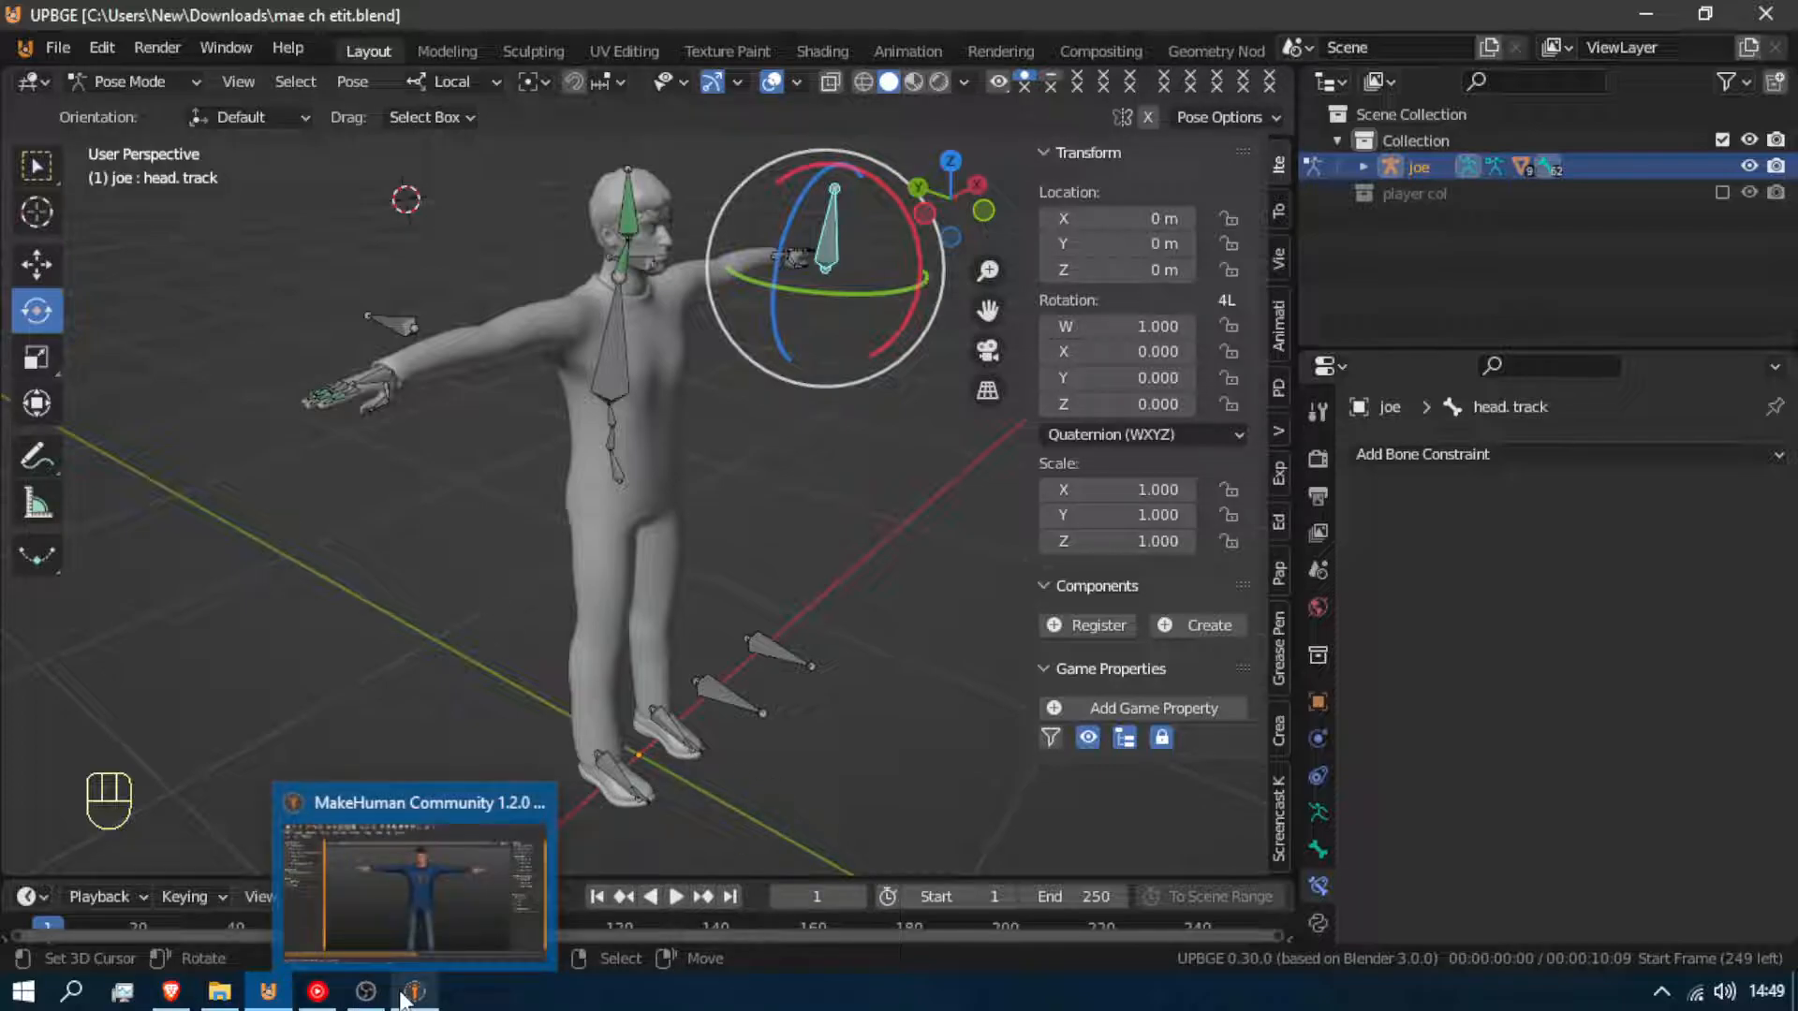
click(403, 1000)
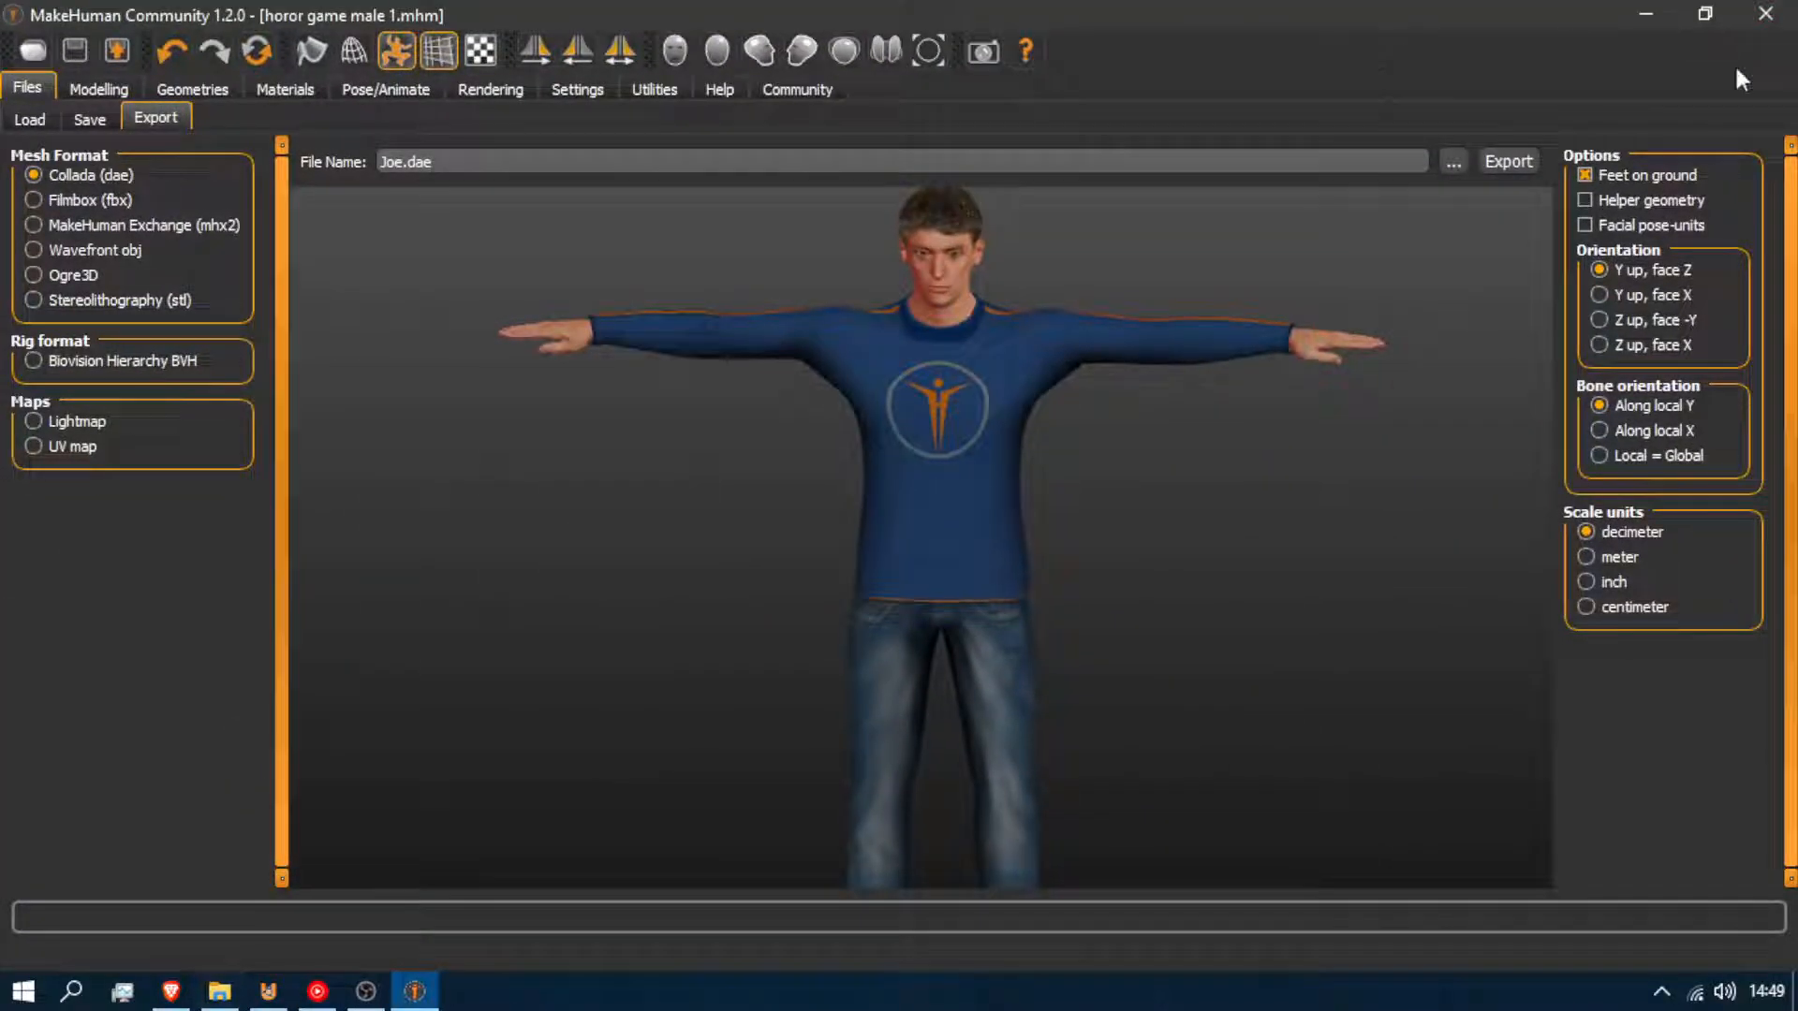
click(1781, 11)
click(365, 991)
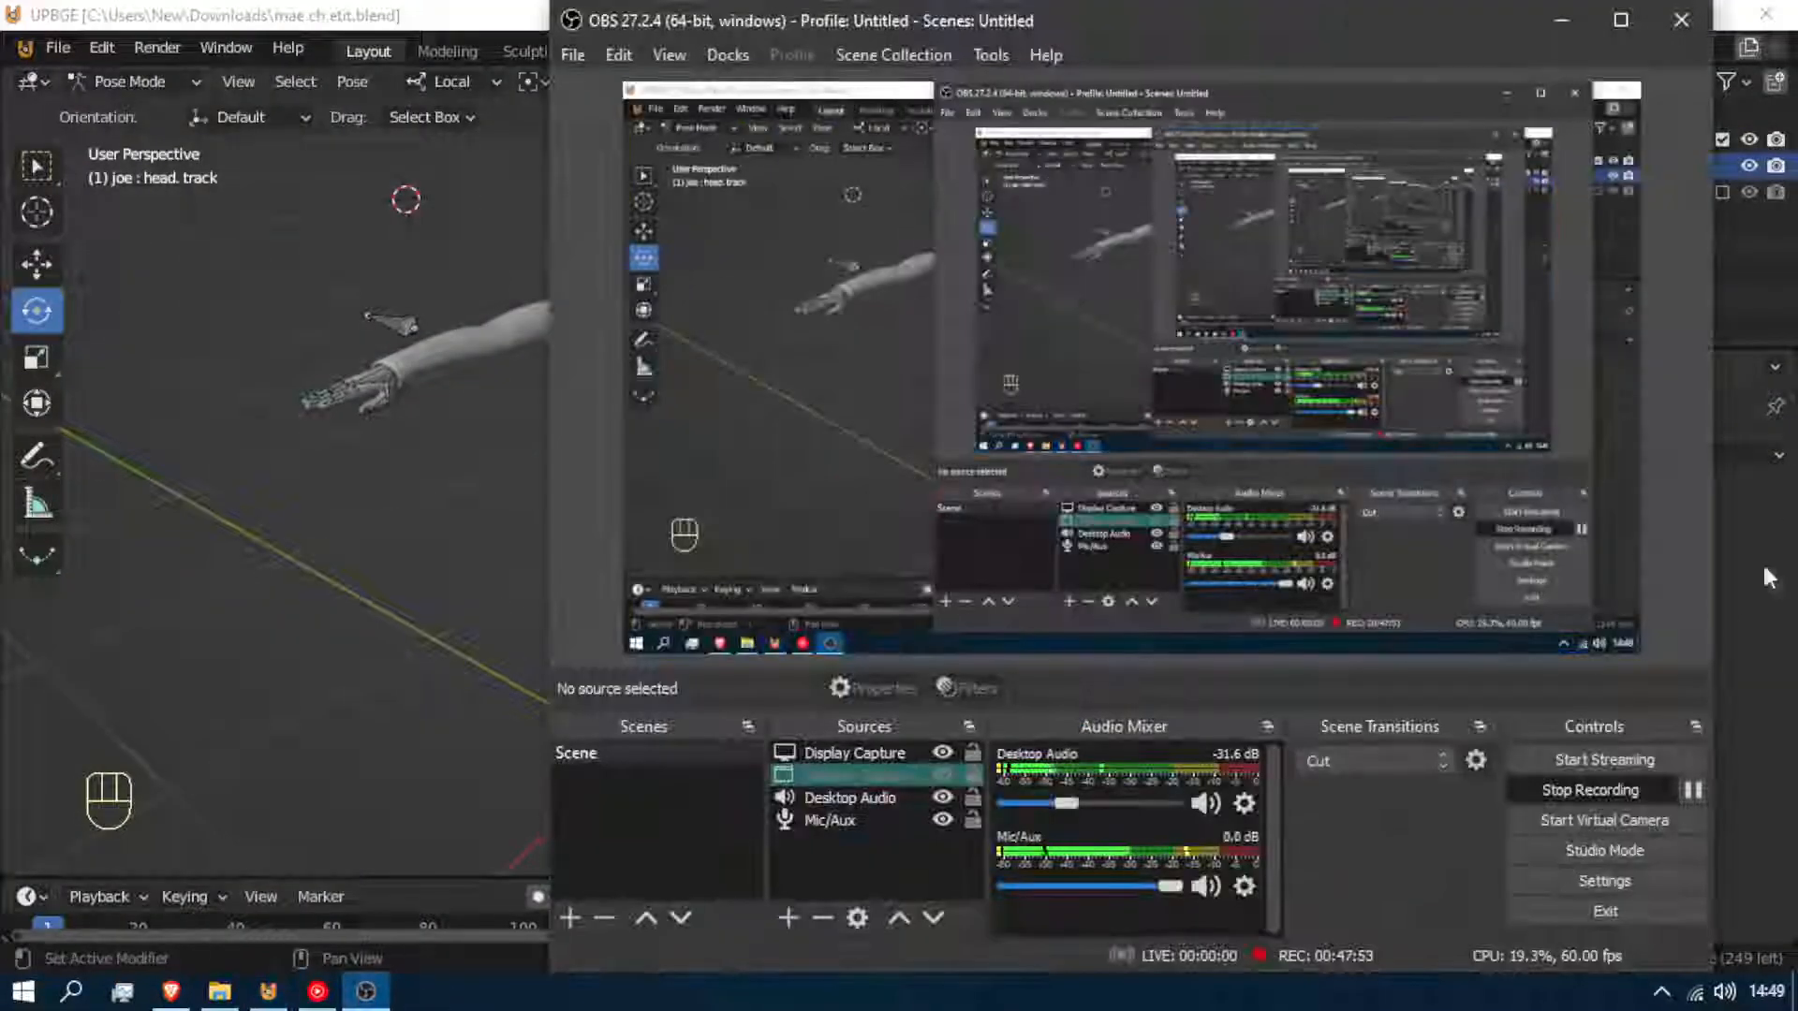